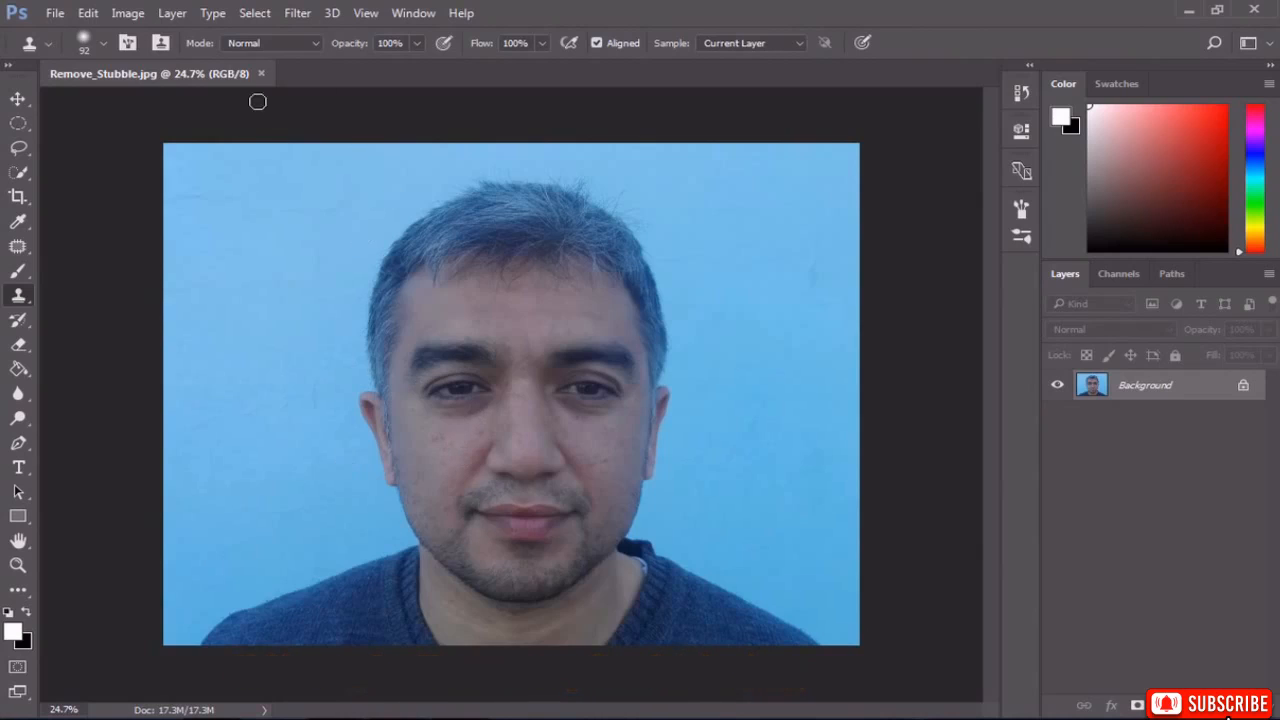
Set the Clone Stamp's blend mode to Lighten and its opacity to 52%.
click(248, 44)
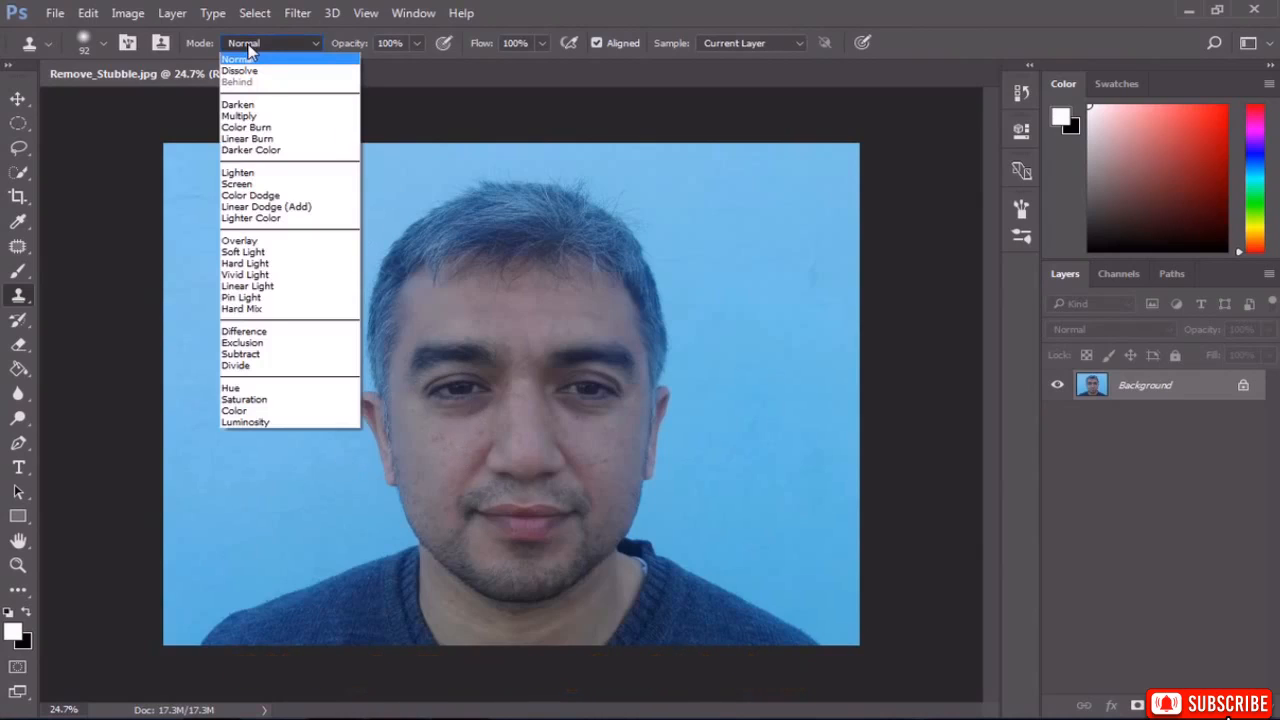
click(270, 174)
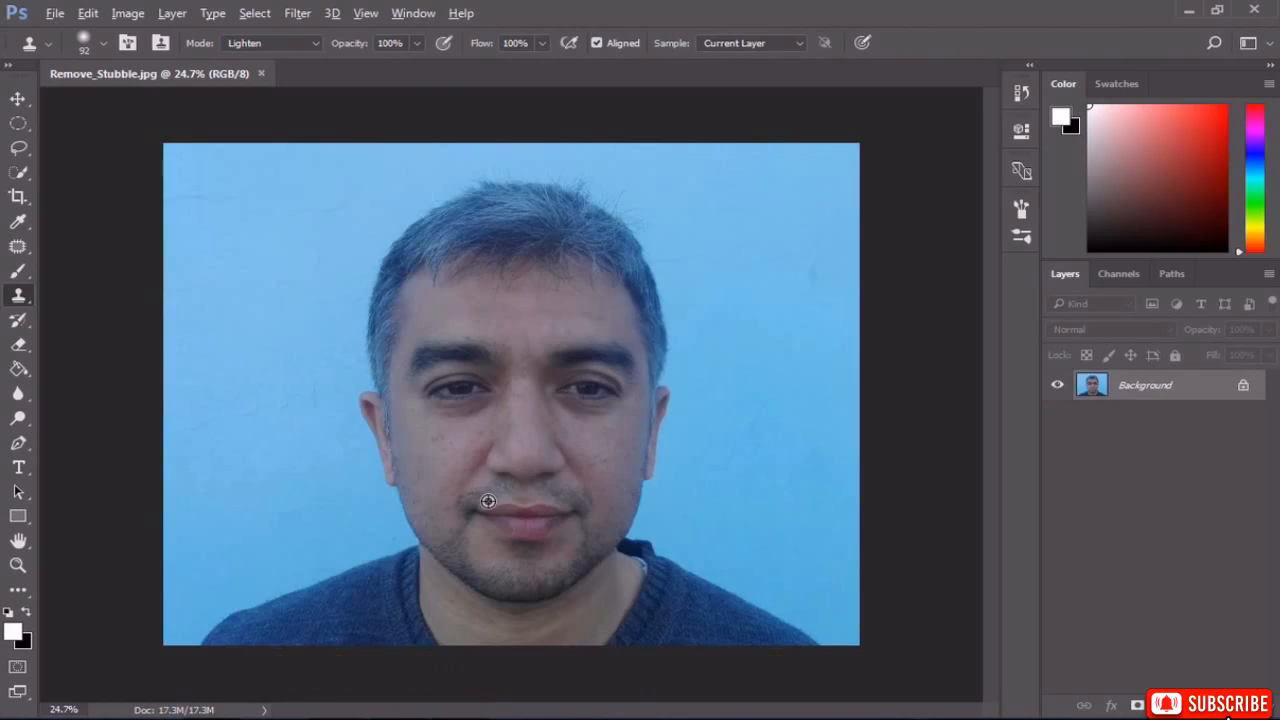
scroll(480, 494, up, 6)
scroll(488, 530, down, 2)
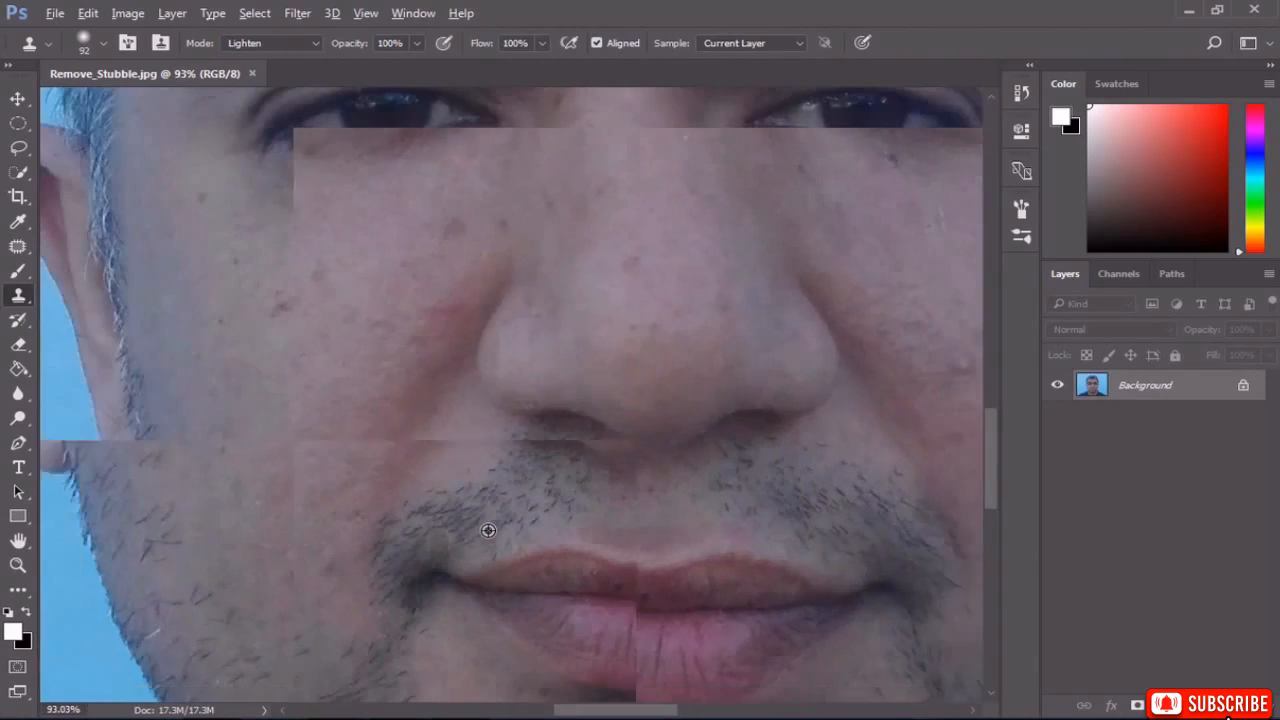
click(481, 503)
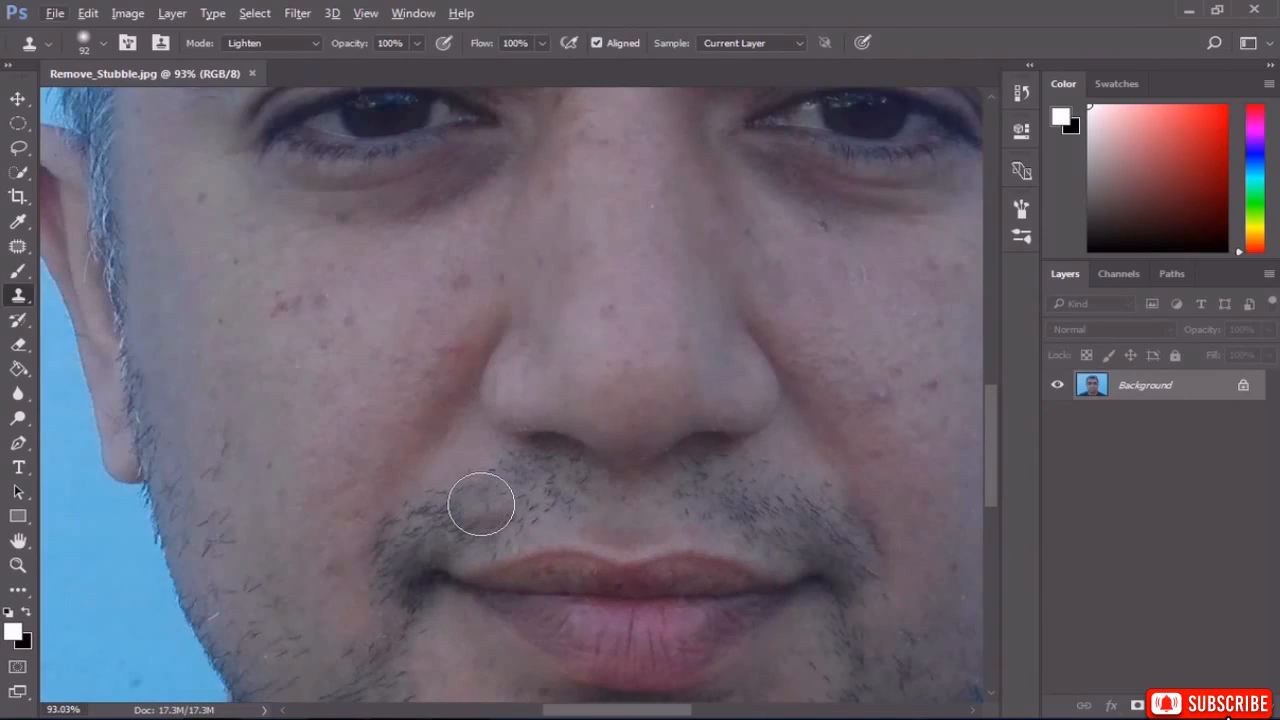
click(418, 43)
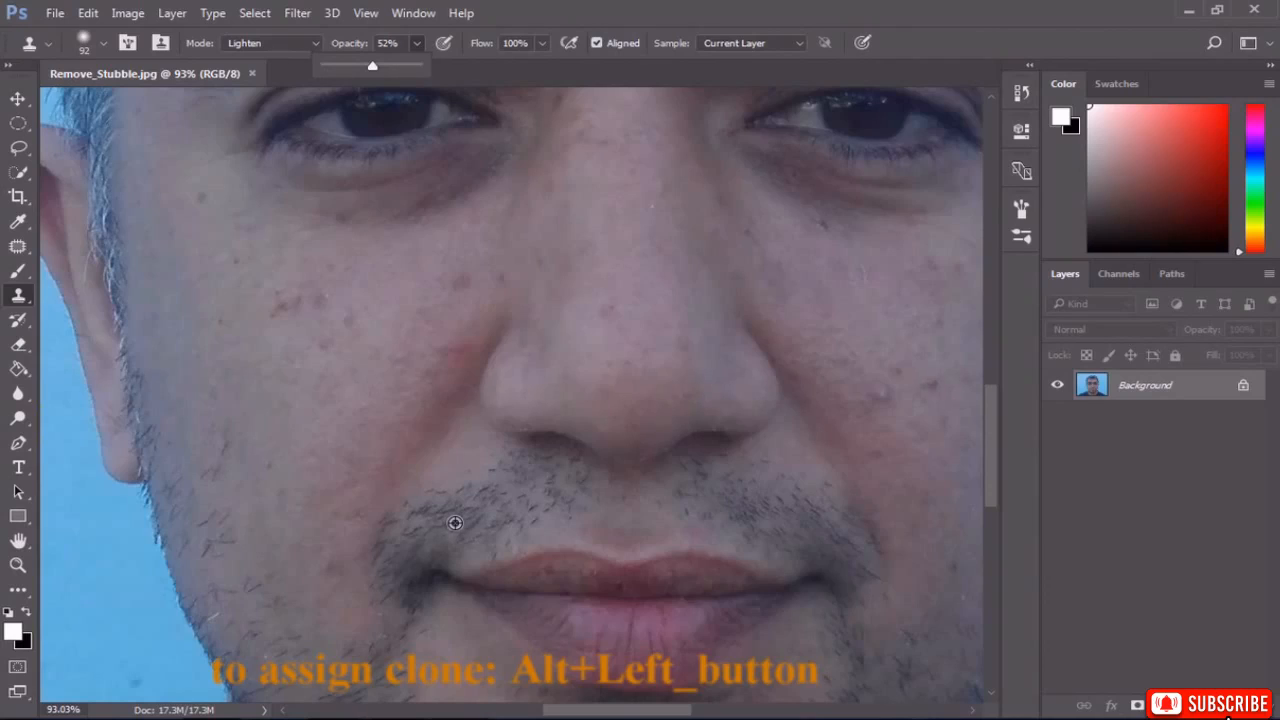
Sample skin above the upper lip and clone it over the moustache stubble on the image's left side.
alt+click(455, 522)
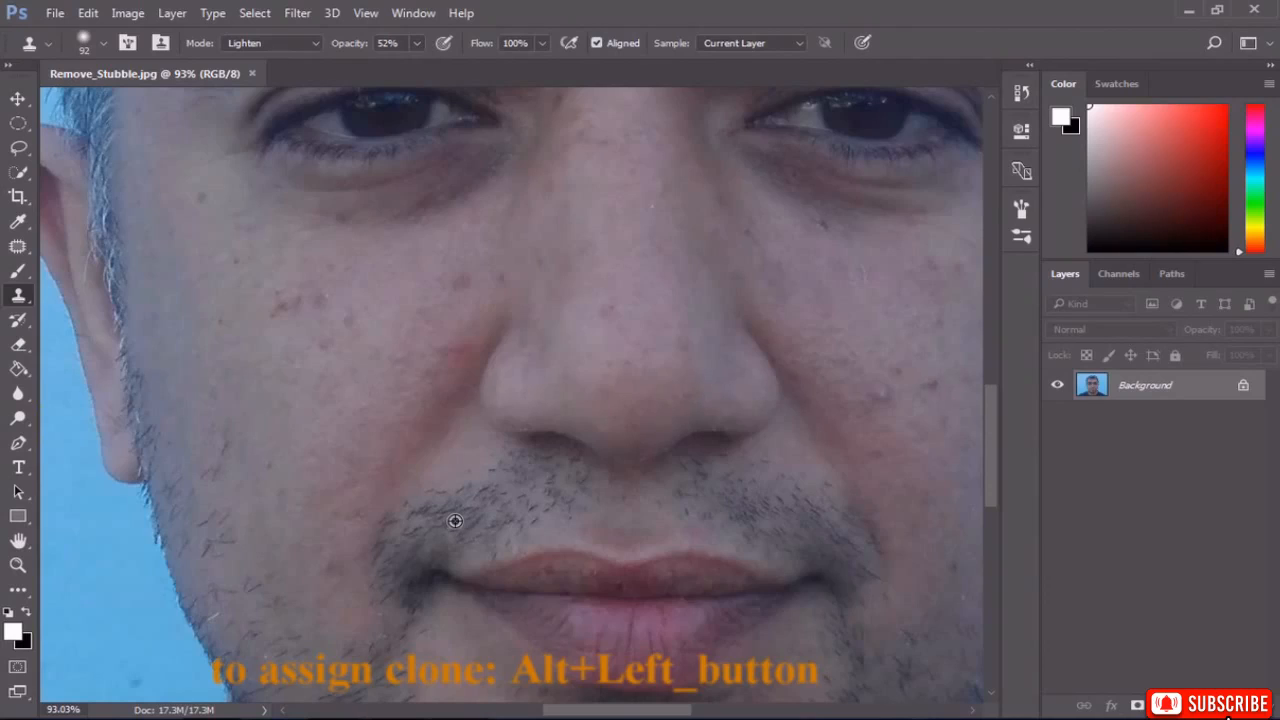
mouse_move(457, 523)
mouse_down()
mouse_move(514, 491)
mouse_move(531, 500)
mouse_move(461, 522)
mouse_move(489, 489)
mouse_move(539, 499)
mouse_move(440, 527)
mouse_move(462, 493)
mouse_move(420, 530)
mouse_up()
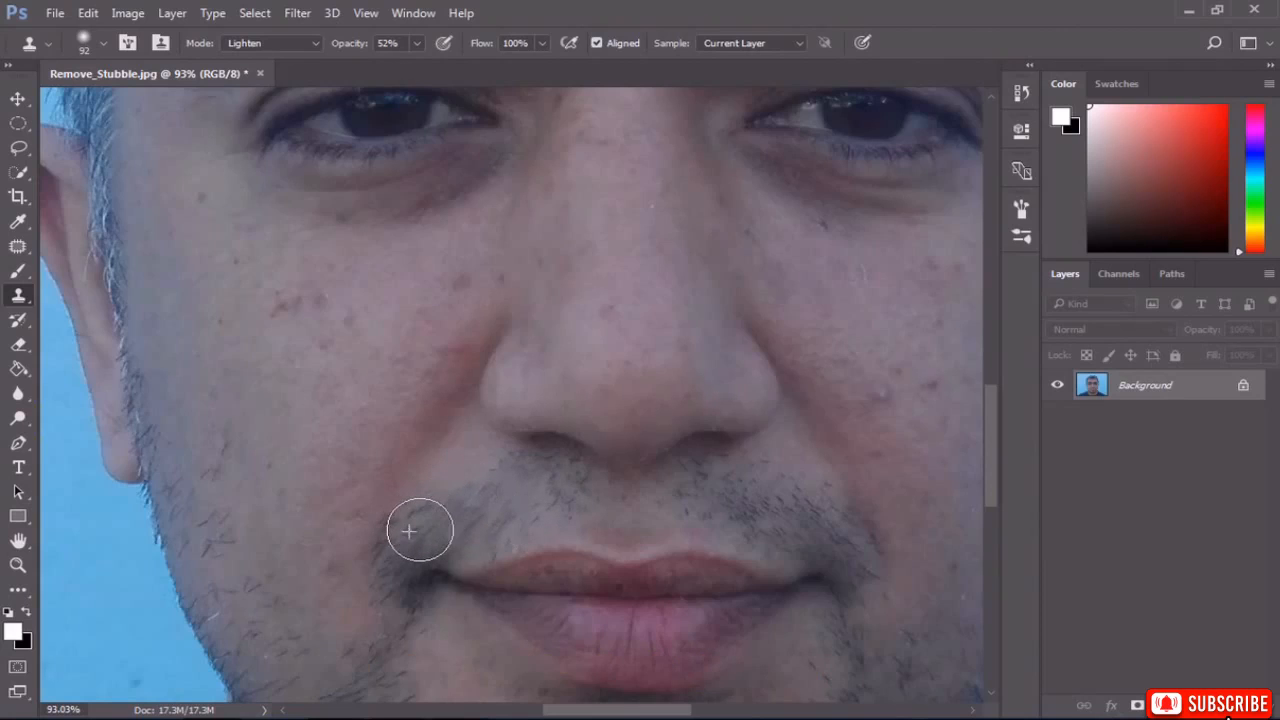
scroll(620, 497, down, 2)
scroll(663, 494, up, 1)
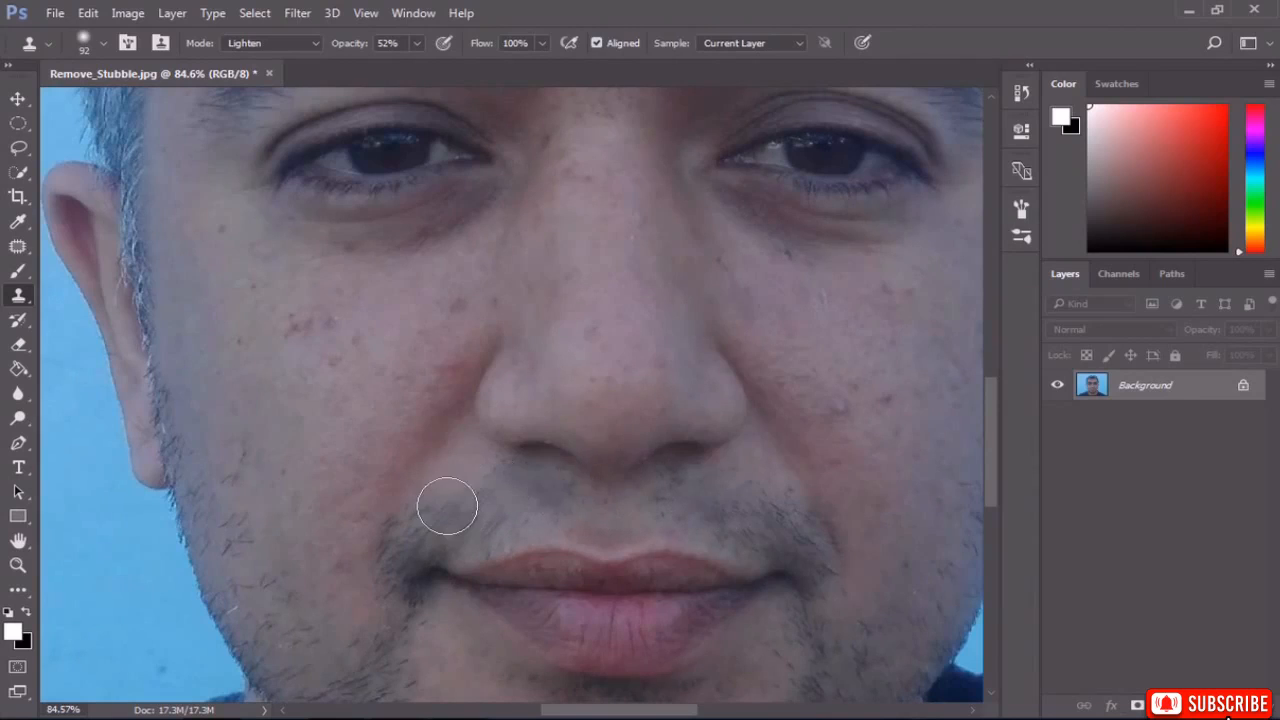
Clone lighter skin over the moustache stubble on the right side and retouch the remaining left part above the lip.
mouse_move(760, 511)
mouse_down()
mouse_move(712, 510)
mouse_move(674, 485)
mouse_move(789, 534)
mouse_move(750, 512)
mouse_move(535, 487)
mouse_move(413, 523)
mouse_move(464, 532)
mouse_move(524, 489)
mouse_move(555, 487)
mouse_move(515, 481)
mouse_move(571, 508)
mouse_move(765, 496)
mouse_move(808, 555)
mouse_up()
scroll(697, 497, down, 3)
scroll(613, 506, up, 3)
alt+click(612, 506)
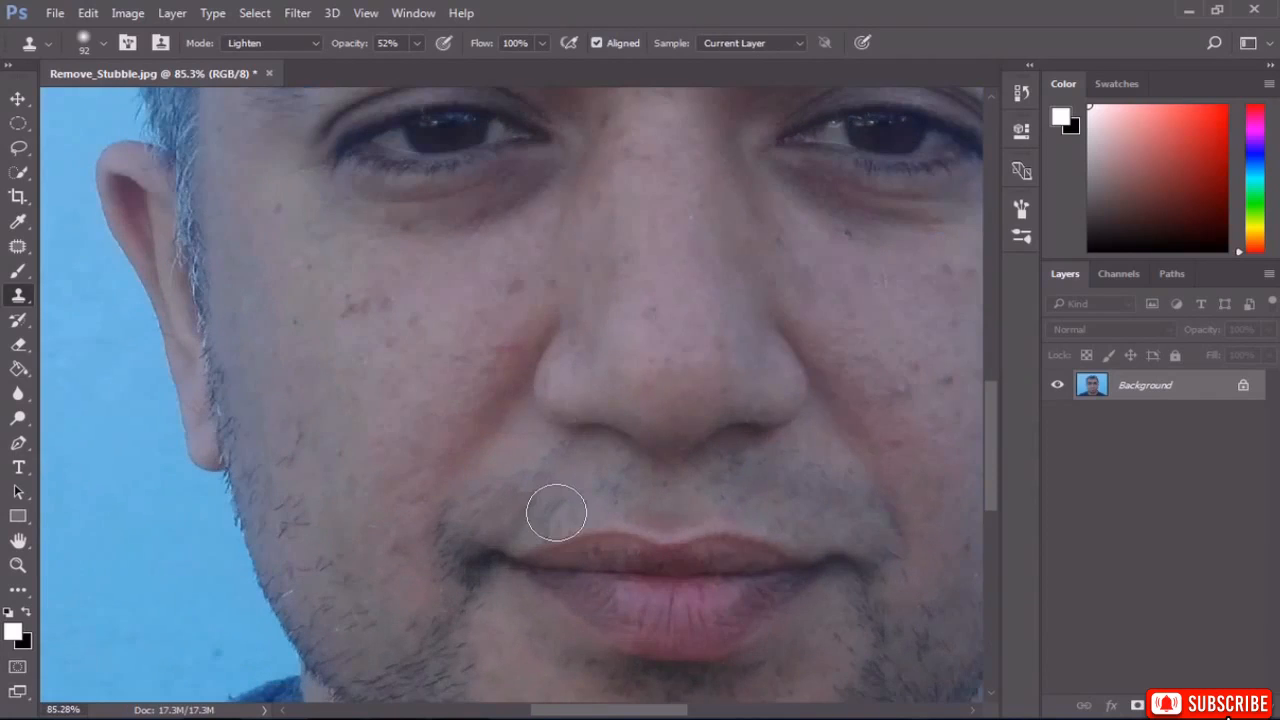
mouse_move(529, 505)
mouse_down()
mouse_move(481, 533)
mouse_move(461, 608)
mouse_move(452, 580)
mouse_move(489, 557)
mouse_up()
scroll(751, 571, down, 3)
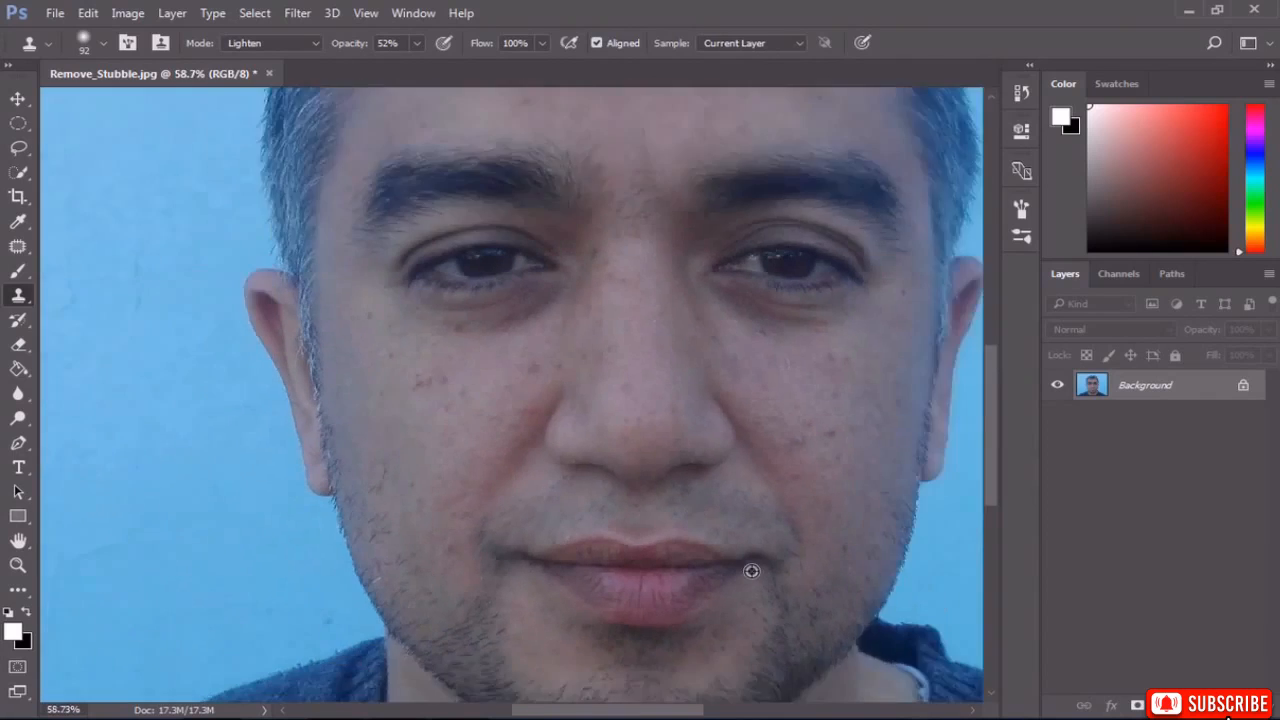
Sample skin beside the right mouth corner and clone it over the stubble there and above the upper lip.
scroll(792, 586, up, 3)
alt+click(793, 581)
mouse_move(790, 602)
mouse_down()
mouse_move(788, 631)
mouse_move(796, 606)
mouse_up()
alt+click(797, 603)
mouse_move(782, 562)
mouse_down()
mouse_move(762, 508)
mouse_move(707, 467)
mouse_up()
scroll(686, 491, down, 3)
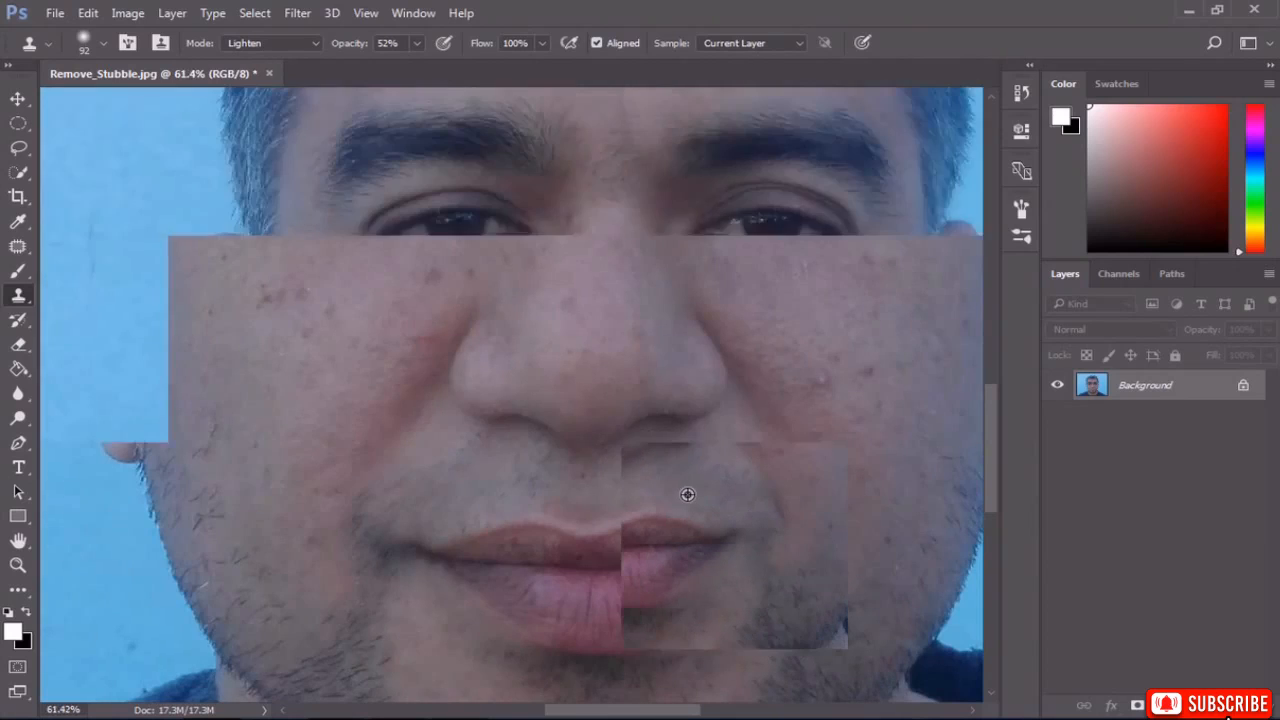
Sample skin near the left mouth corner and clone it over the stubble beside it.
scroll(591, 583, up, 1)
alt+click(524, 572)
click(514, 537)
mouse_move(506, 575)
mouse_down()
mouse_move(500, 591)
mouse_move(497, 573)
mouse_up()
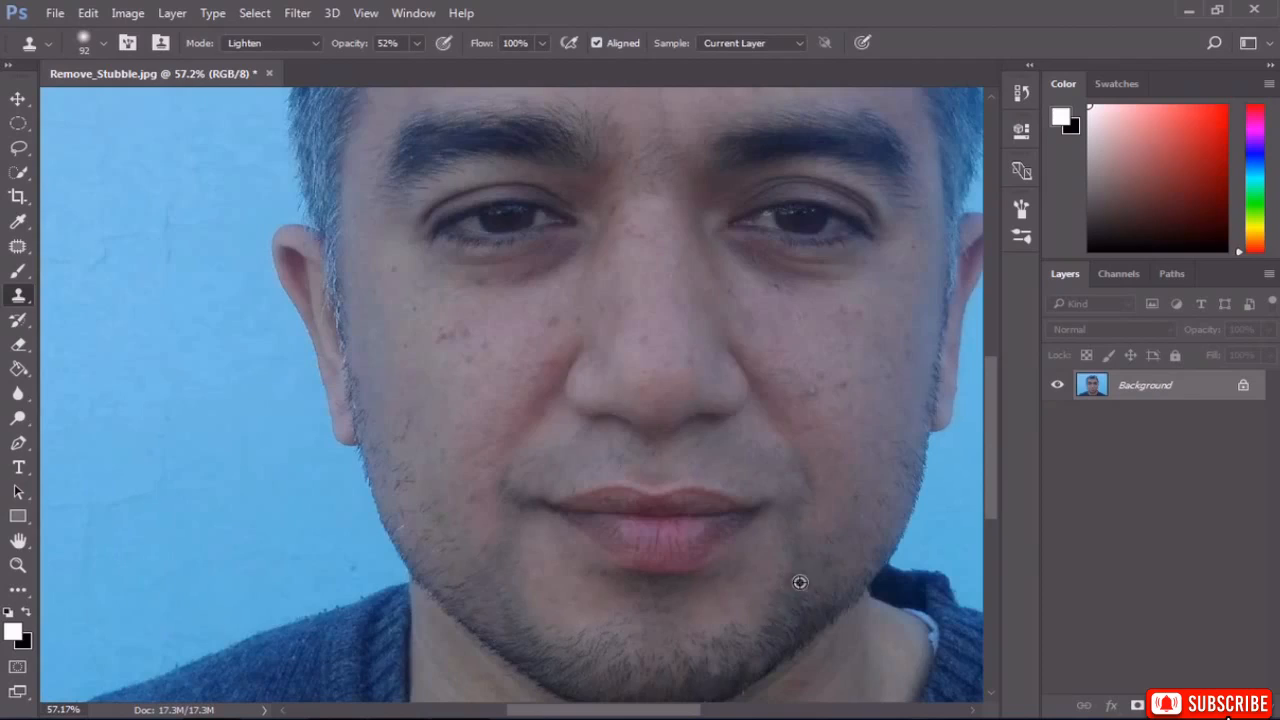
Clone sampled skin over the stubble on the right lower cheek and along the right side of the chin.
click(813, 554)
alt+click(784, 596)
mouse_move(761, 620)
mouse_down()
mouse_move(734, 643)
mouse_move(692, 650)
mouse_up()
alt+click(752, 629)
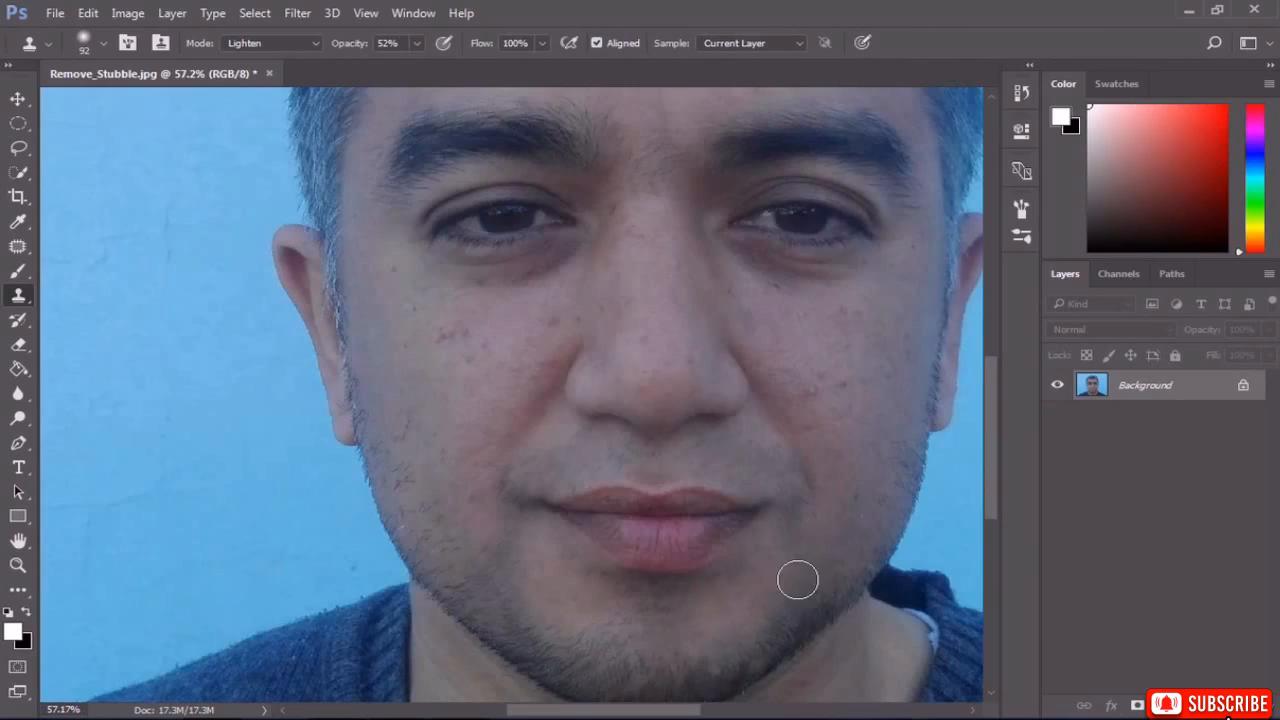
alt+click(701, 647)
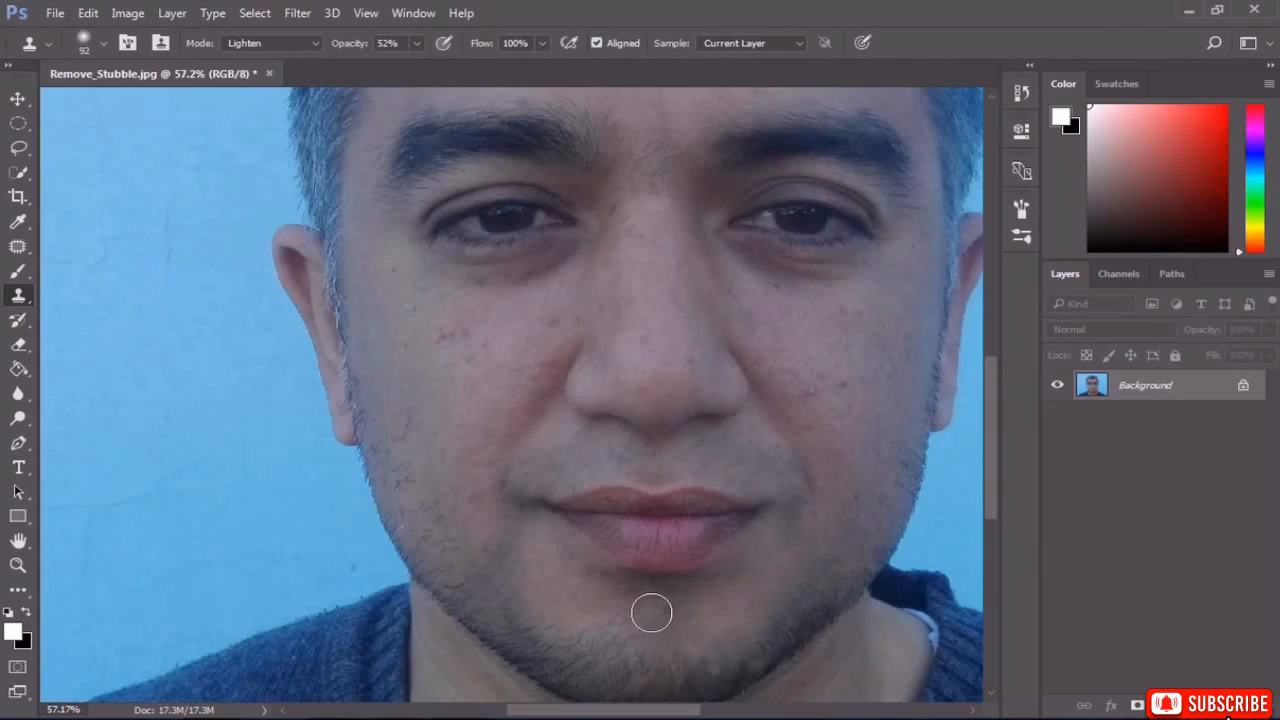
Sample chin skin and clone it over the stubble from the left side of the chin up the left cheek.
alt+click(594, 643)
click(541, 632)
mouse_move(490, 607)
mouse_down()
mouse_move(486, 559)
mouse_move(497, 572)
mouse_move(466, 574)
mouse_move(420, 502)
mouse_up()
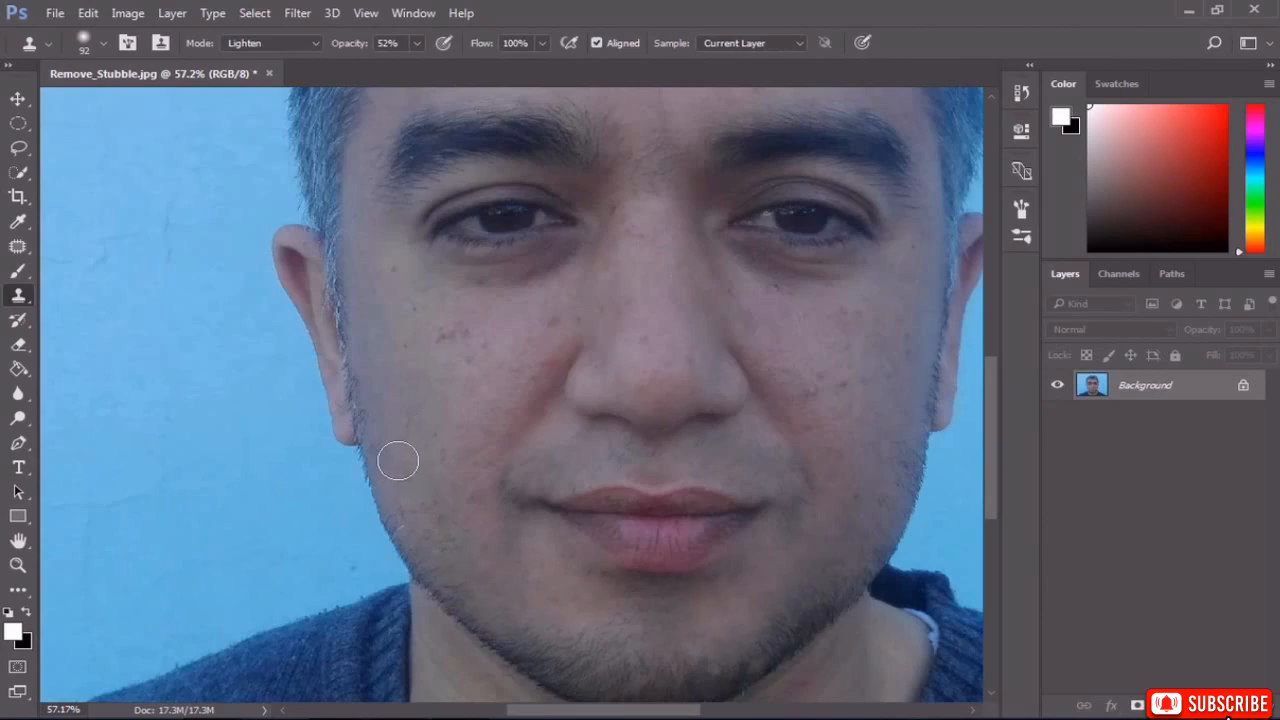
Lighten the stubble across the lower chin and right jaw with the Clone Stamp, resampling nearby skin.
scroll(452, 475, down, 4)
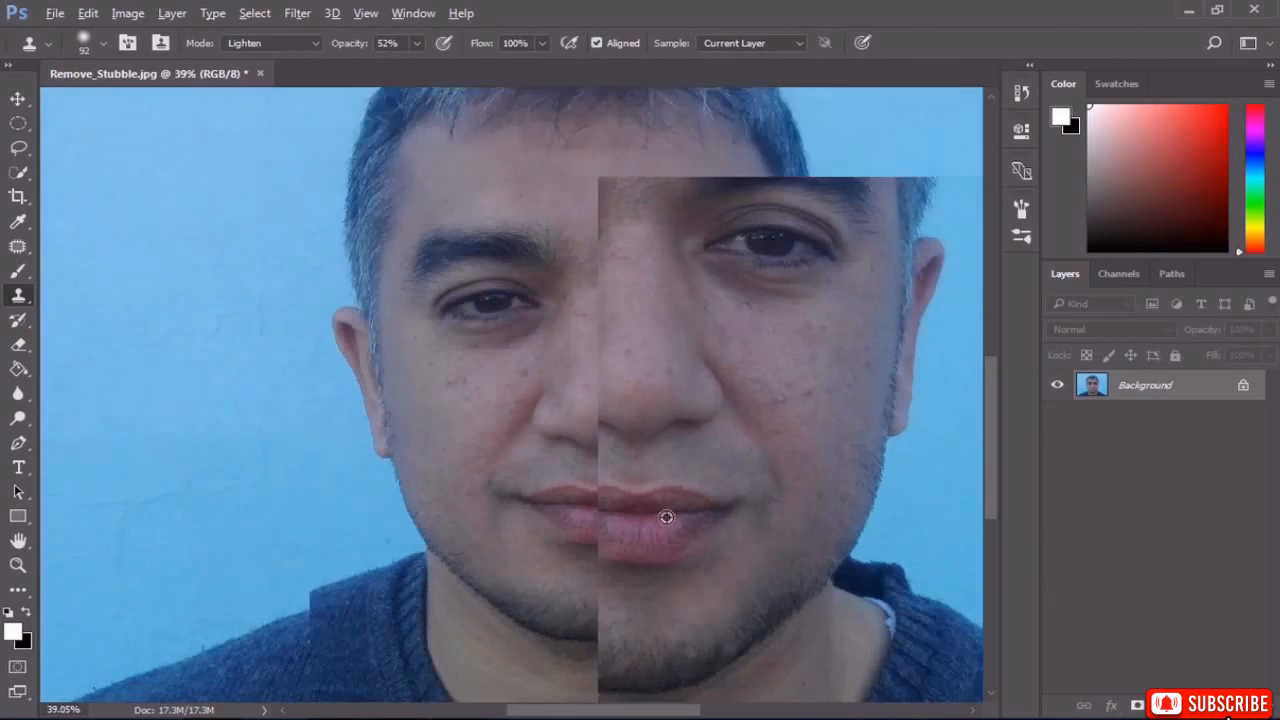
scroll(705, 490, up, 7)
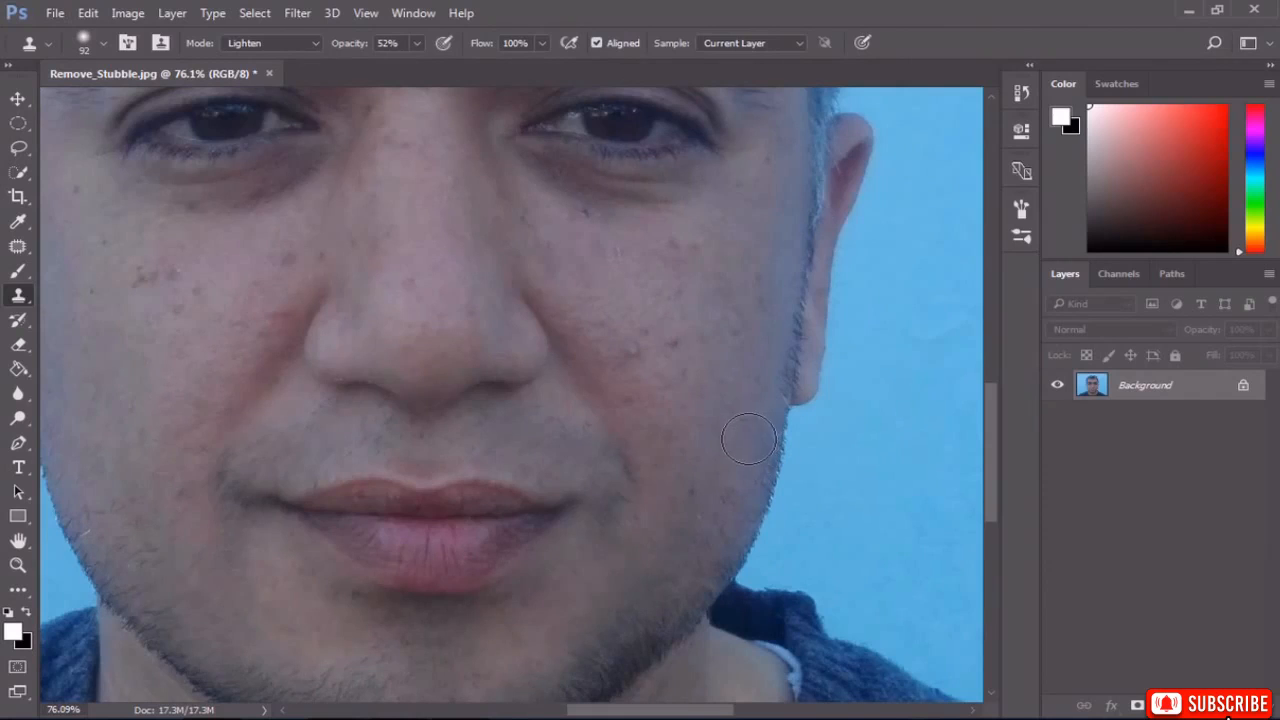
scroll(740, 466, down, 2)
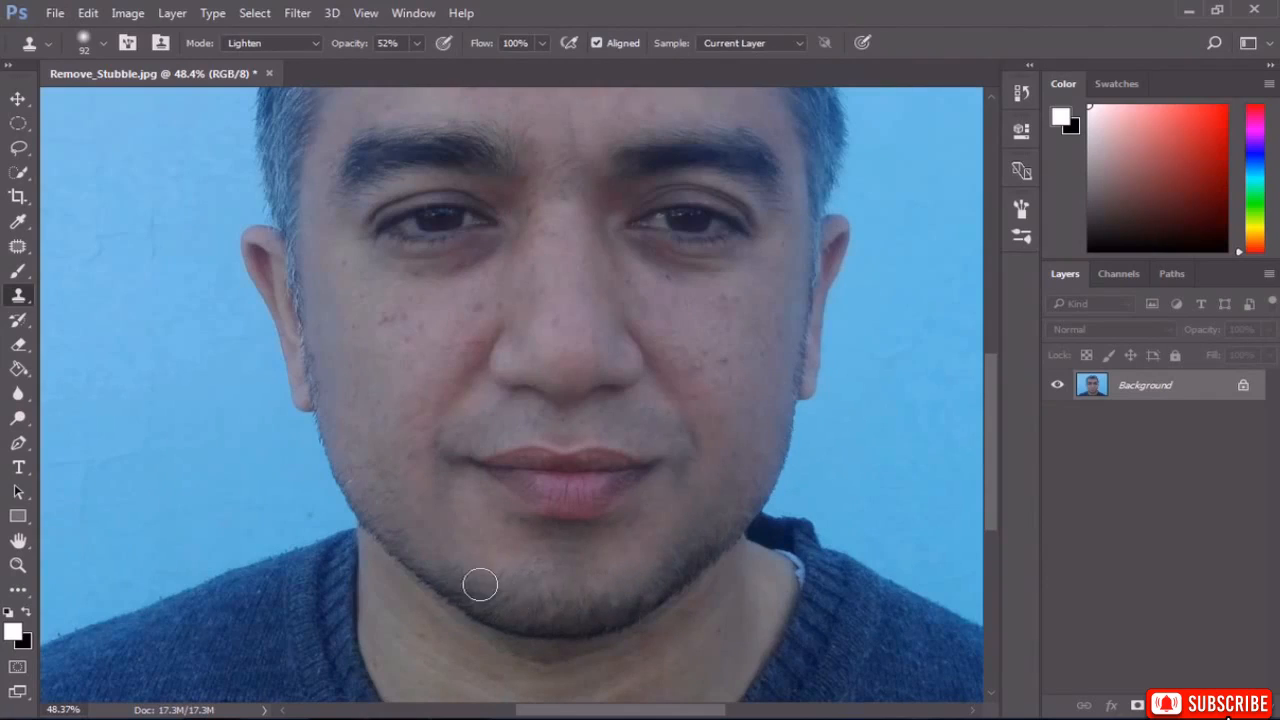
mouse_move(480, 584)
mouse_down()
mouse_move(430, 557)
mouse_move(530, 593)
mouse_move(575, 593)
mouse_move(706, 531)
mouse_up()
alt+click(614, 583)
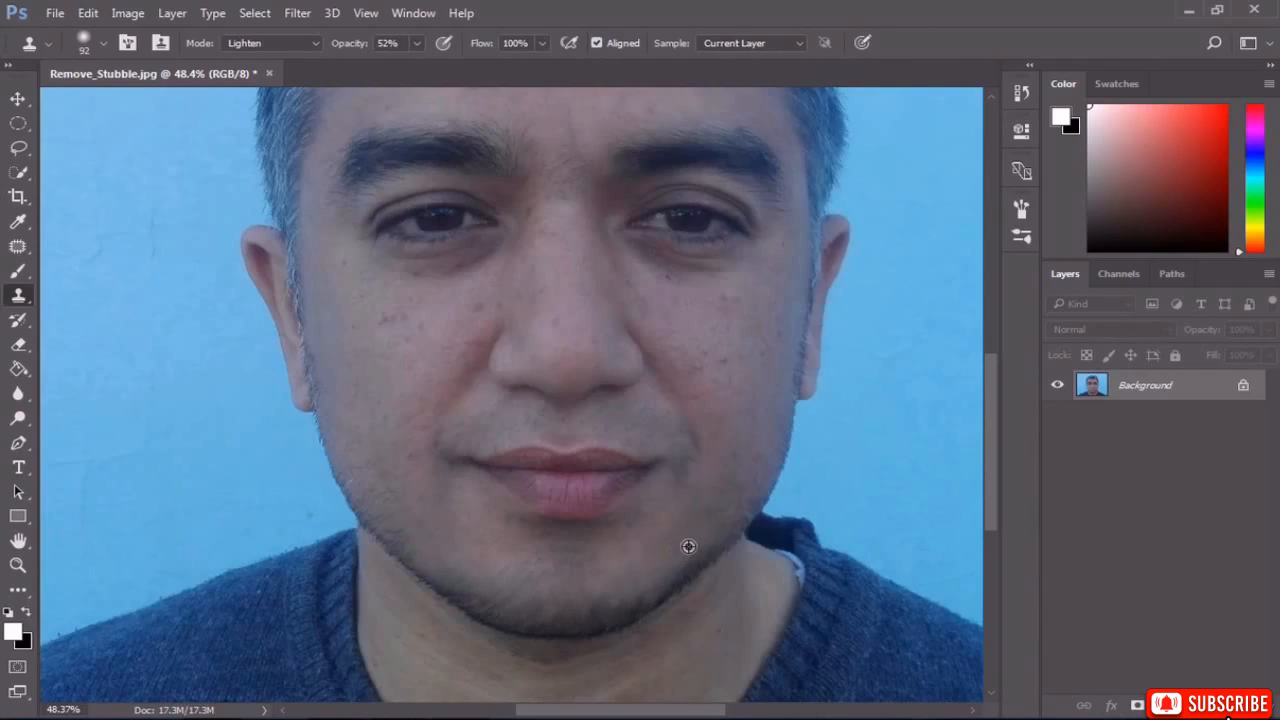
mouse_move(652, 562)
mouse_down()
mouse_move(585, 592)
mouse_move(519, 596)
mouse_move(434, 566)
mouse_move(541, 608)
mouse_move(602, 601)
mouse_move(537, 615)
mouse_move(484, 594)
mouse_move(577, 610)
mouse_move(631, 589)
mouse_up()
alt+click(592, 605)
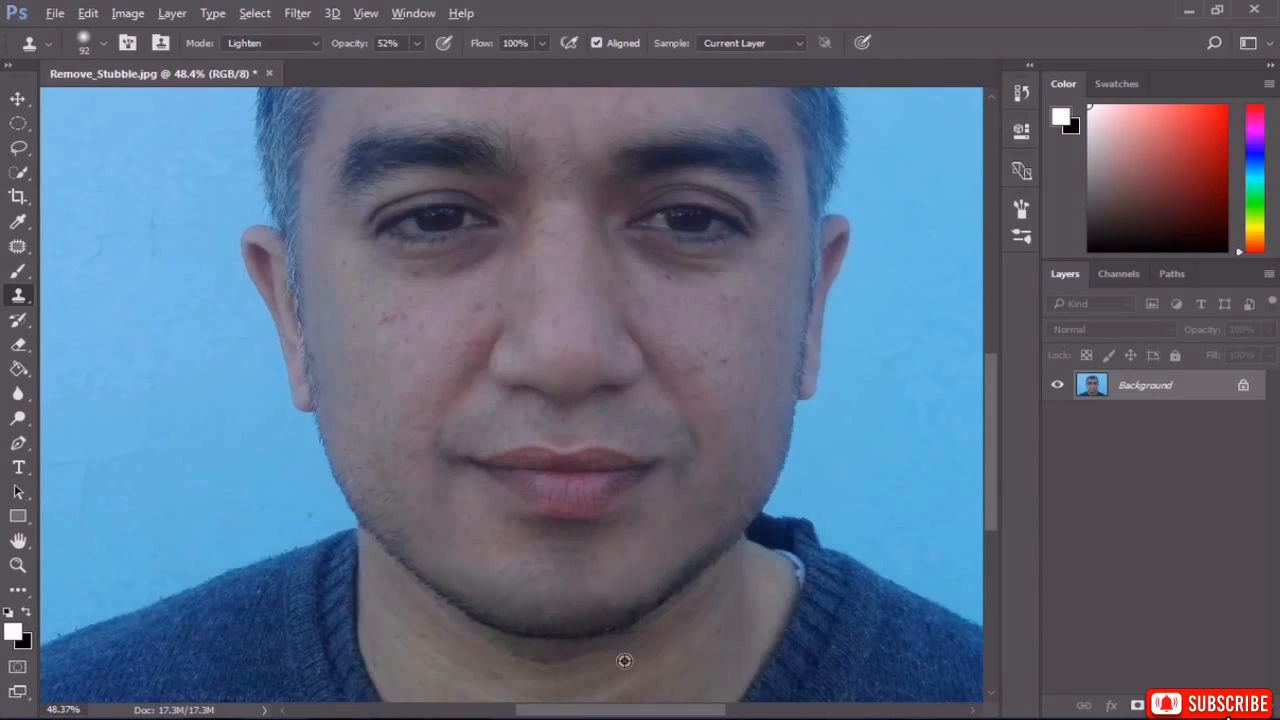
Sample skin below the chin and clone it along both jawline edges to soften the dark stubble.
alt+click(595, 647)
mouse_move(586, 650)
mouse_down()
mouse_move(537, 654)
mouse_move(464, 629)
mouse_move(380, 558)
mouse_up()
alt+click(564, 645)
mouse_move(566, 645)
mouse_down()
mouse_move(651, 623)
mouse_move(717, 566)
mouse_move(704, 552)
mouse_move(678, 574)
mouse_up()
alt+click(723, 542)
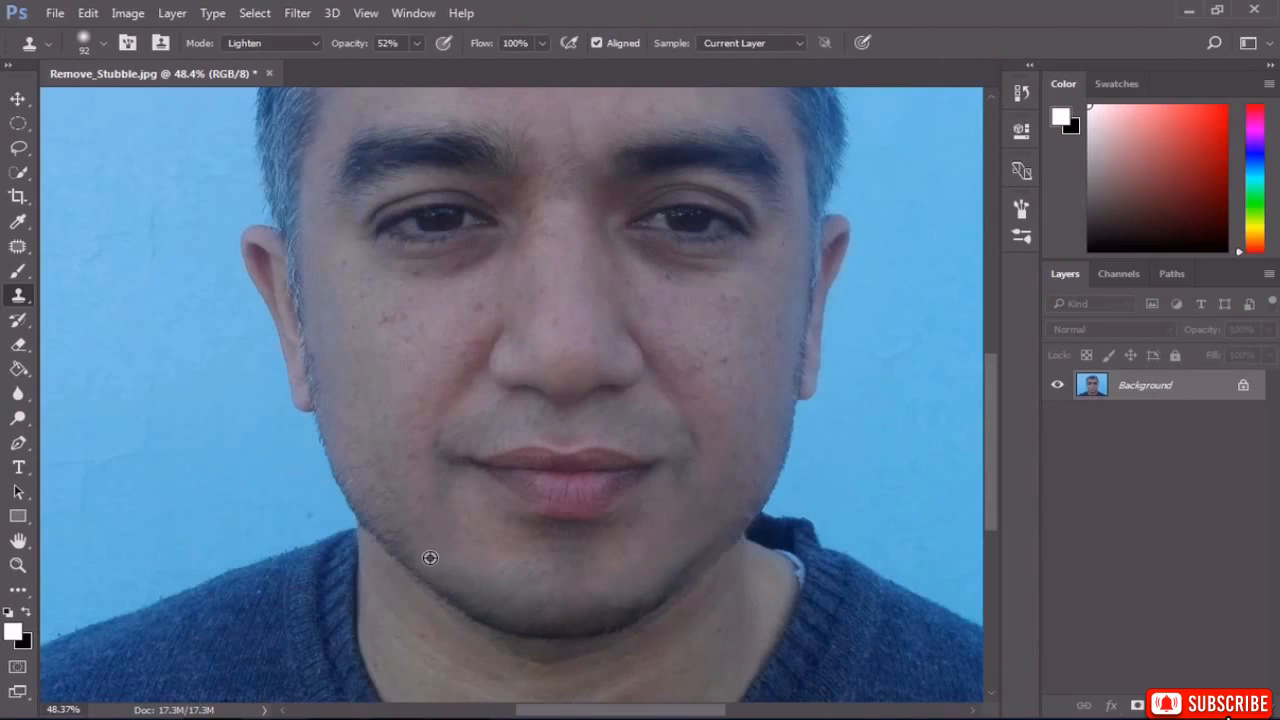
drag(385, 527, 360, 468)
scroll(417, 527, down, 4)
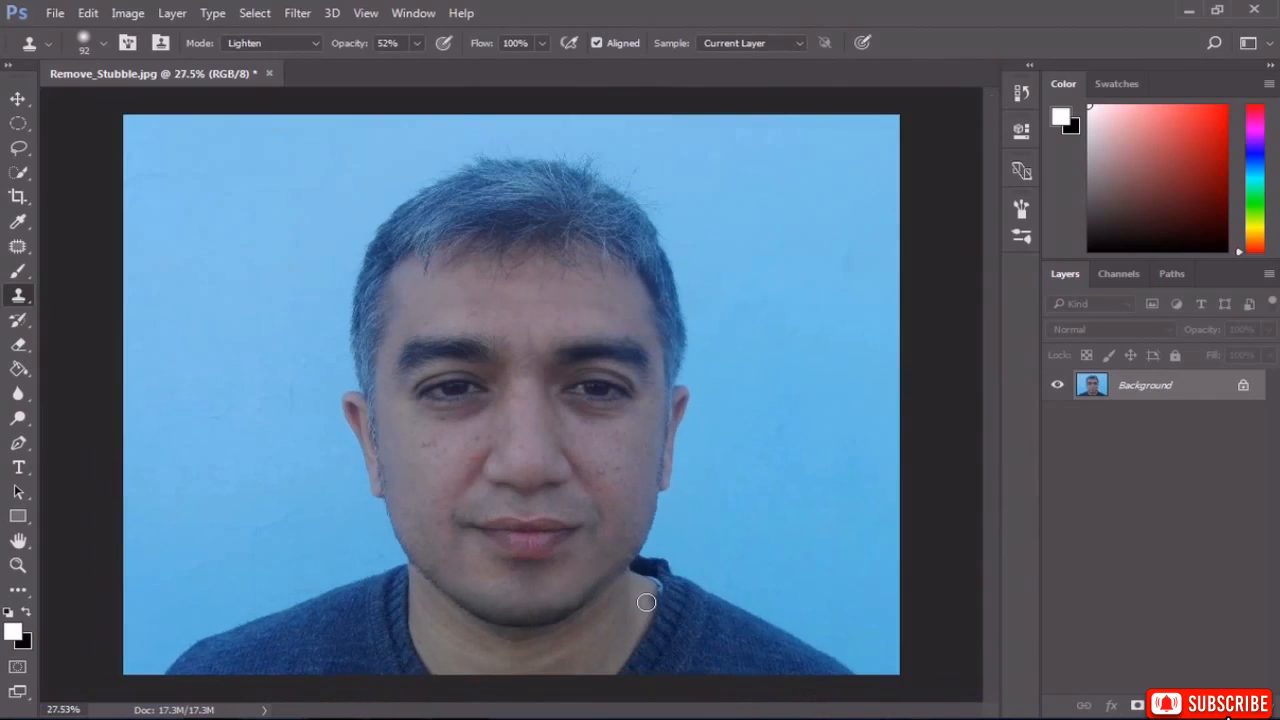
scroll(577, 607, up, 4)
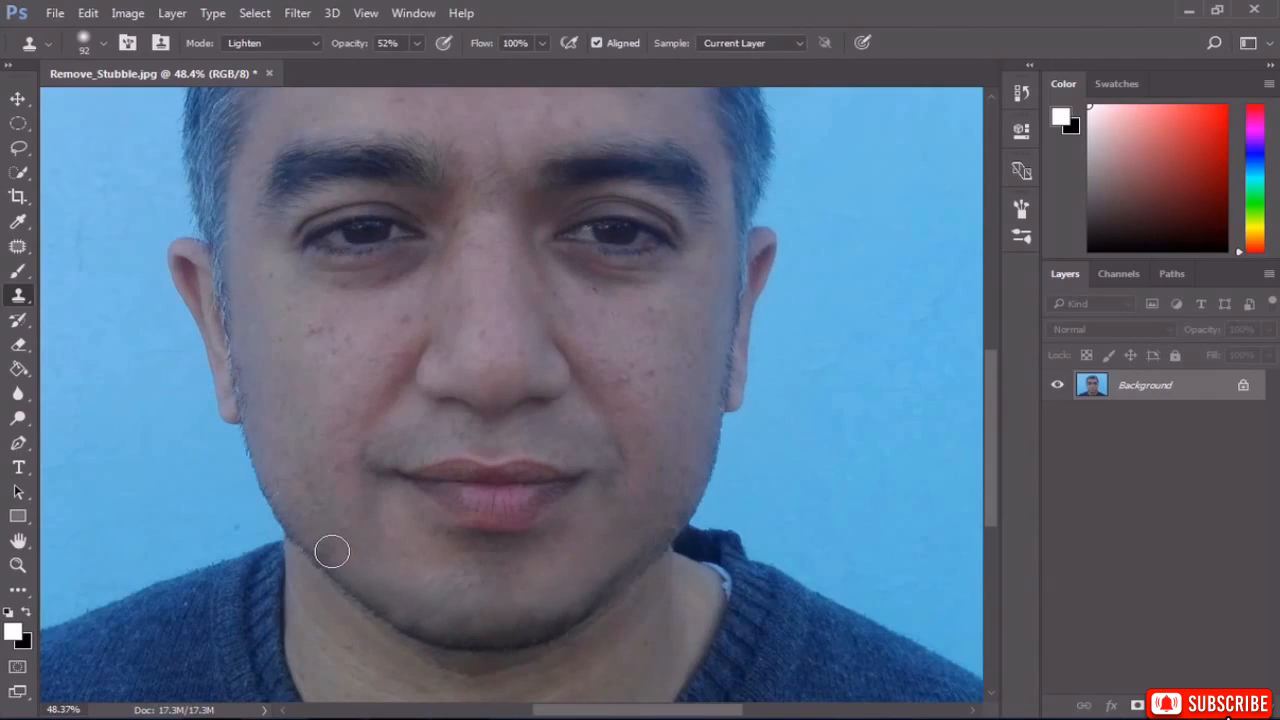
scroll(640, 630, down, 2)
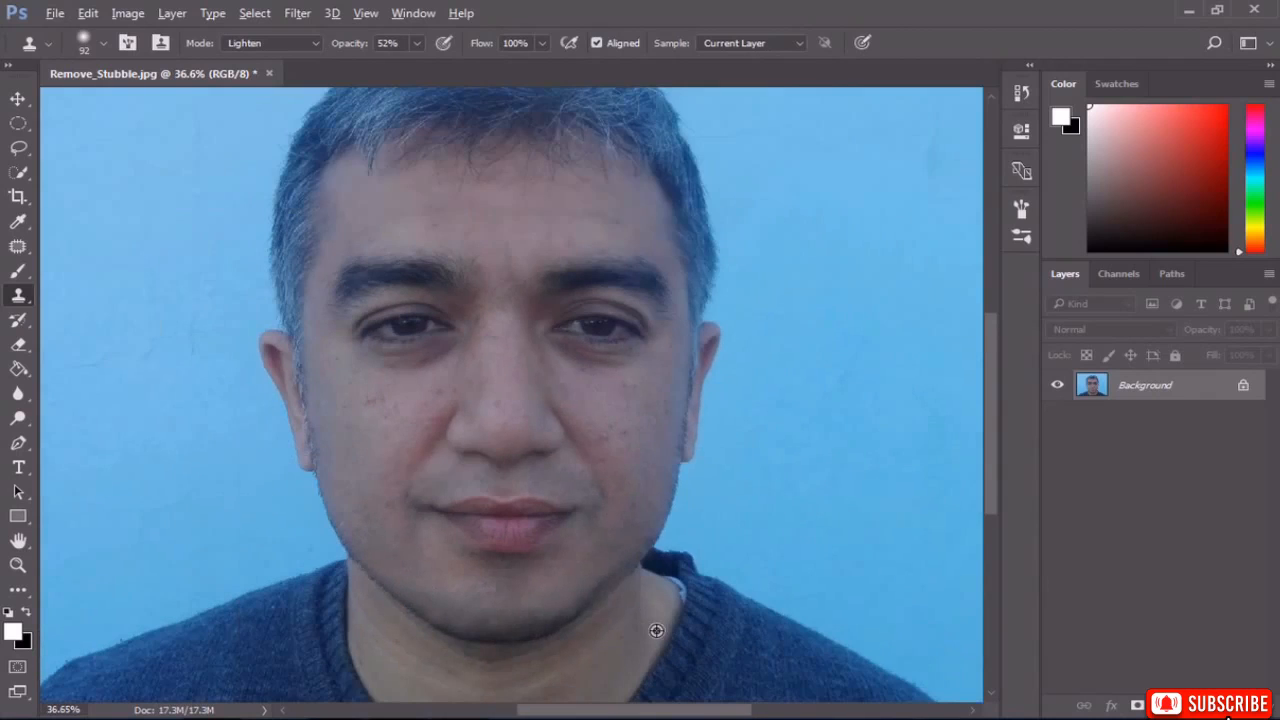
scroll(679, 620, down, 2)
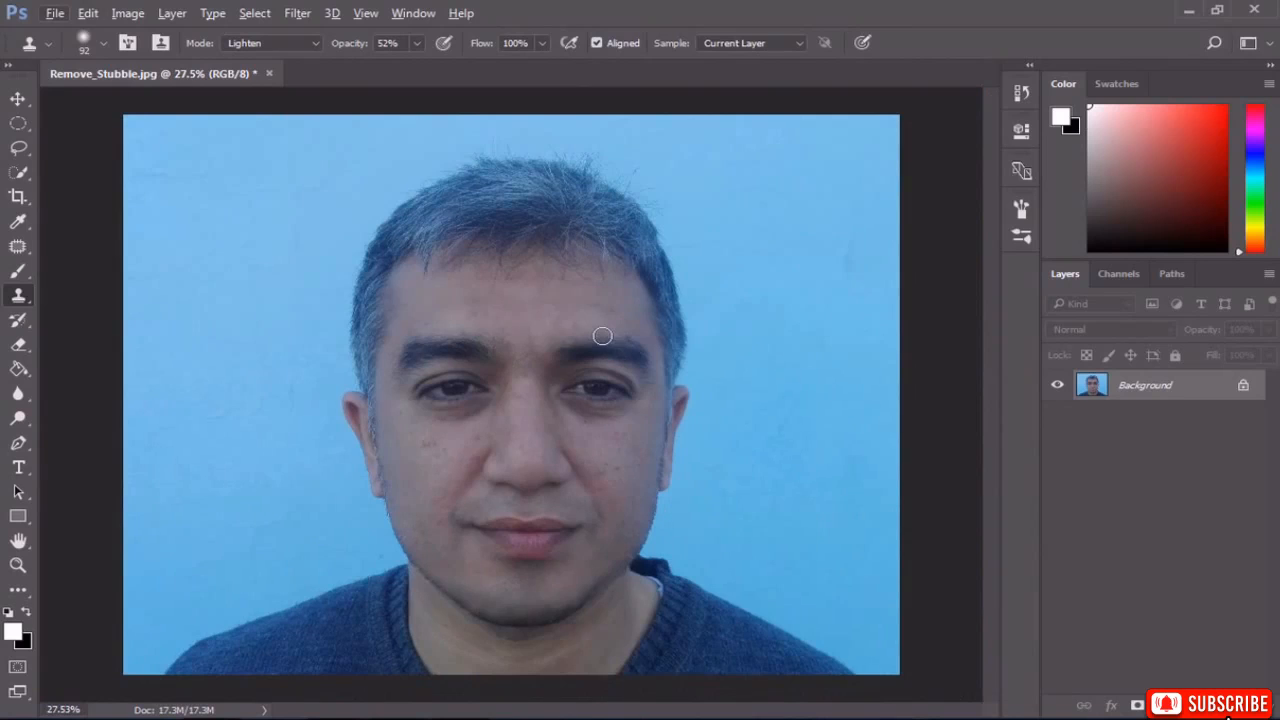
Sample clean skin on the nose and clone it over the spots on its tip and bridge.
scroll(575, 414, up, 3)
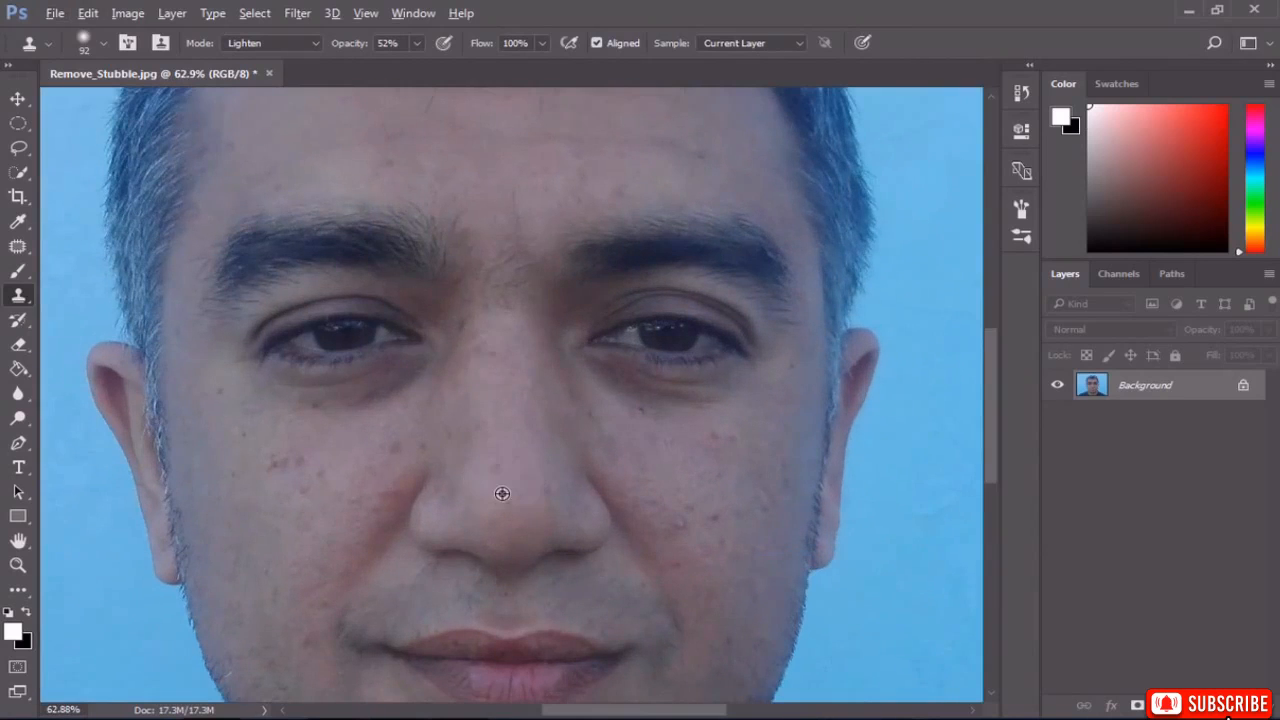
alt+click(495, 484)
click(499, 466)
alt+click(504, 473)
click(489, 406)
Clone nearby skin over the stray hairs at the left eyebrow's inner end and at both eyebrows' outer ends.
alt+click(428, 218)
click(426, 223)
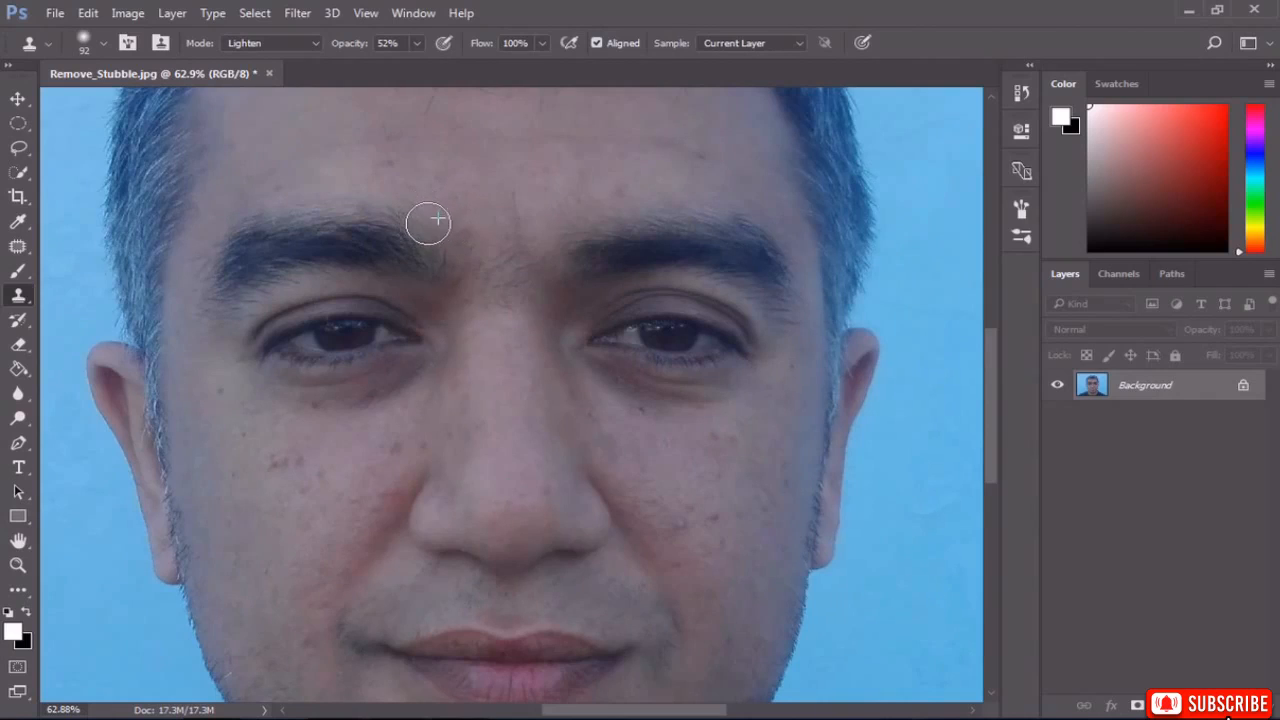
alt+click(744, 216)
click(787, 312)
click(772, 303)
alt+click(777, 317)
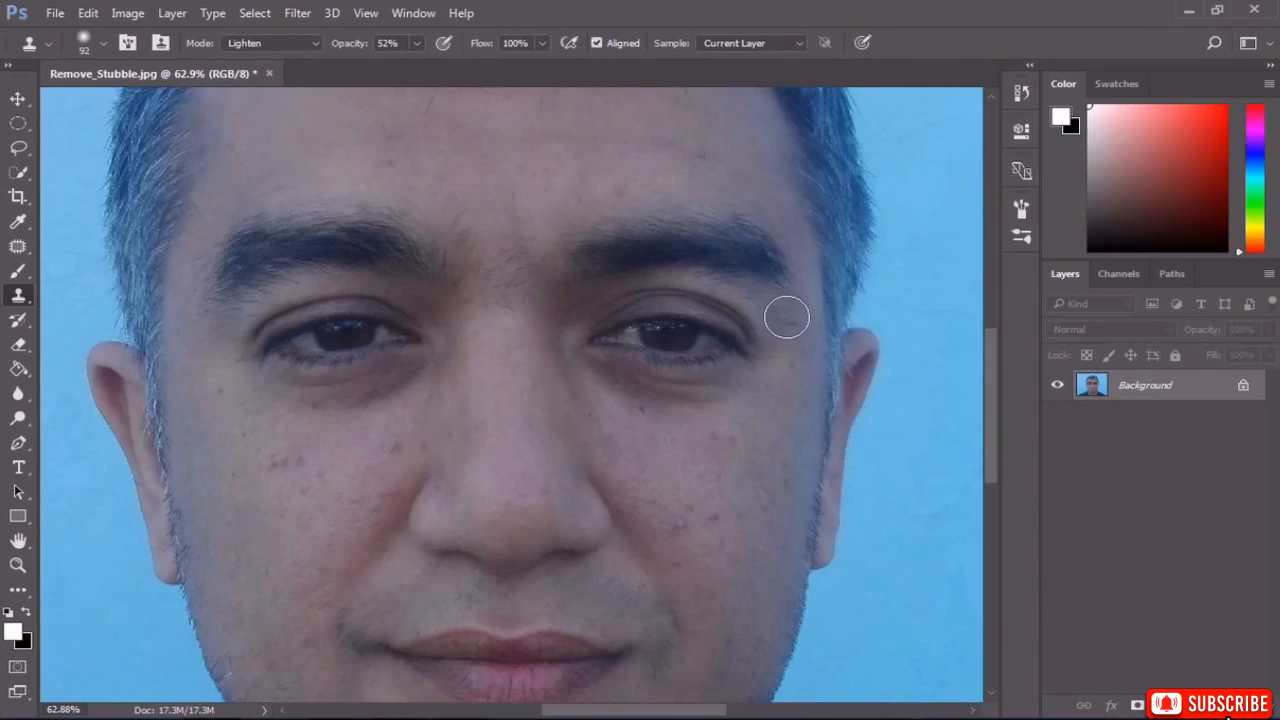
click(788, 319)
alt+click(240, 295)
click(262, 292)
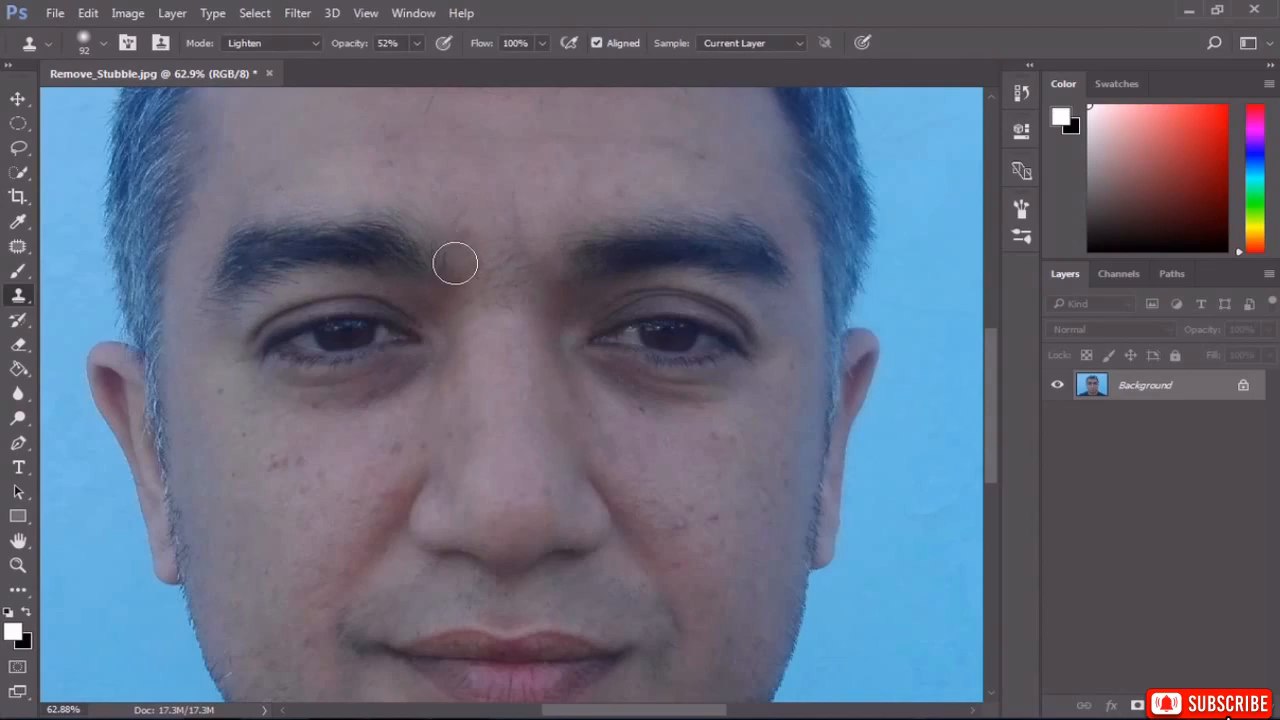
Paint with the Clone Stamp over the blemishes along the bridge and sides of the nose.
scroll(508, 266, down, 2)
scroll(496, 425, up, 3)
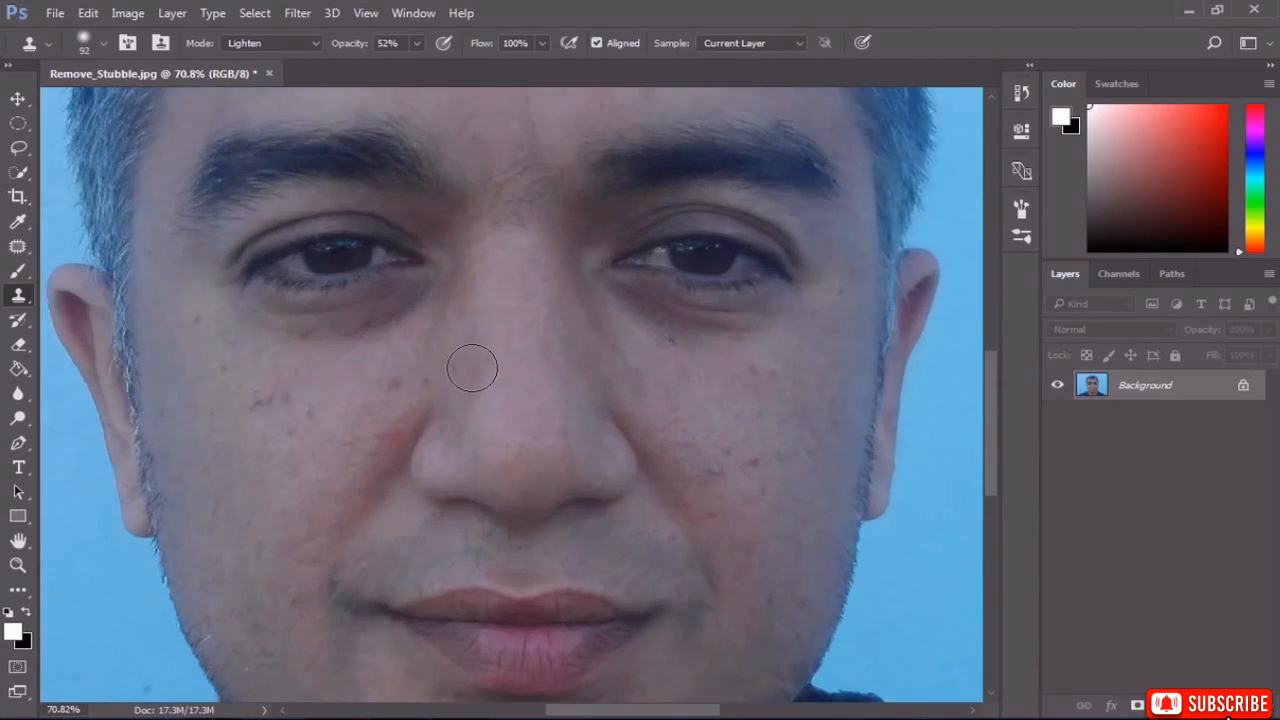
mouse_move(471, 323)
mouse_down()
mouse_move(482, 405)
mouse_move(461, 449)
mouse_move(447, 446)
mouse_move(585, 443)
mouse_up()
Set the Clone Stamp brush's hardness to 100% for retouching the stray hairs above the head.
scroll(586, 408, down, 5)
scroll(609, 141, up, 4)
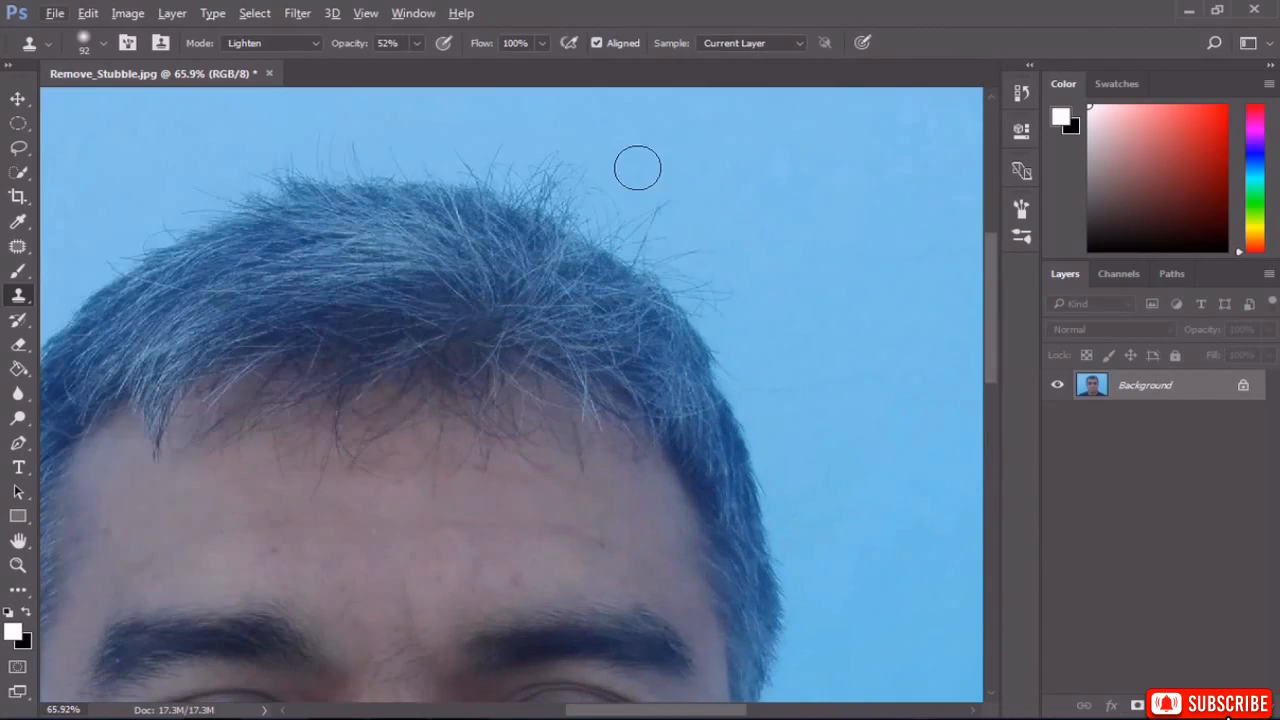
right_click(668, 152)
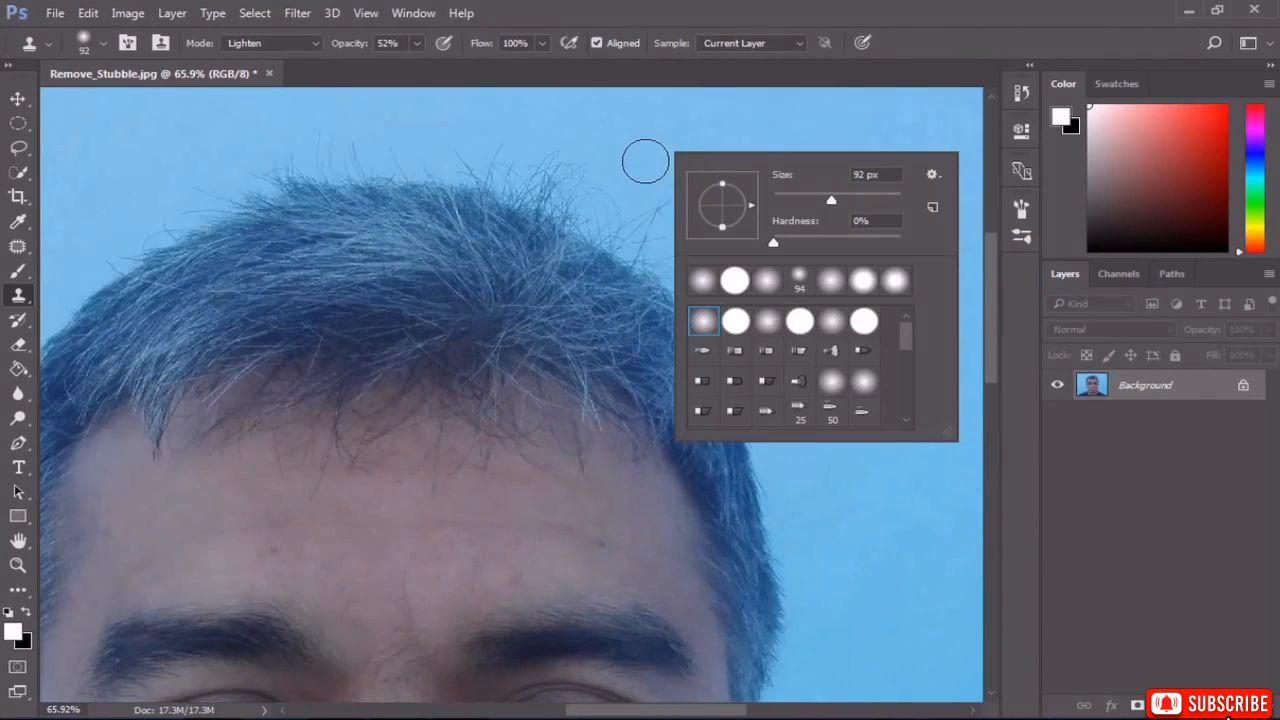
click(646, 160)
right_click(662, 158)
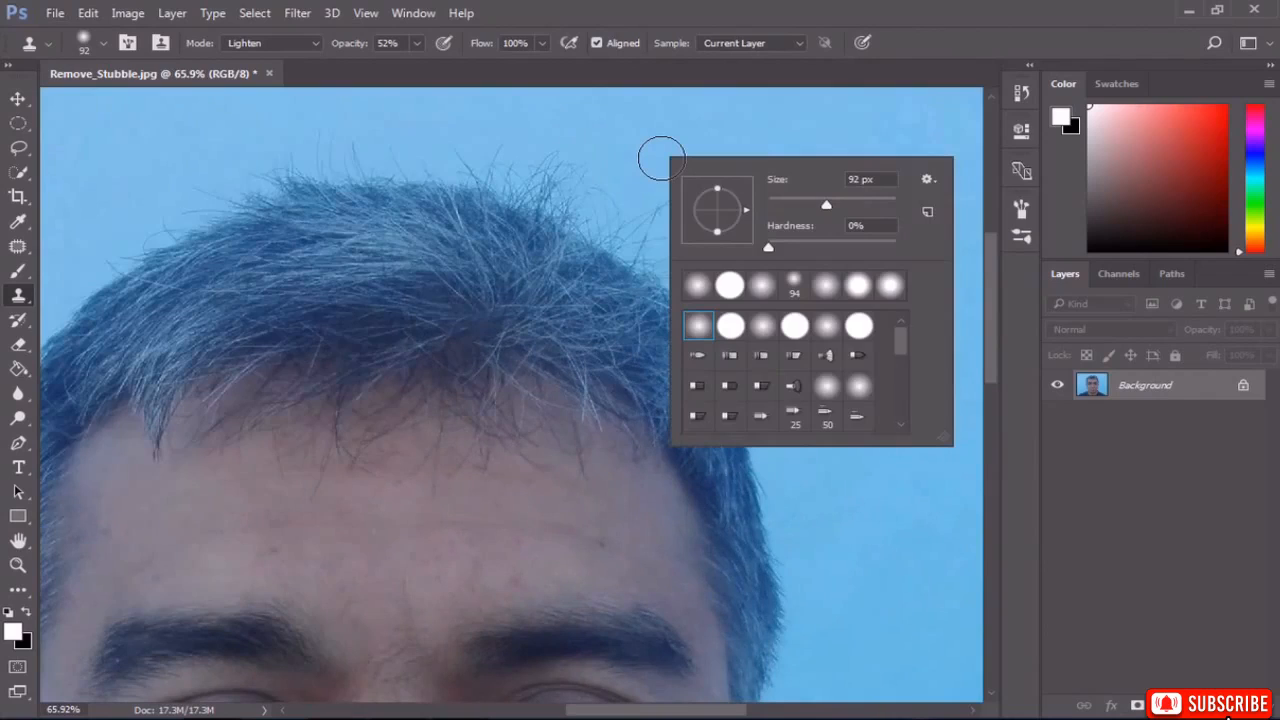
drag(773, 245, 915, 242)
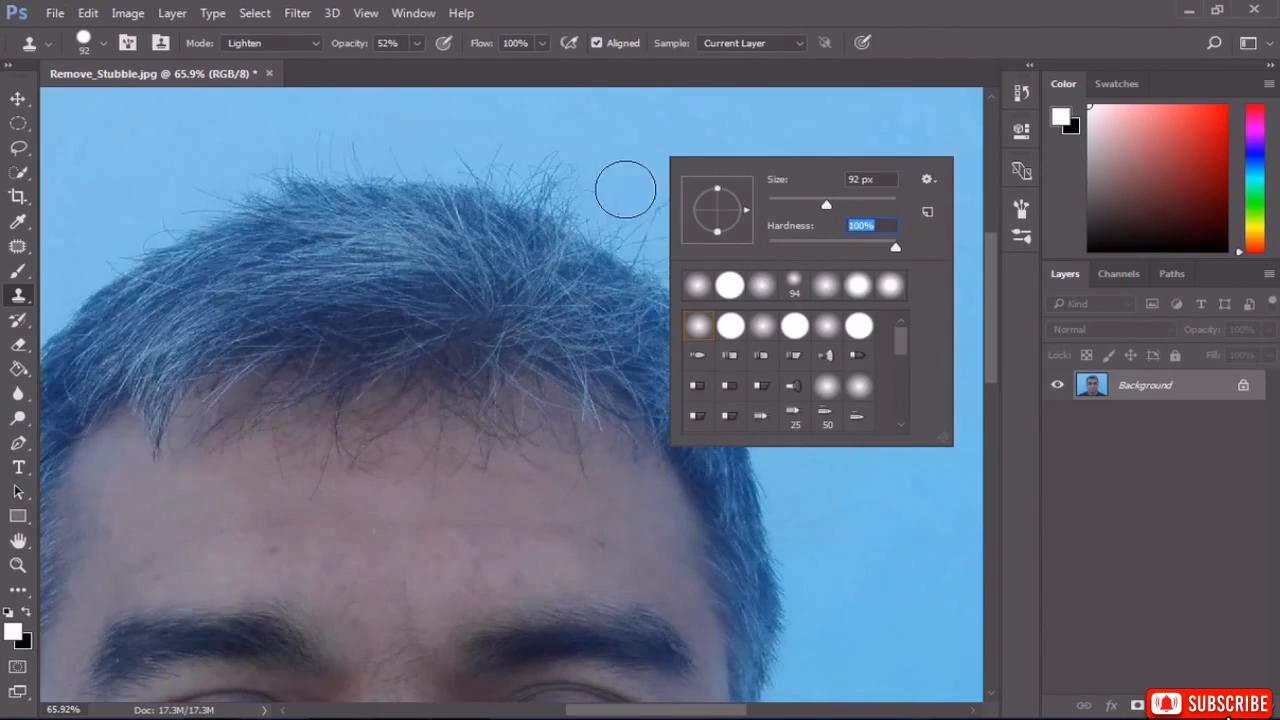
Set the Clone Stamp's opacity to 100% and its blending mode to Normal.
click(421, 40)
click(419, 42)
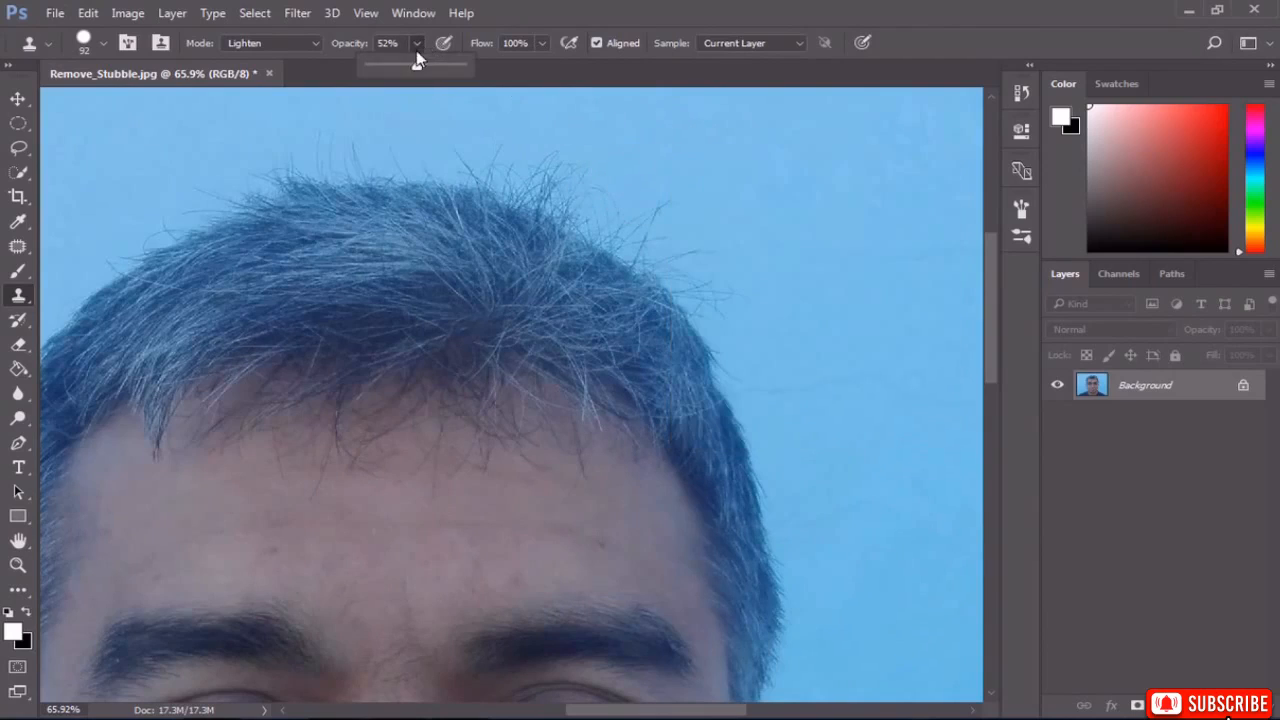
drag(414, 62, 479, 66)
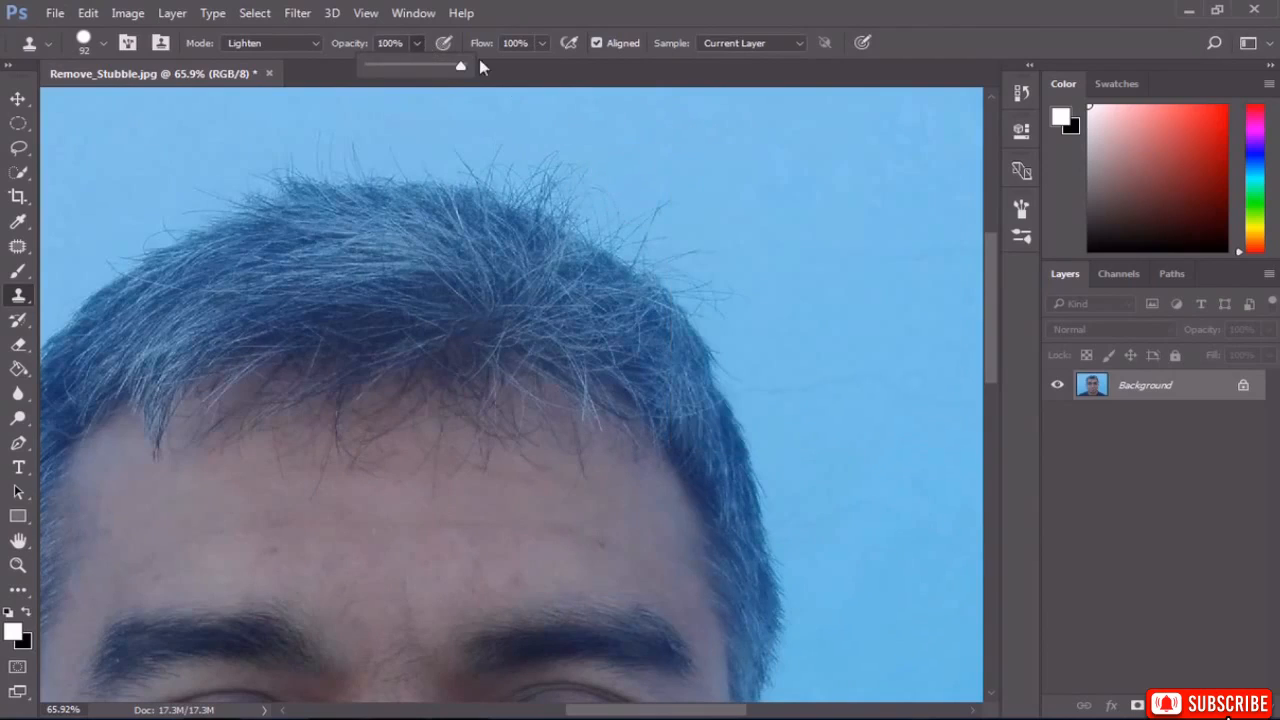
click(294, 42)
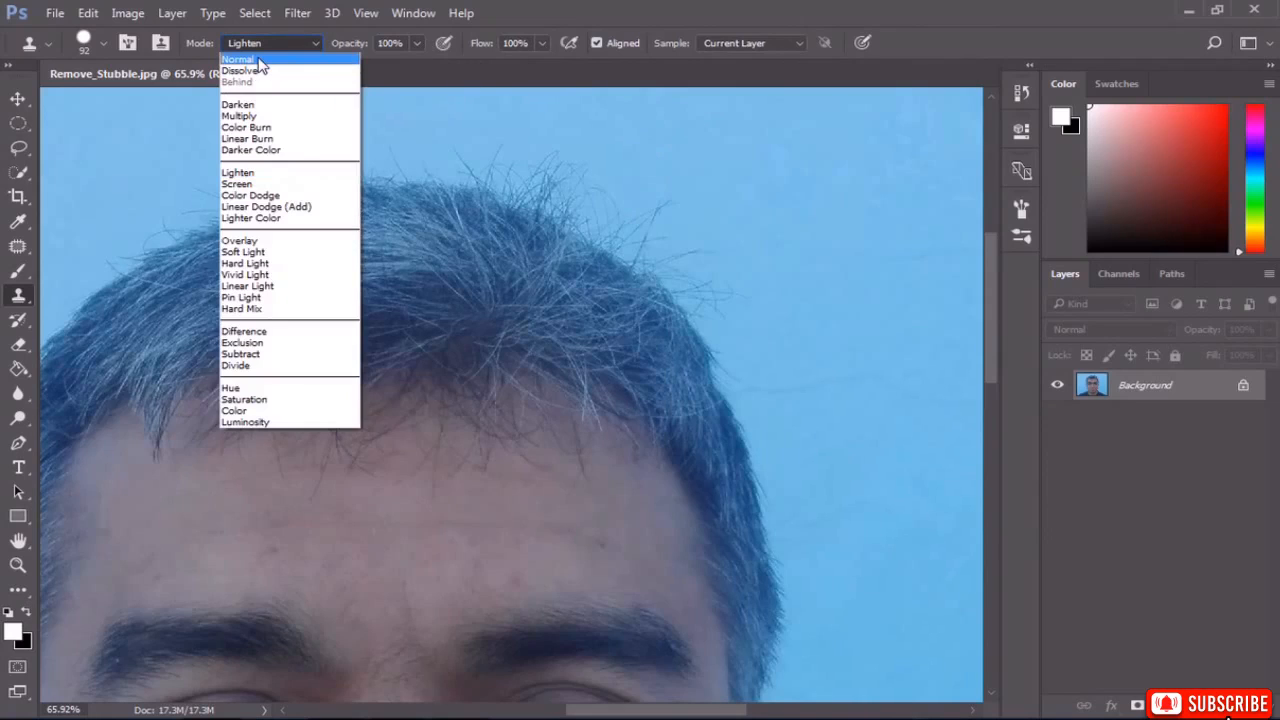
click(240, 60)
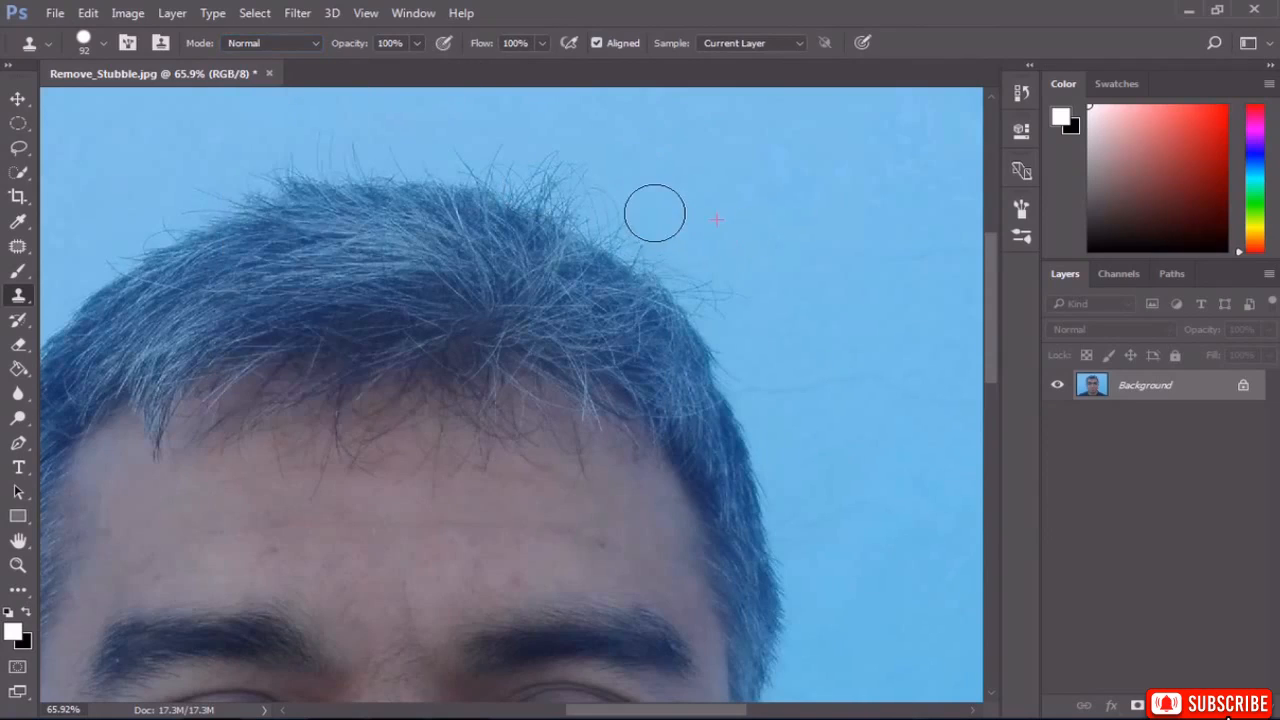
Clone the blue background over the stray hairs sticking out above the right half of the hairline.
mouse_move(655, 213)
mouse_down()
mouse_move(721, 281)
mouse_move(560, 170)
mouse_move(443, 146)
mouse_move(400, 150)
mouse_up()
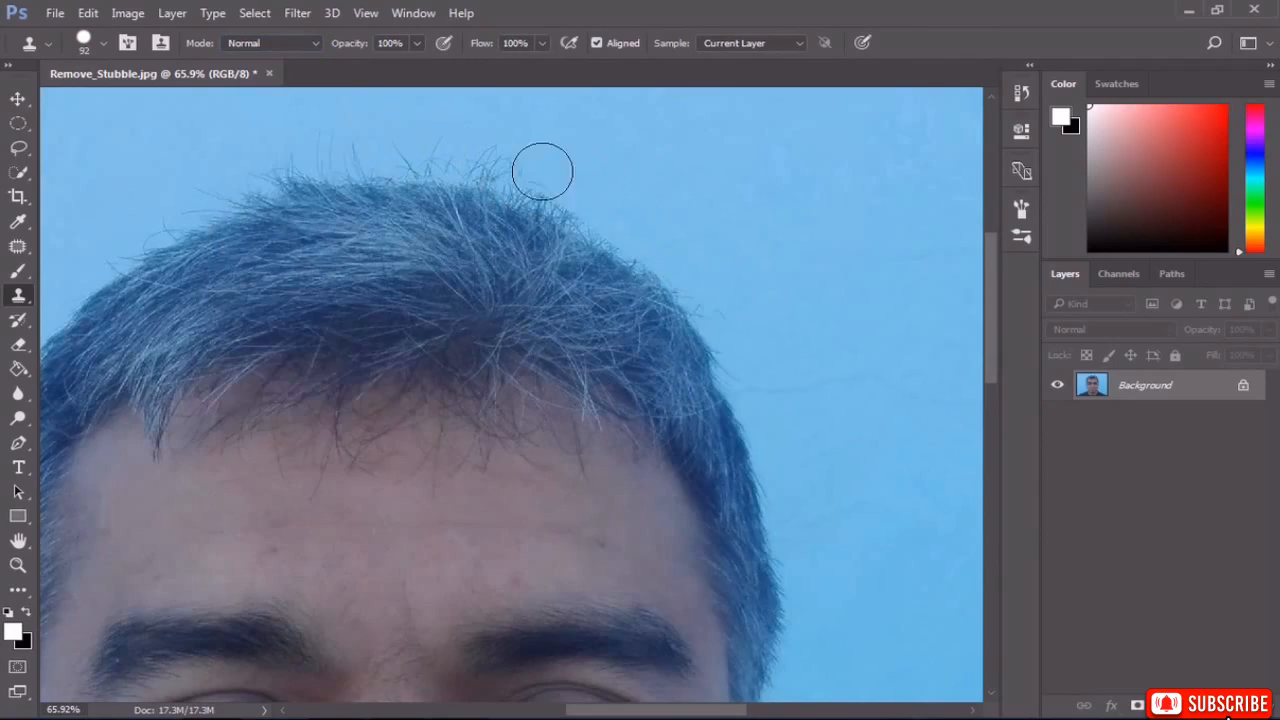
alt+click(596, 178)
mouse_move(544, 164)
mouse_down()
mouse_move(468, 158)
mouse_move(440, 133)
mouse_move(426, 139)
mouse_move(515, 152)
mouse_move(384, 136)
mouse_up()
alt+click(616, 163)
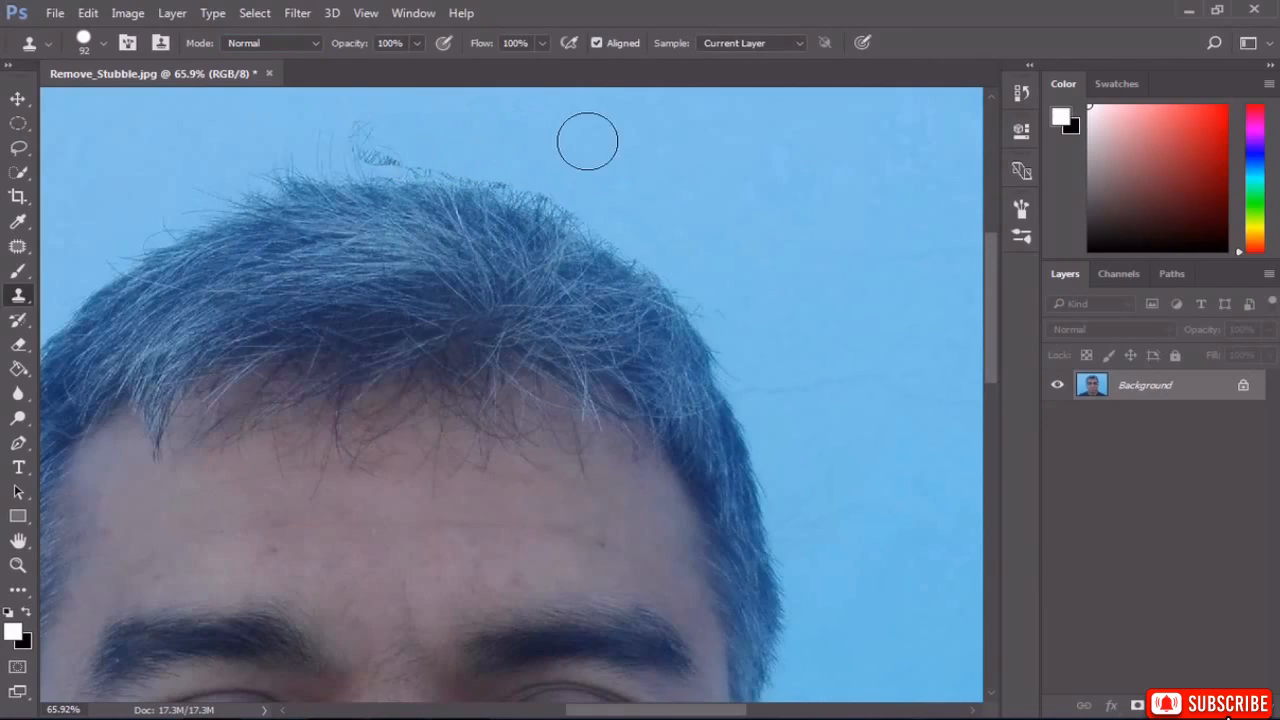
Sample clean background beside the head and clone it over the stray hairs and smudges above the crown.
alt+click(207, 154)
drag(247, 145, 393, 131)
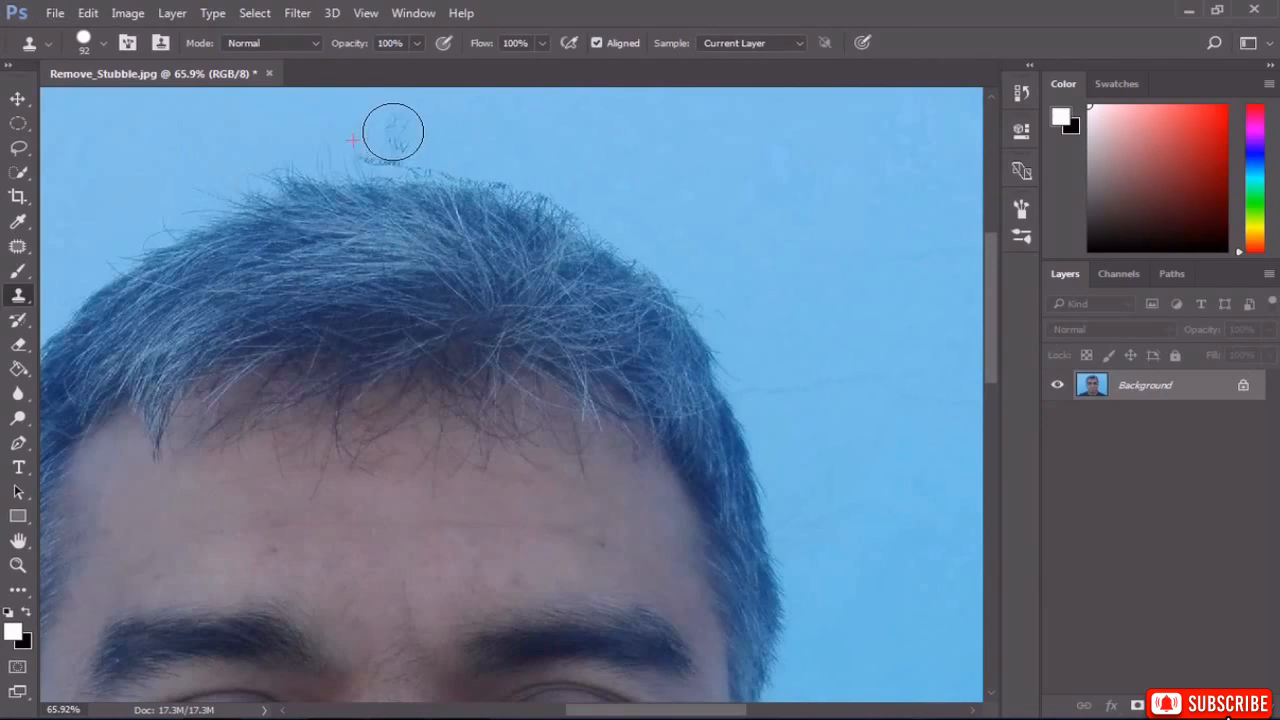
alt+click(219, 141)
mouse_move(300, 123)
mouse_down()
mouse_move(417, 126)
mouse_move(262, 134)
mouse_up()
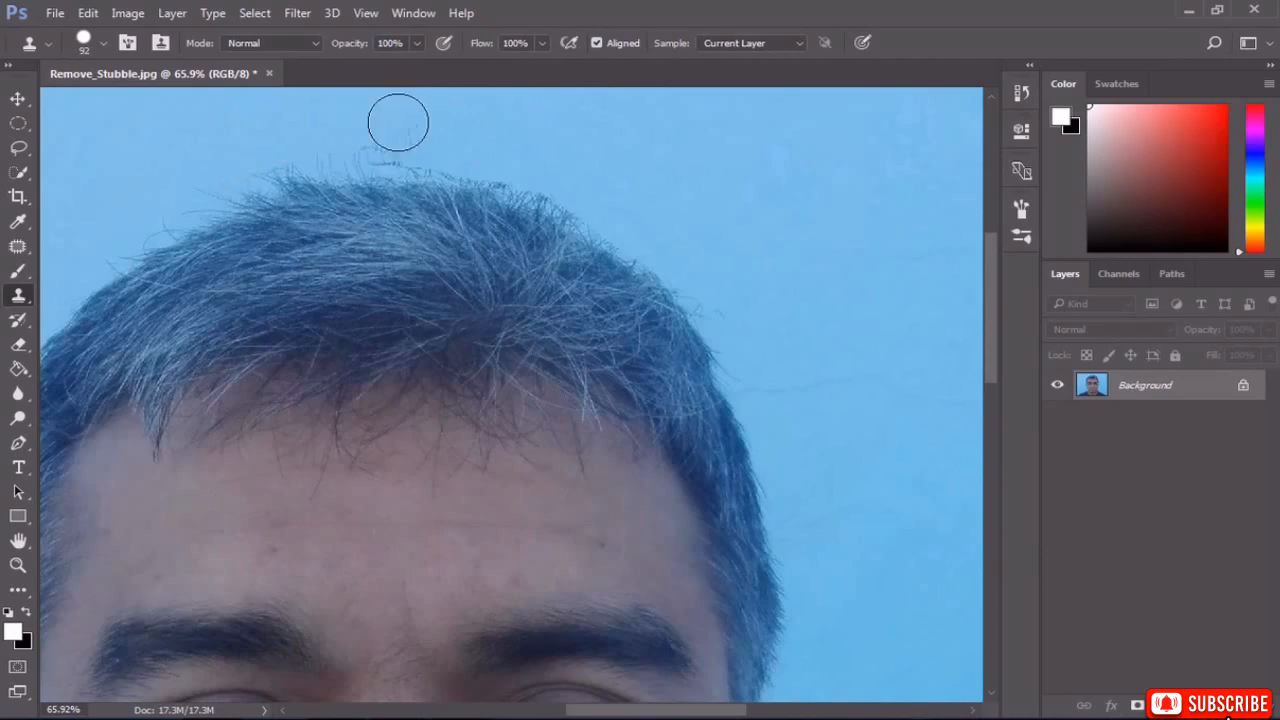
alt+click(482, 133)
drag(394, 131, 297, 137)
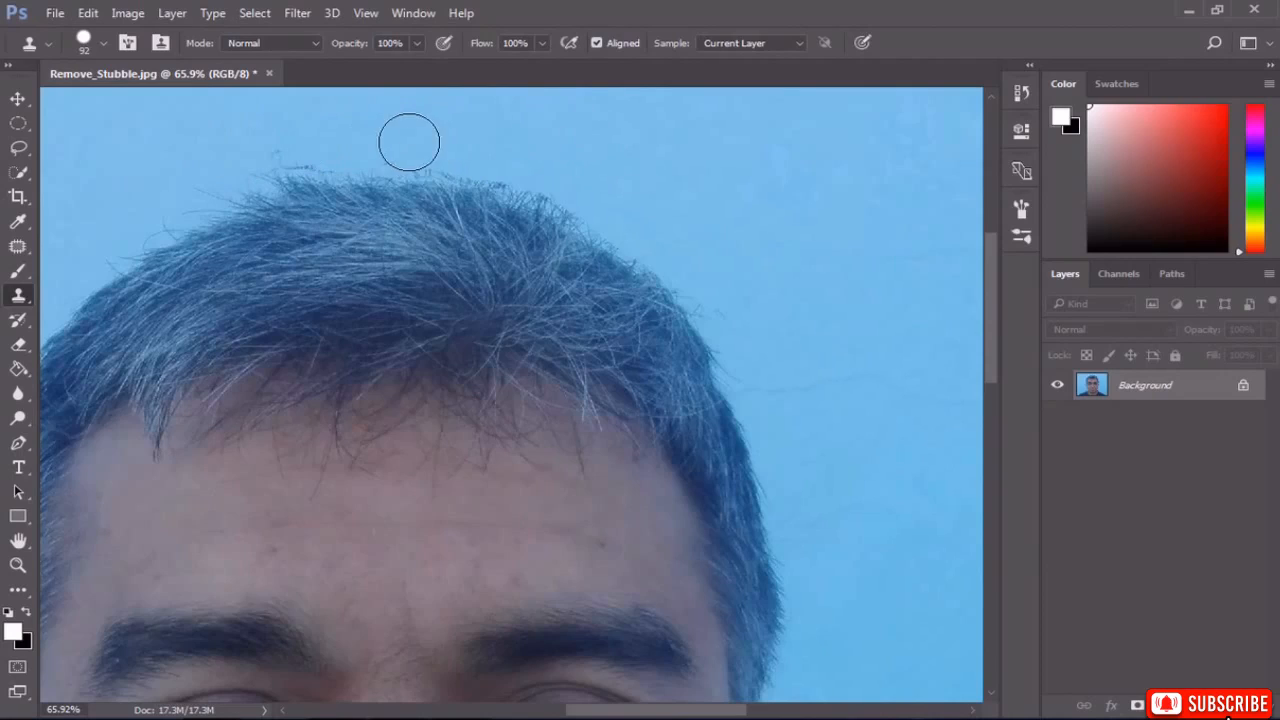
mouse_move(409, 142)
mouse_down()
mouse_move(394, 143)
mouse_move(530, 162)
mouse_up()
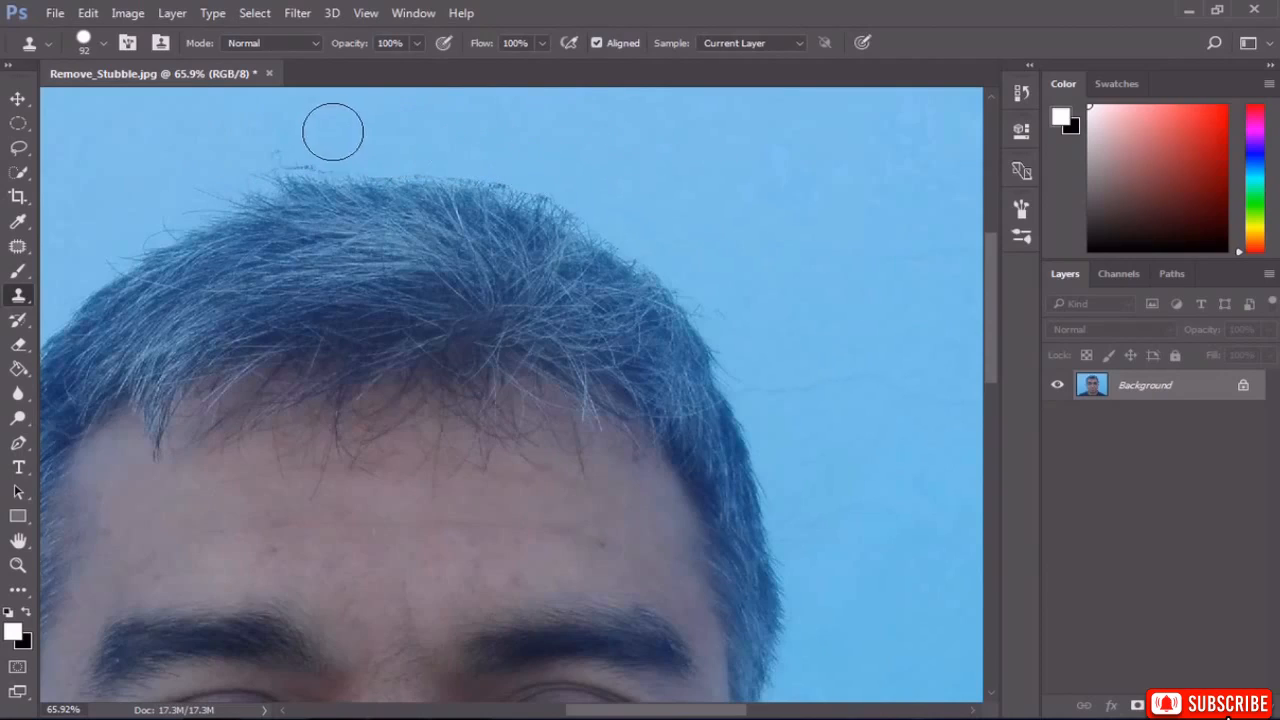
Clone the blue background over the stray hairs along the upper left outline of the head.
alt+click(121, 163)
mouse_move(168, 160)
mouse_down()
mouse_move(337, 143)
mouse_move(200, 186)
mouse_move(149, 220)
mouse_up()
alt+click(189, 143)
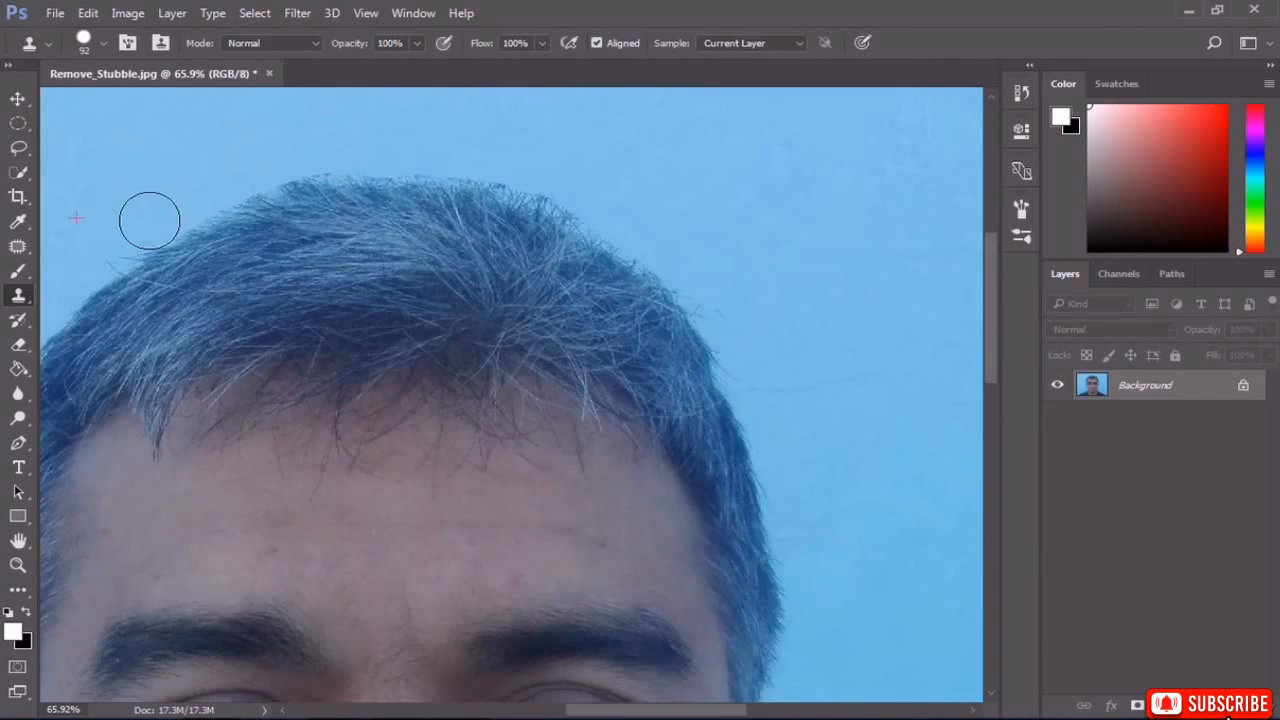
scroll(754, 280, down, 5)
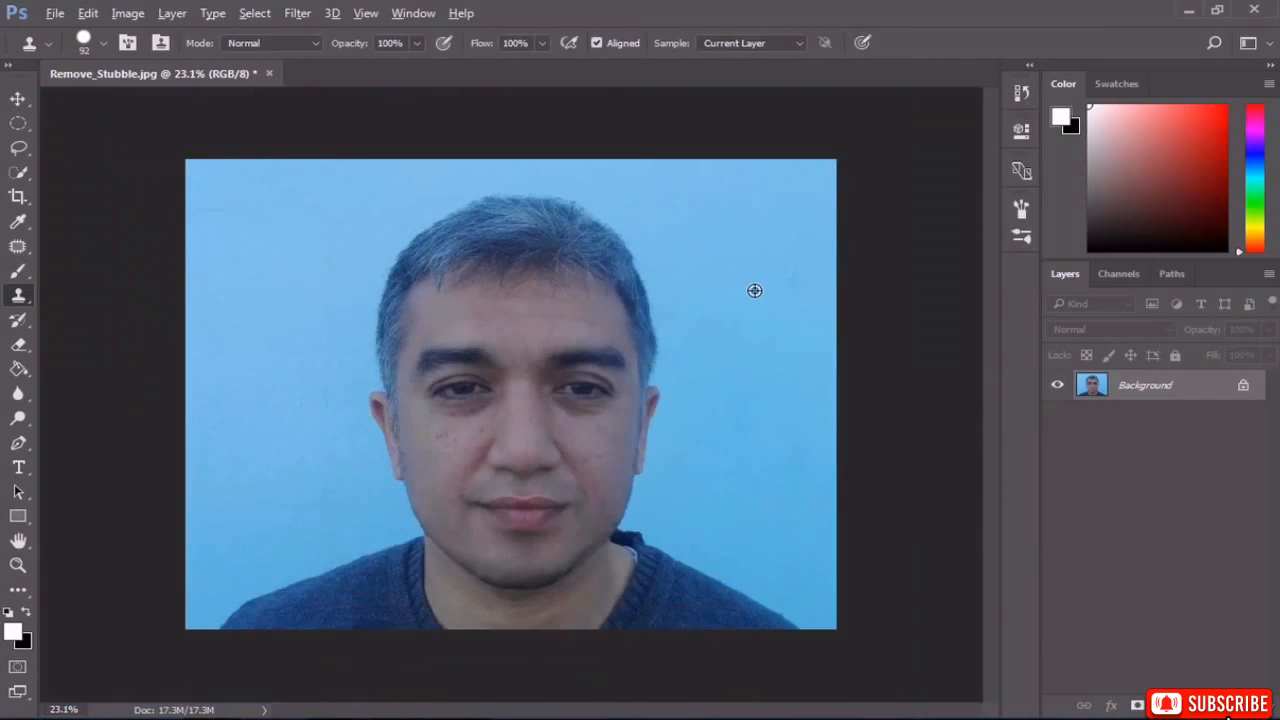
scroll(754, 290, down, 1)
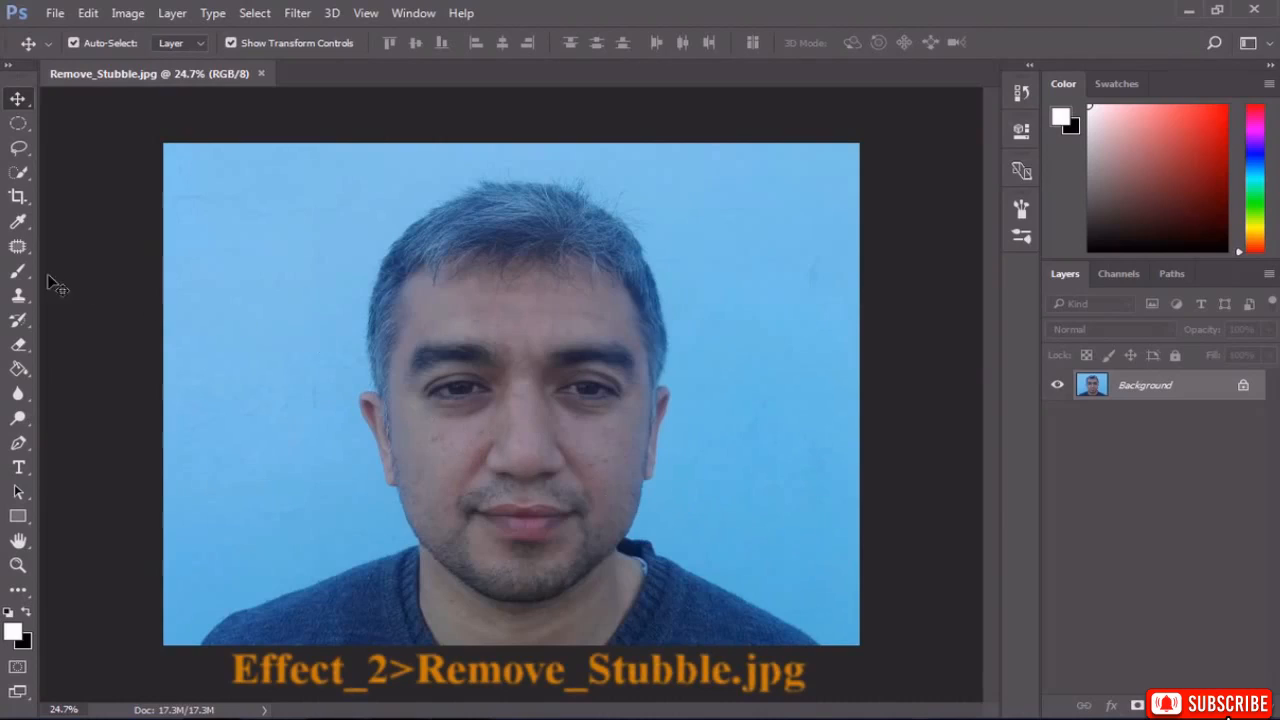
Activate the Clone Stamp tool on the unretouched Remove_Stubble.jpg with Lighten mode and 52% opacity.
drag(18, 294, 86, 292)
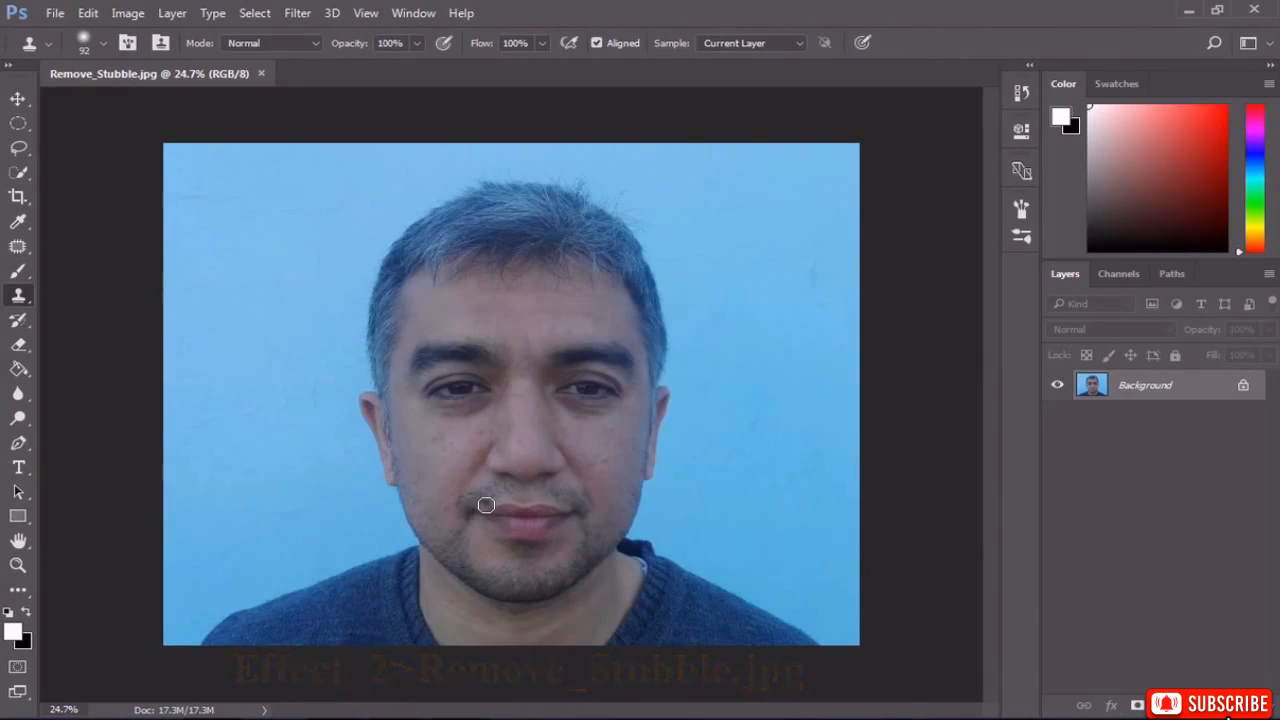
click(248, 44)
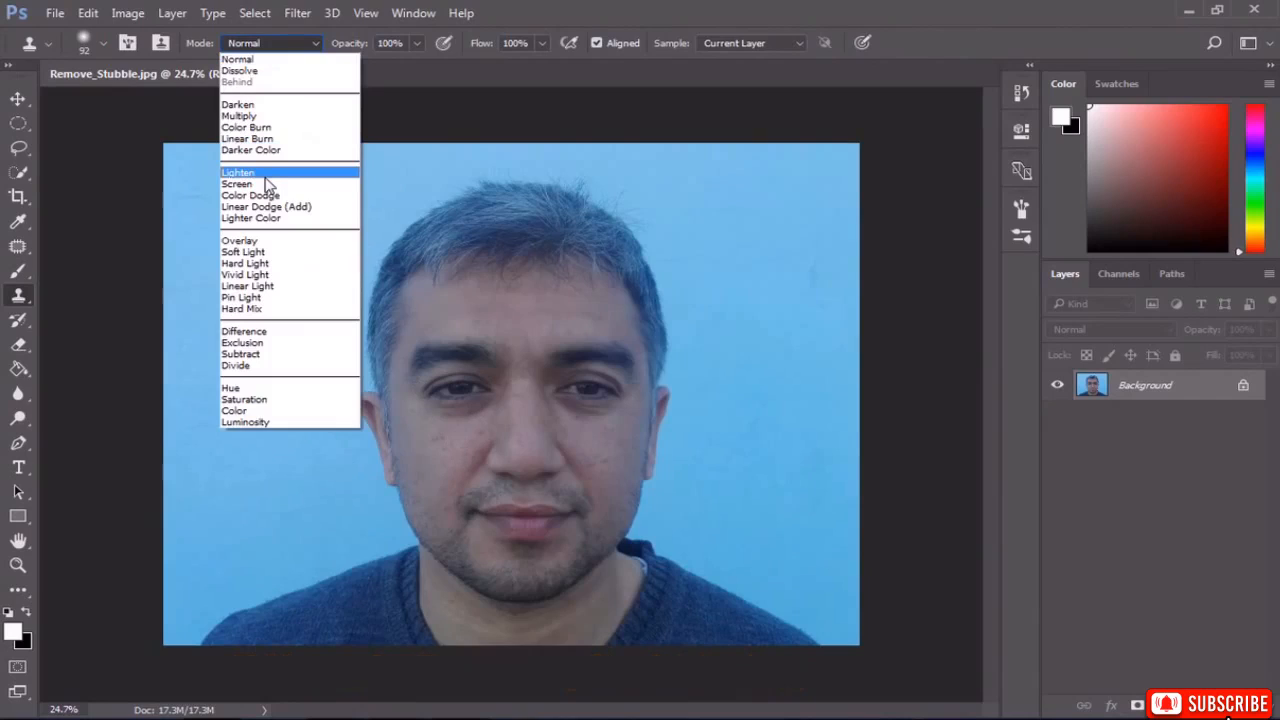
click(271, 176)
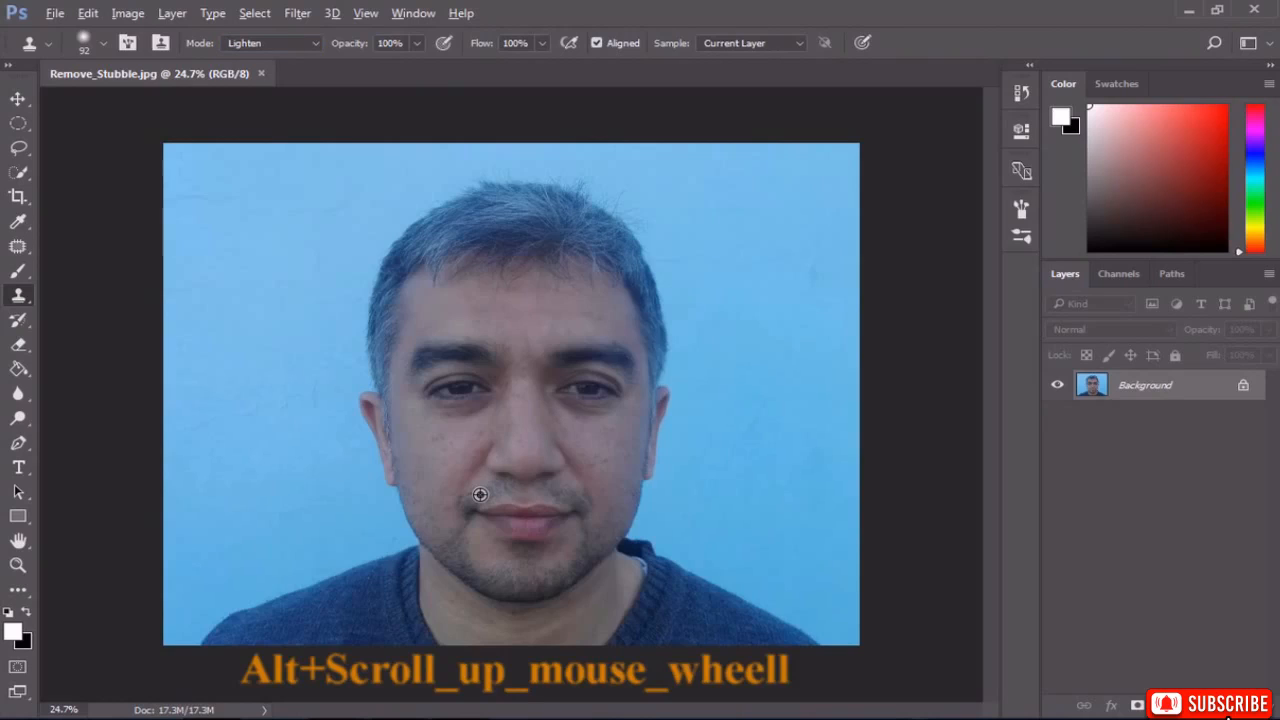
scroll(480, 494, up, 5)
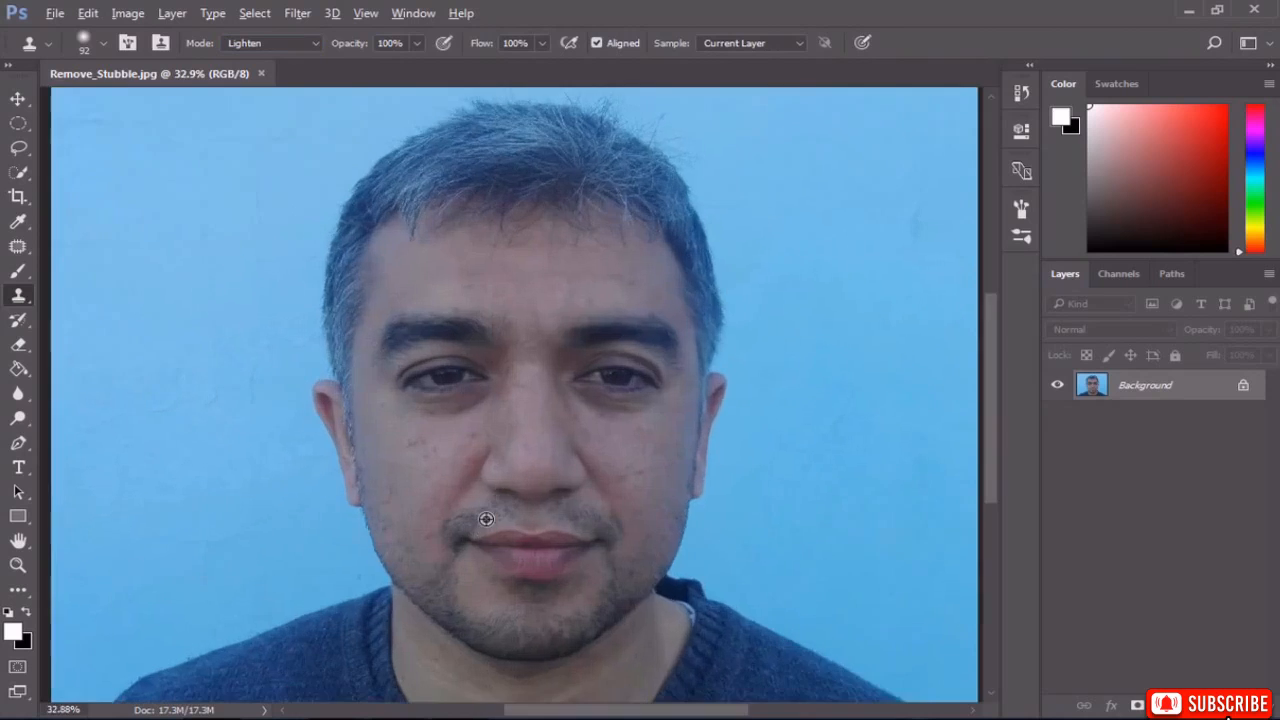
scroll(488, 530, down, 2)
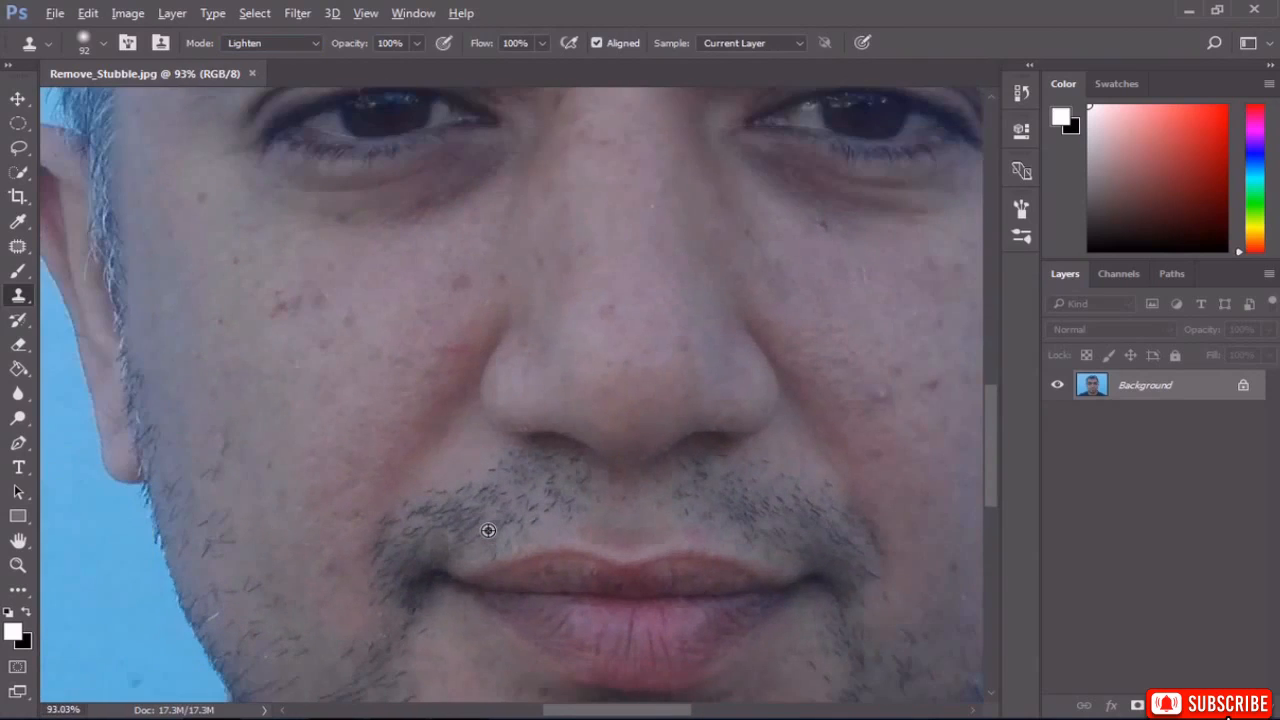
click(481, 503)
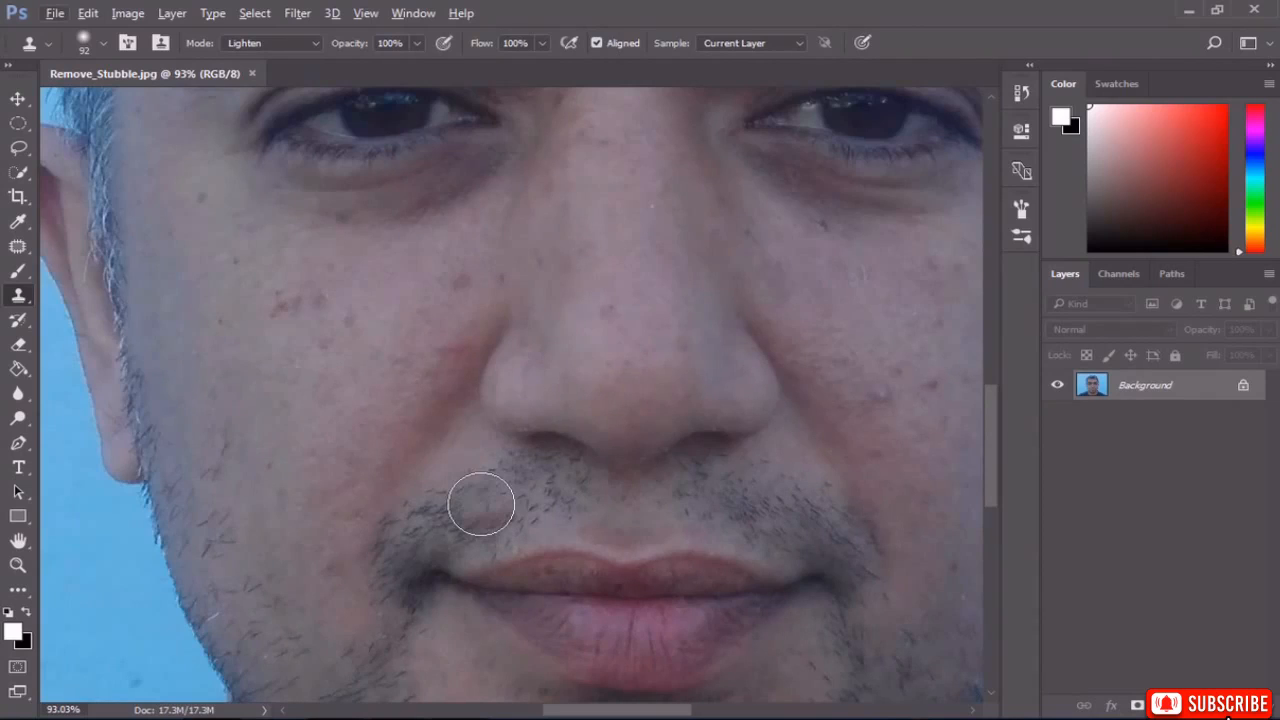
key(ctrl+z)
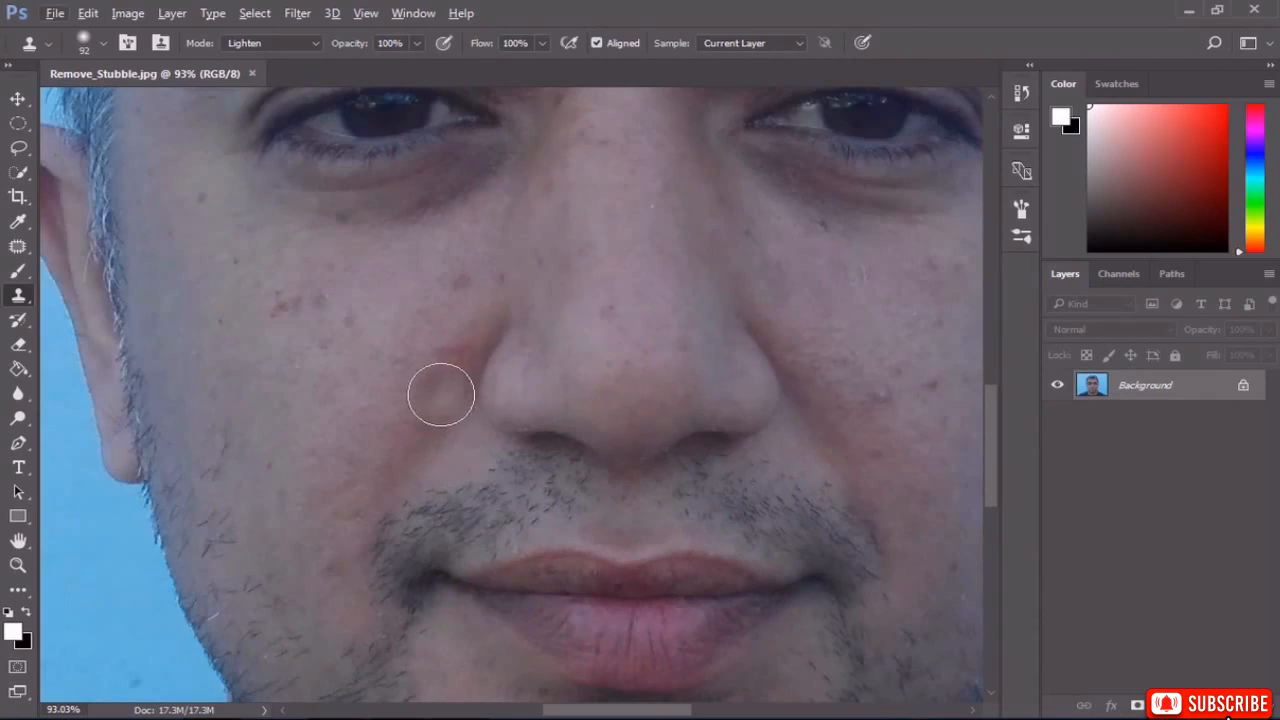
click(417, 45)
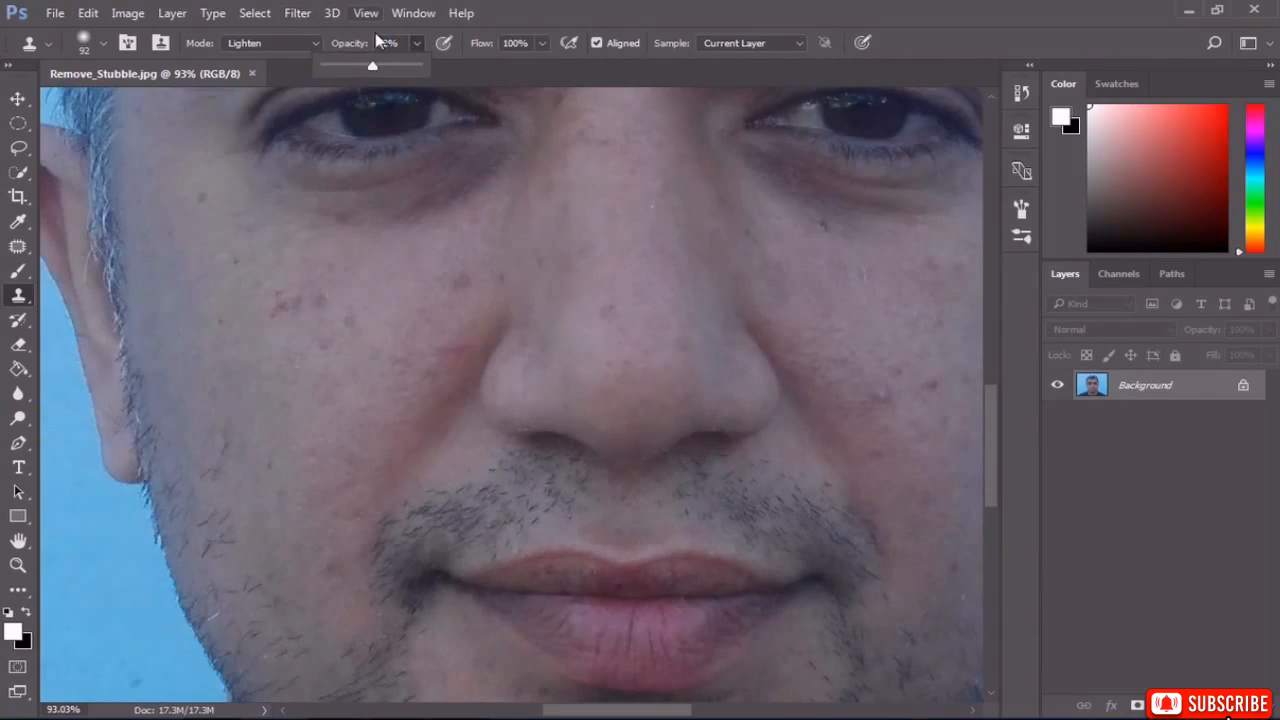
Sample the skin between the moustache hairs and clone it over the left half of the moustache.
drag(471, 528, 463, 515)
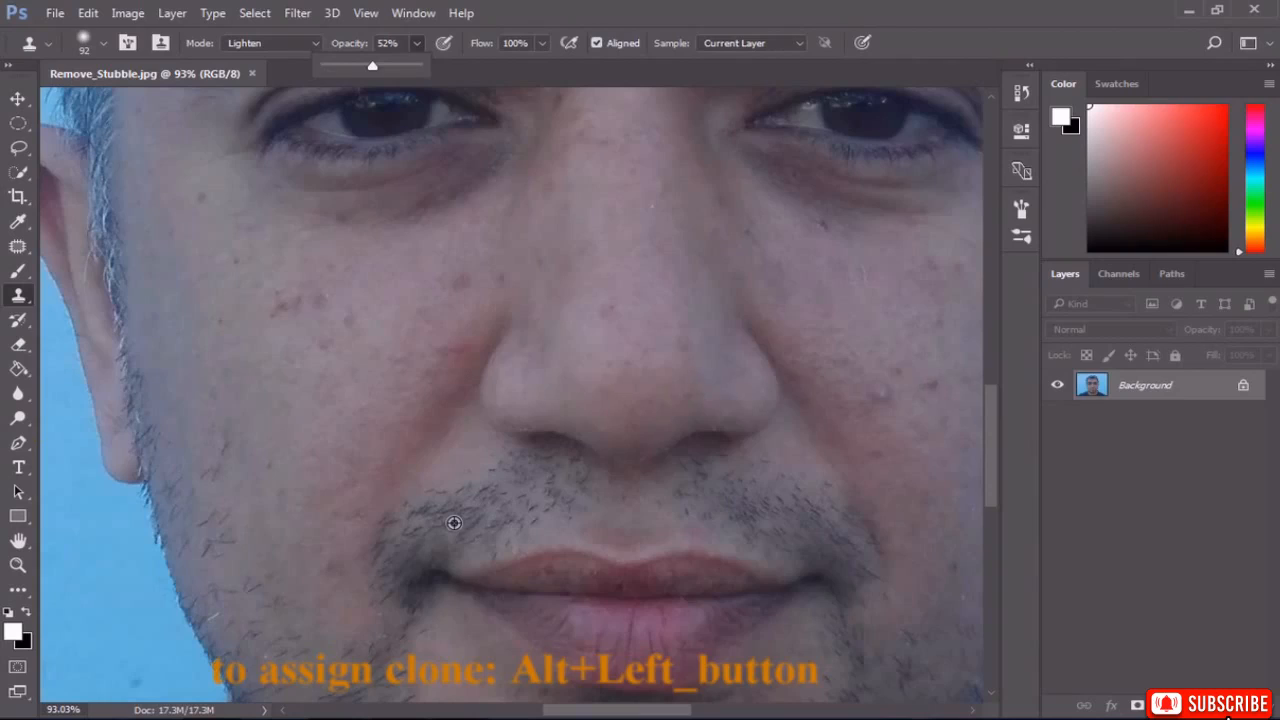
alt+click(455, 523)
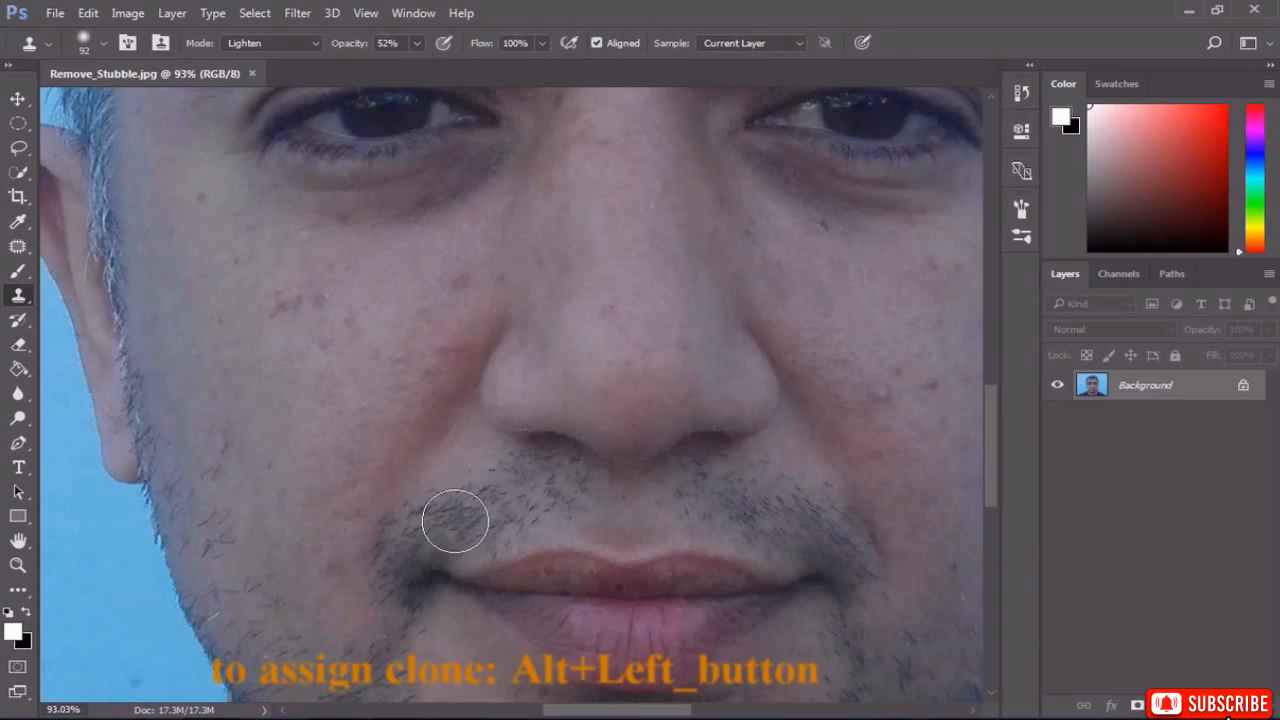
mouse_move(457, 522)
mouse_down()
mouse_move(515, 492)
mouse_move(530, 502)
mouse_move(454, 520)
mouse_move(506, 485)
mouse_move(542, 498)
mouse_move(451, 519)
mouse_move(462, 494)
mouse_move(415, 524)
mouse_move(519, 519)
mouse_up()
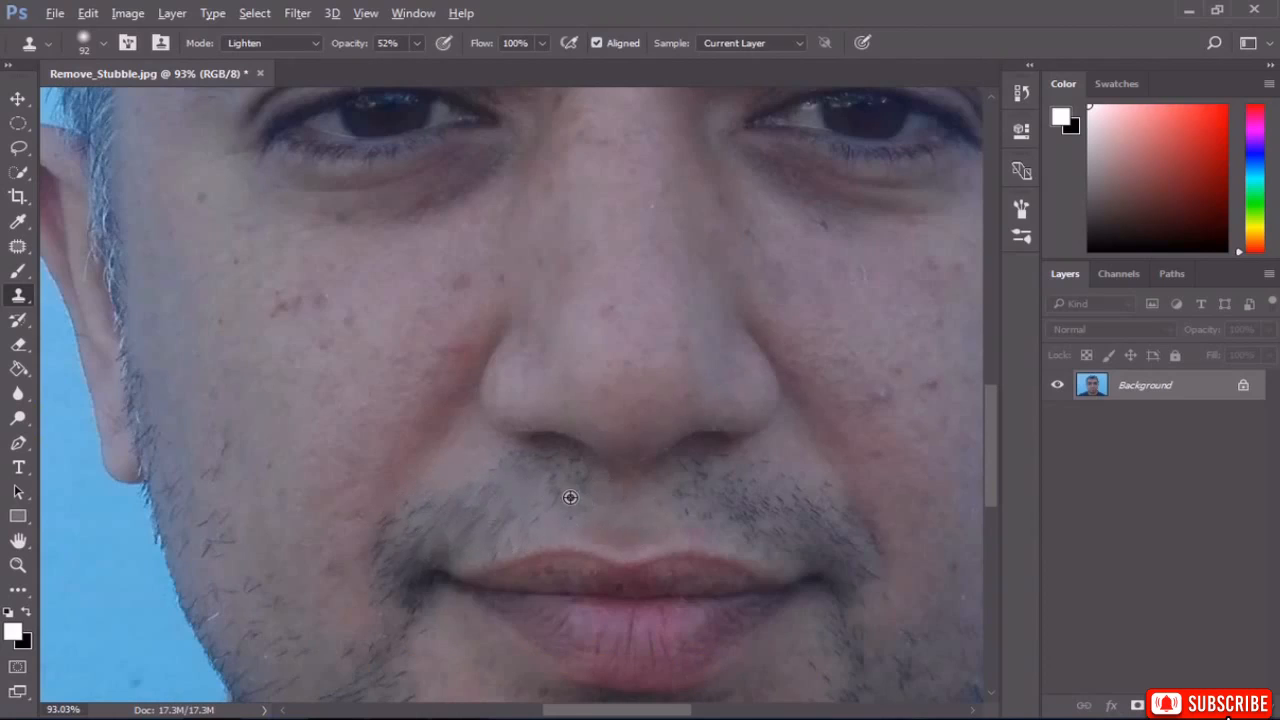
Sample skin in the right half of the moustache and clone it over the hairs there, out to the mouth's corner.
scroll(569, 494, down, 2)
scroll(663, 491, up, 1)
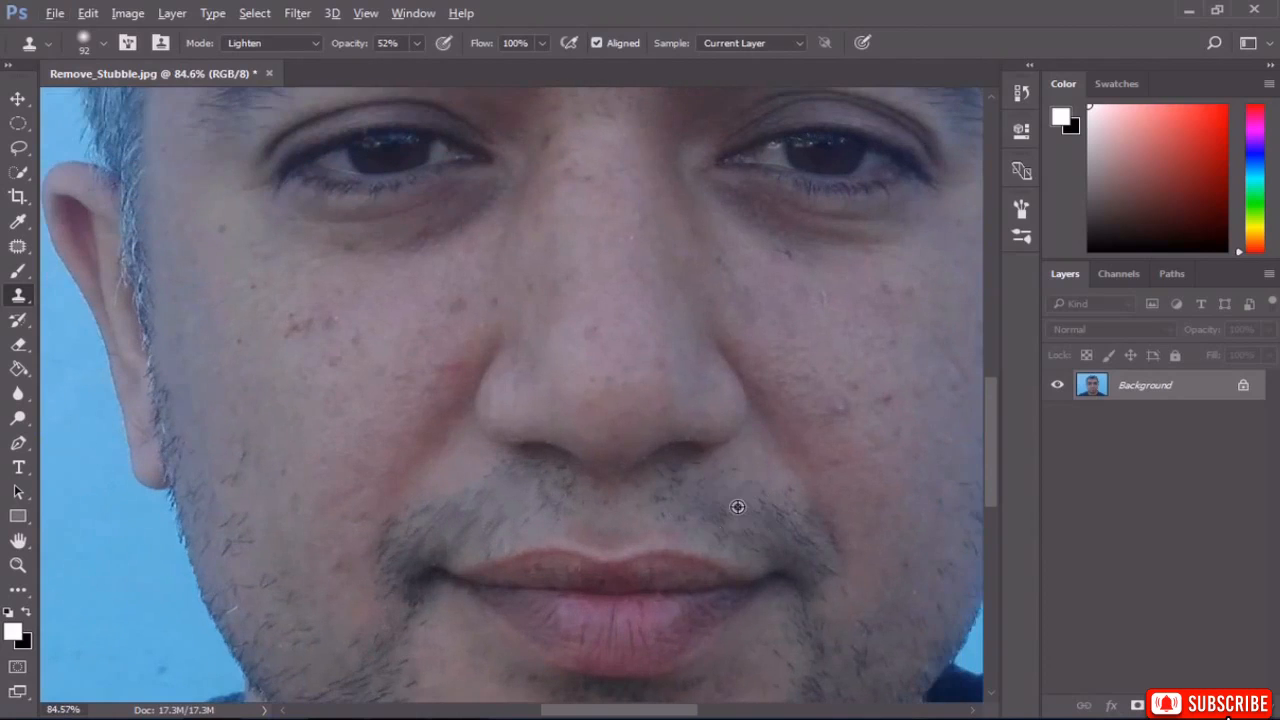
alt+click(737, 507)
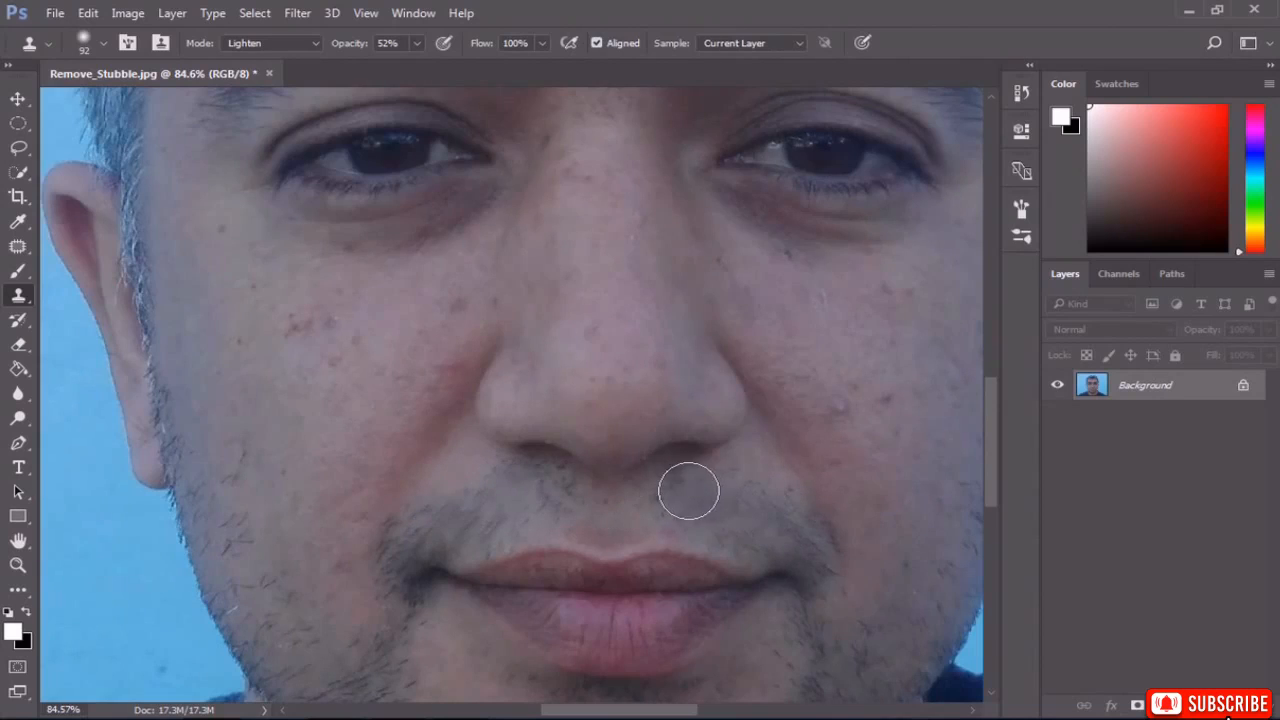
mouse_move(766, 529)
mouse_down()
mouse_move(777, 524)
mouse_move(586, 506)
mouse_move(543, 486)
mouse_move(420, 526)
mouse_move(502, 516)
mouse_move(549, 480)
mouse_move(677, 509)
mouse_move(746, 489)
mouse_move(809, 557)
mouse_up()
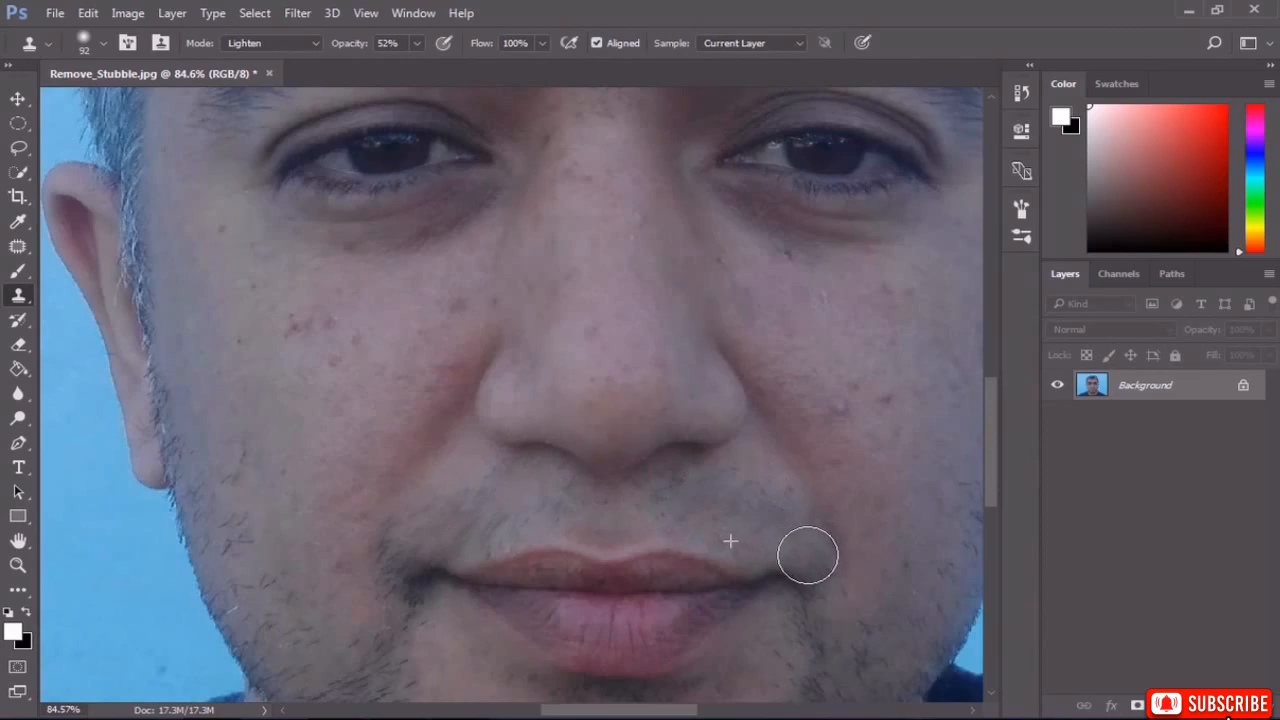
Sample skin above the upper lip and clone it over the stubble around the mouth's left corner.
scroll(695, 496, left, 2)
alt+click(613, 504)
mouse_move(556, 512)
mouse_down()
mouse_move(523, 503)
mouse_move(480, 534)
mouse_move(481, 617)
mouse_up()
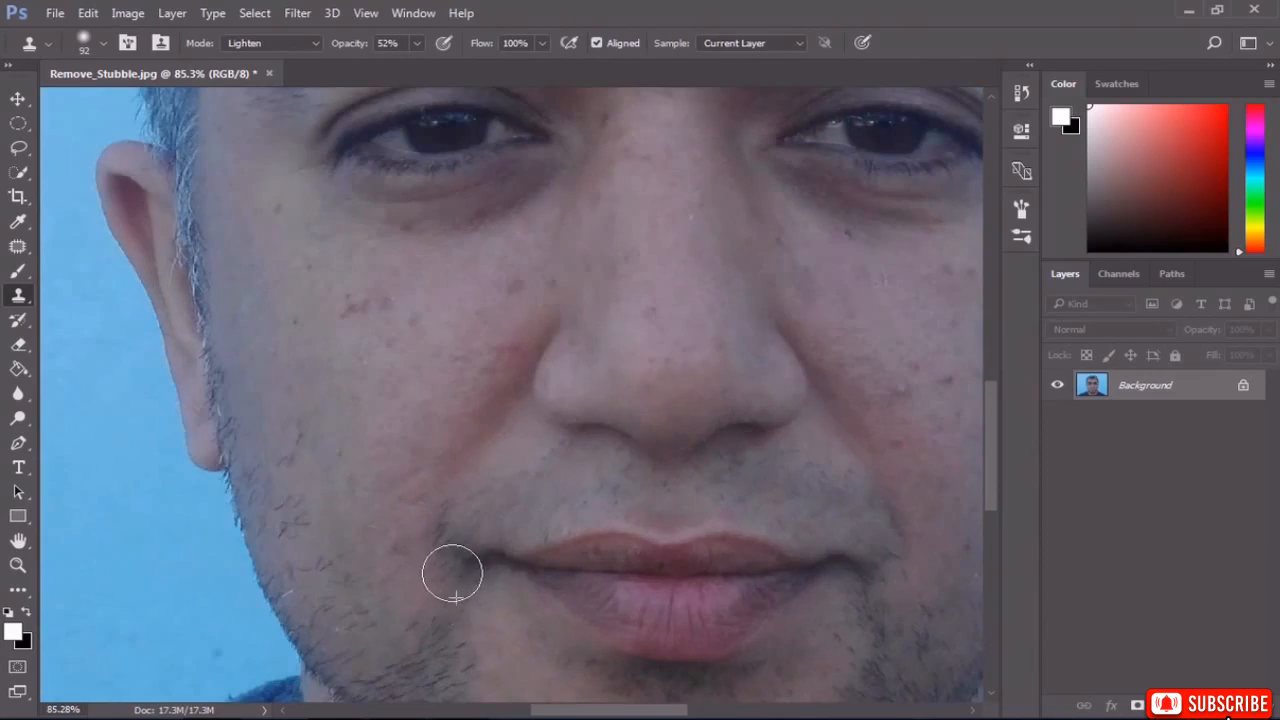
scroll(555, 545, down, 2)
scroll(751, 571, up, 2)
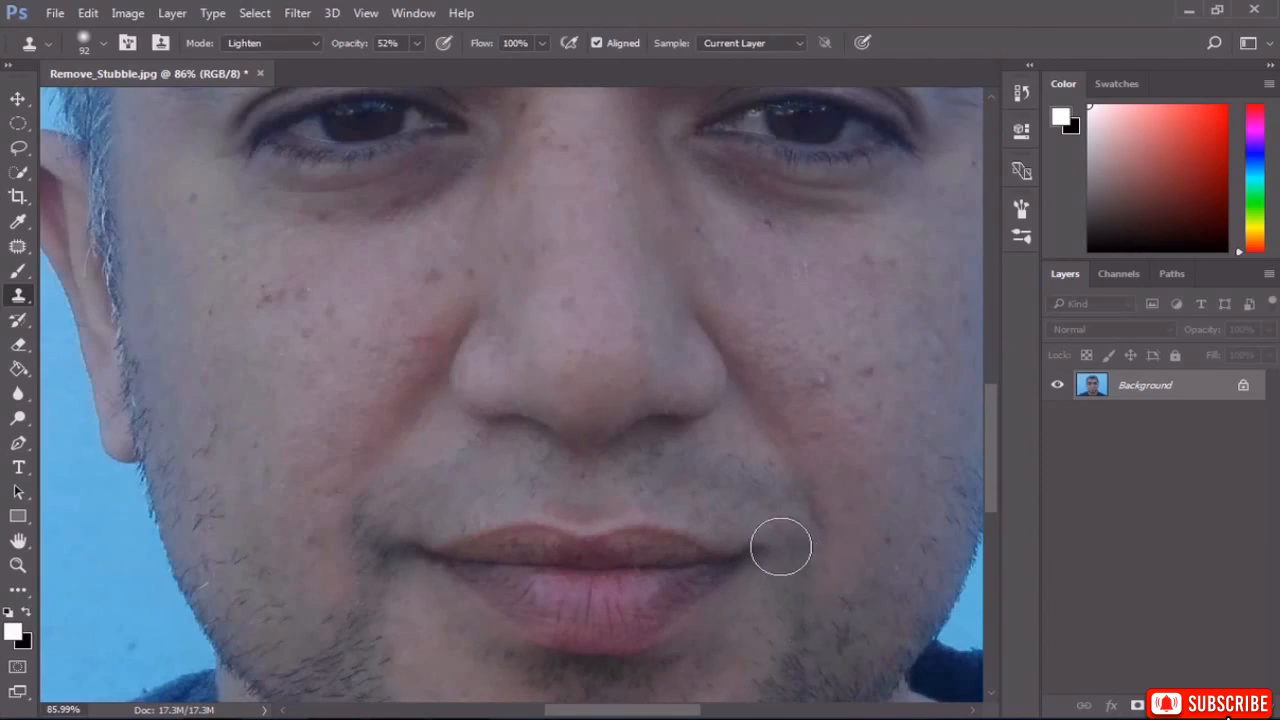
Paint with the Clone Stamp over the stubble below the lower lip and beside the mouth on both sides.
scroll(687, 494, down, 2)
scroll(687, 494, down, 3)
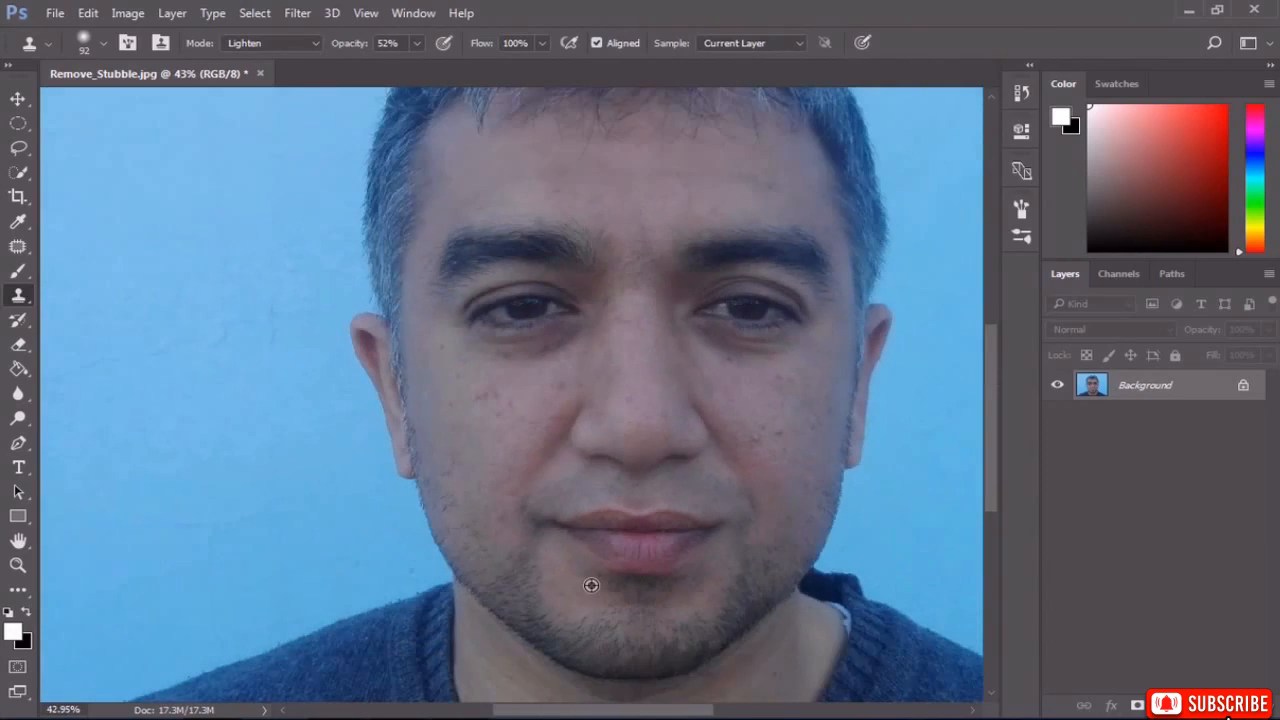
scroll(522, 571, up, 3)
mouse_move(503, 582)
mouse_down()
mouse_move(512, 588)
mouse_move(498, 581)
mouse_up()
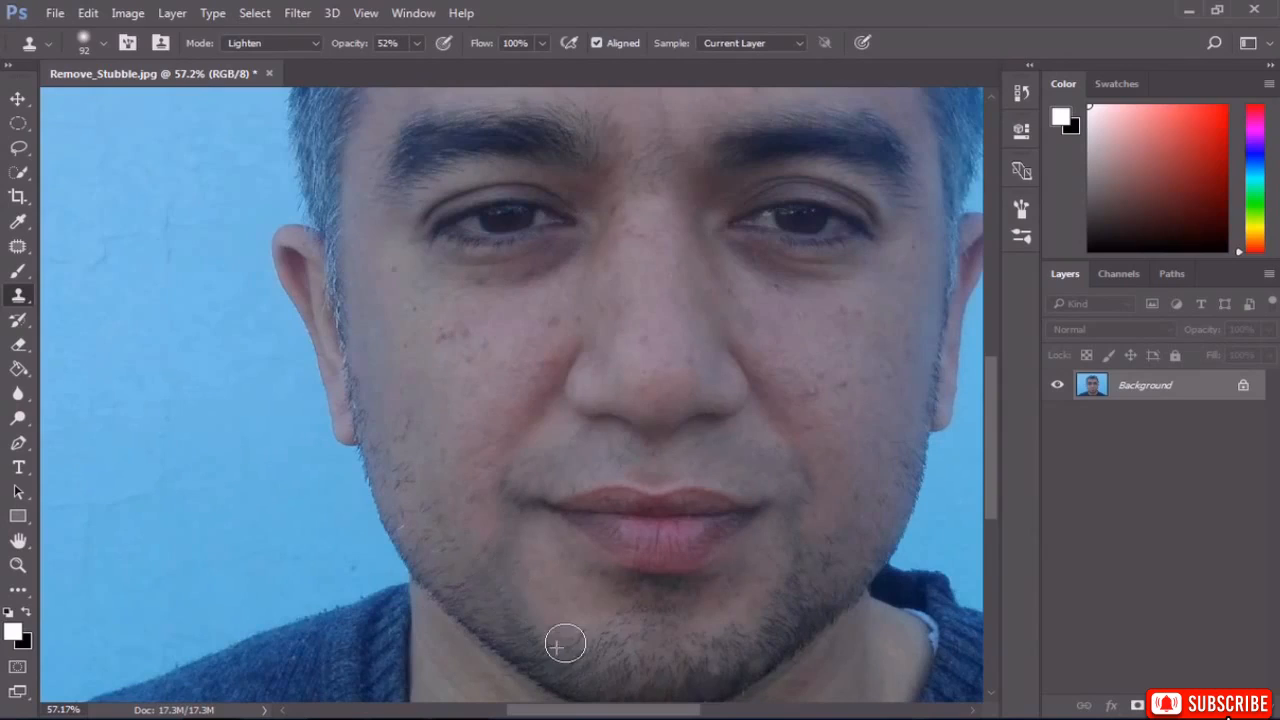
mouse_move(657, 623)
mouse_down()
mouse_move(703, 596)
mouse_move(689, 597)
mouse_up()
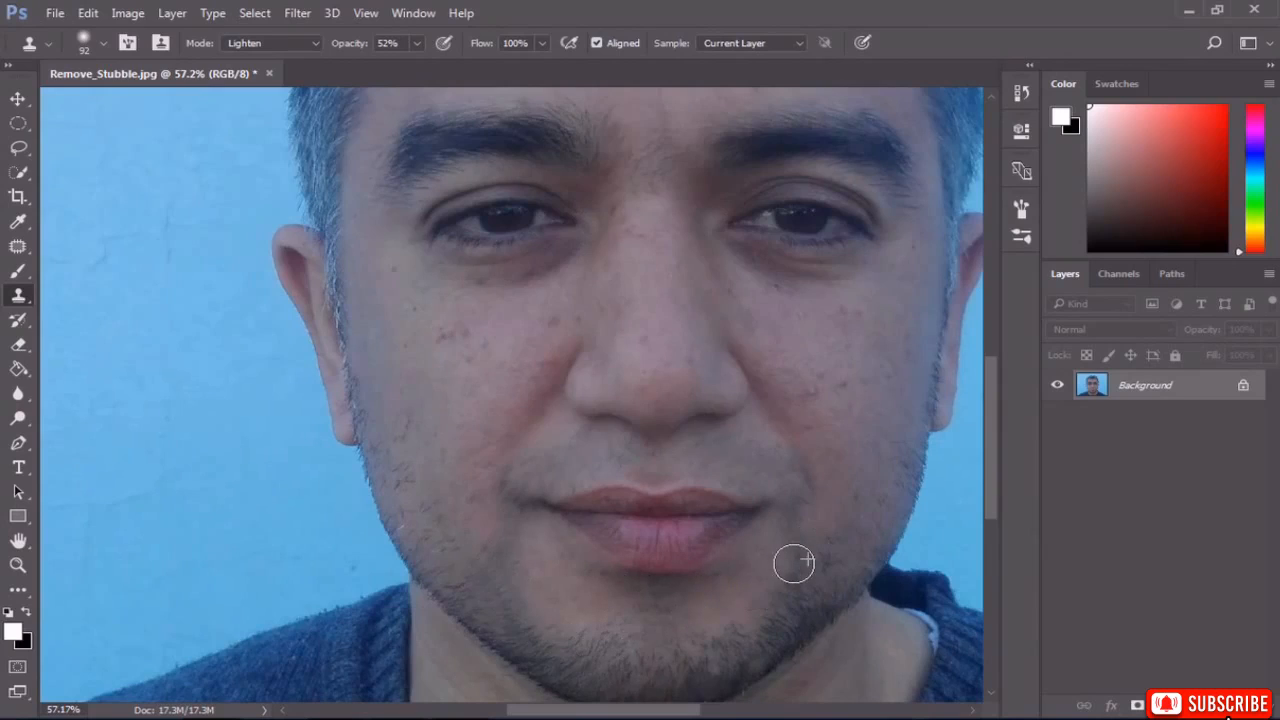
mouse_move(794, 563)
mouse_down()
mouse_move(793, 592)
mouse_move(761, 614)
mouse_move(788, 571)
mouse_move(816, 570)
mouse_up()
Sample skin on the chin and clone it over the stubble across the chin, jaw and lower cheeks.
alt+click(784, 597)
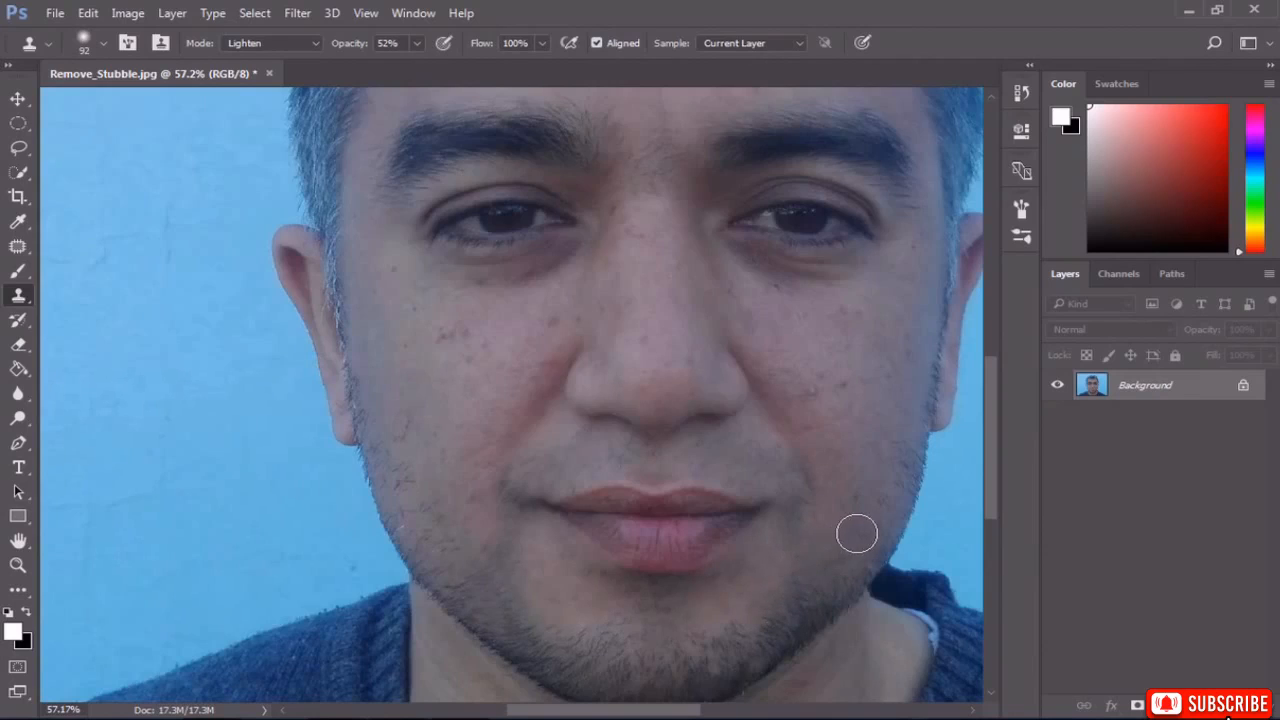
mouse_move(777, 612)
mouse_down()
mouse_move(717, 649)
mouse_move(647, 658)
mouse_move(591, 645)
mouse_up()
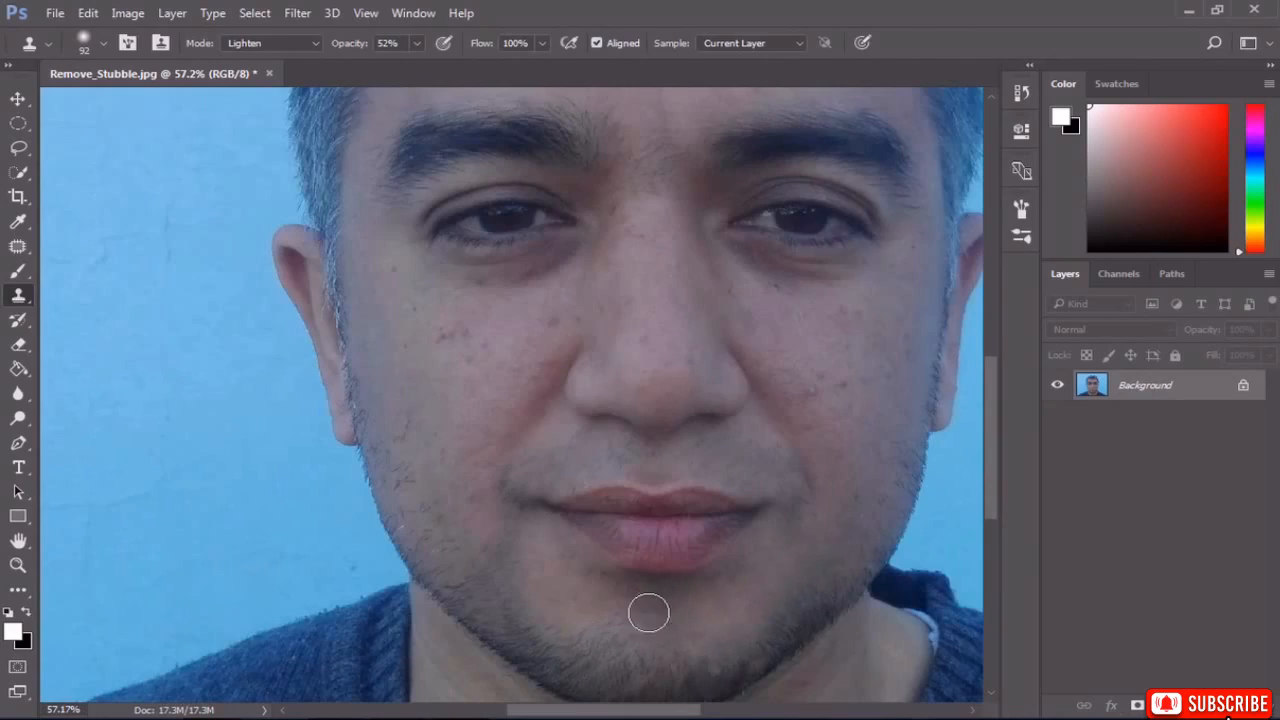
alt+click(553, 642)
mouse_move(494, 627)
mouse_down()
mouse_move(487, 559)
mouse_move(483, 580)
mouse_move(426, 522)
mouse_up()
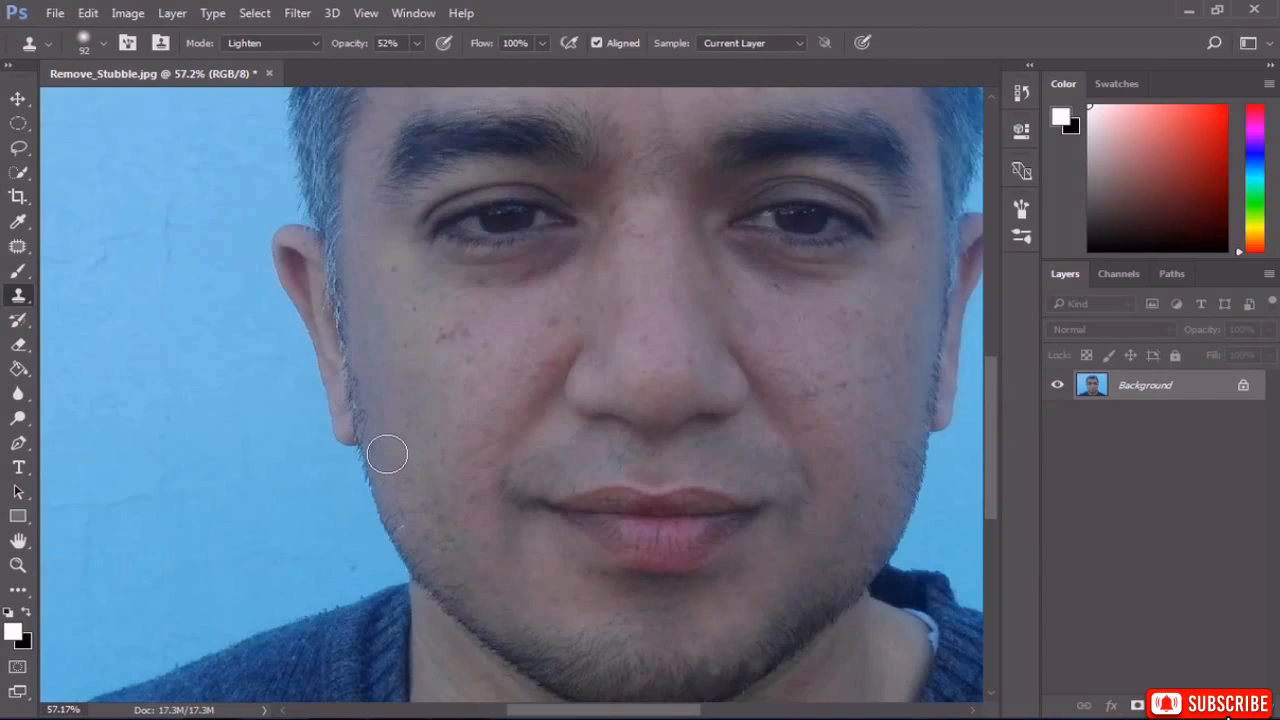
Sample skin on the cheek in the image's right half and clone it over the stubble beside the jaw edge.
scroll(451, 475, down, 2)
scroll(771, 523, up, 4)
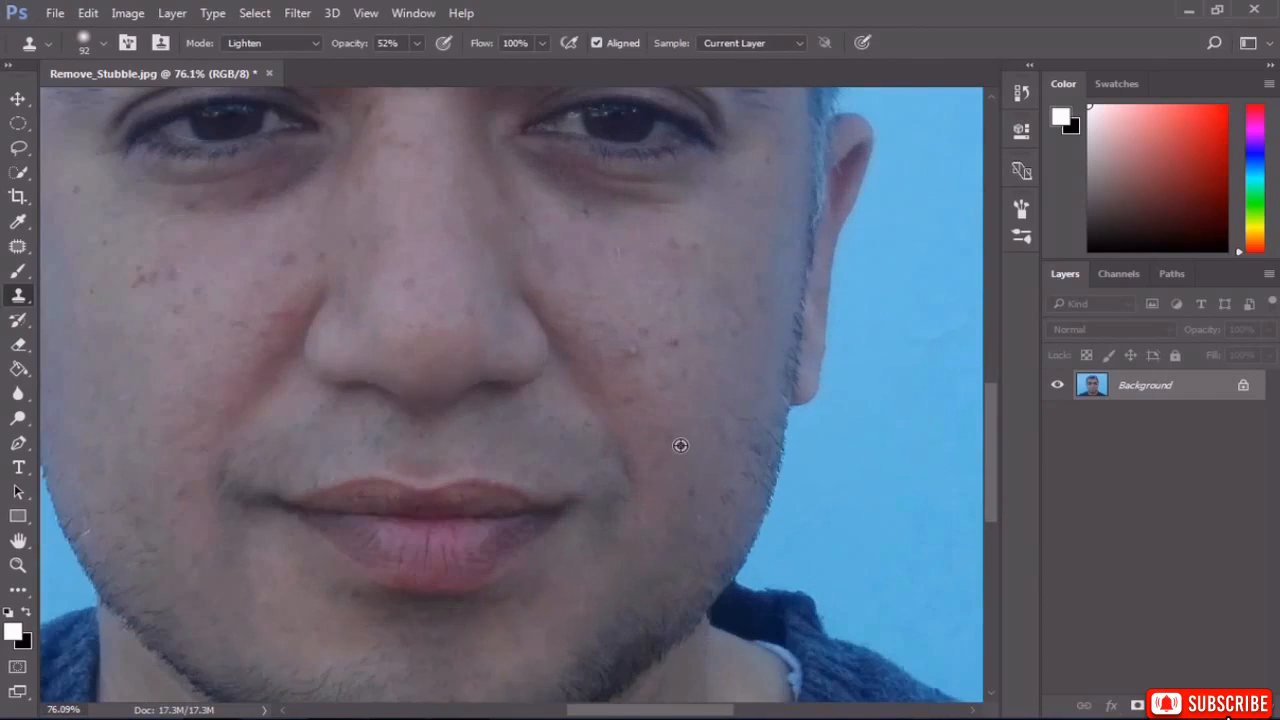
alt+click(744, 449)
mouse_move(756, 443)
mouse_down()
mouse_move(732, 490)
mouse_move(755, 428)
mouse_up()
Paint with the Clone Stamp over the stubble across the lower chin.
scroll(731, 446, down, 3)
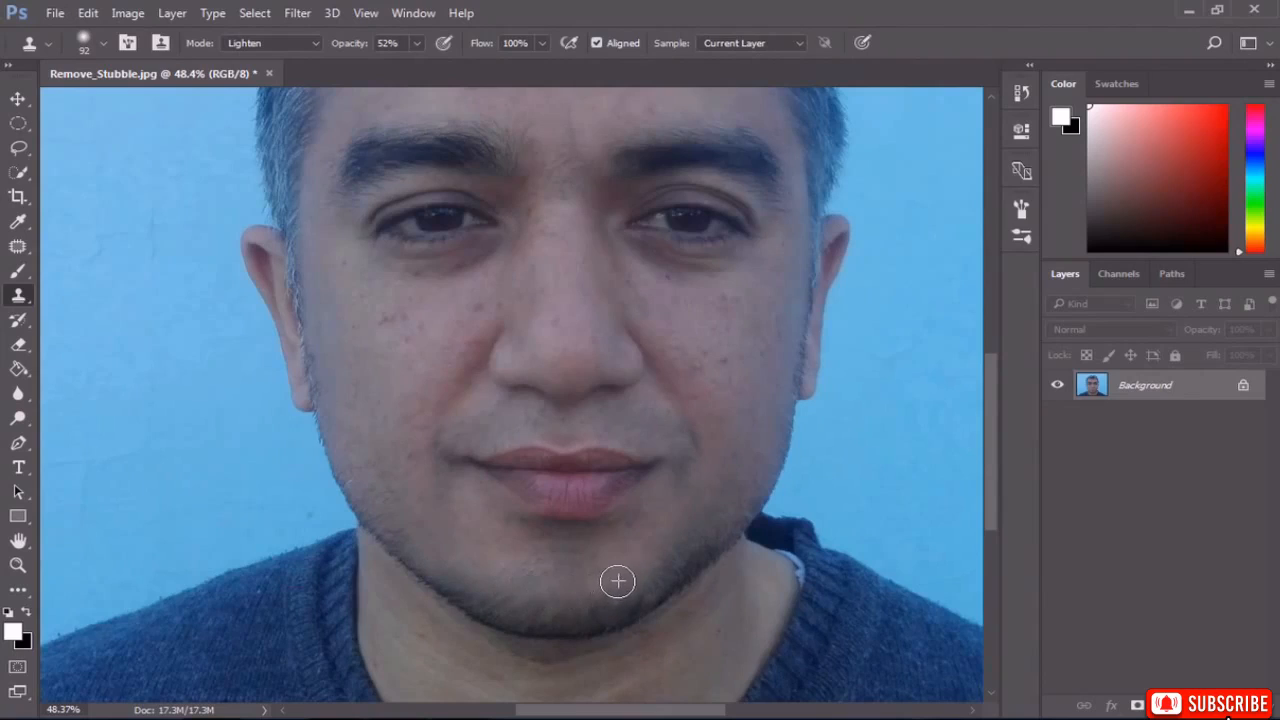
mouse_move(625, 592)
mouse_down()
mouse_move(707, 534)
mouse_move(610, 587)
mouse_up()
mouse_move(507, 594)
mouse_down()
mouse_move(435, 566)
mouse_move(517, 605)
mouse_move(602, 601)
mouse_up()
mouse_move(528, 613)
mouse_down()
mouse_move(480, 591)
mouse_move(586, 606)
mouse_move(634, 583)
mouse_up()
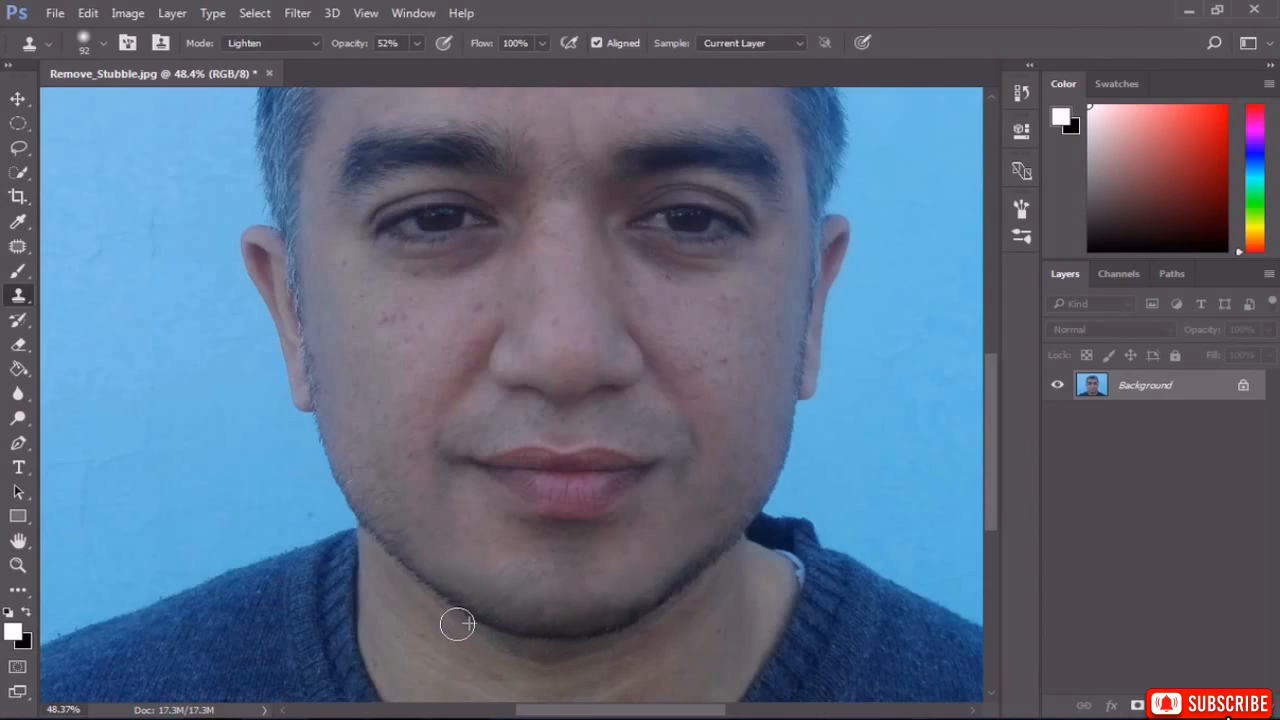
Sample skin just below the chin and clone it over the stubble along the jawline on both sides.
alt+click(565, 645)
mouse_move(583, 647)
mouse_down()
mouse_move(633, 635)
mouse_move(690, 598)
mouse_move(714, 576)
mouse_move(723, 536)
mouse_move(678, 575)
mouse_up()
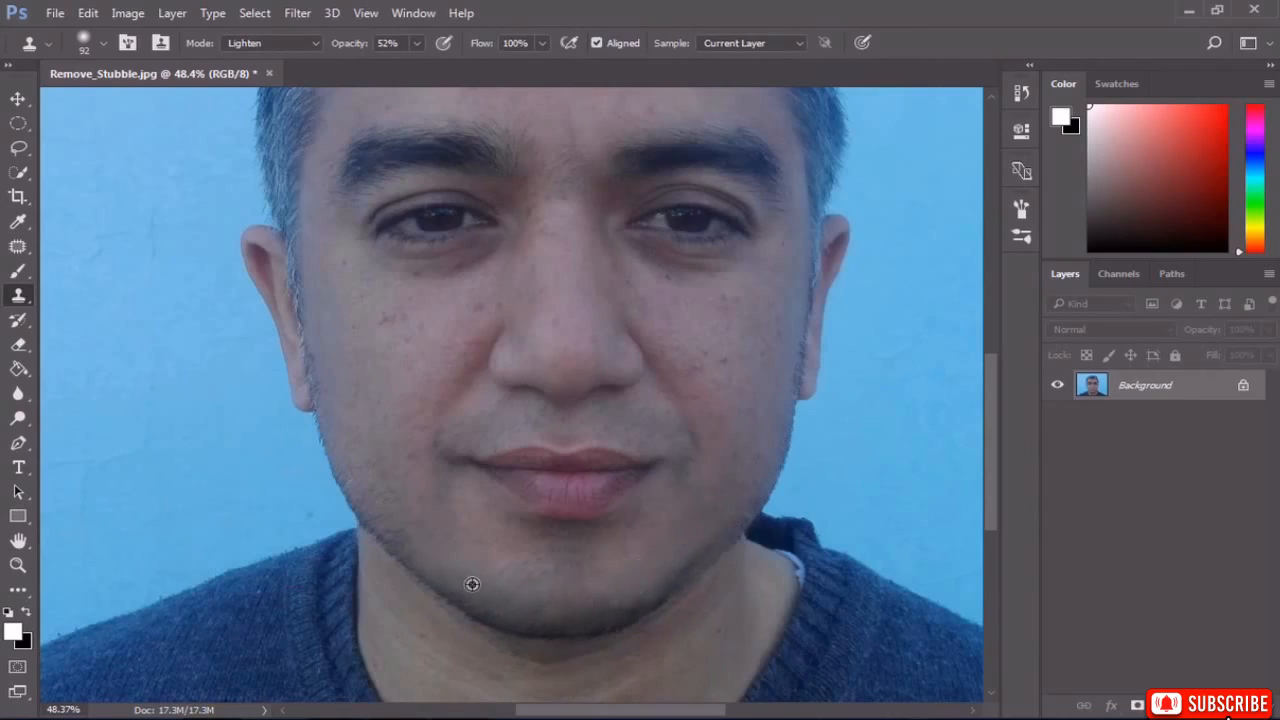
mouse_move(400, 541)
mouse_down()
mouse_move(363, 474)
mouse_move(387, 510)
mouse_up()
scroll(442, 545, down, 2)
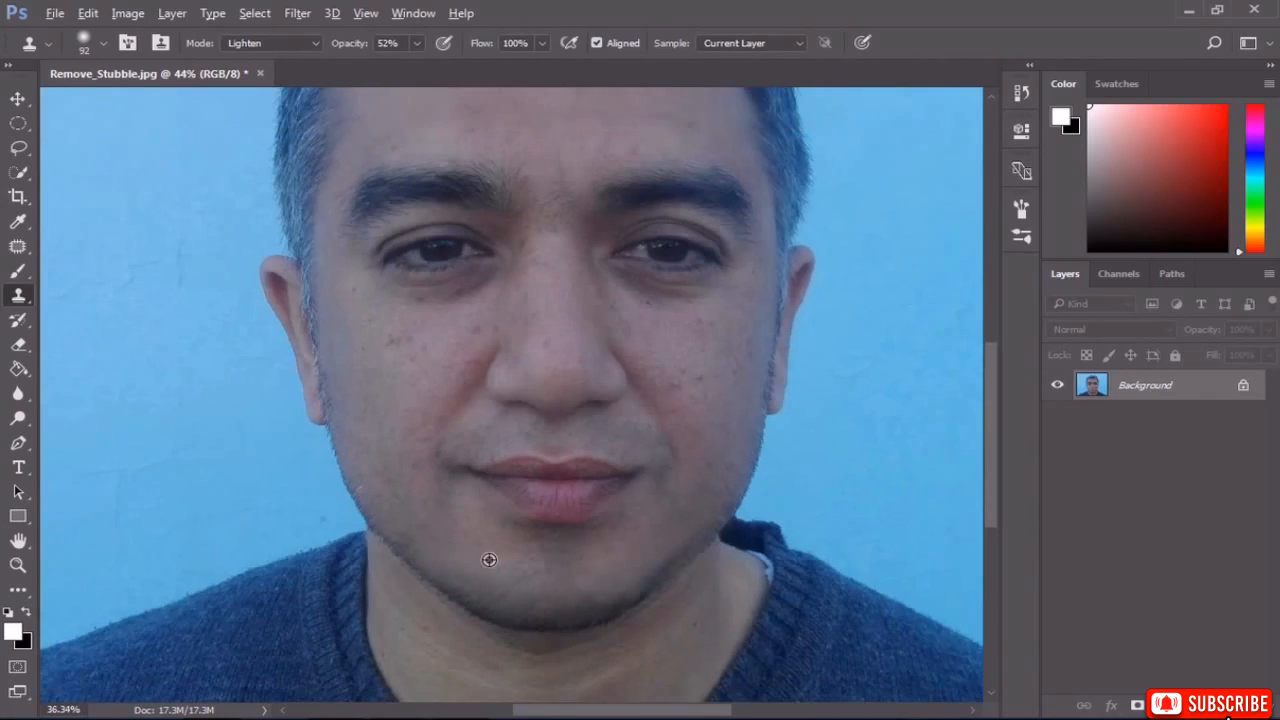
scroll(586, 569, down, 1)
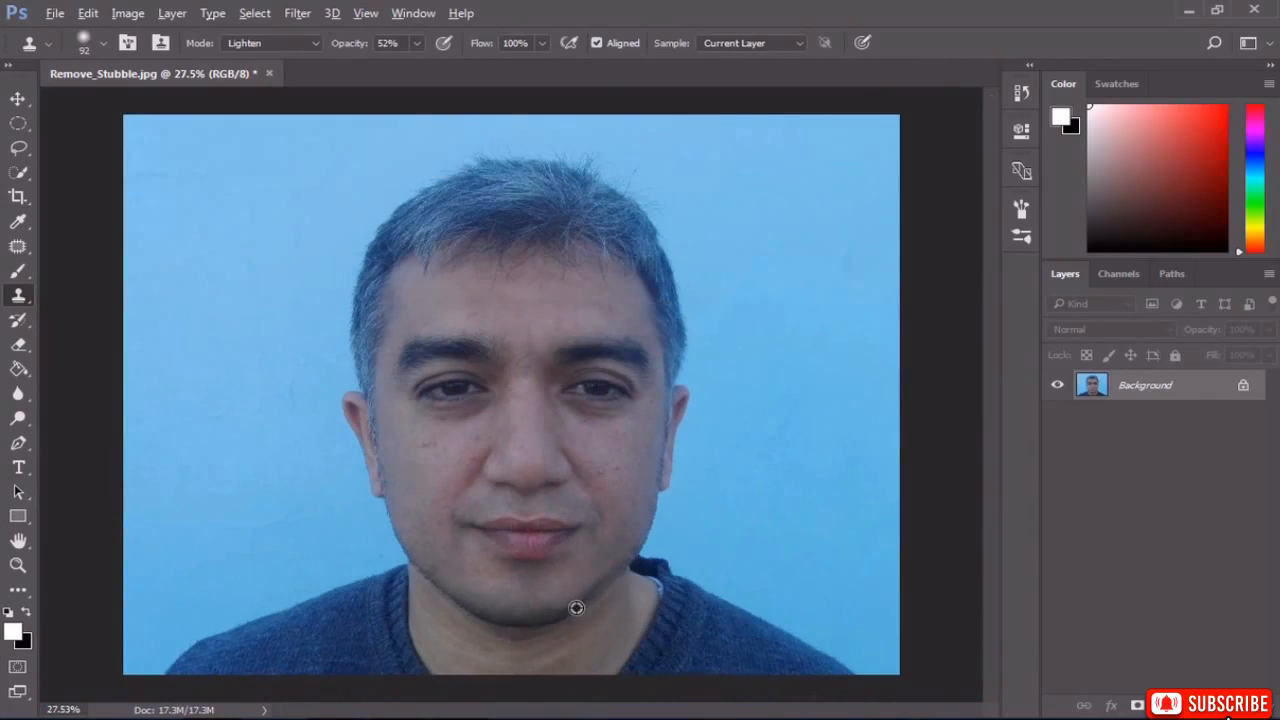
Clone skin over the remaining dark stubble between the chin and the jaw in the image's left half.
scroll(576, 608, up, 3)
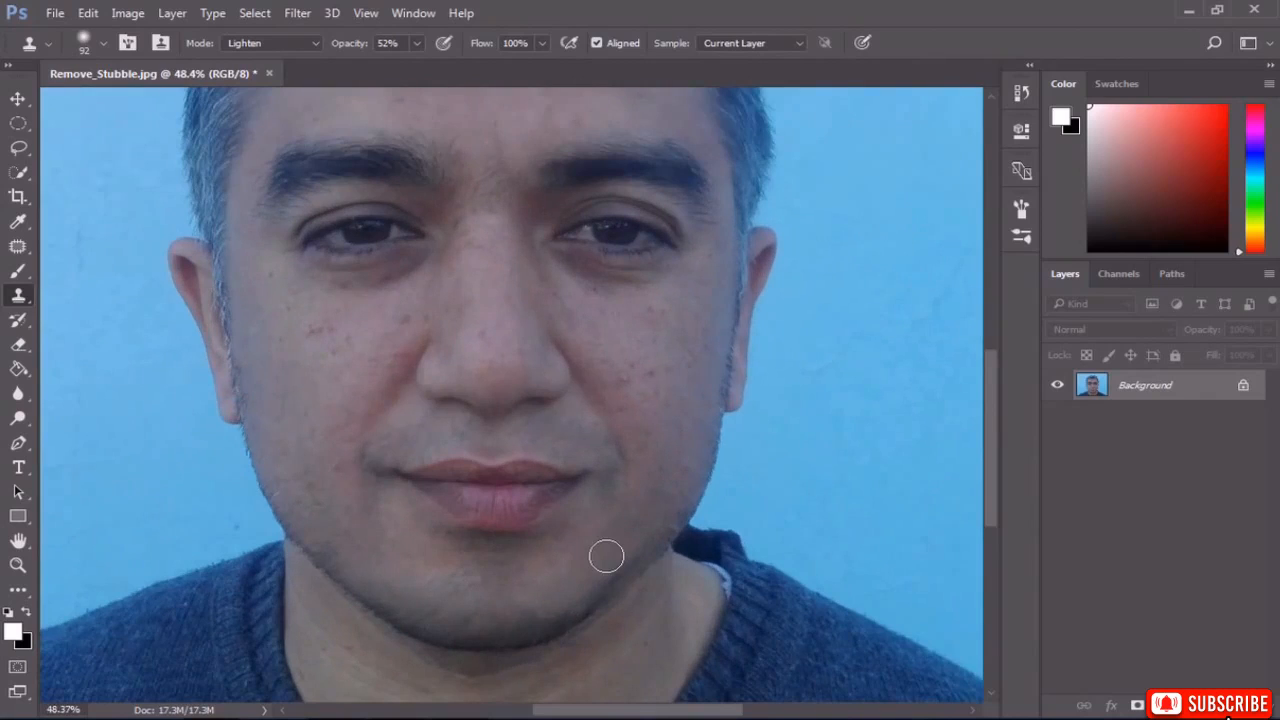
mouse_move(527, 592)
mouse_down()
mouse_move(443, 611)
mouse_move(382, 591)
mouse_up()
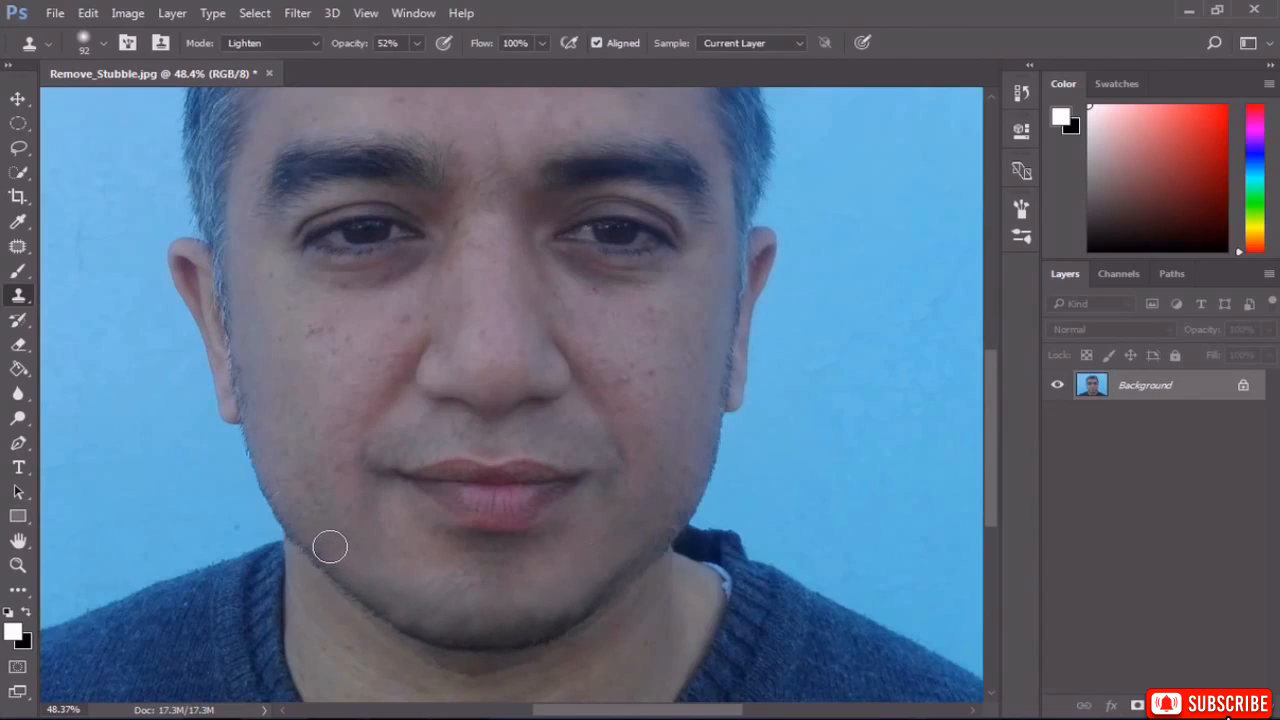
scroll(511, 600, down, 5)
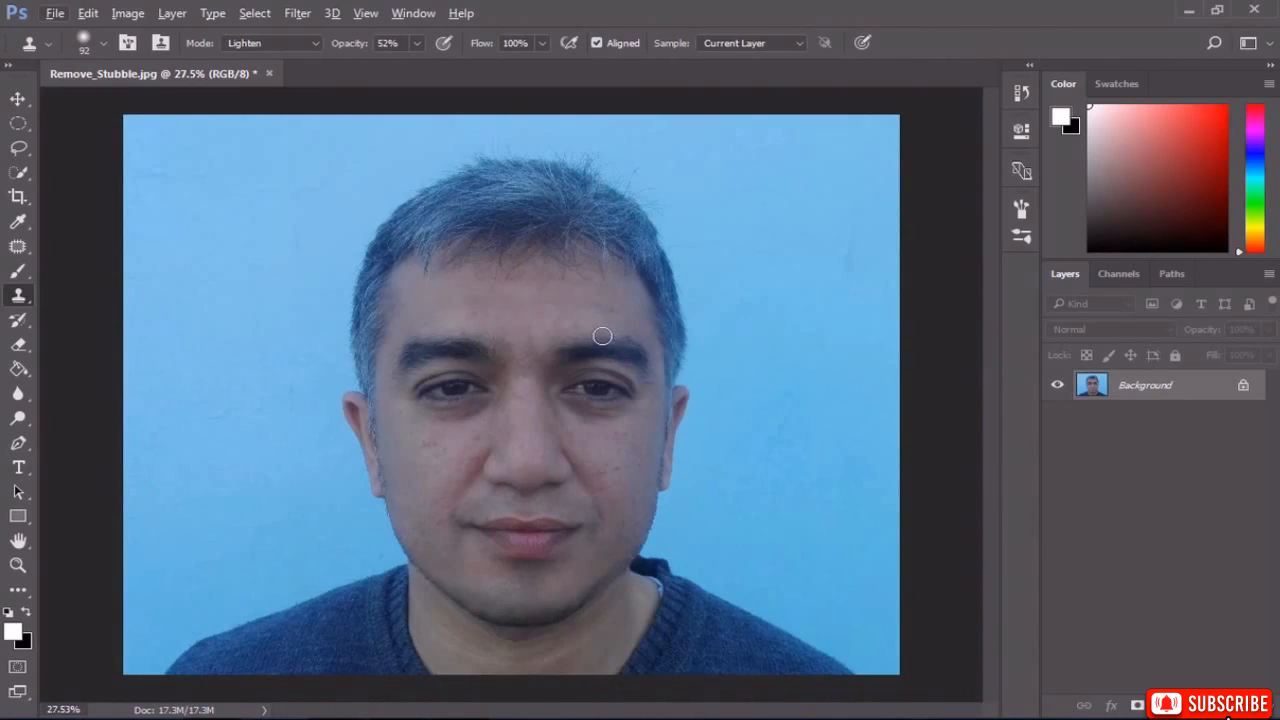
Clone clear skin over the spots on the side and tip of the nose.
scroll(520, 420, up, 6)
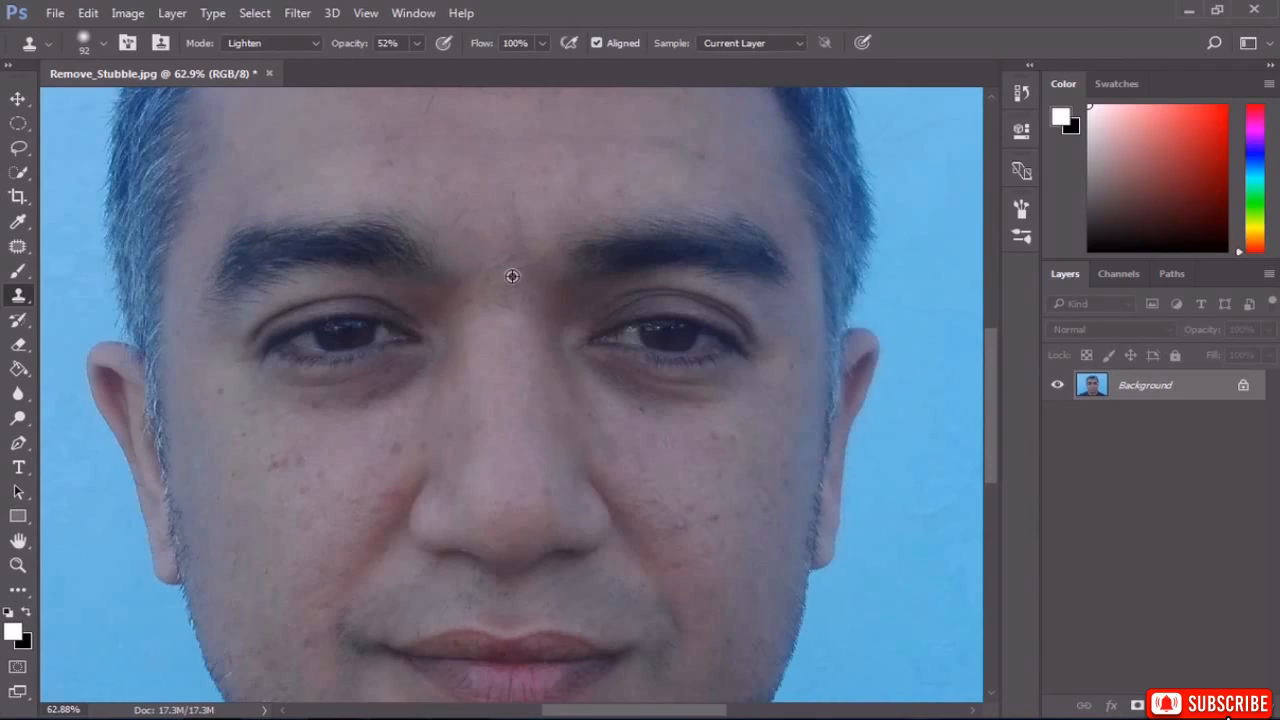
scroll(509, 274, down, 3)
scroll(494, 426, up, 4)
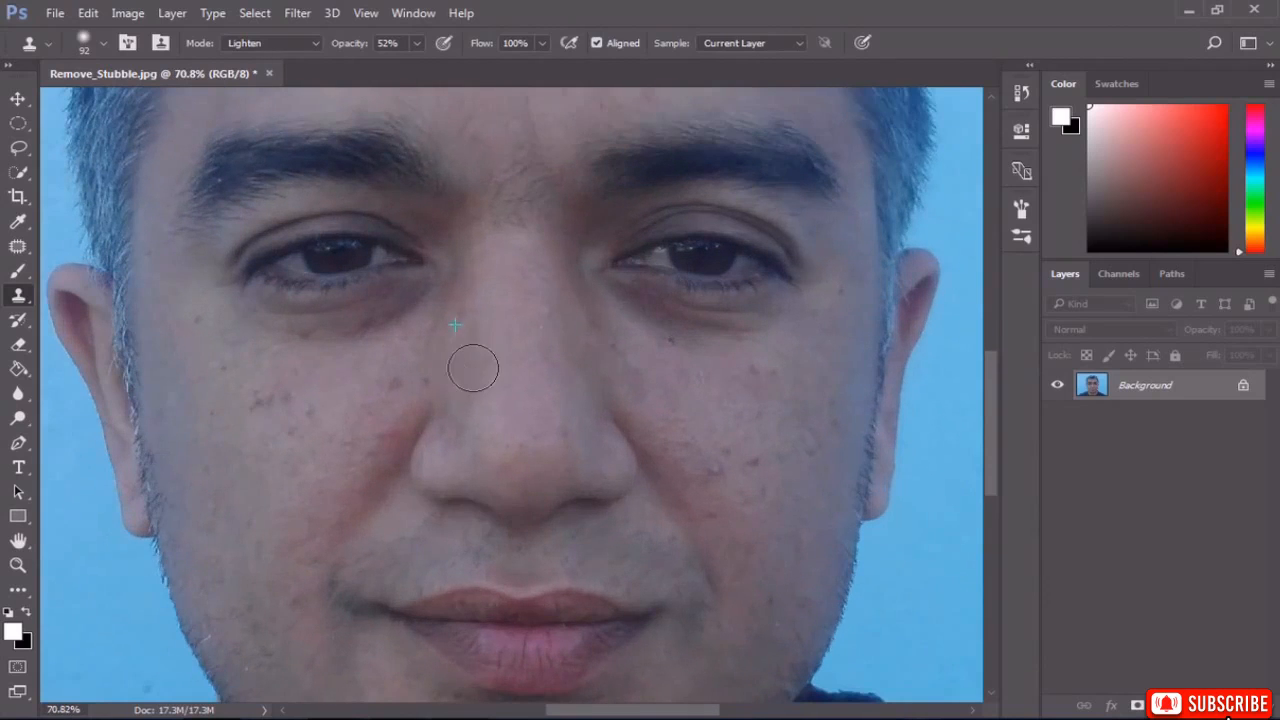
mouse_move(480, 372)
mouse_down()
mouse_move(482, 416)
mouse_move(457, 450)
mouse_move(540, 446)
mouse_up()
scroll(584, 406, down, 5)
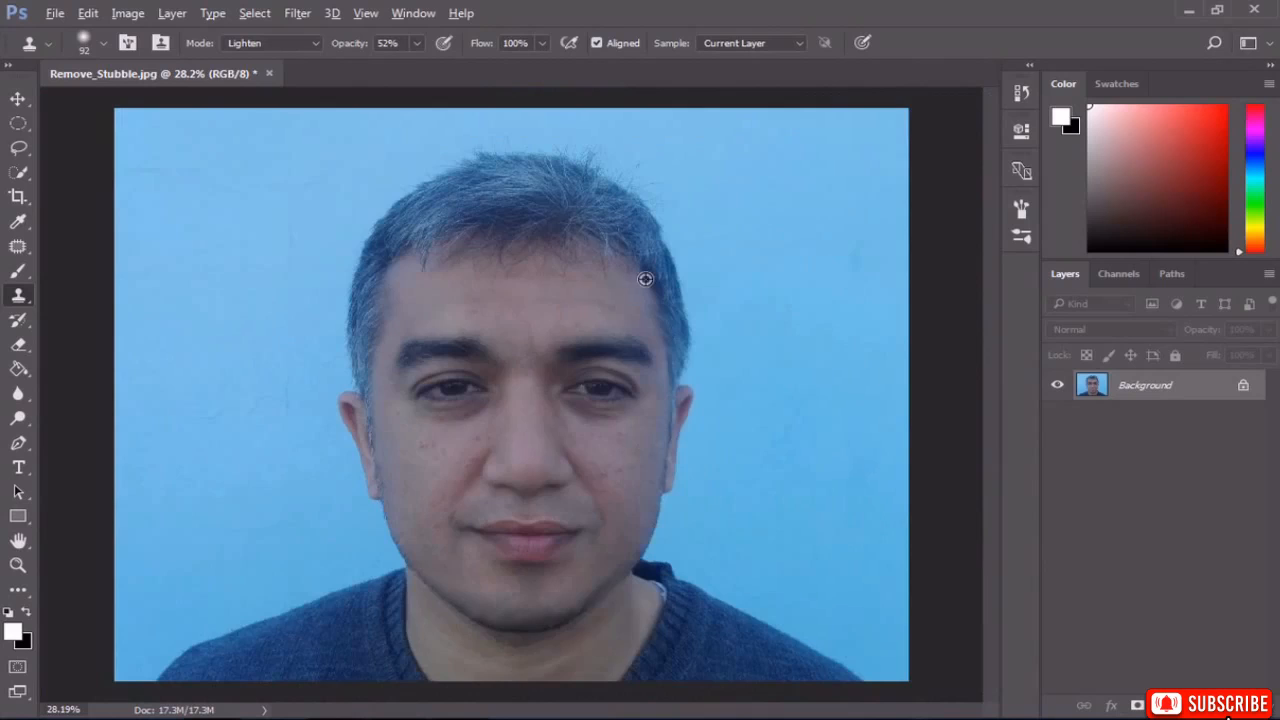
Set the Clone Stamp brush hardness to 100% for working along the hair's outline.
scroll(609, 141, up, 5)
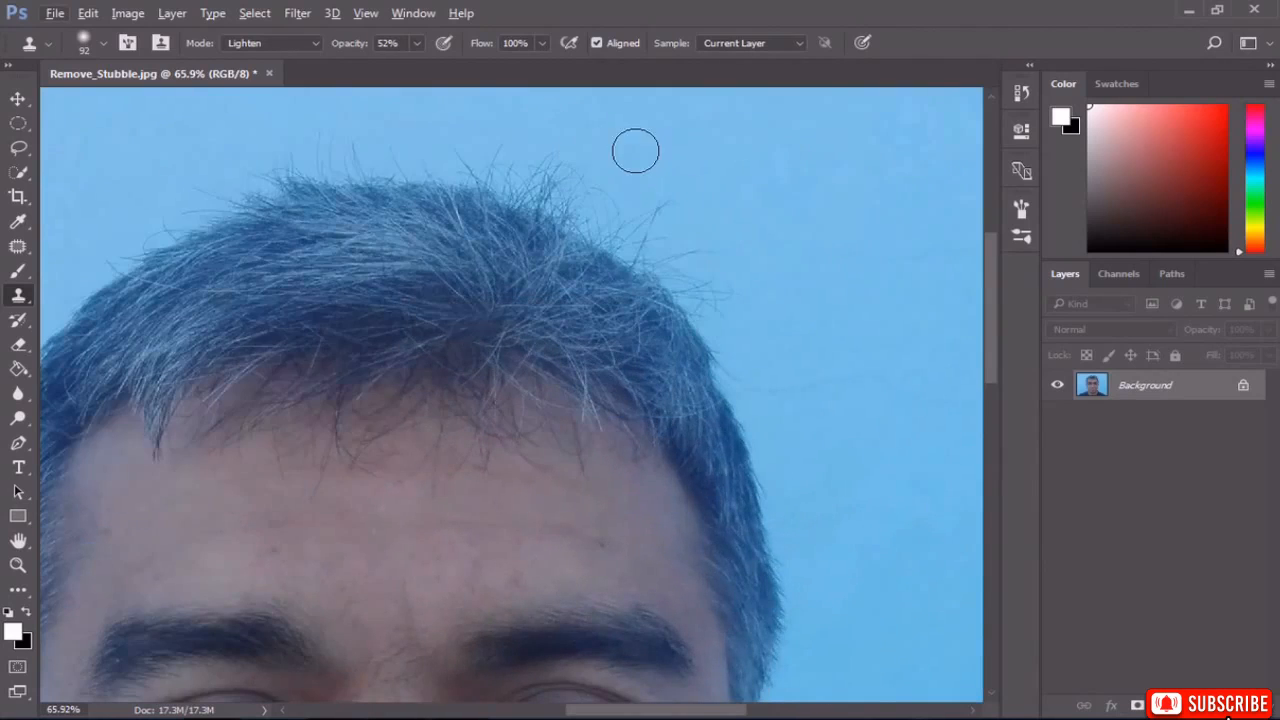
right_click(666, 153)
key(Escape)
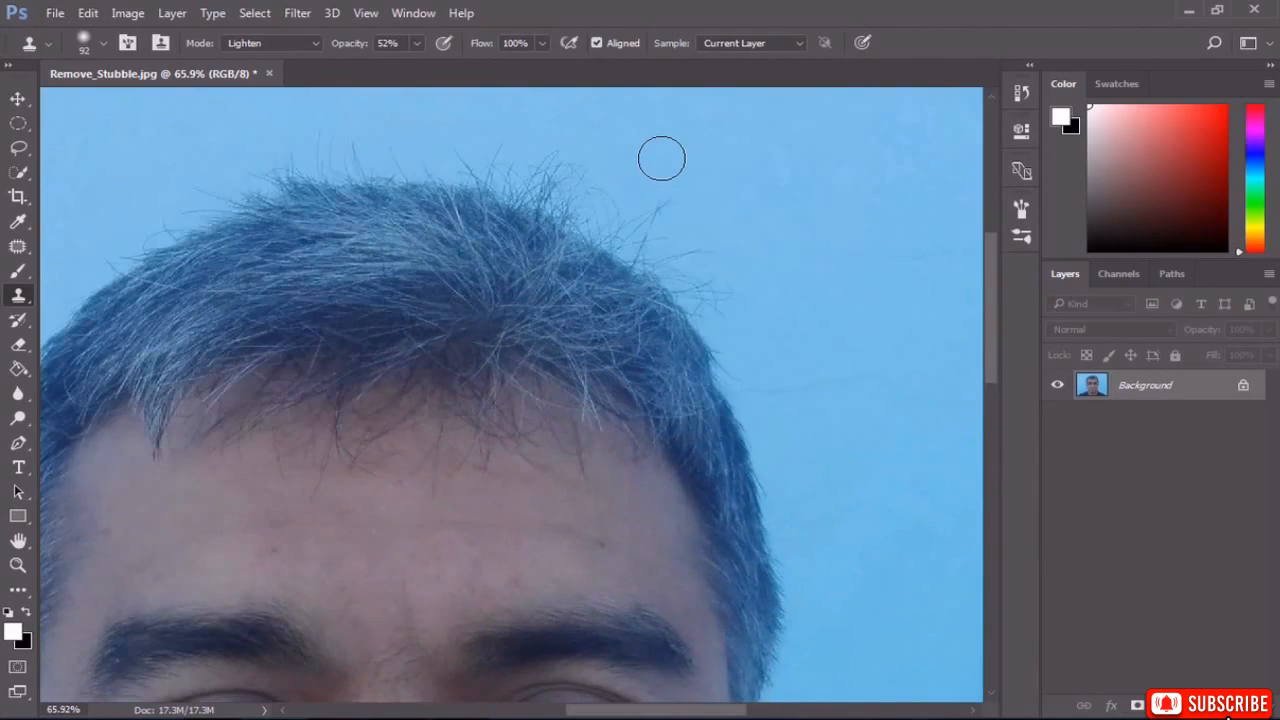
right_click(662, 159)
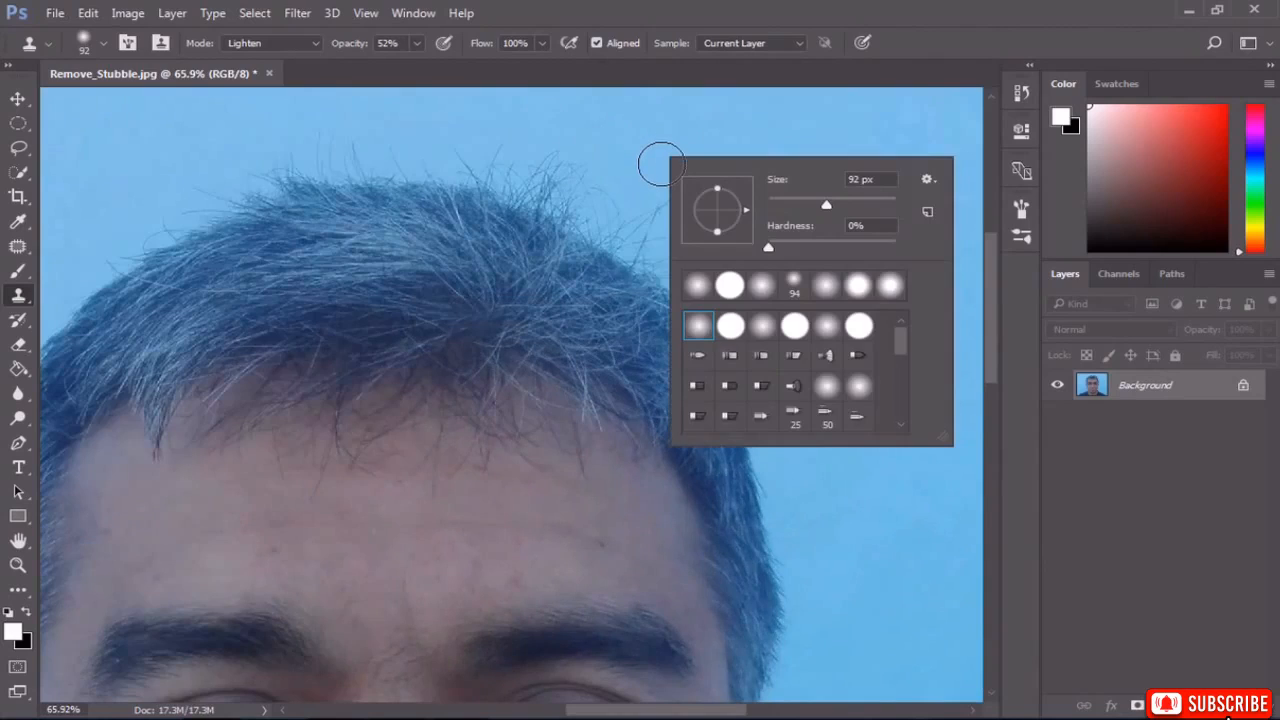
drag(780, 253, 923, 249)
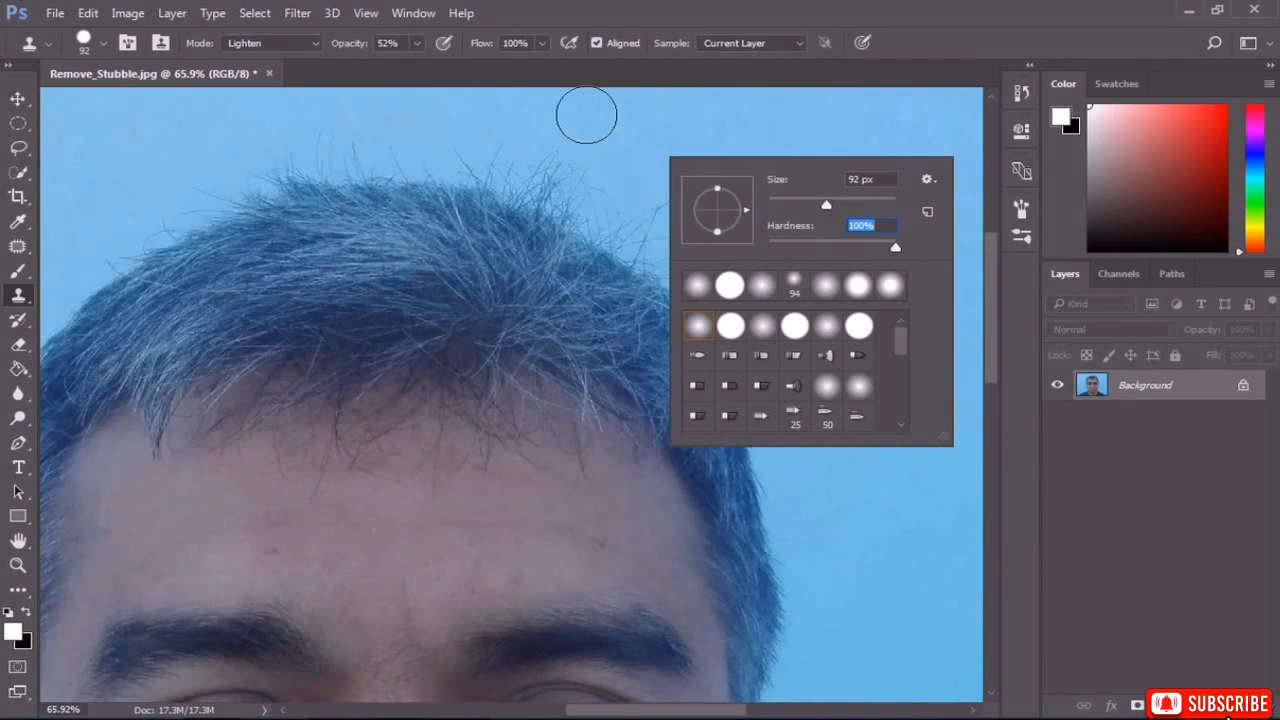
Set the Clone Stamp opacity to 100% and its blending mode to Normal.
click(416, 43)
click(418, 43)
drag(415, 66, 503, 67)
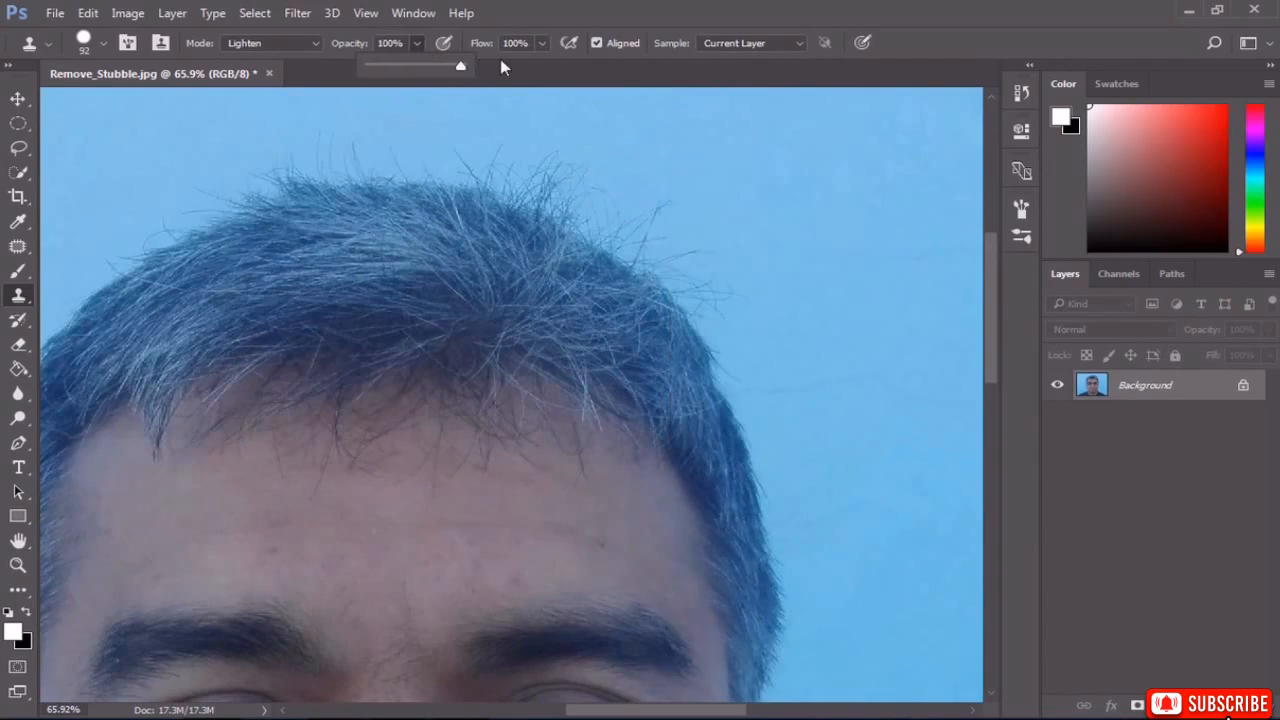
click(294, 43)
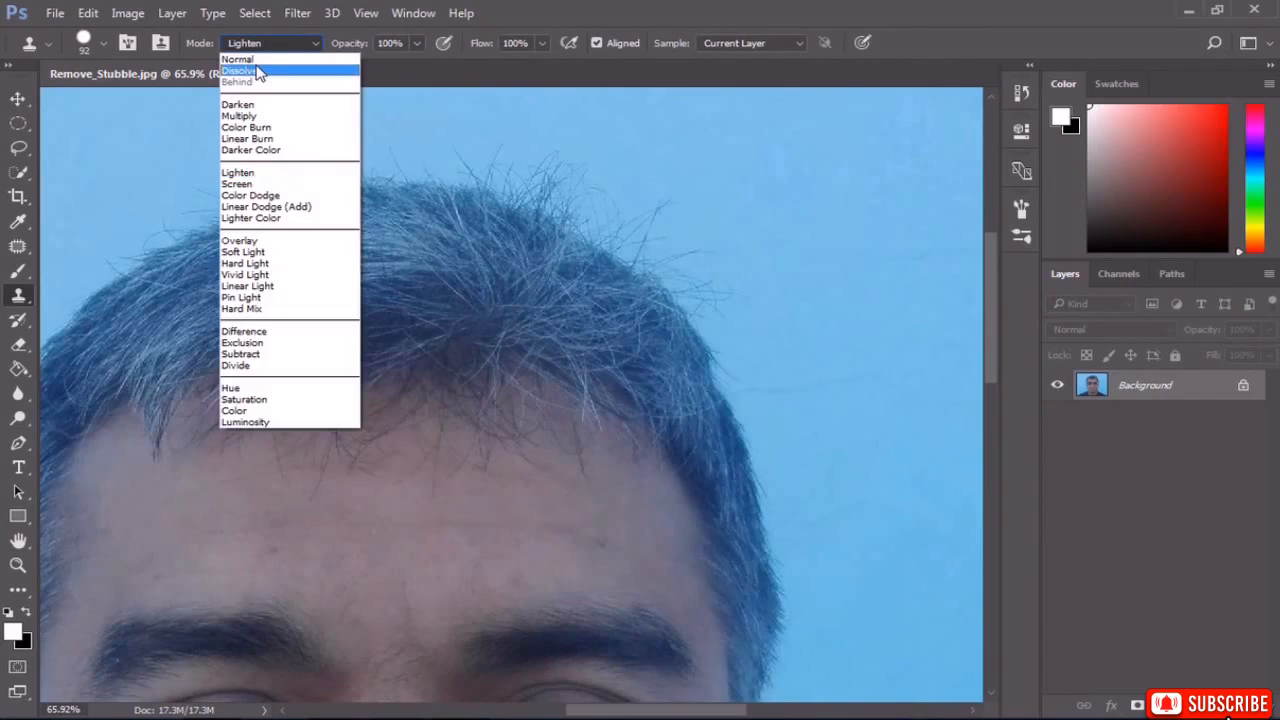
click(240, 60)
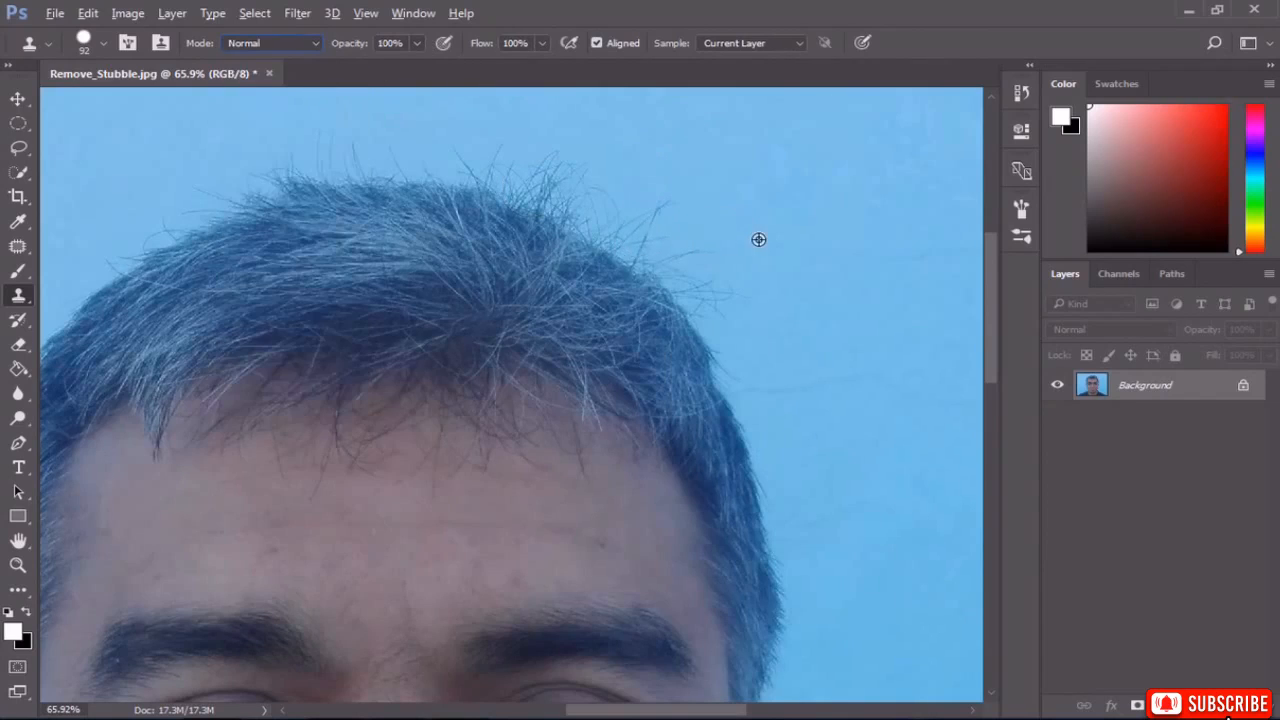
Sample the blue background and clone it over the stray hairs above the head's right side and crown.
mouse_move(657, 220)
mouse_down()
mouse_move(683, 254)
mouse_move(547, 163)
mouse_move(406, 152)
mouse_up()
alt+click(566, 174)
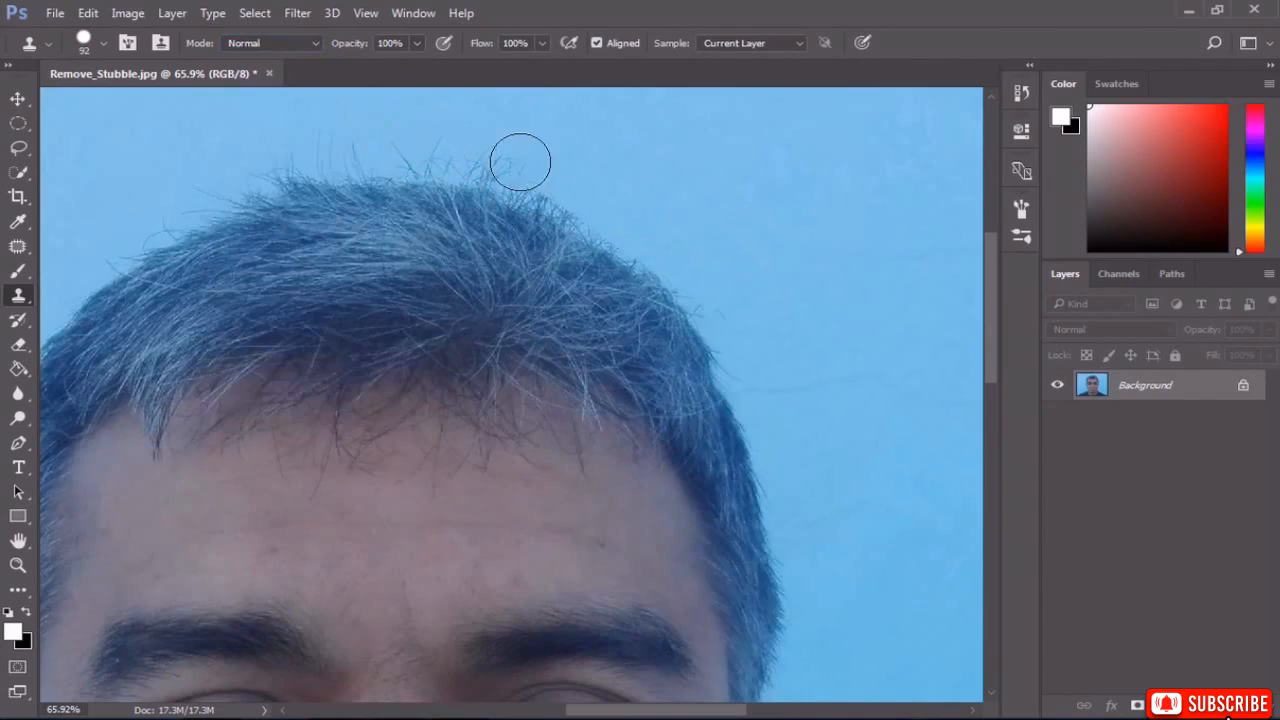
mouse_move(520, 162)
mouse_down()
mouse_move(346, 130)
mouse_move(406, 121)
mouse_move(226, 143)
mouse_up()
alt+click(504, 157)
alt+click(593, 141)
alt+click(201, 157)
alt+click(324, 123)
alt+click(238, 139)
alt+click(563, 137)
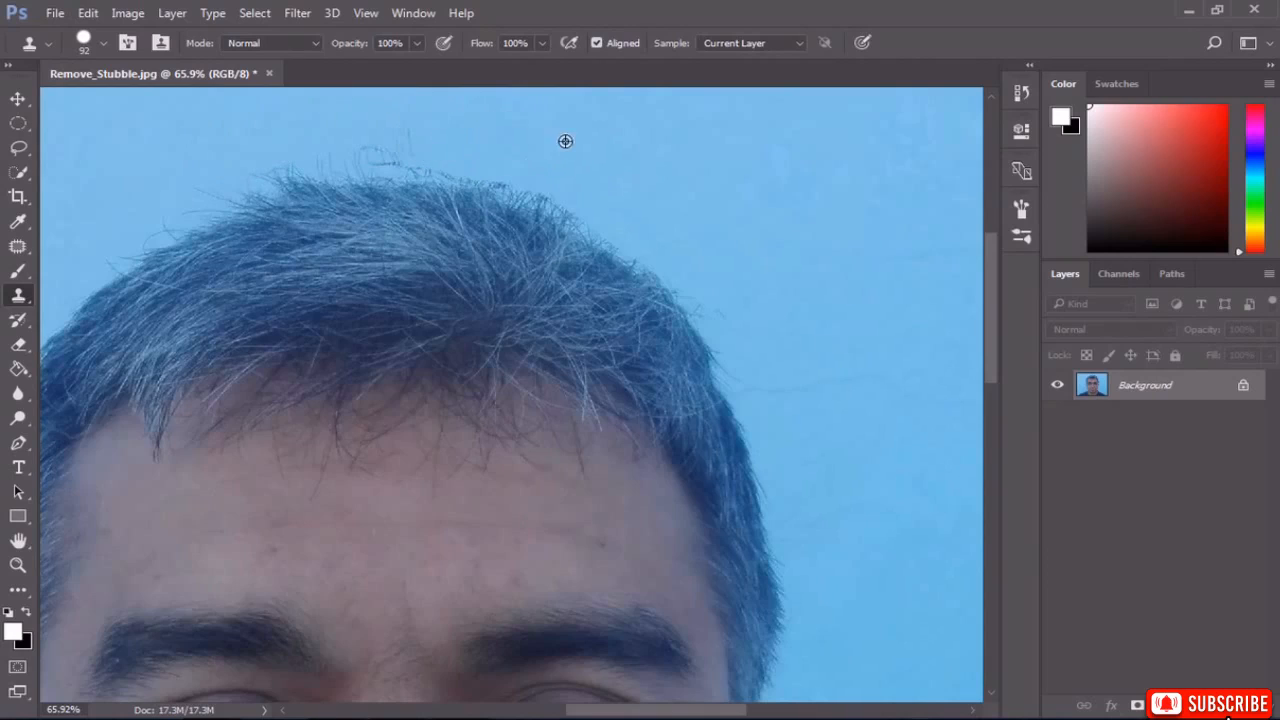
Clone clean background over the remaining stray hair tips above the middle and left of the crown.
mouse_move(418, 134)
mouse_down()
mouse_move(434, 131)
mouse_move(295, 146)
mouse_up()
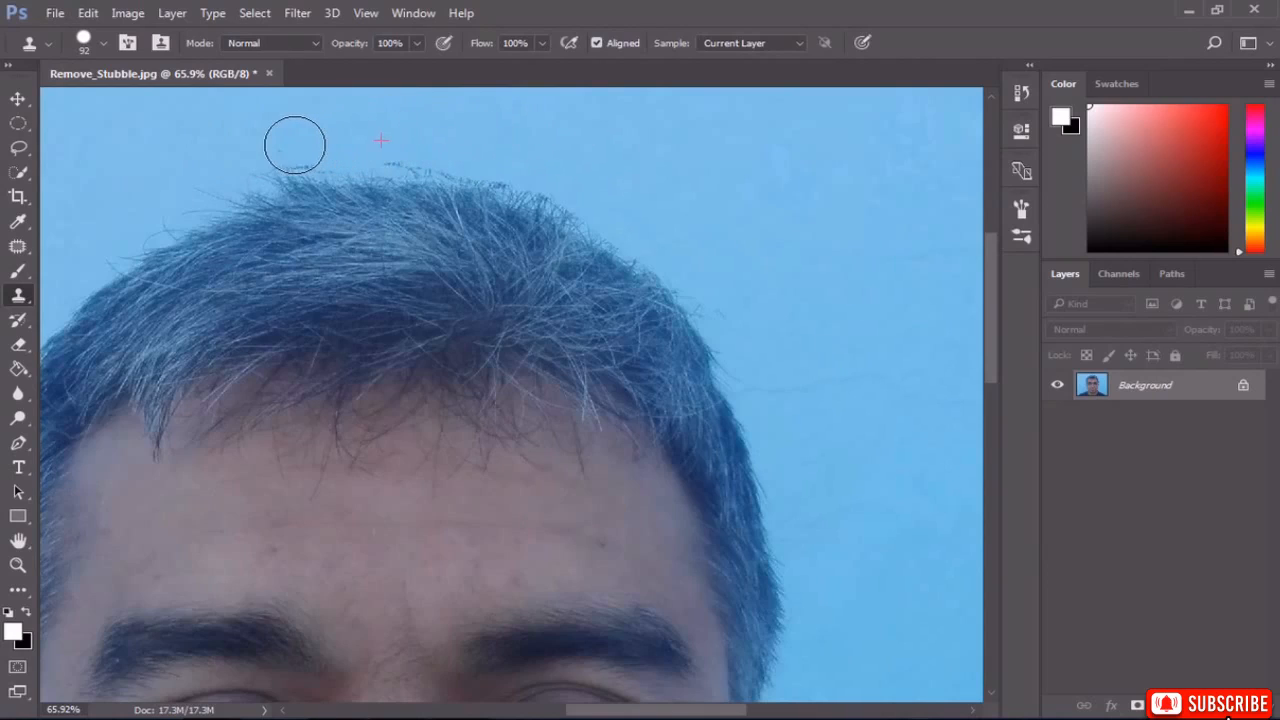
alt+click(597, 134)
mouse_move(415, 140)
mouse_down()
mouse_move(384, 150)
mouse_move(517, 157)
mouse_up()
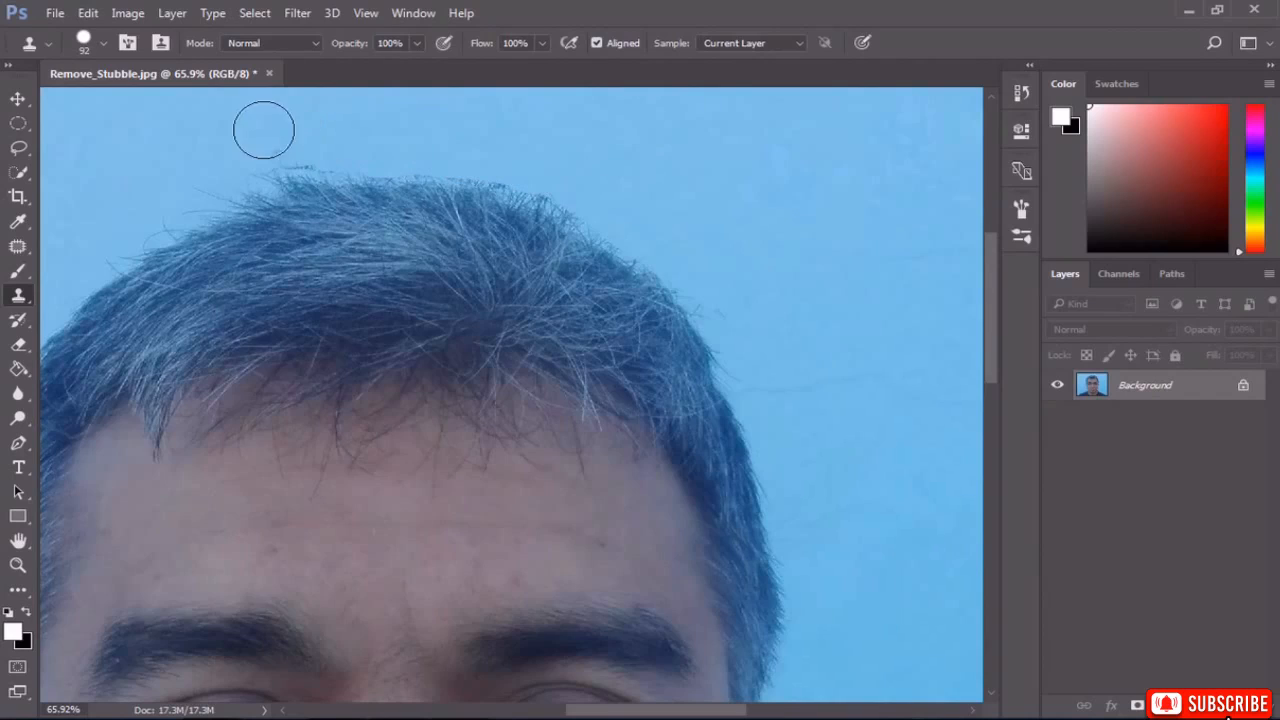
Sample the background beside the head and clone it over the stray hairs along the hair's upper-left outline.
alt+click(120, 163)
mouse_move(168, 160)
mouse_down()
mouse_move(340, 146)
mouse_move(289, 149)
mouse_move(191, 191)
mouse_move(114, 244)
mouse_up()
alt+click(219, 146)
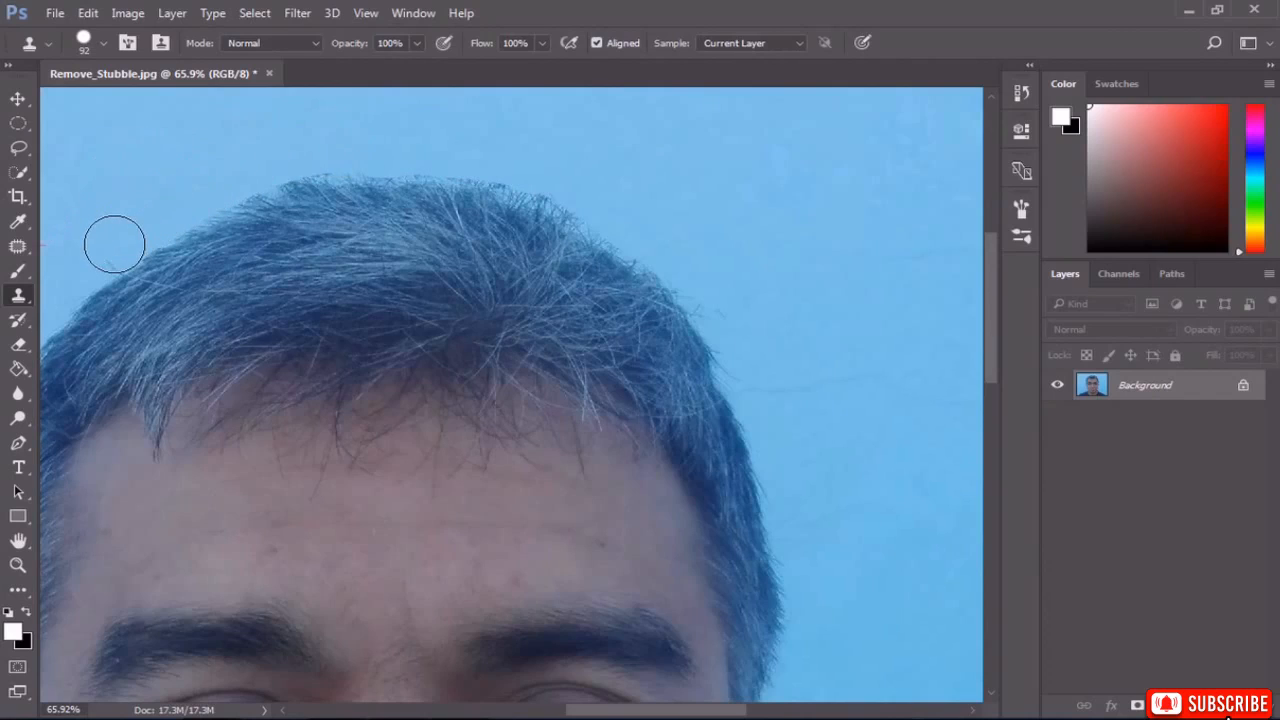
scroll(754, 280, down, 5)
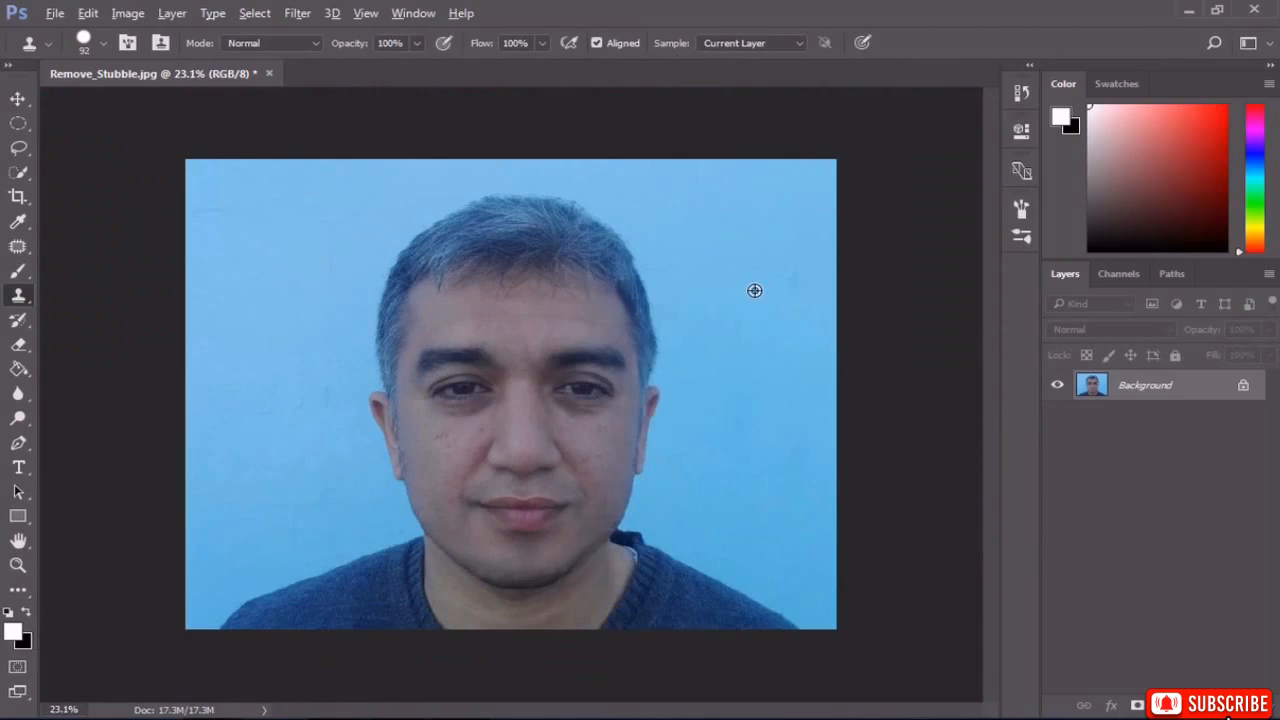
scroll(754, 290, down, 1)
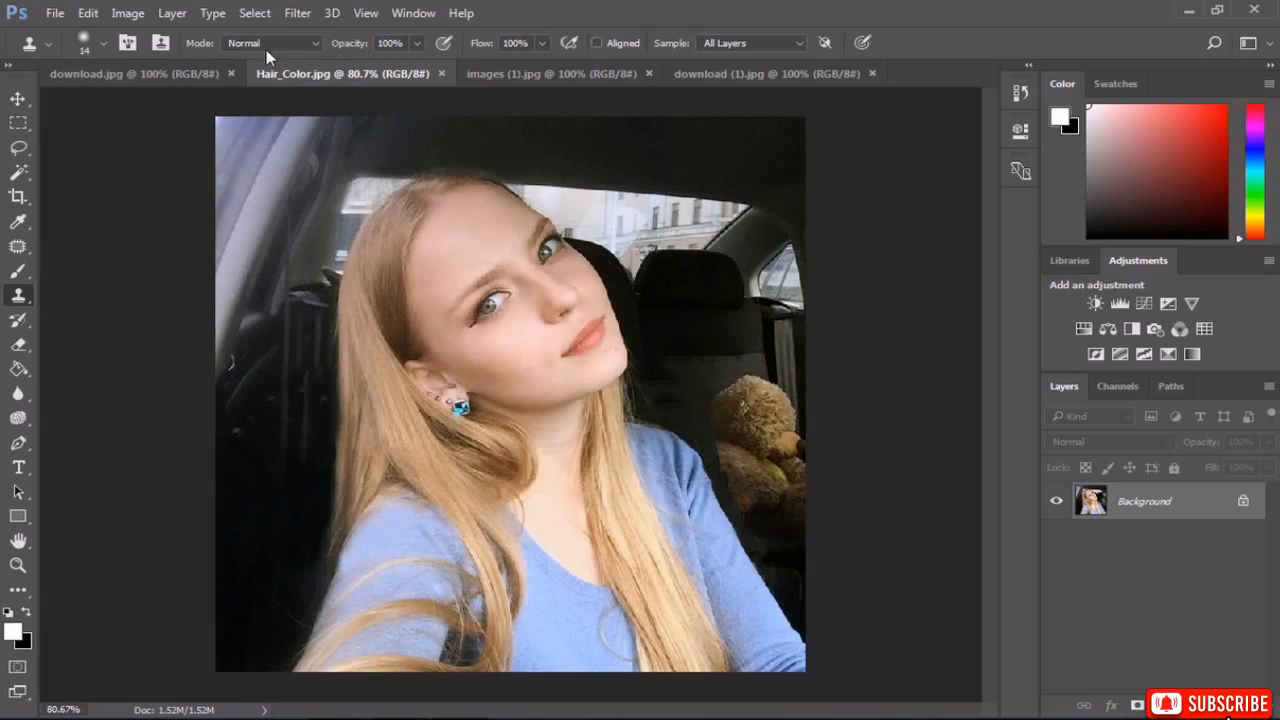
Switch Hair_Color.jpg to Quick Mask mode and choose the Brush tool for painting the mask.
click(255, 13)
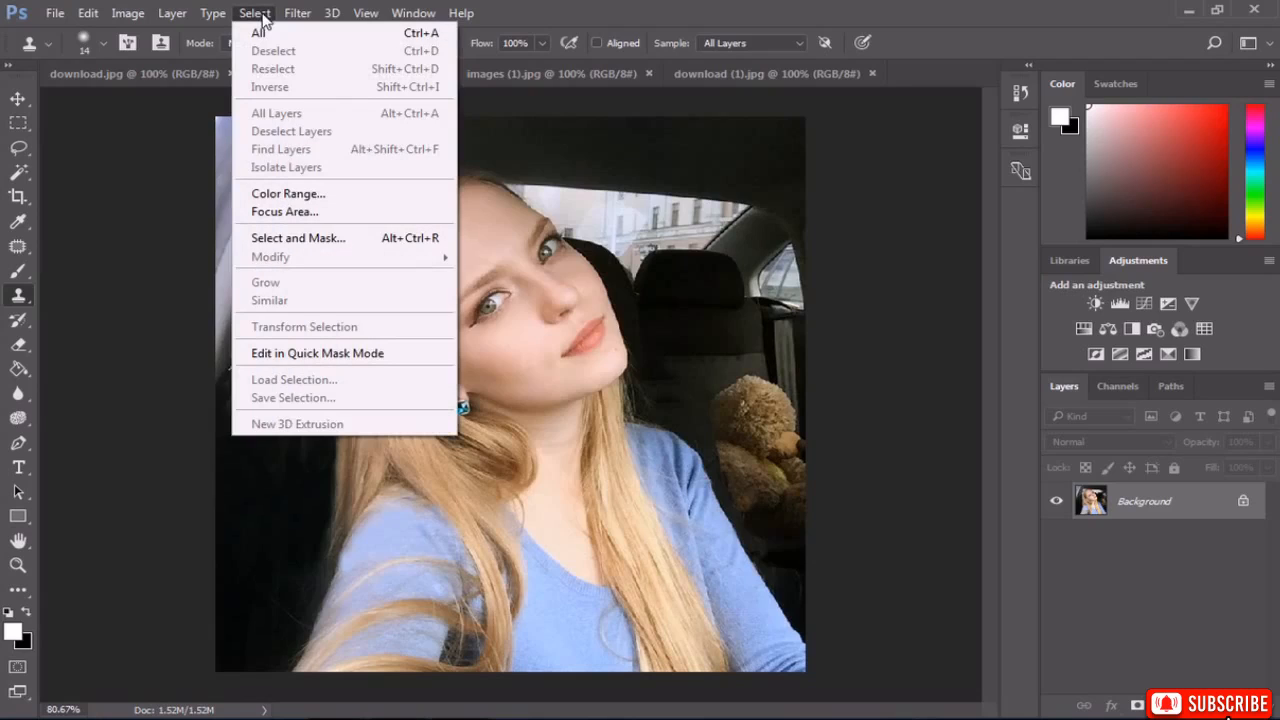
click(295, 355)
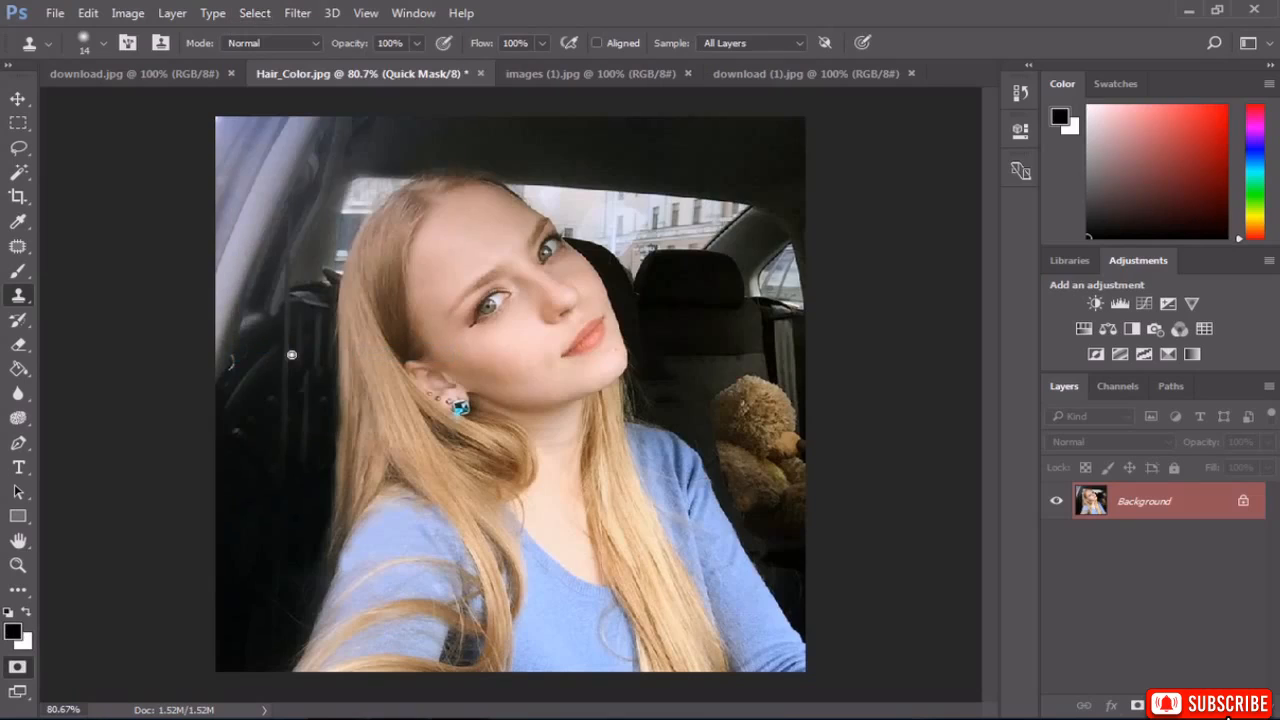
right_click(18, 273)
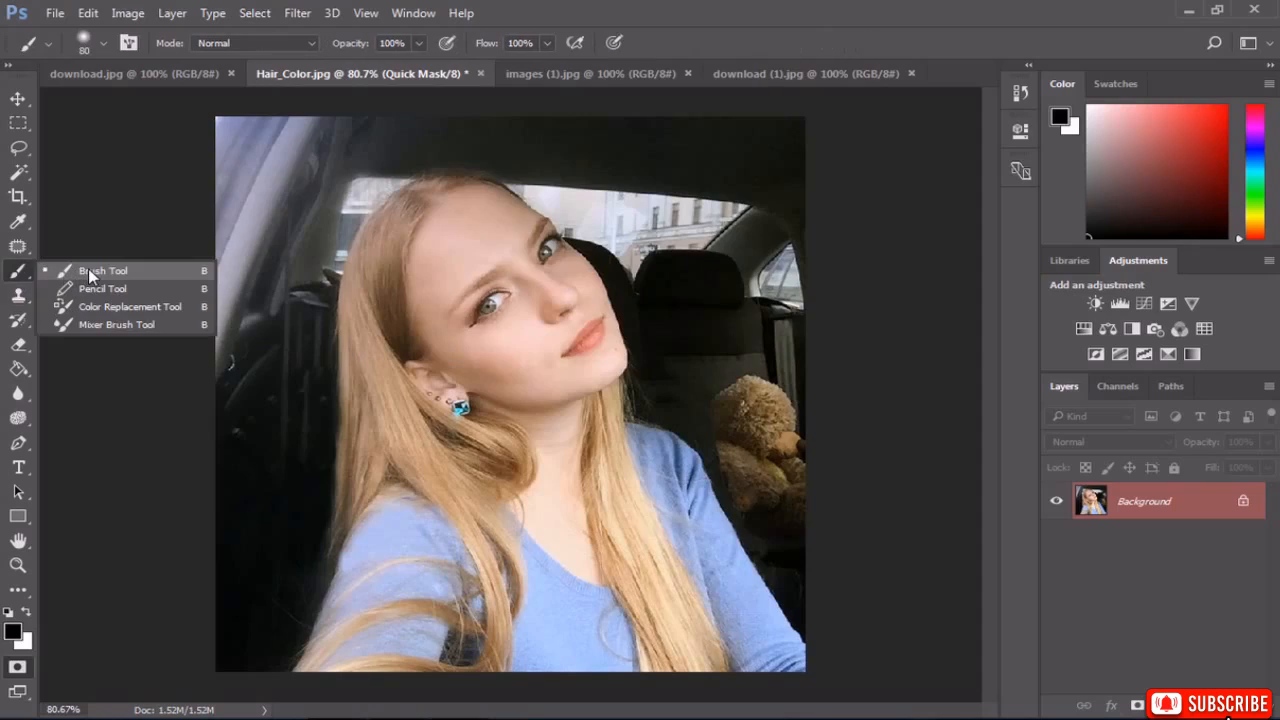
click(90, 273)
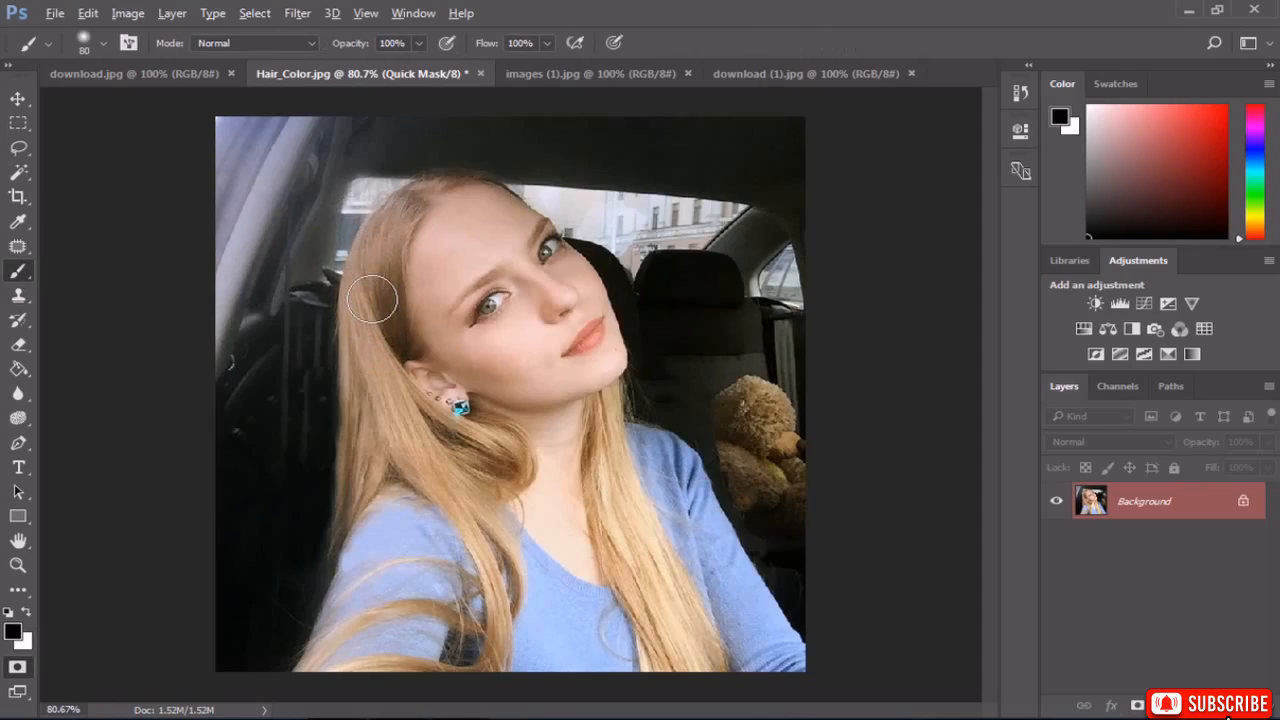
Paint the quick mask over the hair beside the forehead and temple with a soft 50 px brush.
scroll(372, 298, up, 3)
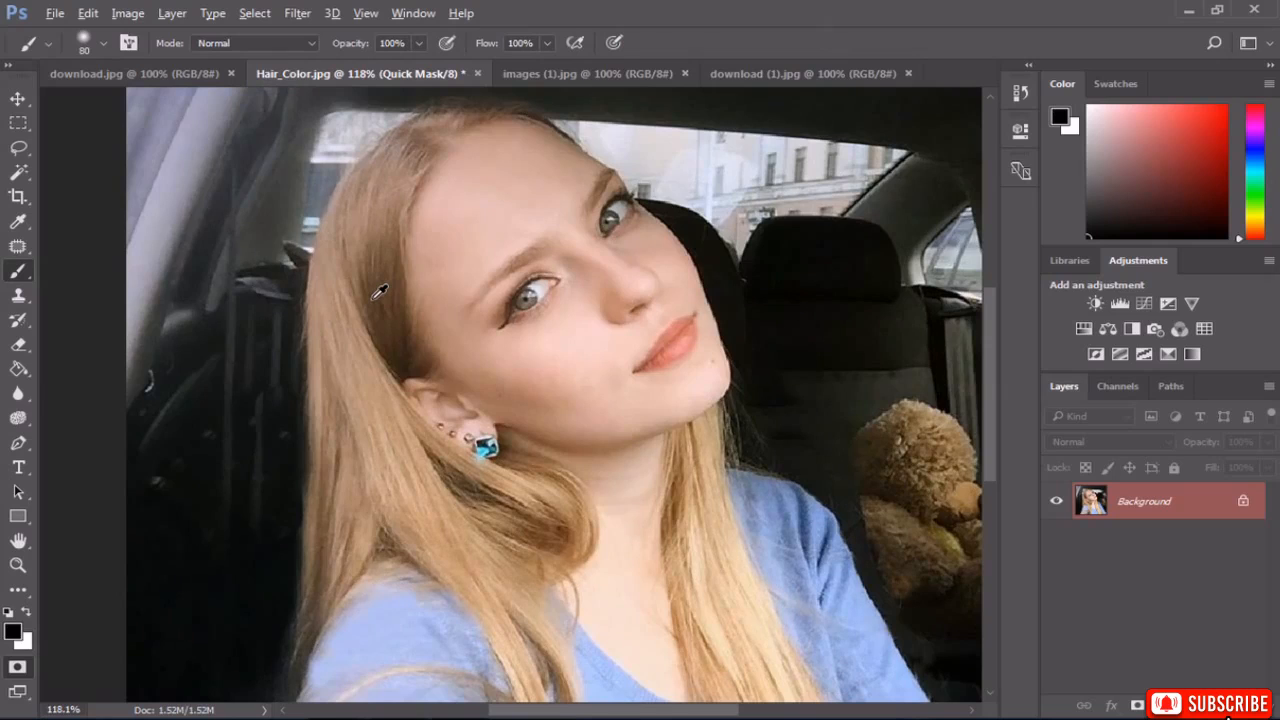
scroll(380, 290, down, 2)
scroll(380, 290, up, 5)
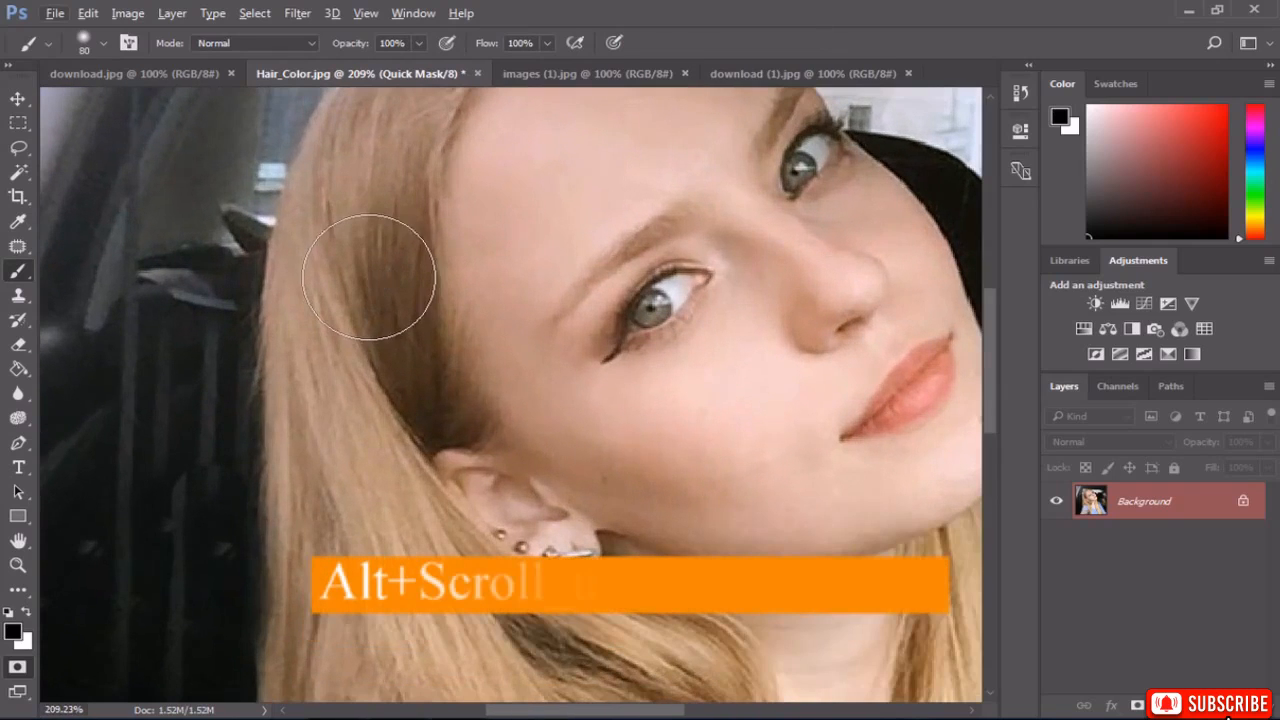
drag(369, 277, 318, 308)
mouse_move(358, 200)
mouse_down()
mouse_move(339, 318)
mouse_move(346, 379)
mouse_move(324, 367)
mouse_move(326, 201)
mouse_move(382, 128)
mouse_up()
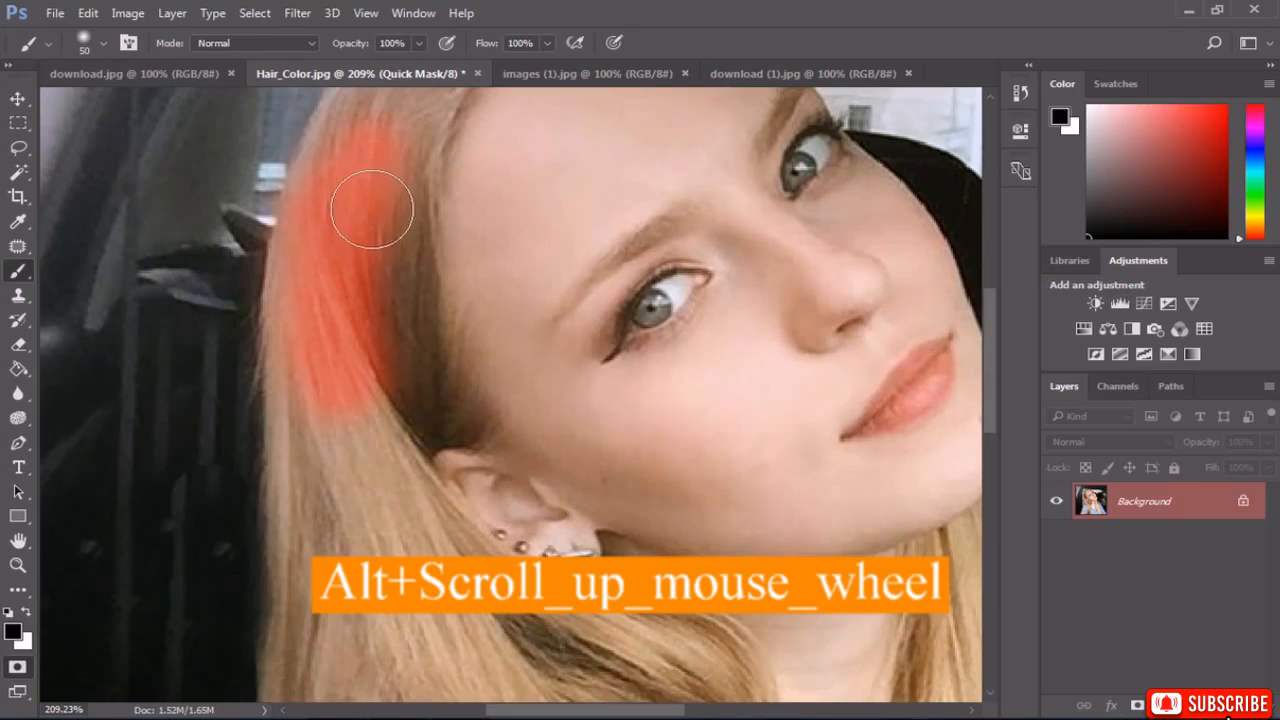
drag(372, 206, 350, 351)
Extend the quick mask over the dark hair above the ear and the long hair behind and below it.
mouse_move(343, 260)
mouse_down()
mouse_move(382, 216)
mouse_move(368, 387)
mouse_move(400, 474)
mouse_move(400, 575)
mouse_up()
drag(345, 535, 371, 274)
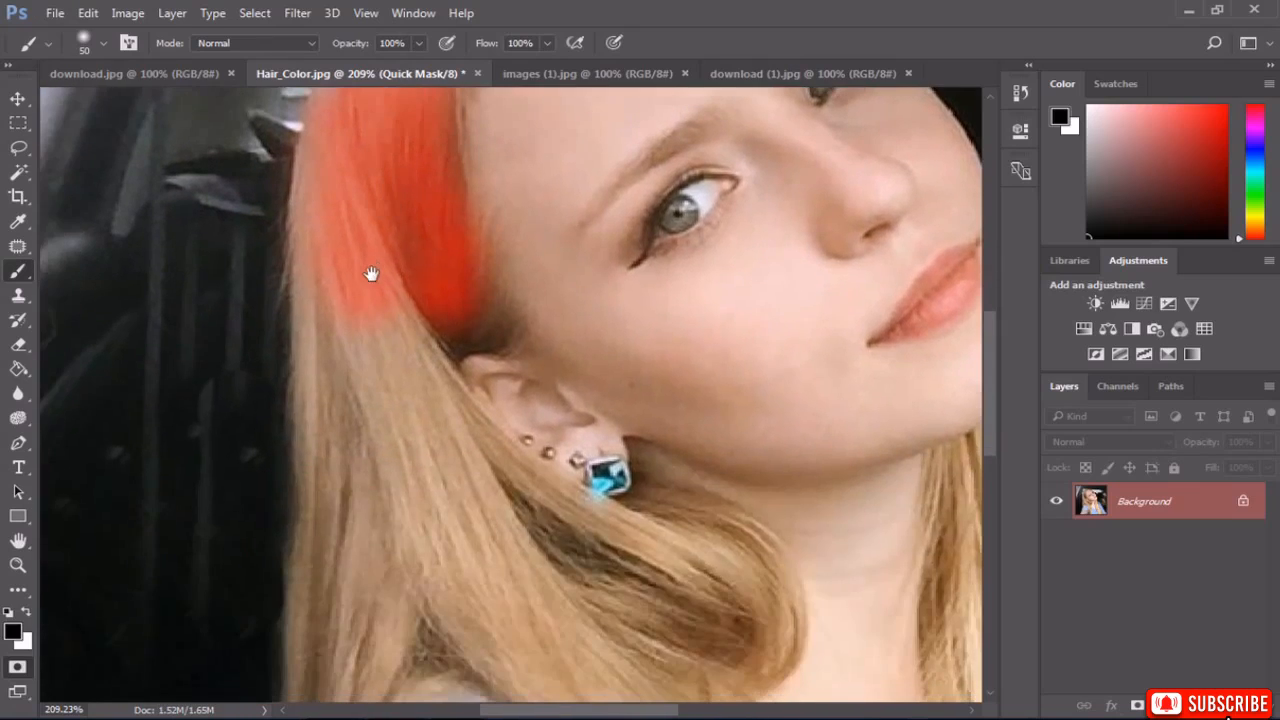
mouse_move(337, 223)
mouse_down()
mouse_move(321, 316)
mouse_move(368, 497)
mouse_move(408, 565)
mouse_move(372, 428)
mouse_move(445, 443)
mouse_move(480, 489)
mouse_move(469, 508)
mouse_move(380, 249)
mouse_up()
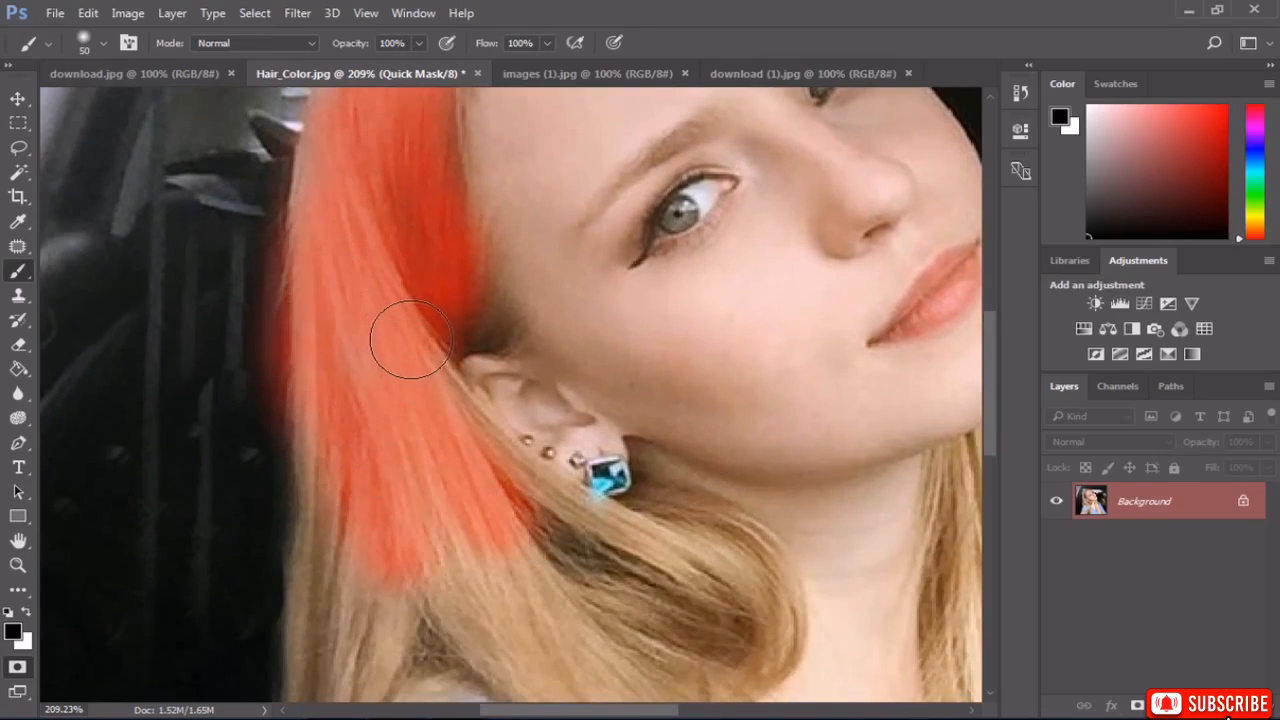
mouse_move(406, 334)
mouse_down()
mouse_move(449, 483)
mouse_move(513, 534)
mouse_move(614, 550)
mouse_up()
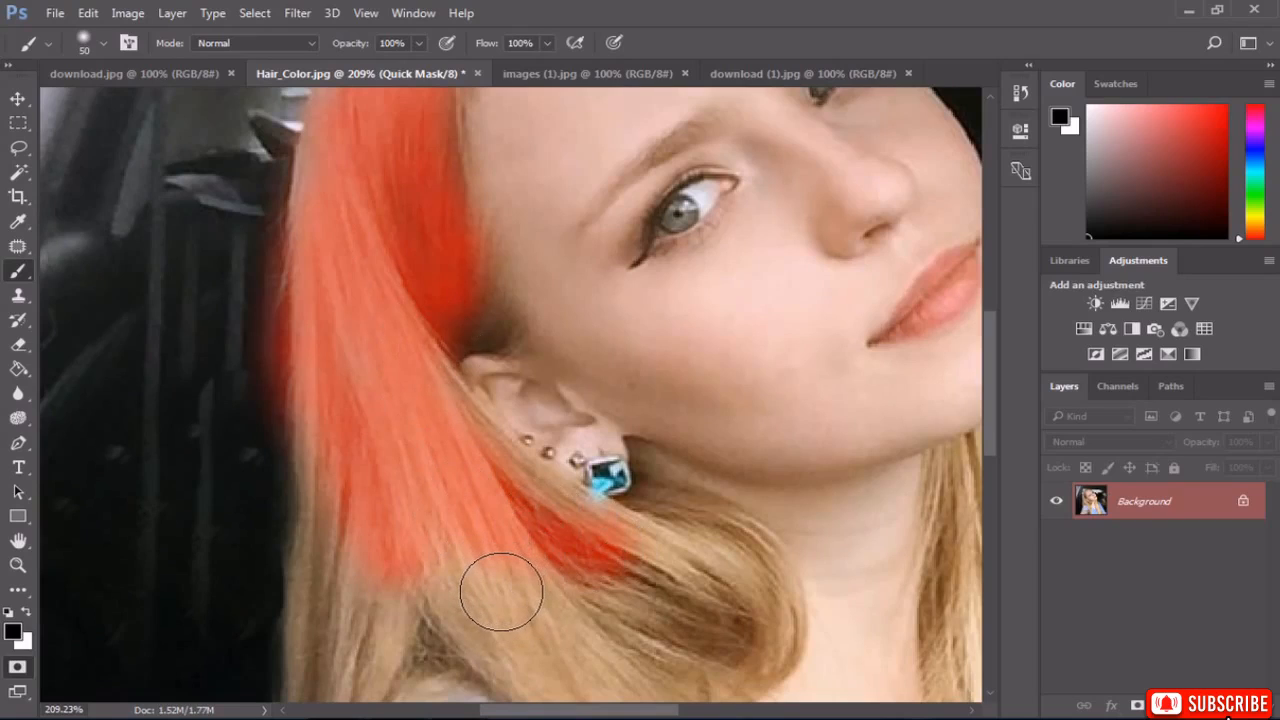
Reduce the brush to 37 px and mask the curl below the earring and the hair falling over the shoulder.
key(alt)
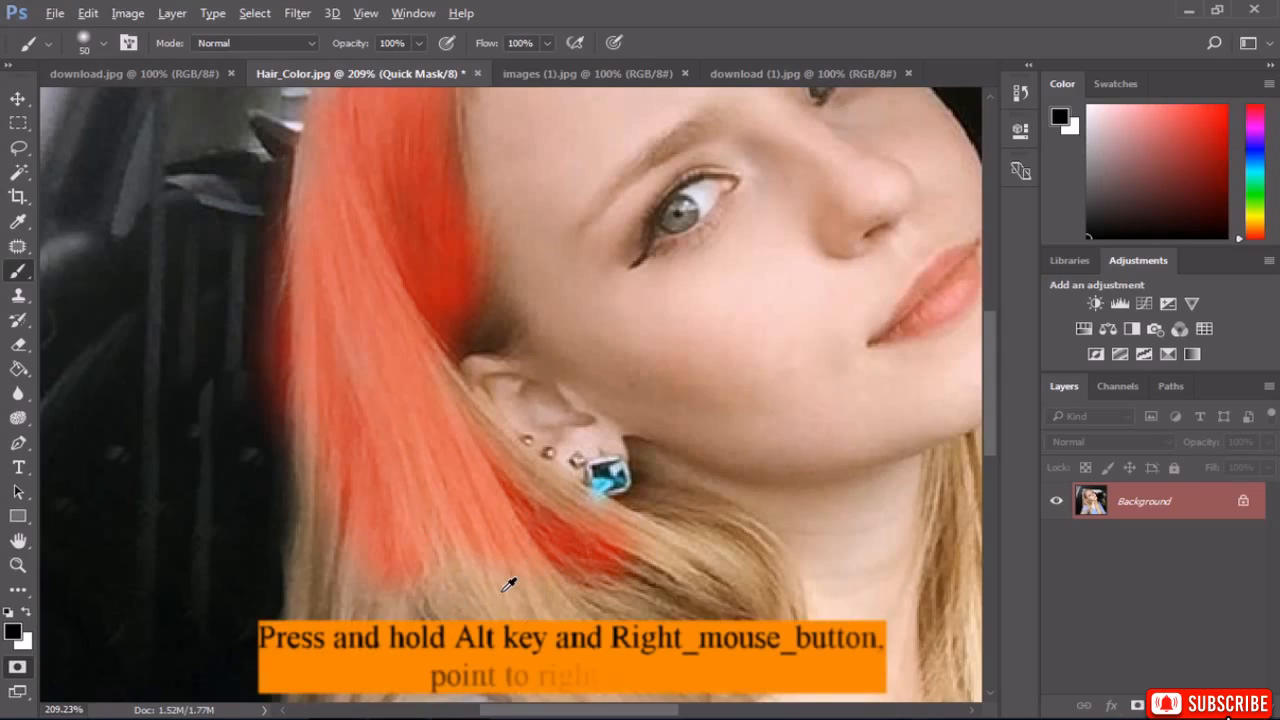
mouse_move(501, 591)
mouse_down()
mouse_move(537, 590)
mouse_move(492, 591)
mouse_move(524, 596)
mouse_move(438, 556)
mouse_move(397, 471)
mouse_move(355, 603)
mouse_move(311, 469)
mouse_move(322, 424)
mouse_move(490, 584)
mouse_move(616, 577)
mouse_move(659, 549)
mouse_move(648, 541)
mouse_move(692, 538)
mouse_move(745, 558)
mouse_move(765, 593)
mouse_move(696, 646)
mouse_move(594, 638)
mouse_move(639, 585)
mouse_move(639, 613)
mouse_move(707, 590)
mouse_up()
scroll(591, 449, down, 3)
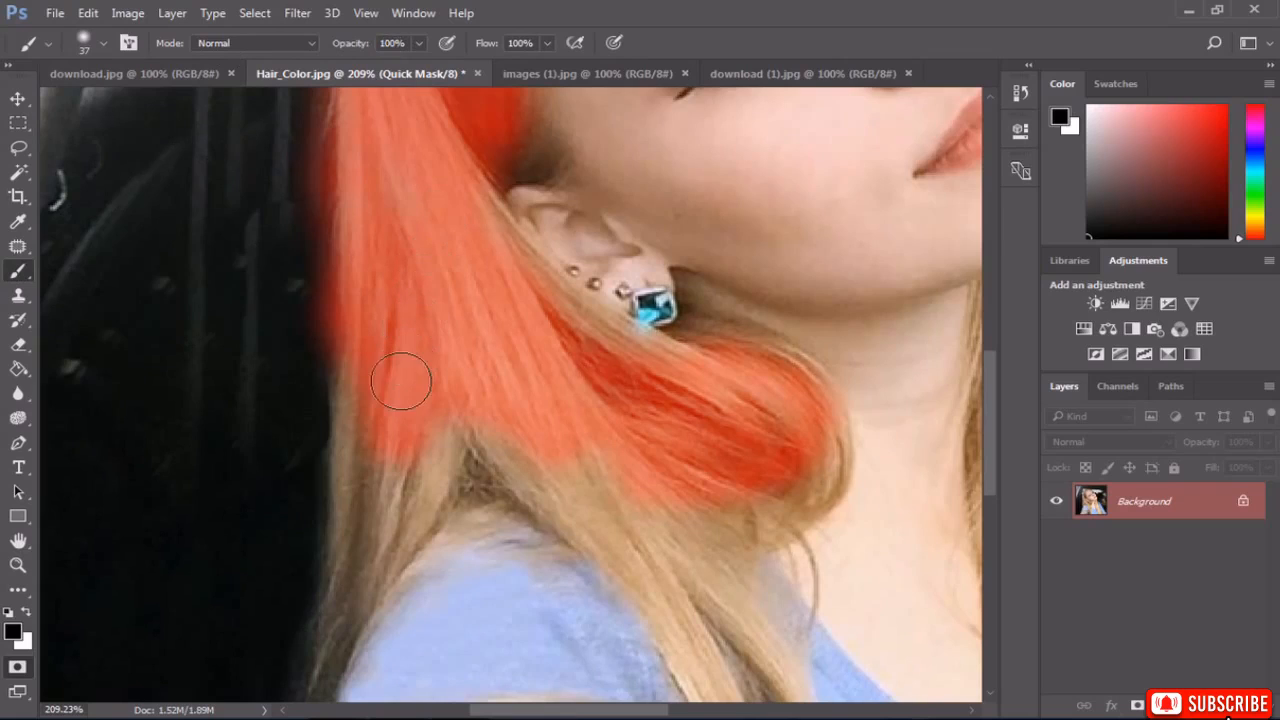
mouse_move(400, 381)
mouse_down()
mouse_move(375, 492)
mouse_move(330, 470)
mouse_move(420, 434)
mouse_move(600, 497)
mouse_move(654, 571)
mouse_move(664, 542)
mouse_move(526, 423)
mouse_move(574, 549)
mouse_move(509, 417)
mouse_move(362, 340)
mouse_move(210, 485)
mouse_move(250, 402)
mouse_move(294, 371)
mouse_move(363, 223)
mouse_move(383, 263)
mouse_move(354, 334)
mouse_up()
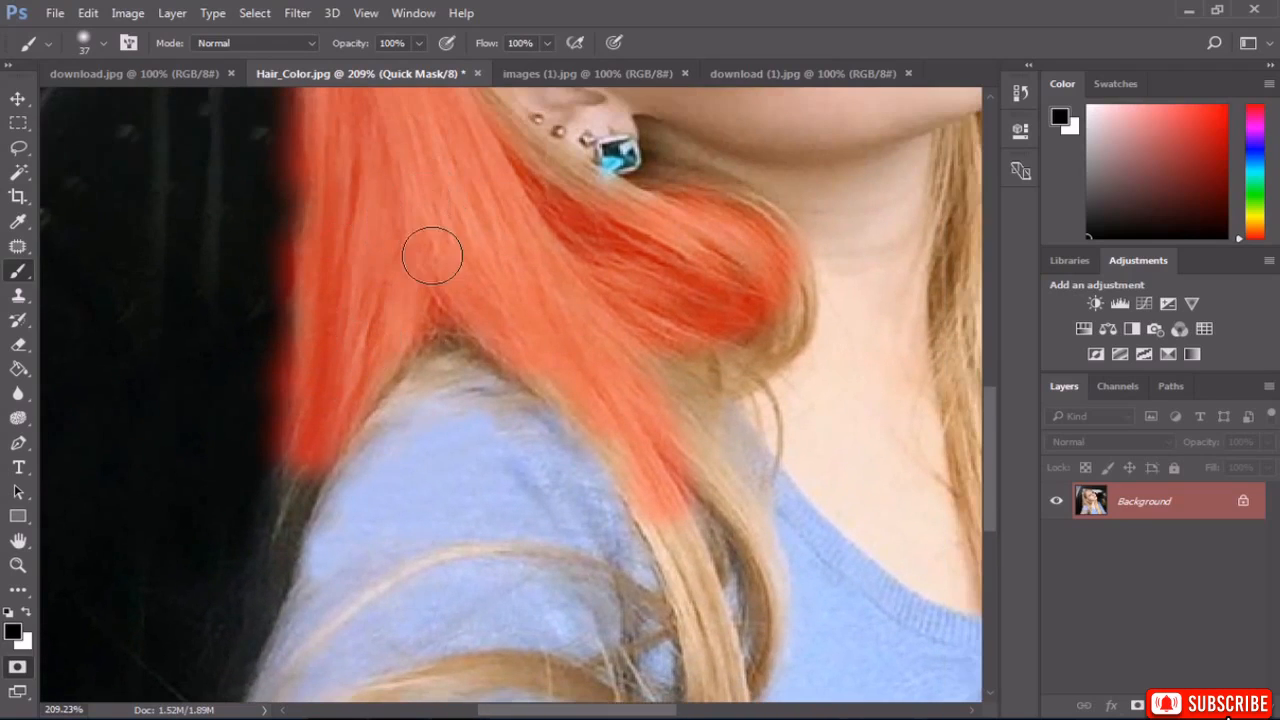
Mask the outer edge of the curl and the strands just below it with a 20 px brush.
scroll(434, 250, down, 8)
scroll(508, 370, up, 5)
scroll(529, 488, up, 4)
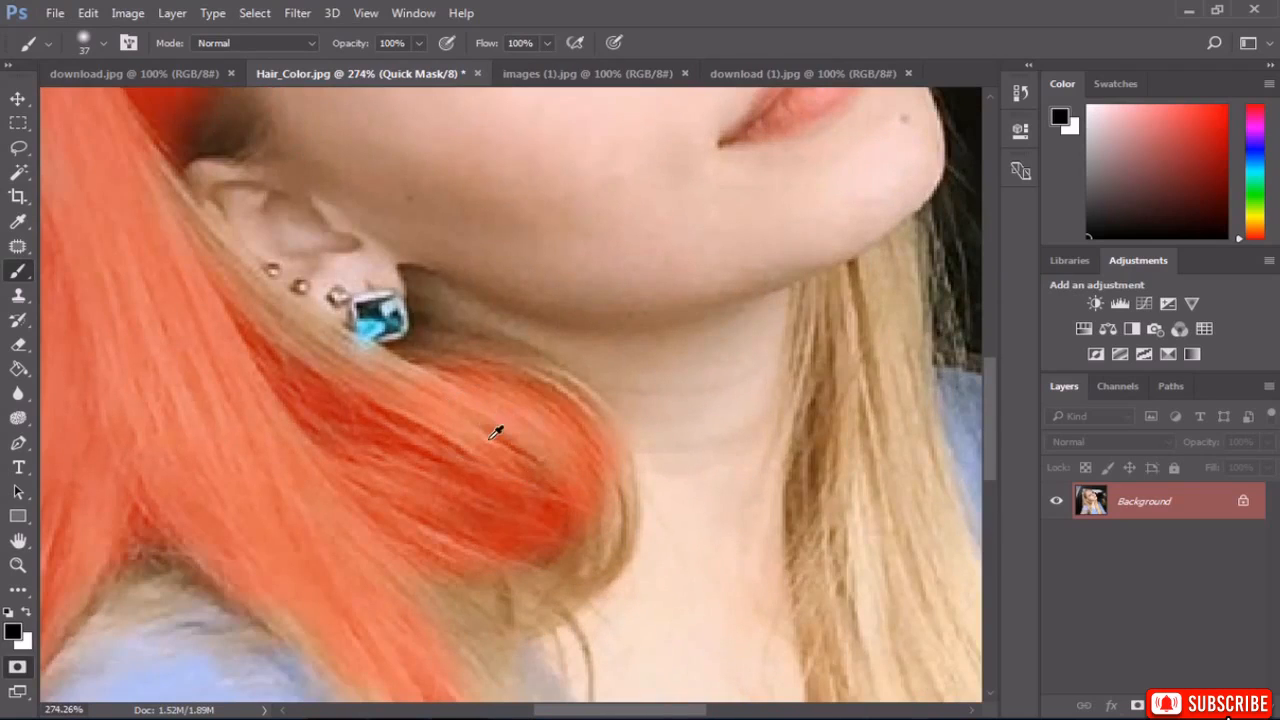
mouse_move(523, 487)
mouse_down()
mouse_move(528, 587)
mouse_move(491, 601)
mouse_move(530, 615)
mouse_move(569, 596)
mouse_move(607, 540)
mouse_move(612, 502)
mouse_move(576, 453)
mouse_up()
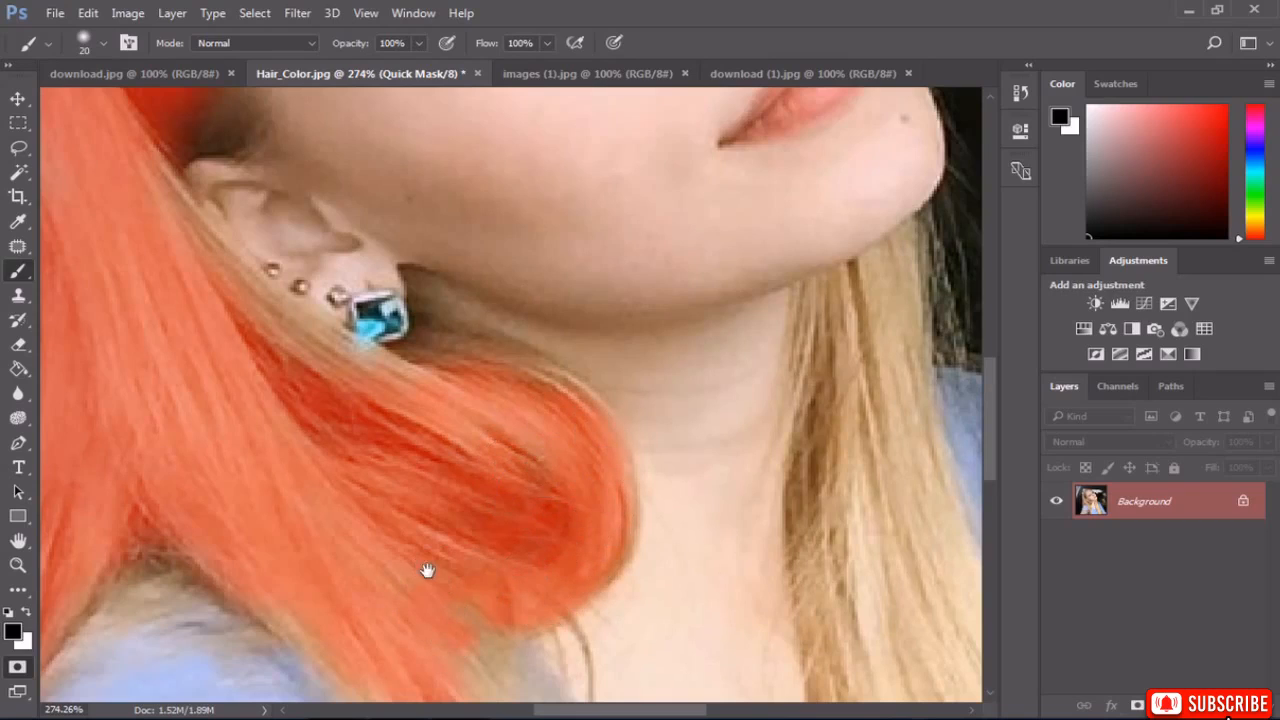
drag(423, 571, 383, 274)
drag(400, 374, 523, 540)
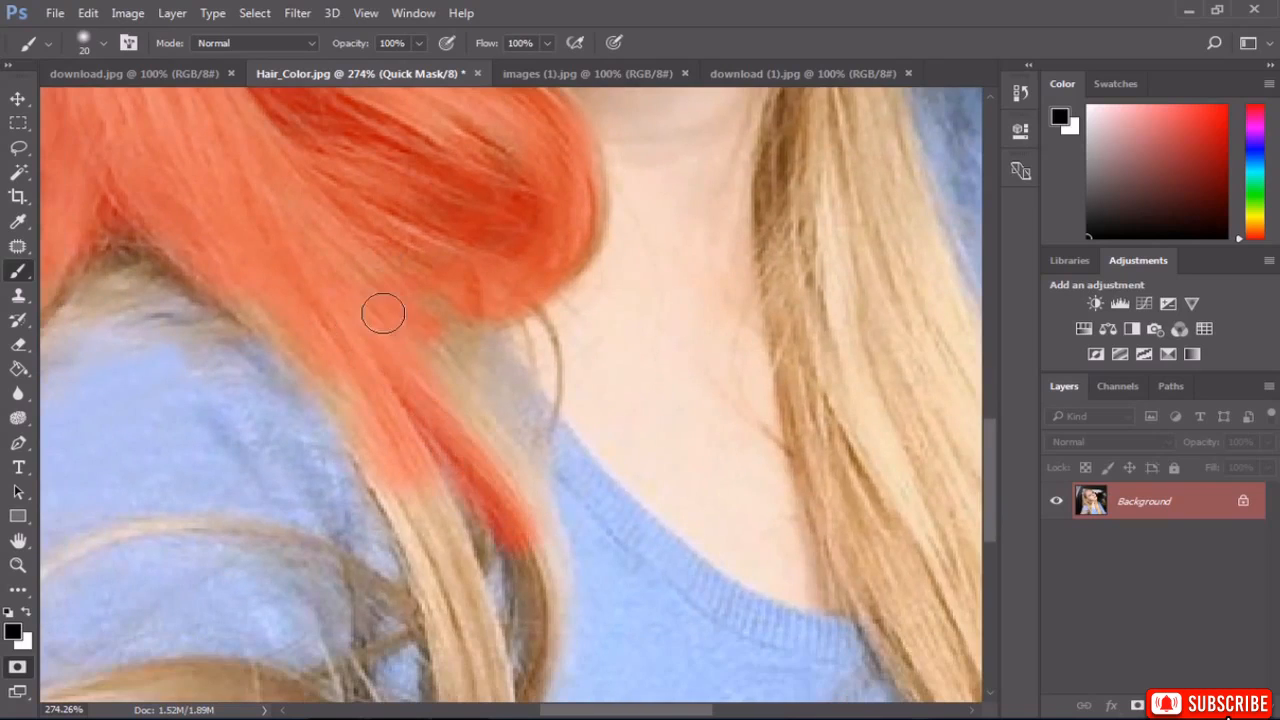
Mask the lock hanging over the chest and the lower strand across the sleeve with a 23 px brush.
scroll(437, 377, down, 3)
scroll(440, 379, down, 3)
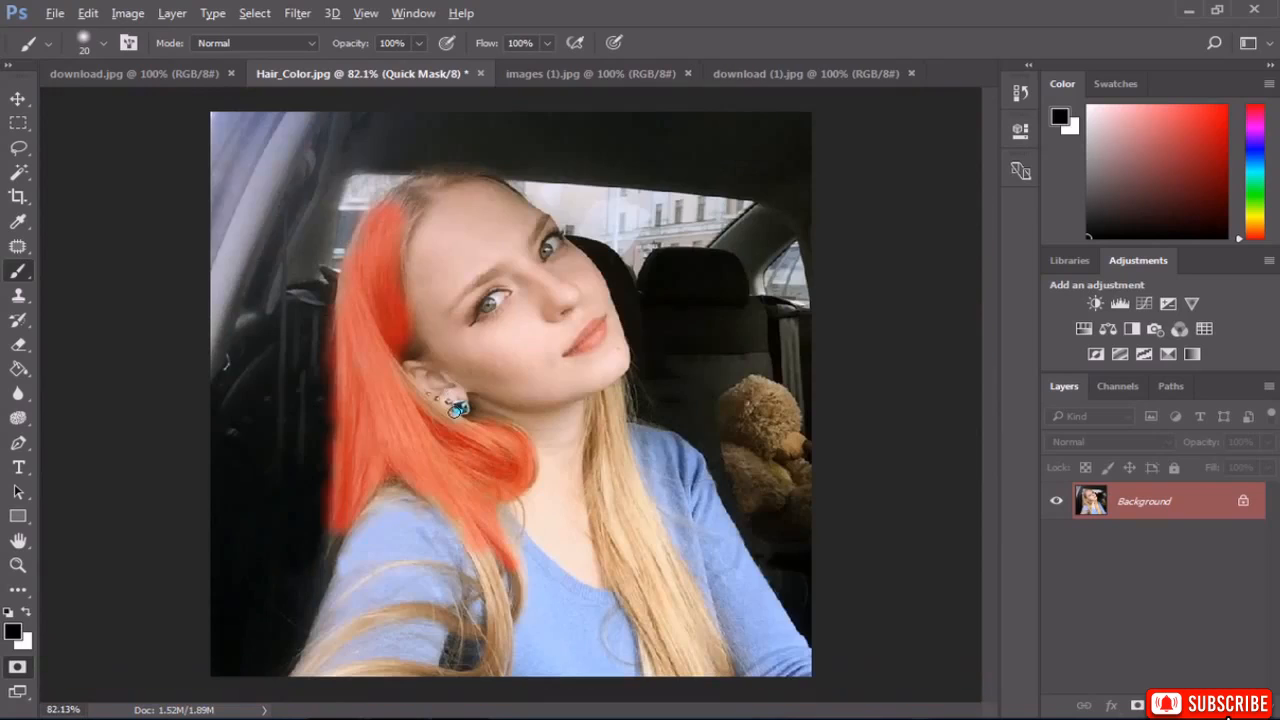
scroll(492, 548, up, 2)
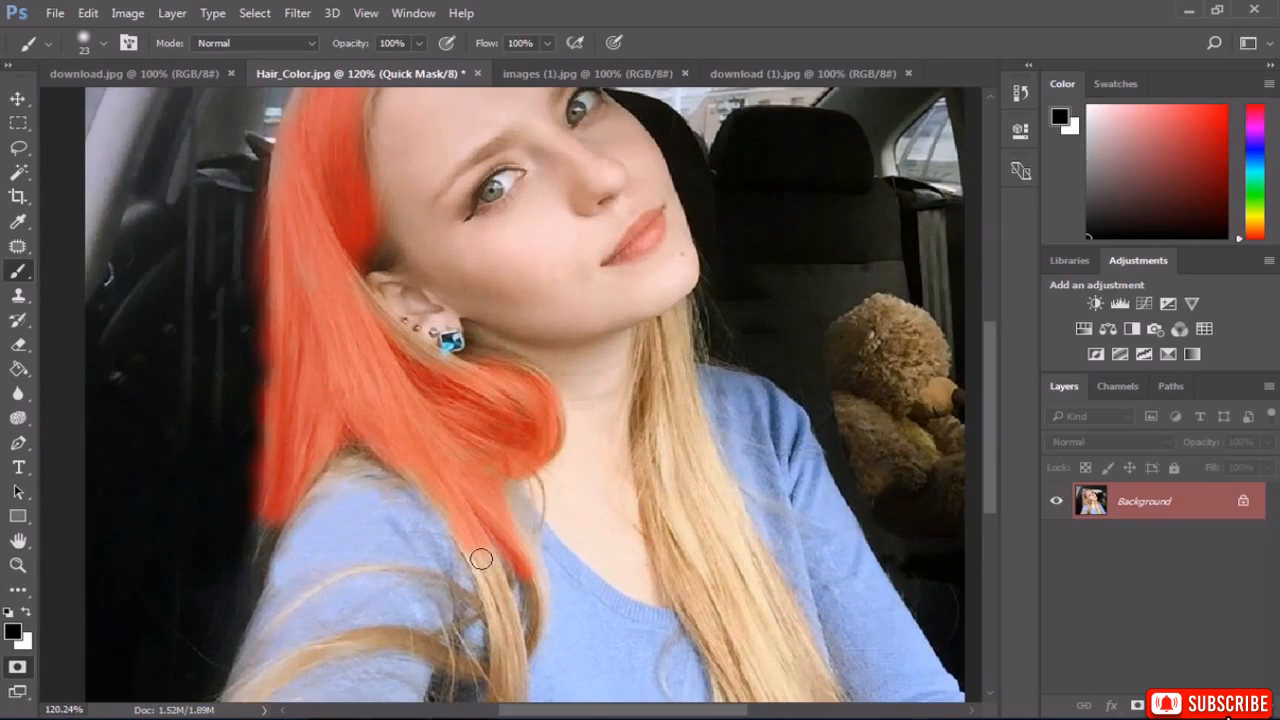
mouse_move(481, 558)
mouse_down()
mouse_move(505, 629)
mouse_move(490, 684)
mouse_up()
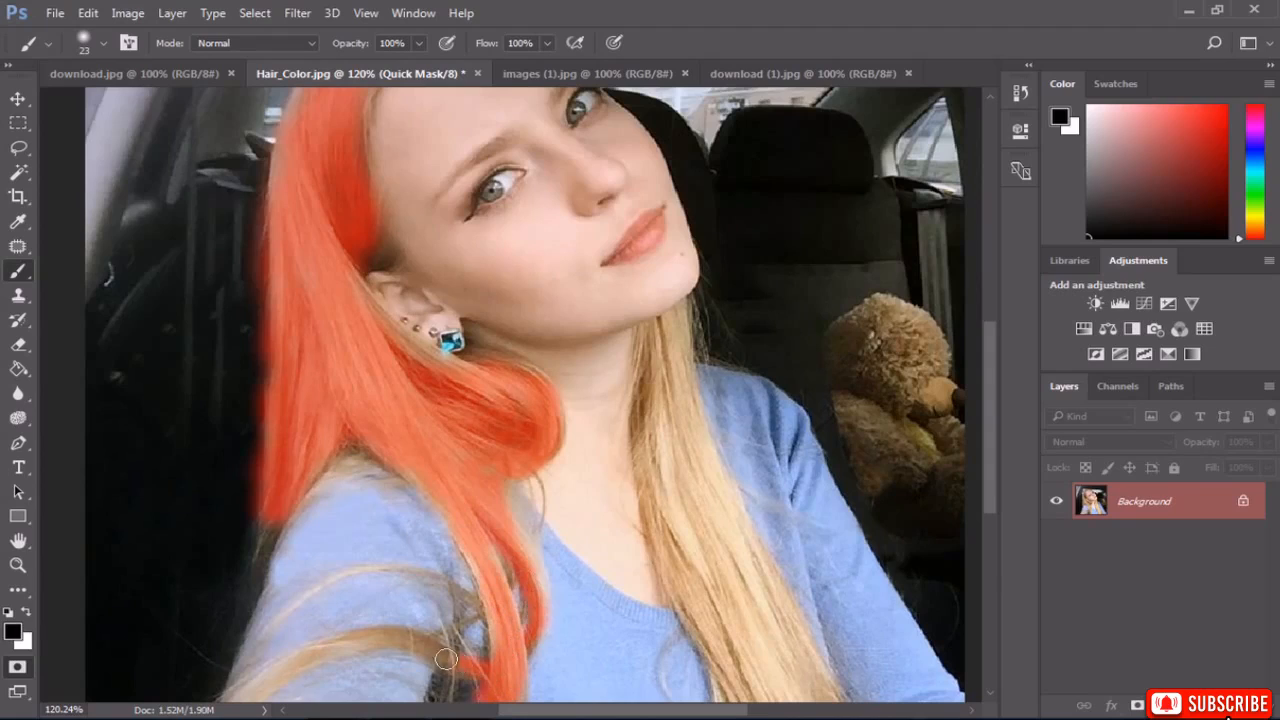
mouse_move(395, 643)
mouse_down()
mouse_move(351, 639)
mouse_move(210, 697)
mouse_up()
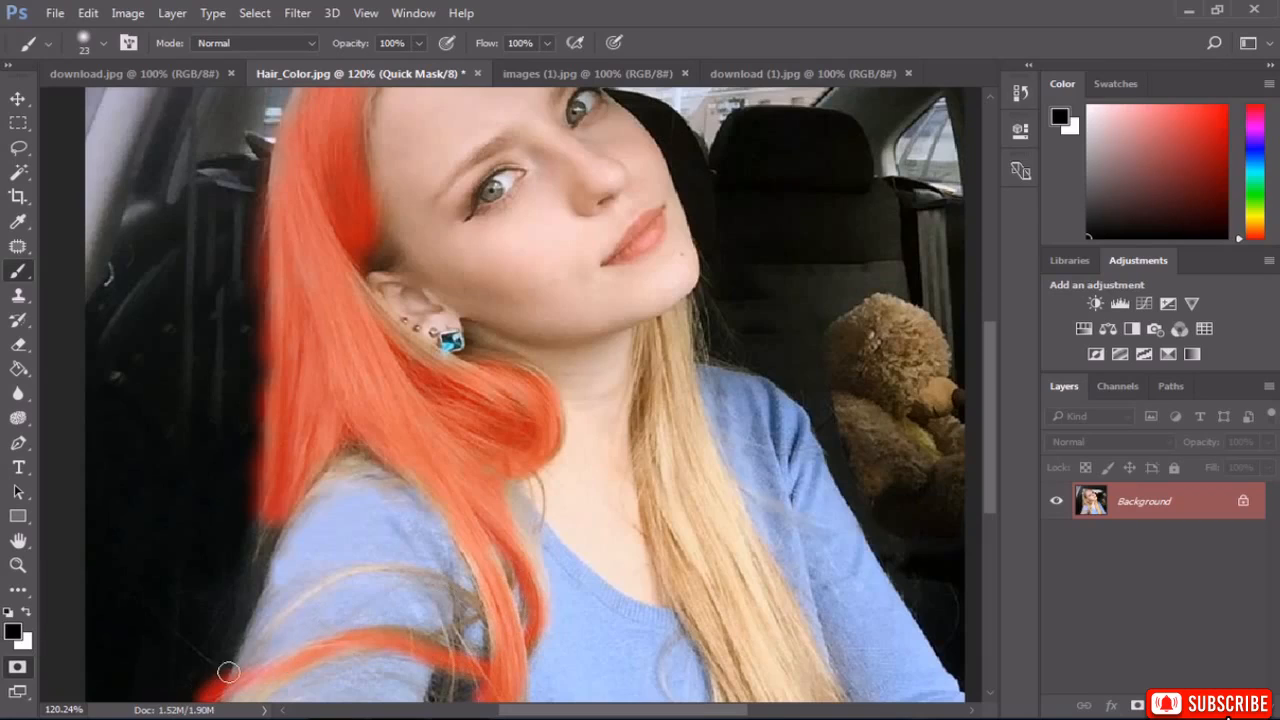
Erase the mask spill beyond the sleeve's outer edge, and paint the mask over the upper strand across the sleeve.
click(18, 344)
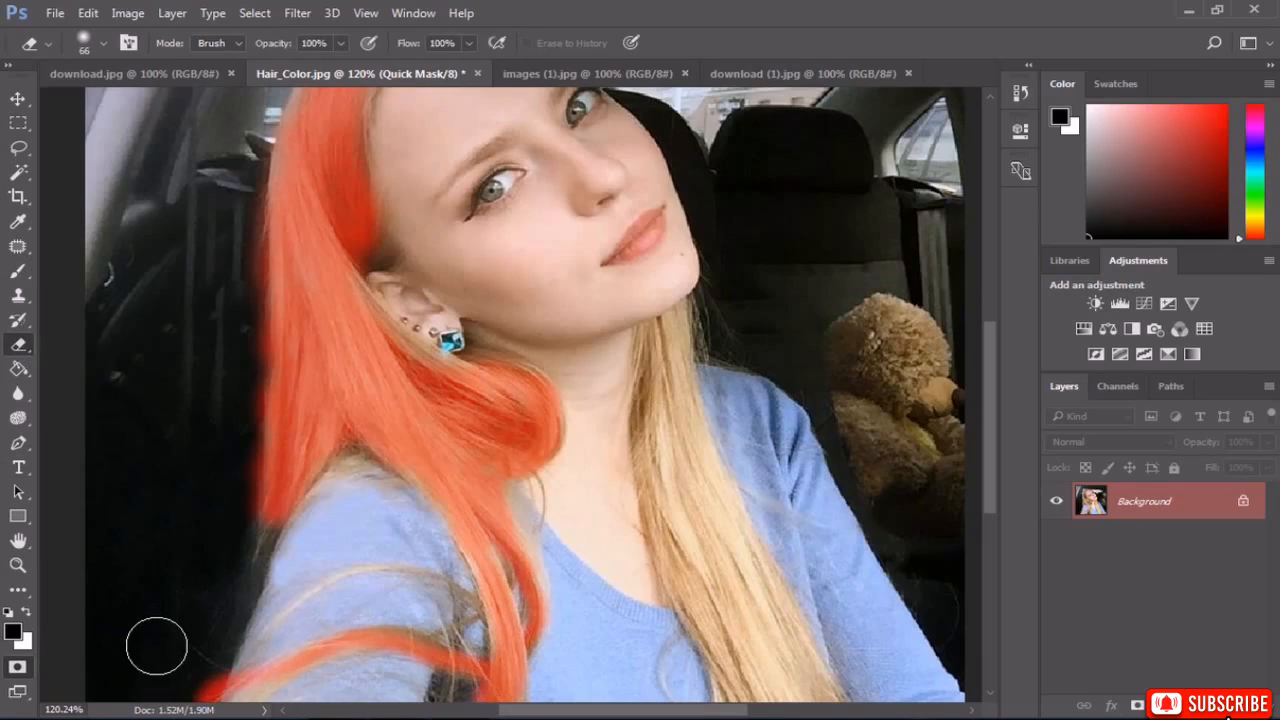
drag(156, 646, 195, 672)
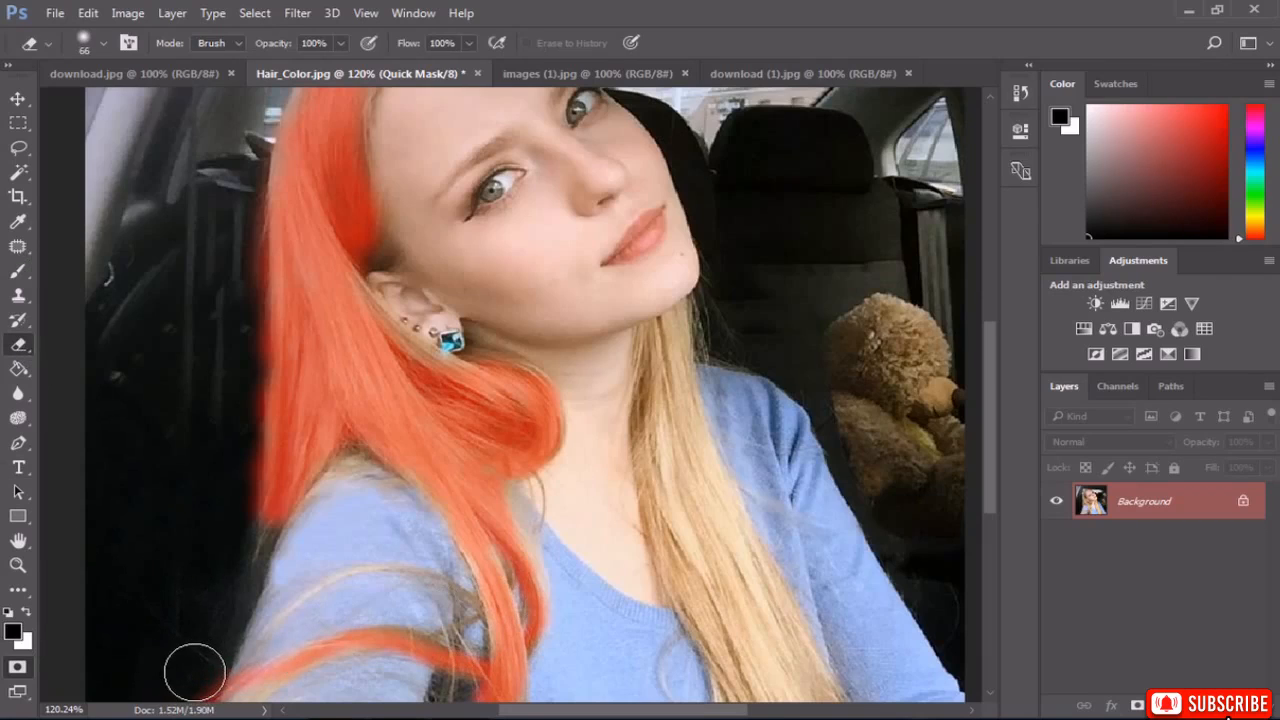
click(18, 271)
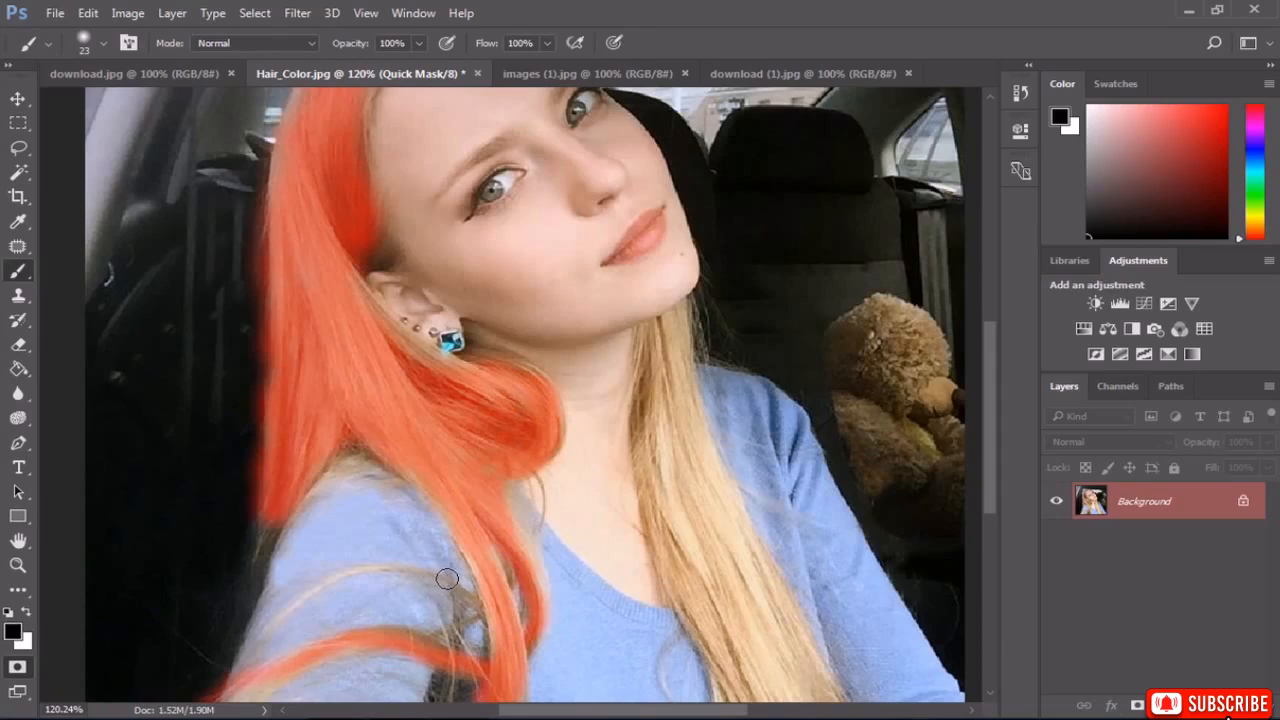
mouse_move(414, 571)
mouse_down()
mouse_move(326, 586)
mouse_move(277, 621)
mouse_up()
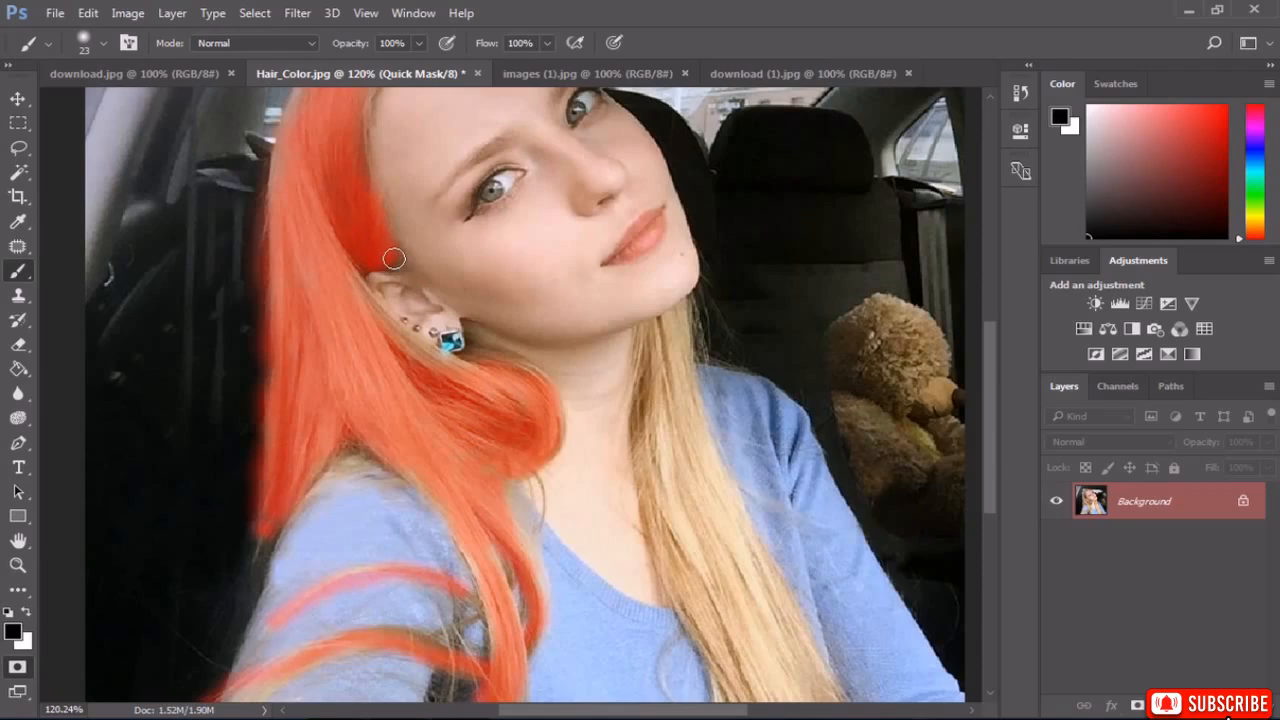
Paint the quick mask along the forehead hairline and over the crown with the 23 px brush.
scroll(368, 253, down, 5)
scroll(401, 300, up, 11)
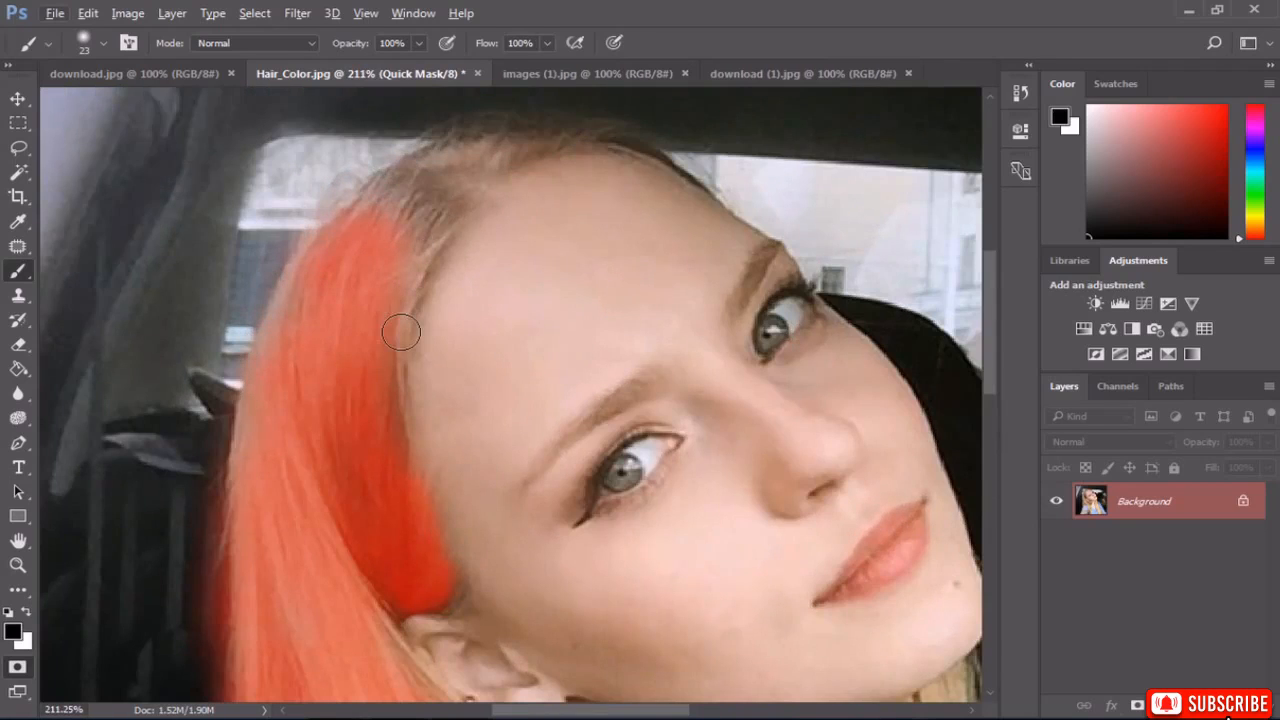
mouse_move(396, 377)
mouse_down()
mouse_move(398, 275)
mouse_move(447, 233)
mouse_move(413, 198)
mouse_move(380, 235)
mouse_move(391, 201)
mouse_move(354, 221)
mouse_move(416, 212)
mouse_move(409, 240)
mouse_move(440, 232)
mouse_move(463, 189)
mouse_move(537, 137)
mouse_move(603, 137)
mouse_up()
mouse_move(490, 154)
mouse_down()
mouse_move(420, 160)
mouse_move(497, 144)
mouse_up()
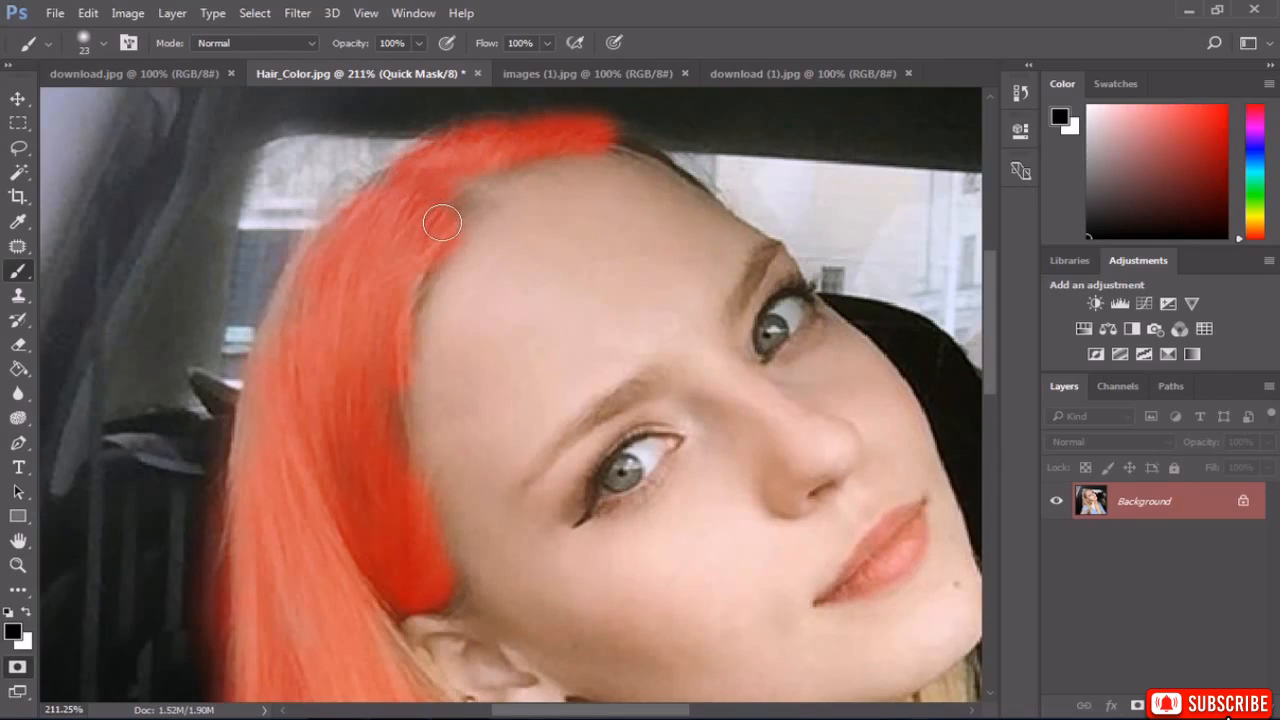
Enlarge the brush to 54 px and mask the long hair on the far side of the neck.
scroll(447, 226, down, 6)
scroll(652, 445, down, 3)
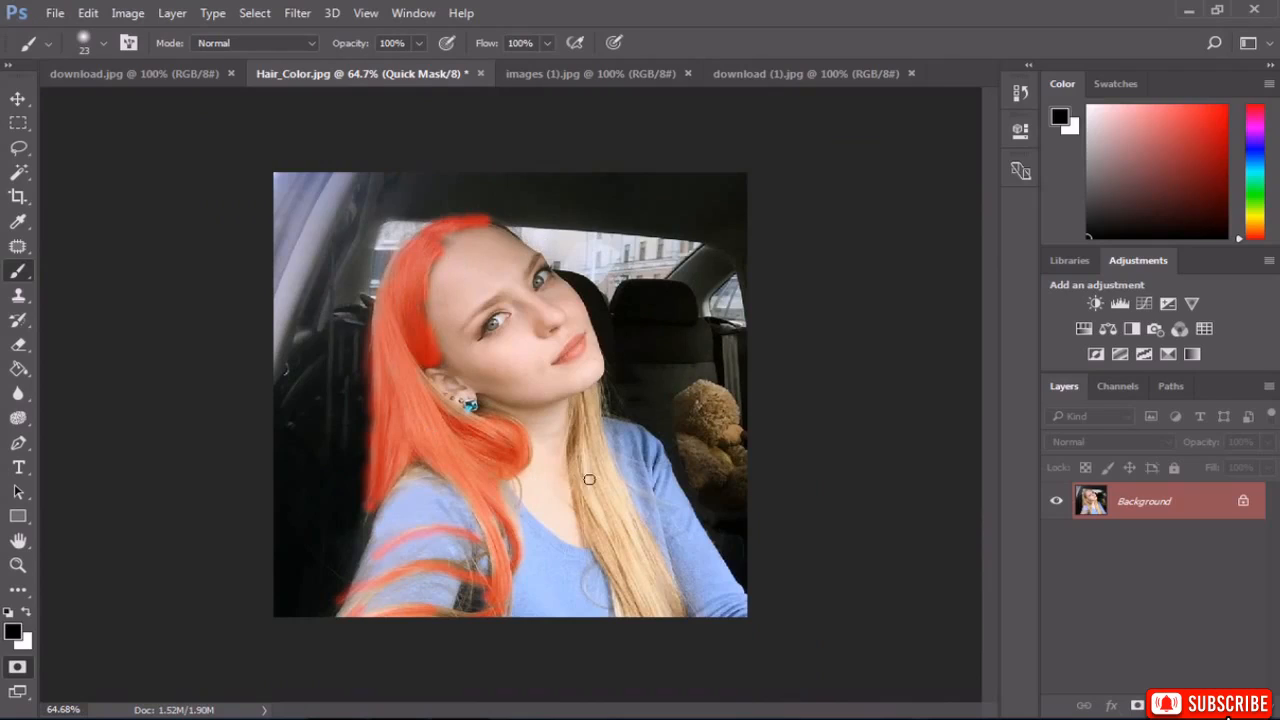
mouse_move(590, 454)
mouse_down()
mouse_move(608, 520)
mouse_move(644, 612)
mouse_move(648, 602)
mouse_move(597, 490)
mouse_move(595, 532)
mouse_move(630, 591)
mouse_move(625, 626)
mouse_move(624, 609)
mouse_move(657, 615)
mouse_move(670, 601)
mouse_move(608, 494)
mouse_move(587, 422)
mouse_move(587, 501)
mouse_move(645, 607)
mouse_up()
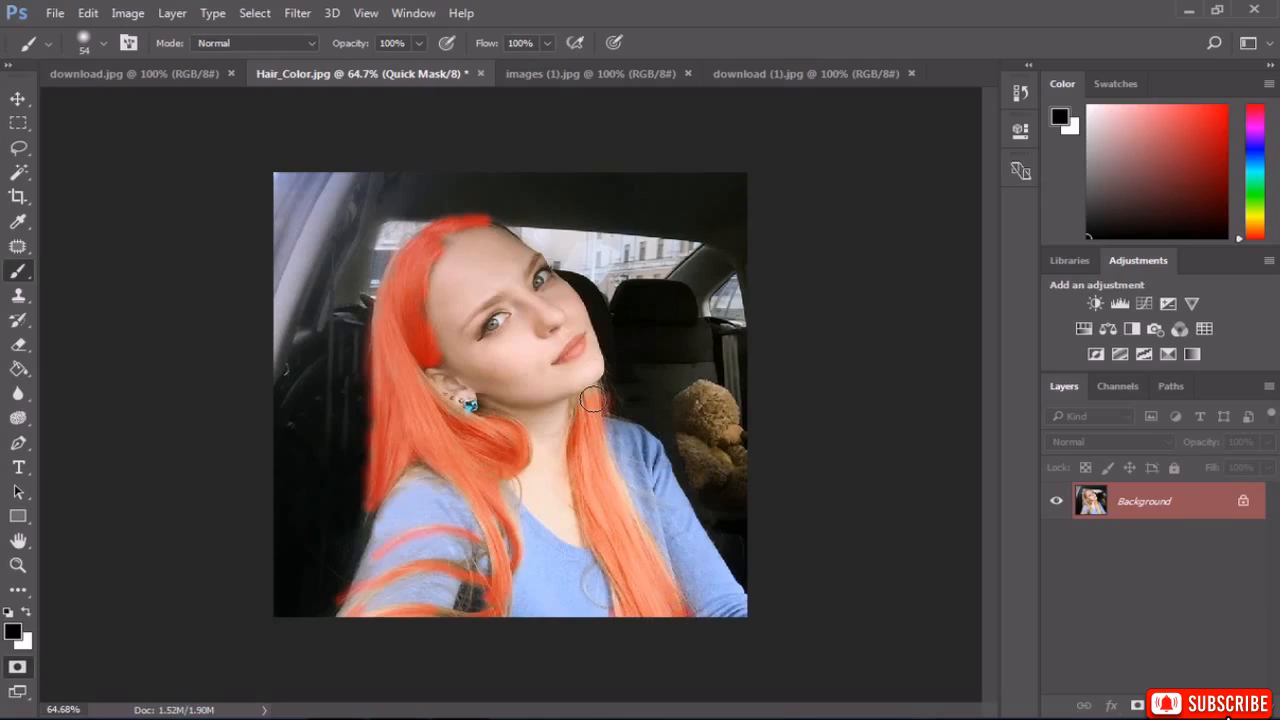
Mask the remaining hair directly under the chin and along the neck with a 30 px brush.
scroll(600, 412, up, 5)
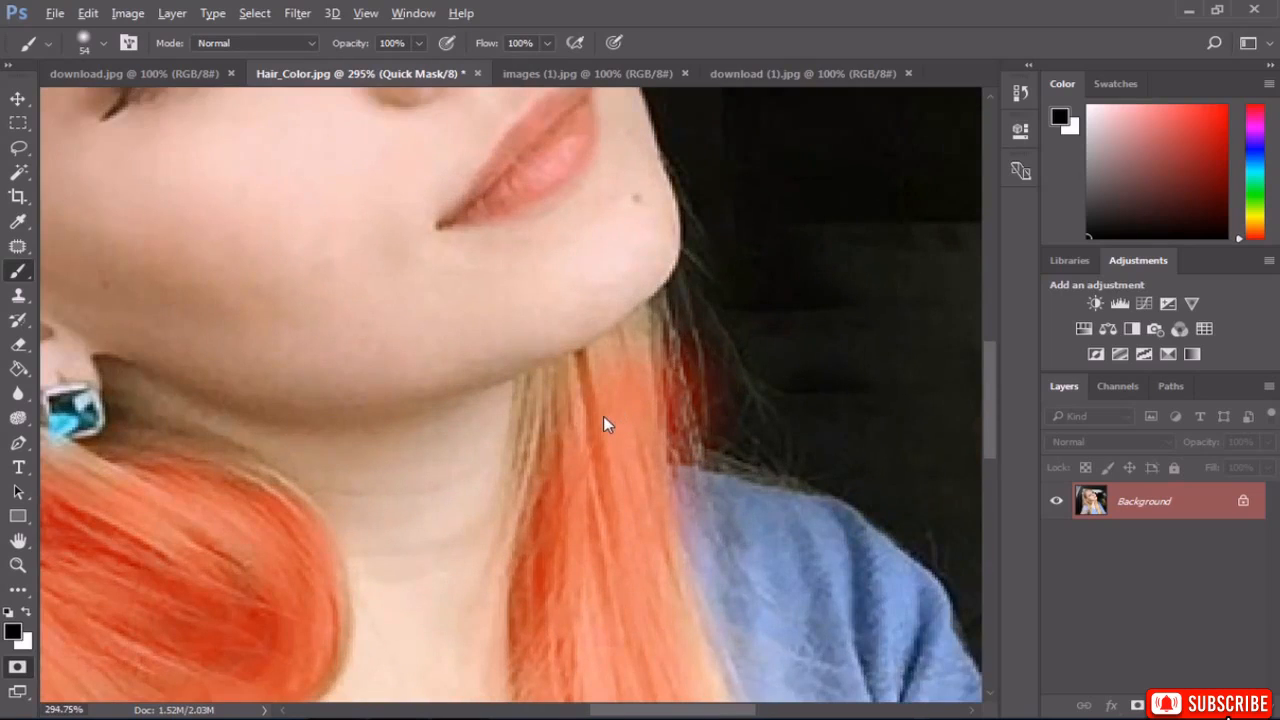
mouse_move(603, 416)
mouse_down()
mouse_move(590, 424)
mouse_move(610, 402)
mouse_up()
mouse_move(636, 360)
mouse_down()
mouse_move(623, 357)
mouse_move(574, 409)
mouse_move(563, 400)
mouse_move(544, 501)
mouse_up()
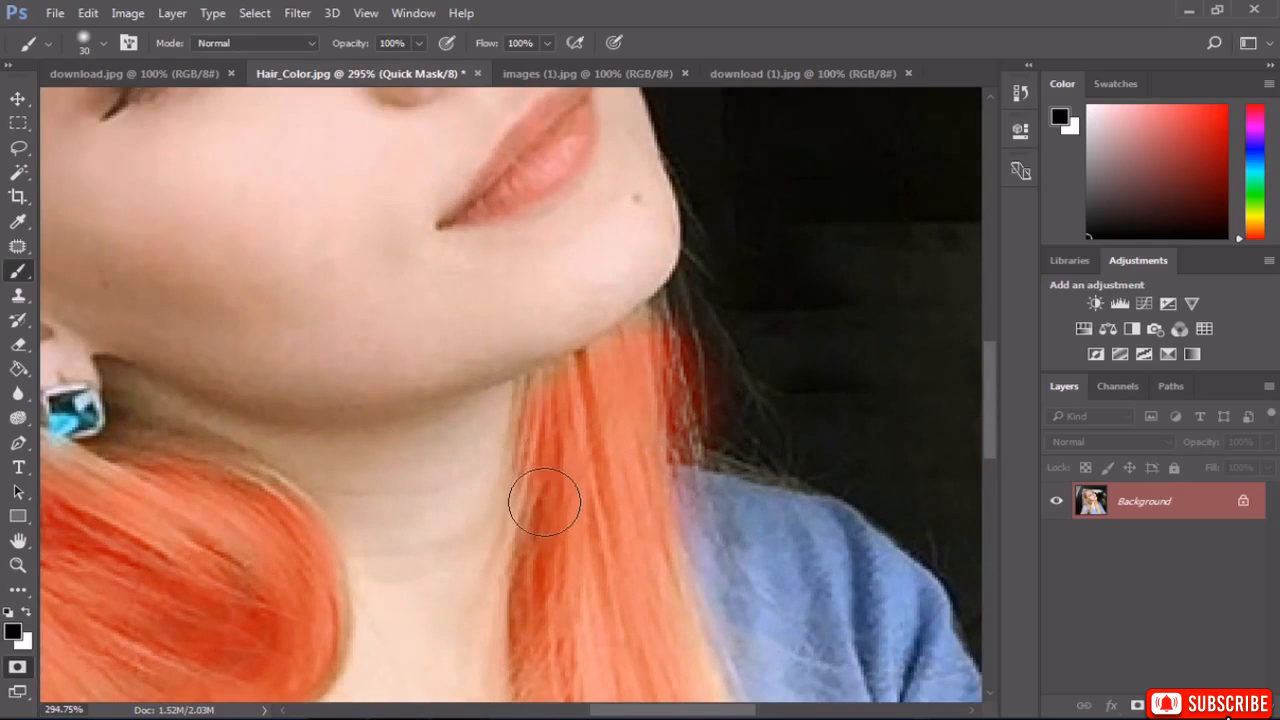
Mask the thin hairline on the far side of the crown with a 14 px brush.
scroll(544, 501, down, 4)
scroll(521, 188, up, 1)
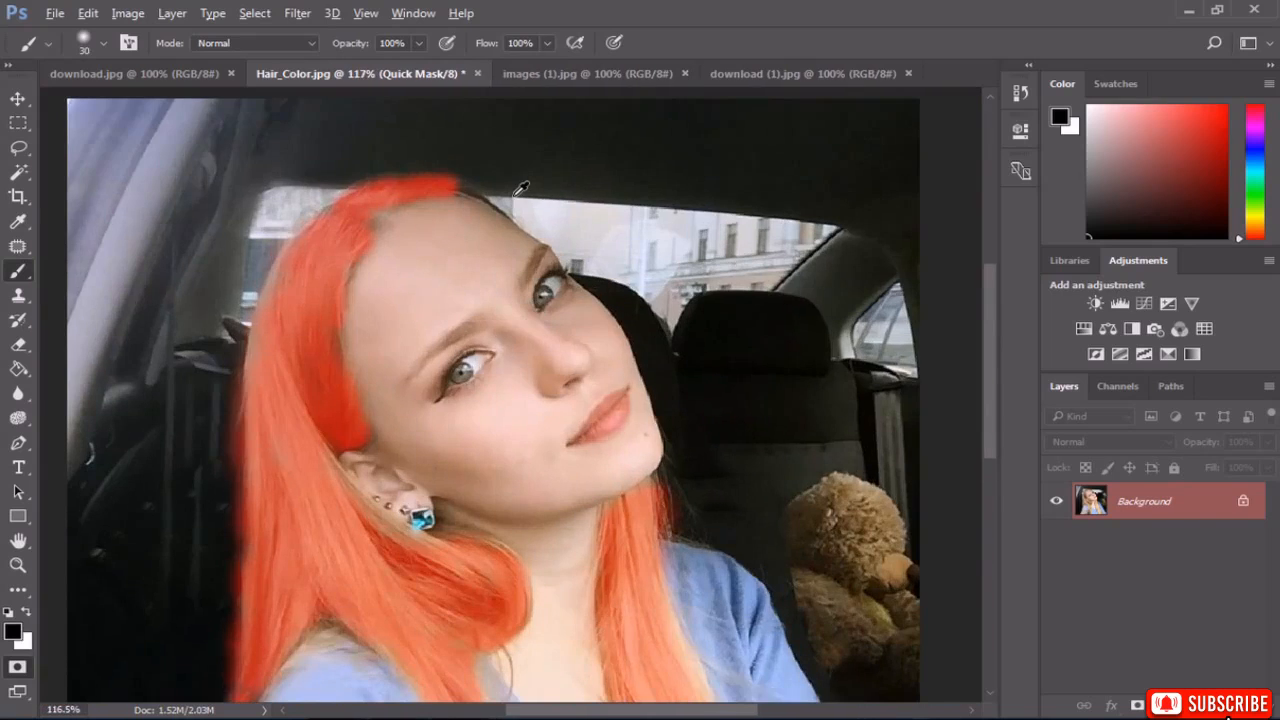
scroll(521, 188, up, 5)
drag(412, 206, 305, 193)
mouse_move(354, 197)
mouse_down()
mouse_move(423, 223)
mouse_move(515, 302)
mouse_up()
scroll(530, 268, down, 3)
scroll(530, 268, down, 3)
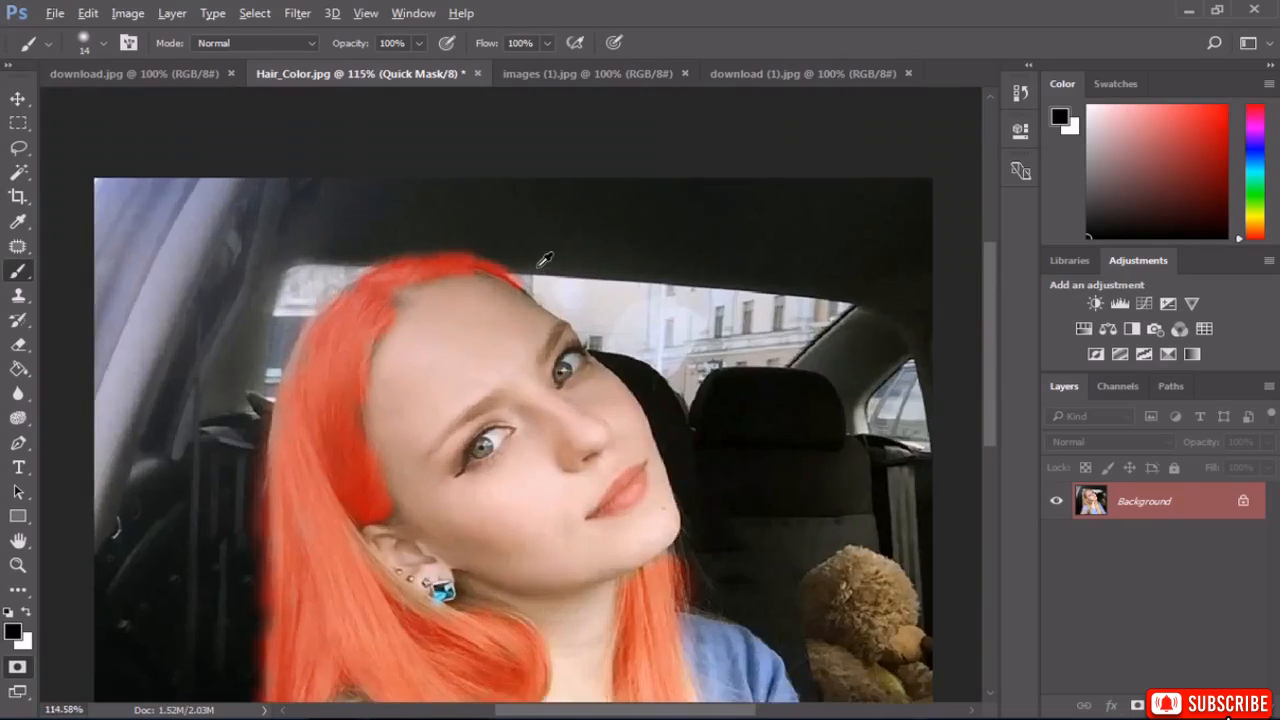
Erase the mask spill outside the thin hairline beside the car window with a 26 px eraser.
scroll(535, 258, up, 5)
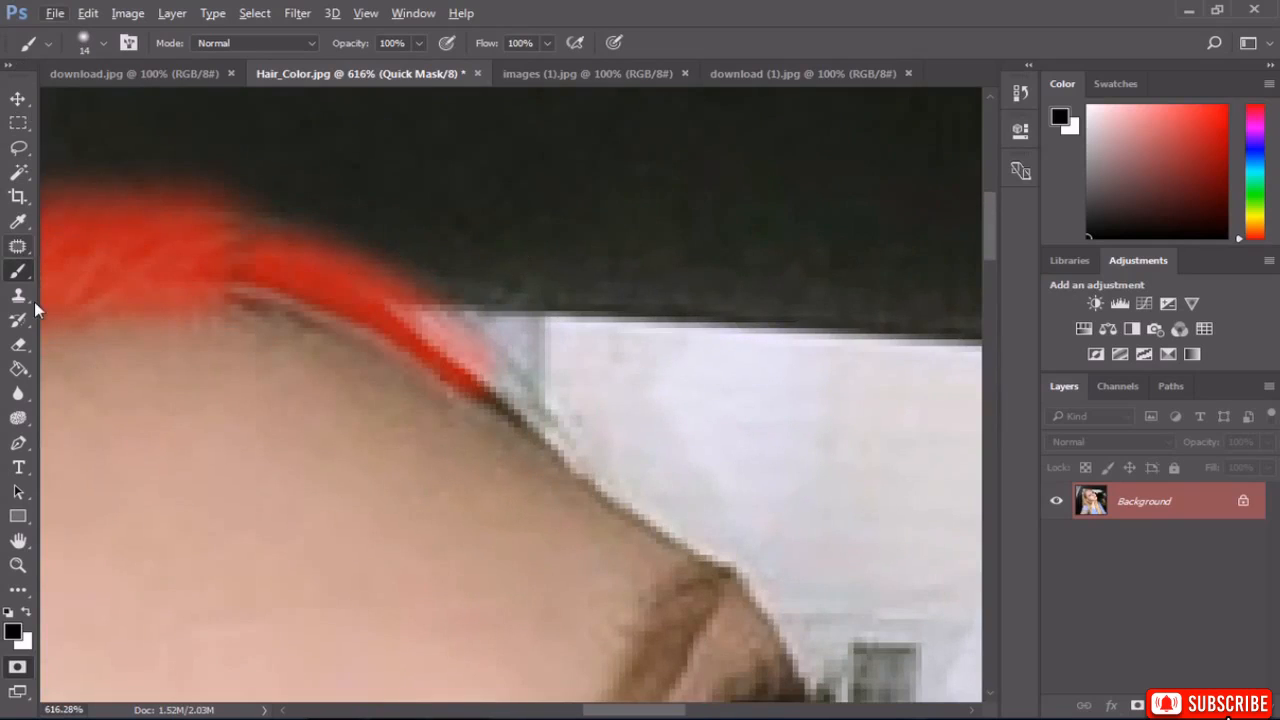
click(18, 344)
click(563, 225)
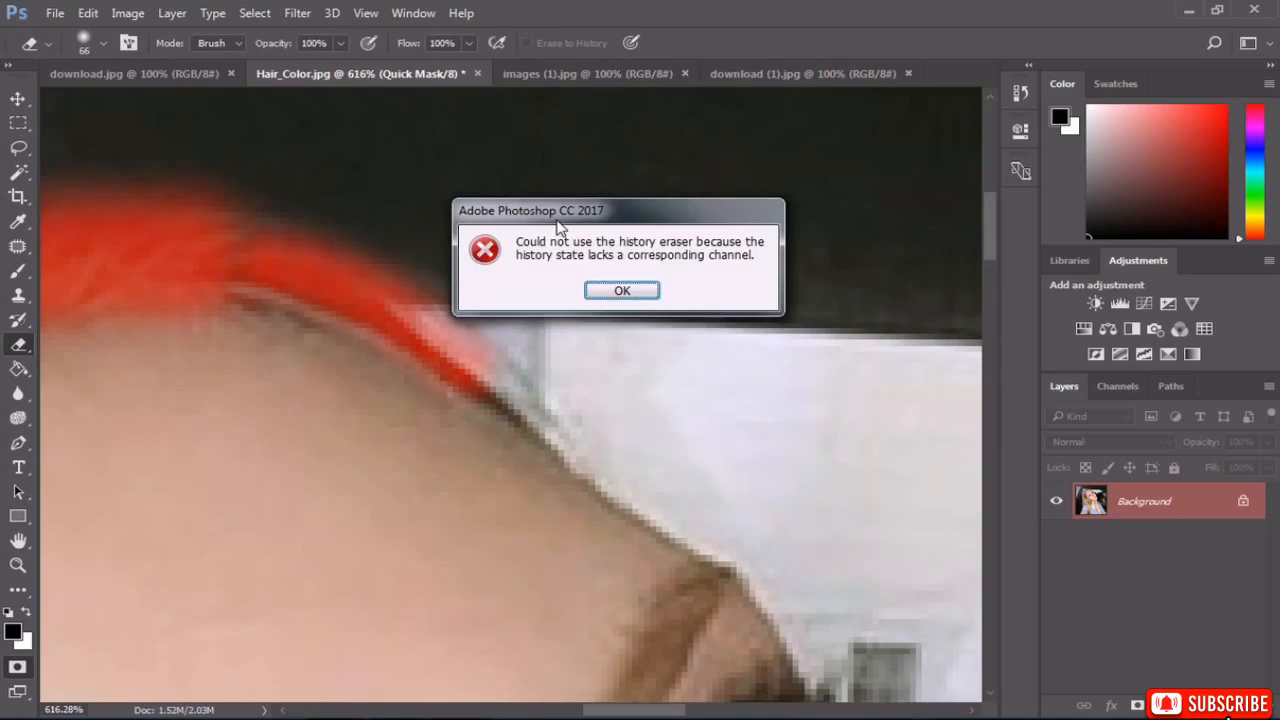
click(617, 292)
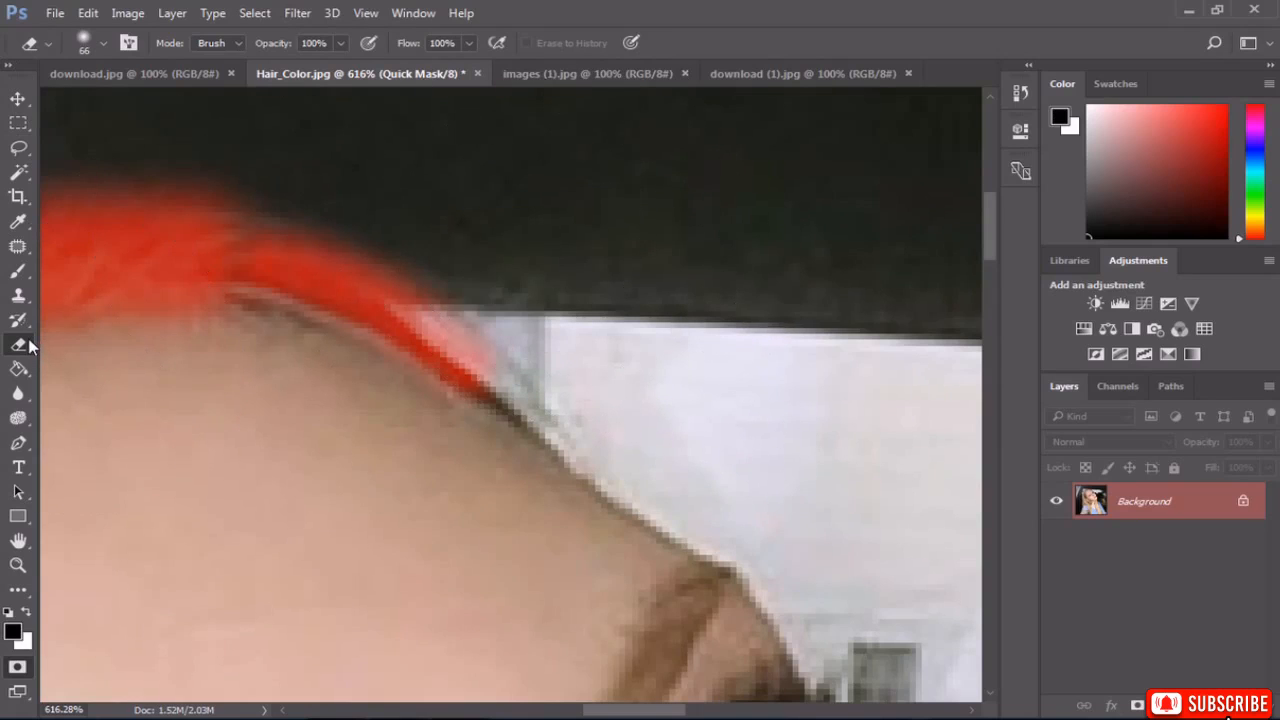
mouse_move(538, 245)
mouse_down()
mouse_move(486, 251)
mouse_move(395, 293)
mouse_up()
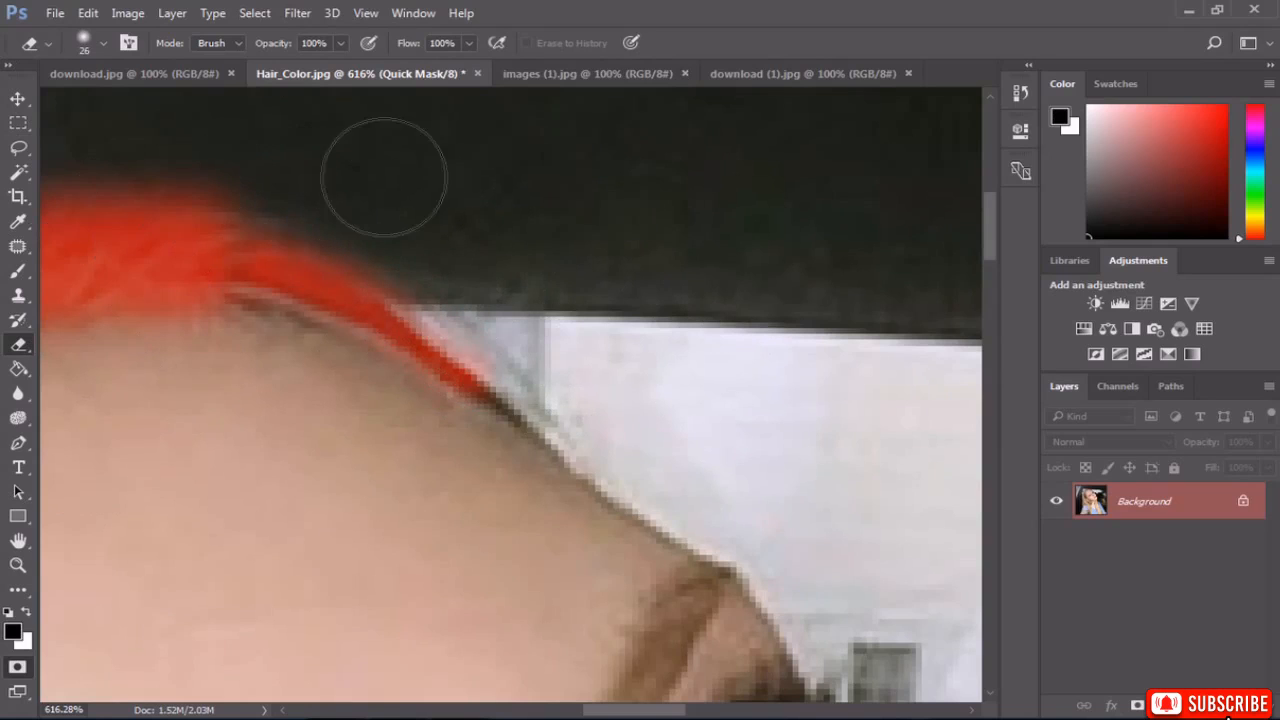
scroll(632, 254, down, 8)
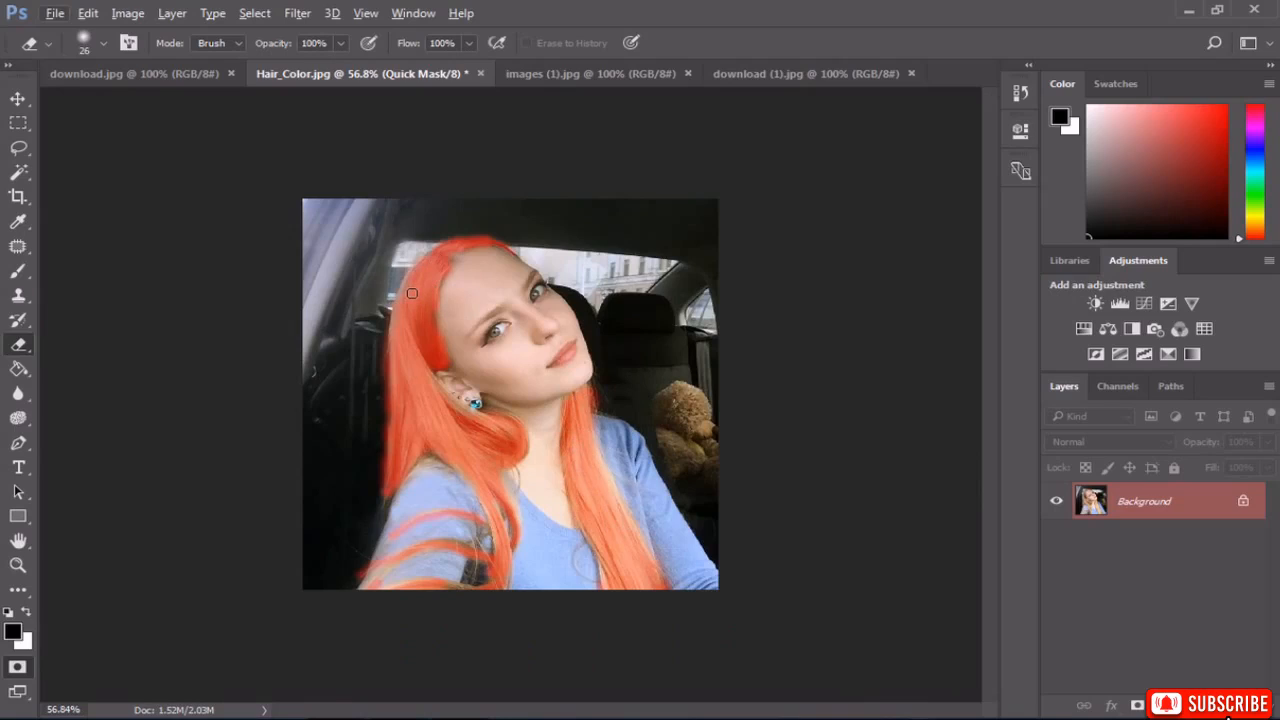
Leave Quick Mask mode and invert the resulting selection so that it covers the masked hair.
click(254, 13)
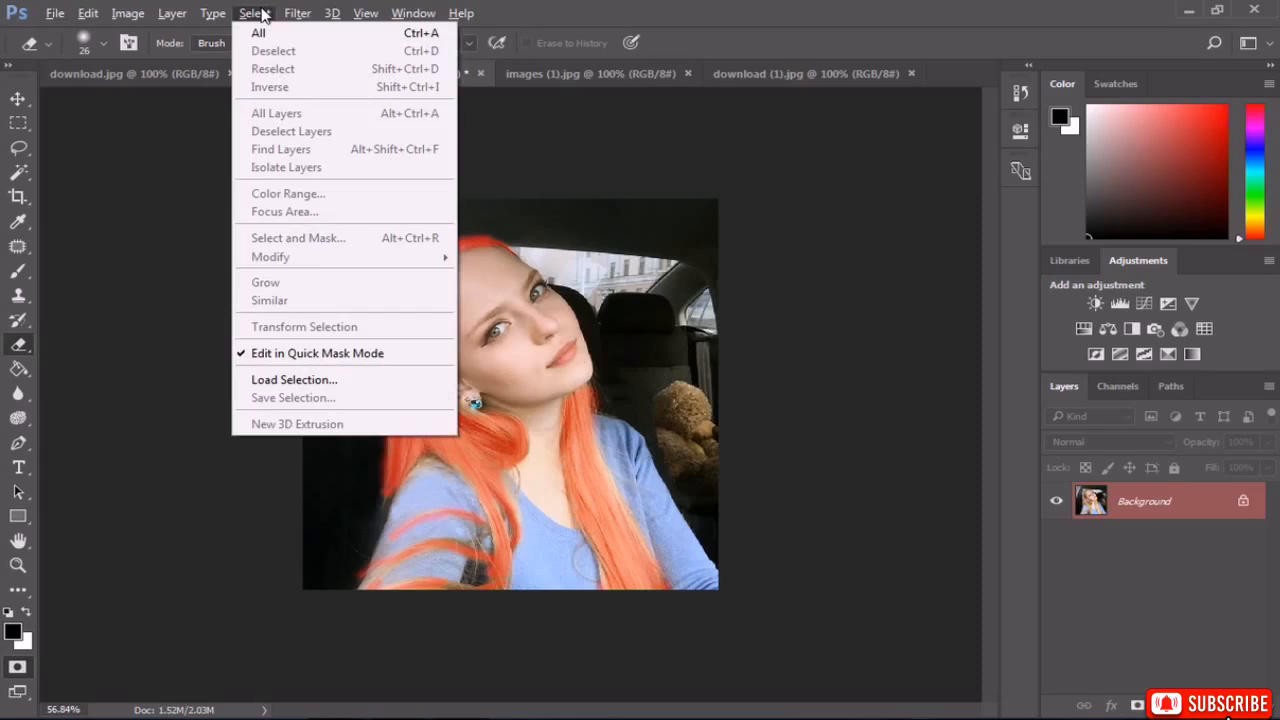
click(268, 356)
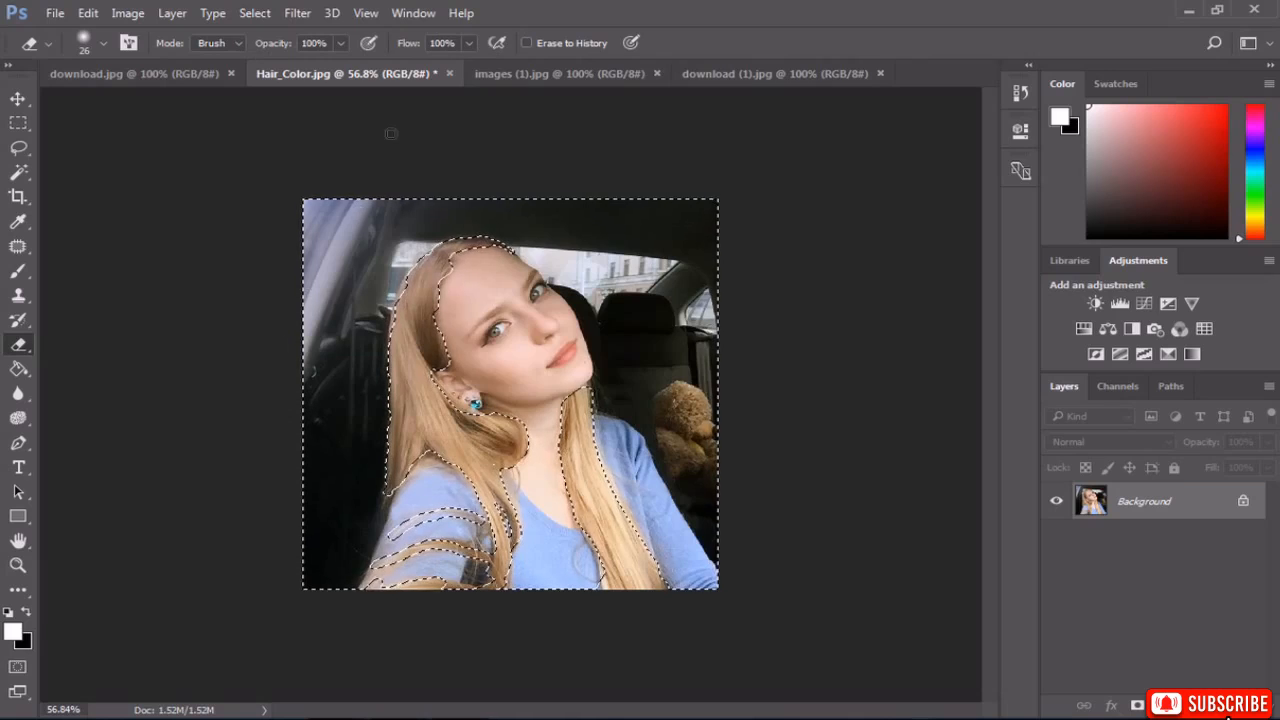
click(273, 13)
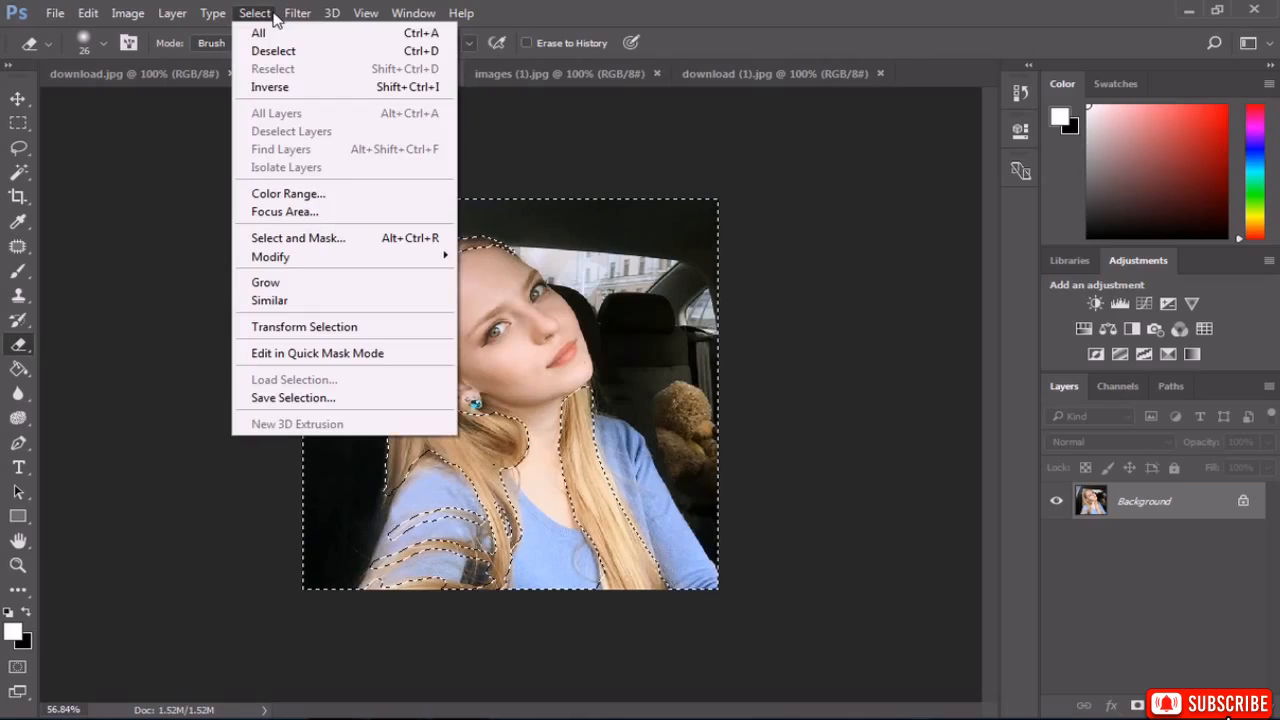
click(270, 87)
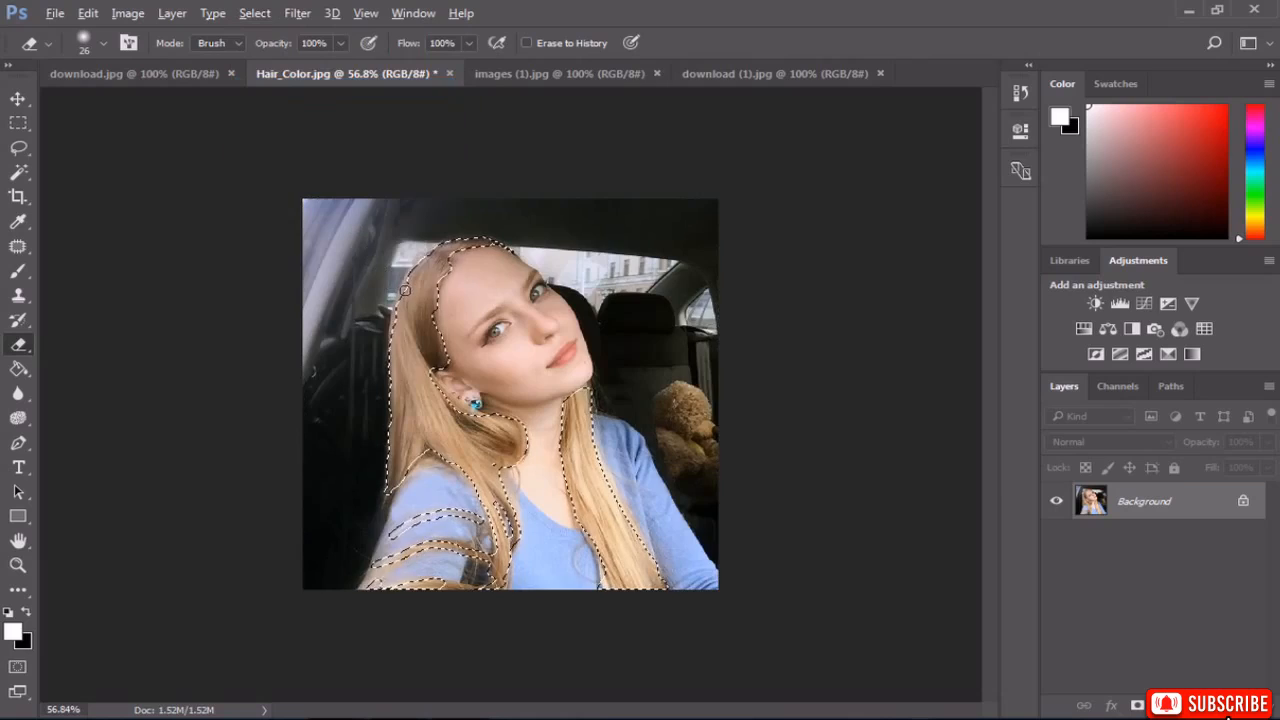
scroll(340, 160, up, 8)
scroll(340, 160, up, 3)
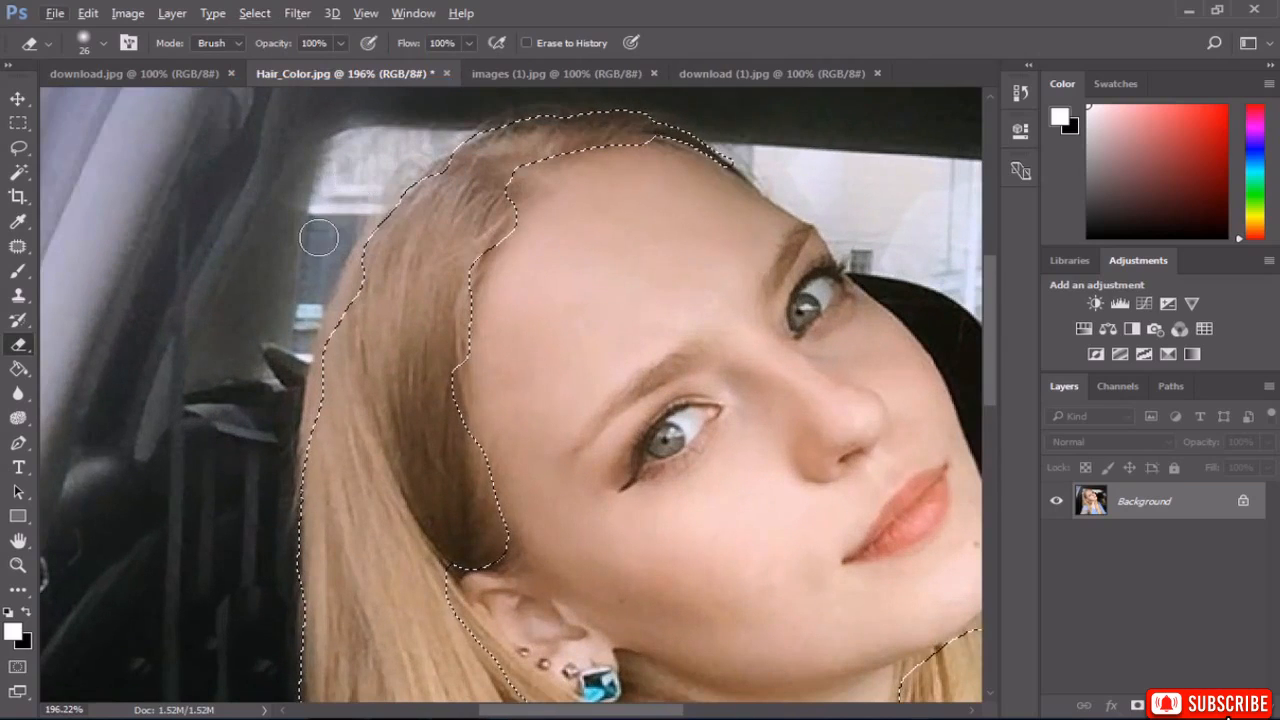
Add the missed hair along the outer hairline beside the car window to the selection with the Lasso tool.
click(18, 147)
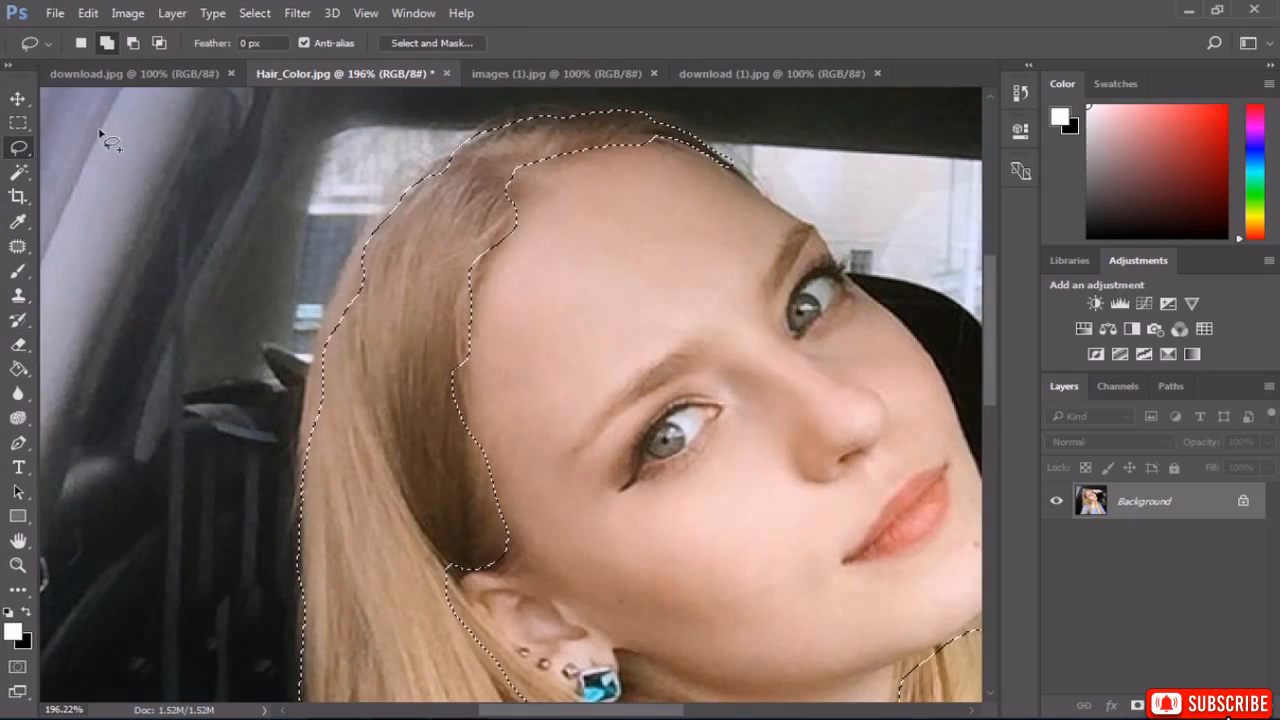
click(106, 43)
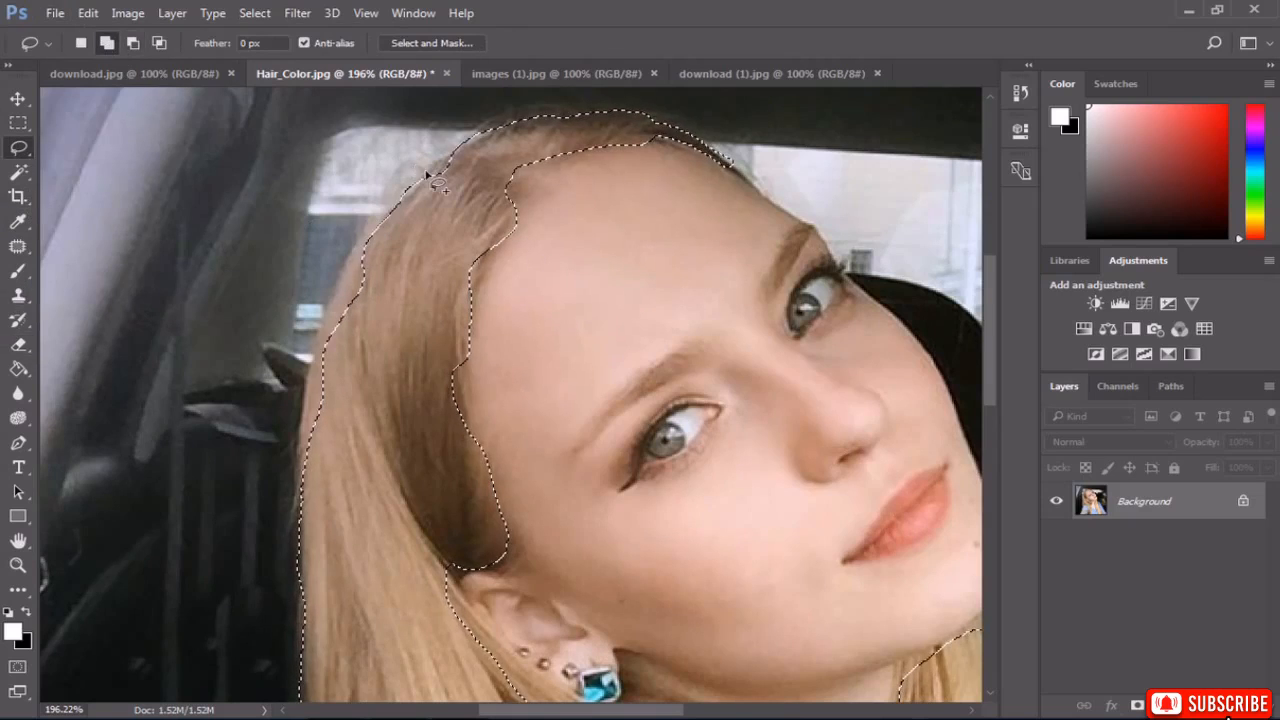
mouse_move(452, 163)
mouse_down()
mouse_move(331, 284)
mouse_move(307, 396)
mouse_up()
mouse_move(305, 483)
mouse_down()
mouse_move(394, 310)
mouse_move(396, 222)
mouse_up()
drag(432, 177, 440, 172)
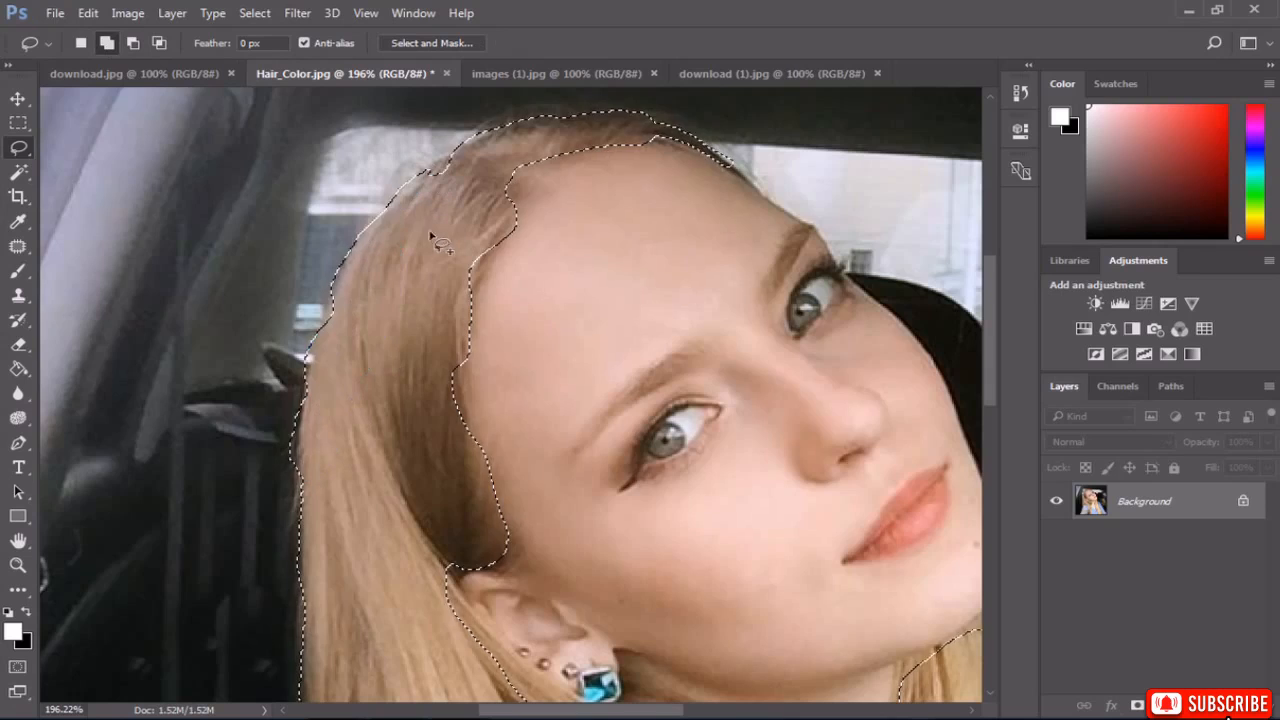
Subtract the background spill outside the hairline near the seat's bright edge from the selection with the Lasso tool.
scroll(310, 340, up, 3)
scroll(313, 340, up, 2)
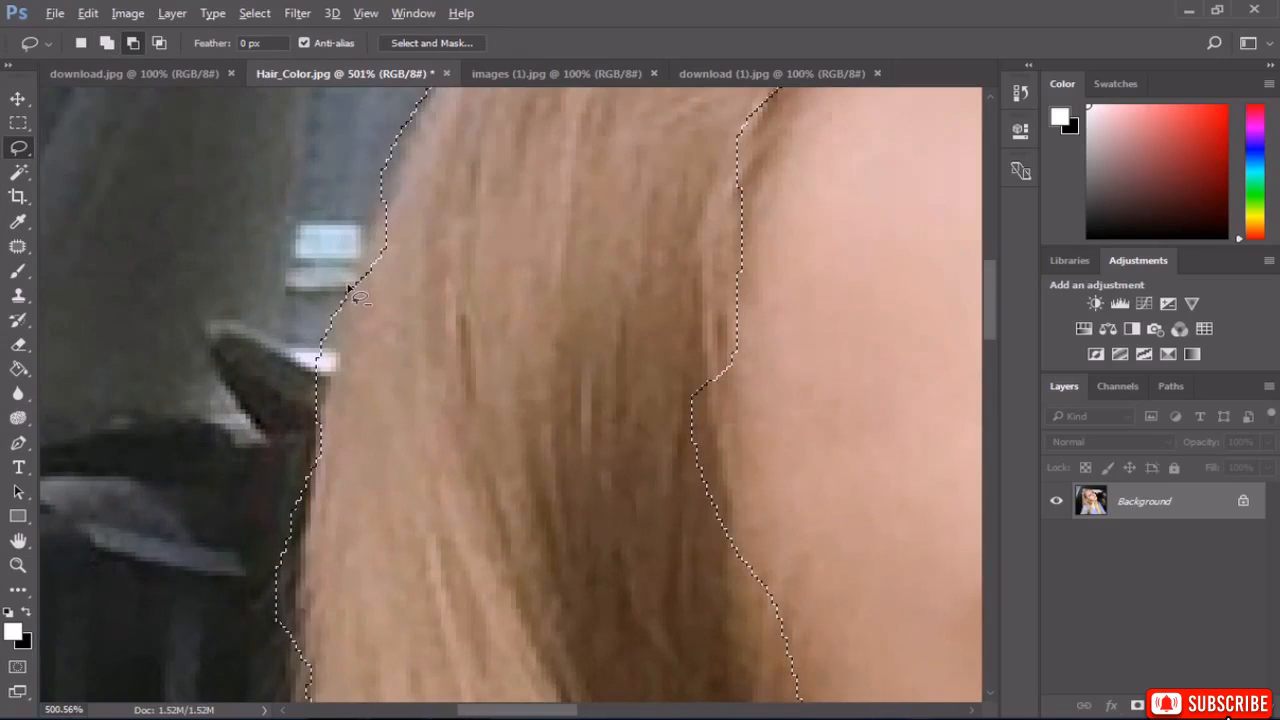
mouse_move(319, 388)
mouse_down()
mouse_move(279, 375)
mouse_move(346, 284)
mouse_move(322, 374)
mouse_up()
drag(315, 418, 316, 421)
drag(368, 272, 328, 341)
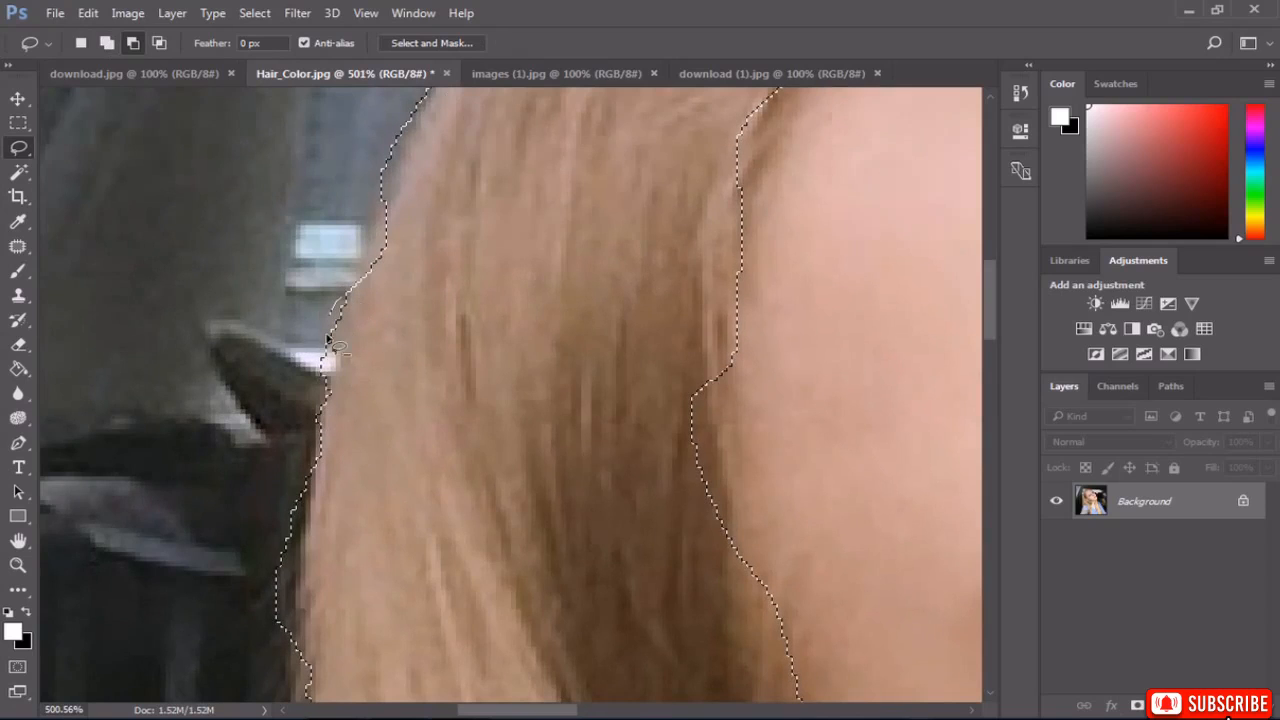
mouse_move(320, 400)
mouse_down()
mouse_move(342, 480)
mouse_move(330, 526)
mouse_move(292, 400)
mouse_move(322, 405)
mouse_up()
scroll(320, 408, down, 3)
scroll(397, 370, down, 5)
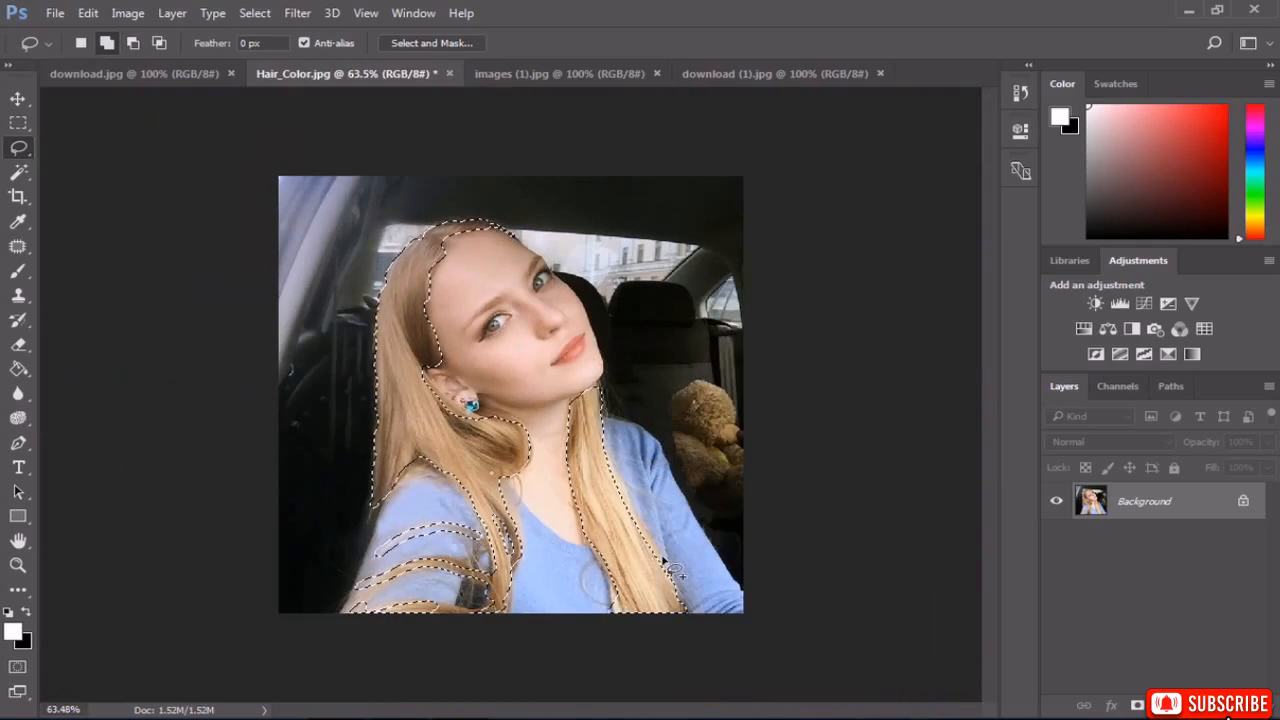
Refine the selection's outer edge with the Lasso along the long hair strand falling over the sweater on the teddy bear's side.
scroll(660, 600, up, 1)
scroll(655, 599, up, 2)
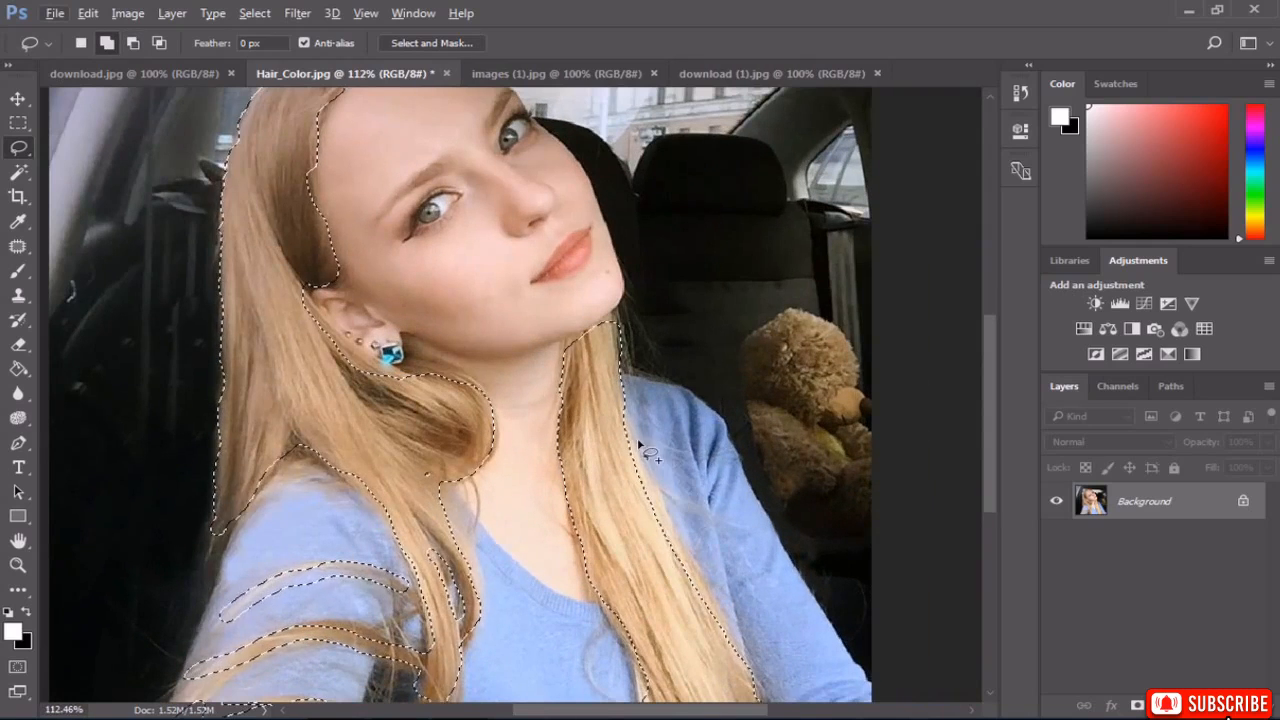
drag(641, 437, 649, 460)
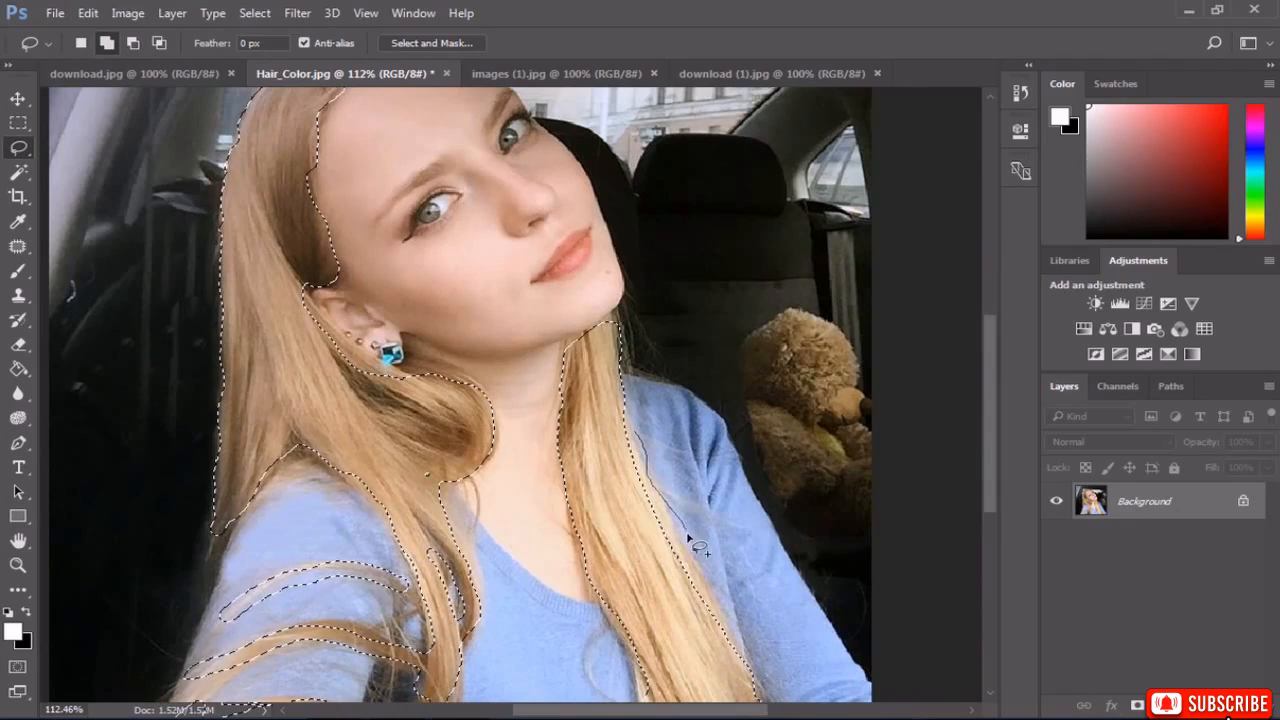
drag(668, 597, 630, 440)
key(alt)
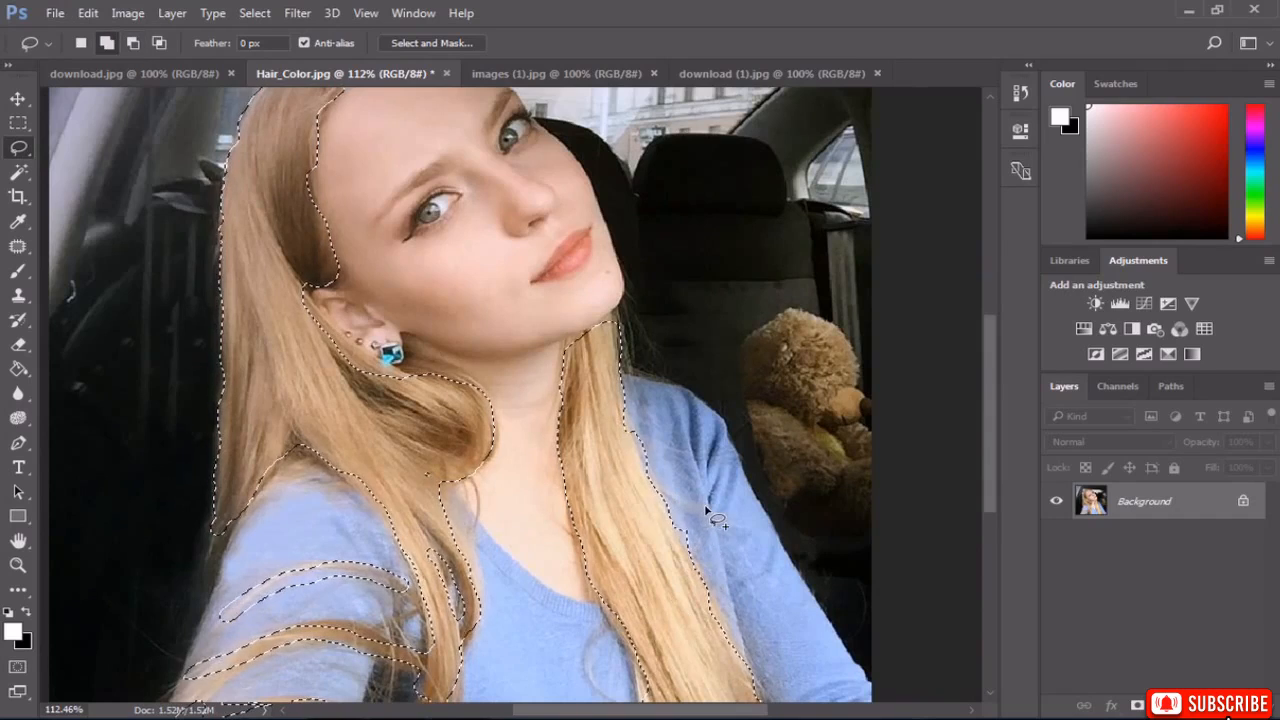
scroll(698, 522, down, 4)
key(shift)
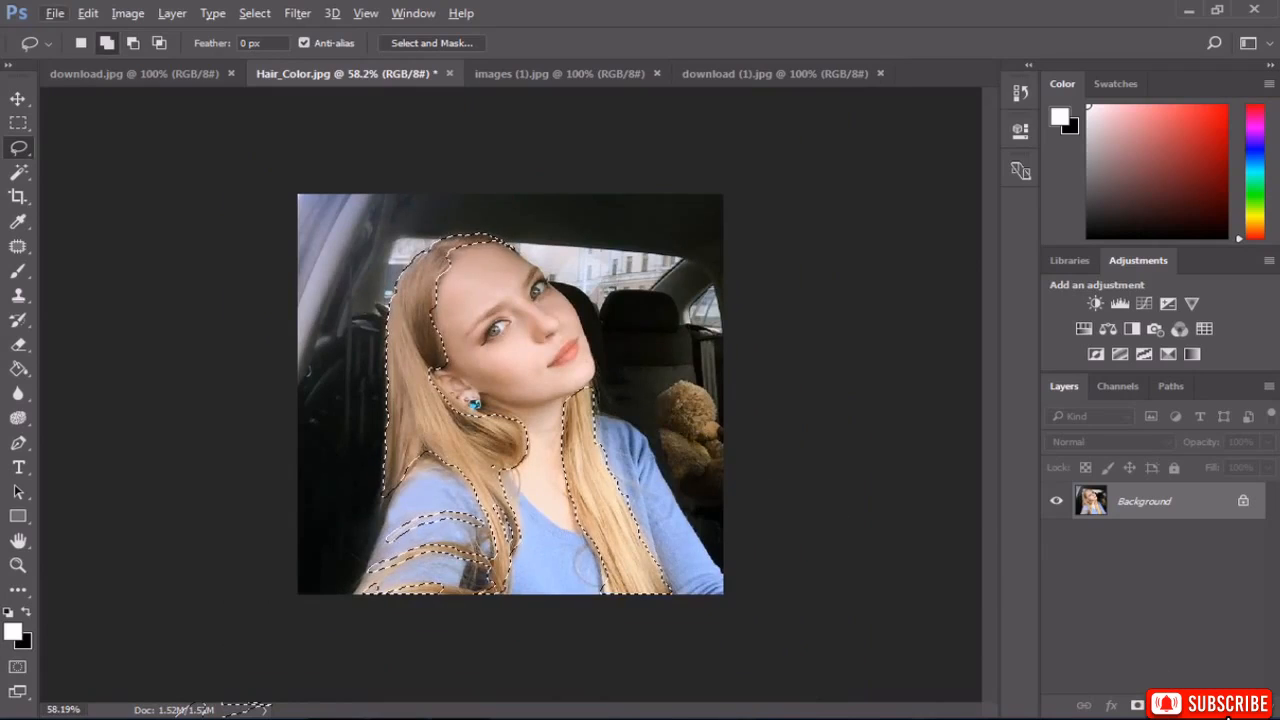
Add a white (ffffff) Solid Color fill layer over the selected hair and set its blend mode to Soft Light.
click(1162, 706)
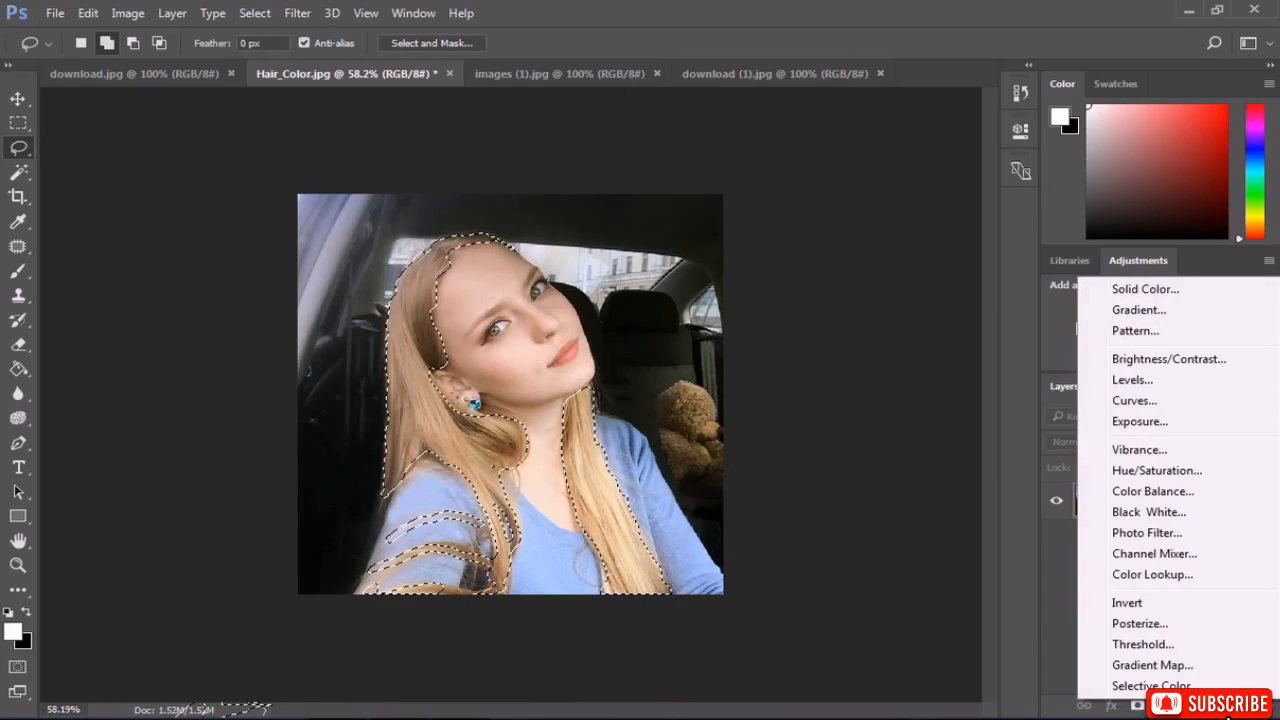
click(1150, 289)
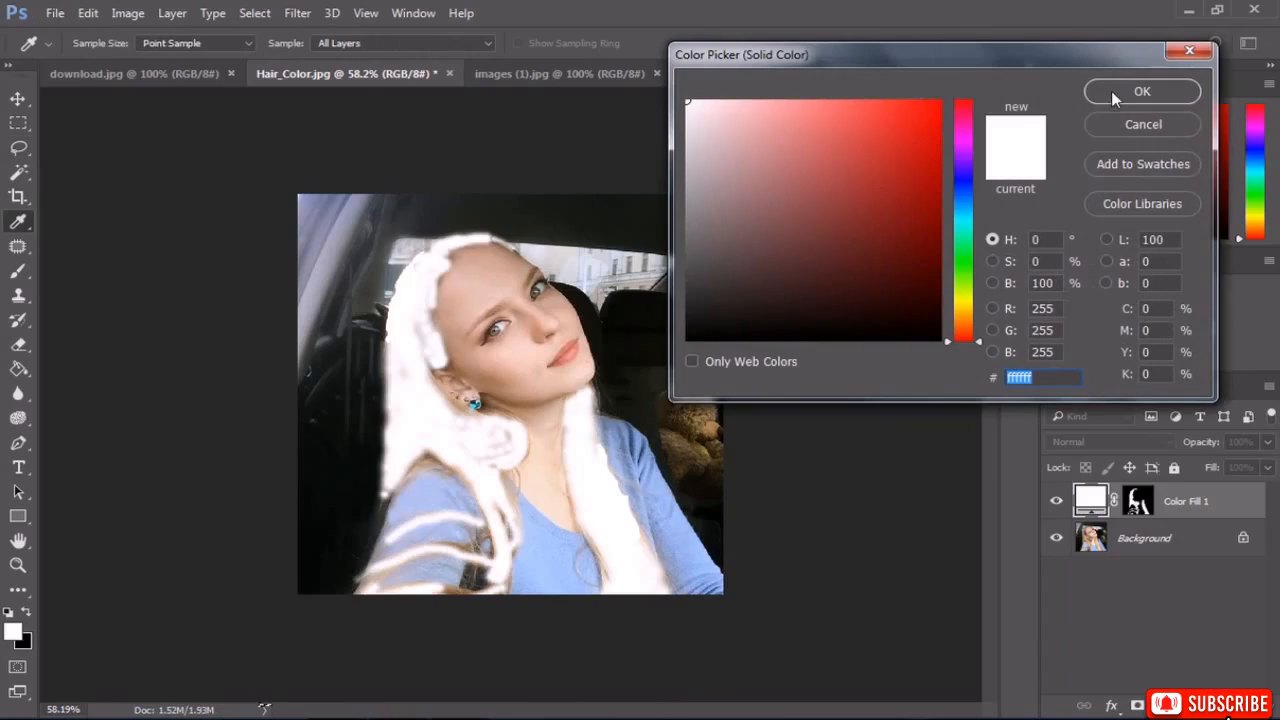
click(1113, 91)
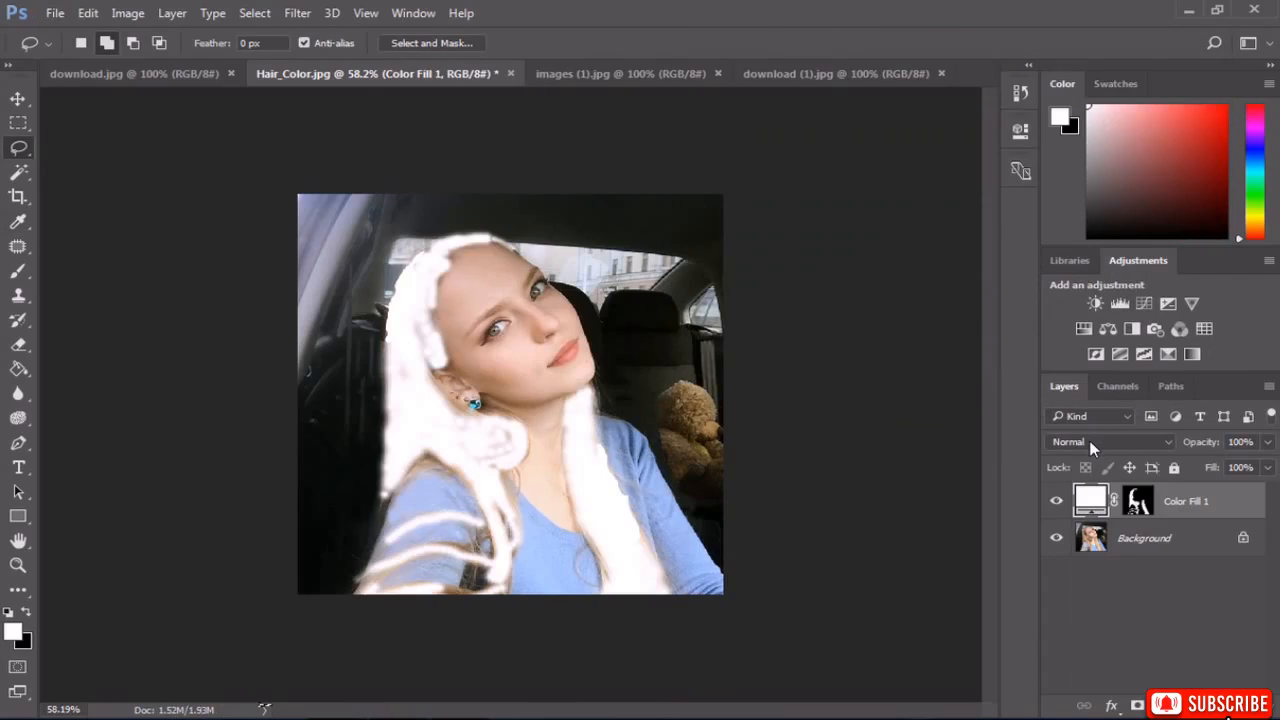
click(1090, 446)
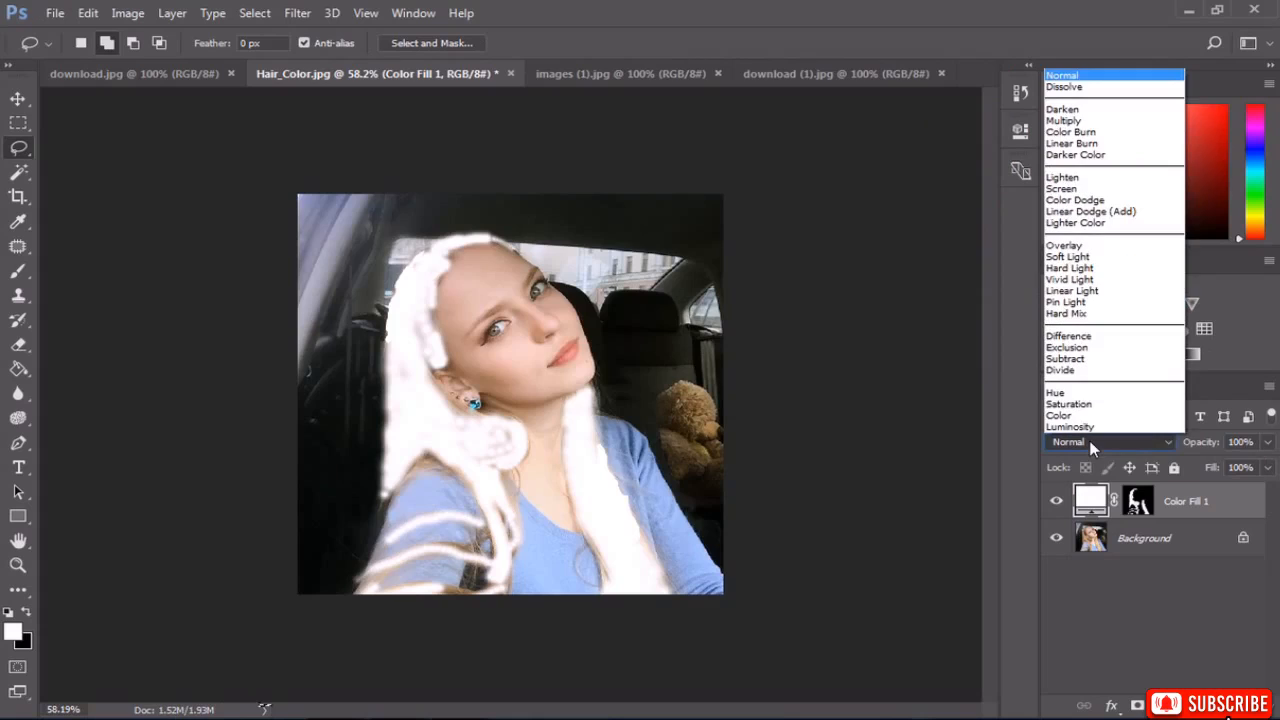
click(1062, 256)
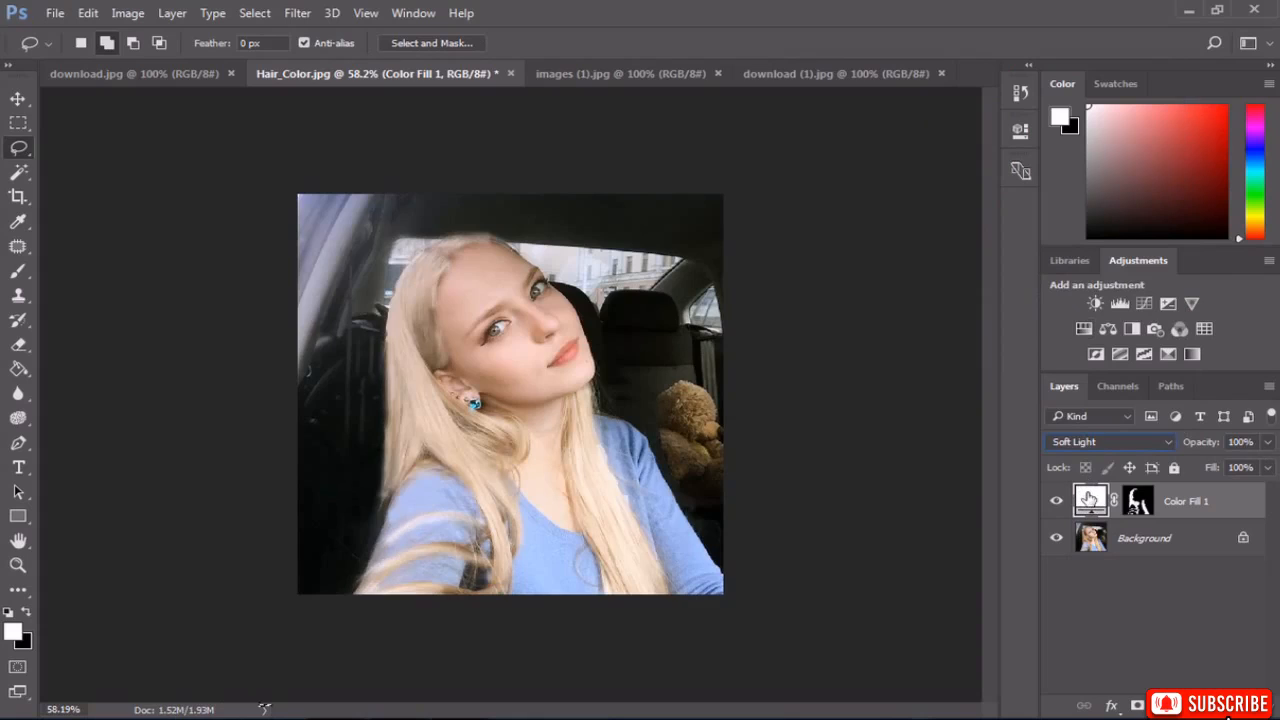
Open the hair fill layer's colour for editing and try red ff3636, blue 2389b8 and dark blue 085376.
double_click(1090, 499)
click(886, 100)
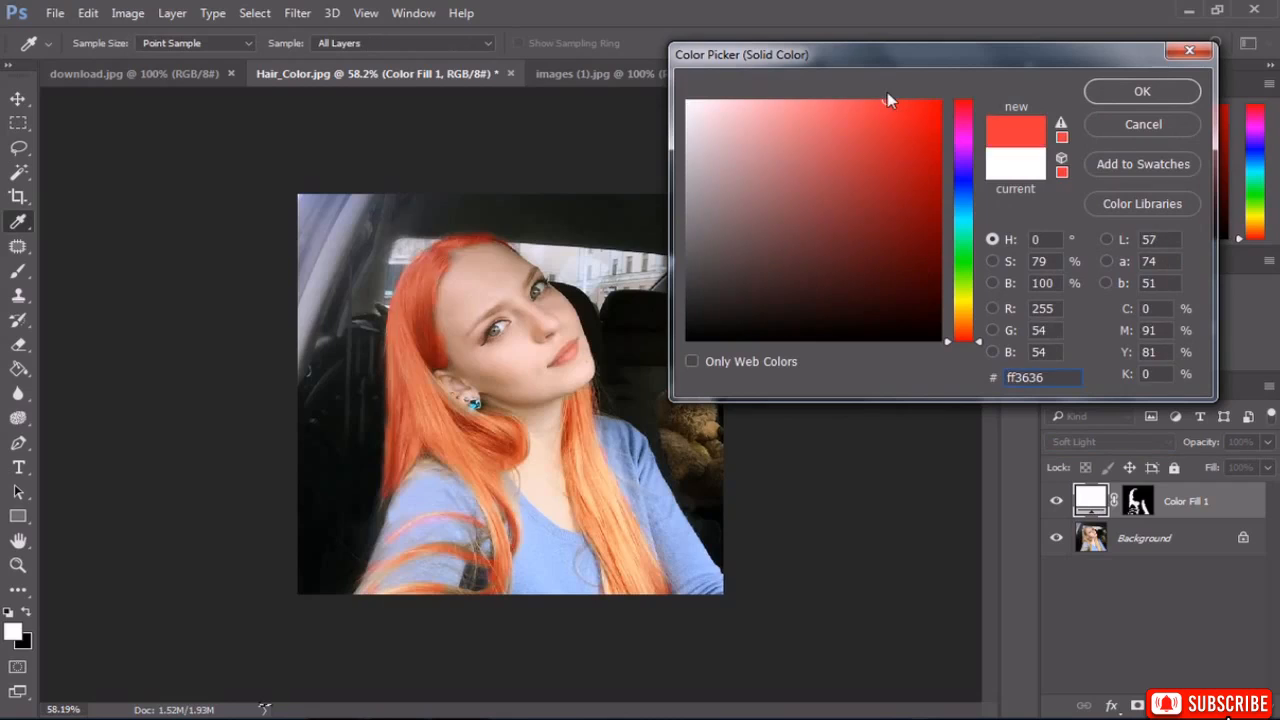
mouse_move(887, 92)
mouse_down()
mouse_move(880, 160)
mouse_move(906, 214)
mouse_move(894, 166)
mouse_move(960, 208)
mouse_up()
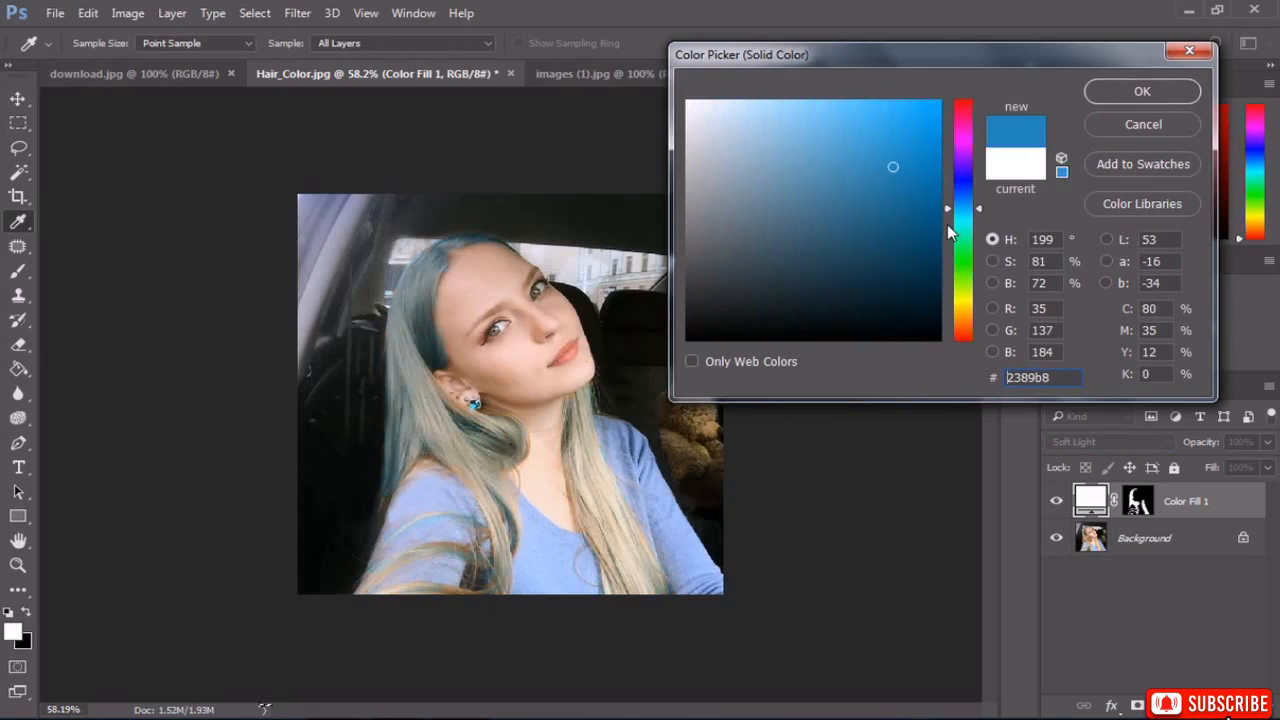
click(923, 229)
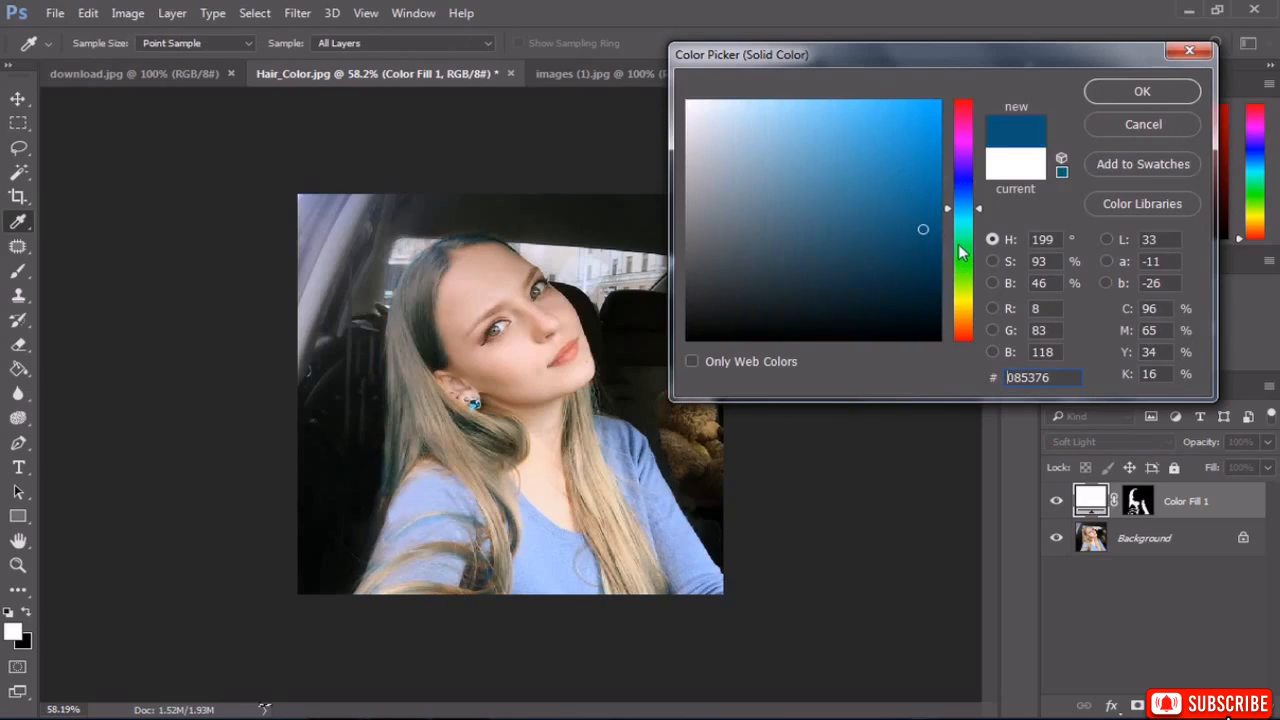
Try olive green 5d7911 and yellowish olive 818515 as the hair fill colour.
mouse_move(960, 260)
mouse_down()
mouse_move(920, 254)
mouse_move(908, 186)
mouse_move(920, 254)
mouse_move(965, 292)
mouse_up()
click(923, 231)
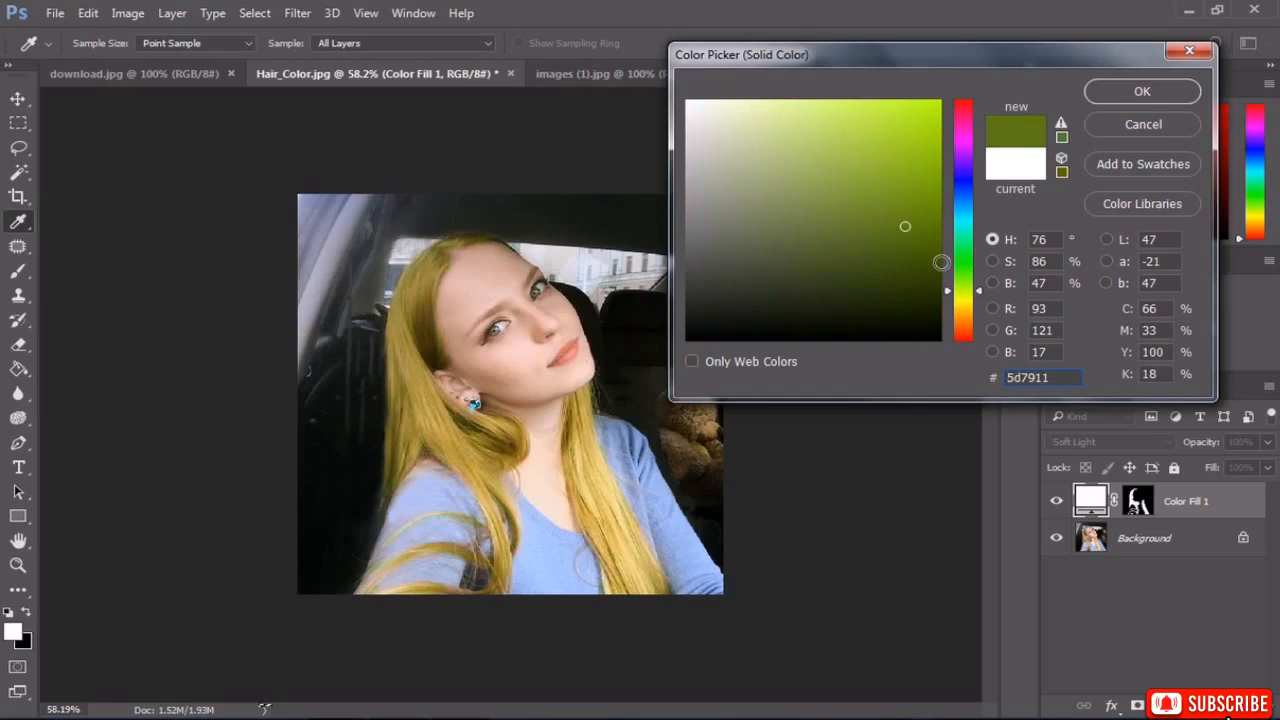
mouse_move(905, 227)
mouse_down()
mouse_move(914, 209)
mouse_move(876, 244)
mouse_move(907, 251)
mouse_up()
drag(962, 285, 968, 300)
mouse_move(905, 245)
mouse_down()
mouse_move(905, 190)
mouse_move(905, 229)
mouse_up()
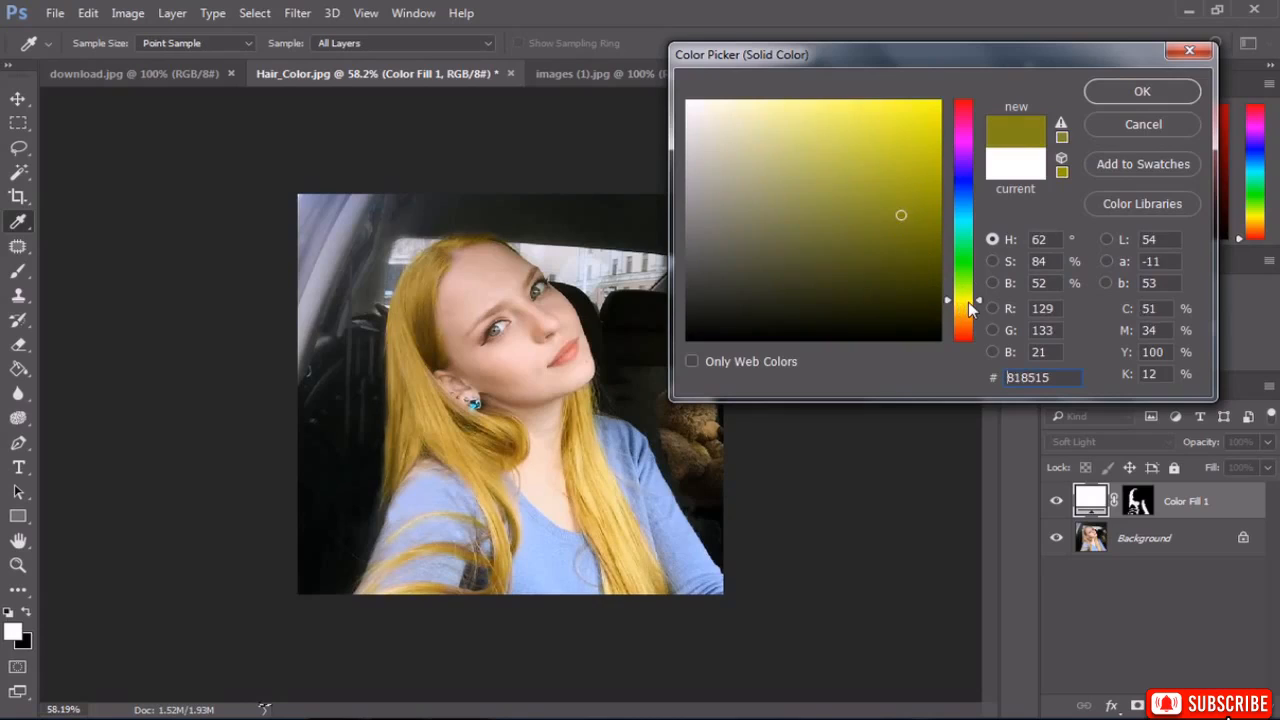
Try black 000000 and the orange tones ef5633 and ff704f as the hair fill colour.
drag(968, 302, 972, 374)
drag(891, 262, 686, 341)
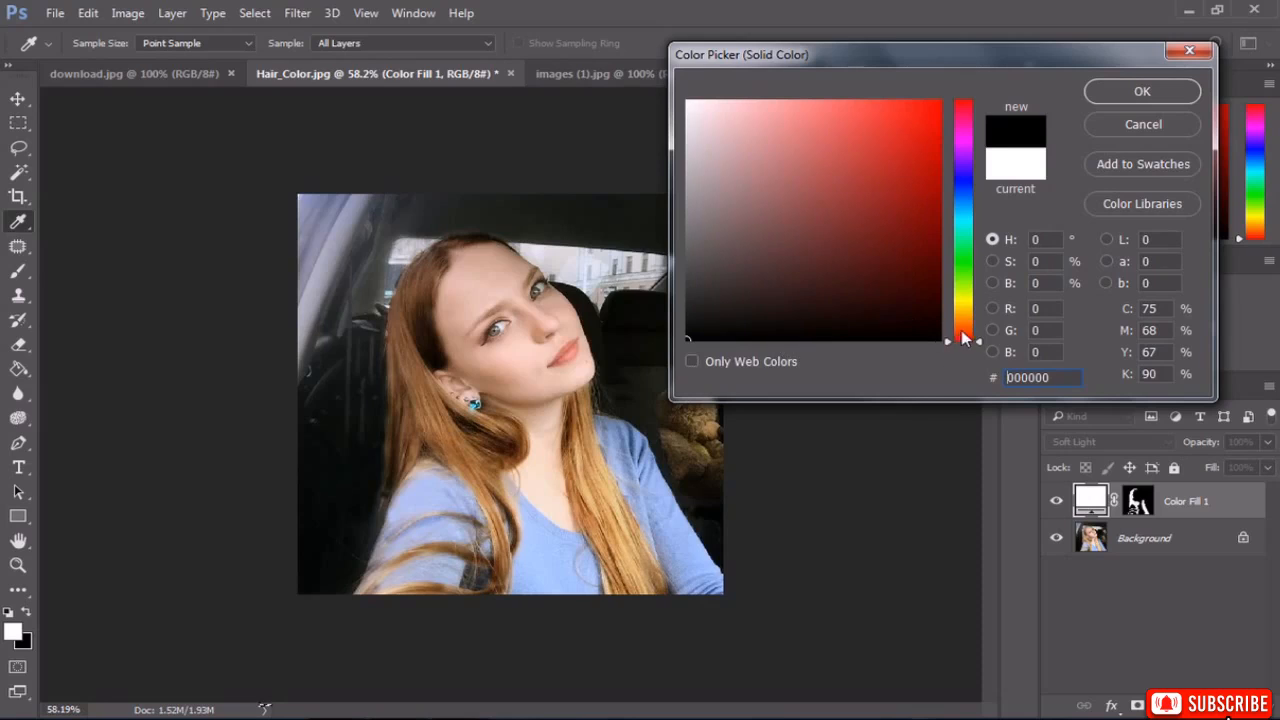
mouse_move(965, 338)
mouse_down()
mouse_move(965, 252)
mouse_move(966, 318)
mouse_move(984, 305)
mouse_move(980, 290)
mouse_move(982, 333)
mouse_up()
click(883, 175)
click(886, 114)
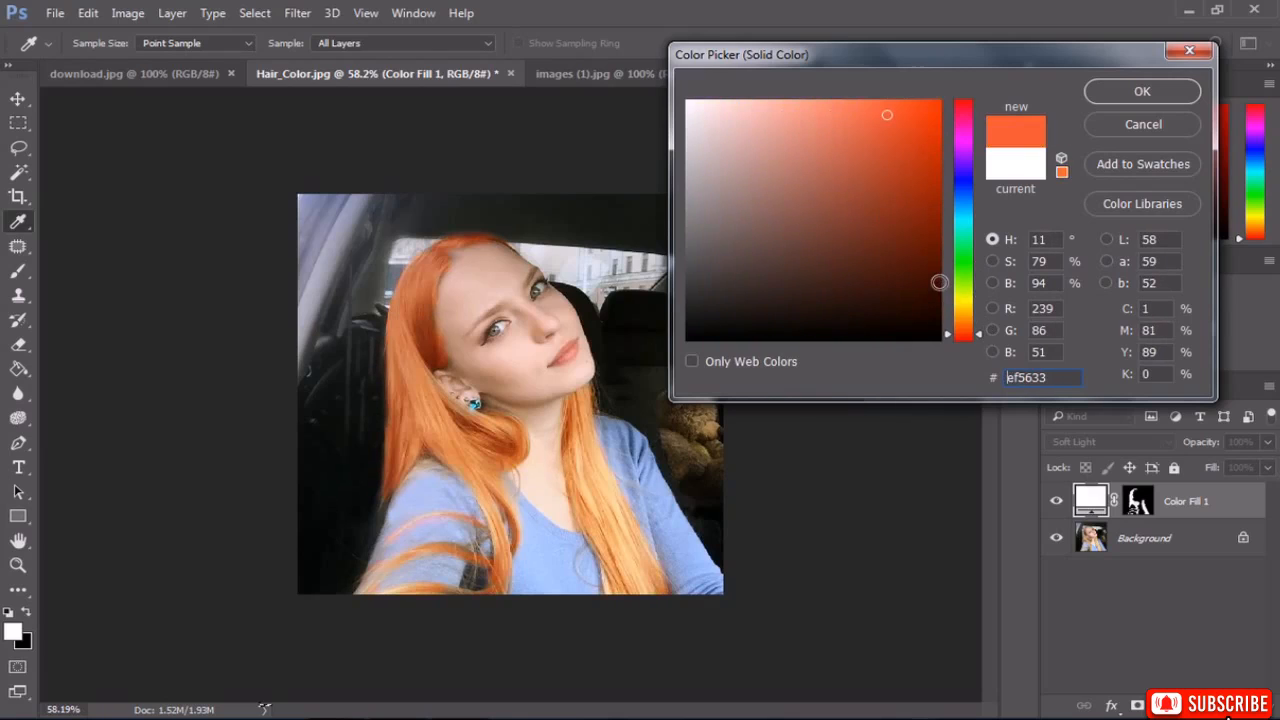
mouse_move(872, 216)
mouse_down()
mouse_move(873, 196)
mouse_move(846, 186)
mouse_move(822, 132)
mouse_move(860, 100)
mouse_up()
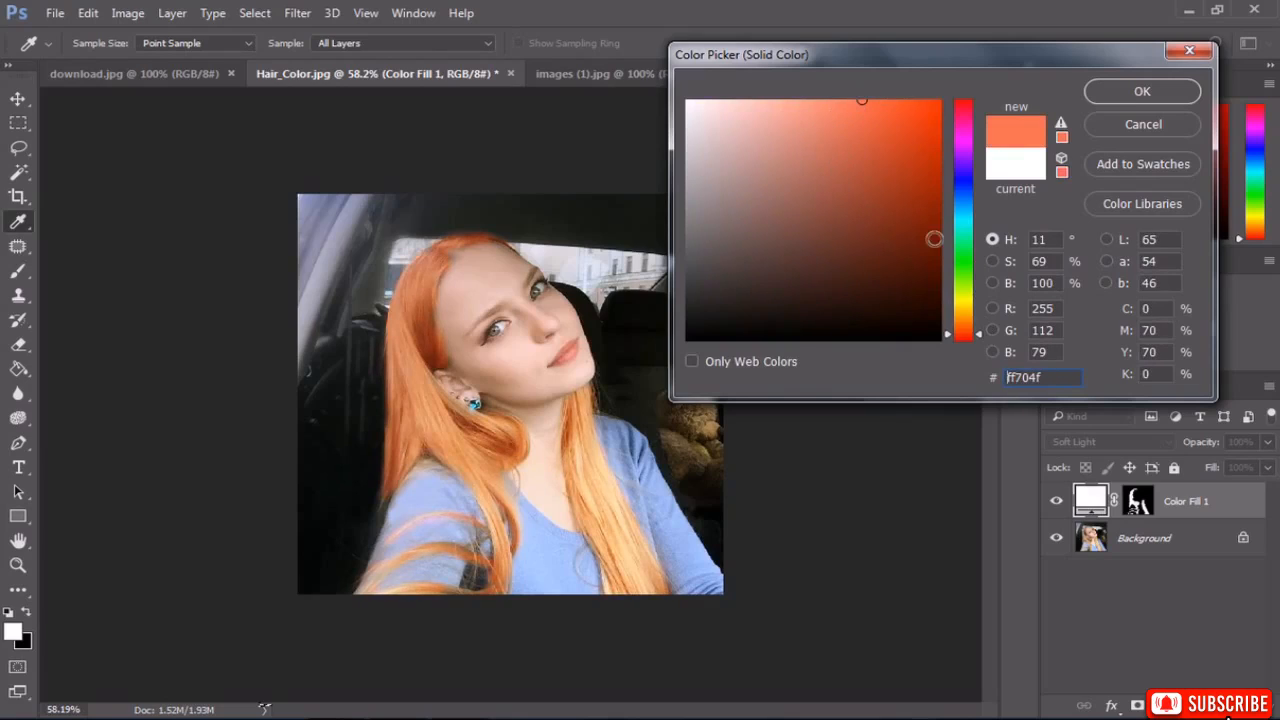
Set the hair fill colour to dark olive 3f4216 and compare the photo with the fill layer hidden and shown.
drag(977, 330, 980, 306)
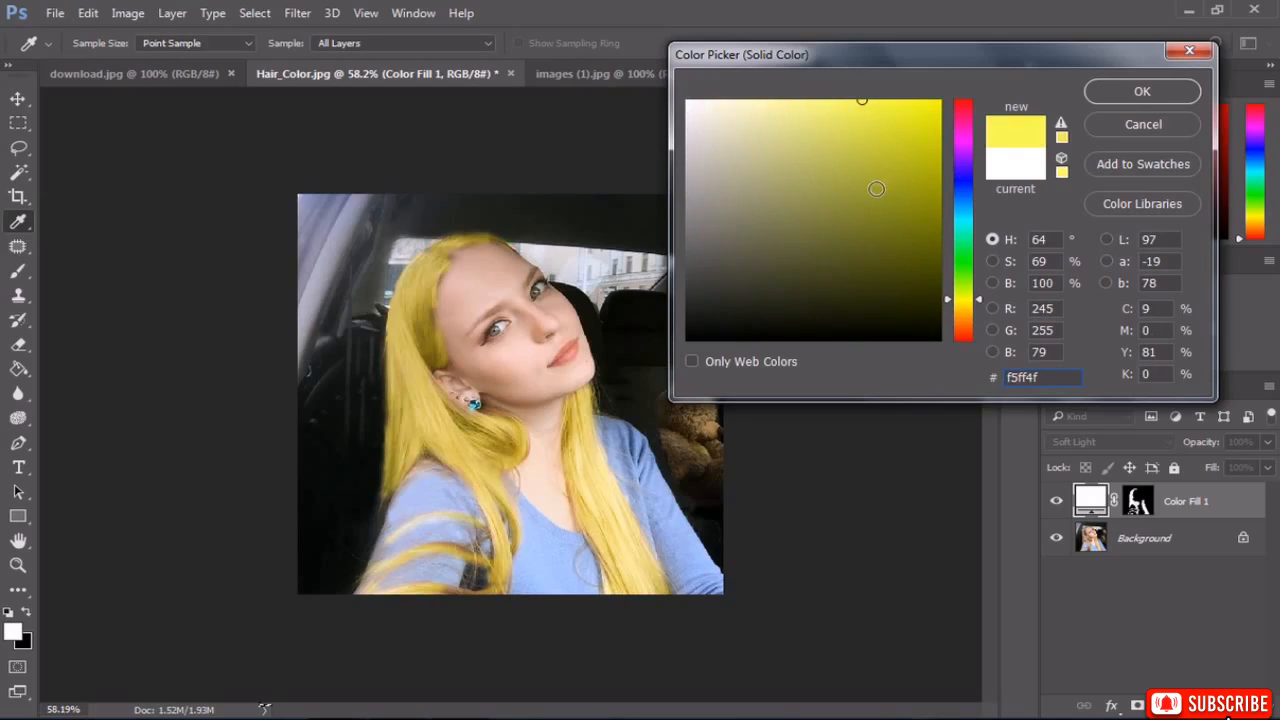
drag(780, 100, 782, 105)
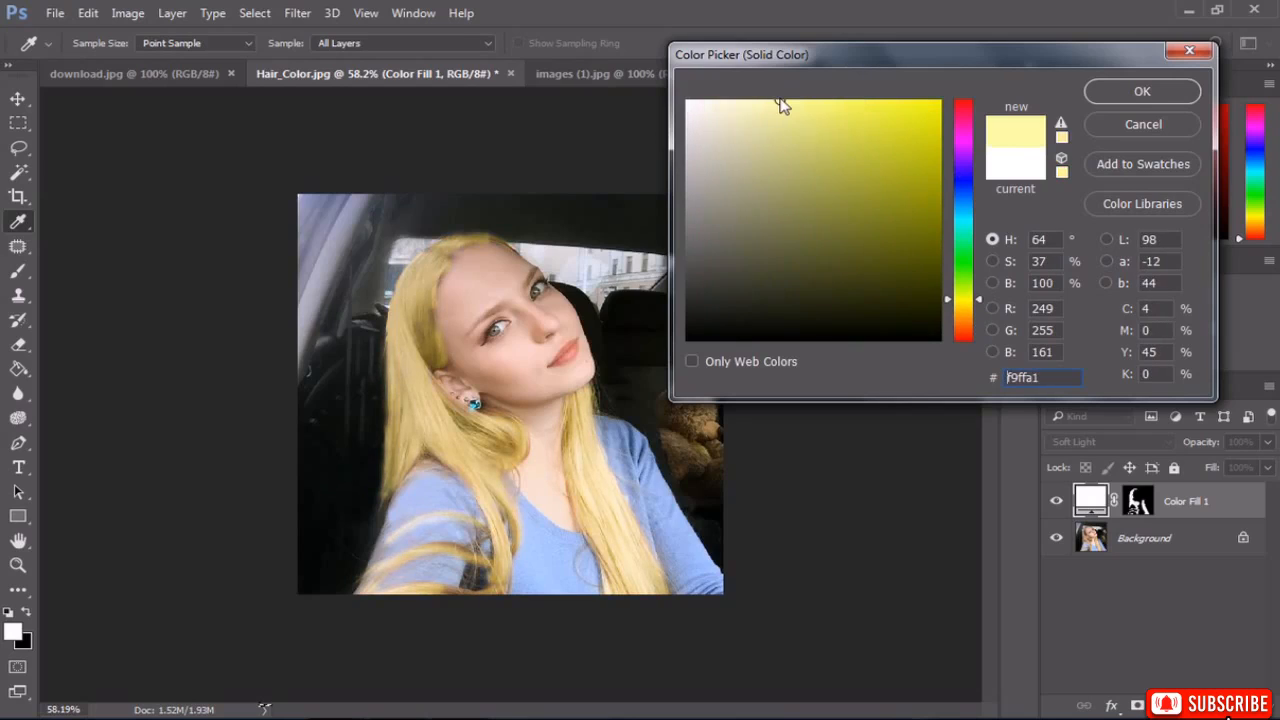
drag(797, 189, 828, 248)
click(852, 277)
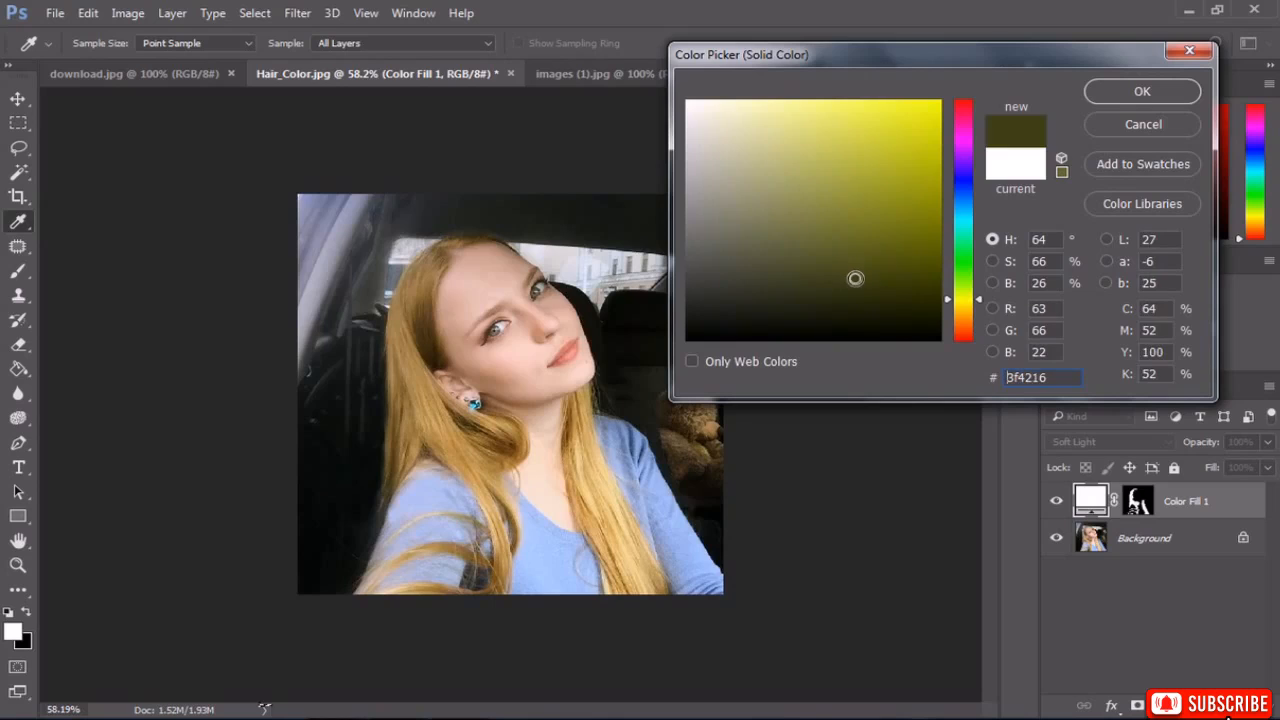
click(1141, 91)
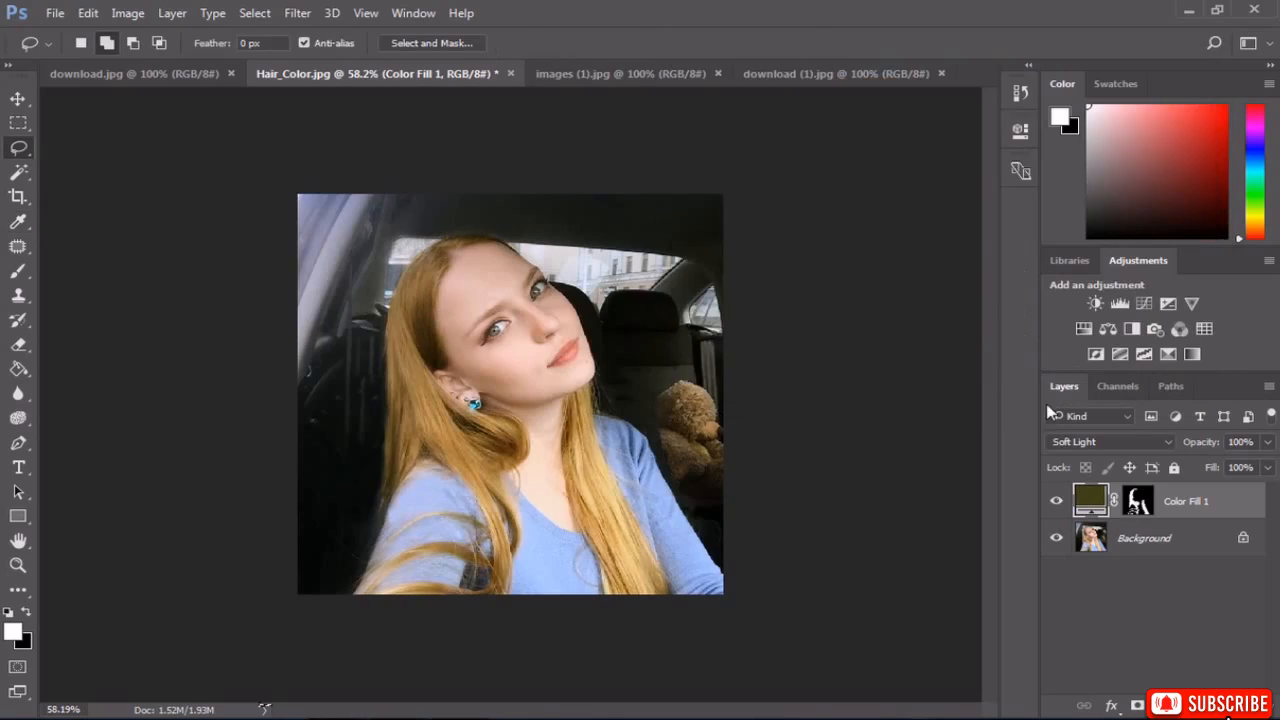
click(1054, 502)
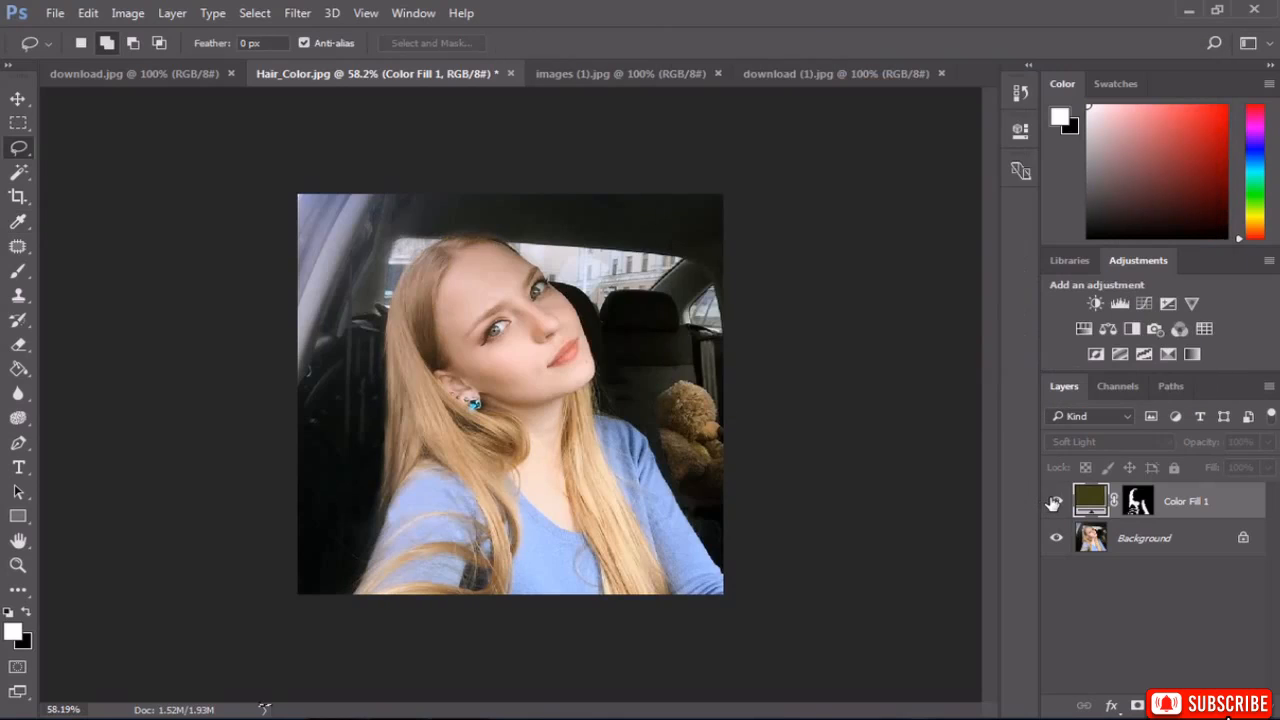
click(1054, 502)
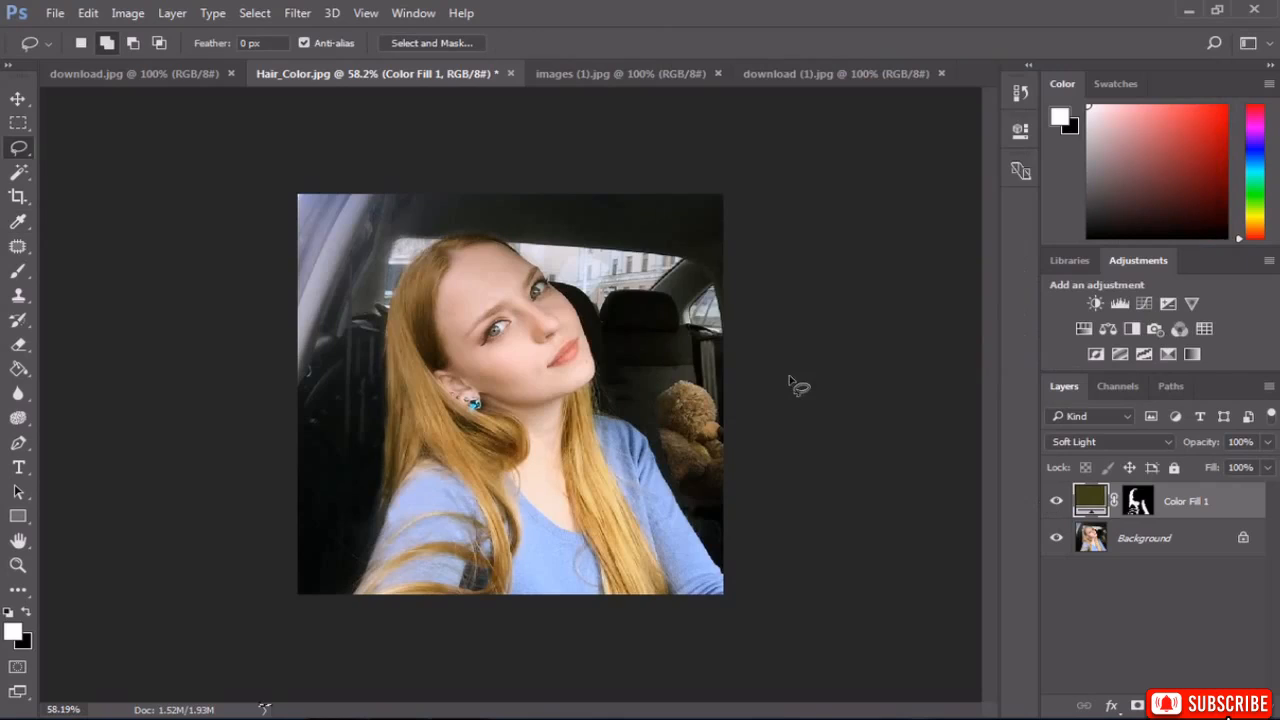
Make the Background layer active and outline the woman's lips with the Lasso tool.
scroll(590, 375, up, 1)
scroll(580, 362, up, 4)
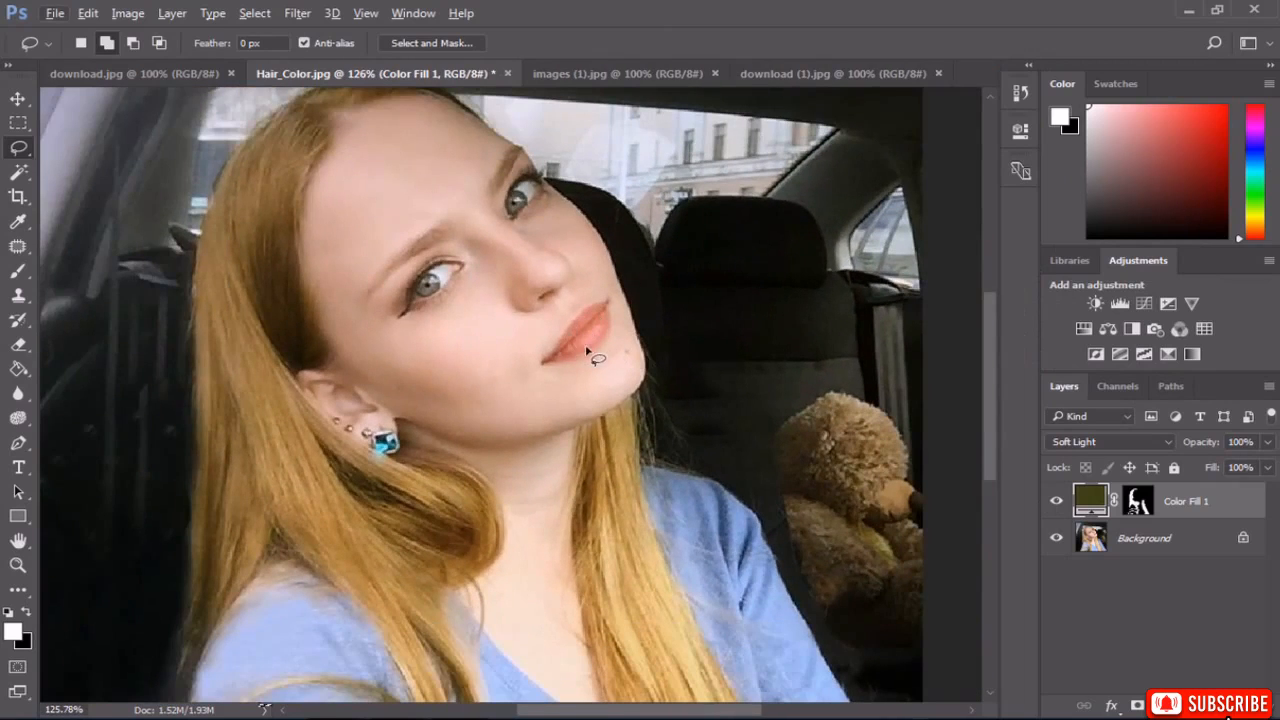
click(1118, 540)
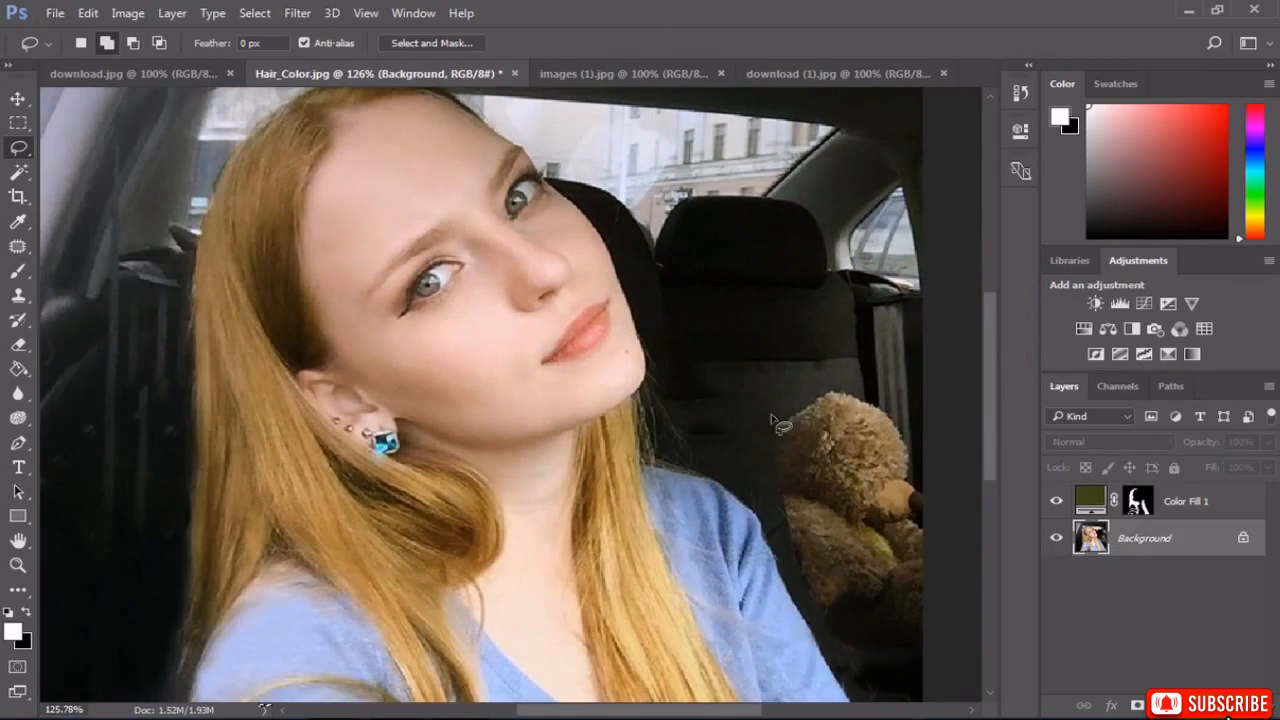
scroll(580, 320, up, 10)
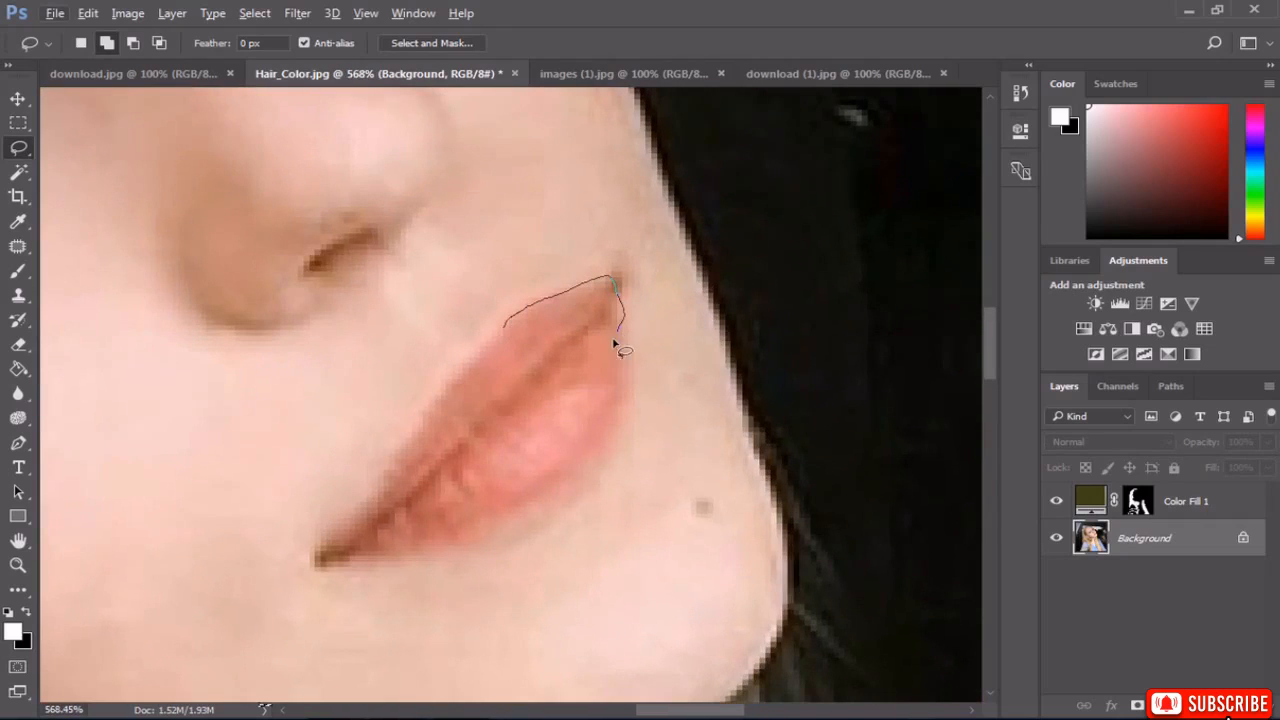
drag(583, 476, 501, 521)
drag(323, 563, 375, 483)
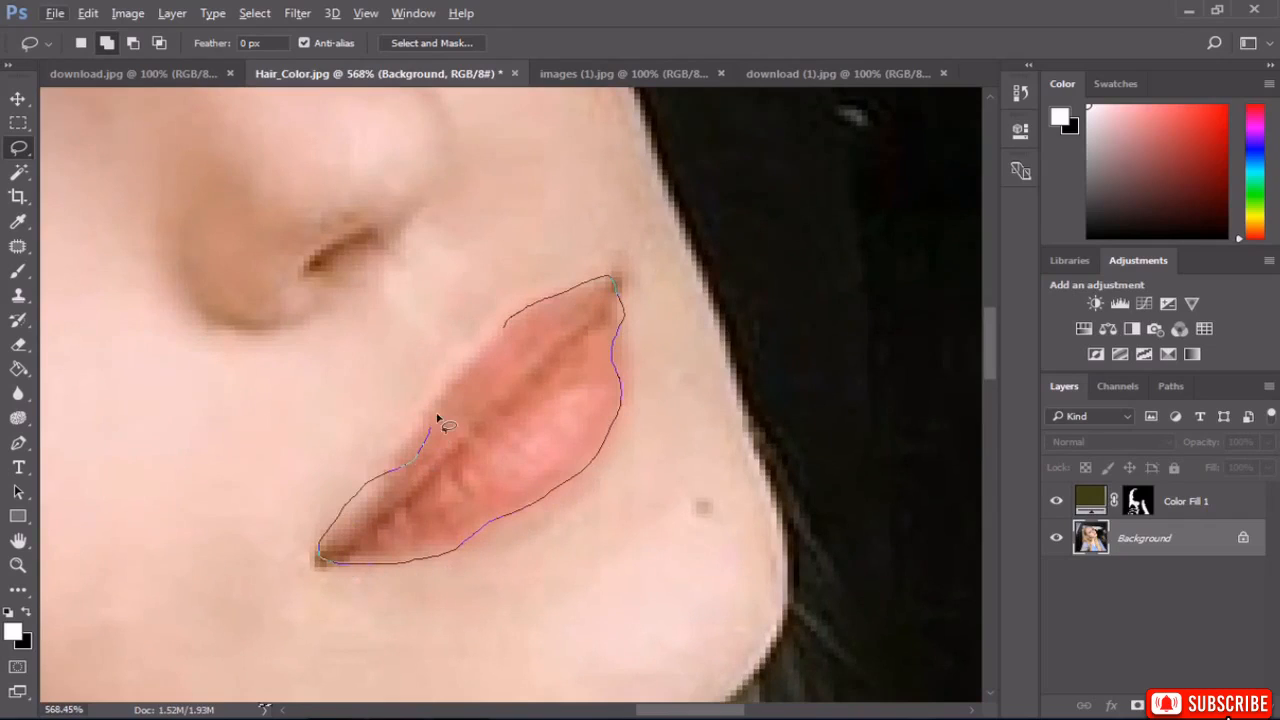
drag(487, 360, 505, 351)
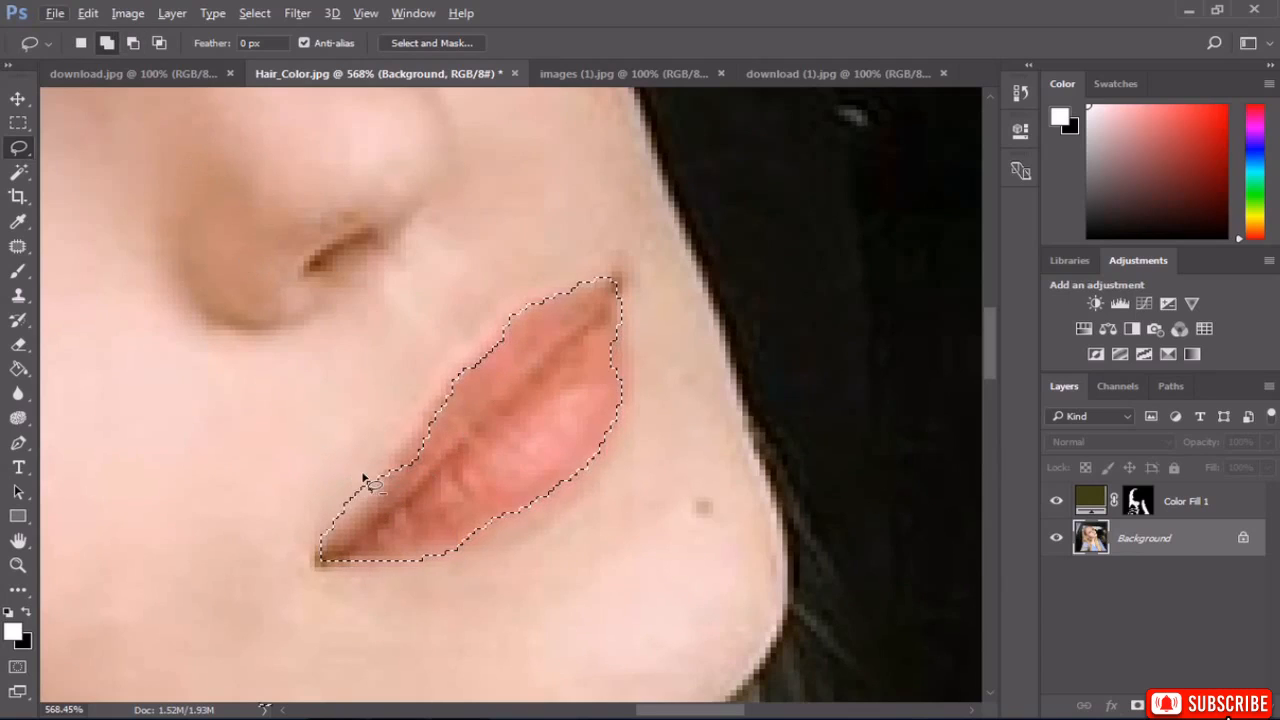
Subtract the strip of skin above the outer corner of the lips from the Lasso selection.
drag(378, 472, 326, 537)
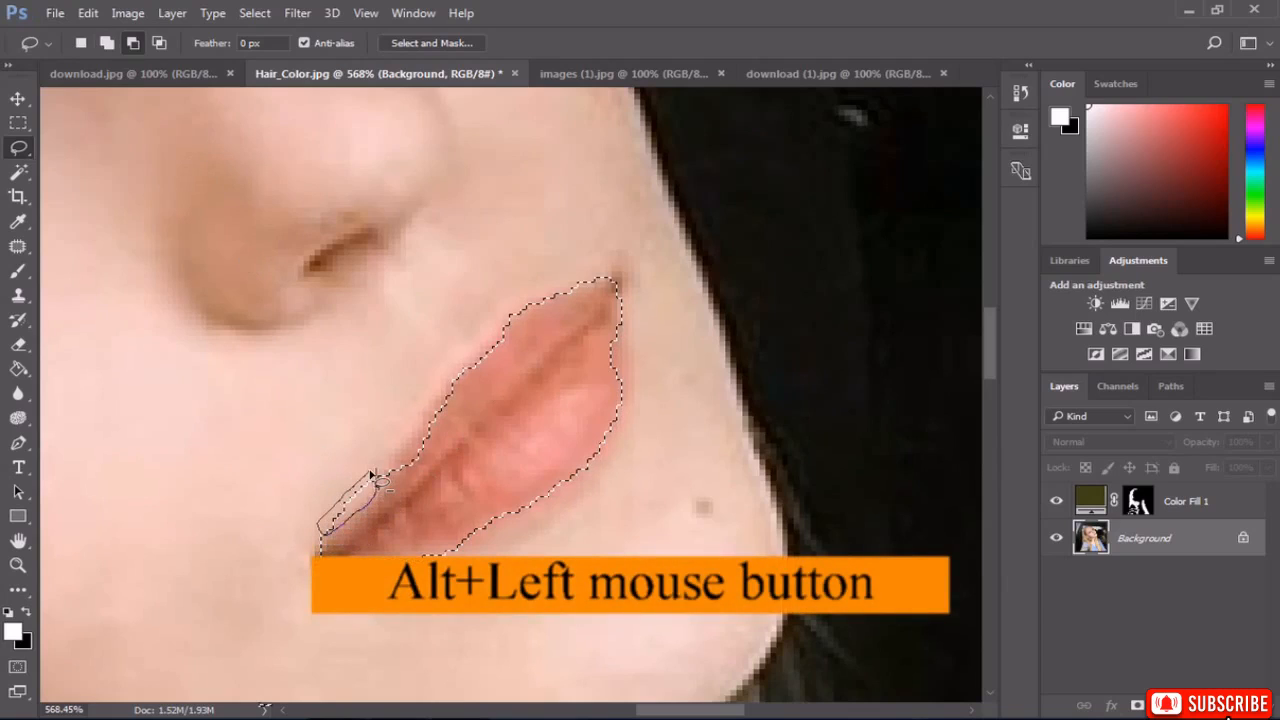
drag(371, 474, 373, 476)
scroll(508, 390, down, 3)
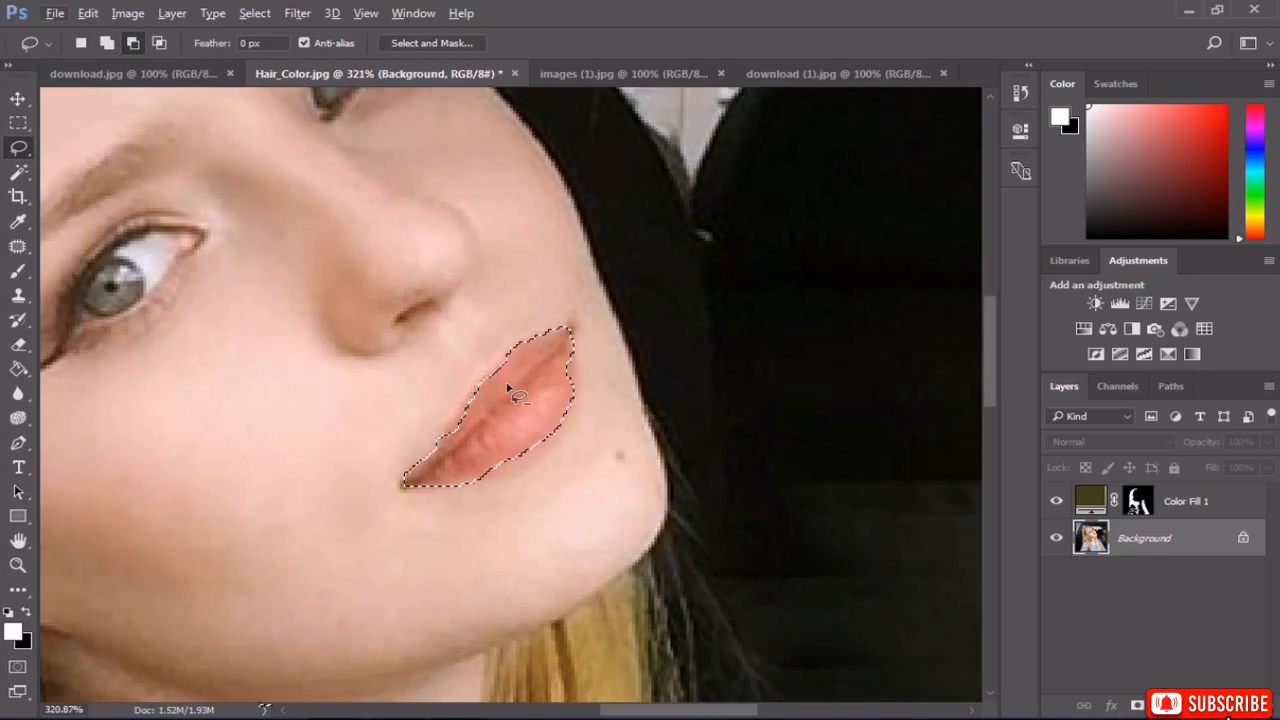
Feather the lip selection with a radius of 3 pixels.
right_click(512, 360)
click(545, 369)
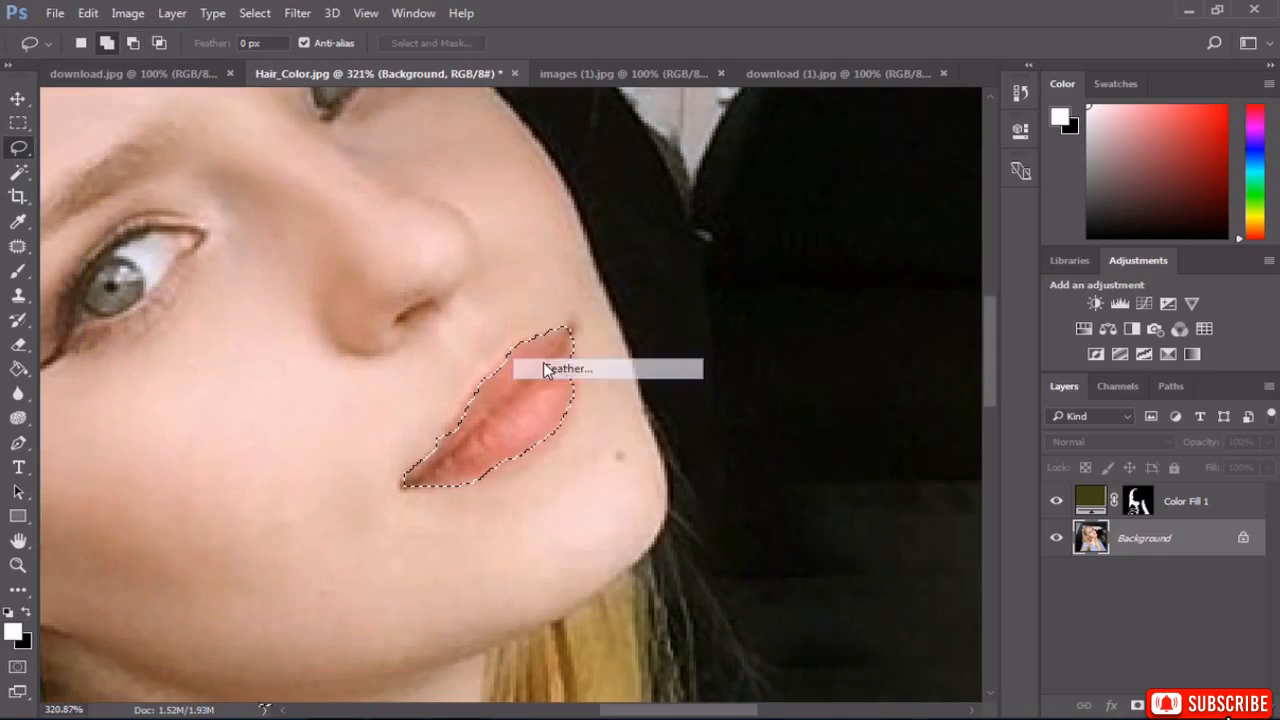
text(3)
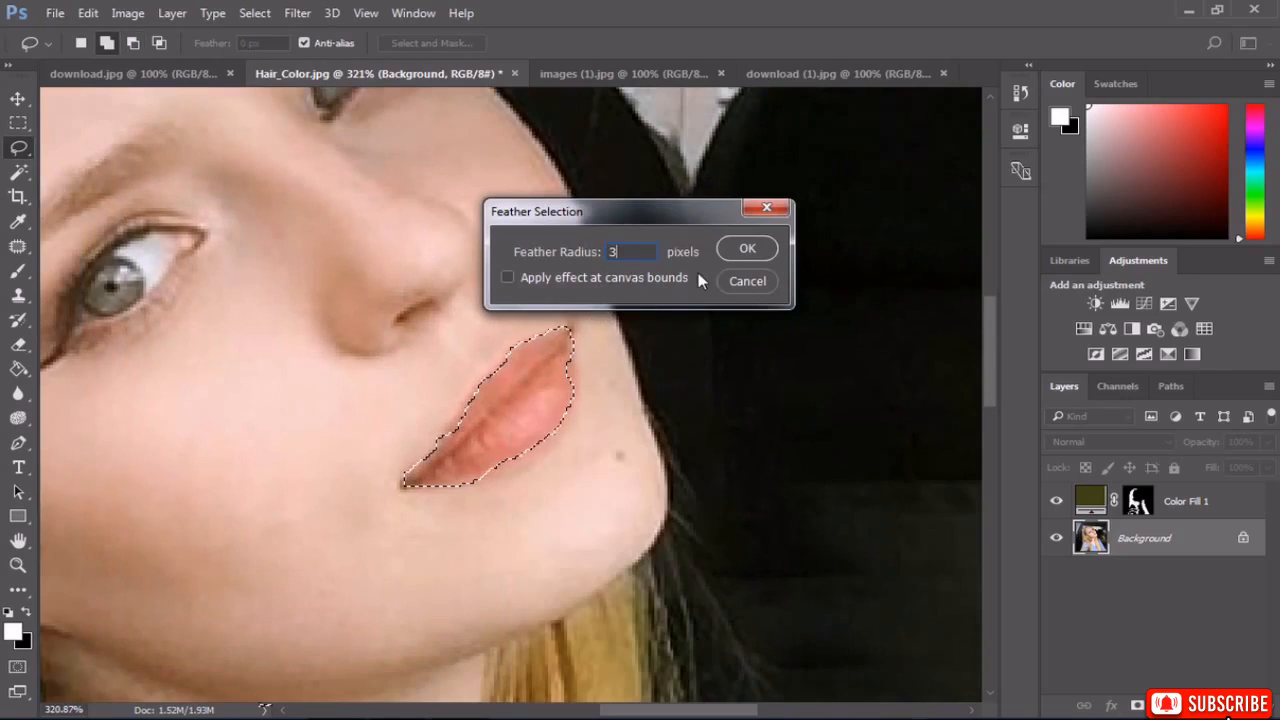
click(747, 250)
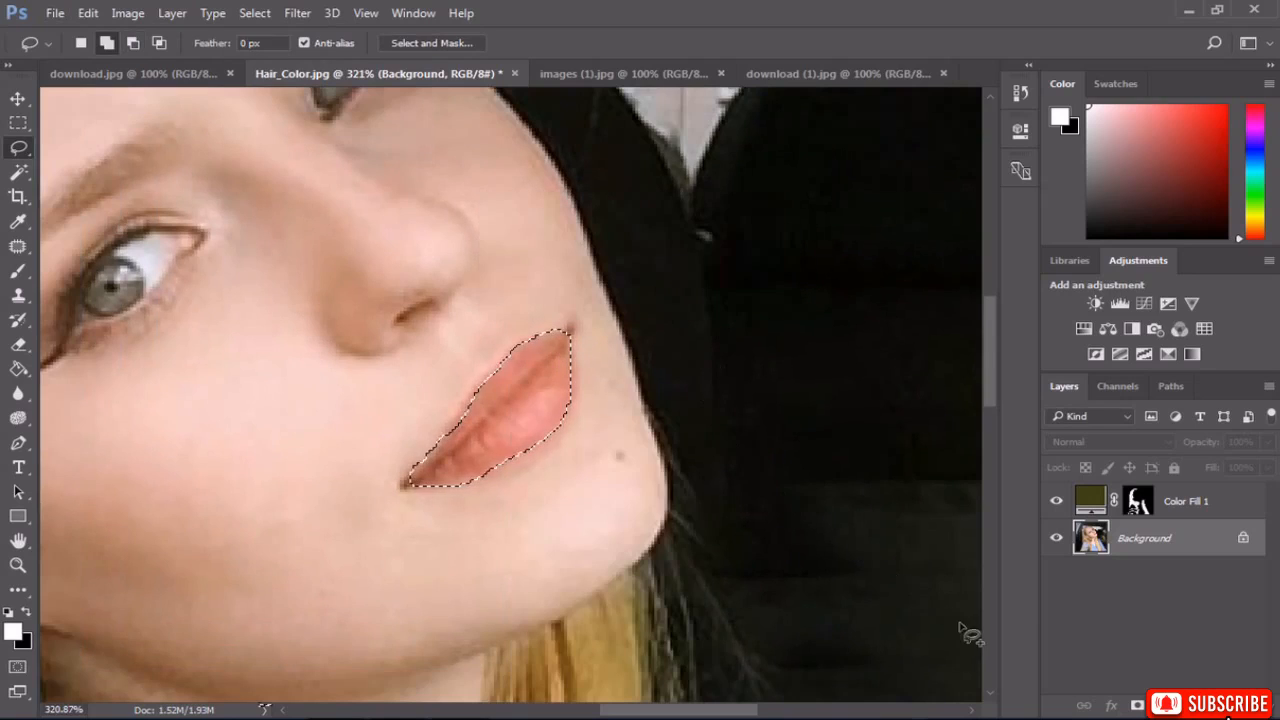
Add a white ffffff Solid Color fill layer over the lips and set its blend mode to Soft Light.
click(1163, 706)
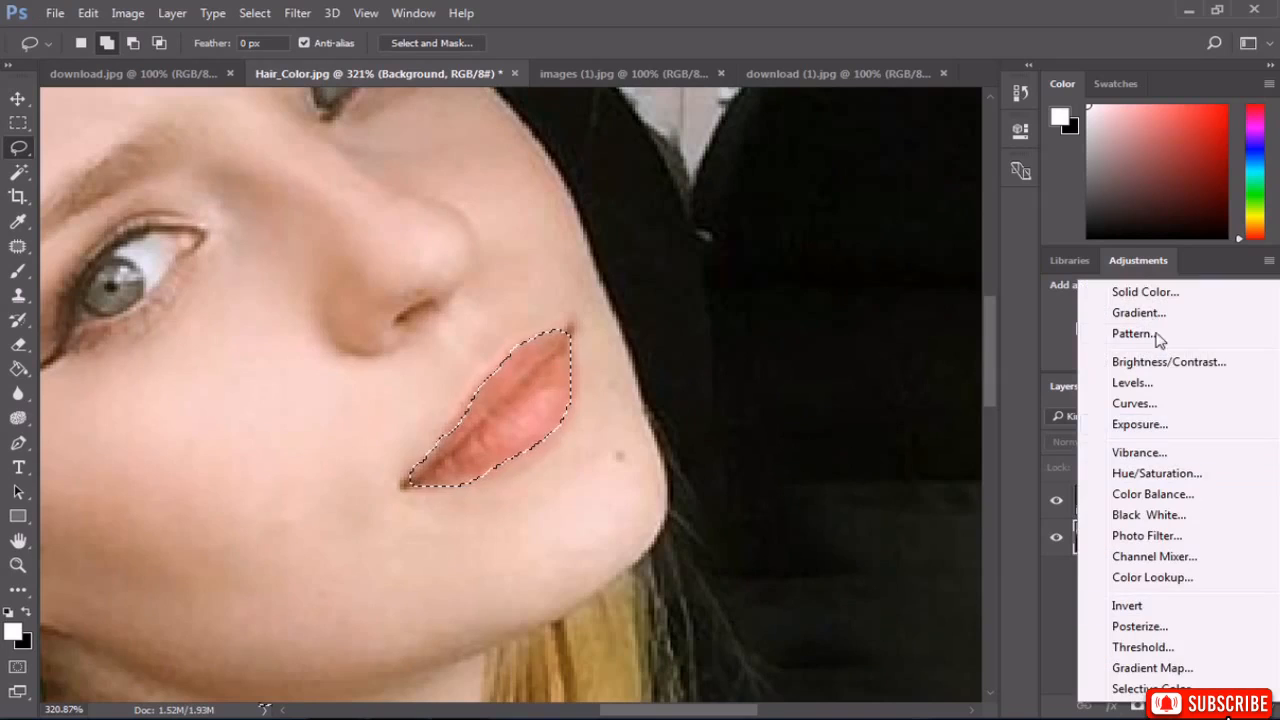
click(1144, 291)
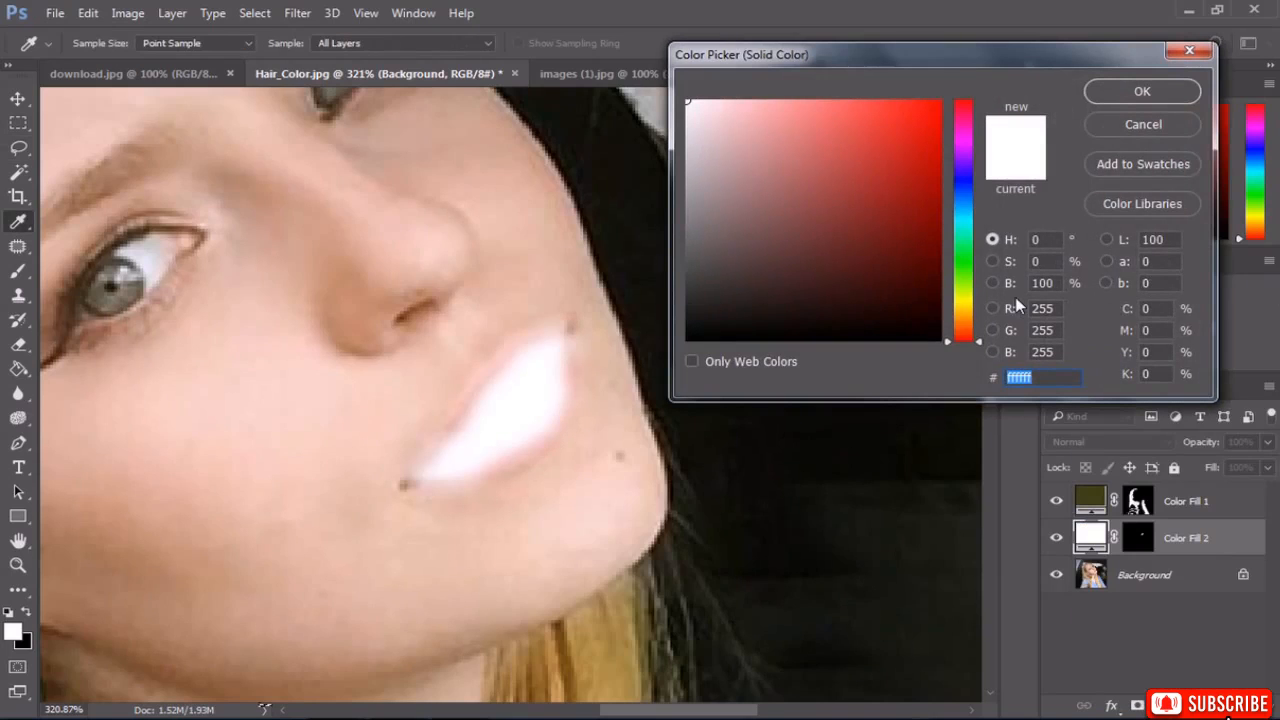
click(1141, 91)
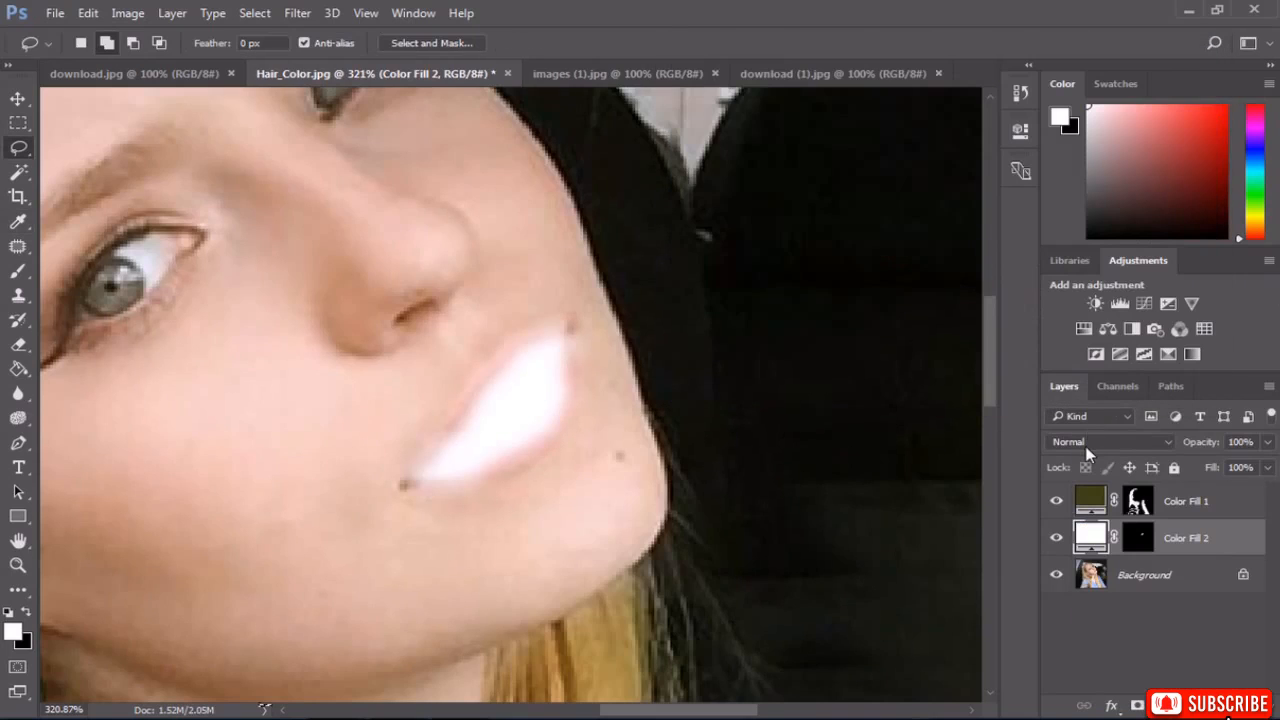
double_click(18, 540)
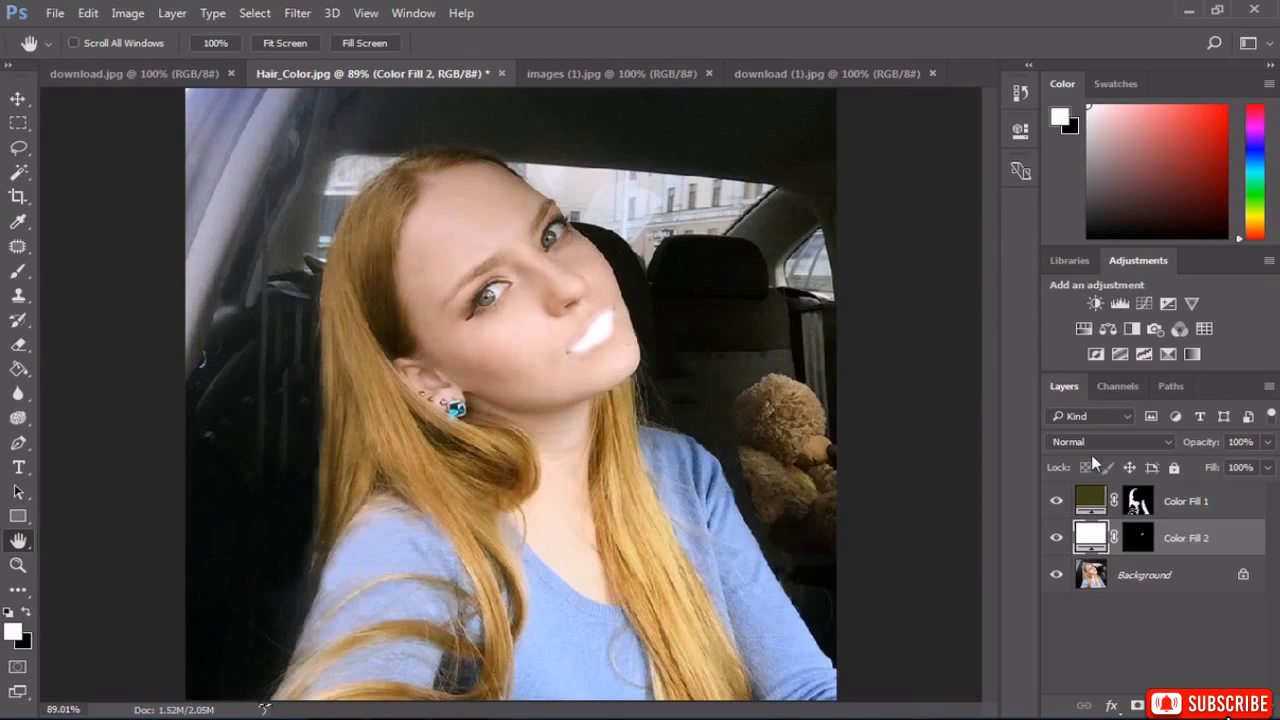
click(1094, 441)
click(1084, 257)
Try red ff0000 and green 56ff0c for the lip fill layer and settle on pinkish red ff0c51.
double_click(1092, 538)
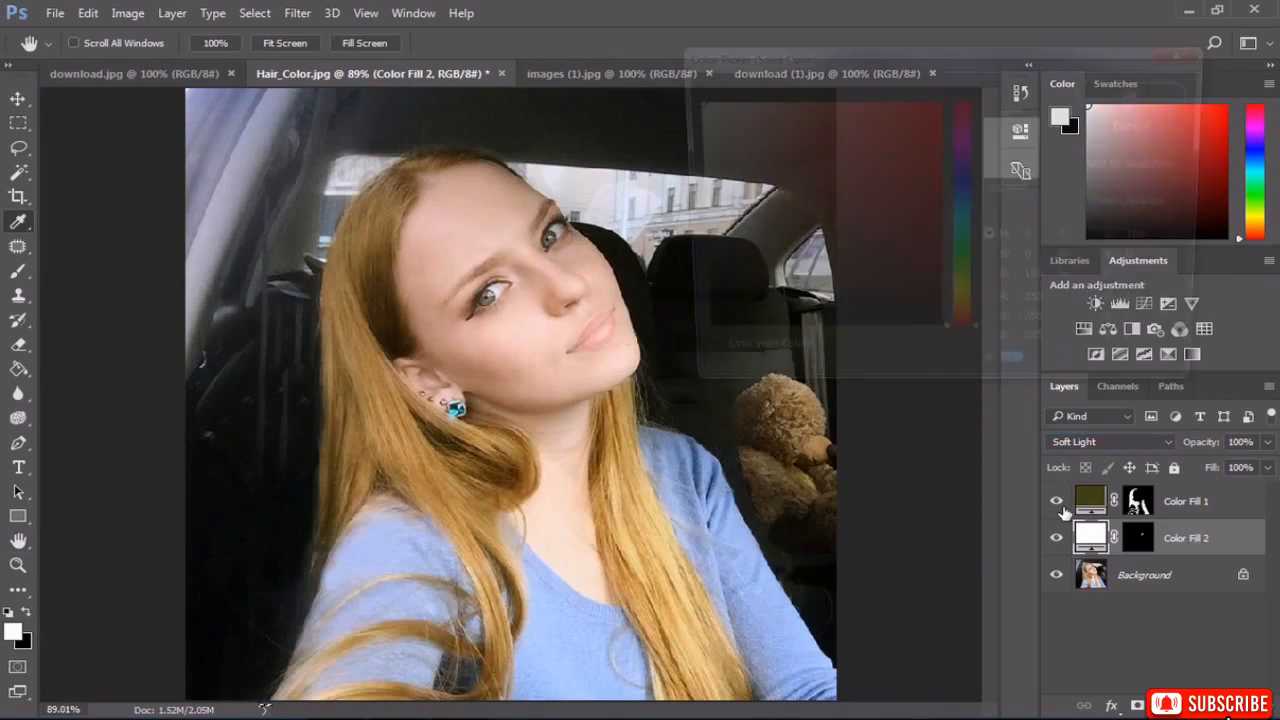
text(ff0000)
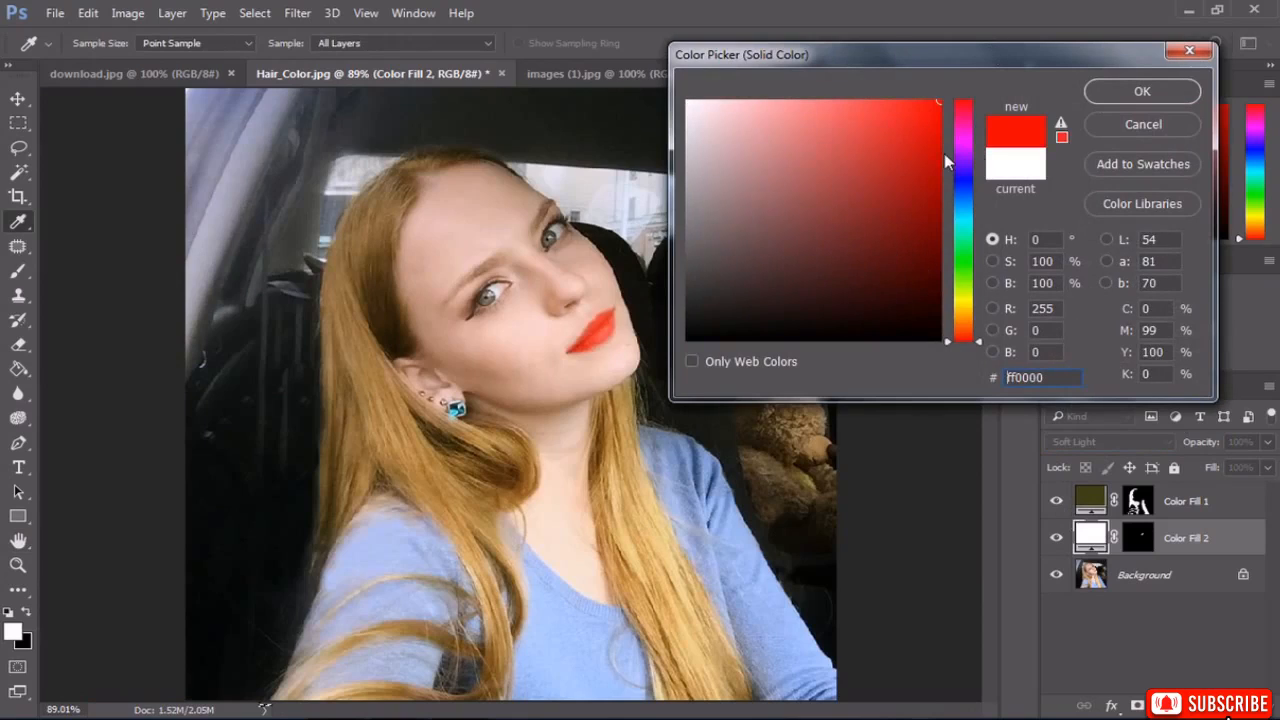
mouse_move(946, 160)
mouse_down()
mouse_move(962, 165)
mouse_move(965, 281)
mouse_move(823, 314)
mouse_move(737, 263)
mouse_move(682, 344)
mouse_move(822, 99)
mouse_move(922, 82)
mouse_up()
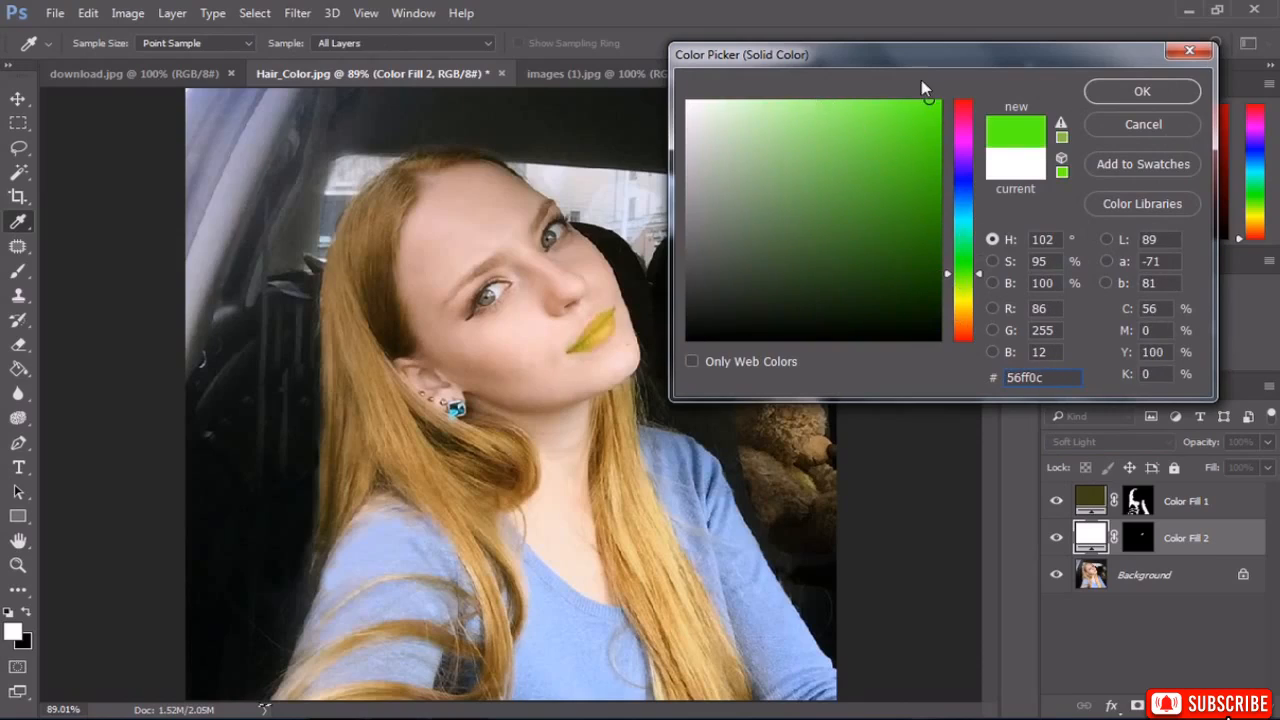
drag(956, 132, 966, 114)
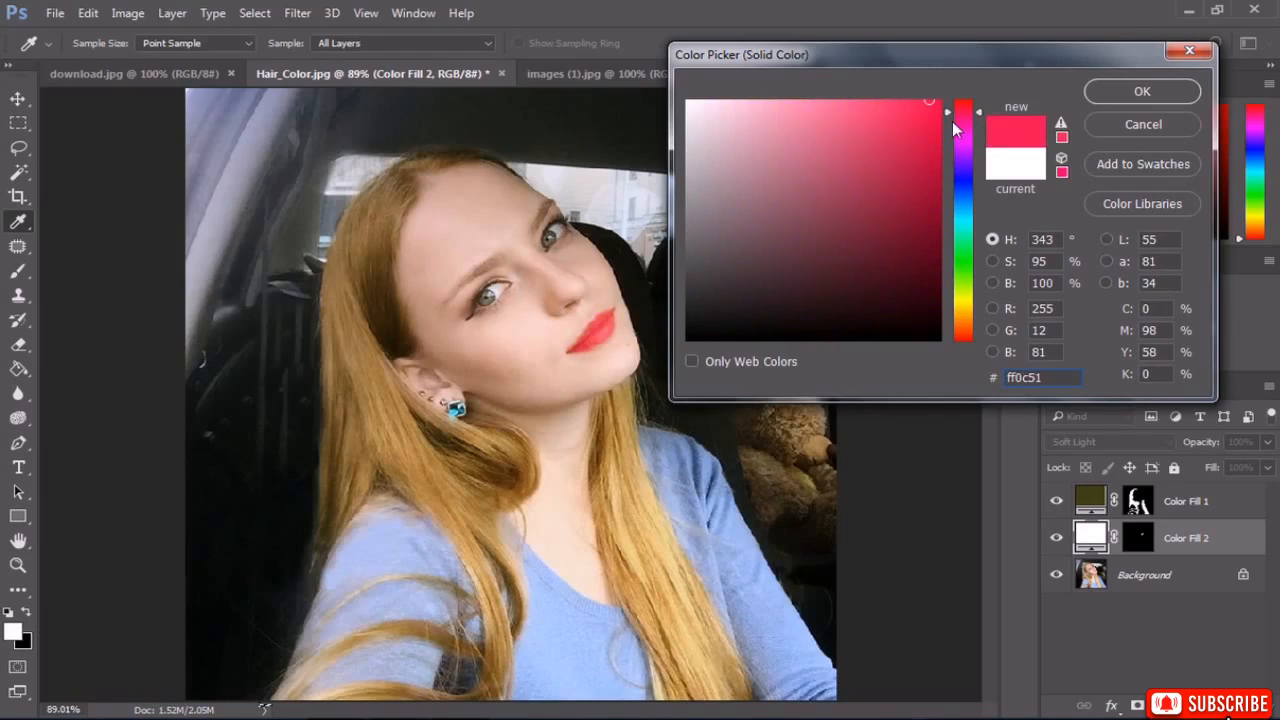
click(1106, 96)
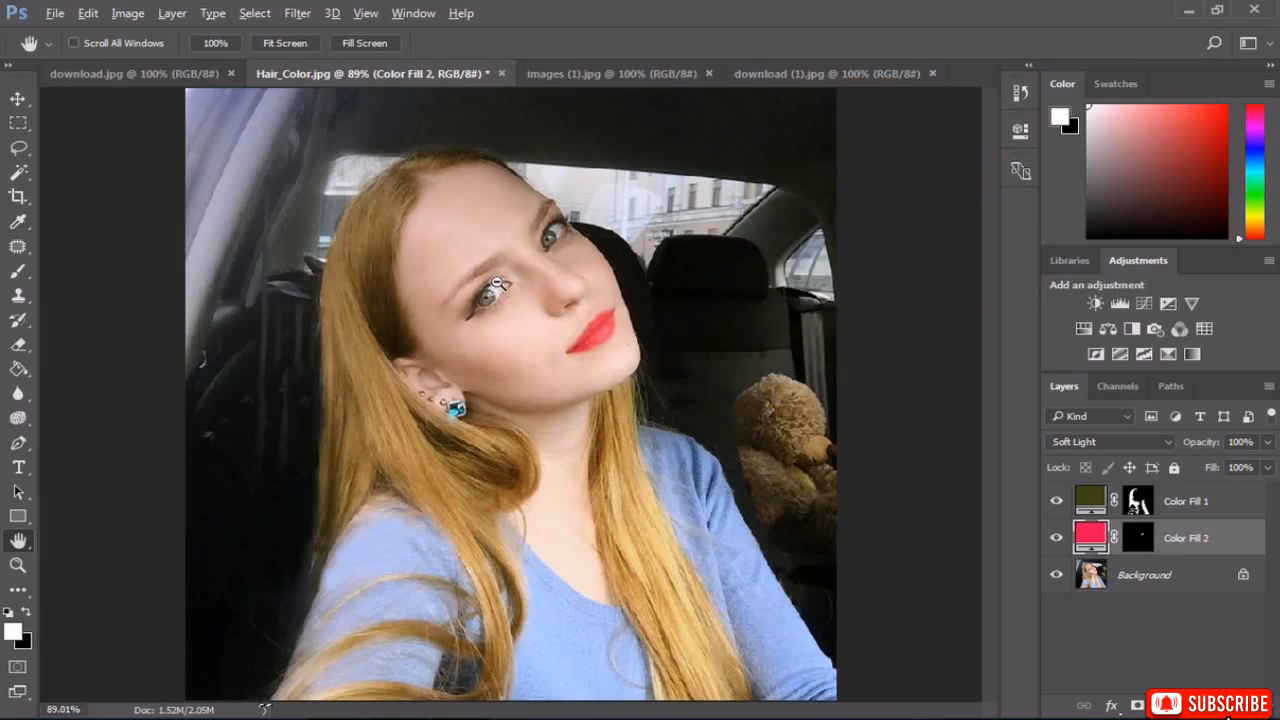
Make the Background layer active and outline the iris of the woman's nearer eye with the Lasso tool.
drag(497, 284, 477, 321)
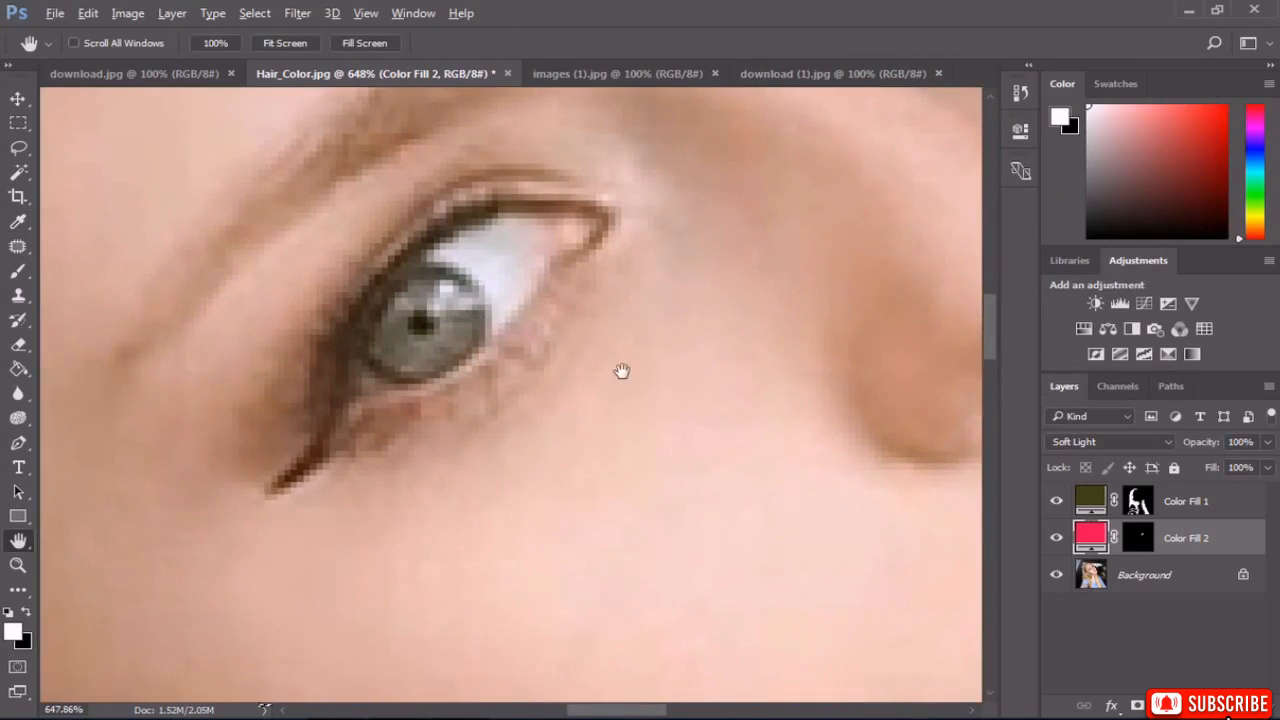
click(1124, 581)
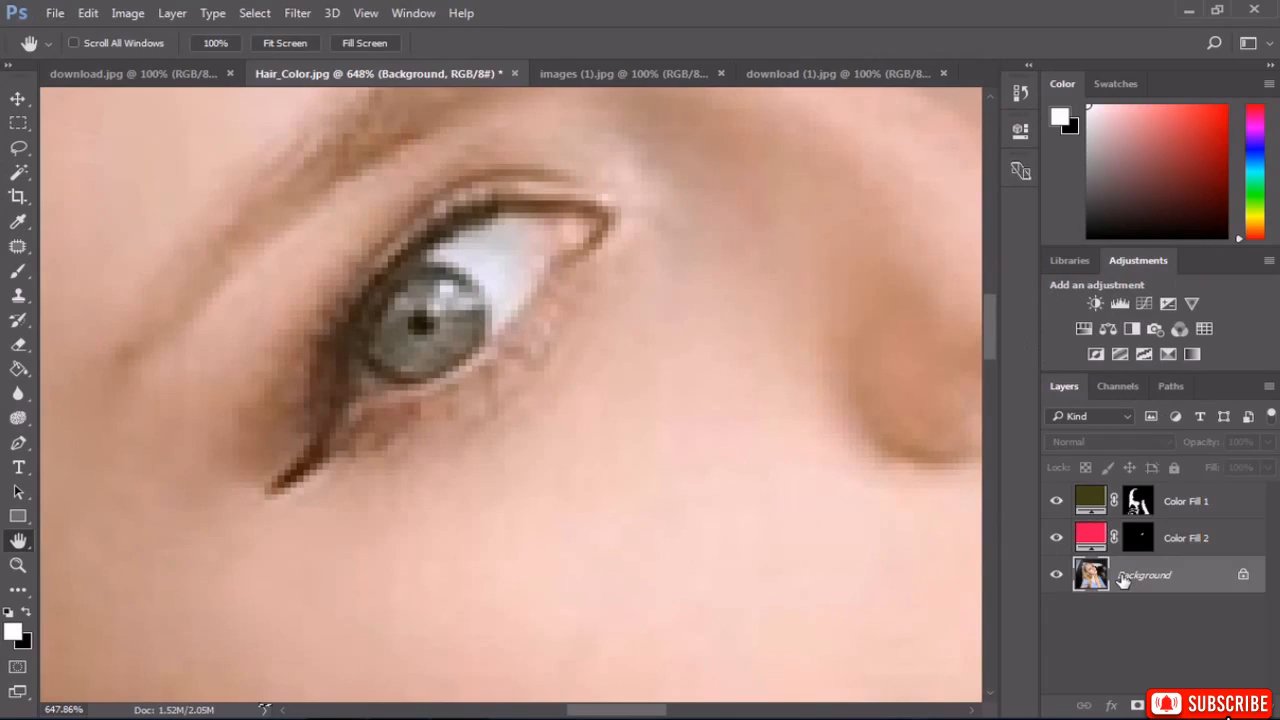
scroll(443, 356, up, 6)
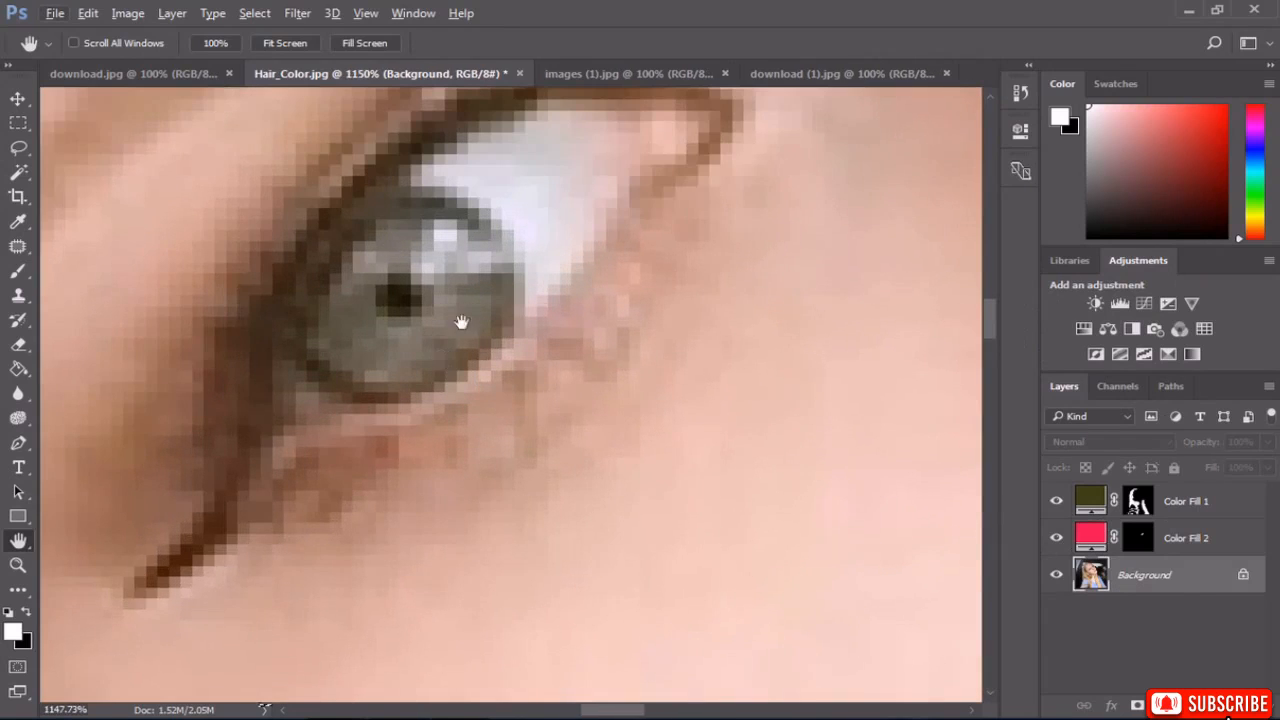
click(18, 147)
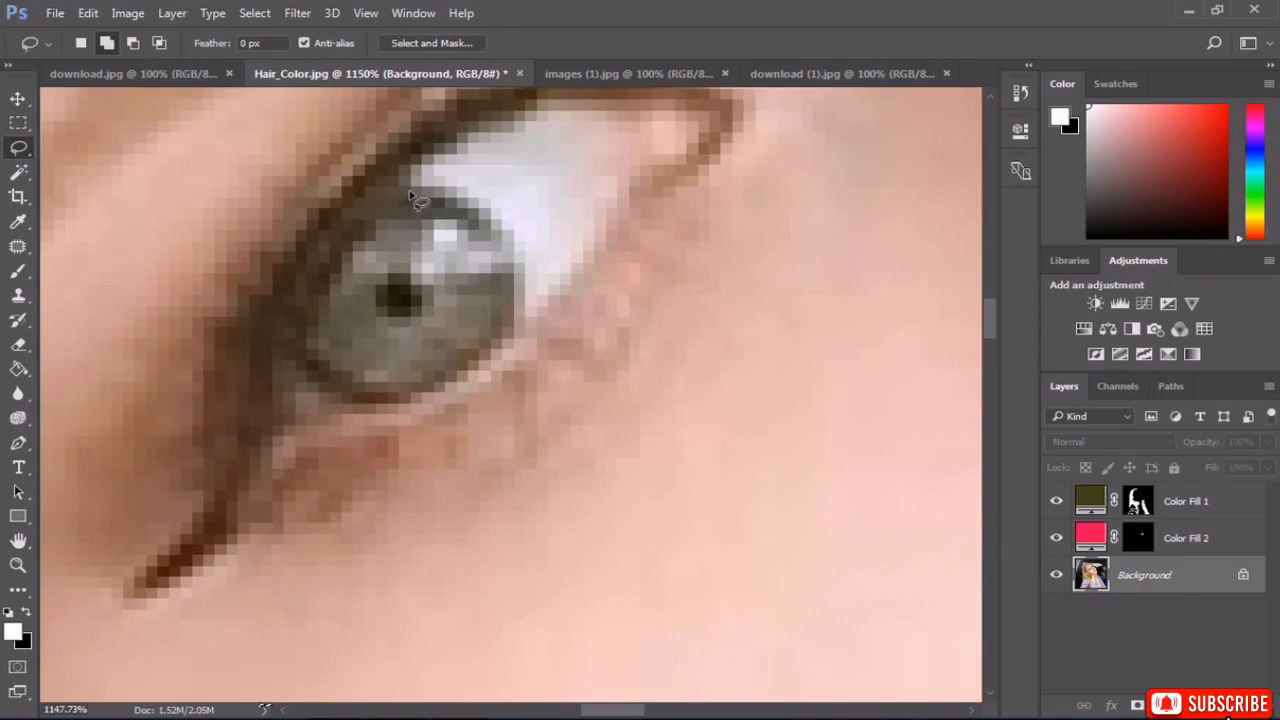
drag(410, 193, 462, 208)
mouse_move(502, 333)
mouse_down()
mouse_move(463, 372)
mouse_move(405, 393)
mouse_move(318, 378)
mouse_move(298, 344)
mouse_move(303, 303)
mouse_move(360, 210)
mouse_move(426, 210)
mouse_up()
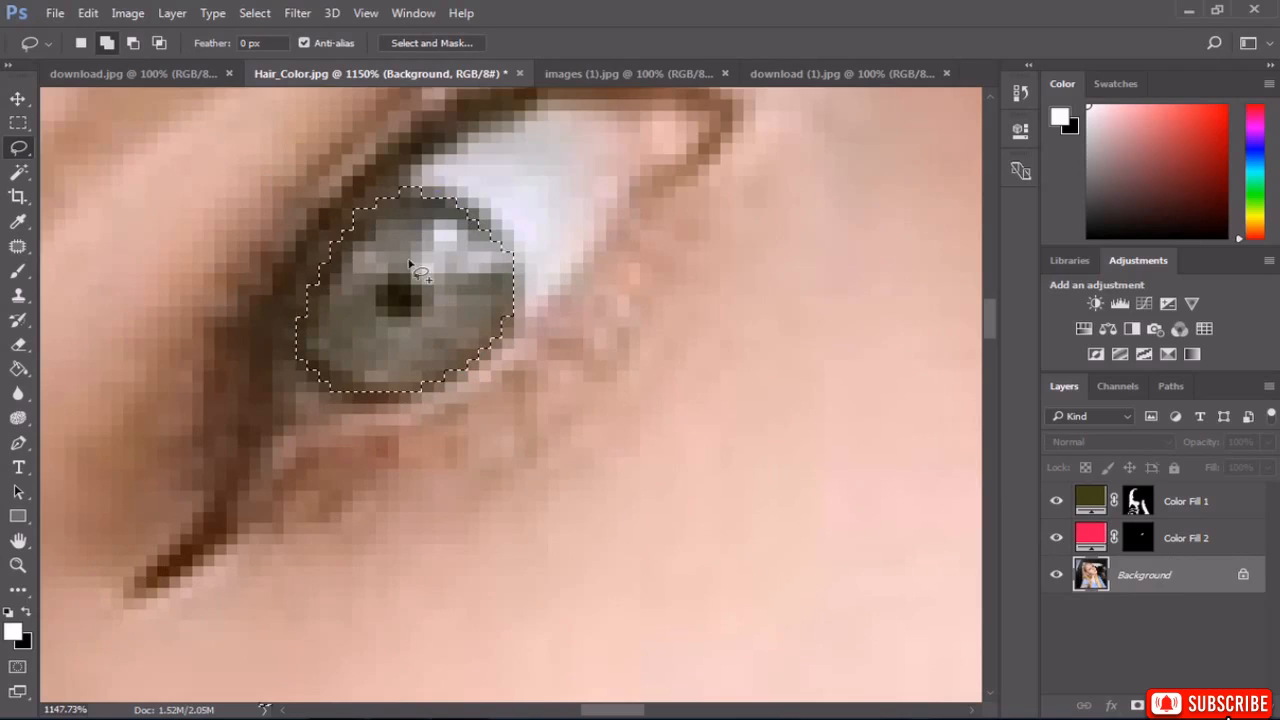
Add the iris of the woman's other eye to the Lasso selection.
scroll(410, 263, down, 6)
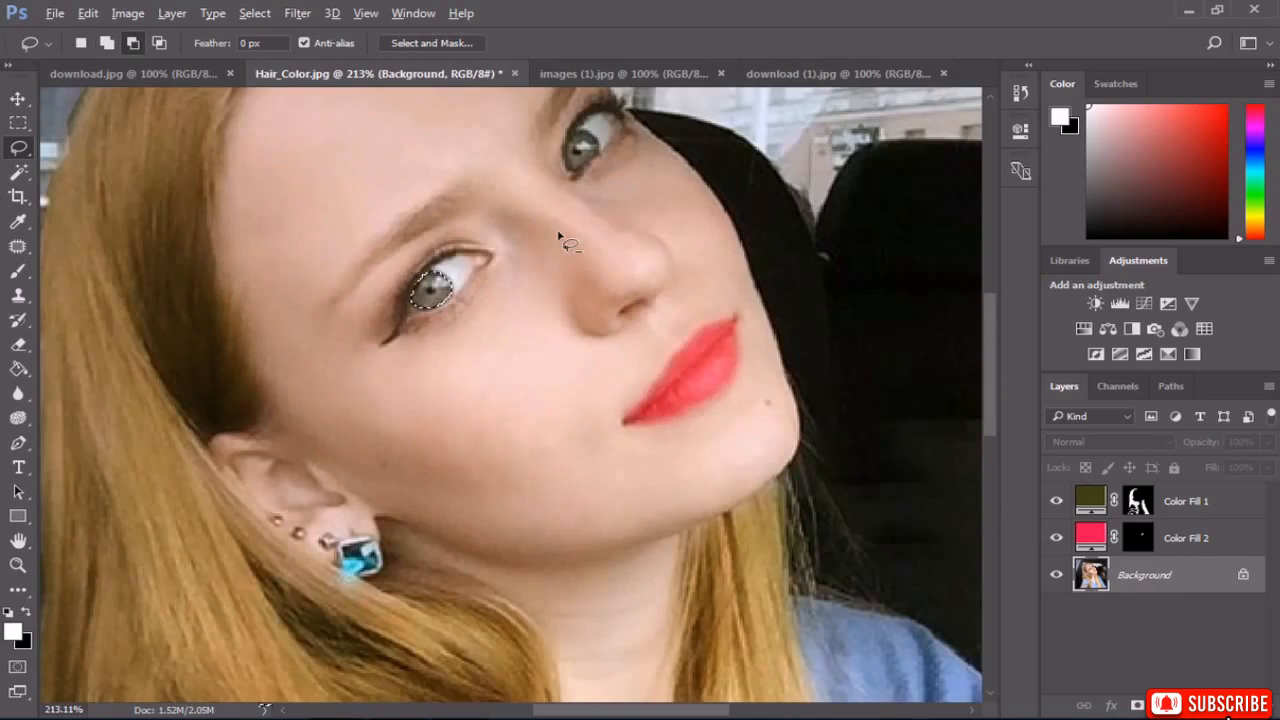
scroll(580, 130, up, 6)
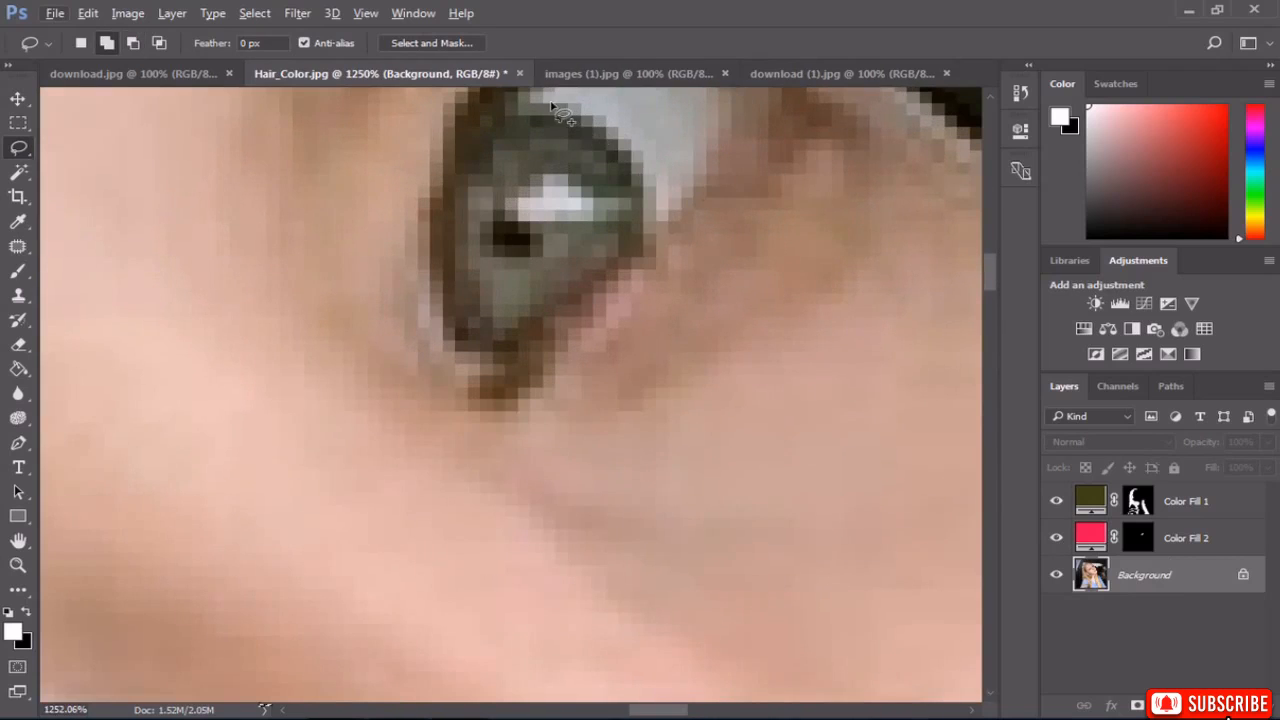
mouse_move(551, 103)
mouse_down()
mouse_move(626, 142)
mouse_move(648, 196)
mouse_move(633, 245)
mouse_move(592, 290)
mouse_move(540, 330)
mouse_move(495, 330)
mouse_move(462, 290)
mouse_move(473, 203)
mouse_move(511, 112)
mouse_move(548, 104)
mouse_up()
scroll(568, 190, down, 2)
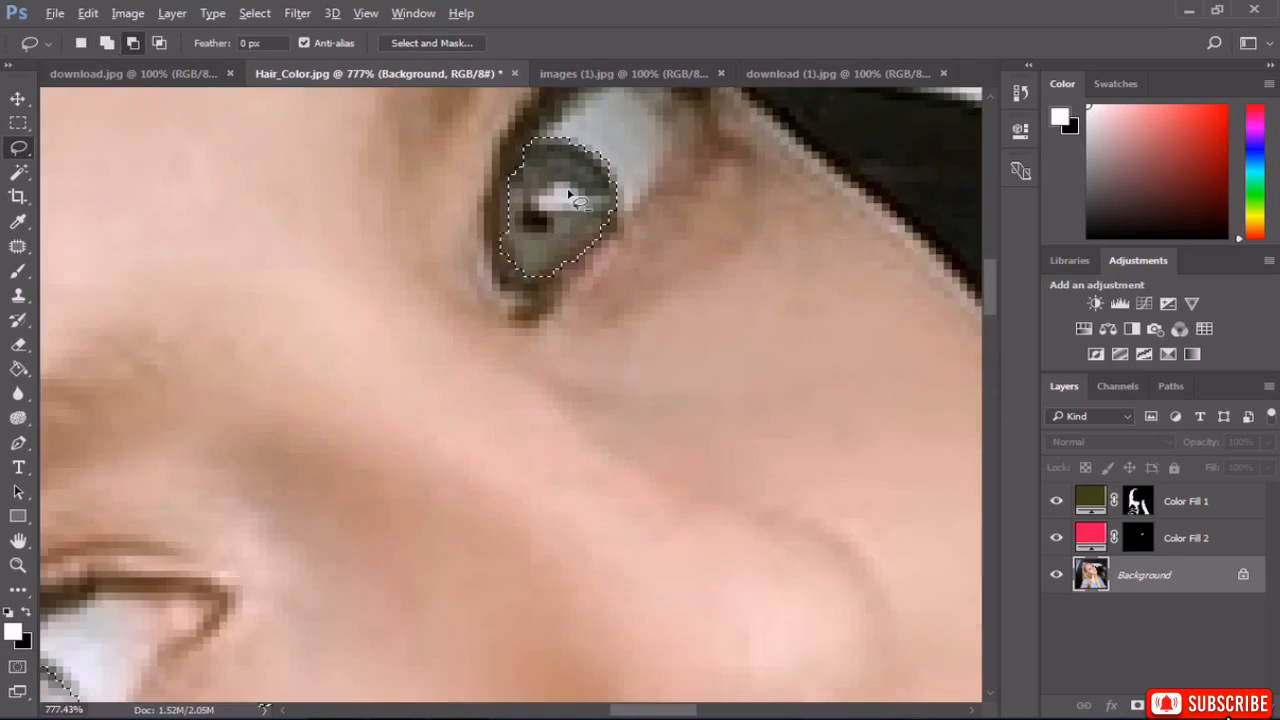
Feather the selection of both irises with a radius of 3 pixels.
scroll(568, 193, down, 6)
key(shift)
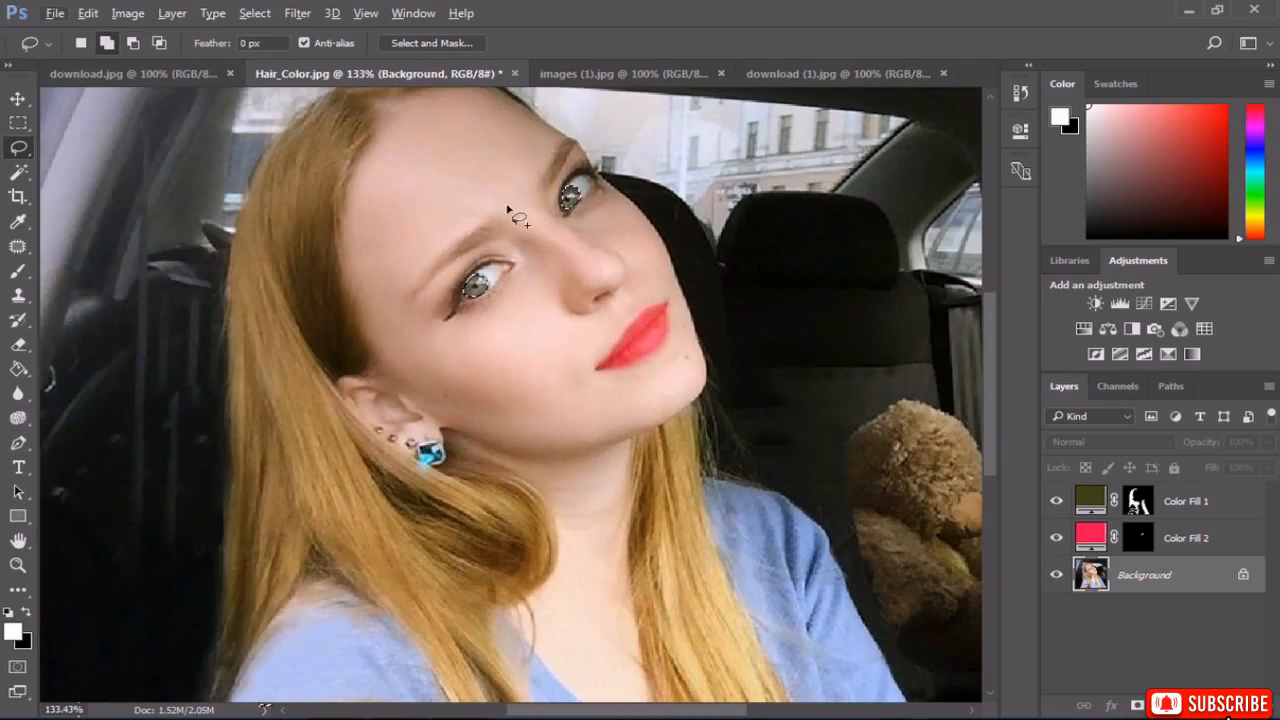
right_click(570, 197)
click(630, 249)
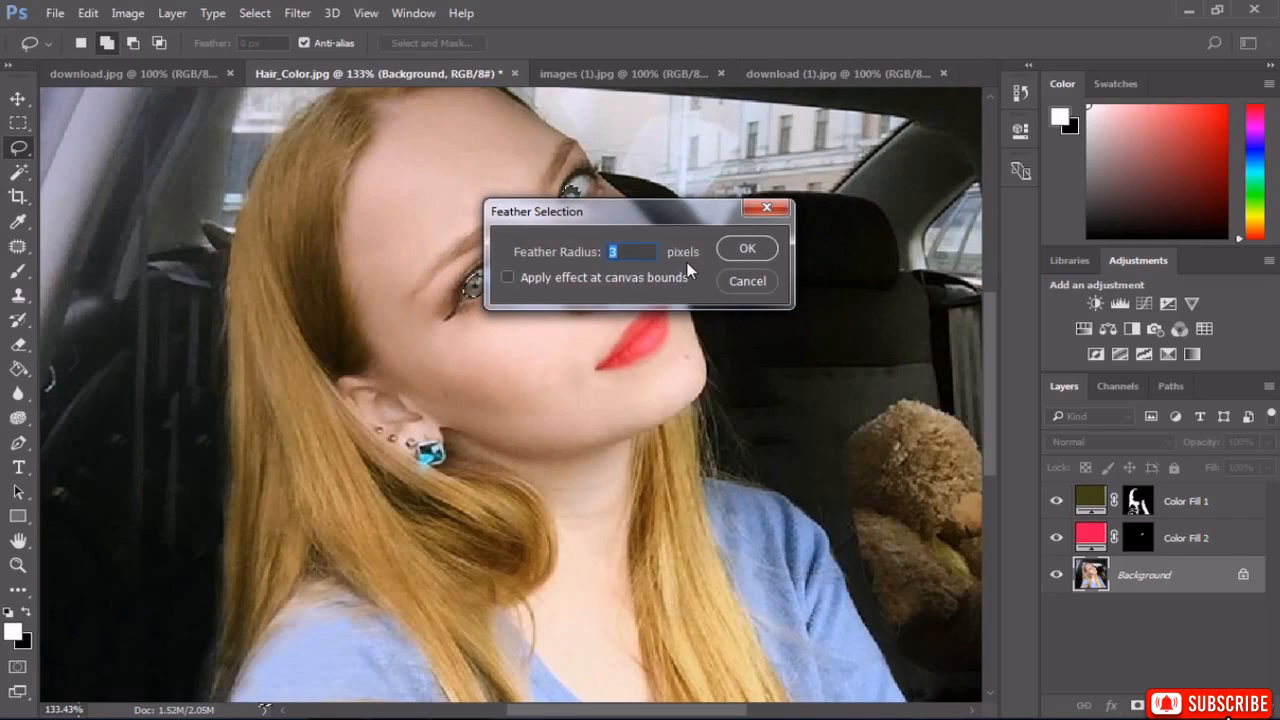
click(745, 250)
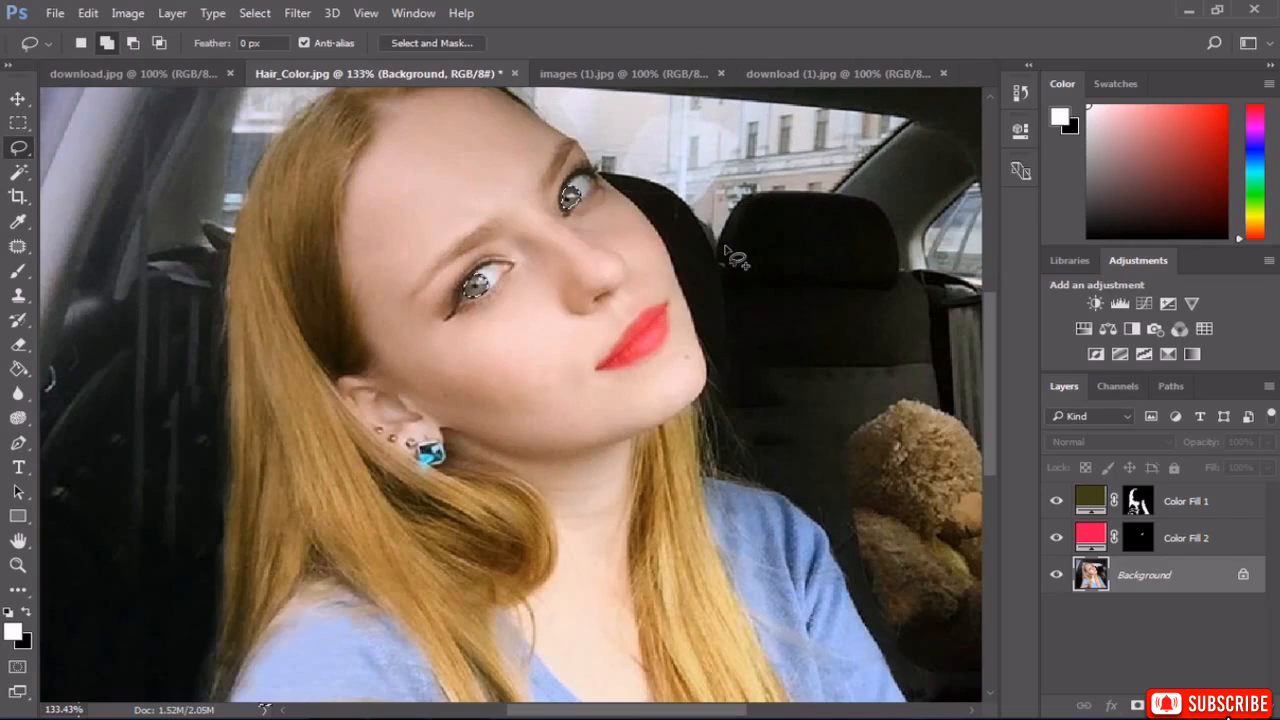
Add a white ffffff Solid Color fill layer over both irises and set its blend mode to Soft Light.
click(1148, 707)
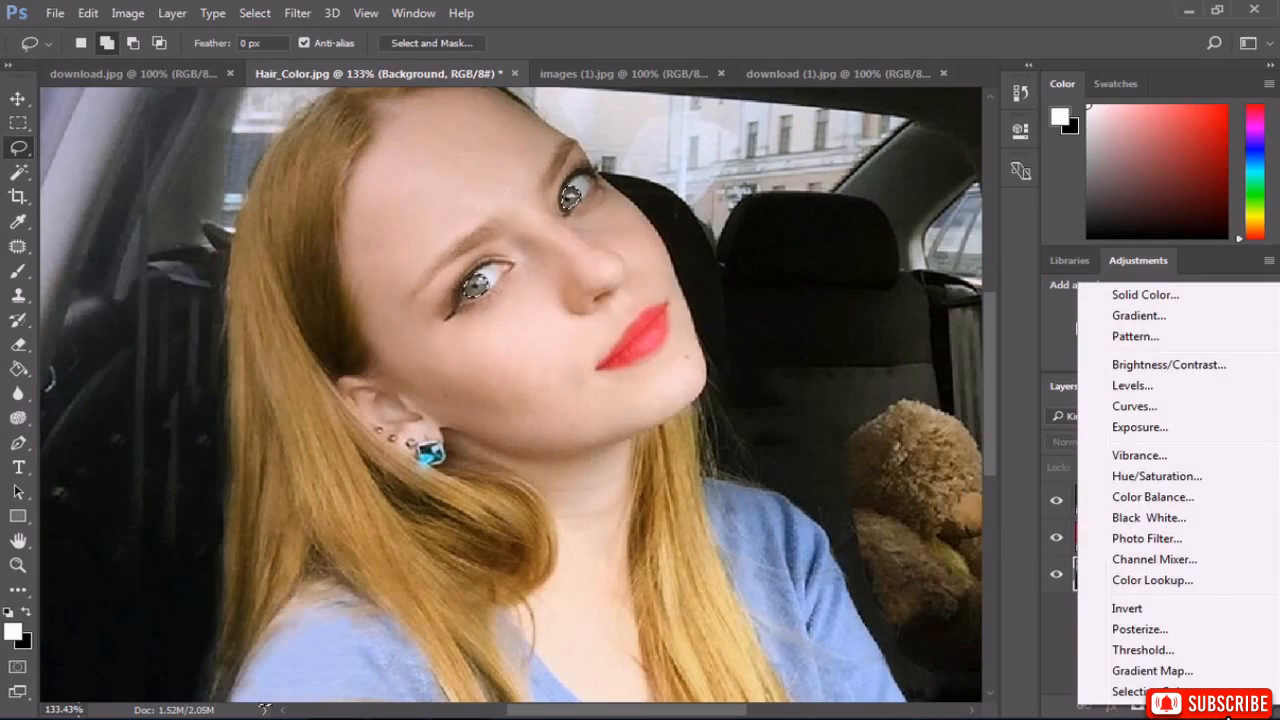
click(1145, 296)
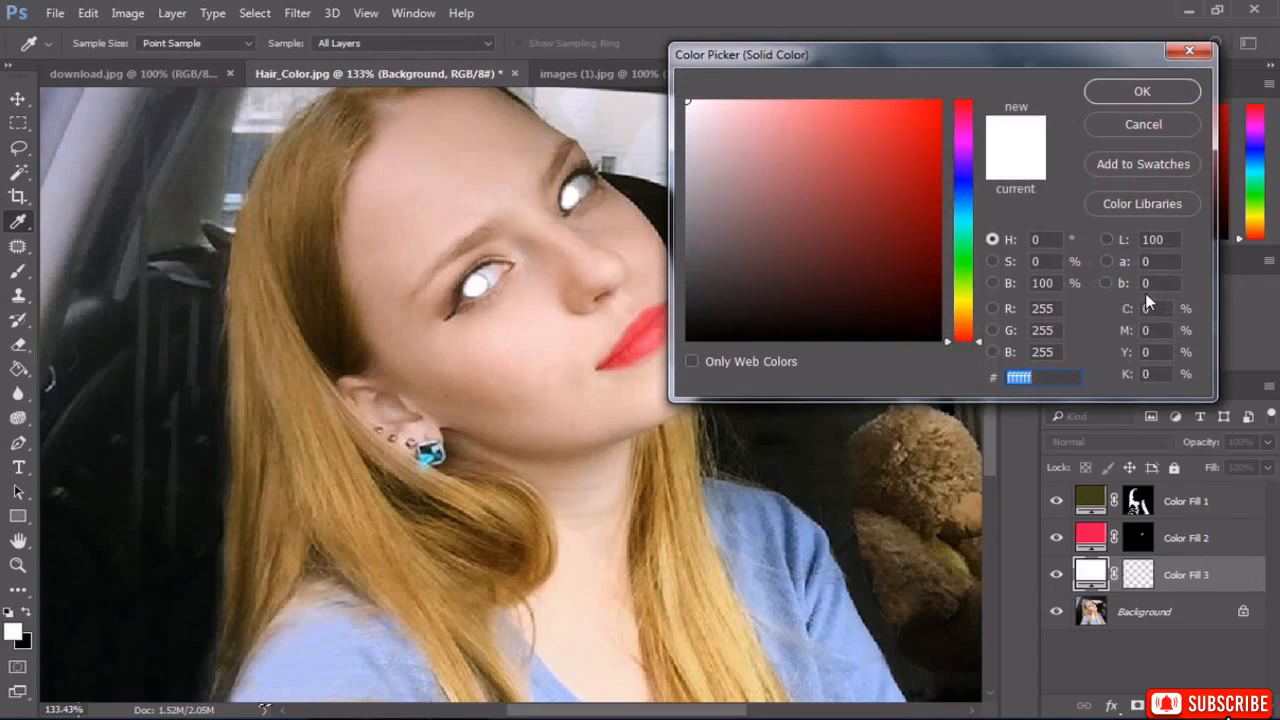
click(1105, 95)
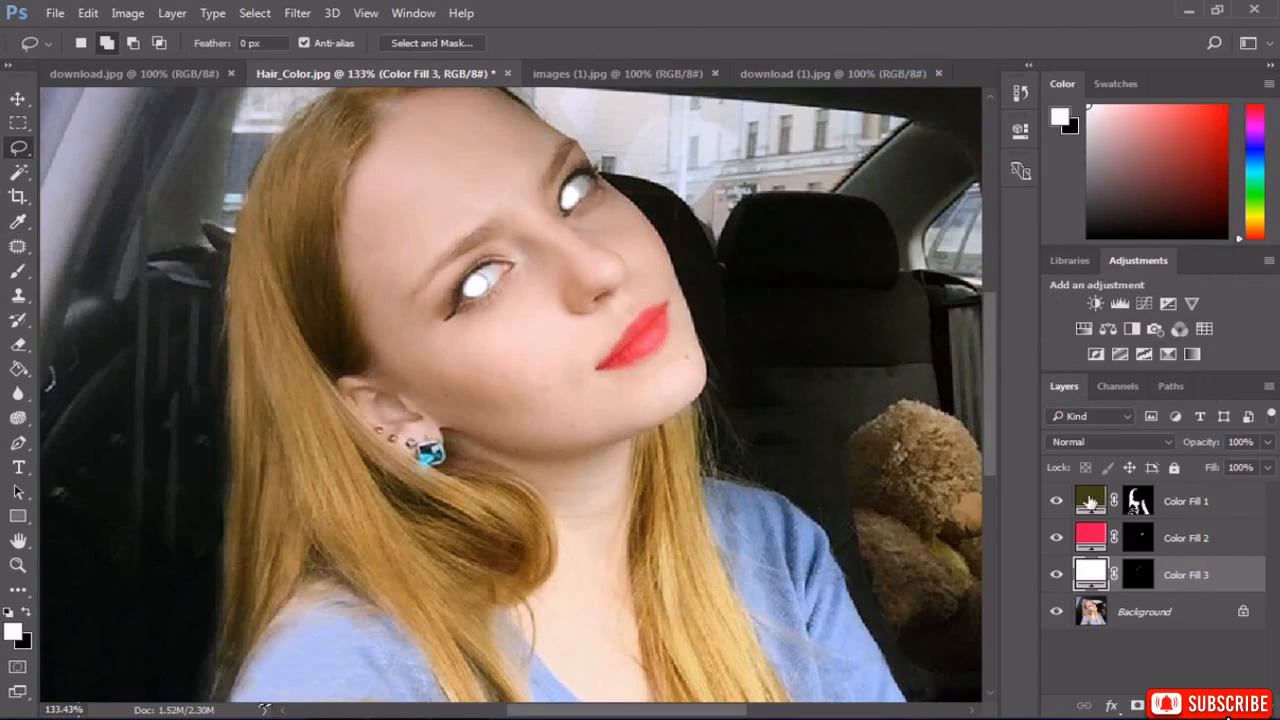
click(1097, 446)
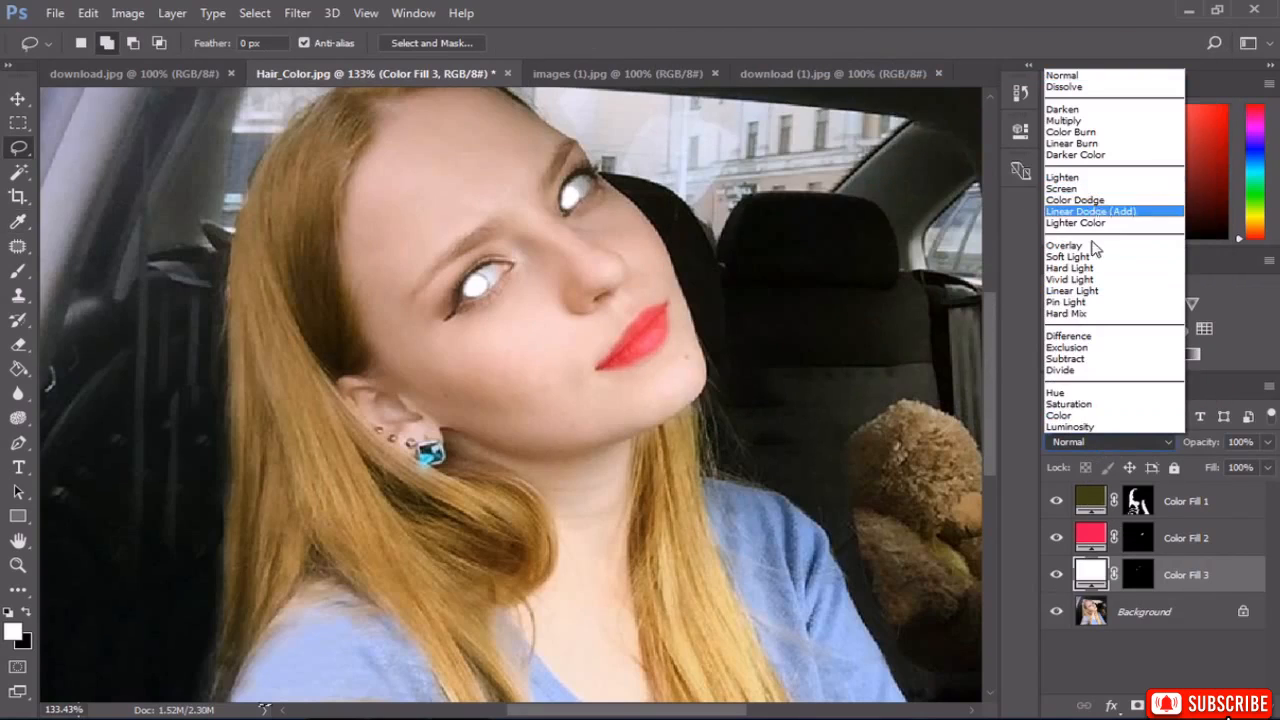
click(1093, 258)
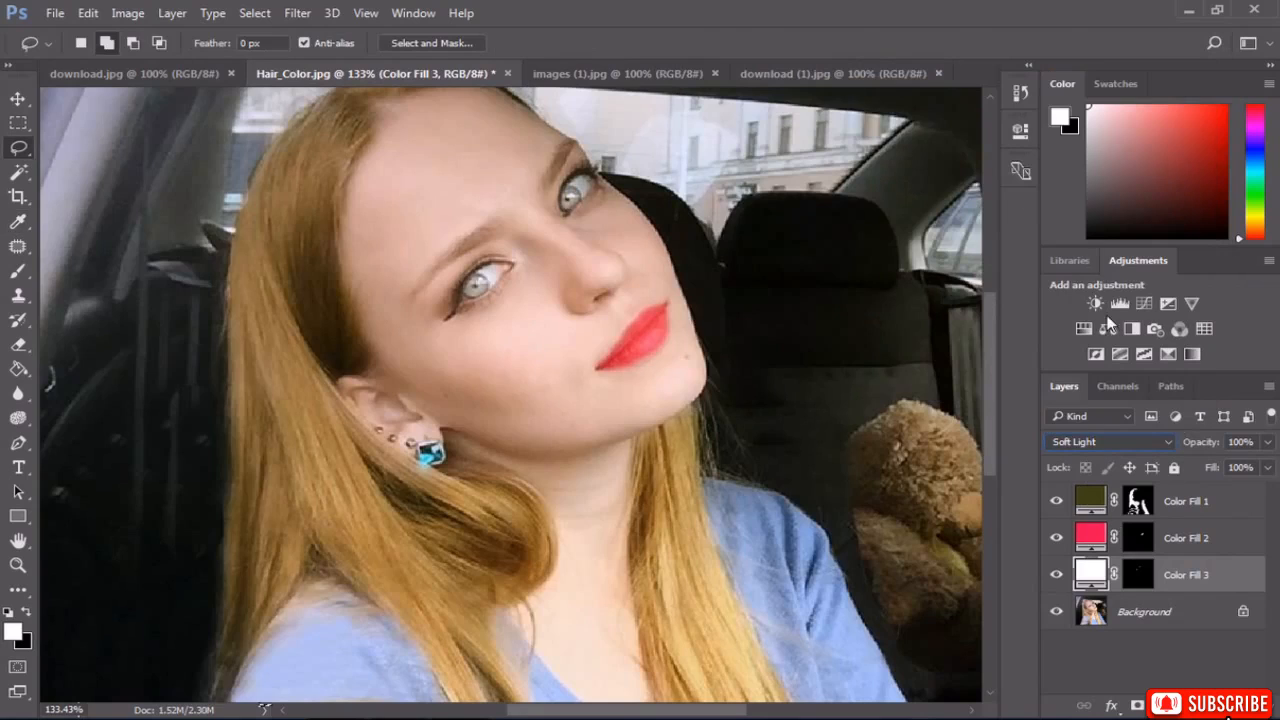
Set the colour of the irises' Solid Color fill layer to blue 1e1aa7 and lower the layer's opacity to 49%.
double_click(1090, 574)
drag(889, 277, 945, 78)
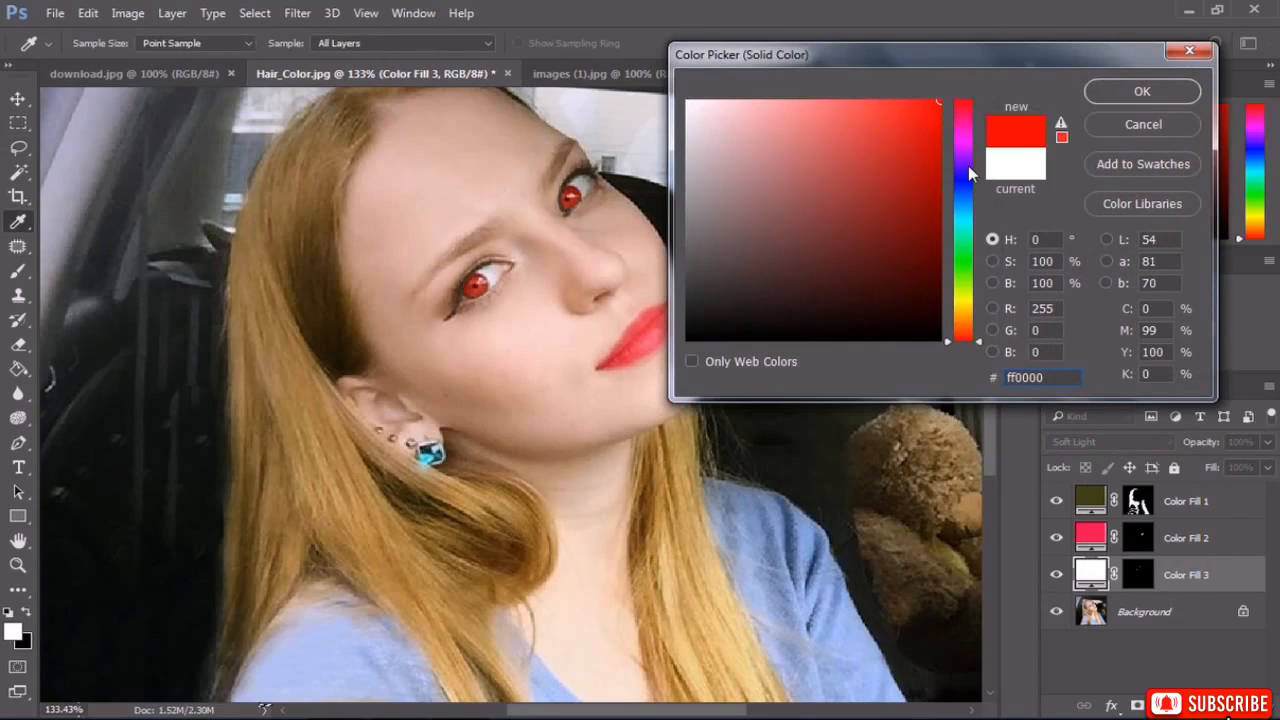
drag(968, 167, 966, 210)
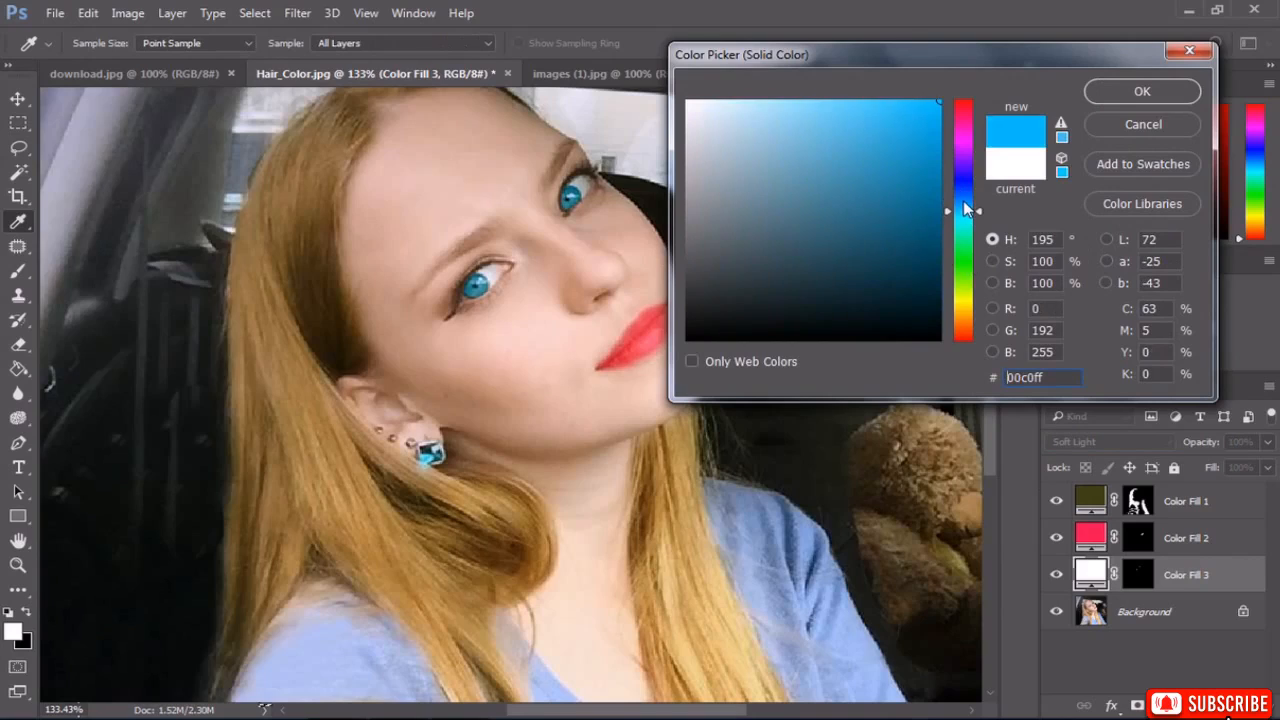
drag(940, 153, 903, 260)
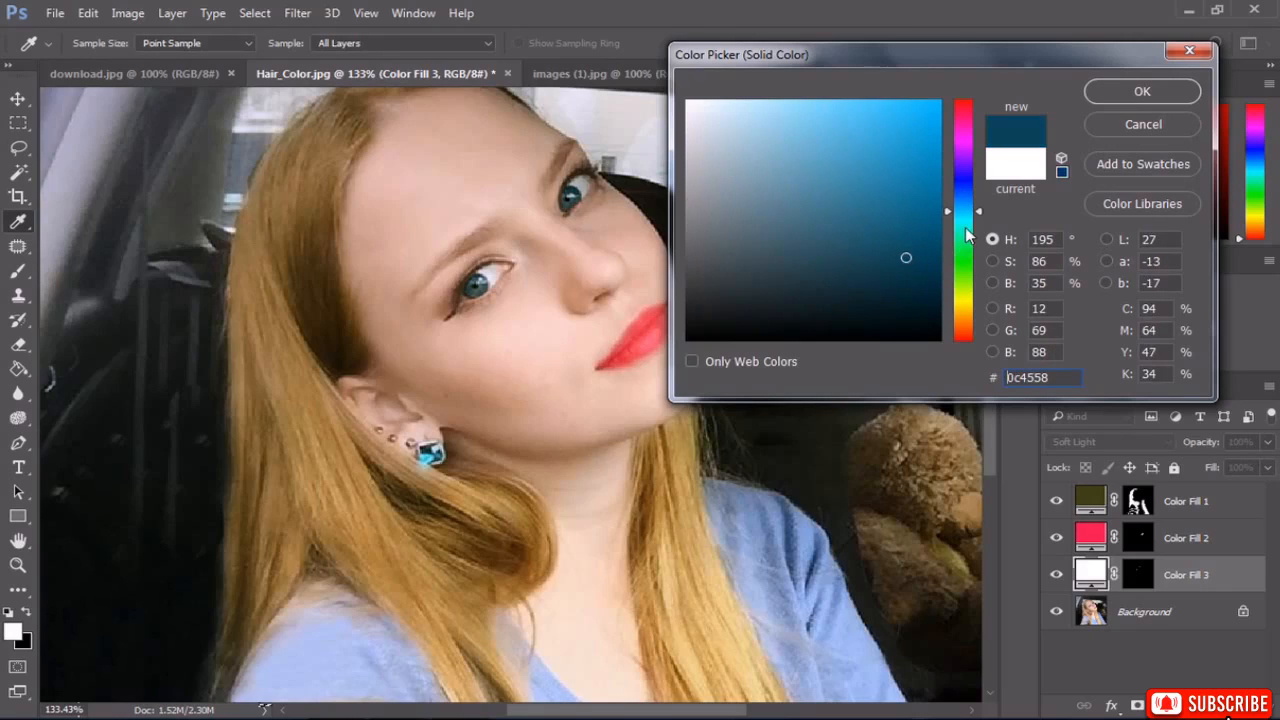
drag(966, 234, 884, 280)
click(890, 233)
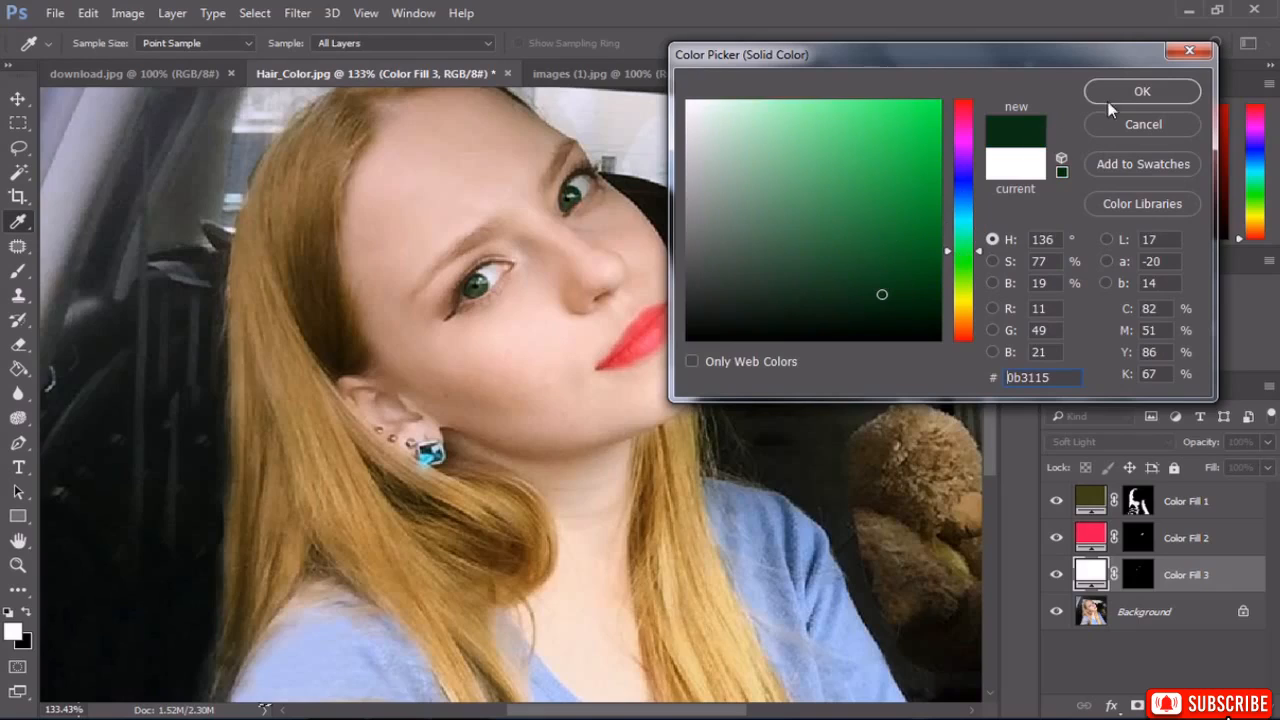
click(967, 181)
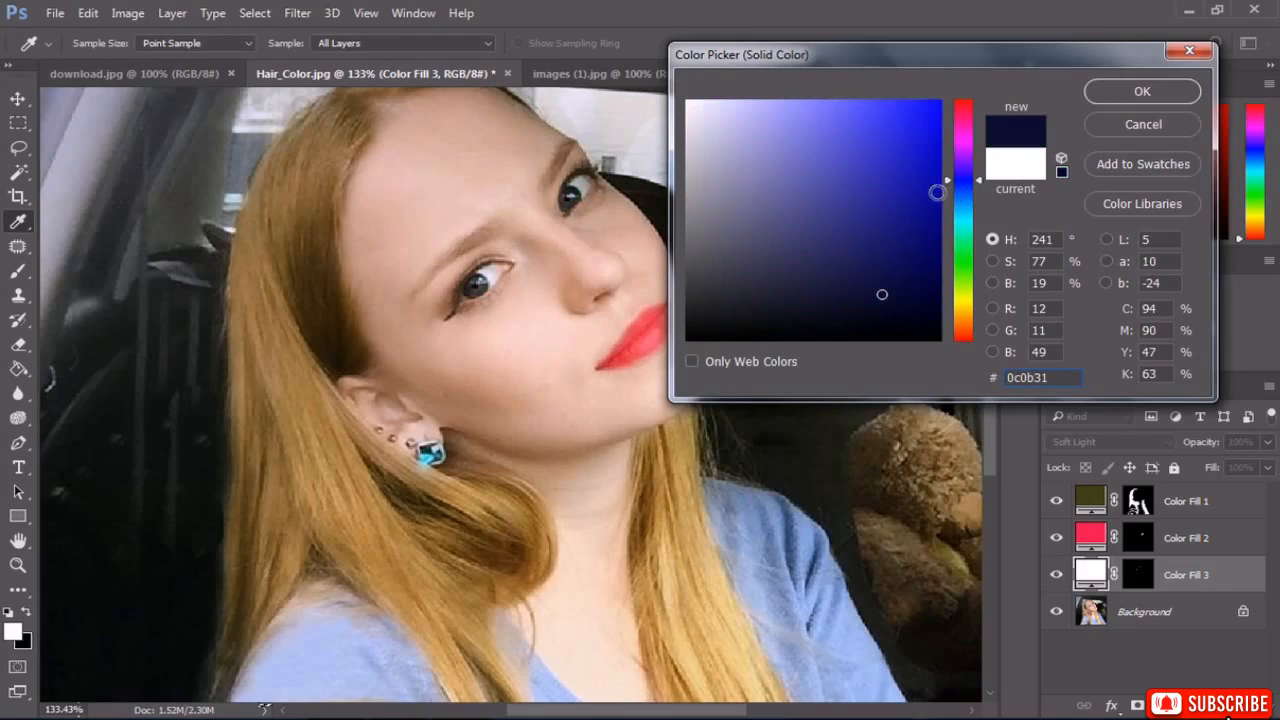
click(901, 182)
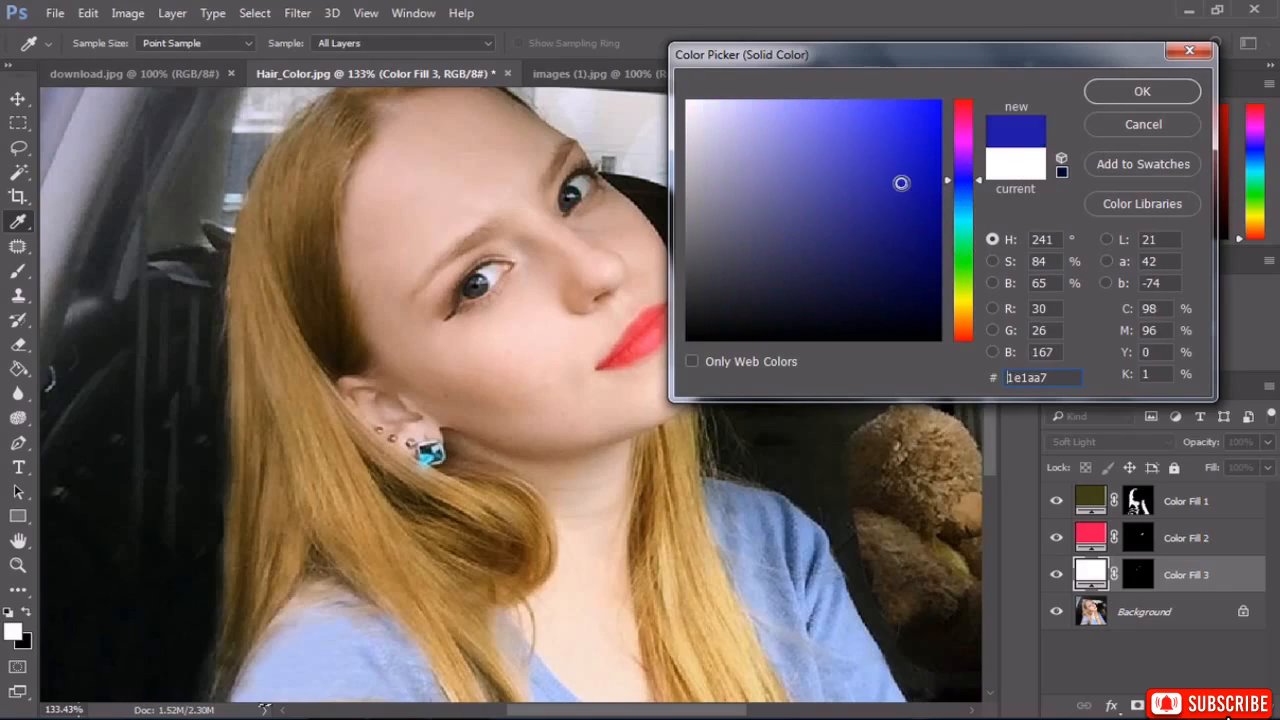
click(1117, 96)
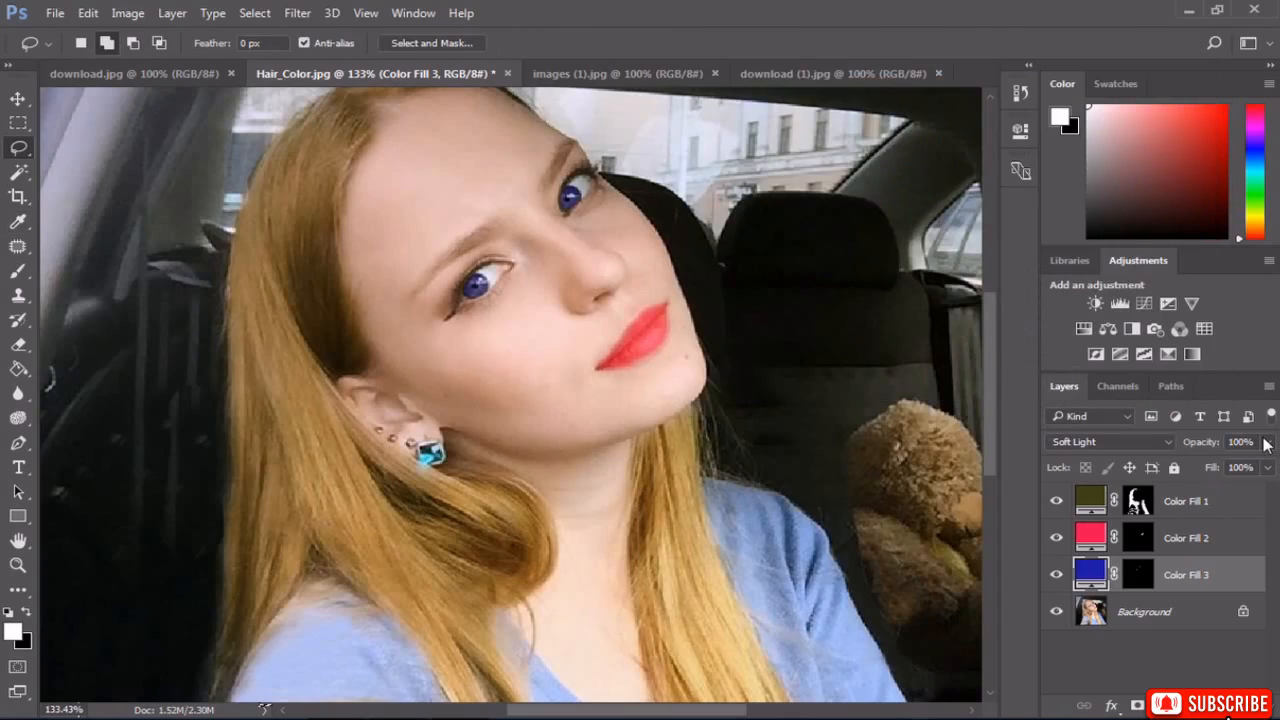
click(1266, 443)
drag(1266, 470, 1221, 475)
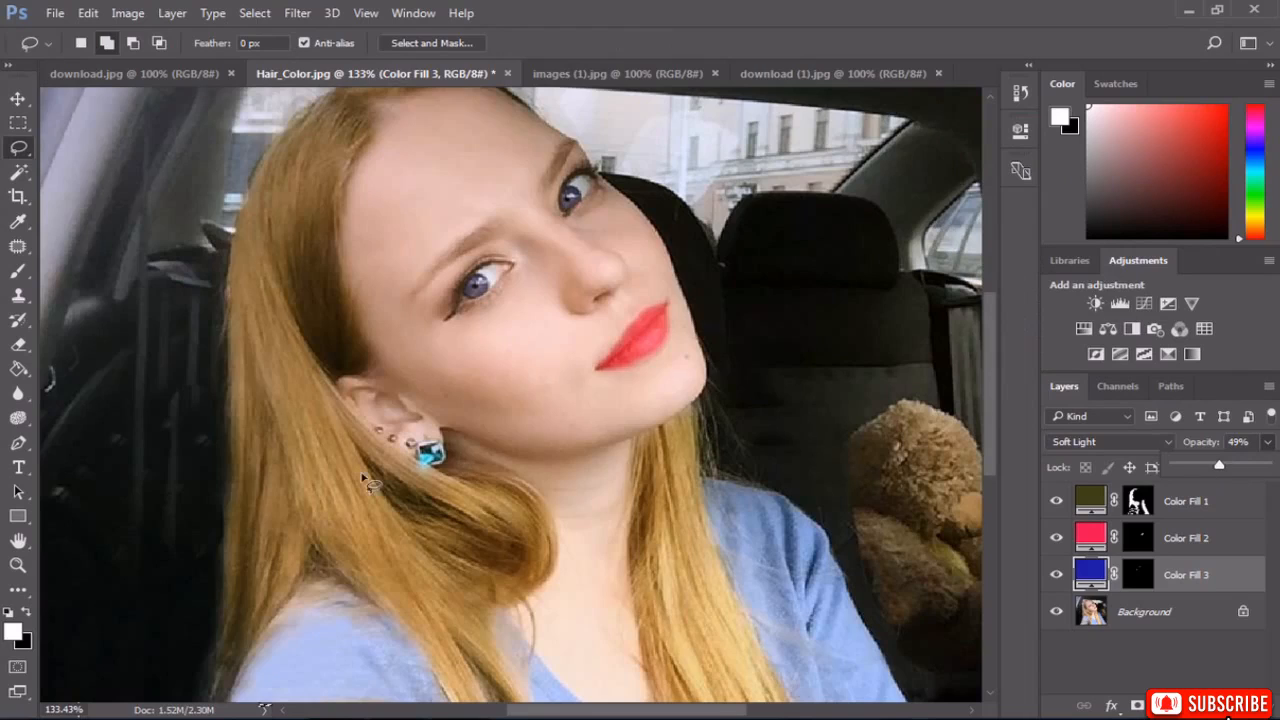
Compare the original photo with the fully recoloured version by switching between the opening and latest history states.
click(29, 543)
double_click(28, 541)
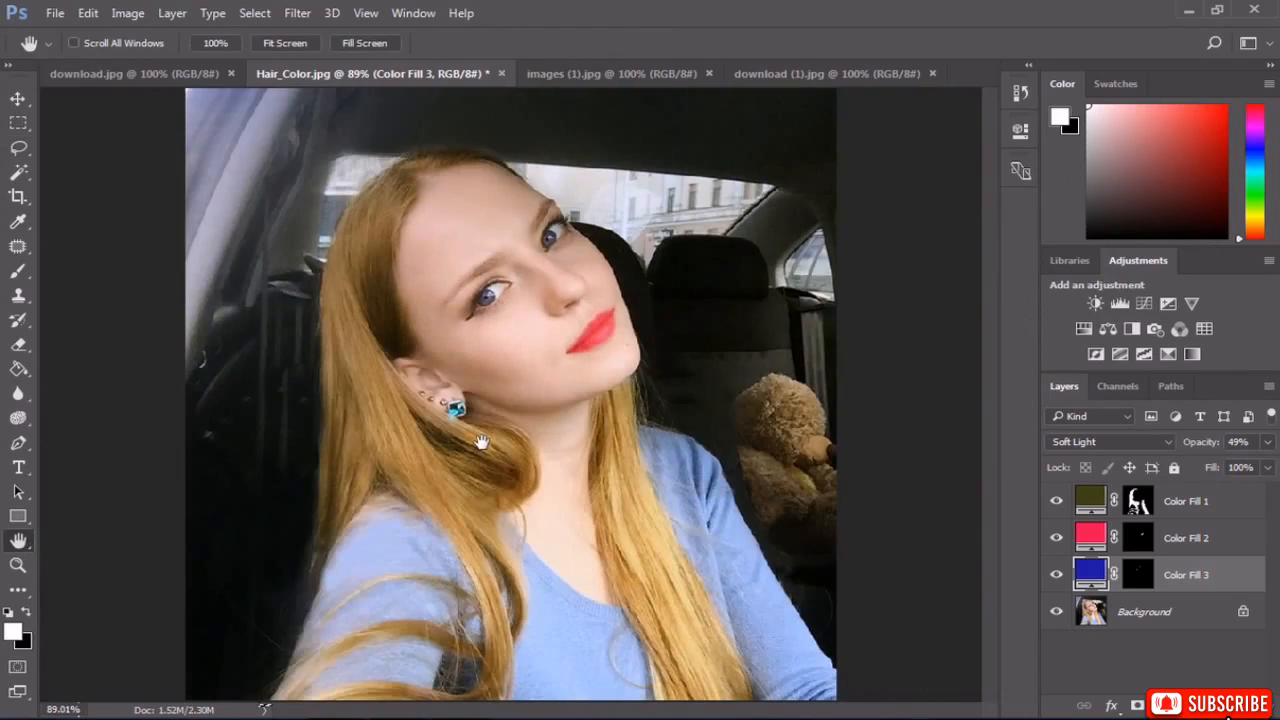
click(1021, 96)
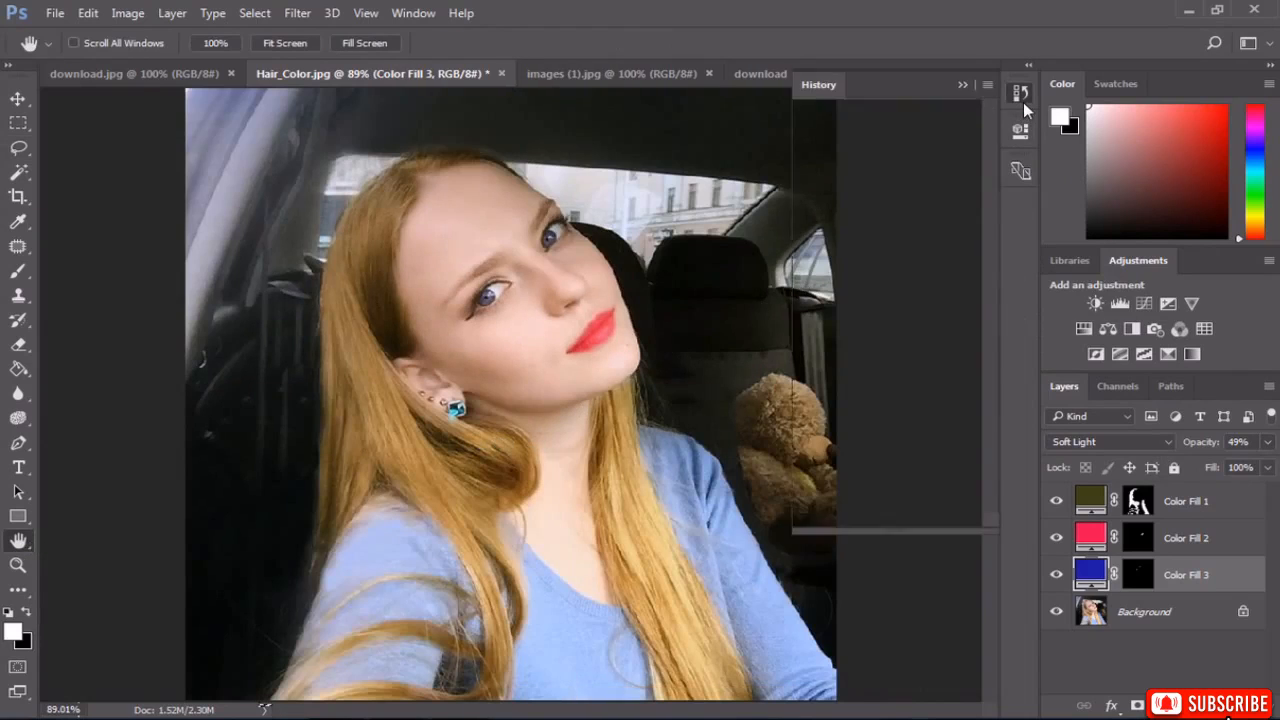
drag(995, 367, 991, 132)
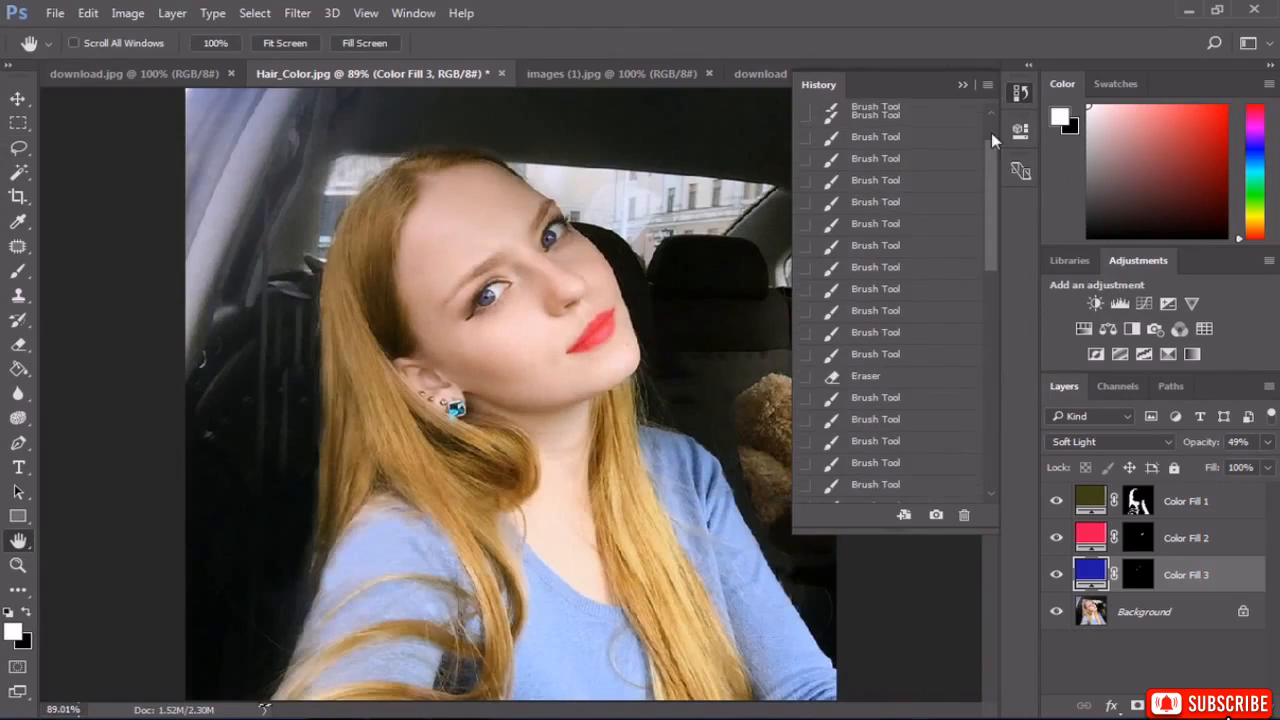
click(930, 119)
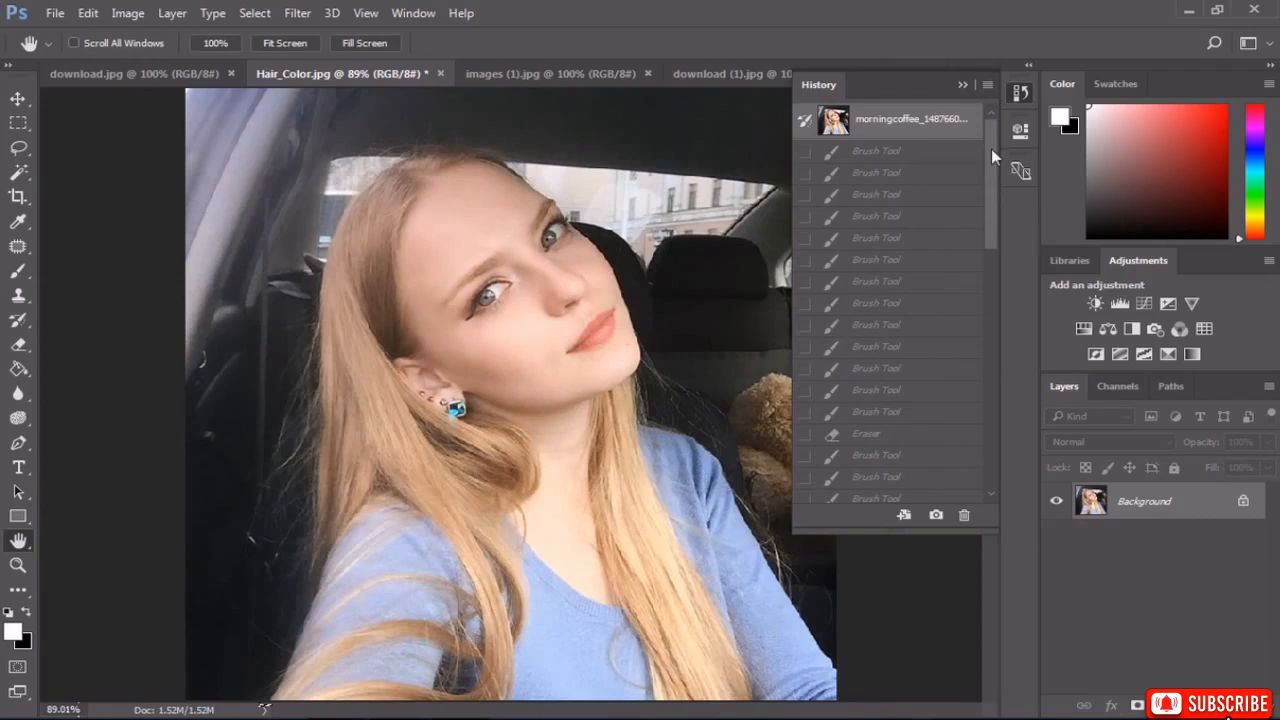
drag(994, 142, 972, 450)
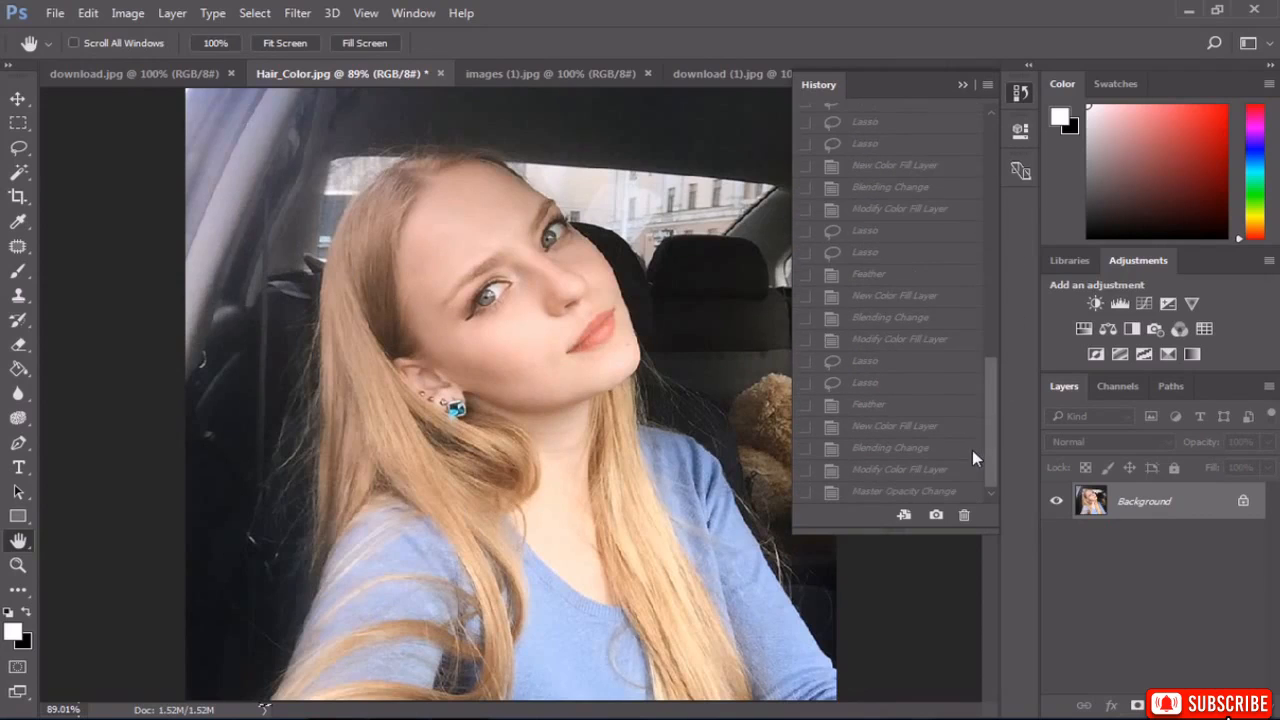
click(905, 492)
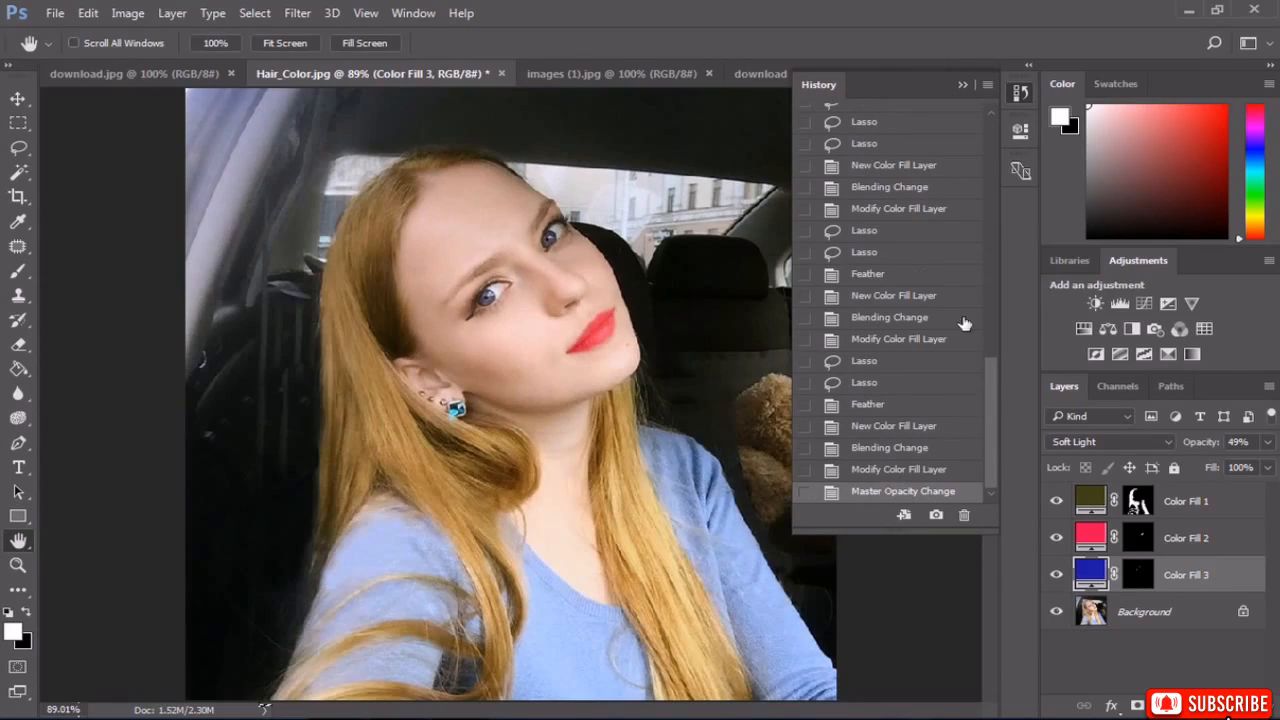
click(963, 84)
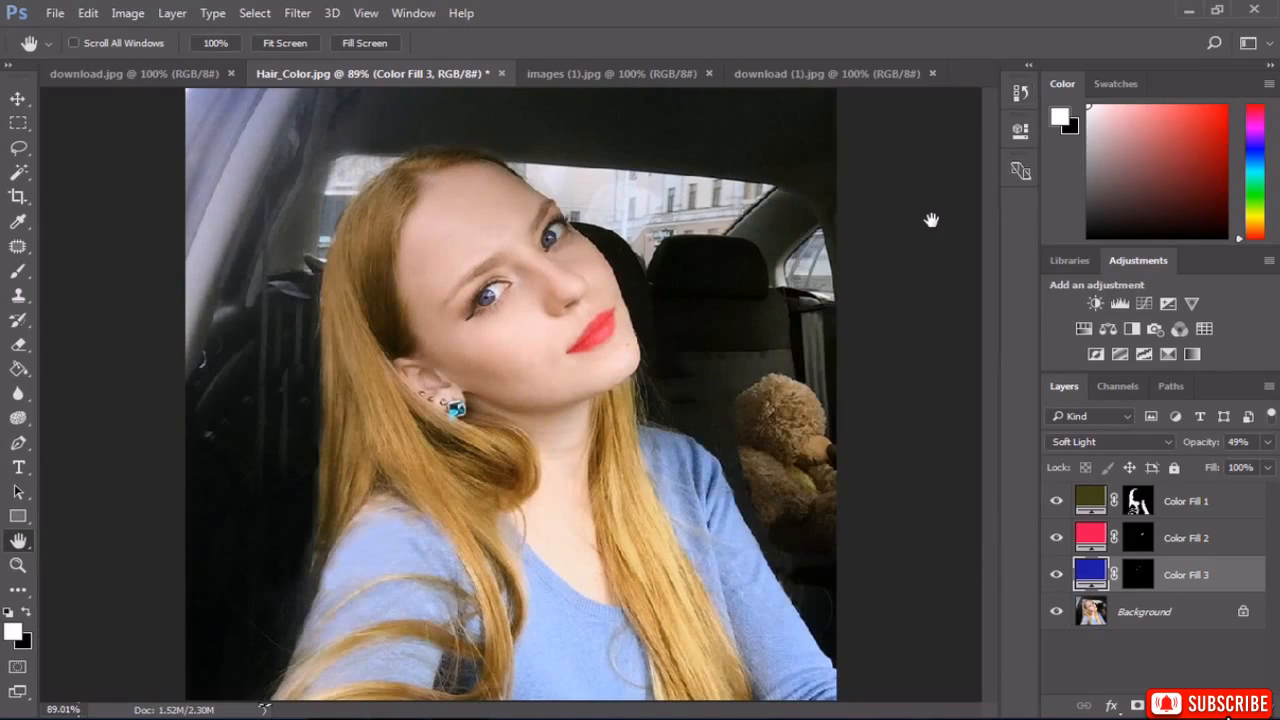
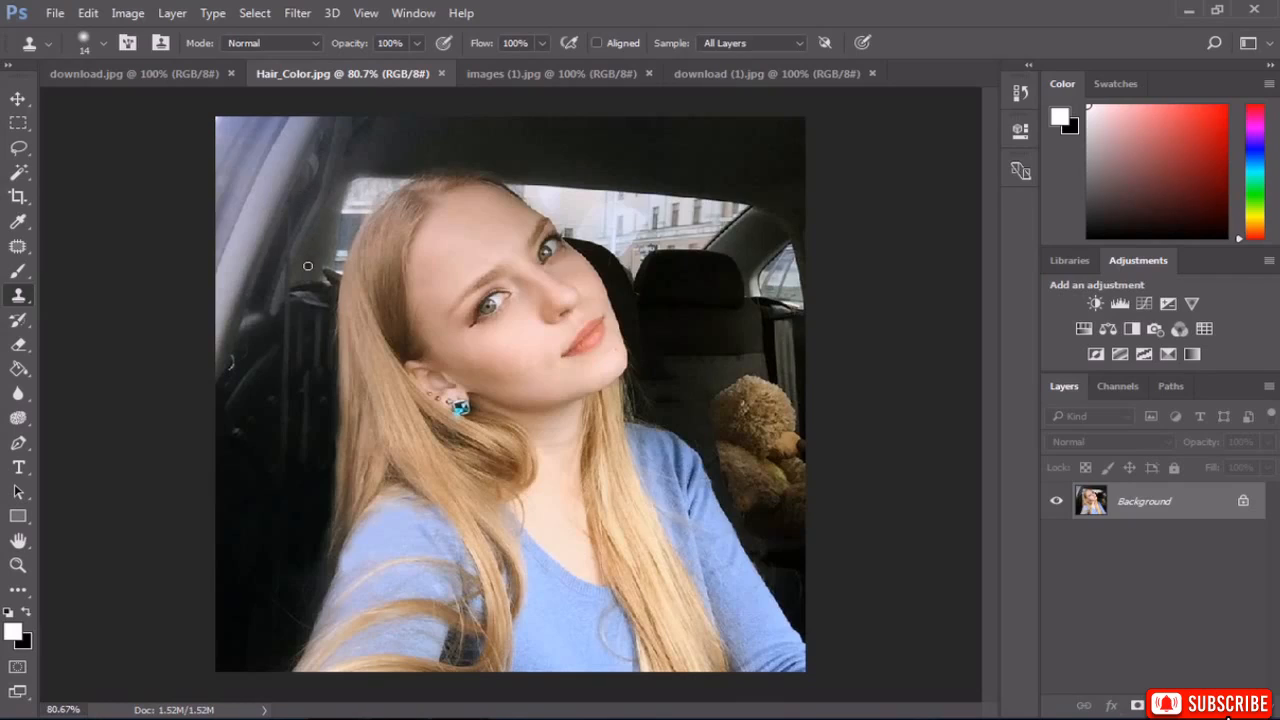
Enter Quick Mask mode on the unedited Hair_Color.jpg photo and activate the Brush tool.
click(255, 14)
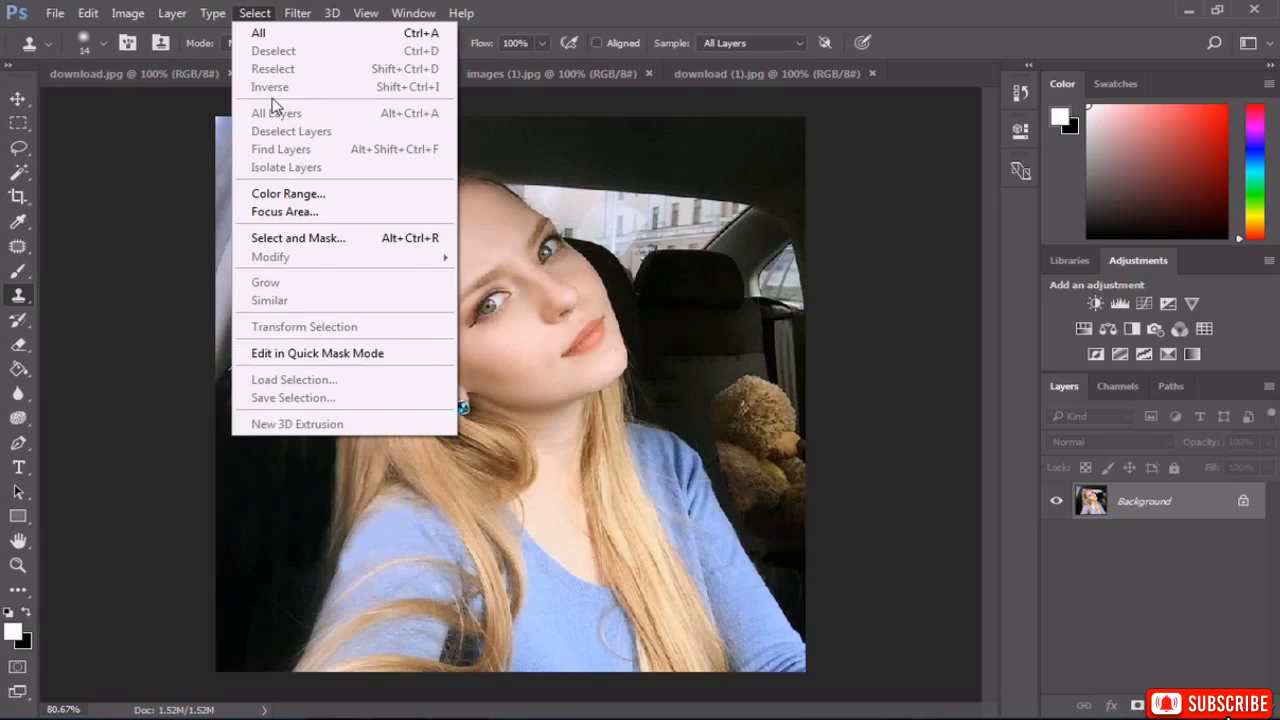
click(295, 355)
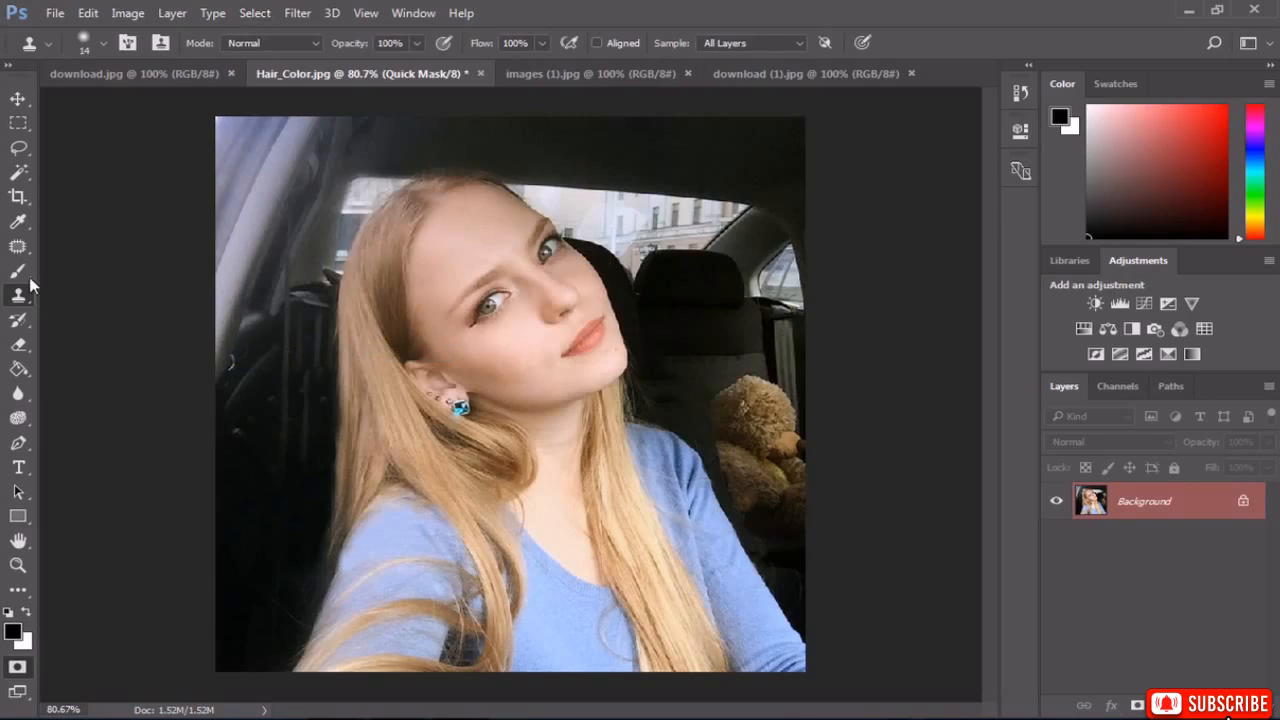
drag(18, 271, 72, 272)
click(90, 272)
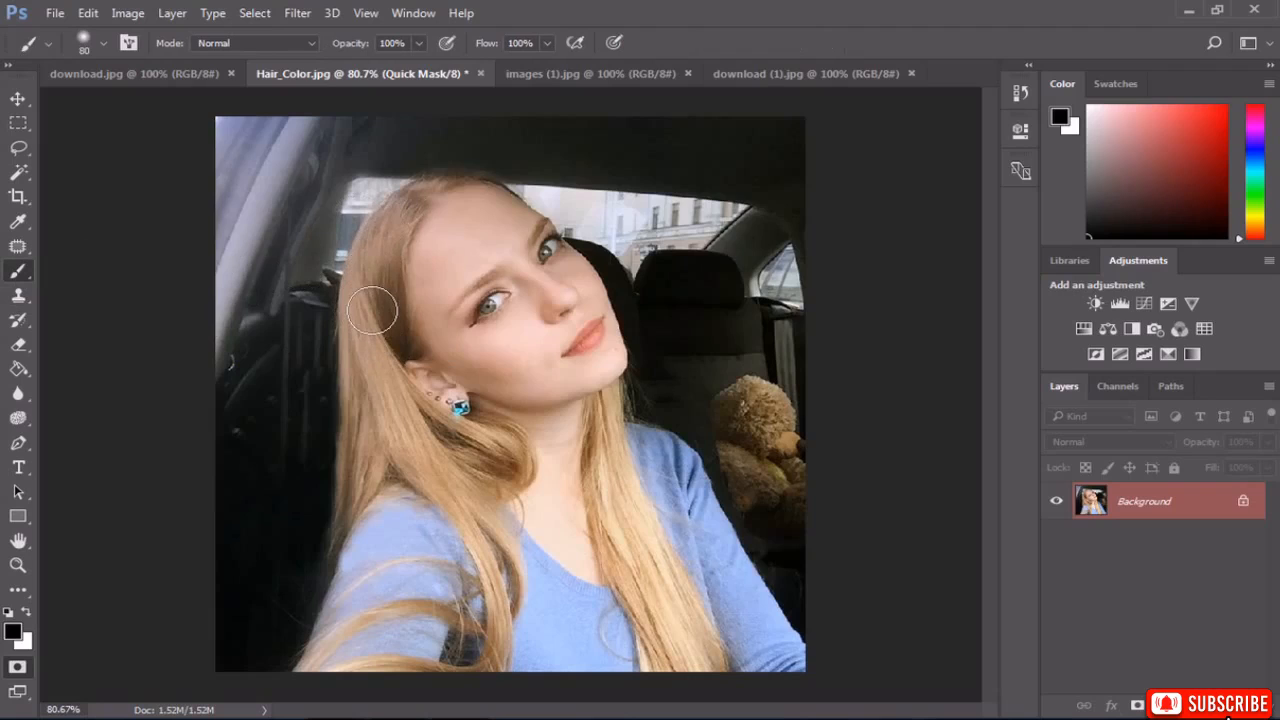
Paint the quick mask over the woman's hair from near the crown down past her ear, using a soft 50 px black brush.
scroll(372, 298, up, 4)
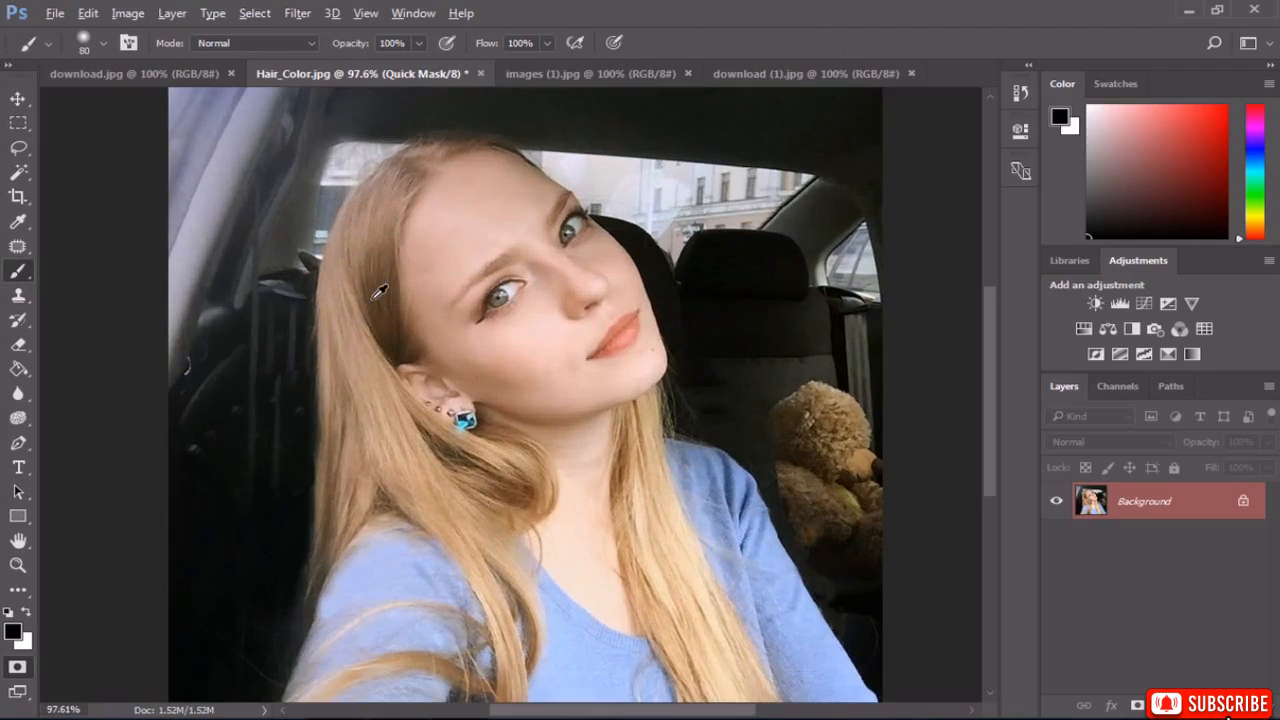
scroll(380, 291, down, 2)
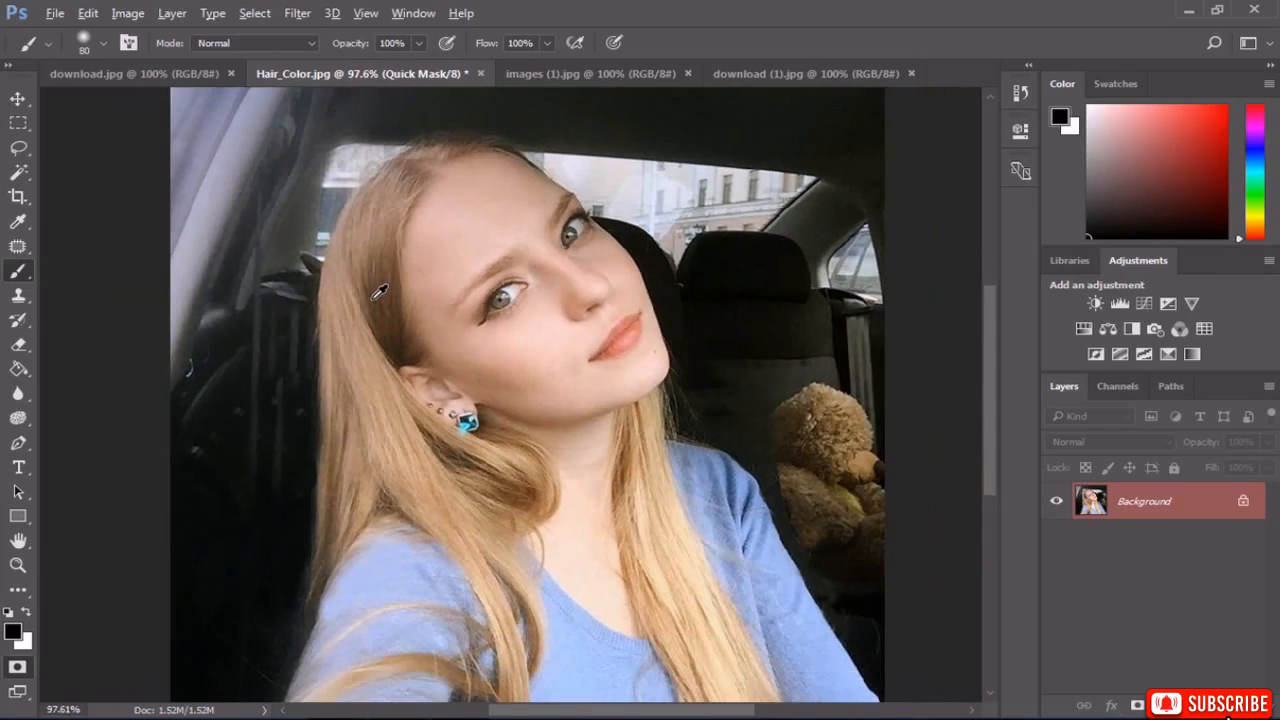
scroll(380, 291, up, 8)
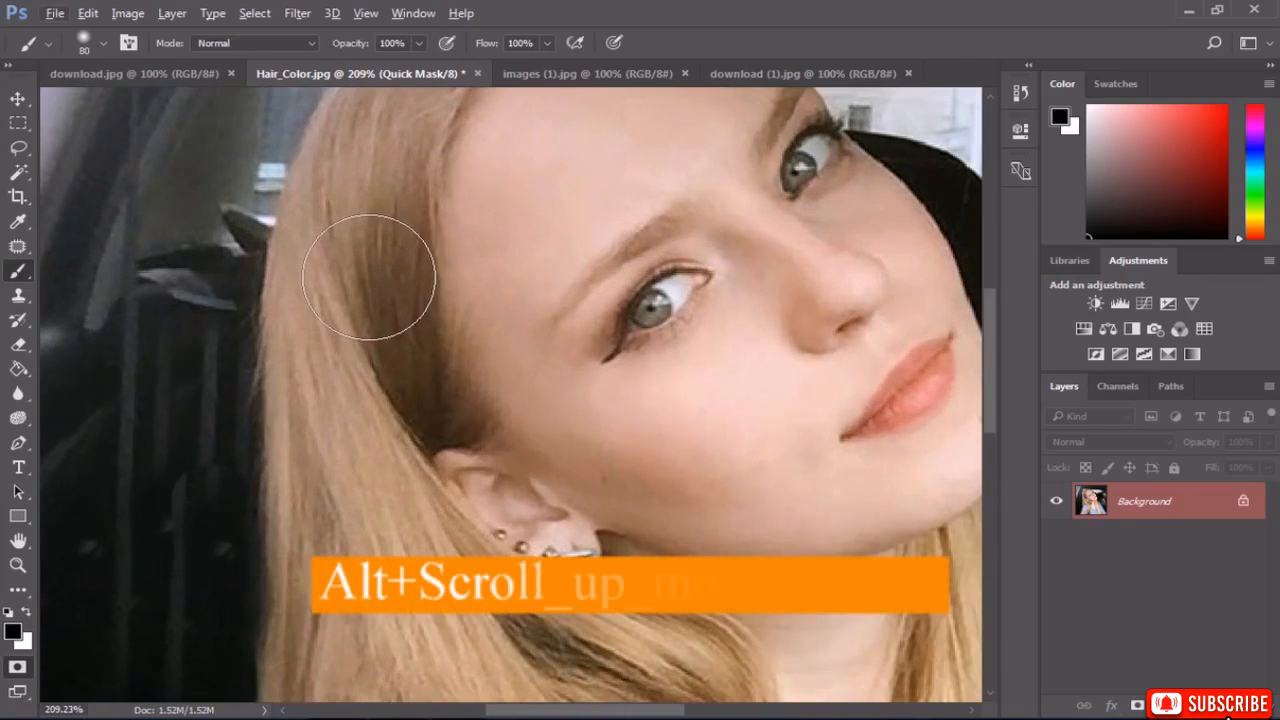
drag(369, 277, 317, 303)
mouse_move(363, 199)
mouse_down()
mouse_move(337, 290)
mouse_move(347, 398)
mouse_move(320, 300)
mouse_move(318, 225)
mouse_move(369, 183)
mouse_up()
scroll(377, 200, up, 3)
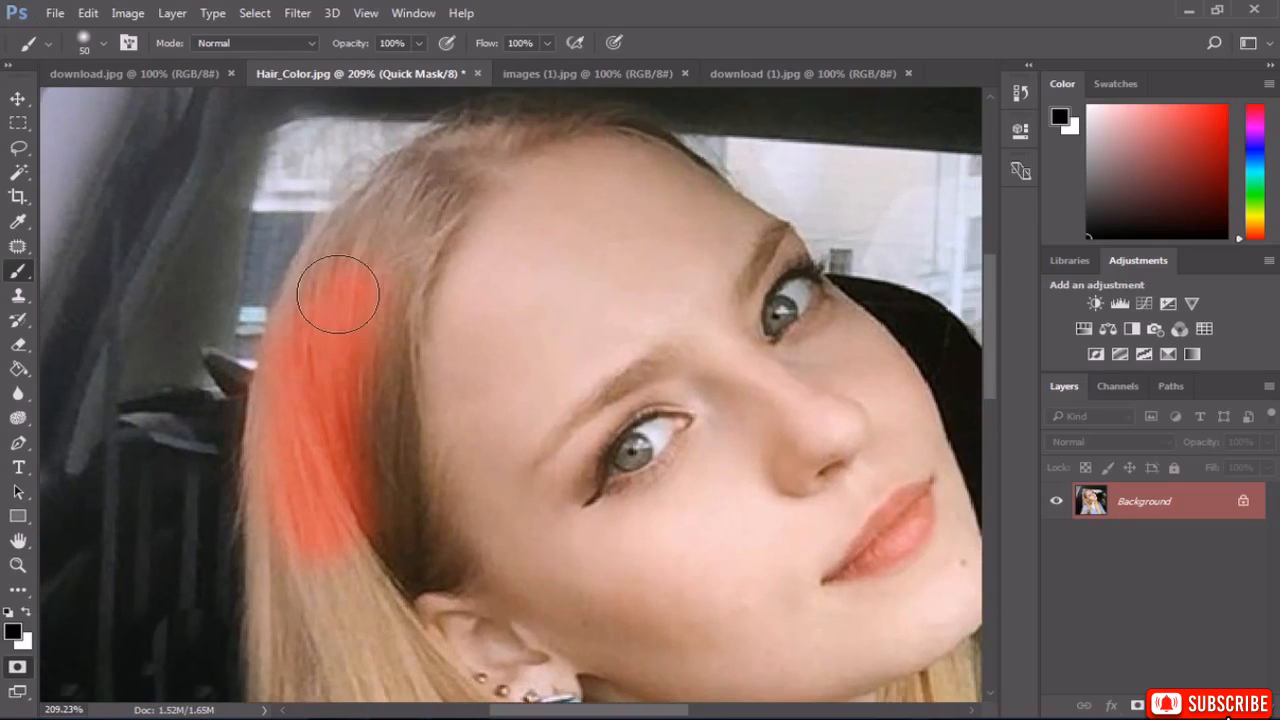
mouse_move(337, 286)
mouse_down()
mouse_move(342, 255)
mouse_move(388, 211)
mouse_move(369, 359)
mouse_move(402, 511)
mouse_move(391, 541)
mouse_move(370, 546)
mouse_move(324, 514)
mouse_move(372, 275)
mouse_move(329, 242)
mouse_move(329, 395)
mouse_move(408, 566)
mouse_move(372, 427)
mouse_move(380, 397)
mouse_move(508, 530)
mouse_move(408, 389)
mouse_move(384, 252)
mouse_move(398, 338)
mouse_move(428, 333)
mouse_move(422, 410)
mouse_move(476, 520)
mouse_move(612, 550)
mouse_up()
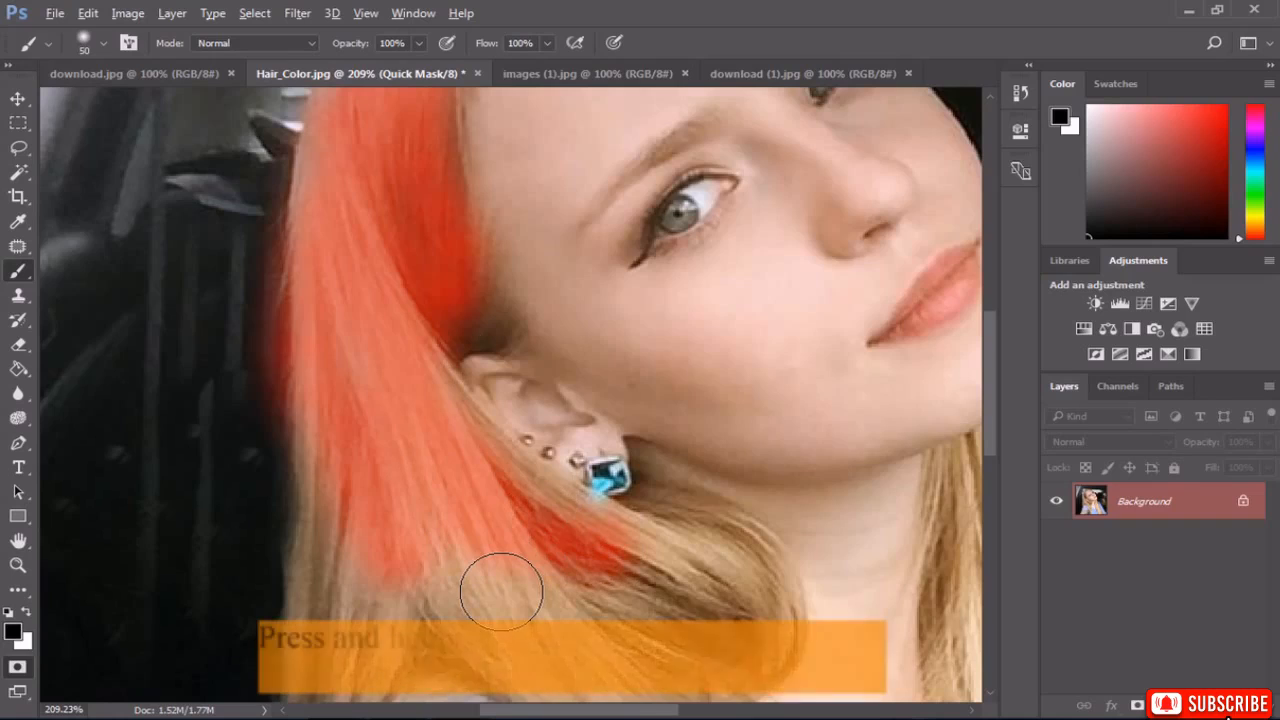
Extend the quick mask over the curl of hair below the earring with the brush reduced to 37 px.
key(alt)
mouse_move(503, 583)
mouse_down()
mouse_move(536, 588)
mouse_move(342, 575)
mouse_move(312, 486)
mouse_move(329, 413)
mouse_move(405, 547)
mouse_move(601, 582)
mouse_move(677, 532)
mouse_move(767, 578)
mouse_move(731, 633)
mouse_move(606, 652)
mouse_move(605, 584)
mouse_move(640, 613)
mouse_move(606, 631)
mouse_move(710, 601)
mouse_move(656, 598)
mouse_up()
drag(549, 610, 594, 449)
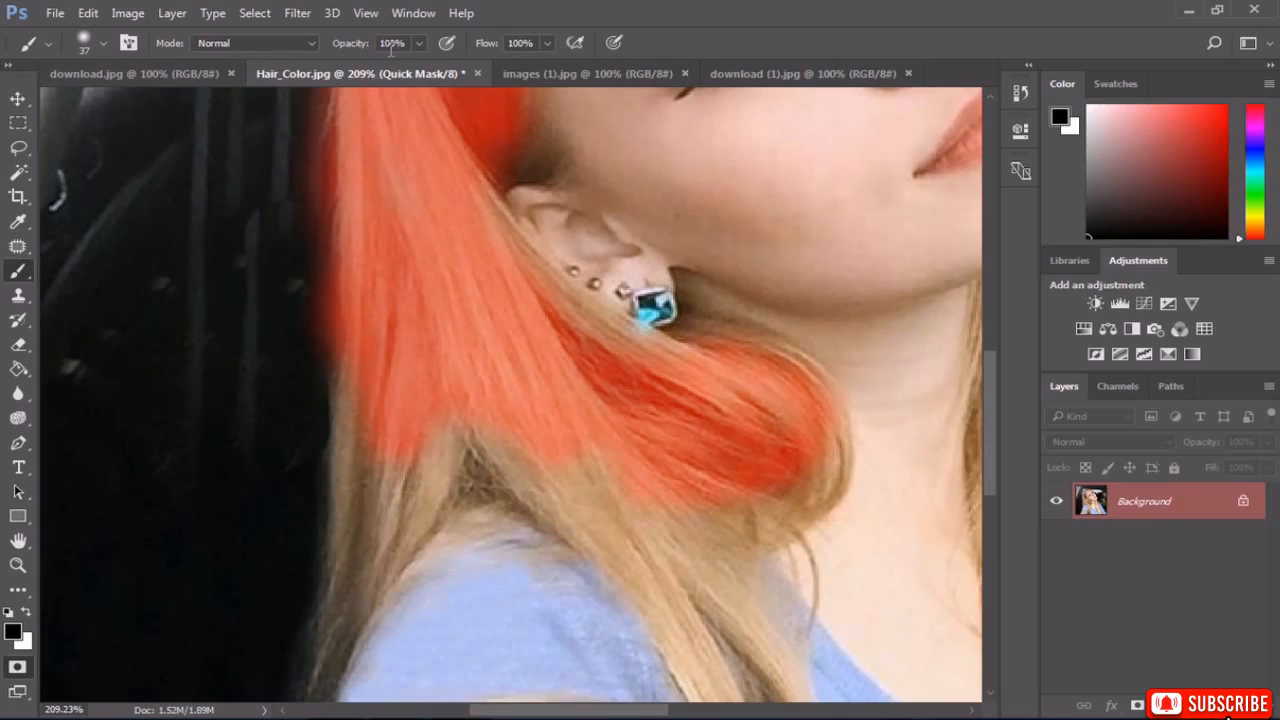
Mask the outer hair edge beside the shoulder and the strands falling over the sweater with the 37 px brush.
mouse_move(391, 434)
mouse_down()
mouse_move(365, 501)
mouse_move(369, 417)
mouse_move(354, 405)
mouse_move(556, 445)
mouse_move(655, 573)
mouse_move(530, 432)
mouse_up()
key(space)
mouse_move(523, 423)
mouse_down()
mouse_move(572, 509)
mouse_move(569, 543)
mouse_up()
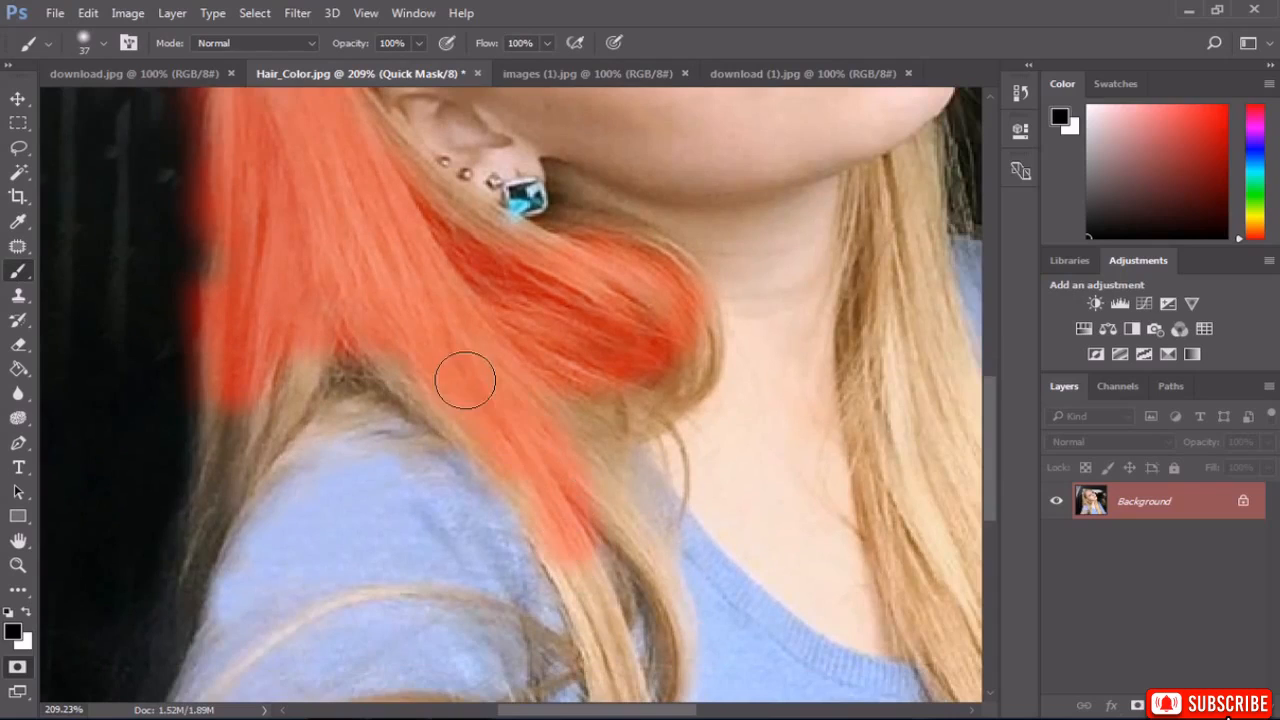
mouse_move(323, 343)
mouse_down()
mouse_move(222, 492)
mouse_move(206, 464)
mouse_move(399, 256)
mouse_up()
key(space)
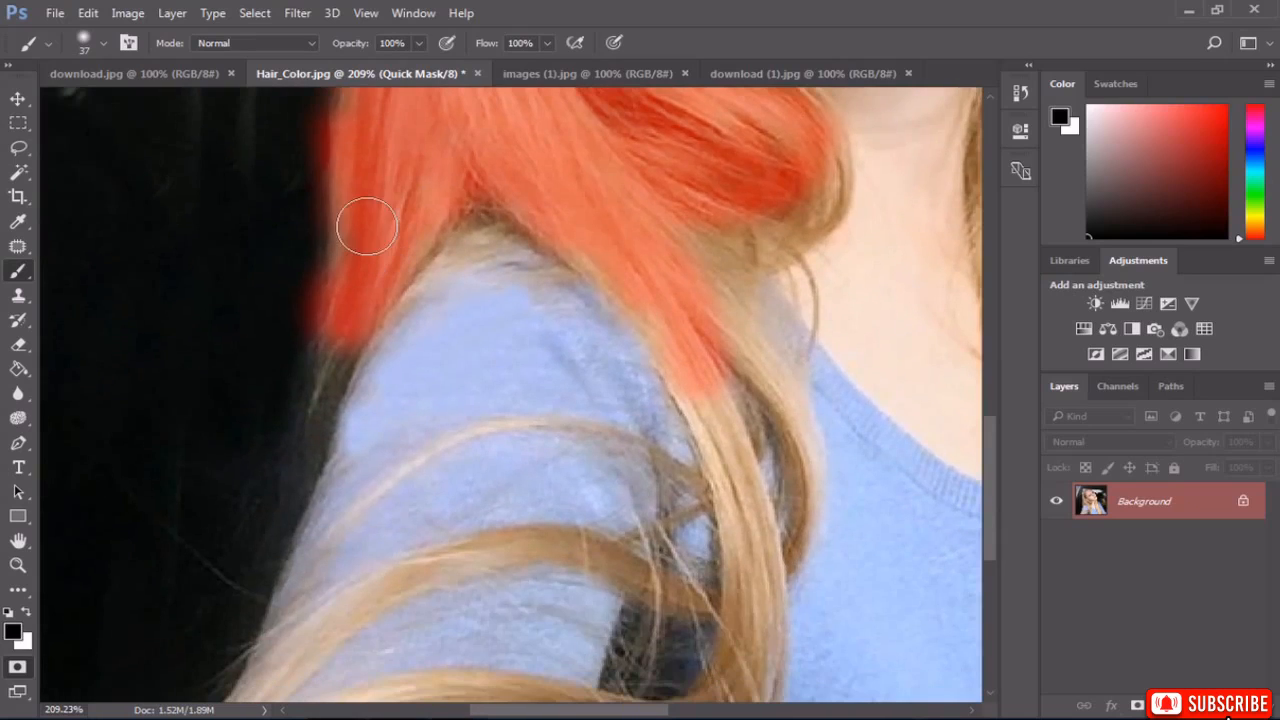
key(space)
drag(380, 200, 363, 300)
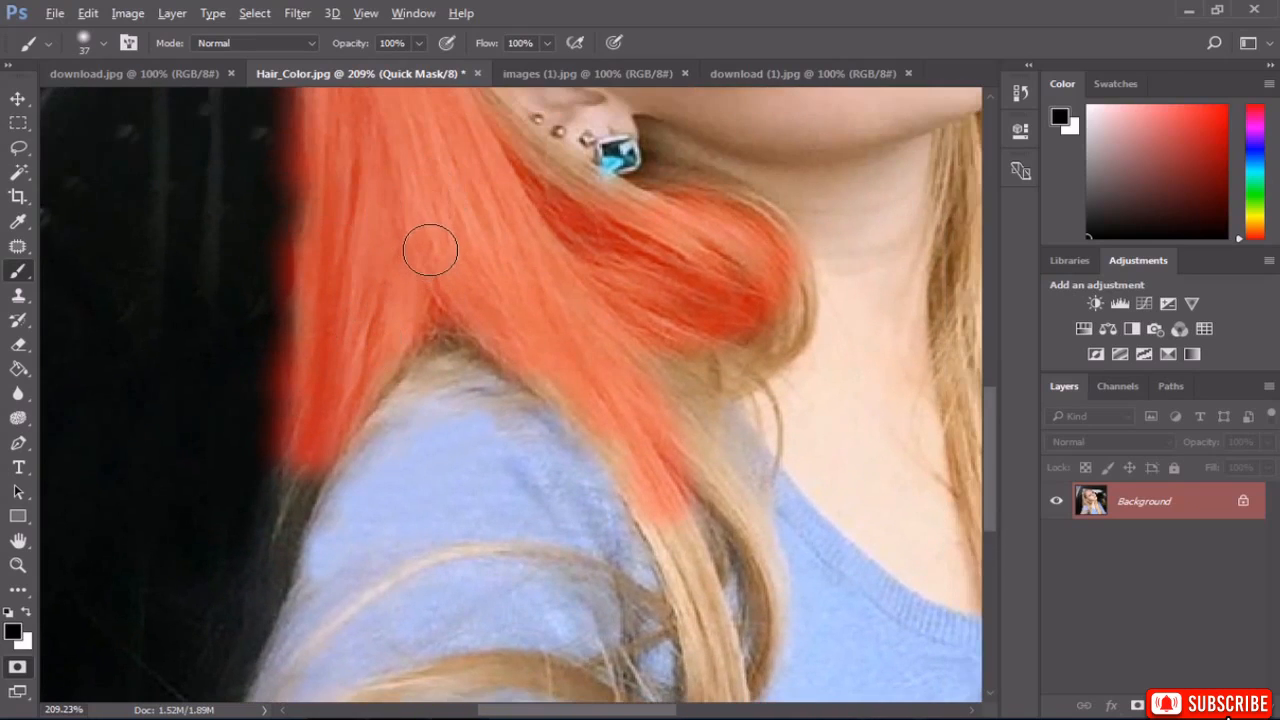
Refine the mask along the curl's edge and cover the inner strand beneath it with a 20 px brush.
scroll(432, 252, down, 8)
scroll(505, 450, up, 11)
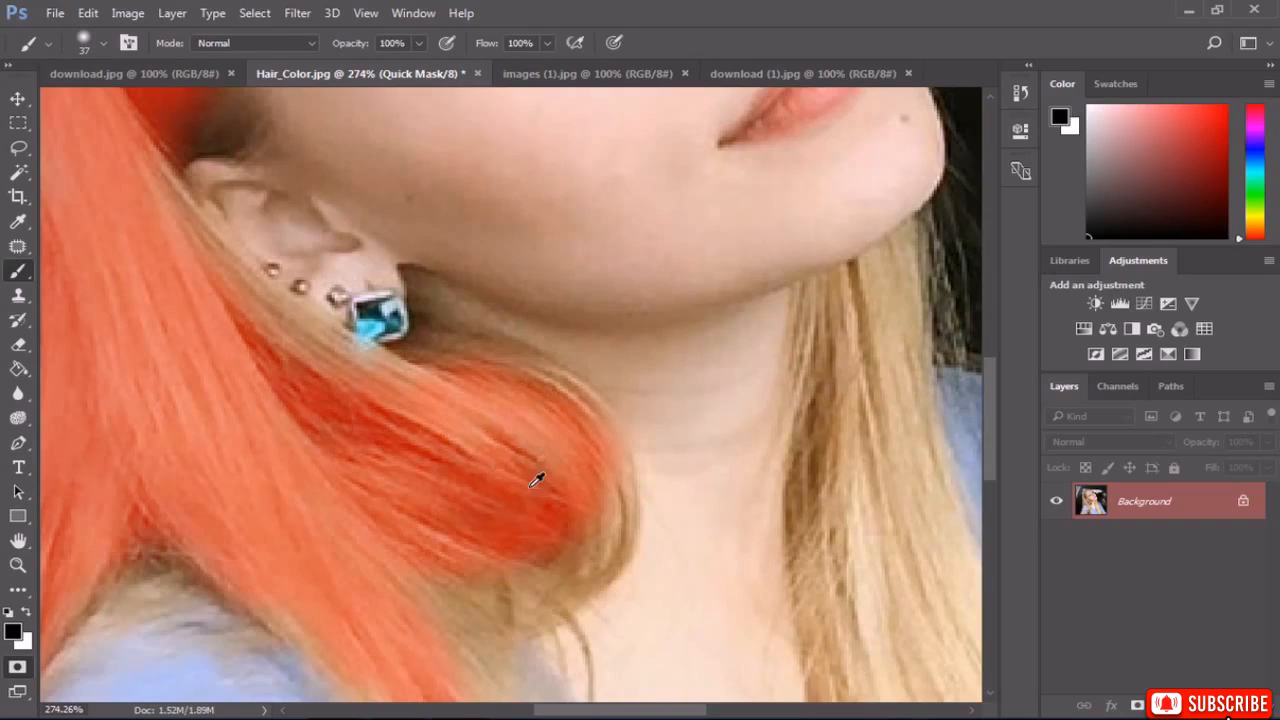
mouse_move(517, 488)
mouse_down()
mouse_move(502, 487)
mouse_move(601, 544)
mouse_move(496, 600)
mouse_move(563, 606)
mouse_move(603, 549)
mouse_move(603, 491)
mouse_move(553, 415)
mouse_move(598, 438)
mouse_move(452, 632)
mouse_move(422, 581)
mouse_move(379, 266)
mouse_up()
key(space)
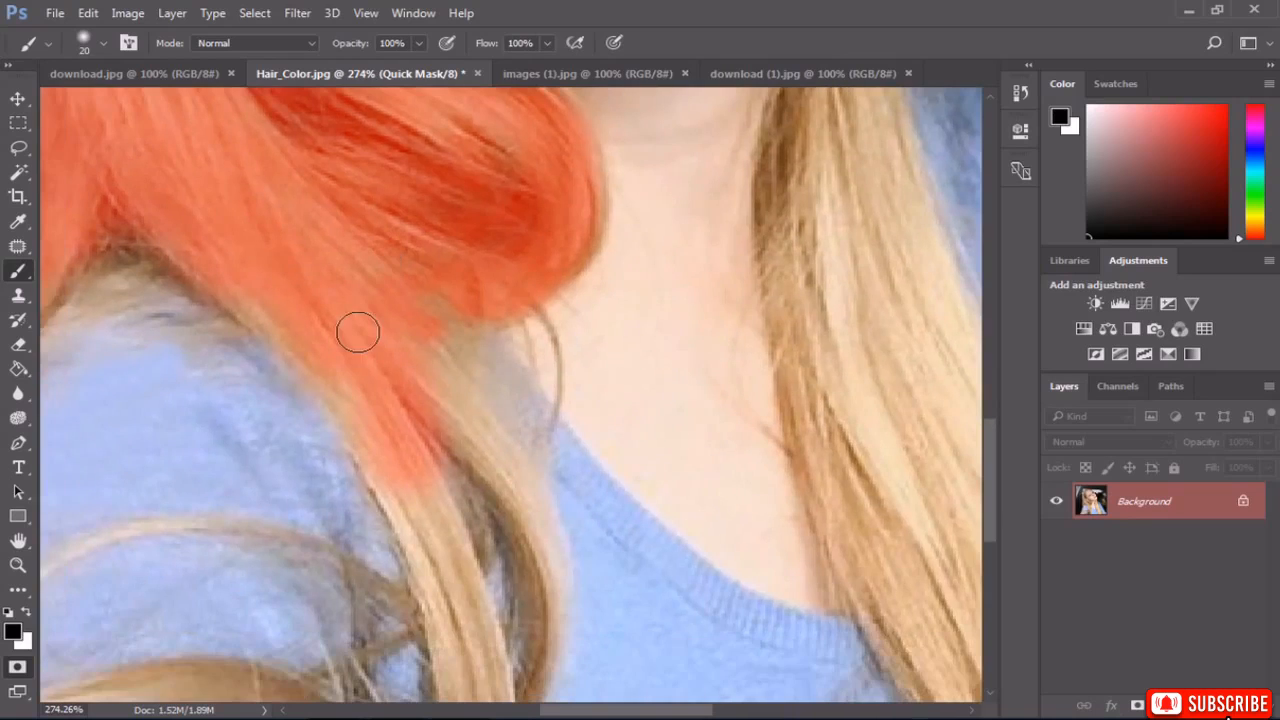
drag(449, 415, 519, 530)
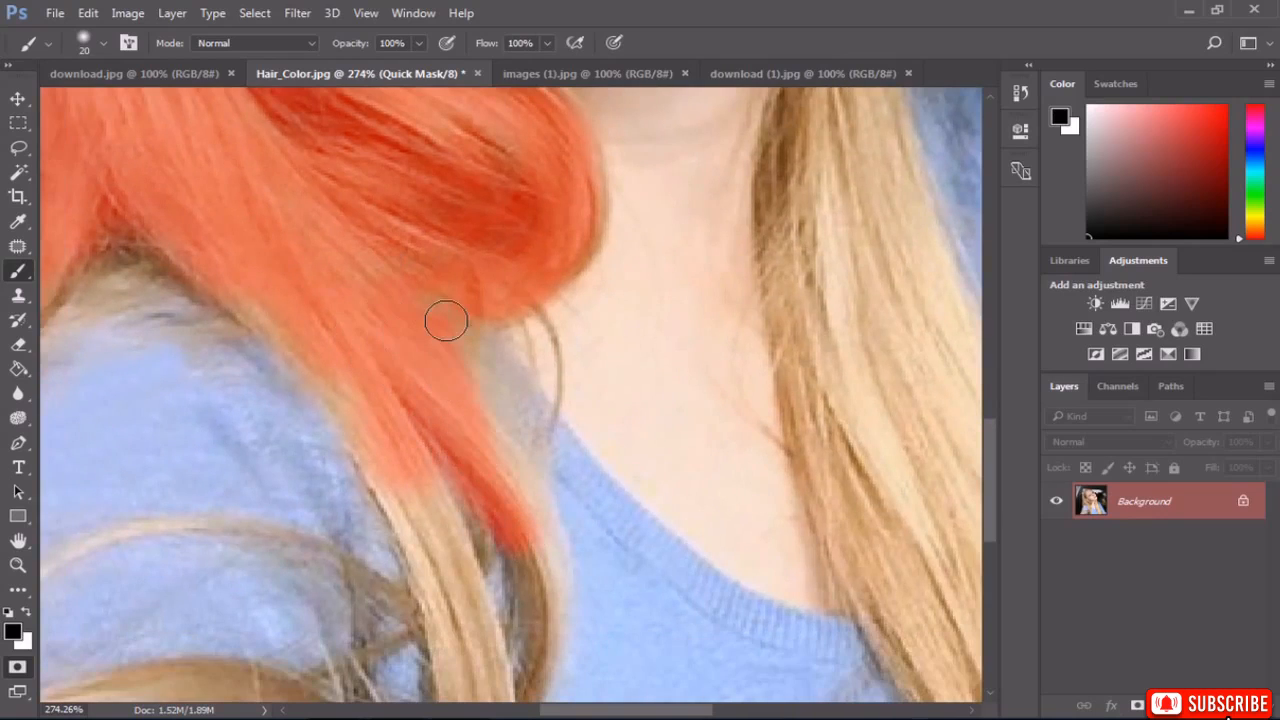
Extend the quick mask down the long strands hanging over the sweater's front below the curl, using a 23 px brush.
scroll(440, 379, down, 3)
scroll(440, 379, down, 3)
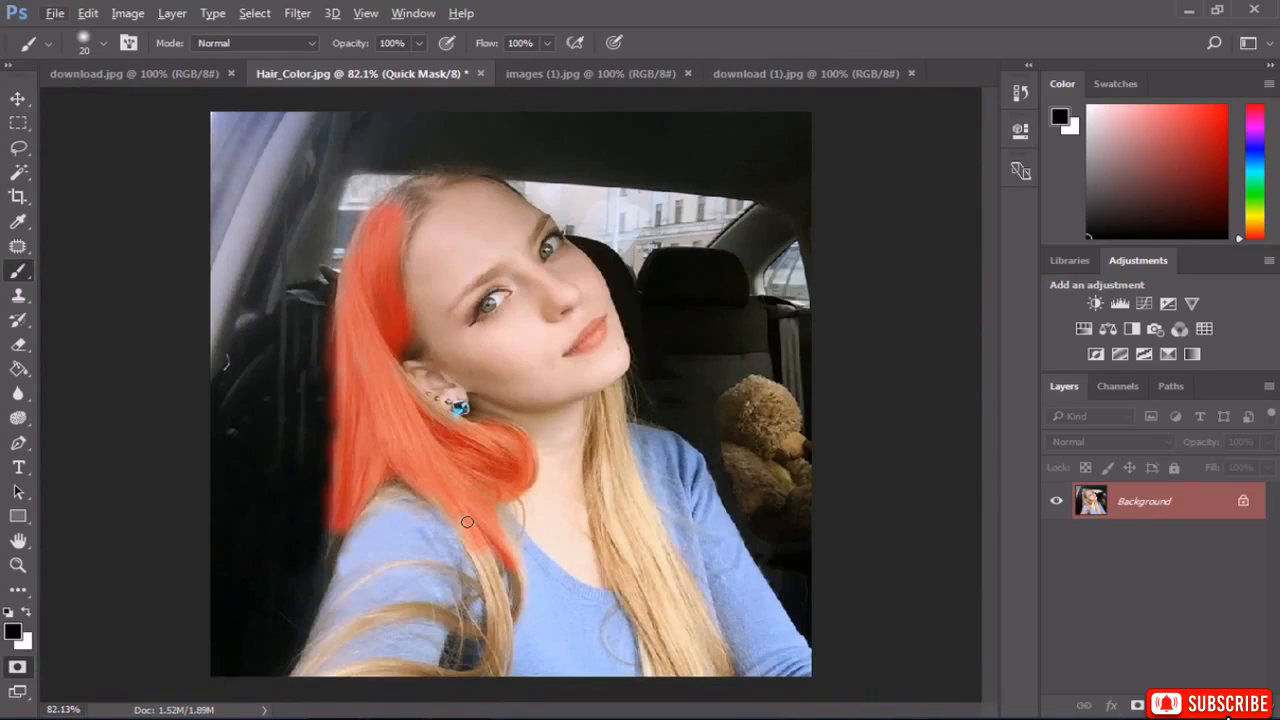
scroll(491, 547, up, 2)
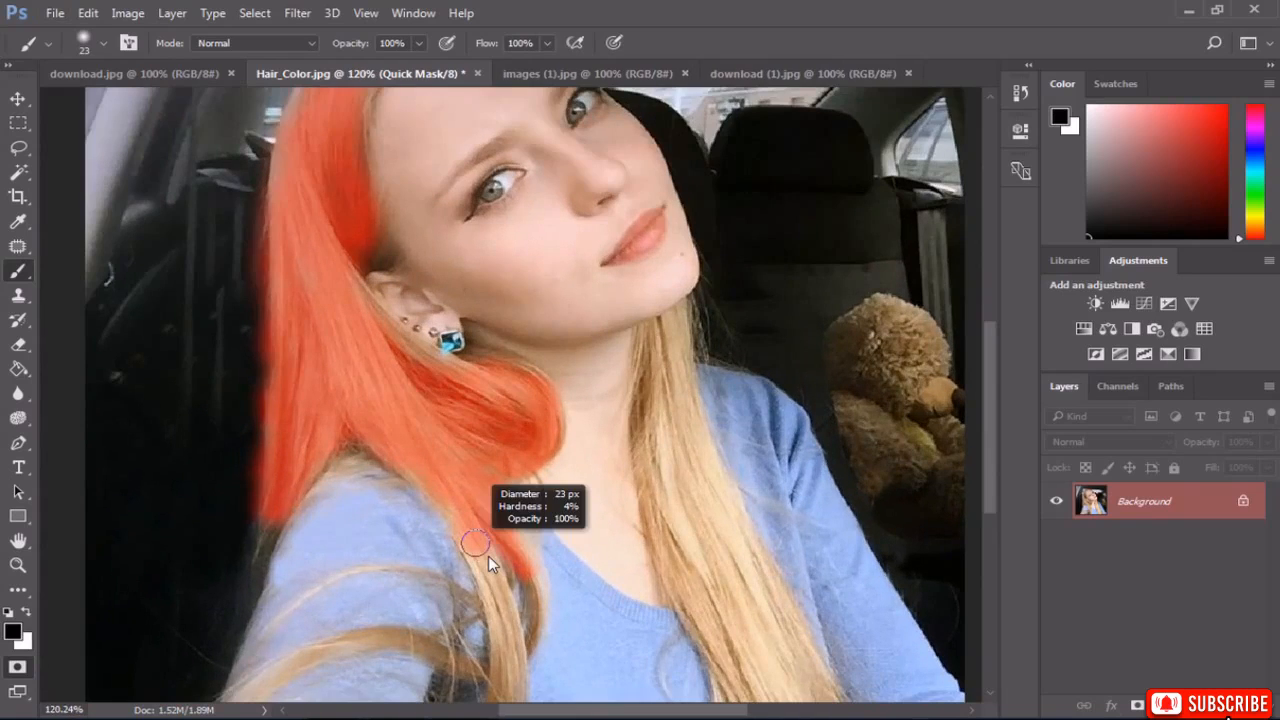
mouse_move(472, 548)
mouse_down()
mouse_move(505, 603)
mouse_move(505, 642)
mouse_up()
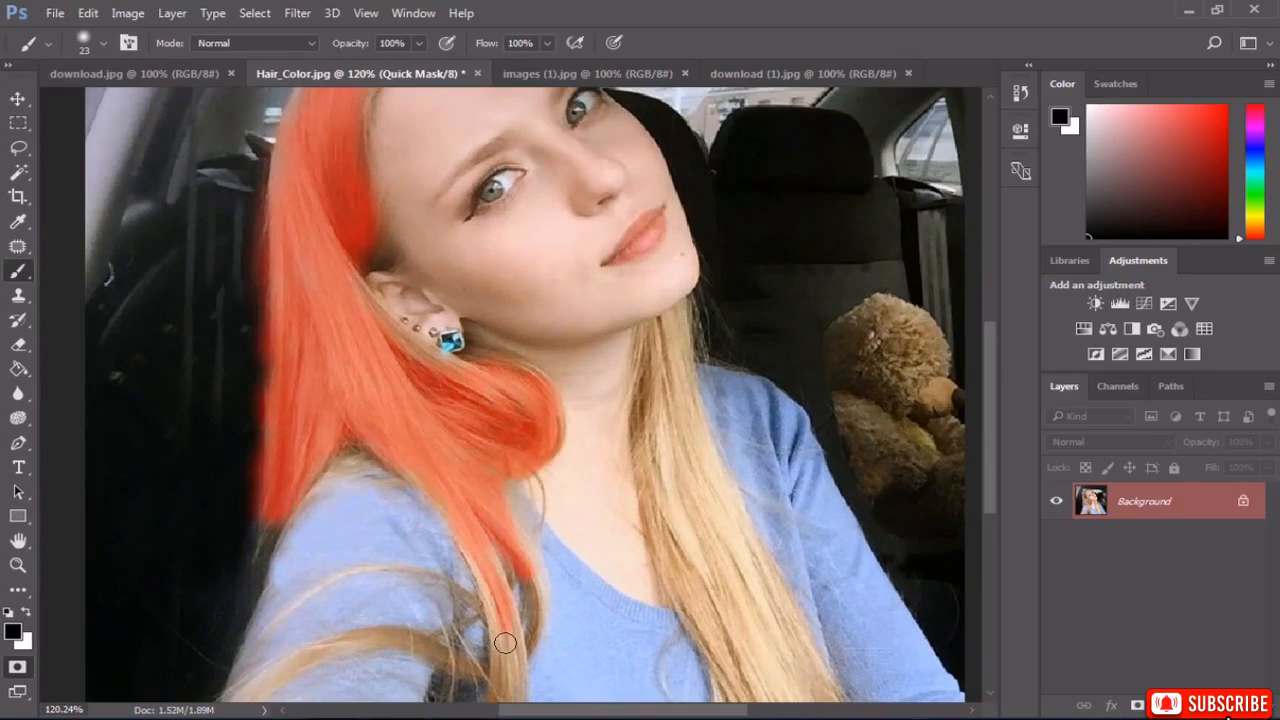
drag(507, 689, 502, 614)
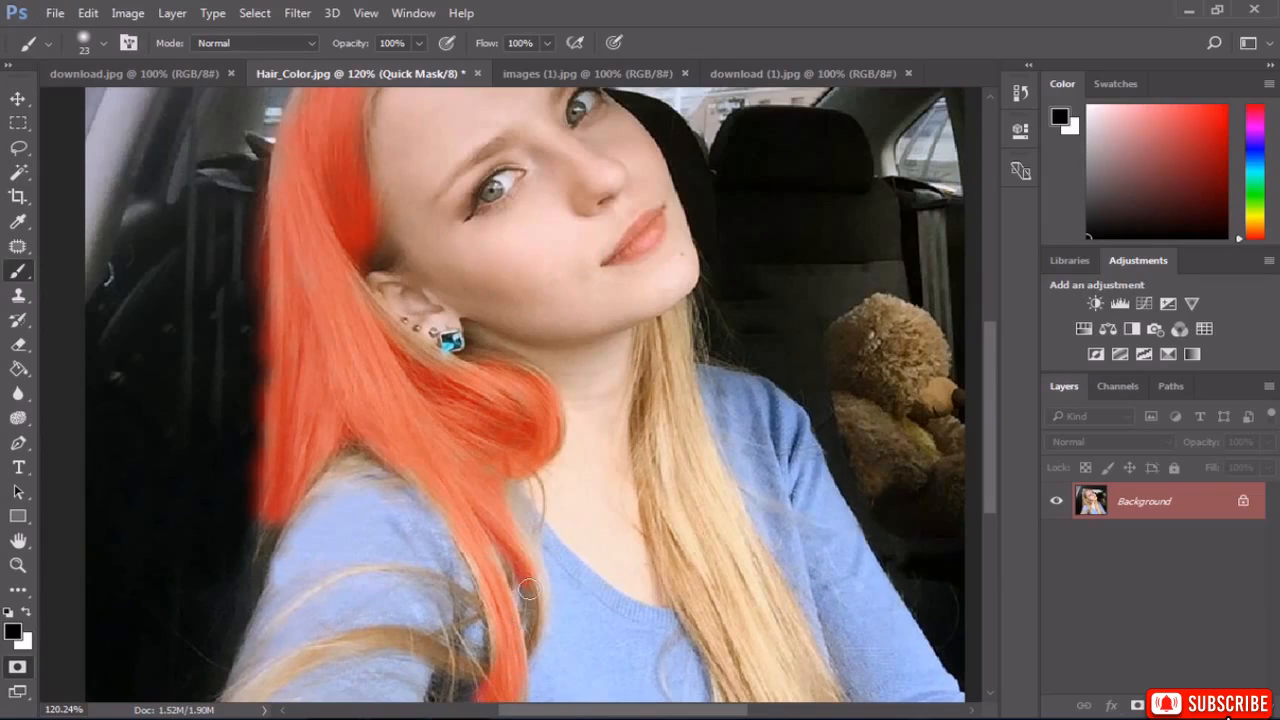
Mask the two hair strands crossing the sweater sleeve with the 23 px brush, erasing the overspill at the lower strand's outer end.
mouse_move(423, 653)
mouse_down()
mouse_move(351, 639)
mouse_move(209, 698)
mouse_up()
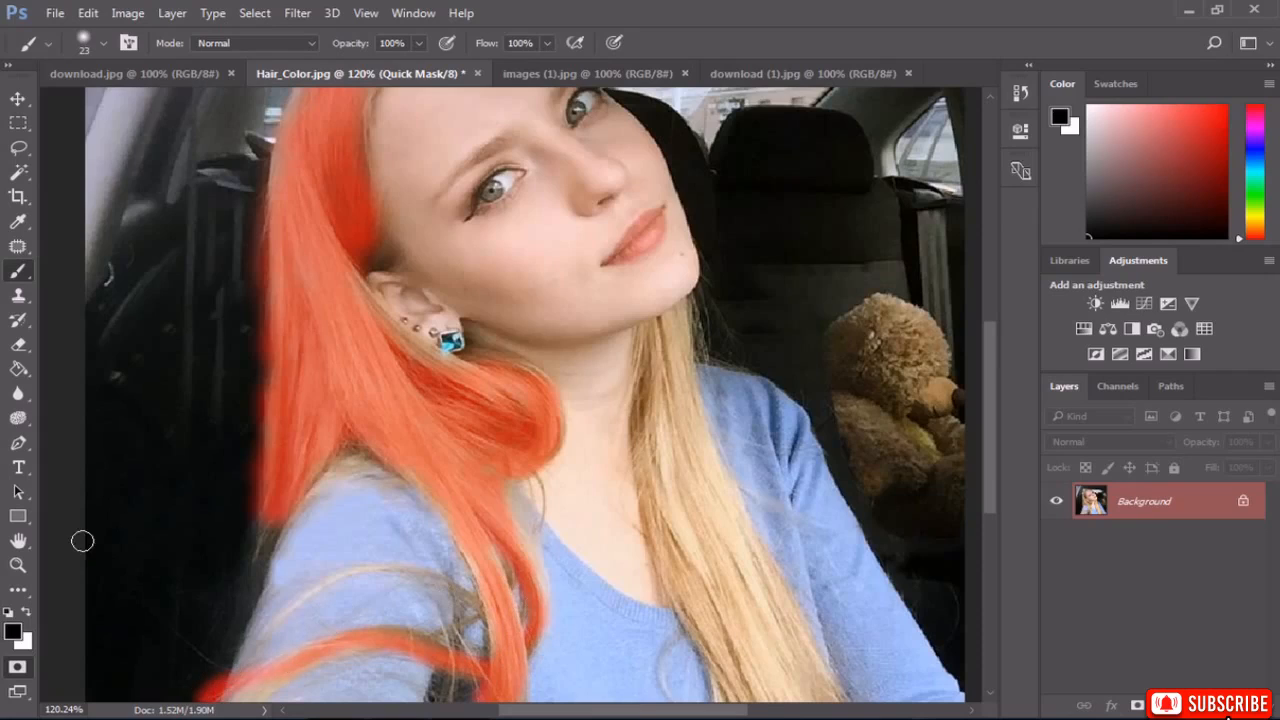
click(18, 344)
drag(168, 652, 201, 670)
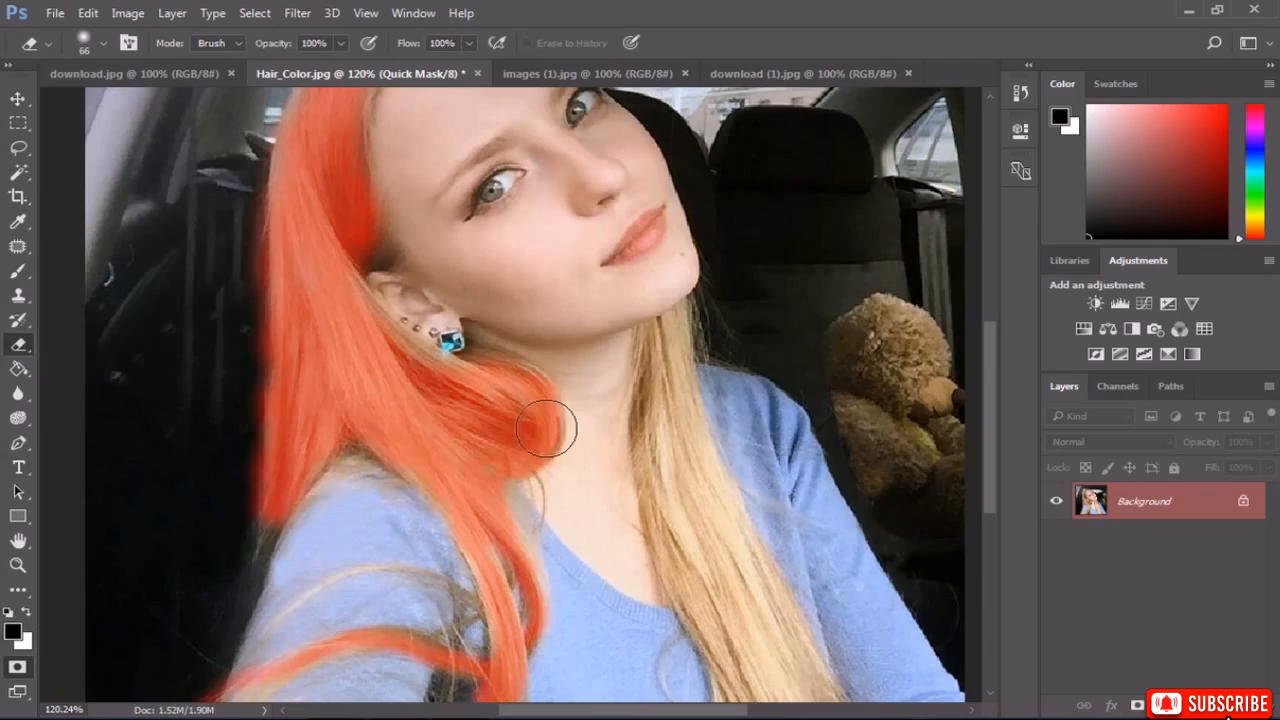
click(18, 271)
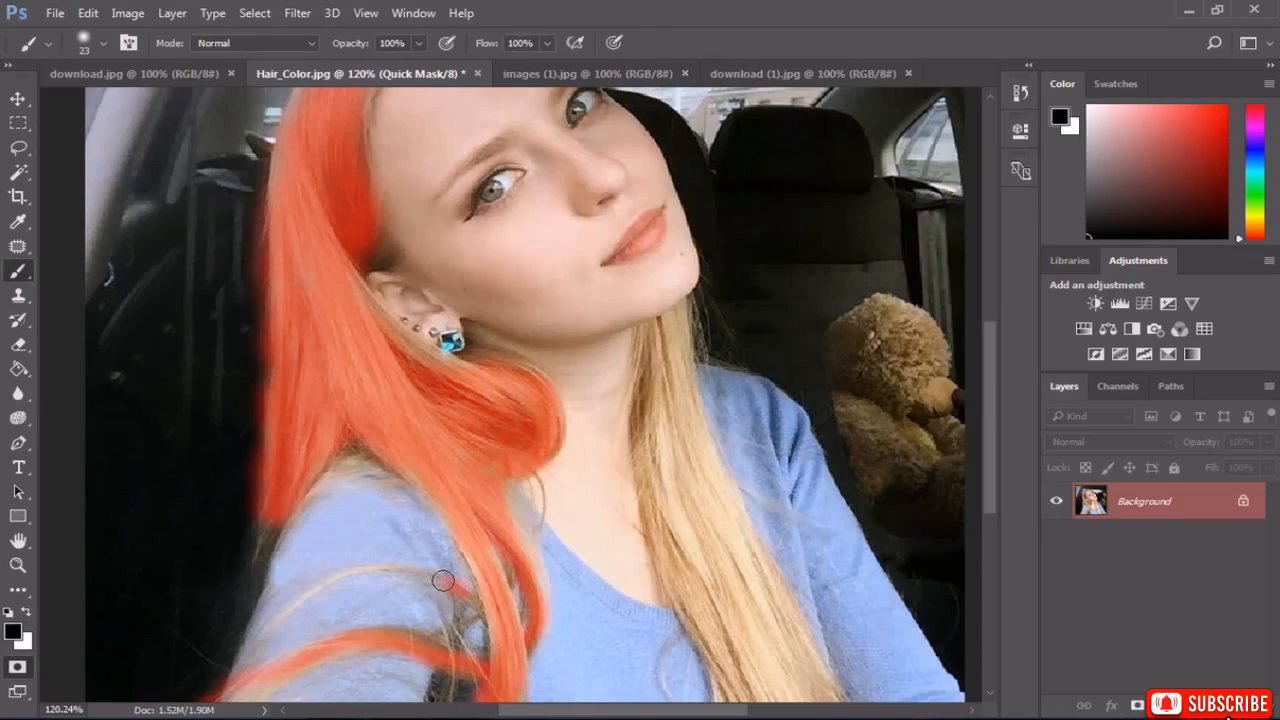
mouse_move(361, 580)
mouse_down()
mouse_move(306, 594)
mouse_move(270, 626)
mouse_up()
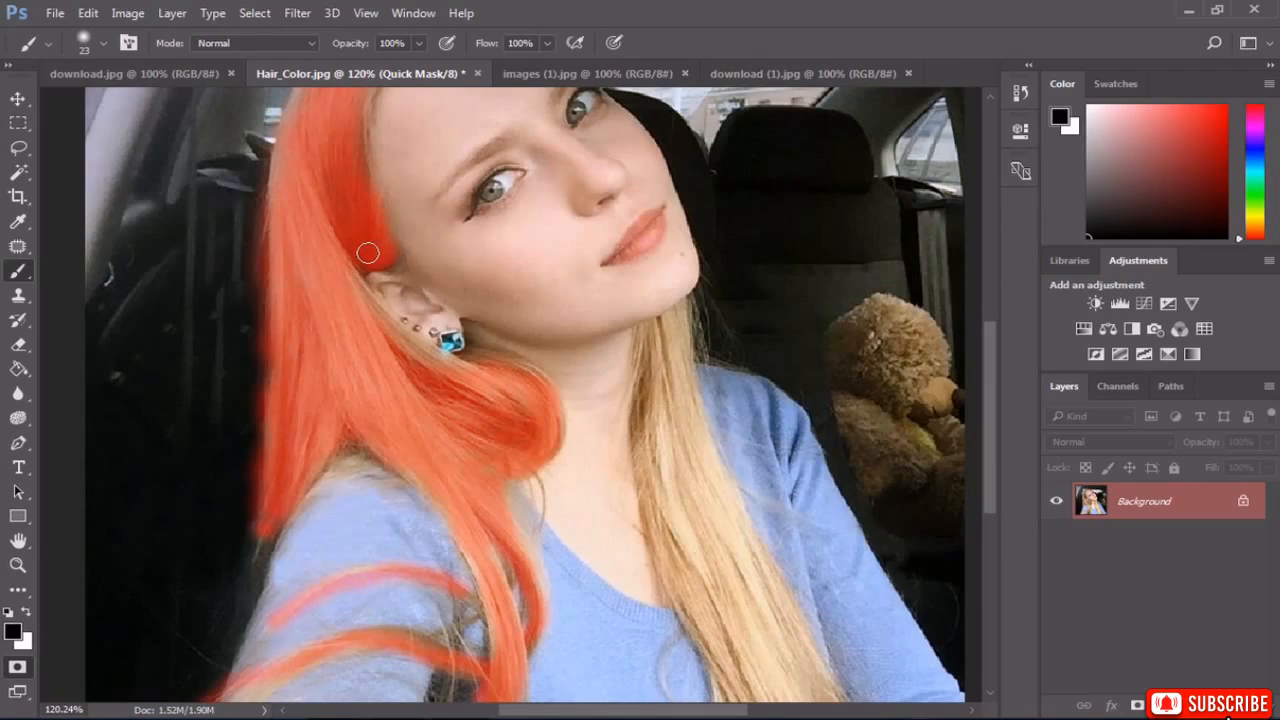
Paint the quick mask along the hairline above the ear and over the crown of the head with the 23 px brush.
scroll(368, 253, down, 5)
scroll(424, 195, up, 10)
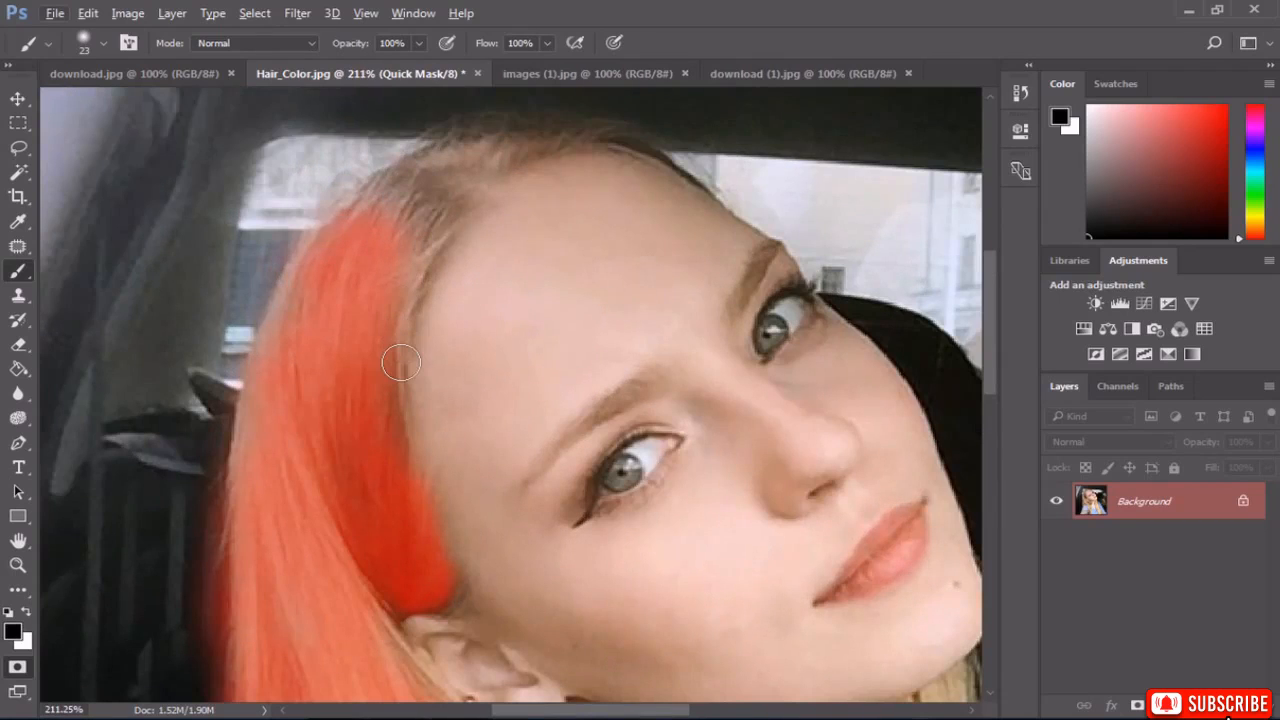
mouse_move(397, 378)
mouse_down()
mouse_move(394, 300)
mouse_move(442, 243)
mouse_move(415, 198)
mouse_move(384, 226)
mouse_move(390, 202)
mouse_move(354, 218)
mouse_move(416, 211)
mouse_move(408, 240)
mouse_move(440, 231)
mouse_up()
mouse_move(460, 155)
mouse_down()
mouse_move(540, 126)
mouse_move(582, 137)
mouse_up()
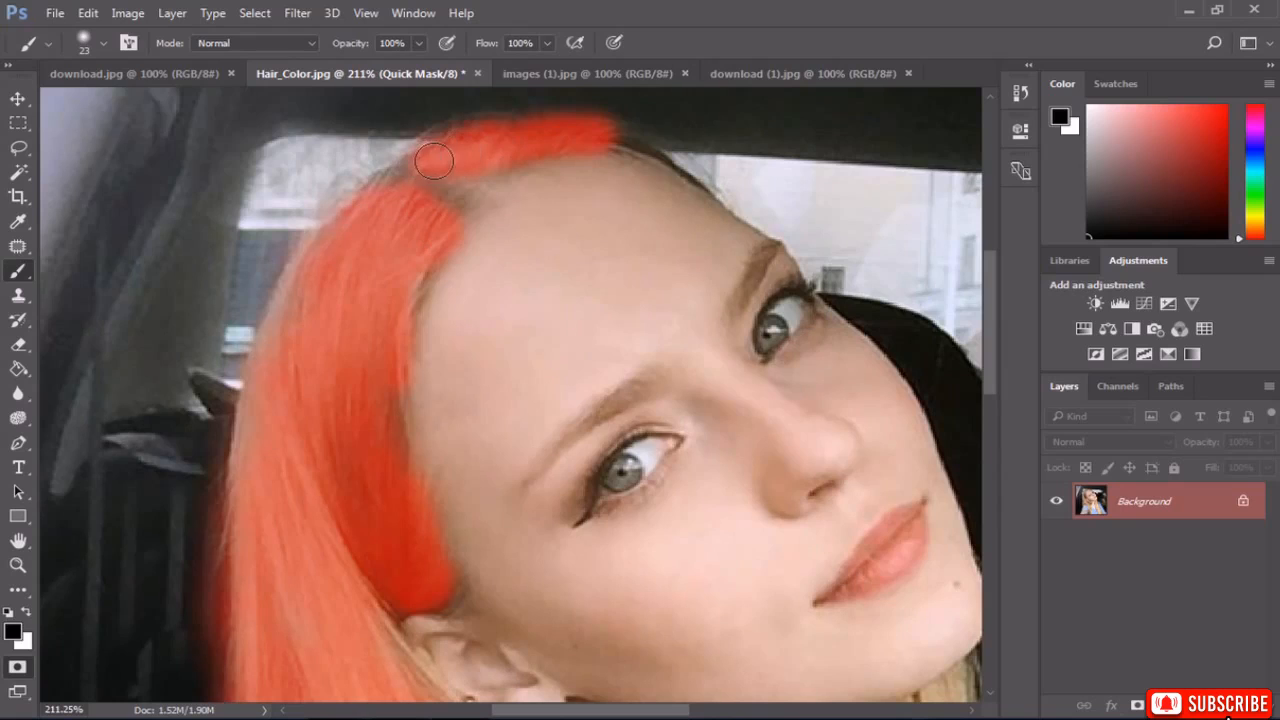
Mask the long hair on the far side of the neck with a 54 px brush and the strands under the chin with a 30 px brush.
scroll(450, 217, down, 5)
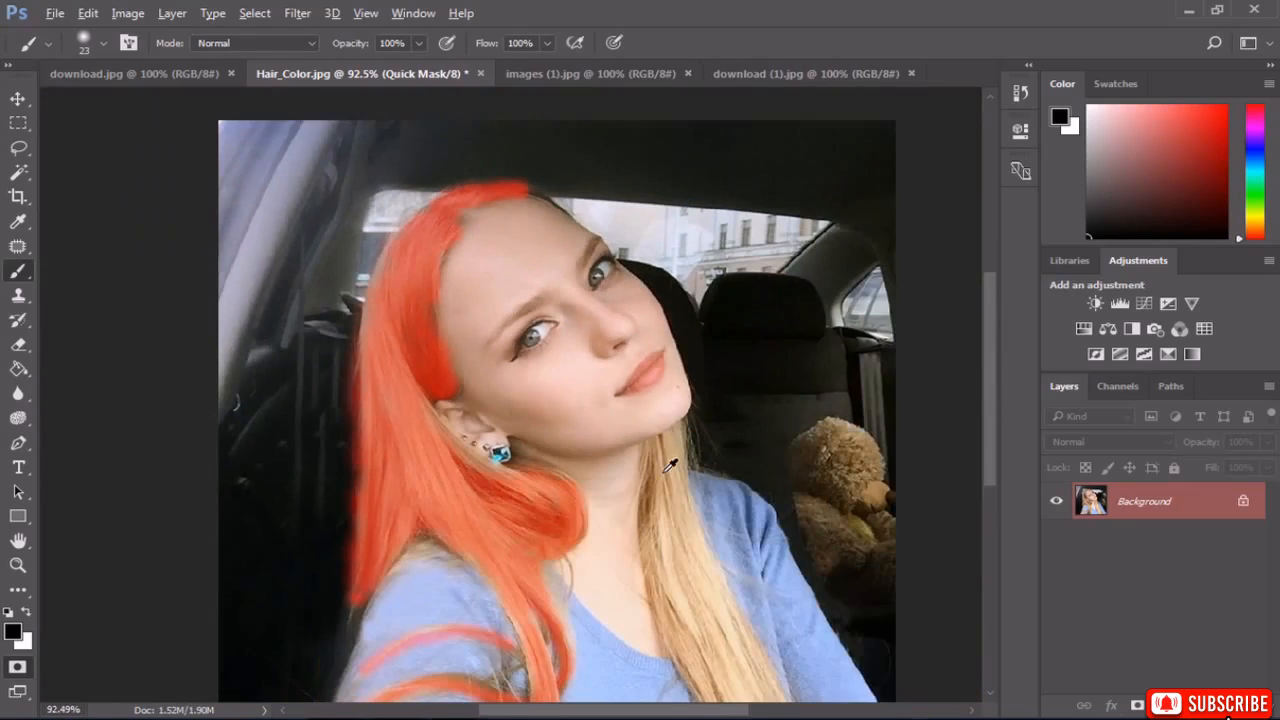
scroll(669, 538, down, 2)
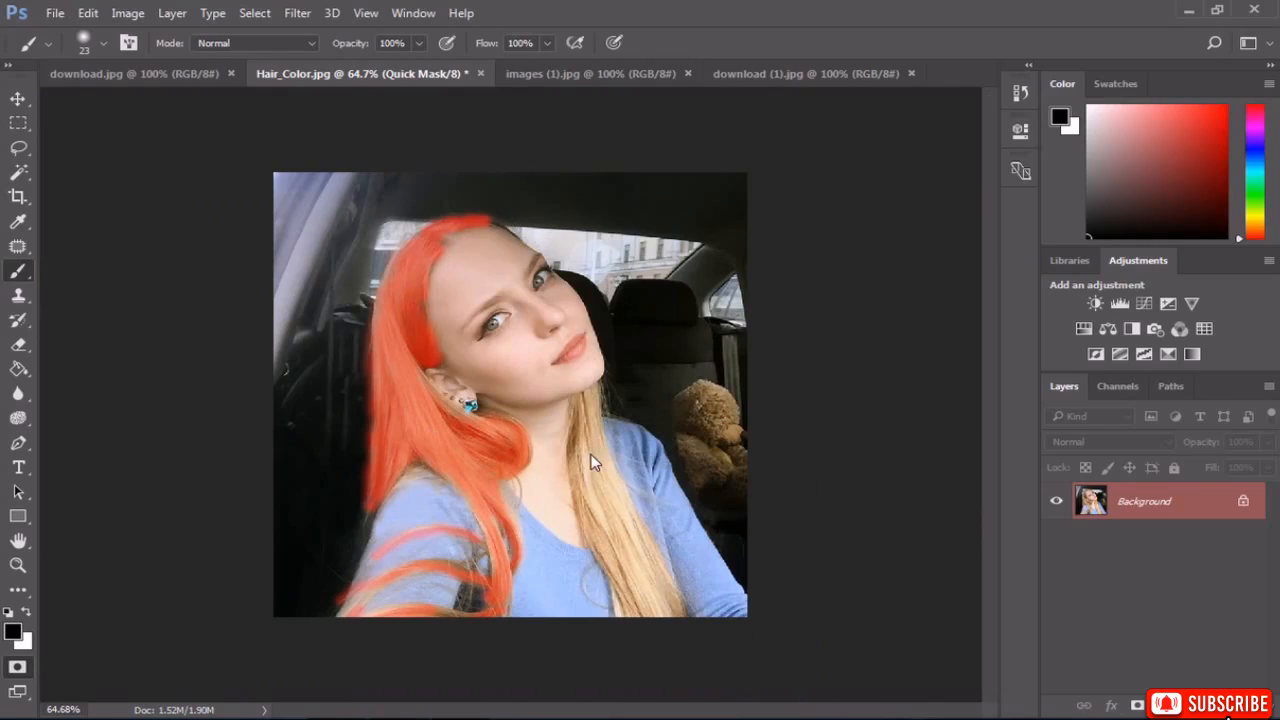
mouse_move(591, 462)
mouse_down()
mouse_move(651, 628)
mouse_move(600, 488)
mouse_move(594, 527)
mouse_move(630, 591)
mouse_move(625, 627)
mouse_move(623, 610)
mouse_move(647, 617)
mouse_move(670, 593)
mouse_move(613, 506)
mouse_move(588, 419)
mouse_move(581, 477)
mouse_move(611, 534)
mouse_up()
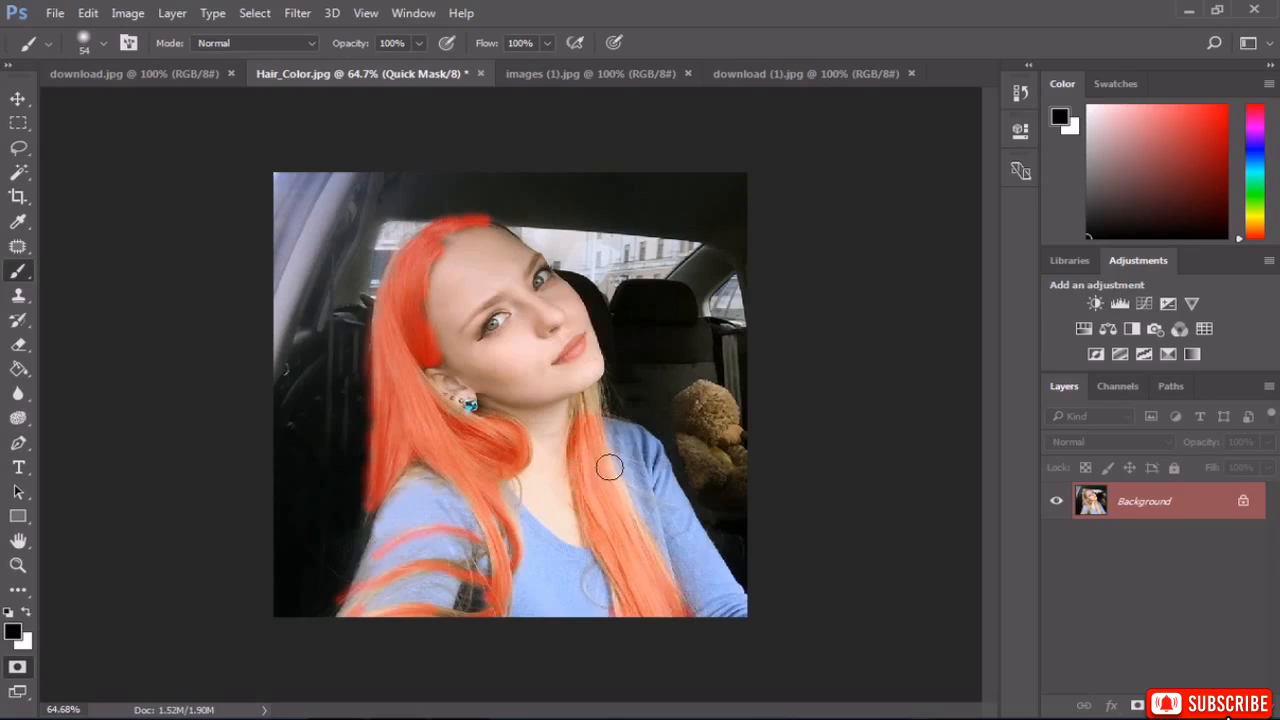
mouse_move(590, 416)
mouse_down()
mouse_move(593, 399)
mouse_move(590, 431)
mouse_up()
scroll(593, 399, down, 4)
scroll(593, 404, up, 15)
mouse_move(645, 355)
mouse_down()
mouse_move(559, 415)
mouse_move(557, 403)
mouse_move(544, 510)
mouse_up()
scroll(580, 490, down, 10)
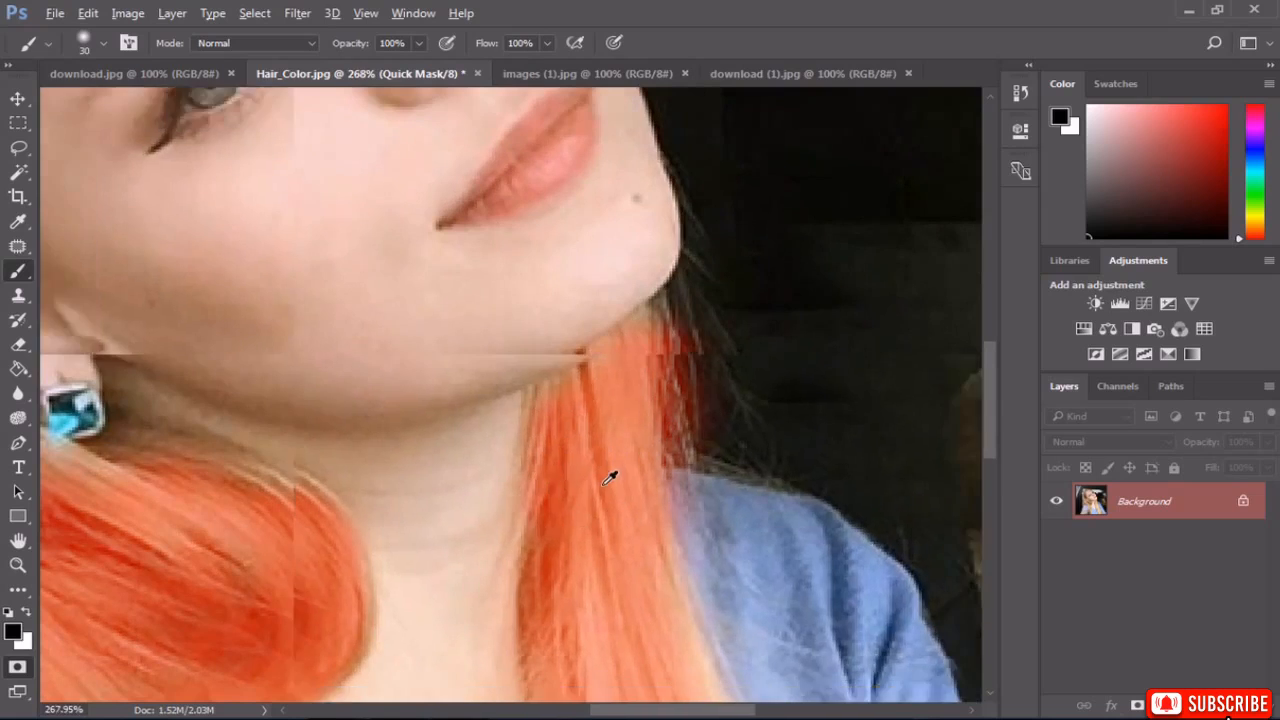
Mask the thin edge of hair running from the crown down the far side of the forehead with a 14 px brush.
scroll(520, 188, up, 8)
scroll(518, 184, up, 5)
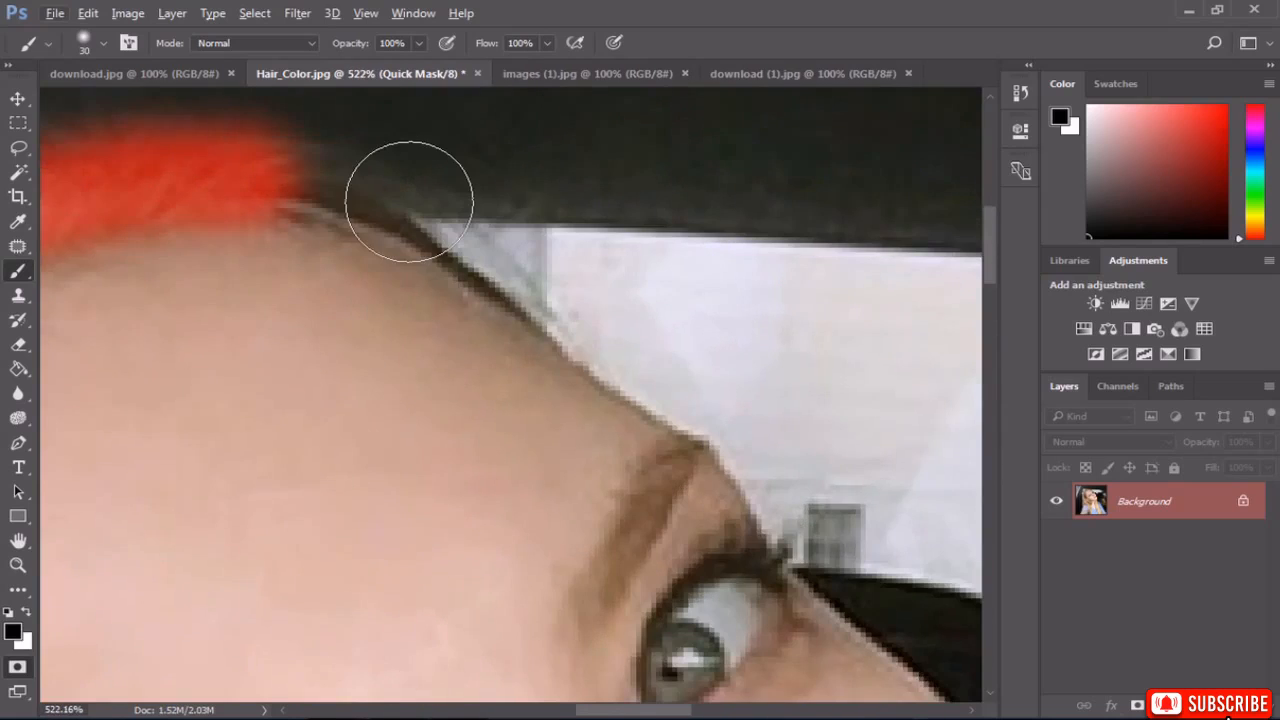
mouse_move(390, 198)
mouse_down()
mouse_move(423, 214)
mouse_move(354, 207)
mouse_move(364, 213)
mouse_move(313, 185)
mouse_move(410, 220)
mouse_move(490, 275)
mouse_up()
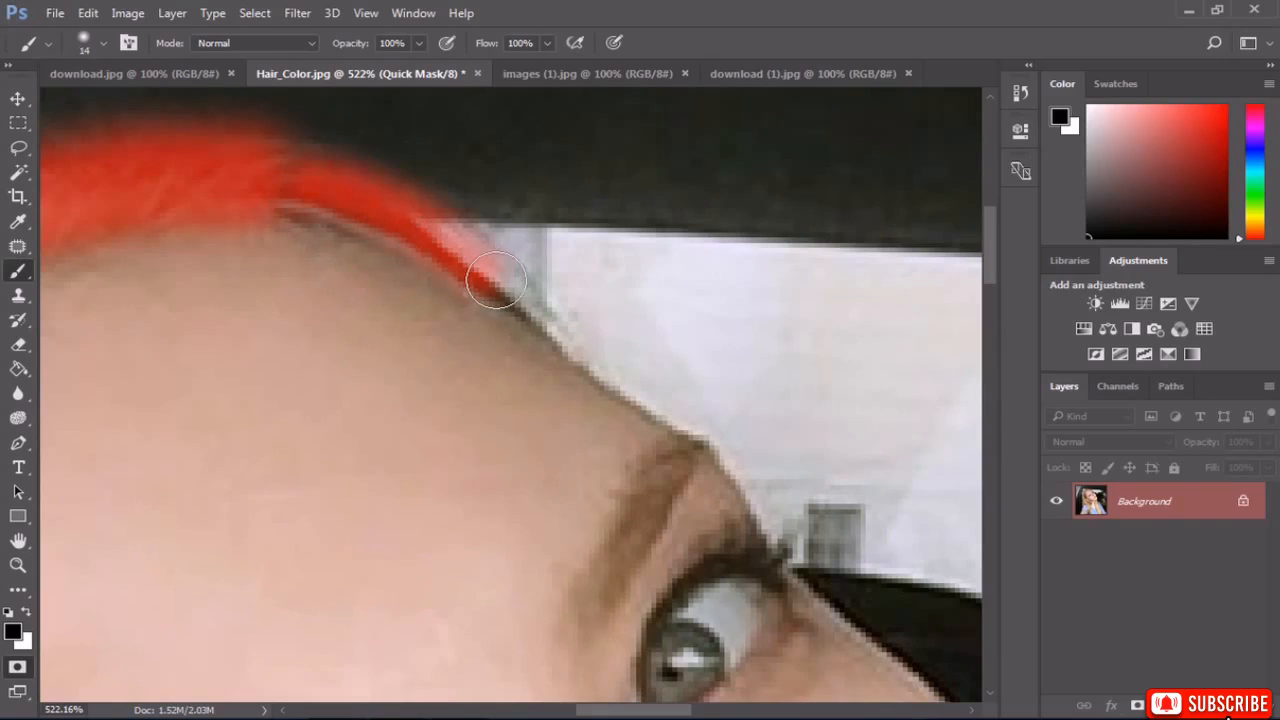
Erase the mask overspill on the car window beside the forehead hair edge with a 26 px eraser.
scroll(523, 263, down, 6)
scroll(538, 262, up, 3)
scroll(538, 262, up, 3)
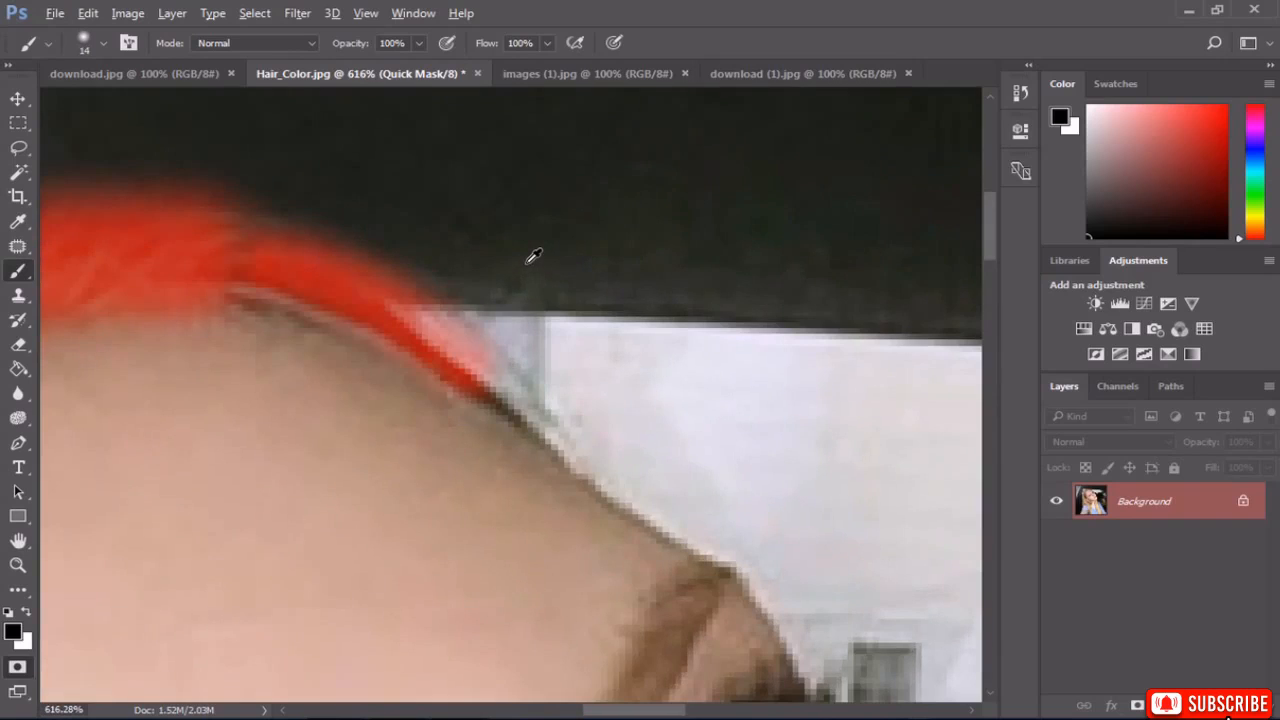
click(18, 344)
click(575, 218)
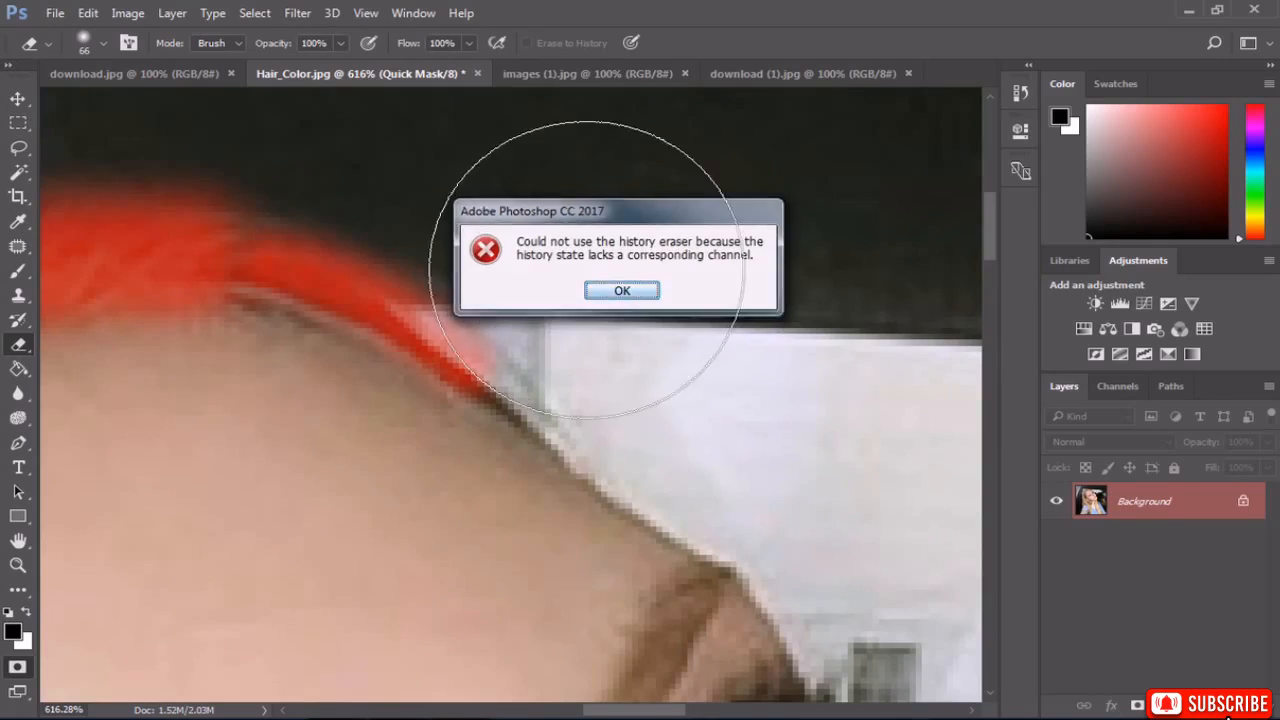
key(Return)
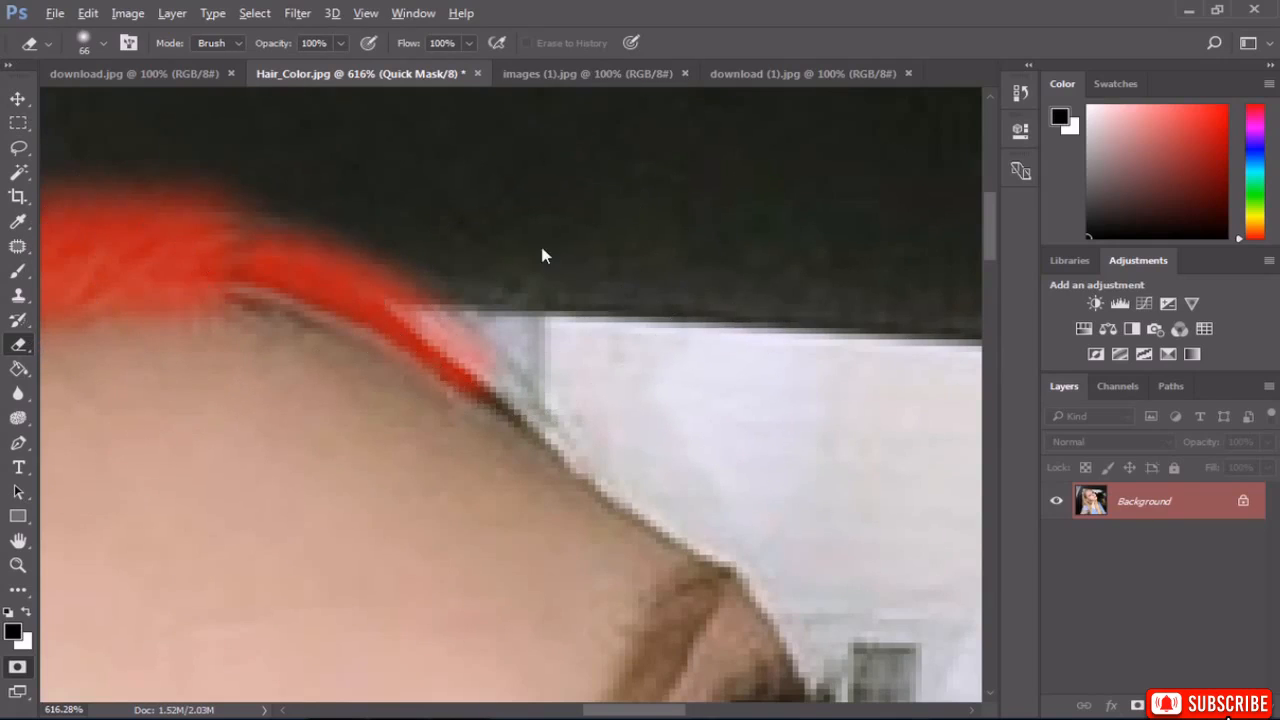
drag(540, 247, 390, 281)
scroll(637, 266, down, 10)
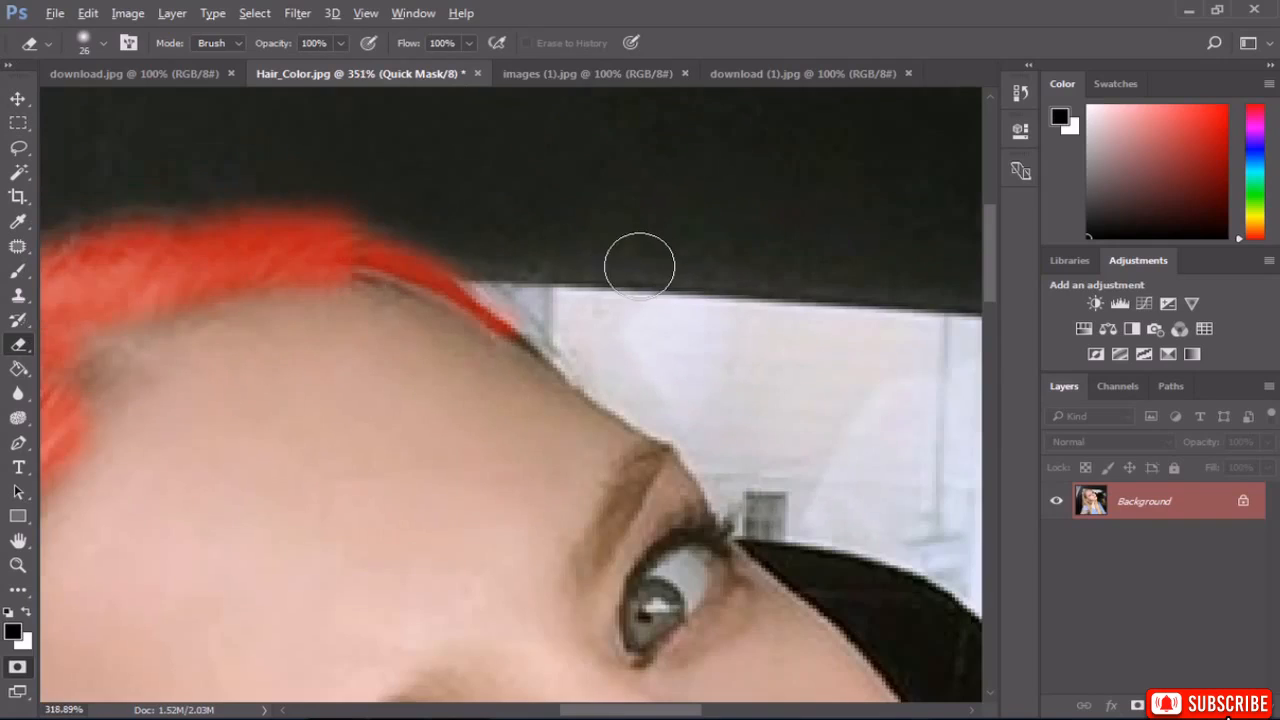
scroll(653, 276, down, 2)
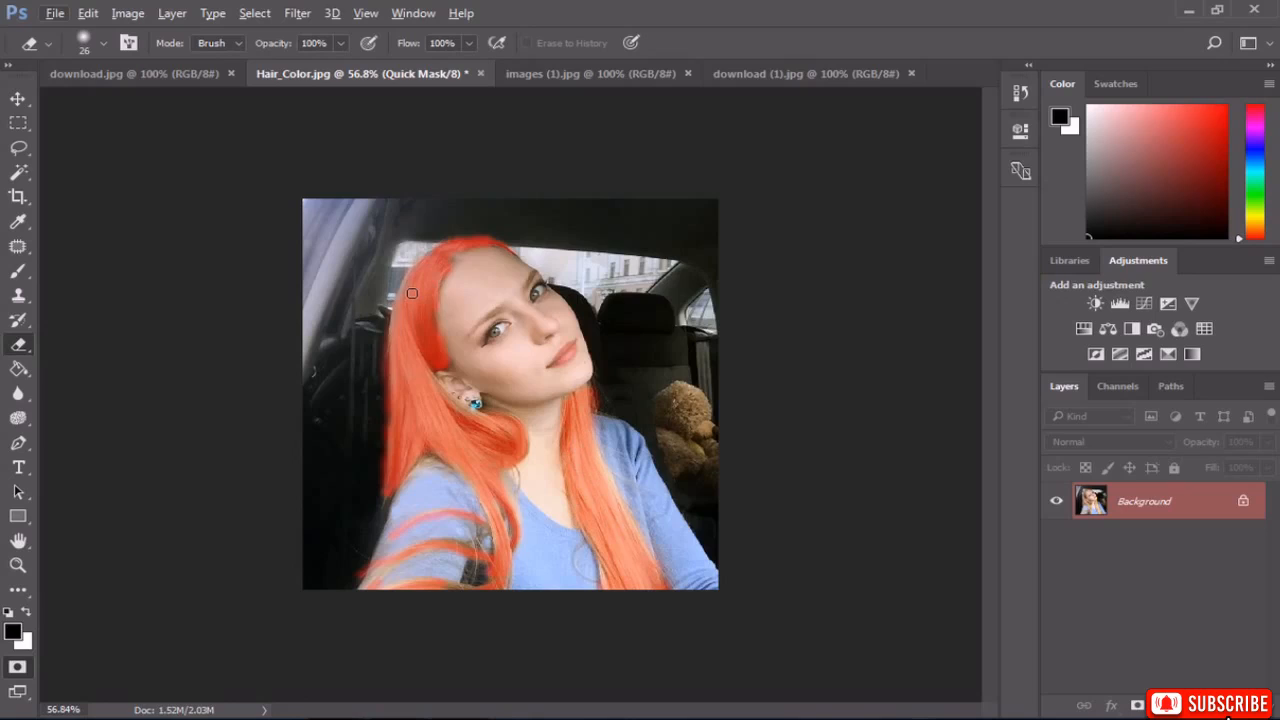
Exit Quick Mask mode and invert the selection so that only the hair is selected.
click(259, 13)
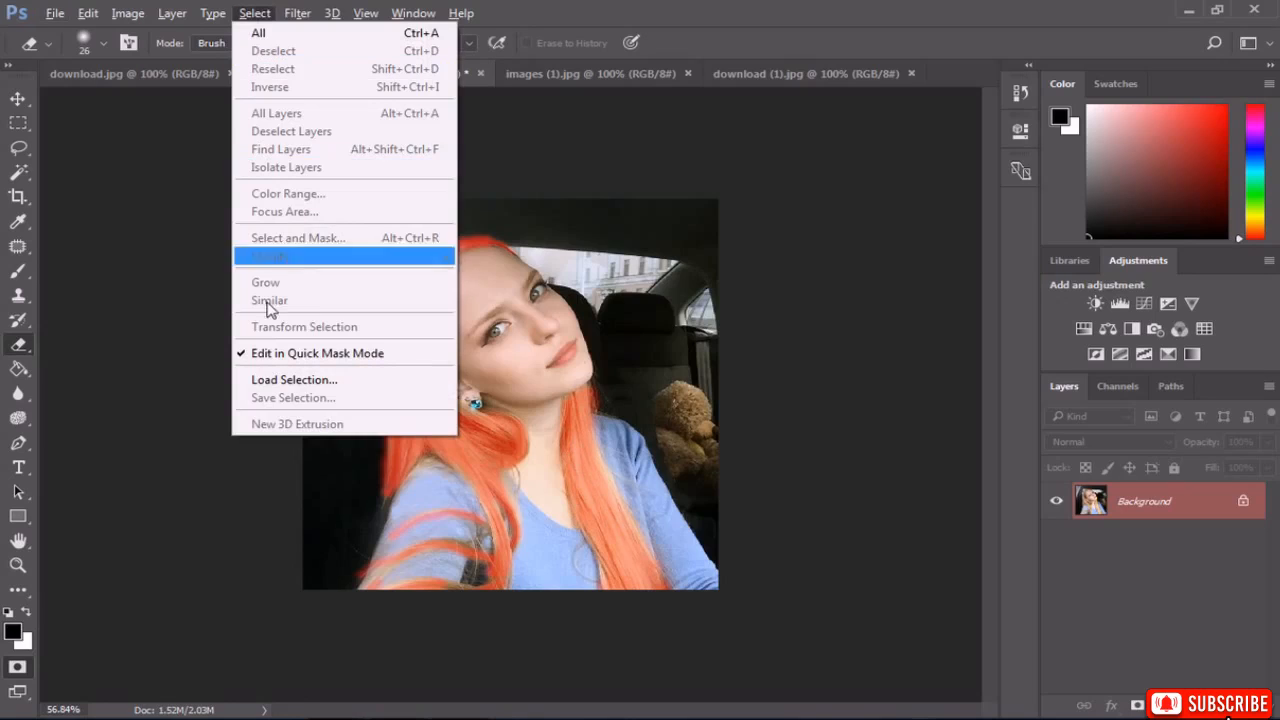
click(268, 354)
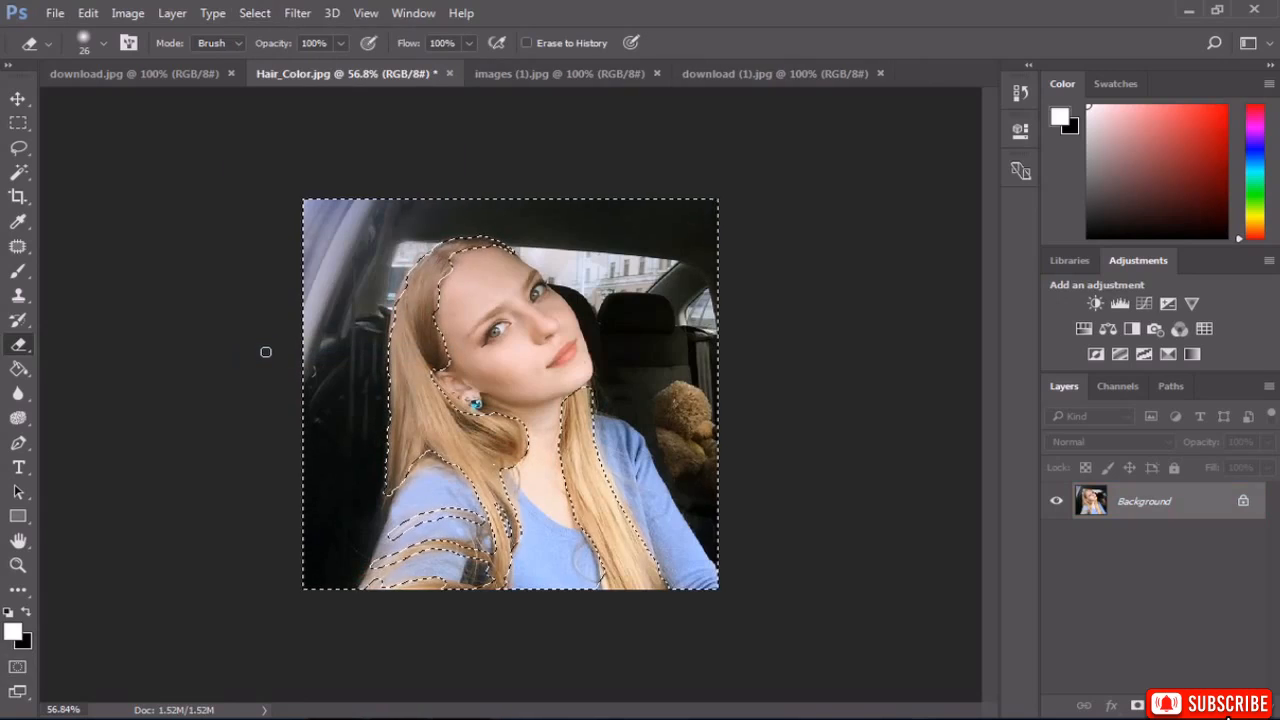
click(262, 13)
click(256, 87)
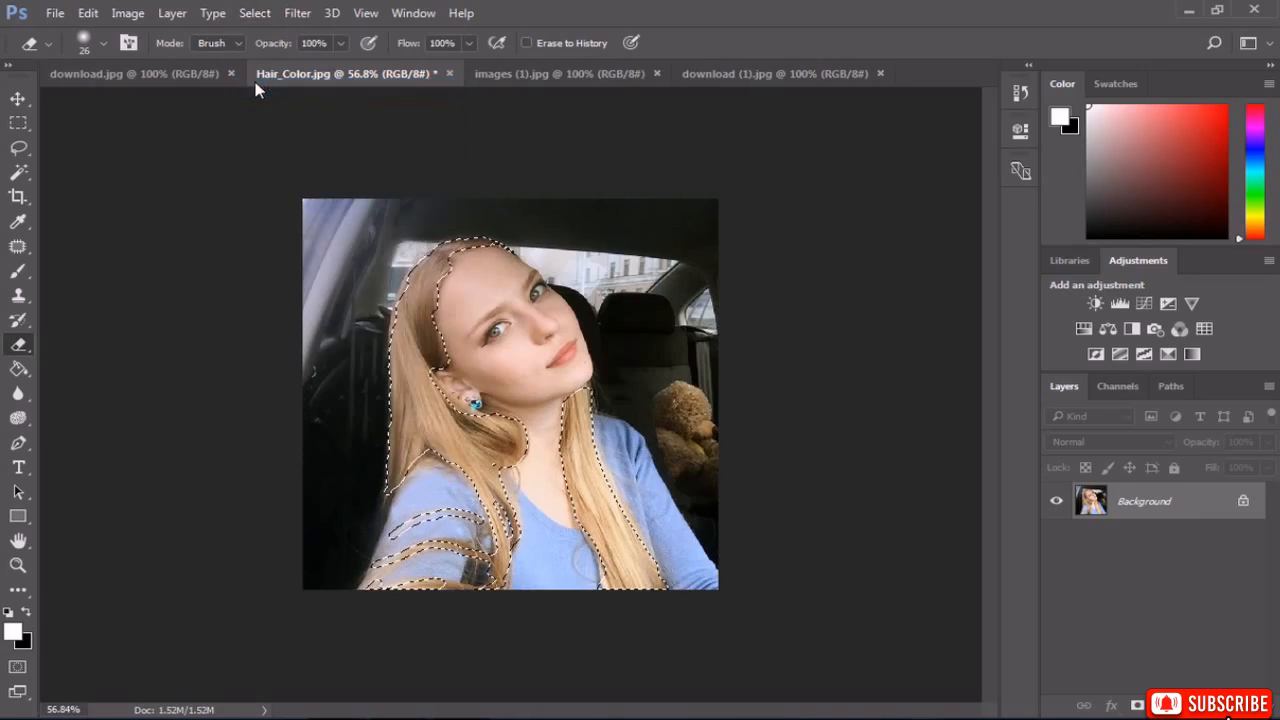
Add the missed outer edge of hair between the crown and ear level to the selection with the Lasso tool.
scroll(403, 291, up, 6)
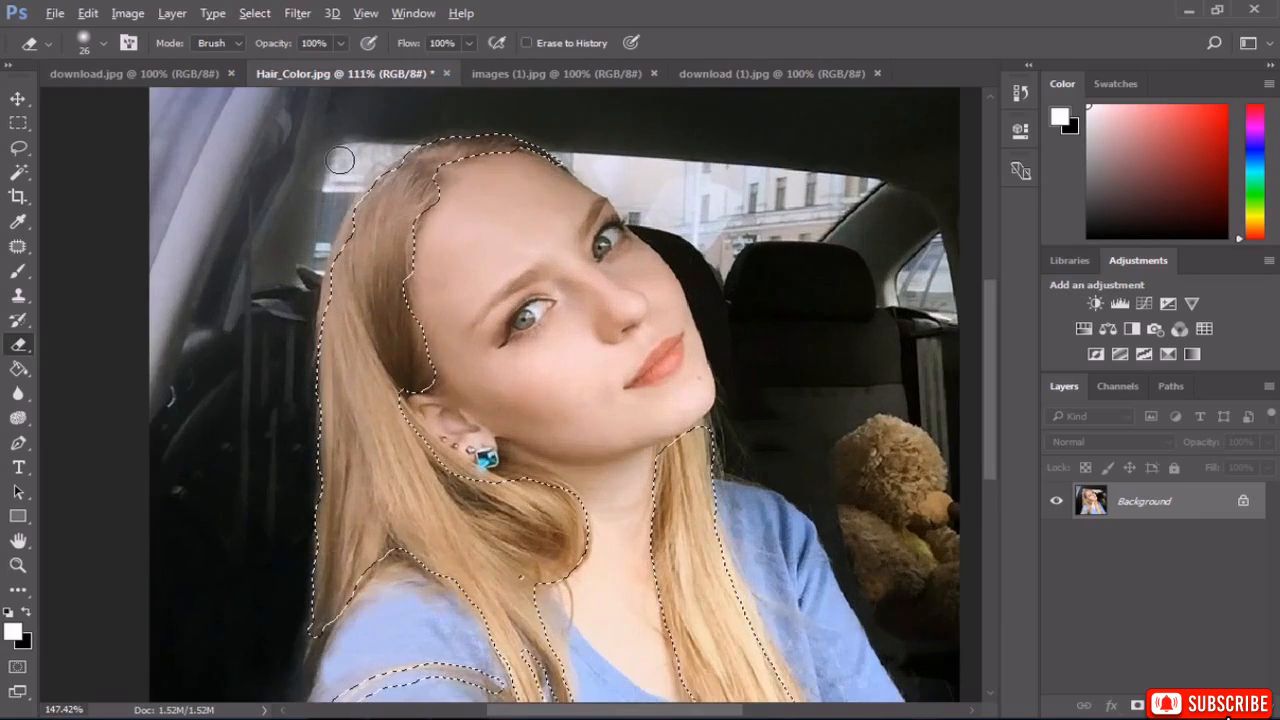
scroll(340, 160, up, 5)
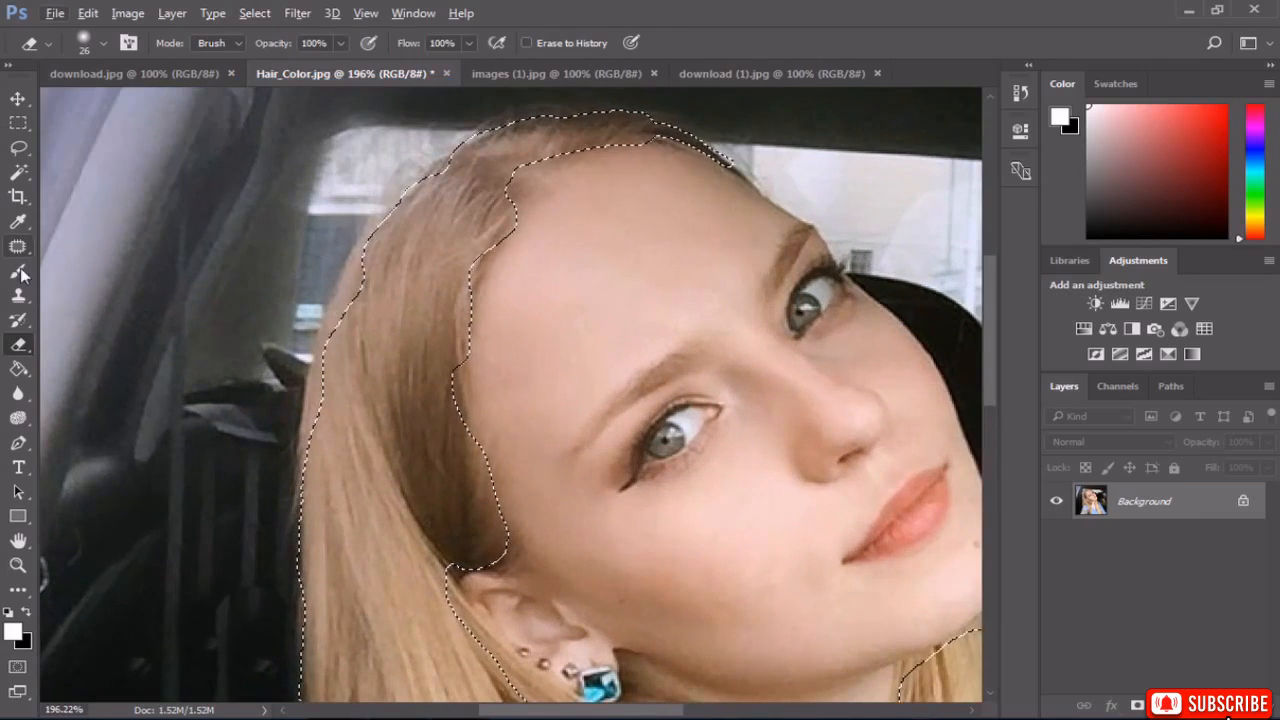
click(18, 147)
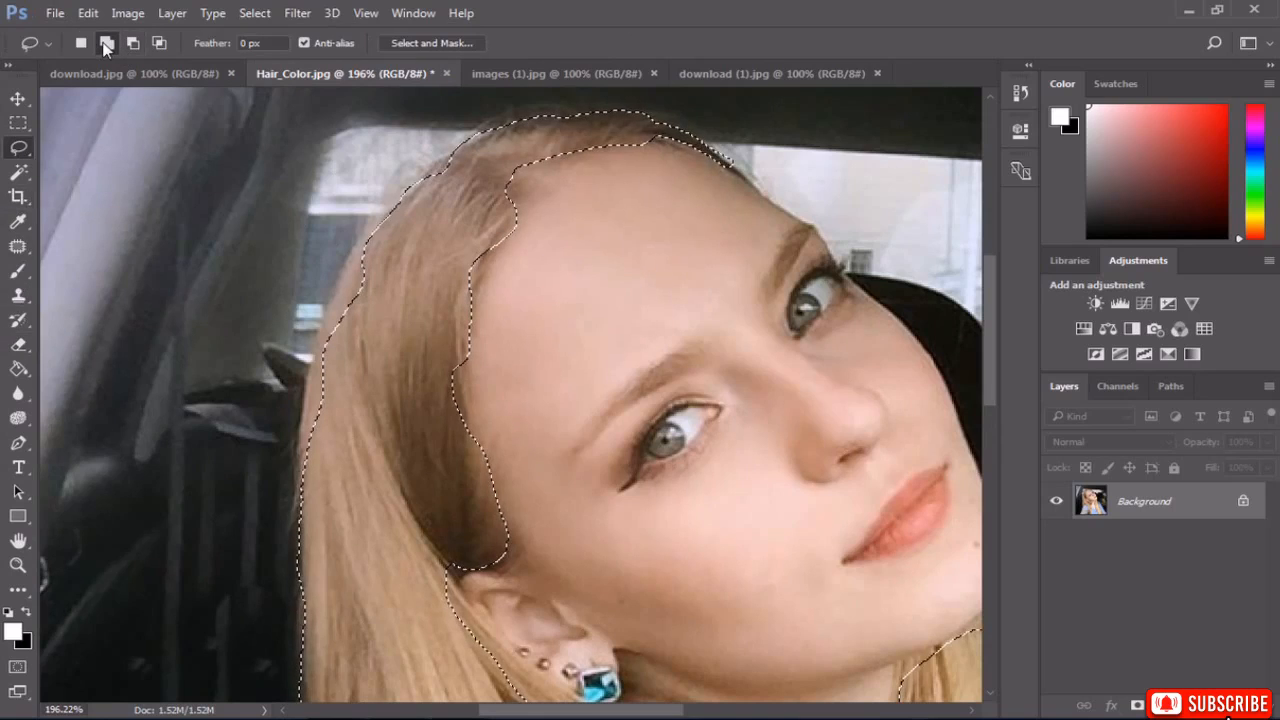
click(106, 43)
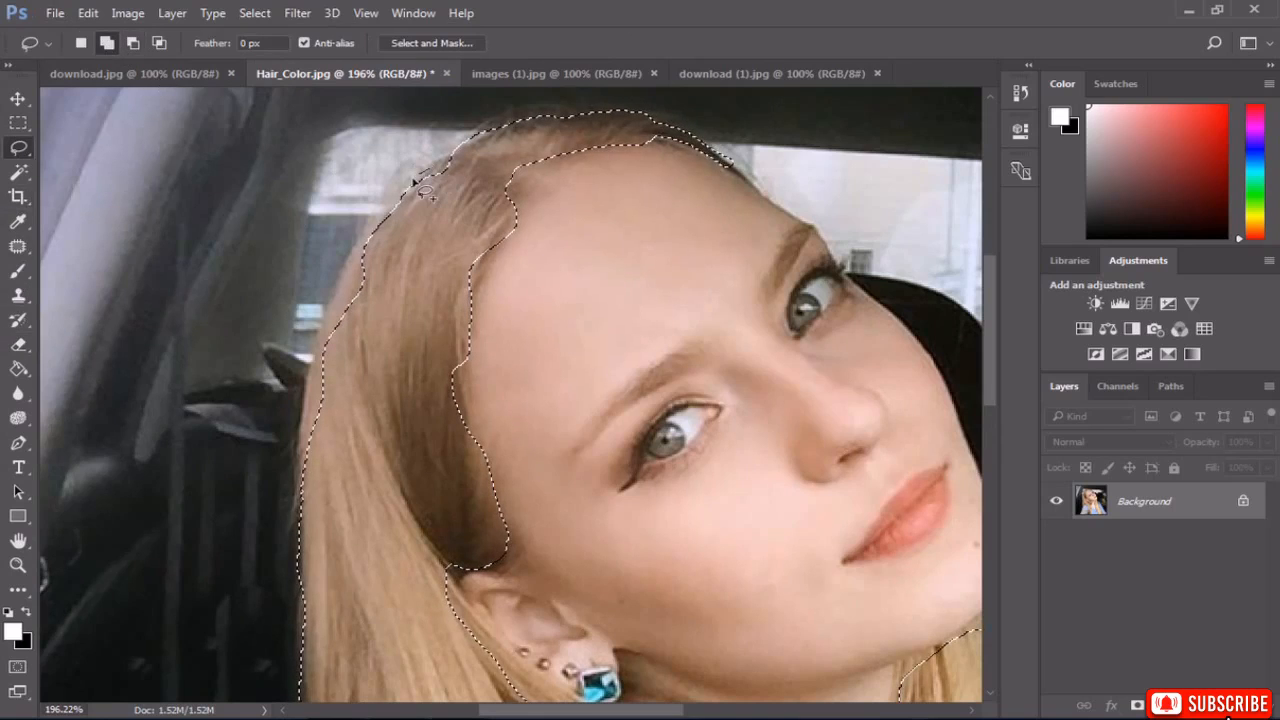
drag(330, 285, 315, 337)
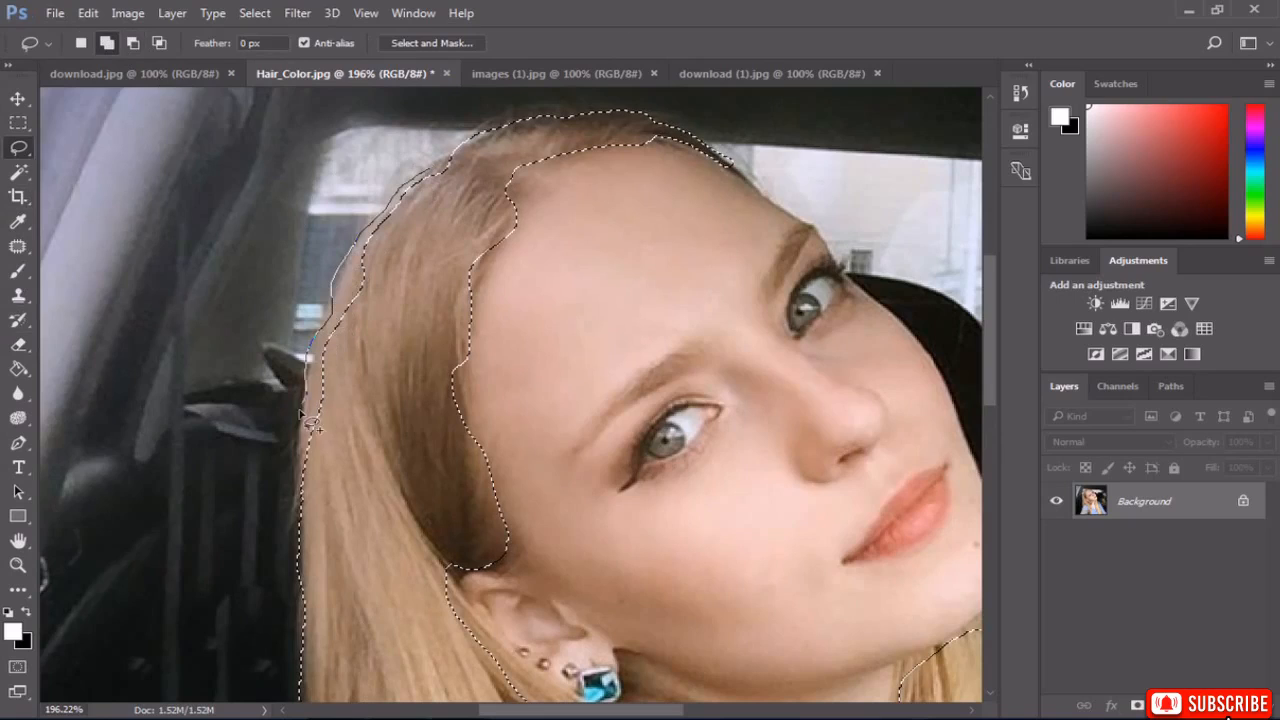
mouse_move(303, 486)
mouse_down()
mouse_move(379, 350)
mouse_move(391, 228)
mouse_move(435, 180)
mouse_up()
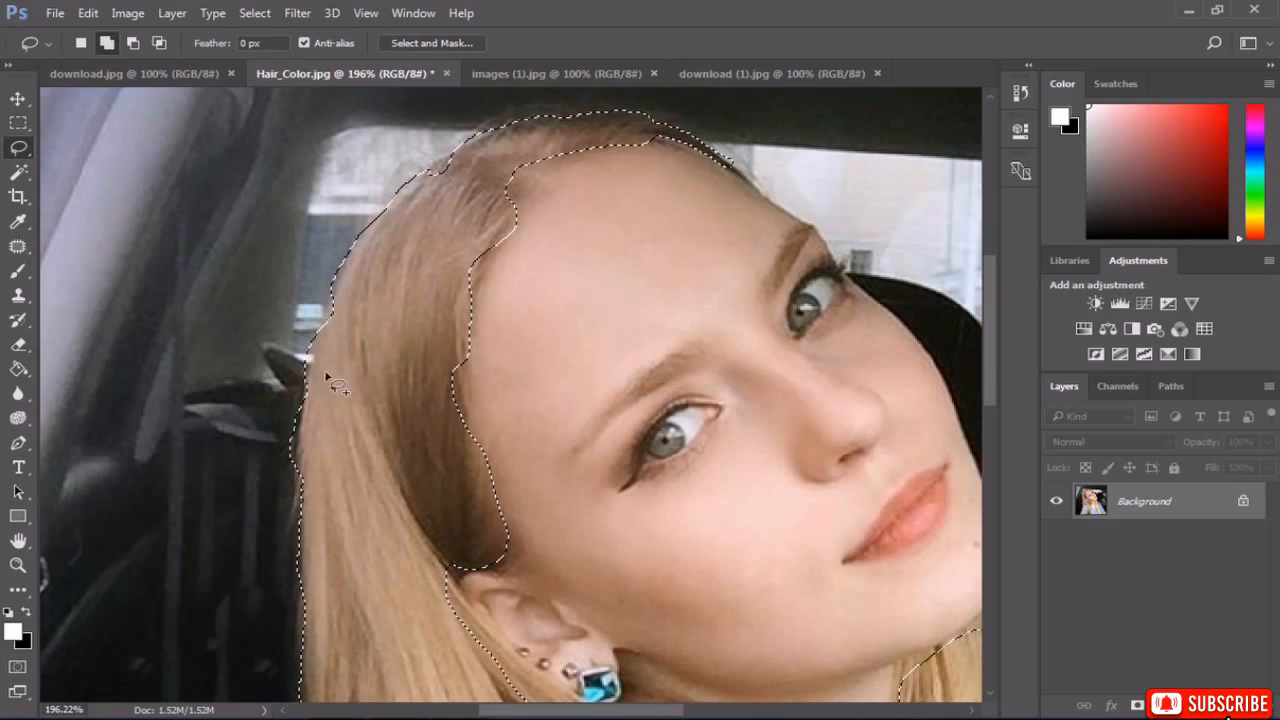
Subtract the slivers of car background beside the outer hair edge from the selection with the Lasso tool.
scroll(343, 295, up, 5)
drag(345, 289, 327, 353)
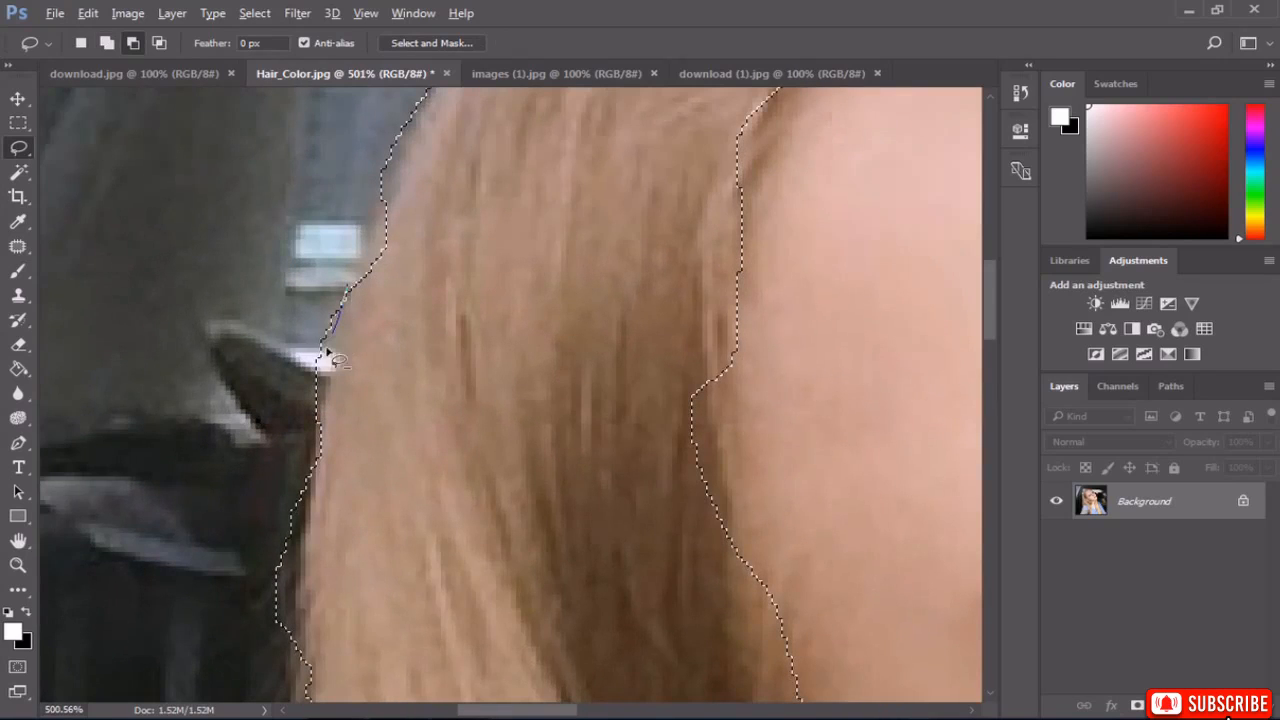
mouse_move(316, 400)
mouse_down()
mouse_move(268, 378)
mouse_move(334, 307)
mouse_up()
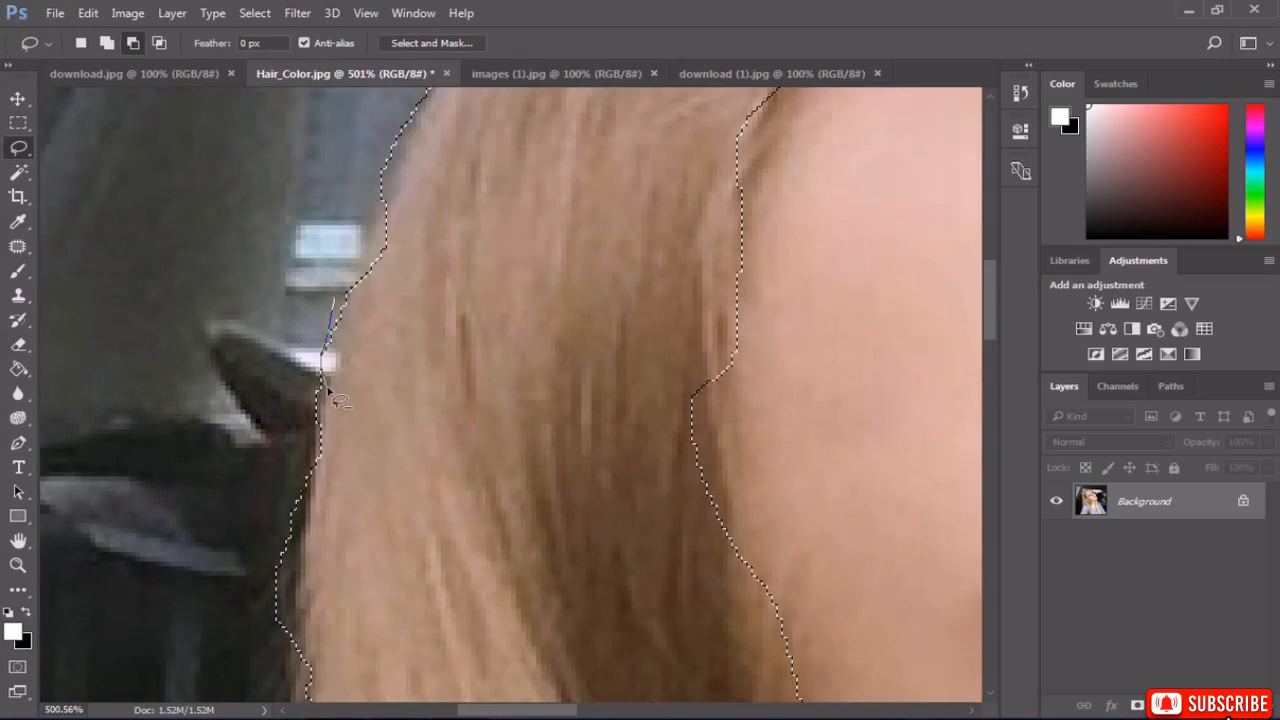
drag(328, 388, 315, 414)
drag(341, 294, 307, 397)
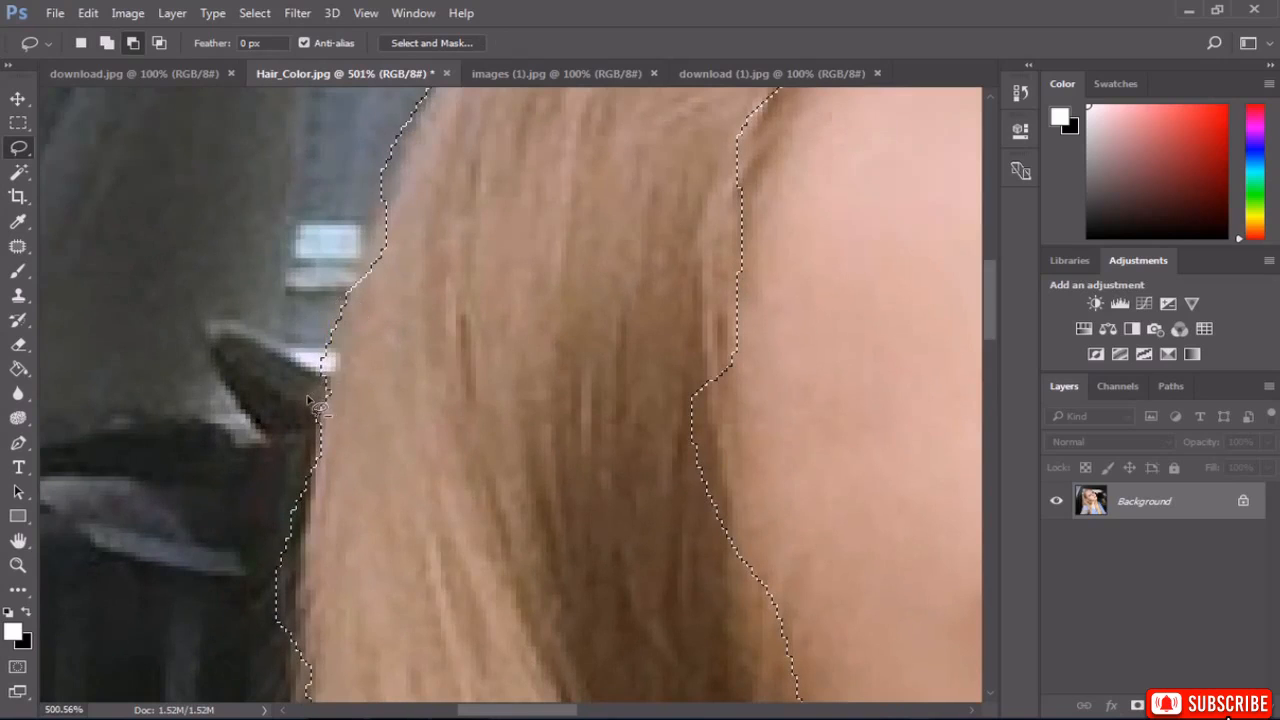
scroll(345, 341, down, 4)
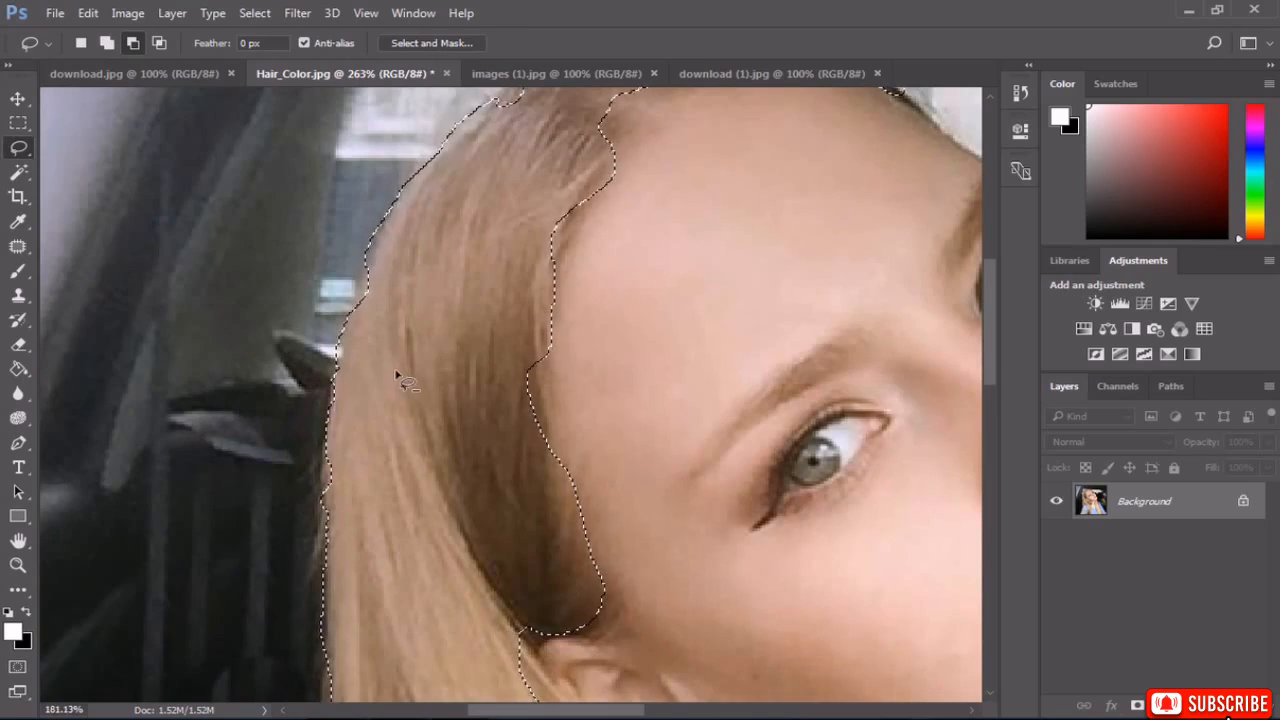
scroll(425, 365, down, 5)
scroll(427, 362, down, 2)
key(shift)
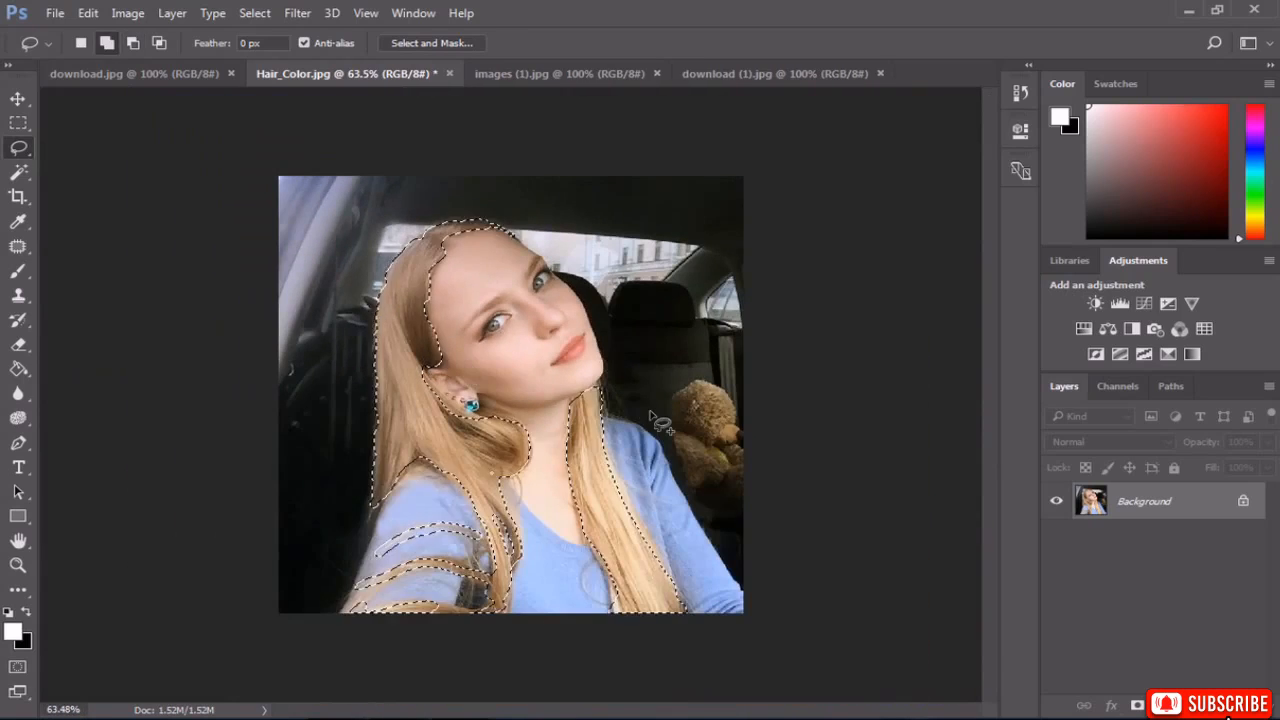
Add the missed outer edge of the hair strand below the chin, beside the blue sweater, to the selection with the Lasso tool.
scroll(575, 474, up, 3)
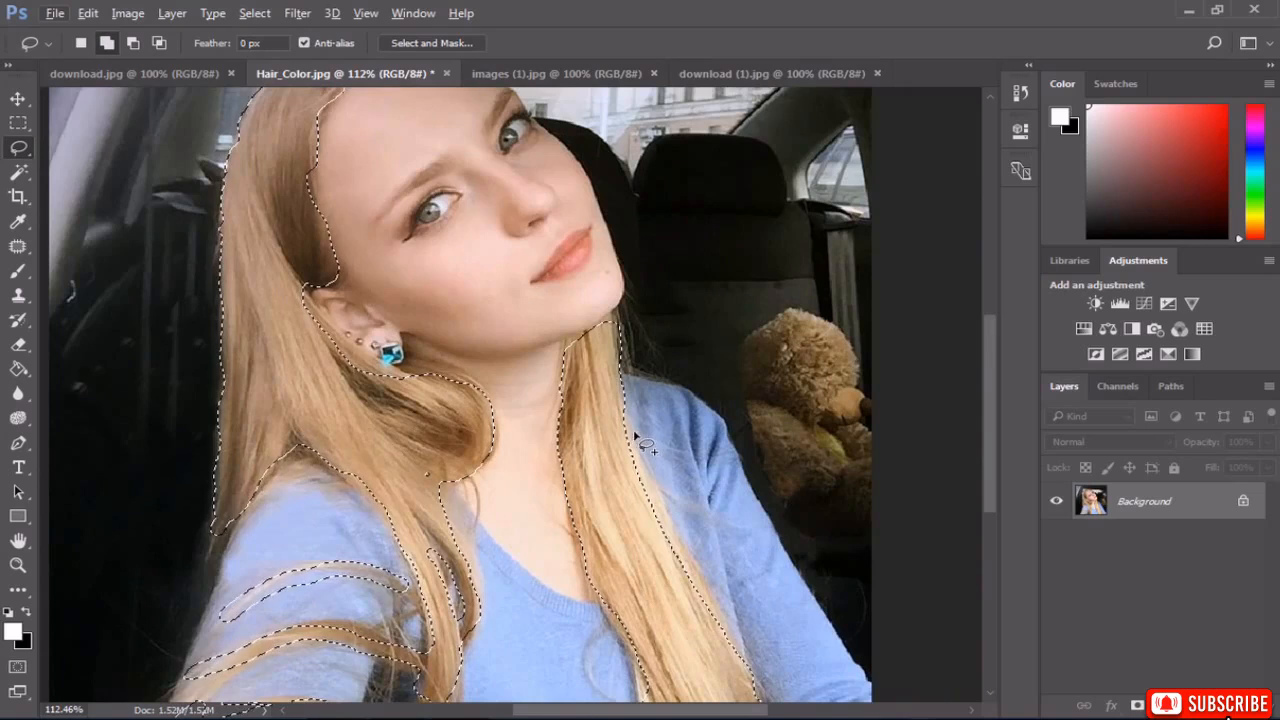
drag(634, 433, 655, 480)
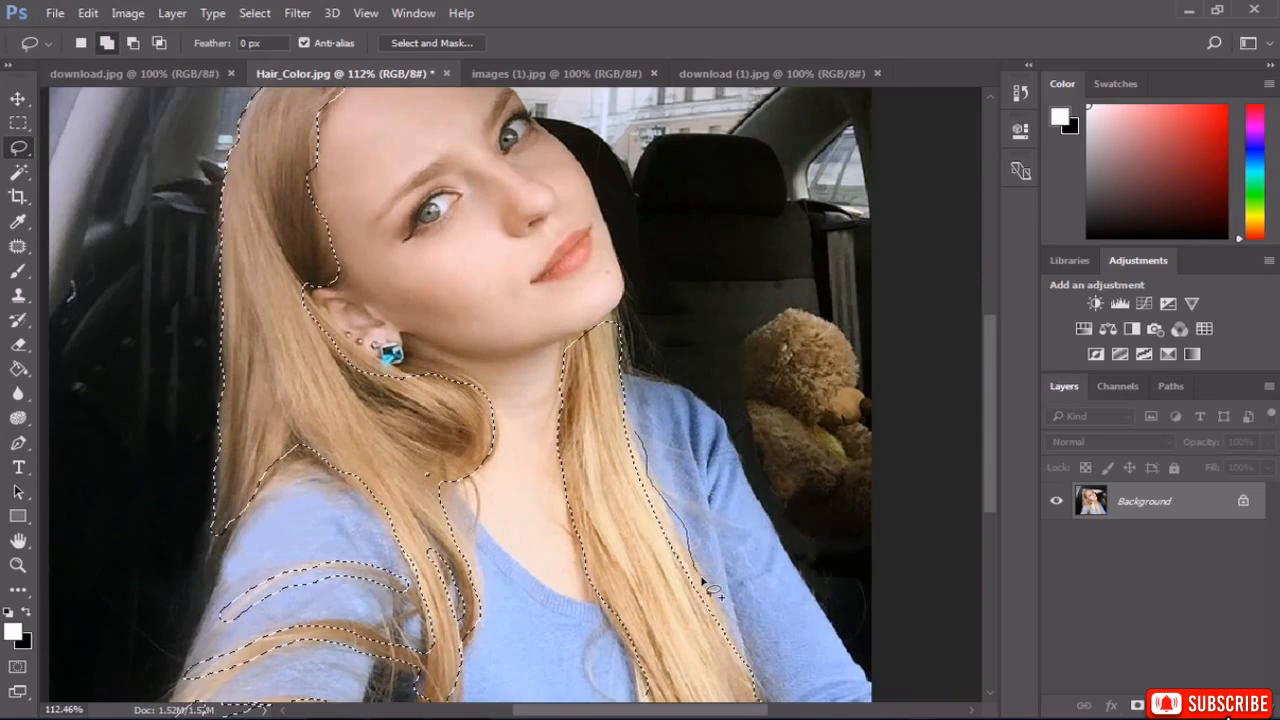
drag(636, 445, 636, 447)
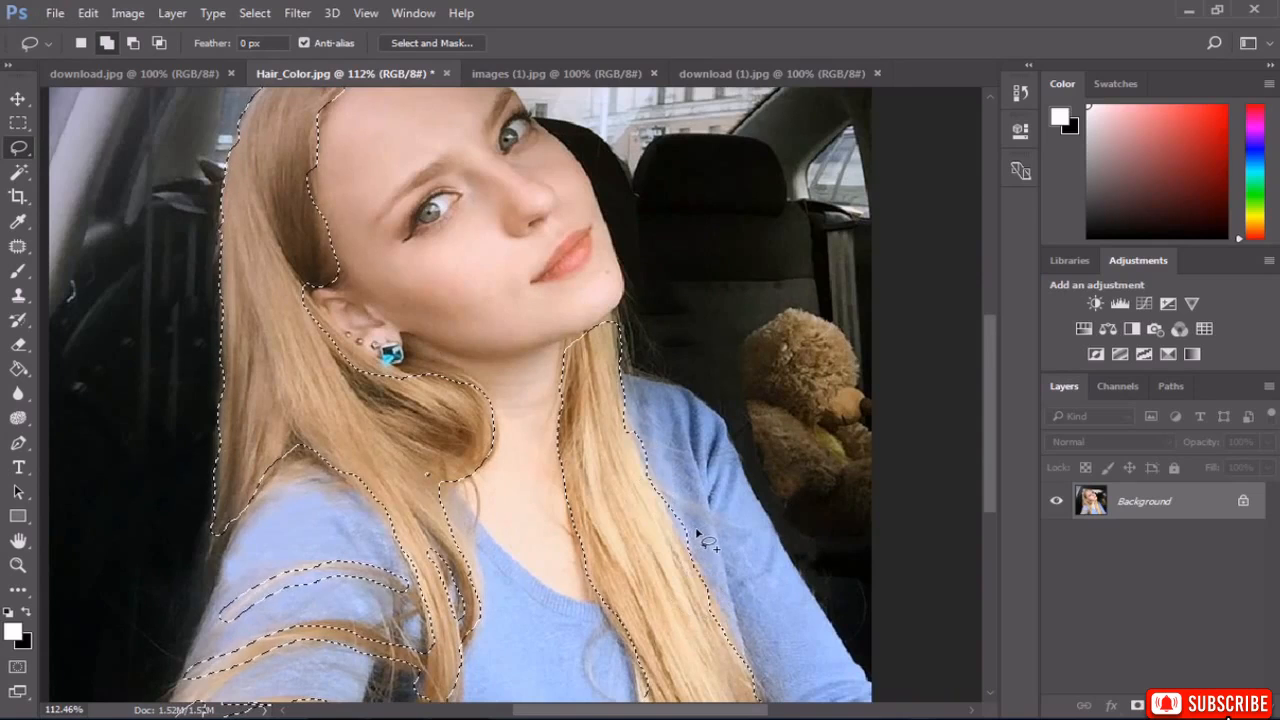
key(alt)
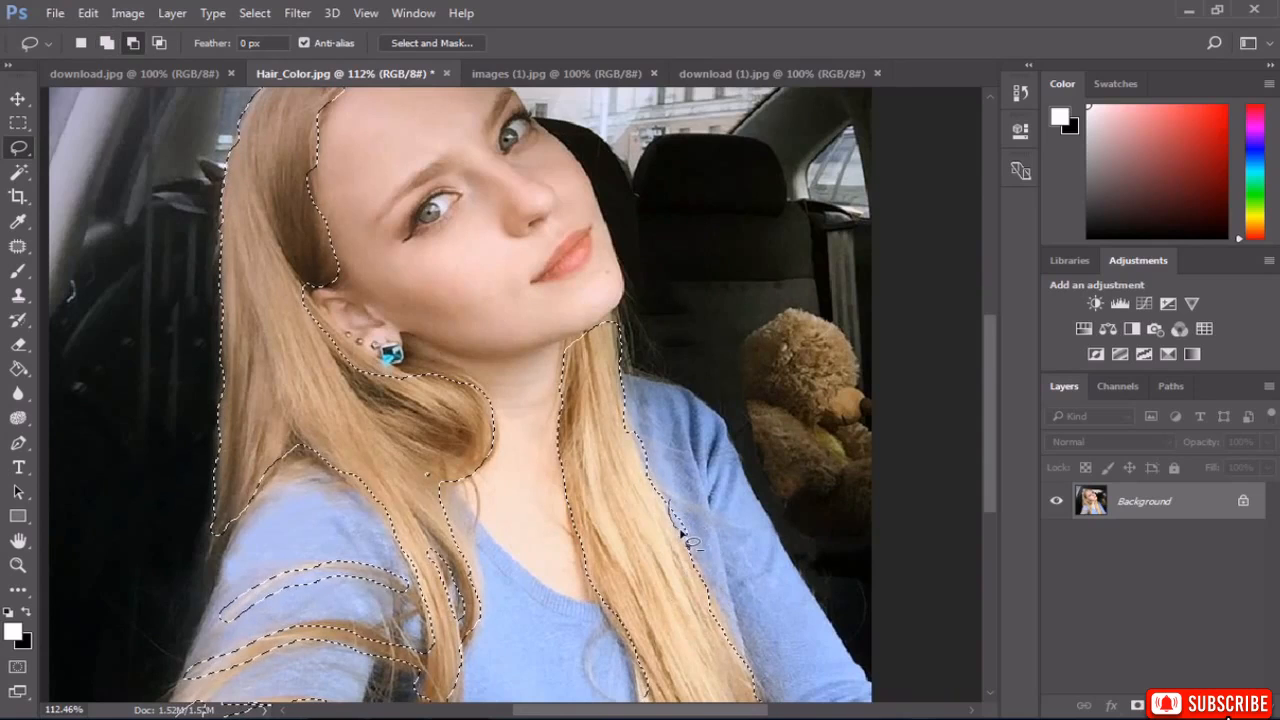
scroll(705, 516, down, 3)
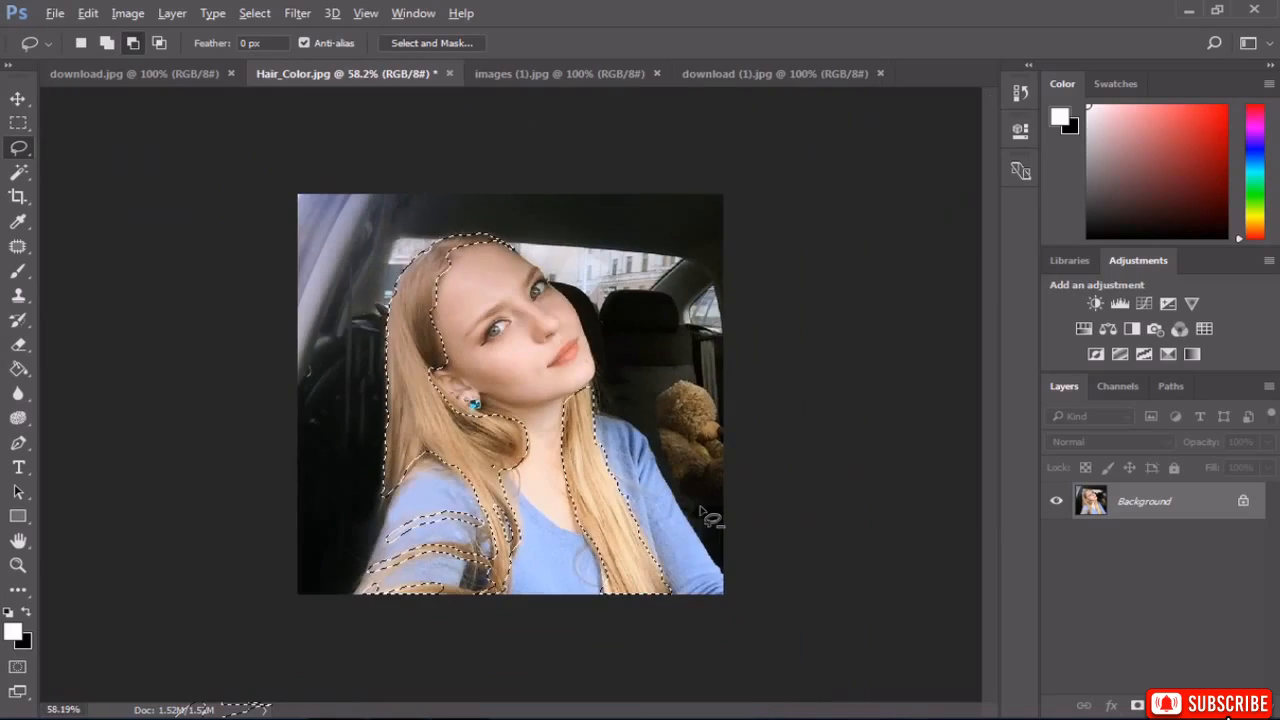
key(shift)
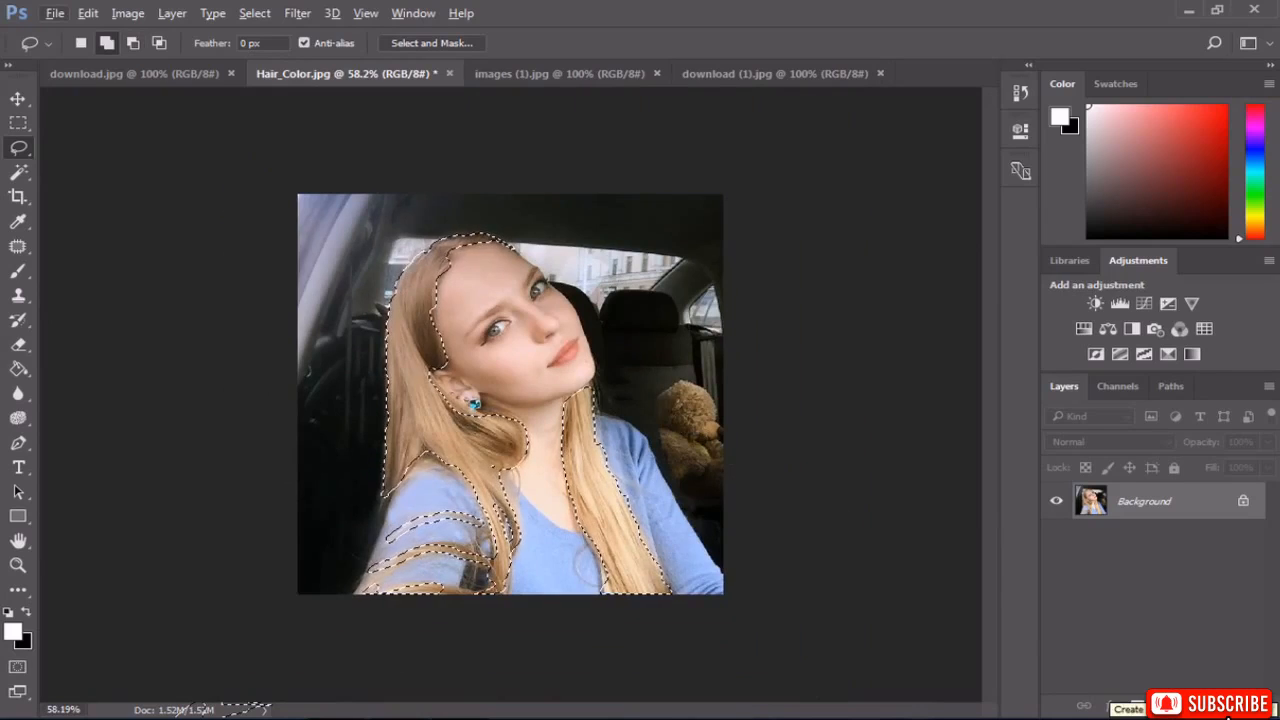
Add a white Solid Color fill layer masked to the hair selection and set its blend mode to Soft Light.
click(1162, 706)
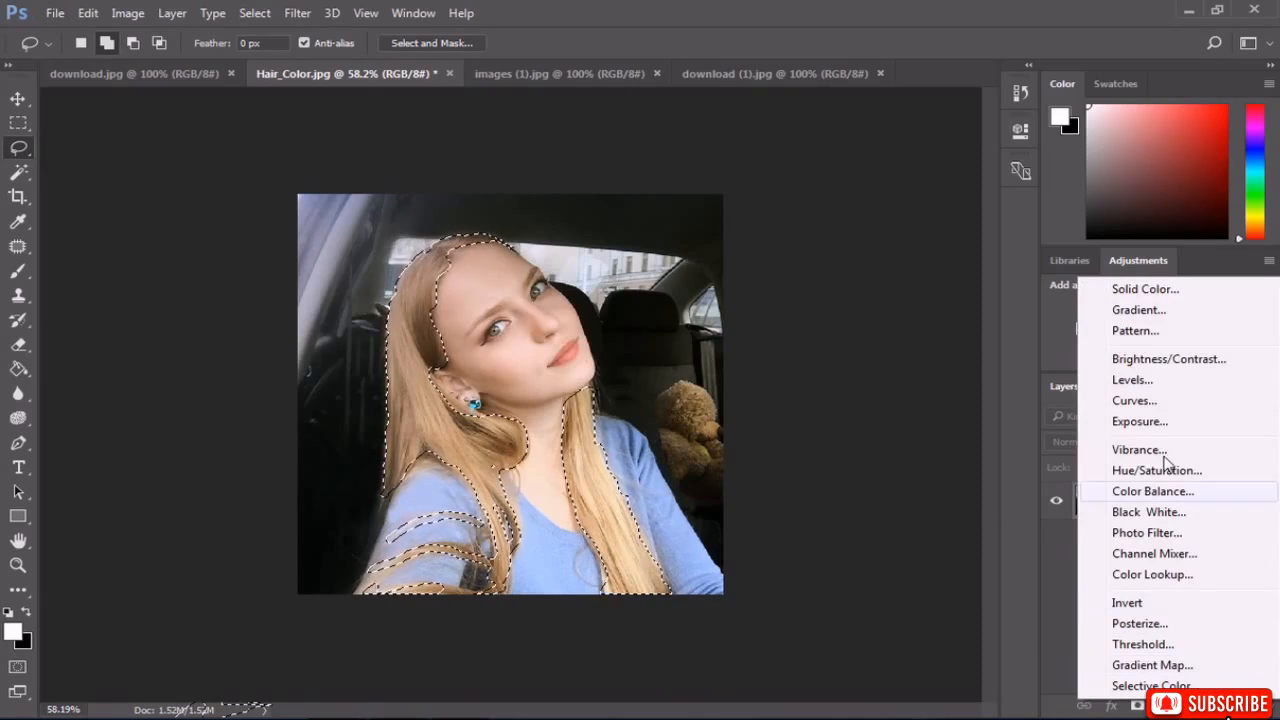
click(1148, 289)
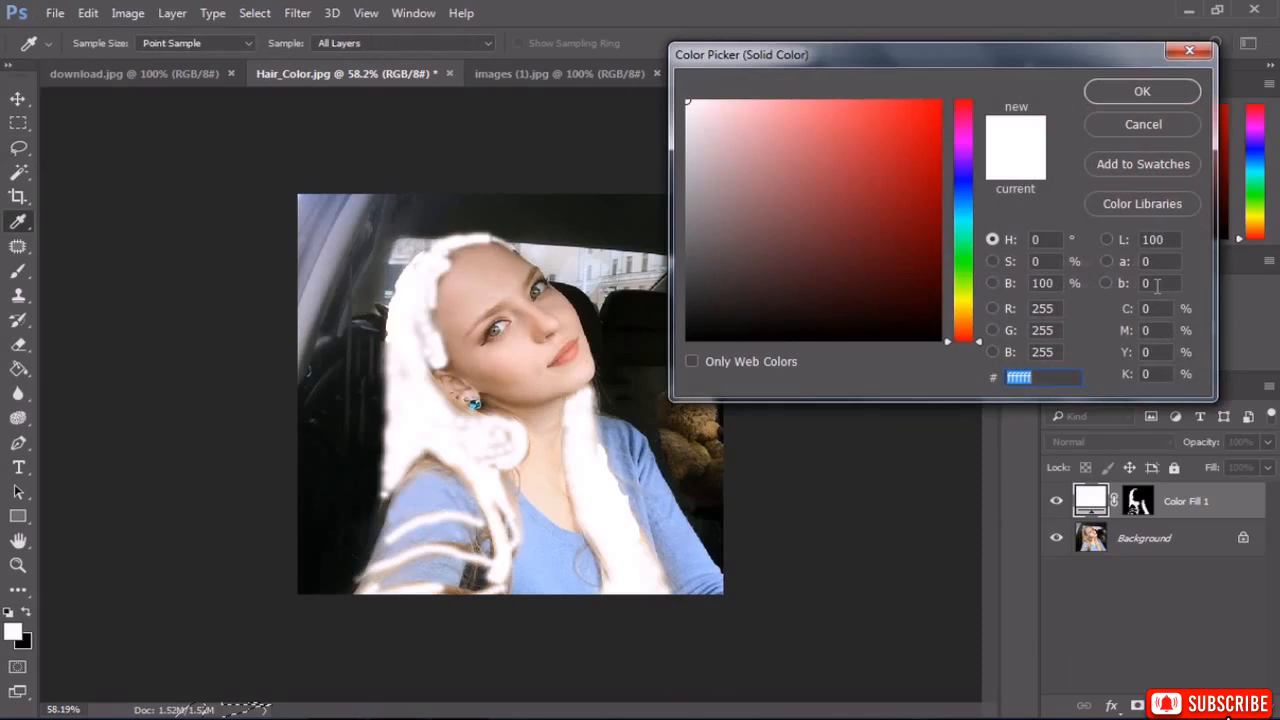
click(1140, 91)
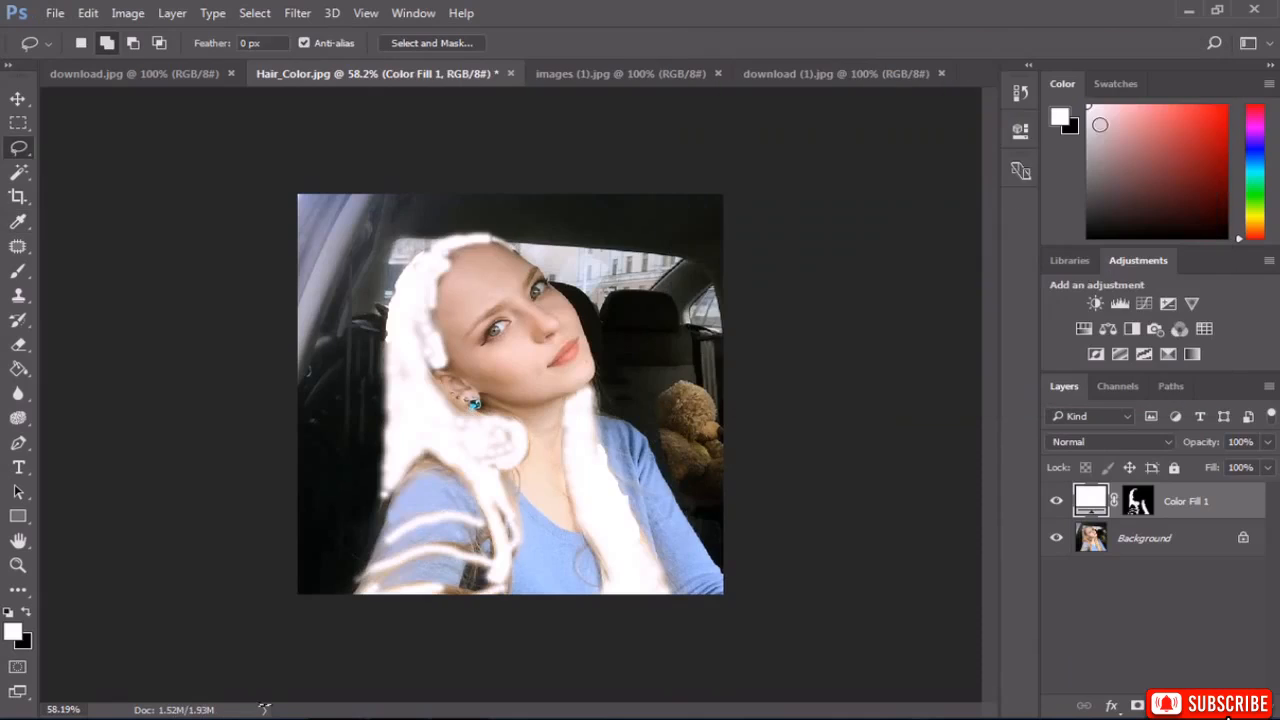
click(1090, 442)
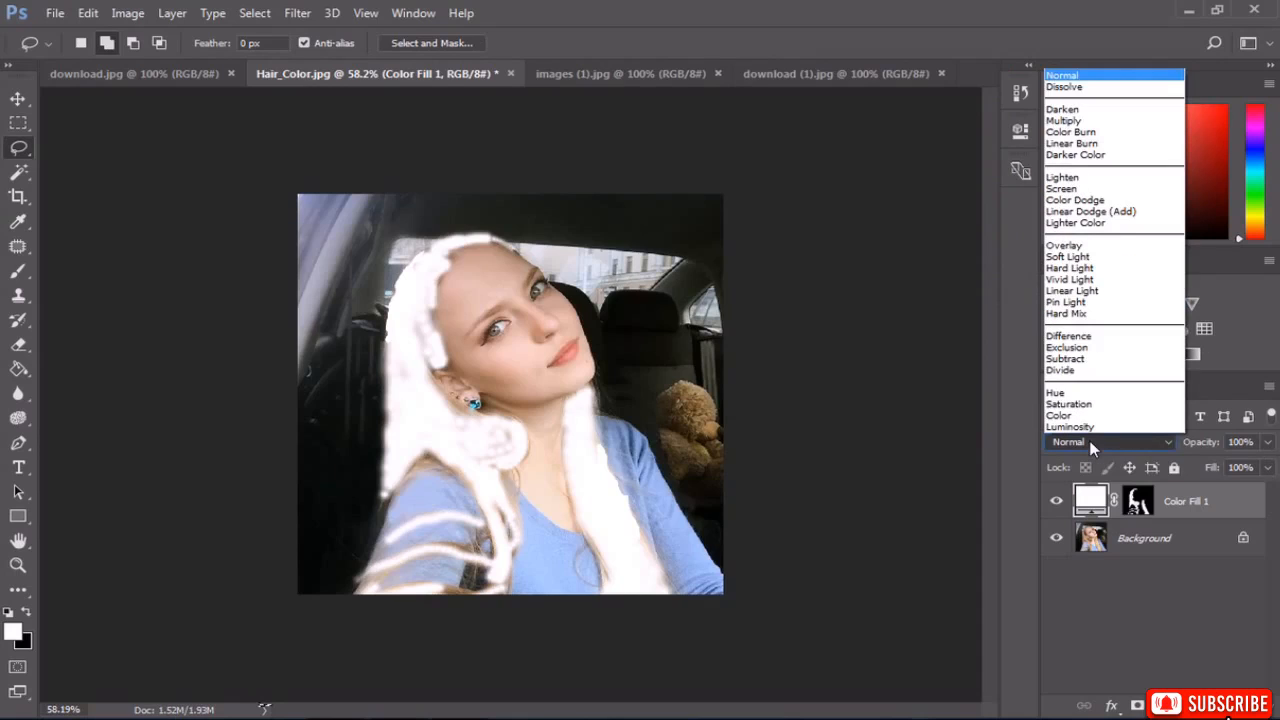
click(1066, 257)
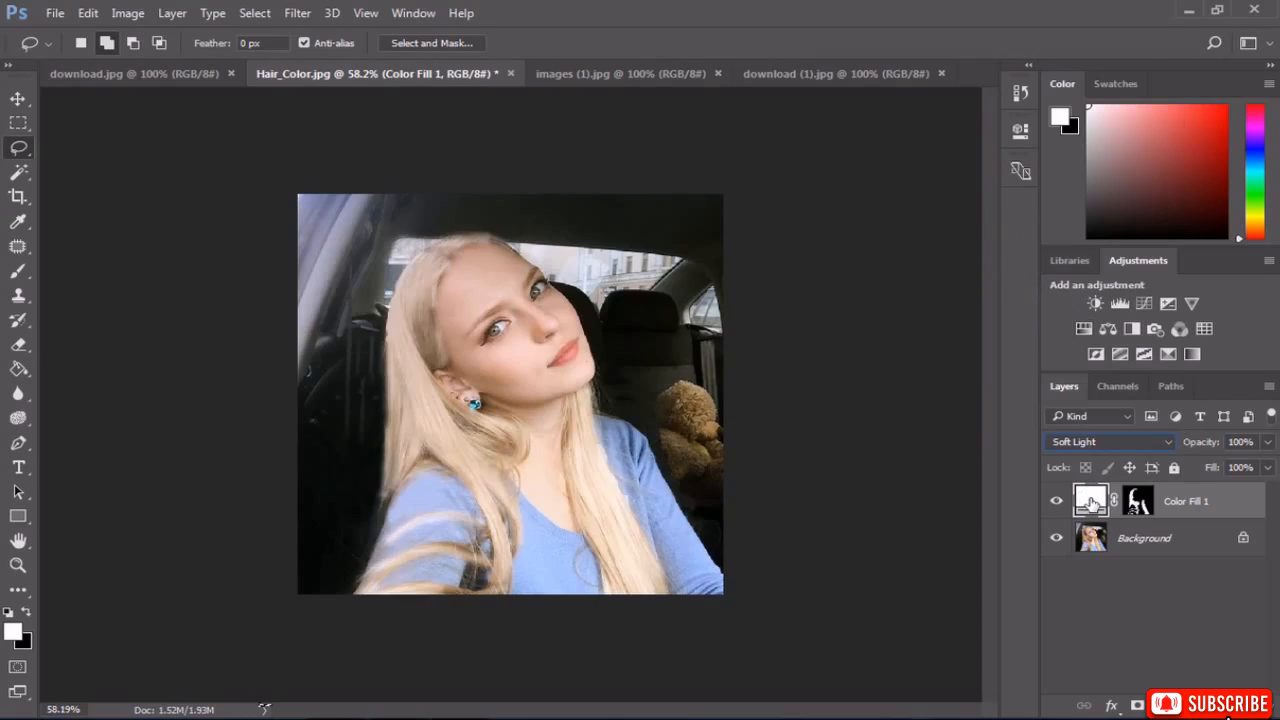
Try red #ff3636, blue #2389b8, dark blue #085376 and green #187911 as the hair fill colour.
double_click(1090, 500)
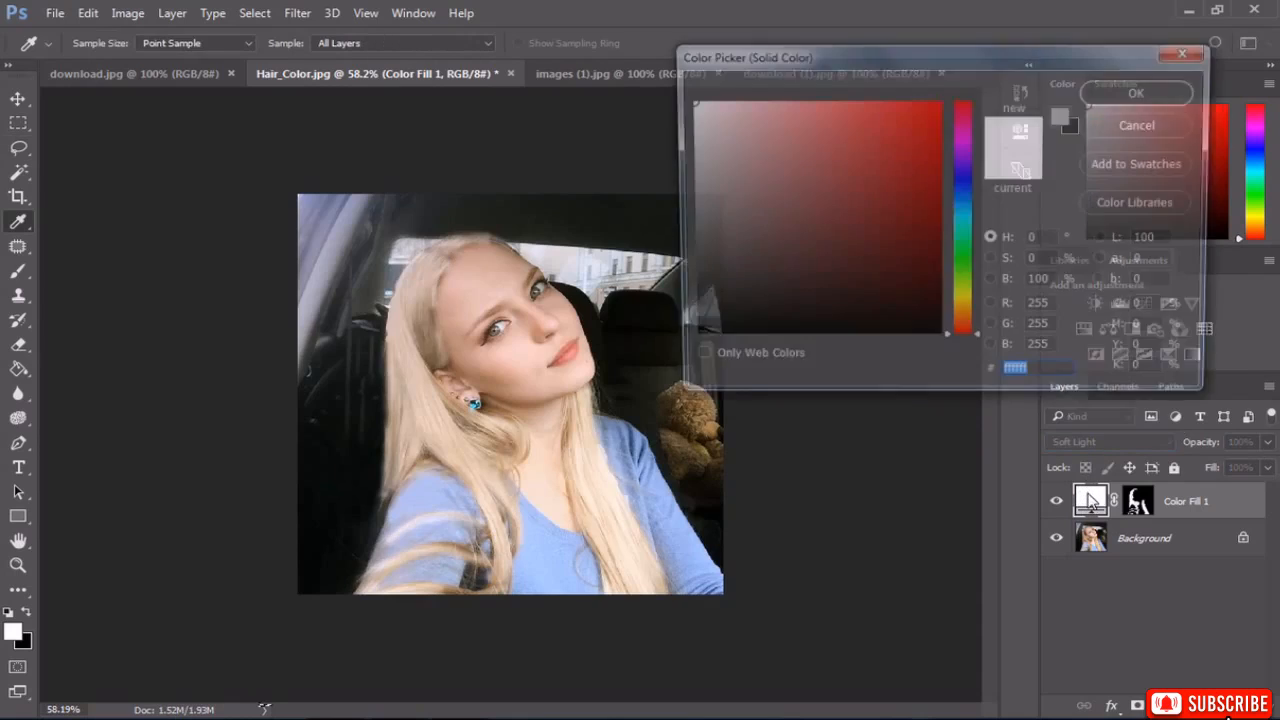
click(887, 100)
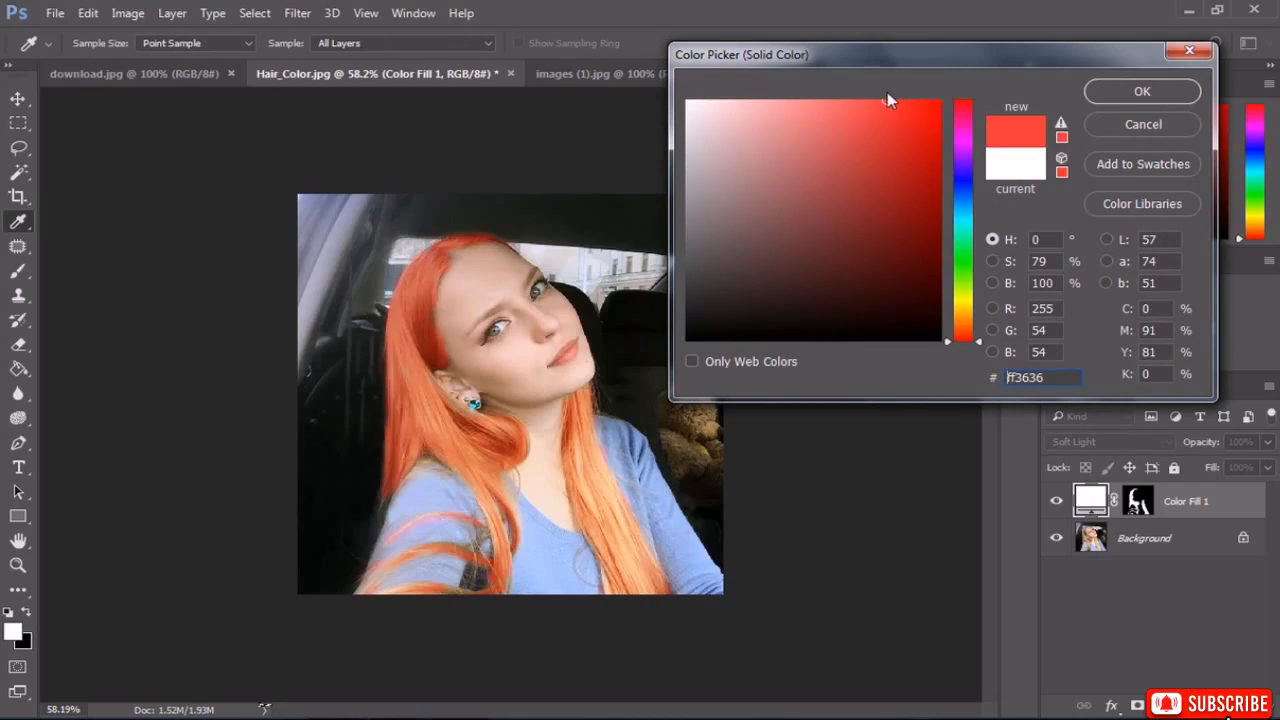
mouse_move(876, 156)
mouse_down()
mouse_move(911, 217)
mouse_move(896, 172)
mouse_move(961, 212)
mouse_up()
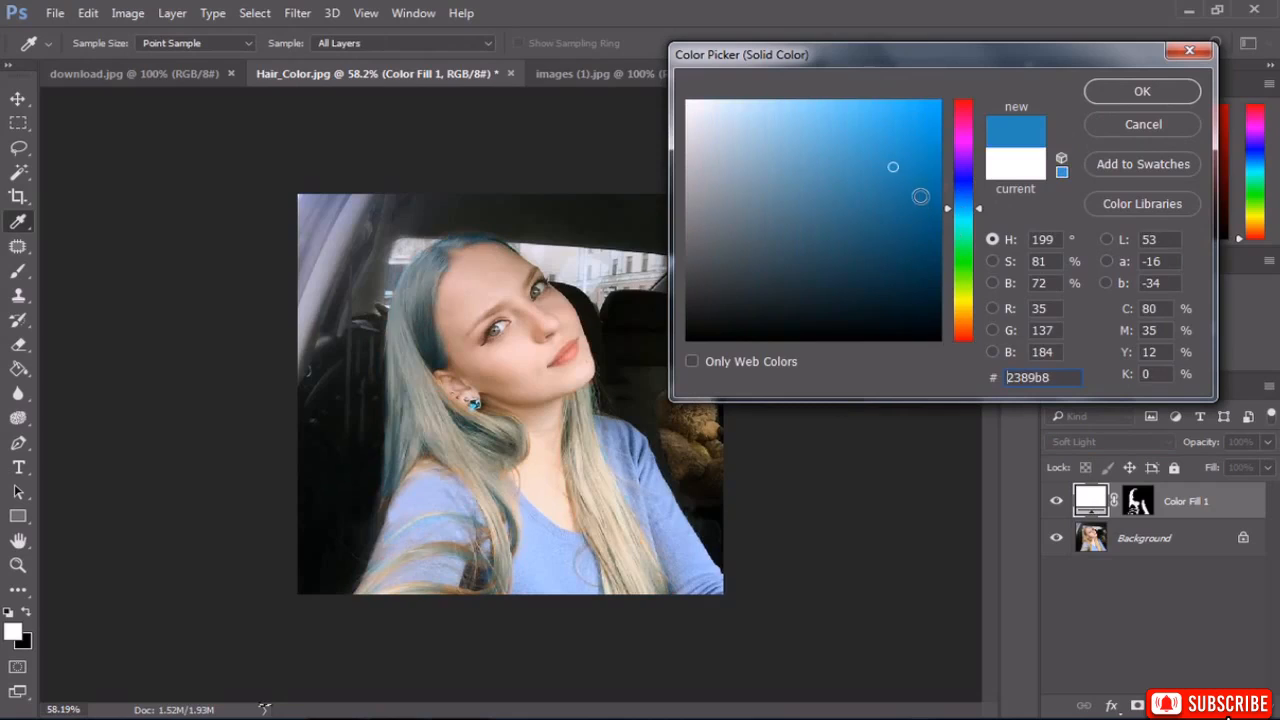
click(923, 230)
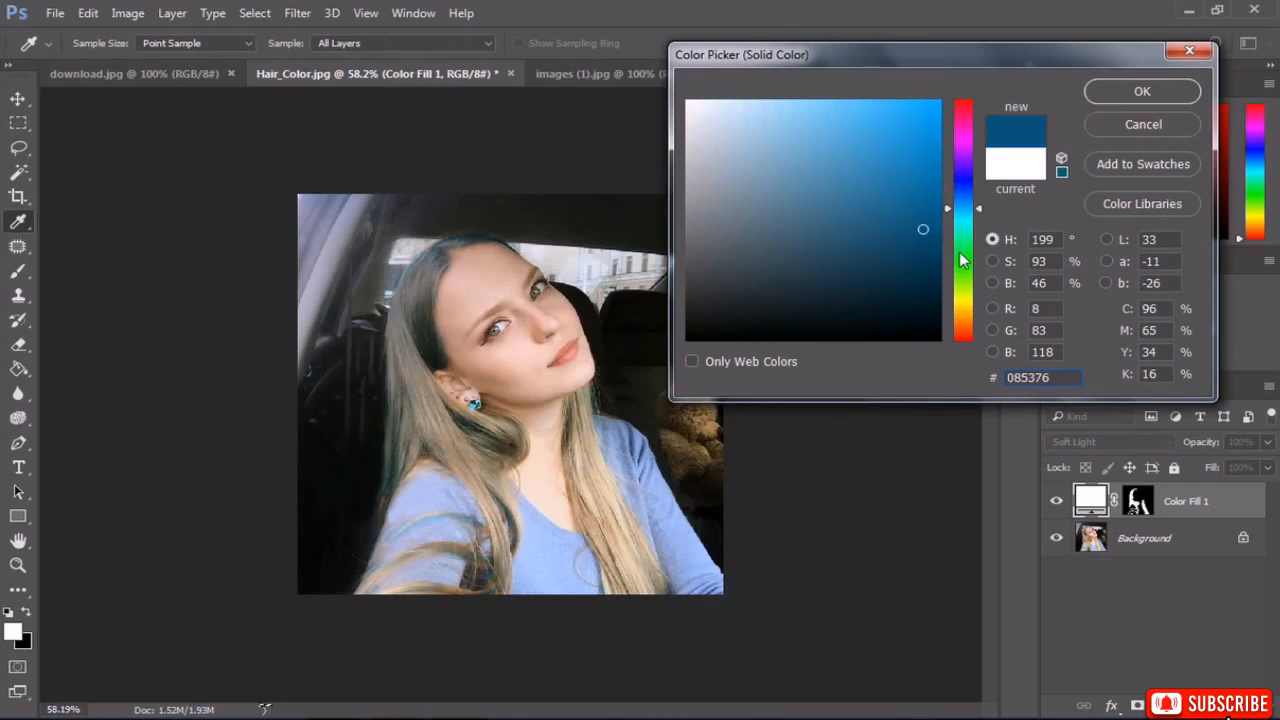
click(960, 262)
mouse_move(925, 230)
mouse_down()
mouse_move(920, 255)
mouse_move(908, 183)
mouse_move(905, 226)
mouse_up()
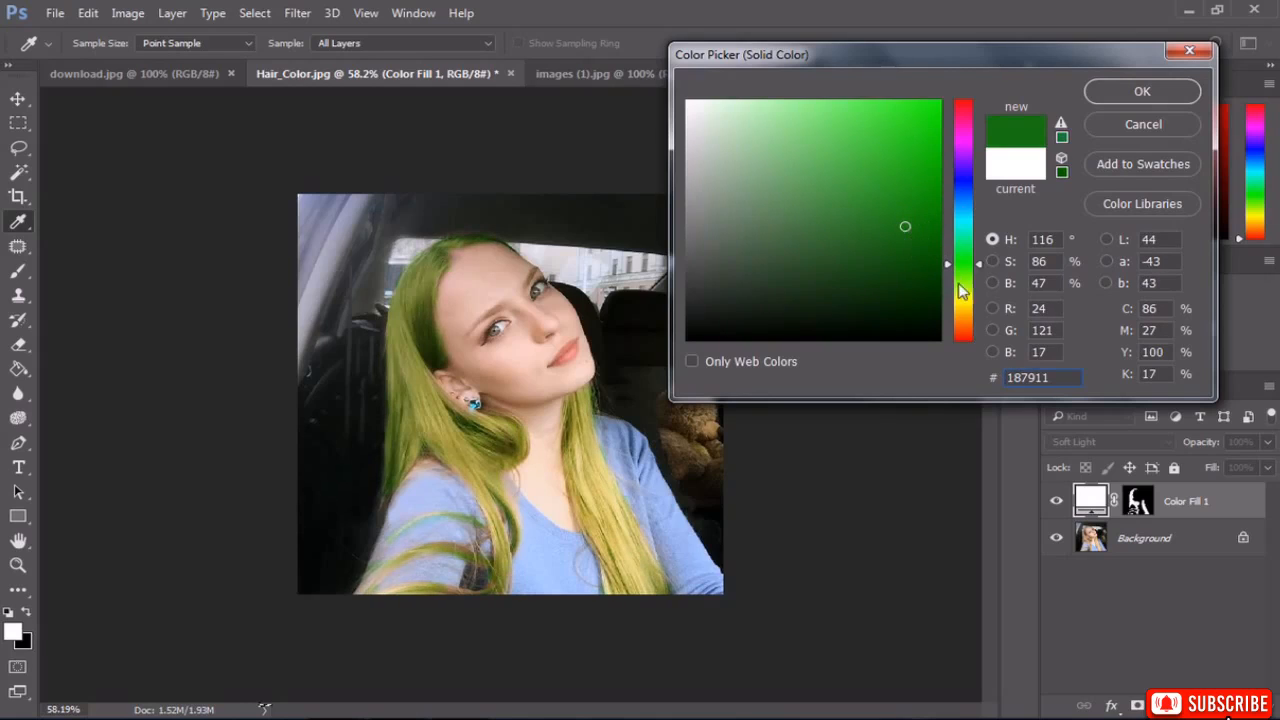
Try yellow-green and olive-yellow shades such as #5d7911 and #858415 as the hair fill colour.
drag(958, 286, 958, 298)
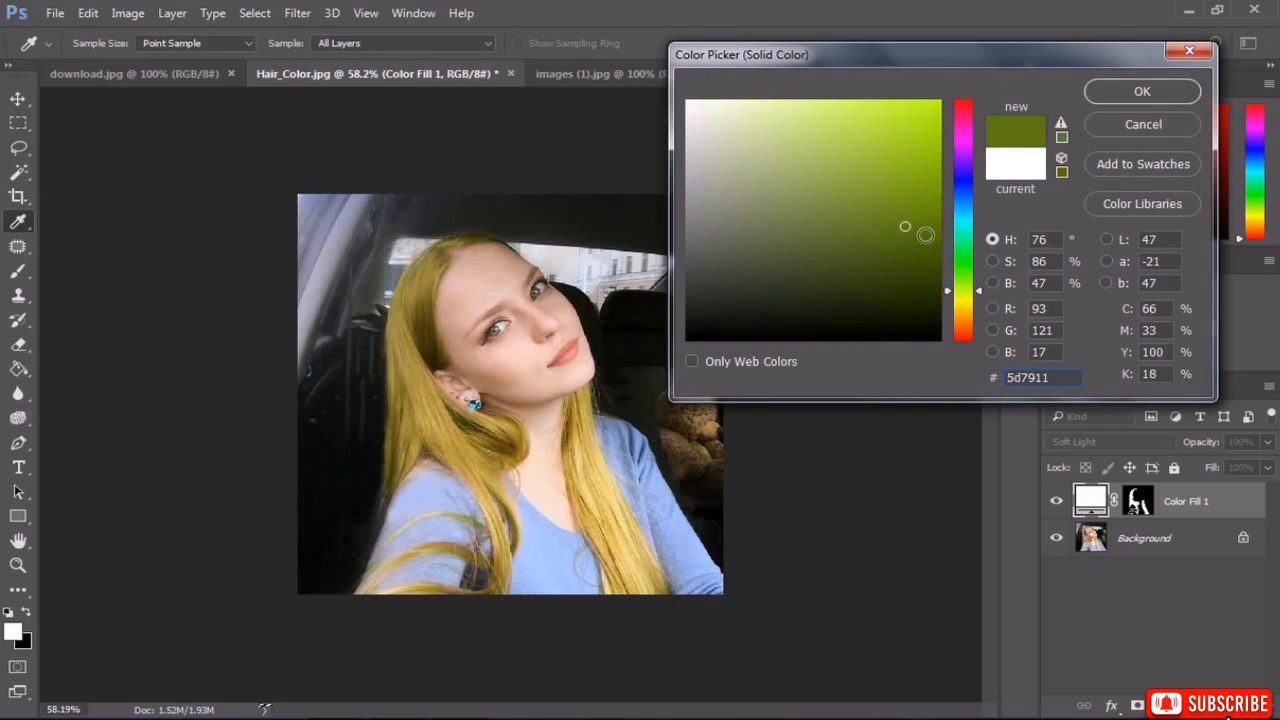
click(914, 207)
mouse_move(914, 210)
mouse_down()
mouse_move(876, 244)
mouse_move(907, 254)
mouse_up()
drag(962, 285, 962, 301)
click(905, 183)
click(901, 215)
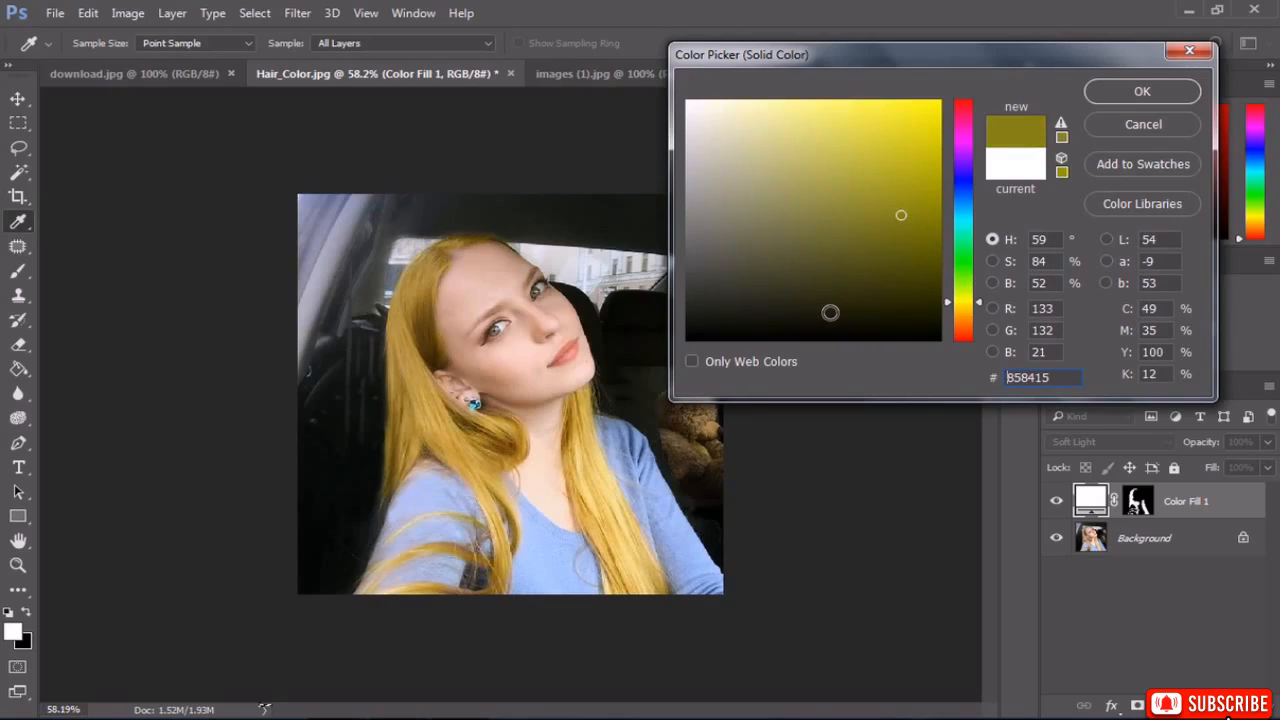
Try black #000000 as the hair fill colour.
drag(962, 308, 972, 374)
click(773, 301)
drag(773, 301, 684, 395)
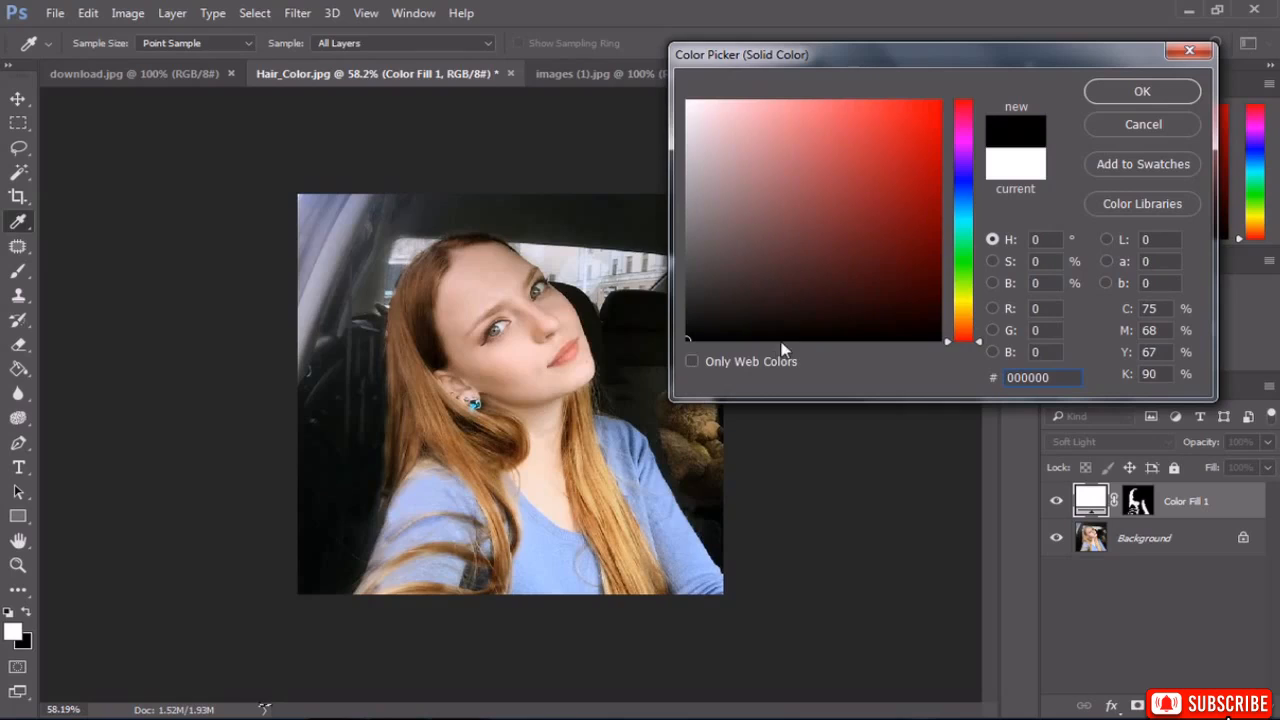
Try orange shades #ef5633 and #ff704f as the hair fill colour.
drag(962, 341, 975, 287)
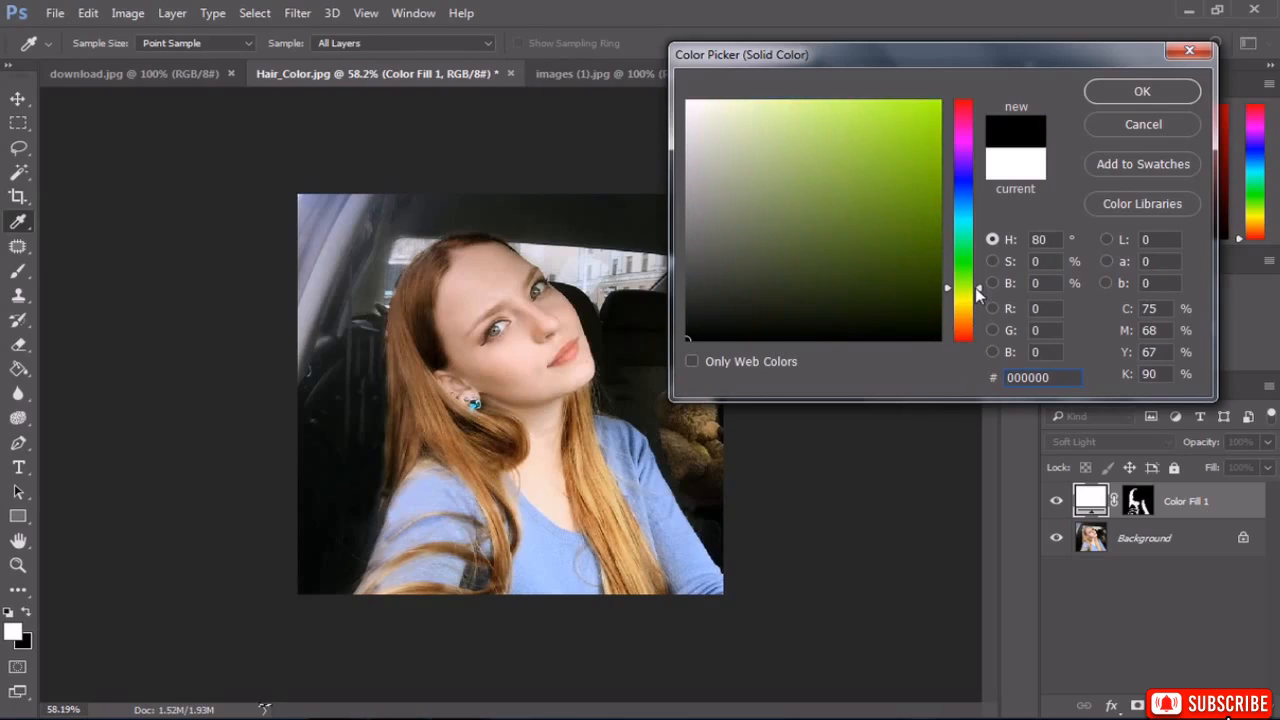
click(882, 178)
drag(887, 191, 886, 114)
mouse_move(964, 287)
mouse_down()
mouse_move(975, 282)
mouse_move(978, 316)
mouse_move(978, 265)
mouse_move(979, 334)
mouse_up()
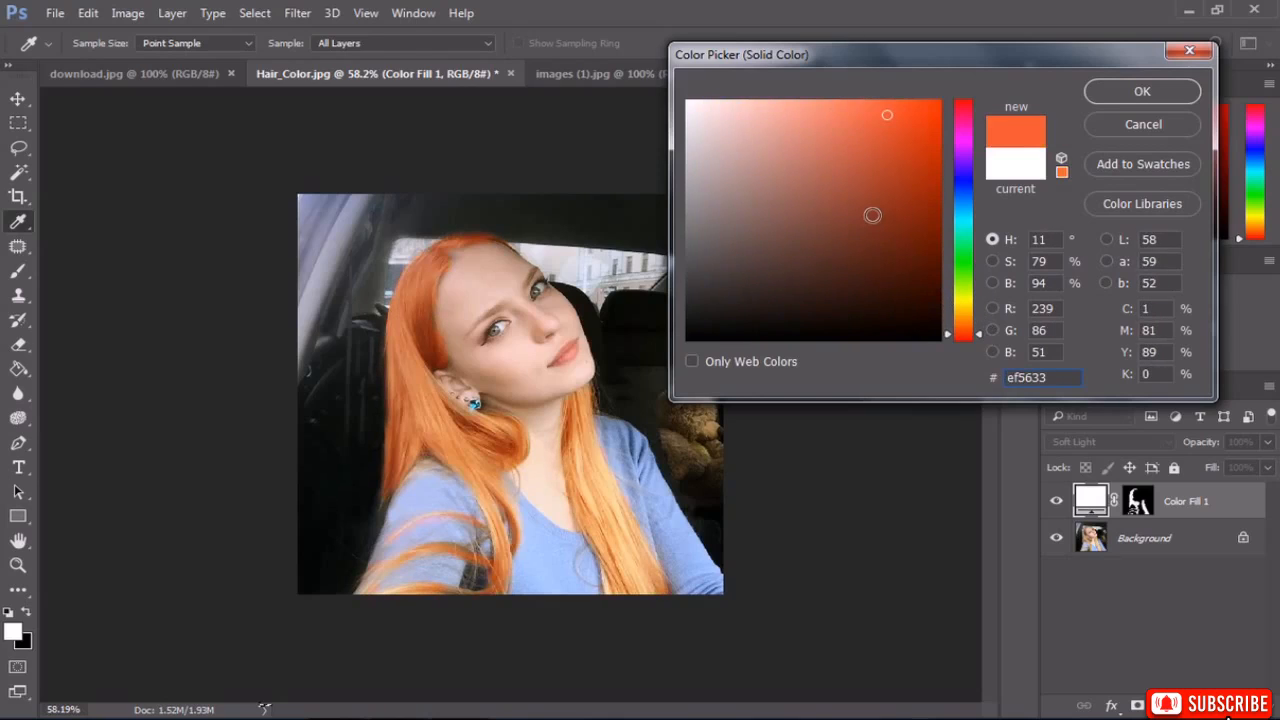
mouse_move(858, 195)
mouse_down()
mouse_move(822, 132)
mouse_move(845, 128)
mouse_move(862, 100)
mouse_up()
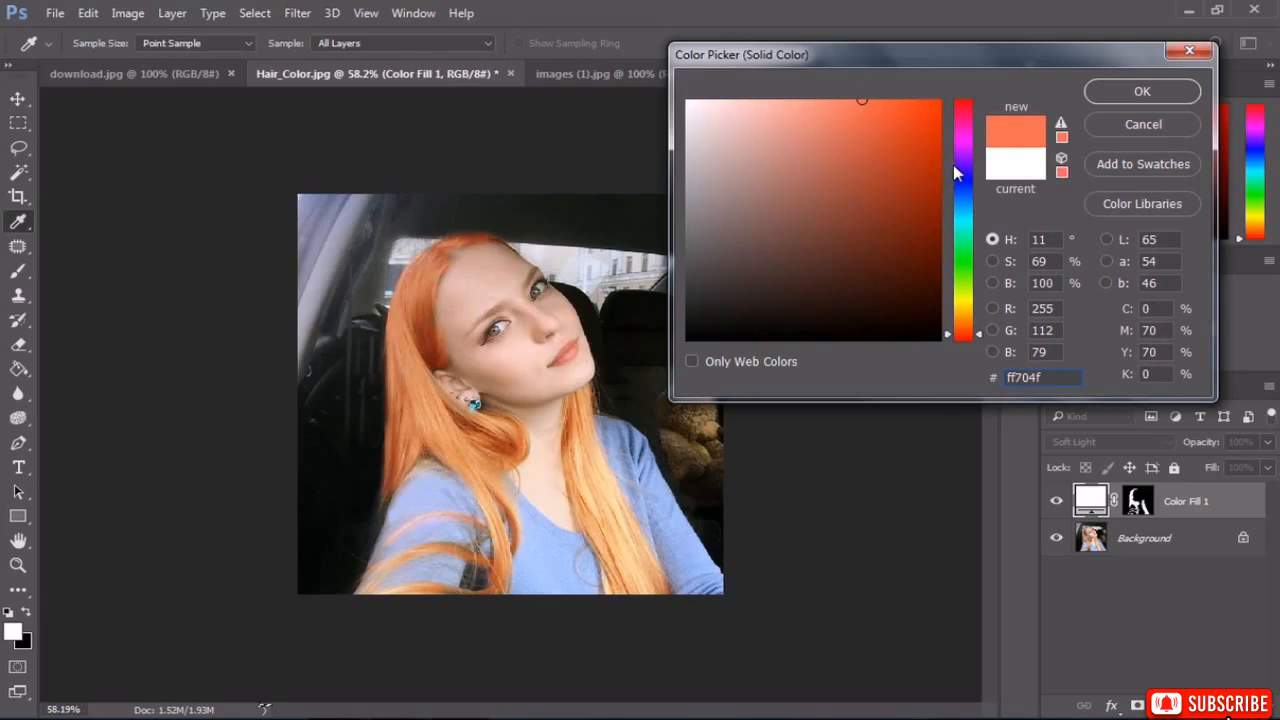
Set the hair fill to dark olive #3f4216 and compare the photo with and without the Color Fill 1 layer.
drag(979, 334, 979, 305)
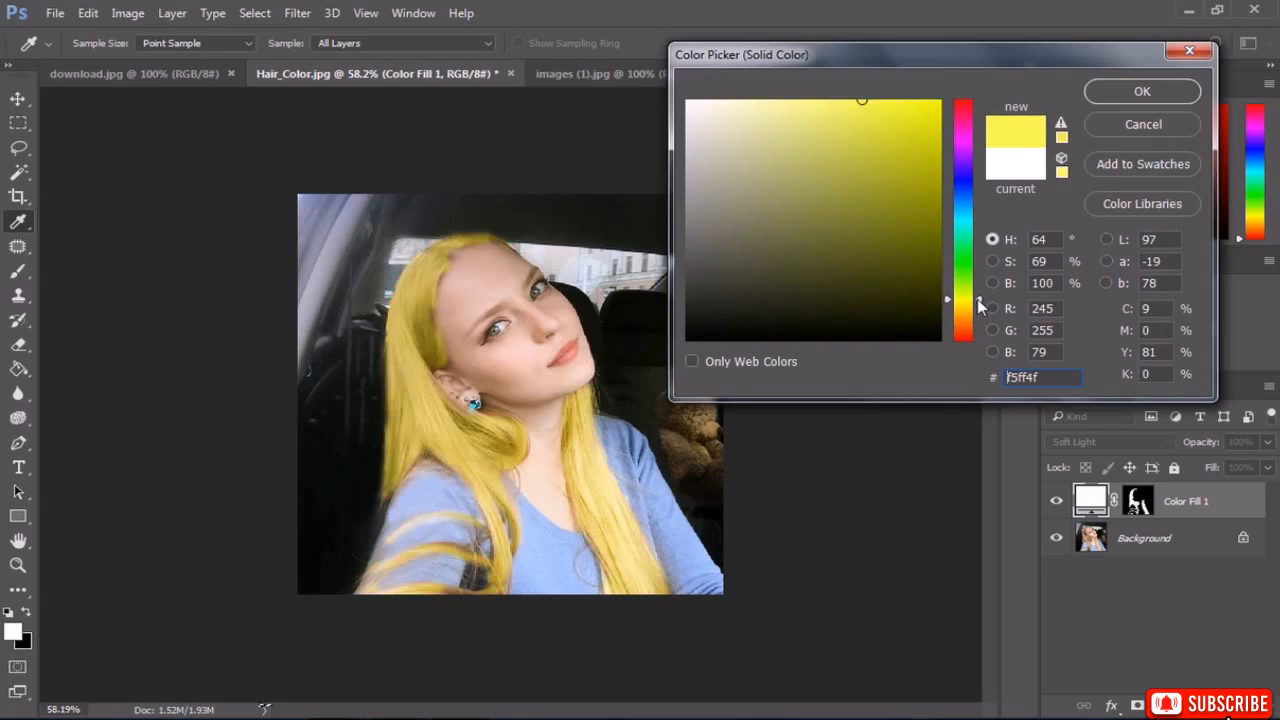
mouse_move(867, 172)
mouse_down()
mouse_move(780, 98)
mouse_move(810, 227)
mouse_up()
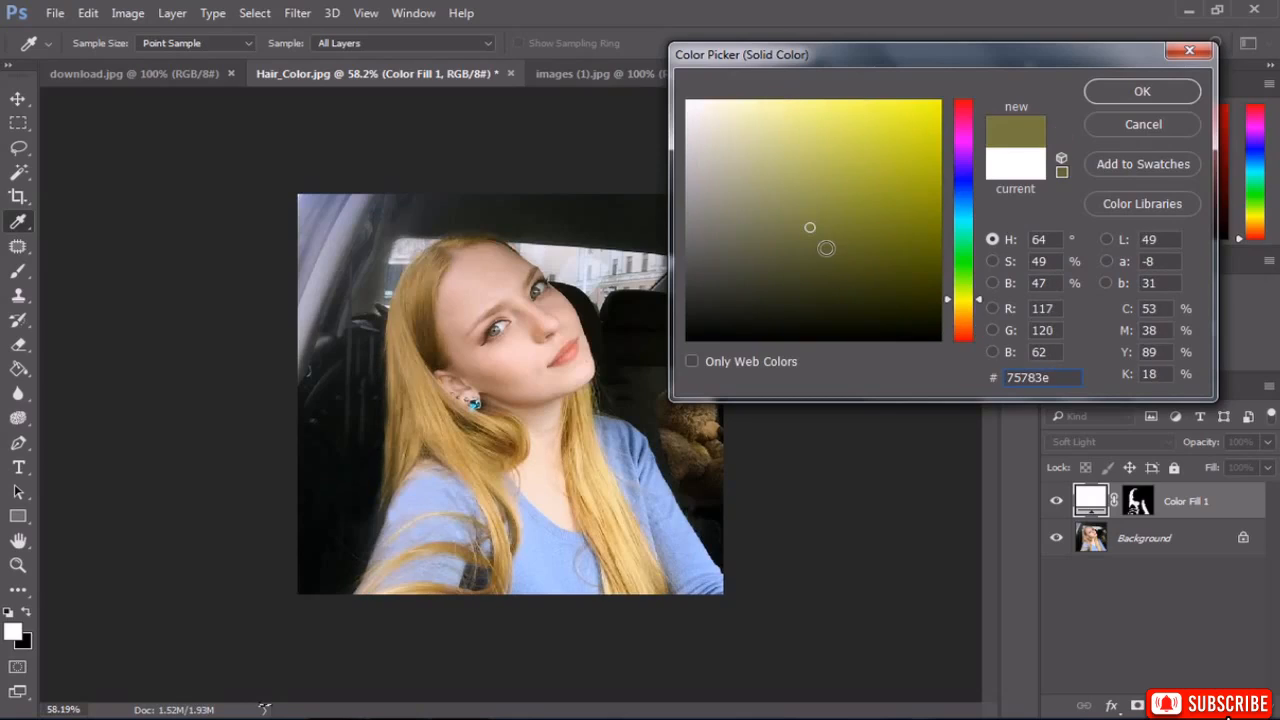
click(828, 248)
click(855, 281)
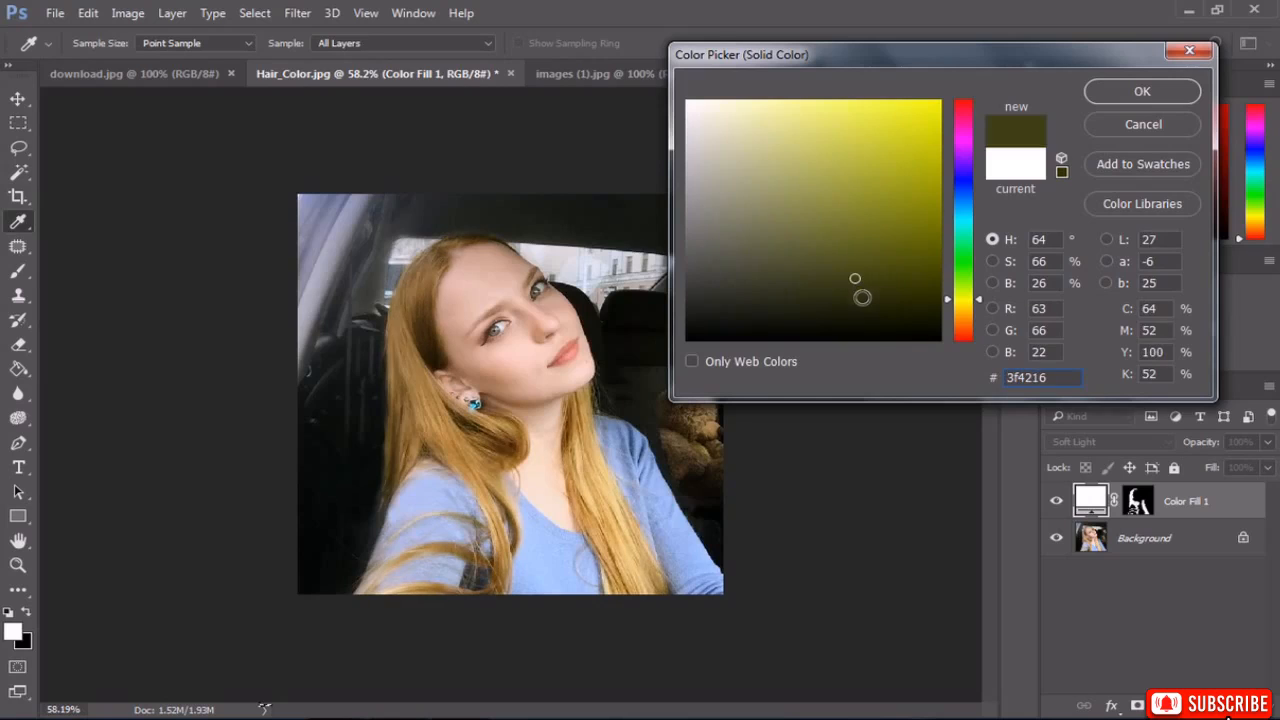
click(1120, 94)
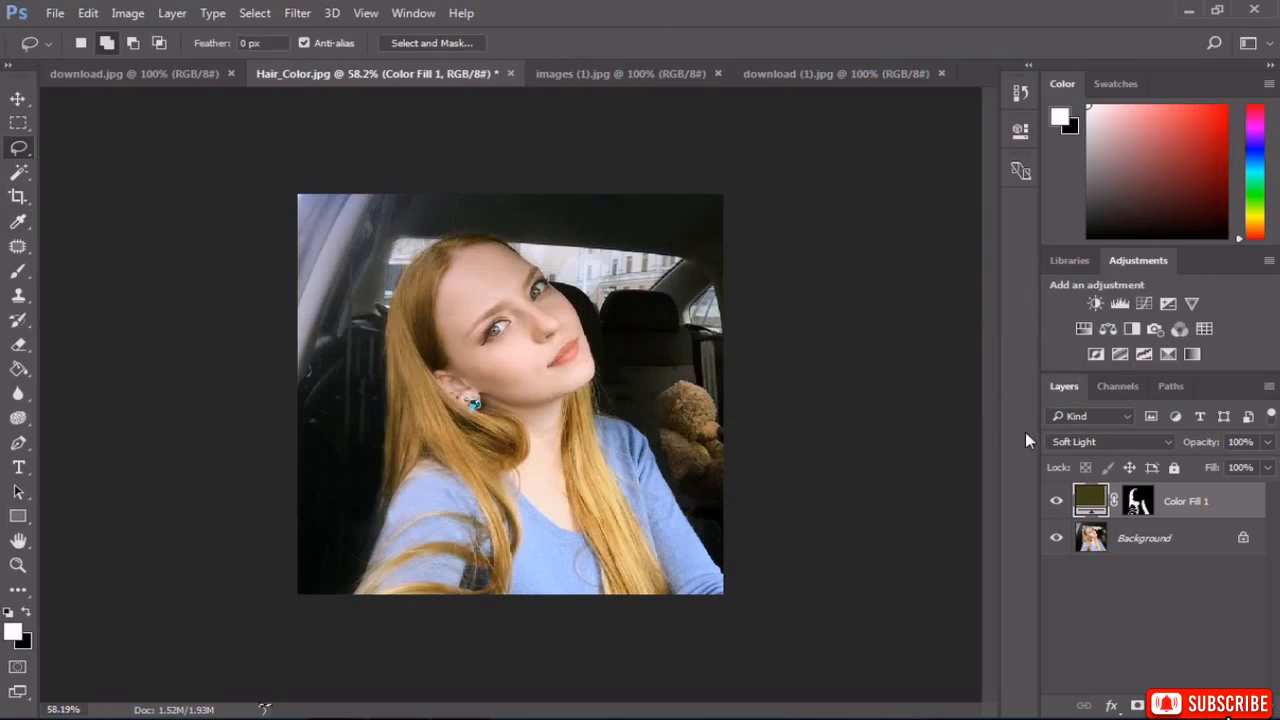
click(1054, 501)
click(1054, 502)
On the Background layer, outline the lips with the Lasso tool and subtract the excess skin above the upper lip near the mouth corner.
scroll(597, 402, up, 6)
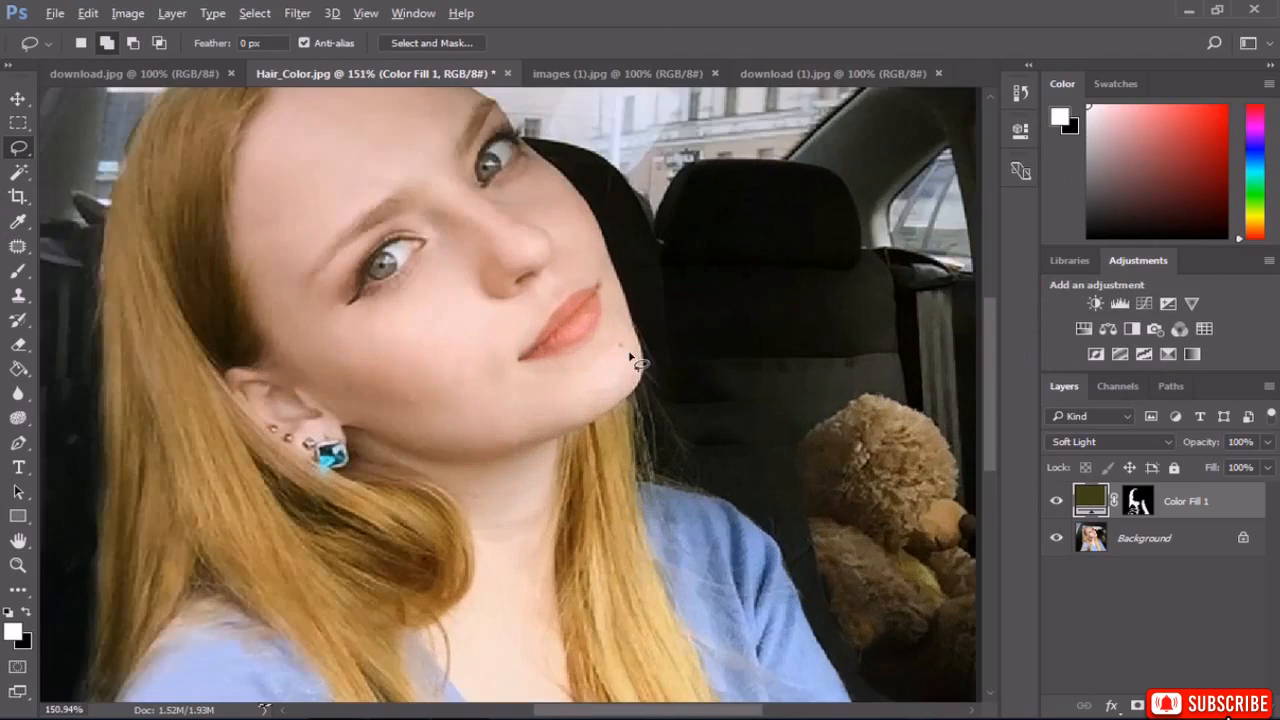
scroll(630, 358, down, 3)
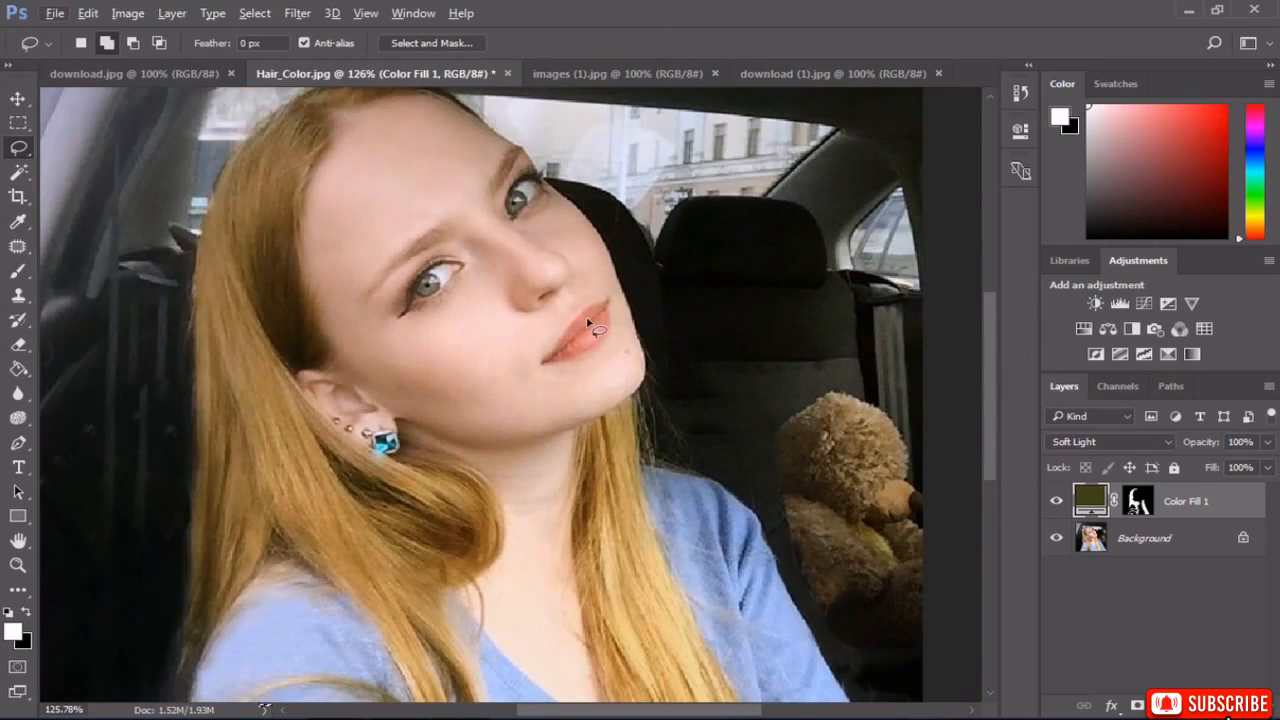
click(1120, 538)
scroll(600, 310, up, 10)
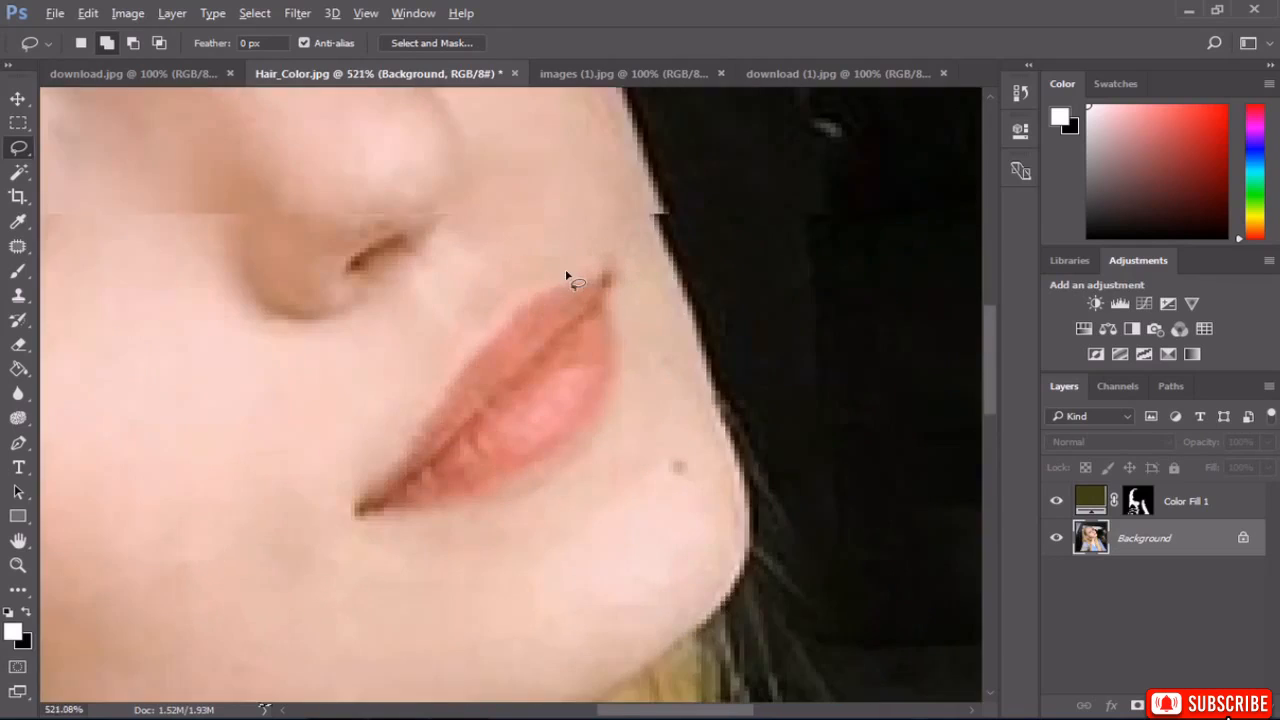
mouse_move(506, 324)
mouse_down()
mouse_move(606, 276)
mouse_move(623, 324)
mouse_move(597, 455)
mouse_move(459, 547)
mouse_move(337, 561)
mouse_move(320, 543)
mouse_move(344, 506)
mouse_move(410, 464)
mouse_move(506, 328)
mouse_up()
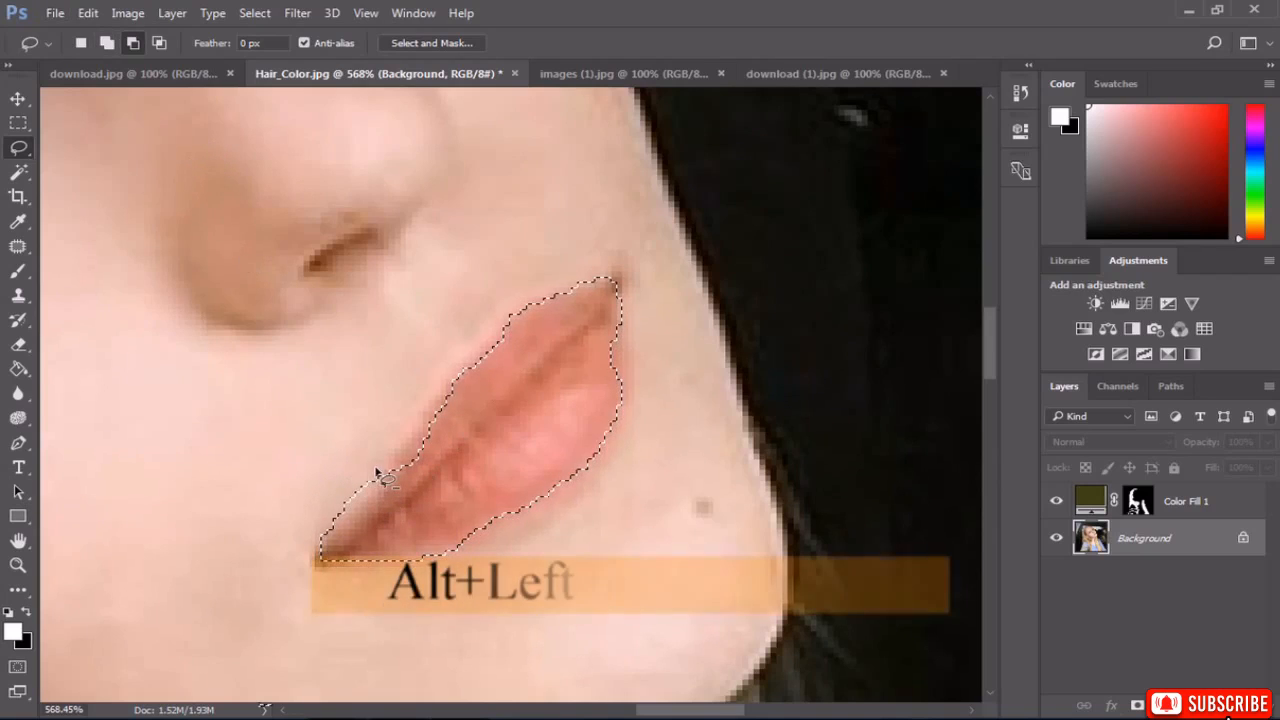
mouse_move(376, 469)
mouse_down()
mouse_move(376, 492)
mouse_move(330, 540)
mouse_move(322, 524)
mouse_move(371, 480)
mouse_up()
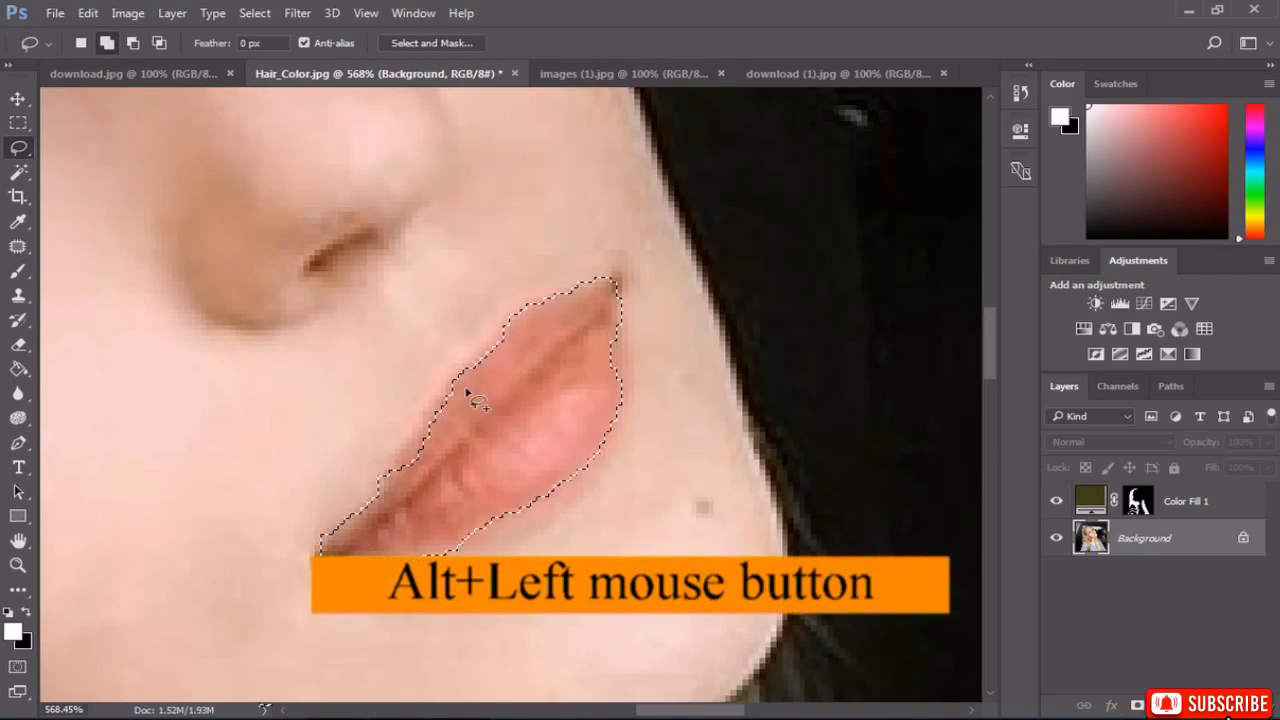
Feather the lip selection with a radius of 3 pixels.
scroll(508, 388, down, 3)
scroll(508, 388, down, 1)
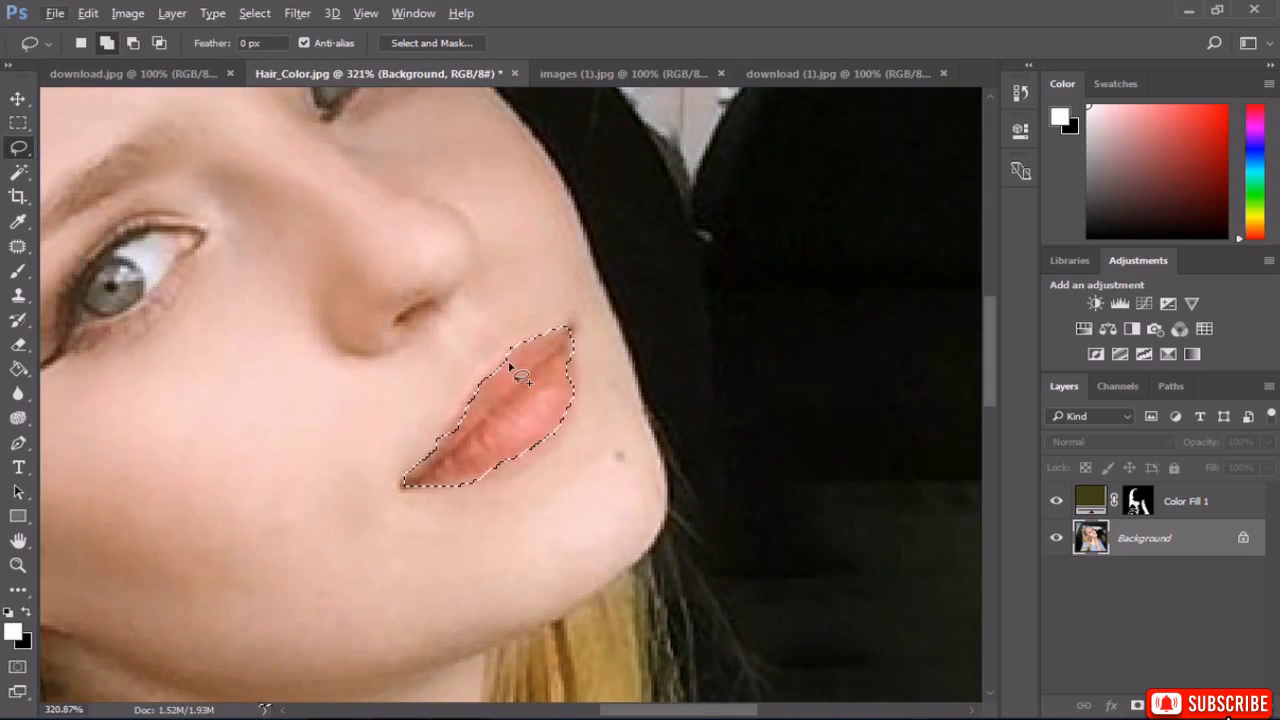
right_click(512, 358)
click(547, 370)
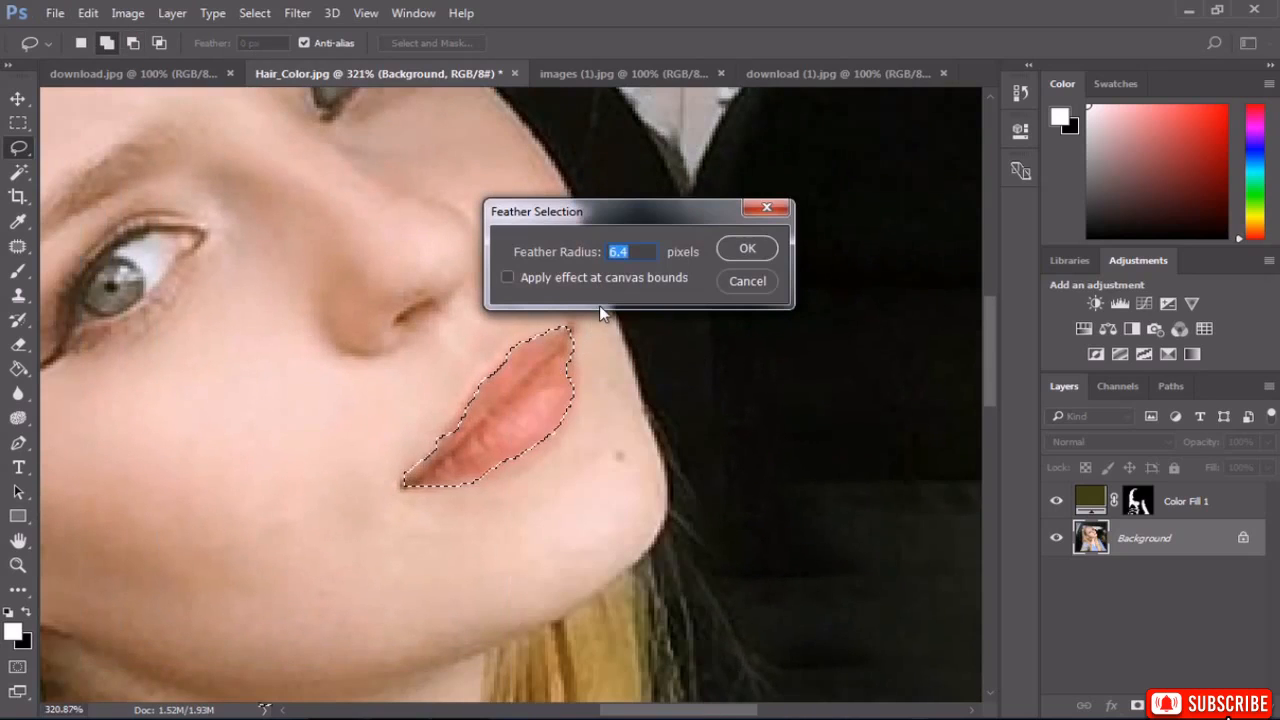
text(3)
click(740, 255)
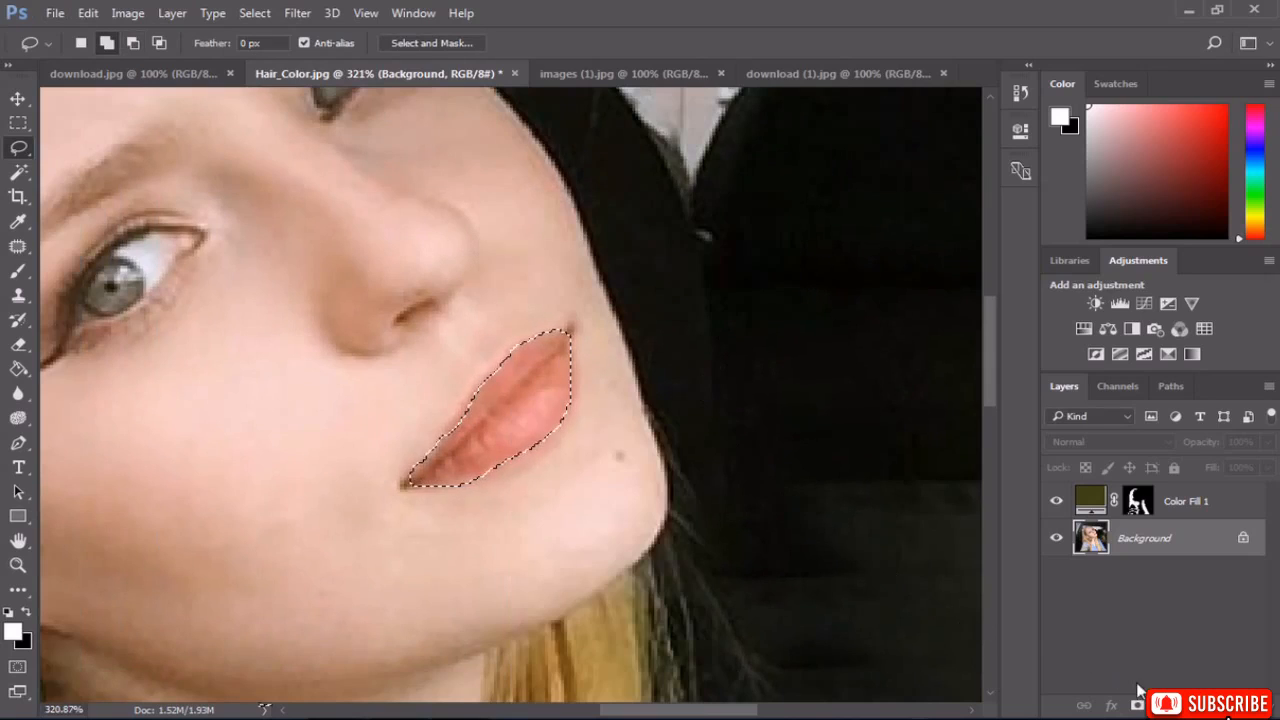
Add a white Solid Color fill layer from the lip selection and set its blend mode to Soft Light.
click(1160, 706)
click(1145, 291)
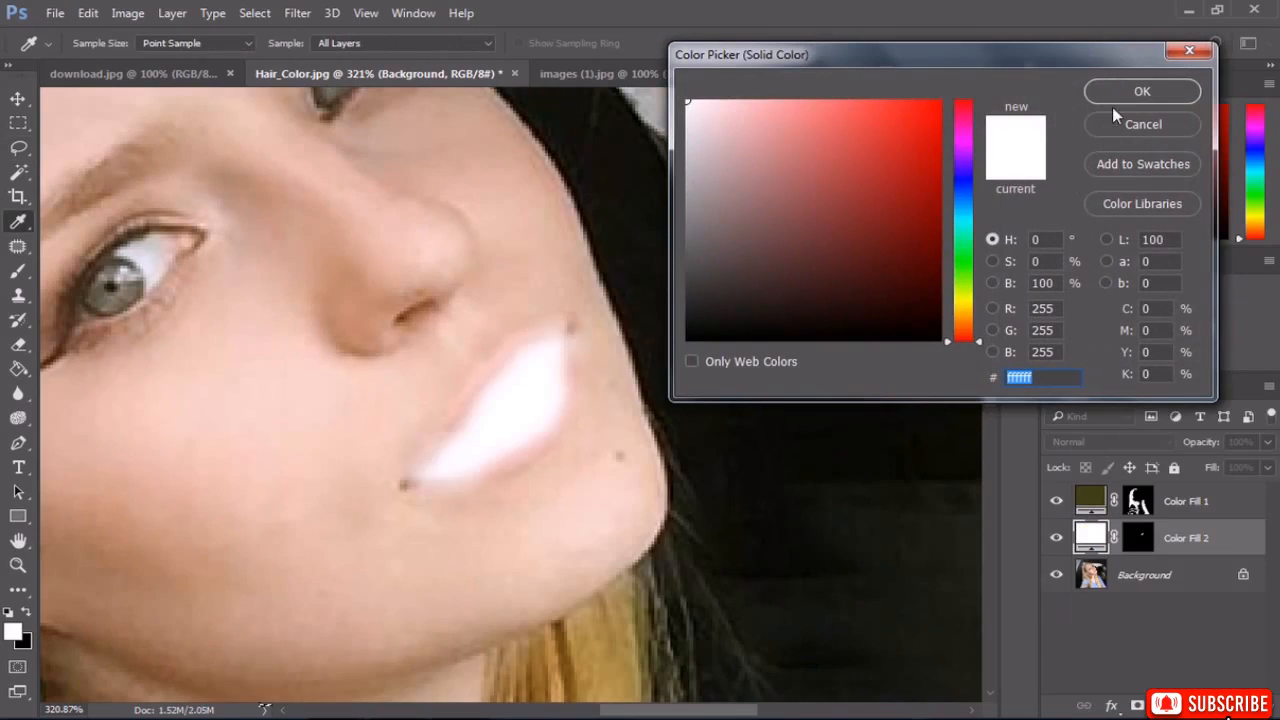
click(1120, 95)
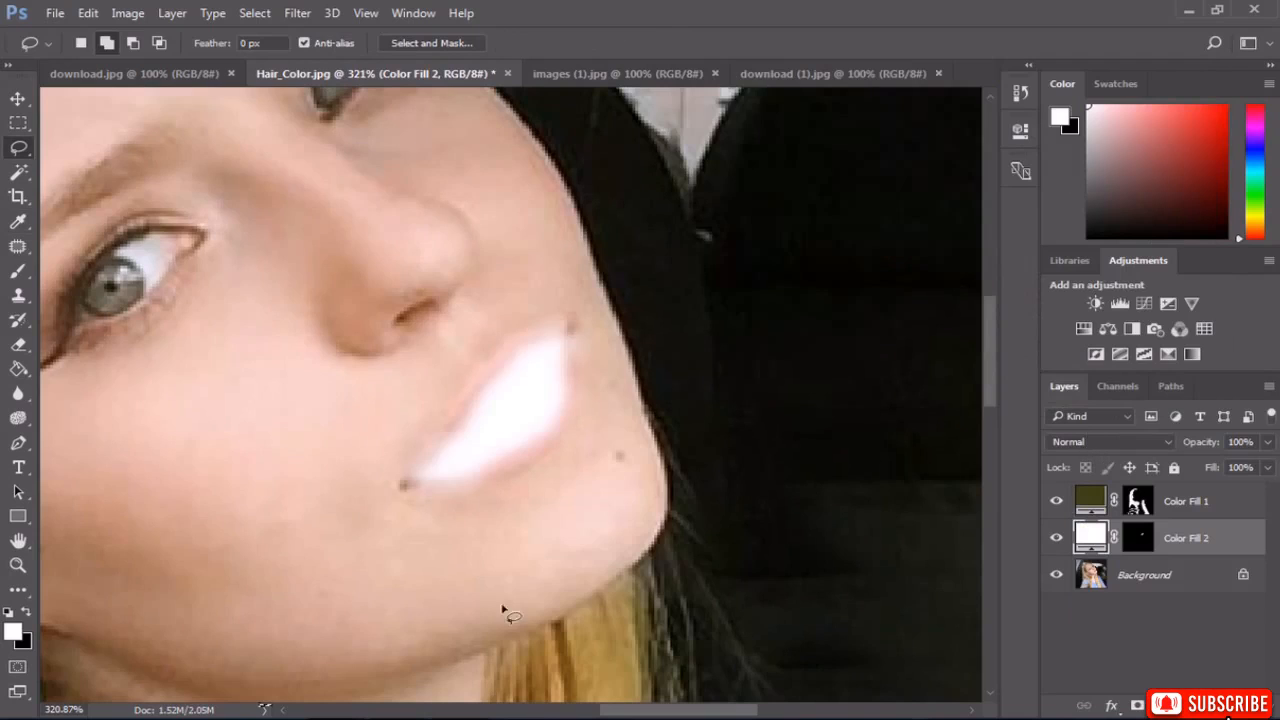
double_click(18, 540)
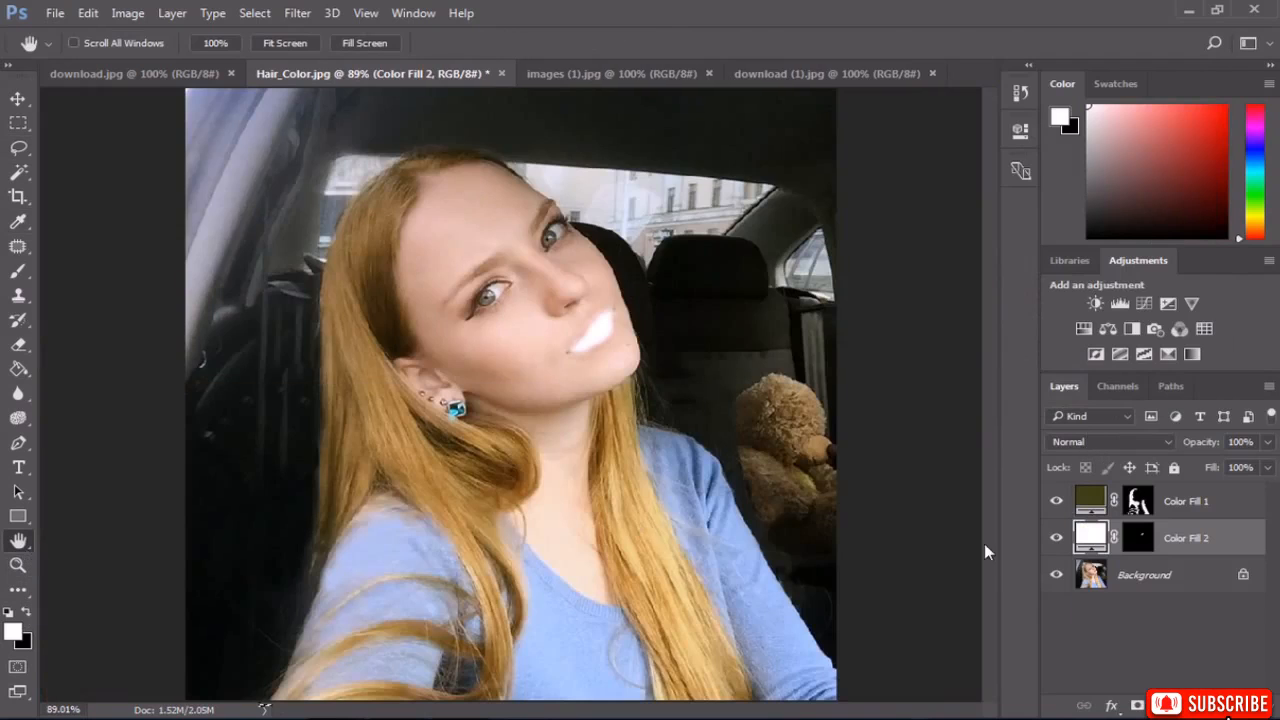
click(1094, 439)
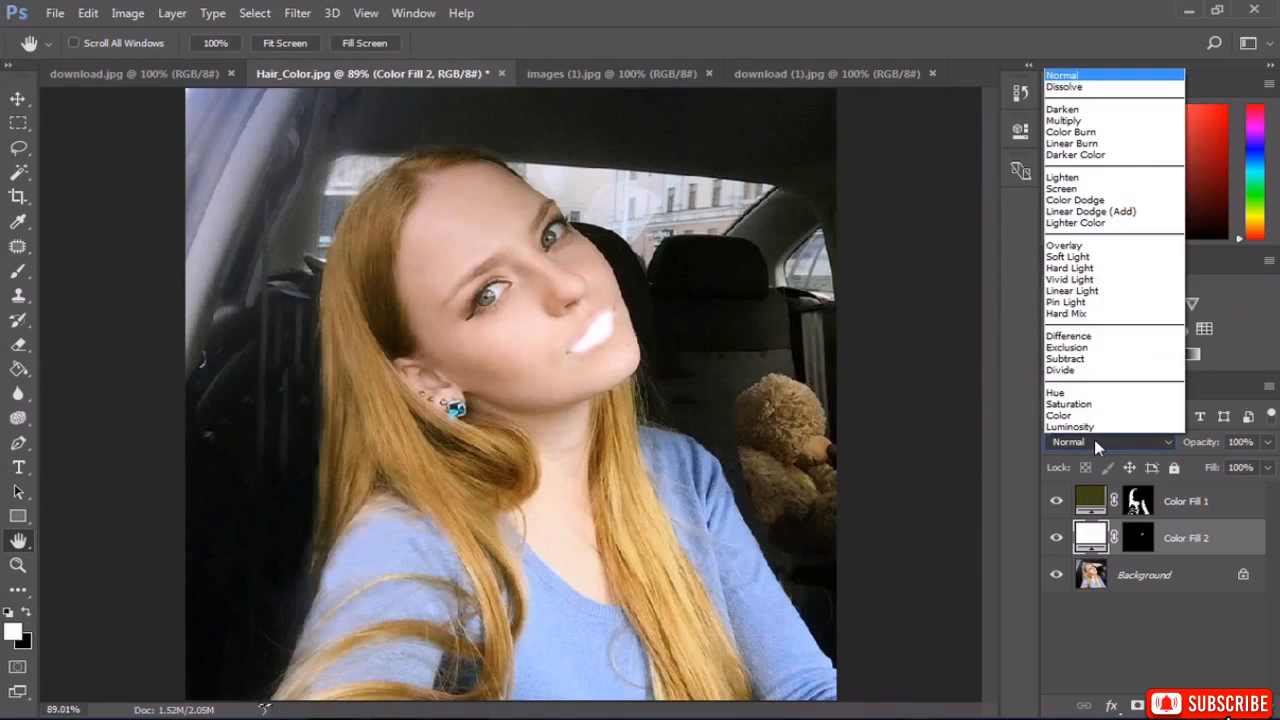
click(1082, 258)
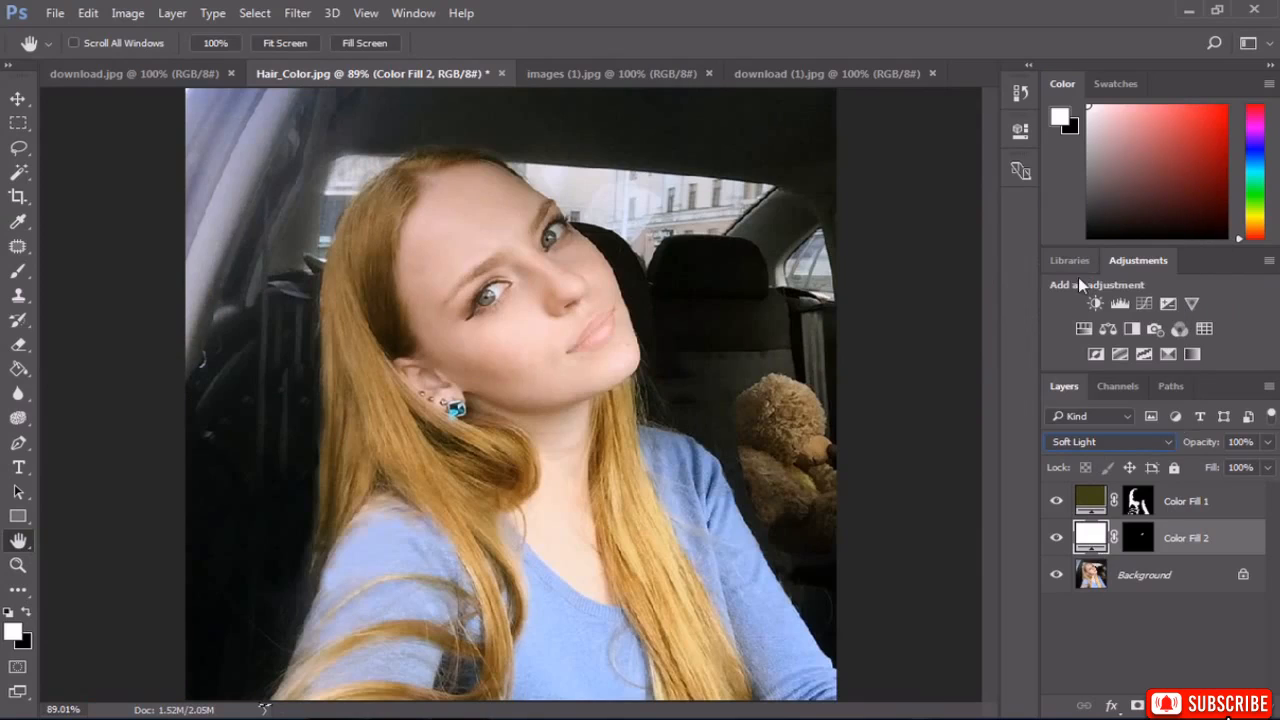
Try red, blue and dark green as the lip fill colour, and settle on pinkish red #ff0c51.
double_click(1090, 537)
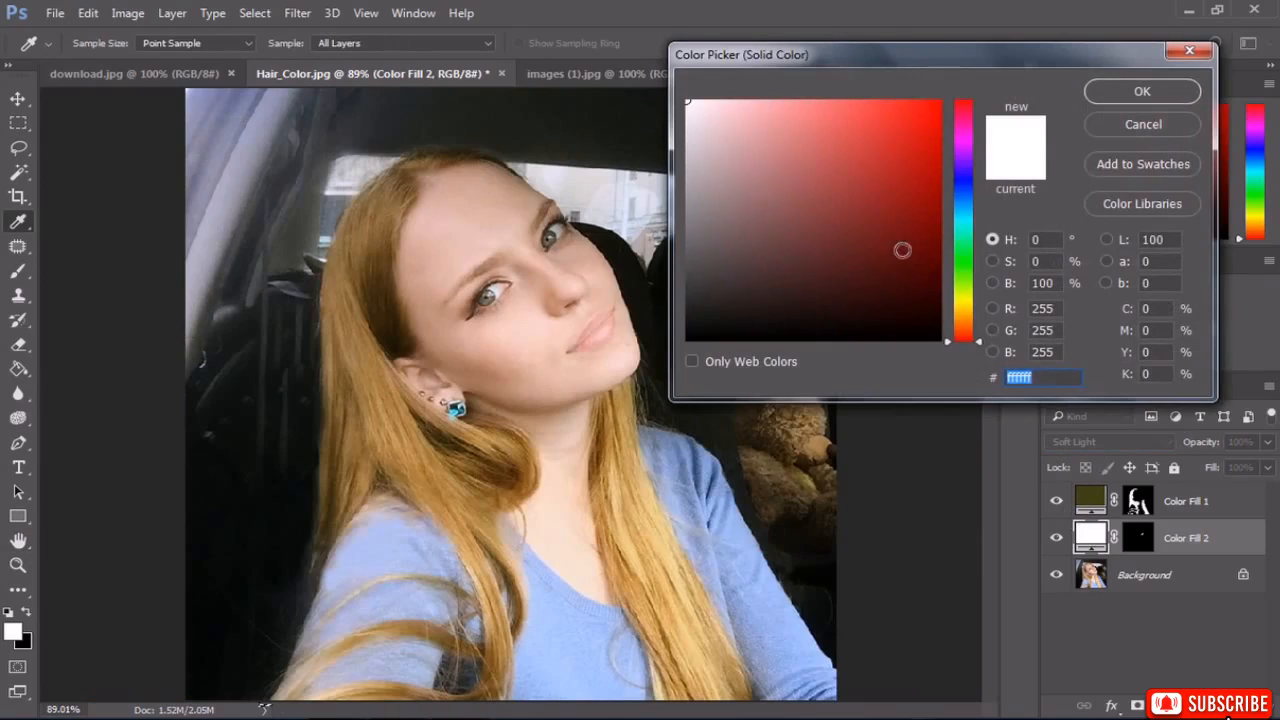
text(ff0000)
click(955, 181)
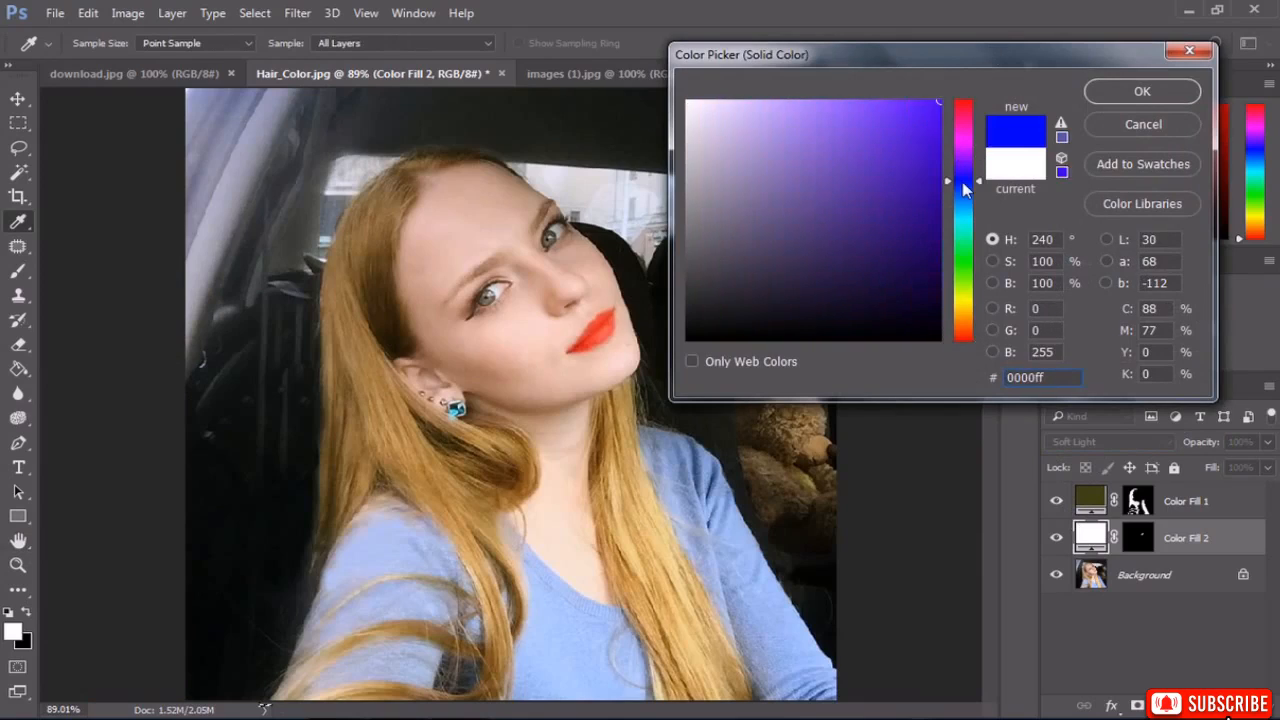
mouse_move(965, 192)
mouse_down()
mouse_move(965, 274)
mouse_move(905, 292)
mouse_up()
click(908, 280)
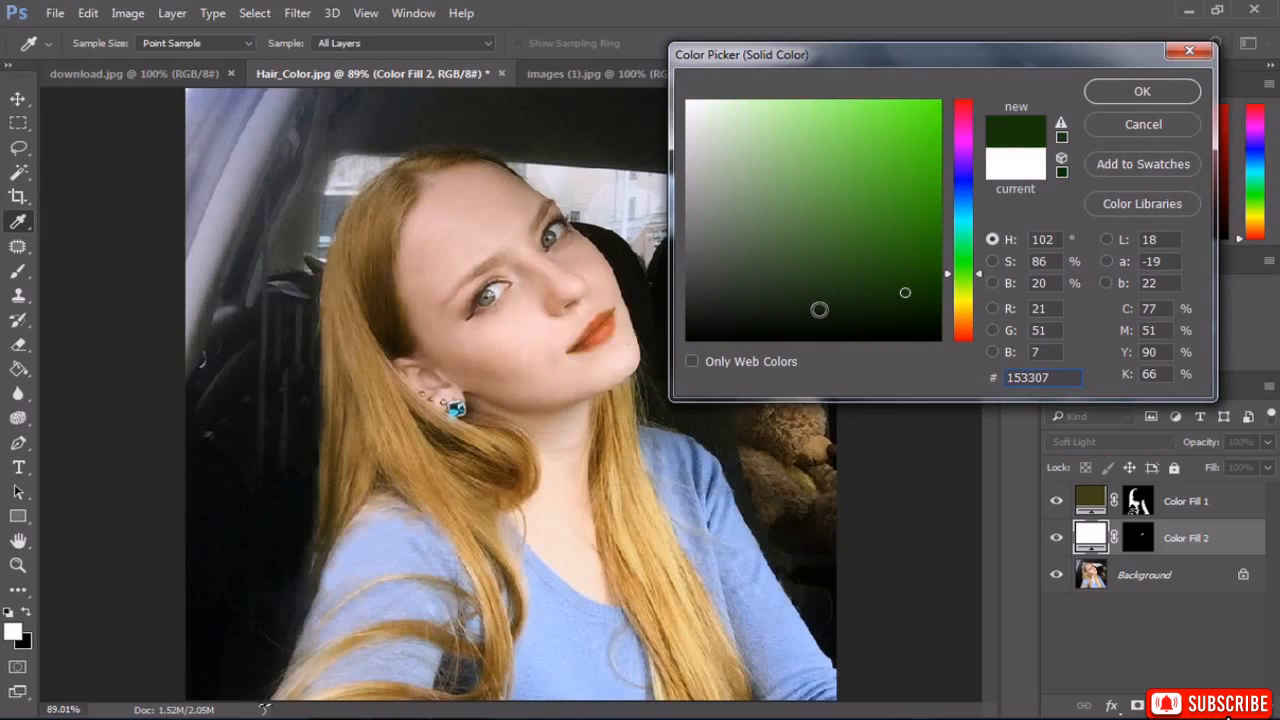
mouse_move(819, 309)
mouse_down()
mouse_move(737, 260)
mouse_move(668, 345)
mouse_move(820, 95)
mouse_move(929, 101)
mouse_move(967, 120)
mouse_up()
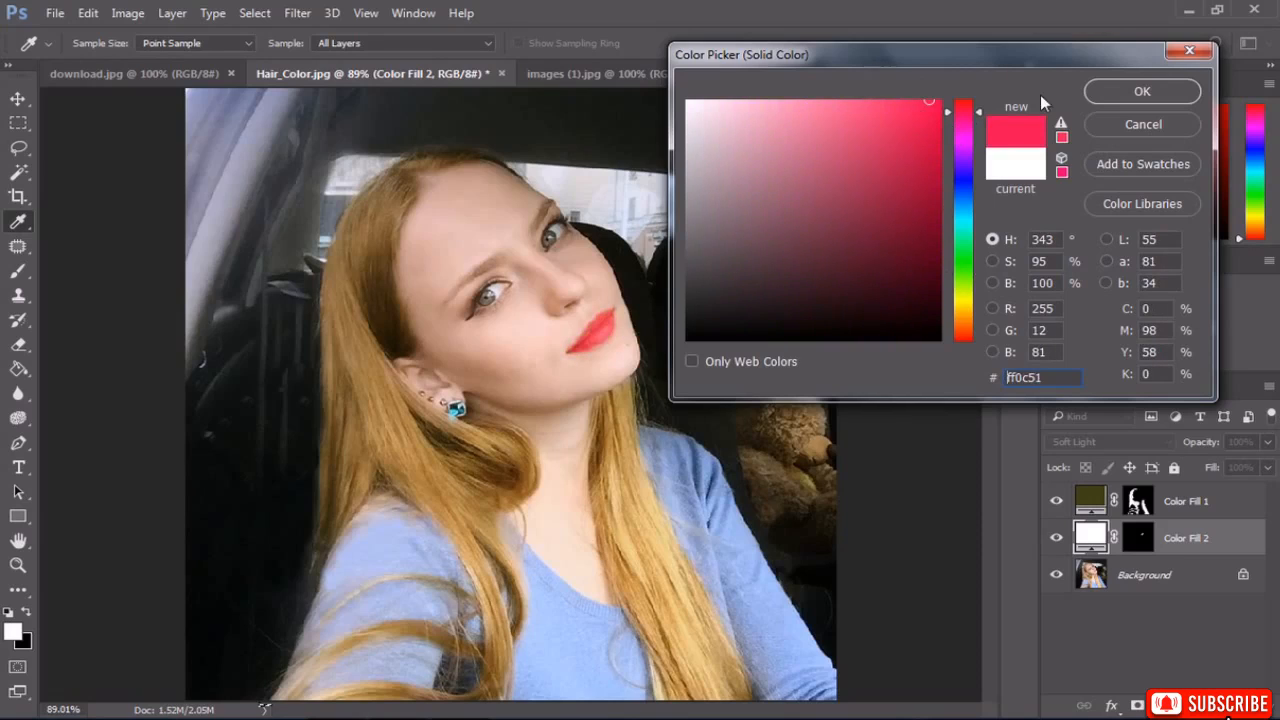
click(1142, 91)
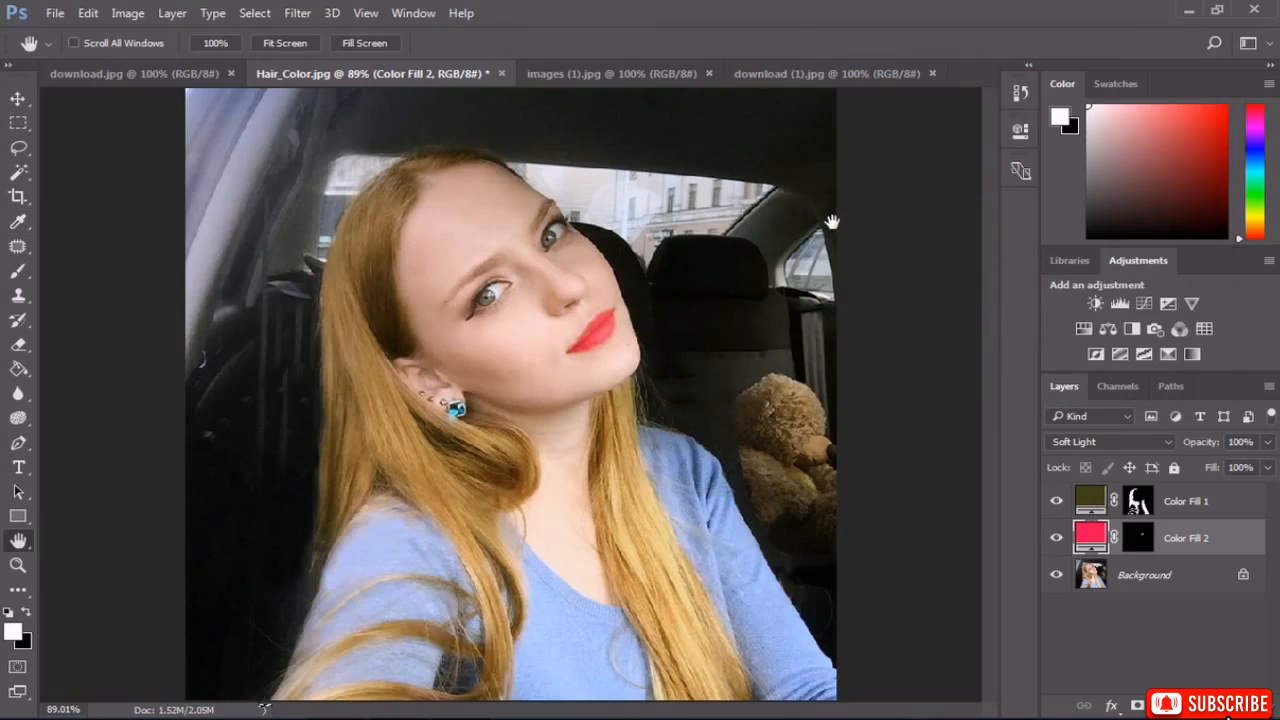
On the Background layer, outline the iris of the eye nearer the ear with the Lasso tool.
scroll(495, 295, up, 11)
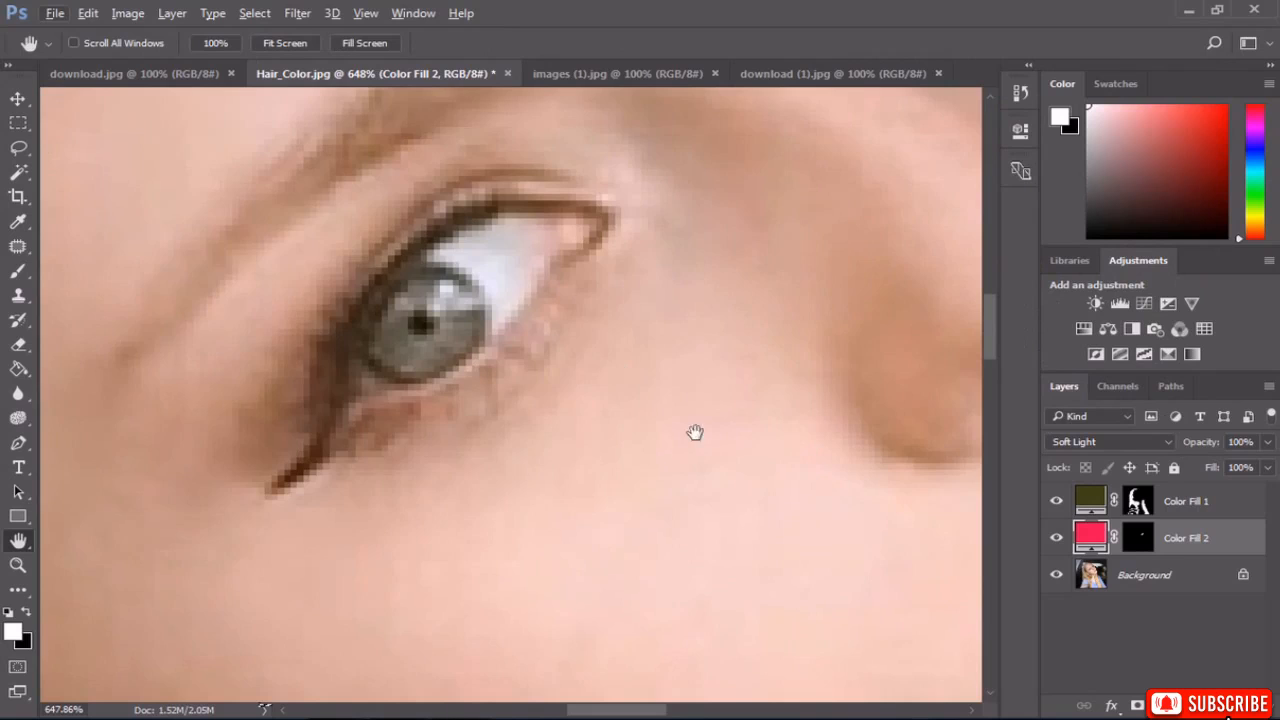
click(1123, 580)
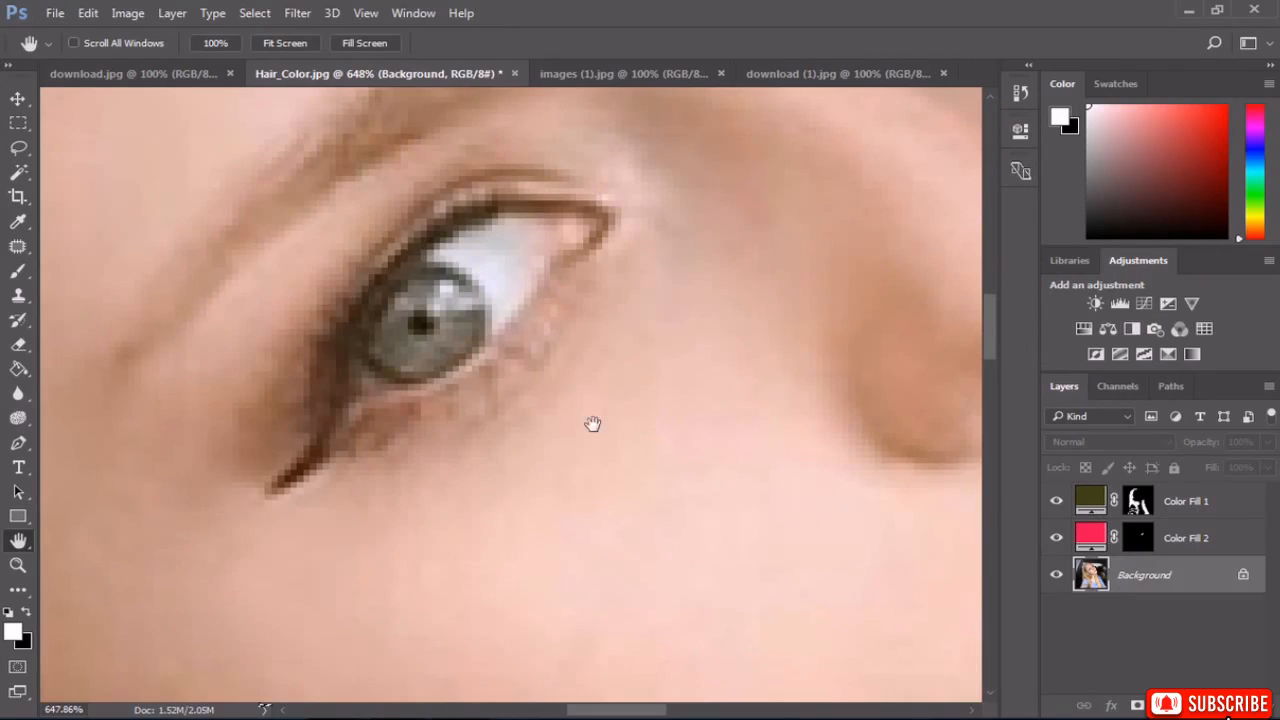
scroll(442, 357, up, 3)
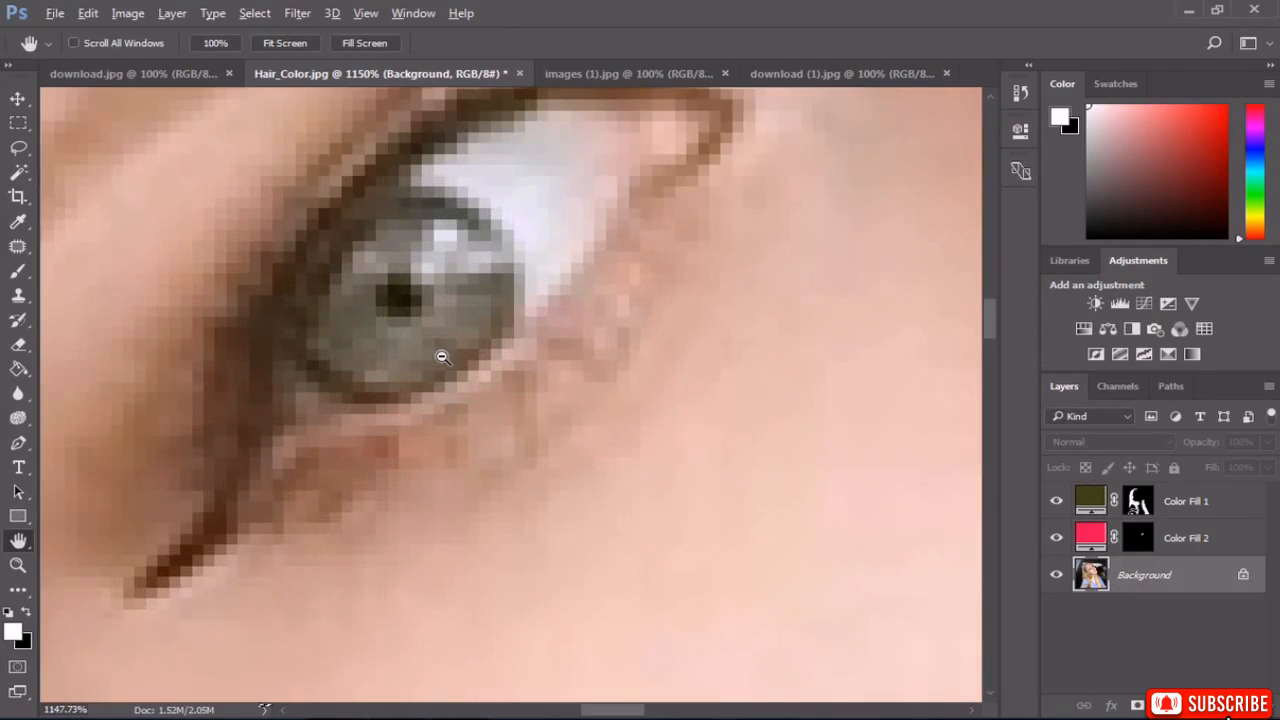
click(18, 147)
mouse_move(410, 190)
mouse_down()
mouse_move(477, 218)
mouse_move(512, 264)
mouse_up()
mouse_move(513, 308)
mouse_down()
mouse_move(474, 364)
mouse_move(447, 378)
mouse_move(359, 393)
mouse_move(319, 378)
mouse_move(299, 356)
mouse_move(303, 302)
mouse_move(360, 211)
mouse_move(410, 191)
mouse_up()
Add the iris of the other eye to the selection by outlining it with the Lasso tool.
scroll(410, 191, down, 2)
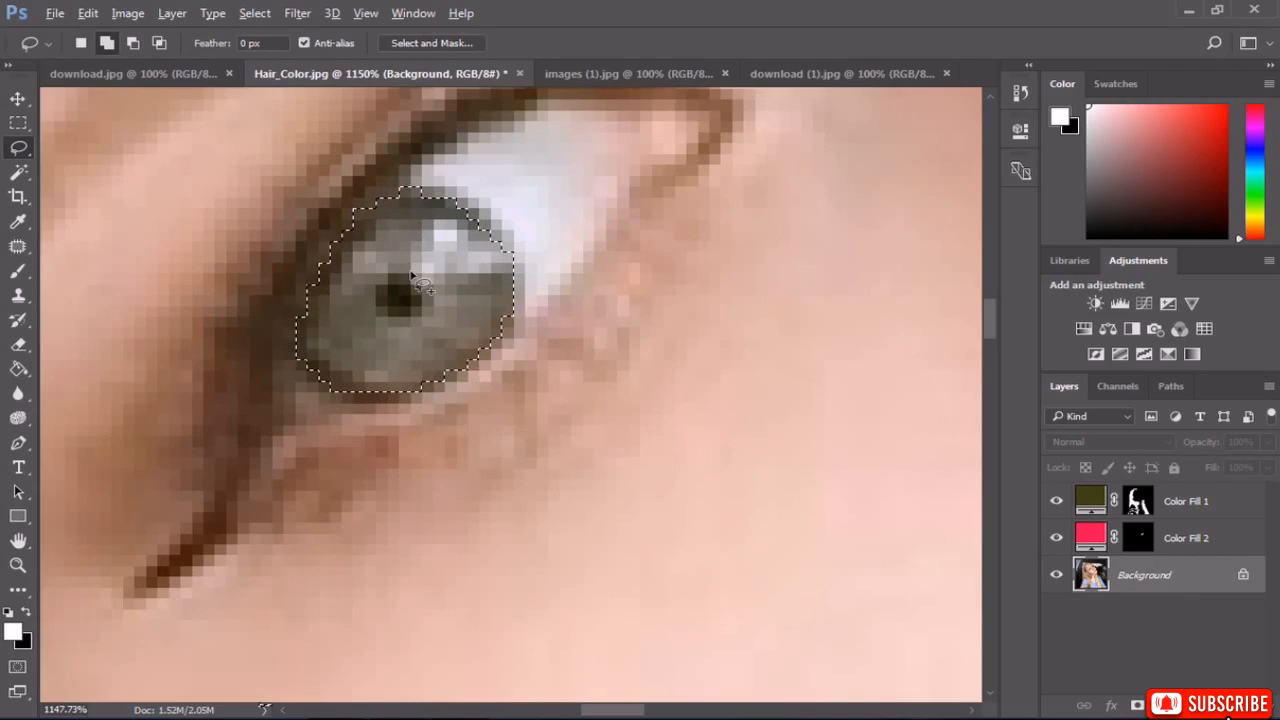
scroll(560, 240, down, 6)
scroll(585, 135, up, 8)
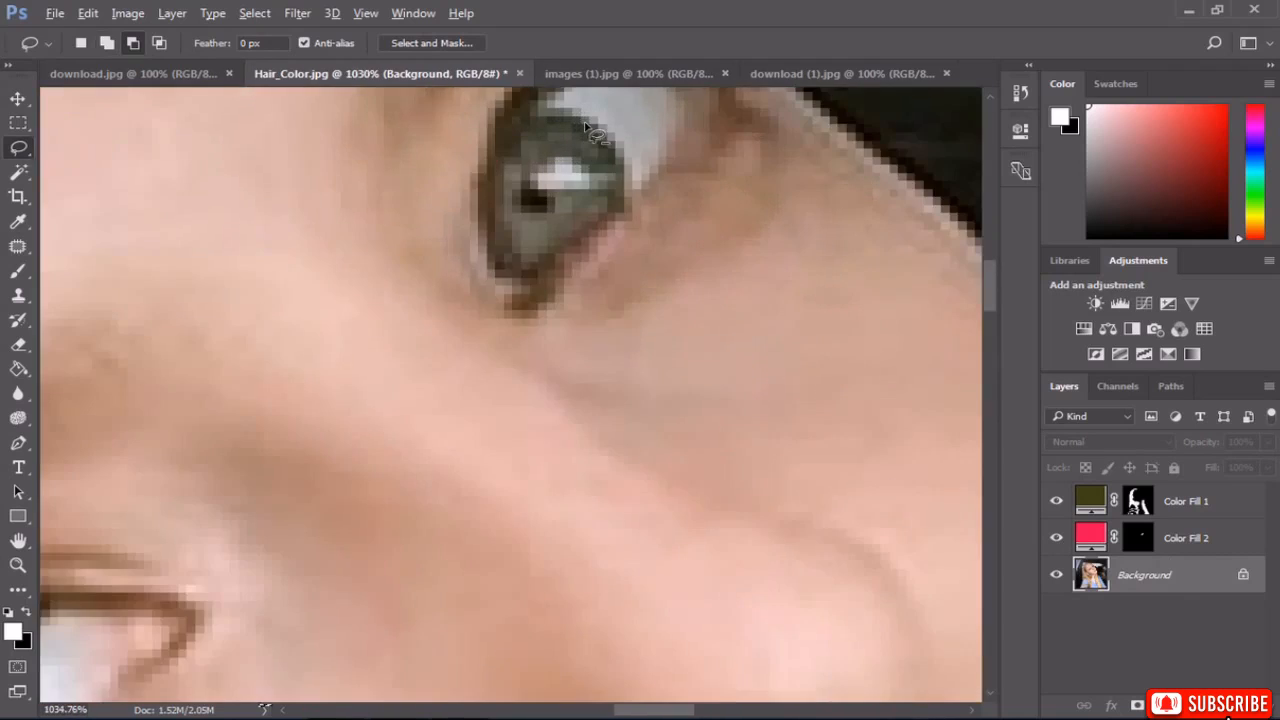
mouse_move(553, 103)
mouse_down()
mouse_move(636, 160)
mouse_move(648, 212)
mouse_move(585, 295)
mouse_move(530, 325)
mouse_move(478, 315)
mouse_move(460, 267)
mouse_move(472, 172)
mouse_move(490, 128)
mouse_move(552, 103)
mouse_up()
scroll(565, 183, down, 10)
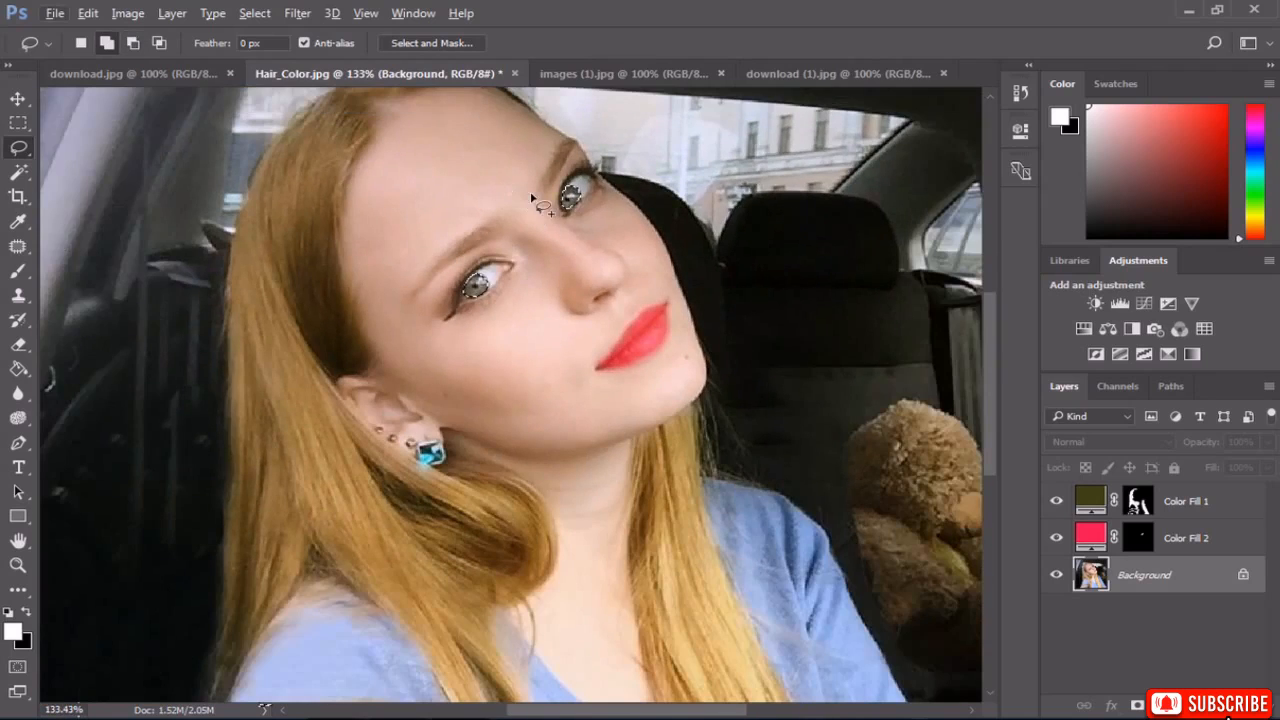
Feather the selection of both irises with a radius of 3 pixels.
right_click(568, 194)
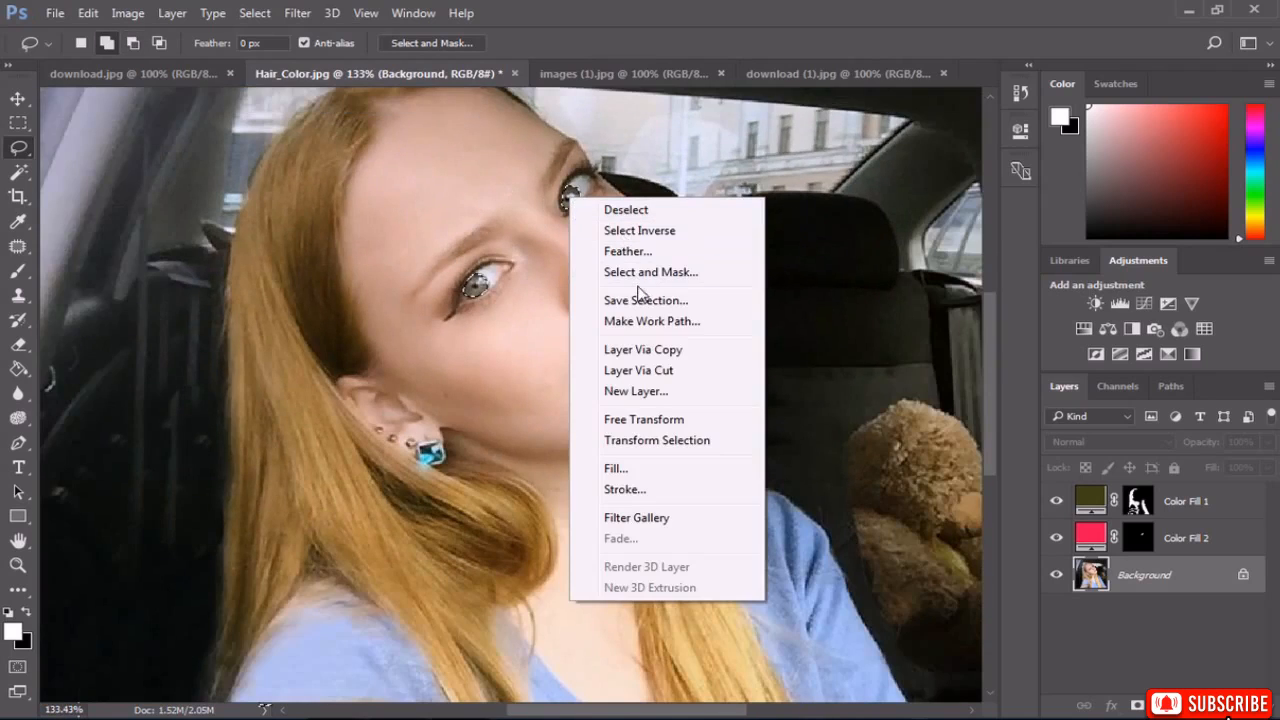
click(632, 251)
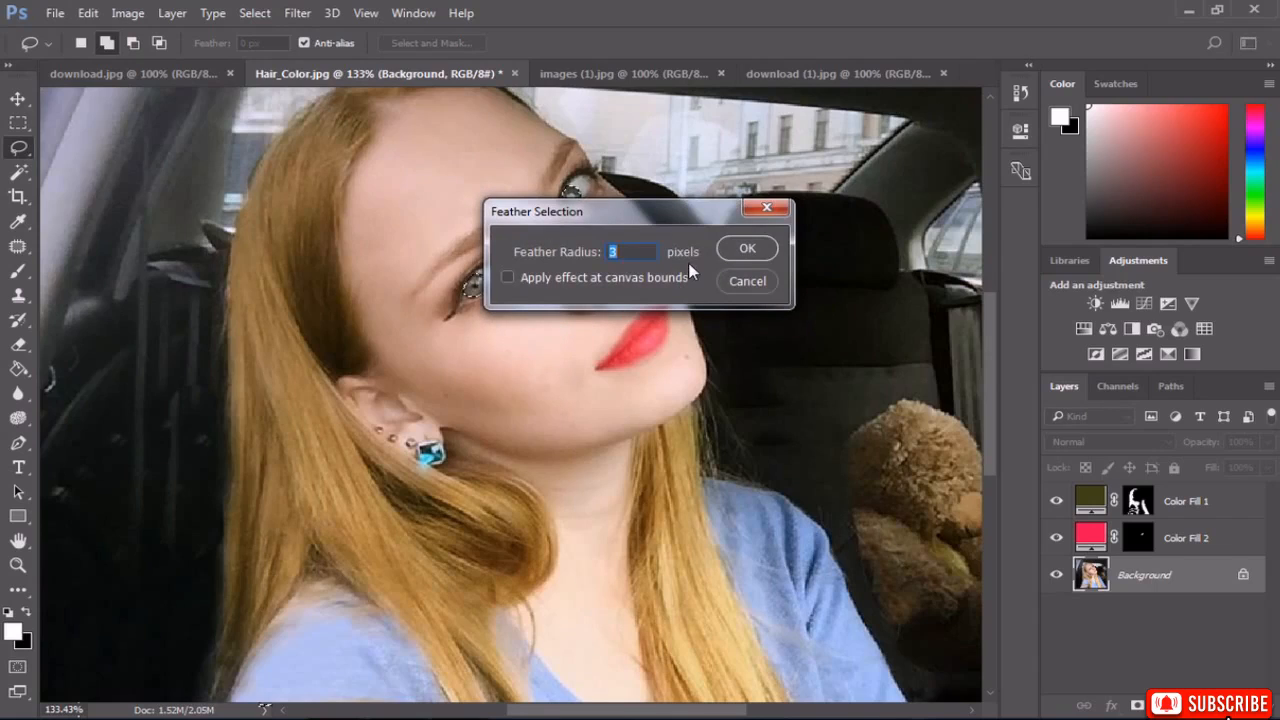
click(724, 251)
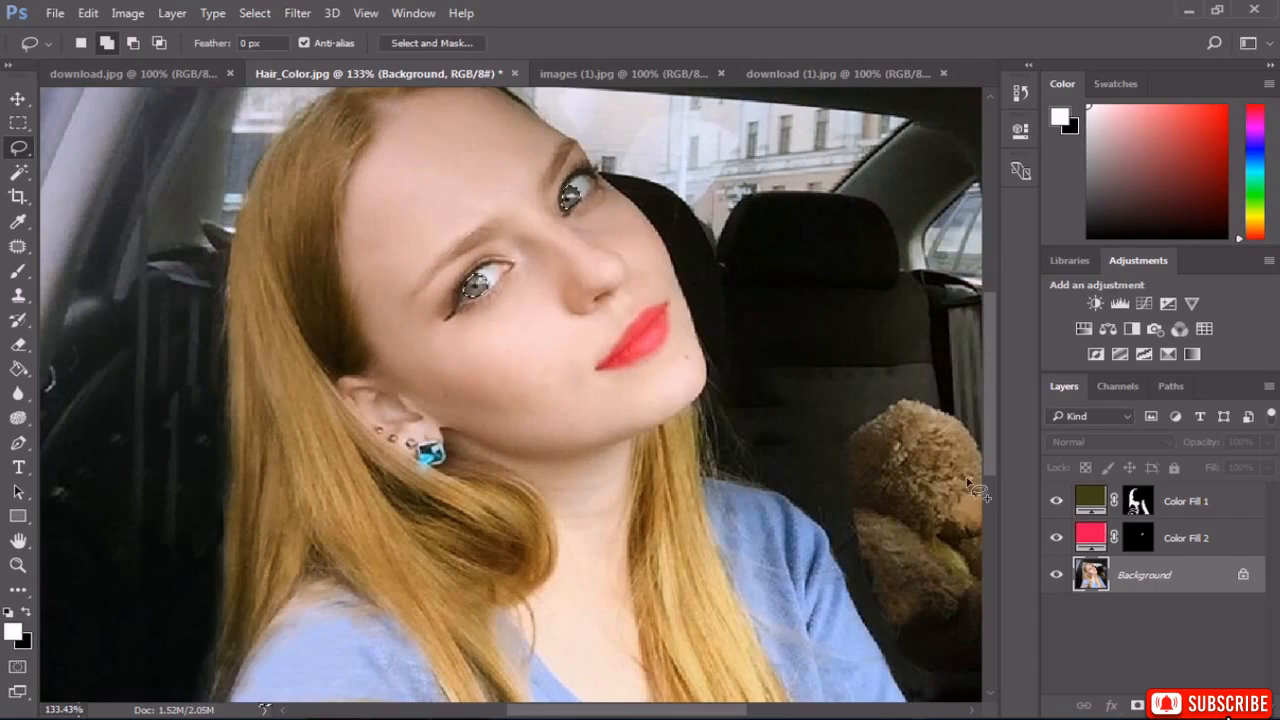
Add a white Solid Color fill layer from the iris selection and set its blend mode to Soft Light.
click(1140, 706)
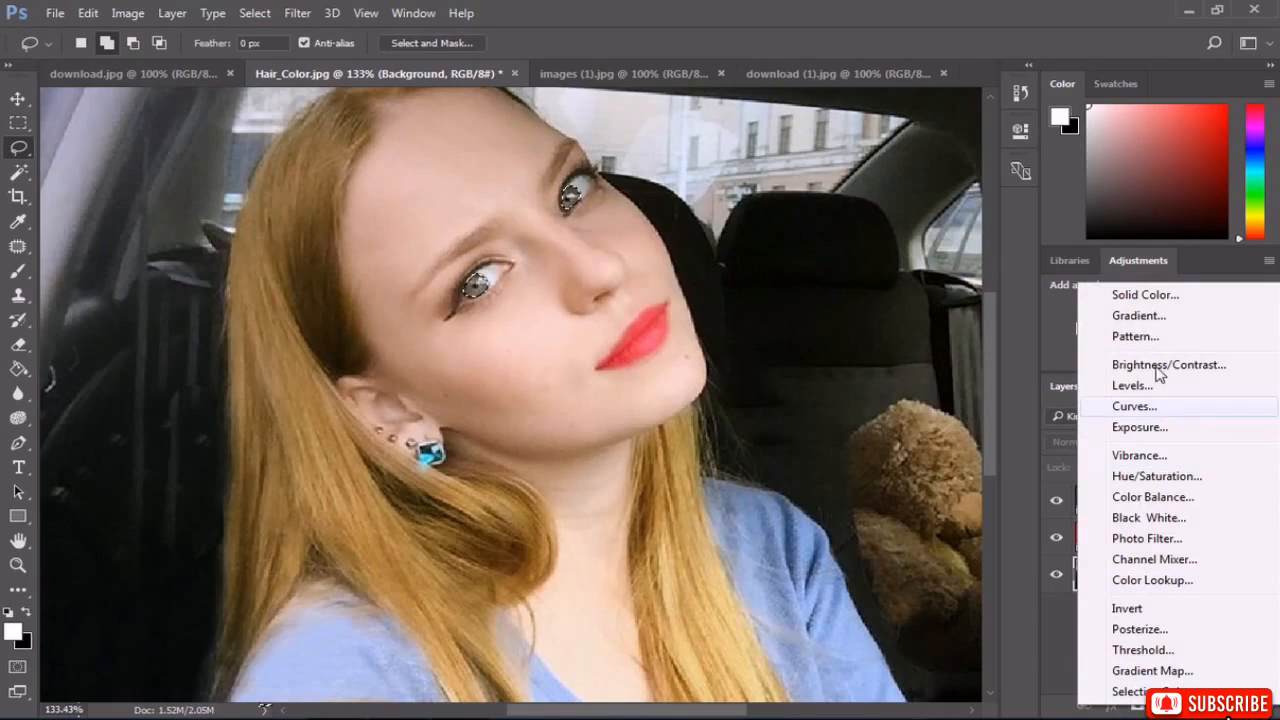
click(1145, 294)
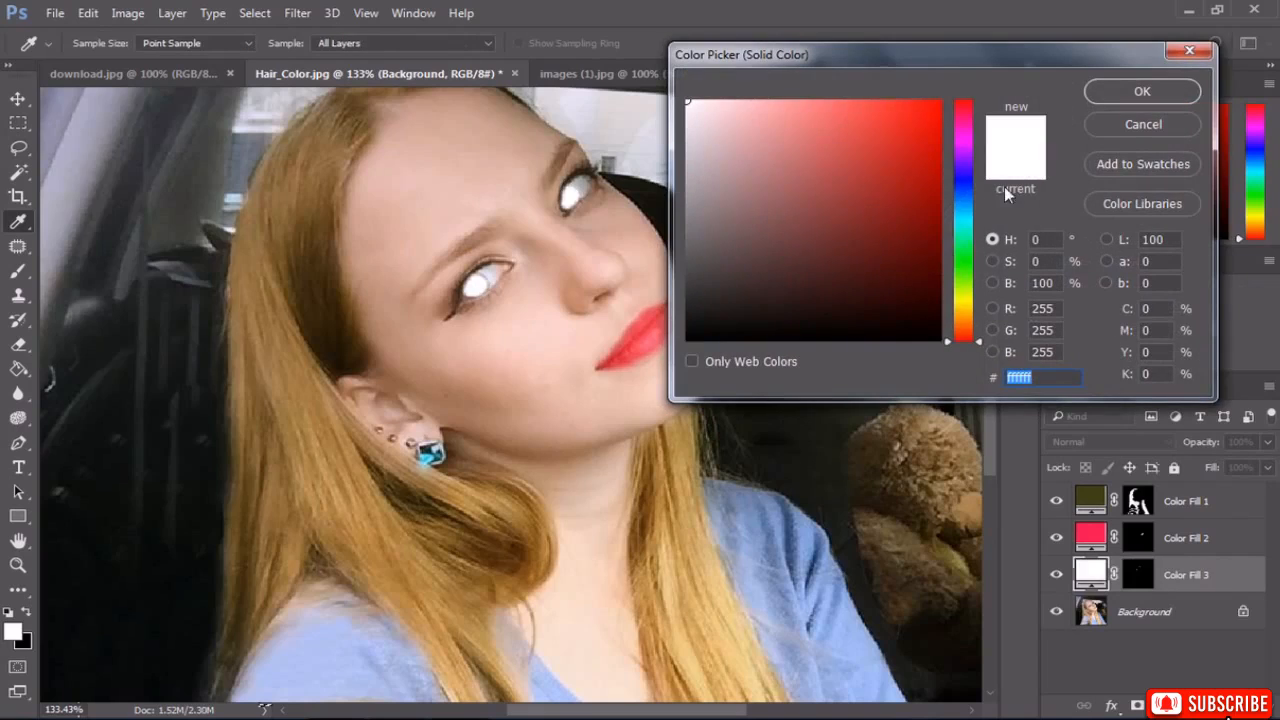
click(1109, 95)
click(1100, 442)
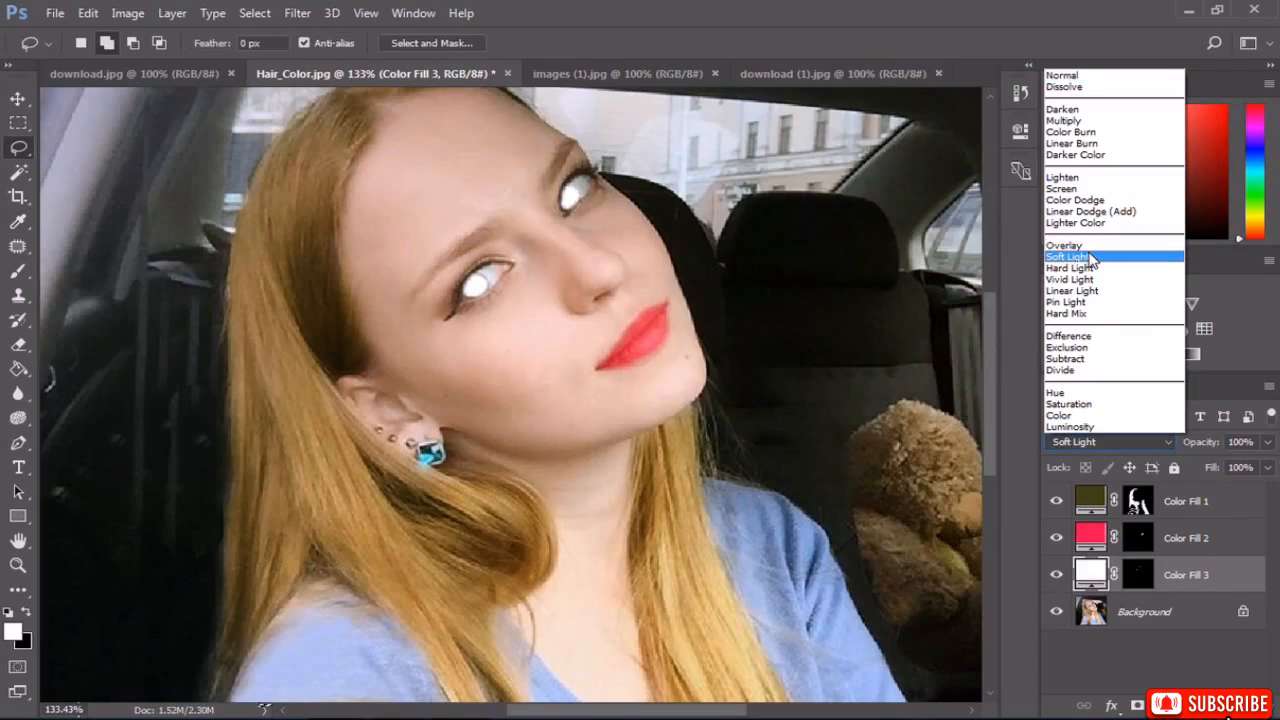
click(1092, 257)
Try sky blue #00c0ff, teal #0d5e78 and dark green #0c5820 as the eye fill colour, and settle on deep blue #1e1aa7.
double_click(1095, 572)
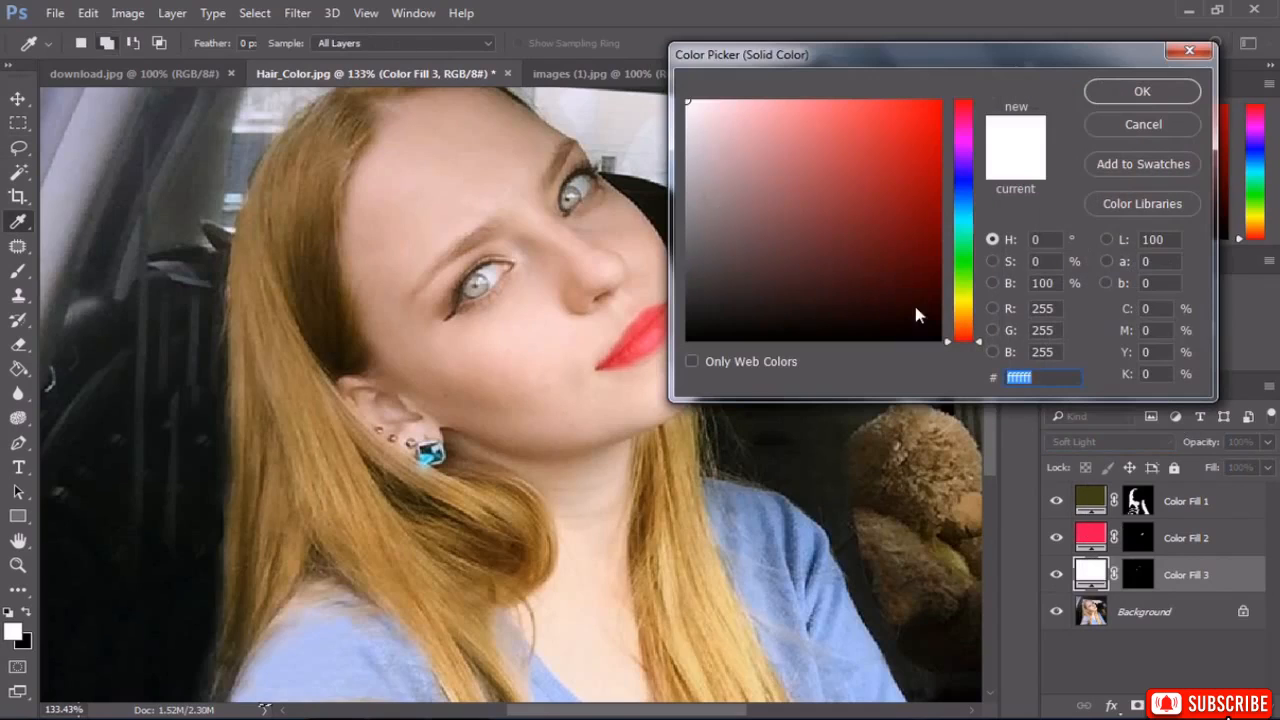
drag(894, 287, 945, 70)
drag(968, 170, 967, 212)
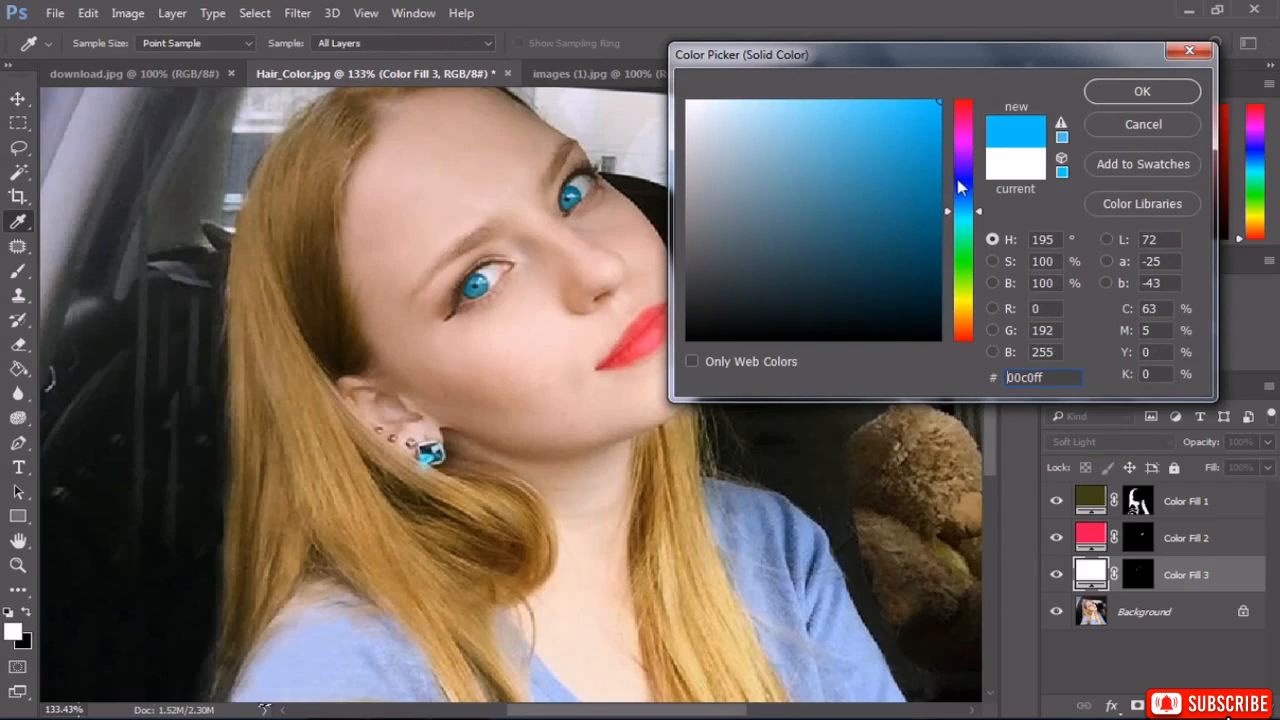
click(911, 229)
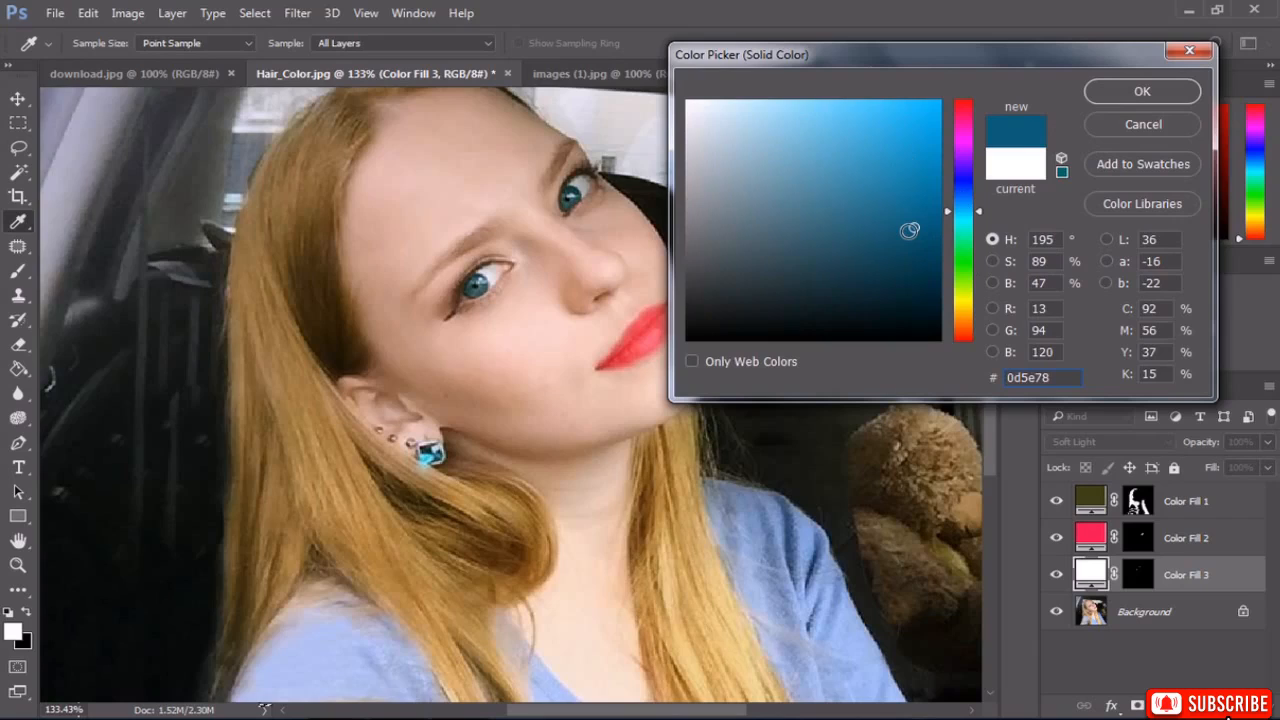
drag(909, 230, 903, 259)
drag(966, 230, 963, 252)
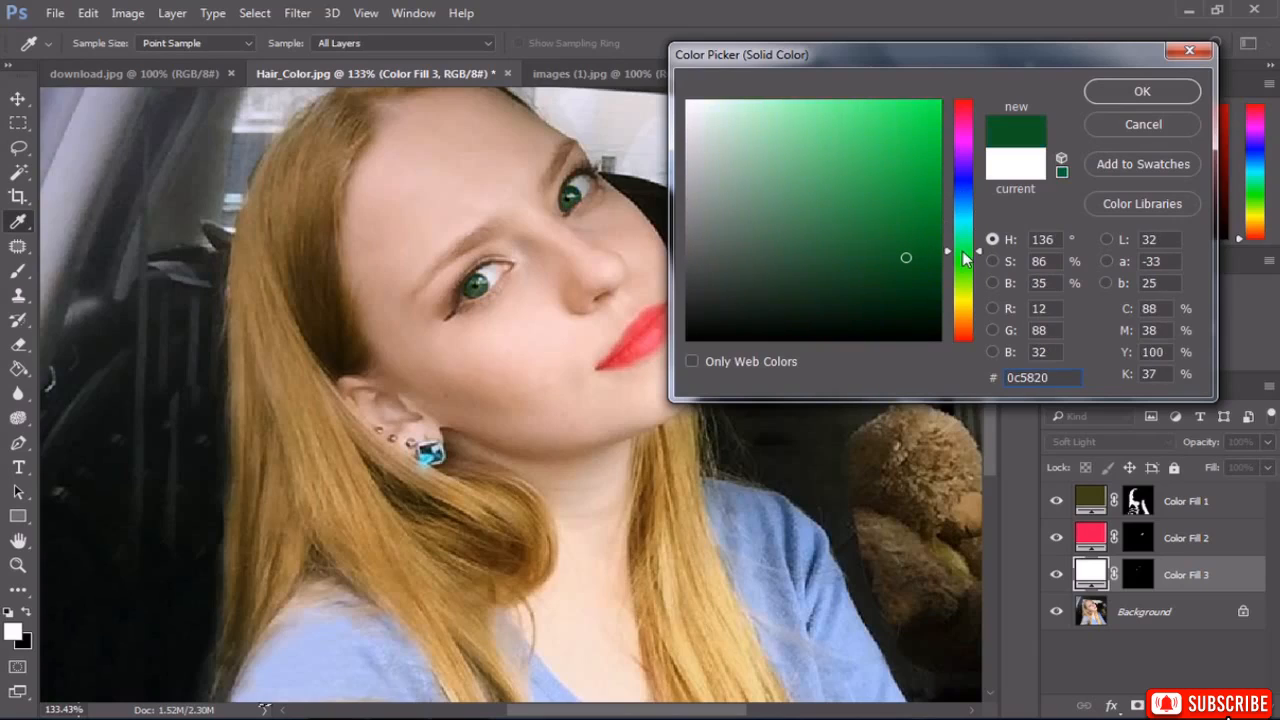
click(890, 233)
drag(890, 233, 881, 287)
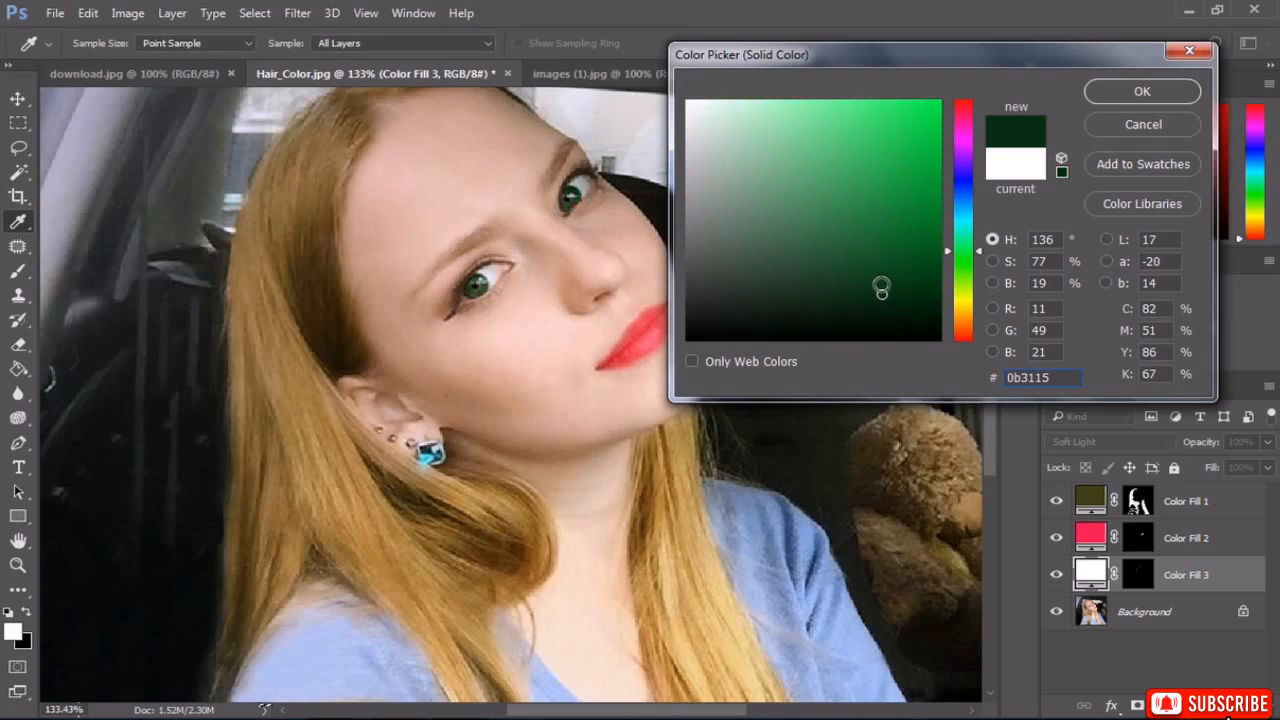
click(969, 180)
click(901, 183)
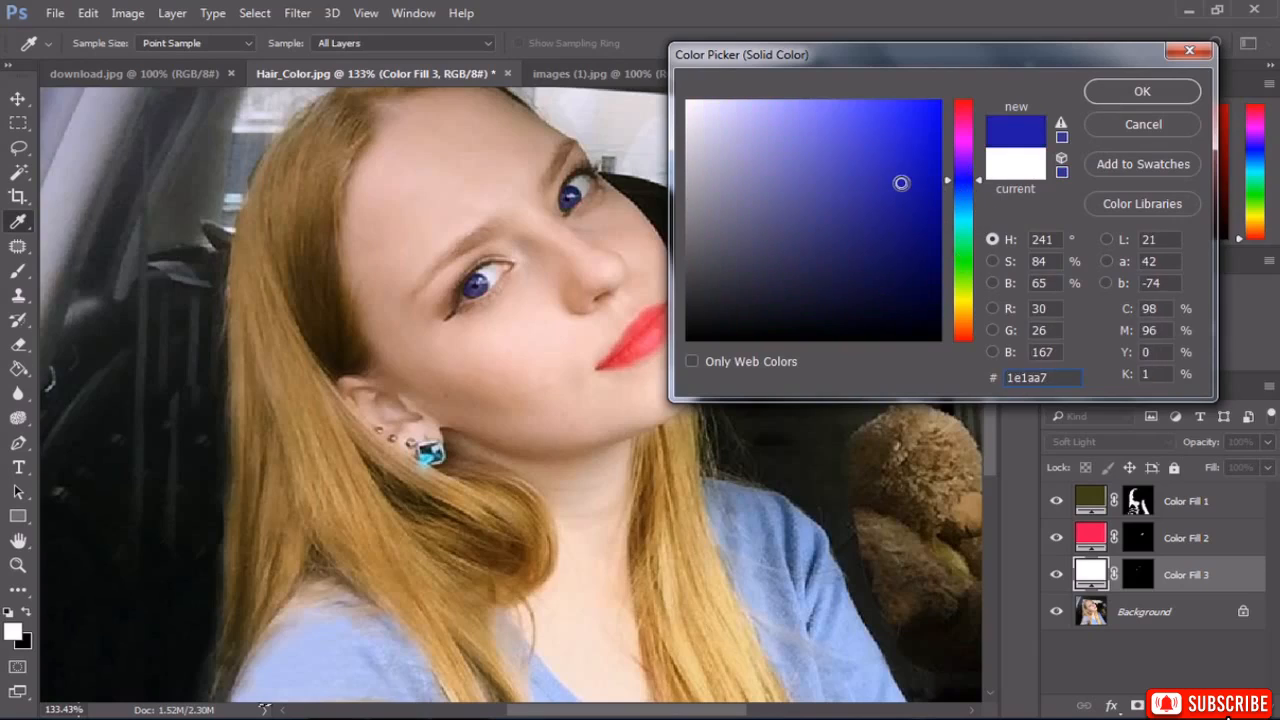
click(1116, 100)
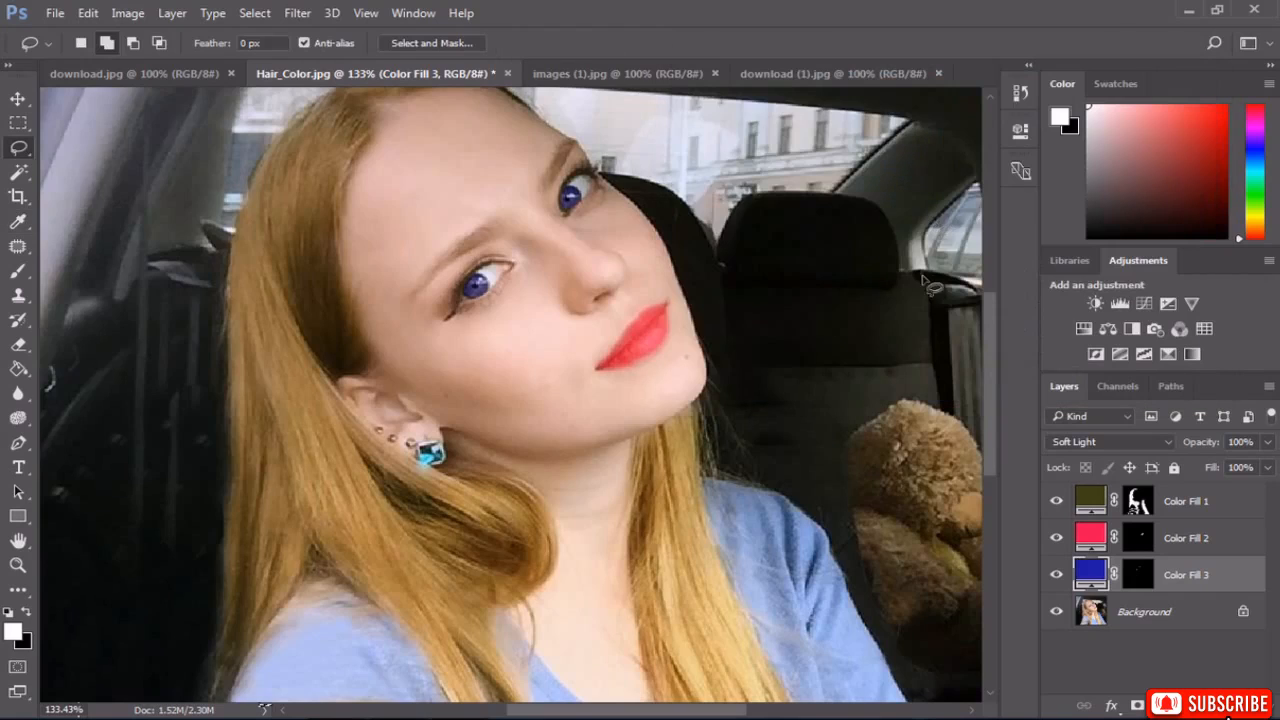
Lower the opacity of the eye fill layer to 49% and fit the whole photo in view.
click(1267, 442)
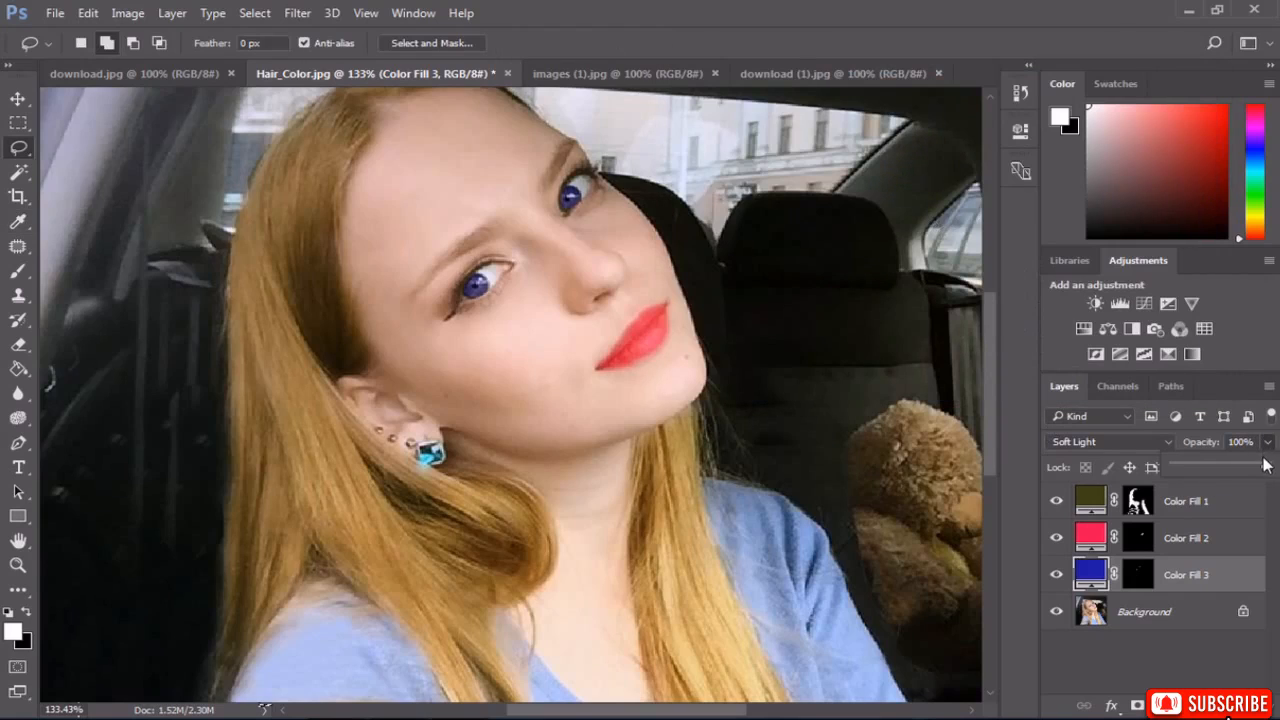
drag(1264, 470, 1224, 475)
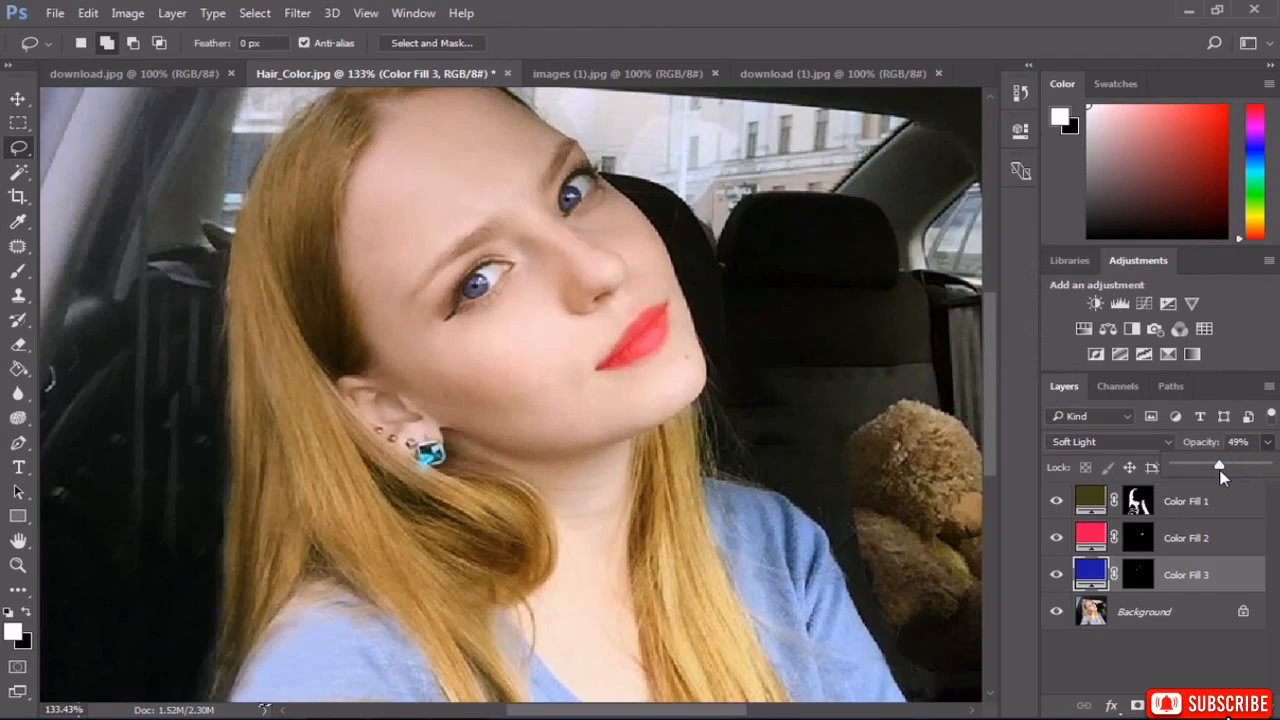
double_click(18, 540)
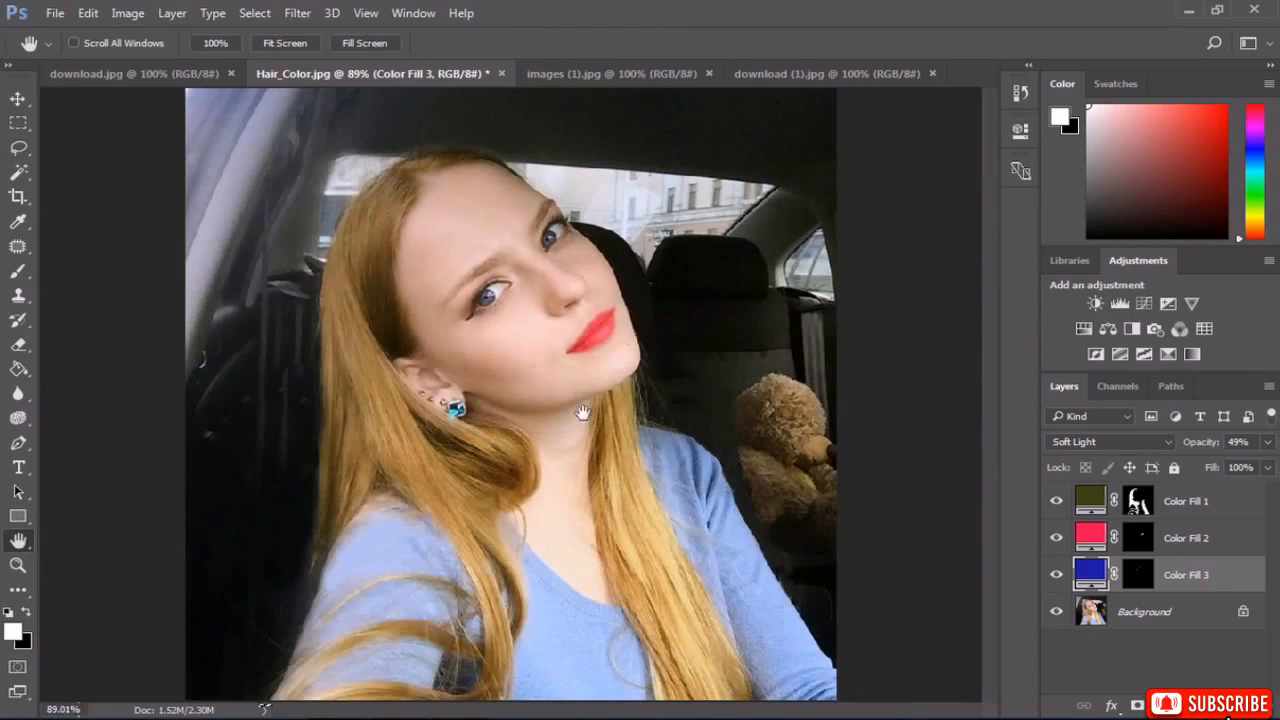
Switch to the opening snapshot in the document history to view the original photo for comparison.
click(1021, 100)
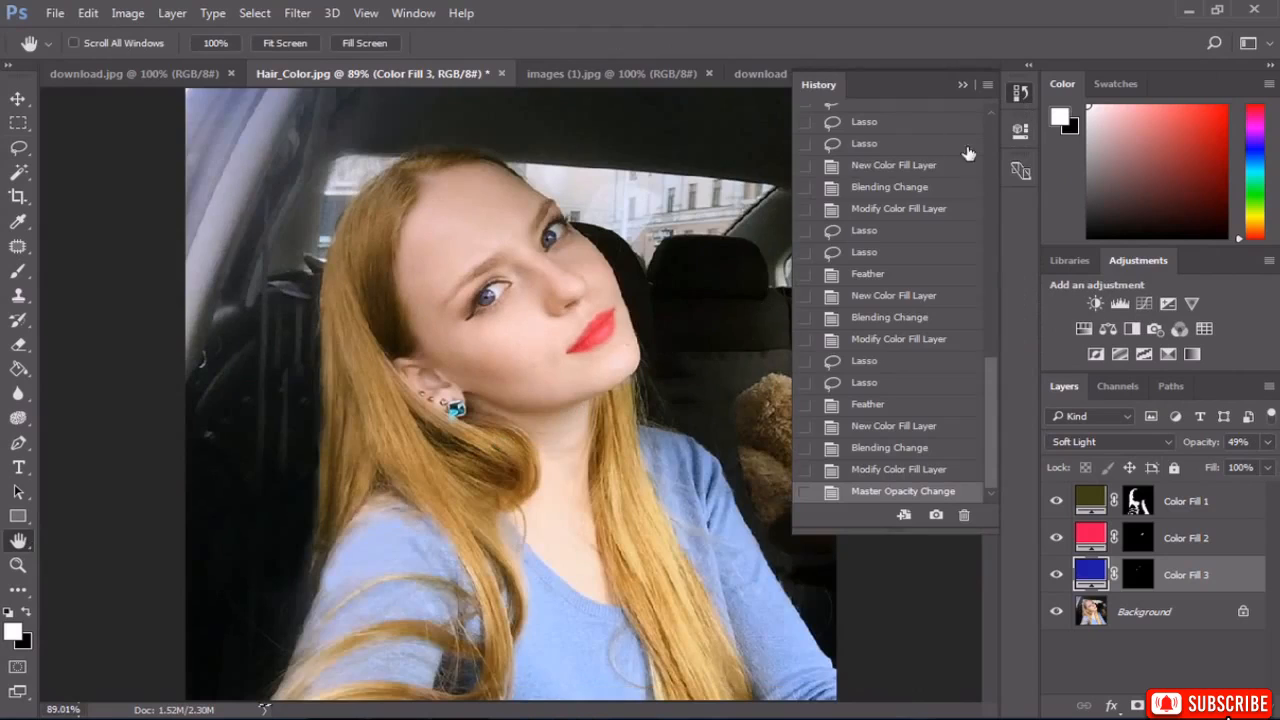
drag(989, 325, 983, 107)
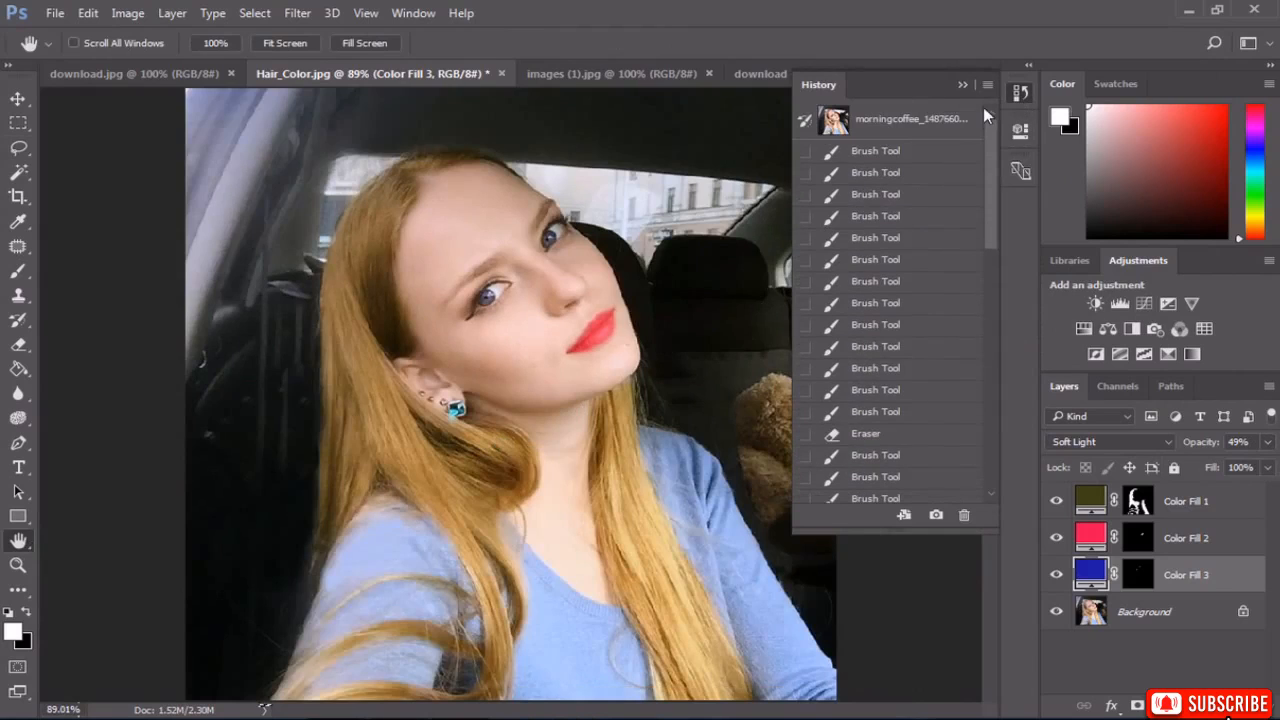
click(934, 120)
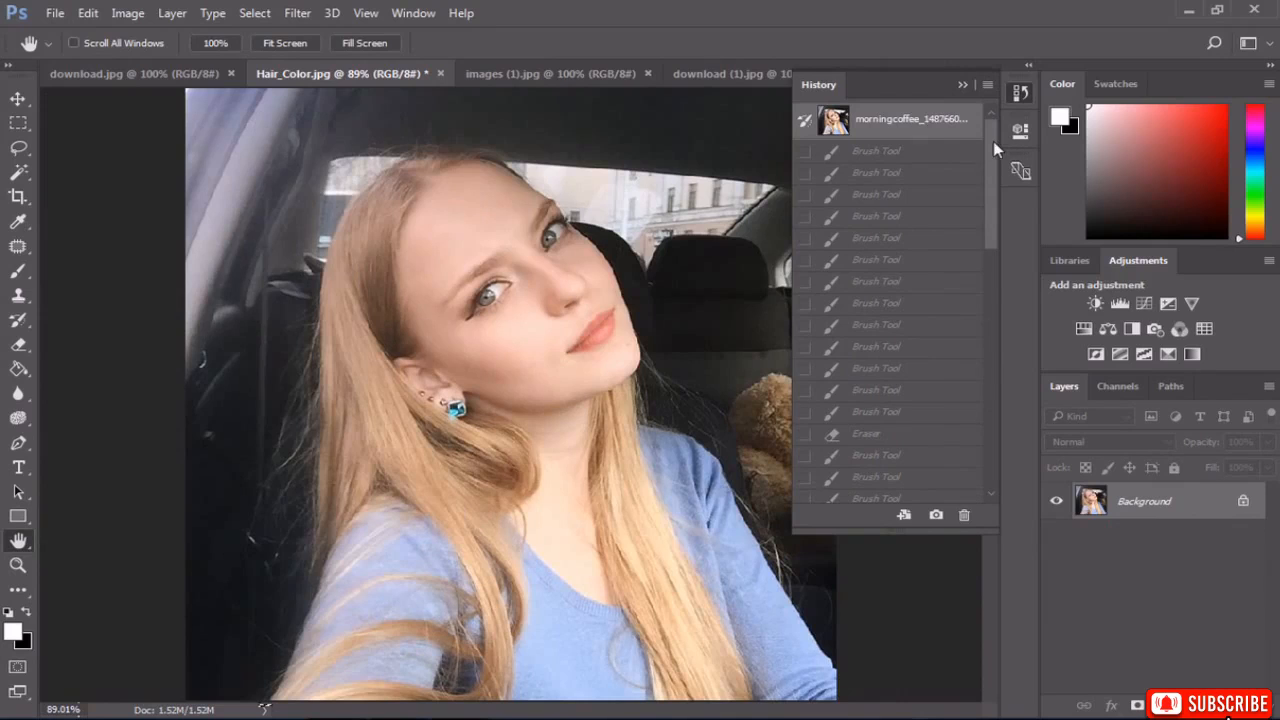
Restore the latest opacity change in the history of Hair_Color.jpg to bring back the recoloured version, and collapse the history list.
drag(993, 141, 989, 414)
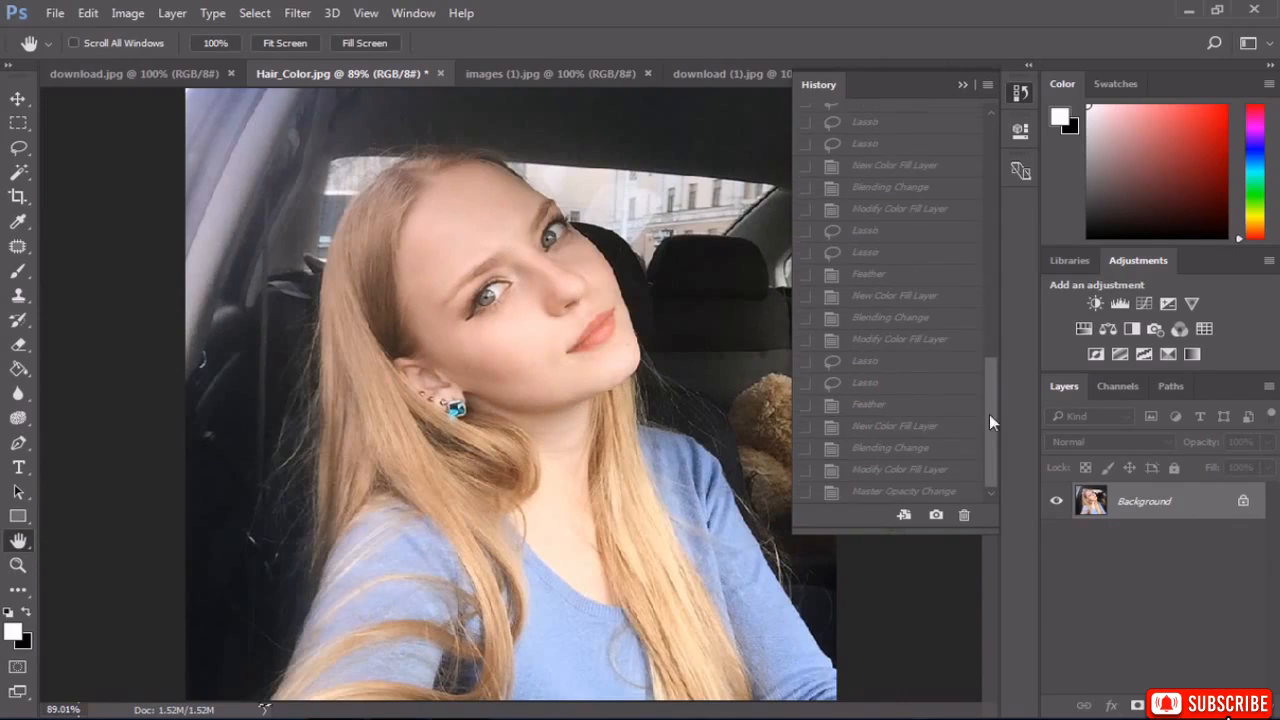
click(905, 491)
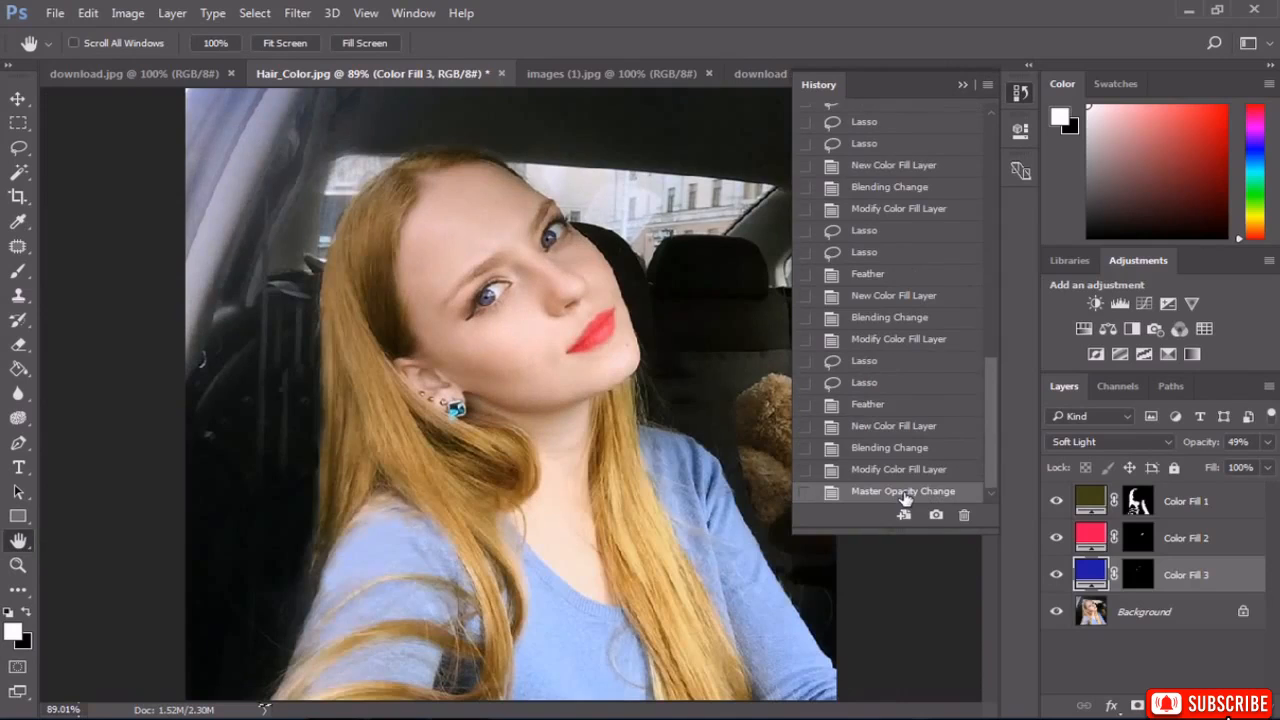
click(963, 85)
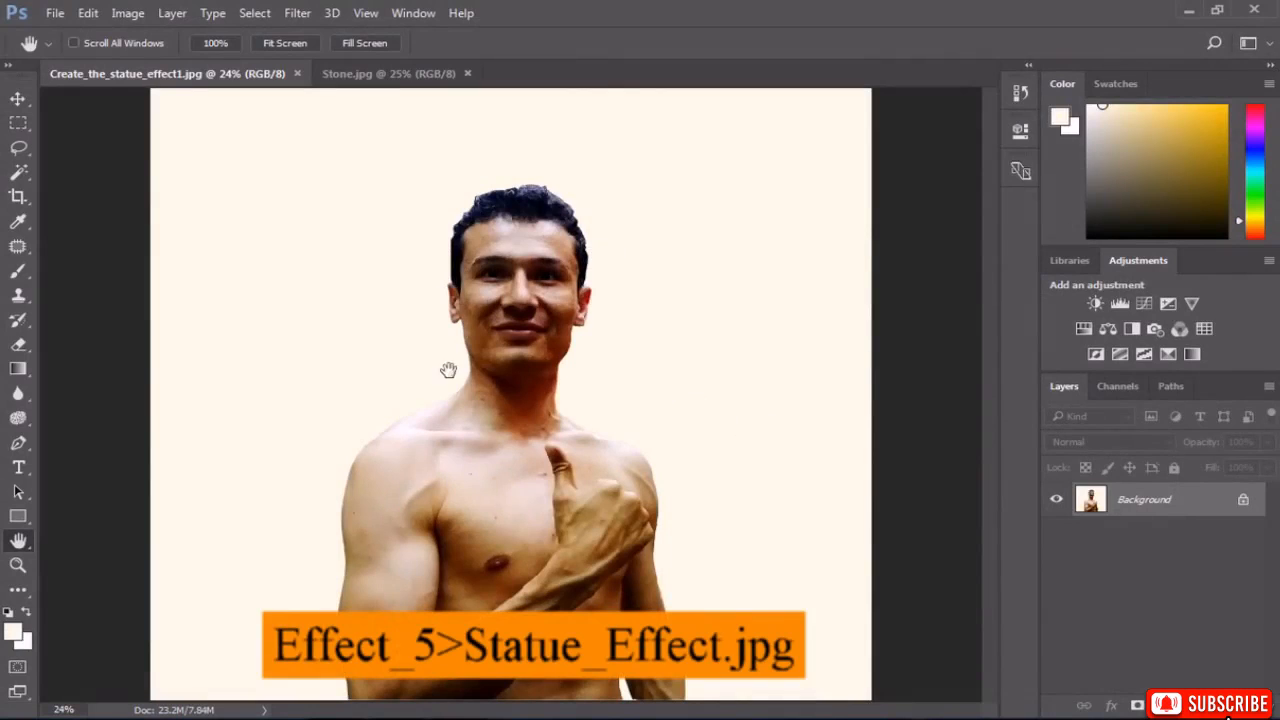
Check the Stone.jpg texture, return to Create_the_statue_effect1.jpg, and duplicate its Background layer and desaturate the copy.
click(364, 72)
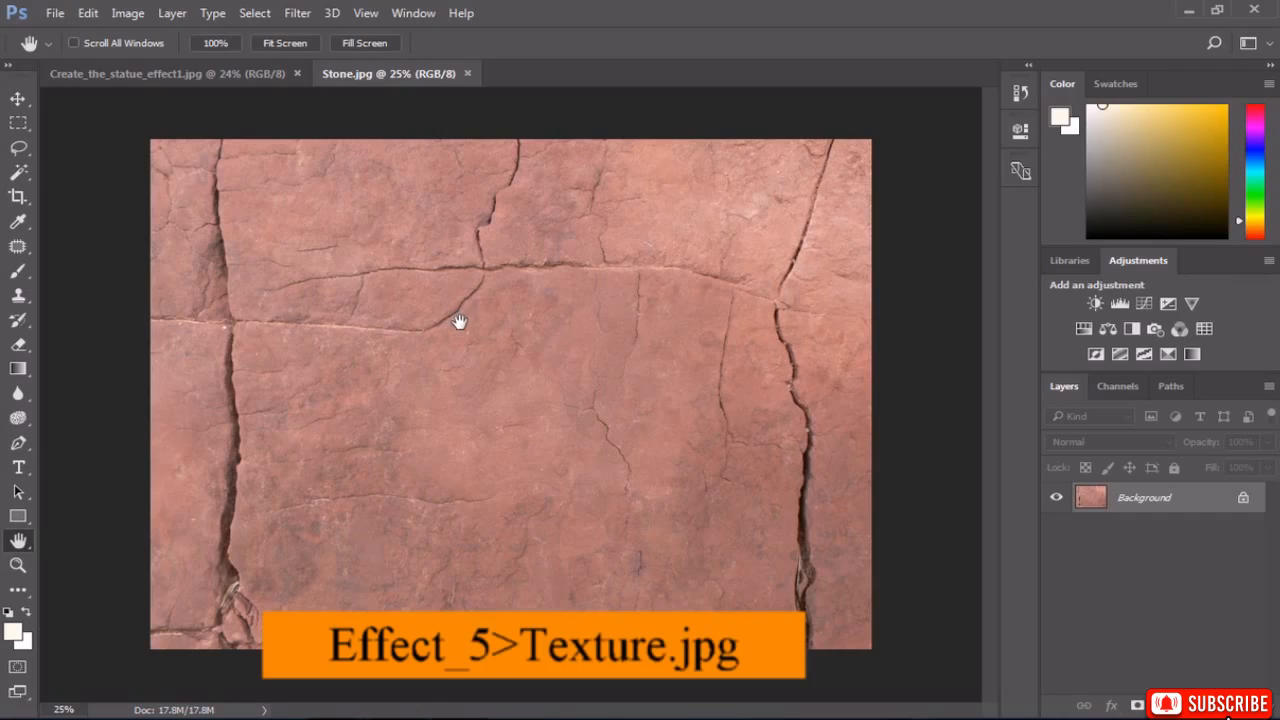
click(212, 75)
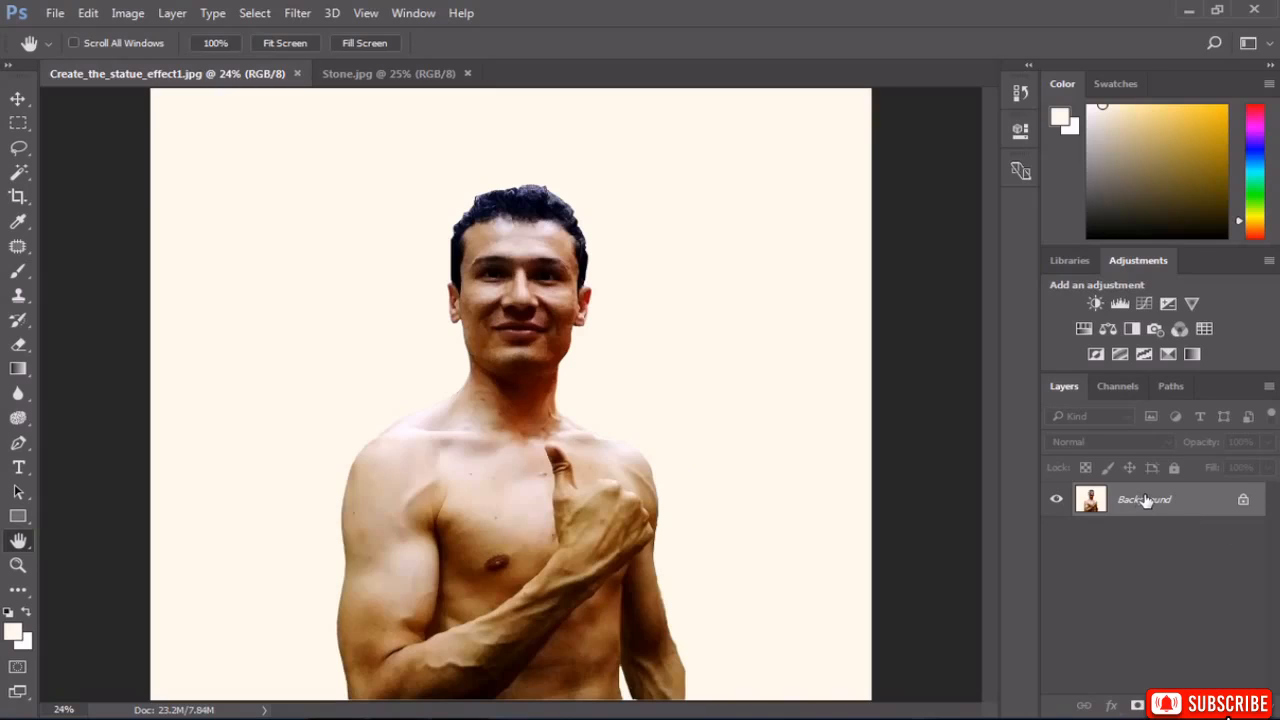
drag(1145, 500, 1216, 705)
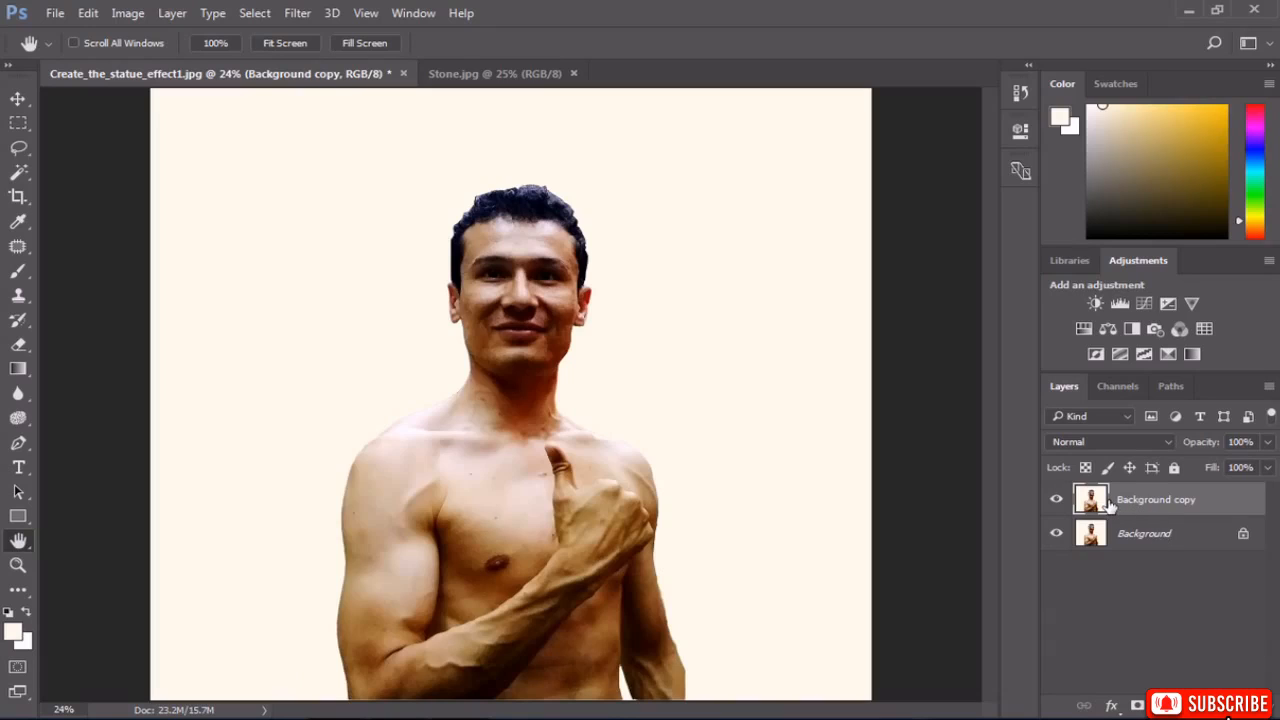
click(128, 13)
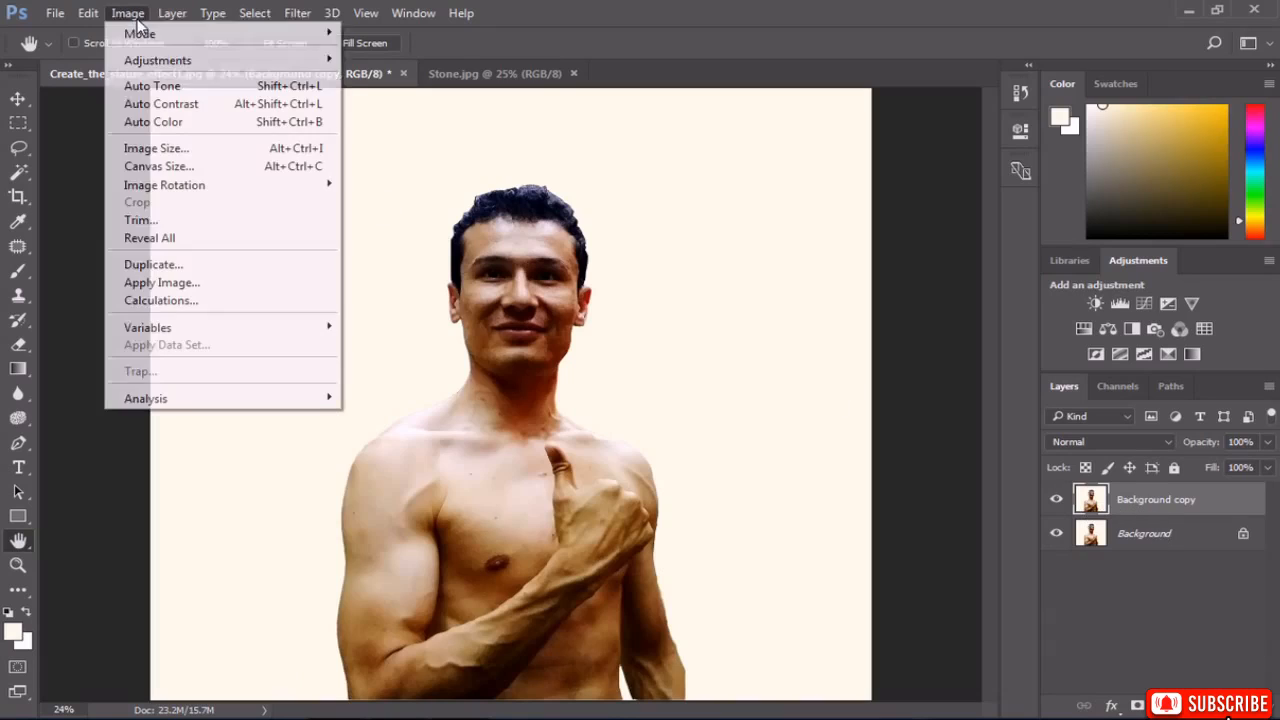
mouse_move(140, 62)
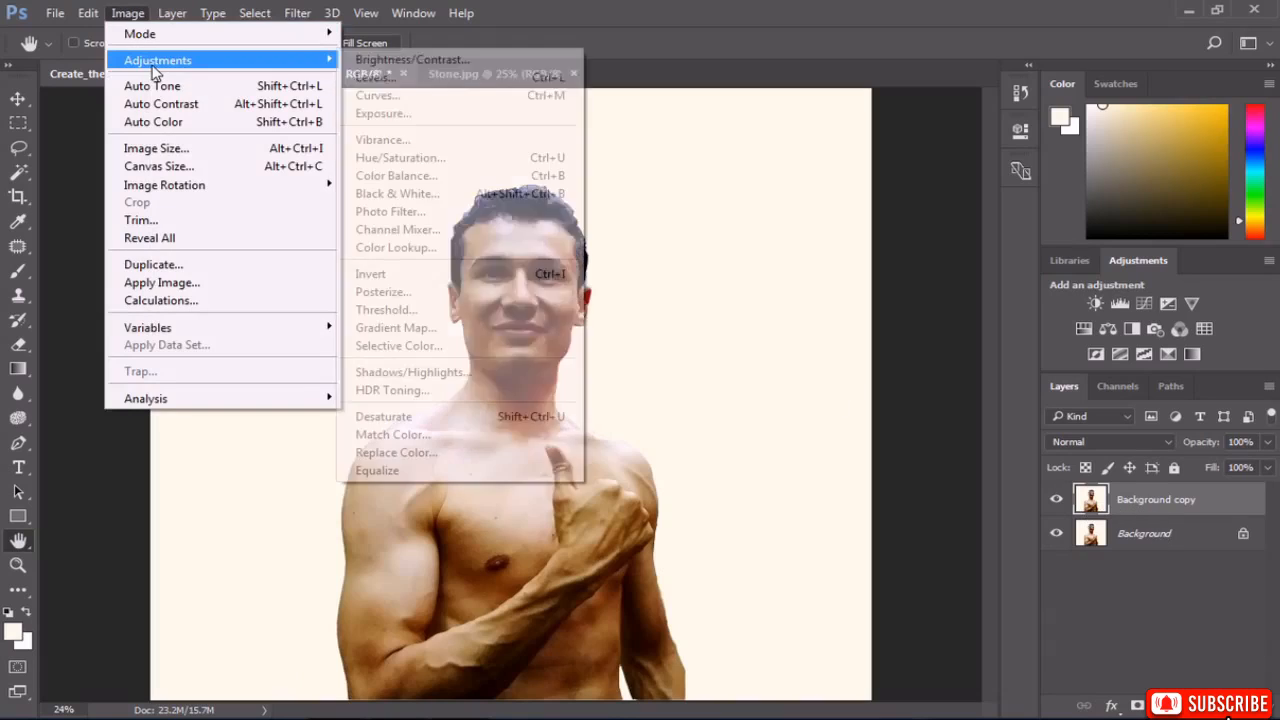
click(566, 417)
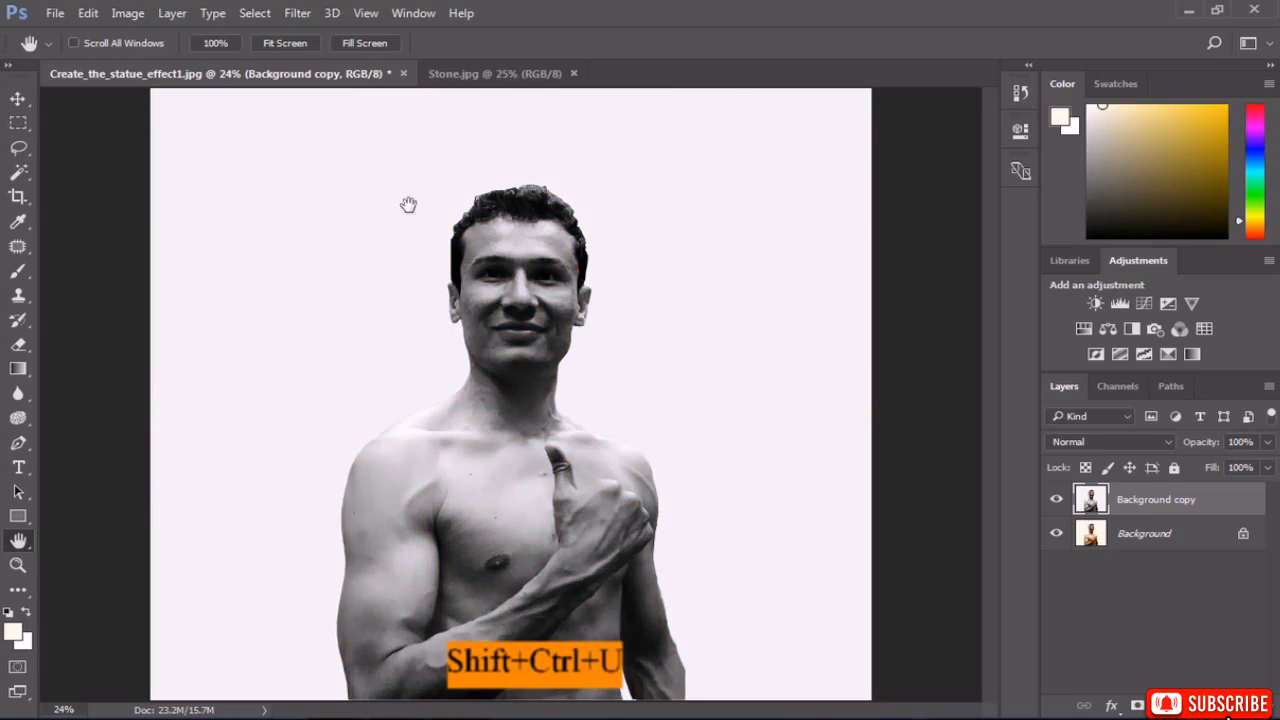
Select the plain backdrop around the man with the Magic Wand at a tolerance of 2.
click(18, 172)
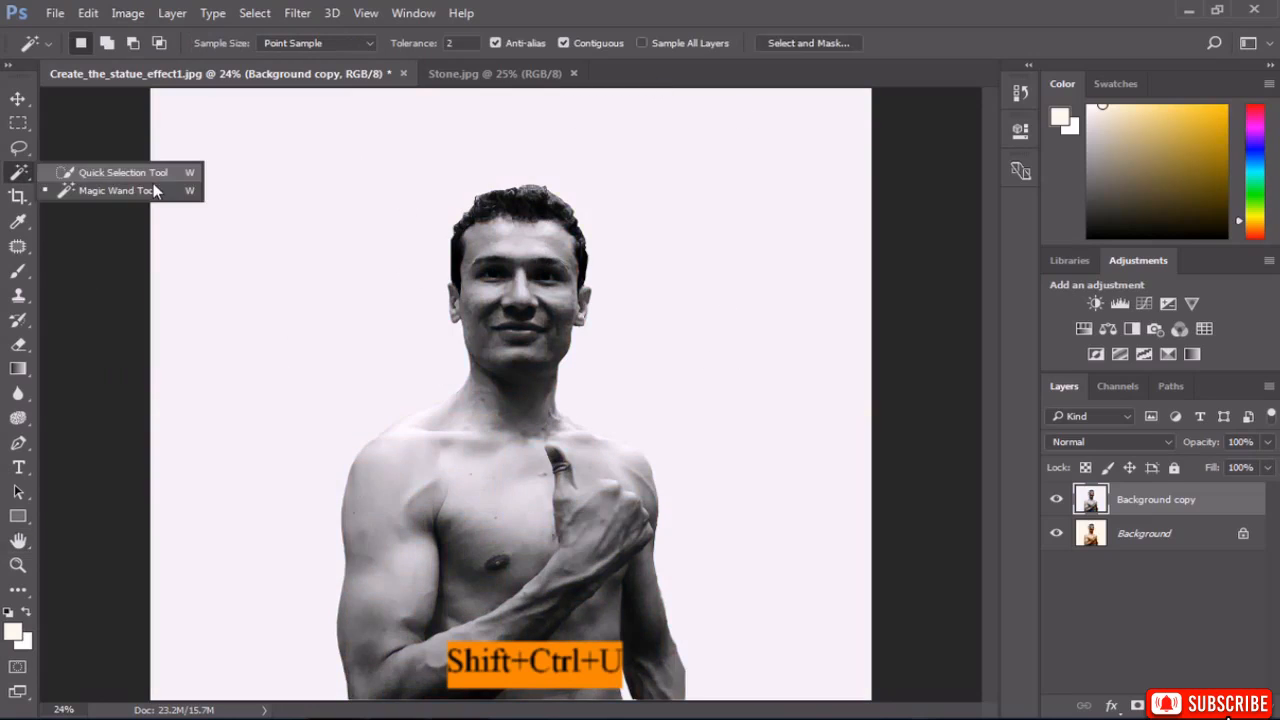
click(138, 192)
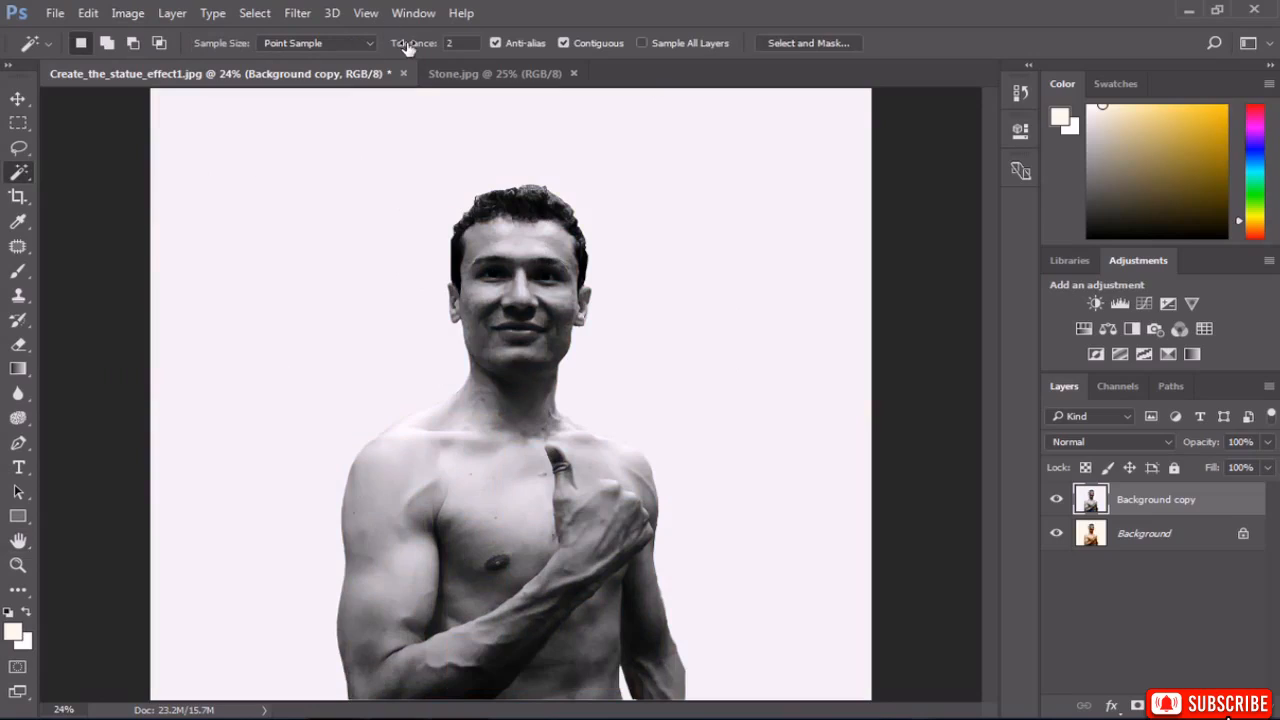
mouse_move(408, 48)
mouse_down()
mouse_move(470, 46)
mouse_move(420, 50)
mouse_up()
text(6)
drag(430, 48, 430, 48)
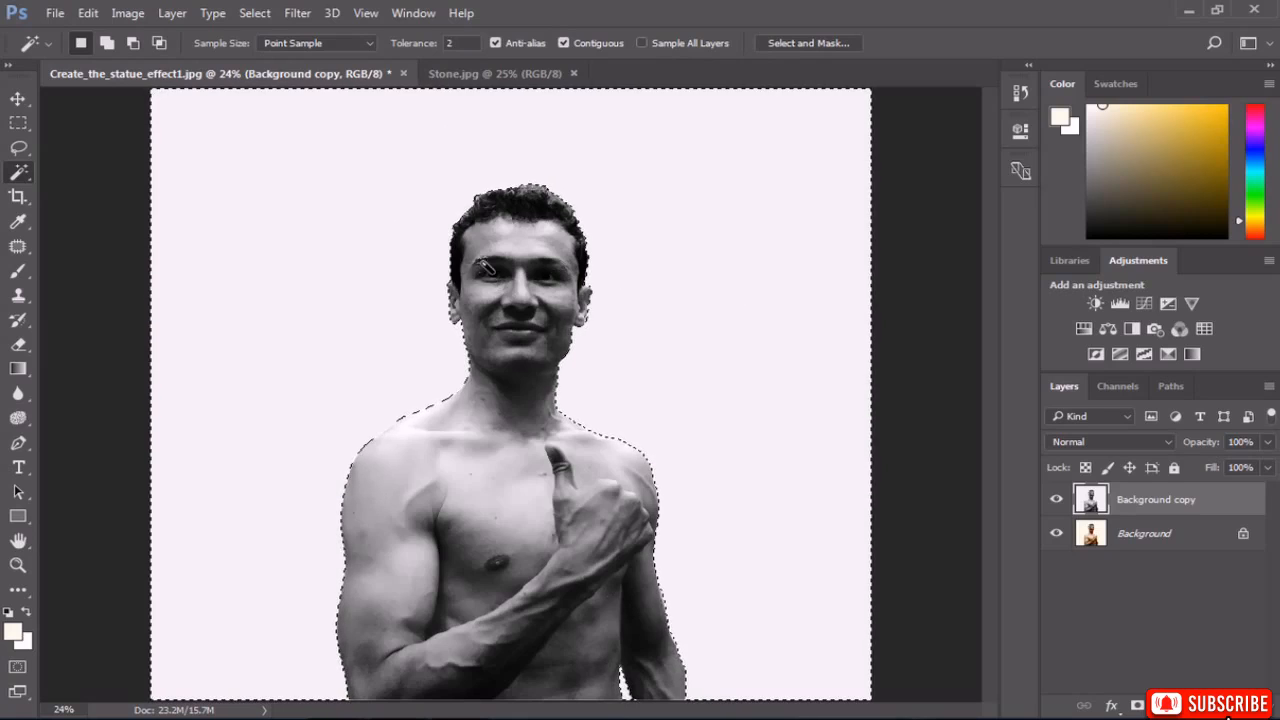
Add both of the man's eyes to the backdrop selection by outlining them with the Lasso tool in add mode.
right_click(22, 150)
click(100, 150)
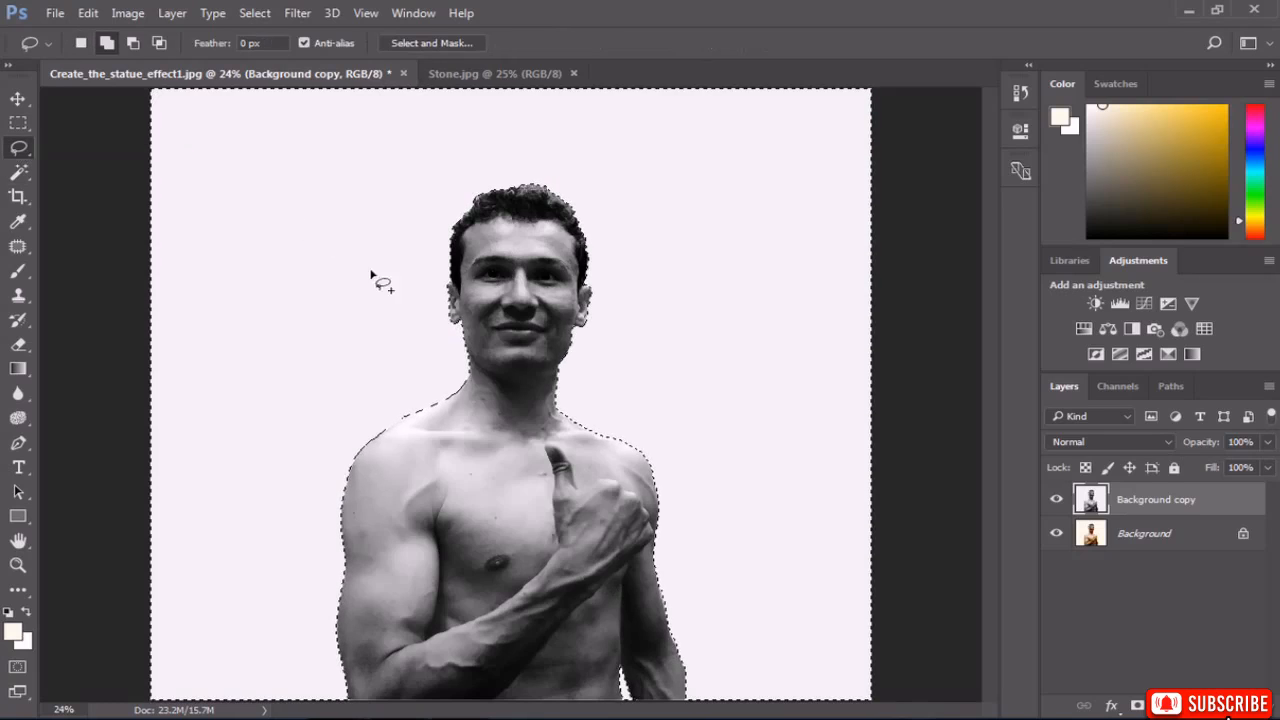
key(alt)
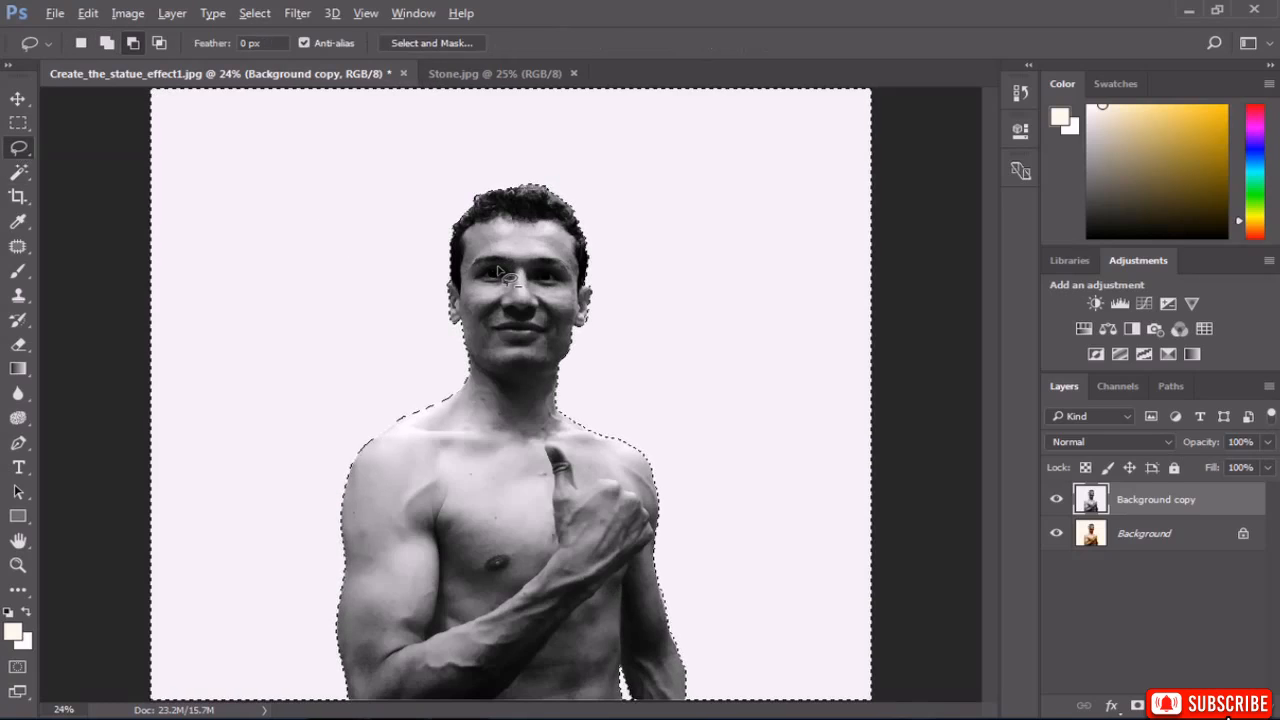
key(shift)
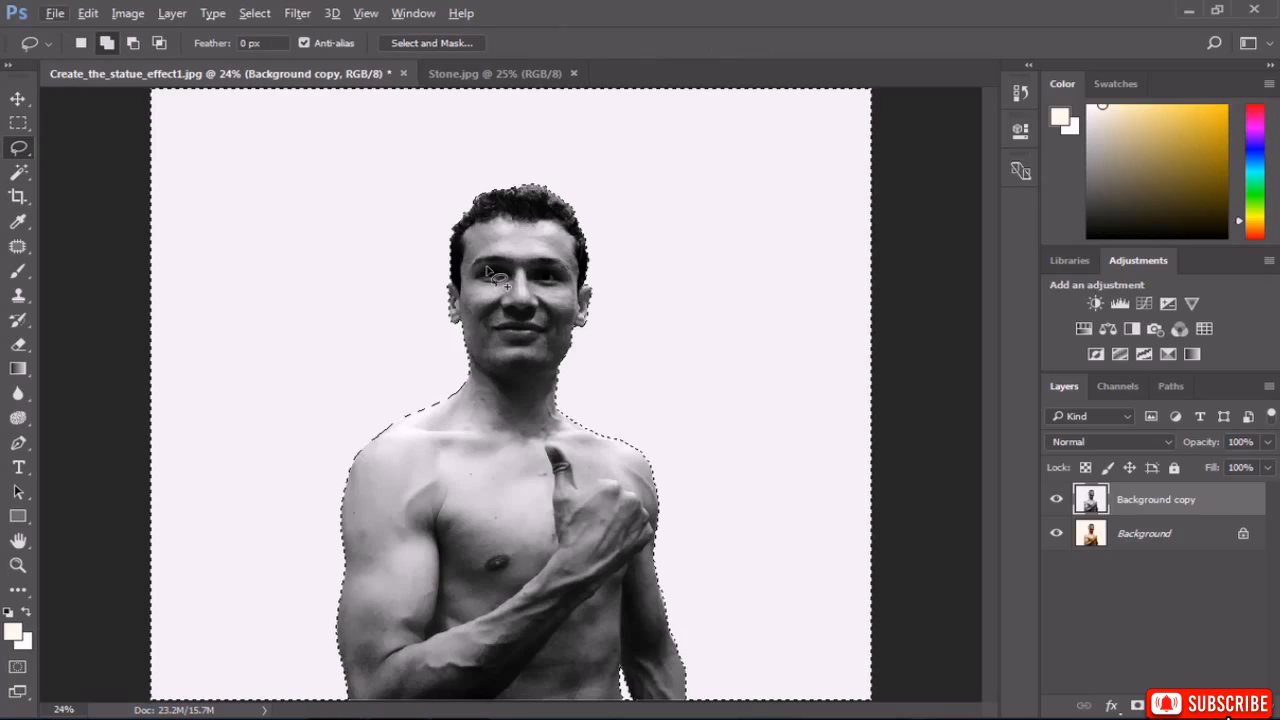
key(alt)
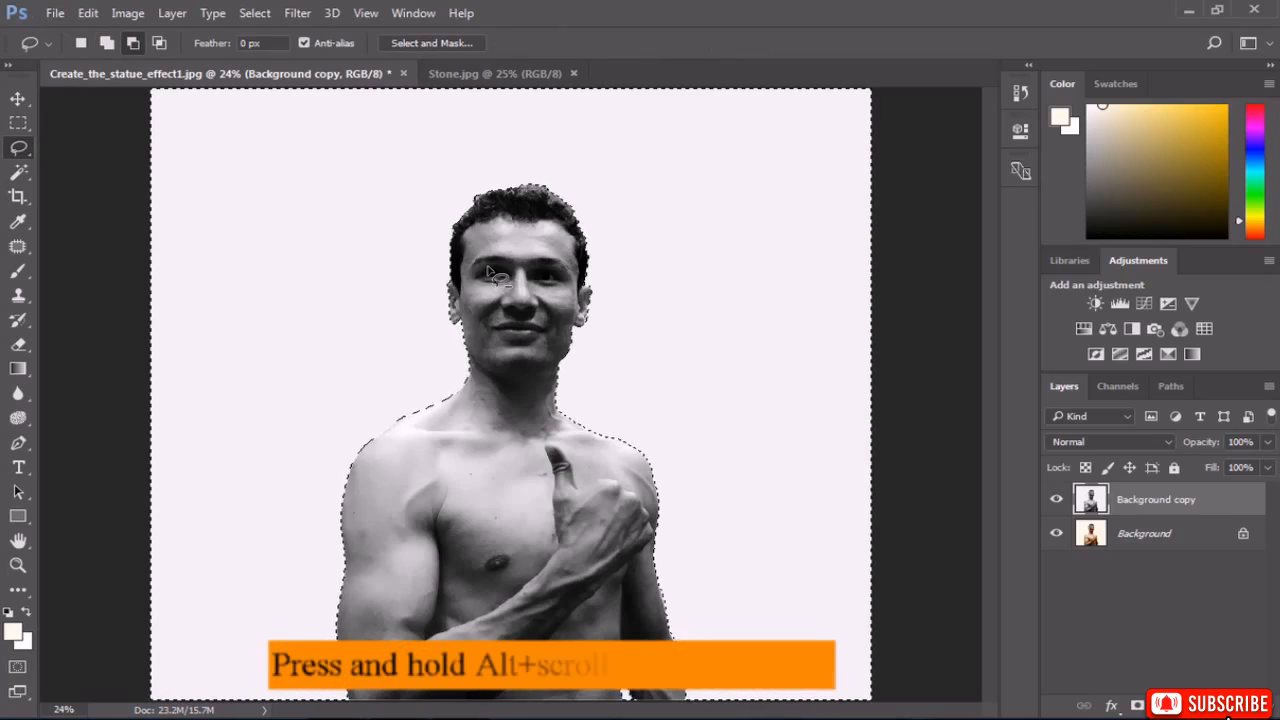
scroll(490, 272, up, 1)
scroll(490, 270, up, 5)
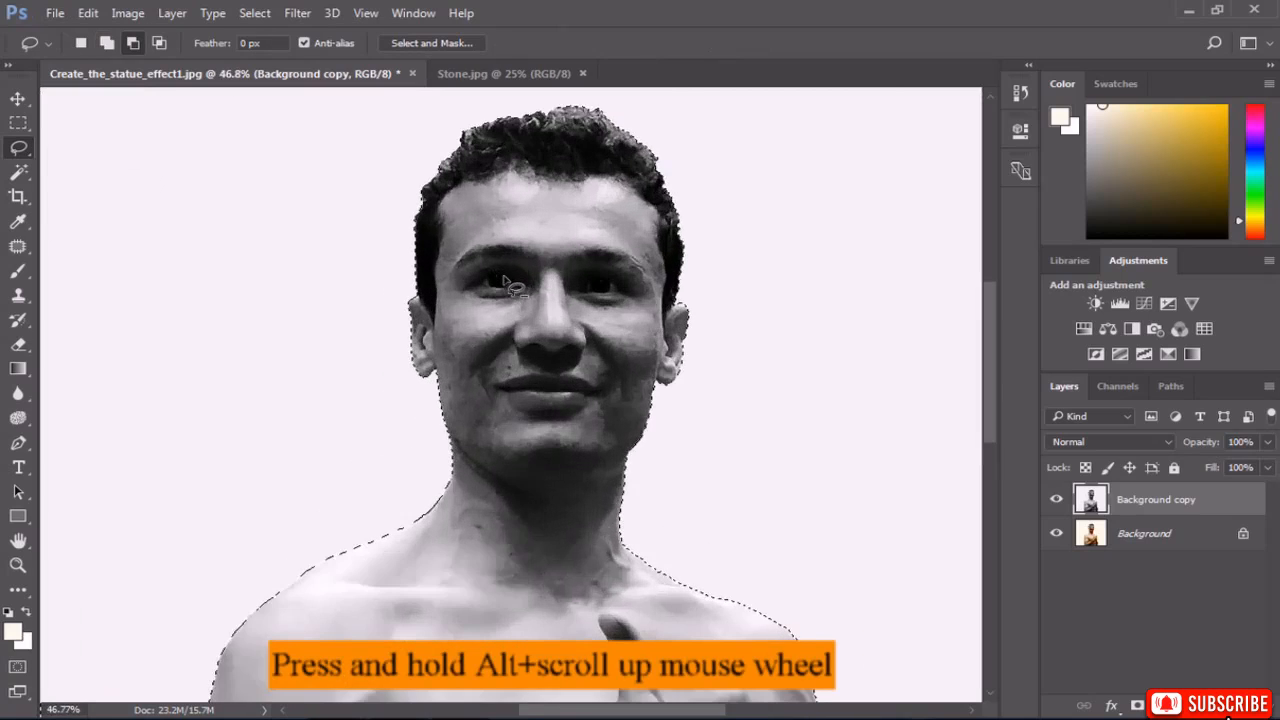
scroll(502, 287, up, 5)
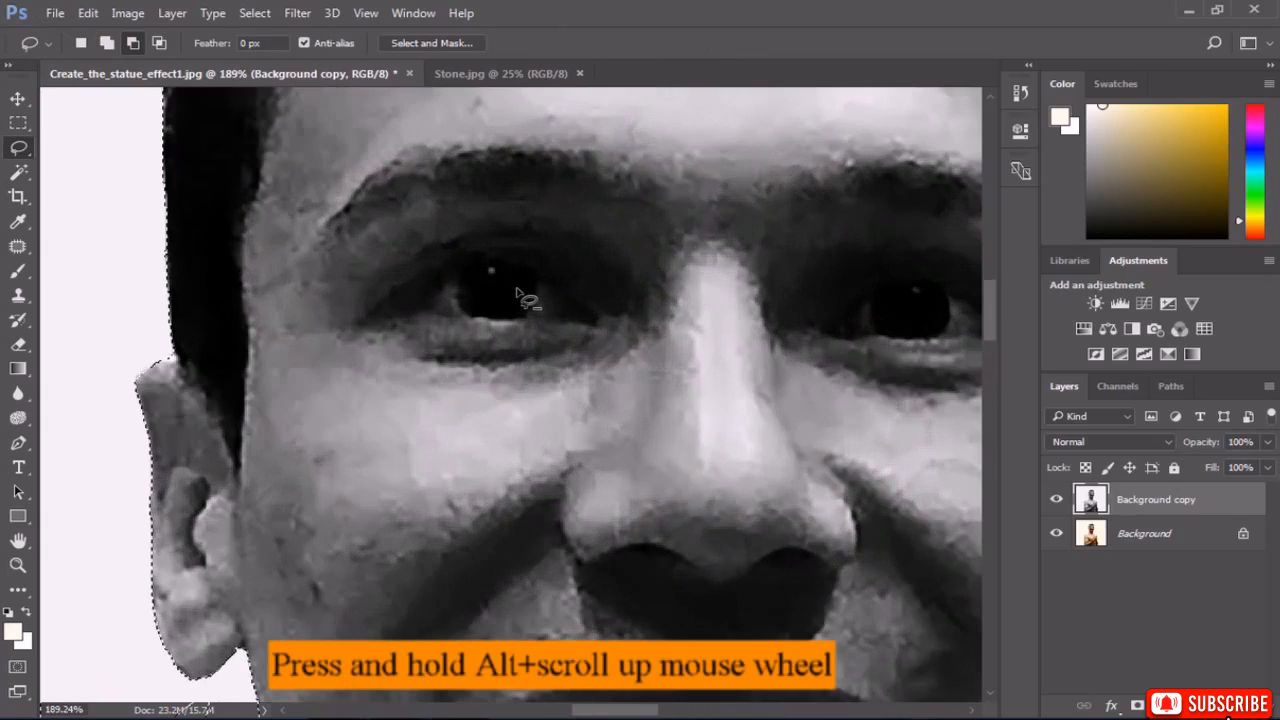
scroll(530, 296, up, 2)
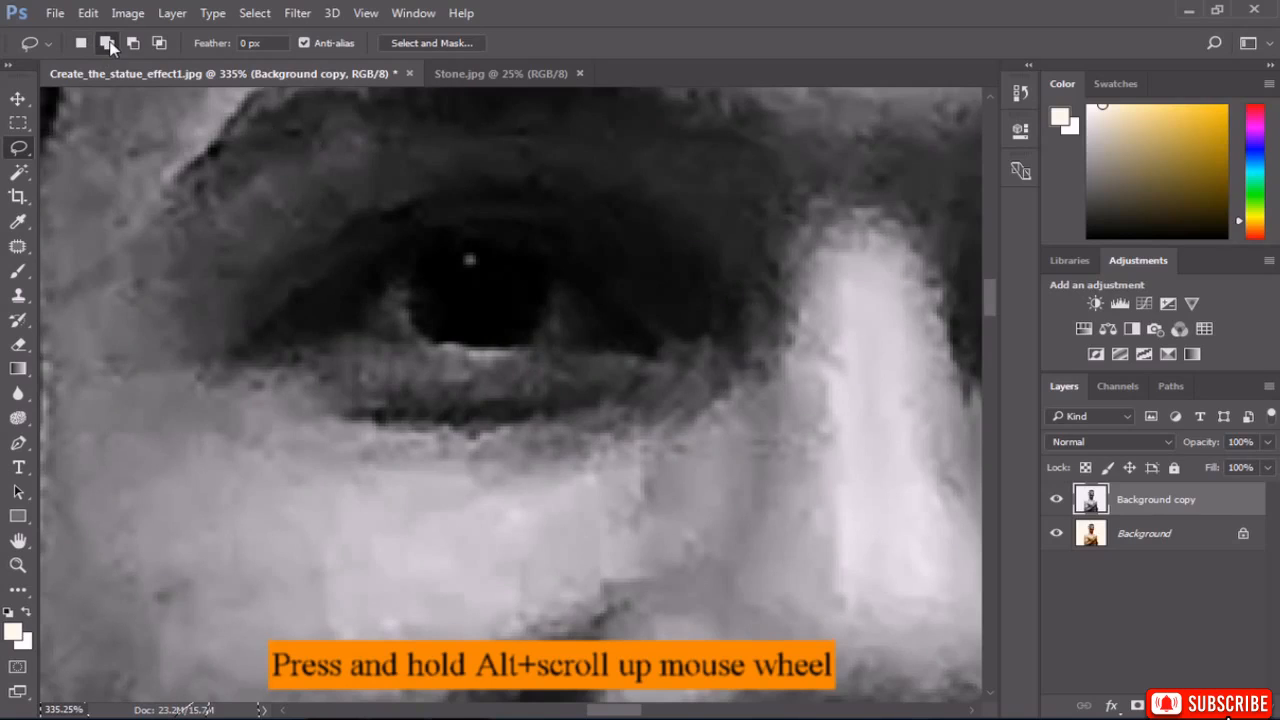
mouse_move(462, 250)
mouse_down()
mouse_move(407, 266)
mouse_move(361, 306)
mouse_move(466, 341)
mouse_move(606, 339)
mouse_move(613, 321)
mouse_move(598, 305)
mouse_move(466, 254)
mouse_up()
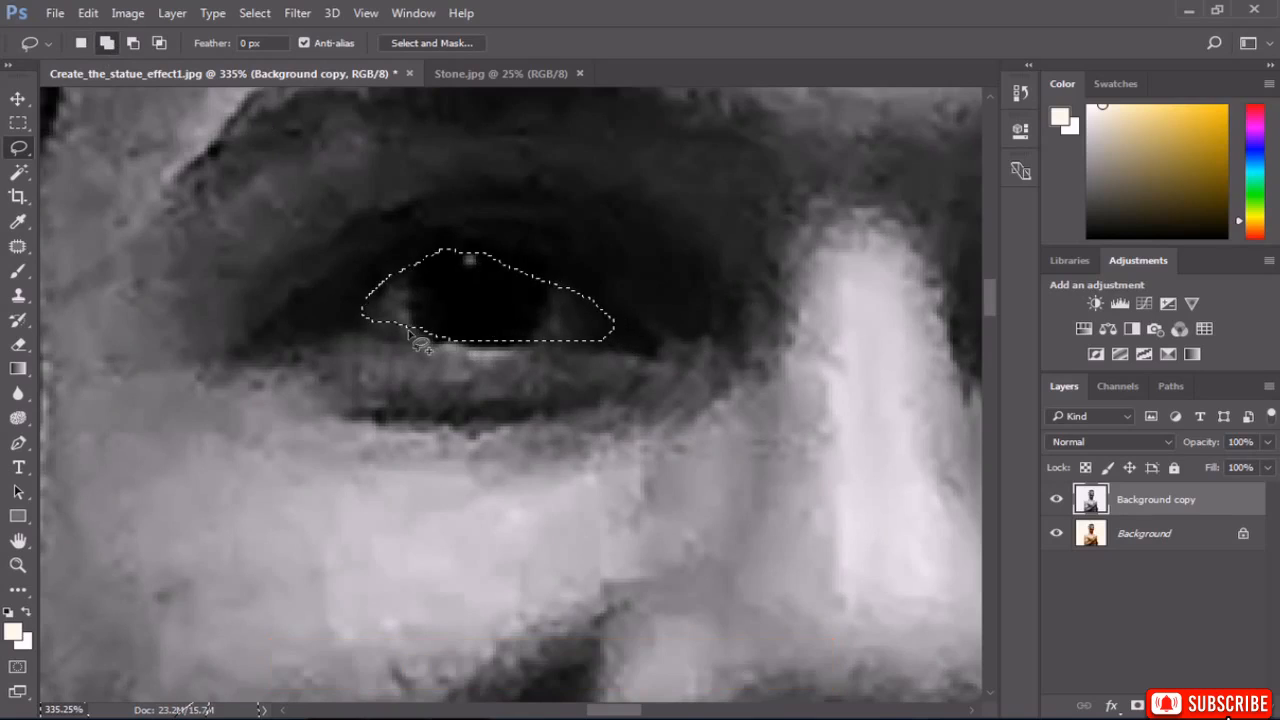
mouse_move(408, 333)
mouse_down()
mouse_move(390, 335)
mouse_move(388, 322)
mouse_move(444, 350)
mouse_up()
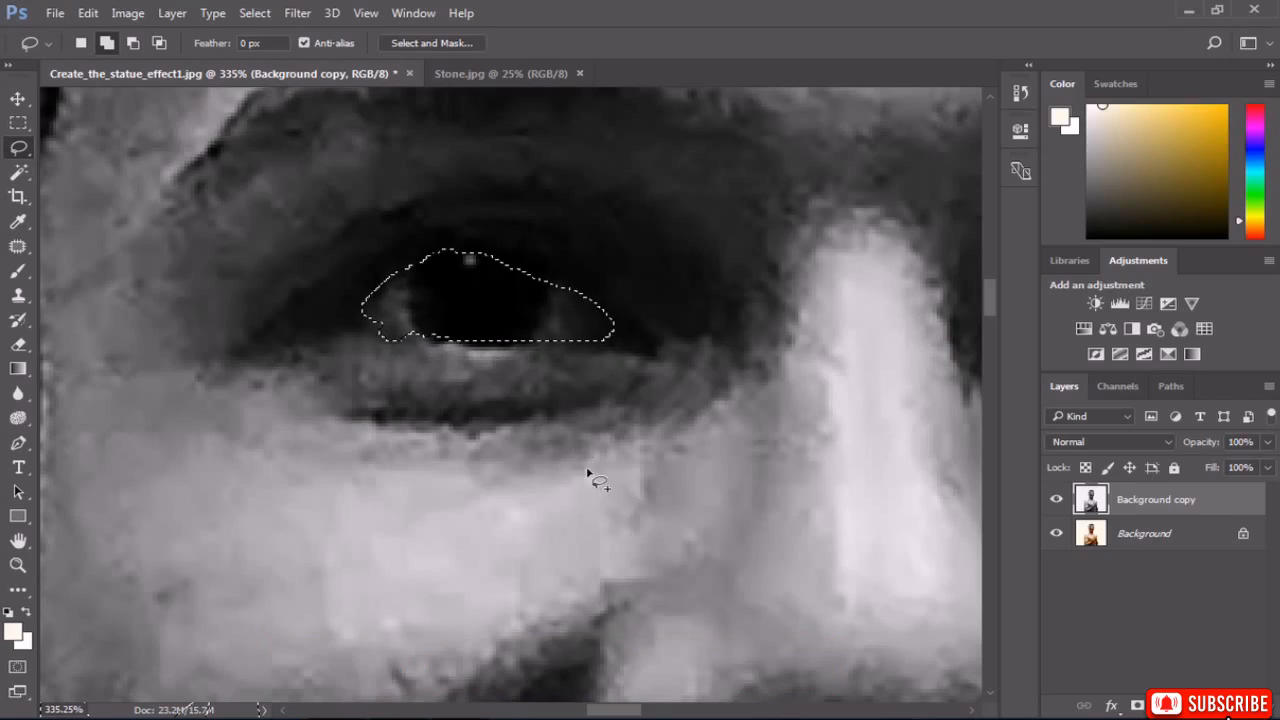
mouse_move(646, 706)
mouse_down()
mouse_move(700, 706)
mouse_move(662, 702)
mouse_up()
mouse_move(466, 308)
mouse_down()
mouse_move(570, 275)
mouse_move(653, 337)
mouse_move(667, 369)
mouse_move(625, 385)
mouse_move(442, 369)
mouse_move(425, 361)
mouse_move(468, 308)
mouse_up()
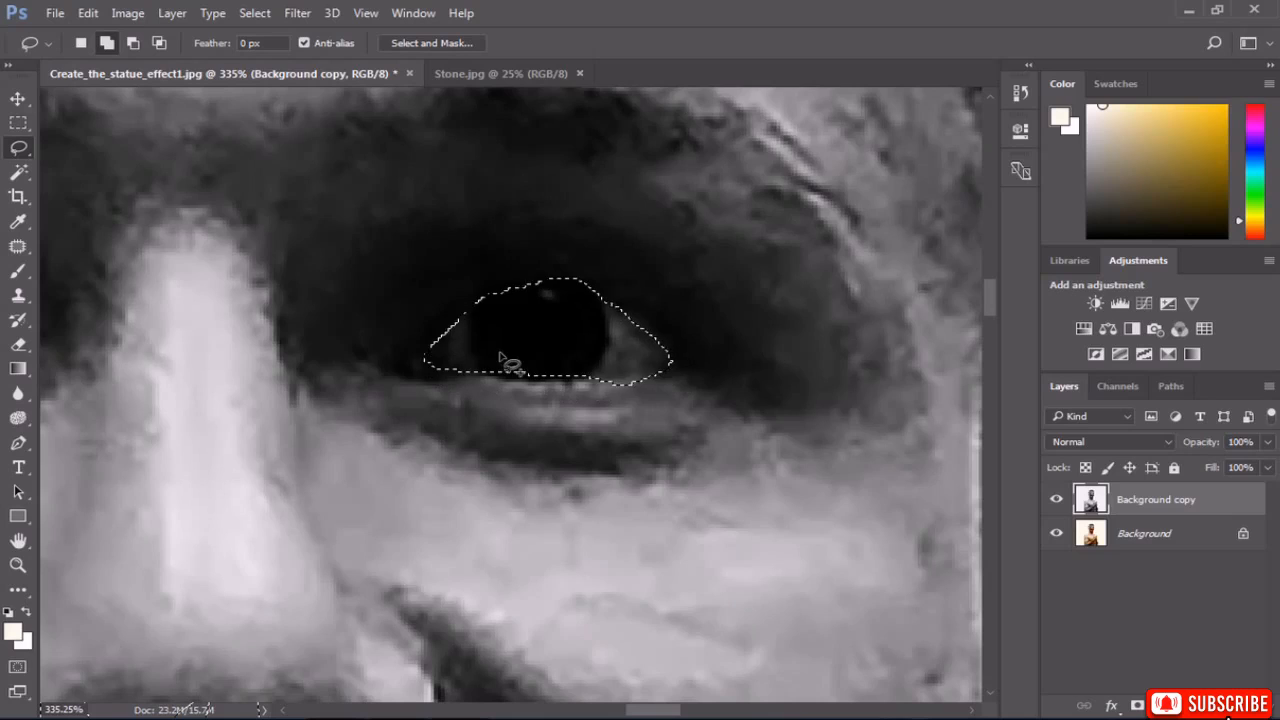
Feather the selection around the eye with a radius of 2 pixels.
right_click(468, 310)
click(578, 366)
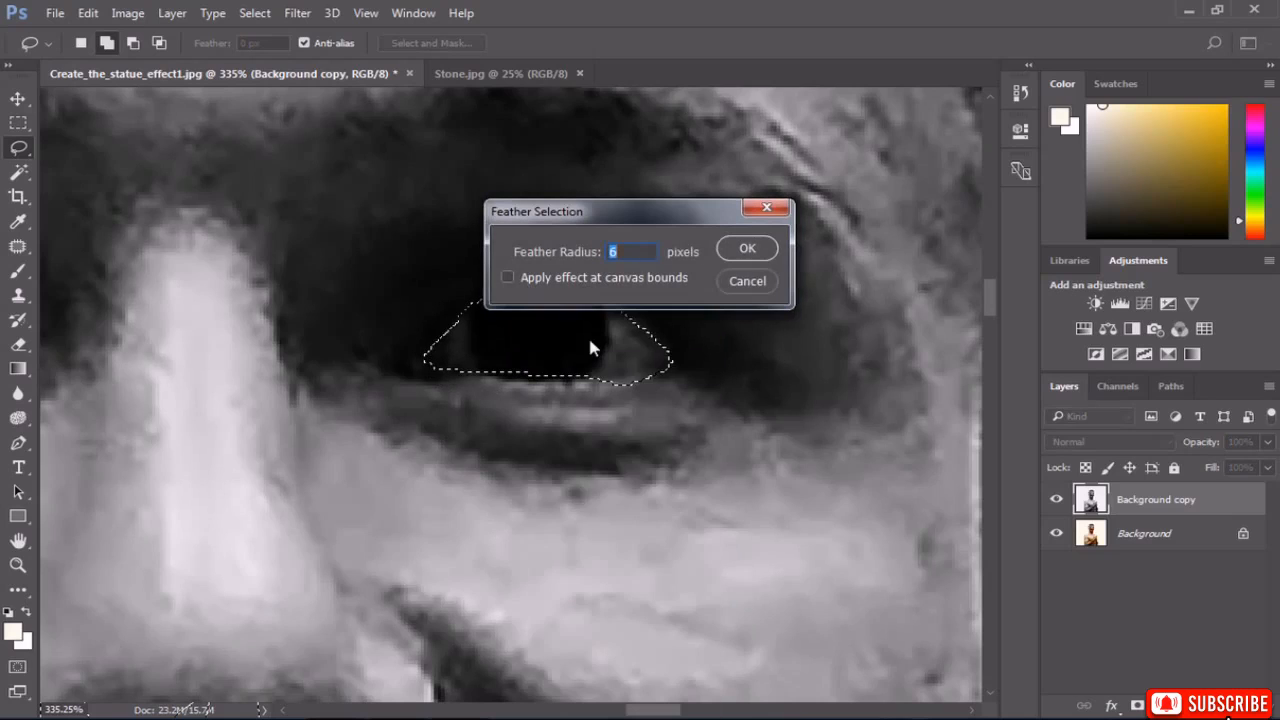
text(2)
click(752, 252)
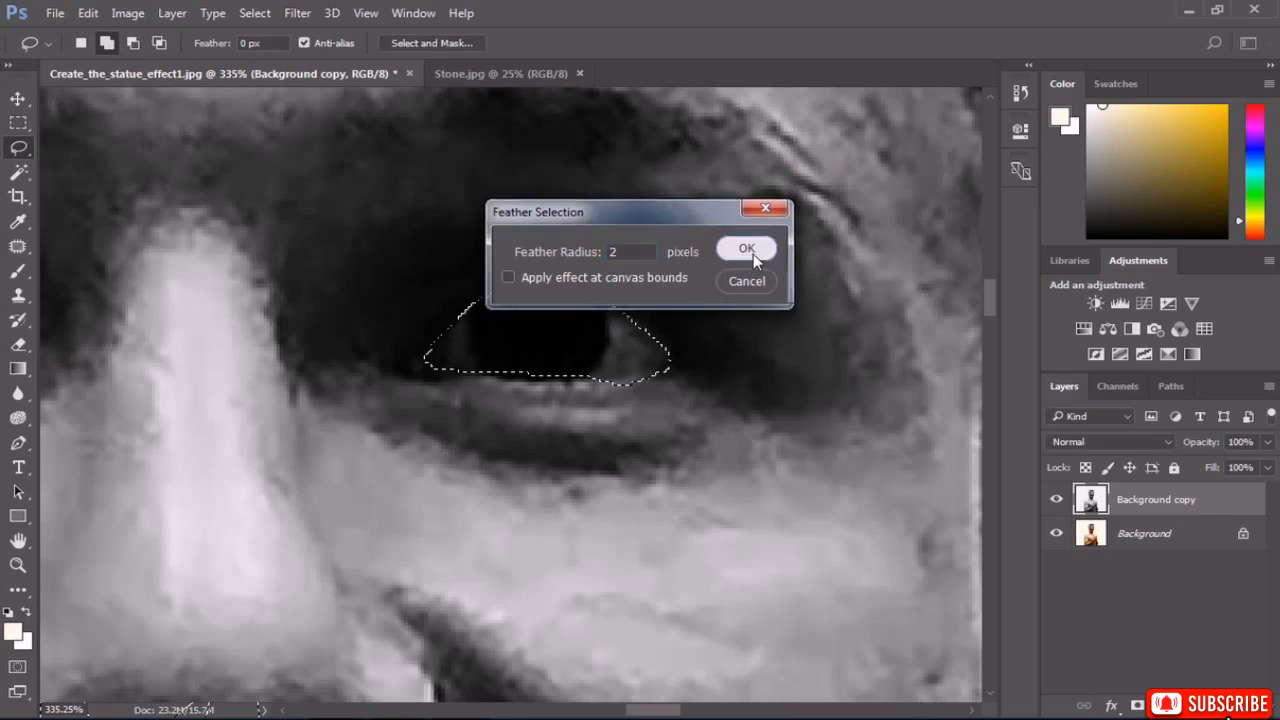
Delete the selected backdrop and eye areas from the Background copy layer and hide the Background layer.
double_click(17, 541)
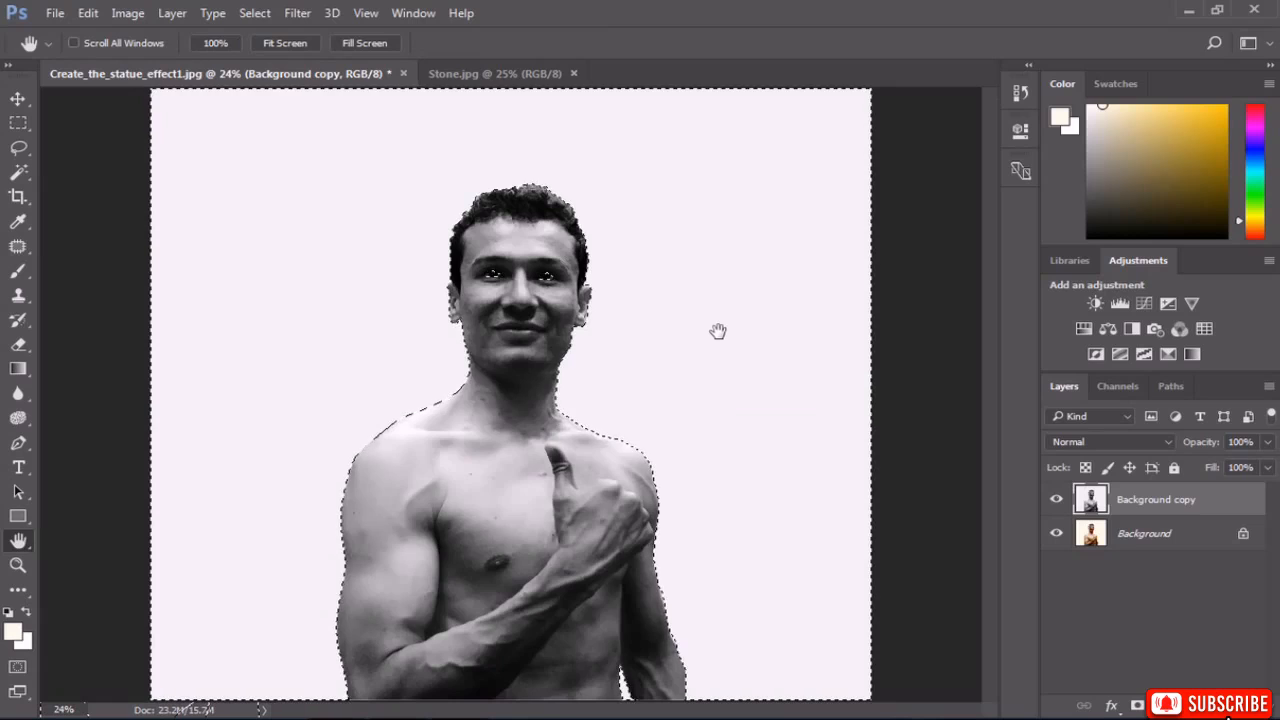
key(Delete)
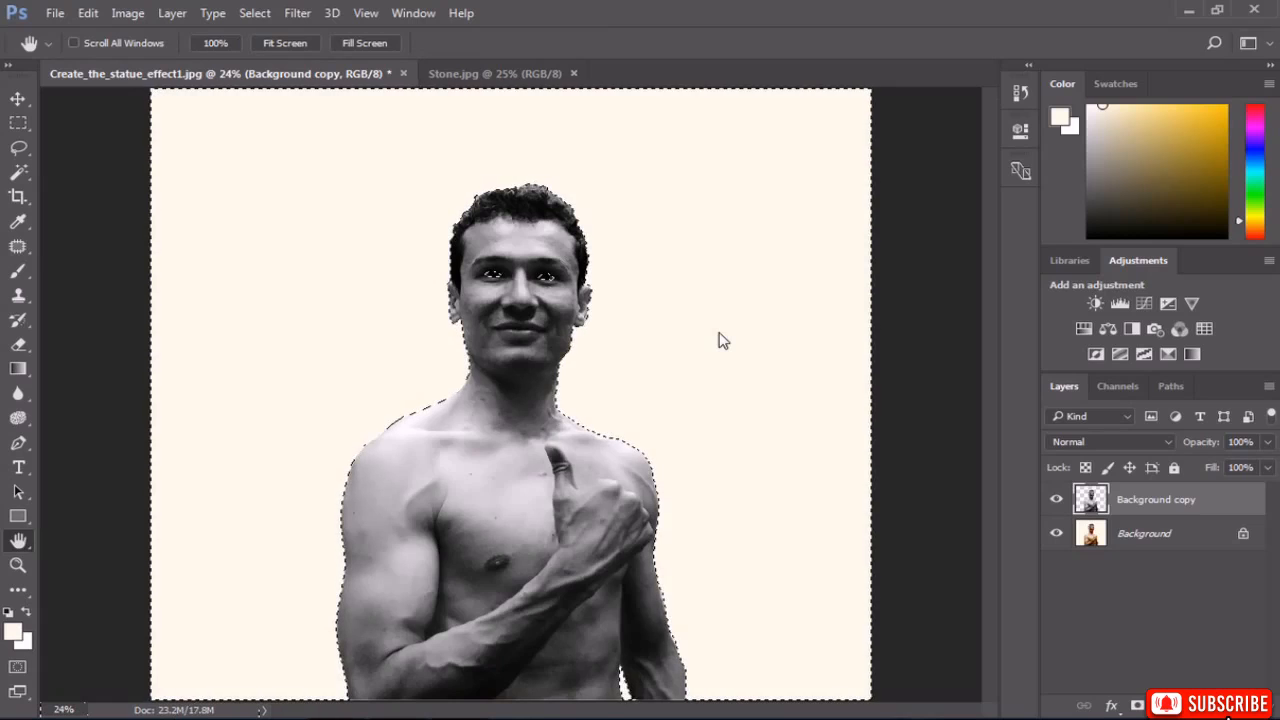
click(1055, 535)
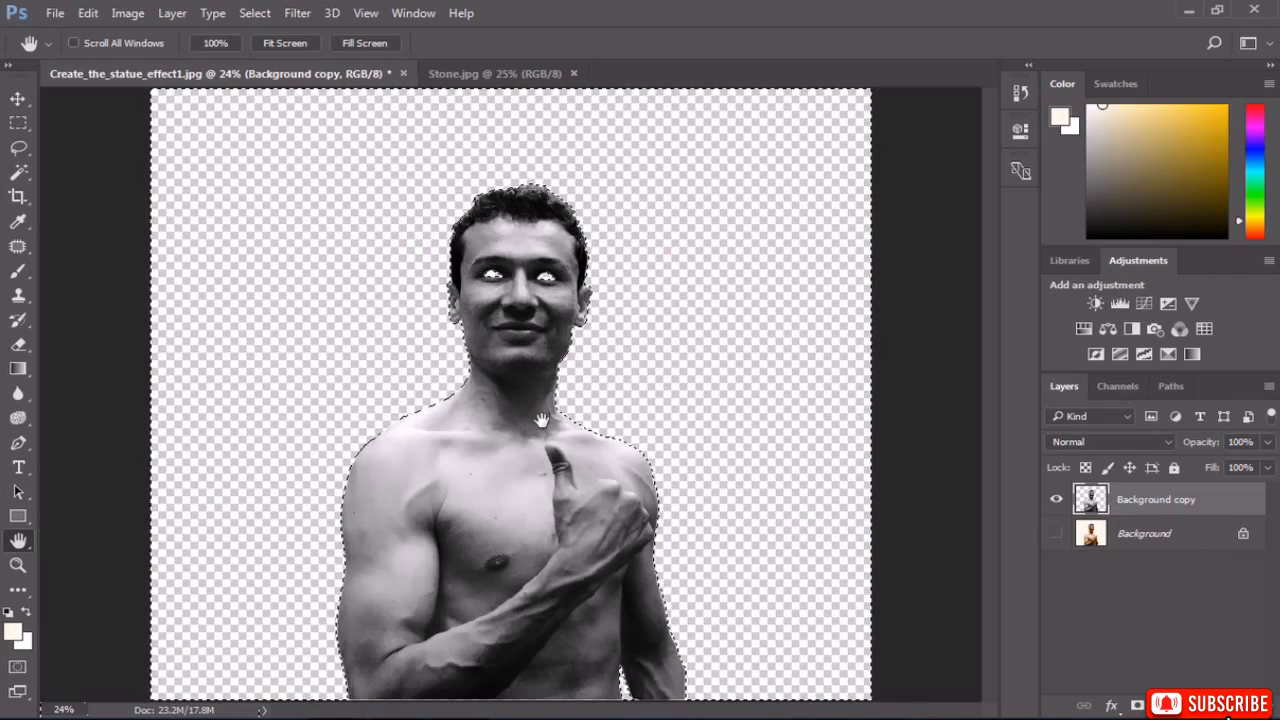
Save the current selection as a new channel named area, and deselect it.
click(250, 13)
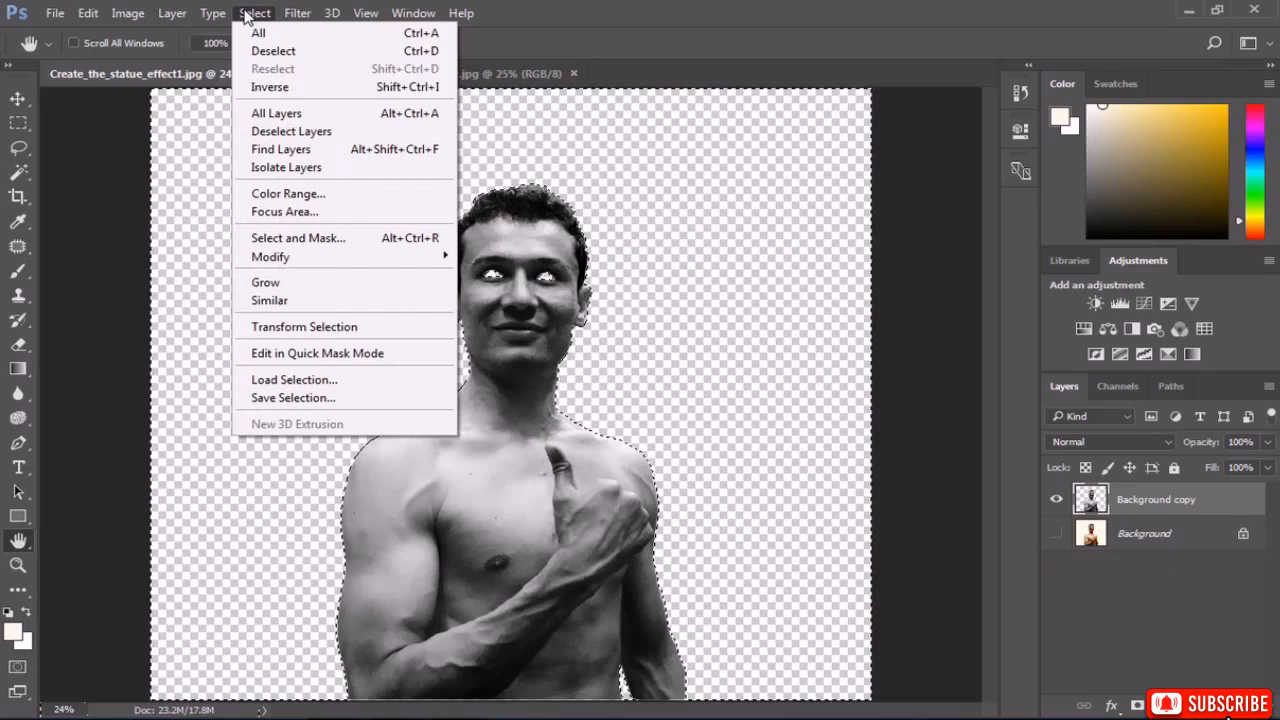
click(292, 398)
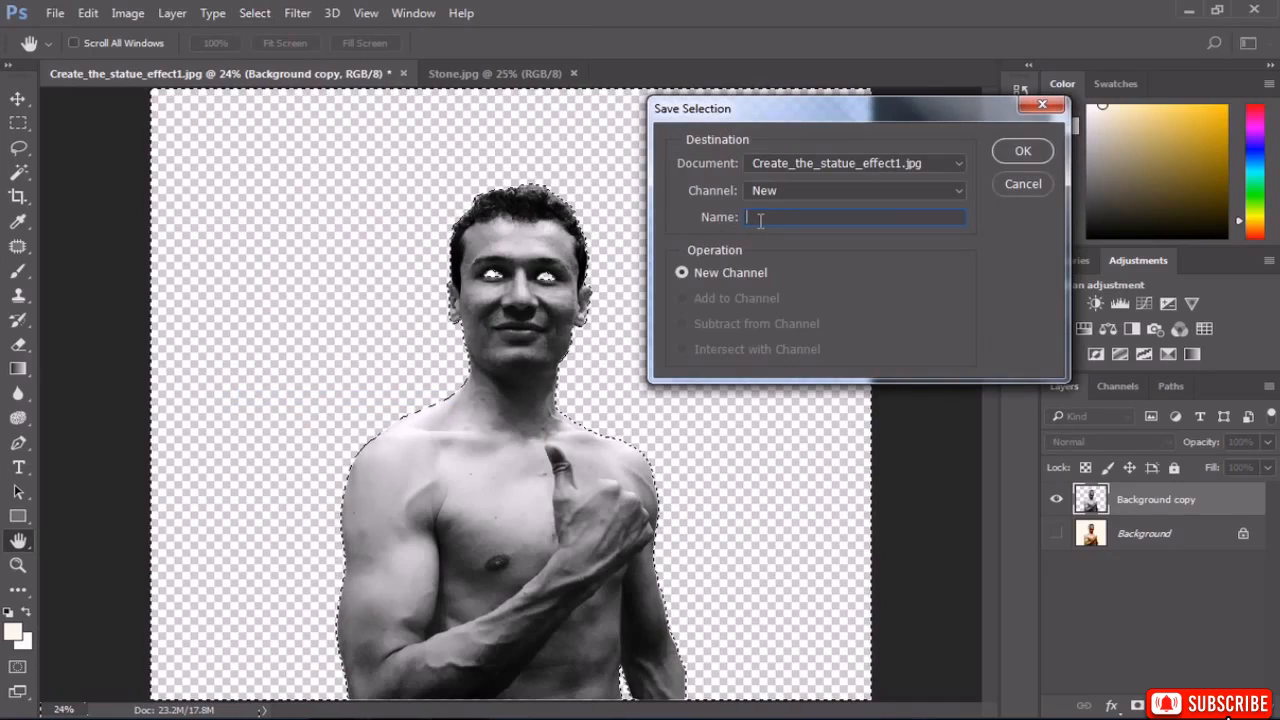
text(area)
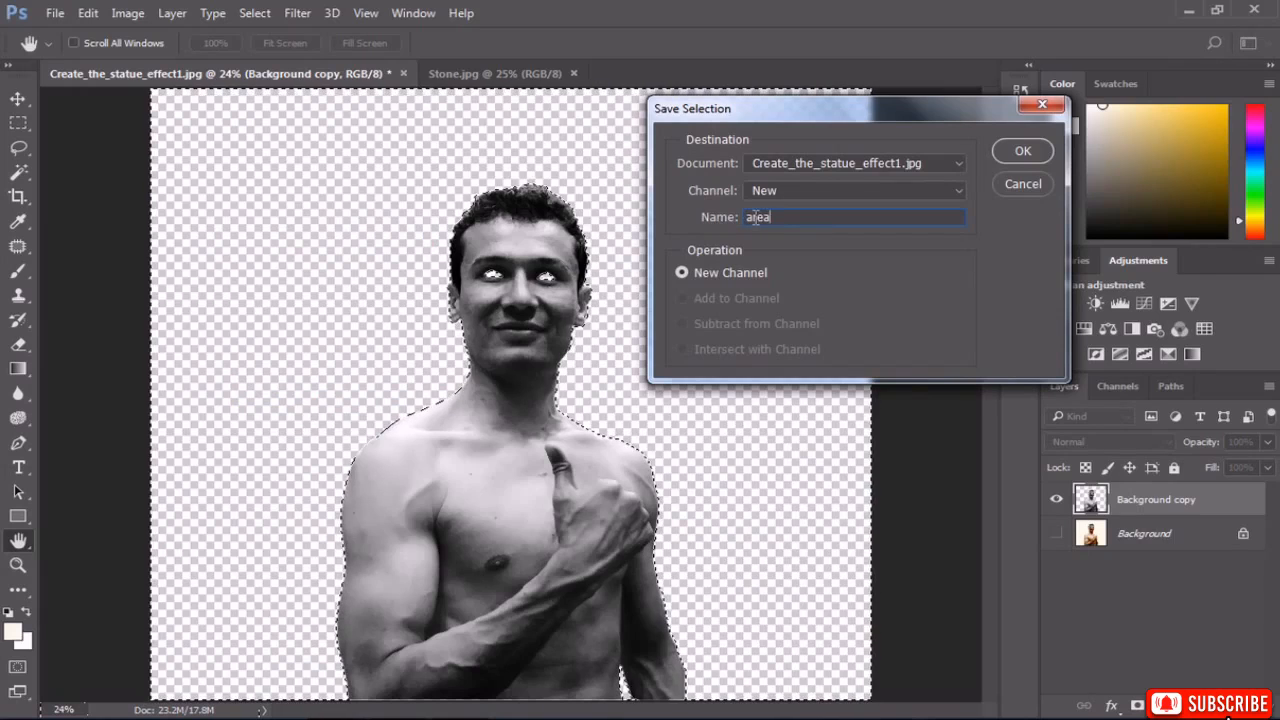
click(1020, 151)
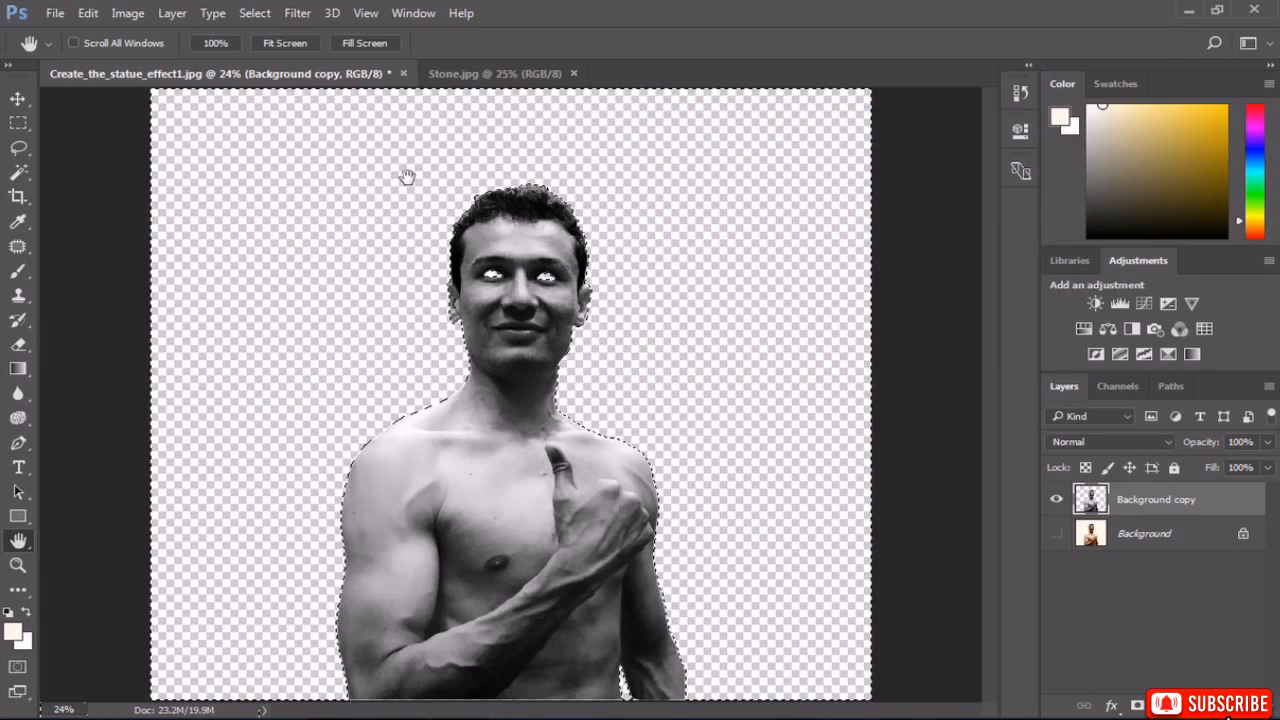
click(254, 13)
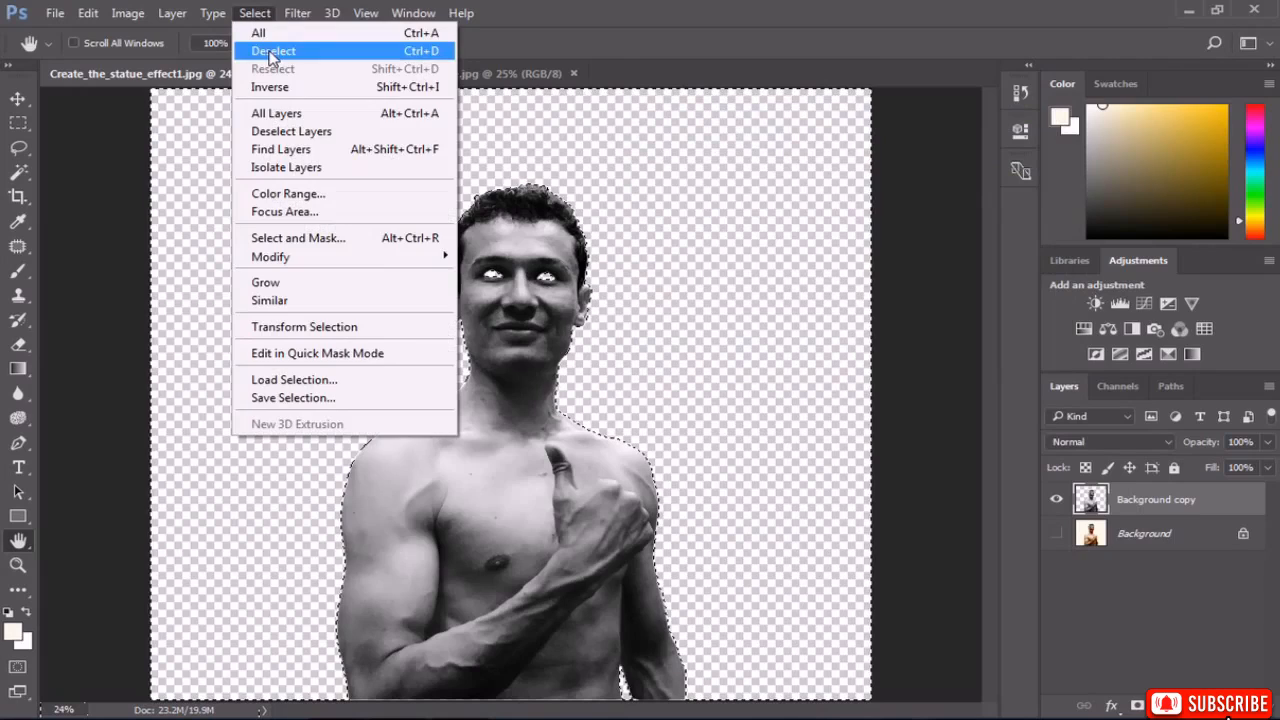
click(272, 53)
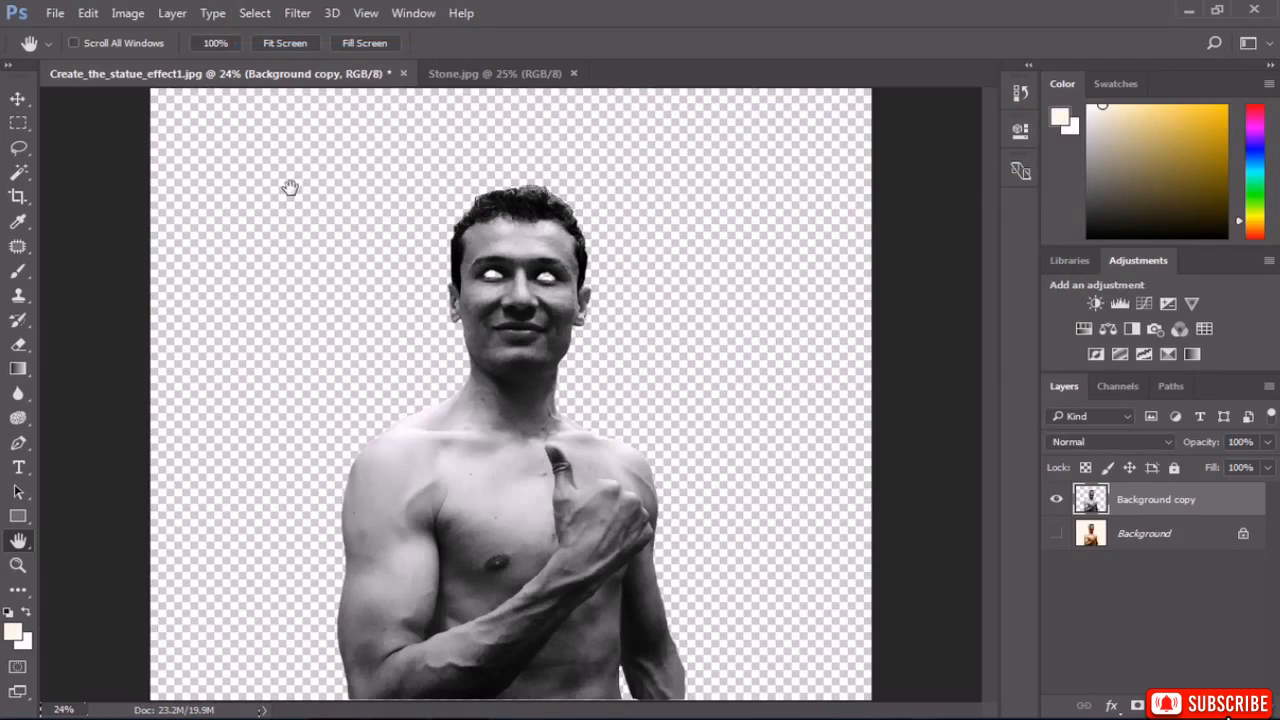
Copy the entire Stone.jpg image and paste it into Create_the_statue_effect1.jpg above the Background copy layer.
click(490, 74)
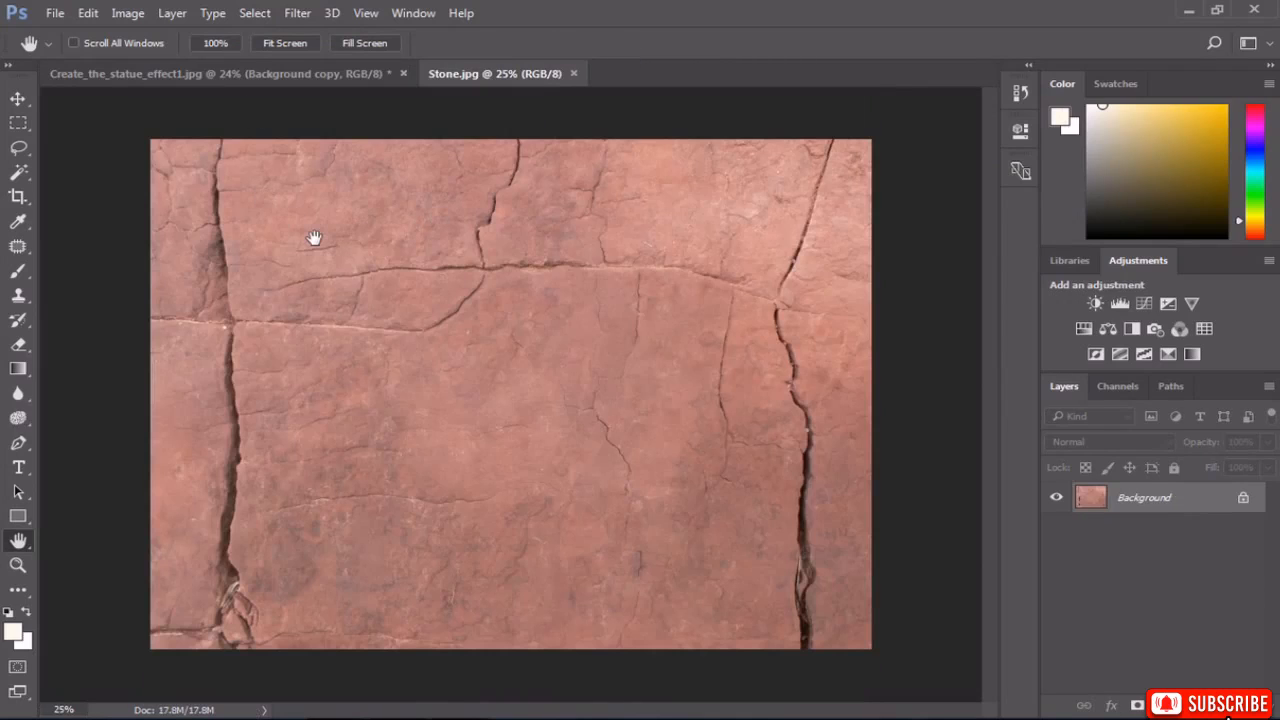
click(256, 13)
click(264, 31)
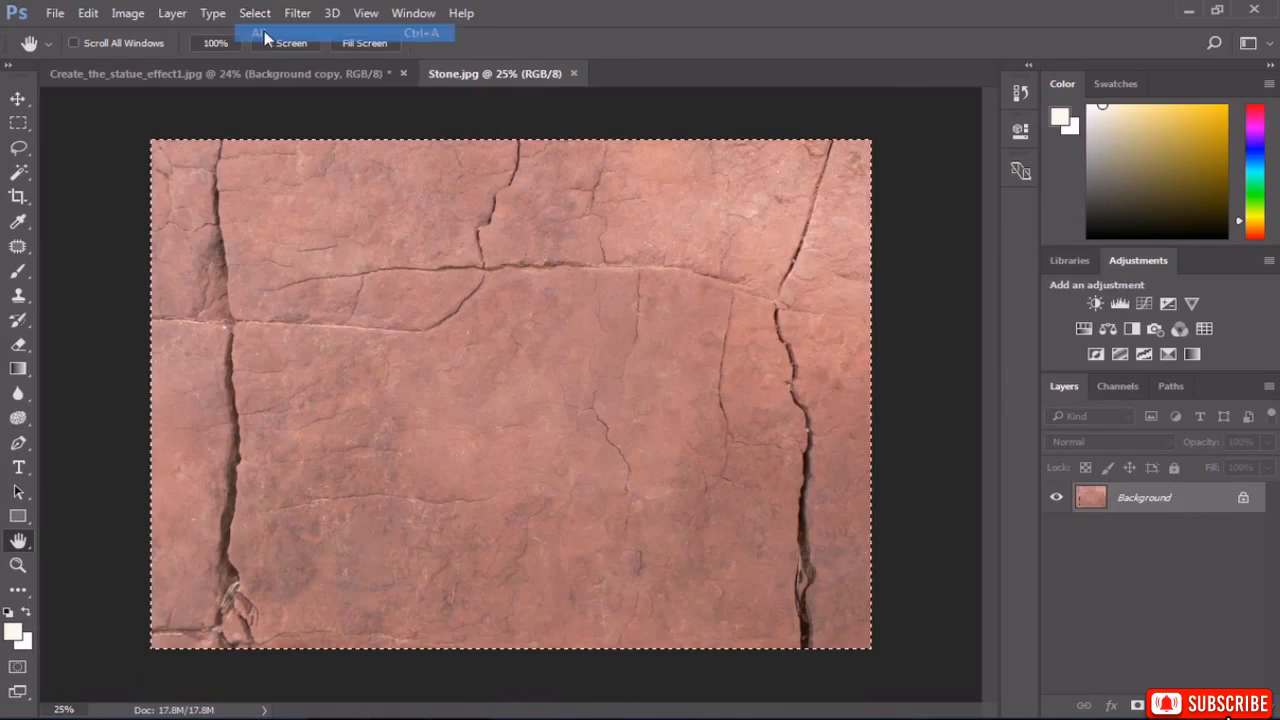
click(413, 13)
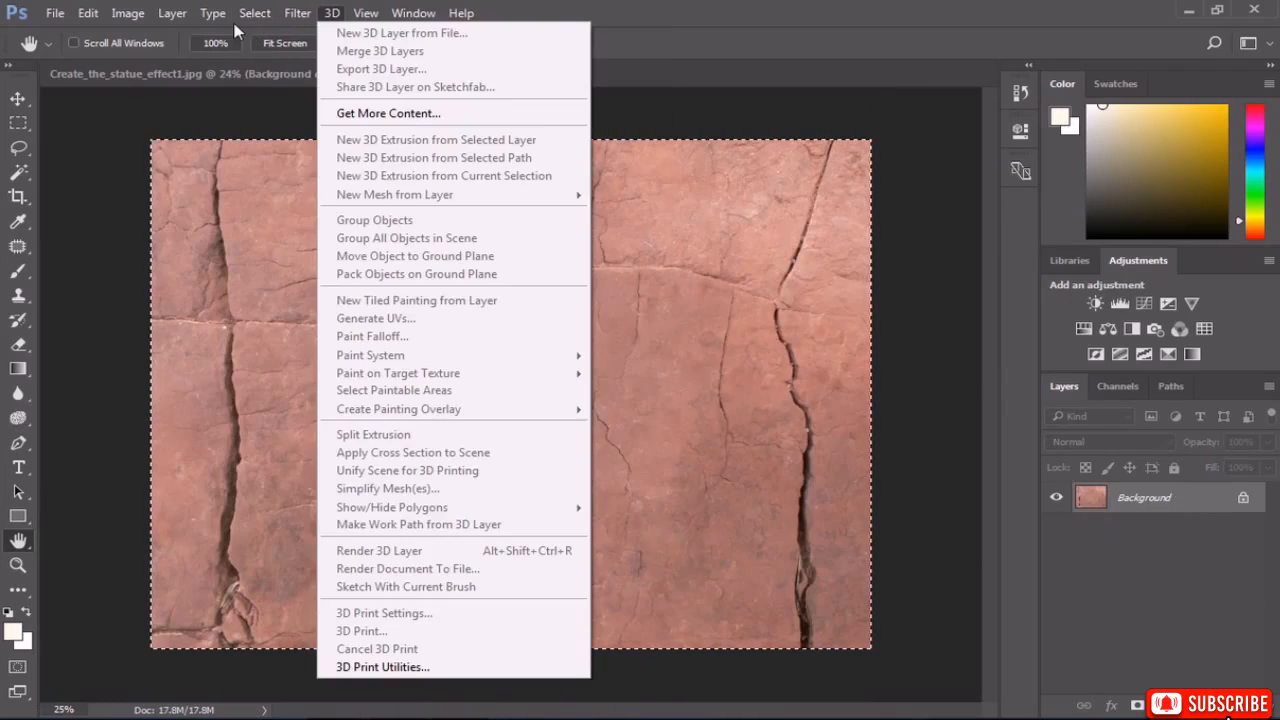
click(392, 37)
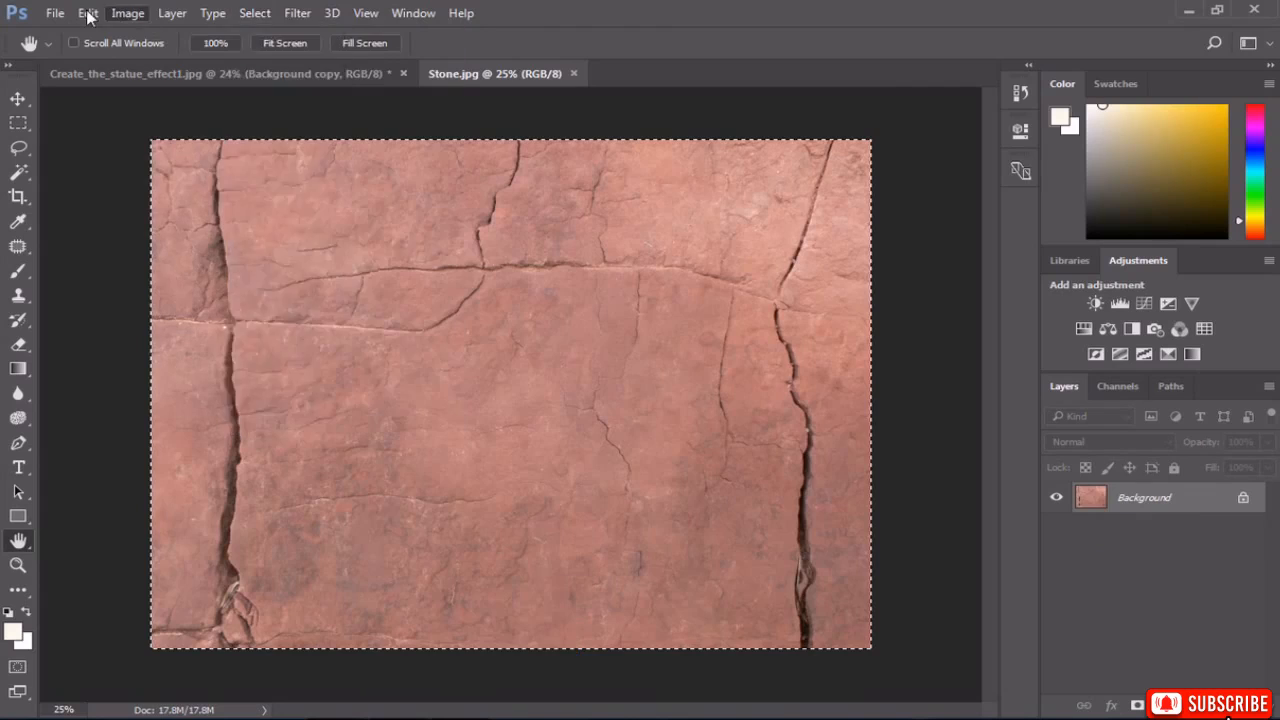
click(88, 13)
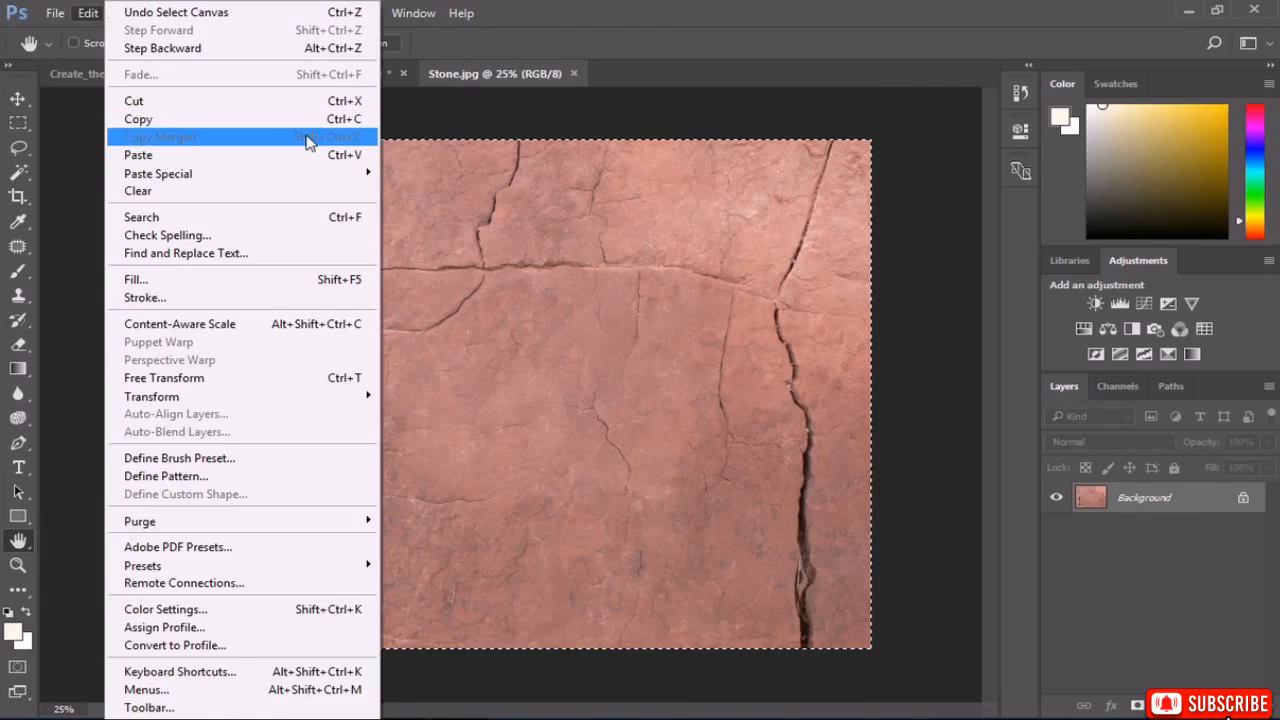
click(337, 121)
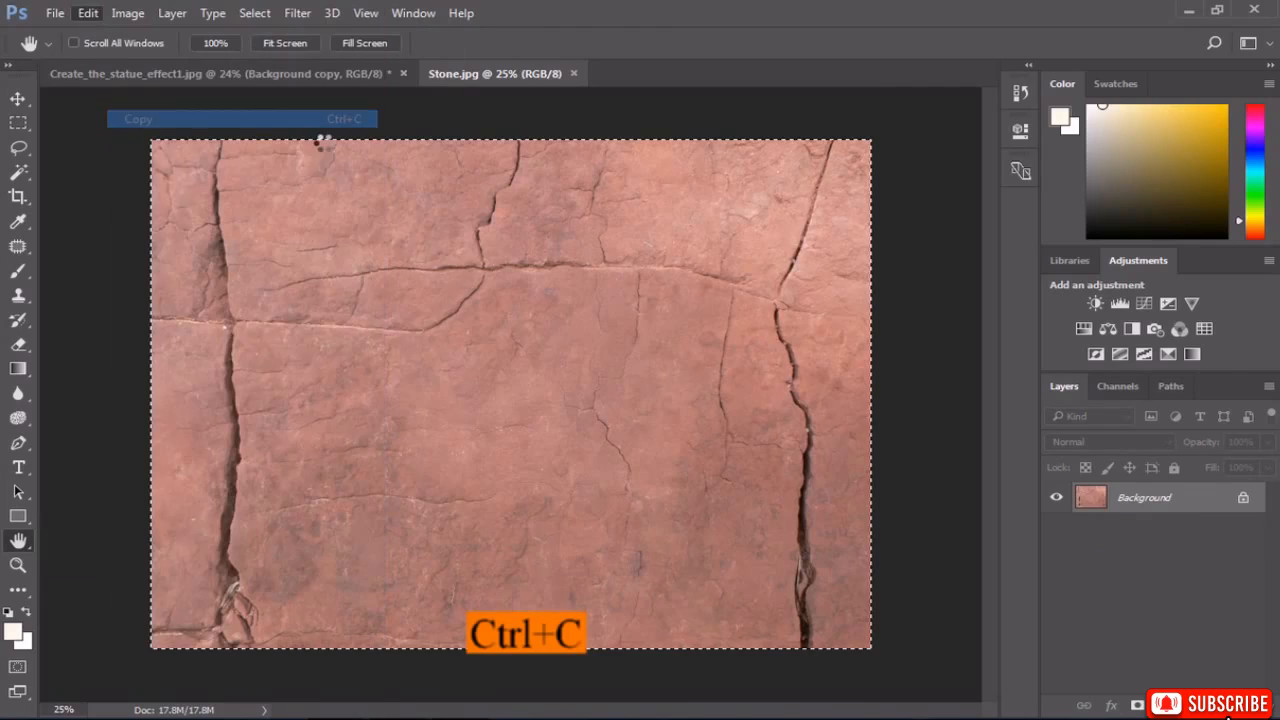
click(237, 77)
click(88, 13)
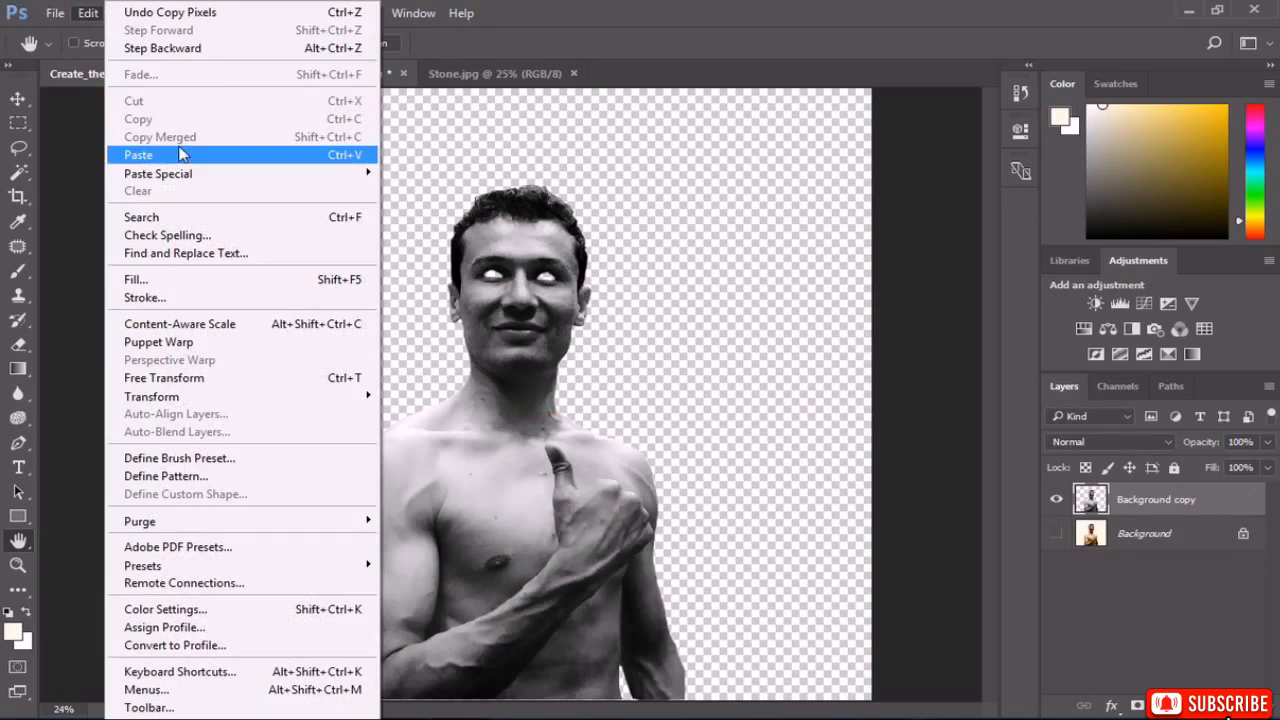
click(180, 151)
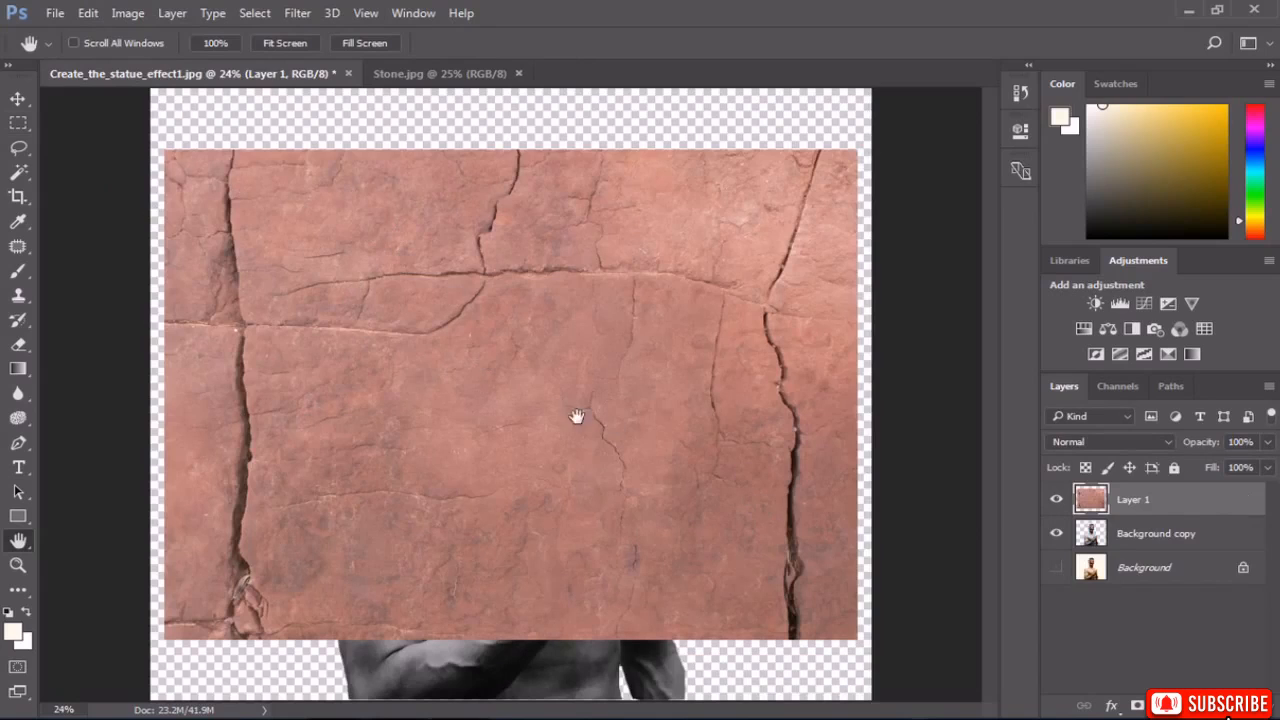
Enlarge the pasted stone texture with Free Transform to about 116% width and 115% height.
click(88, 13)
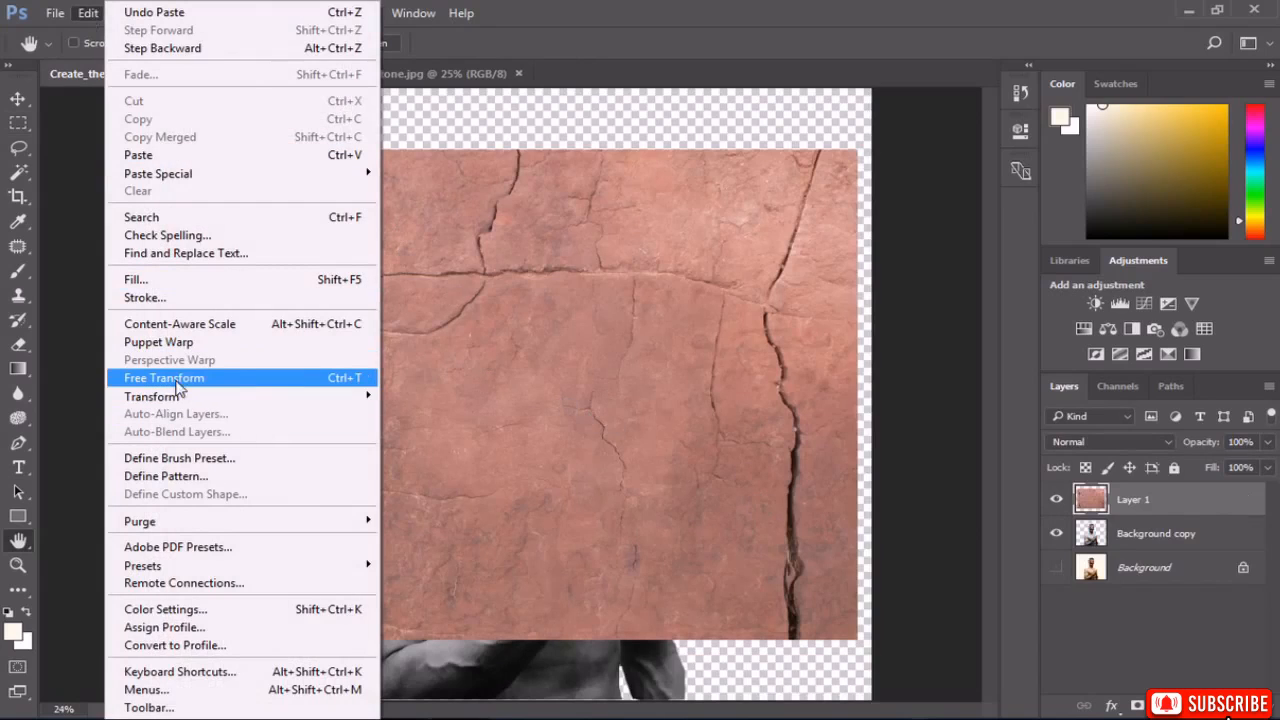
click(341, 377)
drag(125, 680, 101, 715)
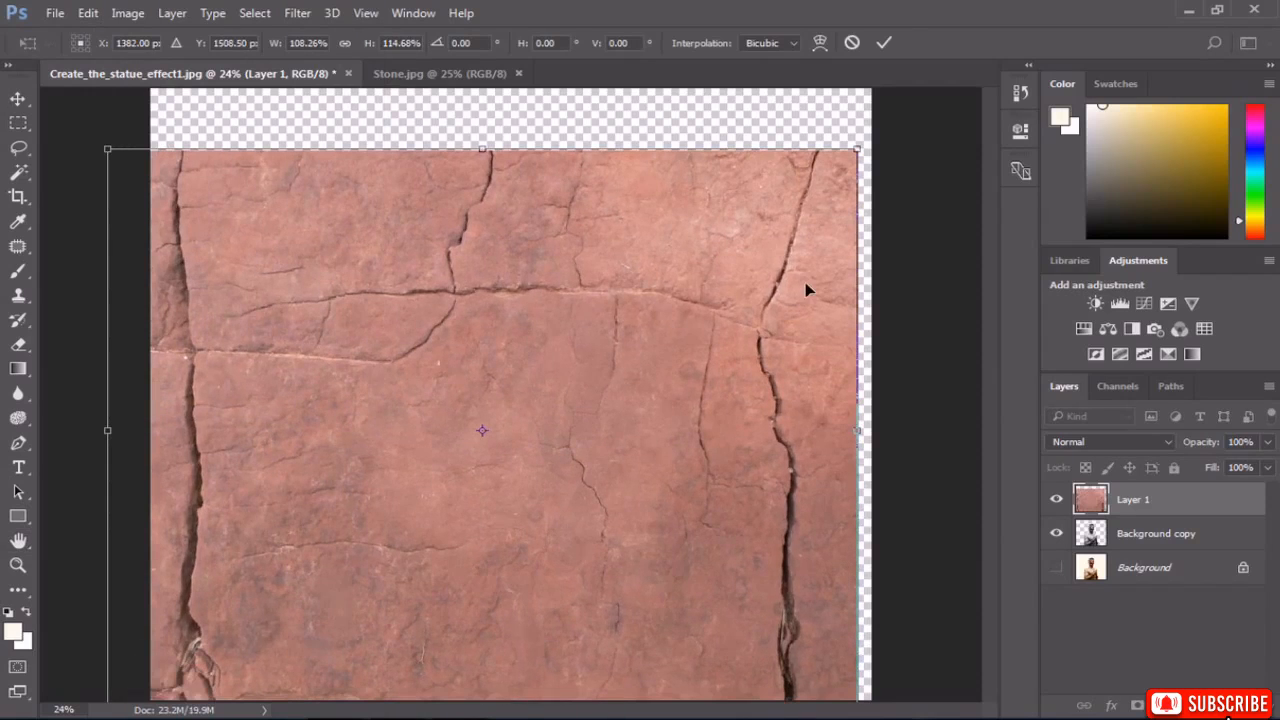
drag(857, 430, 909, 430)
Lower the stone layer's opacity to 79% and position the texture so its cracks cross the man's face and body.
click(1267, 441)
drag(1266, 465, 1247, 465)
drag(671, 396, 633, 398)
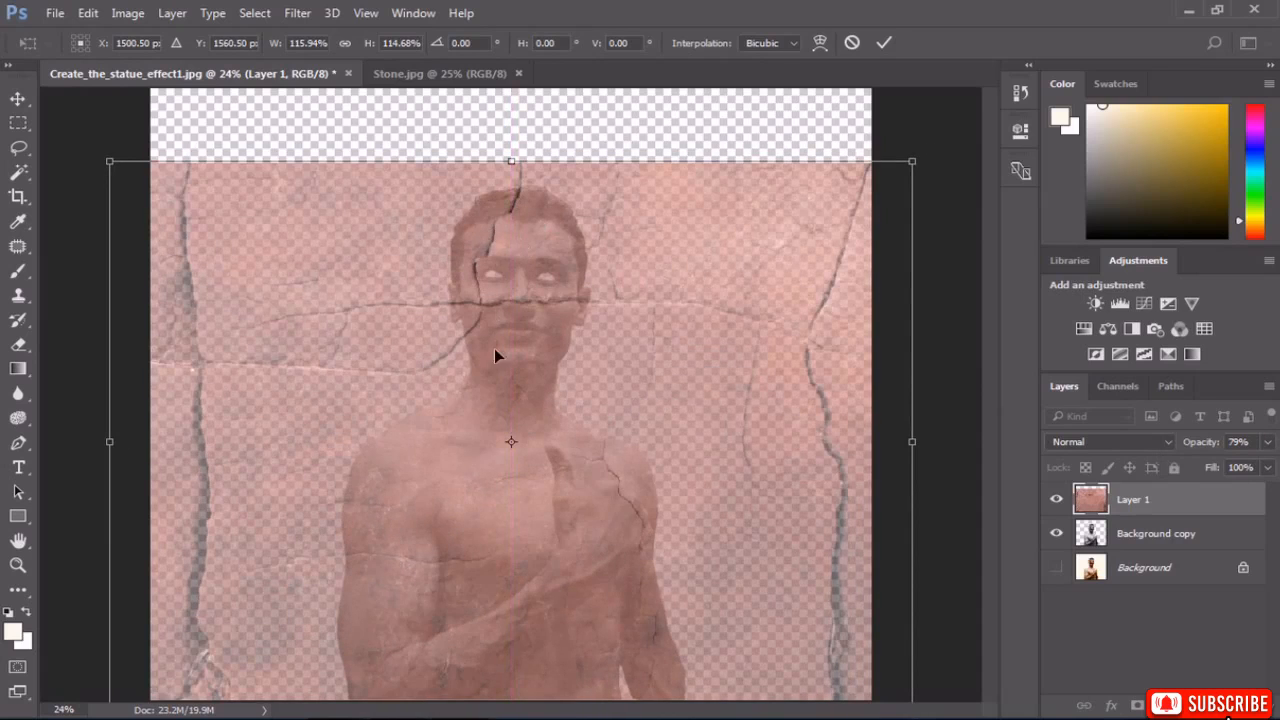
drag(603, 252, 533, 285)
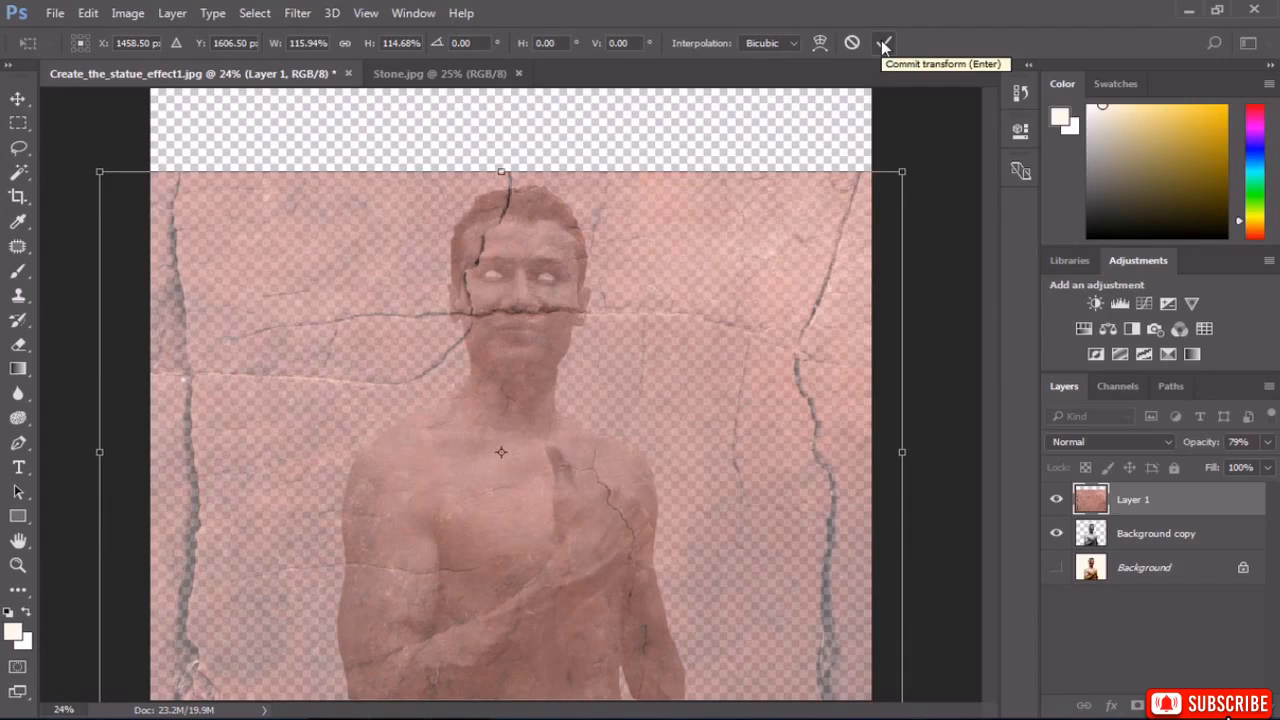
key(Return)
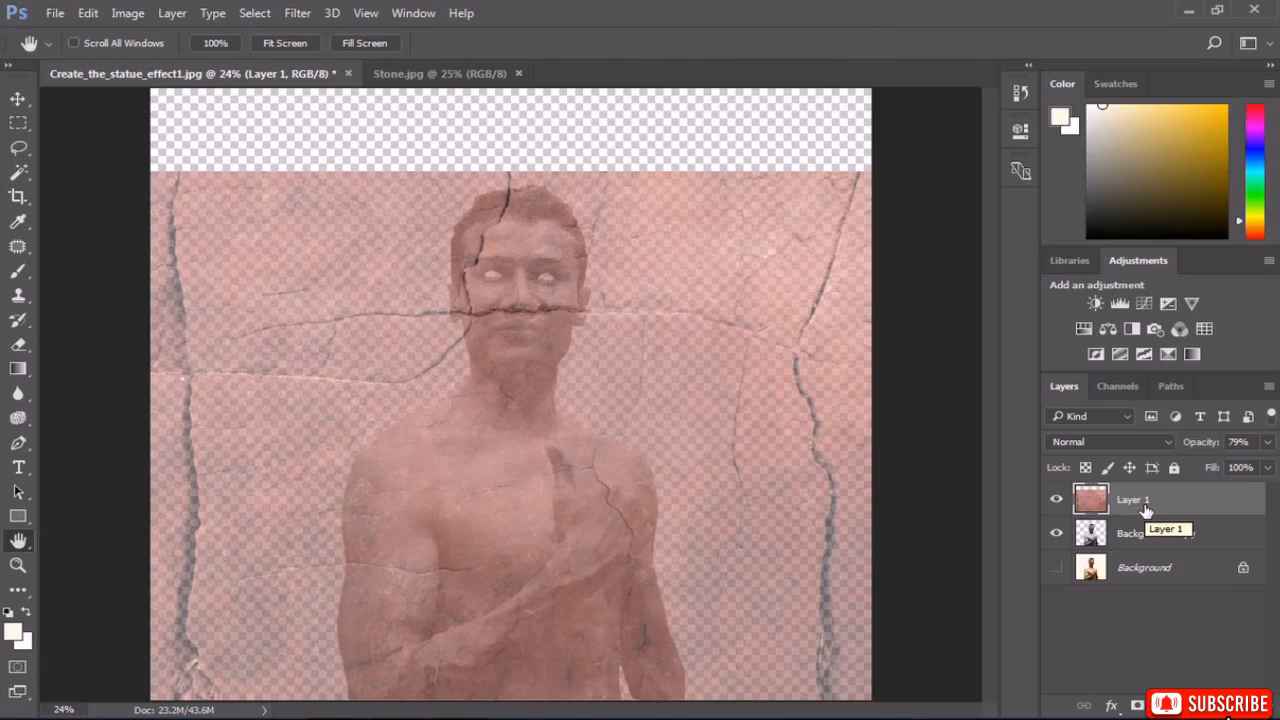
Load the saved area channel as a new selection.
click(265, 13)
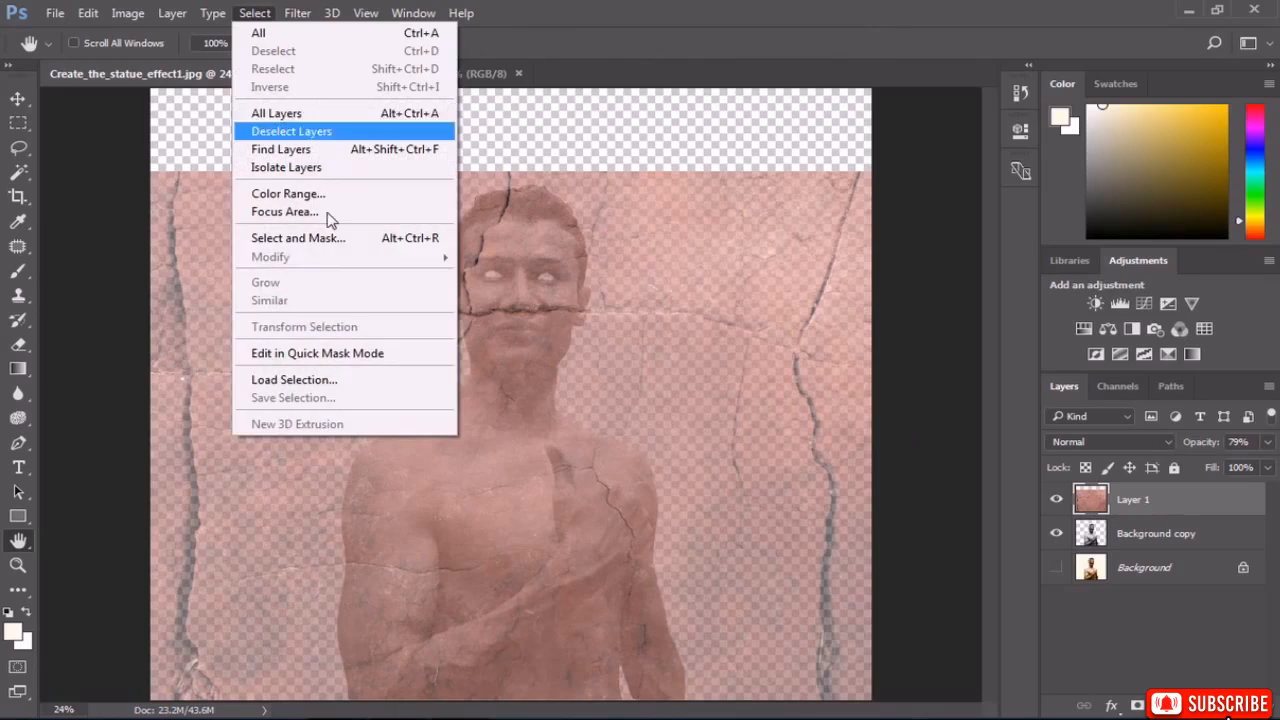
click(333, 380)
click(614, 234)
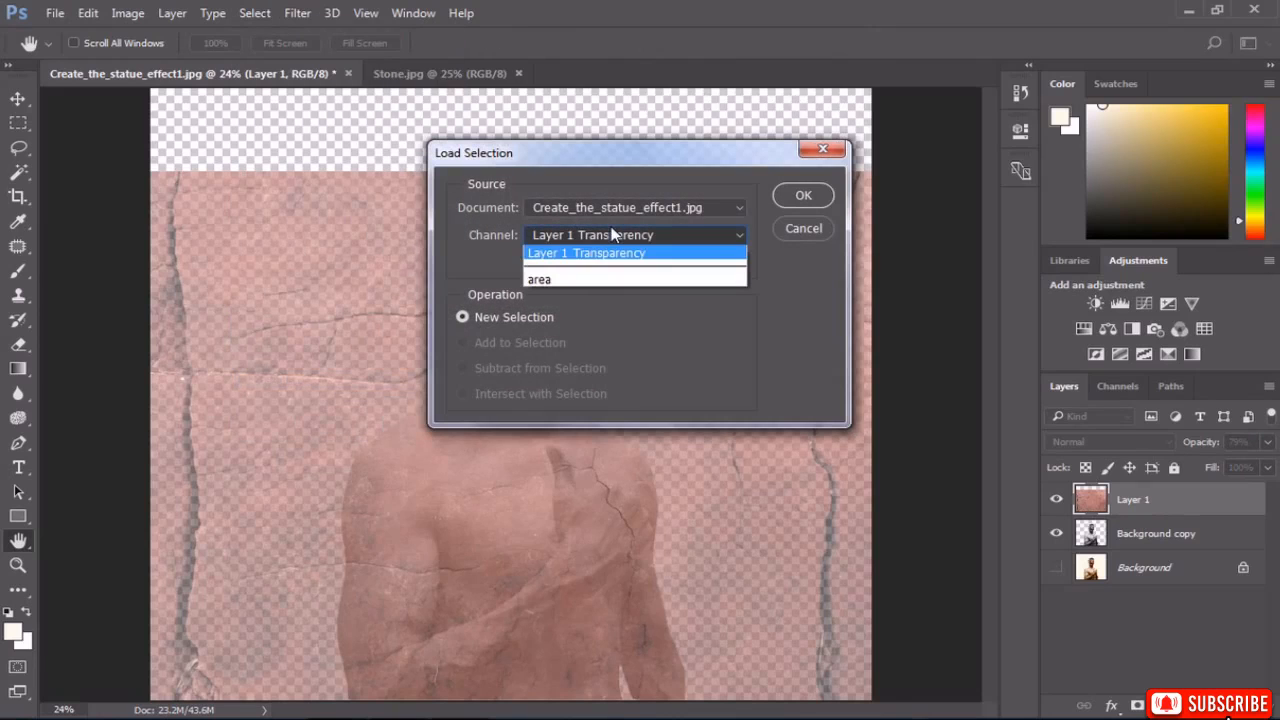
click(549, 280)
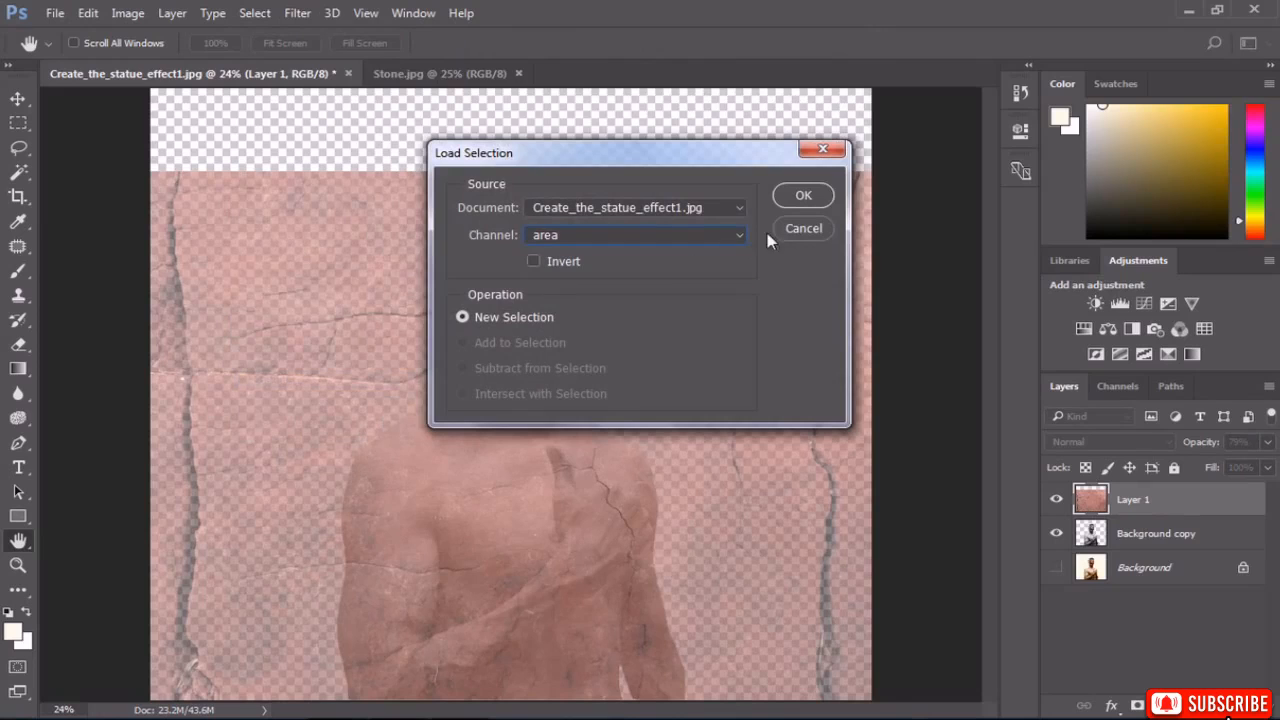
click(808, 195)
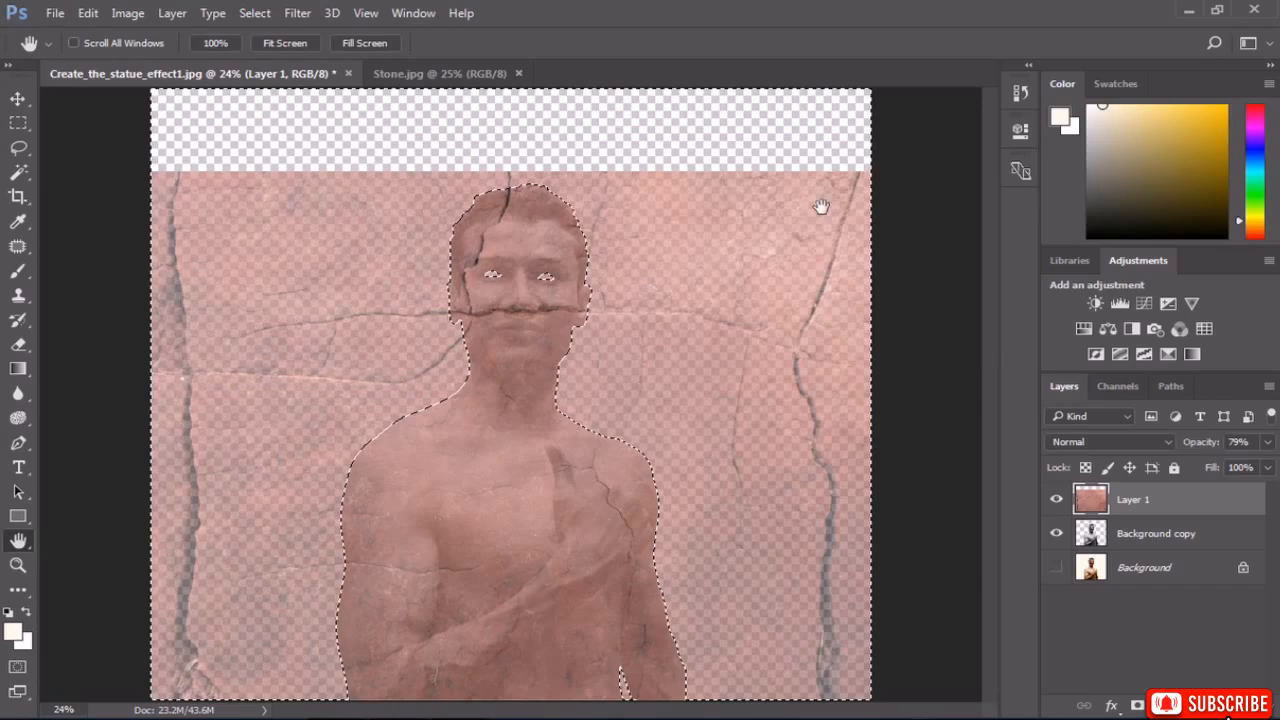
Set Layer 1's opacity to 100% and delete the stone texture inside the loaded selection.
click(1269, 442)
drag(1247, 465, 1272, 465)
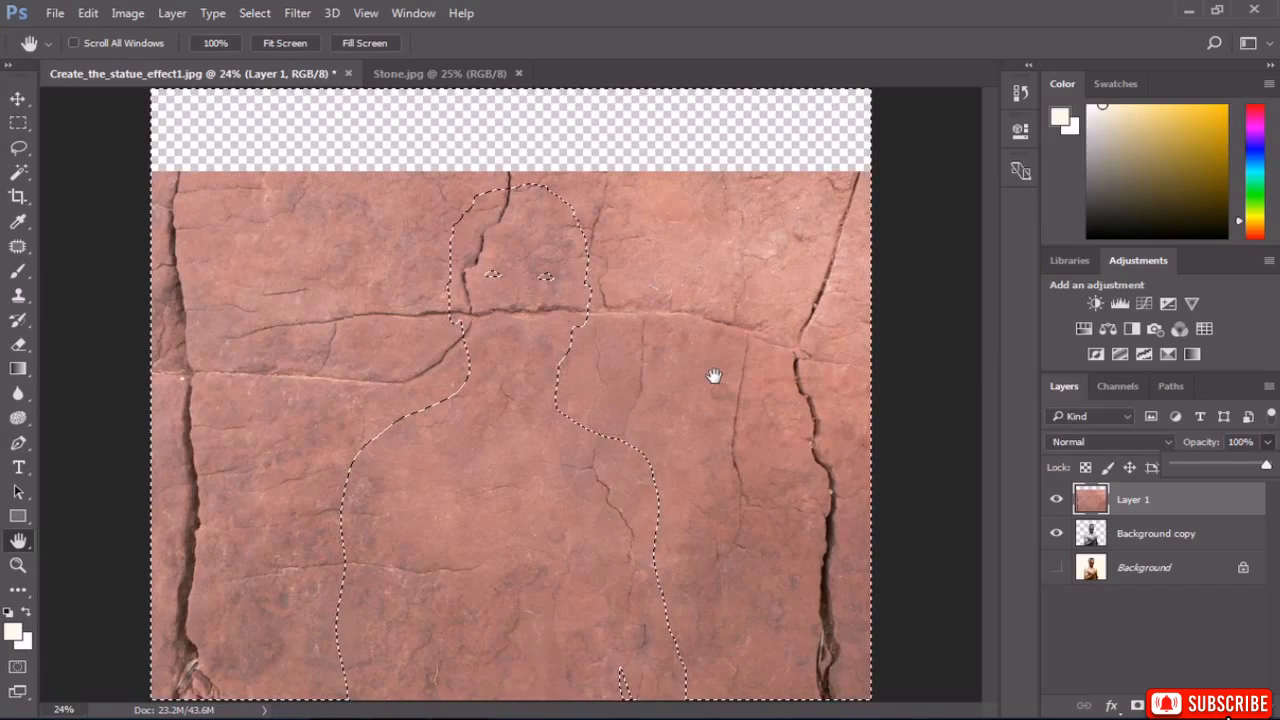
click(1170, 509)
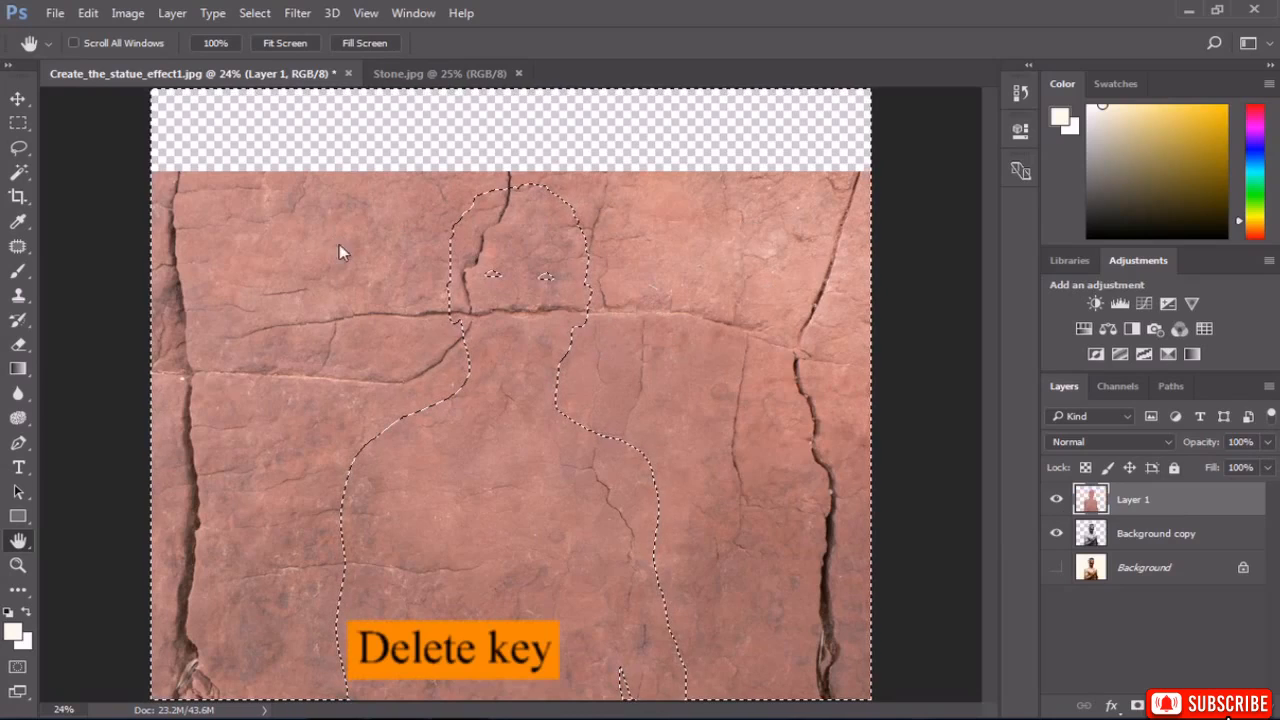
key(Delete)
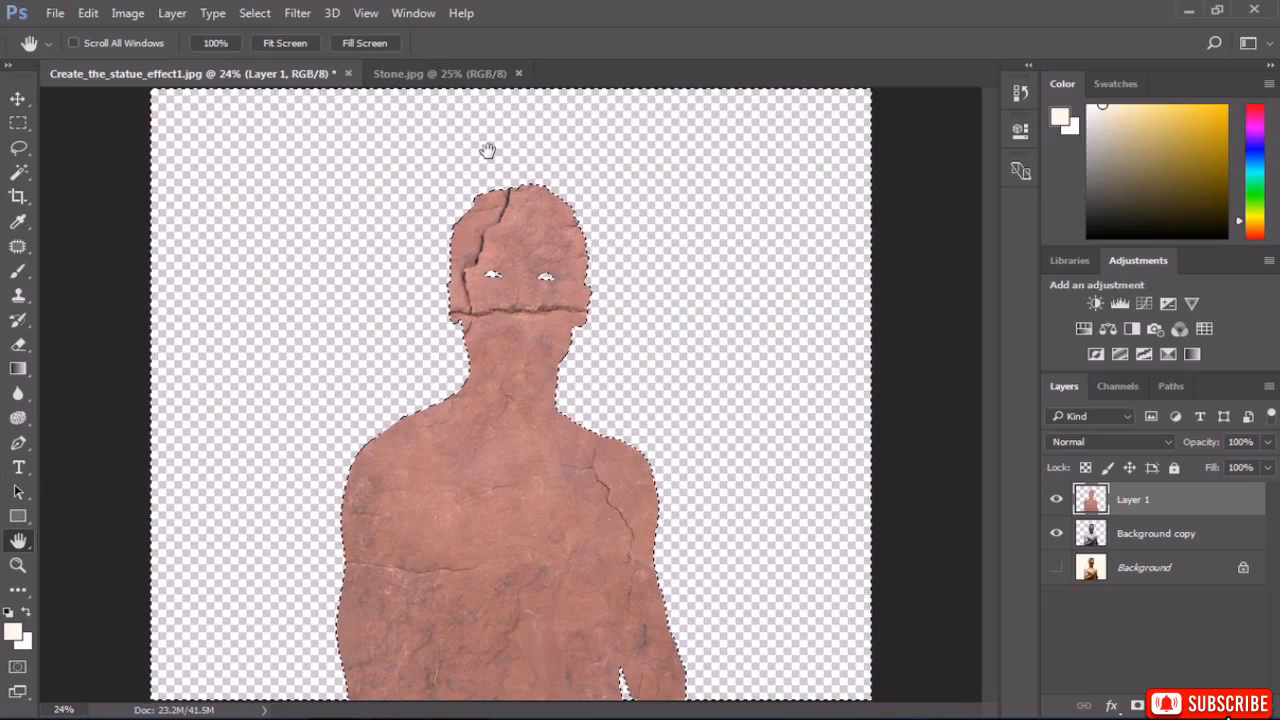
Invert the selection and set Layer 1's blend mode to Multiply.
click(250, 12)
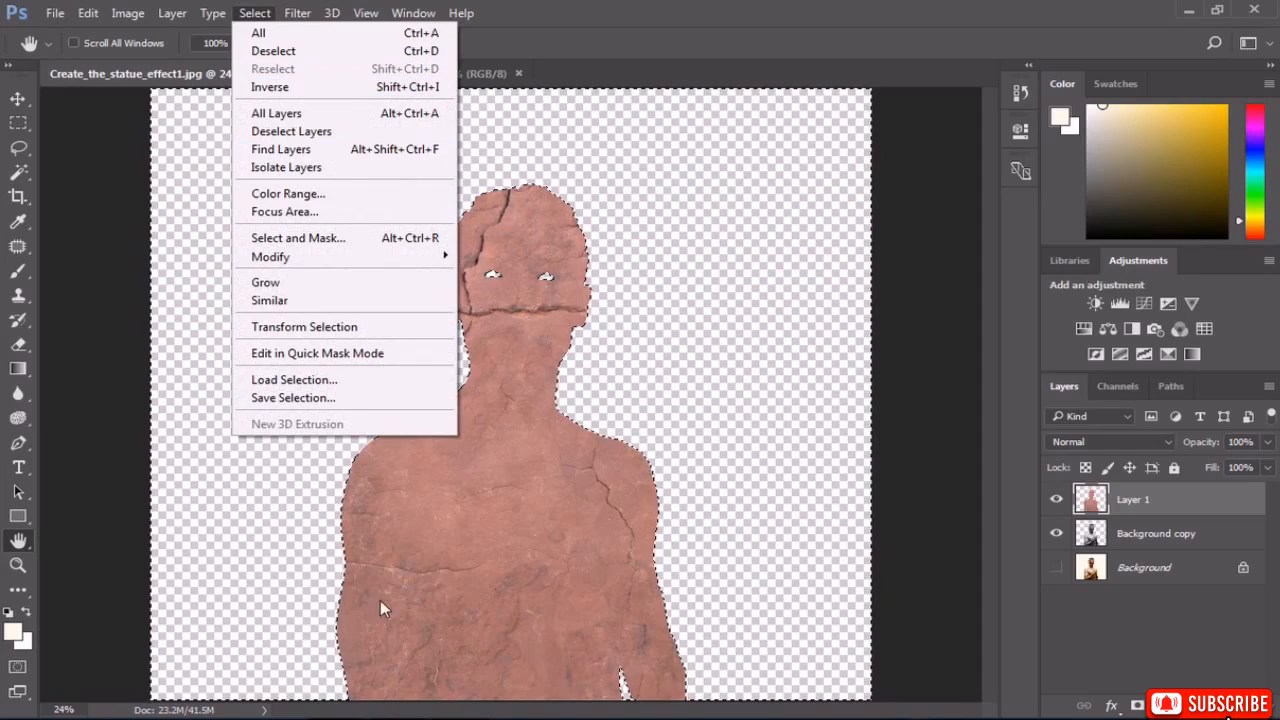
click(327, 90)
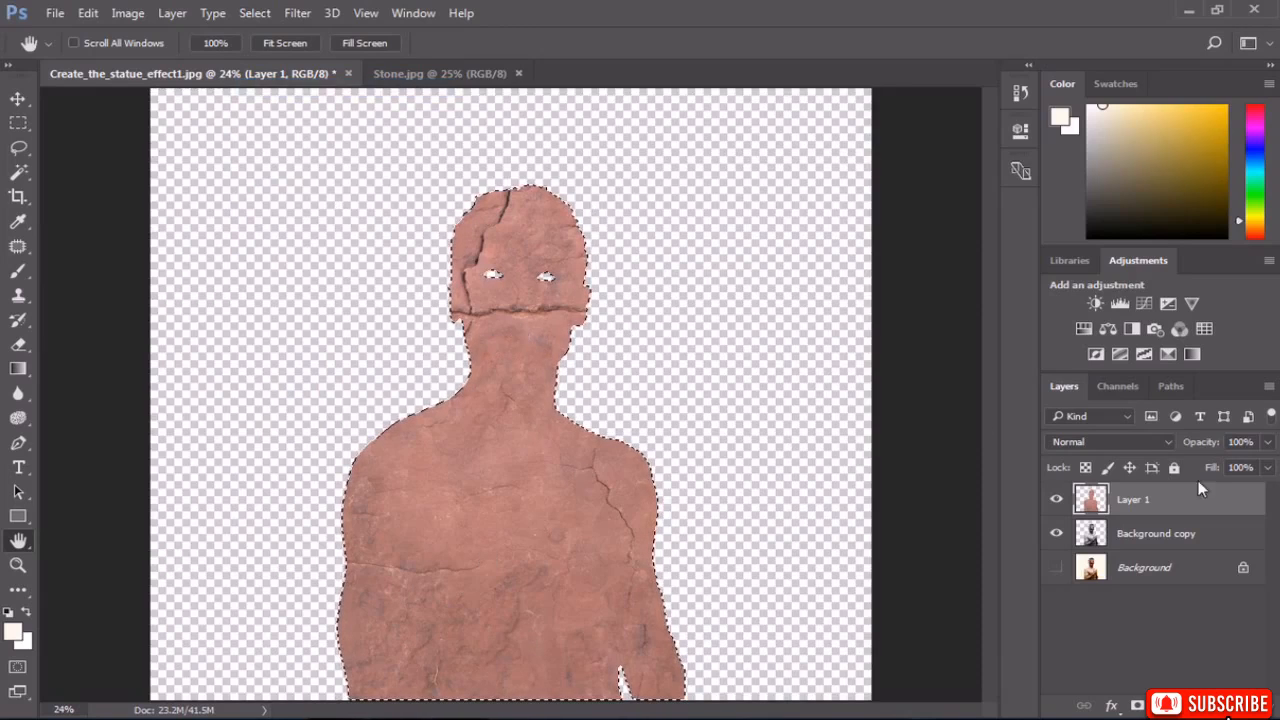
click(1108, 445)
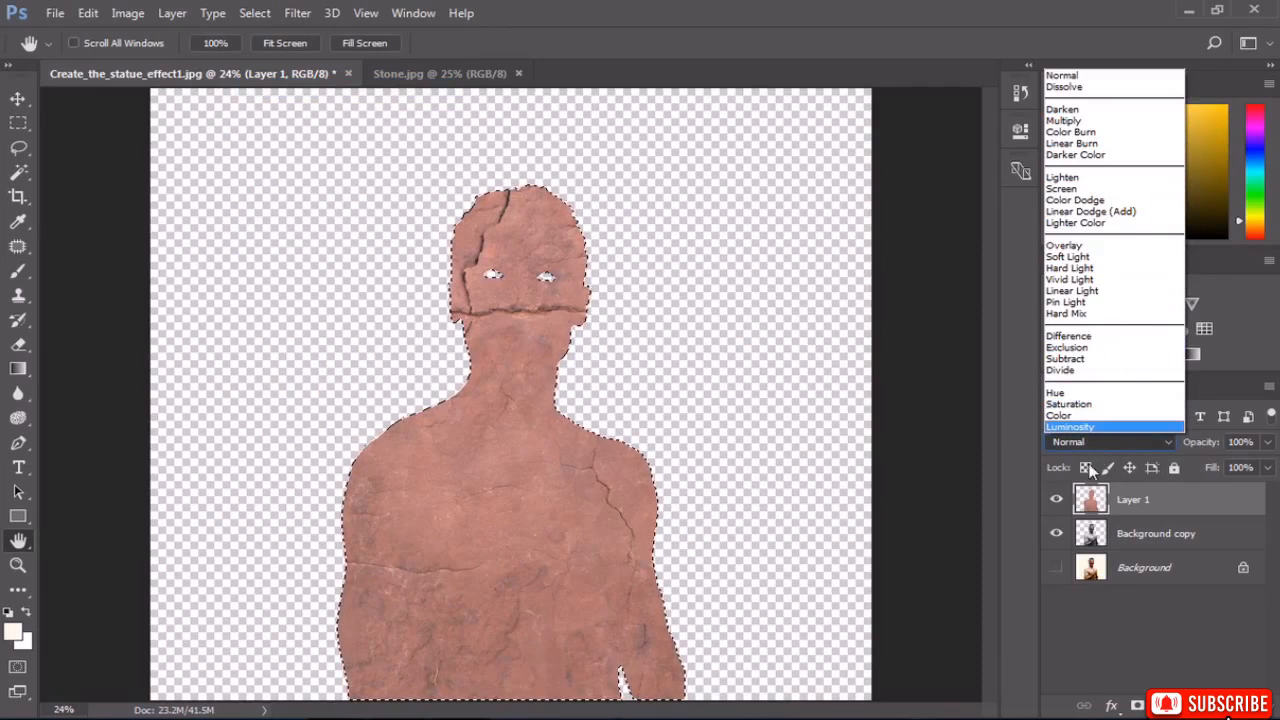
click(1064, 120)
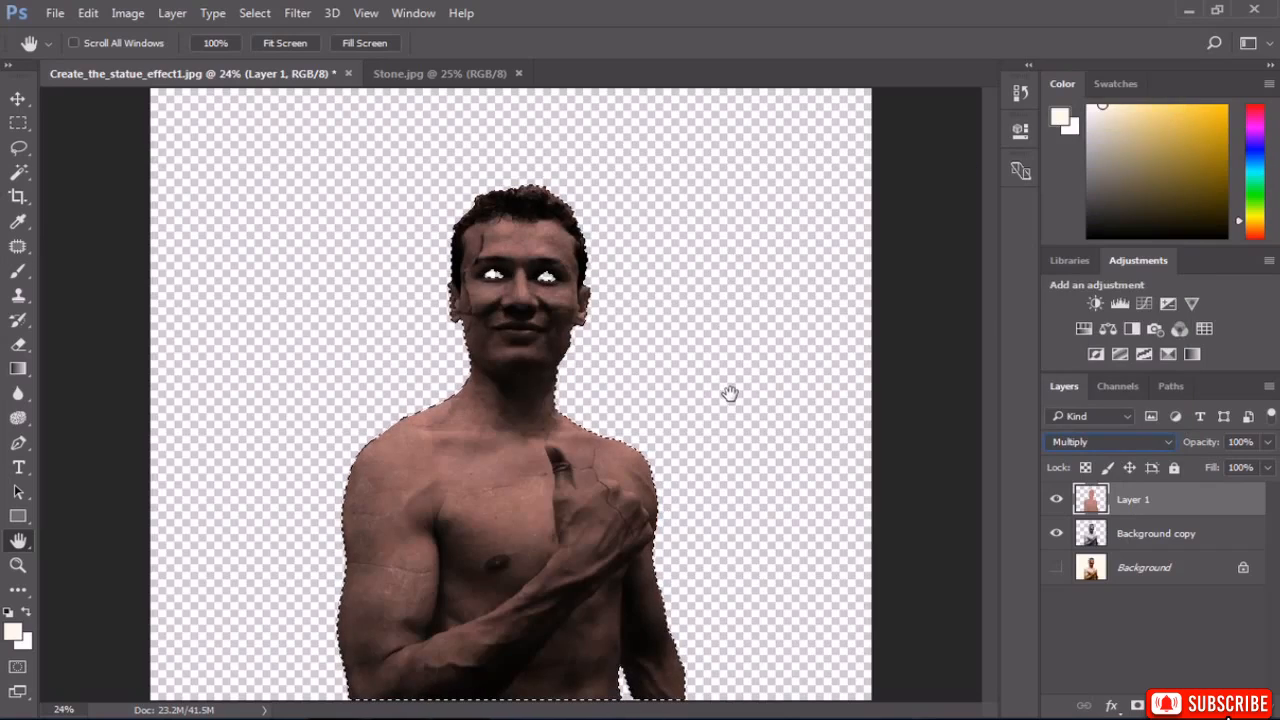
Darken the stone texture on Layer 1 using Levels with a 0.87 midtone and a raised black input, and clear the selection.
click(126, 13)
mouse_move(155, 60)
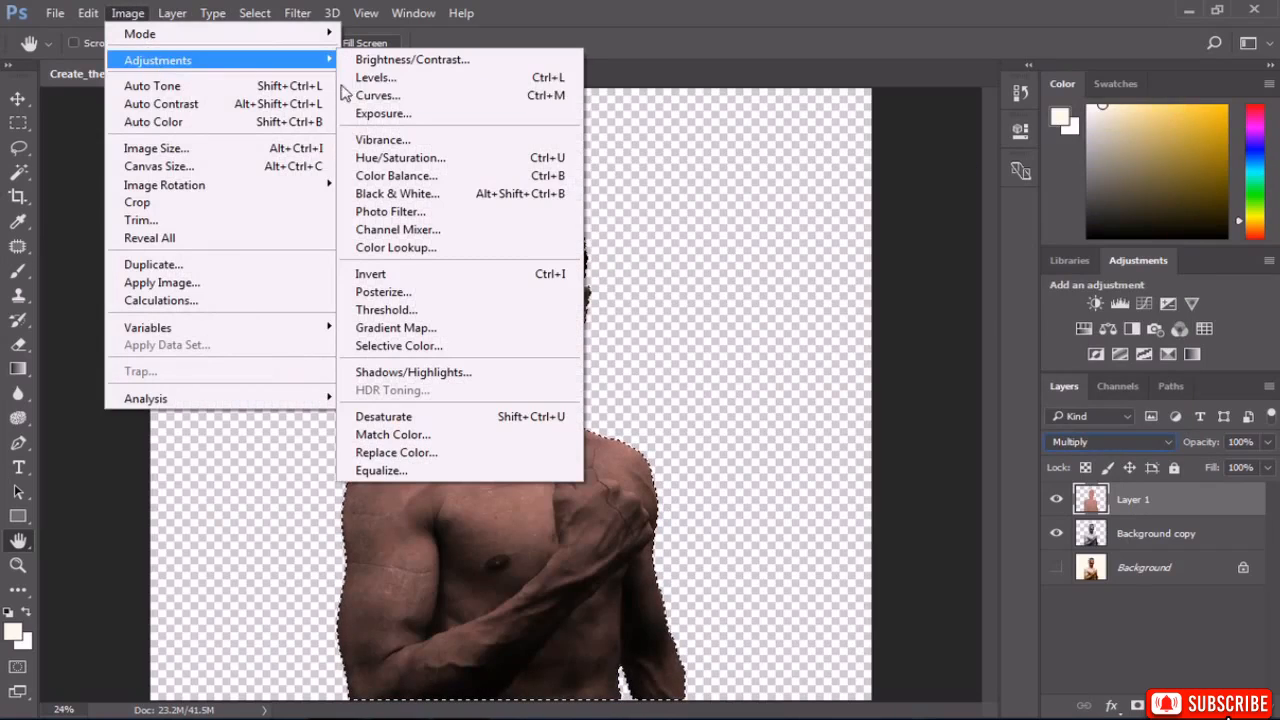
click(390, 80)
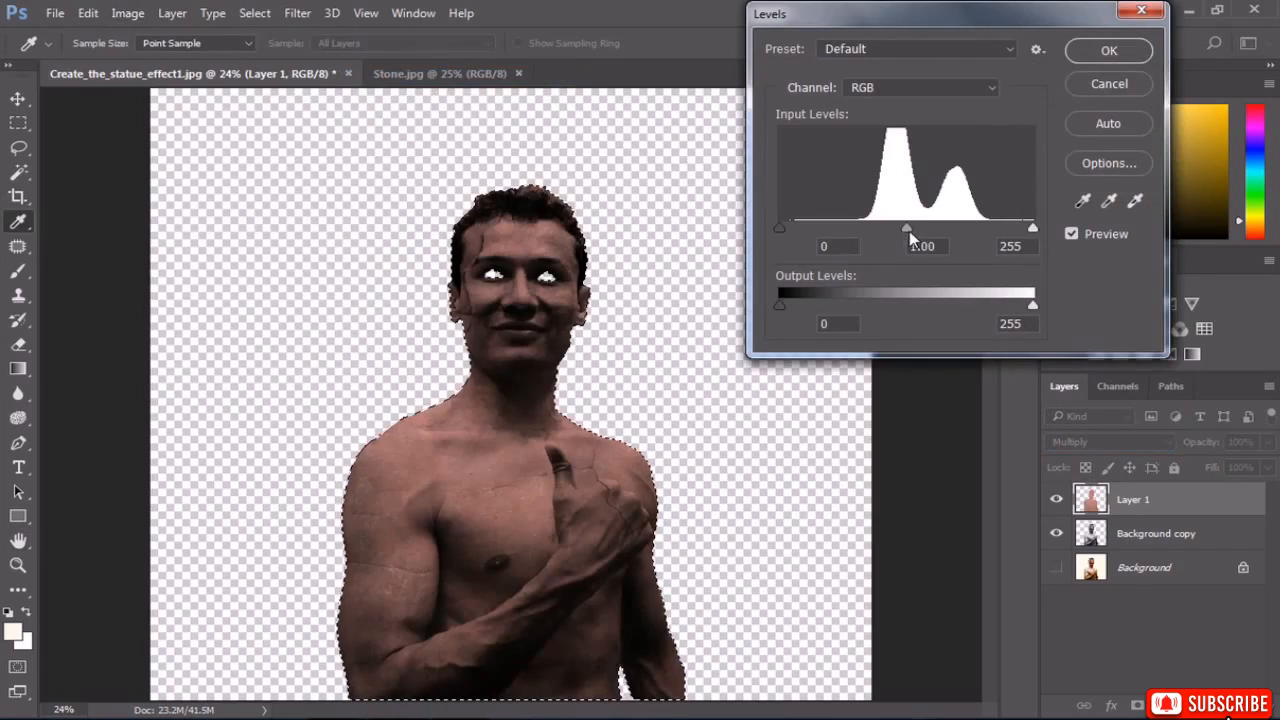
mouse_move(916, 229)
mouse_down()
mouse_move(879, 227)
mouse_move(918, 225)
mouse_up()
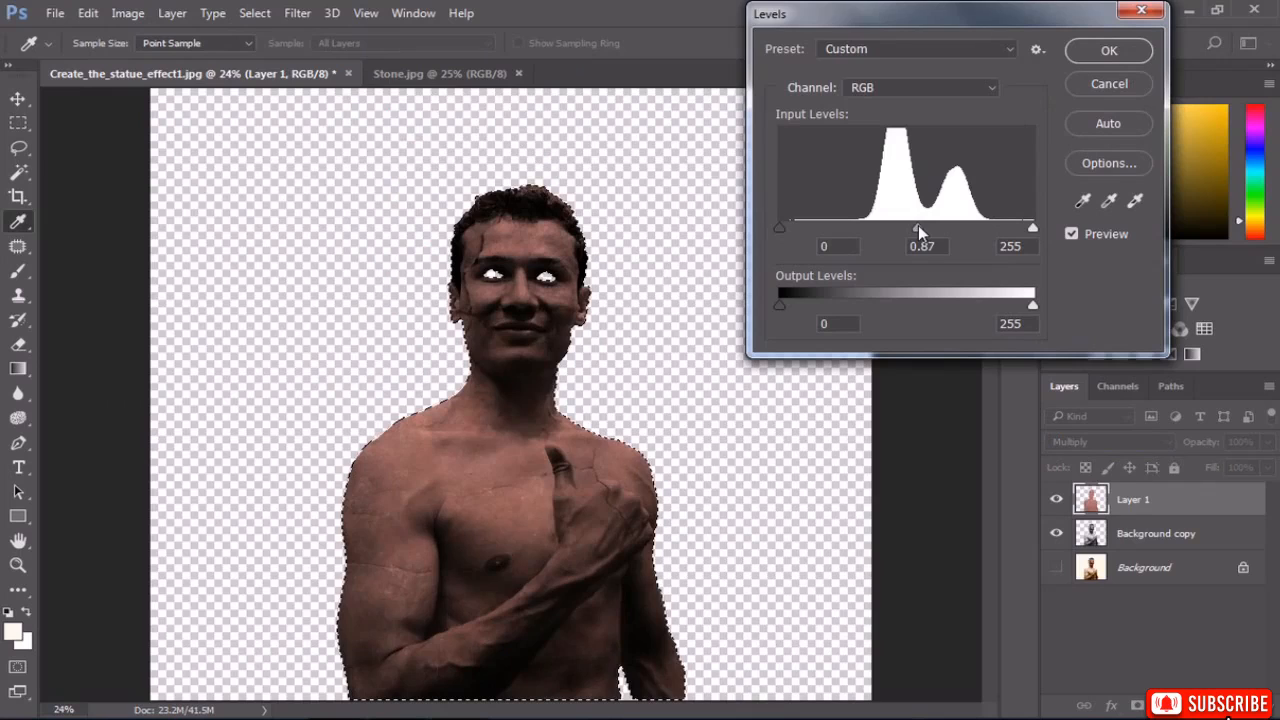
drag(779, 228, 822, 234)
click(1125, 50)
key(h)
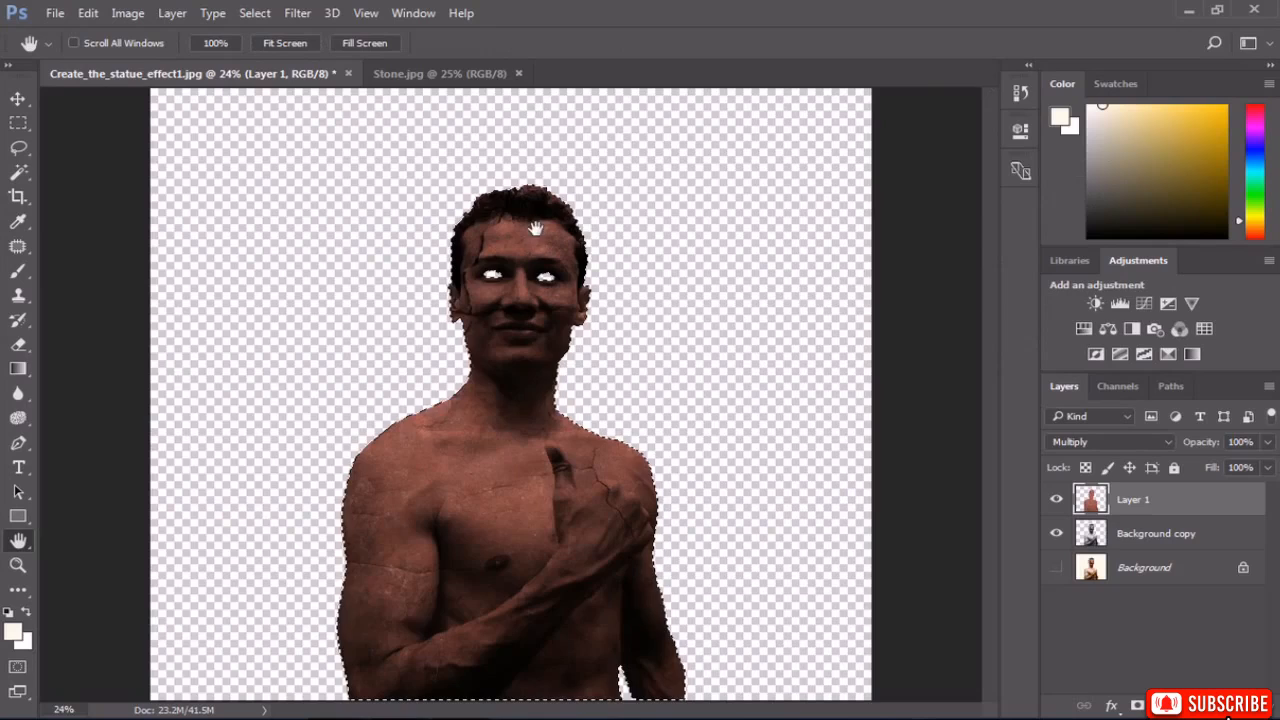
click(256, 14)
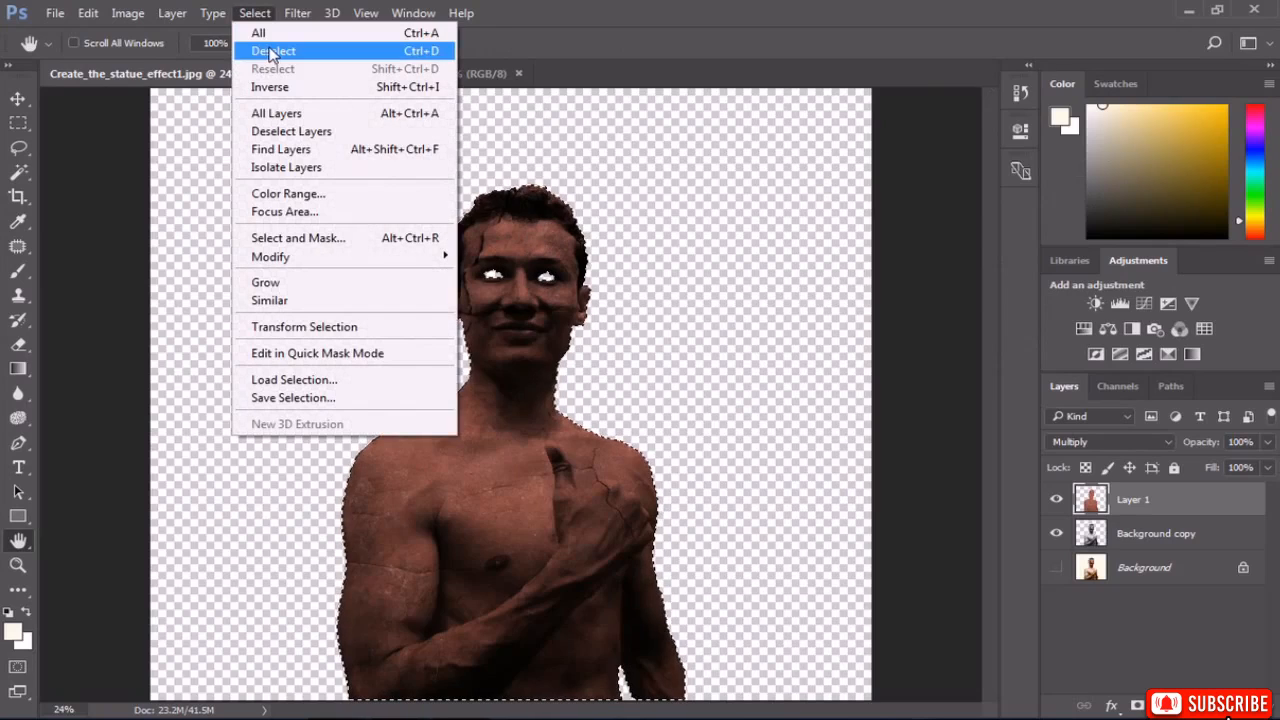
click(272, 52)
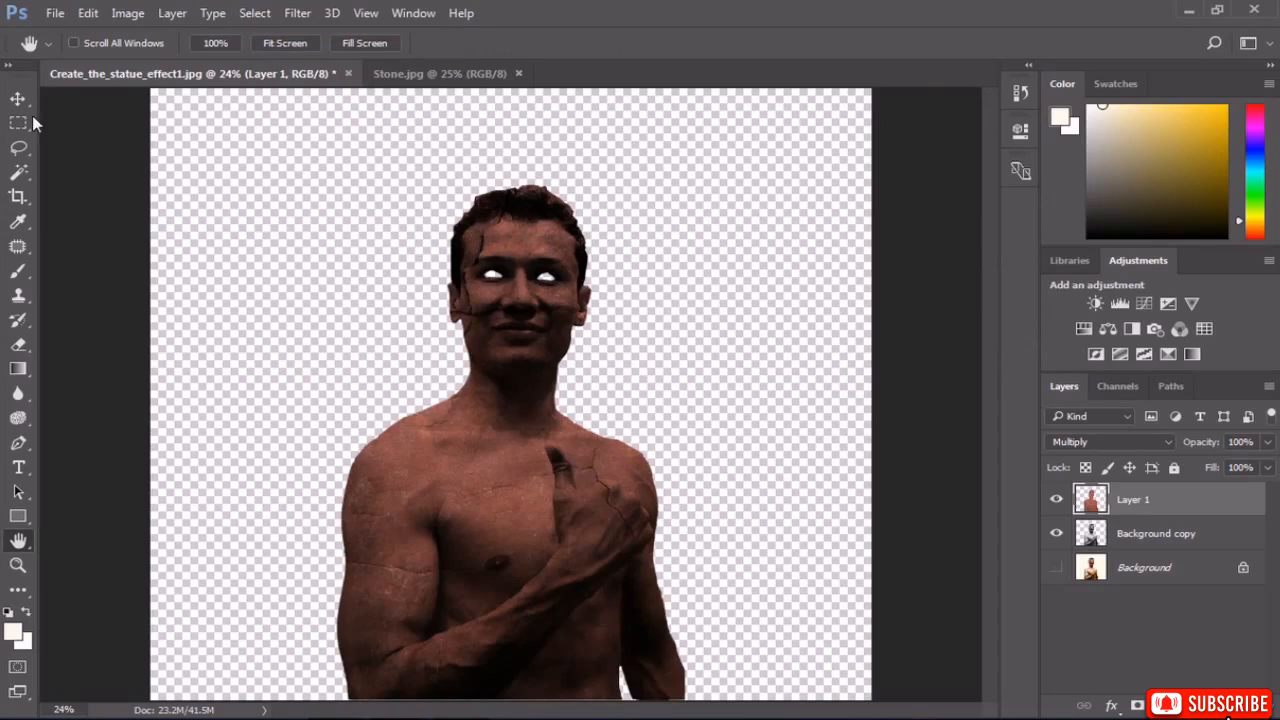
Outline the man's hair with the Magnetic Lasso, following the hairline and the outer edge of the head, to make a closed selection.
click(18, 150)
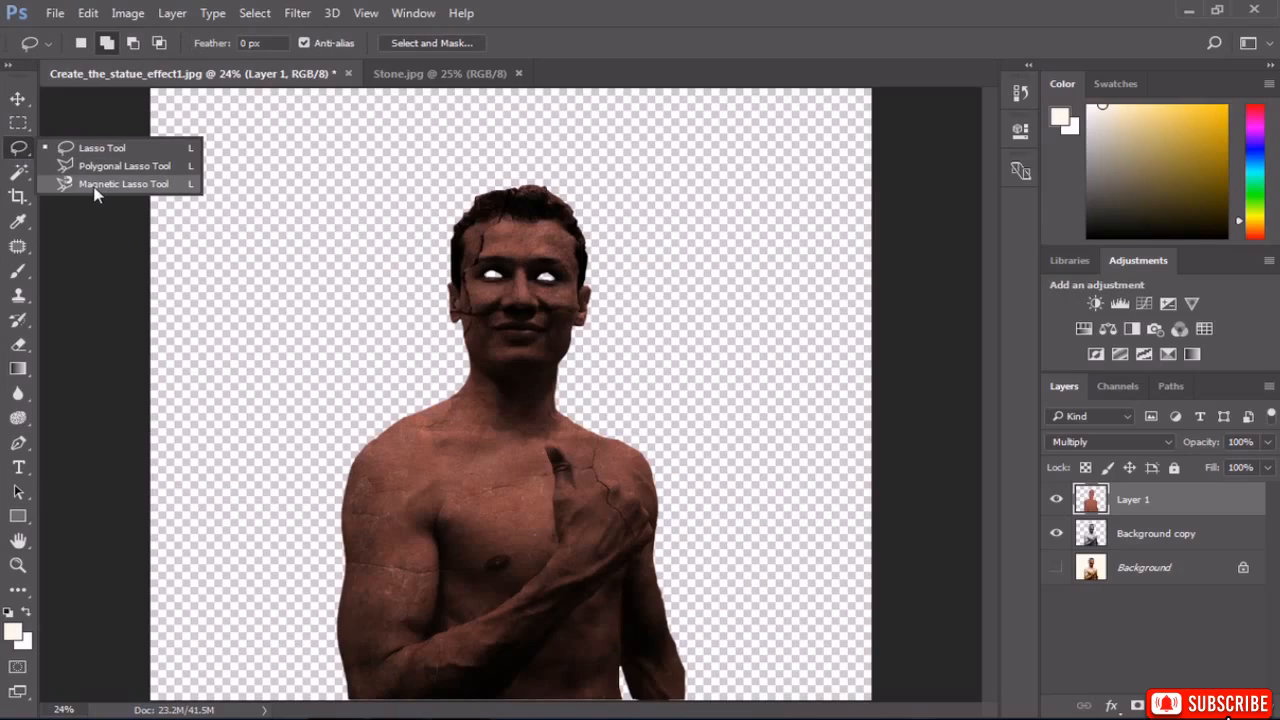
click(96, 185)
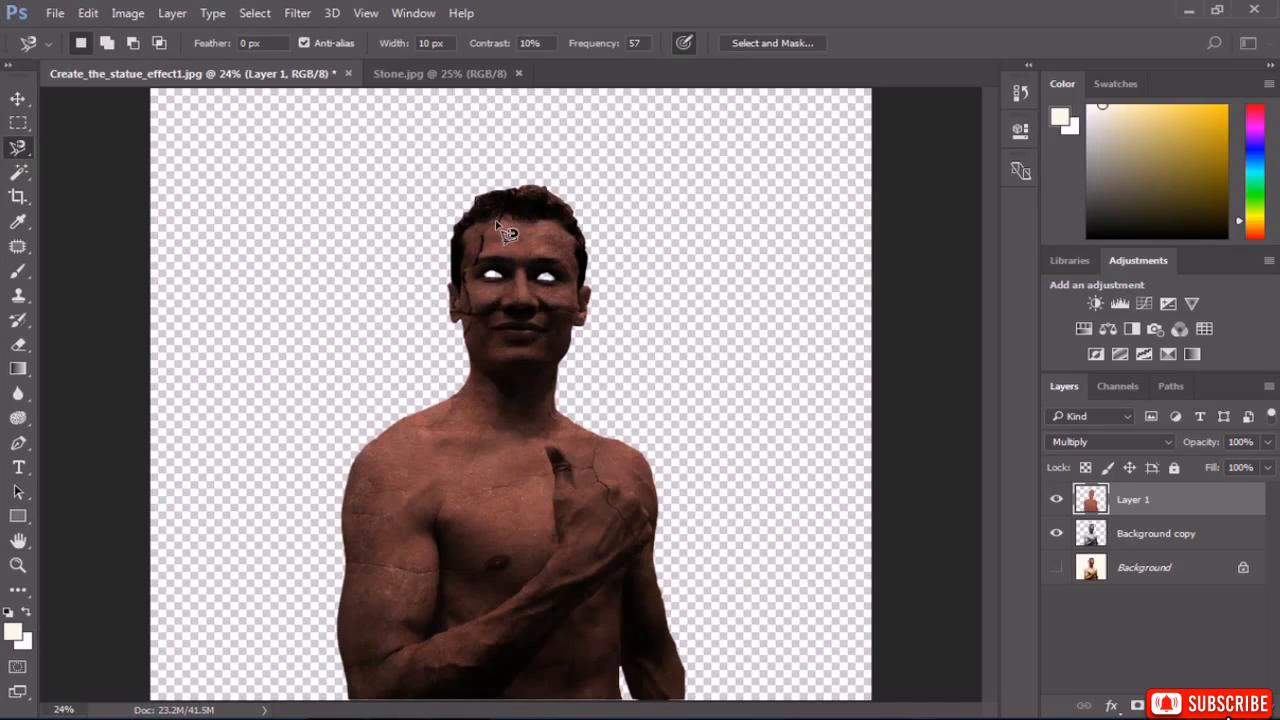
alt+scroll(495, 230, up, 5)
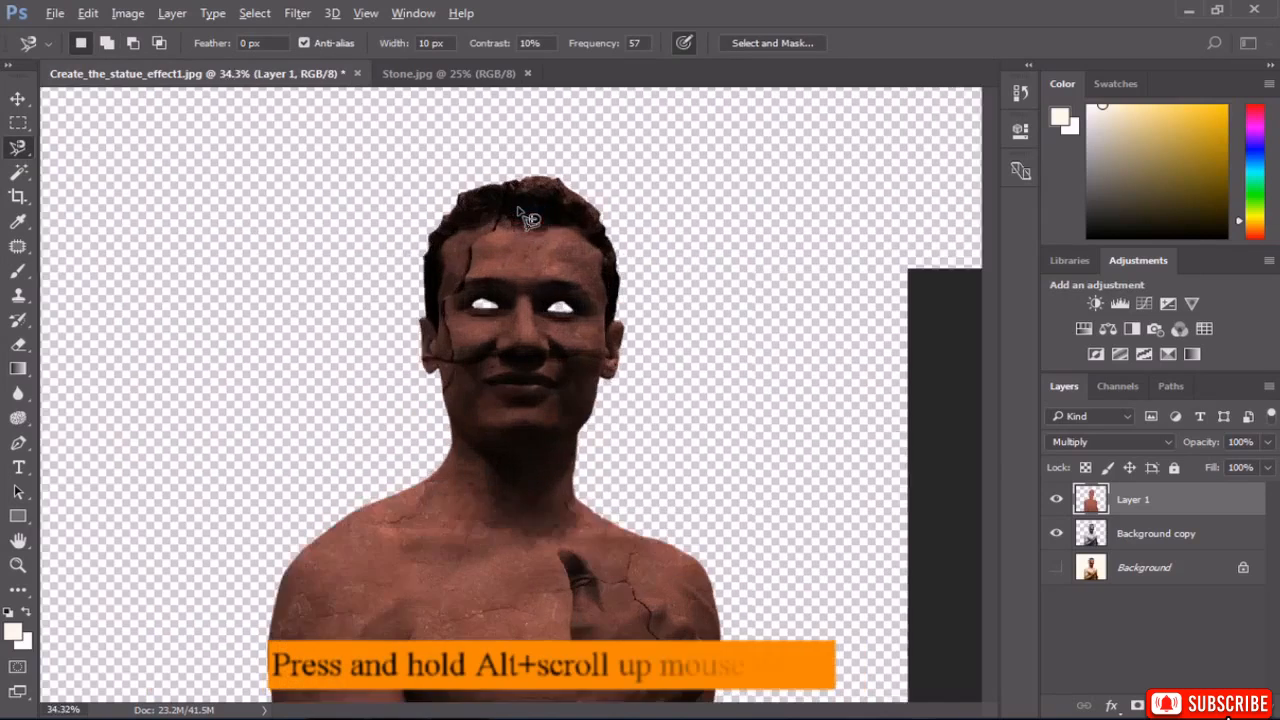
alt+scroll(495, 250, up, 4)
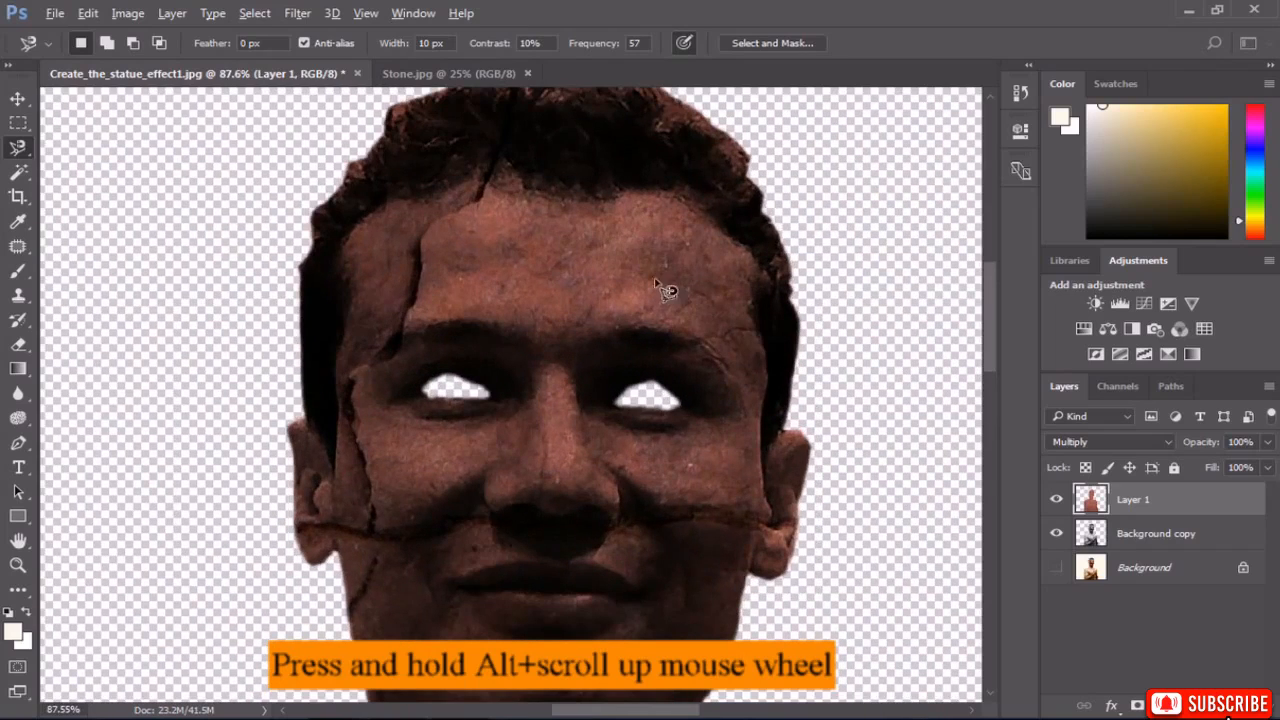
drag(583, 235, 570, 300)
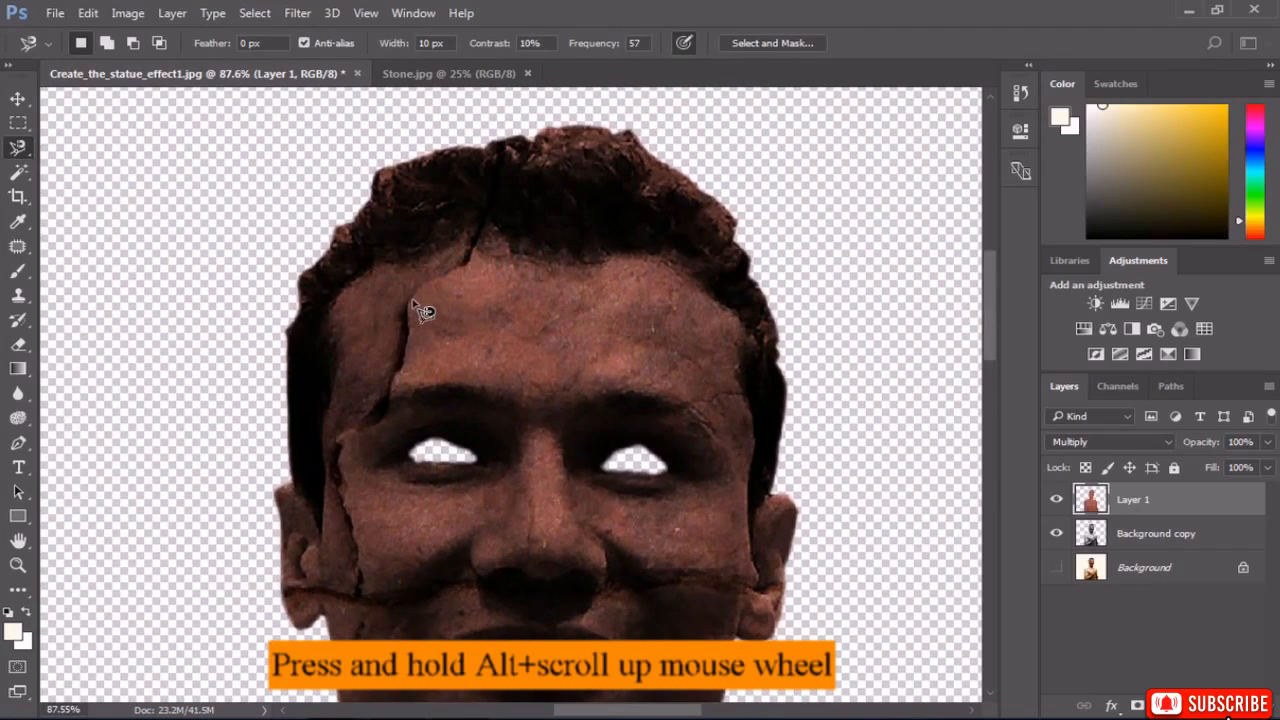
drag(446, 320, 401, 308)
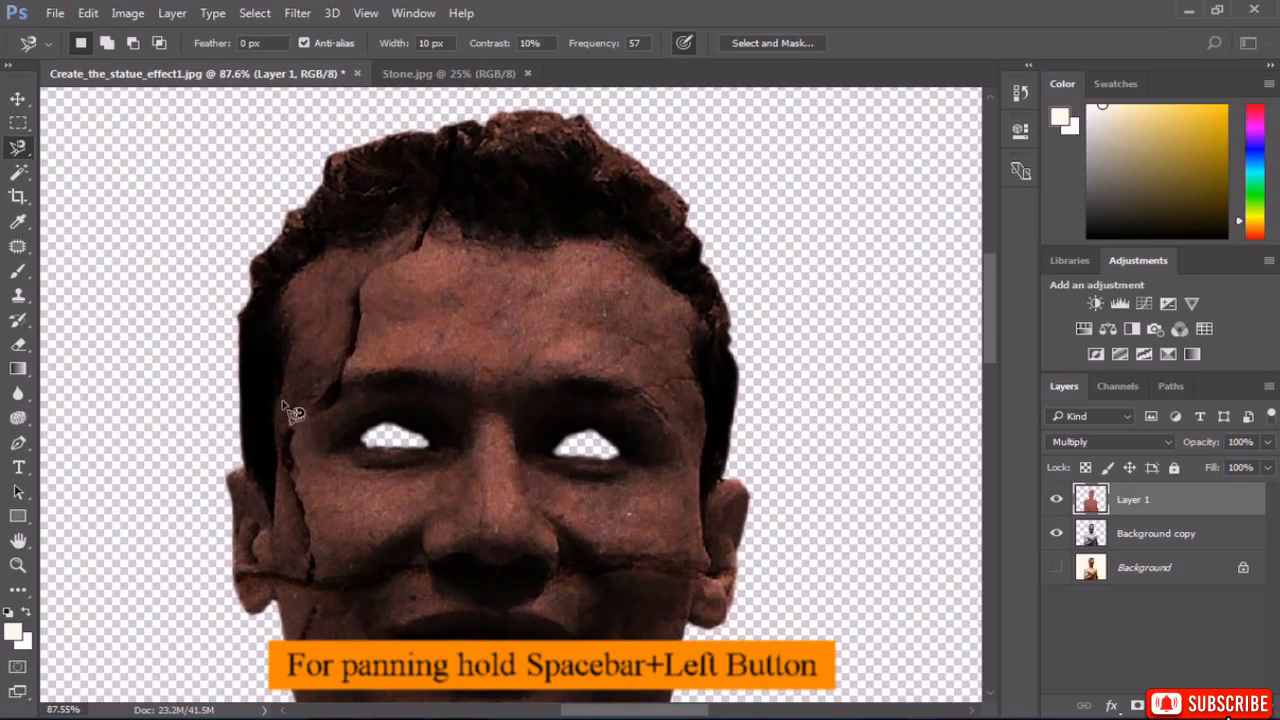
click(273, 494)
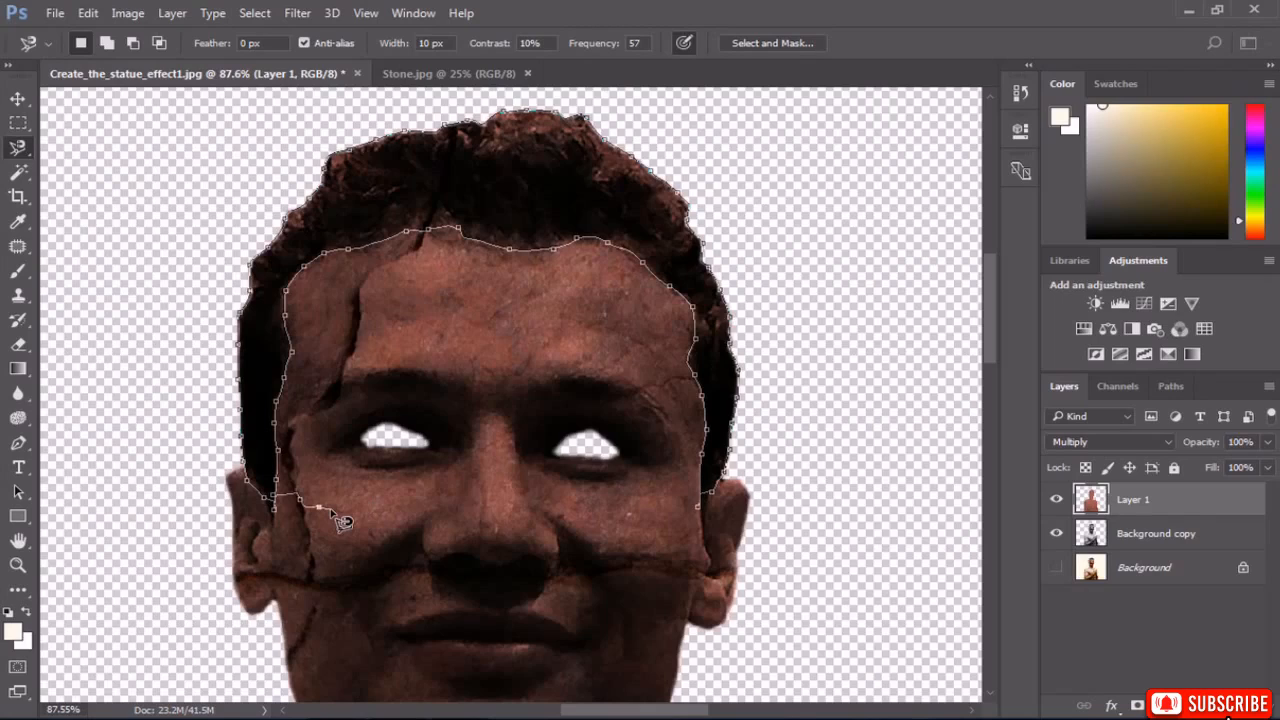
key(BackSpace)
key(BackSpace)
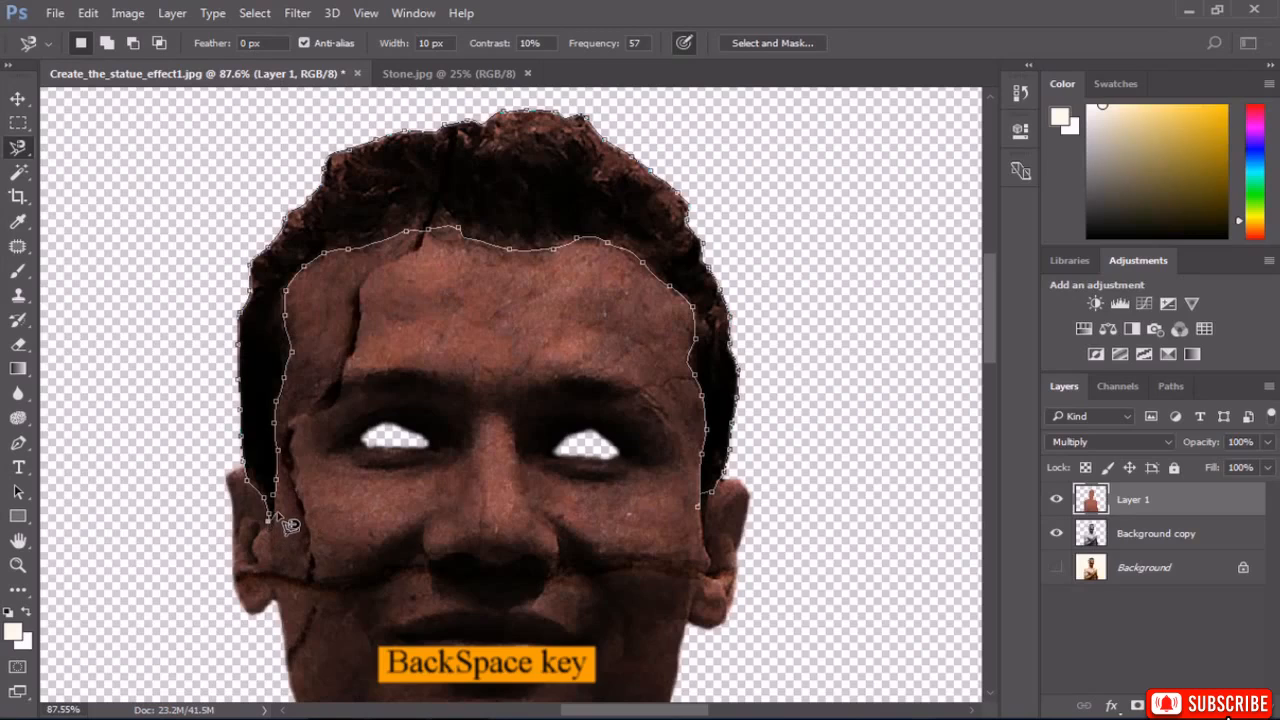
click(287, 509)
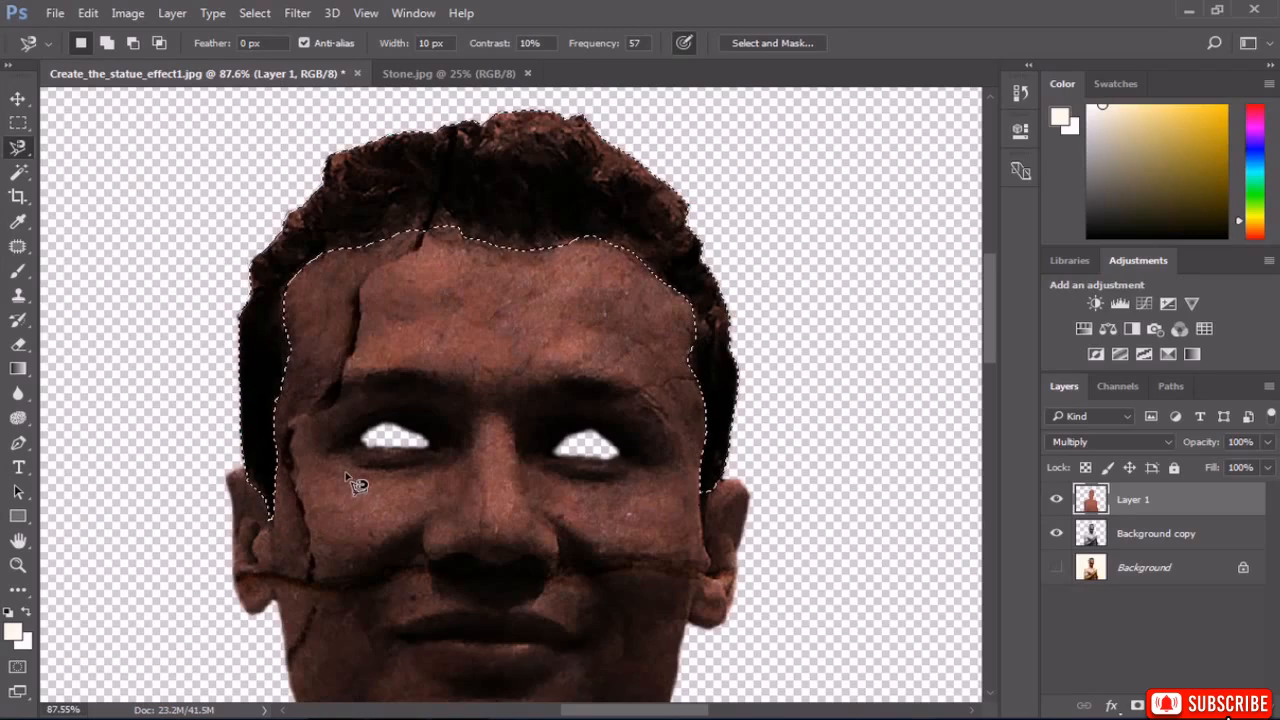
Feather the hair selection by 6.4 pixels.
right_click(418, 200)
click(490, 251)
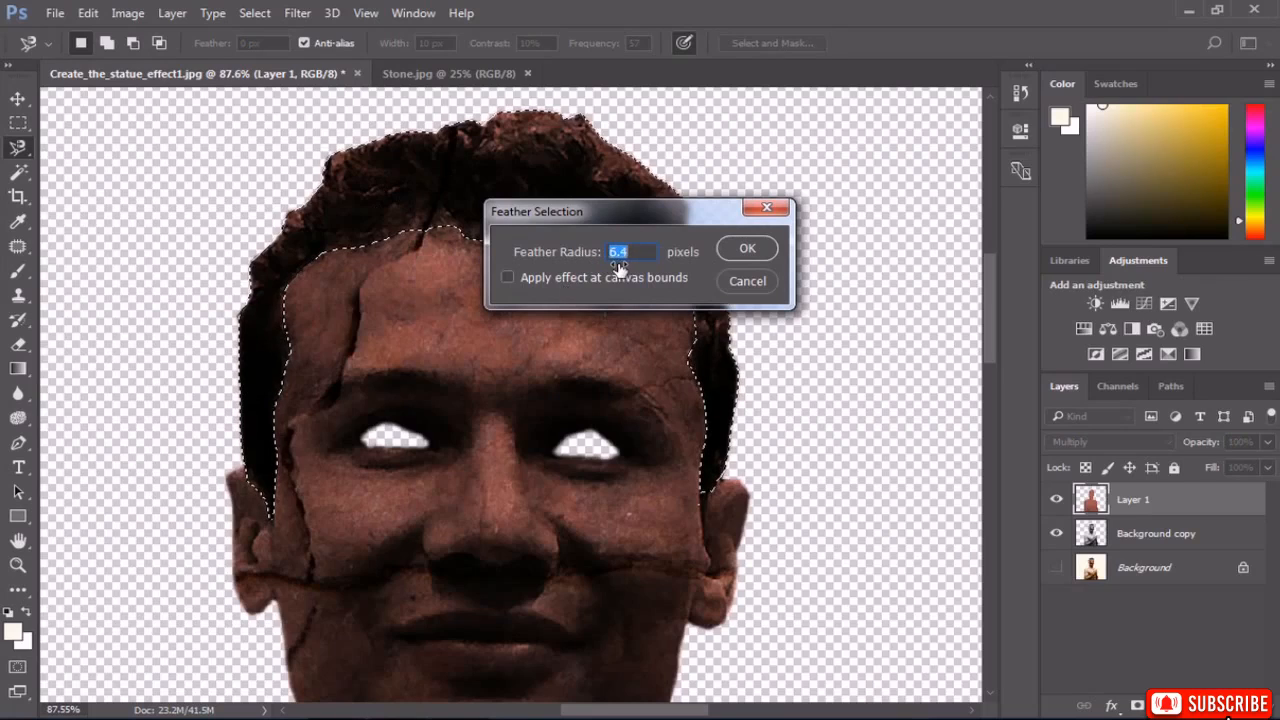
click(740, 250)
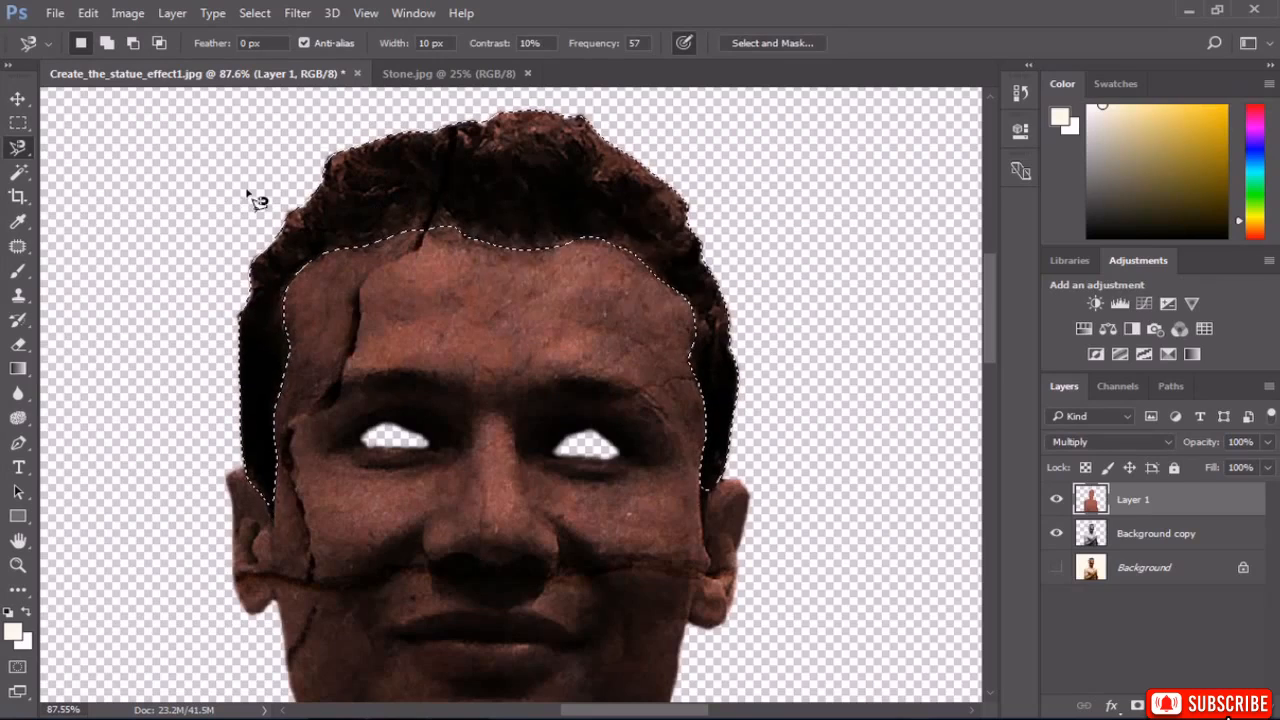
click(128, 14)
mouse_move(166, 66)
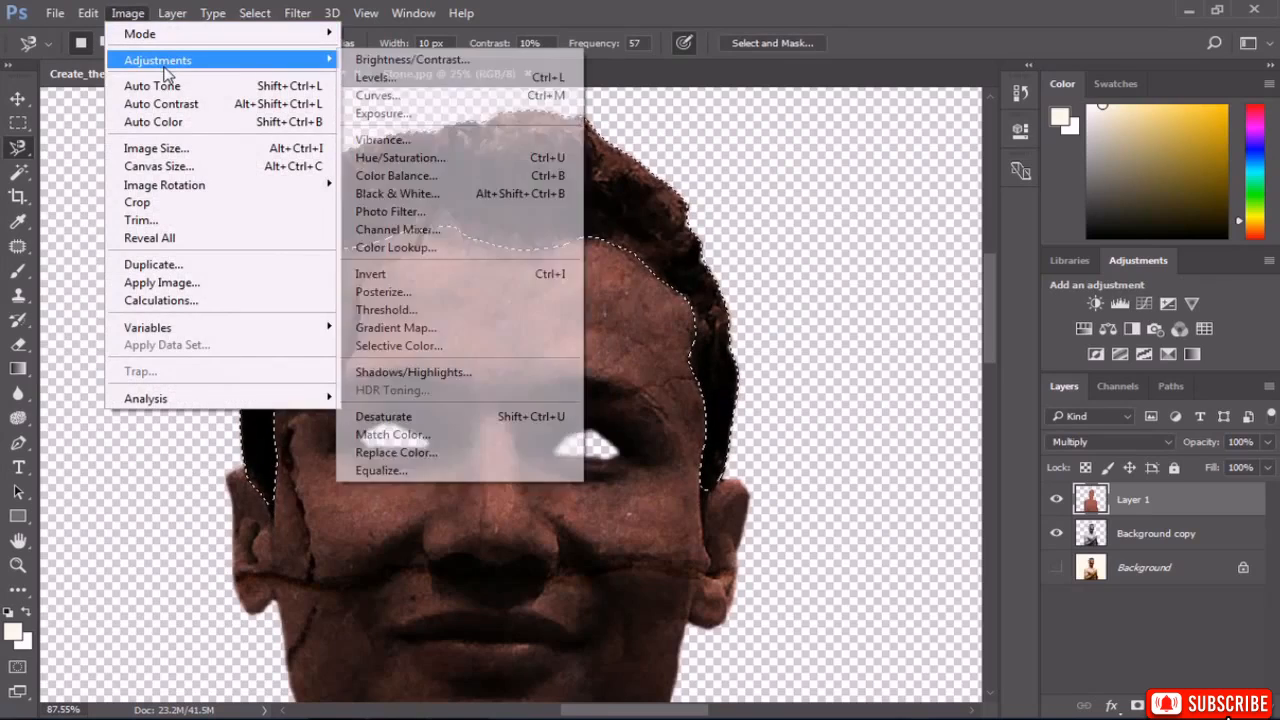
click(375, 77)
mouse_move(911, 228)
mouse_down()
mouse_move(837, 227)
mouse_move(894, 230)
mouse_up()
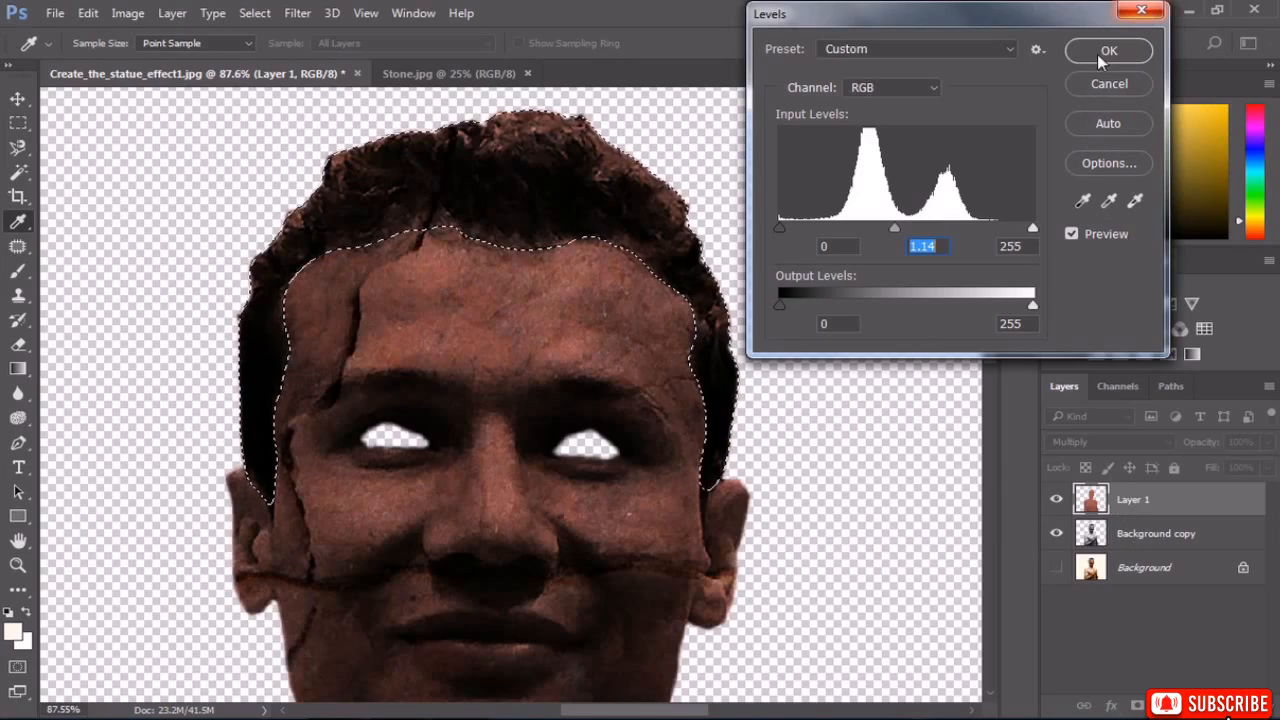
click(1141, 12)
Brighten the hair on the Background copy layer using Levels with midtone 3.70 and white input 81, and clear the selection.
click(1160, 537)
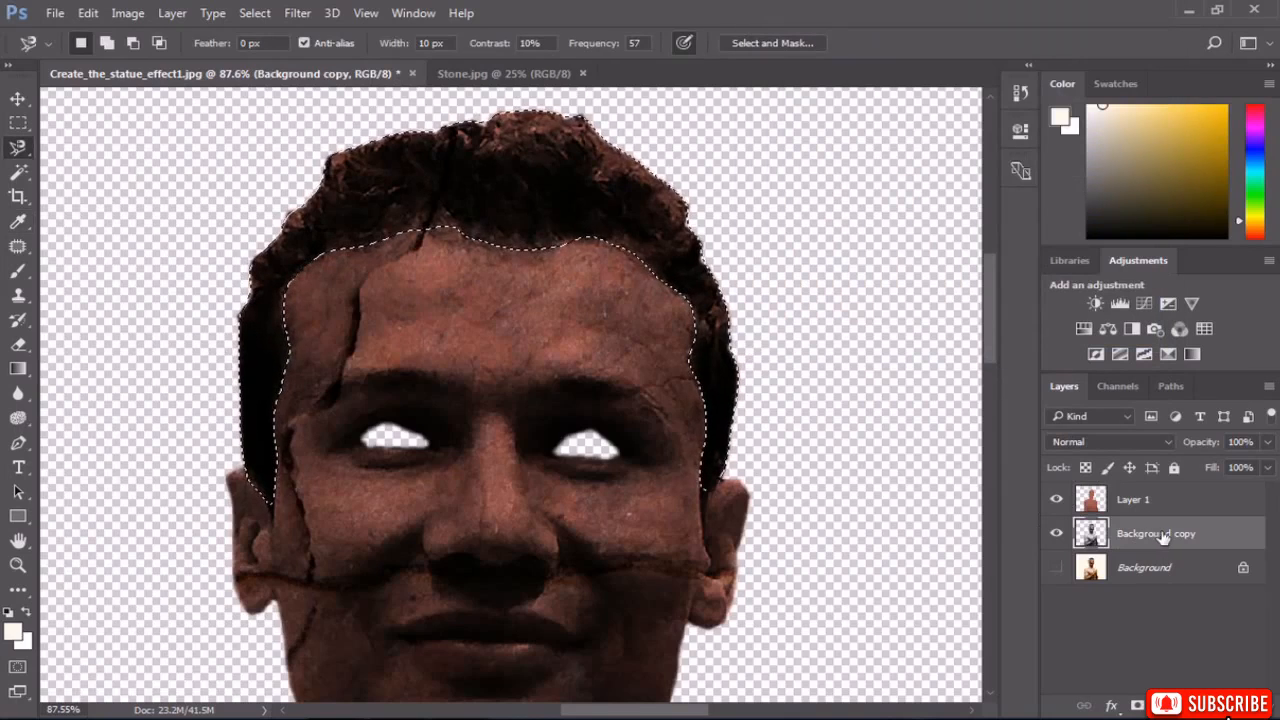
click(130, 13)
mouse_move(165, 58)
click(385, 77)
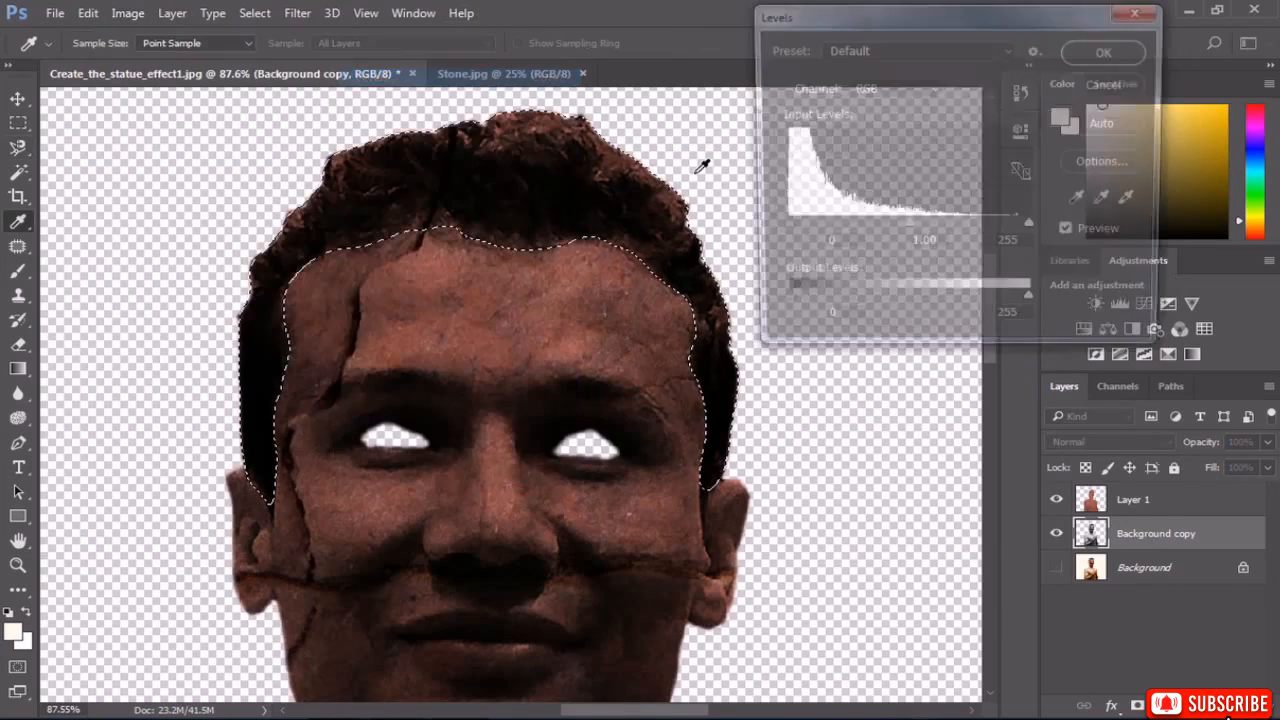
drag(907, 230, 813, 226)
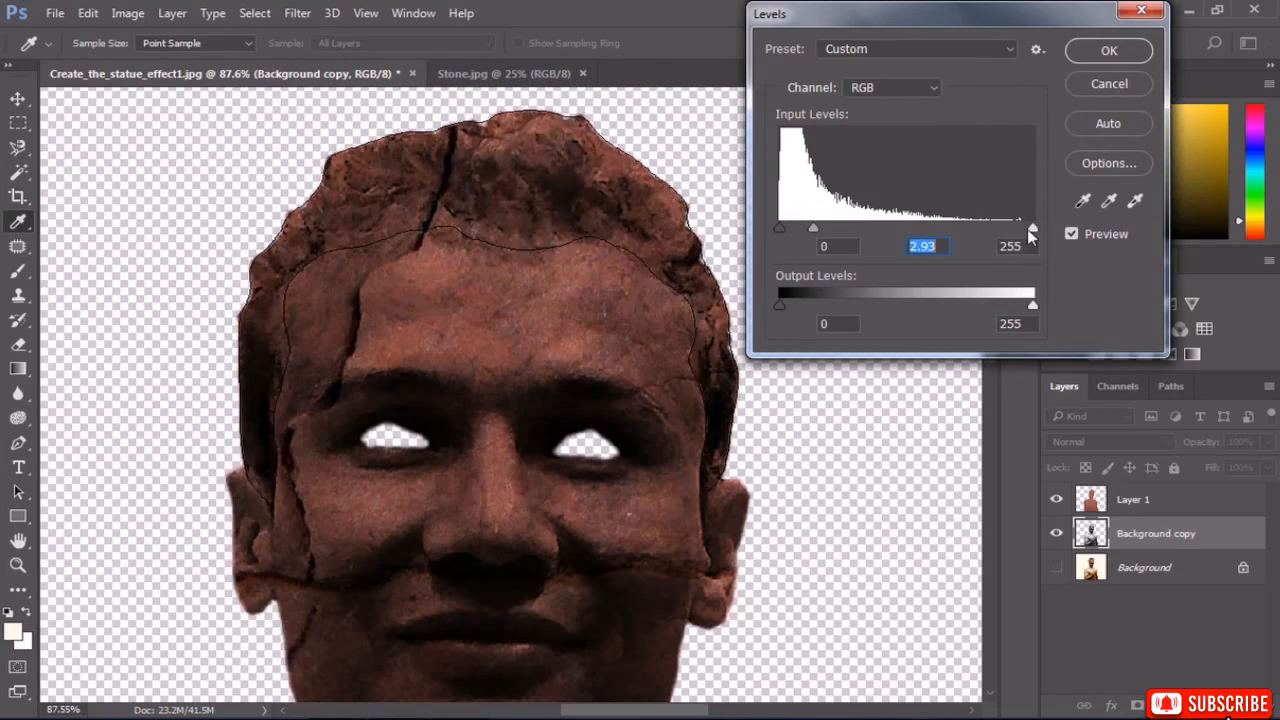
drag(1031, 230, 787, 222)
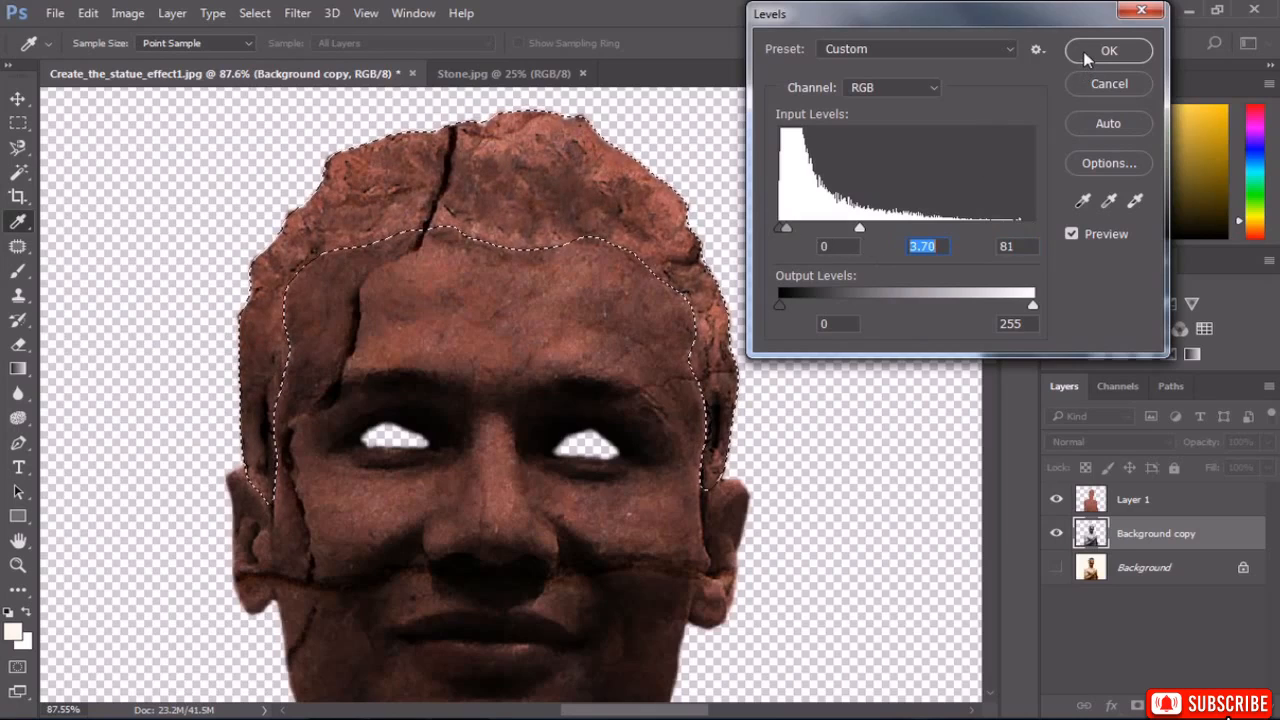
click(1109, 50)
key(l)
click(255, 13)
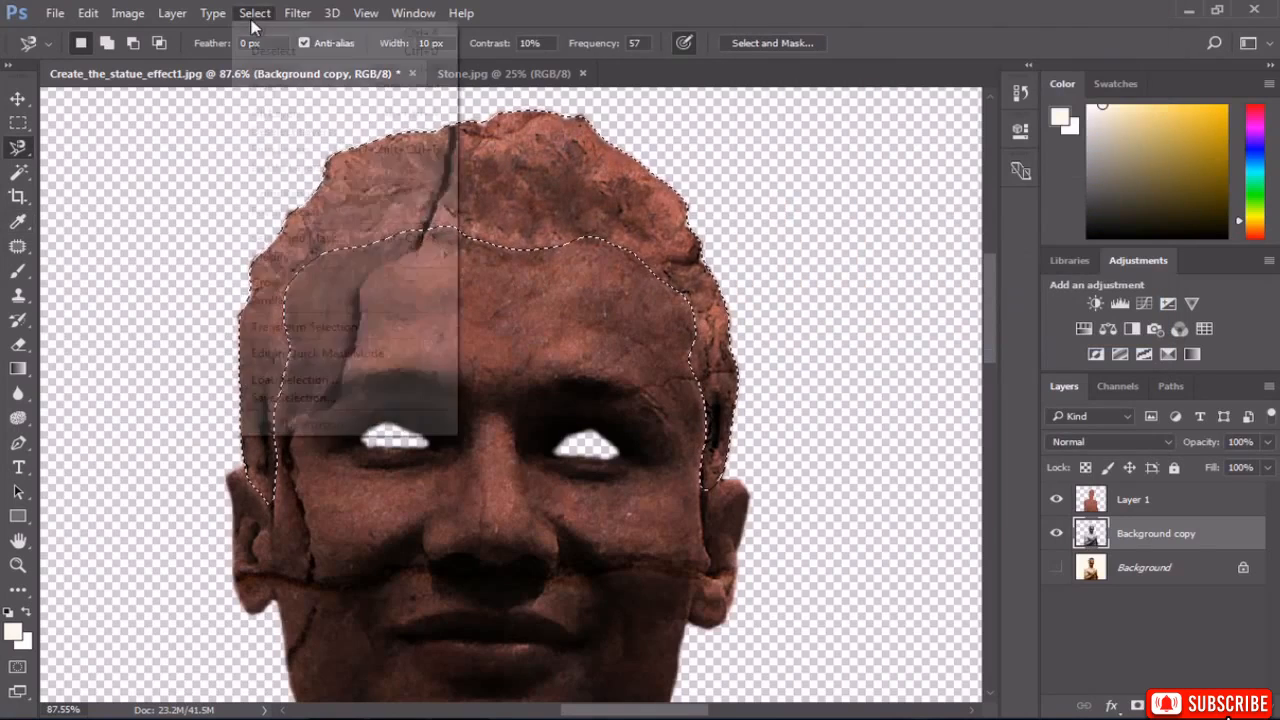
click(282, 49)
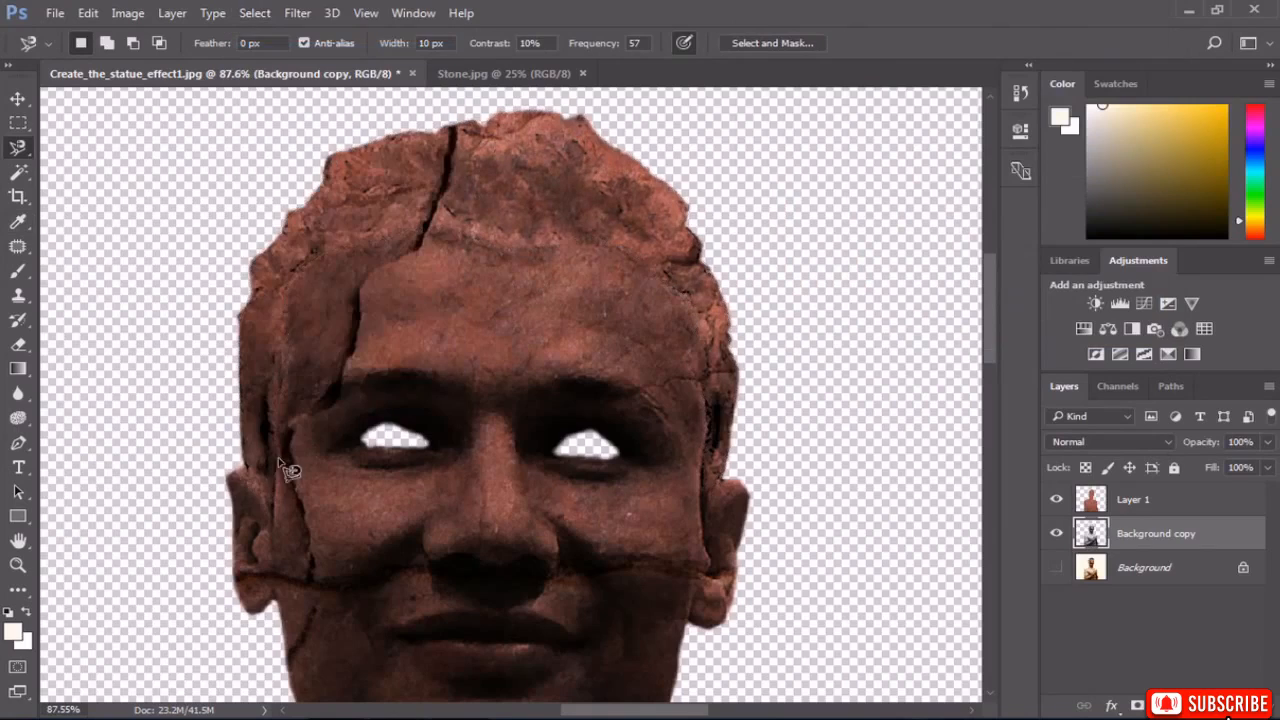
Draw a freehand selection around the man's lips with the Lasso tool.
double_click(21, 541)
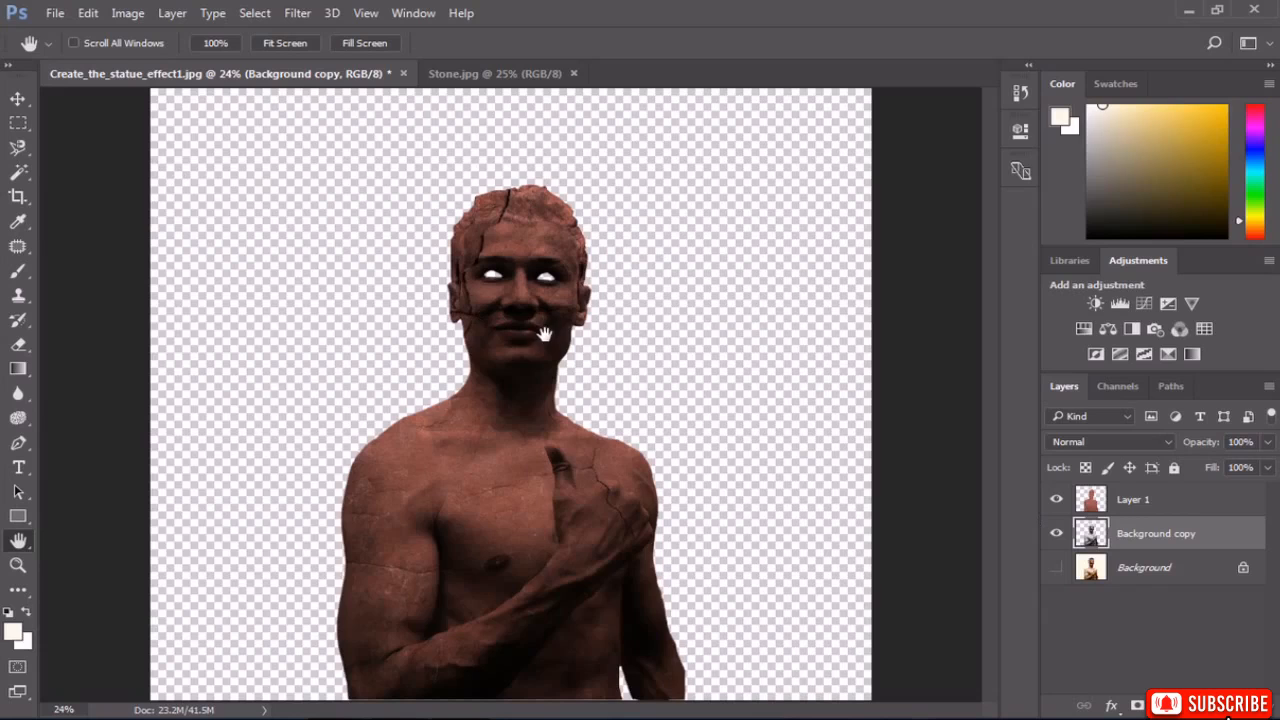
scroll(514, 314, up, 14)
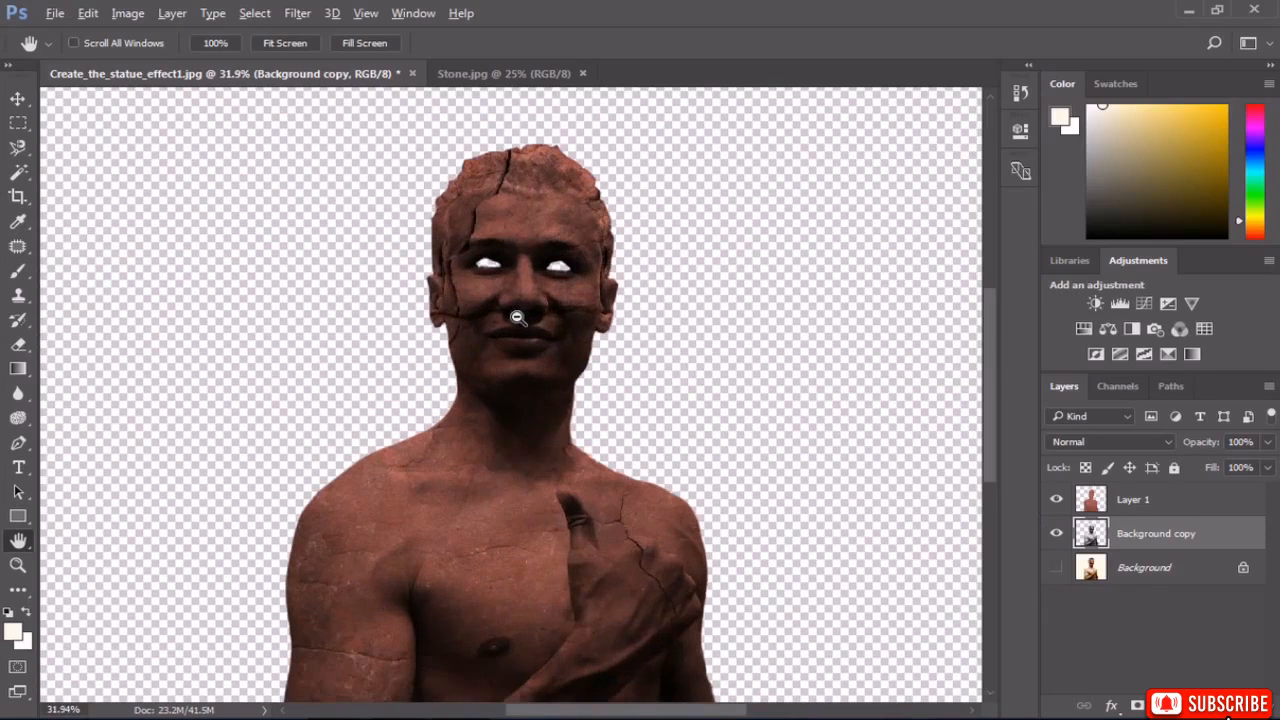
scroll(501, 306, up, 5)
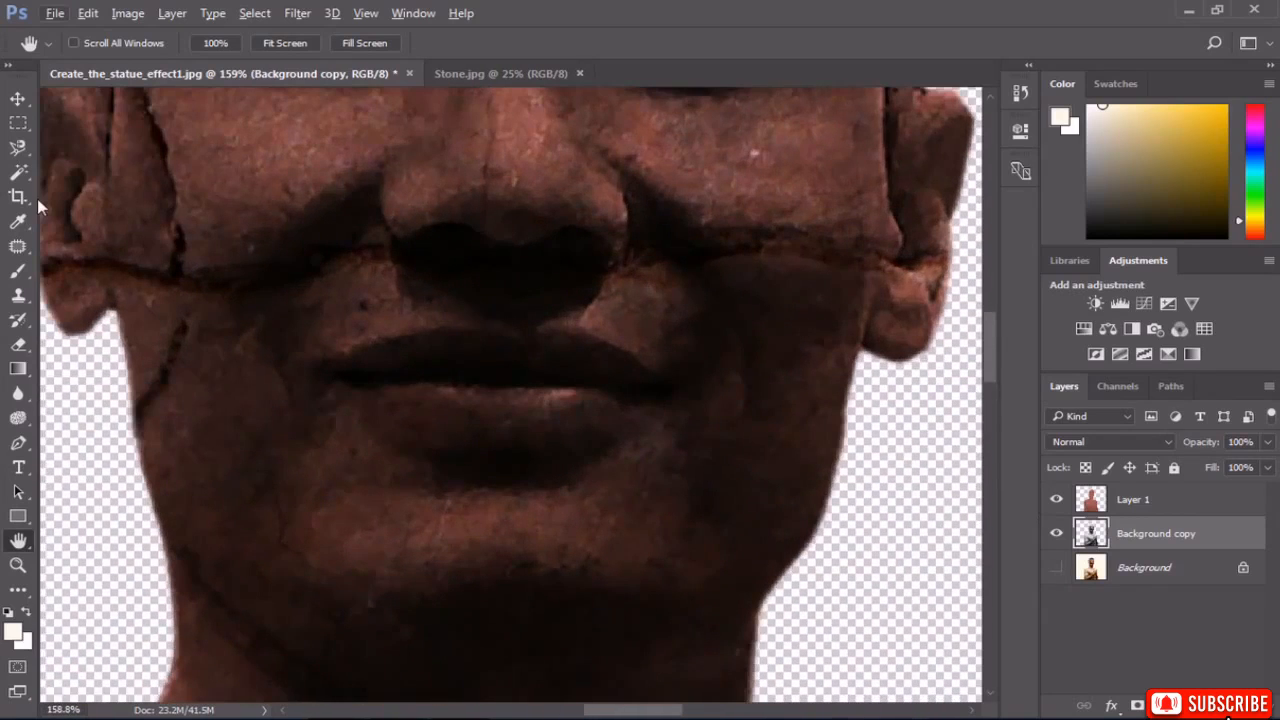
click(14, 148)
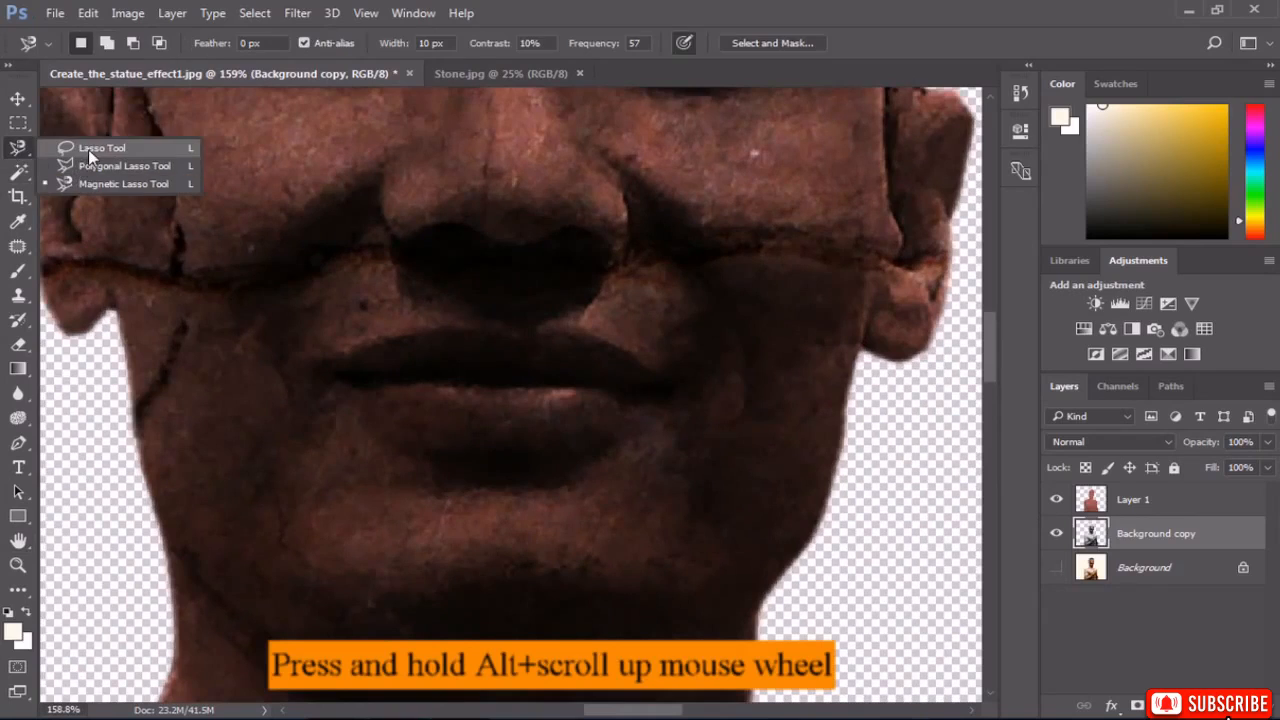
click(88, 149)
mouse_move(360, 336)
mouse_down()
mouse_move(539, 317)
mouse_move(629, 343)
mouse_move(669, 391)
mouse_move(582, 451)
mouse_move(407, 450)
mouse_move(335, 382)
mouse_move(343, 334)
mouse_move(370, 352)
mouse_up()
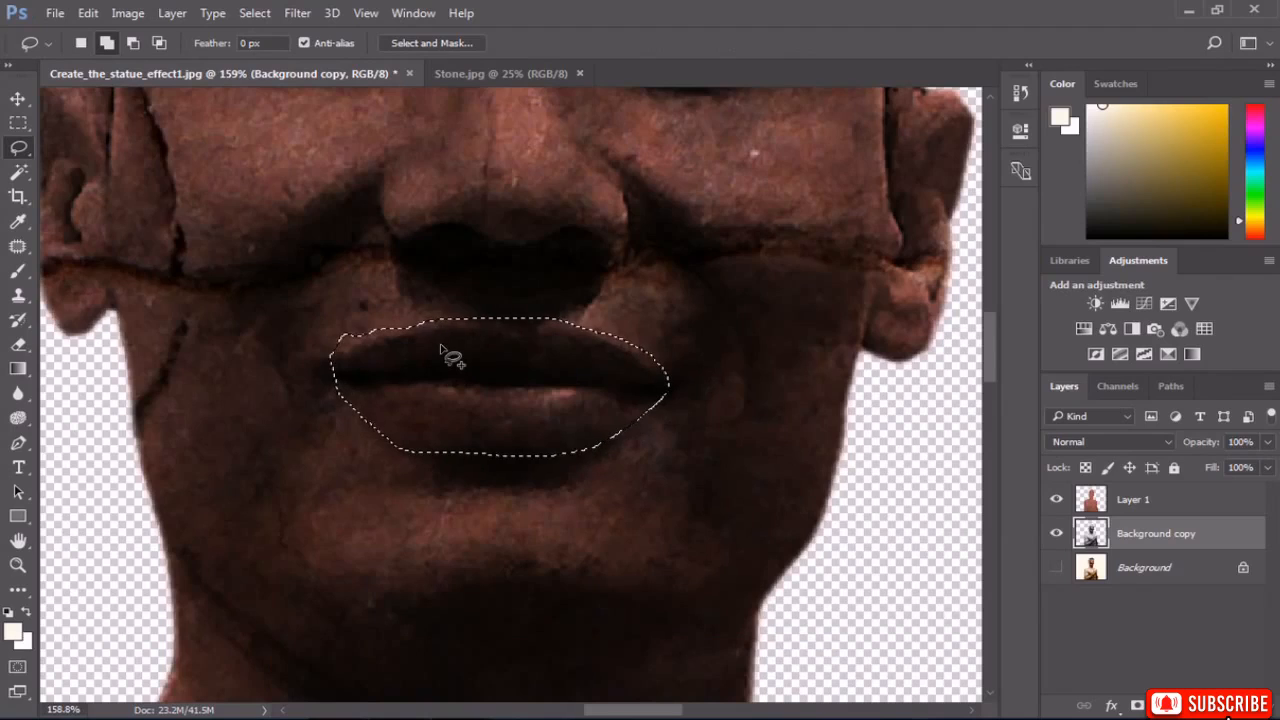
Feather the lip selection by 6.4 pixels.
click(250, 12)
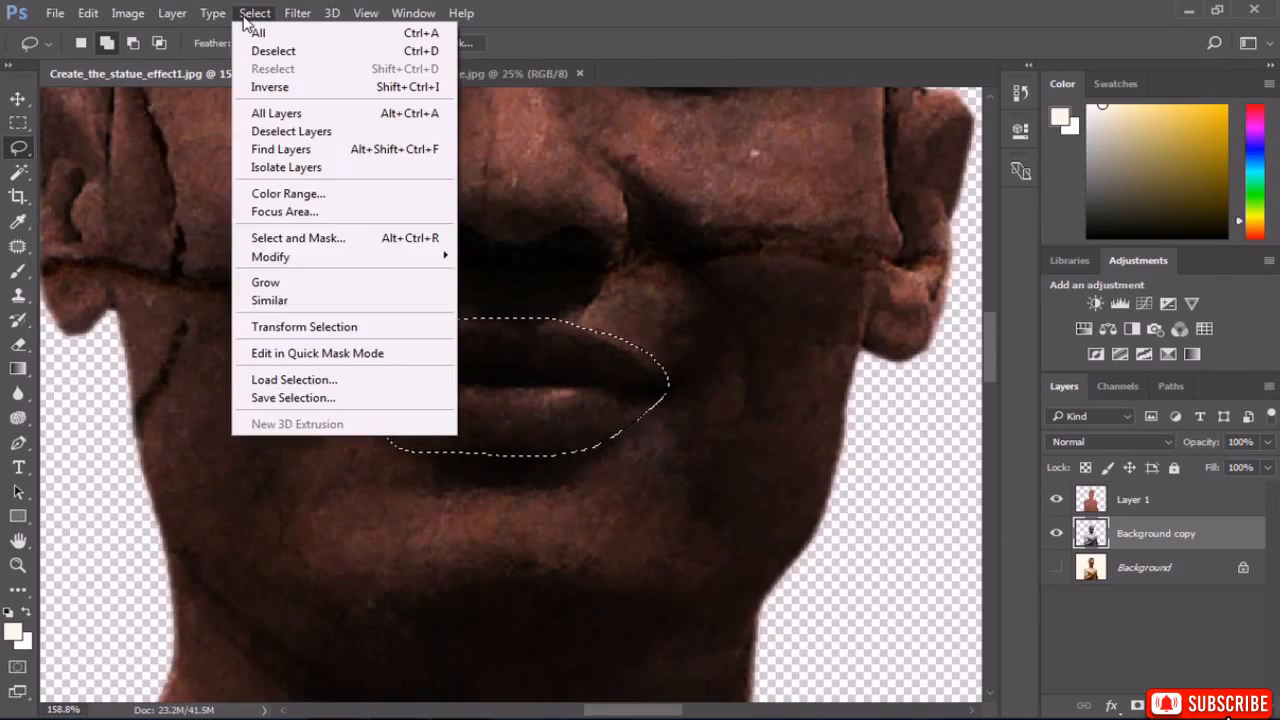
right_click(535, 316)
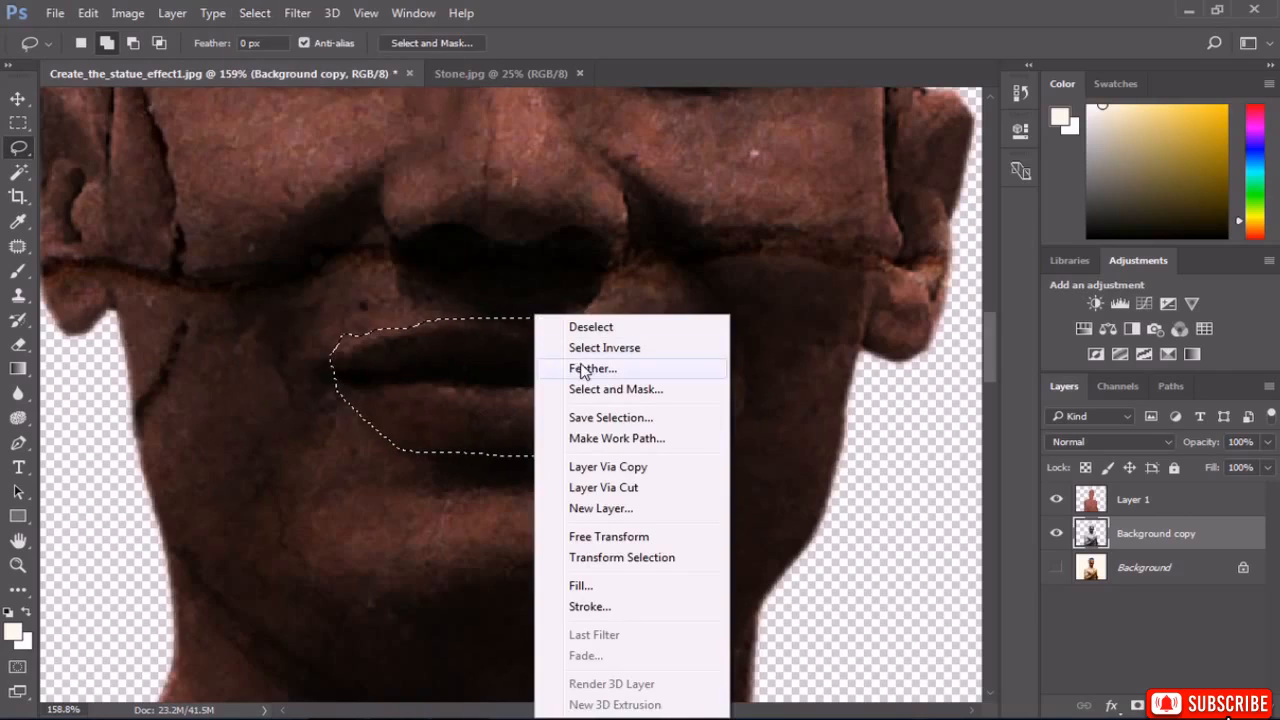
click(590, 369)
click(738, 249)
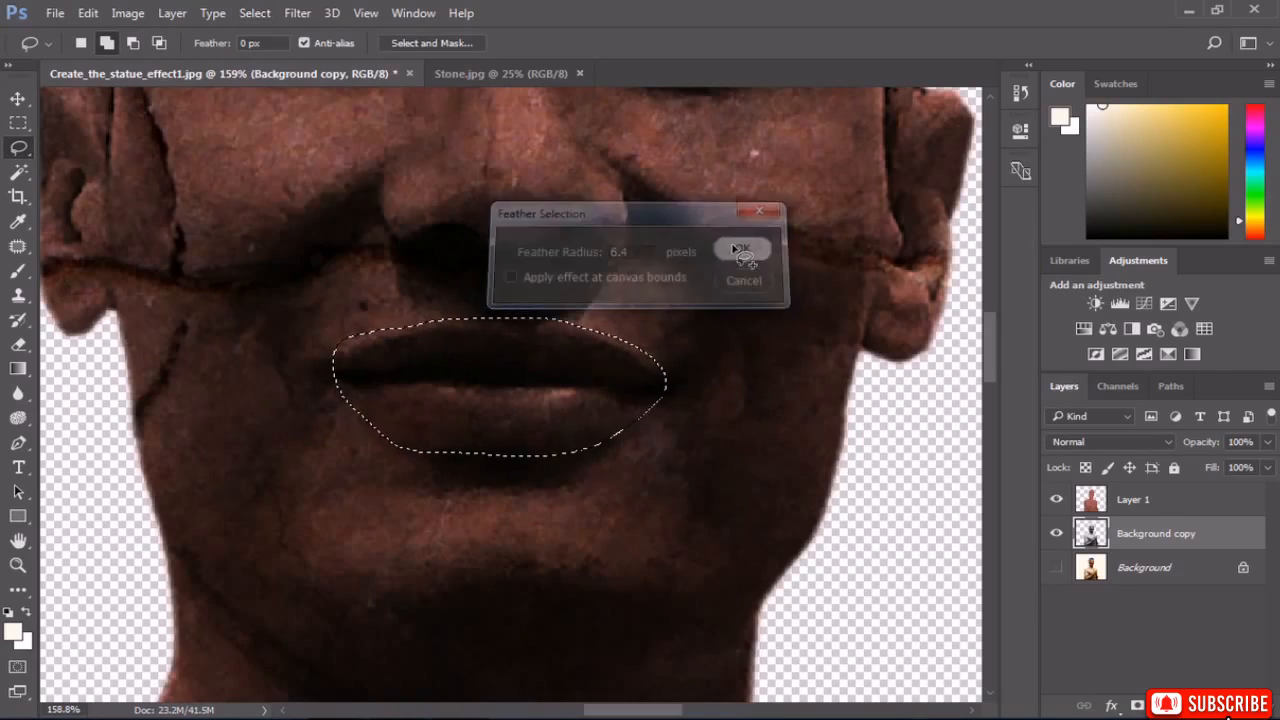
Brighten the lips on the Background copy layer using Levels with midtone 1.61 and white input 218, and clear the selection.
click(128, 12)
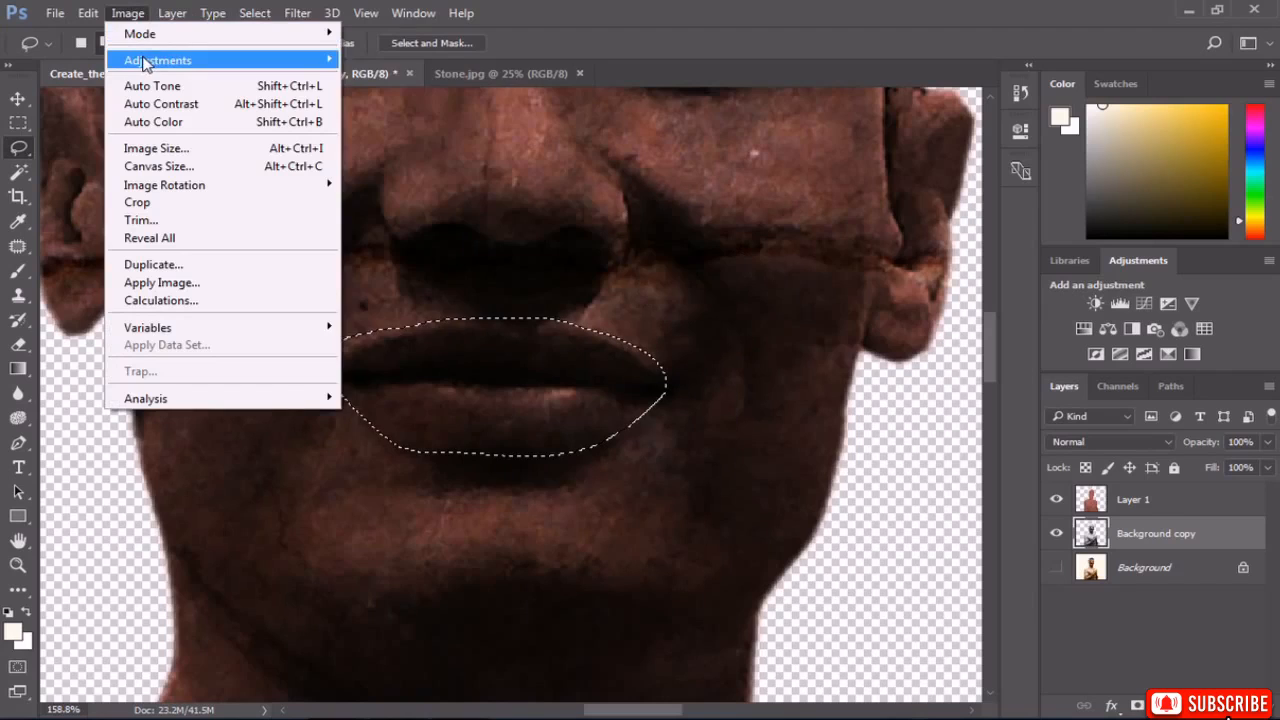
mouse_move(145, 62)
click(382, 80)
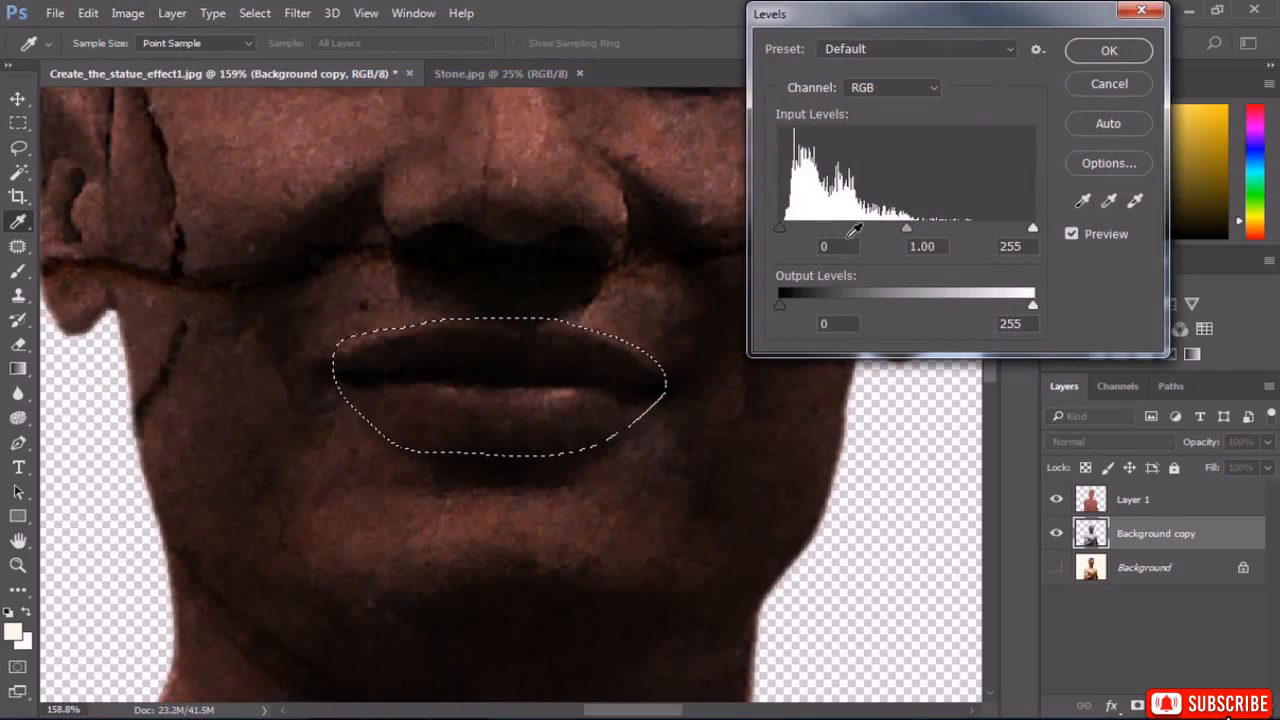
drag(906, 228, 863, 229)
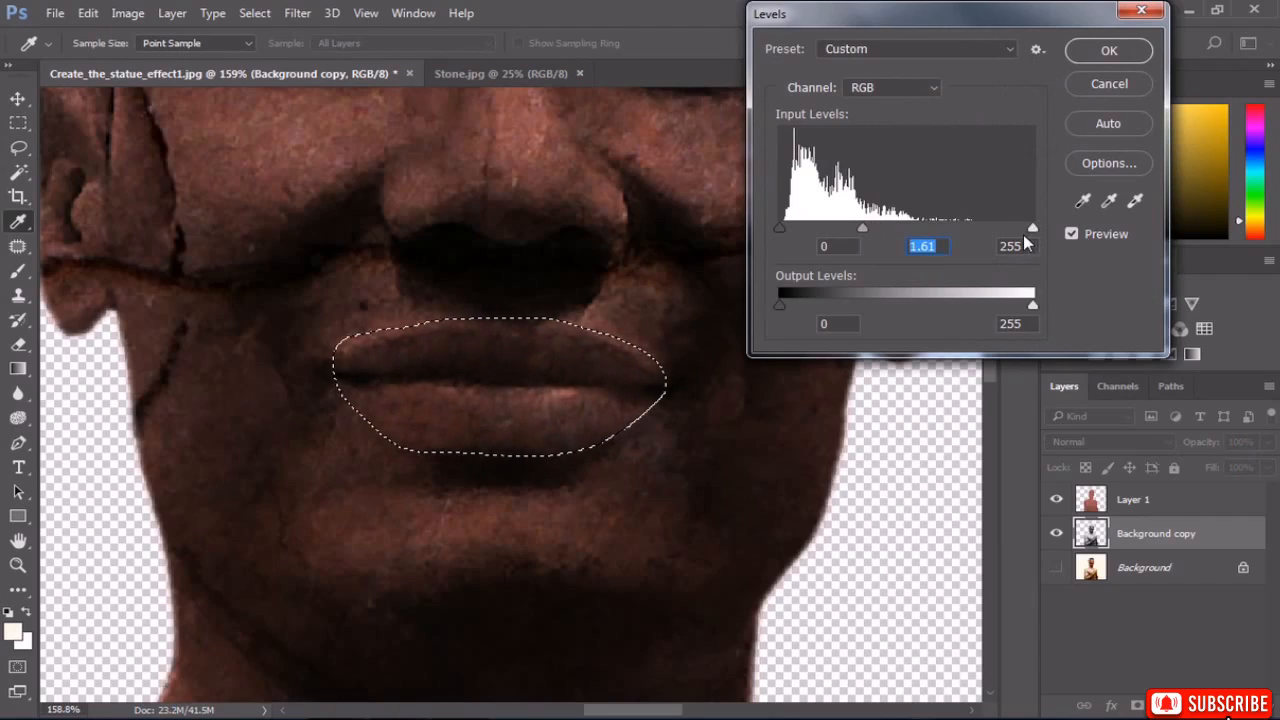
drag(1033, 229, 996, 227)
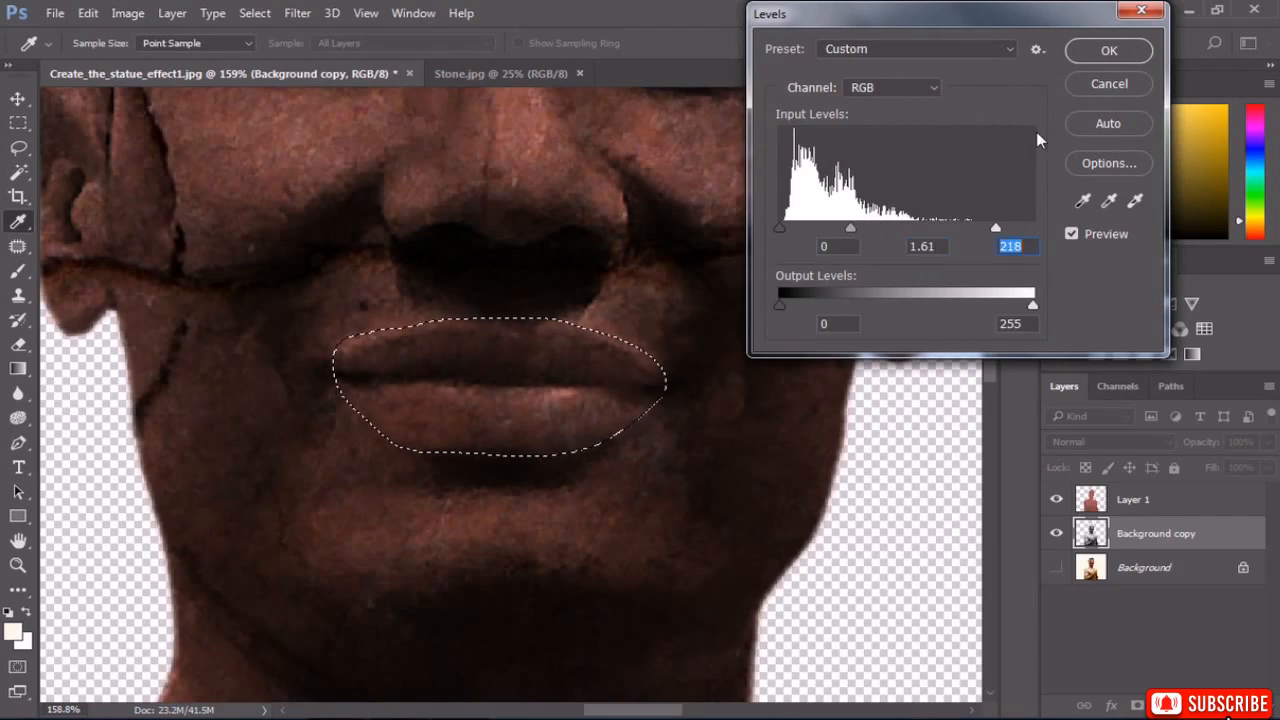
click(1109, 50)
click(258, 12)
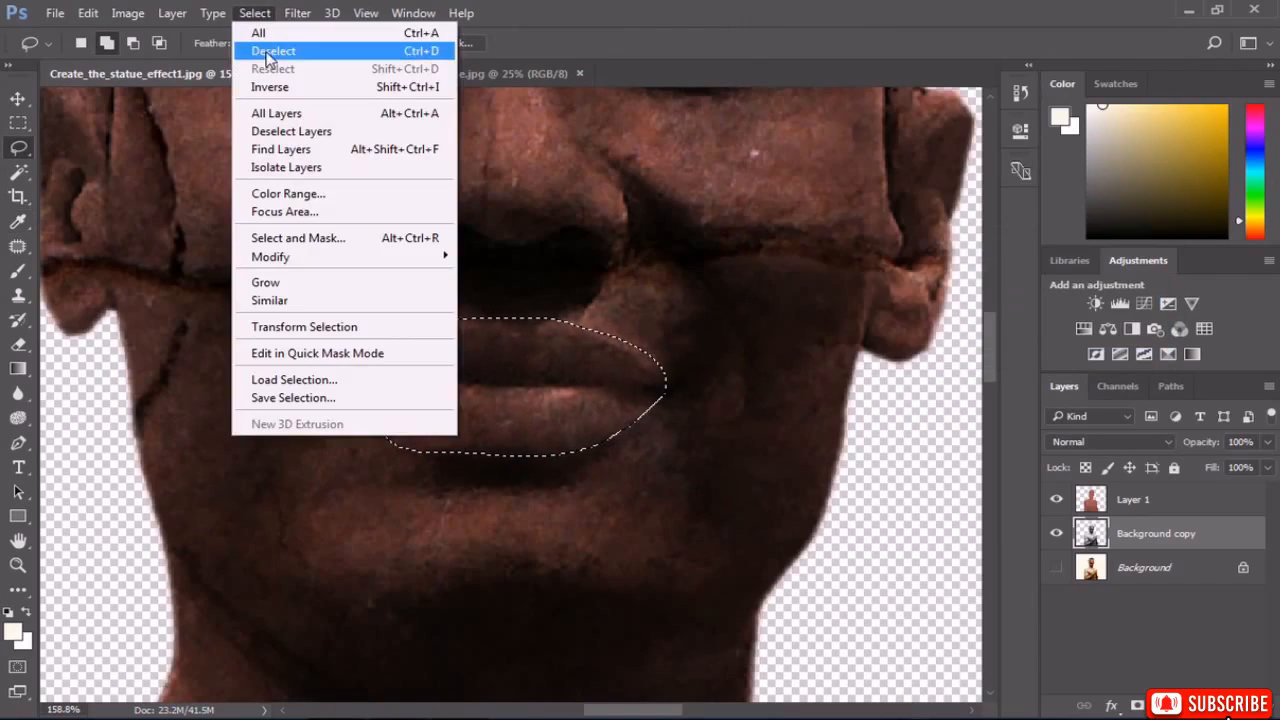
click(271, 48)
Draw a freehand selection around the dark nipple on the chest with the Lasso tool and feather it by 6.4 pixels.
double_click(18, 540)
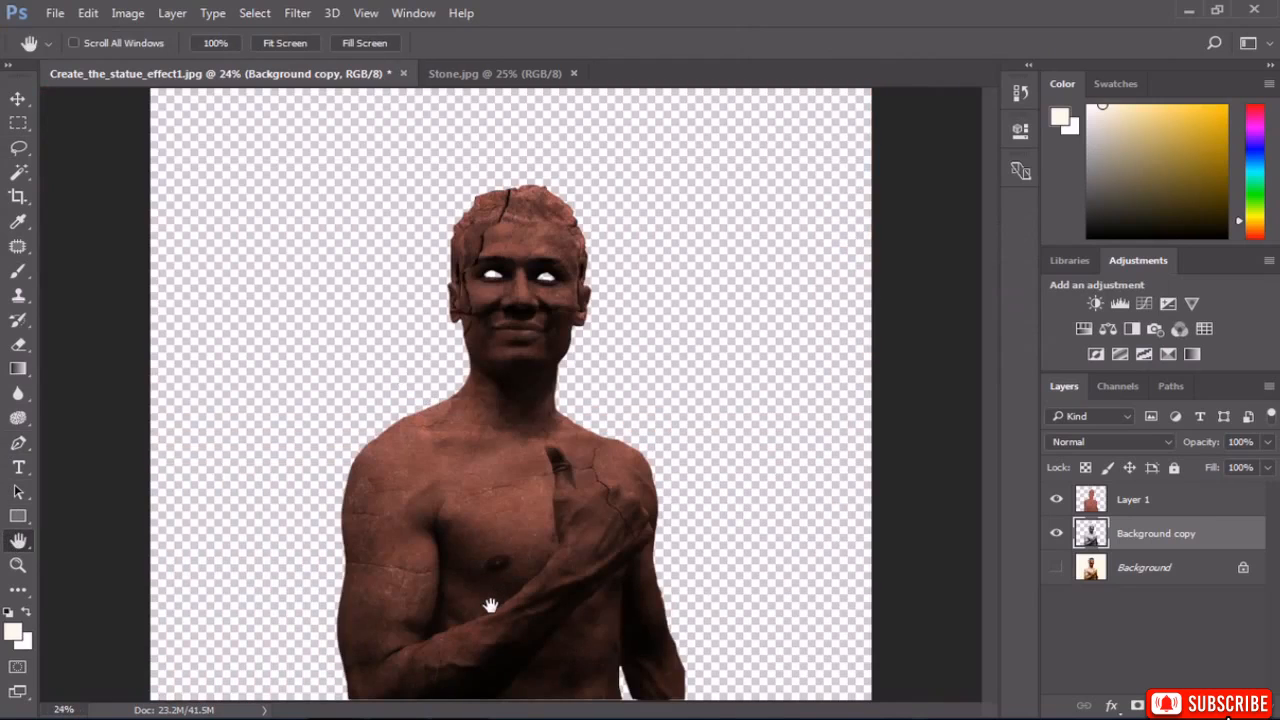
scroll(488, 613, up, 8)
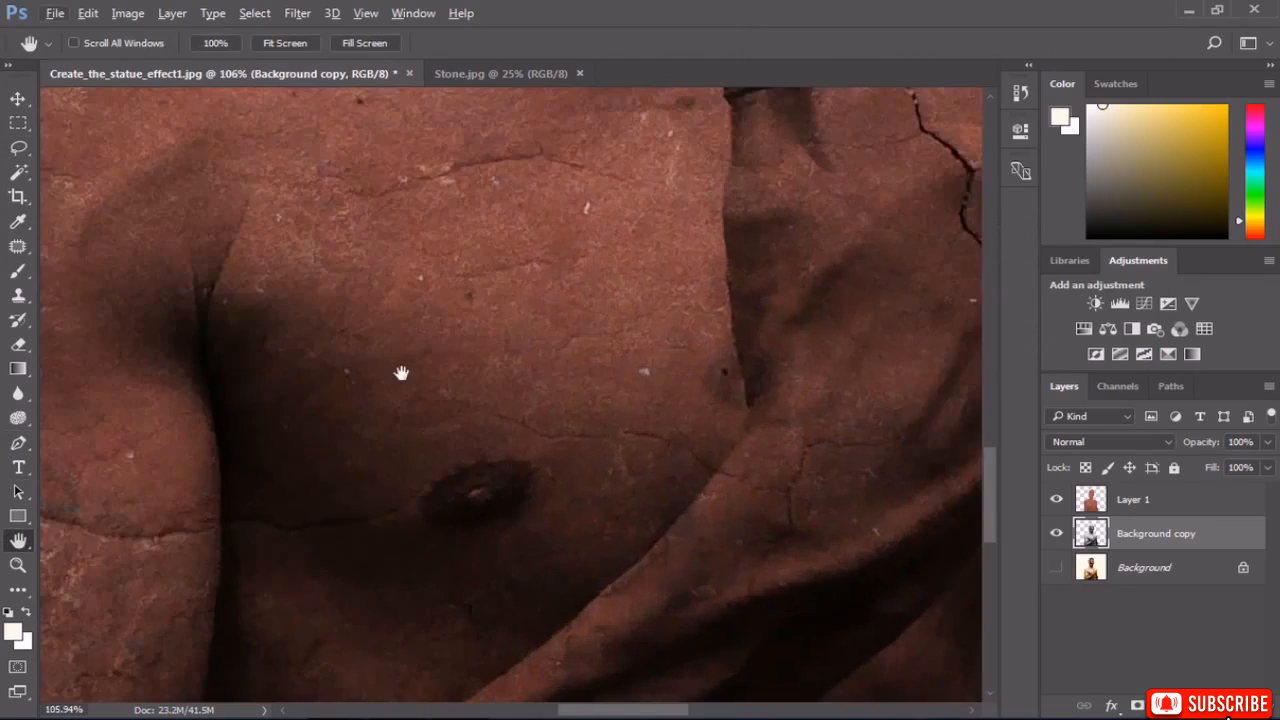
click(18, 147)
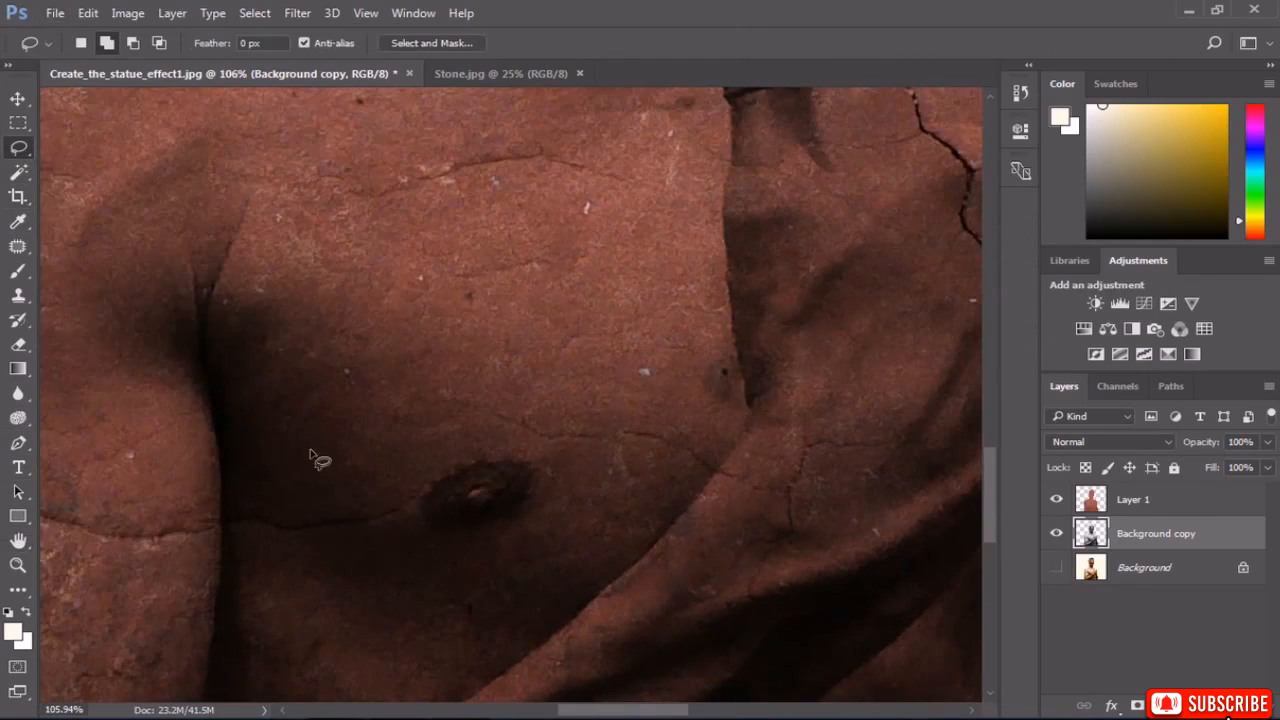
scroll(471, 505, up, 5)
mouse_move(543, 428)
mouse_down()
mouse_move(583, 458)
mouse_move(566, 531)
mouse_move(481, 561)
mouse_move(417, 557)
mouse_move(383, 537)
mouse_move(383, 491)
mouse_move(511, 446)
mouse_up()
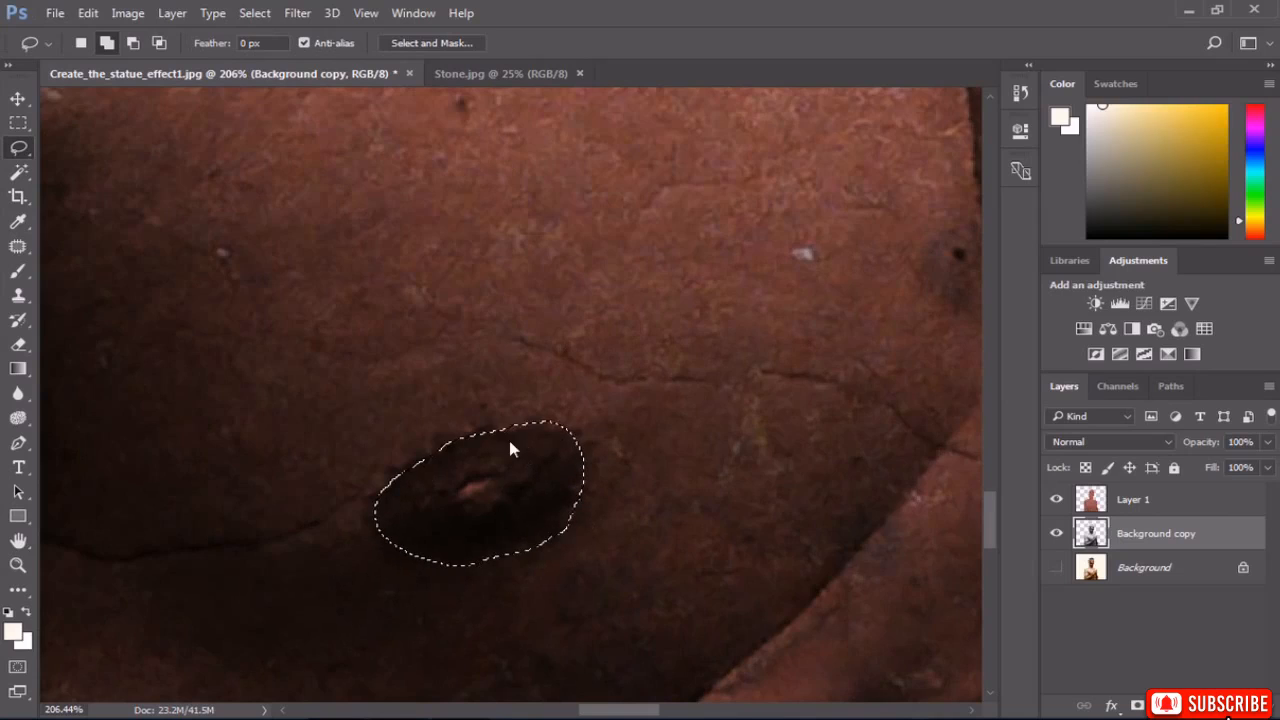
right_click(511, 444)
click(581, 96)
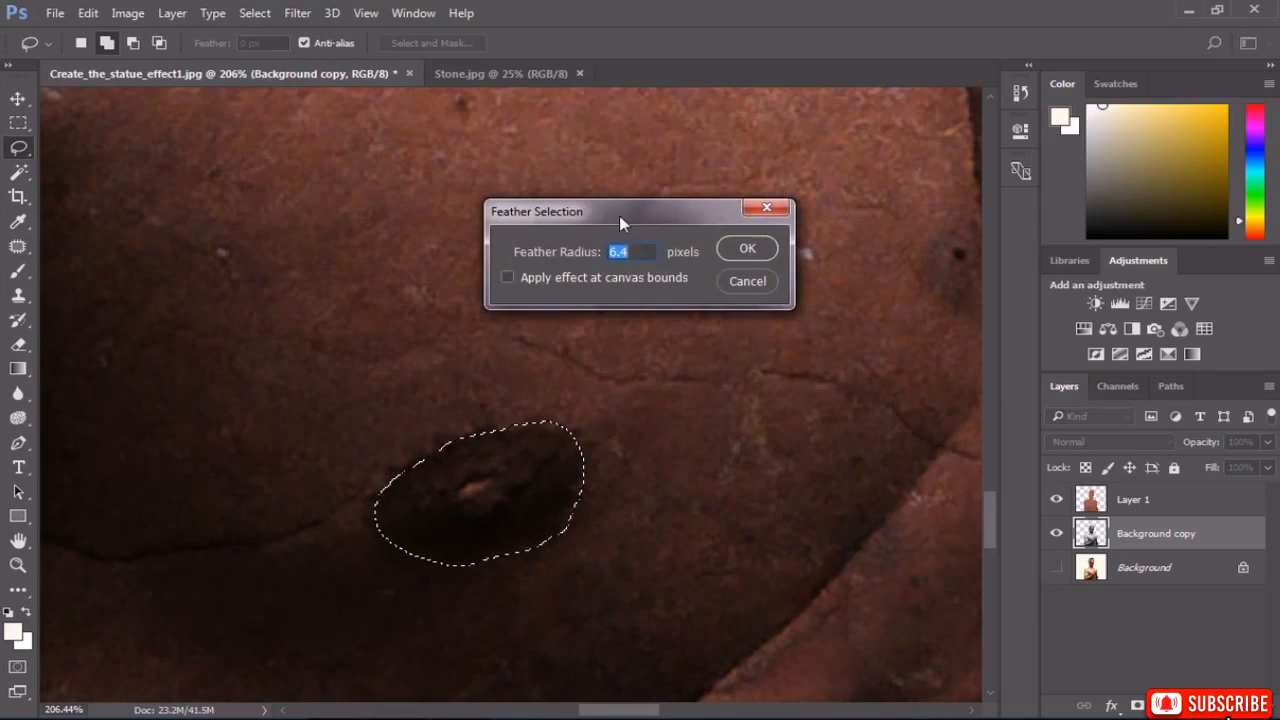
click(738, 251)
Brighten the nipple area using Levels with midtone 1.74 and white input 195, and clear the selection.
click(127, 12)
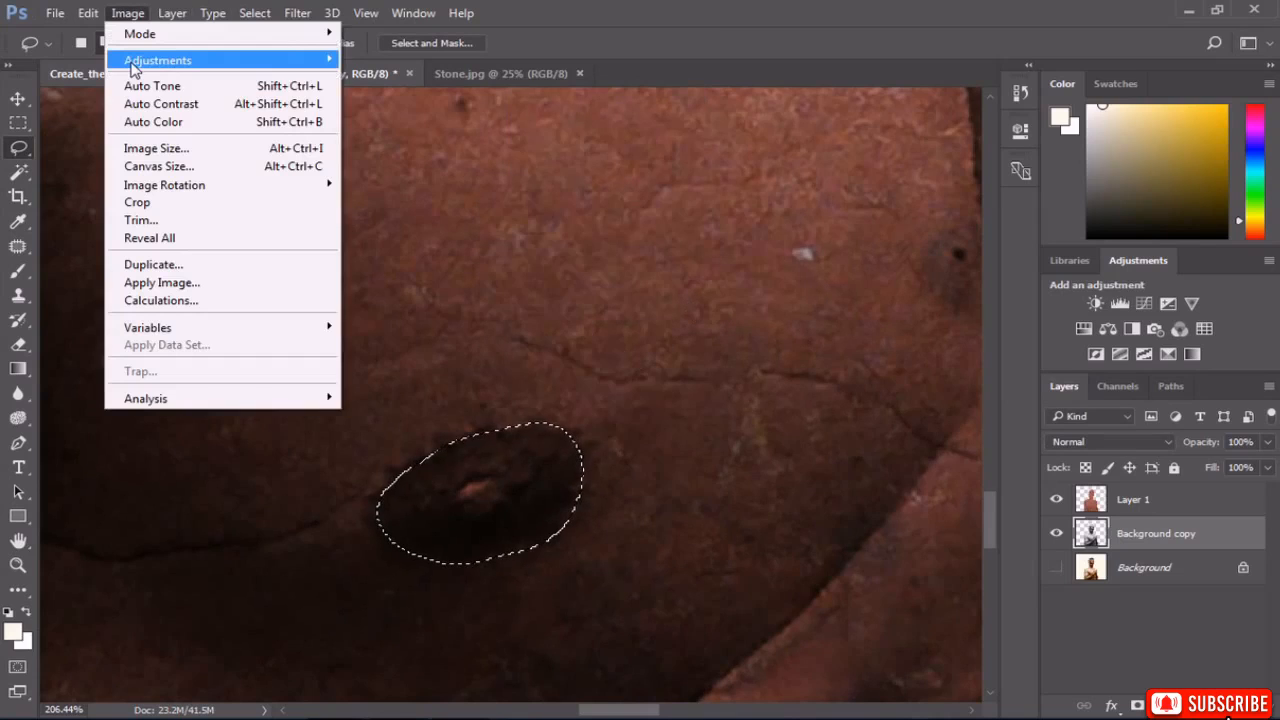
mouse_move(108, 60)
click(390, 77)
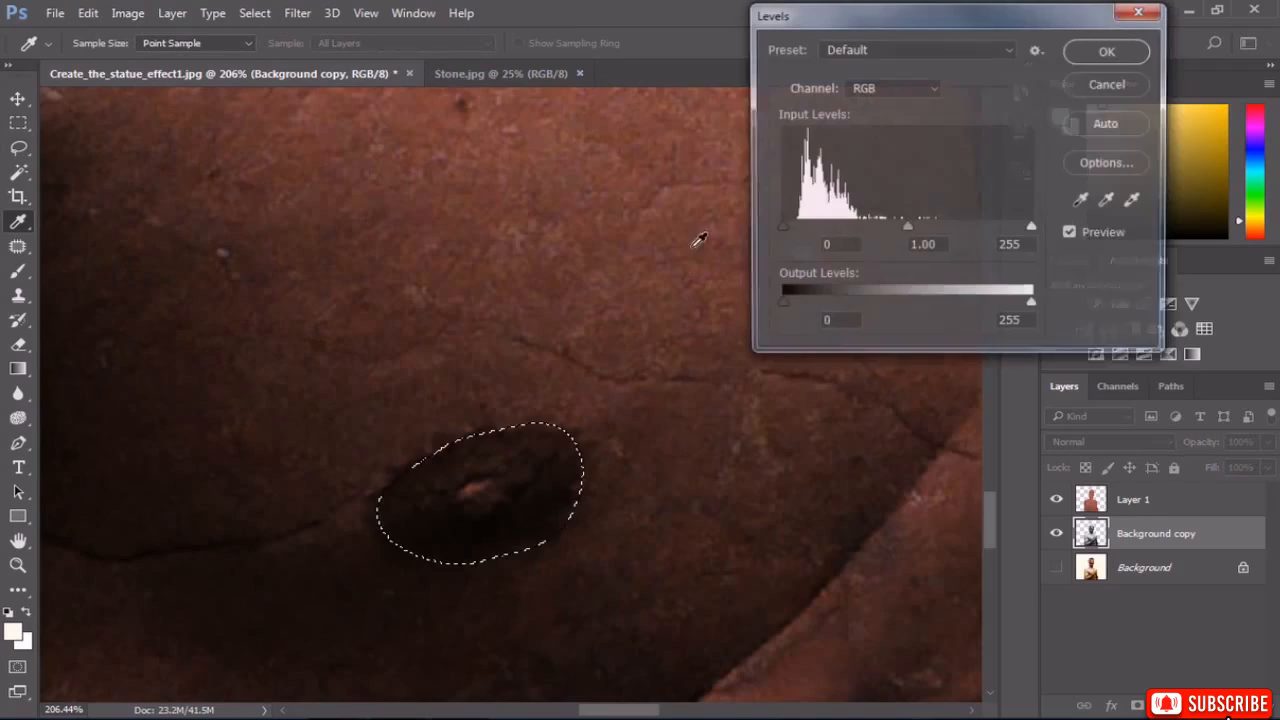
drag(914, 225, 839, 229)
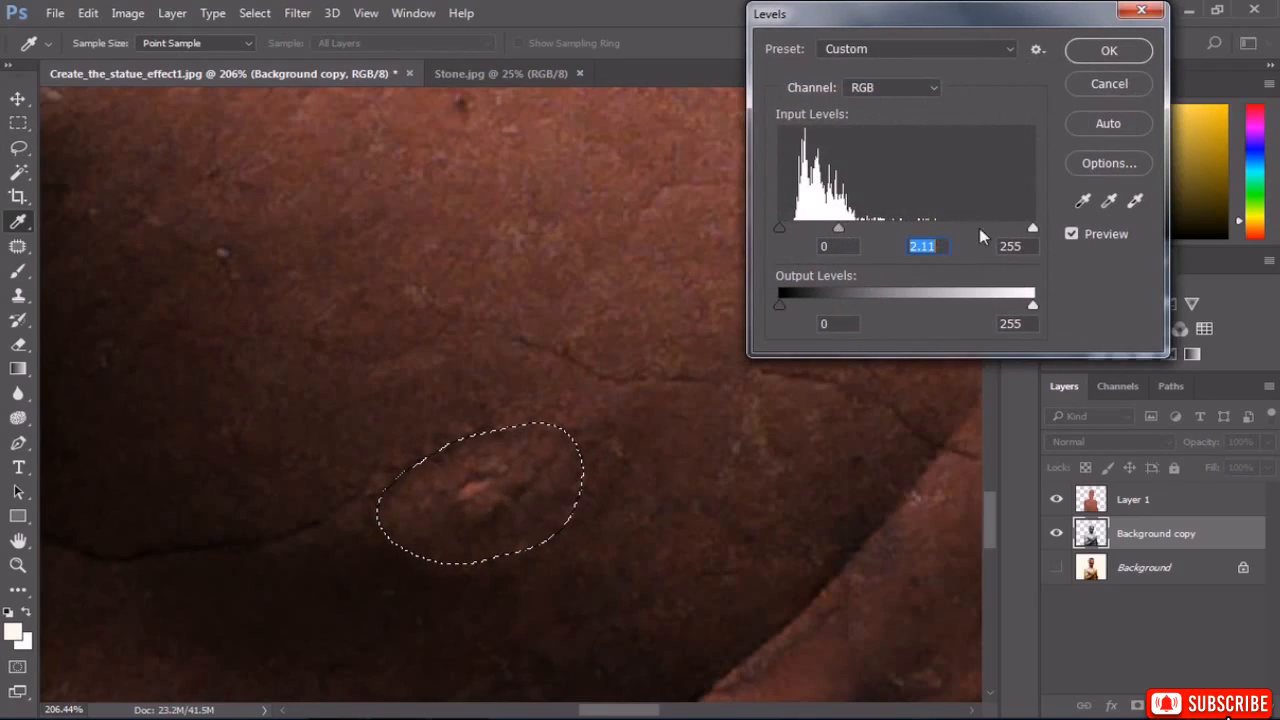
drag(1030, 229, 972, 229)
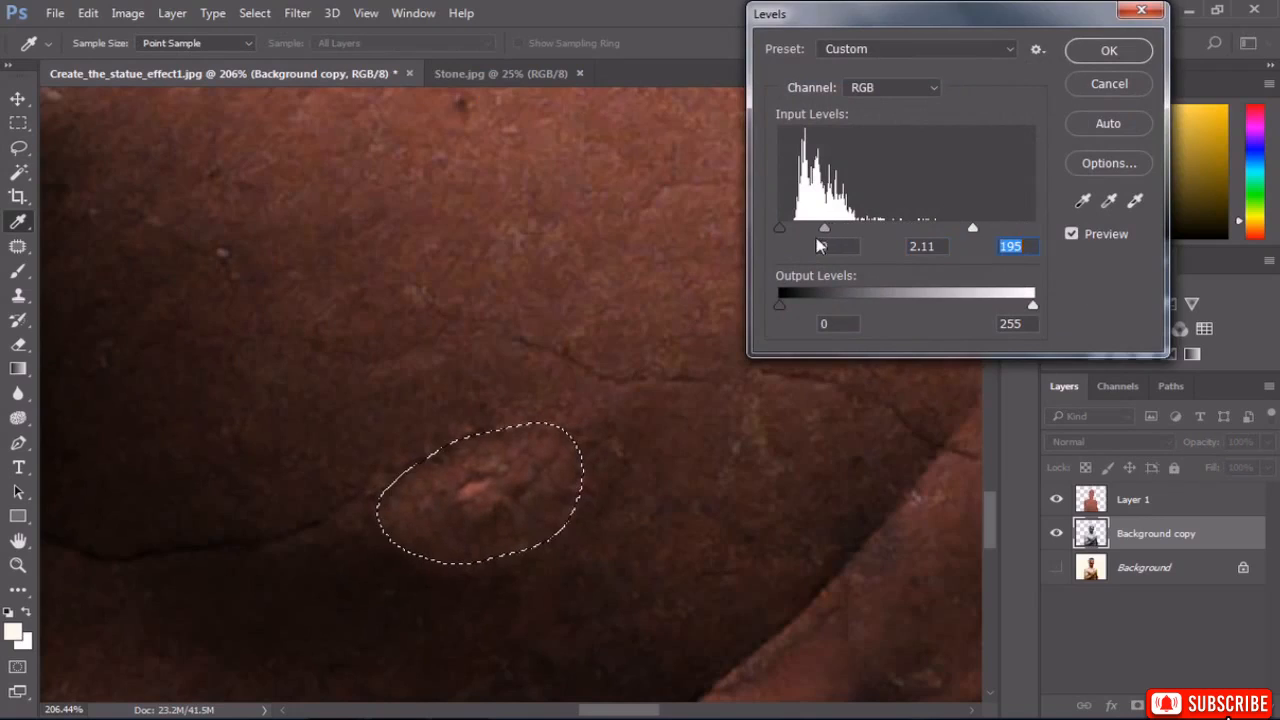
drag(826, 229, 860, 229)
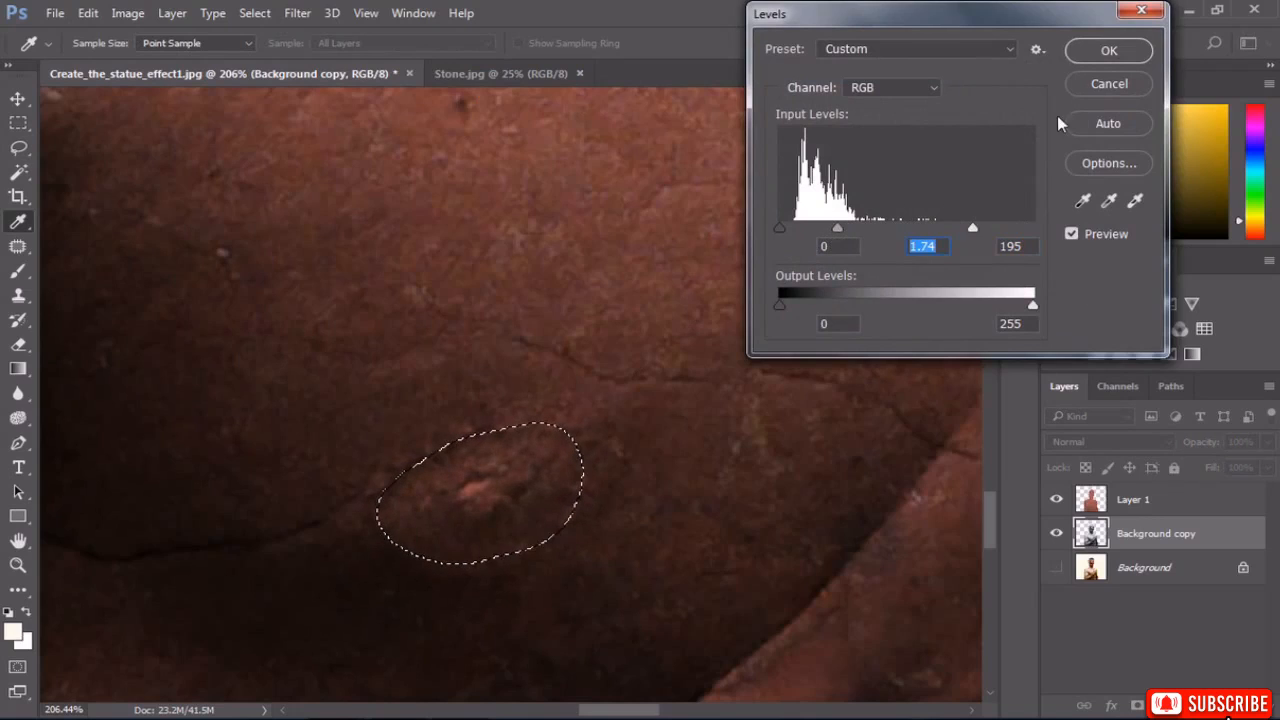
click(1104, 50)
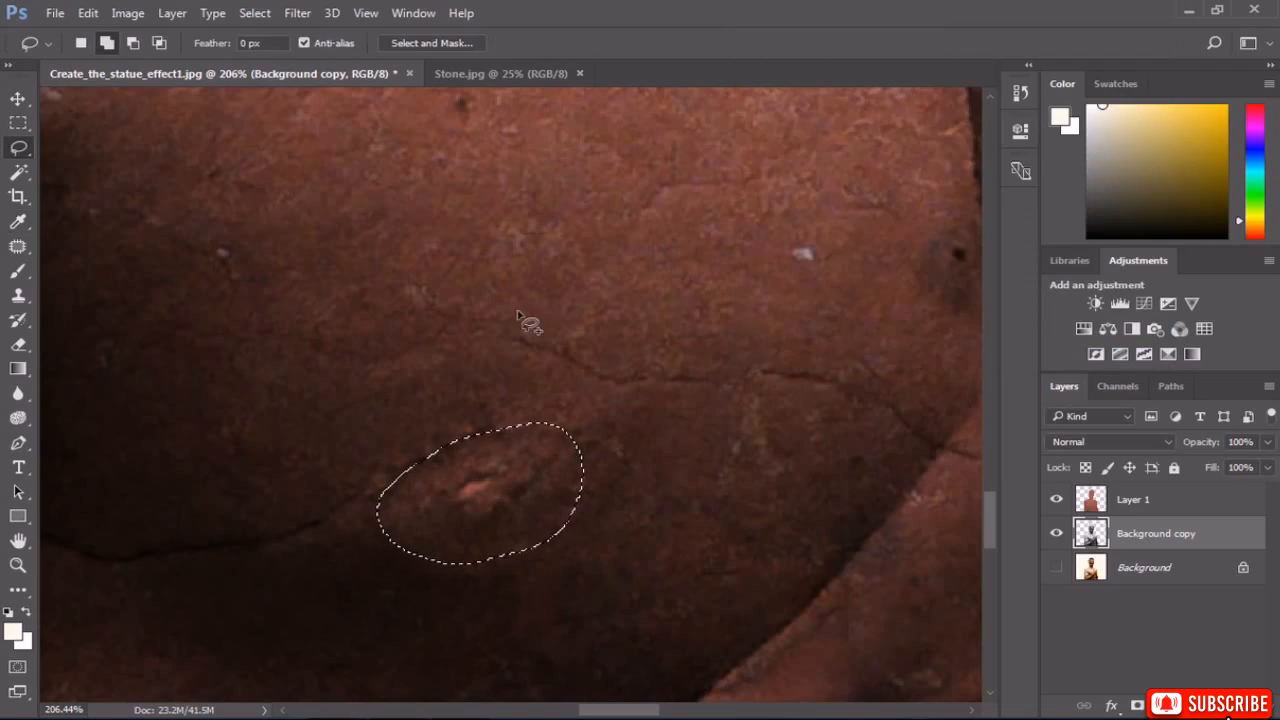
double_click(18, 540)
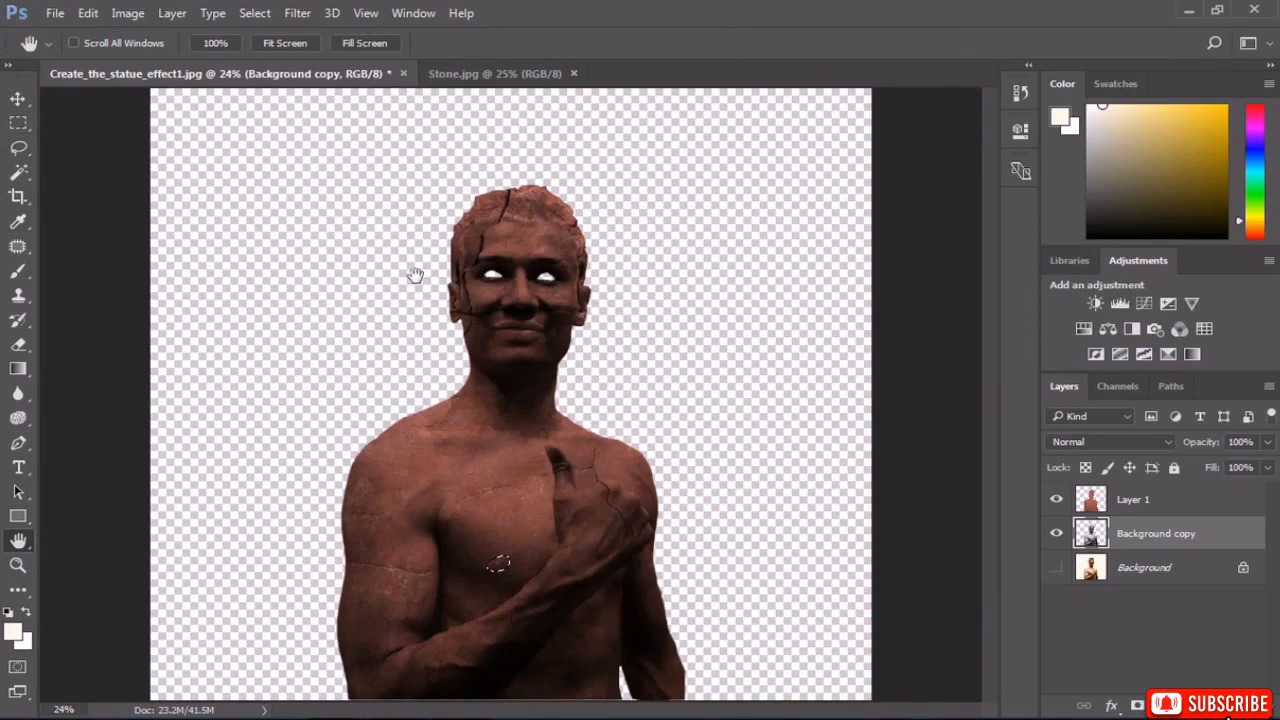
click(255, 13)
click(270, 50)
Lasso a patch of stone on Layer 1 at the cheek below the right-hand eye hole and copy it to a new layer.
scroll(551, 257, up, 17)
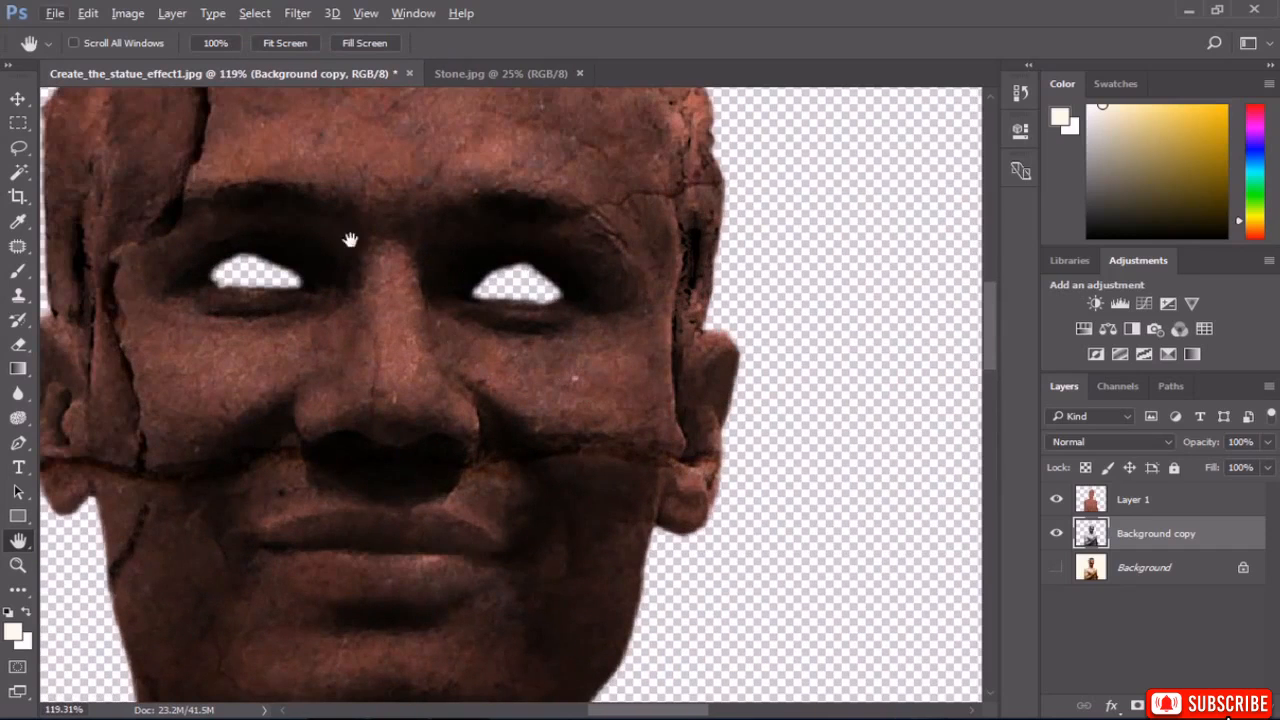
click(1130, 503)
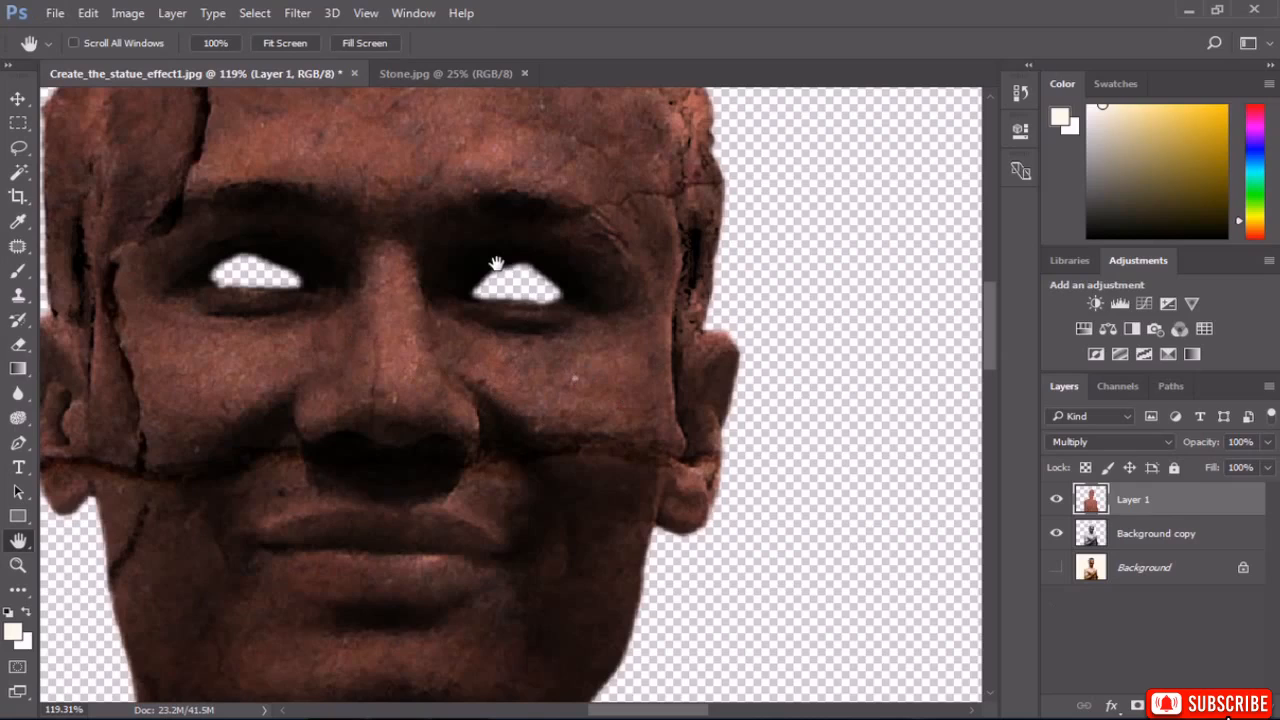
click(18, 147)
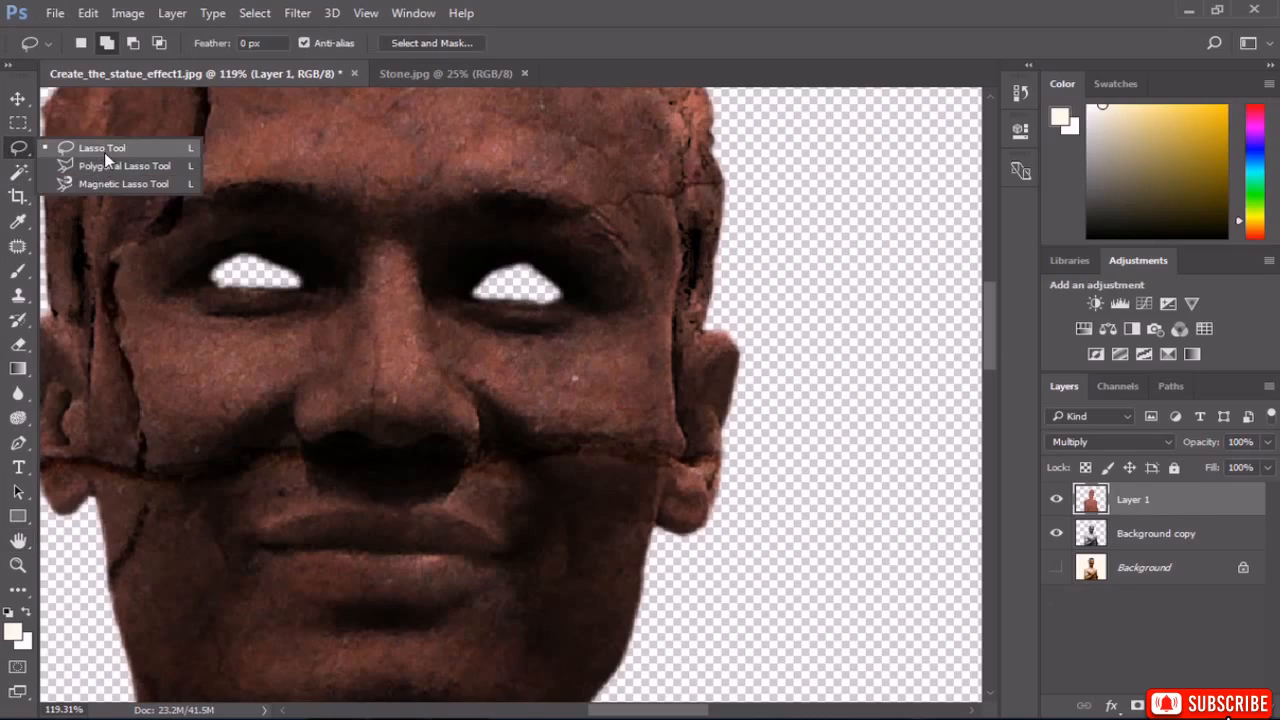
click(100, 145)
mouse_move(498, 367)
mouse_down()
mouse_move(603, 342)
mouse_move(629, 365)
mouse_move(636, 408)
mouse_move(614, 426)
mouse_move(545, 434)
mouse_move(494, 388)
mouse_up()
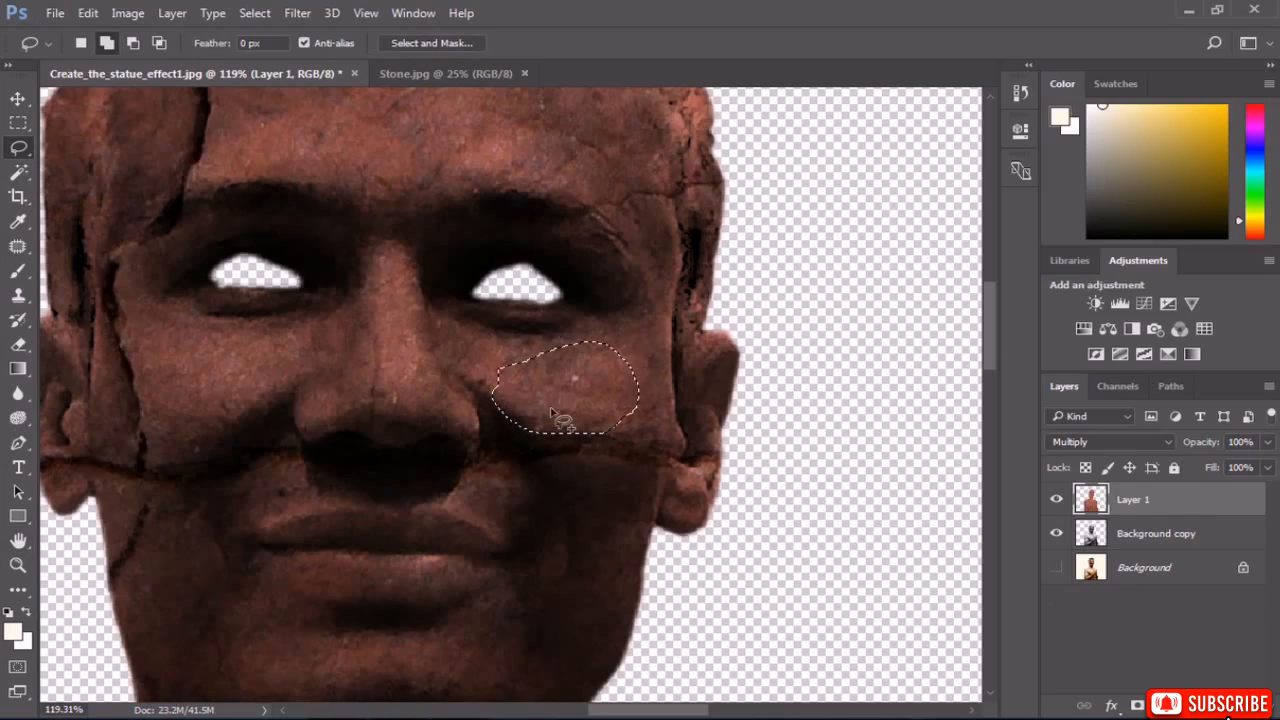
click(172, 13)
mouse_move(229, 14)
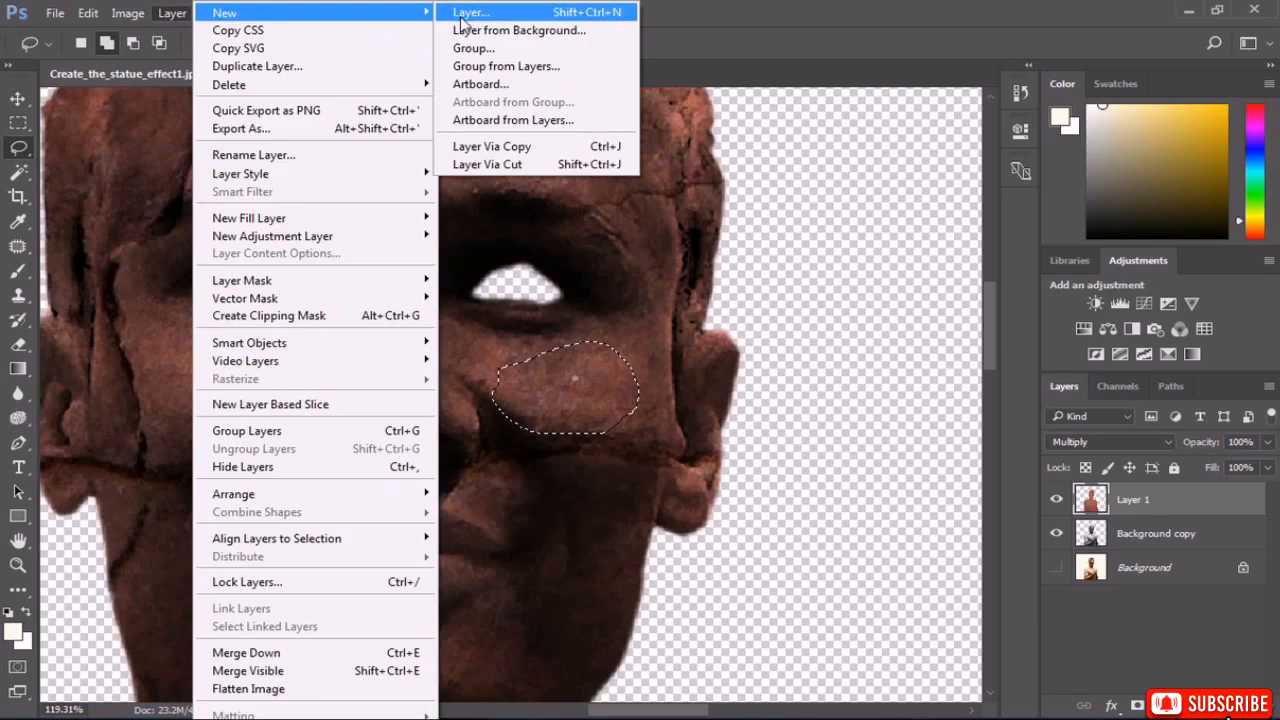
click(605, 147)
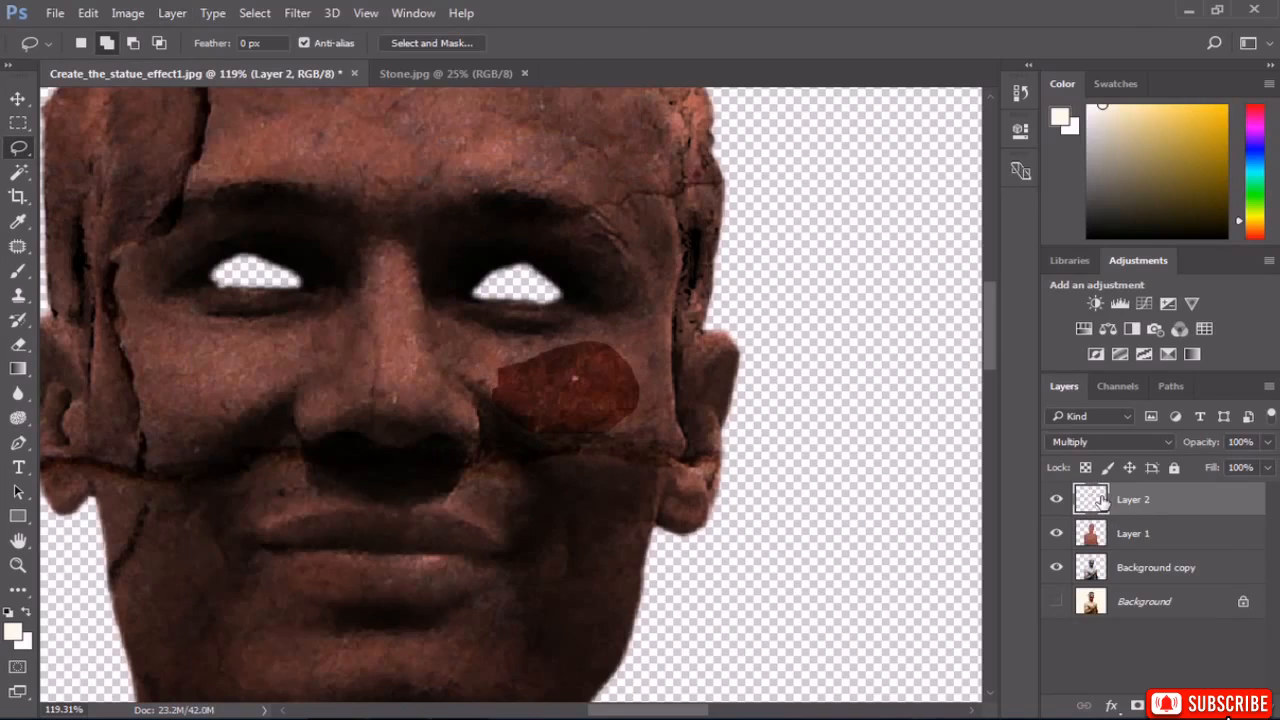
Set Layer 2's blend mode to Normal and use Free Transform to fit the cheek patch over the right-hand eye hole.
click(1110, 443)
click(1062, 77)
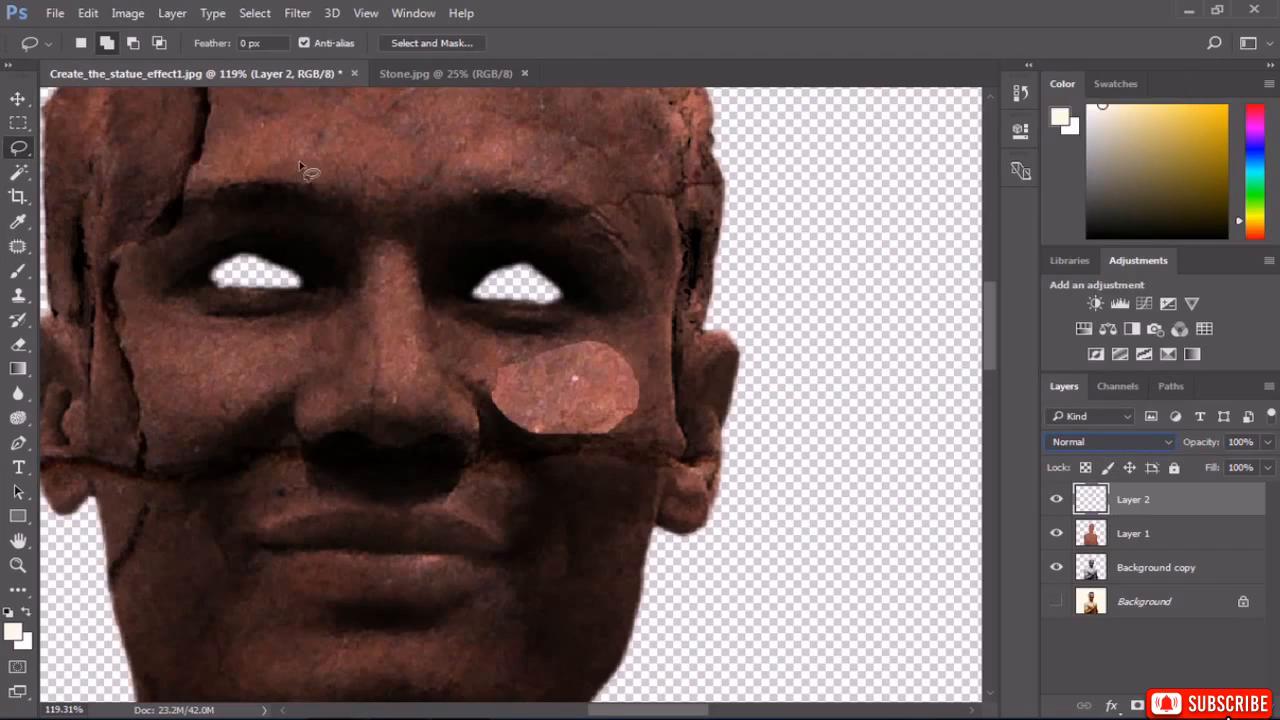
click(88, 13)
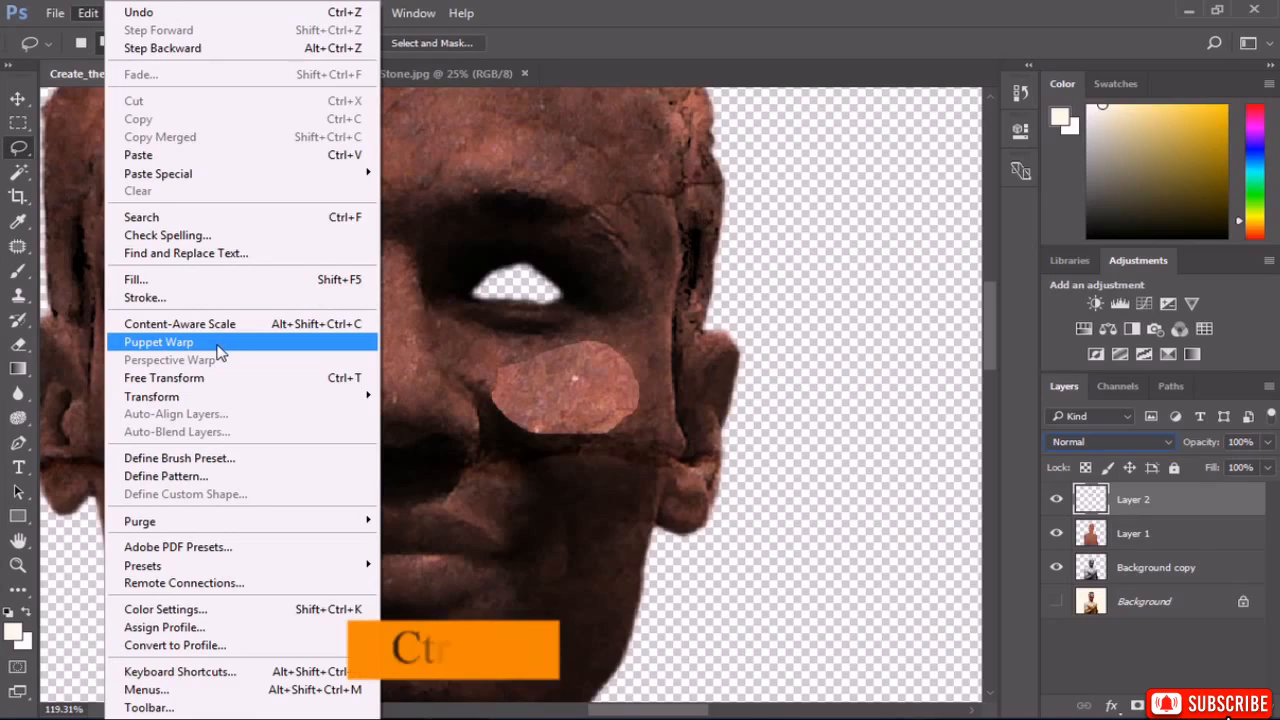
click(226, 380)
drag(525, 407, 496, 293)
drag(586, 330, 604, 332)
click(884, 42)
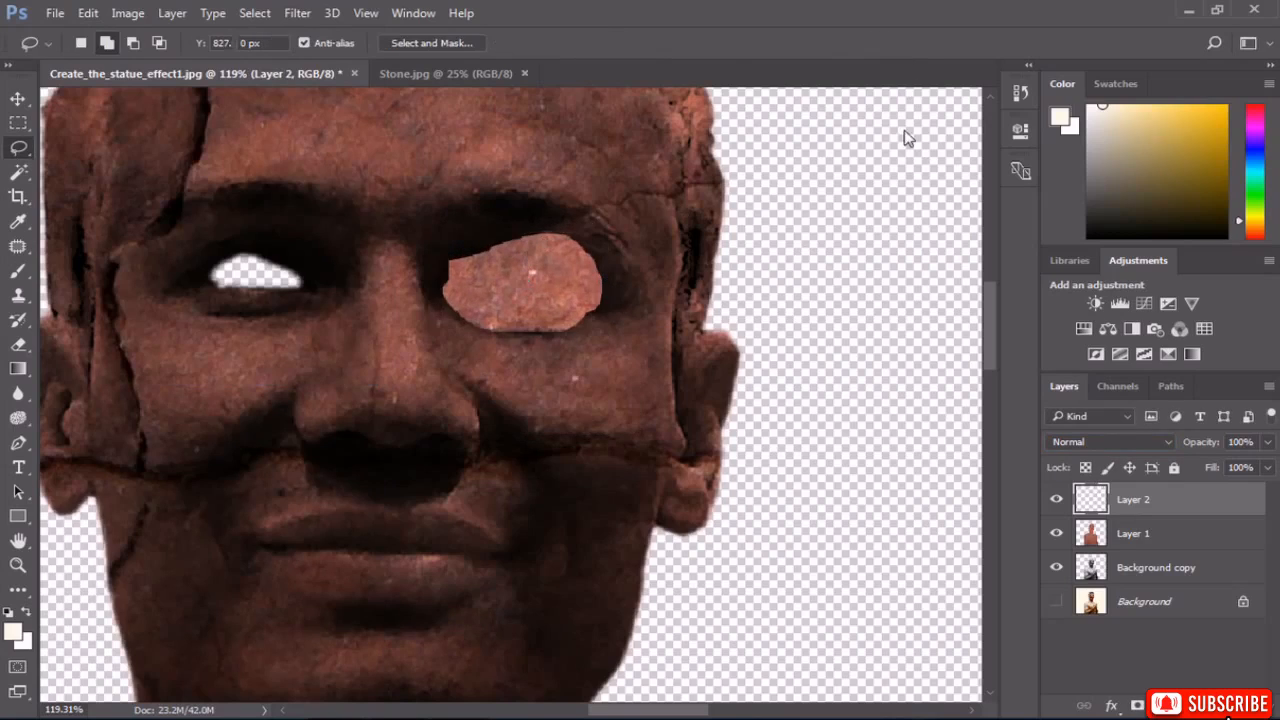
Move Layer 2 beneath the Background copy layer and darken the eye patch with a brightness of -129.
drag(1134, 533, 1131, 571)
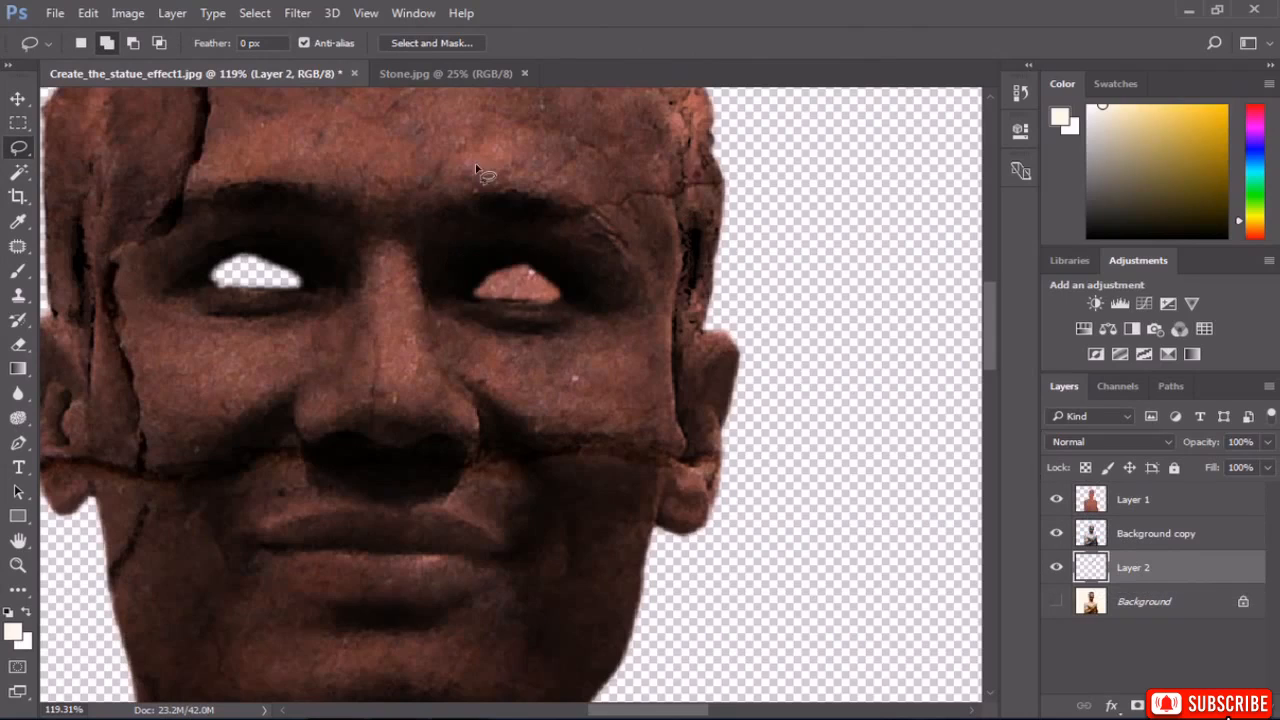
click(135, 14)
mouse_move(140, 59)
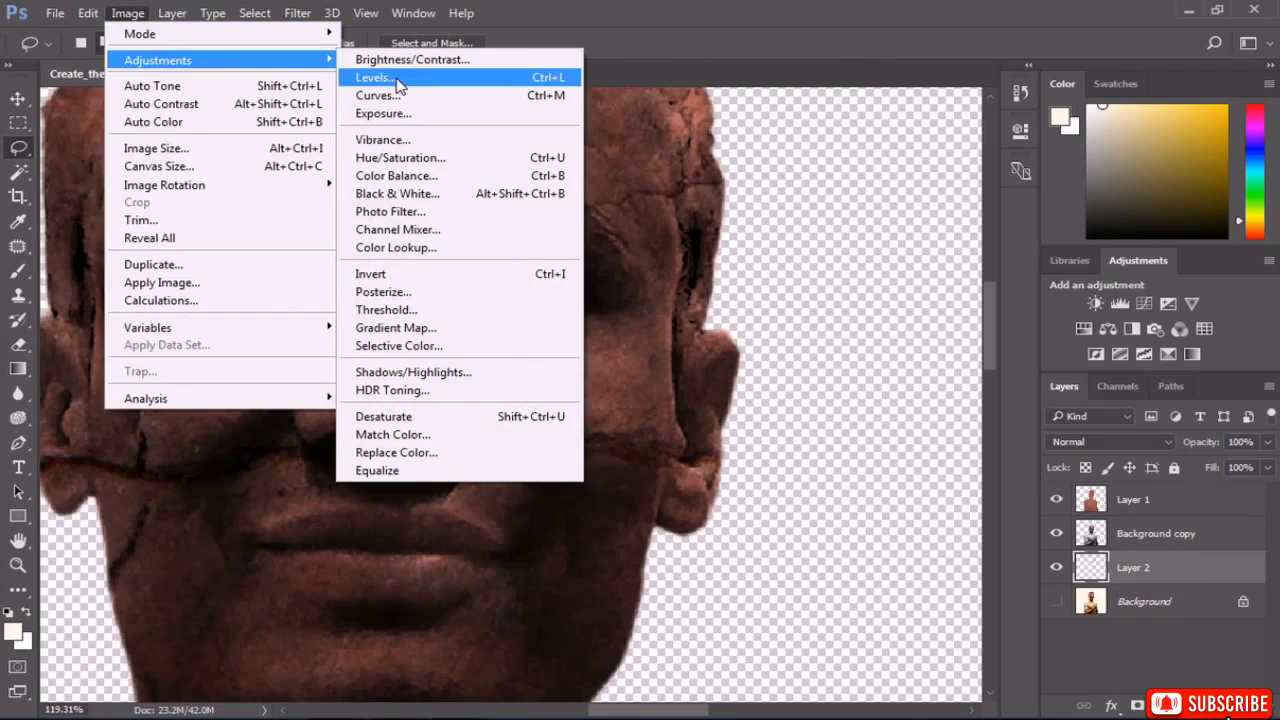
click(413, 62)
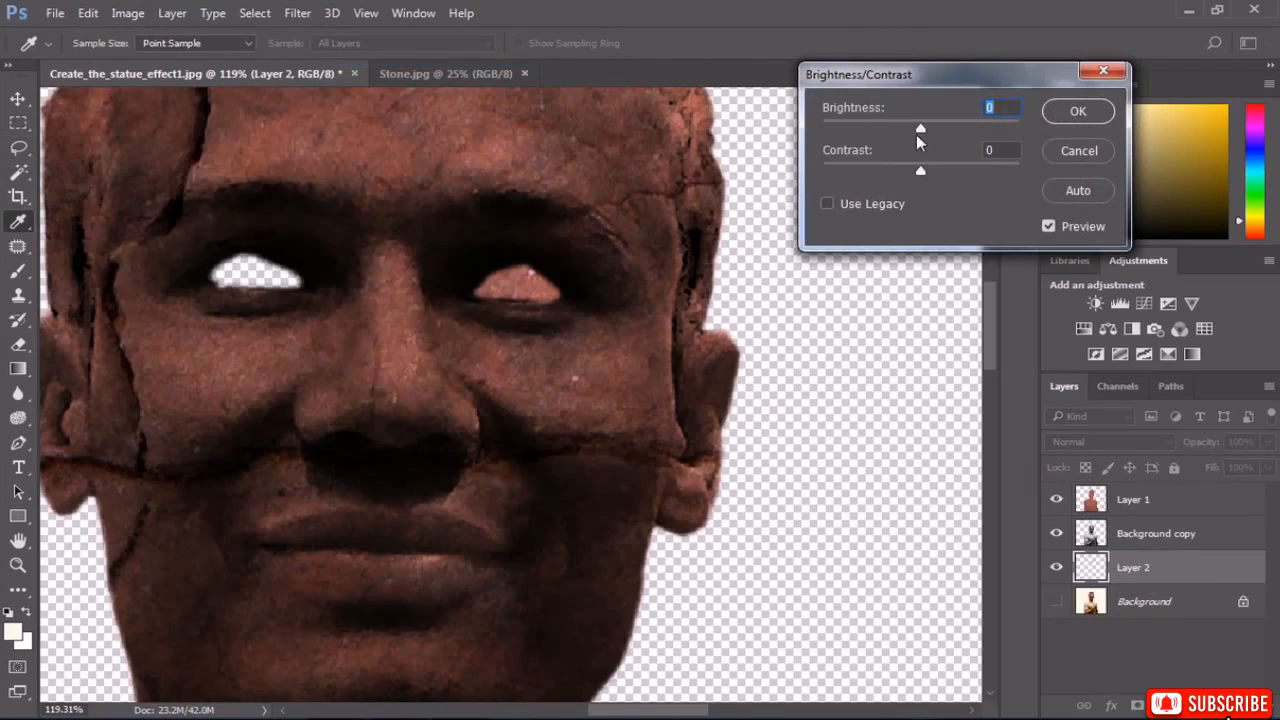
drag(844, 125, 843, 126)
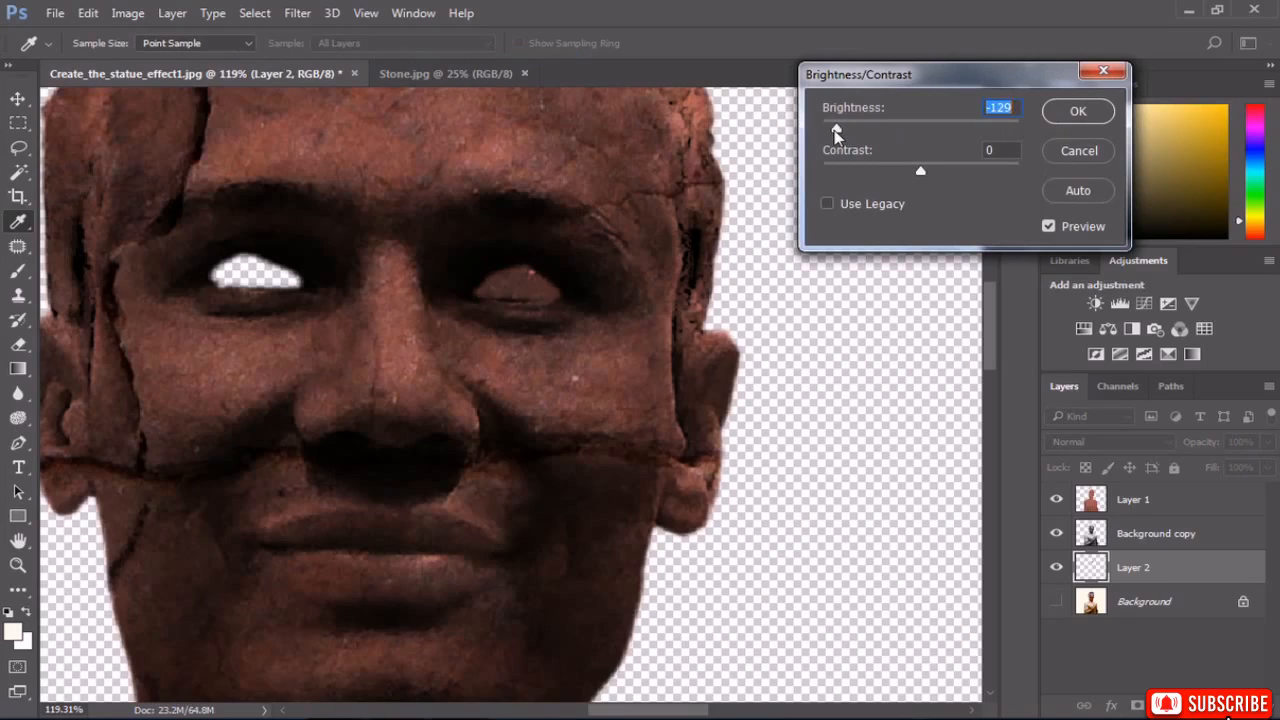
click(1061, 124)
key(l)
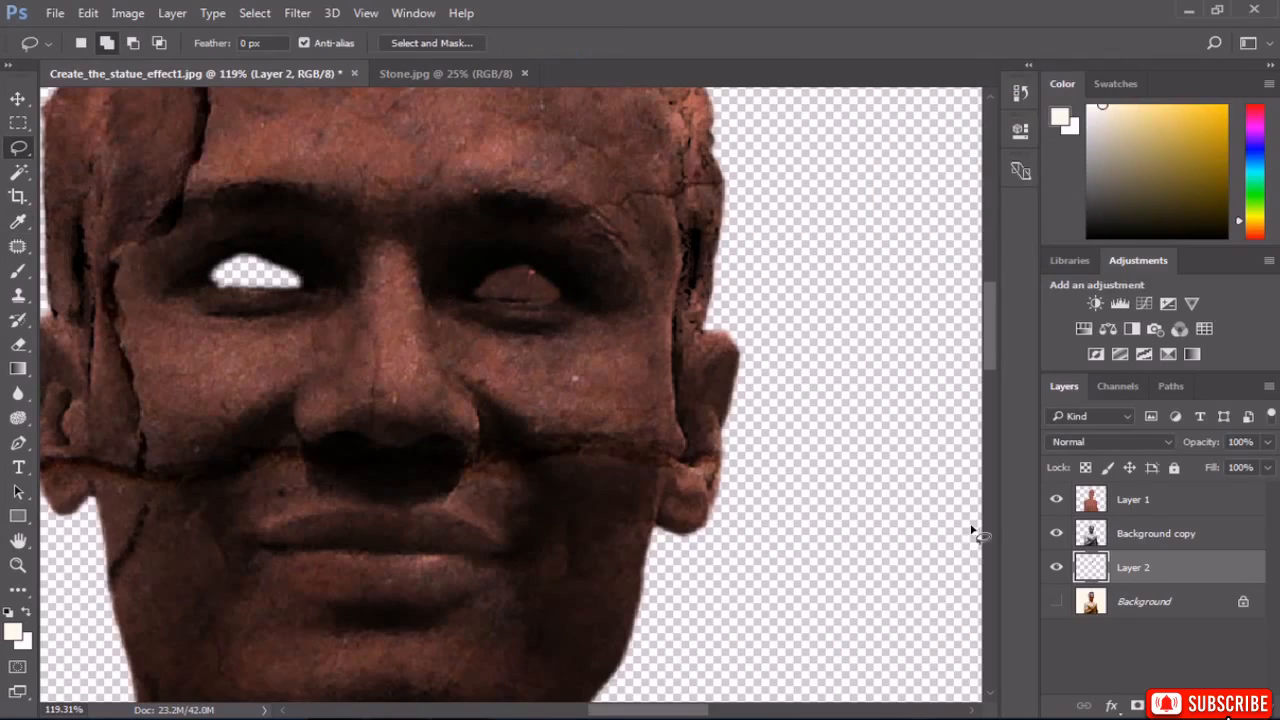
Lasso a patch of stone on Layer 1 at the cheek below the left-hand eye hole and copy it to a new layer.
click(1120, 509)
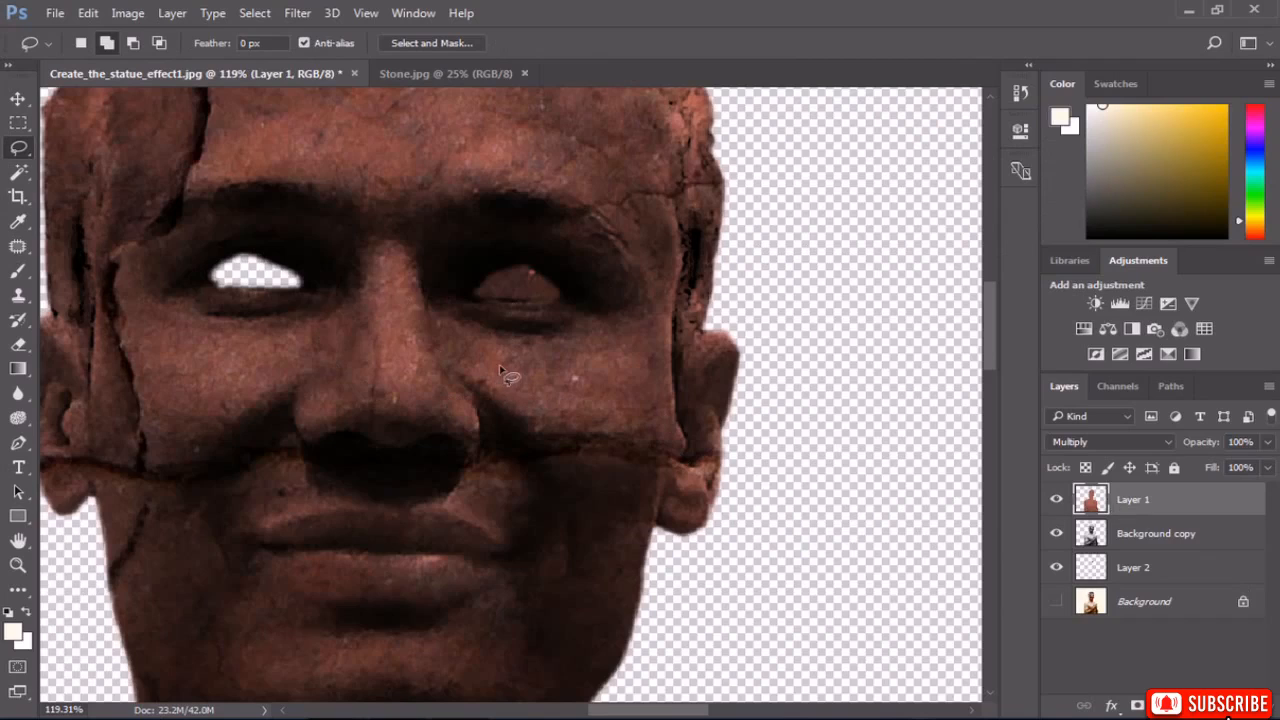
mouse_move(233, 340)
mouse_down()
mouse_move(190, 339)
mouse_move(138, 397)
mouse_up()
mouse_move(200, 430)
mouse_down()
mouse_move(285, 386)
mouse_move(245, 338)
mouse_up()
click(127, 13)
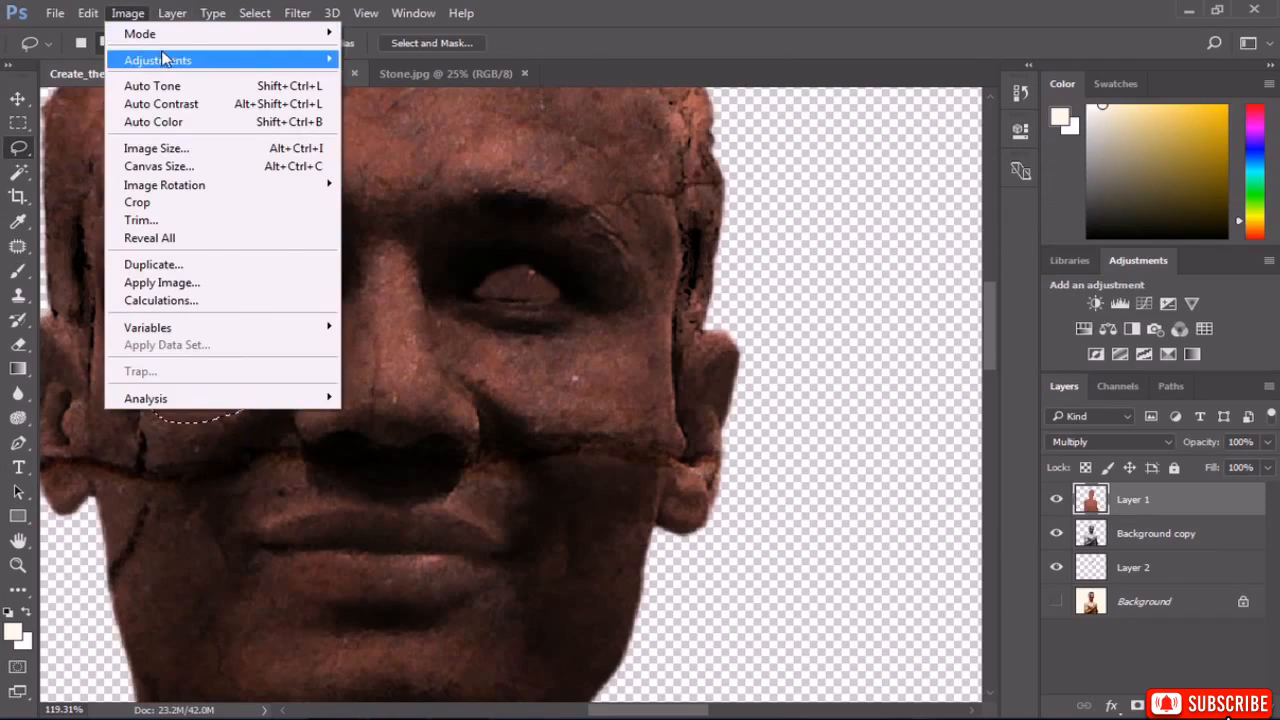
mouse_move(185, 16)
mouse_move(262, 14)
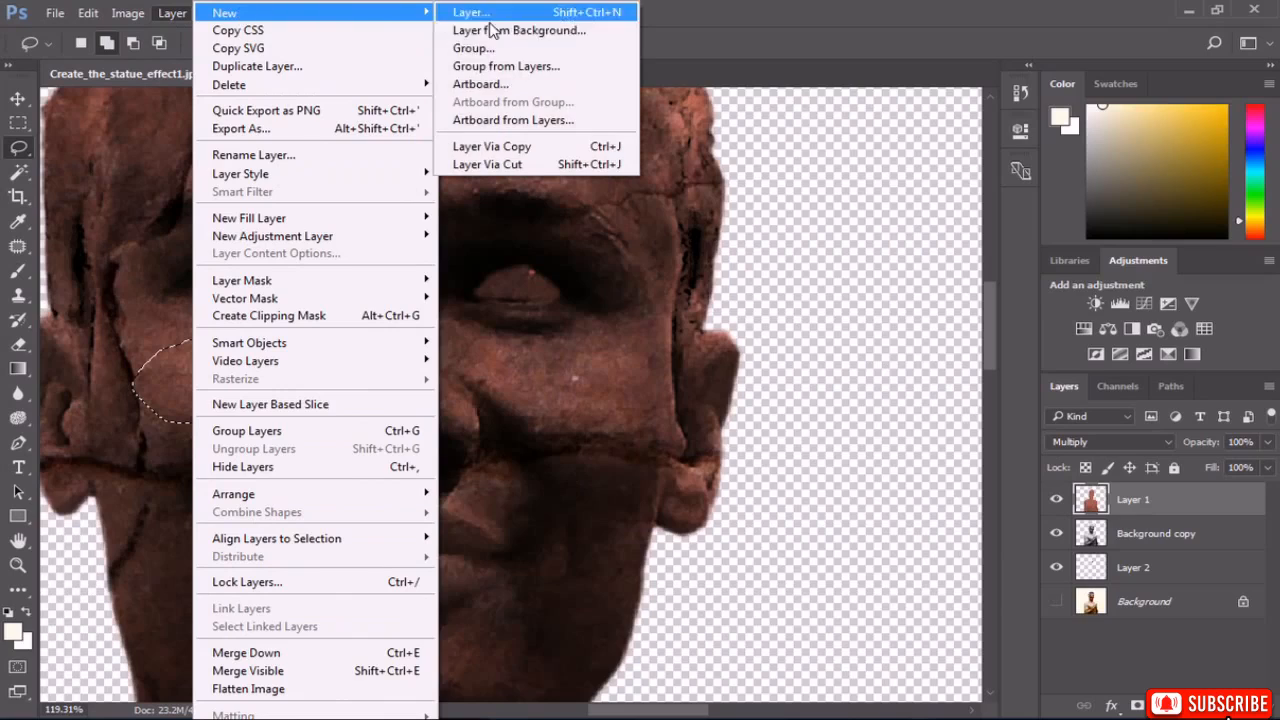
click(612, 147)
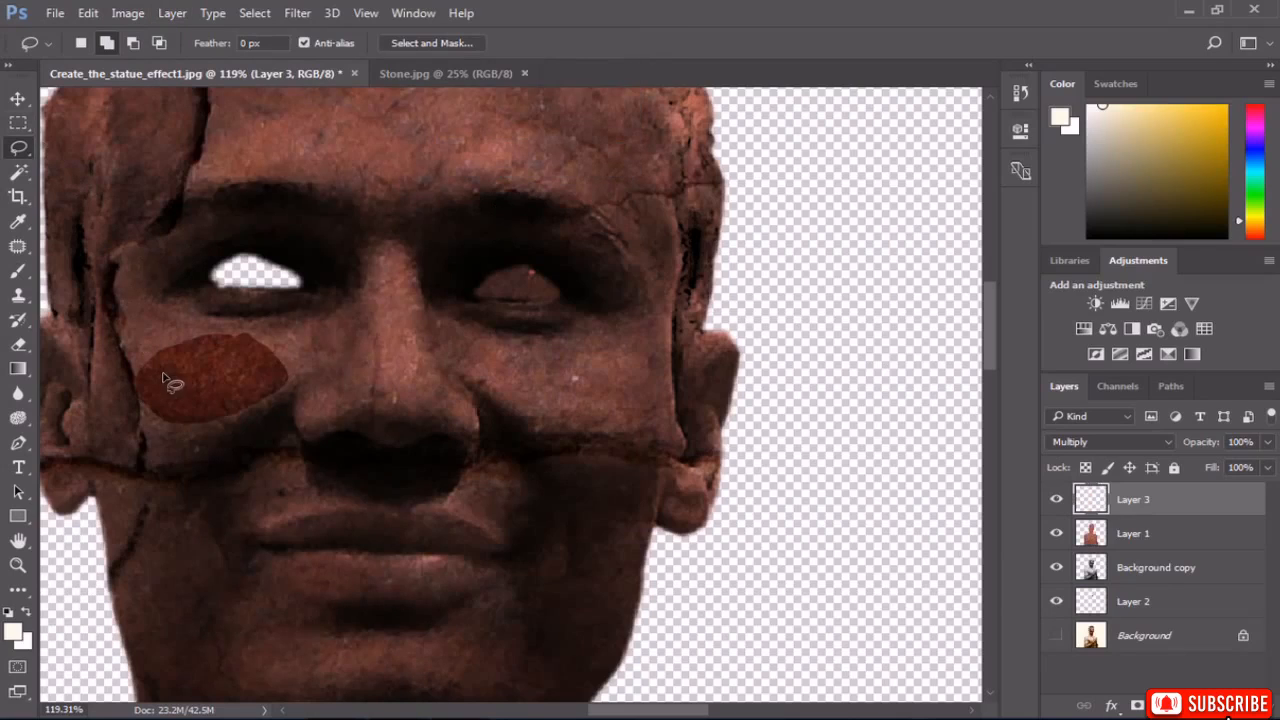
Move the Layer 3 stone patch over the left-hand eye hole and place the layer beneath Layer 2.
click(17, 102)
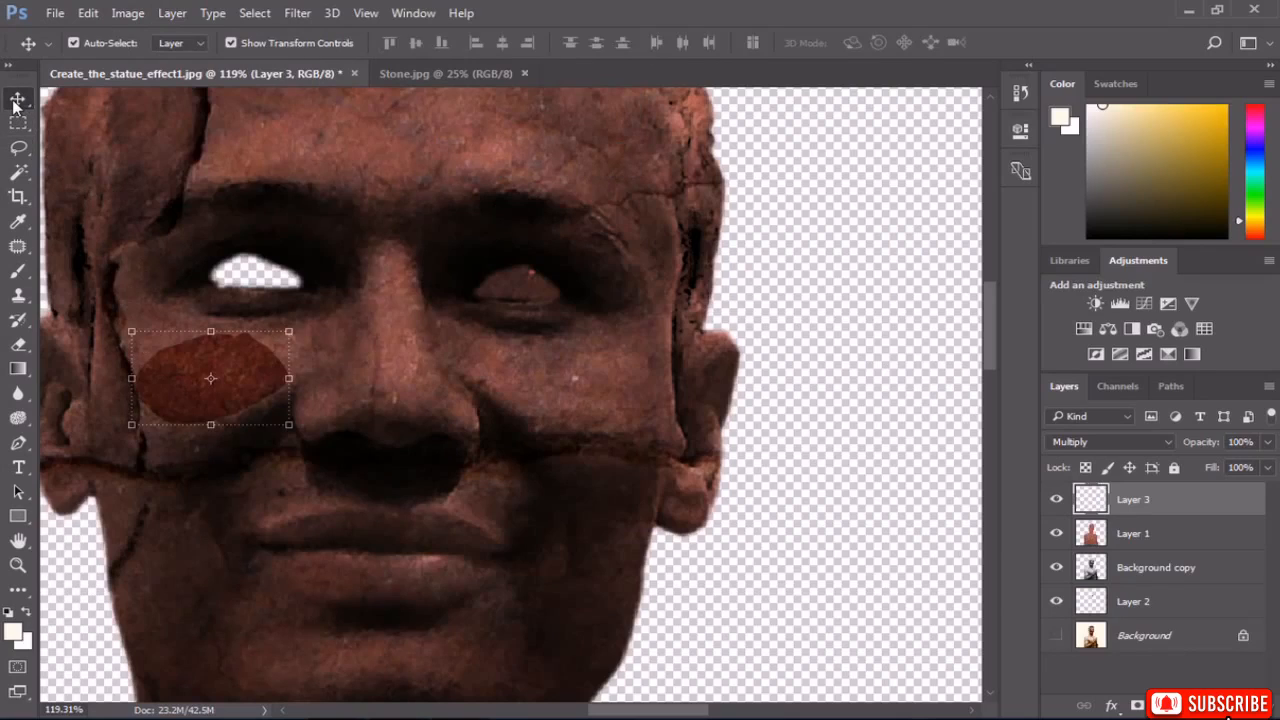
drag(173, 348, 218, 265)
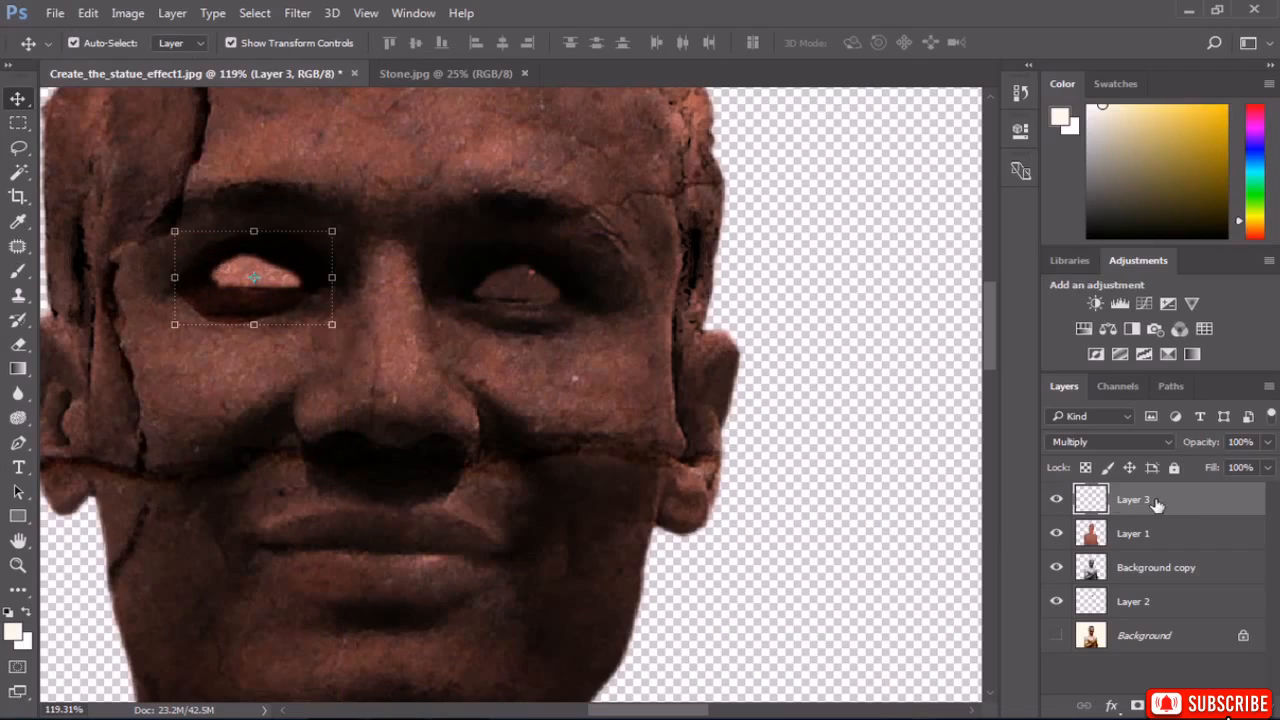
drag(1157, 505, 1138, 620)
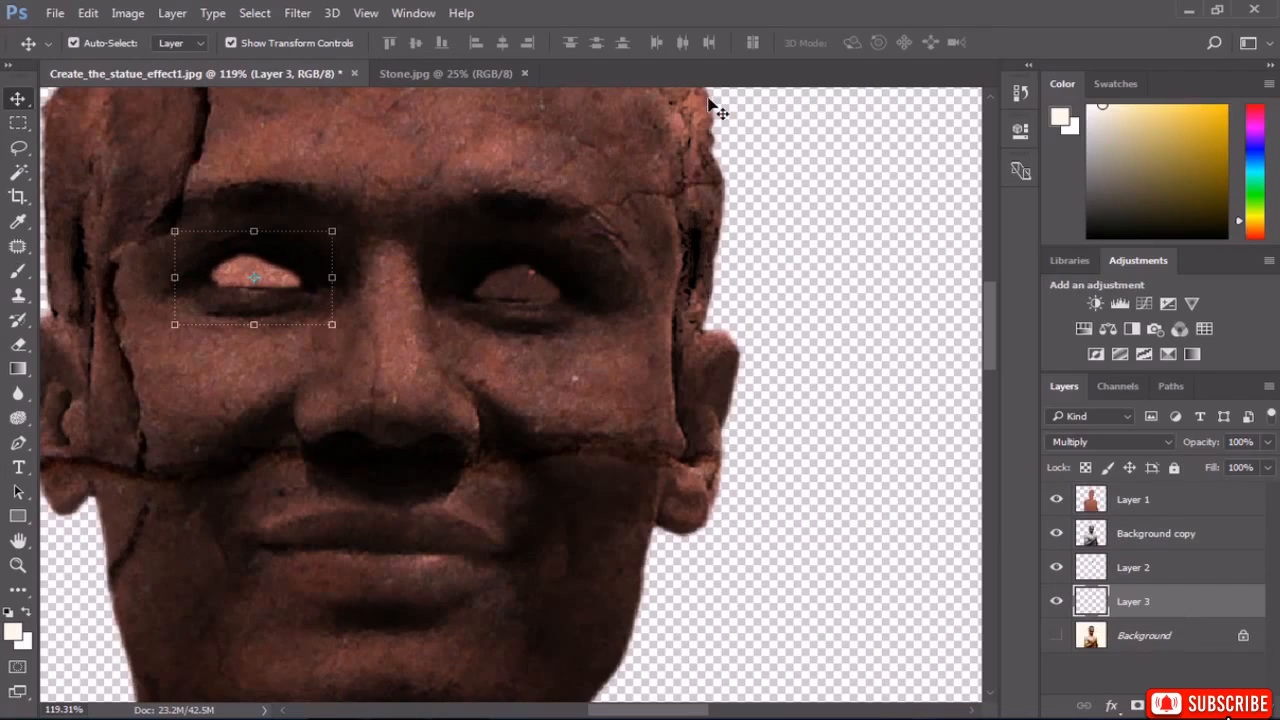
Darken the left-hand eye patch on Layer 3 with a brightness of -150.
click(128, 13)
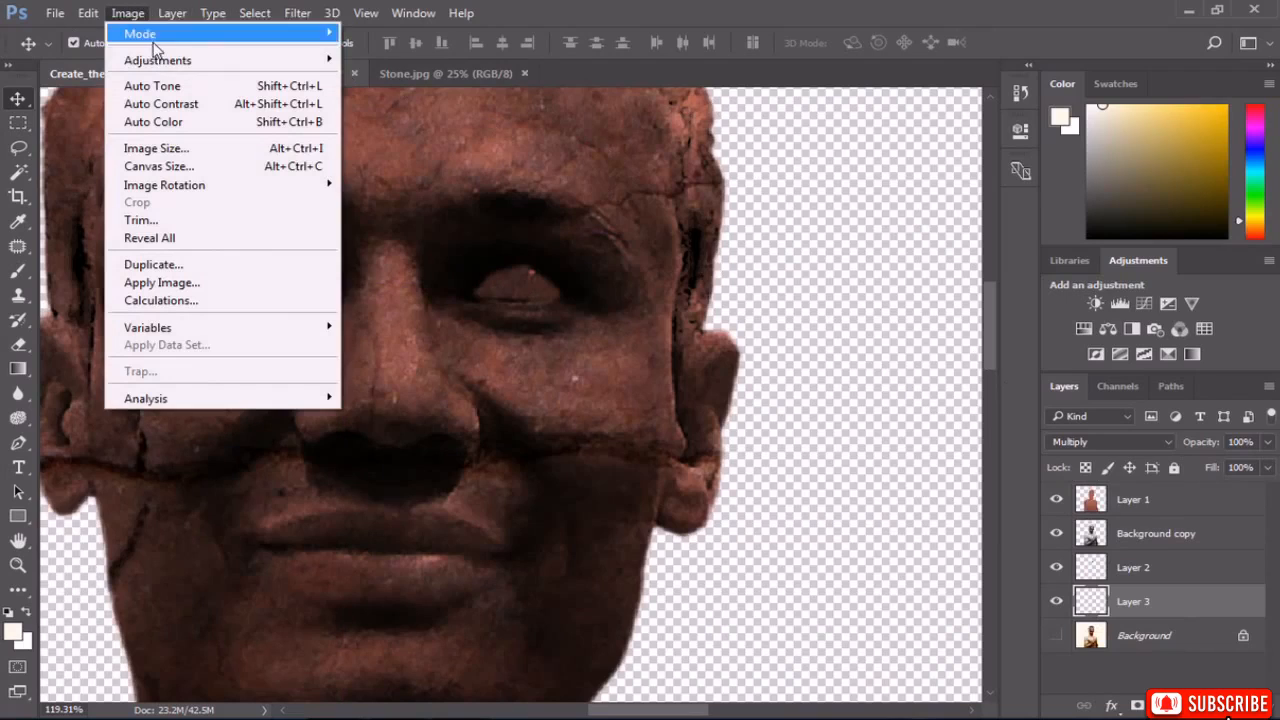
mouse_move(151, 58)
click(412, 60)
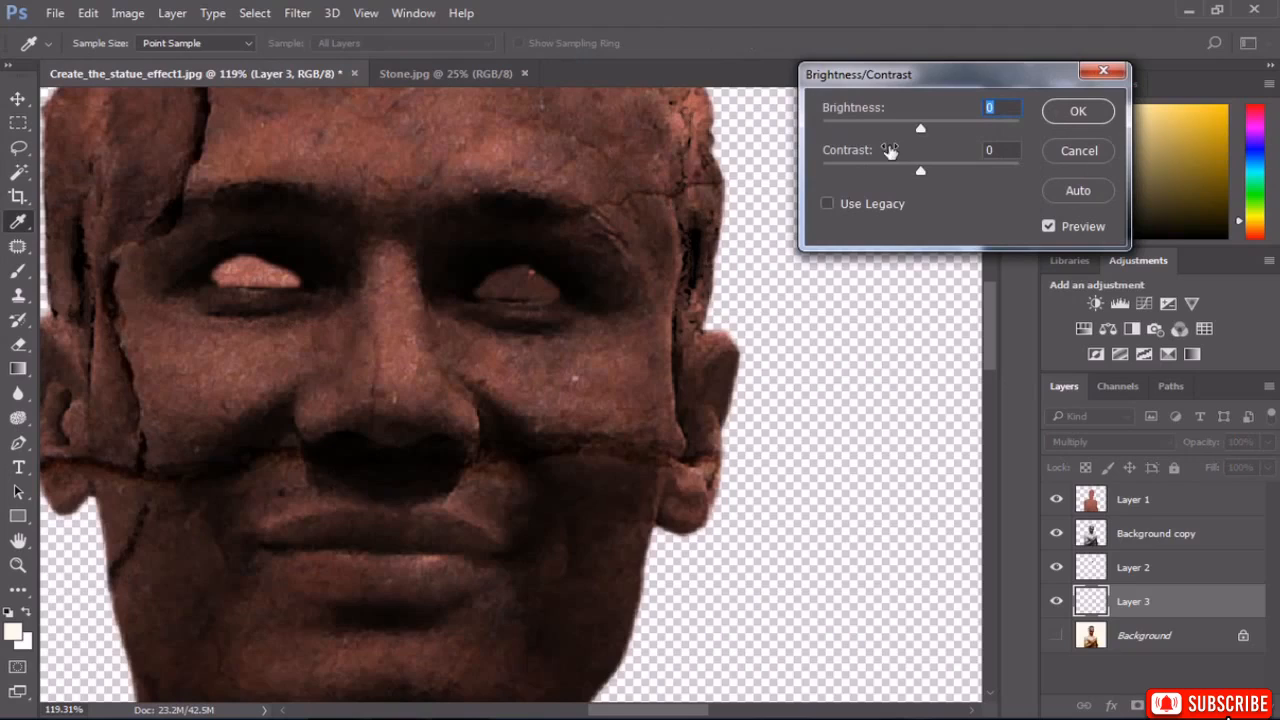
drag(918, 130, 832, 130)
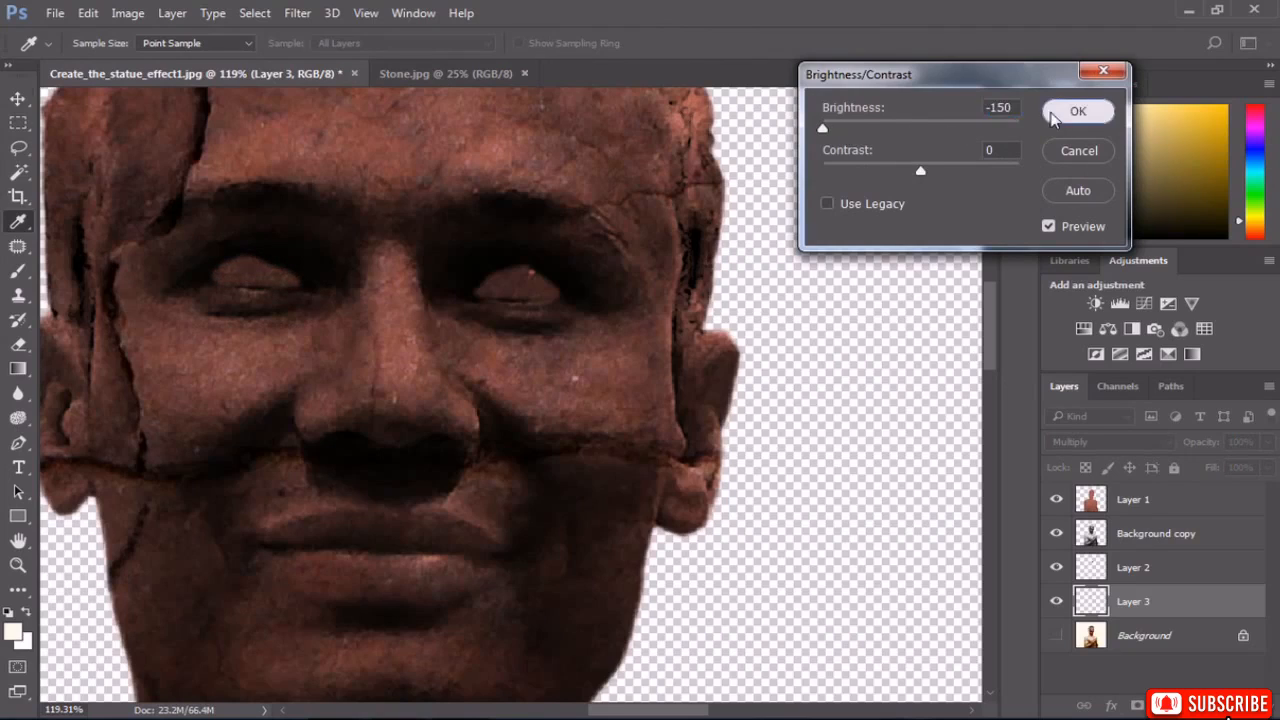
click(1078, 112)
key(v)
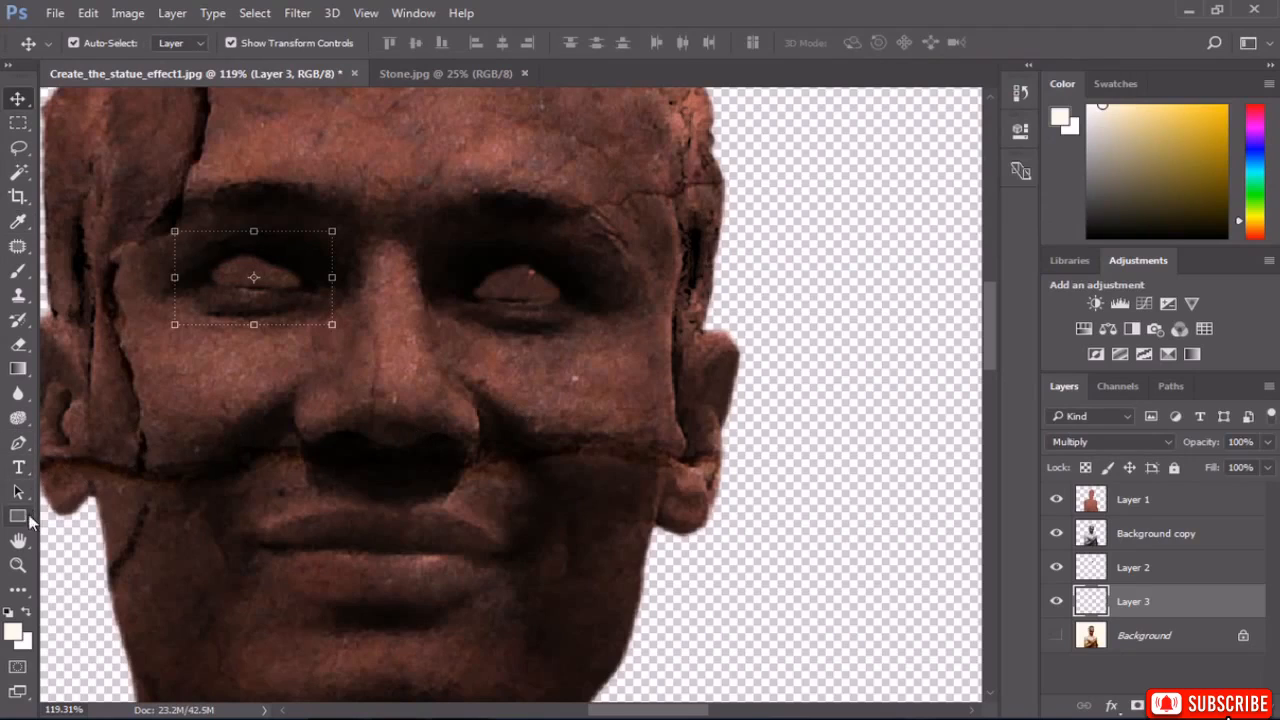
Desaturate parts of the statue's head and body on Layer 1 using the Sponge tool at size 434 and 50% flow.
double_click(18, 540)
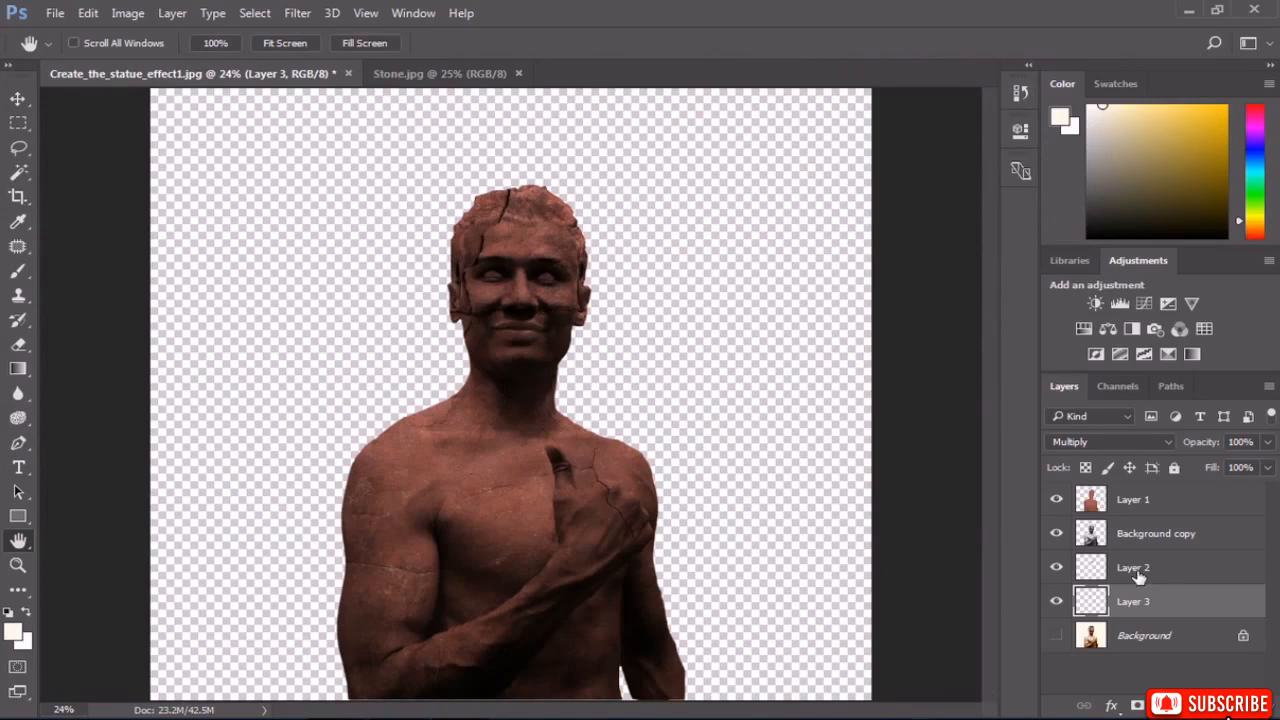
click(1149, 508)
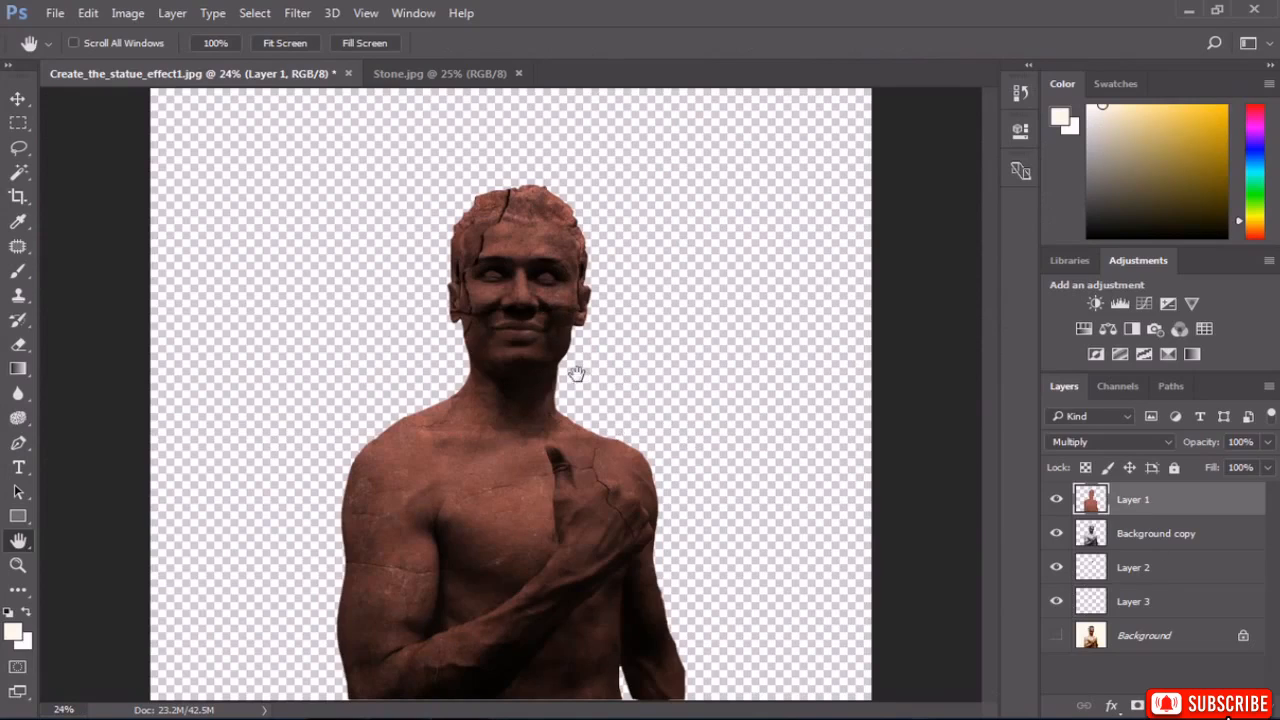
click(17, 419)
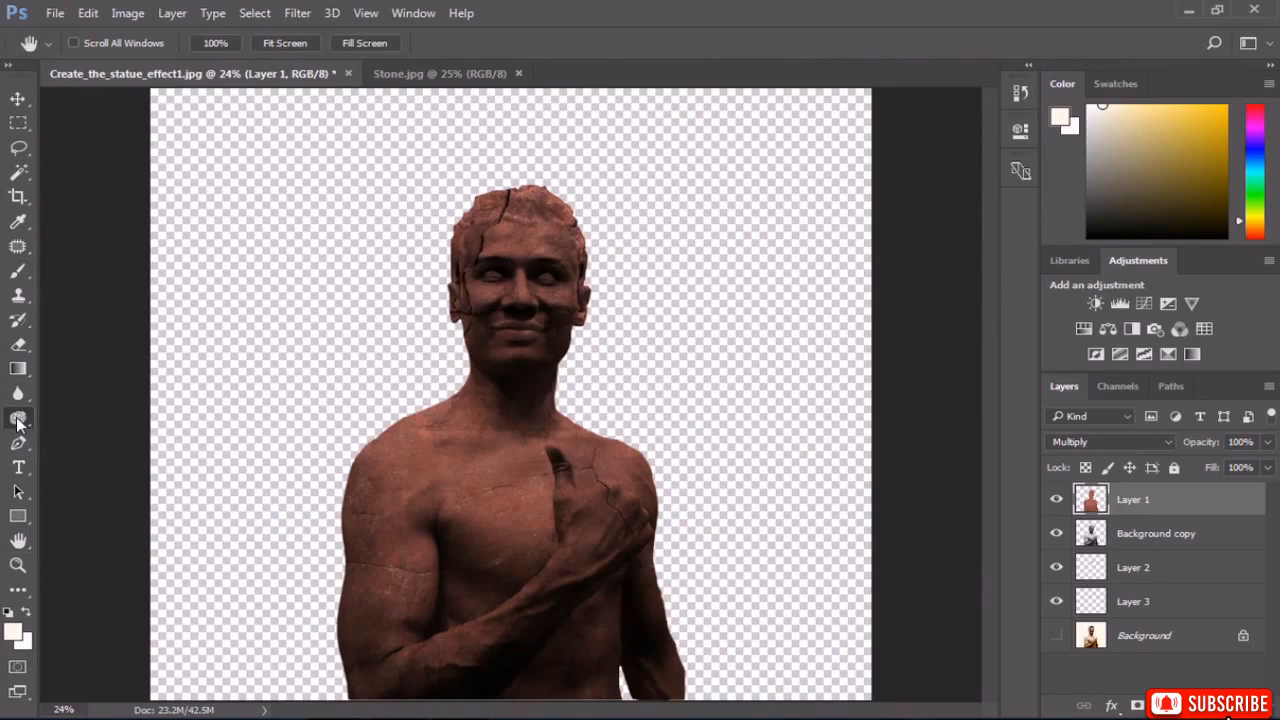
mouse_move(17, 419)
mouse_down()
mouse_move(102, 433)
mouse_move(100, 451)
mouse_up()
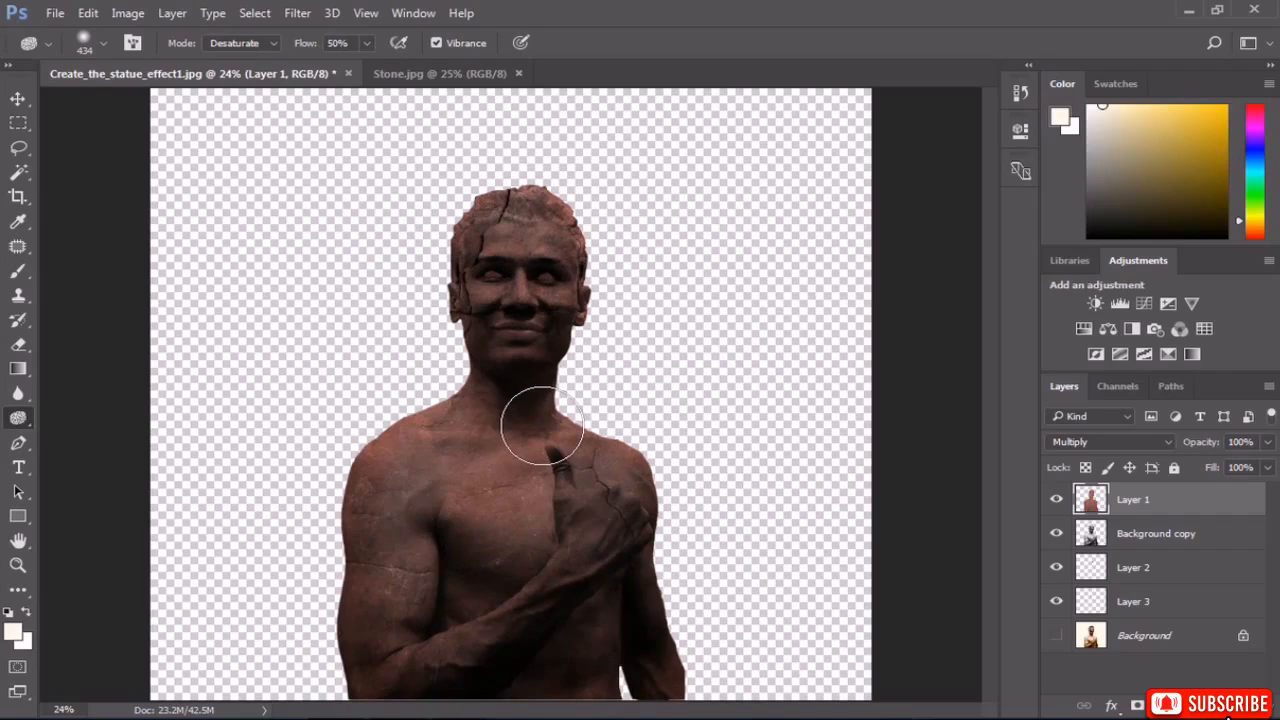
Set Layer 3's blend mode to Normal and show the Background layer behind the statue.
click(1055, 636)
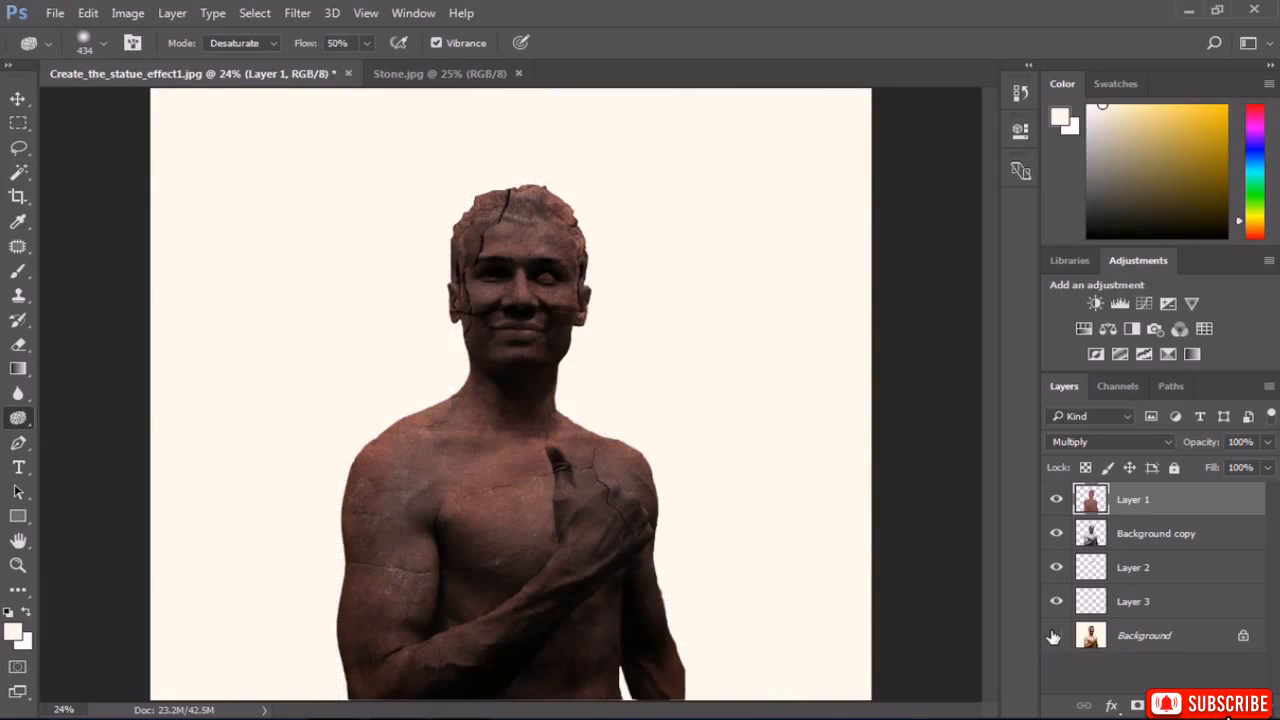
click(1055, 636)
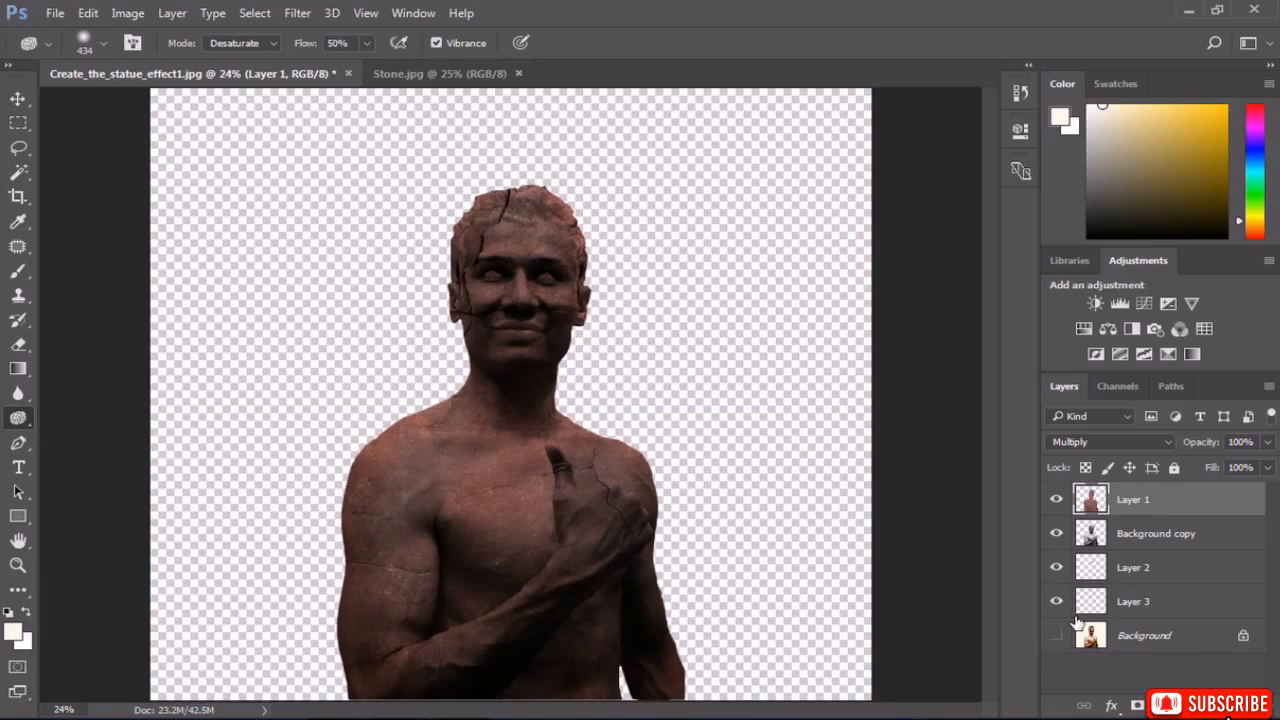
click(1056, 636)
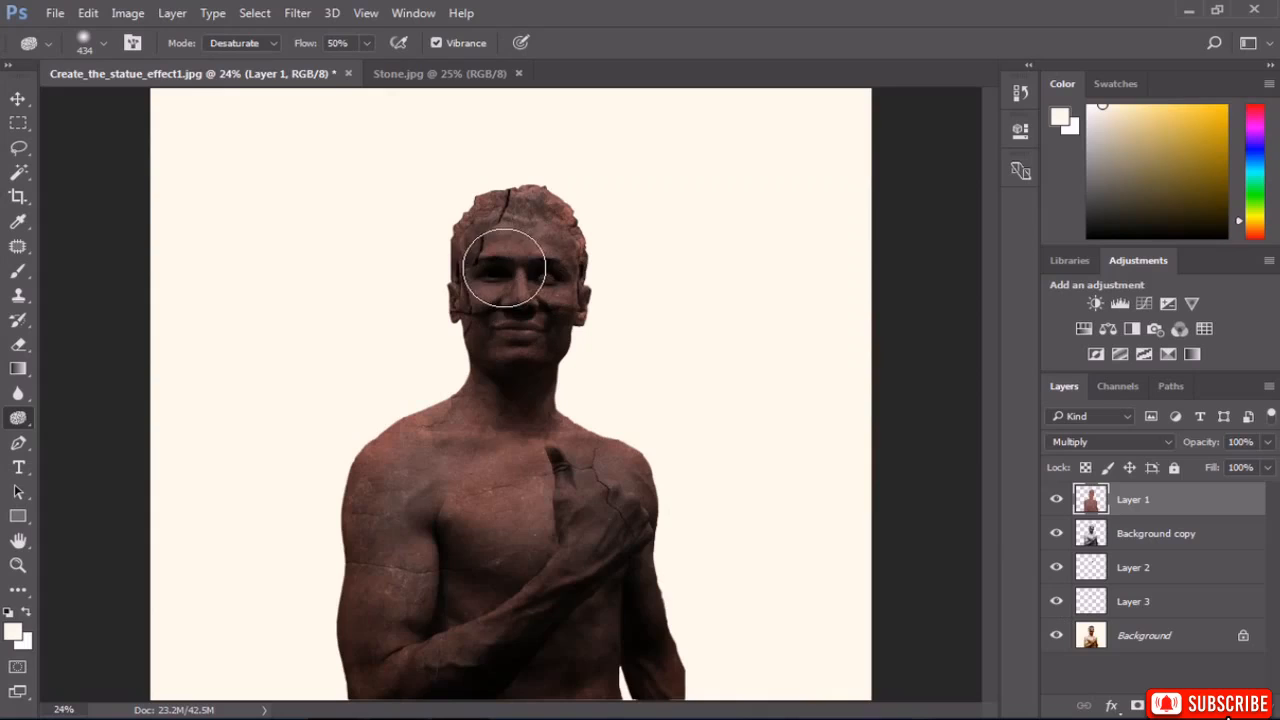
click(1057, 636)
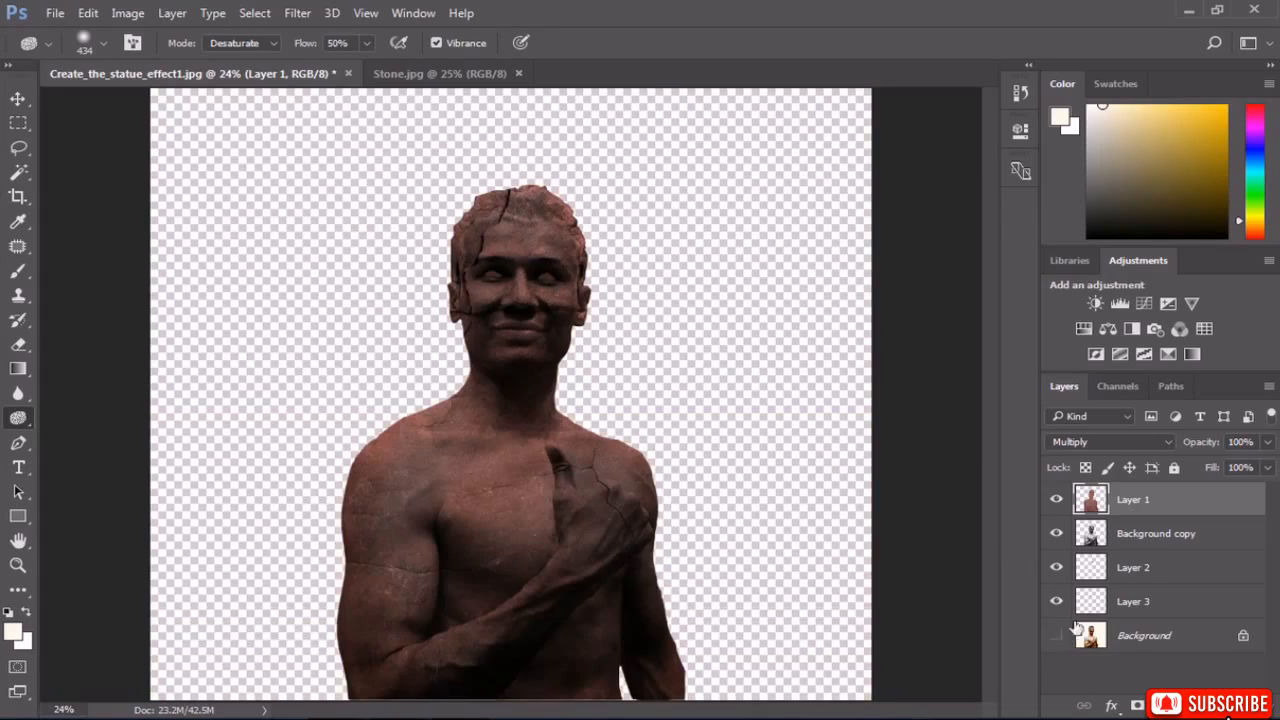
click(1131, 601)
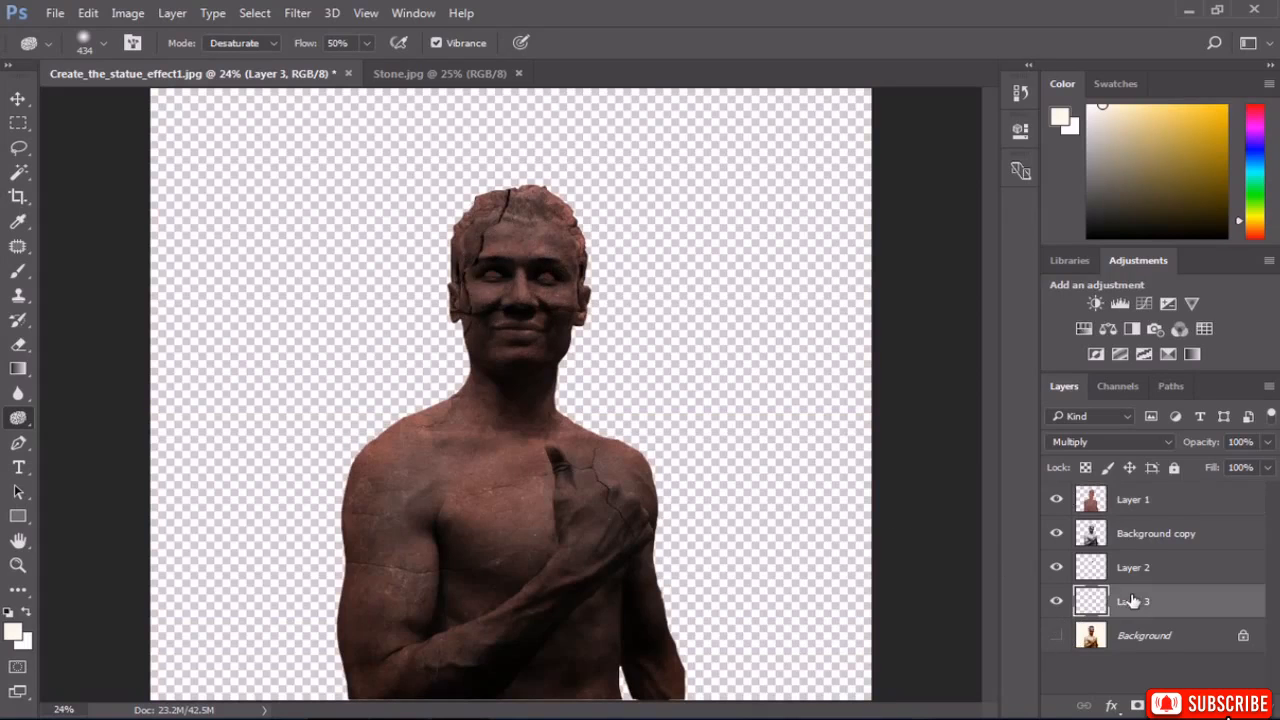
click(1078, 444)
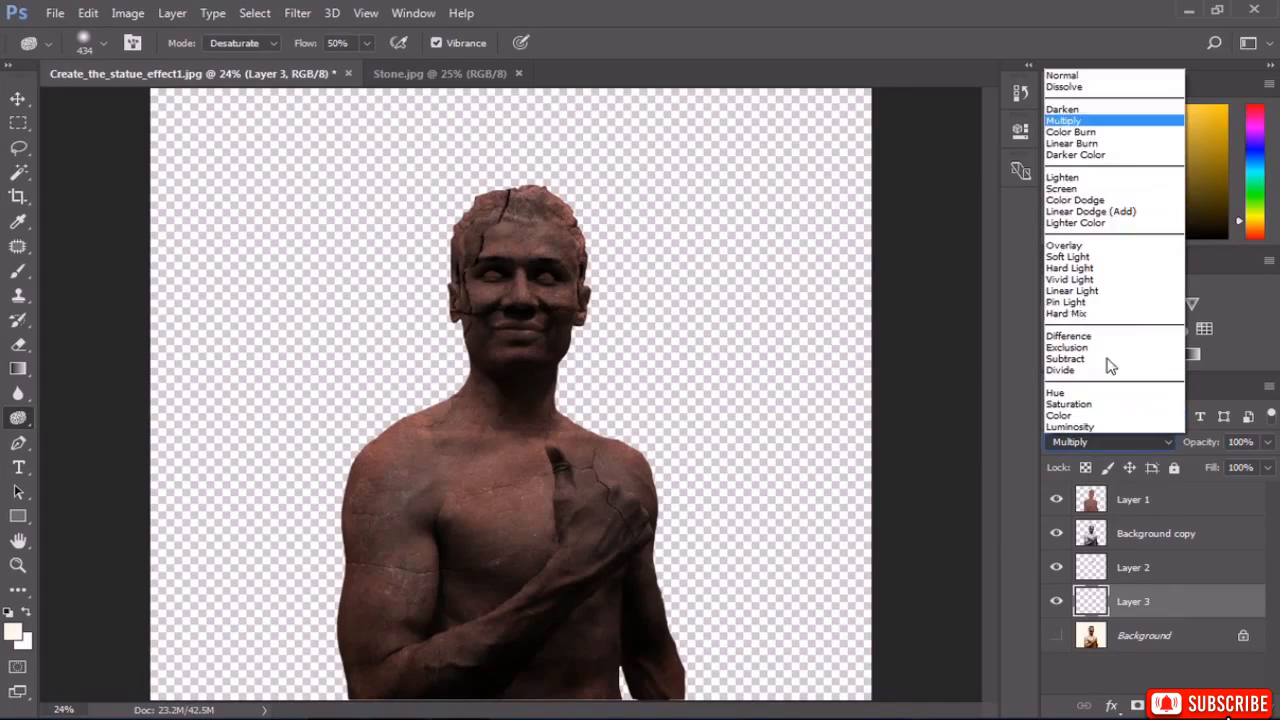
click(1088, 77)
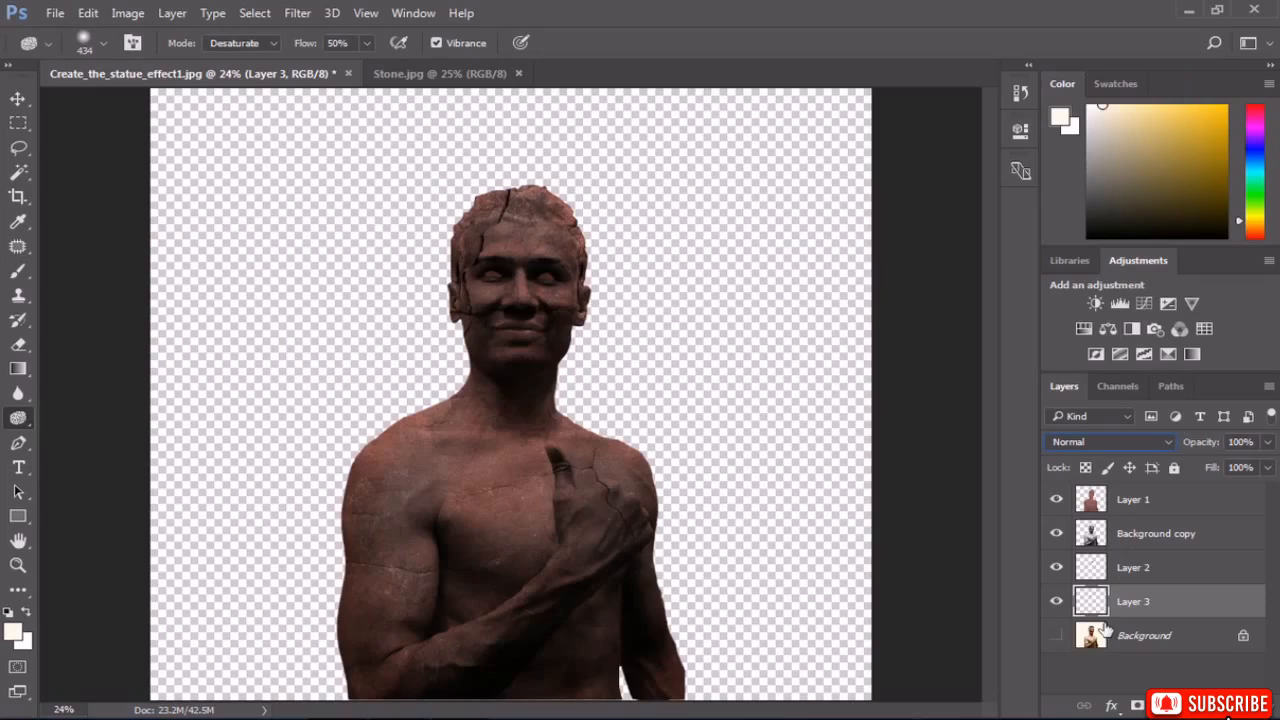
click(1053, 638)
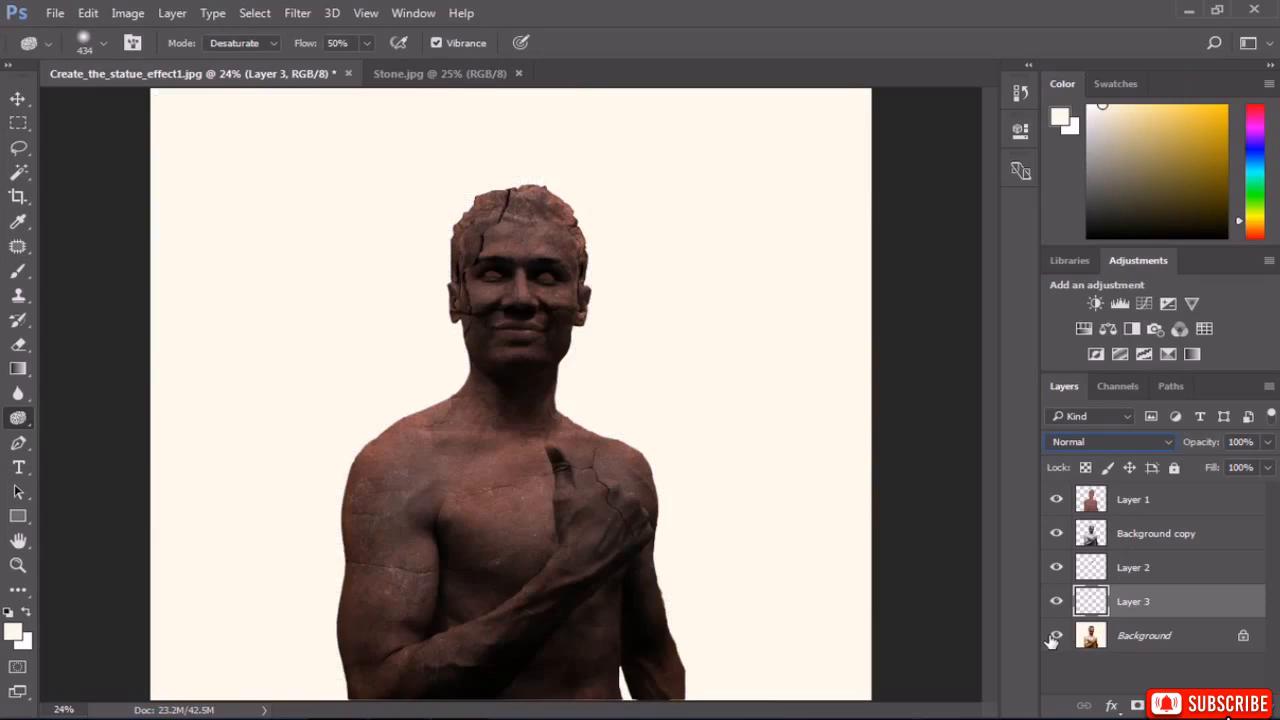
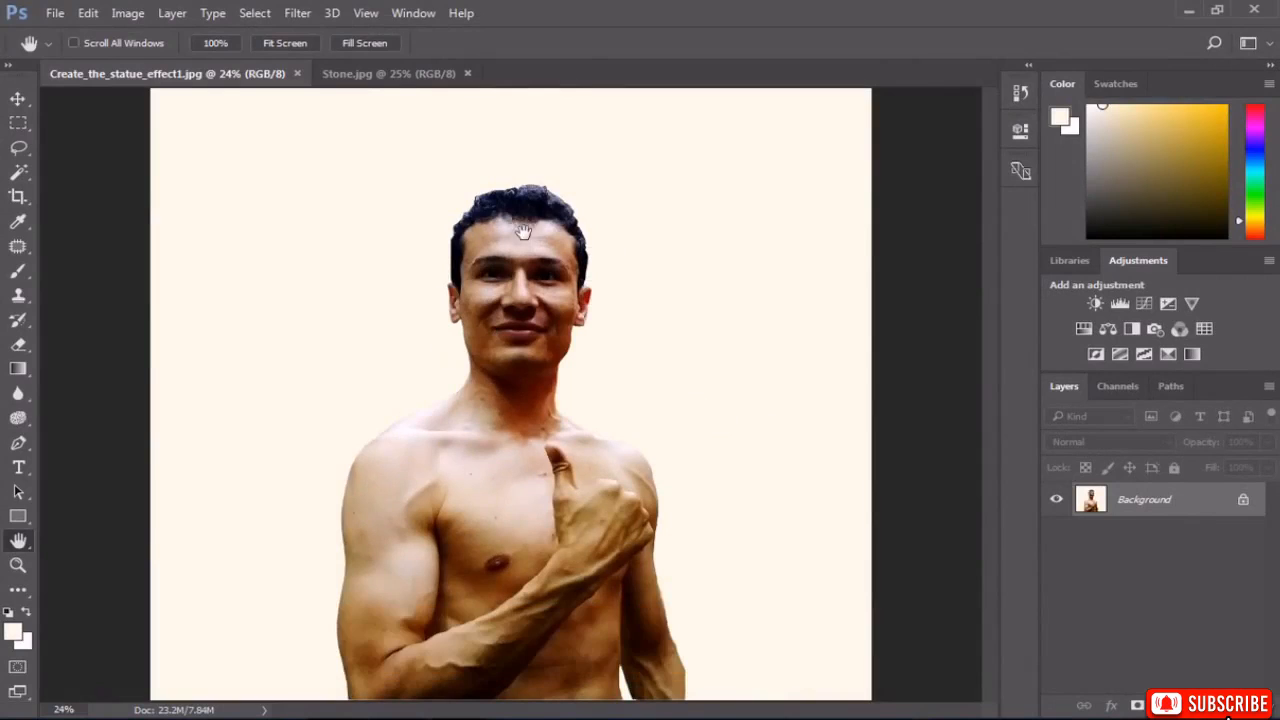
Duplicate the Background layer of Create_the_statue_effect1.jpg and desaturate the copy.
click(366, 77)
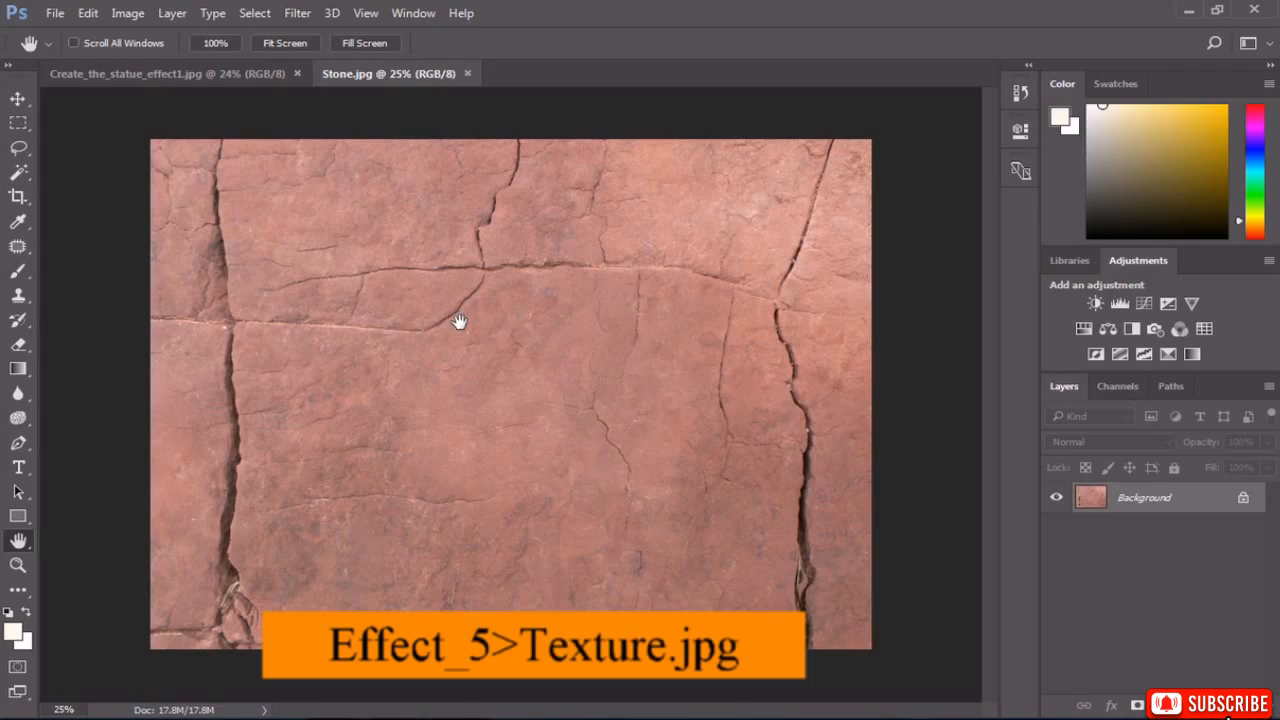
click(217, 76)
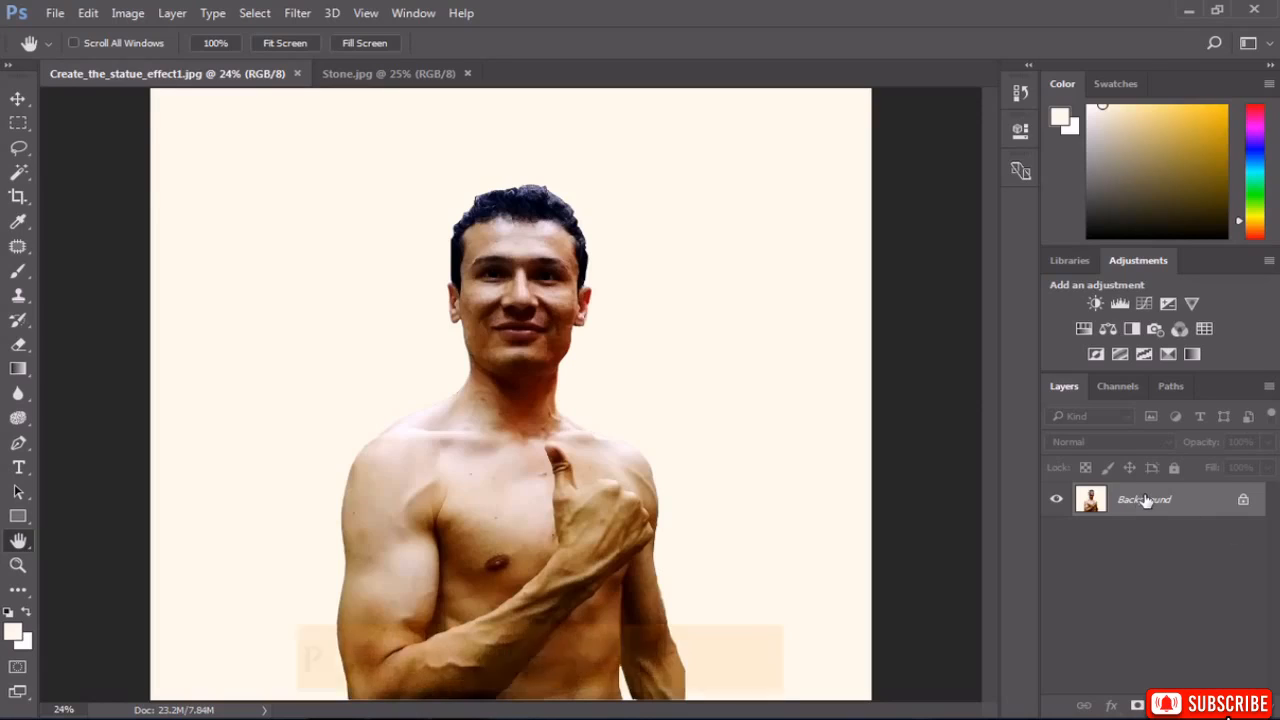
drag(1145, 500, 1228, 711)
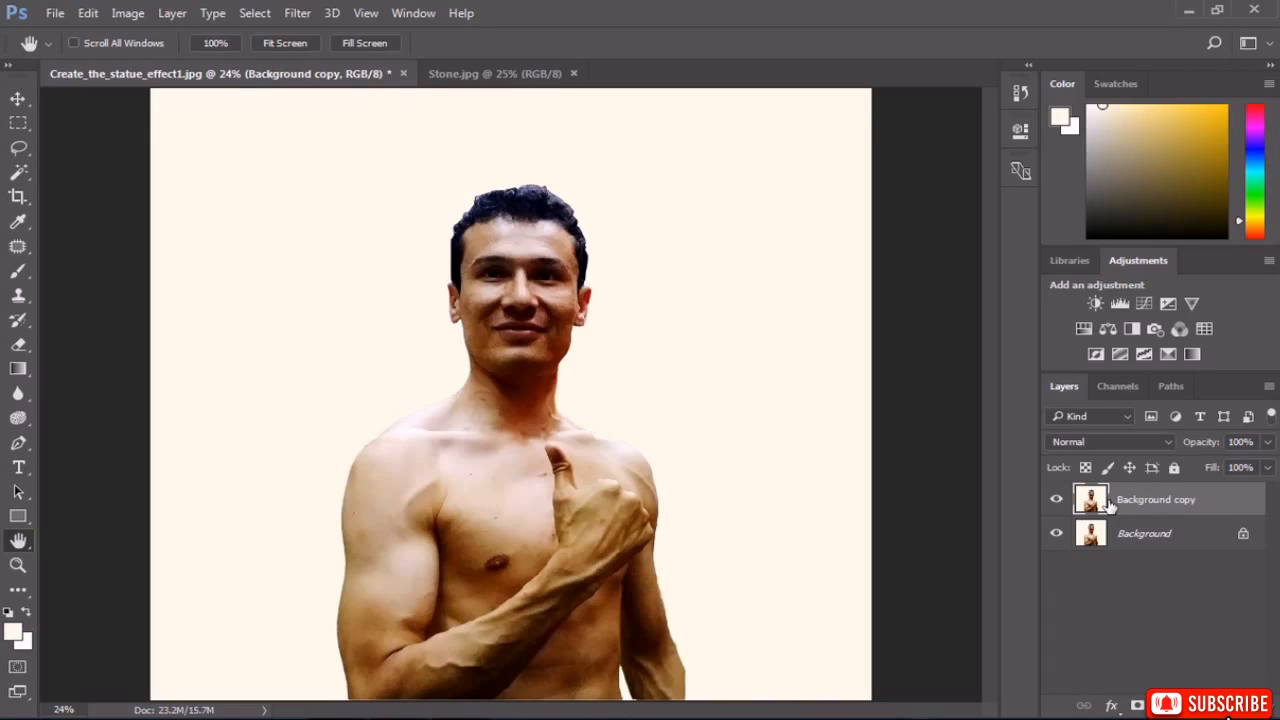
click(132, 14)
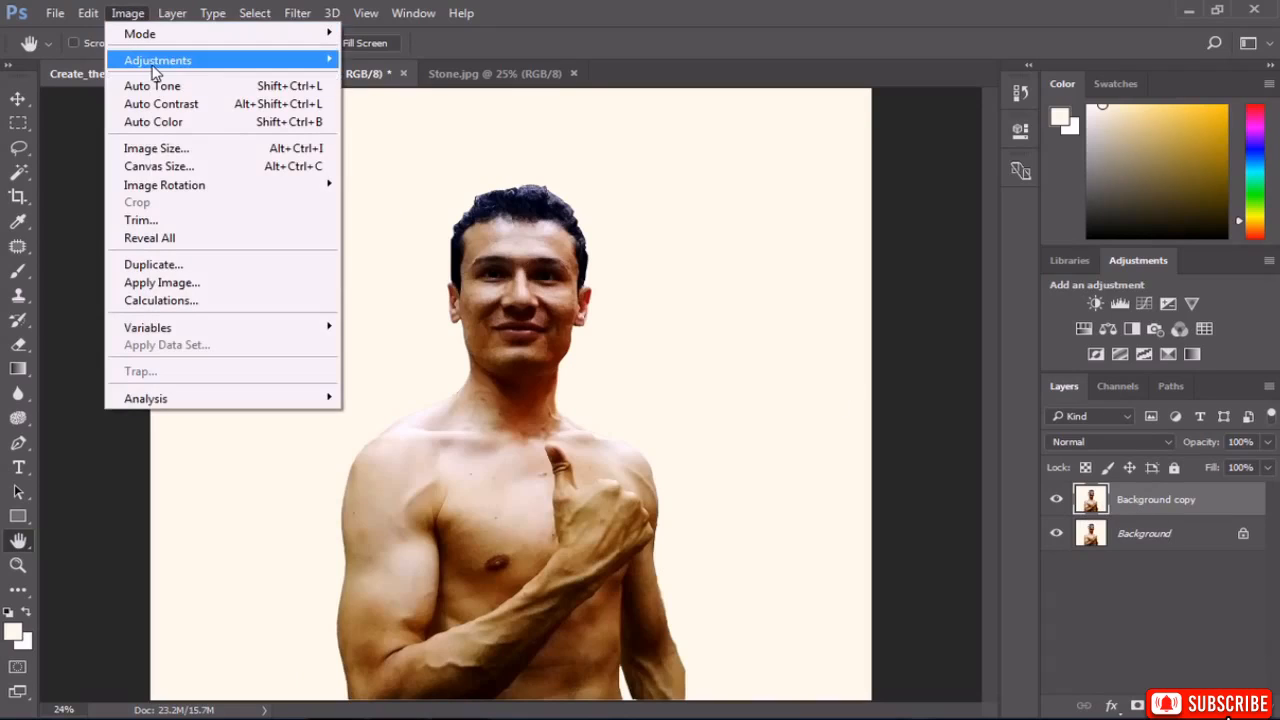
mouse_move(158, 60)
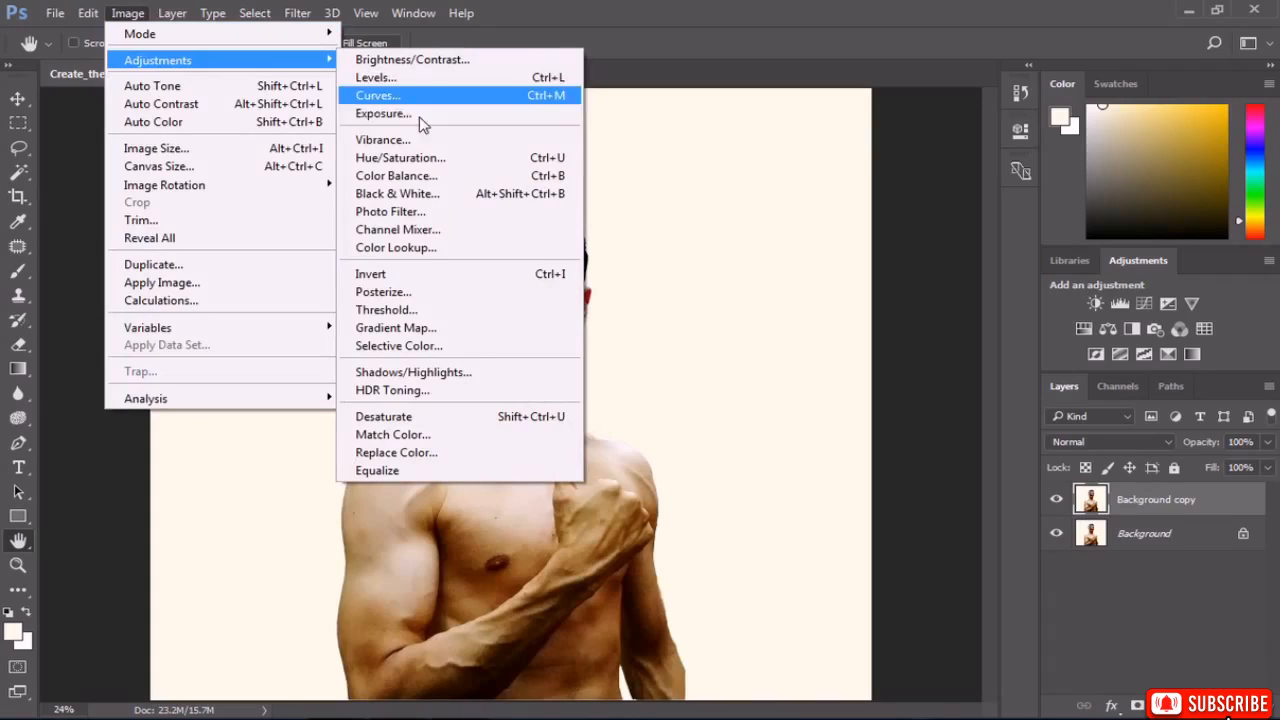
click(565, 418)
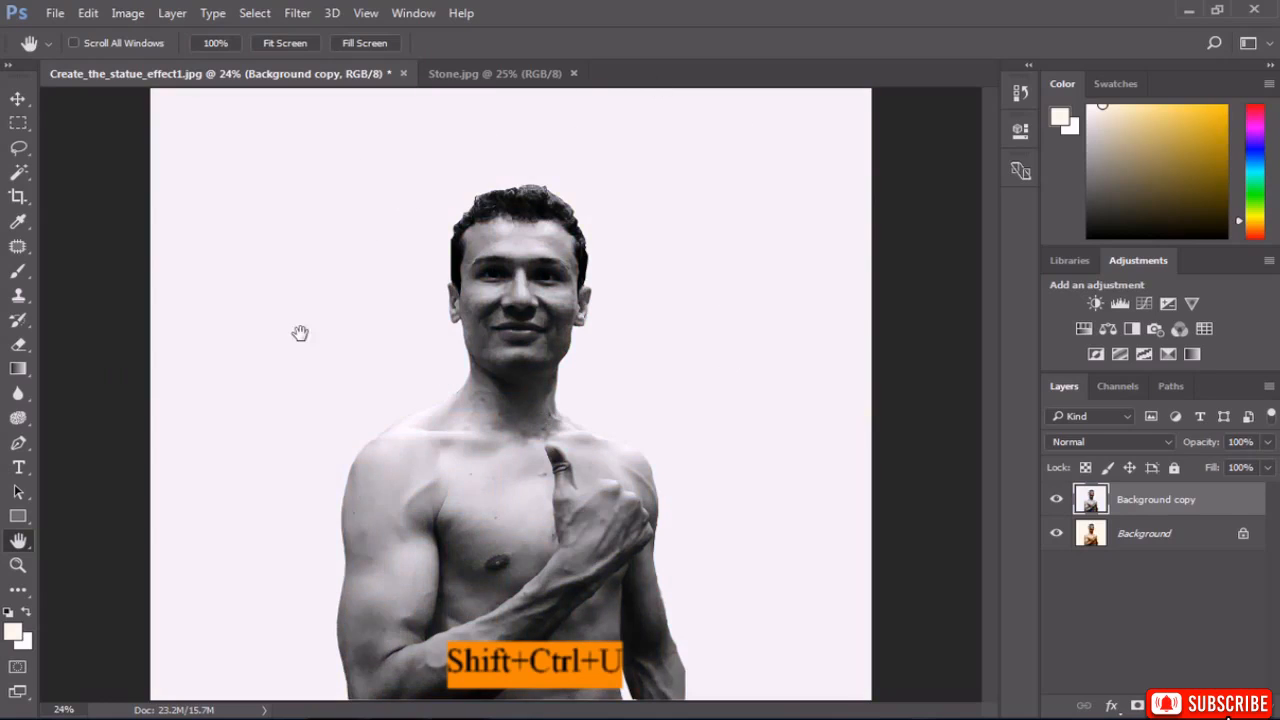
Select the plain backdrop around the man on the Background copy using the Magic Wand with a tolerance of 2.
right_click(18, 172)
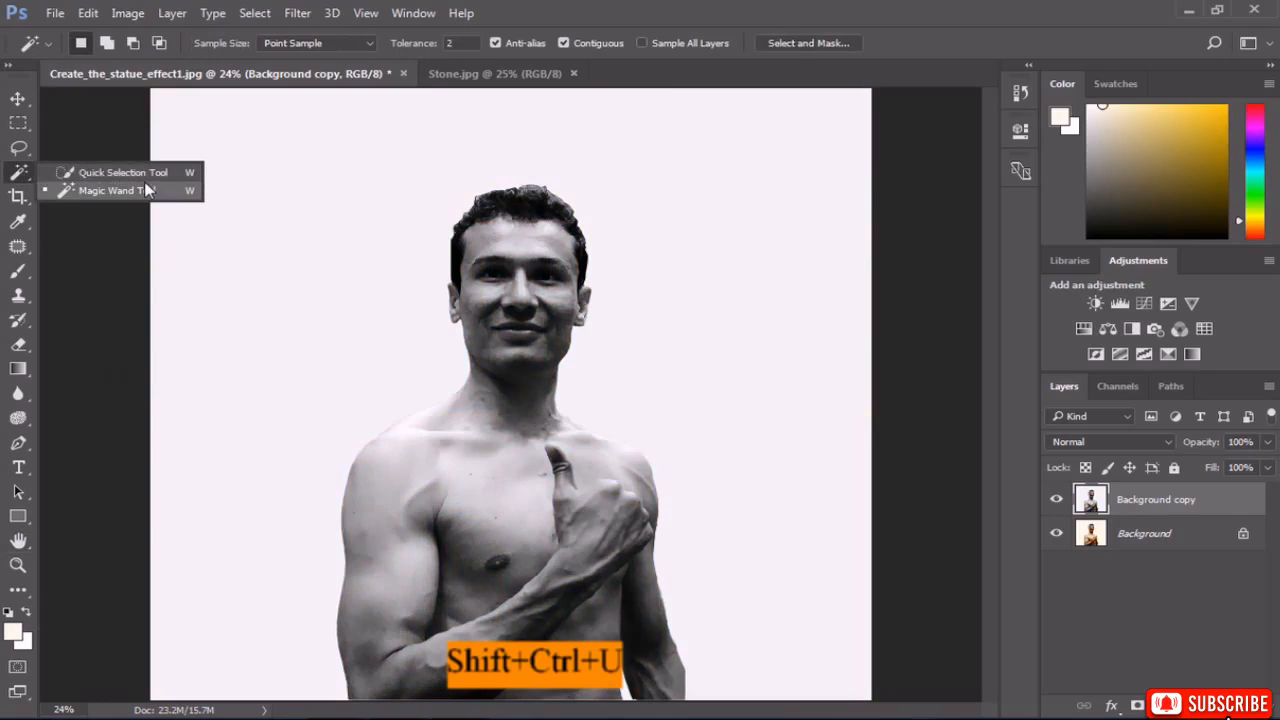
click(143, 193)
drag(400, 45, 429, 48)
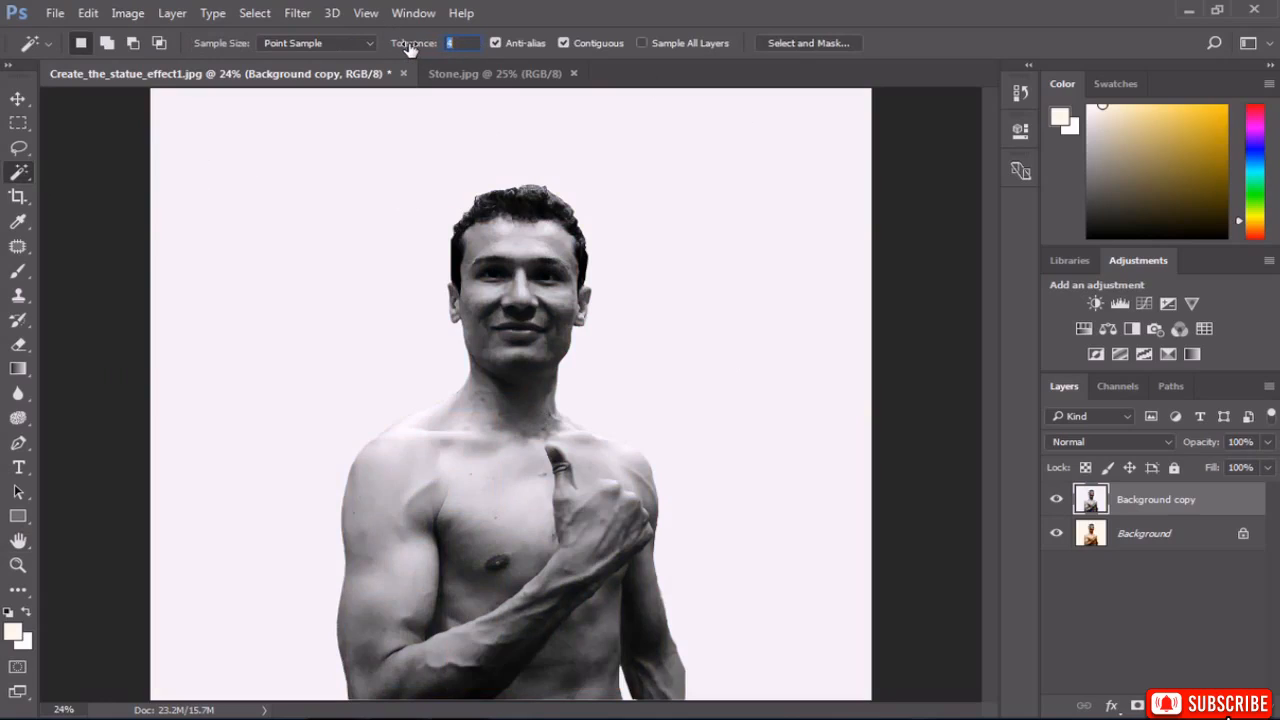
drag(412, 50, 411, 50)
drag(433, 48, 426, 48)
click(316, 308)
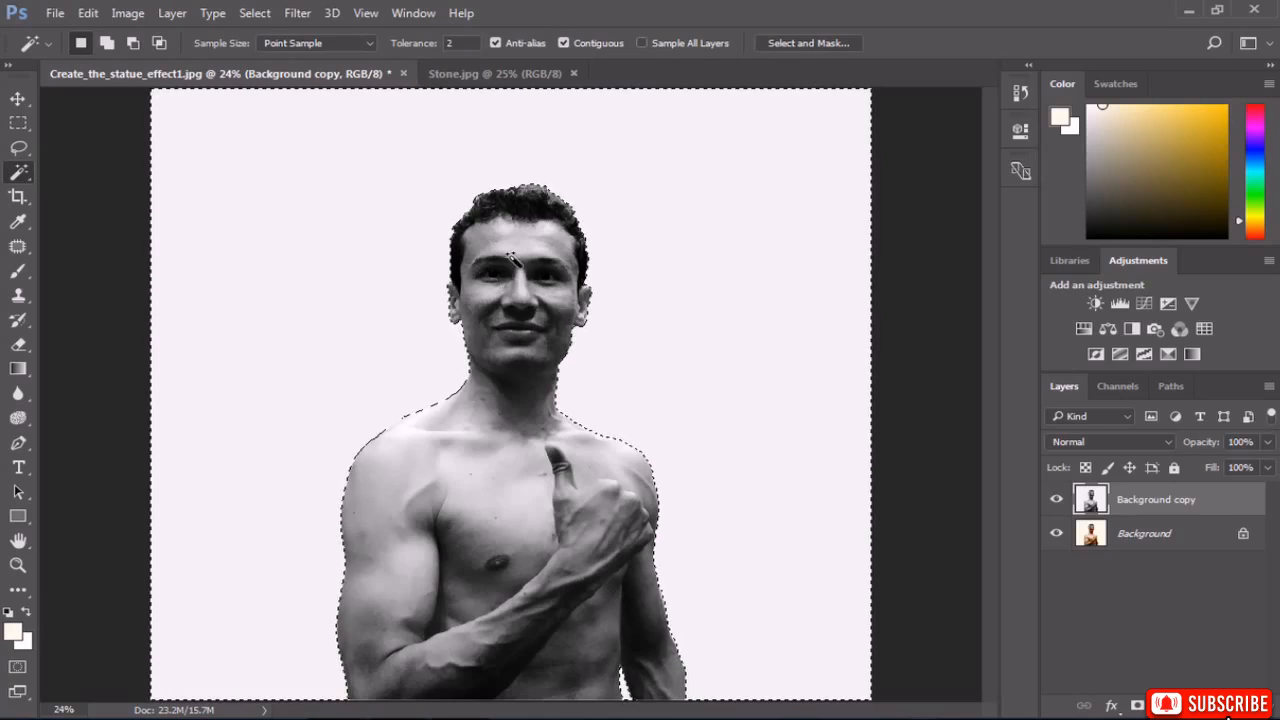
Add the man's right eye to the backdrop selection on the Background copy using the Lasso in Add to Selection mode.
click(18, 147)
click(102, 150)
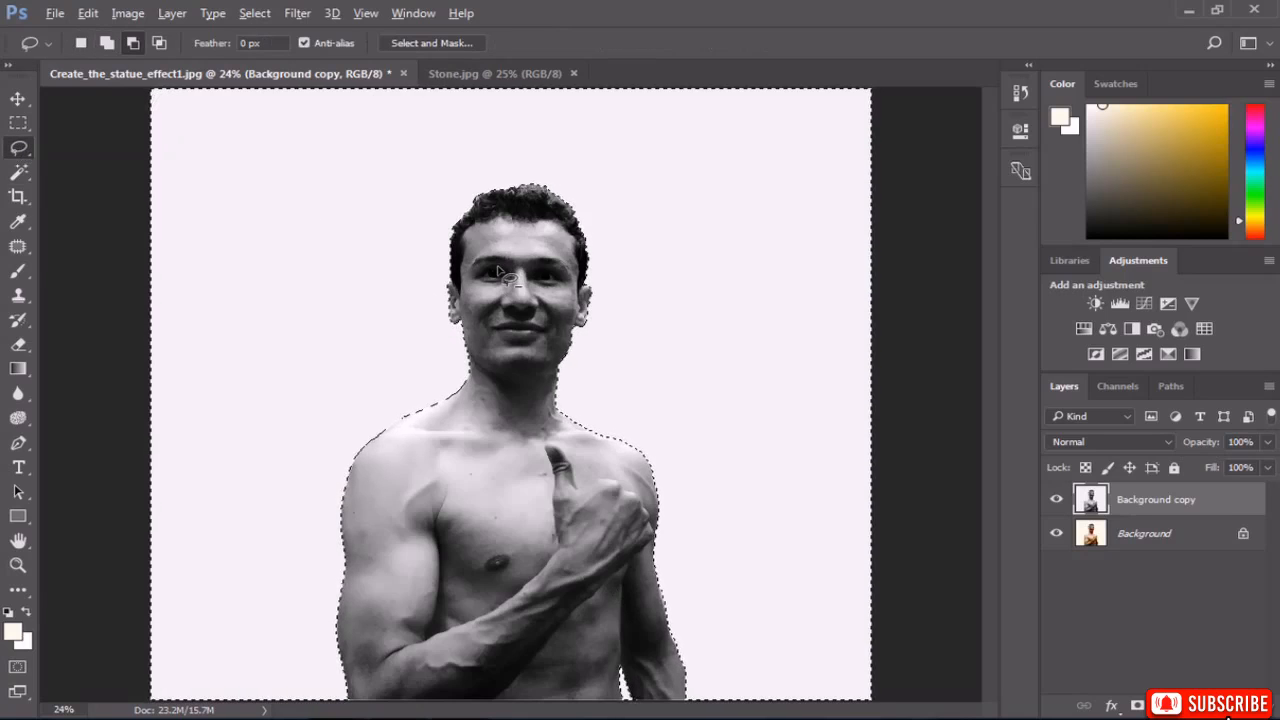
key(shift)
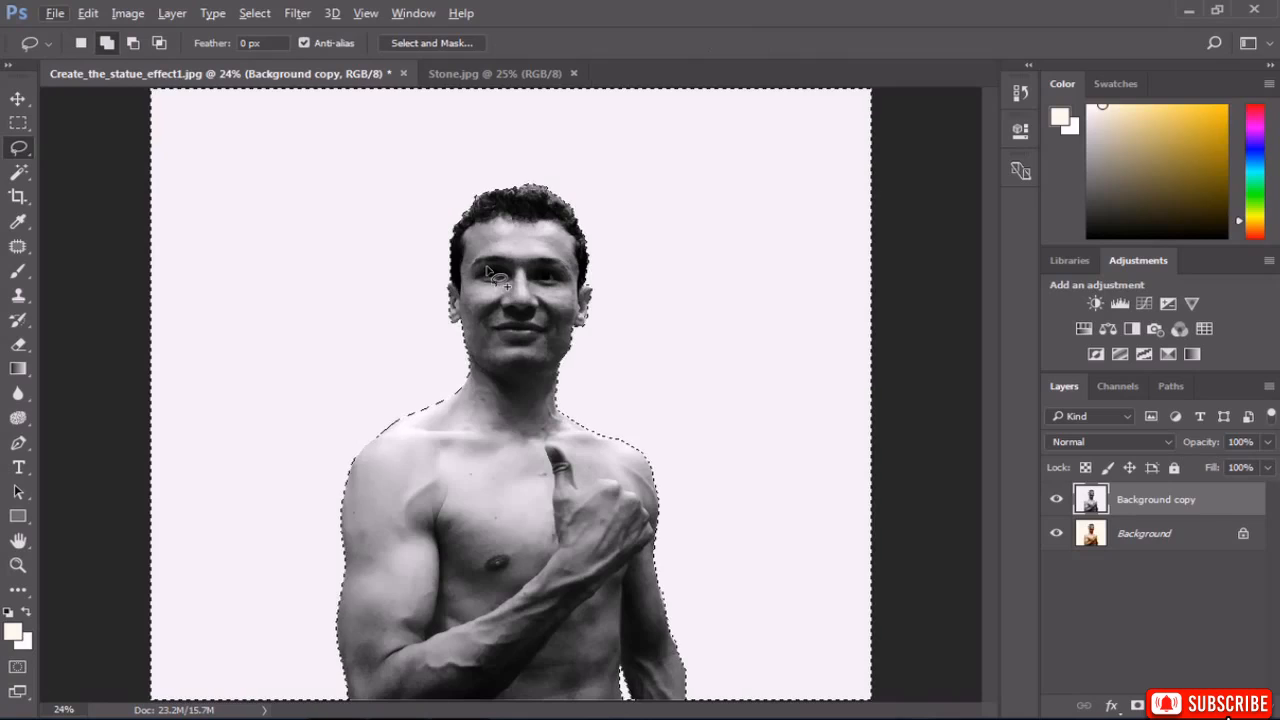
key(alt)
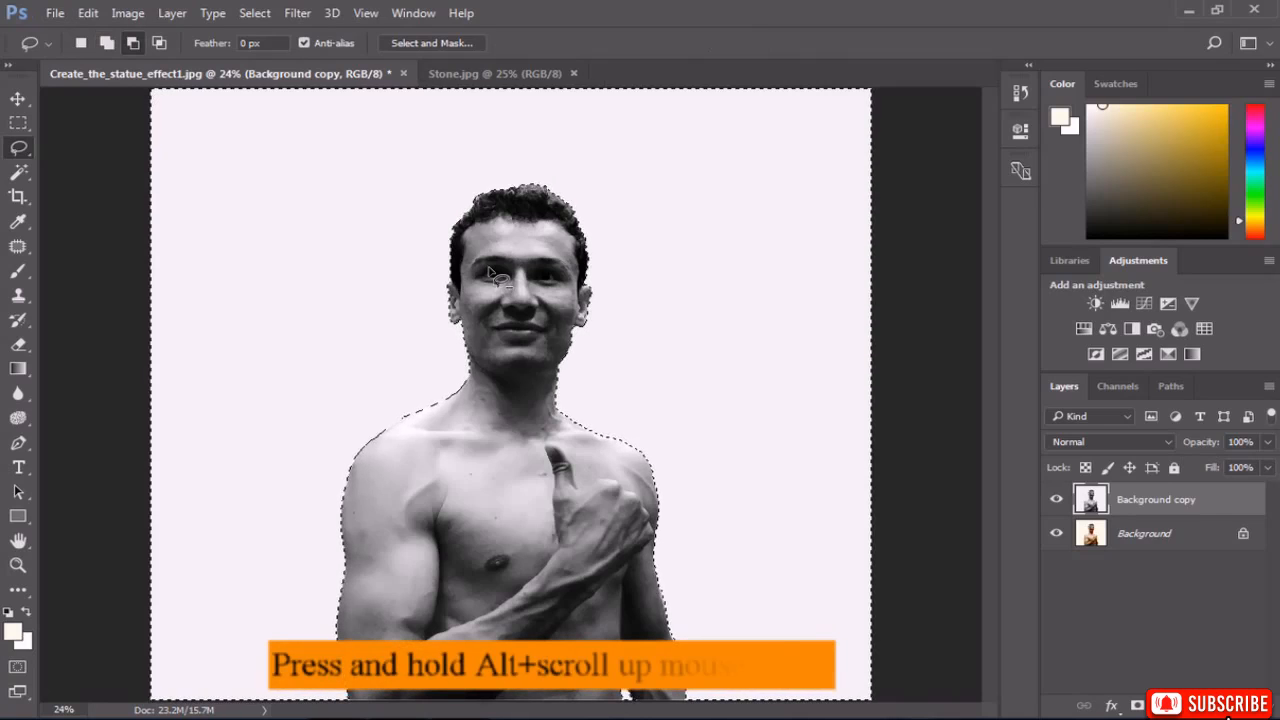
scroll(492, 272, up, 5)
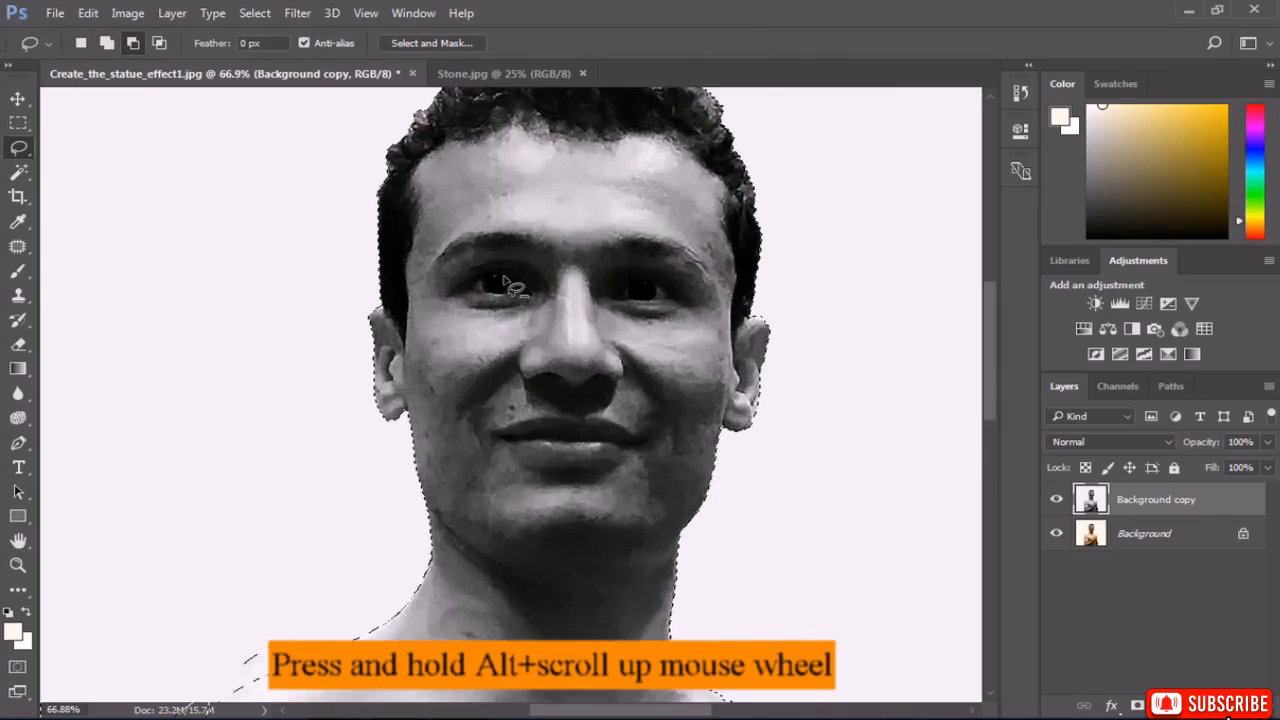
scroll(505, 288, up, 3)
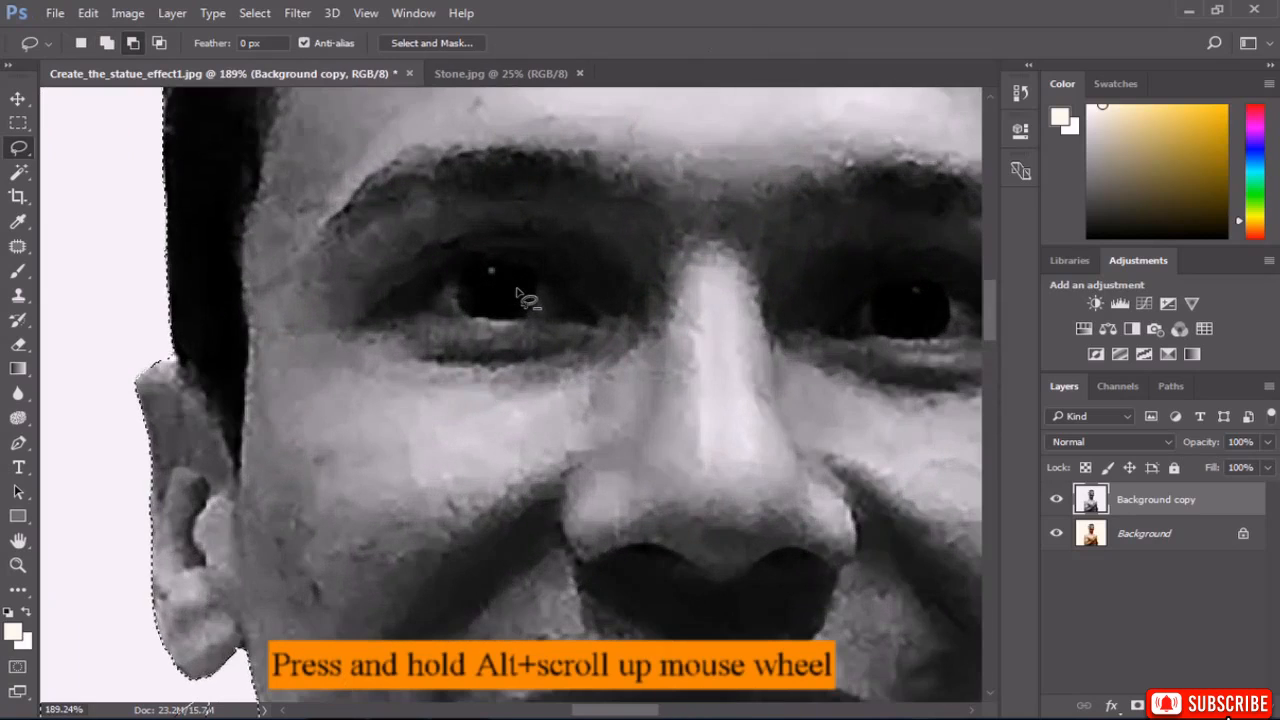
scroll(520, 292, up, 2)
scroll(530, 295, up, 2)
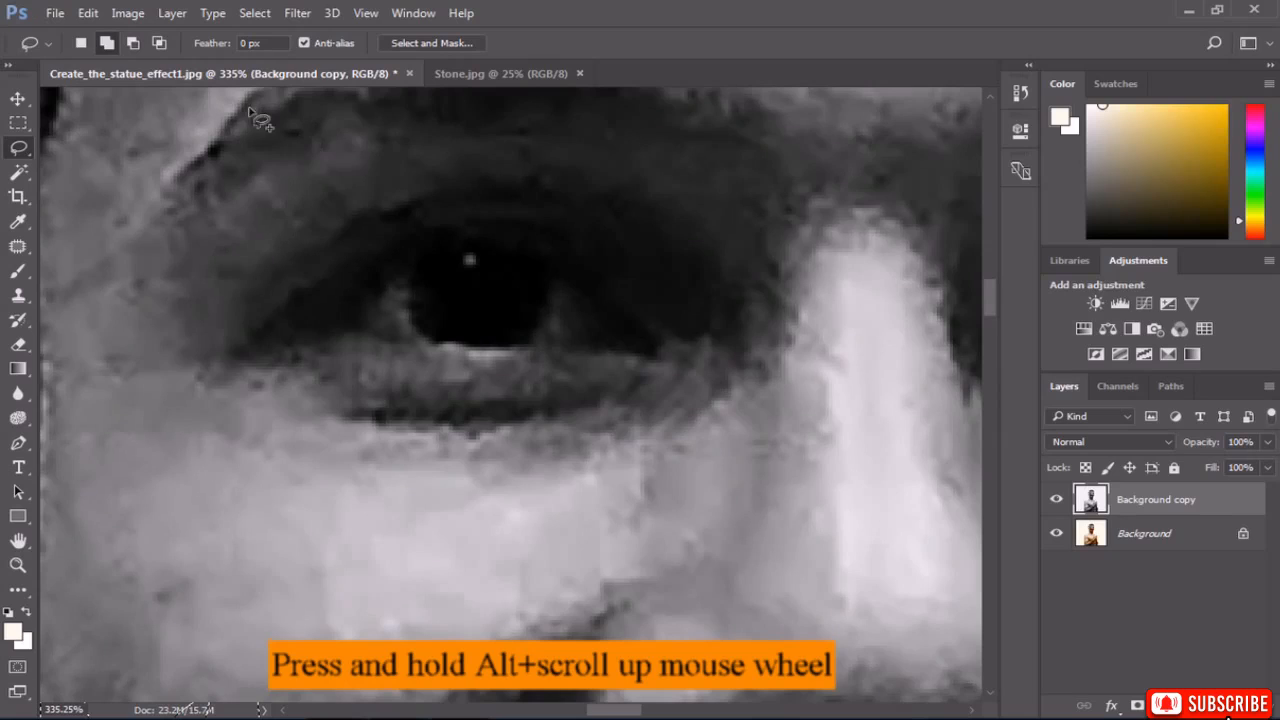
click(110, 47)
mouse_move(465, 252)
mouse_down()
mouse_move(407, 266)
mouse_move(361, 306)
mouse_move(467, 341)
mouse_move(606, 339)
mouse_move(614, 321)
mouse_move(599, 305)
mouse_move(466, 254)
mouse_up()
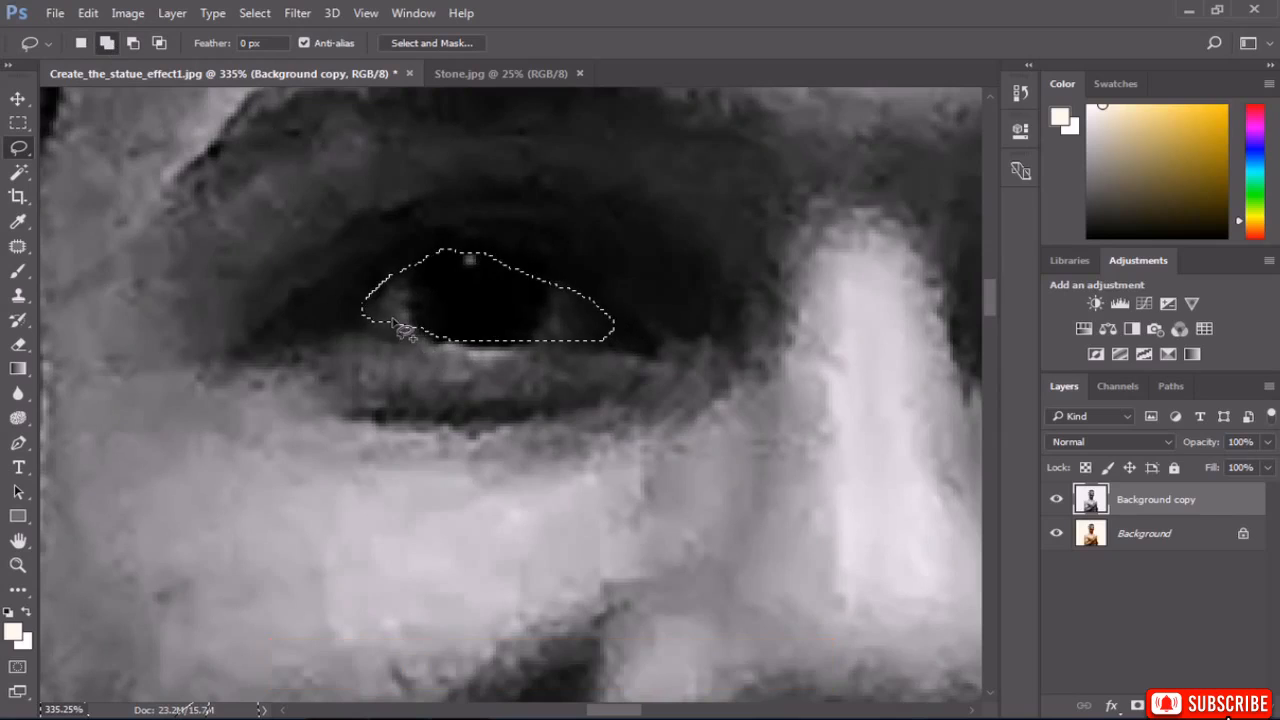
drag(413, 330, 380, 323)
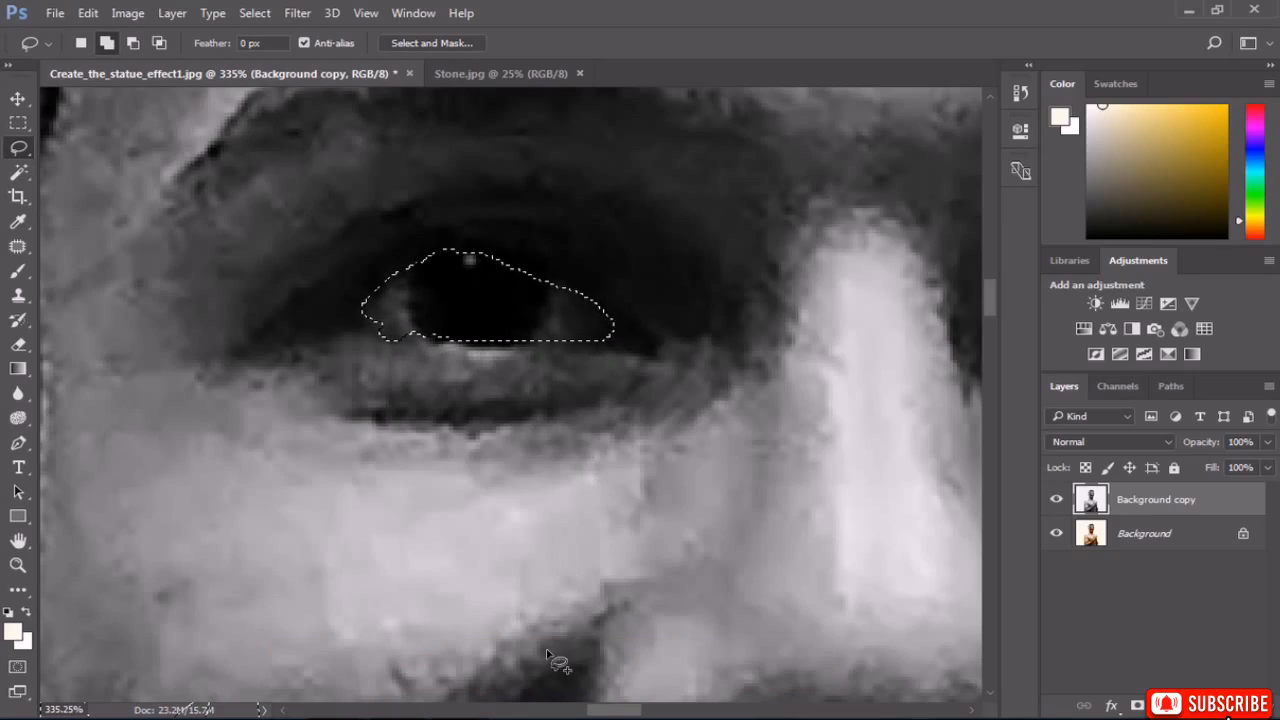
Add the man's other eye to the selection with the Lasso and feather the selection by 6 pixels.
drag(620, 706, 670, 706)
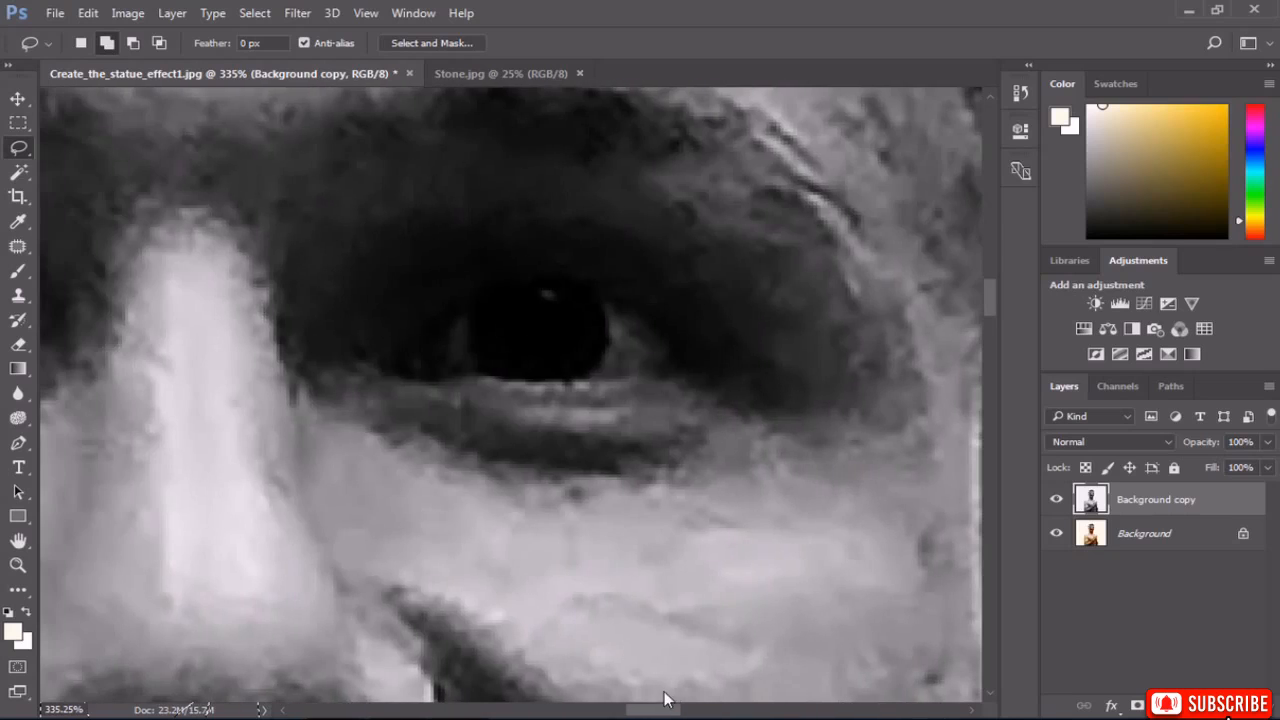
mouse_move(488, 297)
mouse_down()
mouse_move(570, 275)
mouse_move(653, 337)
mouse_move(667, 369)
mouse_move(625, 385)
mouse_move(424, 361)
mouse_move(466, 310)
mouse_up()
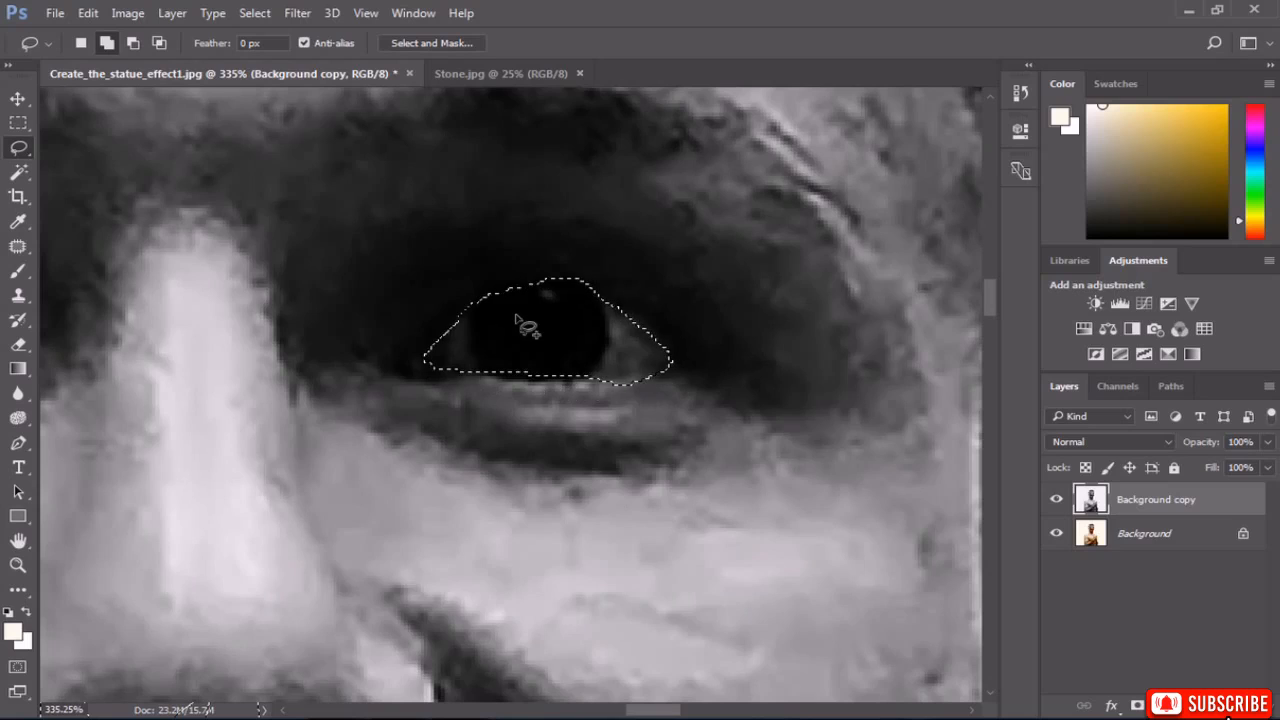
right_click(518, 315)
click(576, 369)
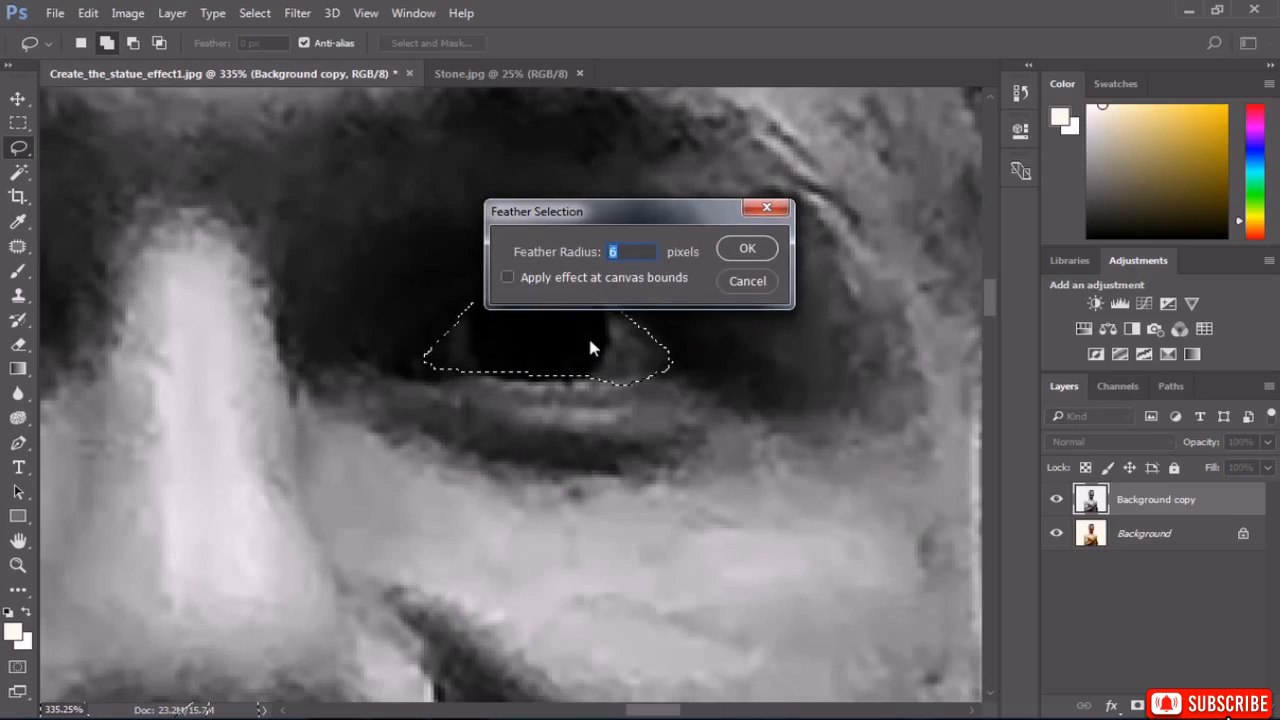
click(749, 249)
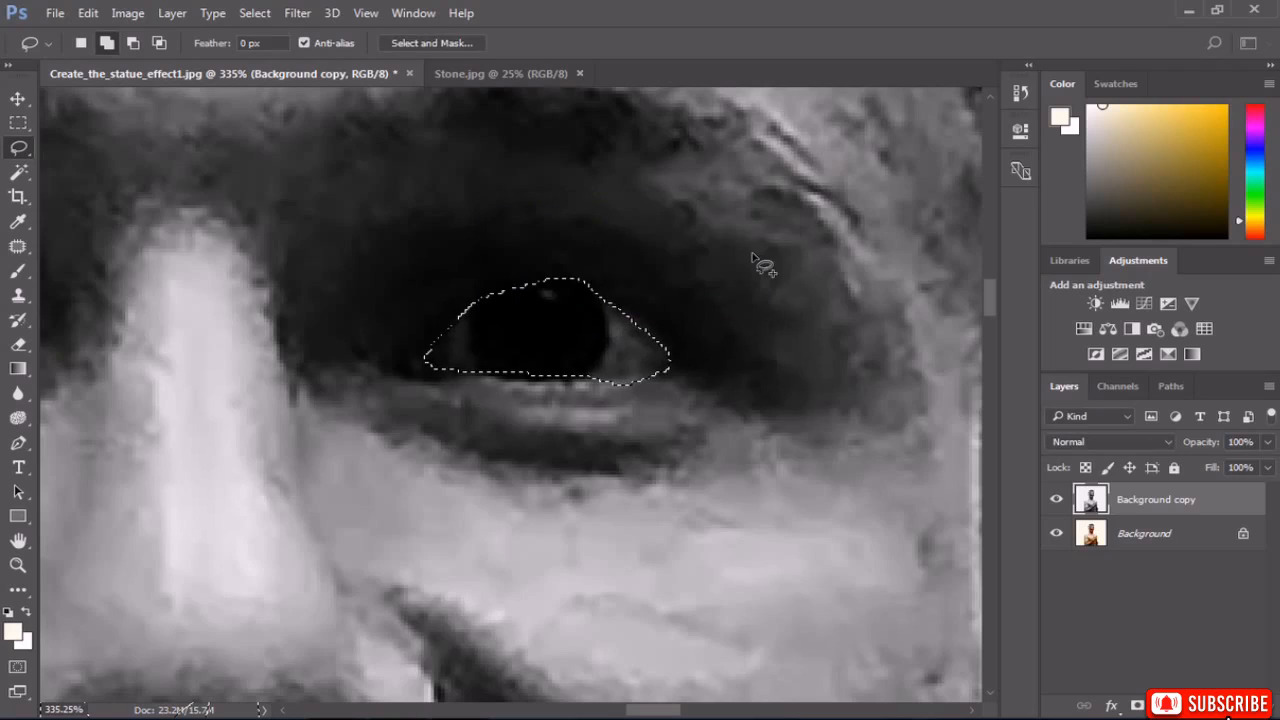
Delete the selected backdrop and eyes from the Background copy and hide the original Background layer.
double_click(27, 540)
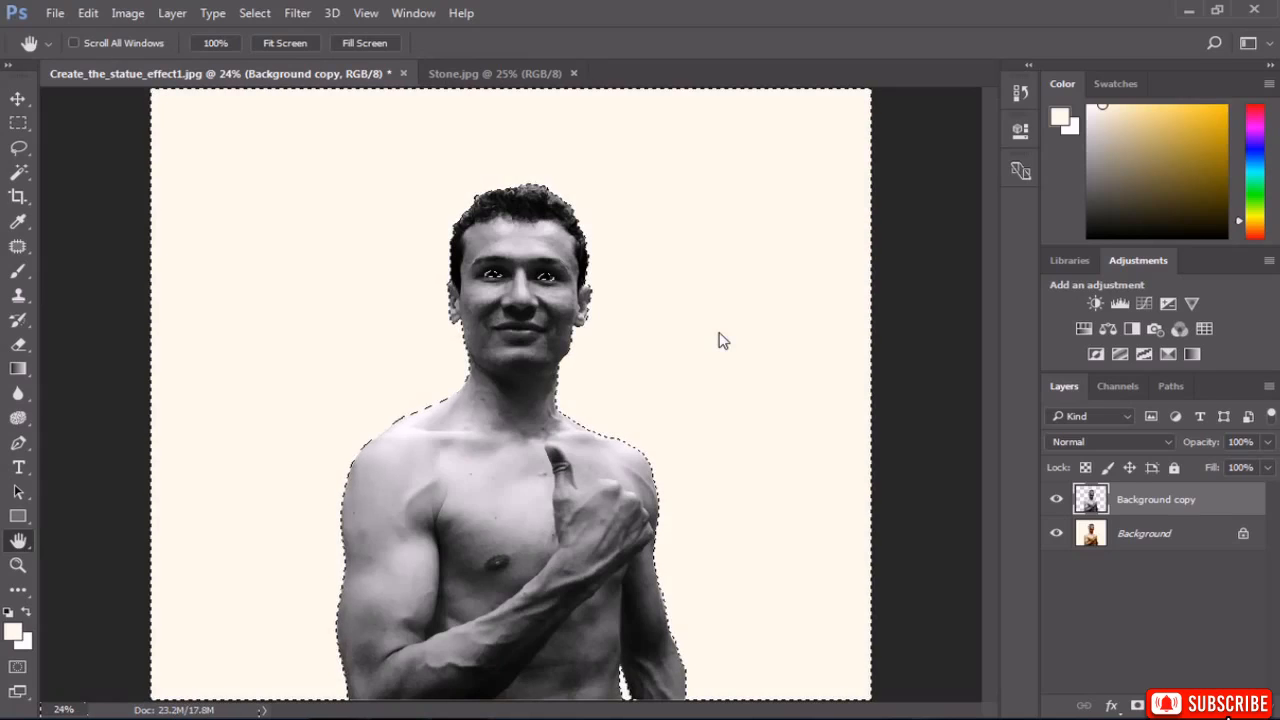
click(1055, 533)
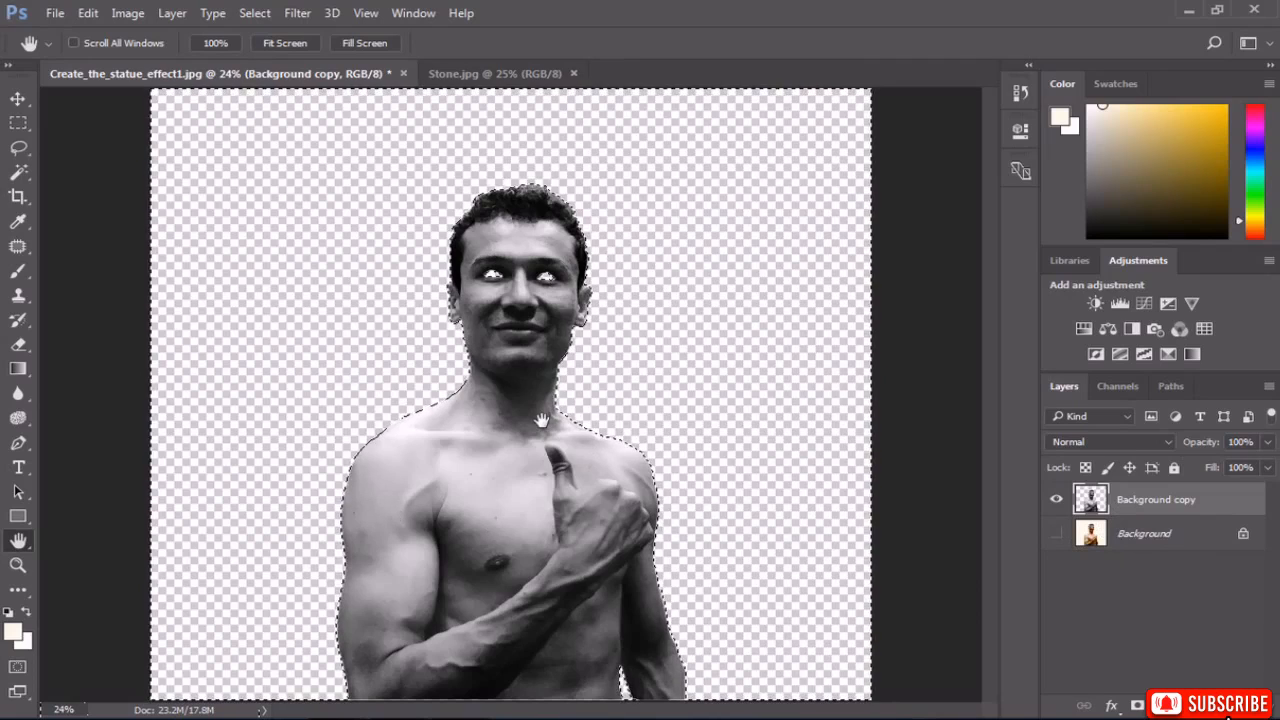
Save the backdrop and eyes selection as a new channel named "area", and deselect it.
click(250, 13)
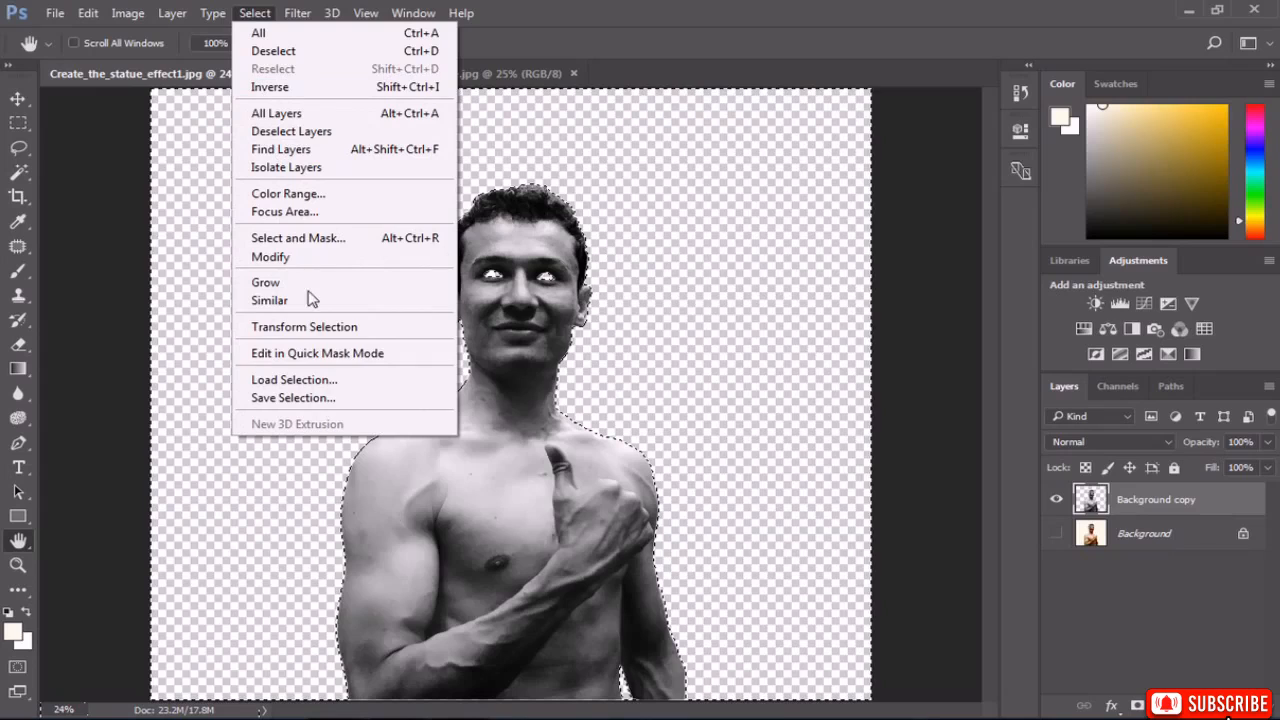
click(313, 398)
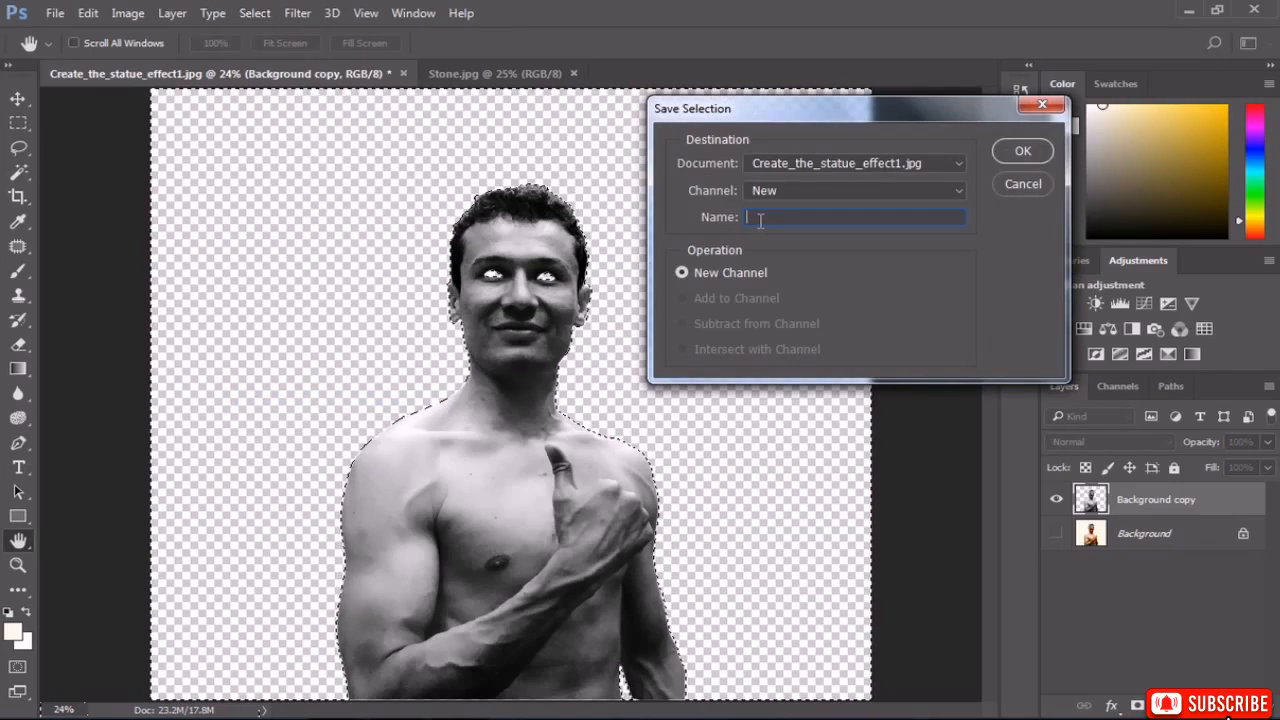
text(a)
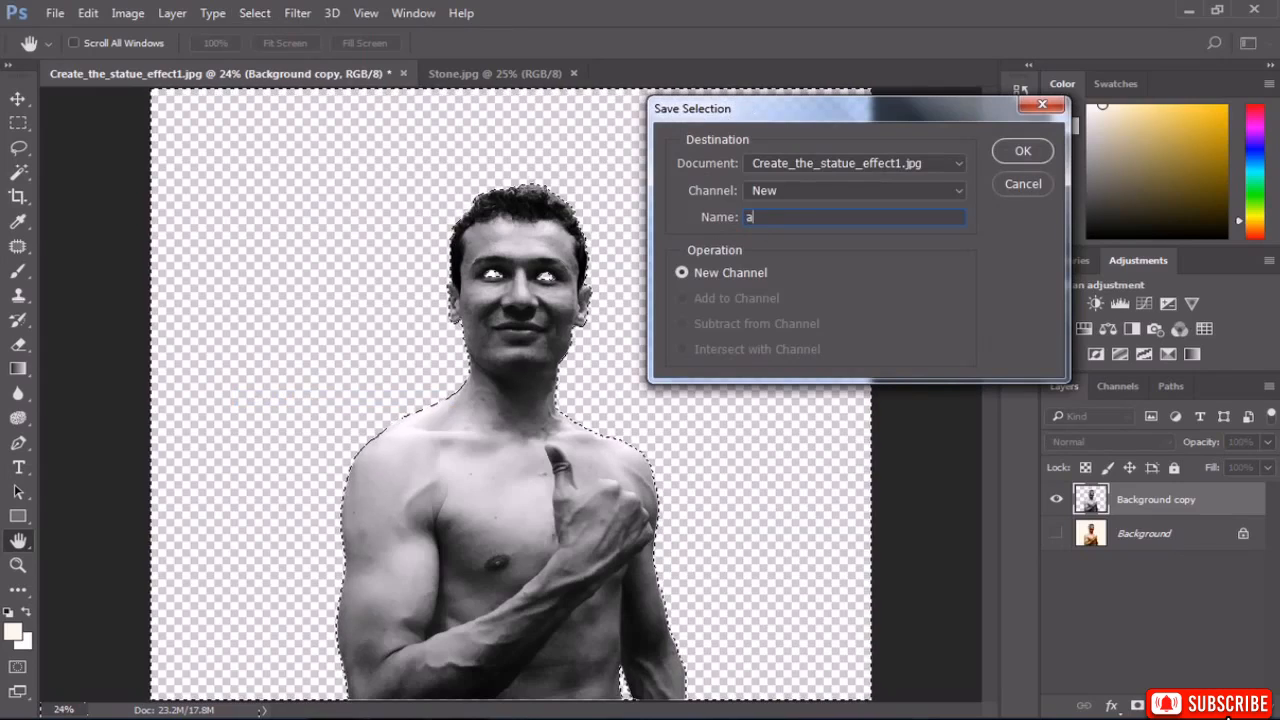
text(rea)
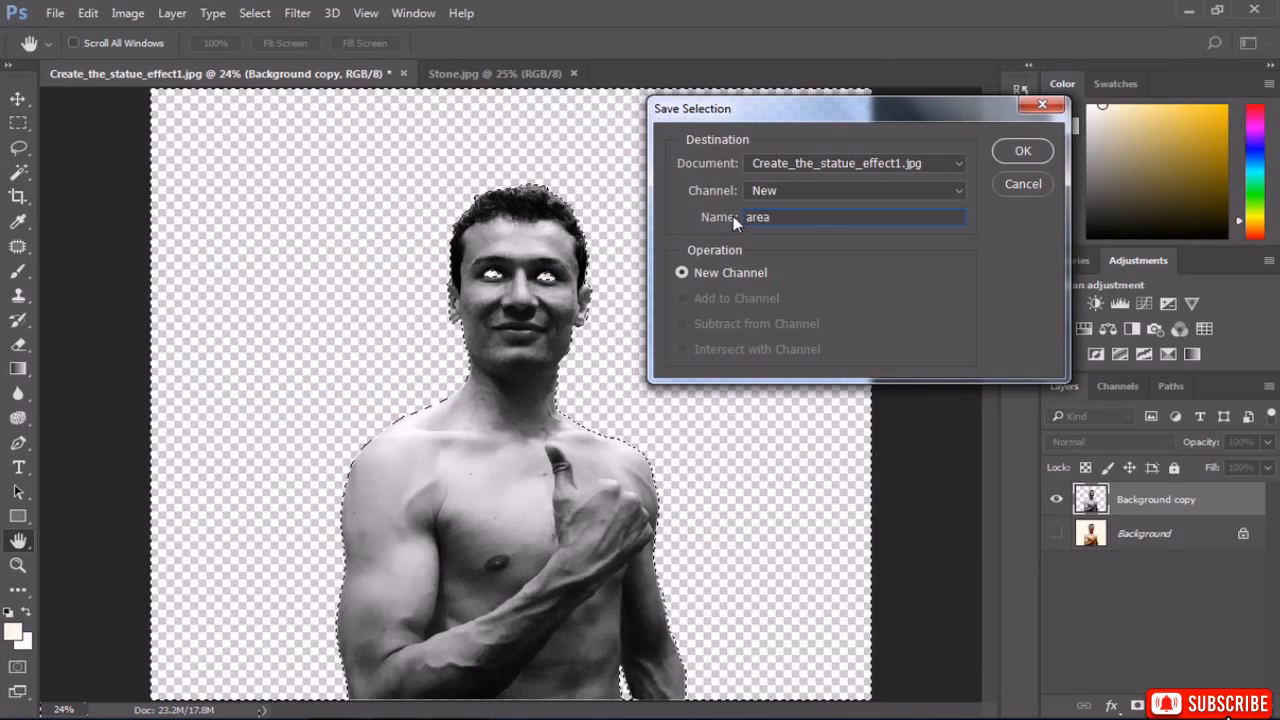
click(1022, 150)
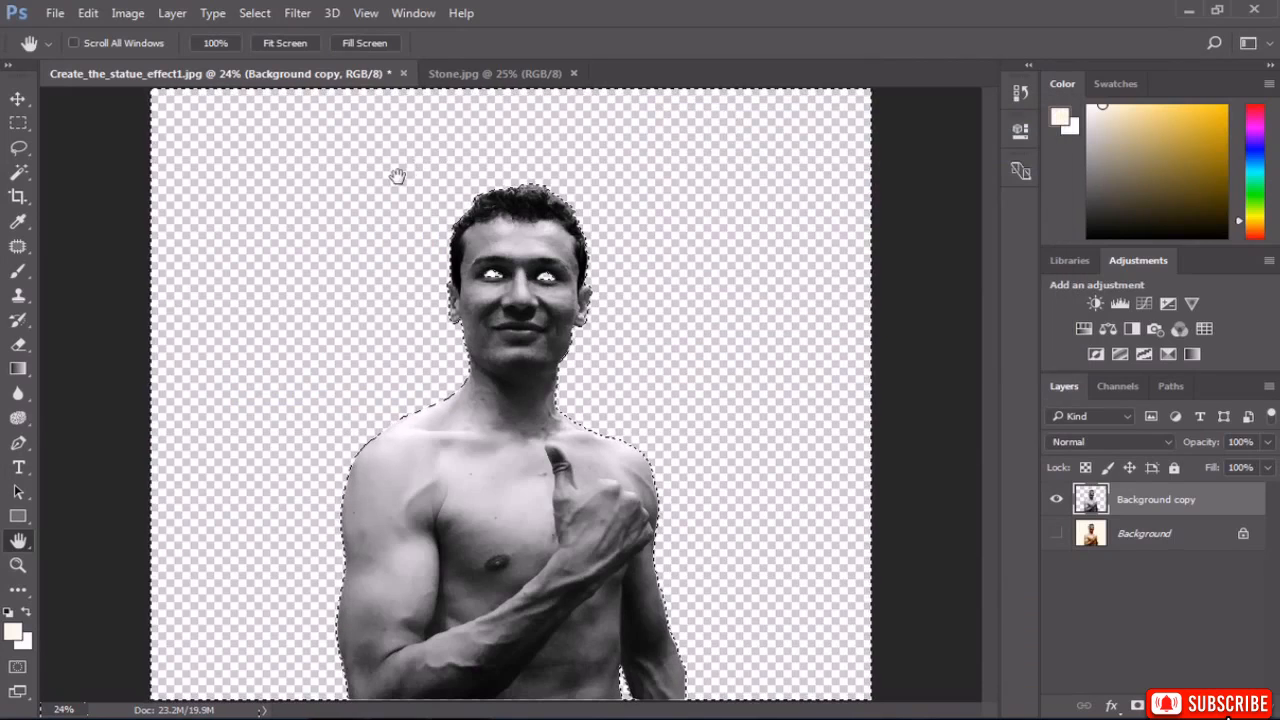
click(255, 13)
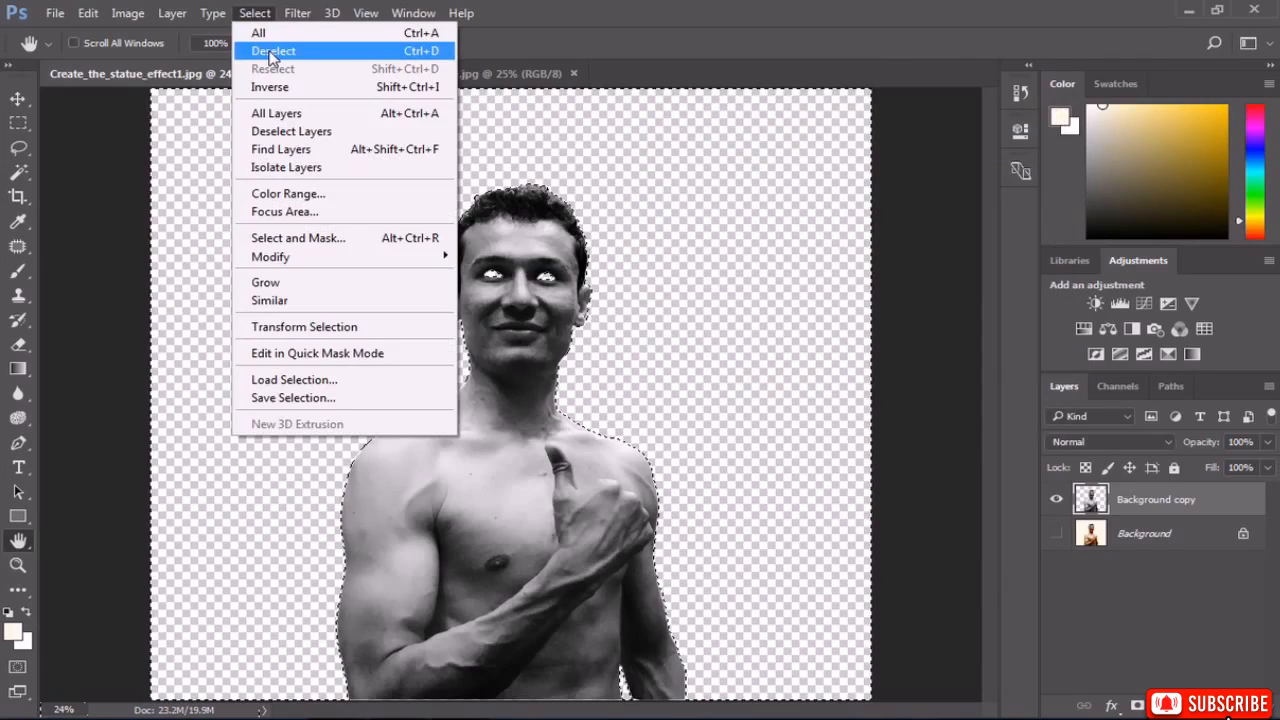
click(272, 52)
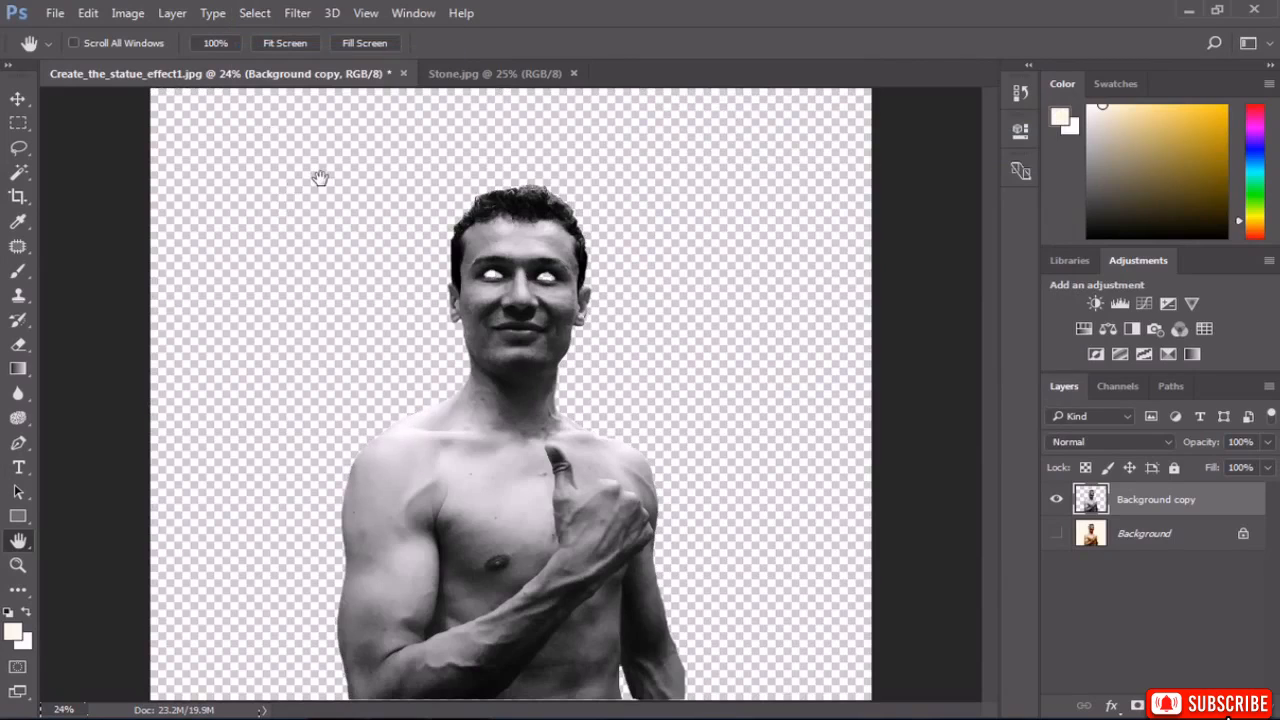
Copy the entire Stone.jpg image and paste it into Create_the_statue_effect1.jpg as a new layer above the Background copy.
click(489, 76)
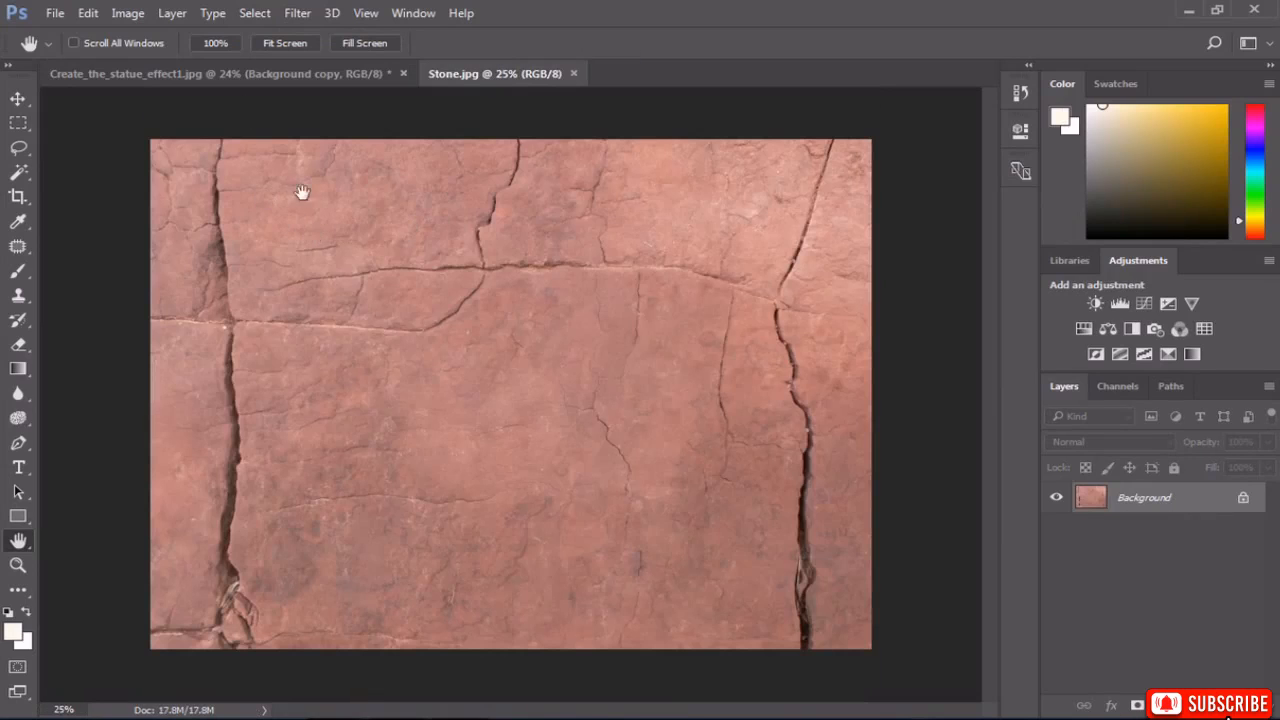
click(255, 13)
click(268, 35)
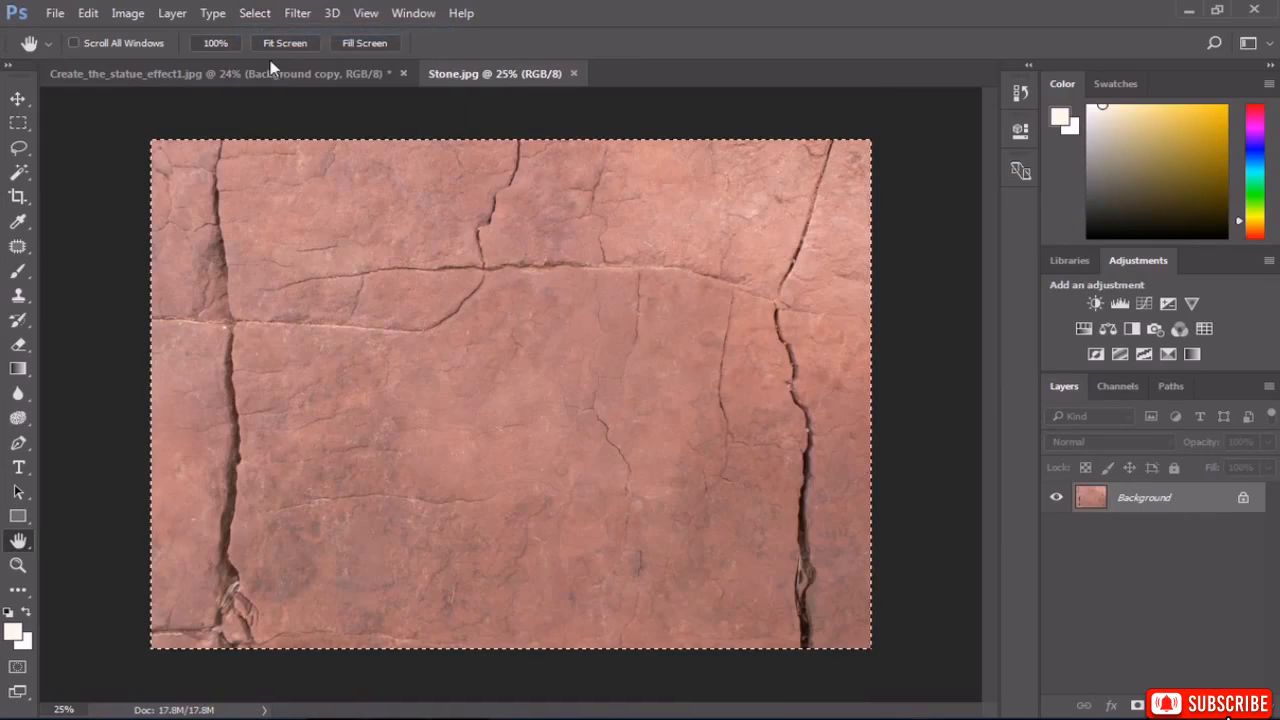
click(366, 13)
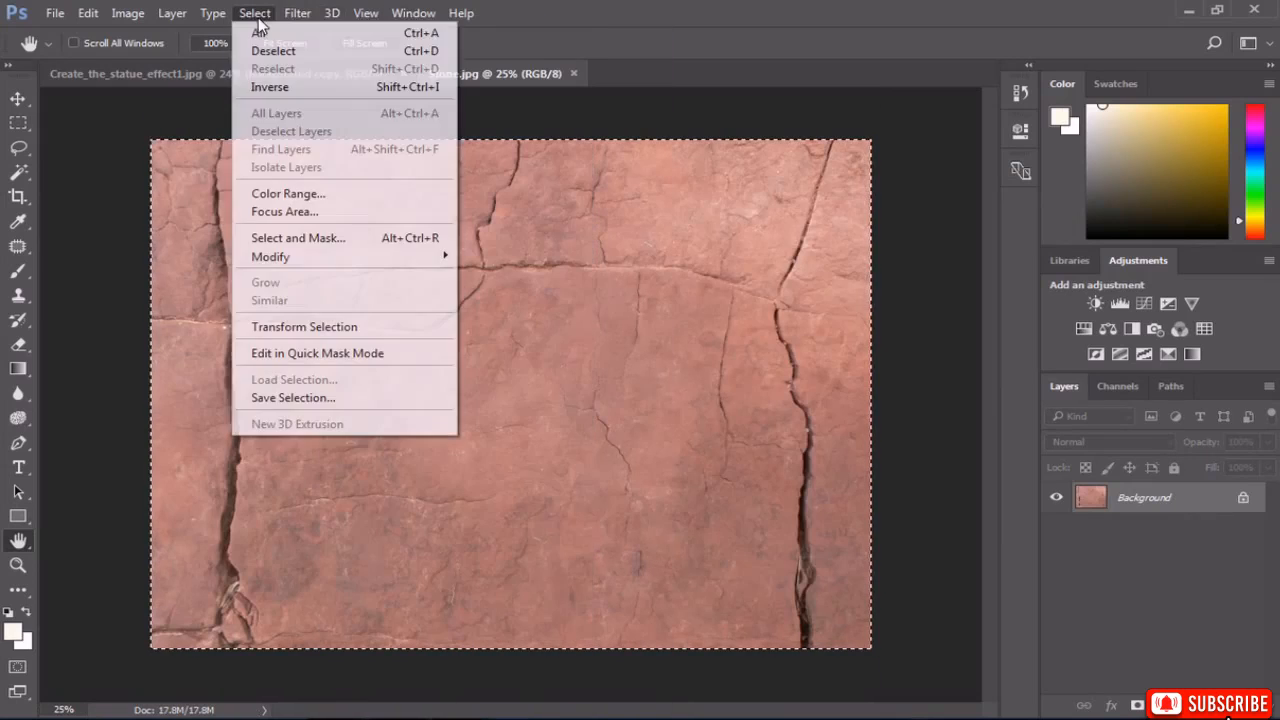
mouse_move(70, 15)
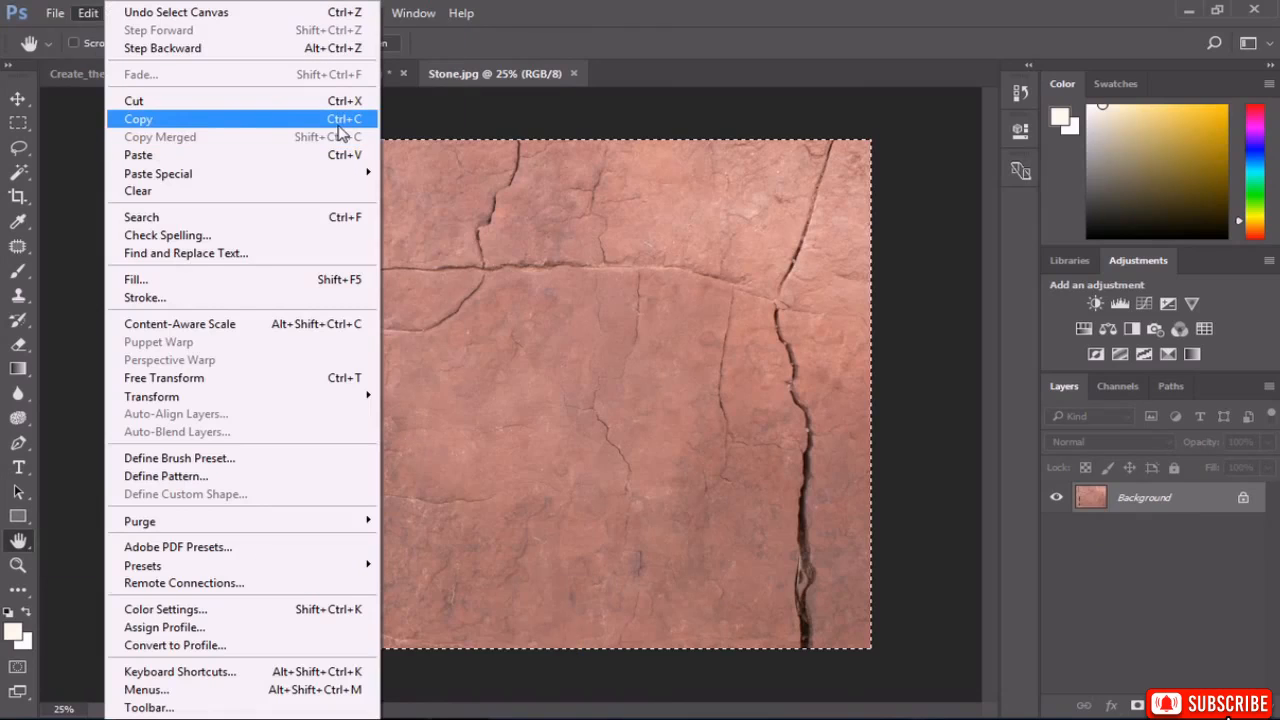
click(339, 122)
click(236, 76)
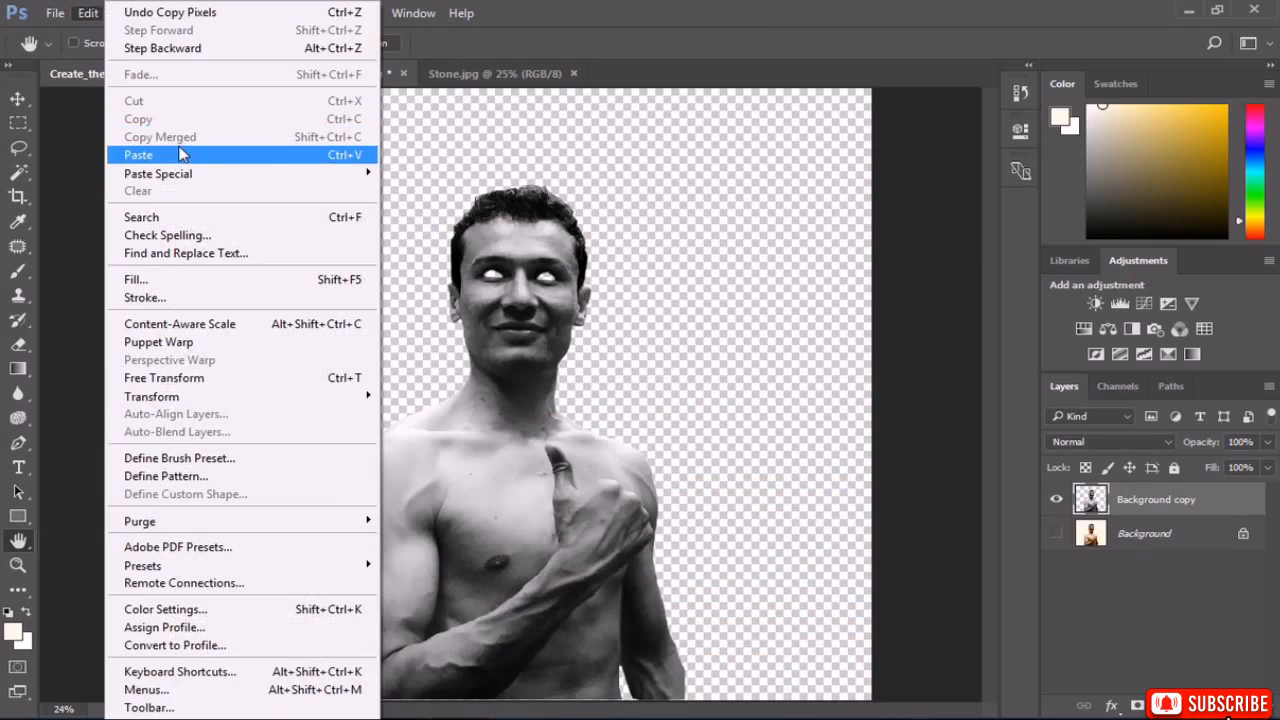
click(183, 154)
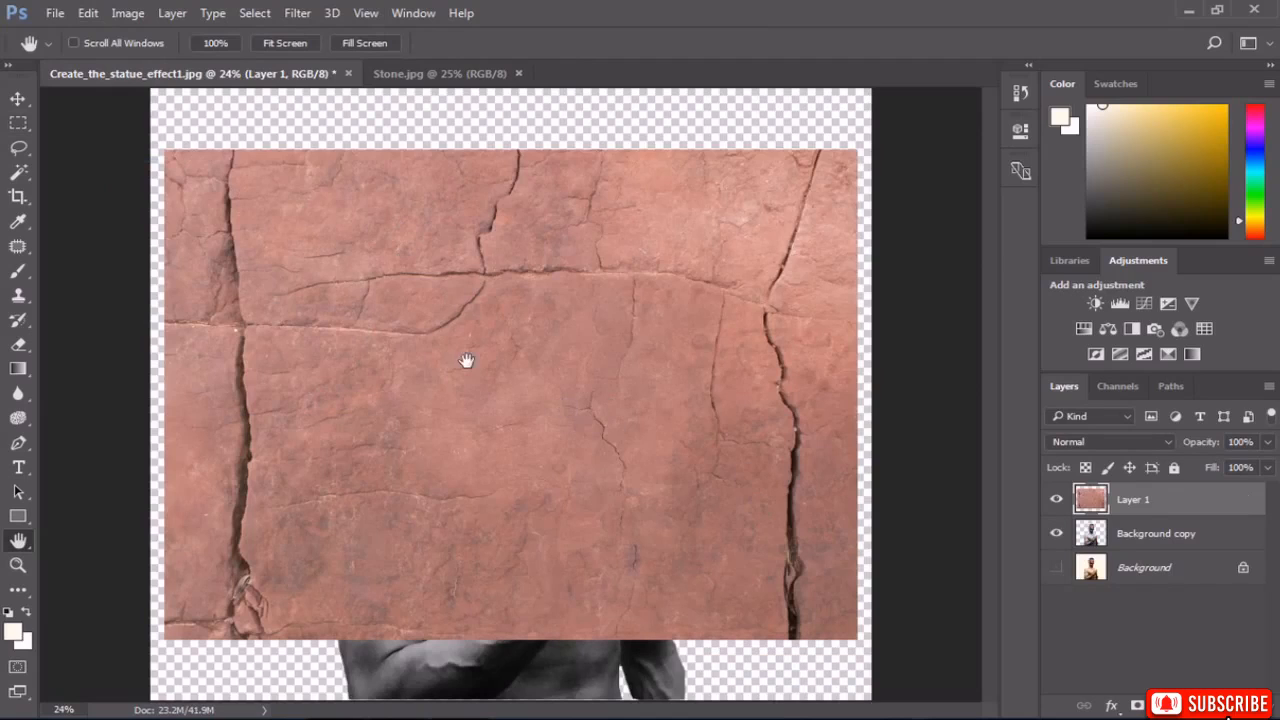
Enlarge the pasted stone layer with Free Transform to about 116% width and 115% height, extending past the canvas sides.
click(88, 13)
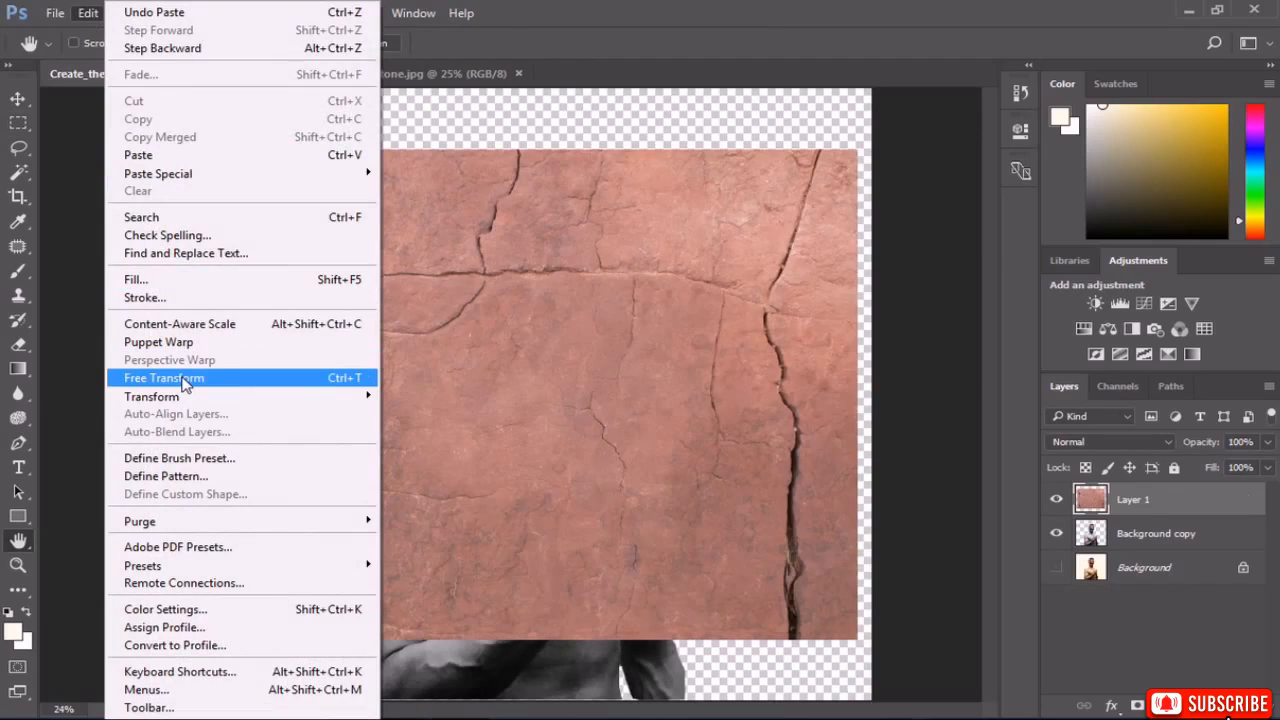
click(297, 380)
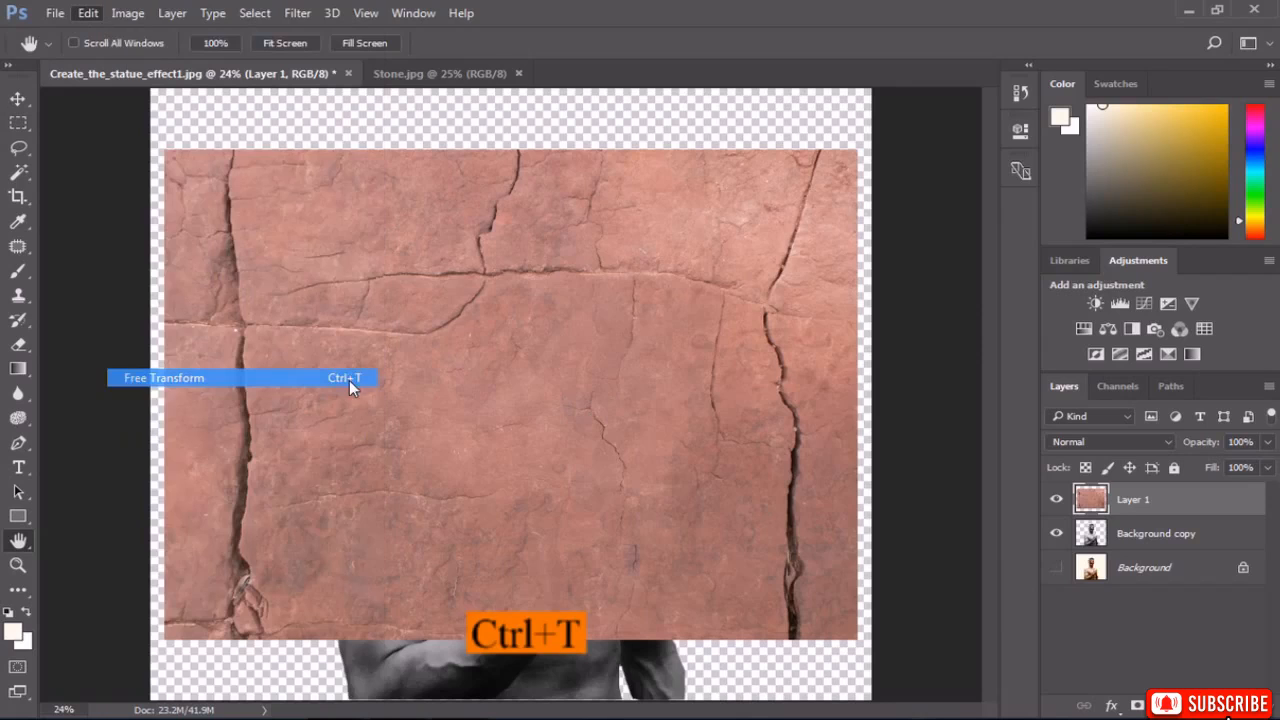
drag(169, 634, 107, 703)
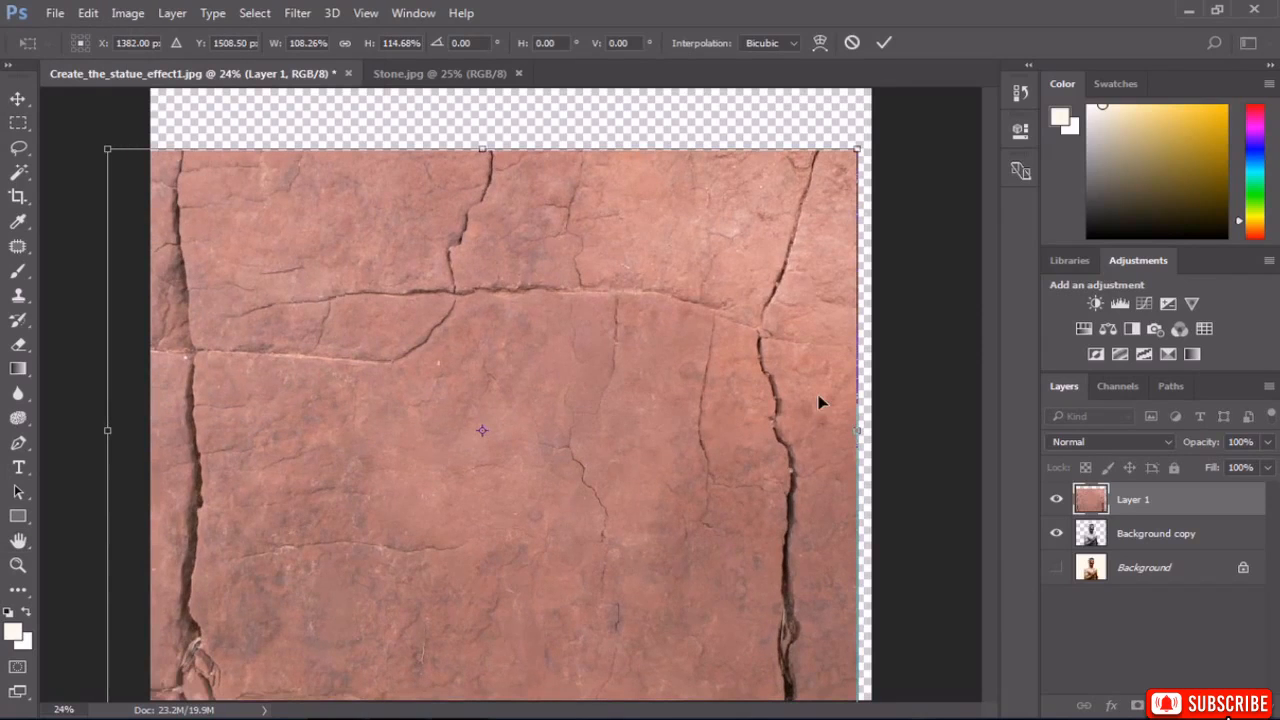
drag(857, 431, 909, 431)
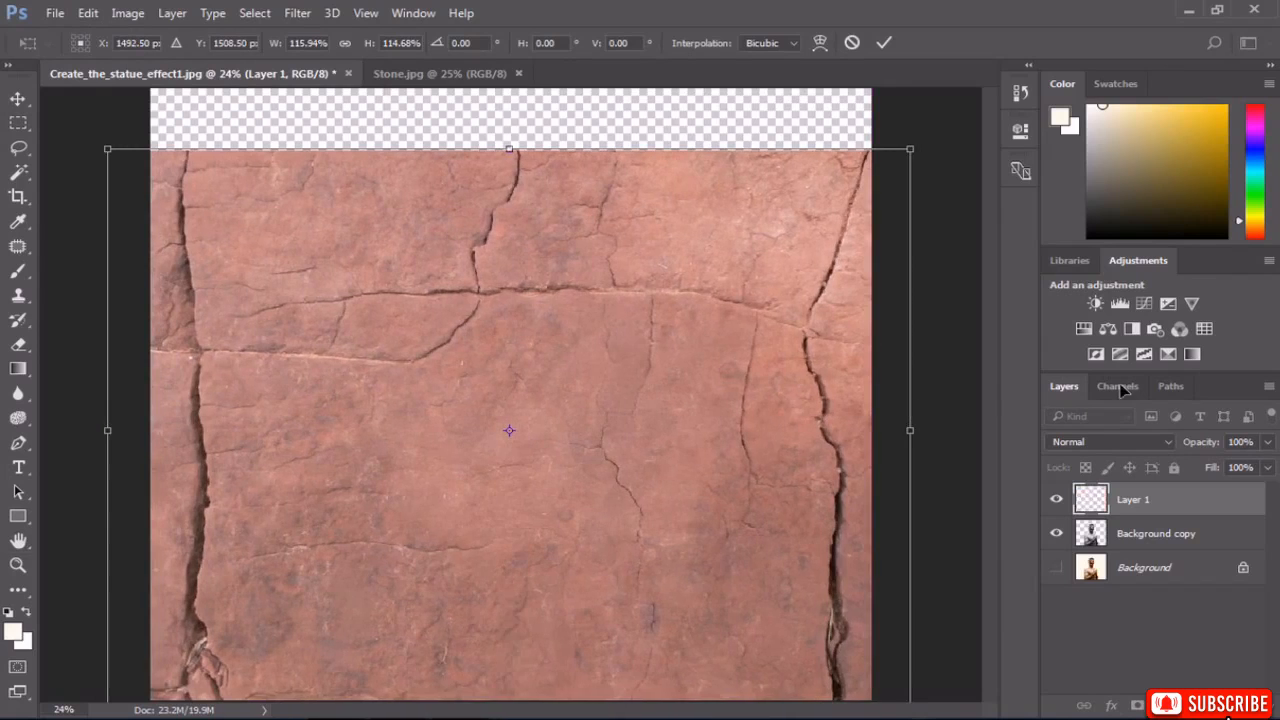
Lower Layer 1's opacity to 79% and position the stone so its cracks cross the man's face, applying the transform.
click(1270, 443)
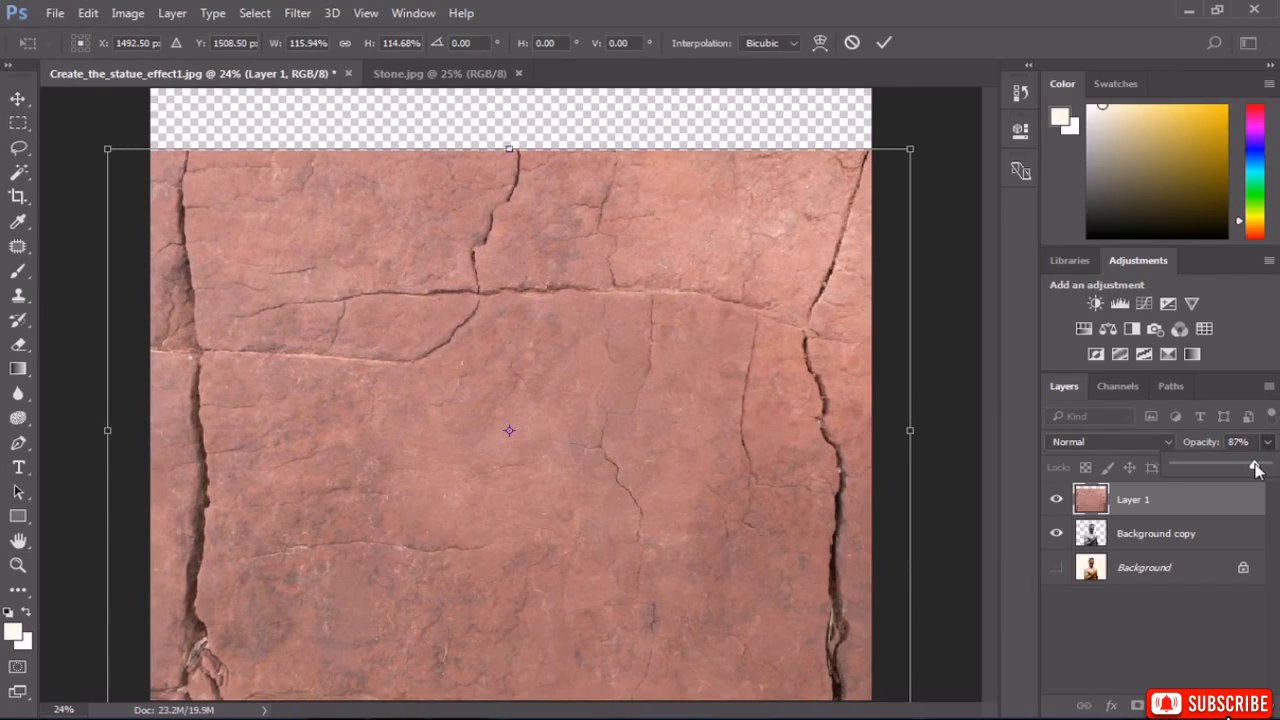
drag(1256, 470, 1247, 470)
drag(634, 394, 632, 407)
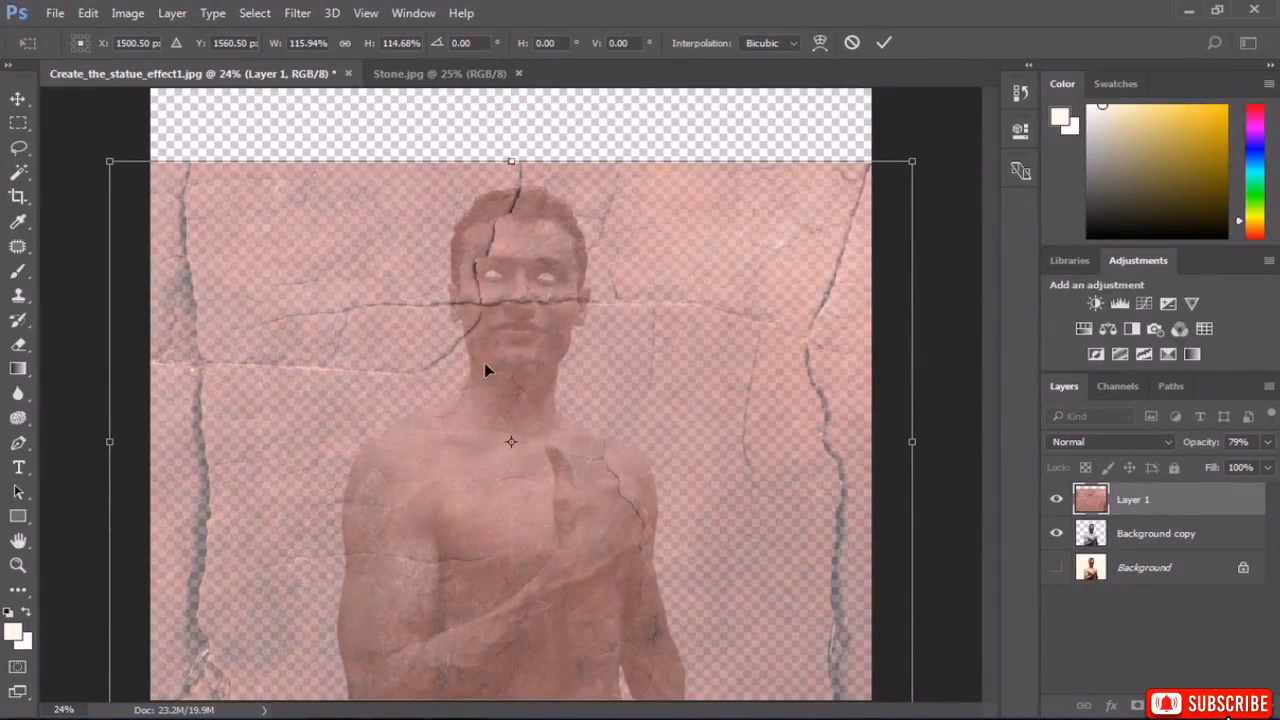
mouse_move(544, 276)
mouse_down()
mouse_move(437, 298)
mouse_move(533, 287)
mouse_up()
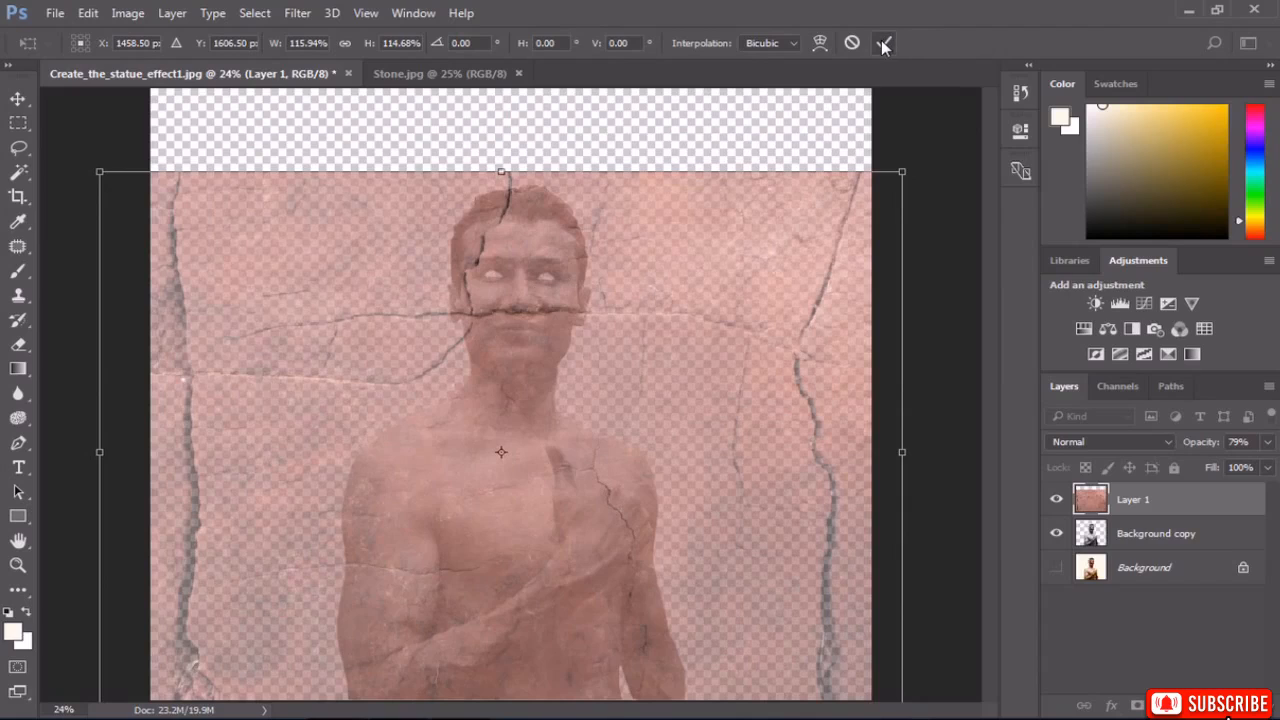
key(Return)
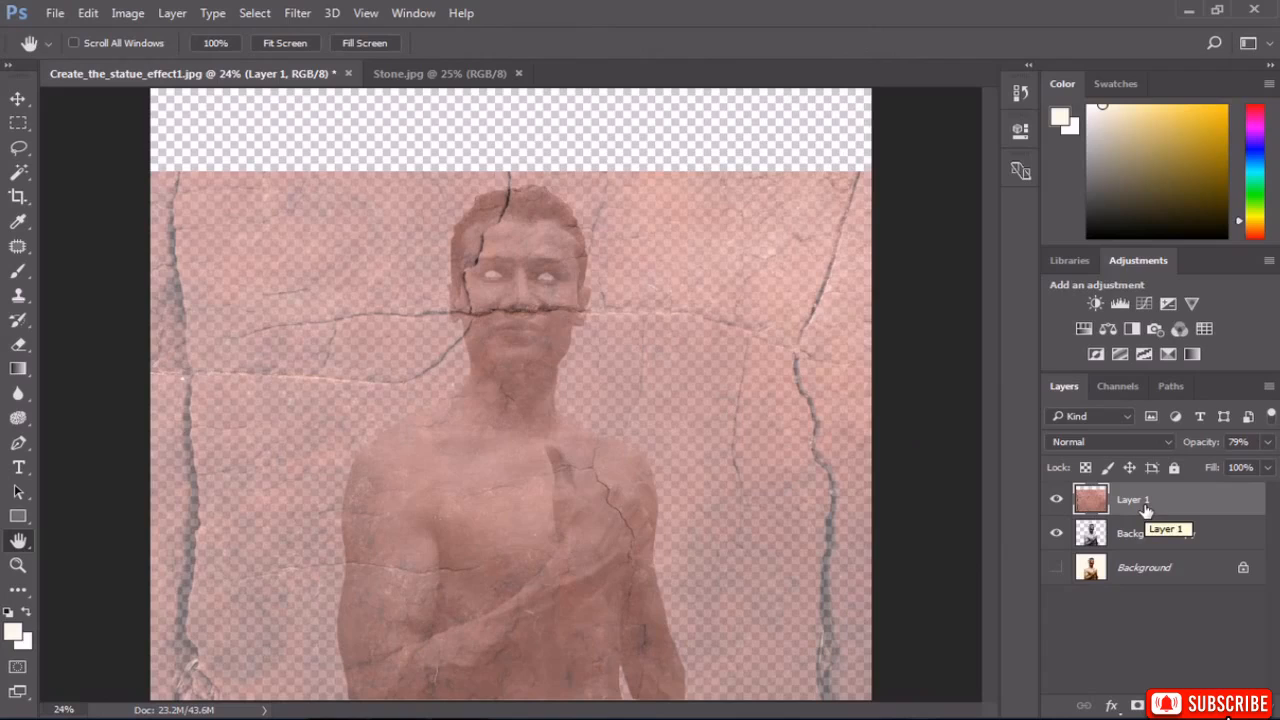
Load the saved "area" channel as a new selection covering the backdrop and eyes.
click(258, 14)
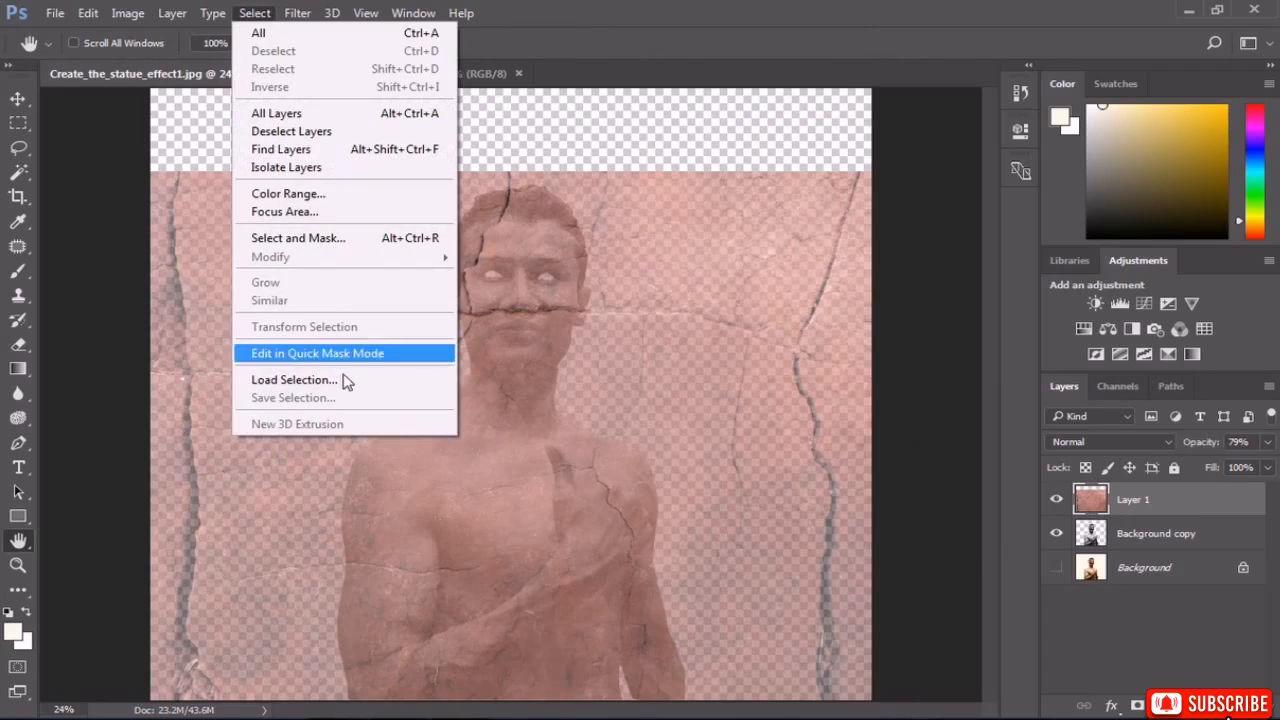
click(341, 386)
click(613, 234)
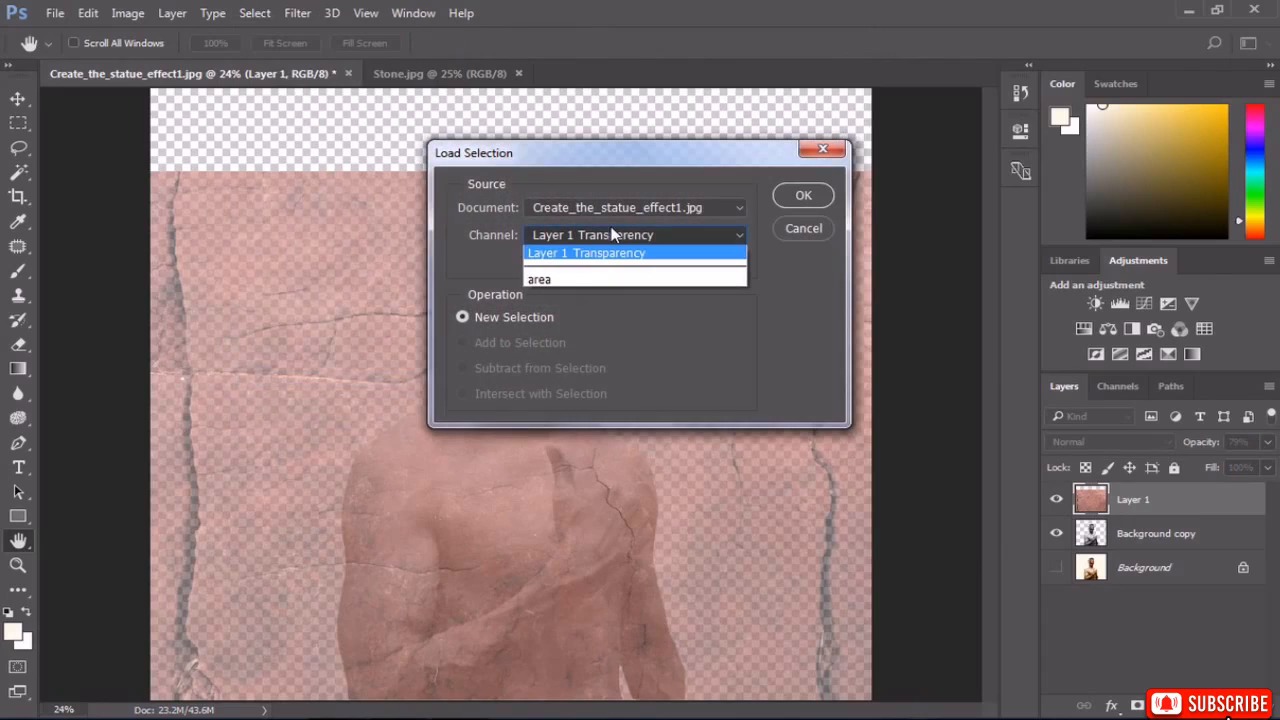
click(549, 280)
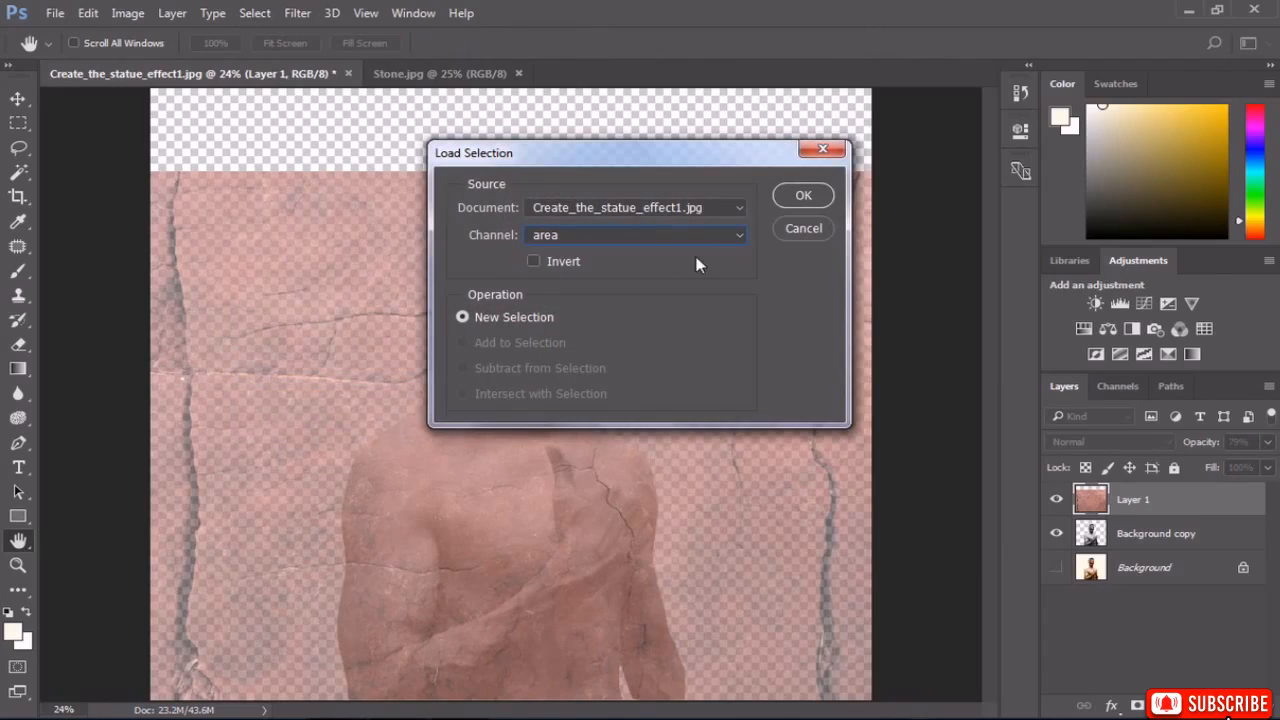
click(806, 195)
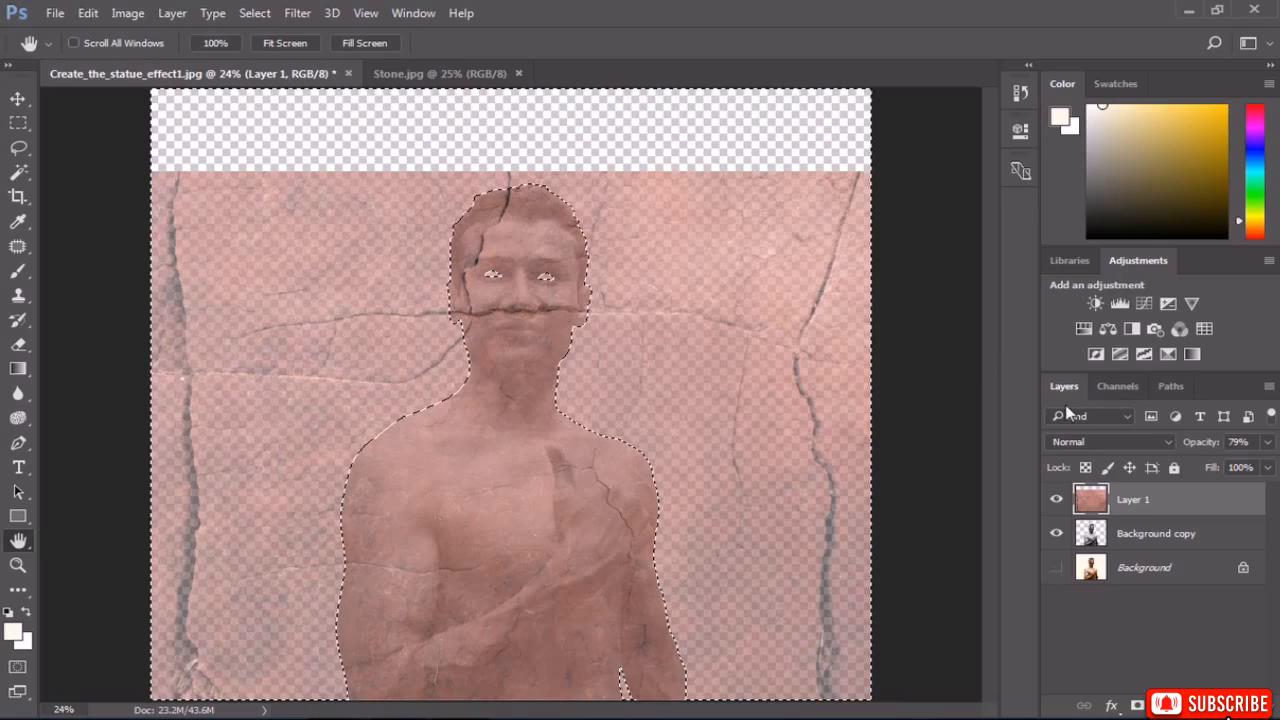
Raise Layer 1's opacity to 100% and delete the stone inside the selected backdrop and eyes.
click(1269, 442)
drag(1248, 466, 1275, 467)
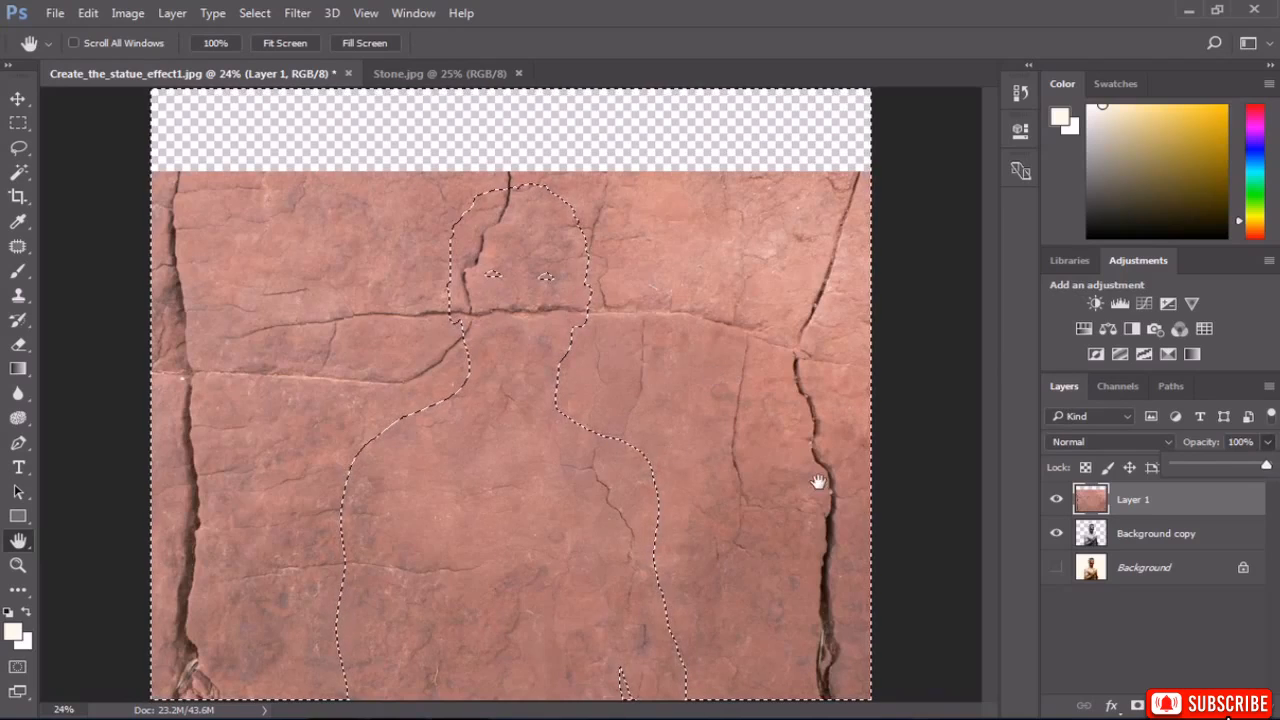
click(1167, 508)
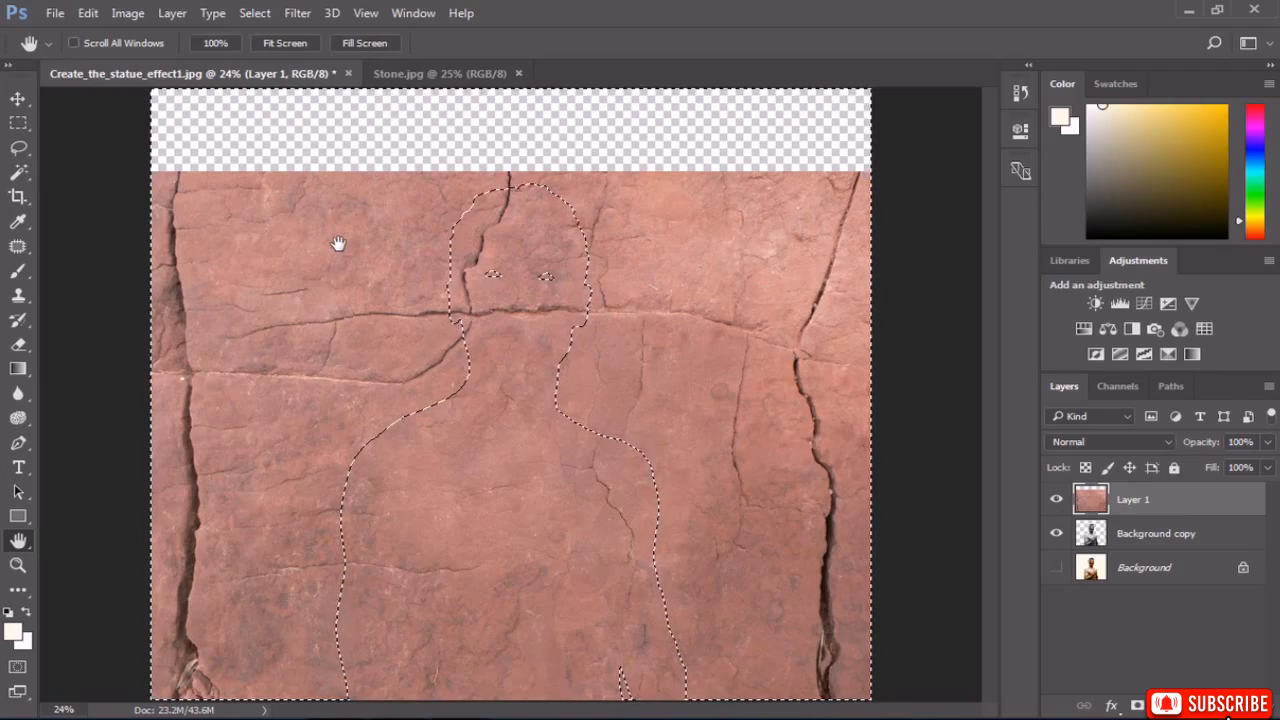
key(Delete)
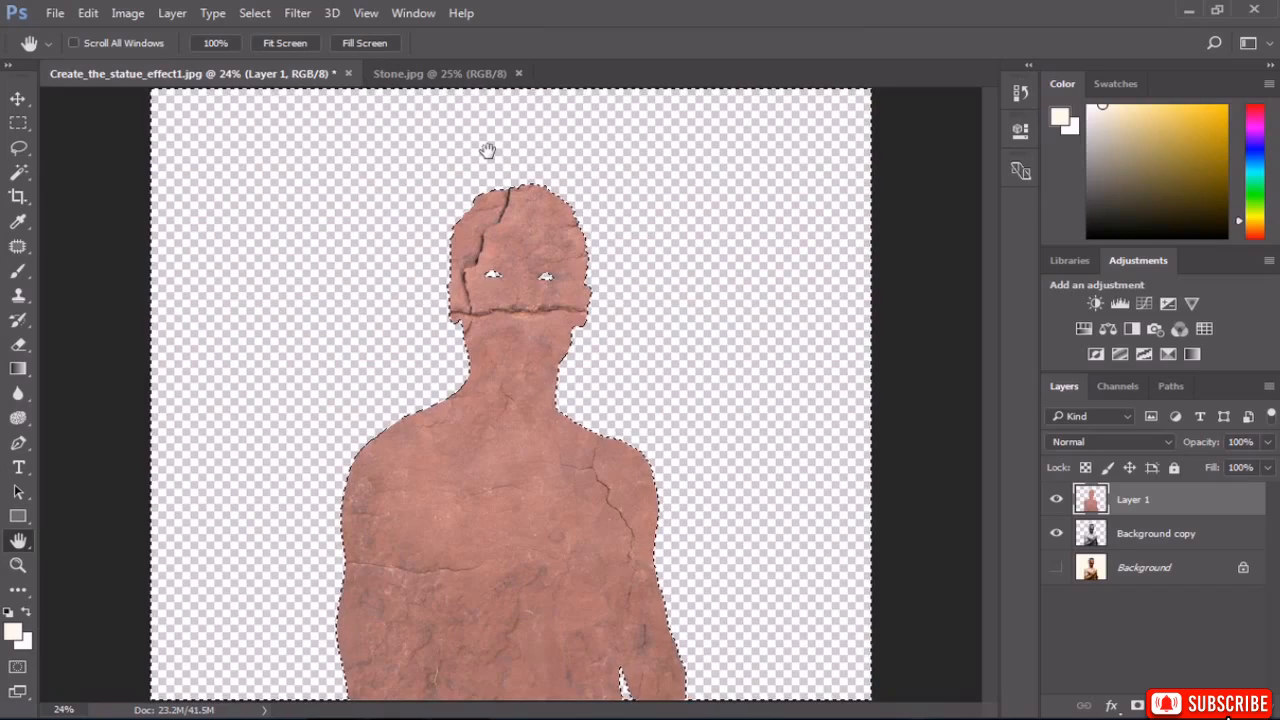
Invert the selection to cover the man and set Layer 1's blending mode to Multiply.
click(248, 11)
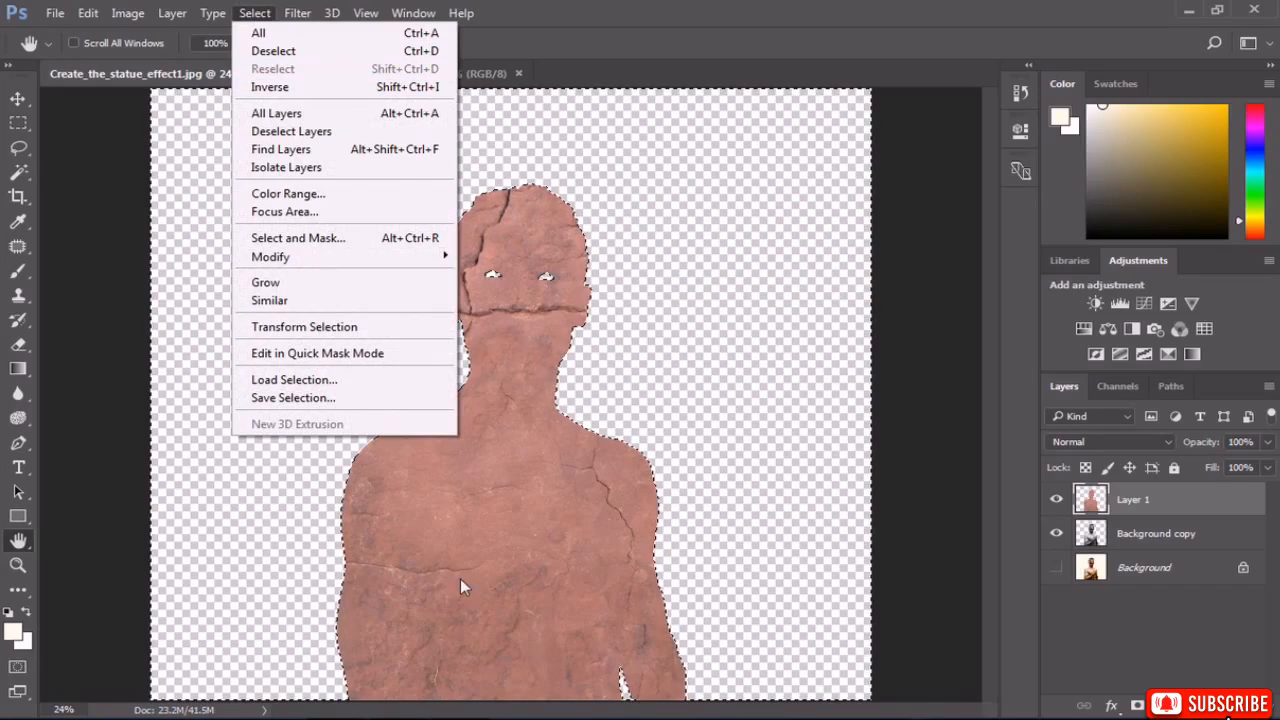
click(328, 88)
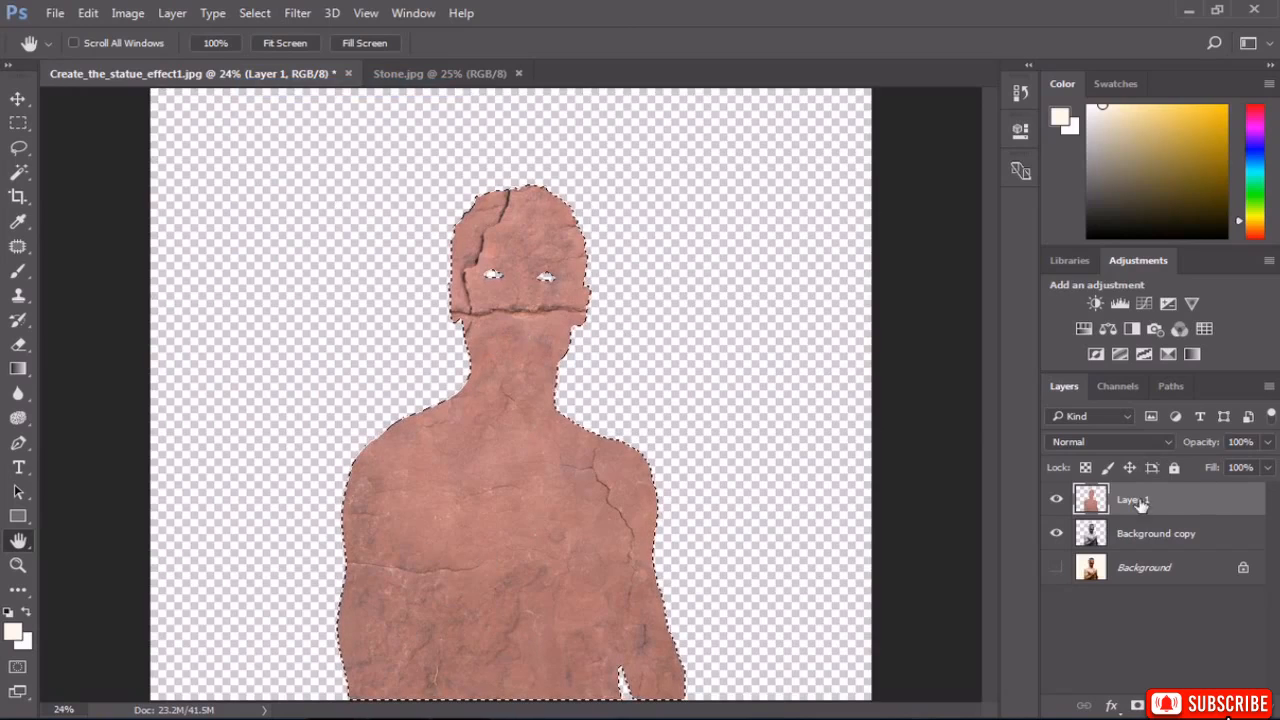
click(1110, 442)
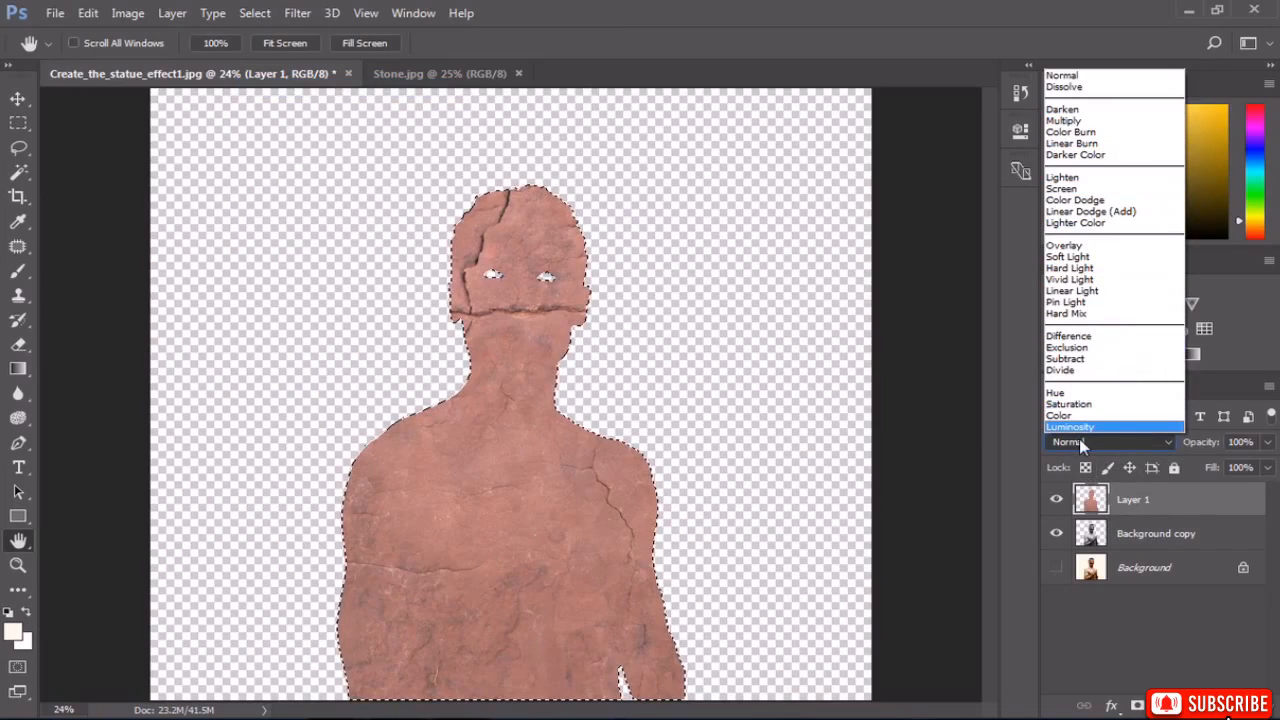
click(1063, 120)
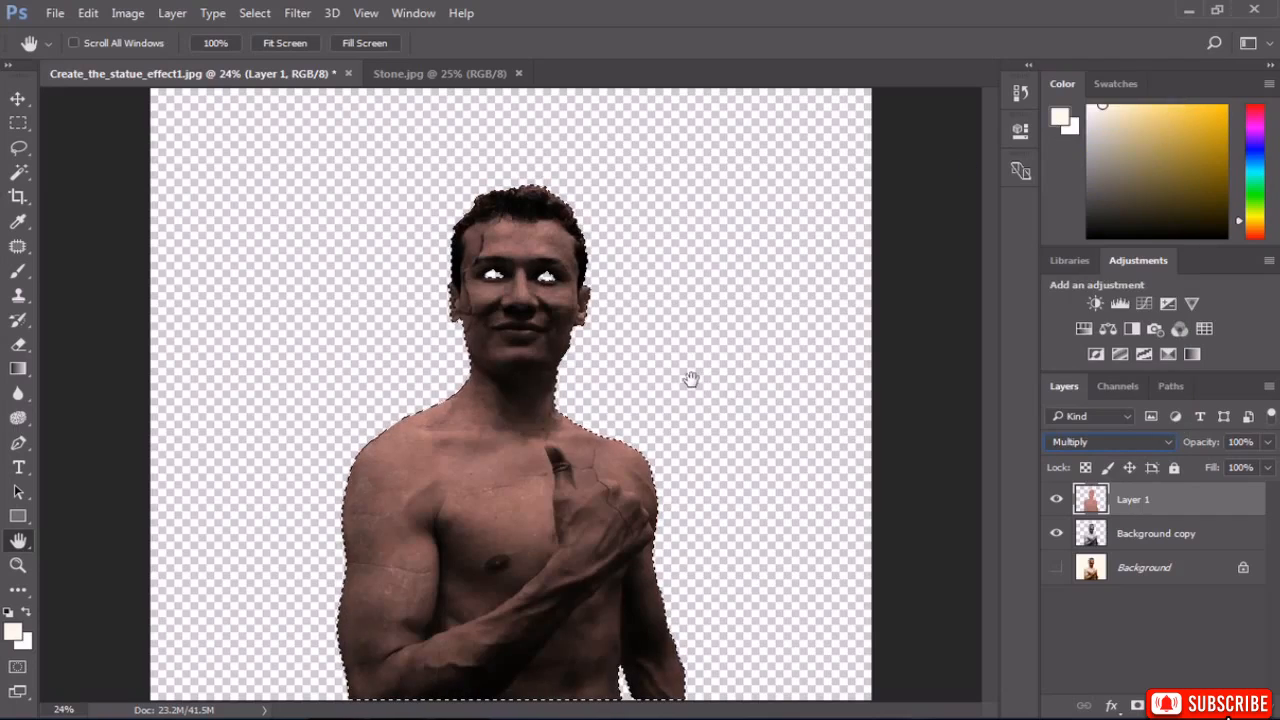
Darken Layer 1's stone with Levels, using midtones of 0.87 and a raised black input level, and deselect it.
click(122, 12)
mouse_move(155, 60)
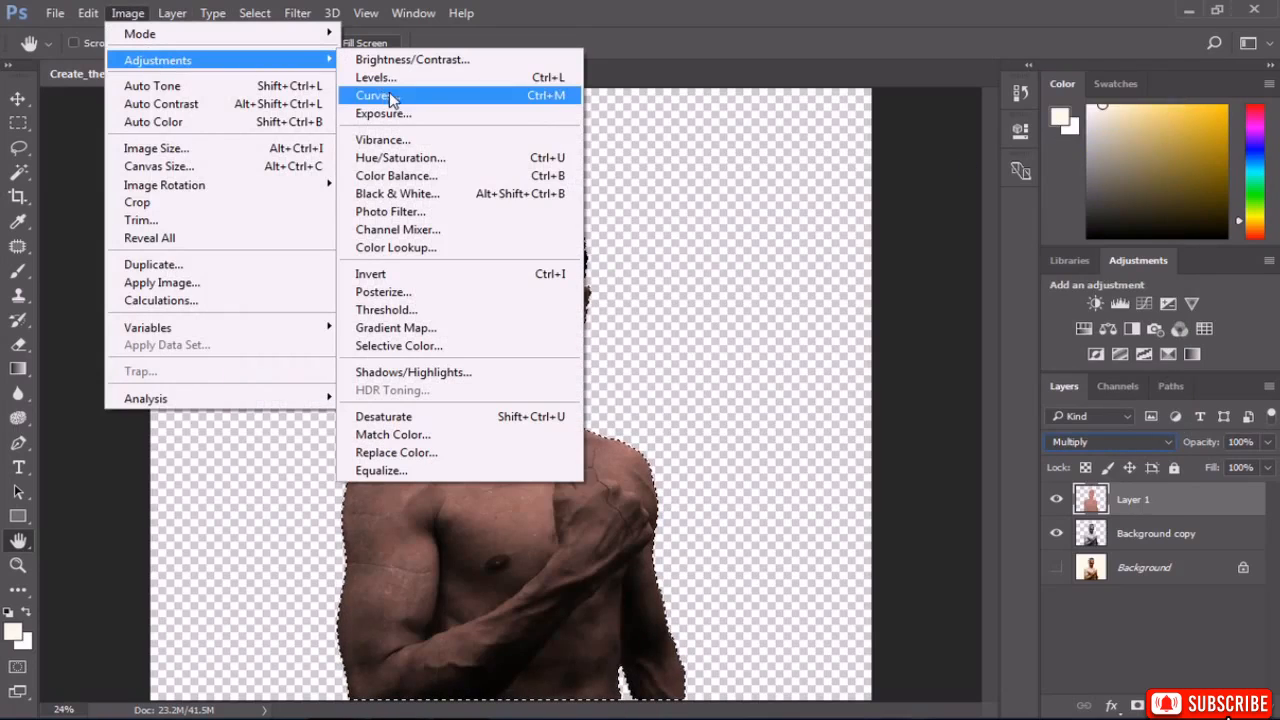
click(403, 84)
mouse_move(906, 228)
mouse_down()
mouse_move(879, 227)
mouse_move(918, 226)
mouse_up()
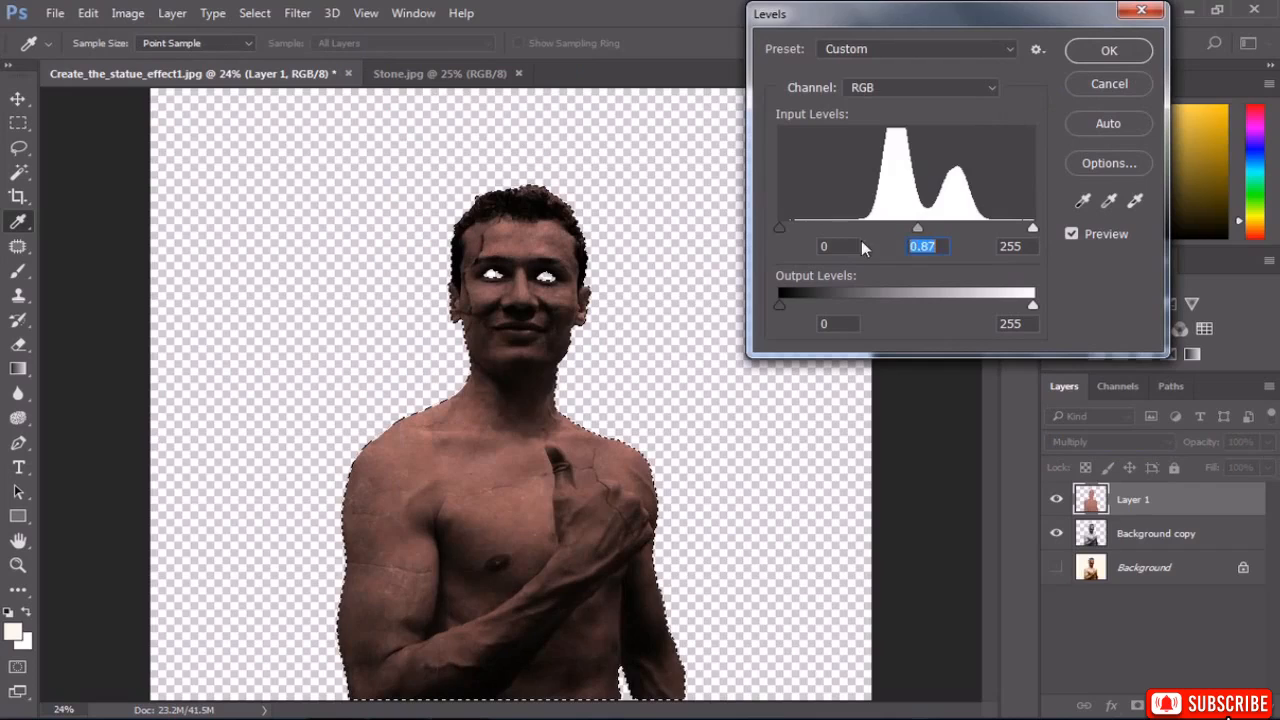
drag(776, 228, 820, 232)
key(space)
click(1105, 50)
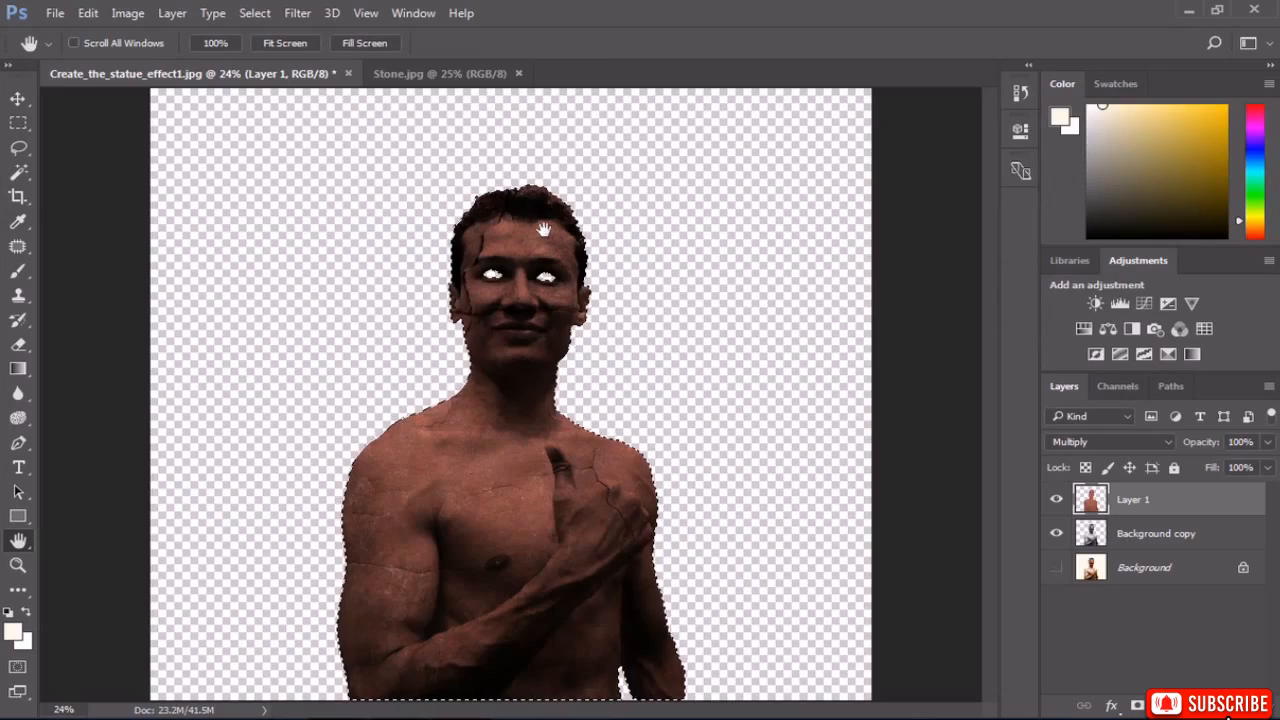
click(254, 13)
click(272, 51)
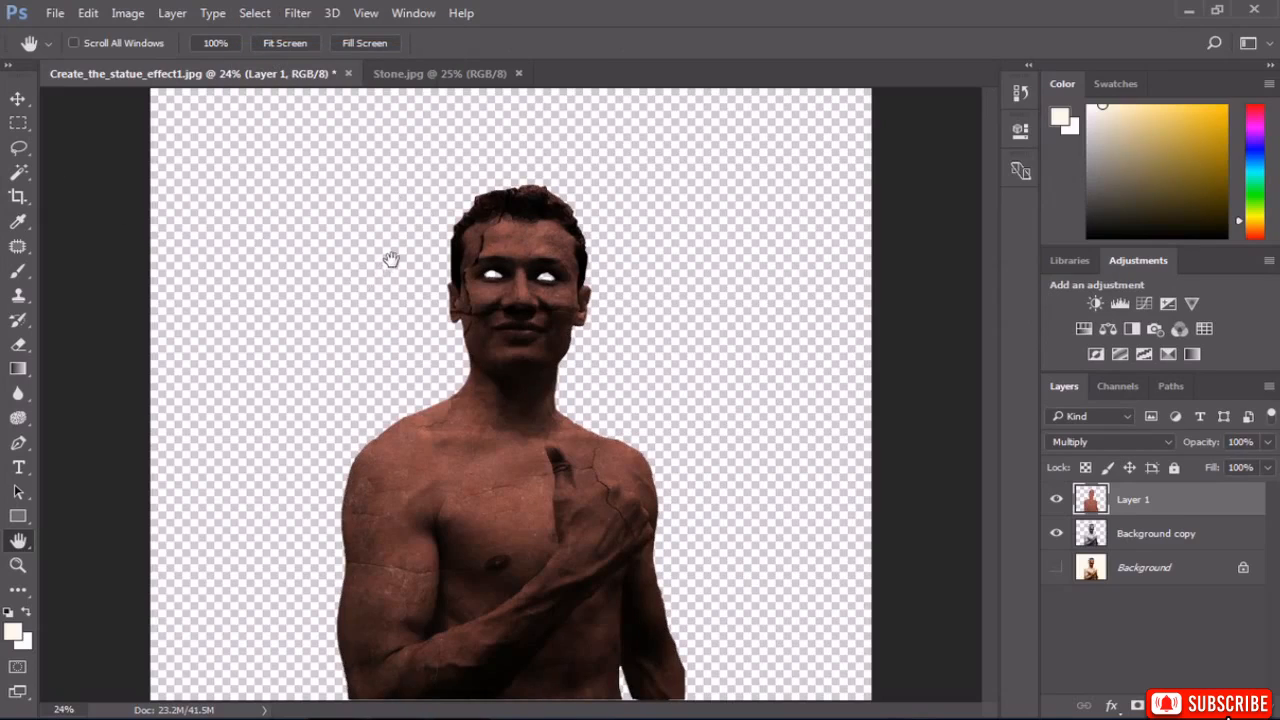
Select the man's hair with the Magnetic Lasso, tracing its outer edge and the hairline down to both ears.
click(17, 149)
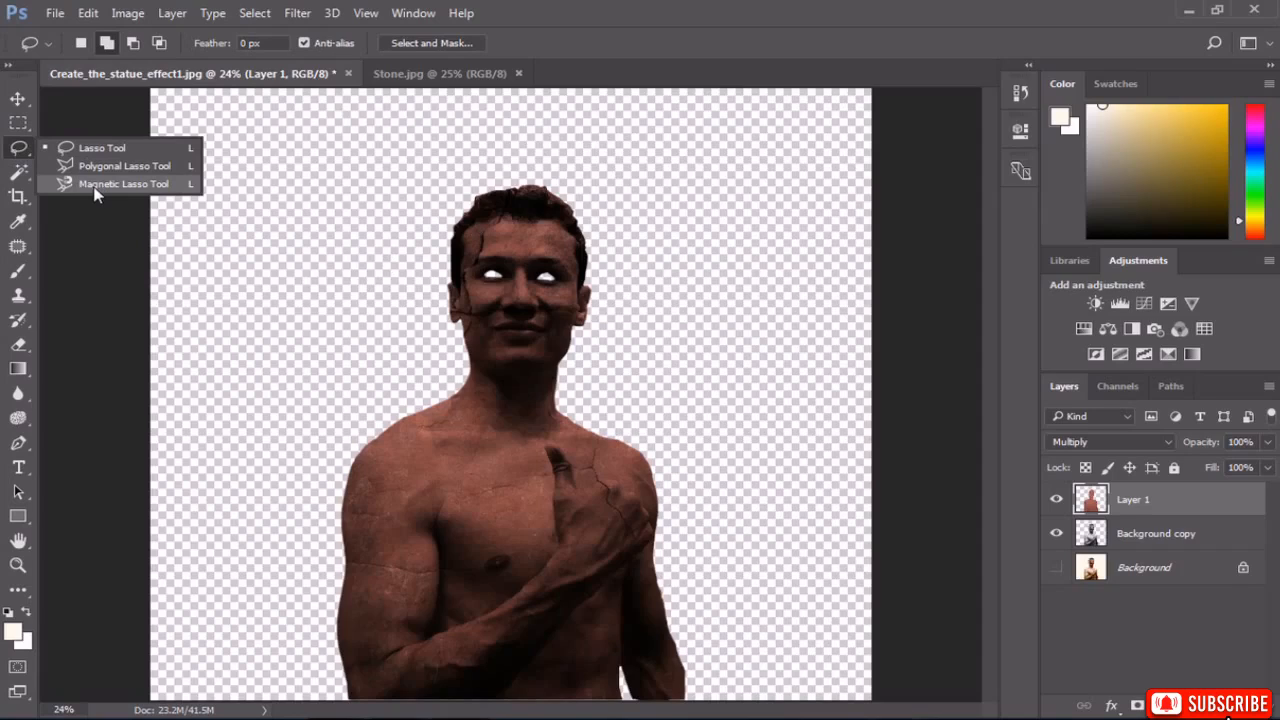
click(97, 186)
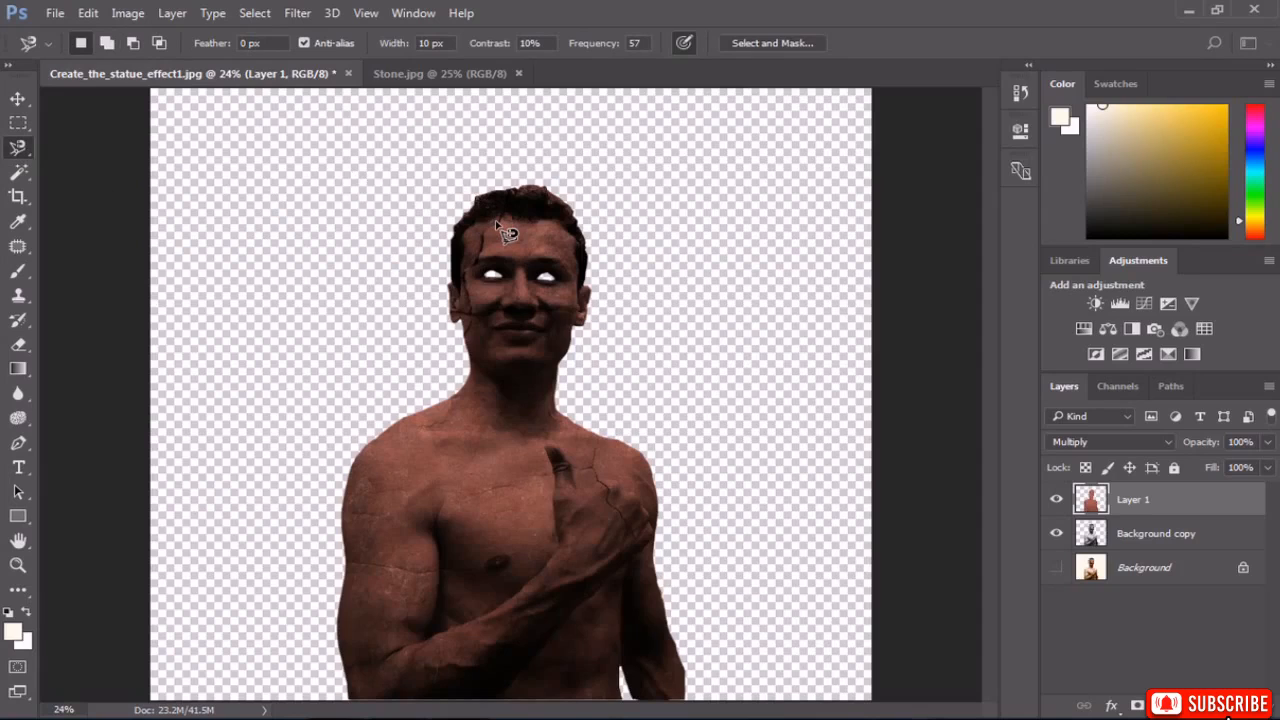
scroll(505, 230, up, 4)
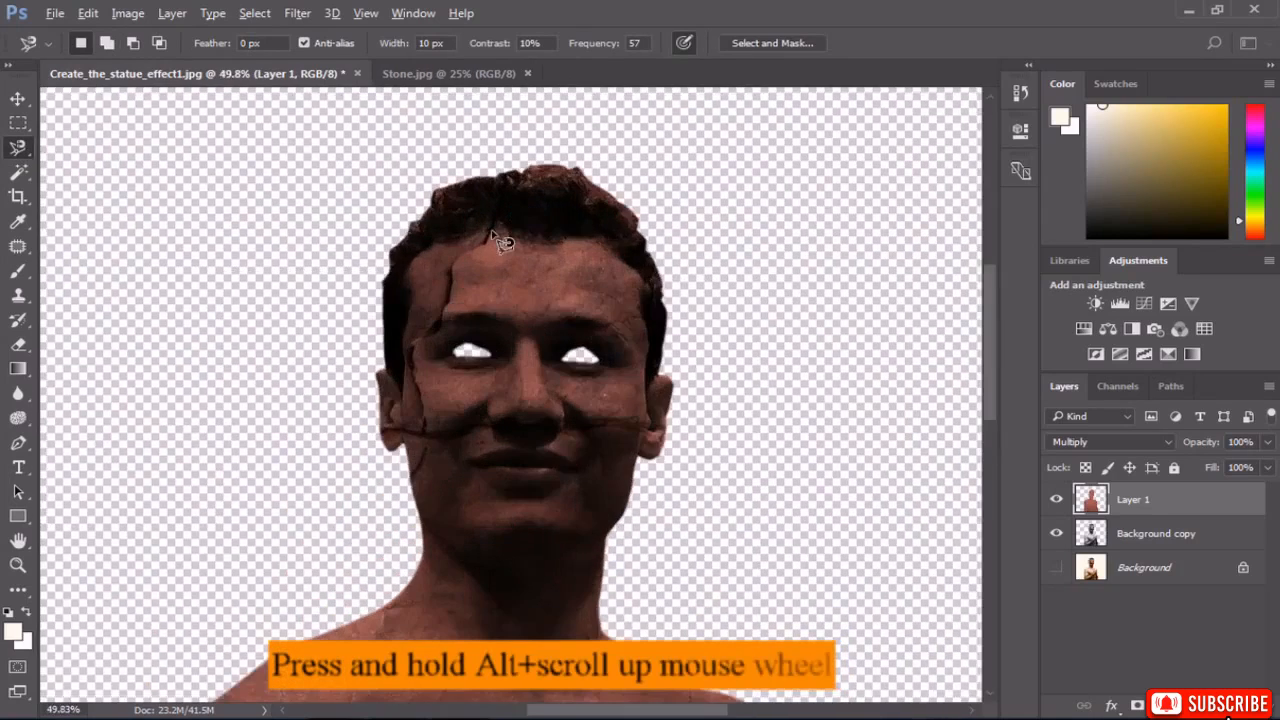
scroll(480, 380, up, 2)
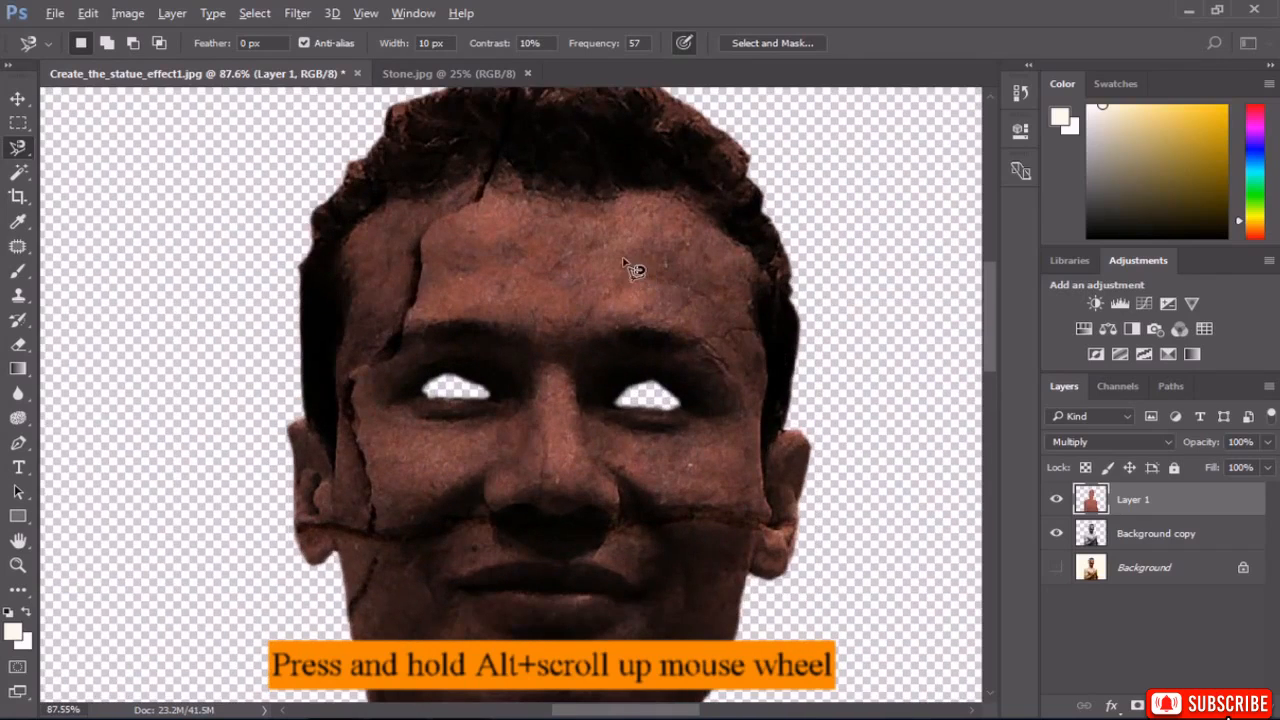
drag(585, 242, 570, 300)
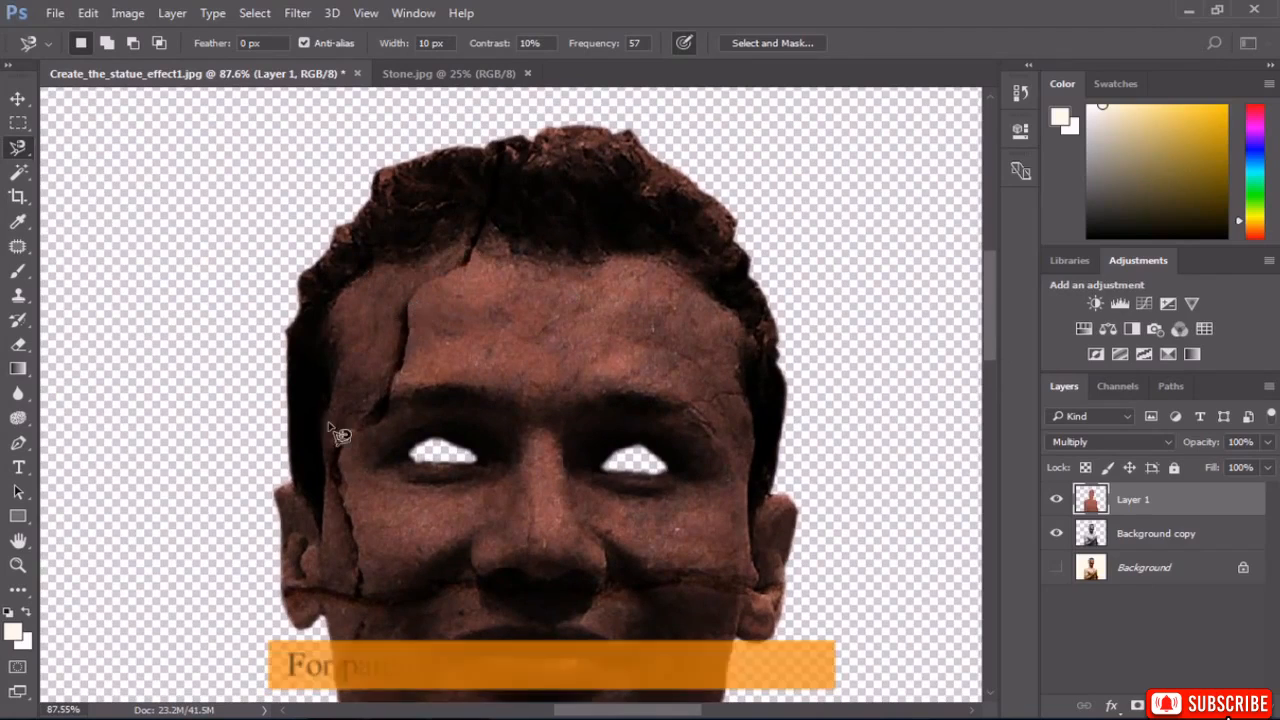
drag(443, 320, 400, 306)
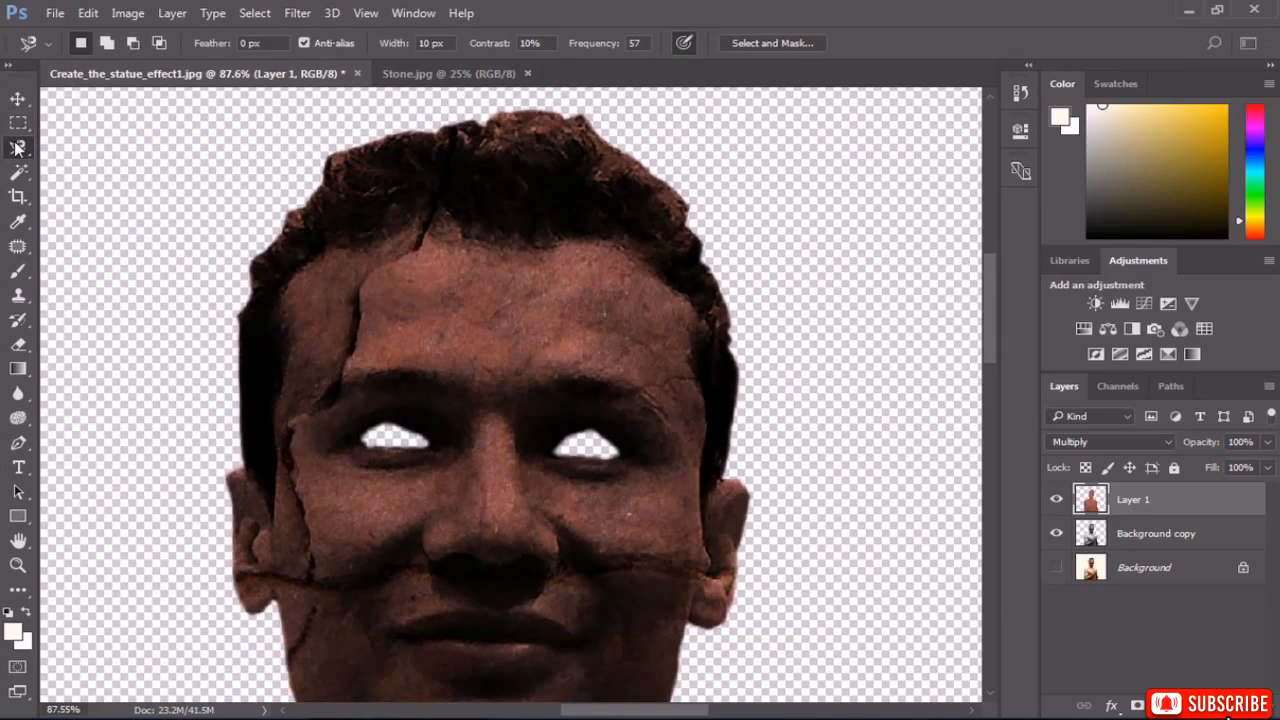
click(273, 494)
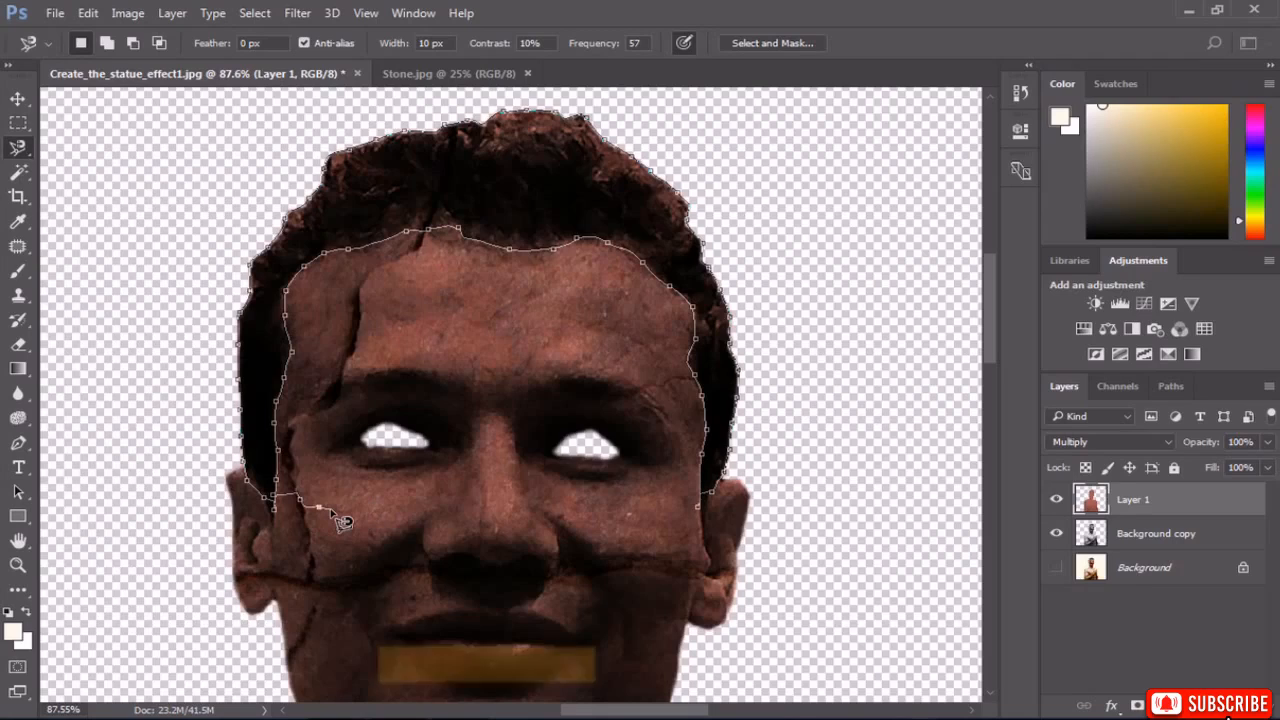
key(BackSpace)
key(BackSpace)
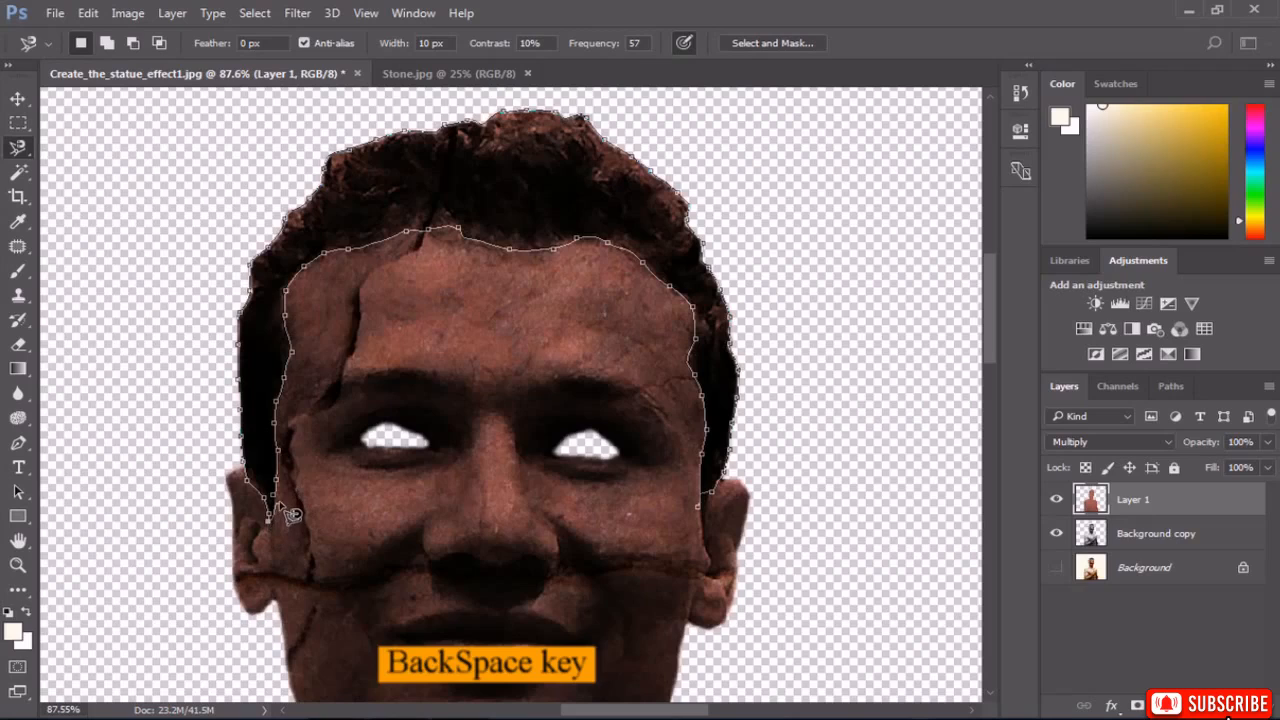
double_click(289, 513)
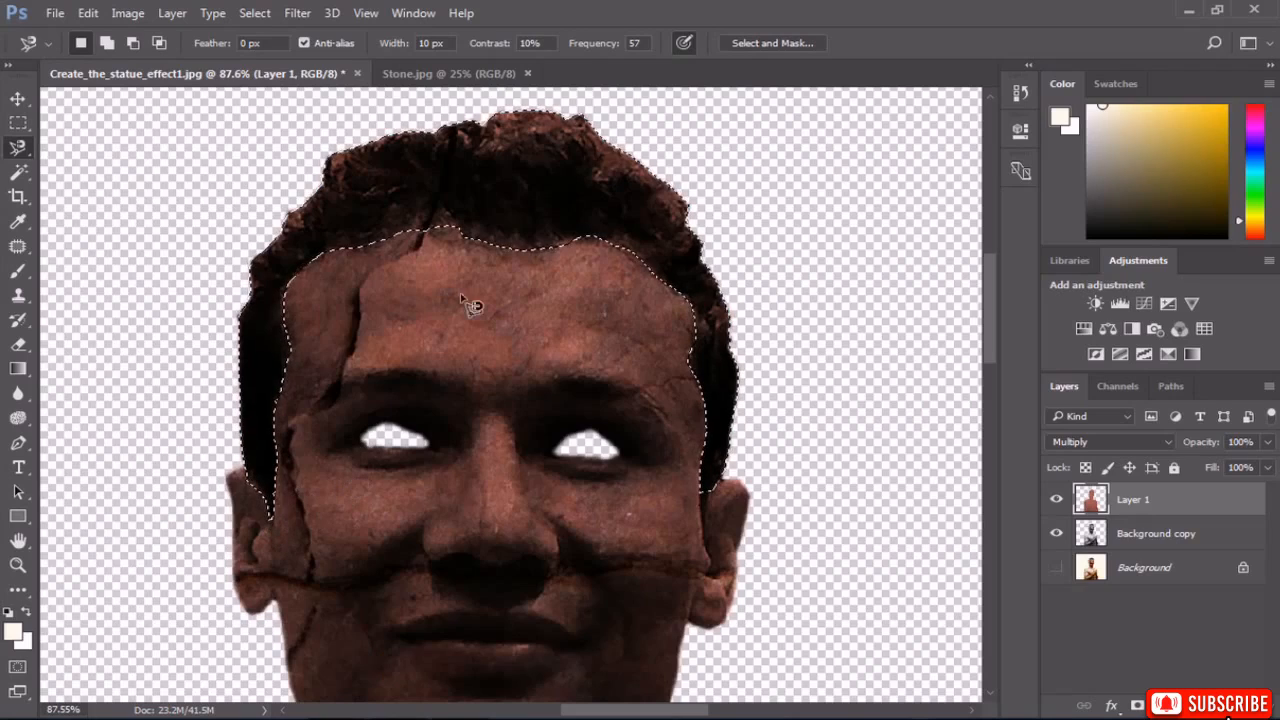
Feather the hair selection by 6.4 pixels.
right_click(416, 199)
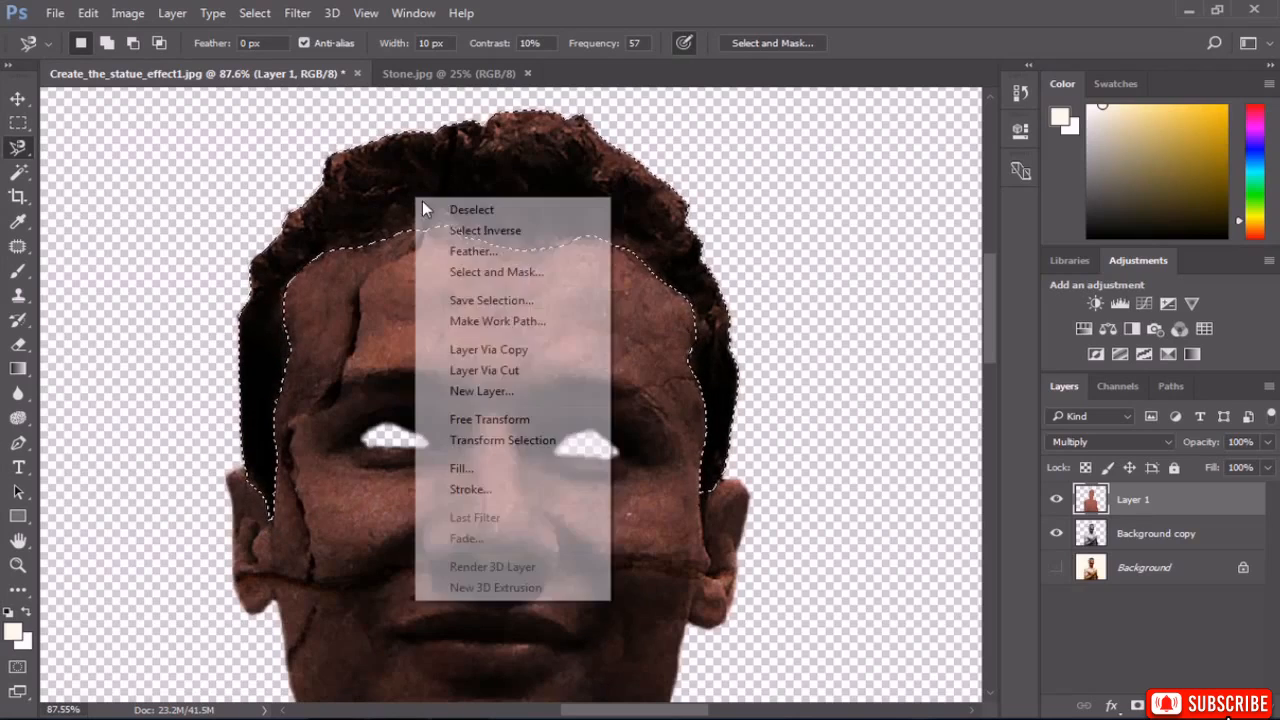
click(474, 251)
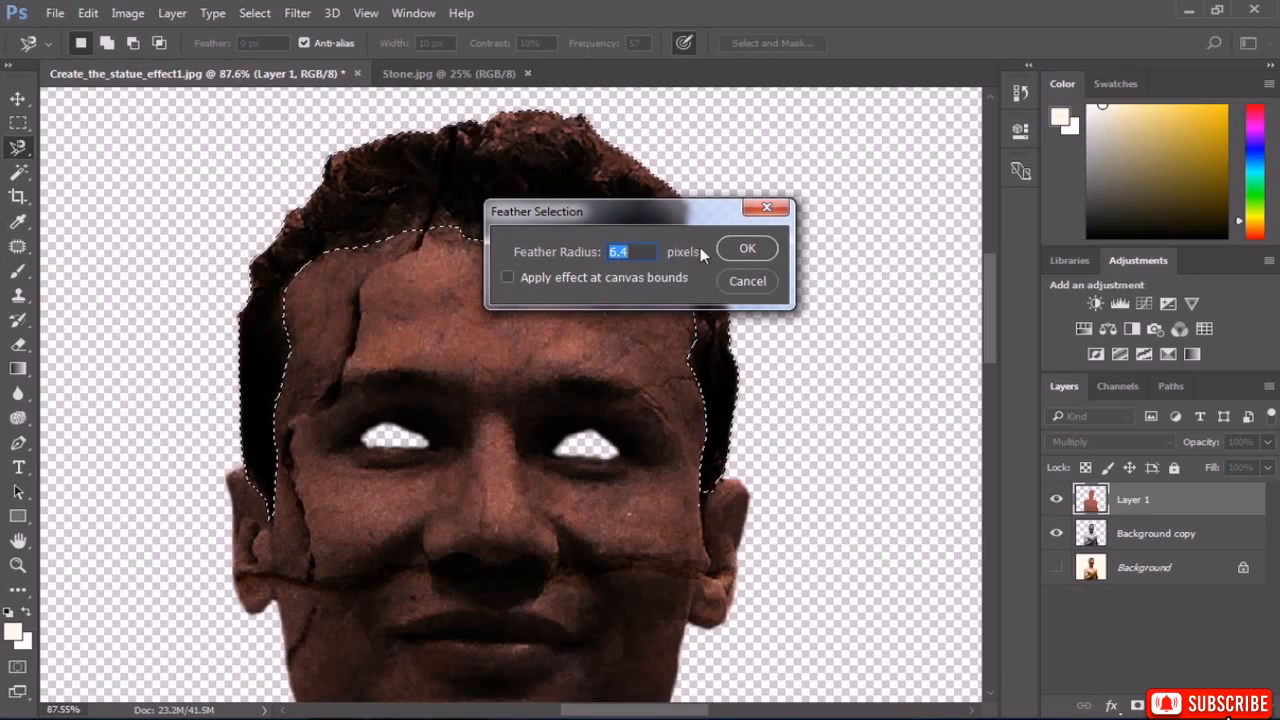
click(745, 249)
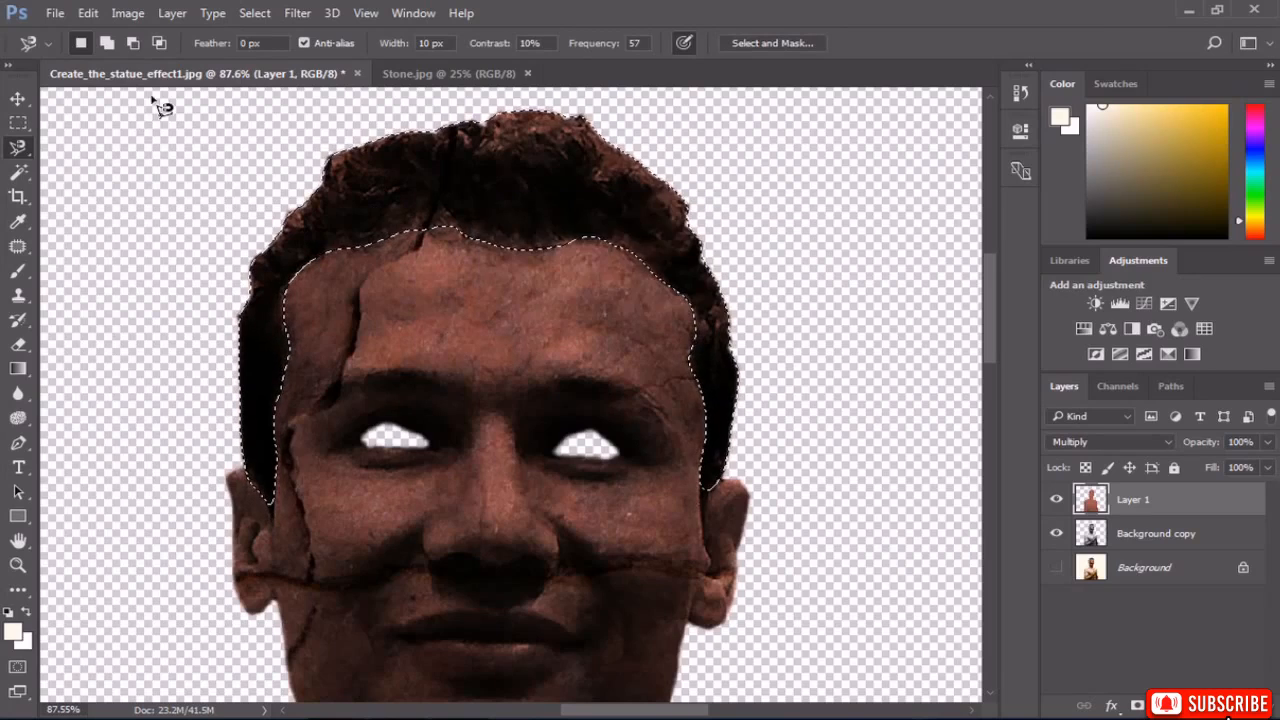
click(128, 13)
mouse_move(165, 61)
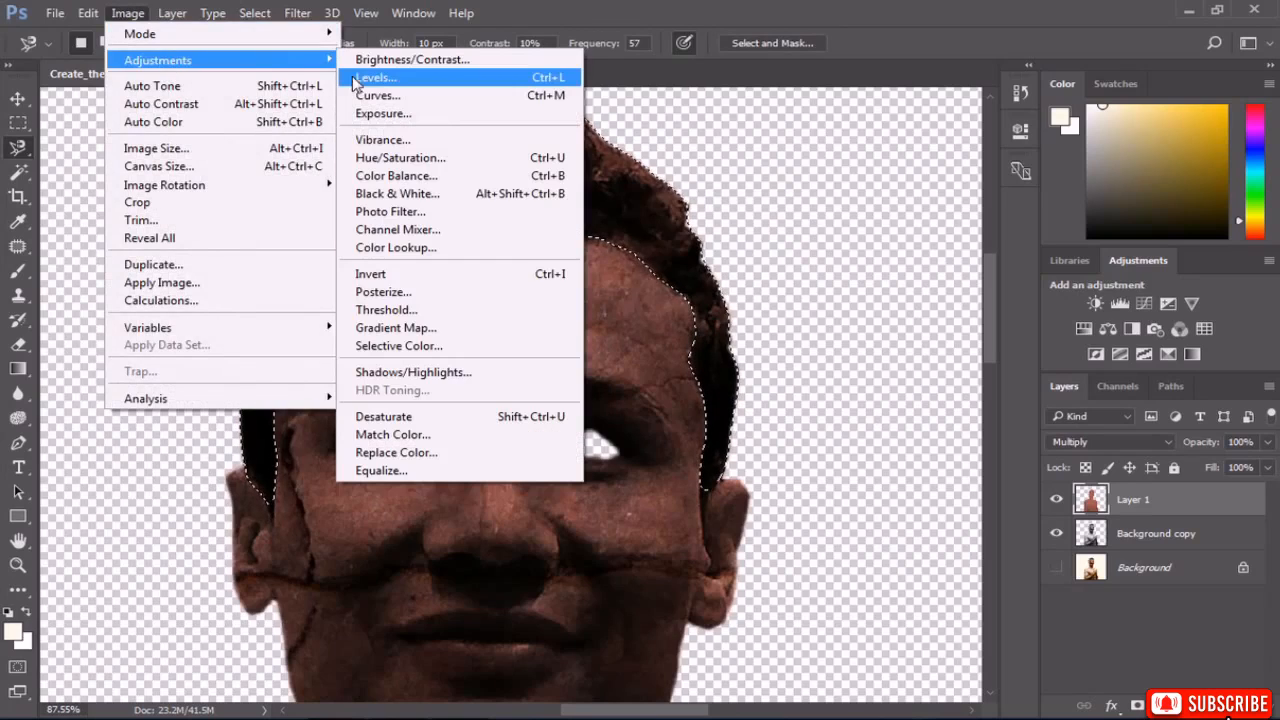
click(400, 78)
mouse_move(911, 228)
mouse_down()
mouse_move(844, 228)
mouse_move(894, 228)
mouse_up()
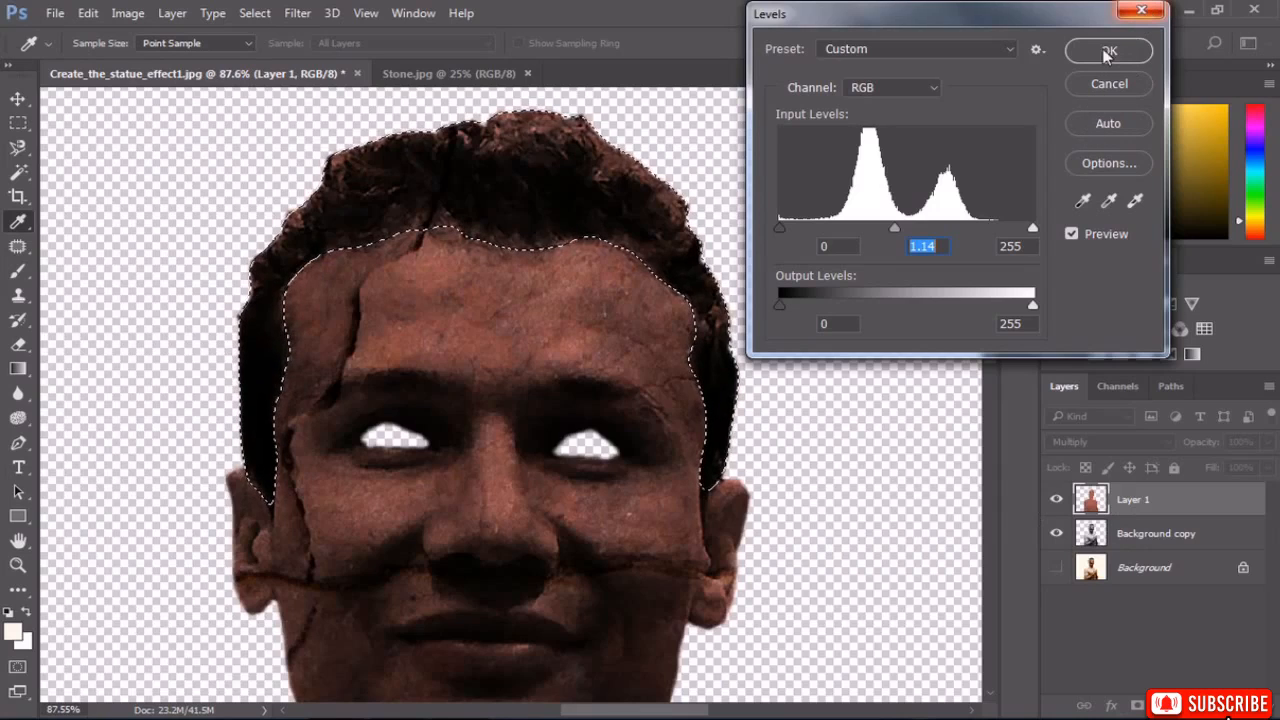
click(1141, 11)
Brighten the selected hair on the Background copy layer with Levels, setting midtones to 3.70 and highlights to 81, and deselect it.
click(1162, 541)
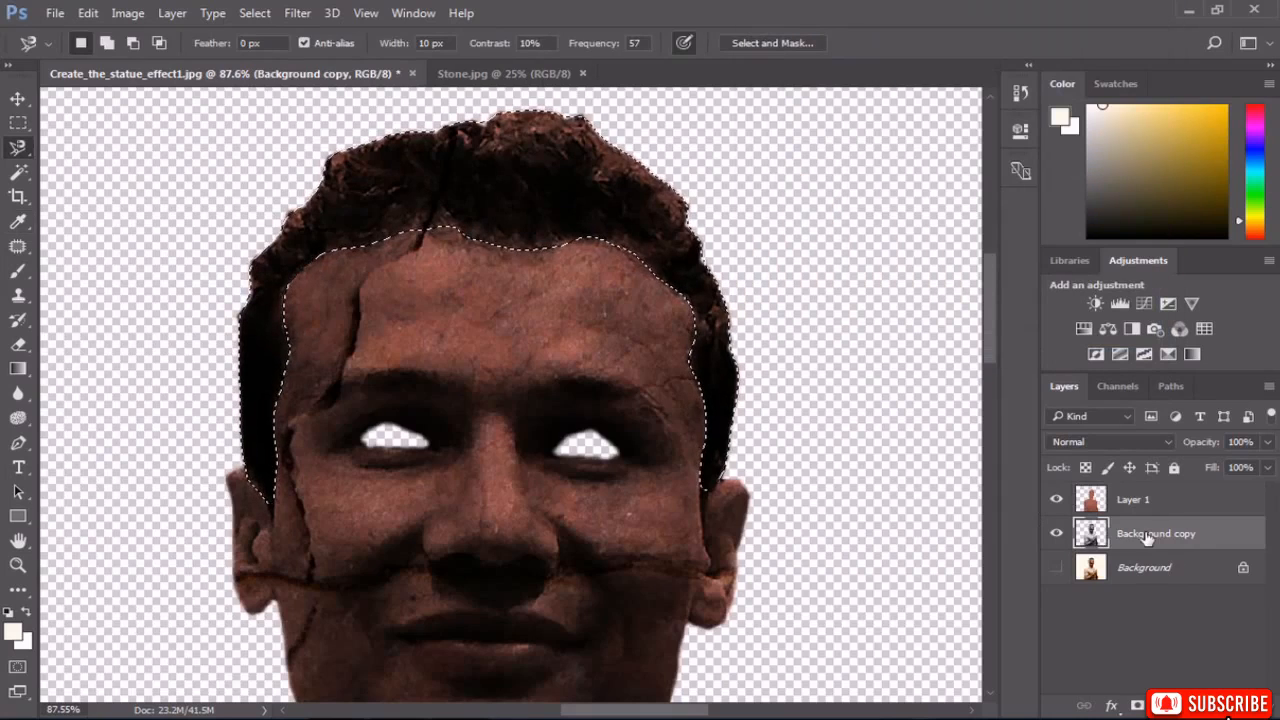
click(125, 13)
mouse_move(160, 57)
click(390, 80)
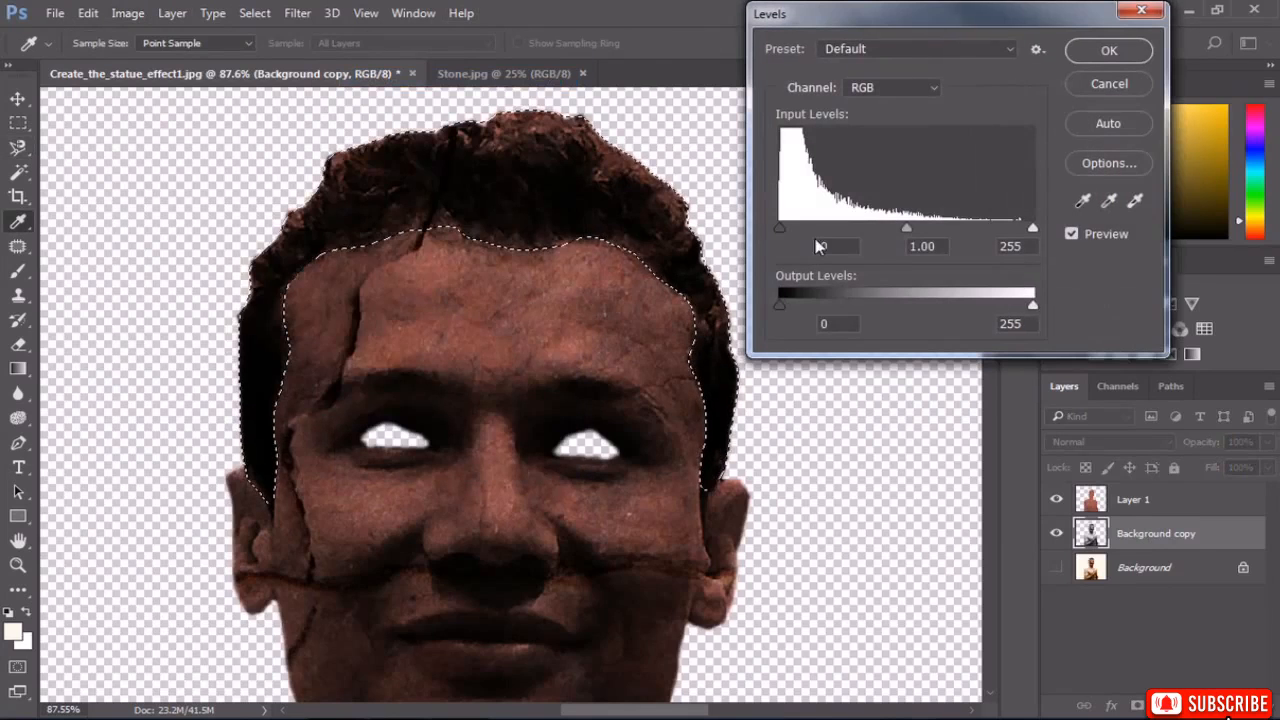
drag(906, 228, 814, 214)
drag(1033, 228, 785, 229)
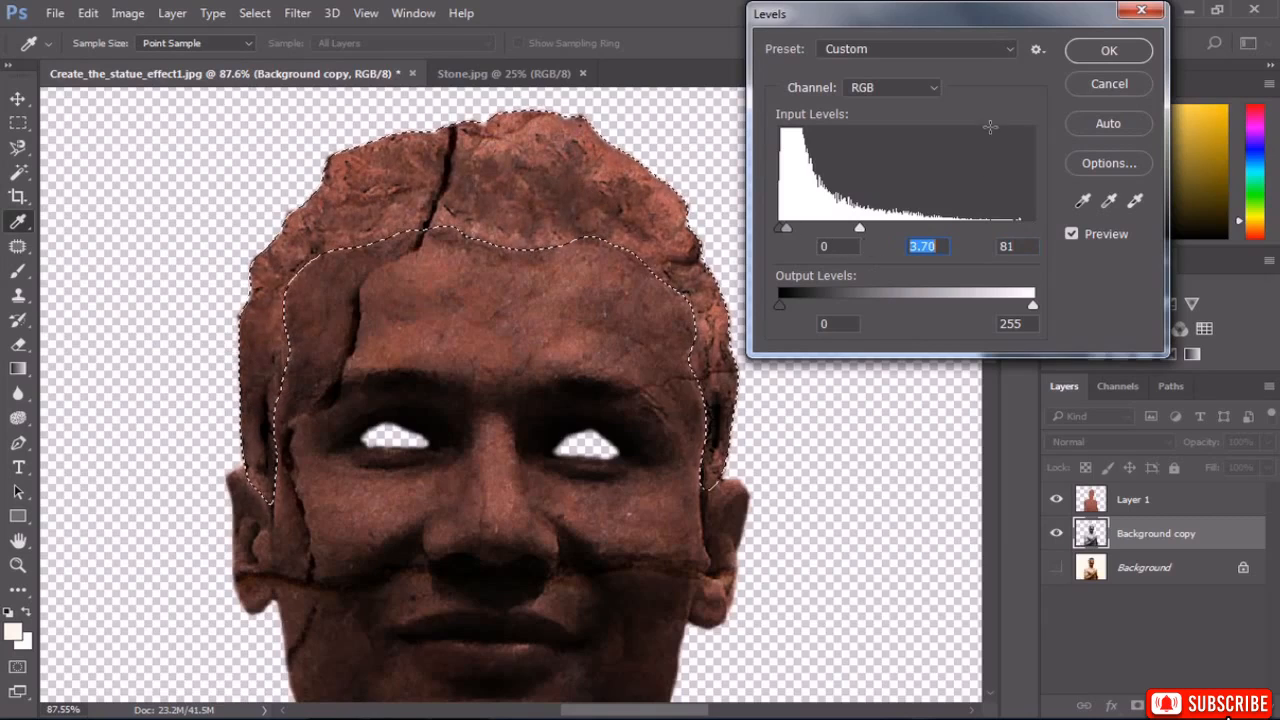
click(1108, 51)
click(254, 13)
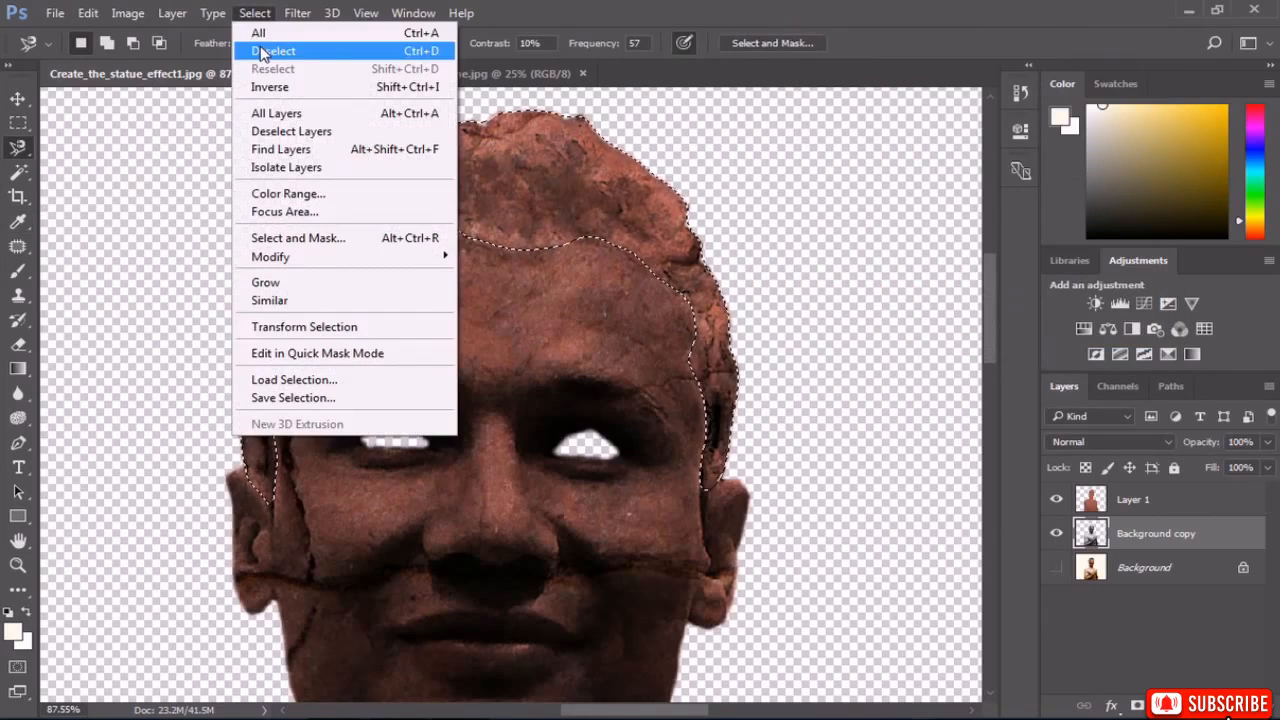
click(262, 51)
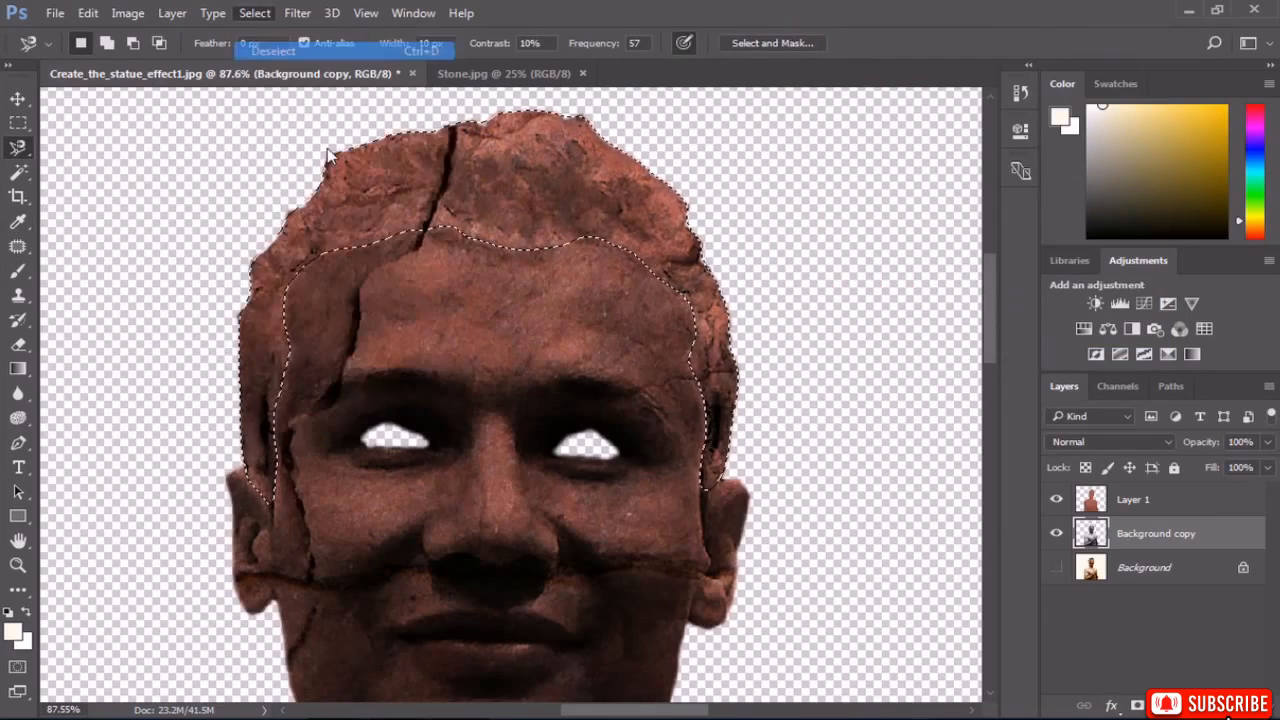
double_click(20, 541)
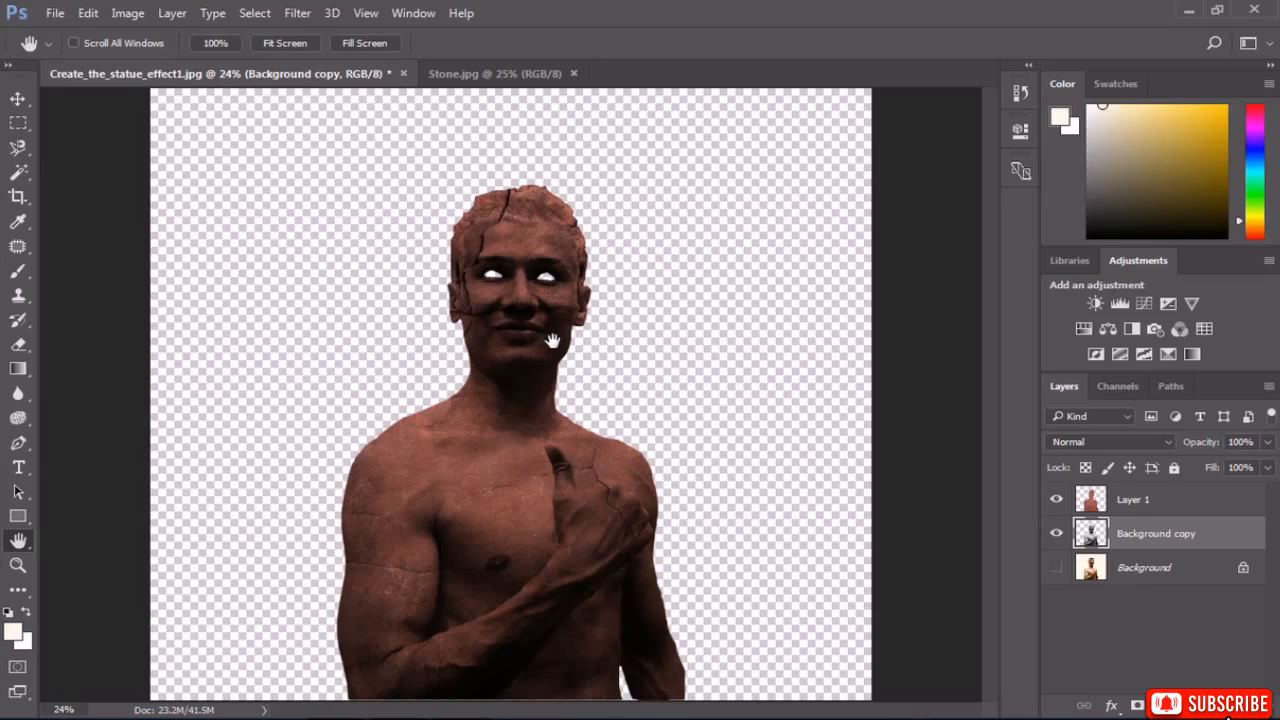
Select the man's lips on the Background copy layer with the Lasso and feather the selection by 6.4 pixels.
scroll(515, 315, up, 3)
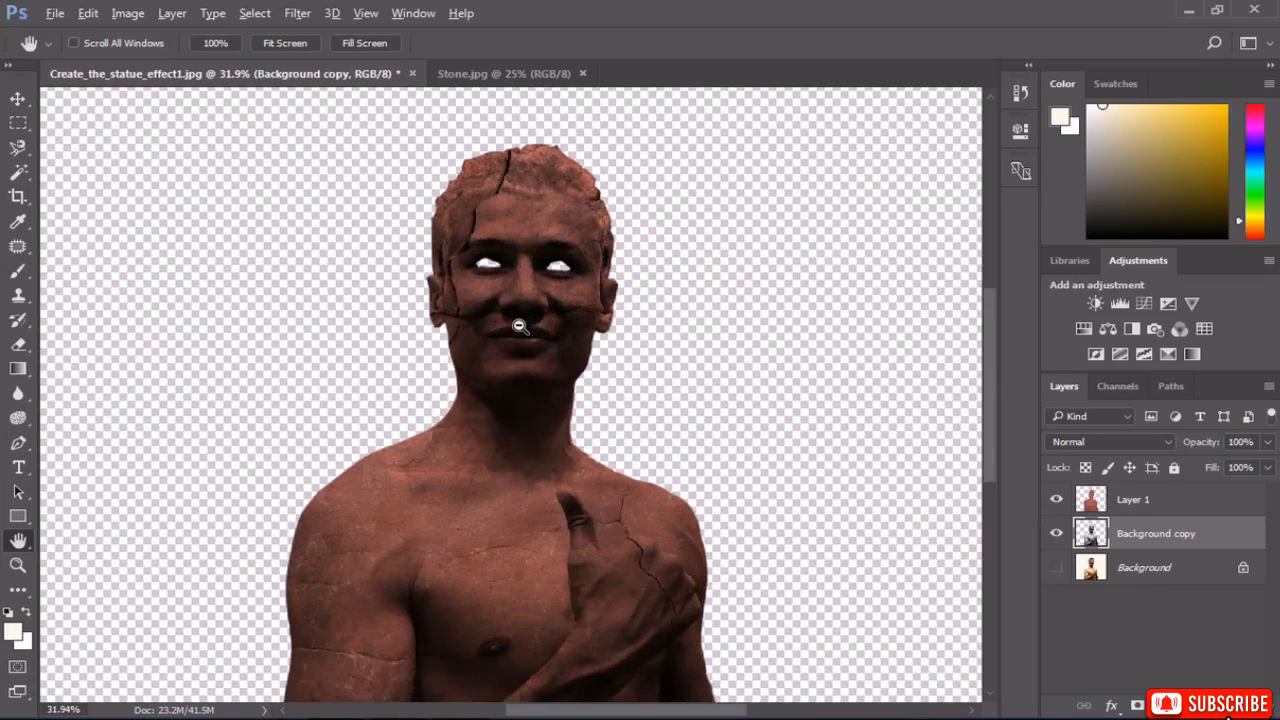
scroll(518, 326, up, 8)
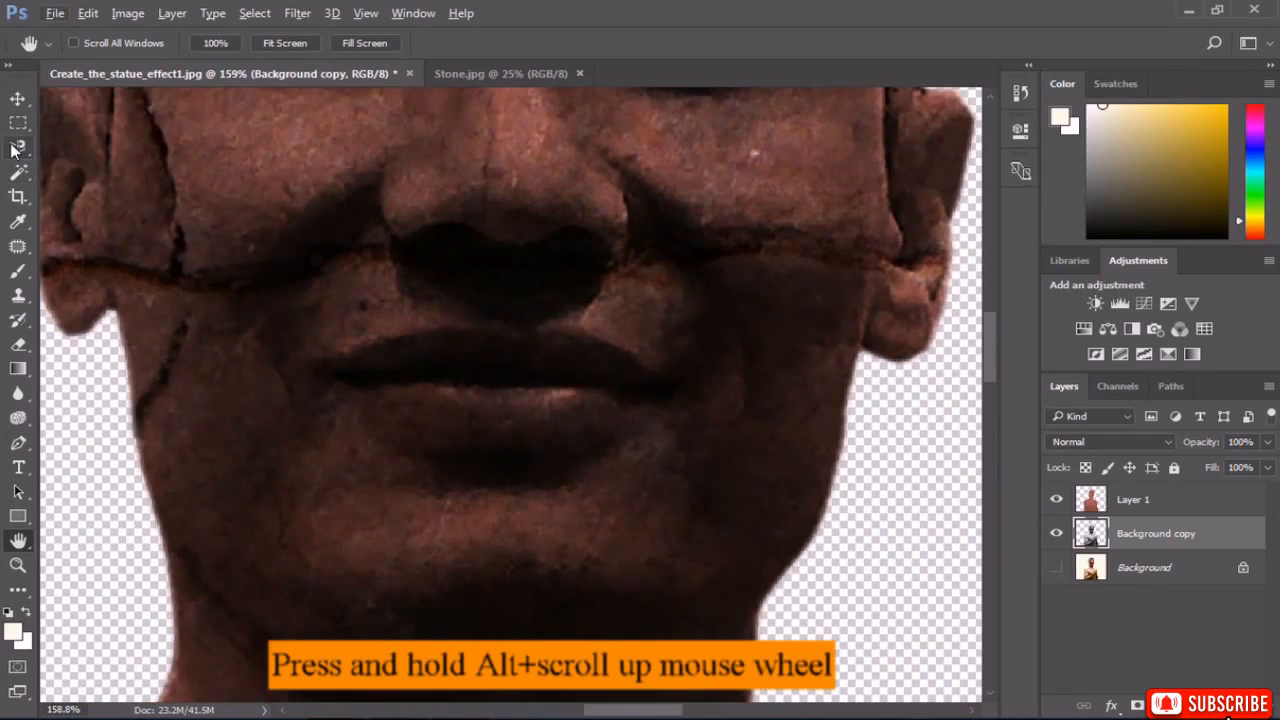
drag(15, 150, 87, 151)
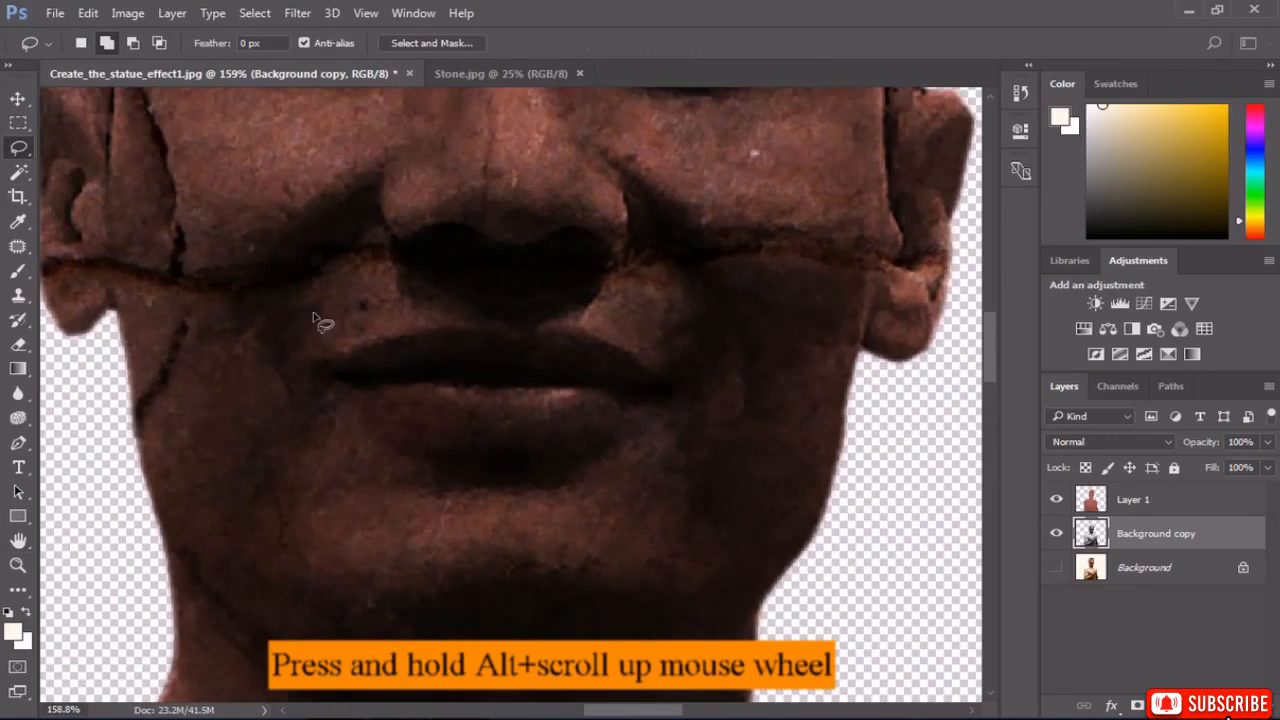
mouse_move(360, 333)
mouse_down()
mouse_move(506, 323)
mouse_move(596, 338)
mouse_move(645, 355)
mouse_move(672, 386)
mouse_move(651, 423)
mouse_move(603, 451)
mouse_move(545, 465)
mouse_move(423, 457)
mouse_move(348, 403)
mouse_move(332, 362)
mouse_move(357, 335)
mouse_up()
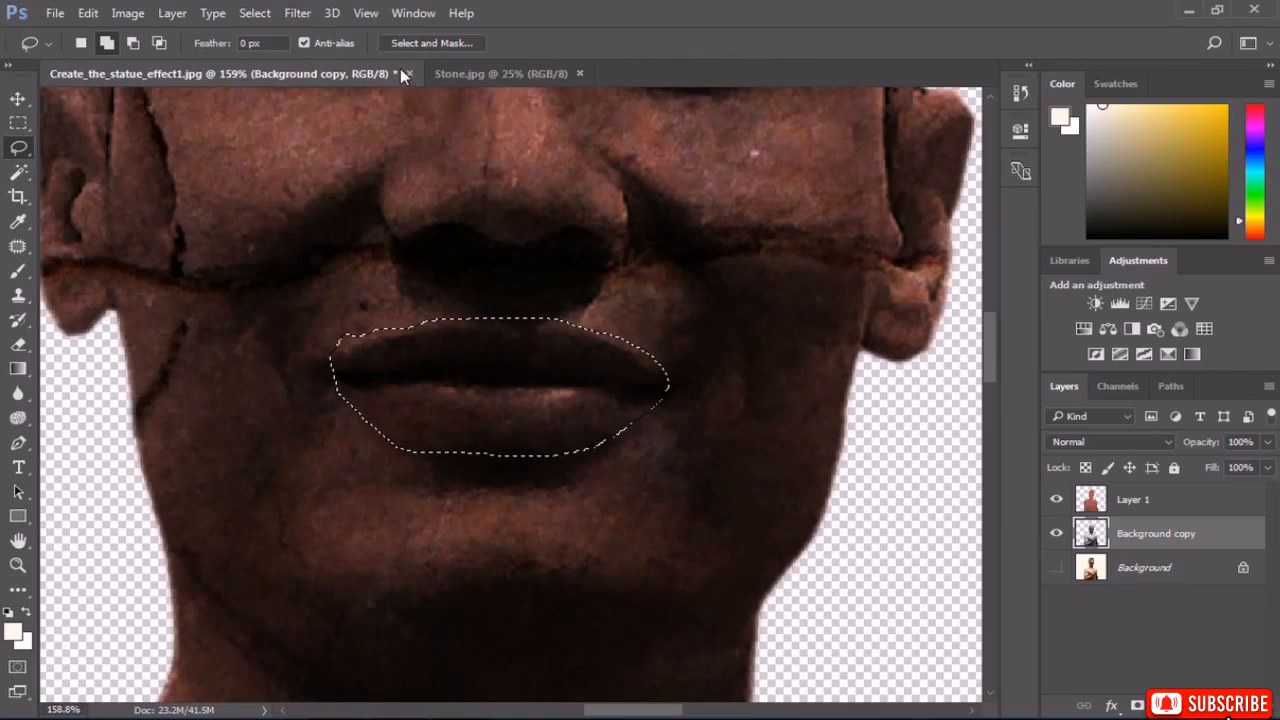
click(248, 14)
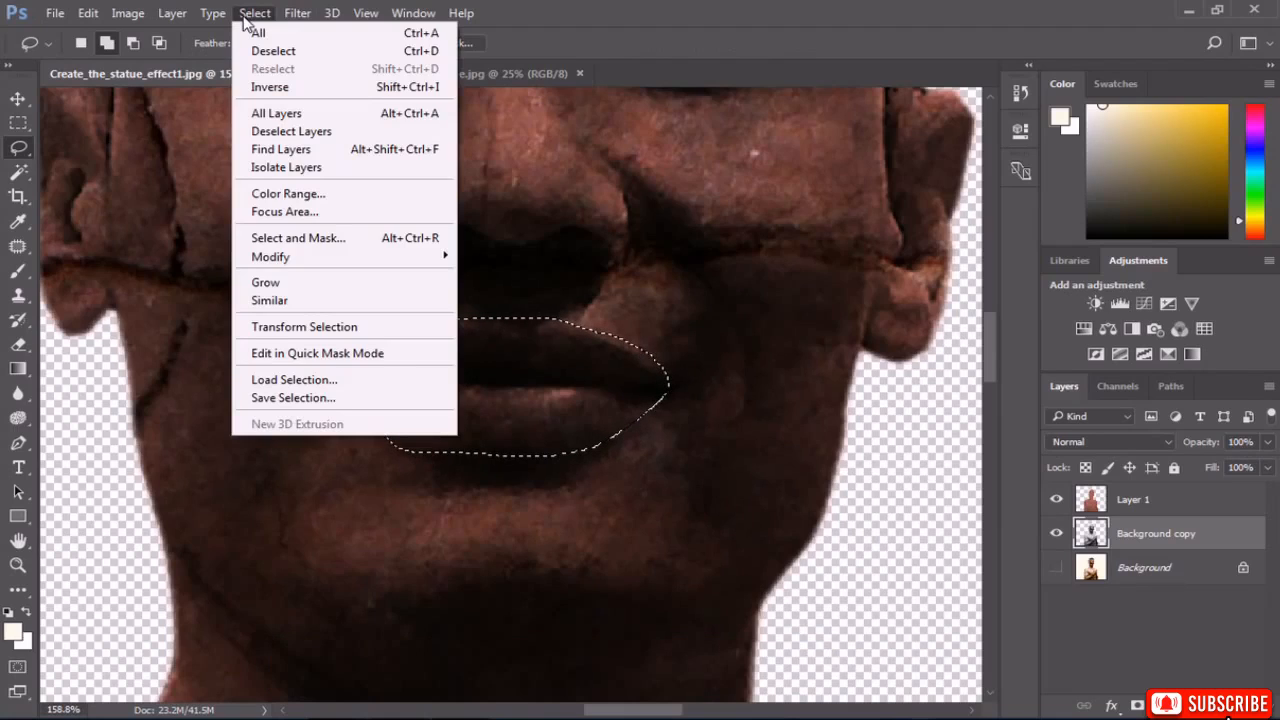
right_click(533, 318)
click(584, 370)
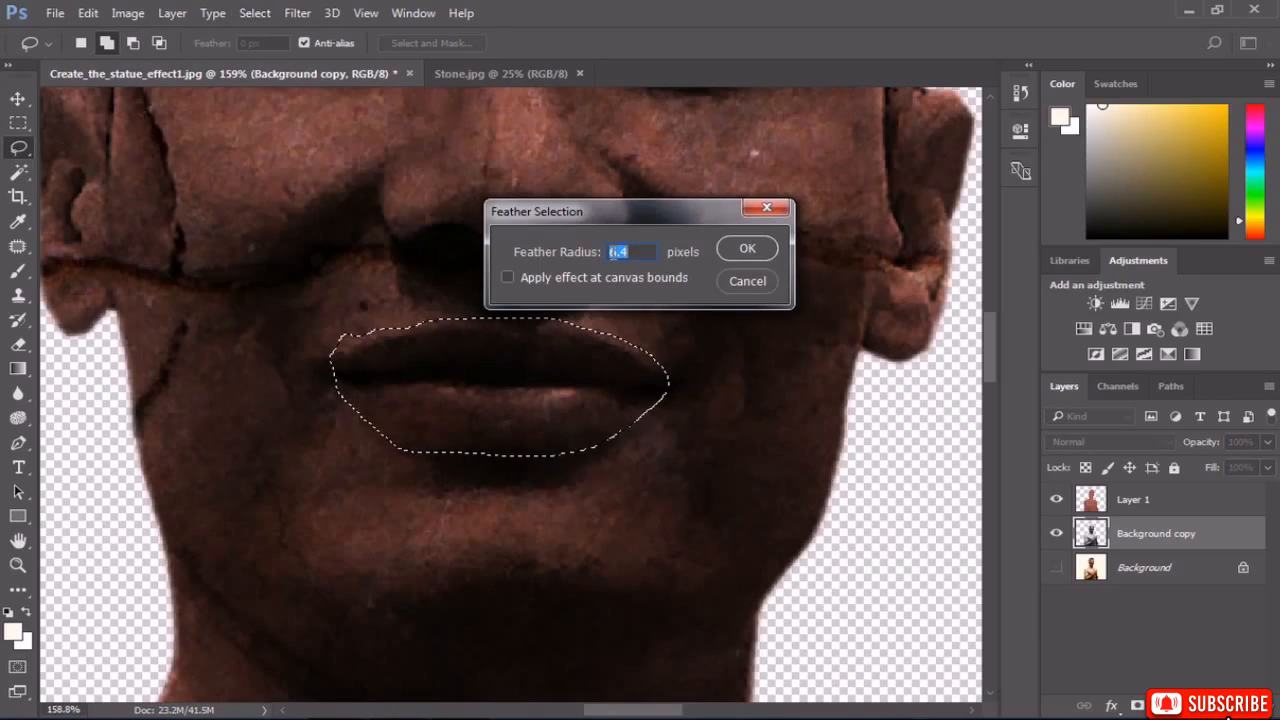
click(734, 246)
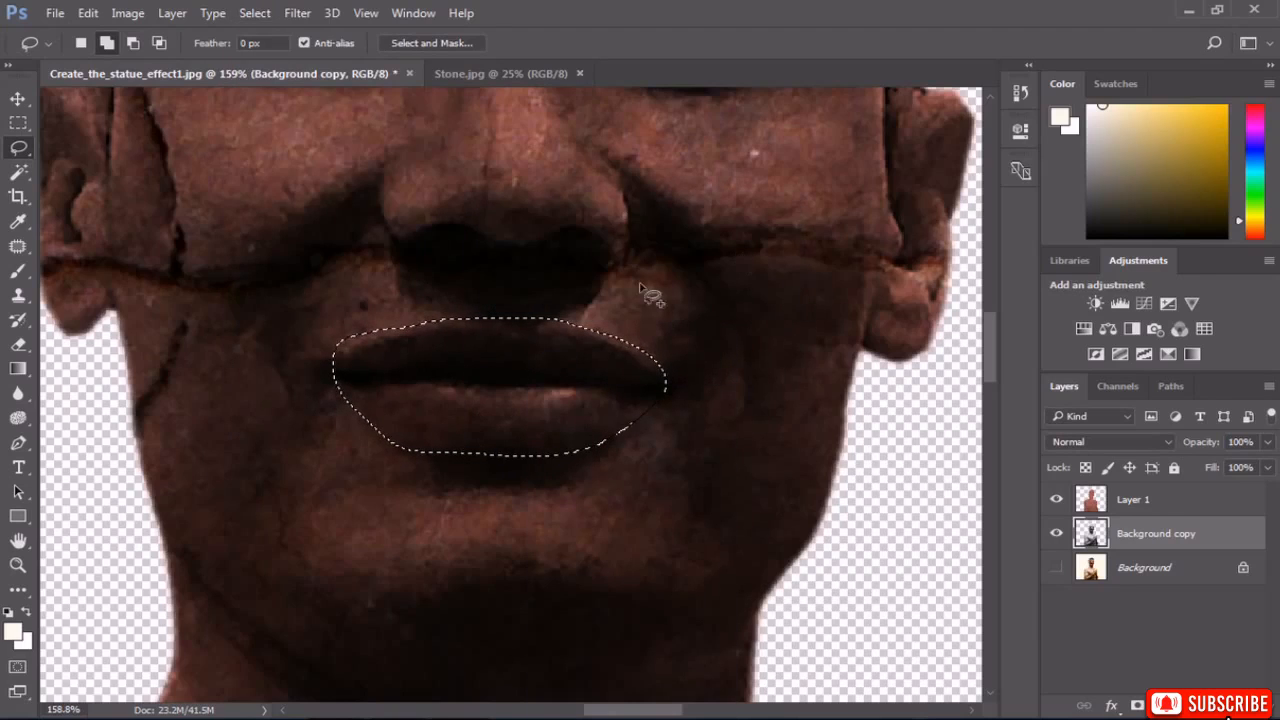
Brighten the selected lips with Levels, setting midtones to 1.61 and highlights to 218, and deselect them.
click(128, 13)
mouse_move(145, 62)
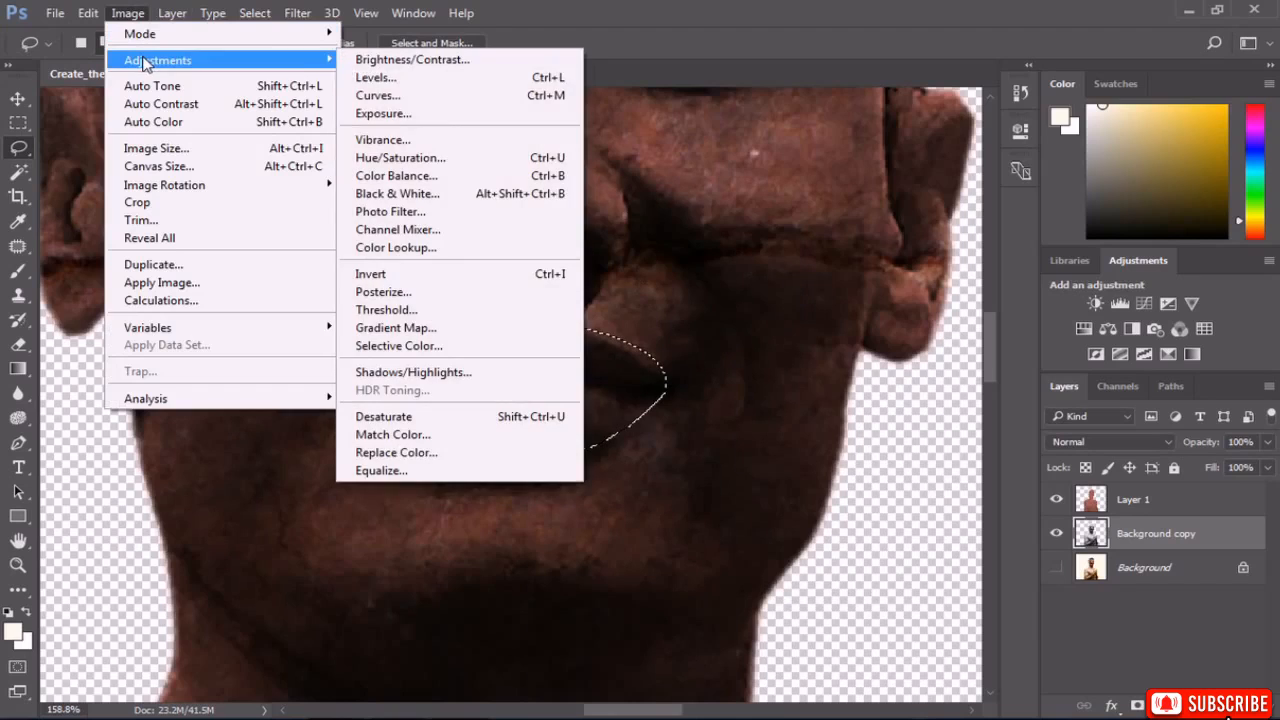
click(375, 79)
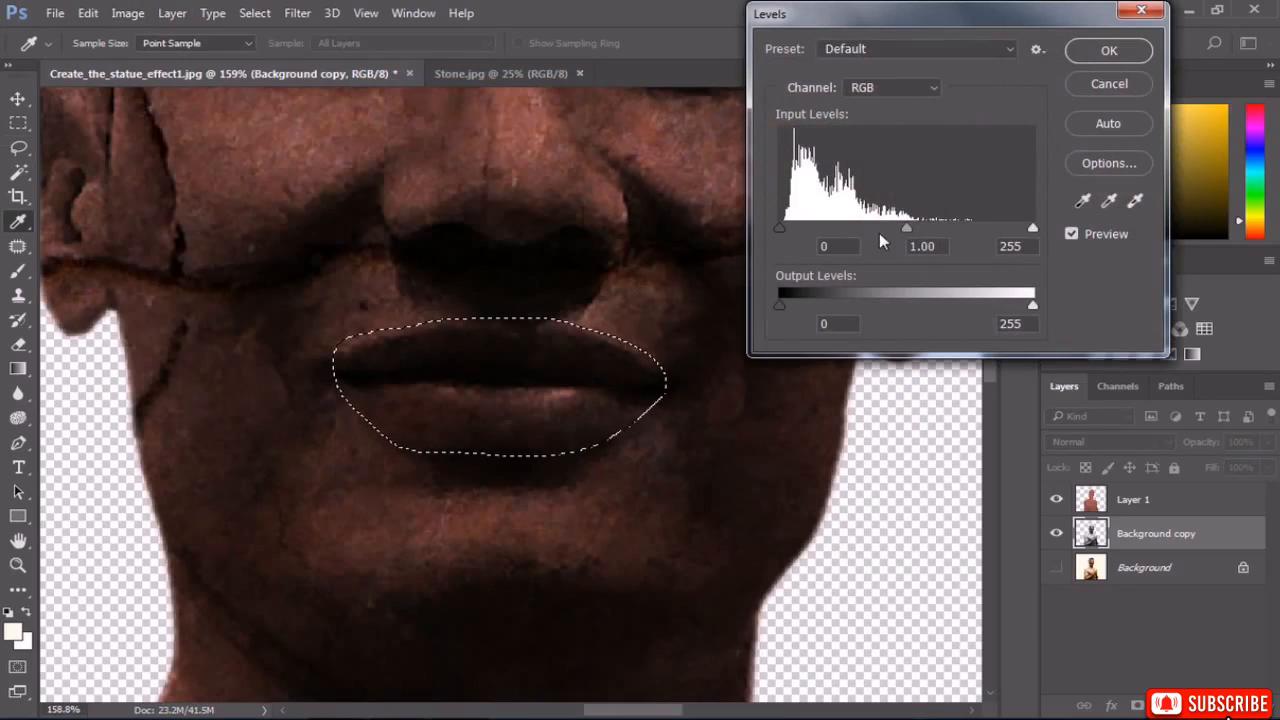
drag(906, 229, 866, 224)
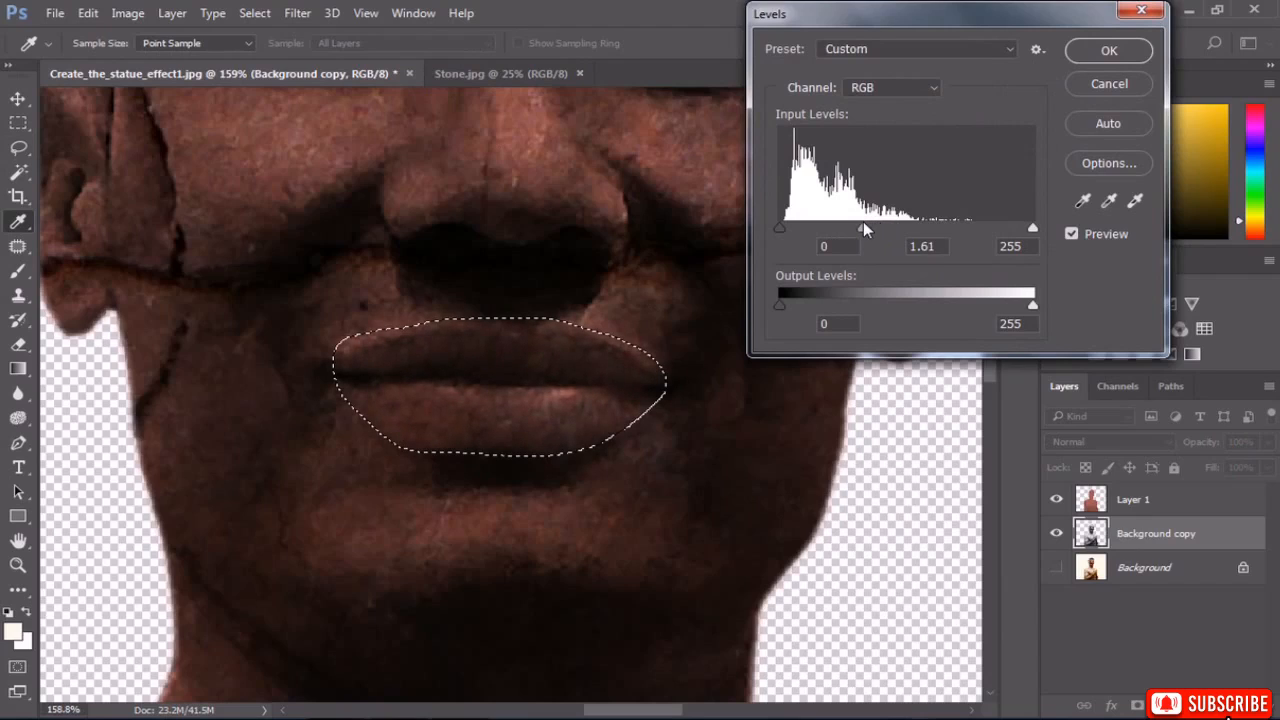
drag(1033, 229, 1002, 221)
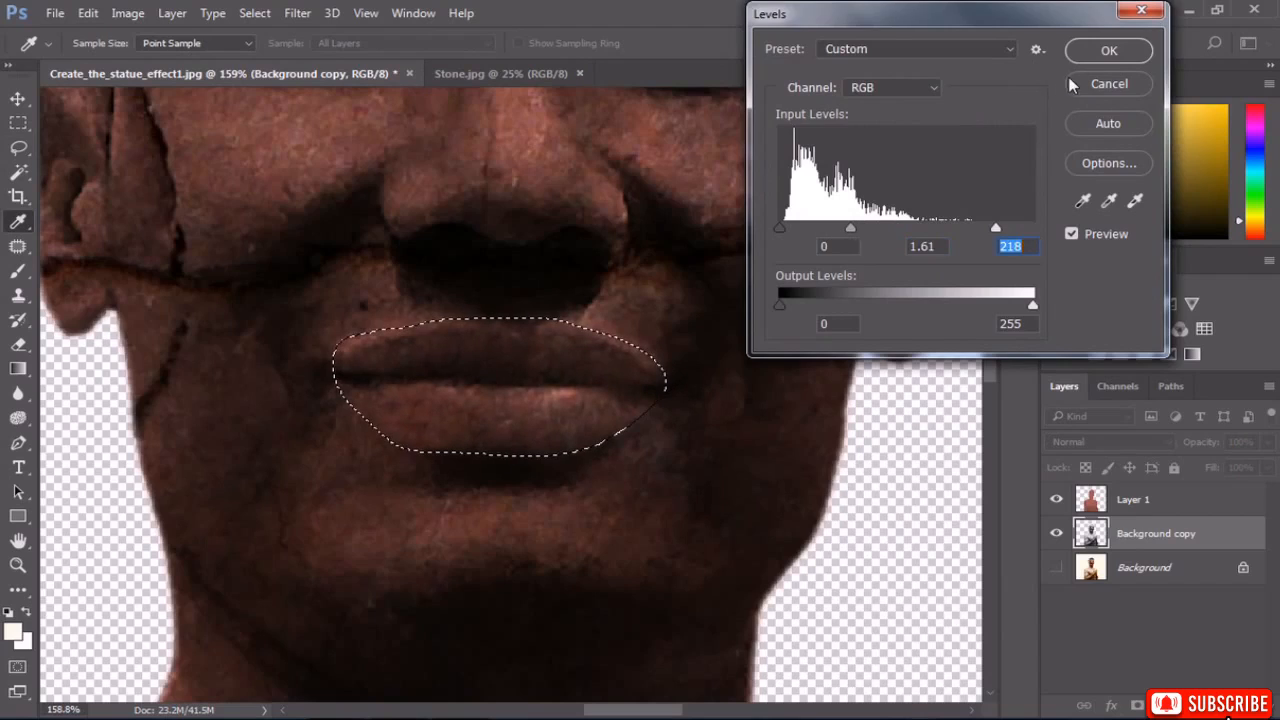
click(1109, 52)
click(255, 13)
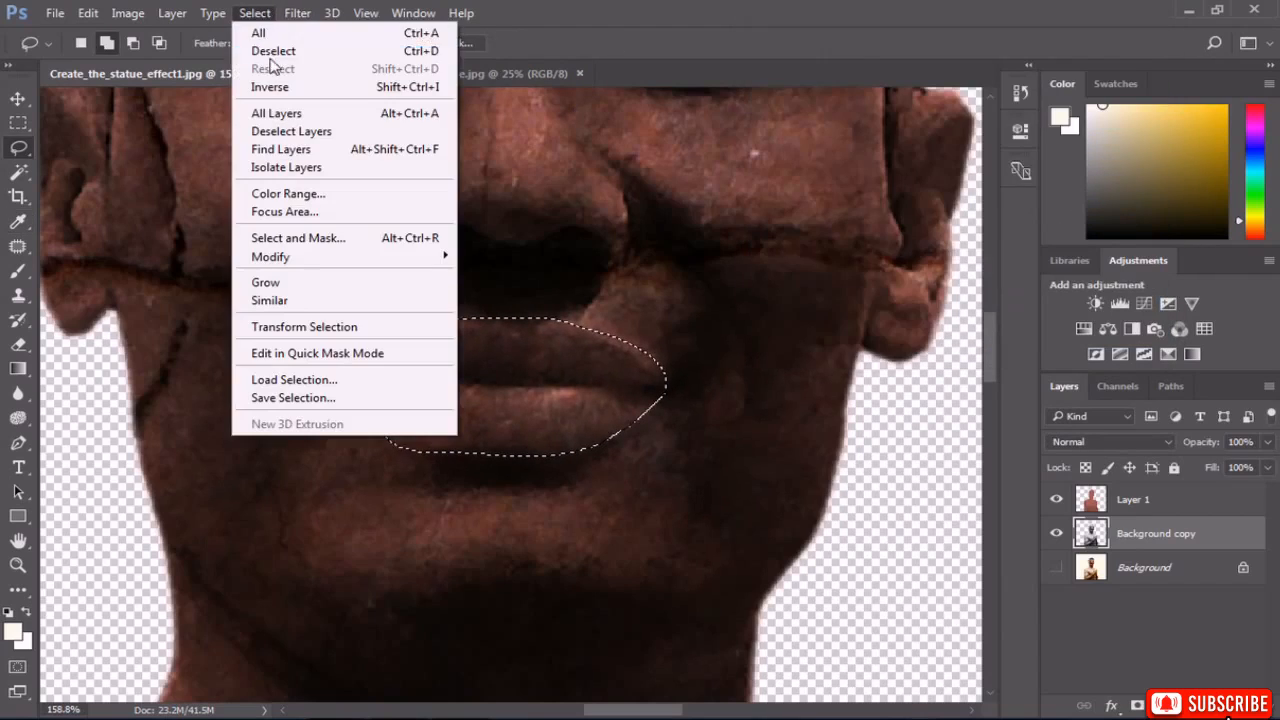
click(275, 51)
Select the dark nipple on the man's chest with the Lasso and feather the selection by 6.4 pixels.
double_click(14, 541)
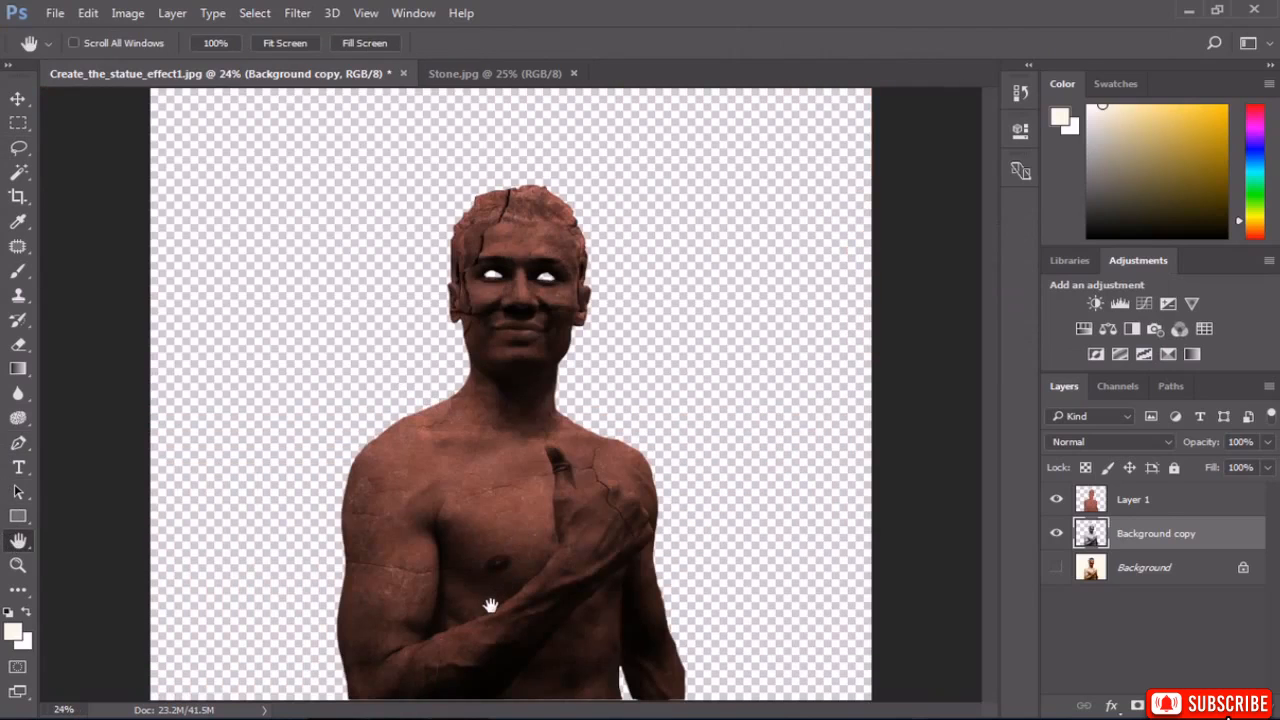
scroll(508, 588, up, 12)
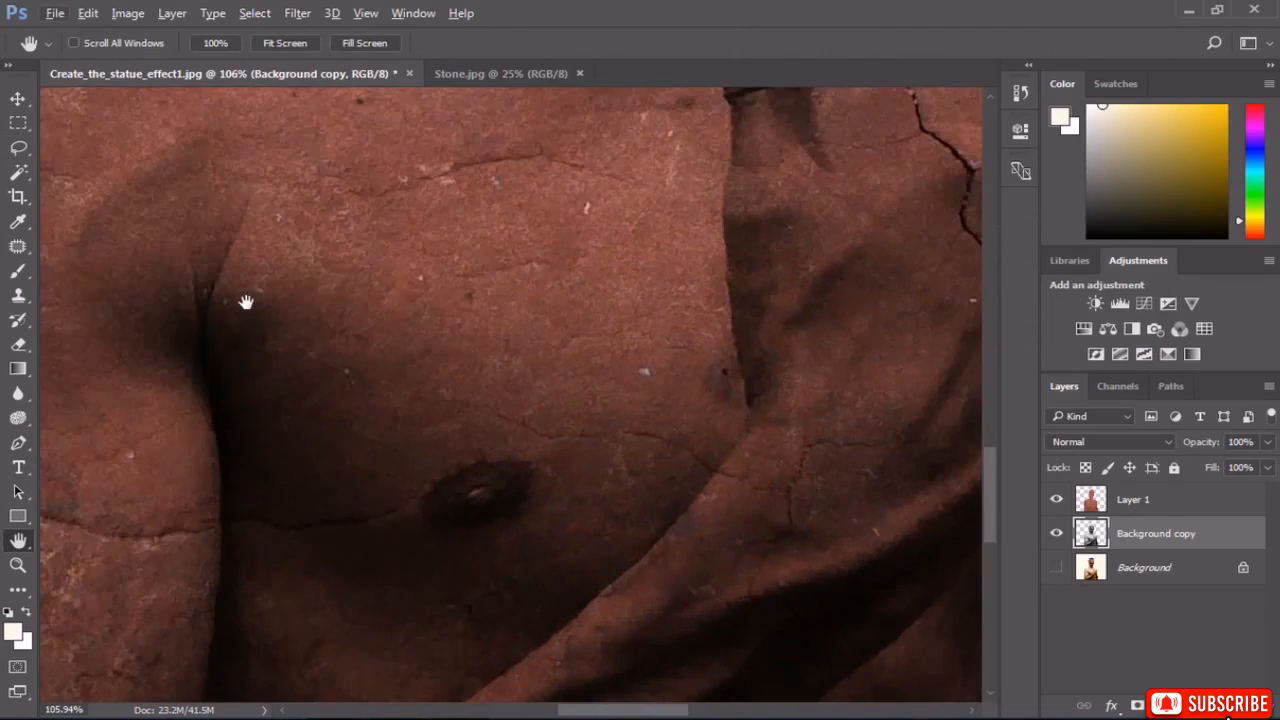
click(18, 148)
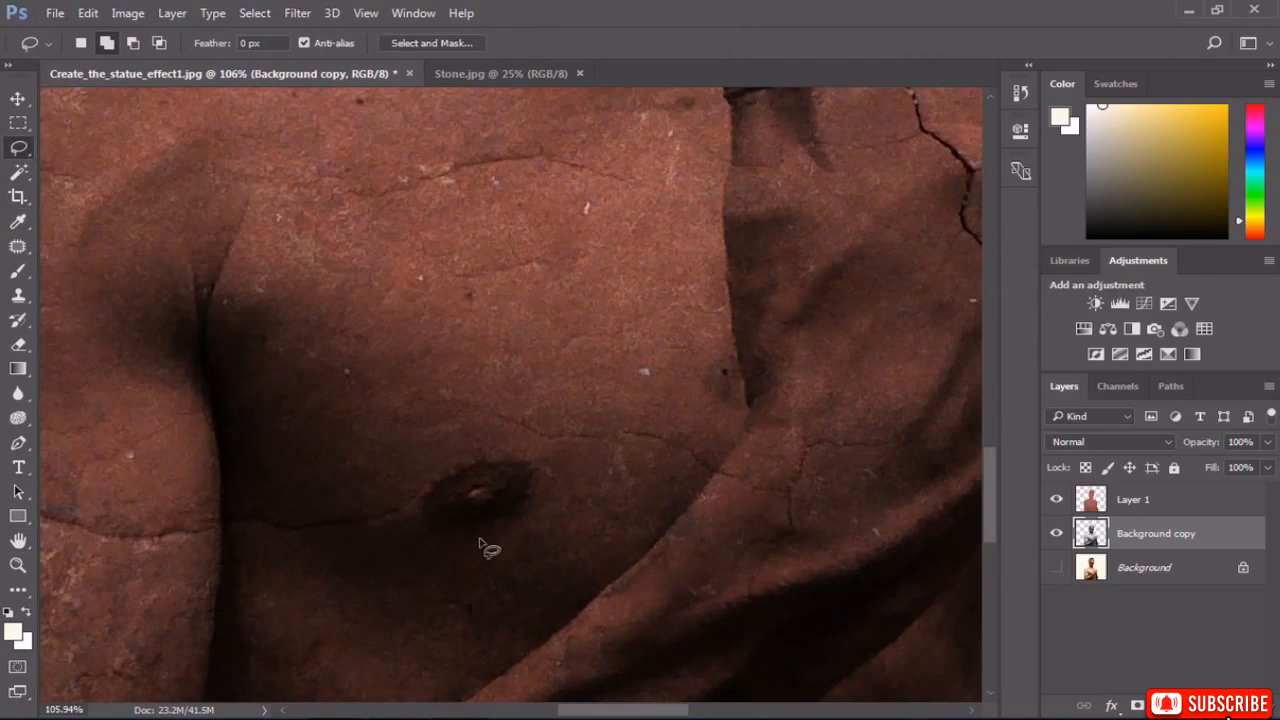
scroll(486, 520, up, 5)
mouse_move(548, 421)
mouse_down()
mouse_move(580, 496)
mouse_move(566, 530)
mouse_move(468, 566)
mouse_move(379, 530)
mouse_move(382, 490)
mouse_move(520, 446)
mouse_up()
right_click(512, 442)
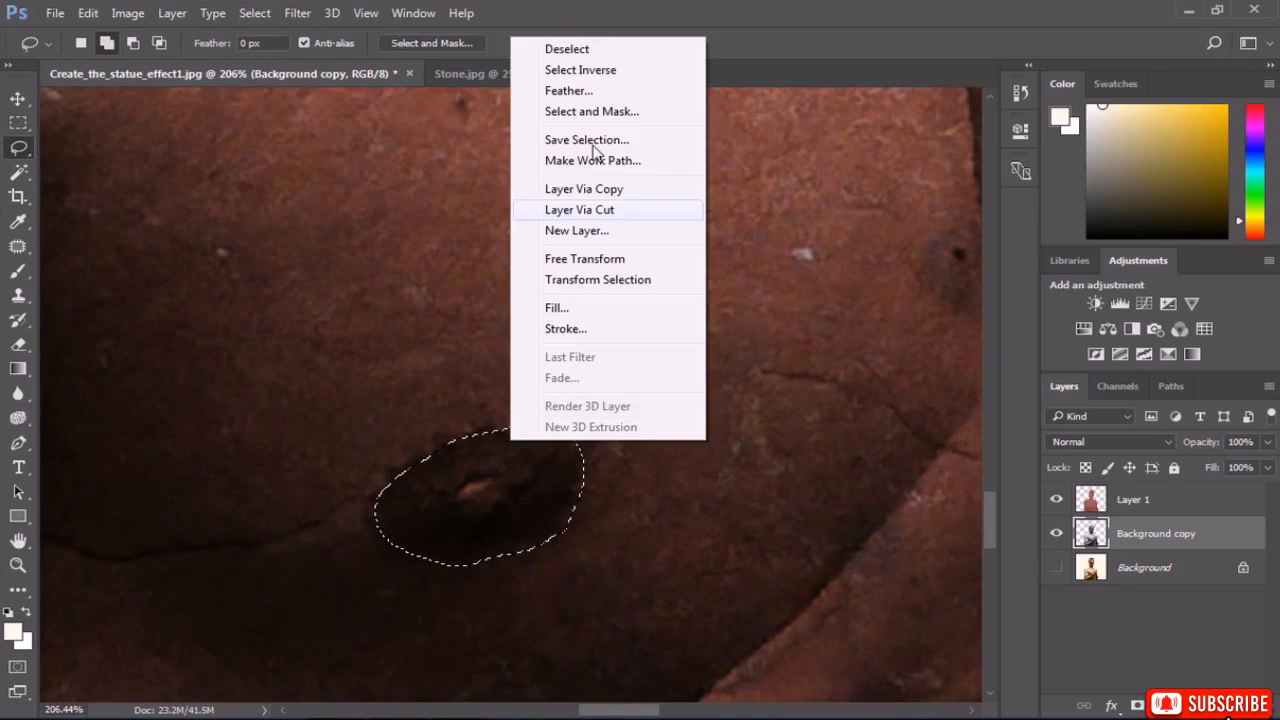
click(585, 92)
text(0.4)
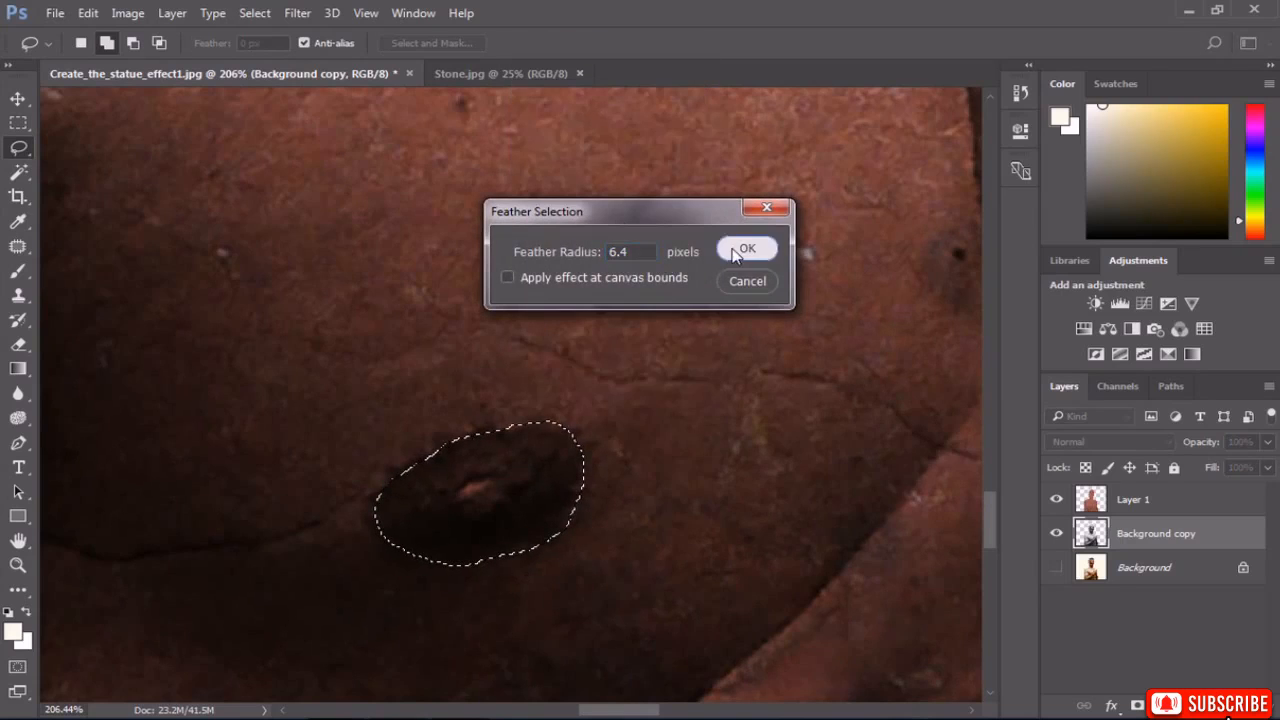
click(750, 249)
Brighten the selected nipple area with Levels, setting midtones to 1.74 and highlights to 195, and deselect it.
click(128, 13)
mouse_move(160, 60)
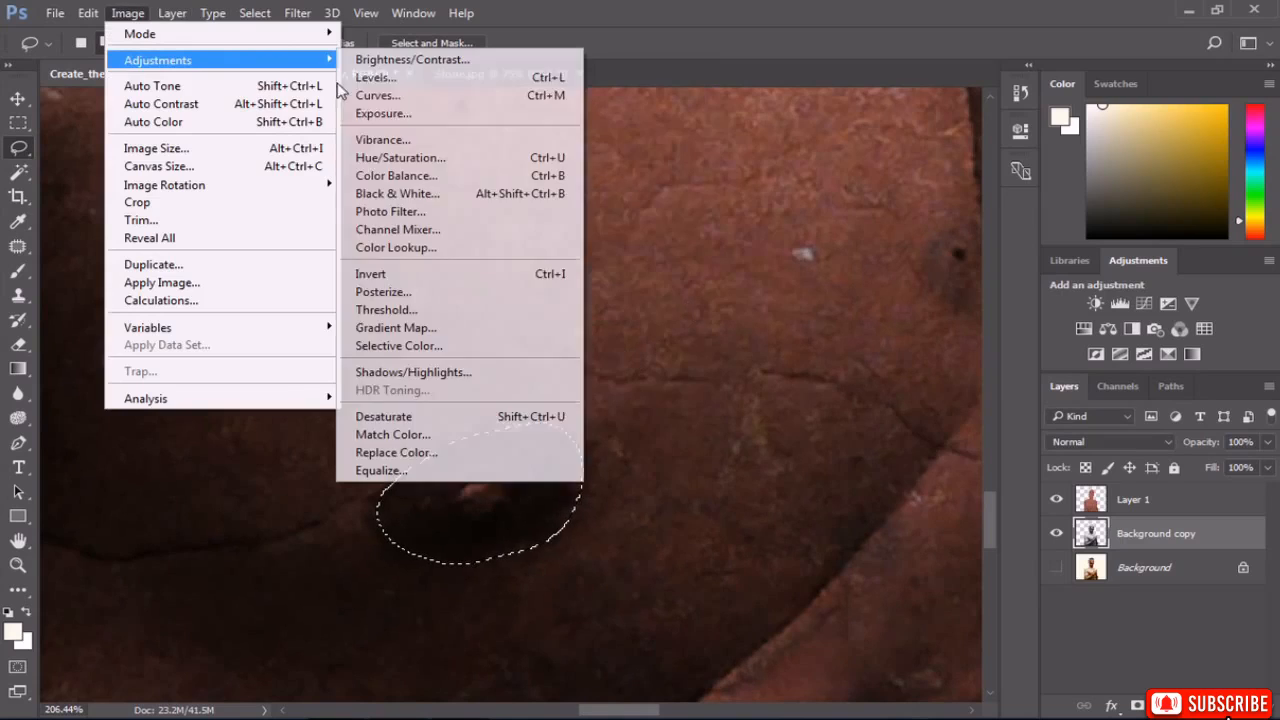
click(450, 77)
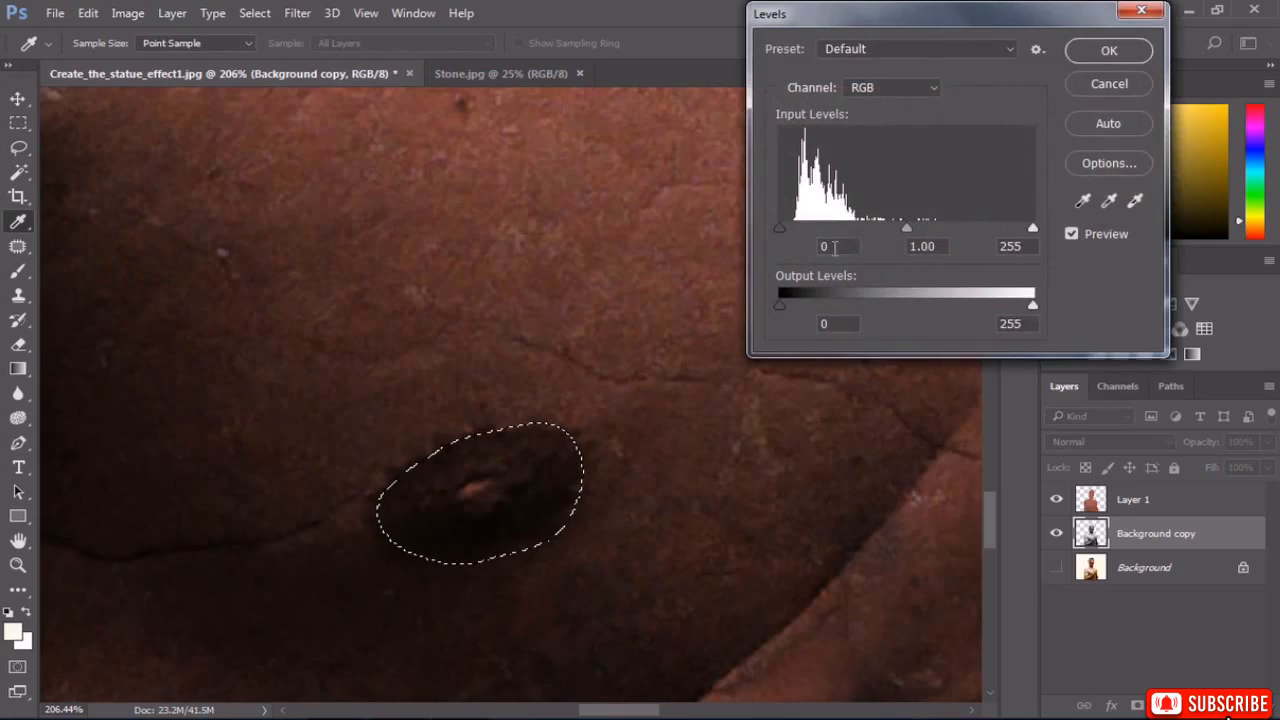
drag(906, 229, 839, 229)
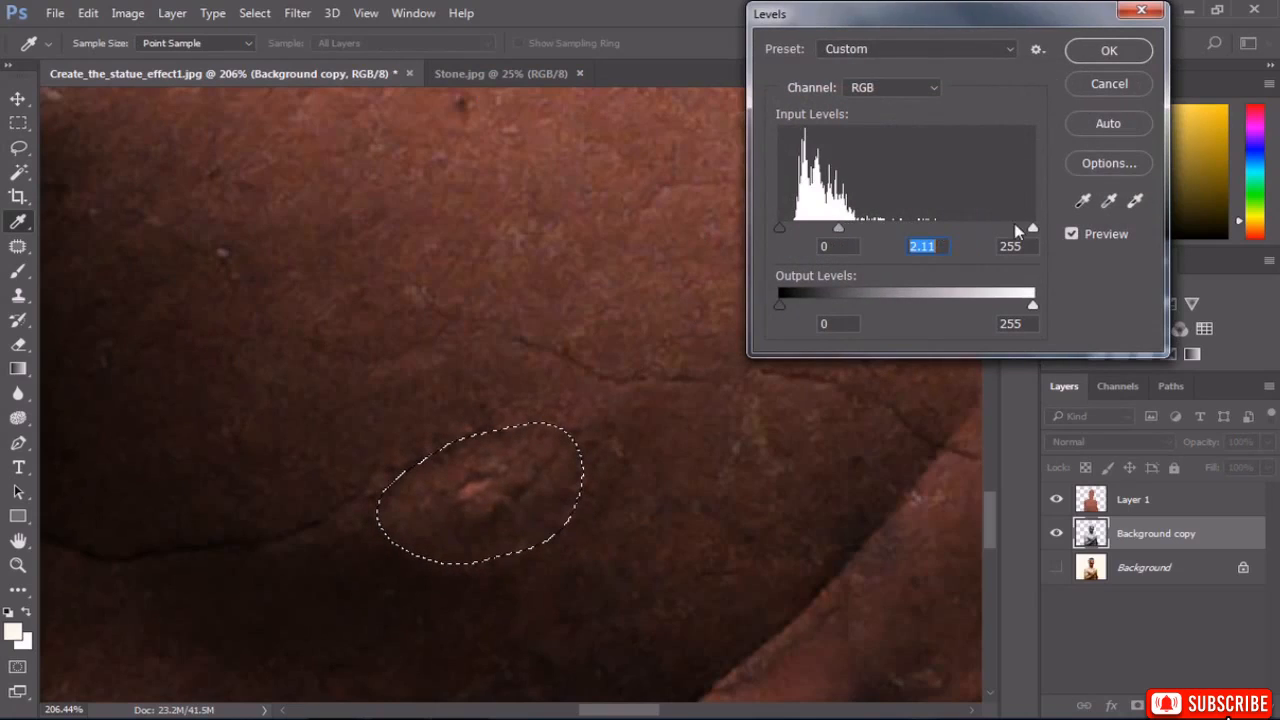
drag(1031, 229, 1010, 230)
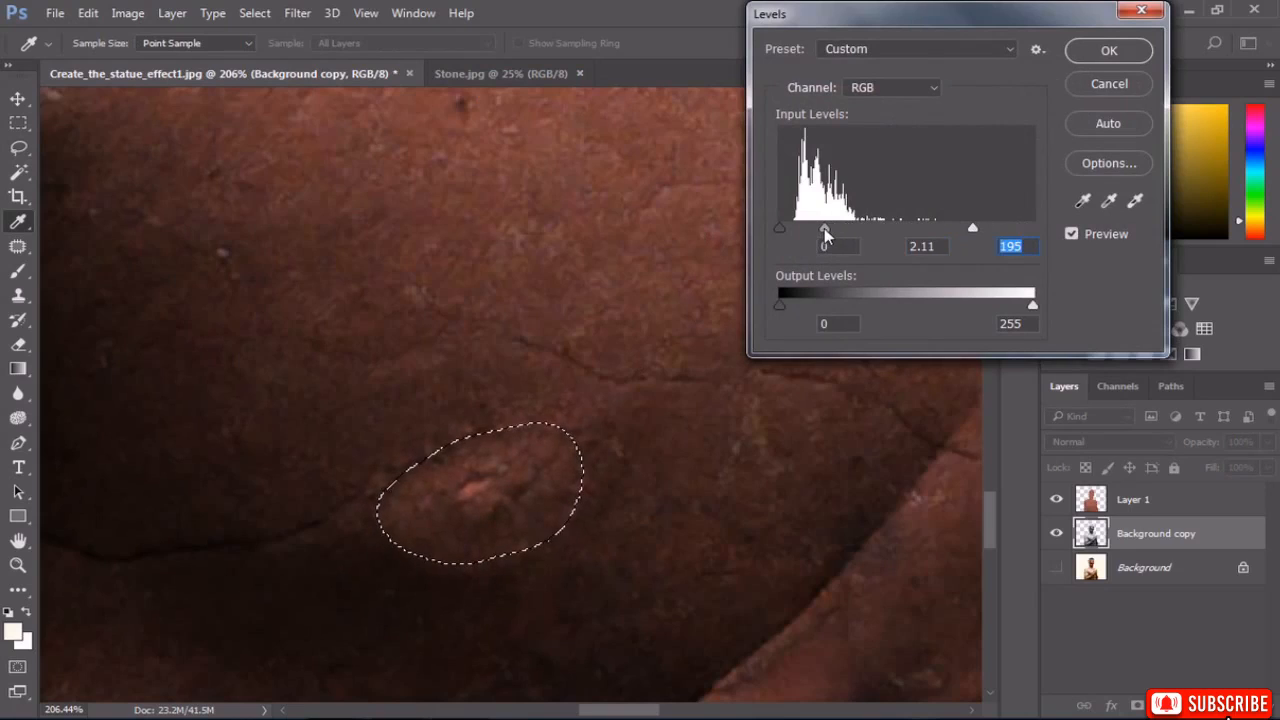
drag(824, 228, 838, 228)
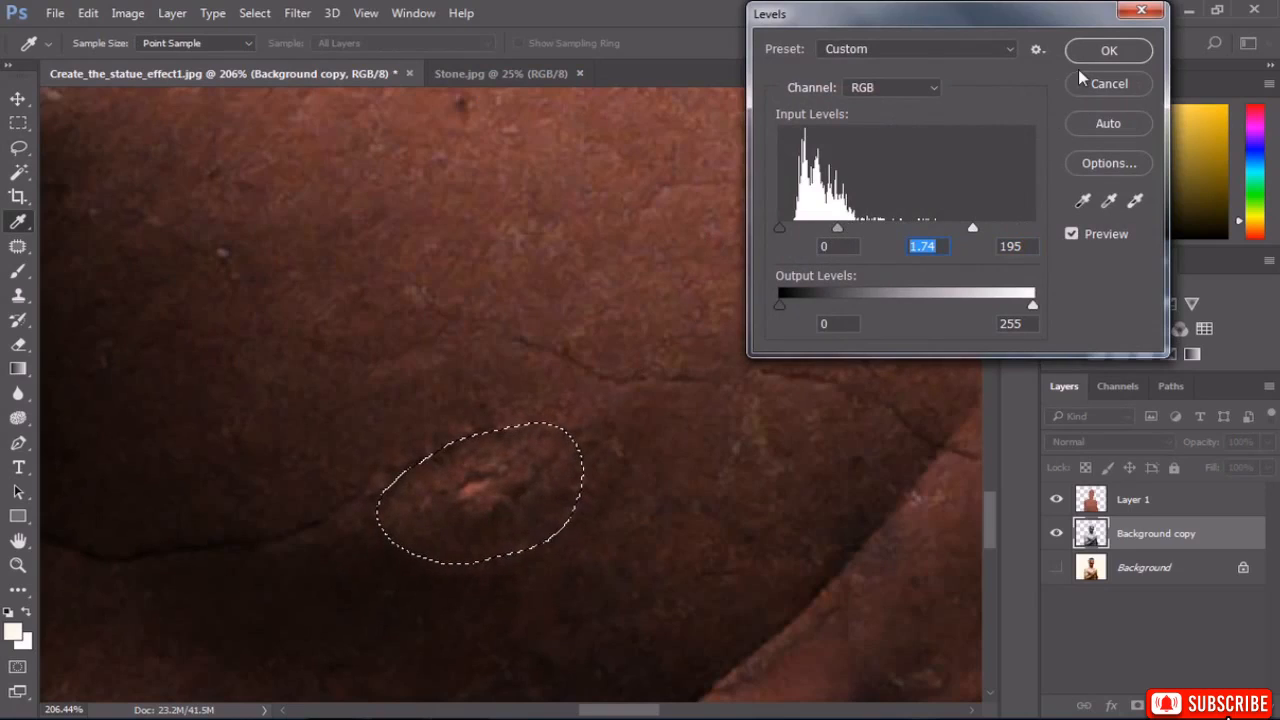
click(1109, 50)
double_click(18, 540)
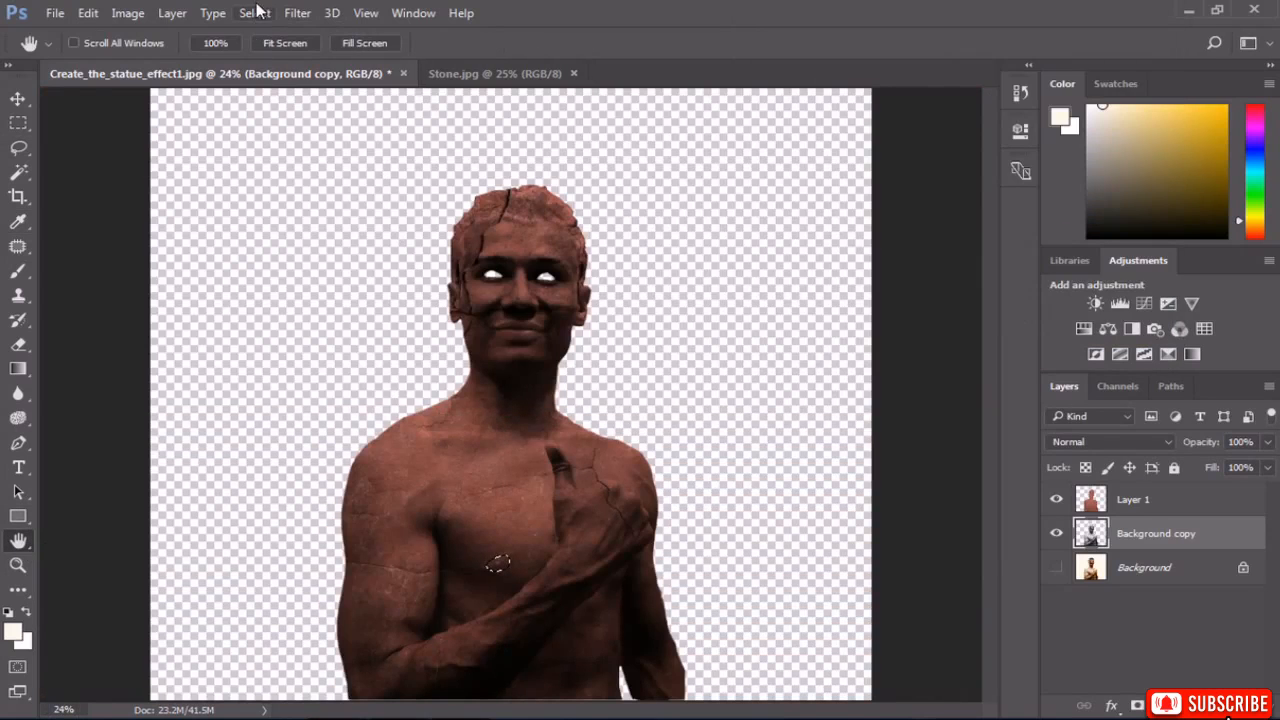
click(254, 13)
click(275, 50)
Copy a Lasso-selected stone patch from Layer 1, on the cheek below the right-hand eye, to a new layer with Normal blending.
scroll(546, 265, up, 5)
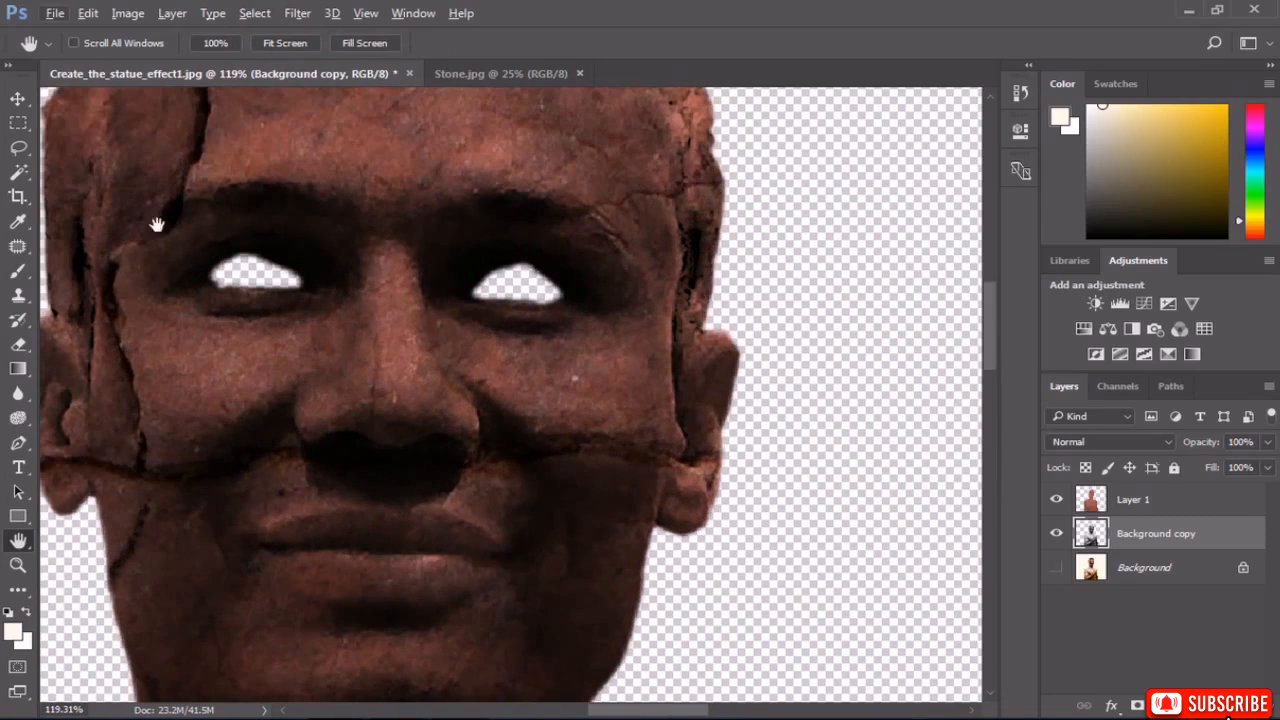
click(1135, 503)
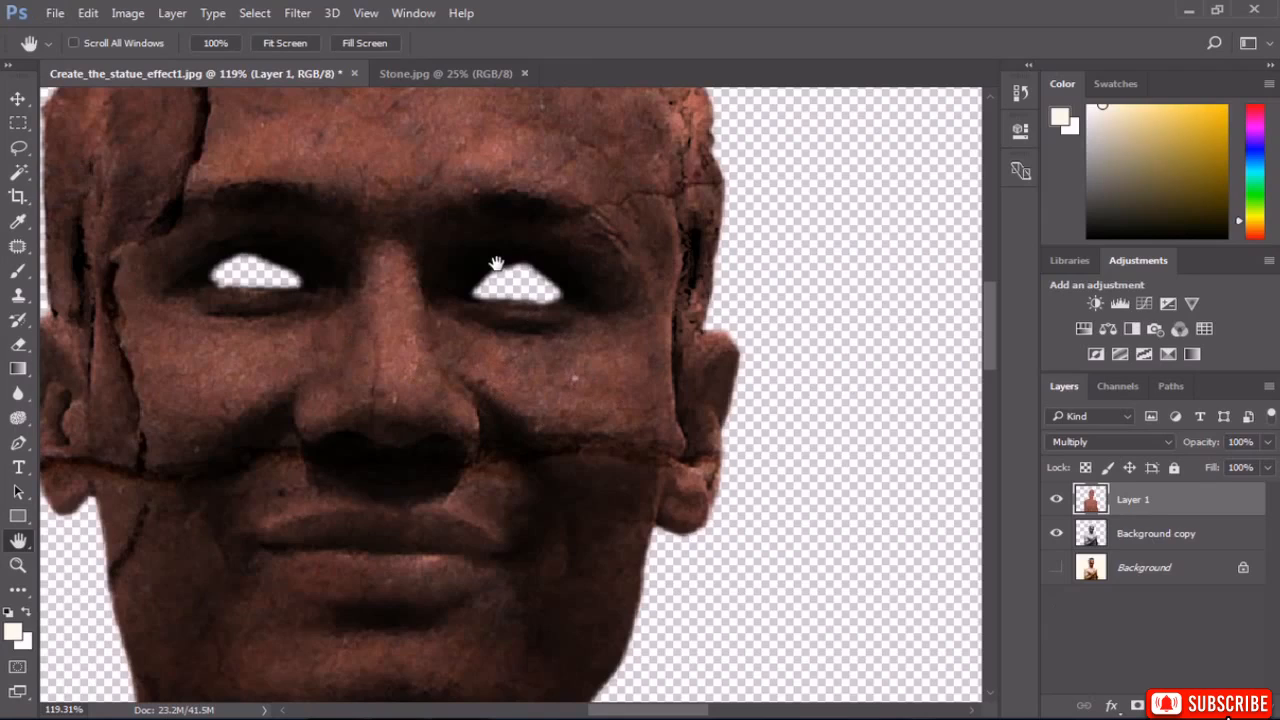
click(18, 151)
click(102, 149)
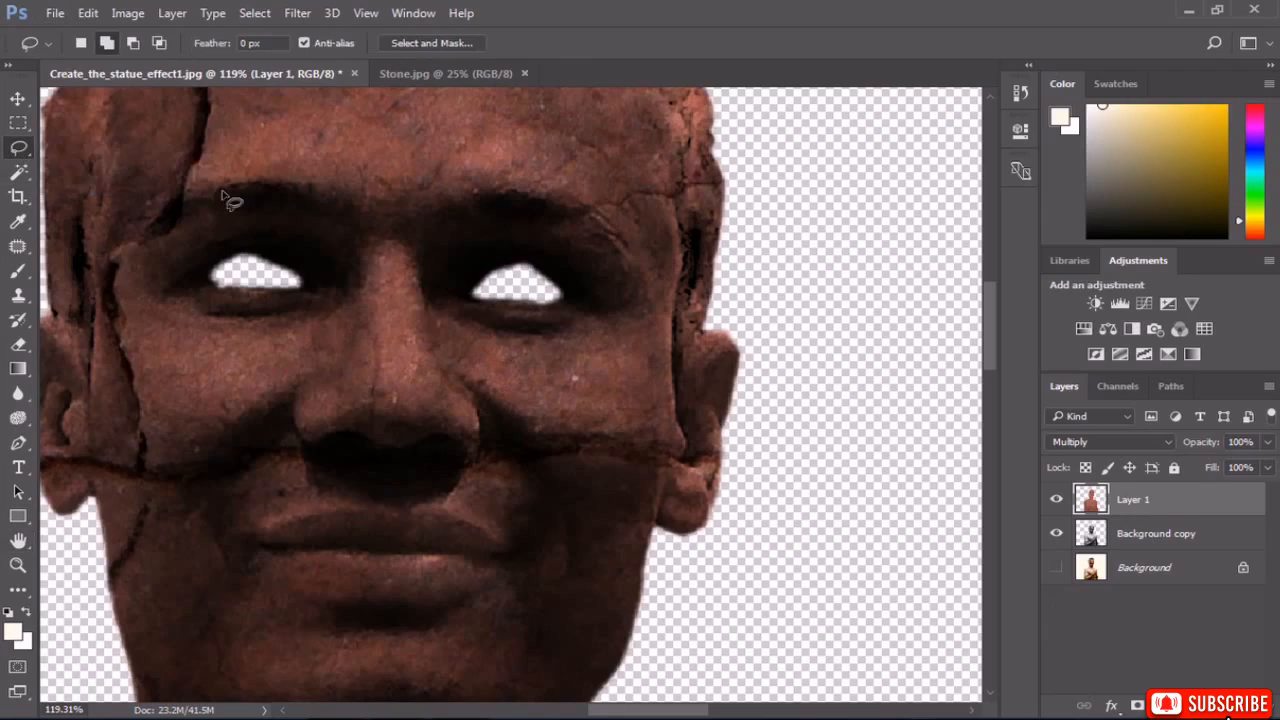
mouse_move(498, 367)
mouse_down()
mouse_move(614, 349)
mouse_move(629, 364)
mouse_move(631, 415)
mouse_move(545, 433)
mouse_move(506, 418)
mouse_move(498, 368)
mouse_up()
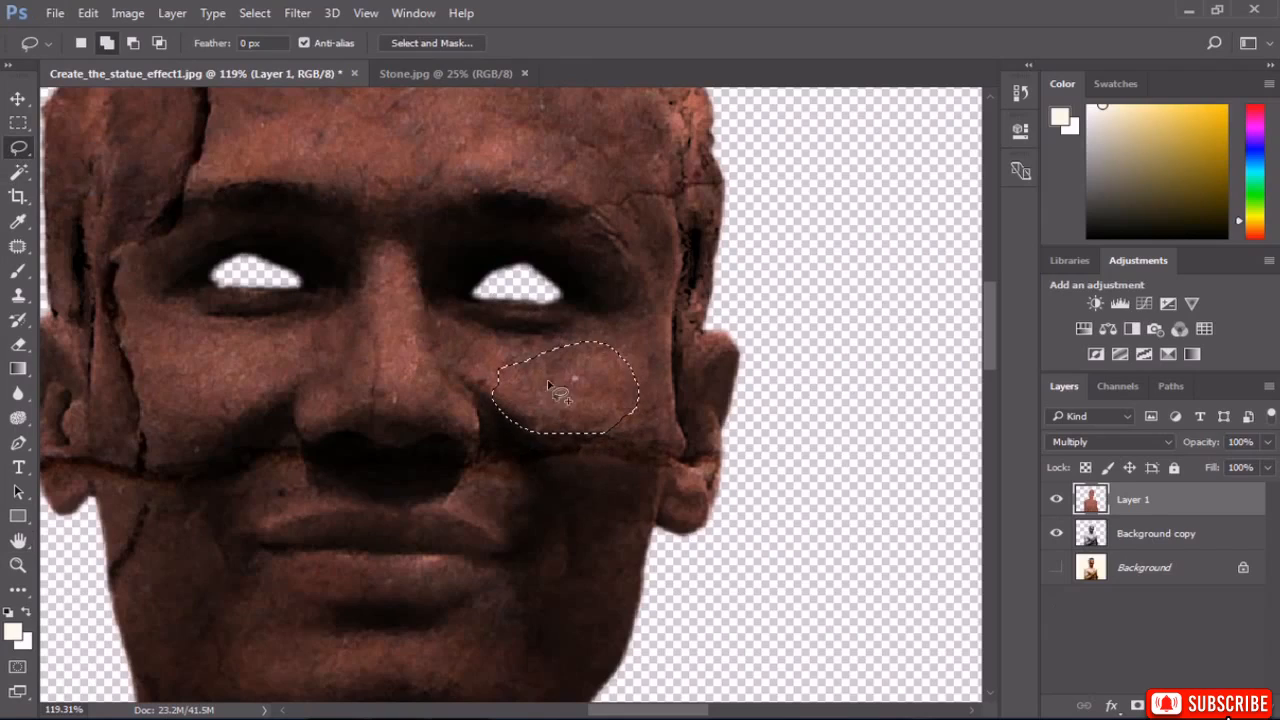
click(172, 13)
mouse_move(400, 13)
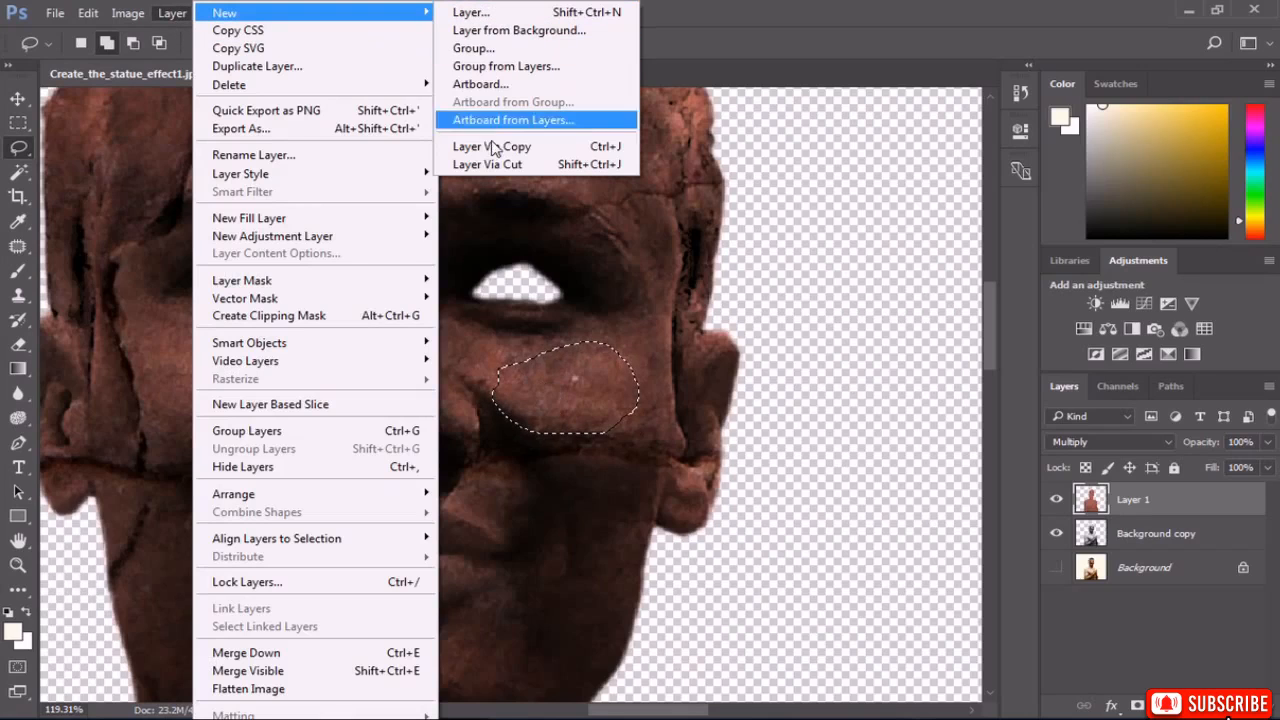
click(612, 152)
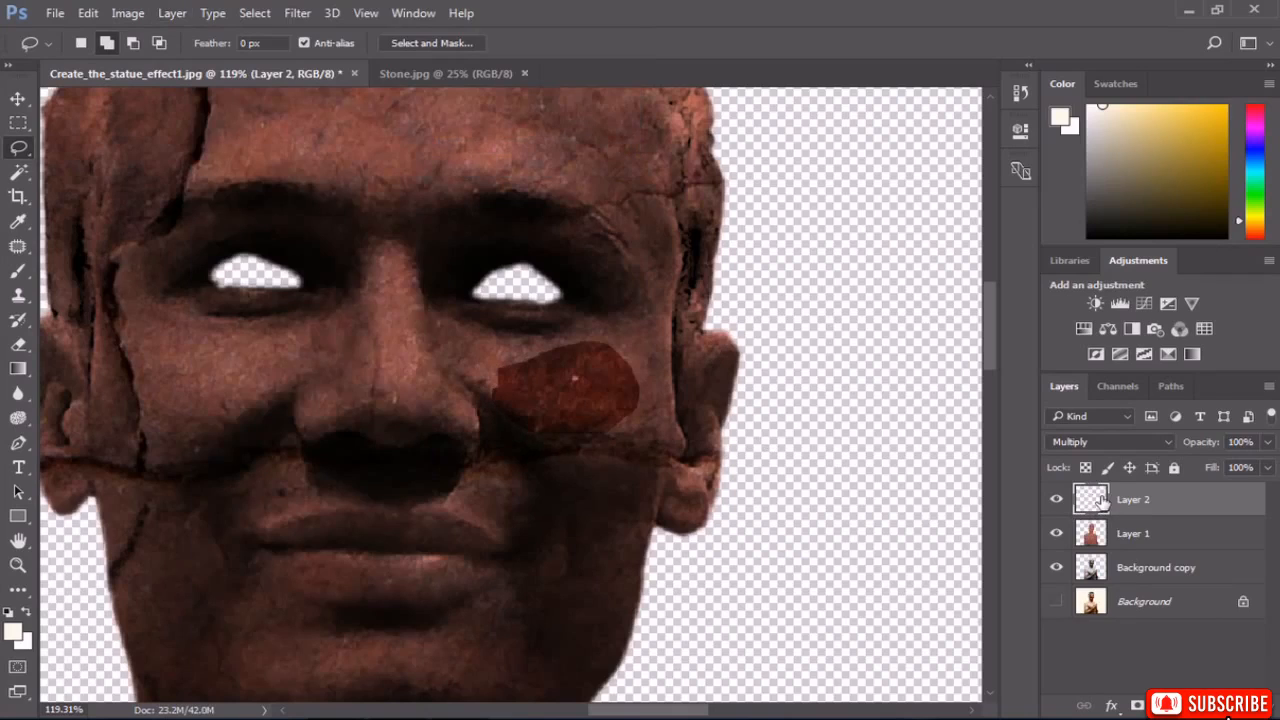
click(1105, 442)
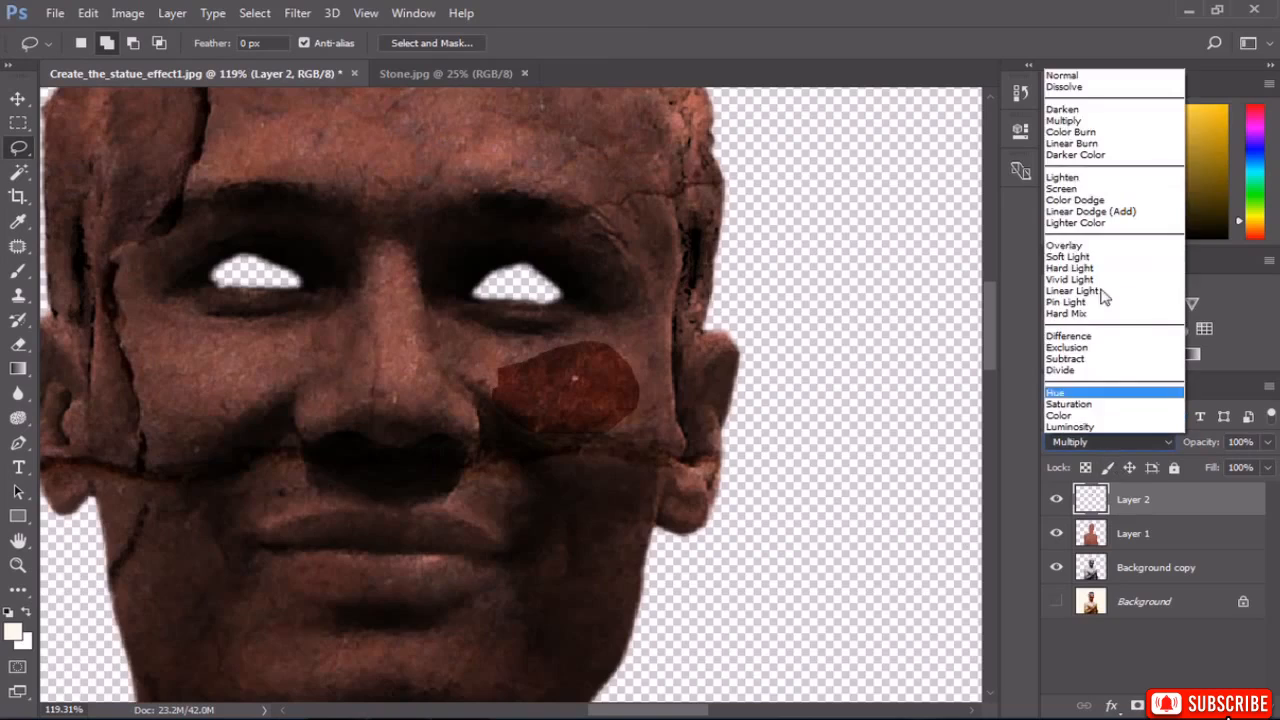
click(1068, 80)
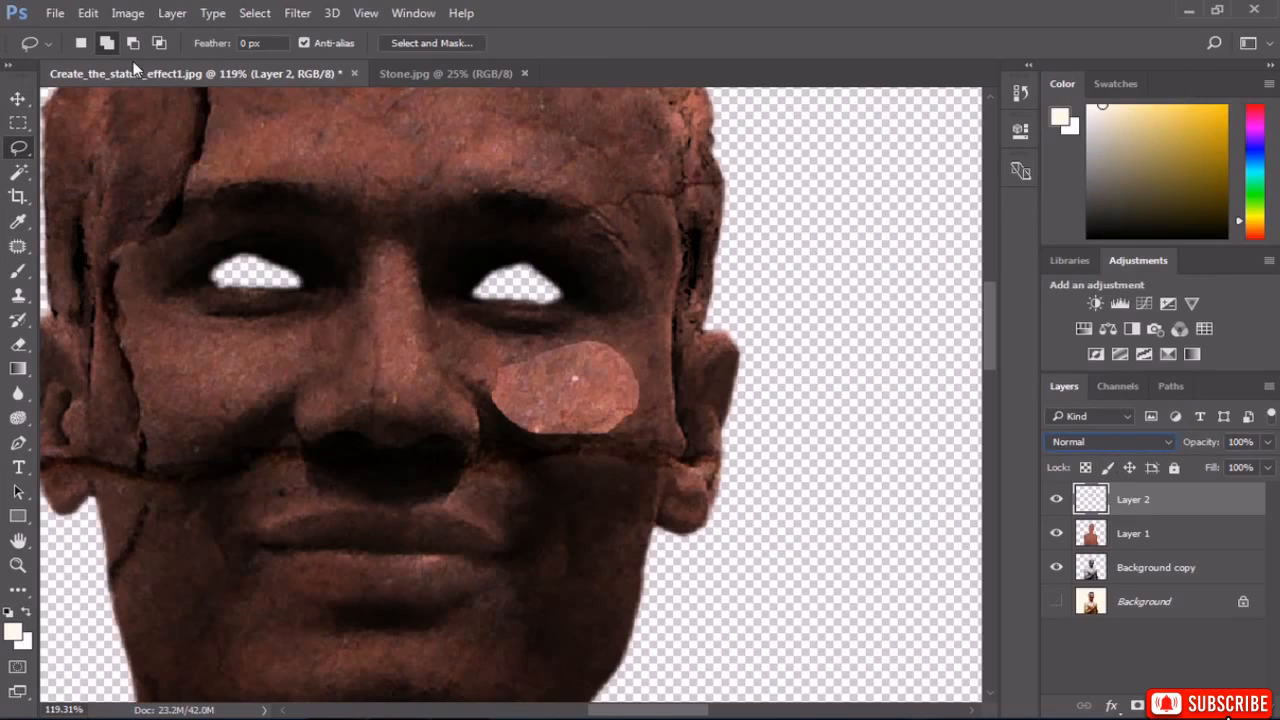
Cover the right-hand eye hole with the stone patch, enlarged to about 108% by 107%, and move its layer beneath Background copy.
click(88, 12)
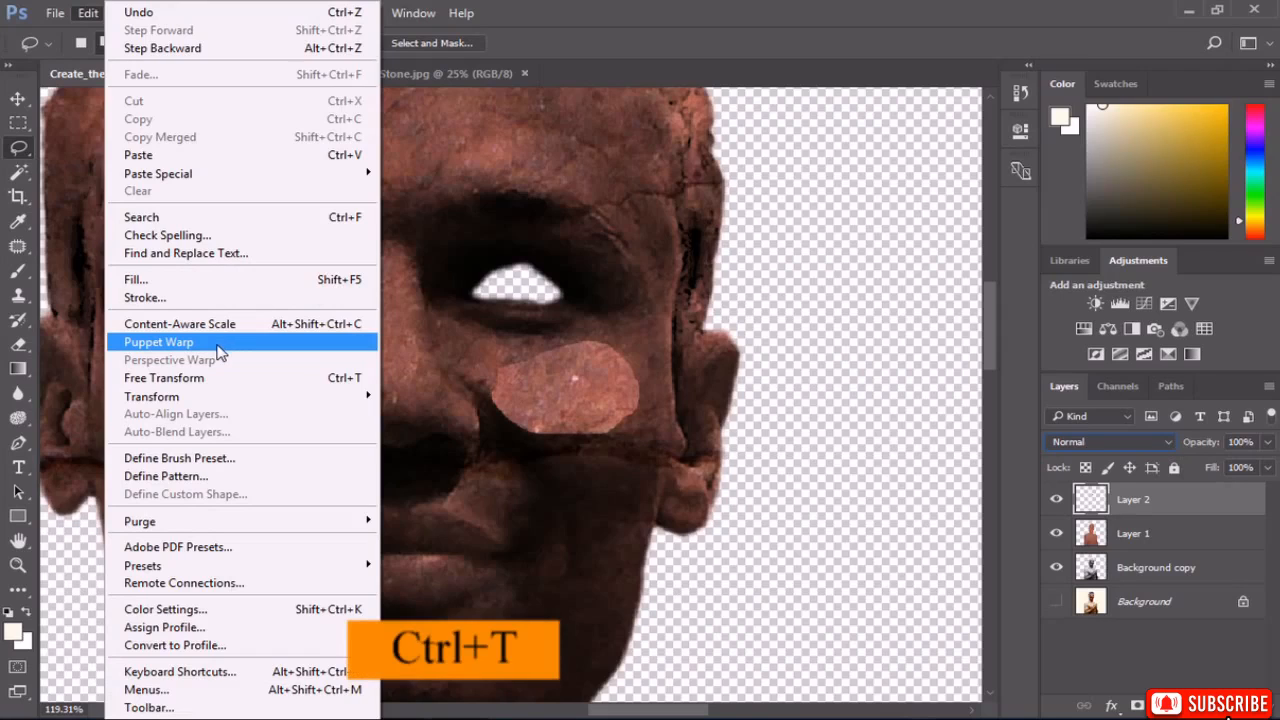
click(228, 378)
drag(539, 396, 490, 286)
drag(589, 327, 604, 331)
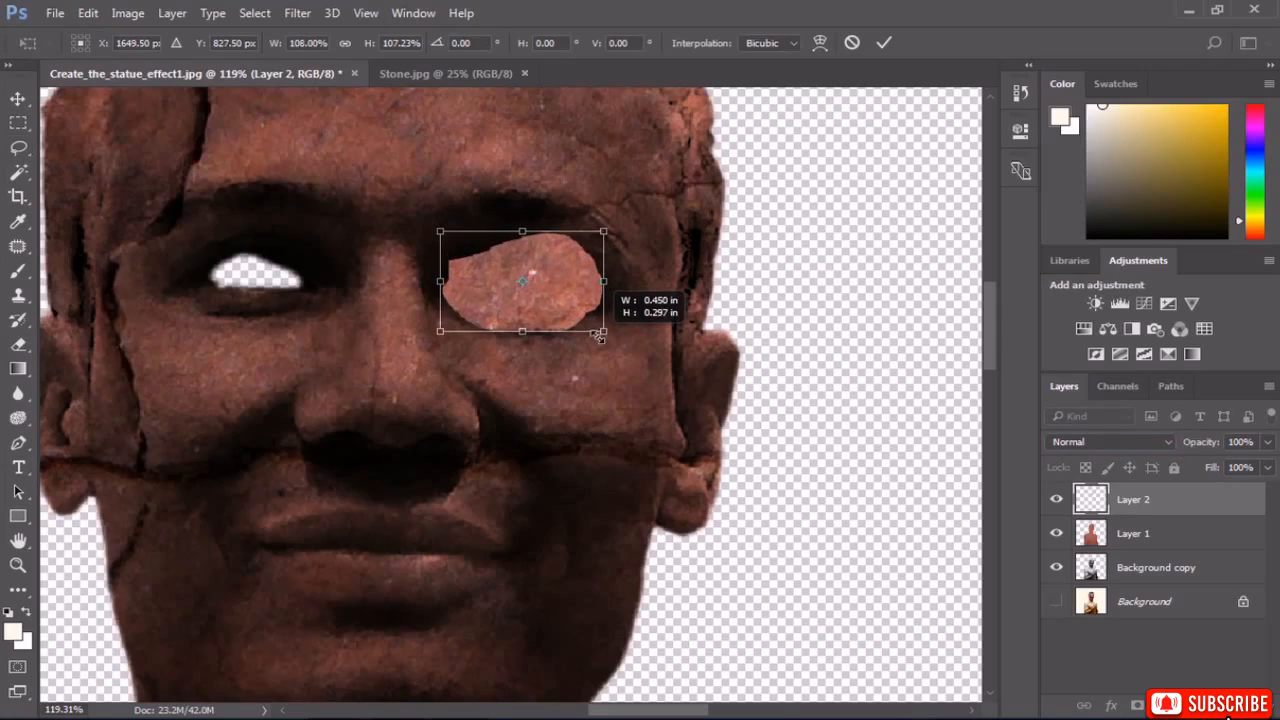
click(886, 43)
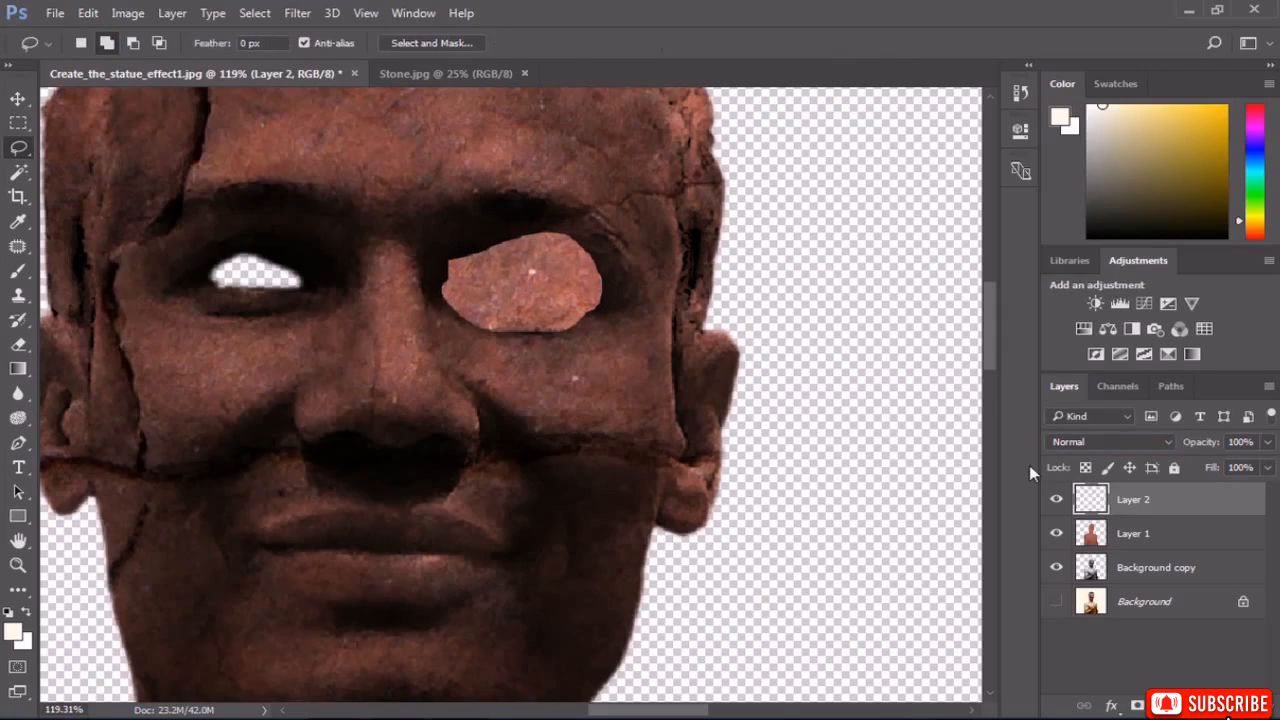
drag(1124, 507, 1135, 572)
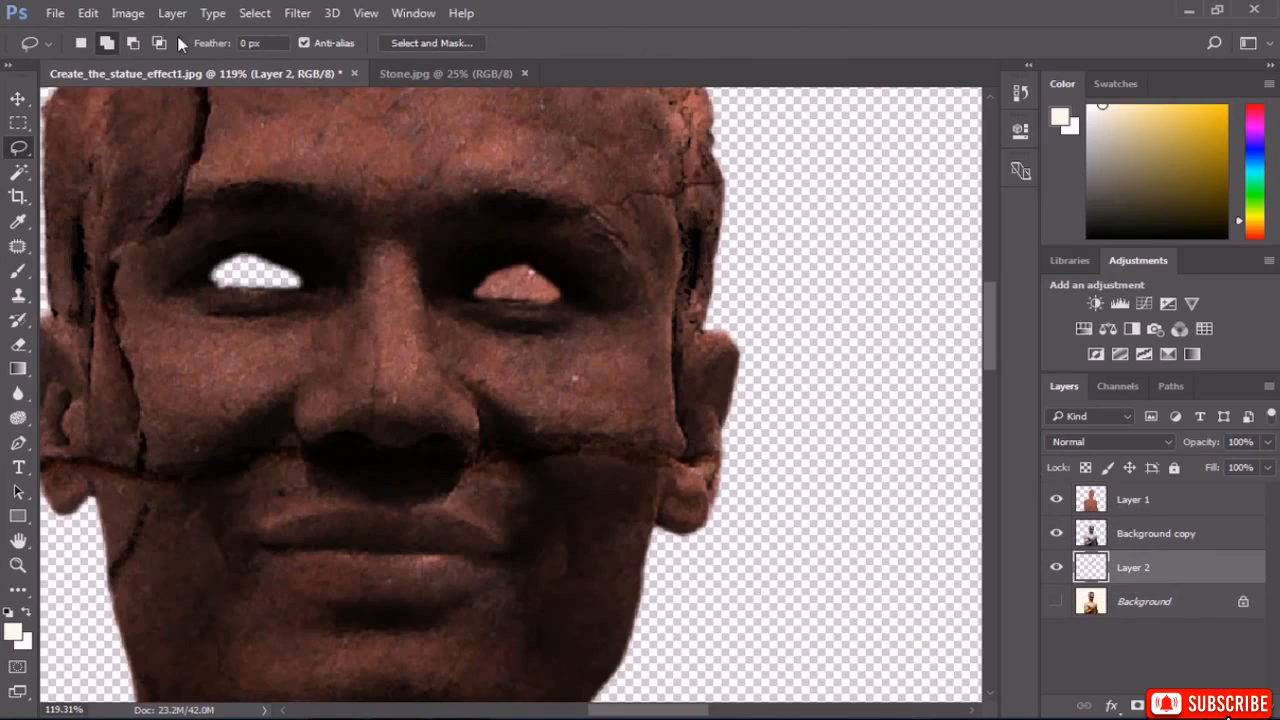
Darken the stone patch in the right-hand eye on Layer 2 with Brightness/Contrast, setting brightness to -138.
click(128, 13)
mouse_move(158, 60)
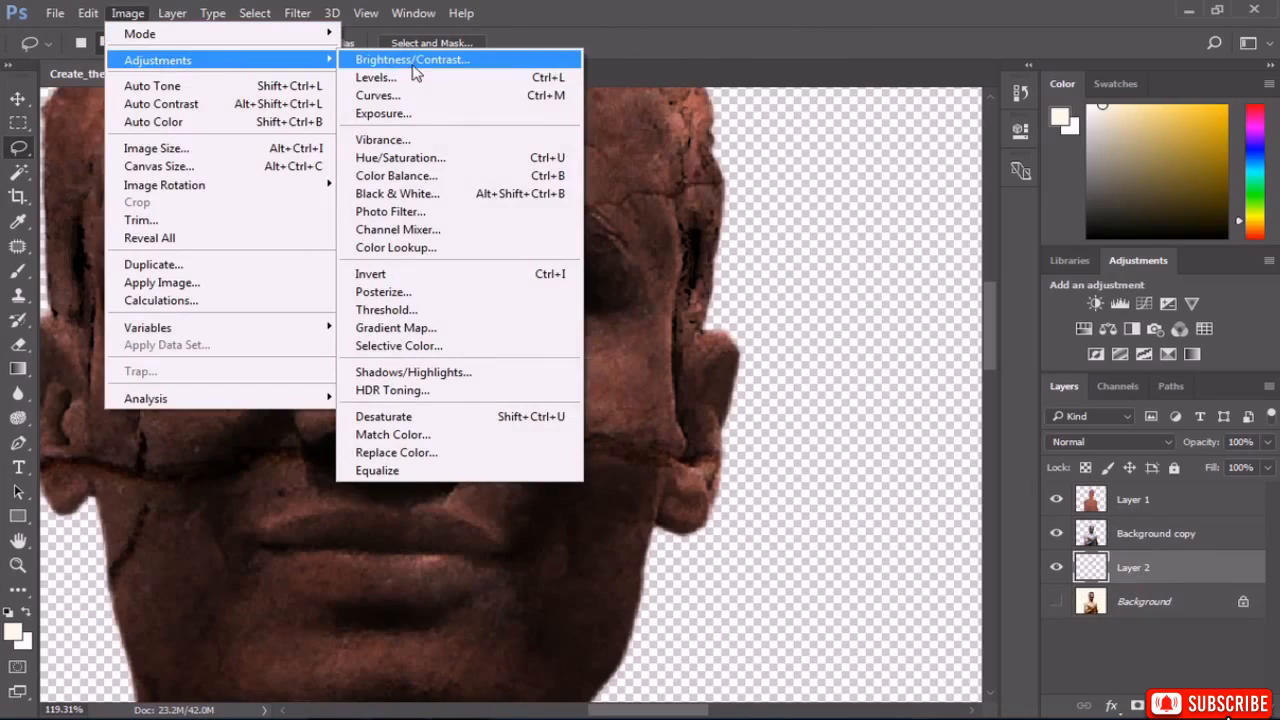
click(413, 66)
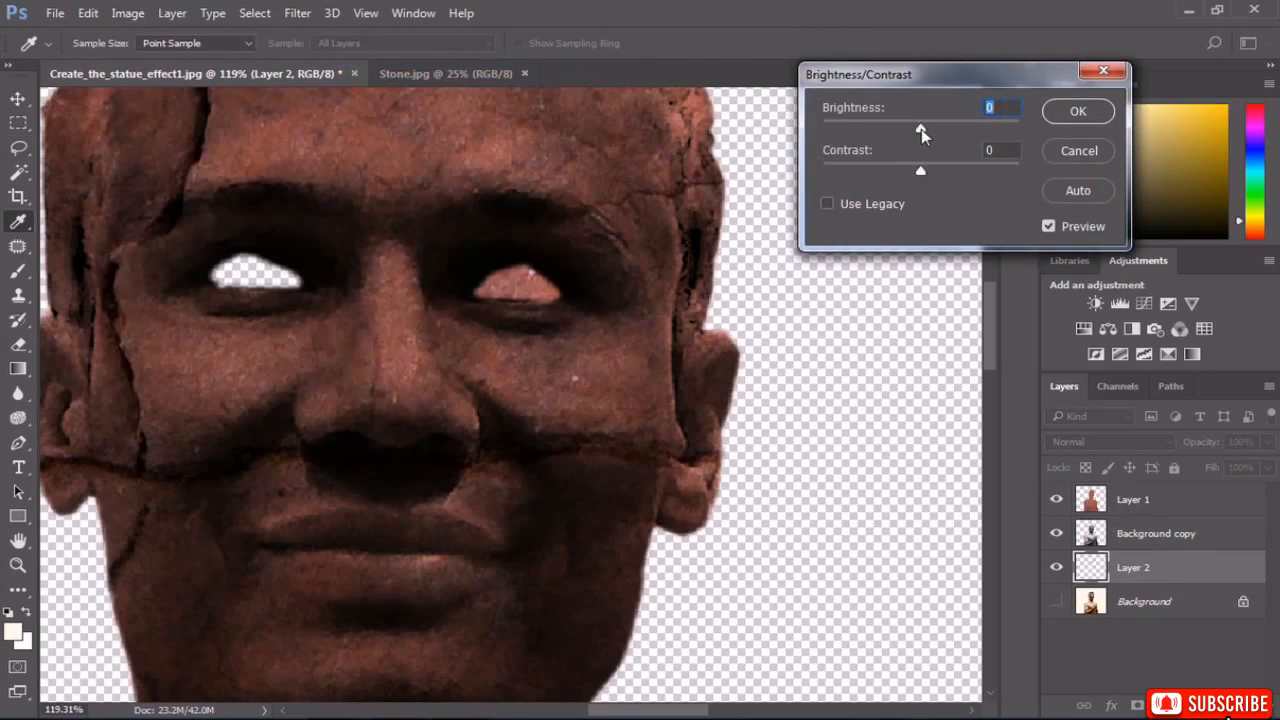
drag(855, 124, 832, 133)
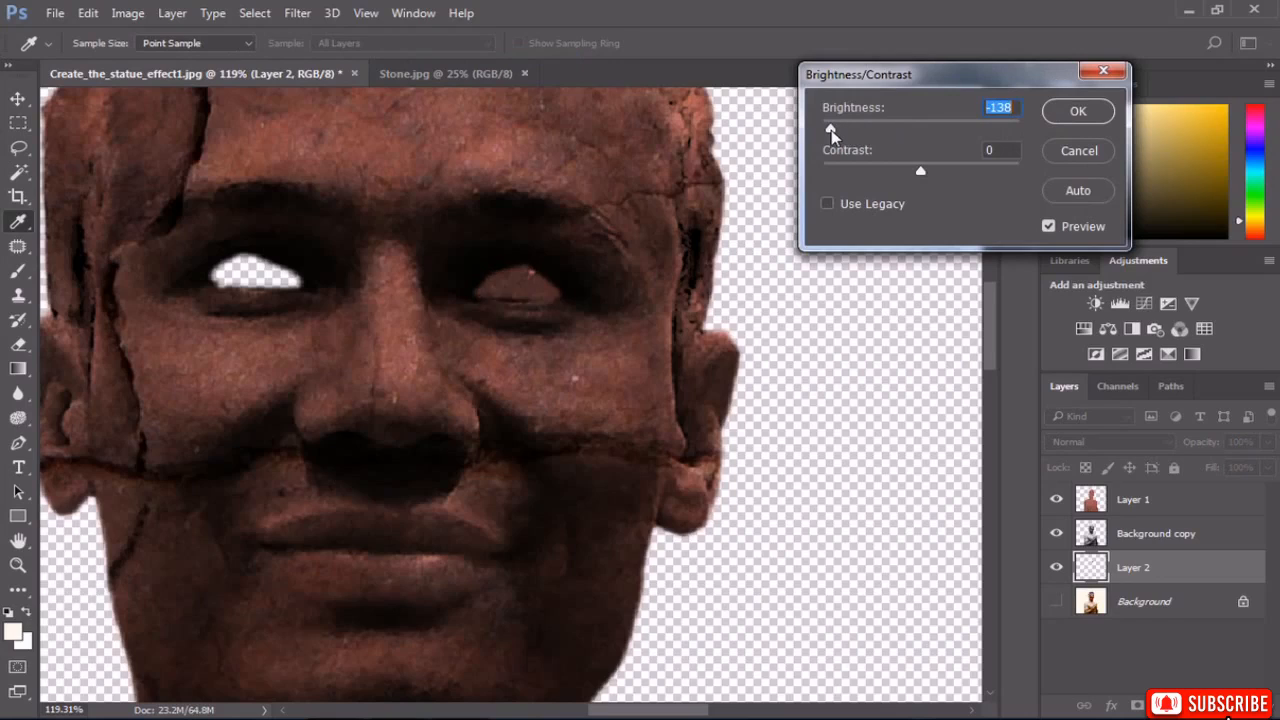
click(1078, 111)
key(l)
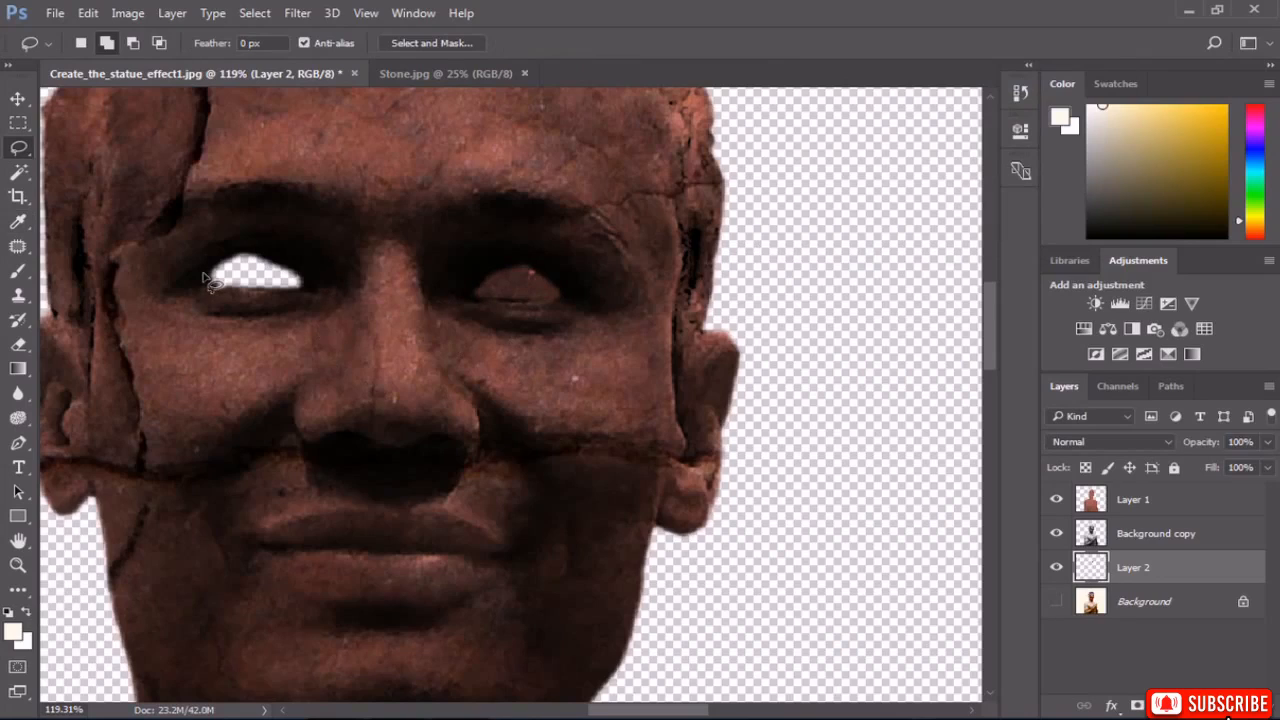
Copy a Lasso-selected stone patch from Layer 1, on the cheek below the left-hand eye, to a new layer.
click(1121, 510)
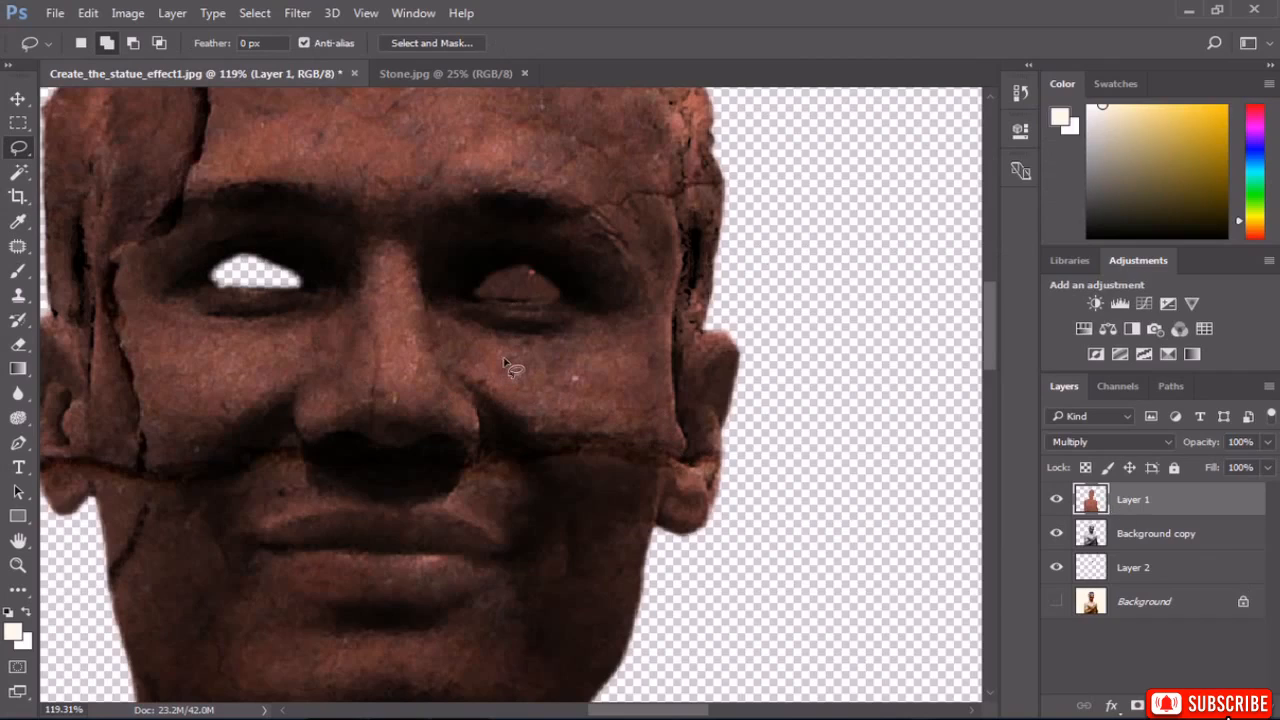
mouse_move(241, 337)
mouse_down()
mouse_move(157, 353)
mouse_move(138, 398)
mouse_move(201, 425)
mouse_move(285, 383)
mouse_move(262, 346)
mouse_up()
click(130, 13)
mouse_move(172, 13)
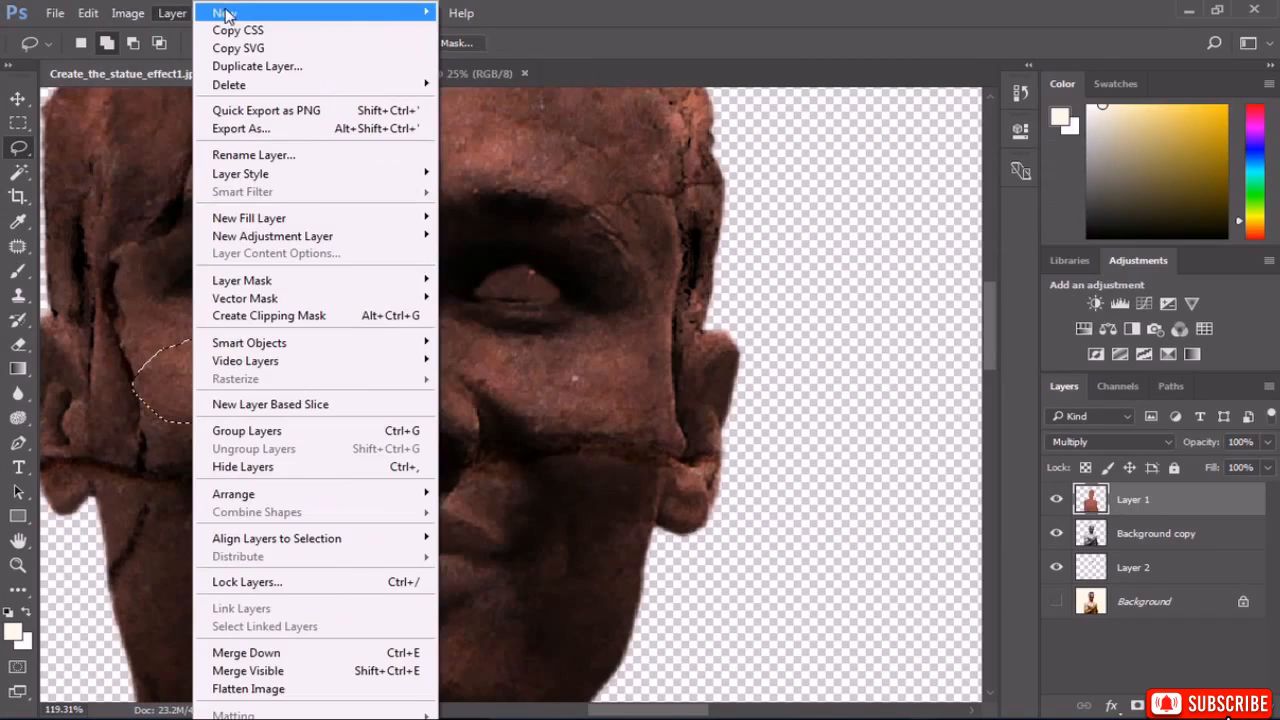
mouse_move(262, 14)
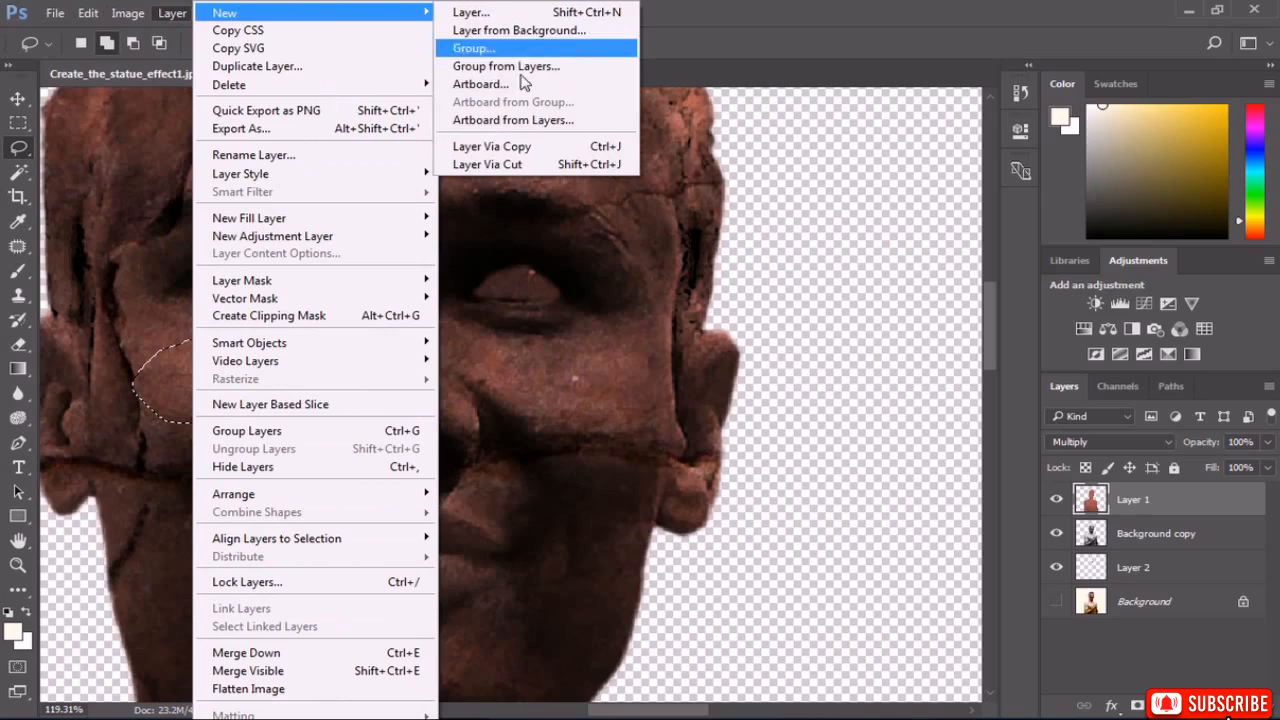
click(615, 148)
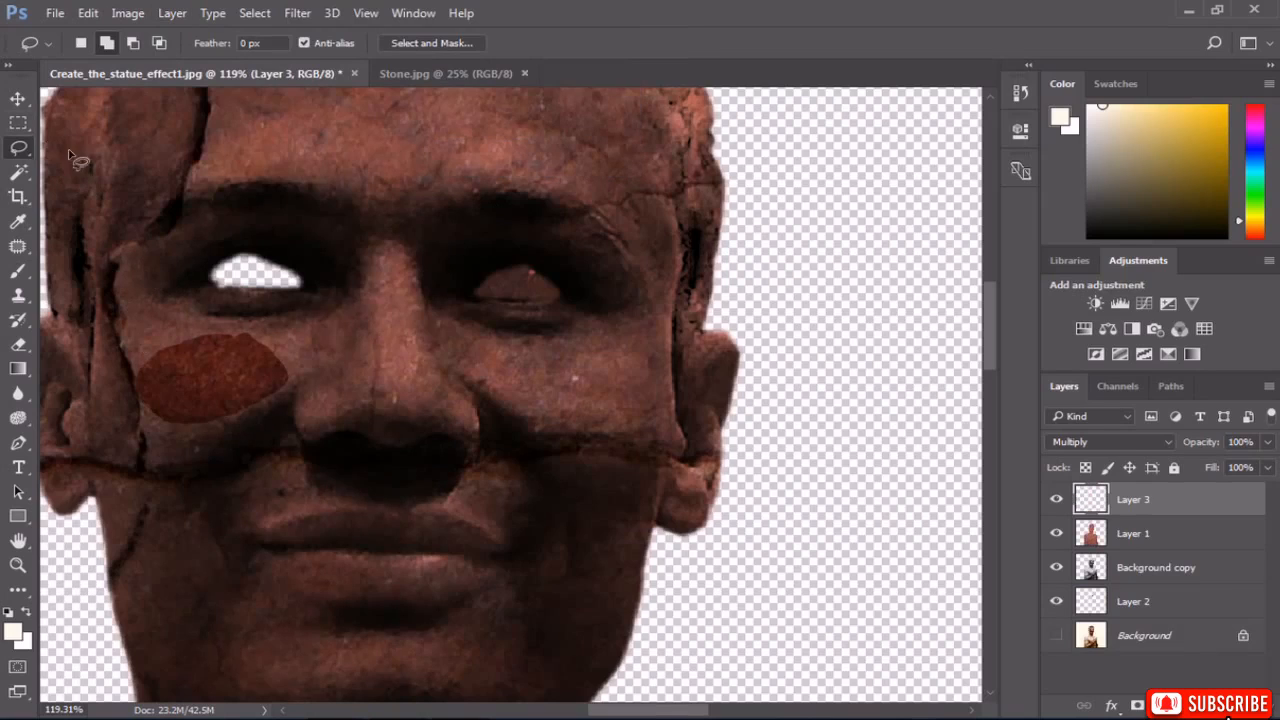
Cover the left-hand eye hole with the new stone patch and move its layer beneath Layer 2, just above Background.
click(17, 99)
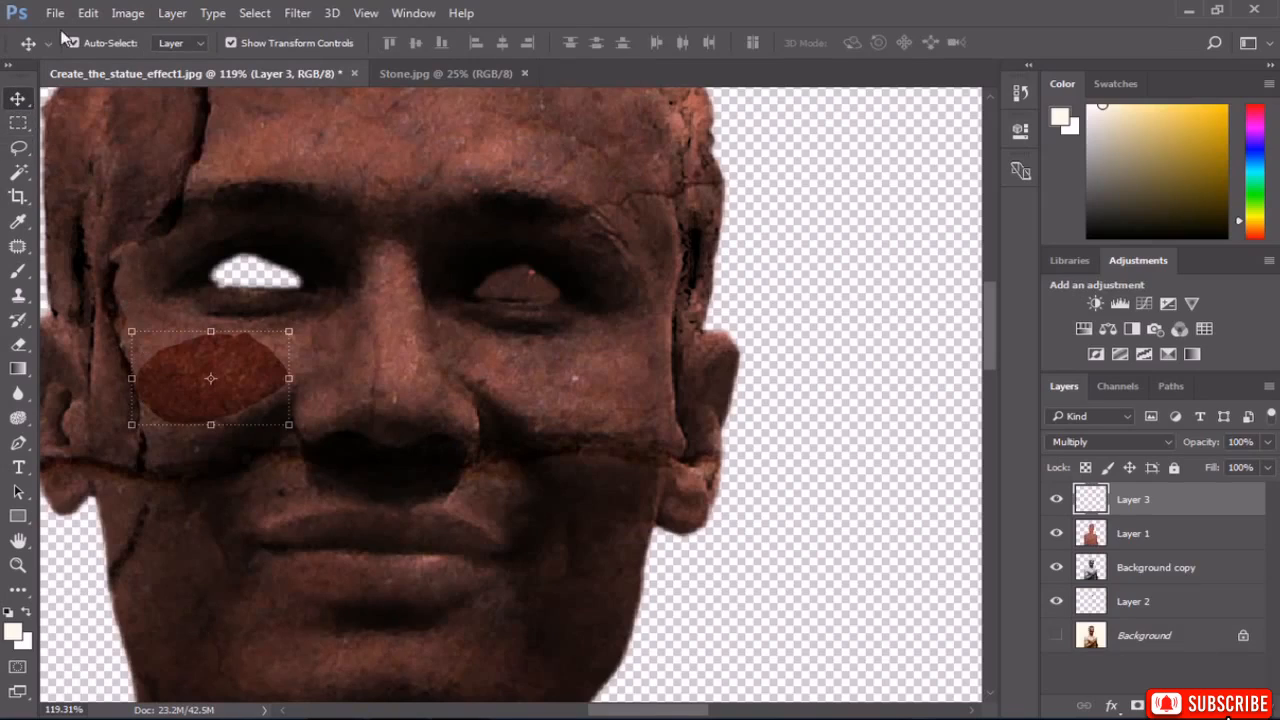
drag(200, 370, 243, 270)
drag(1097, 495, 1174, 608)
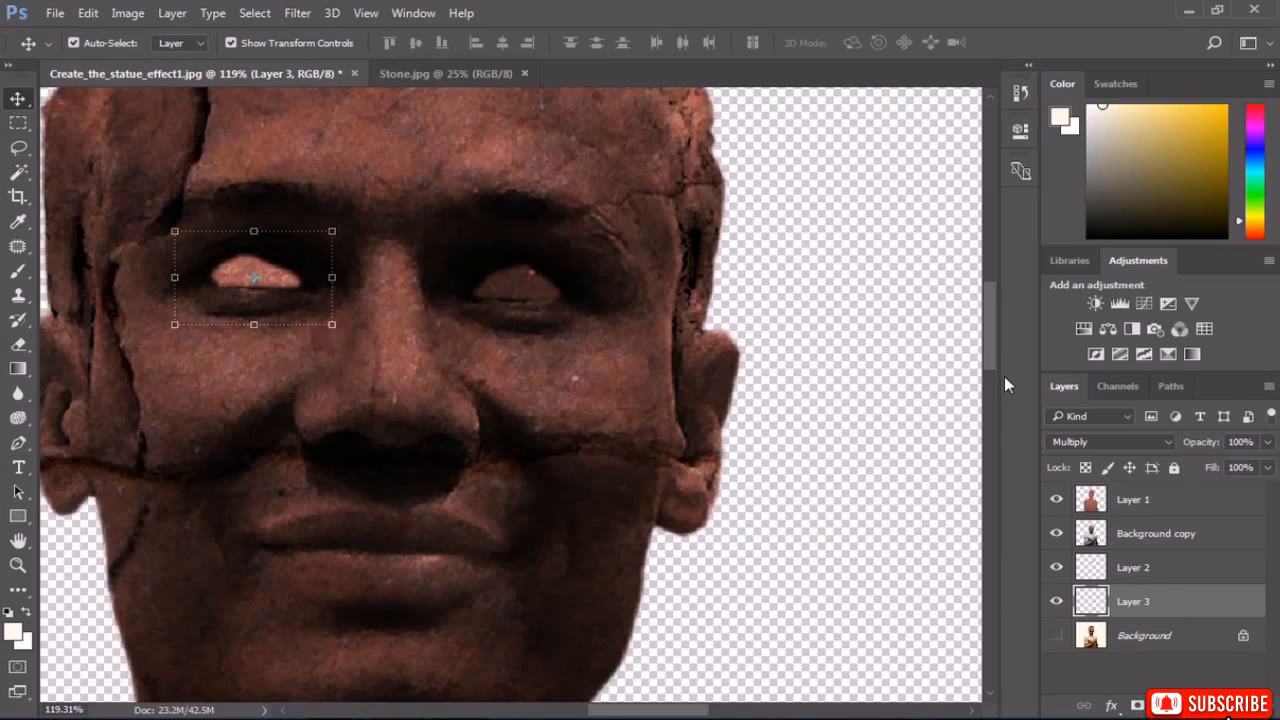
Darken the left-hand eye patch on Layer 3 with Brightness/Contrast, setting brightness to -150.
click(128, 13)
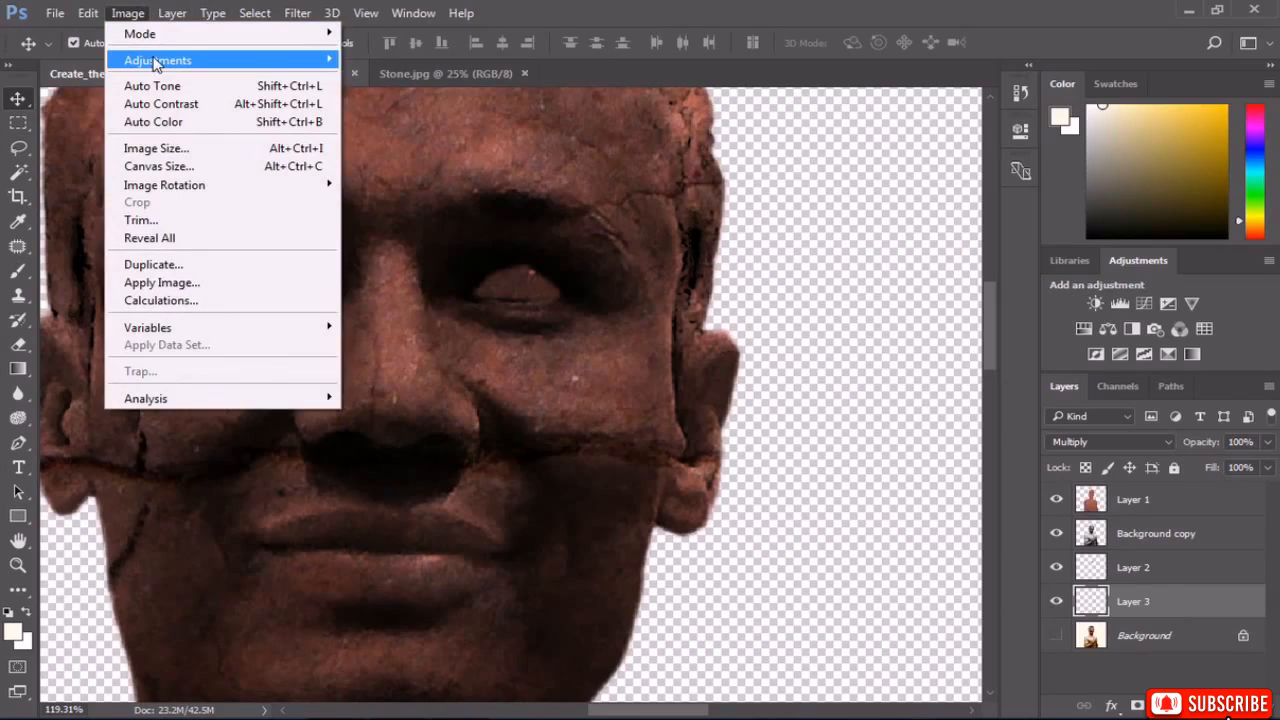
mouse_move(155, 58)
click(412, 59)
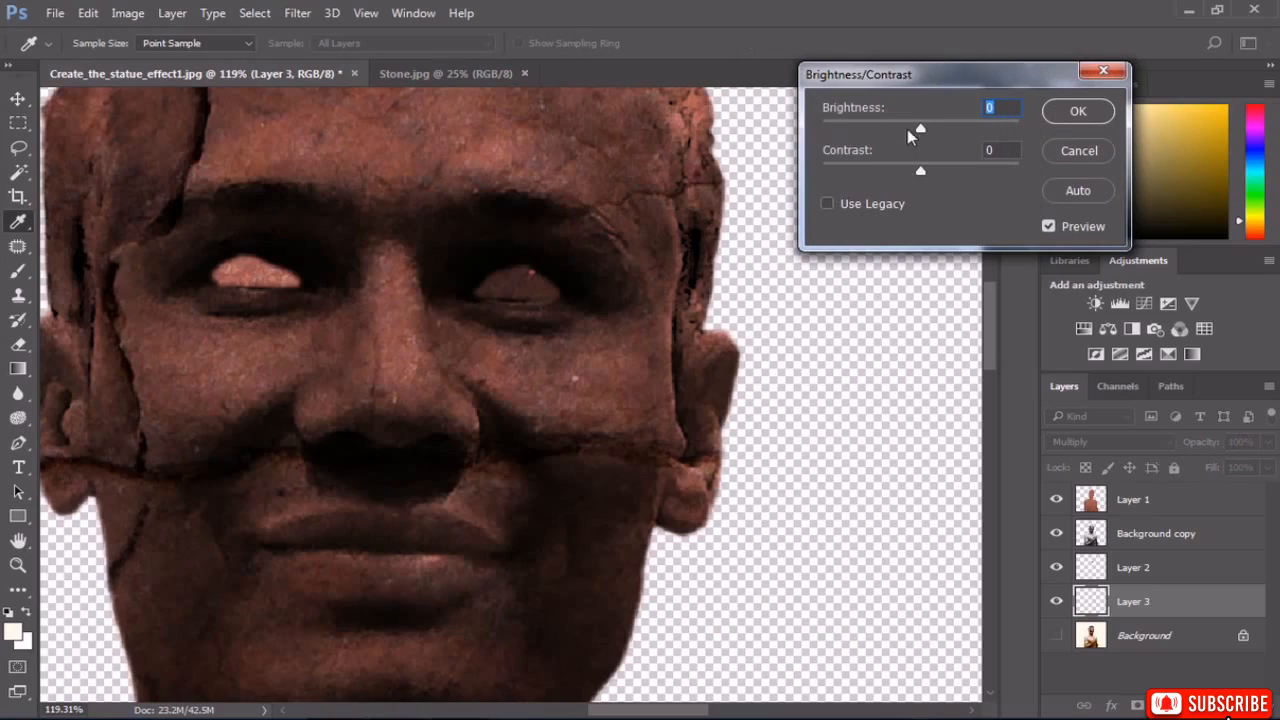
drag(914, 130, 837, 130)
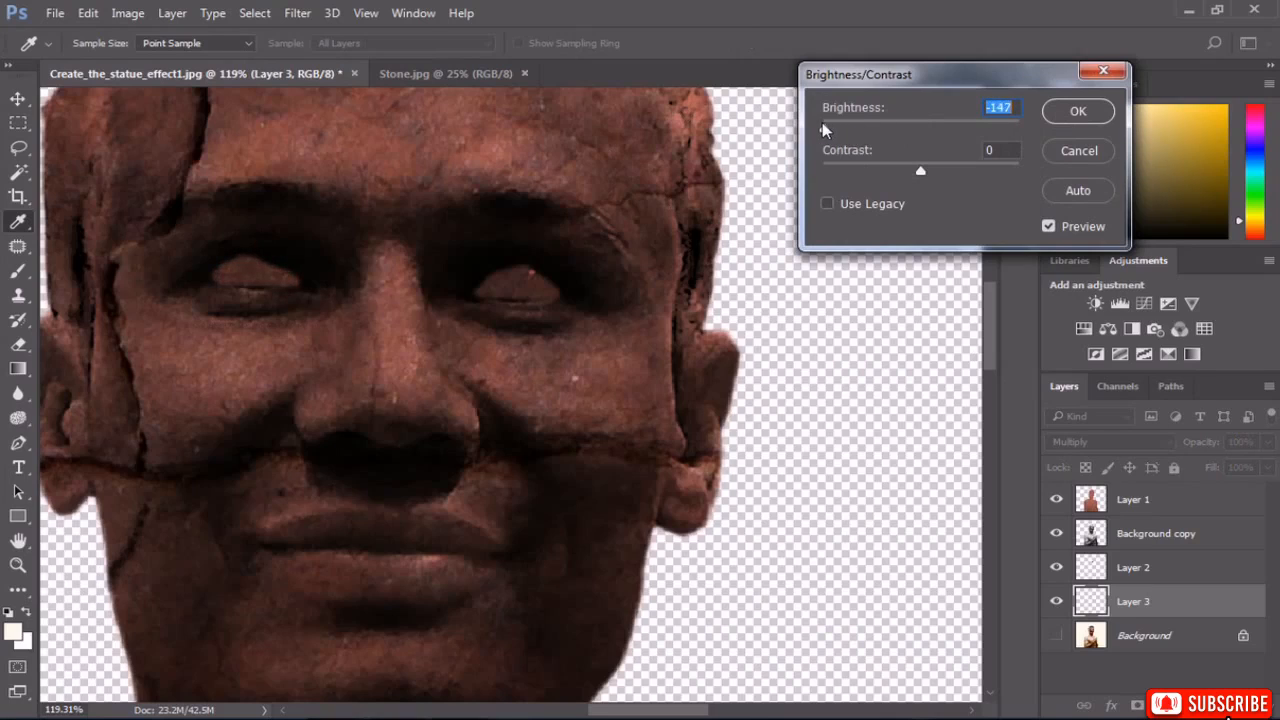
click(1050, 118)
key(v)
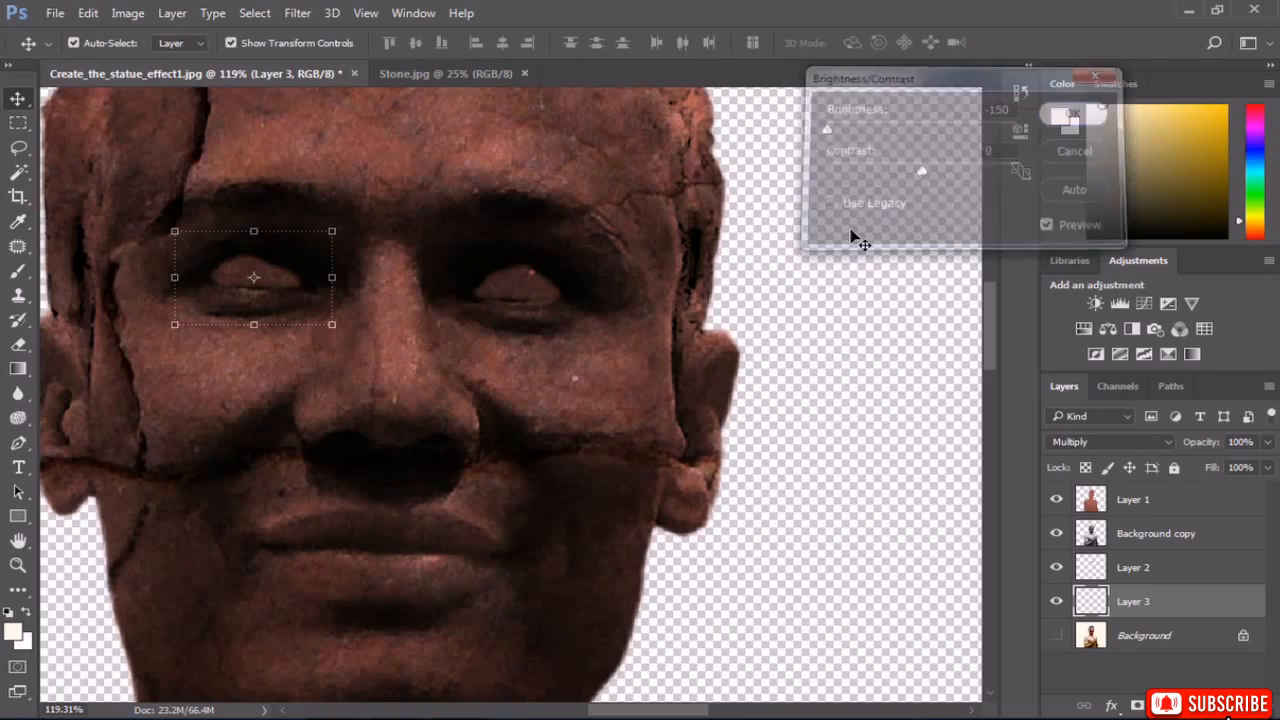
Desaturate the stone texture on Layer 1 over the man's head and body with the Sponge tool at 50% flow.
double_click(20, 540)
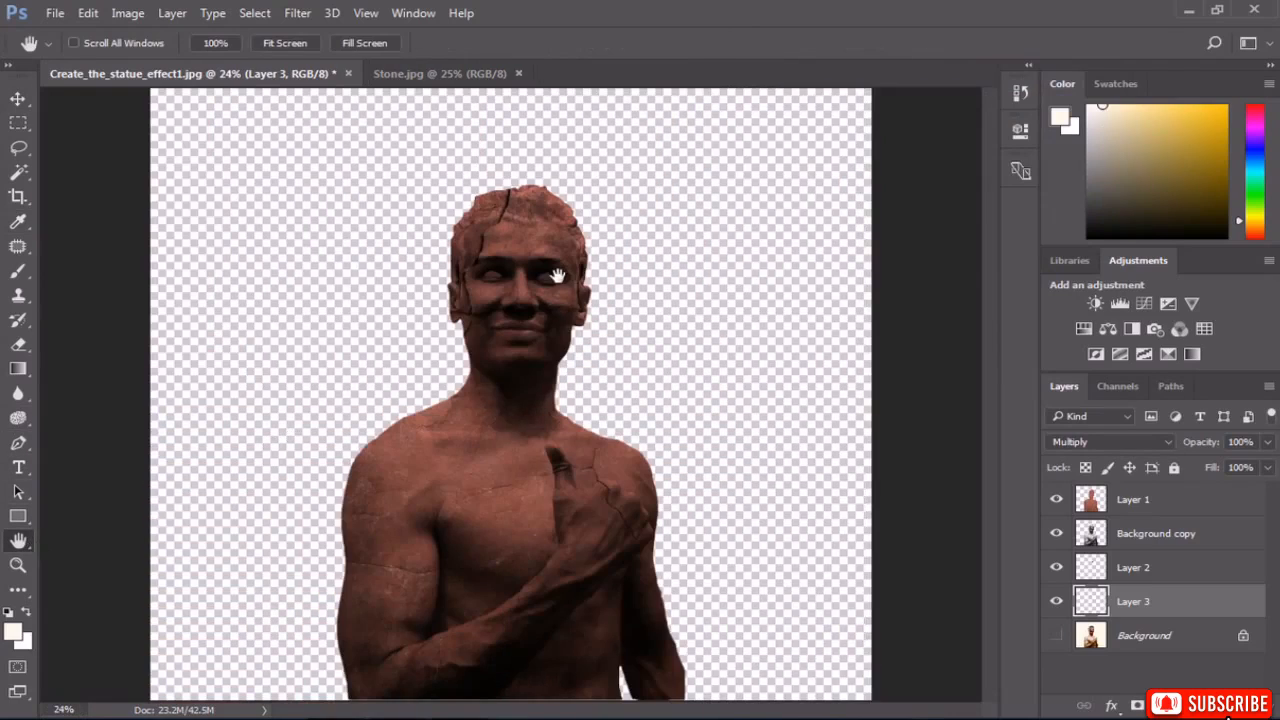
click(1148, 505)
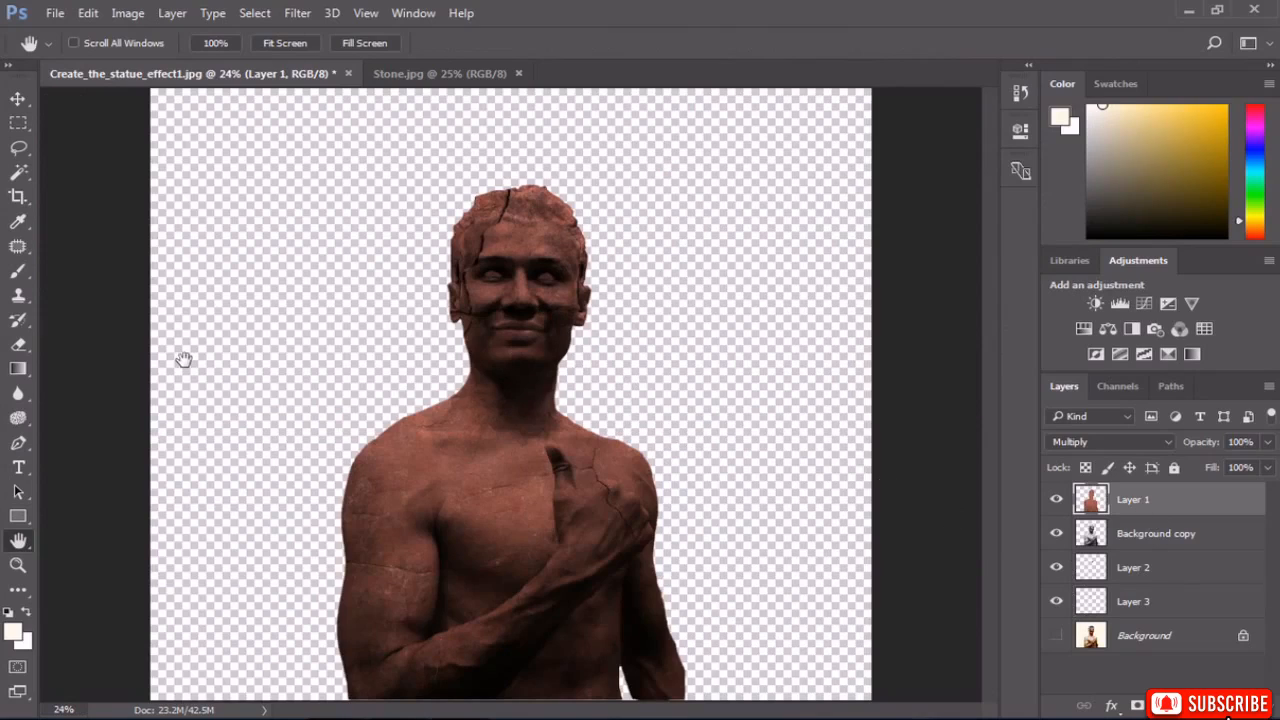
click(18, 420)
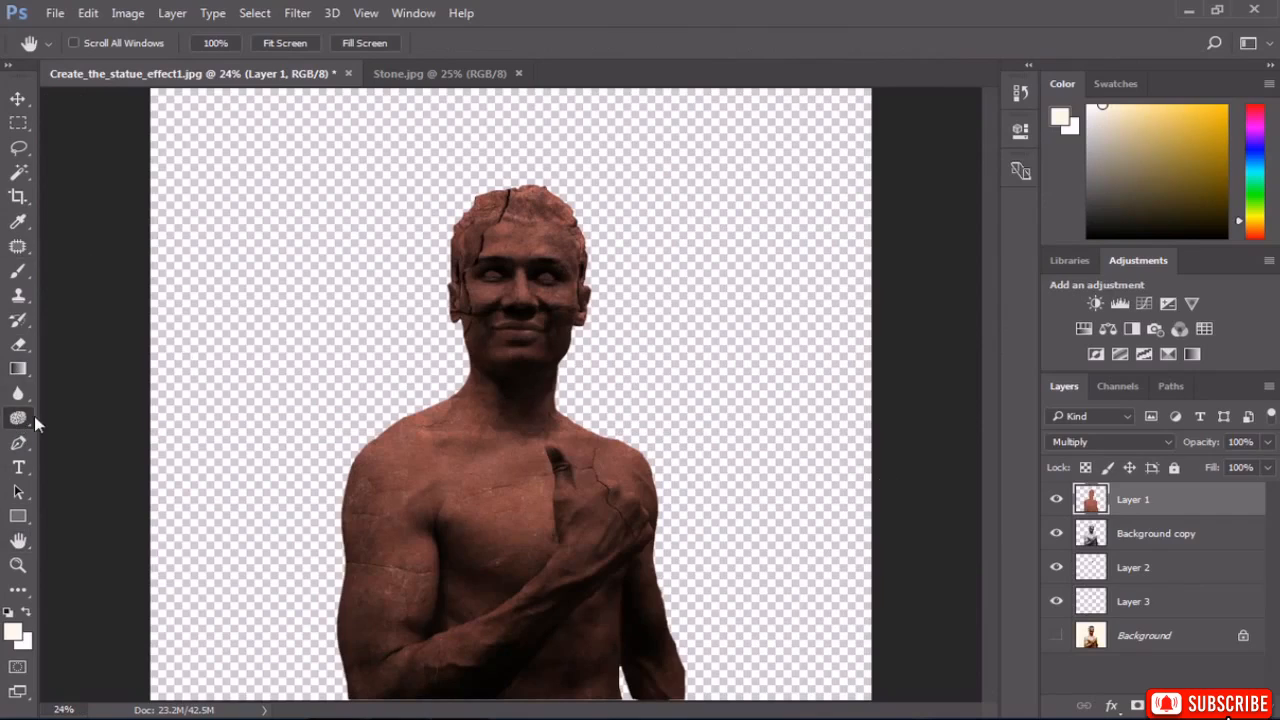
click(97, 455)
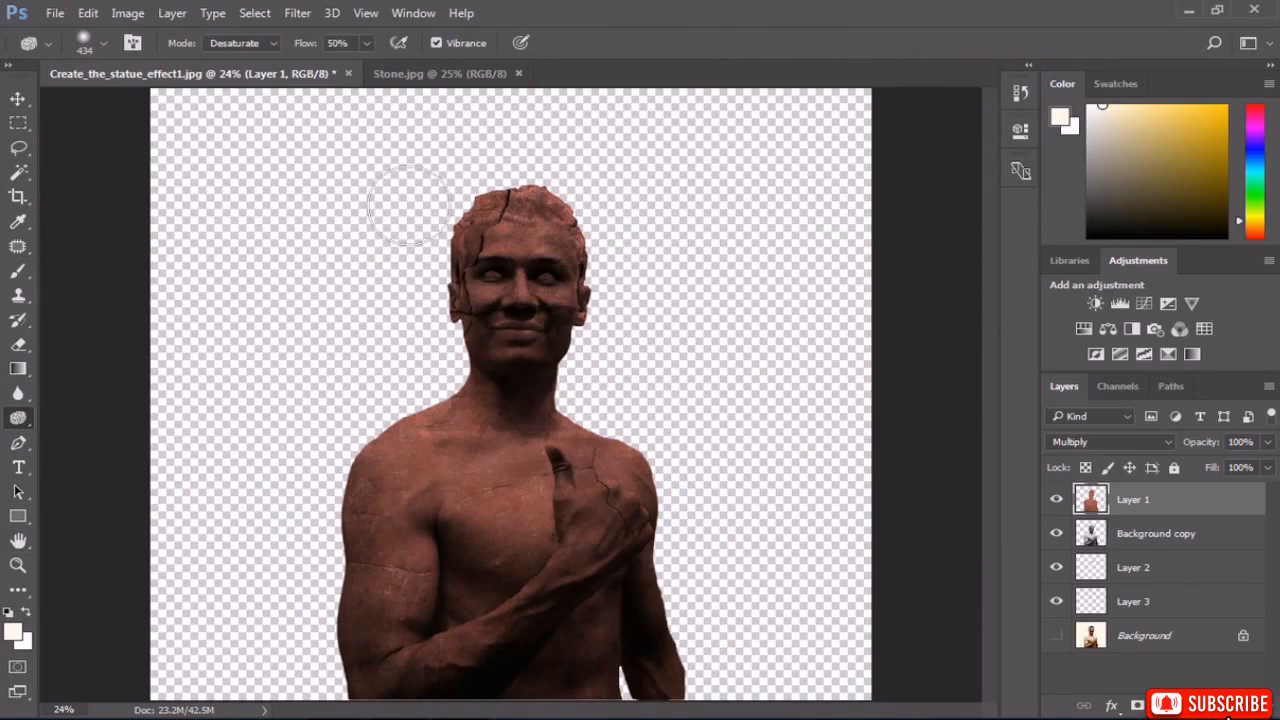
mouse_move(530, 251)
mouse_down()
mouse_move(509, 287)
mouse_move(494, 404)
mouse_move(394, 508)
mouse_move(409, 645)
mouse_move(513, 655)
mouse_move(571, 557)
mouse_move(582, 473)
mouse_move(619, 505)
mouse_move(634, 590)
mouse_move(571, 650)
mouse_move(449, 663)
mouse_move(518, 657)
mouse_move(639, 555)
mouse_move(596, 488)
mouse_move(565, 378)
mouse_move(569, 280)
mouse_move(530, 215)
mouse_move(493, 220)
mouse_move(539, 204)
mouse_move(459, 248)
mouse_move(475, 290)
mouse_move(420, 481)
mouse_move(483, 578)
mouse_move(572, 520)
mouse_move(507, 588)
mouse_move(398, 610)
mouse_move(522, 468)
mouse_move(521, 565)
mouse_move(490, 682)
mouse_move(653, 626)
mouse_move(634, 468)
mouse_move(647, 552)
mouse_move(635, 695)
mouse_move(712, 452)
mouse_up()
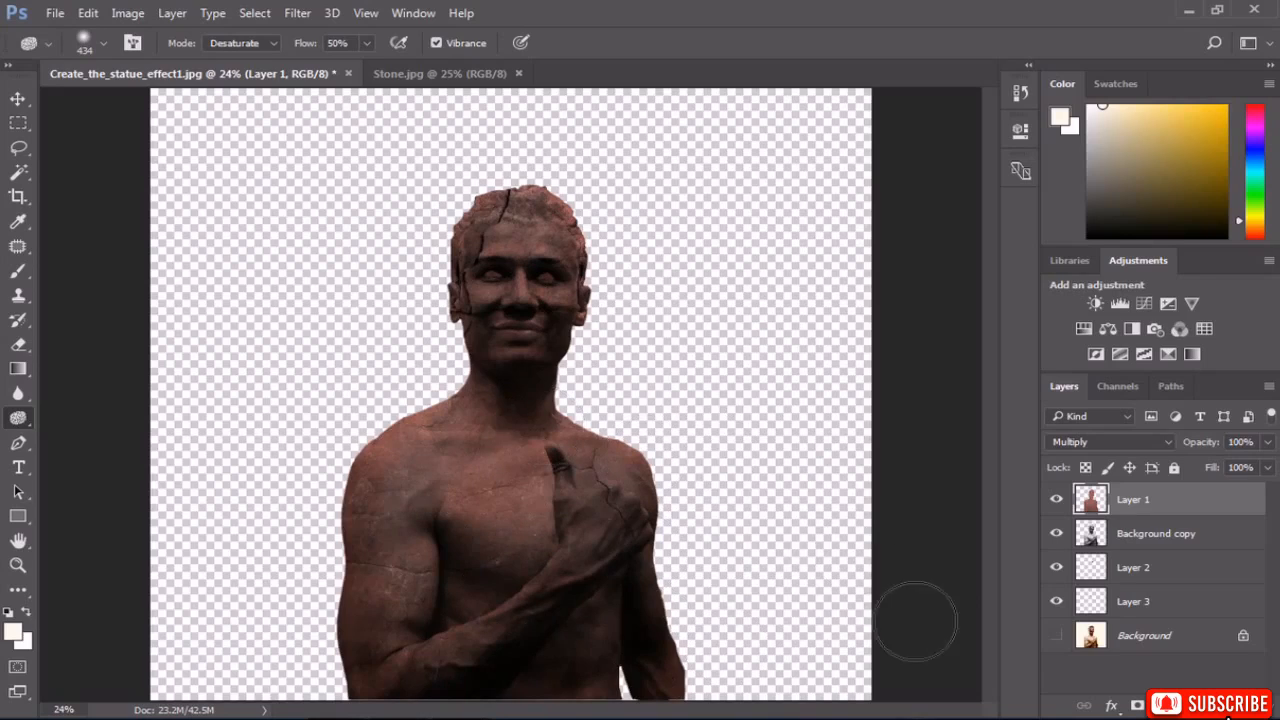
Compare the statue with and without the original Background layer shown, checking the eyes.
click(1054, 637)
click(1054, 637)
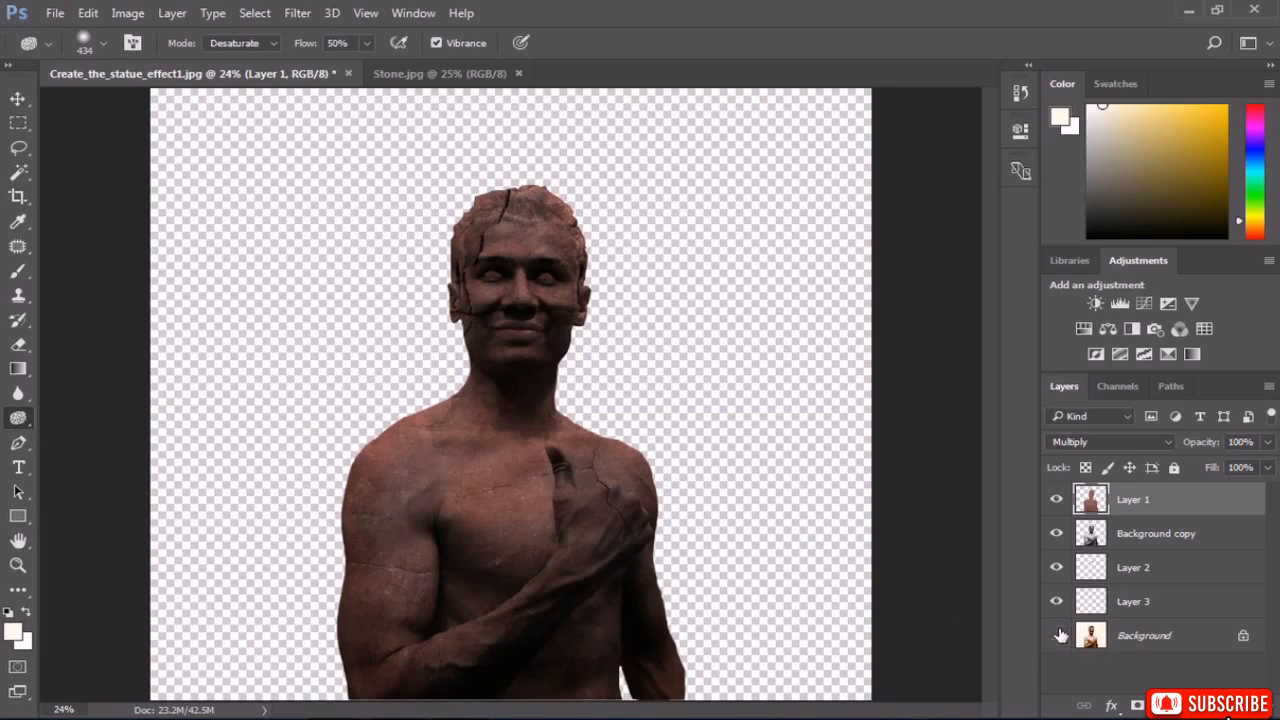
click(1056, 636)
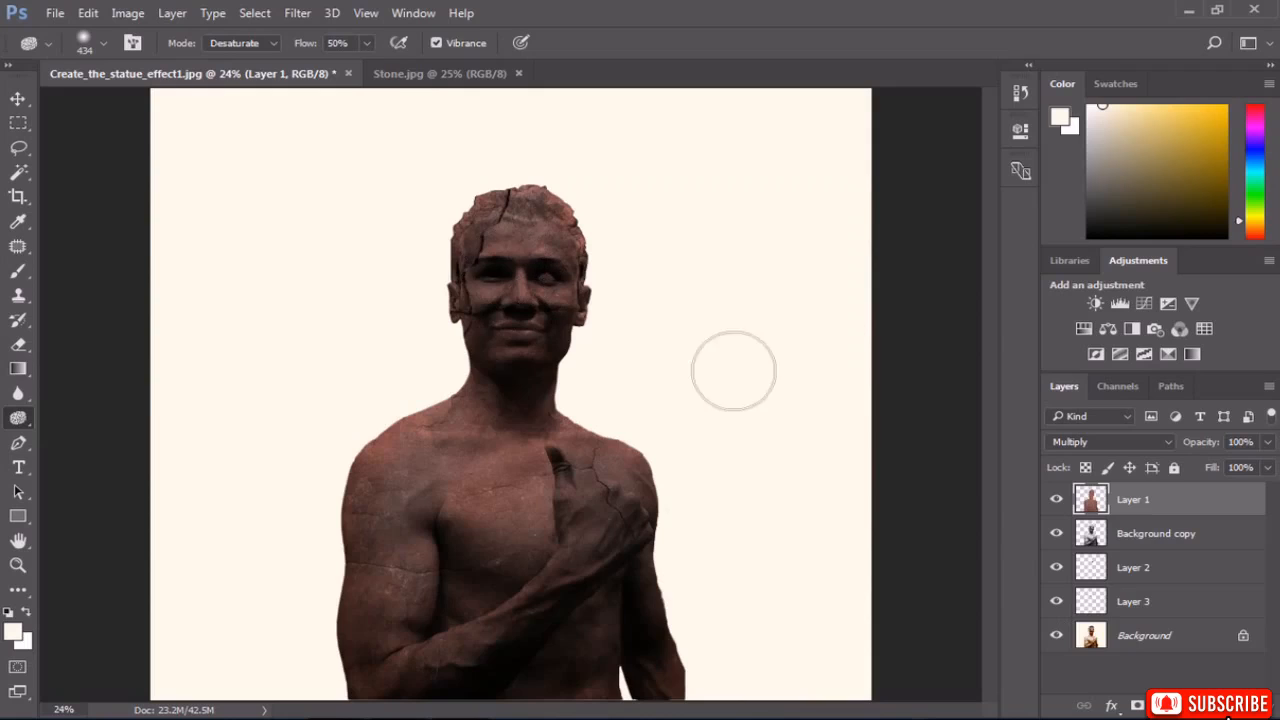
click(1056, 636)
Set the blend mode of Layer 3 to Normal and show the Background layer.
click(1131, 601)
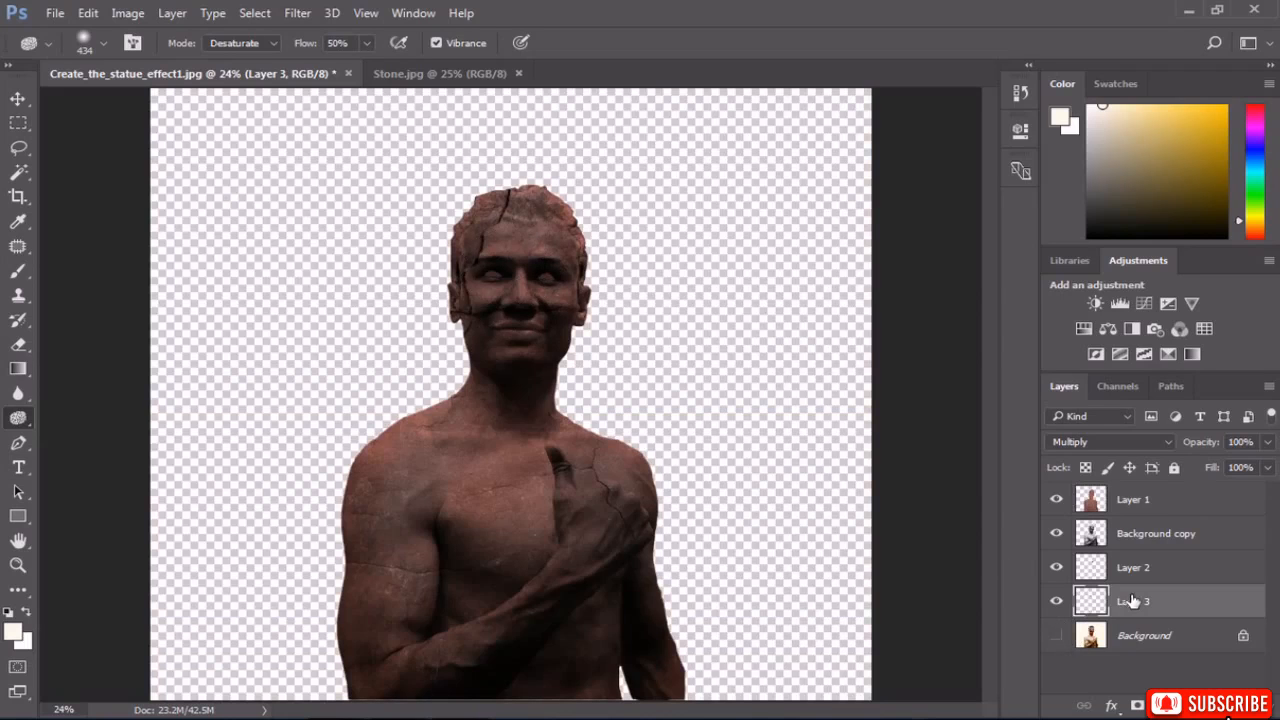
click(1078, 440)
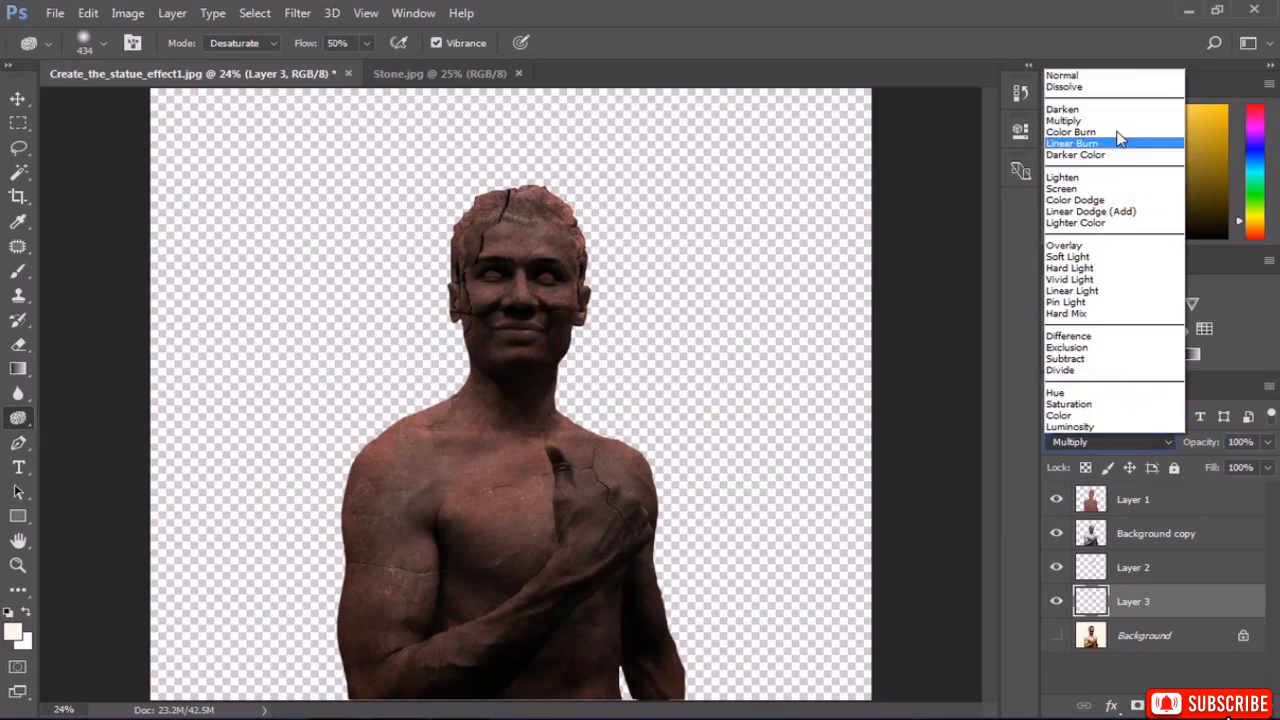
click(1090, 78)
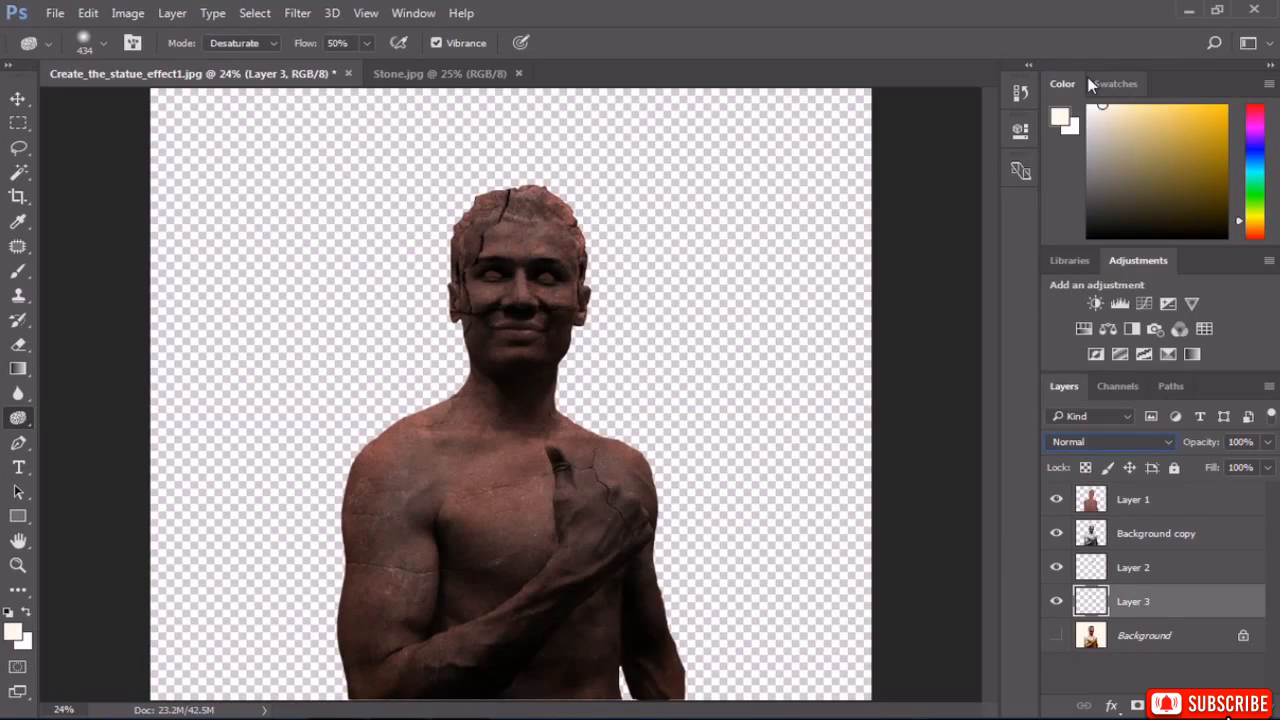
click(1055, 636)
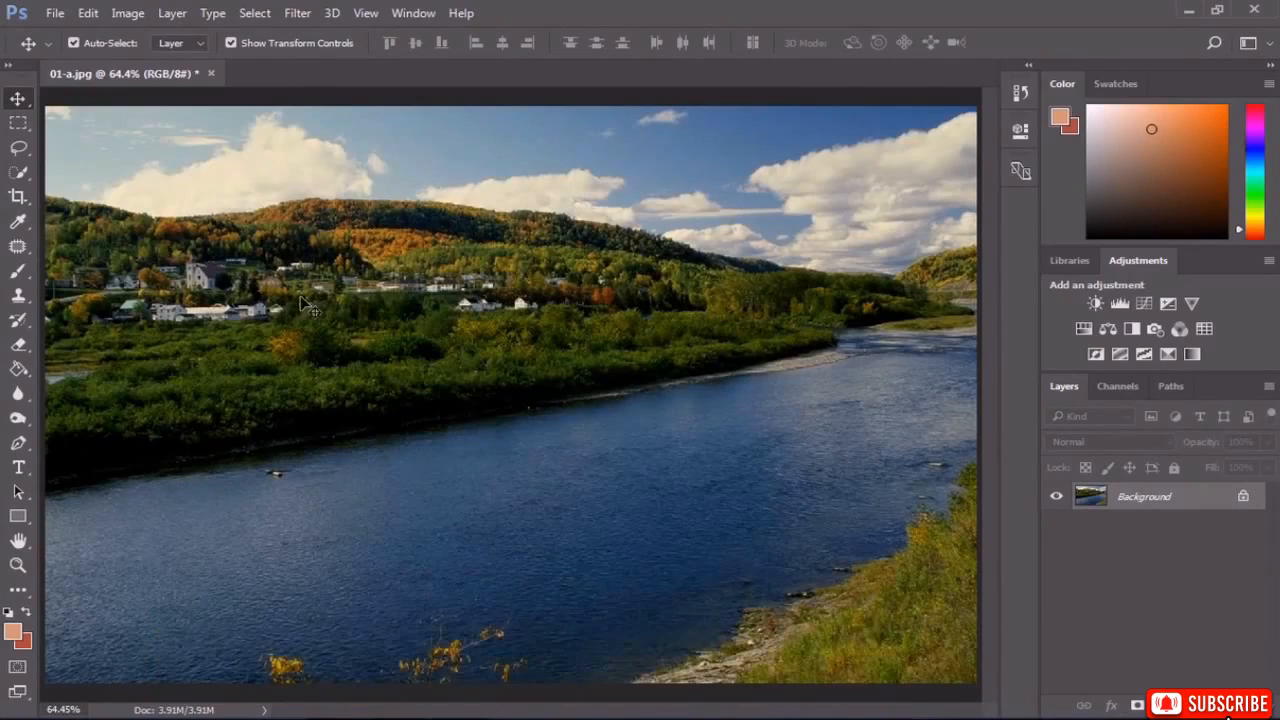
Replace the Gradient tool's presets with the Special Effects gradient set for the river landscape photo.
click(18, 368)
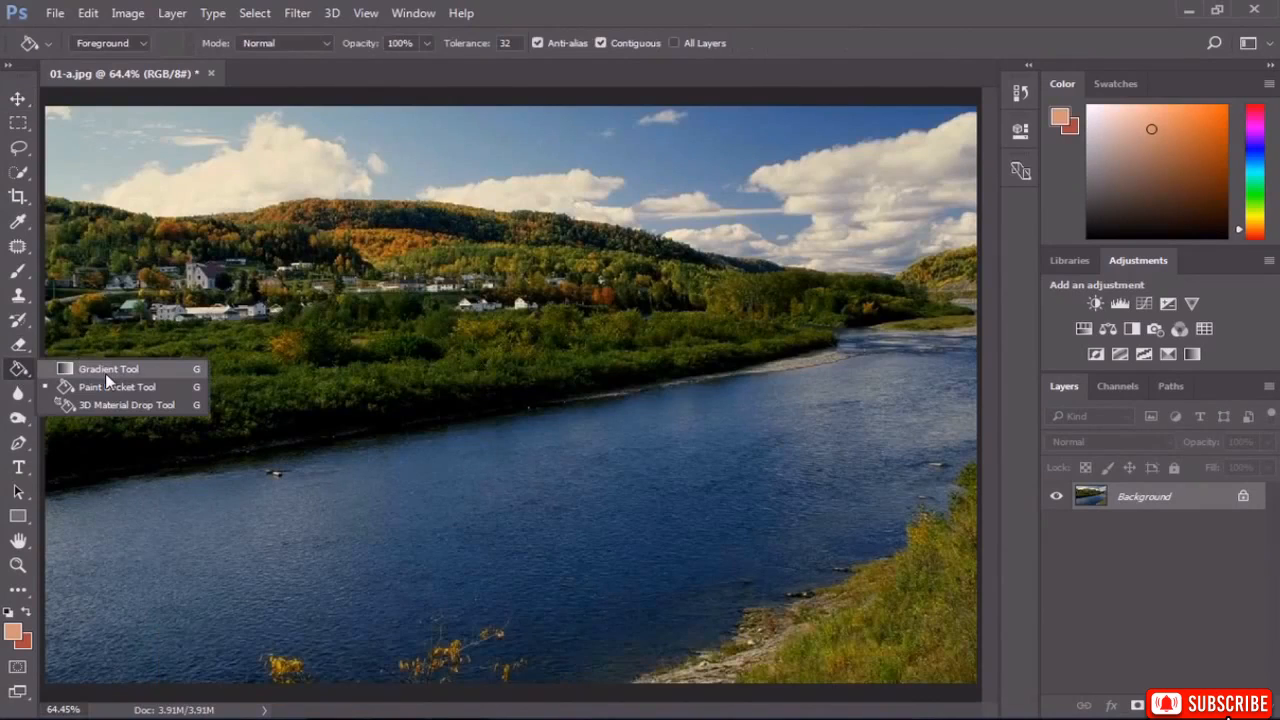
click(106, 371)
click(148, 45)
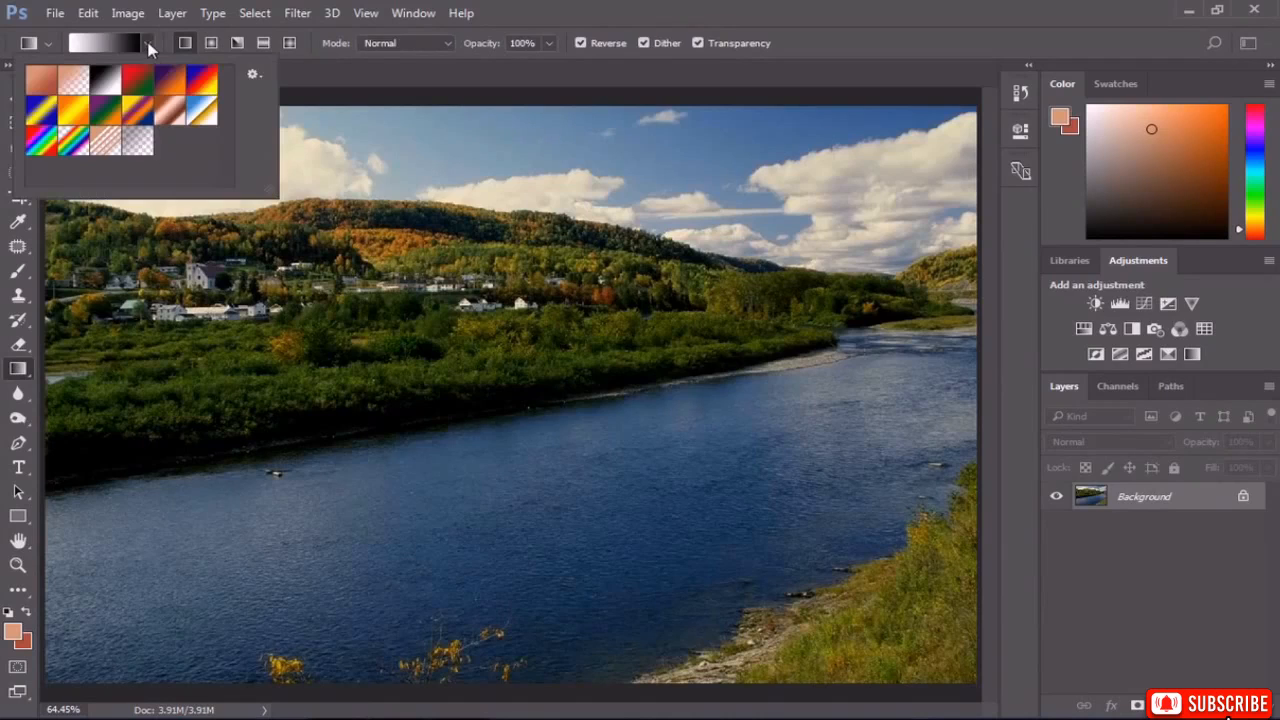
click(254, 73)
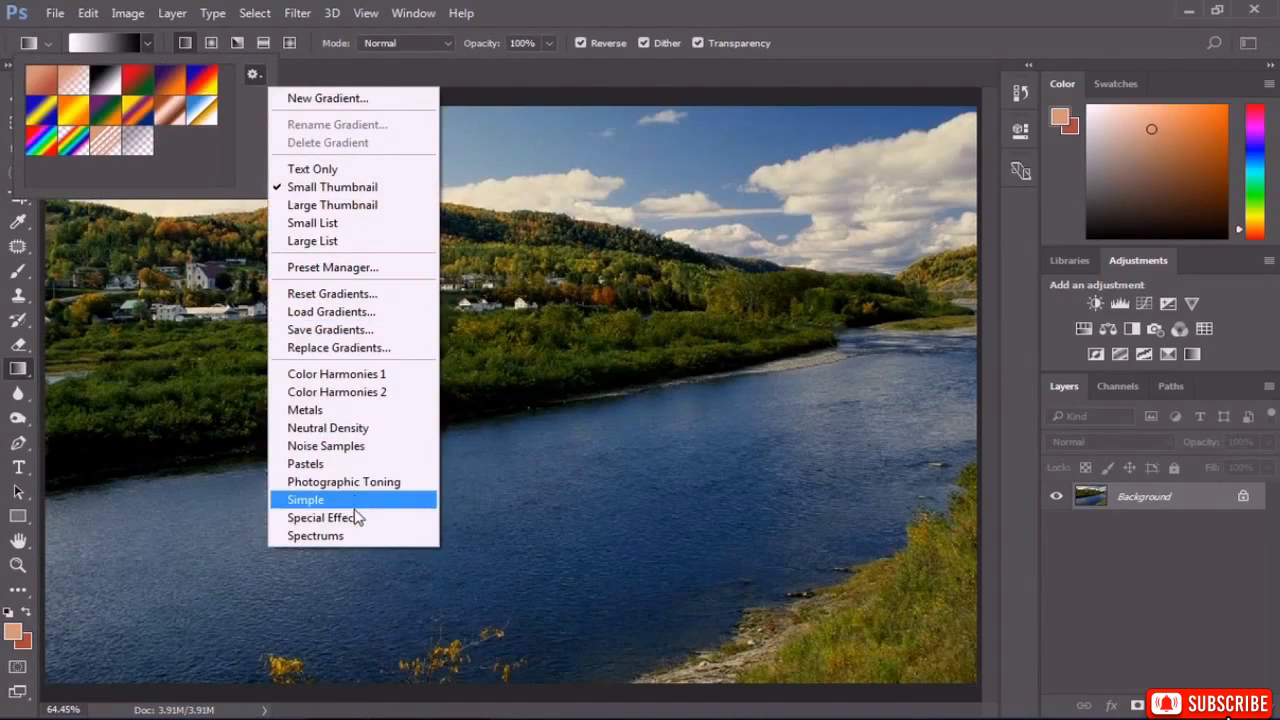
click(330, 517)
click(554, 290)
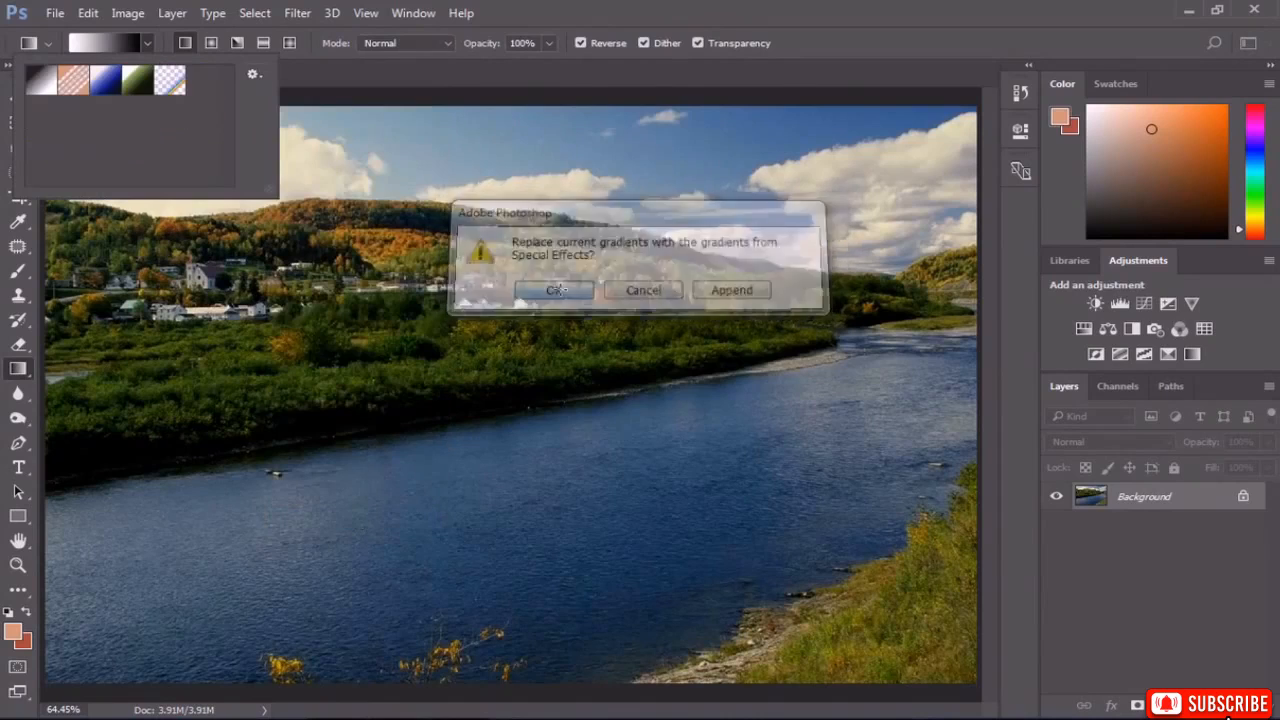
Choose the transparent rainbow preset as a radial gradient and turn Reverse off.
click(176, 86)
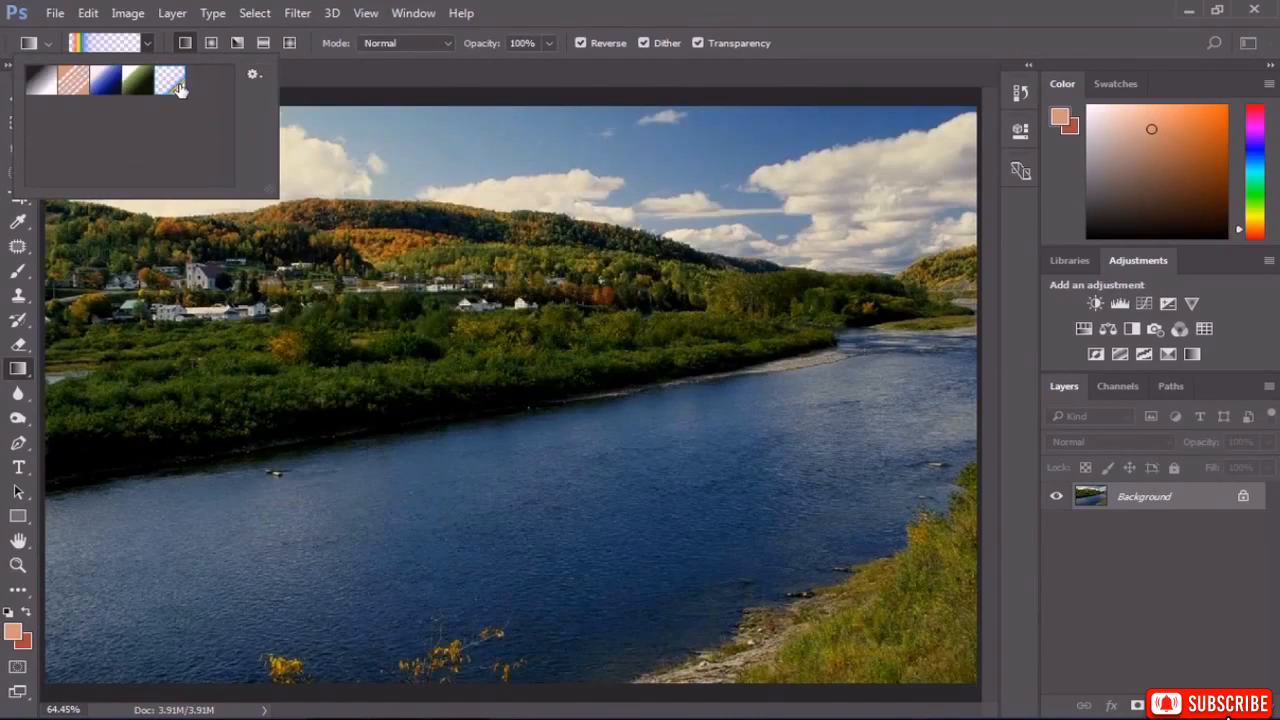
click(213, 45)
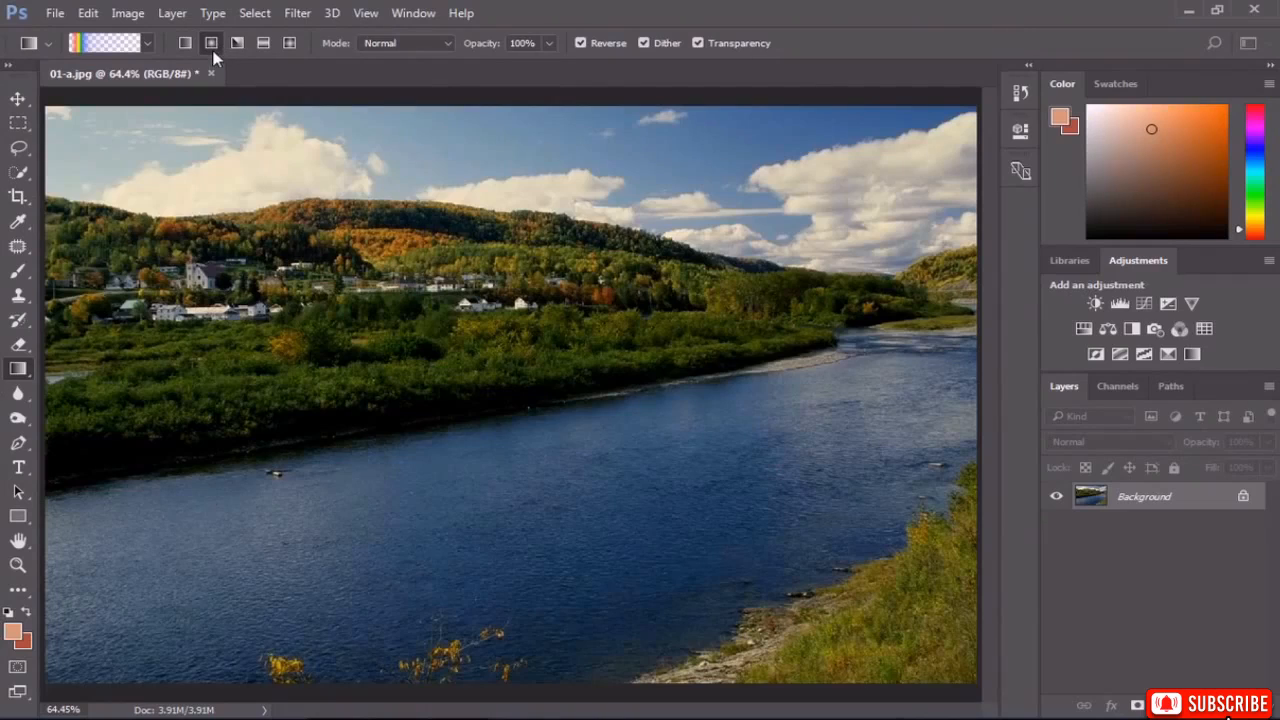
click(594, 43)
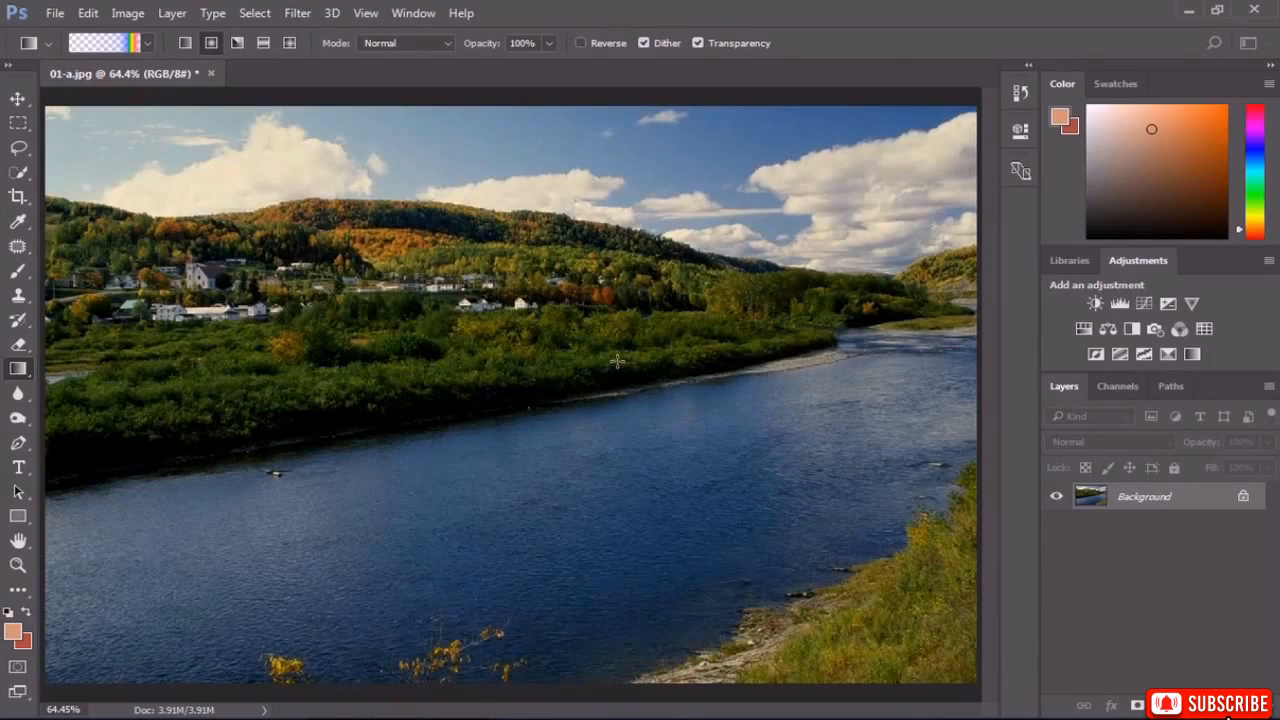
Create a new layer named Rainbow above the Background of the river photo.
click(172, 13)
mouse_move(240, 13)
click(551, 13)
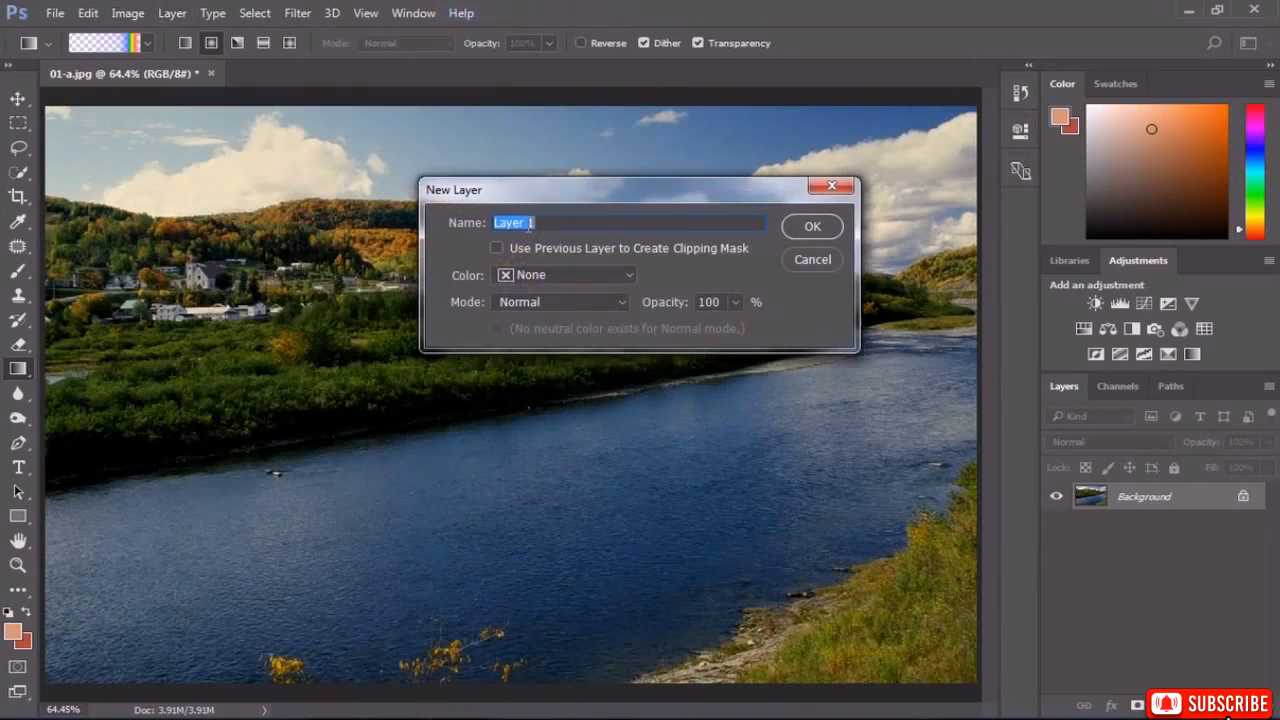
text(Rainbow)
click(810, 225)
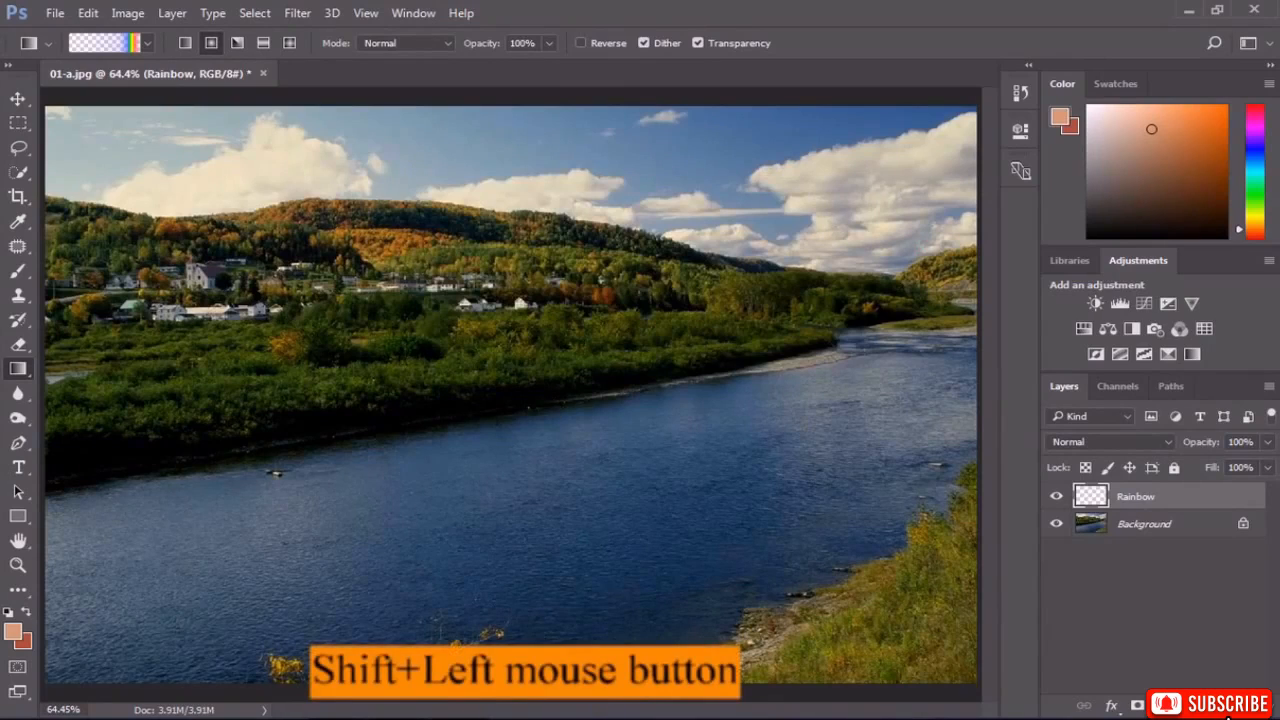
Draw the radial rainbow gradient straight up from the photo's lower edge to the sky and set the Rainbow layer's blend mode to Soft Light.
drag(508, 676, 507, 312)
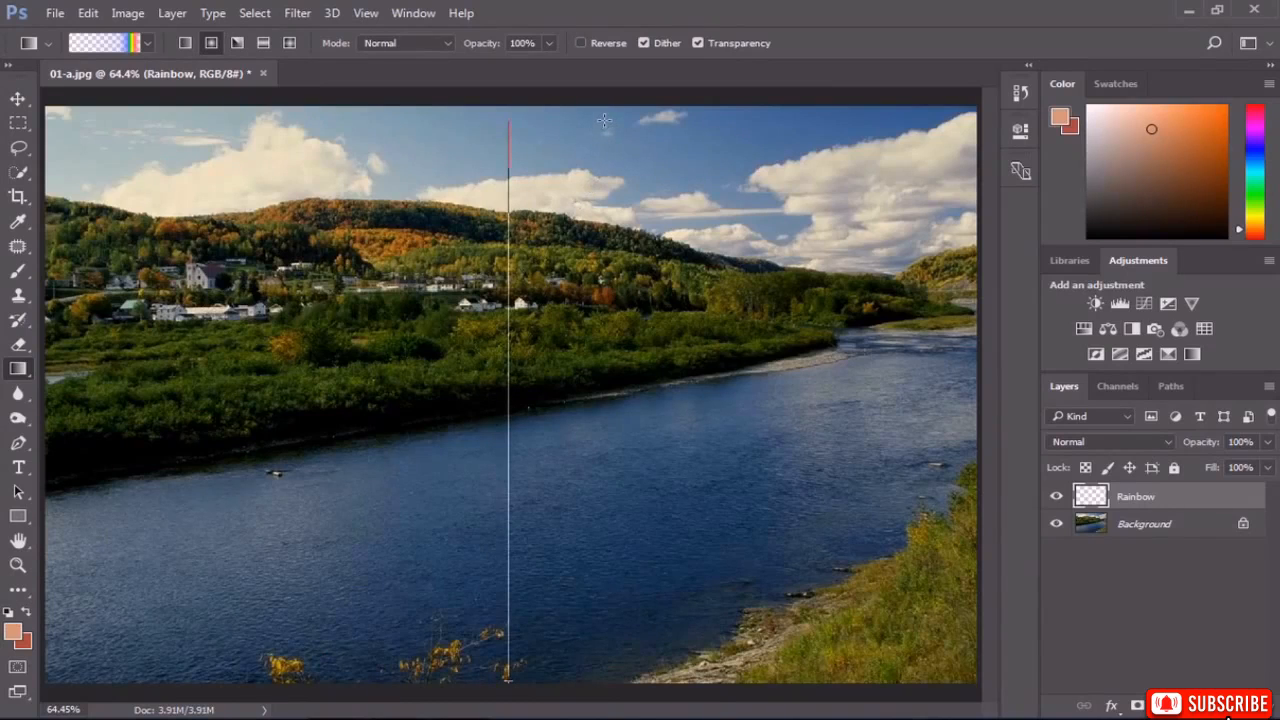
drag(604, 120, 615, 160)
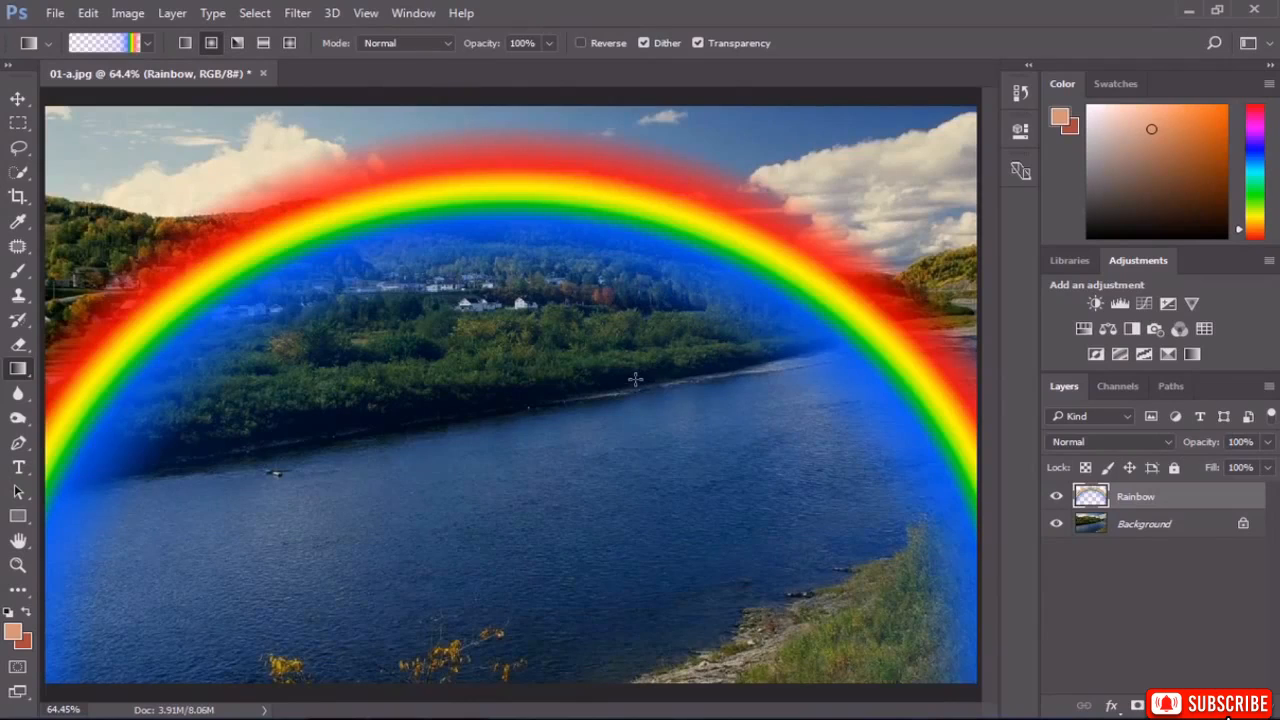
click(1121, 452)
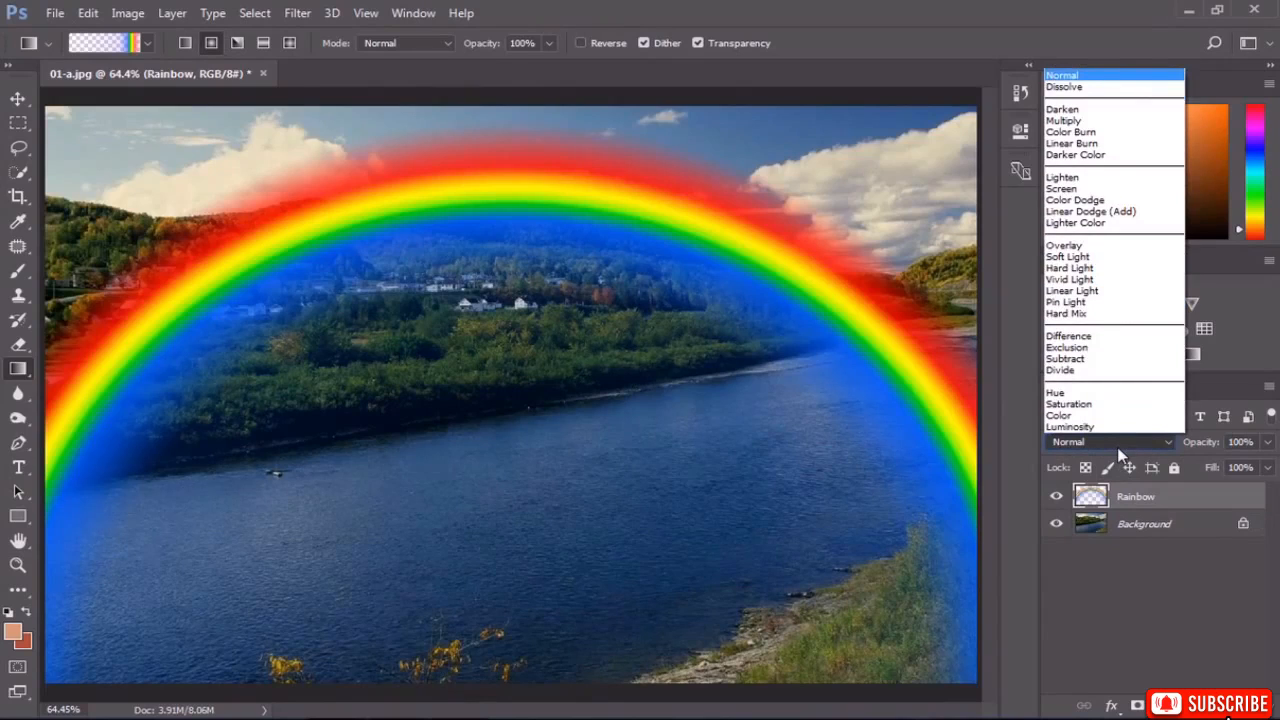
click(1130, 258)
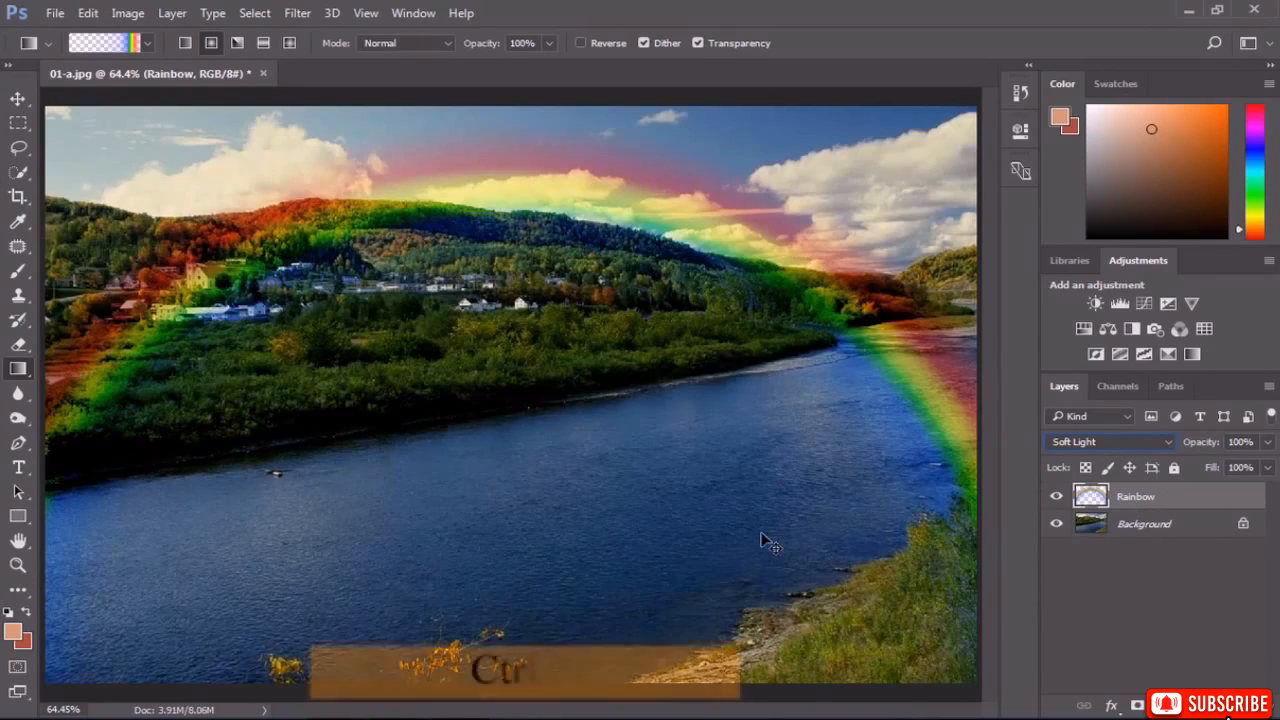
Duplicate the Rainbow layer and flip the copy vertically.
key(ctrl+j)
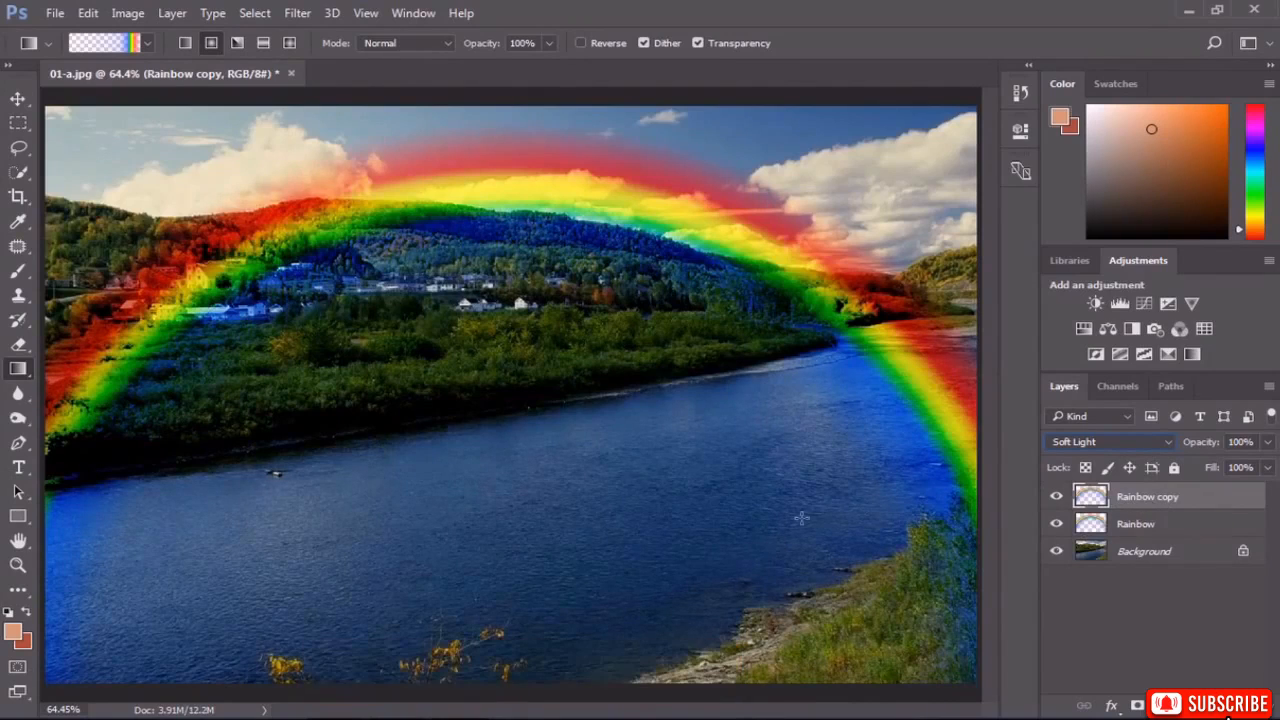
key(ctrl+t)
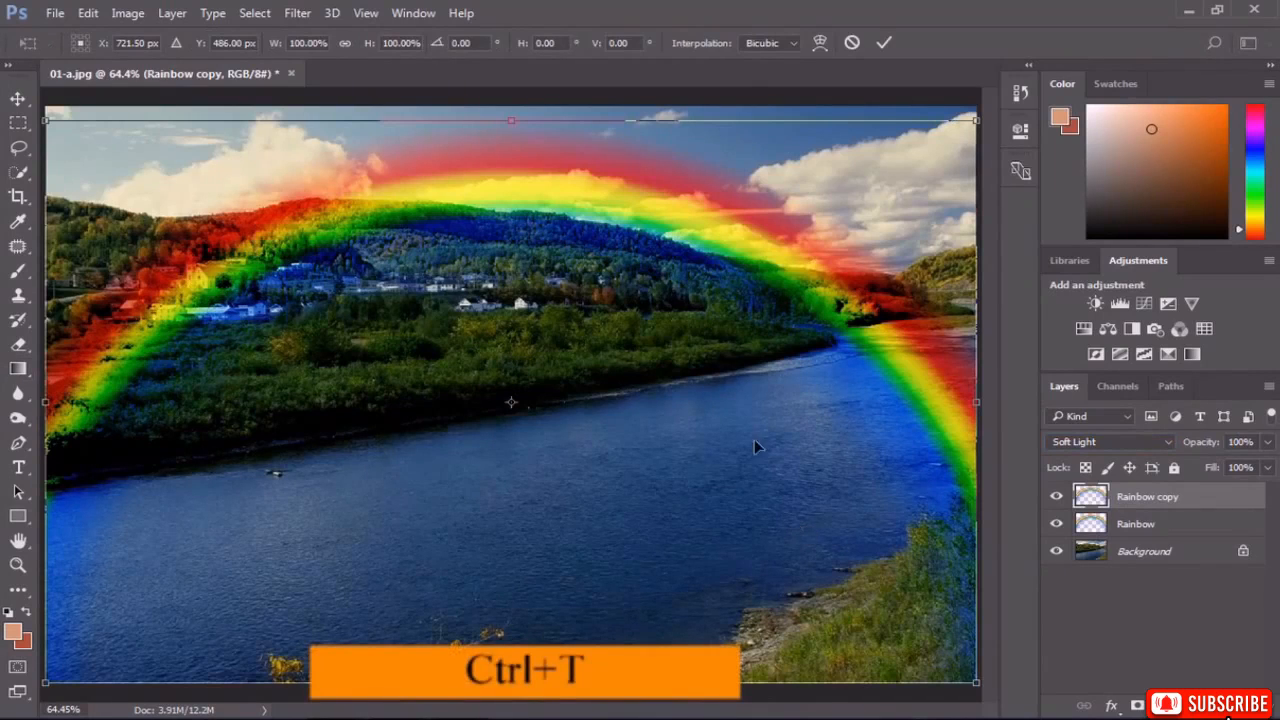
right_click(708, 416)
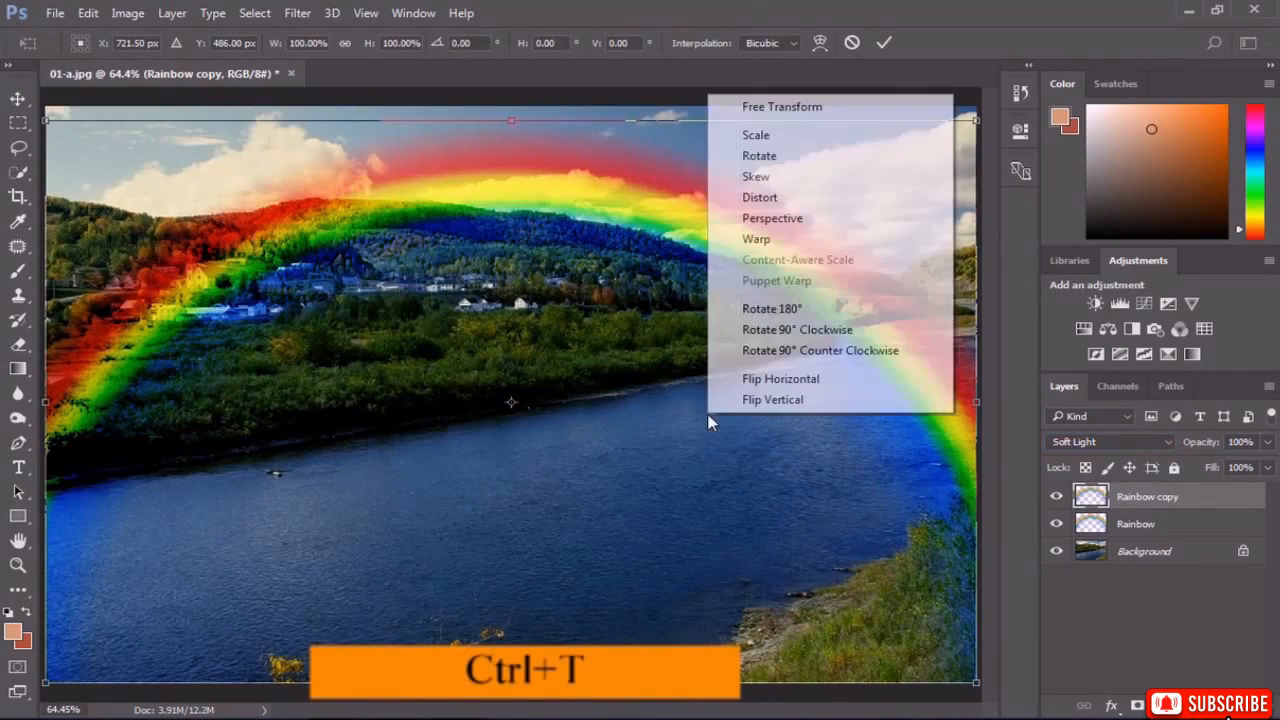
click(758, 398)
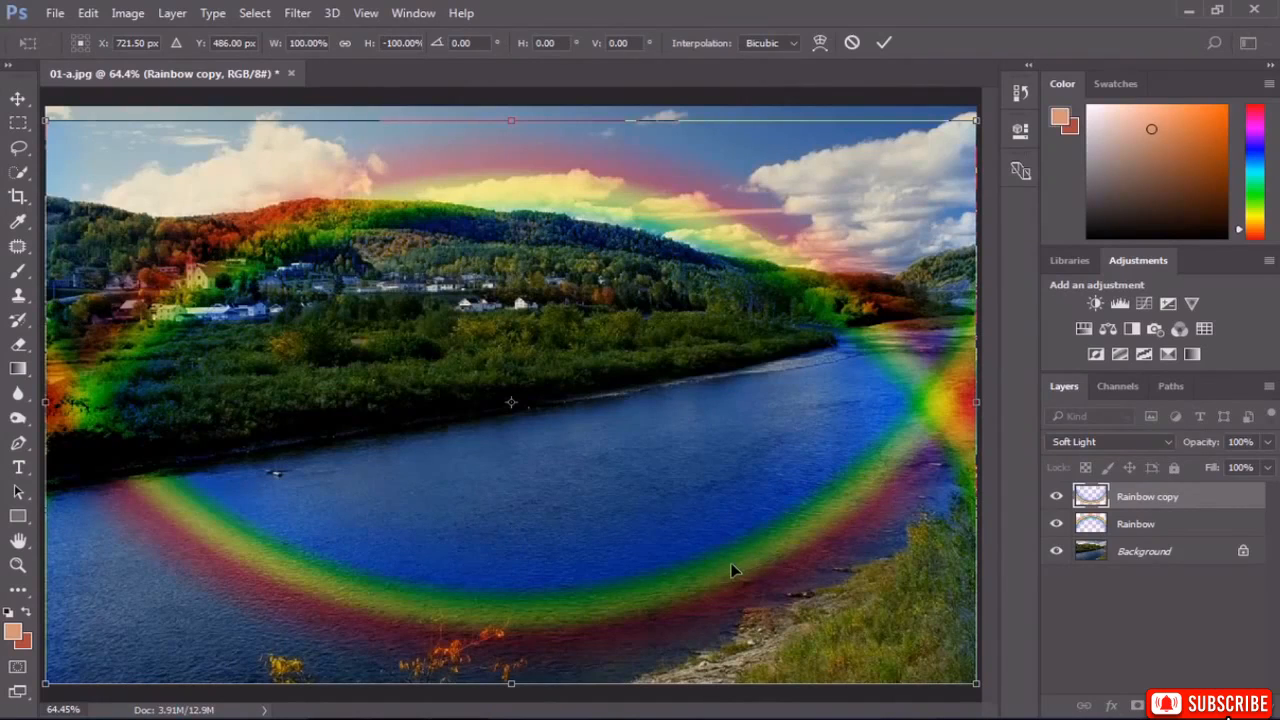
Move the flipped rainbow copy straight down over the river to Y 680 px and apply the transform.
drag(729, 571, 740, 677)
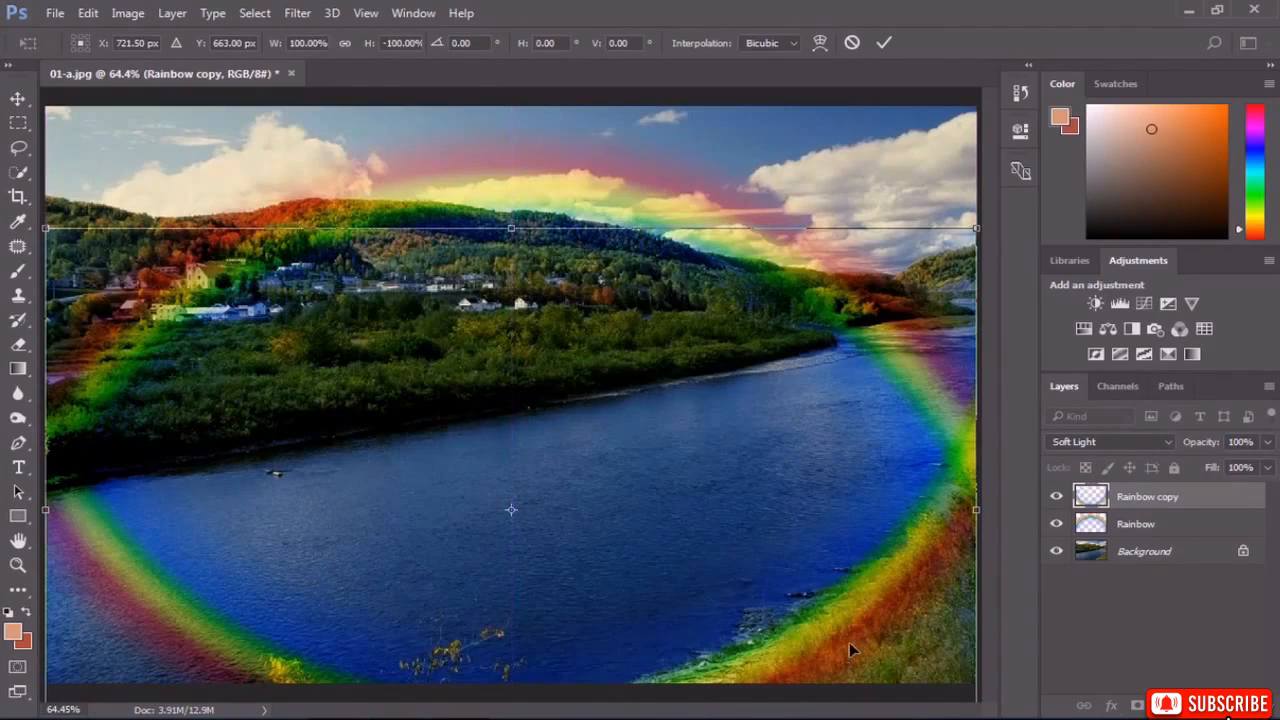
drag(849, 642, 844, 652)
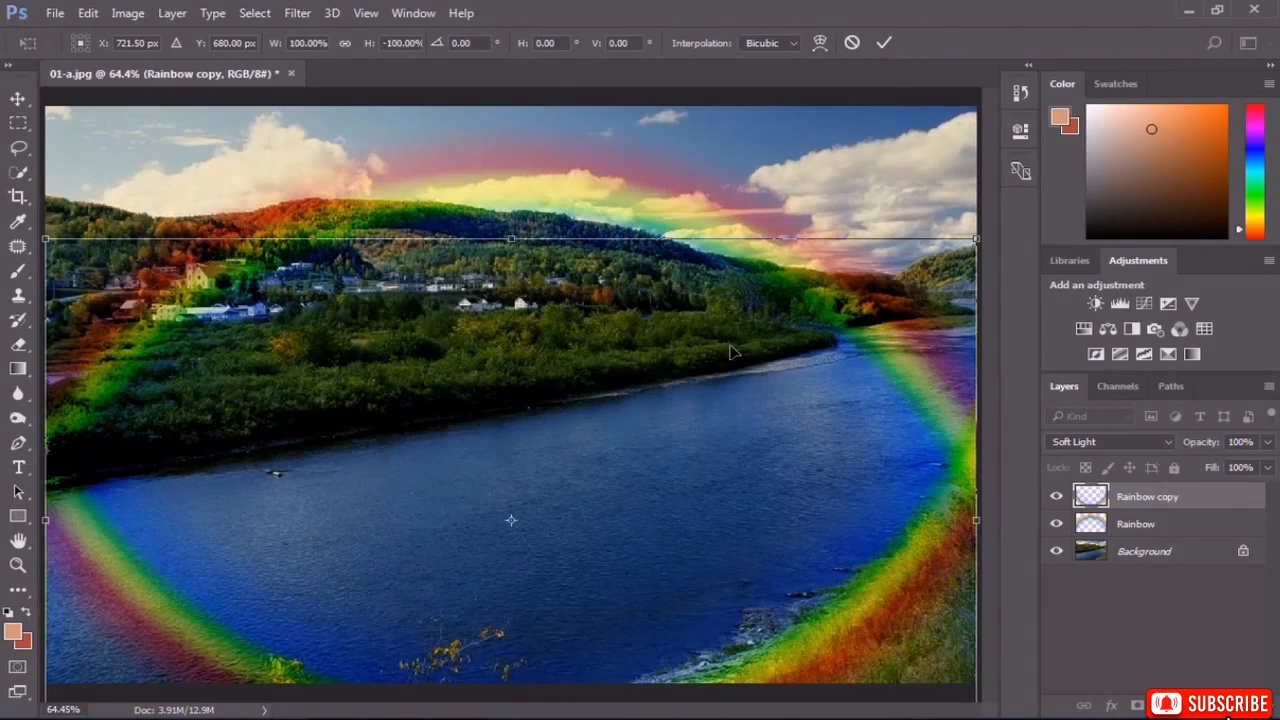
key(Return)
key(g)
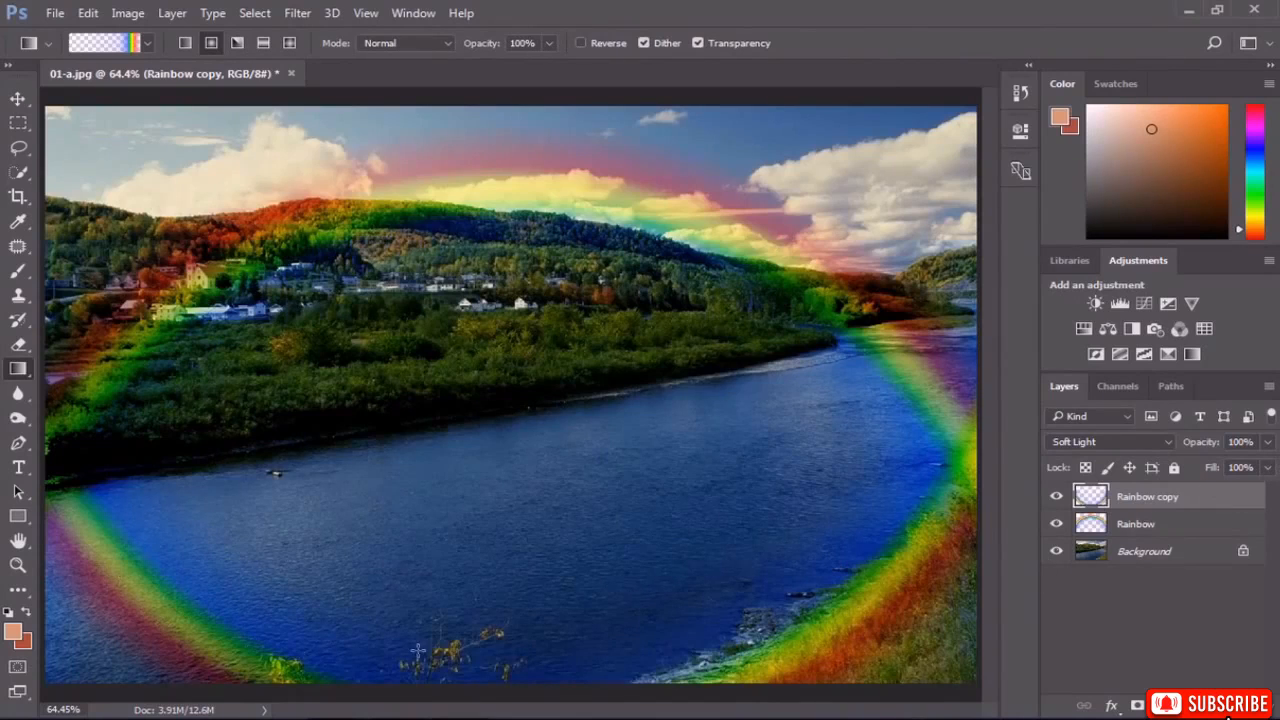
Lower the Rainbow copy layer's opacity to 65% and erase the part of the reflection covering the grassy riverbank.
click(1267, 467)
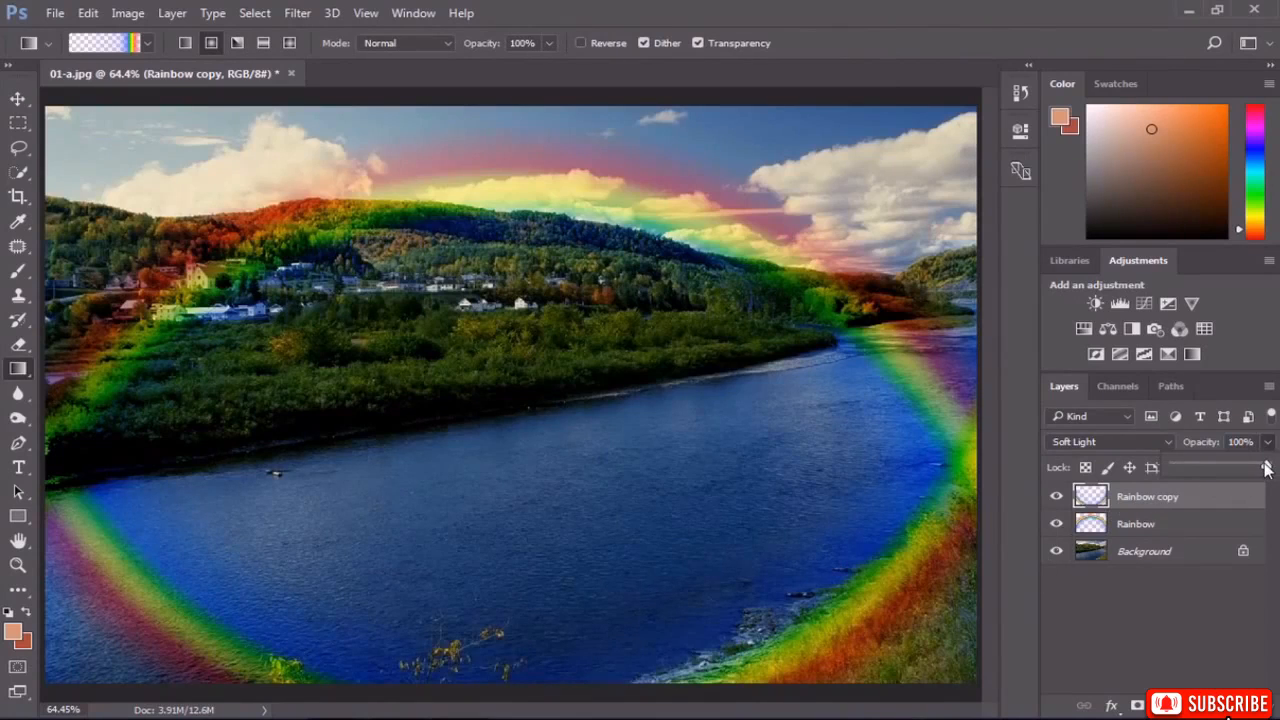
drag(1267, 467, 1234, 468)
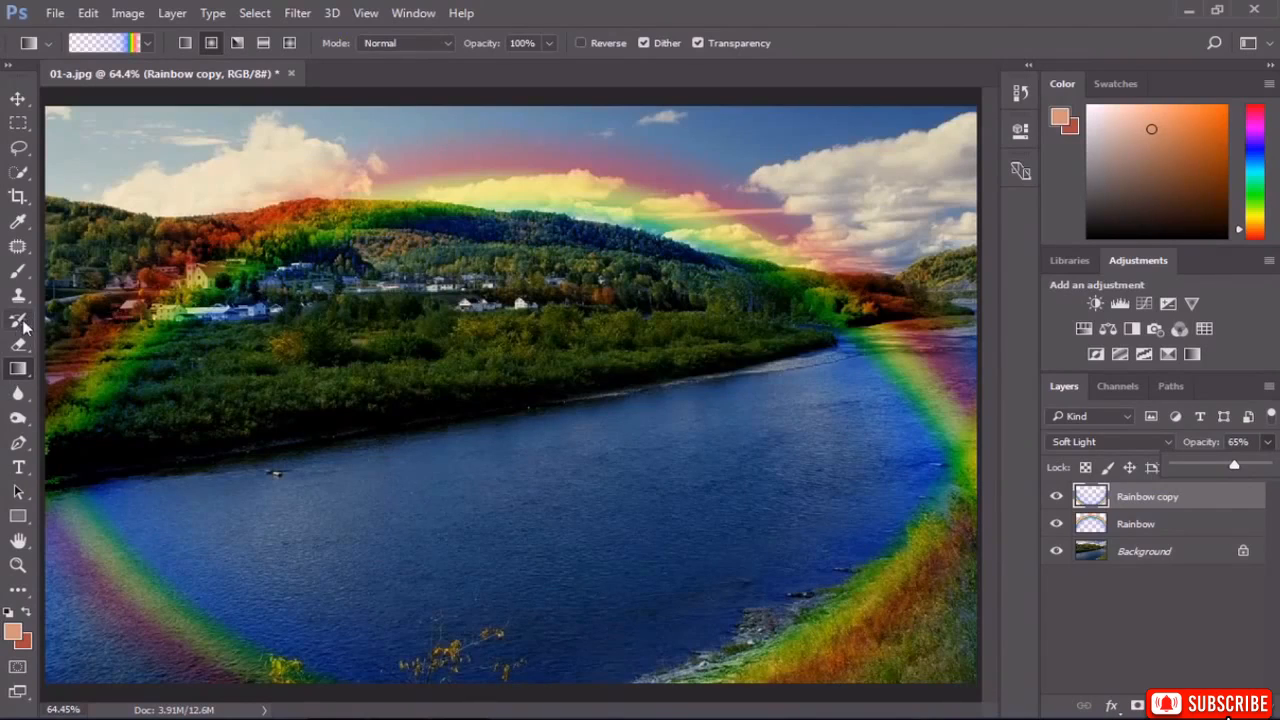
drag(18, 344, 115, 345)
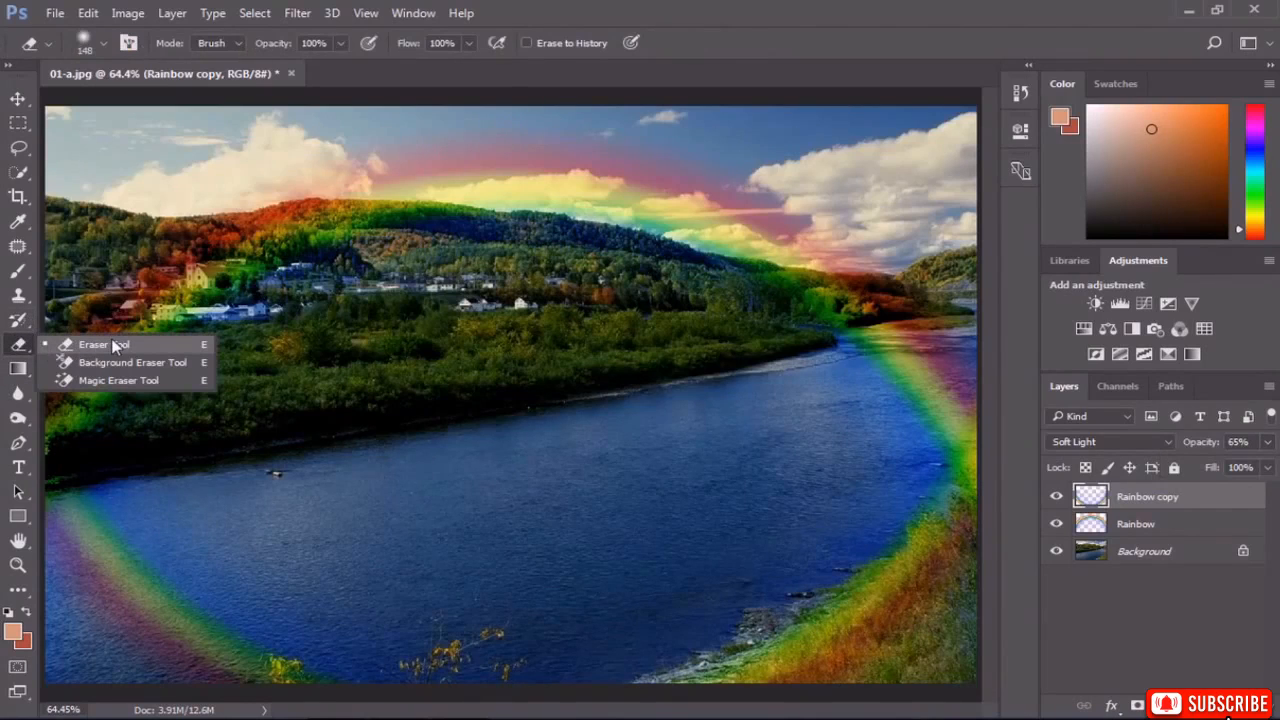
click(113, 345)
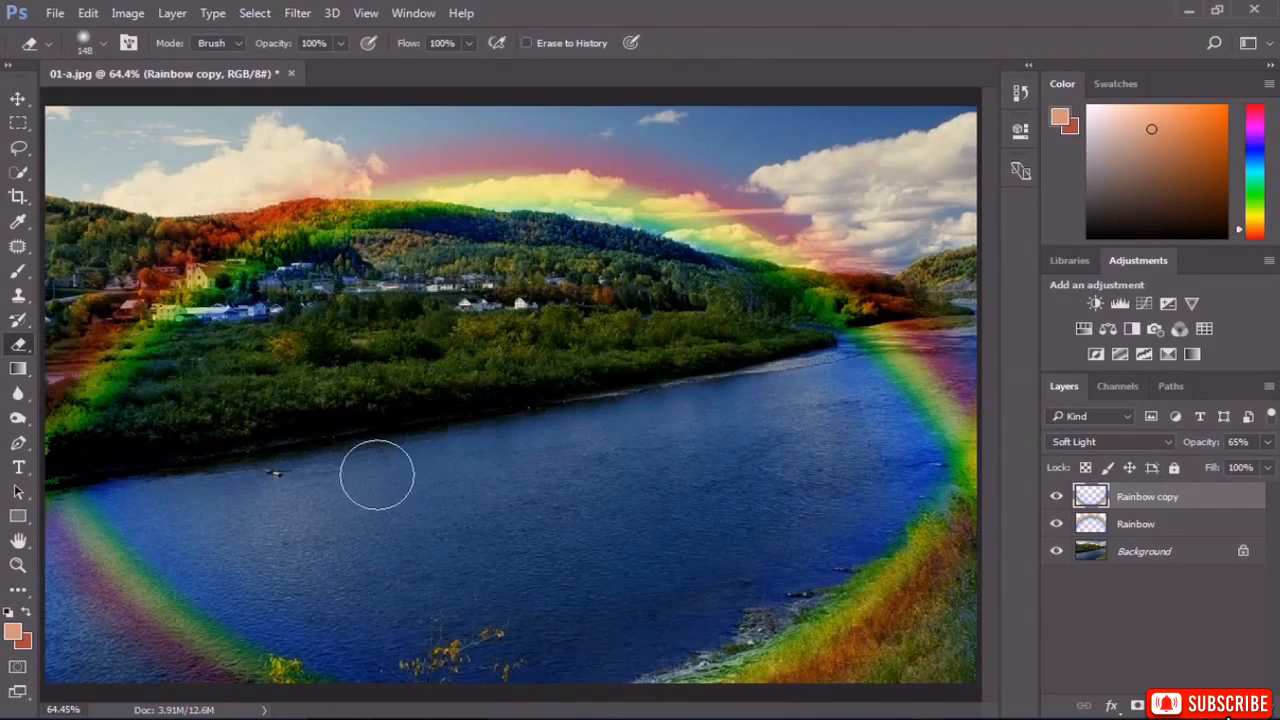
mouse_move(917, 555)
mouse_down()
mouse_move(899, 574)
mouse_move(800, 658)
mouse_move(769, 650)
mouse_move(734, 679)
mouse_move(763, 655)
mouse_move(755, 680)
mouse_move(697, 701)
mouse_move(791, 665)
mouse_move(755, 686)
mouse_up()
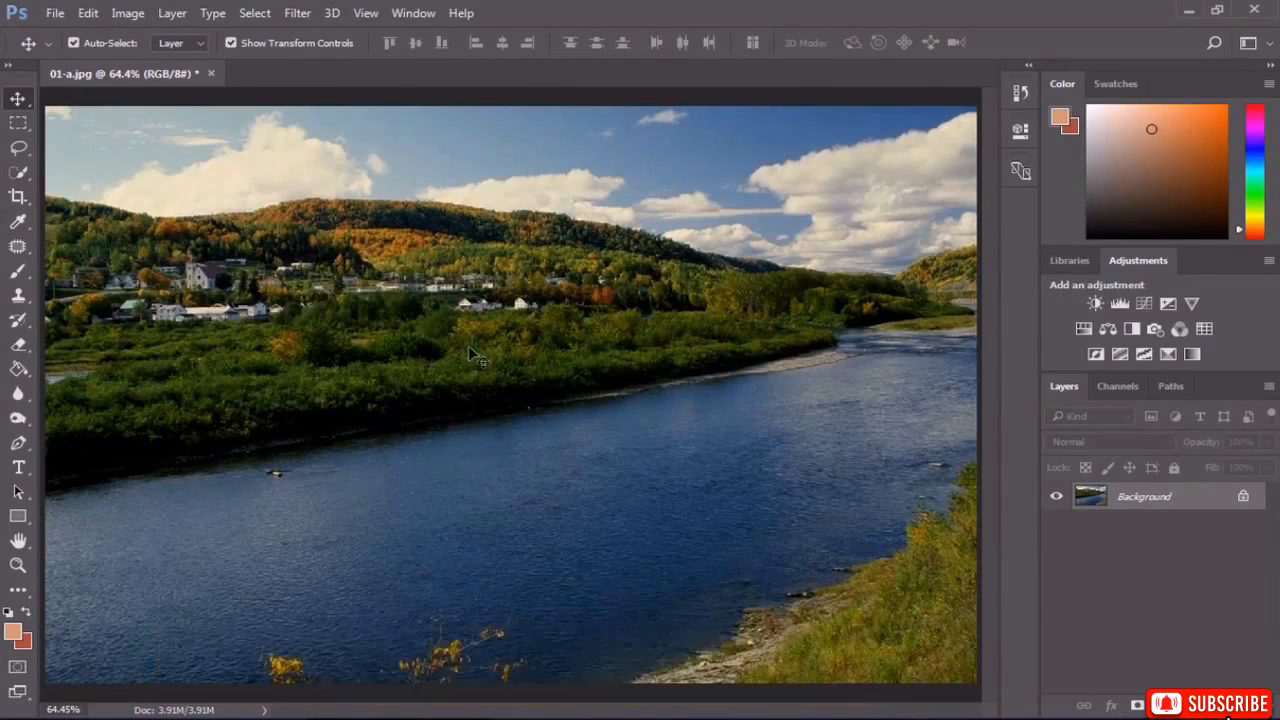
Replace the Gradient tool's presets with the Special Effects gradient set for the plain river photo.
click(18, 369)
click(100, 367)
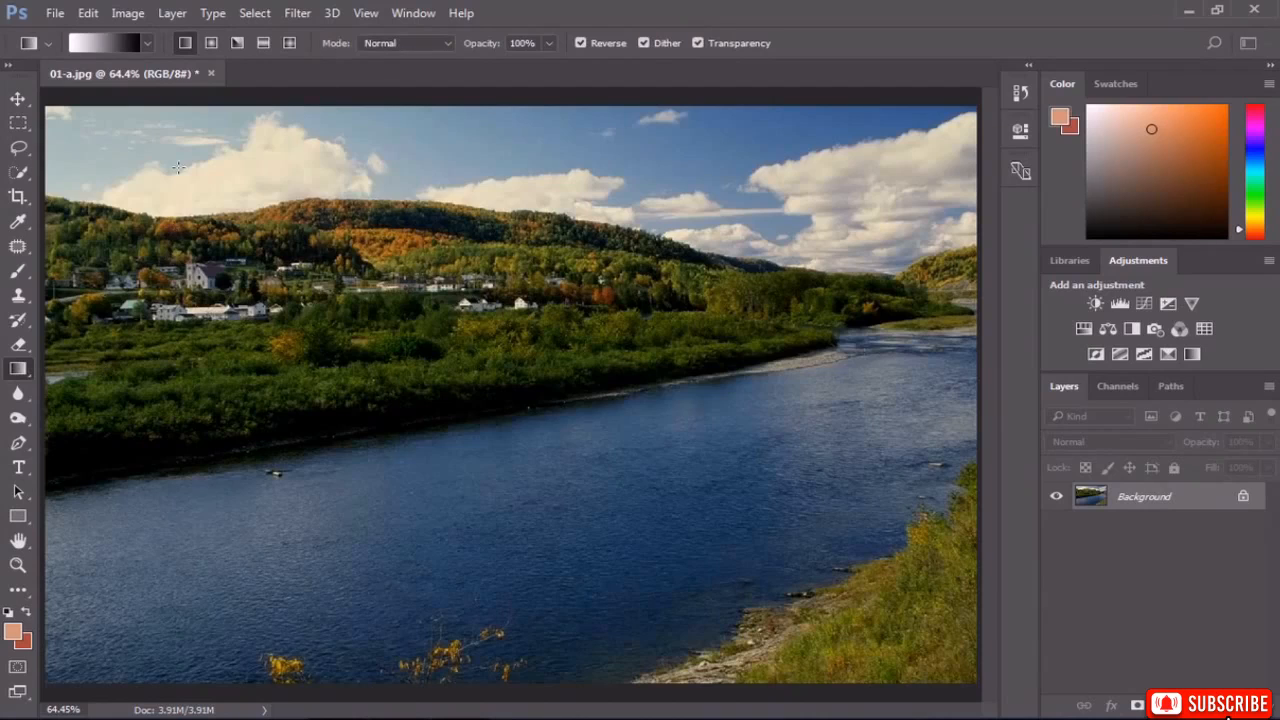
click(147, 43)
click(253, 74)
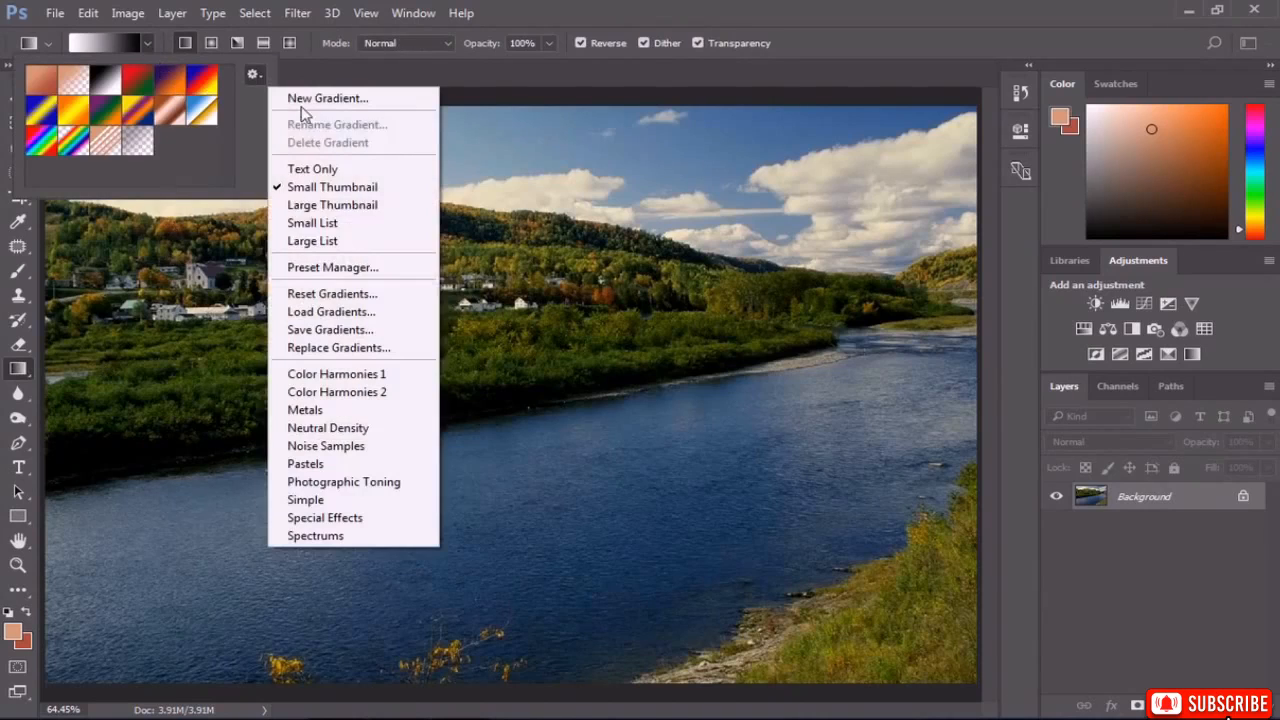
click(358, 518)
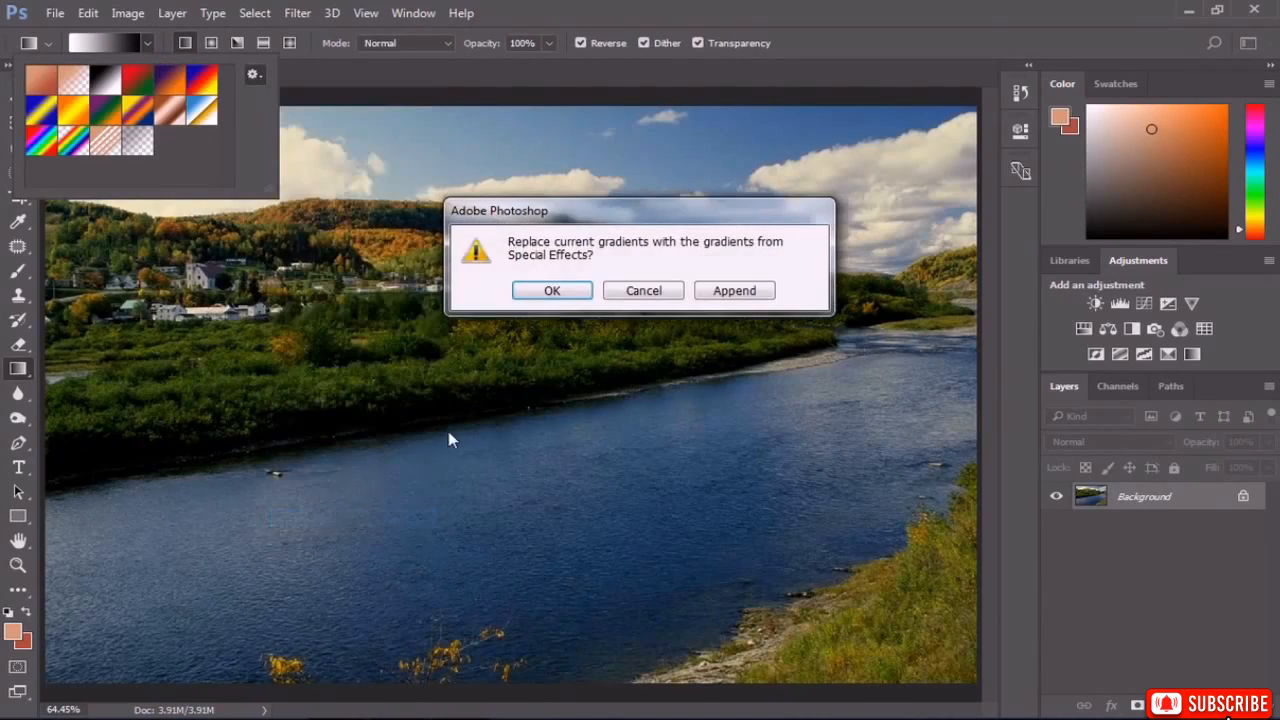
click(553, 290)
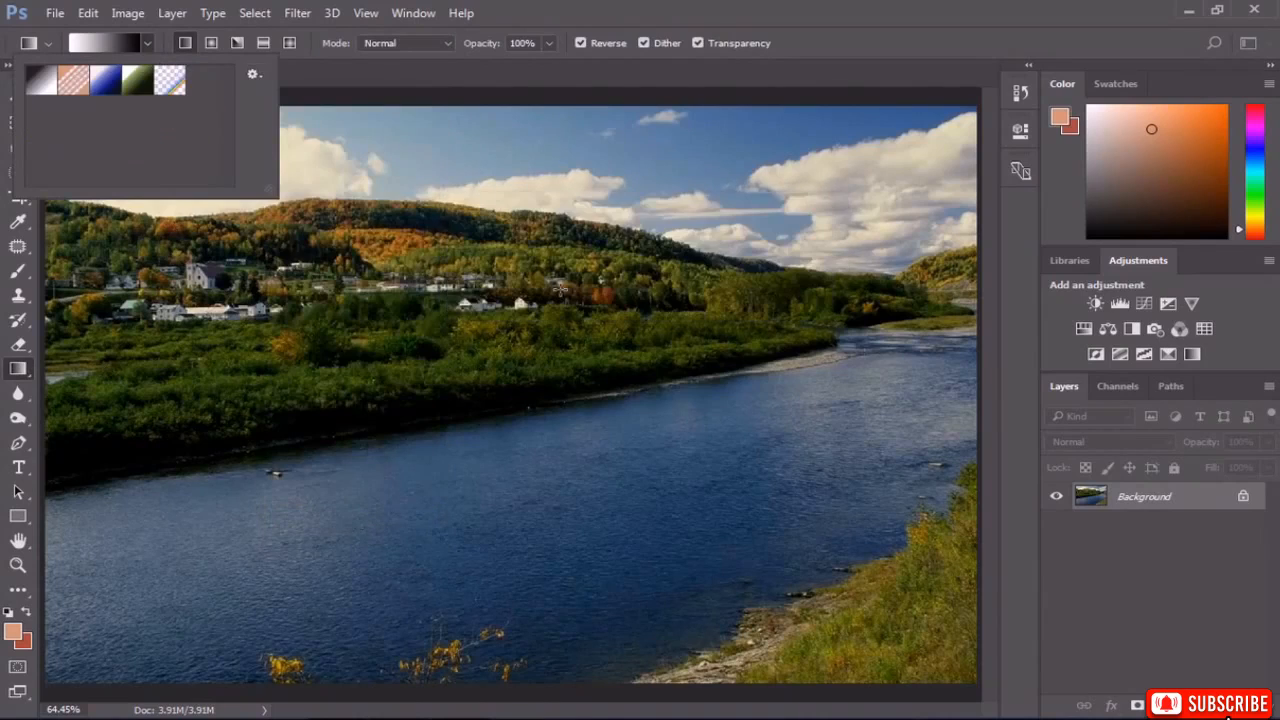
Choose the transparent rainbow preset with the radial gradient style and turn Reverse off.
click(176, 86)
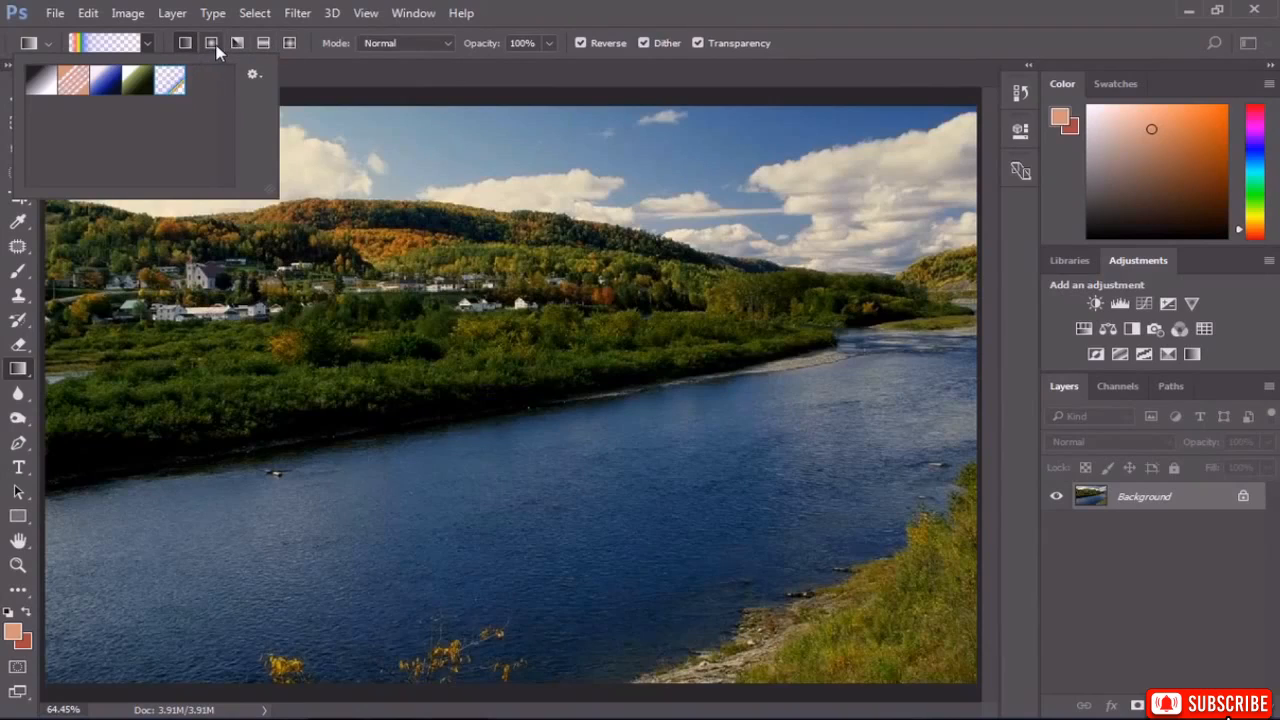
click(214, 48)
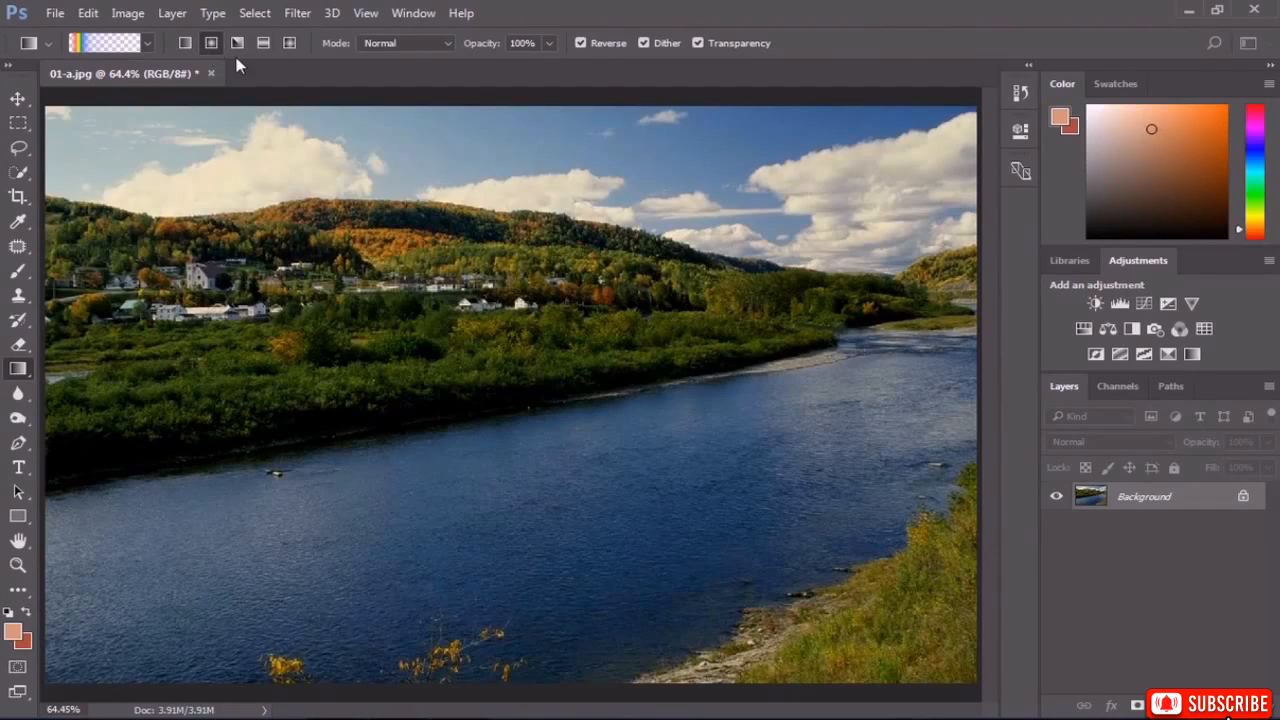
click(594, 40)
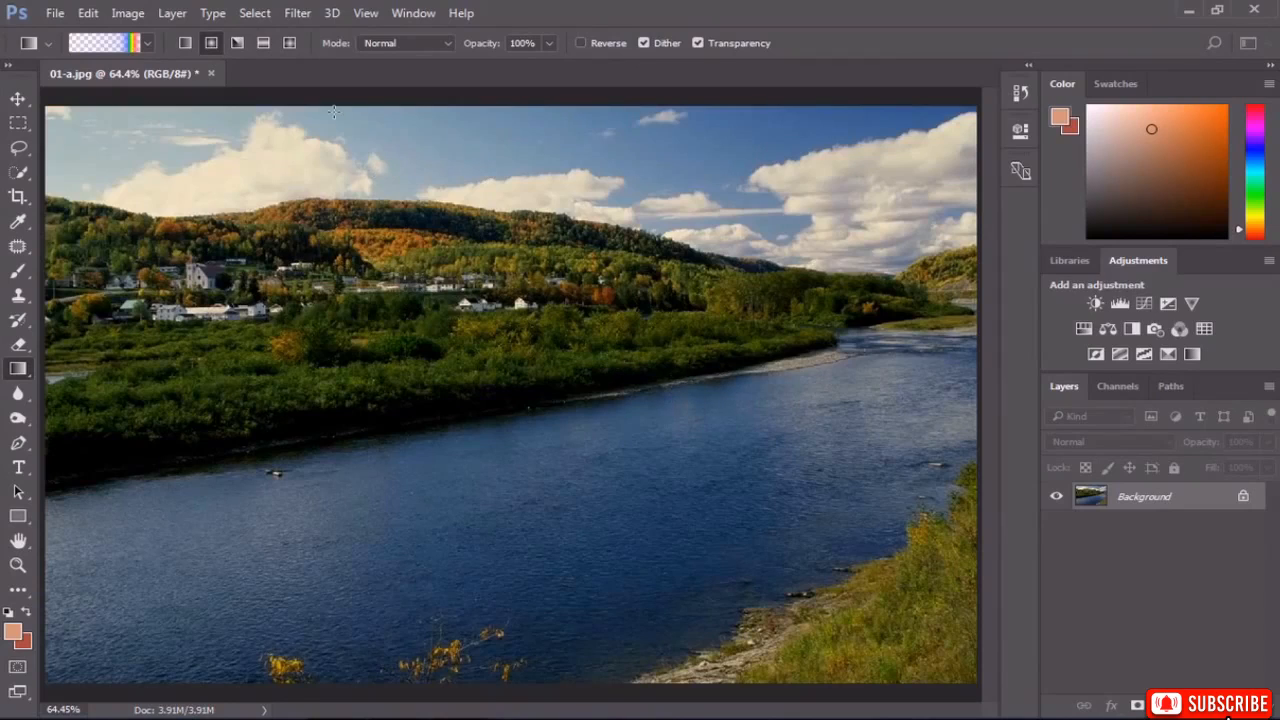
Create a new layer named Rainbow above the Background.
click(172, 13)
mouse_move(320, 13)
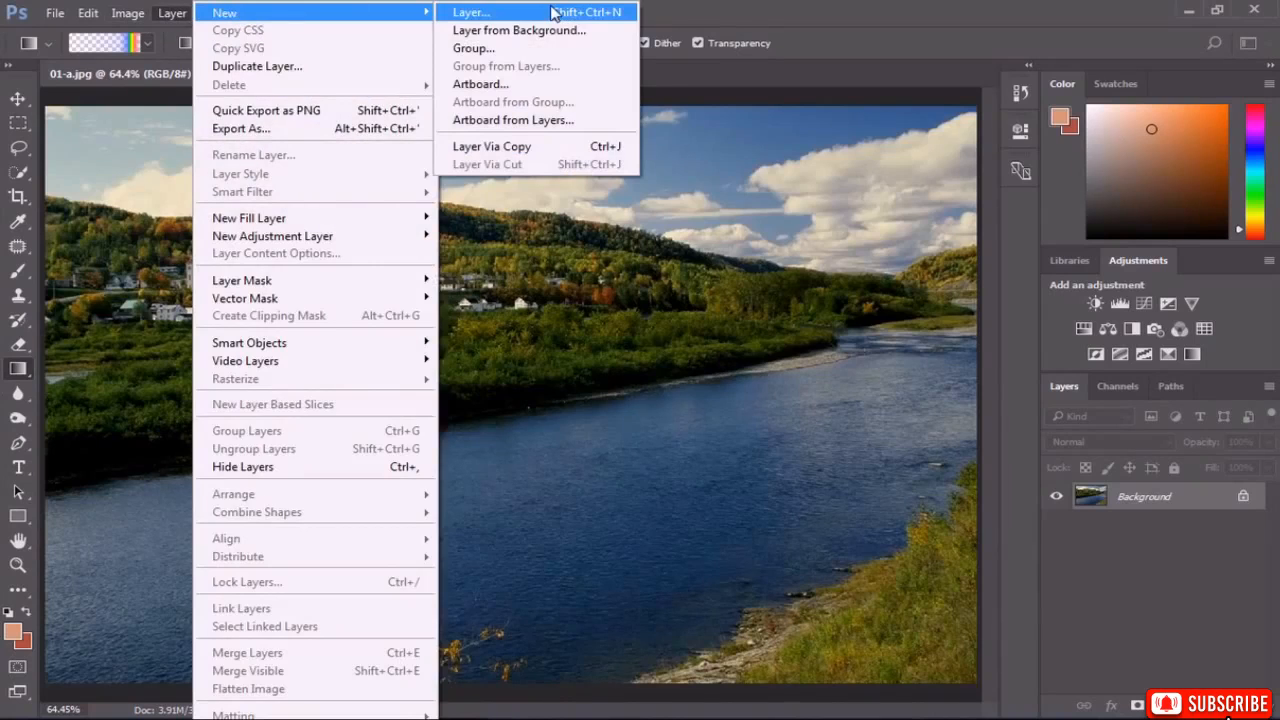
click(553, 12)
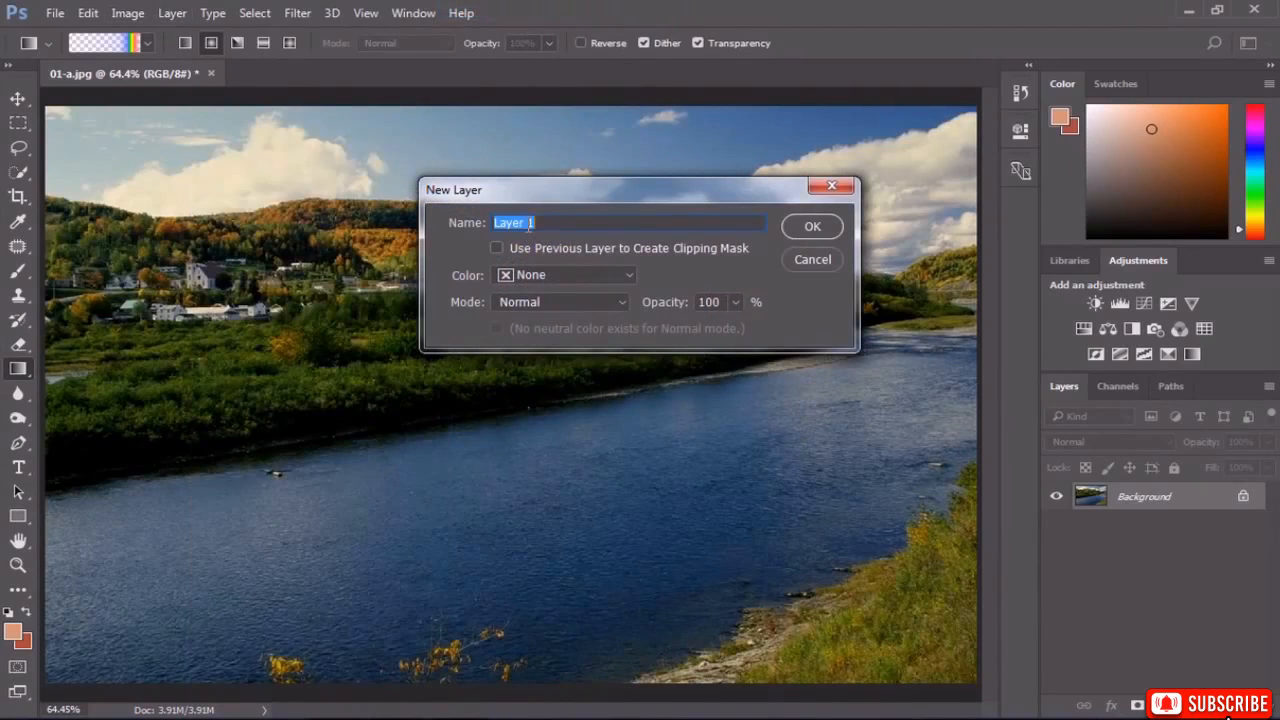
text(Rainbow)
click(822, 227)
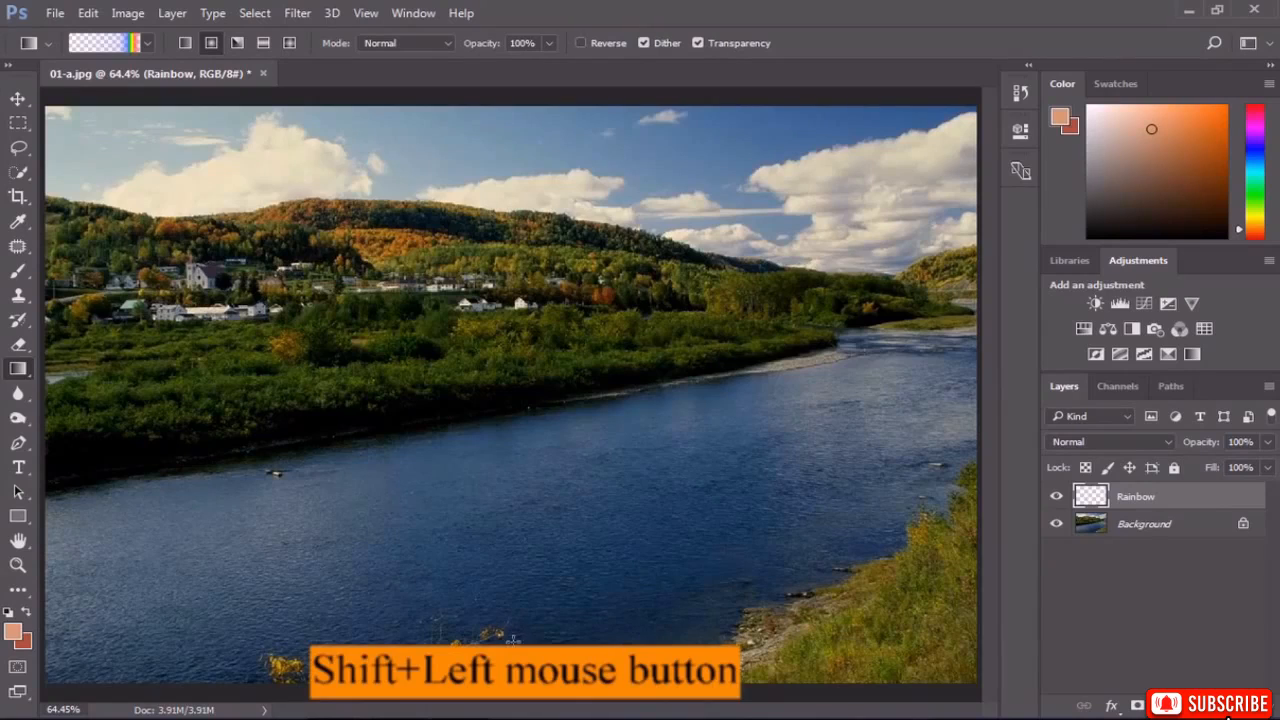
Draw a large rainbow arc with a vertical radial gradient from the photo's lower edge to the sky and blend its layer with Soft Light.
drag(513, 640, 508, 345)
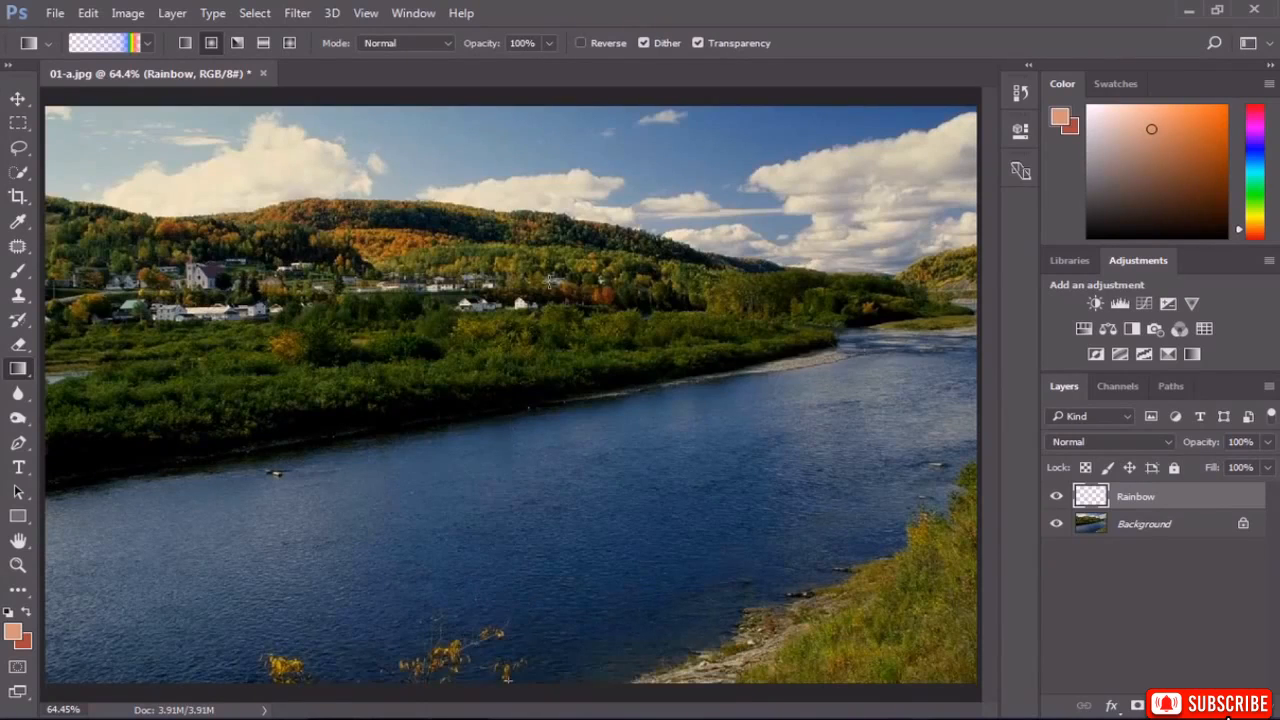
drag(549, 281, 590, 186)
drag(600, 138, 615, 161)
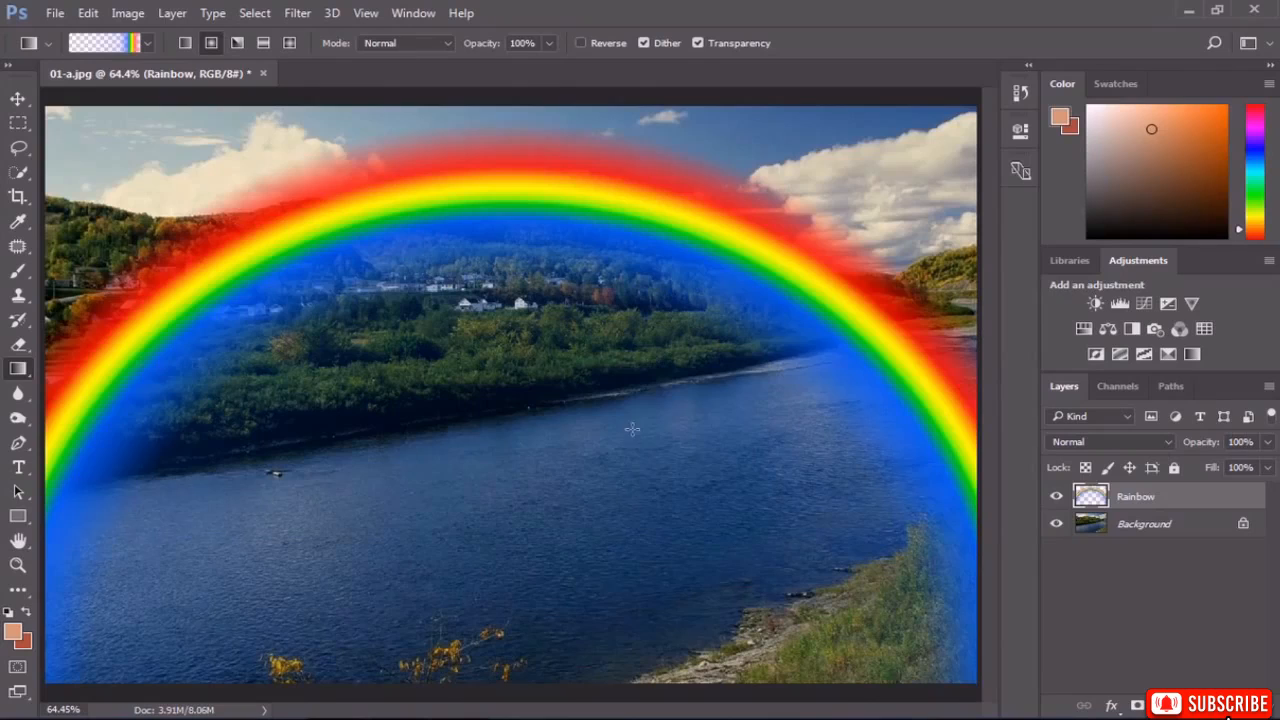
click(1118, 446)
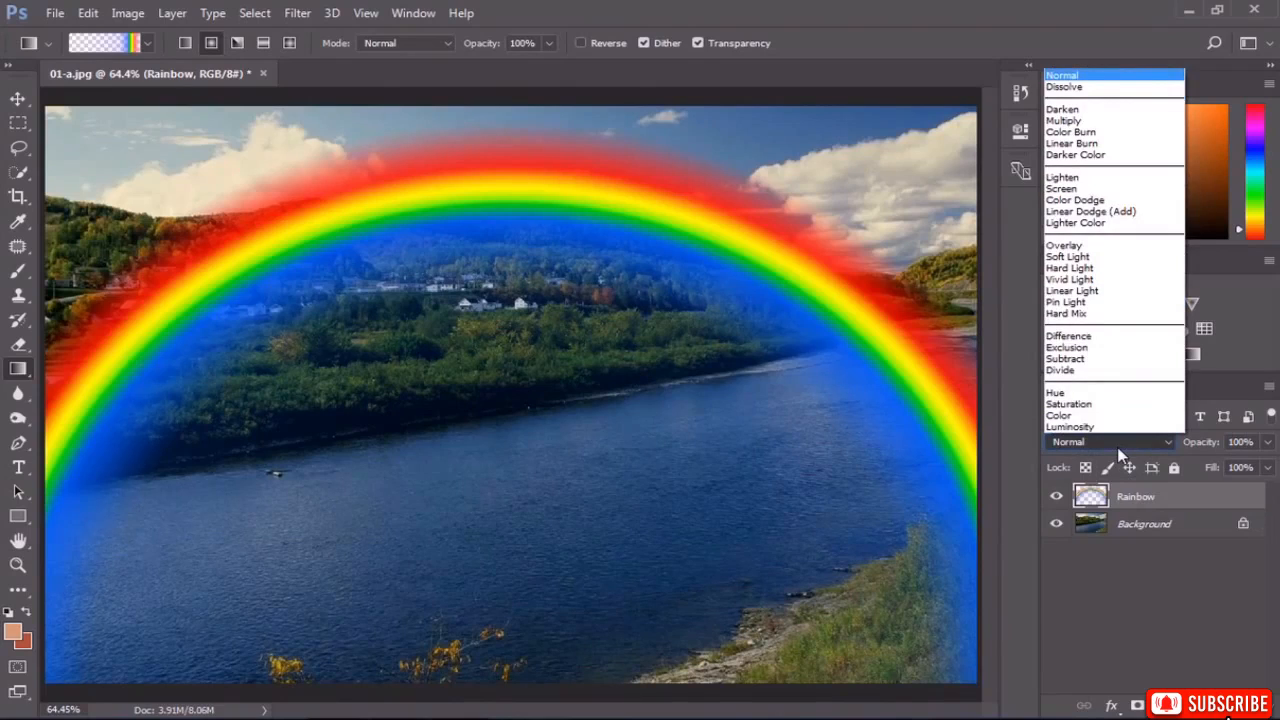
click(1068, 257)
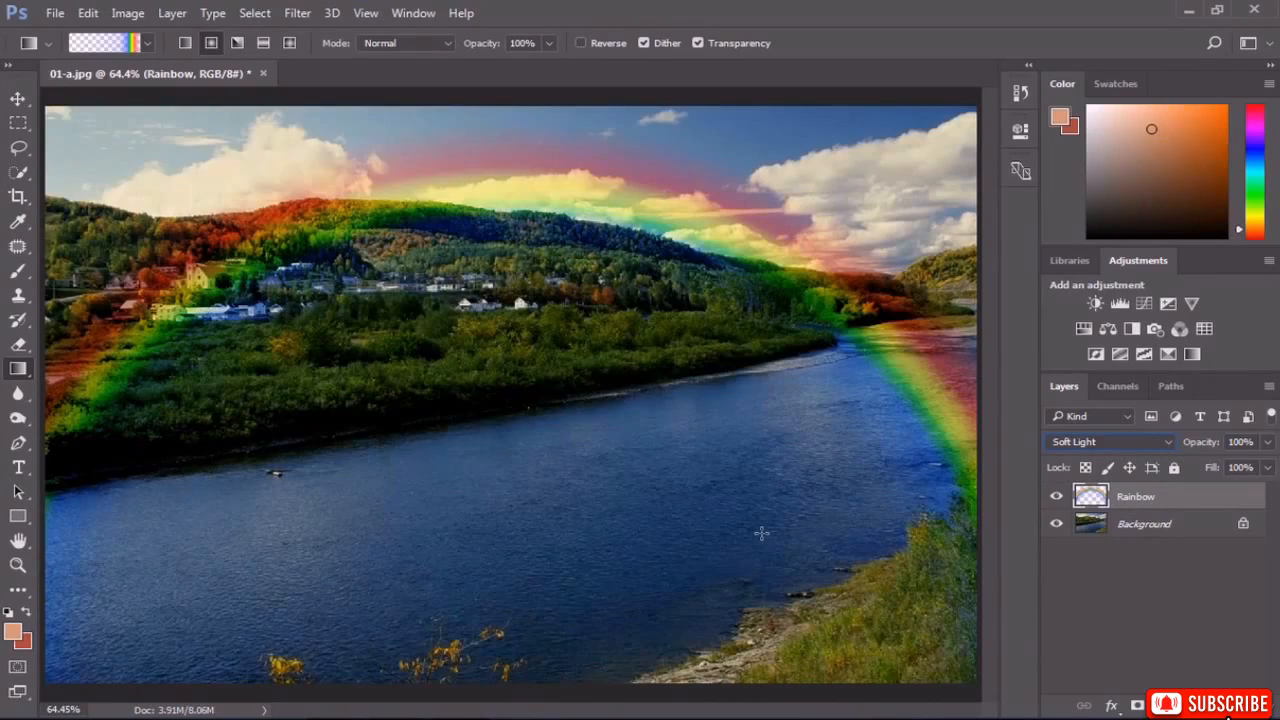
Duplicate the Rainbow layer, flip the copy vertically and move it down so both arcs meet at the water's edge.
key(ctrl+j)
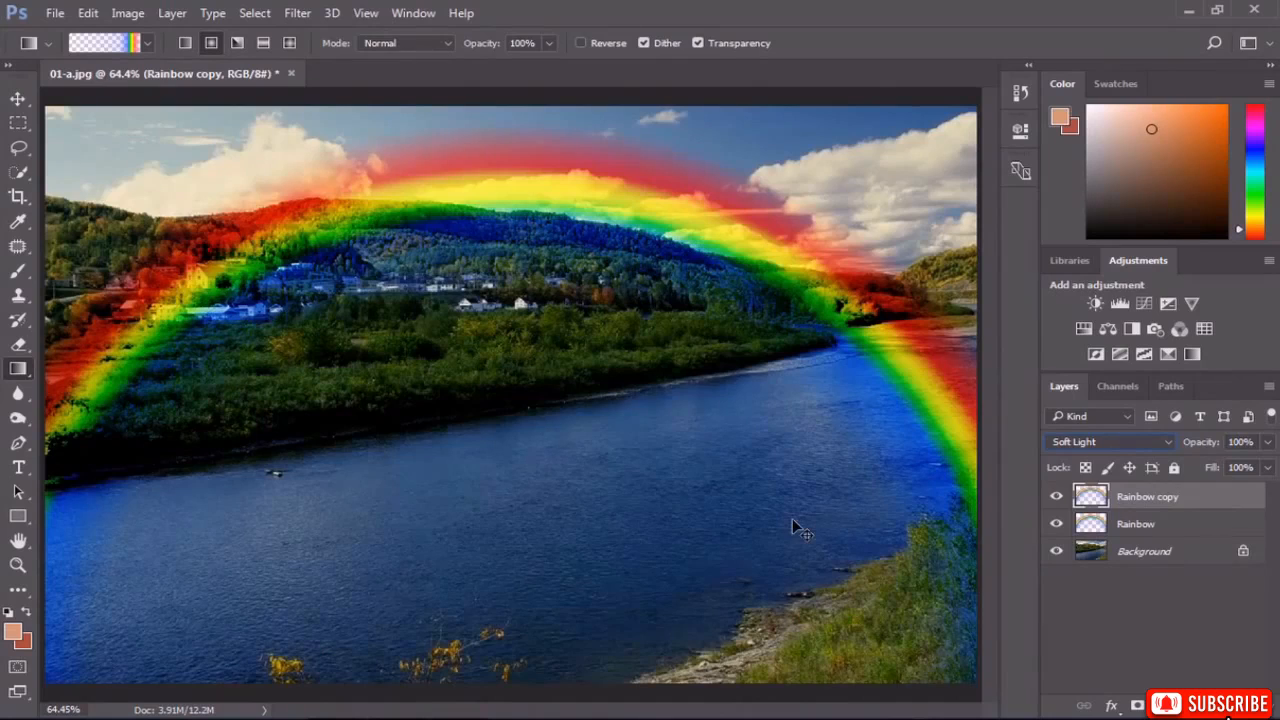
key(ctrl+t)
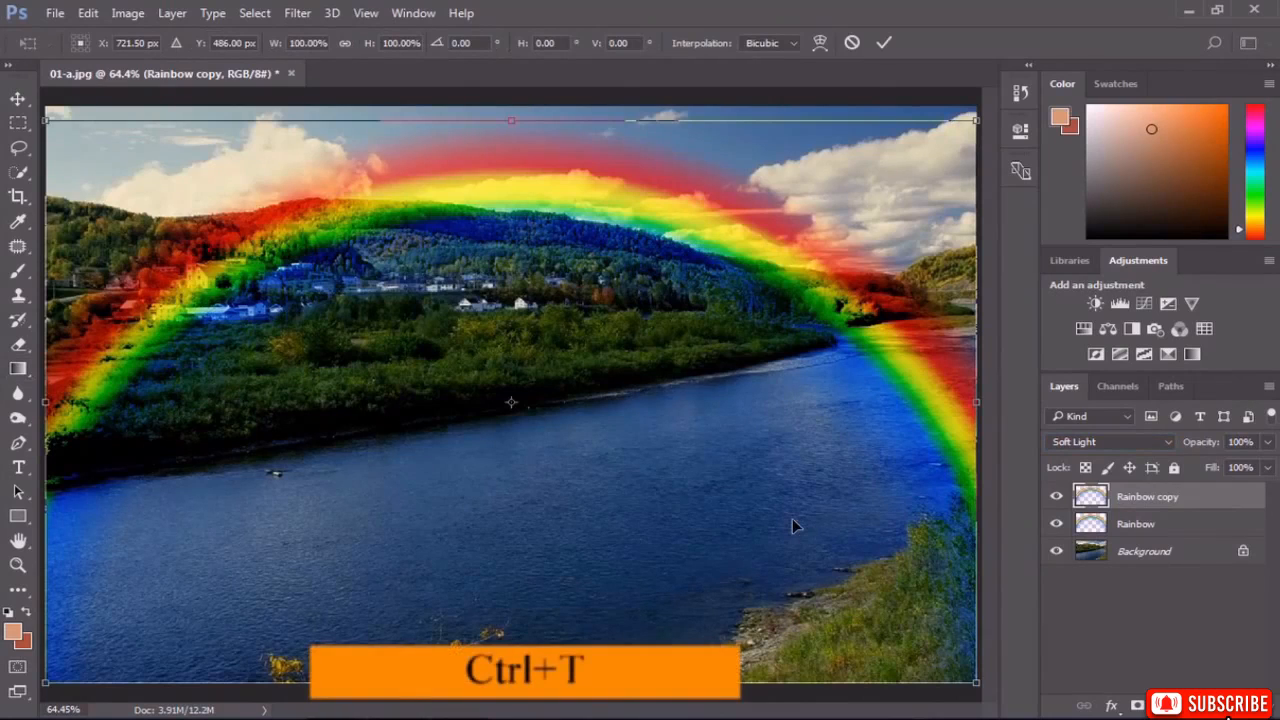
right_click(709, 423)
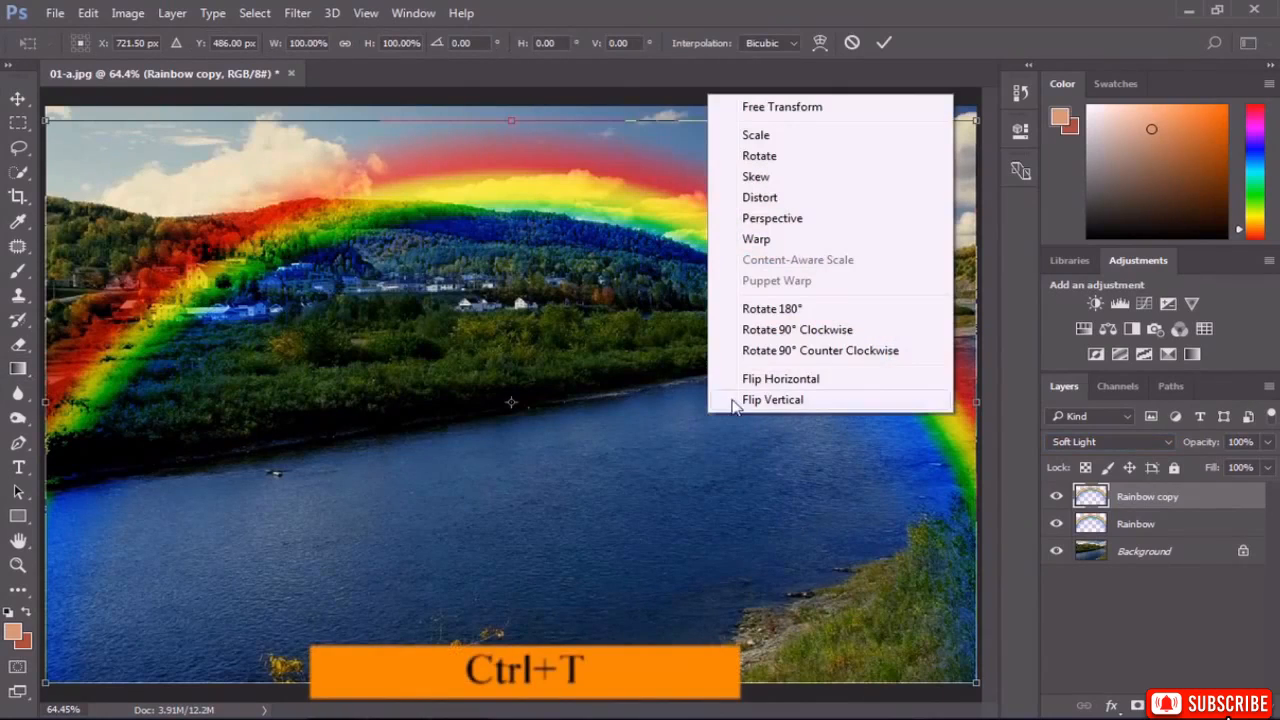
click(762, 401)
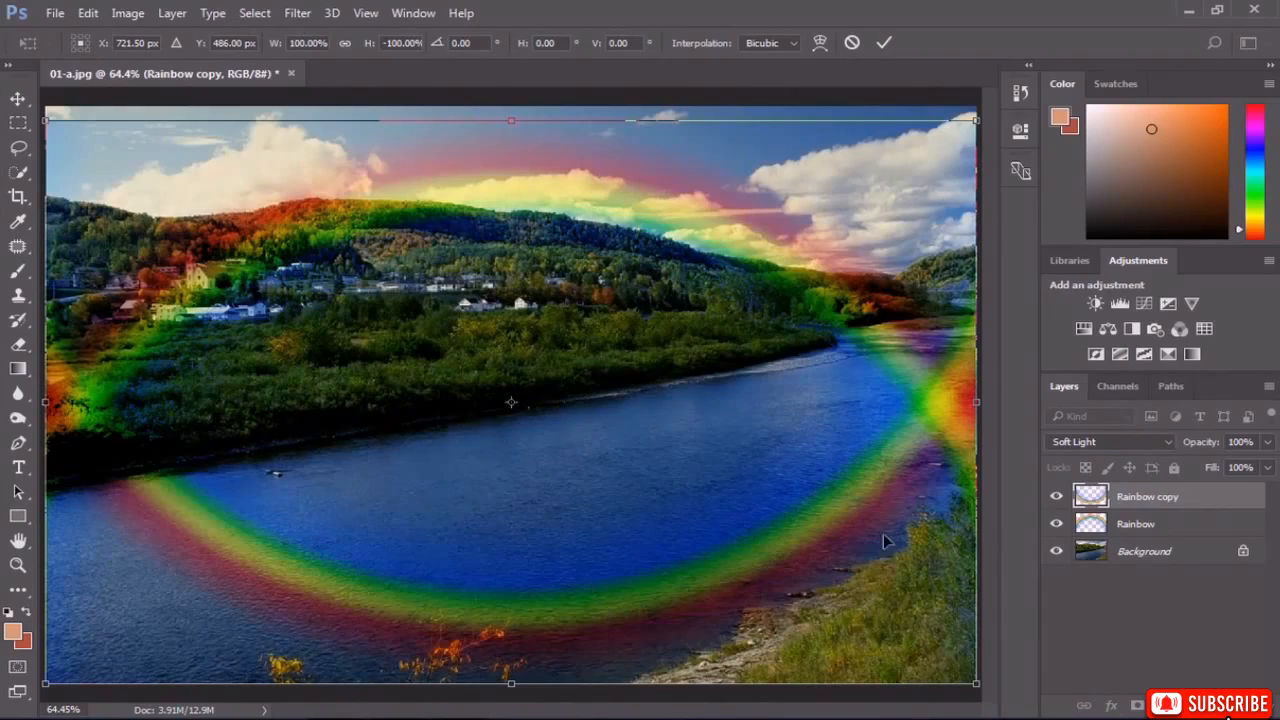
drag(731, 570, 737, 678)
drag(849, 642, 844, 652)
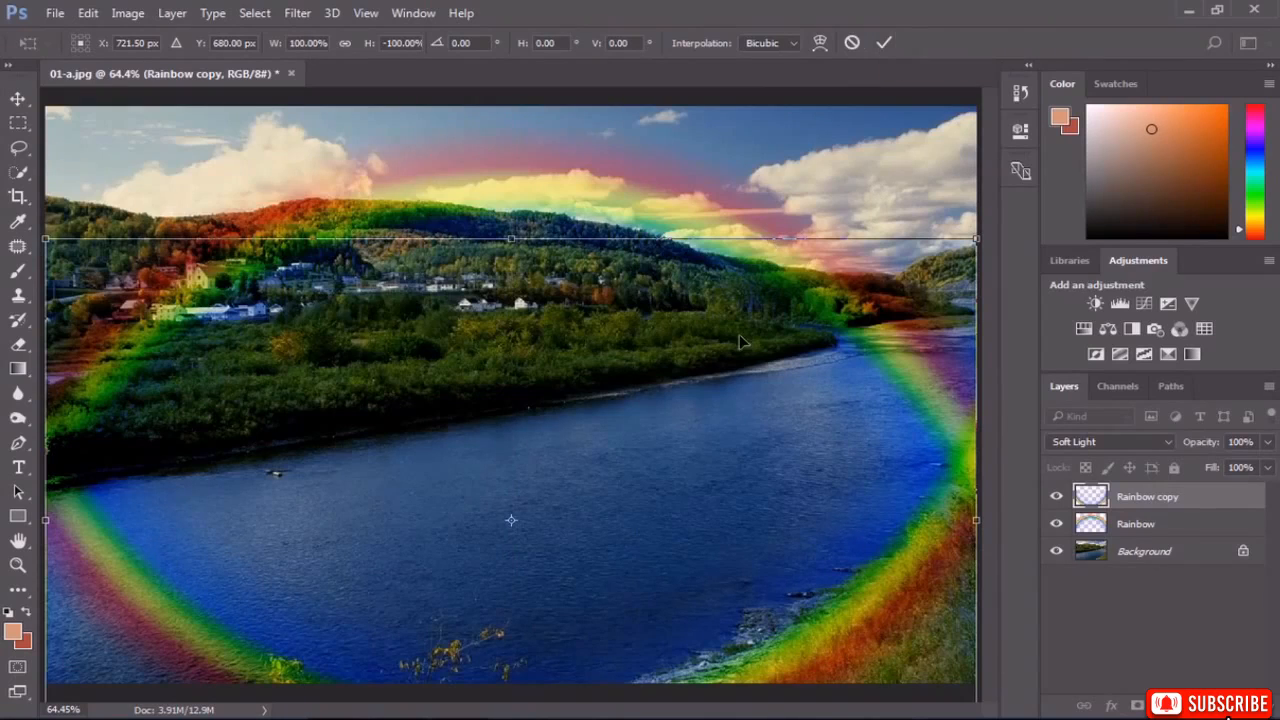
key(Return)
Reduce the flipped rainbow copy's layer opacity to 65%.
key(g)
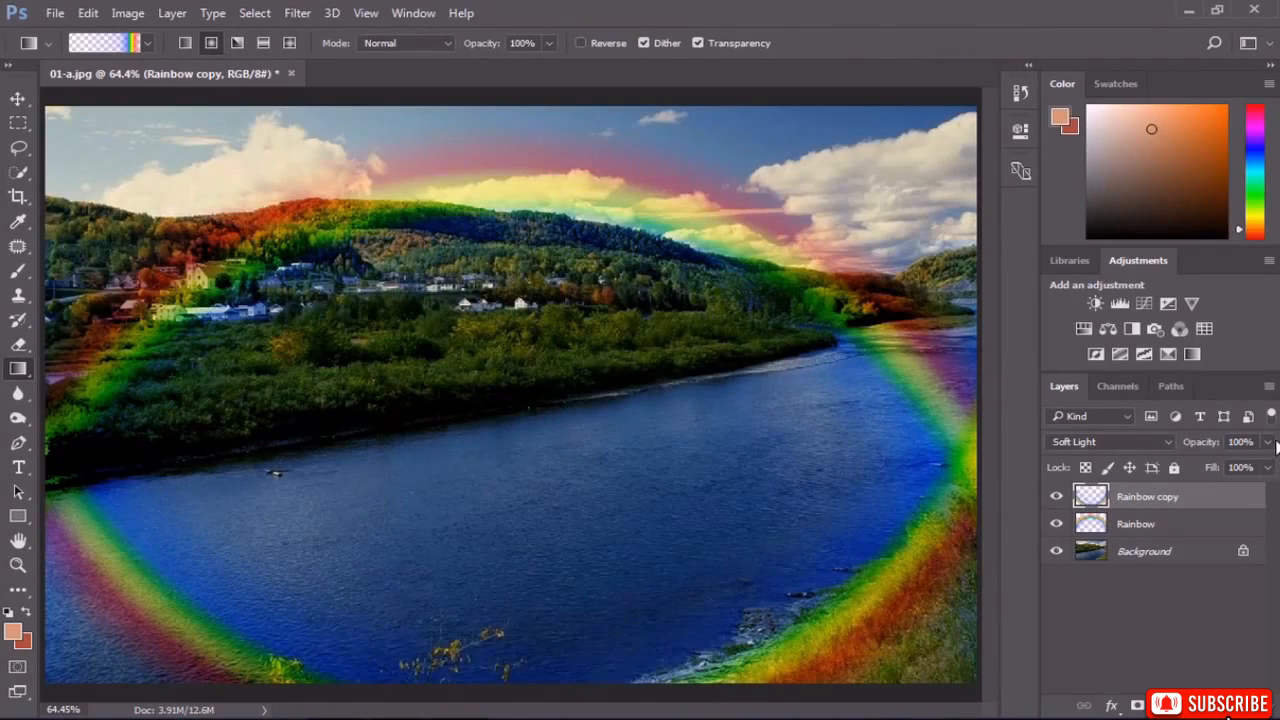
click(1267, 467)
drag(1265, 468, 1247, 468)
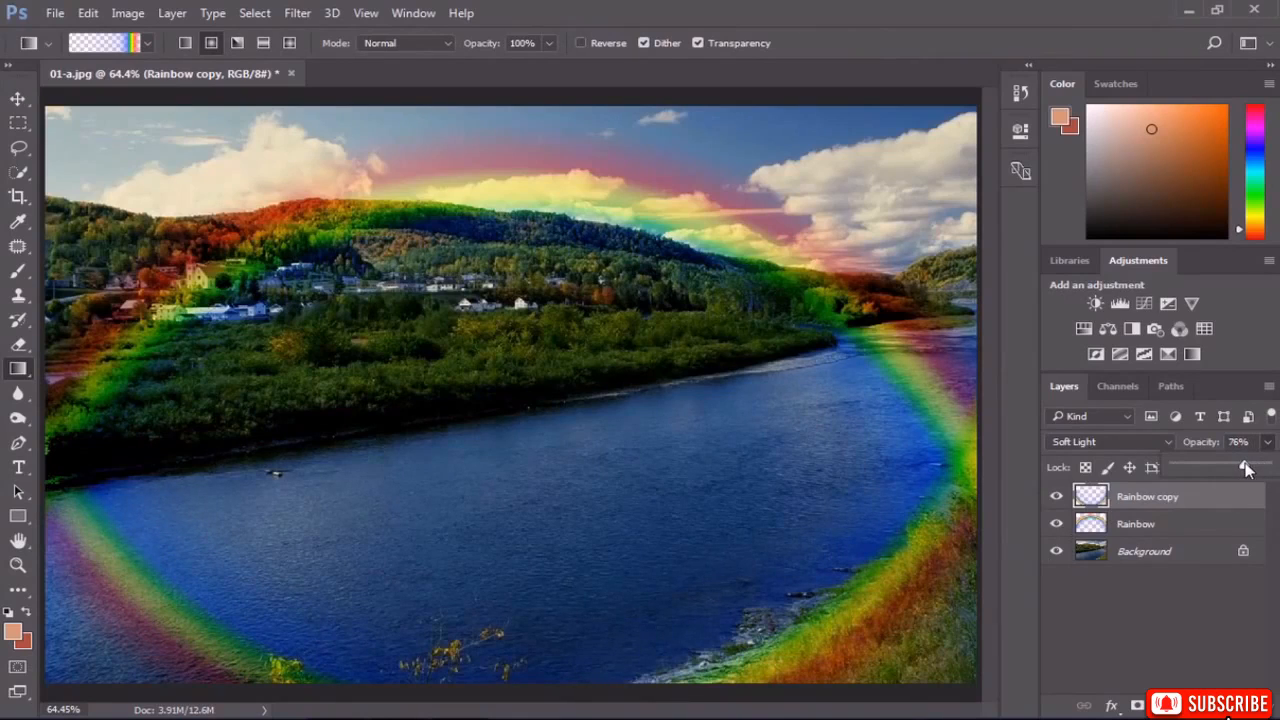
drag(1245, 469, 1237, 472)
Erase the reflected rainbow from the grassy riverbank in the photo's lower corner with the Eraser Tool.
drag(18, 344, 47, 346)
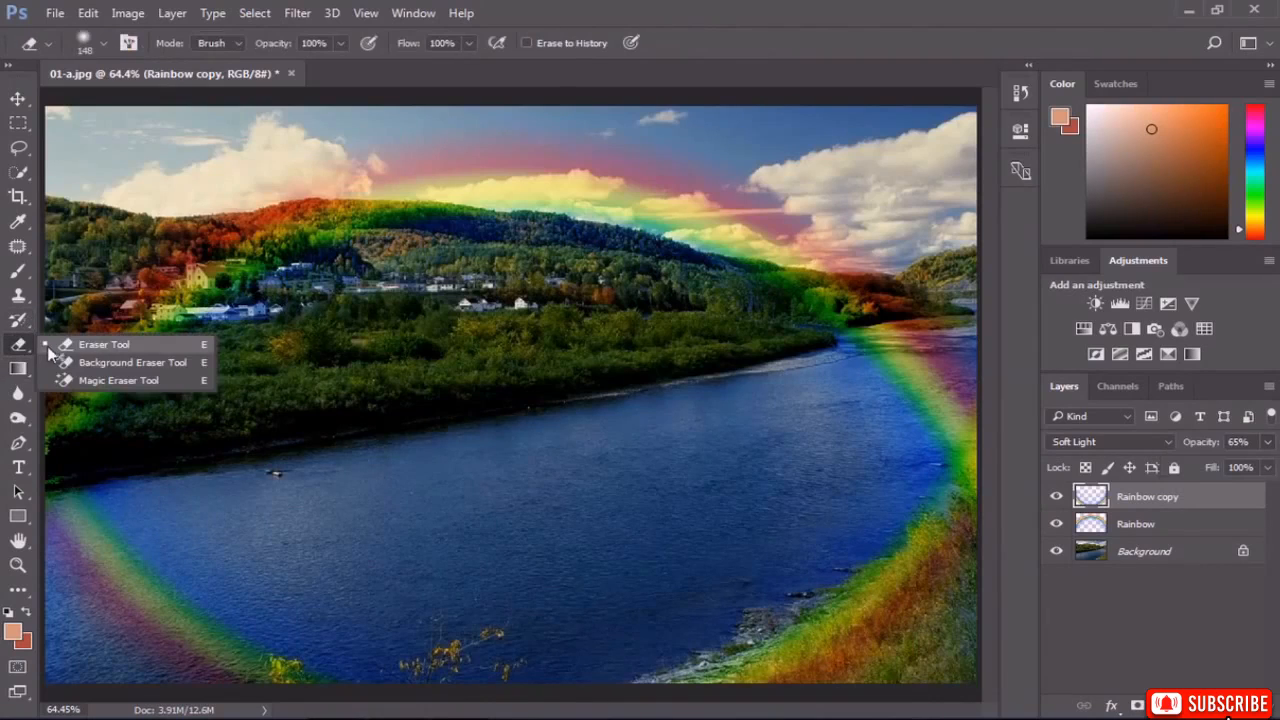
click(113, 344)
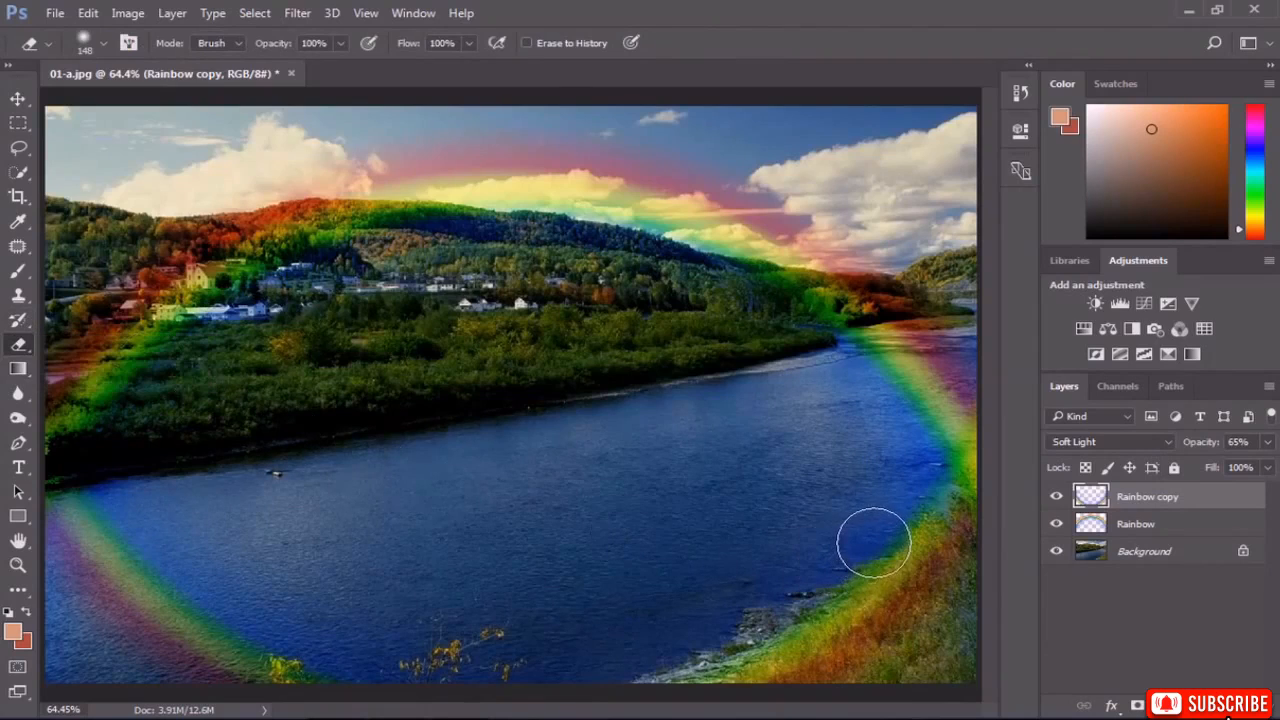
mouse_move(921, 550)
mouse_down()
mouse_move(909, 586)
mouse_move(899, 573)
mouse_move(829, 640)
mouse_move(792, 659)
mouse_move(767, 652)
mouse_move(740, 670)
mouse_move(734, 679)
mouse_move(766, 656)
mouse_move(740, 691)
mouse_move(696, 699)
mouse_move(790, 664)
mouse_move(755, 685)
mouse_up()
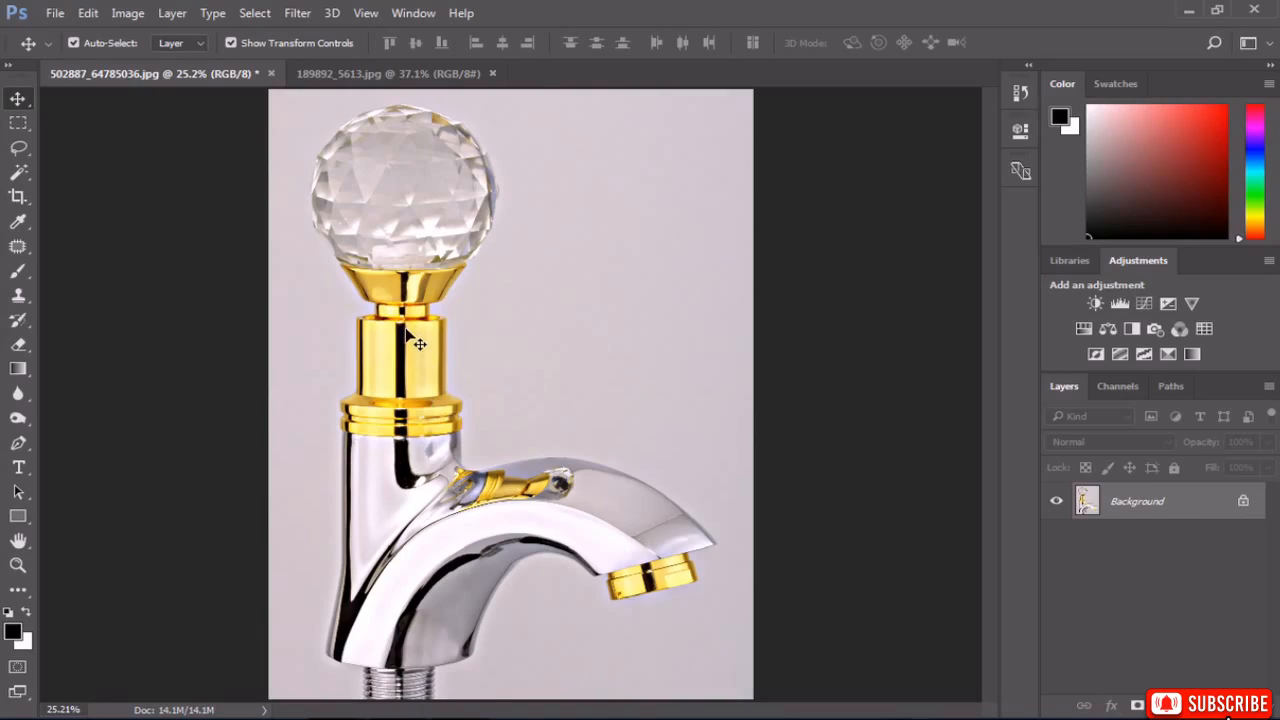
Add a new empty layer with default settings above the Background of the gold and chrome faucet photo.
click(172, 13)
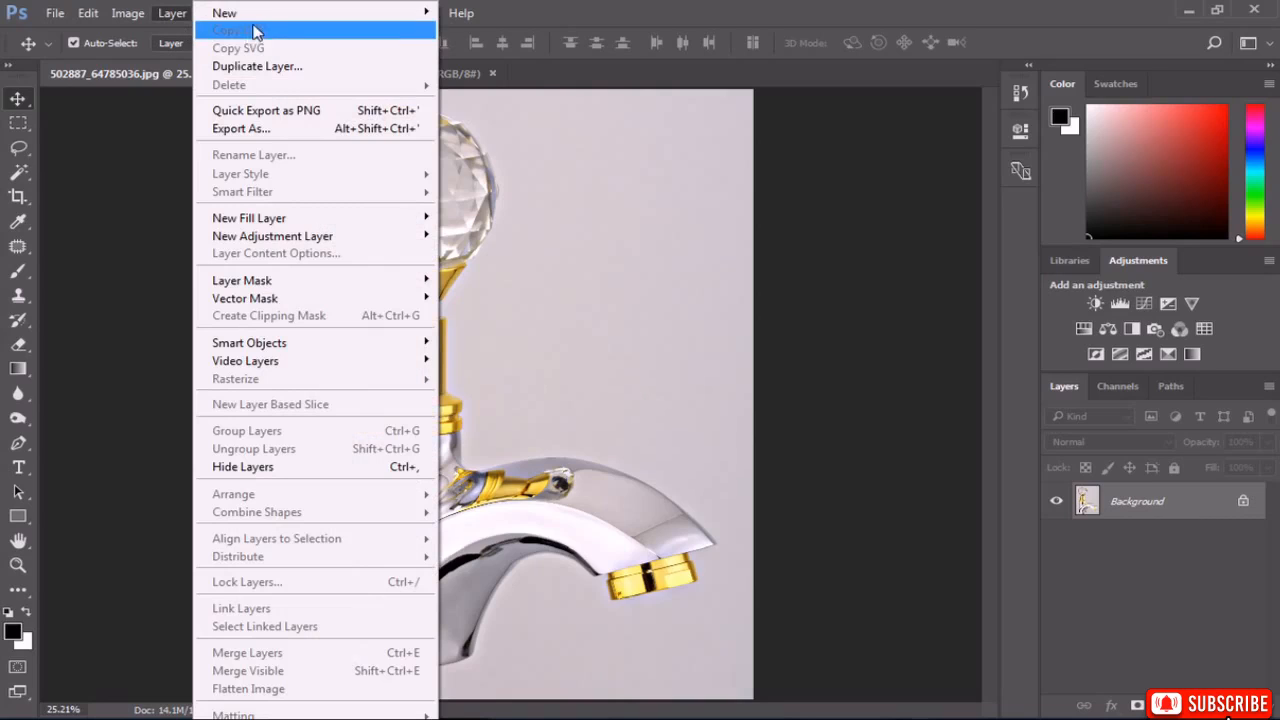
mouse_move(245, 28)
click(470, 30)
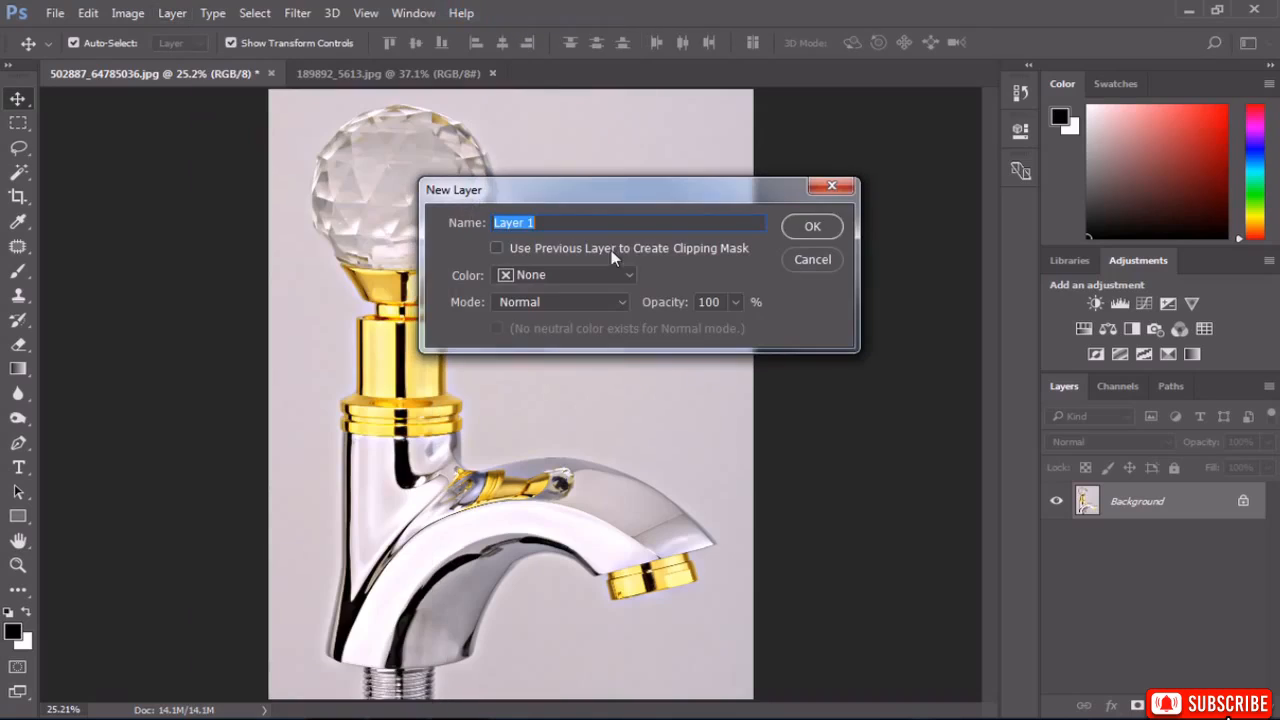
click(811, 228)
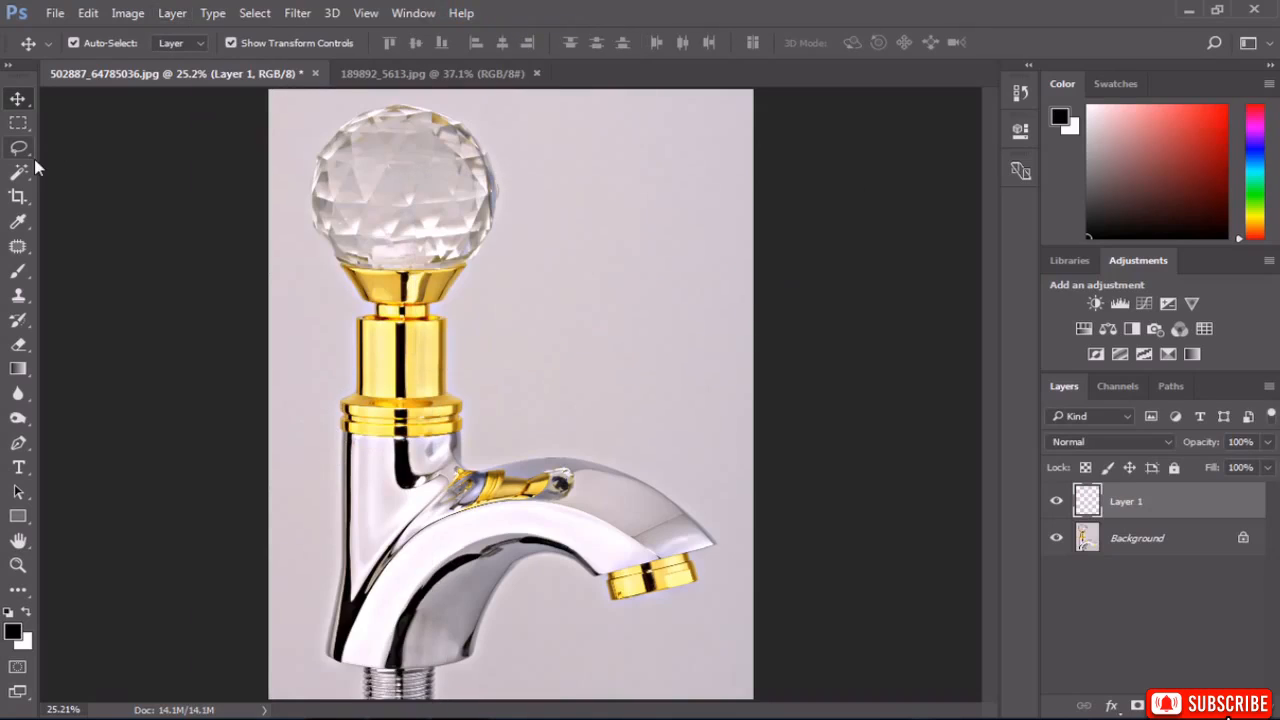
Select roughly the lower half of the faucet photo with a rectangular marquee and fill it with 50% Gray on the new layer.
right_click(22, 123)
click(130, 128)
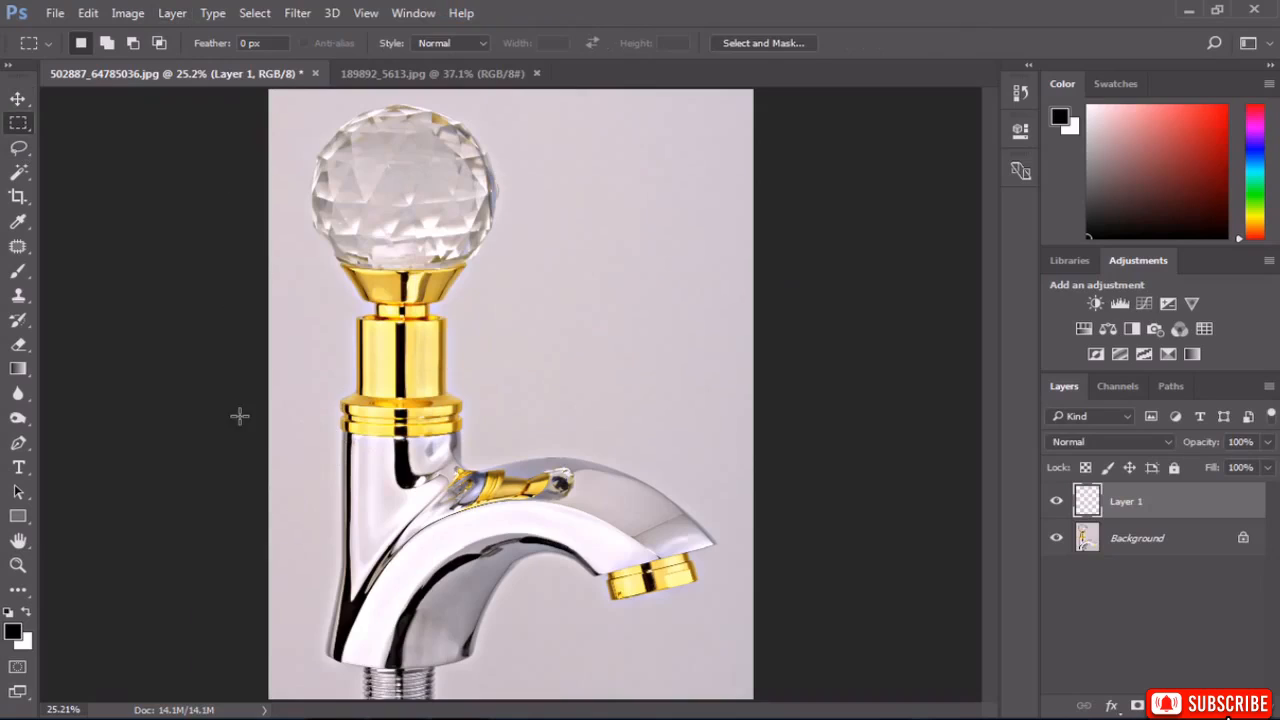
drag(260, 404, 810, 716)
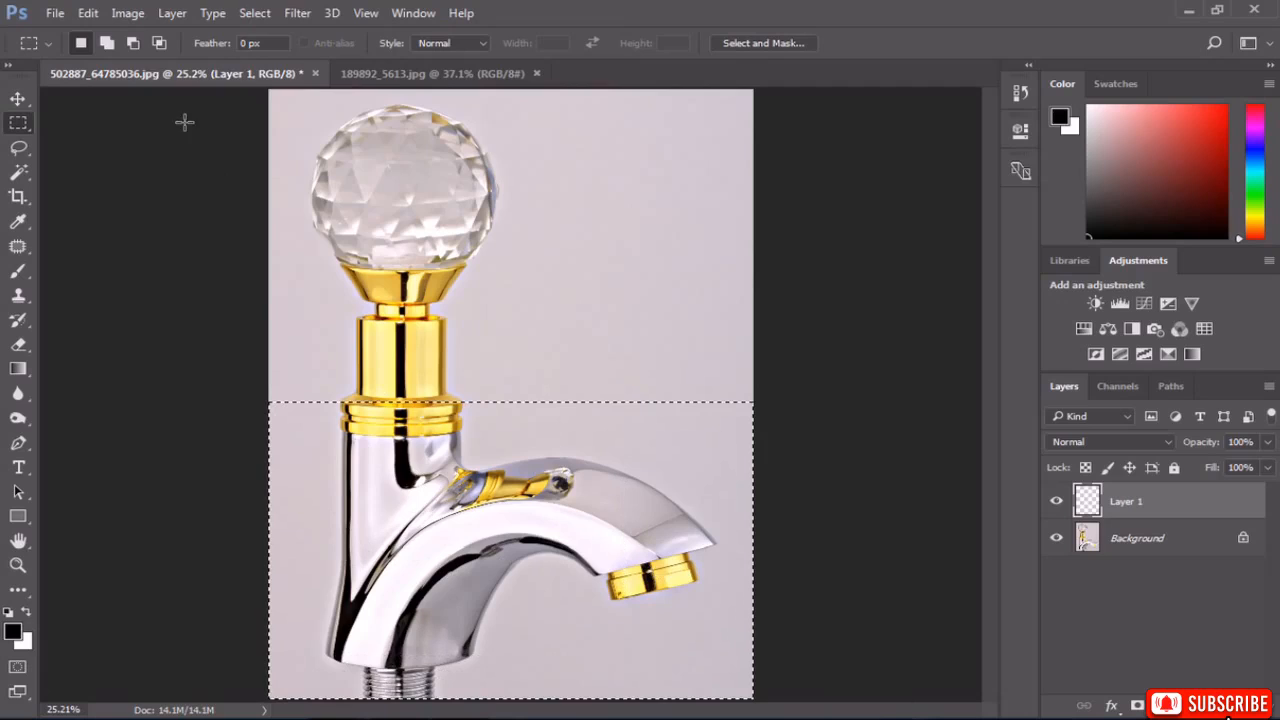
click(88, 13)
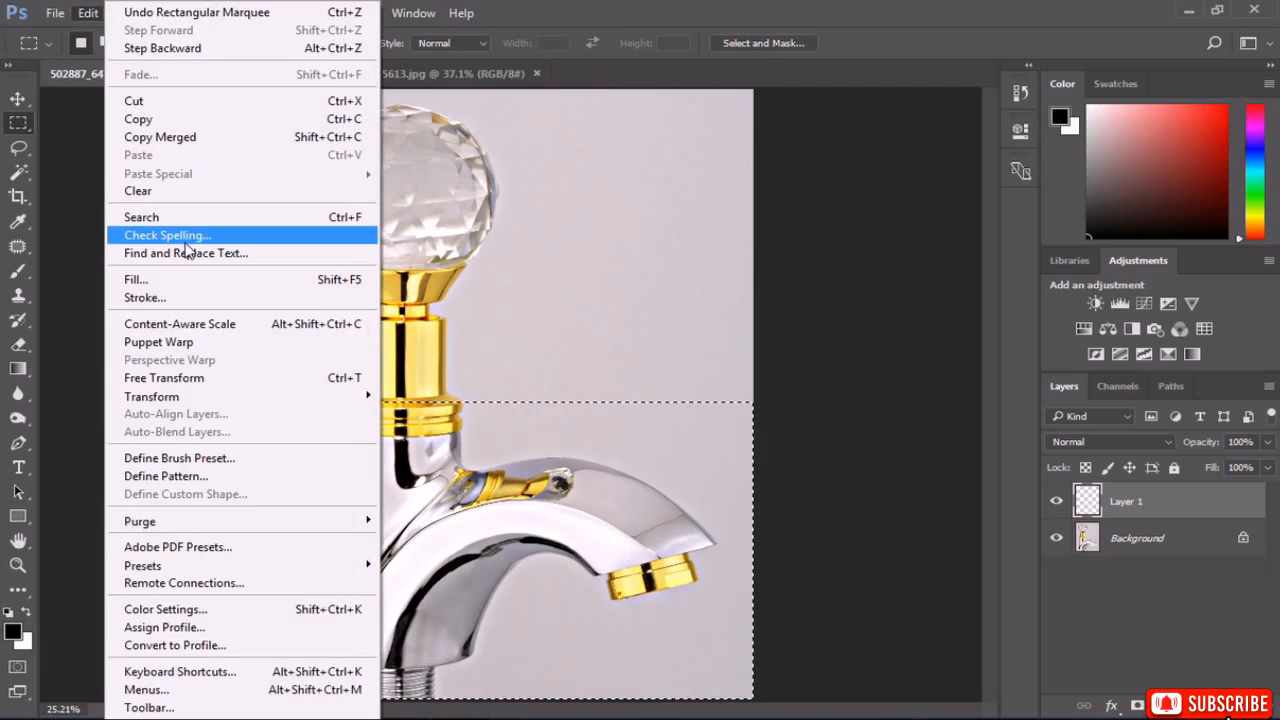
click(186, 280)
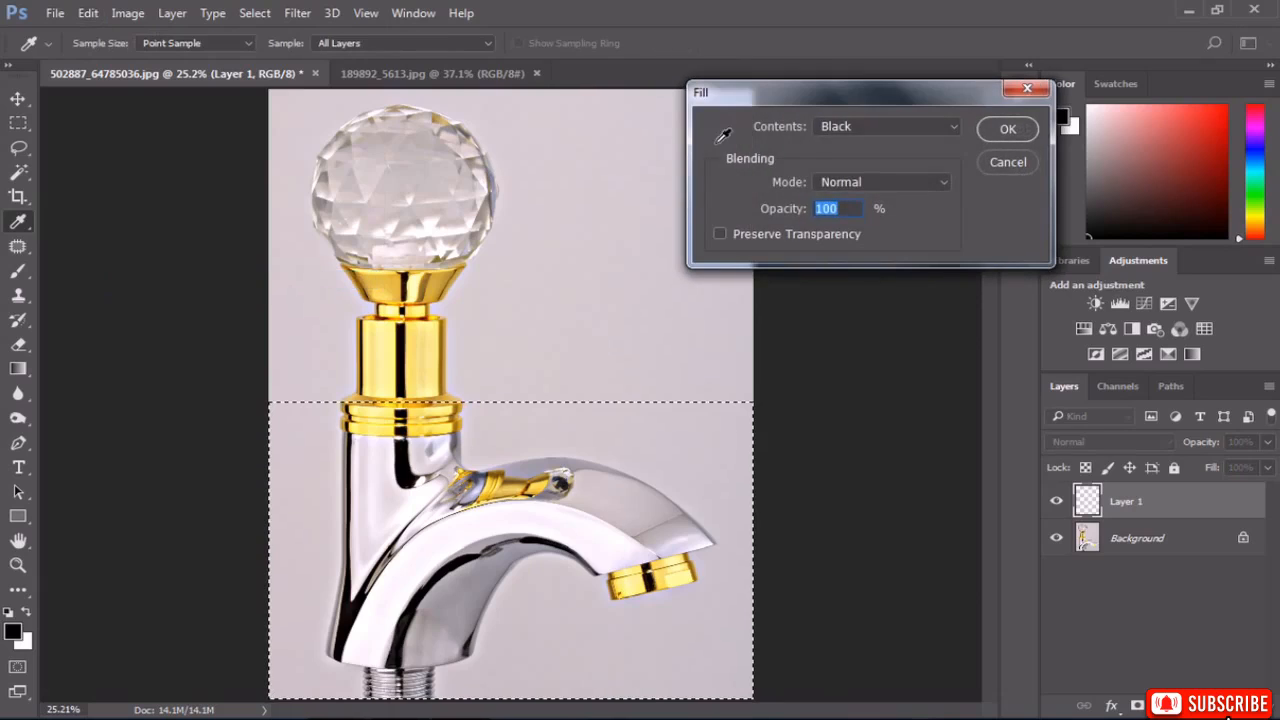
click(856, 126)
click(865, 265)
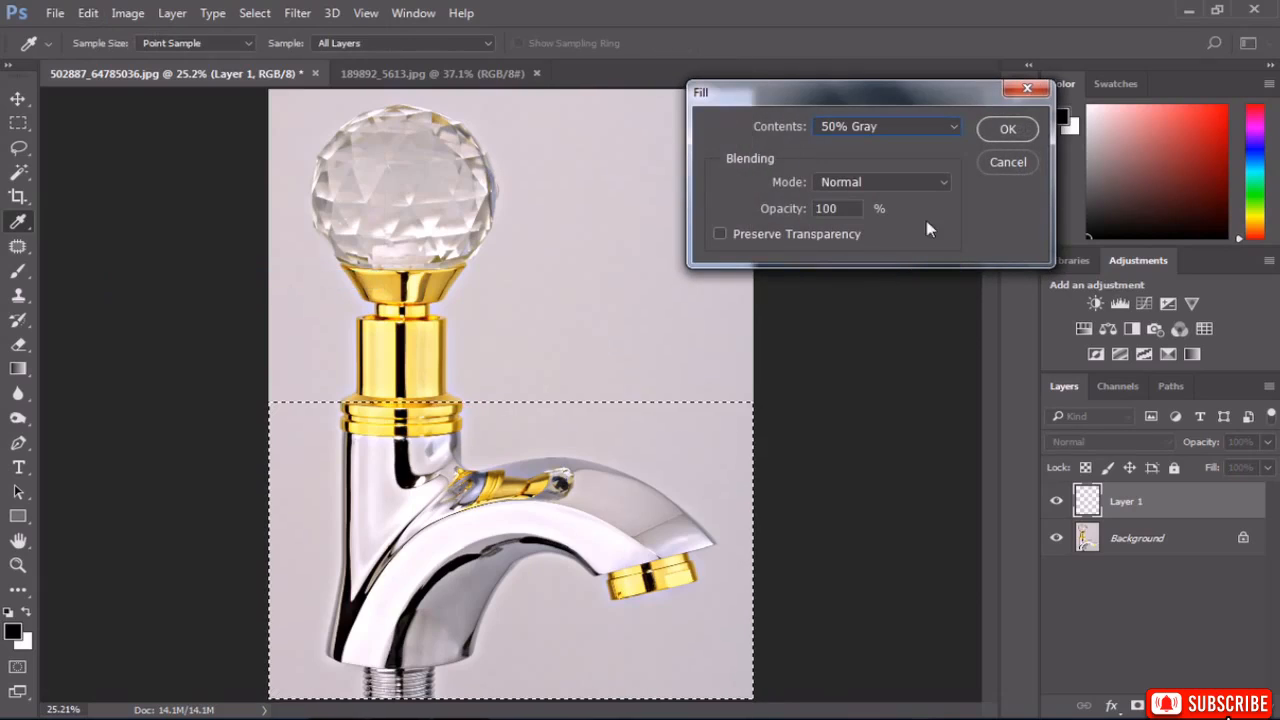
click(1008, 129)
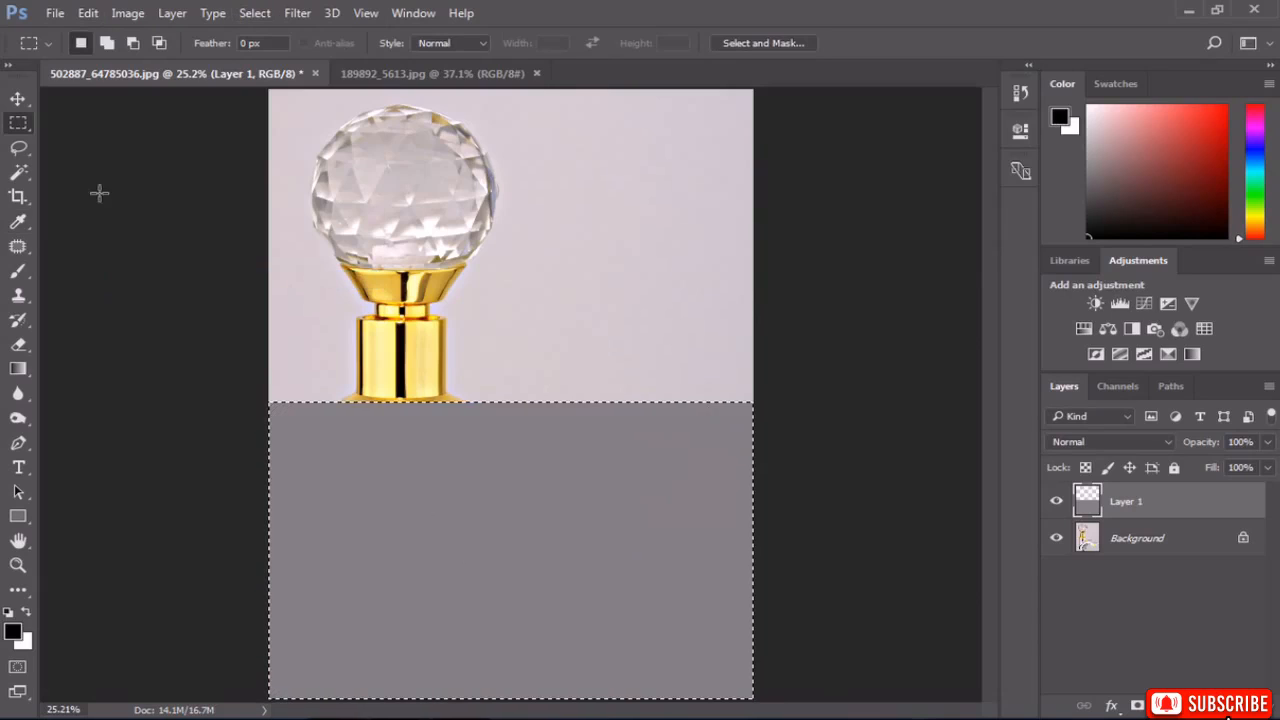
Render Fibers in the gray selection with Variance 19 and Strength 18.
click(298, 13)
mouse_move(375, 294)
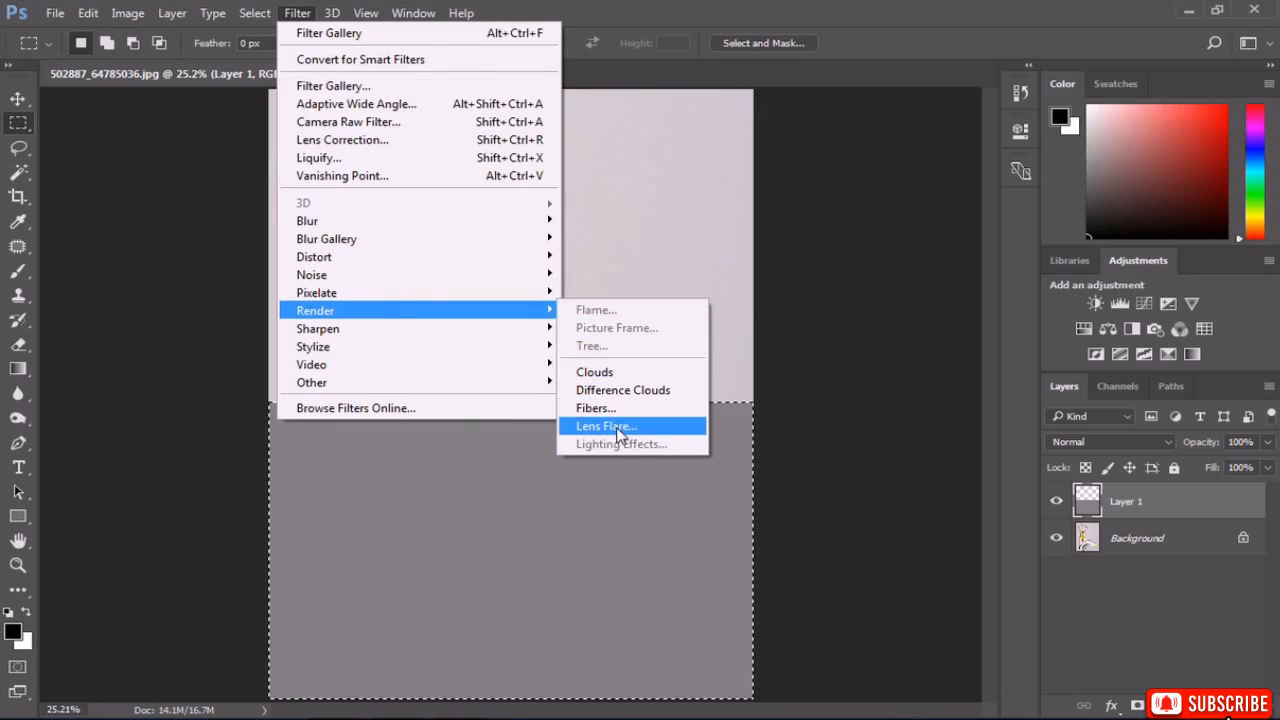
click(612, 408)
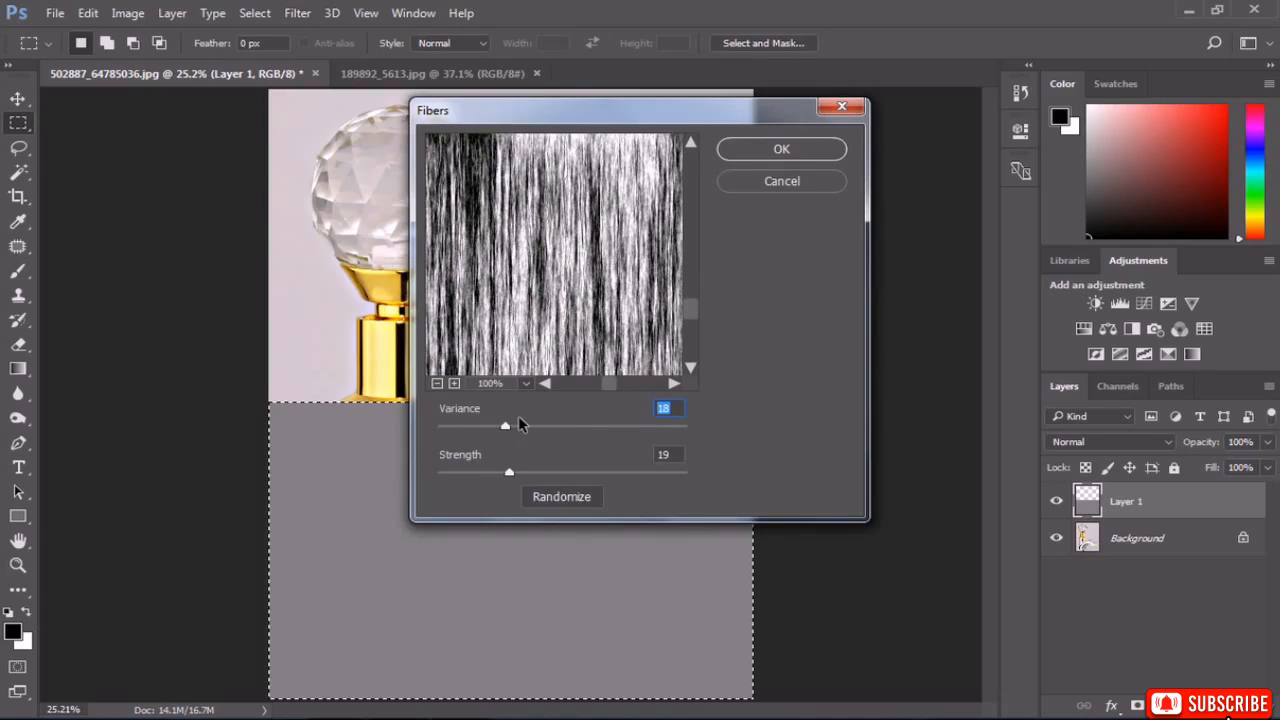
drag(515, 428, 505, 429)
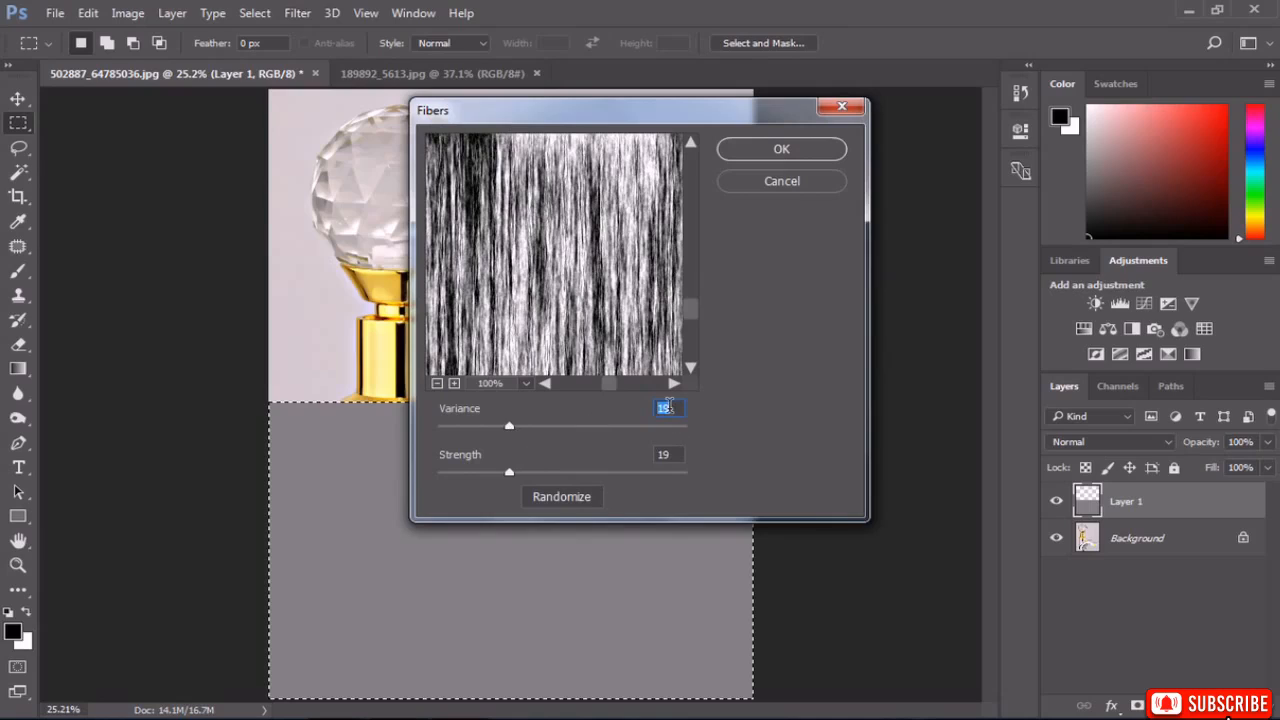
drag(508, 472, 501, 470)
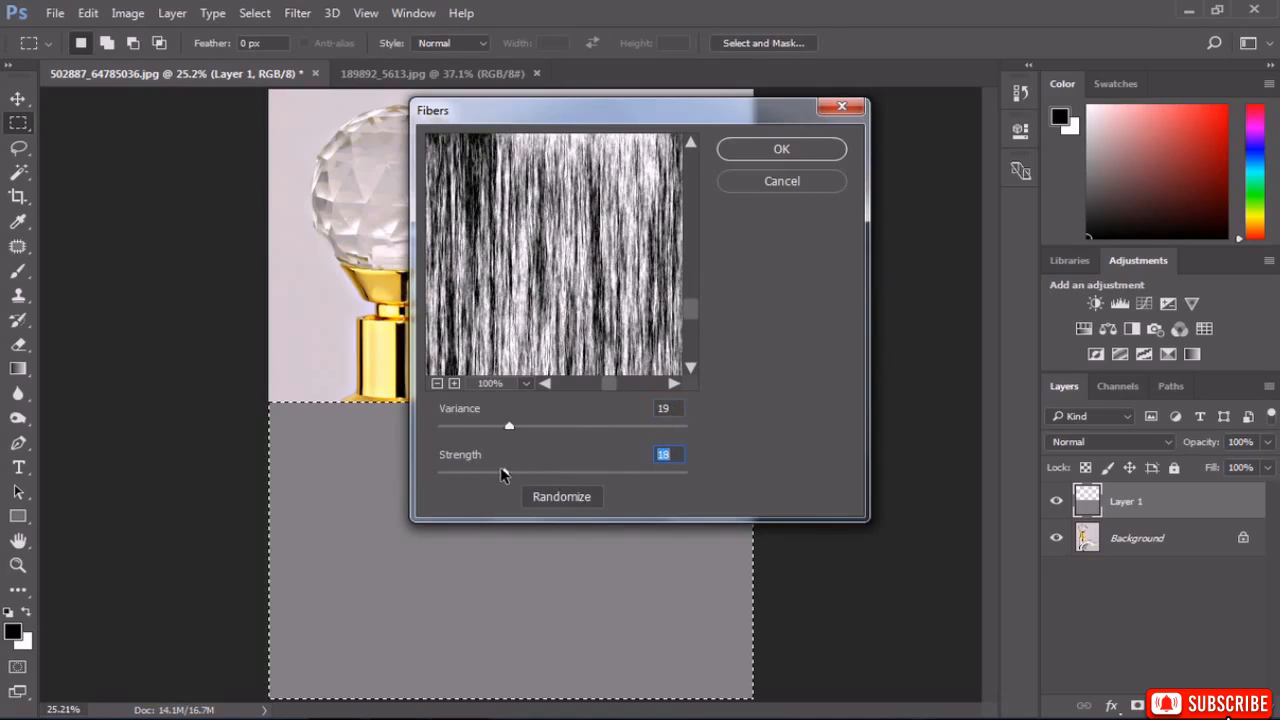
click(781, 151)
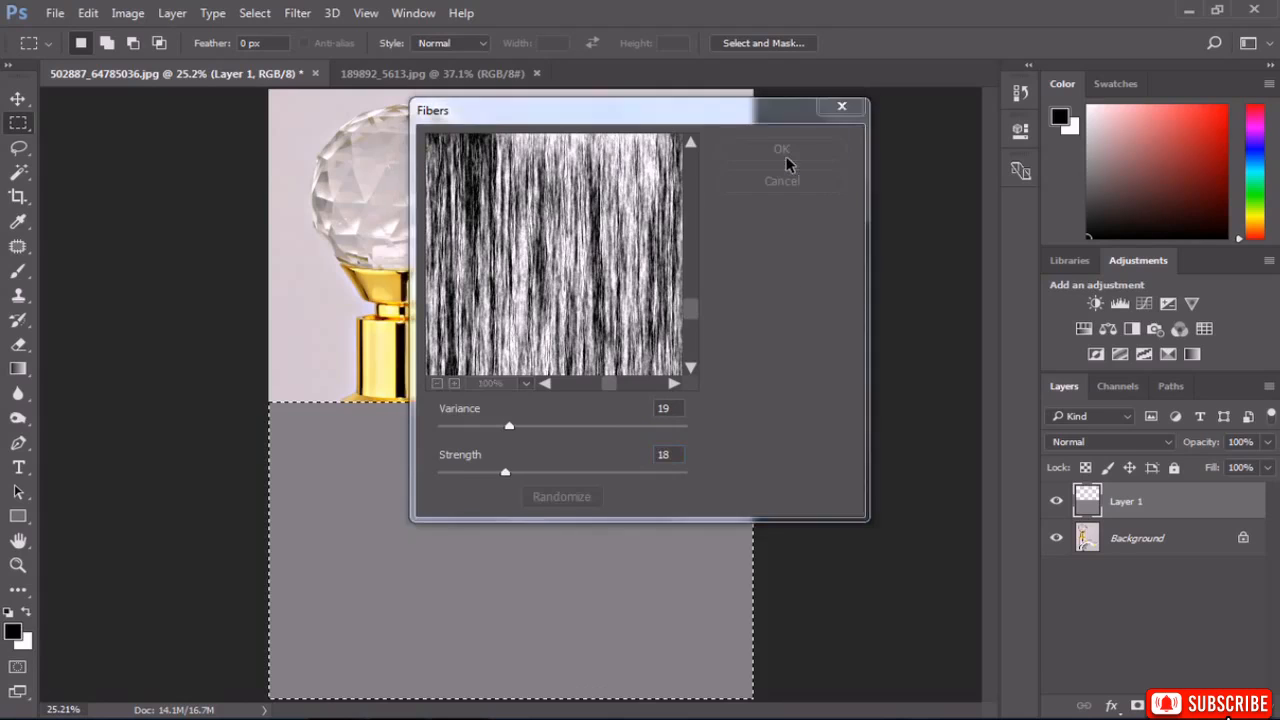
Increase the fiber texture's contrast using Levels with input values 77, 0.78 and 239.
click(127, 13)
mouse_move(158, 60)
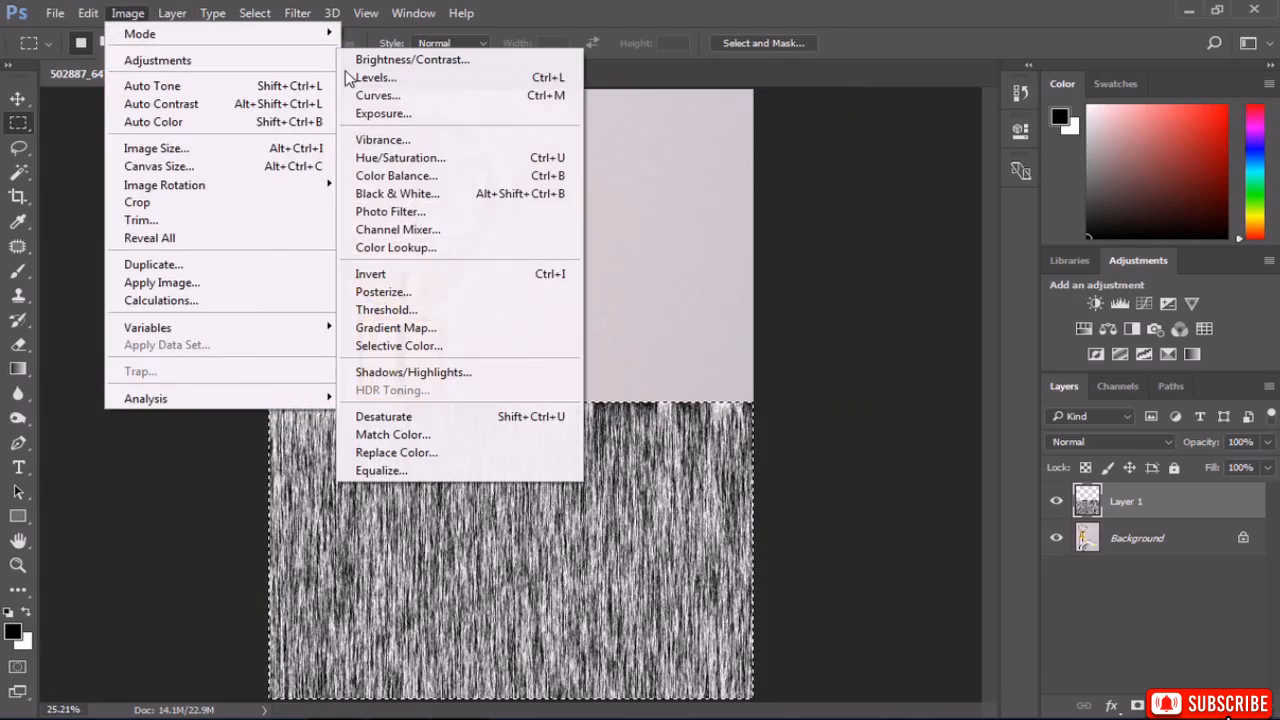
click(476, 79)
drag(781, 229, 856, 229)
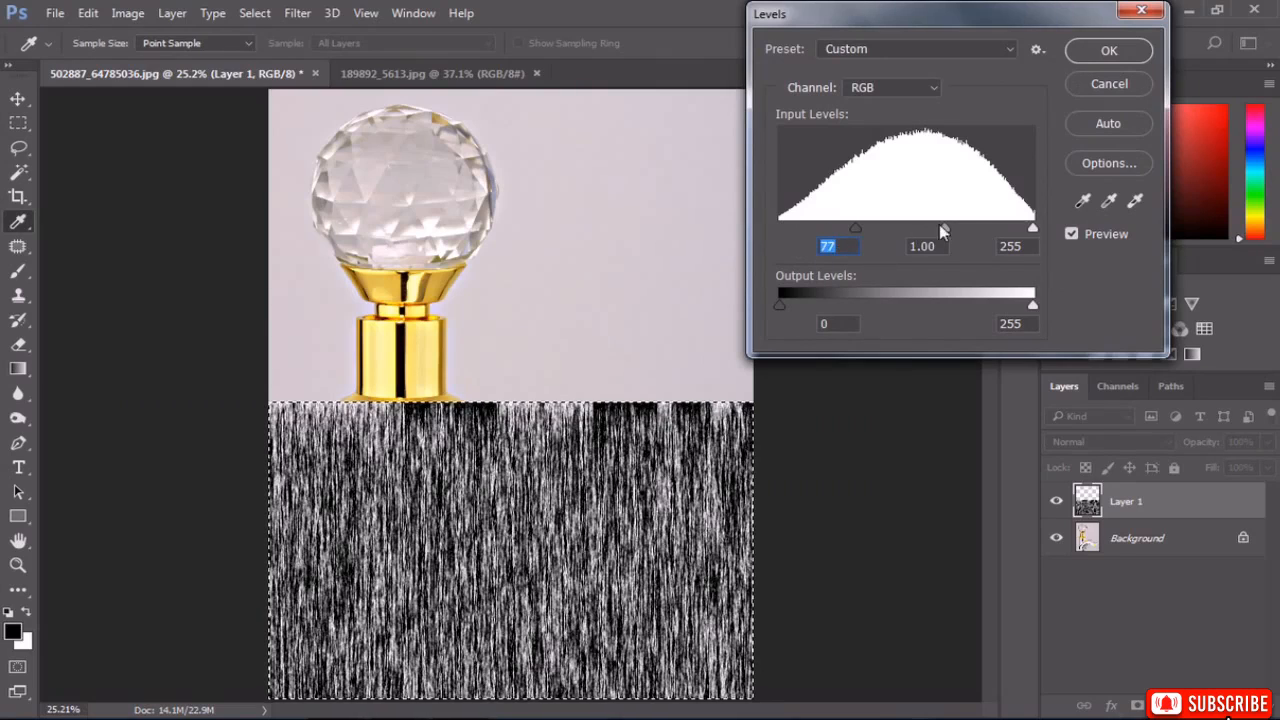
drag(944, 228, 1018, 226)
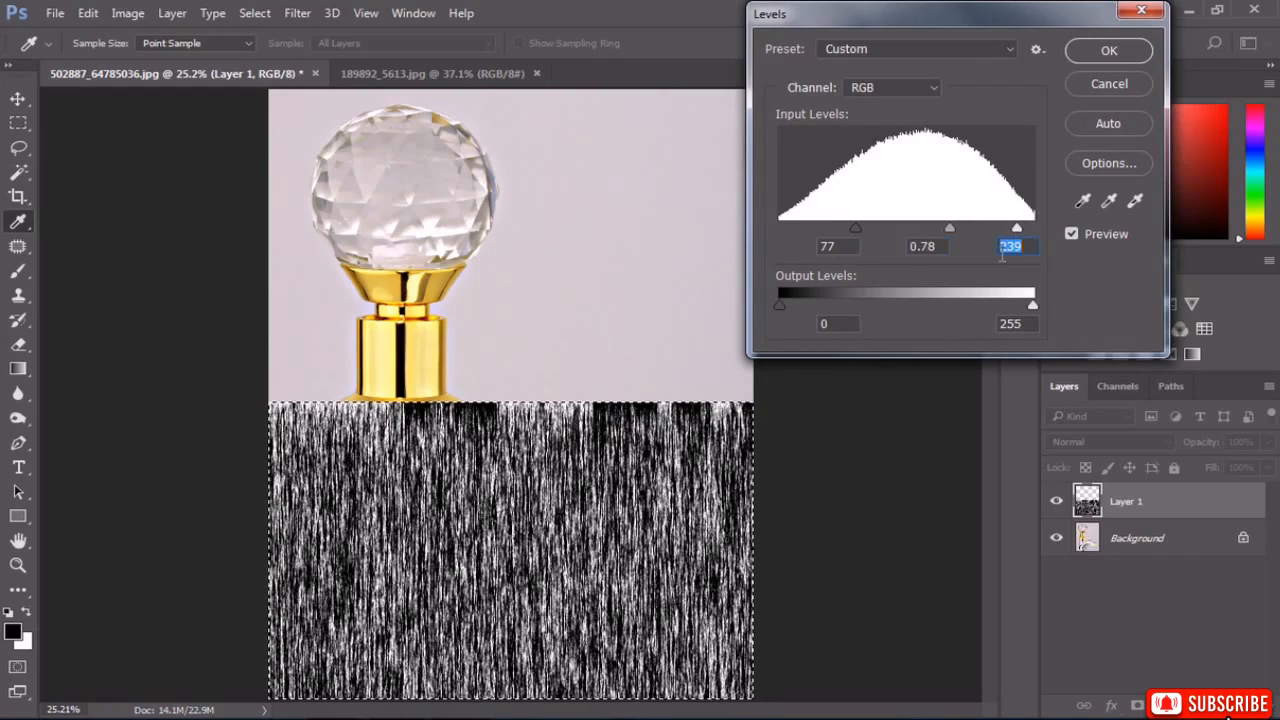
click(1092, 50)
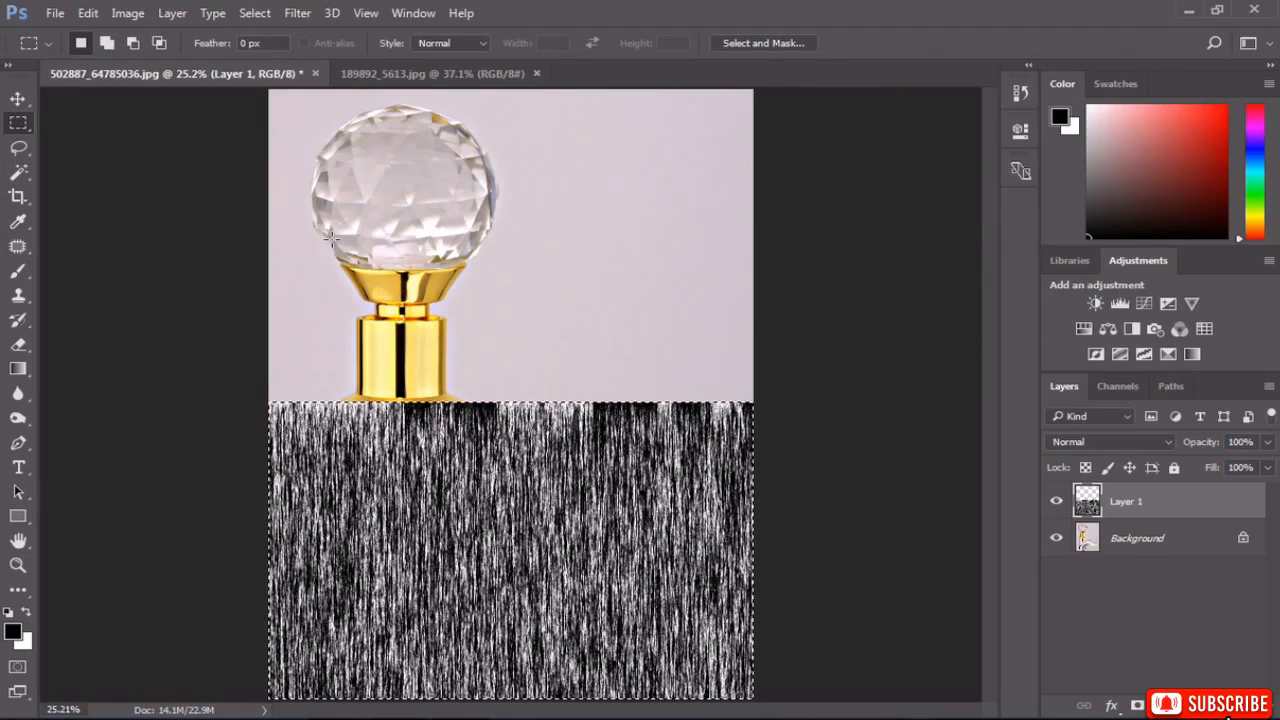
Apply the Stained Glass filter to the fiber texture with Cell Size 16, Border Thickness 20 and Light Intensity 4.
click(297, 13)
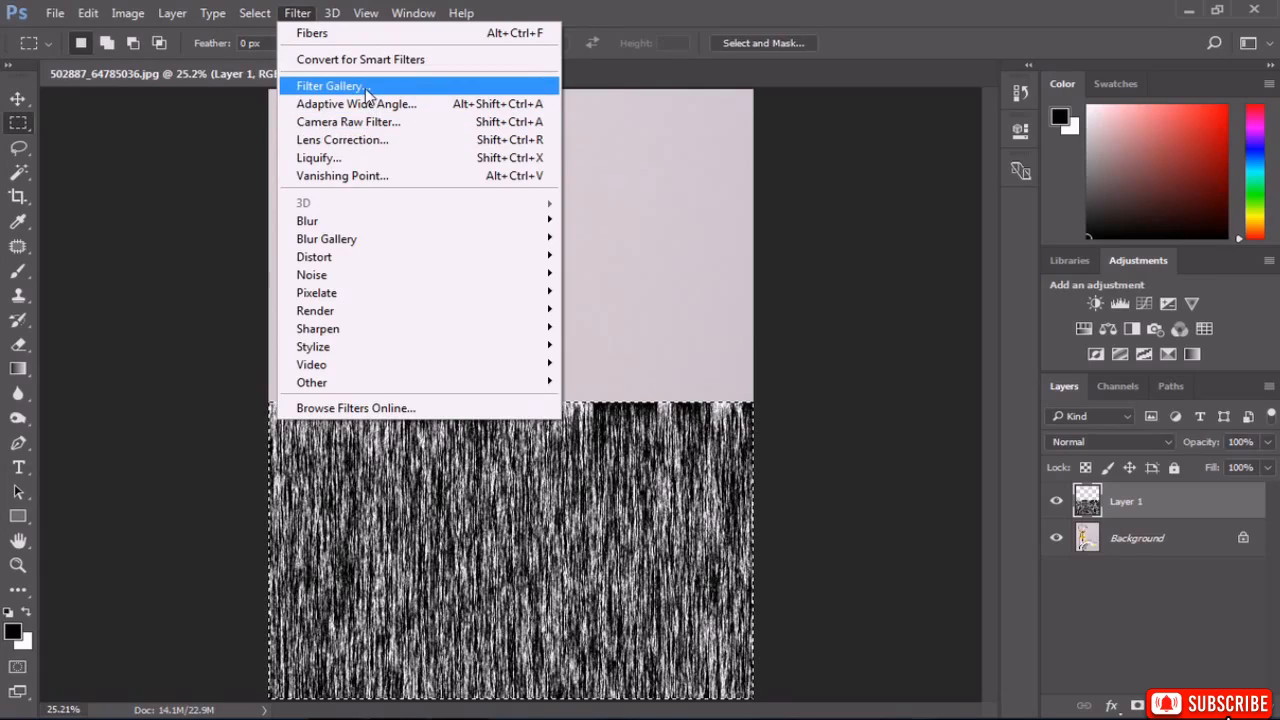
click(366, 87)
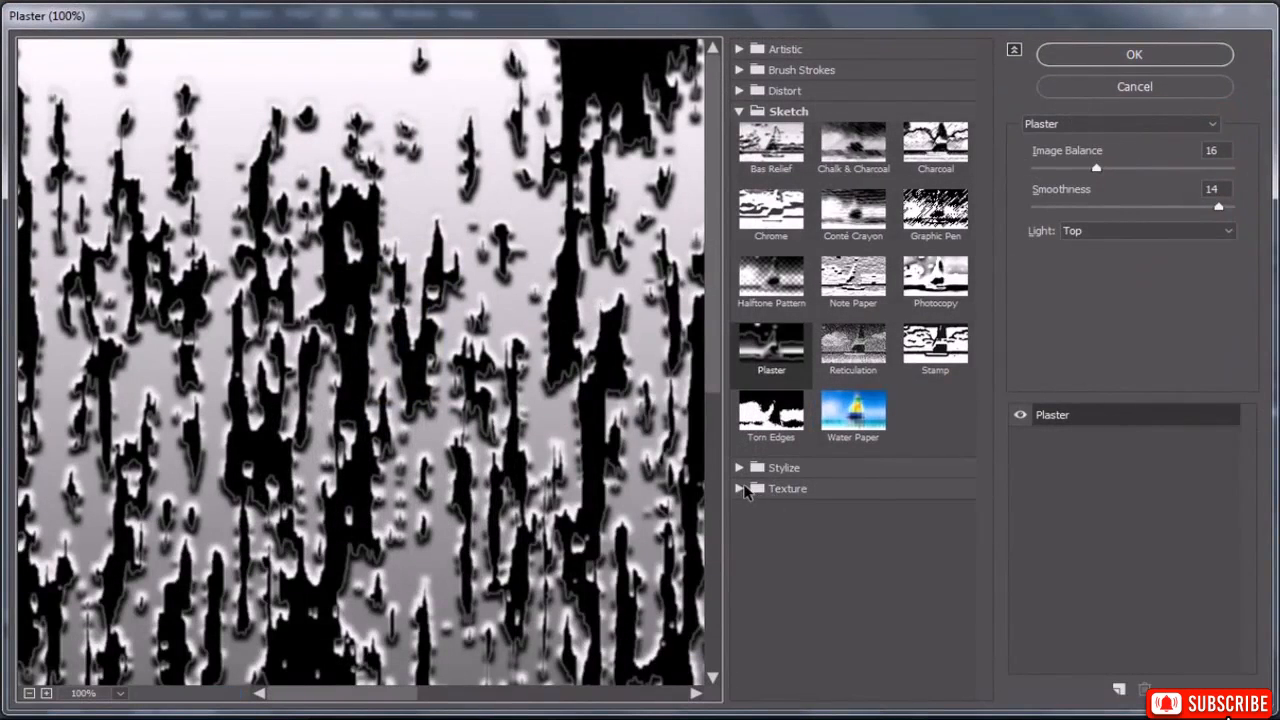
click(744, 489)
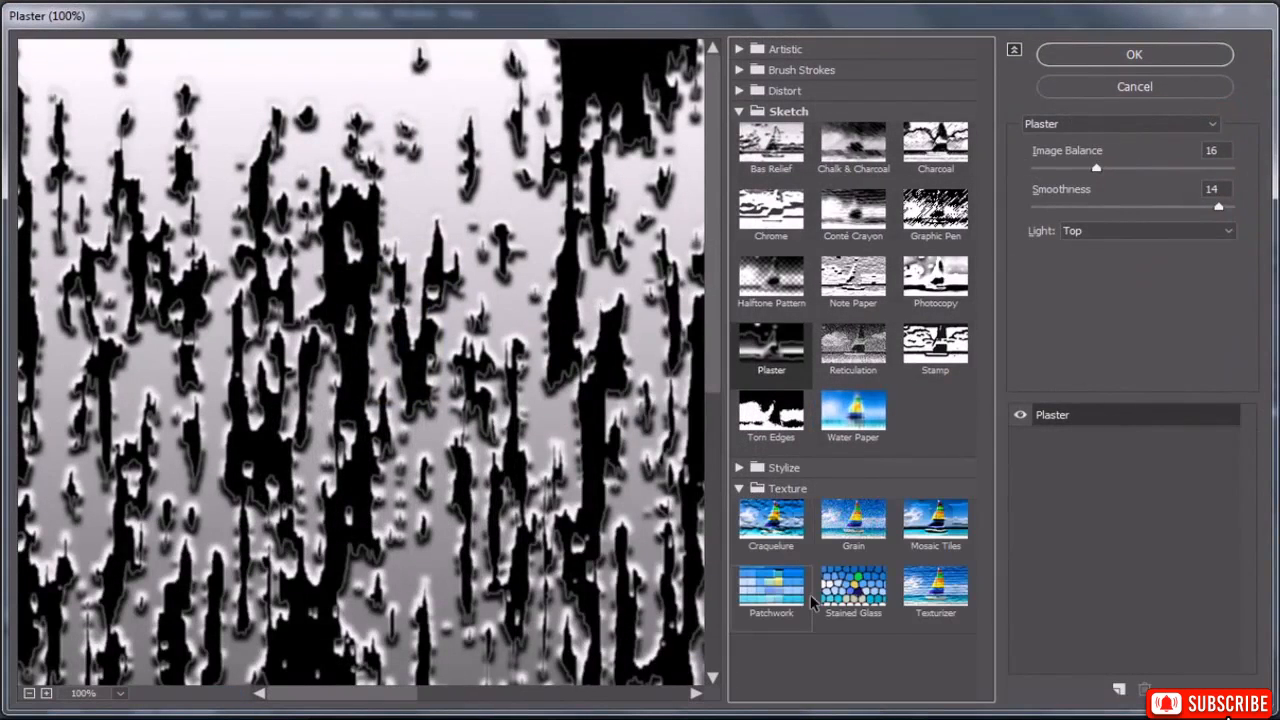
click(876, 592)
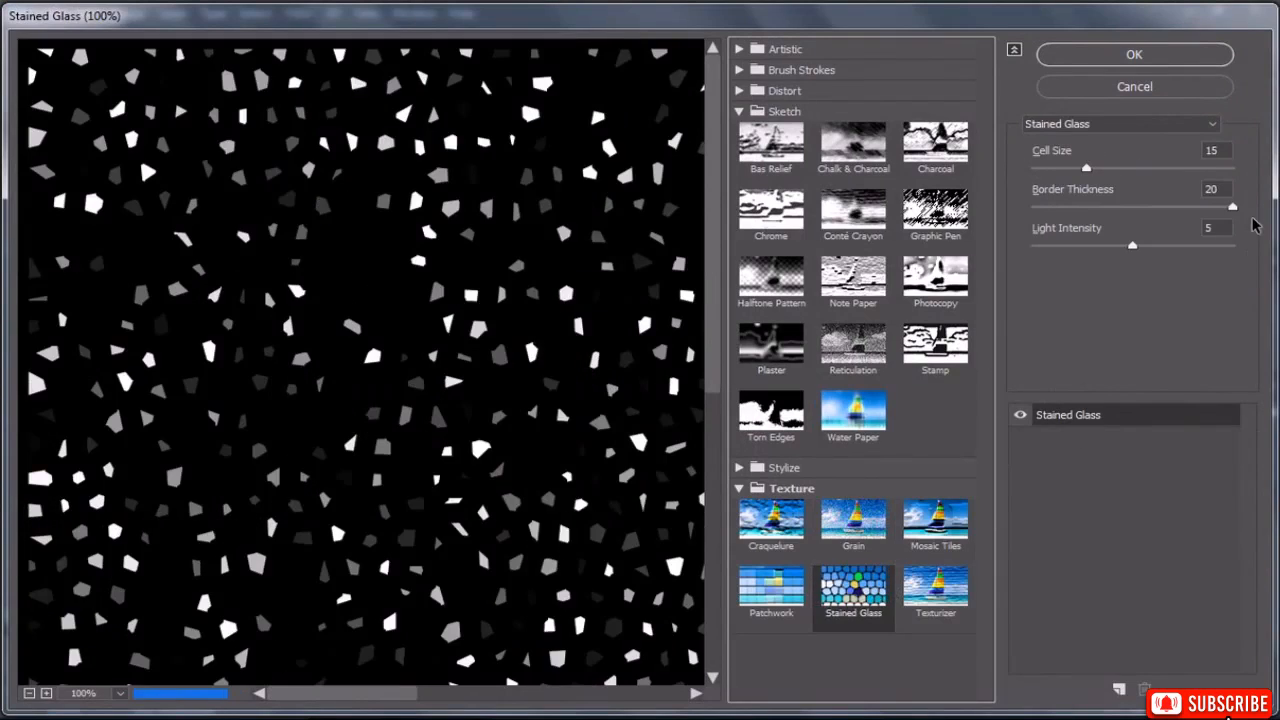
drag(1096, 165, 1090, 167)
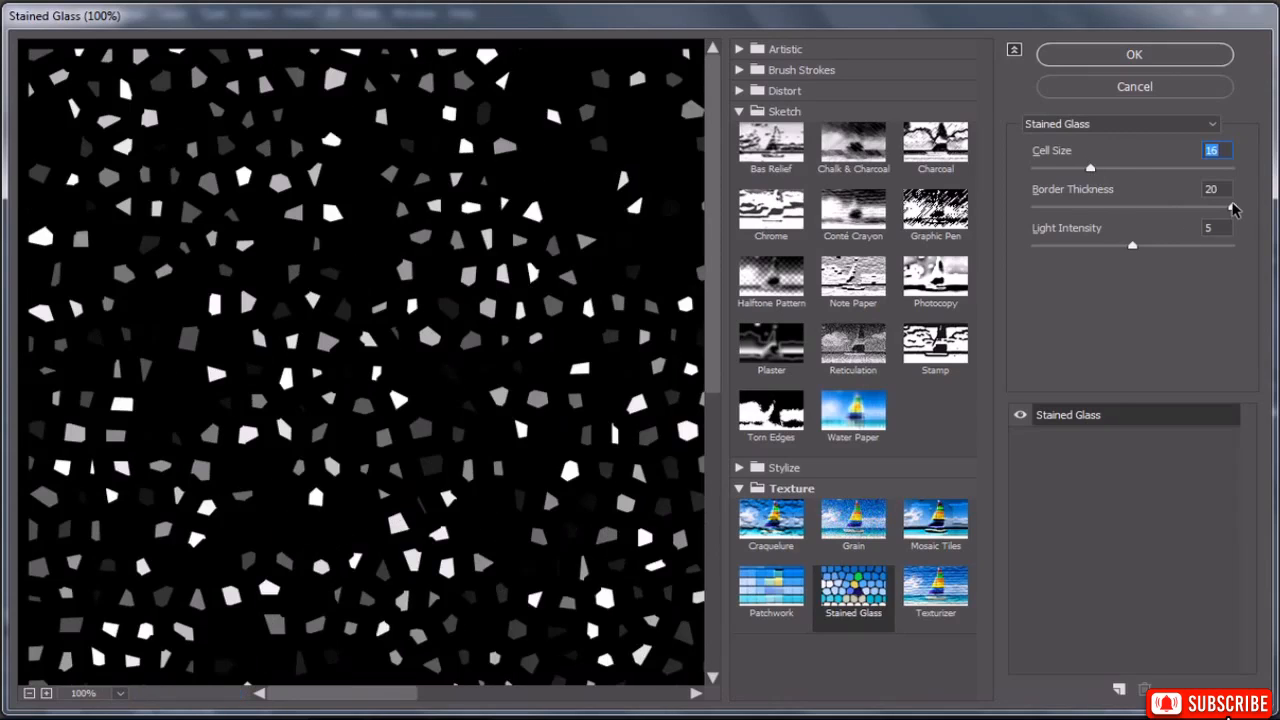
drag(1232, 206, 1240, 206)
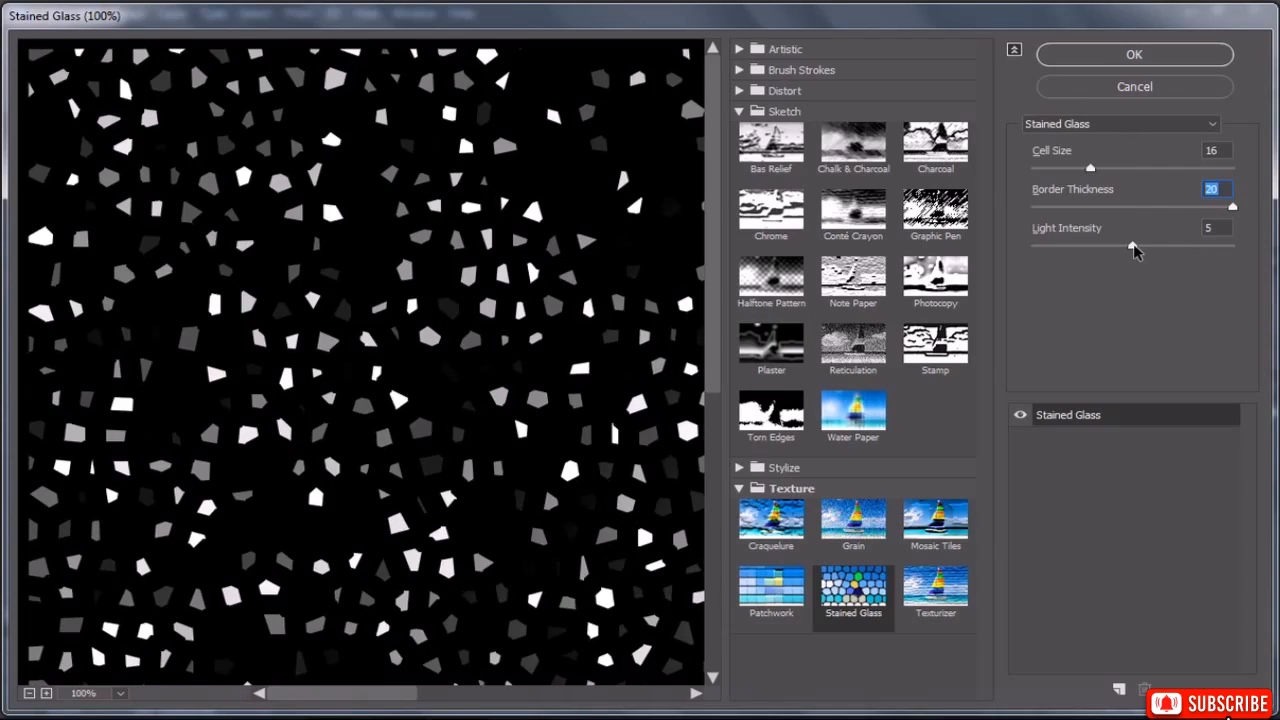
drag(1128, 250, 1120, 248)
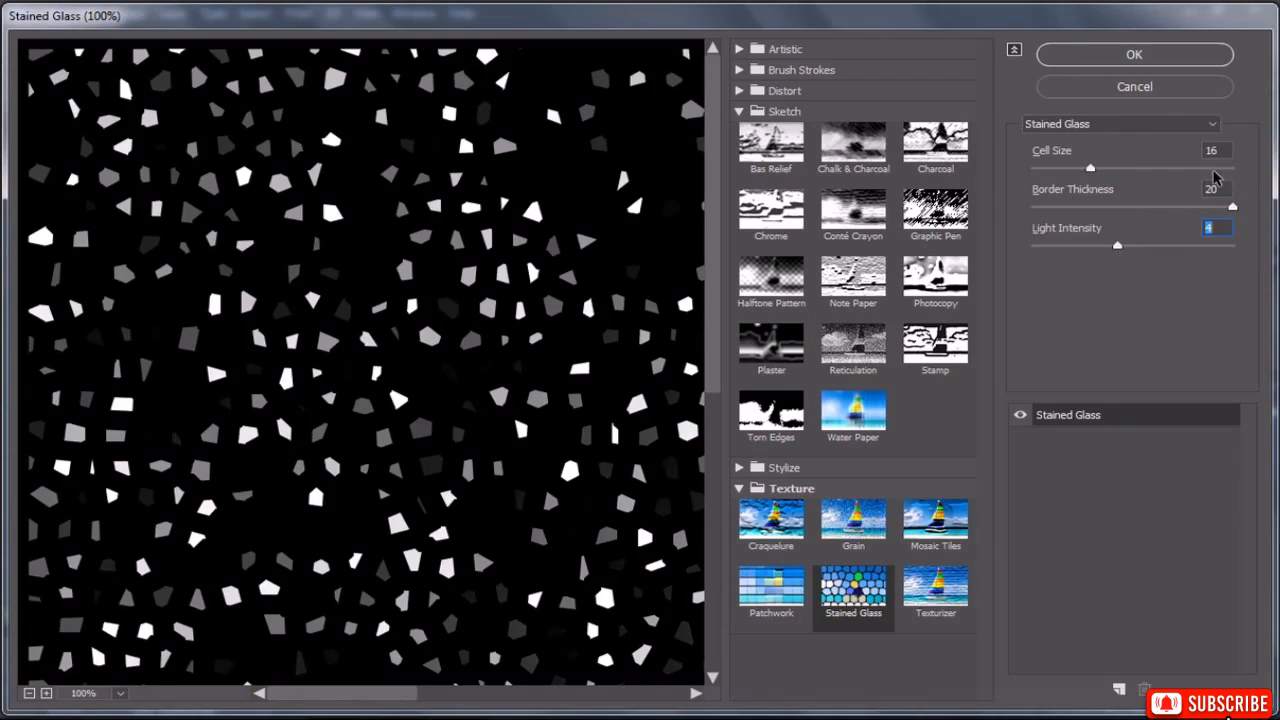
click(1133, 56)
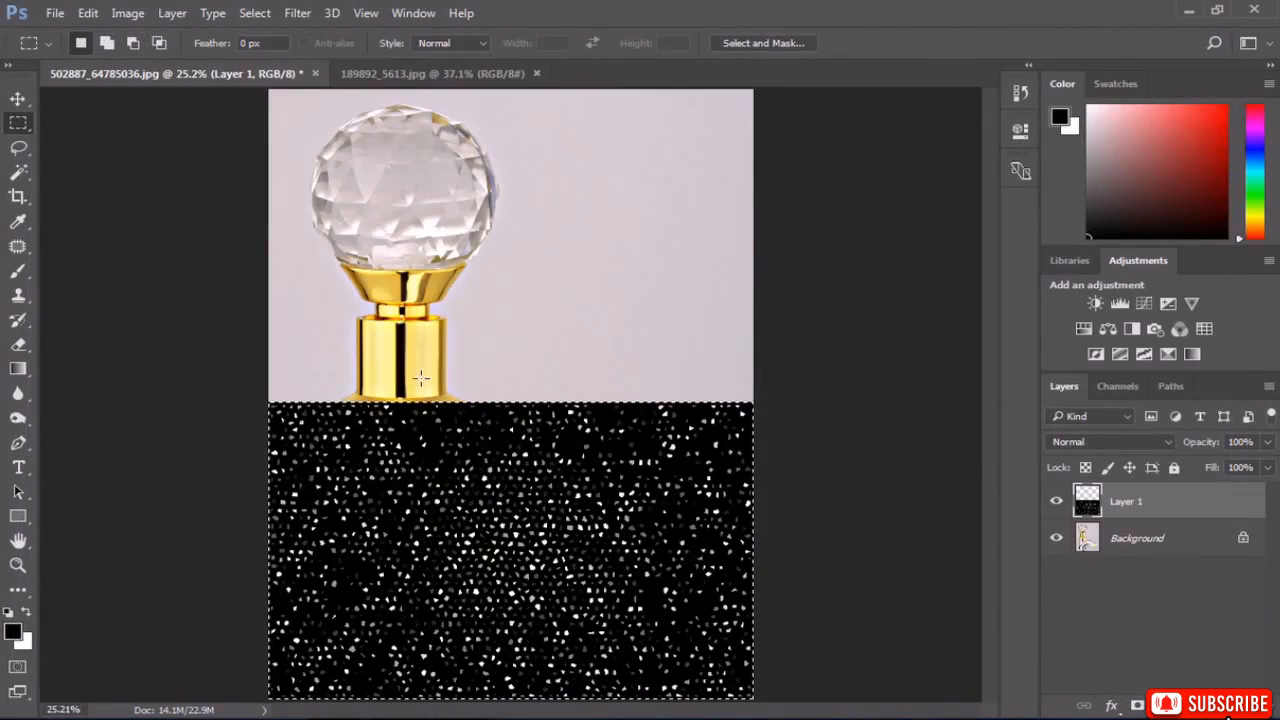
Soften the stained-glass cells with a Gaussian Blur of 2.5 pixels radius.
click(298, 13)
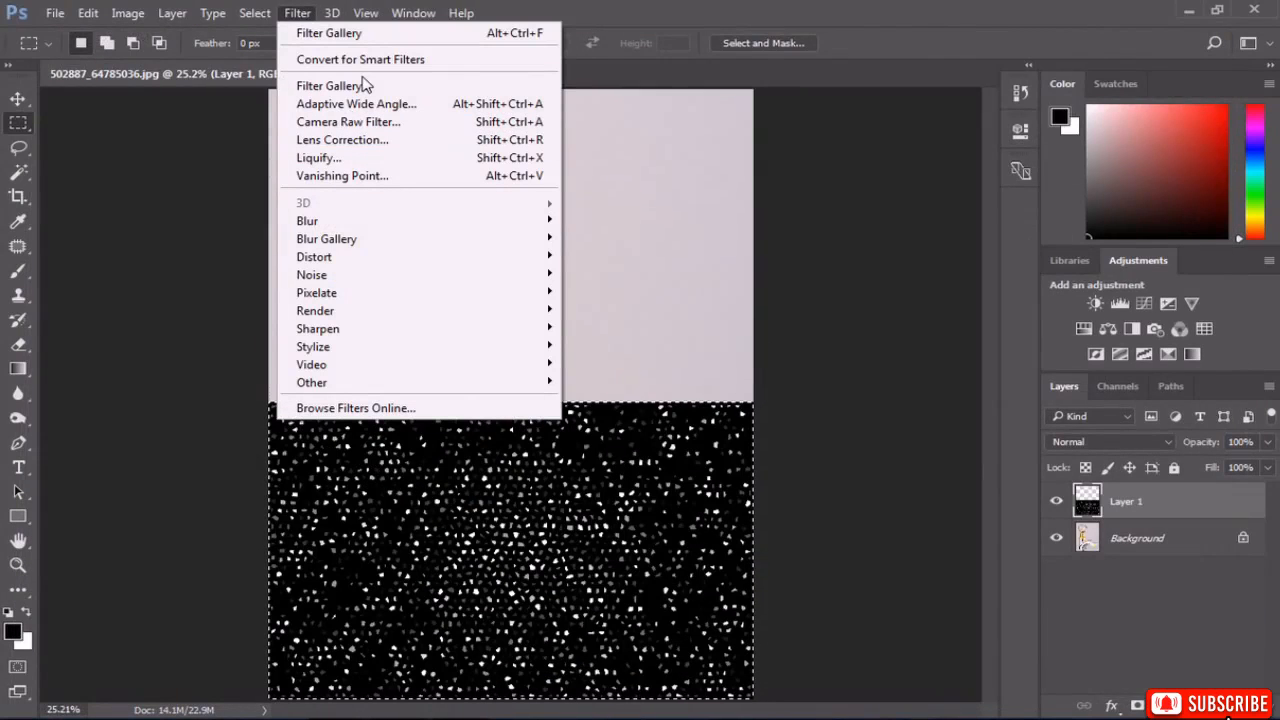
mouse_move(368, 228)
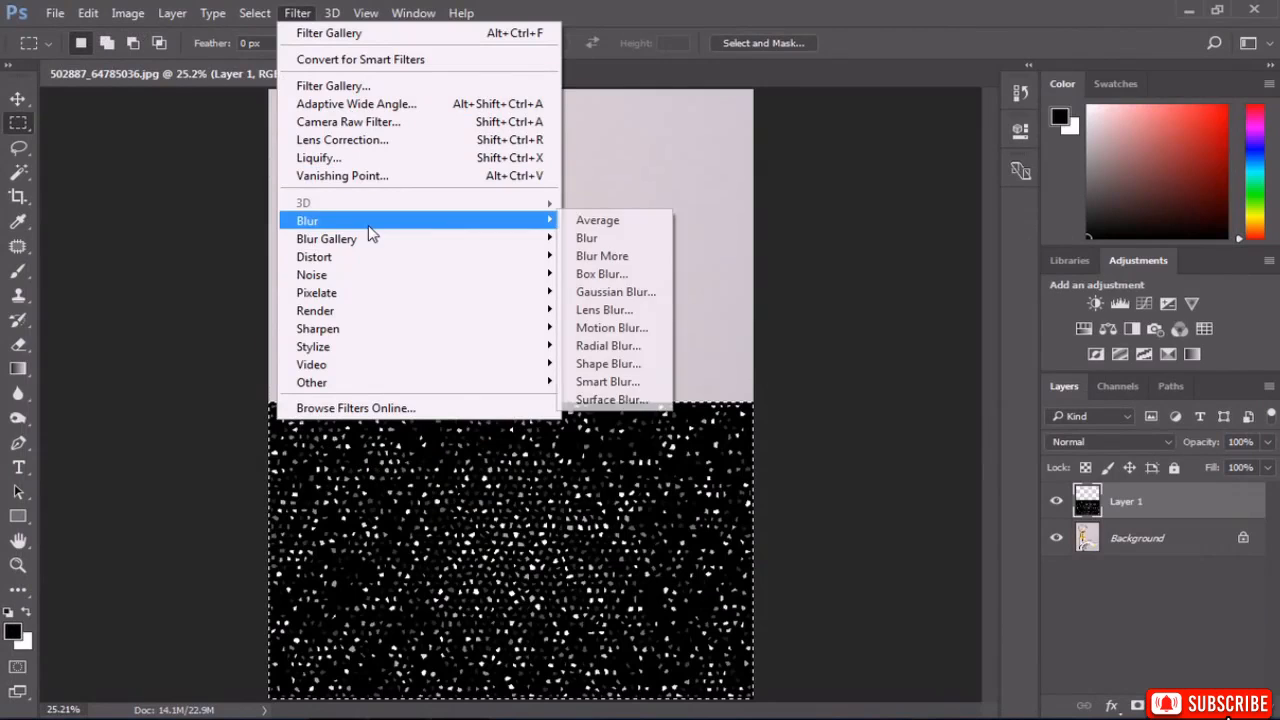
click(612, 291)
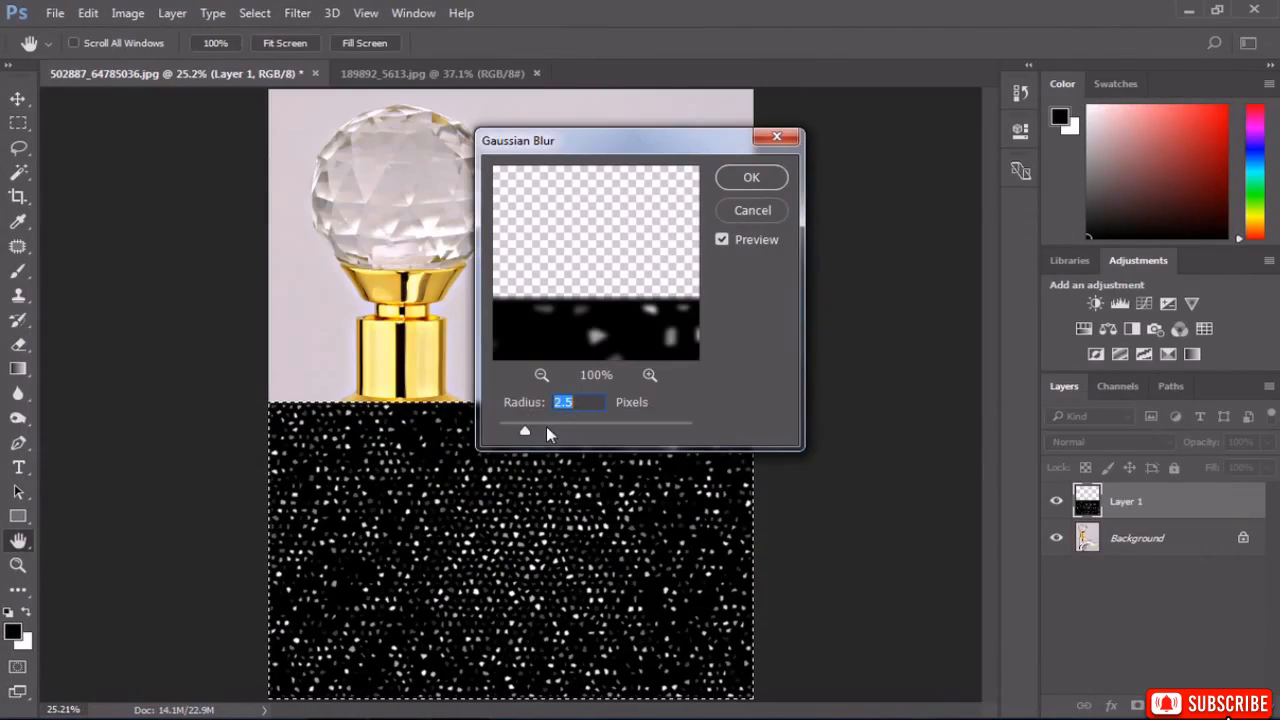
click(751, 178)
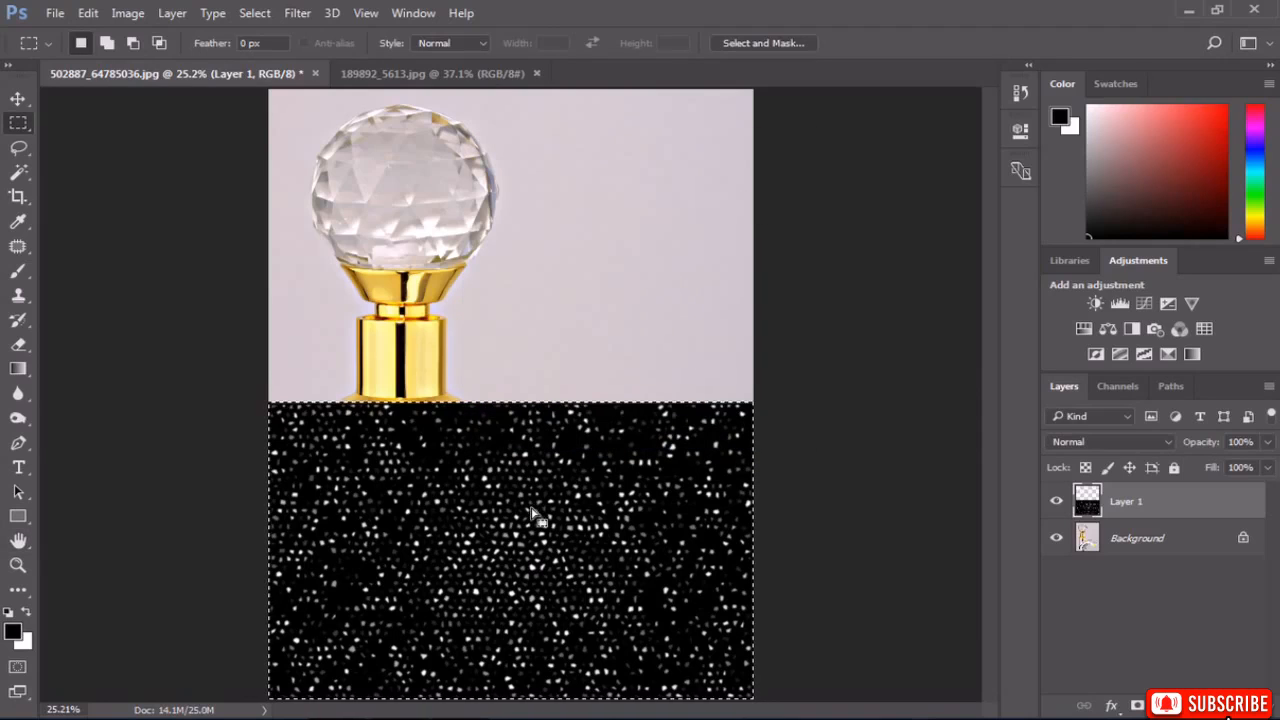
Turn the blurred cells into drops using the Plaster filter with Image Balance 16, Smoothness 14 and Light from Top.
click(297, 13)
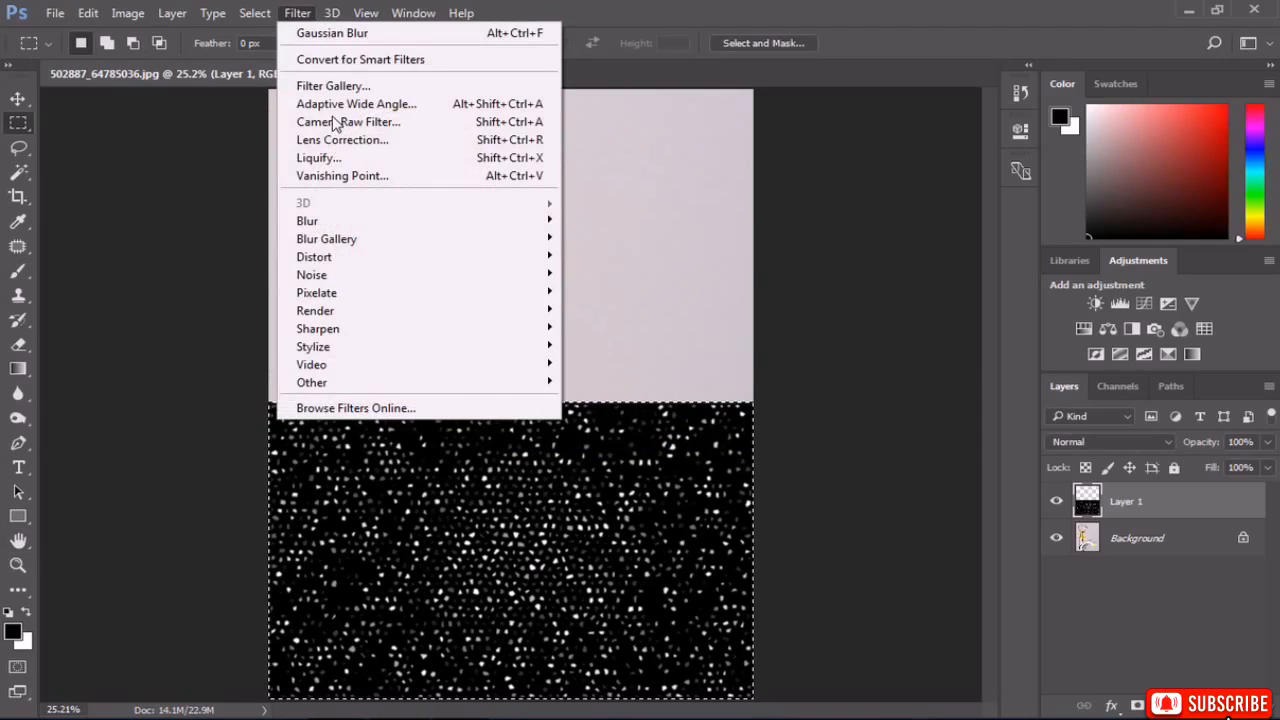
click(377, 88)
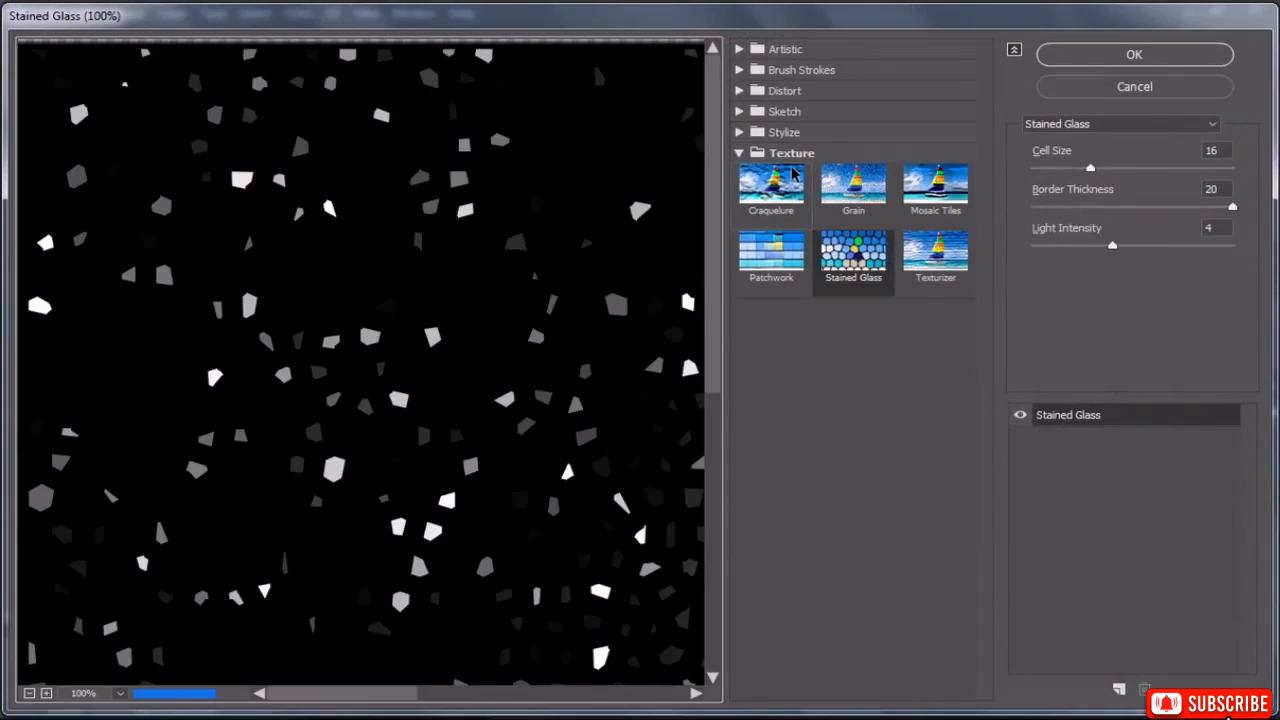
click(790, 112)
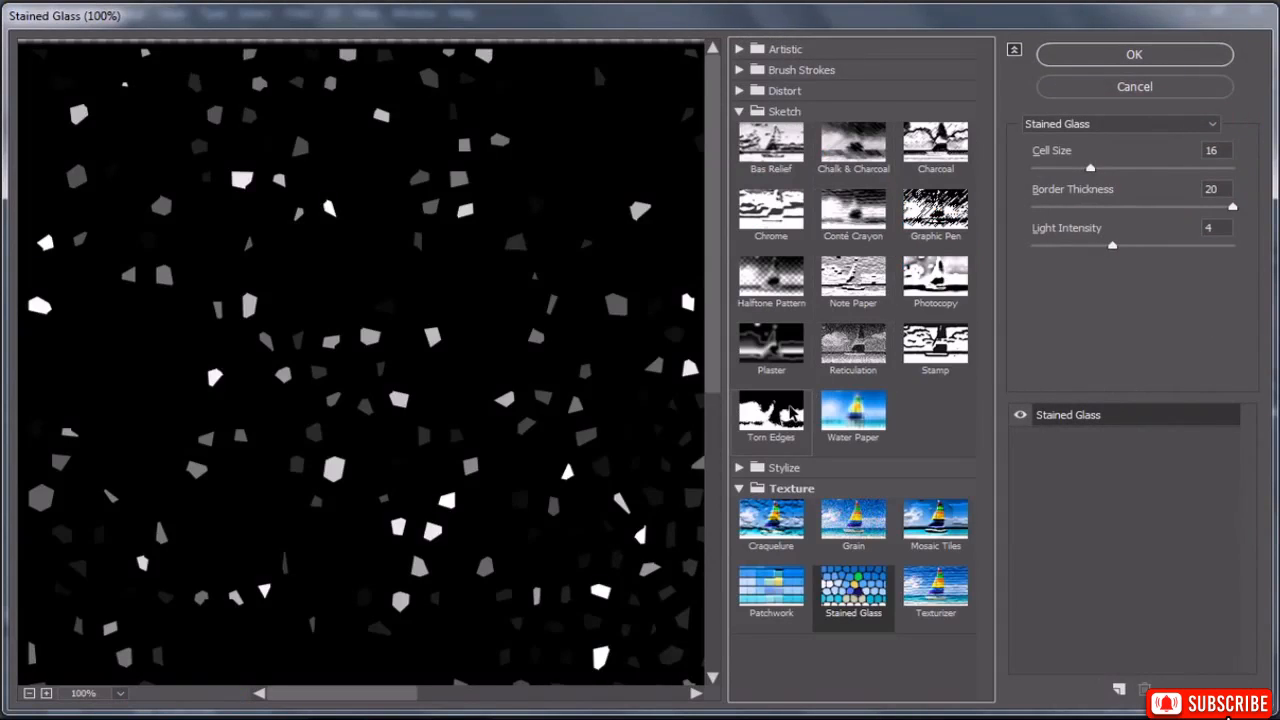
click(772, 370)
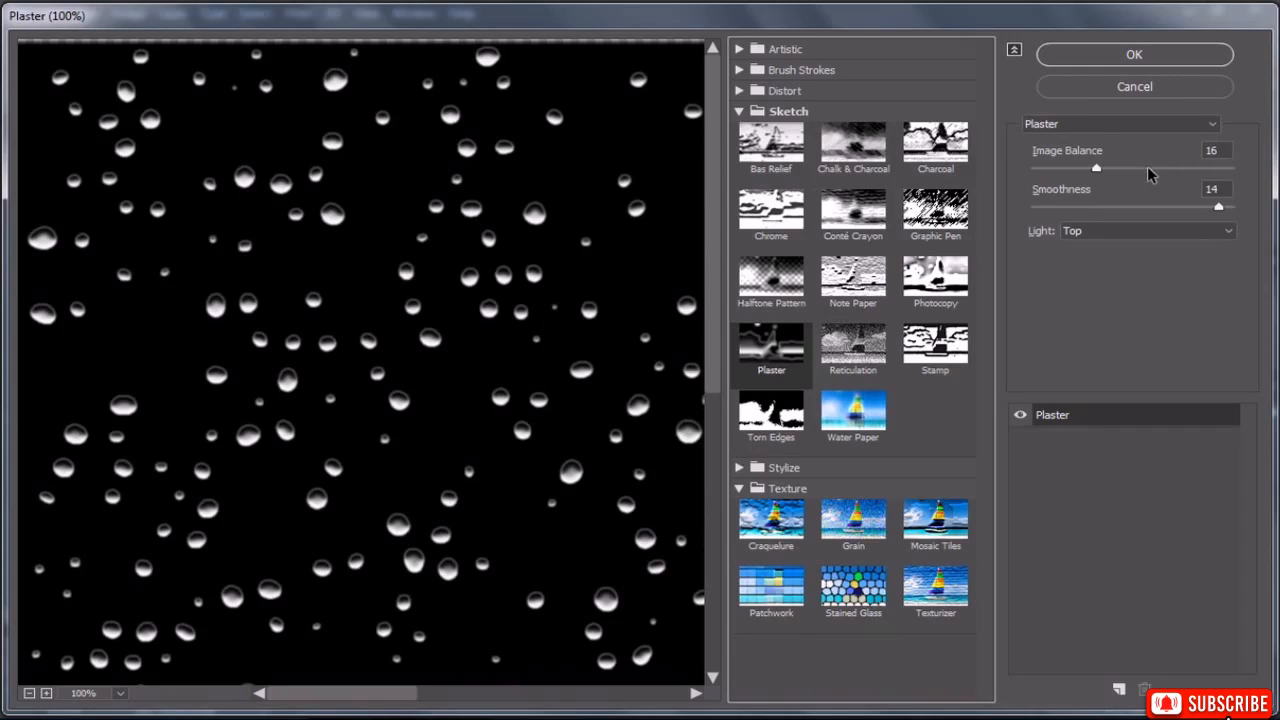
click(1205, 189)
click(1134, 56)
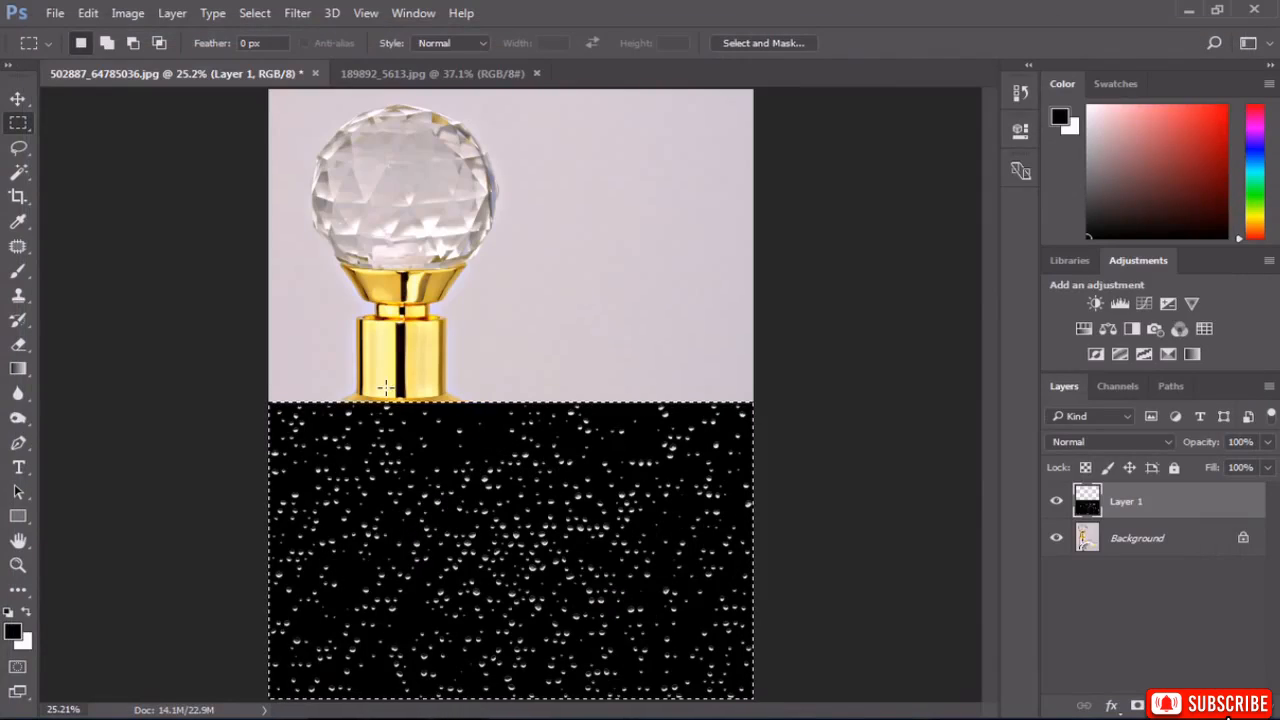
Drop the rectangular selection, delete the black area around the drops using the Magic Wand, and deselect.
click(20, 174)
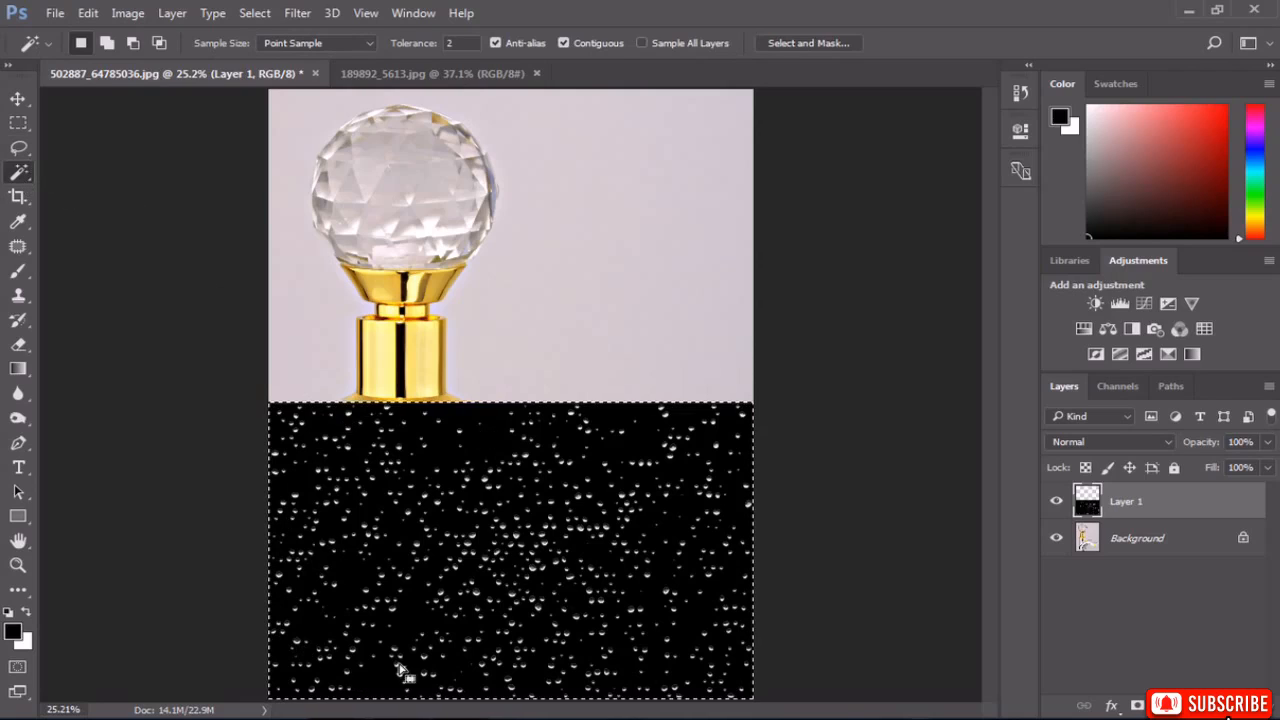
click(254, 12)
click(262, 58)
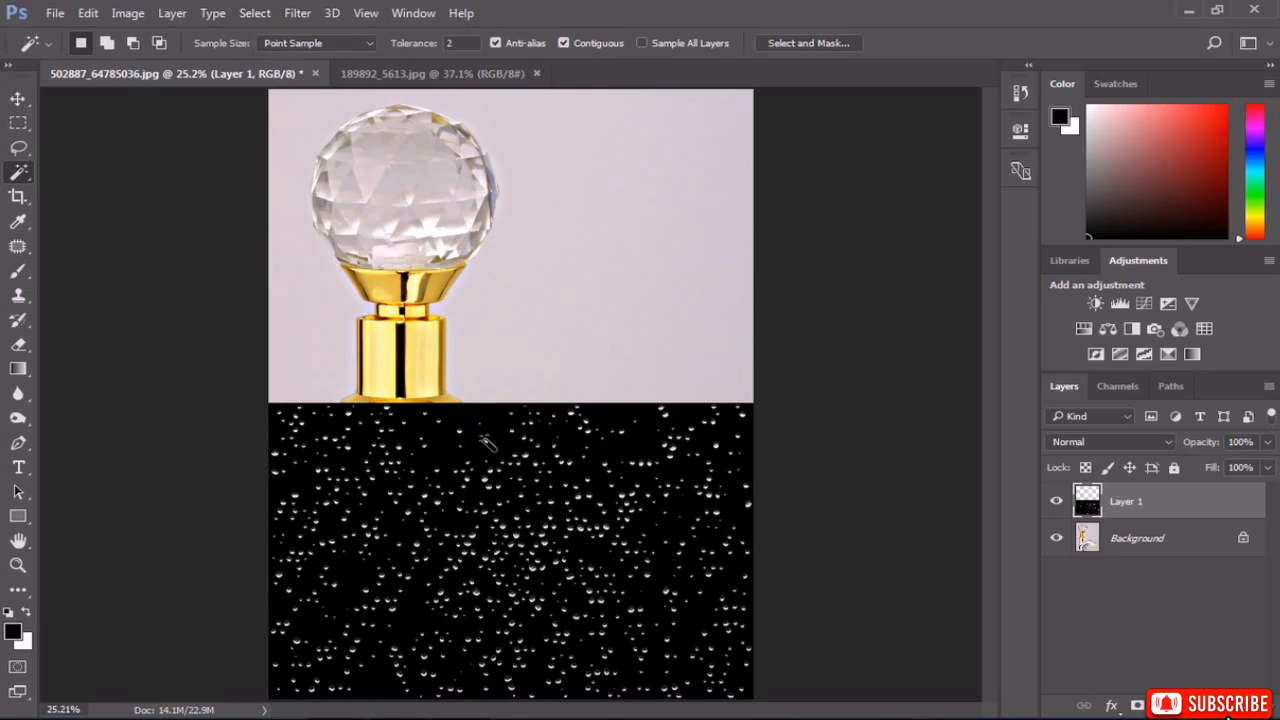
click(484, 439)
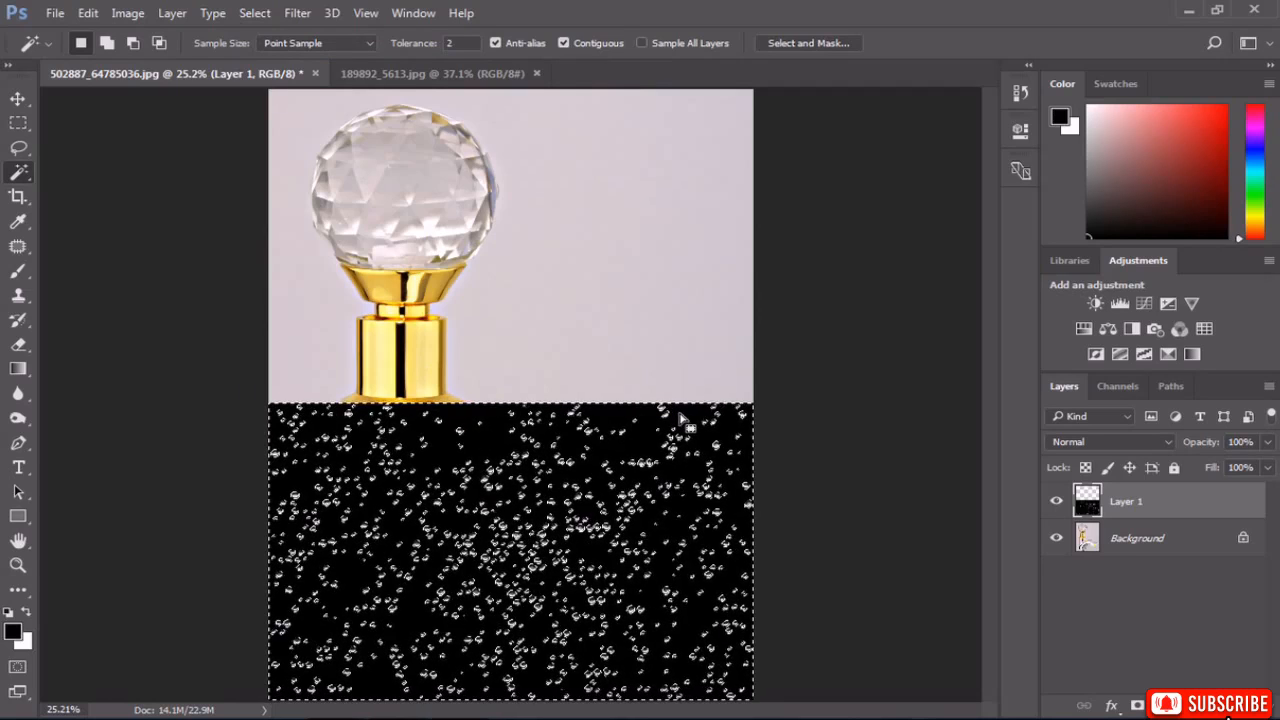
key(Delete)
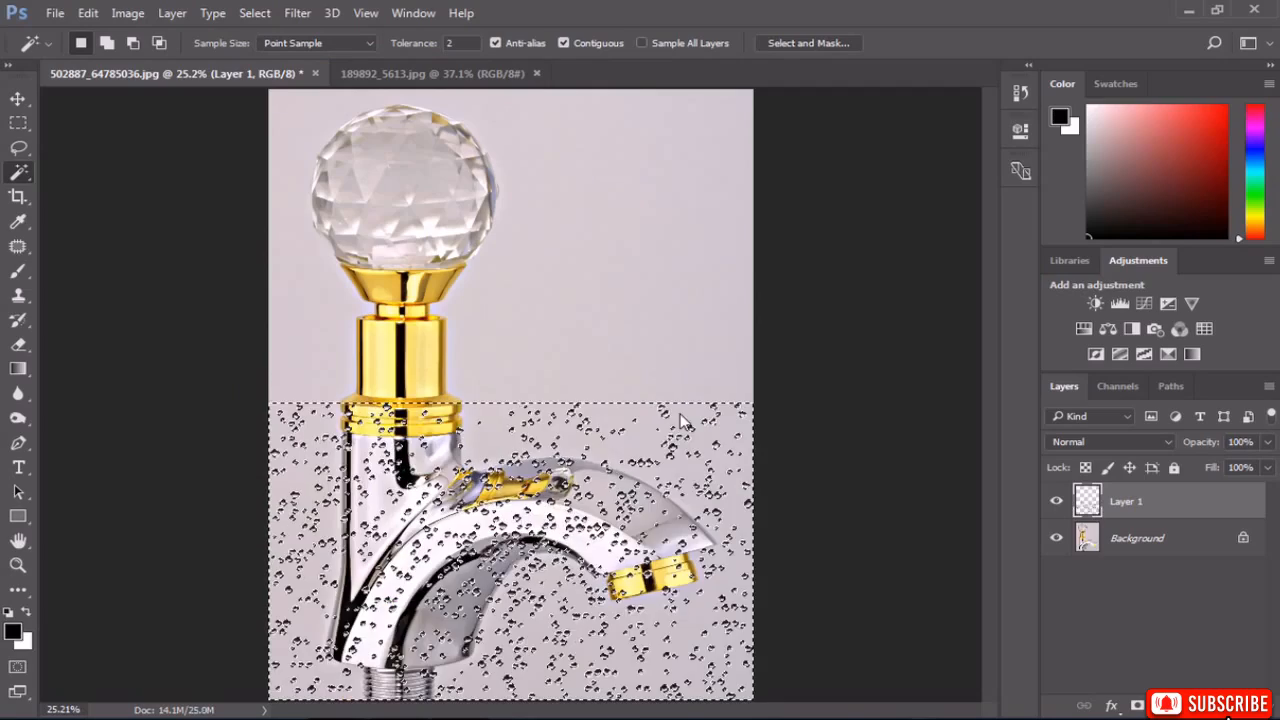
click(266, 16)
click(278, 50)
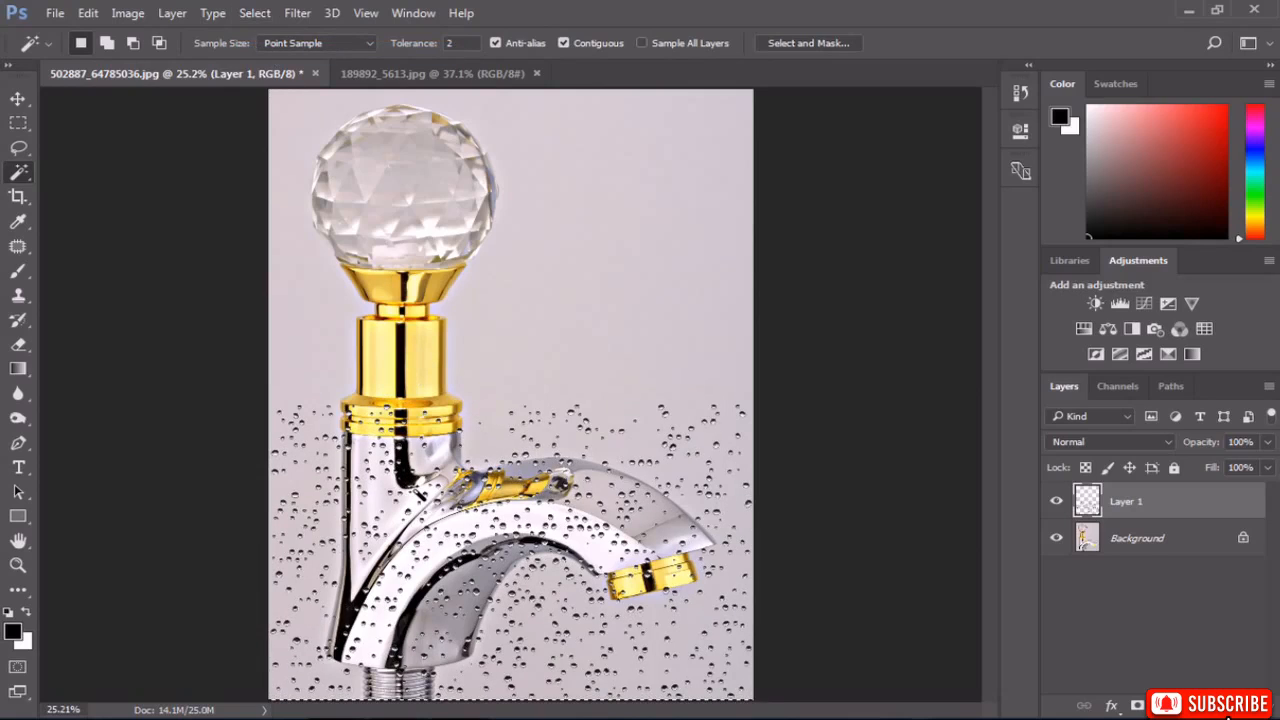
Warp the drops layer freehand so the drops bend along the curve of the faucet body and spout.
key(ctrl+t)
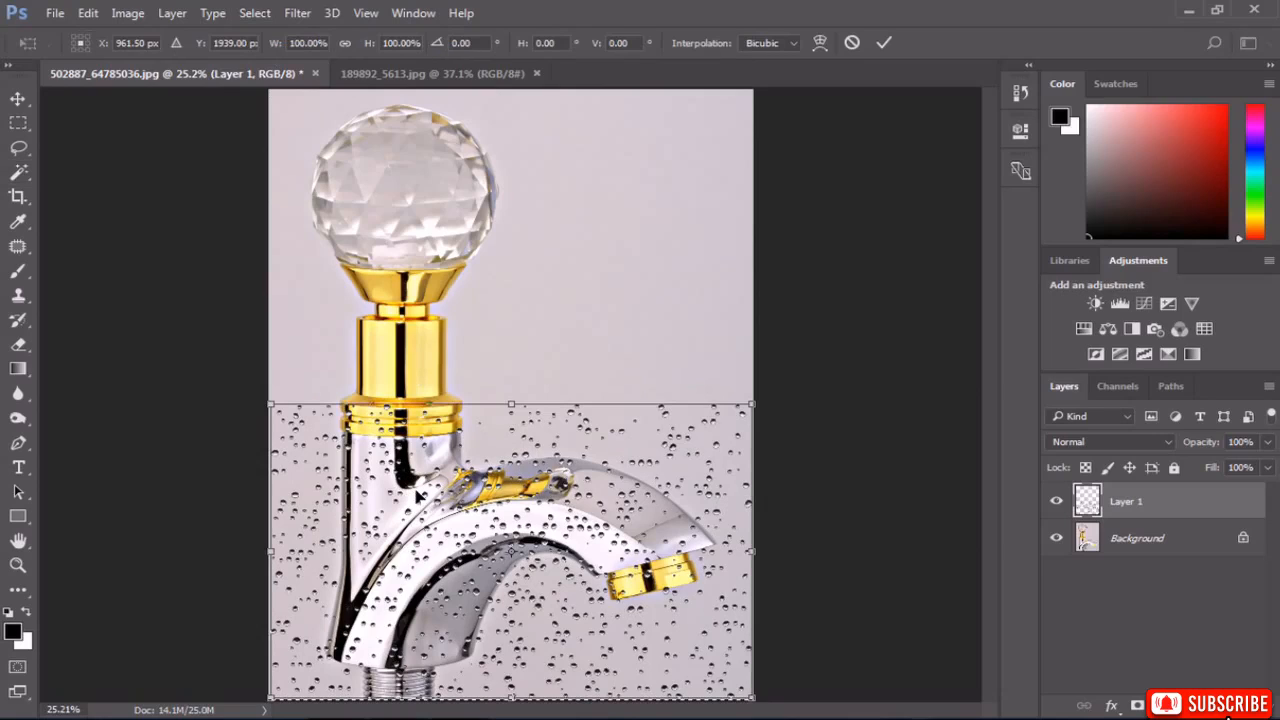
right_click(418, 488)
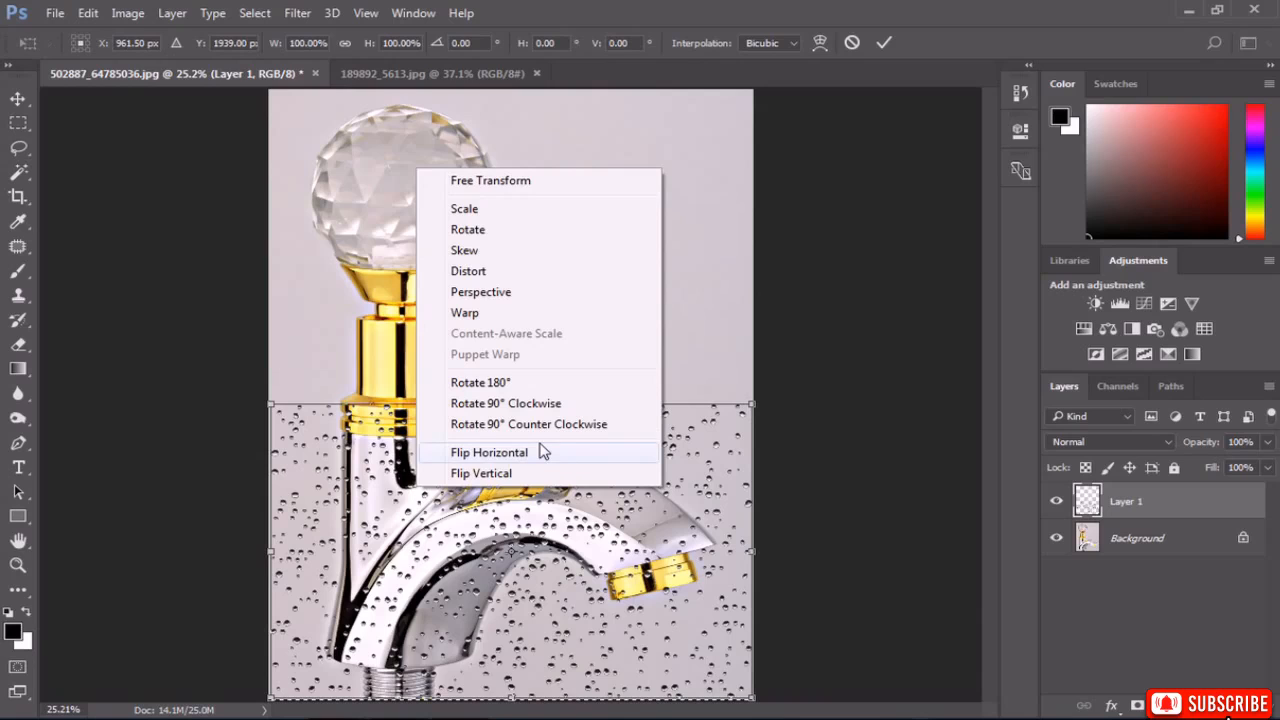
click(491, 313)
drag(609, 467, 493, 631)
drag(334, 505, 339, 508)
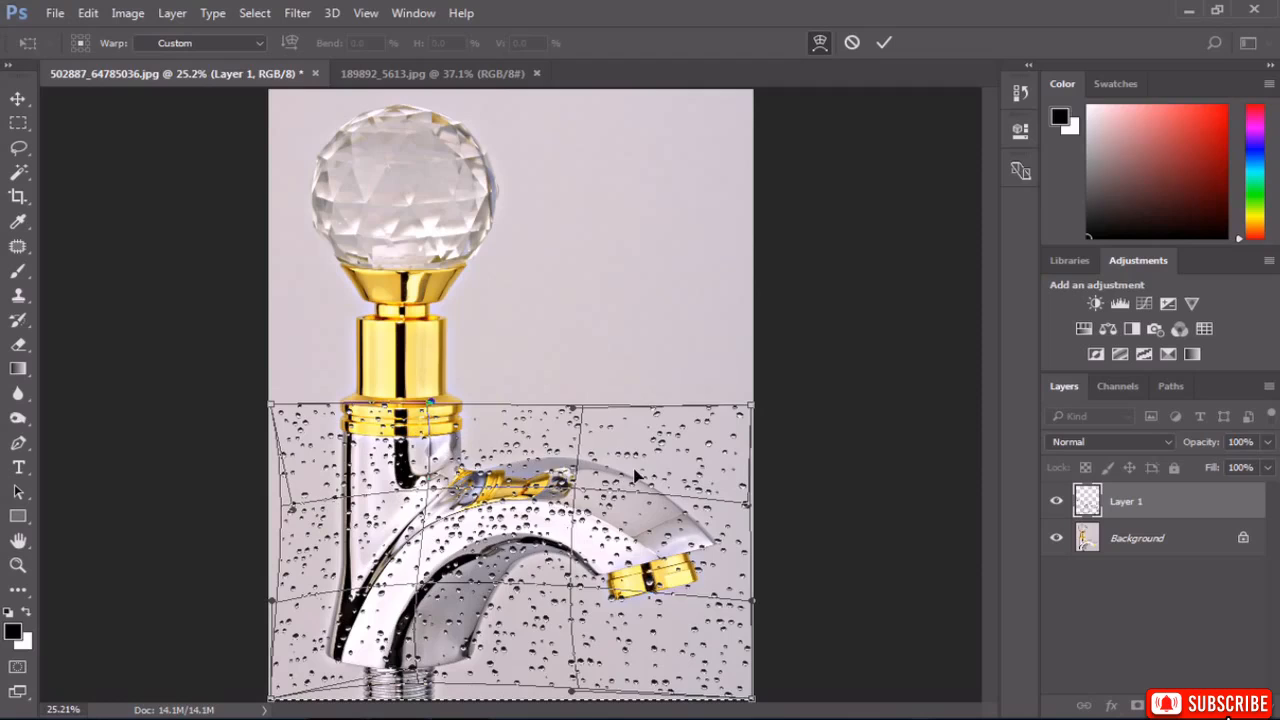
drag(634, 470, 604, 490)
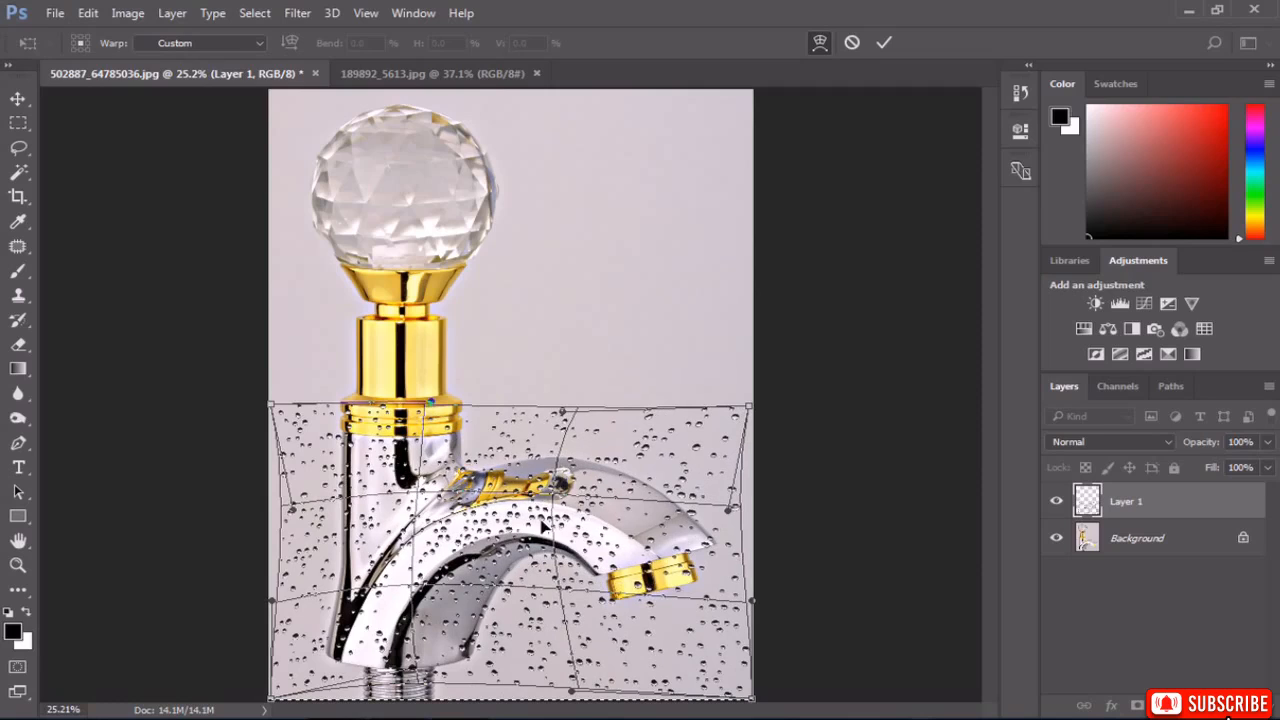
drag(544, 576, 541, 570)
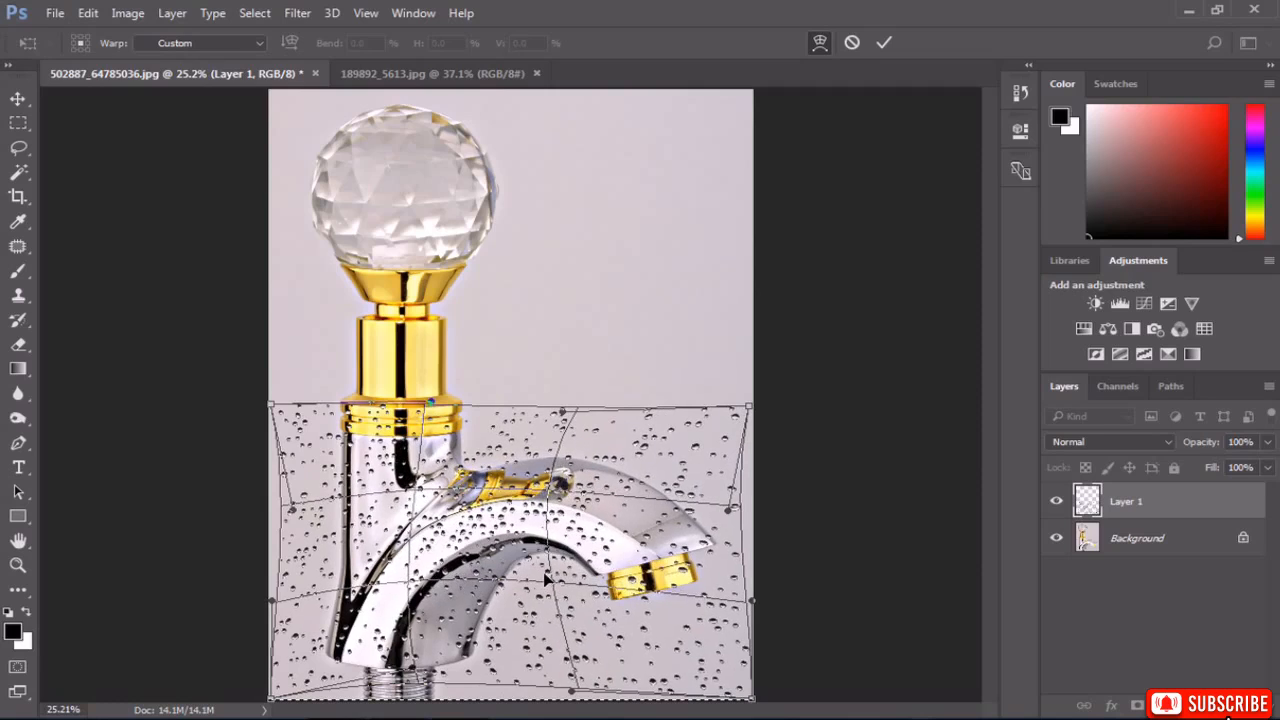
drag(320, 496, 328, 491)
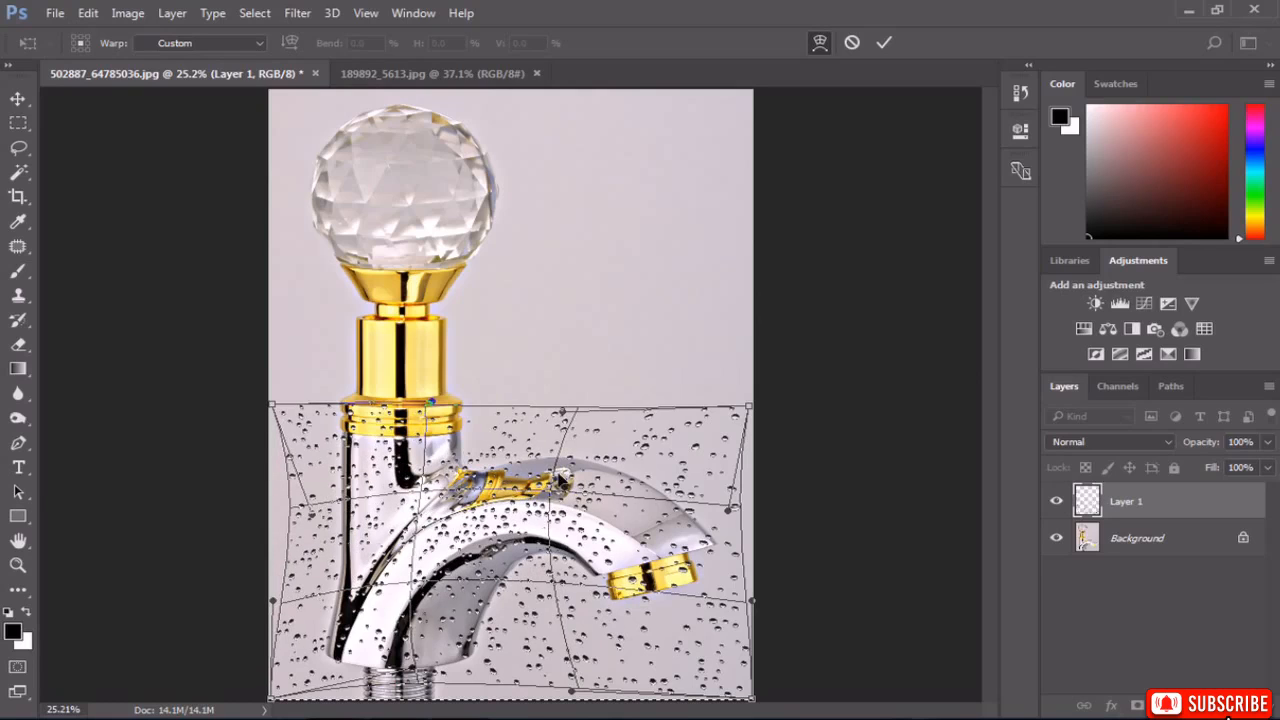
drag(557, 476, 674, 537)
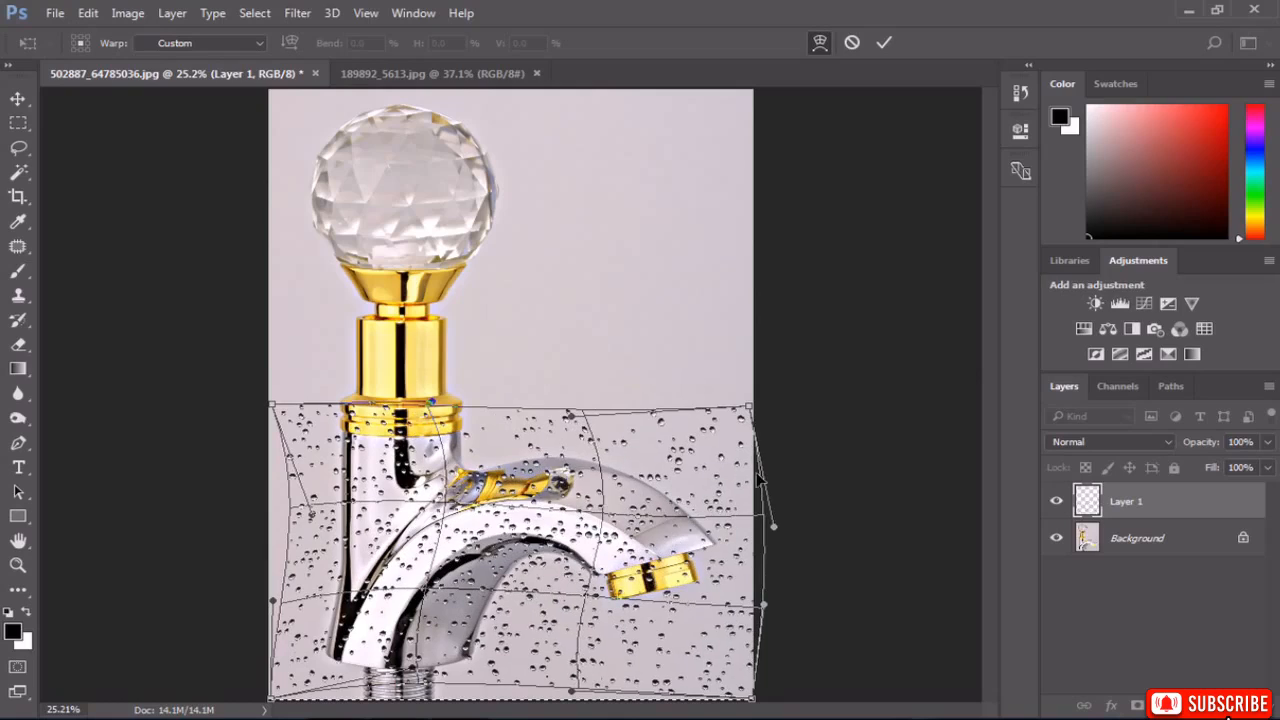
click(880, 44)
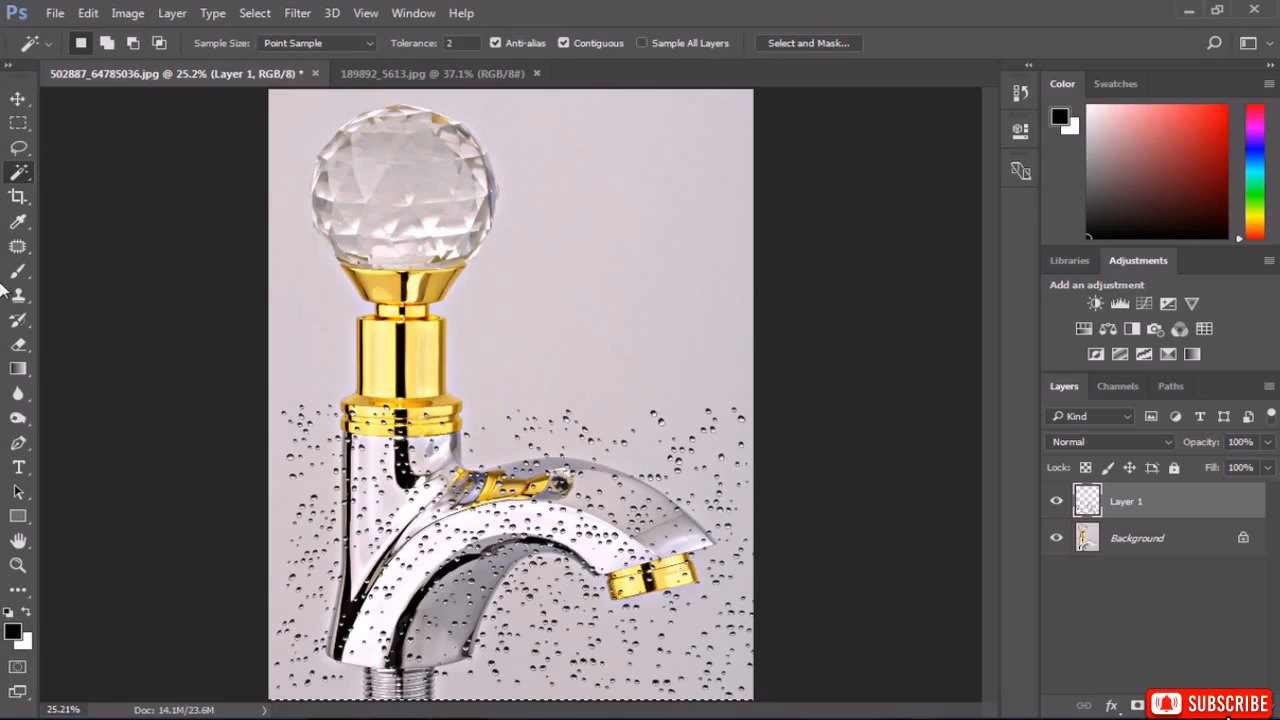
Erase the water droplets that lie on the background around the tap on Layer 1 with the Eraser tool.
drag(18, 344, 193, 350)
click(175, 350)
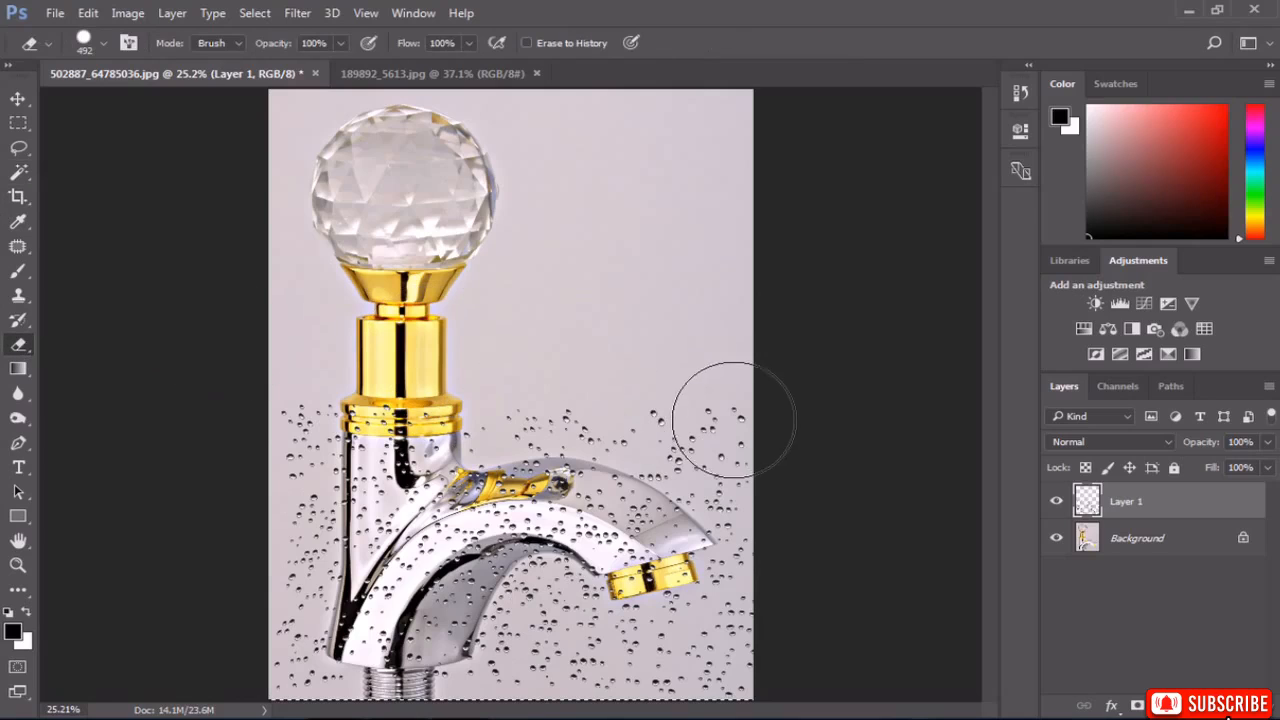
mouse_move(734, 420)
mouse_down()
mouse_move(611, 372)
mouse_move(520, 364)
mouse_move(300, 371)
mouse_move(292, 392)
mouse_up()
right_click(611, 372)
click(590, 270)
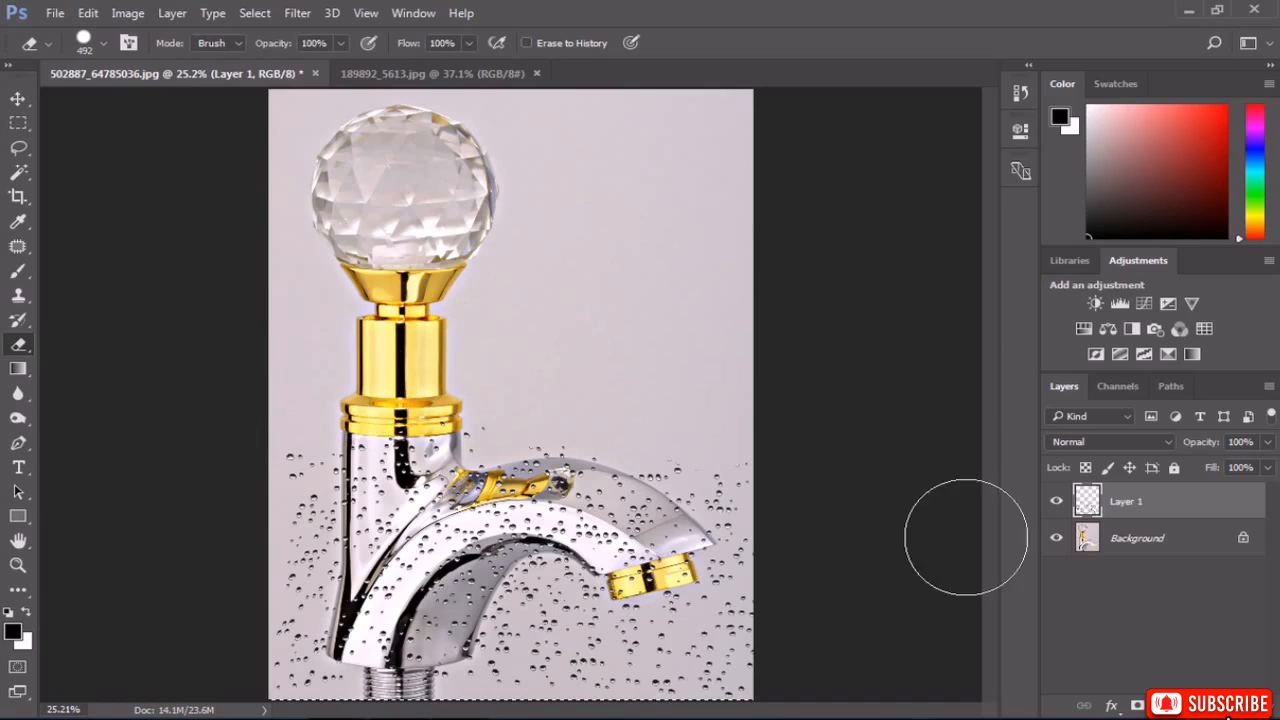
mouse_move(768, 593)
mouse_down()
mouse_move(527, 676)
mouse_move(522, 665)
mouse_move(668, 628)
mouse_move(755, 554)
mouse_move(743, 486)
mouse_move(580, 345)
mouse_move(488, 405)
mouse_move(337, 452)
mouse_move(264, 512)
mouse_move(293, 579)
mouse_move(305, 699)
mouse_move(333, 469)
mouse_move(316, 412)
mouse_move(313, 467)
mouse_move(460, 684)
mouse_move(489, 679)
mouse_move(538, 628)
mouse_move(587, 626)
mouse_move(529, 621)
mouse_move(564, 612)
mouse_move(536, 615)
mouse_move(545, 611)
mouse_move(621, 623)
mouse_move(773, 550)
mouse_move(696, 450)
mouse_move(618, 410)
mouse_move(449, 394)
mouse_move(320, 417)
mouse_move(277, 448)
mouse_move(318, 504)
mouse_move(314, 549)
mouse_move(246, 696)
mouse_move(335, 717)
mouse_move(587, 658)
mouse_move(950, 633)
mouse_up()
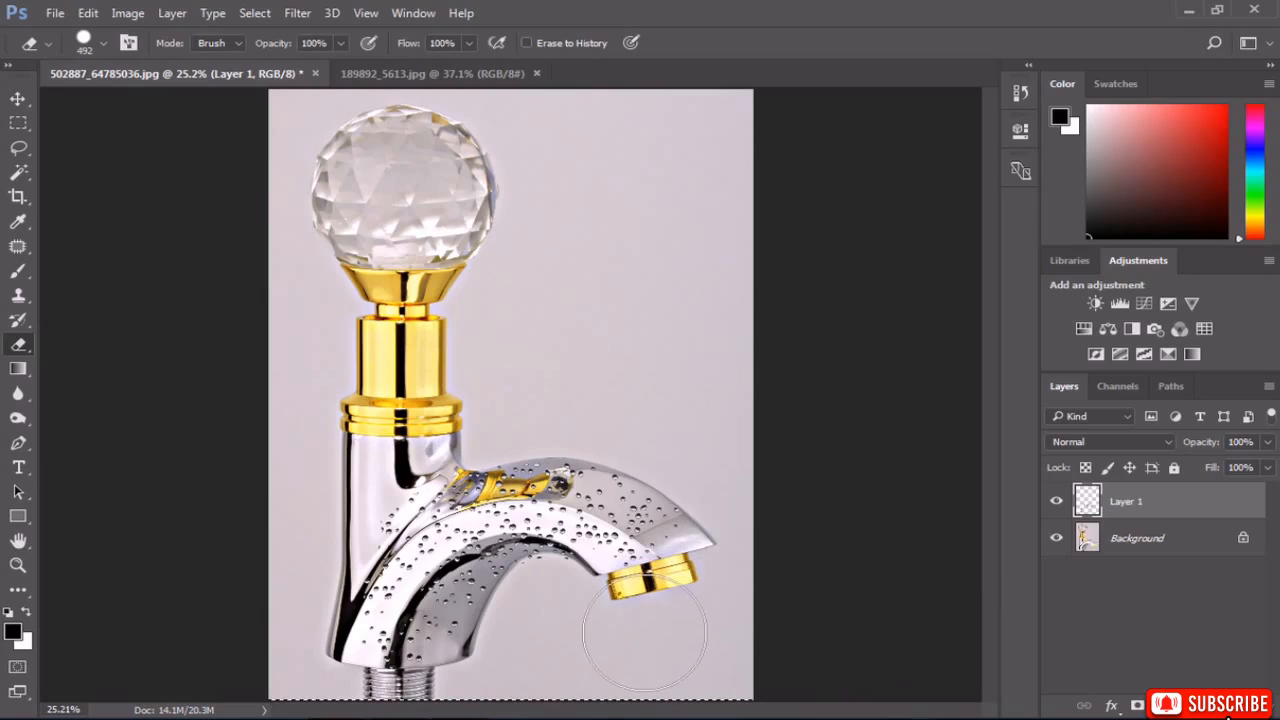
Lower the opacity of the droplet layer, Layer 1, to 66%.
click(1265, 442)
drag(1268, 468, 1241, 468)
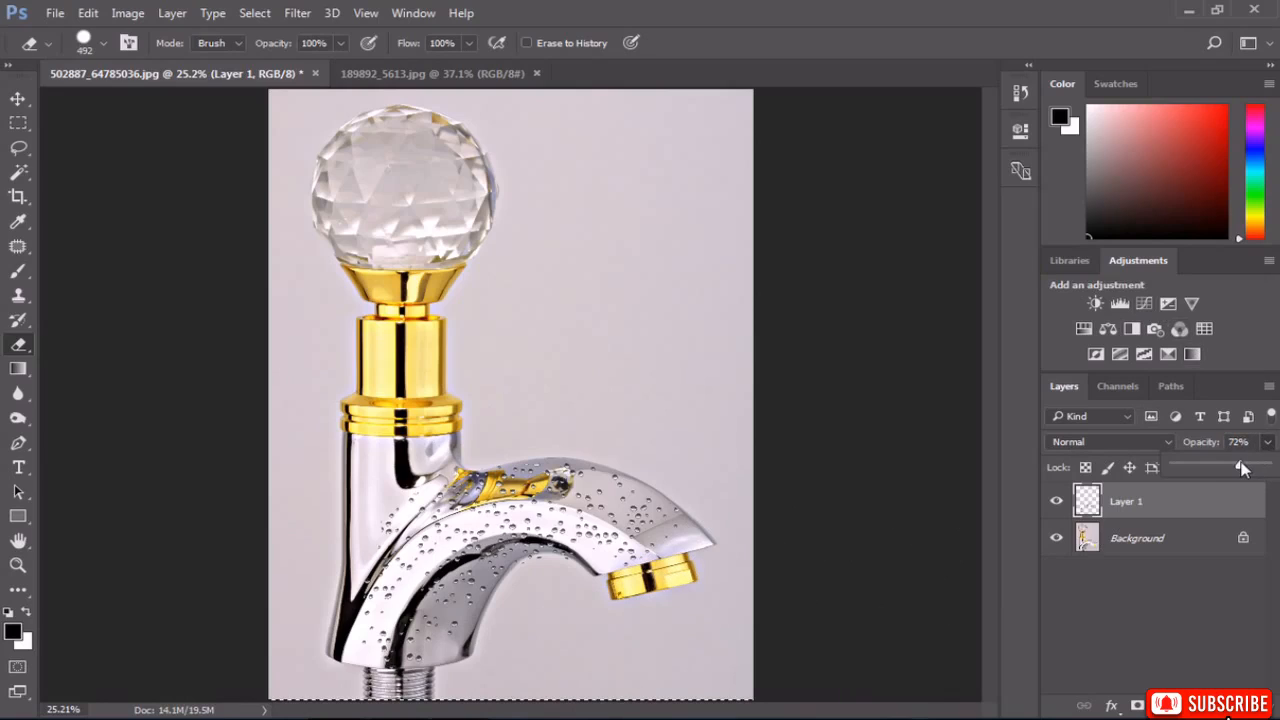
click(657, 644)
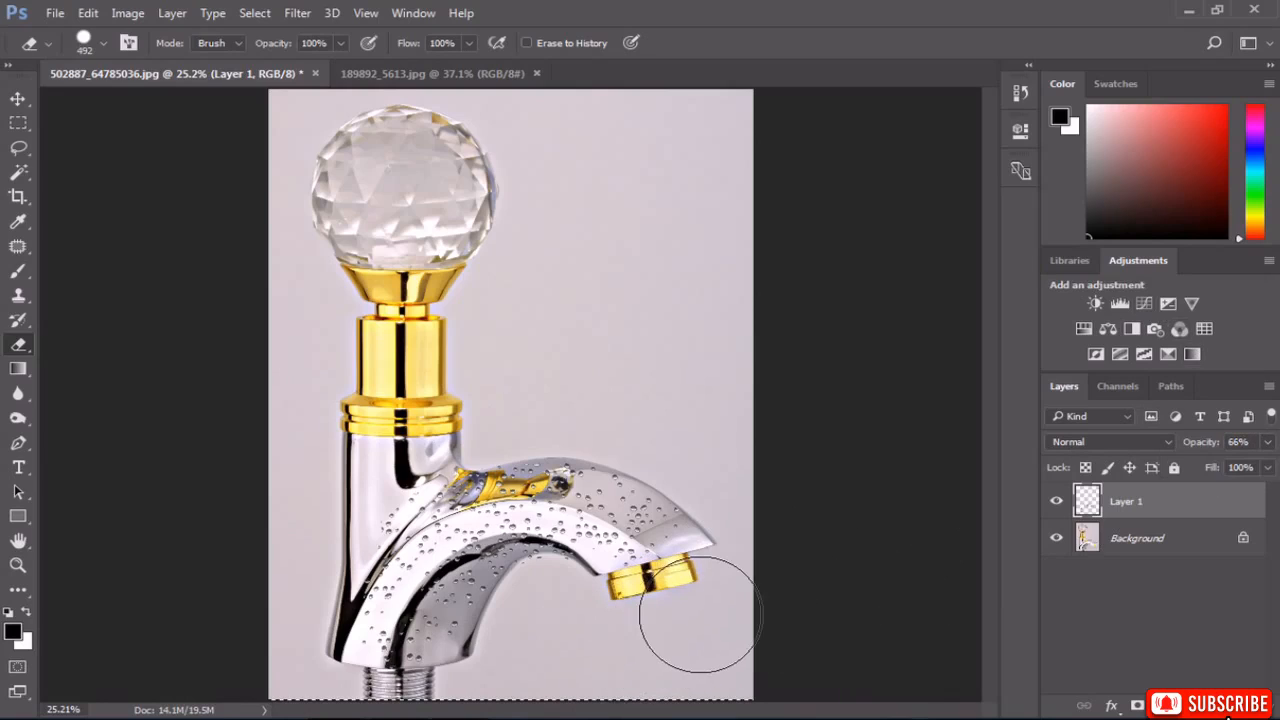
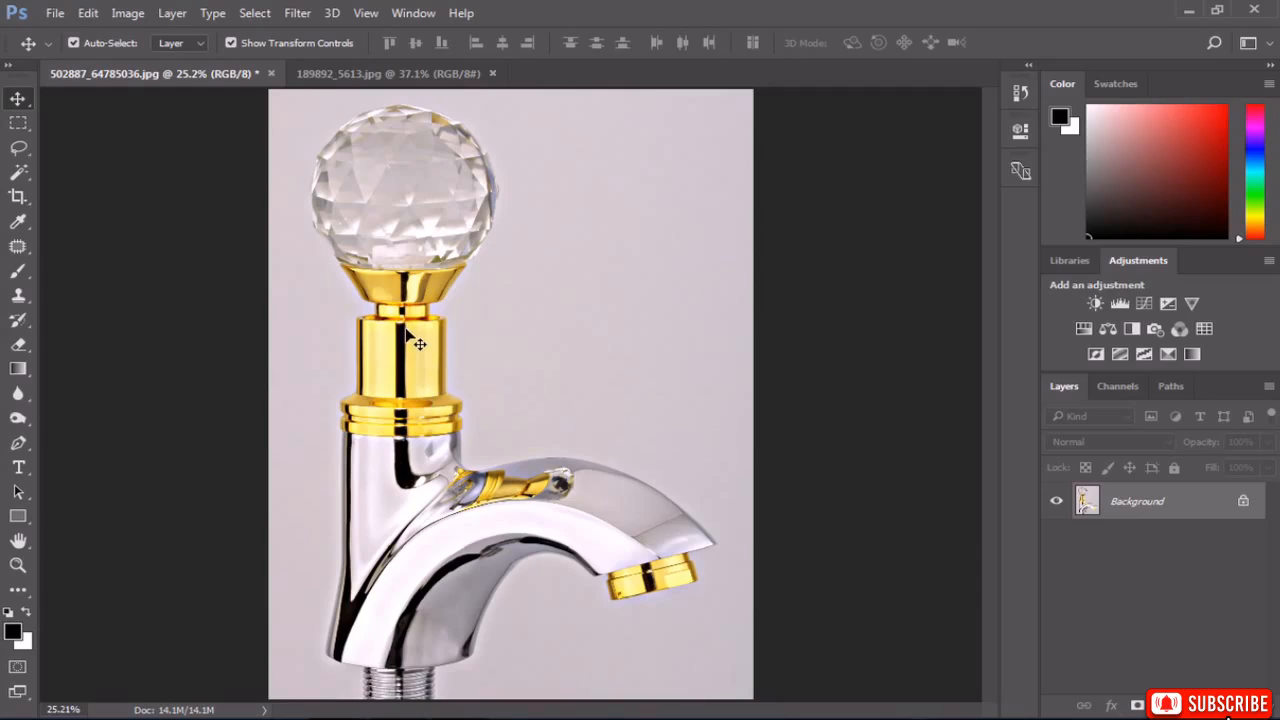
Create a new empty layer named Layer 1 above the Background, in Normal mode at 100% opacity.
click(173, 13)
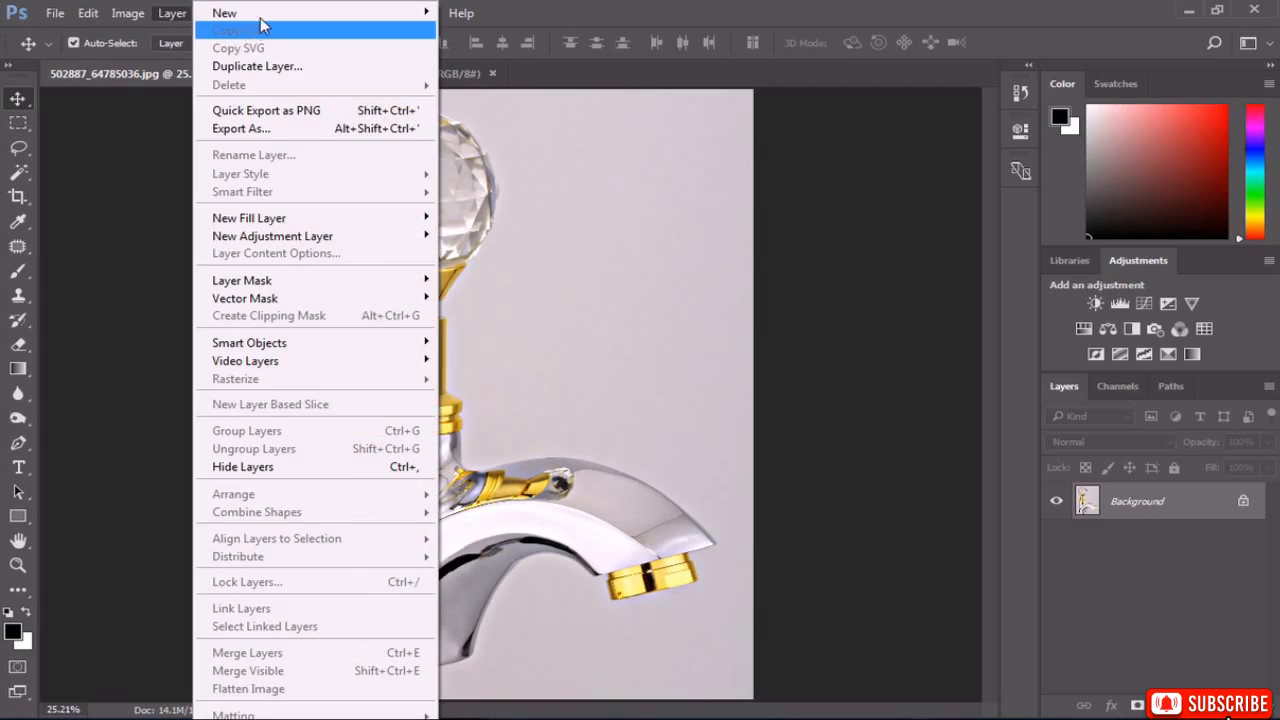
mouse_move(262, 14)
click(480, 12)
click(810, 236)
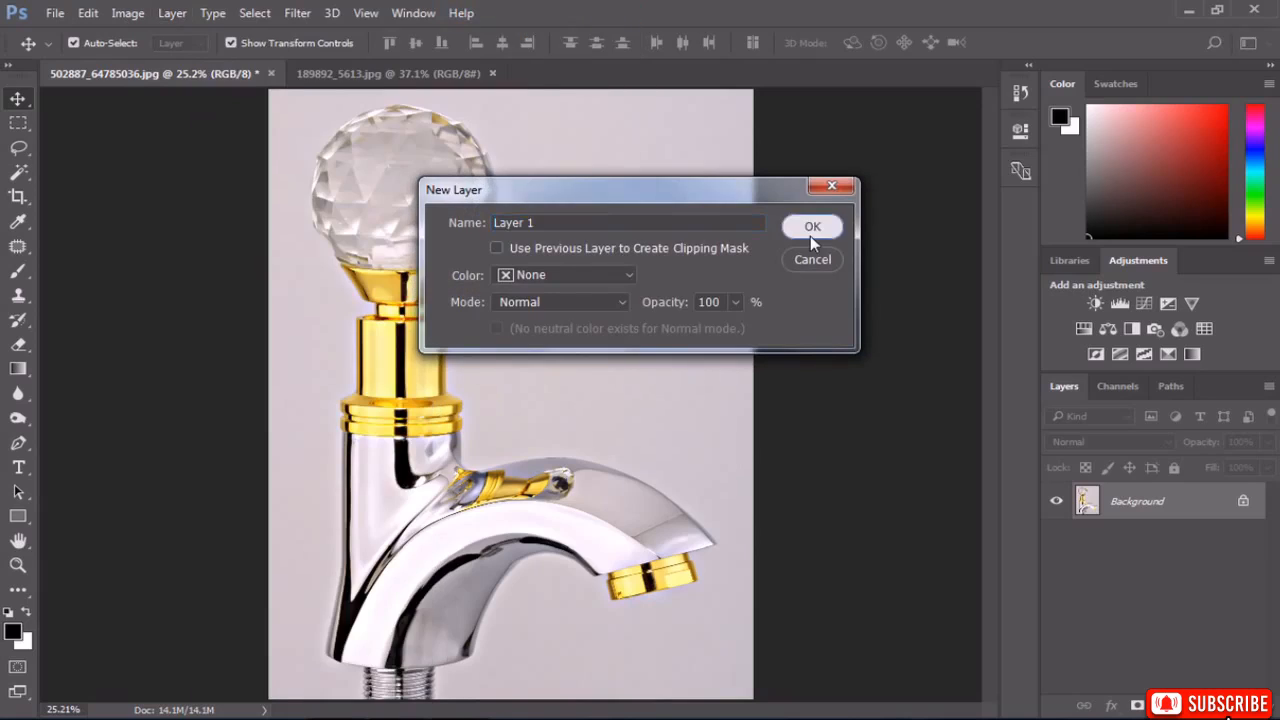
Select the lower half of the image across its full width with a rectangular marquee and fill it with 50% Gray.
click(20, 125)
click(126, 124)
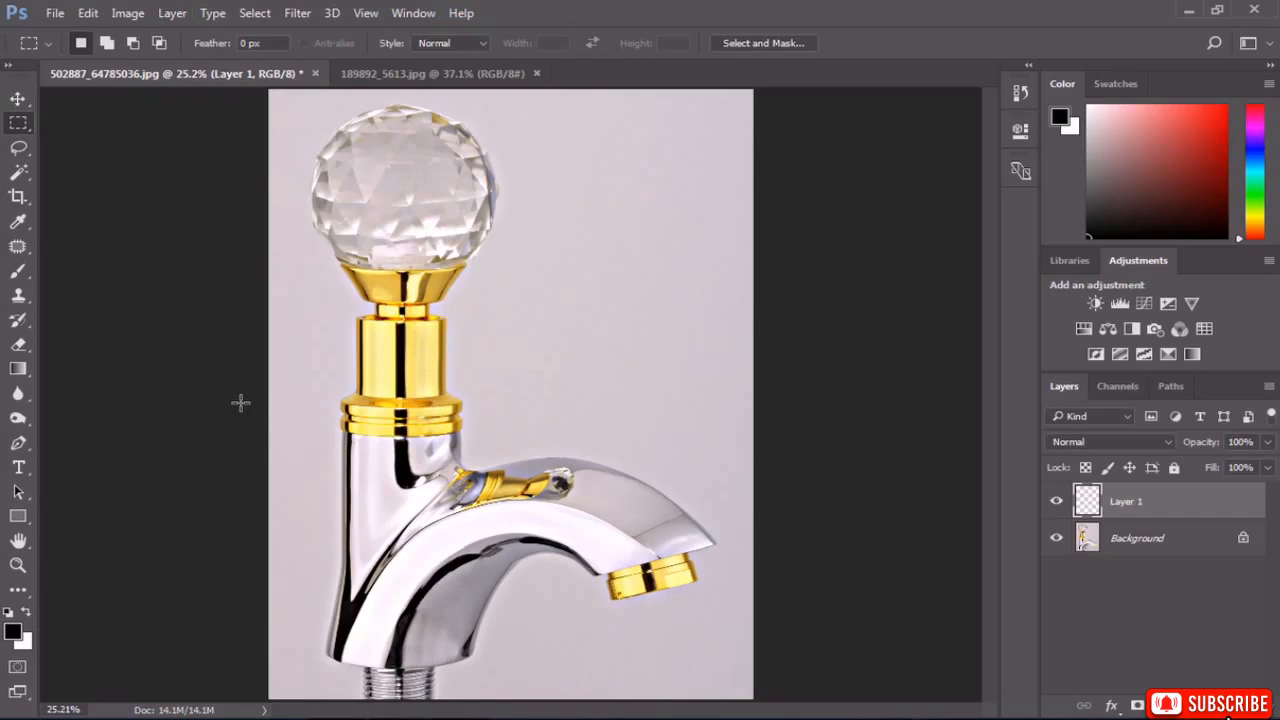
drag(260, 402, 806, 705)
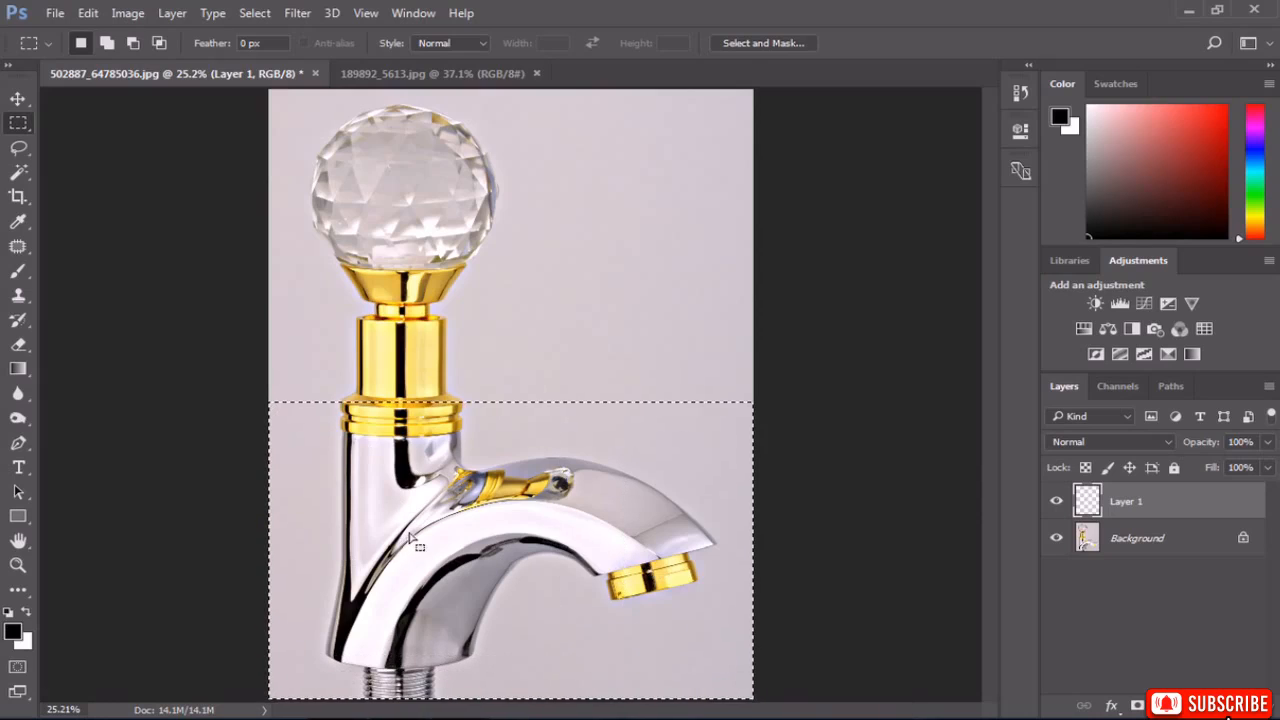
click(89, 13)
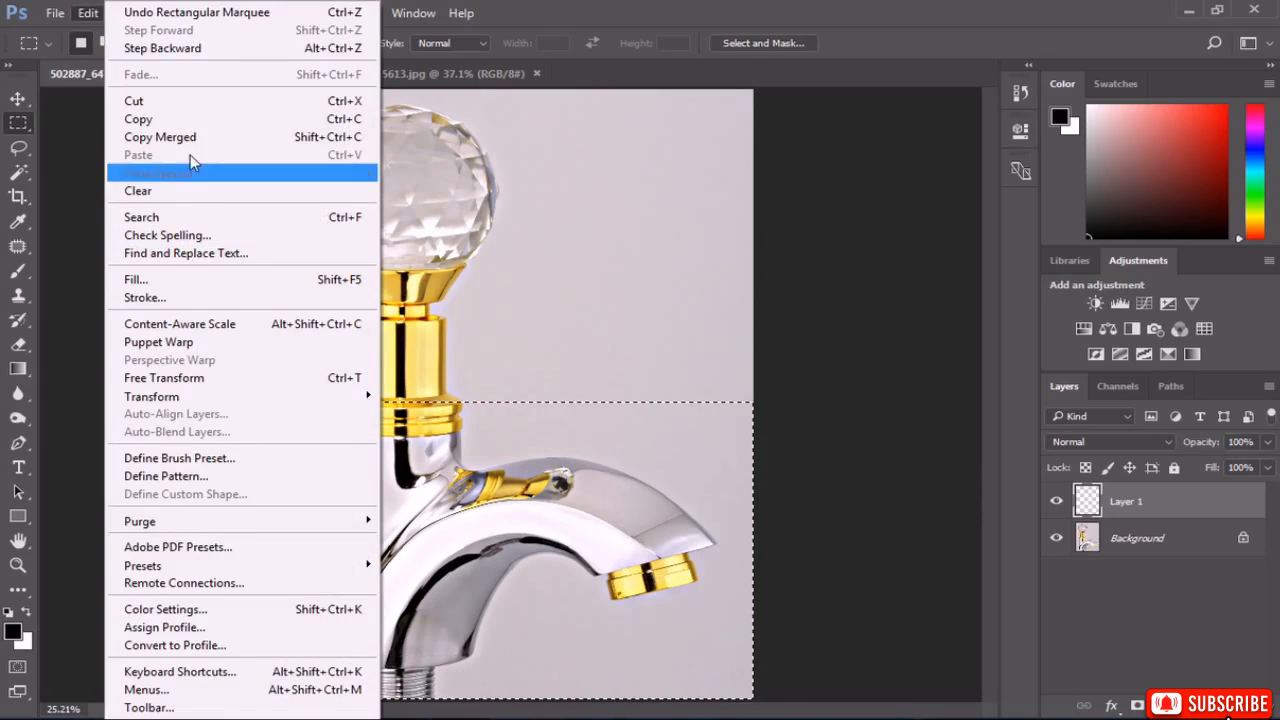
click(189, 280)
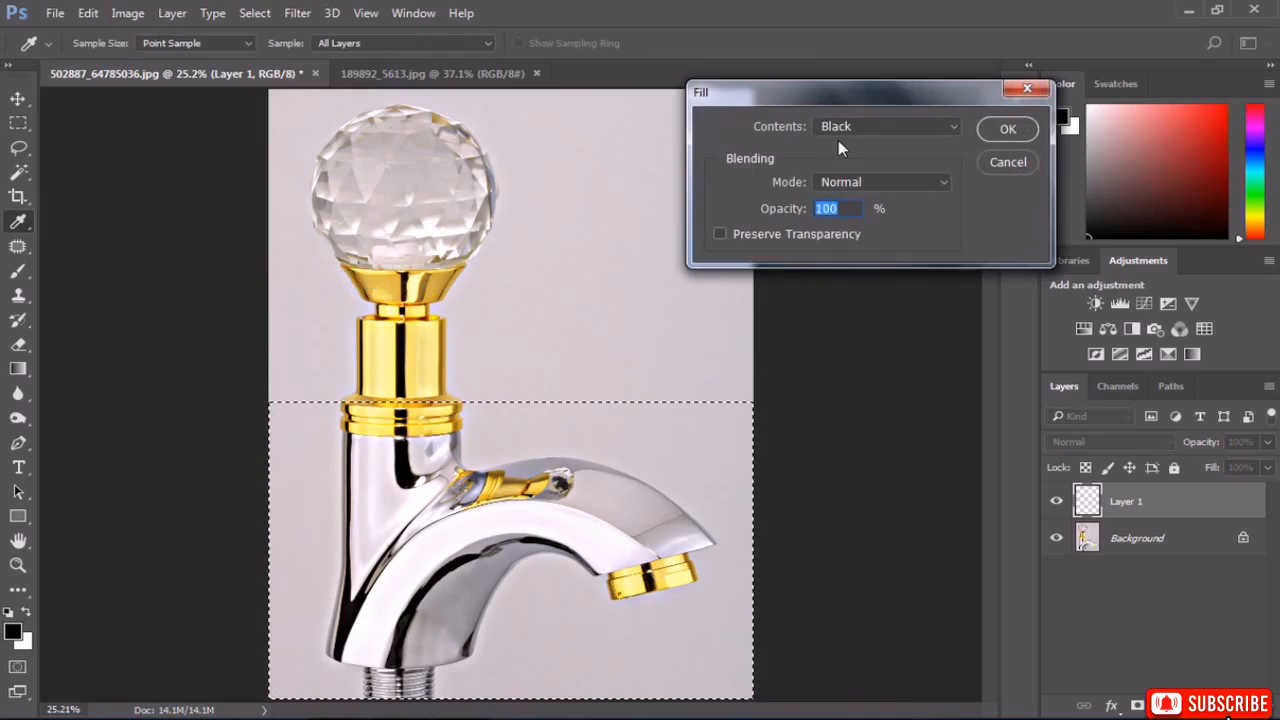
click(842, 127)
click(880, 265)
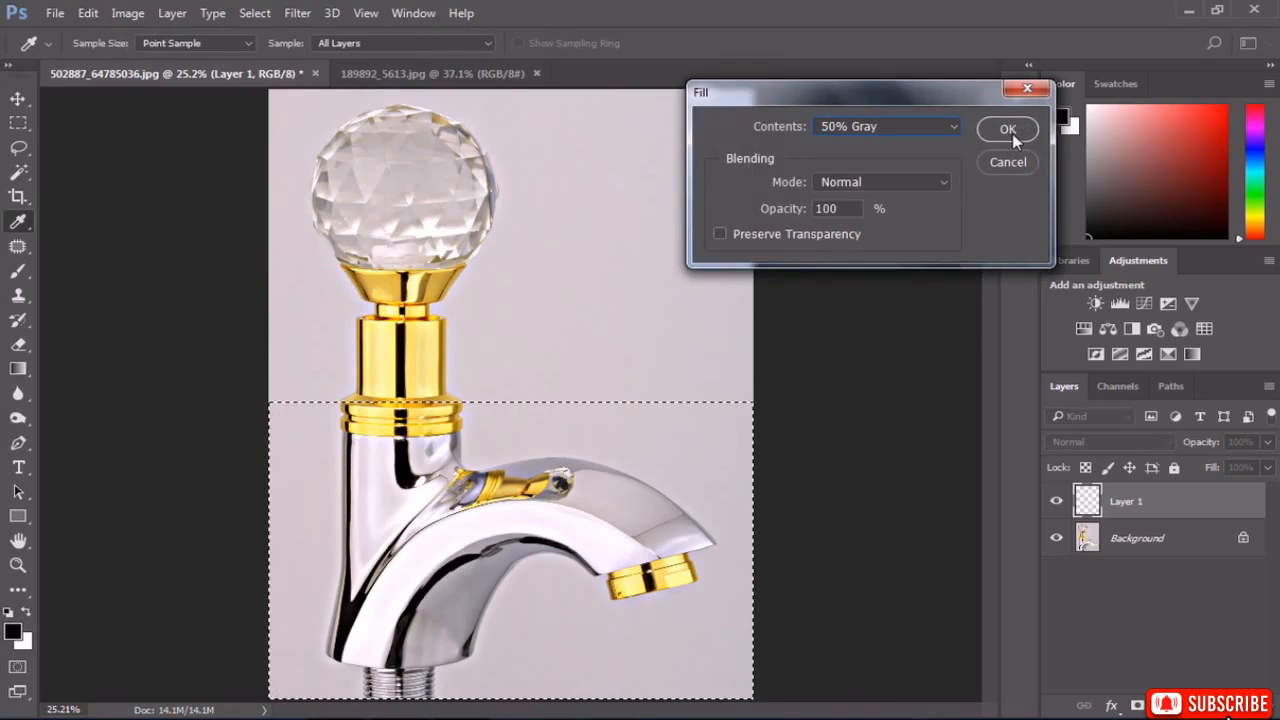
click(1008, 130)
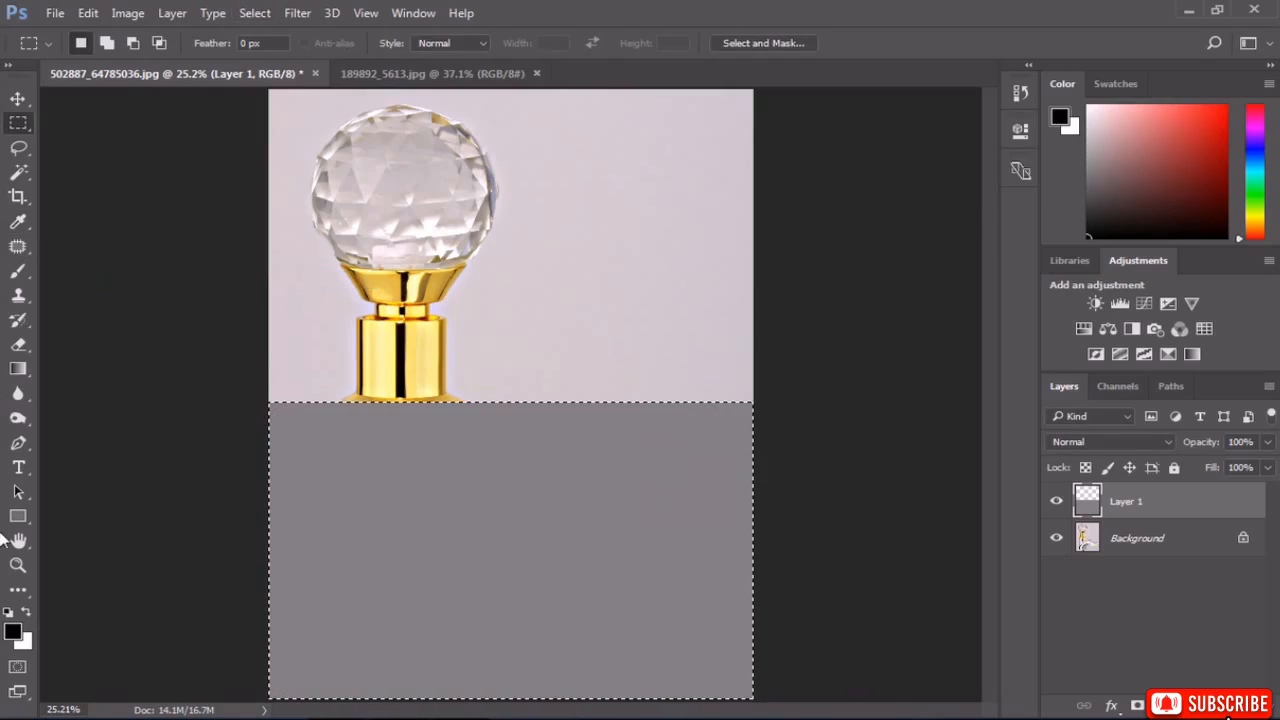
Apply the Fibers filter to the gray area with a variance of 19 and a slightly reduced strength.
click(298, 13)
mouse_move(378, 295)
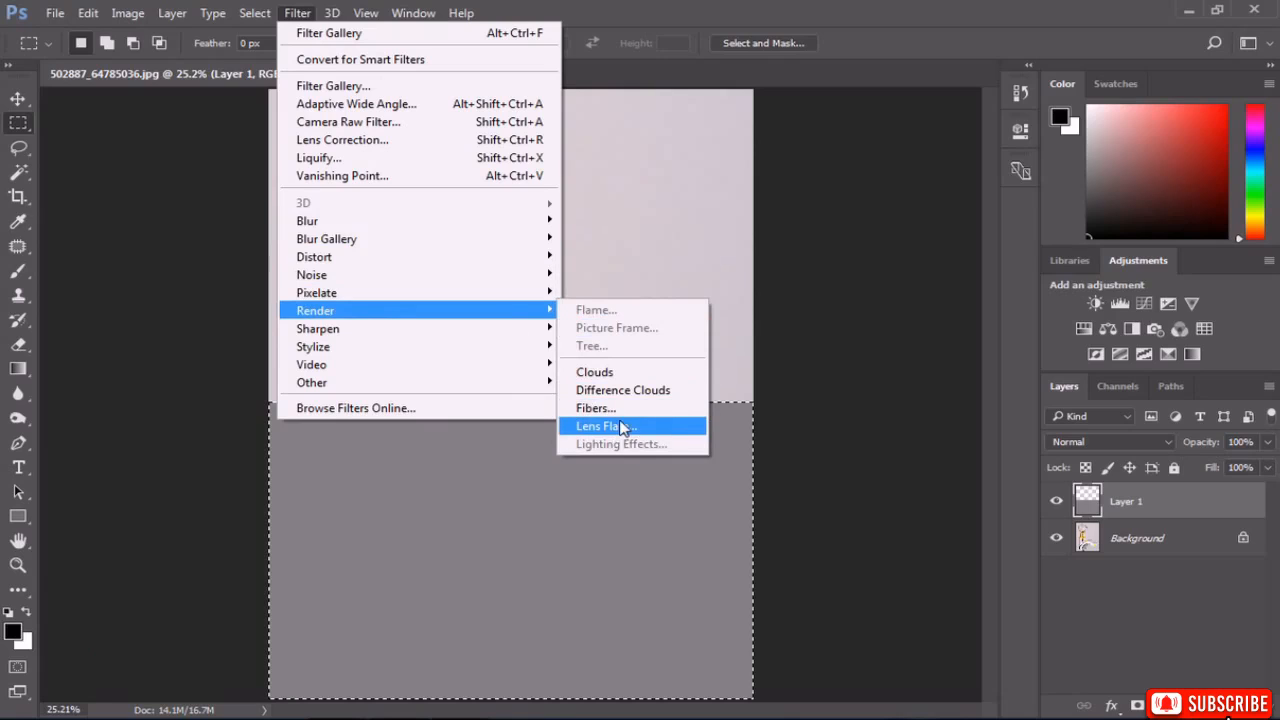
click(600, 409)
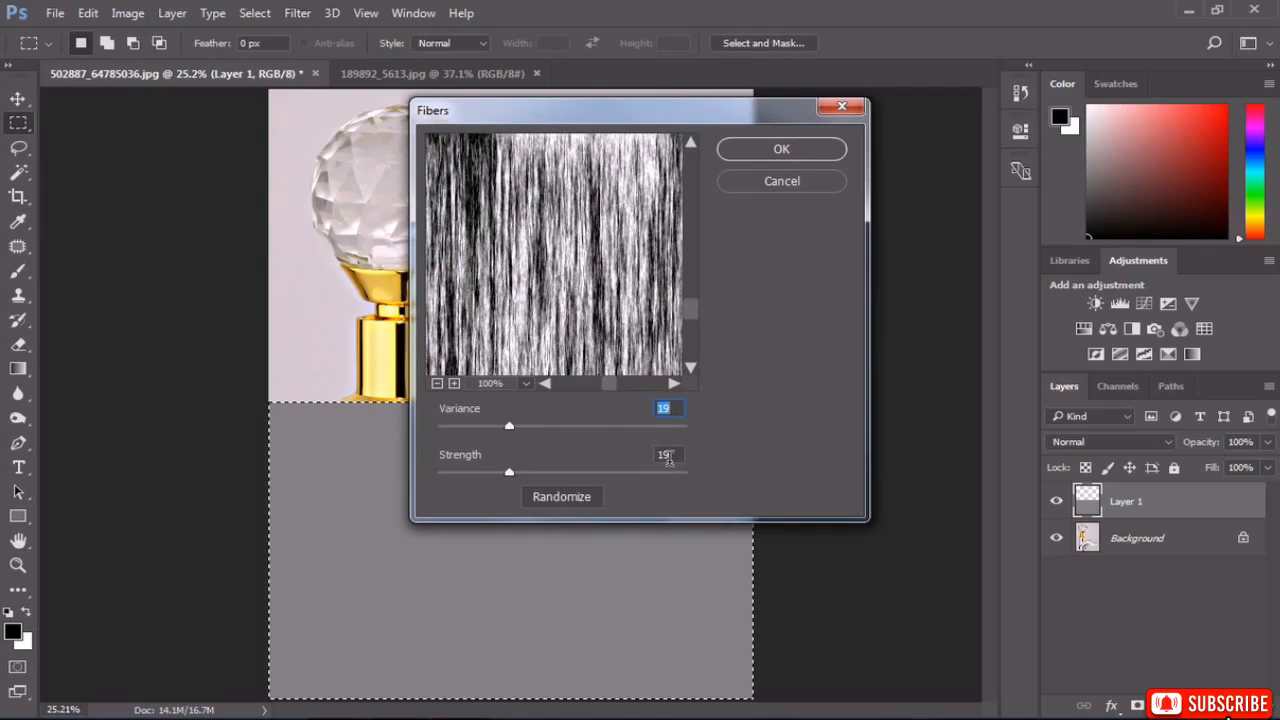
click(499, 472)
click(783, 155)
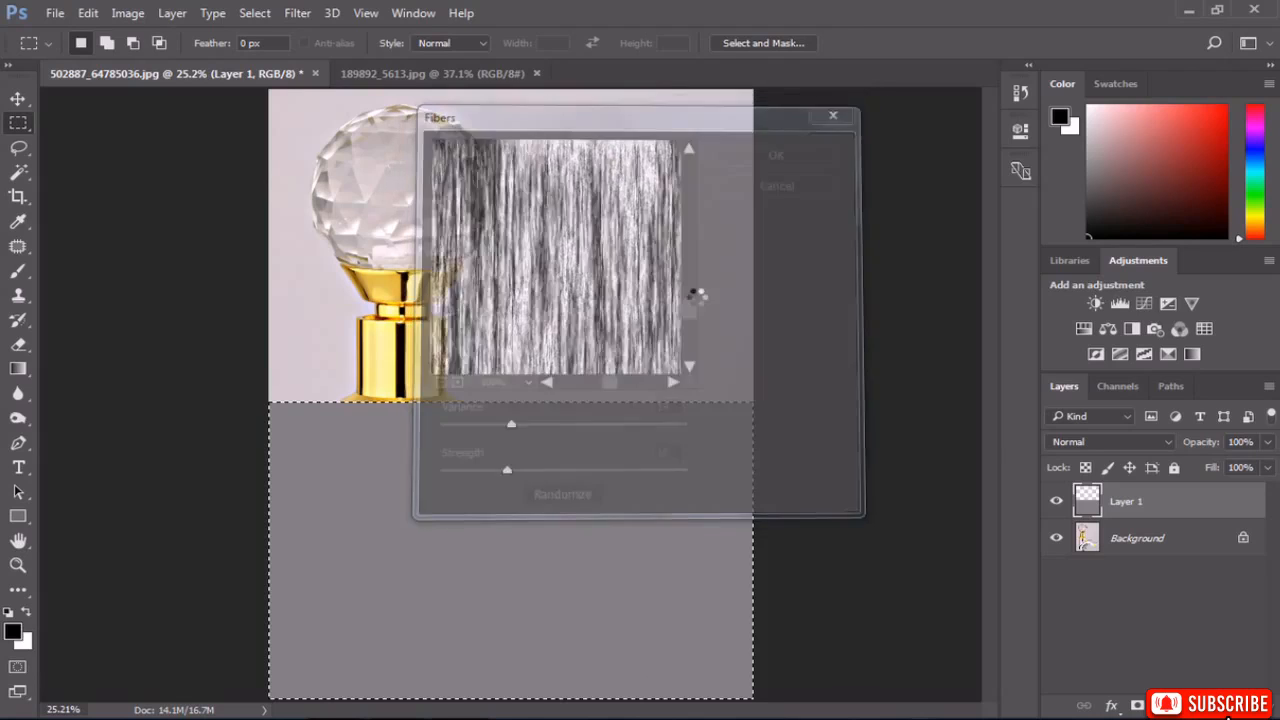
Increase the fiber texture's contrast with Levels, setting the input levels to 77, 0.78 and 239.
click(128, 13)
mouse_move(189, 62)
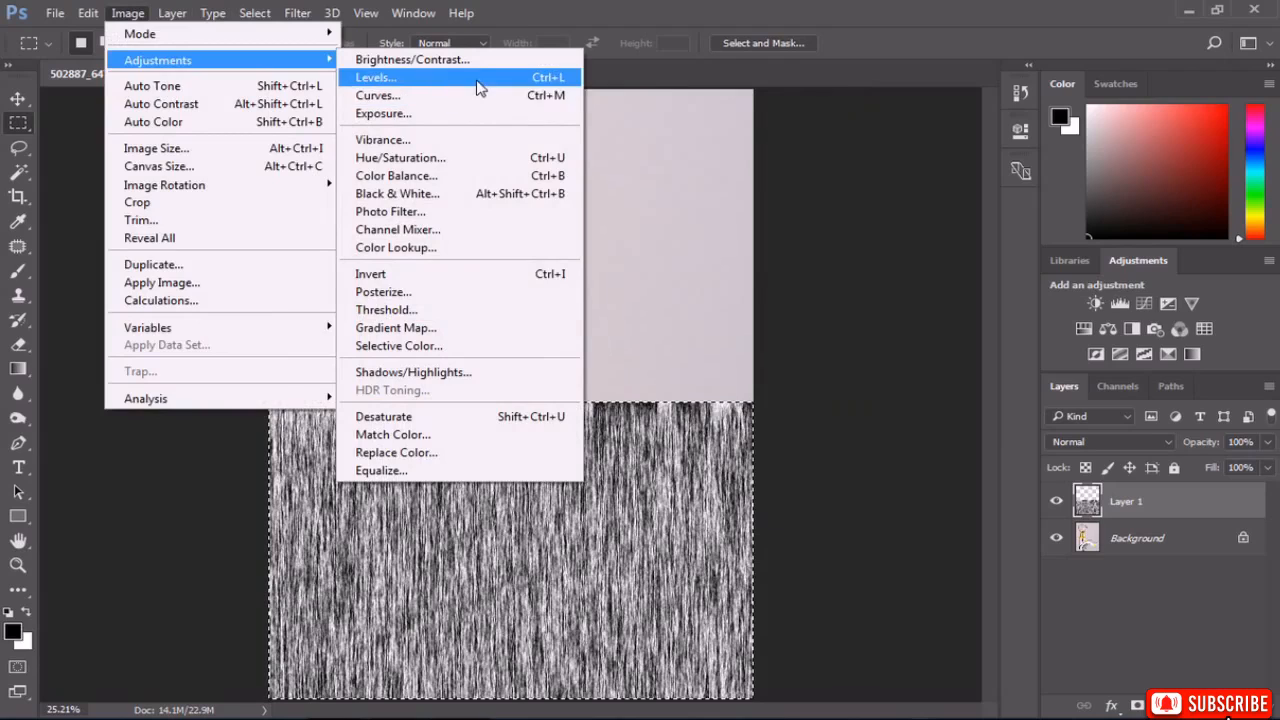
click(472, 78)
drag(783, 229, 856, 229)
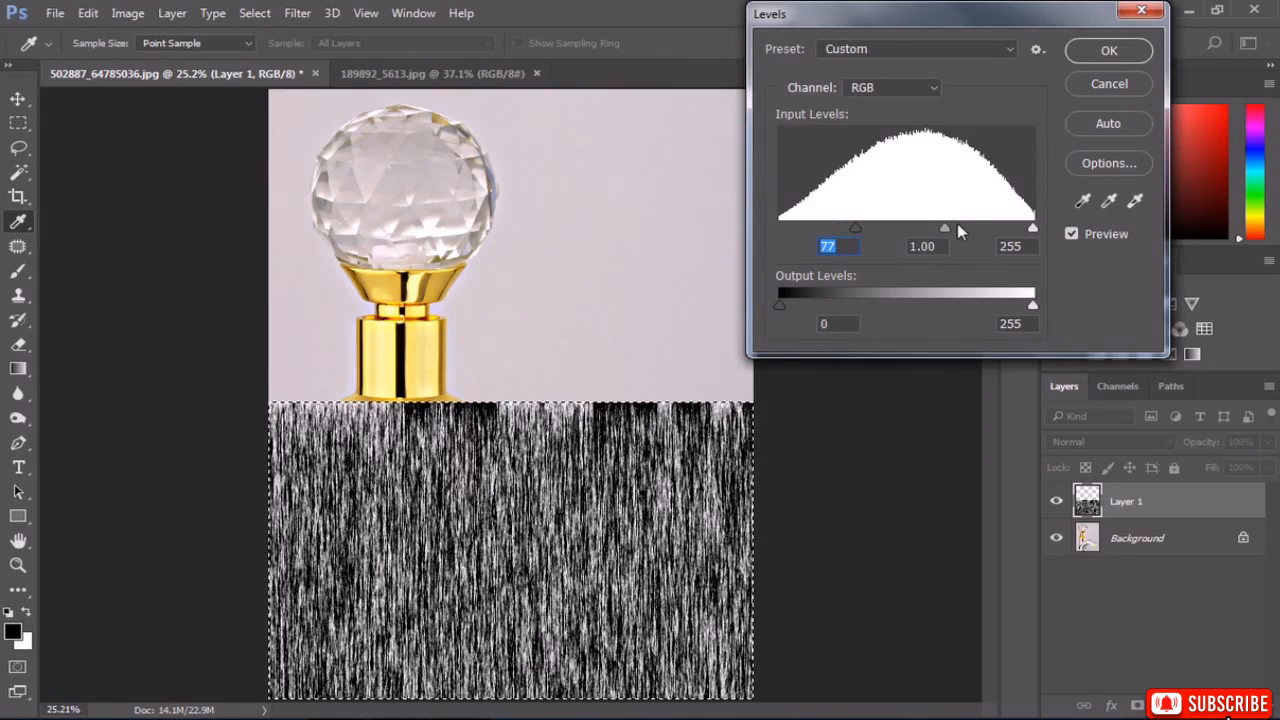
drag(945, 228, 955, 229)
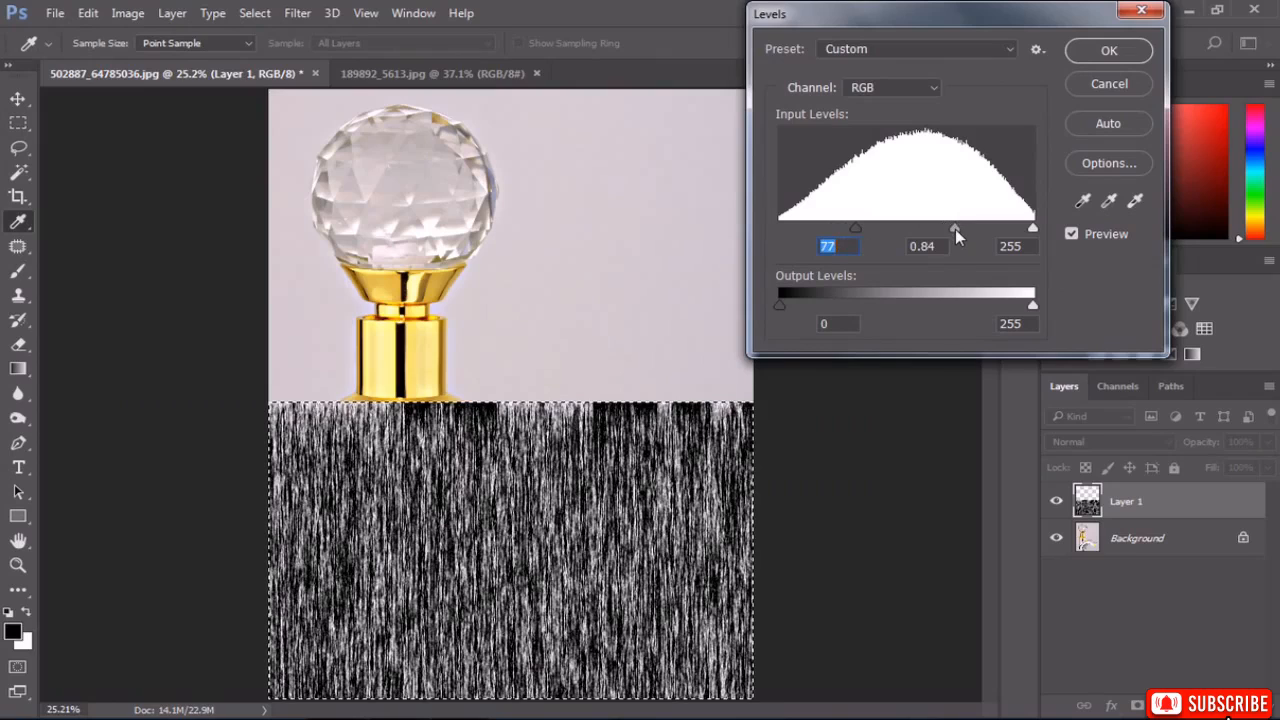
click(959, 228)
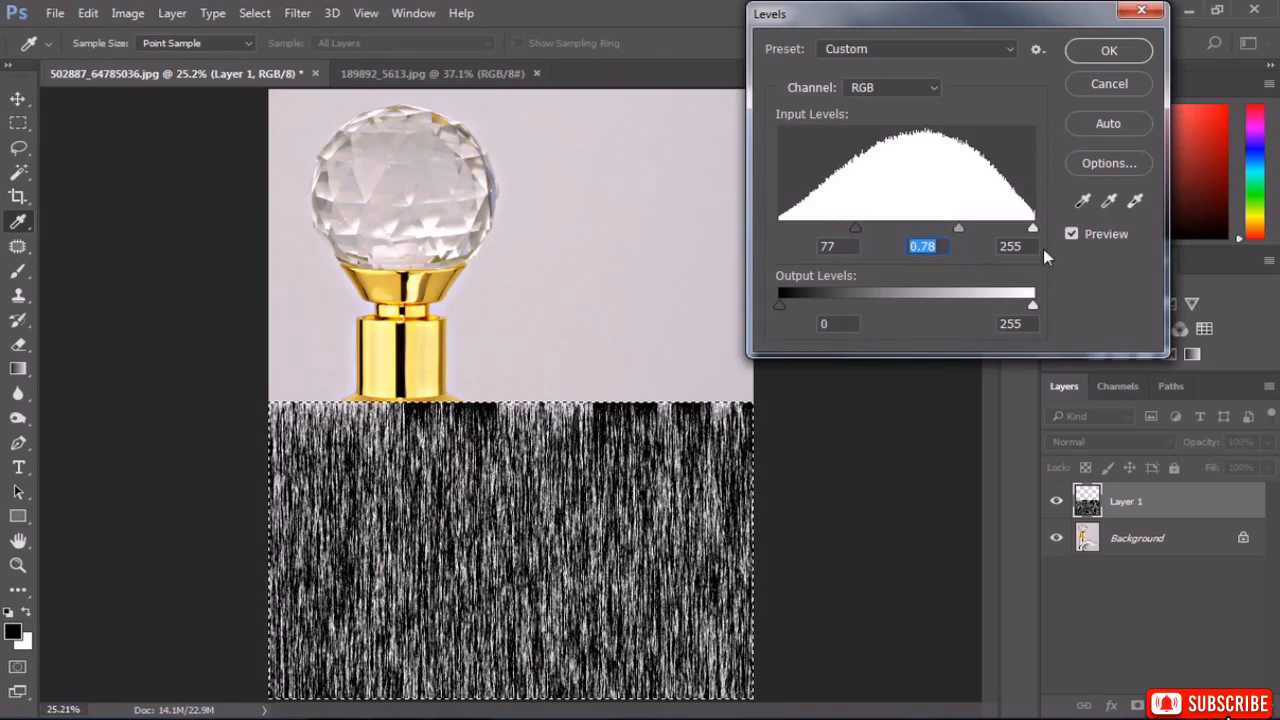
drag(1033, 229, 1015, 228)
click(1017, 229)
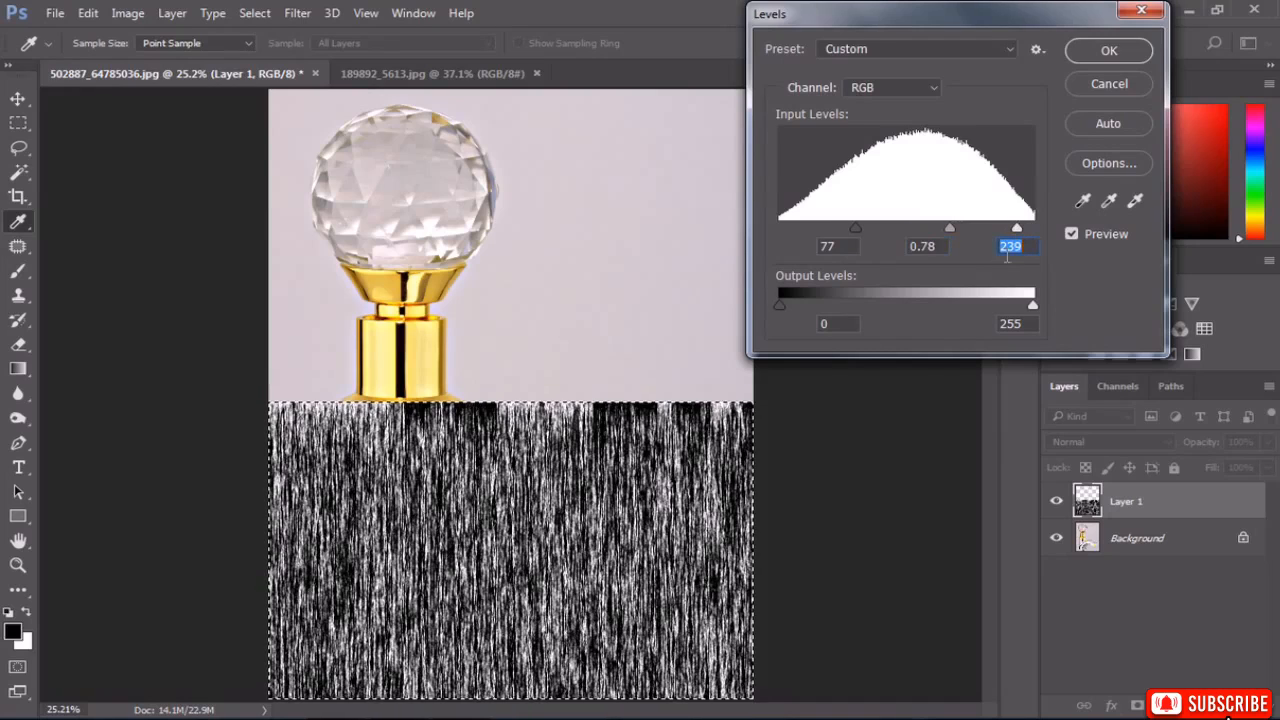
click(1090, 49)
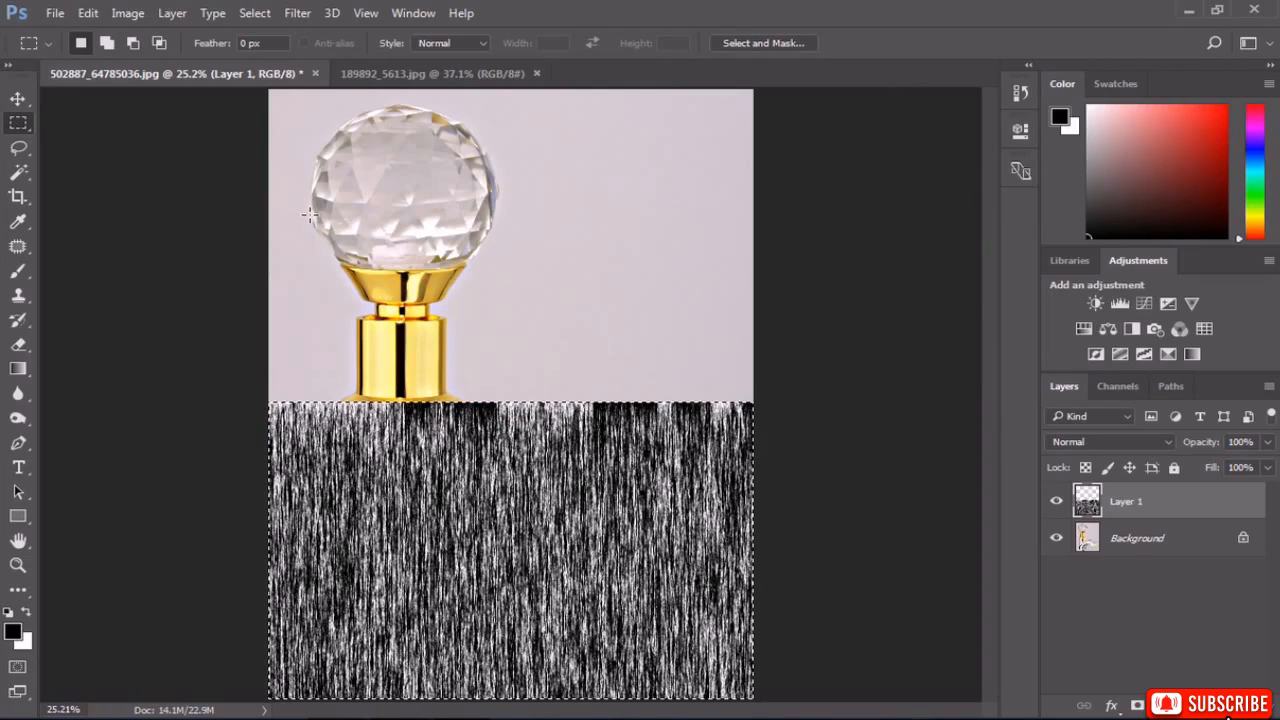
Apply the Stained Glass texture filter to the fibers with cell size 16, border thickness 20 and light intensity 4.
click(297, 13)
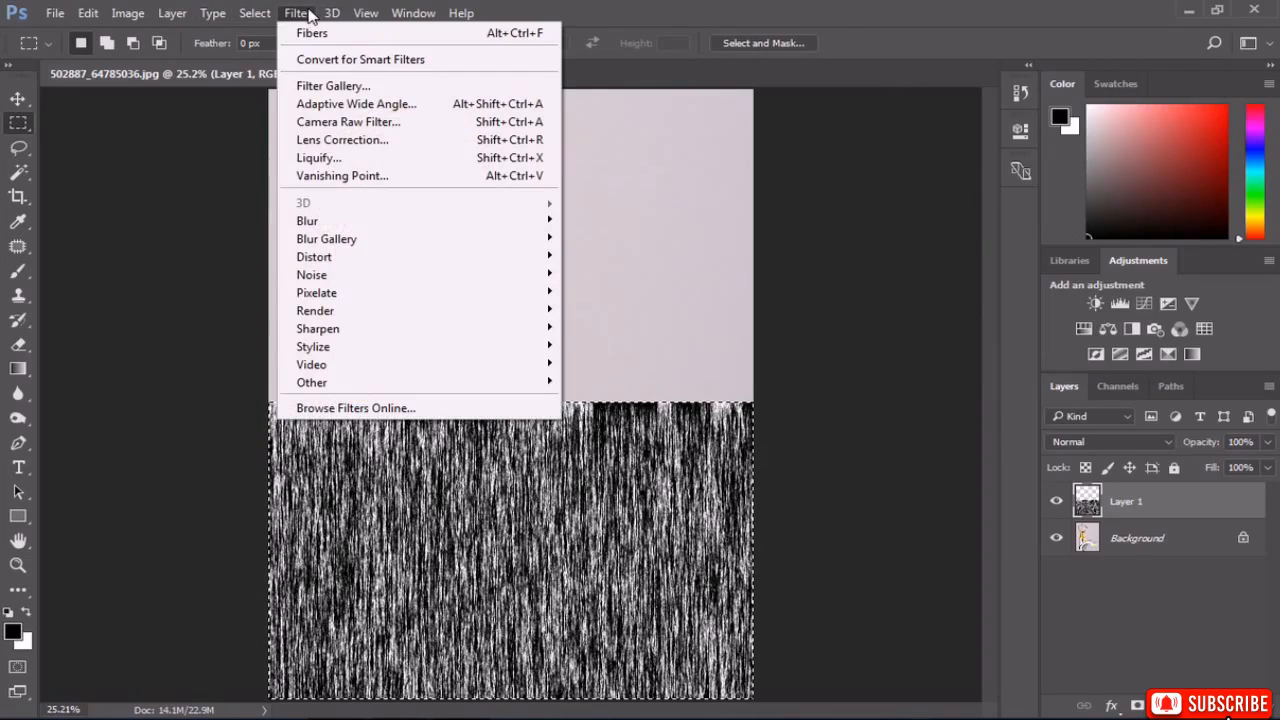
click(366, 88)
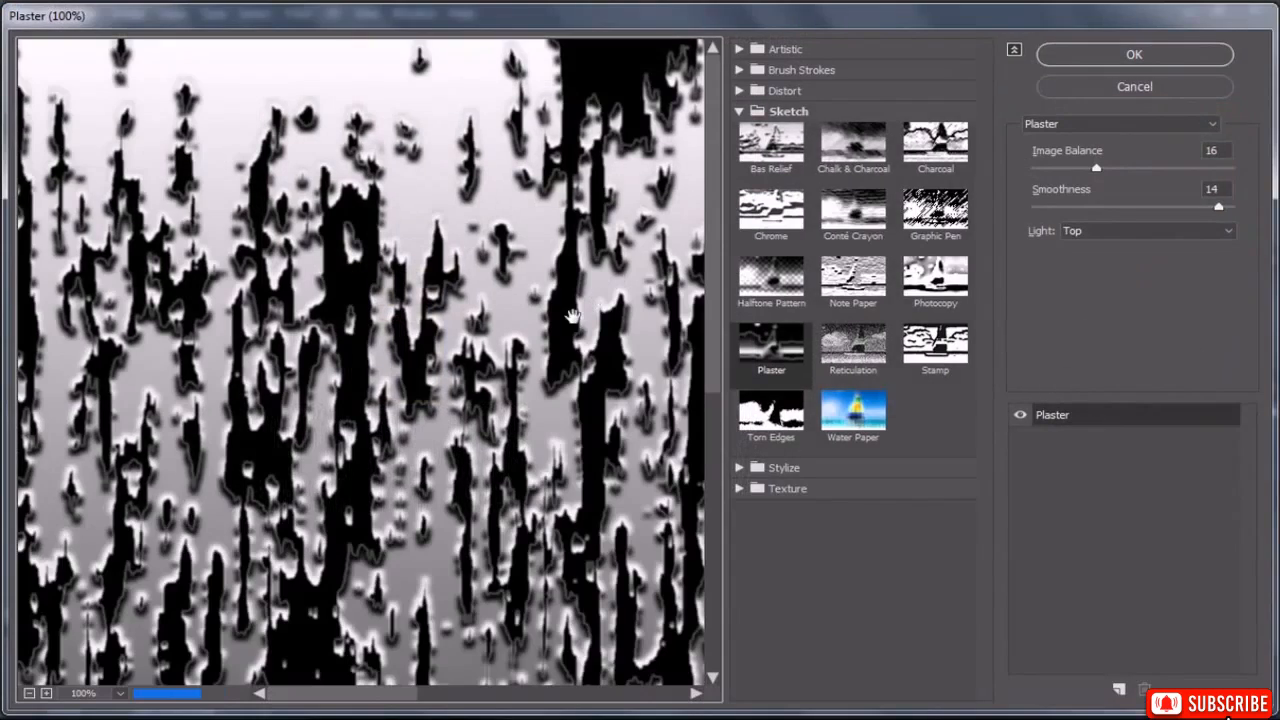
click(750, 492)
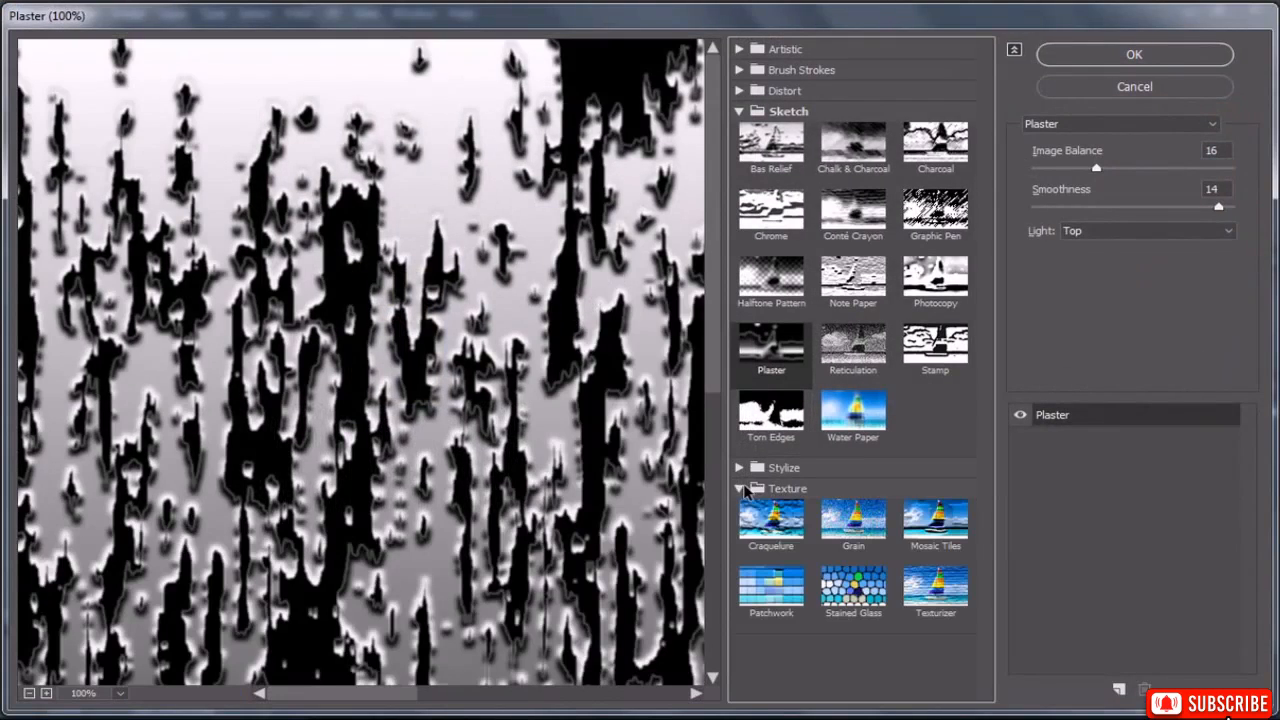
click(877, 592)
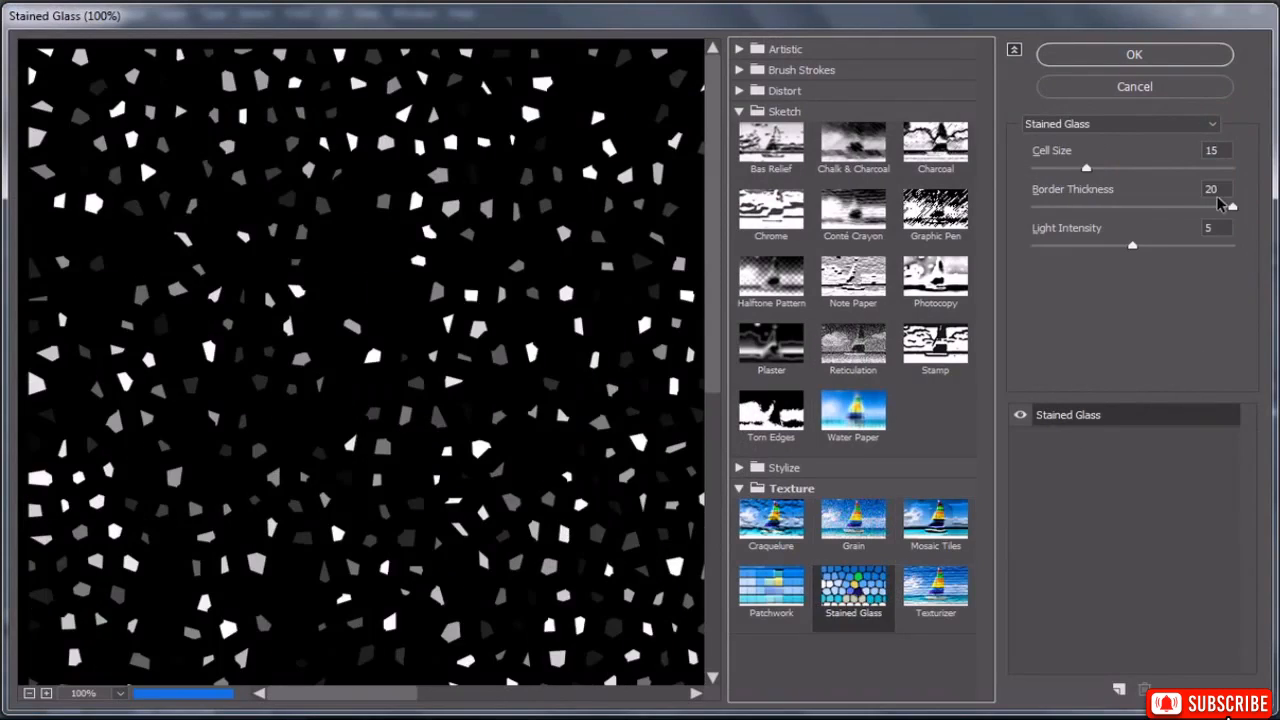
drag(1089, 169, 1093, 170)
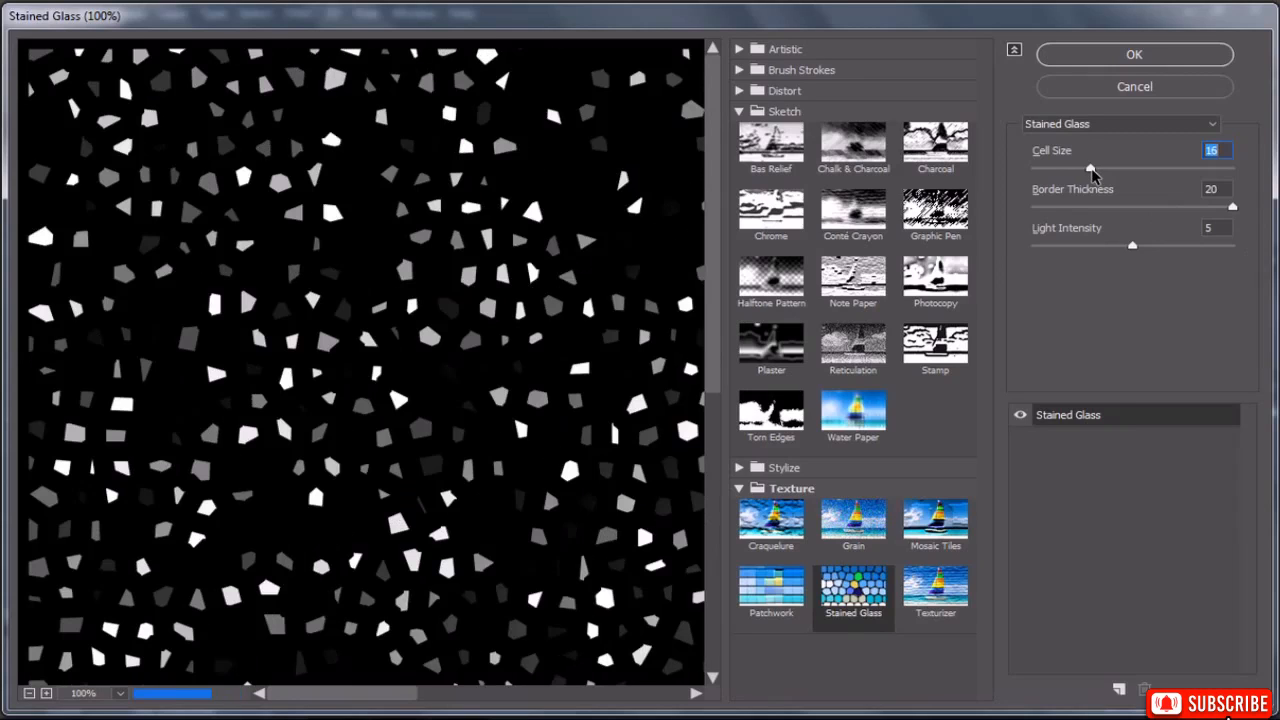
click(1233, 207)
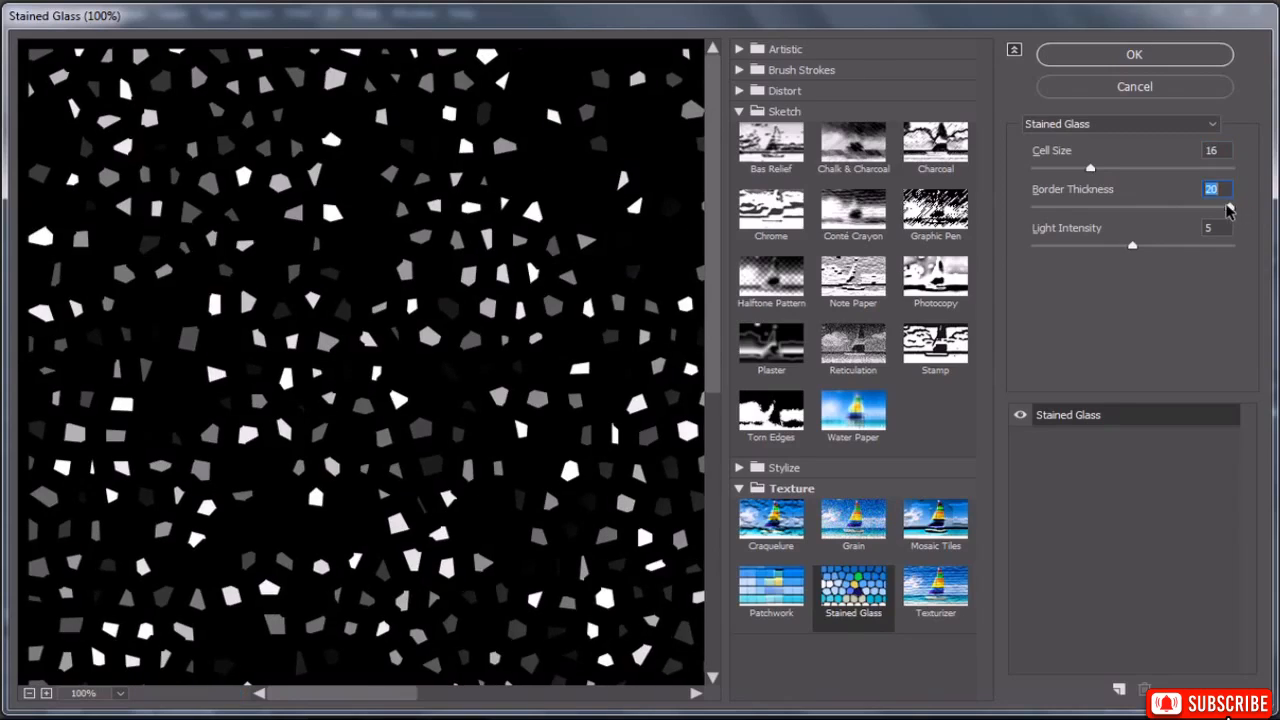
drag(1230, 210, 1243, 214)
drag(1135, 250, 1120, 248)
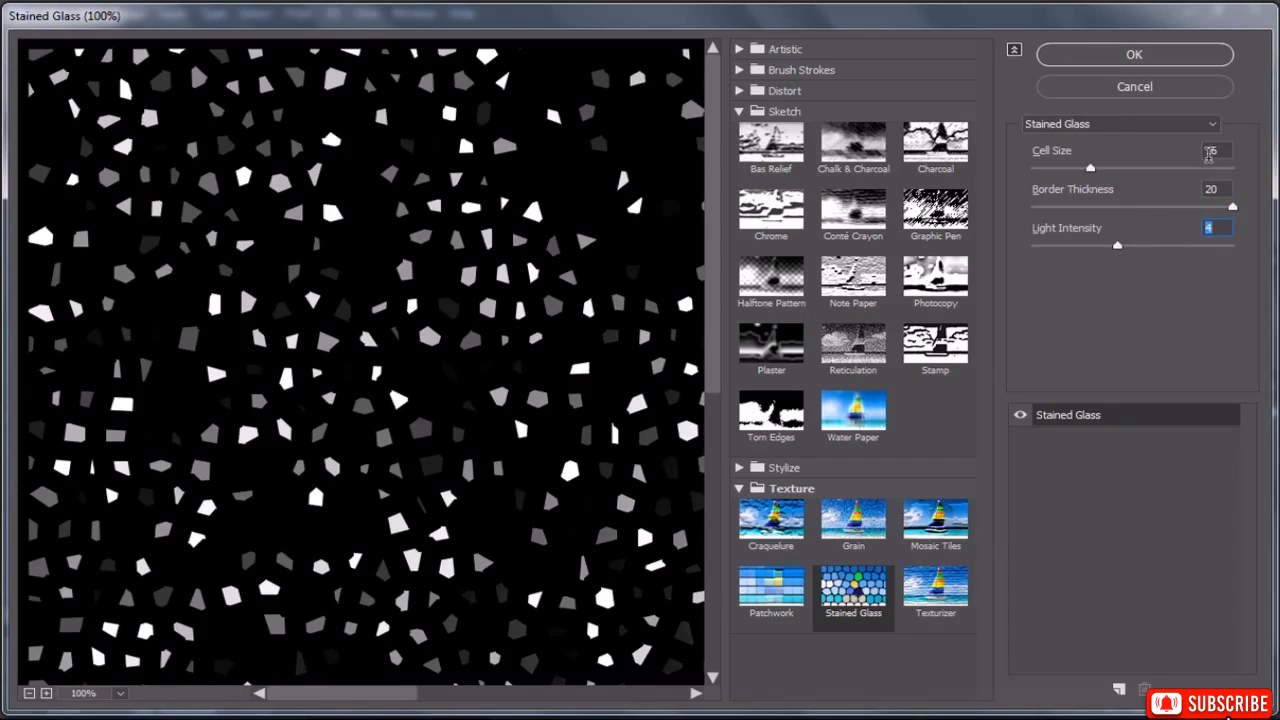
click(1133, 57)
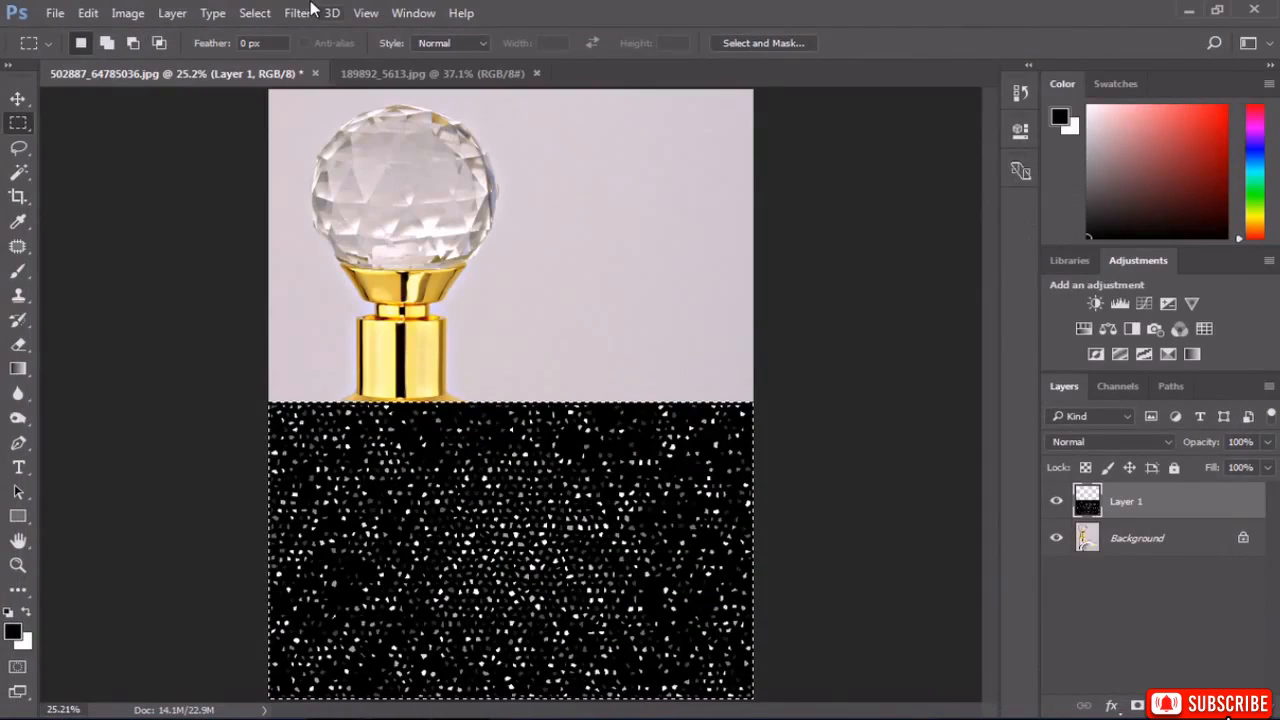
Soften the stained glass cells with a Gaussian Blur of 2.5 pixels radius.
click(299, 13)
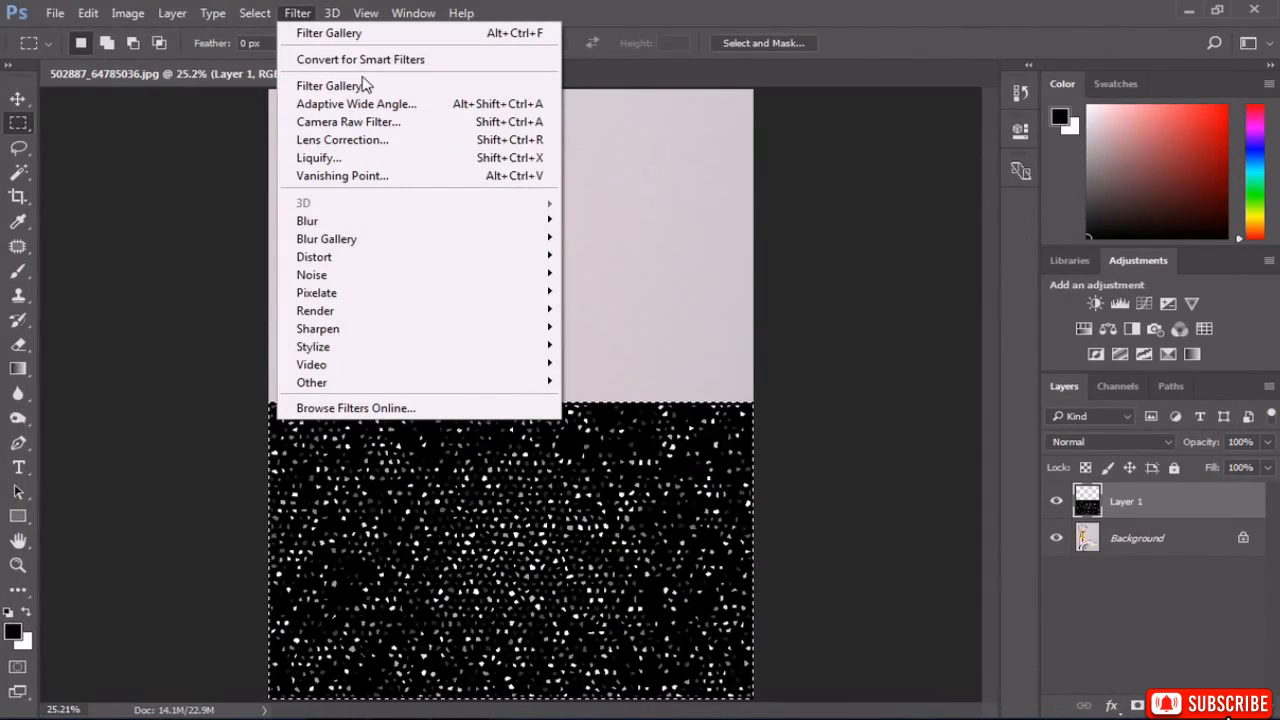
mouse_move(368, 225)
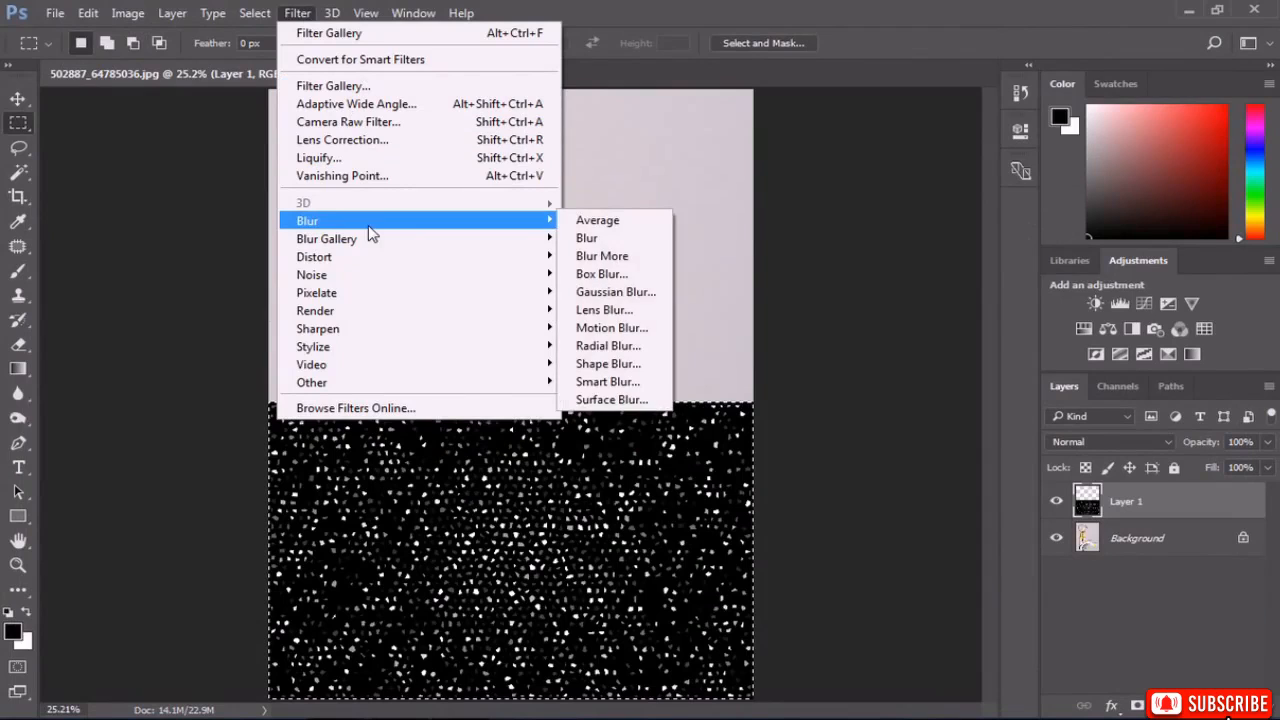
click(615, 291)
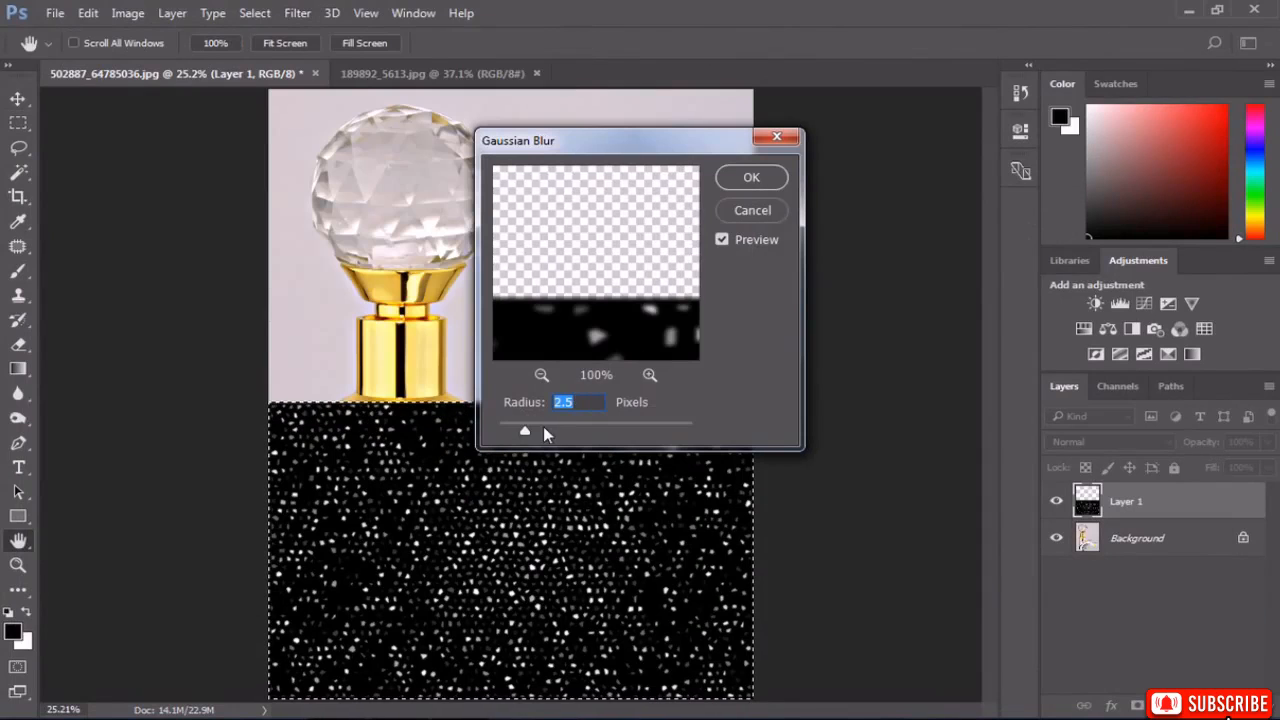
click(748, 178)
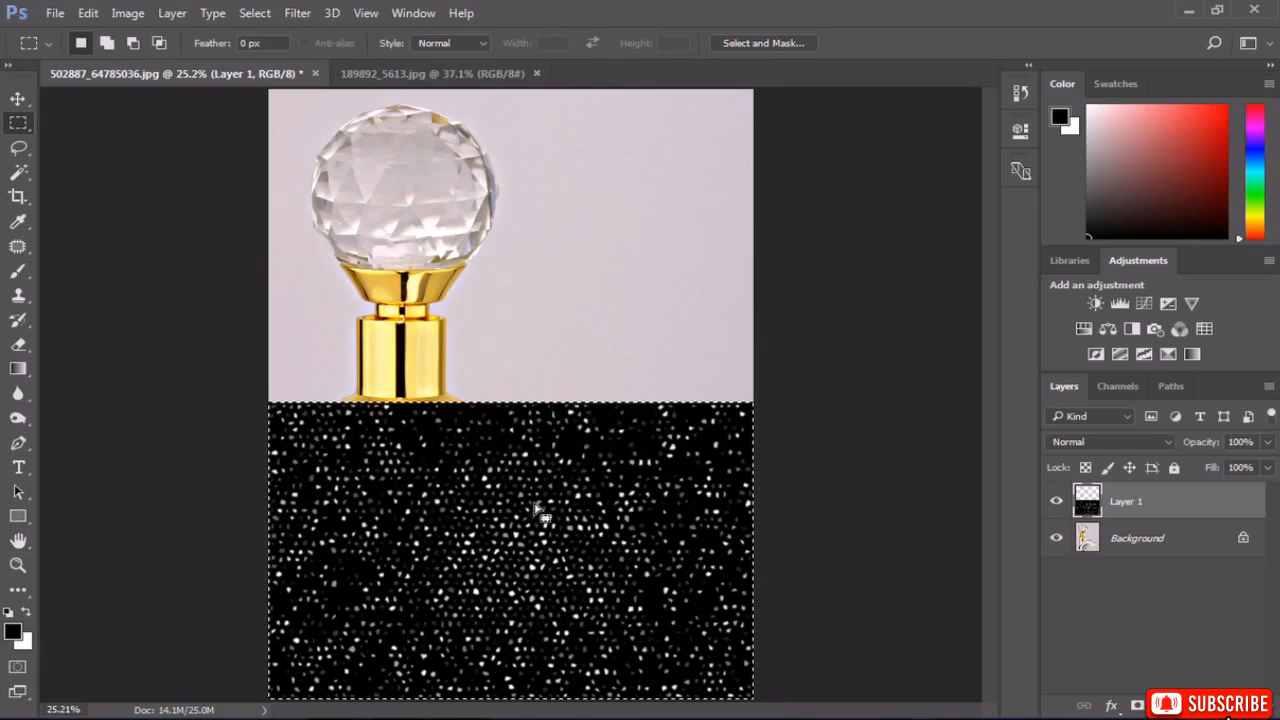
Apply the Plaster sketch filter to the blurred cells with image balance 16, smoothness 14 and light from the top.
click(297, 13)
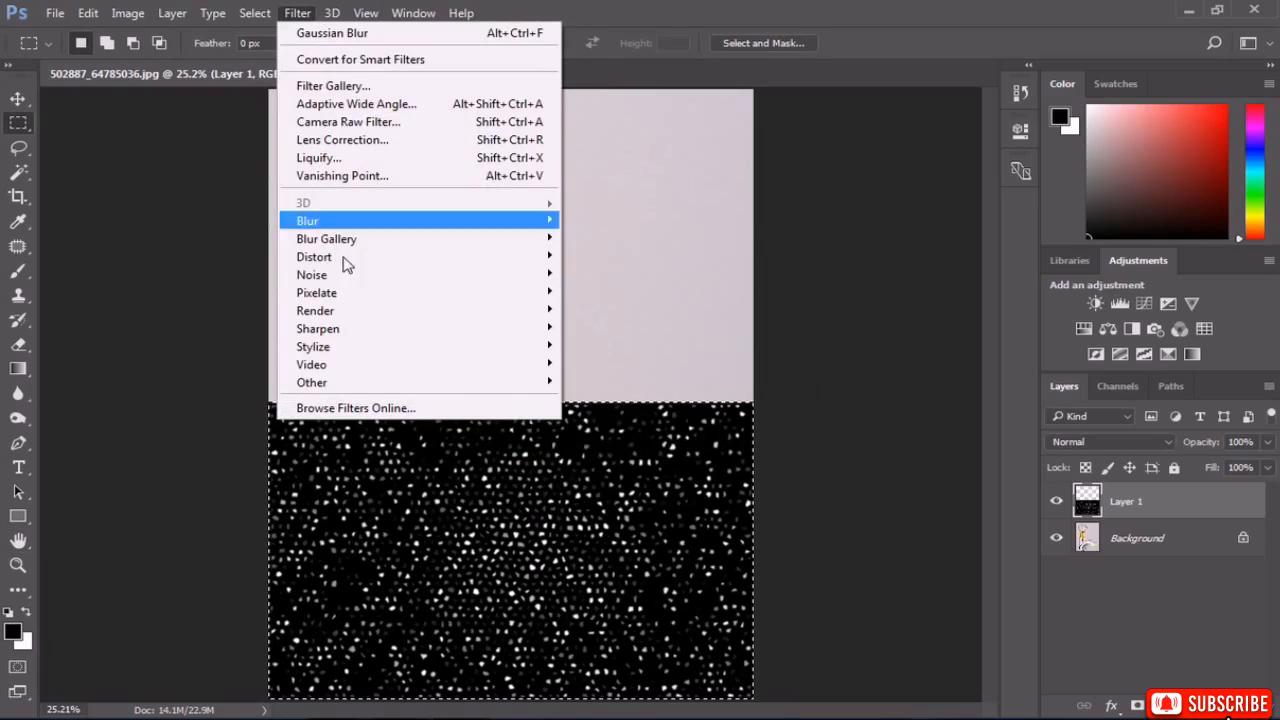
click(377, 90)
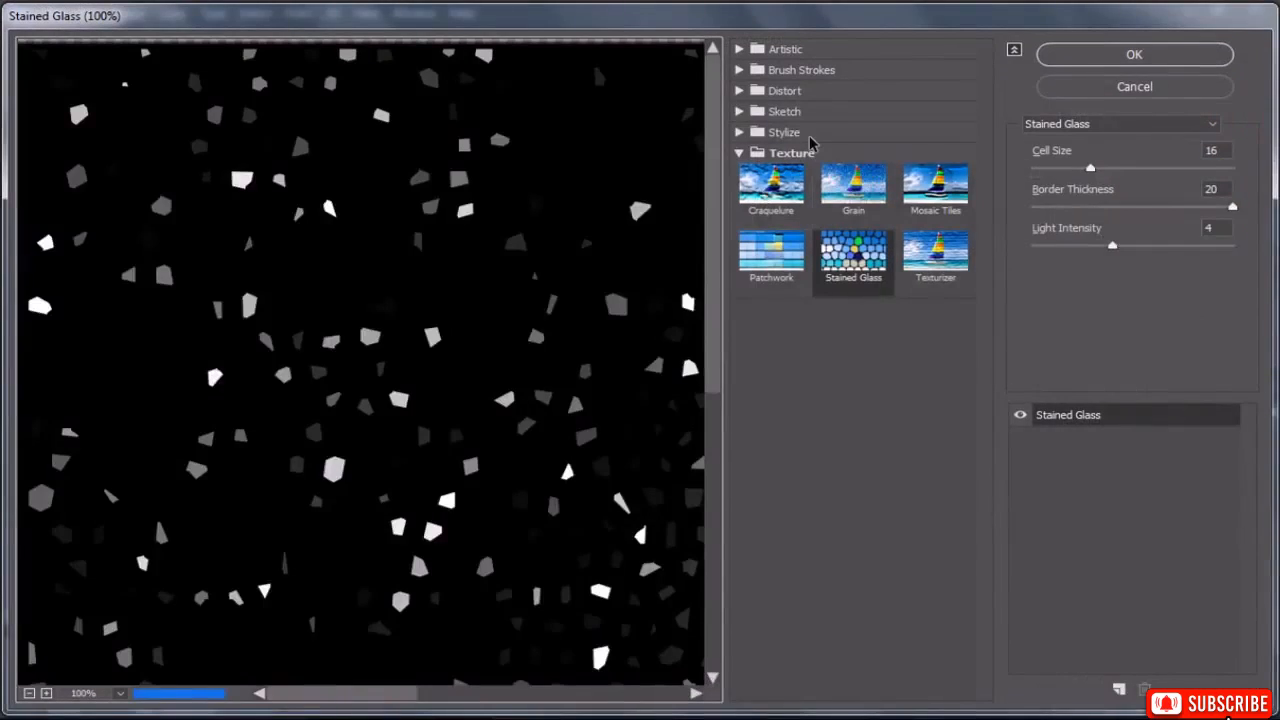
click(795, 117)
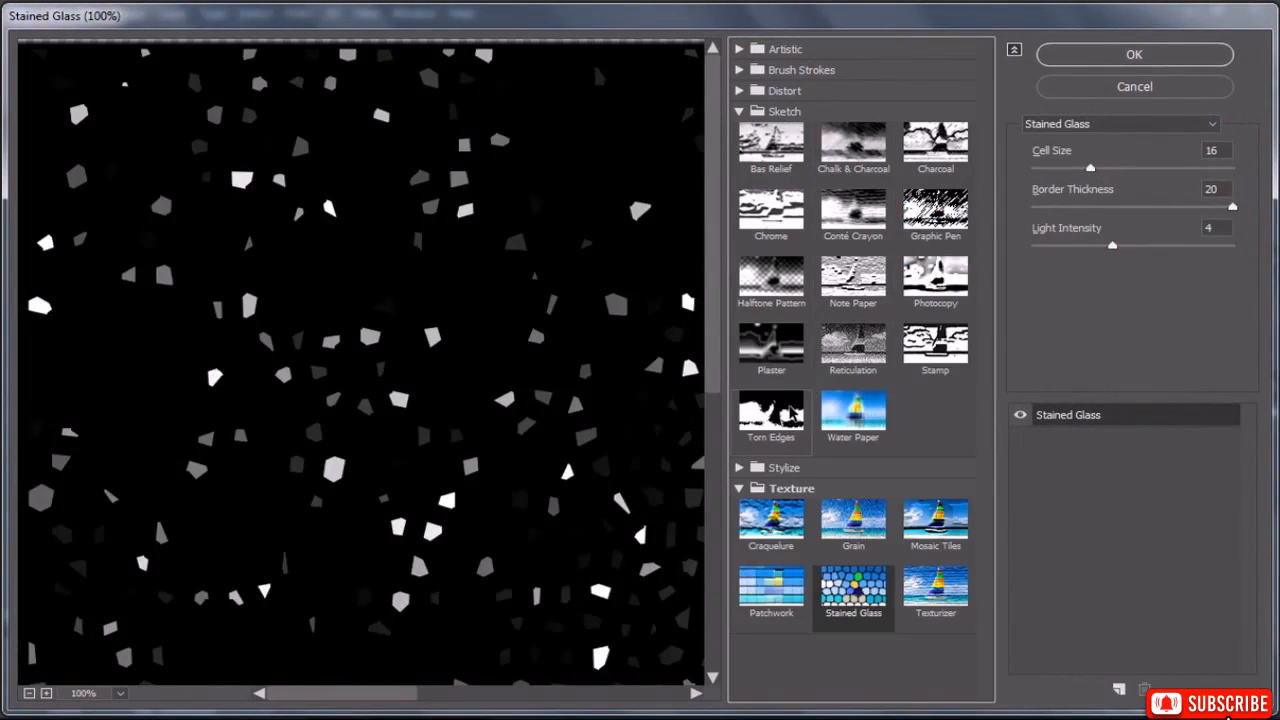
click(775, 365)
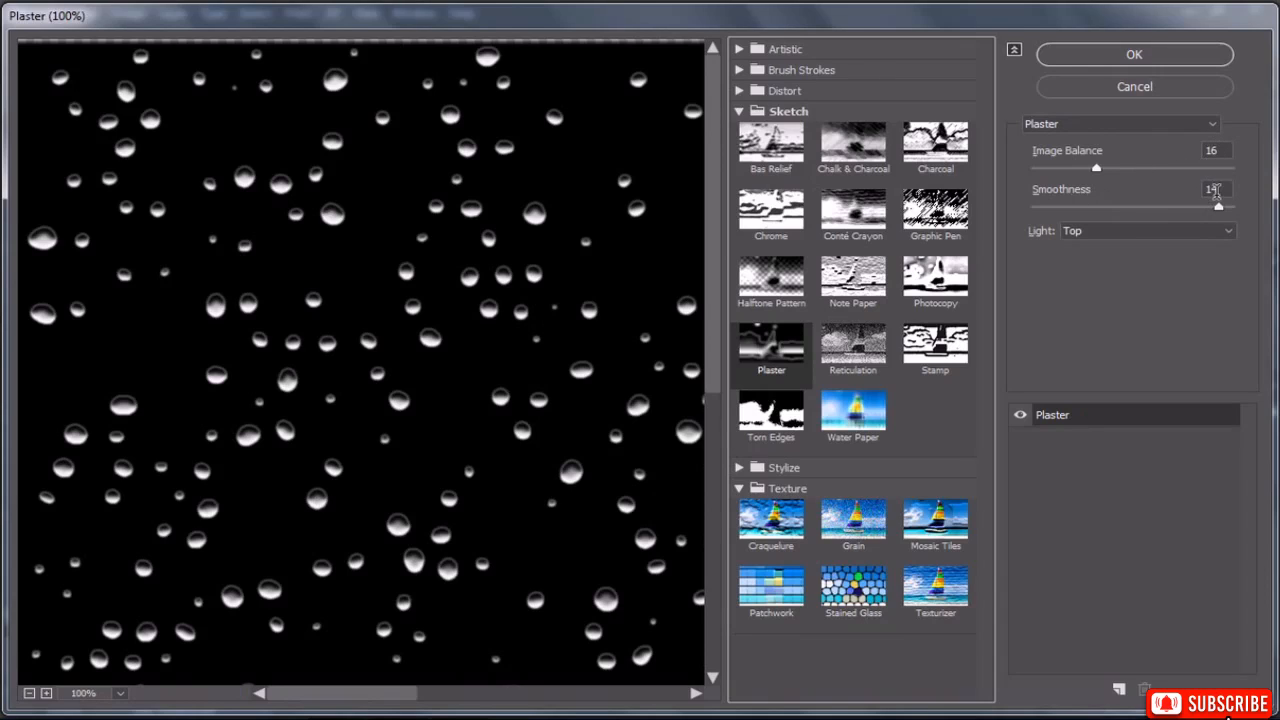
click(1134, 54)
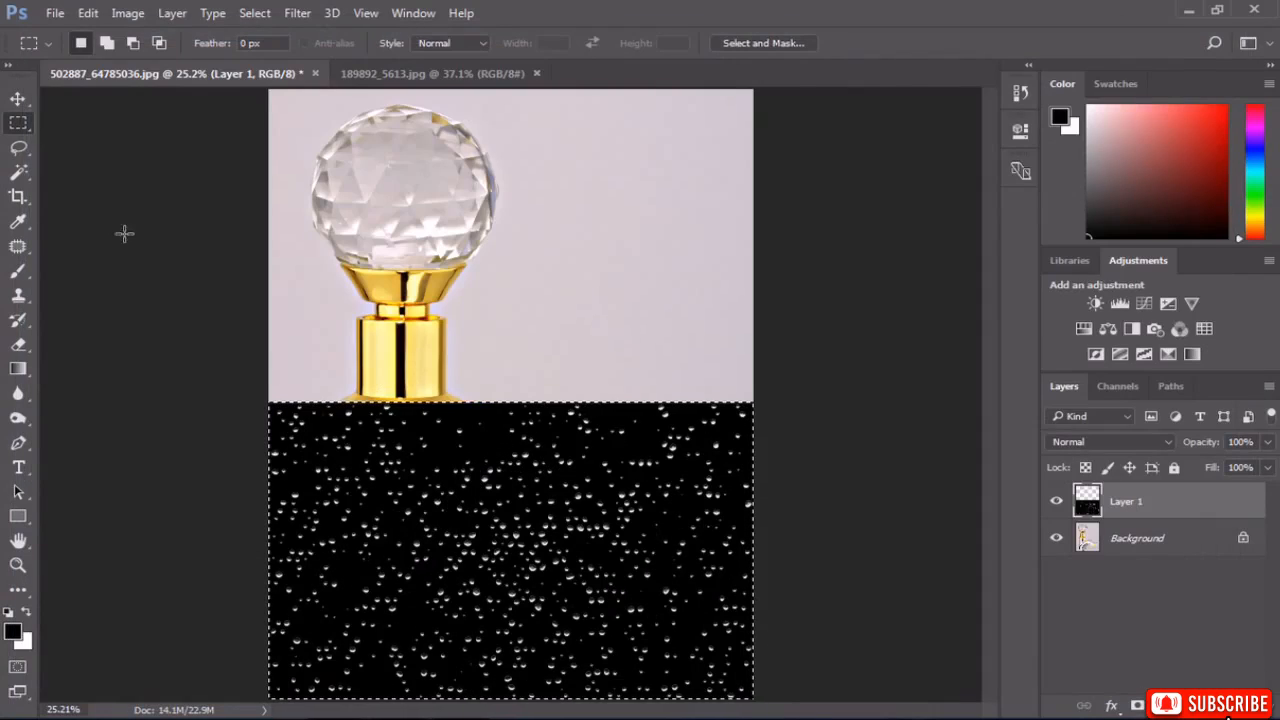
Delete the black background around the droplets using a Magic Wand selection, and clear the selection.
click(19, 173)
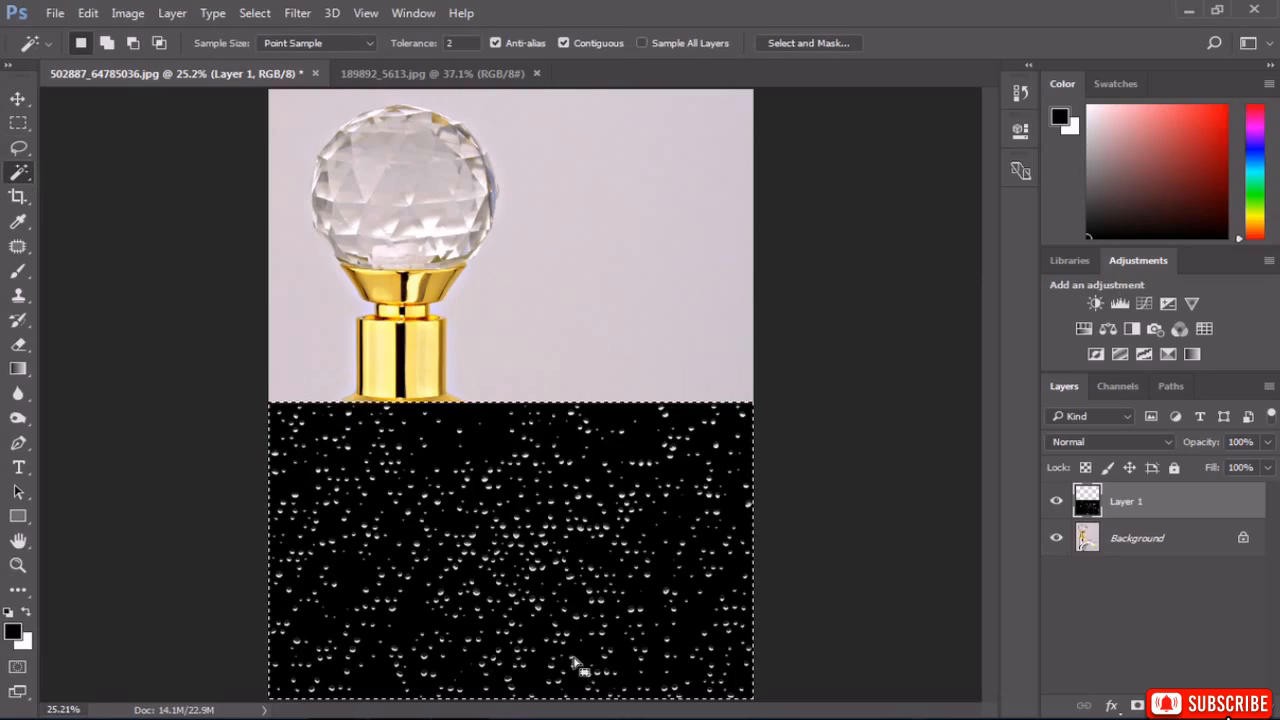
click(254, 12)
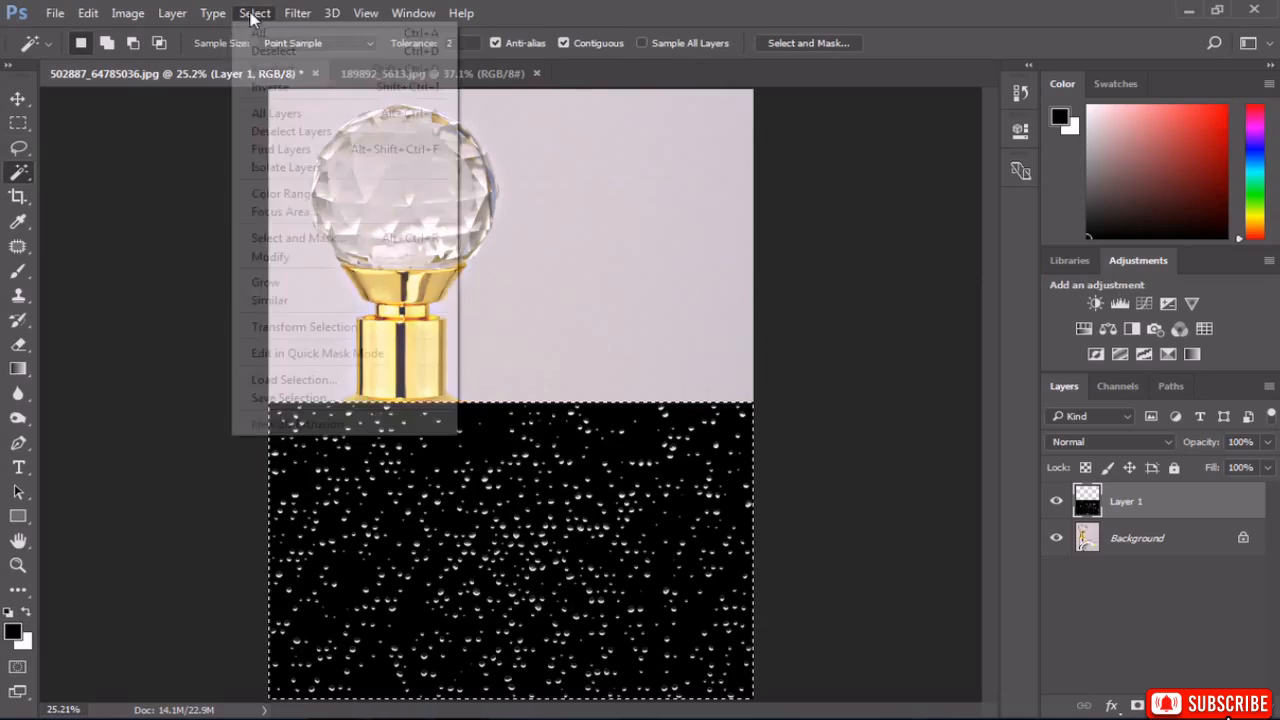
click(272, 48)
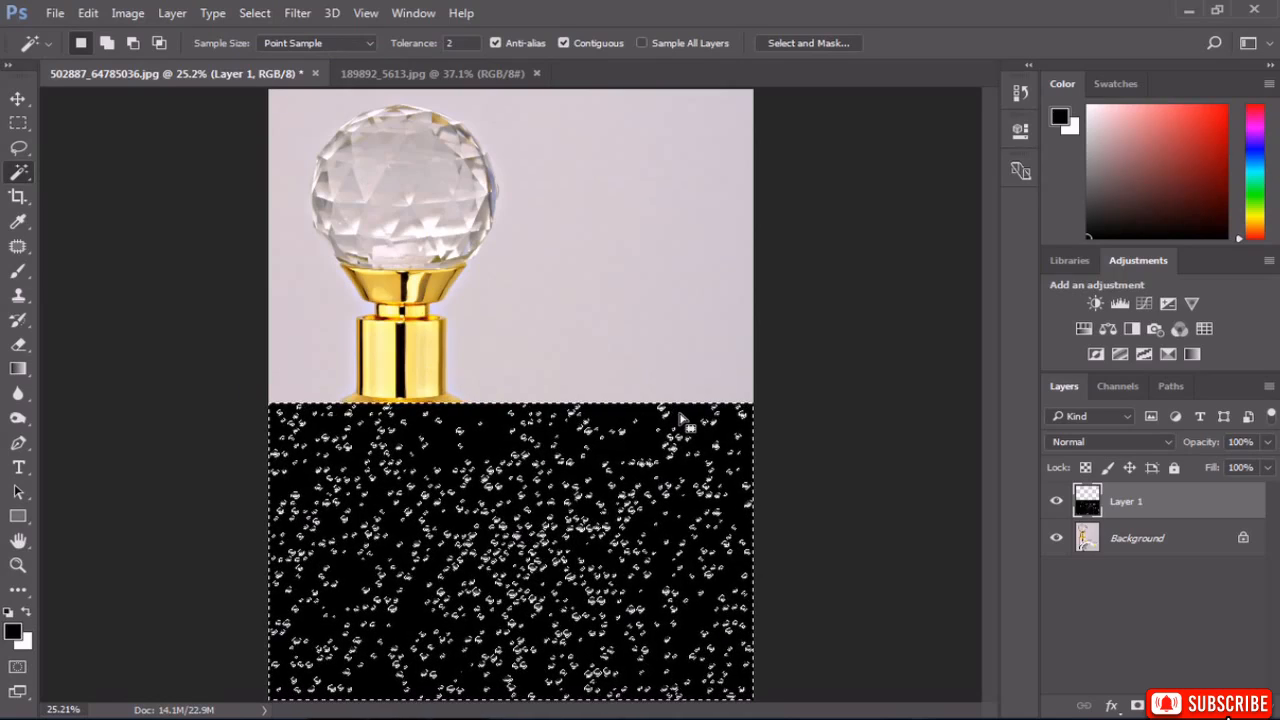
key(Delete)
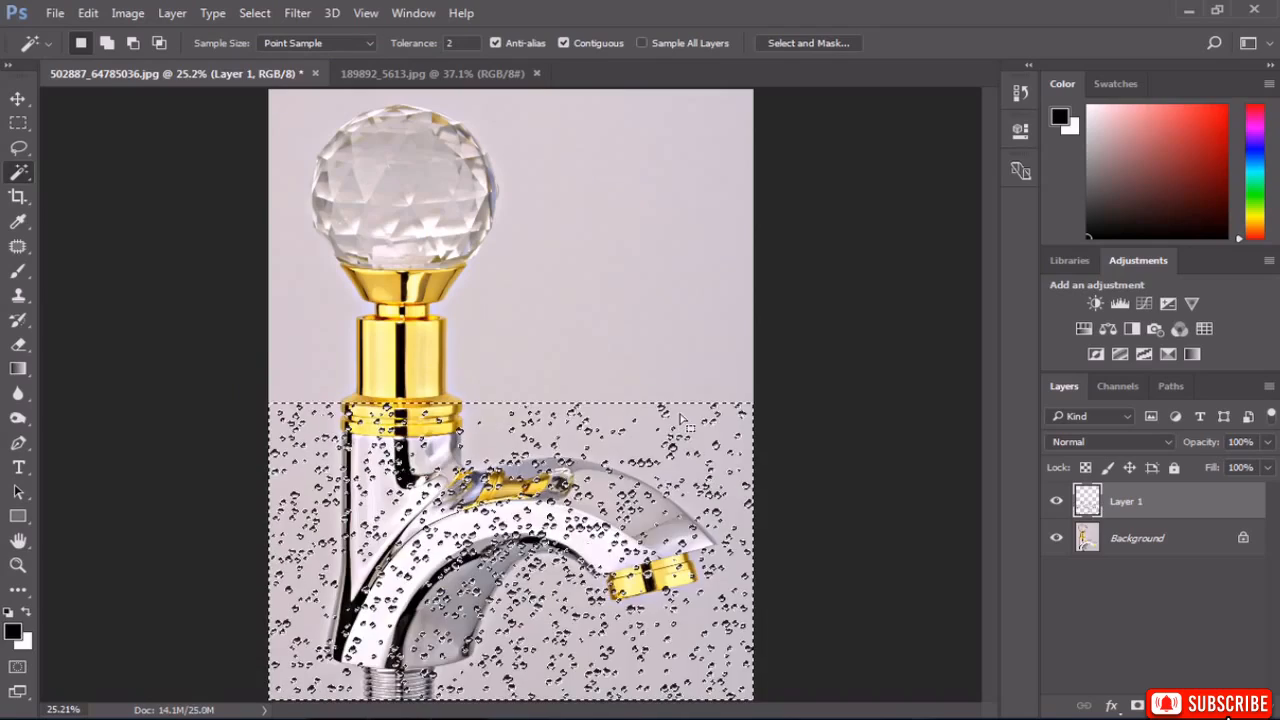
click(256, 13)
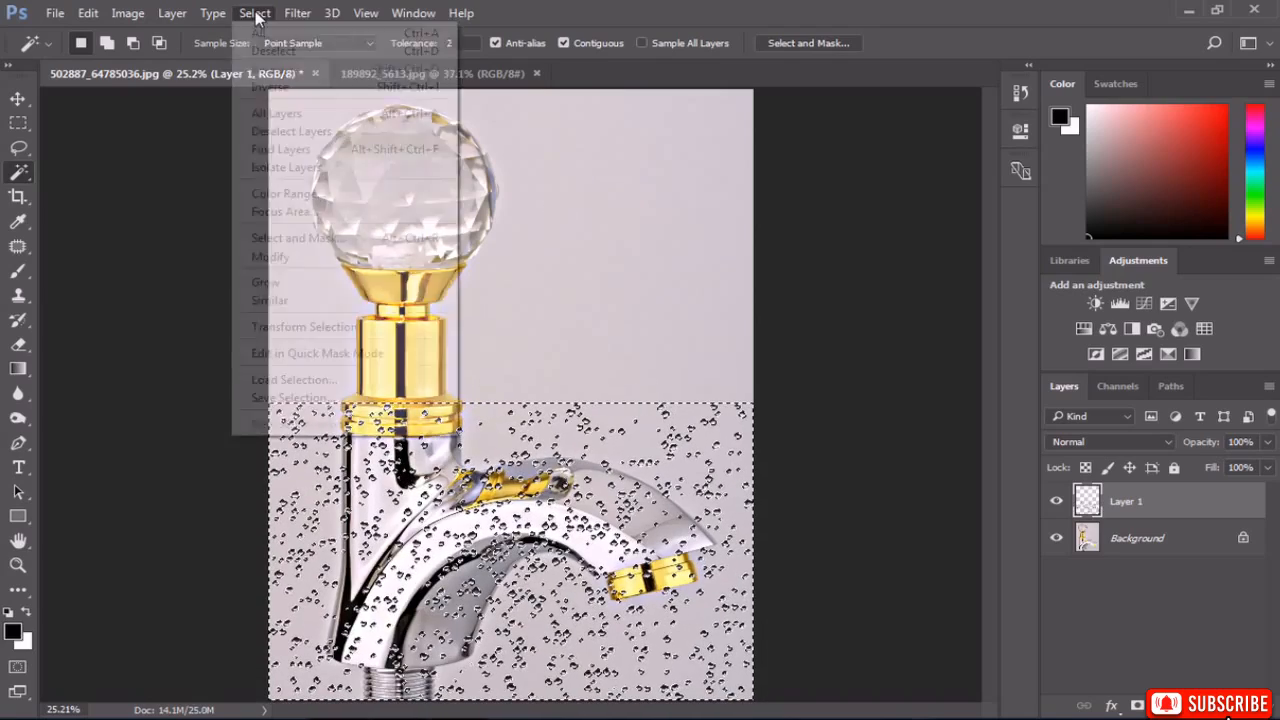
click(271, 49)
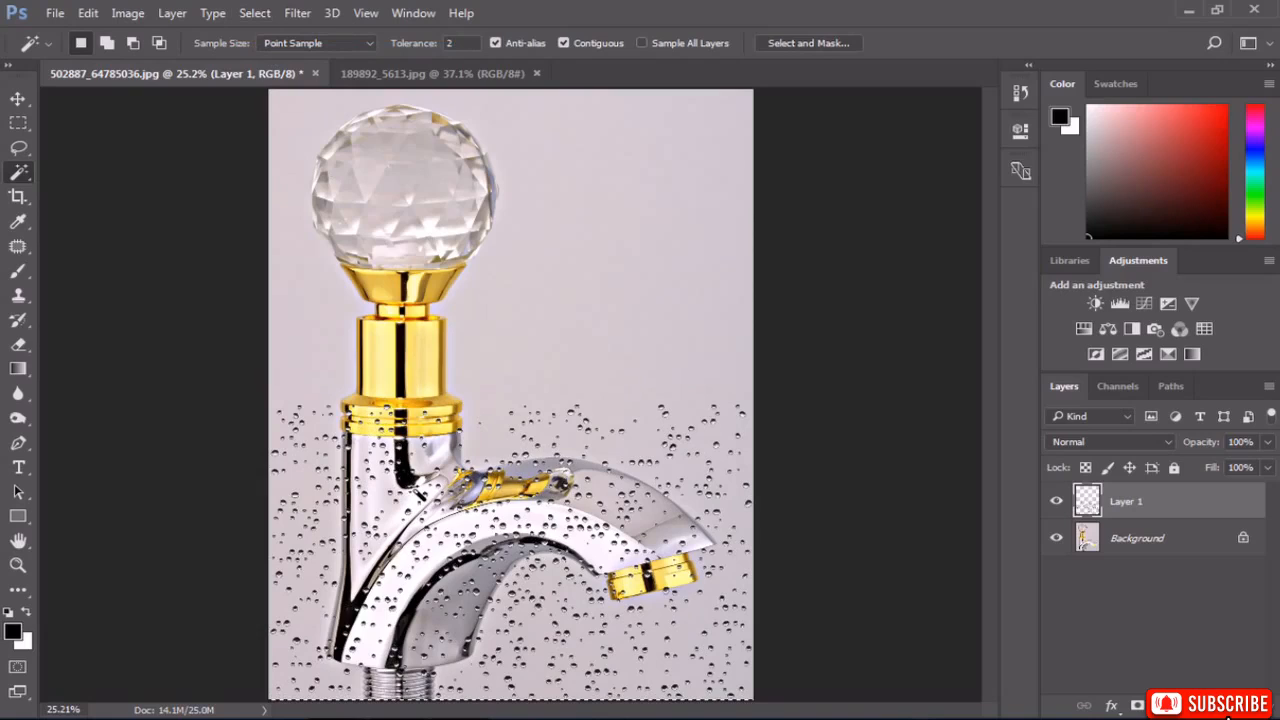
Warp the droplet layer with a custom warp so the drops follow the curved shape of the tap's spout.
key(ctrl+t)
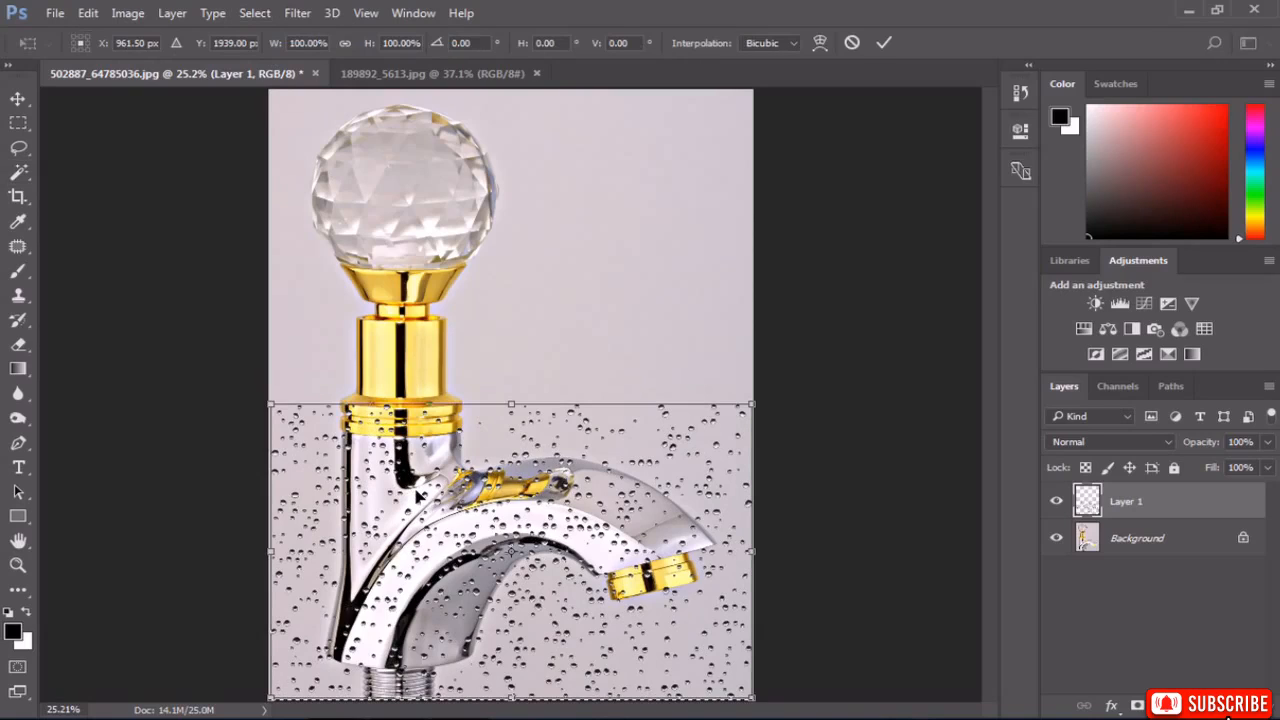
right_click(418, 492)
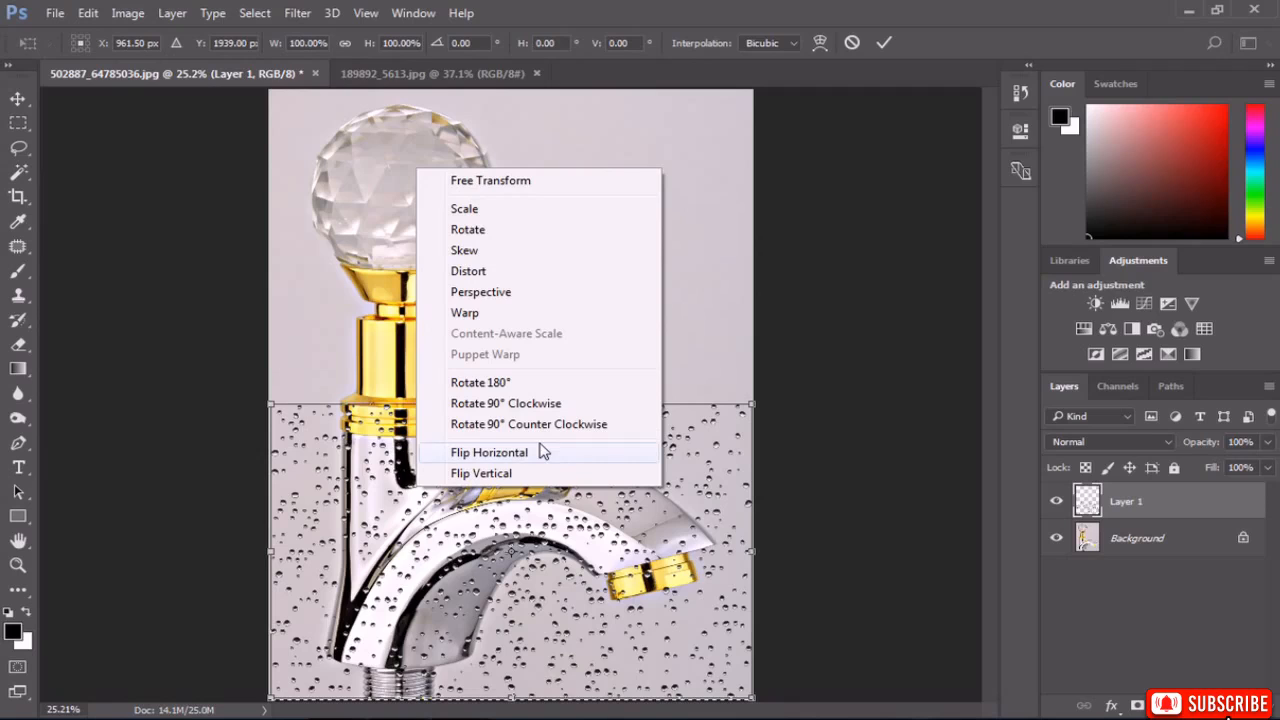
click(490, 313)
drag(612, 472, 541, 473)
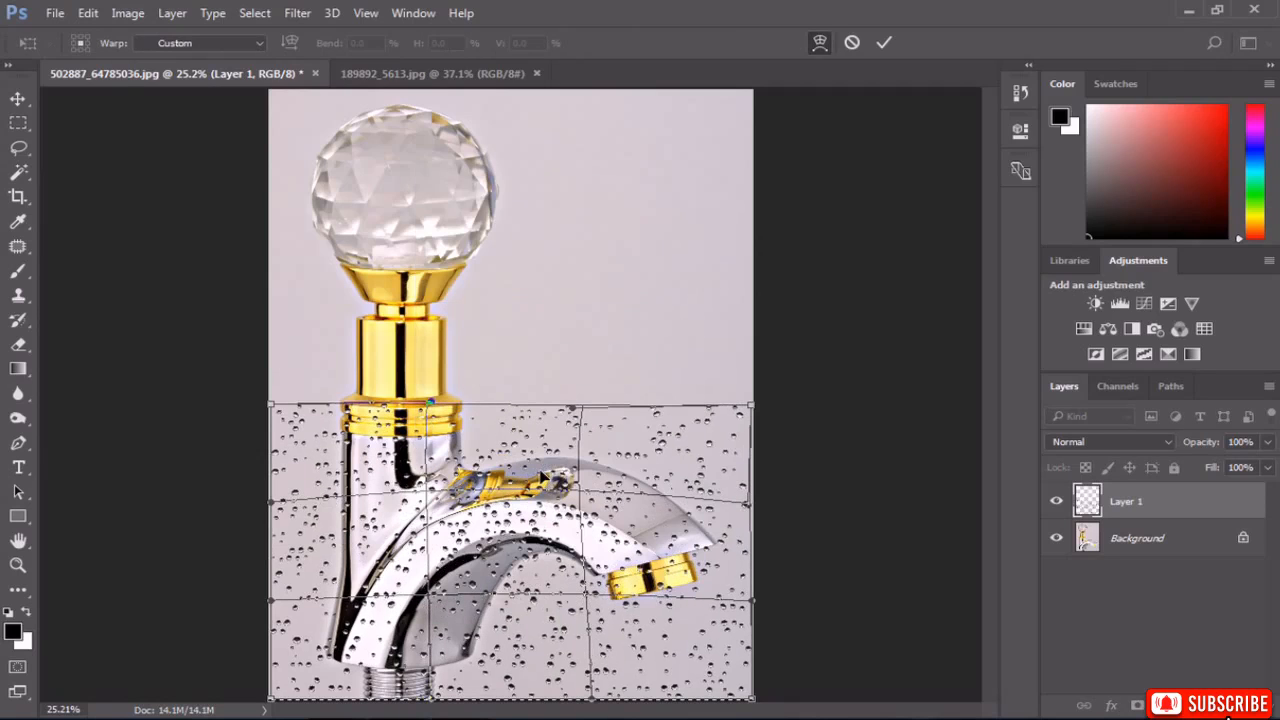
drag(458, 661, 494, 633)
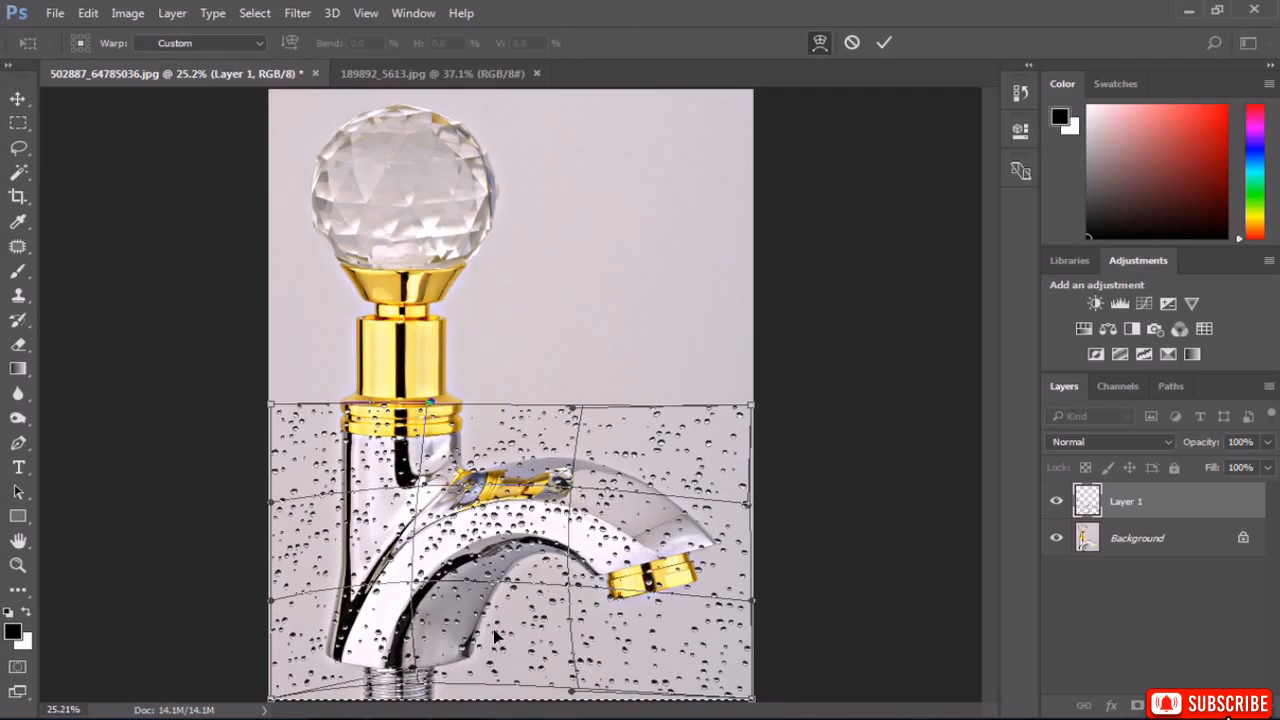
drag(338, 520, 362, 510)
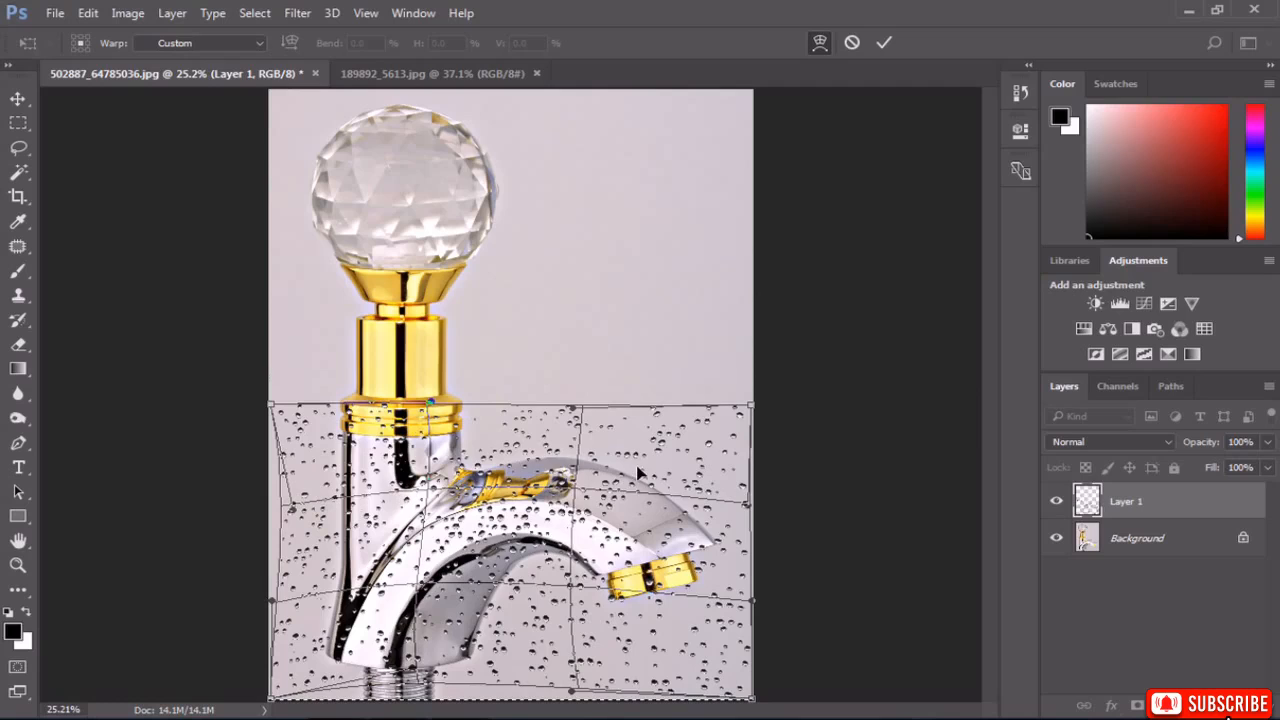
drag(638, 468, 606, 491)
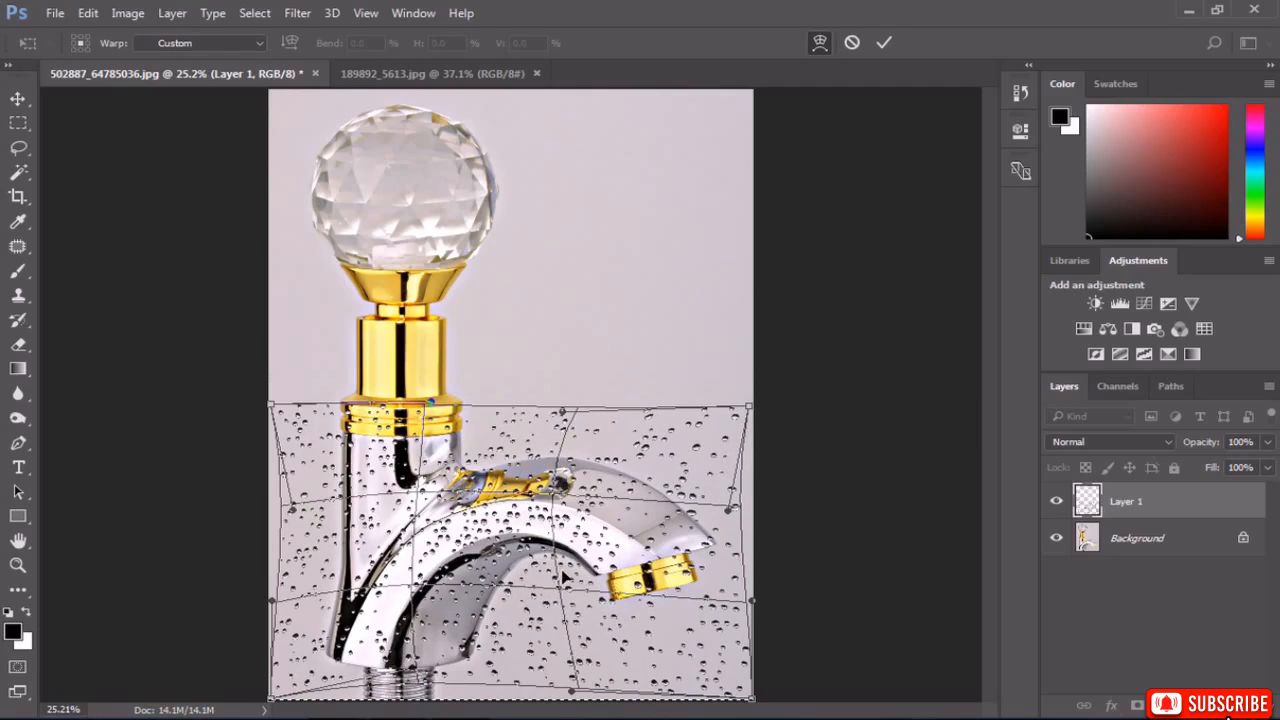
drag(565, 578, 549, 582)
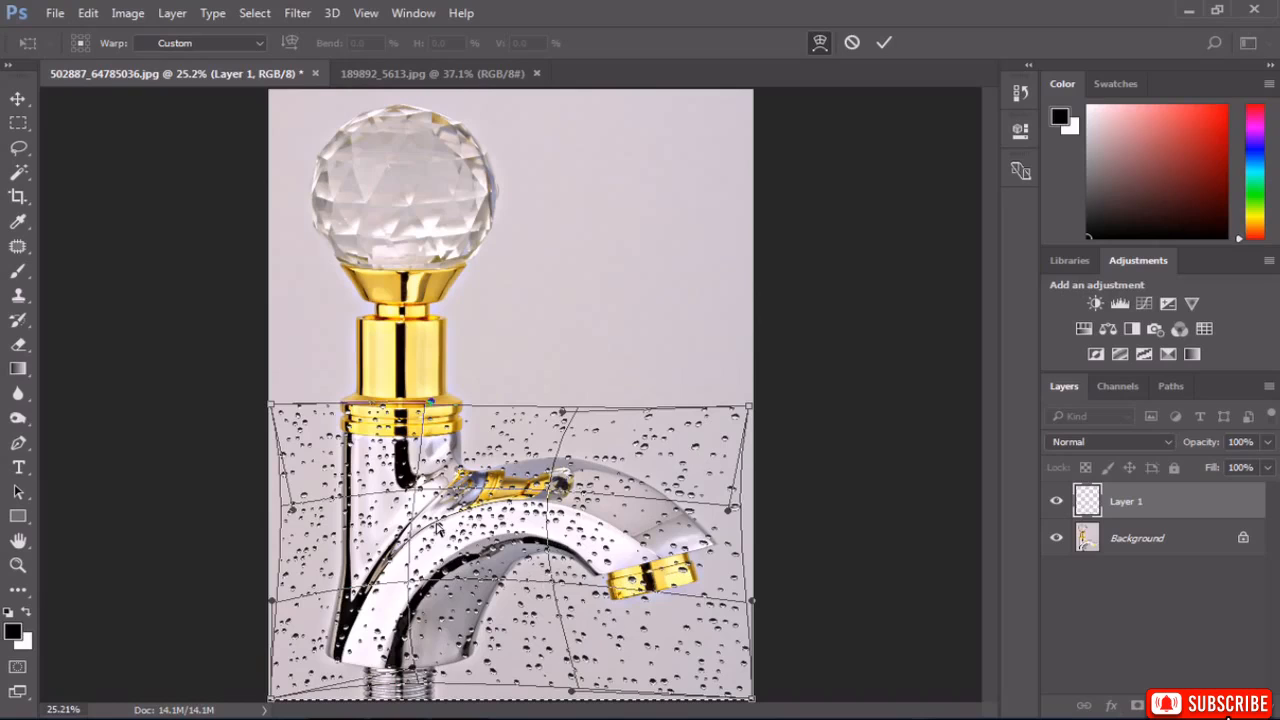
drag(320, 489, 331, 493)
drag(556, 475, 677, 537)
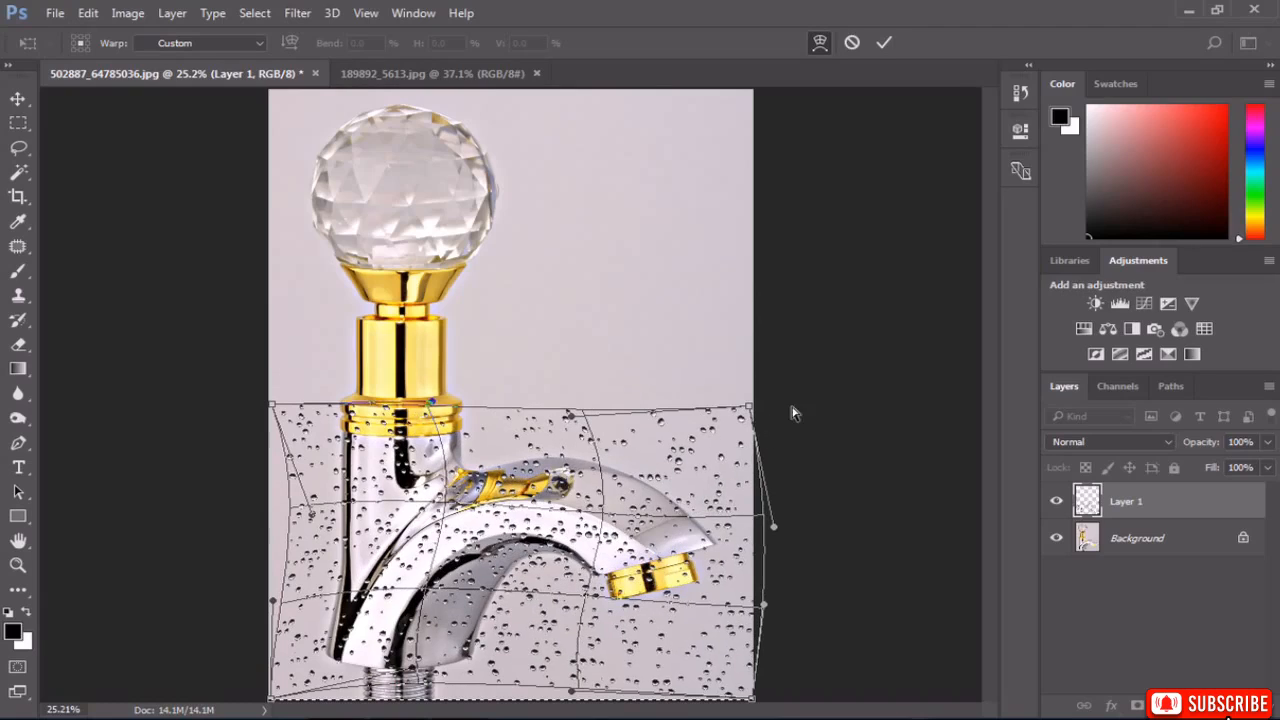
click(883, 43)
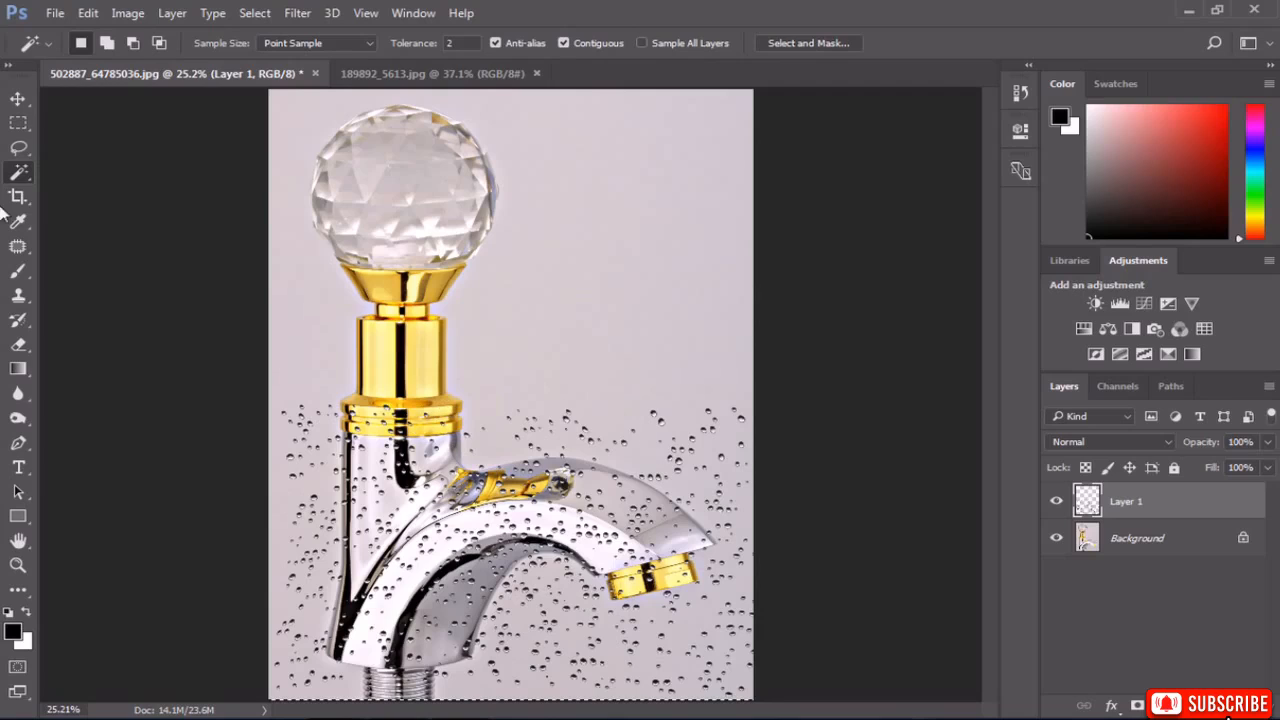
Erase the droplets around the spout and on the tap's upright body with a hard 492 px eraser, leaving only those on the spout.
right_click(22, 345)
click(177, 347)
mouse_move(711, 384)
mouse_down()
mouse_move(694, 386)
mouse_move(700, 400)
mouse_move(634, 380)
mouse_up()
right_click(598, 319)
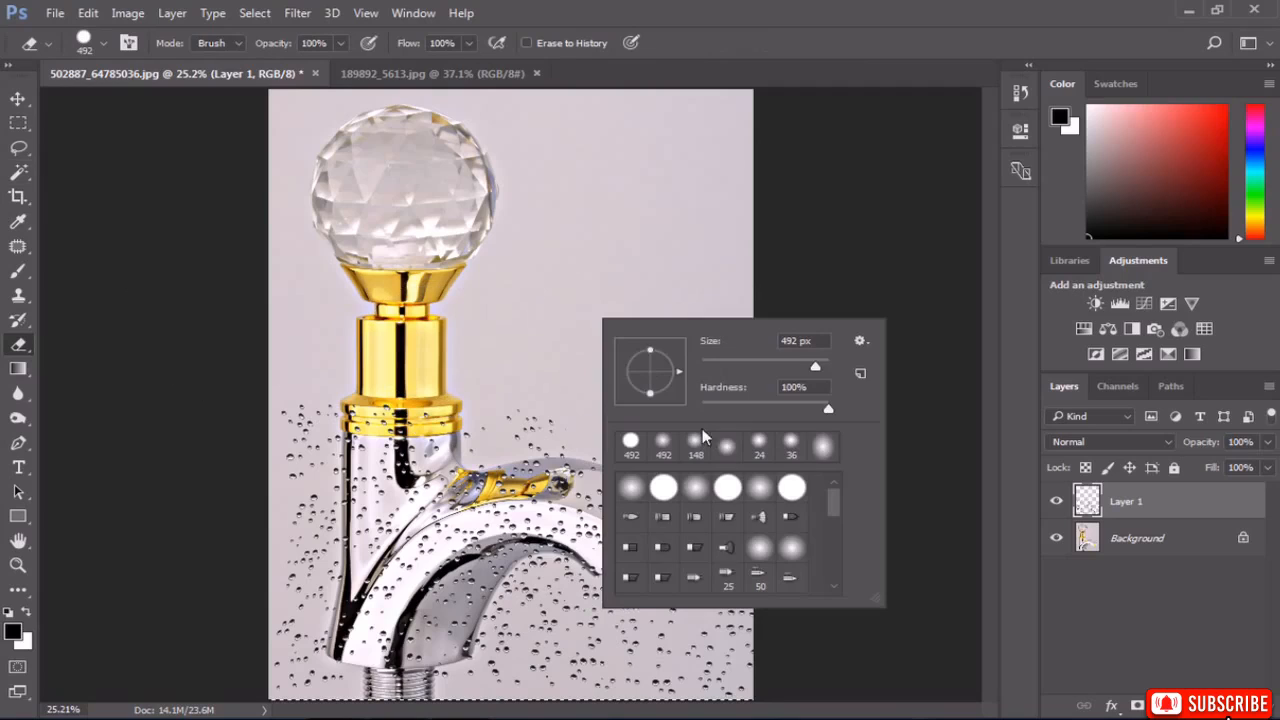
click(590, 260)
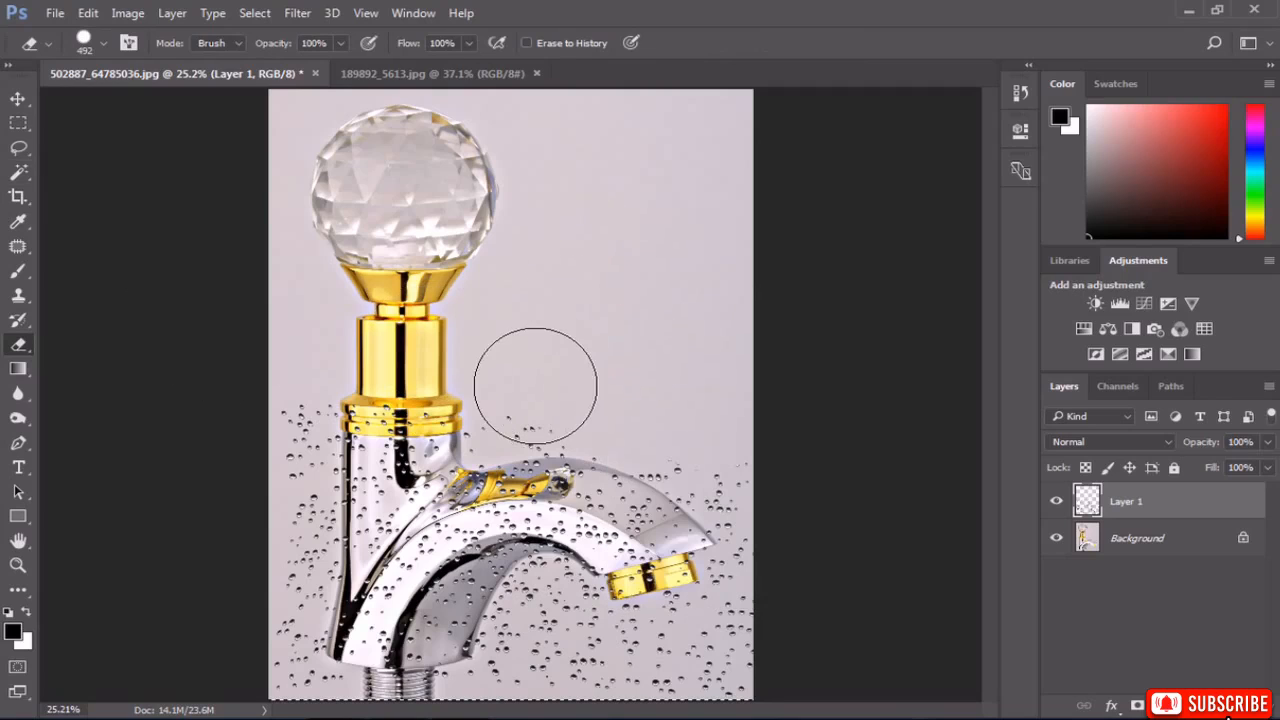
mouse_move(460, 355)
mouse_down()
mouse_move(323, 371)
mouse_move(286, 394)
mouse_up()
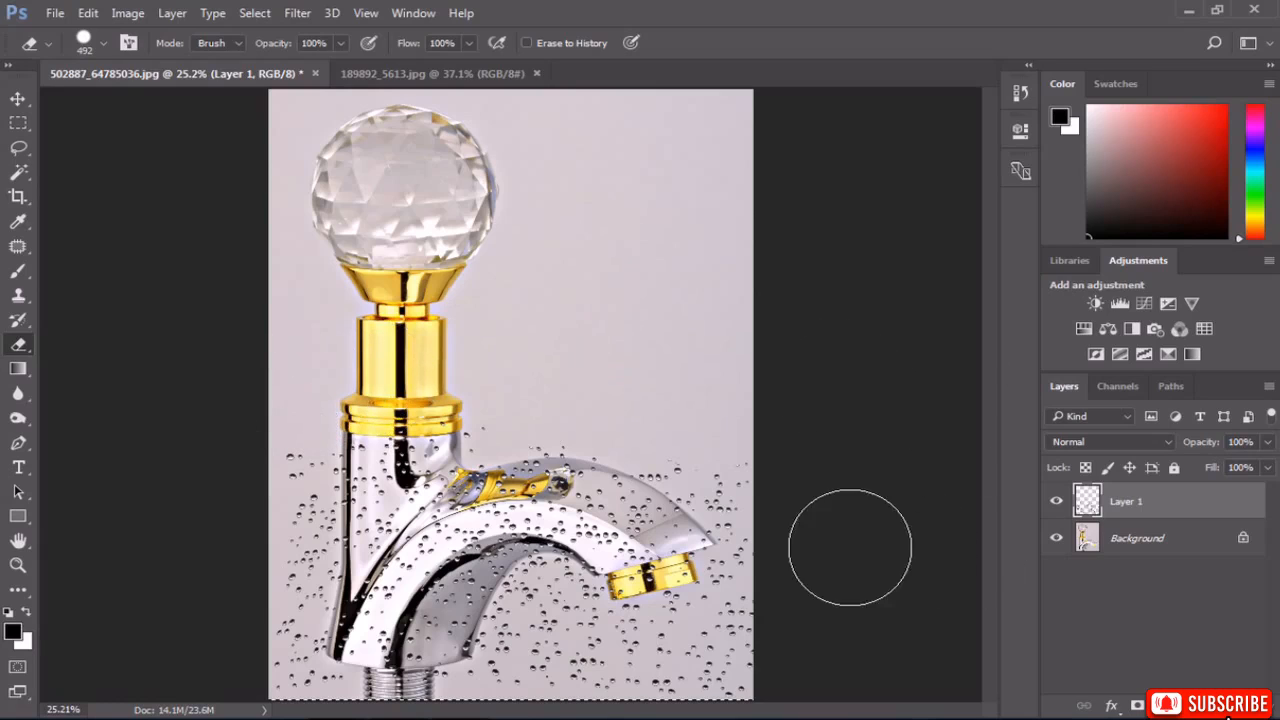
mouse_move(712, 605)
mouse_down()
mouse_move(522, 665)
mouse_move(668, 627)
mouse_move(755, 555)
mouse_up()
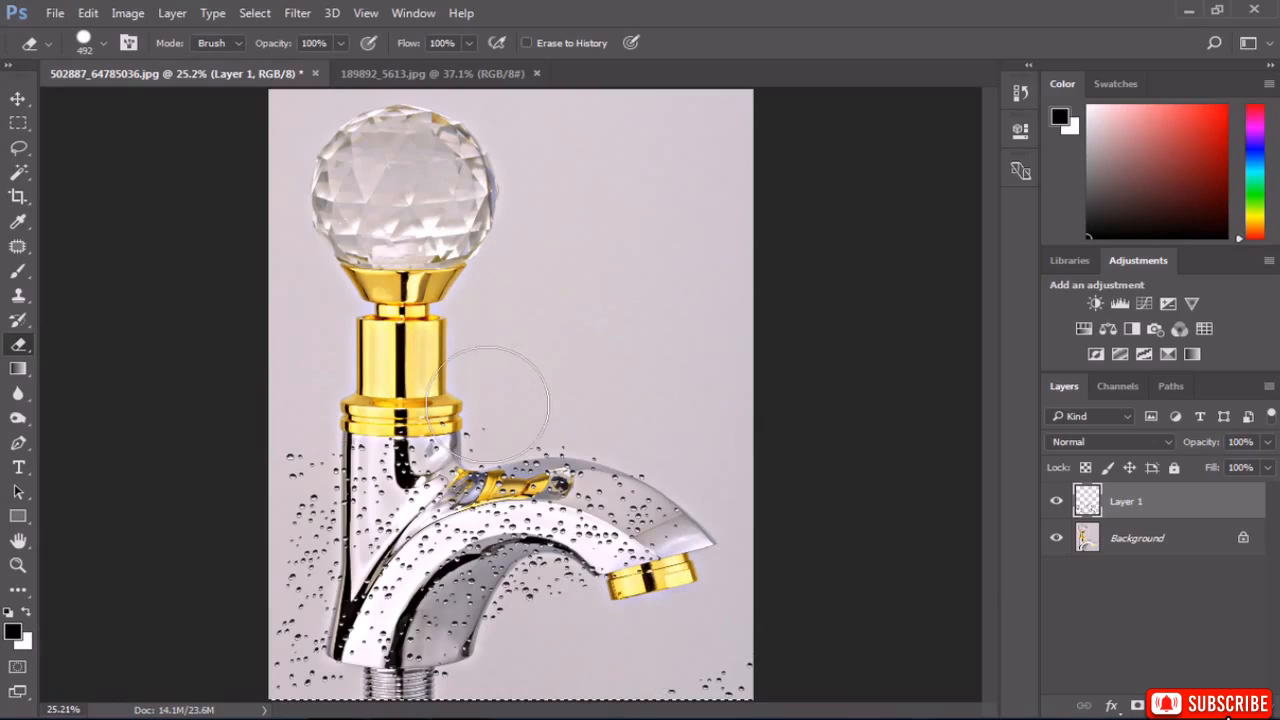
mouse_move(322, 448)
mouse_down()
mouse_move(263, 686)
mouse_move(286, 400)
mouse_up()
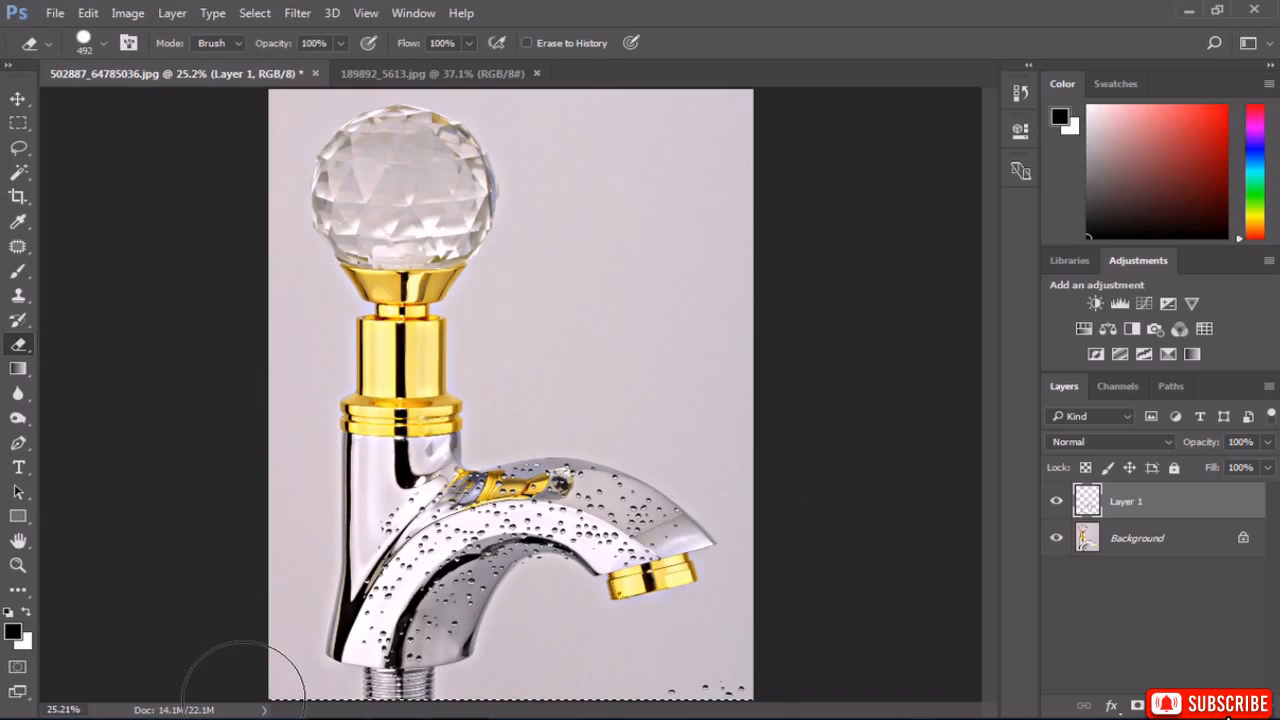
drag(587, 658, 895, 641)
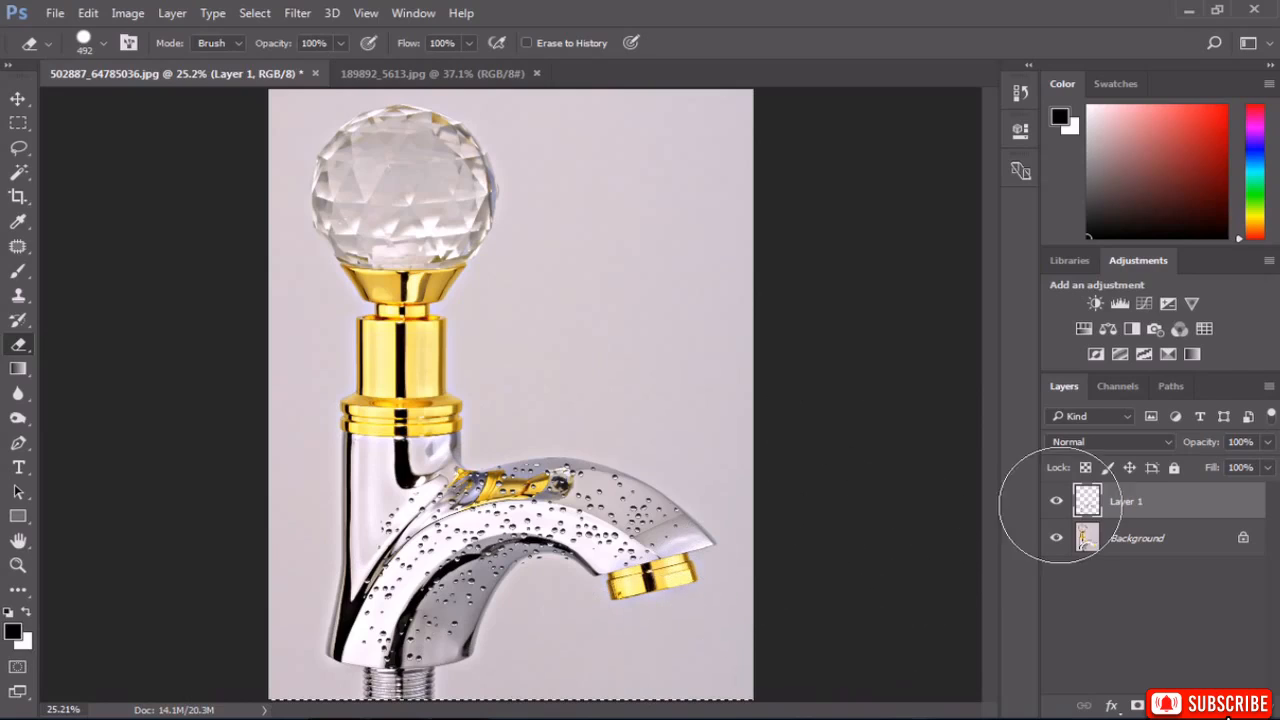
Lower the droplet layer's opacity to 66%.
click(1266, 442)
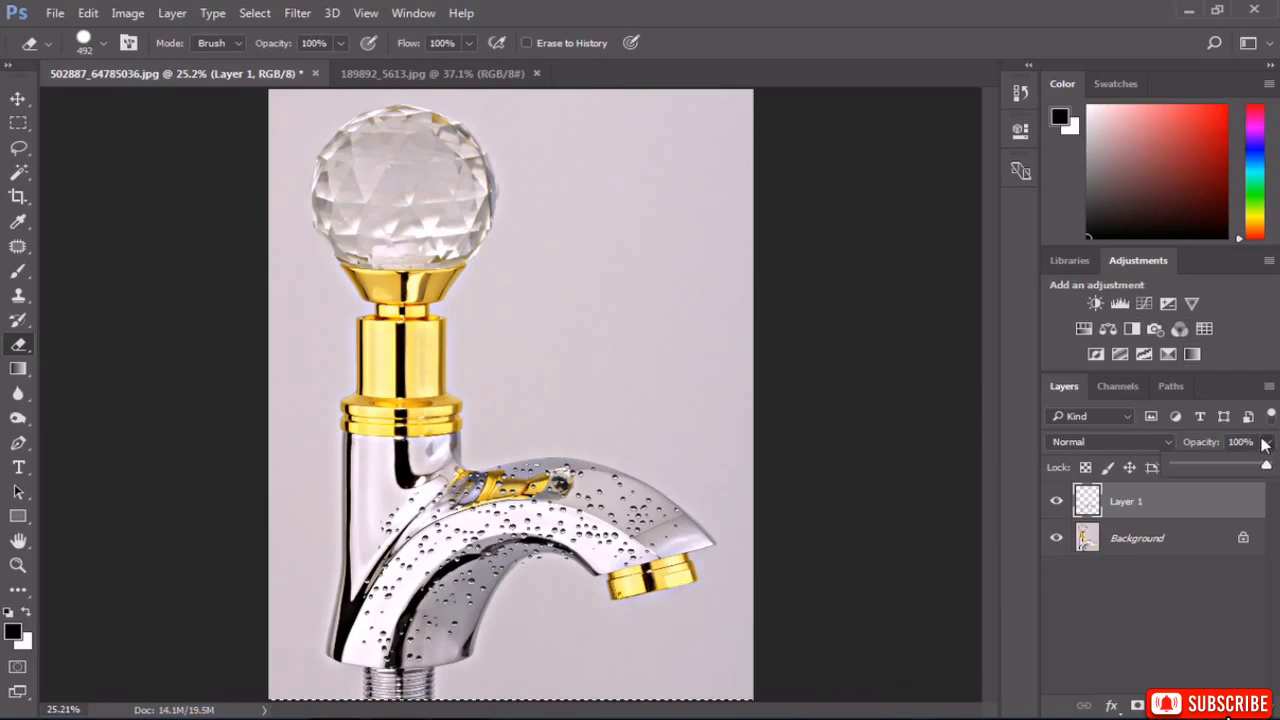
drag(1265, 469, 1241, 469)
click(652, 643)
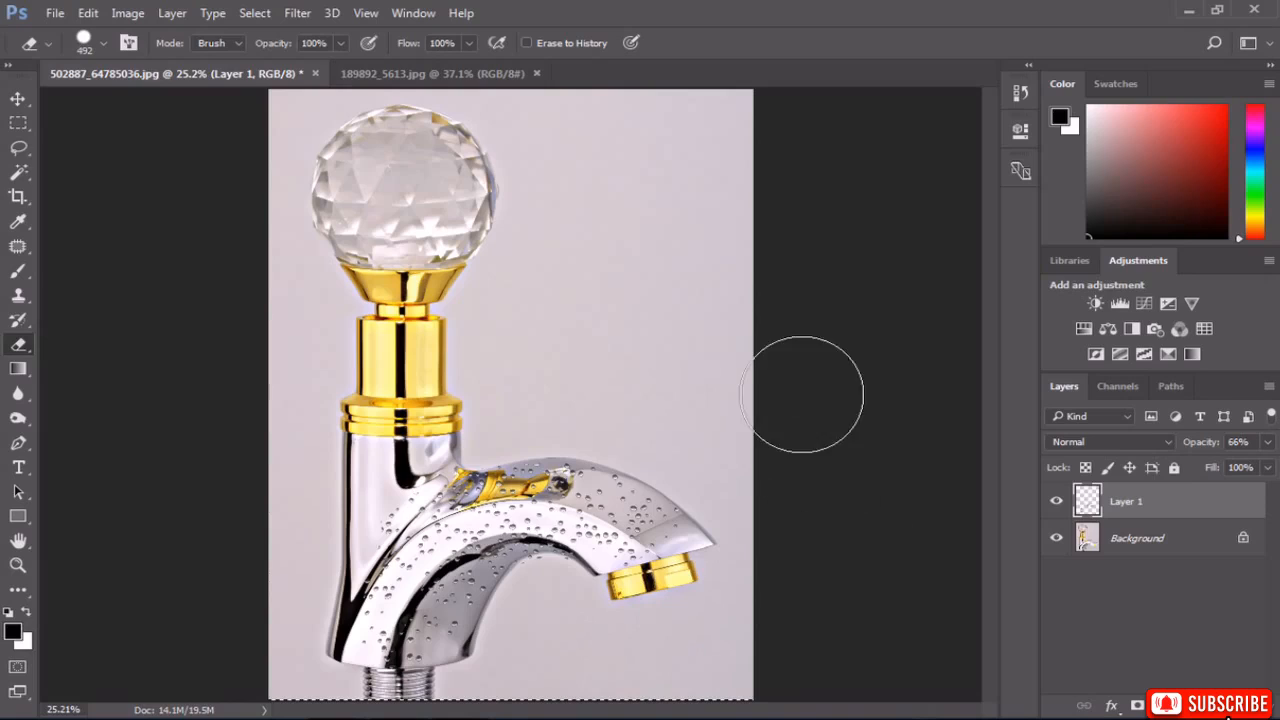
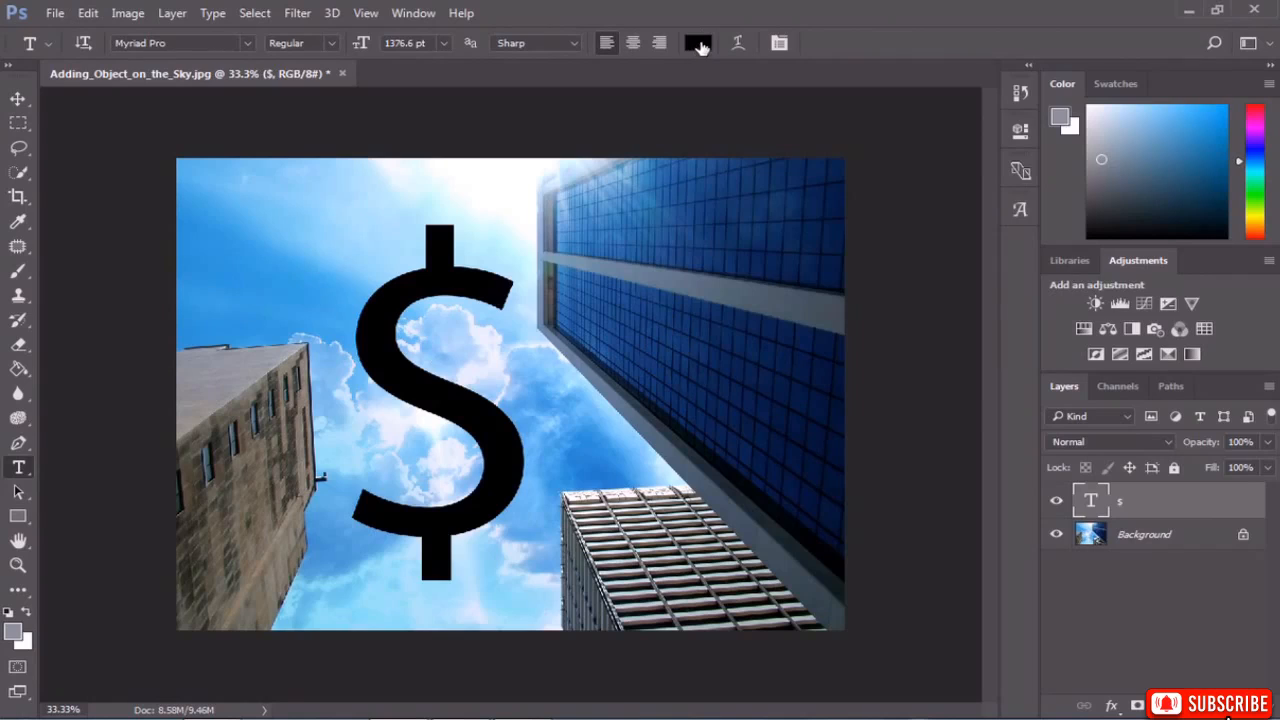
Set the dollar sign's text color to the blue 30a1de sampled from the sky in the photo.
click(698, 43)
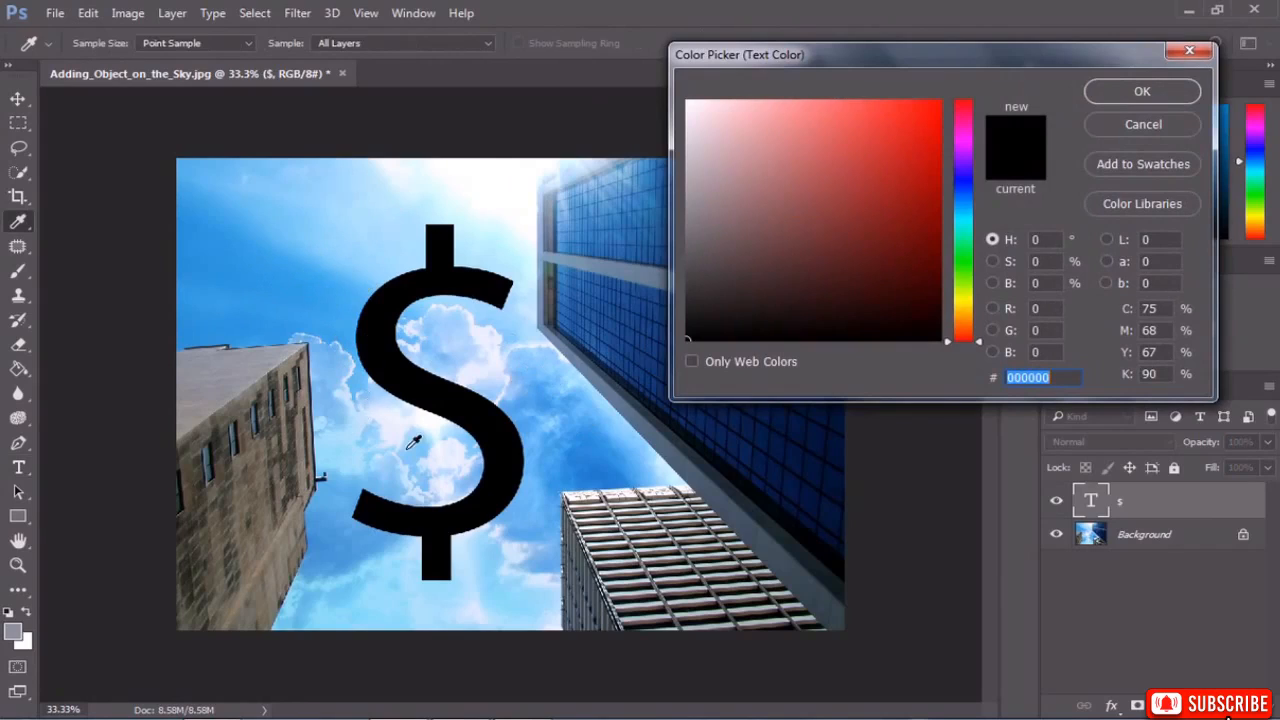
click(300, 291)
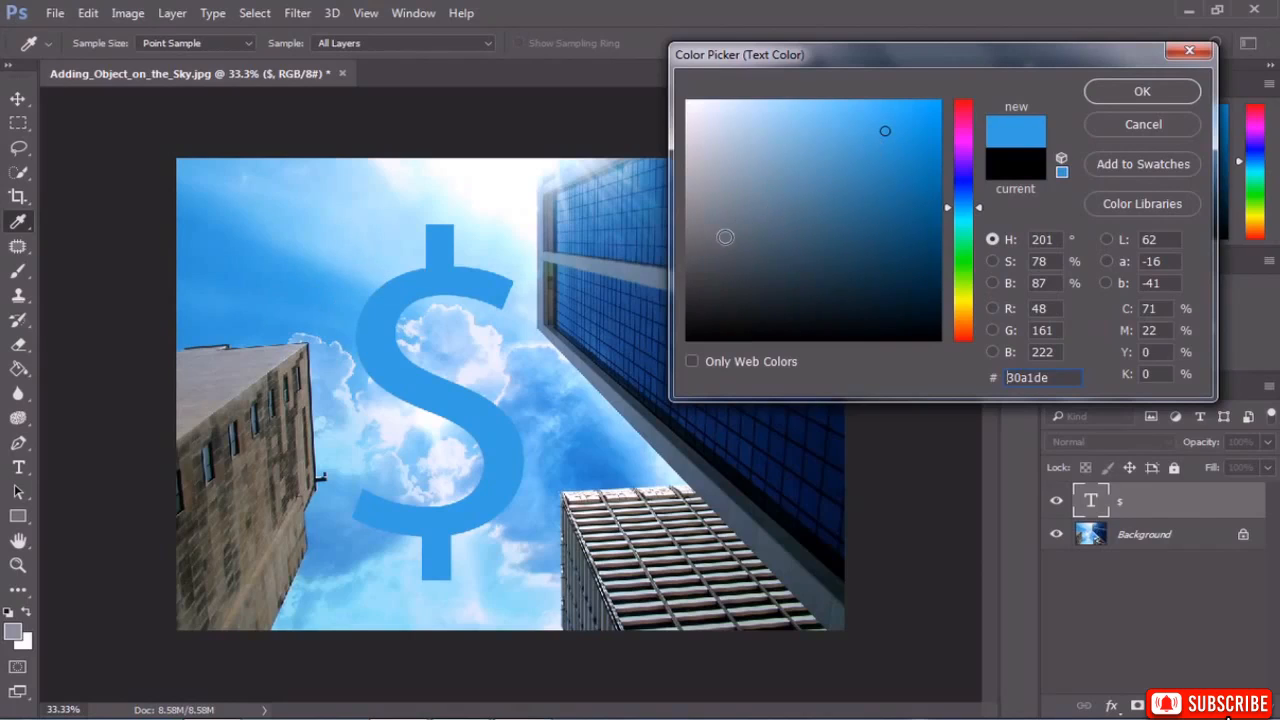
click(1131, 92)
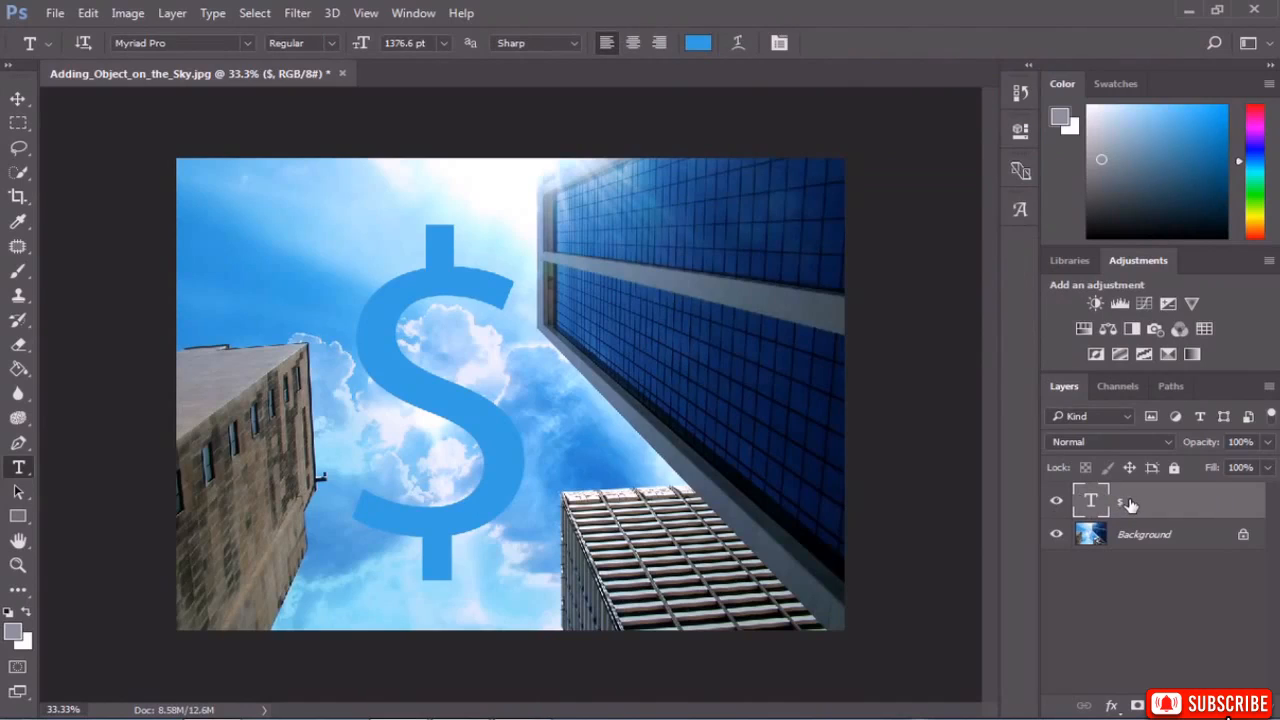
Set the dollar sign layer's blend mode to Soft Light after trying Lighten, and lower its opacity to 70%.
click(1066, 442)
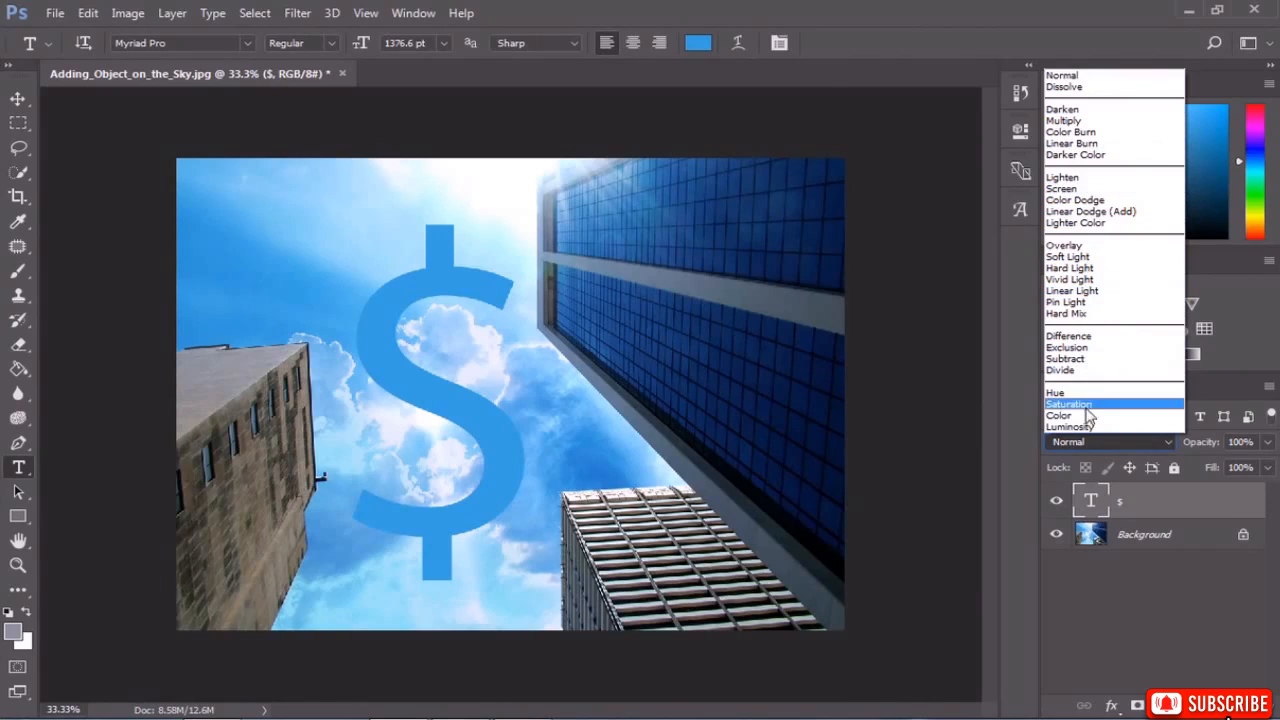
click(1063, 177)
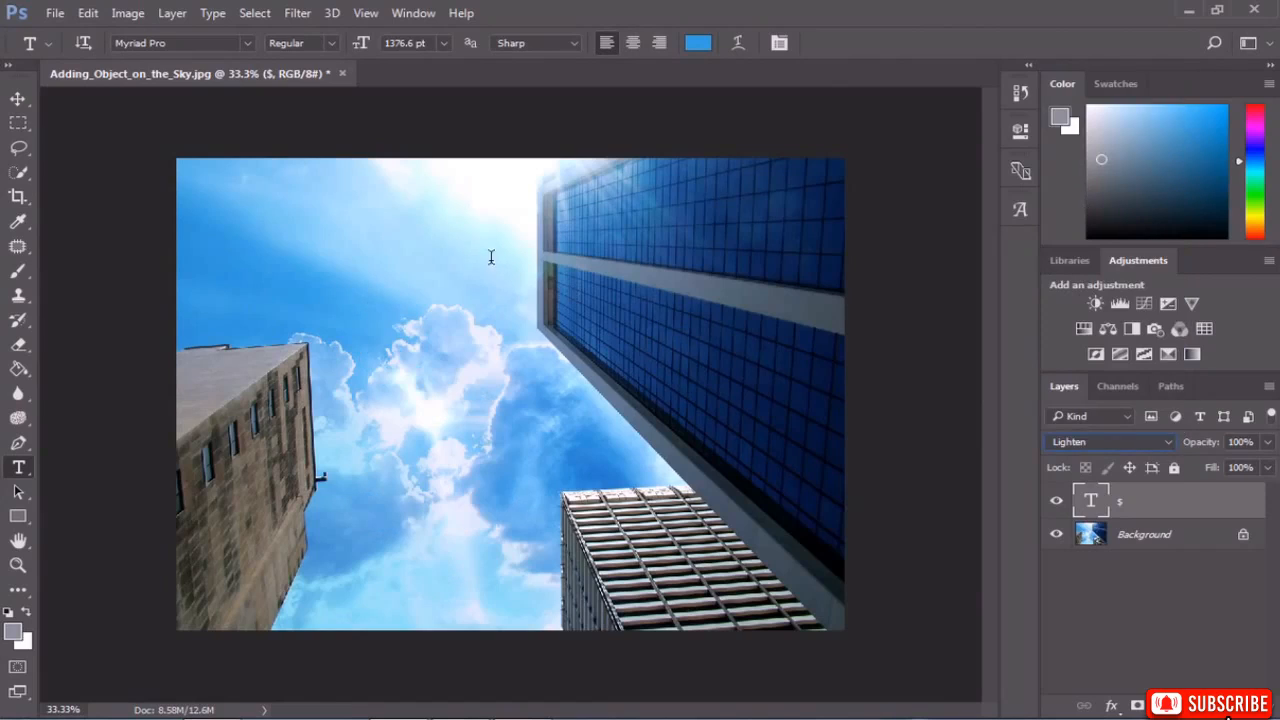
click(1090, 442)
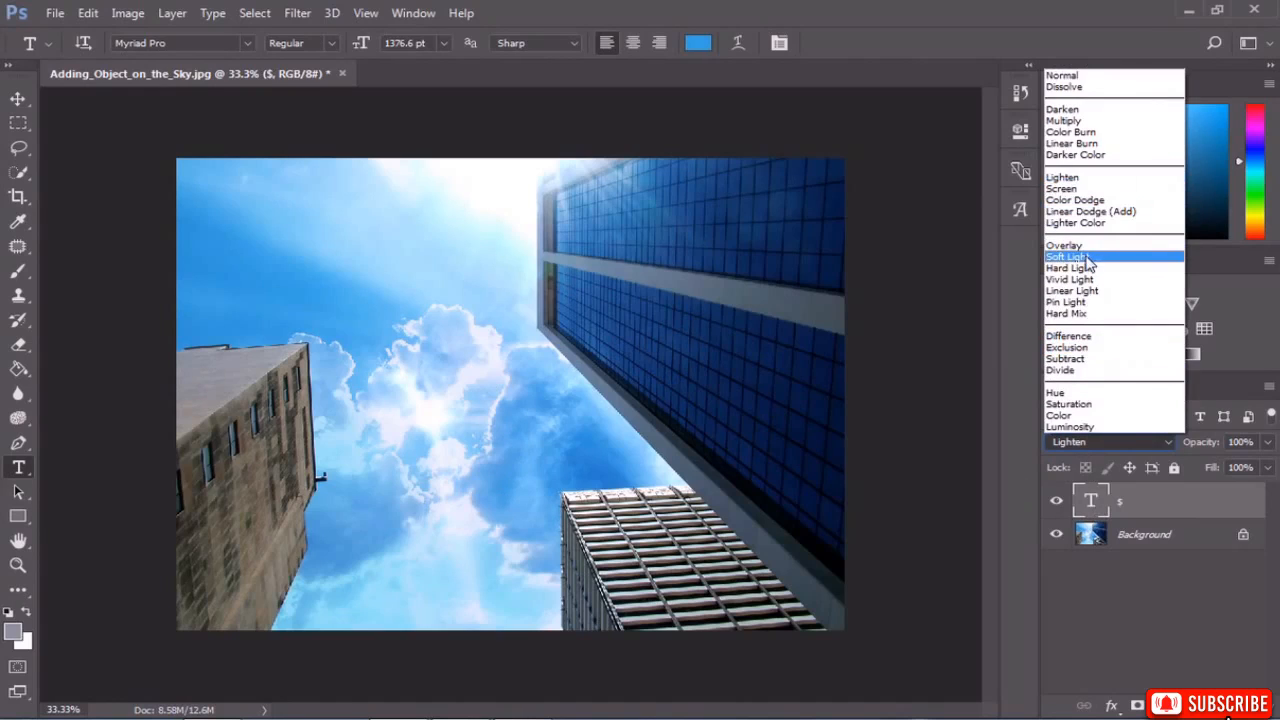
click(1088, 258)
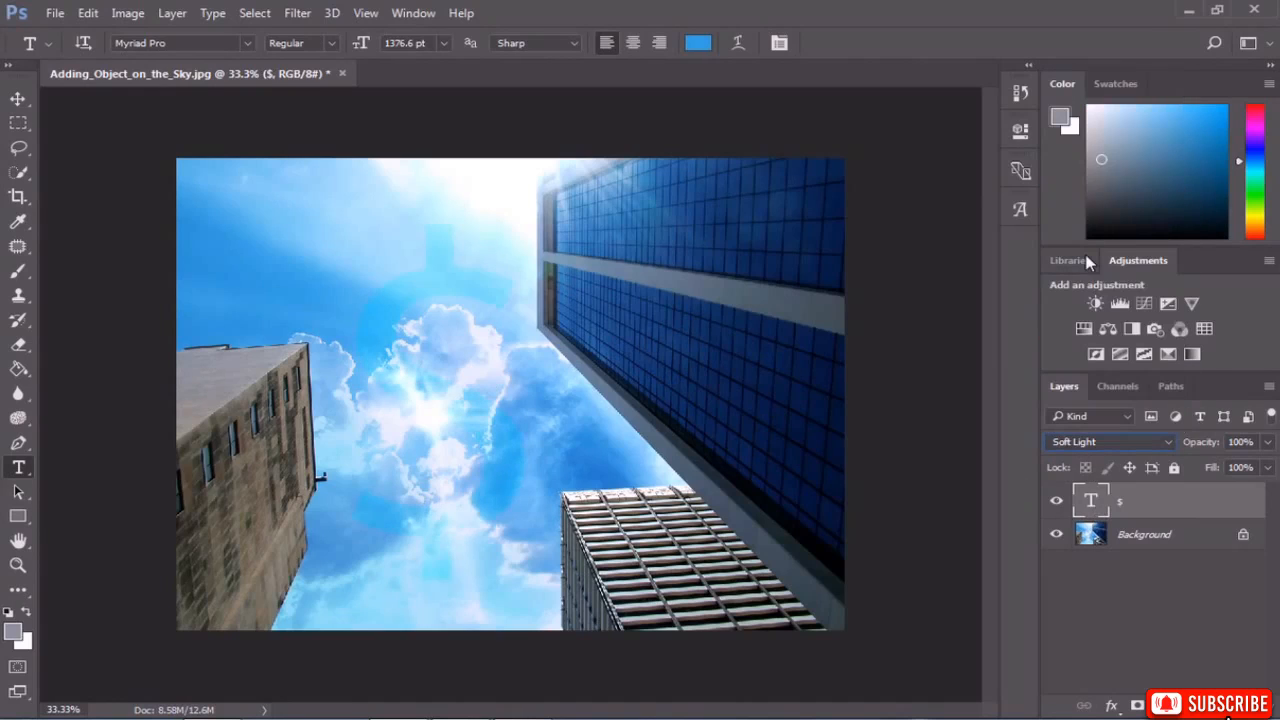
click(1092, 444)
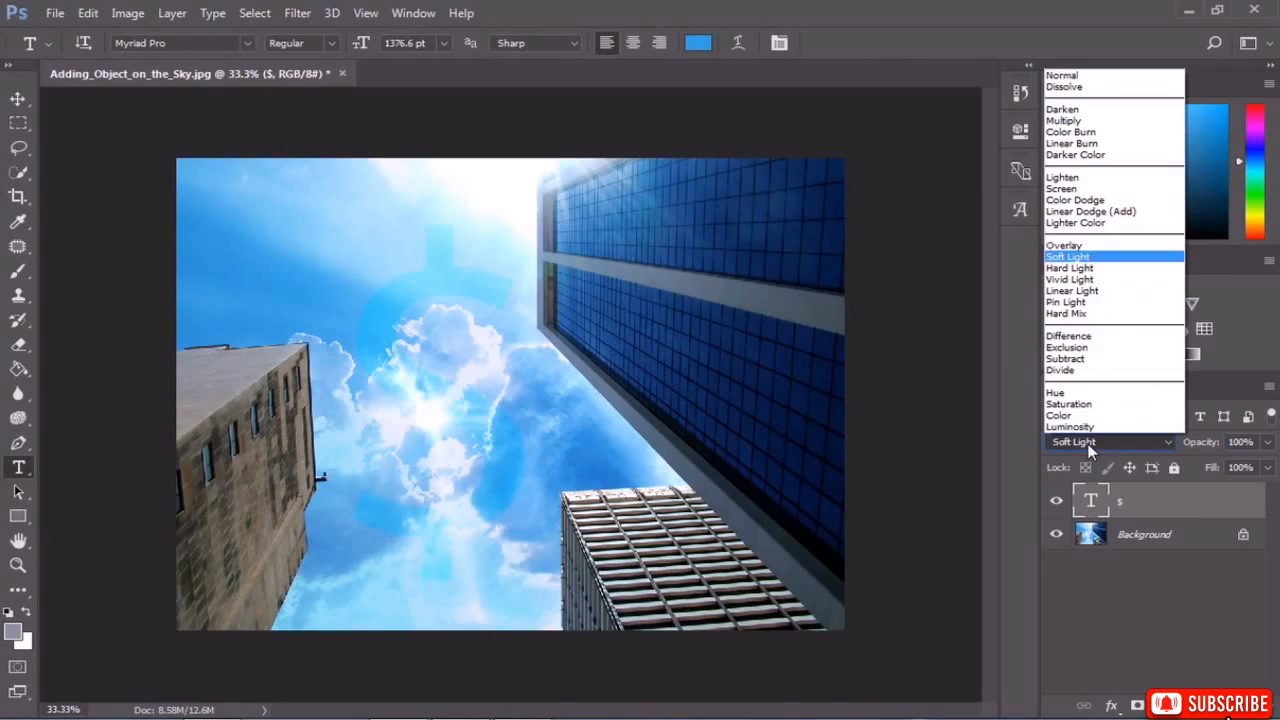
click(1090, 448)
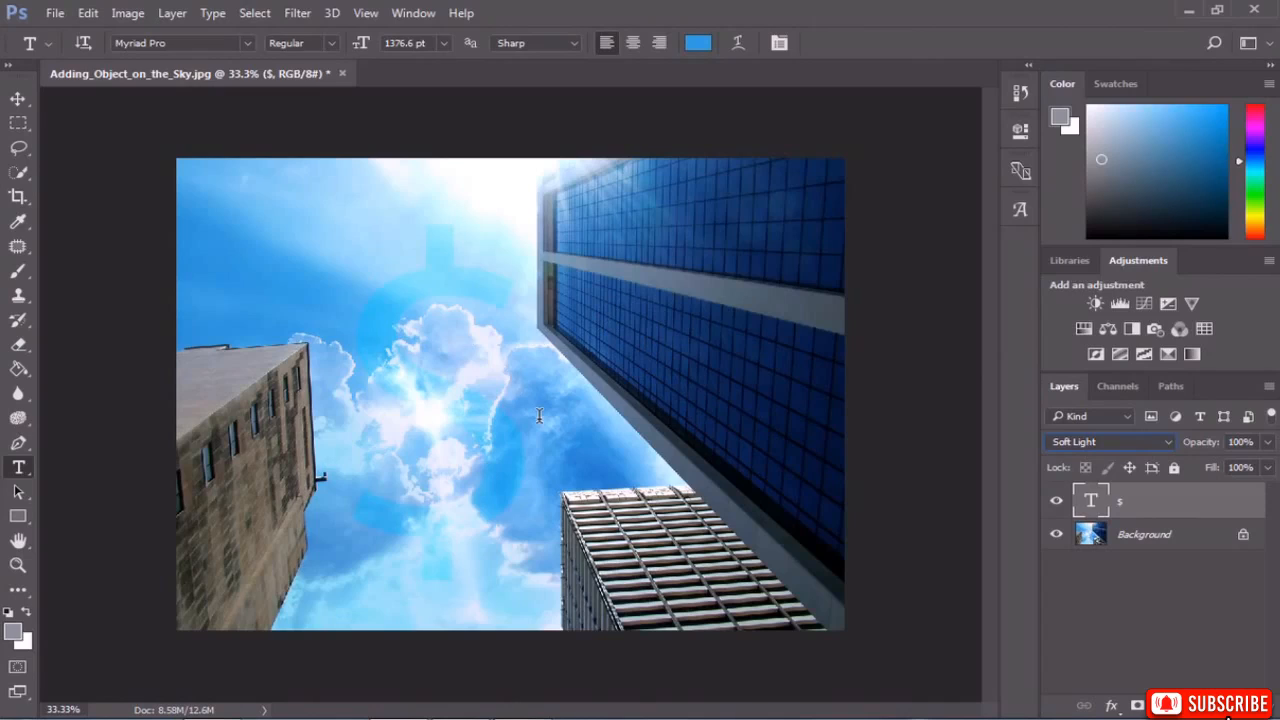
click(1244, 442)
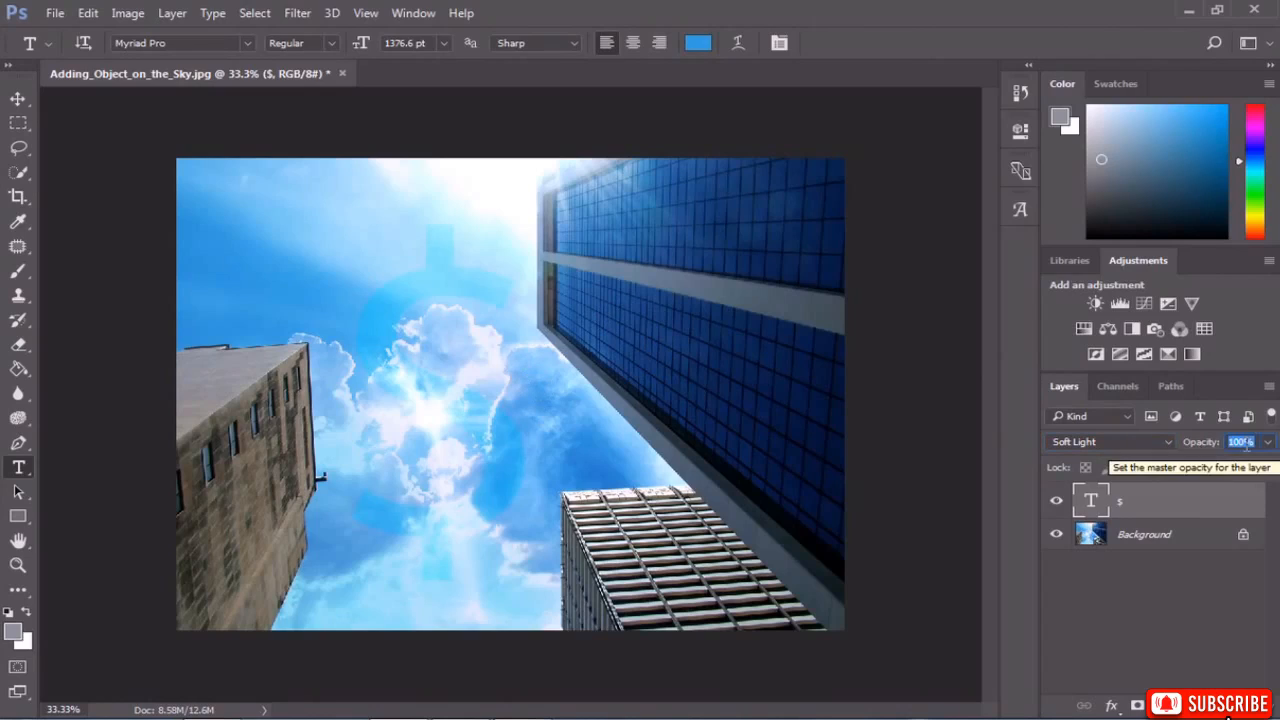
text(7)
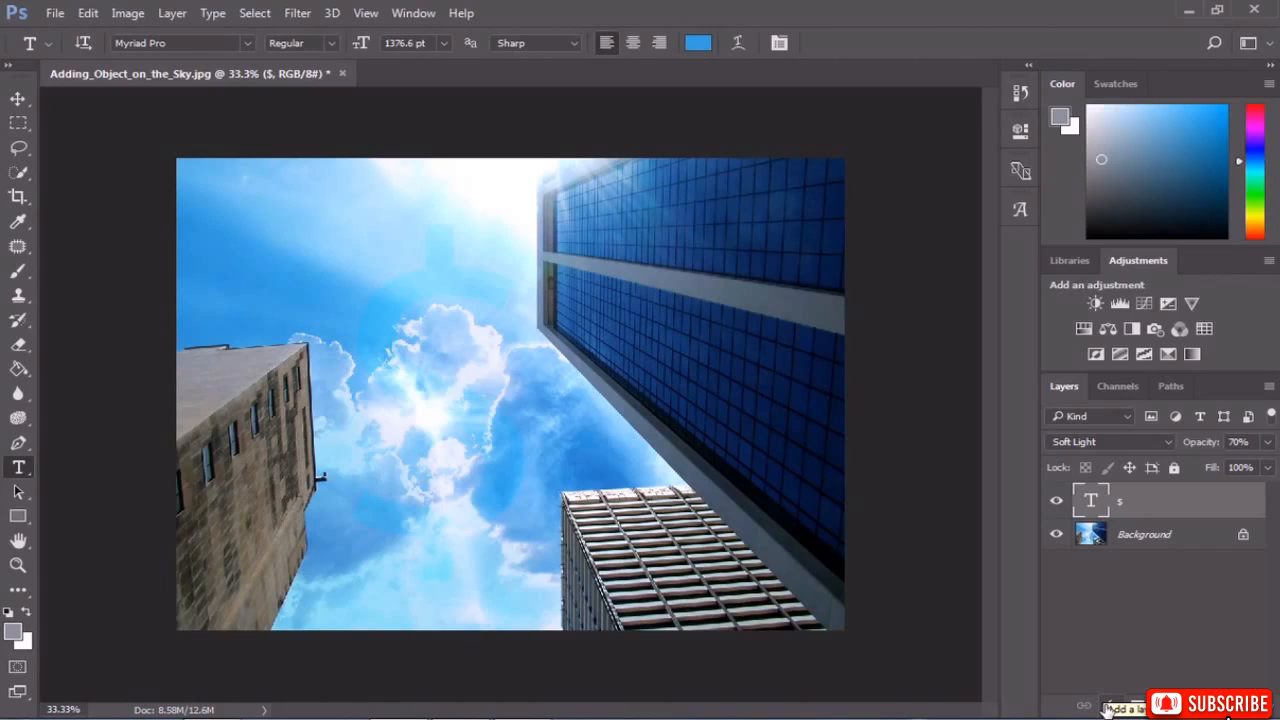
Add an Outer Glow to the dollar sign layer with a 22% spread and adjust the glow's size.
click(1106, 707)
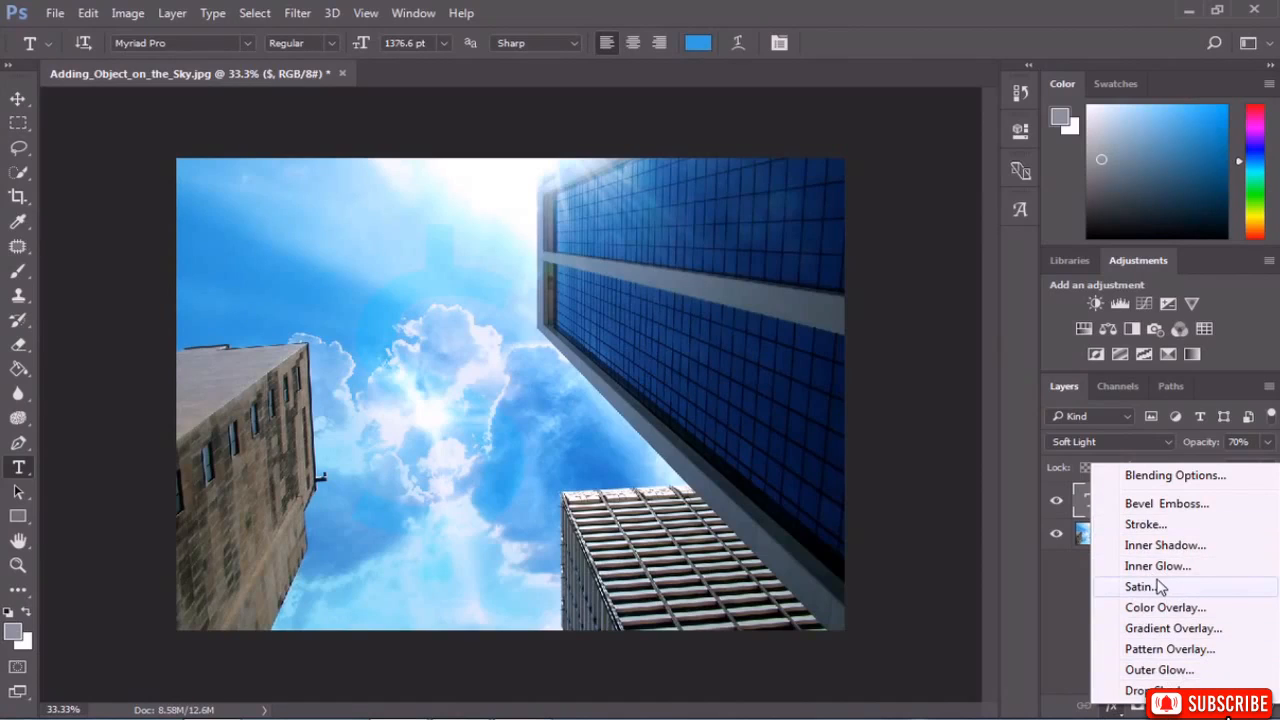
click(1170, 670)
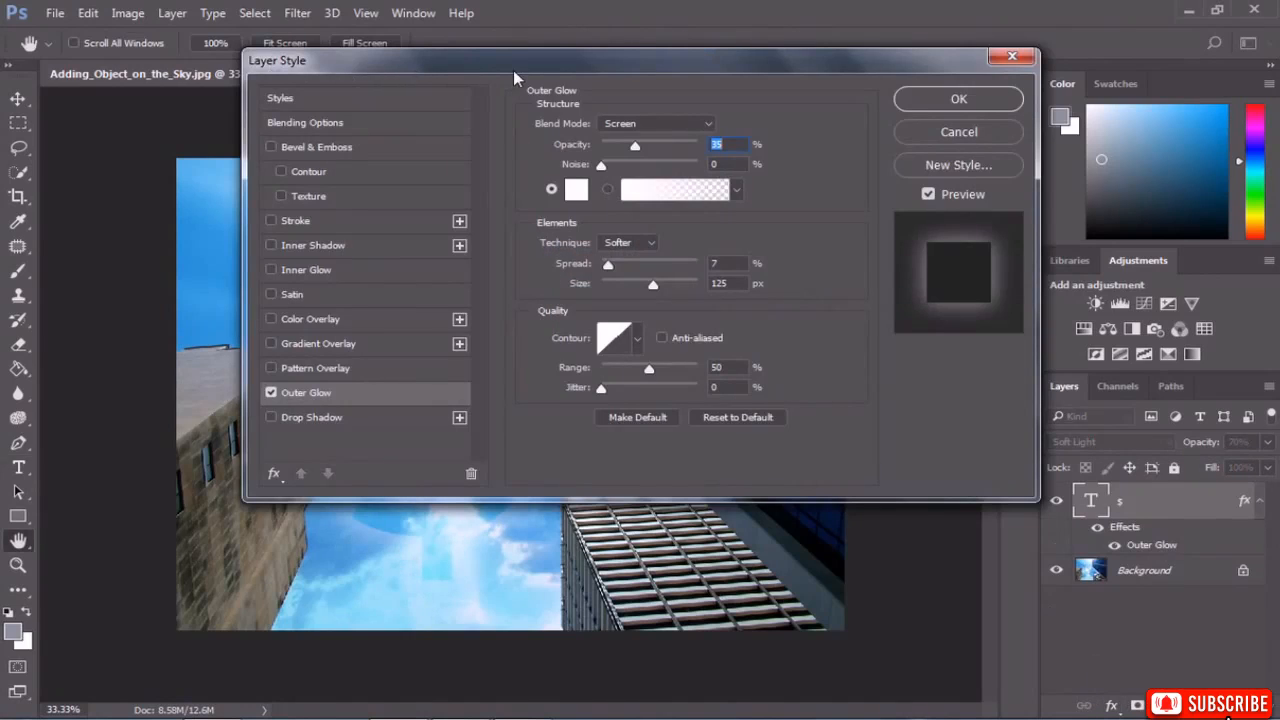
drag(520, 64, 803, 92)
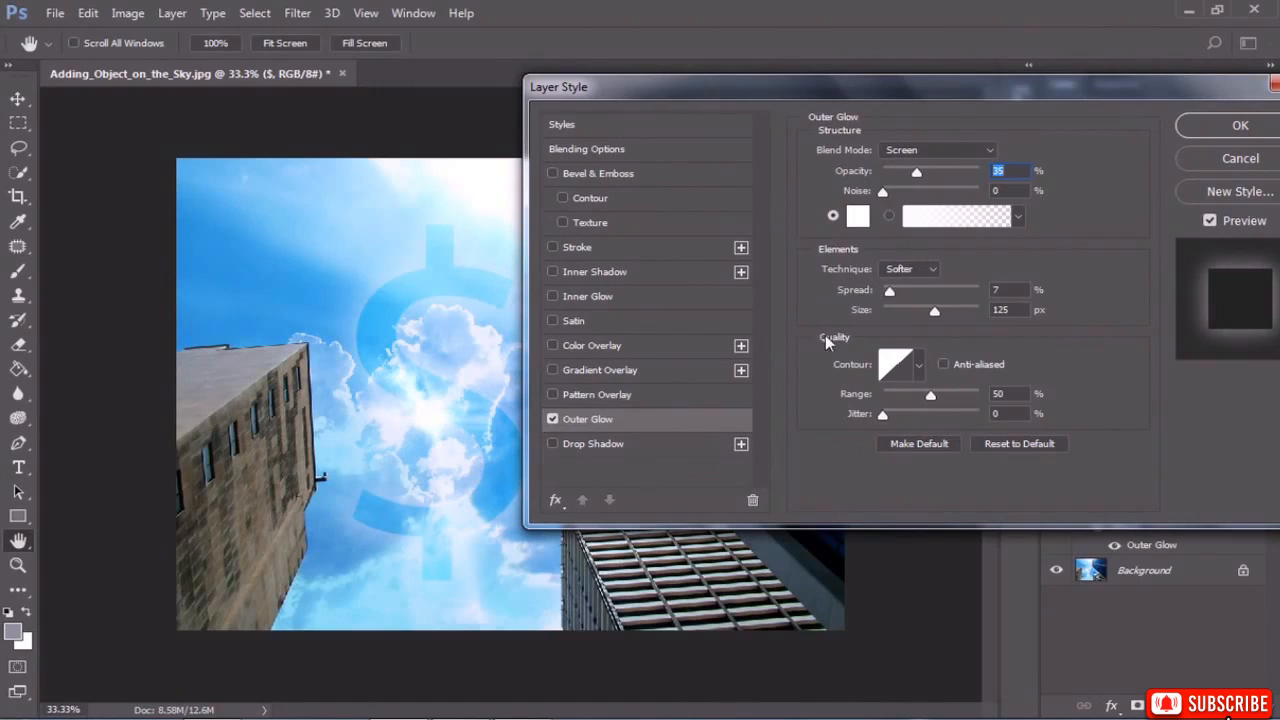
drag(889, 292, 905, 292)
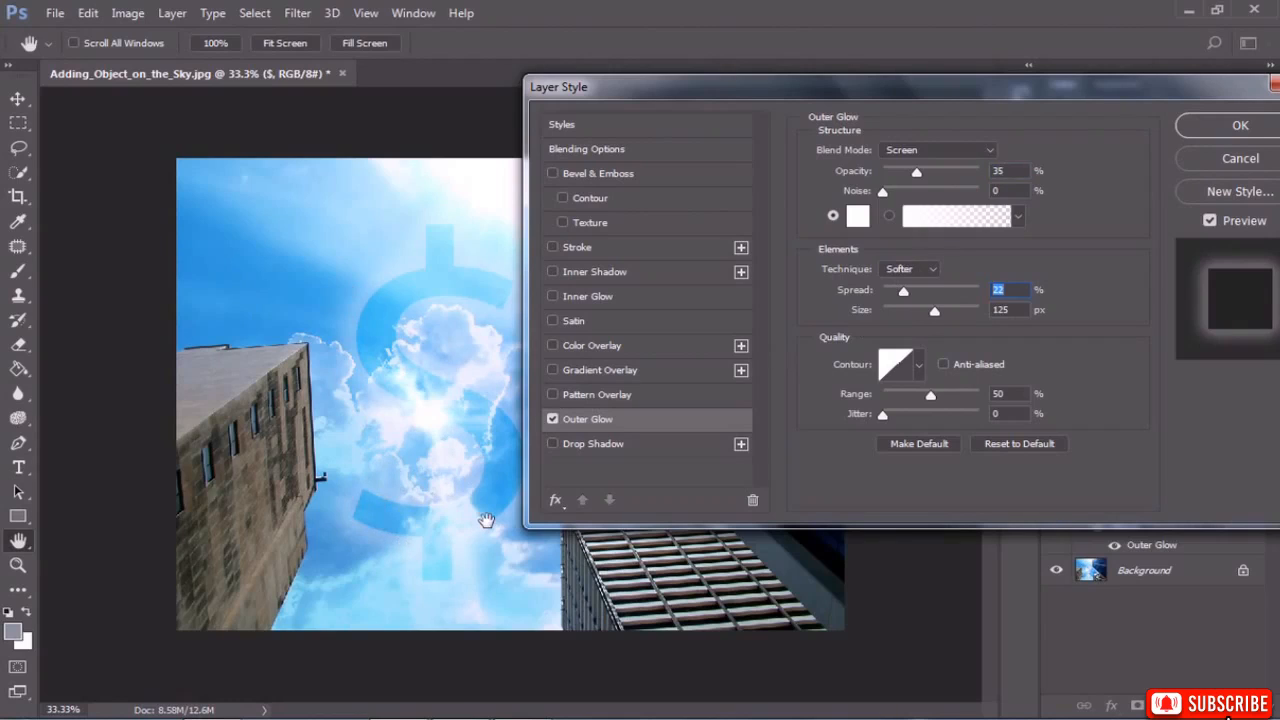
mouse_move(927, 309)
mouse_down()
mouse_move(949, 309)
mouse_move(922, 309)
mouse_up()
Add Bevel & Emboss to the dollar sign, compare the Outer Bevel, Inner Bevel and Emboss styles, and settle on Pillow Emboss.
click(621, 176)
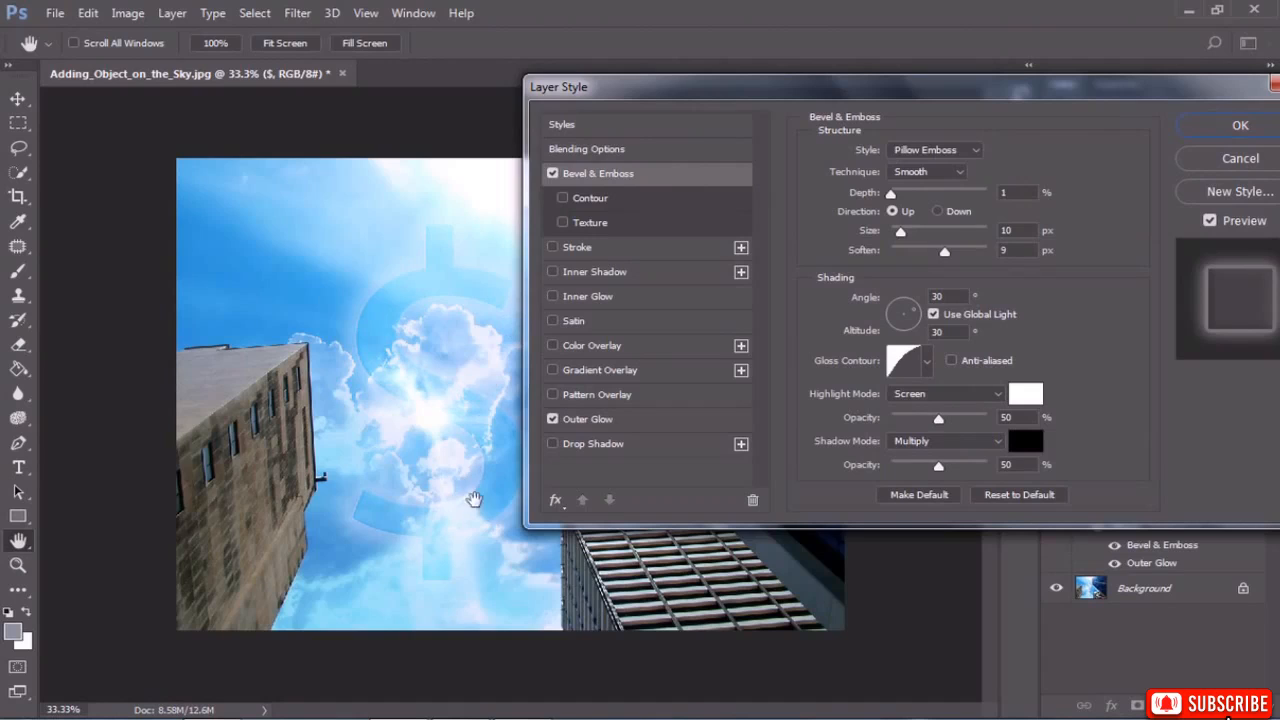
drag(620, 110, 663, 107)
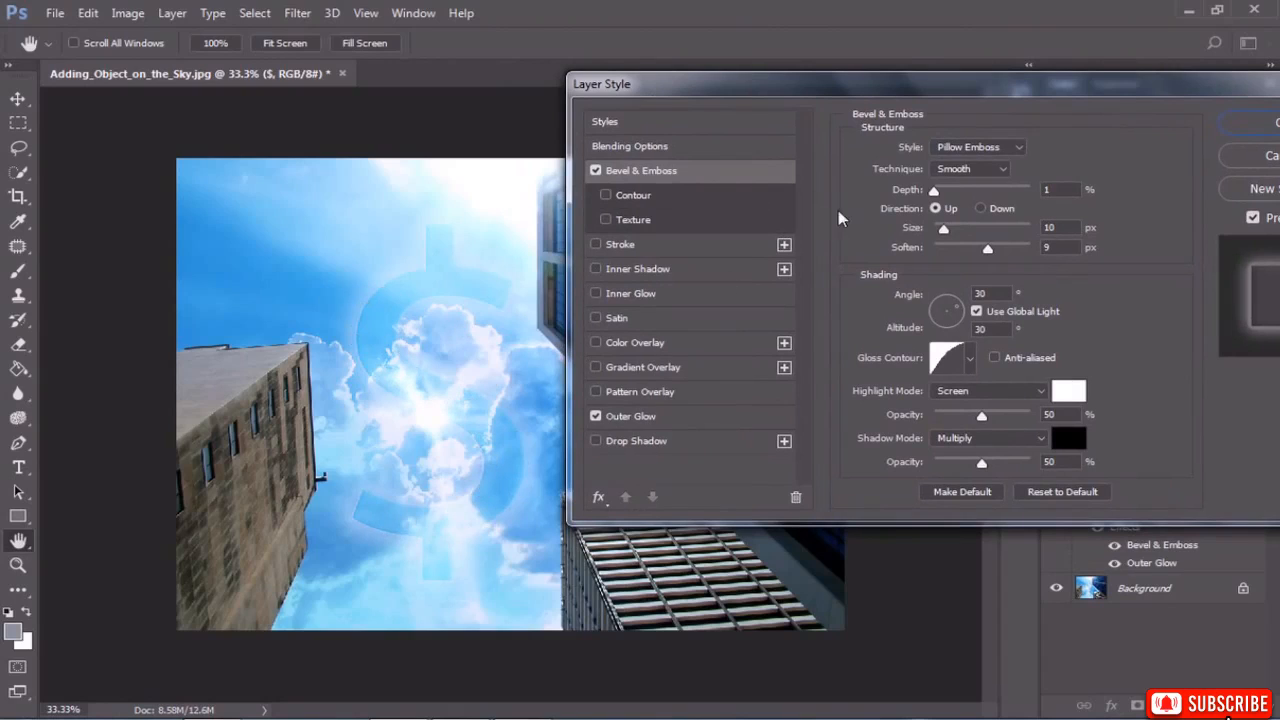
click(969, 148)
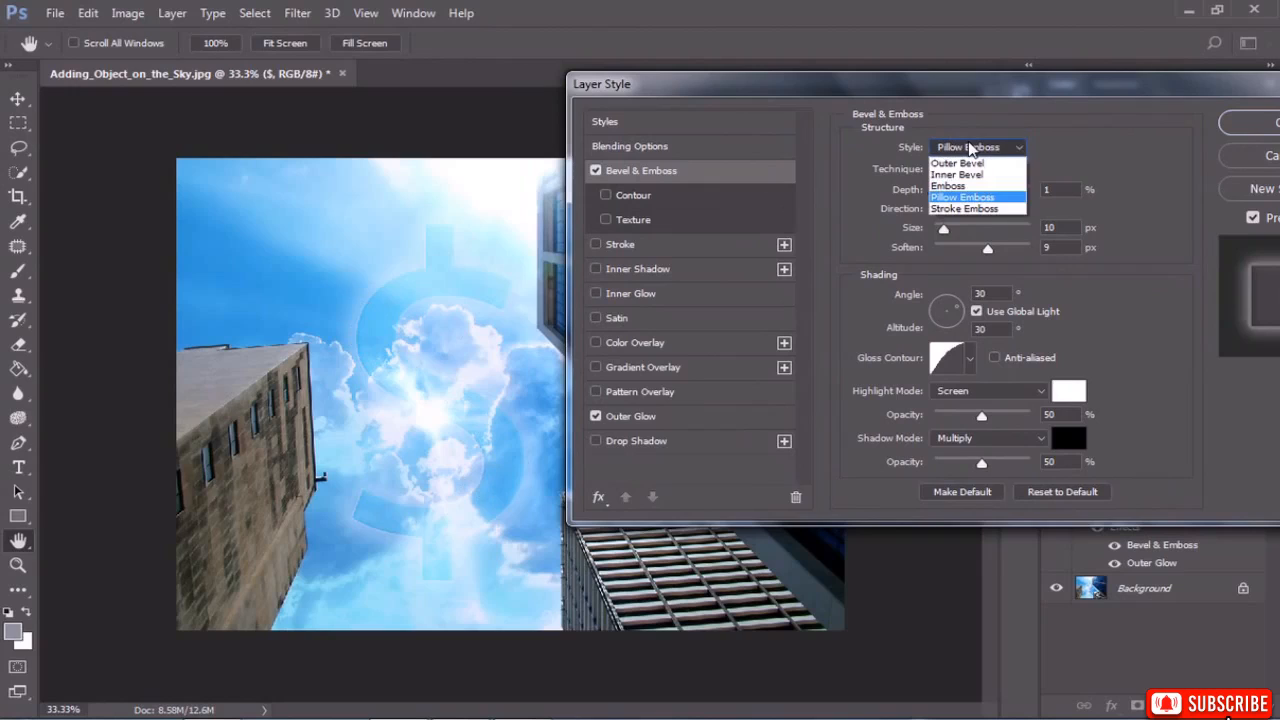
click(966, 163)
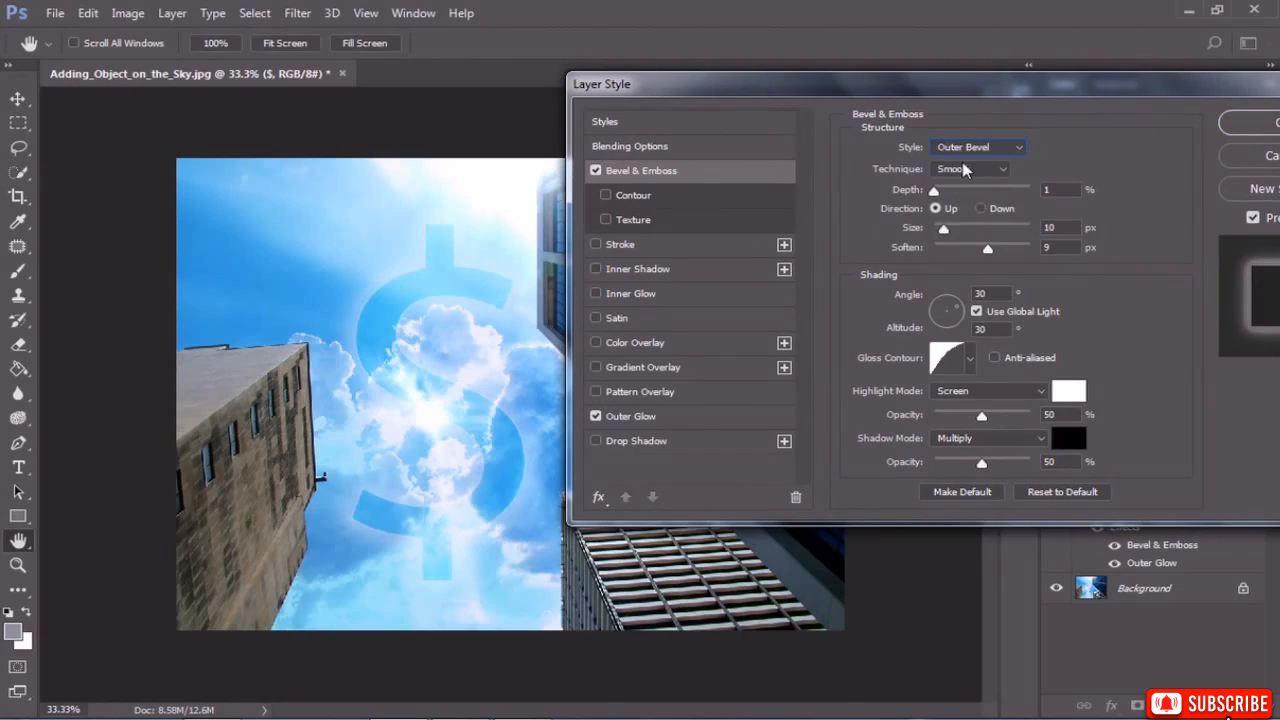
click(975, 149)
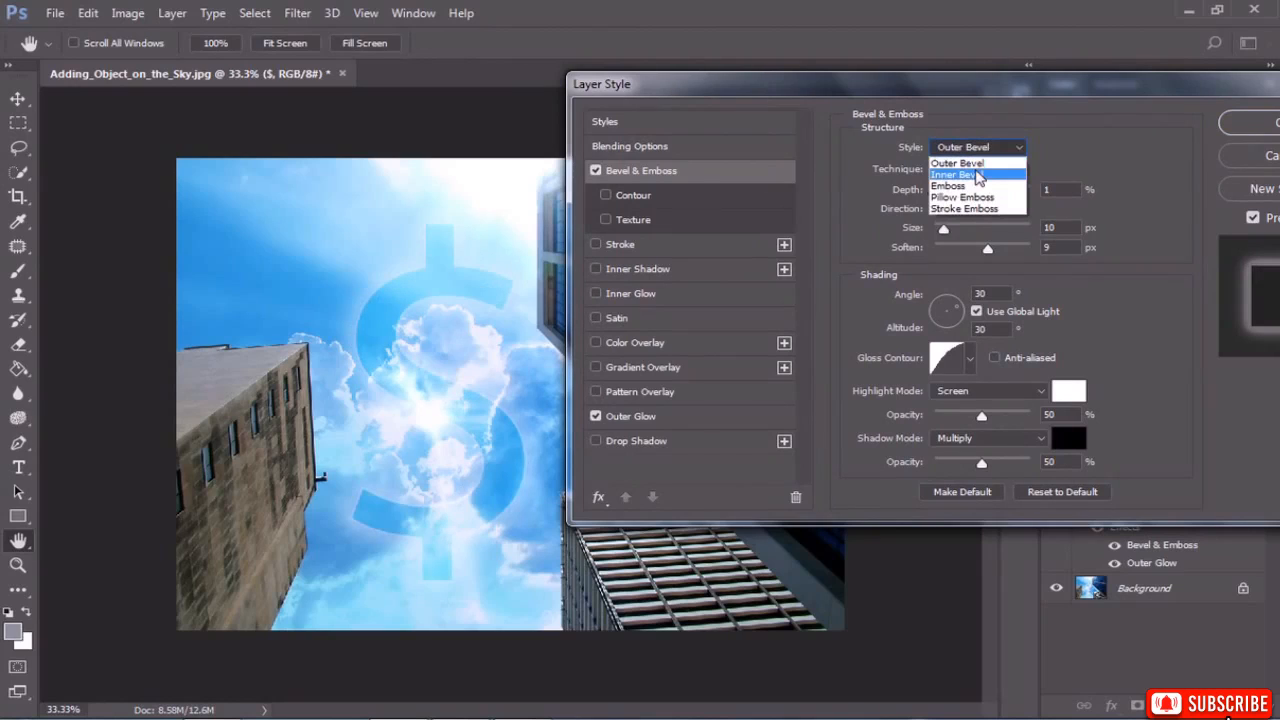
click(978, 161)
click(972, 149)
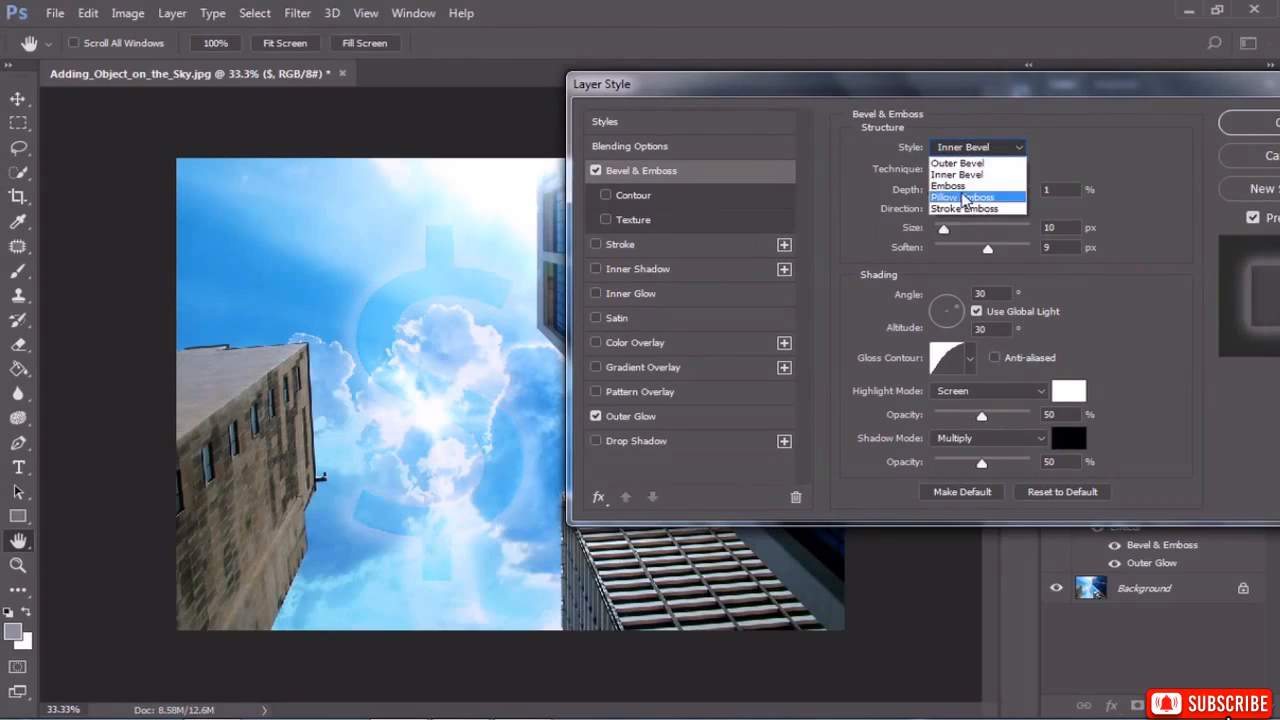
click(960, 188)
click(968, 150)
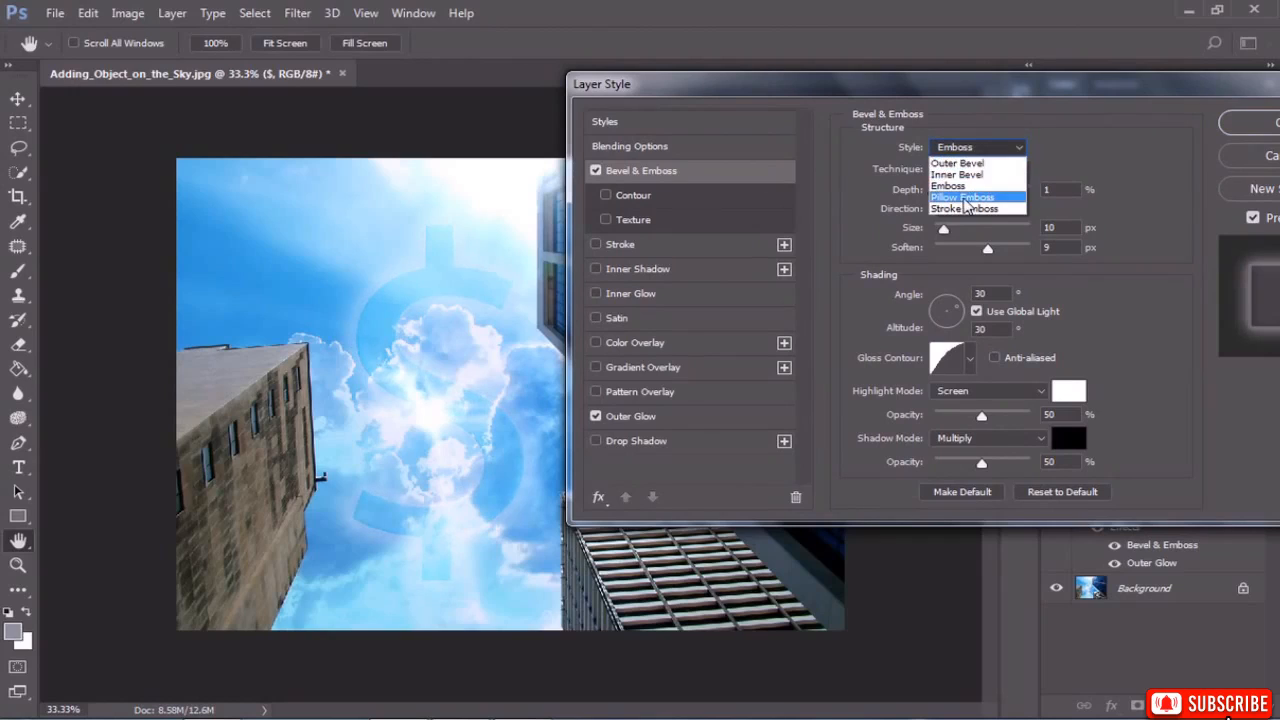
click(968, 198)
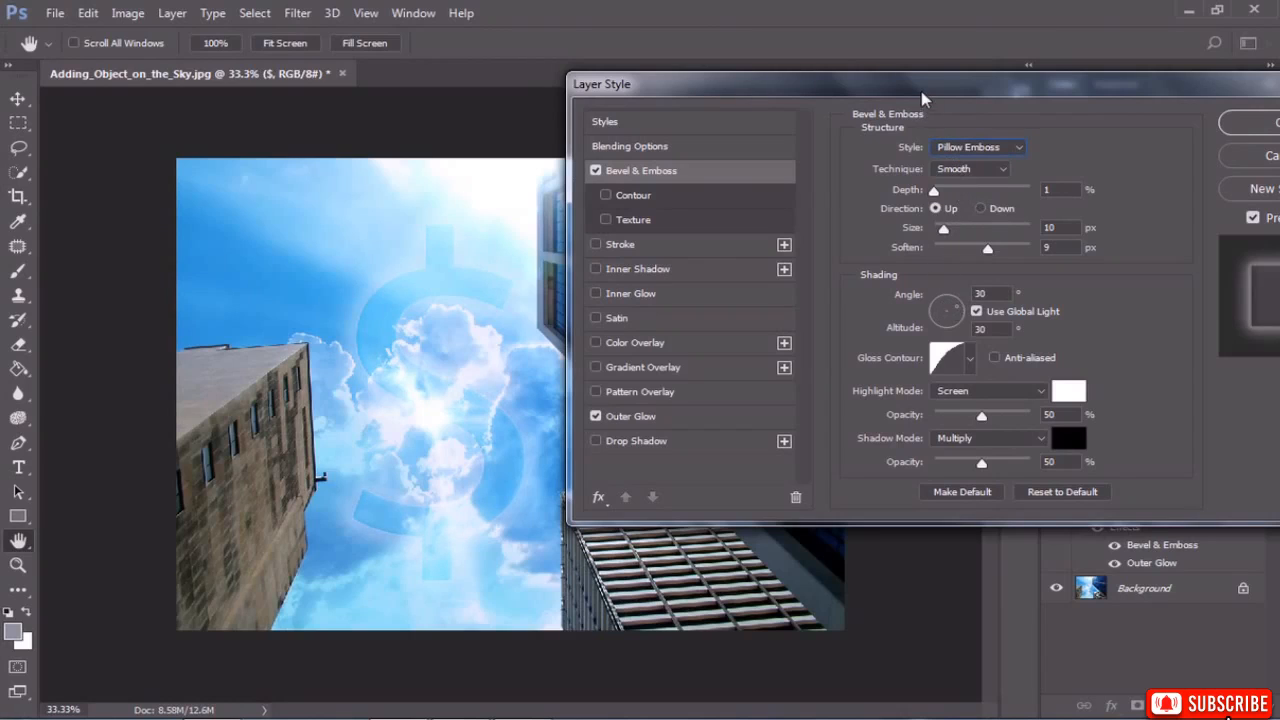
Add a Gradient Overlay to the dollar sign, trying the Normal blend mode before returning it to Soft Light.
drag(925, 88, 767, 63)
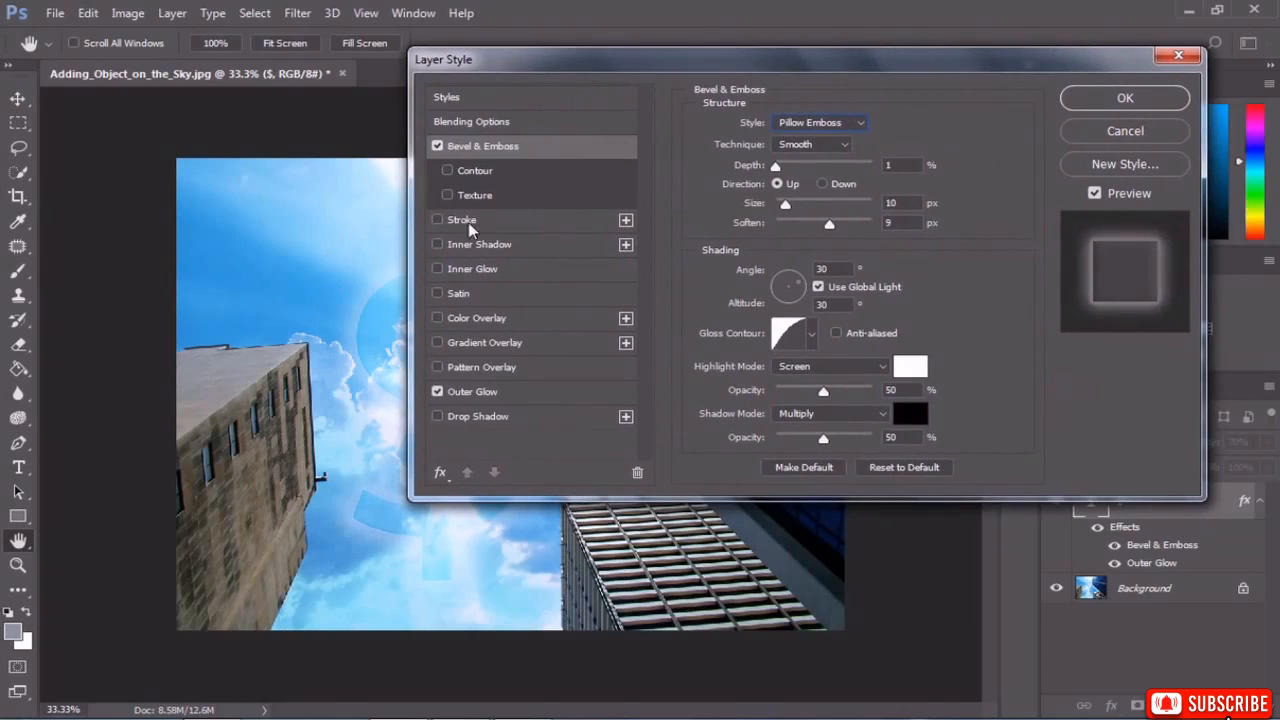
drag(590, 48, 713, 25)
click(588, 322)
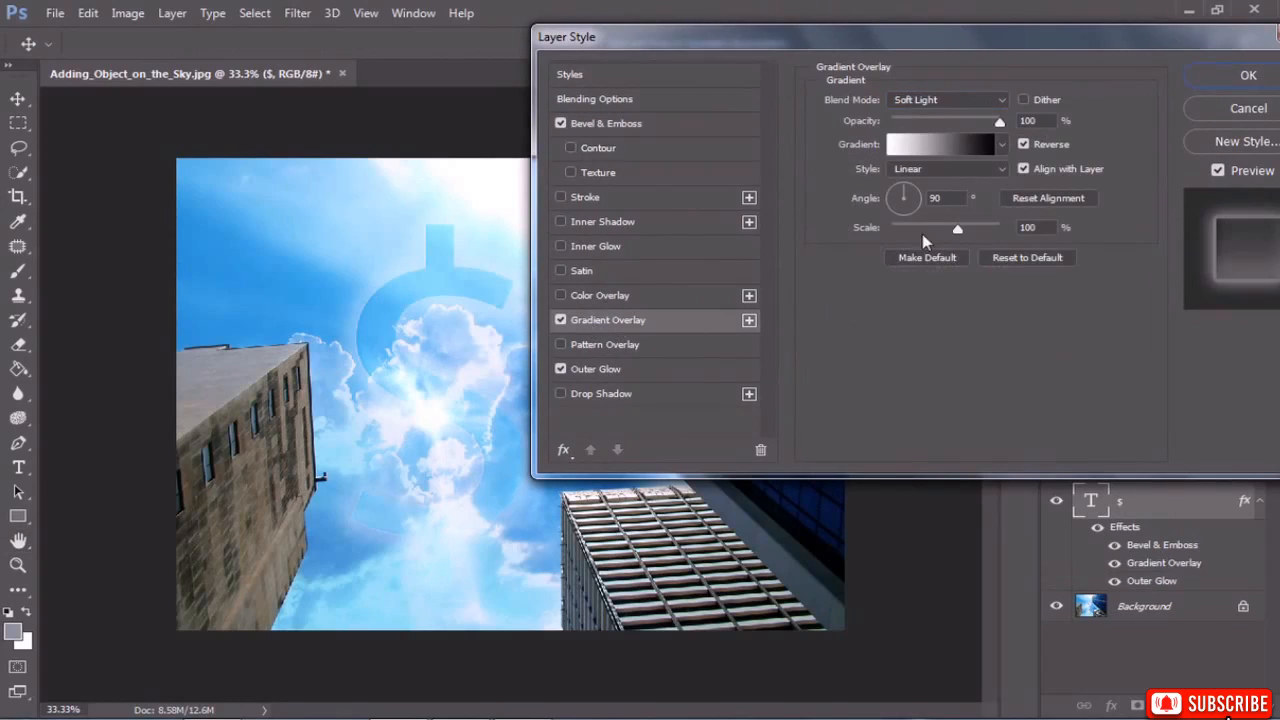
click(985, 100)
click(905, 117)
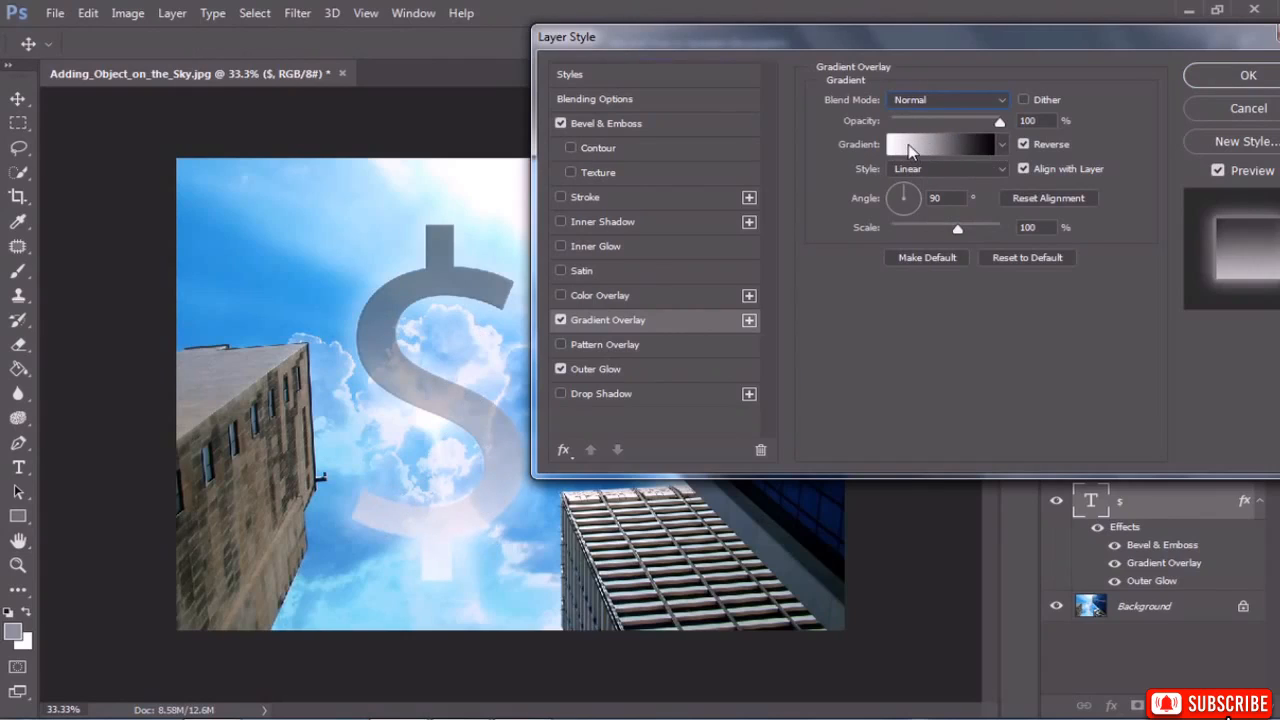
click(942, 102)
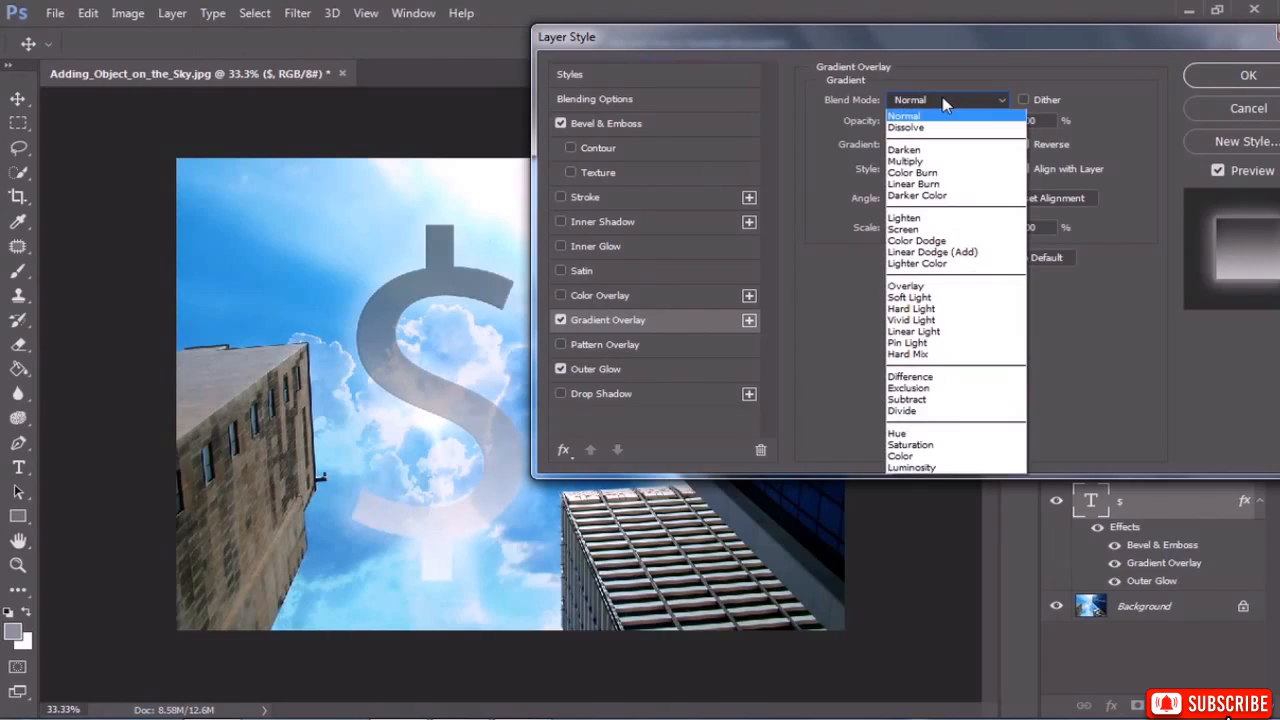
click(935, 297)
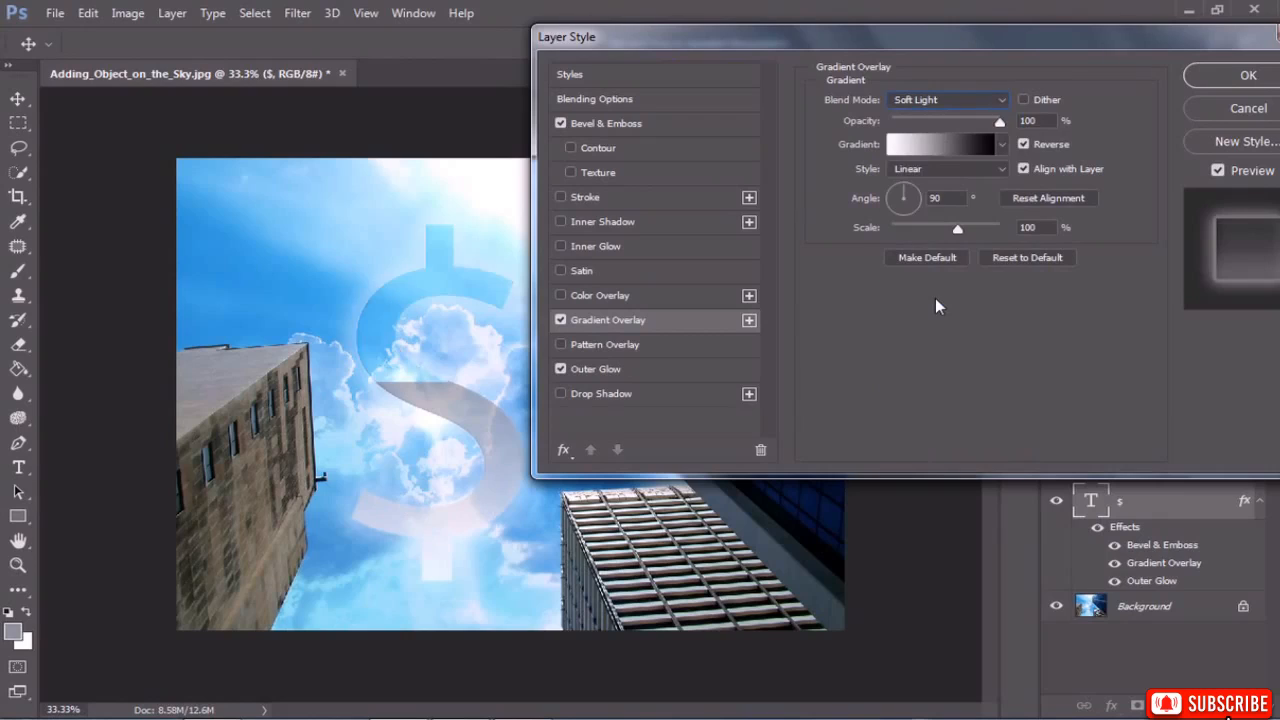
Compare several gradient presets for the overlay, choose the rainbow spectrum gradient, and apply the layer style.
click(1002, 146)
click(910, 216)
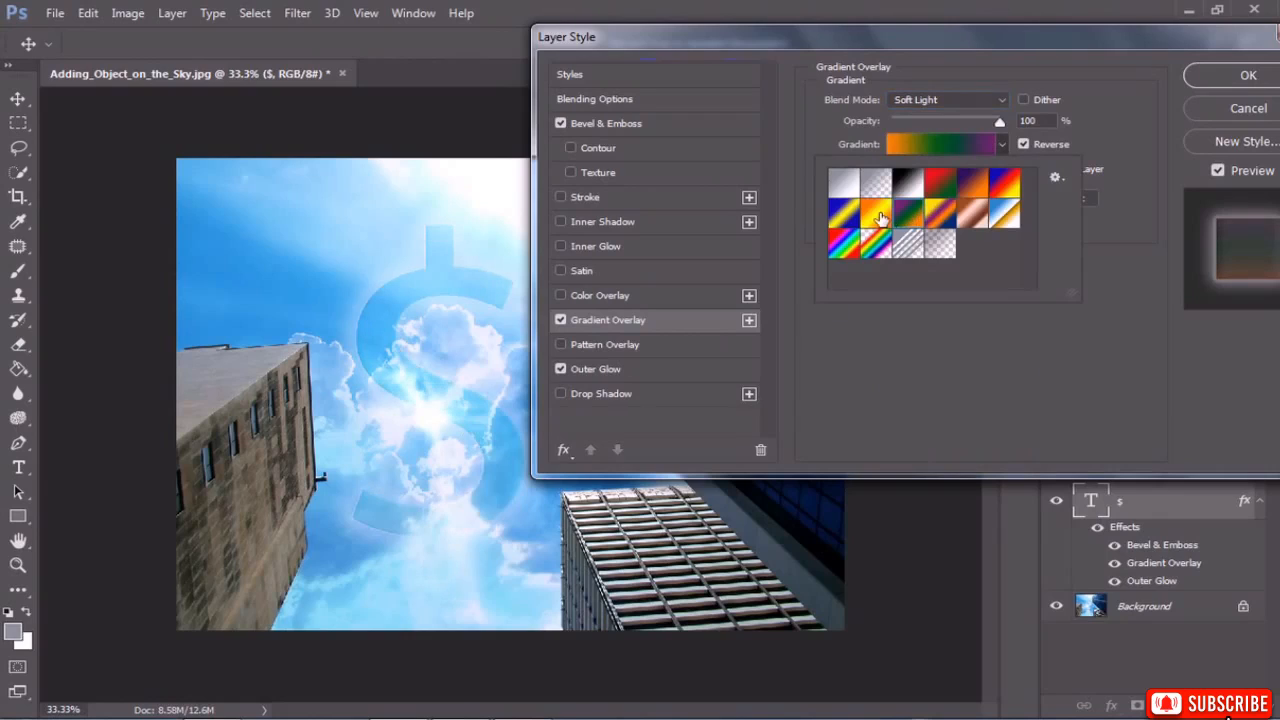
click(878, 216)
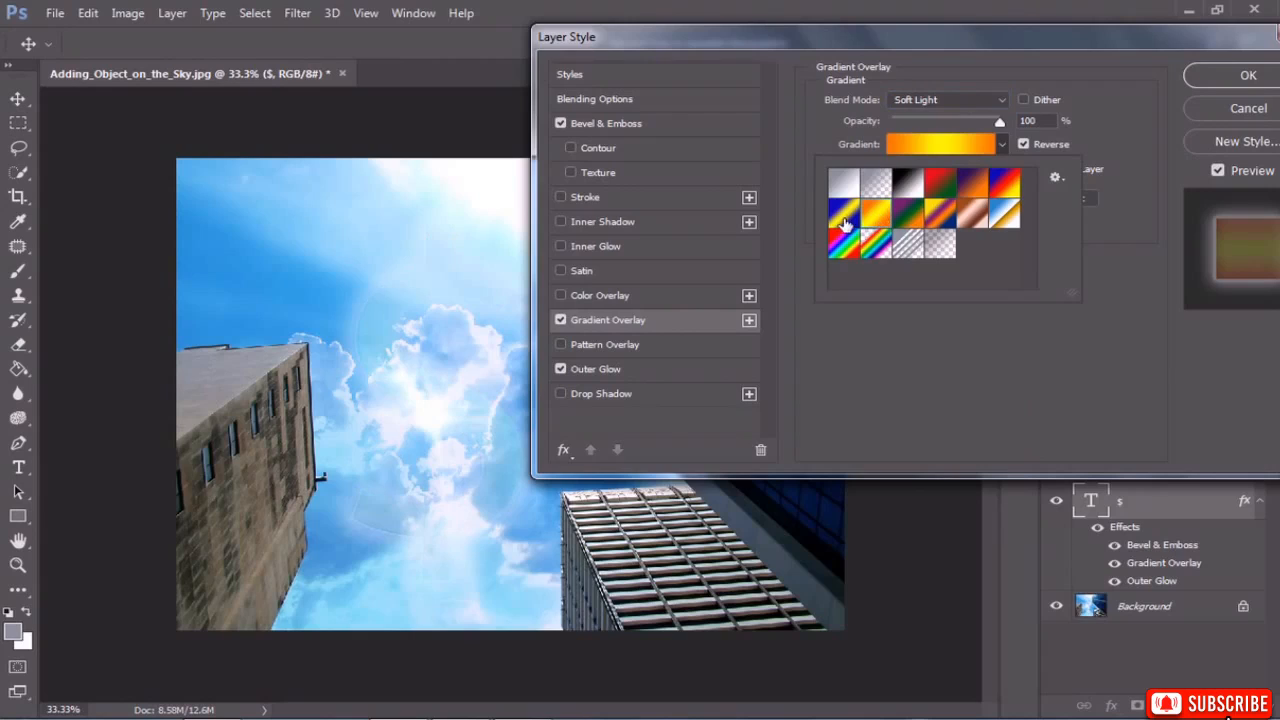
click(845, 220)
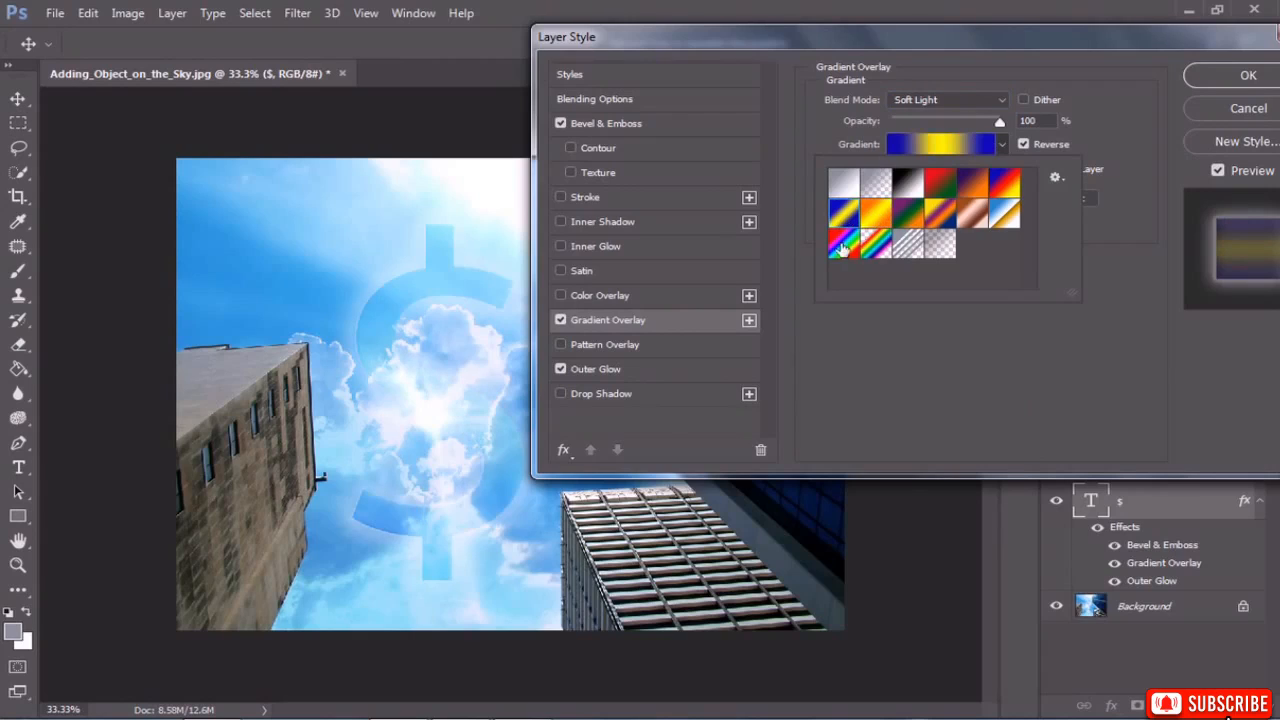
click(843, 248)
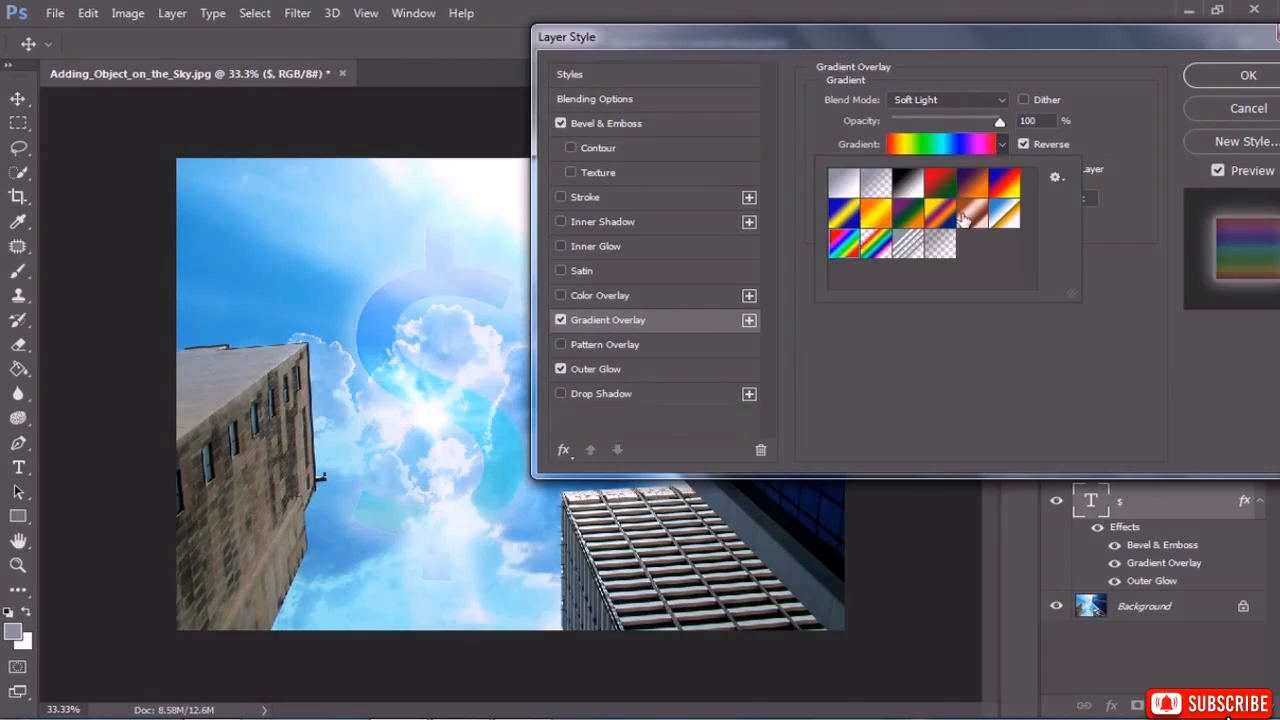
click(985, 193)
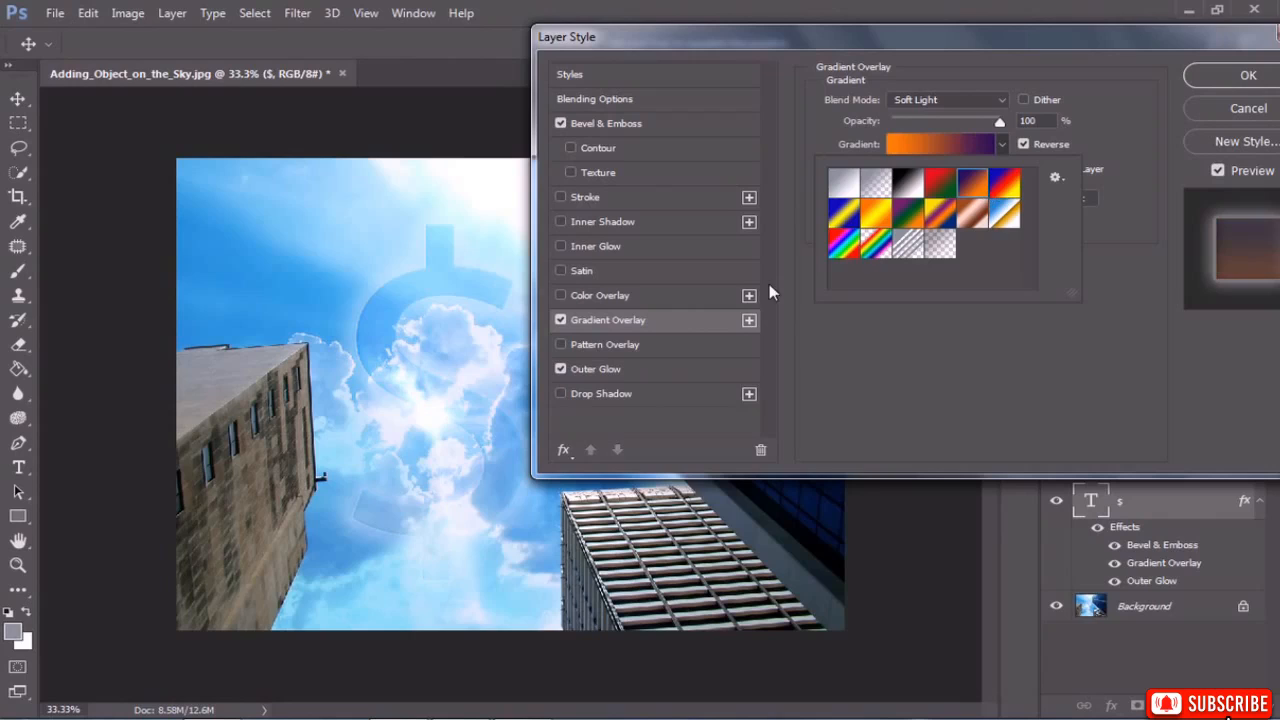
click(846, 246)
click(834, 117)
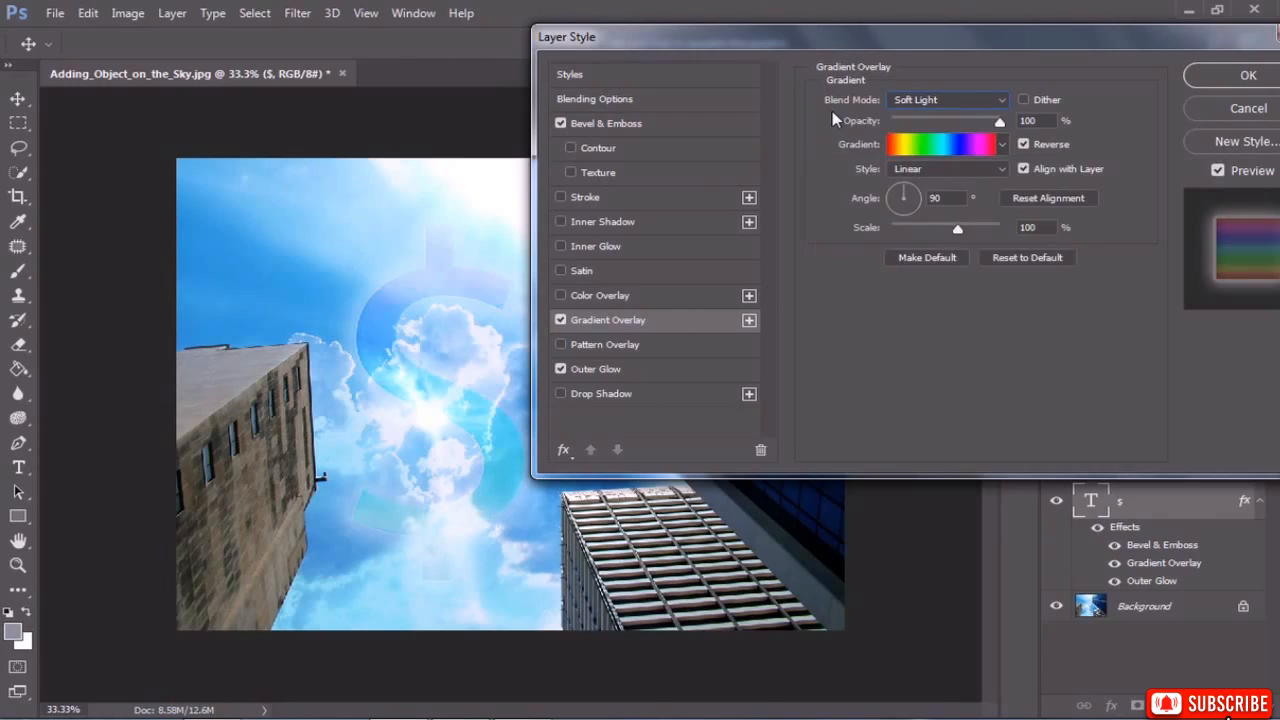
drag(794, 38, 622, 40)
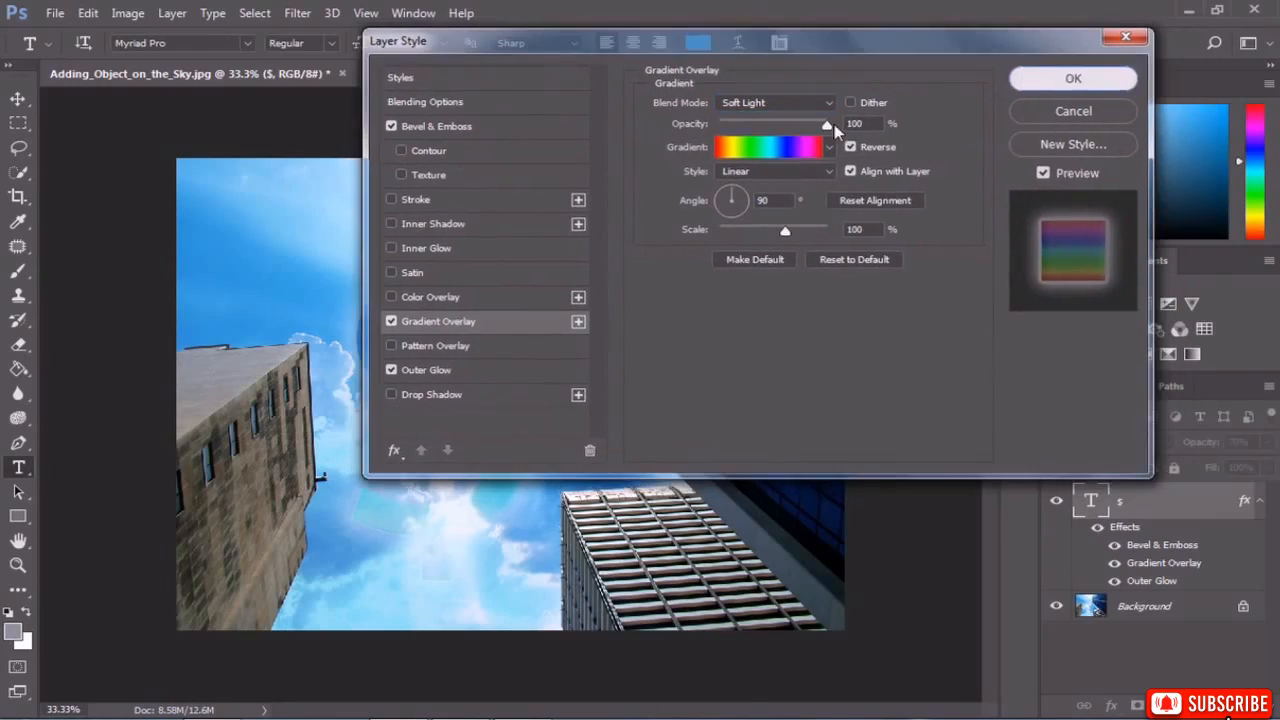
click(1027, 79)
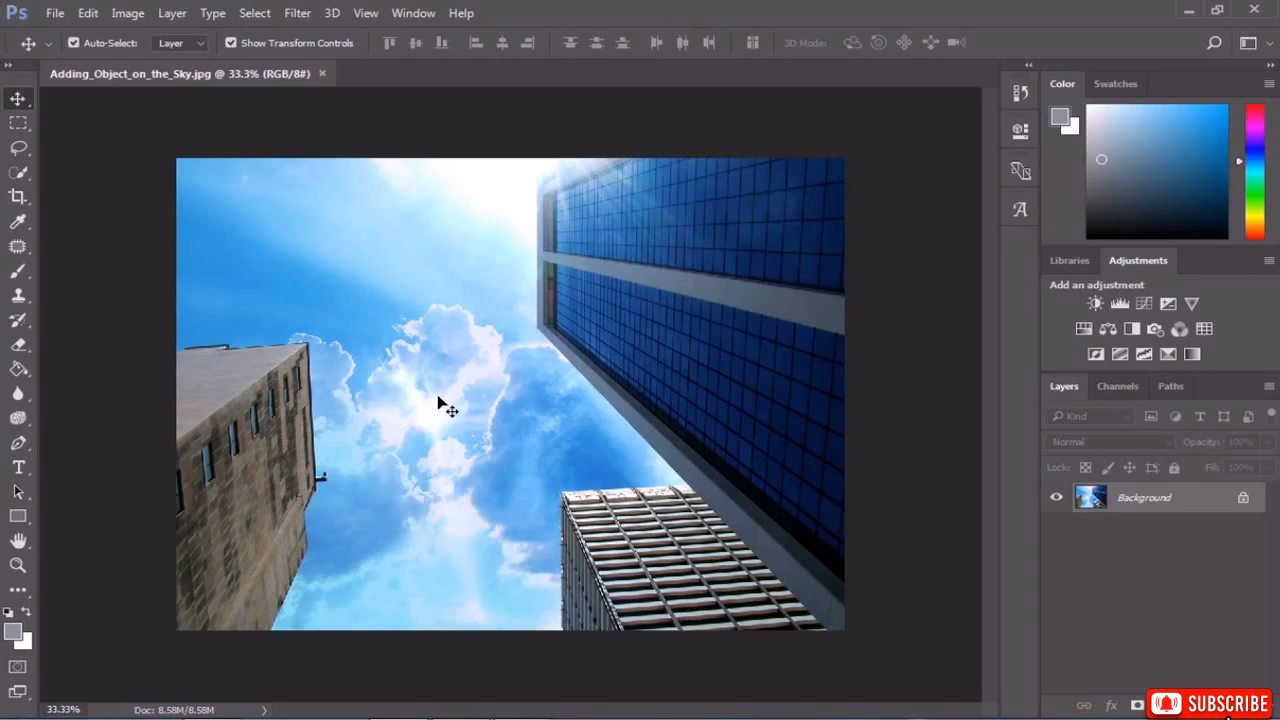
Add a "$" text over the clouds and scale it up proportionally to about 11472% so it spans the sky.
key(t)
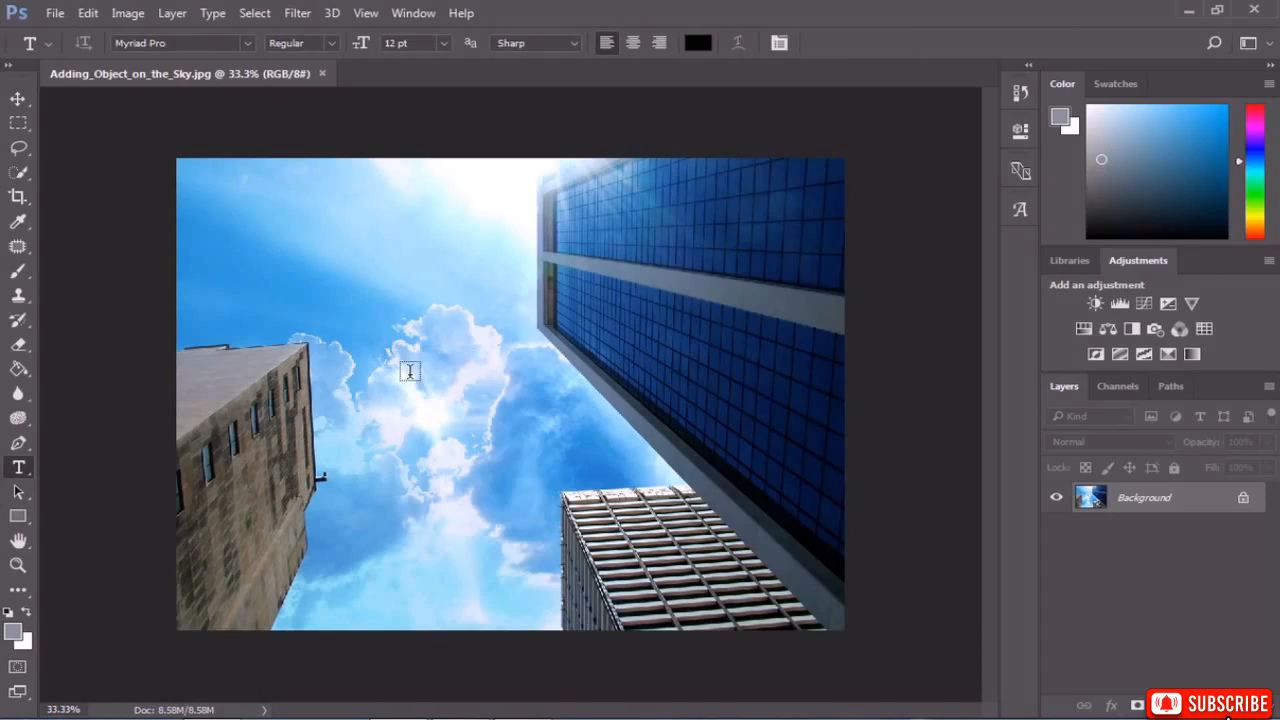
click(439, 414)
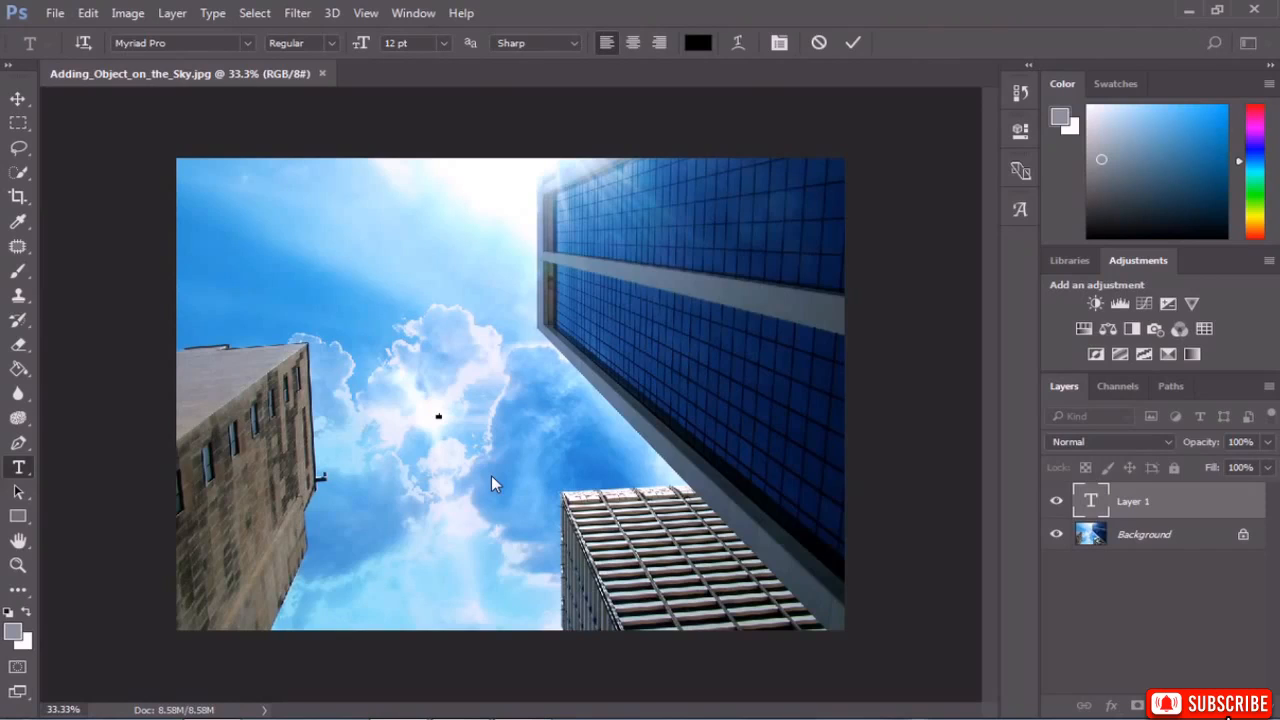
text($)
key(ctrl+Return)
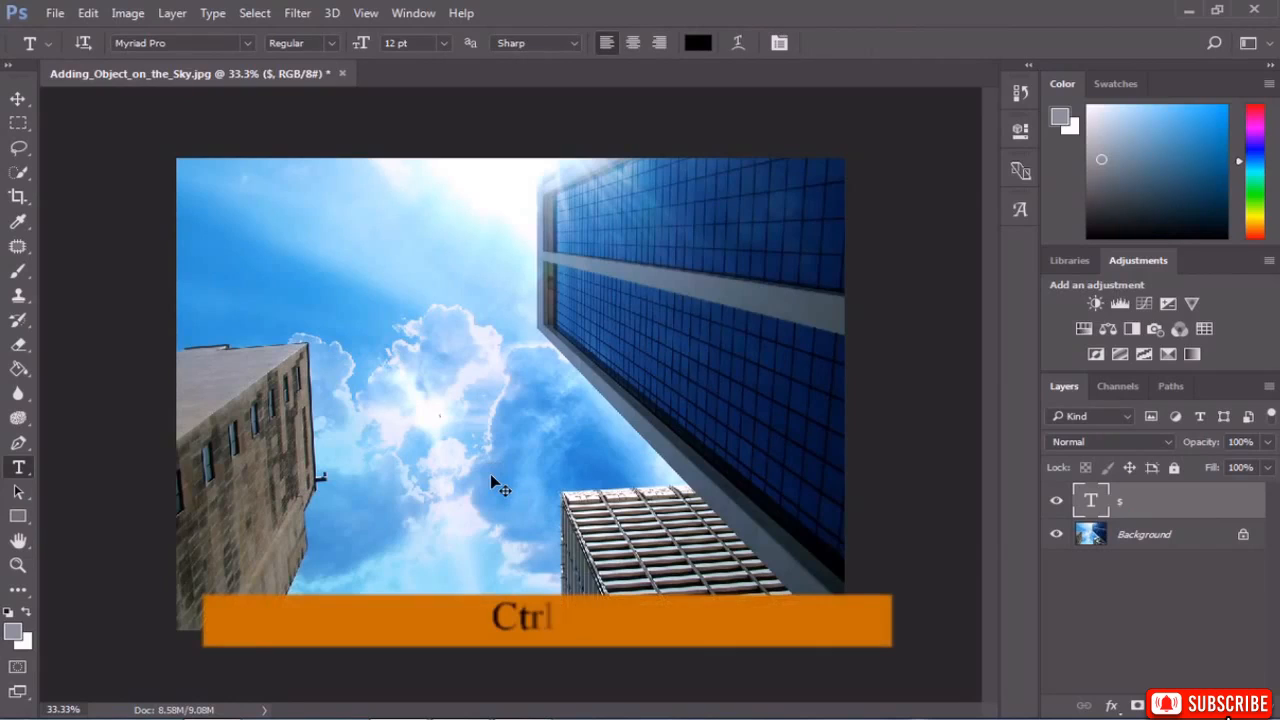
key(ctrl+t)
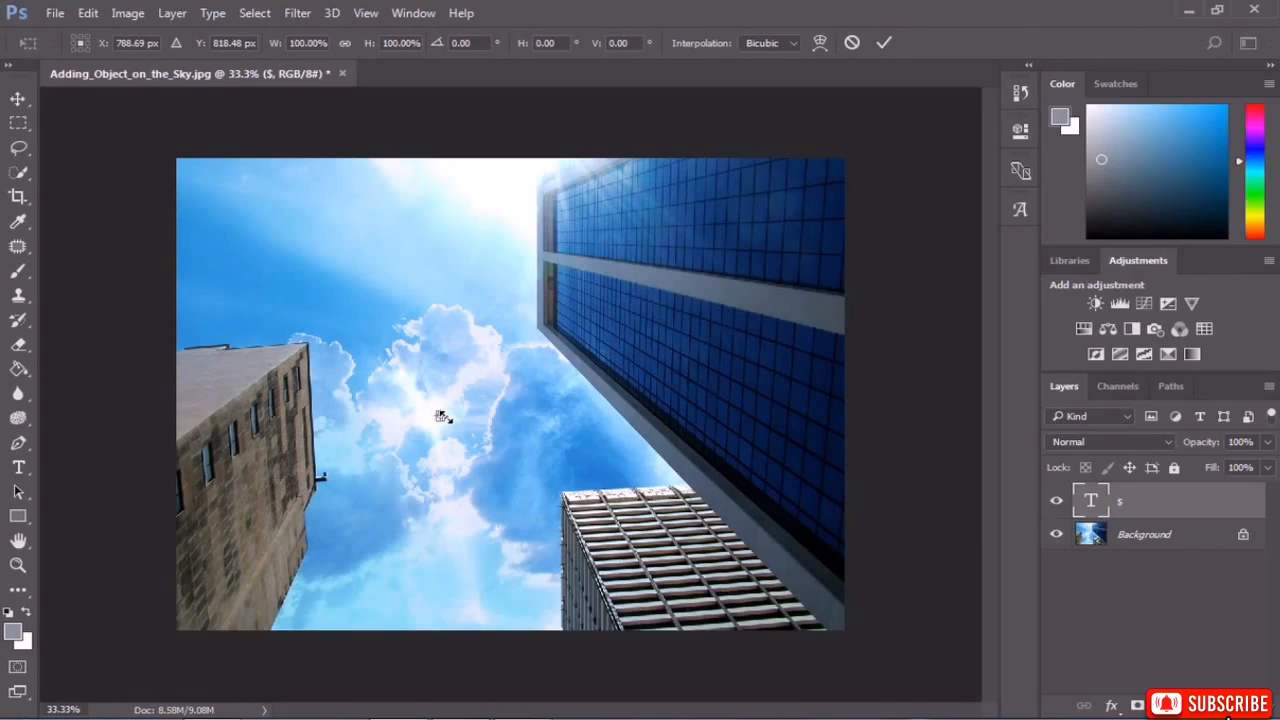
drag(443, 416, 595, 636)
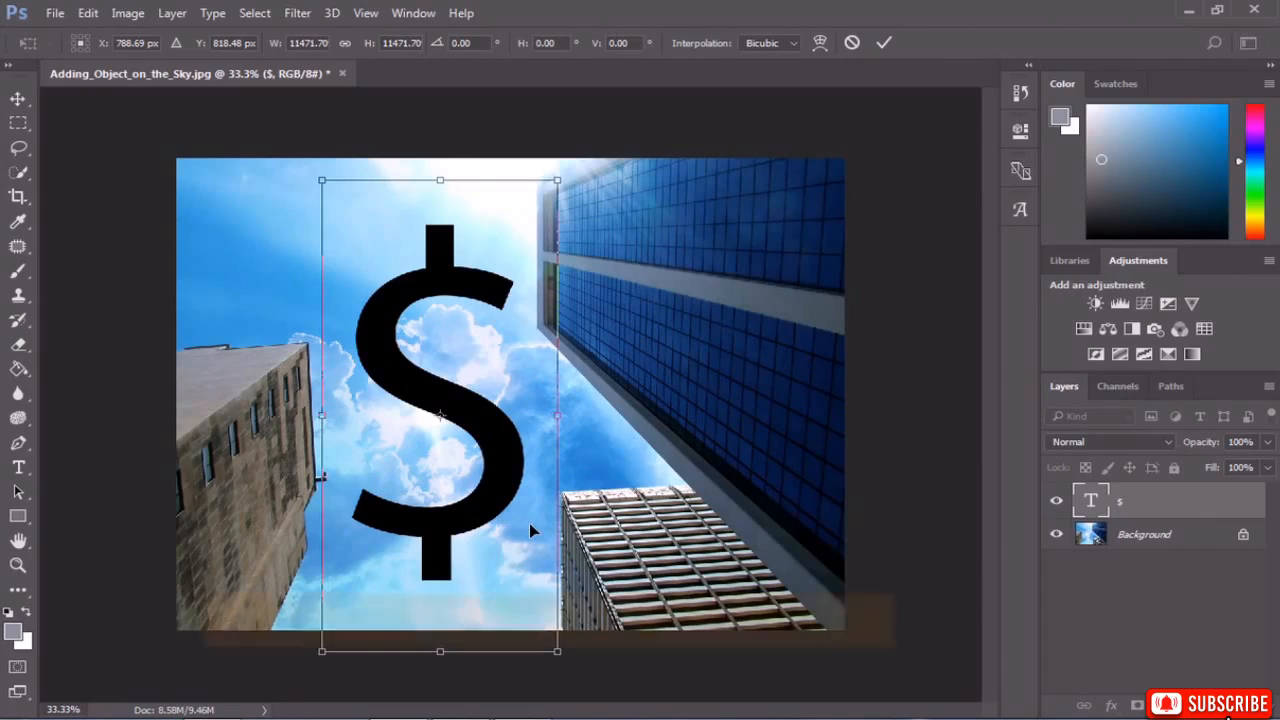
key(Return)
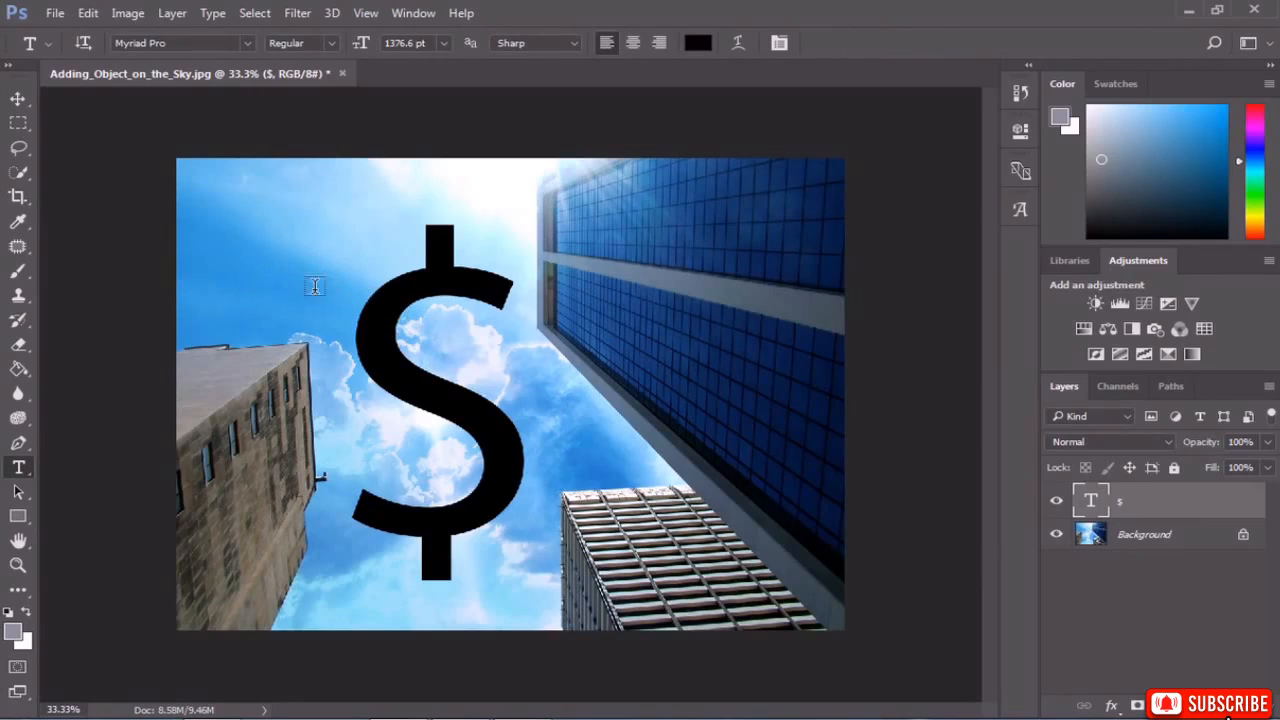
Set the dollar sign's text color to the blue #30a1de sampled from the sky in the photo.
click(698, 43)
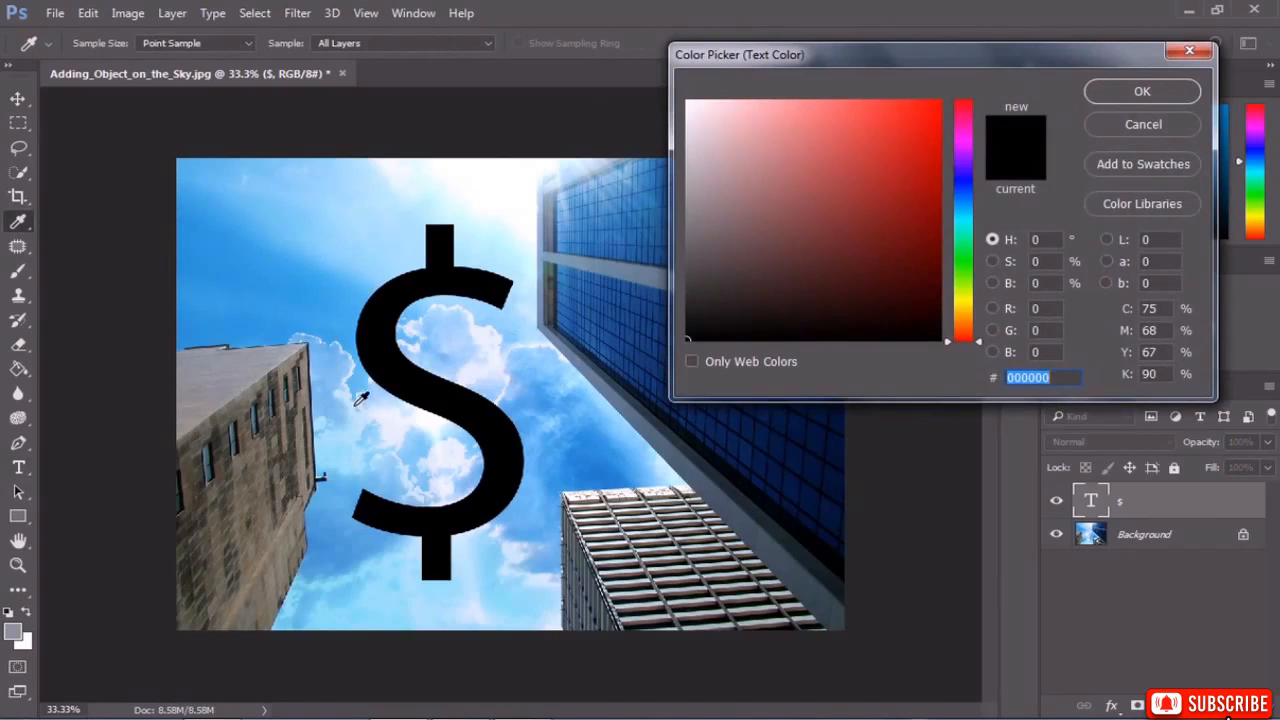
click(301, 291)
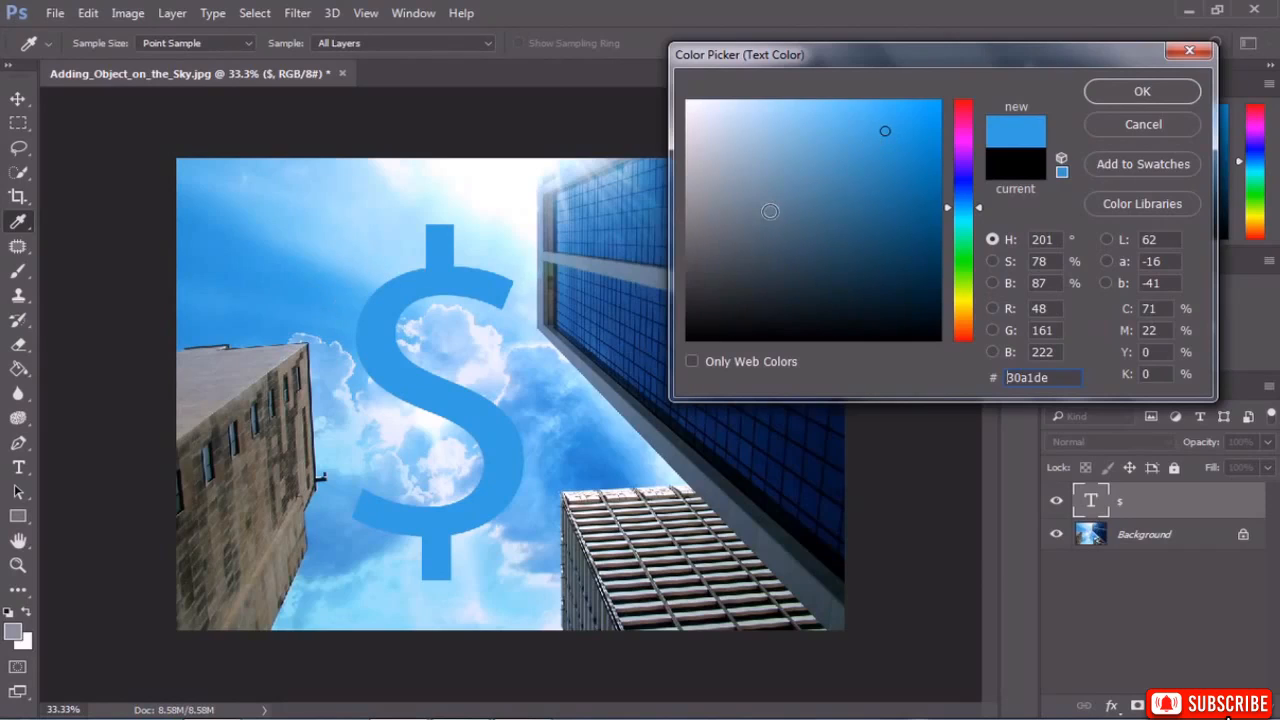
click(1136, 93)
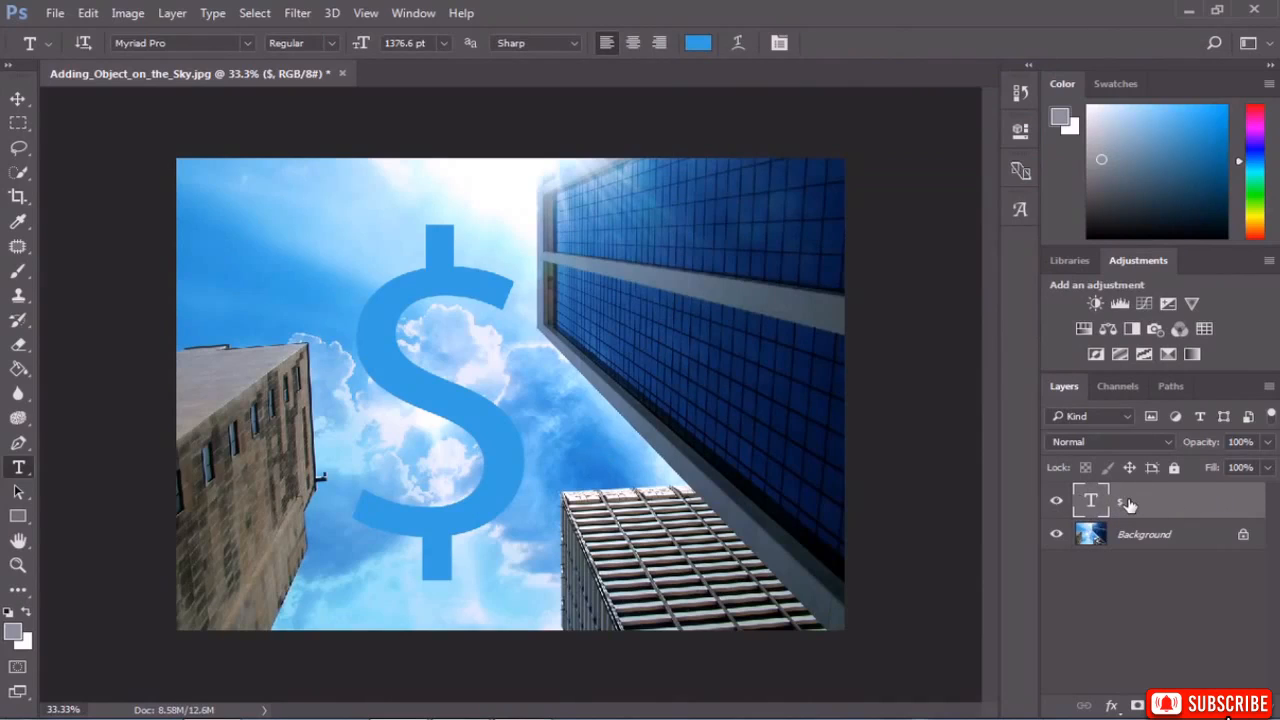
Try the Lighten blend mode on the dollar sign layer, settle on Soft Light, and set the layer opacity to 70%.
click(1065, 440)
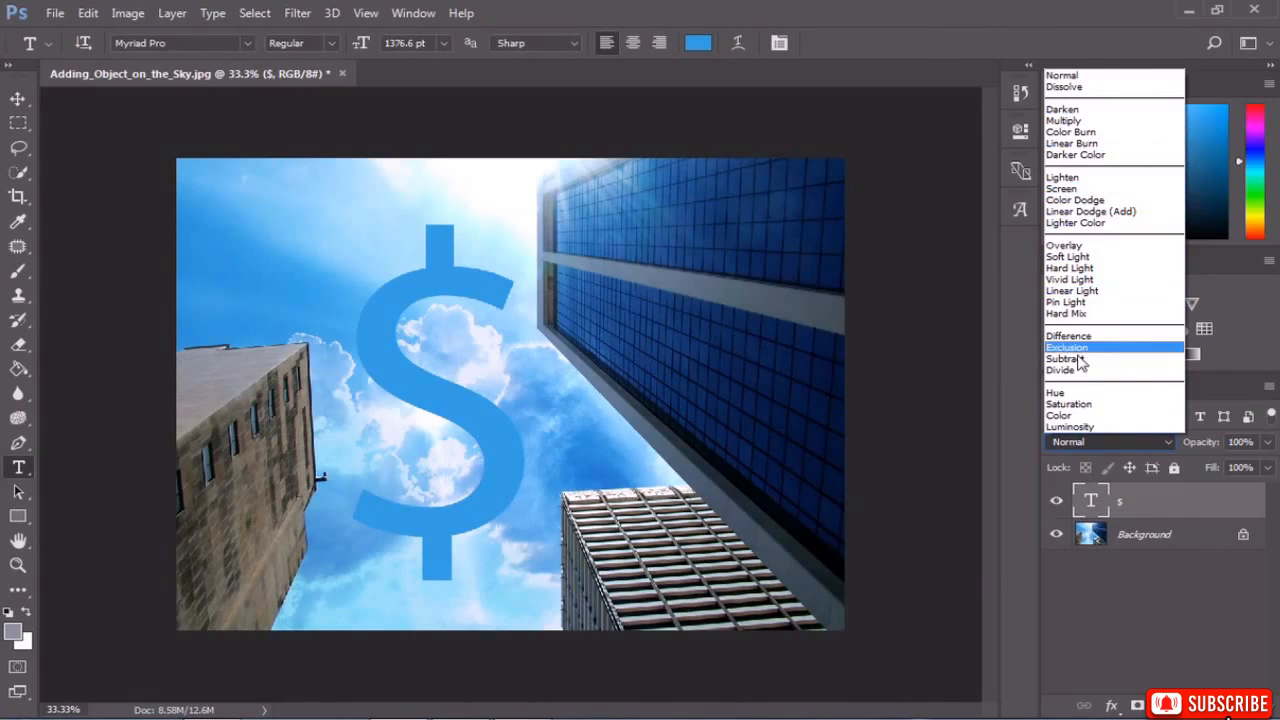
click(1082, 182)
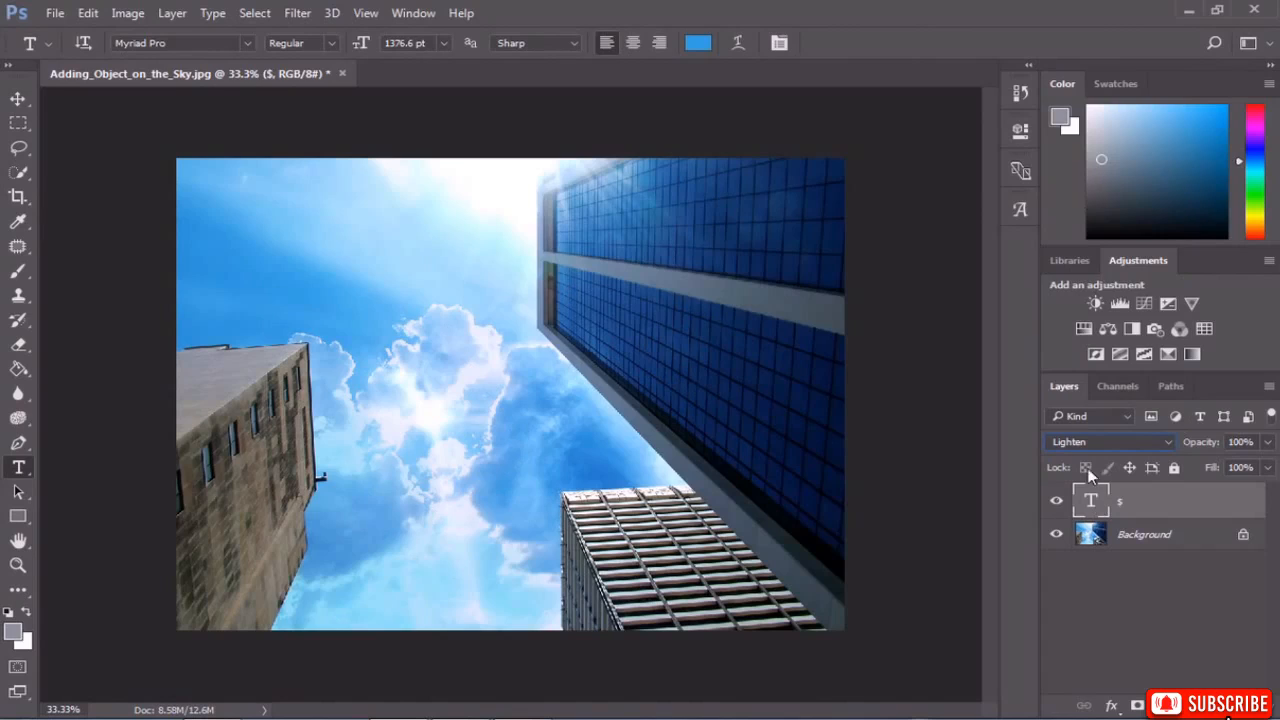
click(1095, 441)
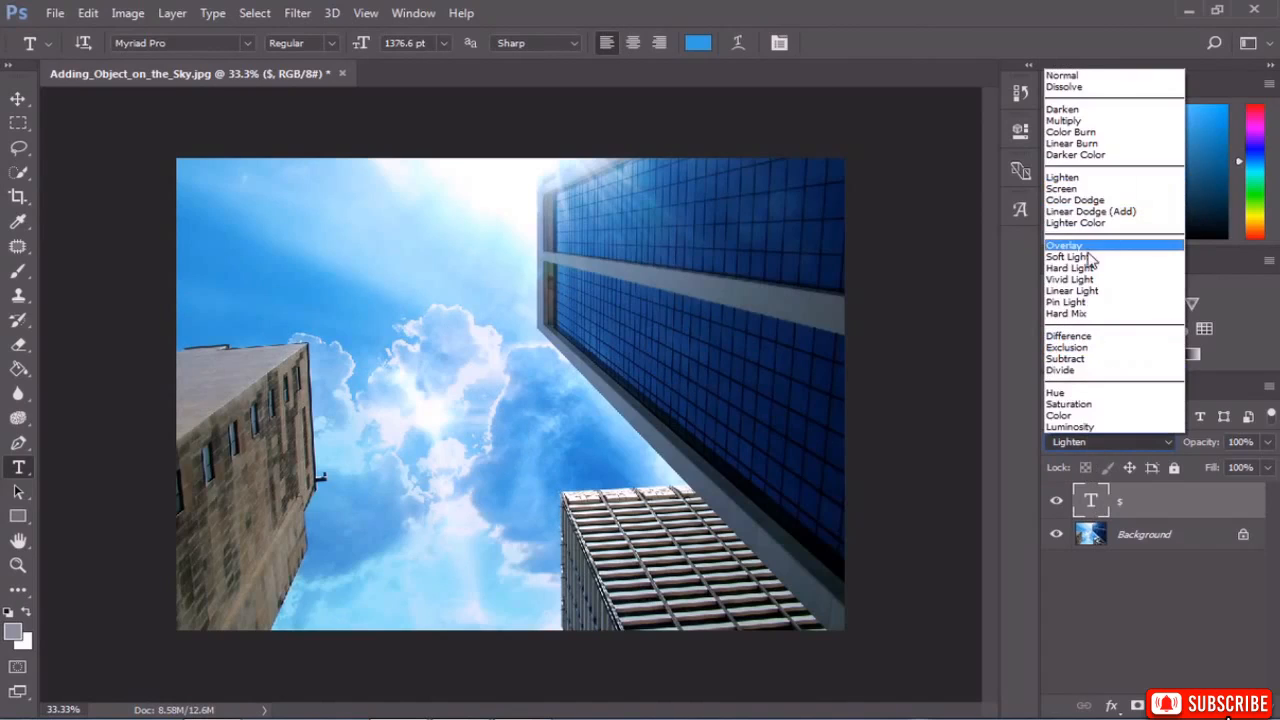
click(1091, 257)
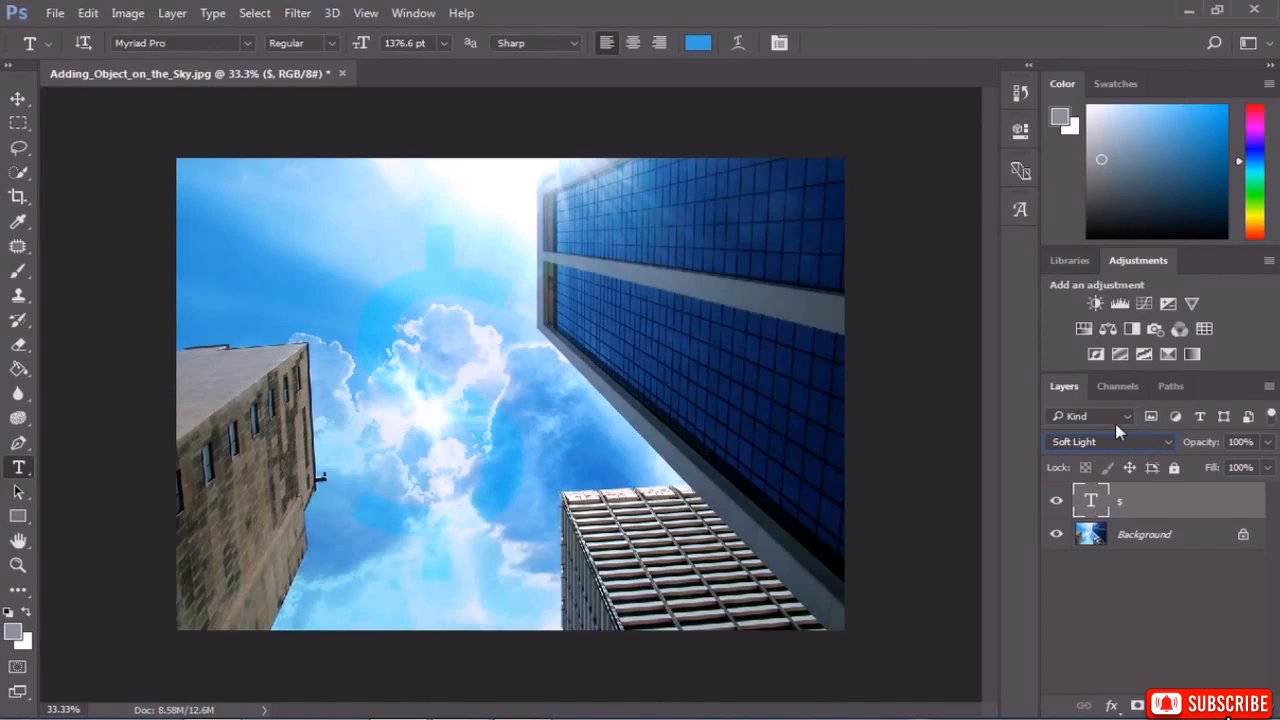
click(1089, 448)
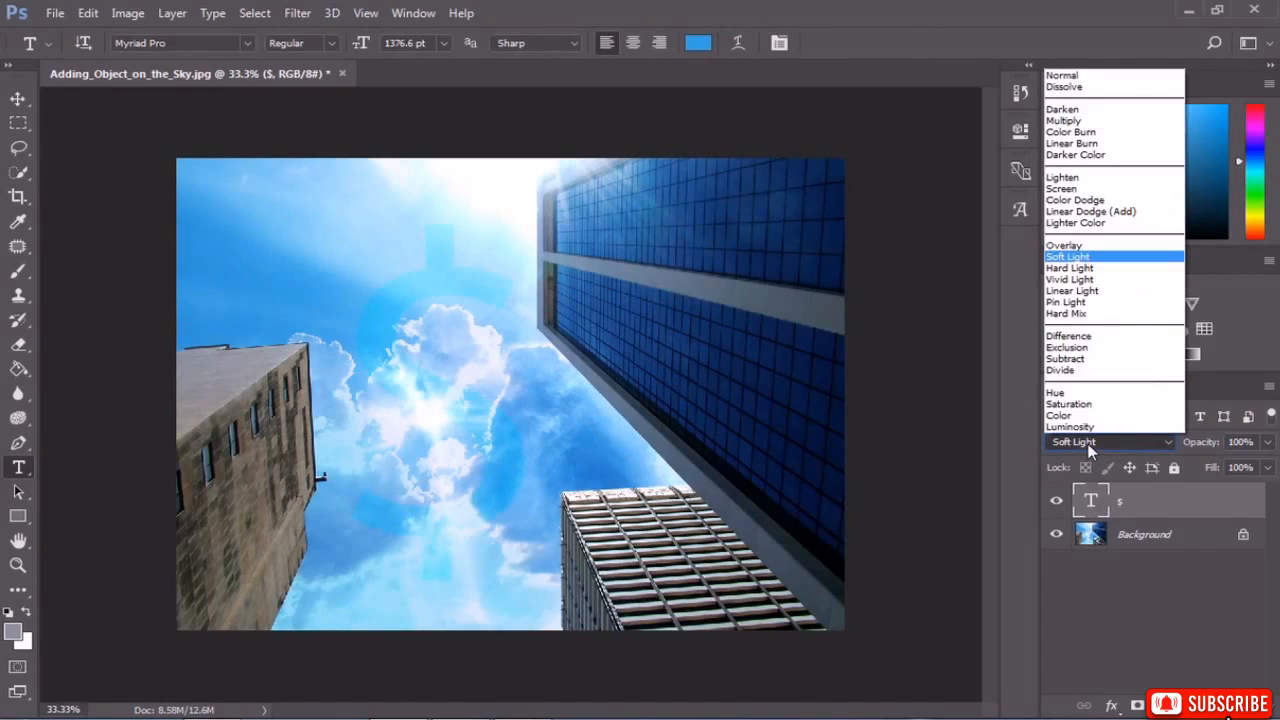
click(1090, 450)
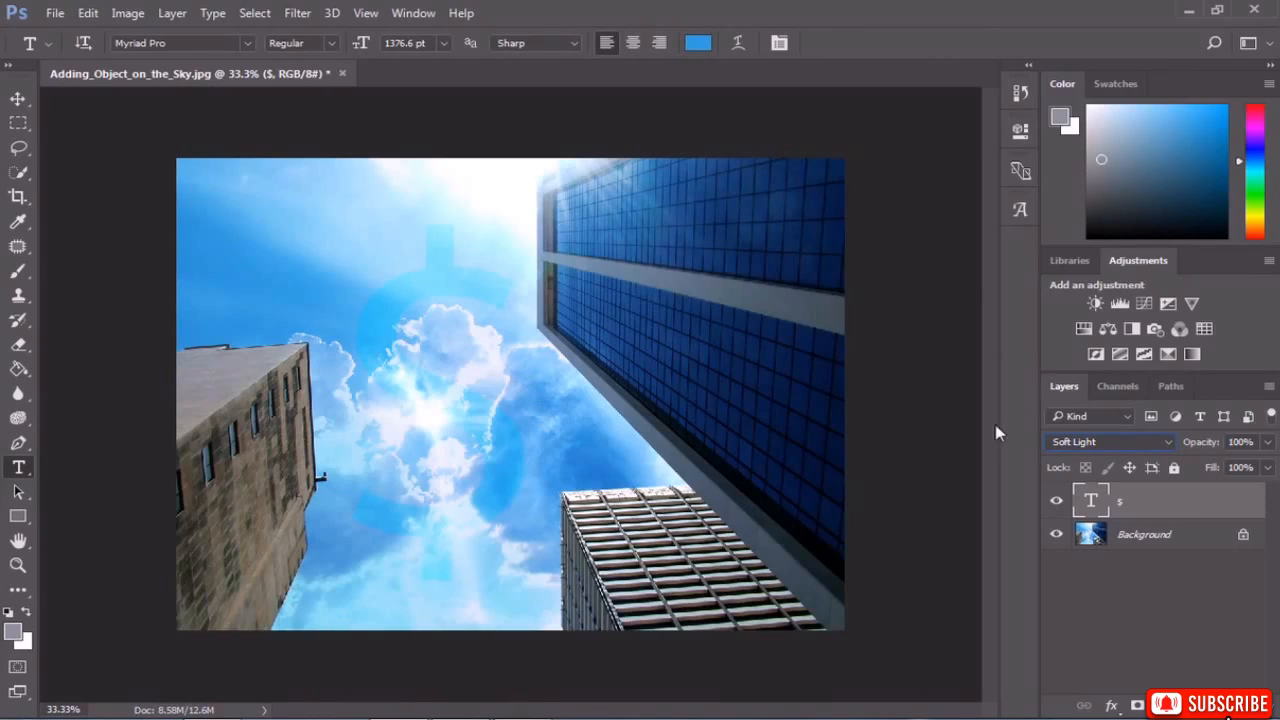
click(1246, 443)
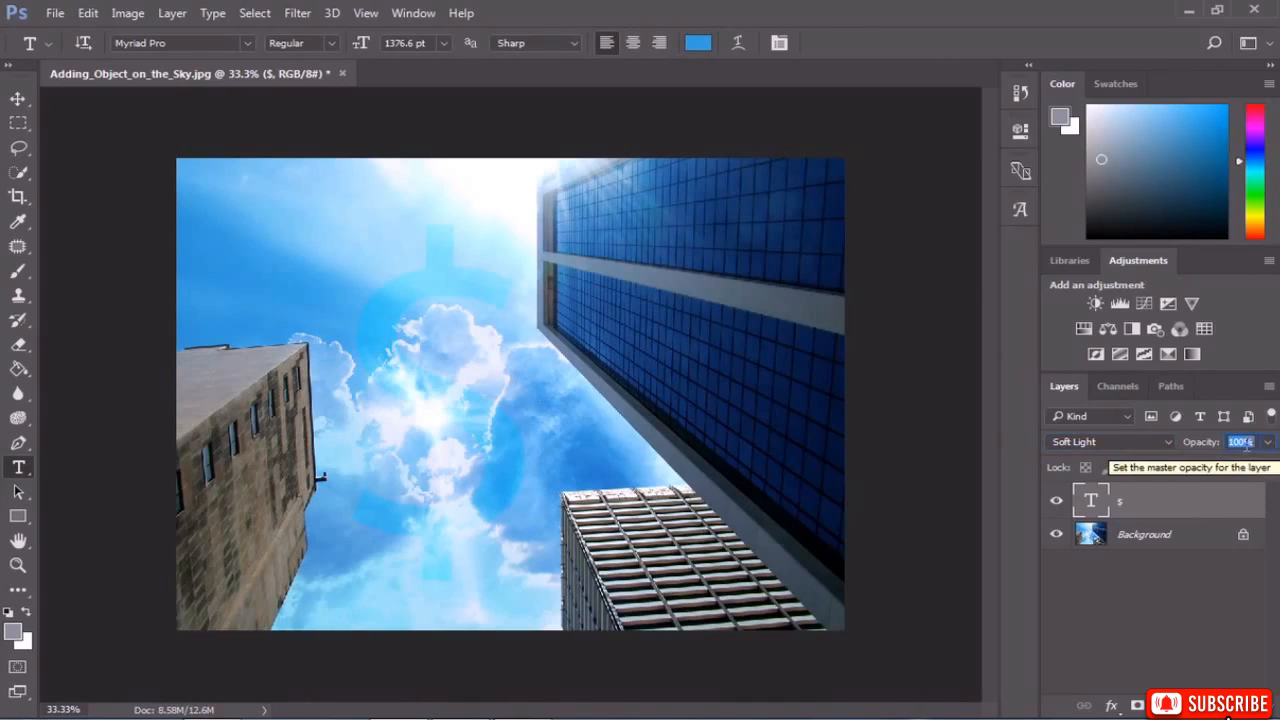
text(7)
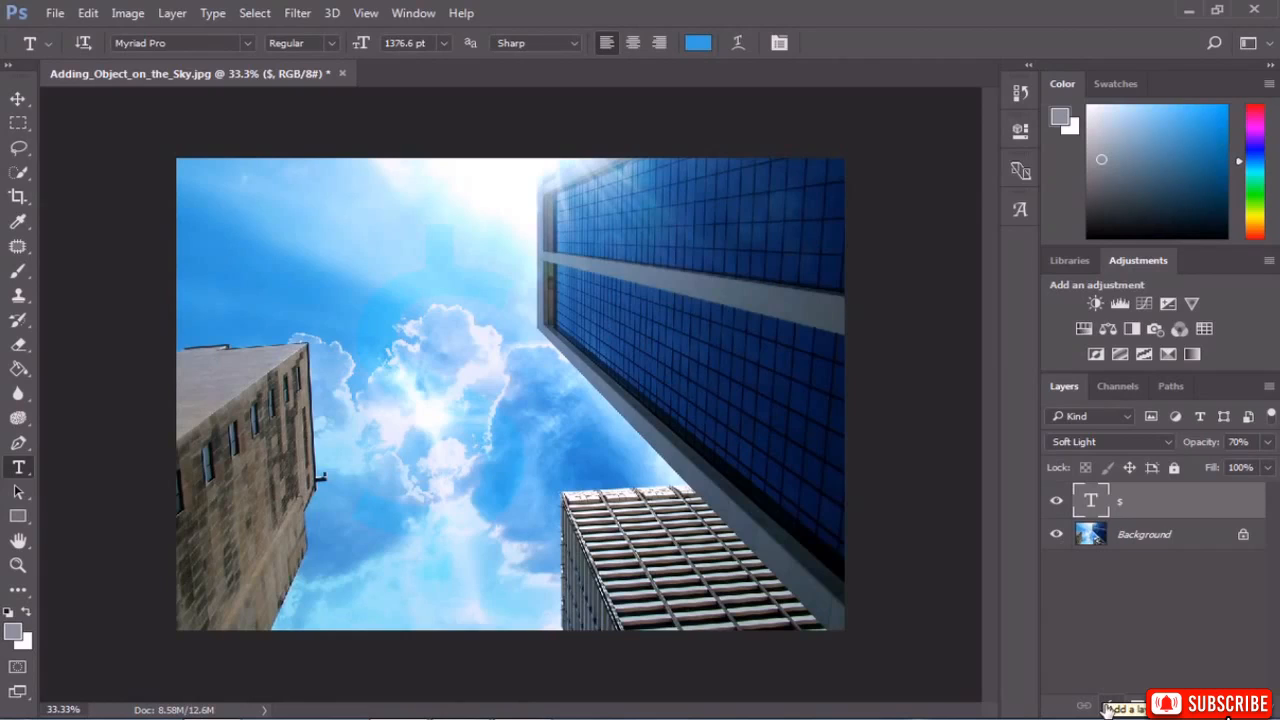
Add an Outer Glow to the dollar sign layer with a 22% spread and a size of 95 px.
click(1108, 707)
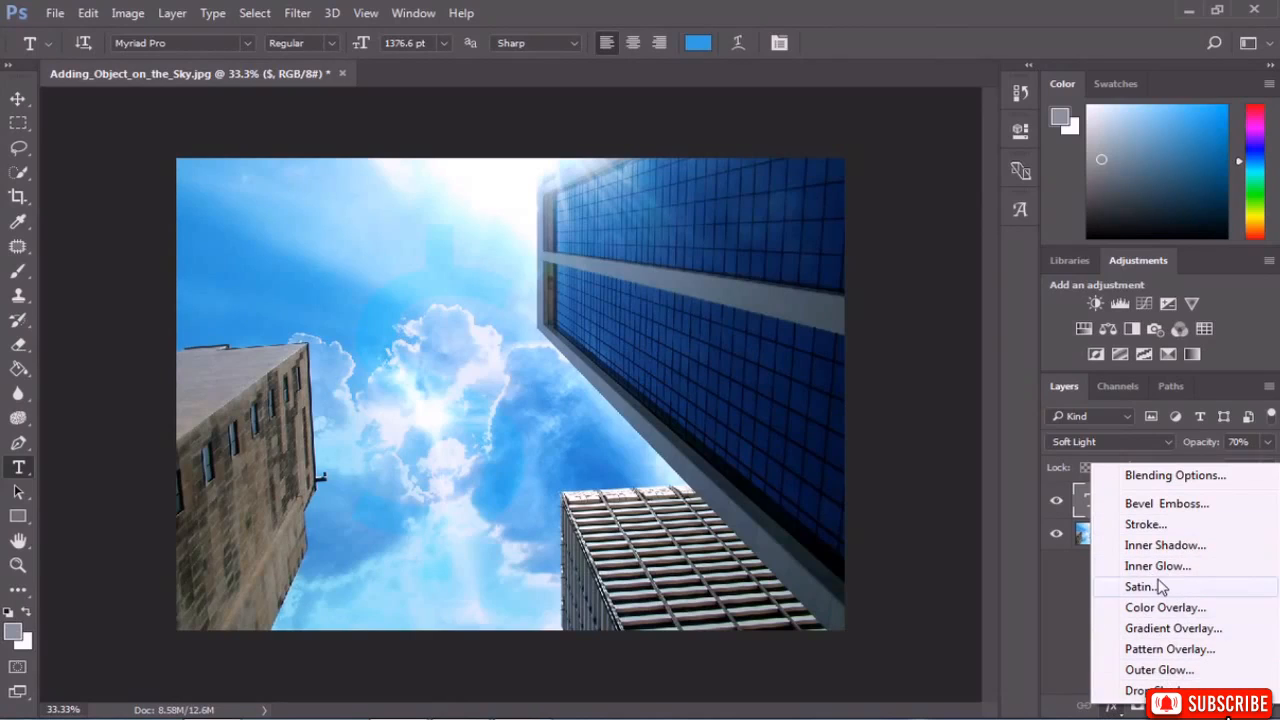
click(1171, 674)
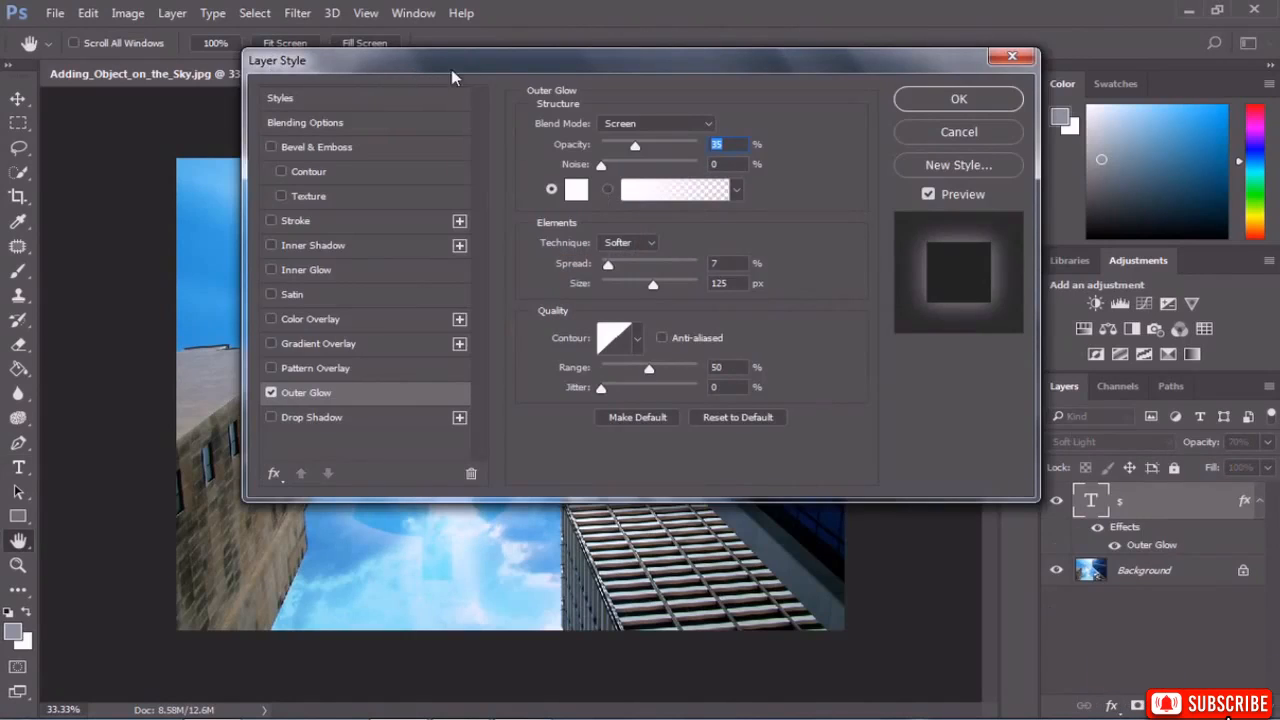
drag(520, 65, 804, 92)
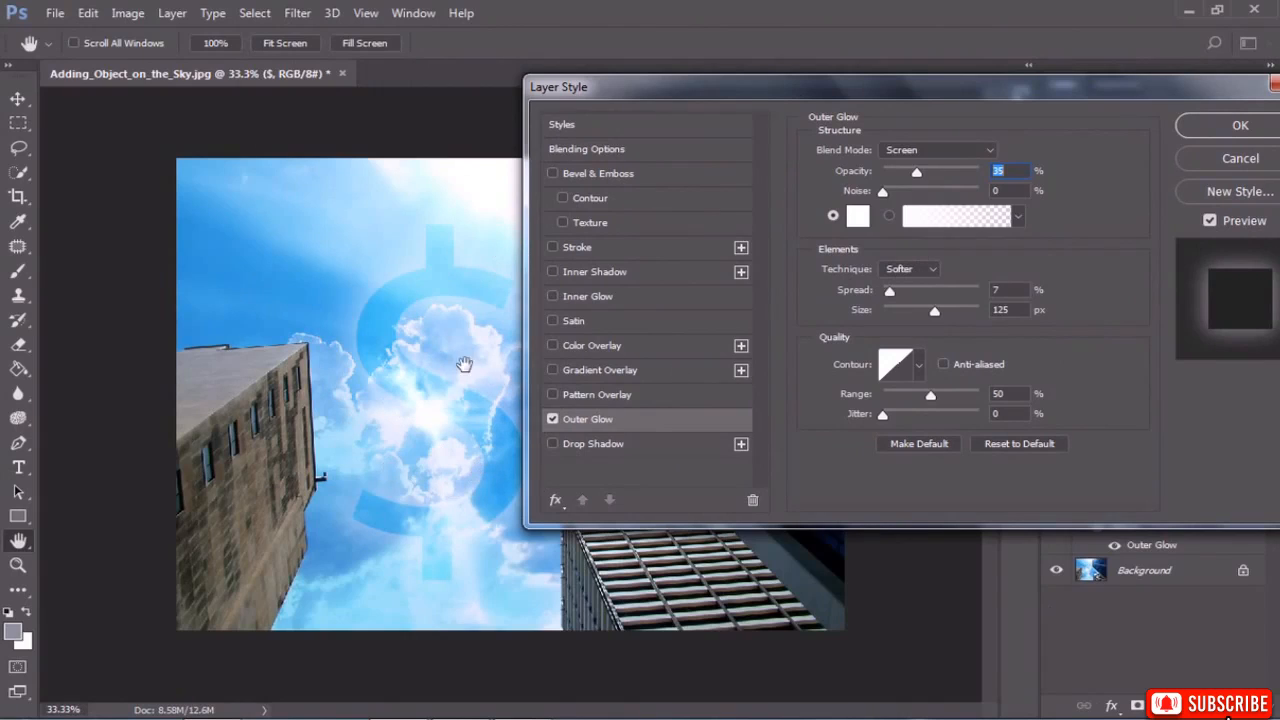
drag(889, 291, 903, 293)
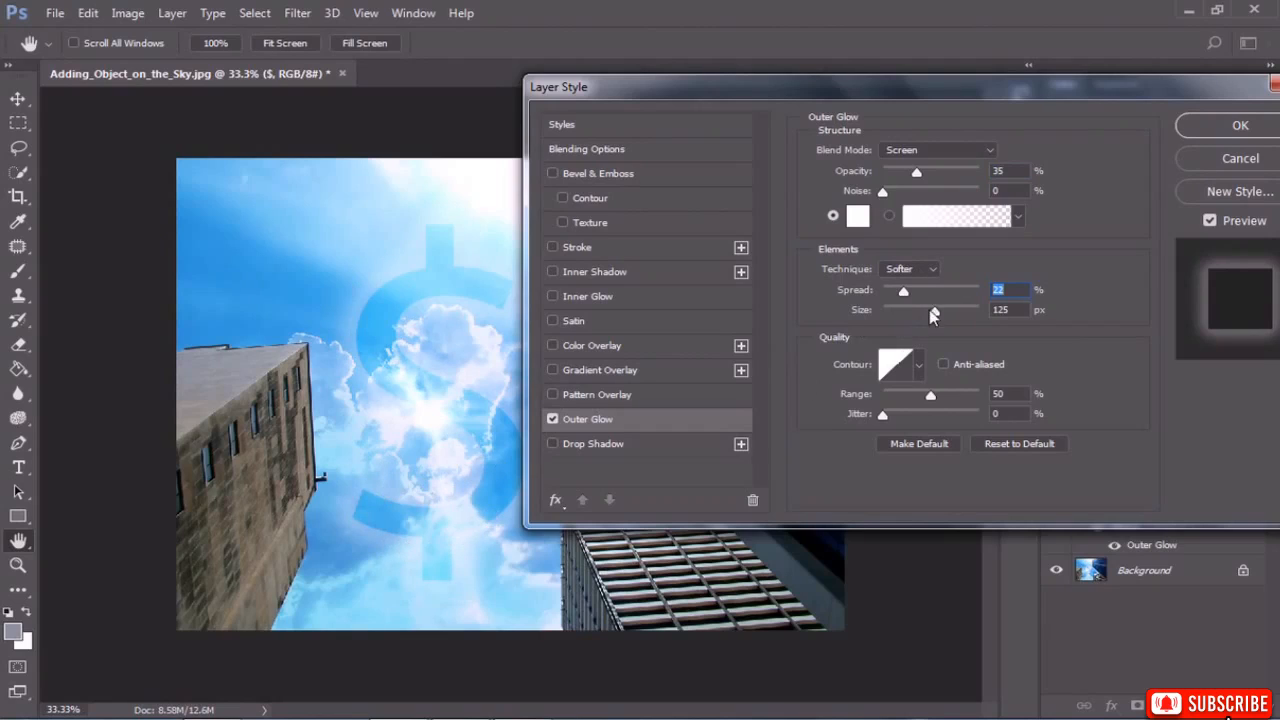
drag(933, 313, 924, 313)
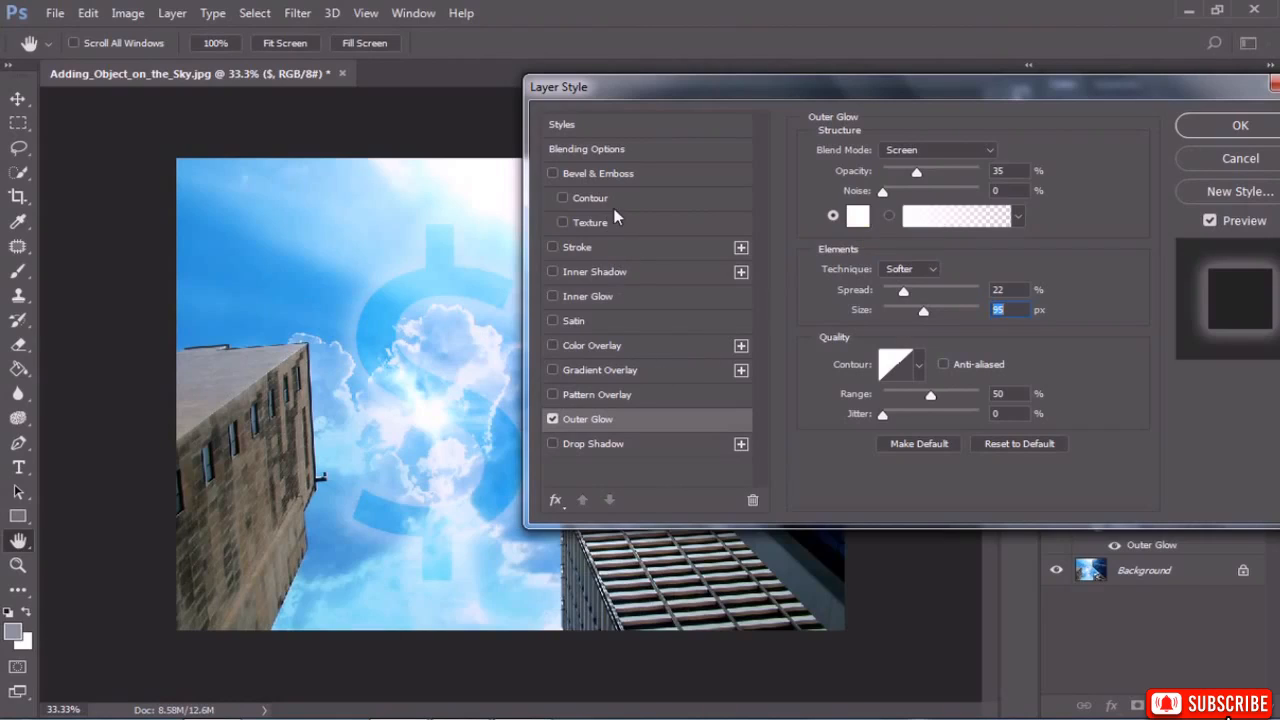
Add Bevel & Emboss to the dollar sign, compare the Outer Bevel, Inner Bevel and Emboss styles, and return to Pillow Emboss.
click(623, 175)
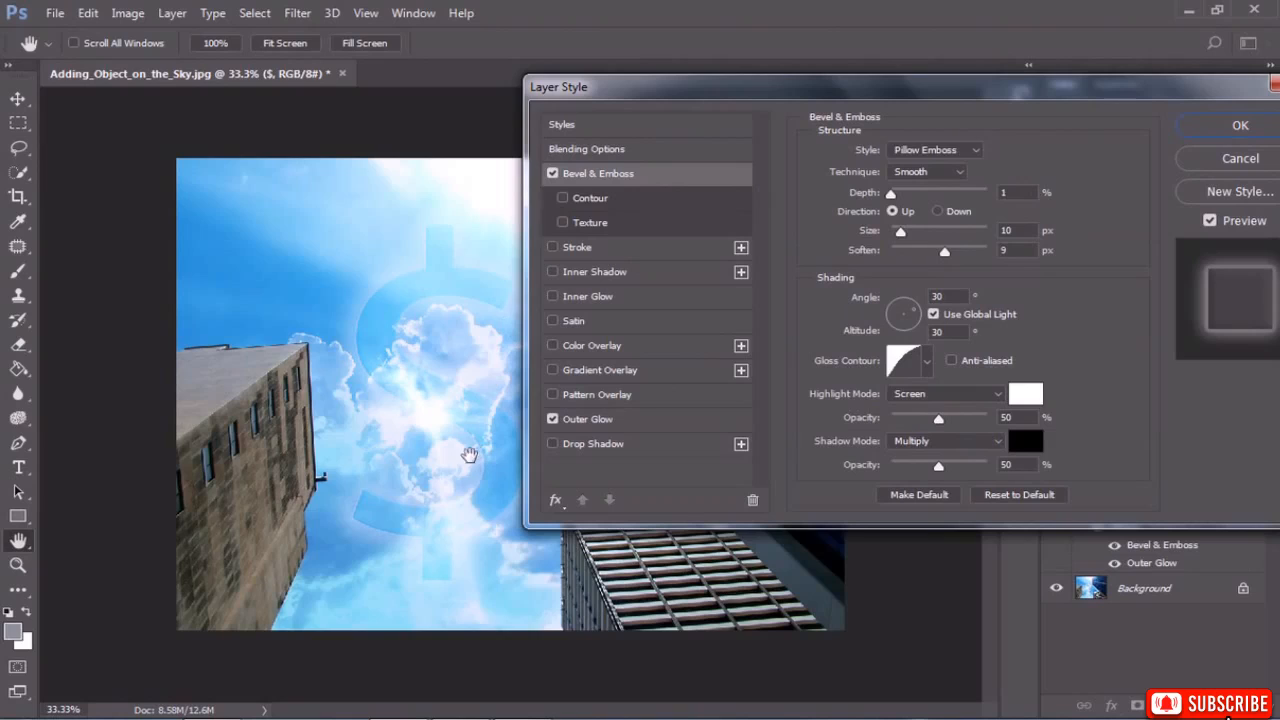
drag(626, 92, 669, 89)
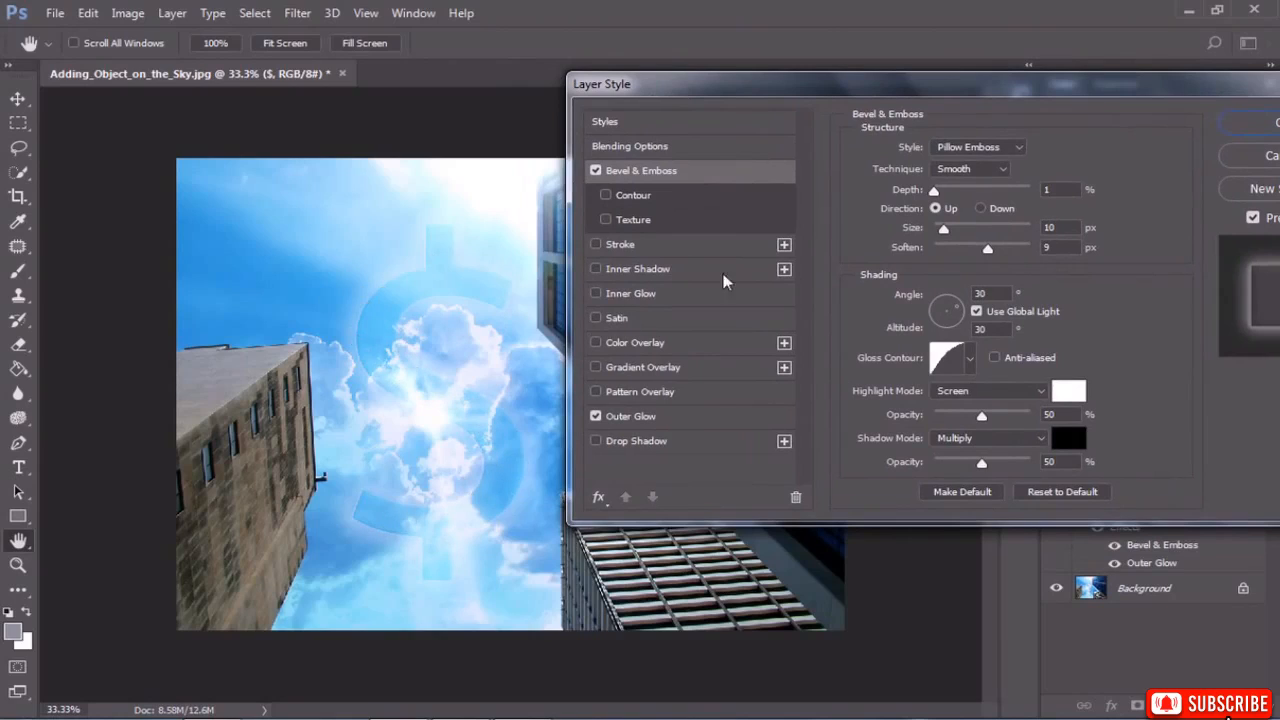
click(970, 148)
click(965, 163)
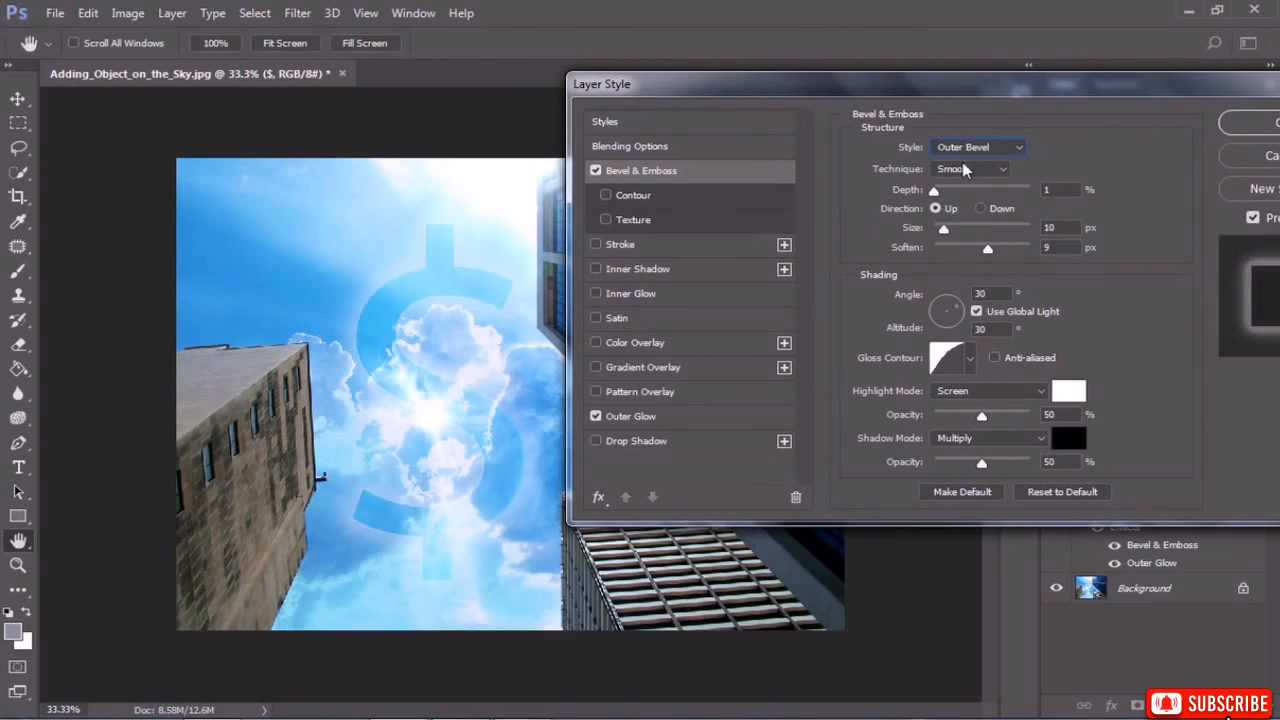
click(975, 147)
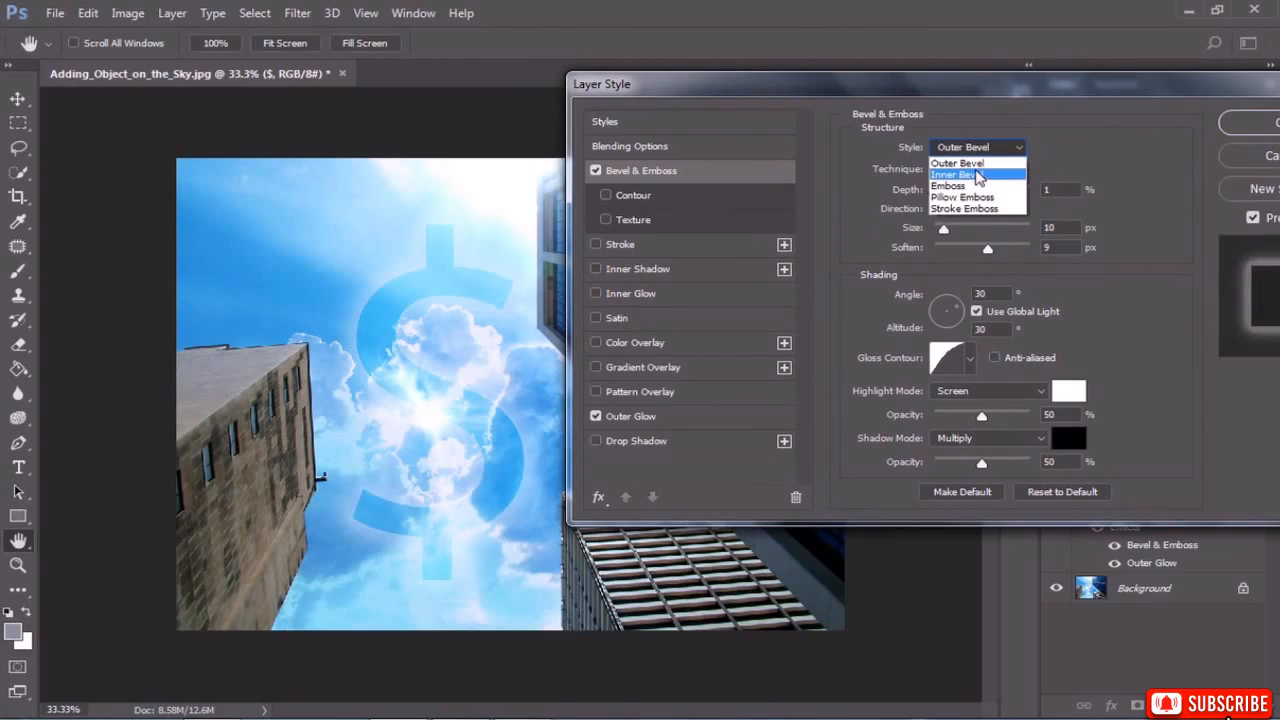
click(977, 159)
click(976, 150)
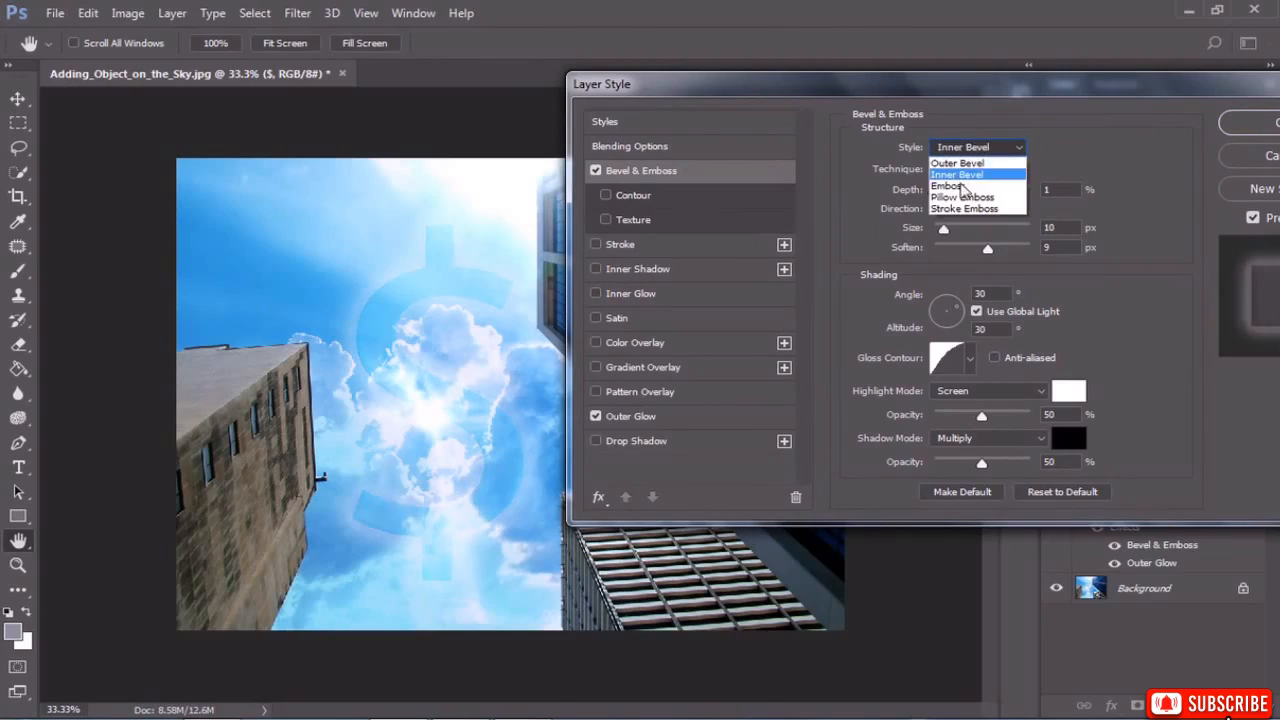
click(960, 186)
click(975, 147)
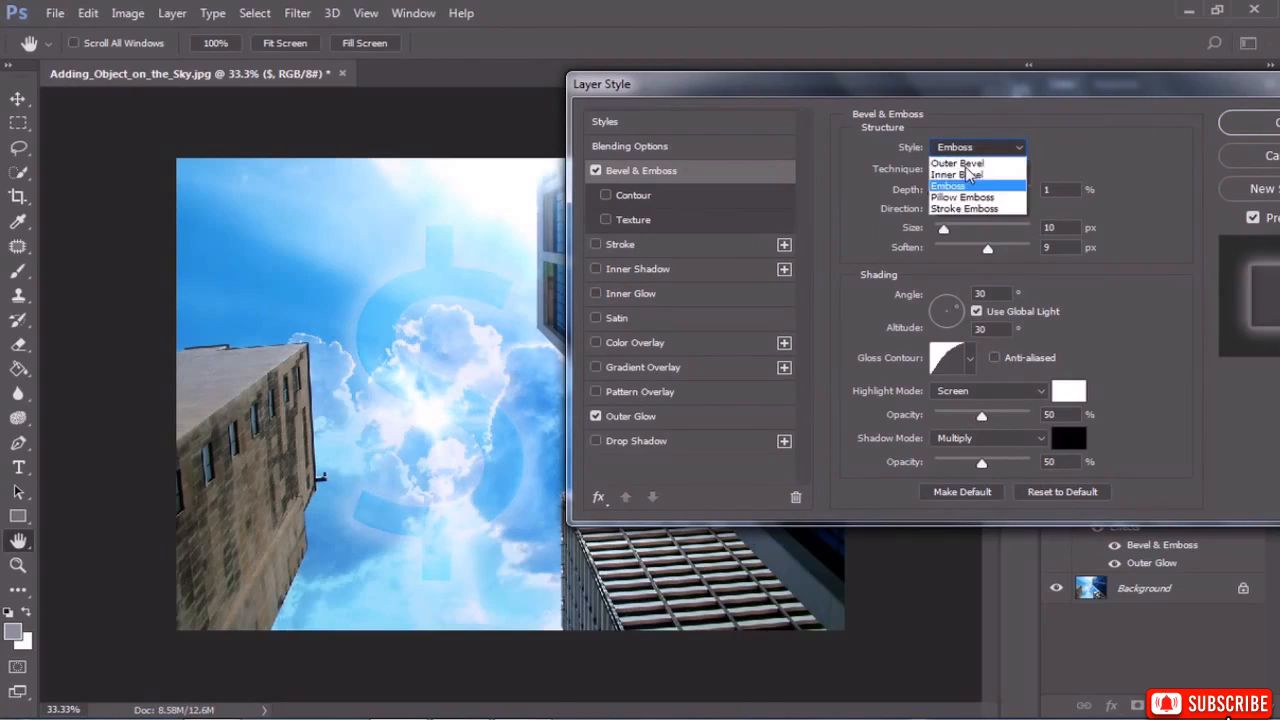
click(966, 197)
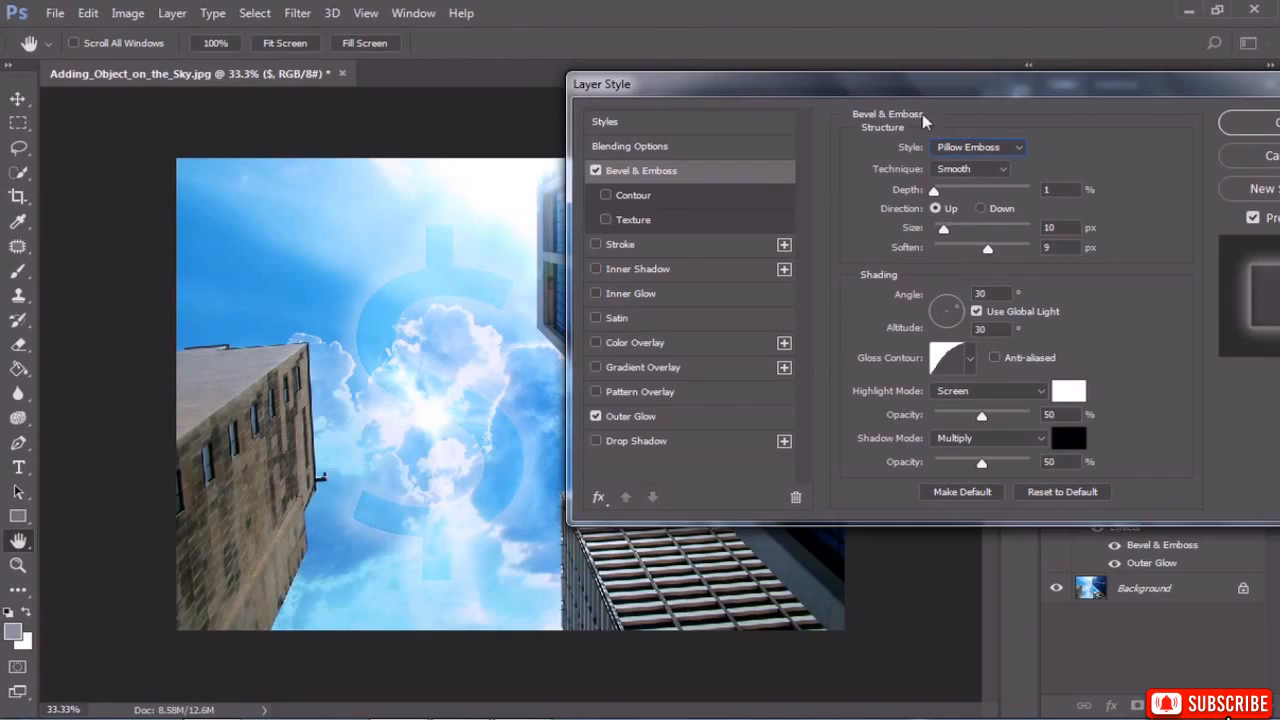
Add a Gradient Overlay to the dollar sign, try the Normal blend mode, and return the overlay to Soft Light.
drag(909, 86, 751, 73)
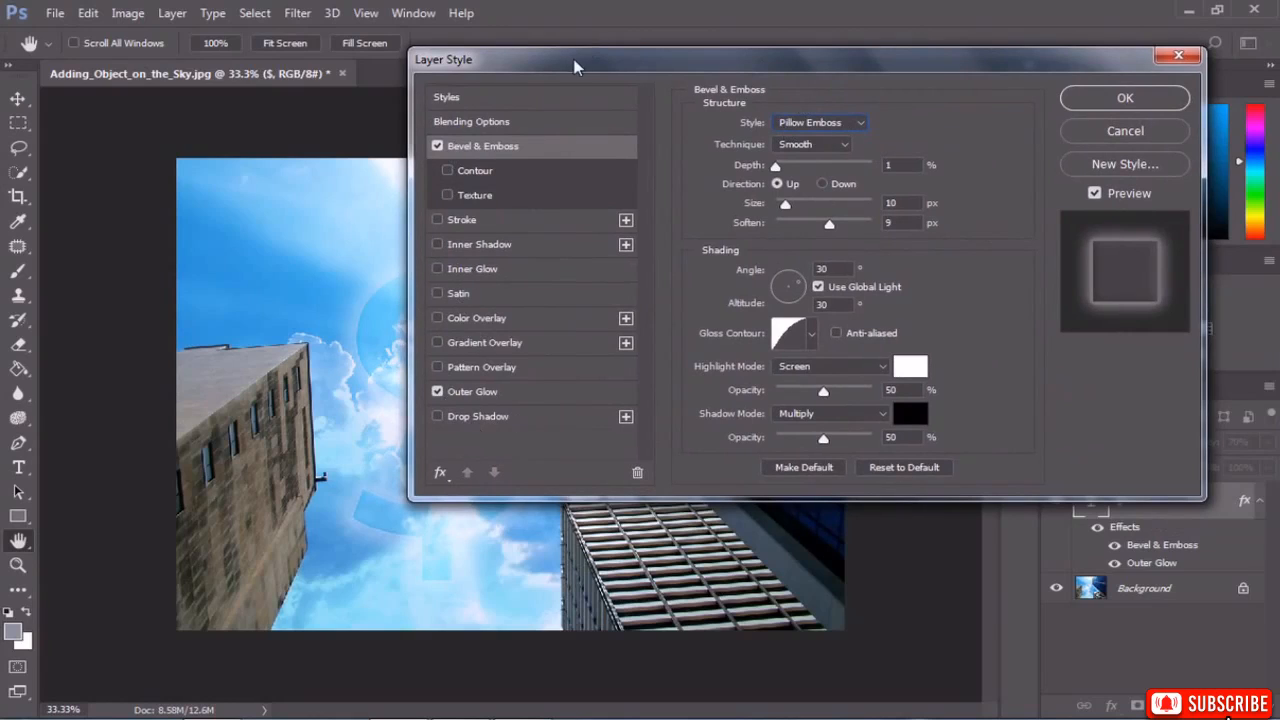
drag(575, 60, 699, 37)
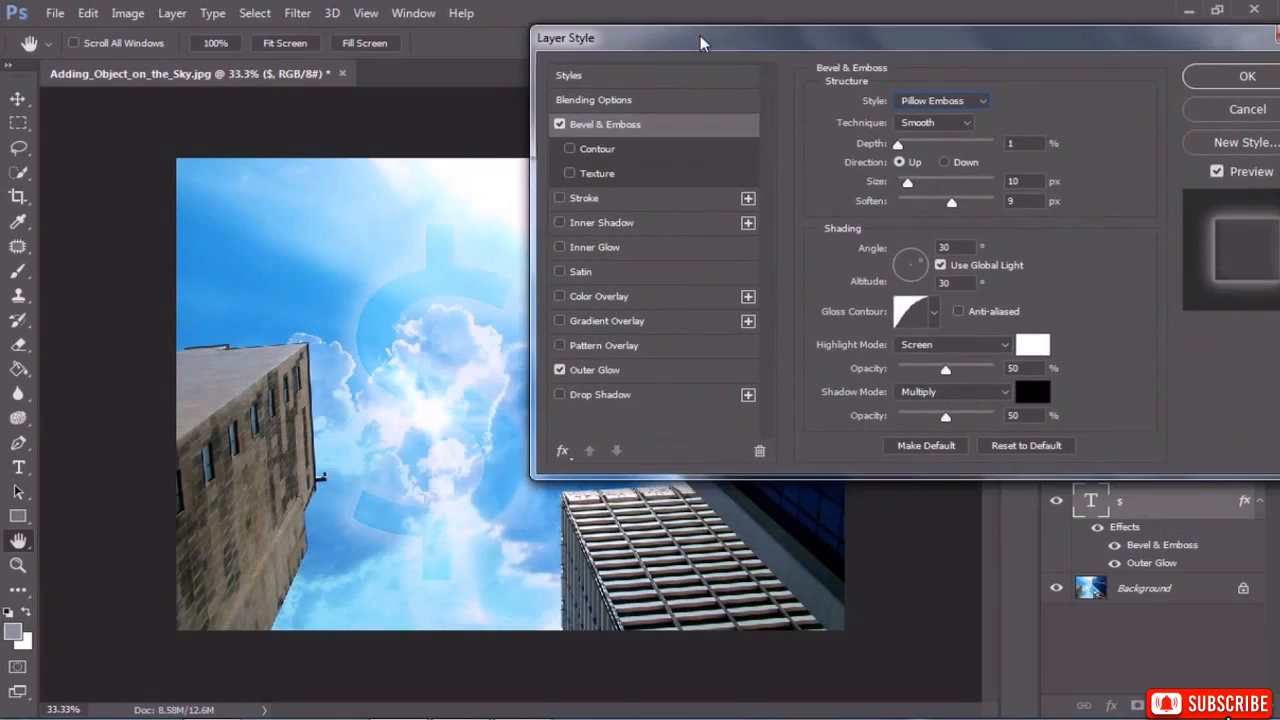
click(588, 321)
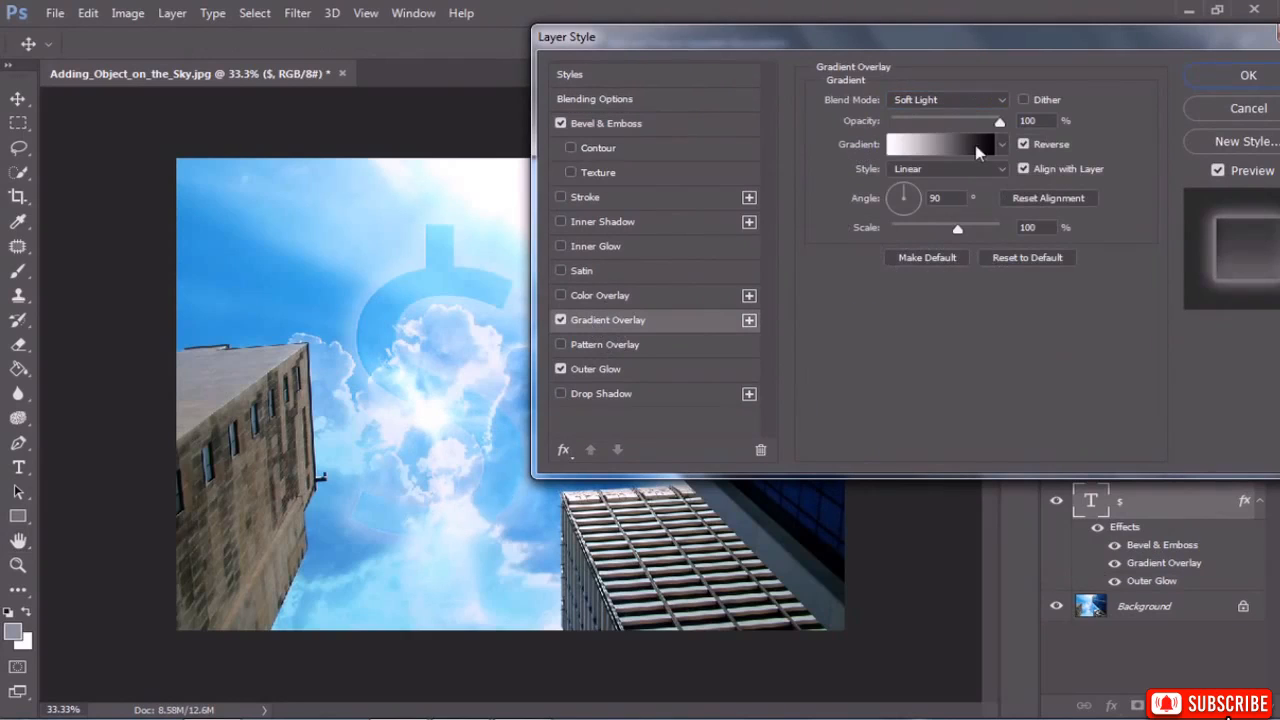
click(992, 104)
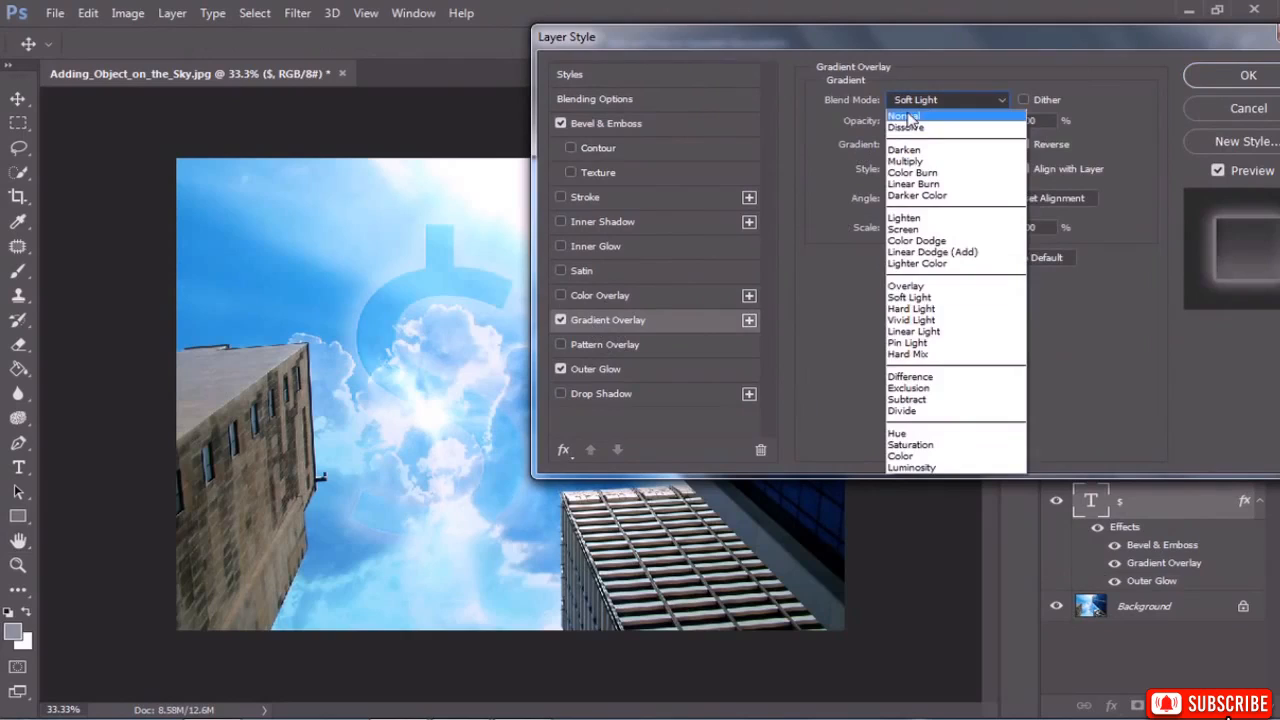
click(905, 116)
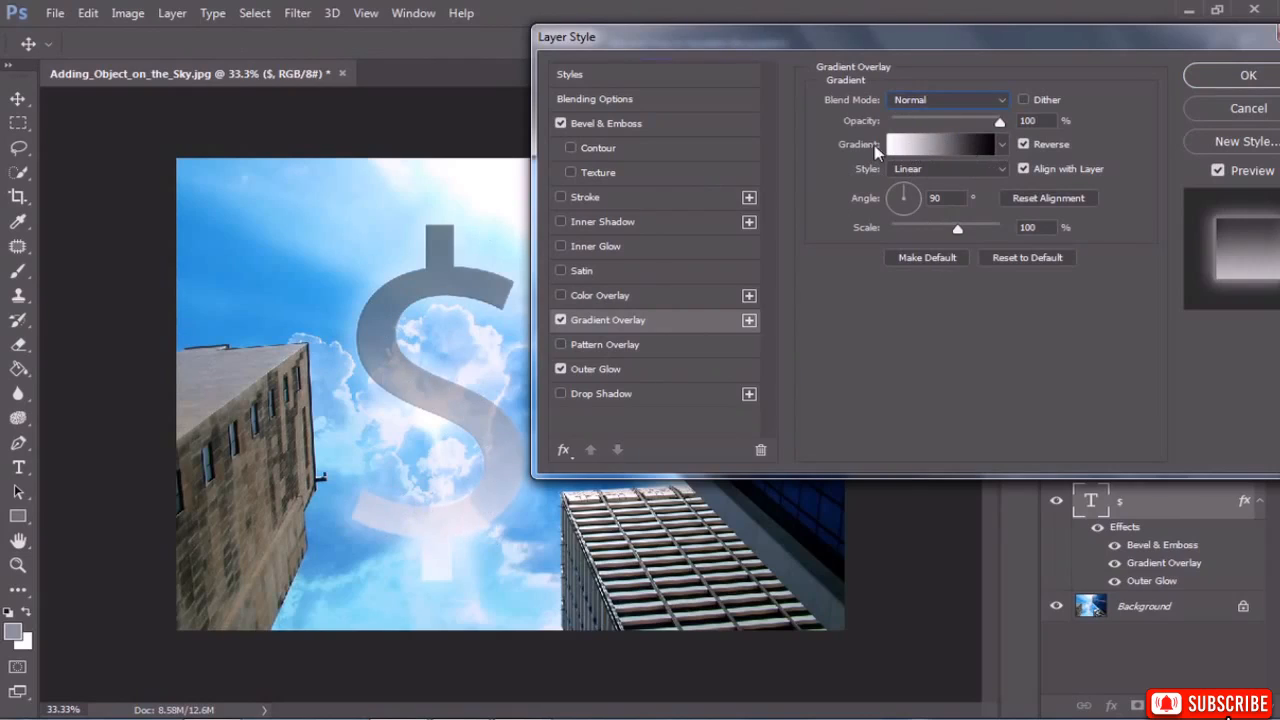
click(947, 100)
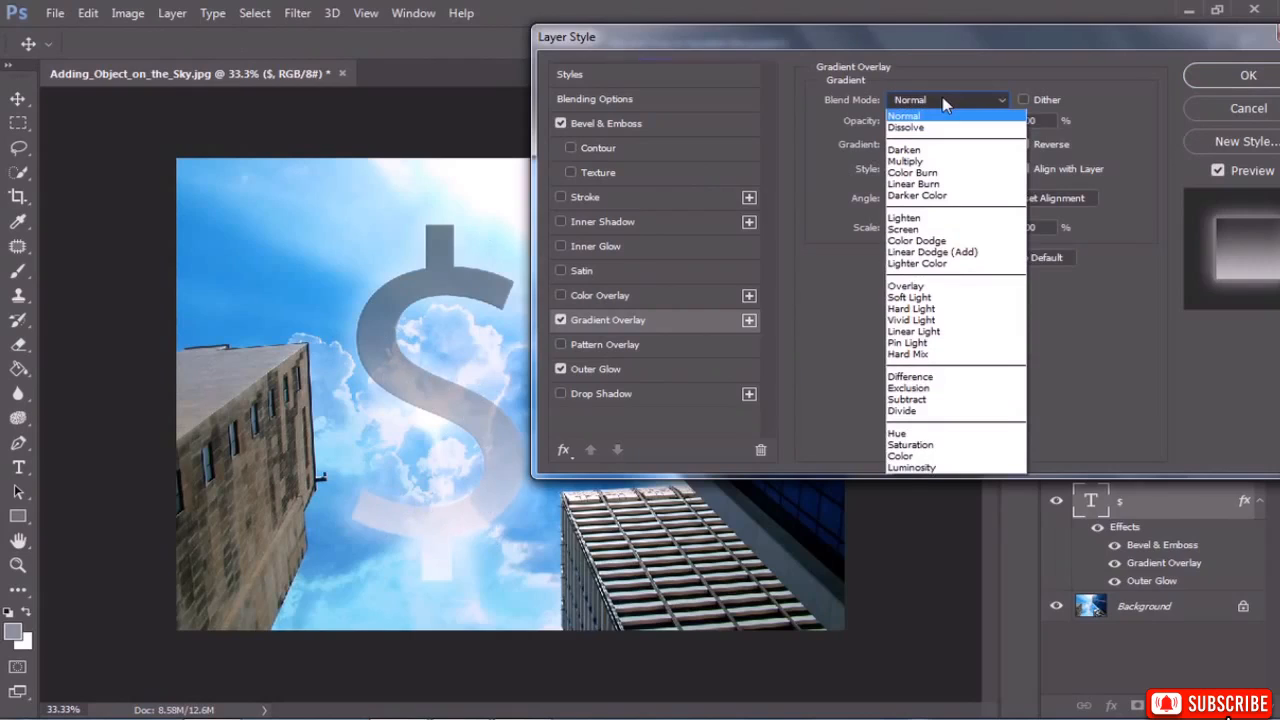
click(933, 297)
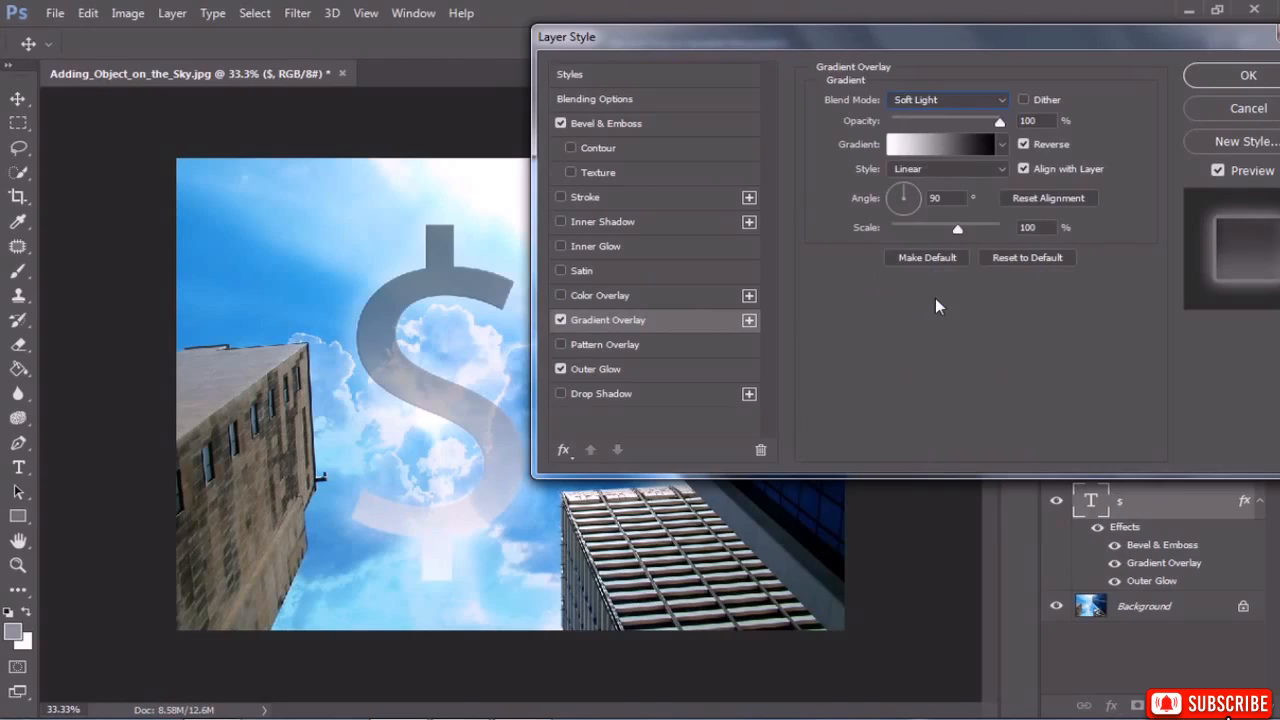
Compare several gradient presets for the dollar sign's overlay, settle on the rainbow spectrum gradient, and apply the layer styles.
click(1001, 146)
click(911, 216)
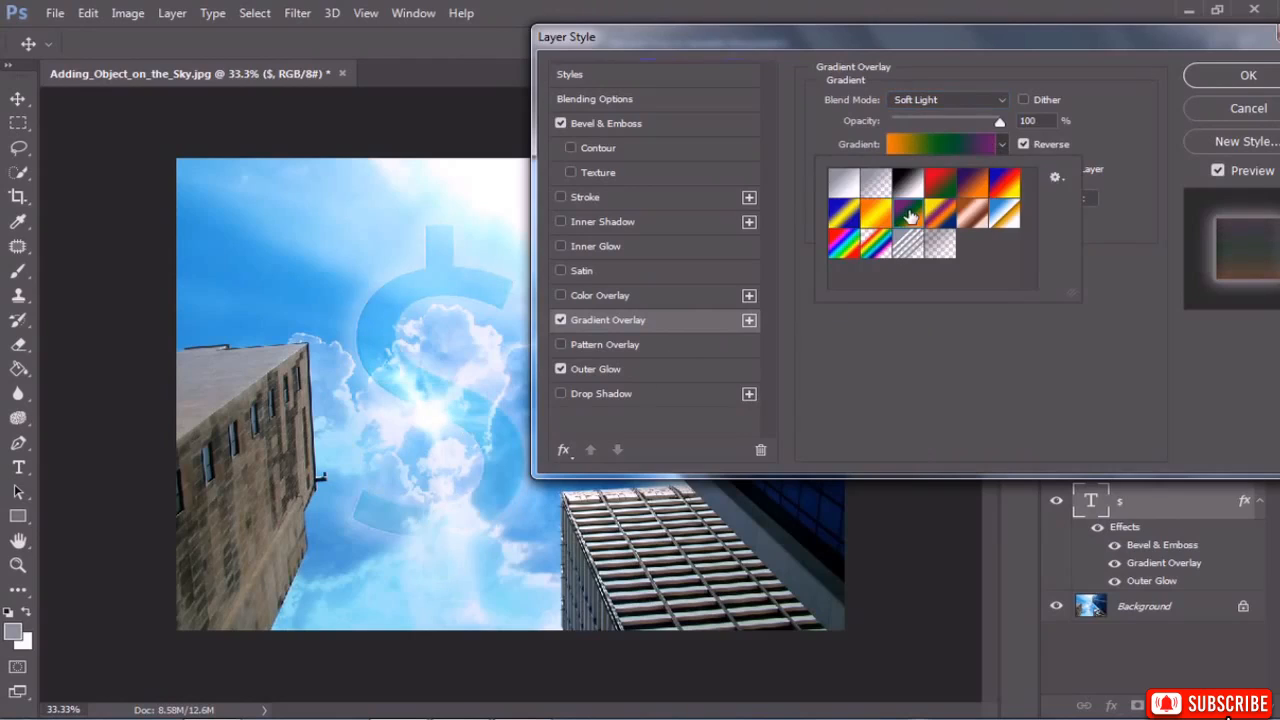
click(879, 216)
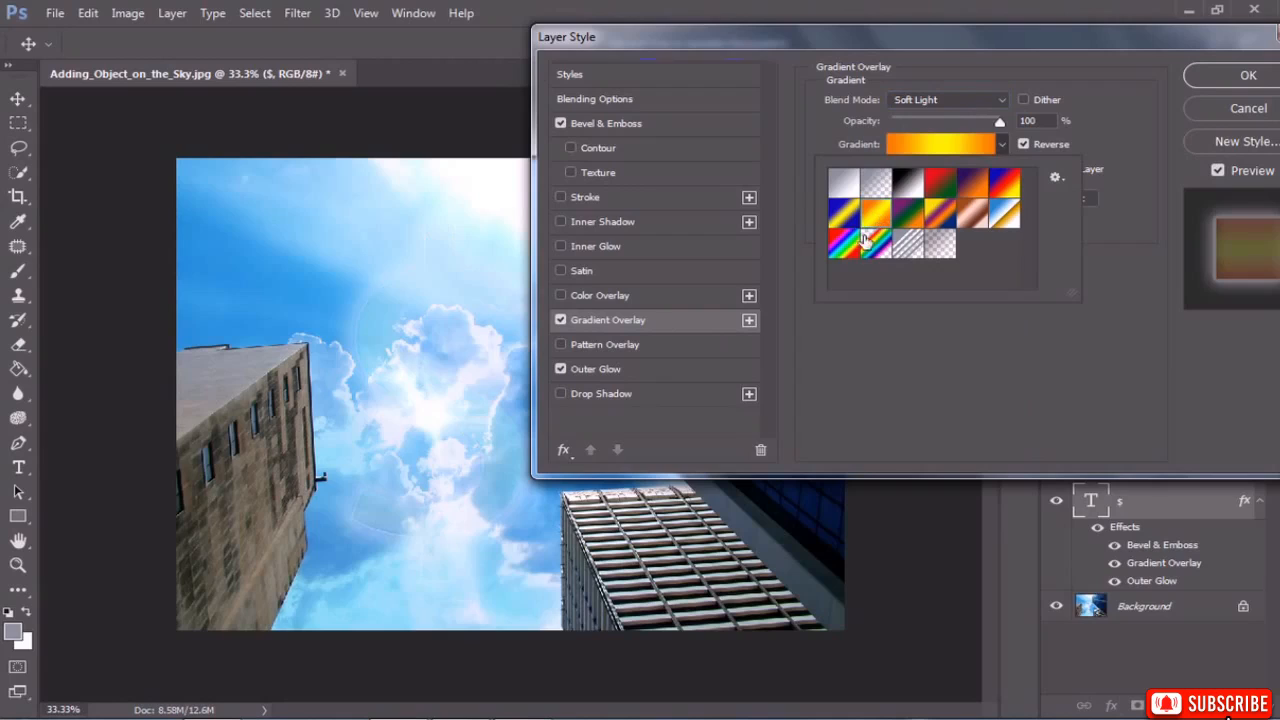
click(845, 220)
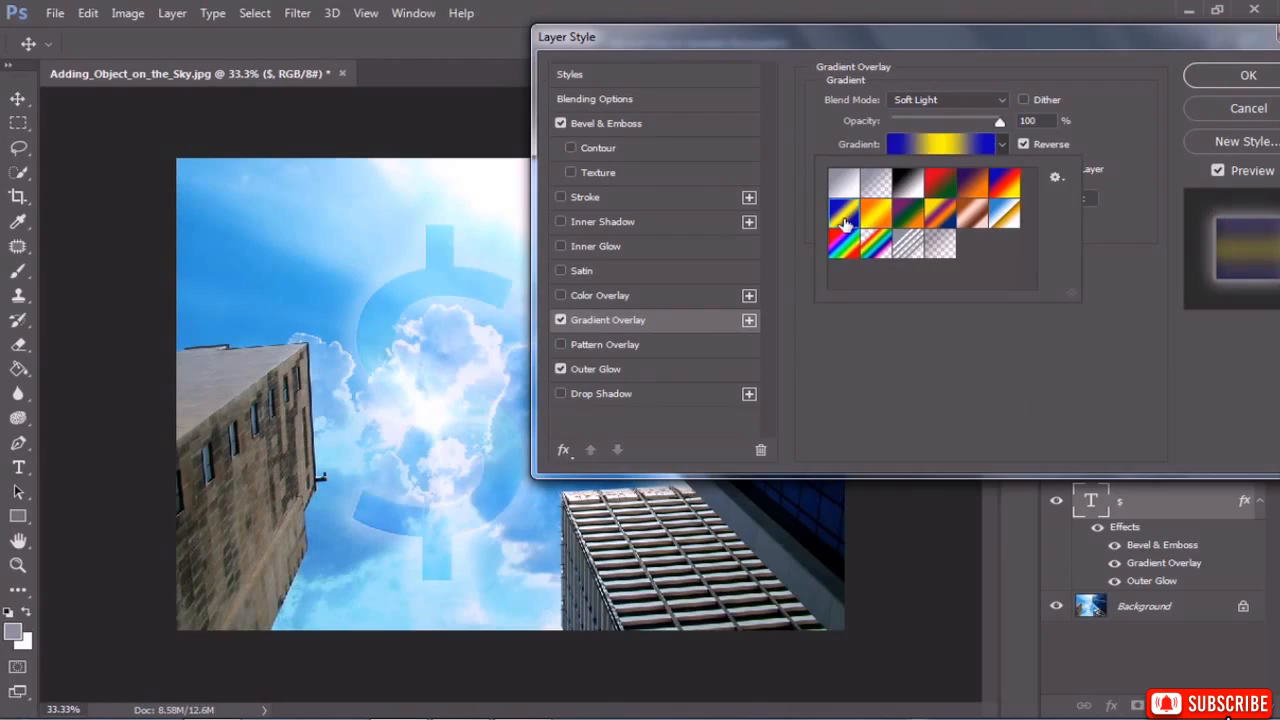
click(842, 248)
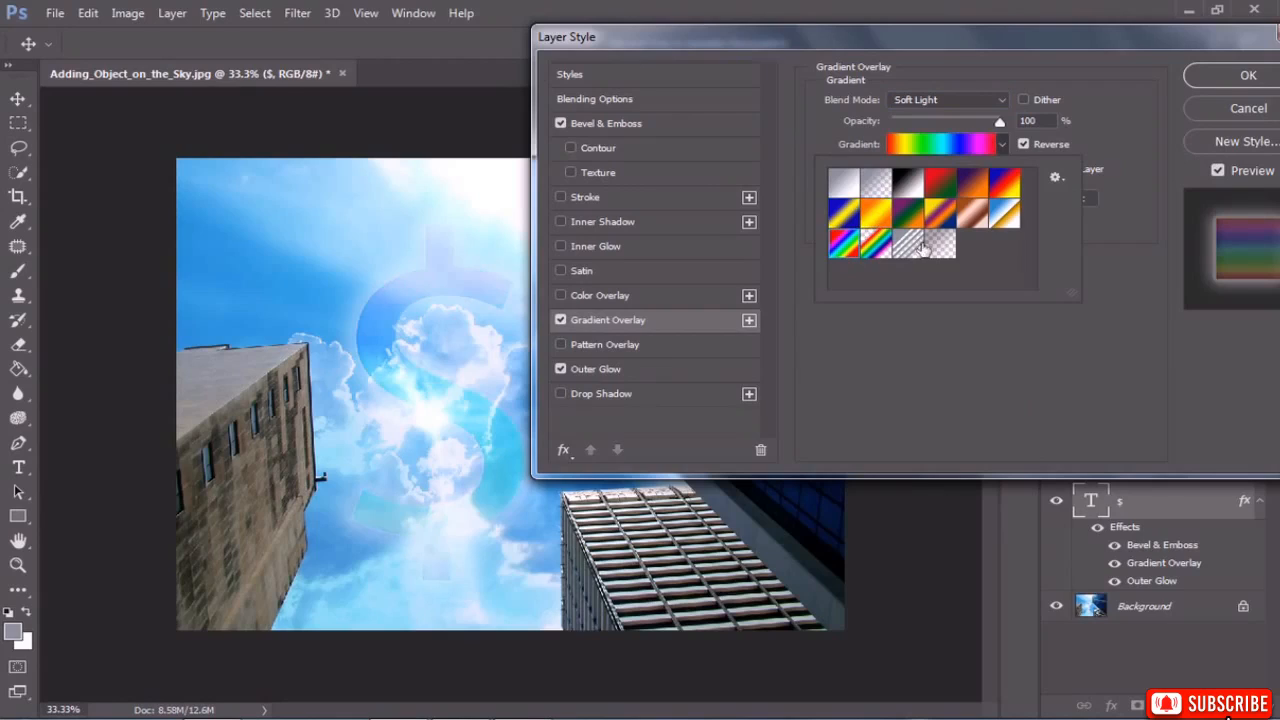
click(984, 192)
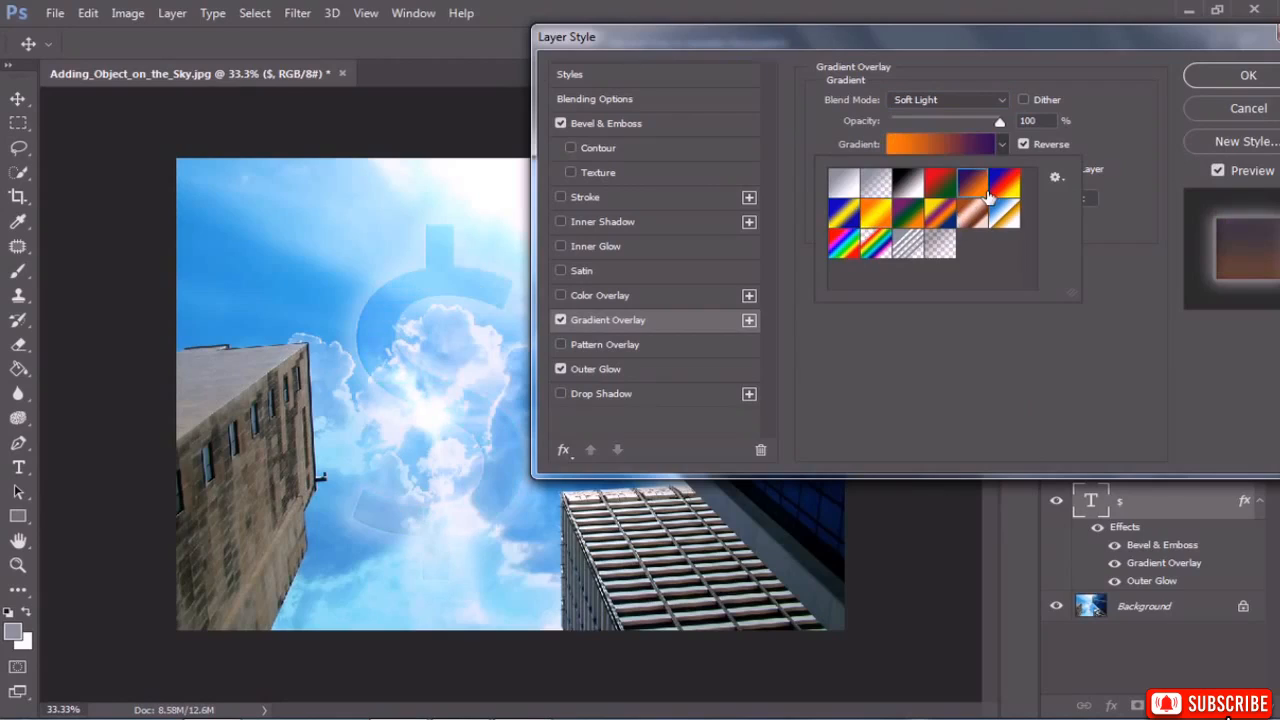
click(852, 248)
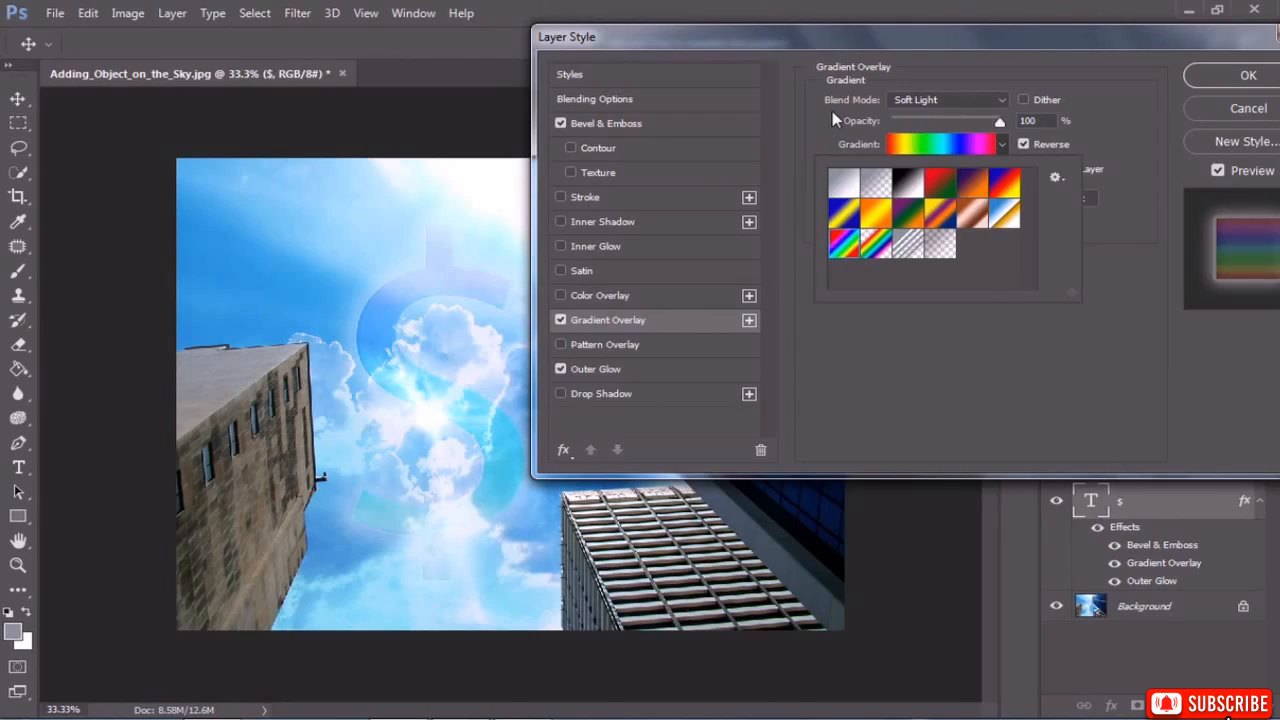
click(835, 110)
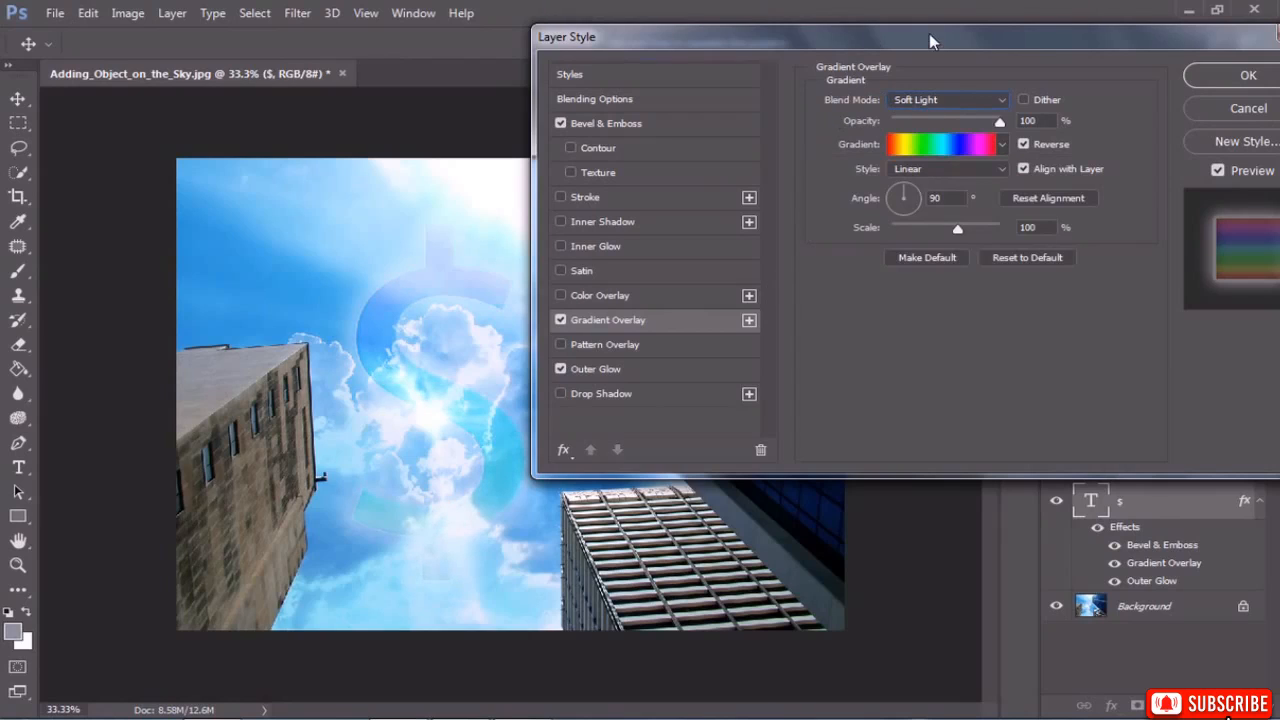
drag(929, 40, 757, 41)
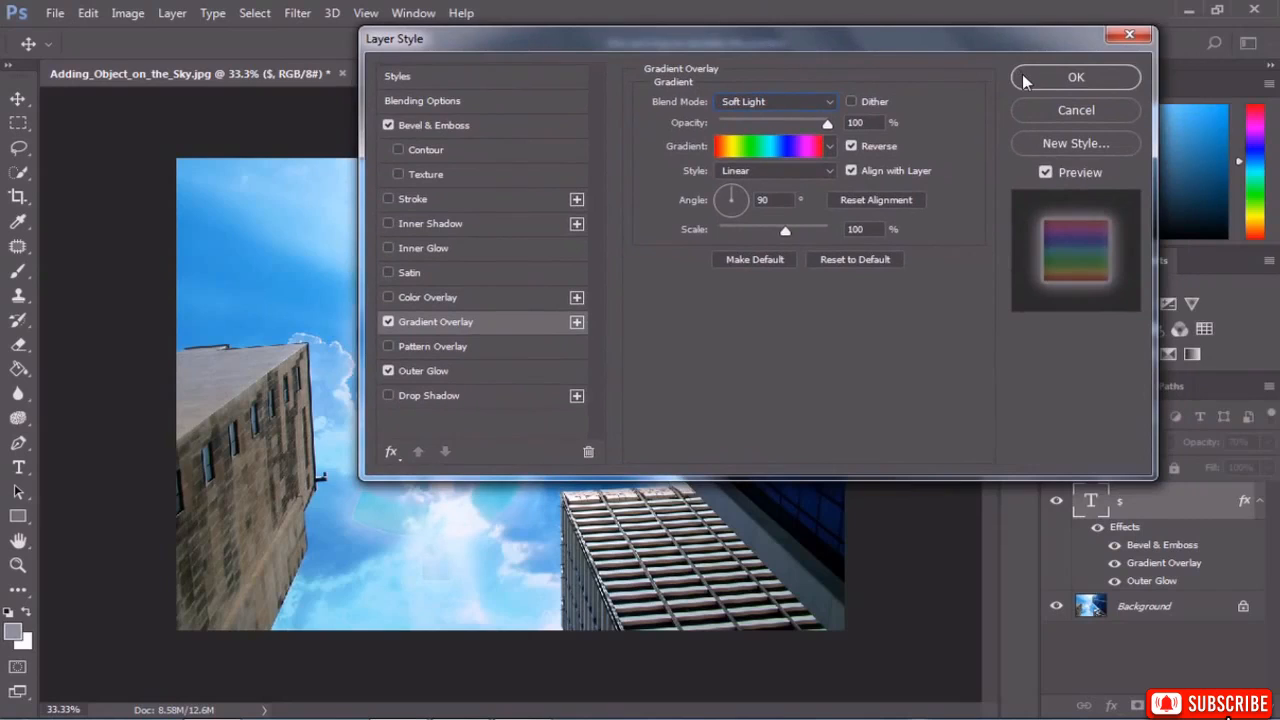
click(1024, 80)
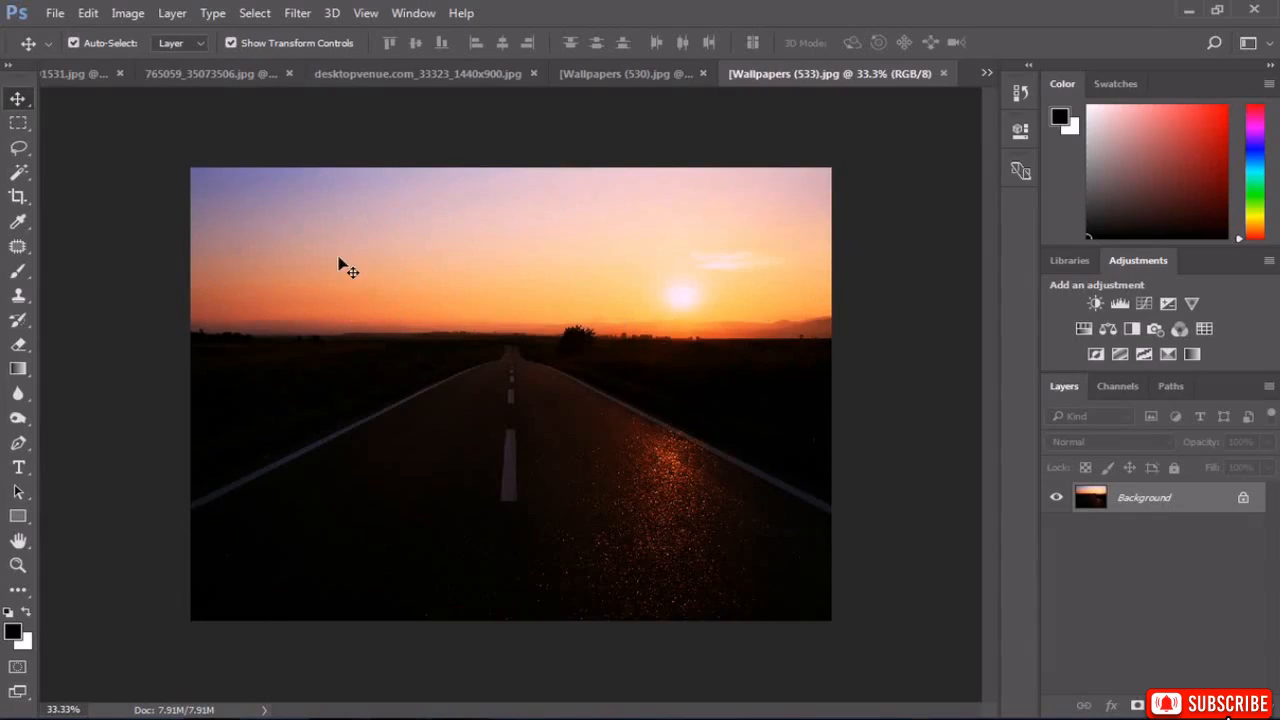
Add a new empty layer with the default settings above the background of the sunset road photo.
click(172, 13)
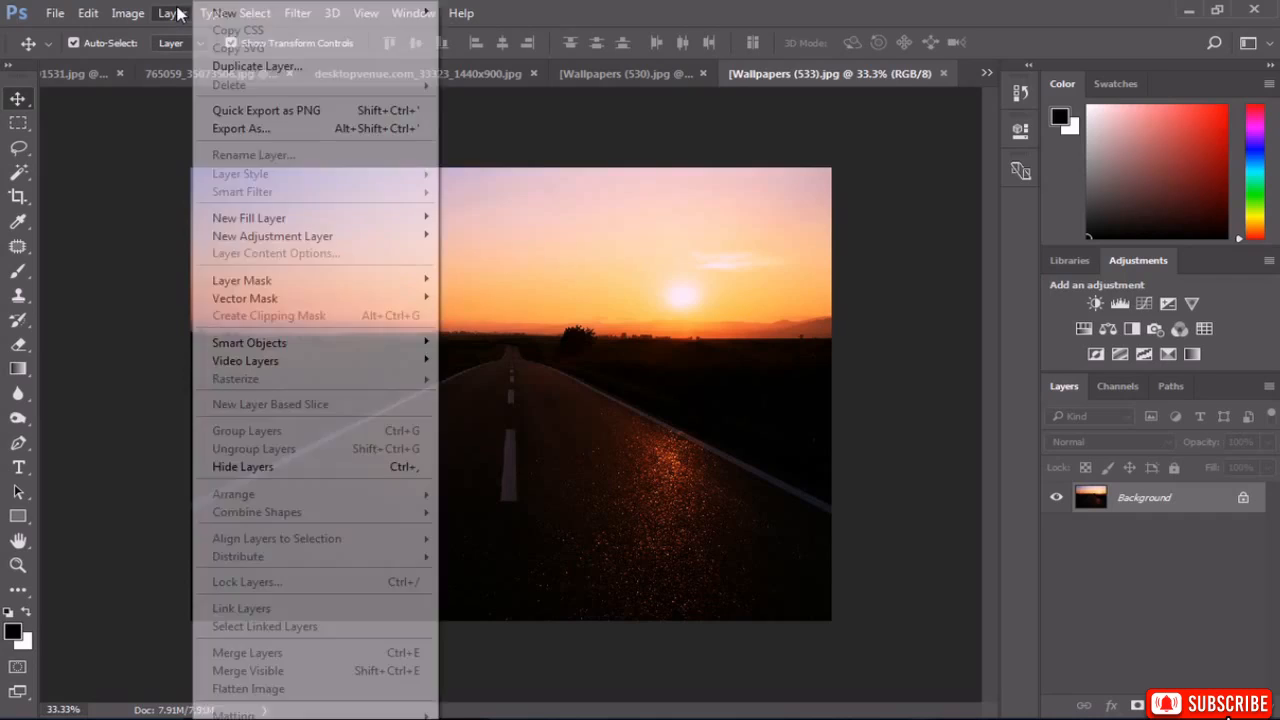
mouse_move(400, 13)
click(470, 13)
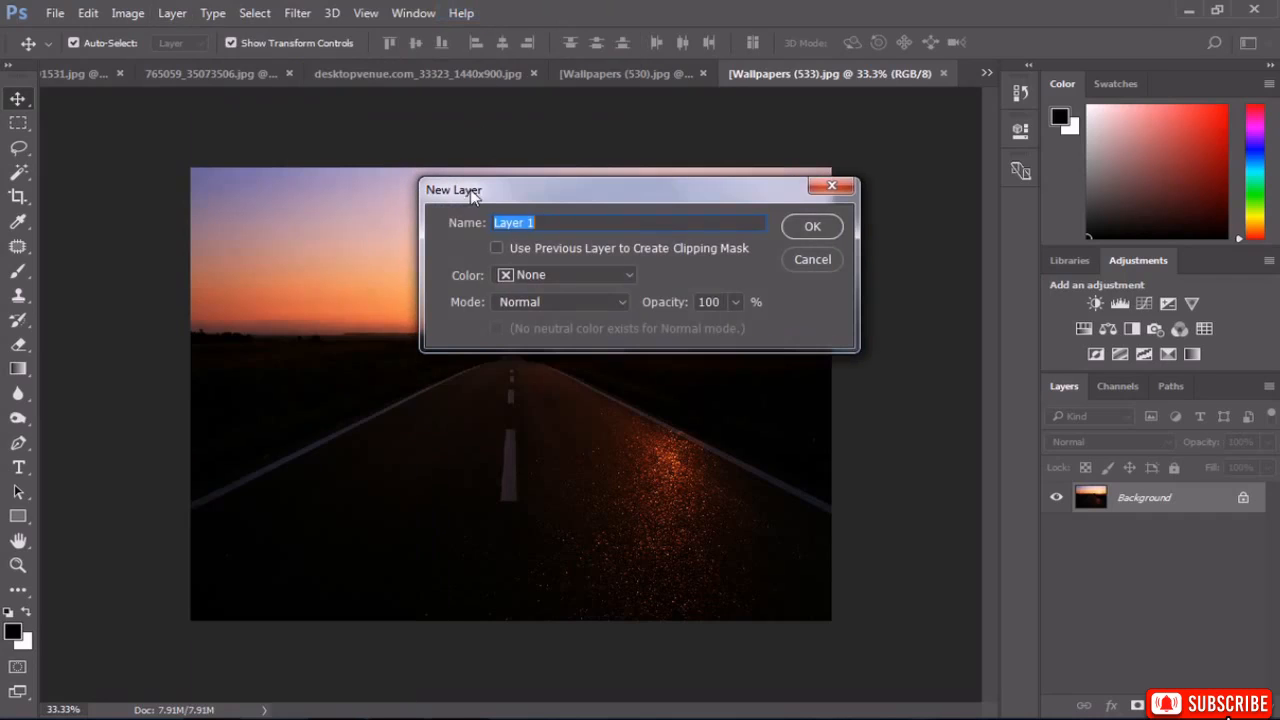
click(812, 226)
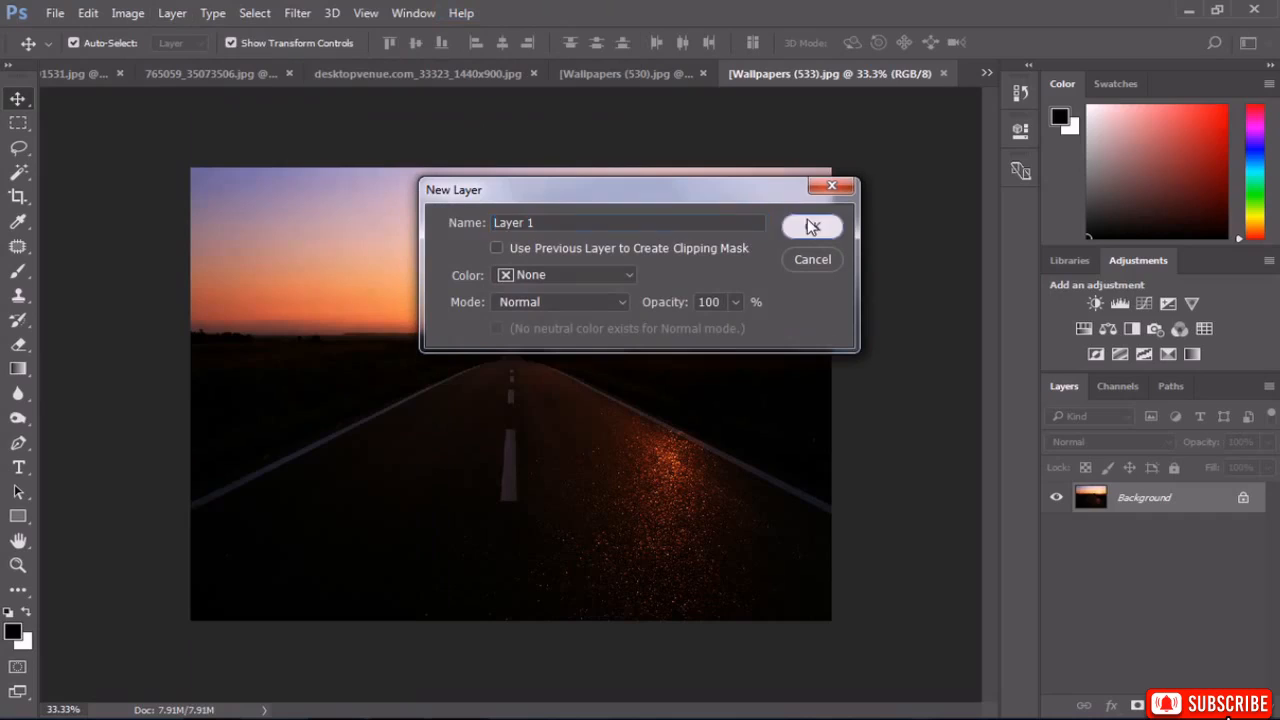
Select the whole sky down to the horizon with a rectangular marquee about 5.49 in wide and 1.56 in high.
right_click(18, 122)
click(133, 124)
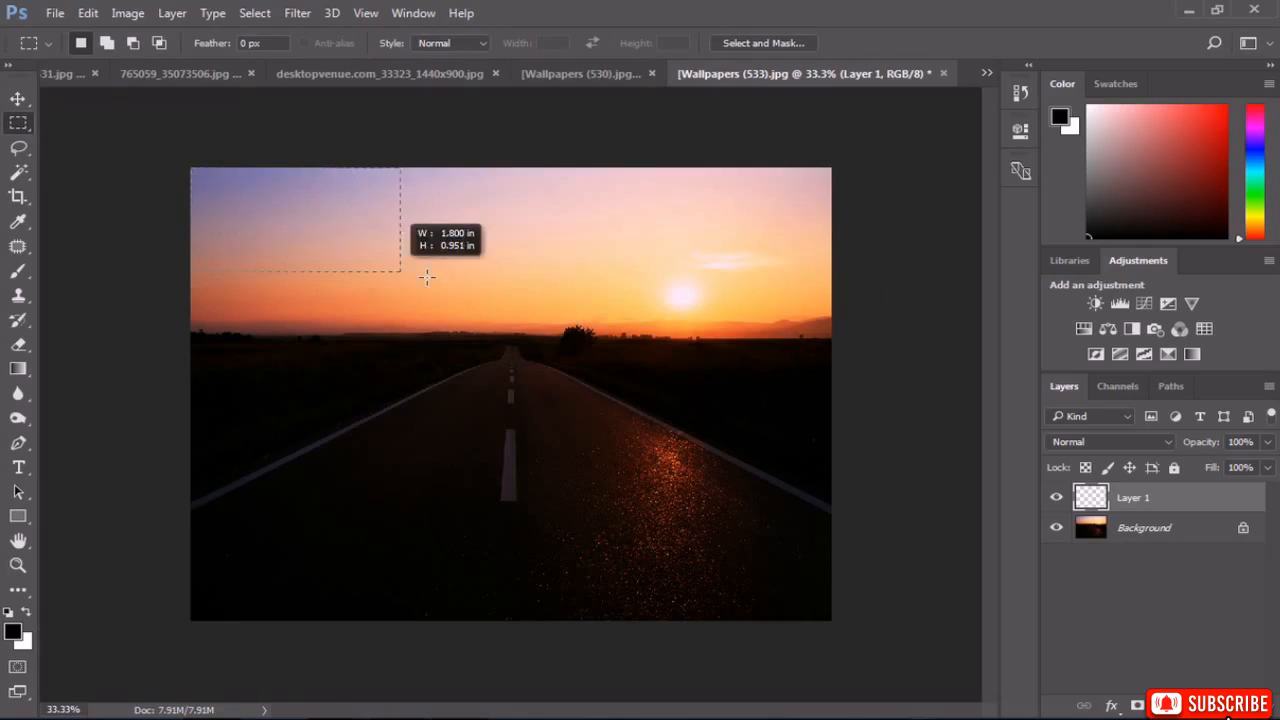
drag(681, 315, 849, 338)
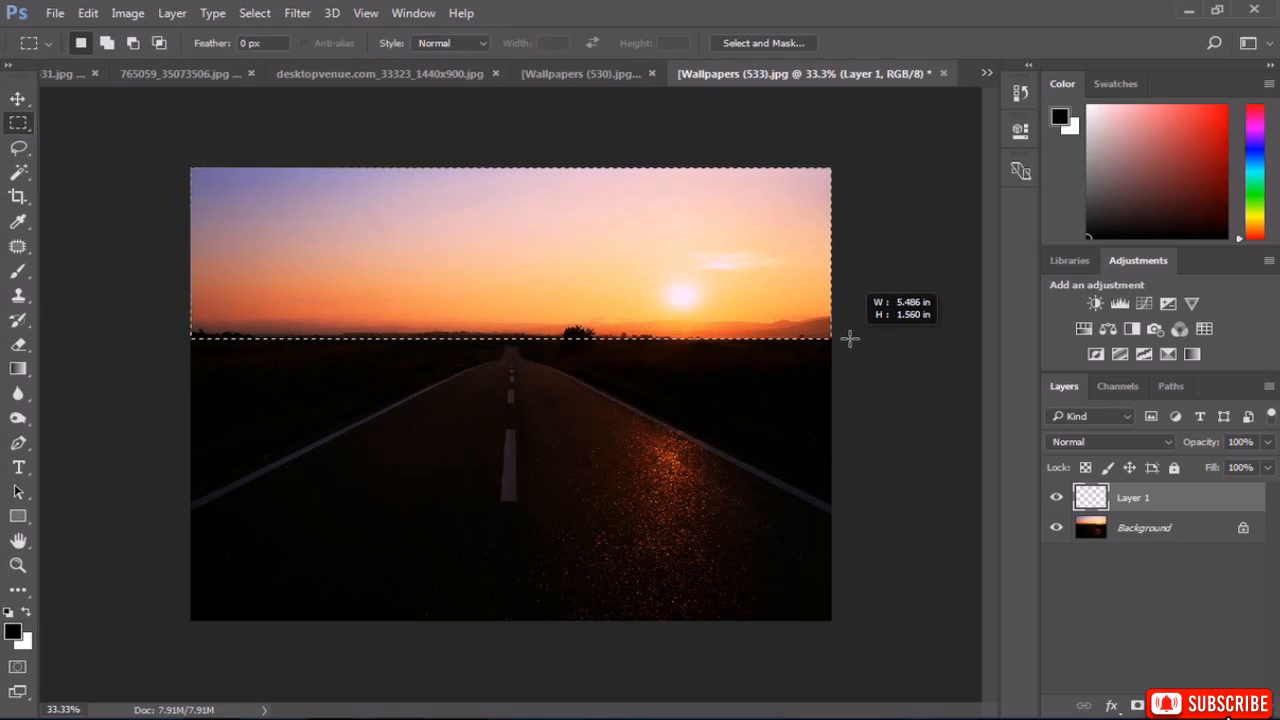
drag(849, 338, 849, 338)
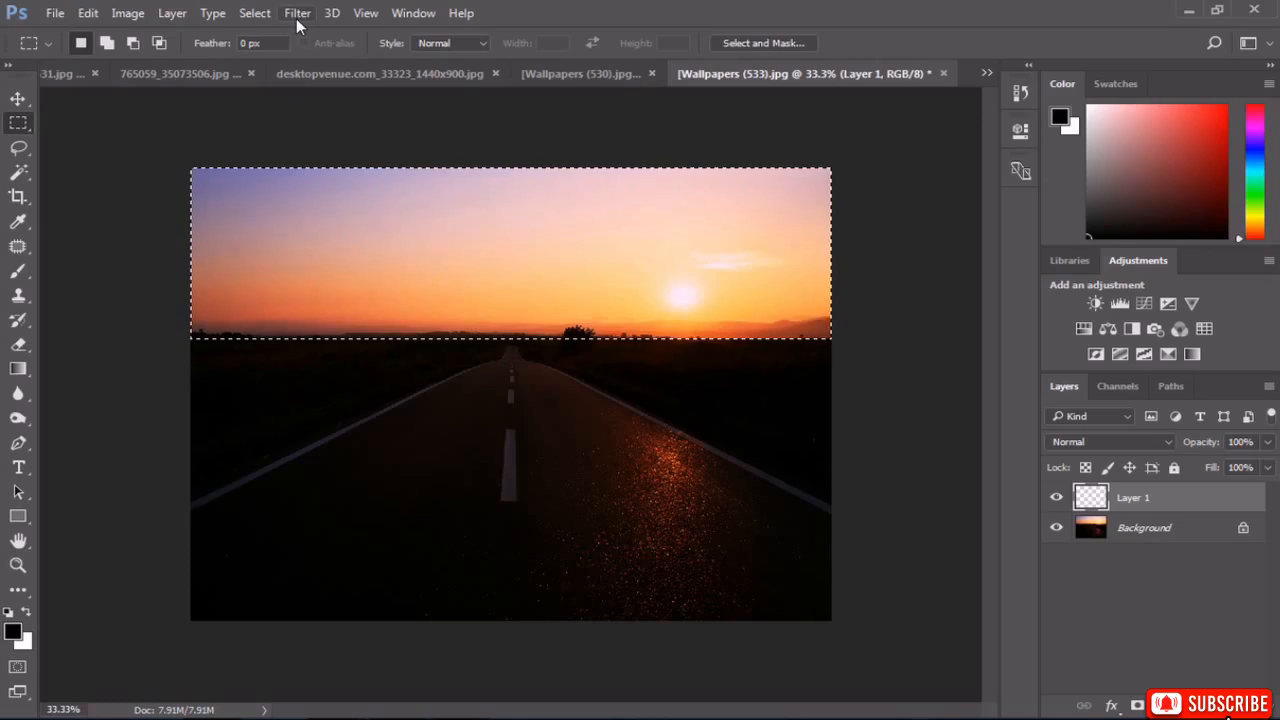
Fill the sky selection on Layer 1 with a reversed black-and-white linear gradient running diagonally from the upper sky to the sun.
click(18, 368)
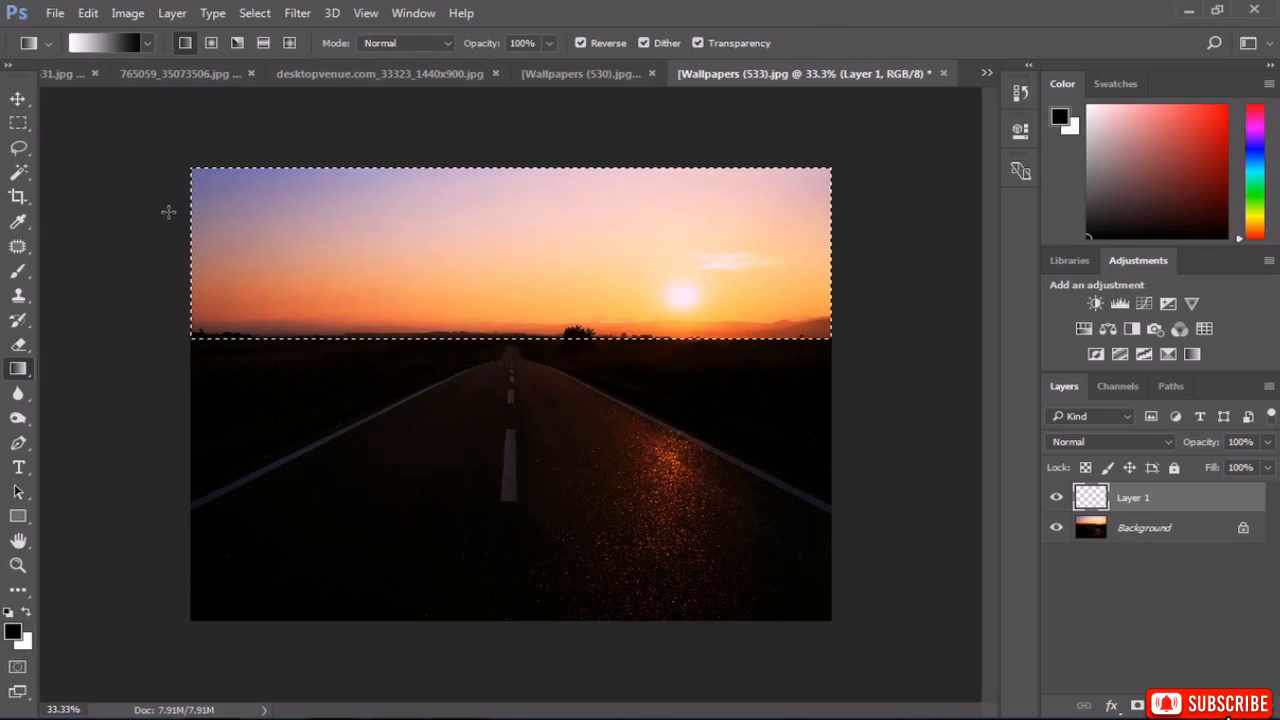
click(148, 47)
click(105, 80)
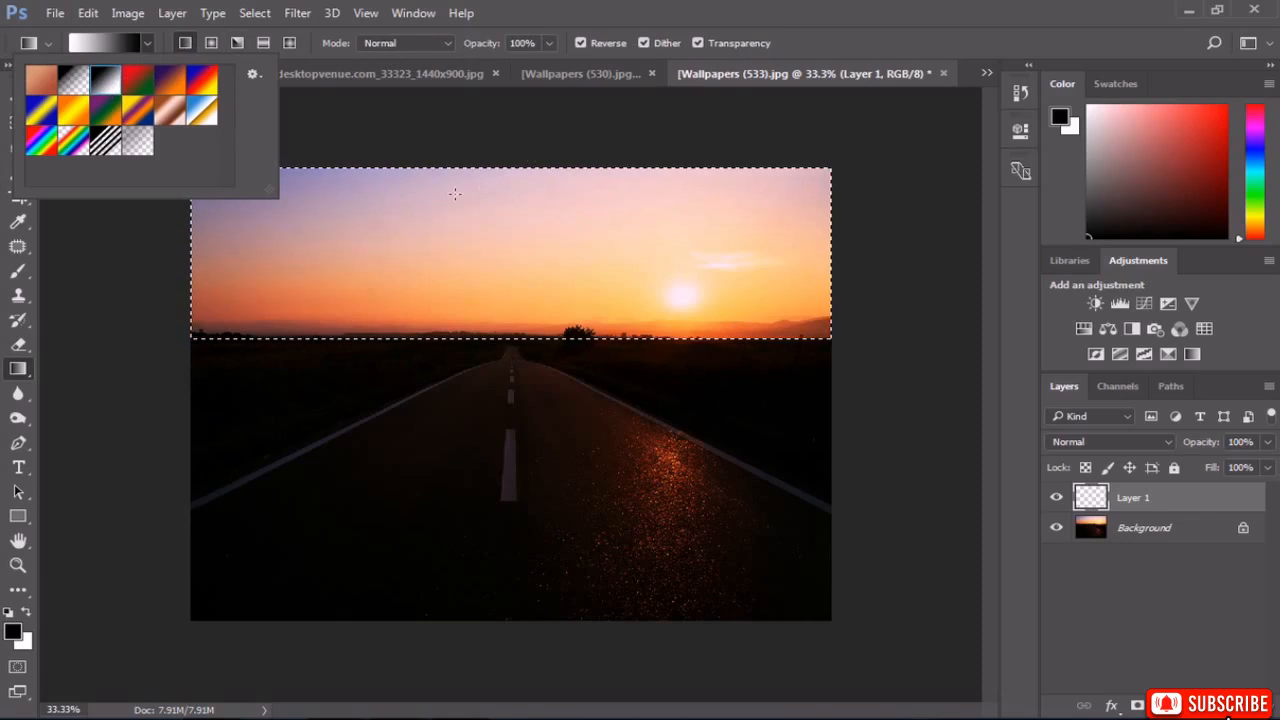
click(380, 183)
drag(507, 245, 493, 215)
drag(577, 279, 370, 267)
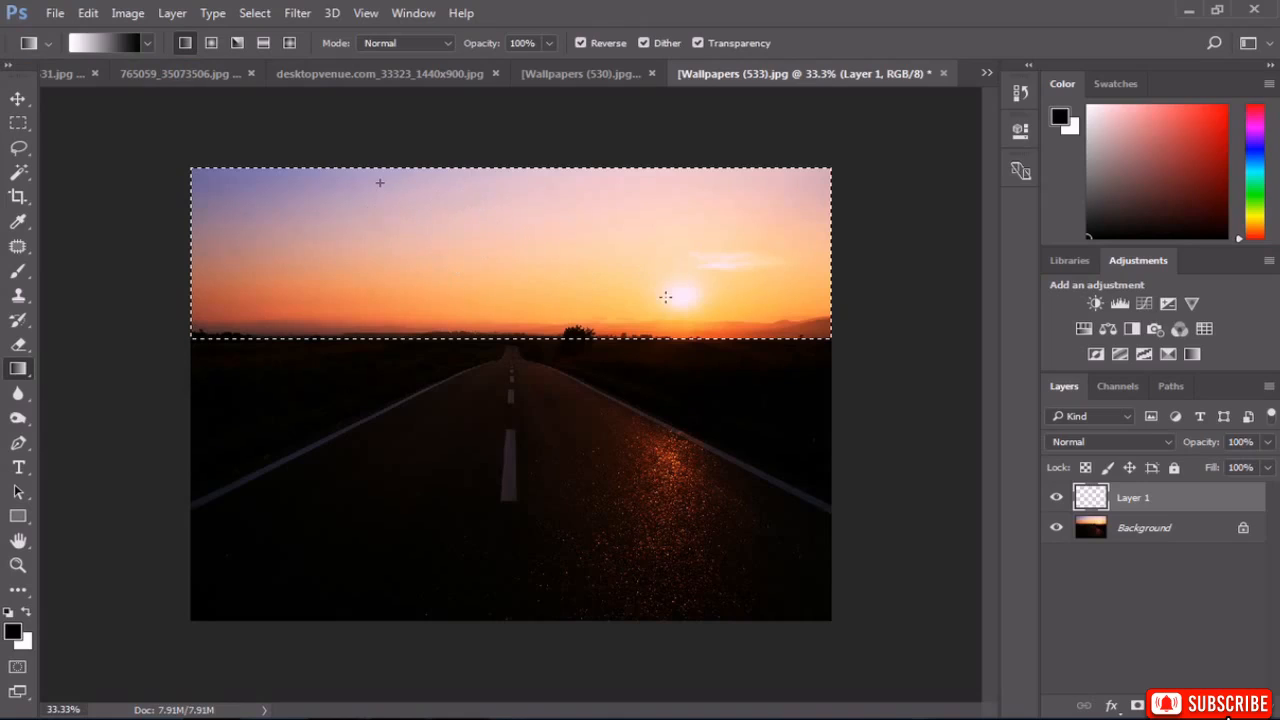
drag(665, 297, 675, 309)
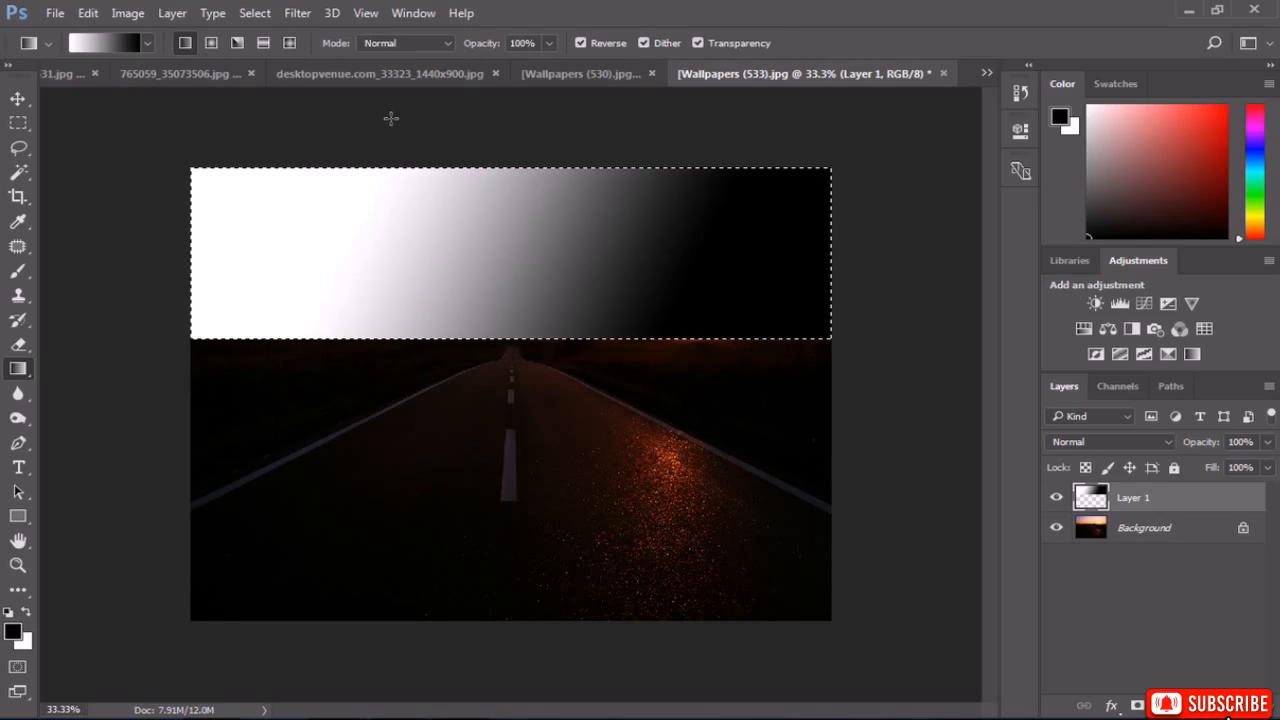
Render Difference Clouds over the gradient in the sky selection and invert the result.
click(297, 13)
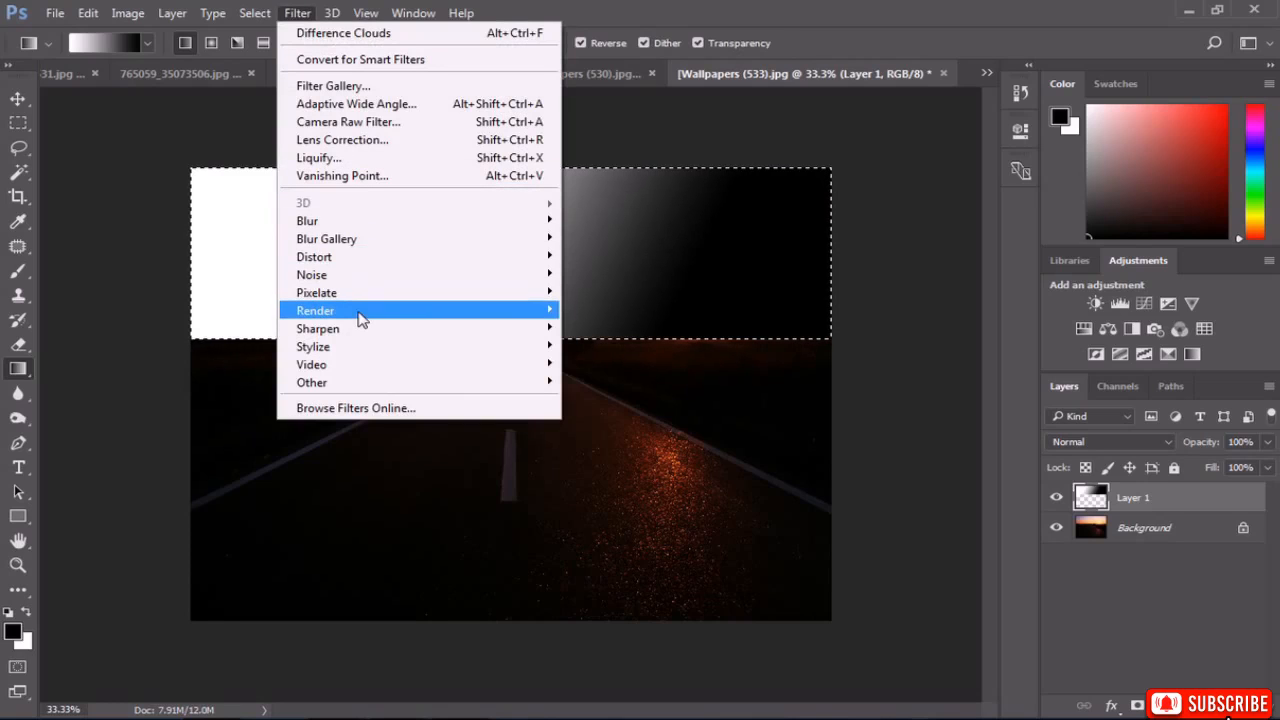
mouse_move(362, 320)
click(623, 390)
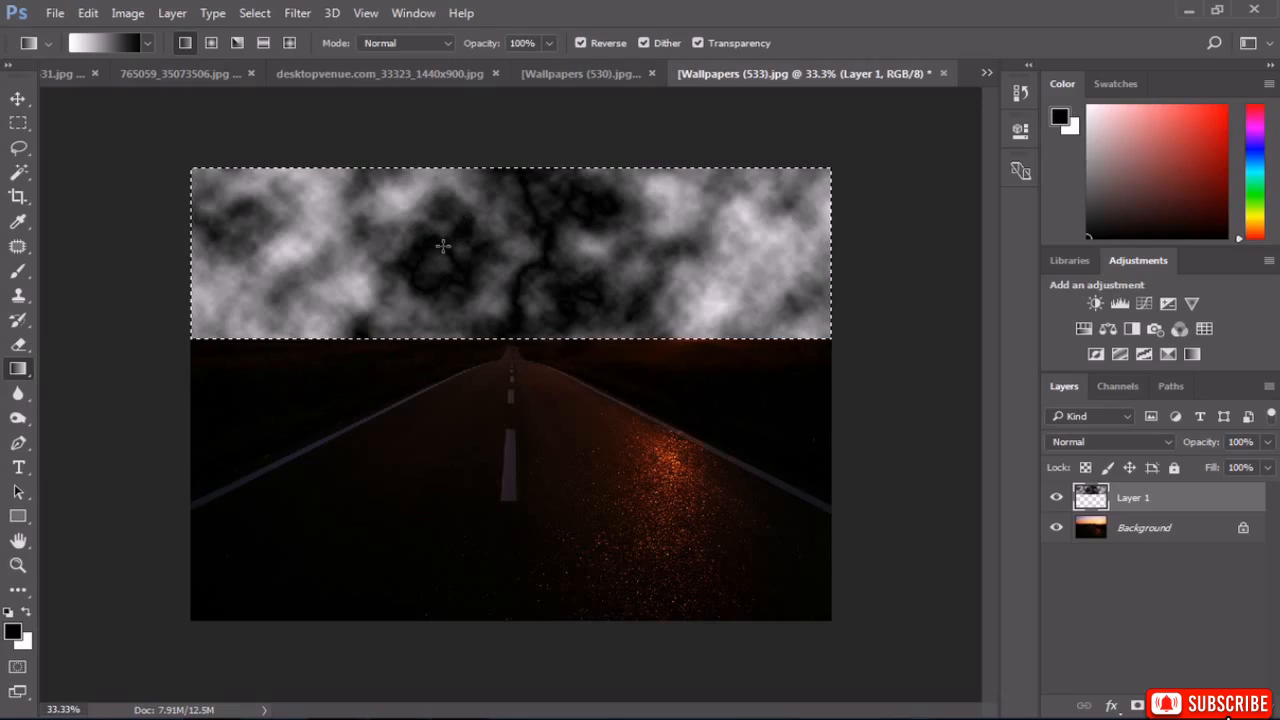
click(128, 13)
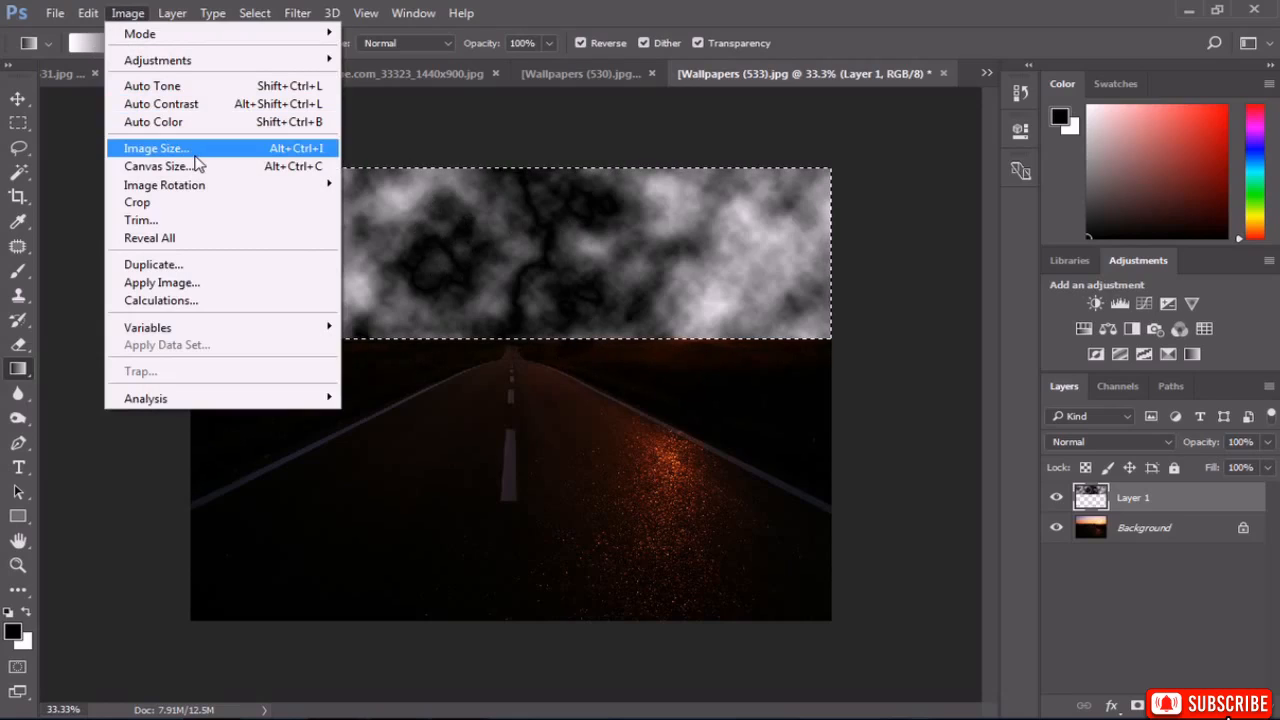
mouse_move(237, 60)
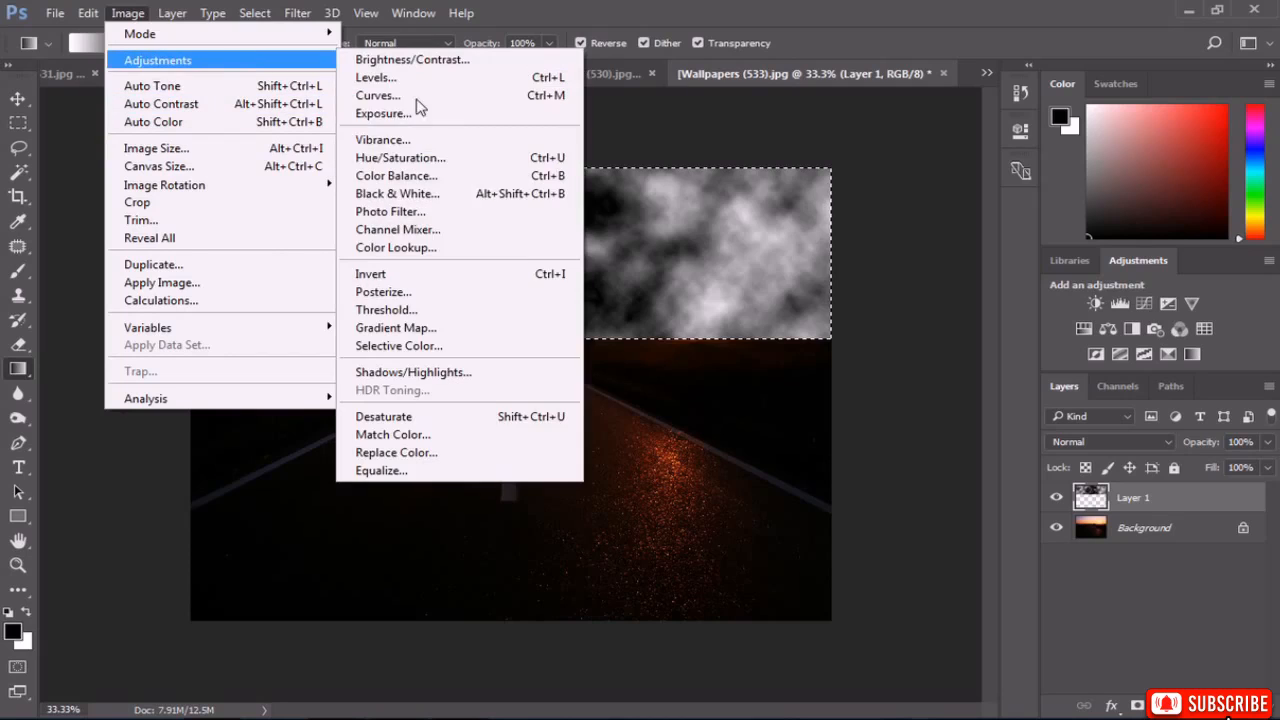
click(410, 273)
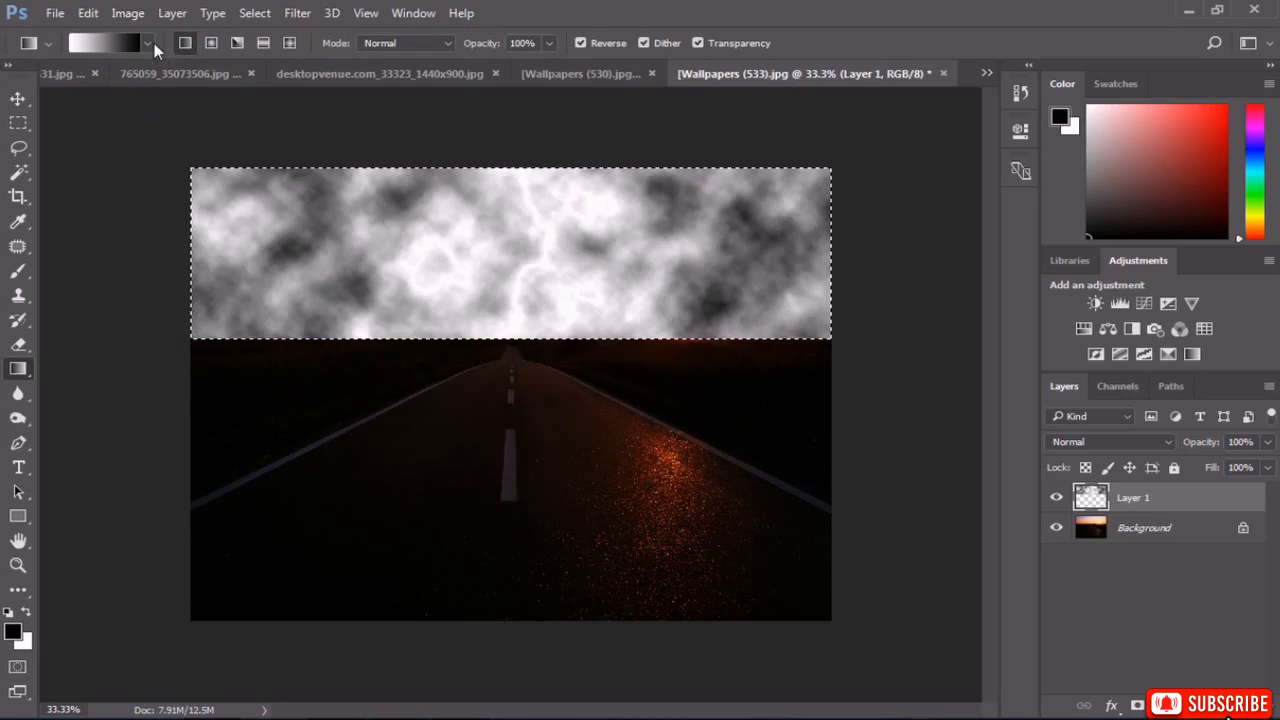
Darken the inverted clouds with Levels by setting the midtone input to 0.16, leaving bright lightning streaks.
click(130, 13)
mouse_move(240, 60)
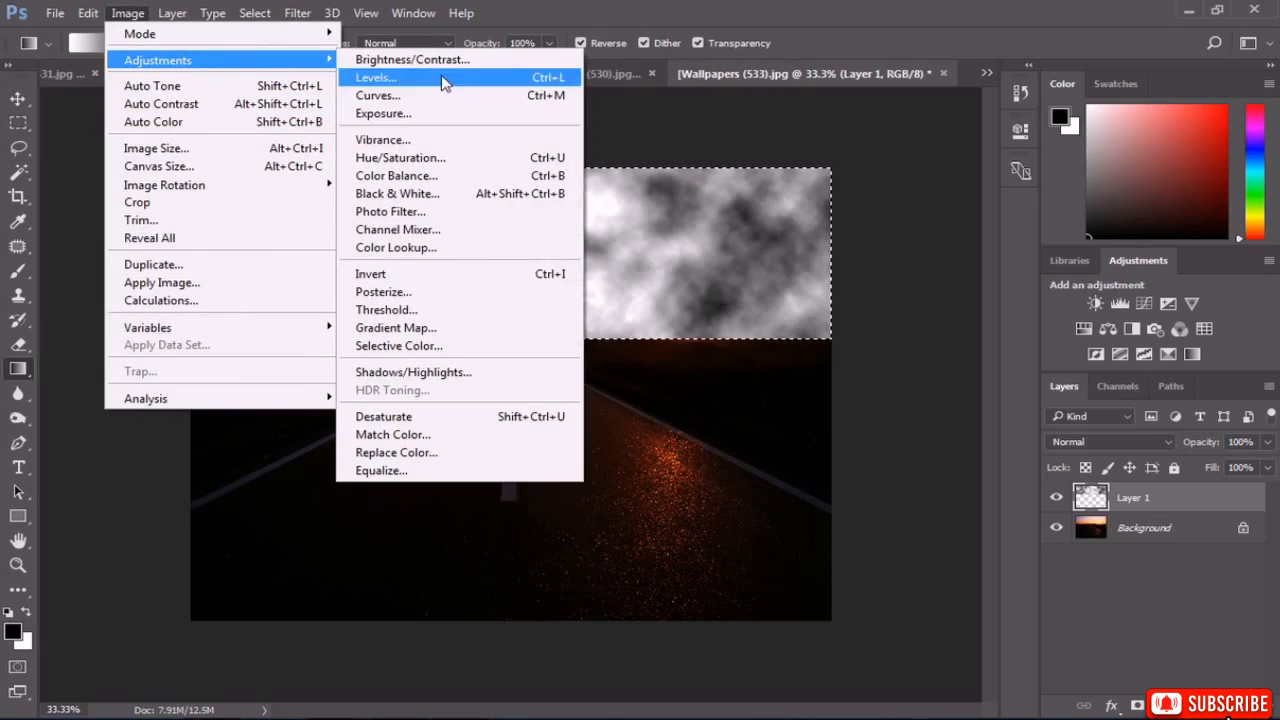
click(430, 78)
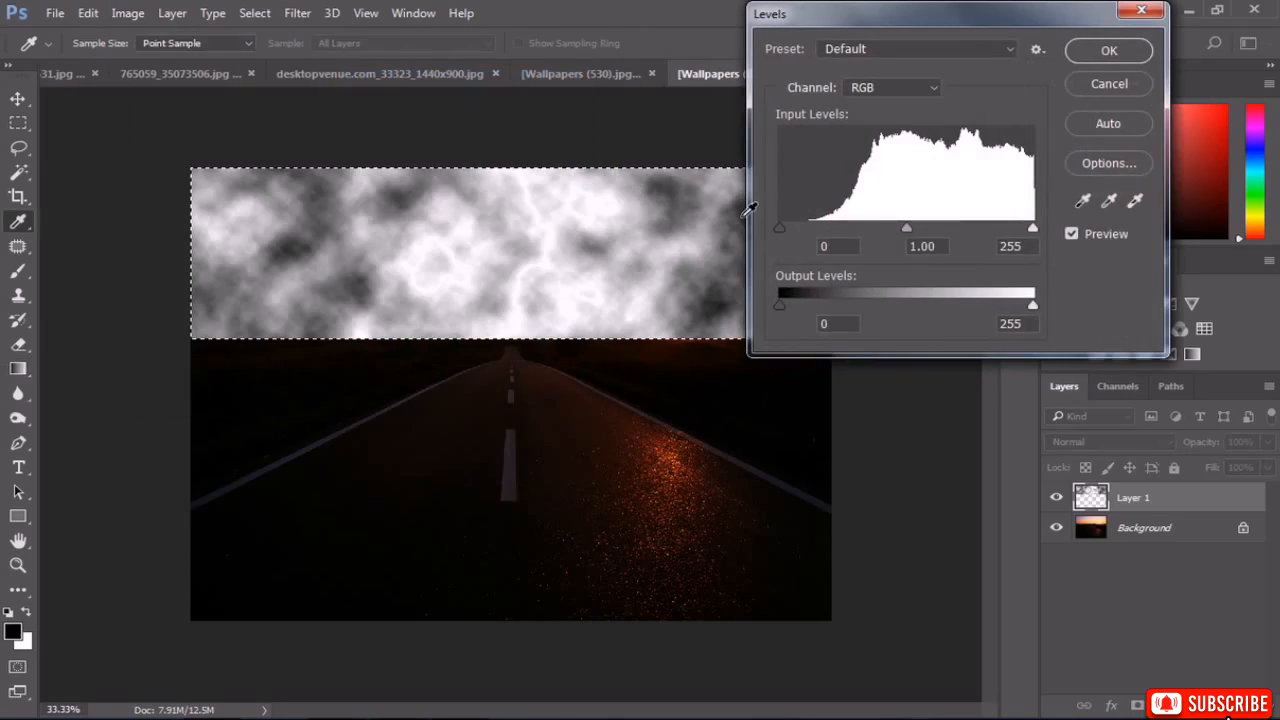
drag(911, 227, 1005, 240)
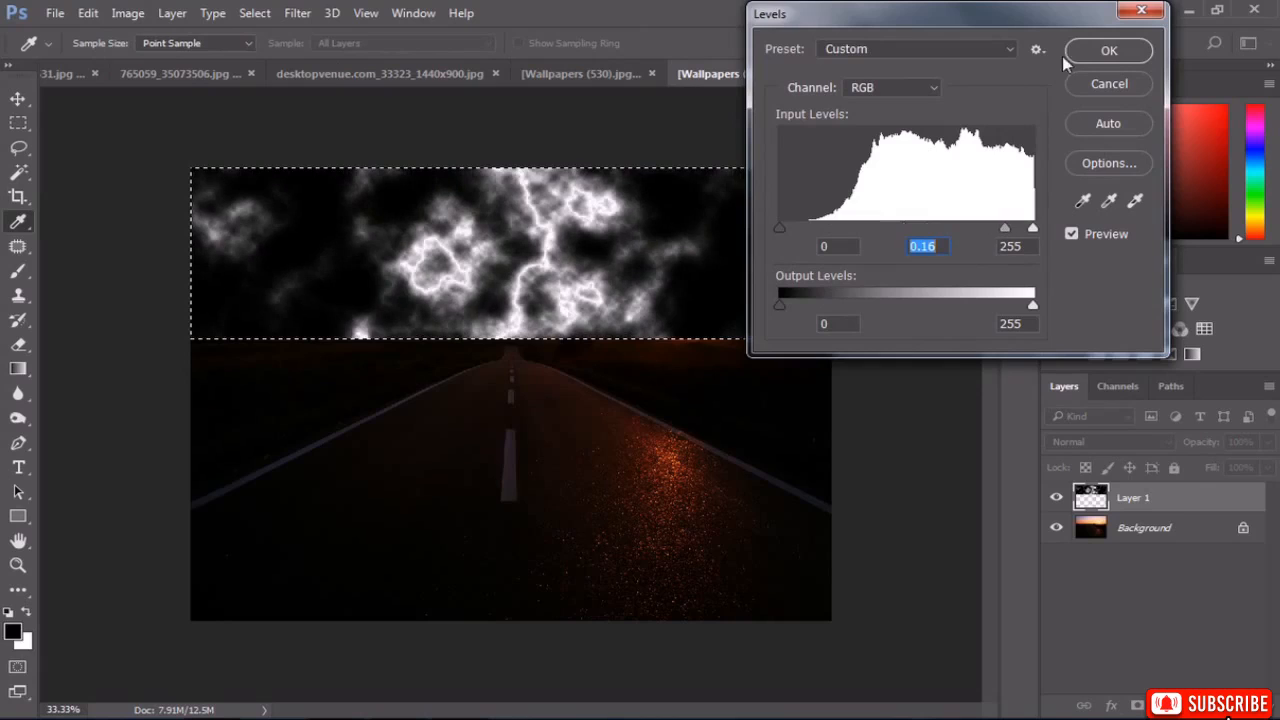
click(1109, 50)
key(g)
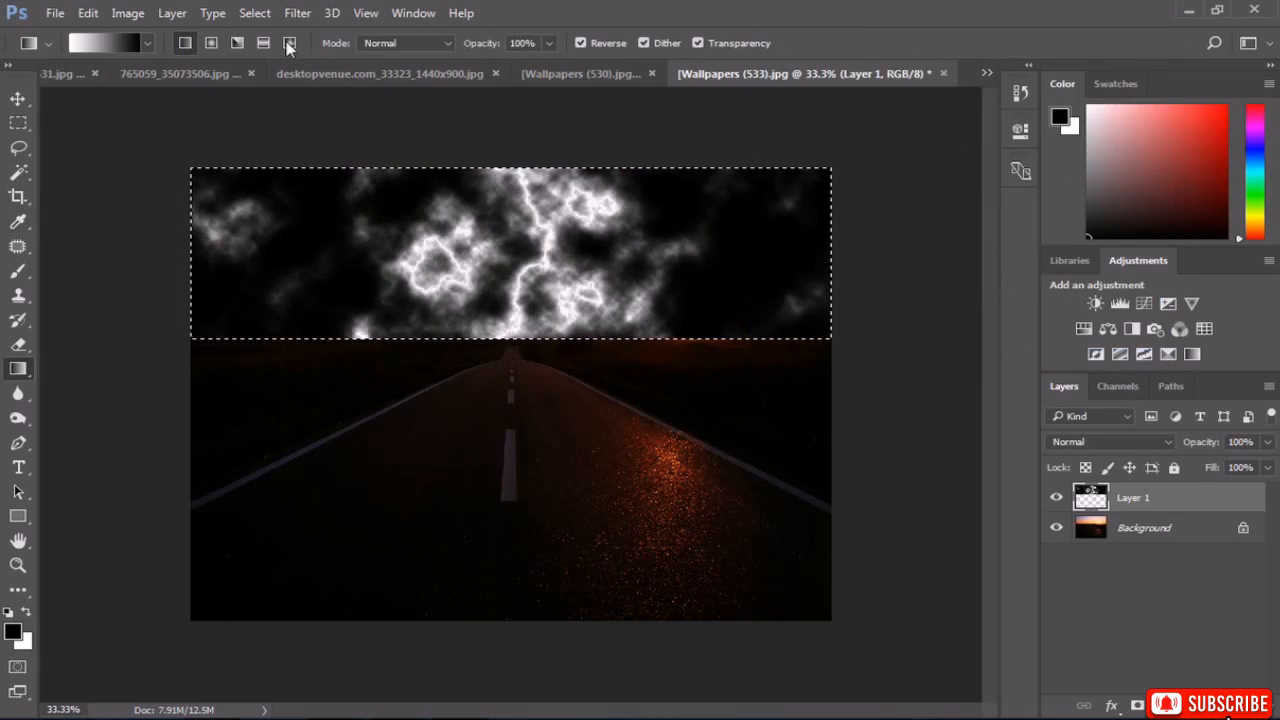
Colorize the lightning on Layer 1 with Hue/Saturation at hue 211 and saturation 28, and deselect the sky.
click(128, 13)
mouse_move(160, 60)
click(405, 158)
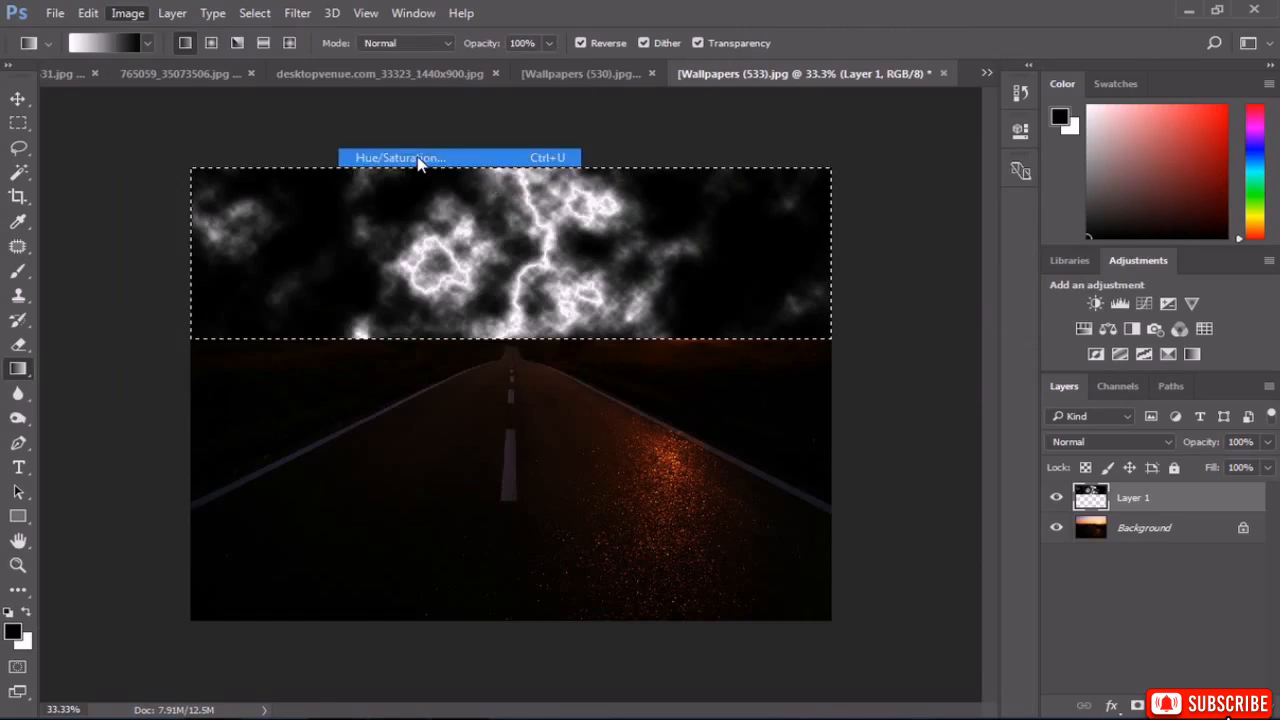
click(1046, 289)
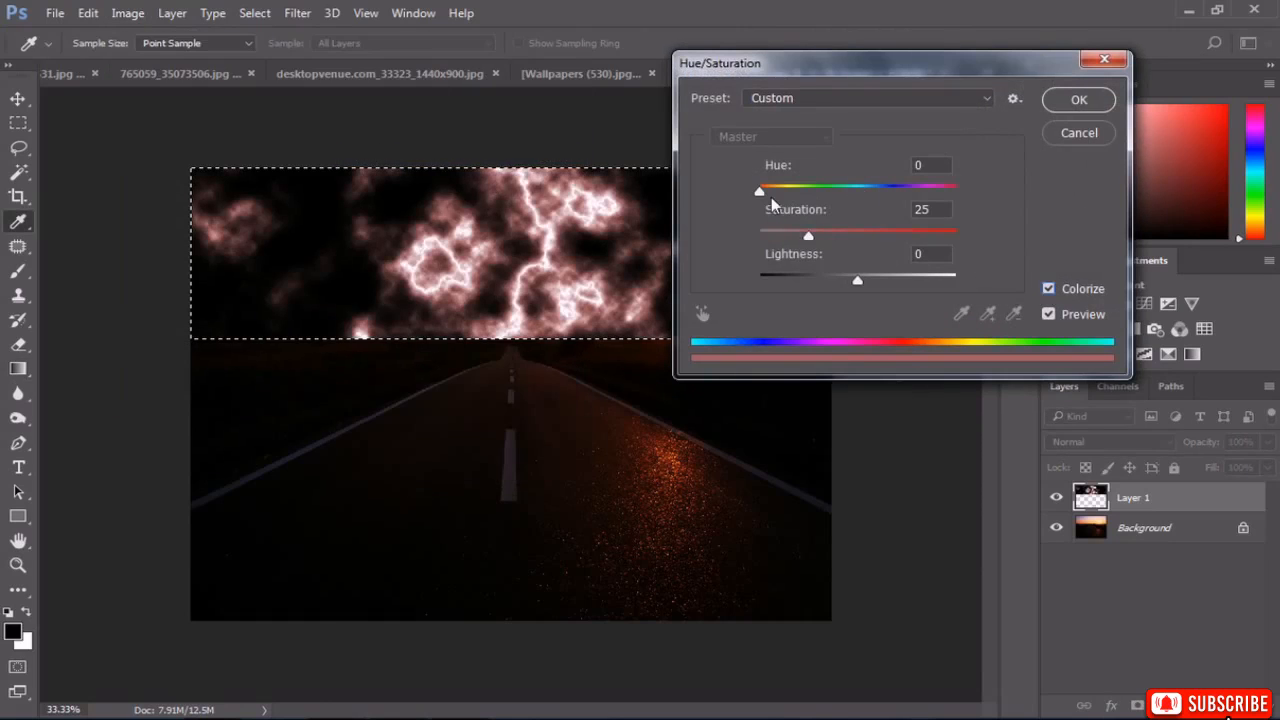
drag(760, 190, 862, 191)
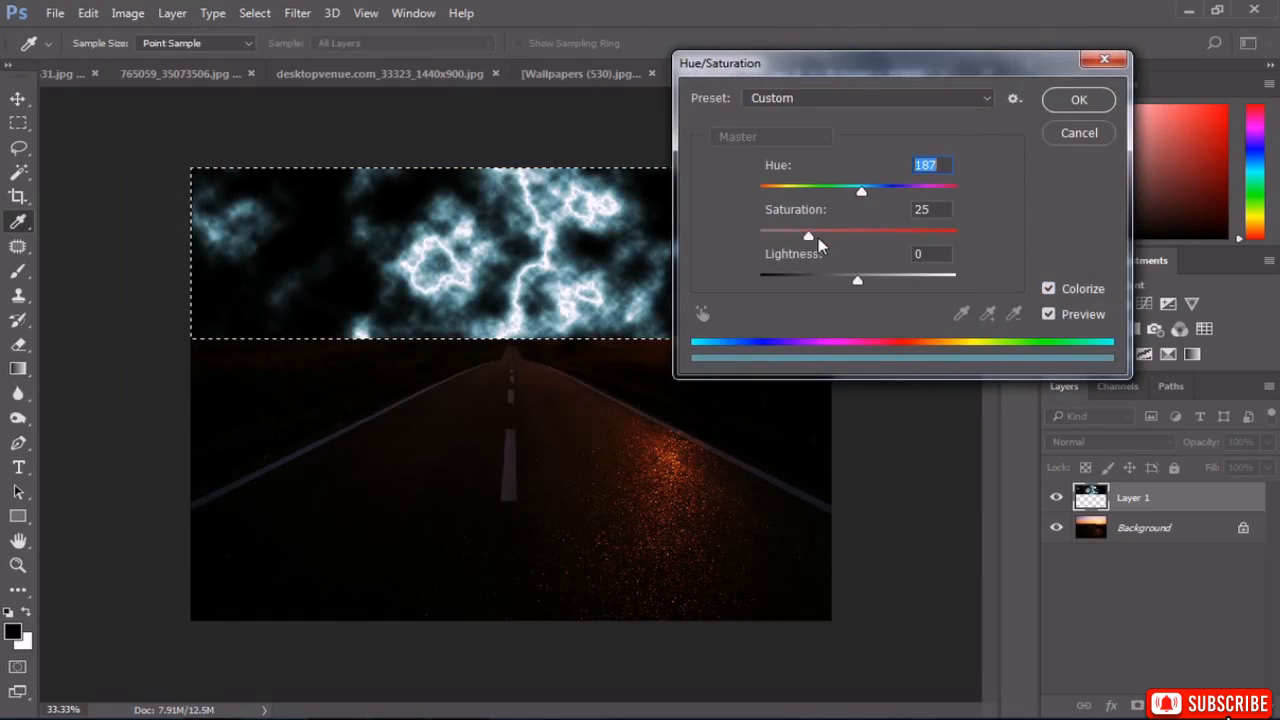
drag(818, 237, 836, 240)
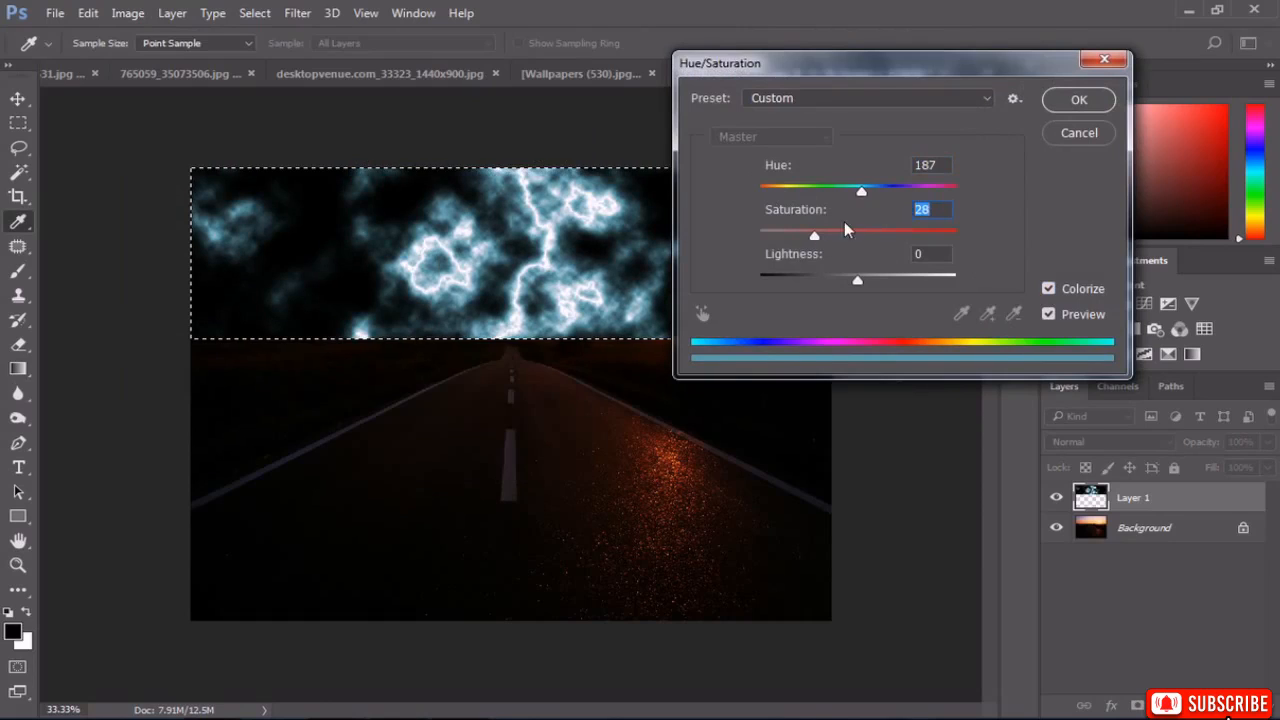
drag(863, 192, 875, 193)
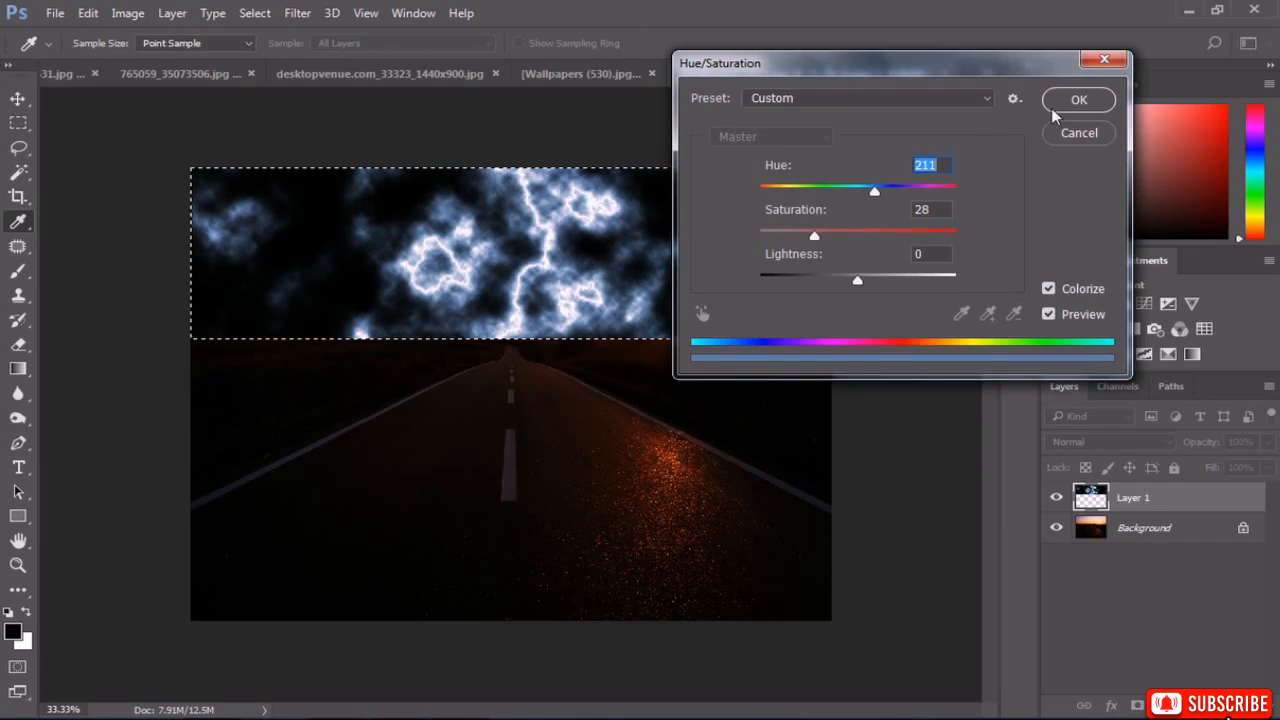
click(1079, 99)
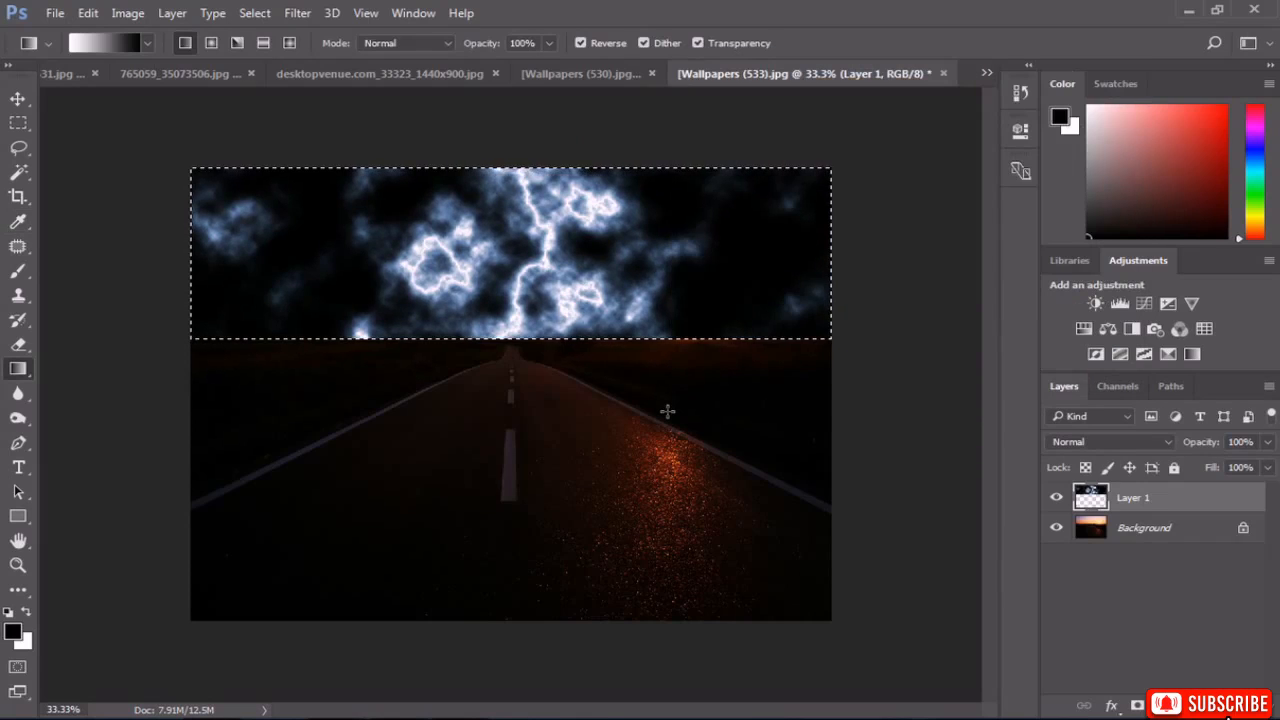
click(255, 13)
click(272, 50)
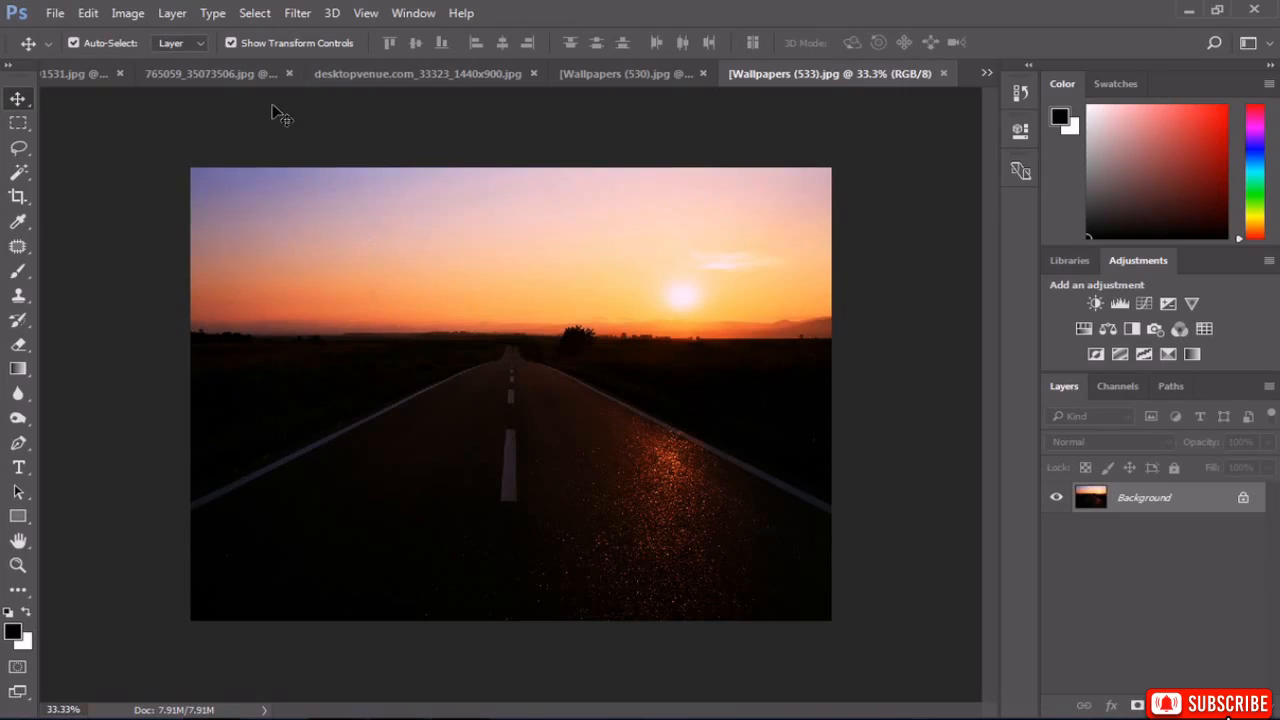
Add a new empty layer in Normal mode at 100% opacity above the Background of the sunset road photo.
click(176, 14)
mouse_move(240, 14)
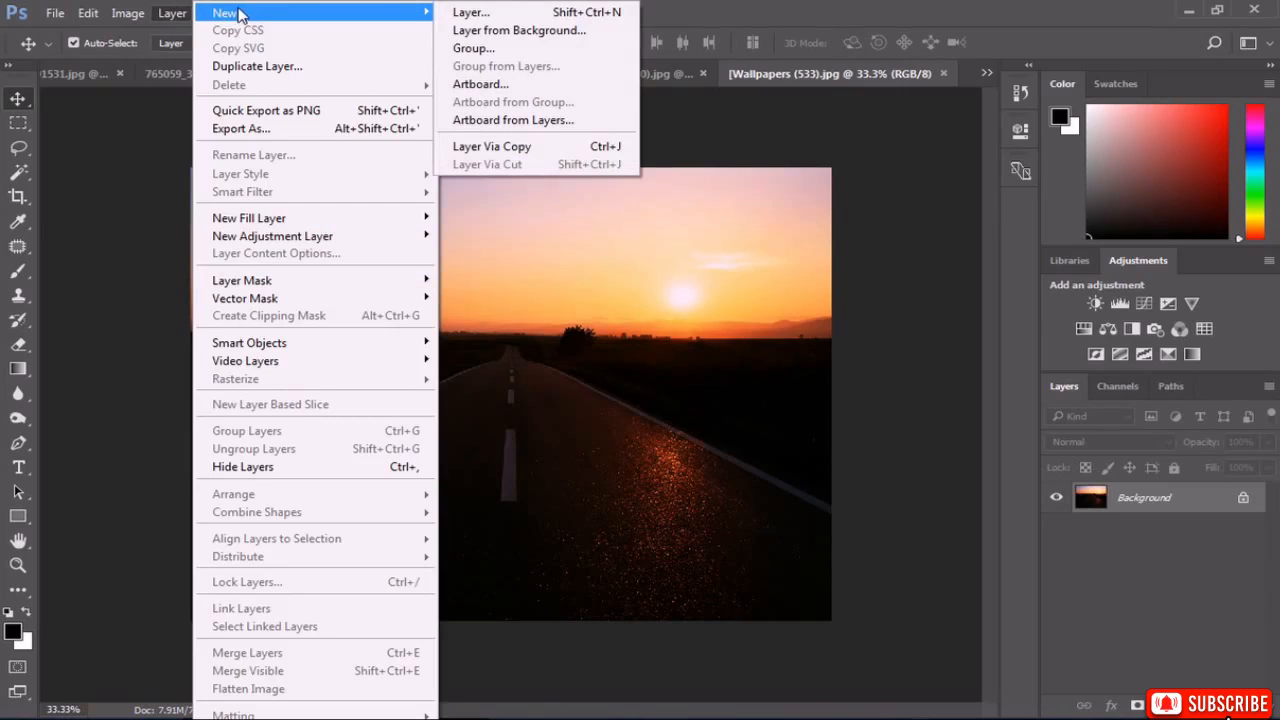
click(472, 14)
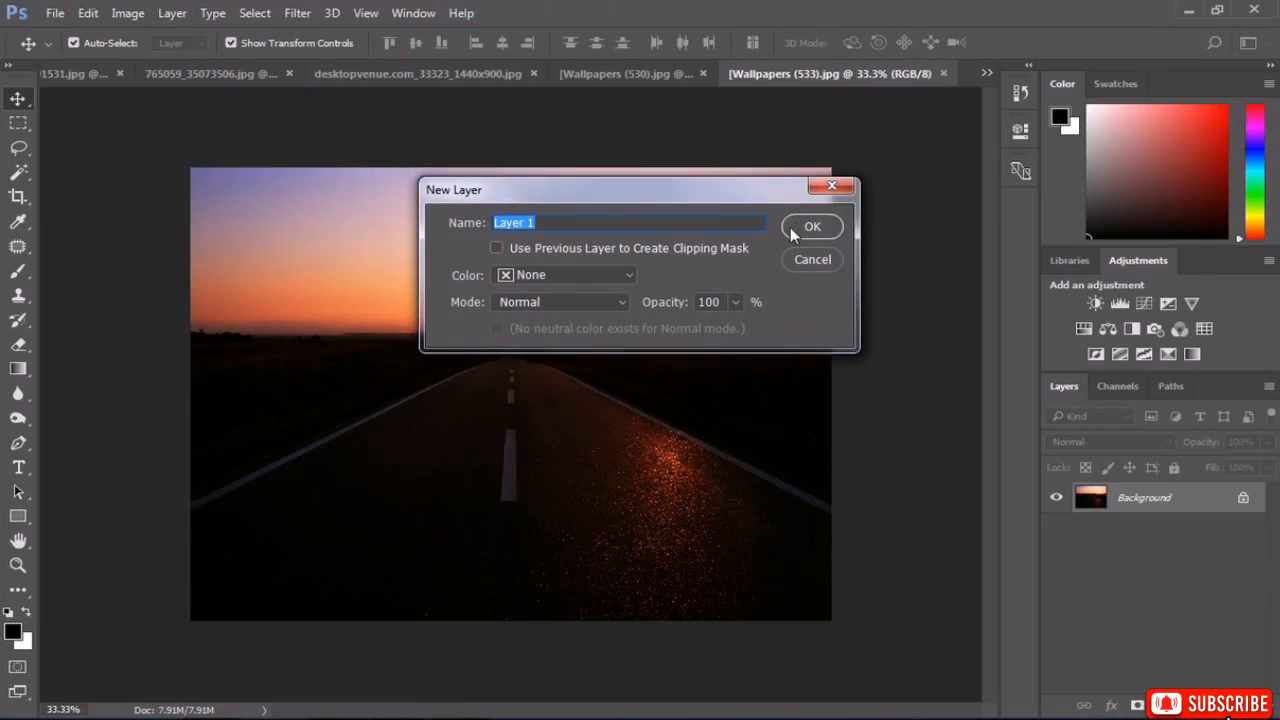
click(812, 227)
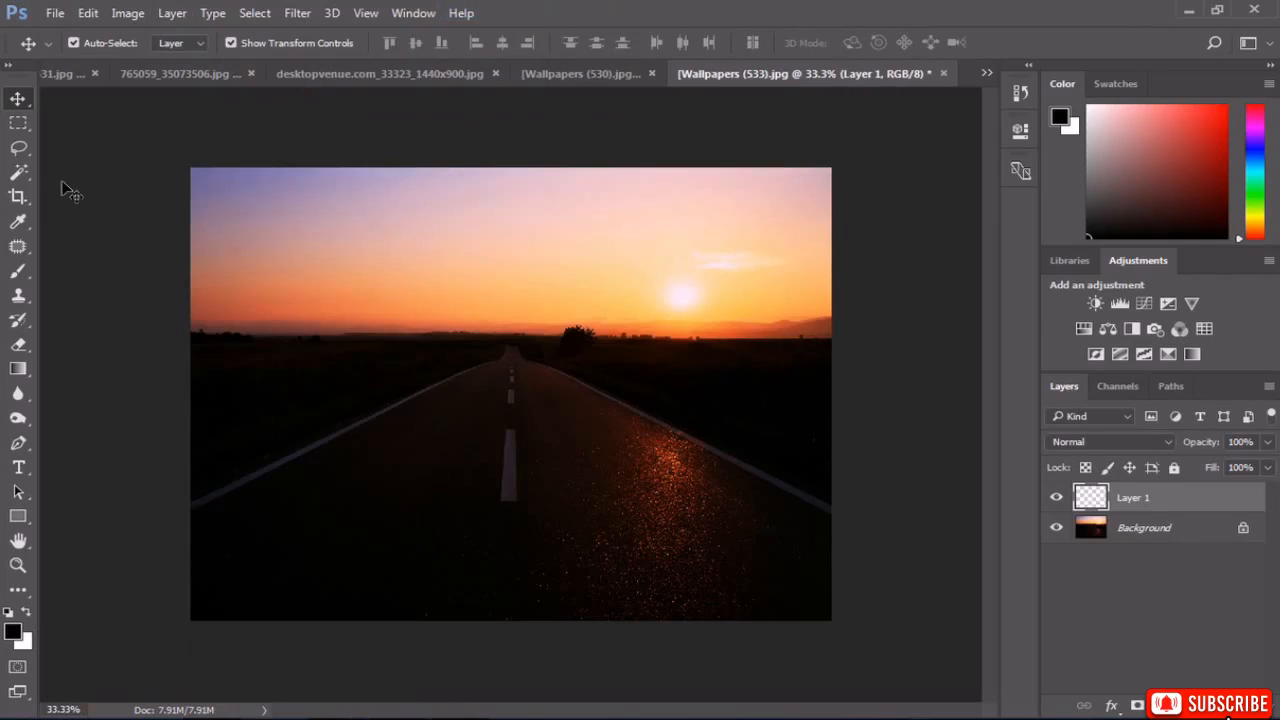
Select the whole sky down to the horizon with a rectangular marquee about 5.49 in wide and 1.56 in high.
right_click(18, 122)
click(134, 125)
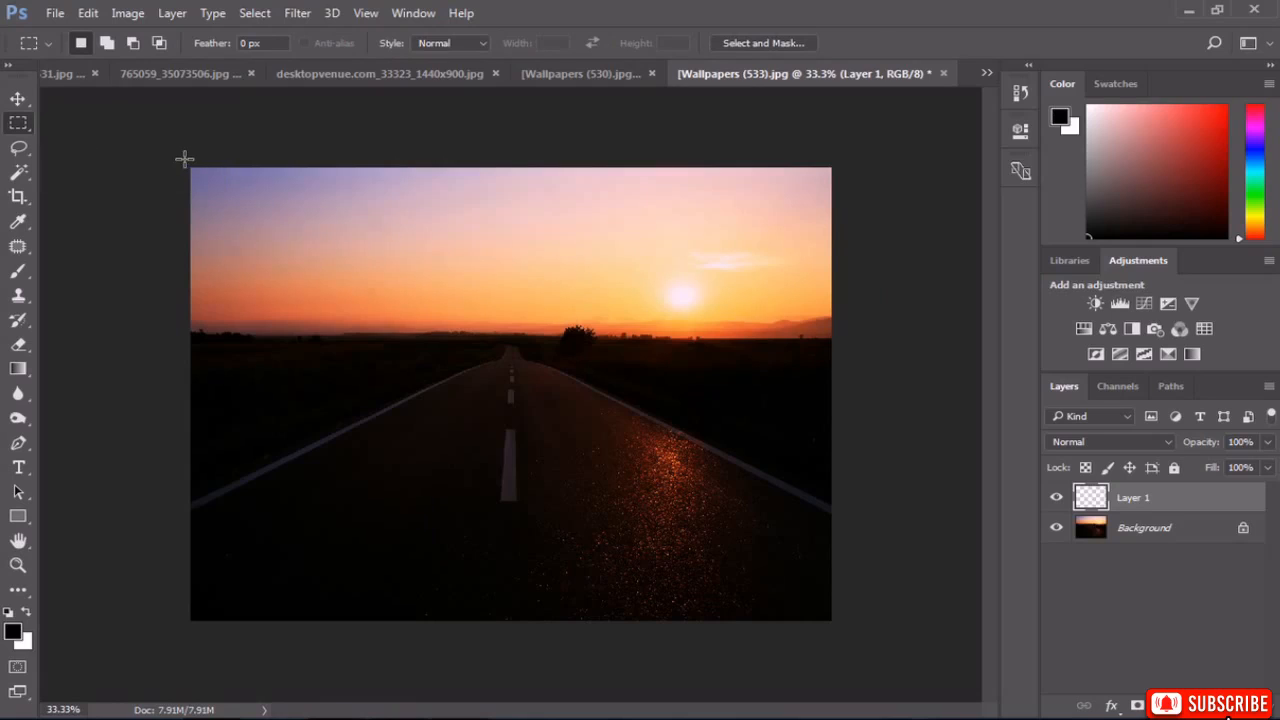
drag(181, 157, 849, 338)
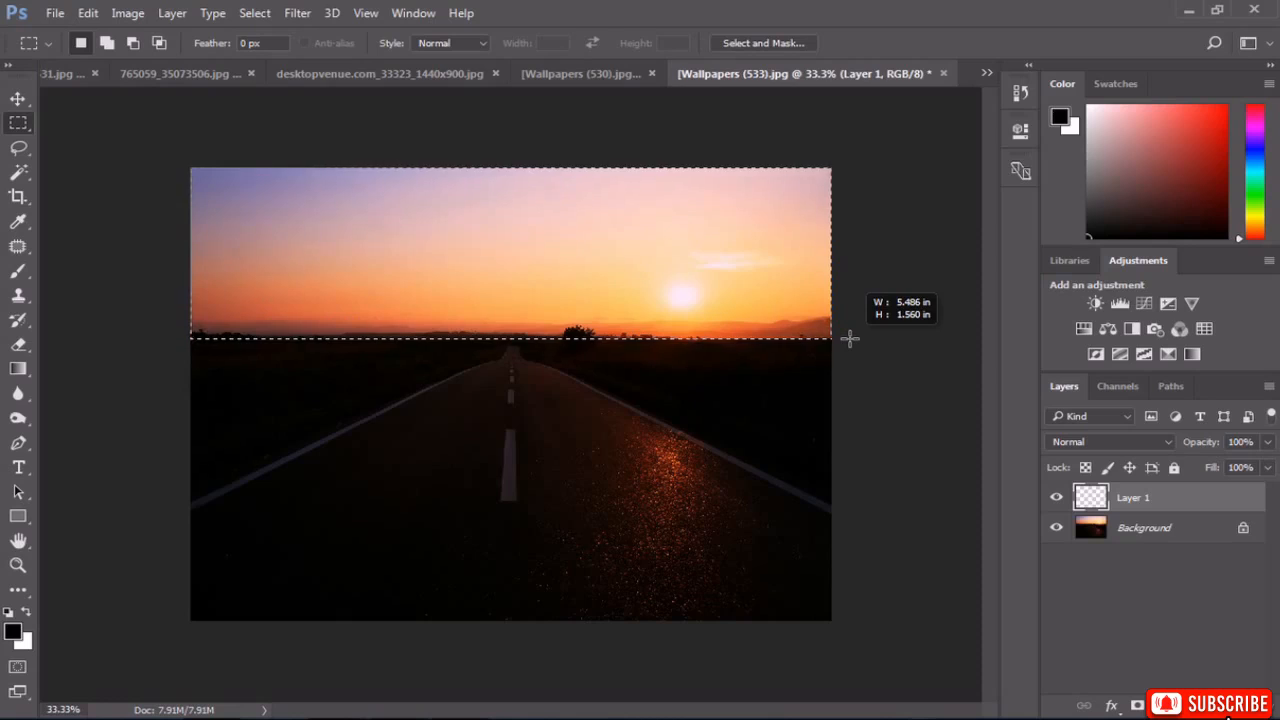
drag(849, 338, 849, 338)
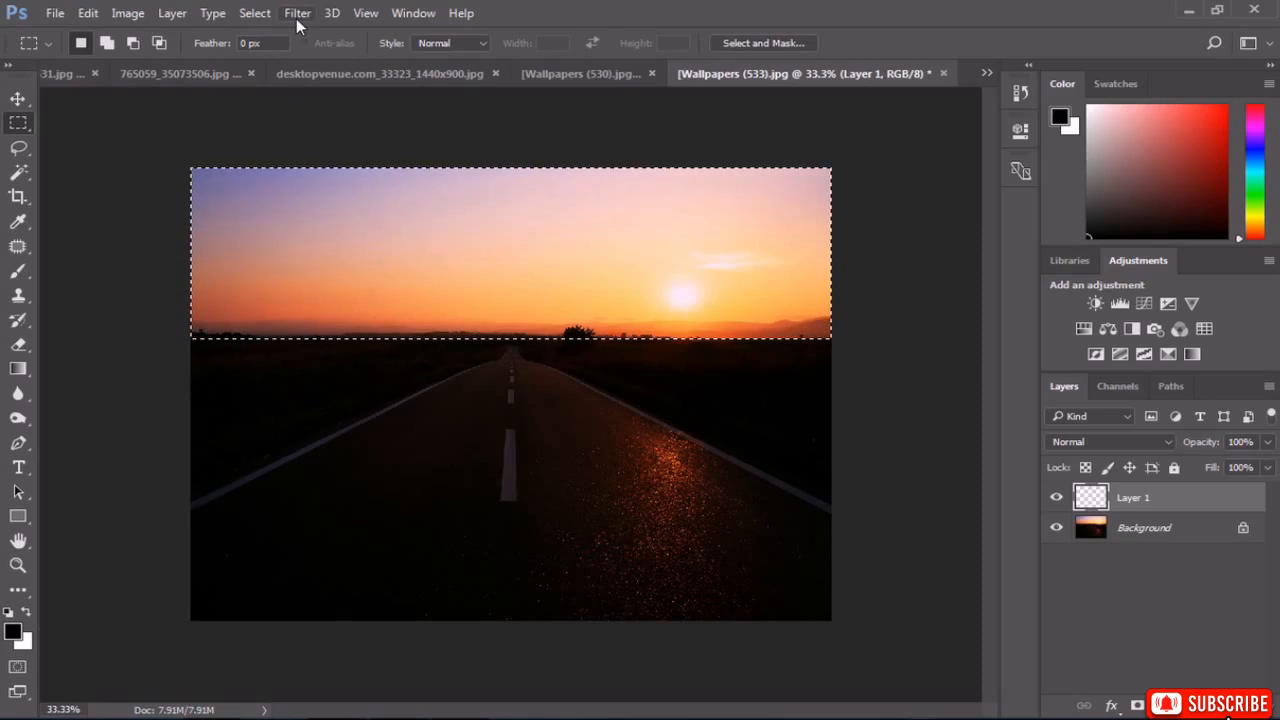
Fill the sky selection with a reversed black-and-white linear gradient running diagonally from the upper sky to the sun.
click(18, 368)
click(147, 43)
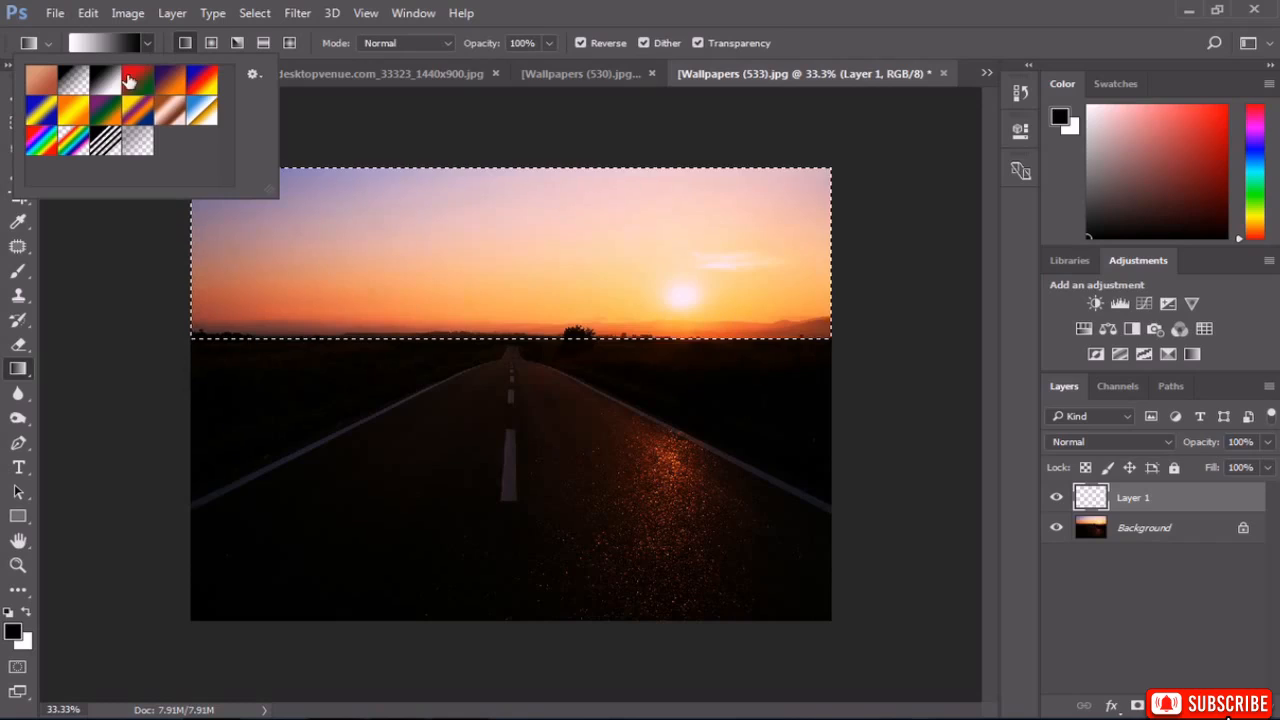
click(105, 80)
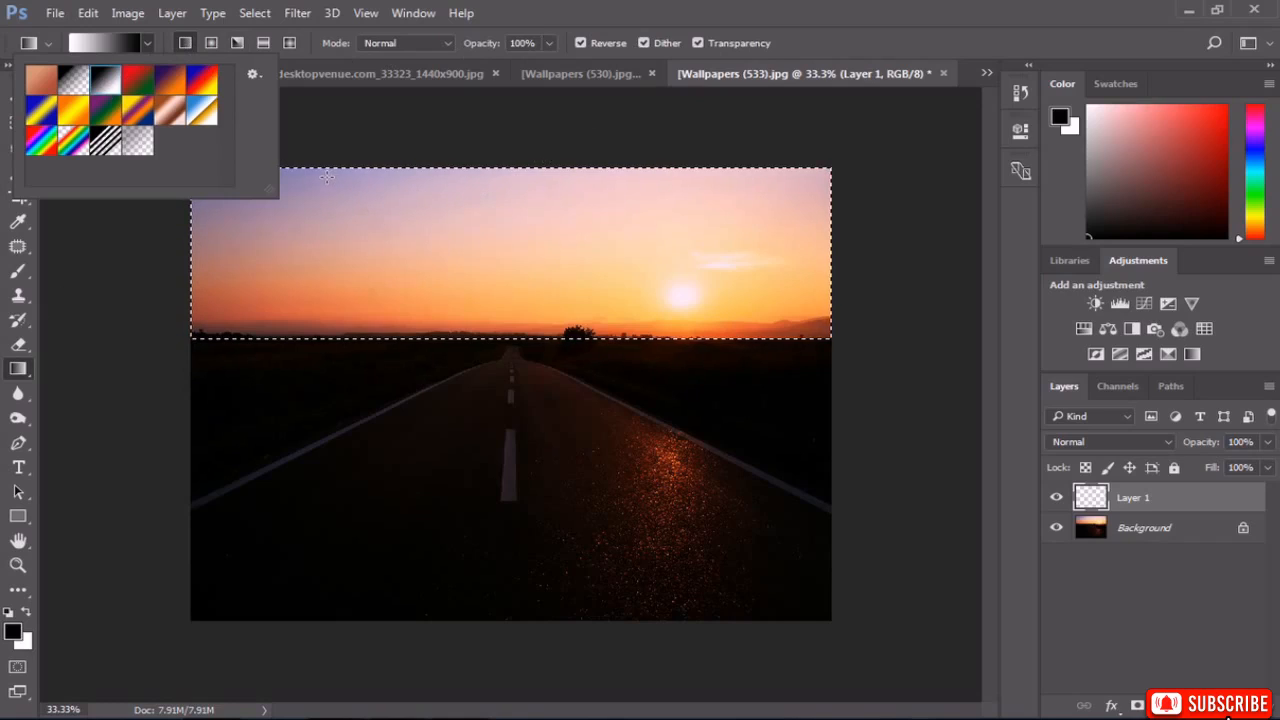
drag(380, 183, 435, 208)
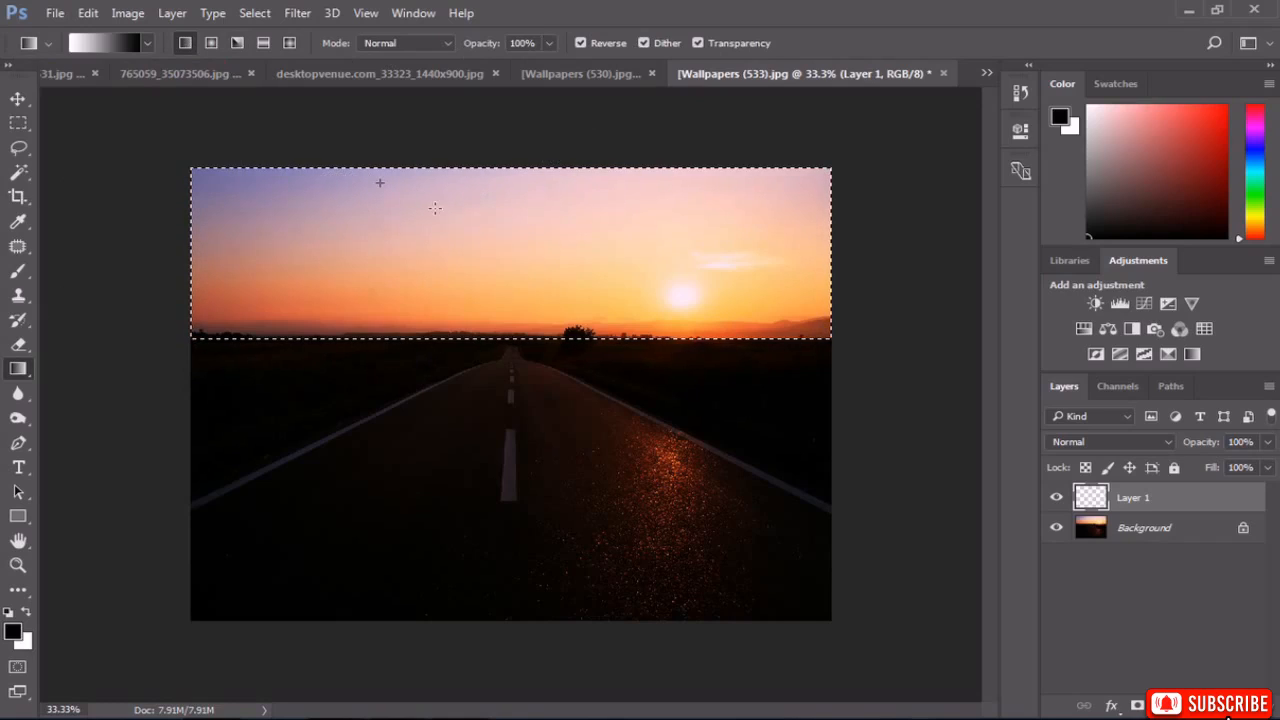
drag(559, 265, 462, 196)
mouse_move(524, 244)
mouse_down()
mouse_move(580, 286)
mouse_move(505, 258)
mouse_up()
drag(675, 308, 675, 308)
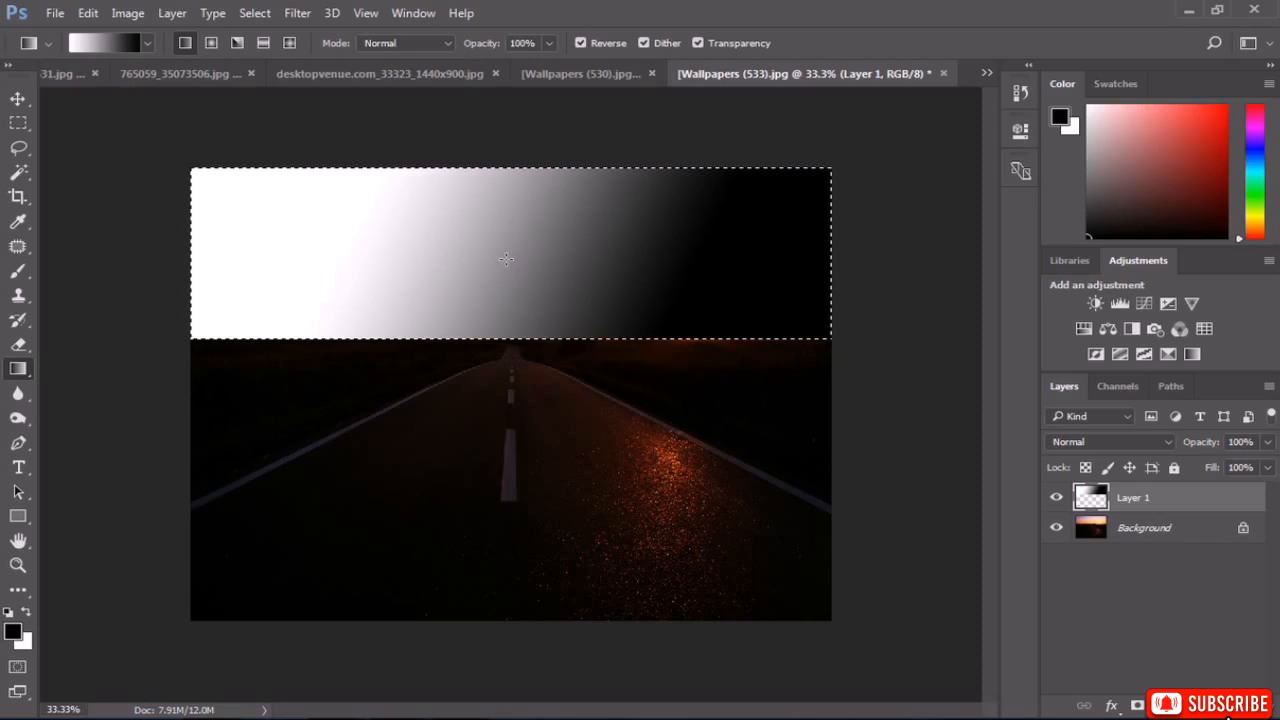
Render Difference Clouds over the gradient in the sky selection and invert the result.
click(297, 13)
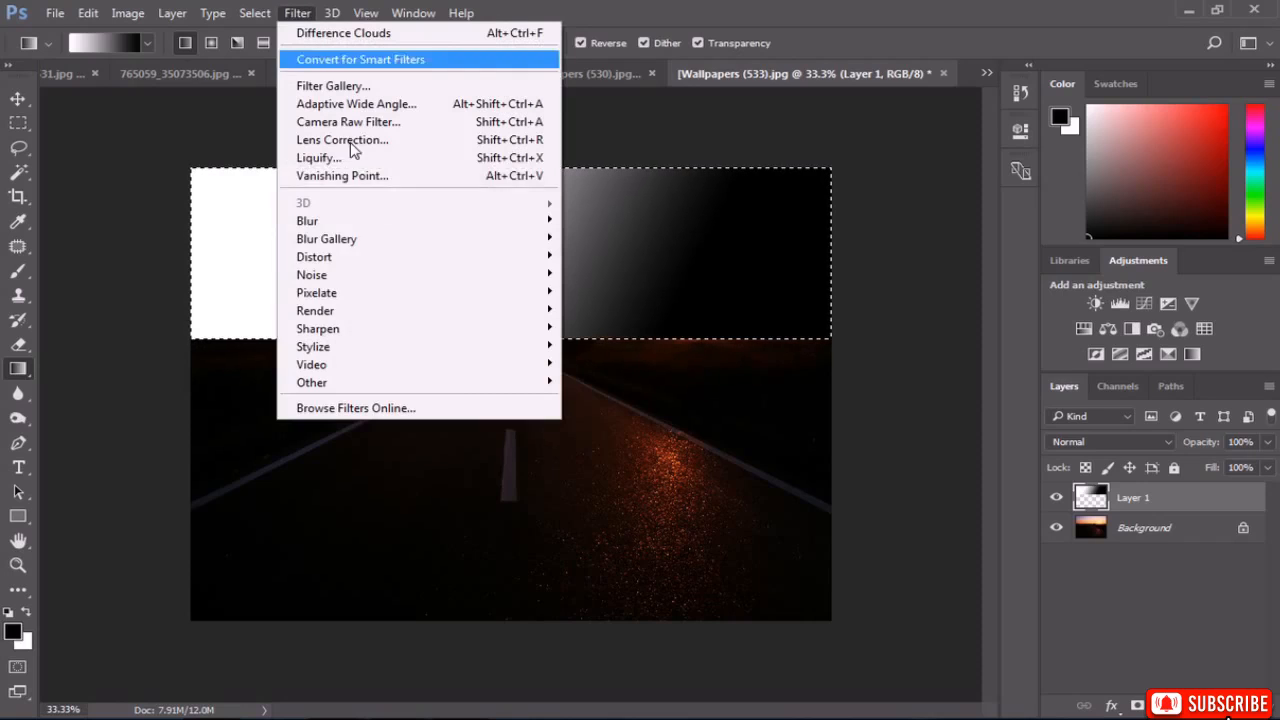
mouse_move(380, 312)
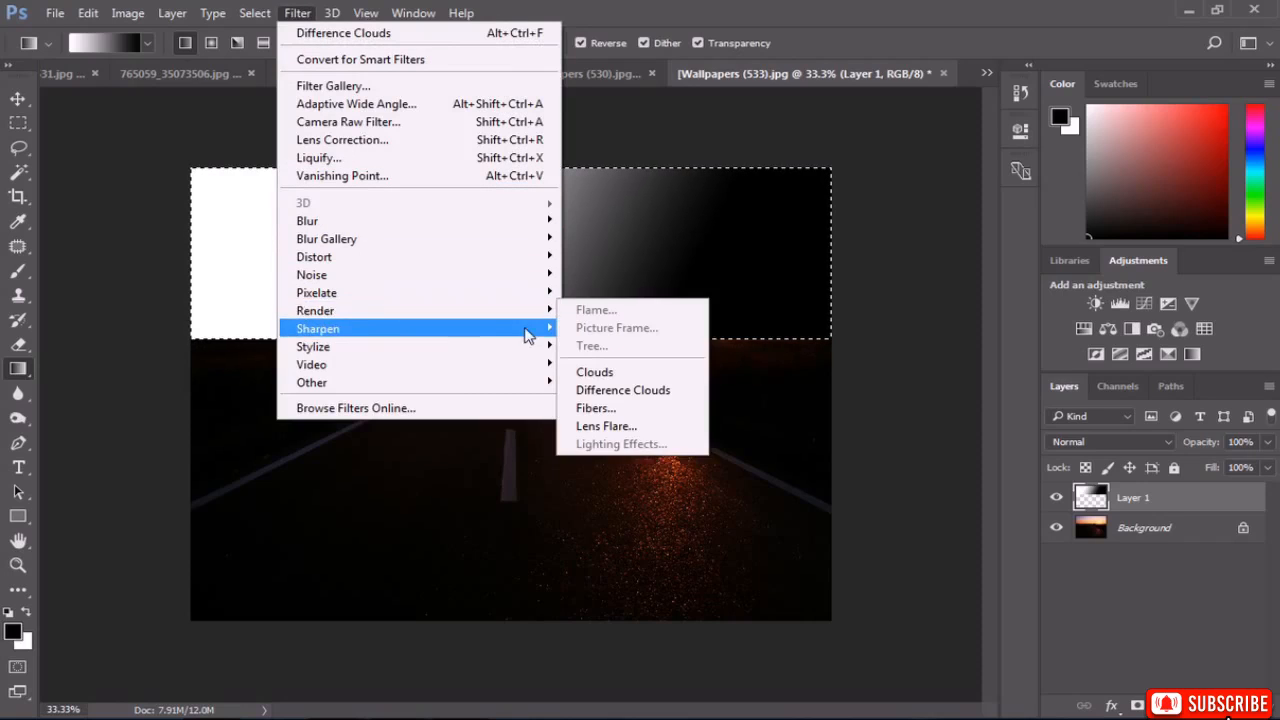
click(625, 390)
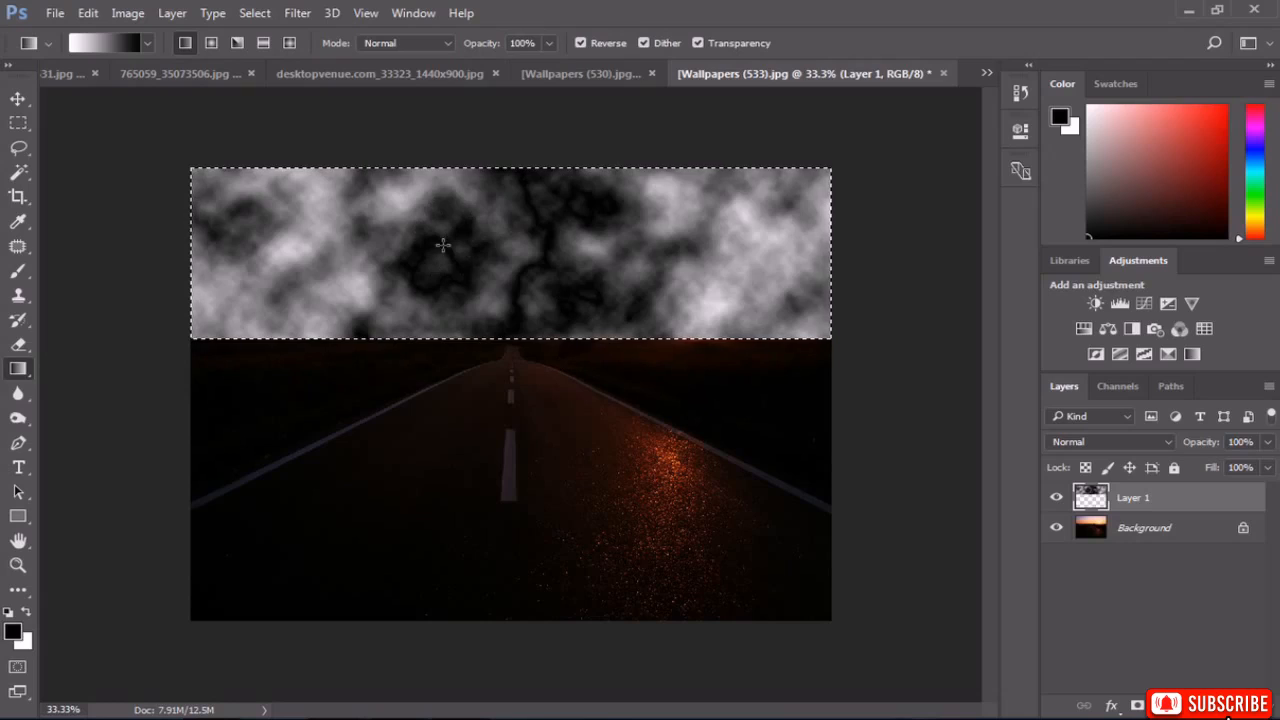
click(127, 13)
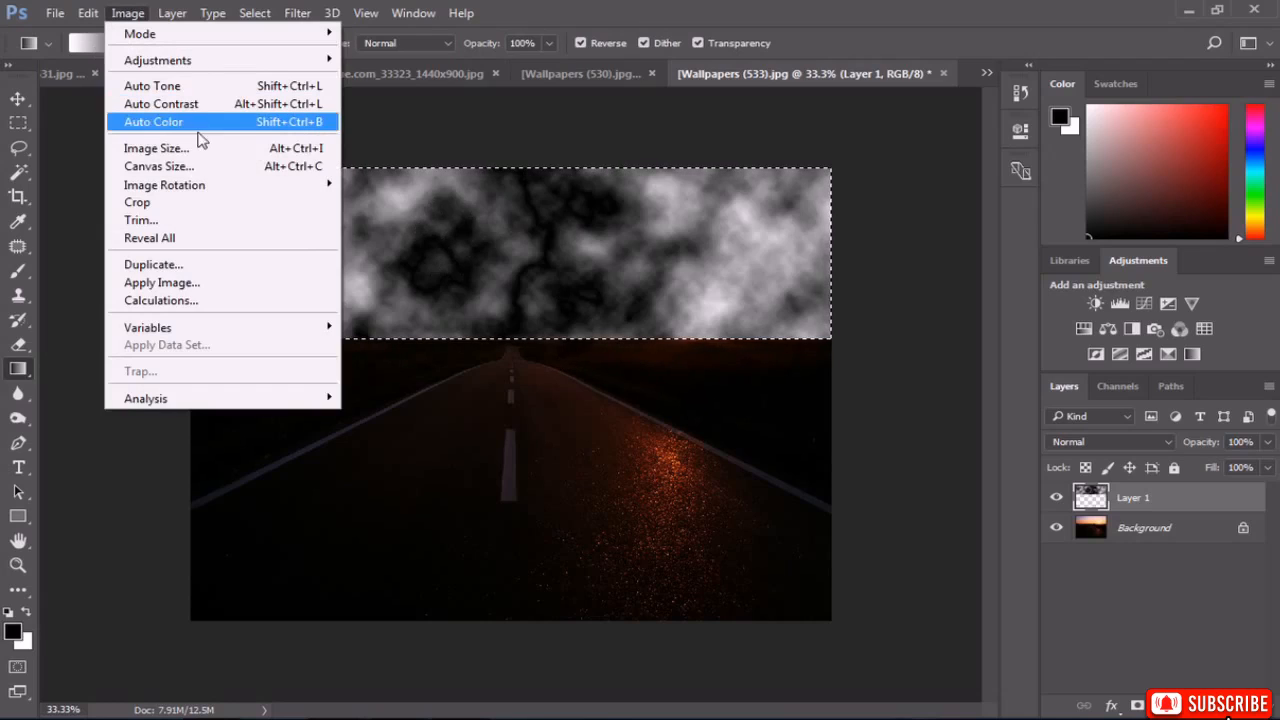
mouse_move(240, 60)
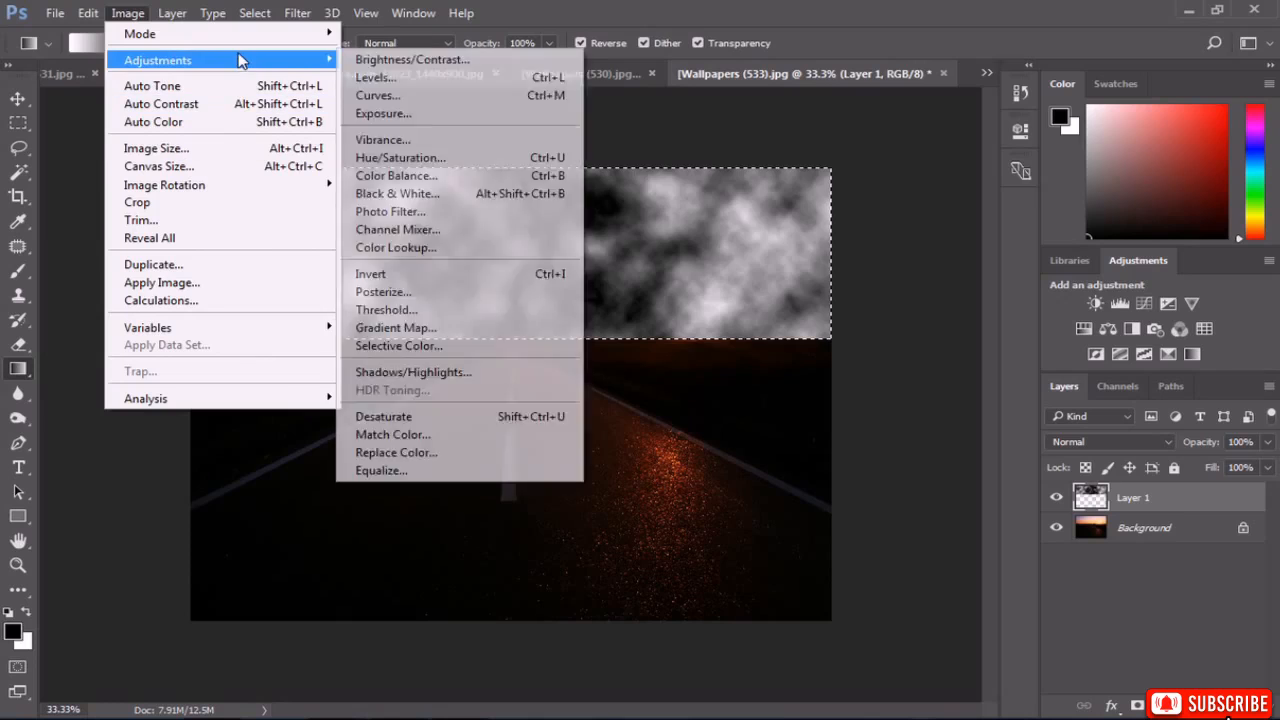
click(416, 280)
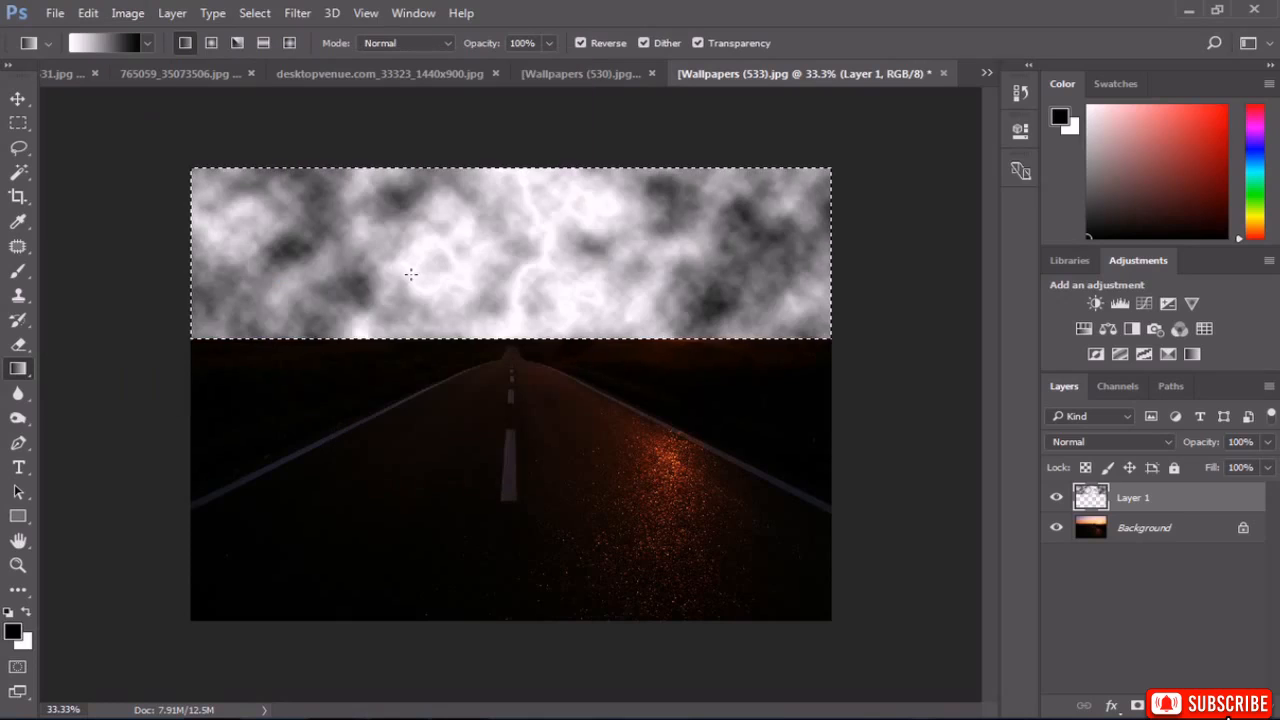
Darken the inverted clouds with Levels by setting the midtone input to 0.17, leaving bright lightning streaks.
click(128, 13)
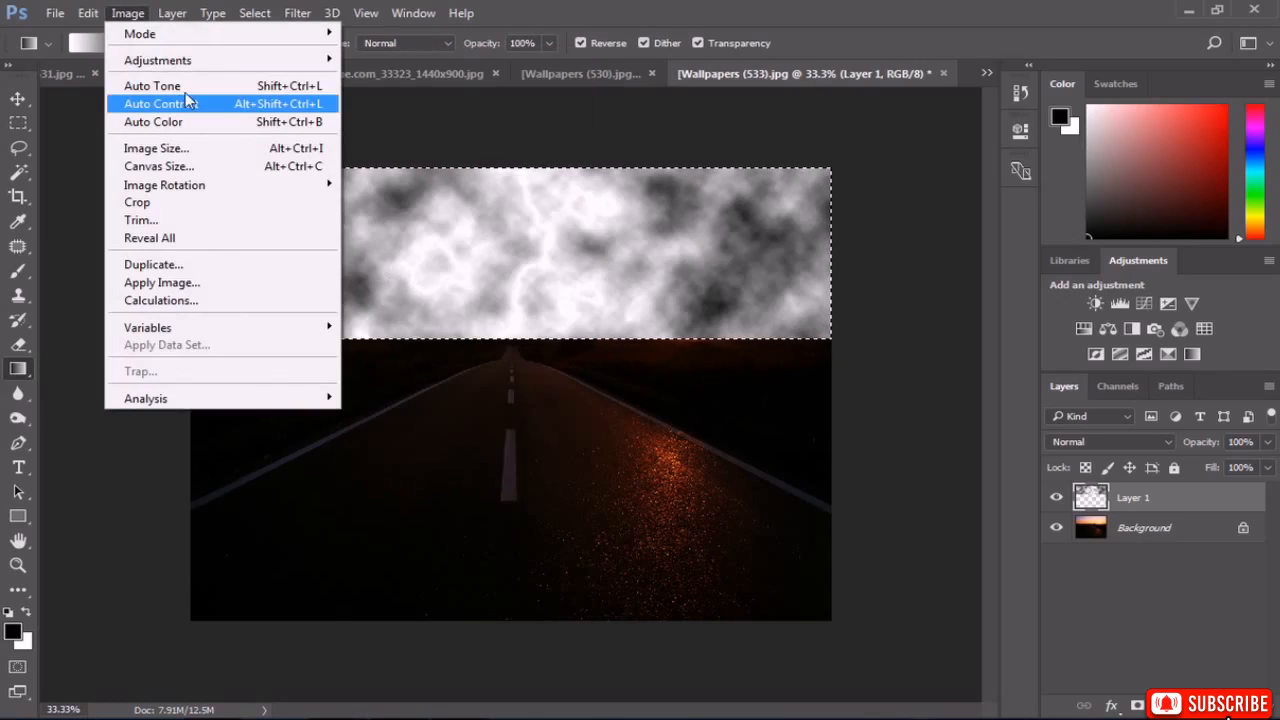
mouse_move(206, 60)
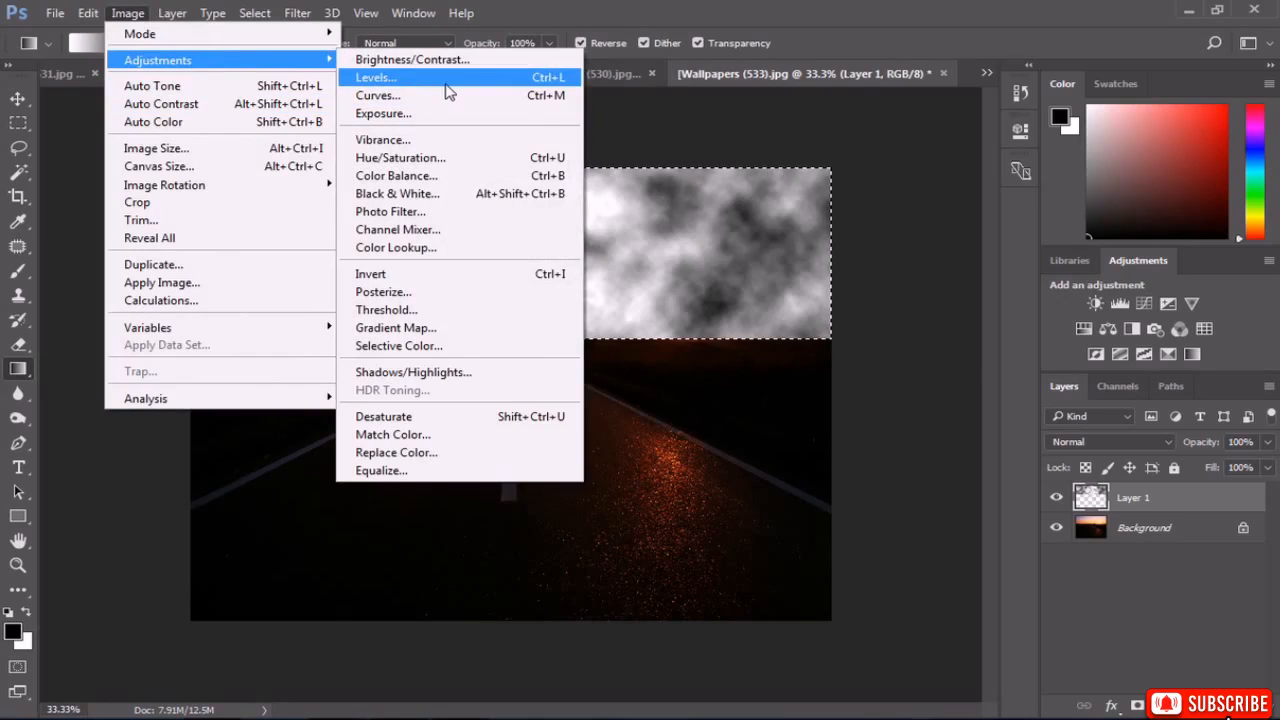
click(430, 78)
drag(911, 226, 1006, 238)
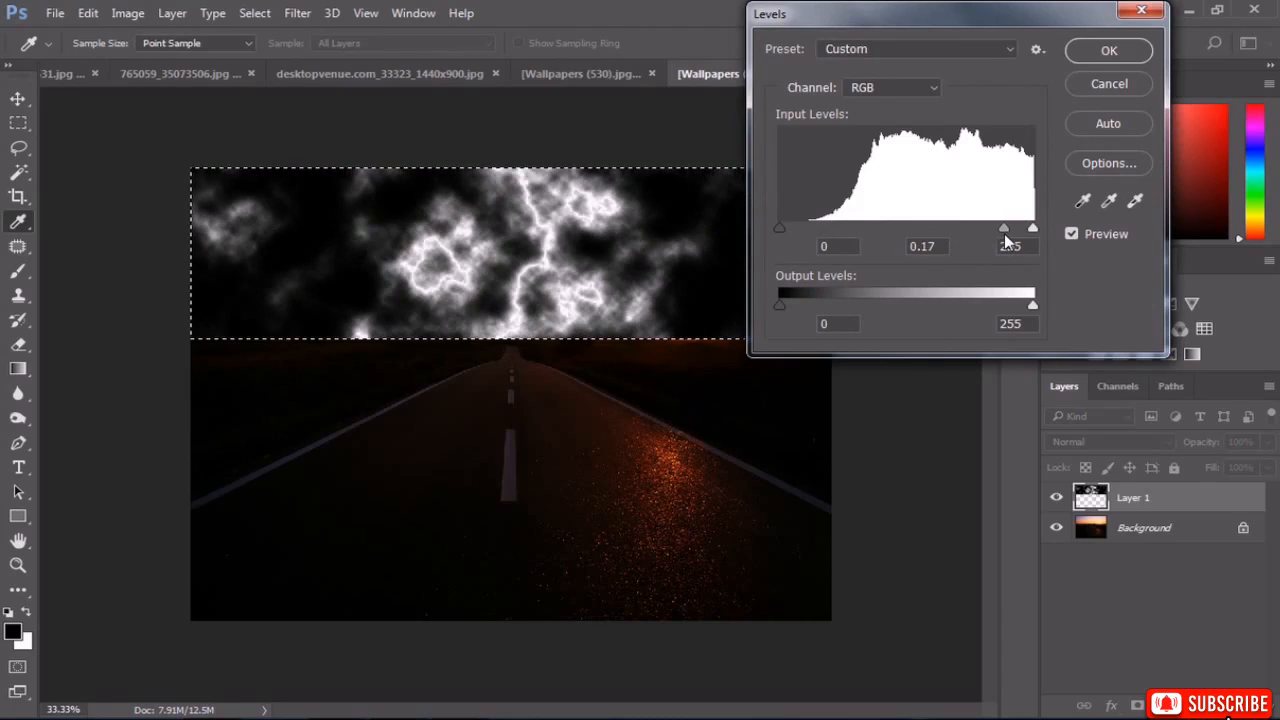
click(1109, 50)
key(g)
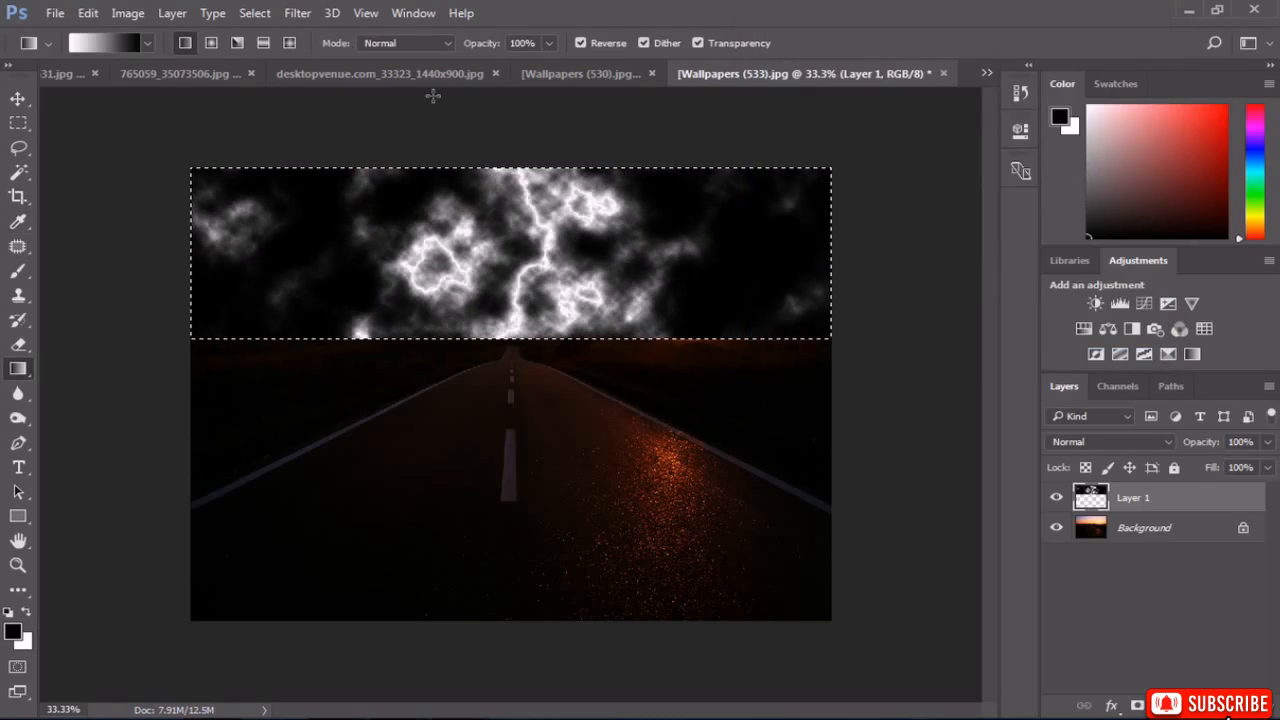
Tint the lightning streaks blue using Hue/Saturation with Colorize on, hue 211 and saturation 28, and deselect the sky.
click(128, 13)
mouse_move(175, 62)
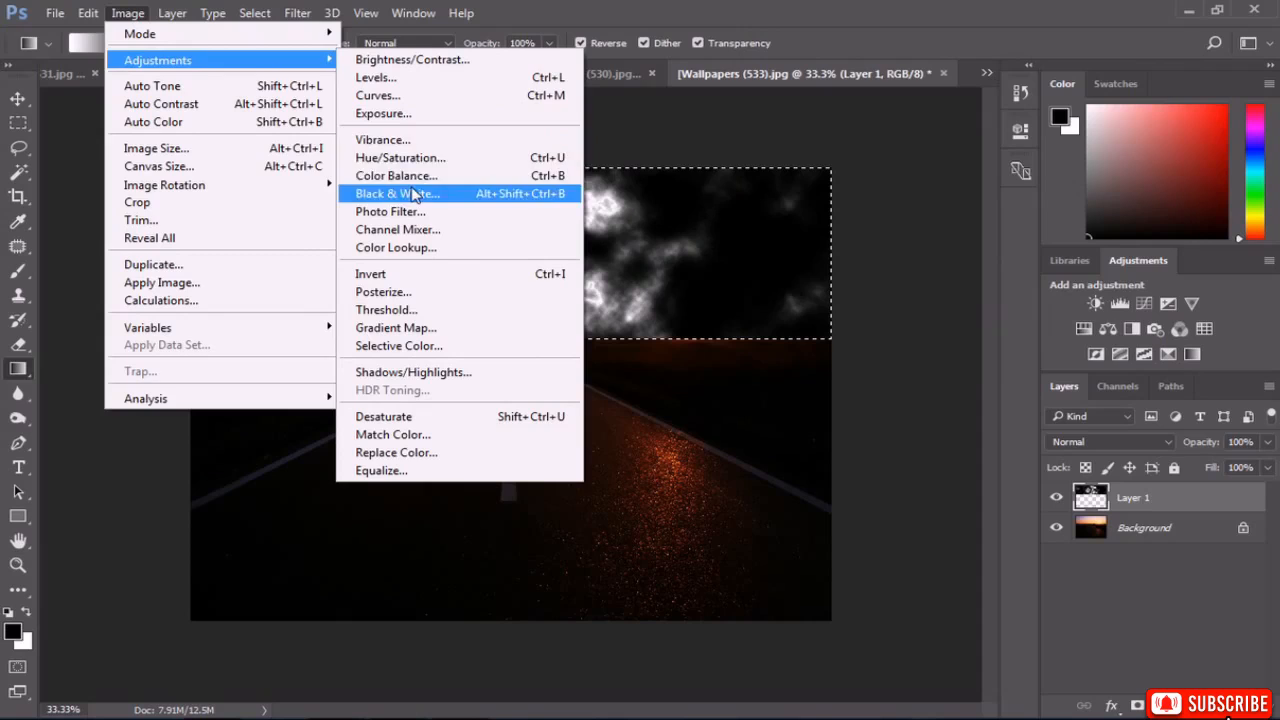
click(420, 163)
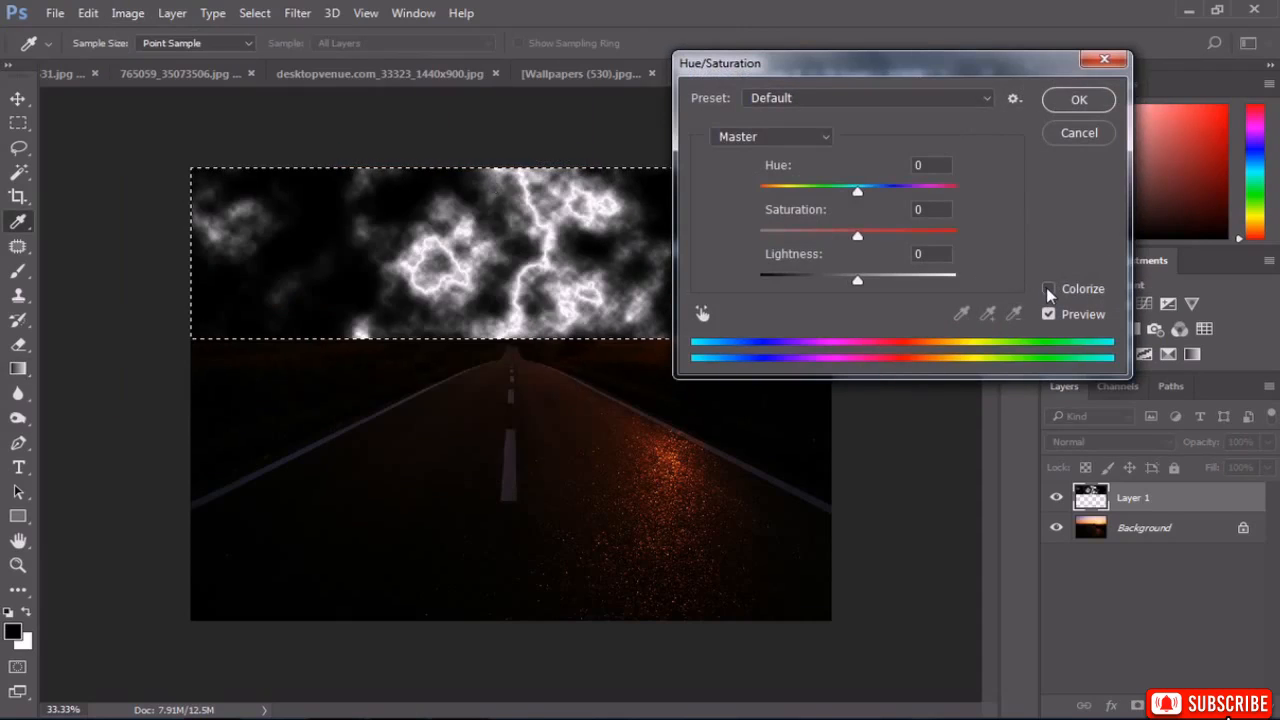
click(1047, 288)
drag(762, 191, 862, 191)
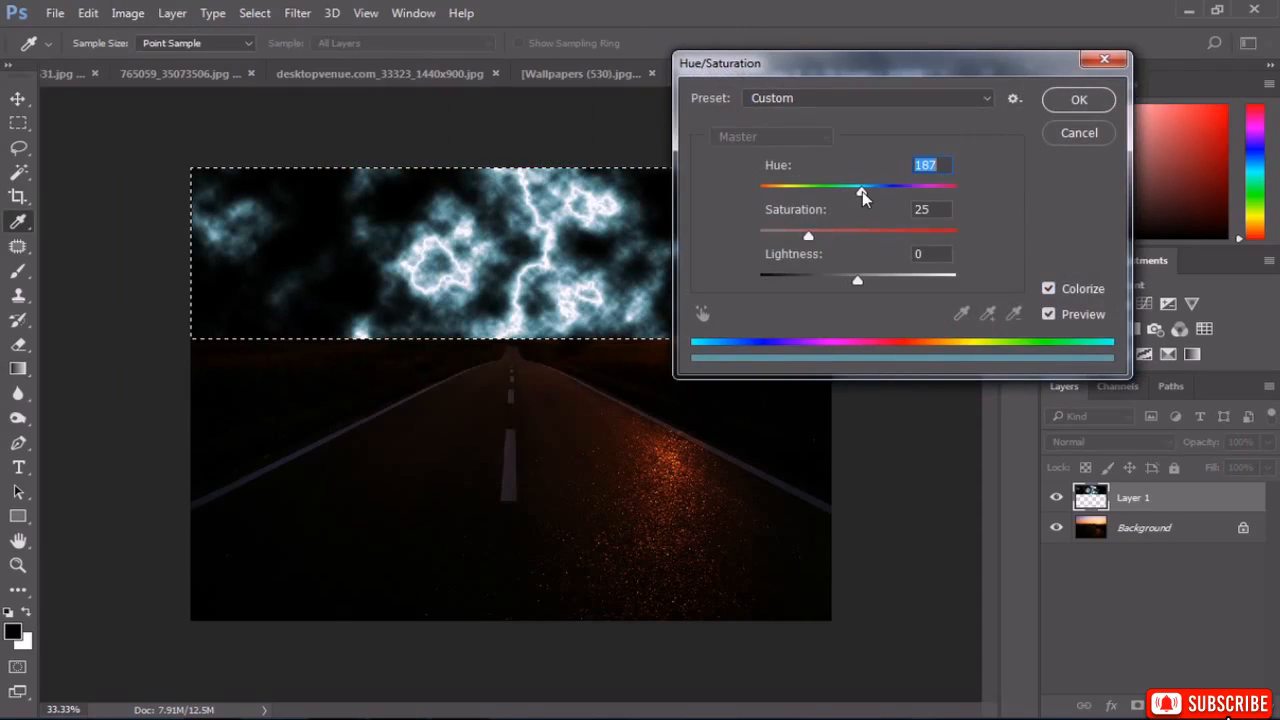
mouse_move(809, 235)
mouse_down()
mouse_move(835, 238)
mouse_move(815, 233)
mouse_up()
drag(861, 191, 875, 193)
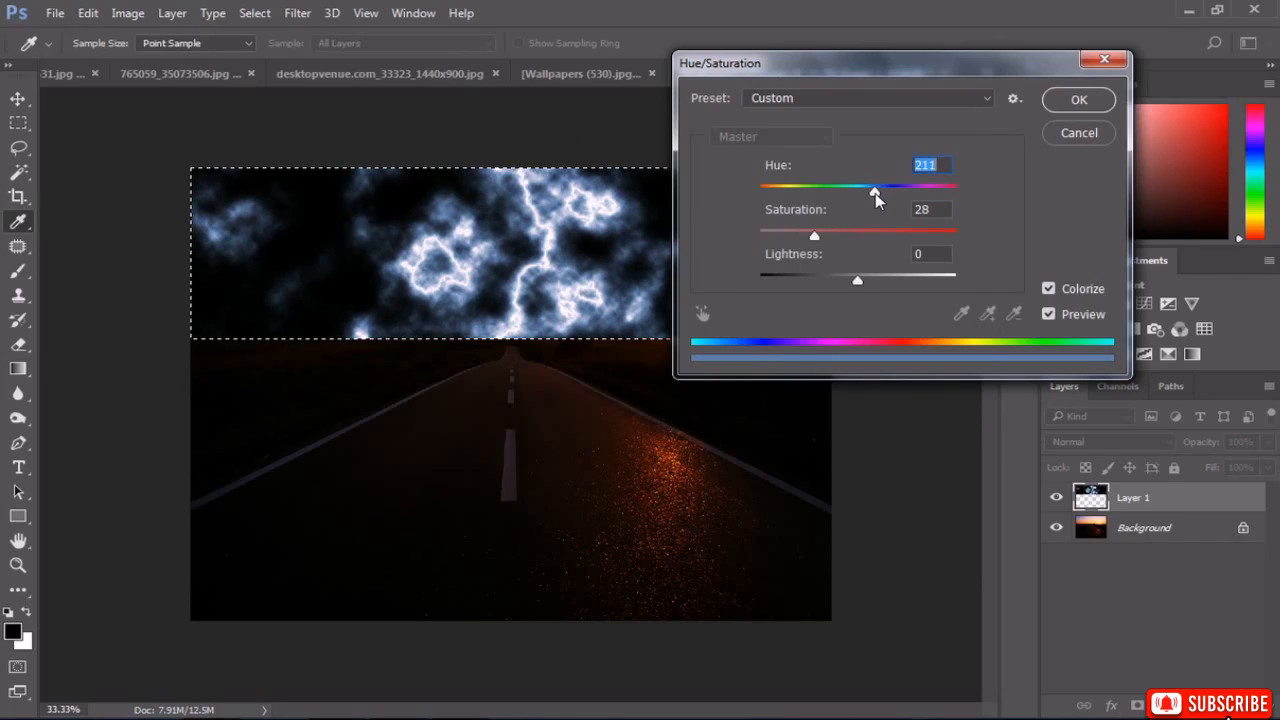
click(1059, 100)
key(g)
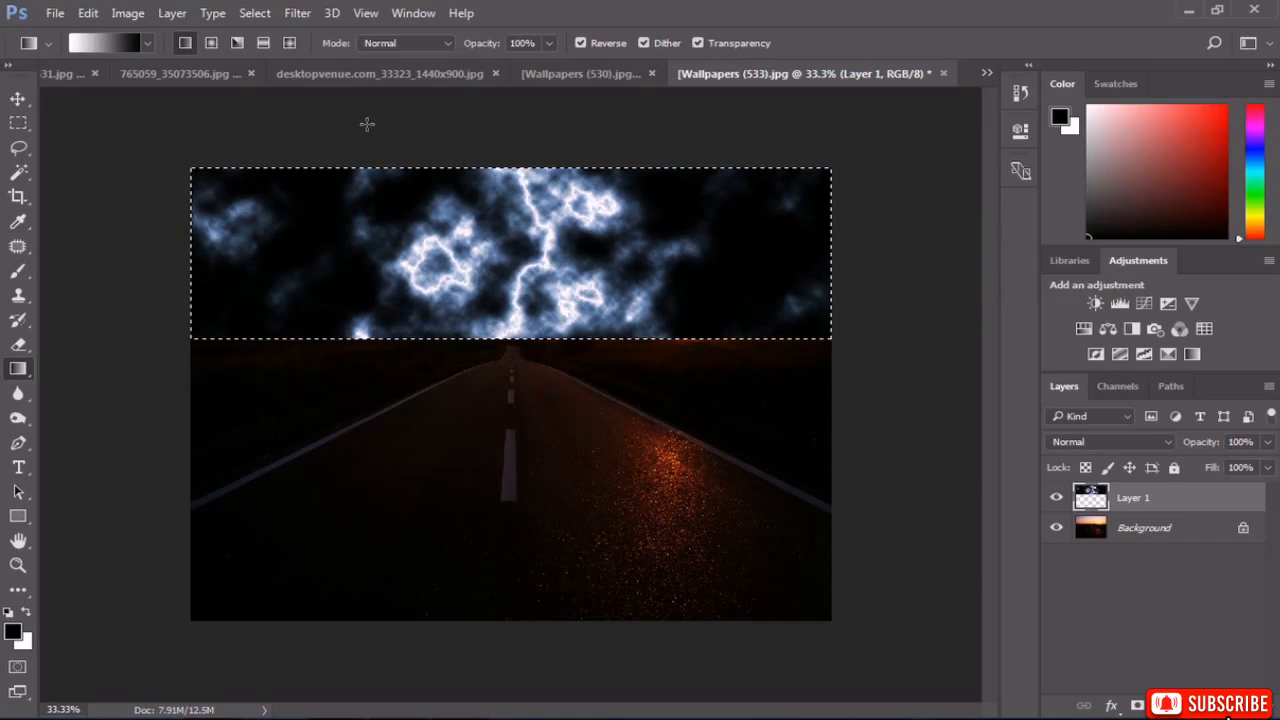
click(255, 16)
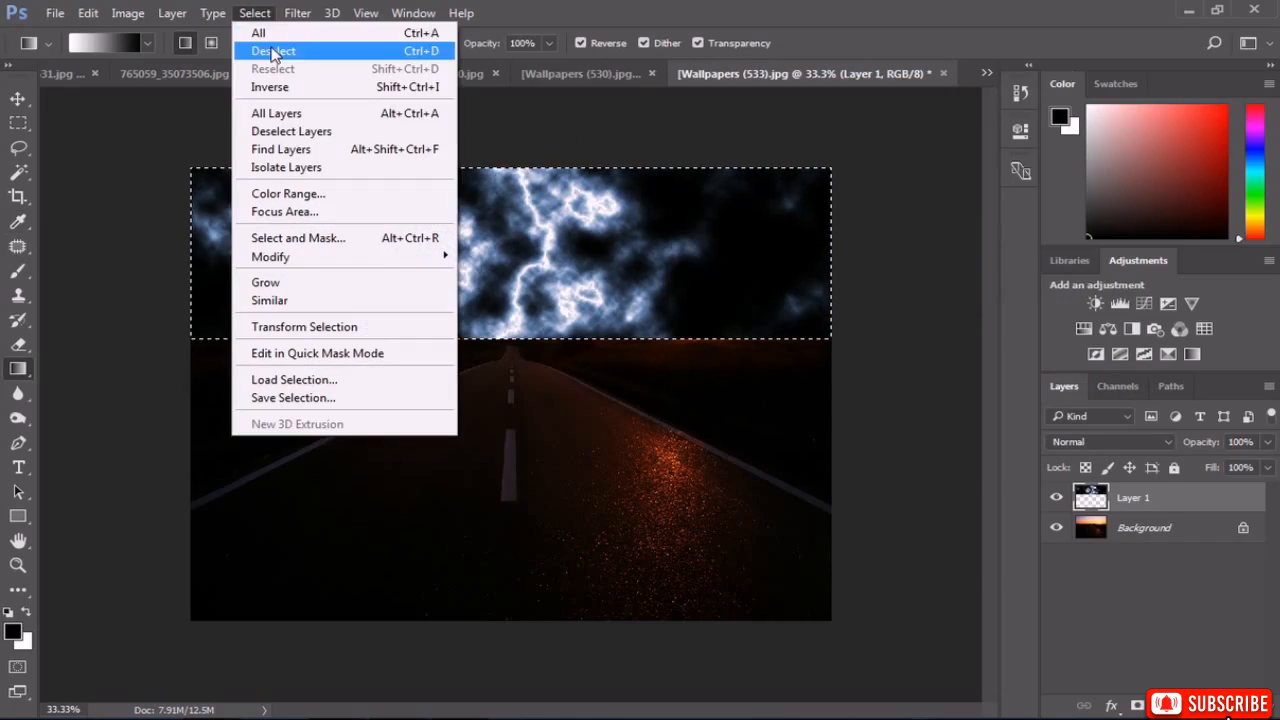
click(275, 50)
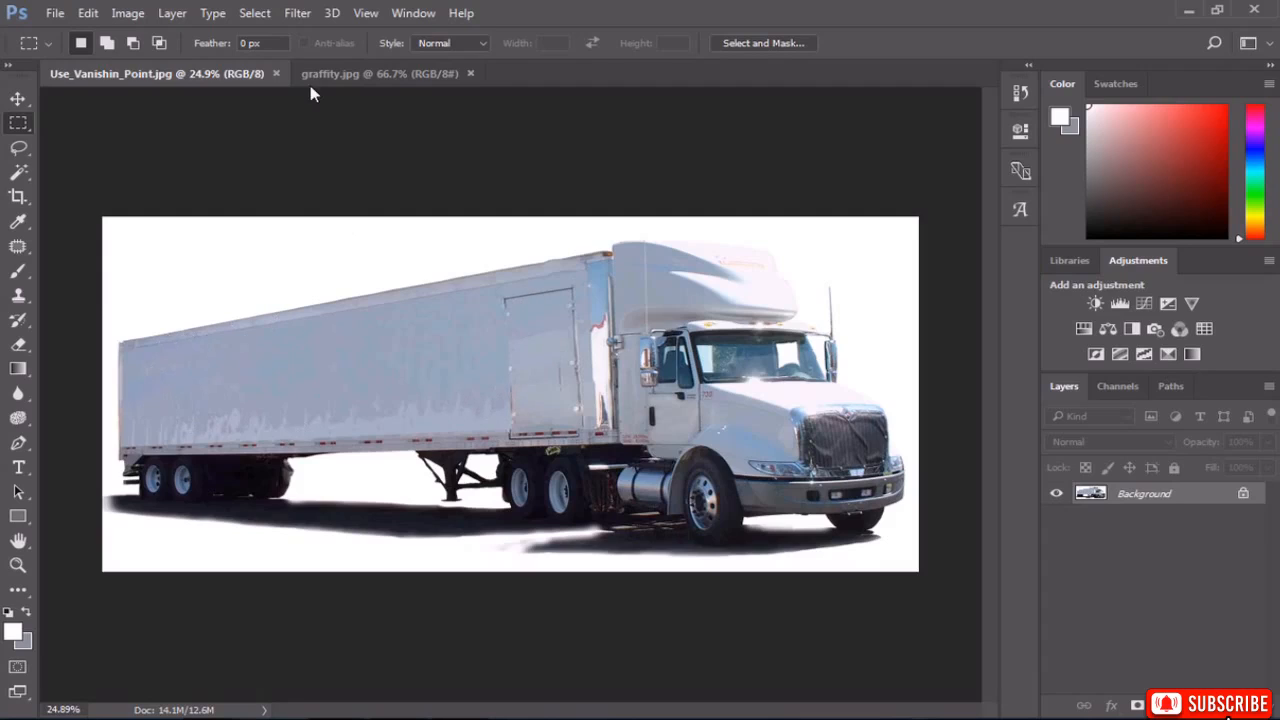
click(299, 14)
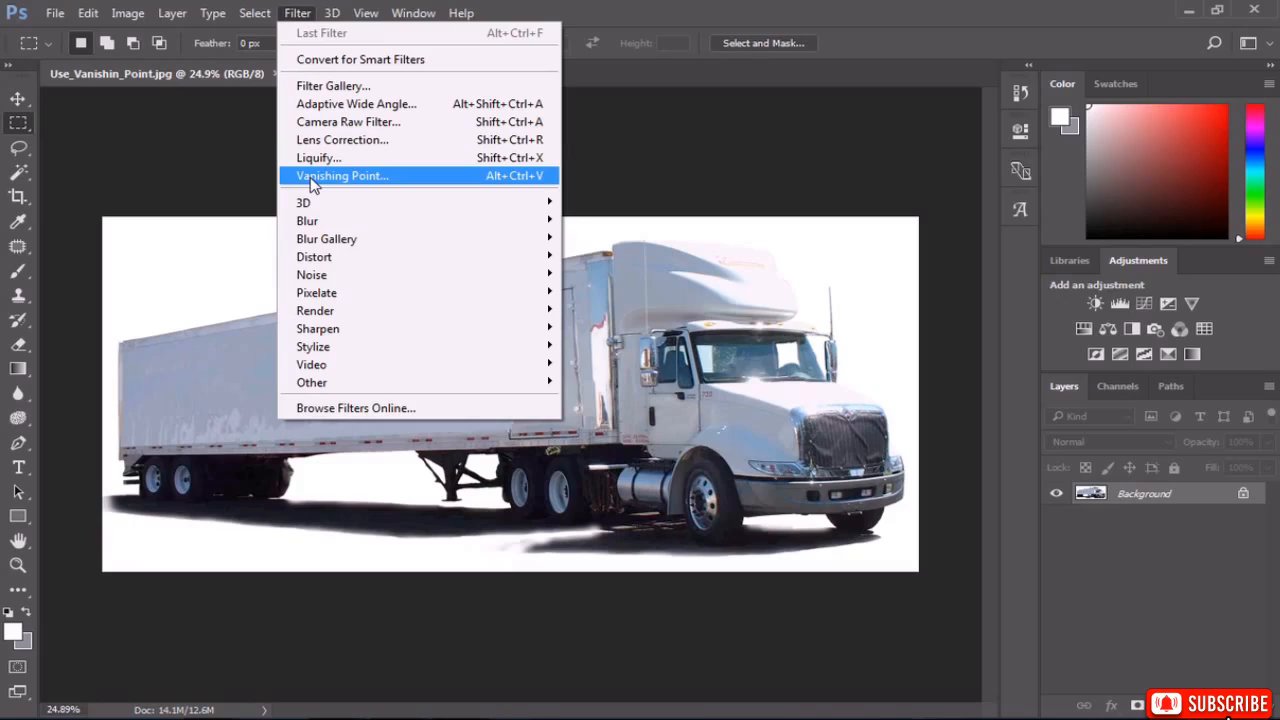
click(240, 75)
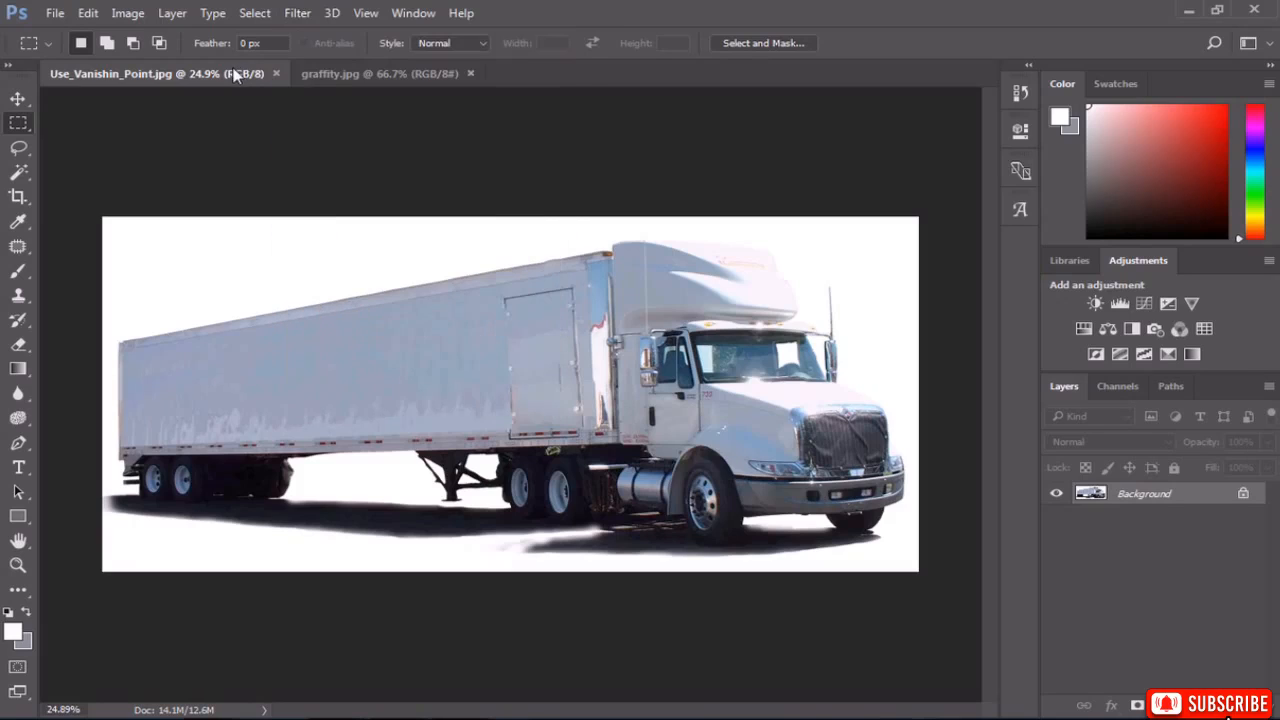
click(336, 73)
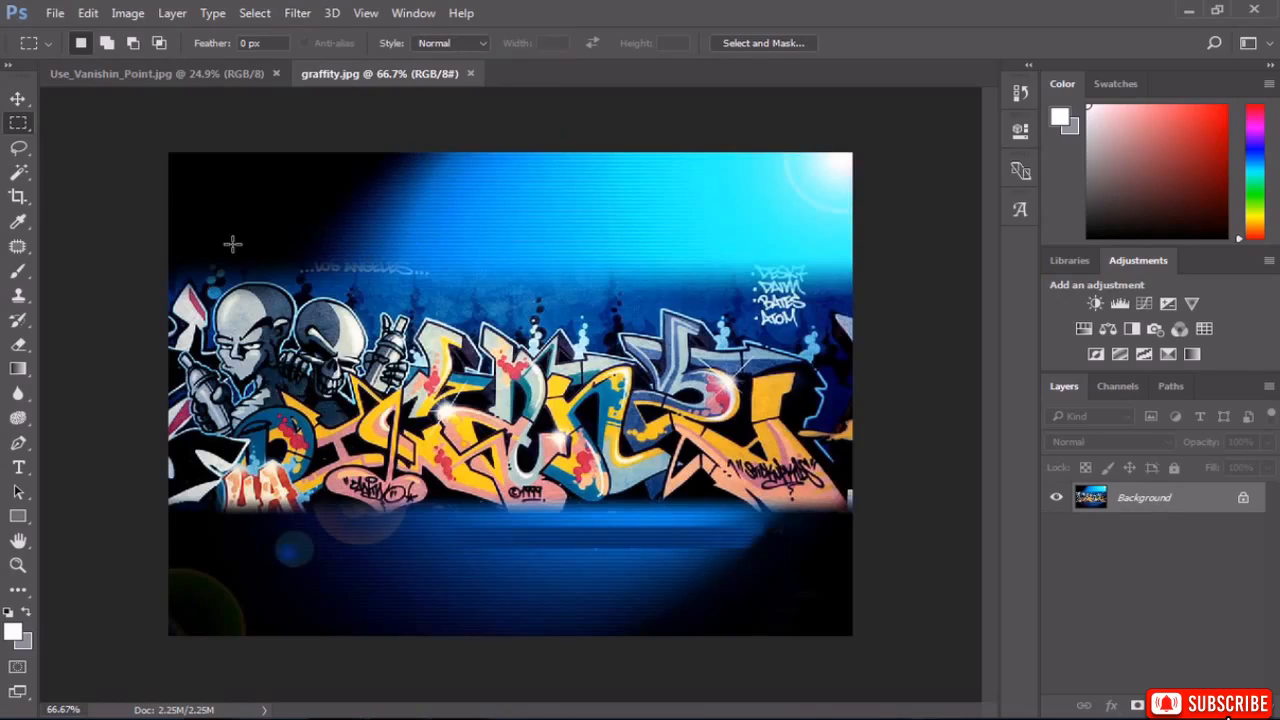
click(188, 71)
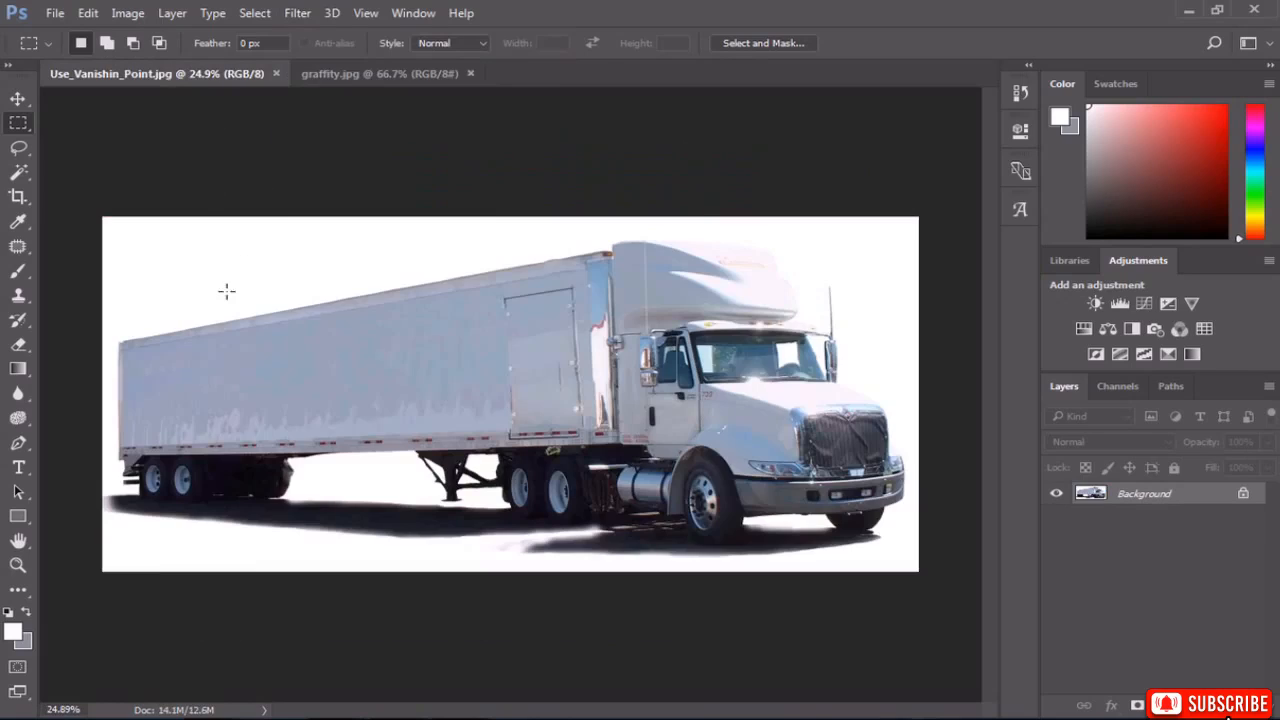
Copy the entire graffity.jpg image and paste it as a new layer into Use_Vanishin_Point.jpg.
click(357, 72)
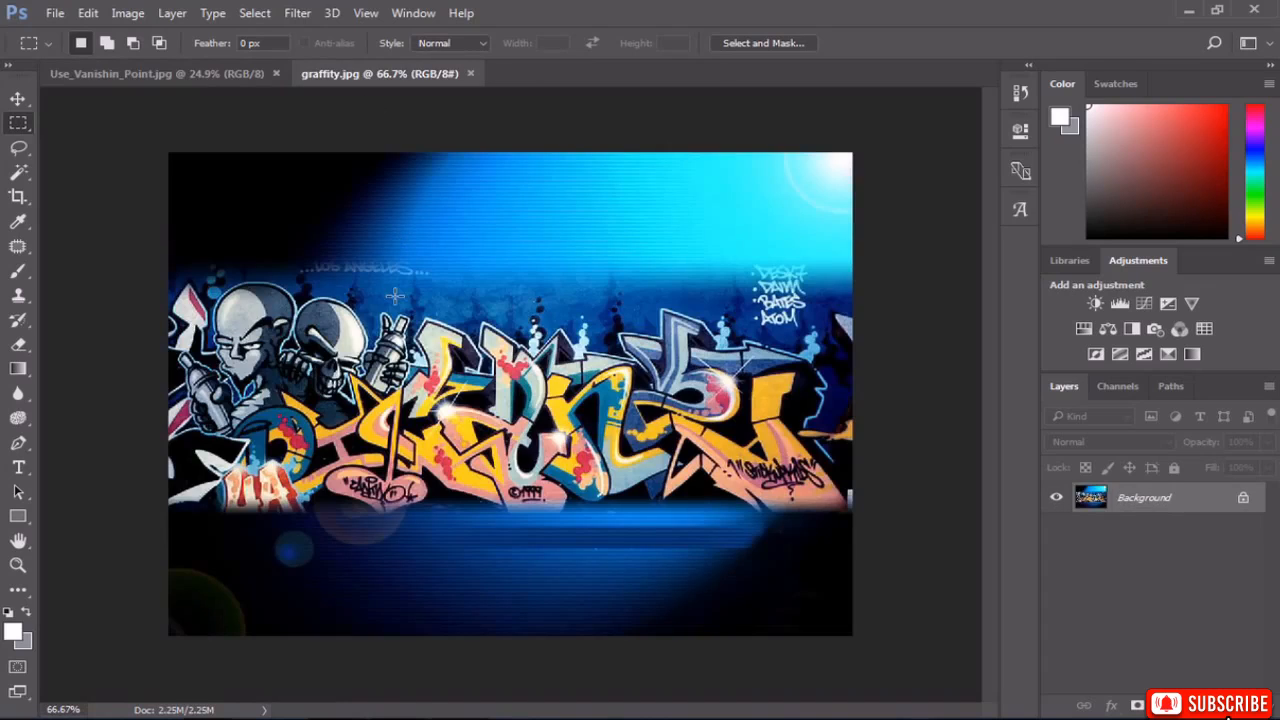
click(255, 13)
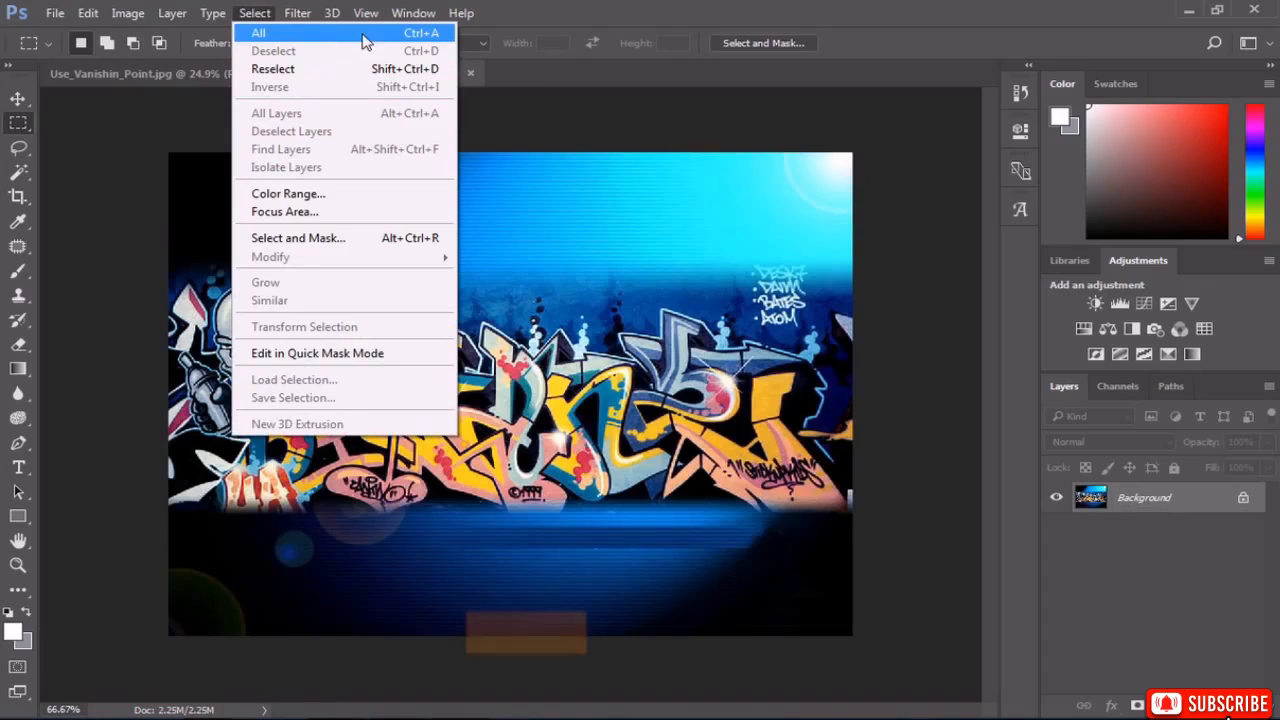
click(409, 35)
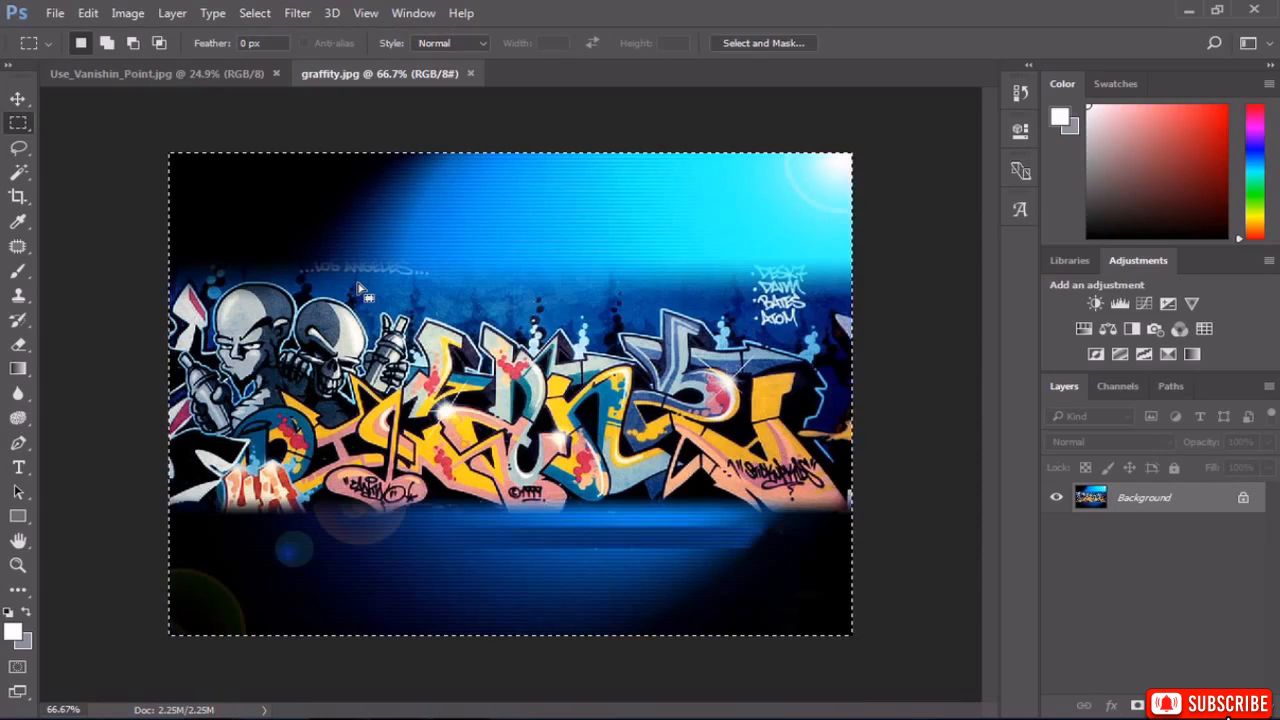
key(ctrl+c)
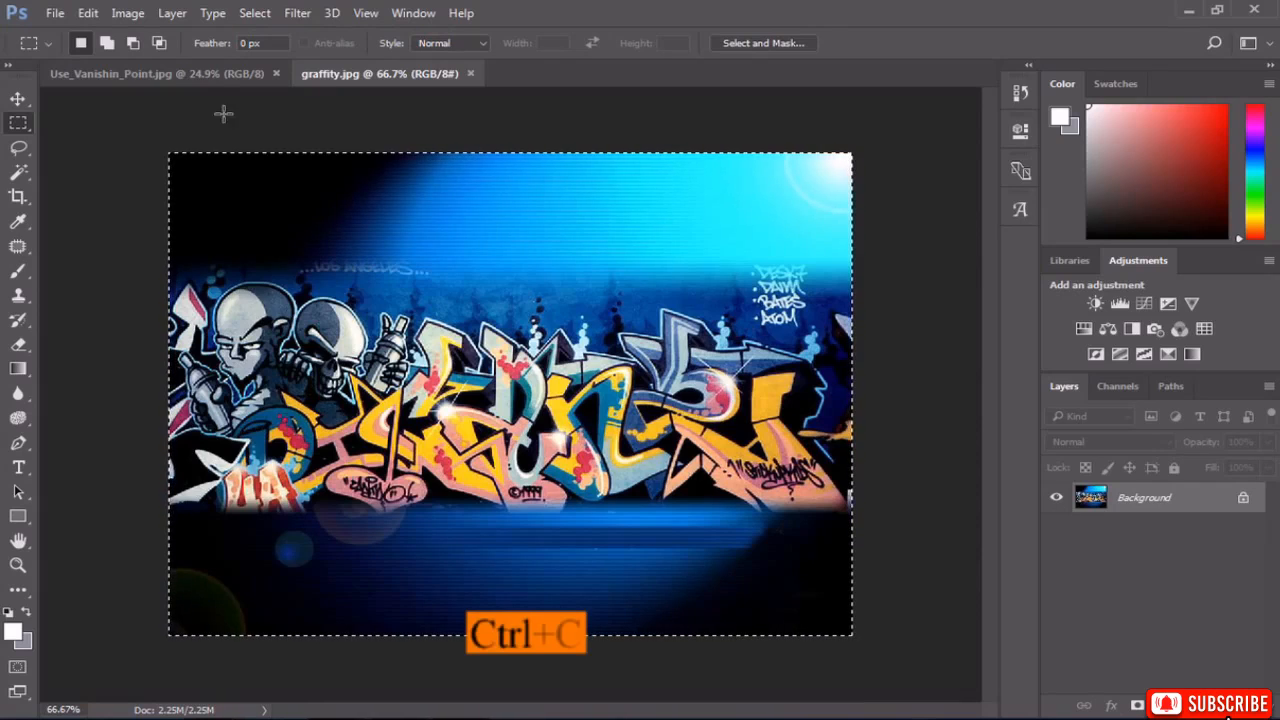
click(205, 75)
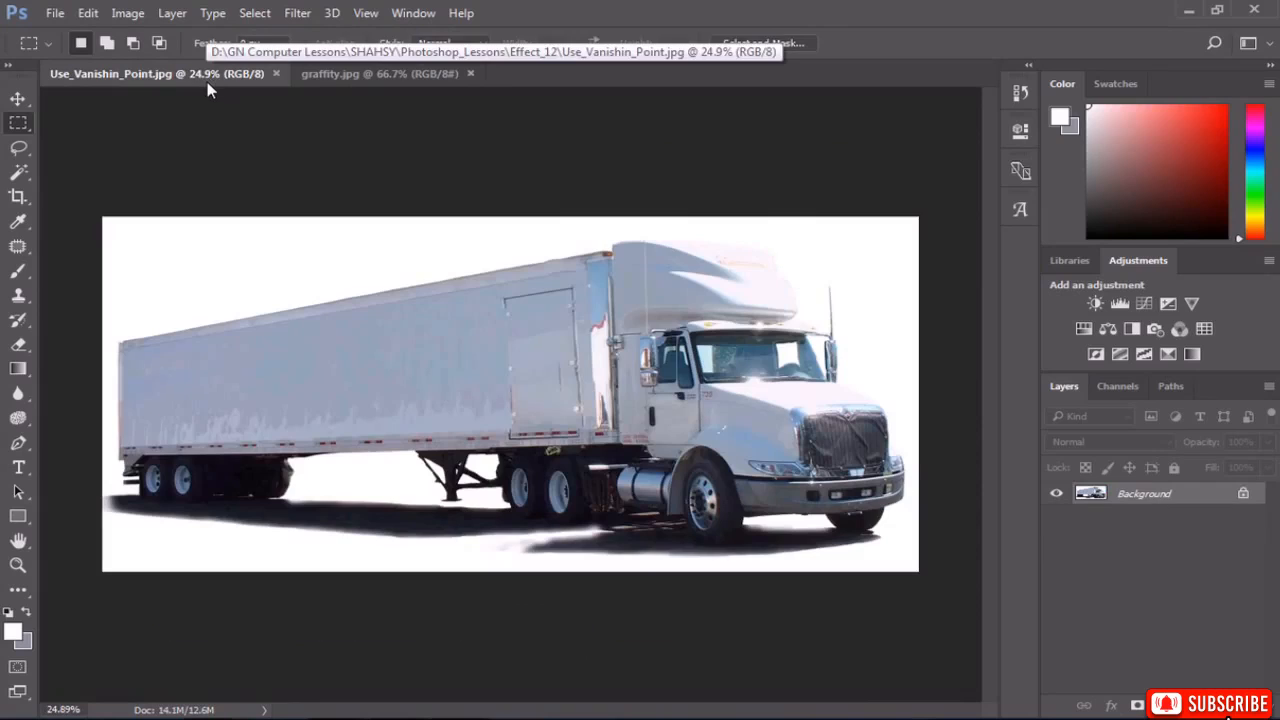
key(ctrl+v)
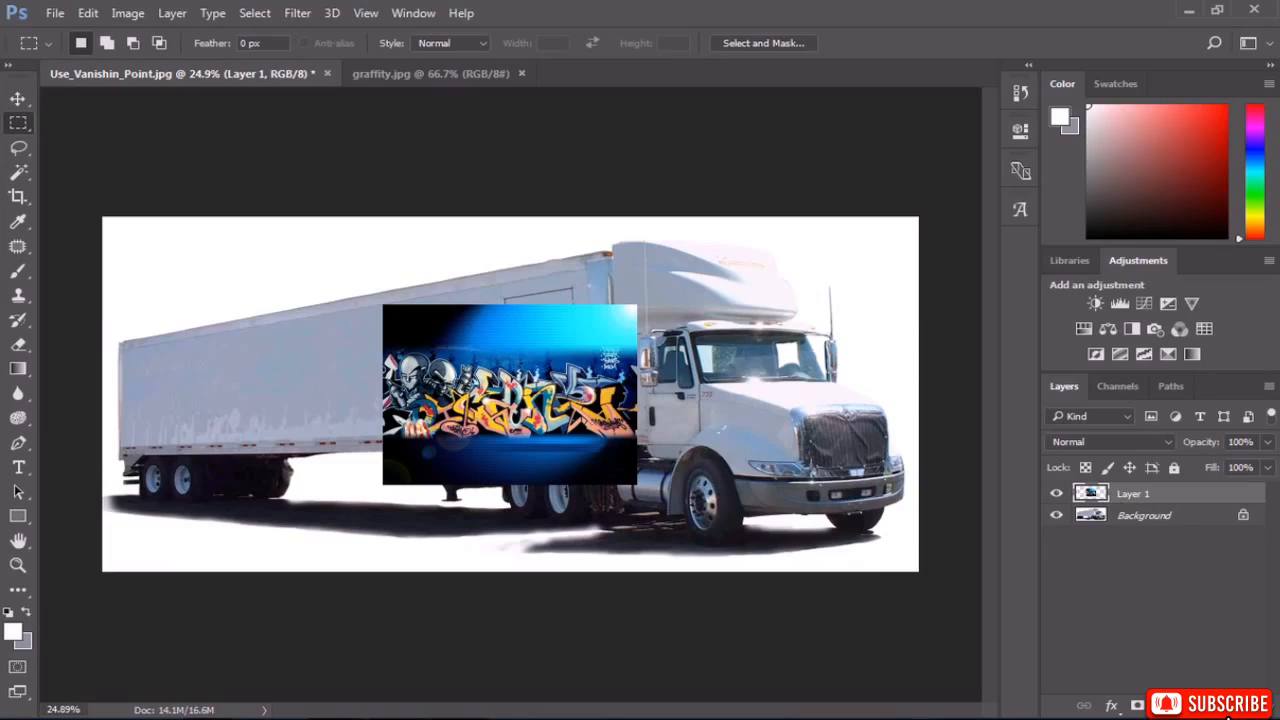
Add an empty layer above the pasted graffiti and hide the graffiti layer.
click(1229, 707)
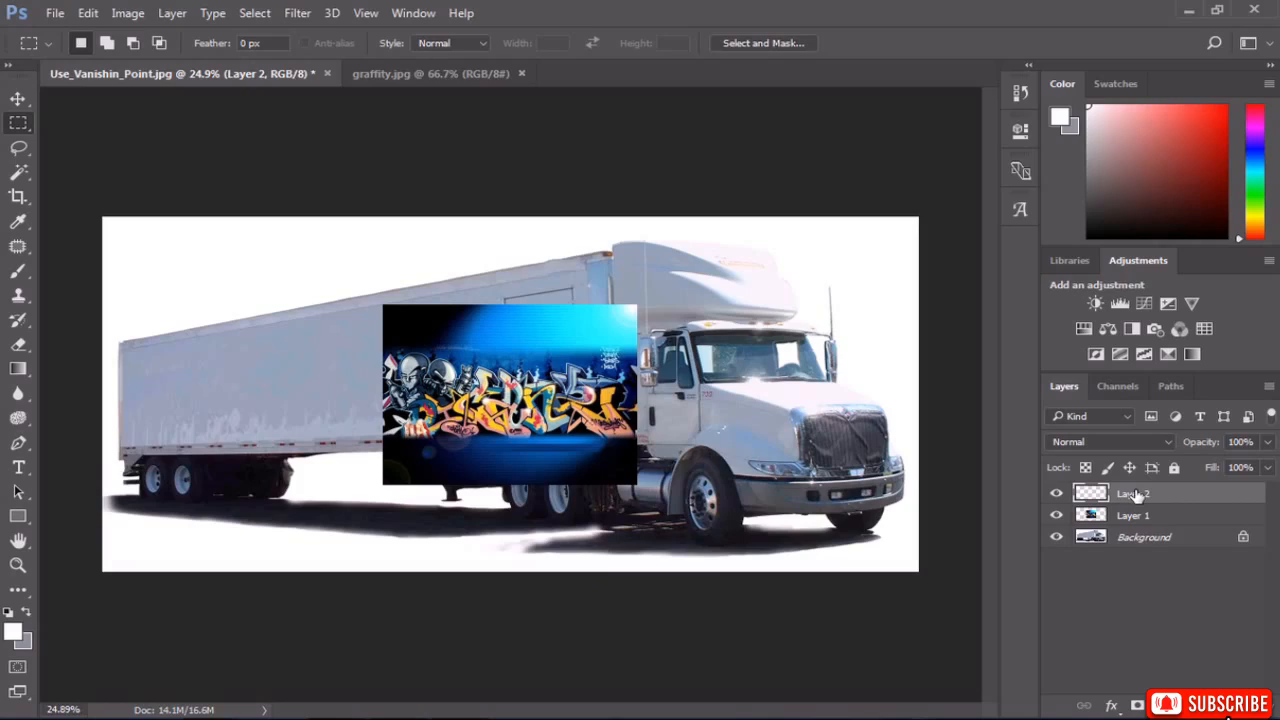
click(1057, 517)
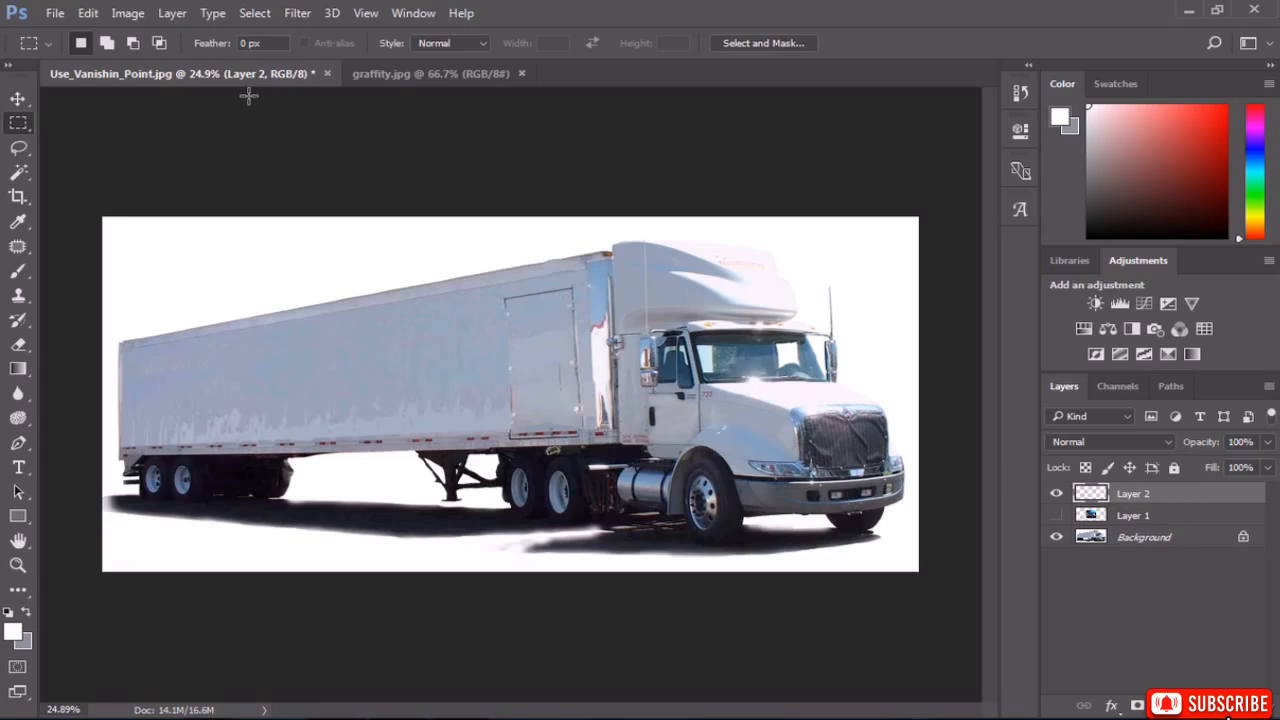
In Vanishing Point, delete the existing plane and create a new perspective plane on the four corners of the trailer's side.
click(297, 13)
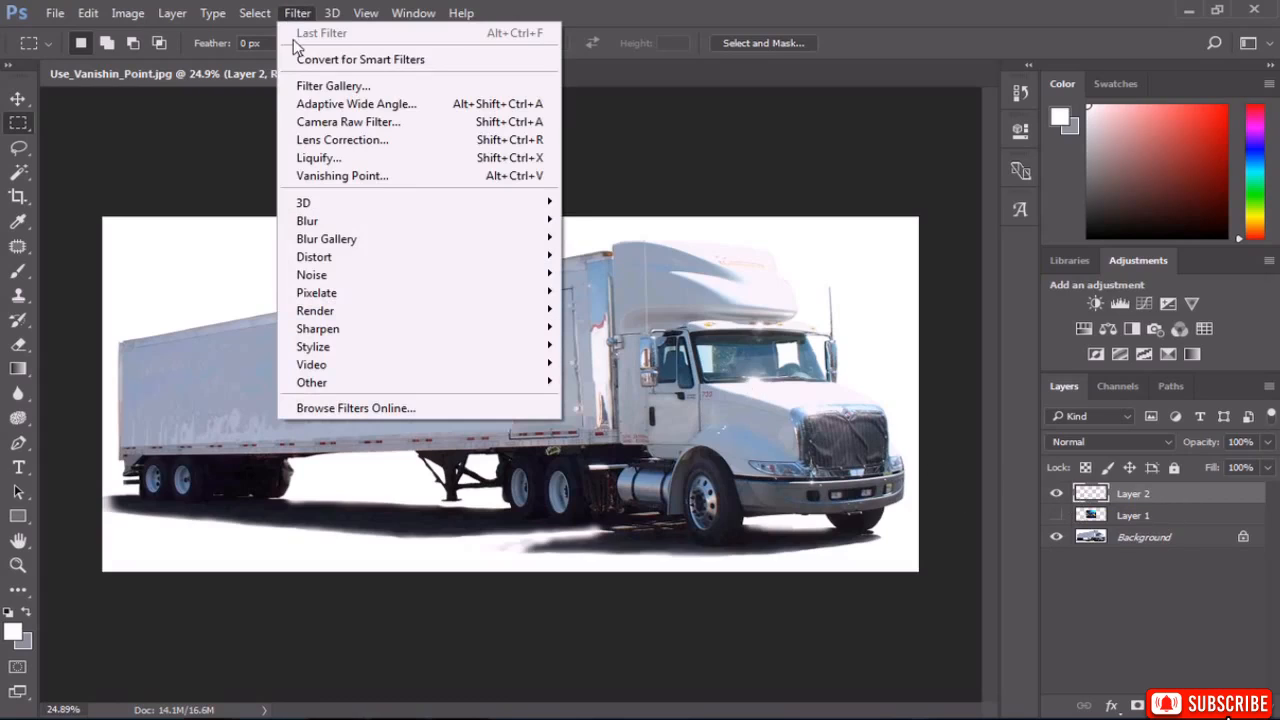
click(343, 176)
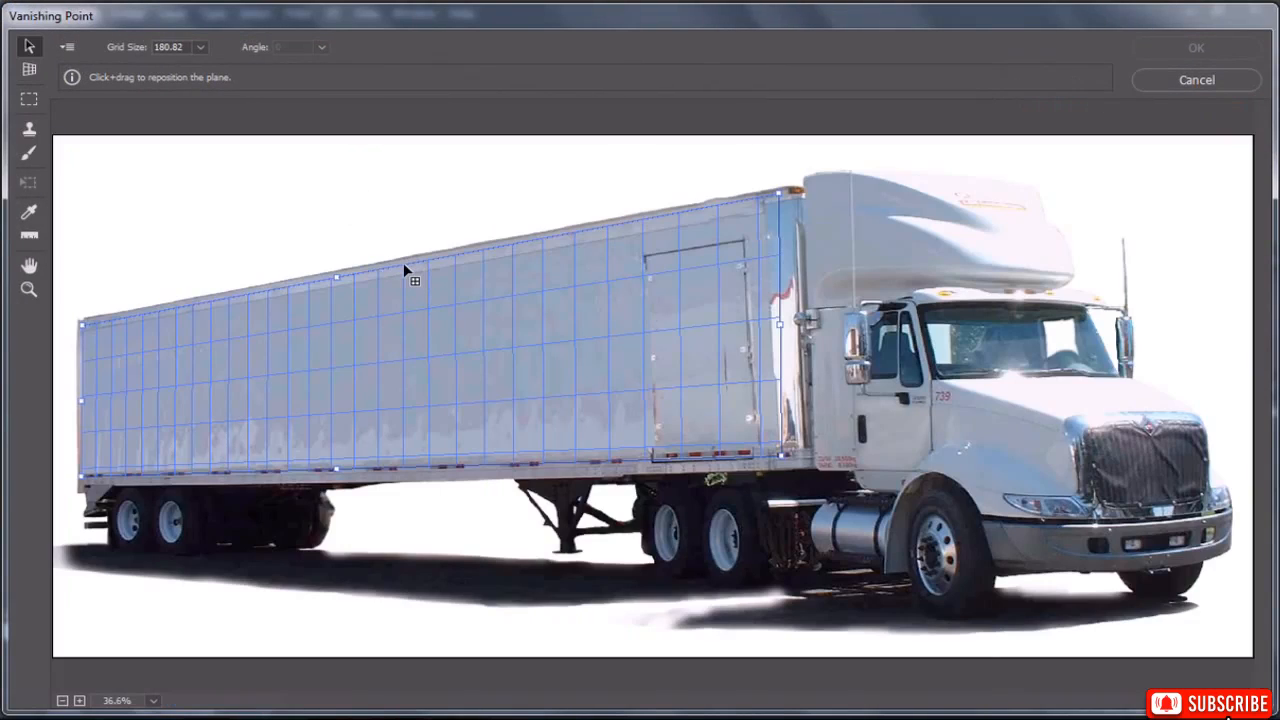
key(BackSpace)
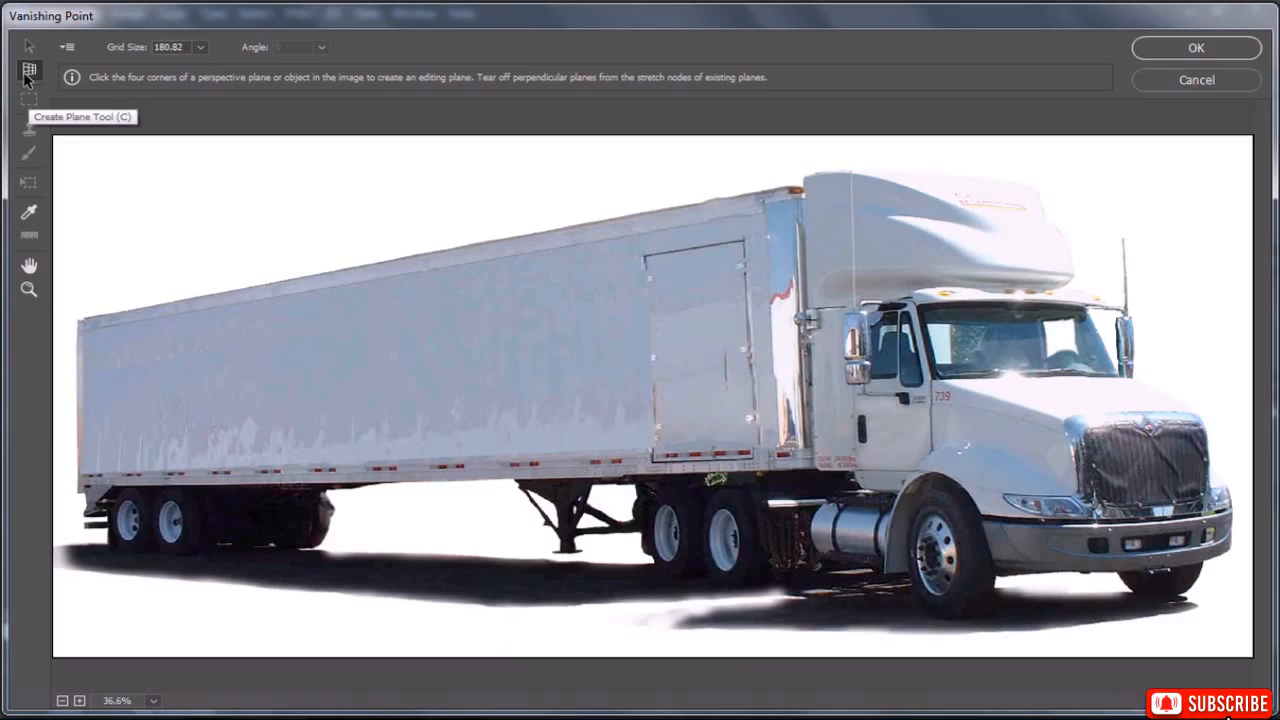
click(80, 320)
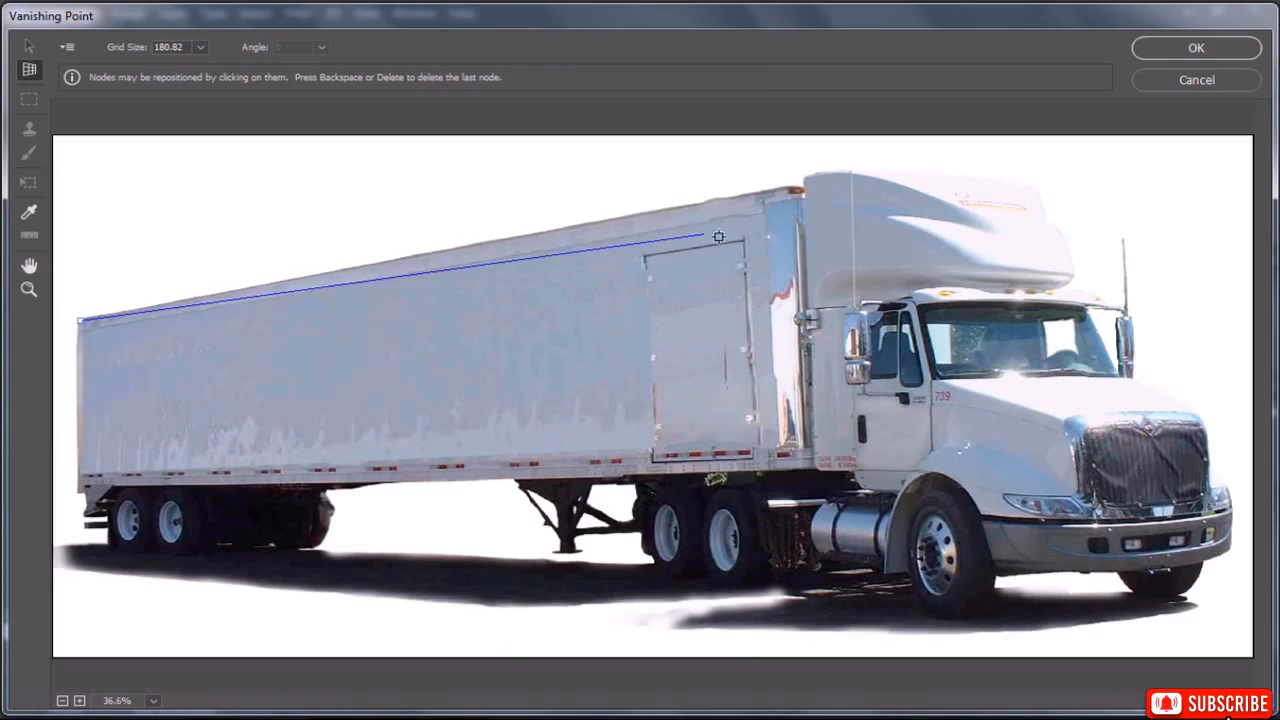
click(773, 195)
click(778, 458)
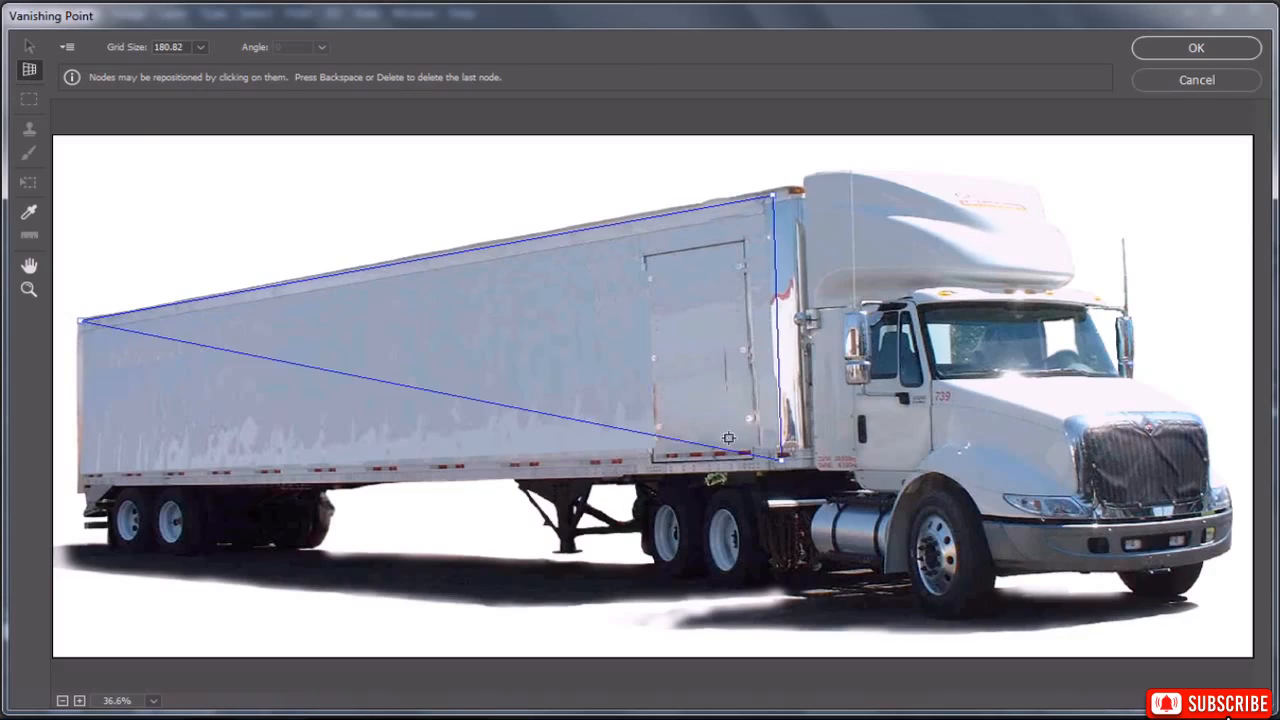
click(84, 478)
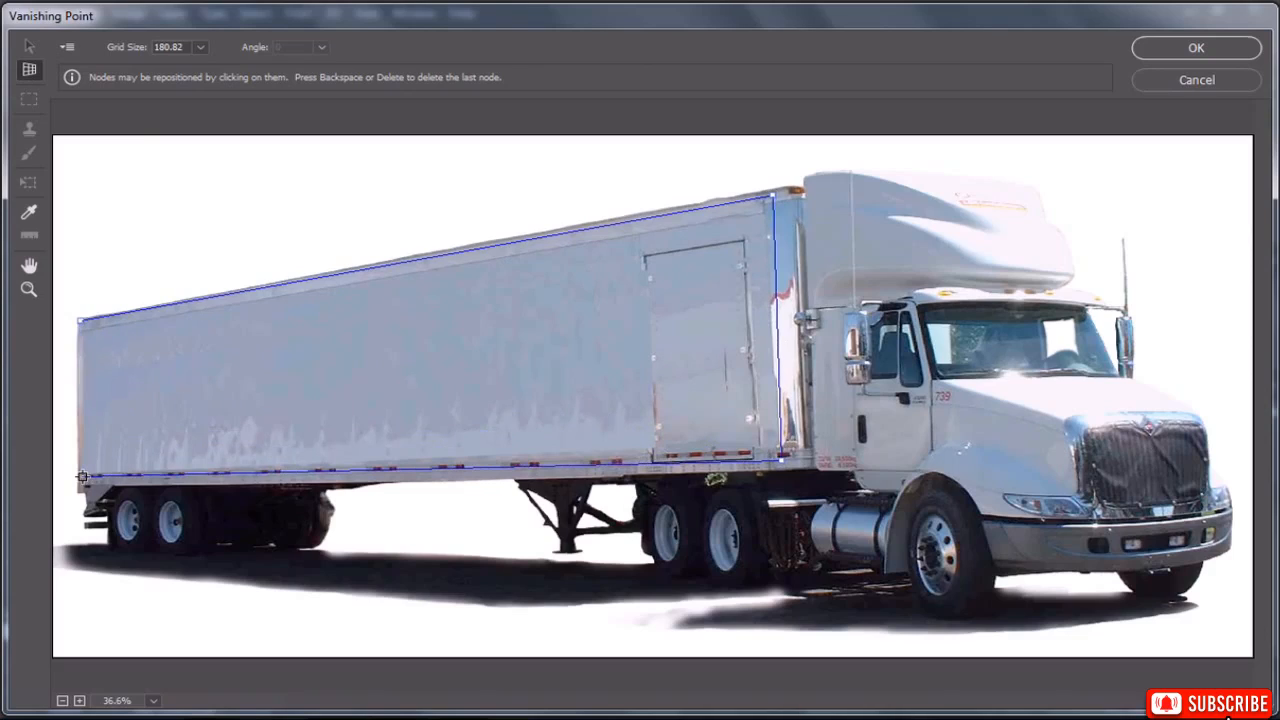
click(84, 478)
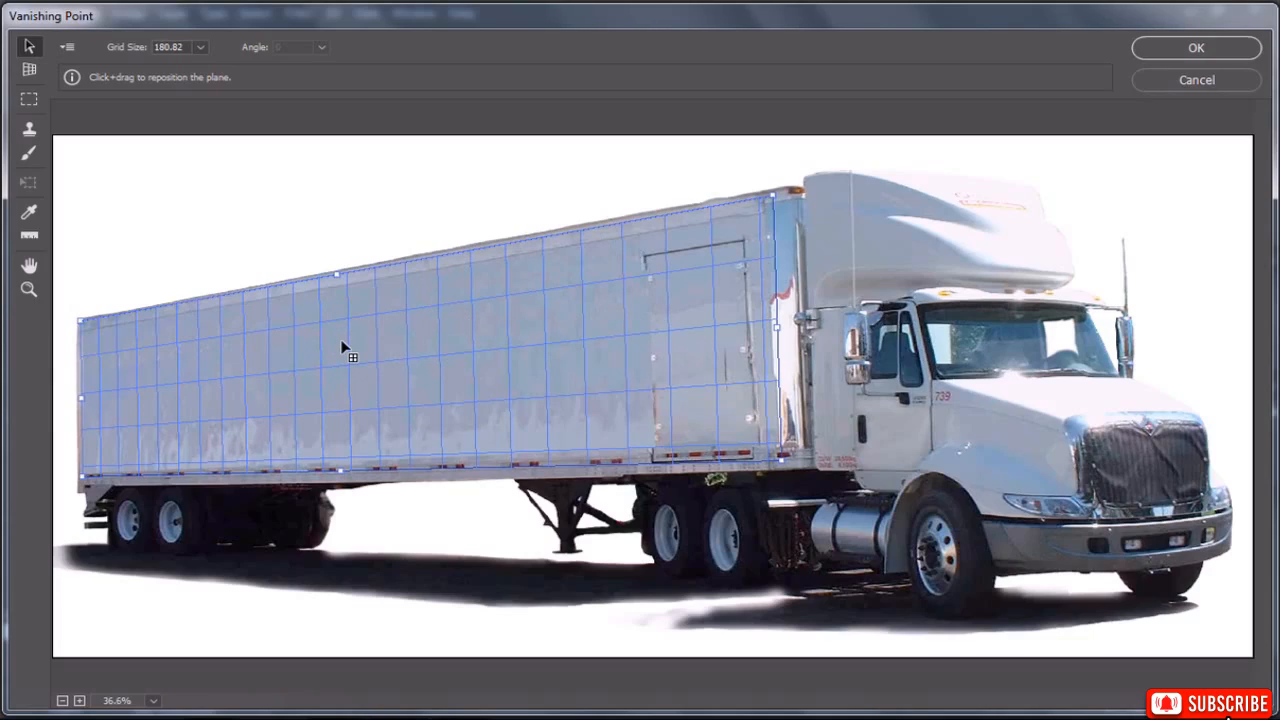
Paste the copied graffiti into Vanishing Point and move it onto the rear part of the trailer's plane.
key(ctrl+v)
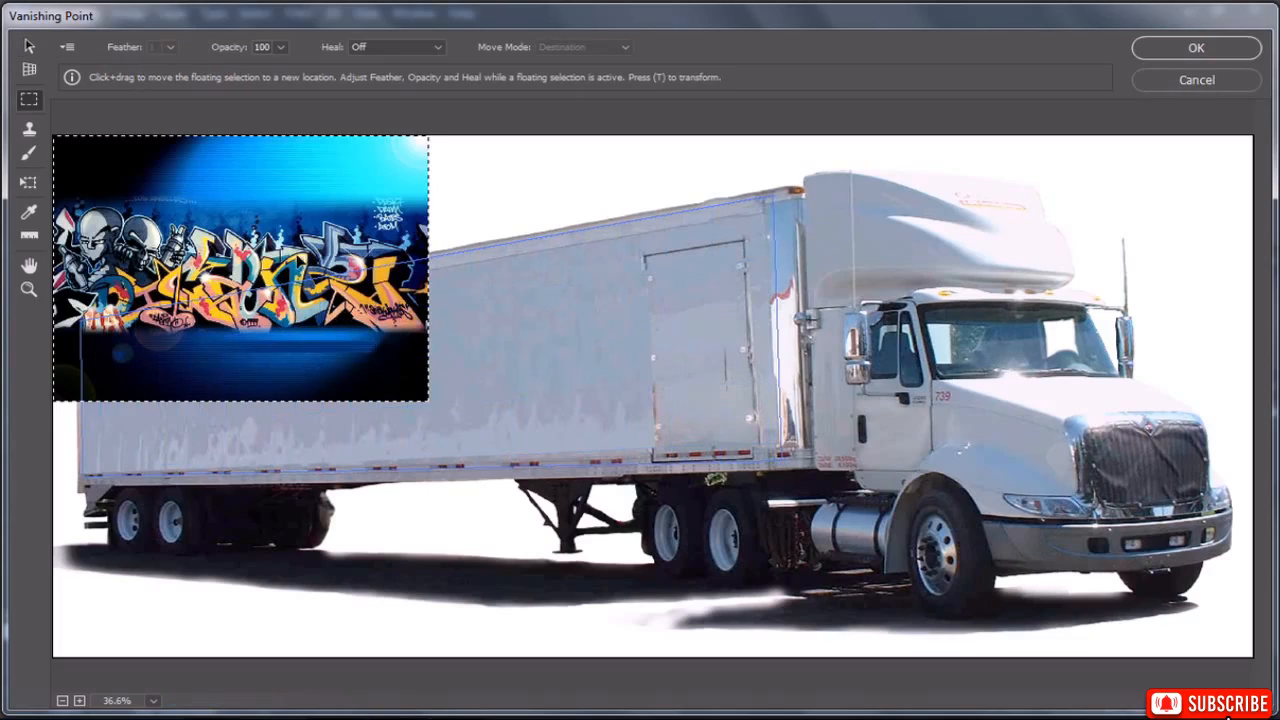
drag(240, 240, 222, 361)
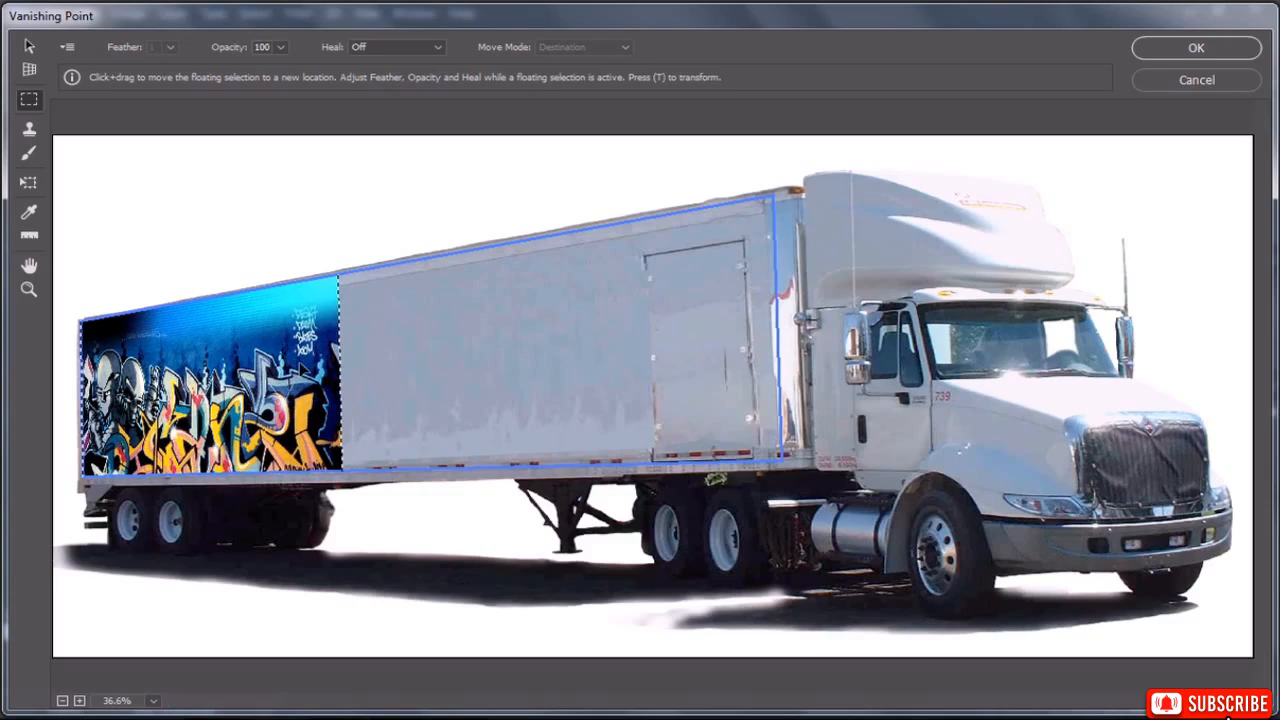
Stretch the graffiti across the trailer's side up to its front edge with the Transform tool, turn on Flip and apply the filter.
click(28, 186)
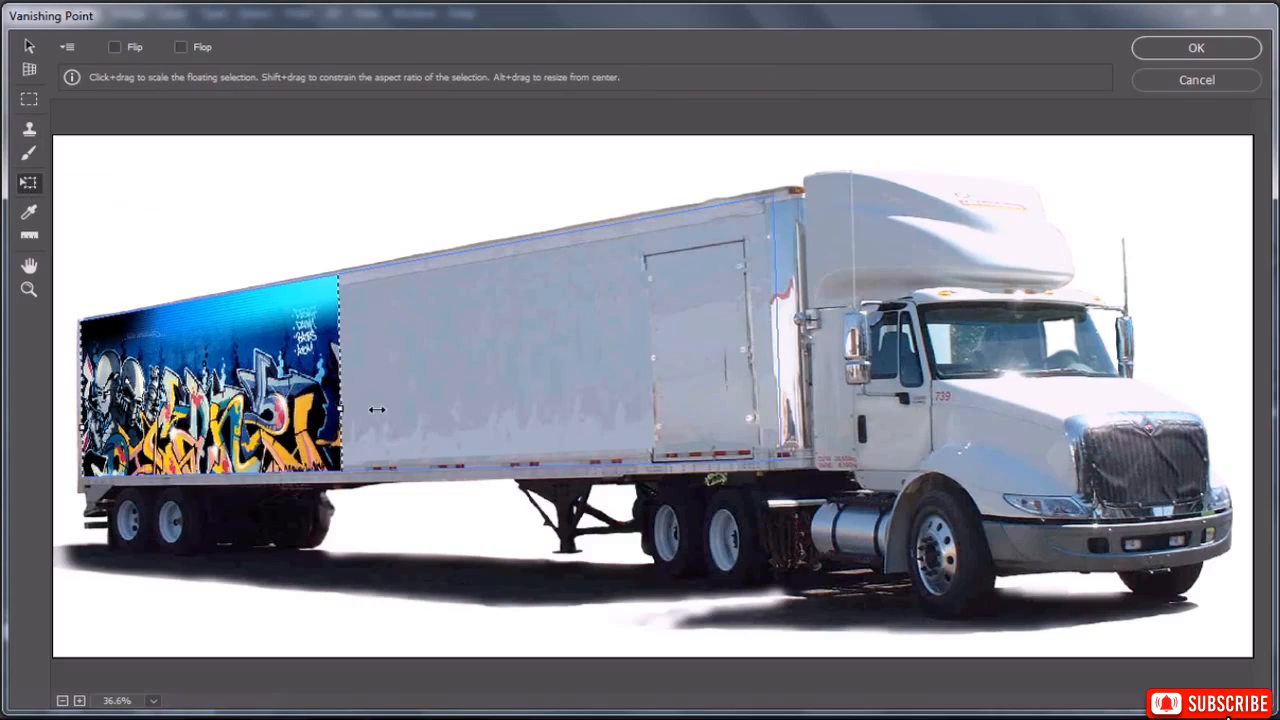
drag(340, 372, 772, 388)
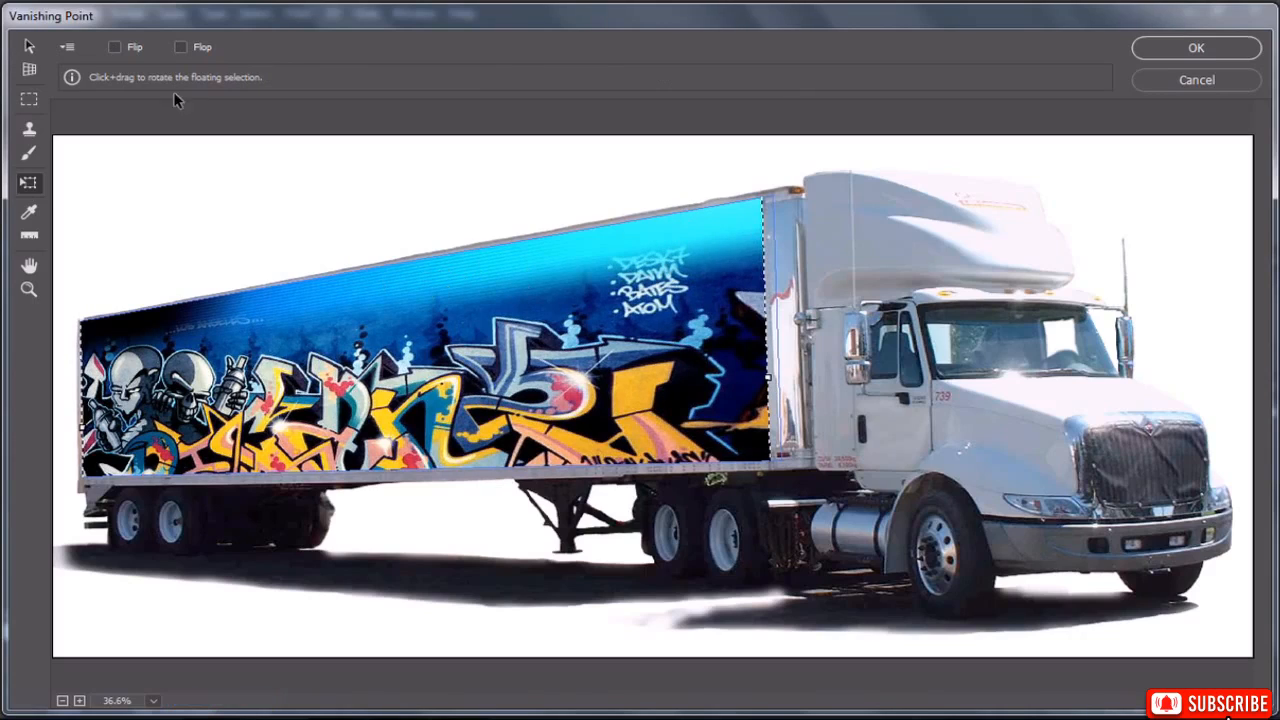
click(126, 47)
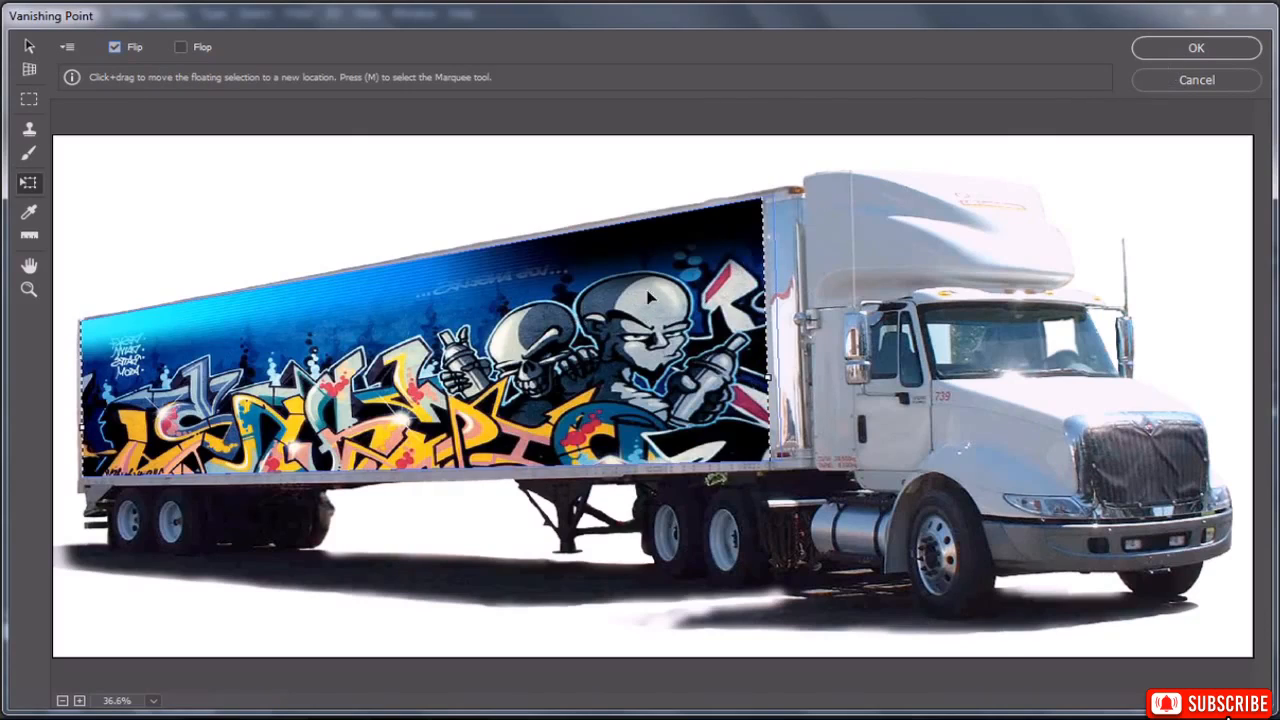
click(1190, 49)
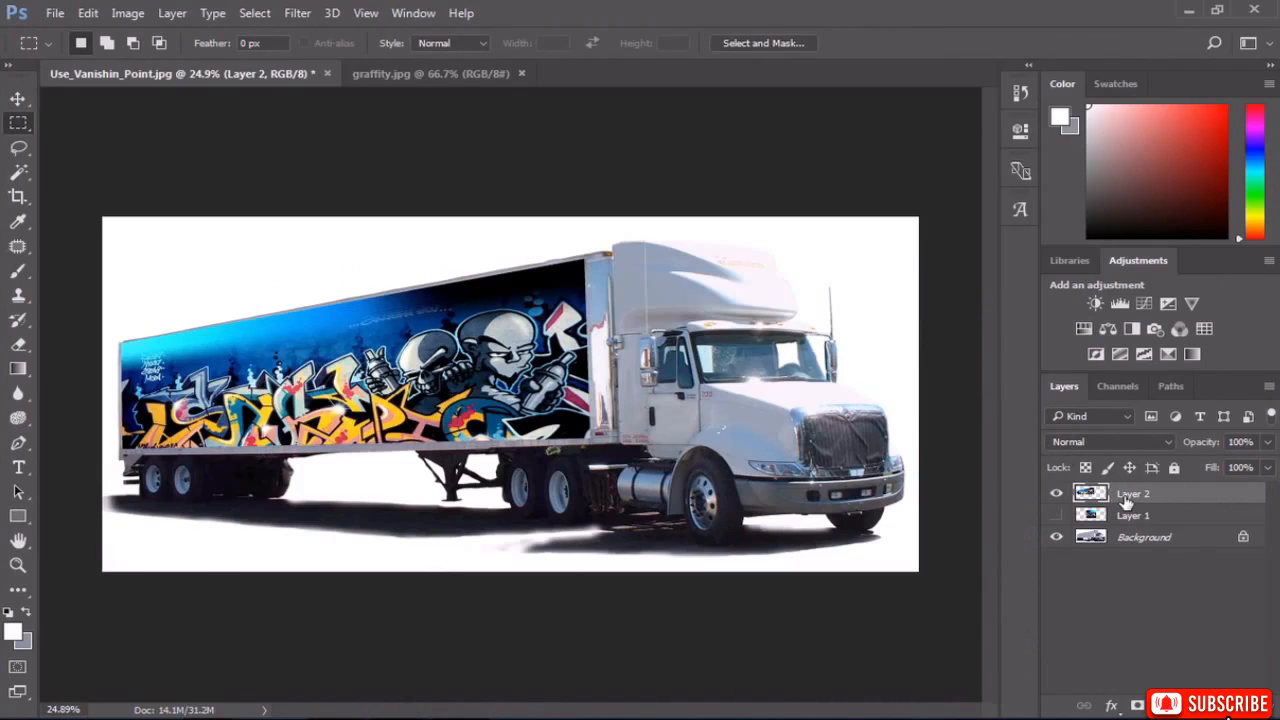
Set the blend mode of the graffiti layer on the trailer to Overlay.
click(1112, 441)
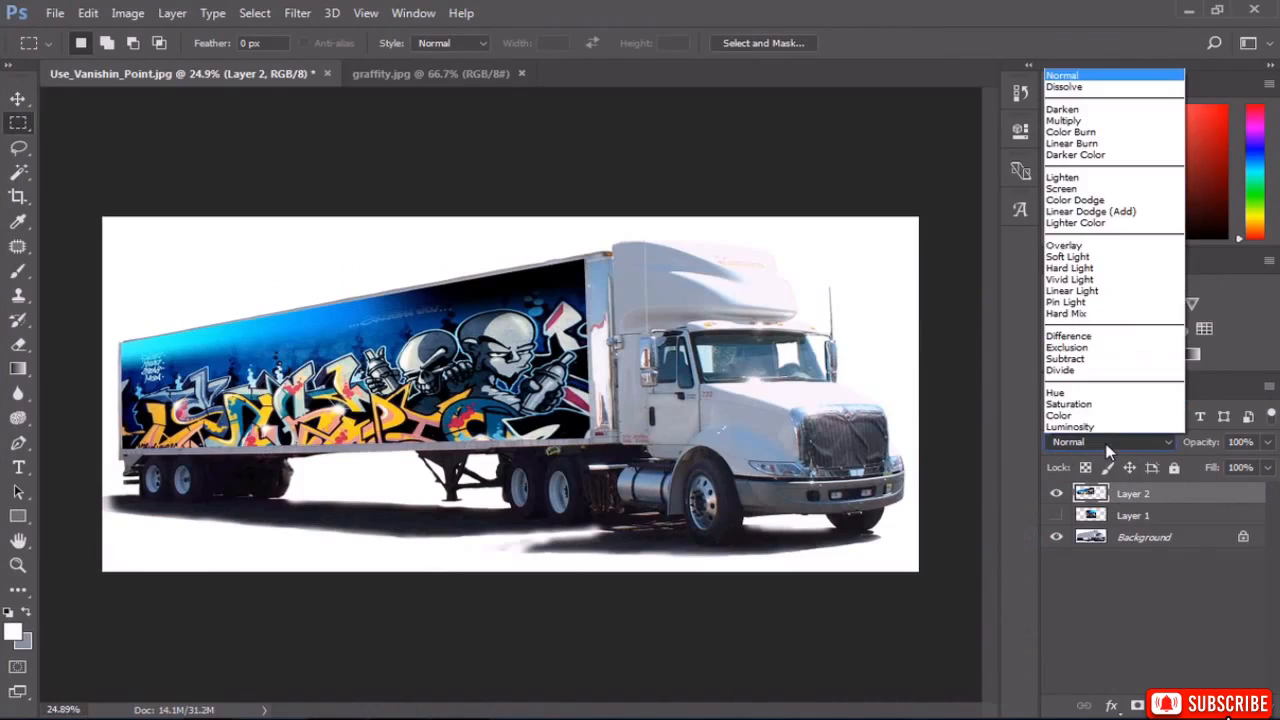
click(1090, 246)
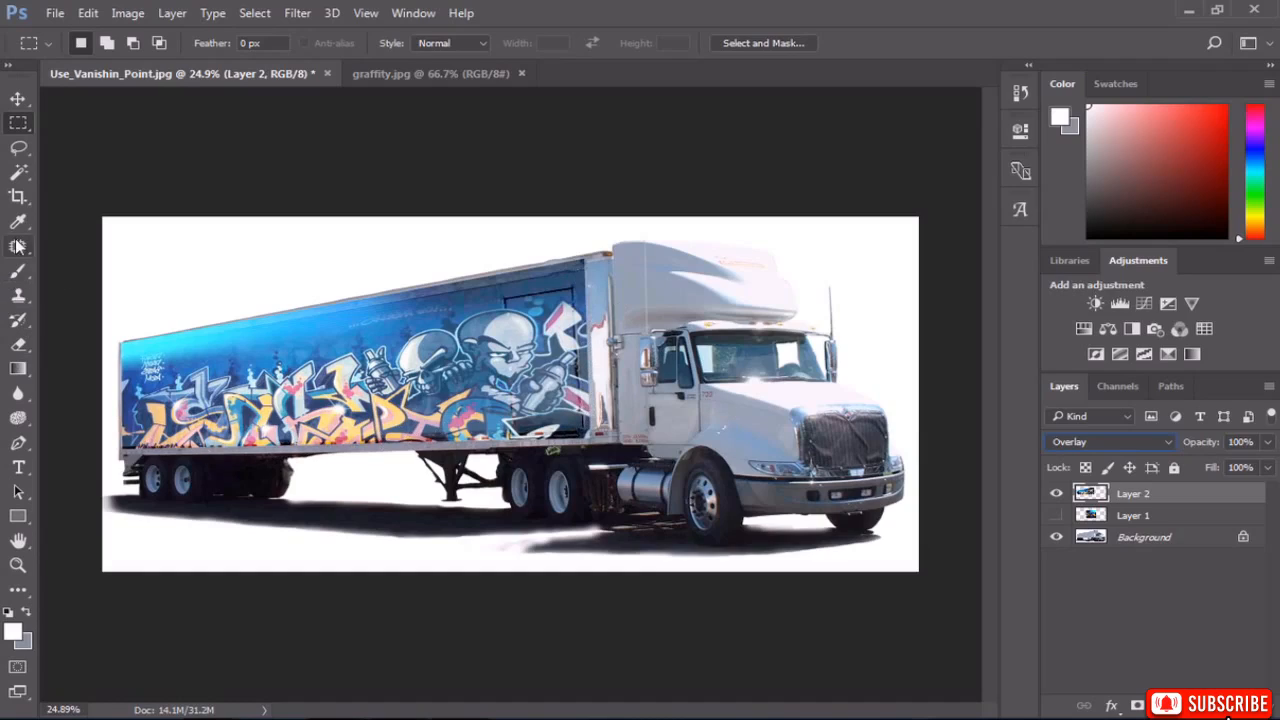
Erase the graffiti's outer edges along the trailer's borders with the Eraser tool at 100% opacity.
click(18, 344)
click(76, 345)
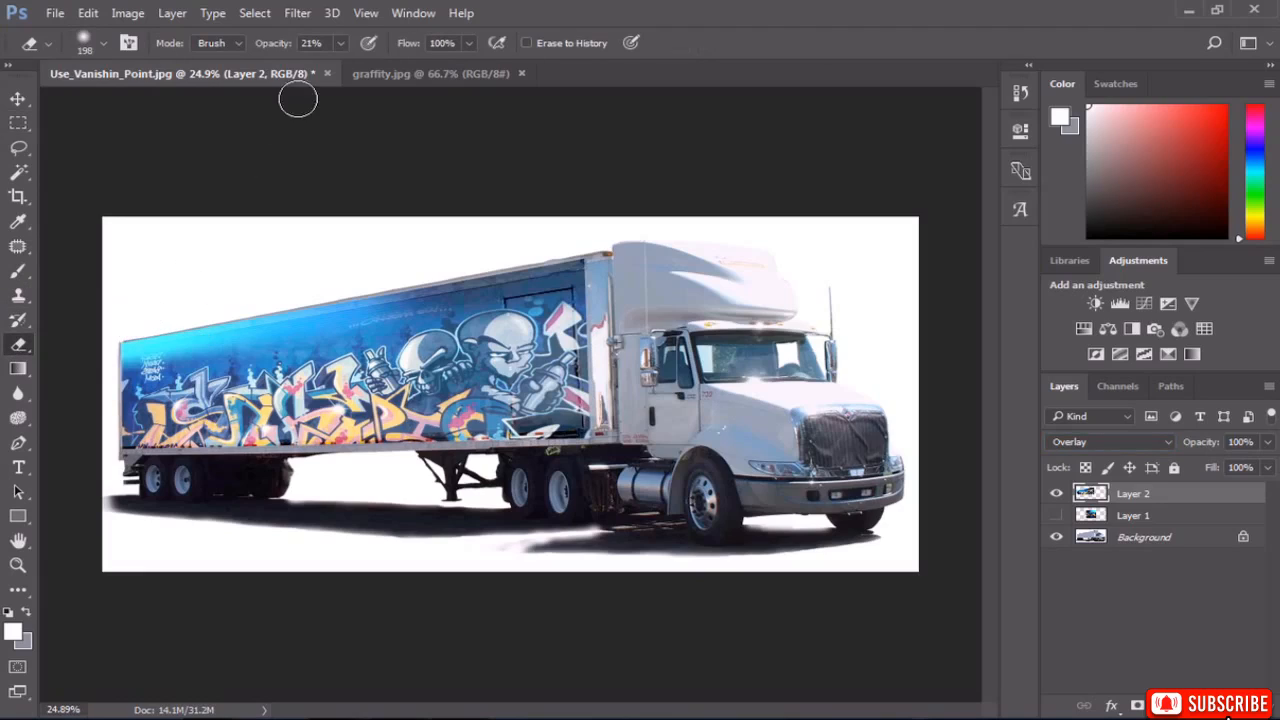
click(340, 44)
drag(346, 65, 478, 66)
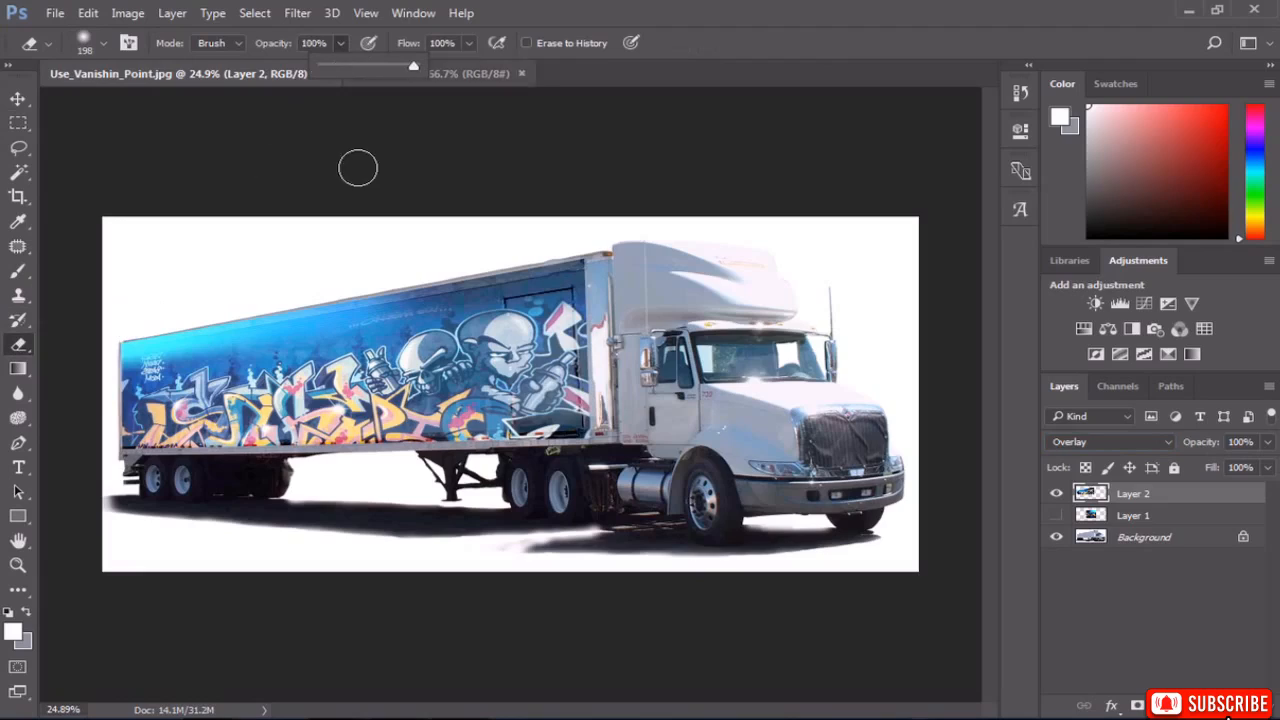
click(117, 326)
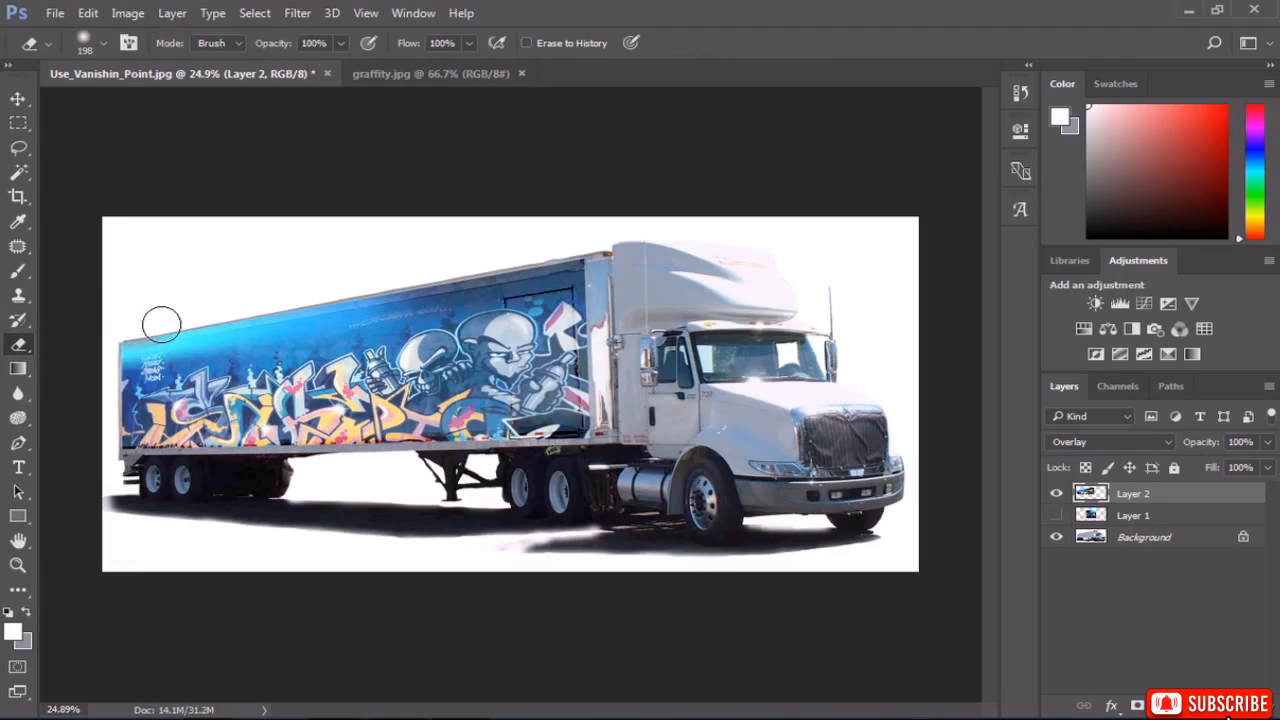
mouse_move(289, 302)
mouse_down()
mouse_move(598, 278)
mouse_move(616, 332)
mouse_move(592, 441)
mouse_move(538, 458)
mouse_move(257, 448)
mouse_move(126, 462)
mouse_move(102, 434)
mouse_move(112, 290)
mouse_up()
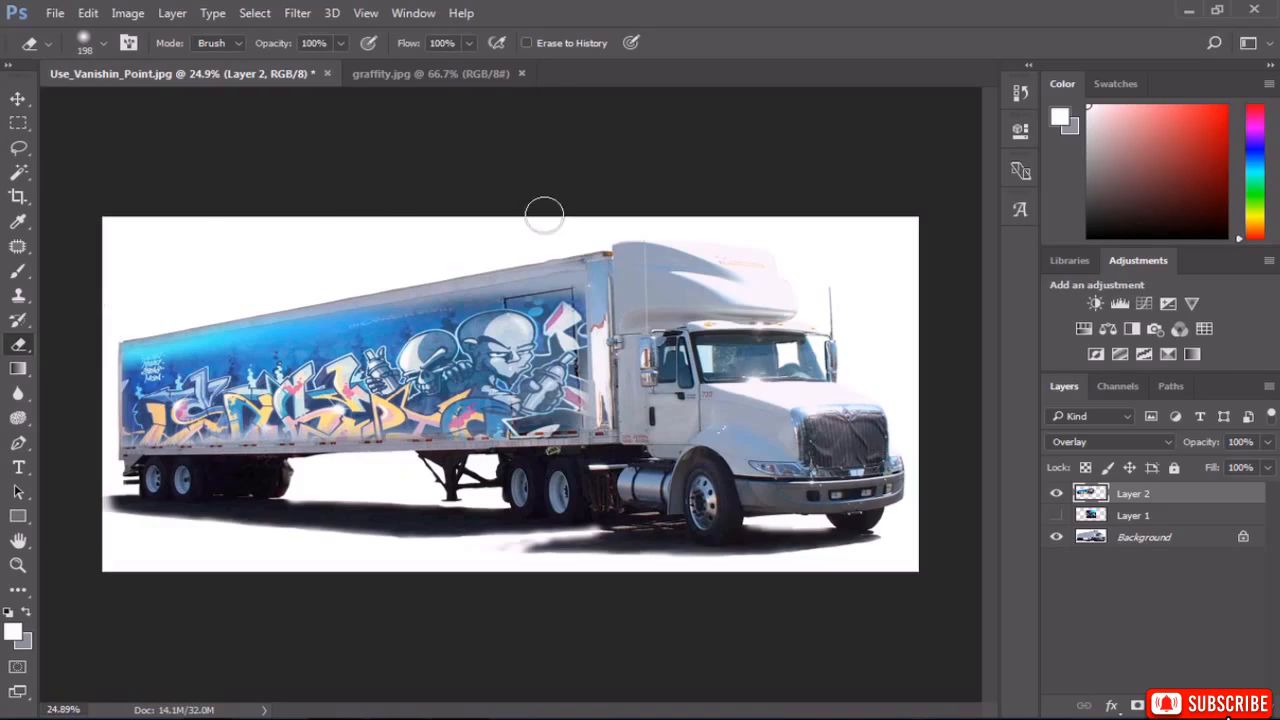
mouse_move(620, 305)
mouse_down()
mouse_move(458, 281)
mouse_move(303, 308)
mouse_move(438, 285)
mouse_move(334, 289)
mouse_up()
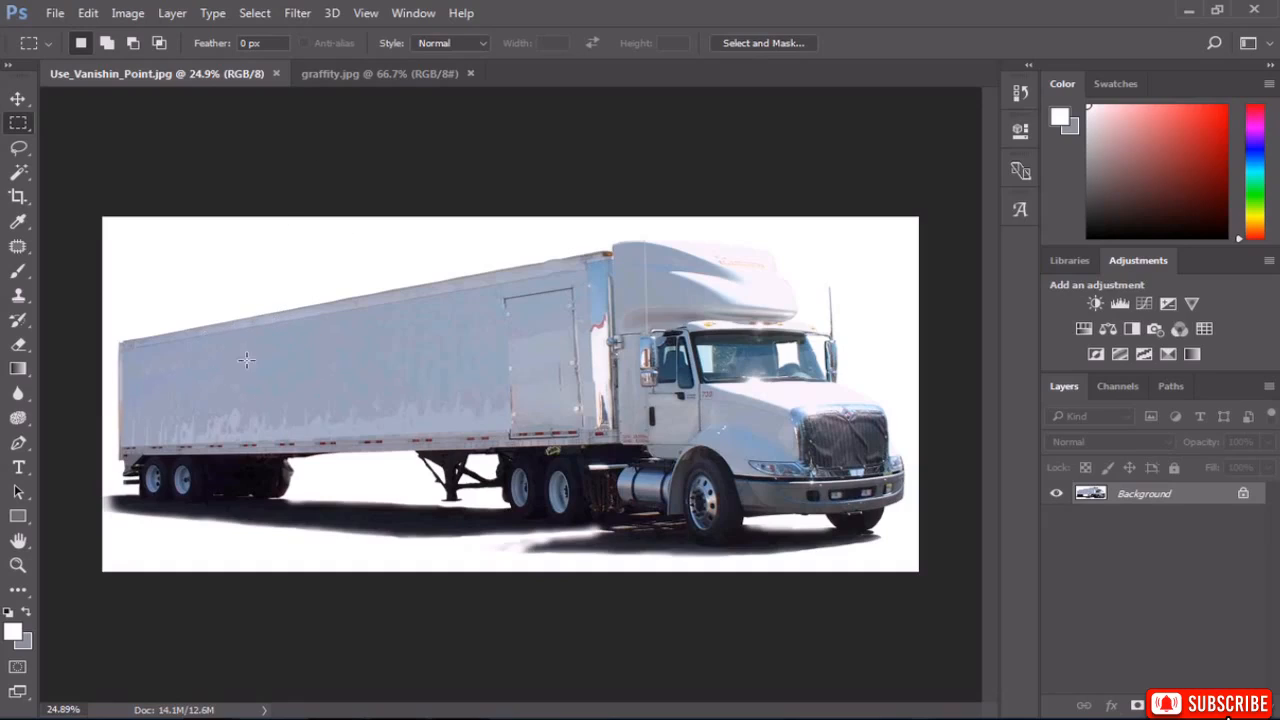
click(299, 13)
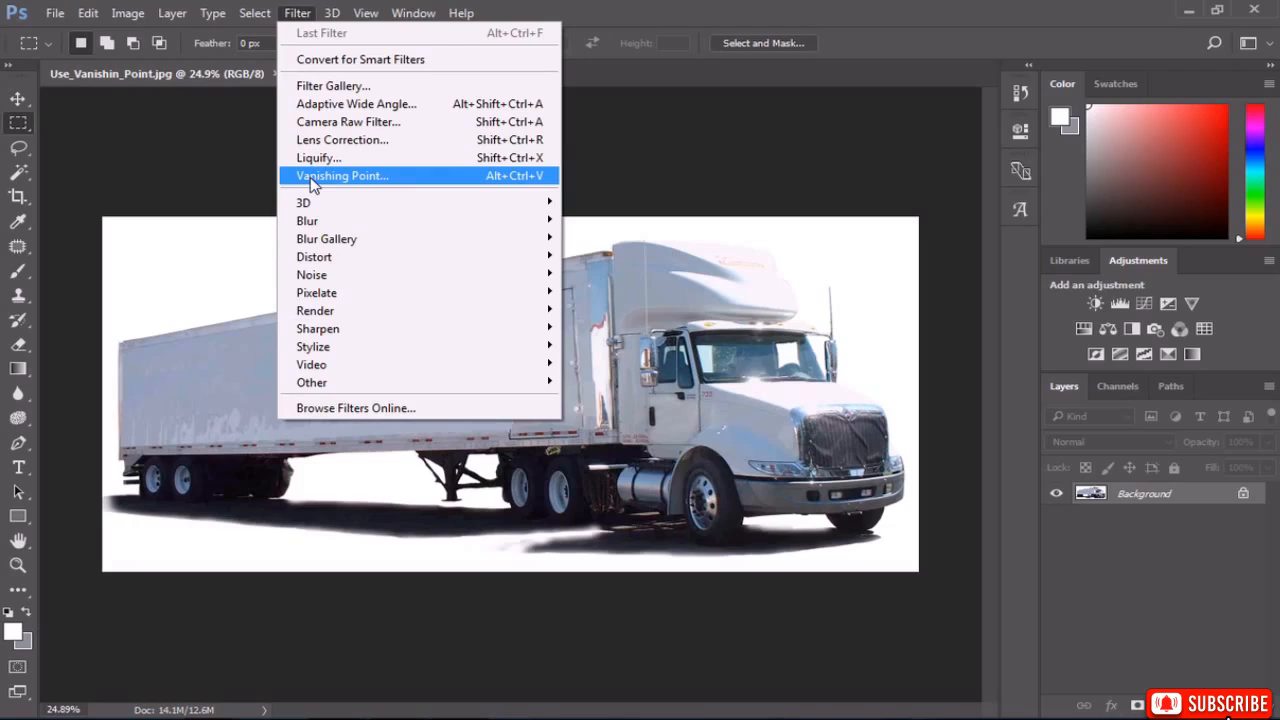
click(236, 72)
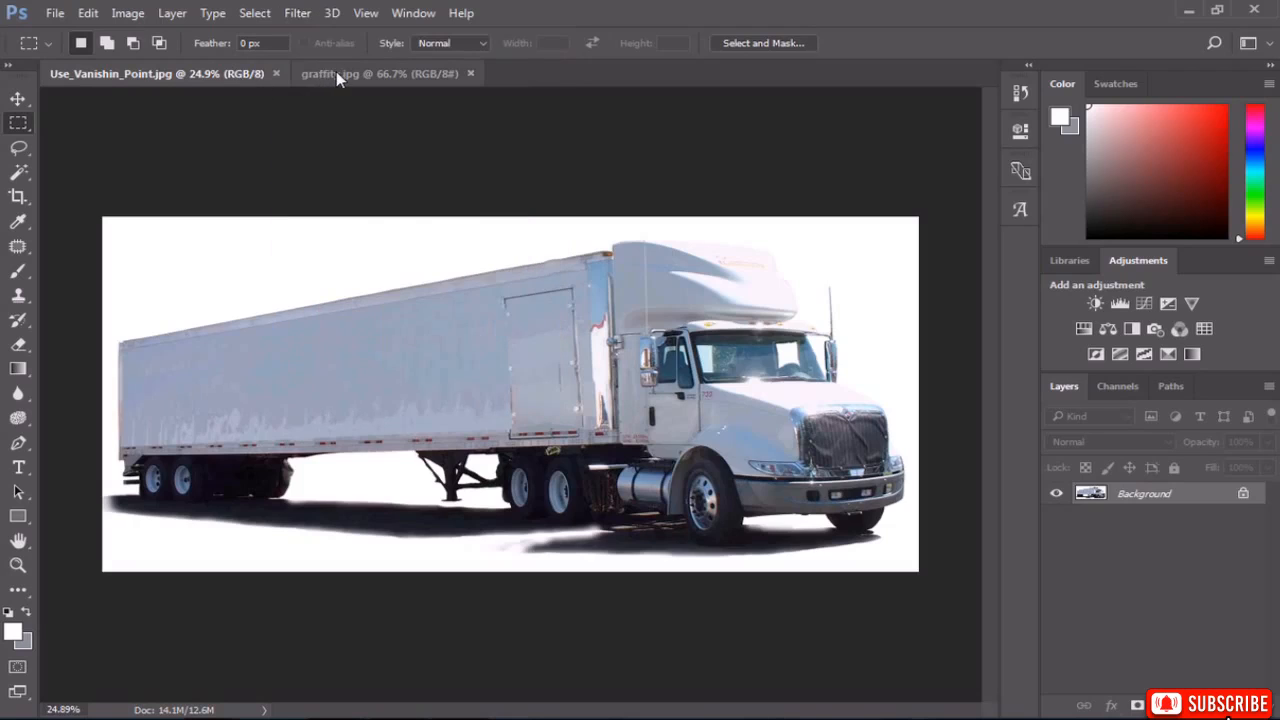
click(336, 73)
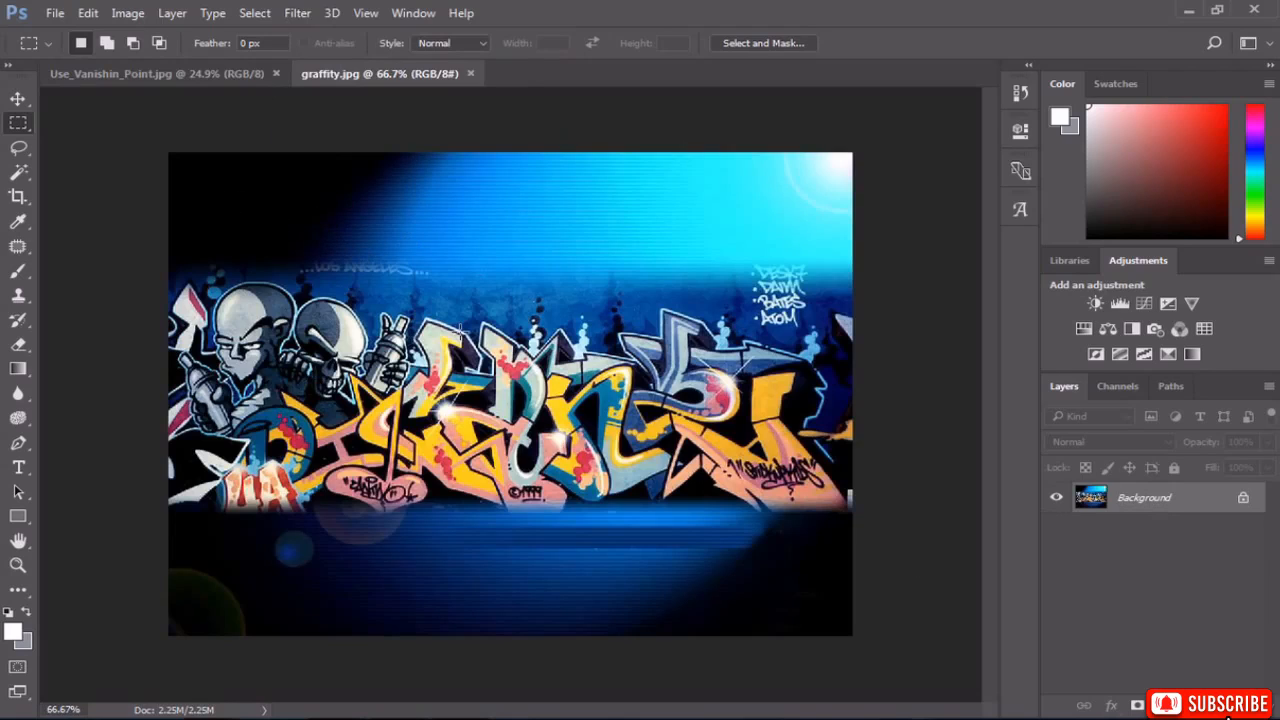
Copy the entire graffity.jpg image and paste it into Use_Vanishin_Point.jpg as a new layer.
click(188, 69)
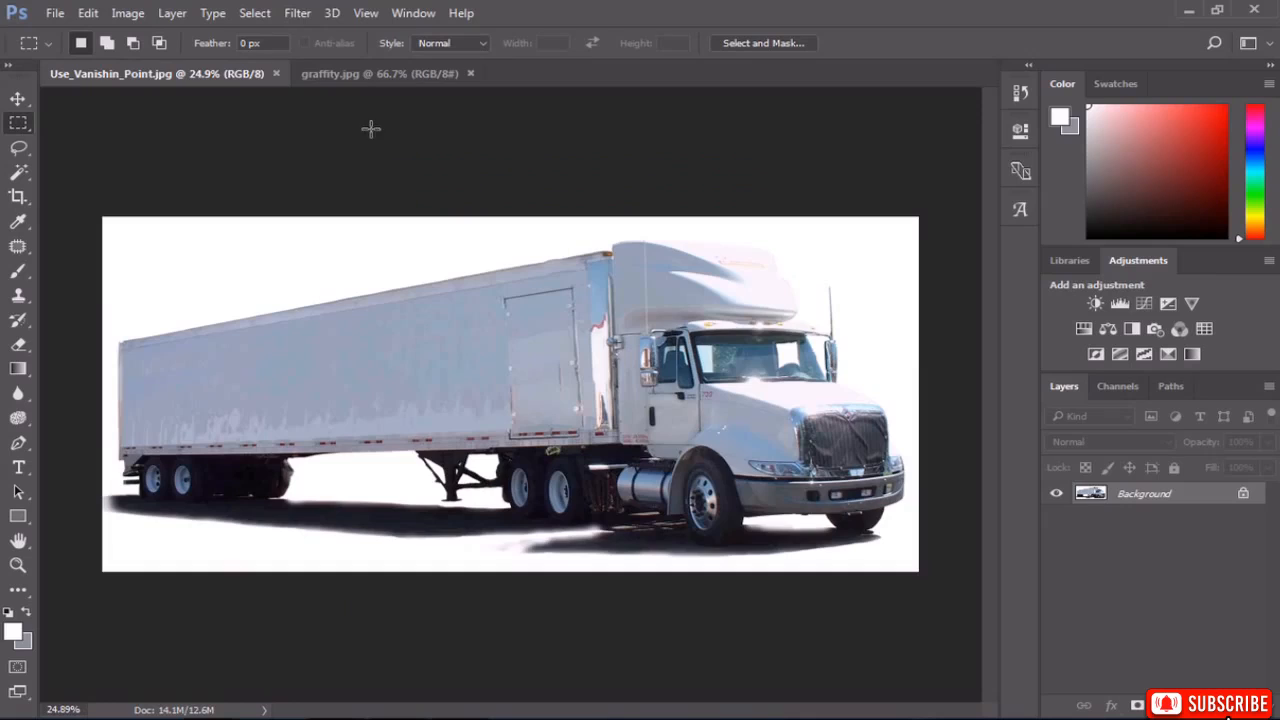
click(363, 73)
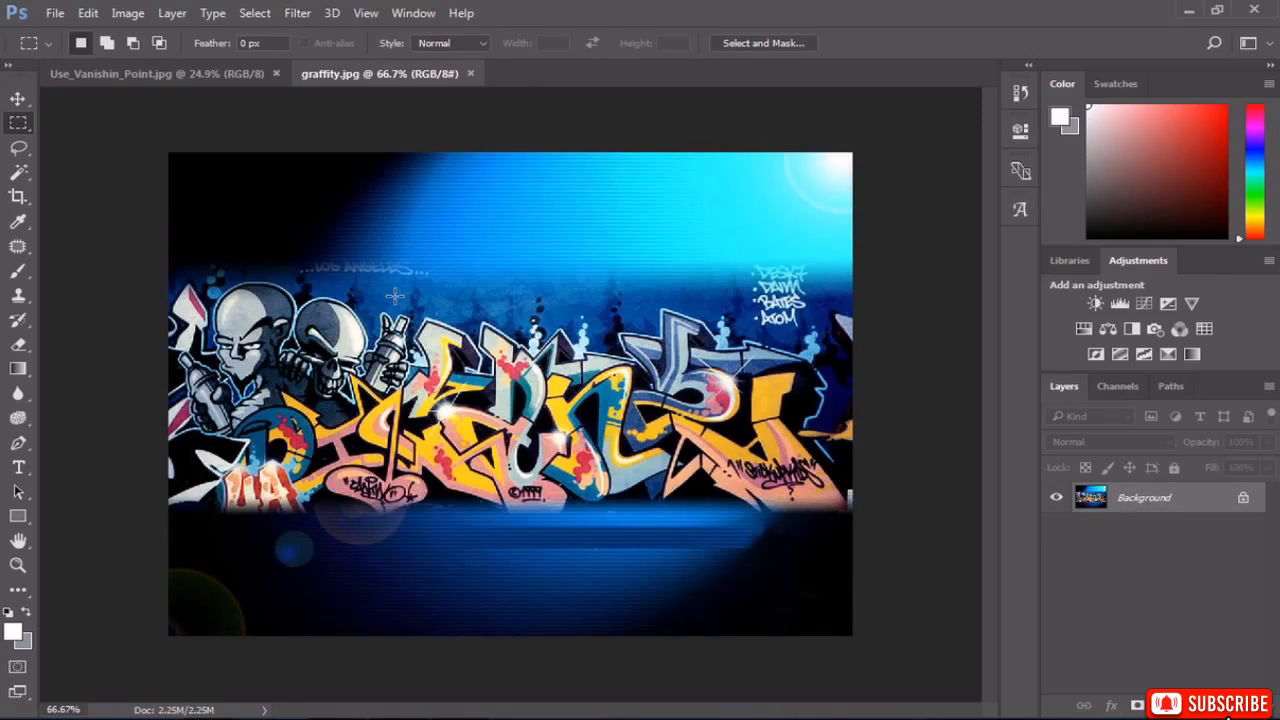
click(250, 13)
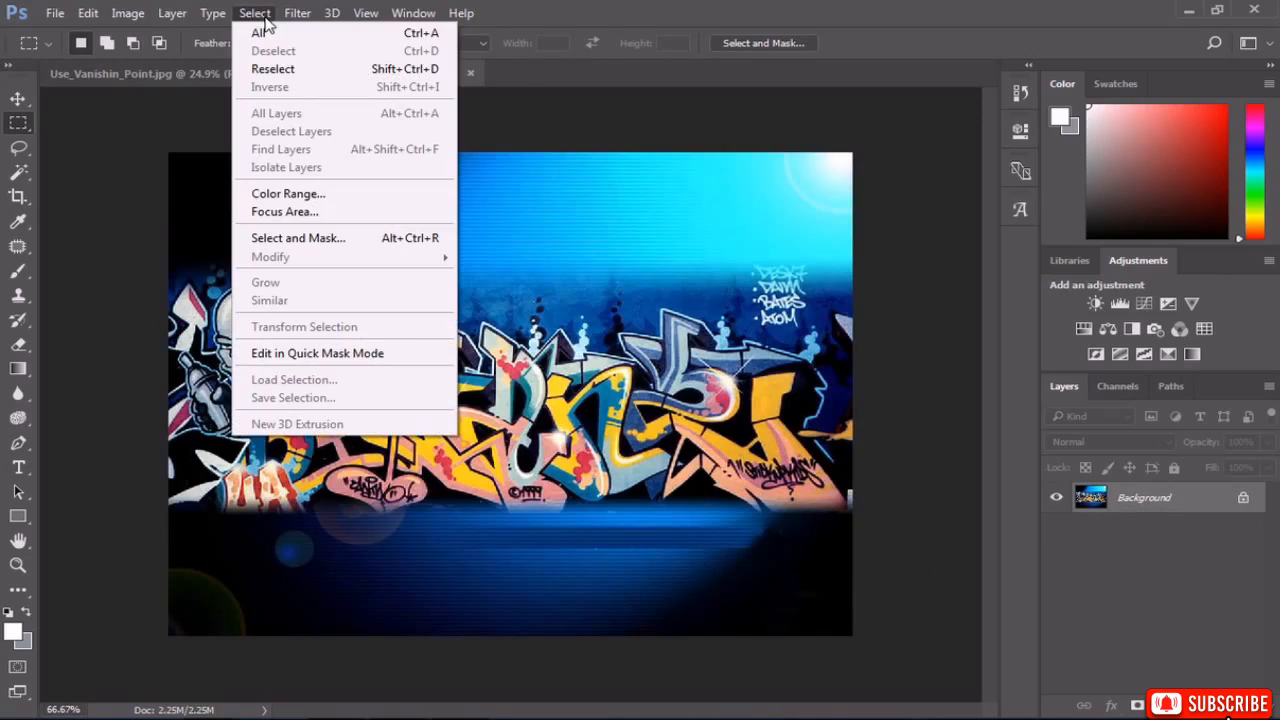
key(ctrl+a)
click(407, 35)
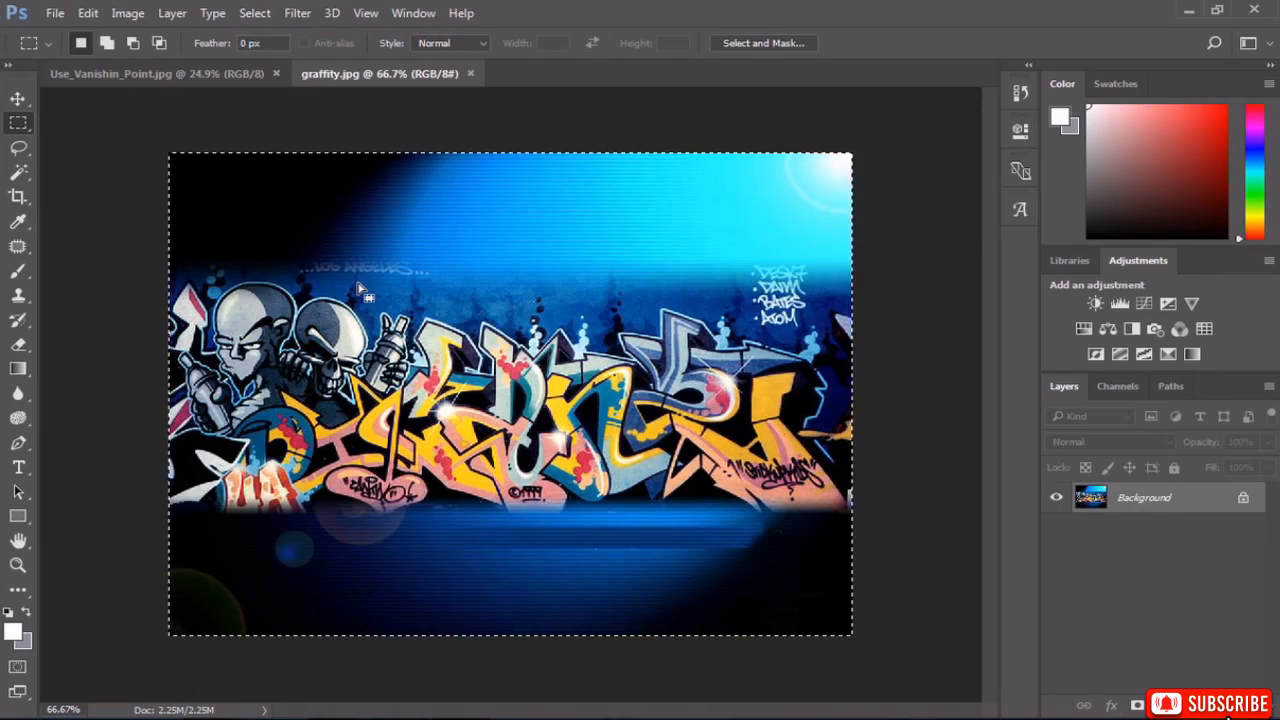
key(ctrl+c)
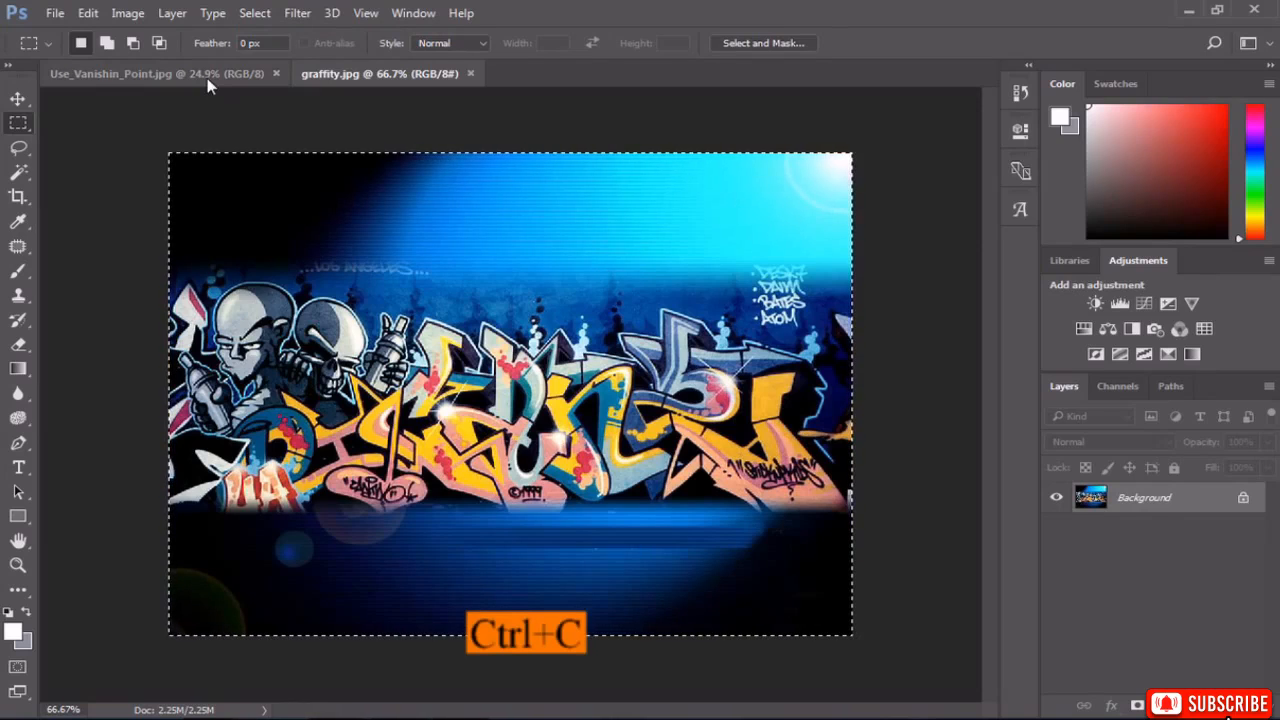
click(205, 75)
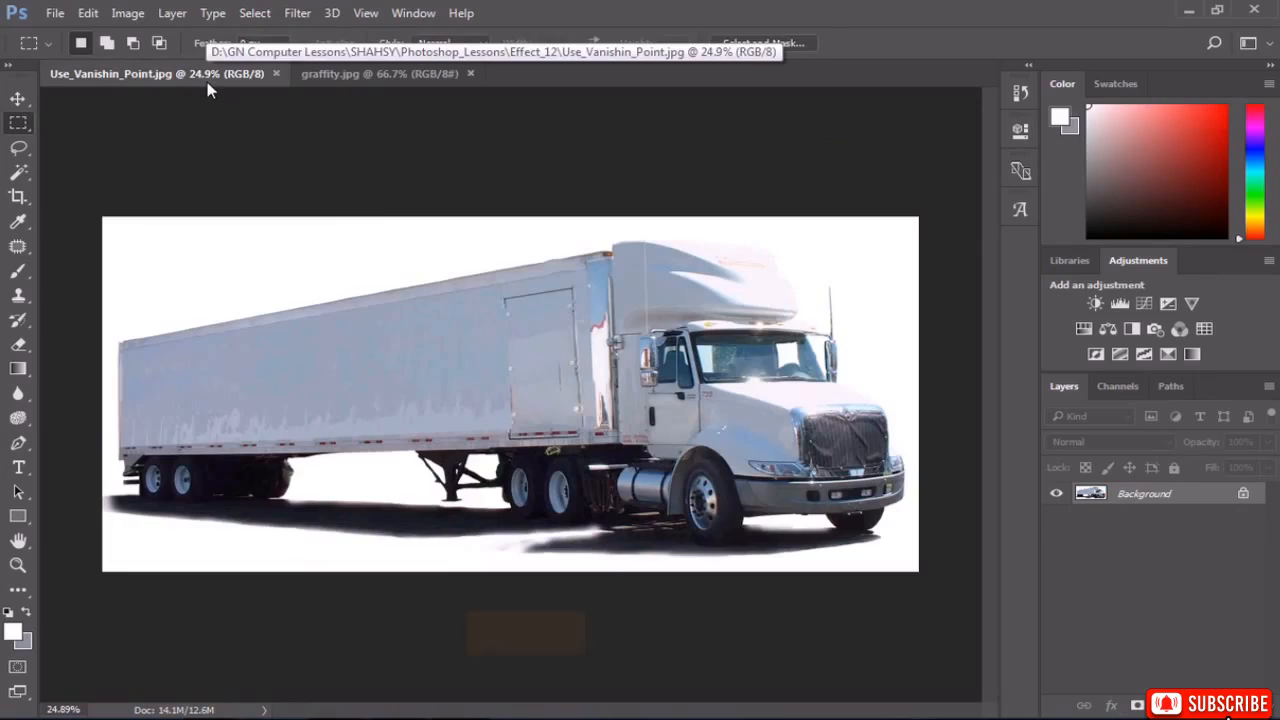
key(ctrl+v)
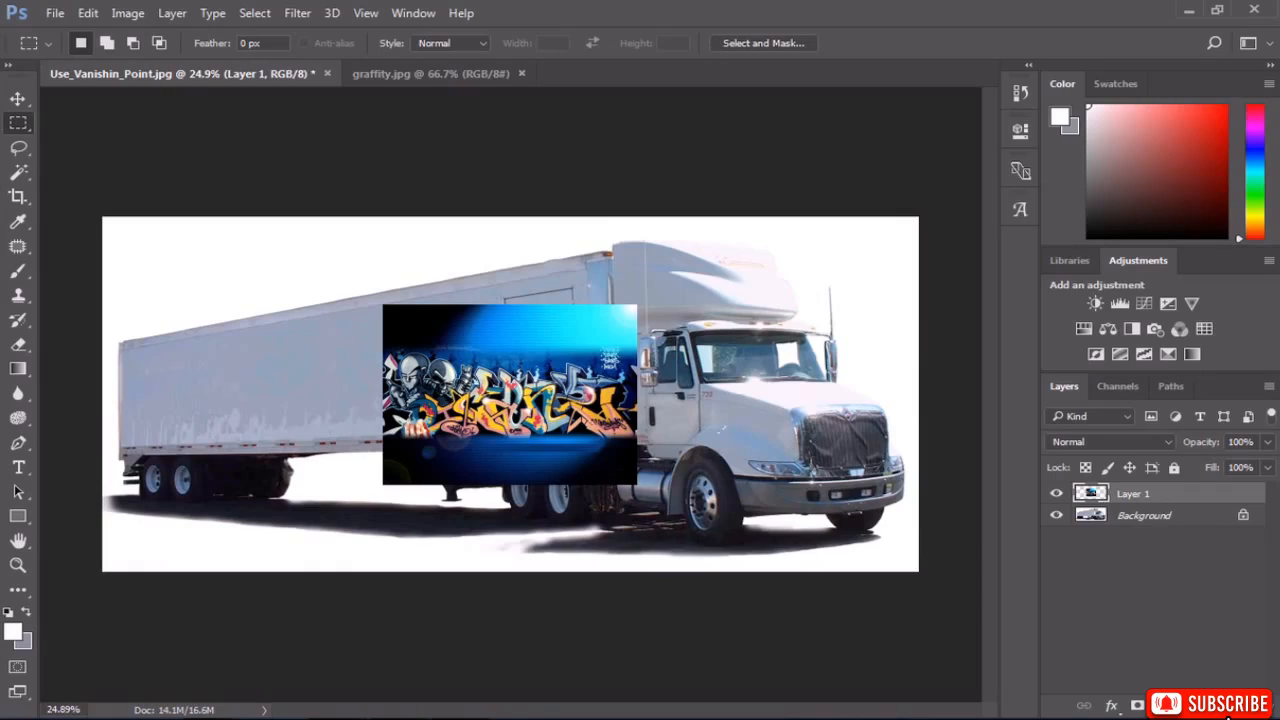
Add an empty layer above the pasted graffiti, hide the graffiti layer and keep the empty layer selected.
click(1221, 706)
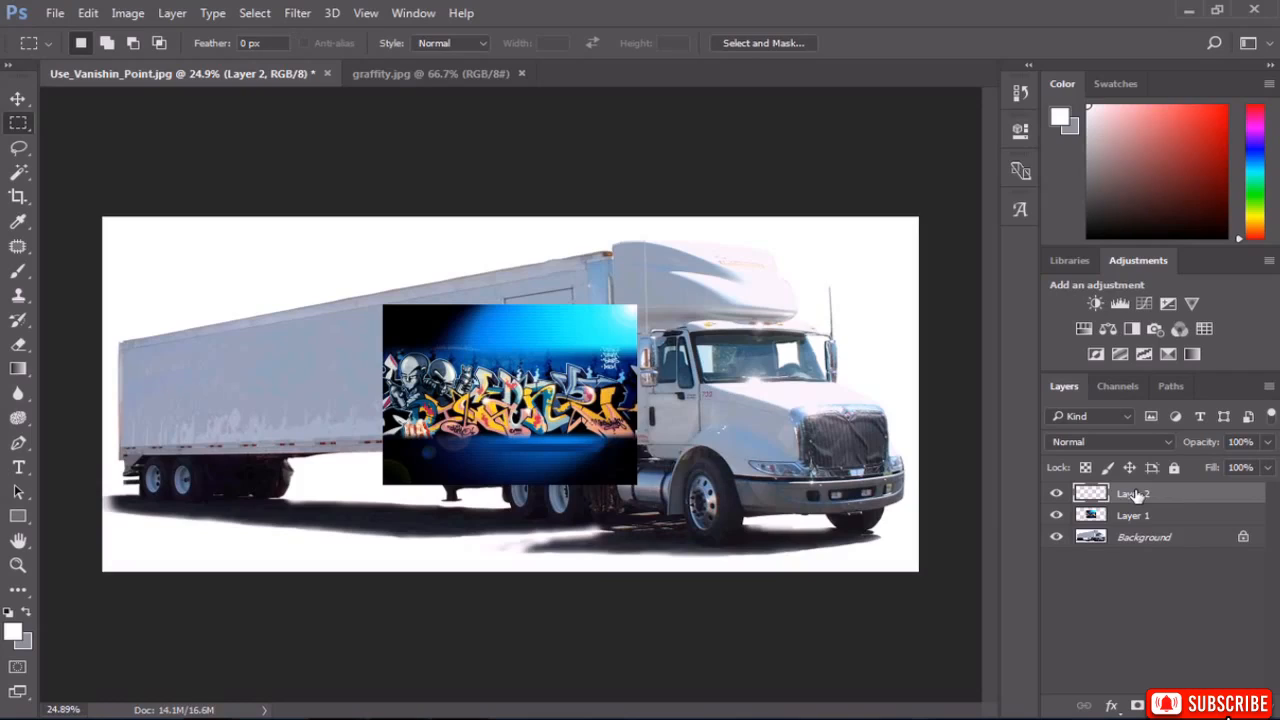
click(1057, 517)
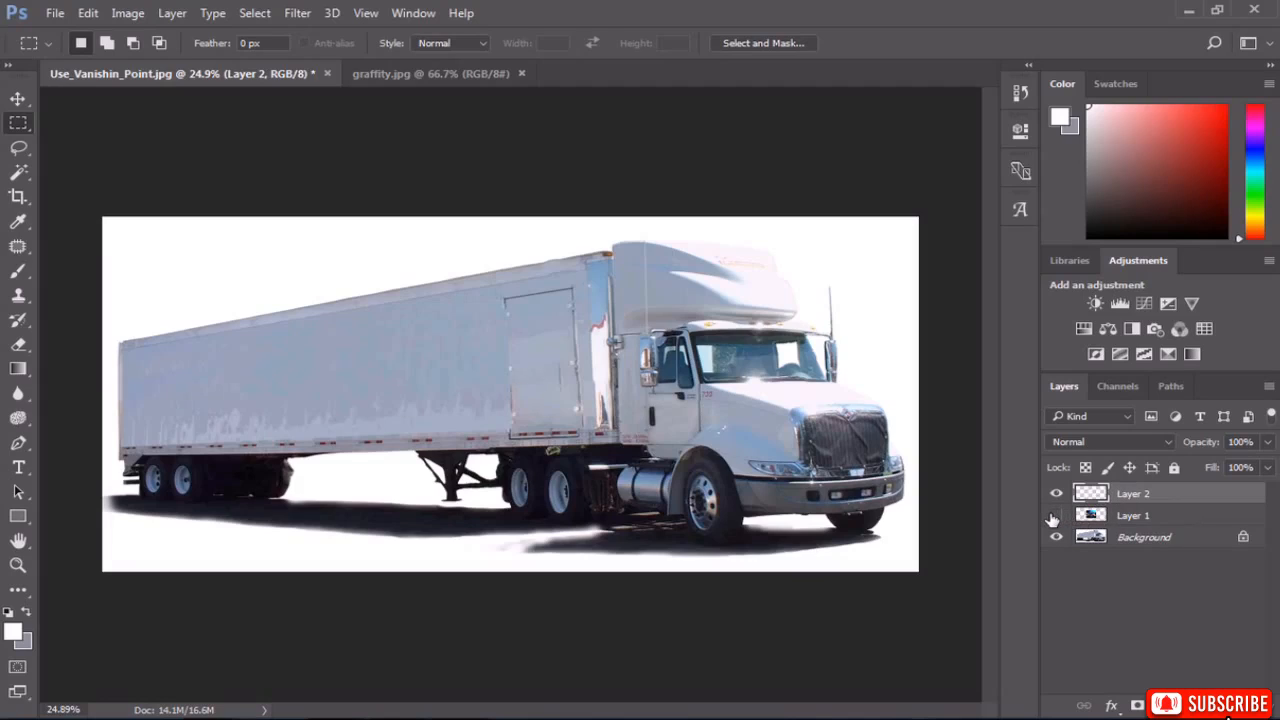
click(1080, 514)
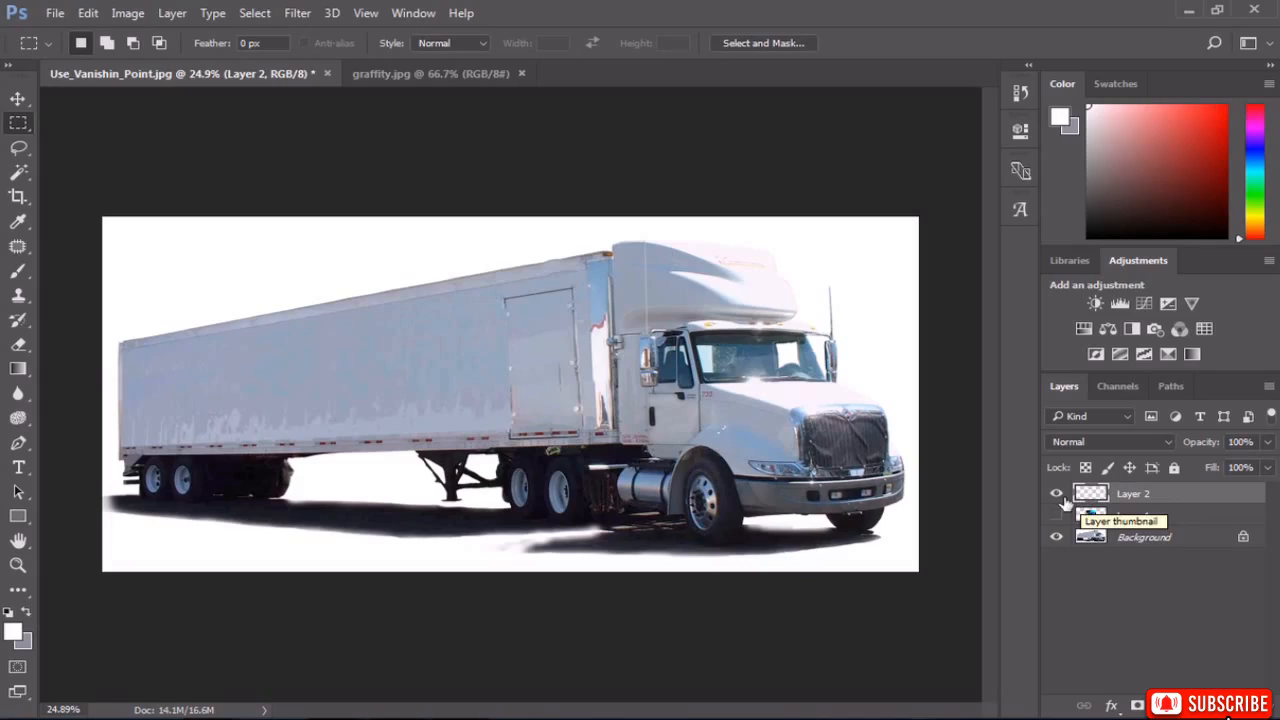
click(1083, 495)
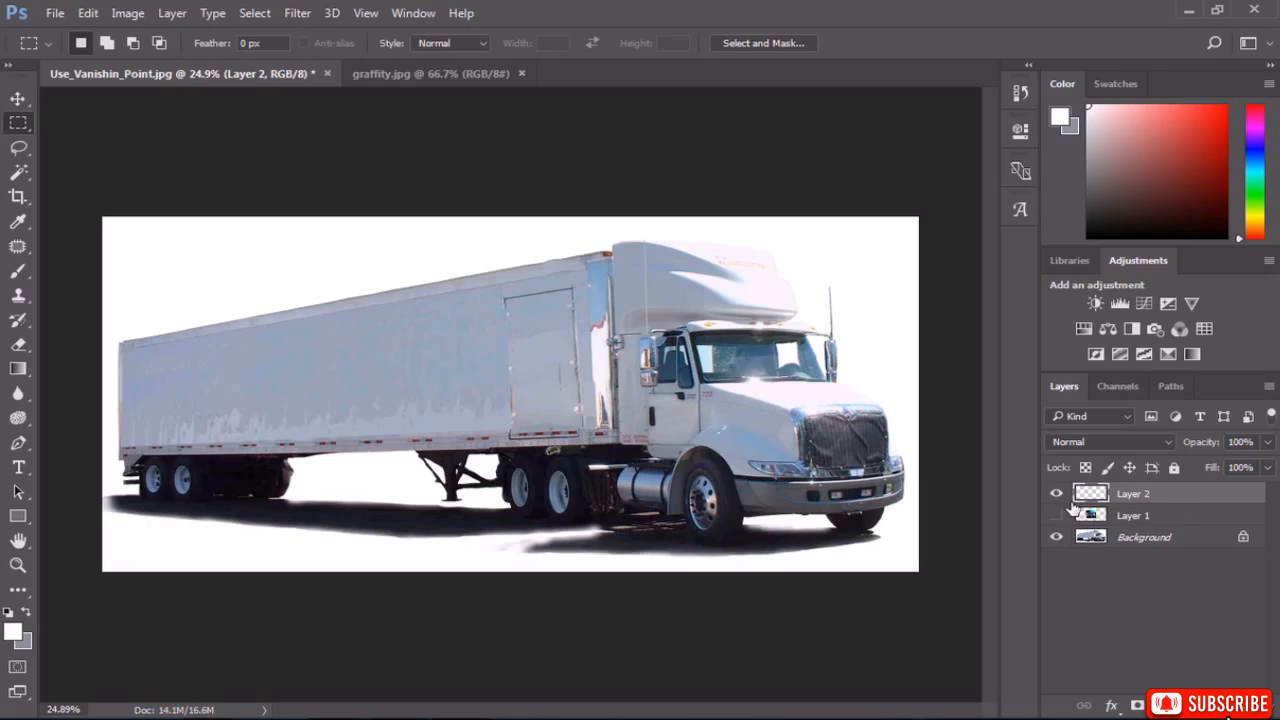
Open the Vanishing Point filter on the empty layer and delete the existing plane from the trailer's side.
click(297, 13)
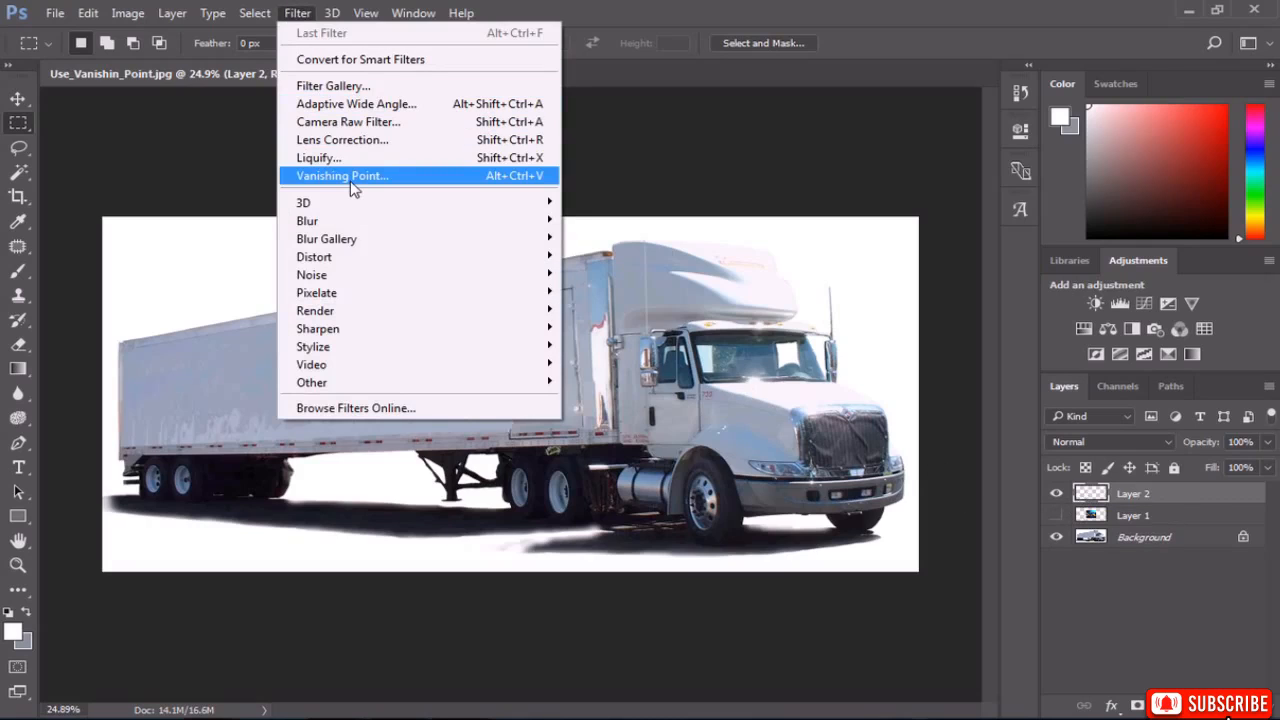
click(351, 181)
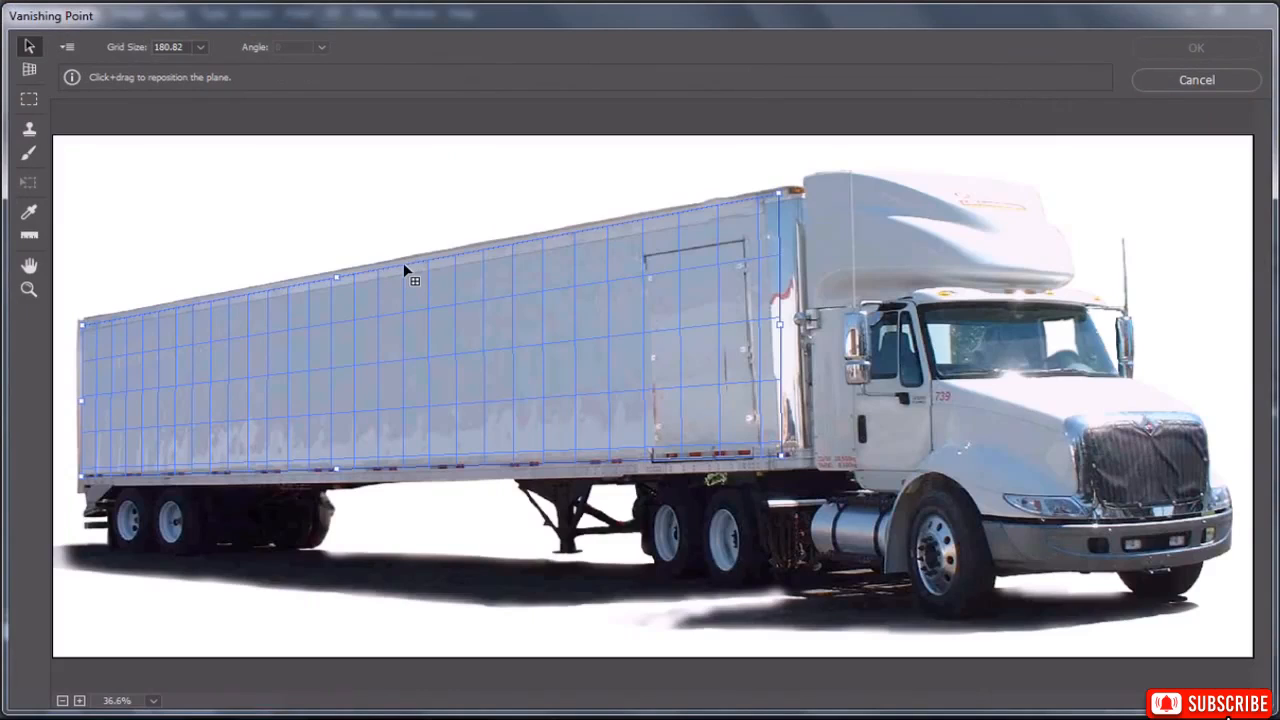
key(BackSpace)
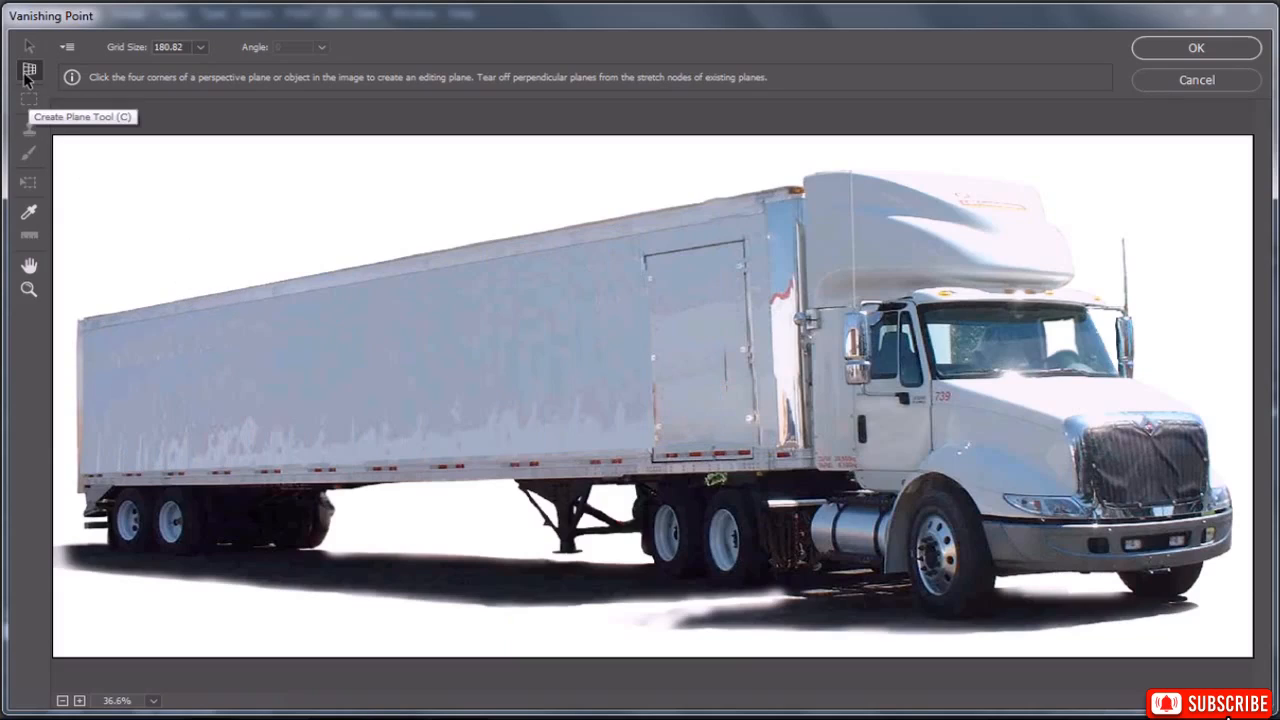
Create a four-cornered perspective plane covering the trailer's side from its rear edge to its front edge.
click(80, 321)
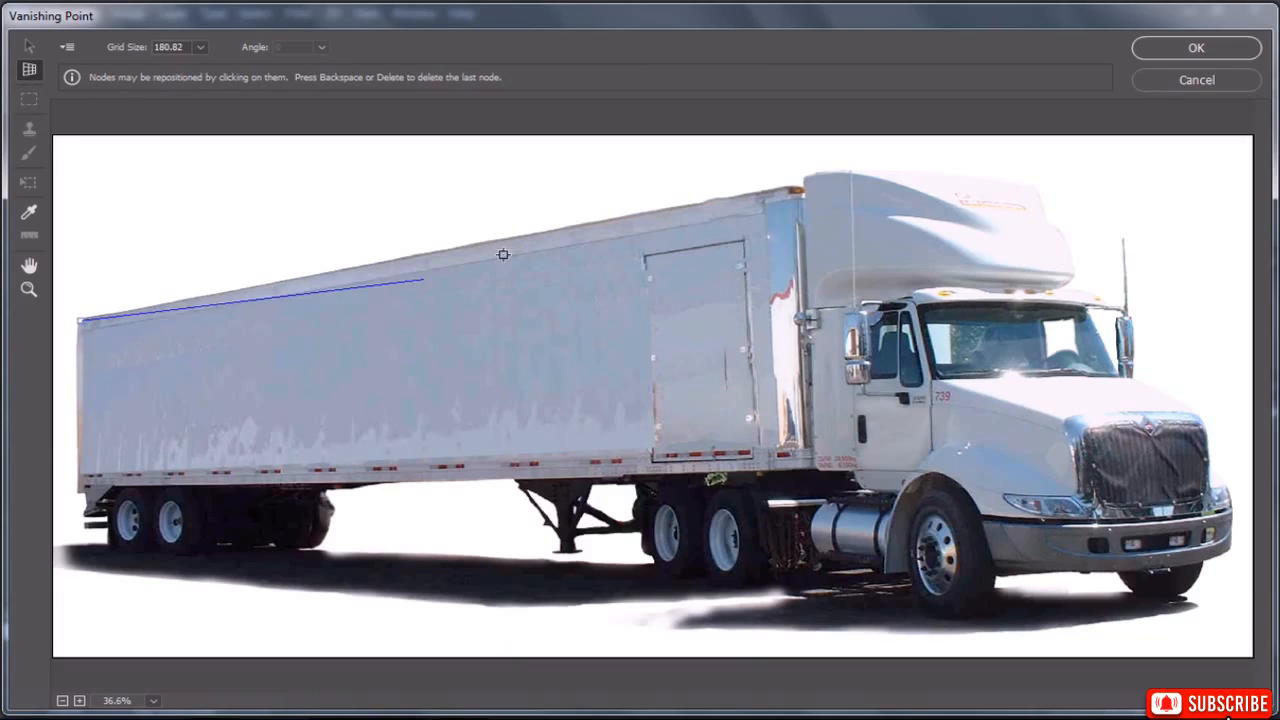
click(773, 195)
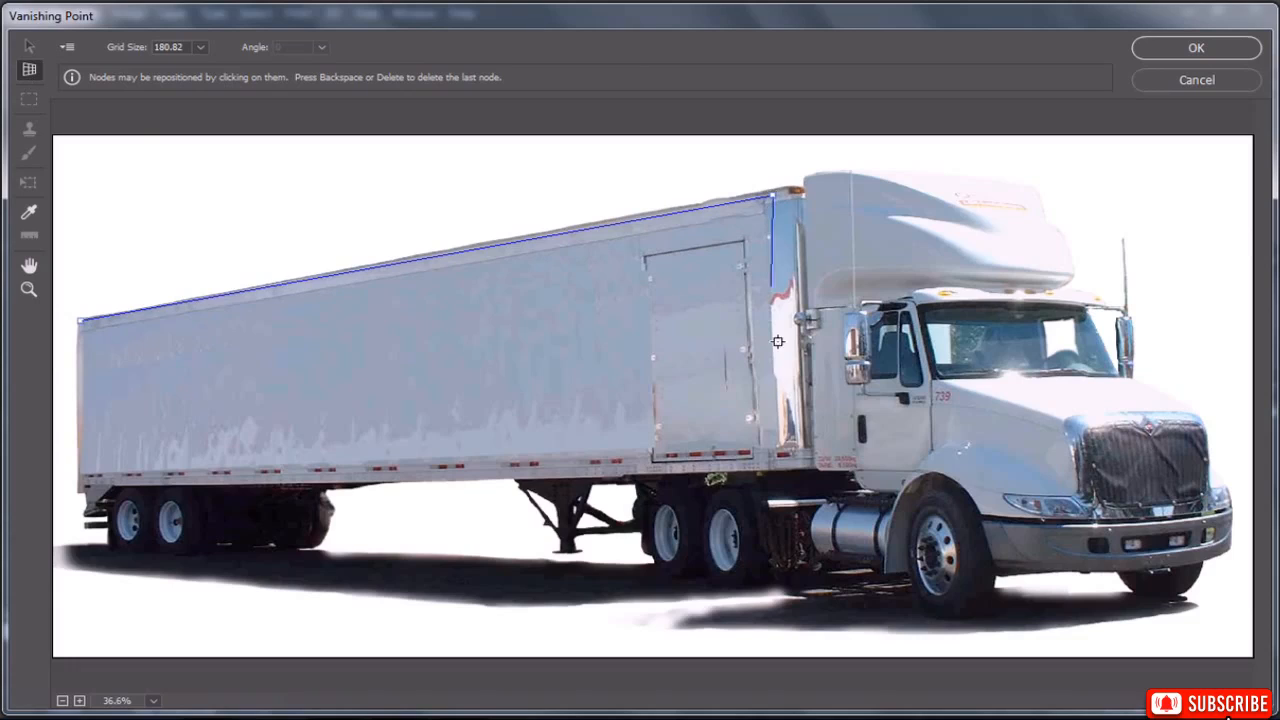
click(782, 459)
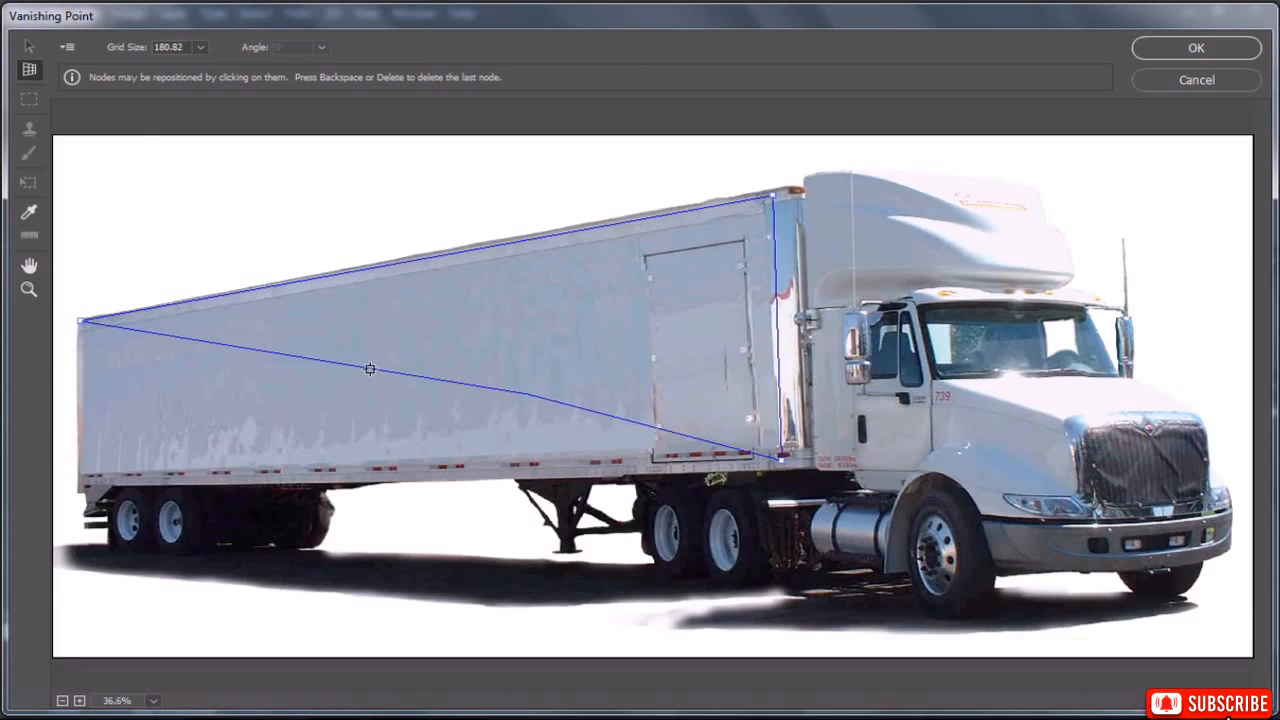
click(88, 478)
drag(88, 478, 83, 477)
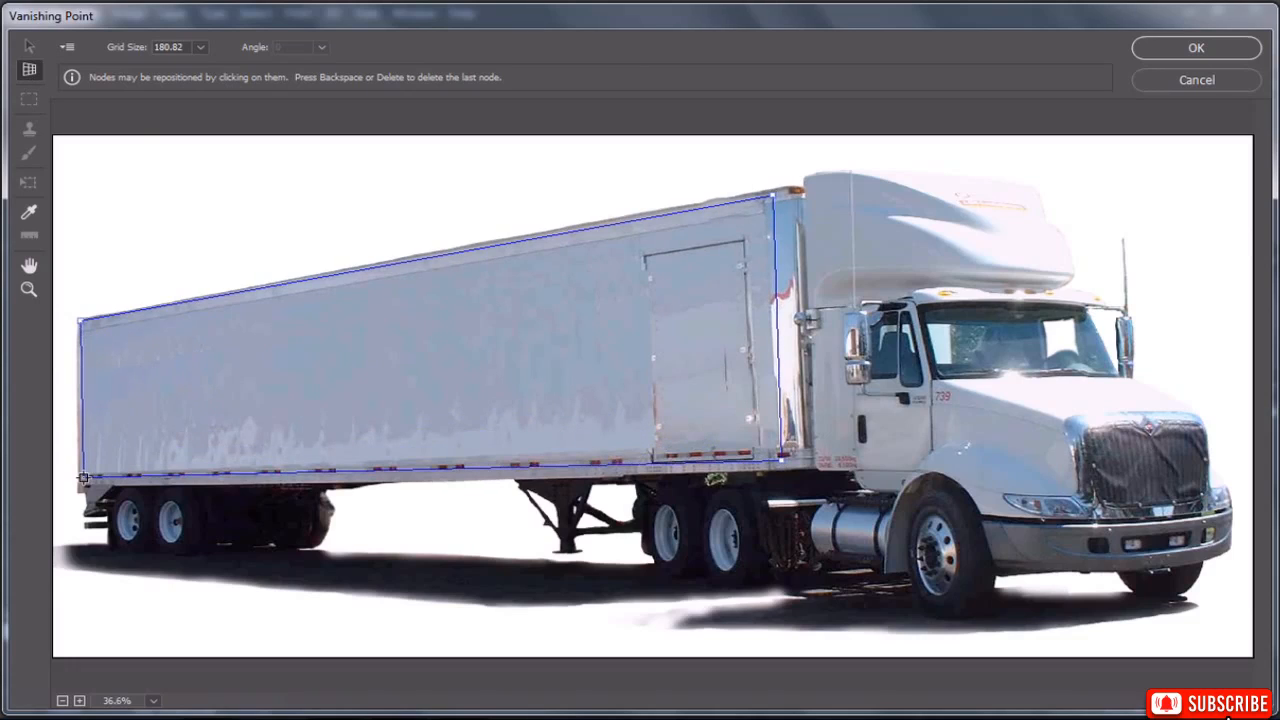
click(83, 477)
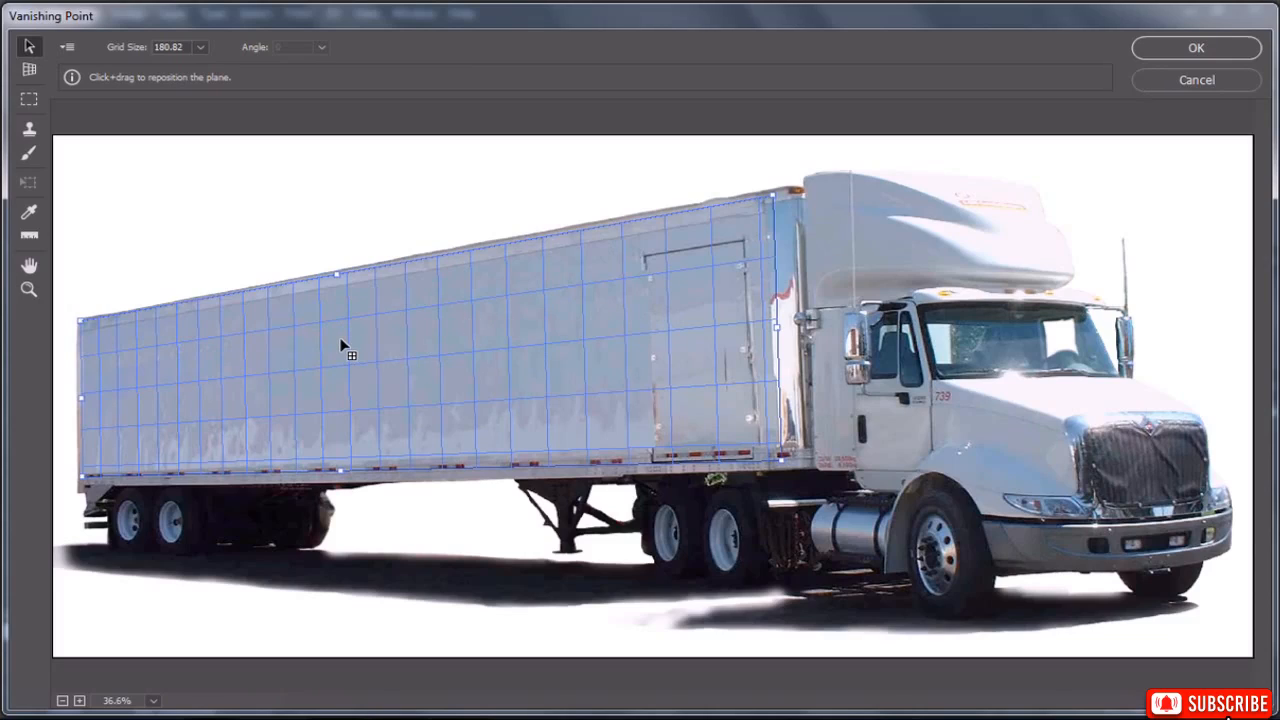
key(alt)
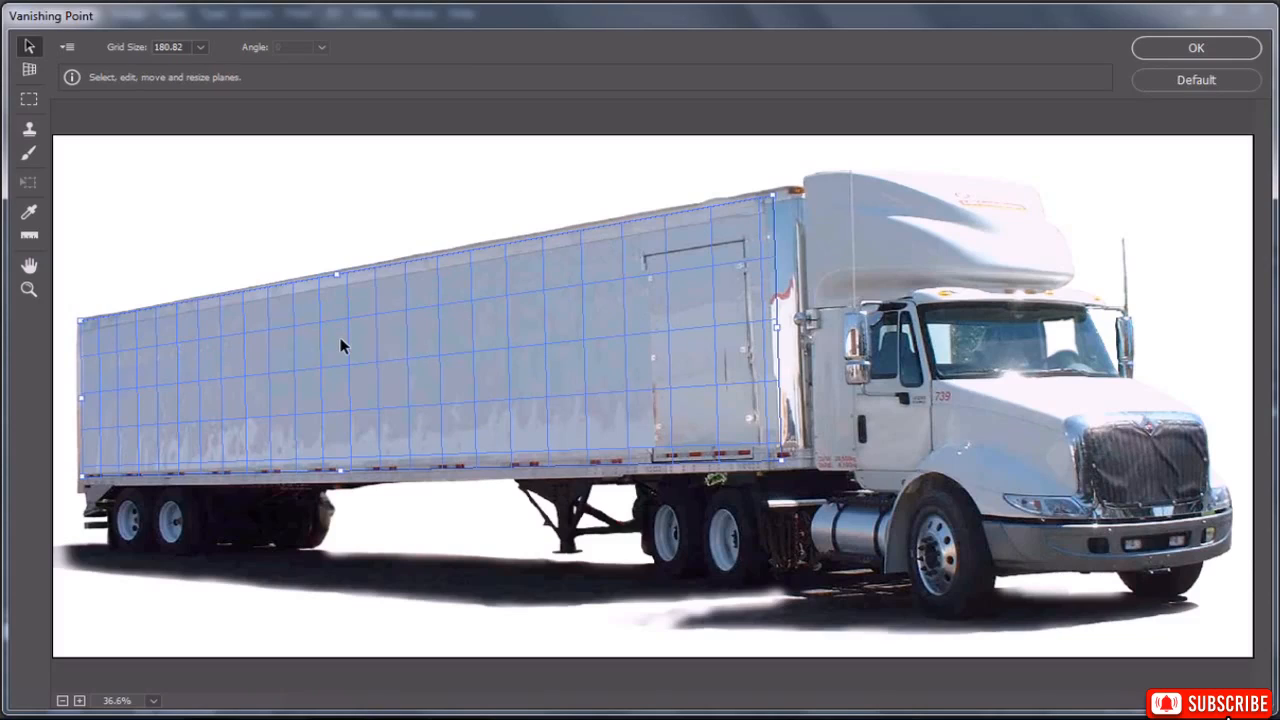
Paste the copied graffiti onto the trailer's plane and stretch it to the trailer's front edge with the Transform tool.
key(ctrl+v)
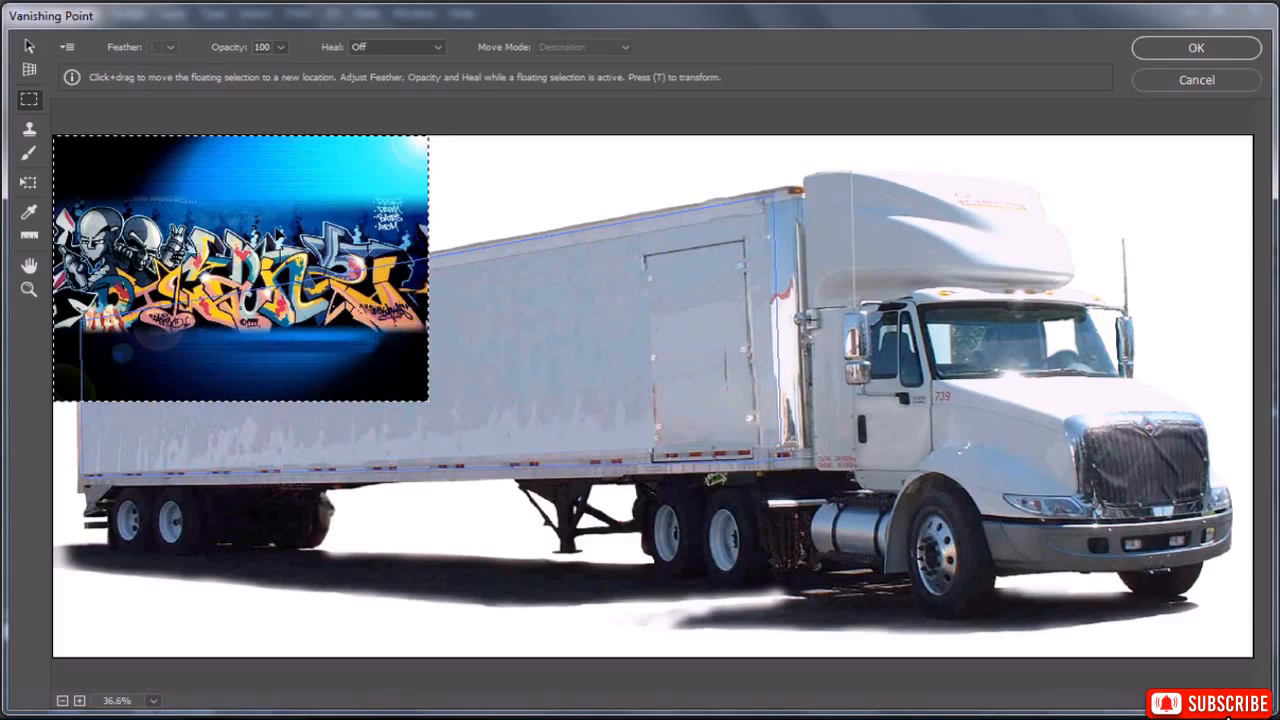
drag(280, 234, 222, 362)
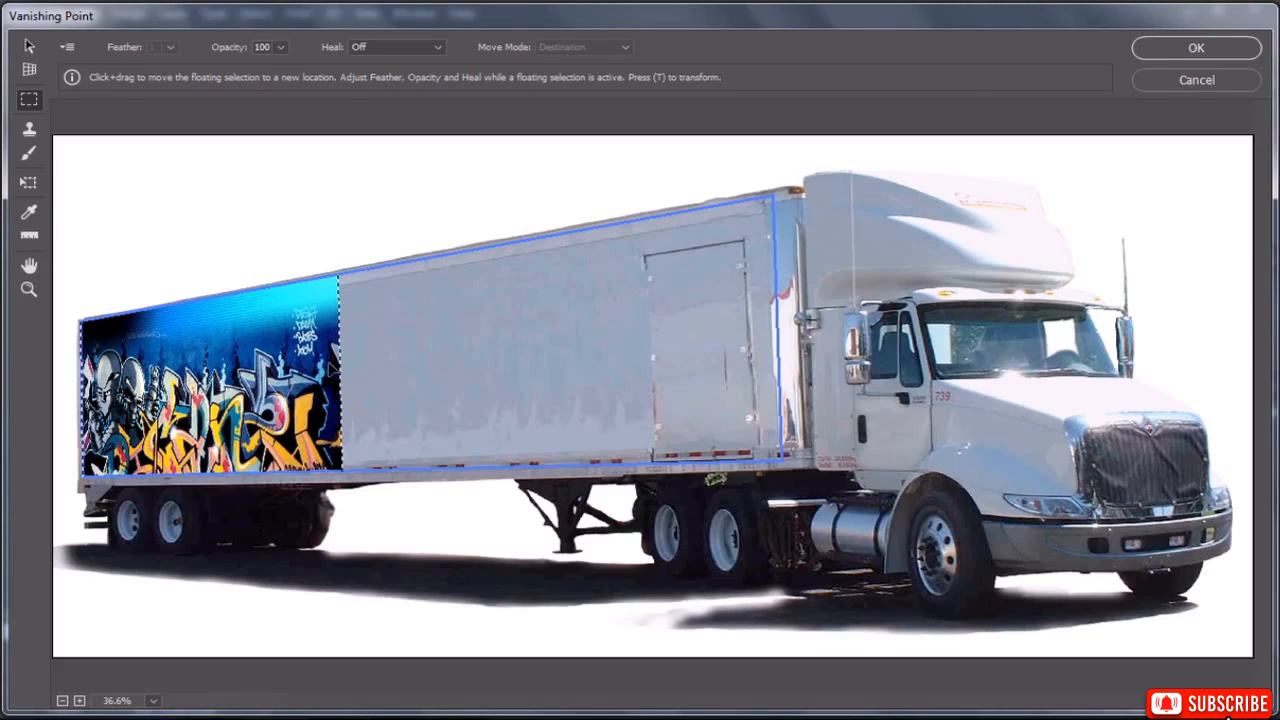
click(28, 186)
drag(341, 372, 771, 390)
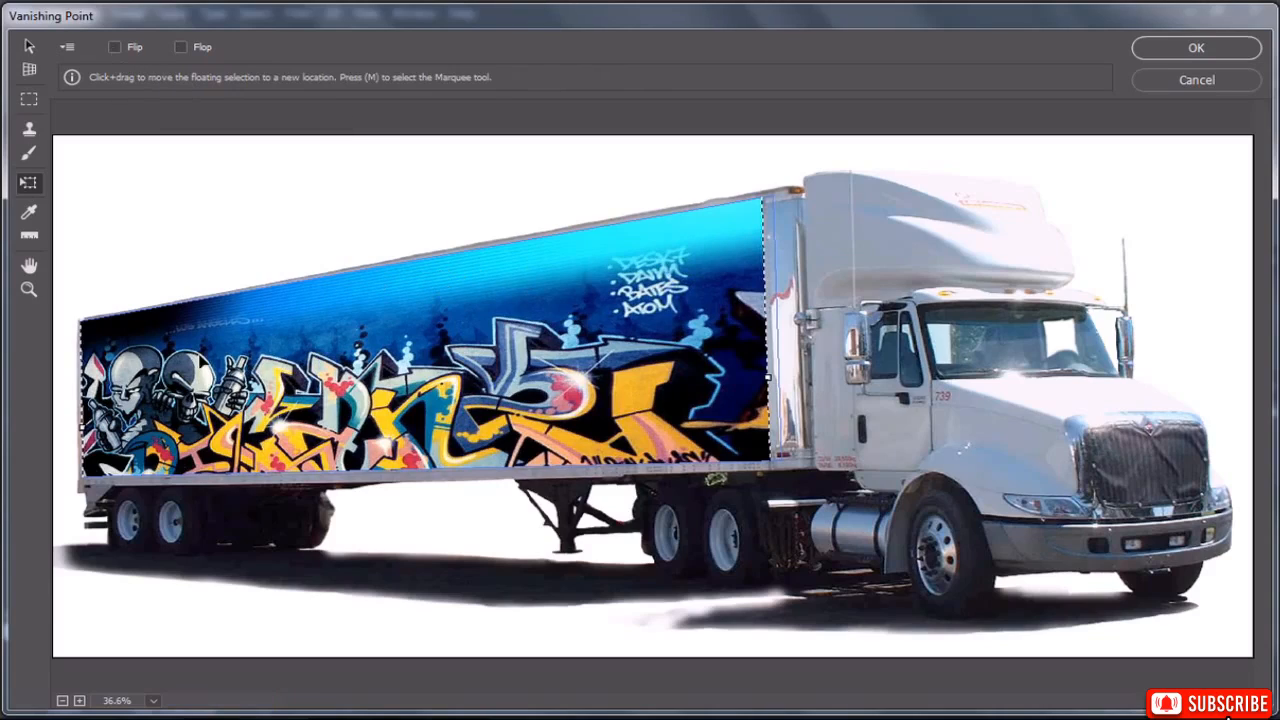
Turn on Flip for the graffiti, apply the filter and set the layer's blend mode to Overlay.
click(116, 48)
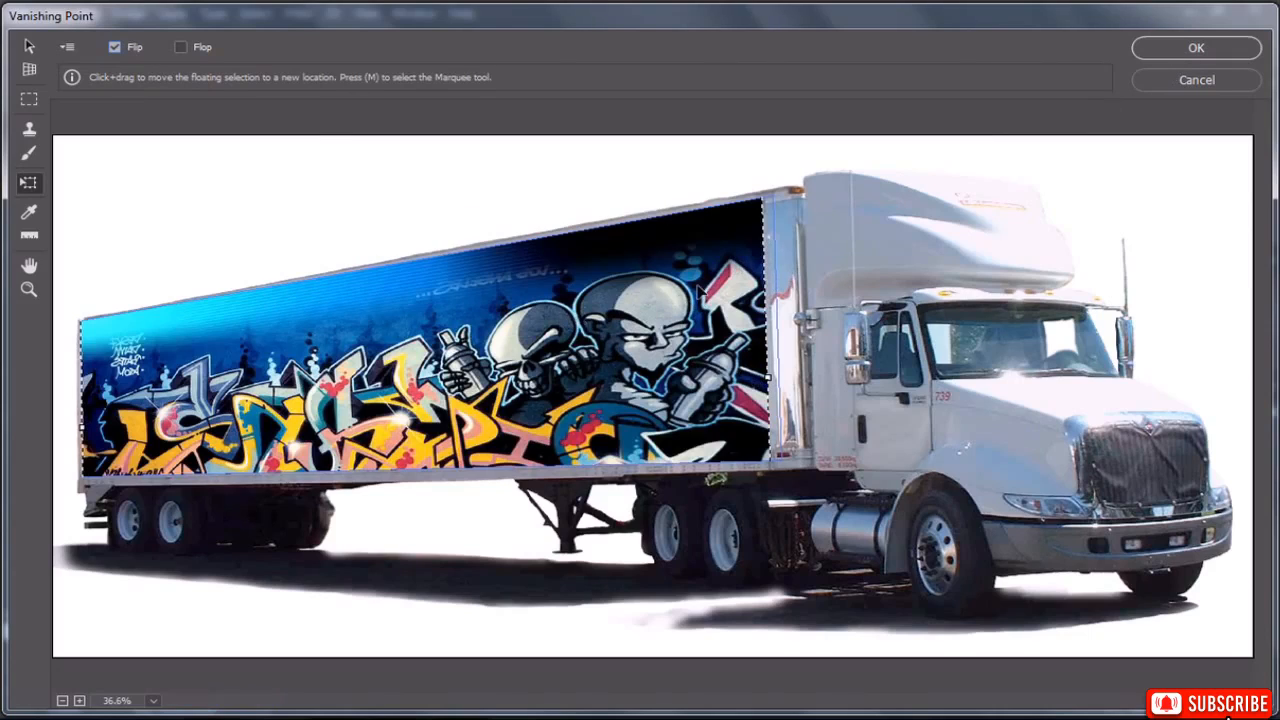
click(1180, 50)
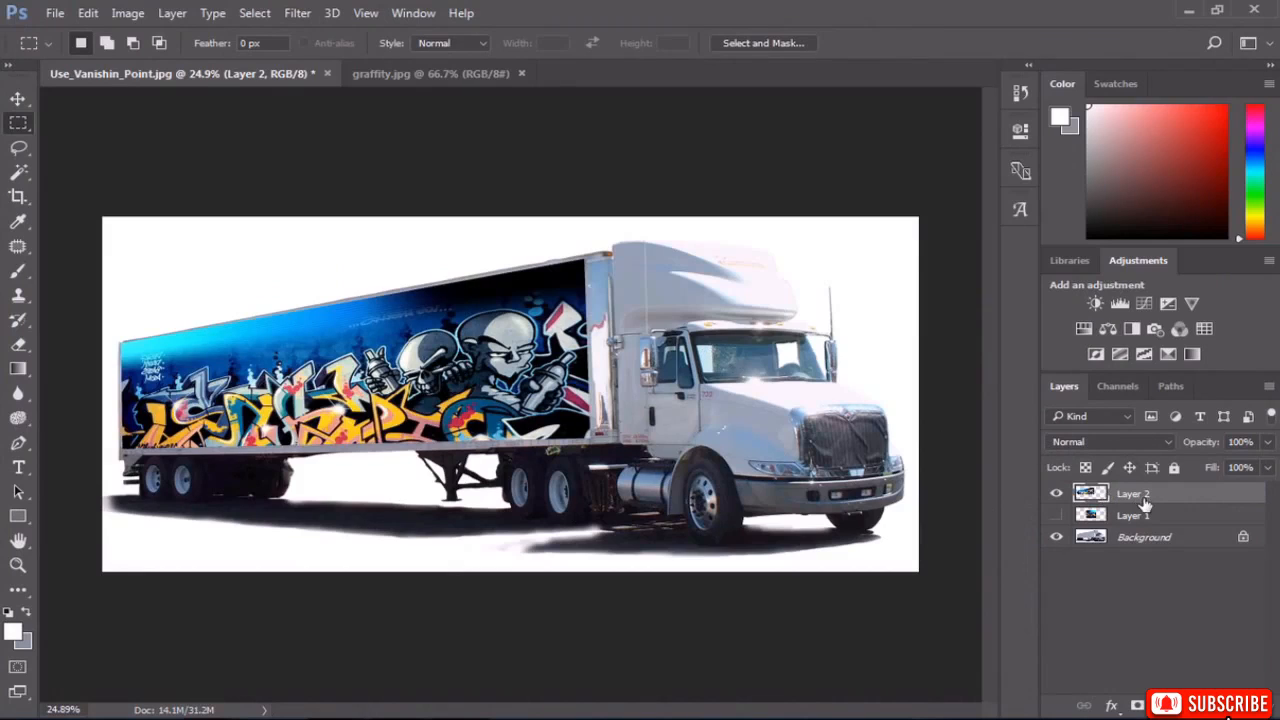
click(1107, 451)
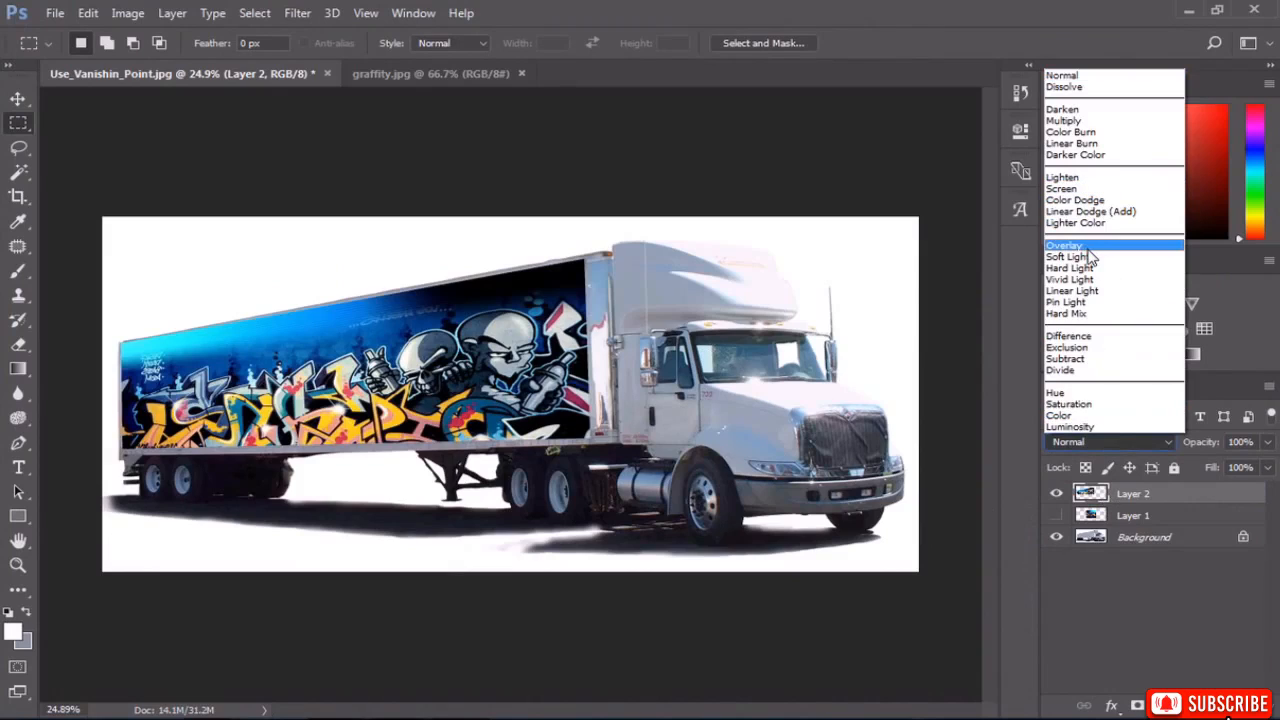
click(1086, 247)
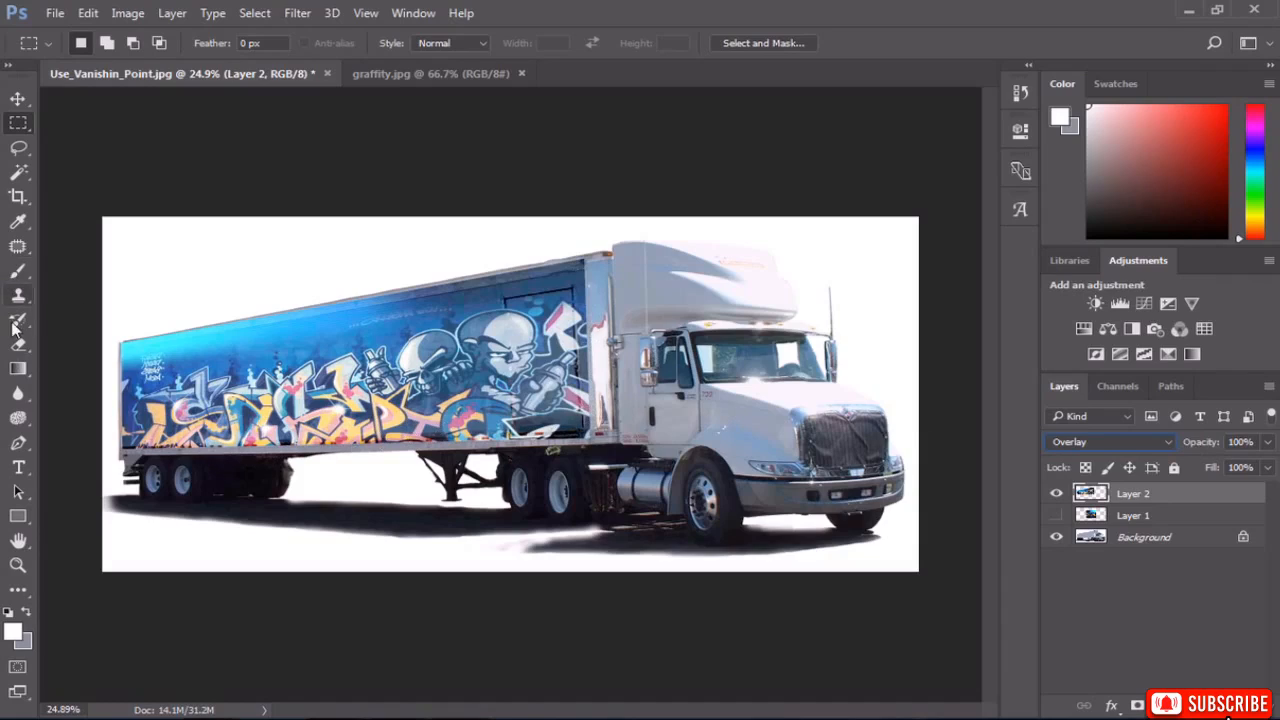
Erase the graffiti's outer edges along the trailer's borders with the Eraser tool at 100% opacity.
drag(17, 346, 75, 340)
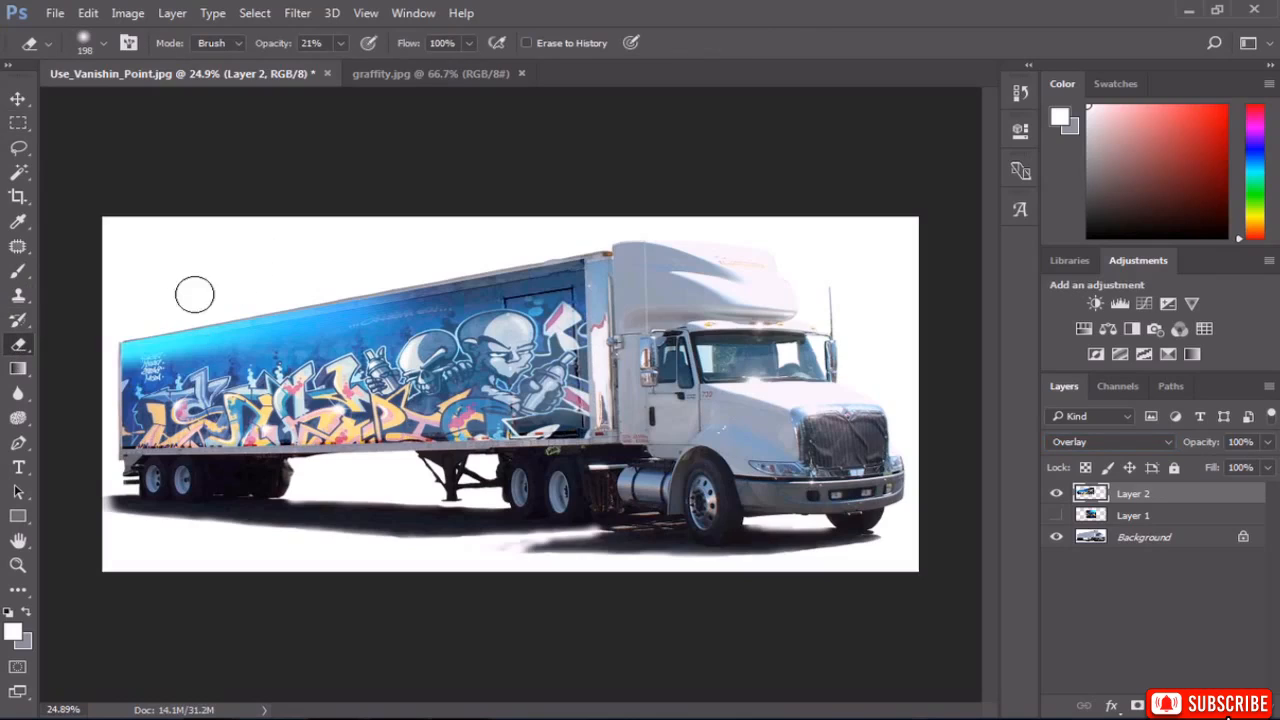
click(340, 43)
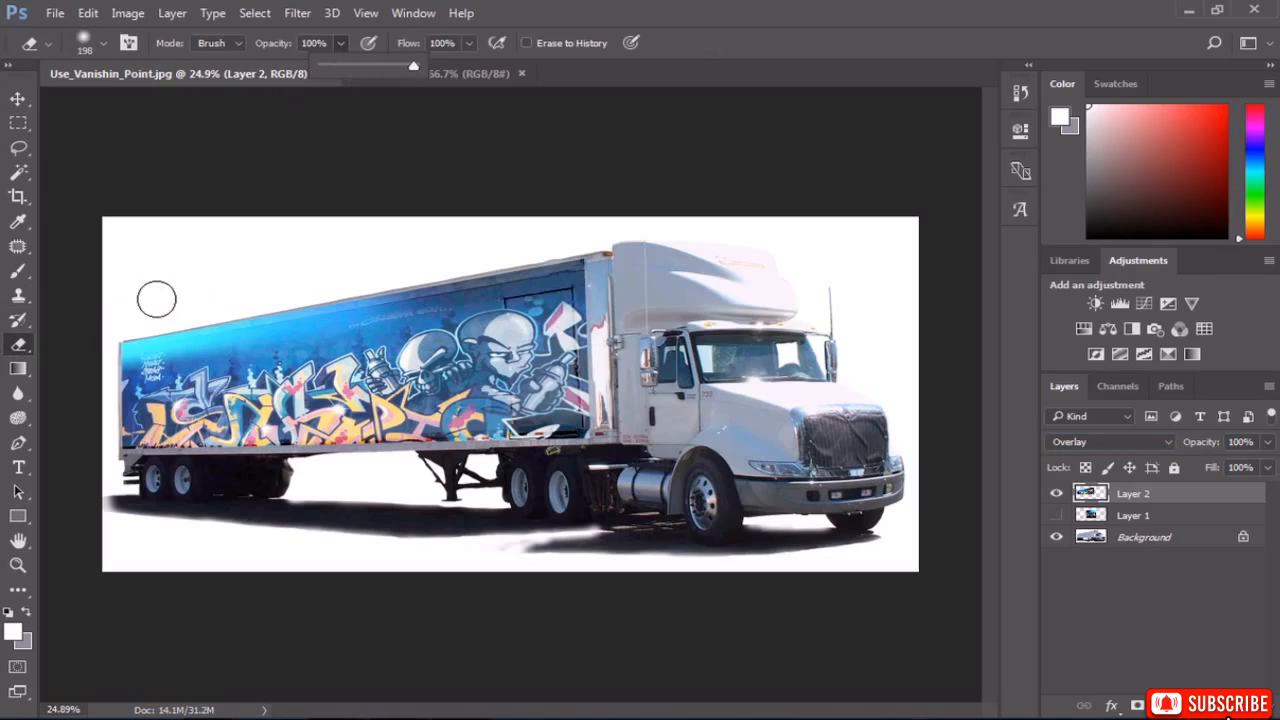
click(117, 325)
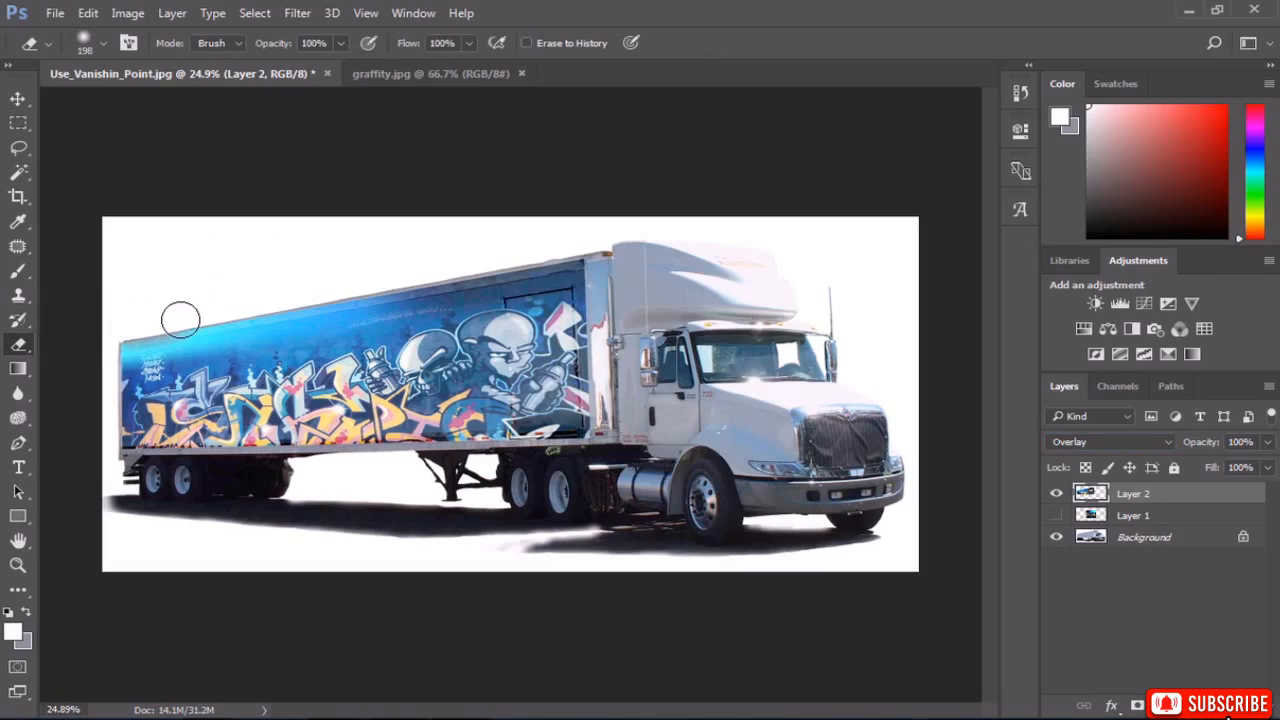
mouse_move(318, 300)
mouse_down()
mouse_move(599, 278)
mouse_move(616, 333)
mouse_move(593, 440)
mouse_move(538, 458)
mouse_move(256, 448)
mouse_move(126, 462)
mouse_move(101, 434)
mouse_move(117, 289)
mouse_up()
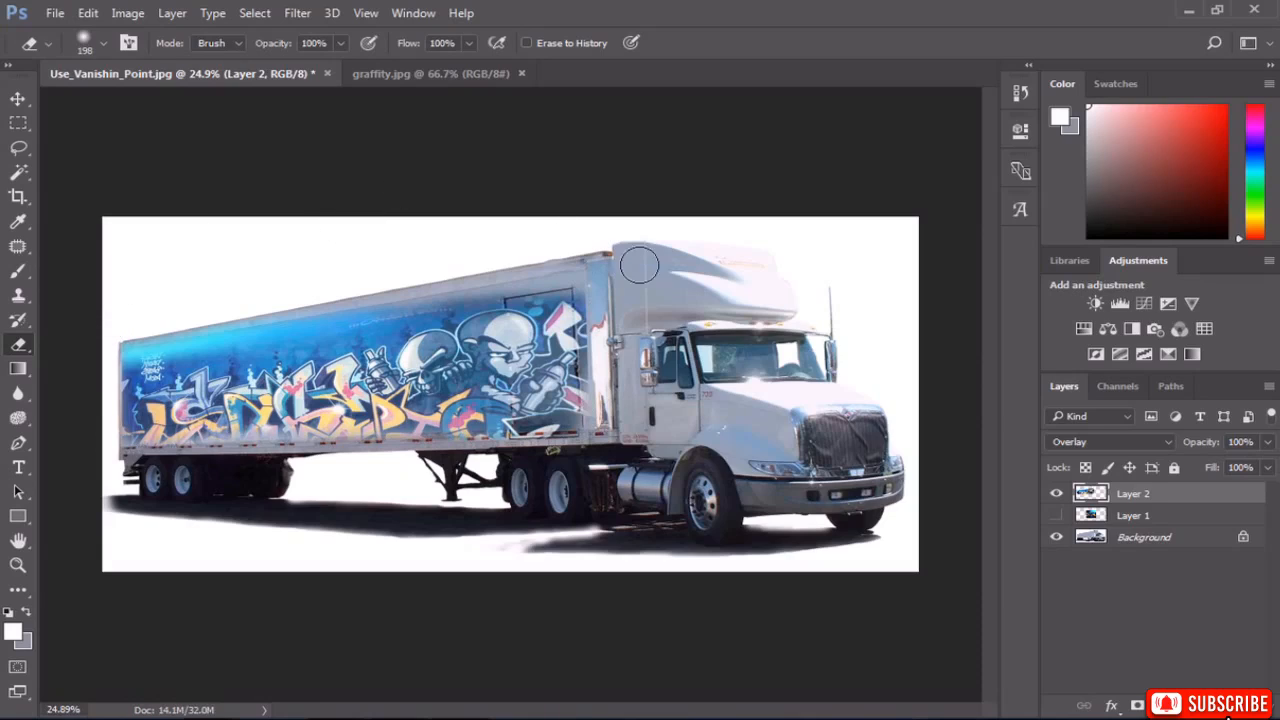
mouse_move(460, 281)
mouse_down()
mouse_move(303, 309)
mouse_move(438, 286)
mouse_move(320, 289)
mouse_up()
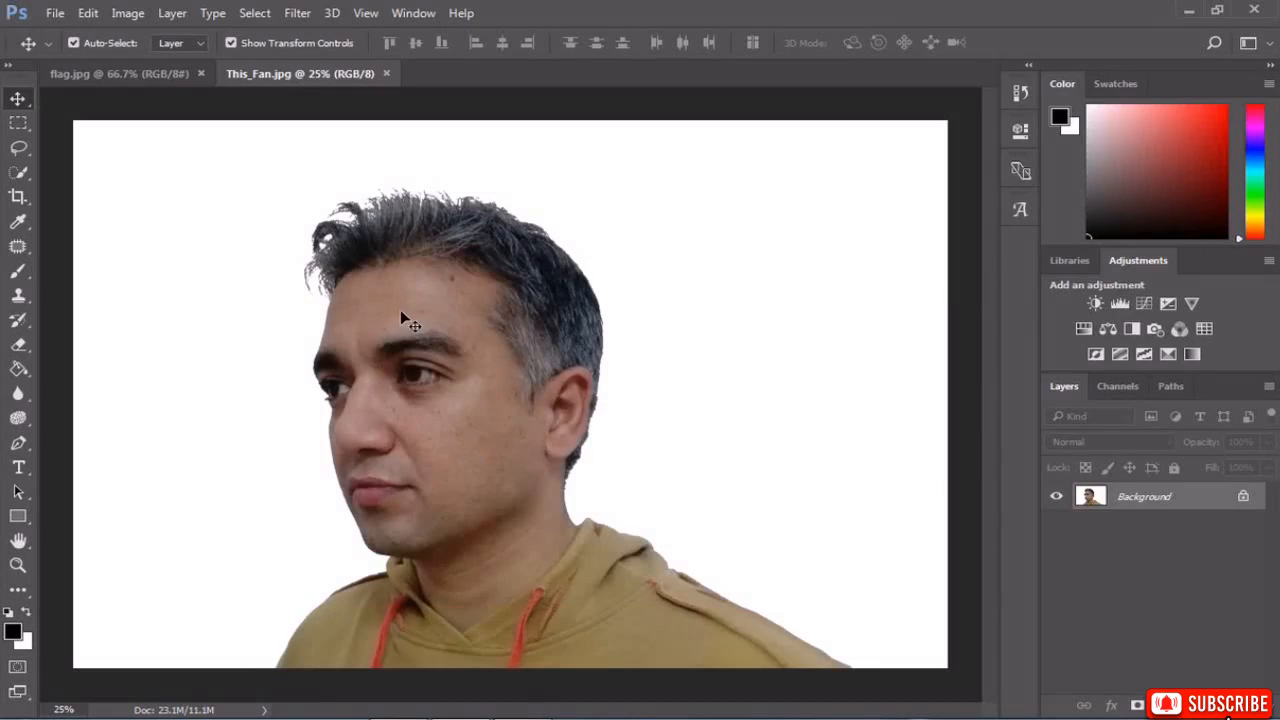
click(125, 74)
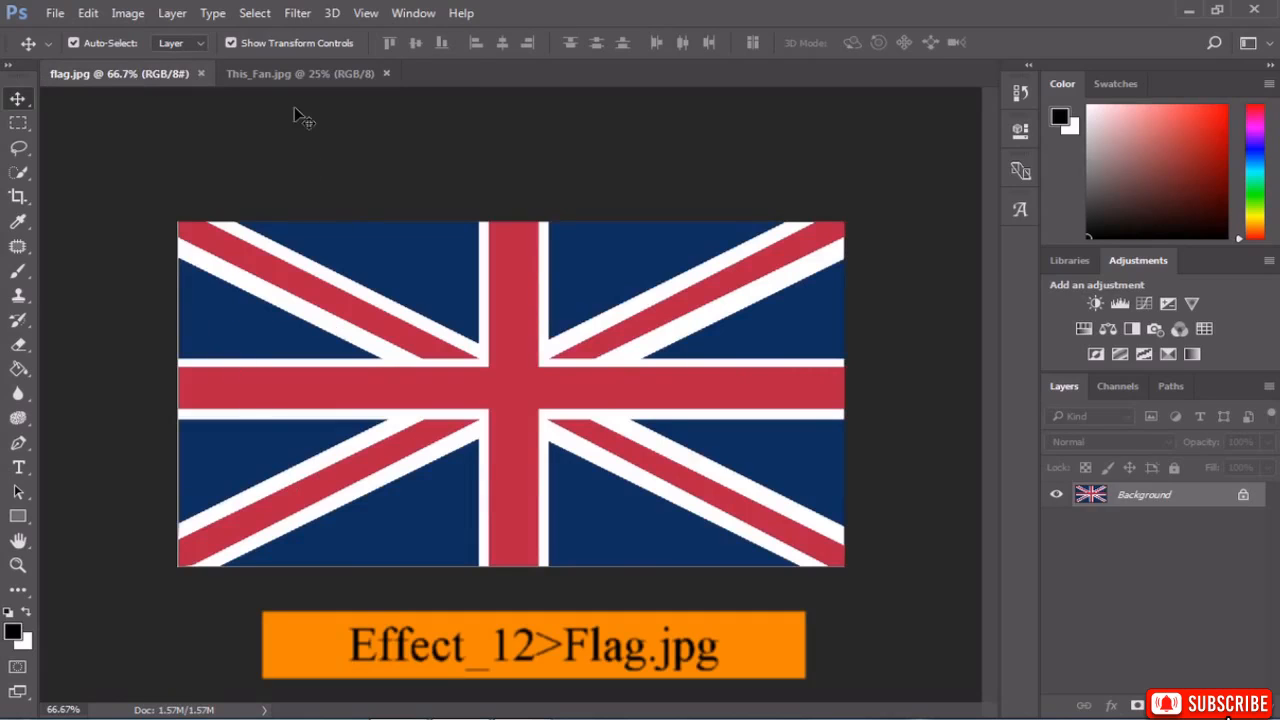
click(309, 73)
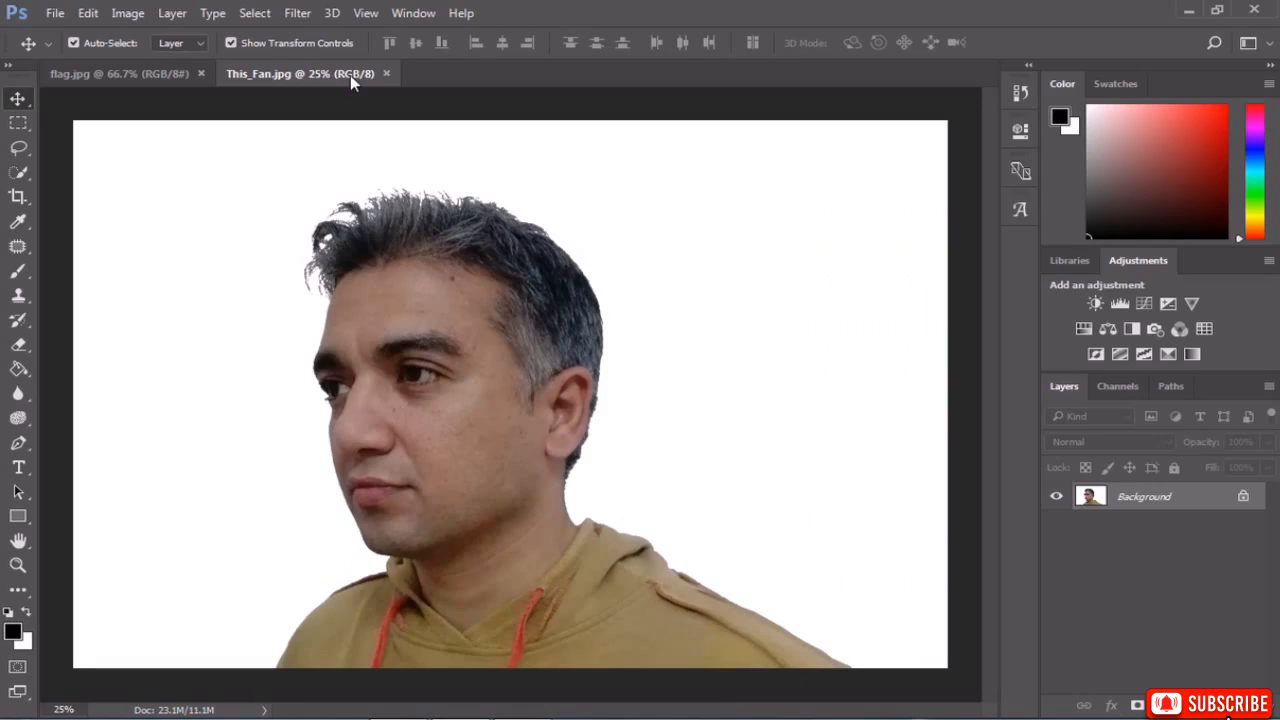
click(308, 16)
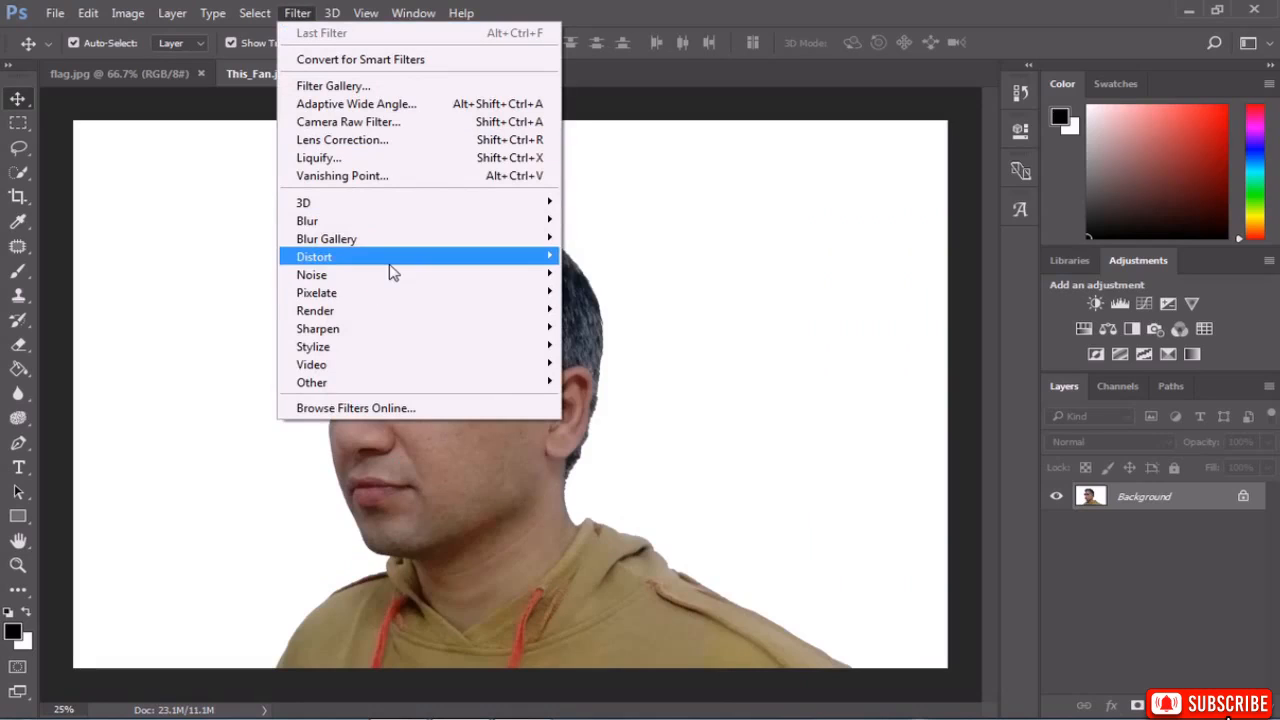
mouse_move(390, 266)
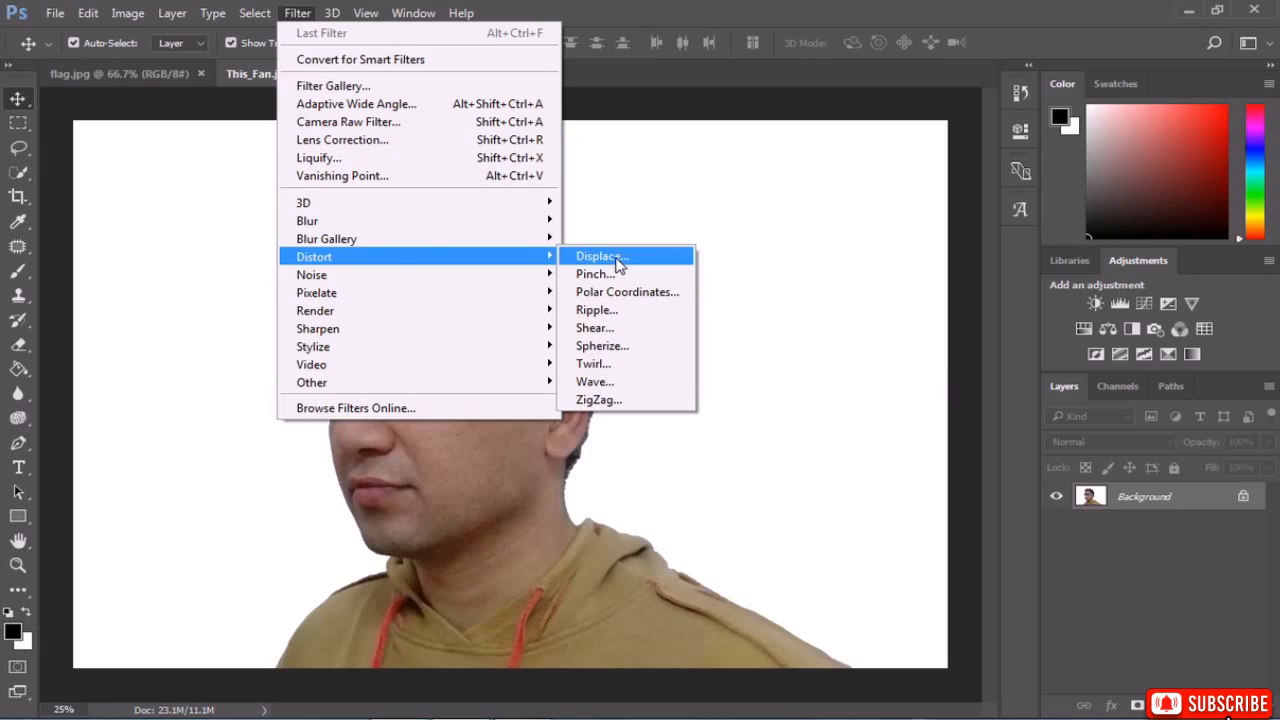
click(644, 195)
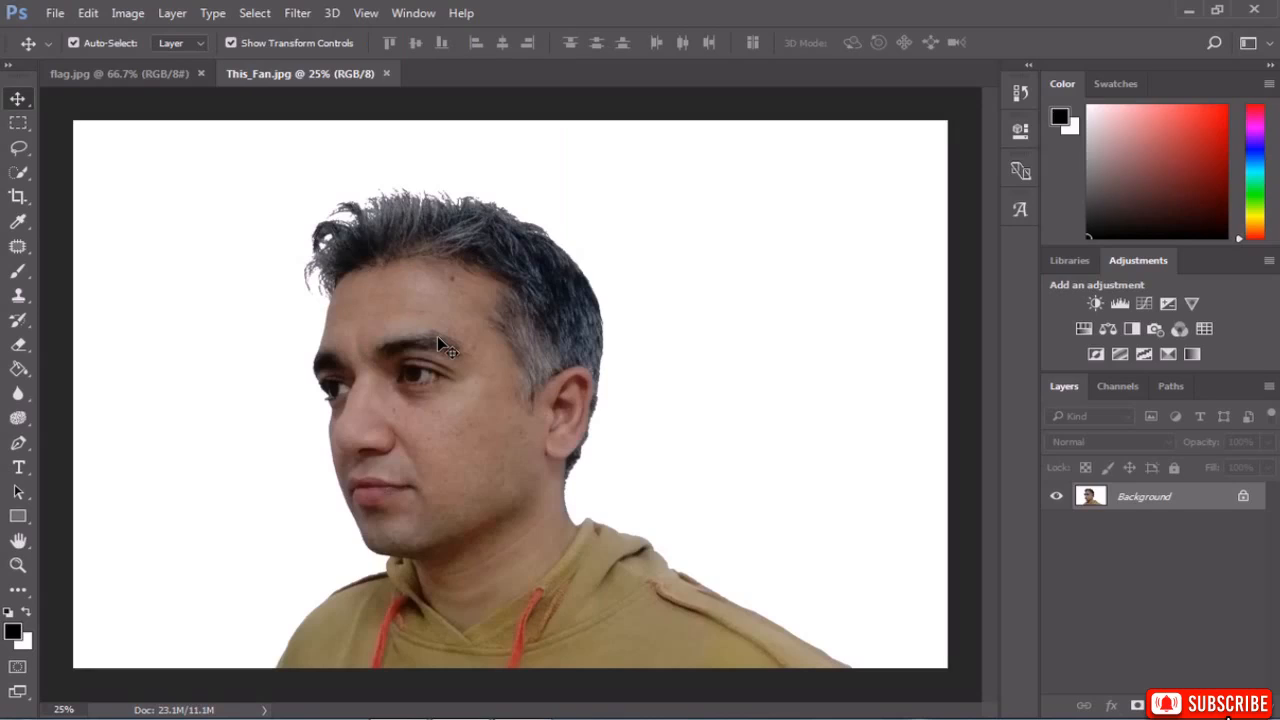
Copy the whole portrait and paste it into a new 3490 x 2317 px document with transparent background.
key(ctrl+a)
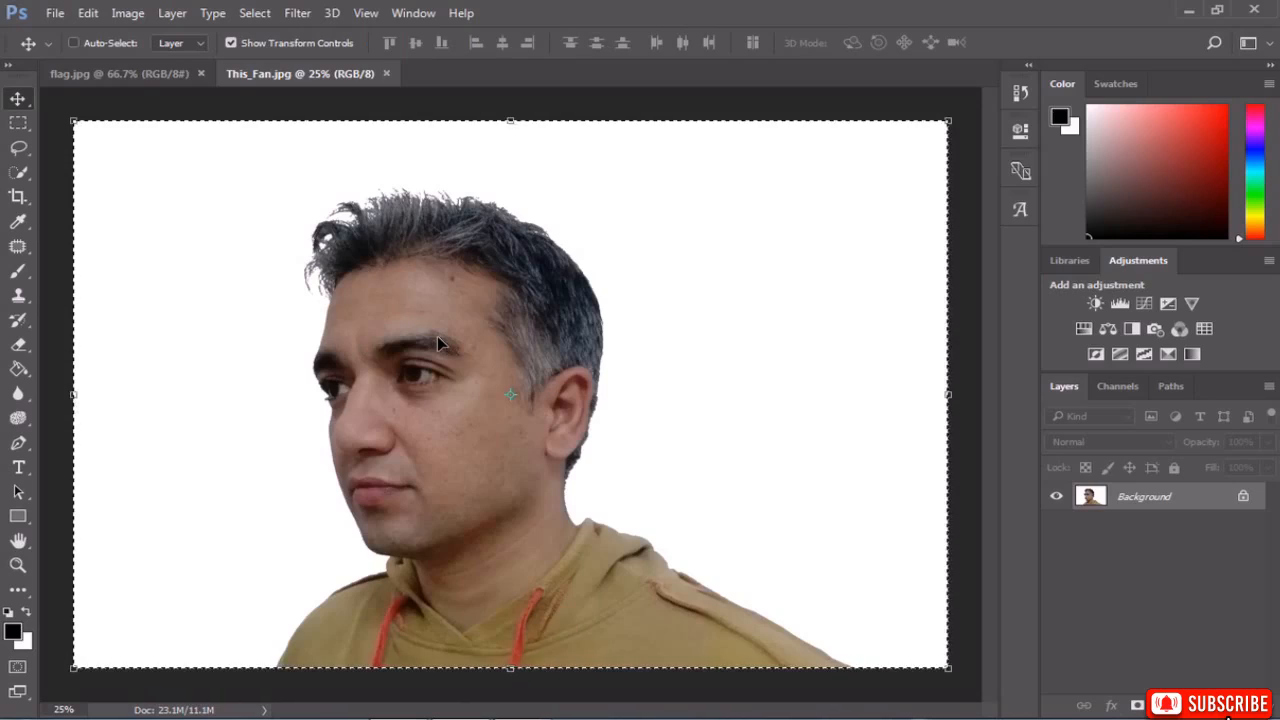
key(ctrl+c)
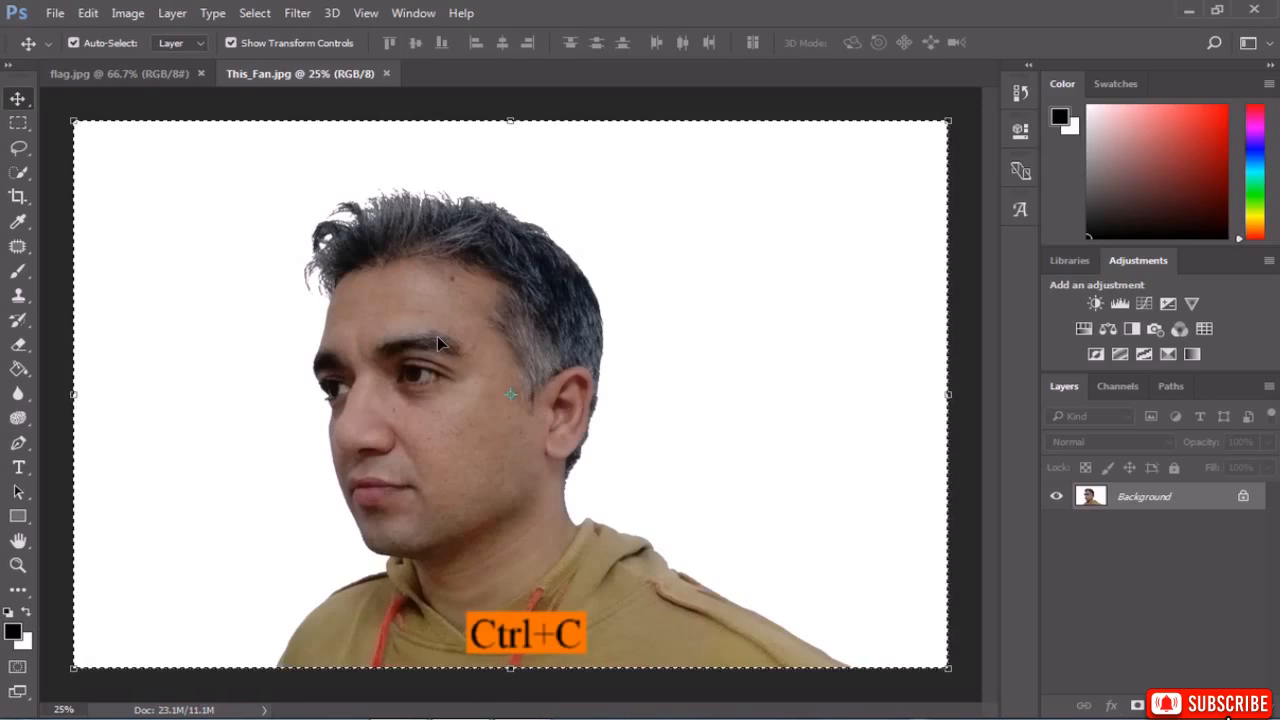
key(ctrl+n)
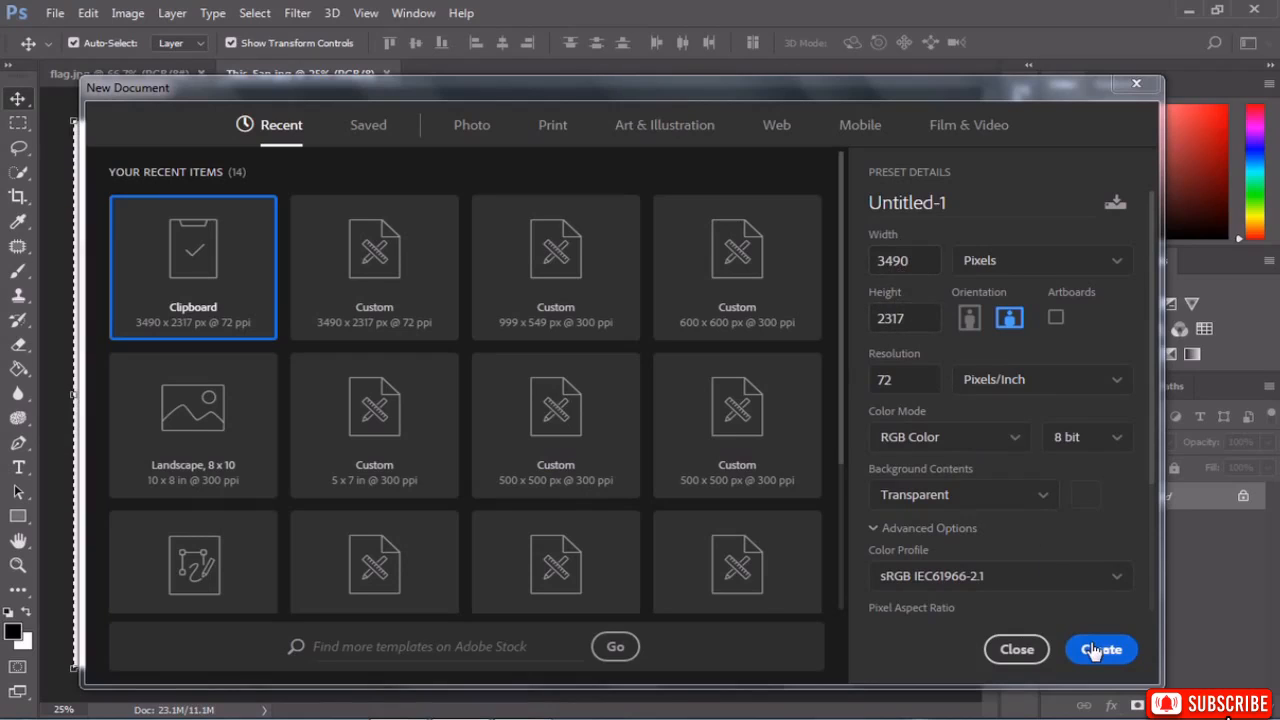
click(957, 496)
click(957, 496)
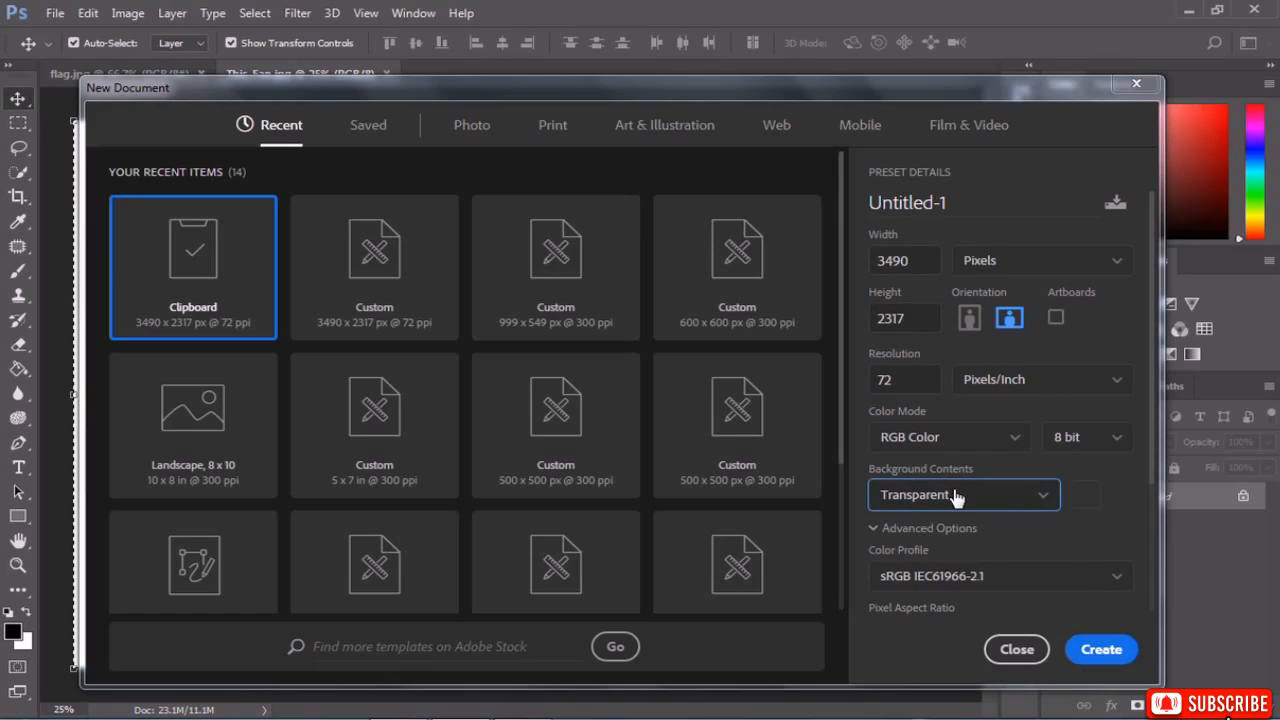
click(1101, 651)
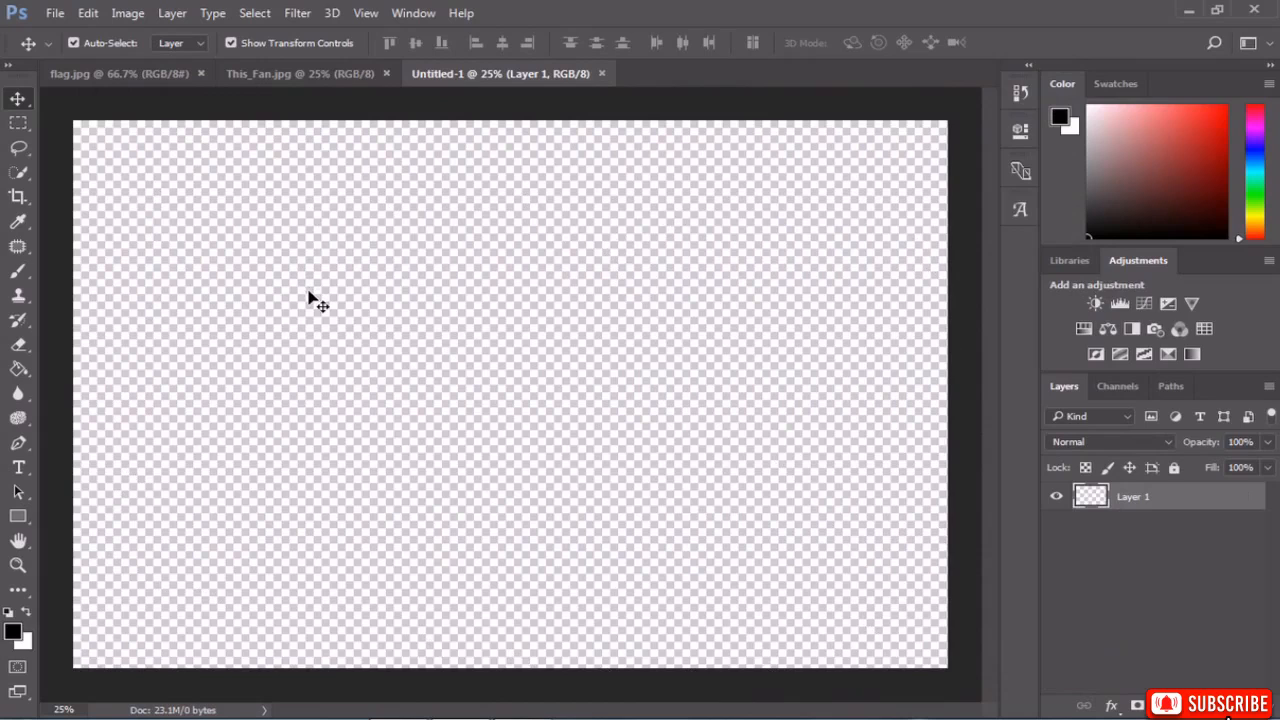
key(ctrl+v)
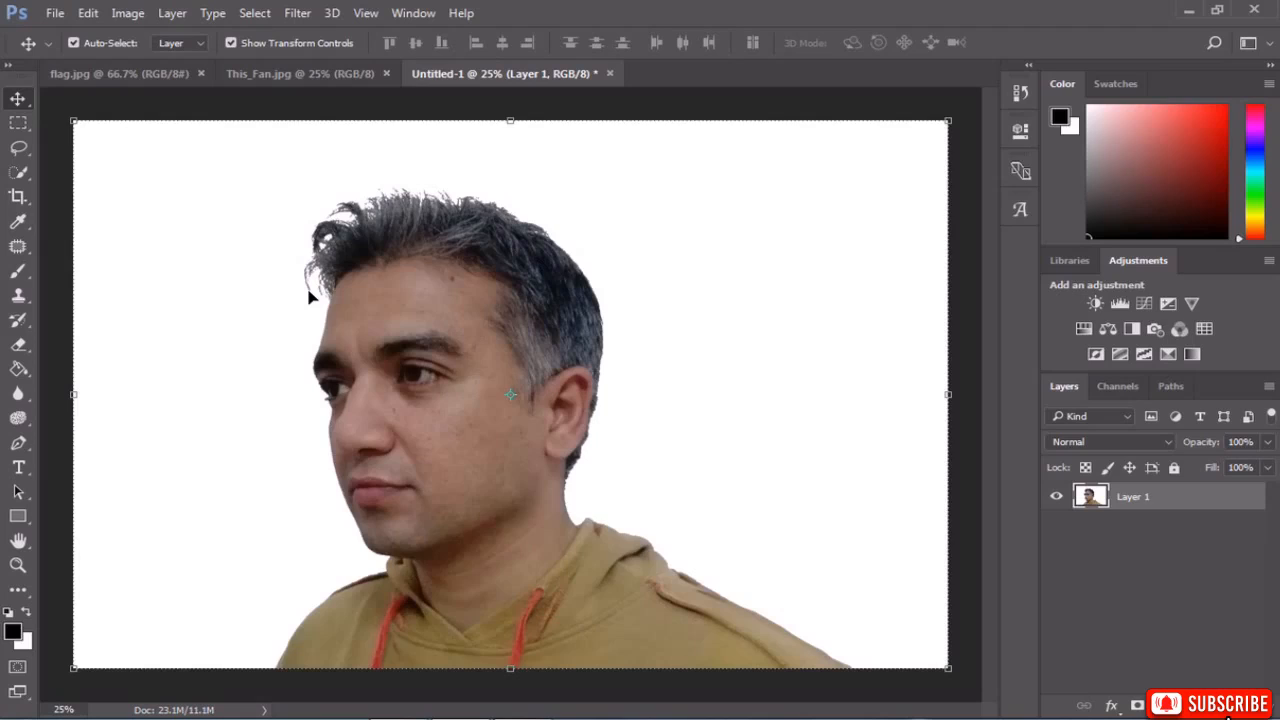
Desaturate the pasted portrait and darken it with Levels, setting the black input level to 103.
key(shift+ctrl+u)
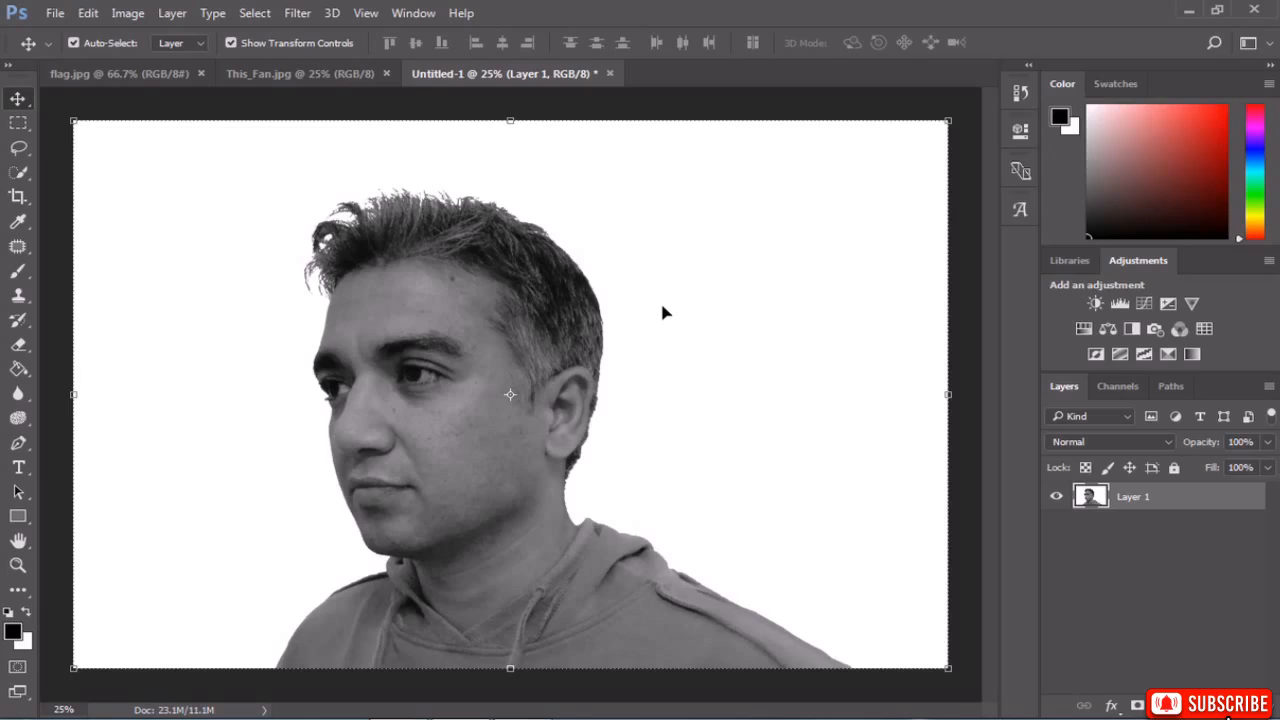
key(ctrl+l)
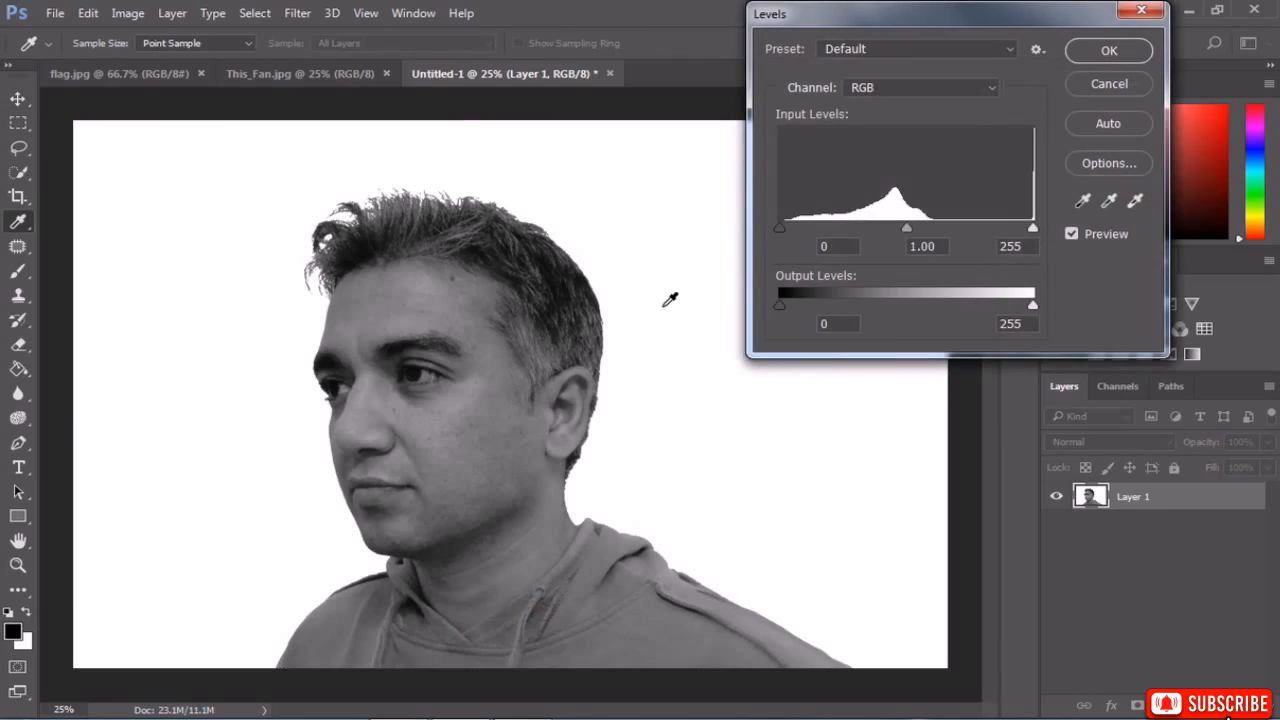
drag(803, 14, 643, 60)
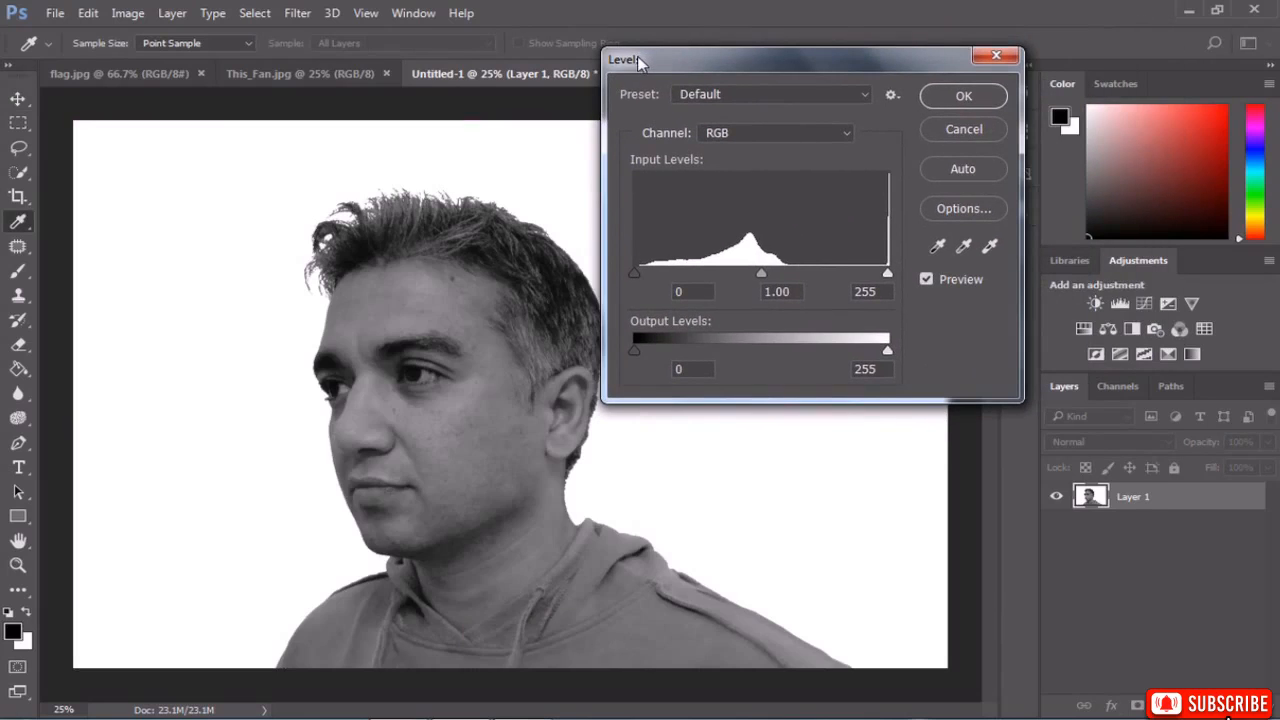
drag(634, 274, 737, 277)
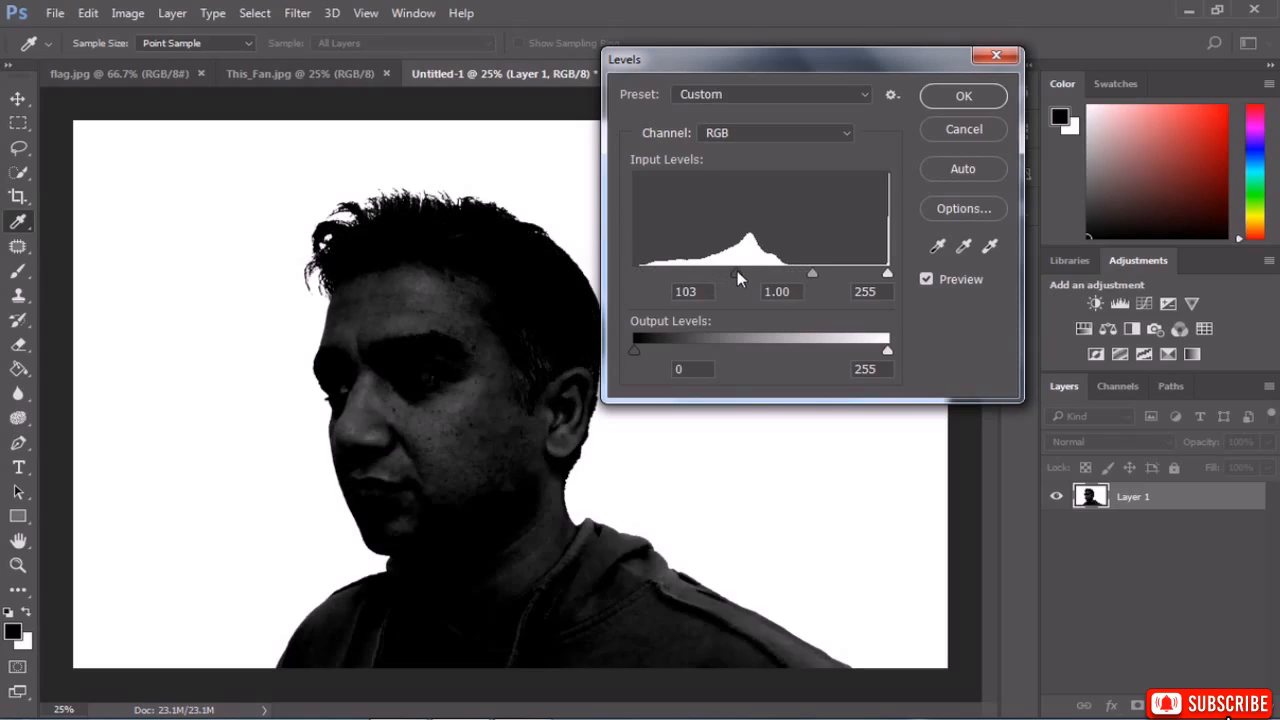
drag(737, 277, 737, 277)
click(961, 97)
key(v)
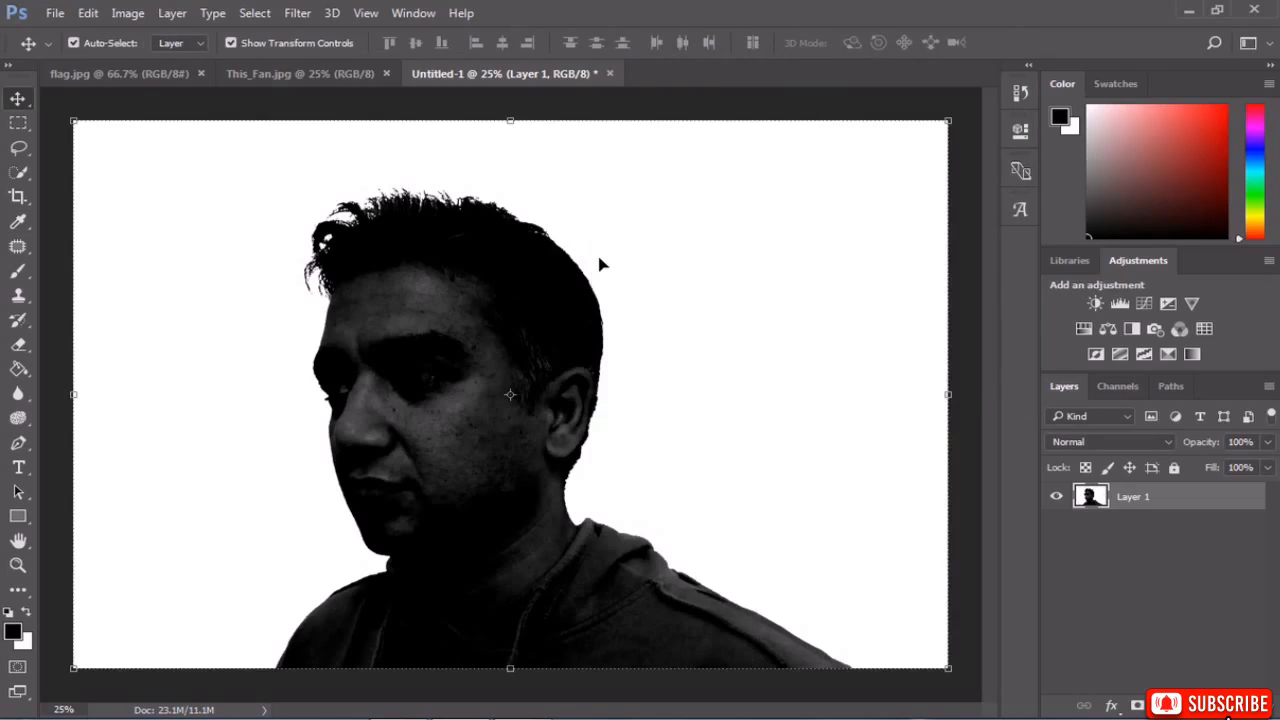
key(ctrl+d)
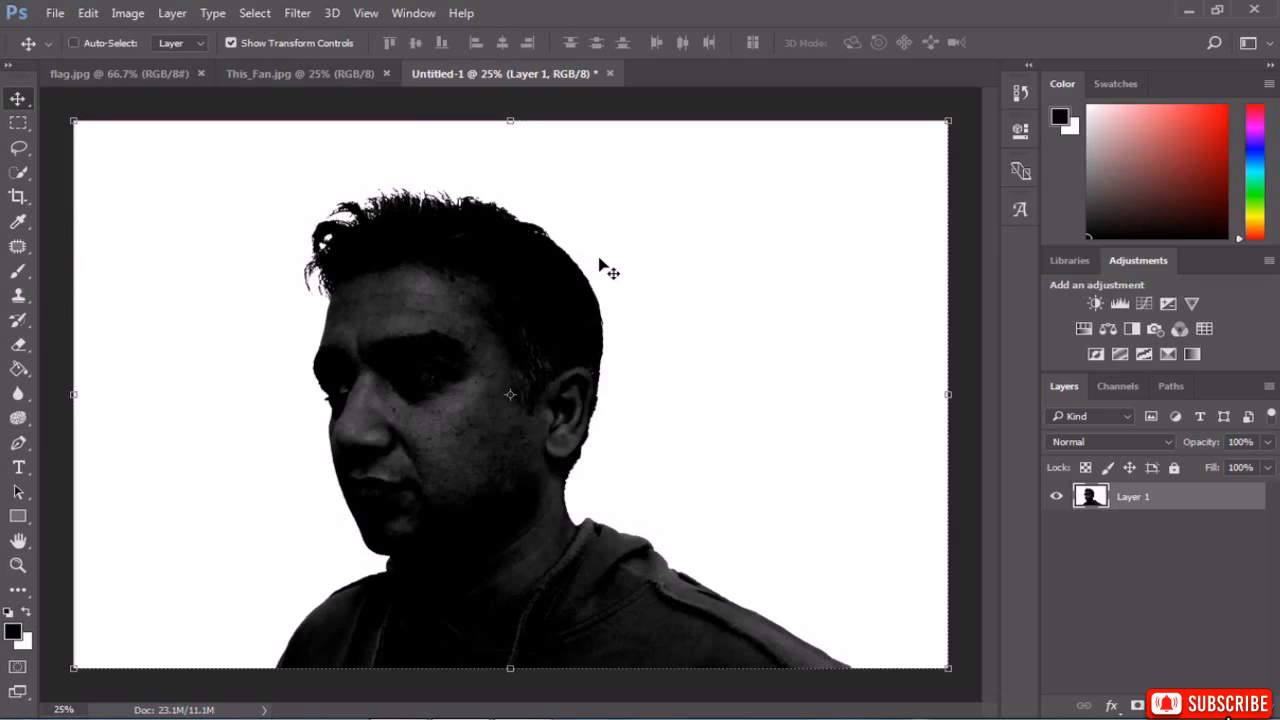
Save the darkened portrait to the Desktop as map in Photoshop PSD format with Maximize Compatibility, and close it.
key(ctrl+s)
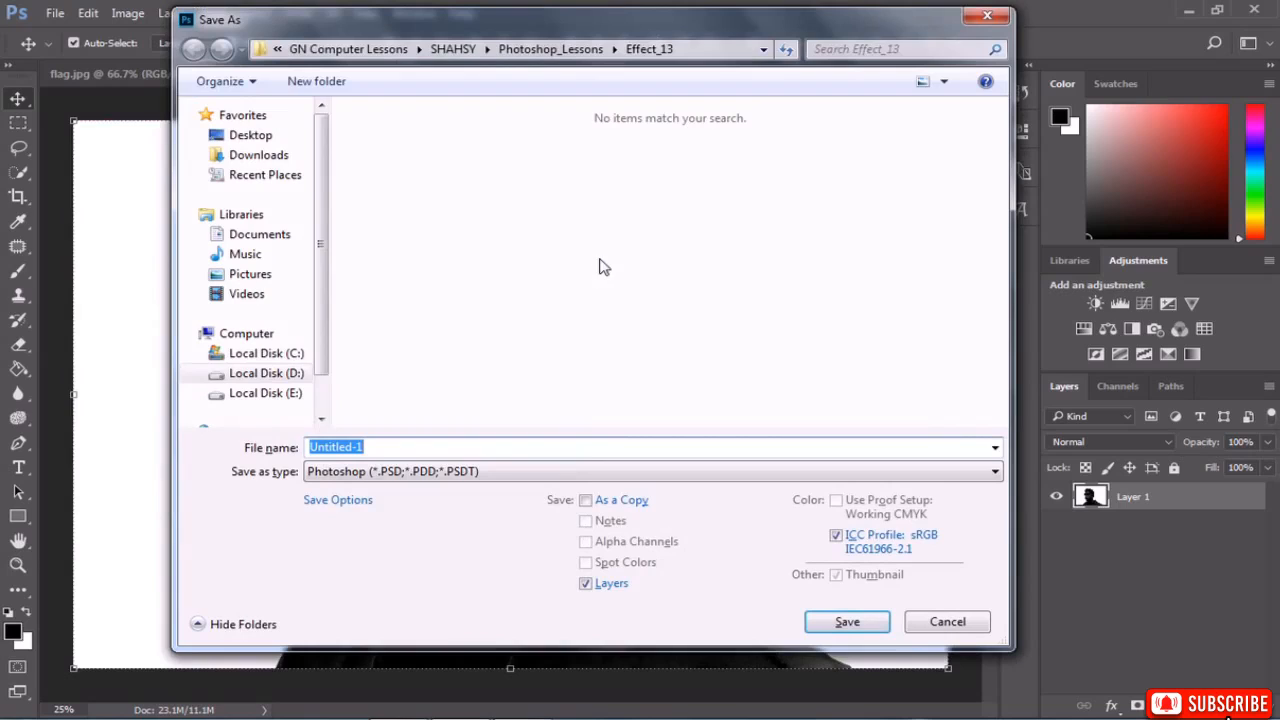
click(277, 138)
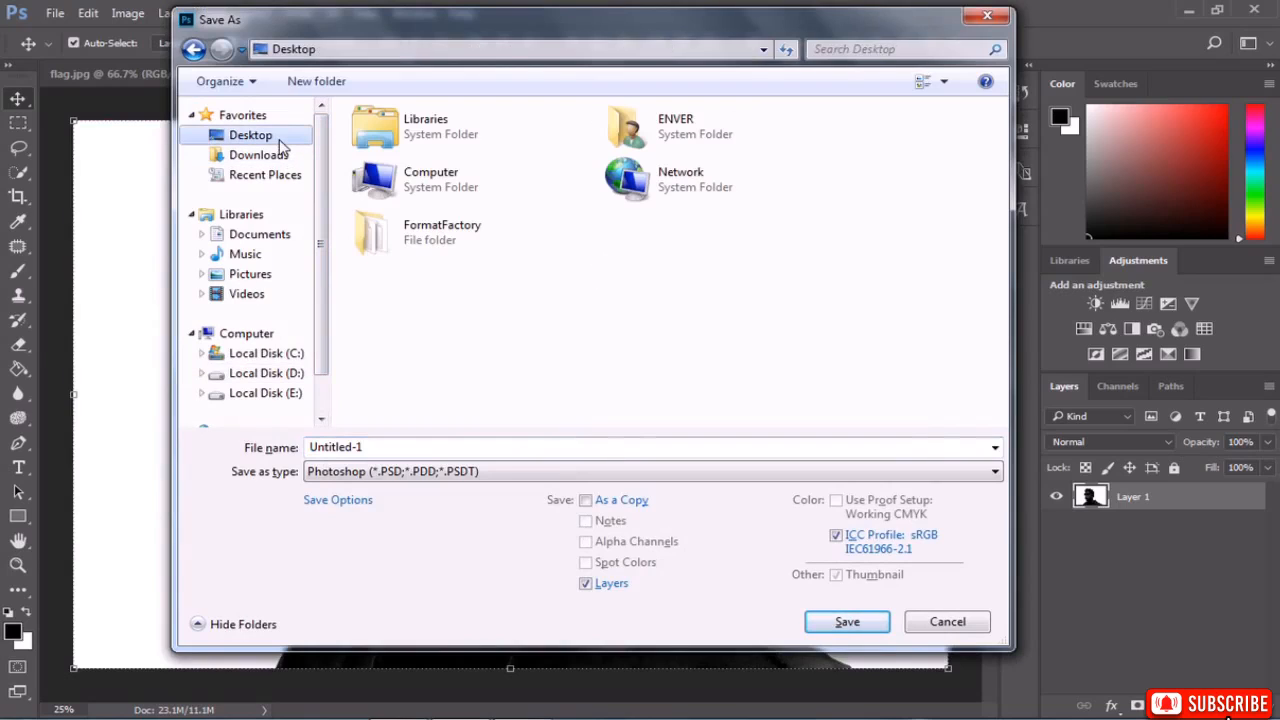
double_click(366, 447)
text(map)
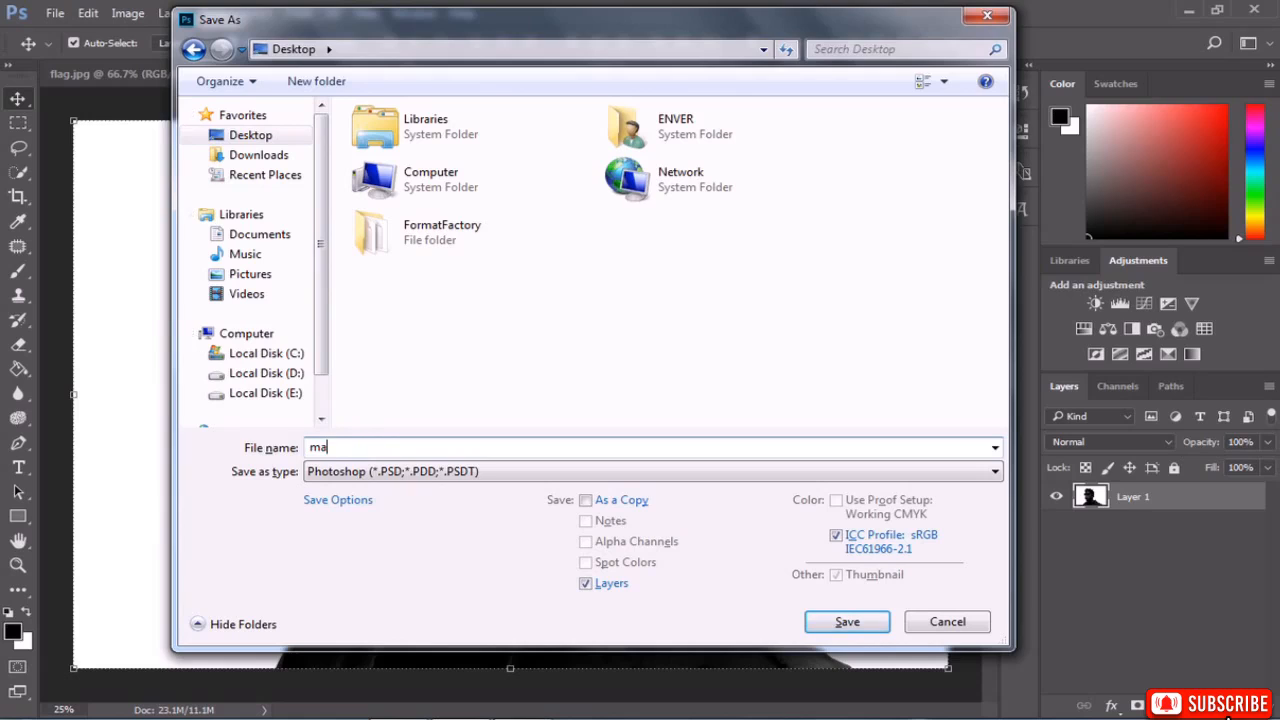
click(336, 474)
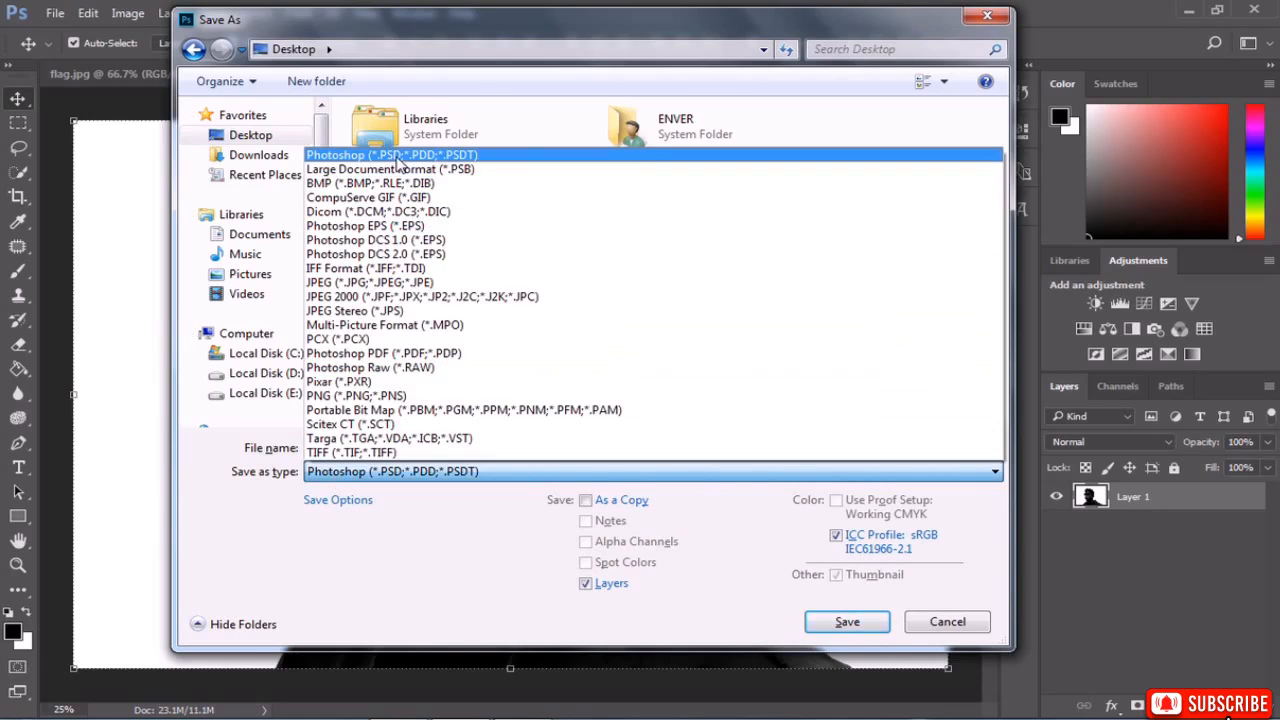
click(393, 158)
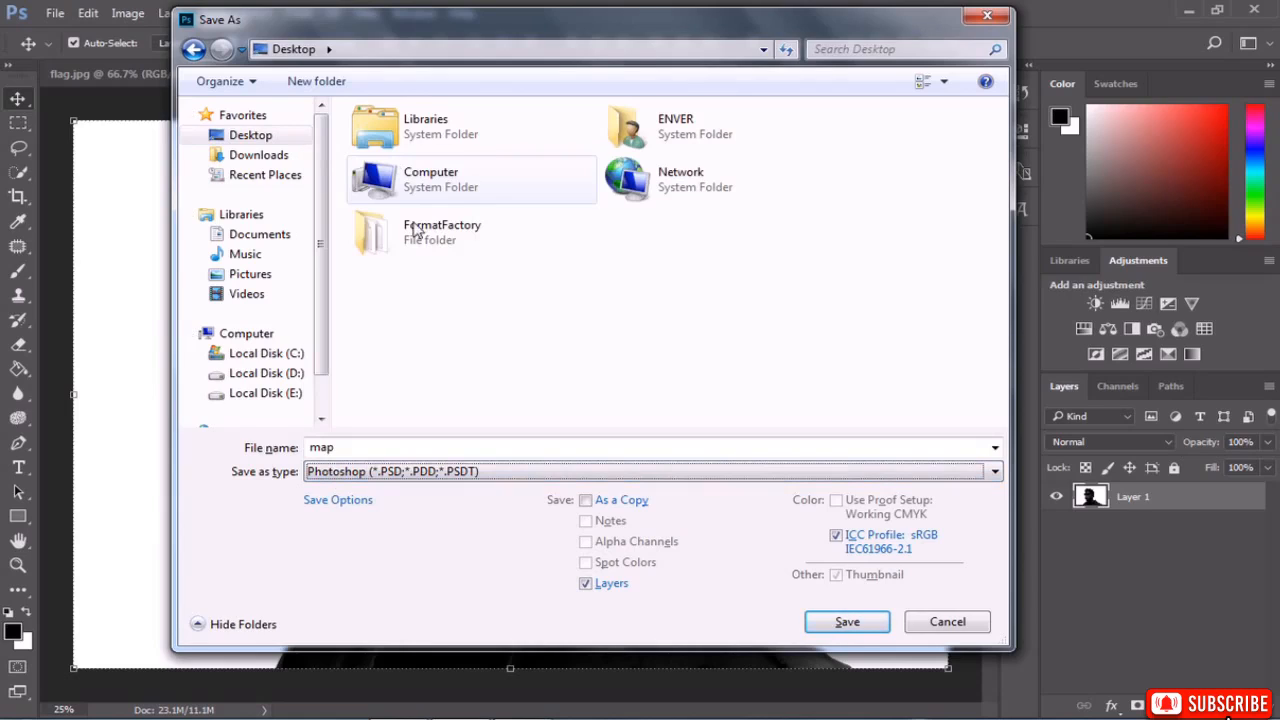
click(846, 621)
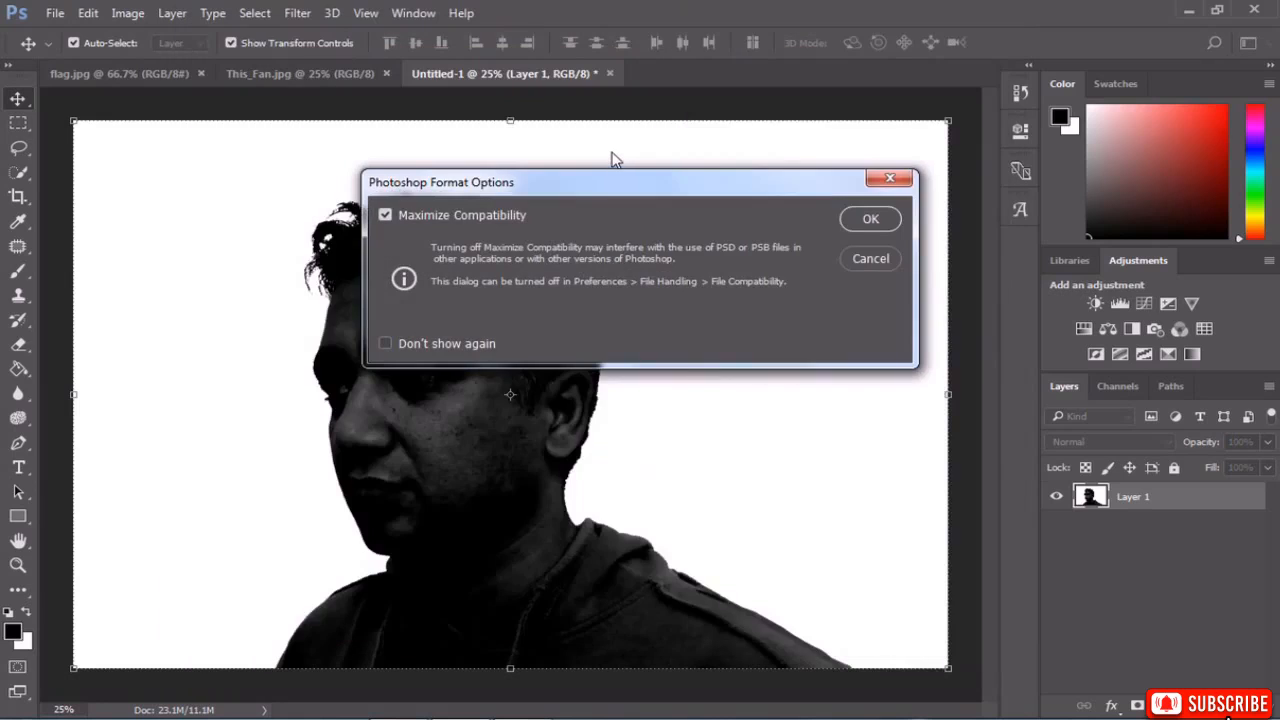
click(858, 220)
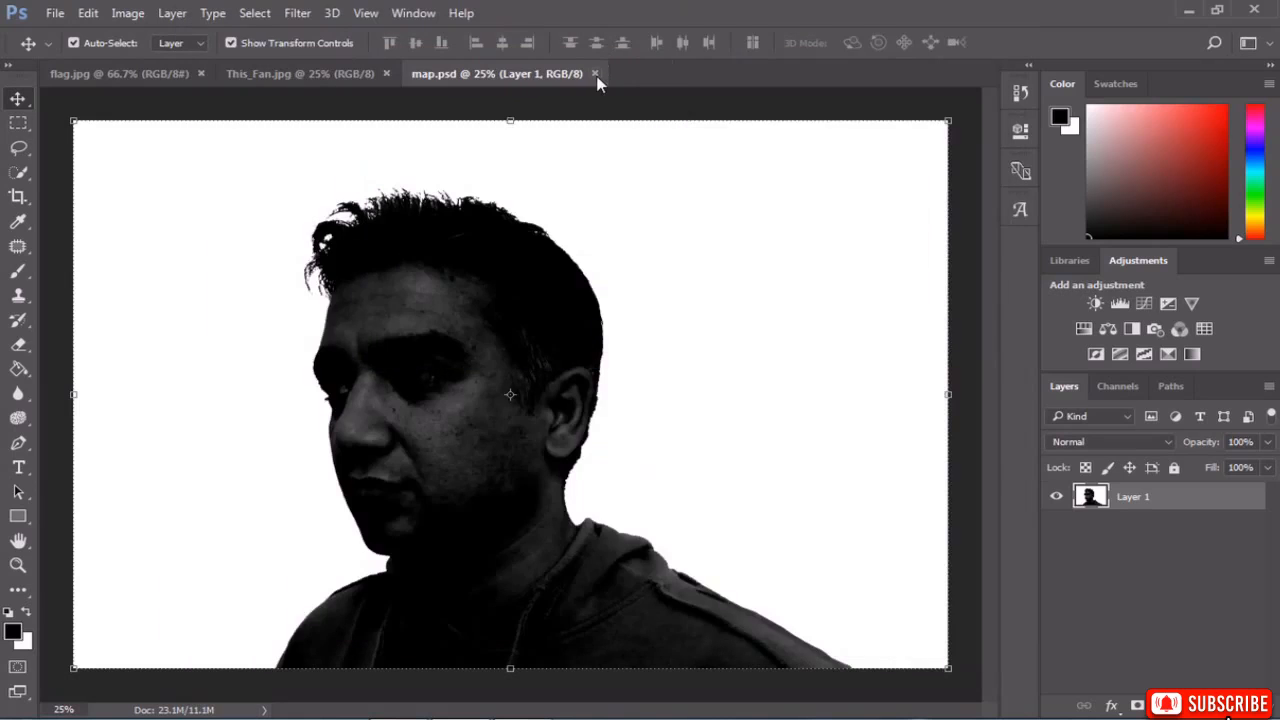
click(594, 73)
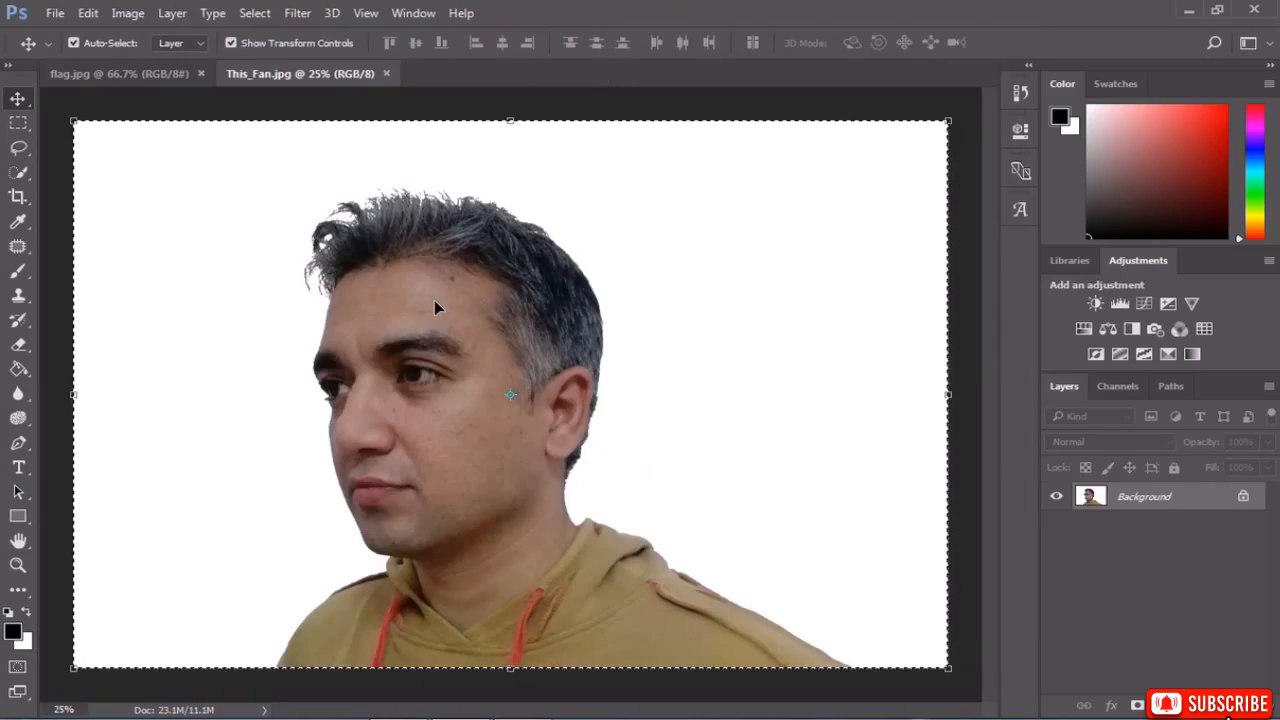
Copy the whole flag image and paste it into the This_Fan.jpg portrait.
click(119, 76)
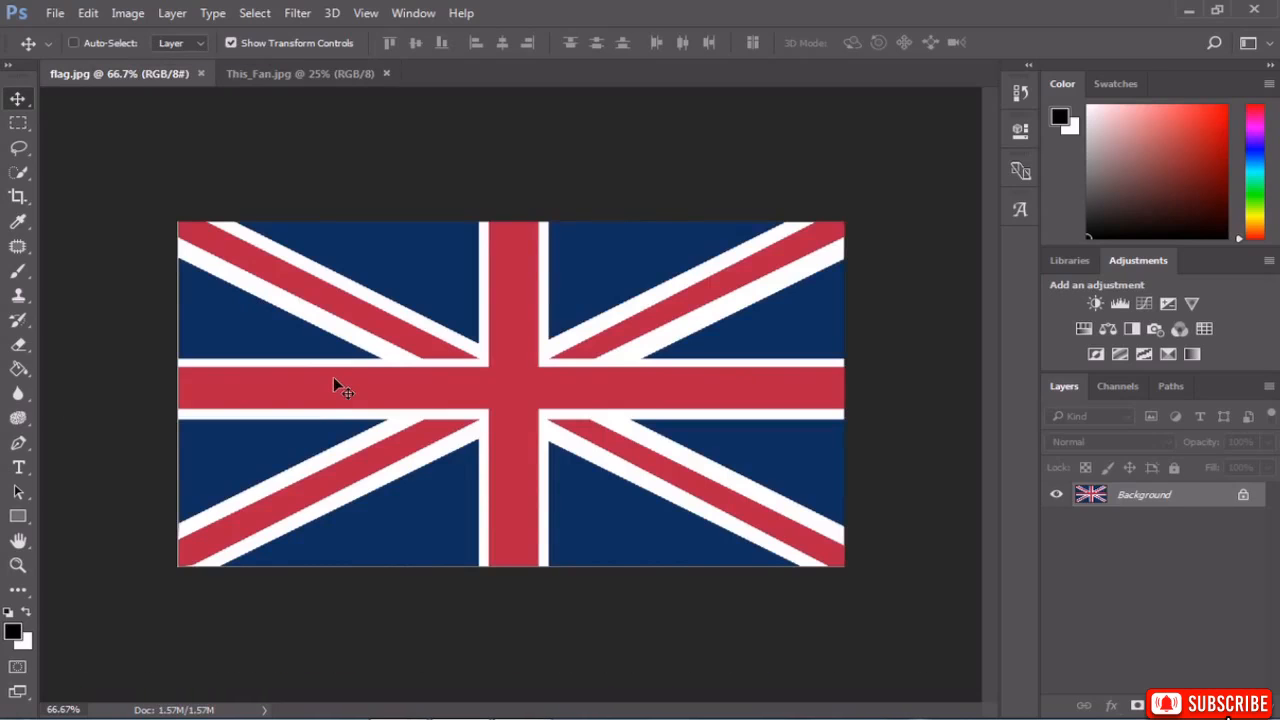
key(ctrl+a)
key(ctrl+c)
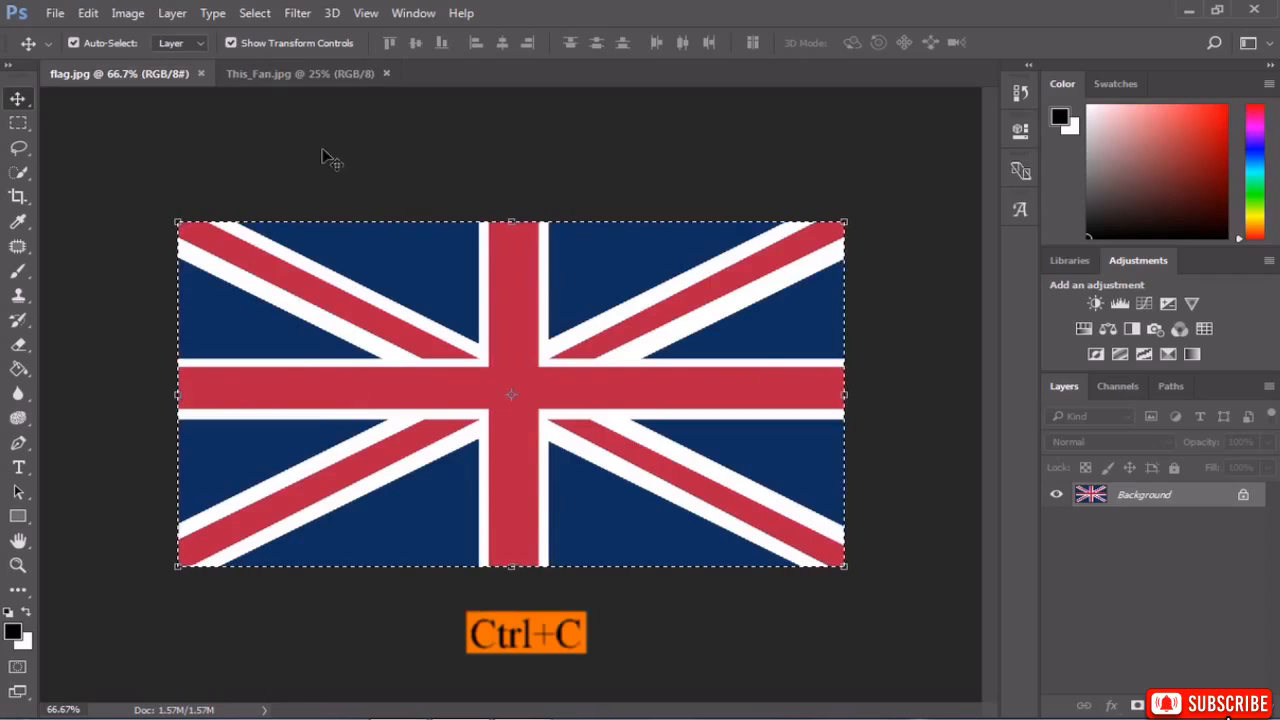
click(303, 78)
key(ctrl+v)
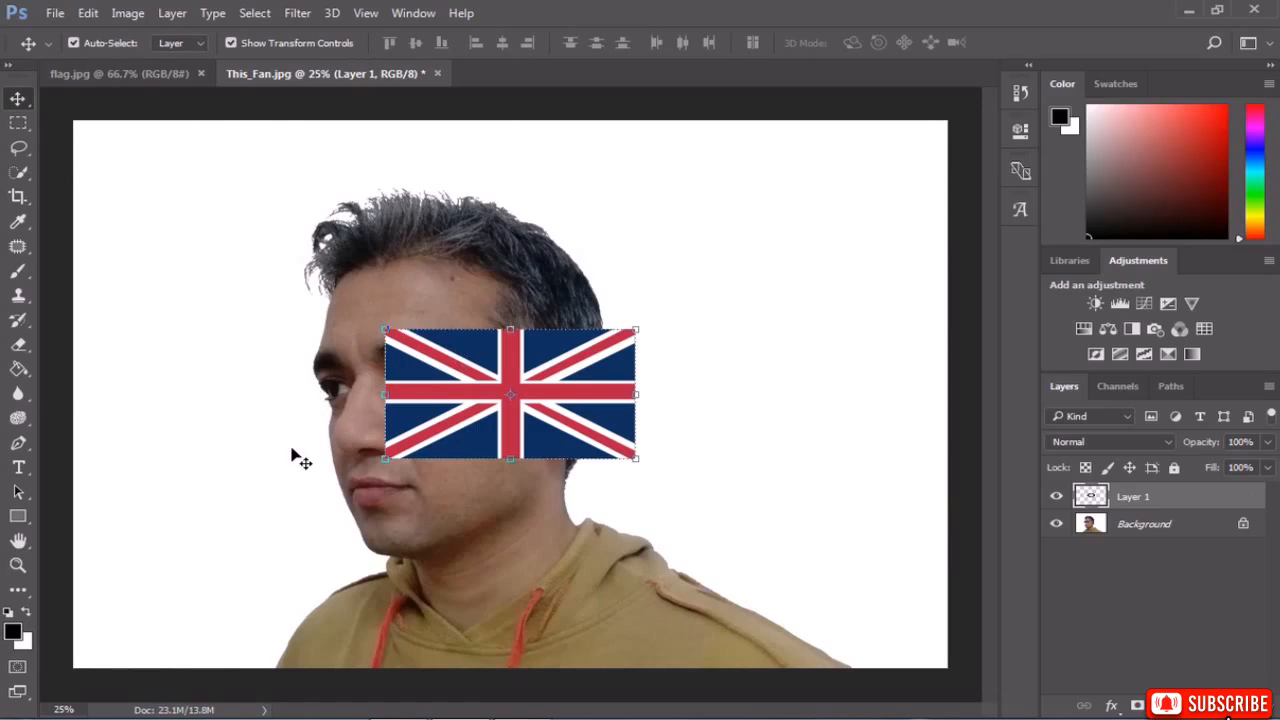
Free-transform the flag to about 238% width and 265% height and place it over the man's face.
key(ctrl)
key(ctrl+t)
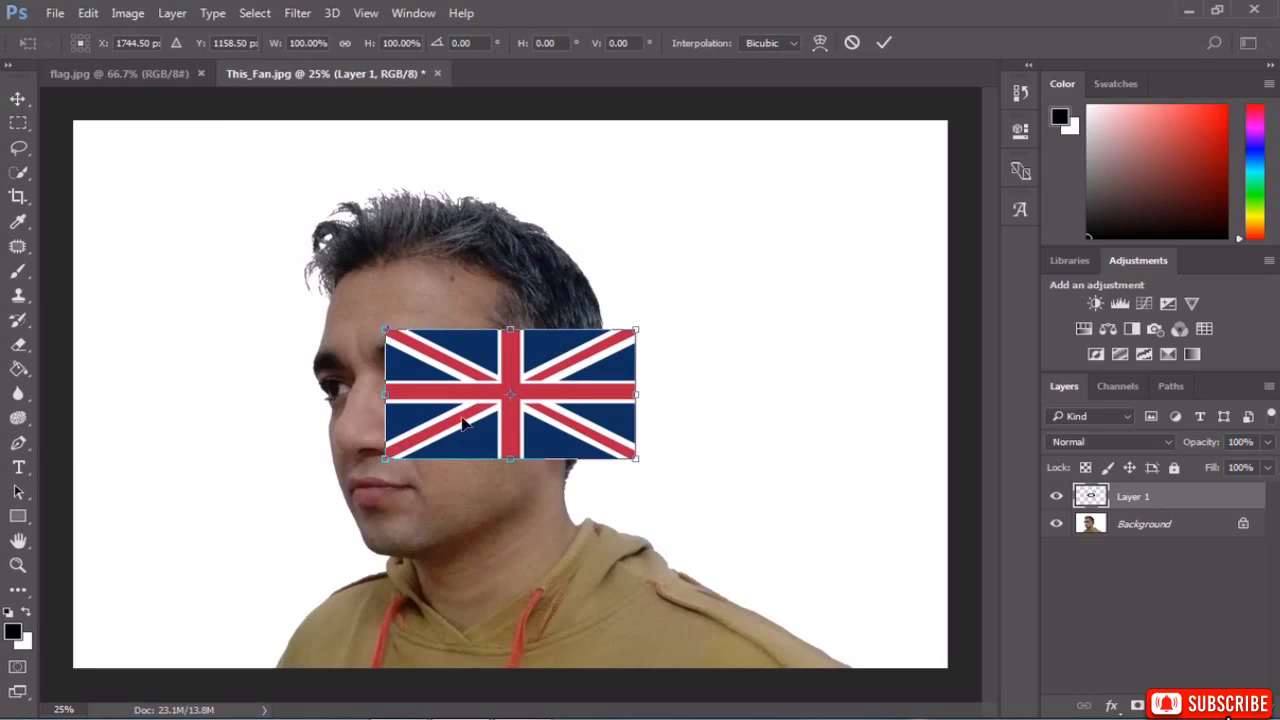
drag(386, 458, 194, 579)
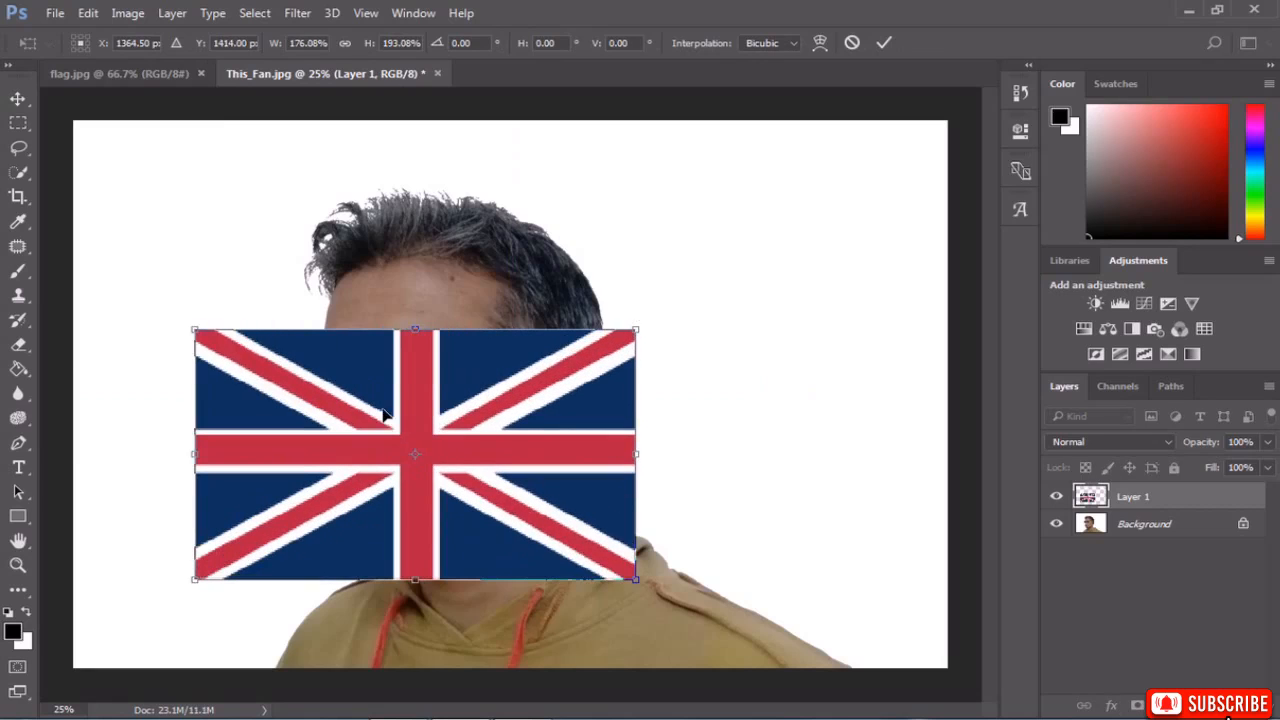
drag(386, 415, 313, 391)
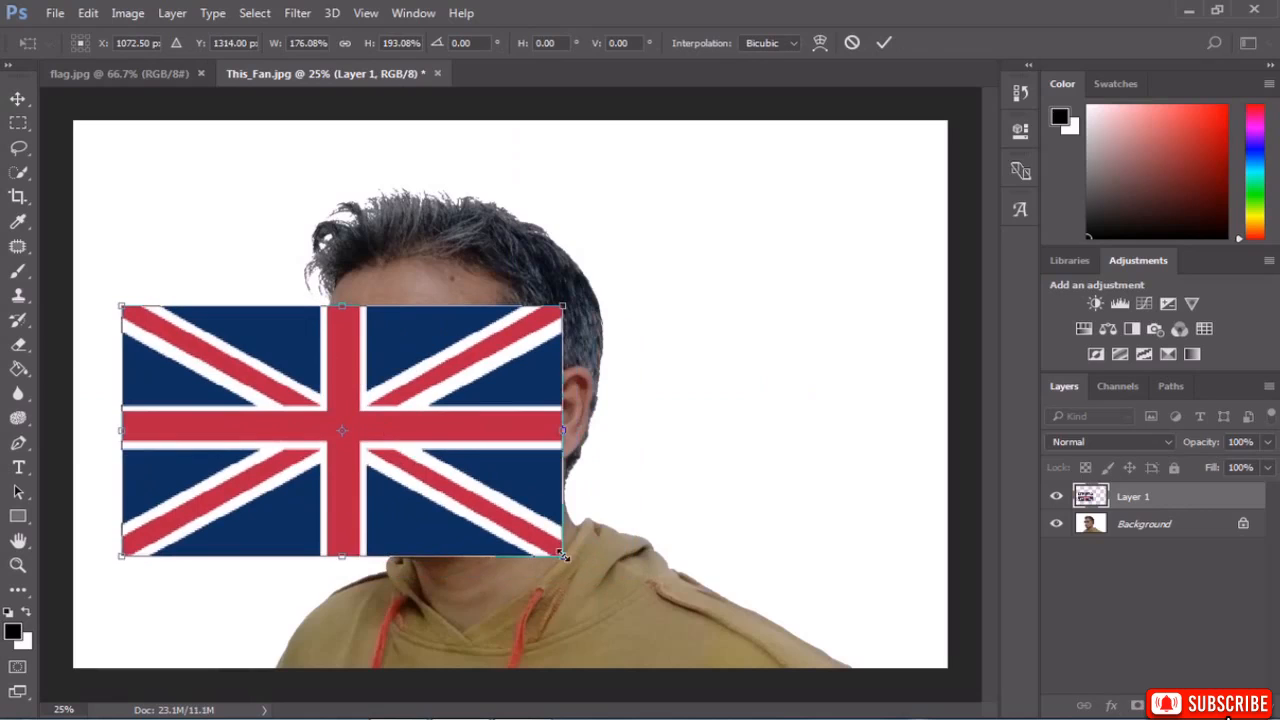
drag(563, 556, 716, 645)
drag(571, 525, 542, 452)
Lower the flag layer's opacity to 64% and shift the flag left and slightly down over the face.
click(1264, 443)
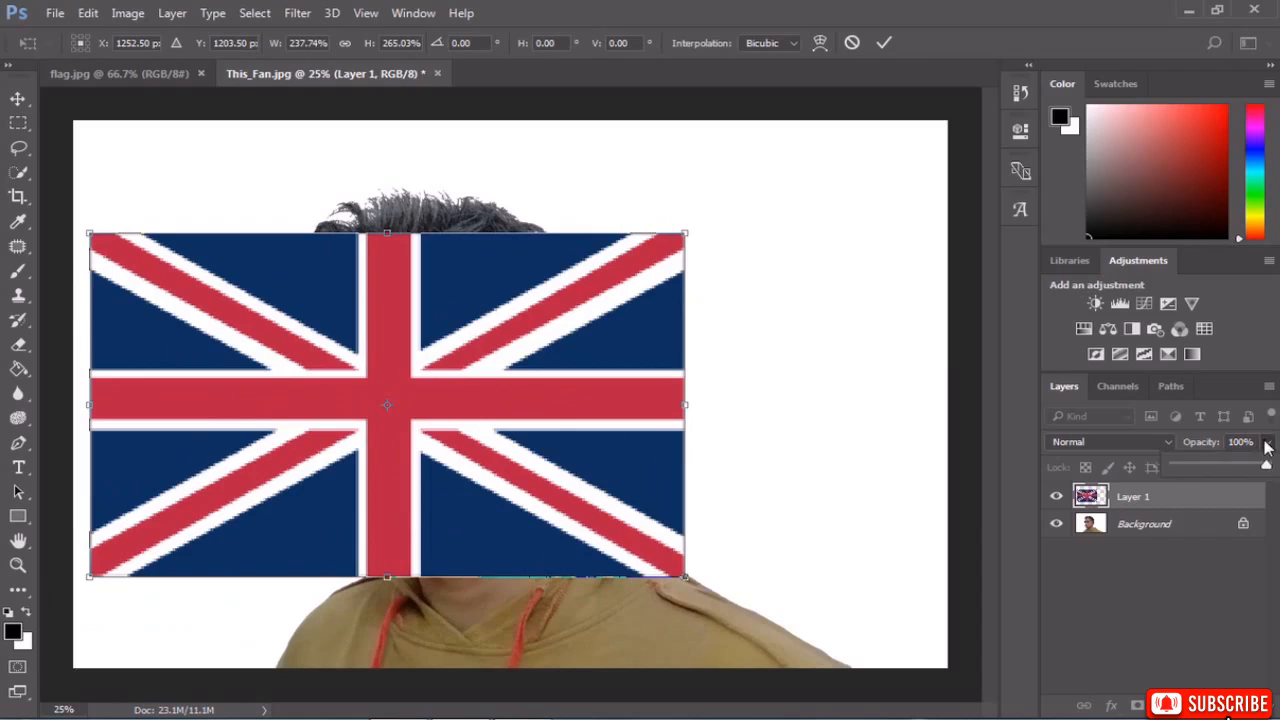
drag(1270, 467, 1249, 470)
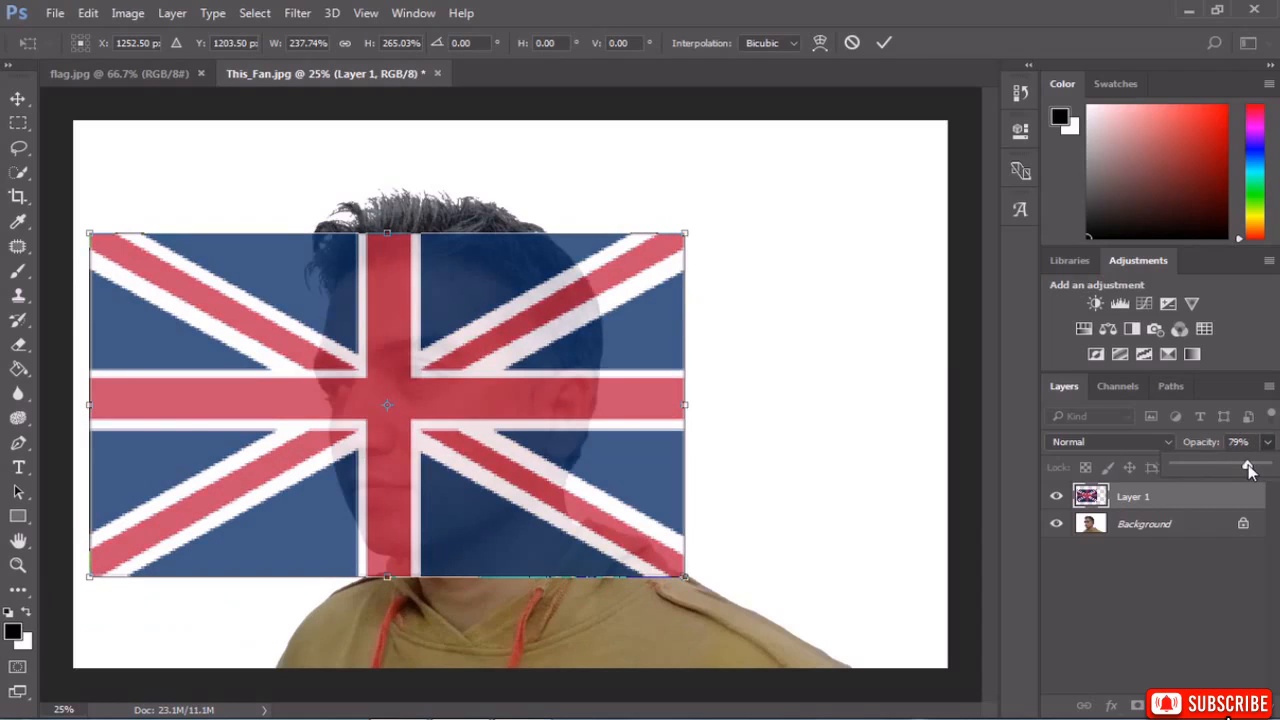
drag(390, 290, 408, 378)
click(1267, 441)
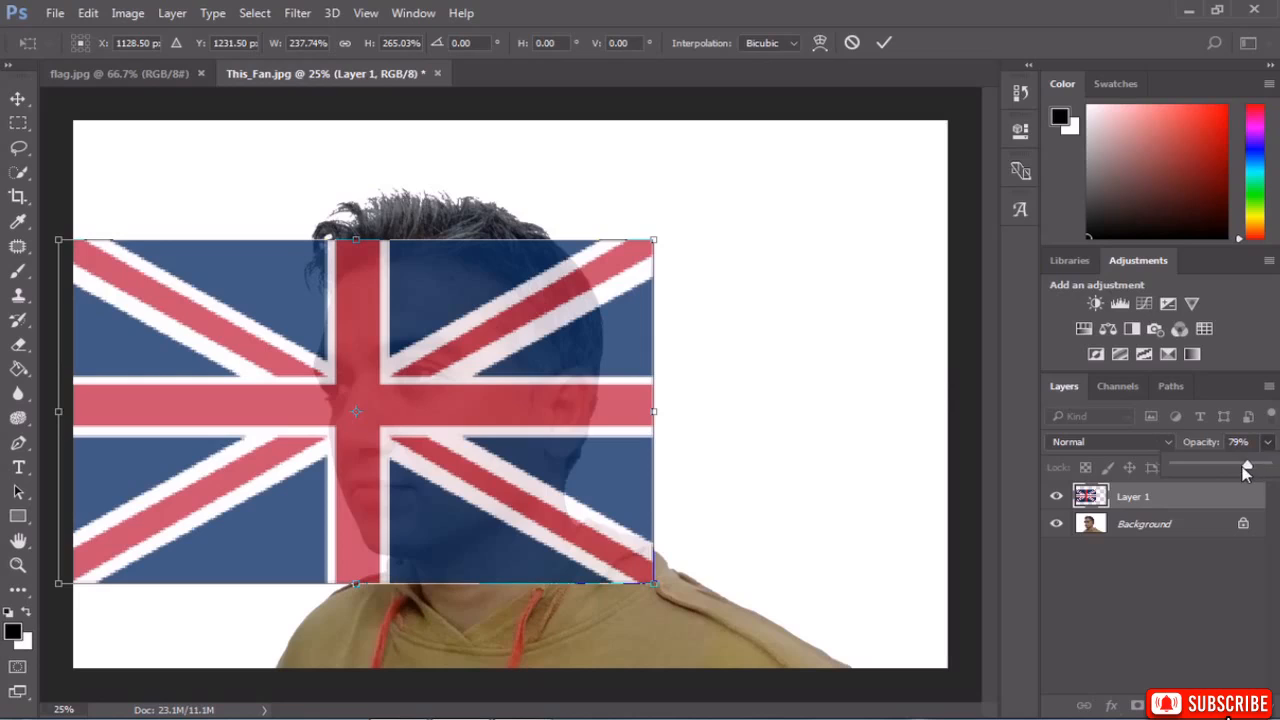
drag(1248, 470, 1235, 472)
click(440, 354)
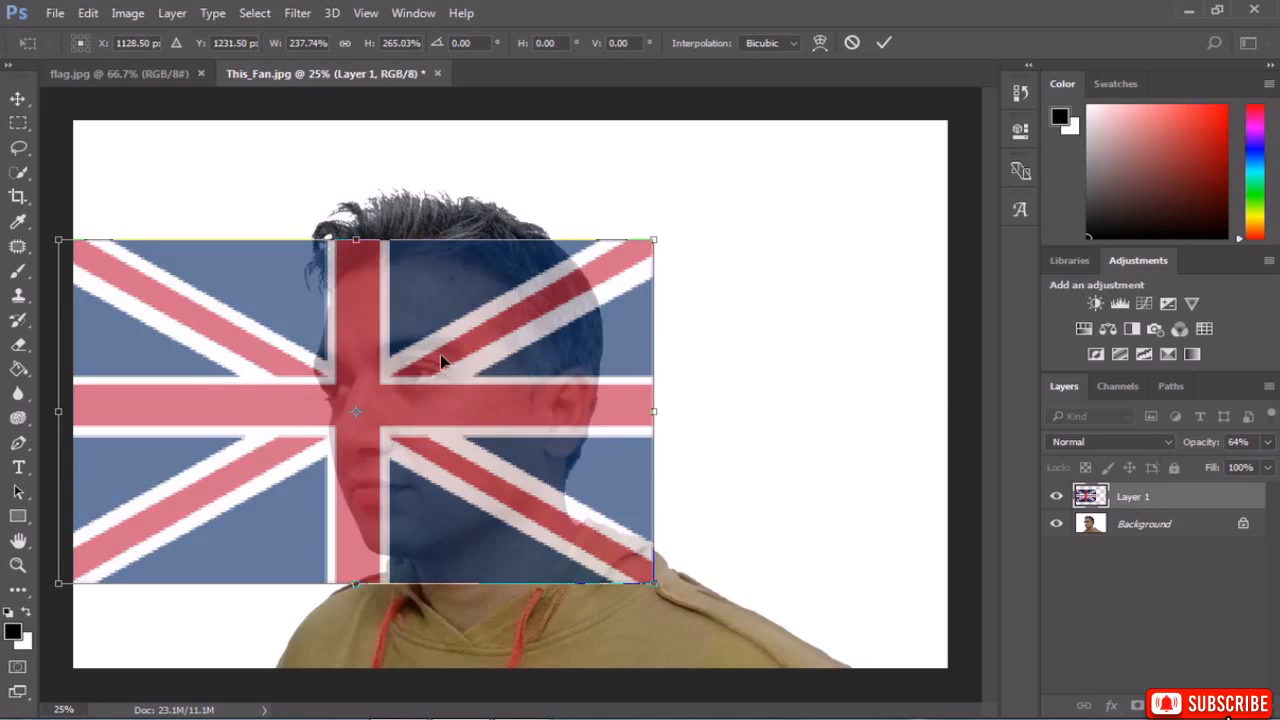
Move the flag slightly right and up over the face to about X 1136.5, Y 1223.5 px, and apply the transform.
drag(440, 354, 442, 352)
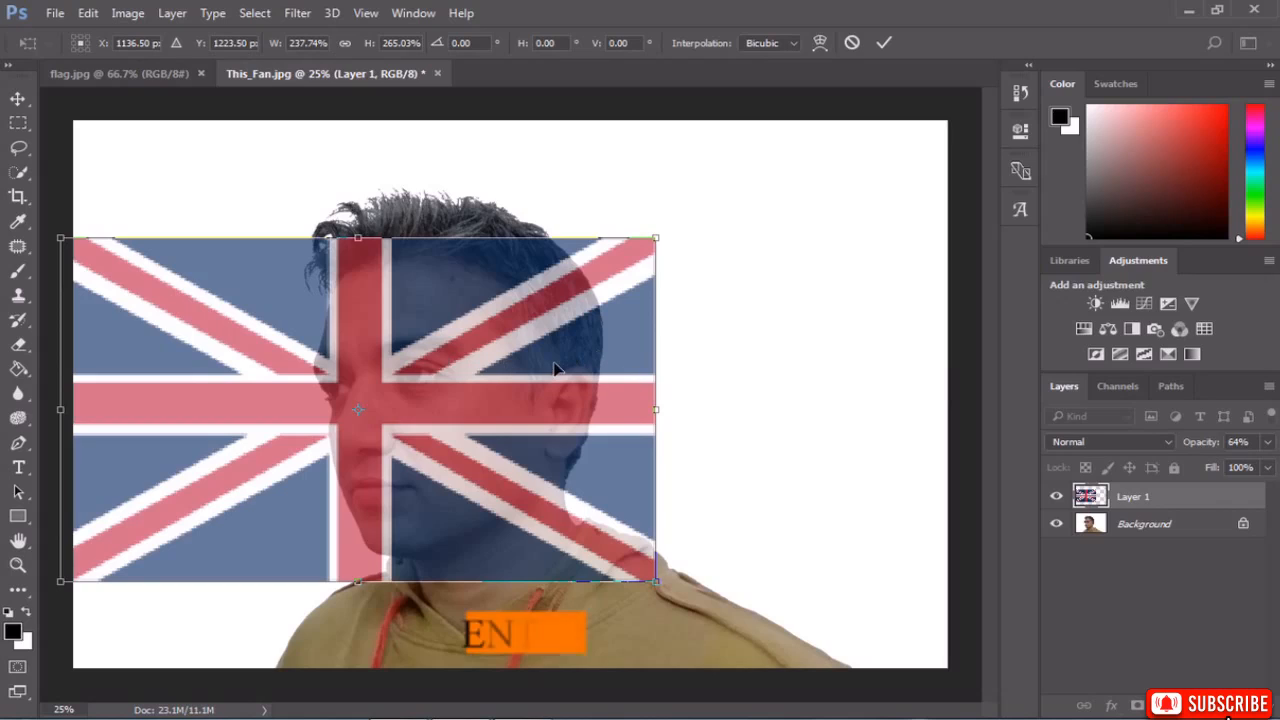
key(Return)
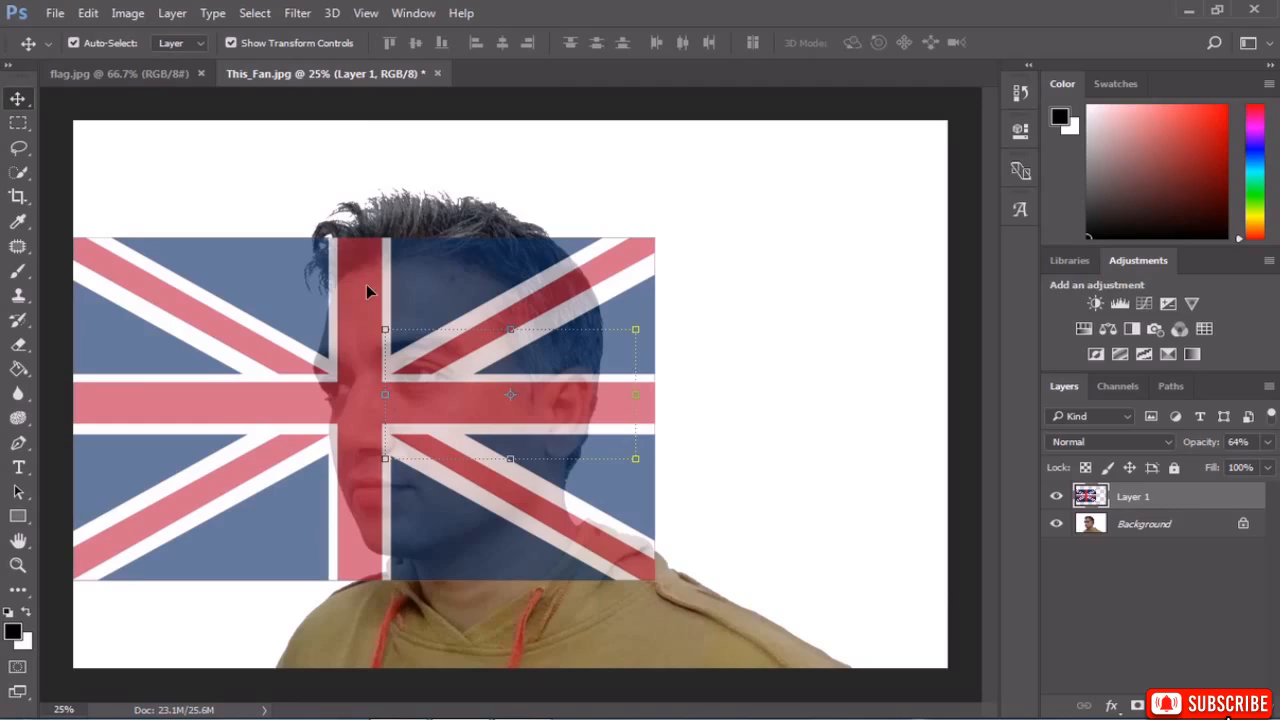
click(306, 16)
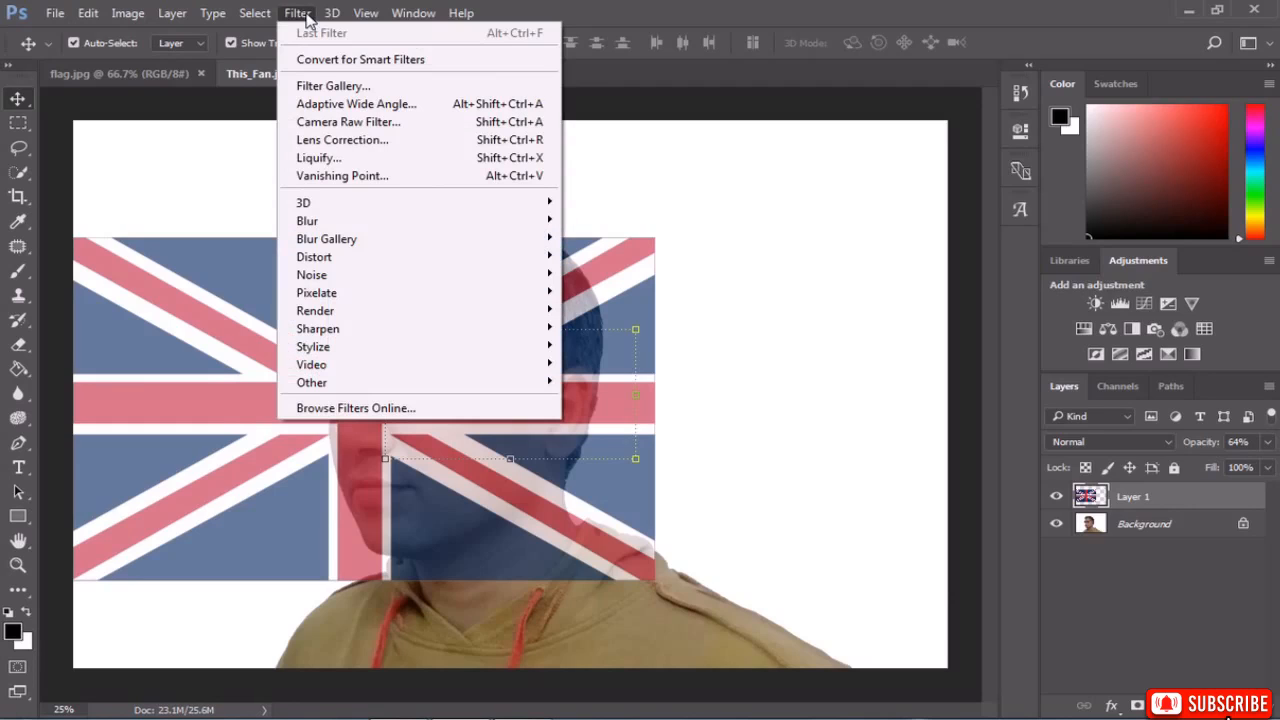
mouse_move(338, 258)
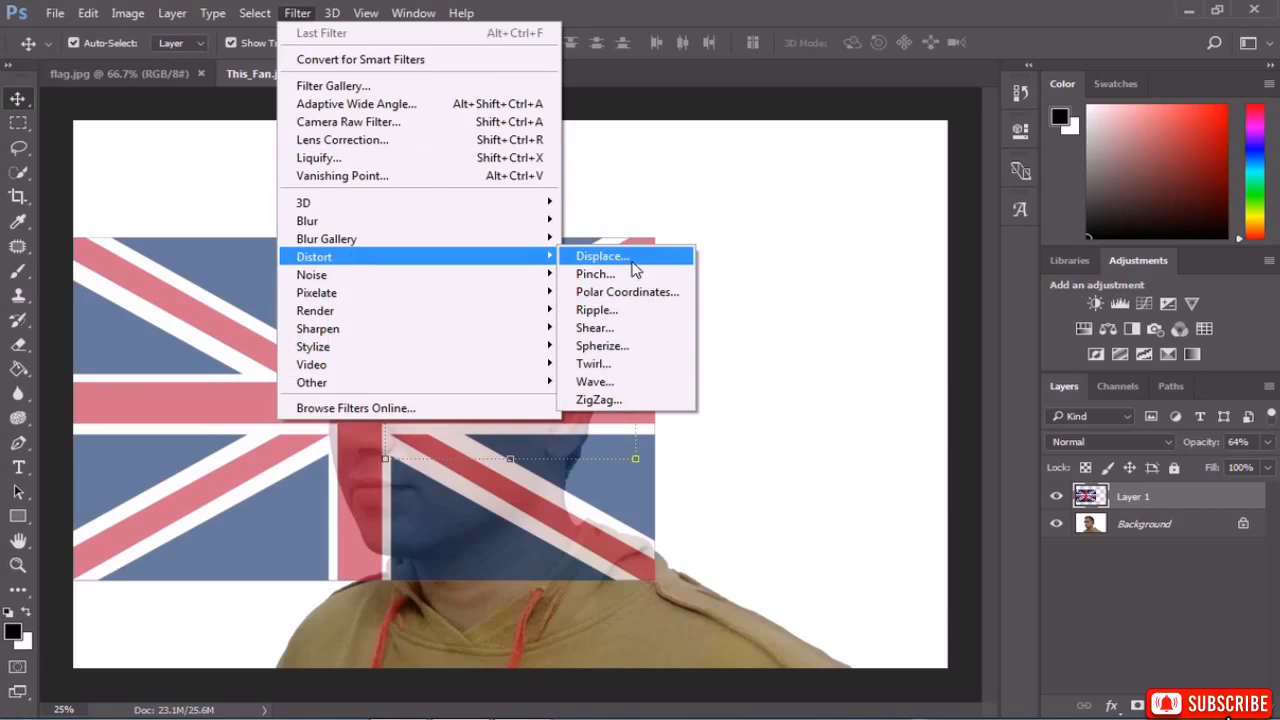
click(151, 344)
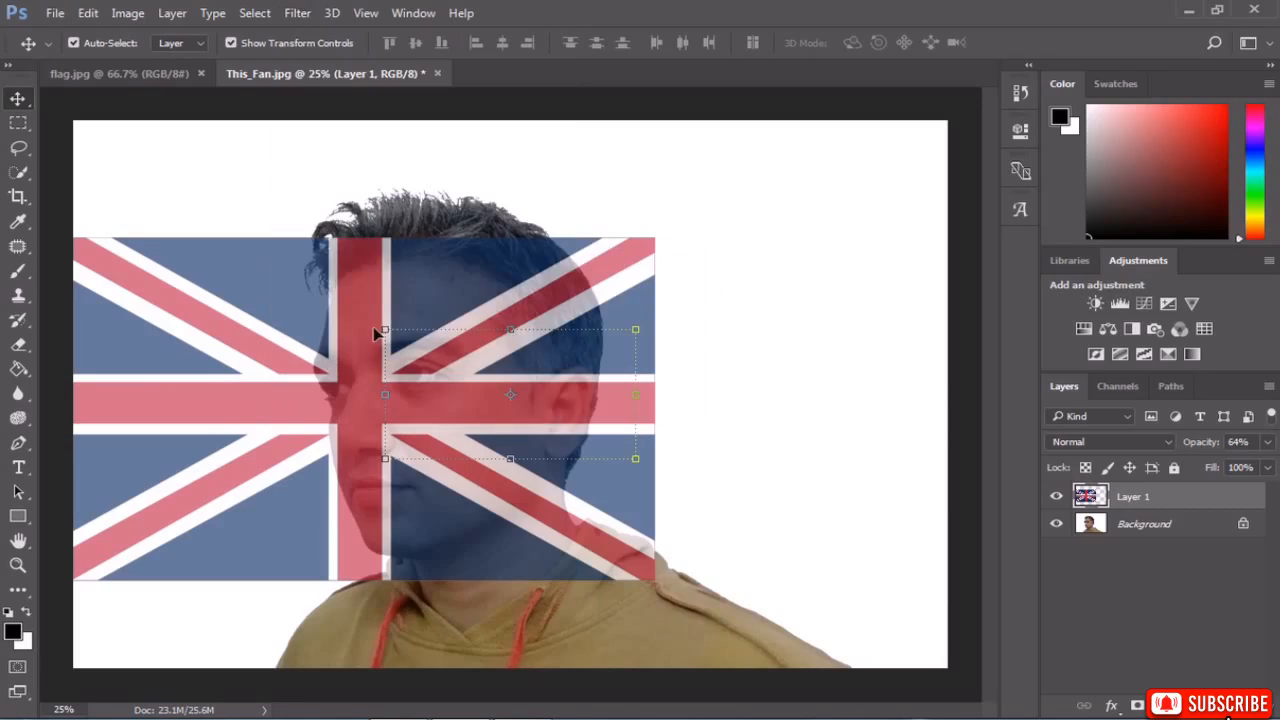
Displace the flag layer at horizontal and vertical scale 10 with Tile and Wrap Around, using the map PSD file from the Desktop.
click(296, 14)
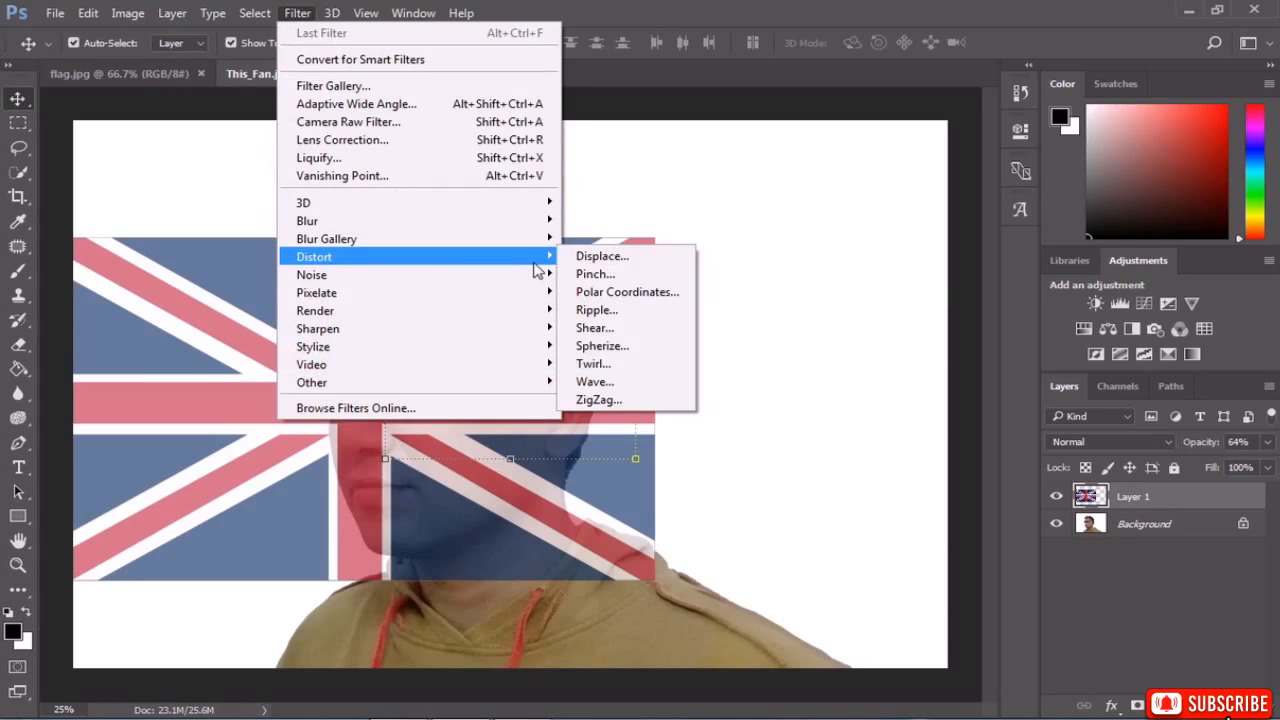
mouse_move(534, 261)
click(603, 257)
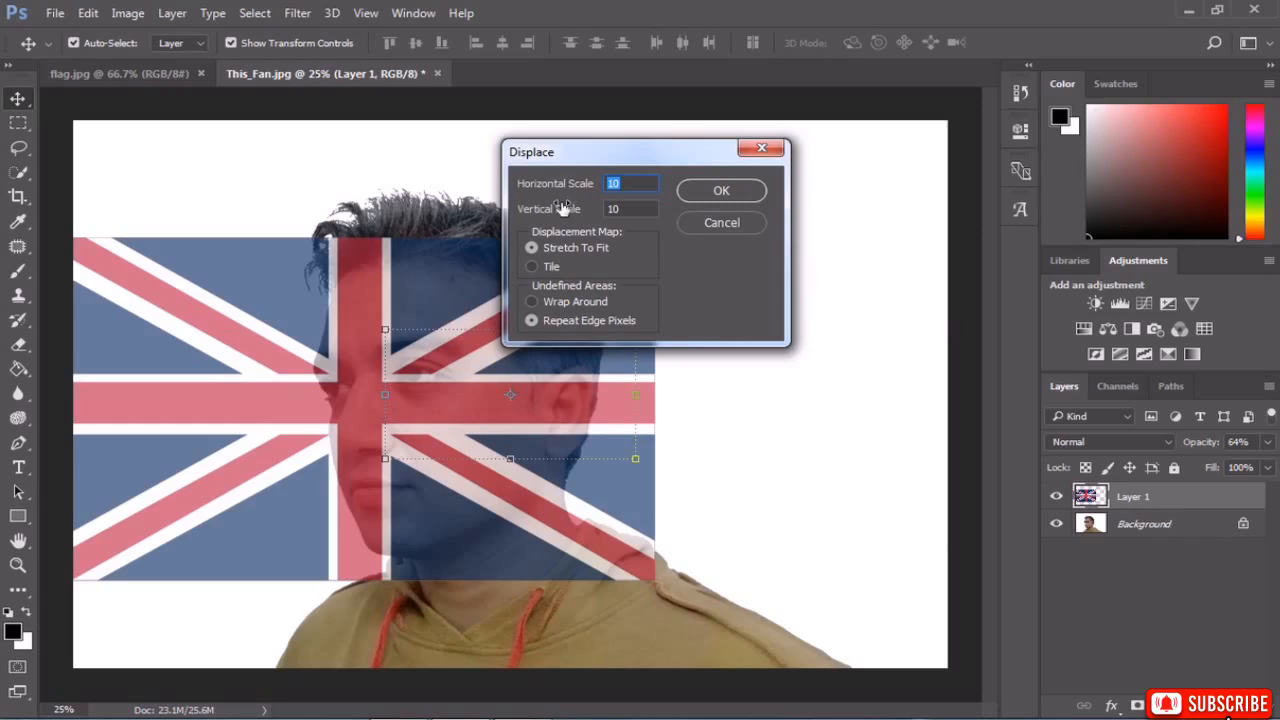
click(622, 184)
click(534, 302)
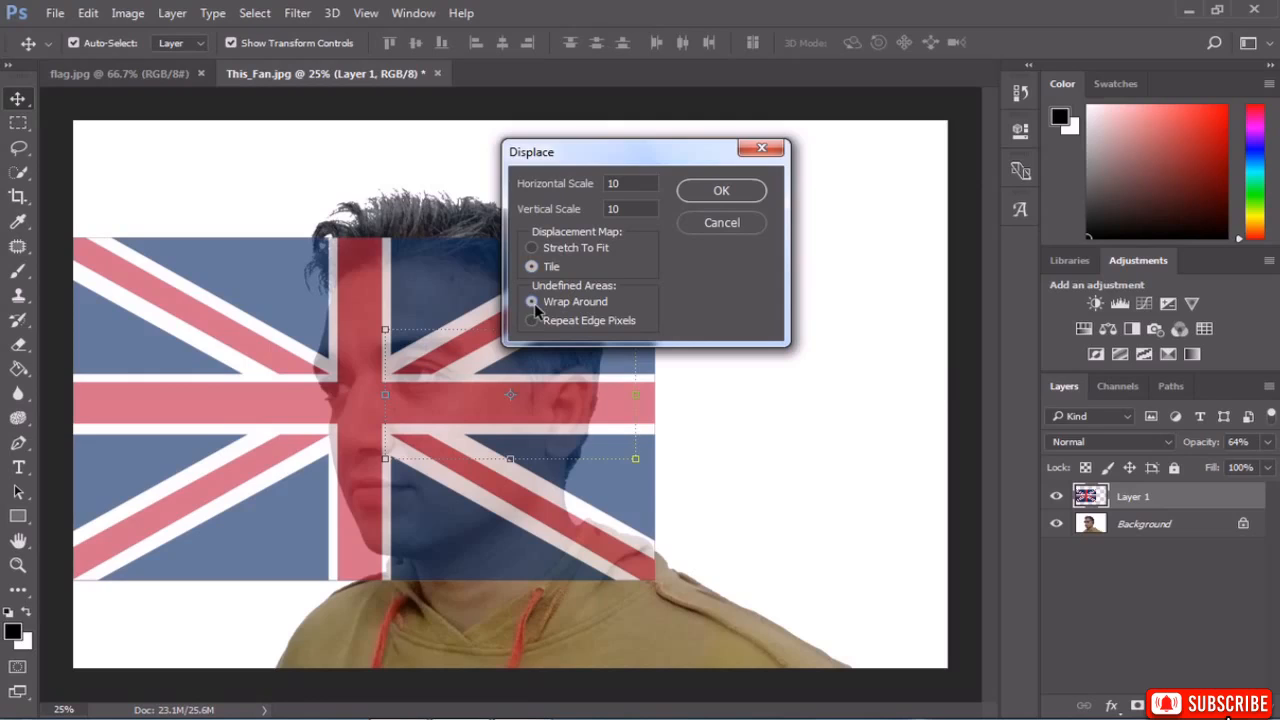
click(736, 191)
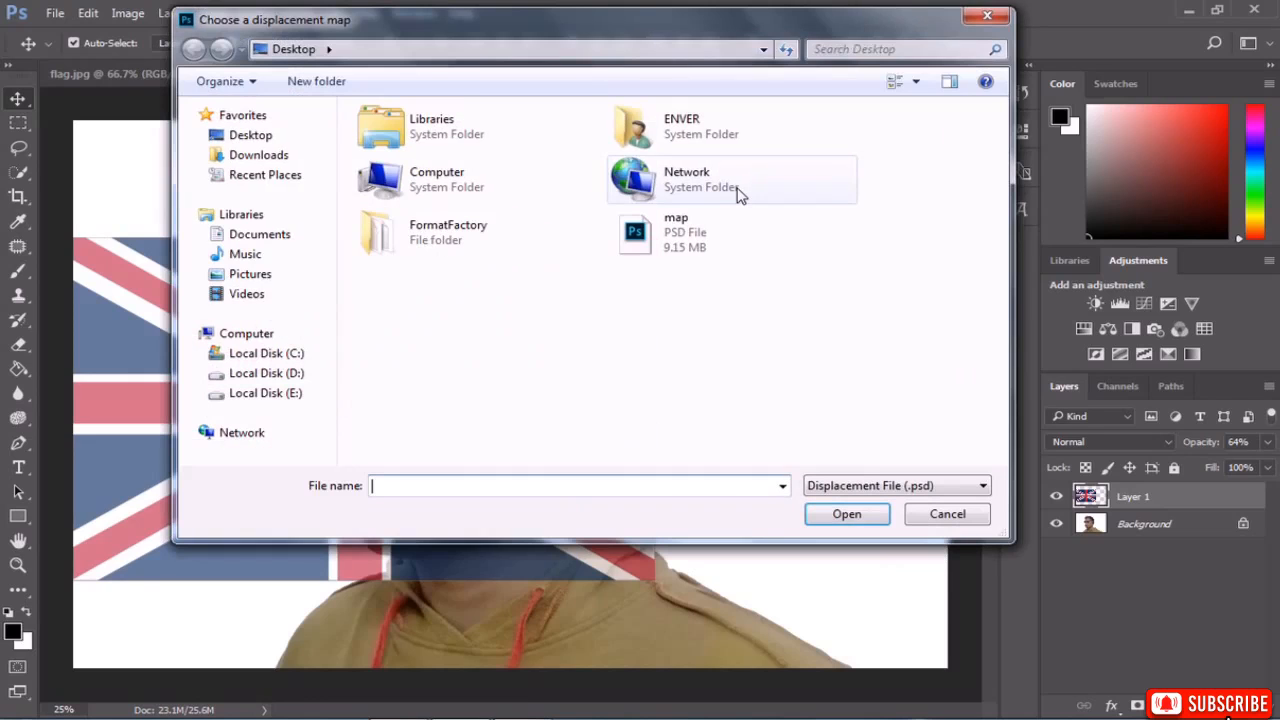
click(656, 232)
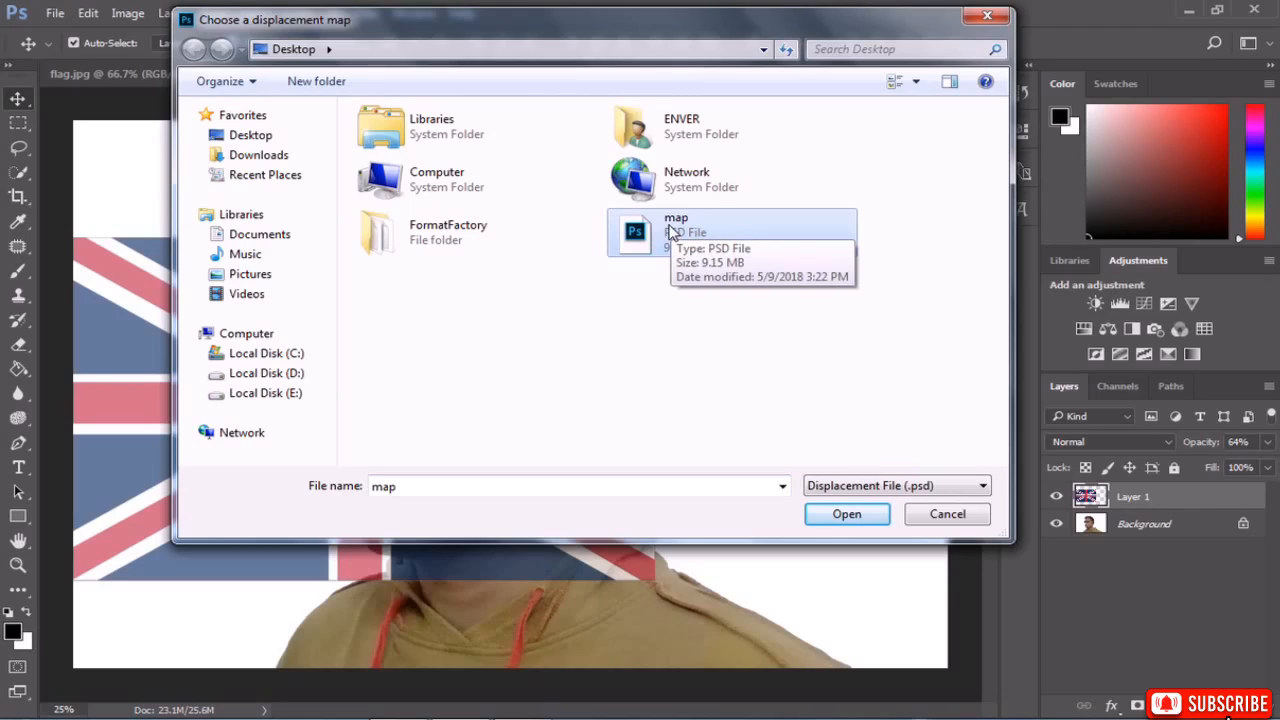
double_click(670, 230)
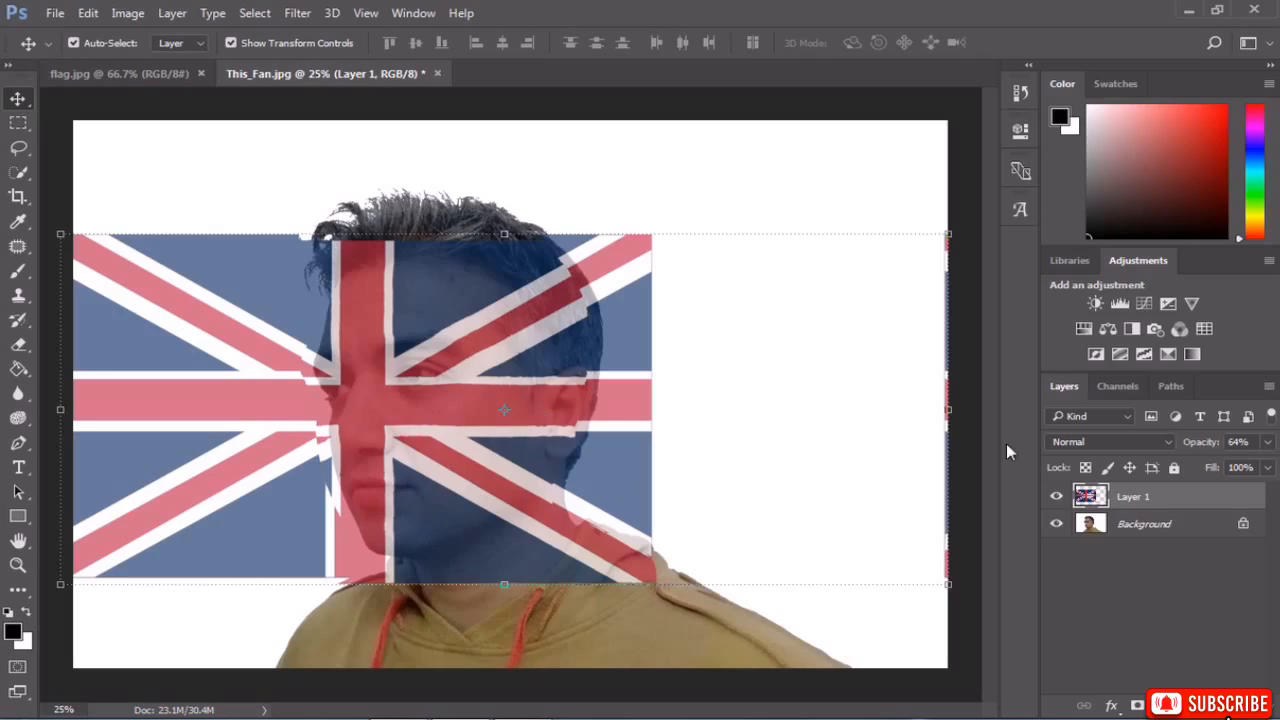
Raise the flag layer's opacity to 100% and set its blend mode to Multiply.
click(1267, 441)
drag(1236, 472, 1272, 468)
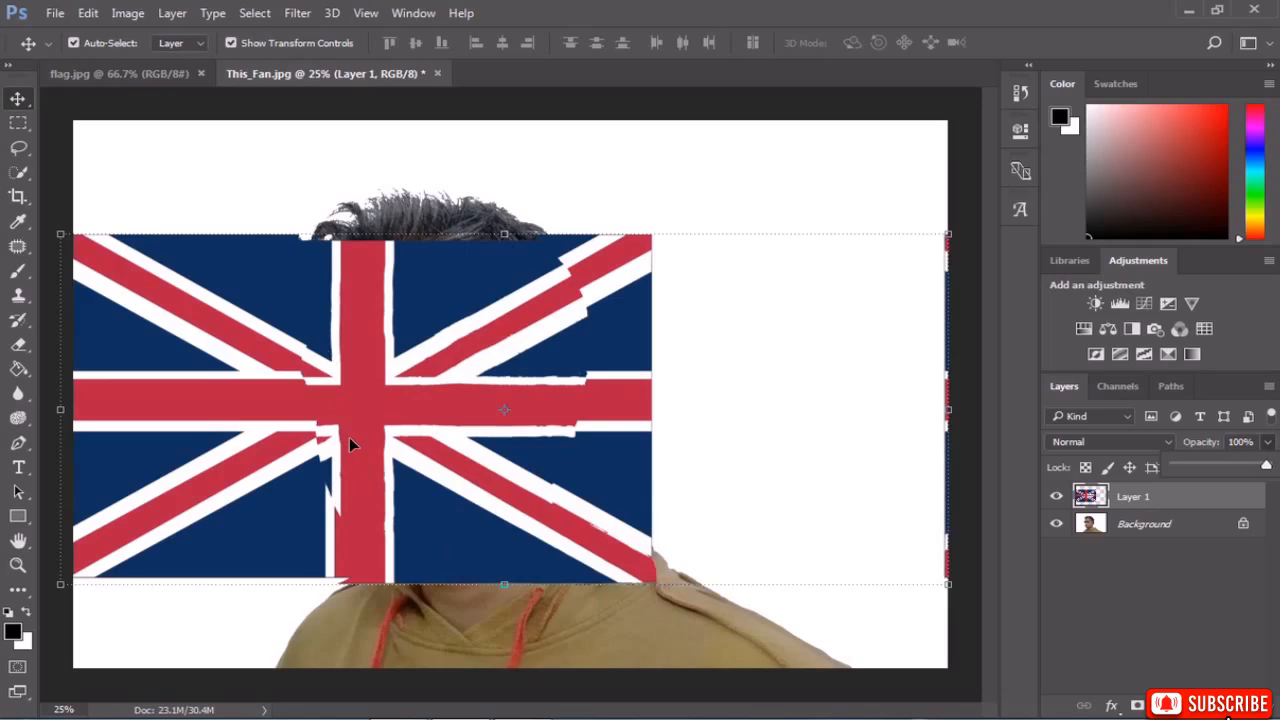
click(1099, 441)
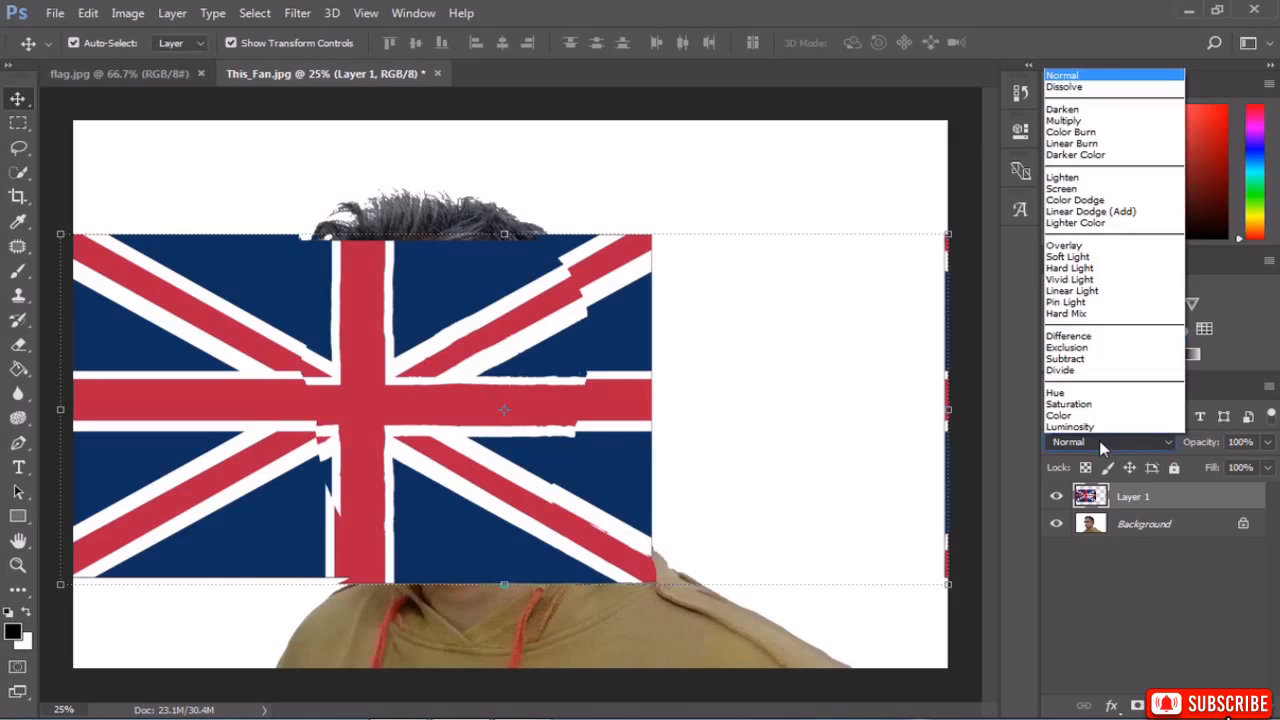
click(1099, 123)
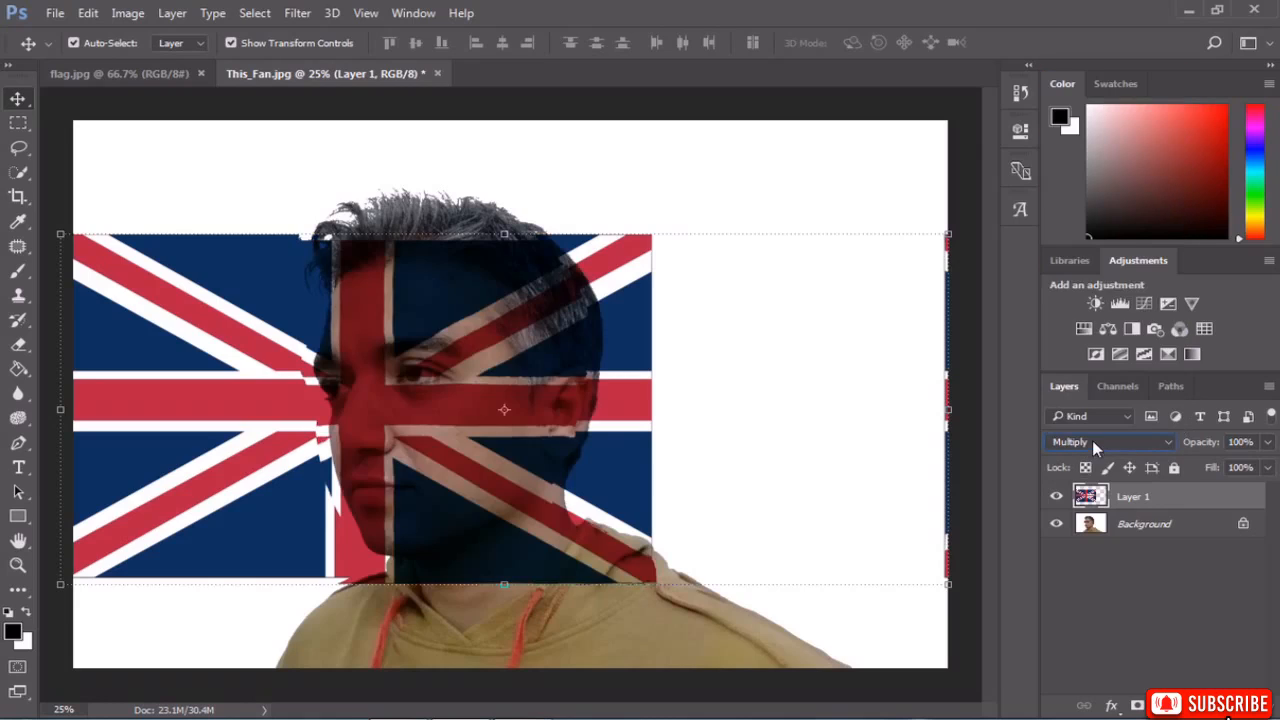
Try the Soft Light blend mode on the flag layer and switch it back to Multiply.
click(1094, 444)
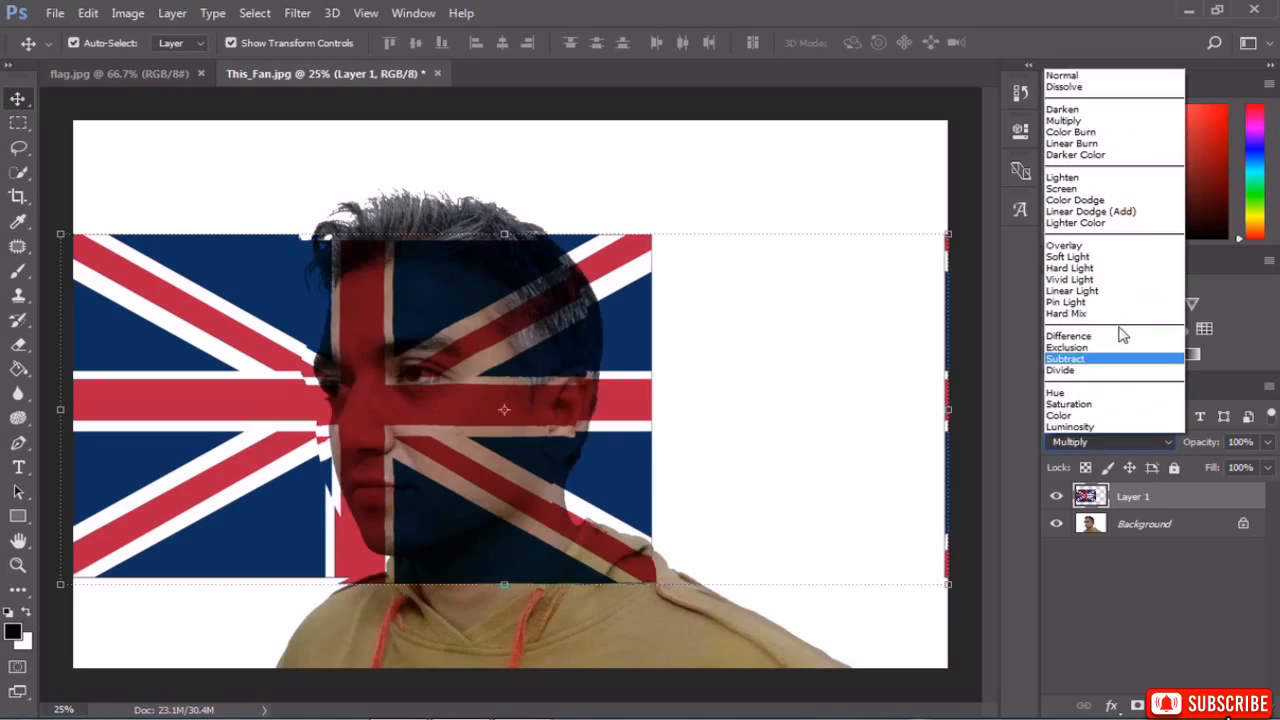
click(1100, 259)
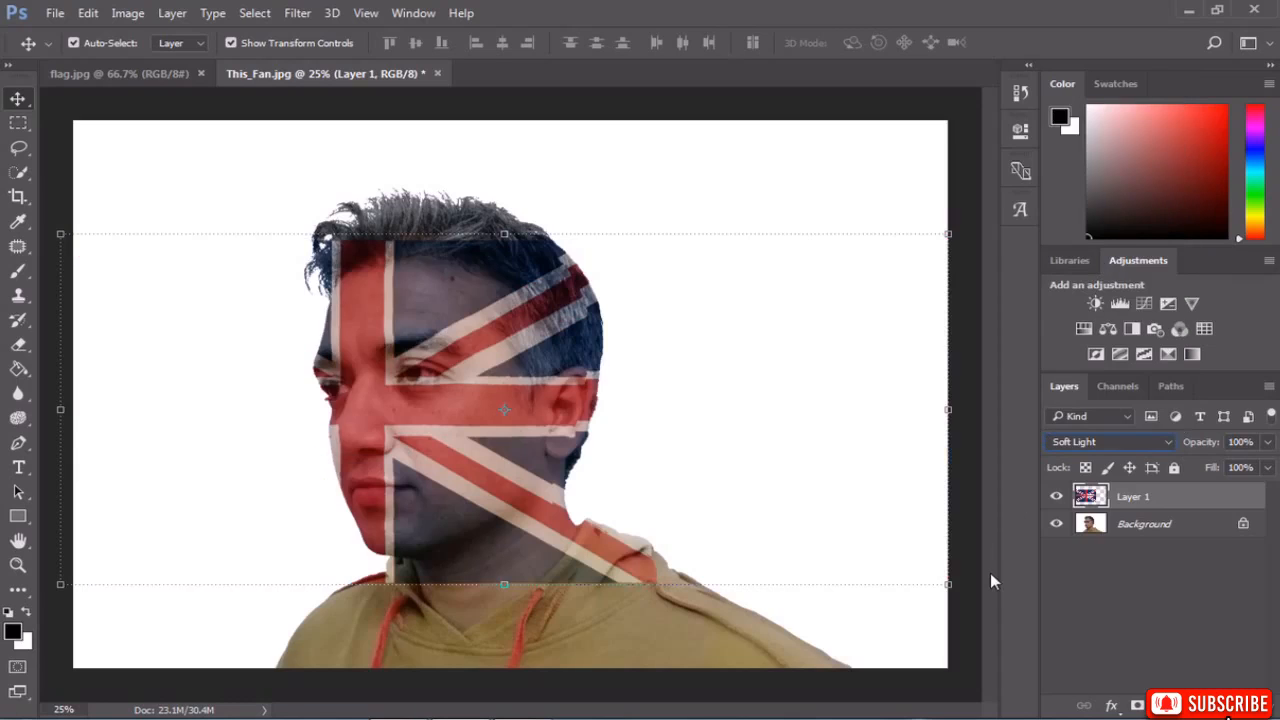
click(1098, 442)
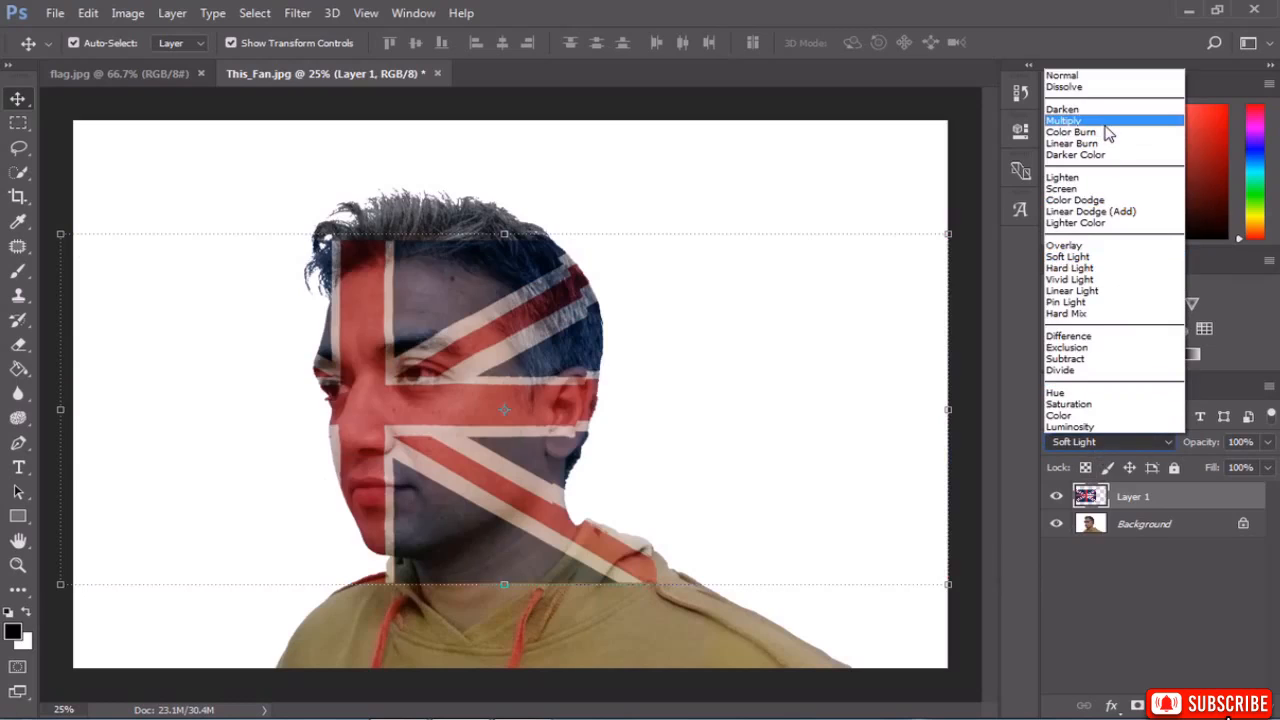
click(1107, 131)
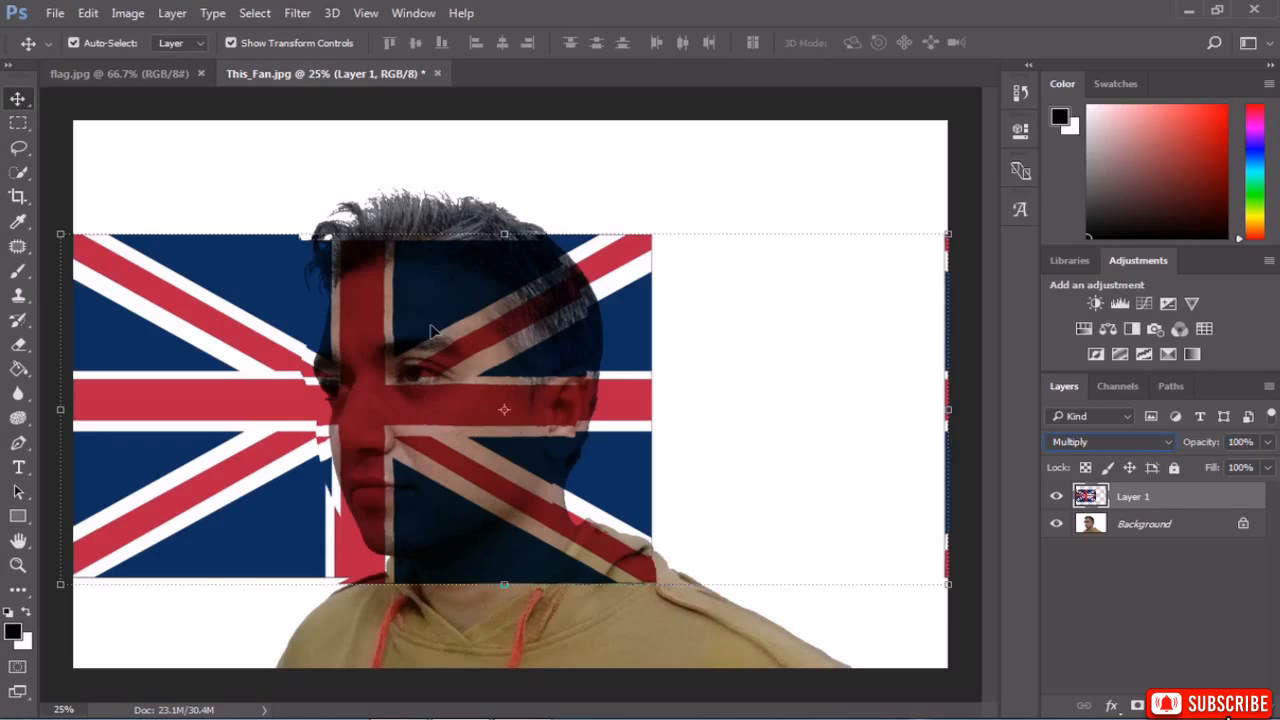
Select the whole man on the Background layer with the Quick Selection tool, using a 135 px brush.
click(1116, 527)
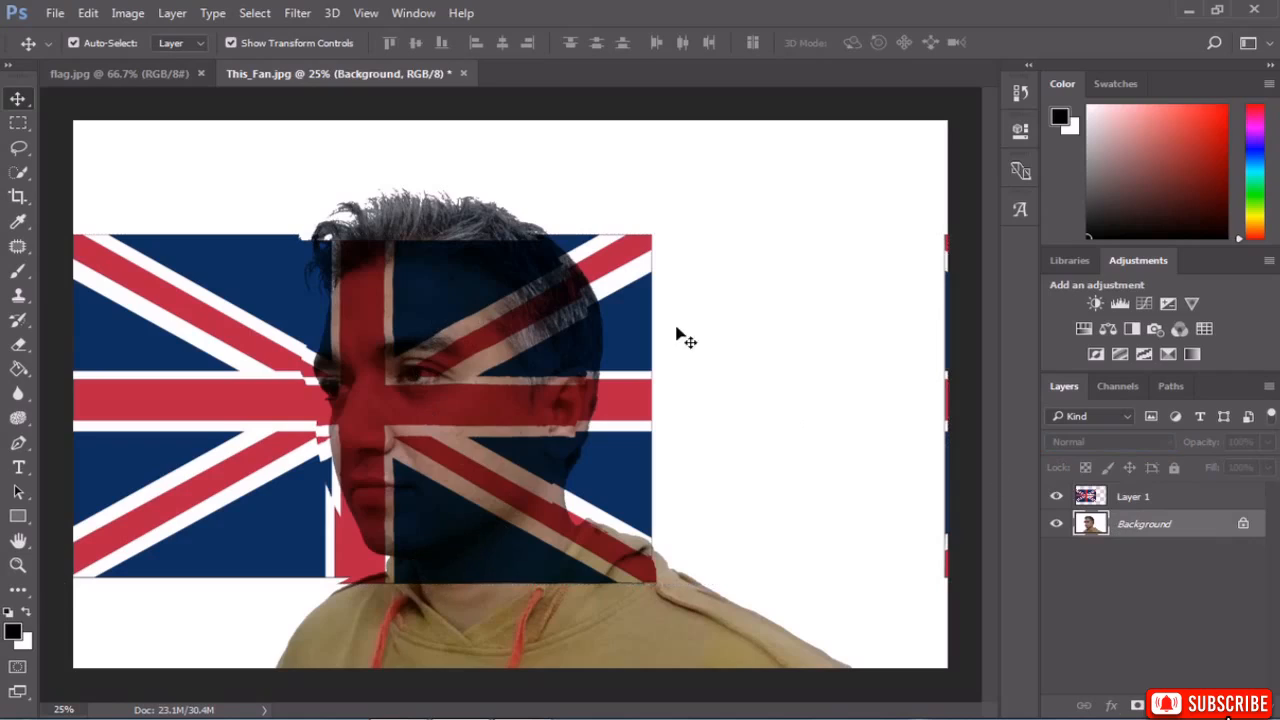
click(18, 172)
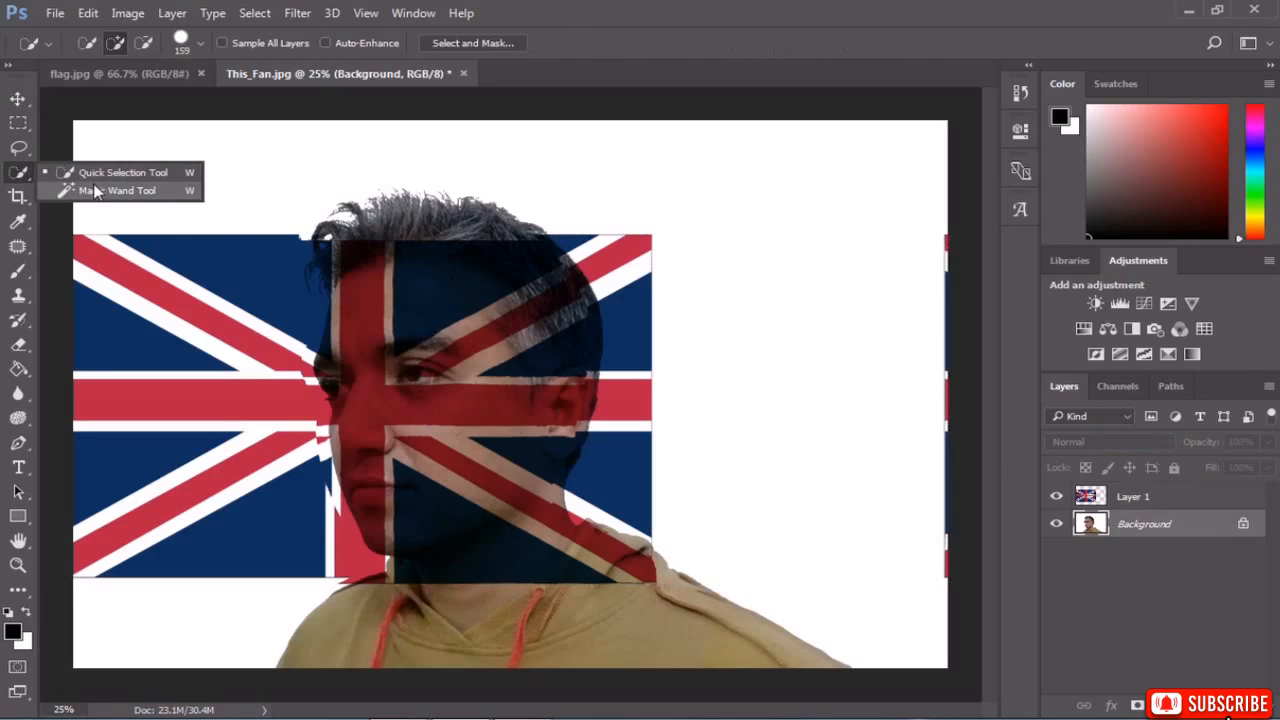
click(103, 176)
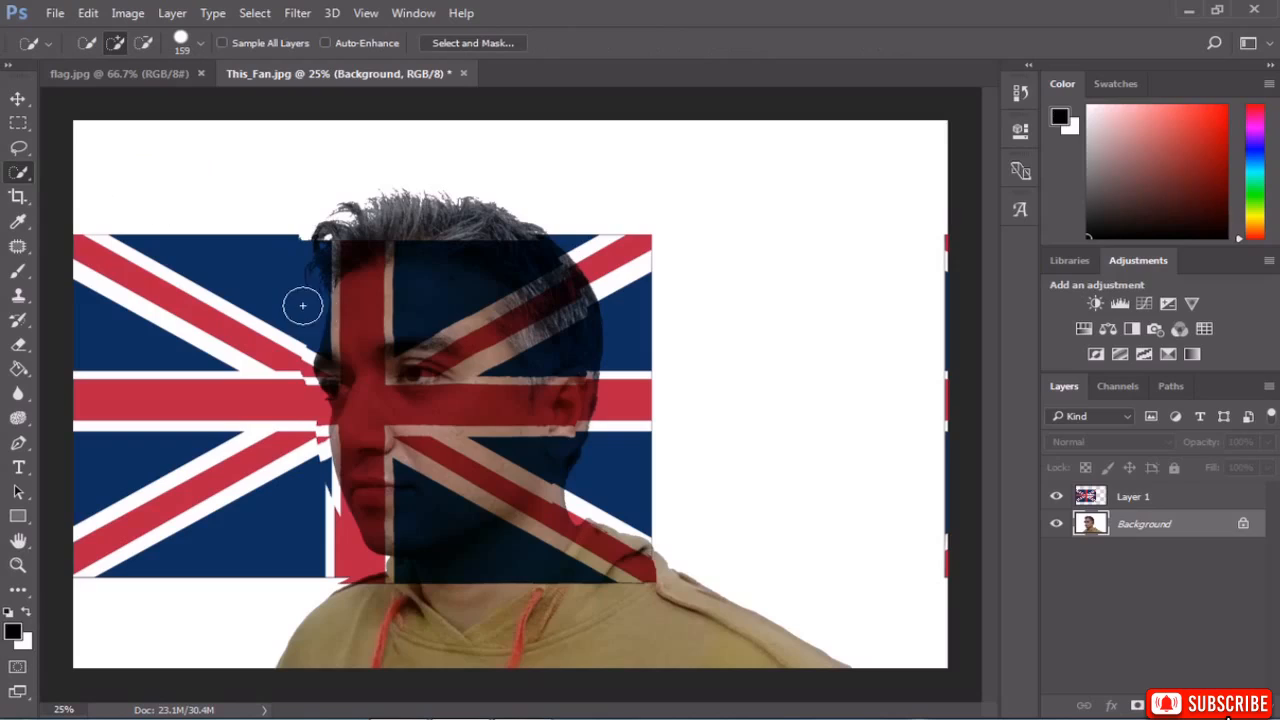
alt+right_click(387, 306)
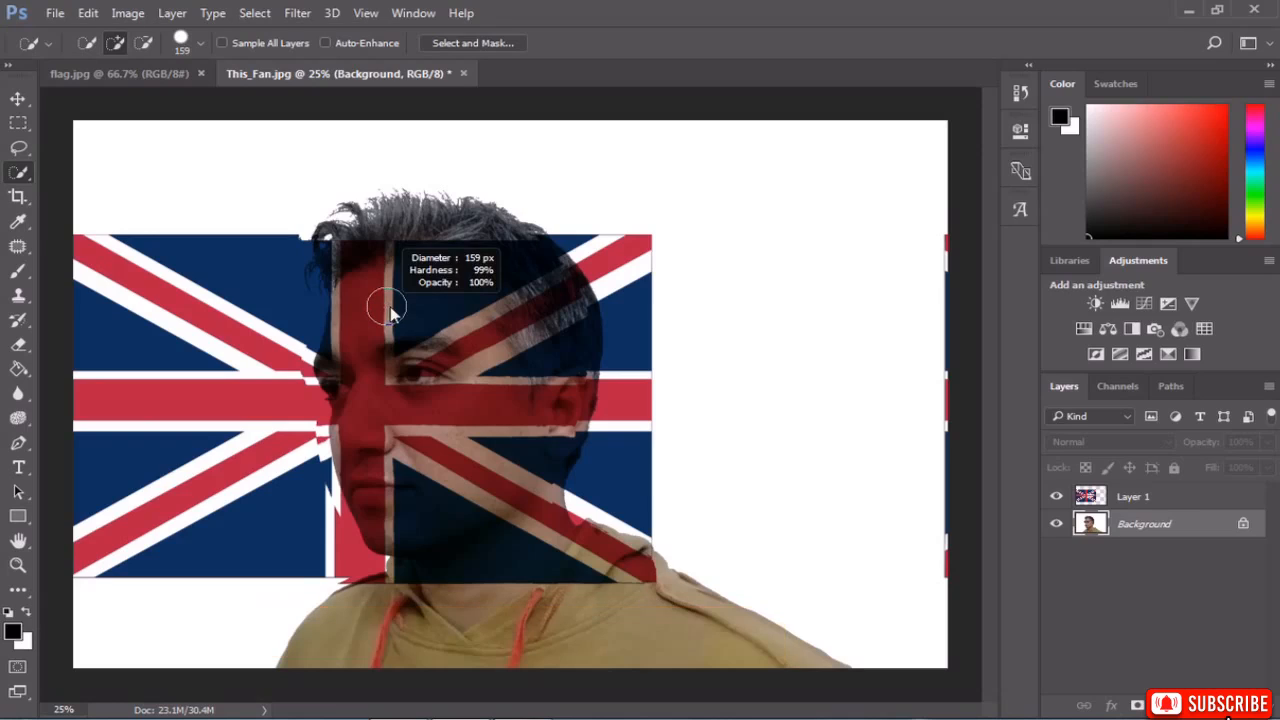
mouse_move(391, 313)
mouse_down()
mouse_move(445, 286)
mouse_move(396, 298)
mouse_up()
drag(396, 298, 397, 302)
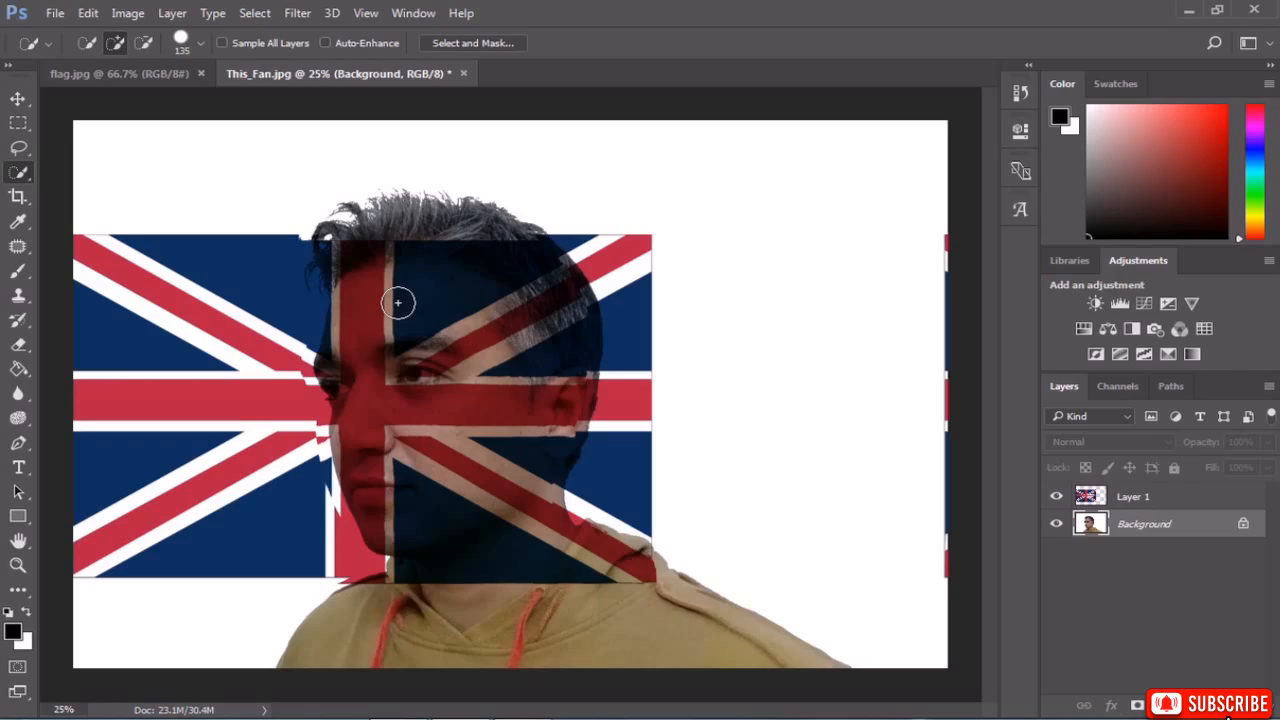
mouse_move(398, 303)
mouse_down()
mouse_move(442, 381)
mouse_move(439, 423)
mouse_move(334, 590)
mouse_move(266, 657)
mouse_move(277, 658)
mouse_up()
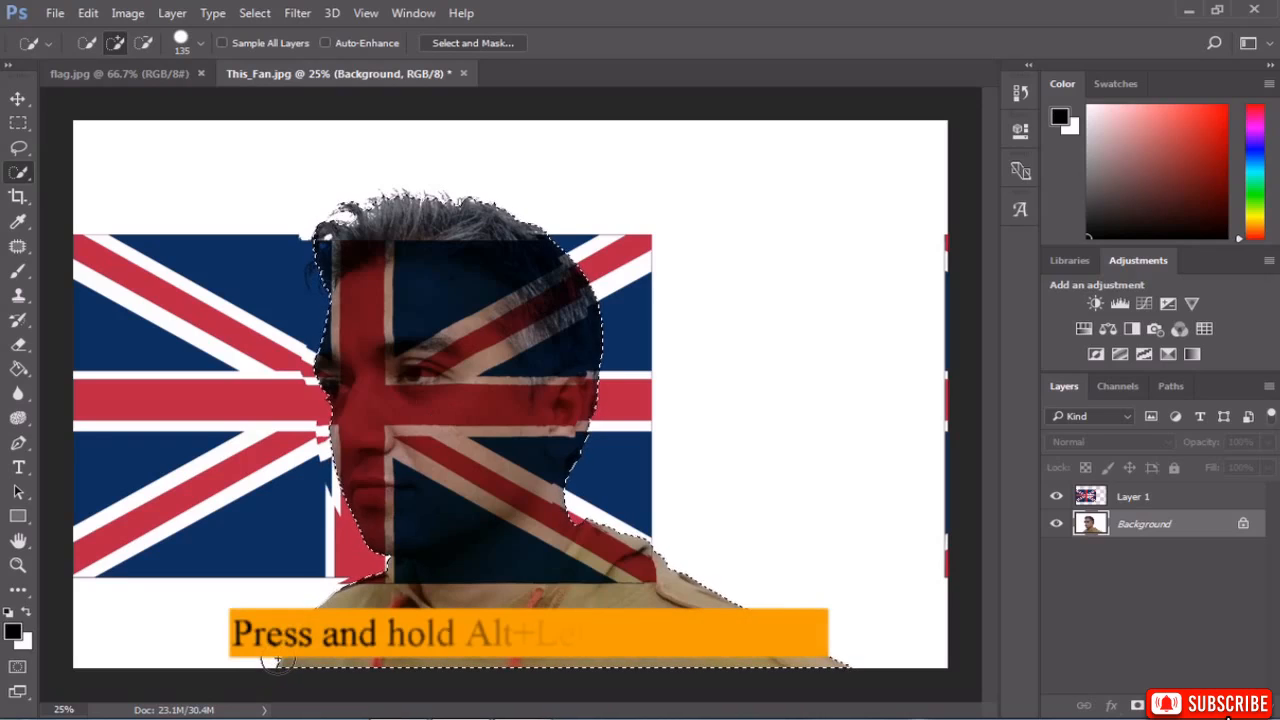
Subtract the hoodie, hair and ear from the selection, keeping the whole face, cheek and neck selected.
key(alt)
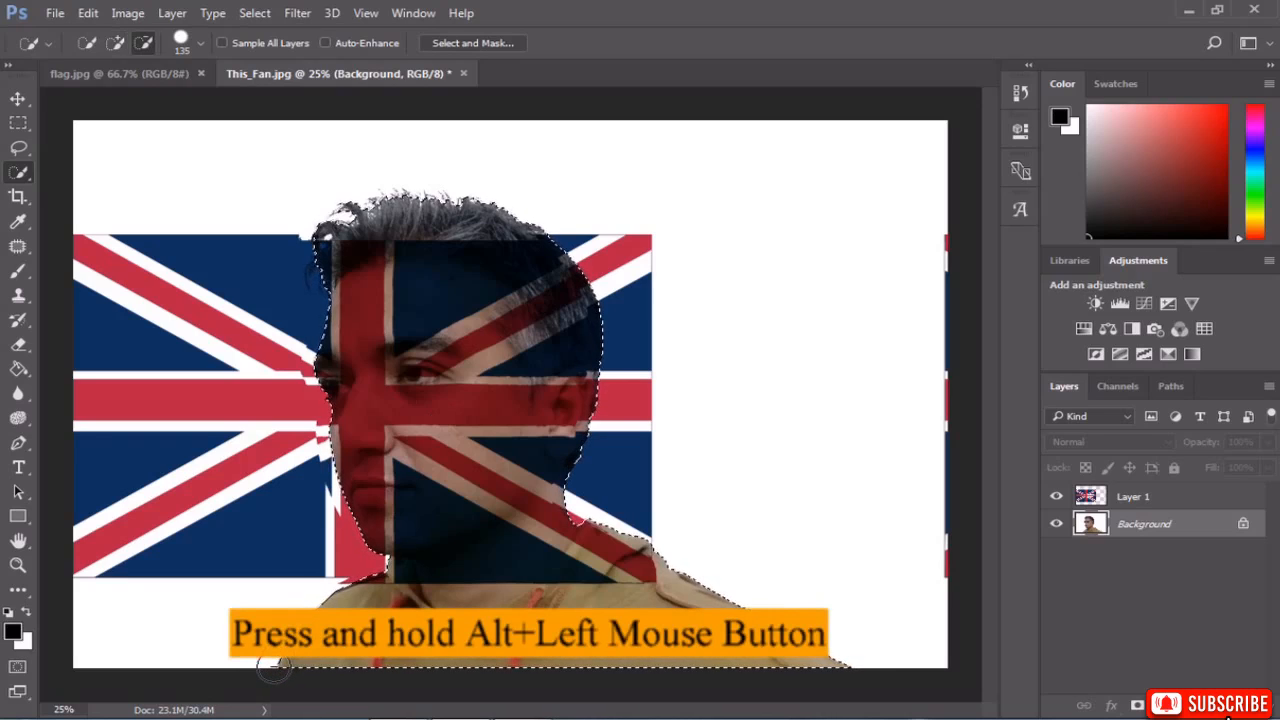
mouse_move(286, 662)
mouse_down()
mouse_move(385, 628)
mouse_move(560, 655)
mouse_move(644, 649)
mouse_move(541, 615)
mouse_move(508, 630)
mouse_move(549, 602)
mouse_move(462, 661)
mouse_move(457, 646)
mouse_up()
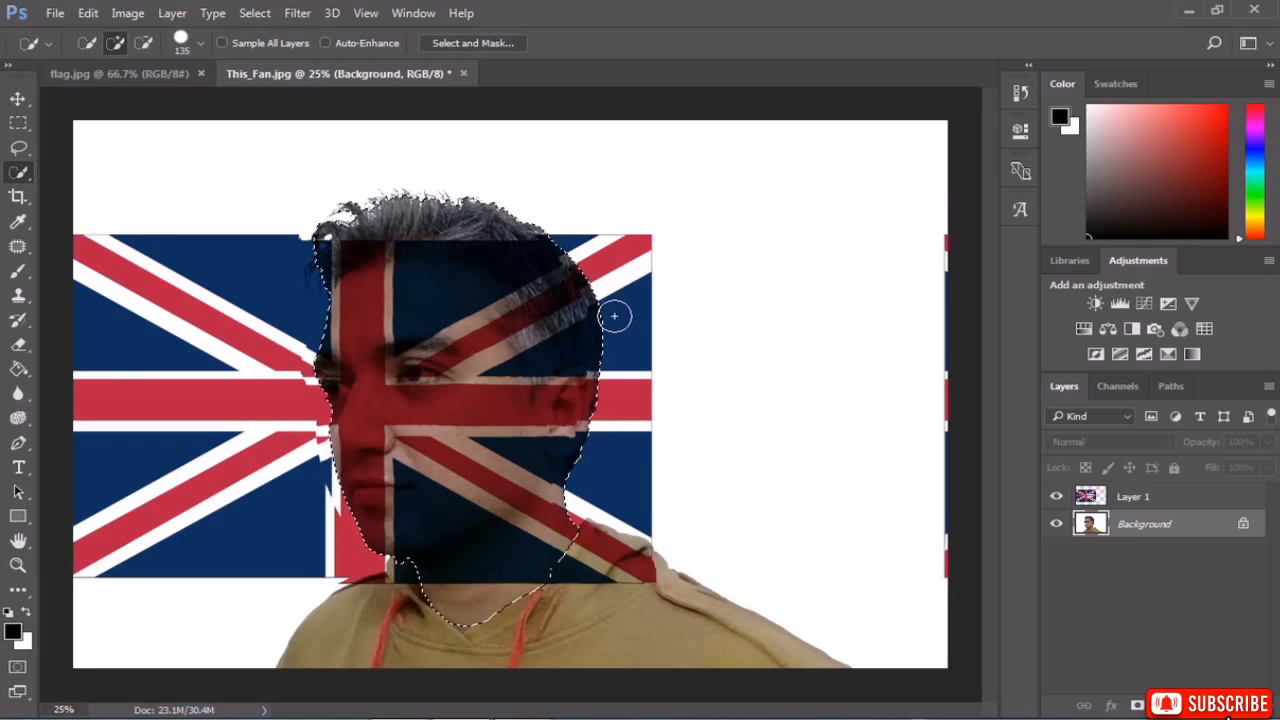
mouse_move(613, 316)
mouse_down()
mouse_move(511, 236)
mouse_move(420, 219)
mouse_move(389, 230)
mouse_up()
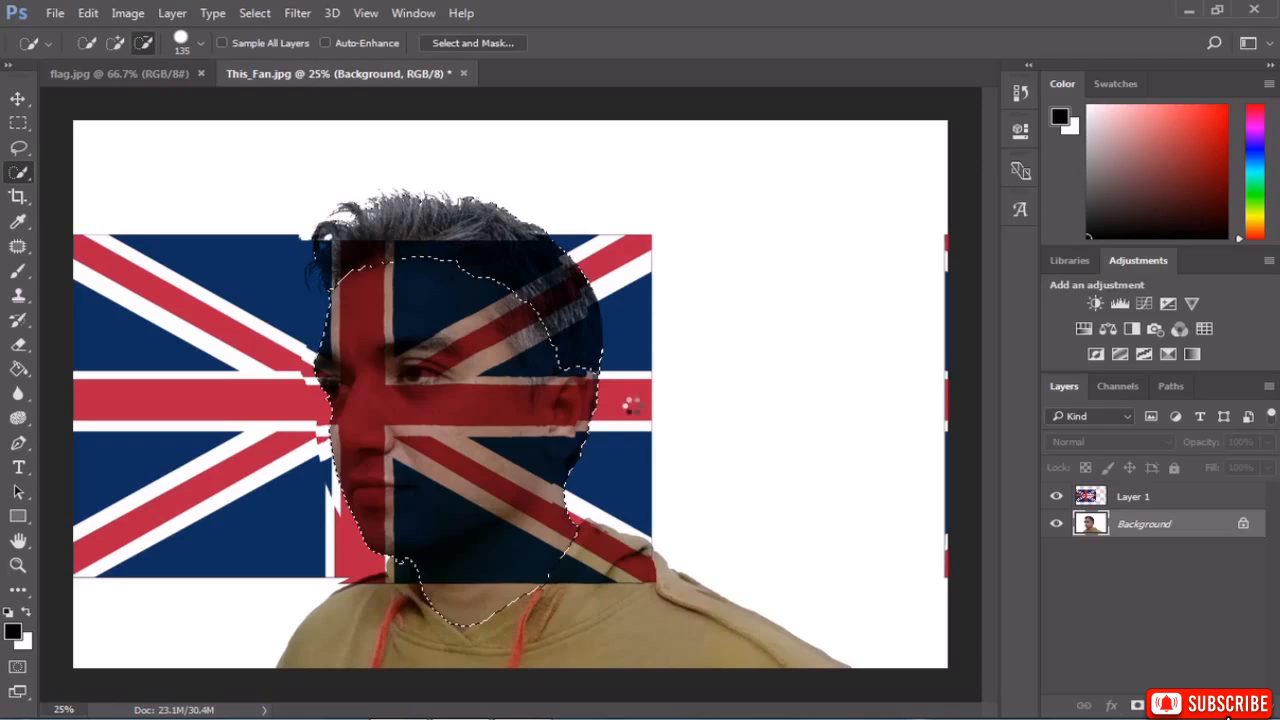
mouse_move(601, 386)
mouse_down()
mouse_move(604, 371)
mouse_move(565, 437)
mouse_move(585, 438)
mouse_up()
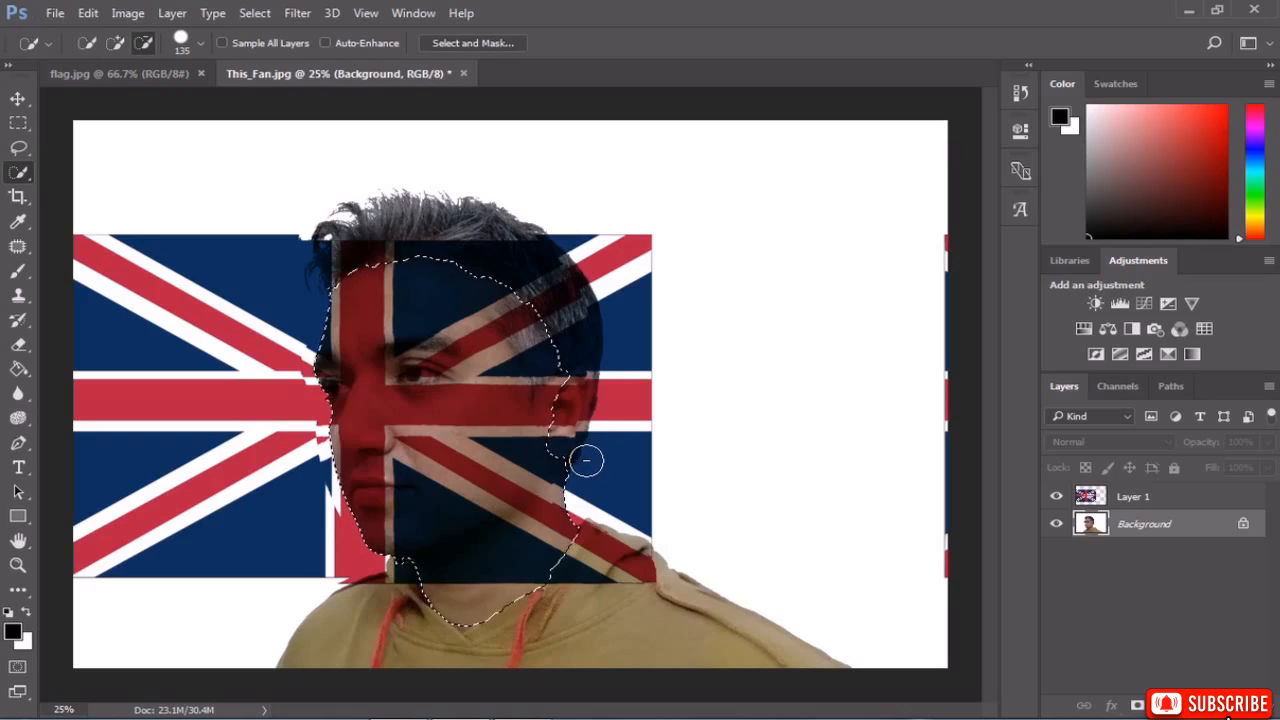
drag(578, 458, 610, 455)
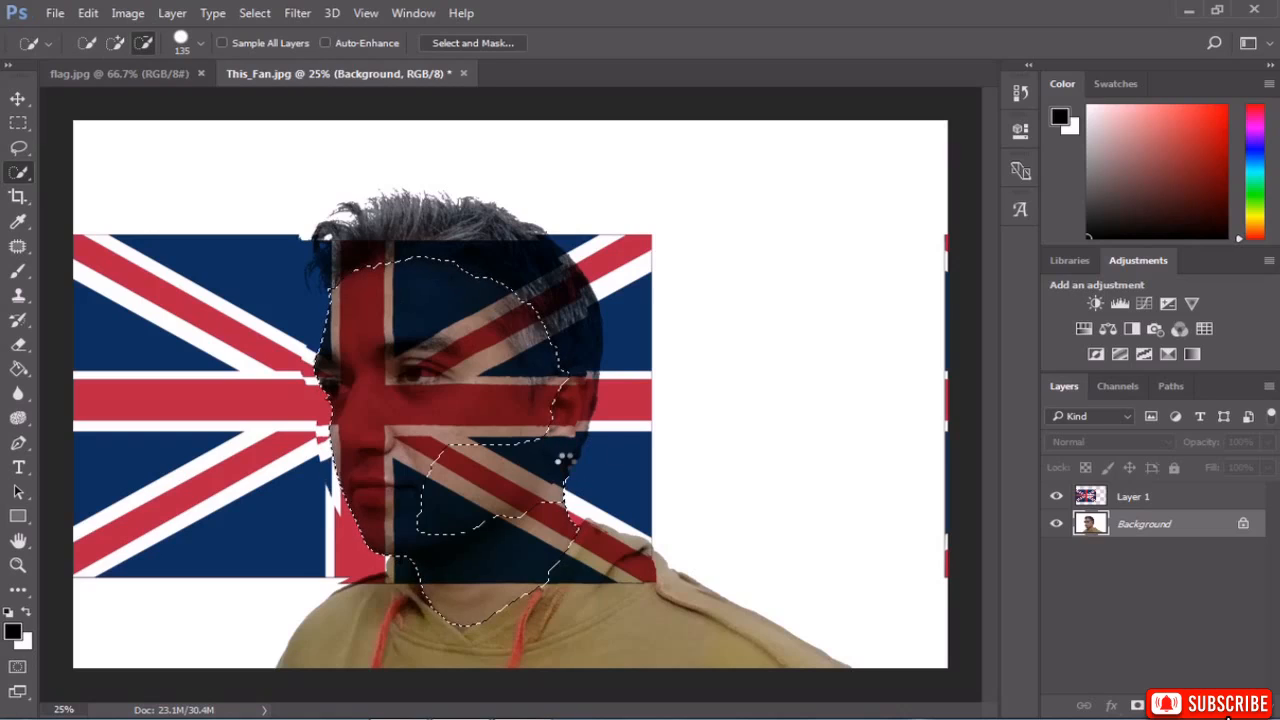
drag(494, 466, 546, 457)
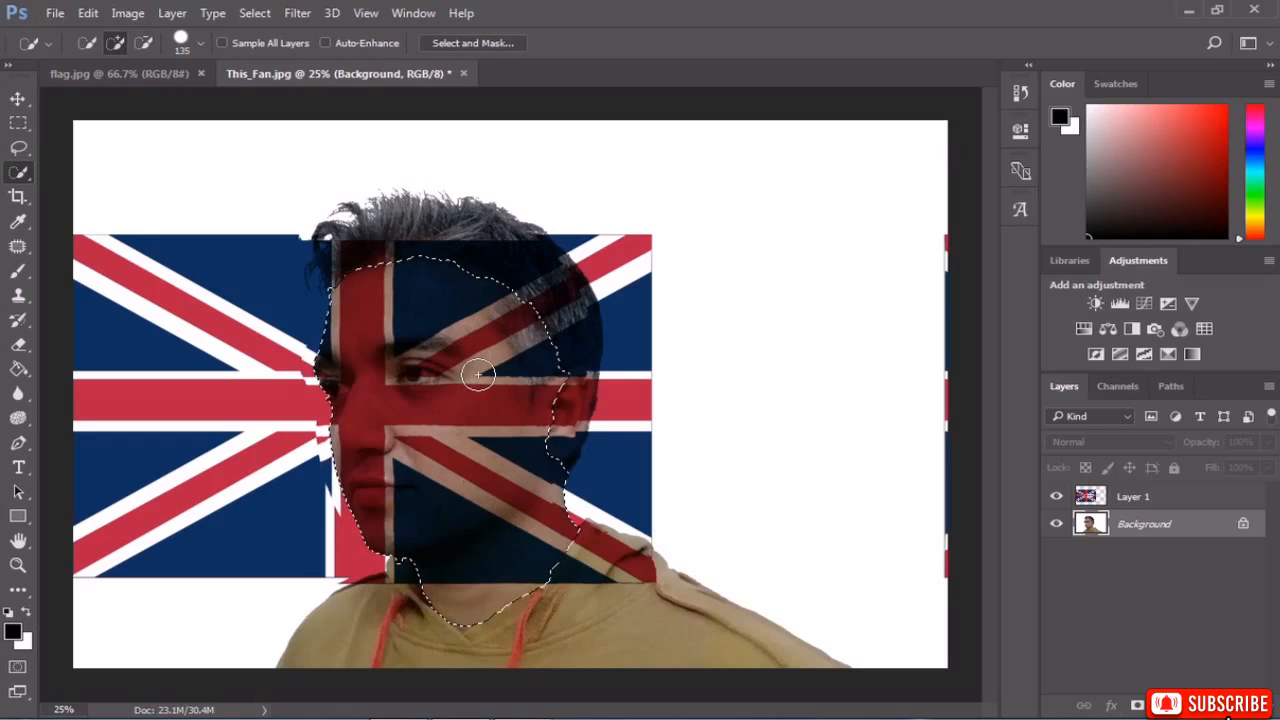
alt+click(576, 381)
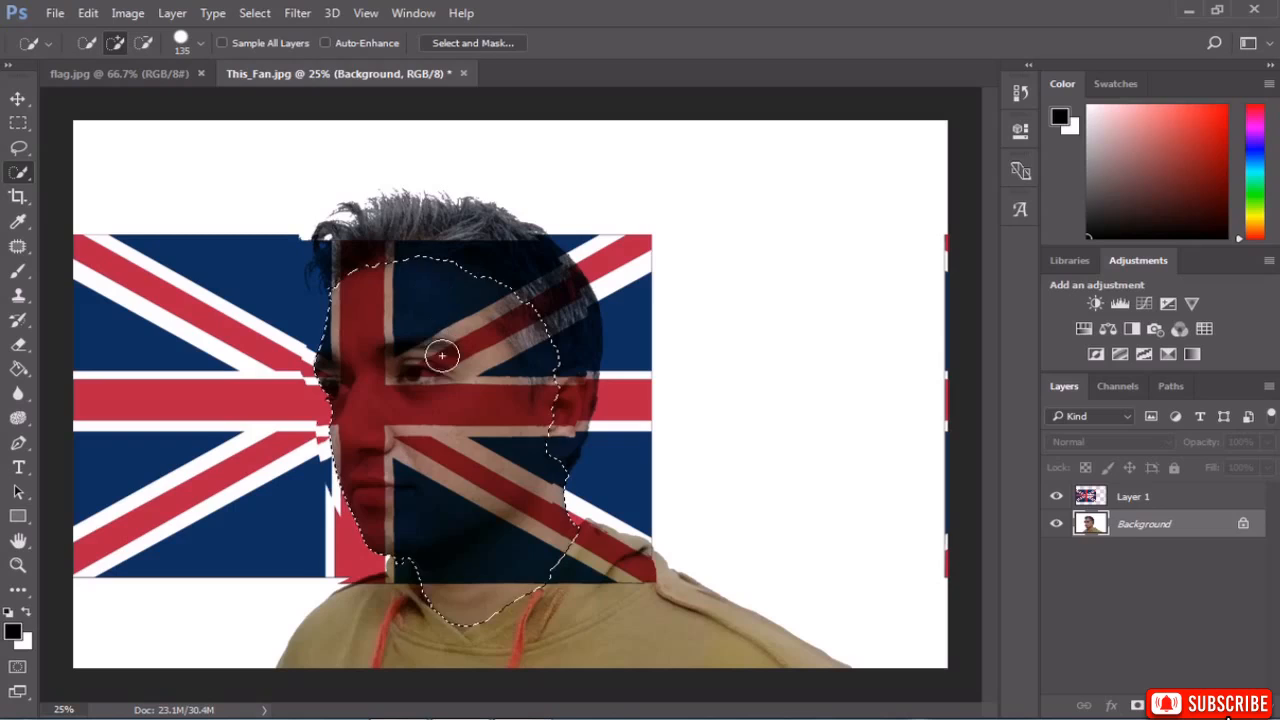
Add a layer mask to the flag layer from the face and neck selection.
click(1107, 496)
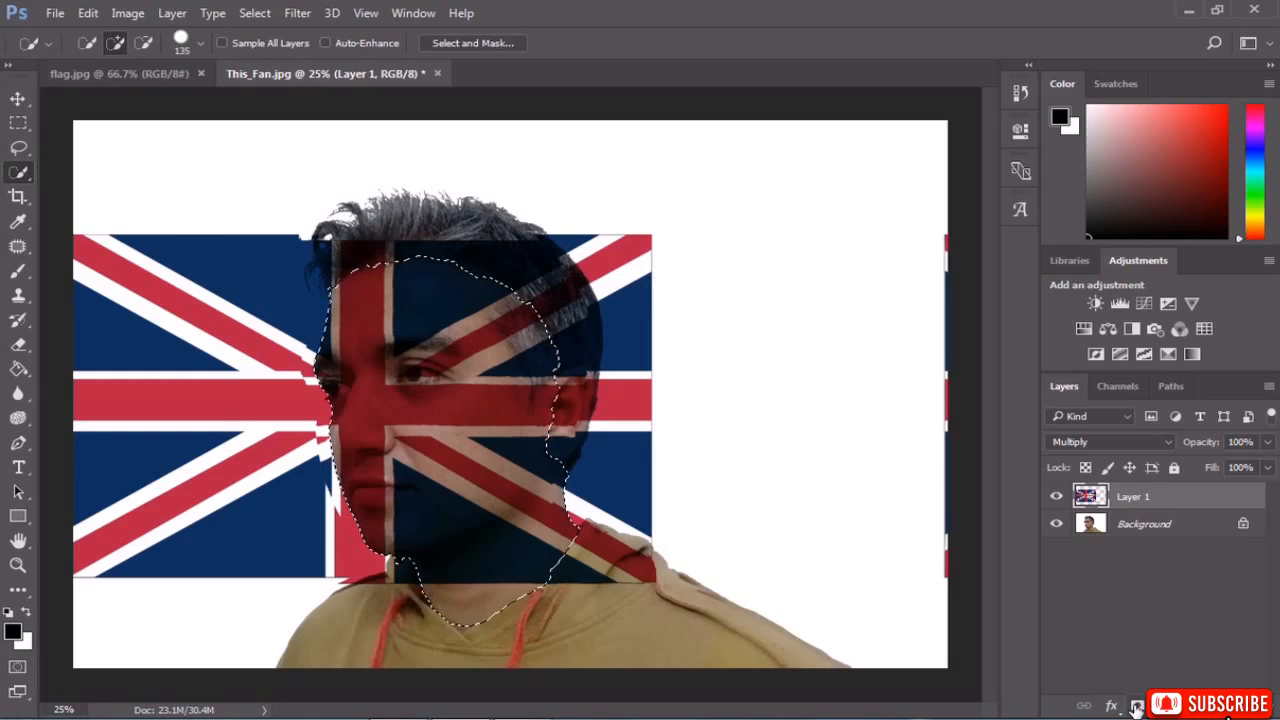
click(1137, 706)
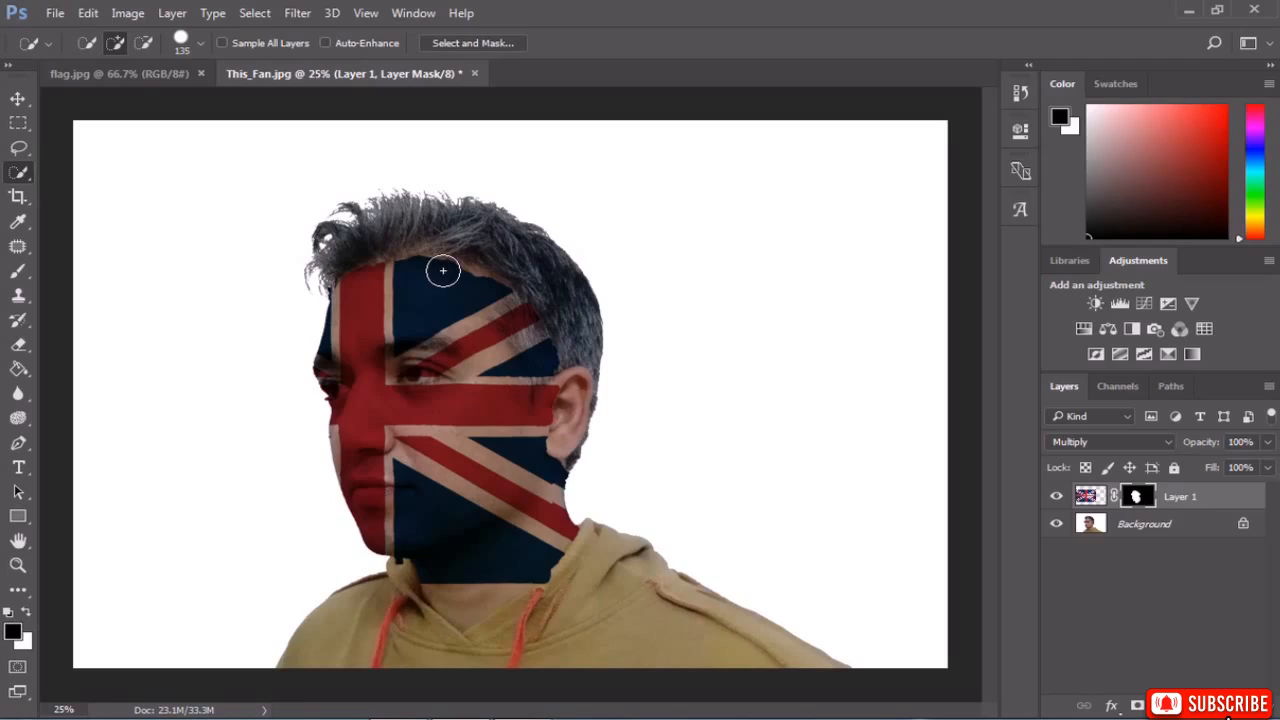
Paint black on the flag layer's mask along the forehead hairline with a soft 185 px brush.
key(b)
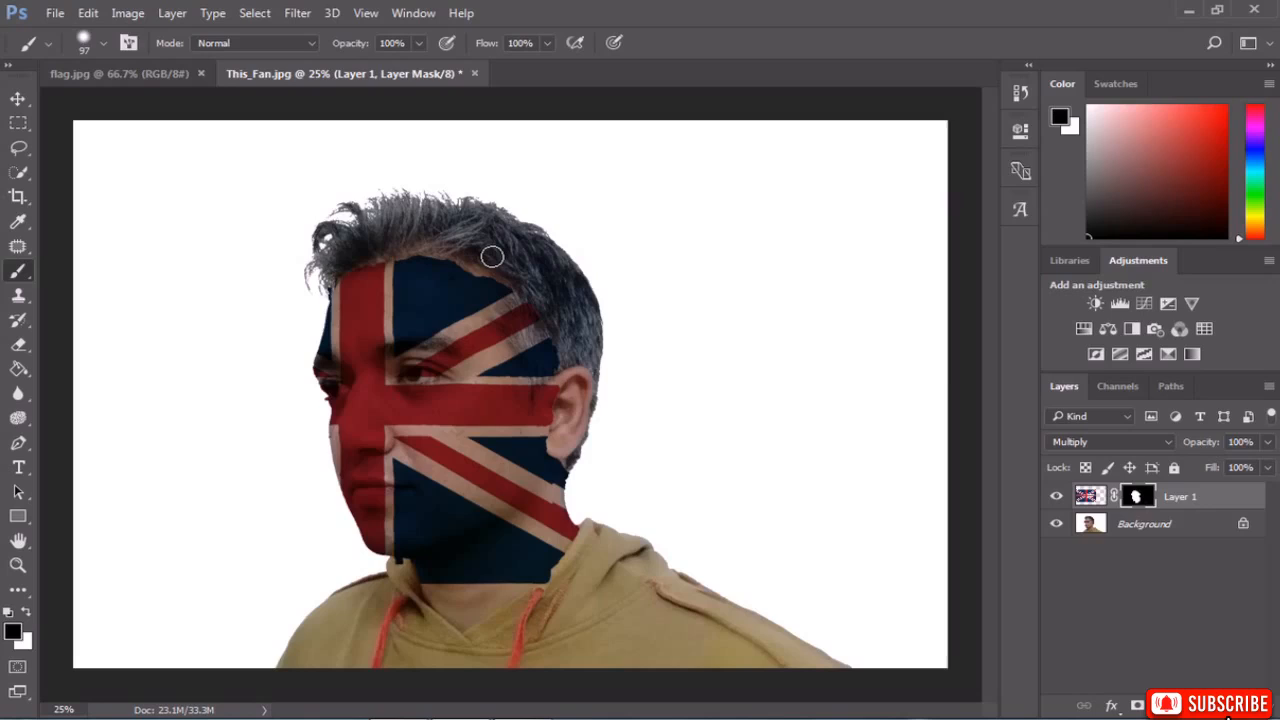
alt+right_click(455, 312)
drag(473, 323, 477, 323)
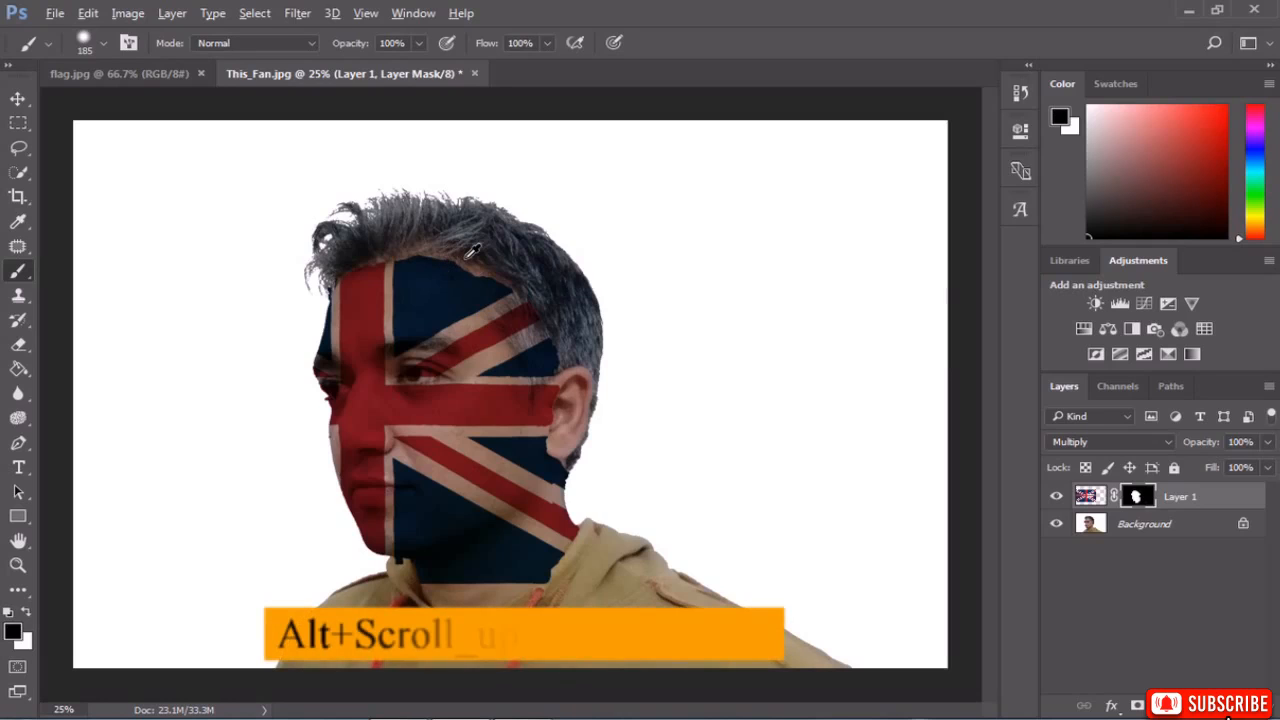
scroll(468, 256, up, 4)
scroll(473, 251, up, 1)
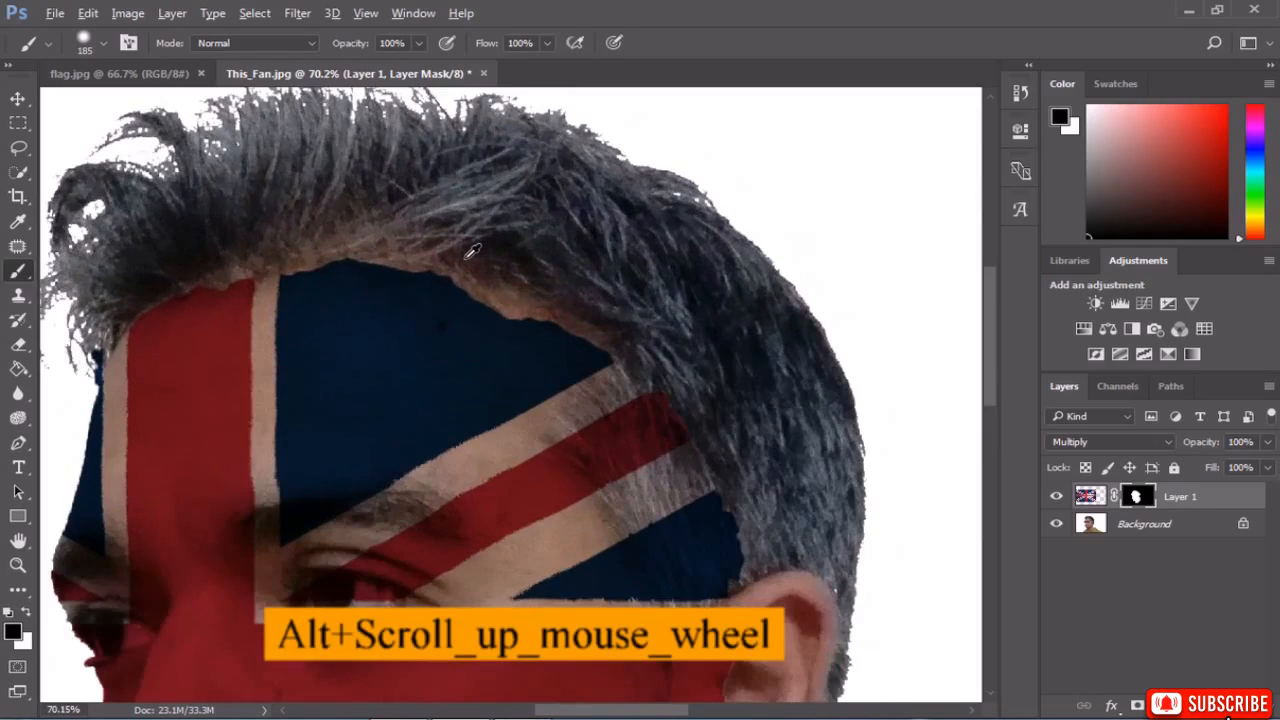
scroll(473, 251, up, 1)
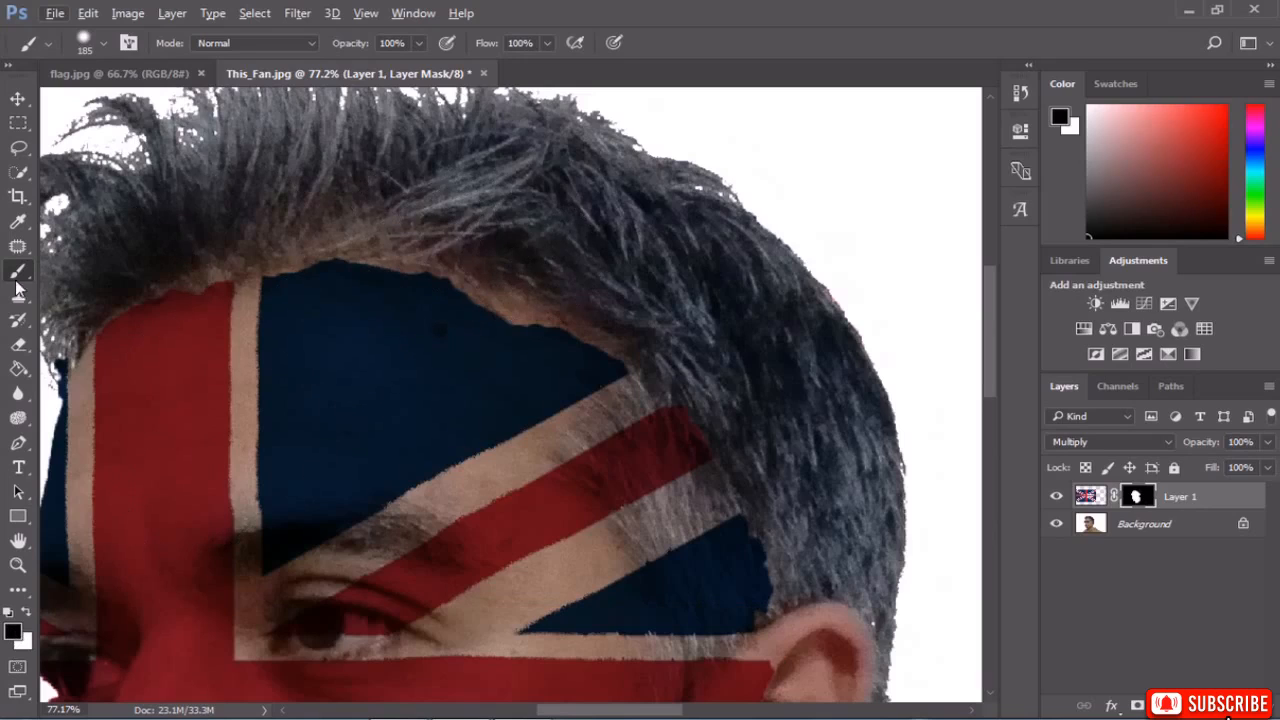
mouse_move(640, 300)
mouse_down()
mouse_move(571, 289)
mouse_move(423, 229)
mouse_move(284, 213)
mouse_up()
Raise the brush hardness and hide the flag from the rest of the hairline and the temple hair.
right_click(474, 210)
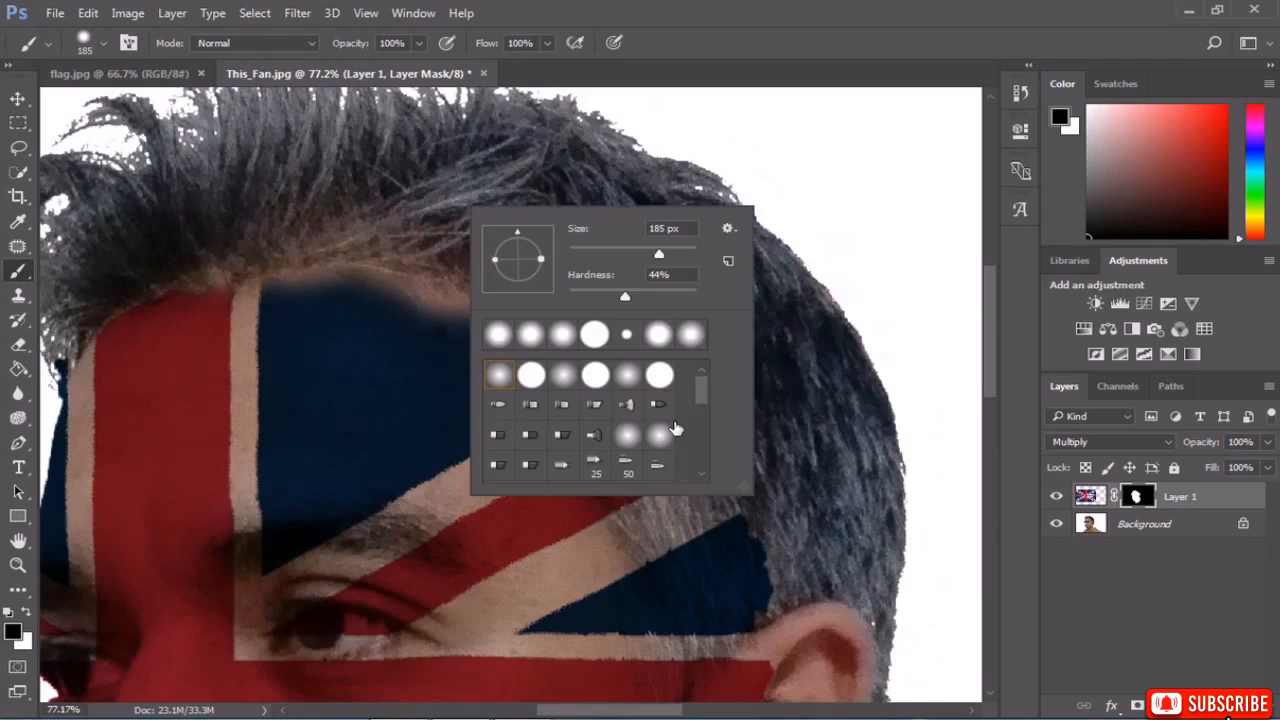
drag(625, 296, 652, 296)
click(387, 222)
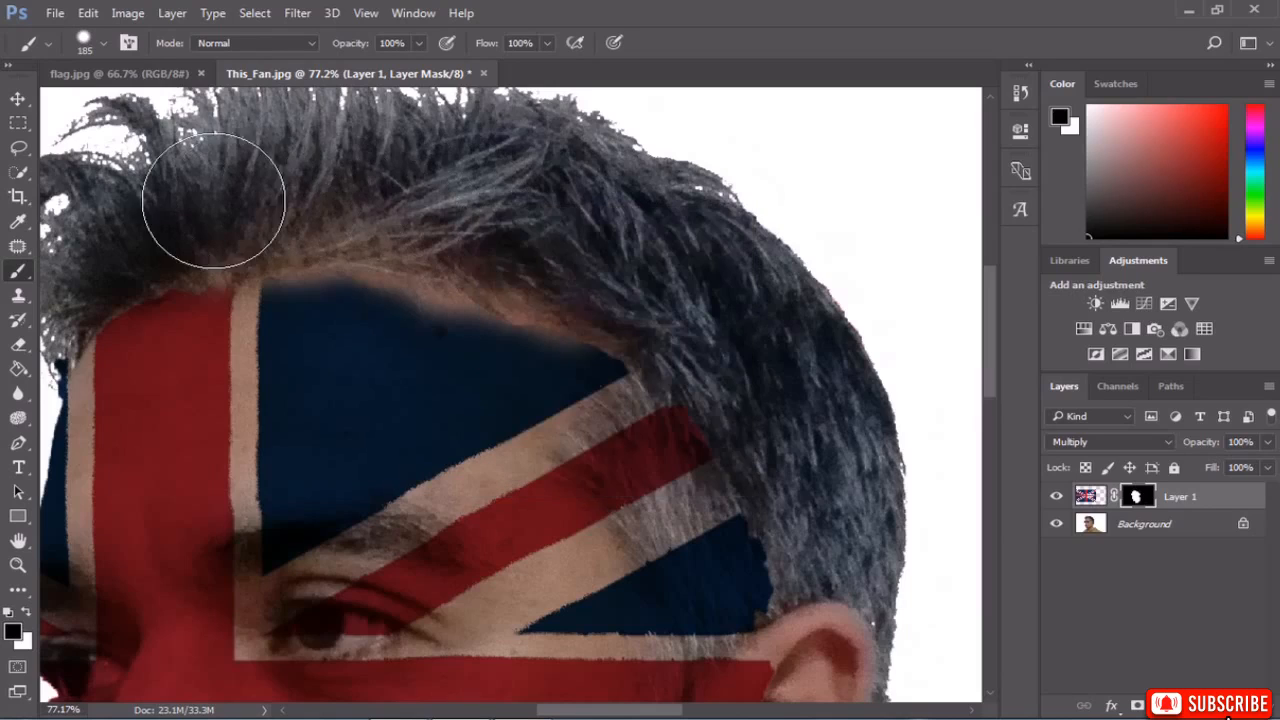
mouse_move(594, 206)
mouse_down()
mouse_move(659, 259)
mouse_move(711, 356)
mouse_move(769, 558)
mouse_move(719, 493)
mouse_move(642, 325)
mouse_move(684, 492)
mouse_move(655, 418)
mouse_move(655, 476)
mouse_move(703, 503)
mouse_move(728, 586)
mouse_up()
Hide the flag from the sideburn and the skin directly in front of the ear on the layer mask.
scroll(766, 400, down, 5)
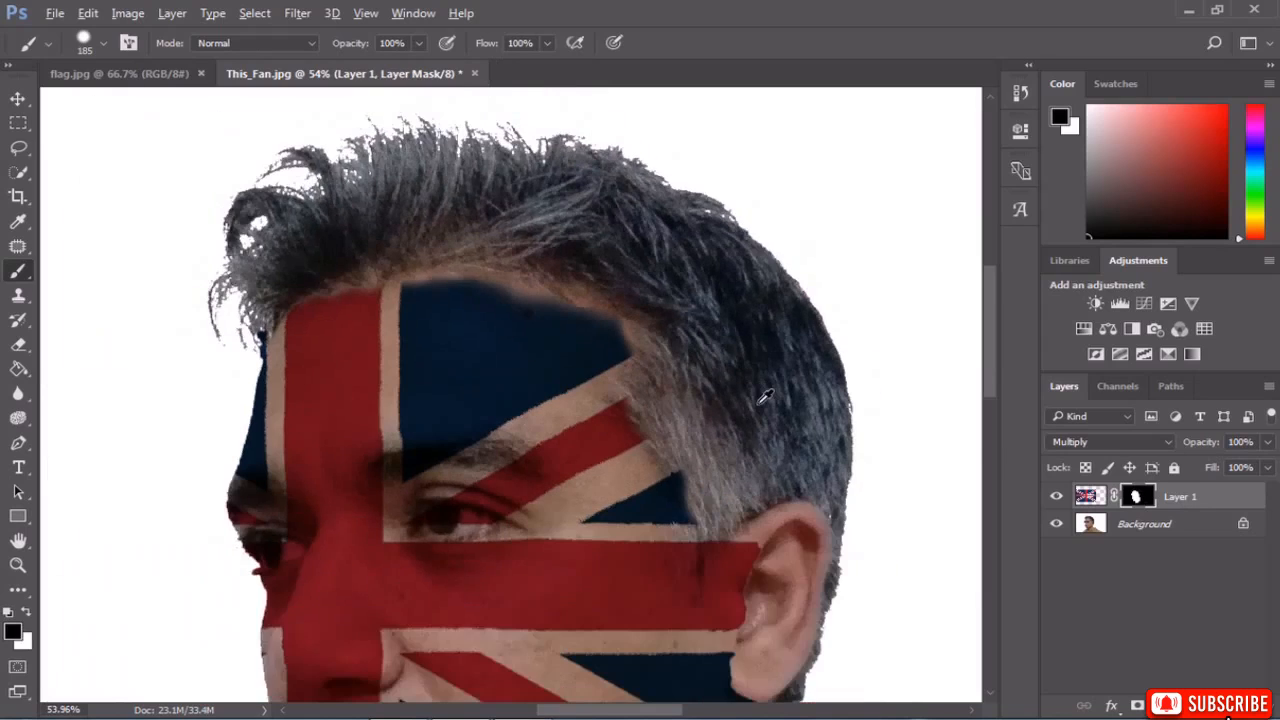
scroll(790, 445, down, 2)
scroll(798, 562, up, 4)
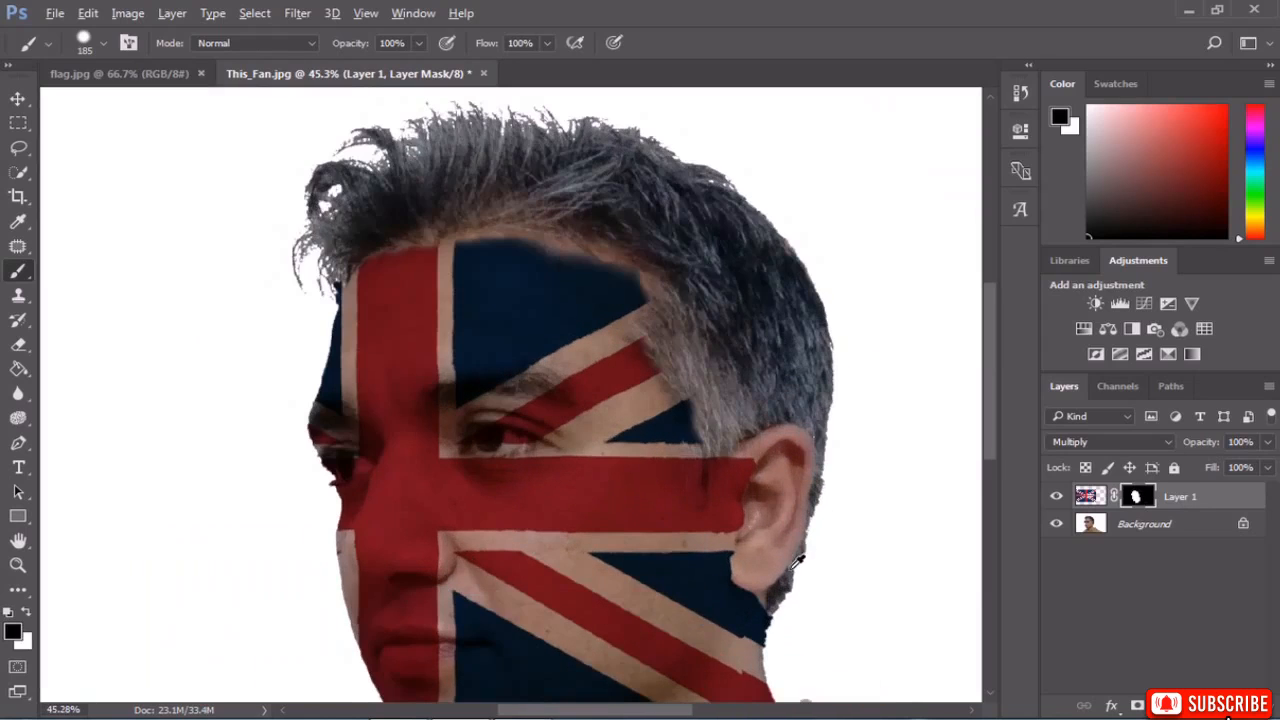
scroll(798, 562, up, 4)
mouse_move(737, 429)
mouse_down()
mouse_move(726, 519)
mouse_move(713, 473)
mouse_move(735, 358)
mouse_move(766, 580)
mouse_up()
Hide the flag along the back edge of the neck, from below the ear down to the hood.
scroll(766, 471, down, 4)
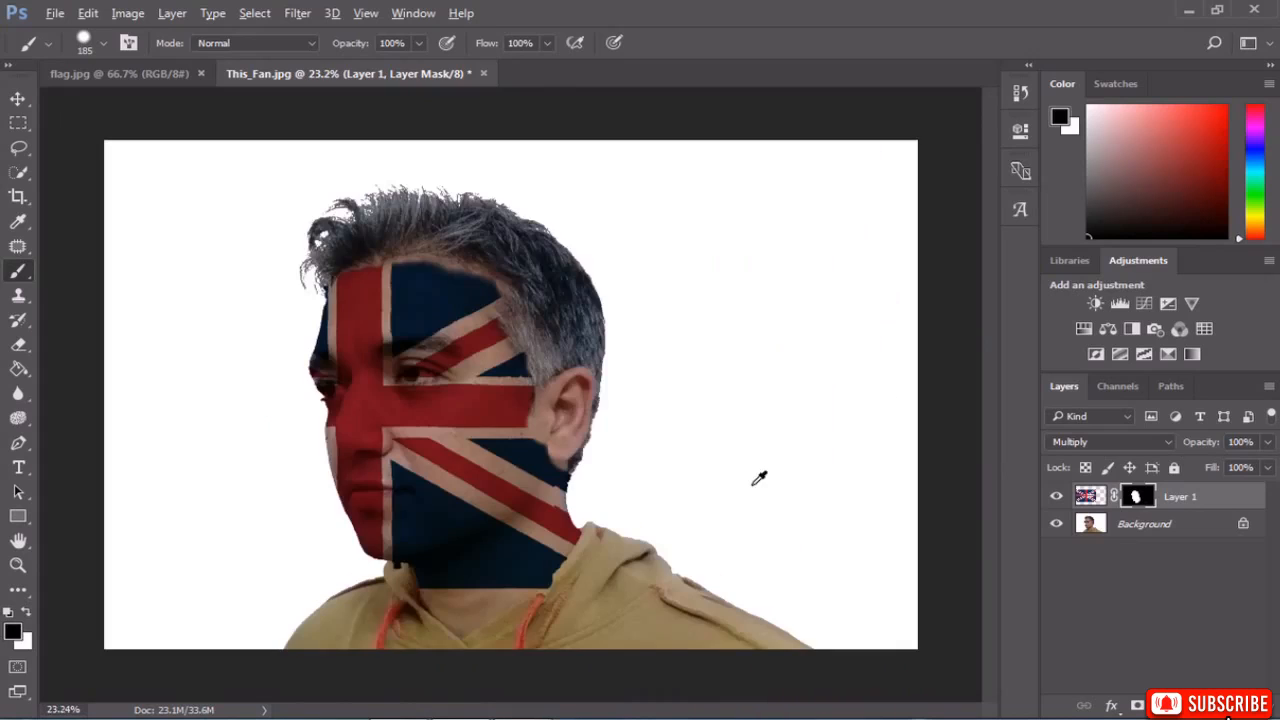
scroll(590, 350, up, 4)
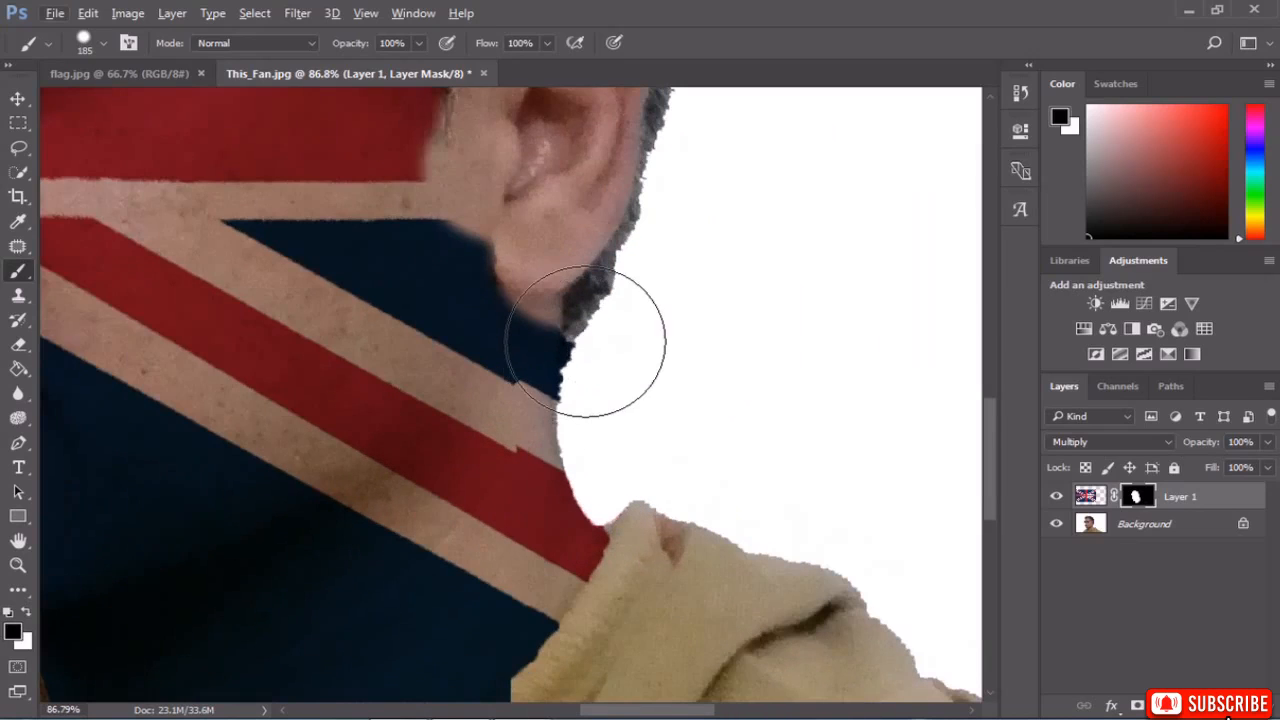
mouse_move(585, 340)
mouse_down()
mouse_move(611, 337)
mouse_move(623, 371)
mouse_move(651, 628)
mouse_up()
Soften the flag's straight lower edge across the neck into a curve and clear it from the hood's edges.
scroll(665, 593, down, 3)
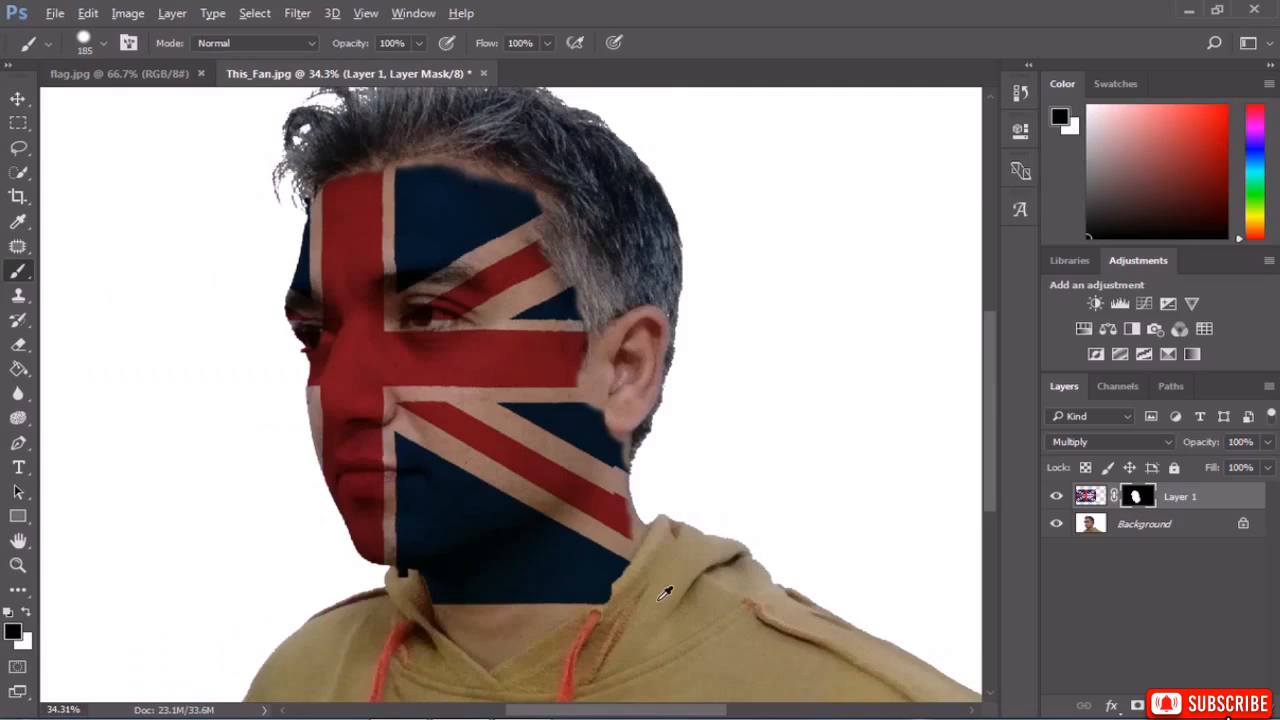
scroll(659, 597, up, 2)
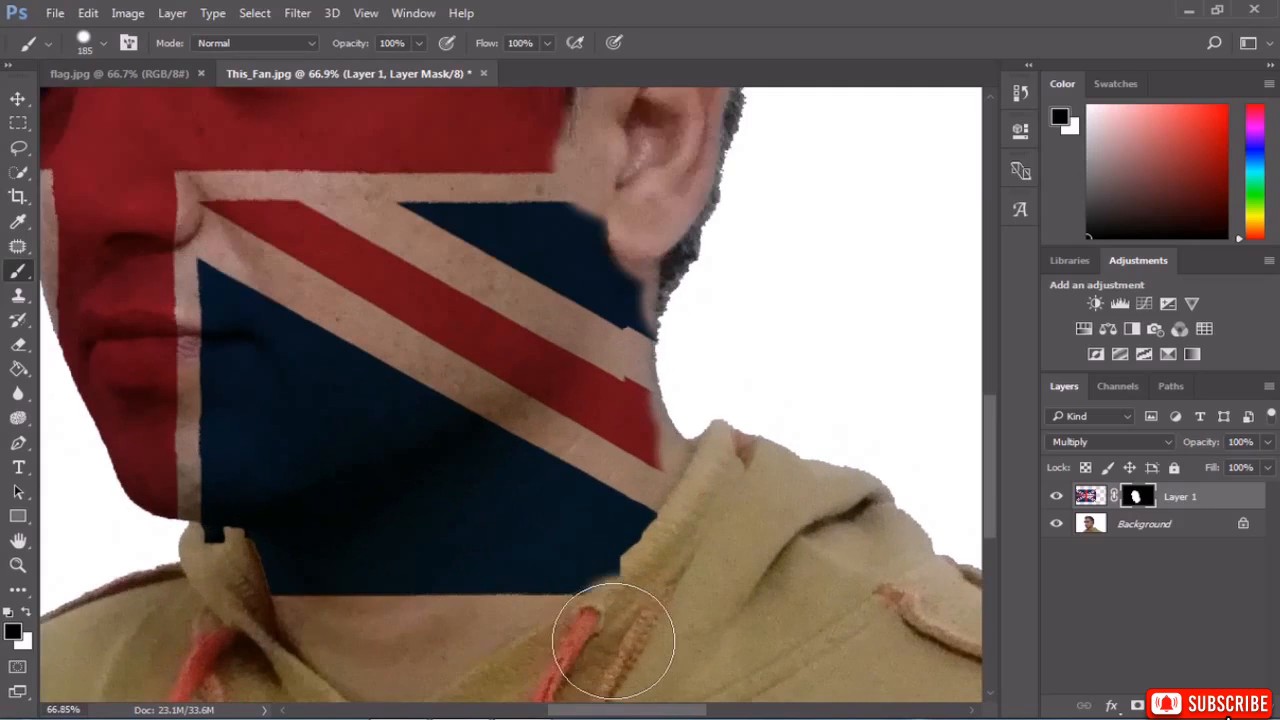
mouse_move(637, 614)
mouse_down()
mouse_move(447, 644)
mouse_move(243, 632)
mouse_up()
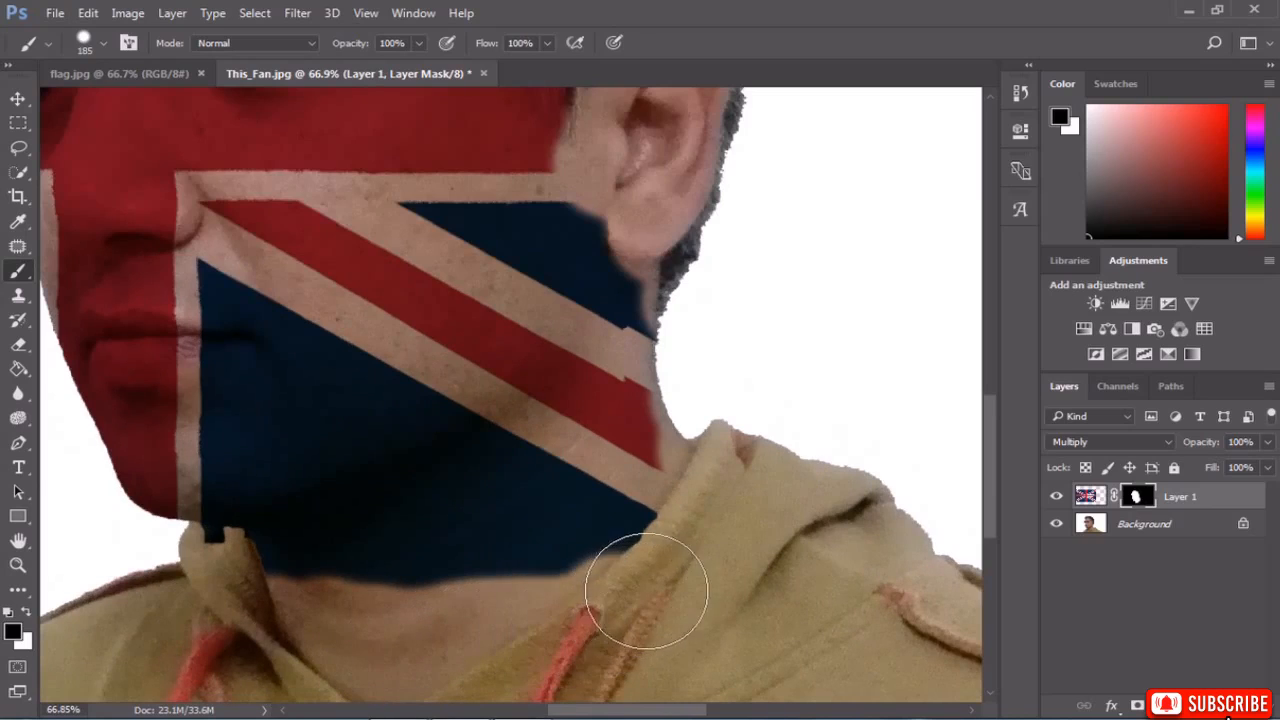
drag(655, 577, 586, 571)
mouse_move(230, 573)
mouse_down()
mouse_move(498, 579)
mouse_move(422, 589)
mouse_up()
Hide the flag from the hood collar under the chin with an 83 px brush and restore the over-erased chin area with white.
mouse_move(529, 551)
mouse_down()
mouse_move(476, 515)
mouse_move(532, 520)
mouse_move(496, 515)
mouse_move(529, 504)
mouse_move(505, 453)
mouse_move(531, 332)
mouse_move(492, 474)
mouse_move(507, 447)
mouse_move(490, 375)
mouse_up()
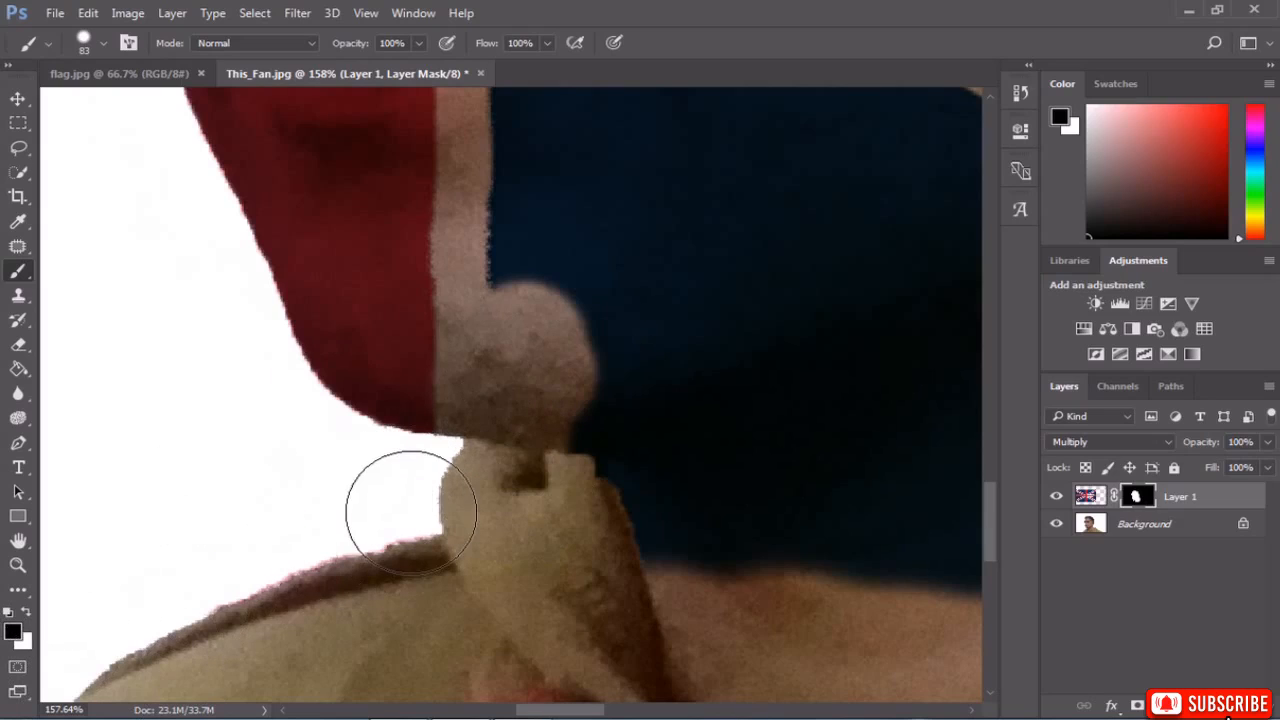
key(x)
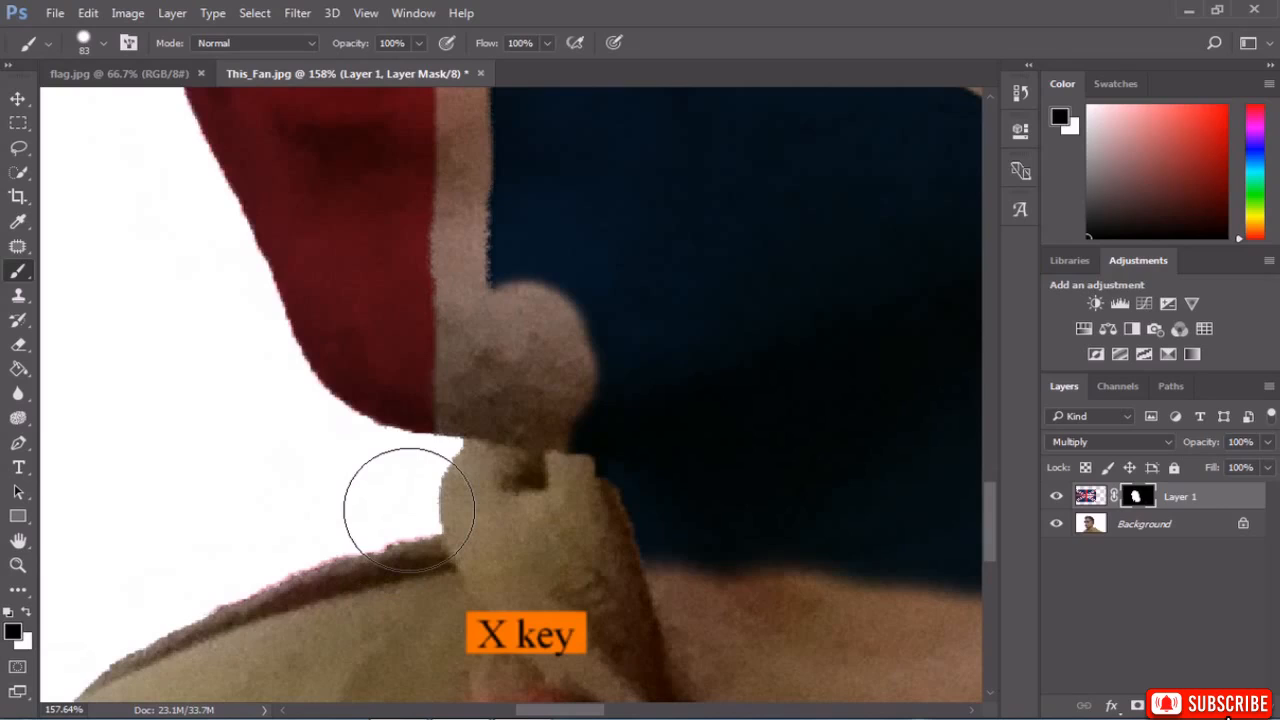
key(x)
mouse_move(551, 326)
mouse_down()
mouse_move(521, 330)
mouse_move(481, 342)
mouse_move(578, 359)
mouse_move(534, 393)
mouse_up()
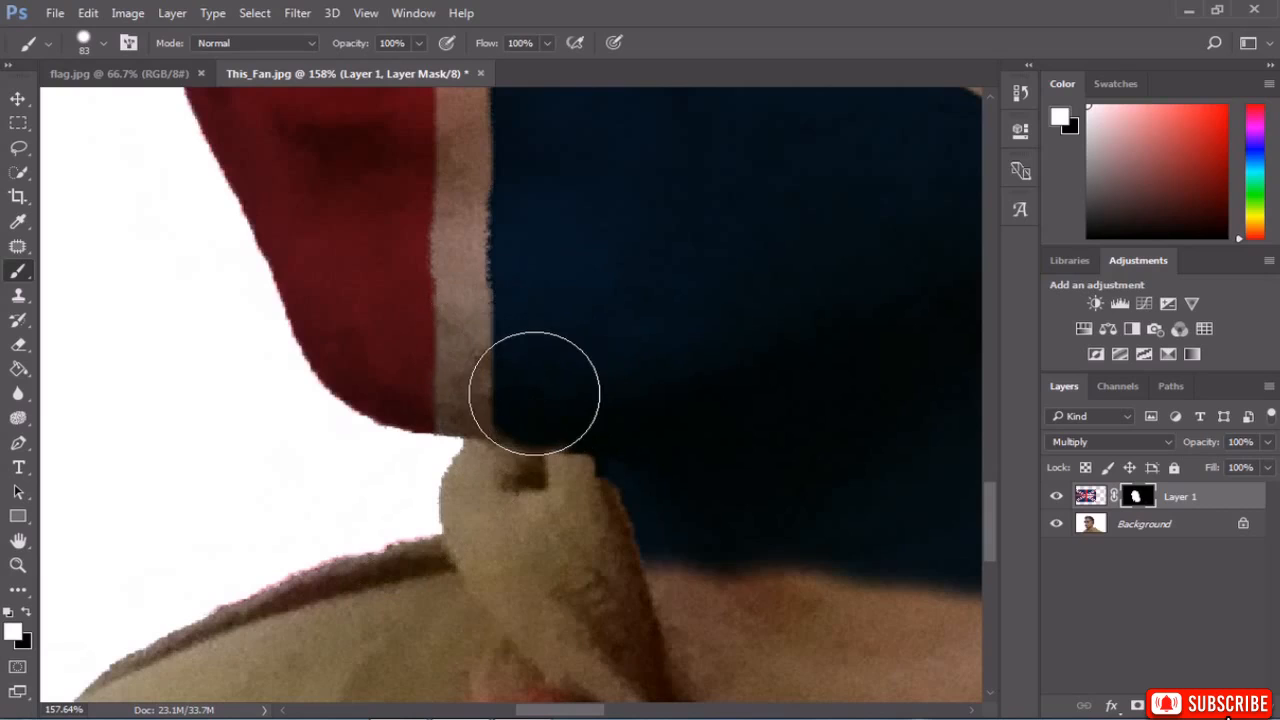
Try painting the flag back over the hair at the temple with white and hide that patch again with black.
scroll(600, 515, down, 10)
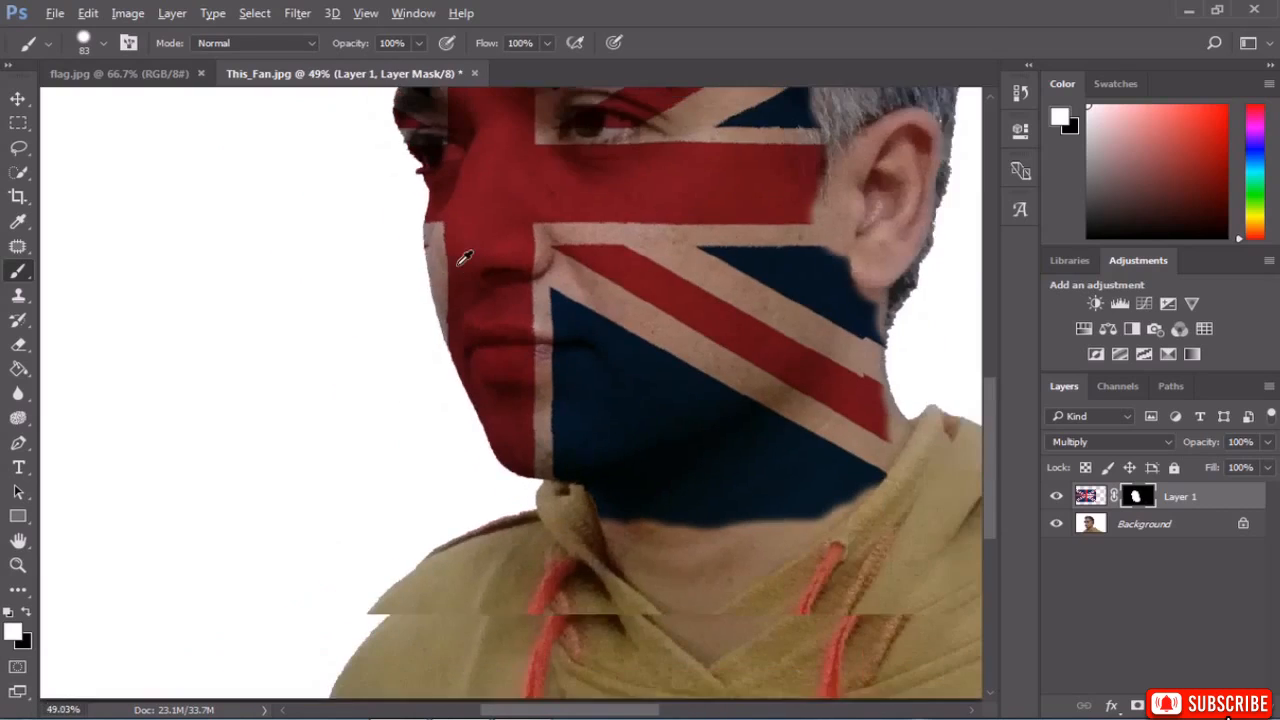
scroll(465, 258, down, 4)
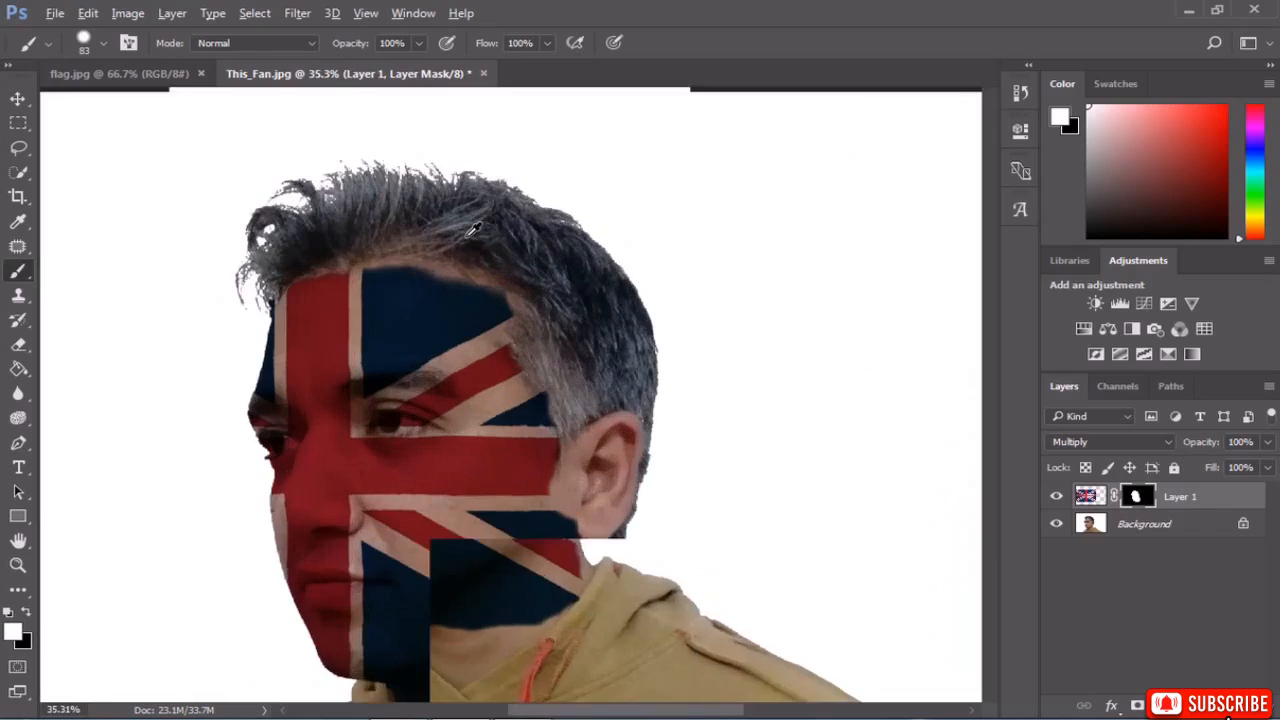
scroll(474, 230, up, 4)
click(508, 274)
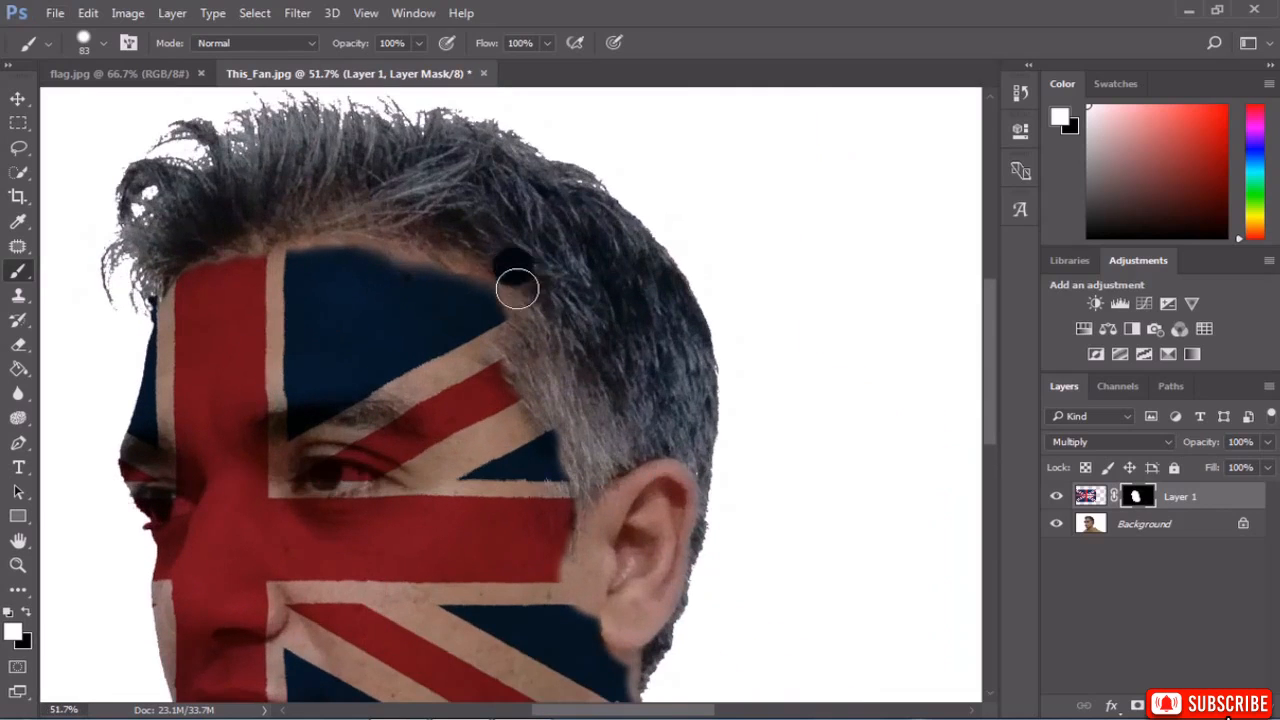
drag(517, 289, 547, 304)
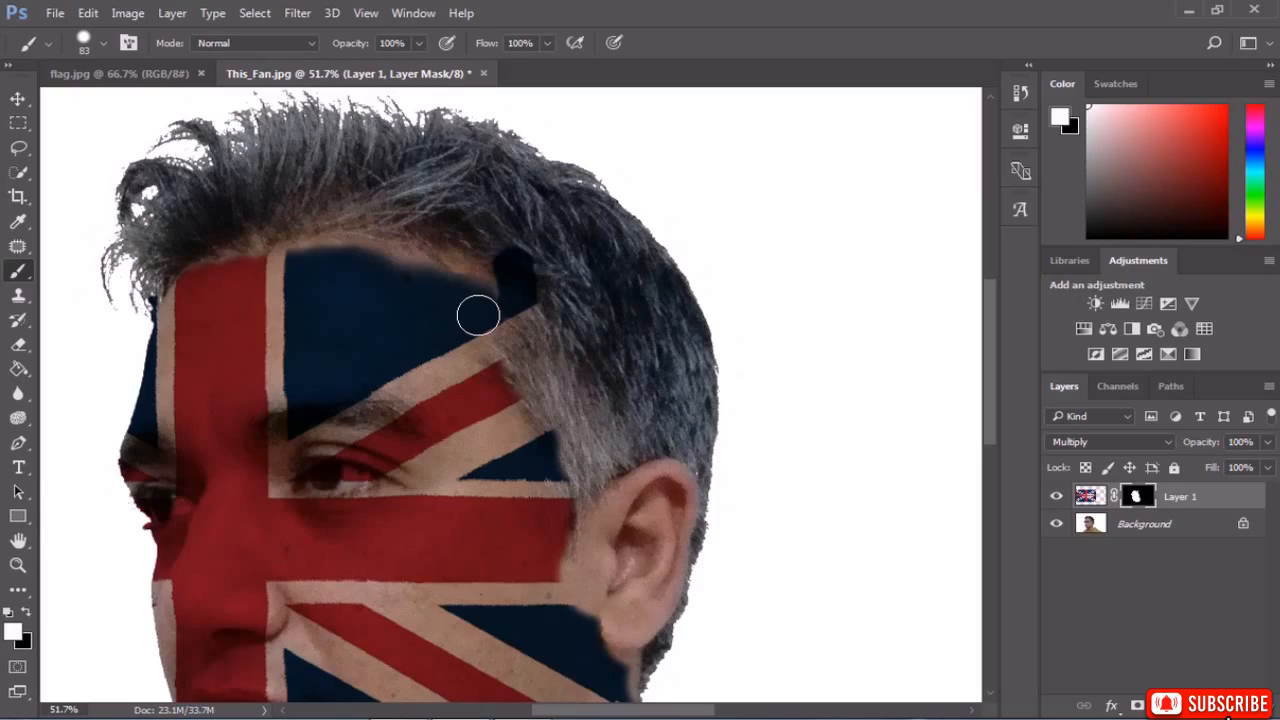
key(x)
mouse_move(520, 292)
mouse_down()
mouse_move(523, 230)
mouse_move(538, 311)
mouse_move(523, 277)
mouse_up()
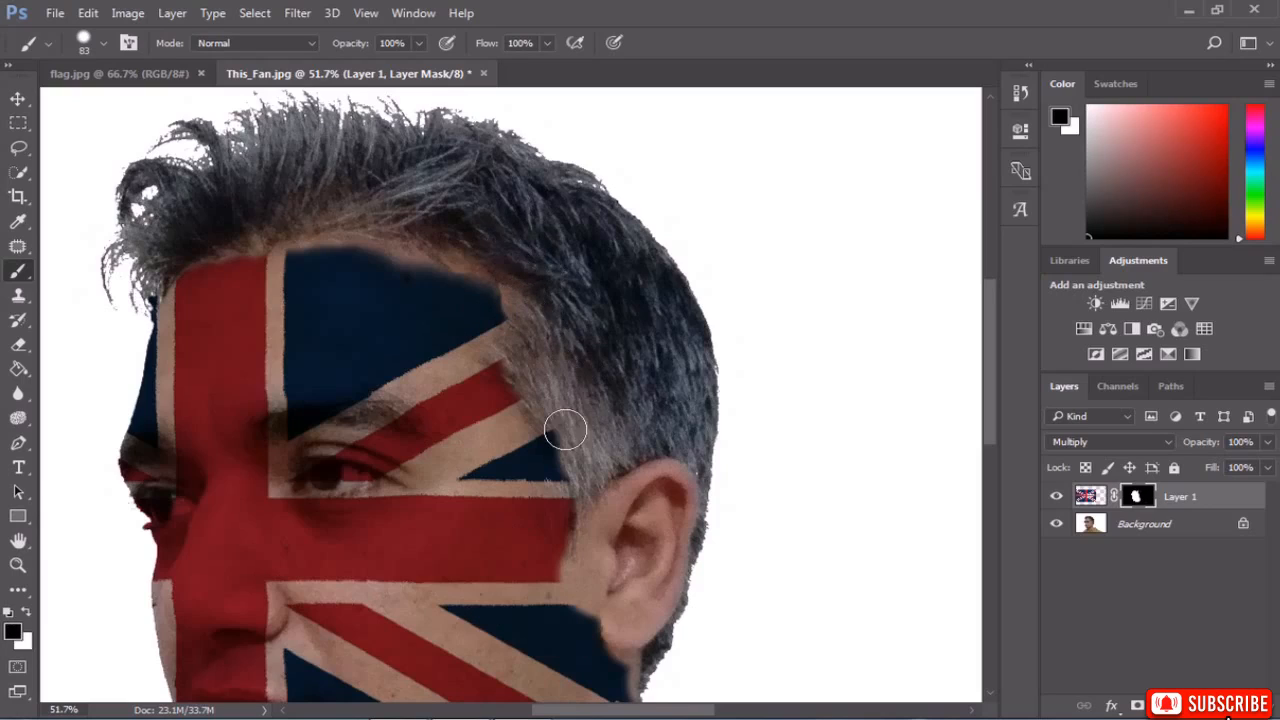
Hide the flag from the nearer eye and its eyelid on the layer mask with a black 51 px brush.
scroll(610, 404, down, 5)
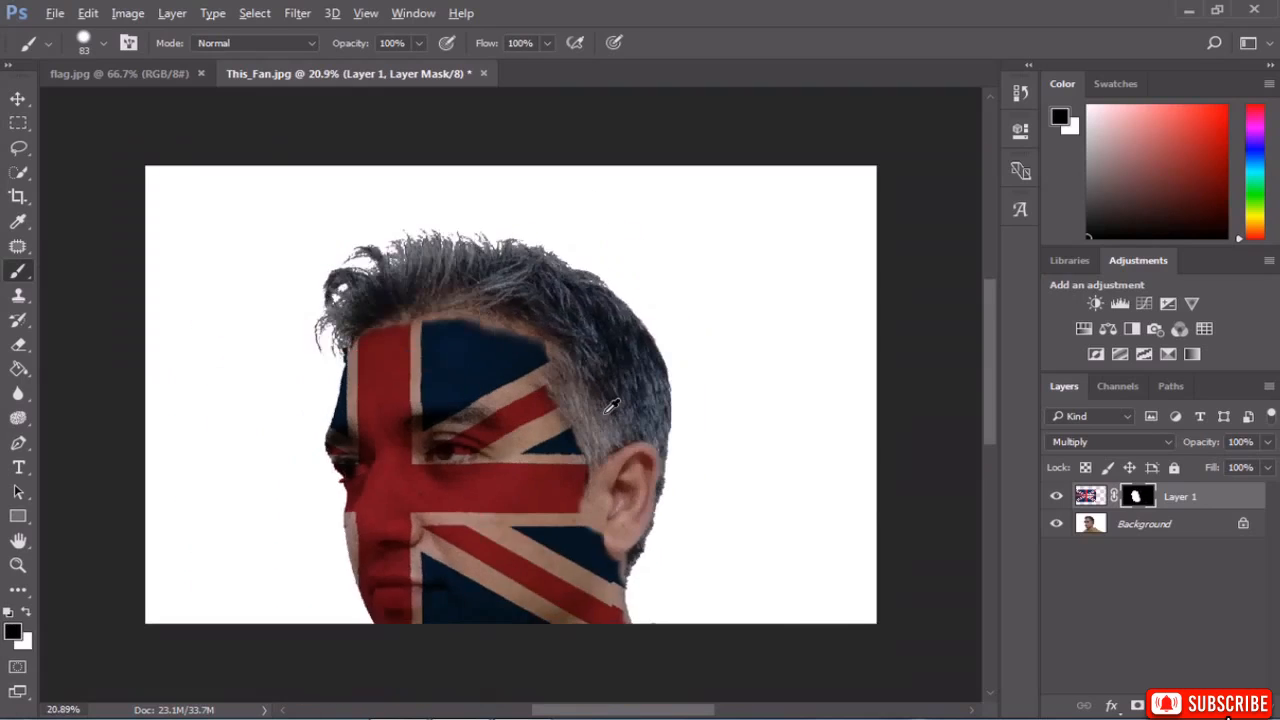
scroll(428, 403, up, 12)
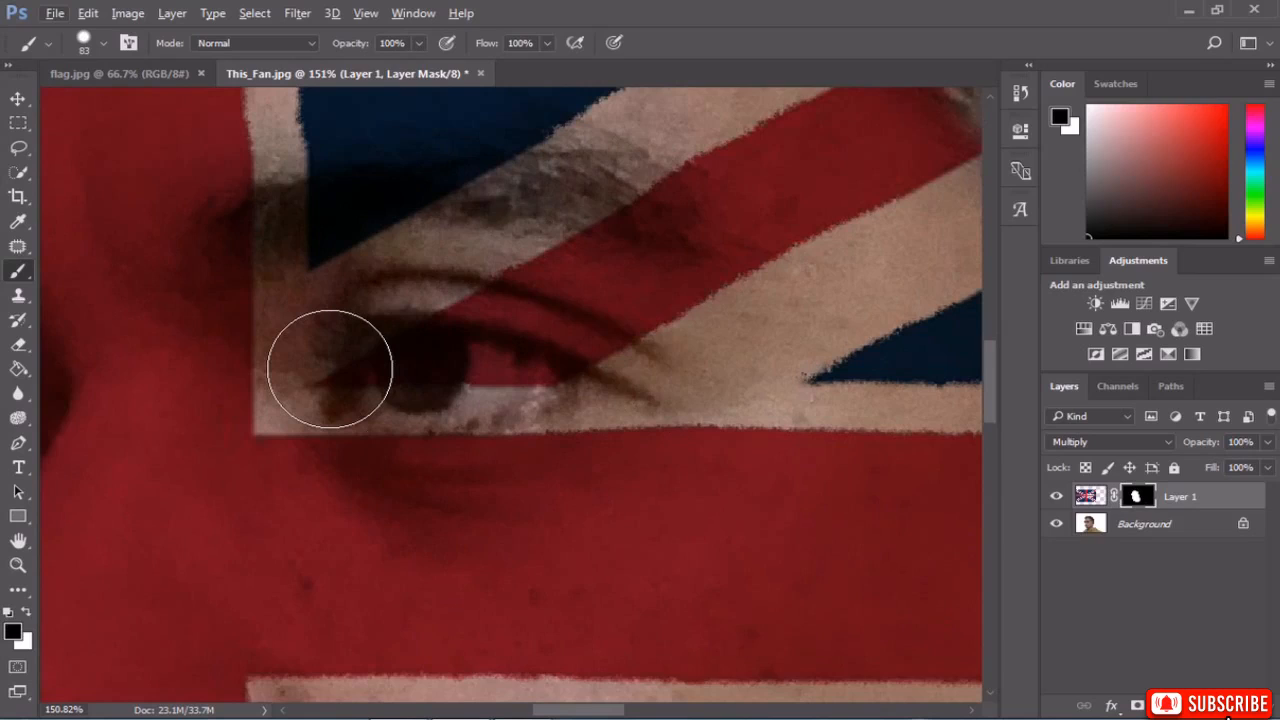
mouse_move(351, 371)
mouse_down()
mouse_move(311, 367)
mouse_move(527, 398)
mouse_move(418, 347)
mouse_move(561, 397)
mouse_move(465, 332)
mouse_move(594, 375)
mouse_move(519, 333)
mouse_move(441, 315)
mouse_move(619, 377)
mouse_up()
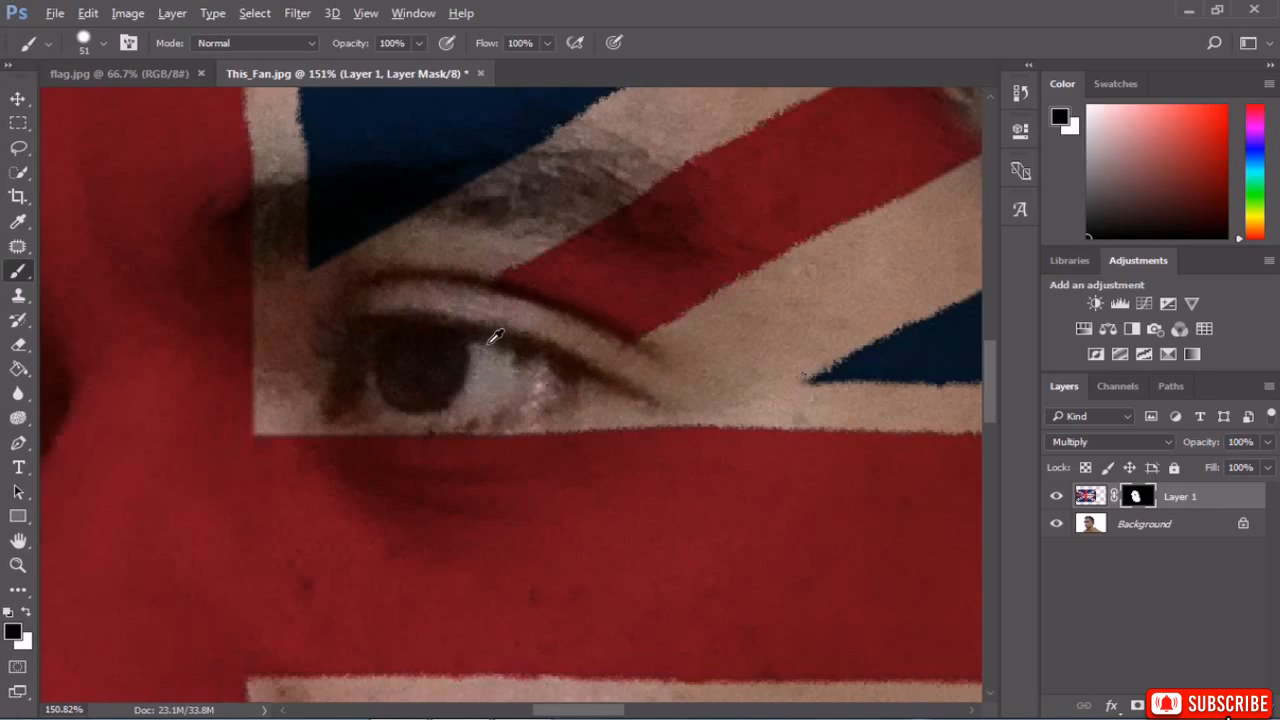
Hide the flag from the far eye on the layer mask with the black 51 px brush.
scroll(492, 338, down, 7)
scroll(314, 377, up, 3)
scroll(314, 377, up, 4)
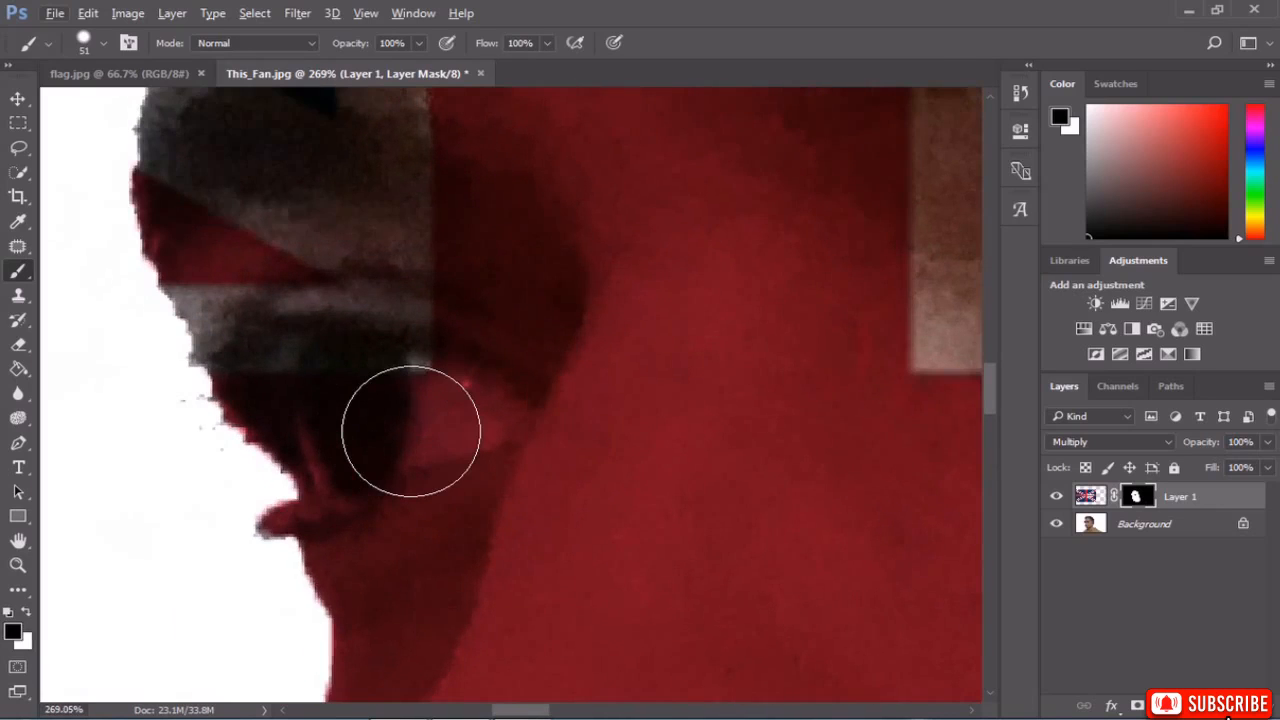
Paint black on the Layer 1 mask to remove the flag from the man's far eye.
mouse_move(417, 417)
mouse_down()
mouse_move(454, 405)
mouse_move(408, 415)
mouse_move(319, 398)
mouse_move(452, 387)
mouse_move(480, 407)
mouse_move(307, 442)
mouse_move(250, 389)
mouse_move(257, 412)
mouse_move(226, 390)
mouse_move(328, 277)
mouse_up()
scroll(306, 350, down, 20)
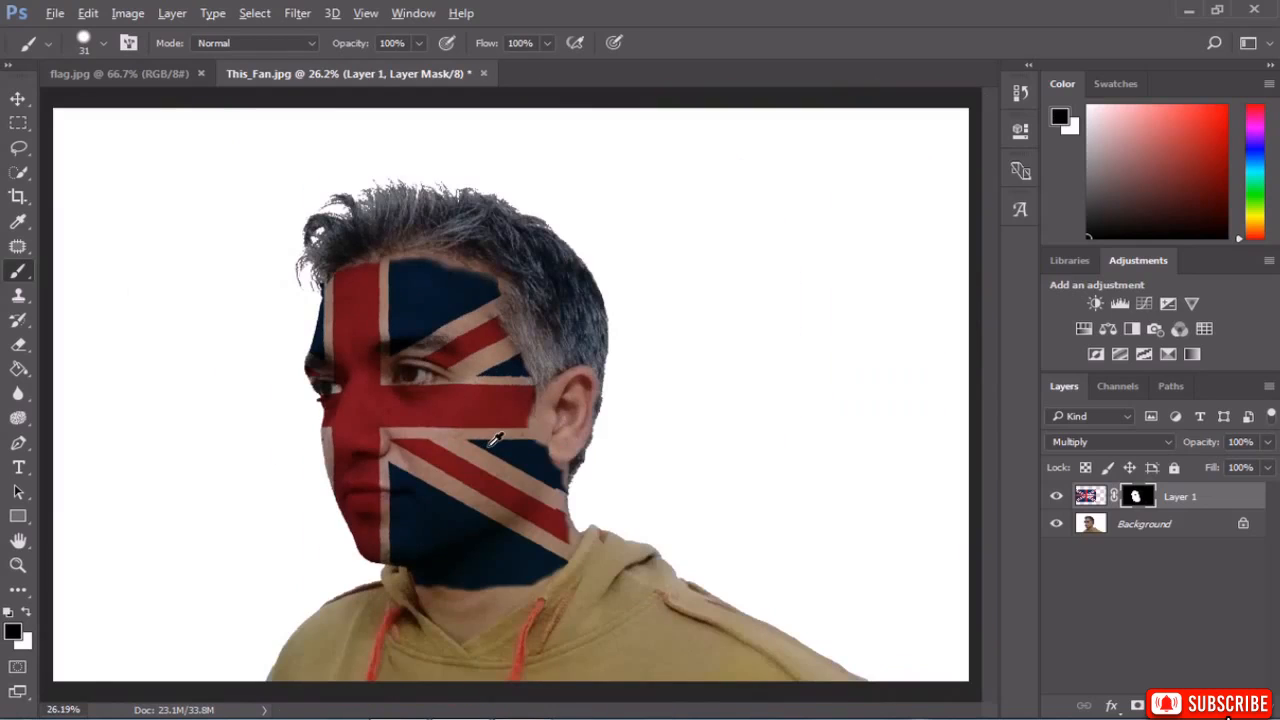
Enlarge the brush to 66 px and paint white on the mask to extend the flag's lower edge straight across the neck.
scroll(494, 440, up, 10)
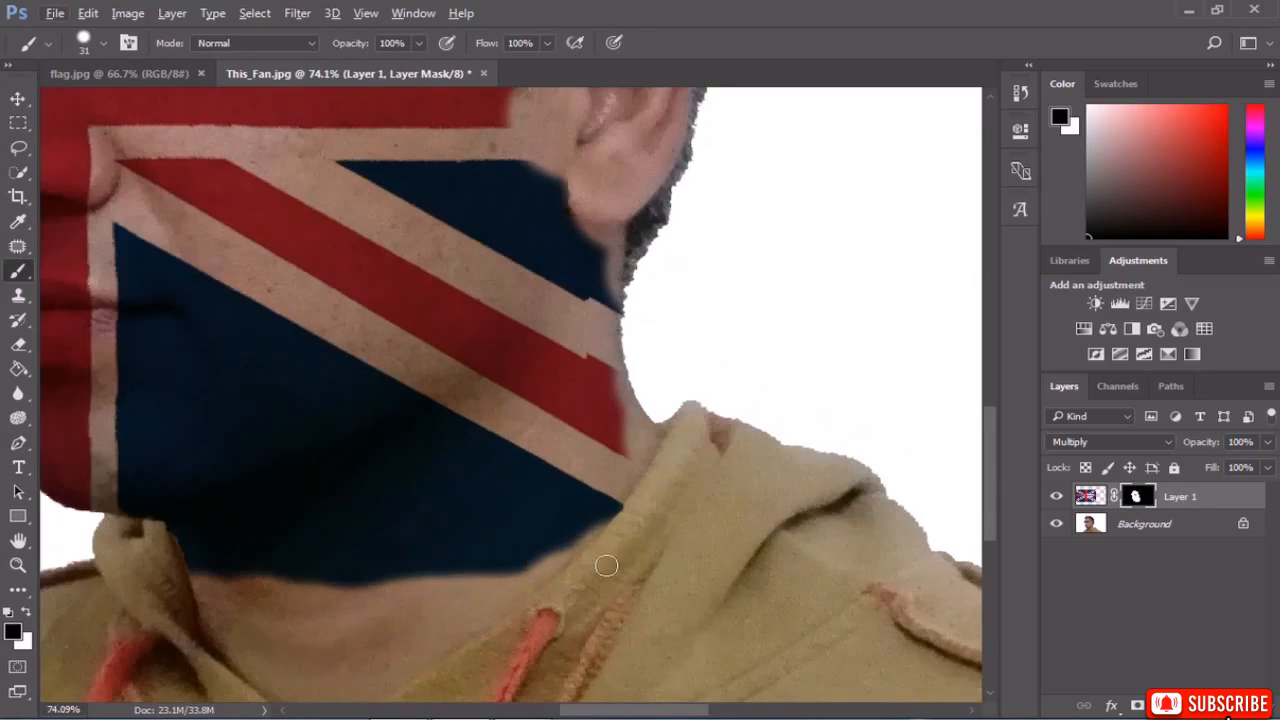
scroll(627, 529, up, 4)
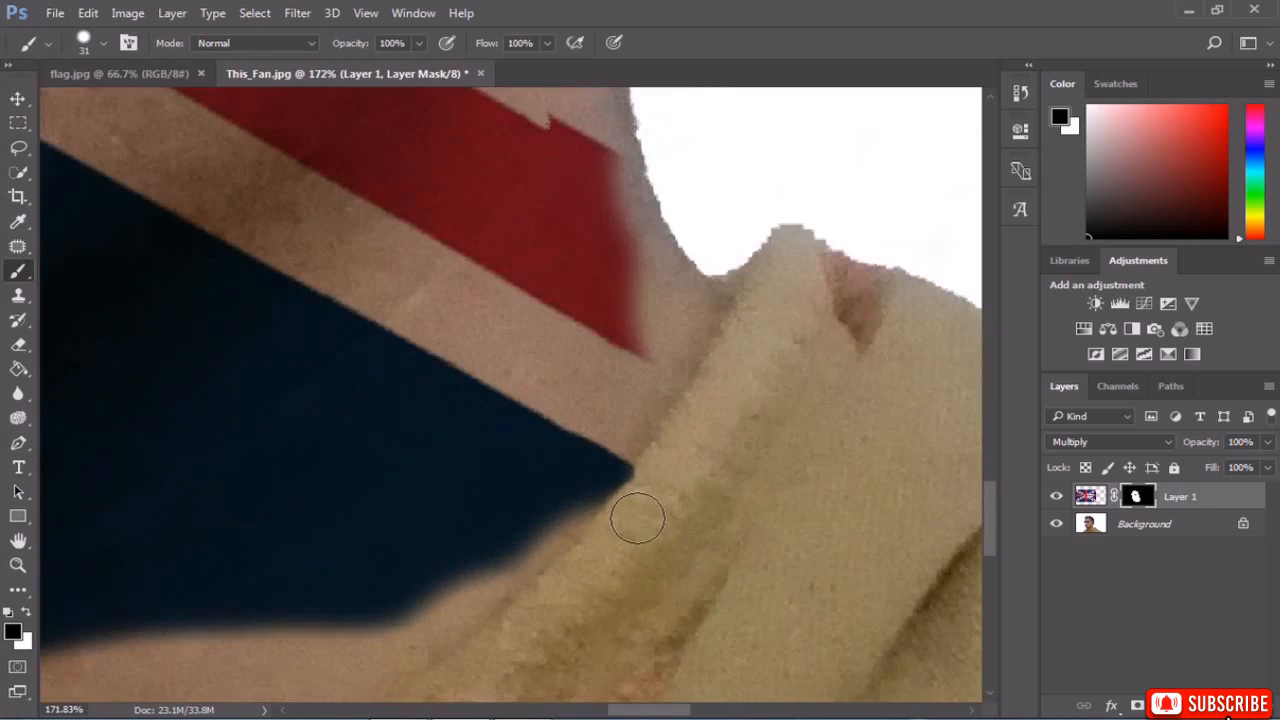
drag(651, 522, 679, 536)
scroll(523, 511, down, 3)
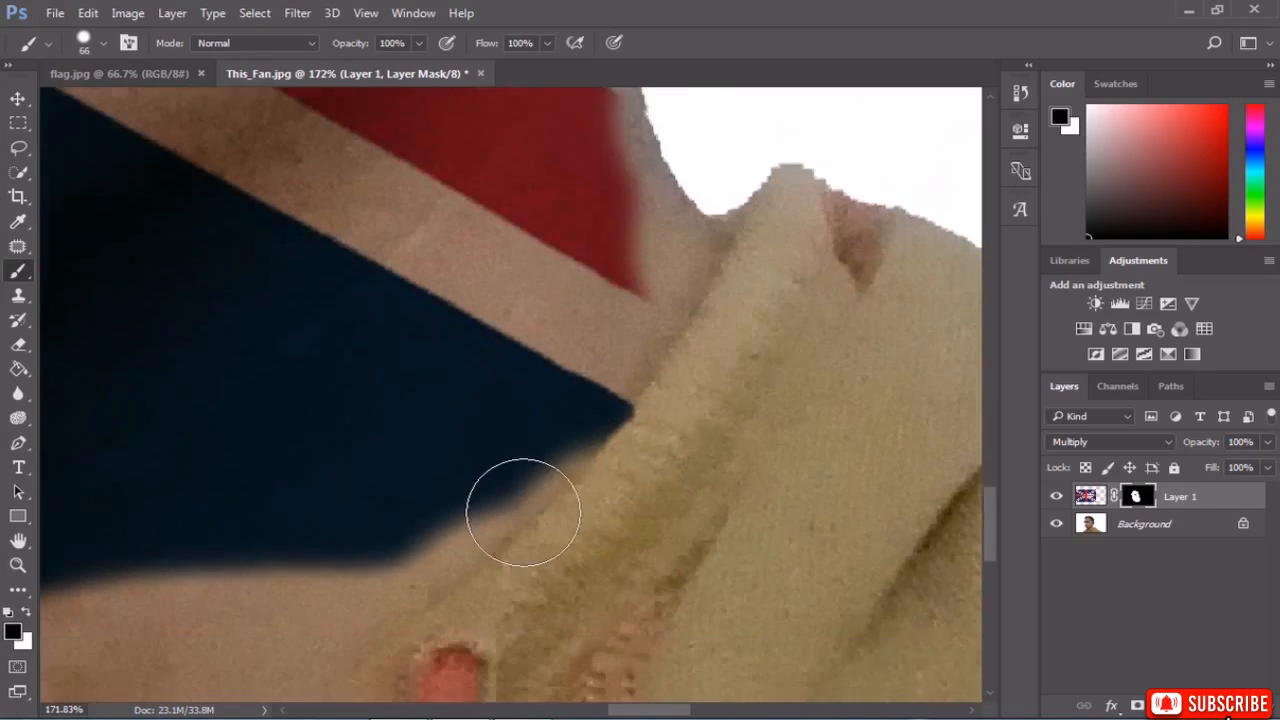
scroll(529, 505, down, 3)
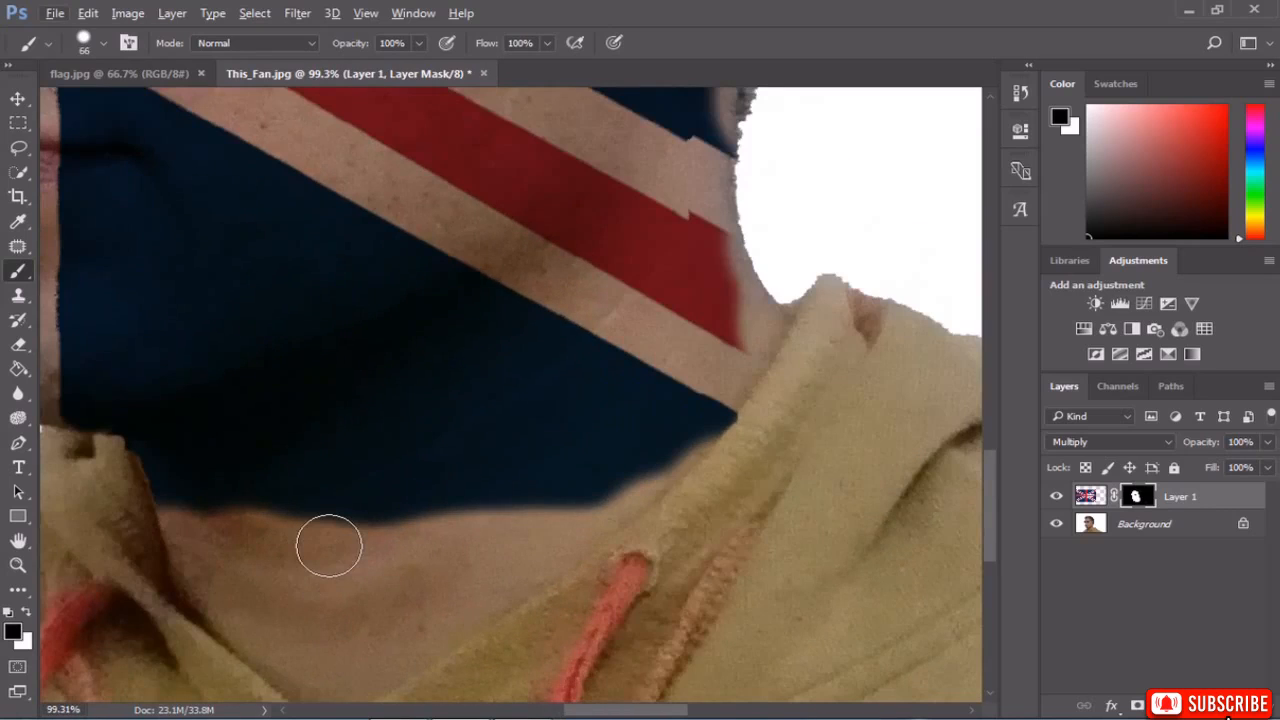
key(x)
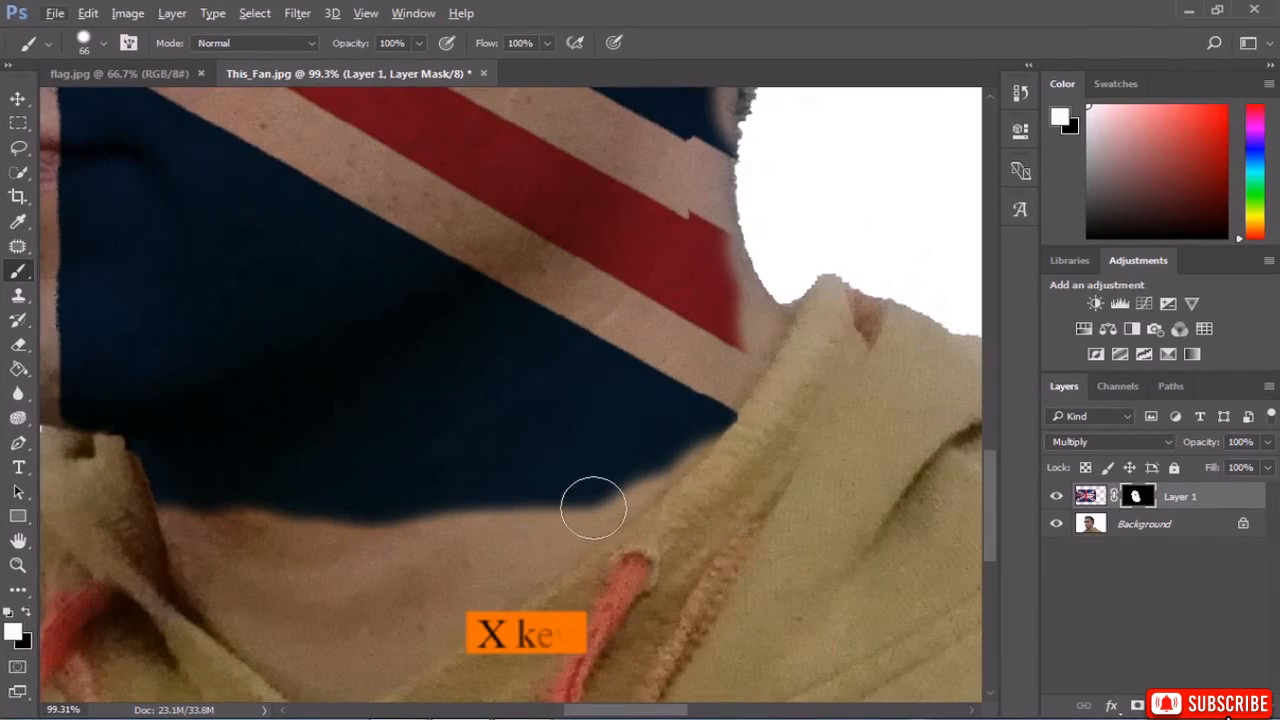
mouse_move(591, 509)
mouse_down()
mouse_move(164, 496)
mouse_move(361, 526)
mouse_move(614, 509)
mouse_up()
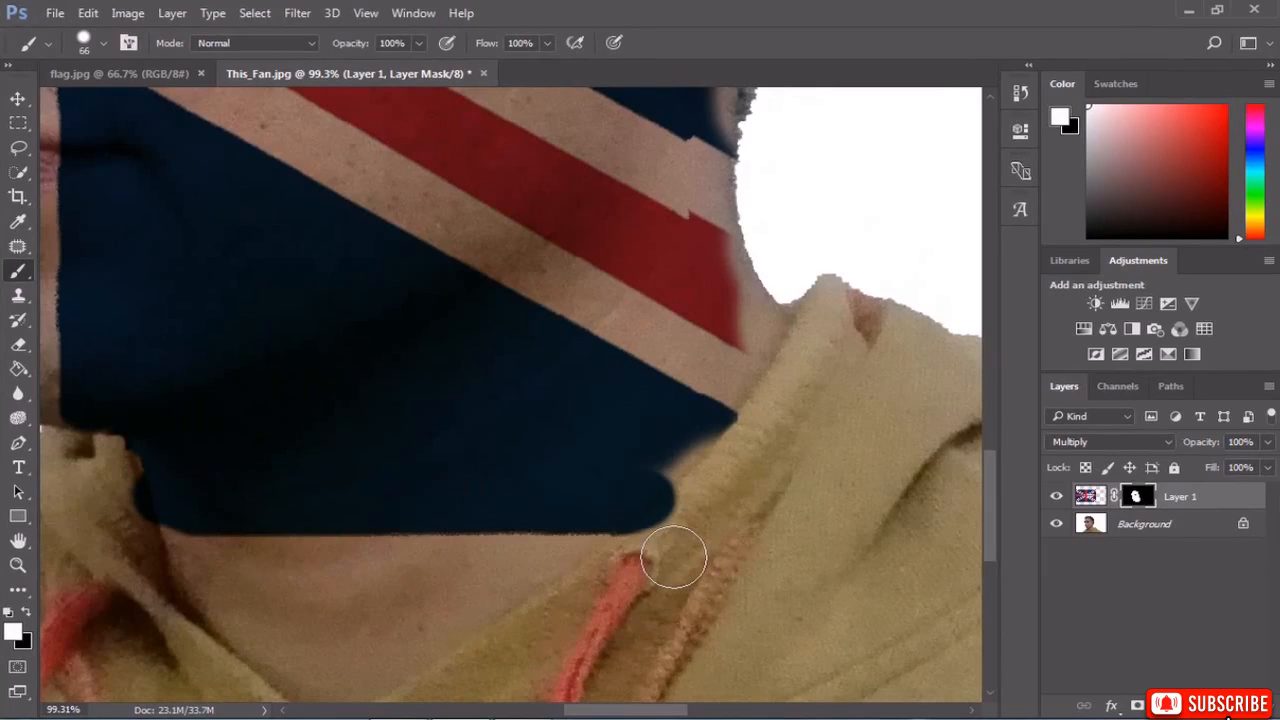
Paint black on the mask to remove the flag where it spills over both sides of the hoodie collar.
key(x)
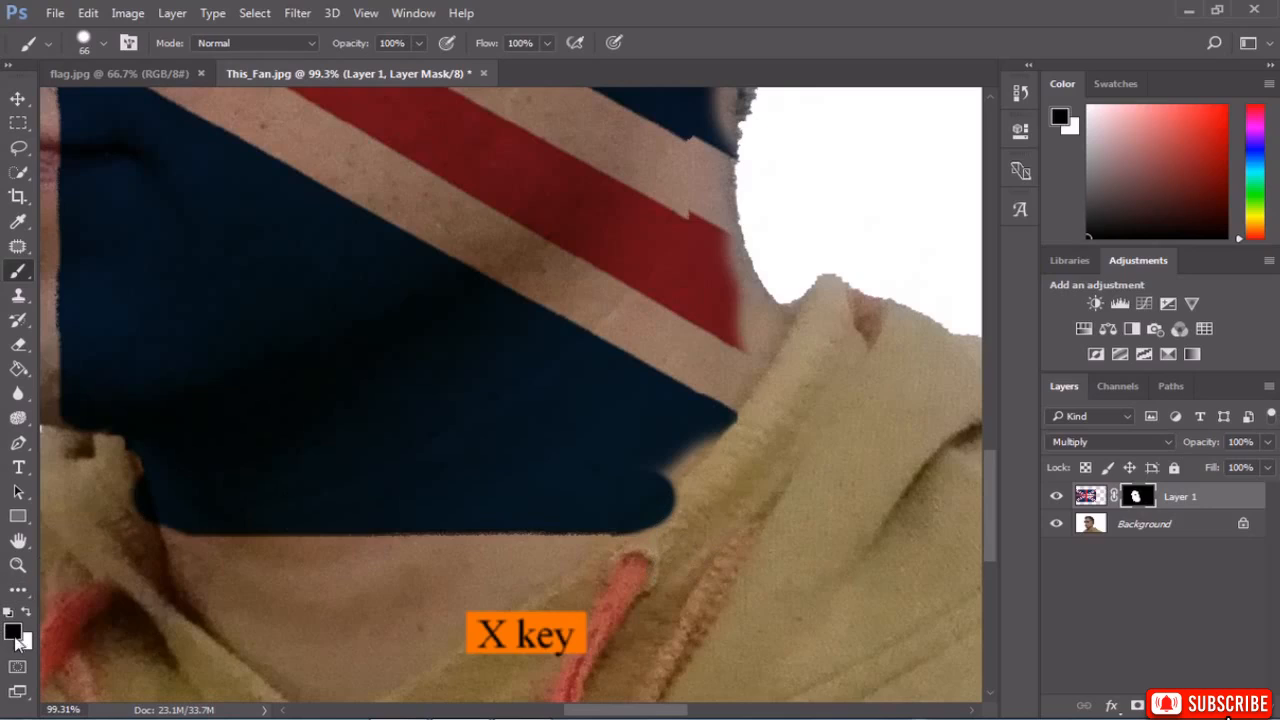
mouse_move(708, 570)
mouse_down()
mouse_move(715, 521)
mouse_move(699, 500)
mouse_move(636, 562)
mouse_move(688, 522)
mouse_up()
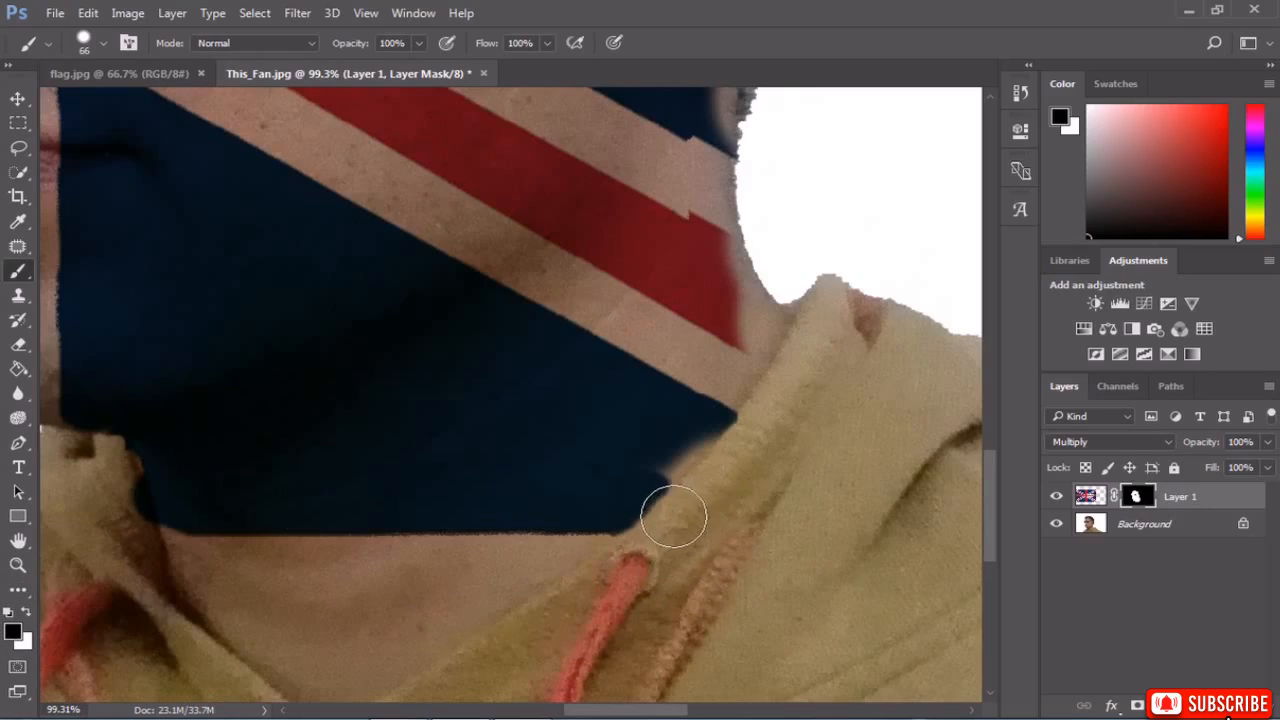
mouse_move(106, 498)
mouse_down()
mouse_move(125, 535)
mouse_move(127, 491)
mouse_up()
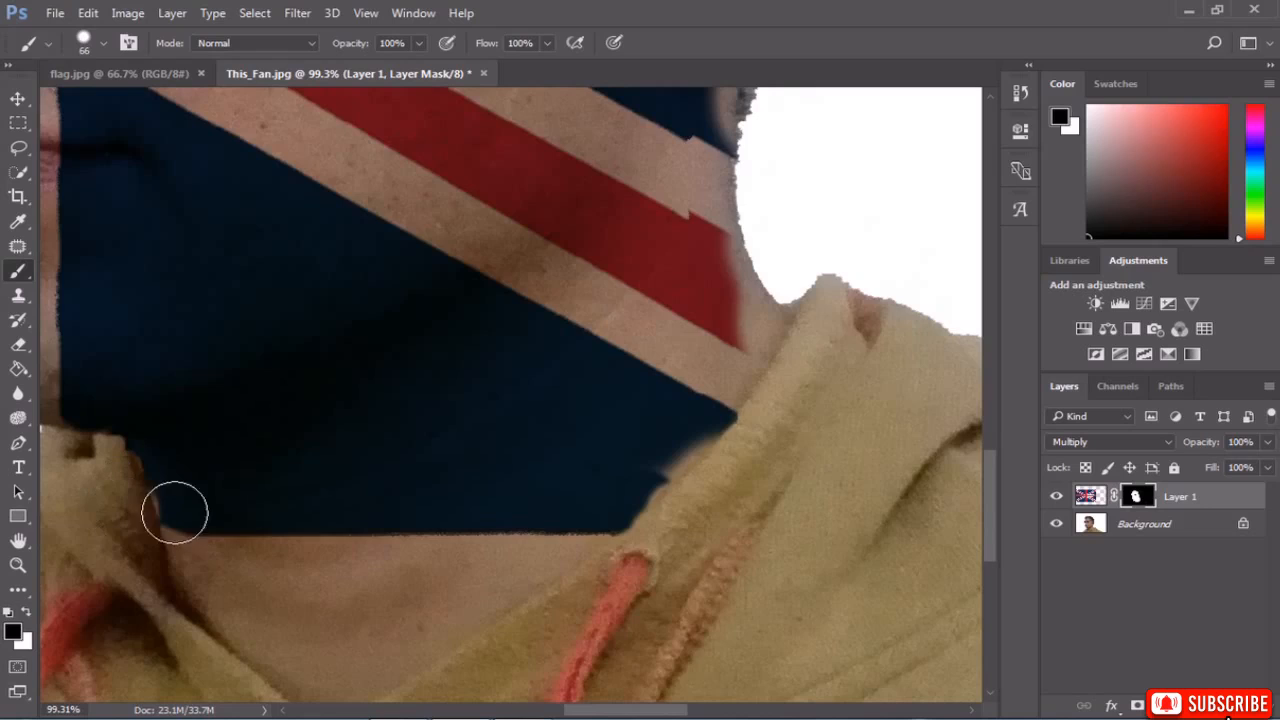
scroll(380, 531, down, 5)
scroll(536, 540, up, 2)
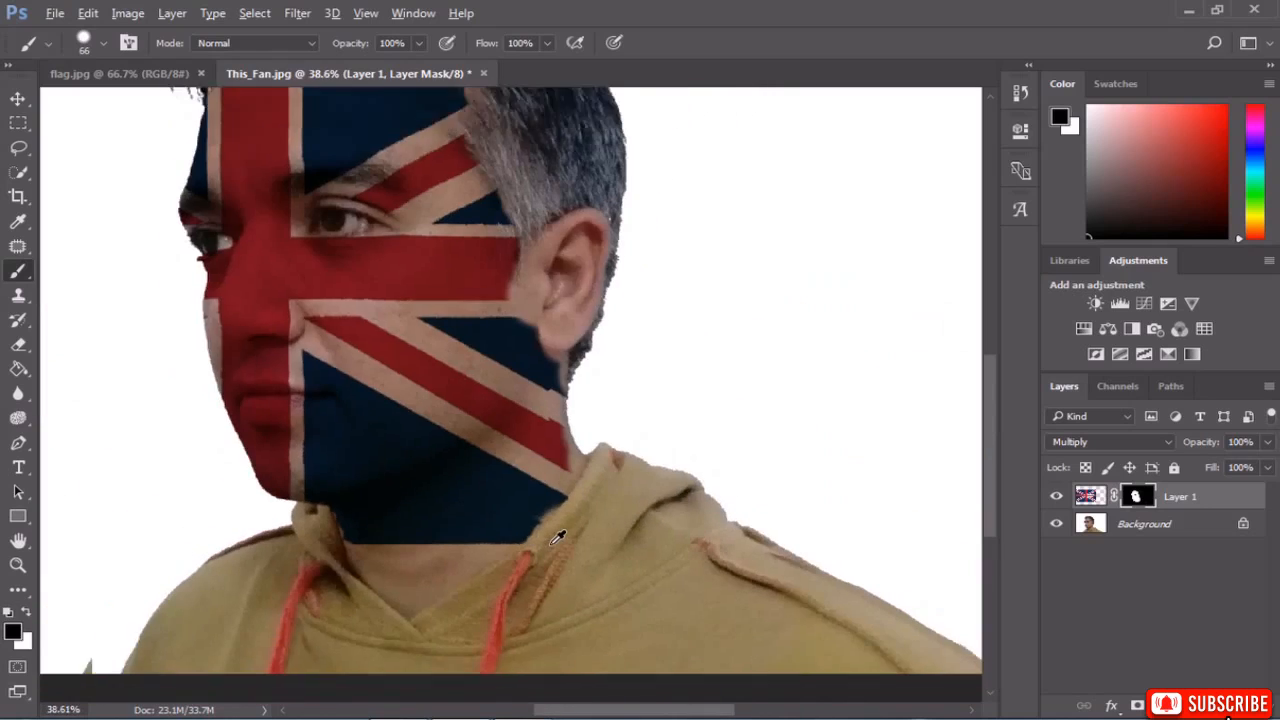
scroll(540, 538, down, 2)
scroll(557, 529, up, 5)
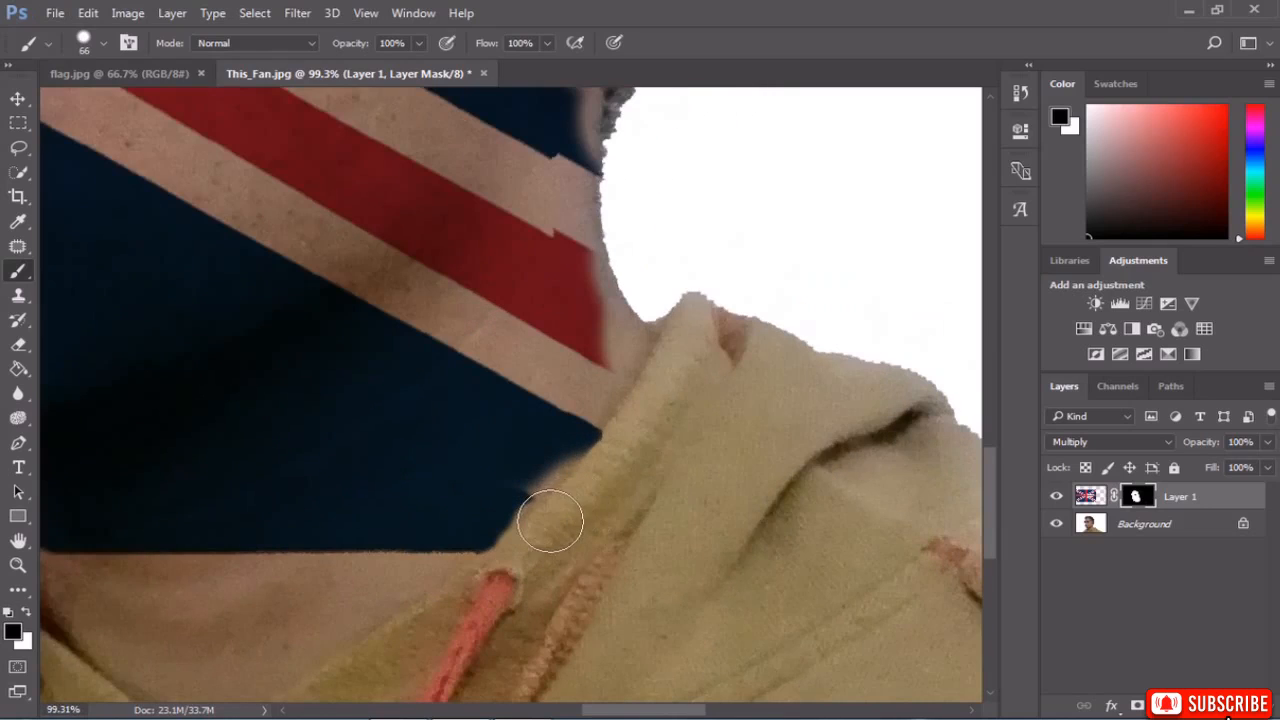
drag(530, 540, 515, 560)
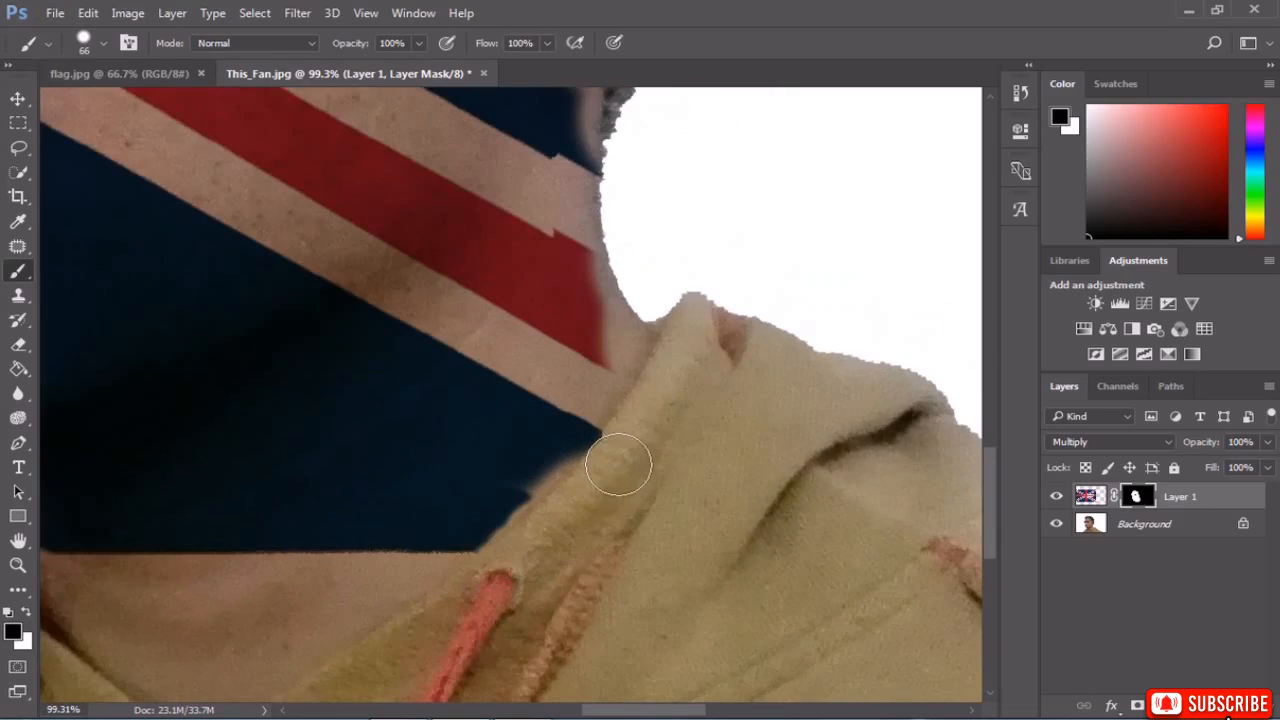
scroll(705, 455, down, 5)
scroll(711, 465, down, 3)
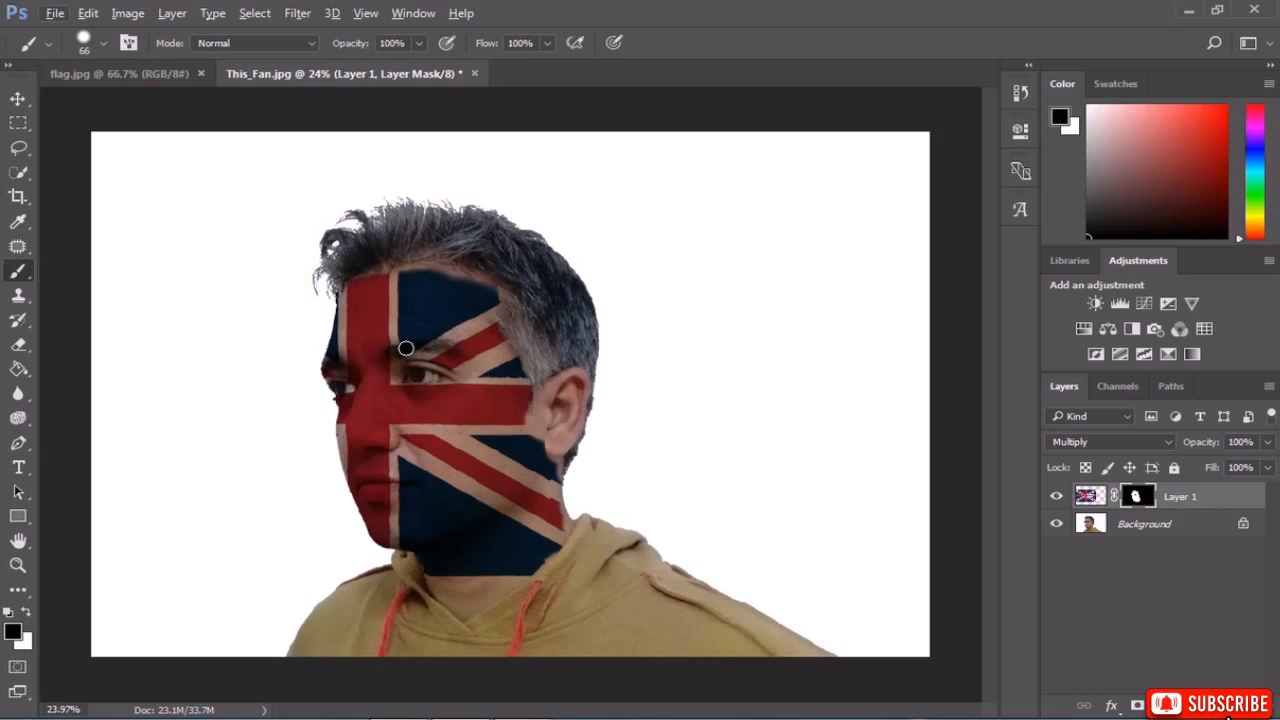
scroll(540, 505, up, 5)
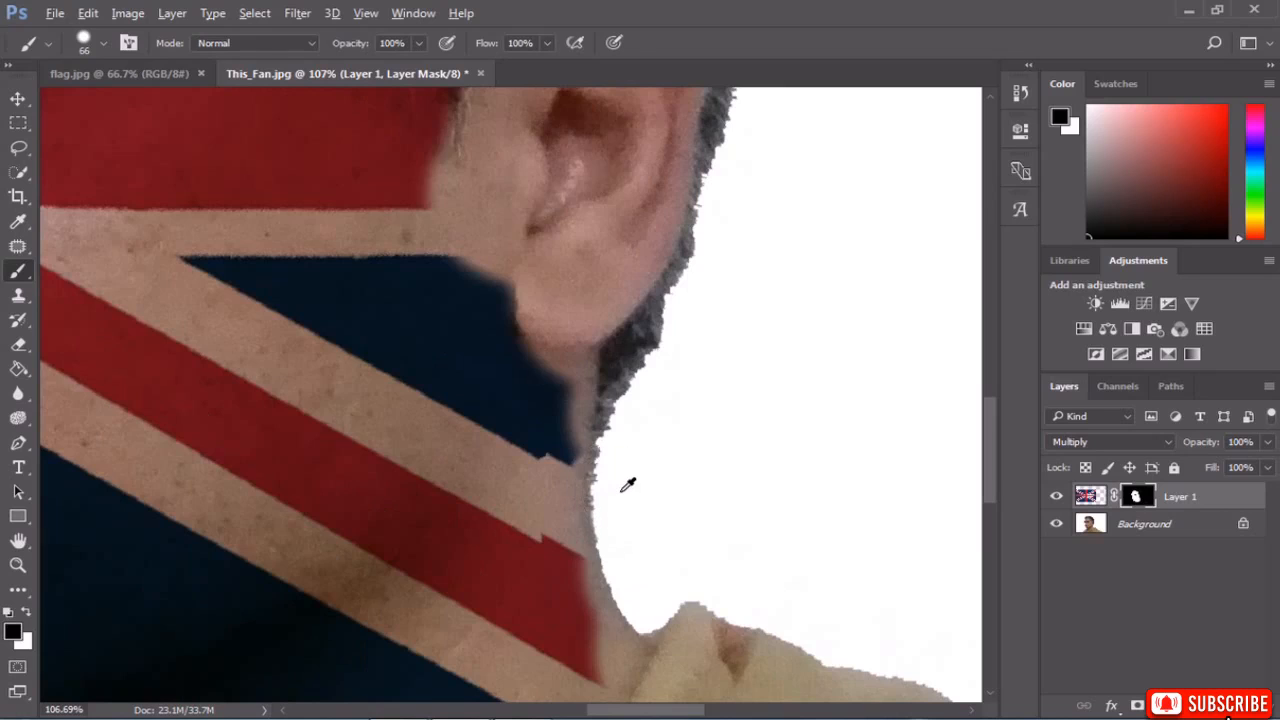
scroll(628, 485, down, 5)
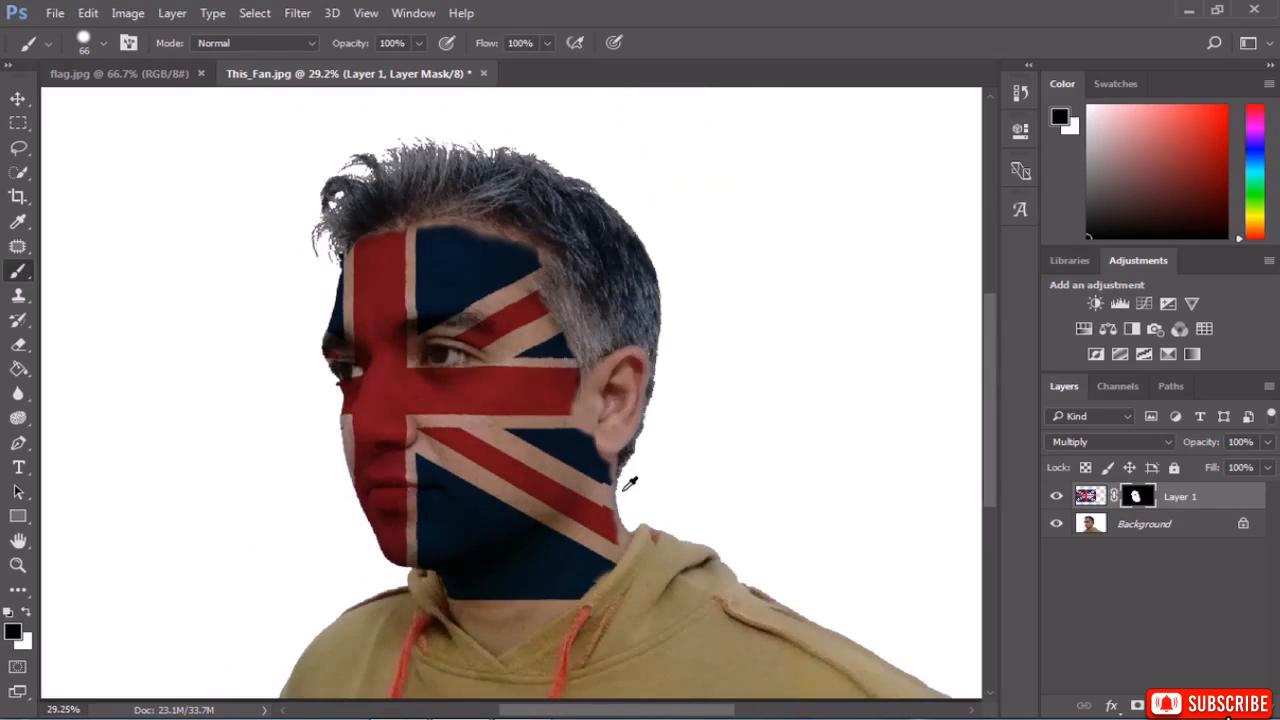
scroll(625, 488, down, 1)
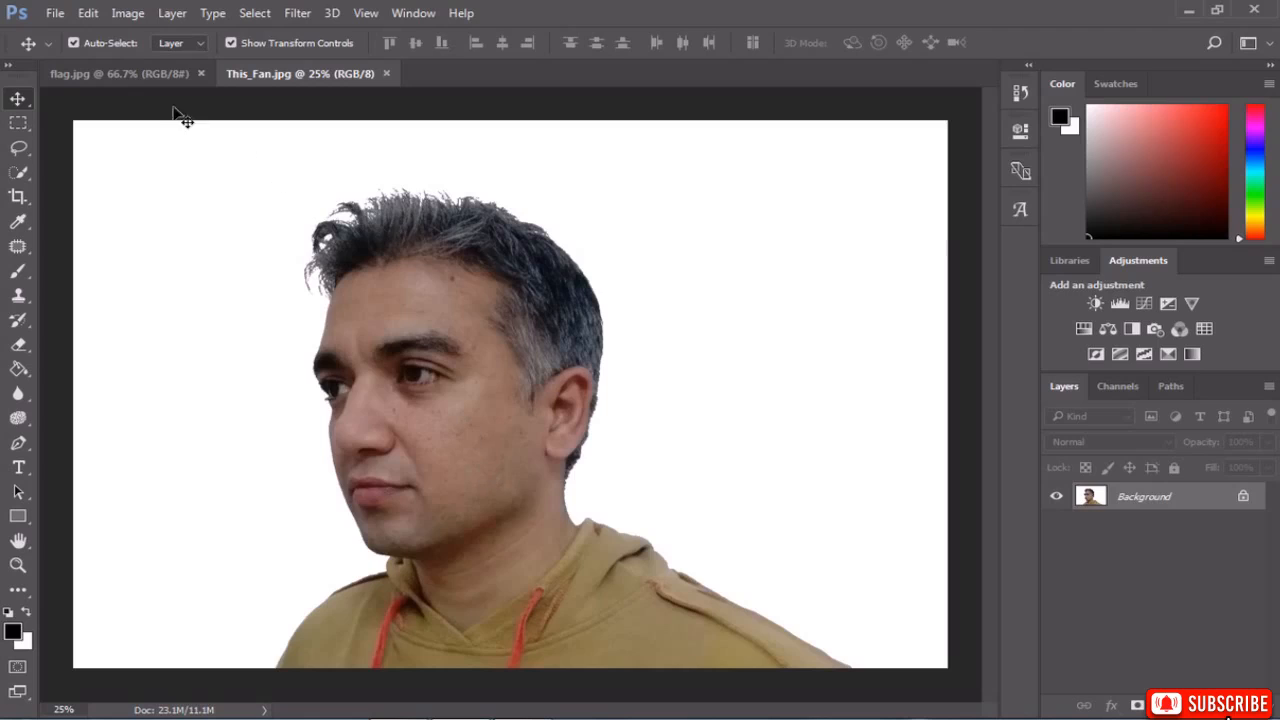
Look over the flag.jpg and This_Fan.jpg documents and locate the Displace filter among the distort filters.
click(130, 73)
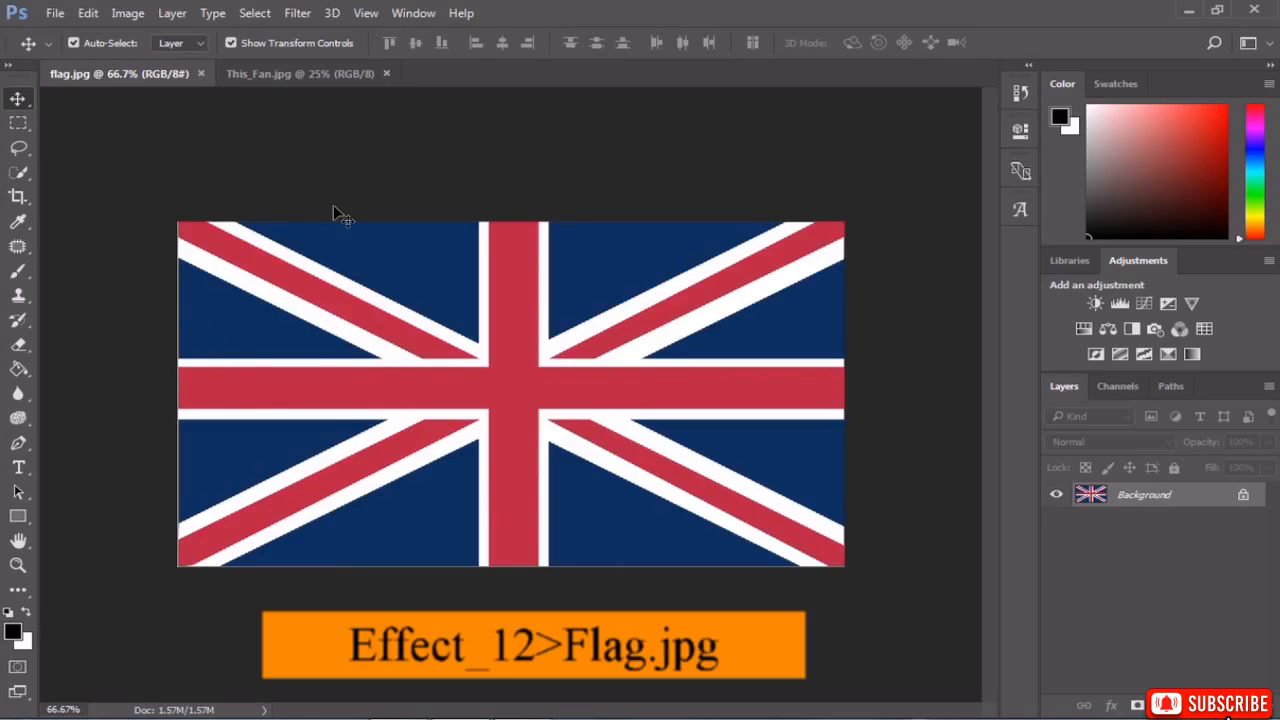
click(302, 84)
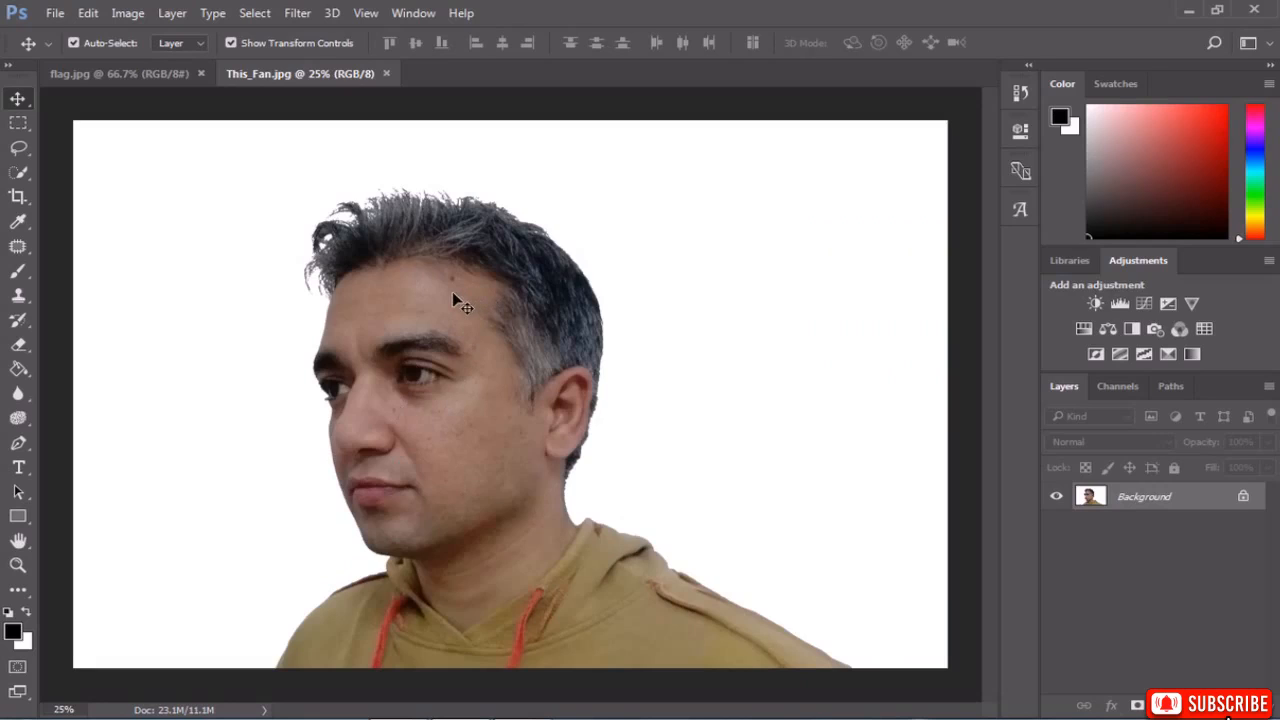
click(298, 13)
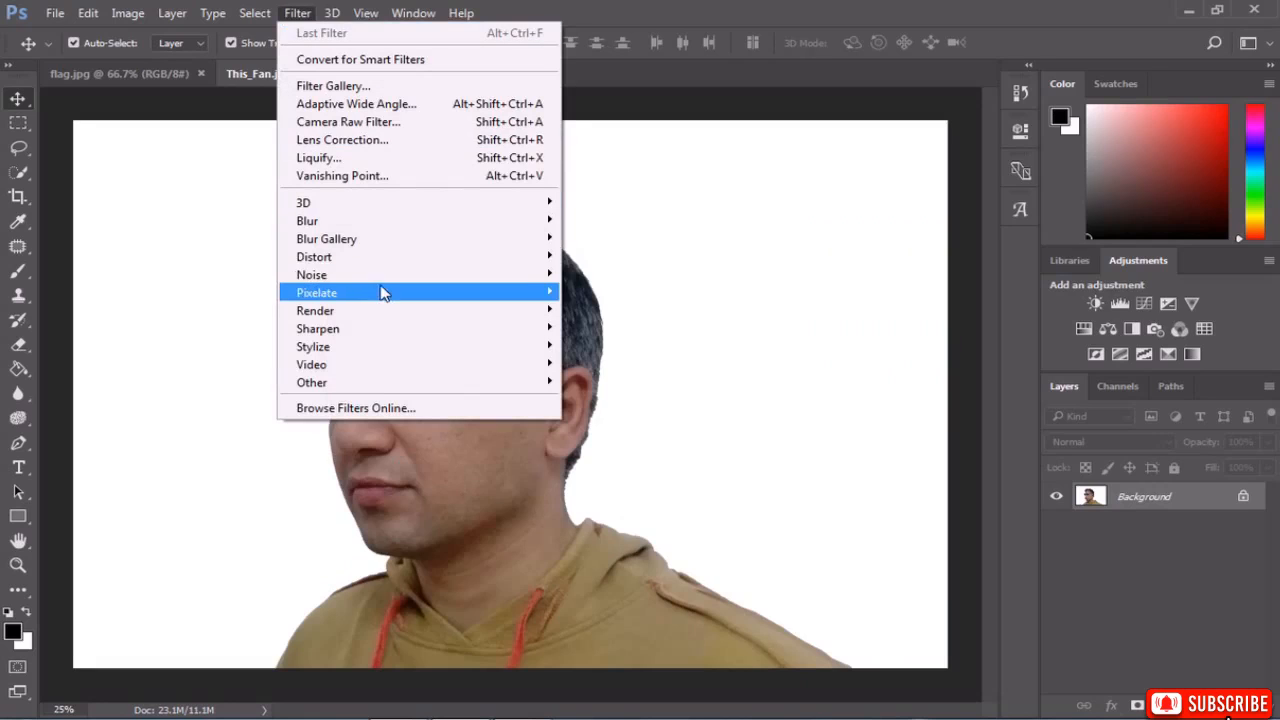
mouse_move(389, 260)
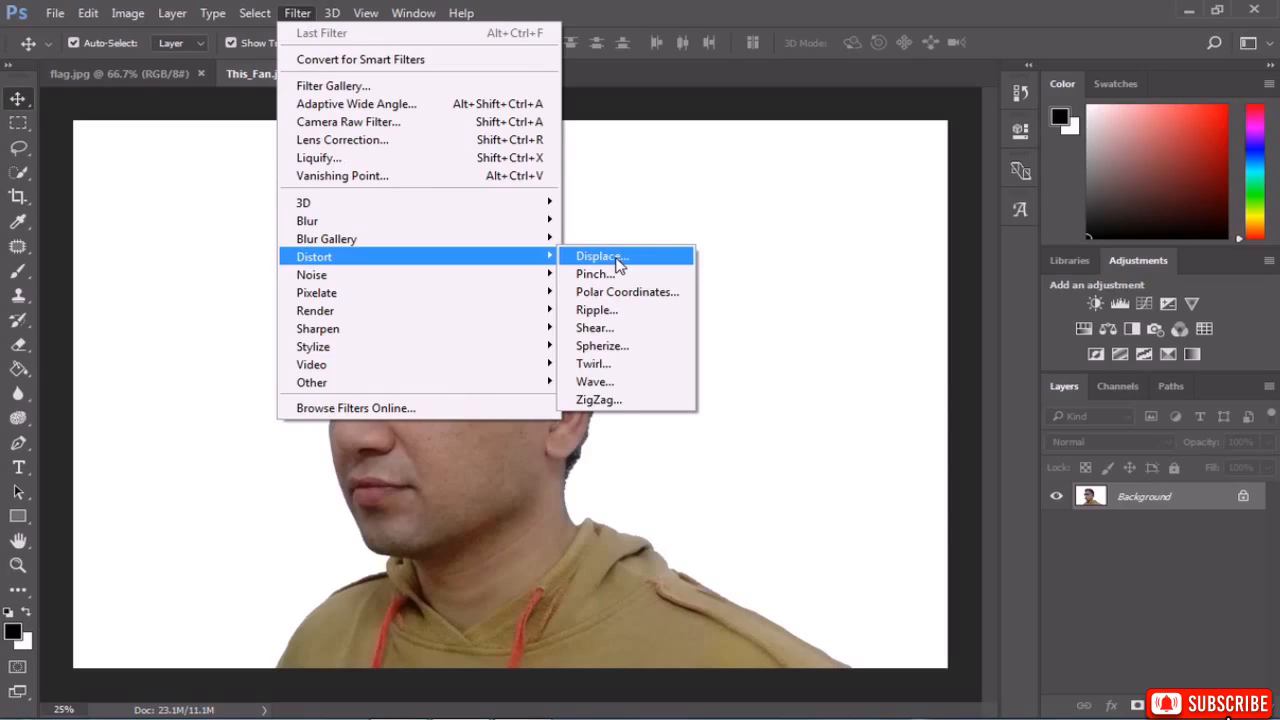
click(636, 185)
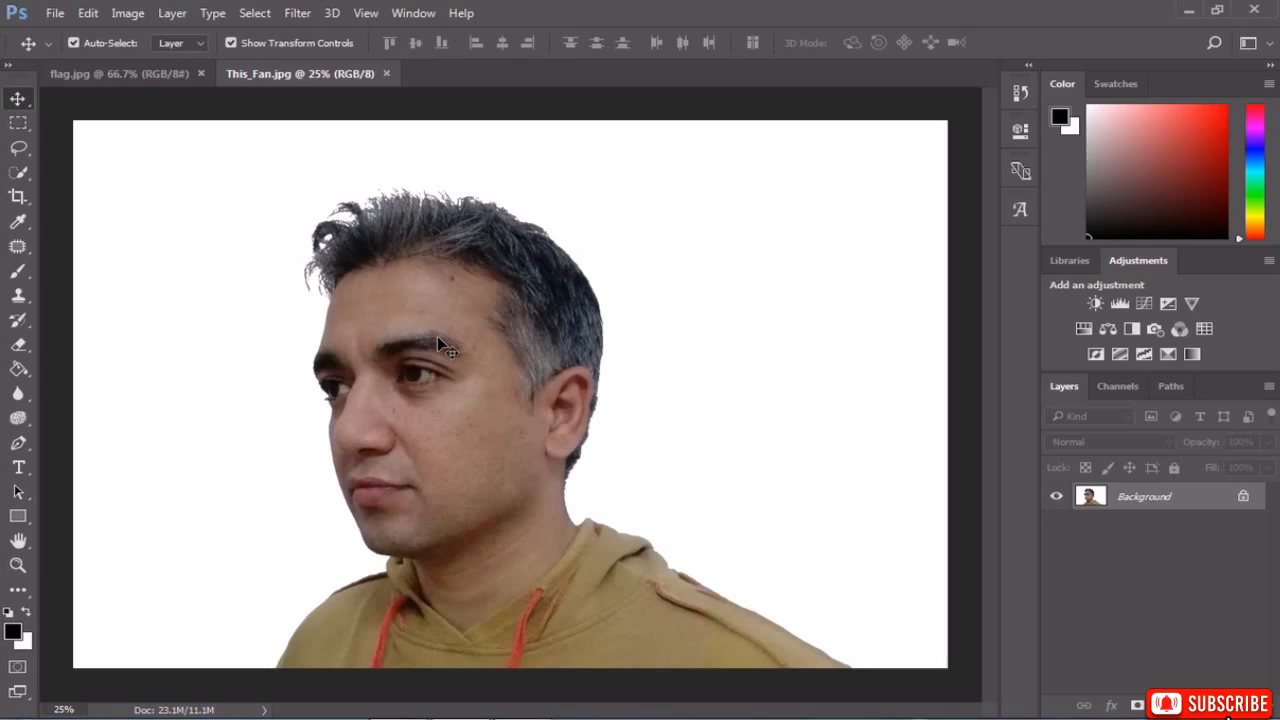
Copy the entire This_Fan.jpg image and paste it into a new 3490 x 2317 pixel document with transparent background contents.
key(ctrl+a)
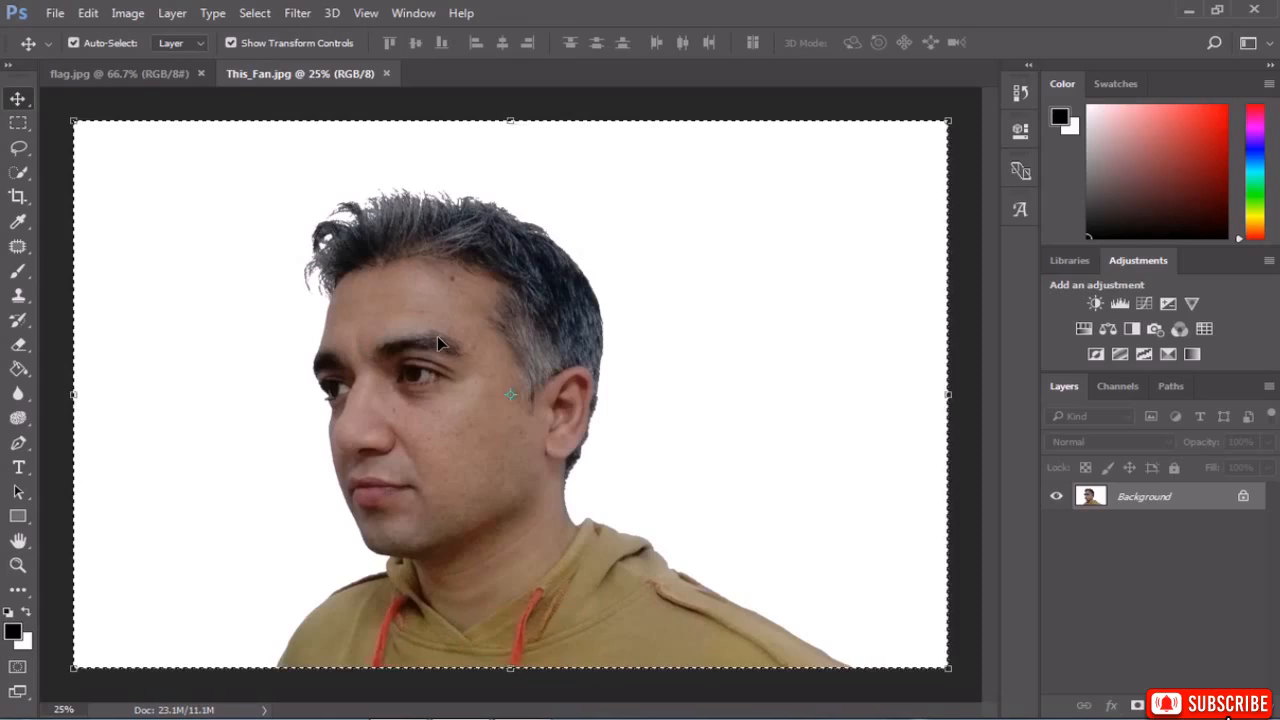
key(ctrl+c)
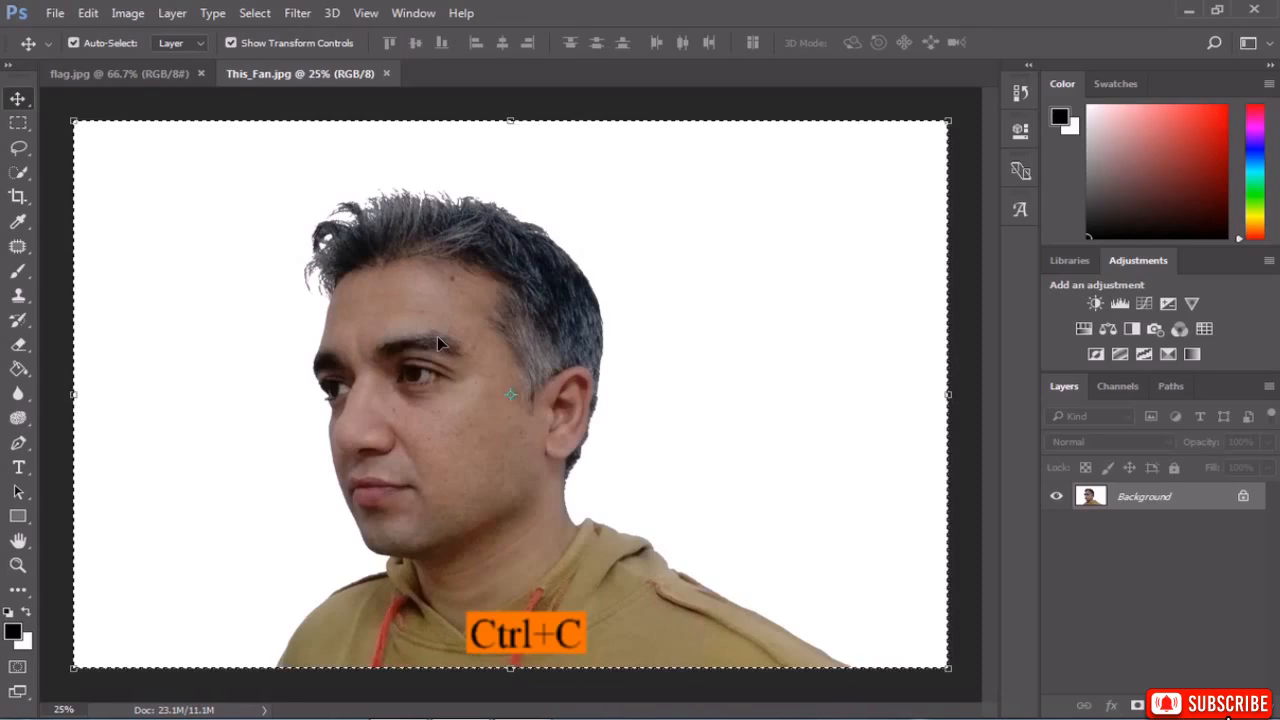
key(ctrl+n)
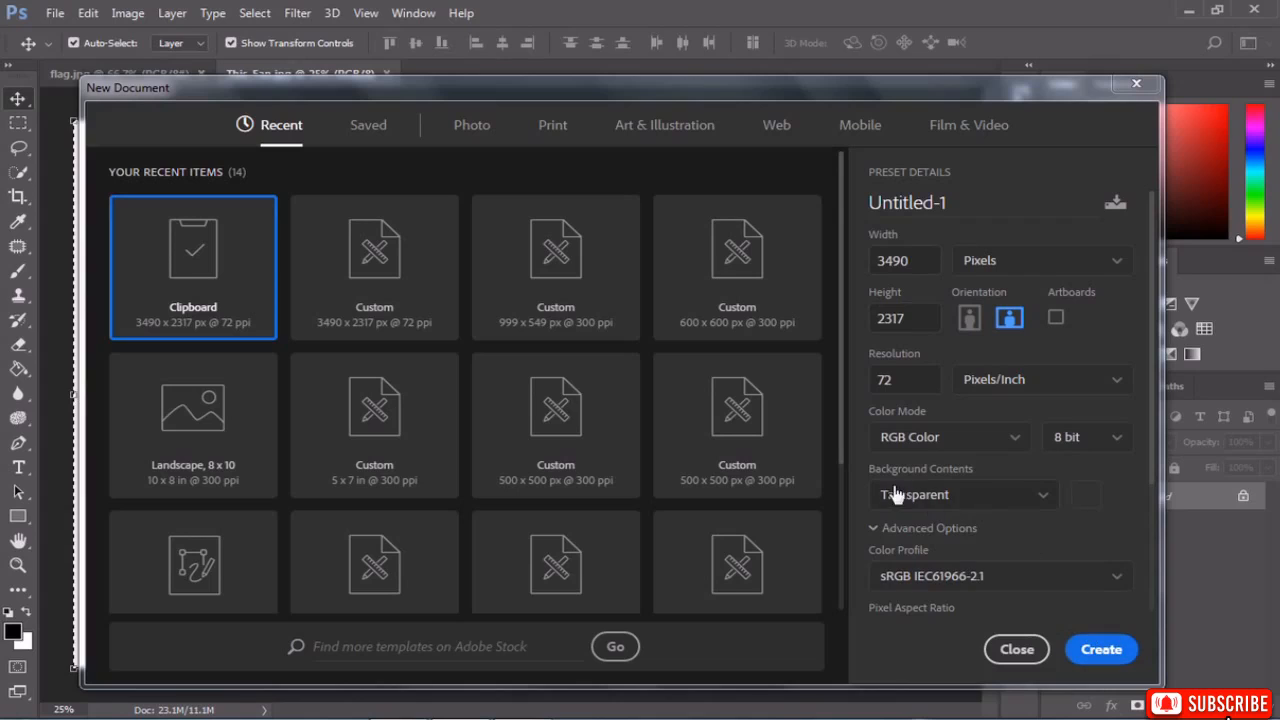
click(956, 497)
click(955, 495)
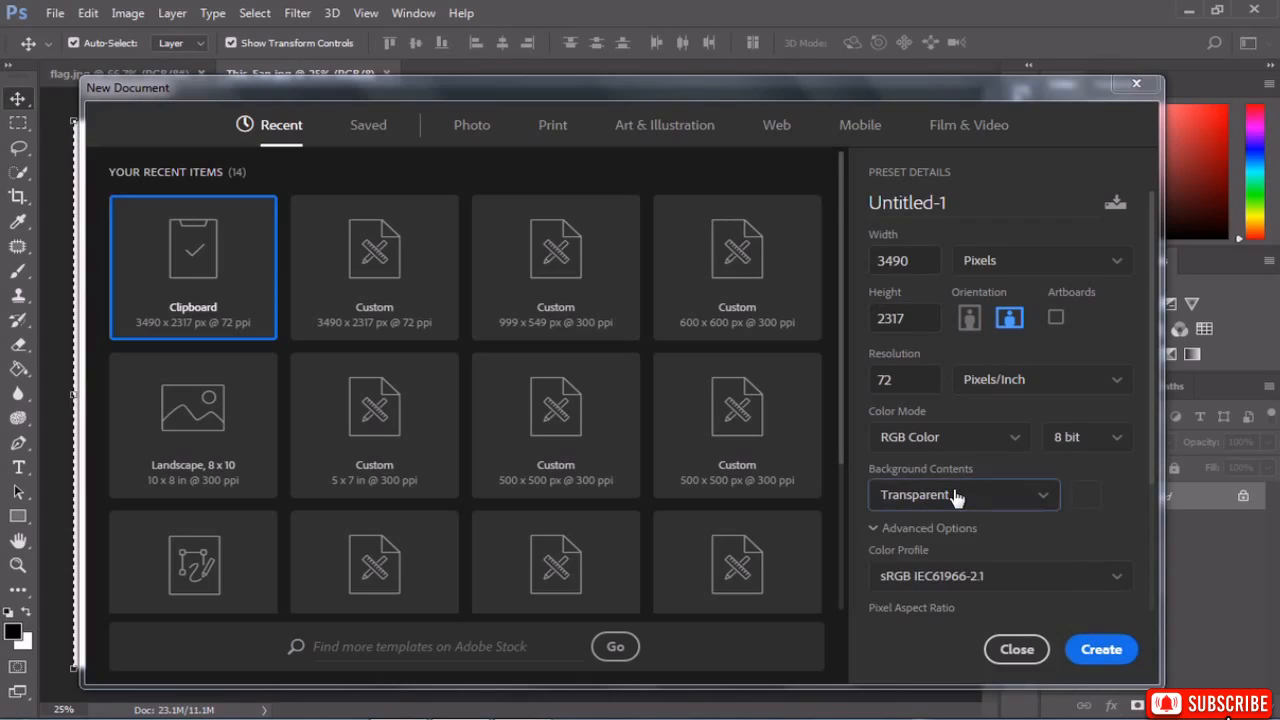
click(1102, 655)
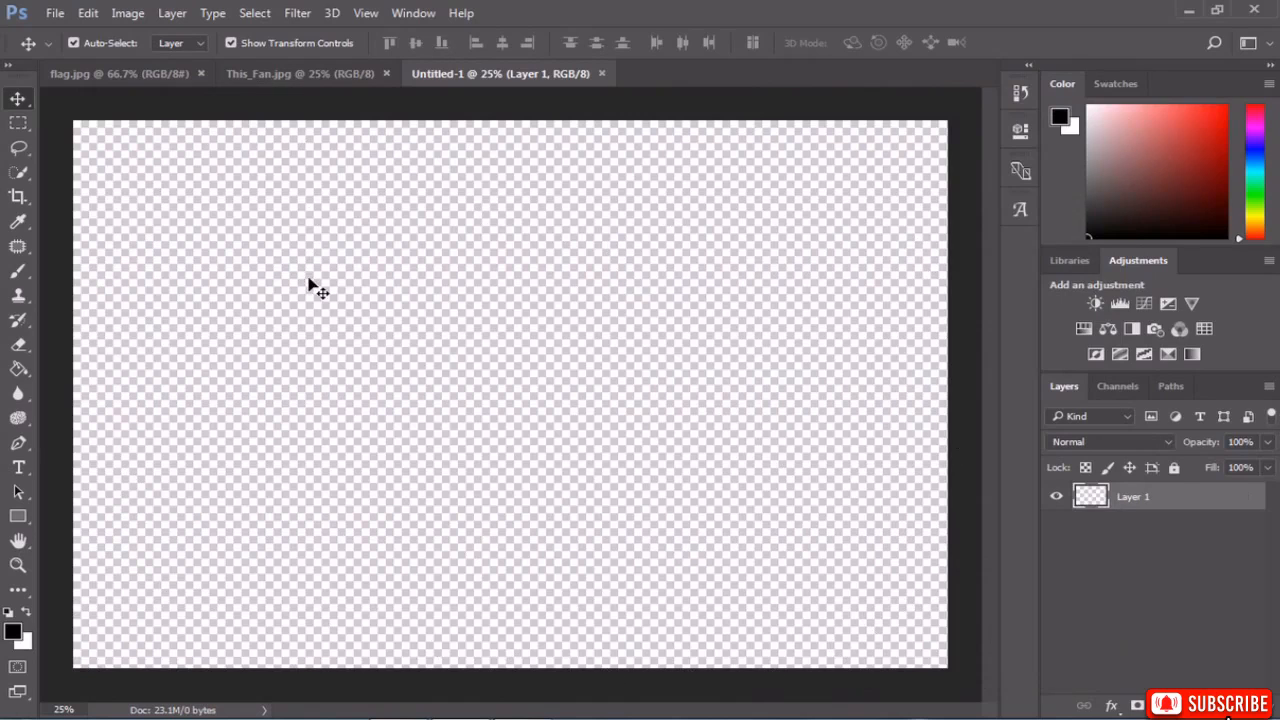
key(ctrl+v)
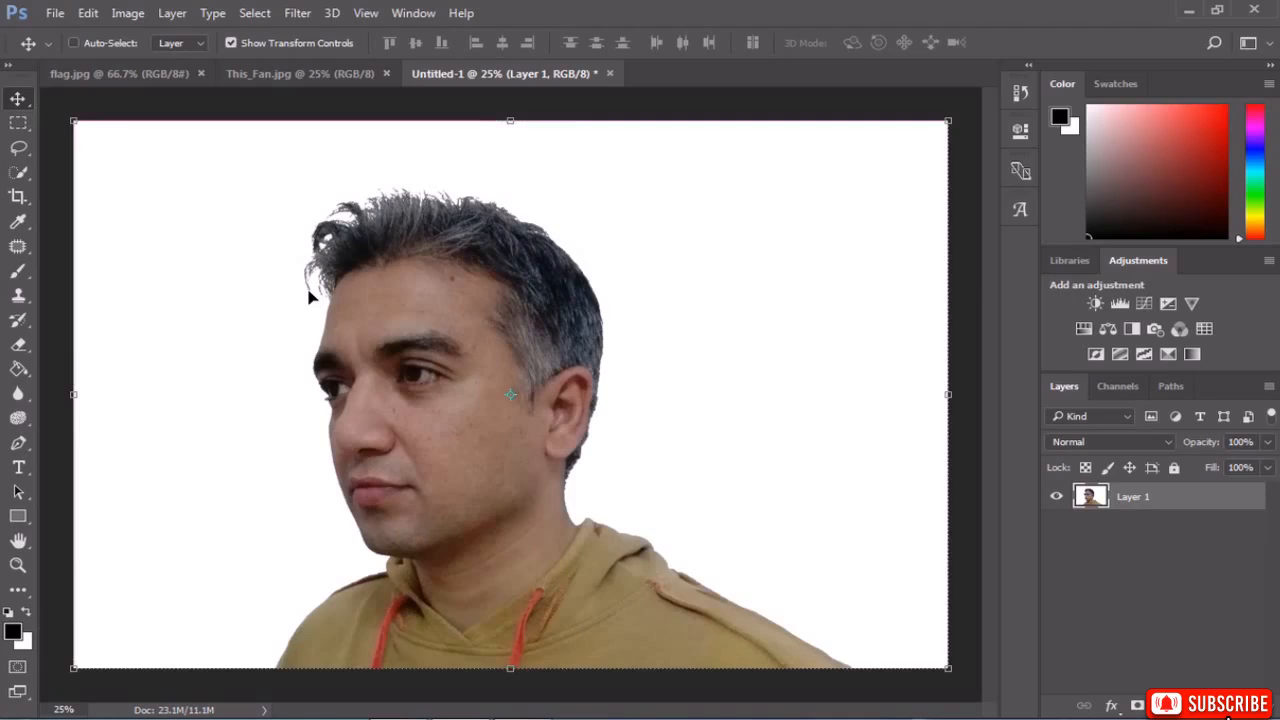
Desaturate the pasted photo and darken it with Levels, setting the black input level to 103.
key(ctrl+shift+u)
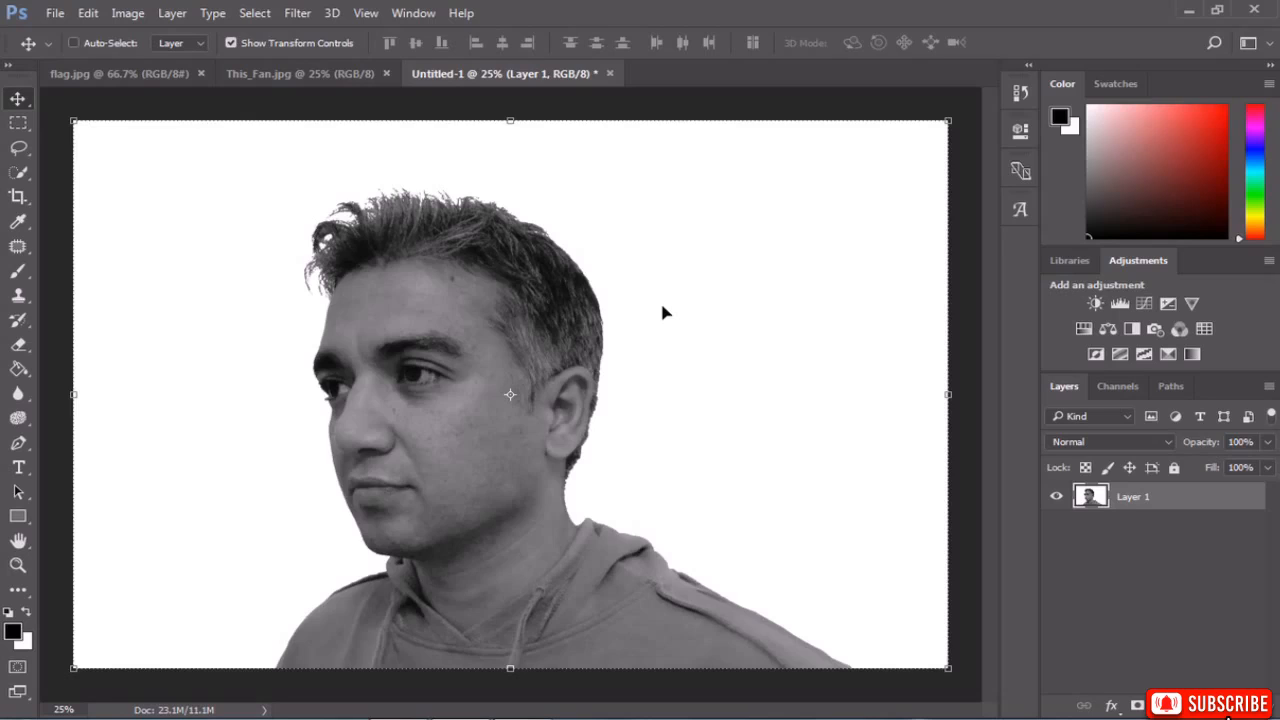
key(ctrl+l)
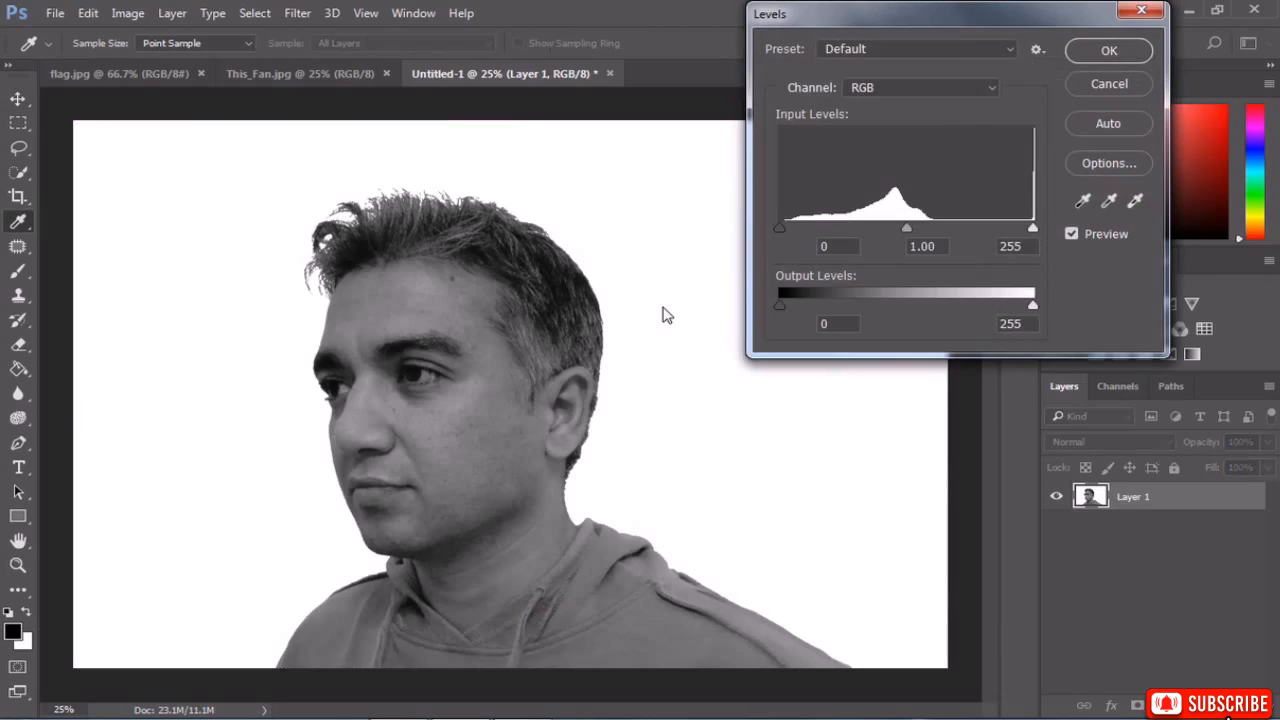
drag(776, 6, 630, 51)
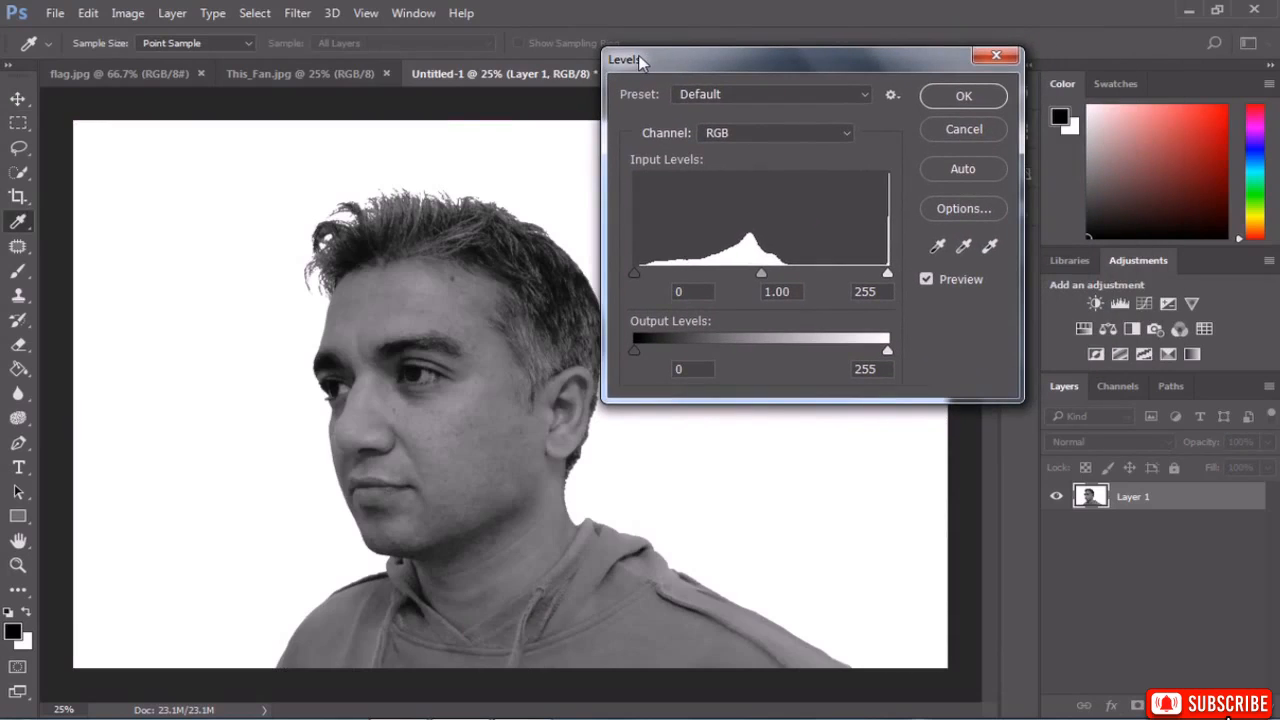
drag(634, 274, 737, 271)
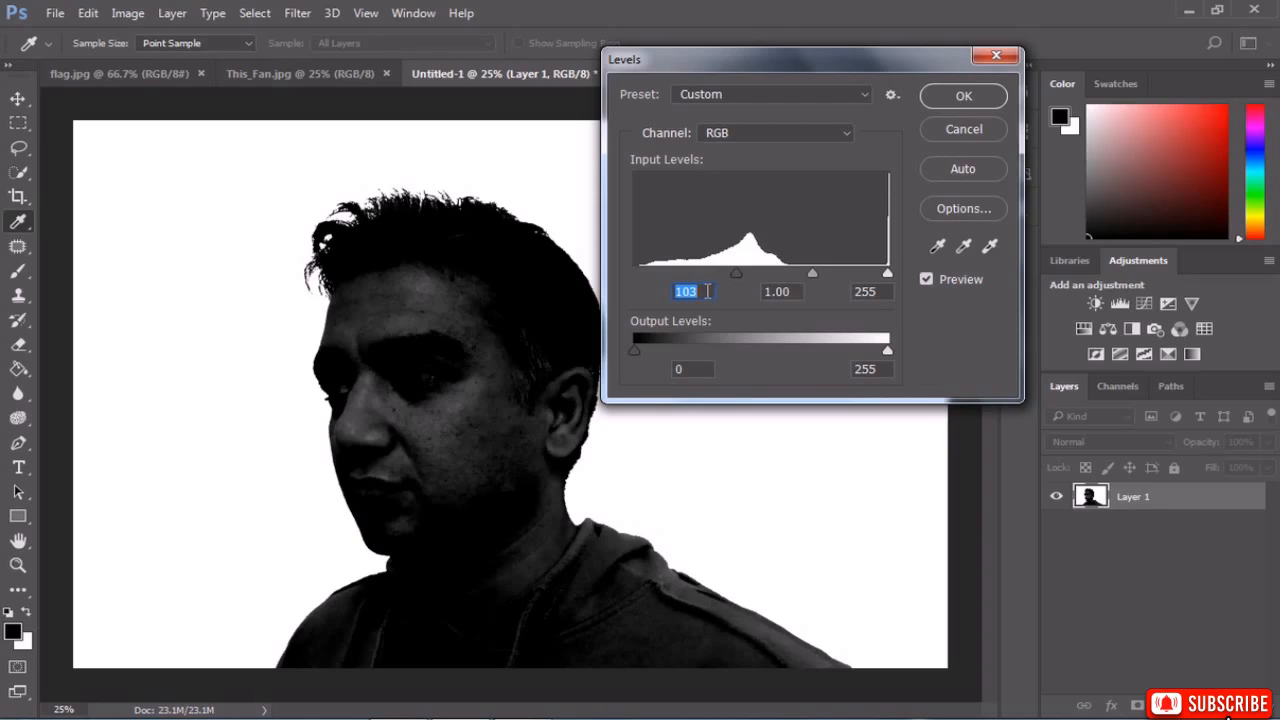
click(962, 97)
key(v)
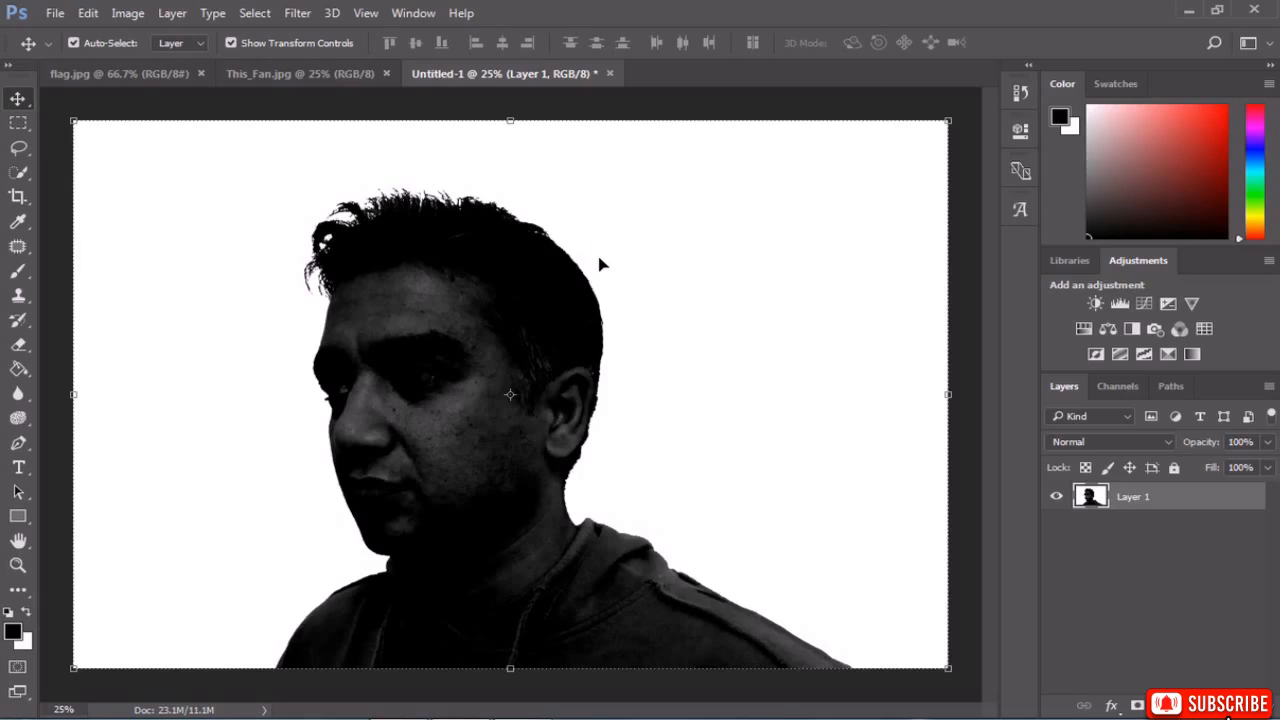
Save the darkened black-and-white document to the Desktop in Photoshop format as map, keeping maximum compatibility, and close it.
key(ctrl+a)
key(ctrl+s)
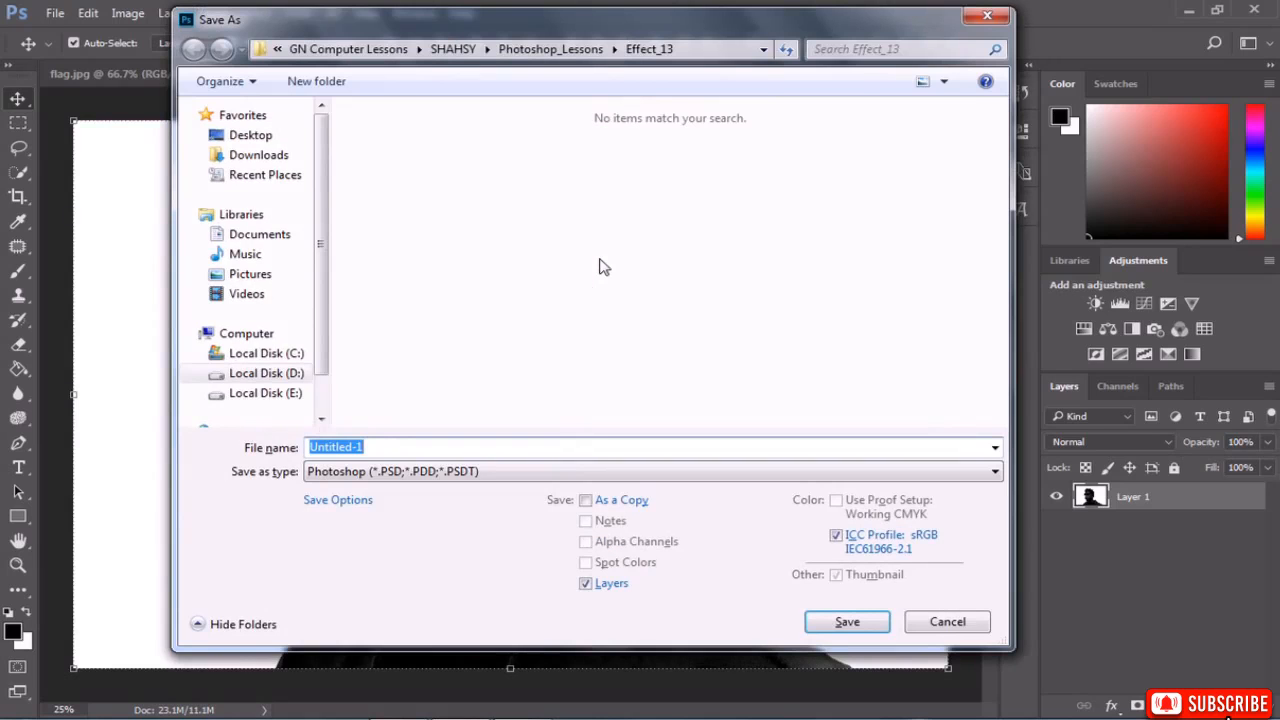
click(280, 140)
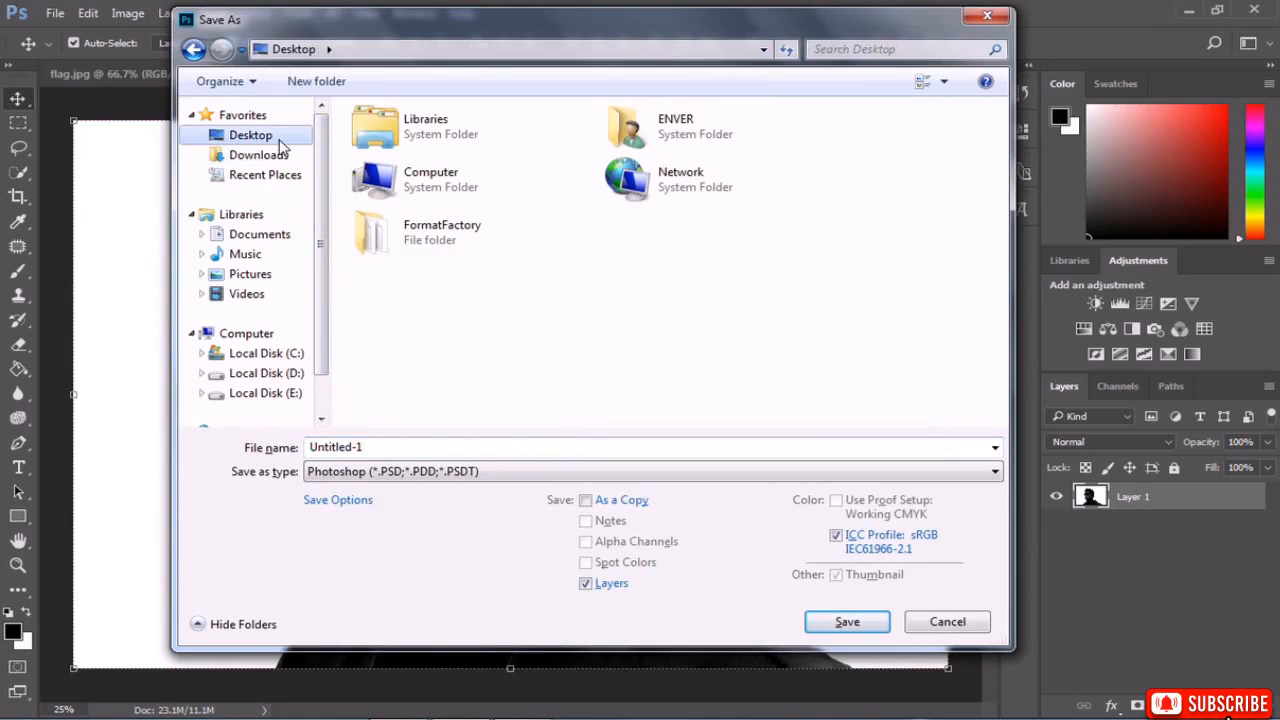
click(366, 447)
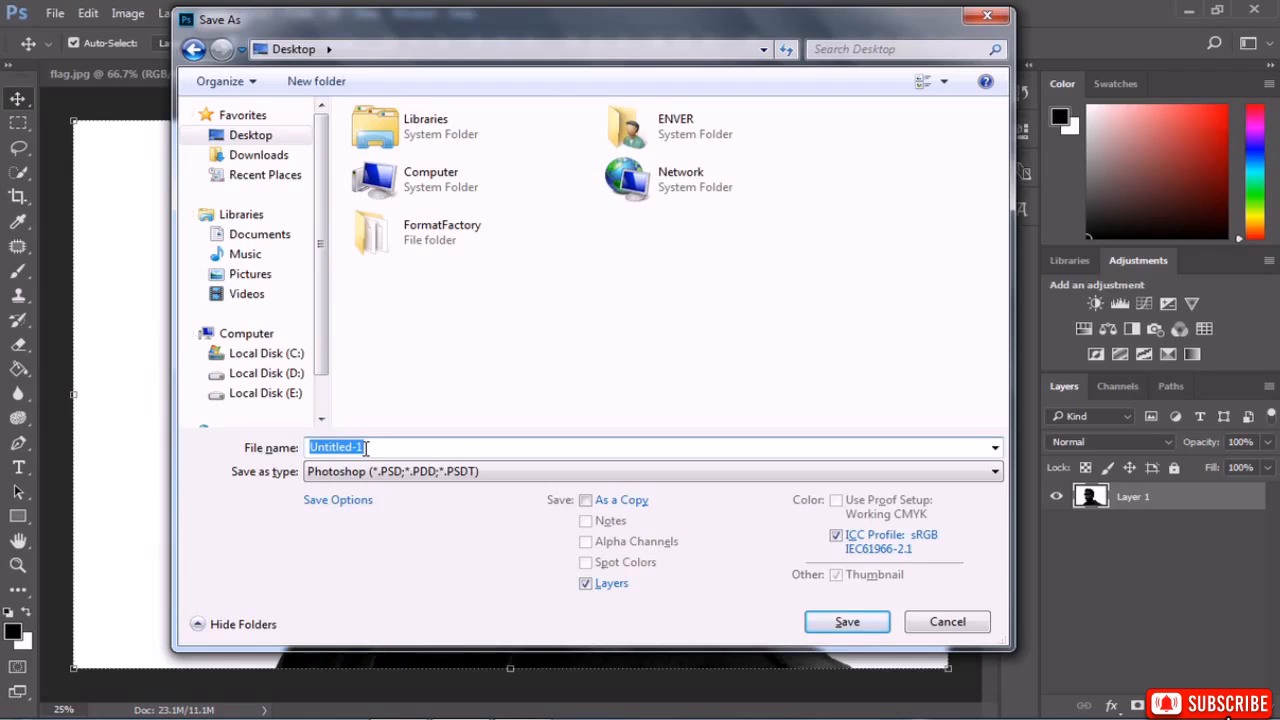
text(map)
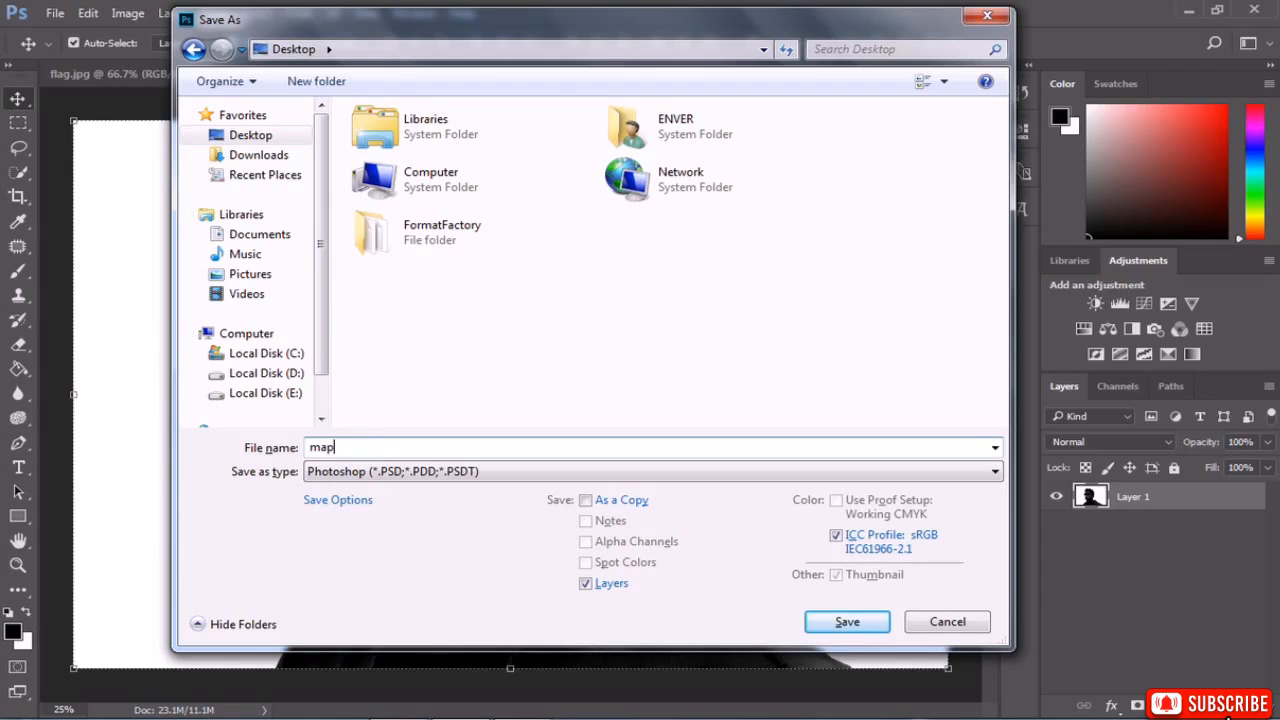
click(336, 474)
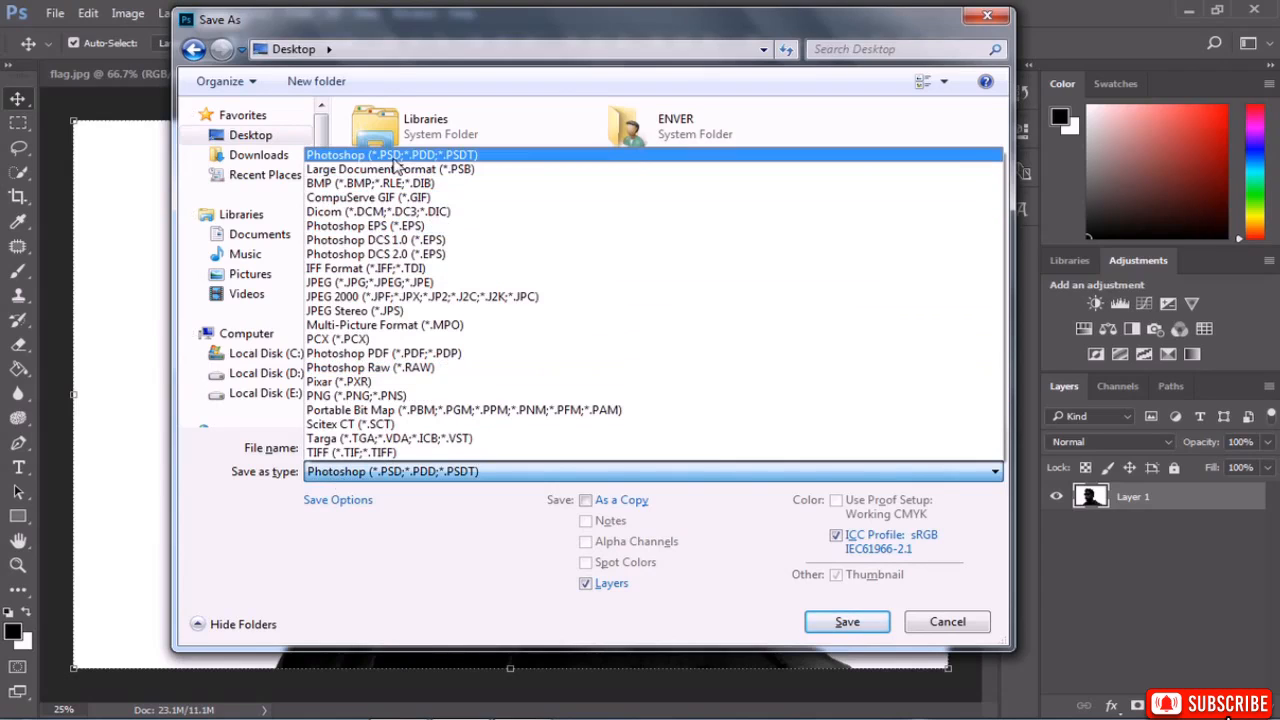
click(390, 156)
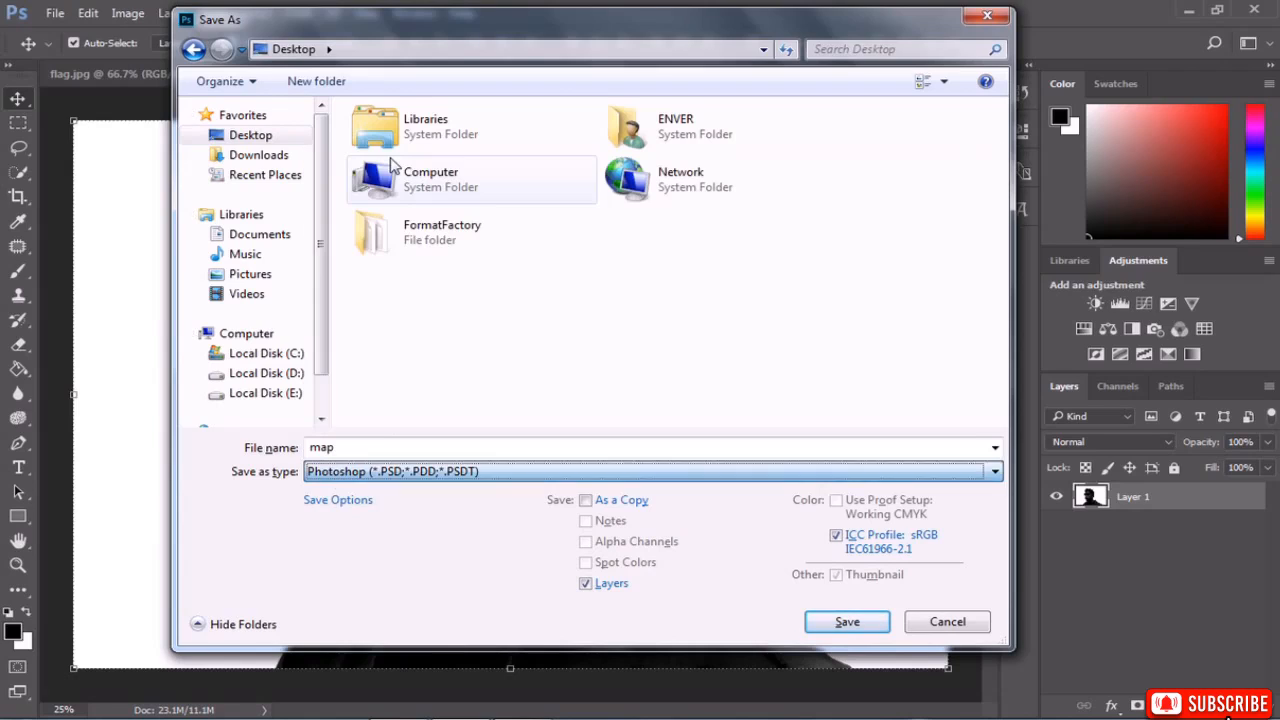
click(847, 623)
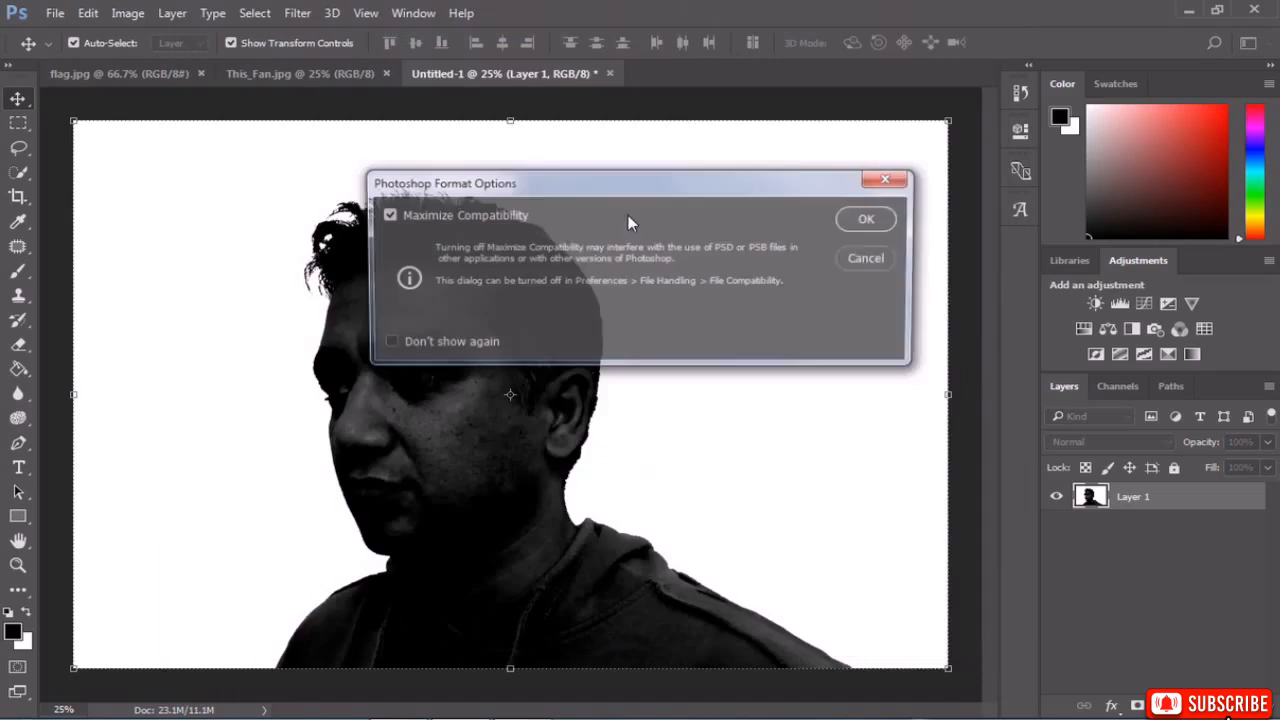
click(866, 221)
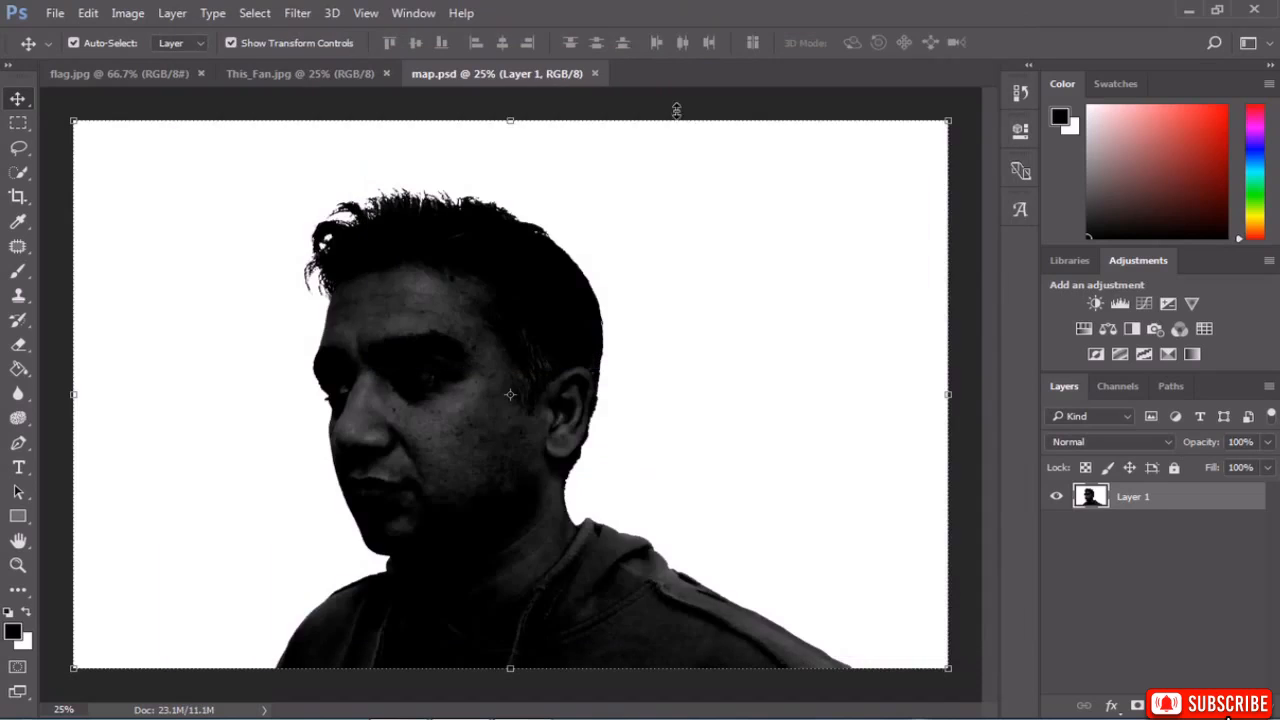
click(595, 75)
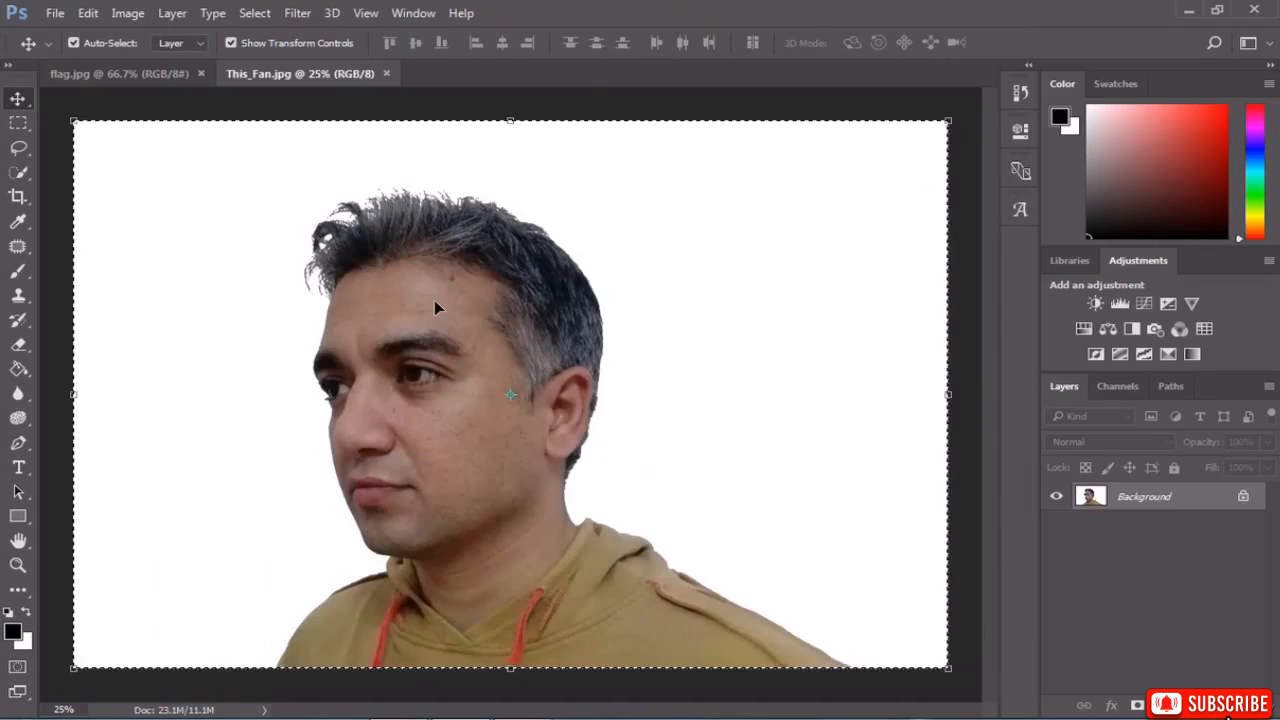
Copy the entire flag.jpg image and paste it into This_Fan.jpg as a new layer.
click(119, 80)
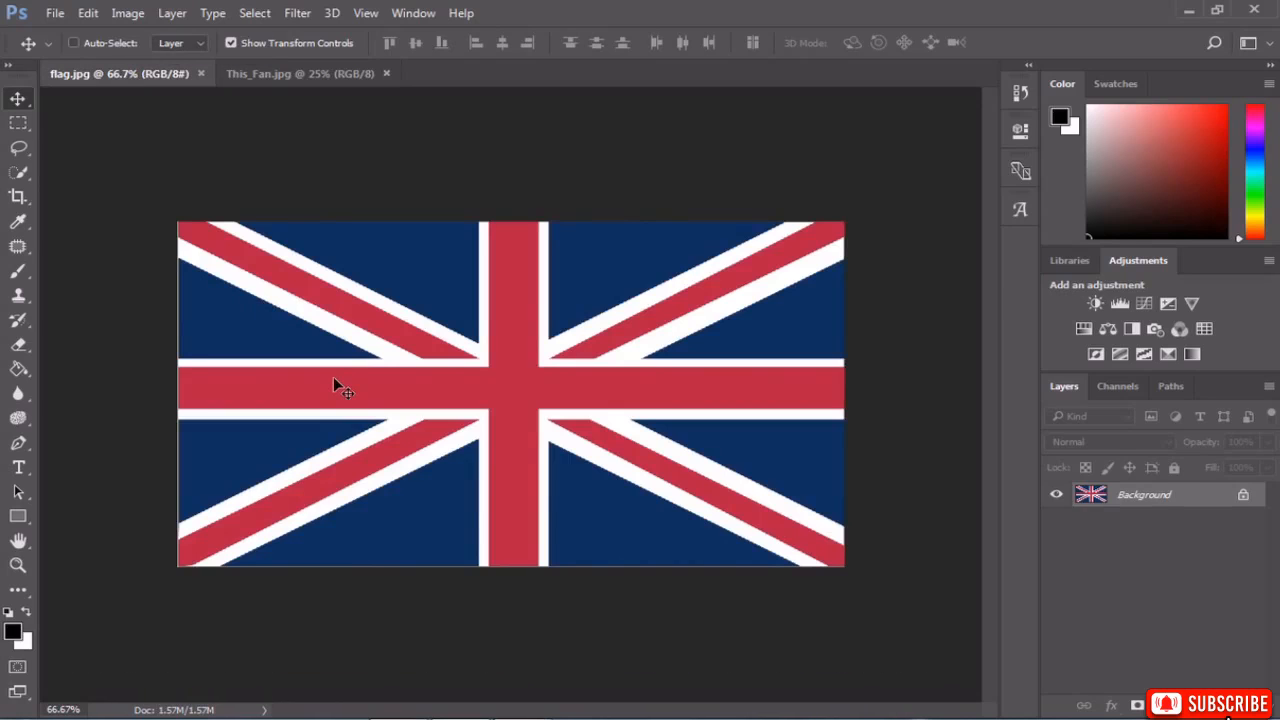
key(ctrl+a)
key(ctrl+c)
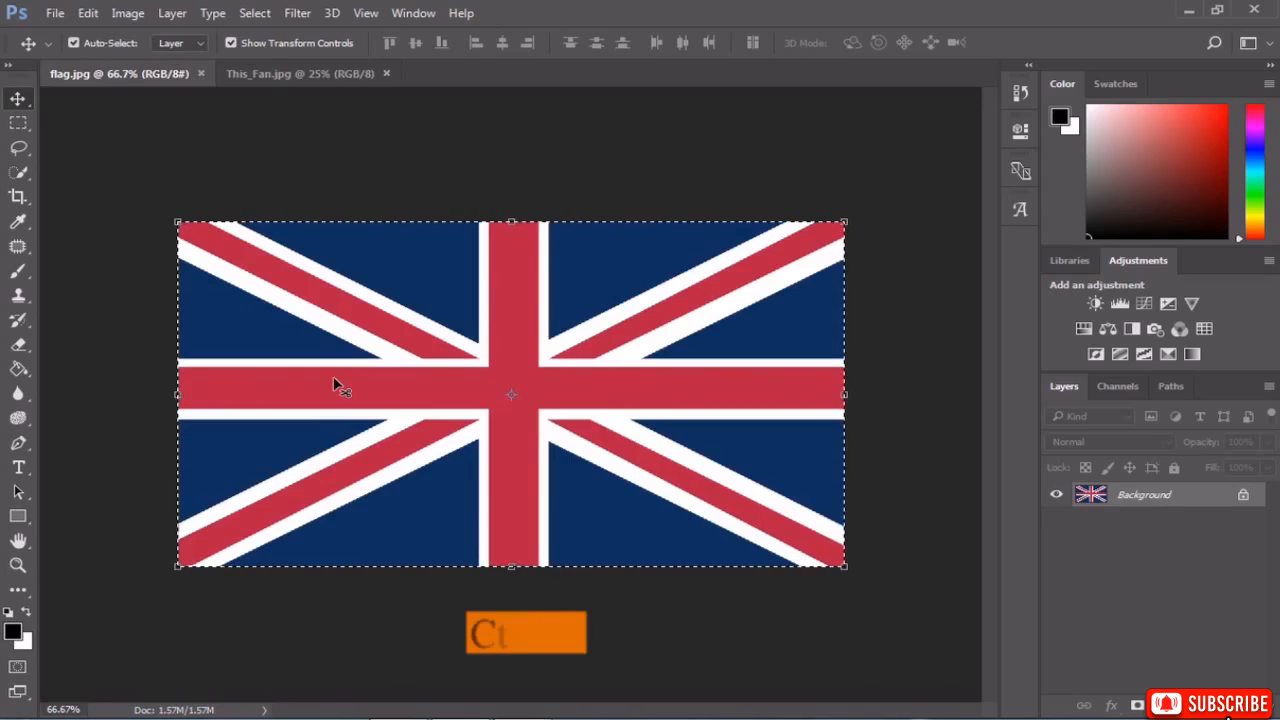
click(303, 78)
key(ctrl+v)
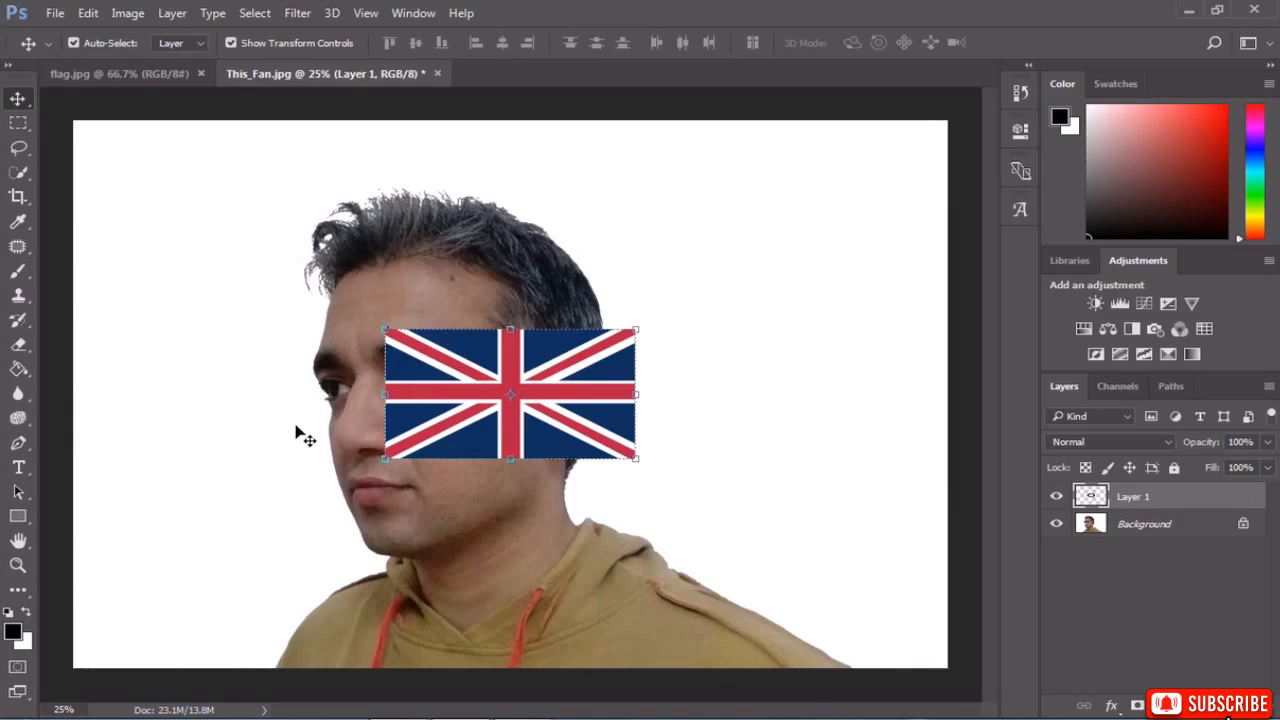
Free-transform the flag layer to about 238% width and 265% height so it covers the man's face.
key(ctrl)
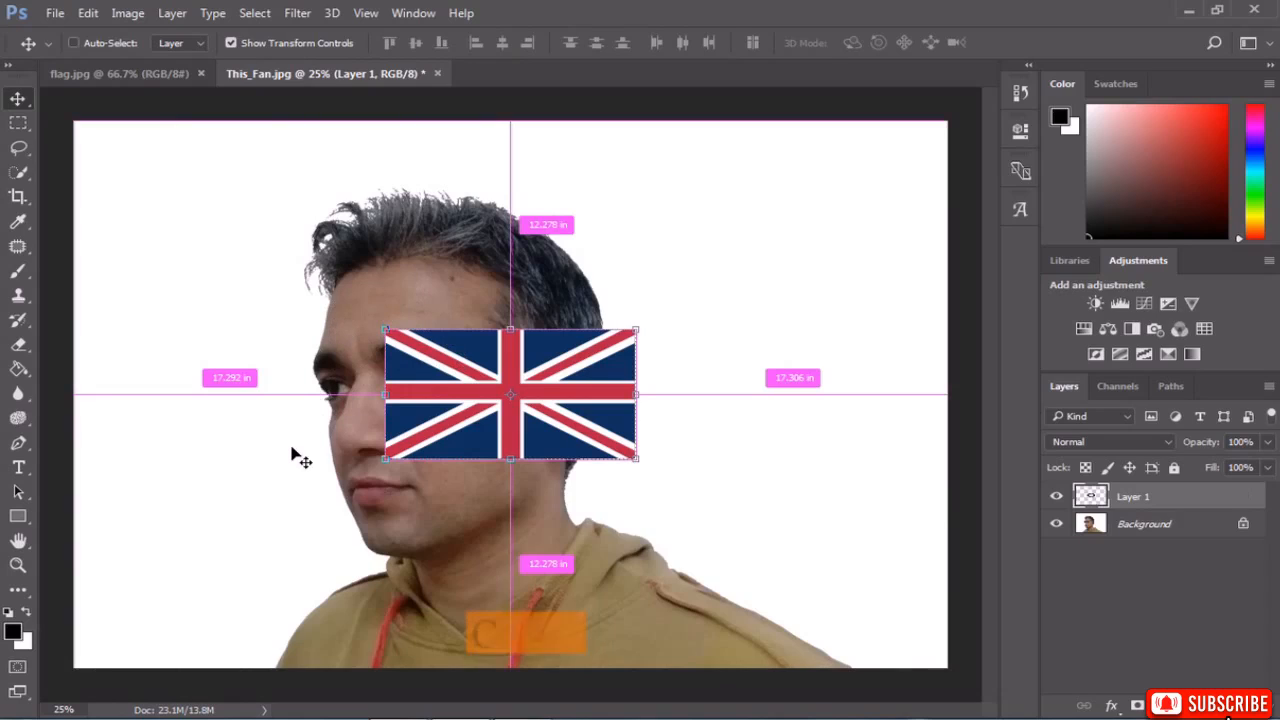
key(ctrl+t)
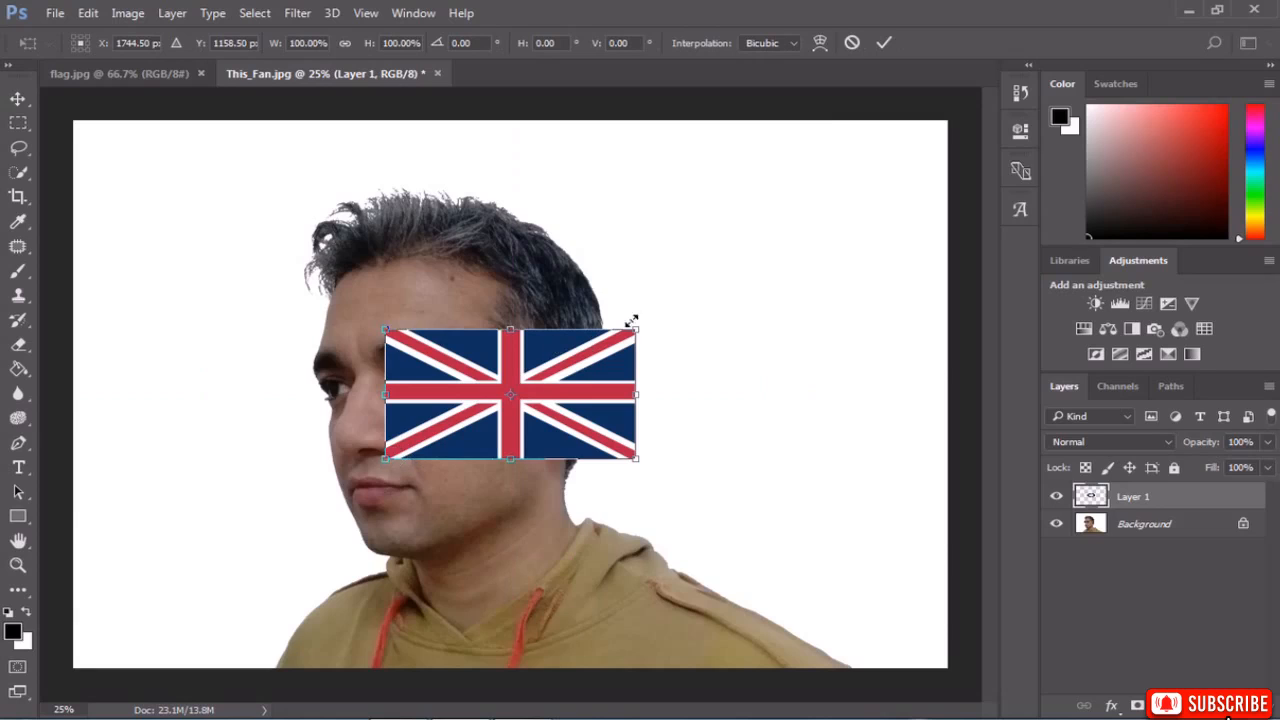
drag(386, 456, 195, 580)
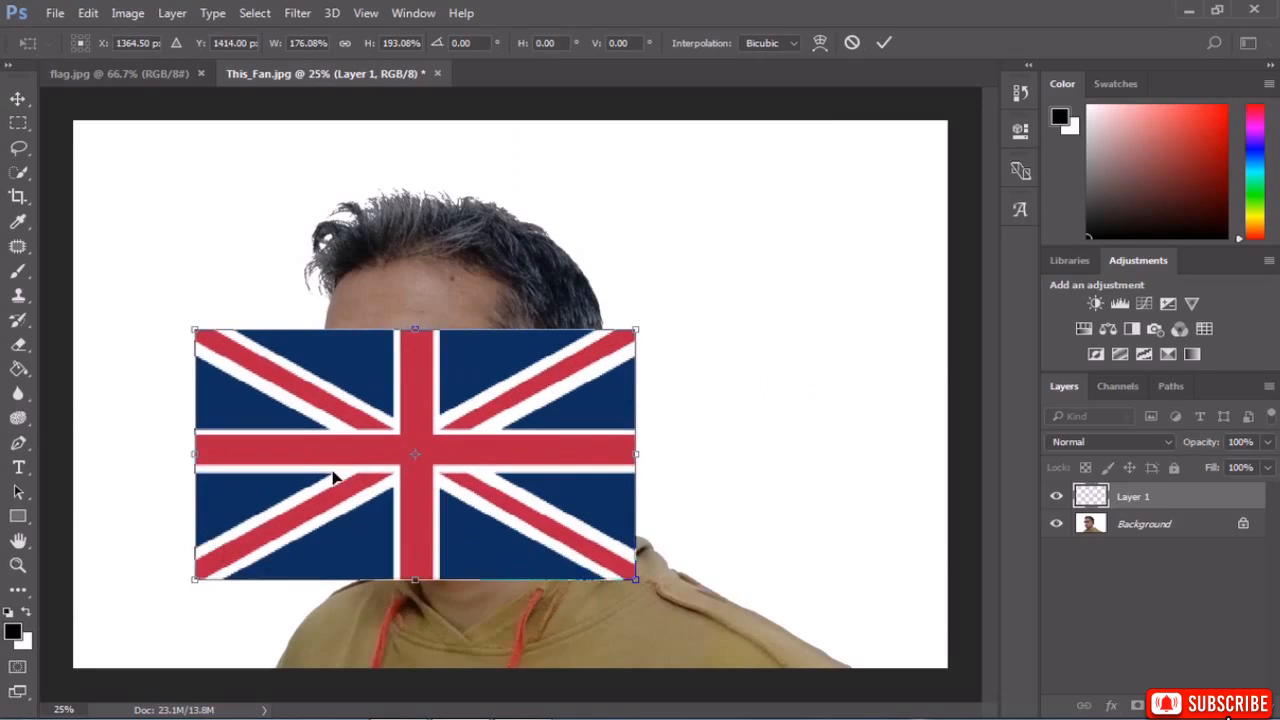
drag(389, 420, 316, 396)
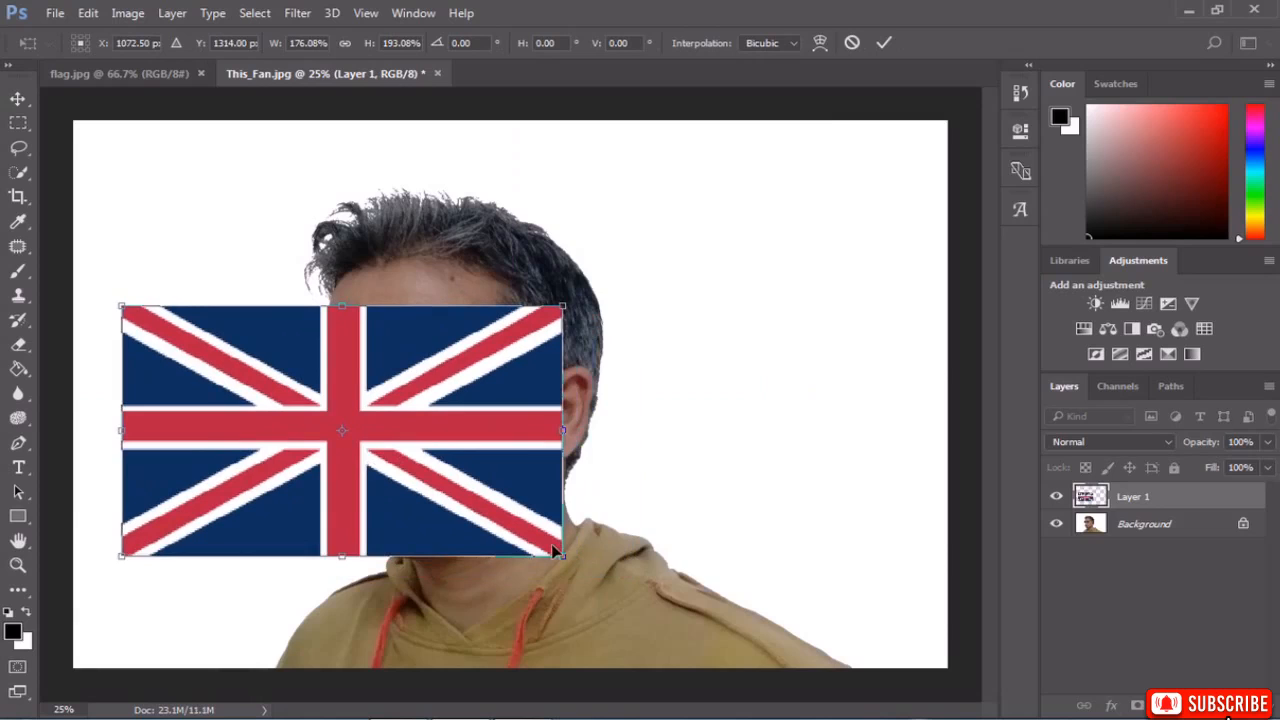
drag(563, 557, 714, 648)
drag(570, 525, 538, 452)
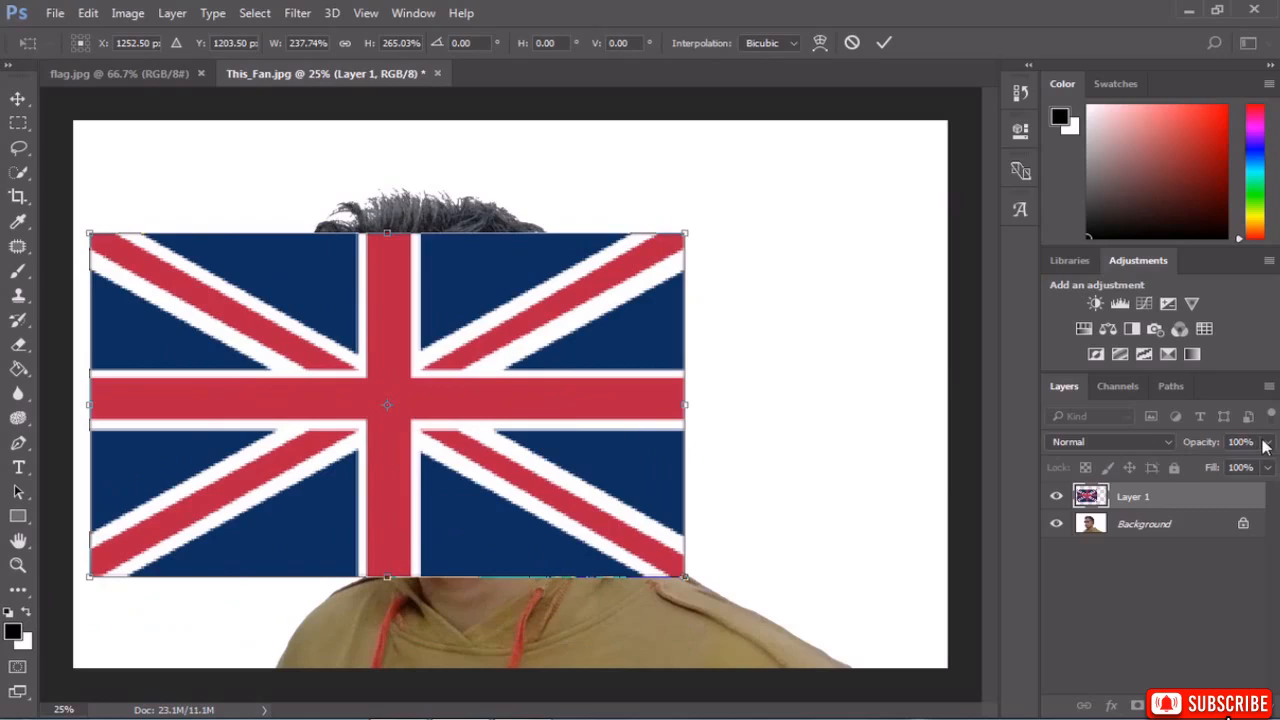
Lower the flag layer's opacity to 64%, align its vertical red bar with the front of the face, and commit the transform.
click(1267, 442)
drag(1267, 468, 1247, 466)
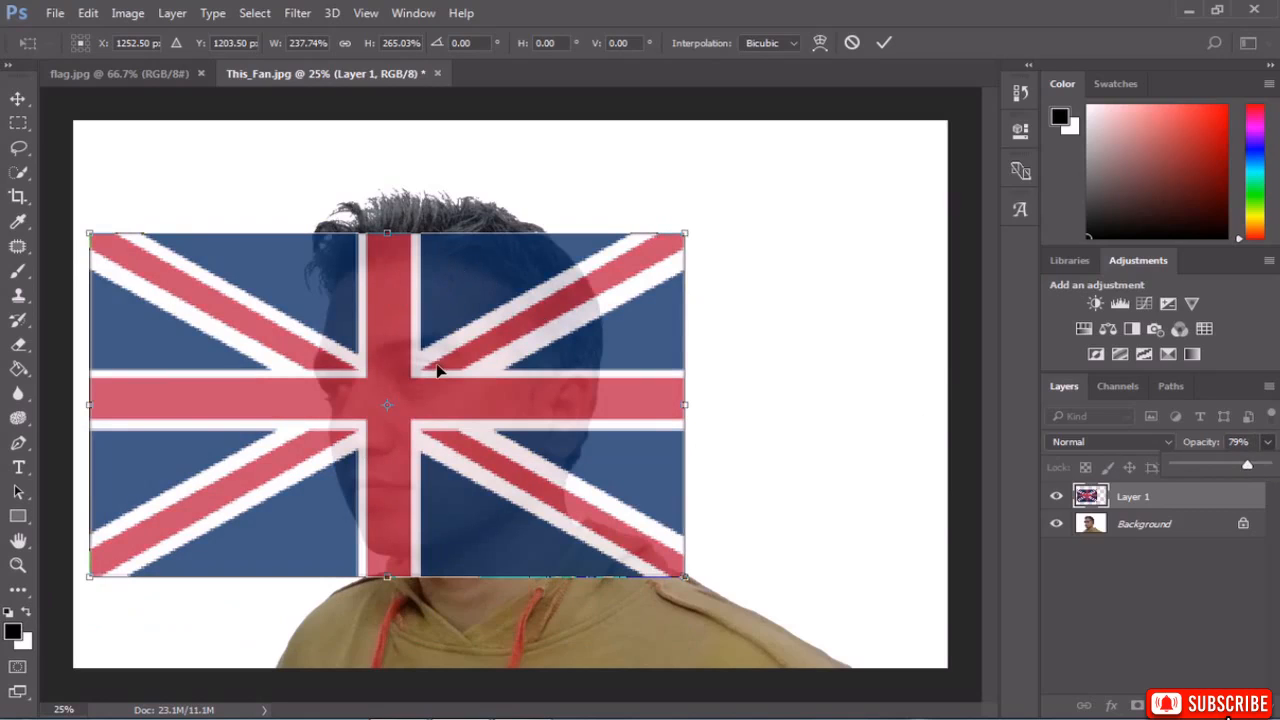
drag(434, 371, 407, 378)
click(1267, 441)
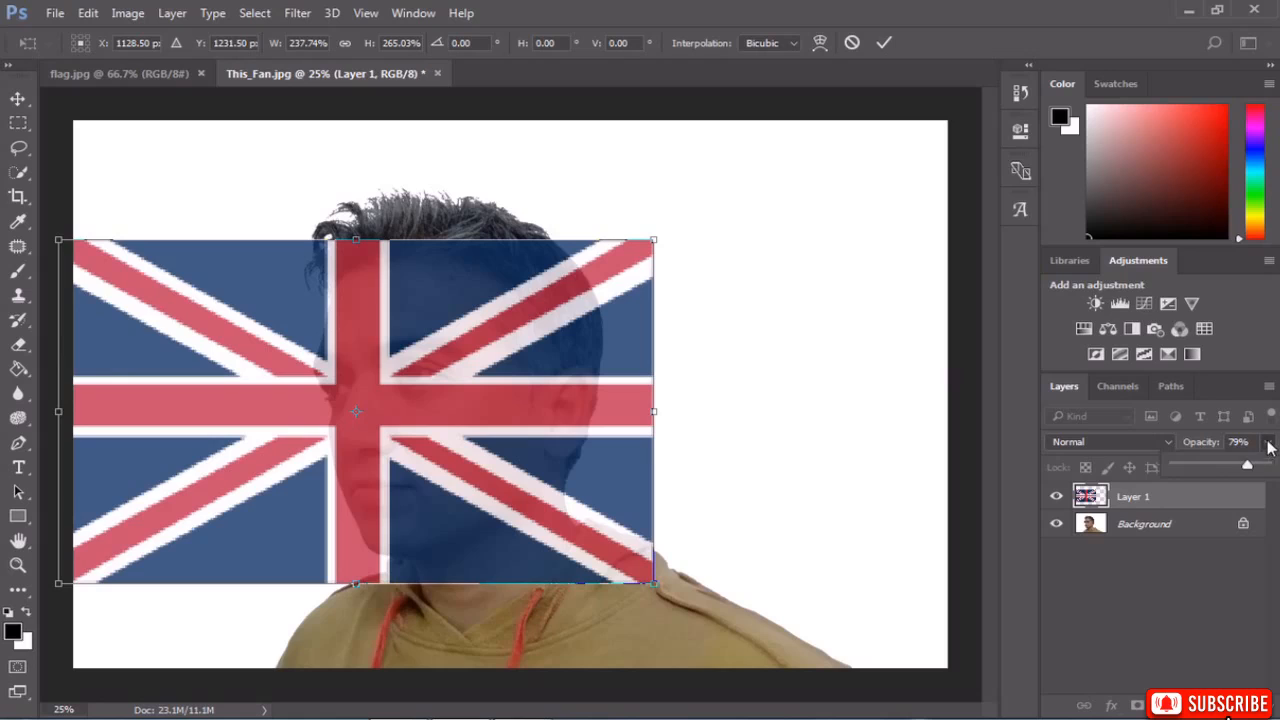
drag(1246, 473, 1233, 473)
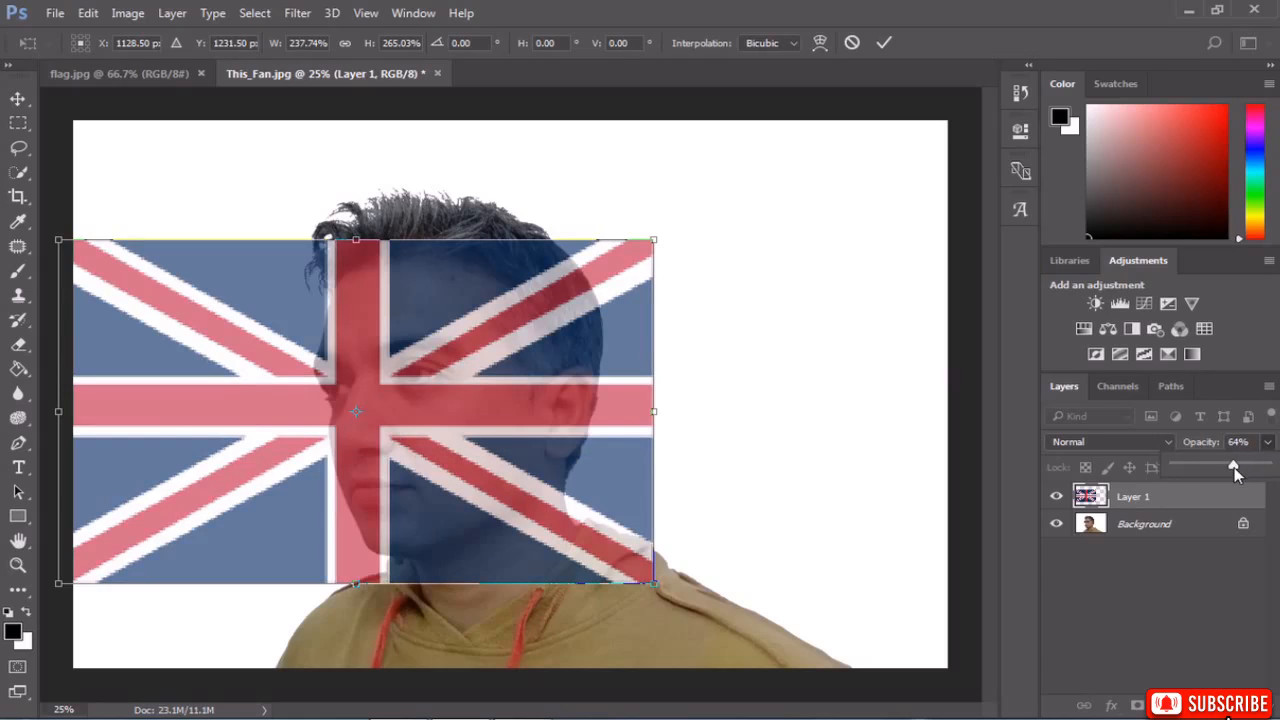
click(440, 360)
mouse_move(440, 355)
mouse_down()
mouse_move(441, 338)
mouse_move(442, 352)
mouse_up()
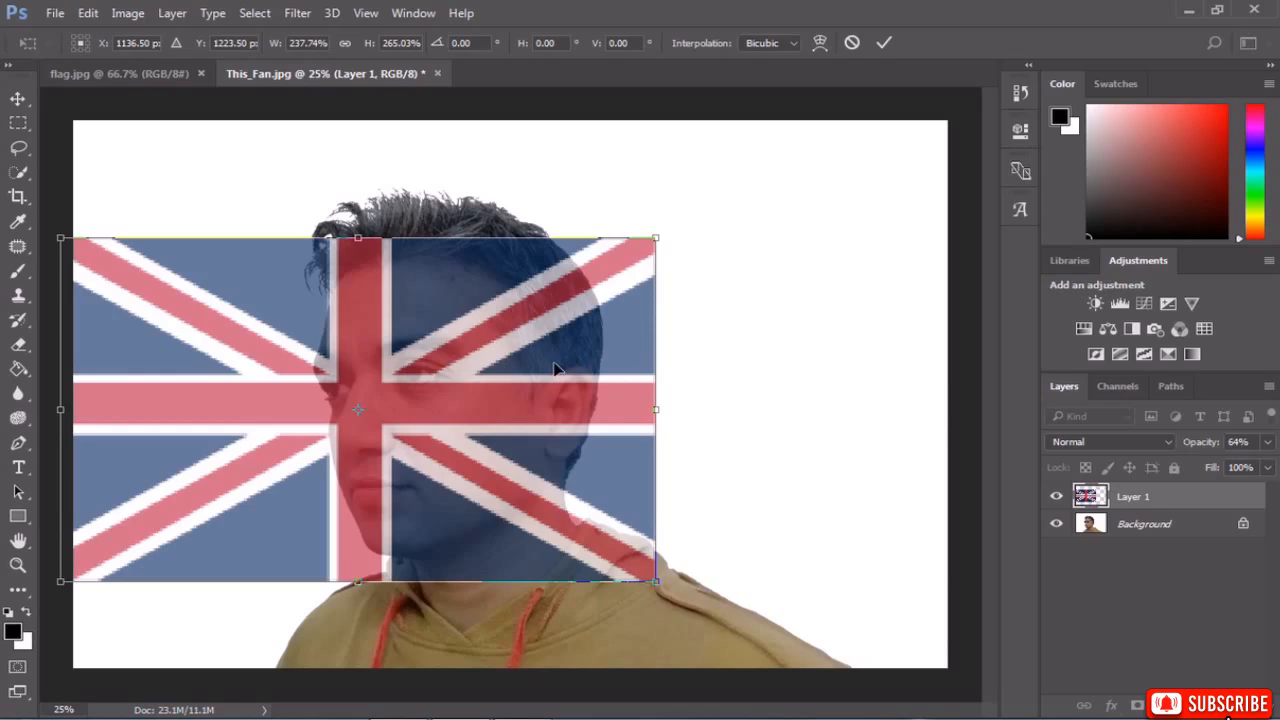
key(Return)
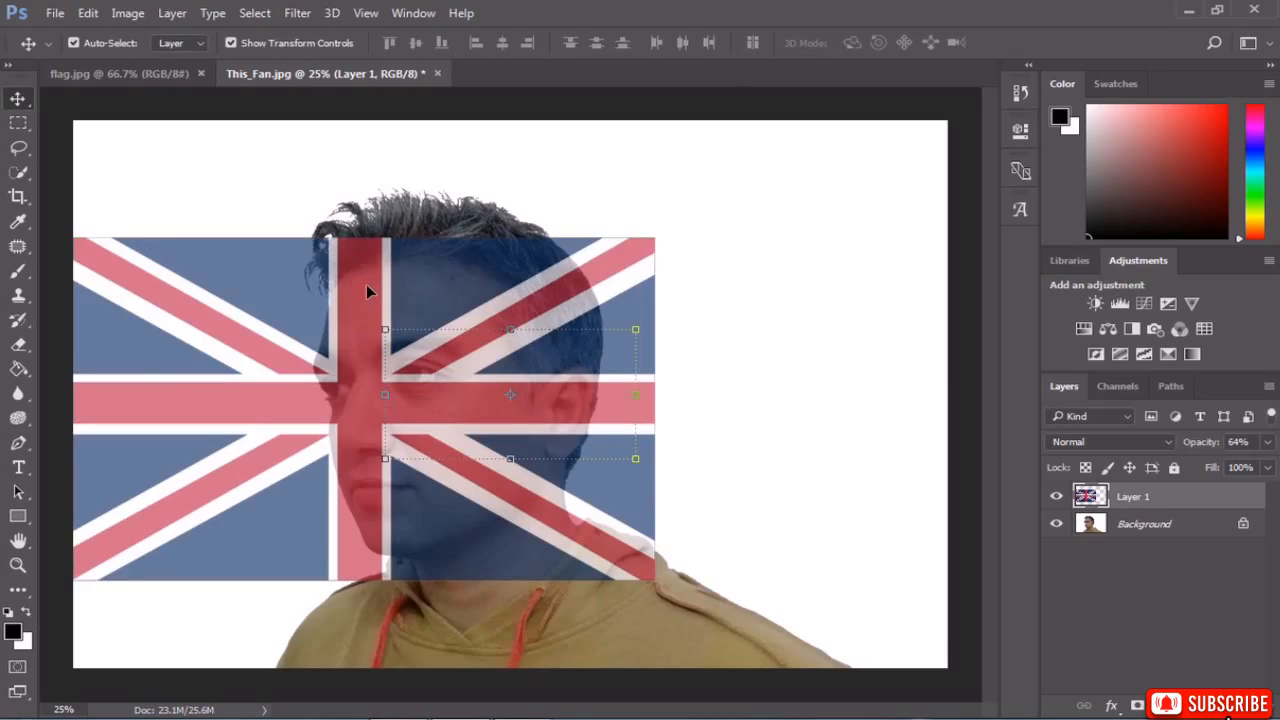
click(305, 14)
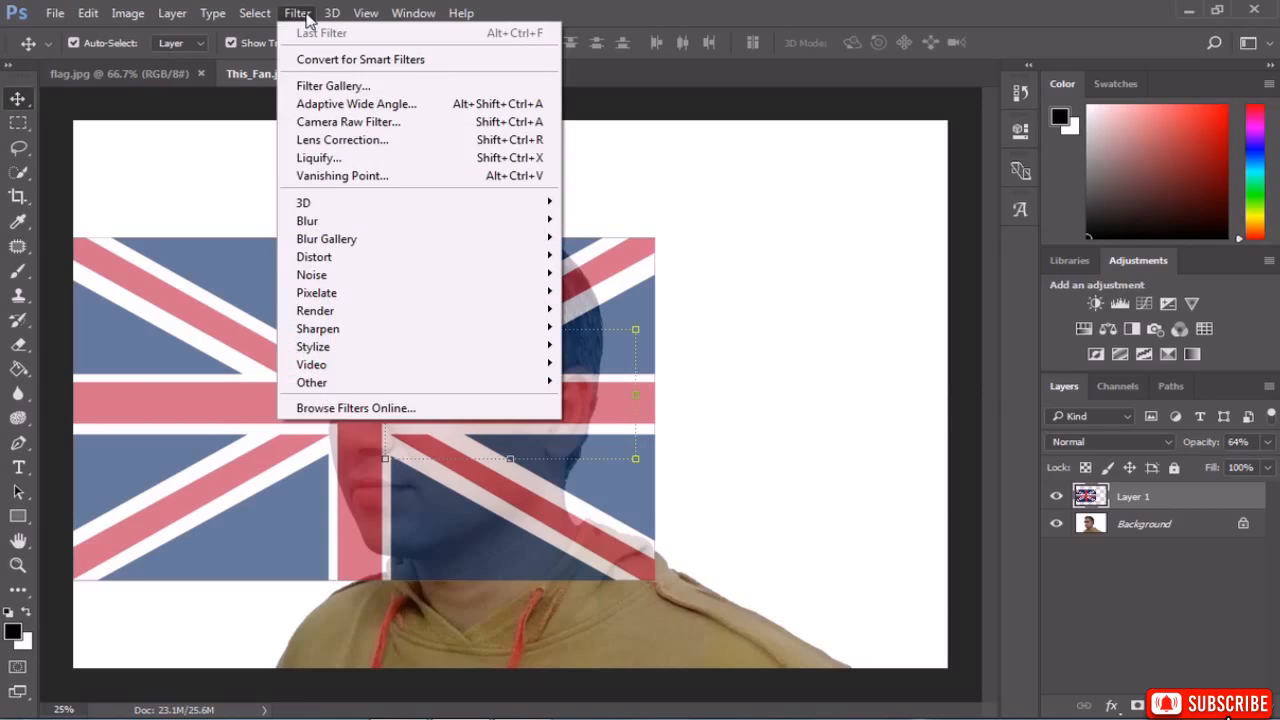
mouse_move(339, 260)
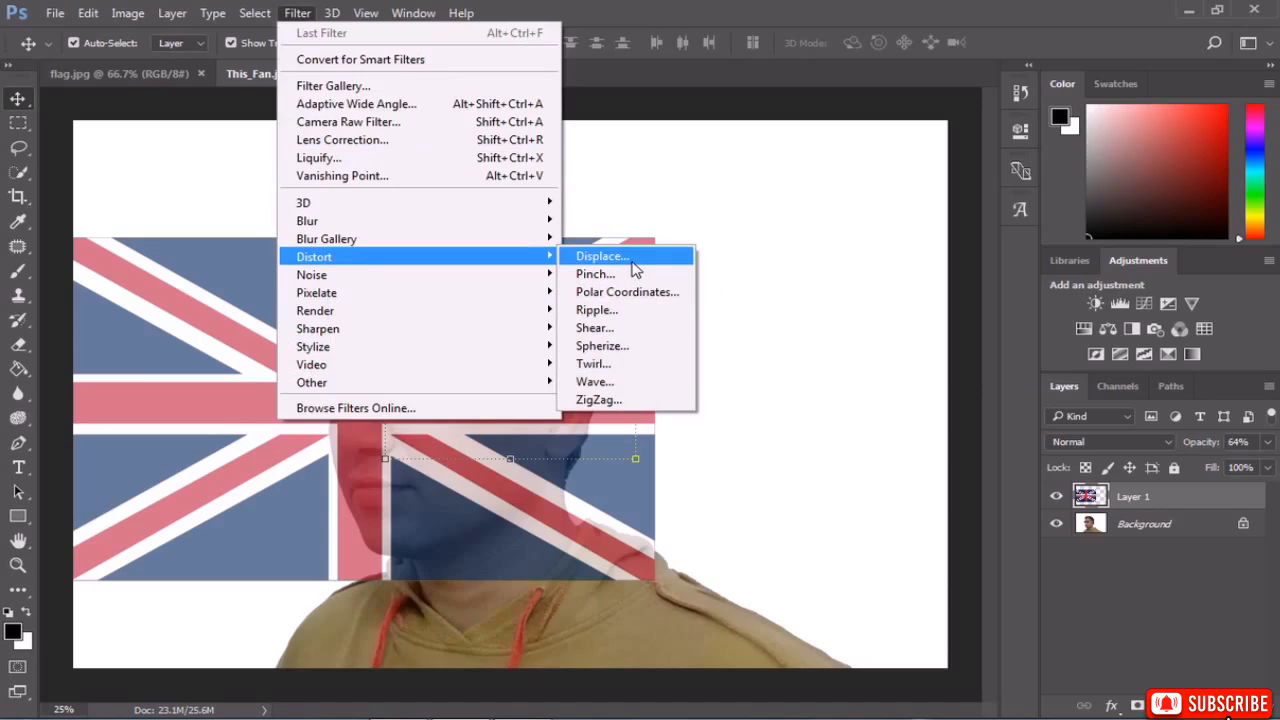
click(172, 334)
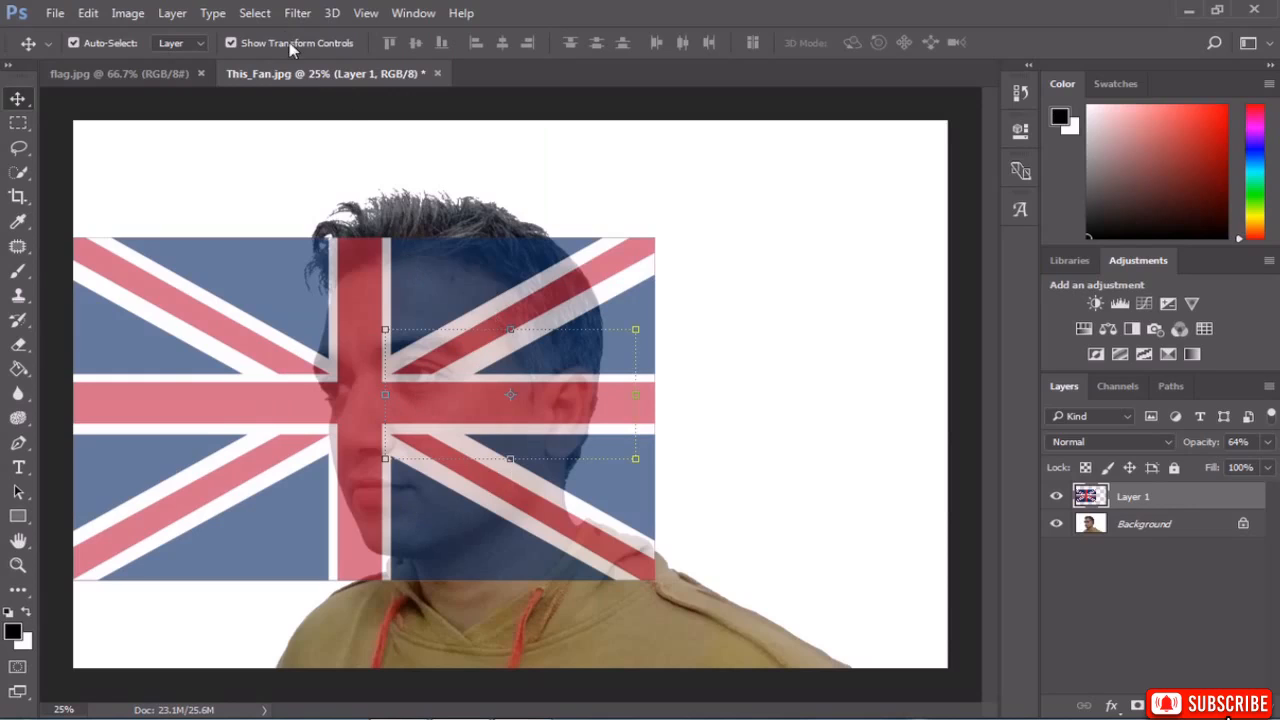
Apply the Displace filter to the flag layer with both scales at 10, Tile and Wrap Around, using map.psd from the Desktop.
click(292, 16)
mouse_move(342, 259)
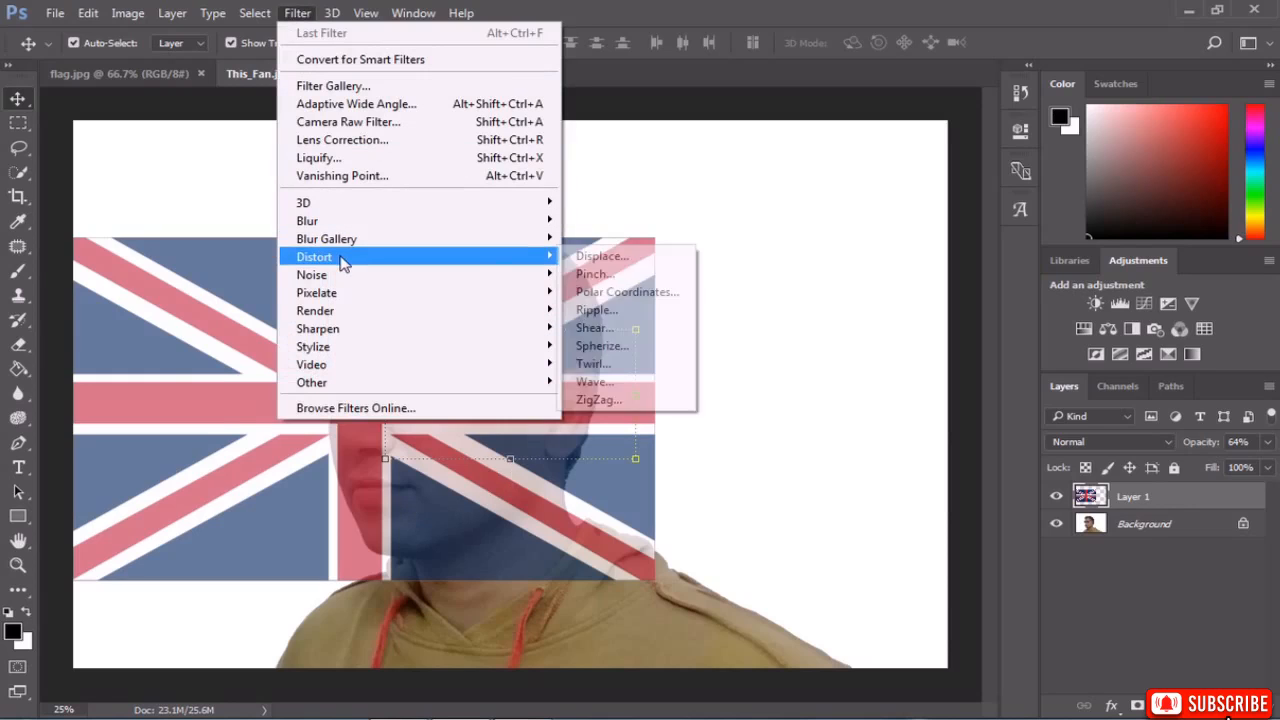
click(602, 256)
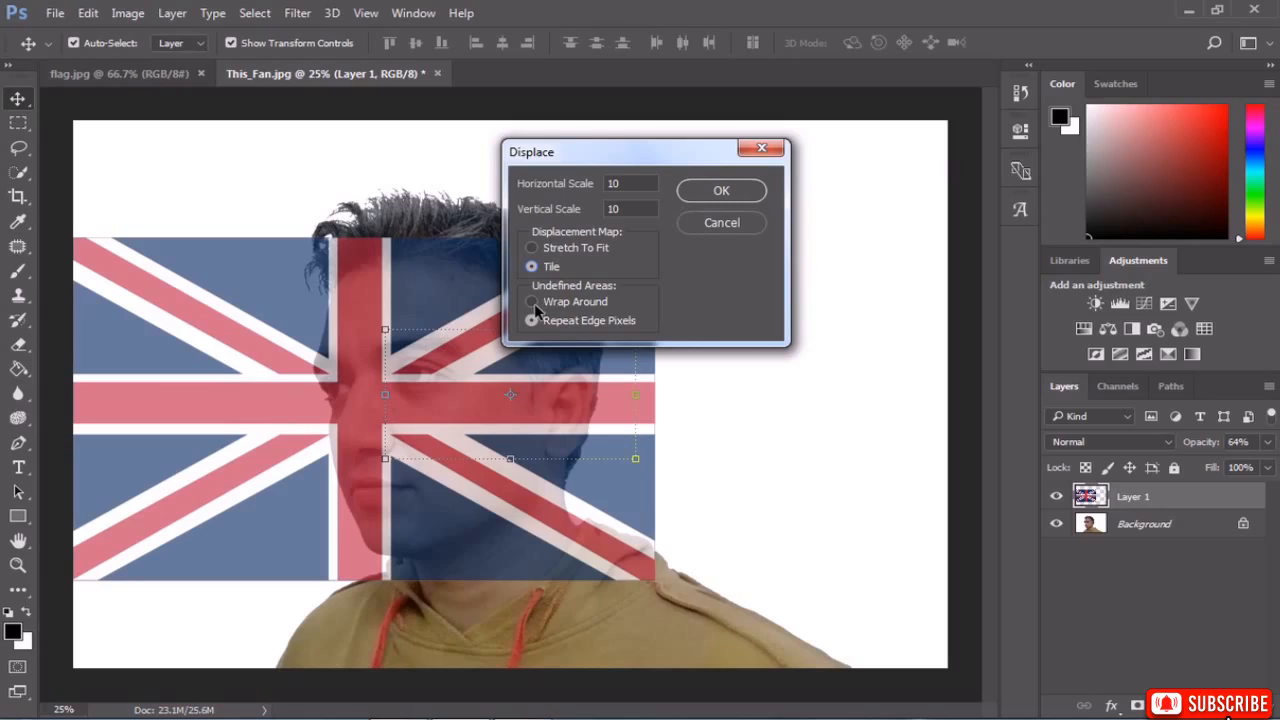
click(533, 302)
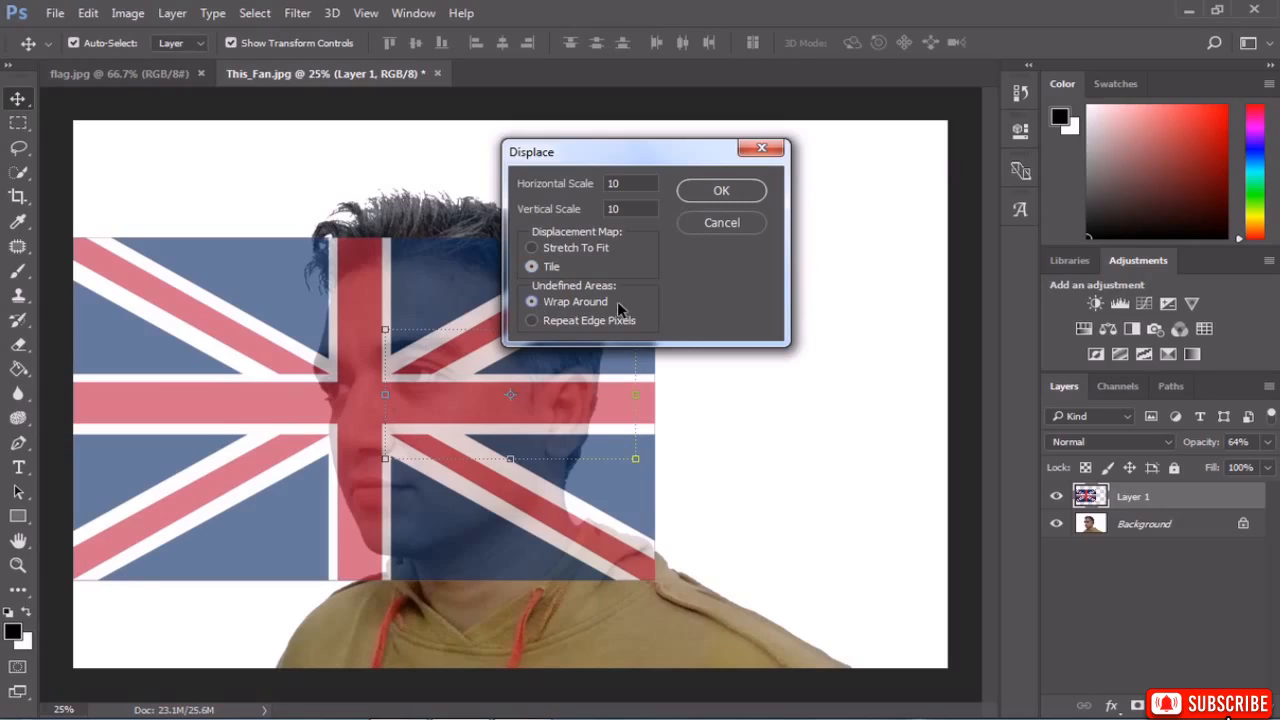
click(738, 192)
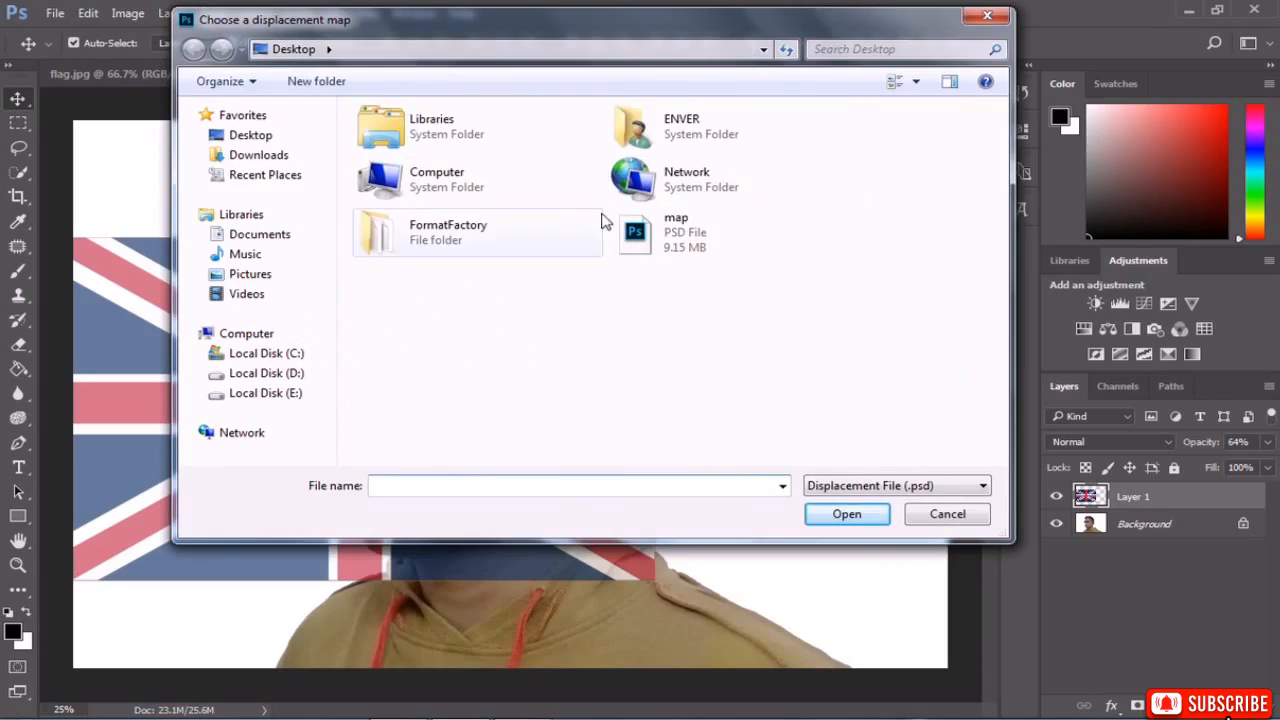
click(657, 232)
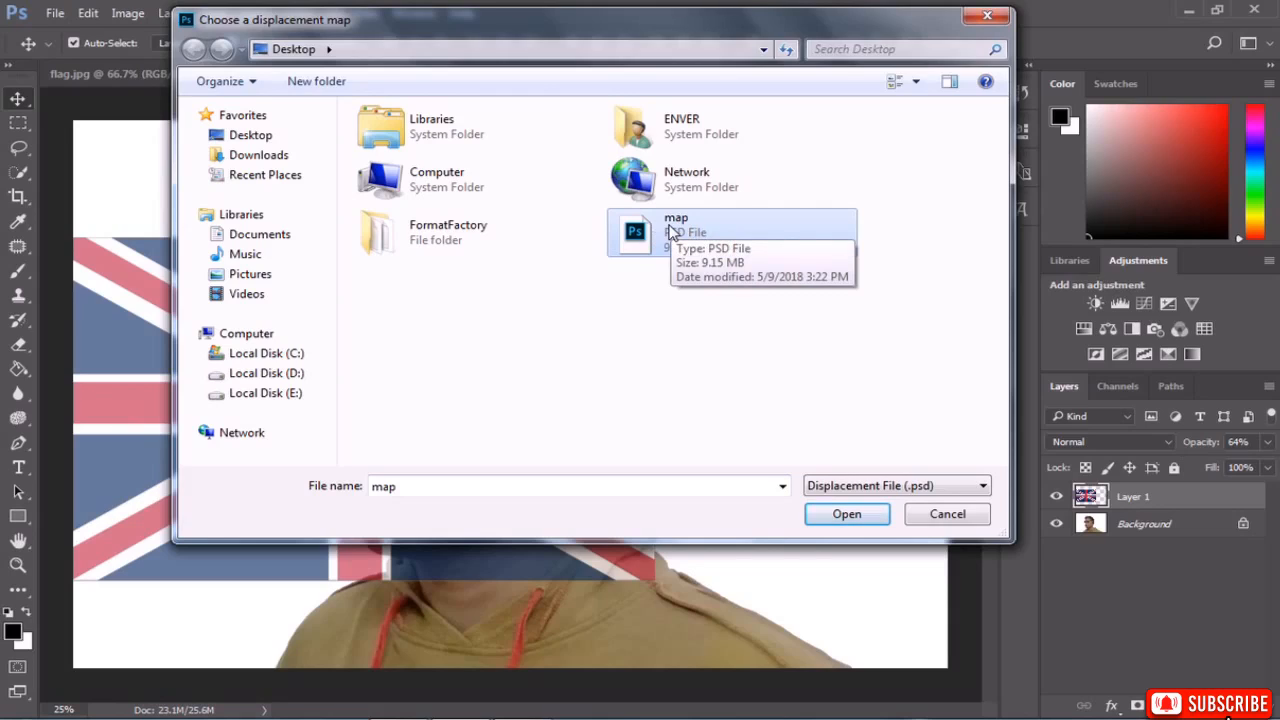
double_click(672, 230)
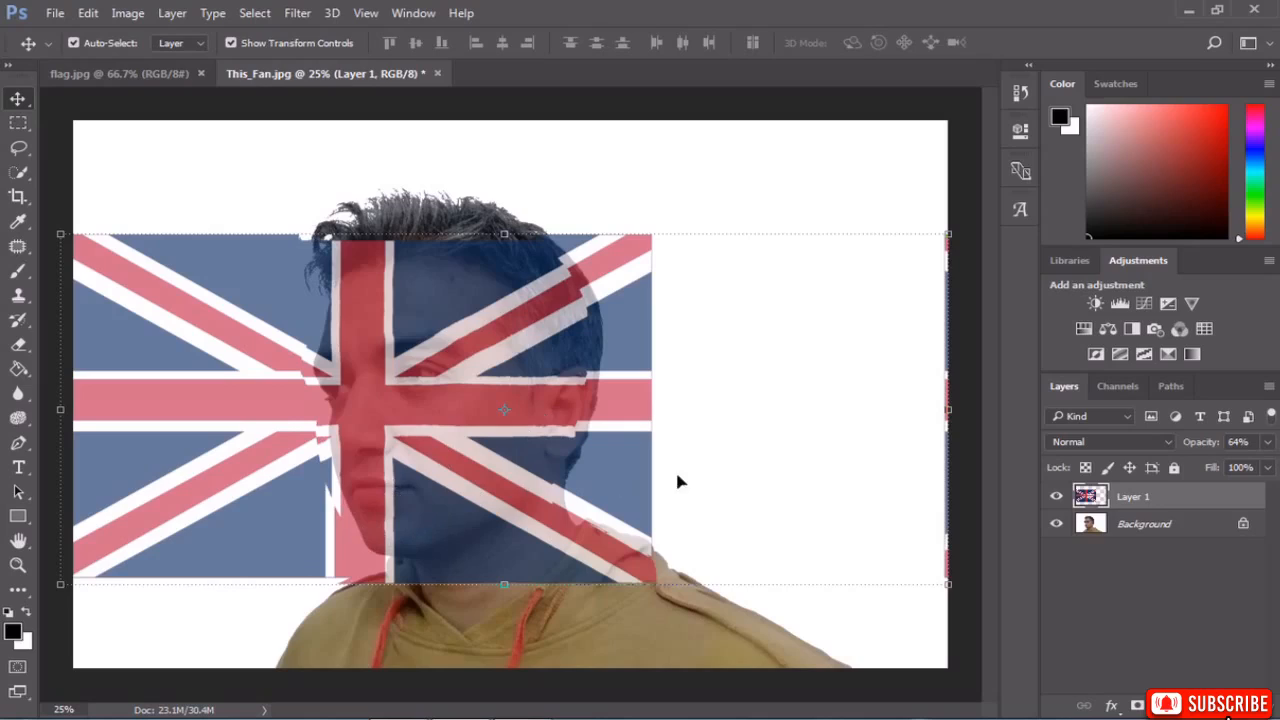
Set the flag layer's opacity to 100% and its blend mode to Multiply.
click(1267, 442)
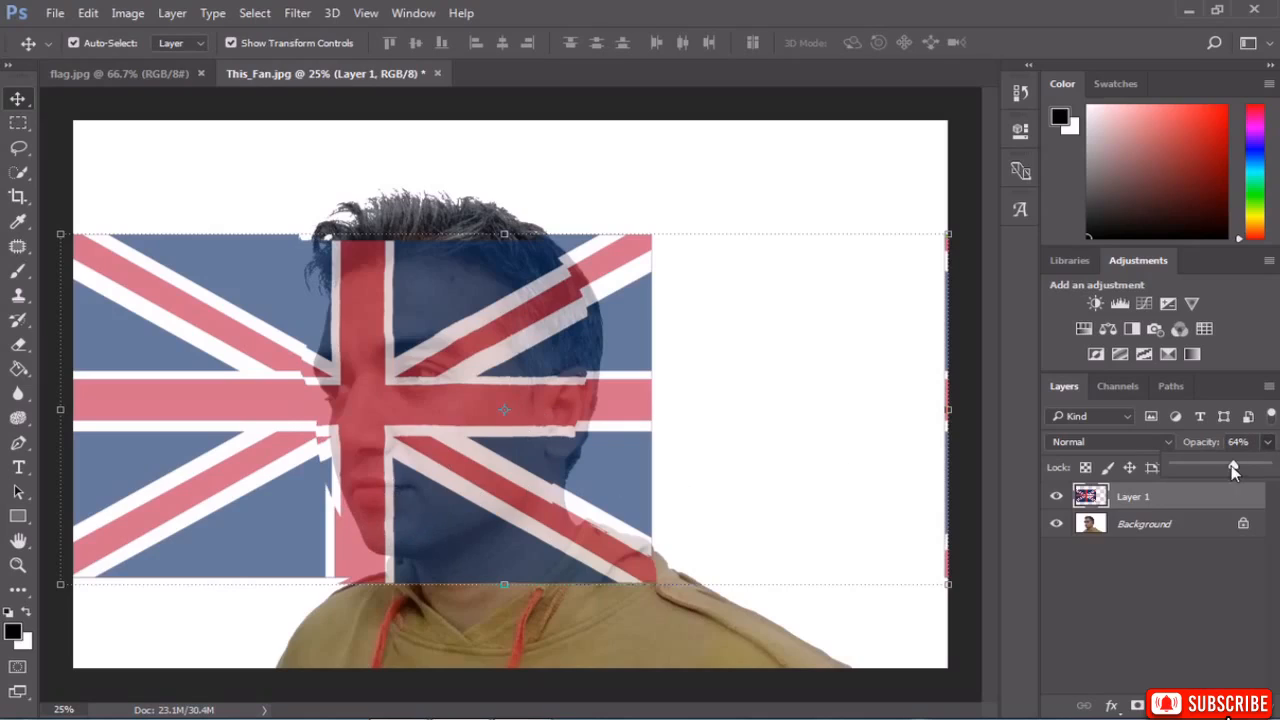
drag(1234, 467, 1268, 468)
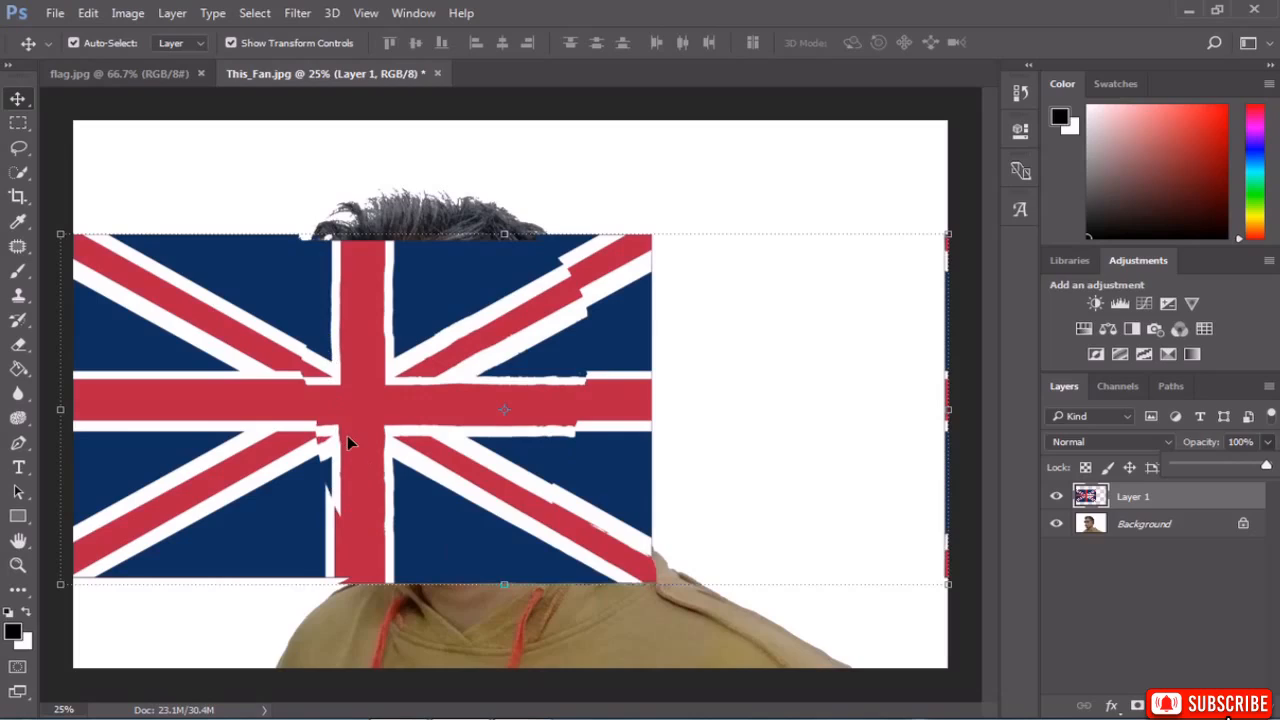
click(1099, 442)
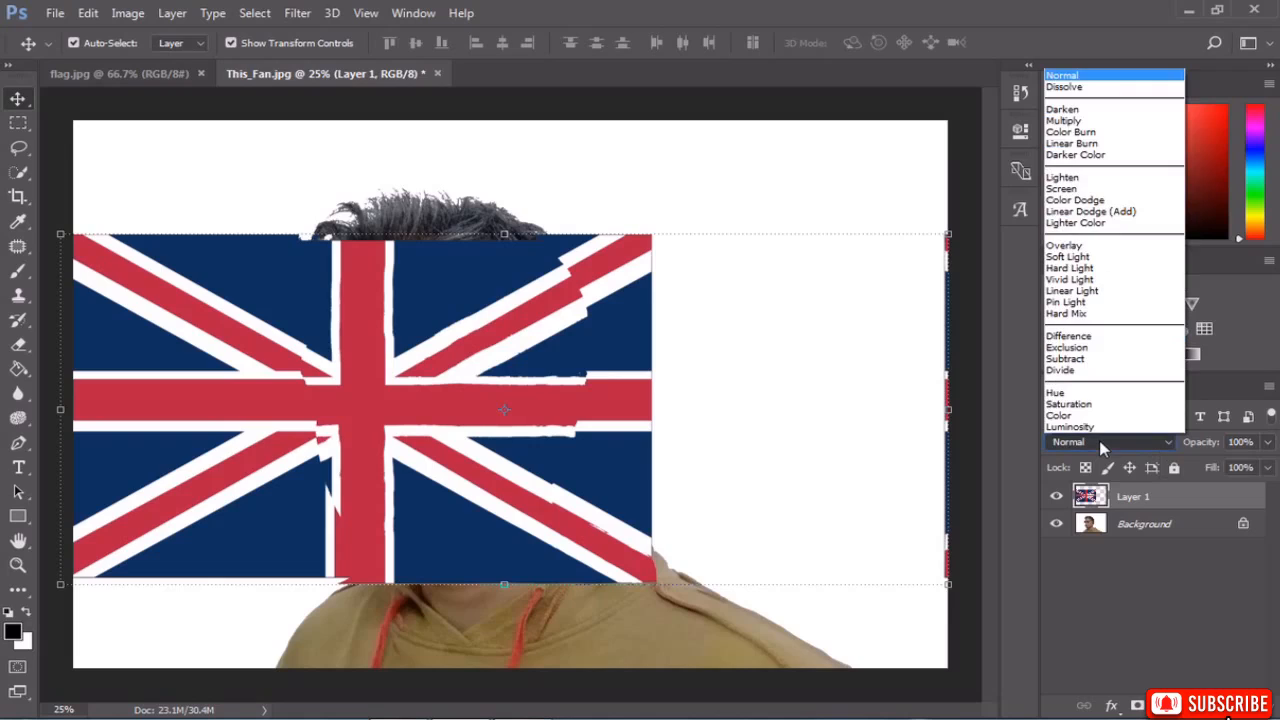
click(1100, 121)
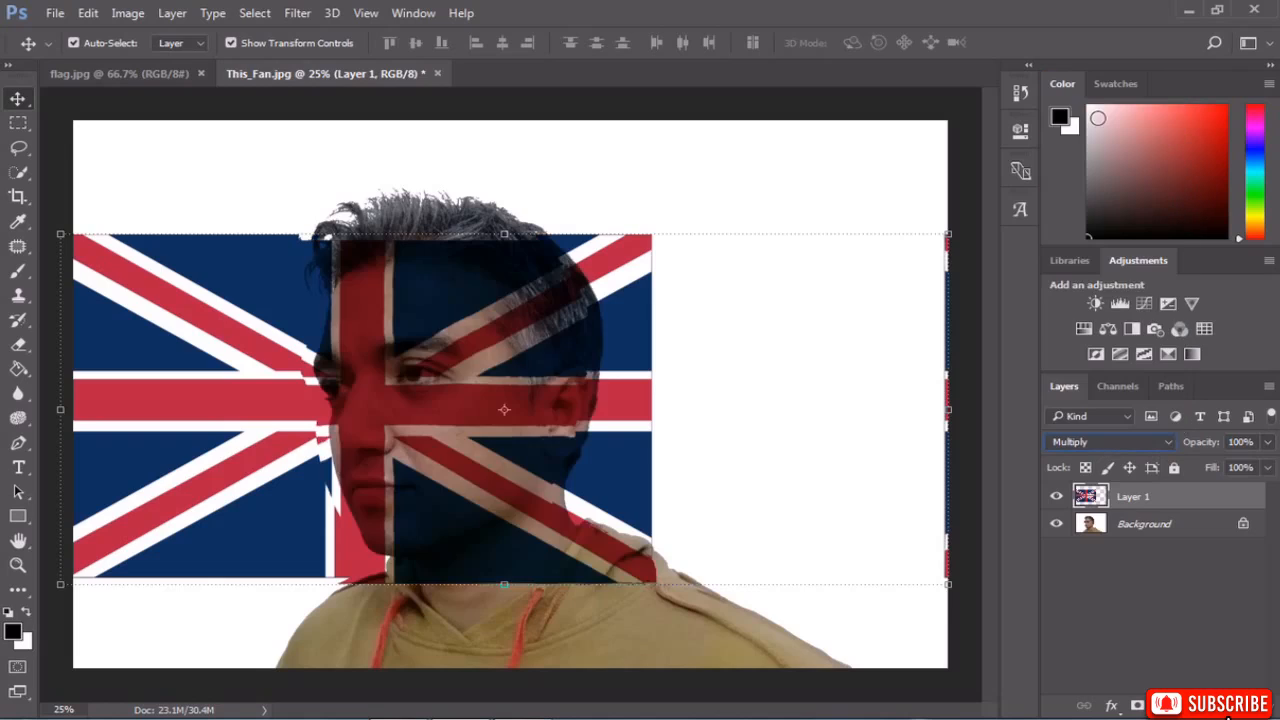
Try the Soft Light blend mode on the flag layer and return it to Multiply.
click(1093, 441)
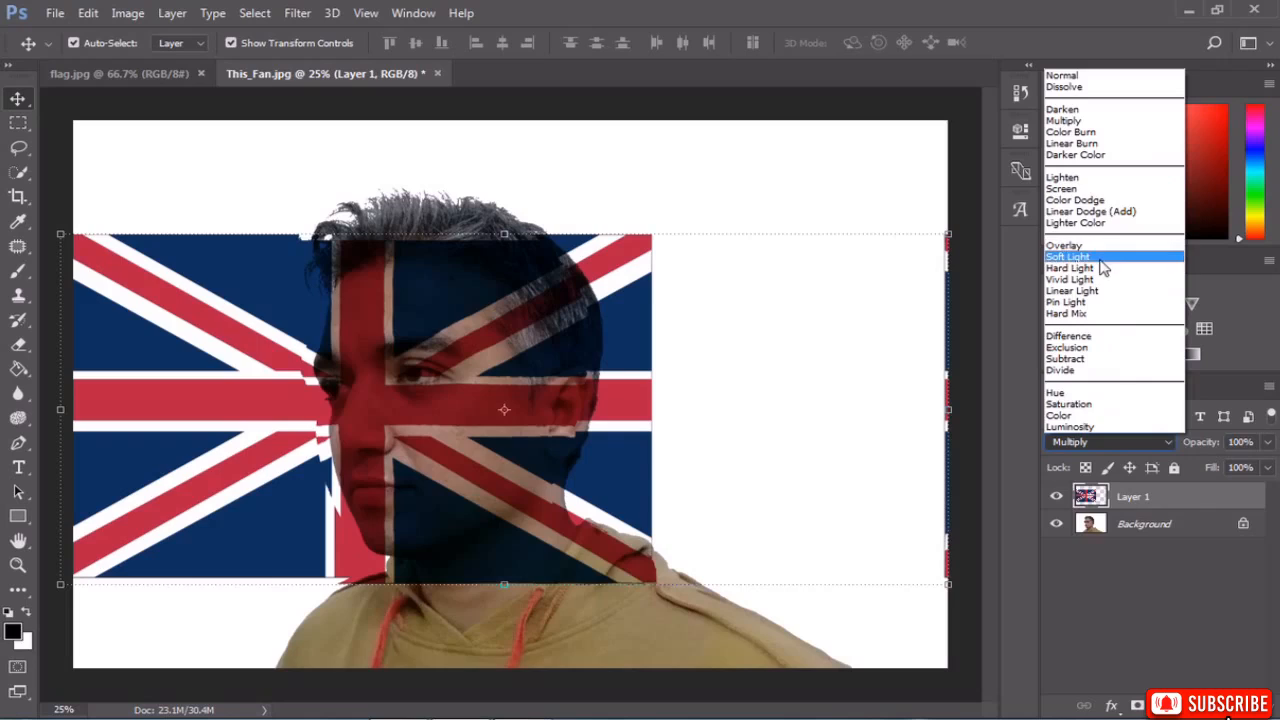
click(1099, 258)
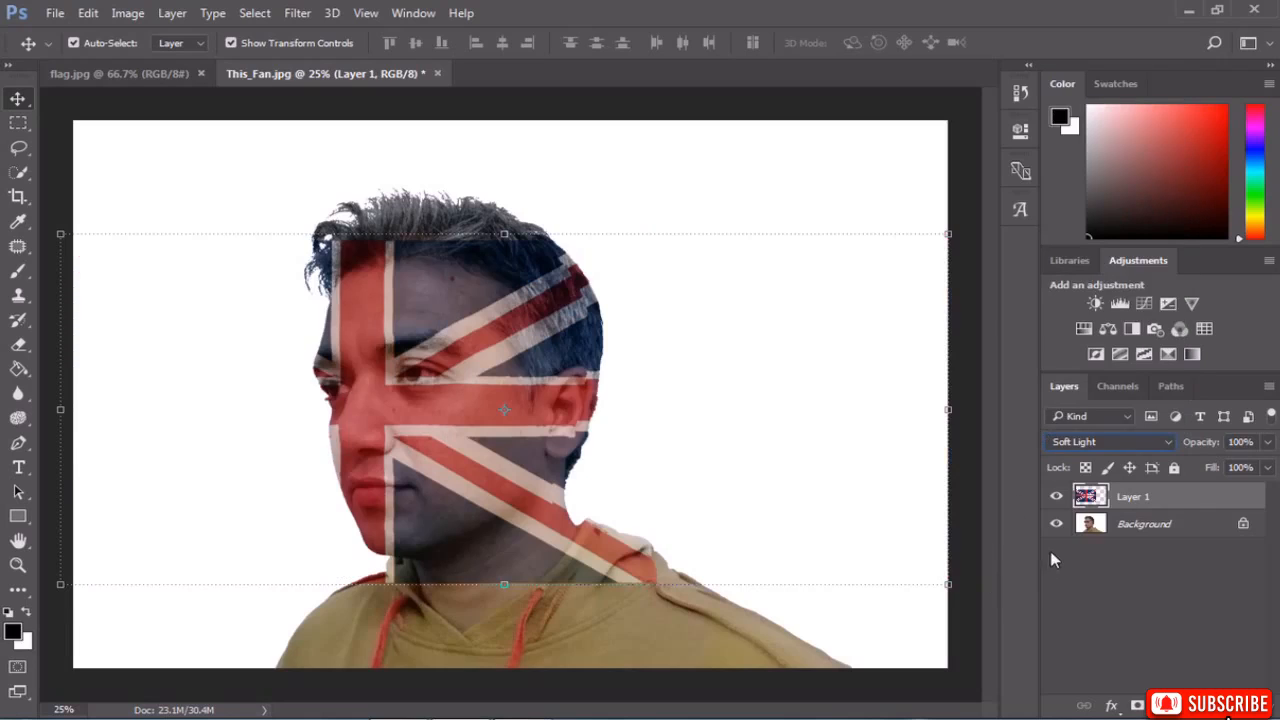
click(1095, 442)
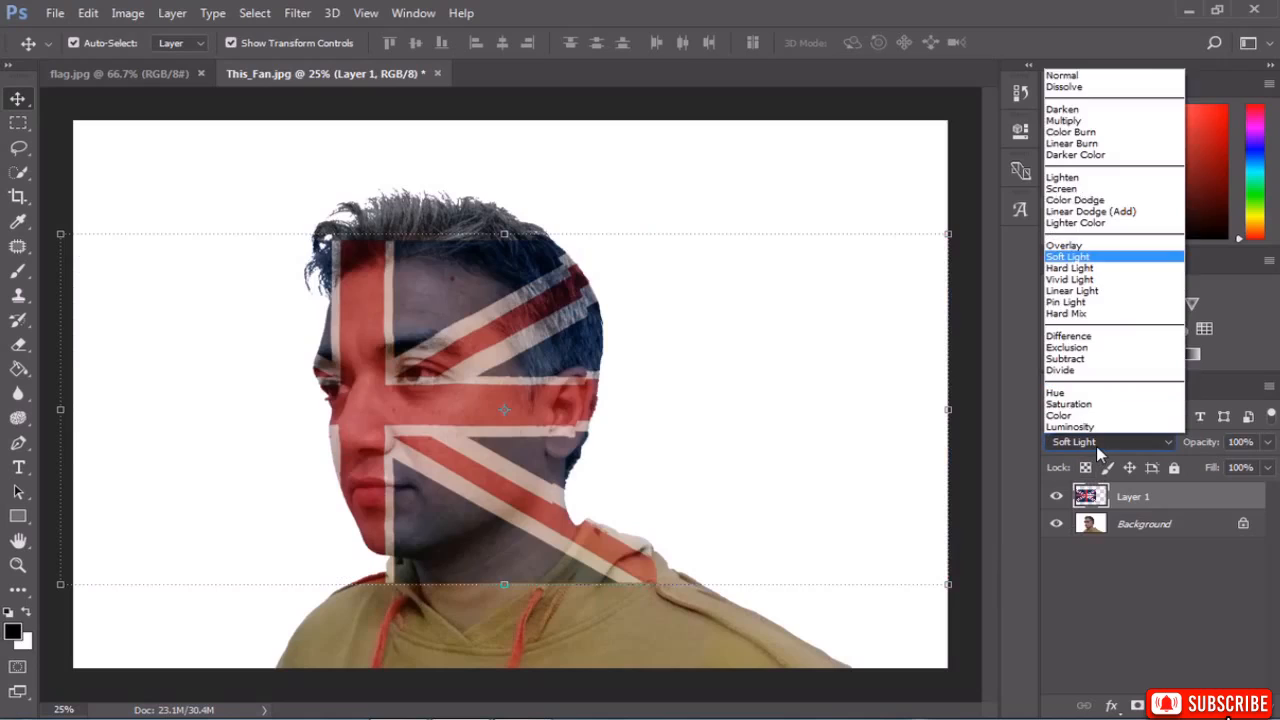
click(1104, 122)
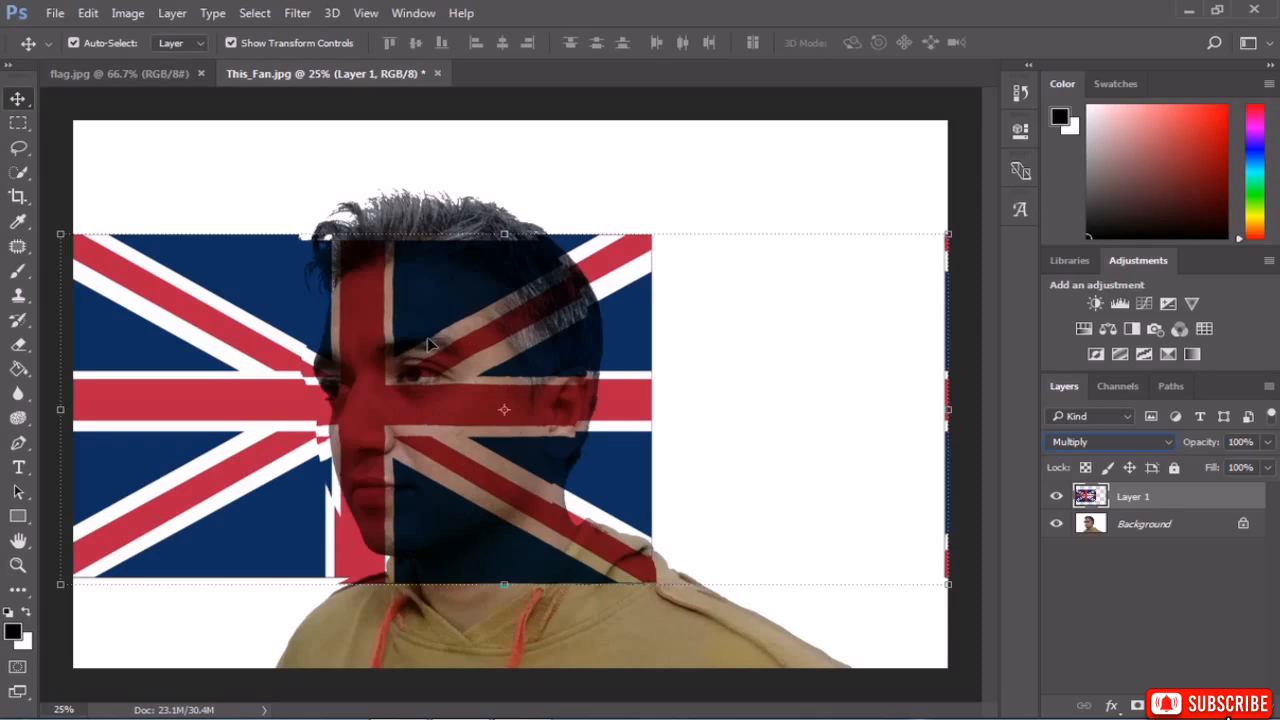
Select the whole man on the Background layer using the Quick Selection tool with a 135 px brush.
click(1118, 528)
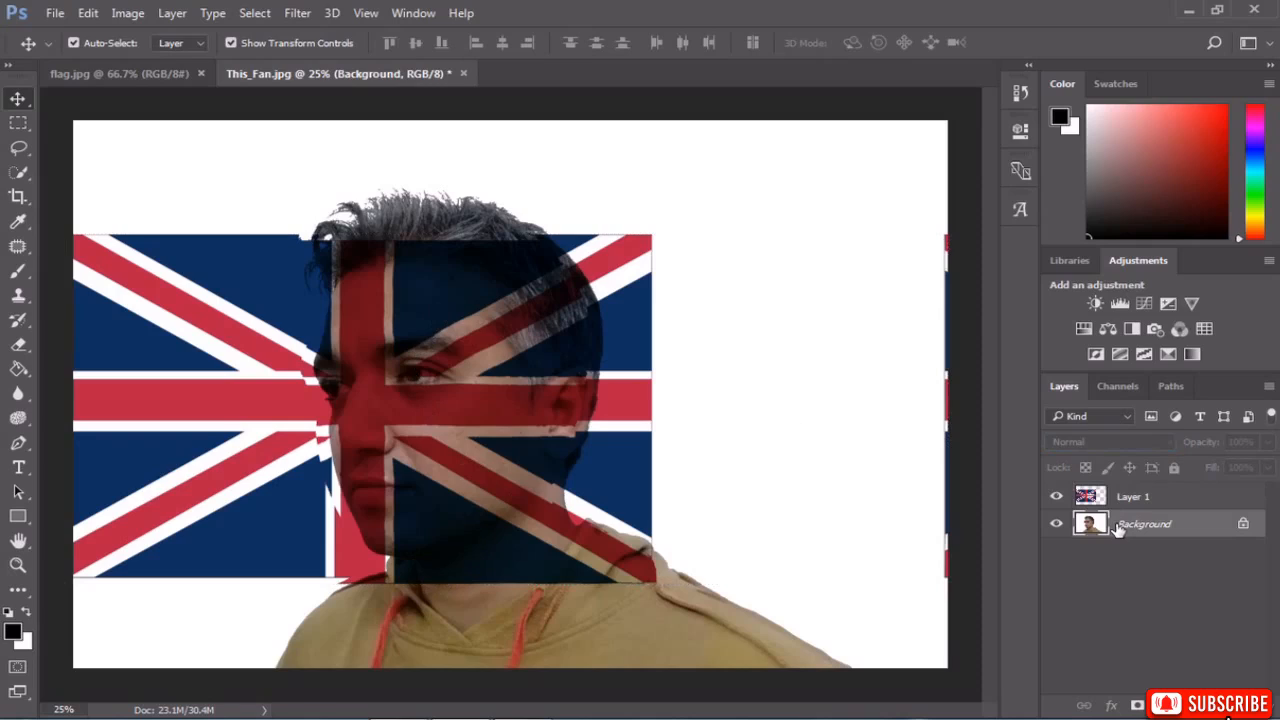
drag(18, 172, 92, 190)
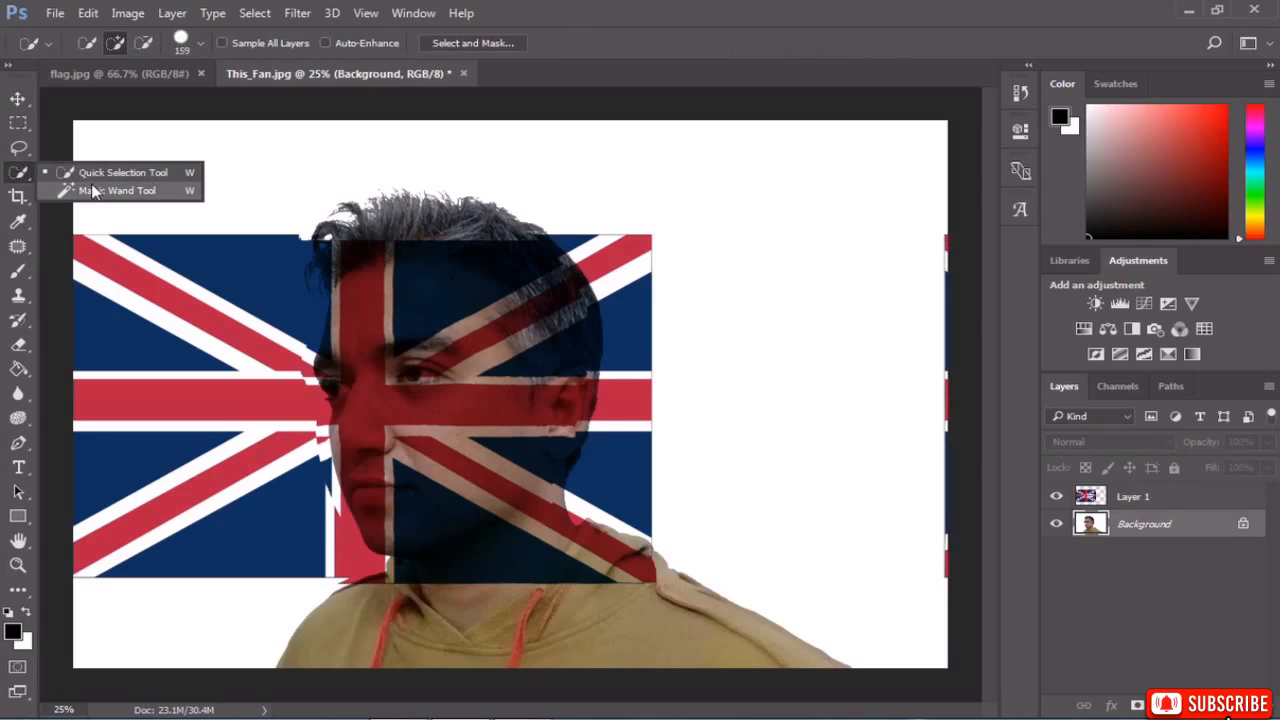
click(103, 175)
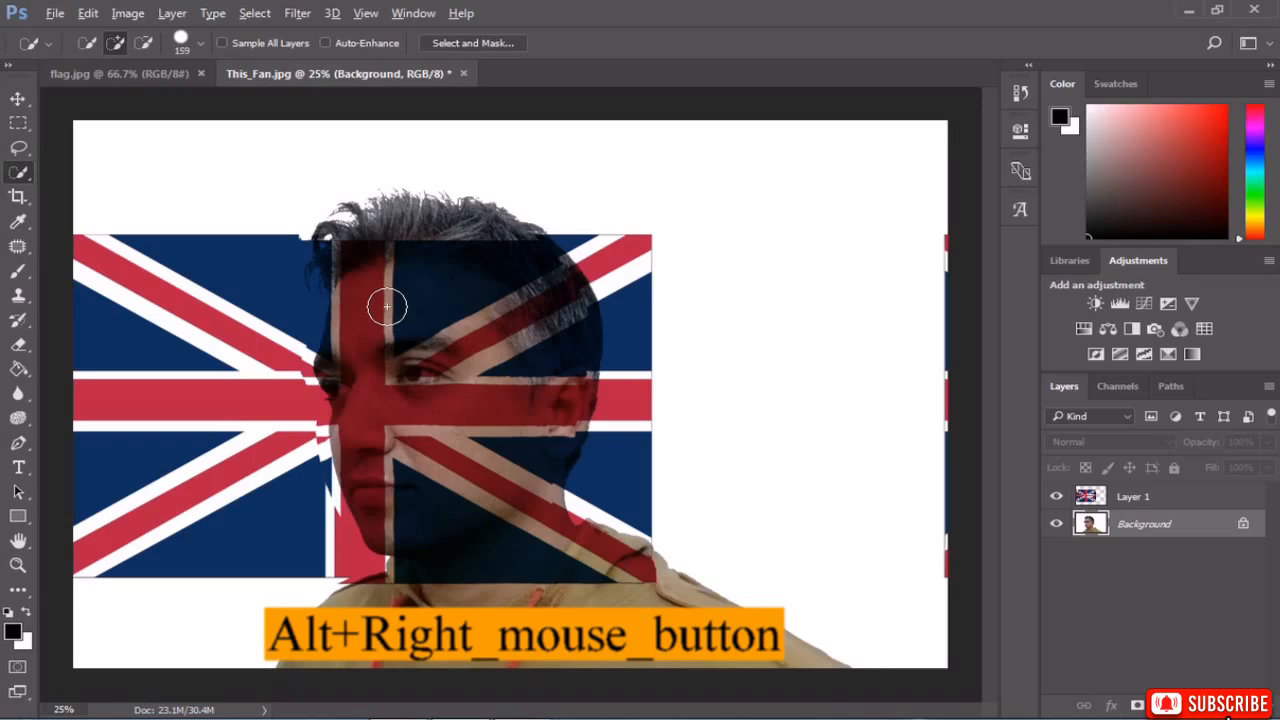
alt+right_click(387, 306)
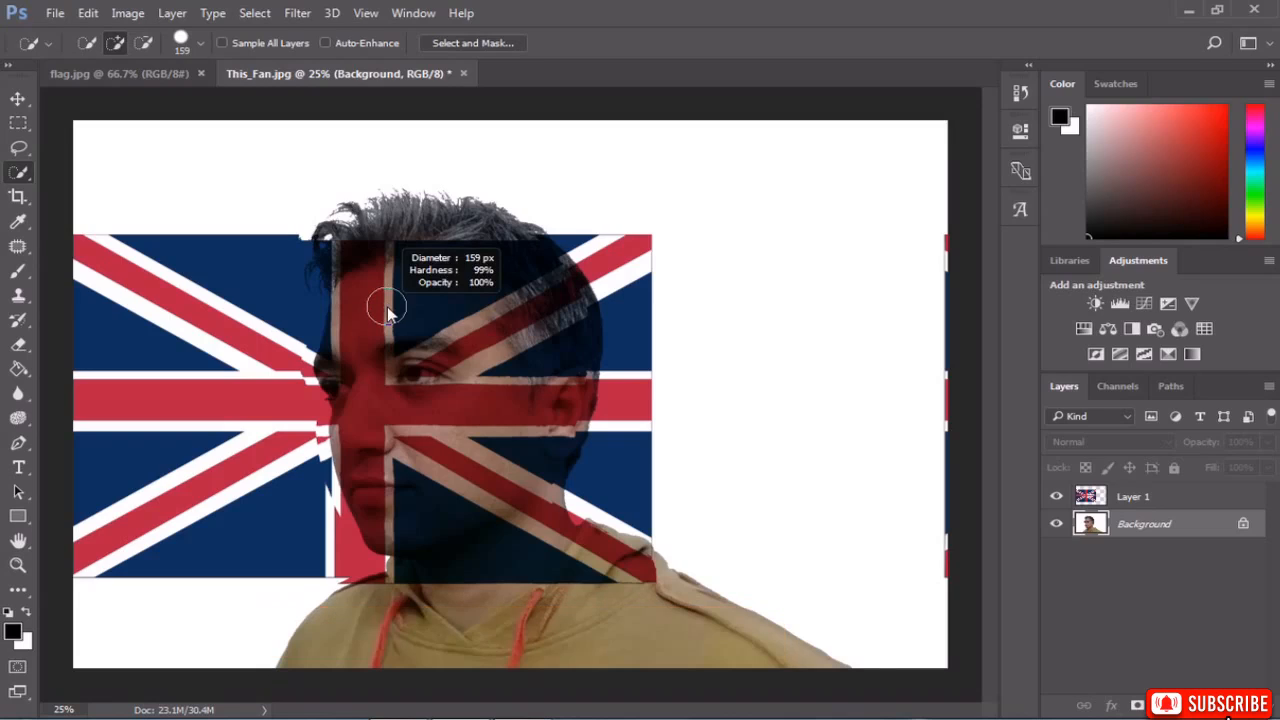
mouse_move(391, 307)
mouse_down()
mouse_move(445, 286)
mouse_move(405, 290)
mouse_move(396, 310)
mouse_up()
drag(397, 304, 397, 302)
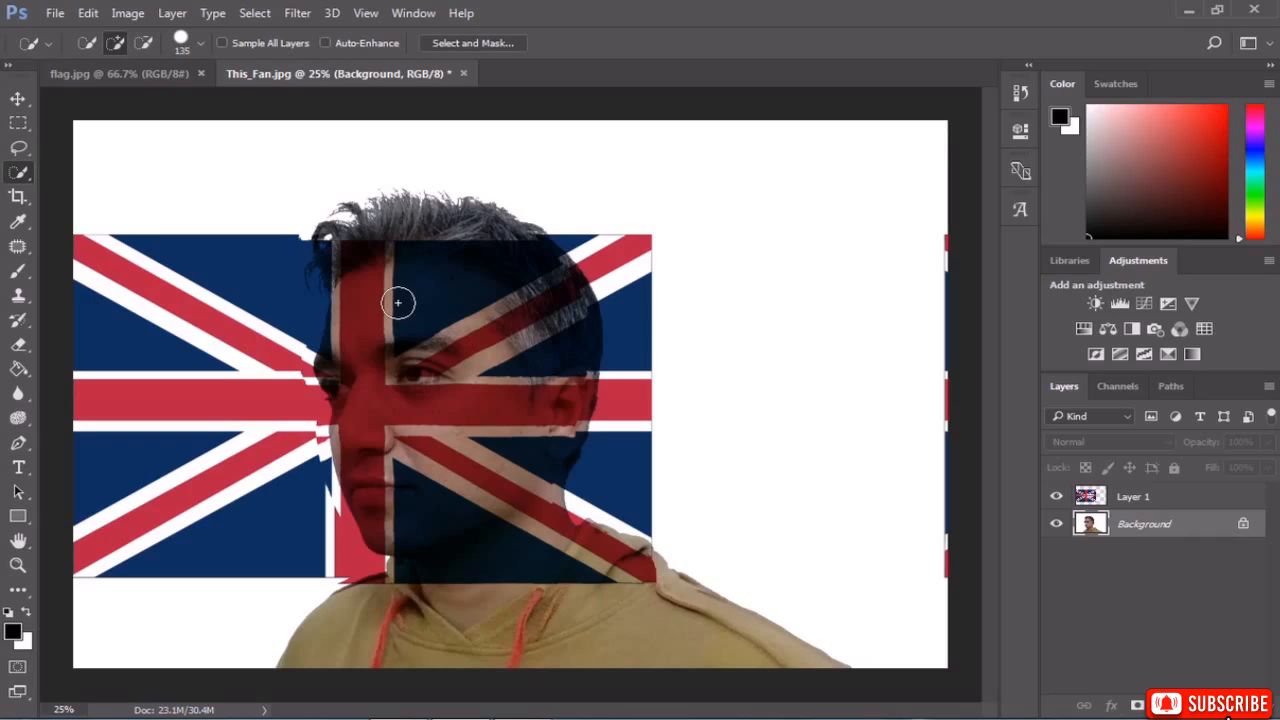
click(397, 302)
mouse_move(397, 302)
mouse_down()
mouse_move(443, 383)
mouse_move(439, 423)
mouse_up()
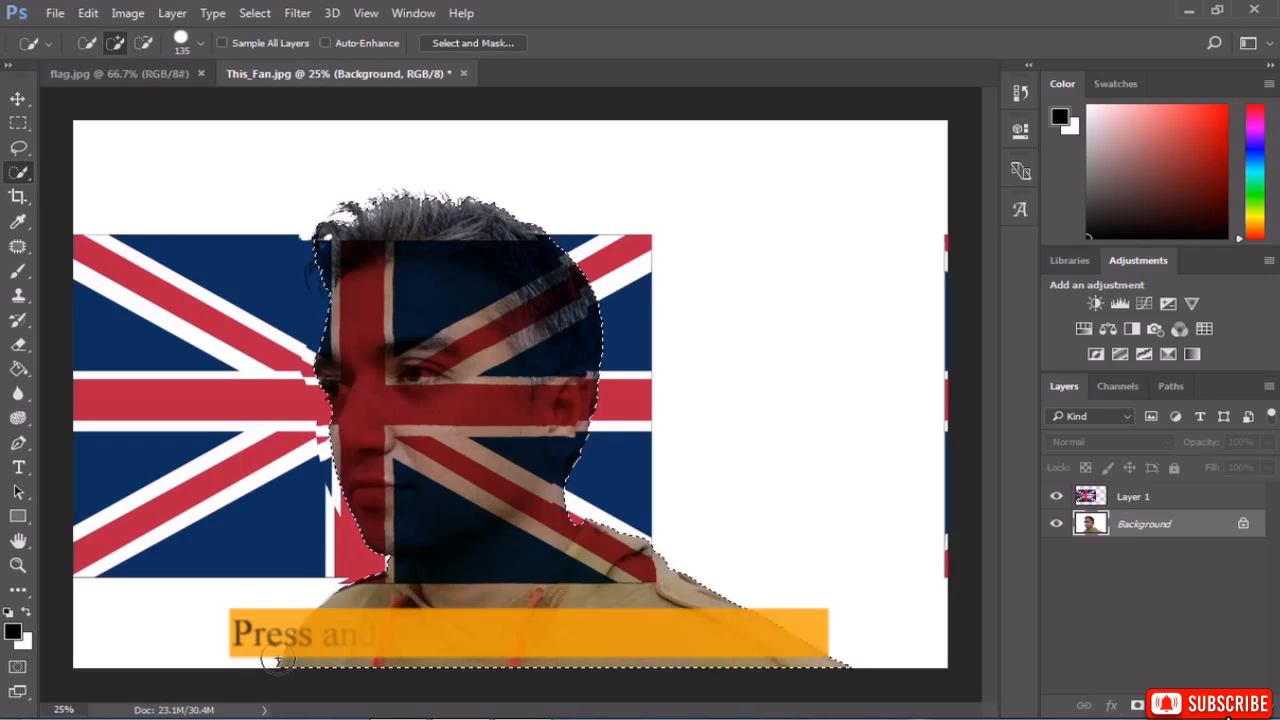
Subtract the hoodie, hair and ear from the selection so it covers only the face and neck.
key(alt)
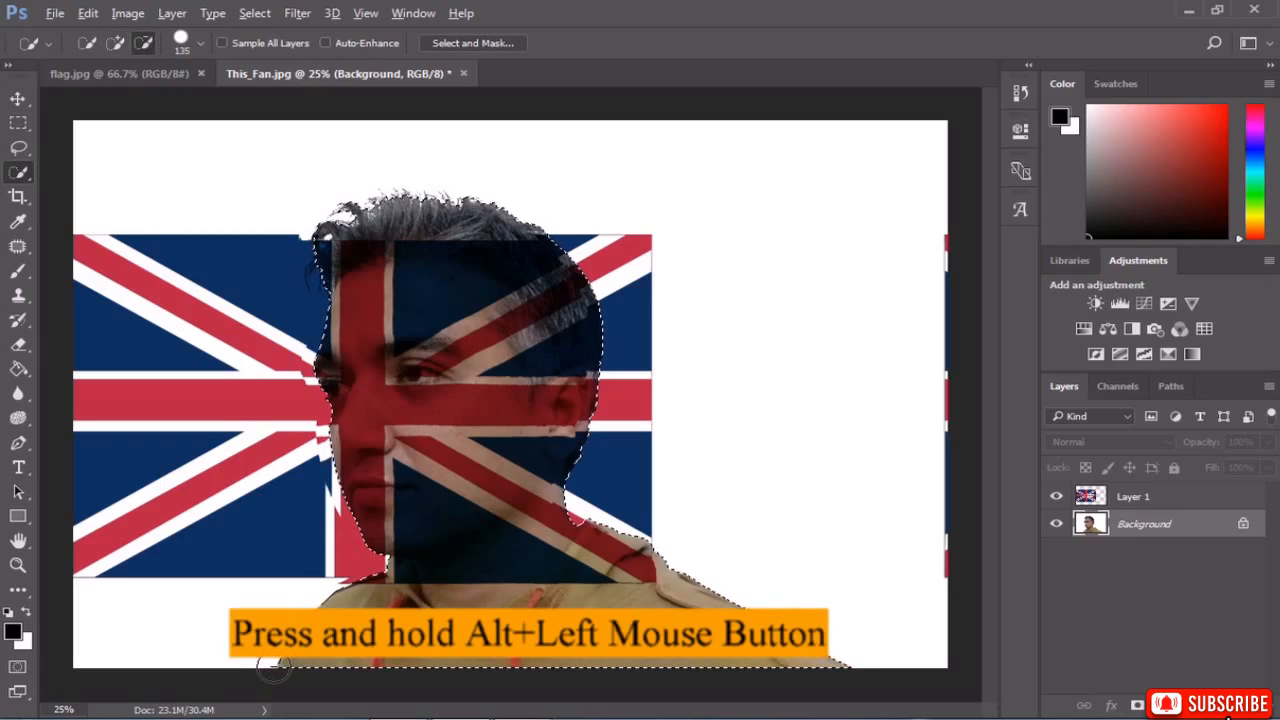
mouse_move(312, 662)
mouse_down()
mouse_move(390, 625)
mouse_move(563, 655)
mouse_move(640, 650)
mouse_move(525, 612)
mouse_move(505, 625)
mouse_move(532, 617)
mouse_move(510, 655)
mouse_move(463, 656)
mouse_up()
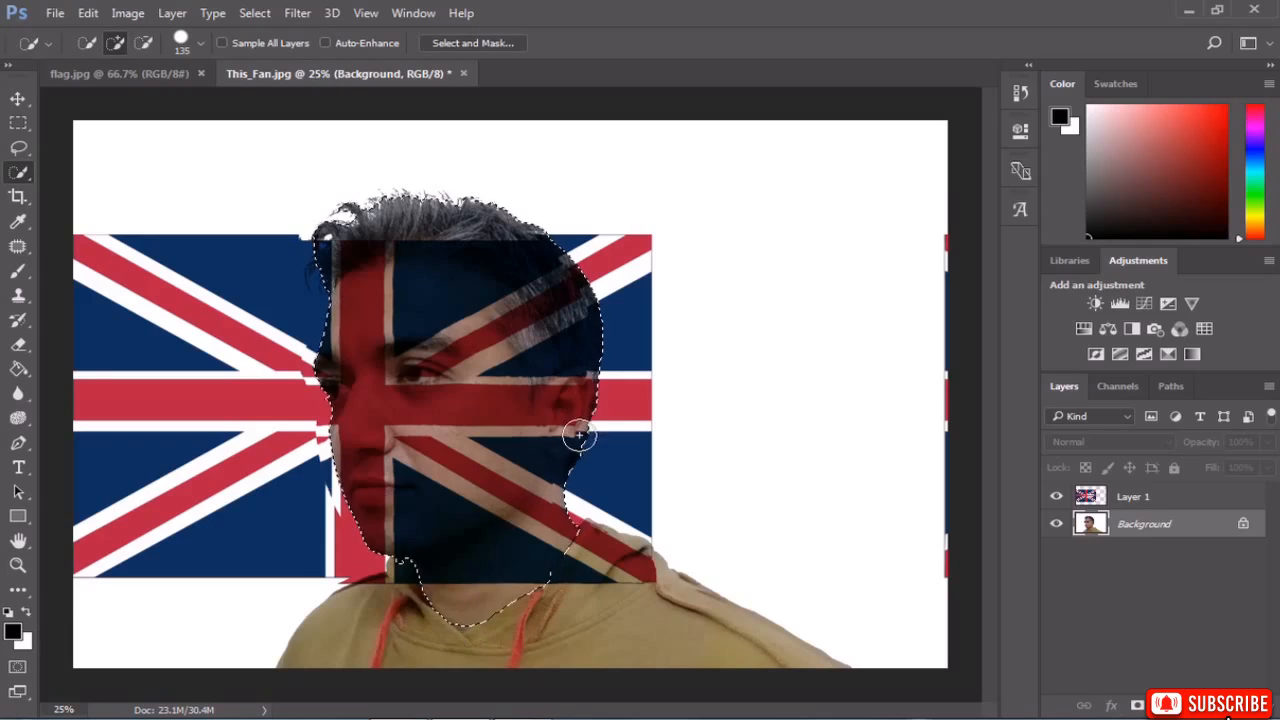
key(alt)
mouse_move(594, 310)
mouse_down()
mouse_move(515, 238)
mouse_move(467, 225)
mouse_up()
drag(441, 223, 394, 230)
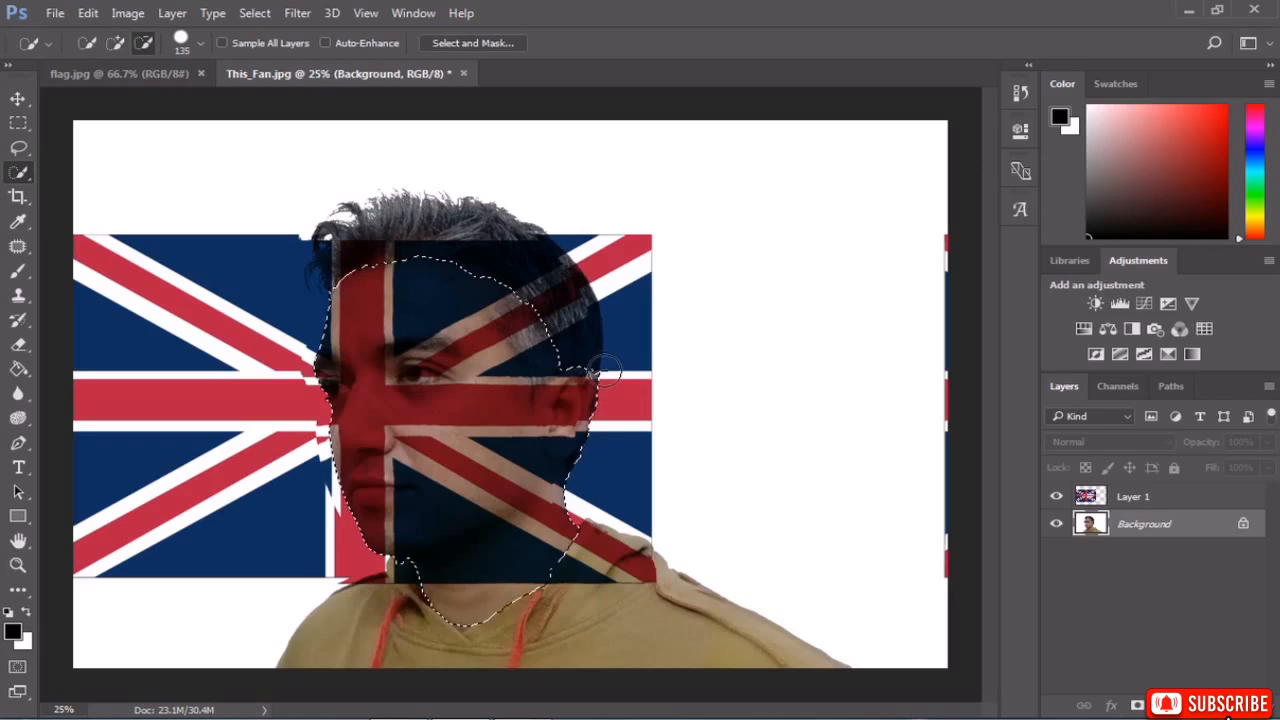
drag(591, 403, 566, 437)
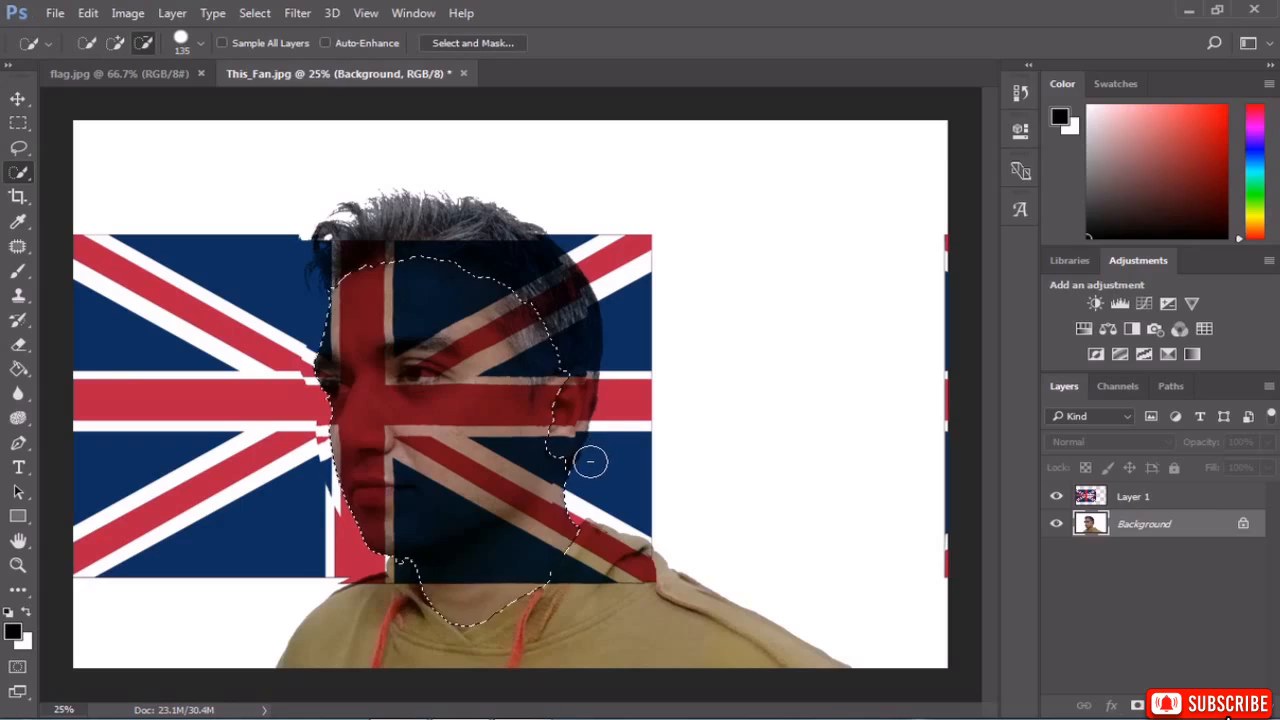
click(579, 460)
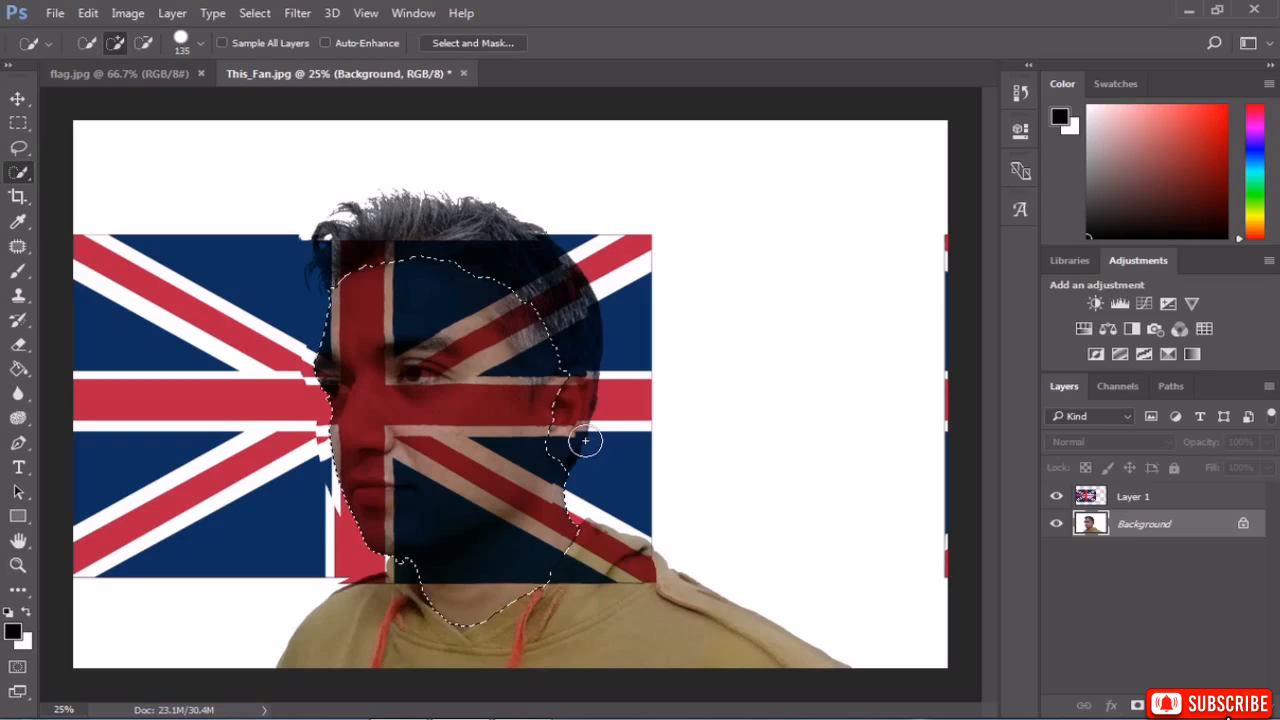
key(alt)
Add a layer mask to the flag layer from the face selection.
click(1109, 496)
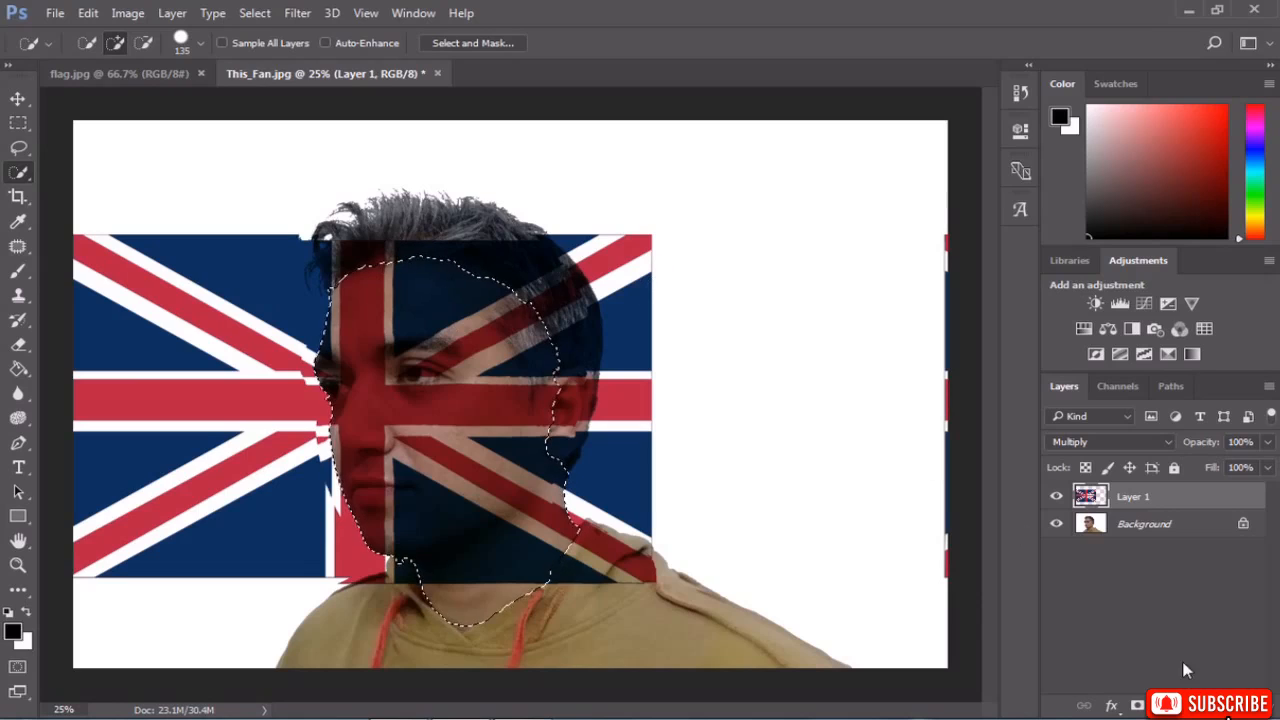
click(1137, 706)
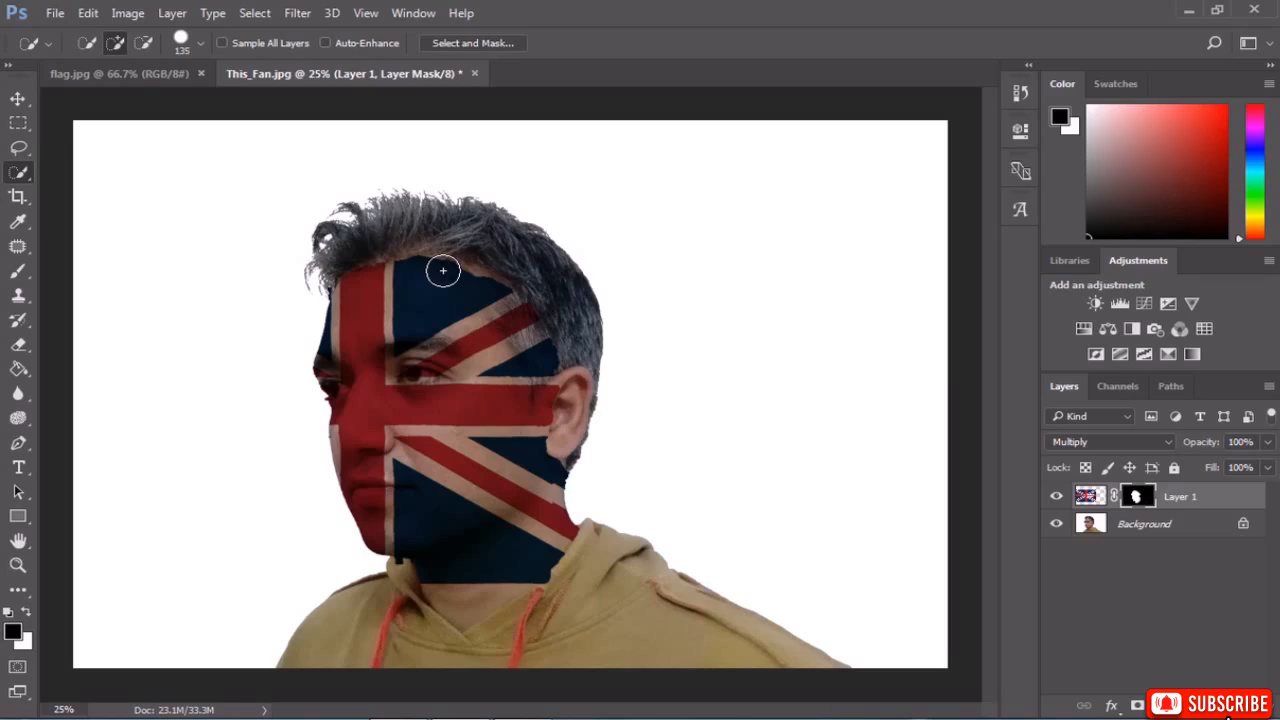
Paint black on the flag layer's mask along the forehead hairline with a soft 185 px brush.
key(b)
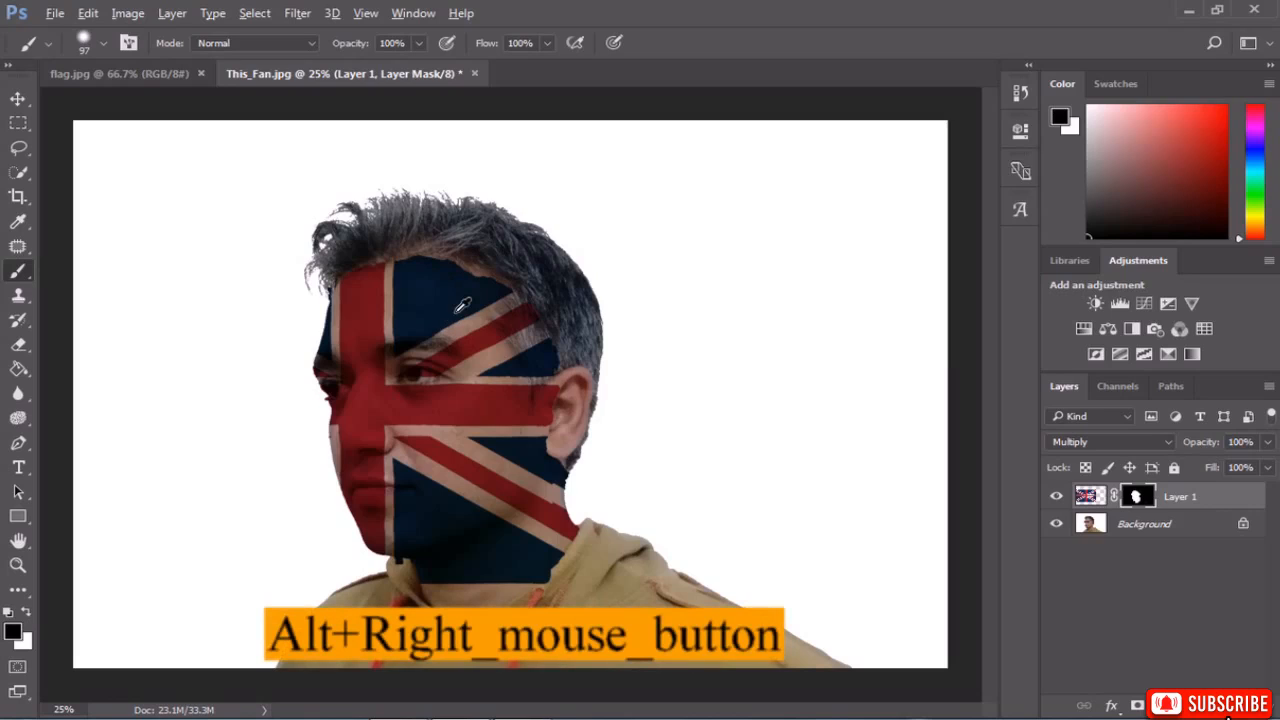
mouse_move(463, 303)
mouse_down()
mouse_move(492, 333)
mouse_move(477, 323)
mouse_up()
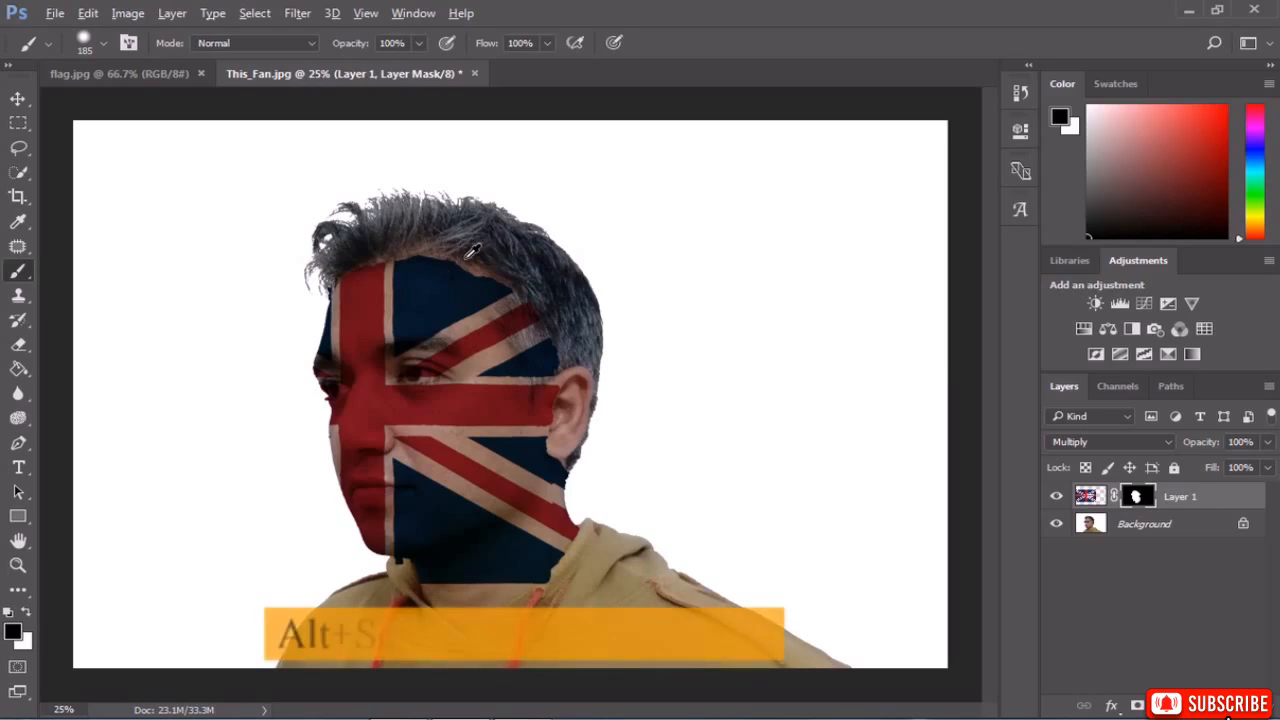
scroll(474, 251, up, 5)
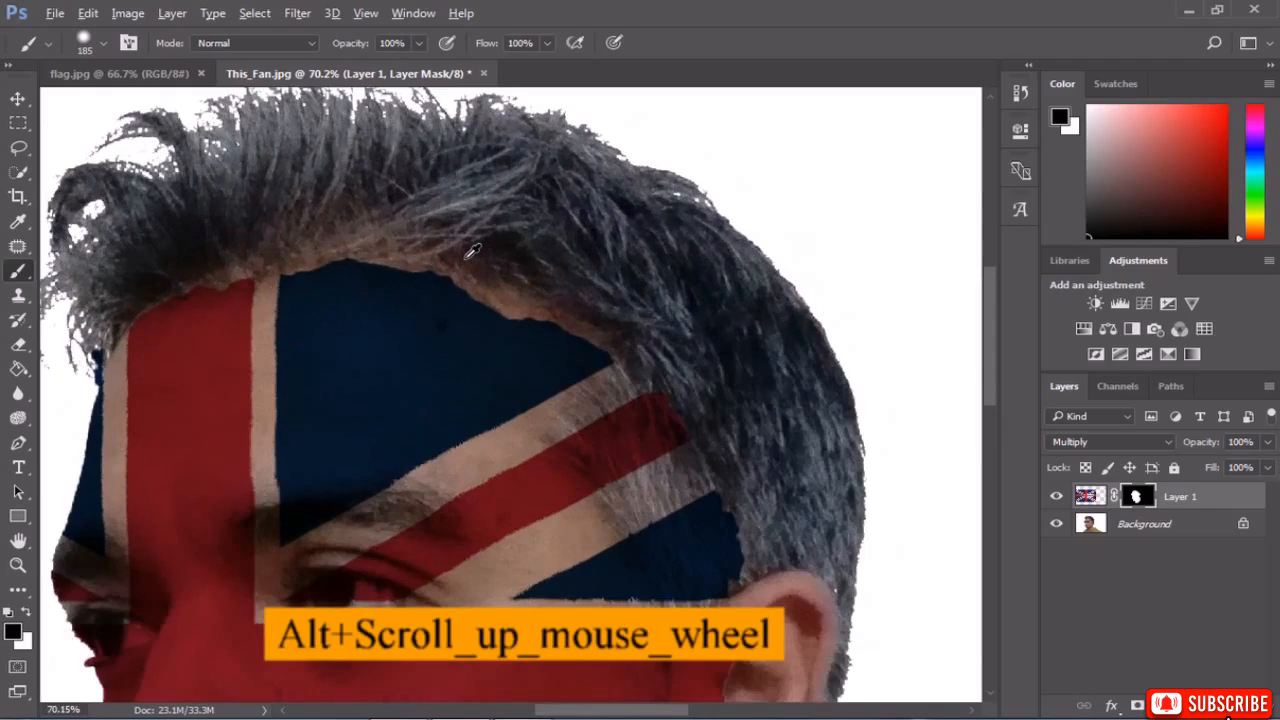
scroll(474, 251, up, 1)
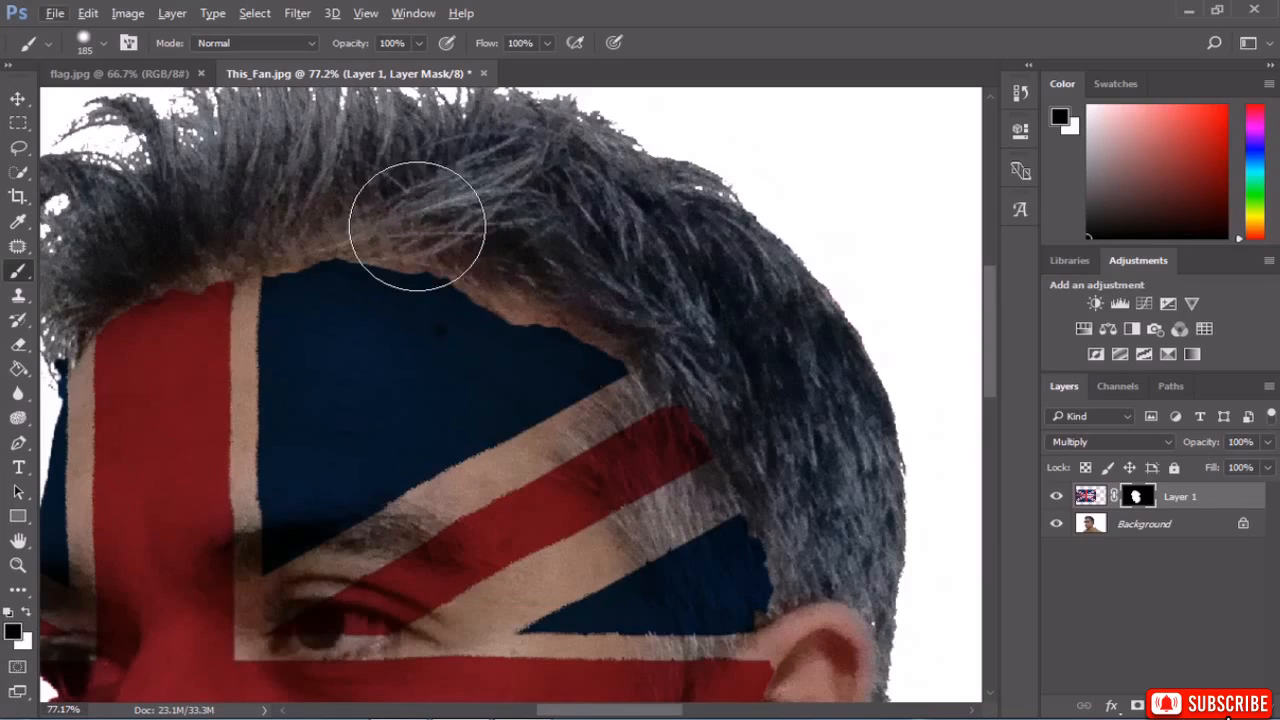
mouse_move(634, 271)
mouse_down()
mouse_move(586, 285)
mouse_move(372, 220)
mouse_move(297, 212)
mouse_move(217, 228)
mouse_up()
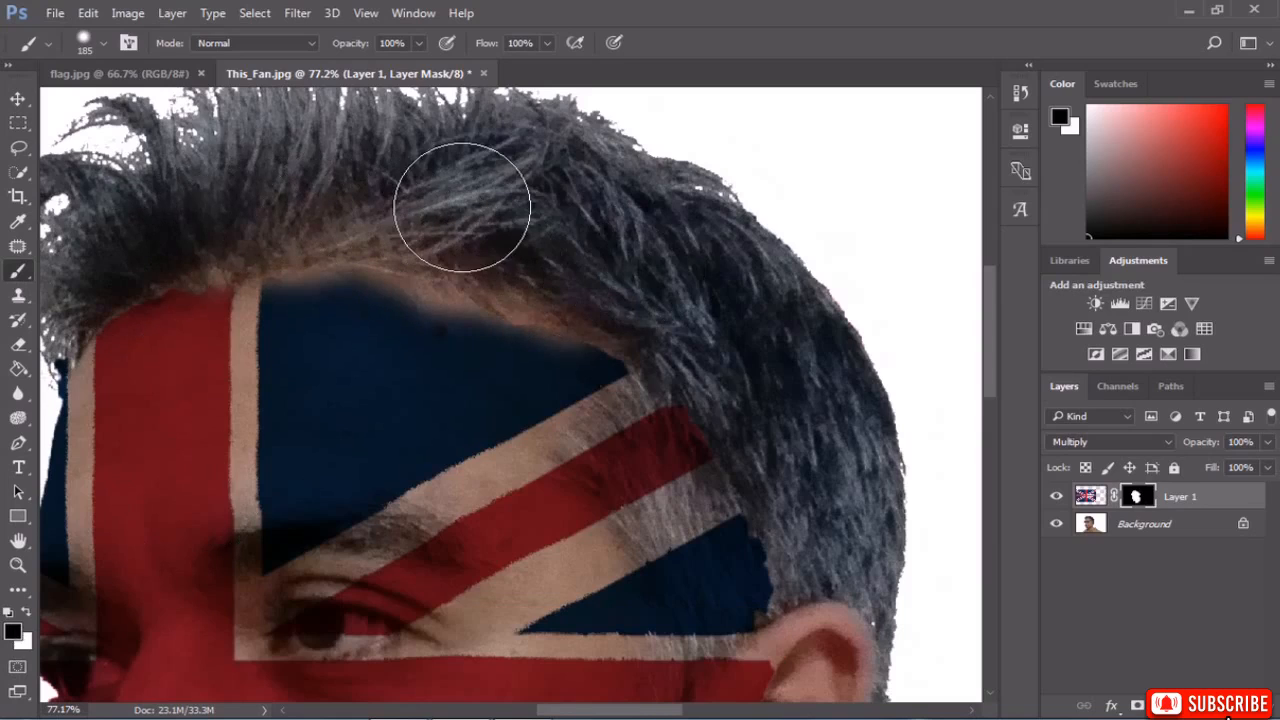
Set the brush hardness to 73% and mask the flag off the hair at the temple down to the ear.
right_click(468, 206)
drag(626, 298, 663, 298)
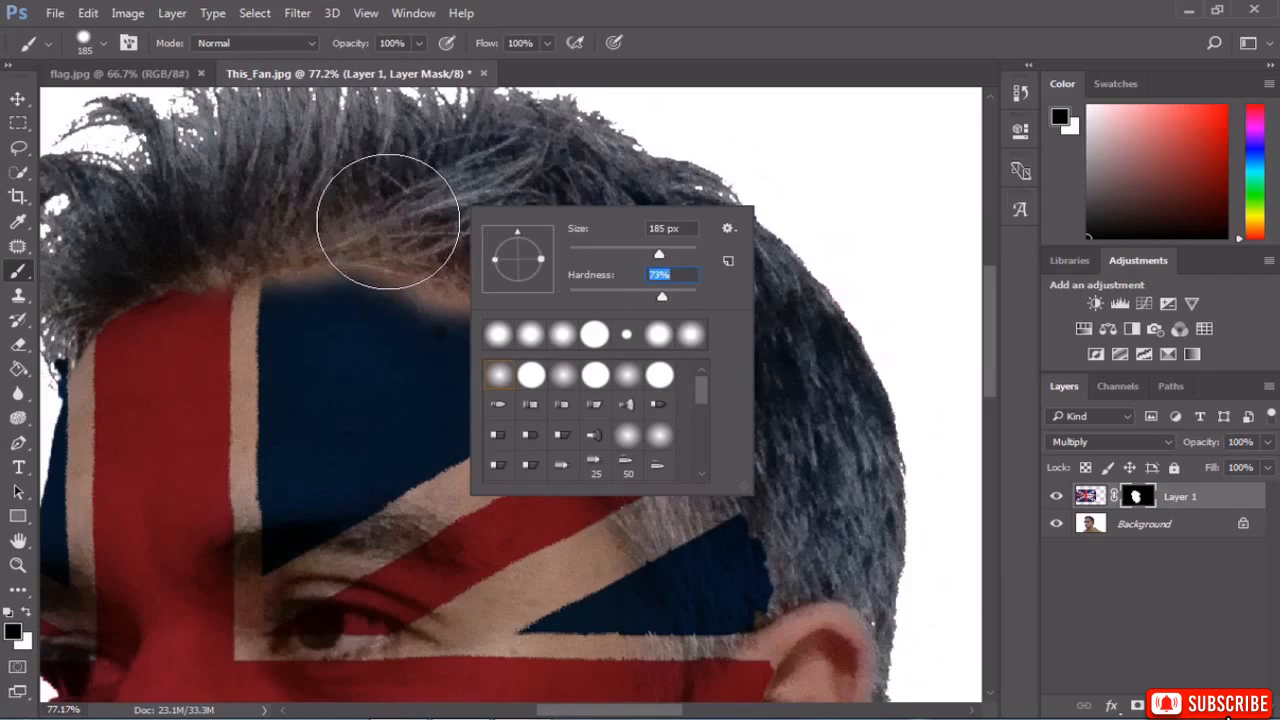
key(Return)
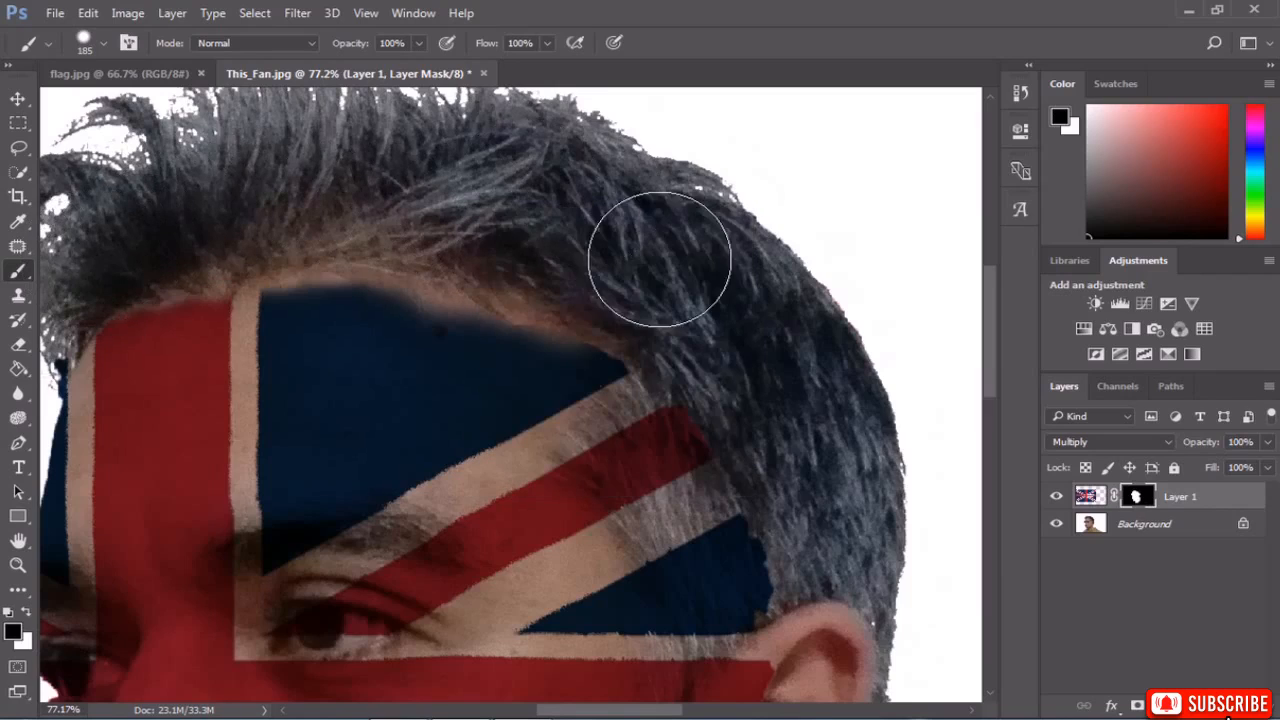
mouse_move(663, 251)
mouse_down()
mouse_move(704, 326)
mouse_move(769, 558)
mouse_move(724, 515)
mouse_move(646, 331)
mouse_move(685, 492)
mouse_move(655, 413)
mouse_move(653, 470)
mouse_move(726, 535)
mouse_move(733, 593)
mouse_up()
Mask the flag off the skin around the ear and along the back edge of the neck.
alt+scroll(780, 510, down, 5)
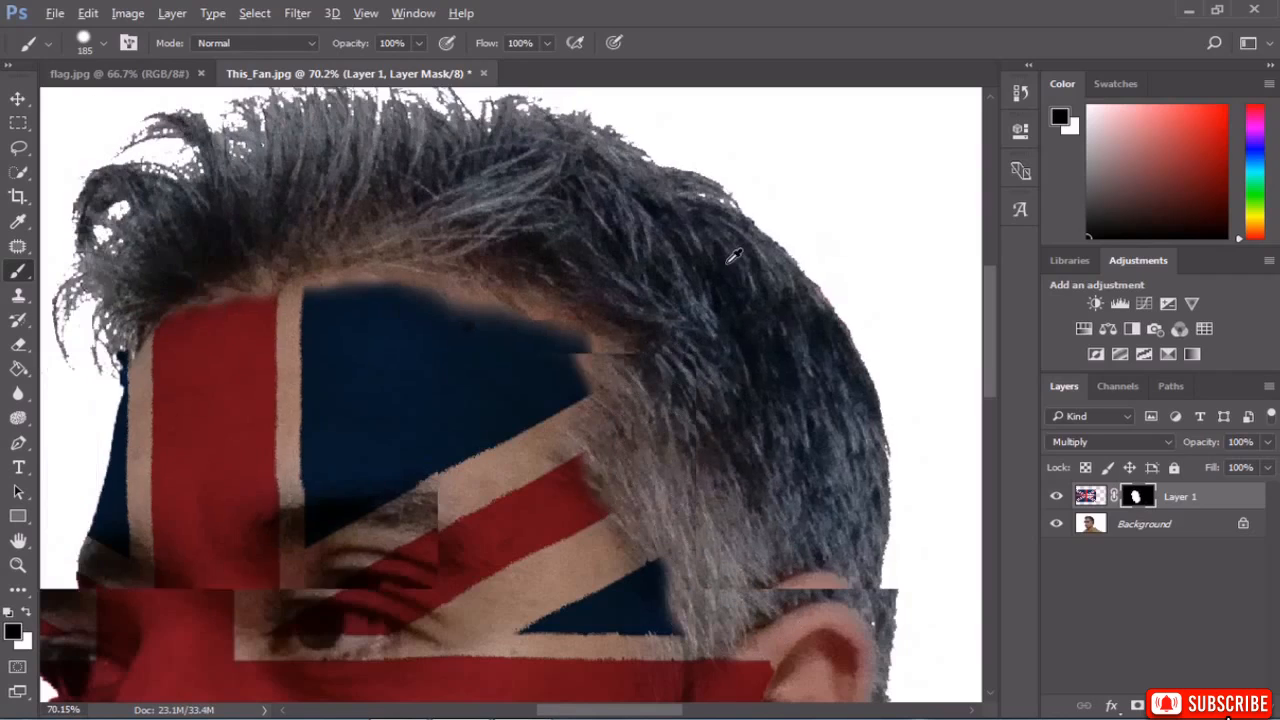
alt+scroll(790, 470, up, 5)
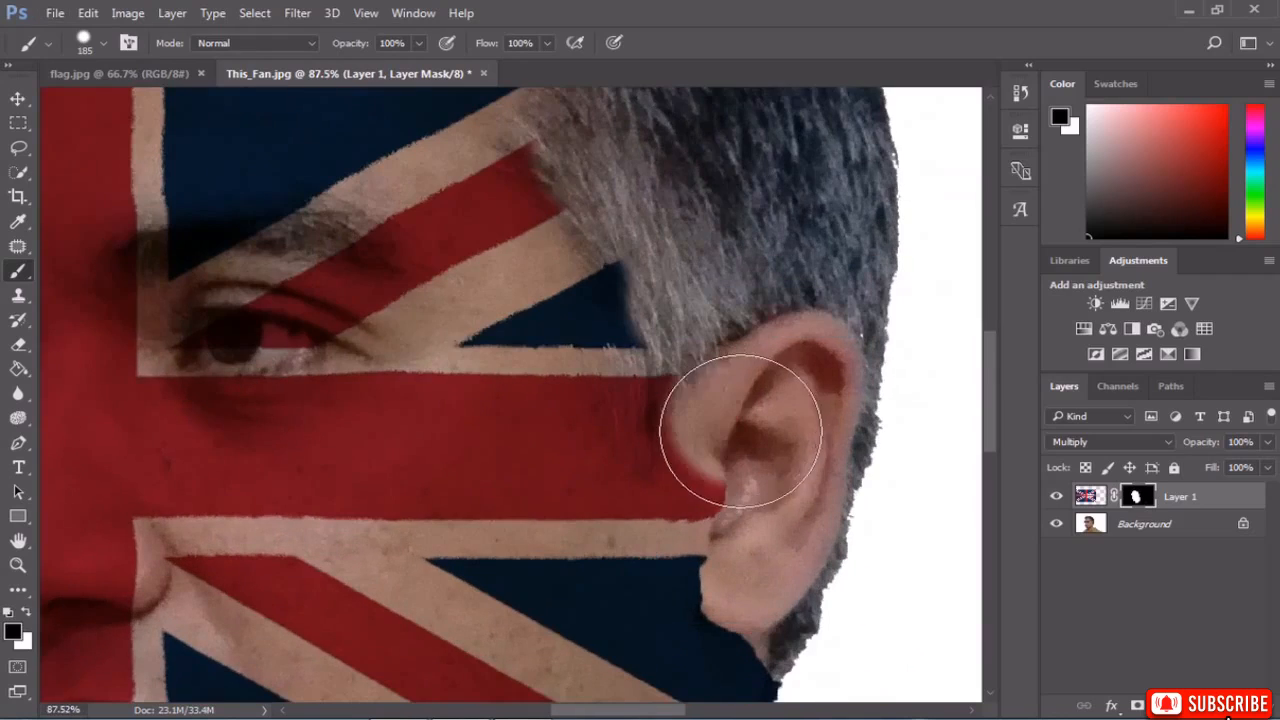
mouse_move(741, 431)
mouse_down()
mouse_move(703, 457)
mouse_move(706, 500)
mouse_move(689, 466)
mouse_move(734, 384)
mouse_move(734, 357)
mouse_move(751, 586)
mouse_move(785, 607)
mouse_up()
alt+scroll(775, 450, down, 6)
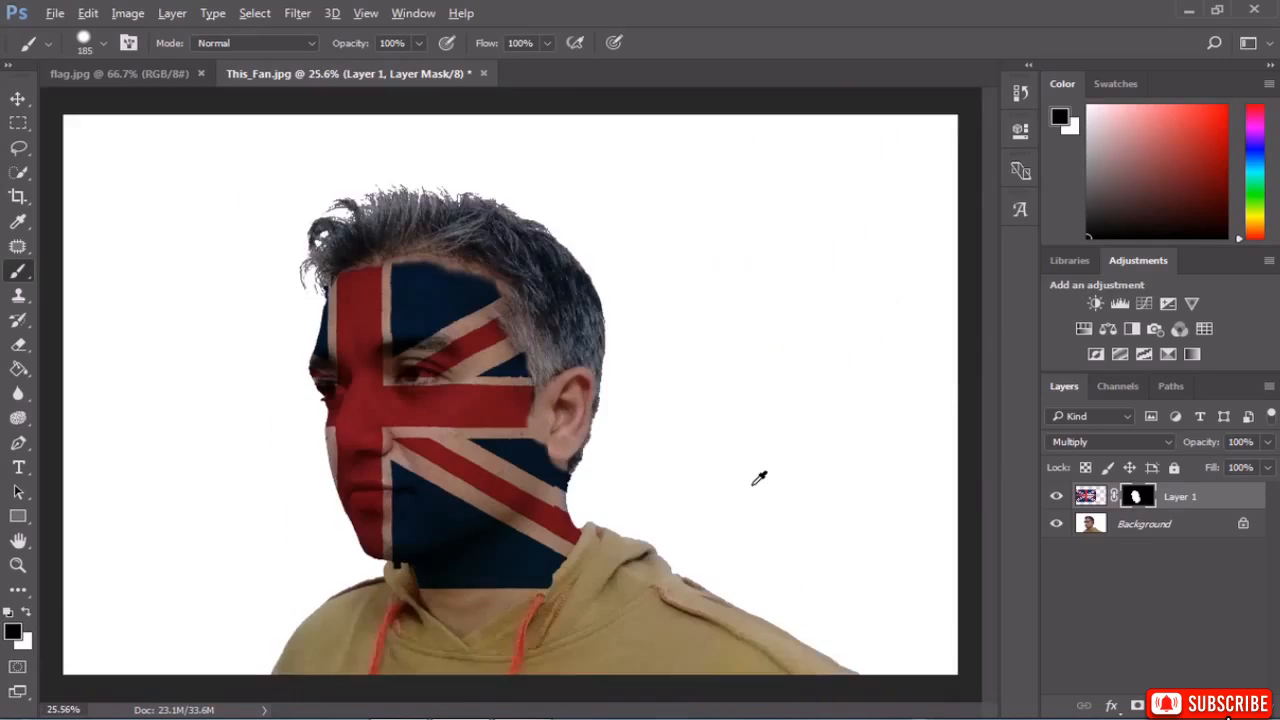
alt+scroll(654, 529, up, 1)
alt+scroll(584, 519, up, 5)
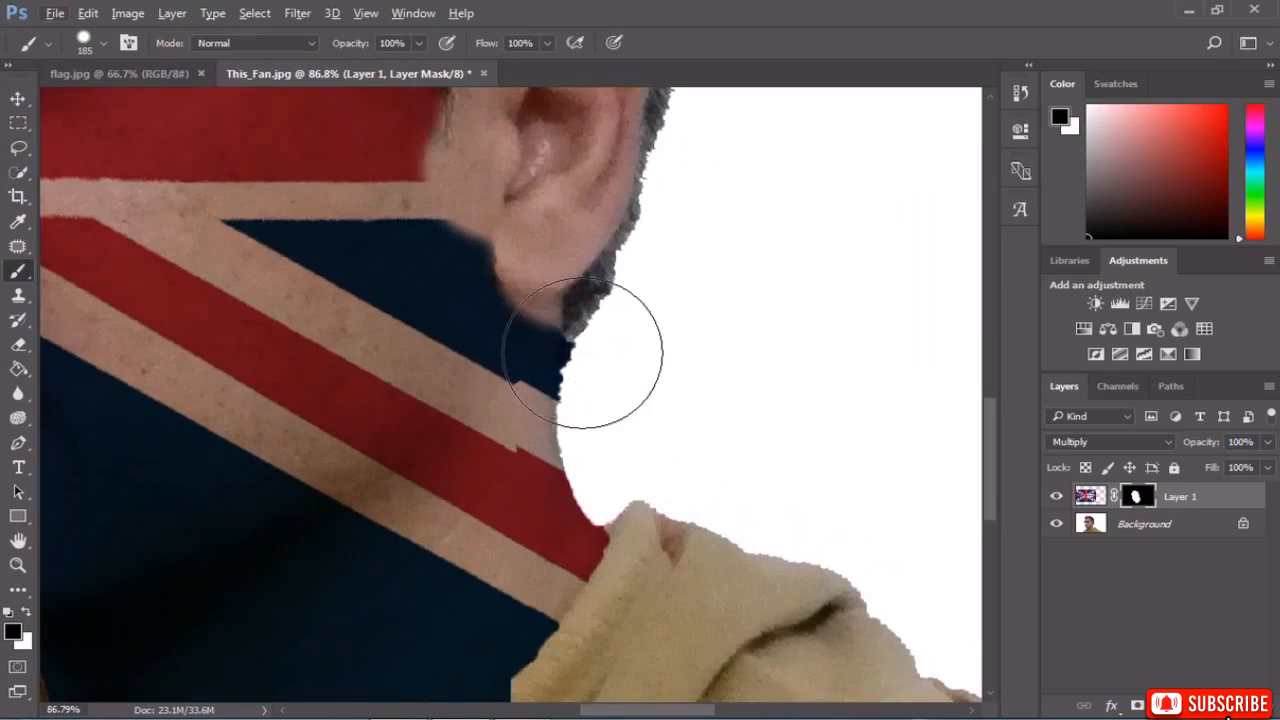
mouse_move(612, 345)
mouse_down()
mouse_move(634, 523)
mouse_move(660, 598)
mouse_move(630, 650)
mouse_up()
Soften the flag's straight lower edge by painting black on the mask across the neck along the hoodie collar.
alt+scroll(686, 509, down, 4)
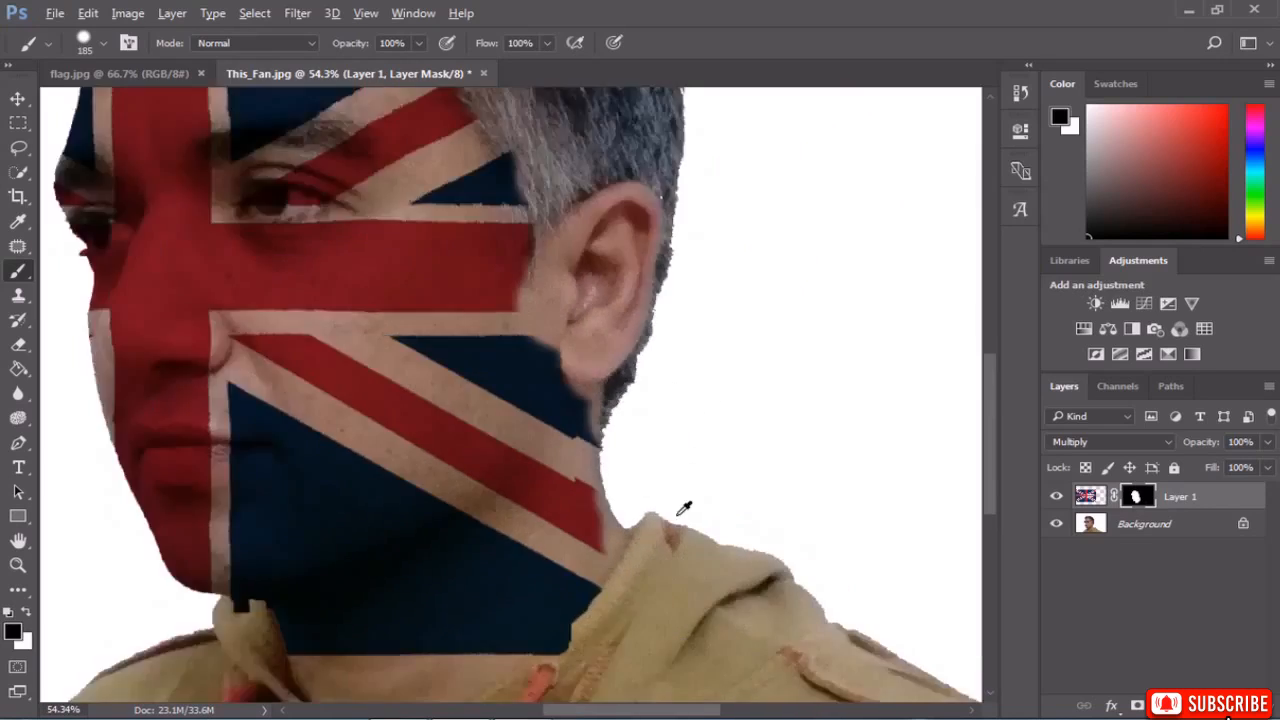
alt+scroll(636, 600, up, 1)
alt+scroll(636, 600, up, 2)
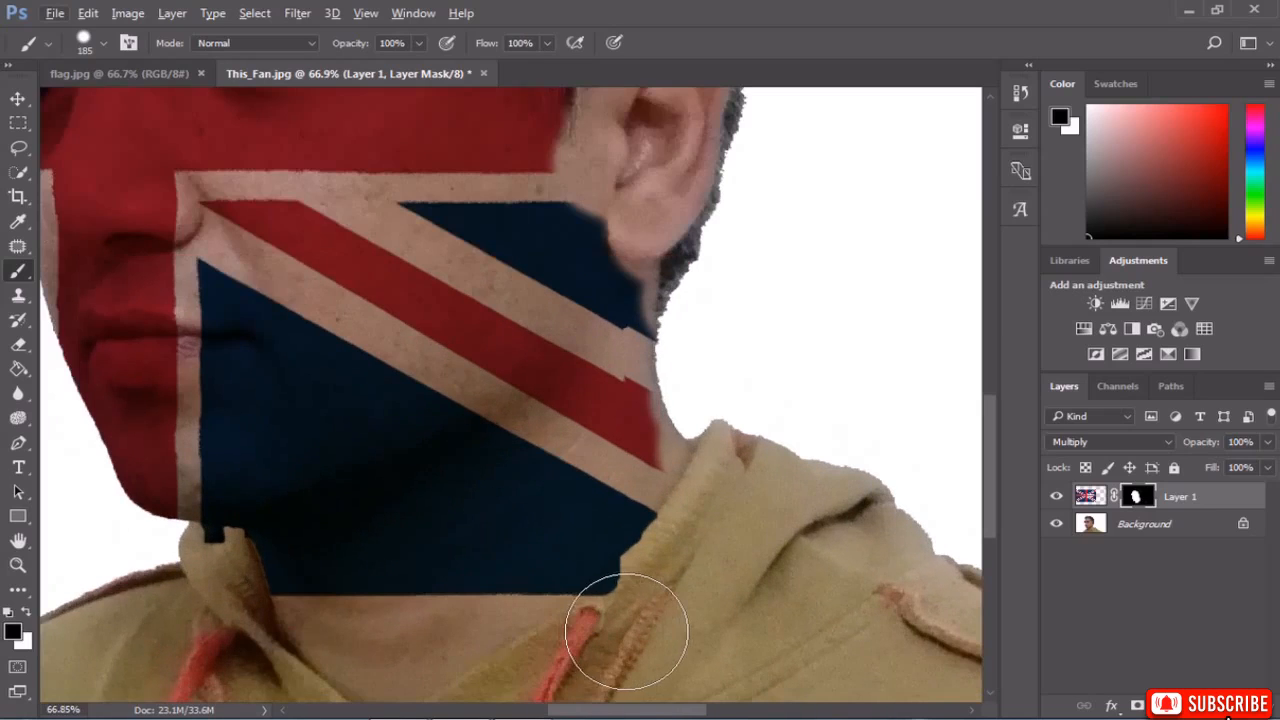
mouse_move(637, 614)
mouse_down()
mouse_move(398, 648)
mouse_move(224, 633)
mouse_up()
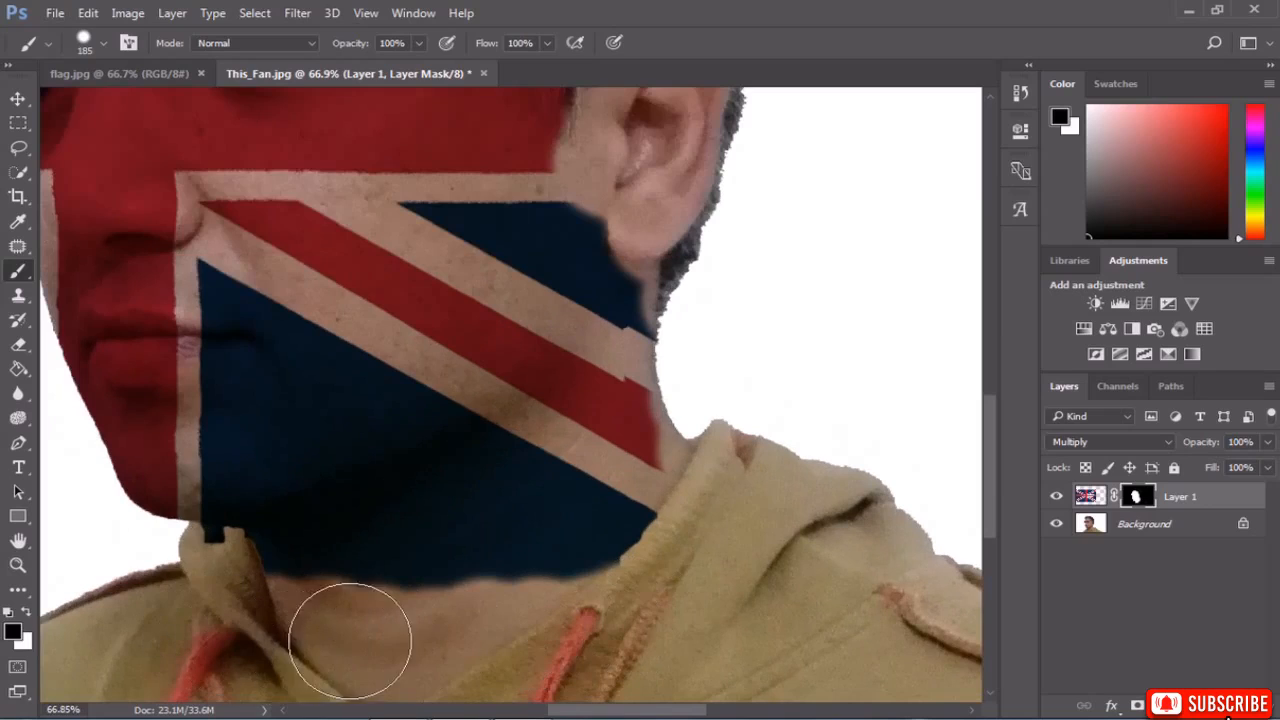
mouse_move(496, 633)
mouse_down()
mouse_move(592, 622)
mouse_move(712, 551)
mouse_up()
Reduce the brush to 83 px and mask out the flag on the hoodie collar and the area just under the chin.
scroll(643, 567, down, 3)
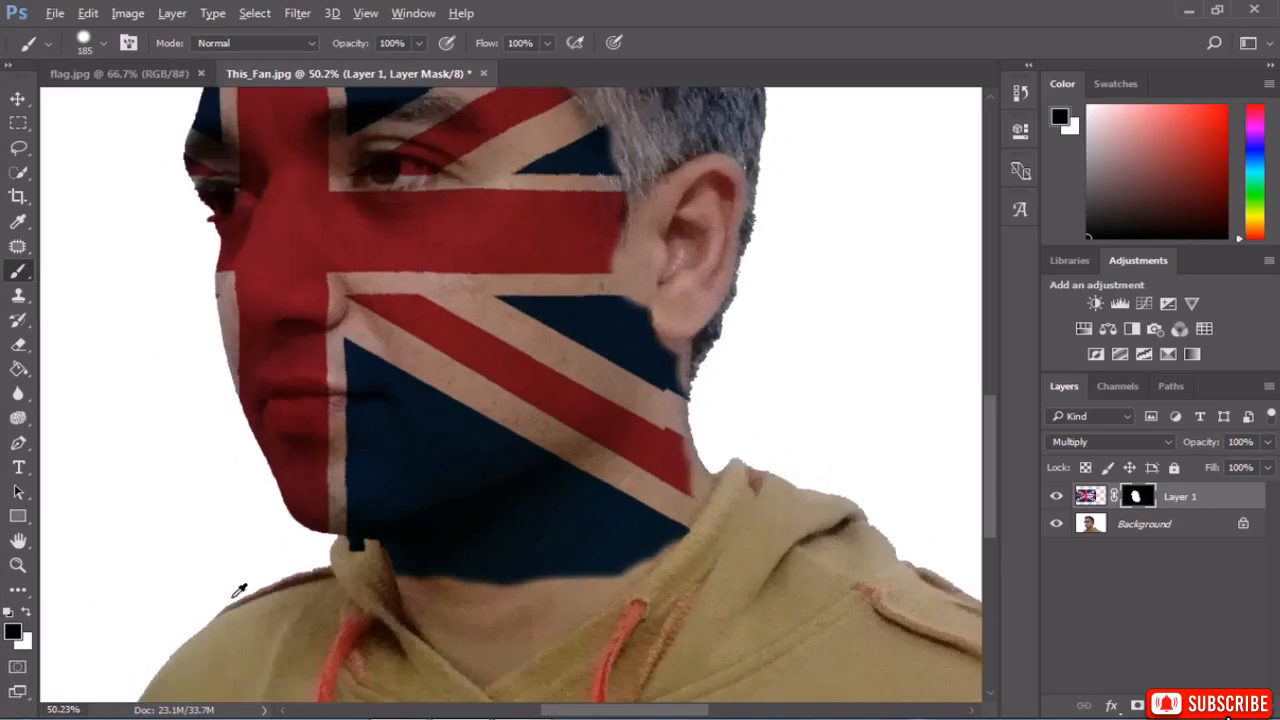
scroll(243, 588, up, 12)
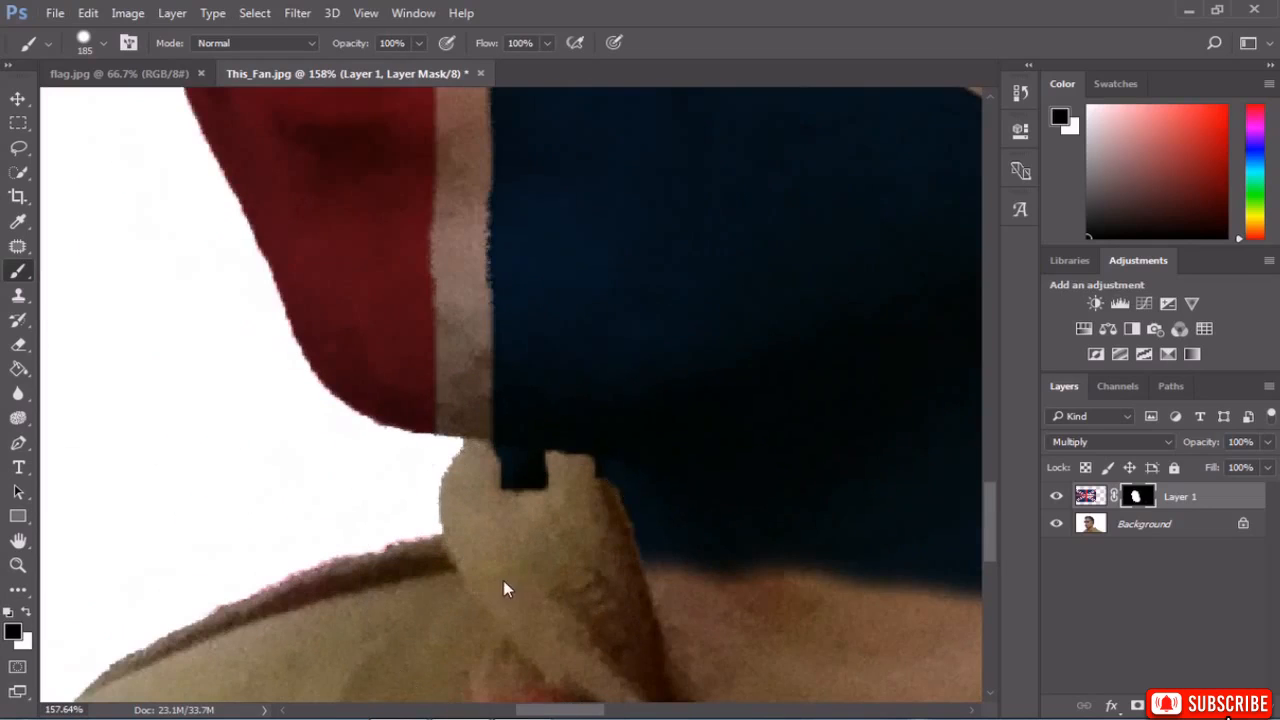
drag(503, 580, 423, 598)
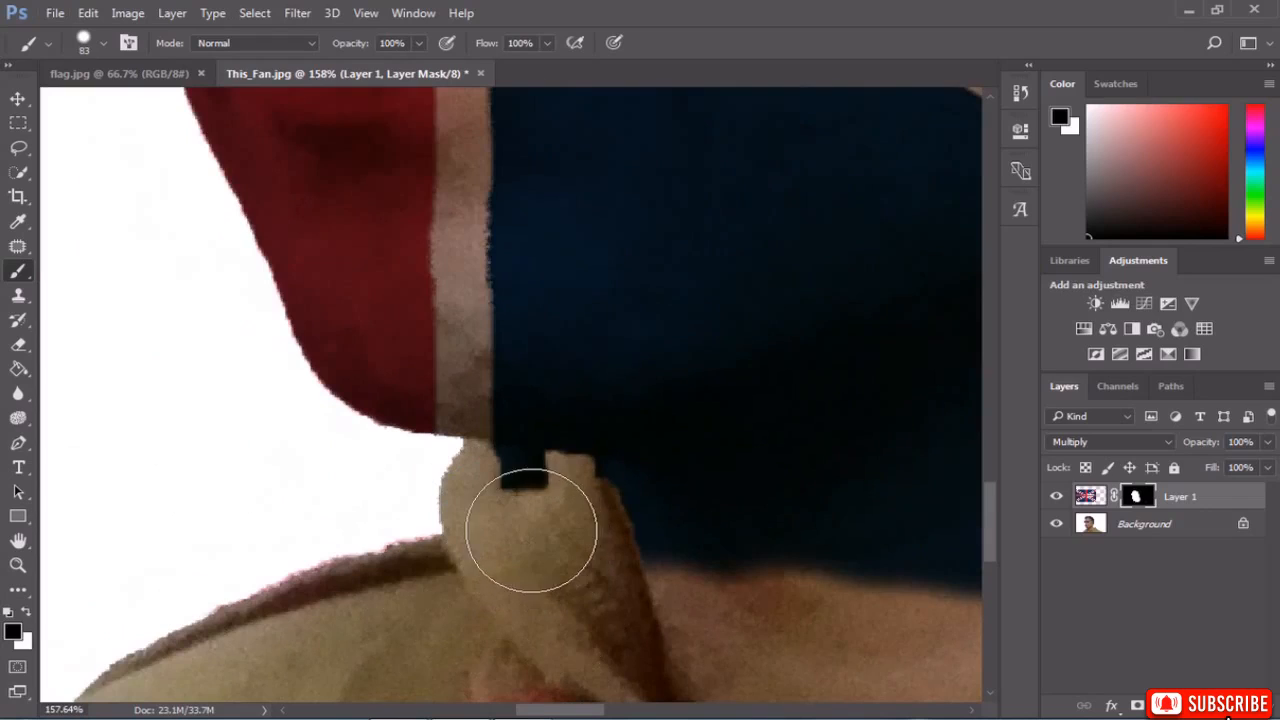
mouse_move(529, 534)
mouse_down()
mouse_move(500, 509)
mouse_move(532, 520)
mouse_move(500, 514)
mouse_move(526, 329)
mouse_move(492, 474)
mouse_move(490, 375)
mouse_up()
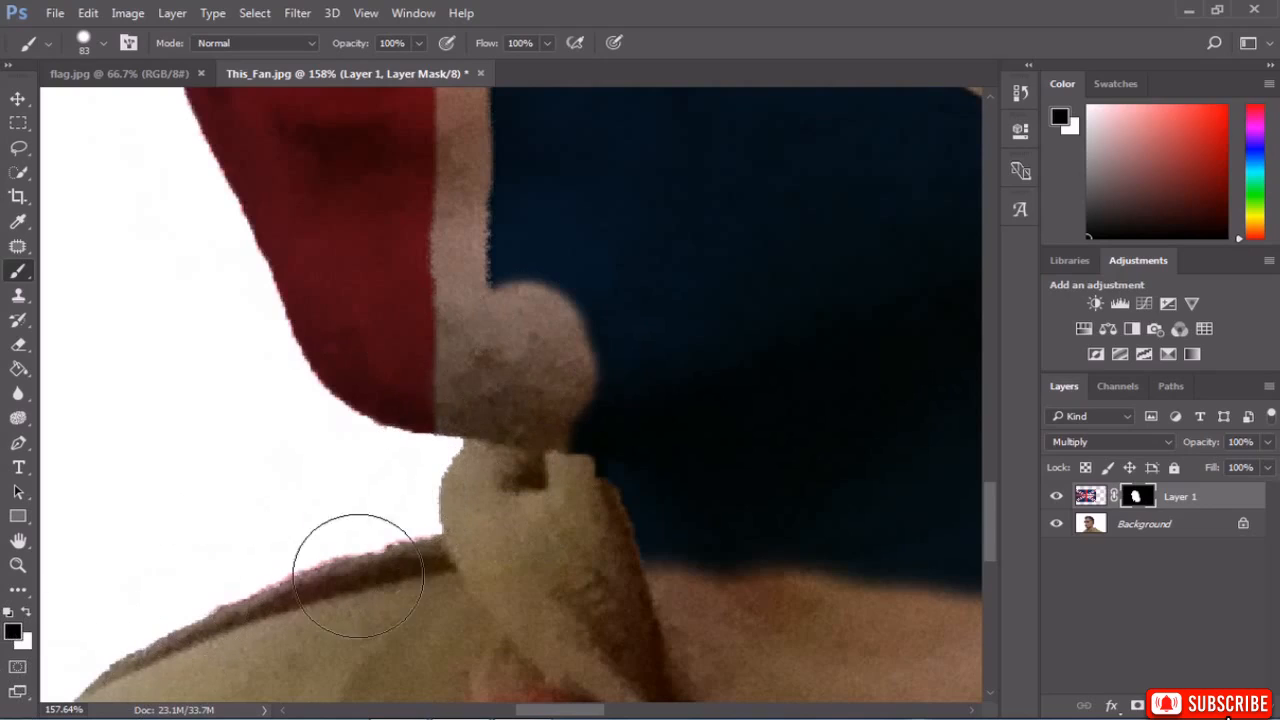
Paint white on the layer mask to restore the flag under the chin, down to the top of the hoodie collar.
key(x)
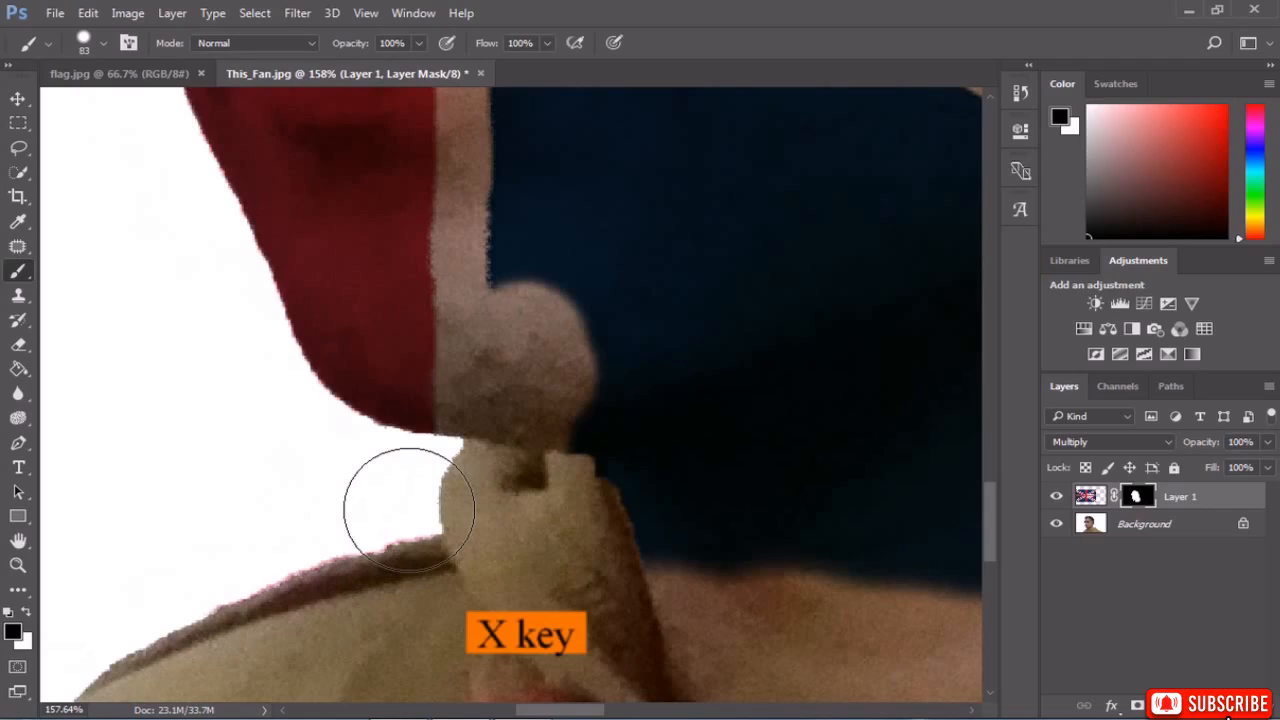
click(521, 325)
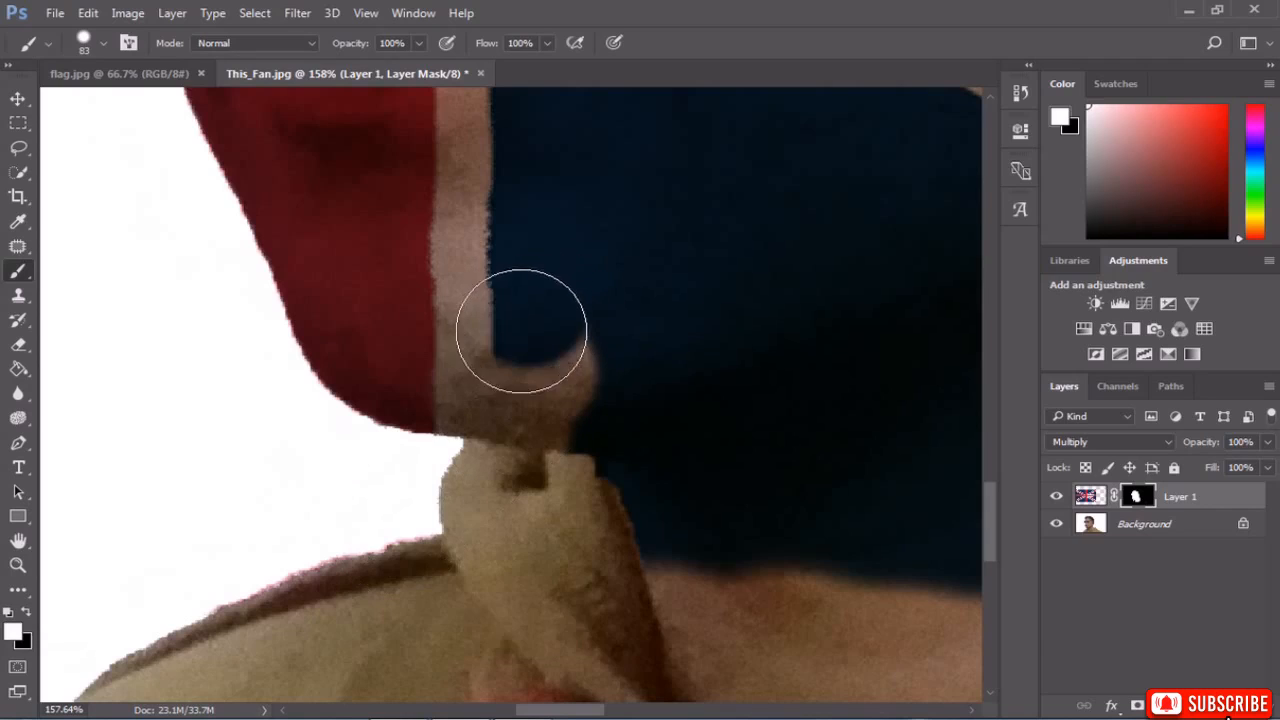
mouse_move(521, 331)
mouse_down()
mouse_move(560, 357)
mouse_move(537, 380)
mouse_move(554, 389)
mouse_move(535, 393)
mouse_up()
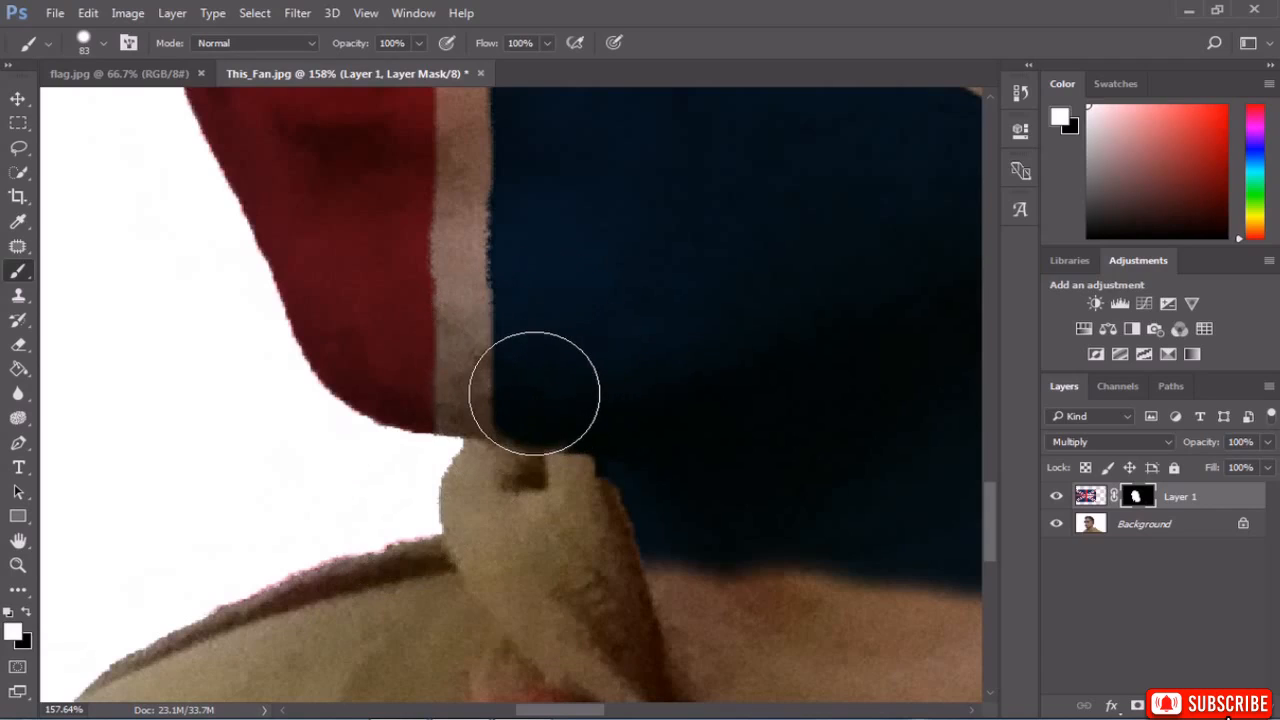
scroll(594, 523, down, 5)
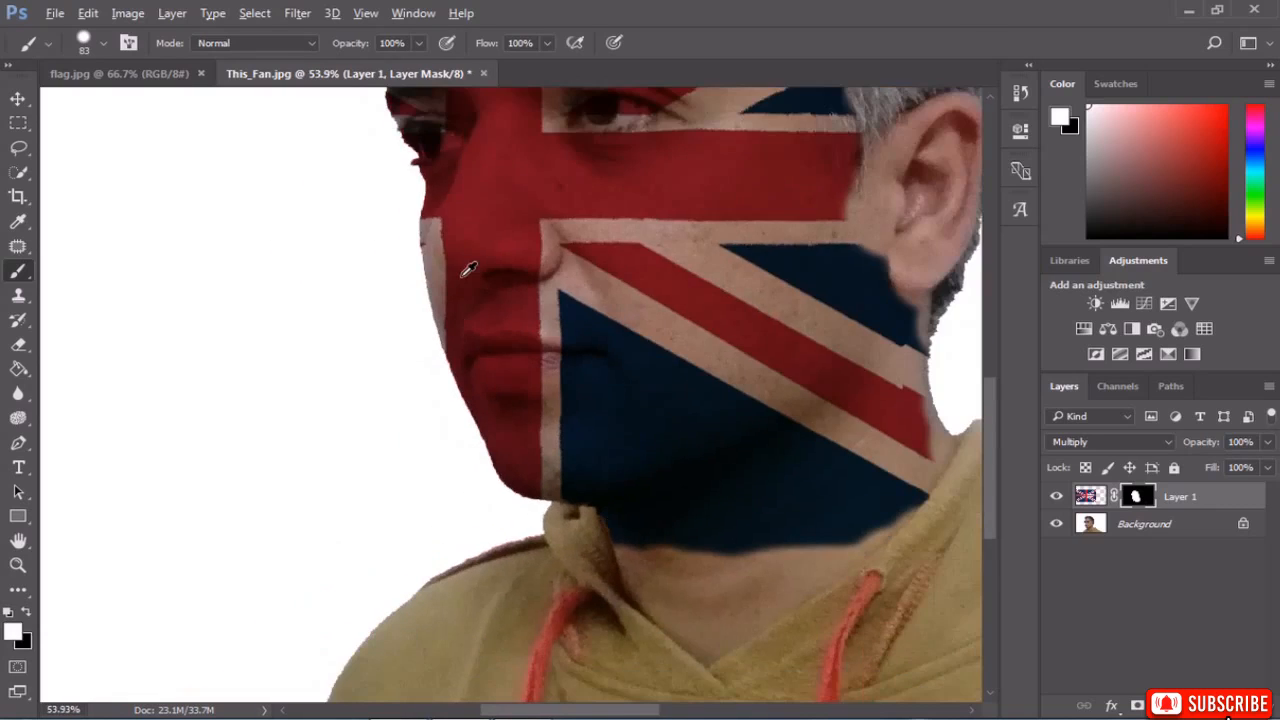
scroll(397, 209, down, 4)
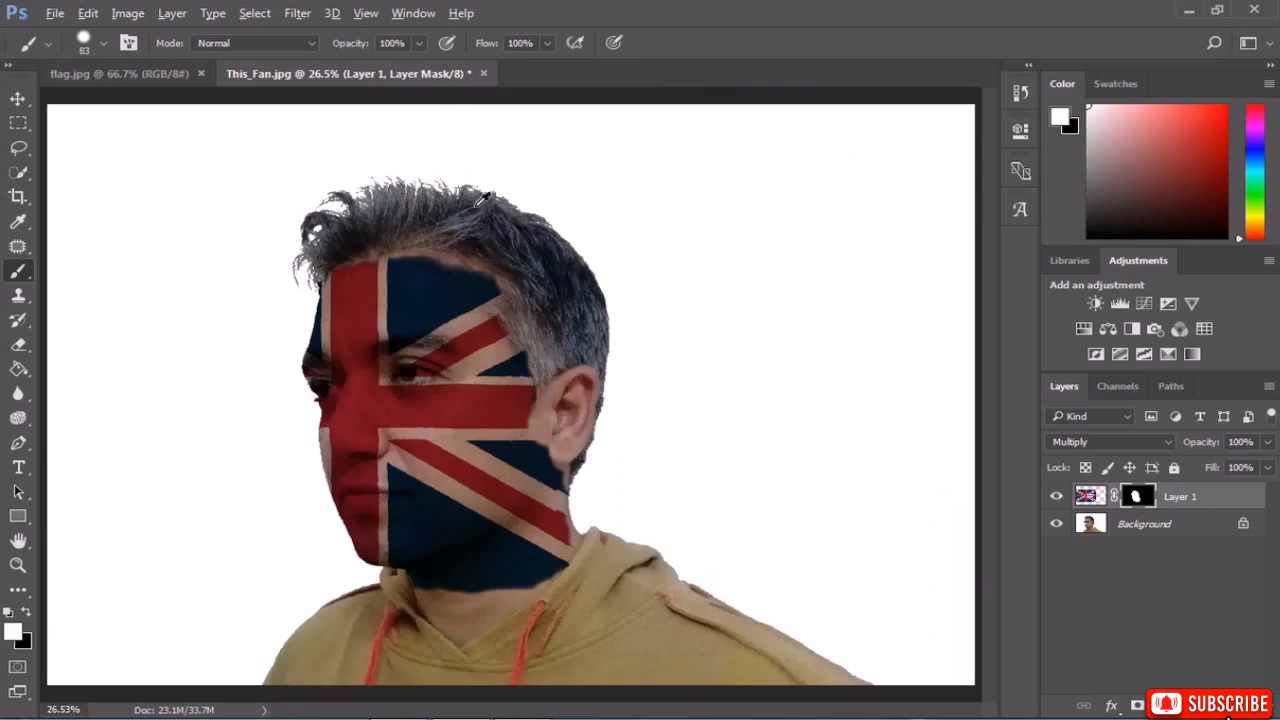
Paint the flag over the hair at the temple in white and mask it off again in black.
scroll(480, 198, up, 4)
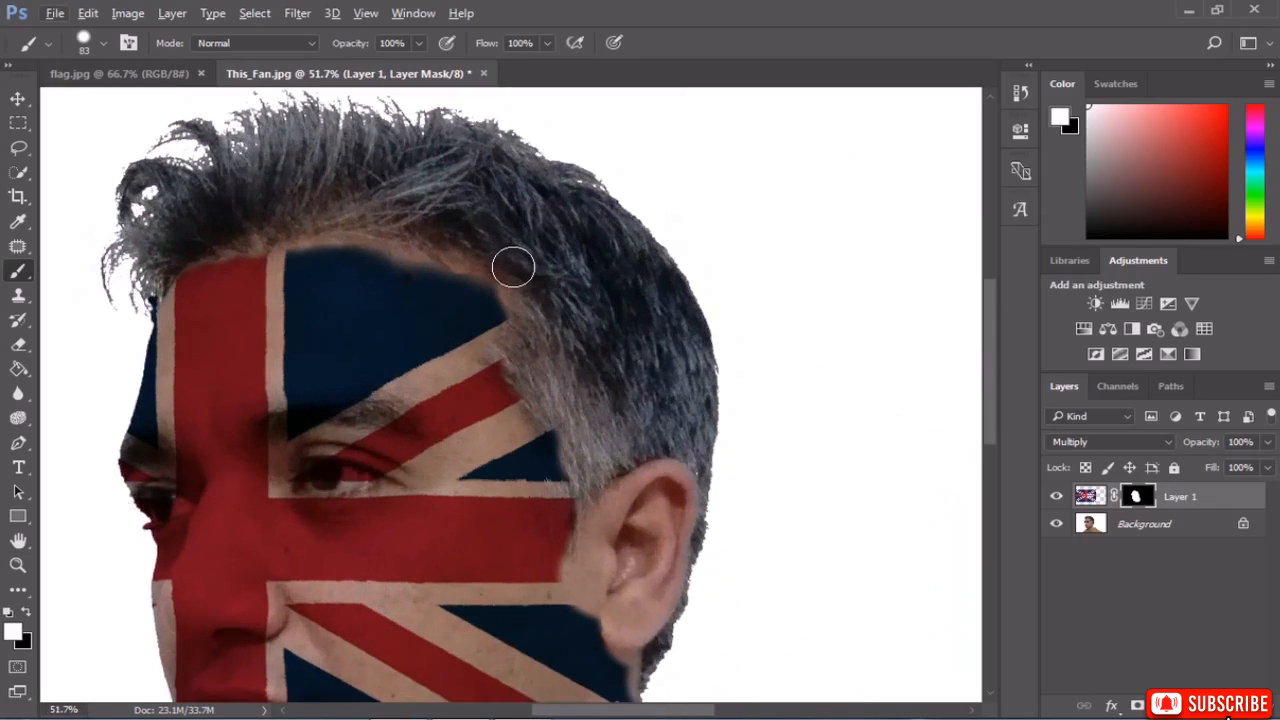
drag(513, 267, 520, 312)
drag(509, 251, 524, 253)
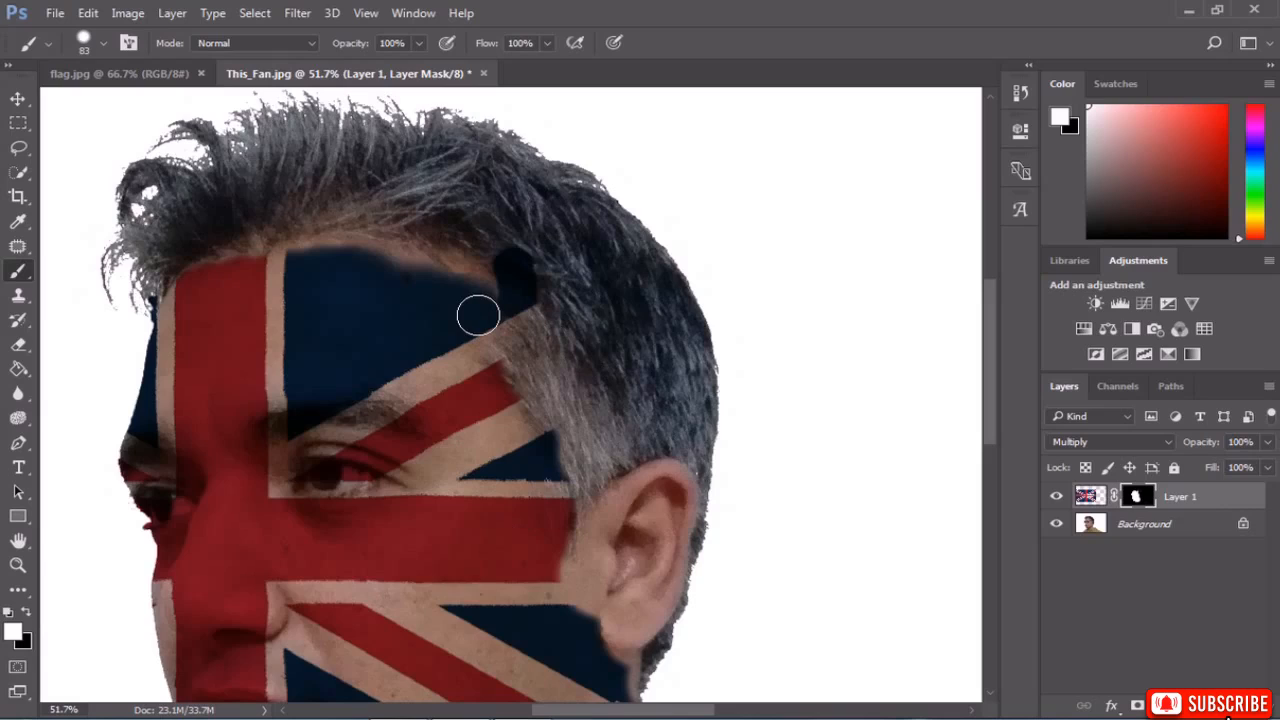
key(x)
mouse_move(517, 240)
mouse_down()
mouse_move(537, 311)
mouse_move(508, 257)
mouse_move(556, 369)
mouse_move(573, 456)
mouse_up()
scroll(497, 460, down, 5)
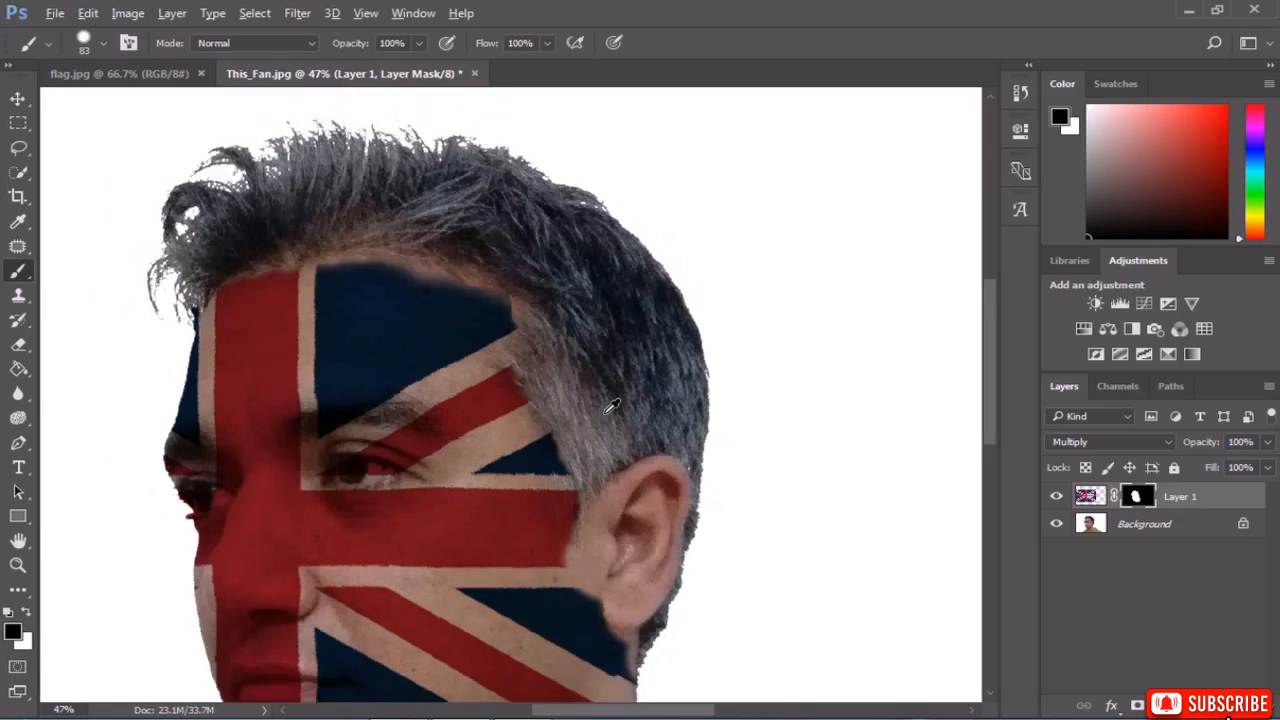
Mask the flag off both eyes, using a 51 px brush on the near eye and 31 px on the far eye.
scroll(430, 400, up, 8)
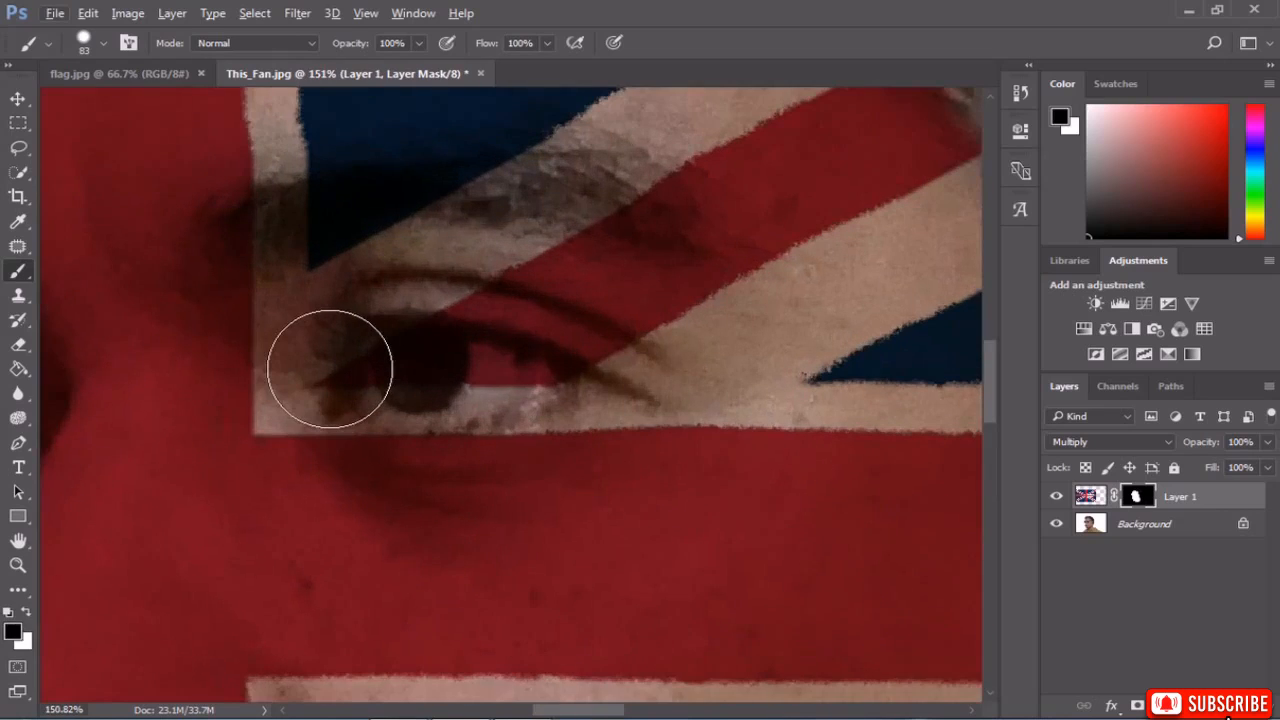
mouse_move(355, 375)
mouse_down()
mouse_move(536, 399)
mouse_move(418, 347)
mouse_move(561, 397)
mouse_move(465, 333)
mouse_move(594, 374)
mouse_move(519, 332)
mouse_move(441, 315)
mouse_move(537, 340)
mouse_up()
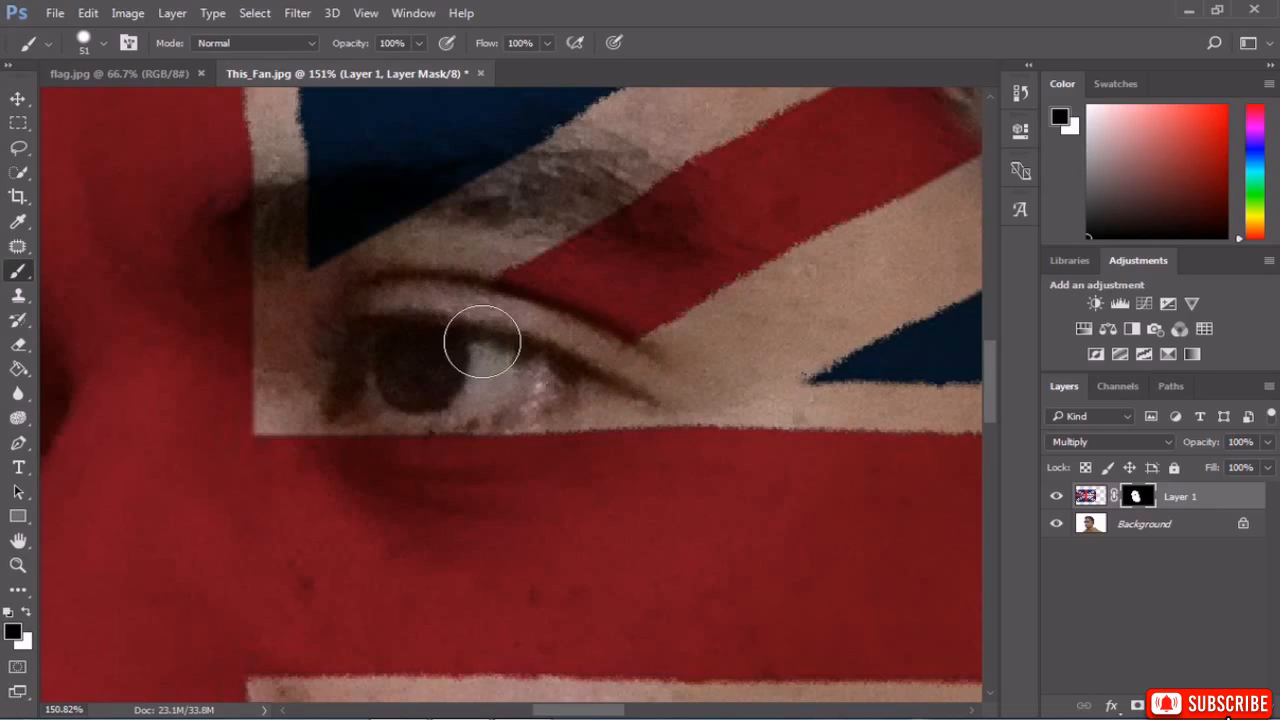
alt+scroll(502, 360, down, 3)
alt+scroll(329, 409, up, 5)
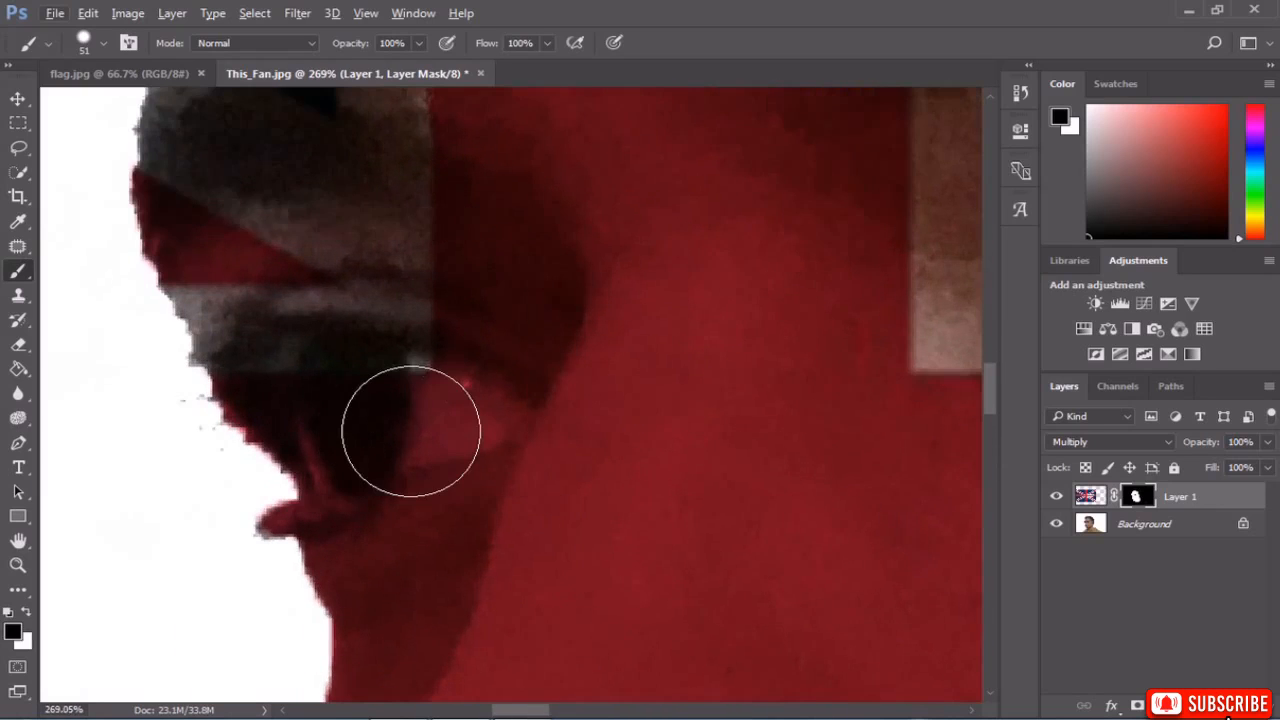
mouse_move(418, 414)
alt+mouse_down()
mouse_move(318, 398)
mouse_move(452, 386)
mouse_move(480, 408)
mouse_move(307, 442)
mouse_move(251, 389)
mouse_move(257, 408)
mouse_move(234, 377)
alt+mouse_up()
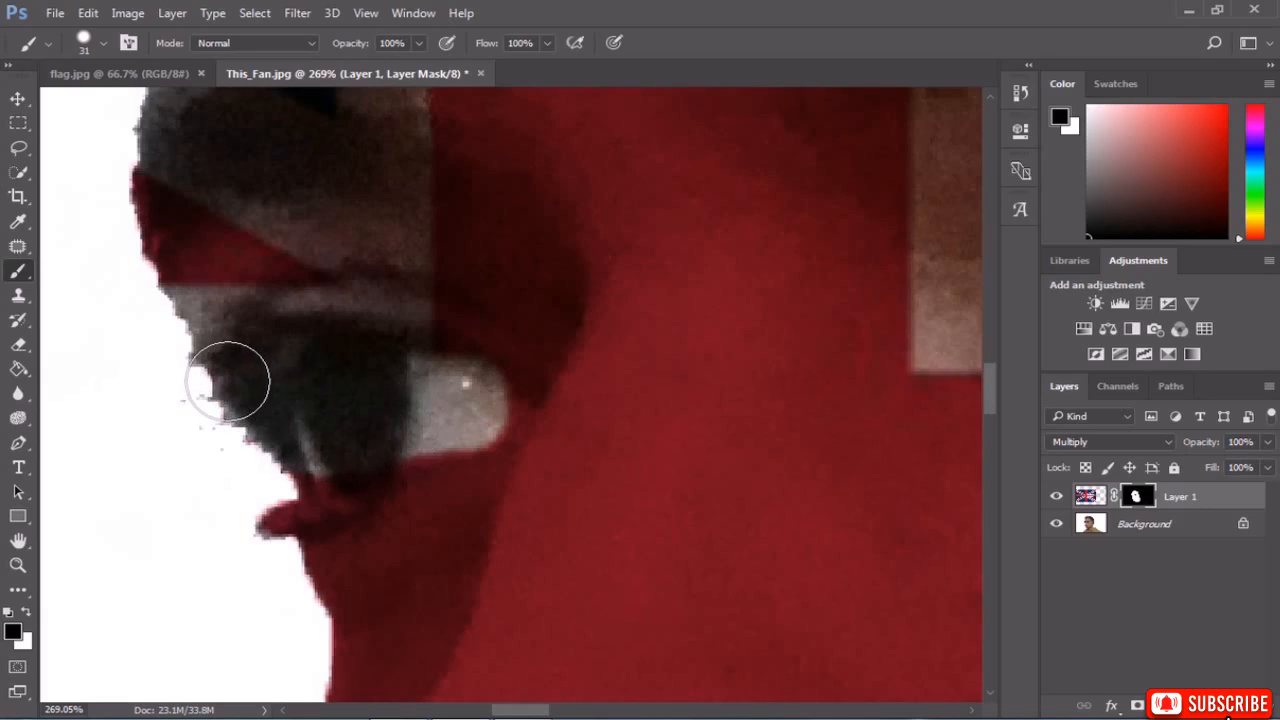
scroll(290, 340, down, 5)
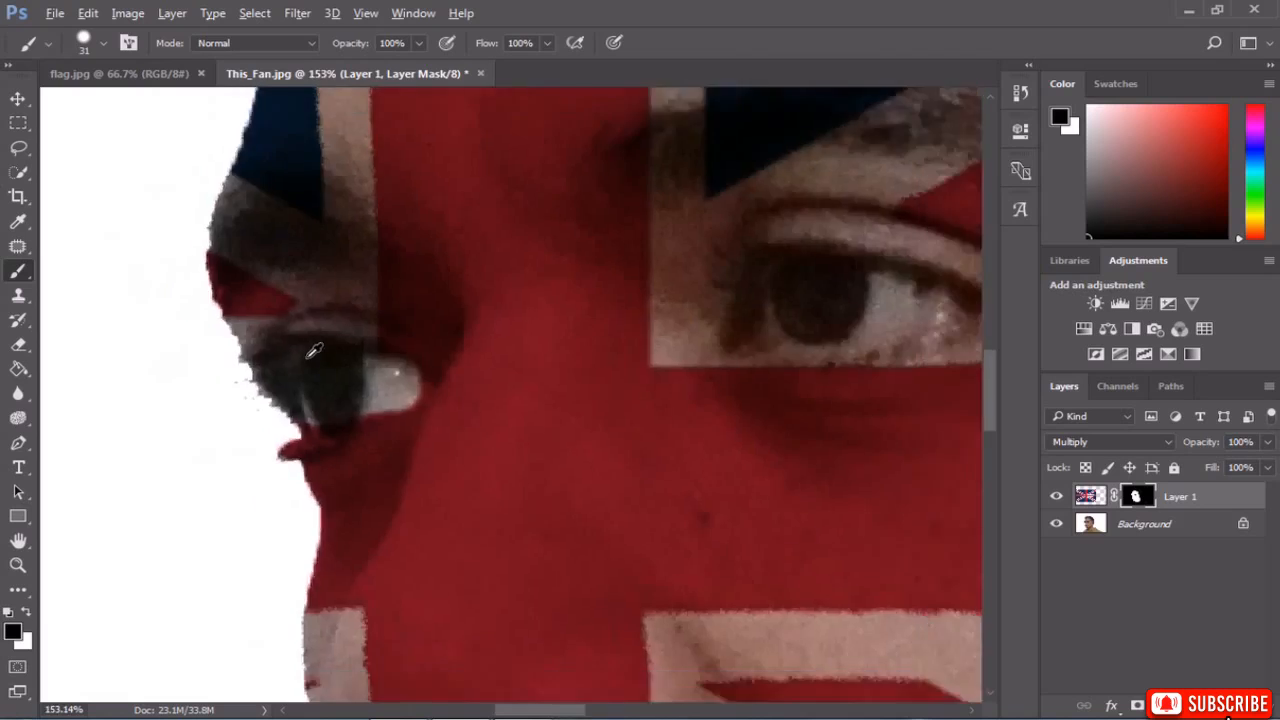
scroll(486, 373, down, 2)
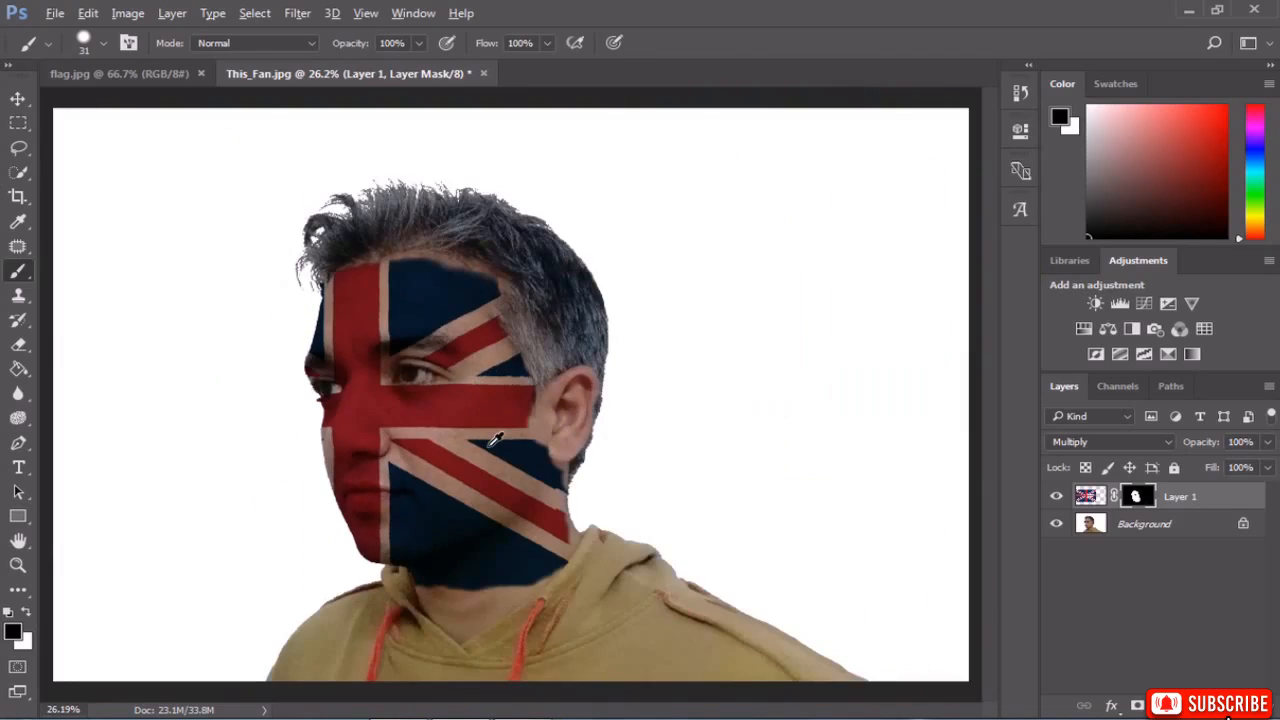
Enlarge the brush to 66 px and paint white on the mask to extend the flag's lower edge straight across the neck.
scroll(494, 440, up, 6)
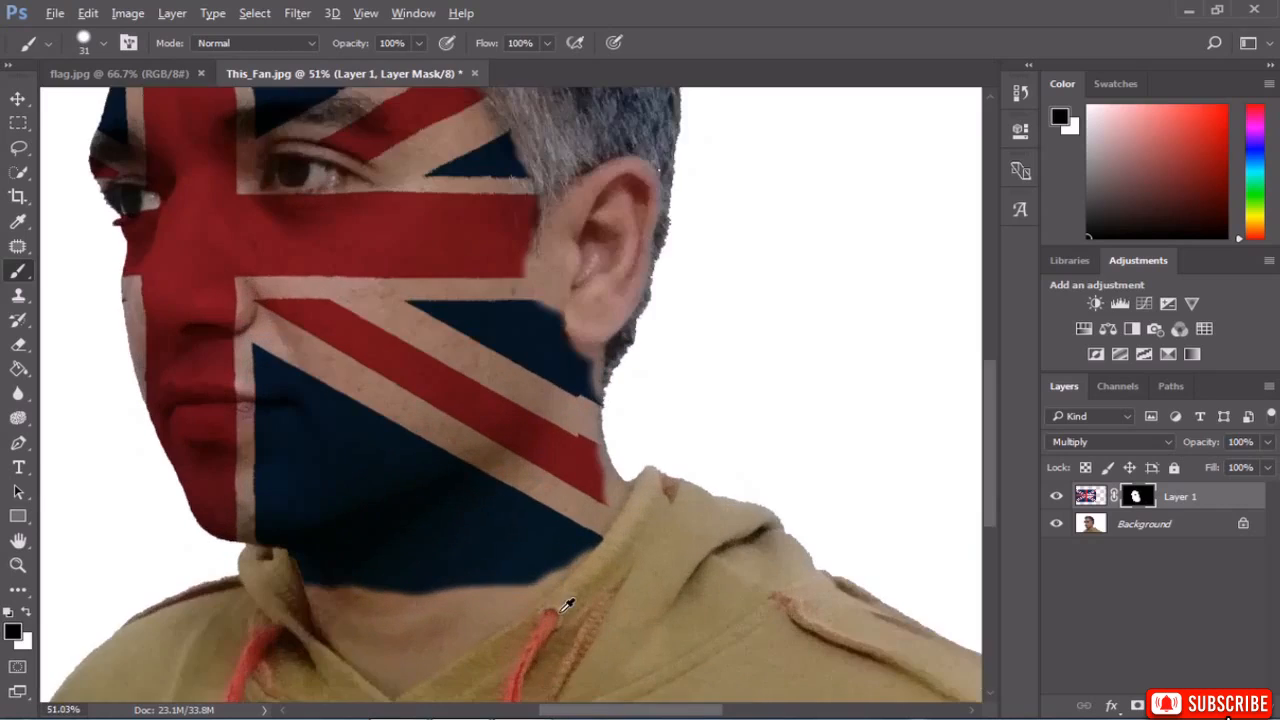
scroll(633, 545, up, 5)
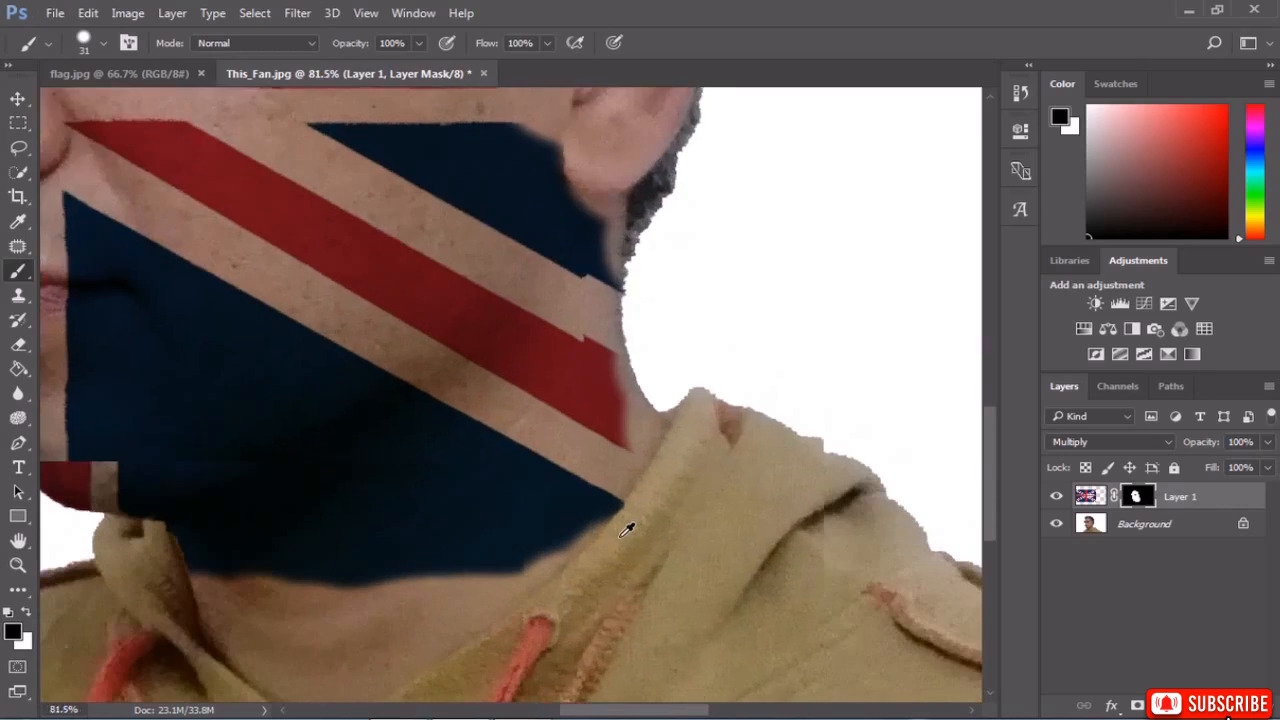
drag(652, 522, 672, 532)
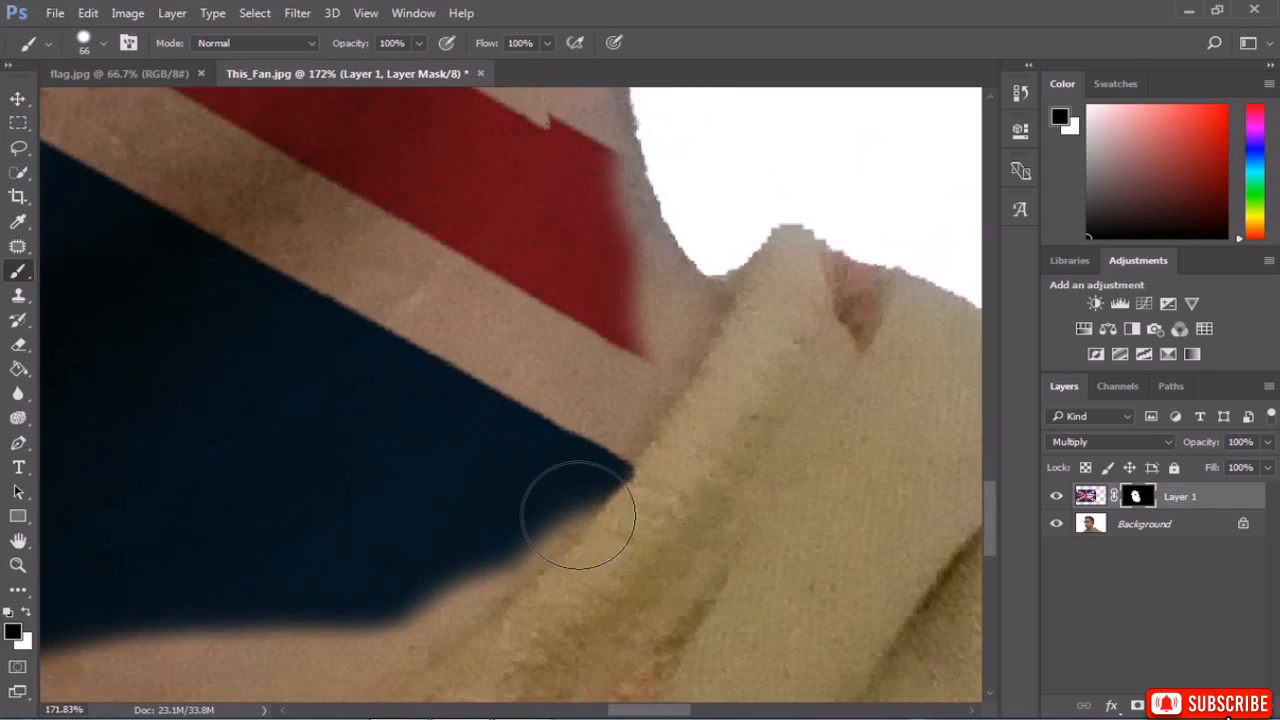
scroll(531, 512, down, 1)
scroll(526, 512, down, 3)
scroll(527, 508, down, 2)
scroll(310, 560, up, 2)
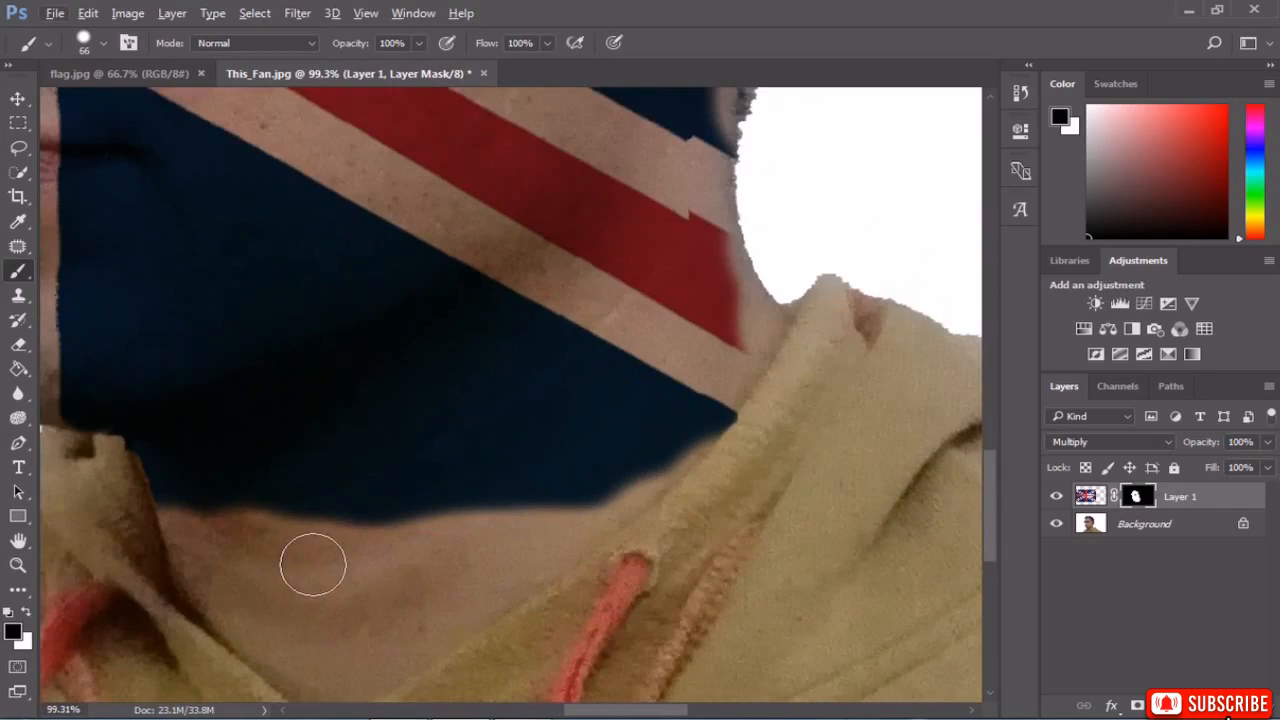
key(x)
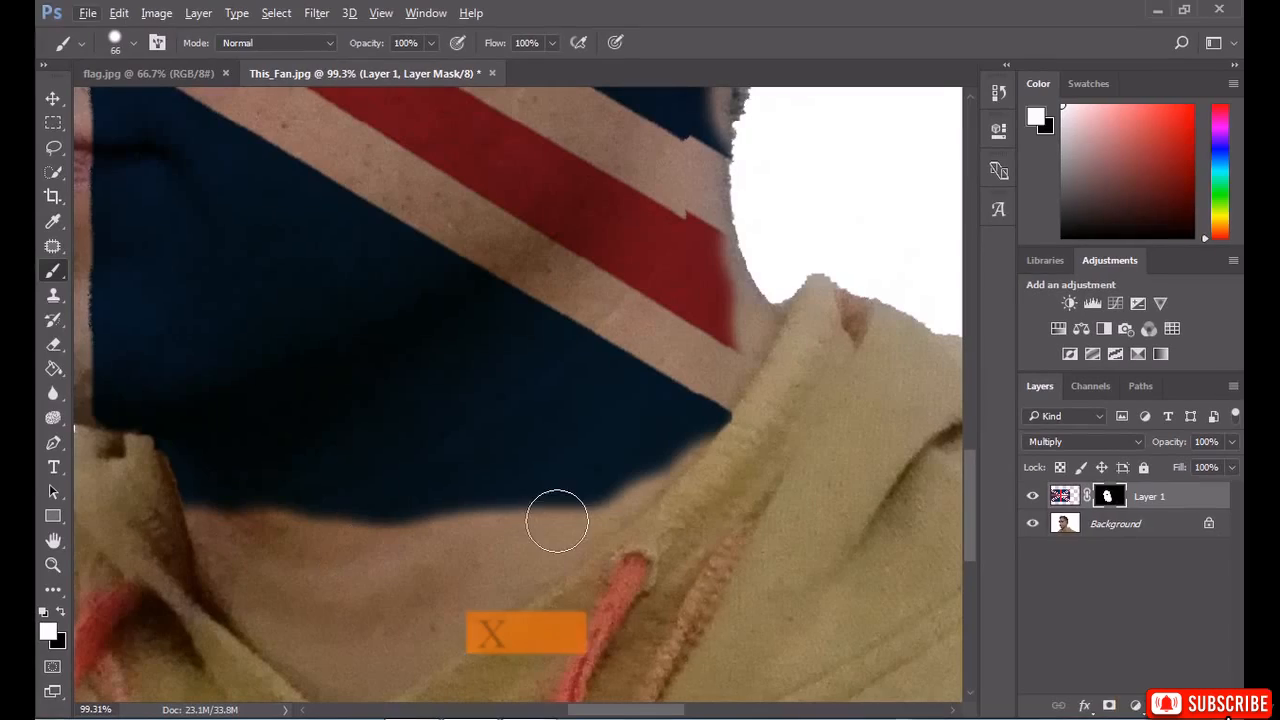
mouse_move(597, 510)
mouse_down()
mouse_move(162, 498)
mouse_move(361, 525)
mouse_move(648, 500)
mouse_up()
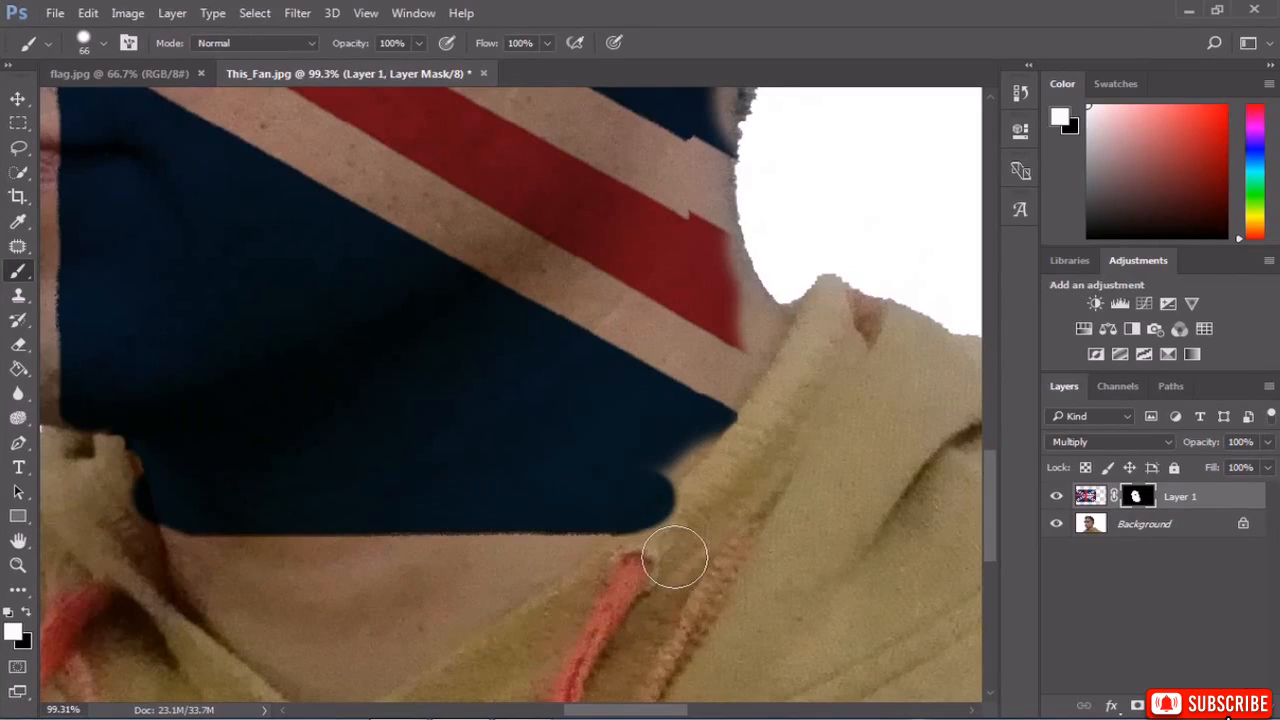
Paint black on the mask to remove the flag spilling onto the hoodie collar on both sides of the neck.
key(x)
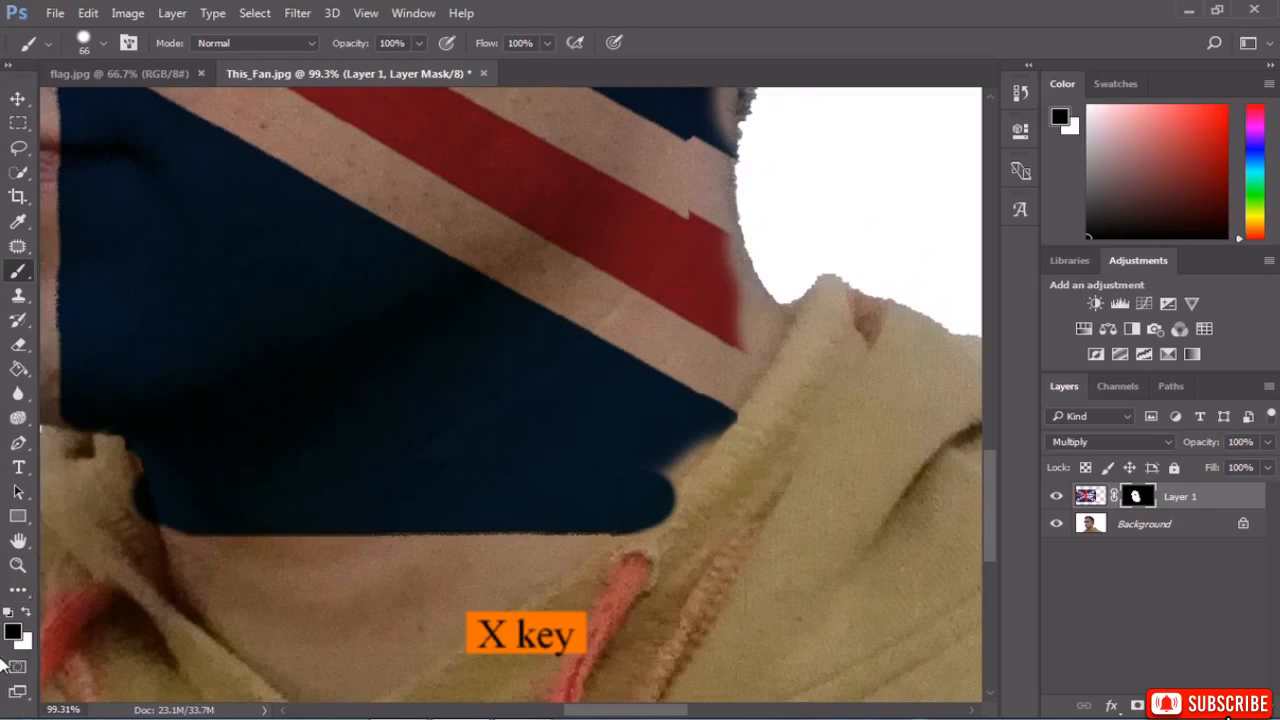
mouse_move(718, 540)
mouse_down()
mouse_move(700, 500)
mouse_move(634, 560)
mouse_move(658, 552)
mouse_up()
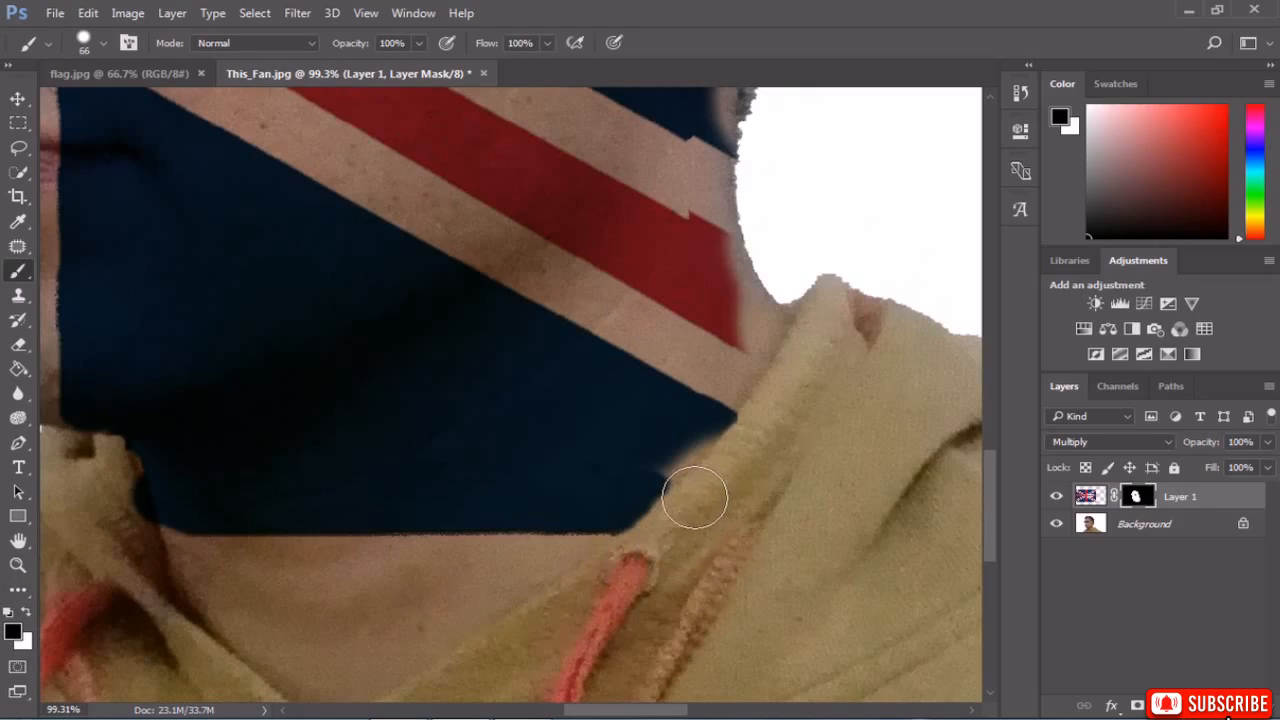
mouse_move(91, 514)
mouse_down()
mouse_move(128, 509)
mouse_move(124, 537)
mouse_move(125, 500)
mouse_up()
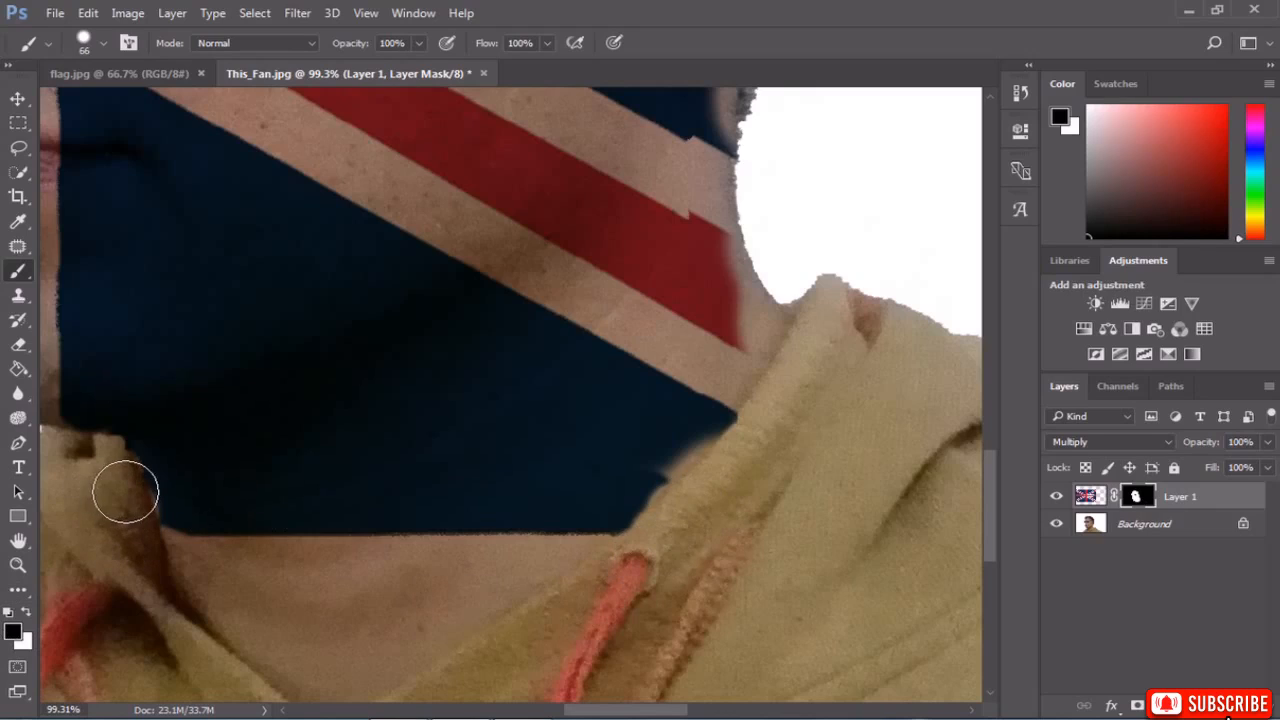
scroll(484, 537, down, 3)
scroll(530, 539, down, 2)
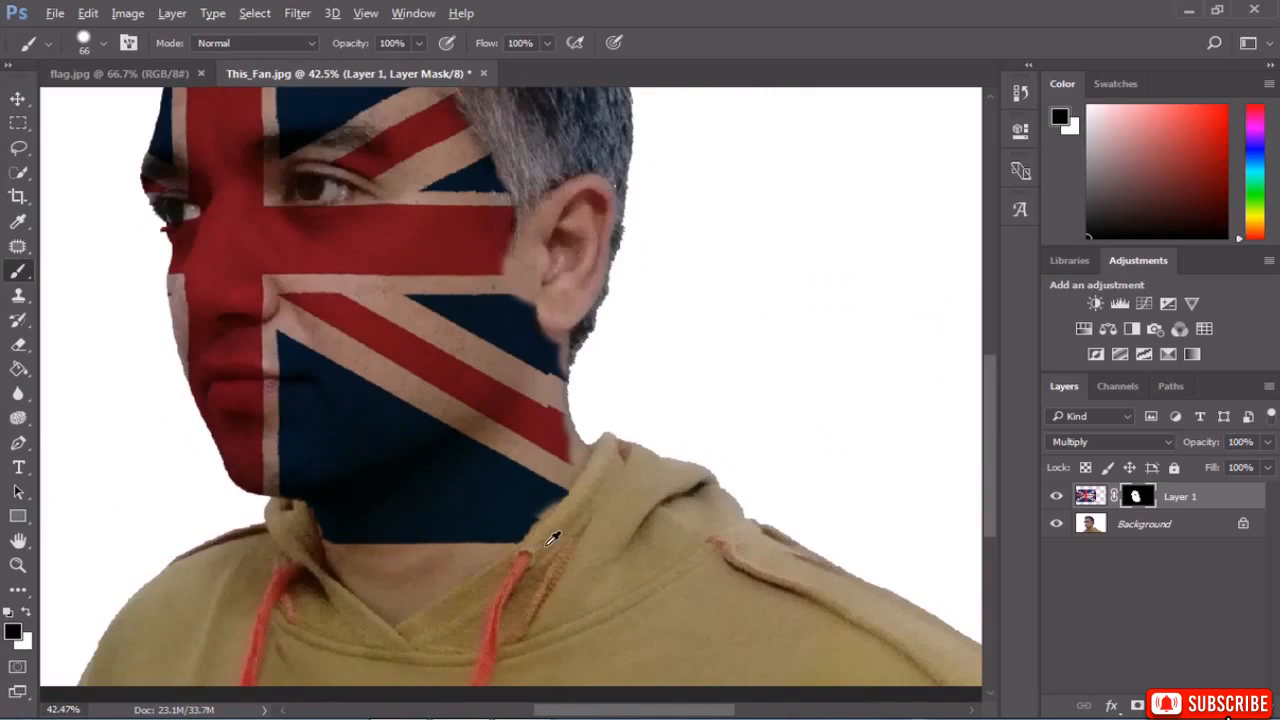
scroll(555, 538, down, 1)
scroll(557, 537, up, 3)
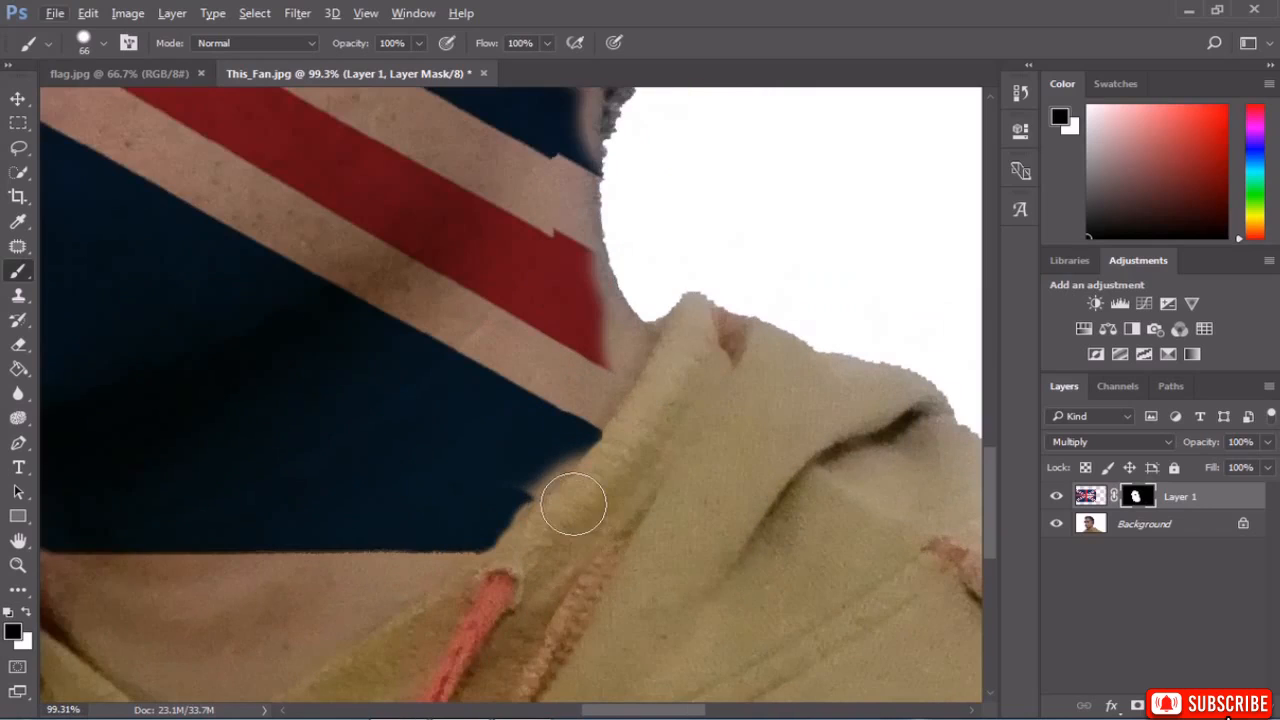
mouse_move(507, 563)
mouse_down()
mouse_move(599, 494)
mouse_move(645, 417)
mouse_up()
scroll(706, 443, down, 5)
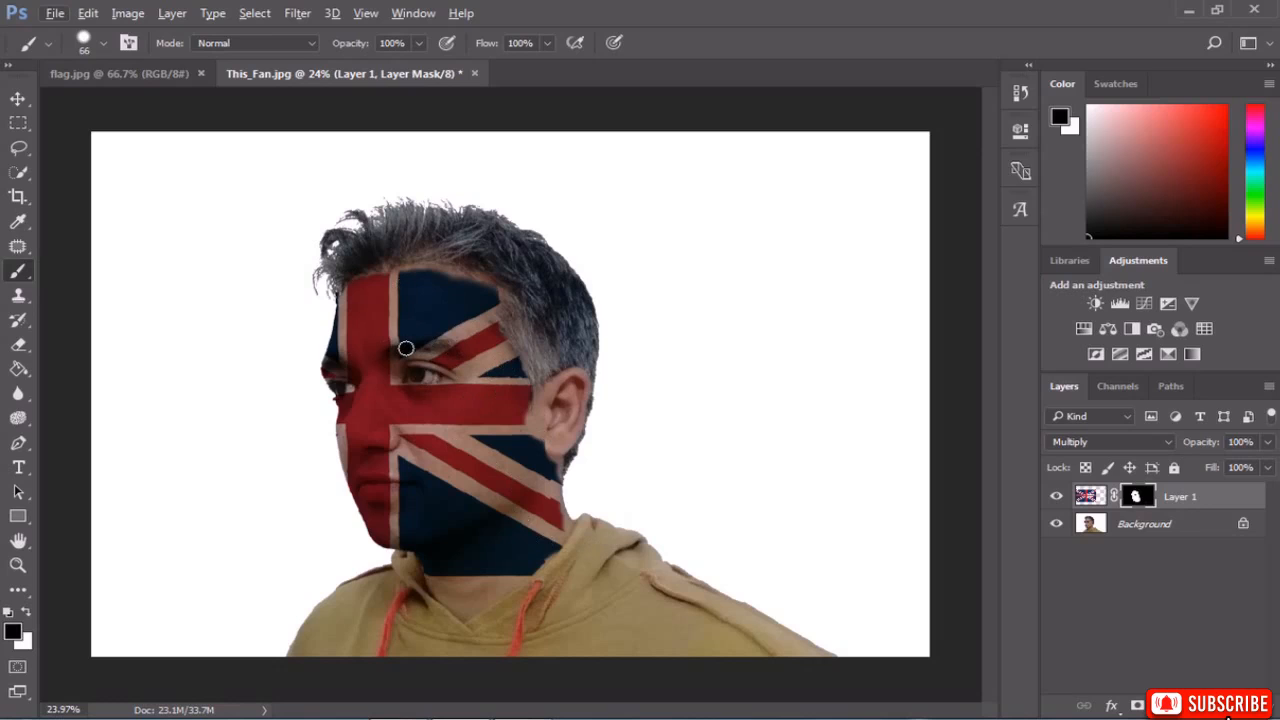
scroll(556, 494, up, 8)
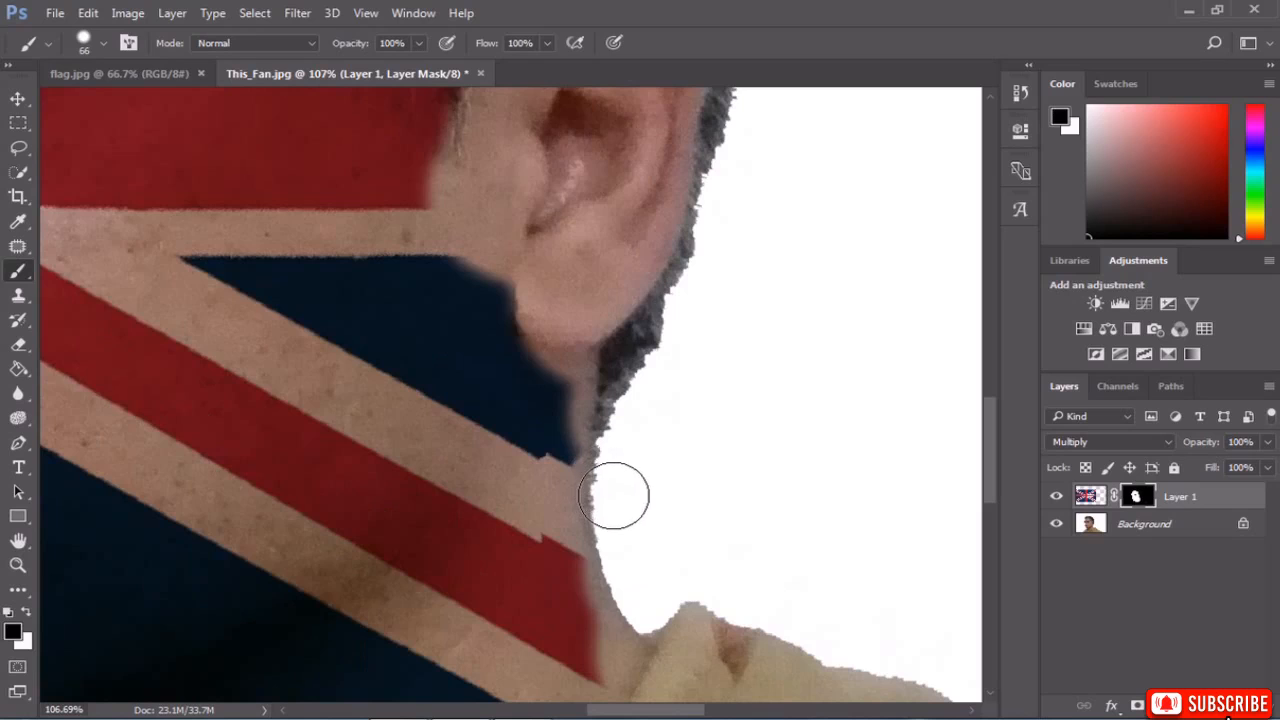
scroll(626, 491, down, 8)
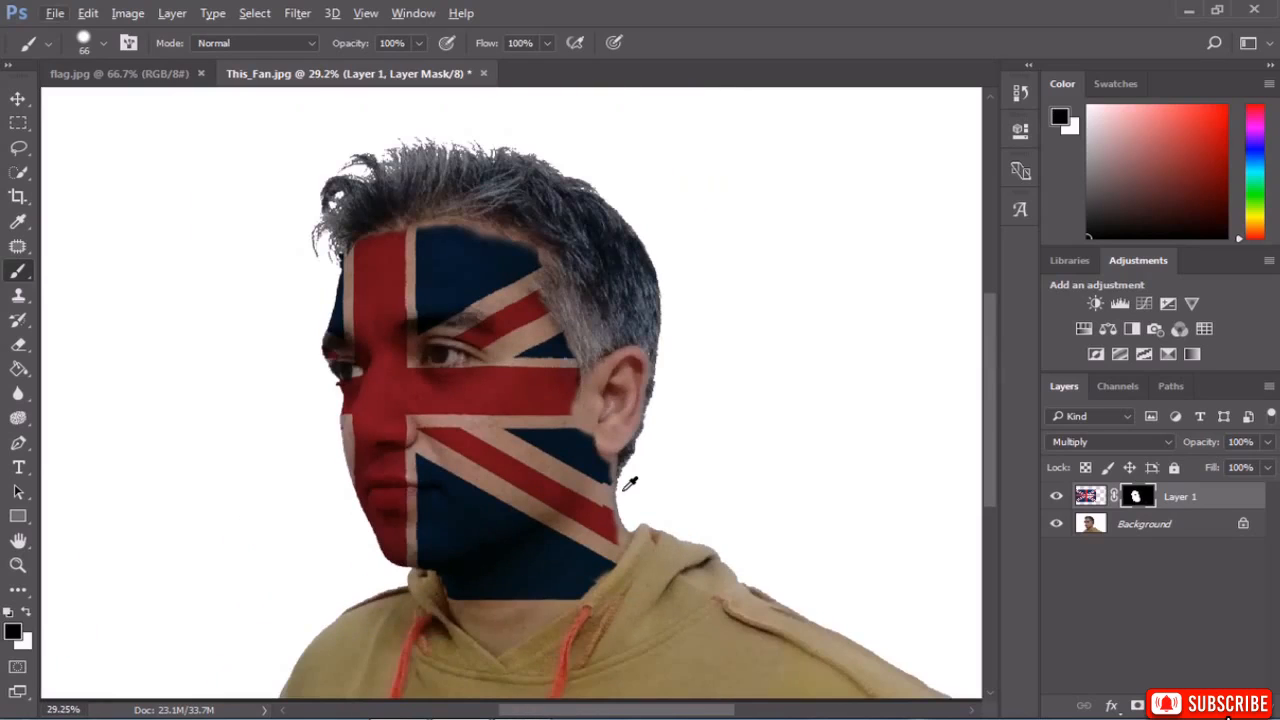
scroll(630, 483, down, 2)
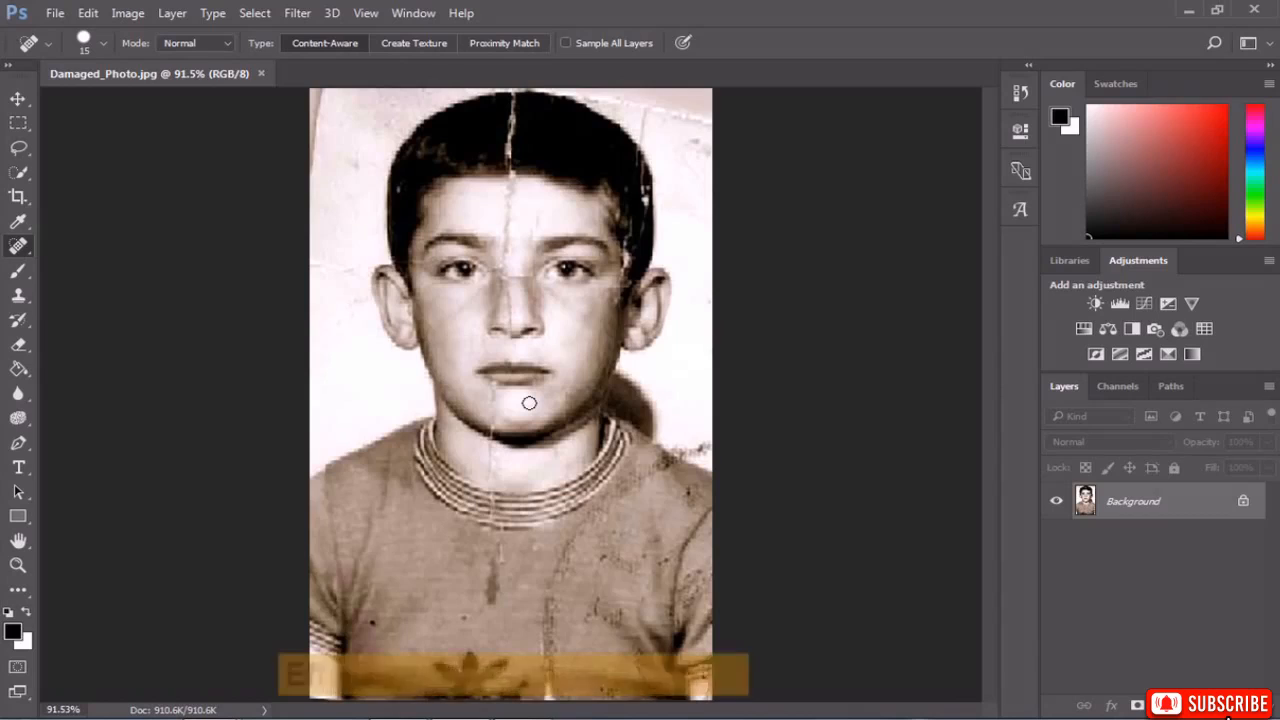
Choose the Patch Tool for the damaged photo and set its patch mode to Content-Aware.
right_click(22, 243)
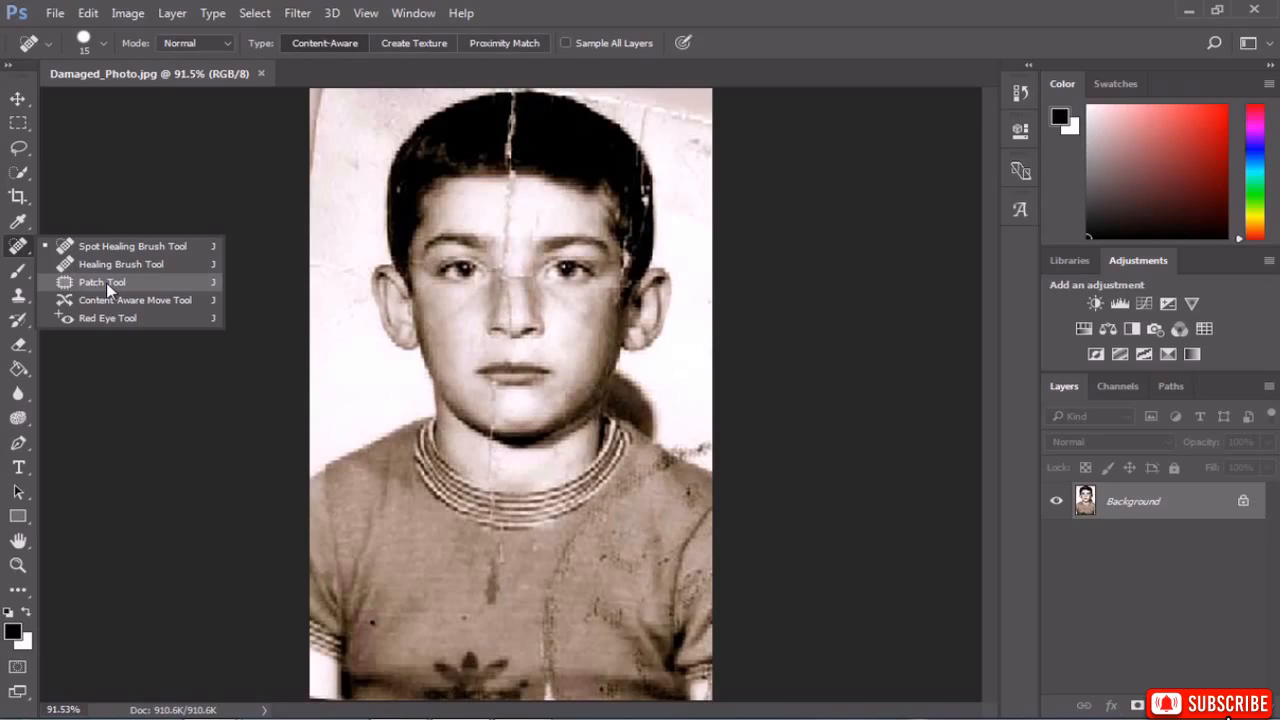
click(106, 282)
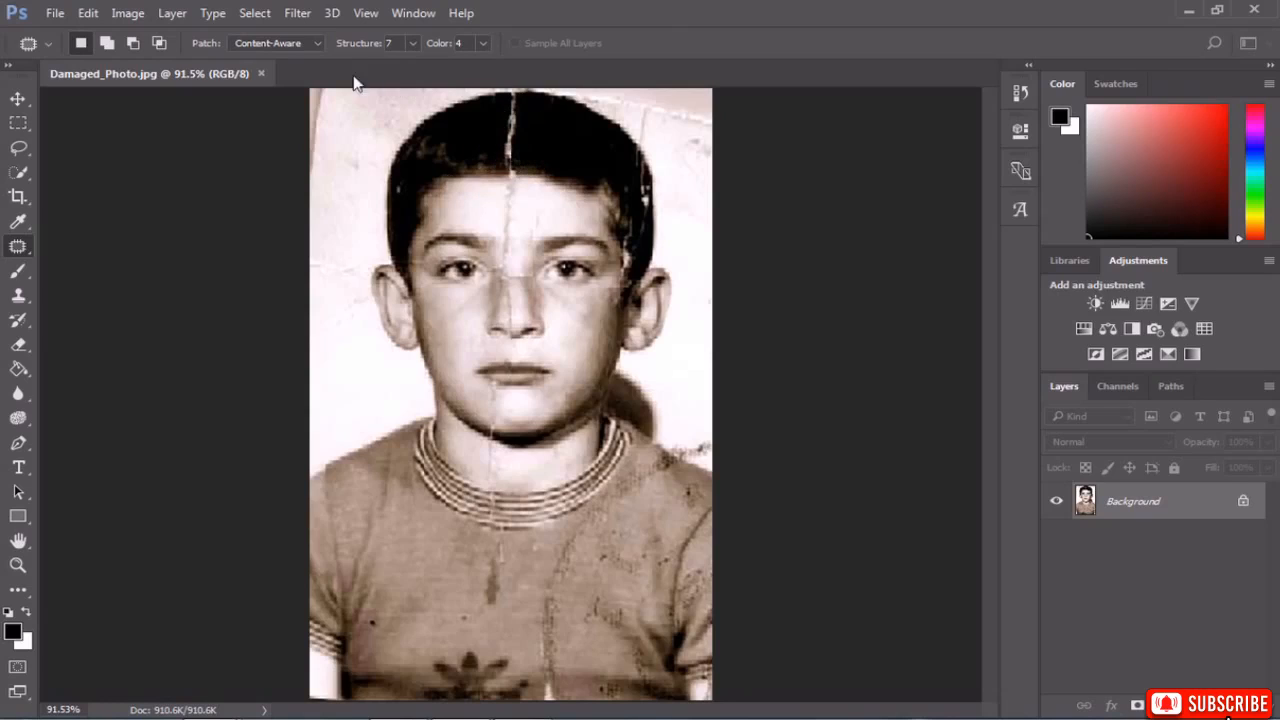
click(286, 44)
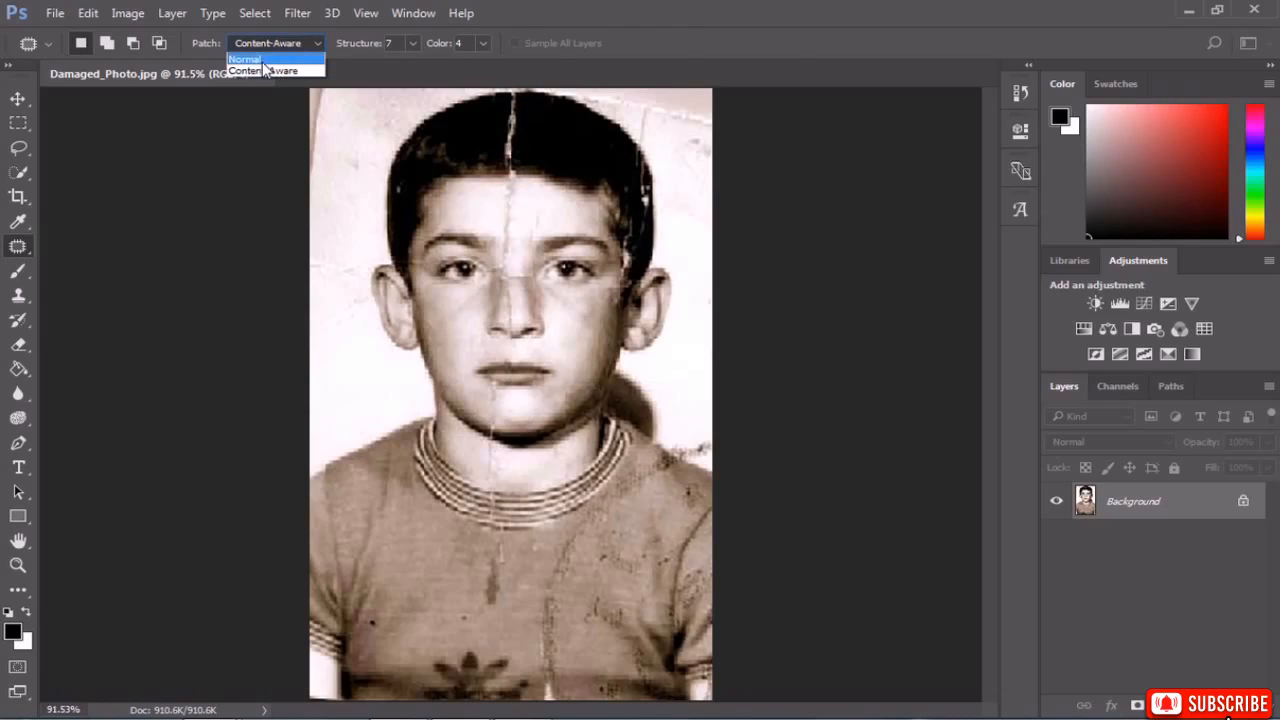
click(250, 59)
click(275, 43)
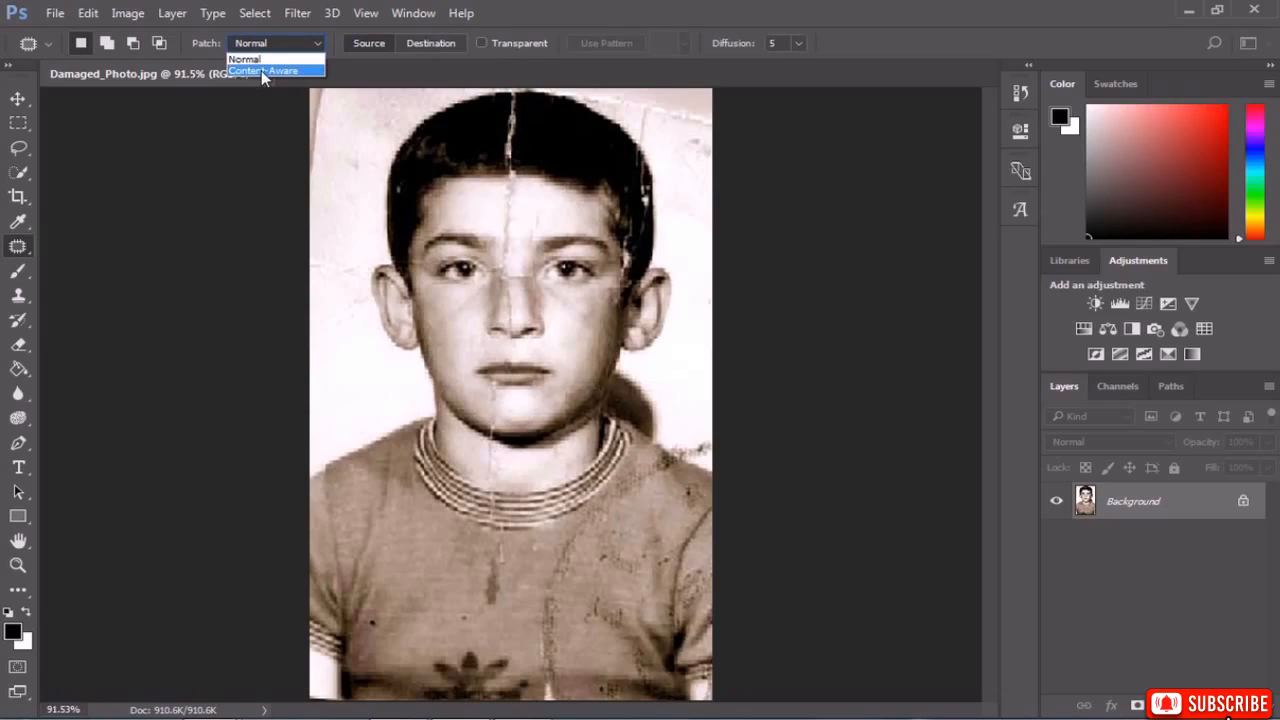
click(263, 70)
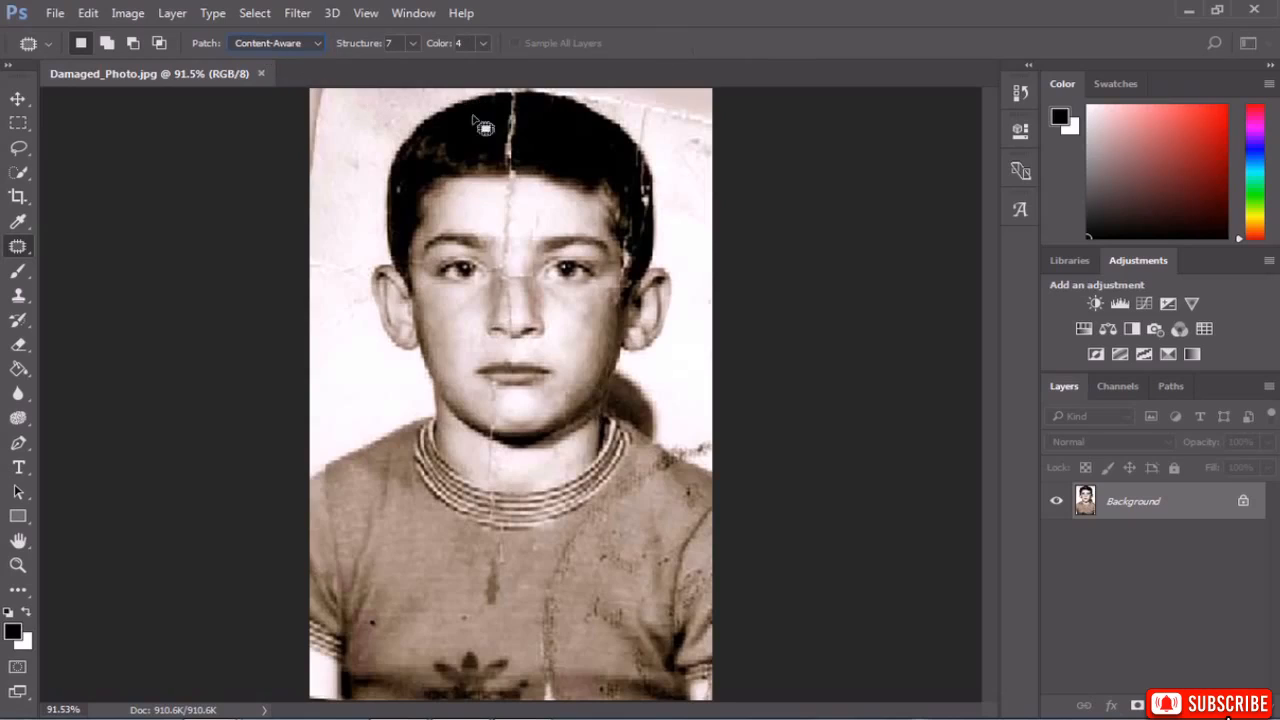
Patch the middle of the vertical crease in the boy's hair with clean black hair from beside it.
mouse_move(502, 118)
mouse_down()
mouse_move(498, 145)
mouse_move(530, 158)
mouse_move(533, 122)
mouse_up()
key(alt)
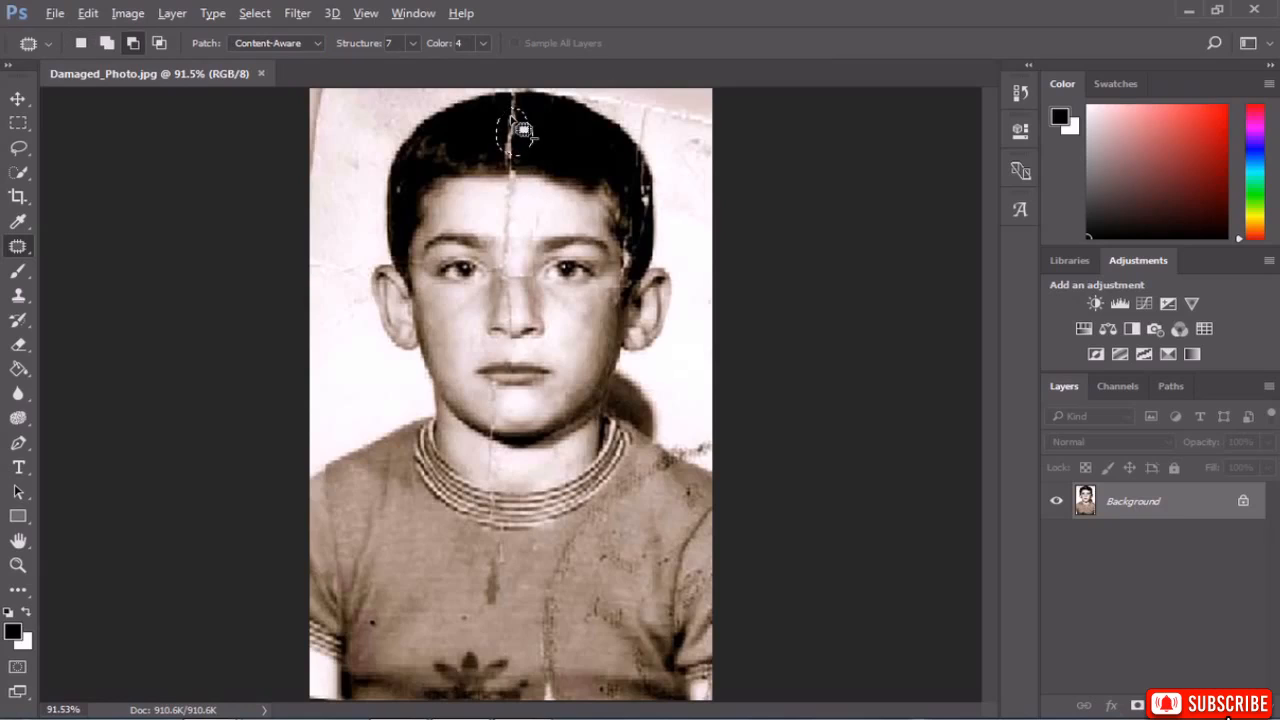
alt+scroll(520, 130, up, 5)
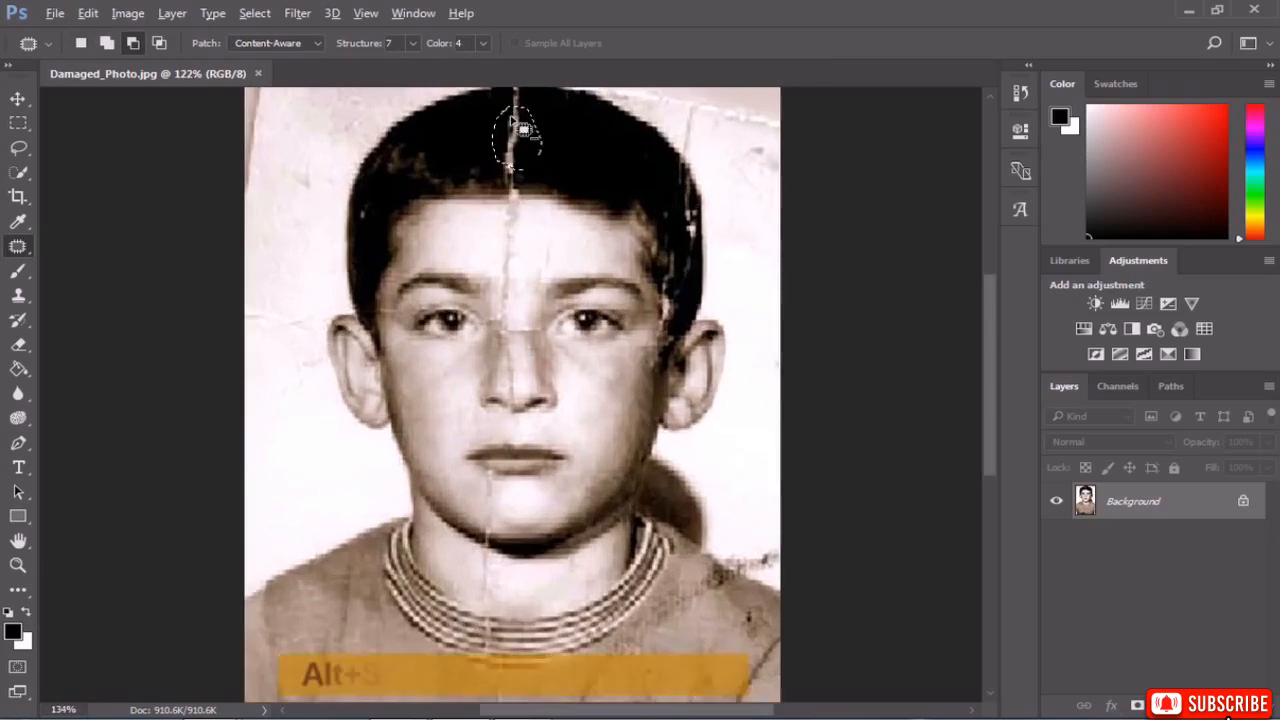
alt+scroll(529, 122, up, 3)
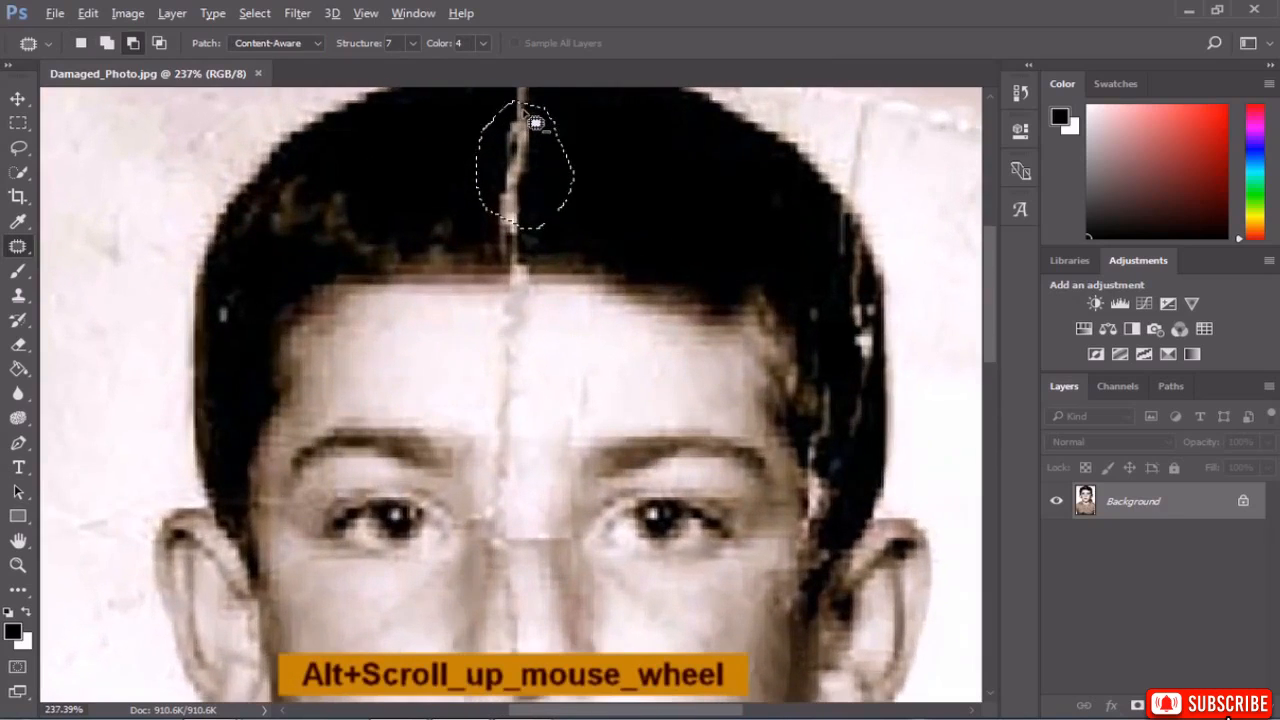
alt+scroll(530, 120, up, 1)
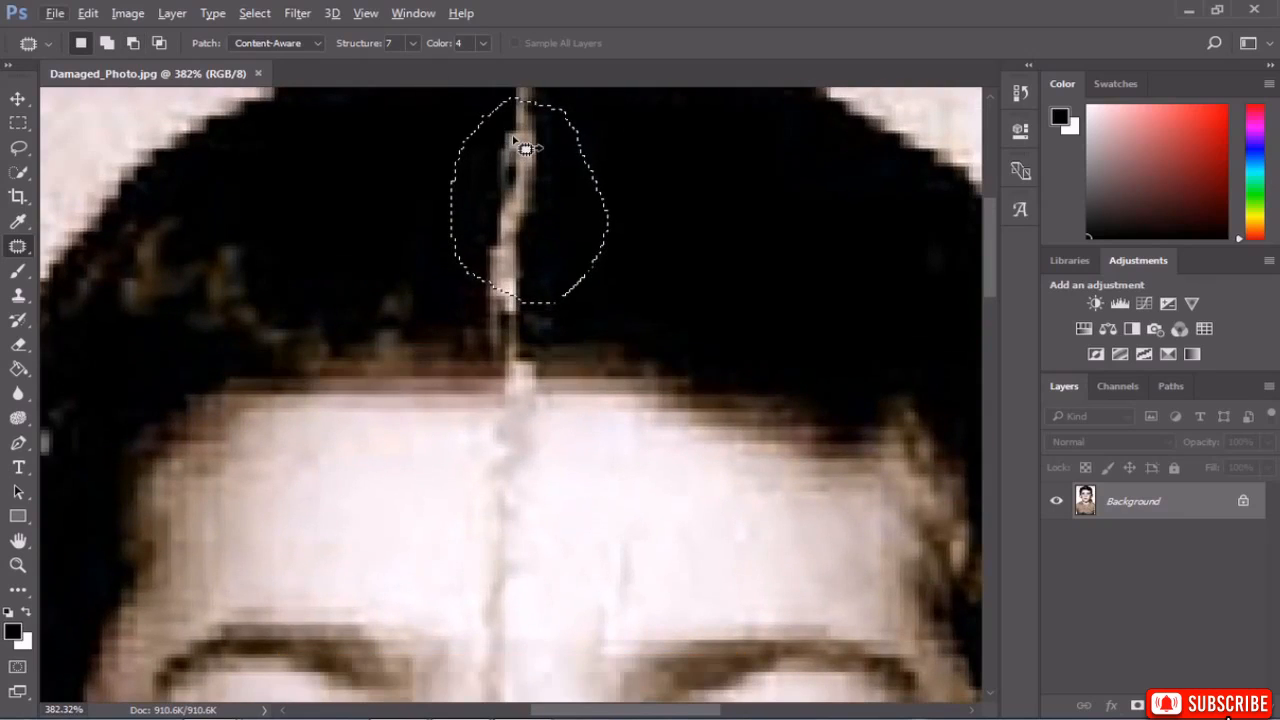
drag(520, 140, 720, 160)
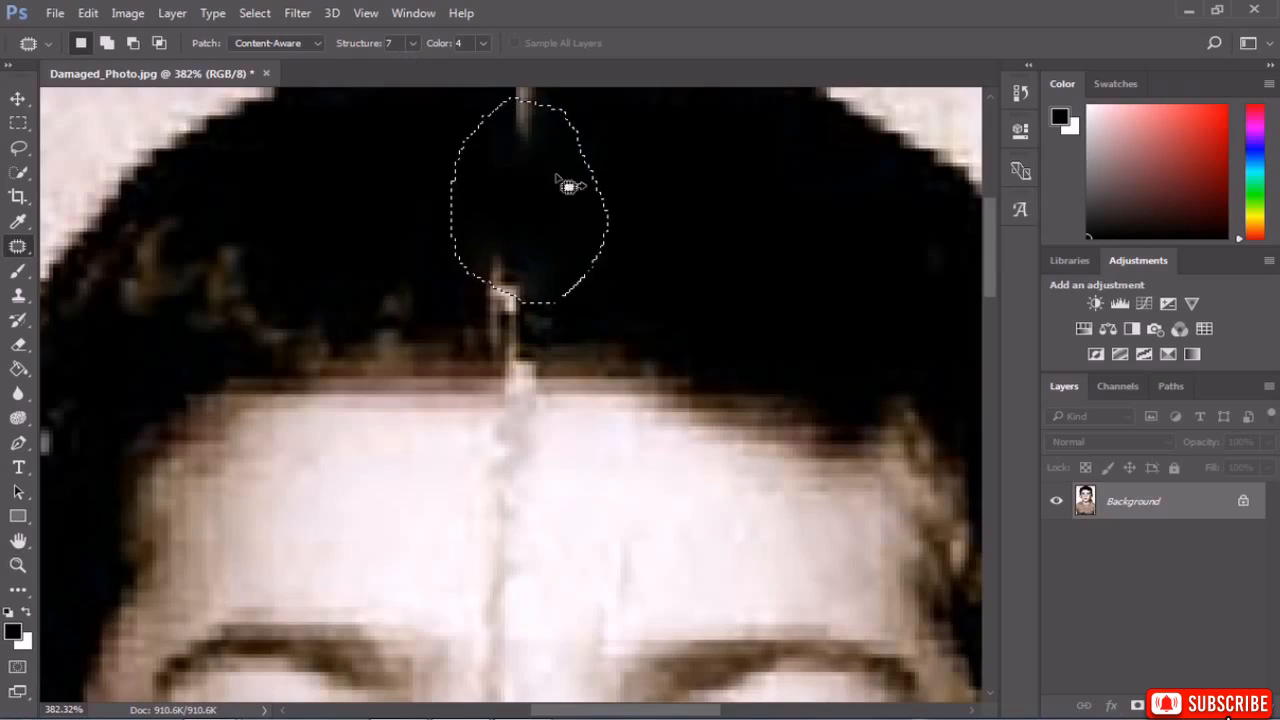
Set the patch Structure to 6 and Color to 0, and deselect the patched hair area.
click(411, 46)
drag(412, 68, 385, 68)
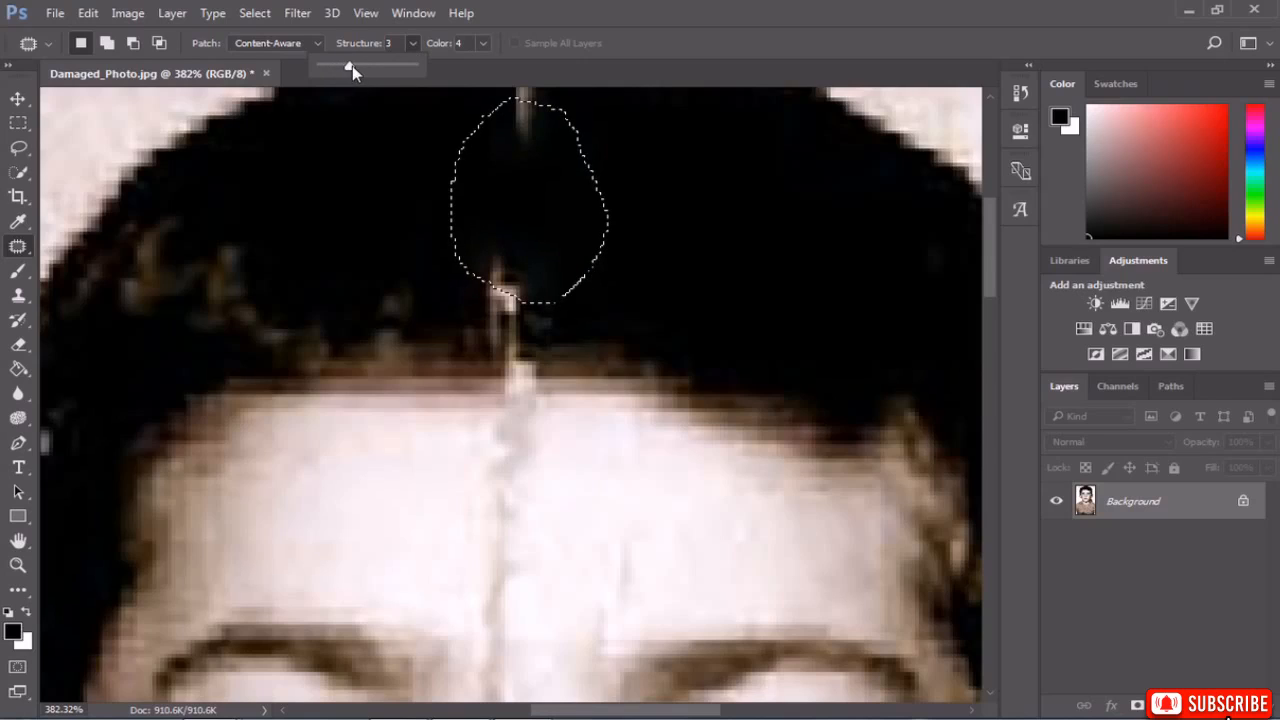
drag(353, 65, 313, 75)
click(483, 43)
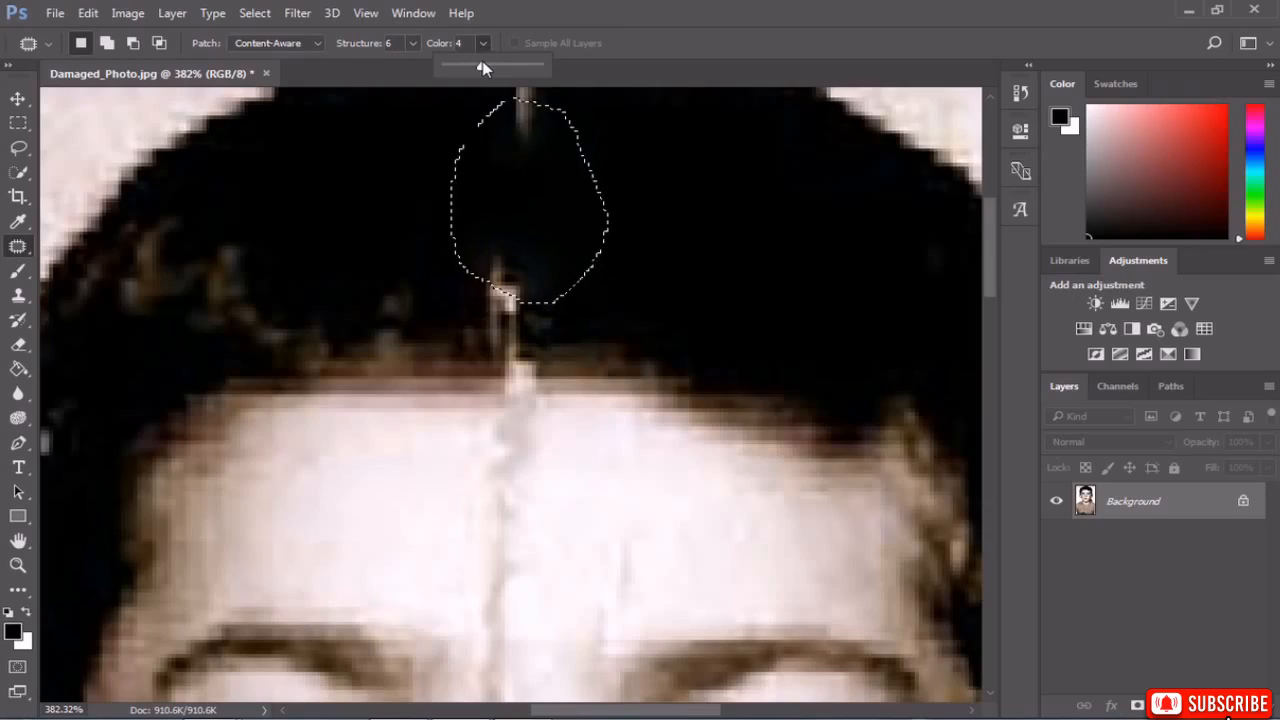
drag(491, 63, 498, 64)
drag(517, 67, 425, 67)
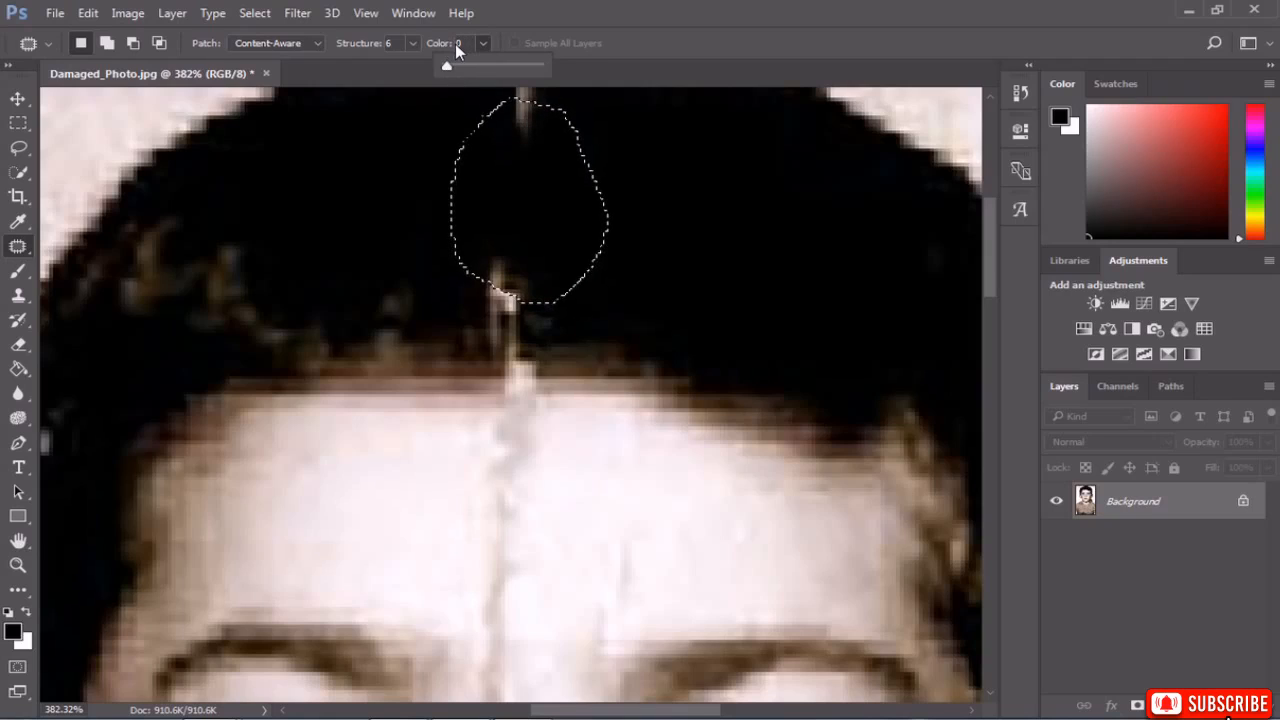
drag(447, 69, 432, 73)
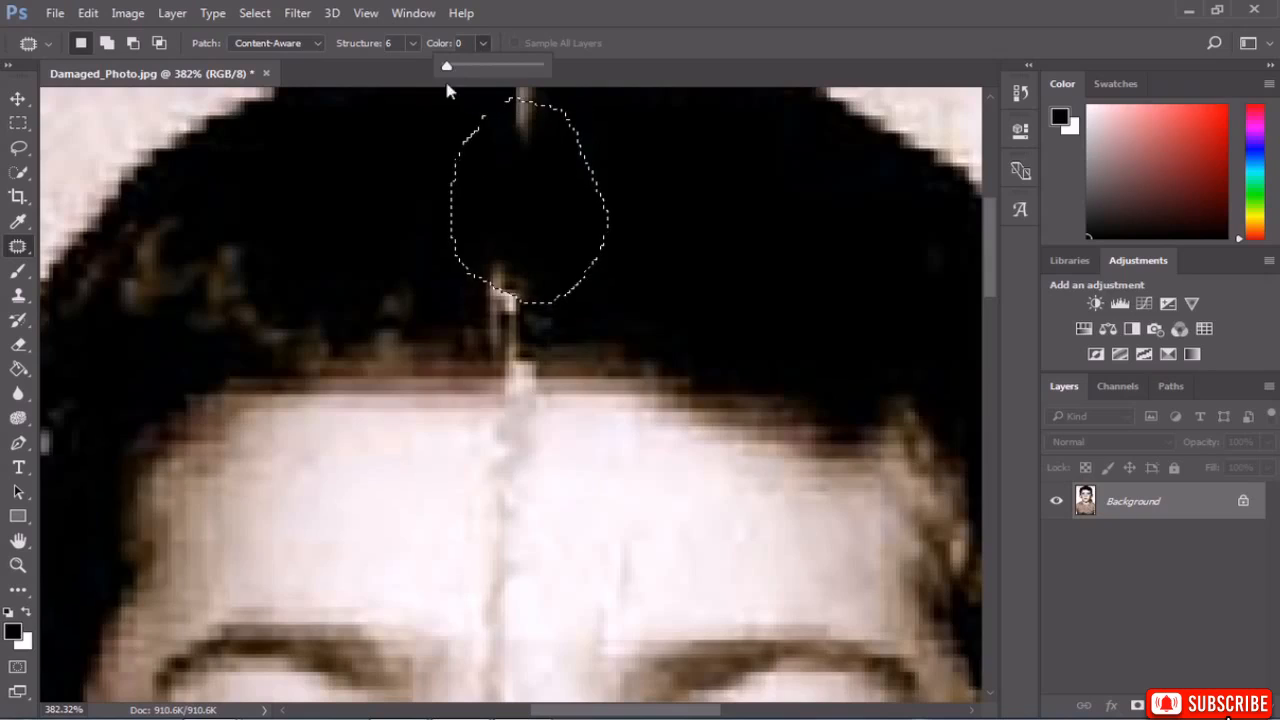
drag(448, 66, 476, 69)
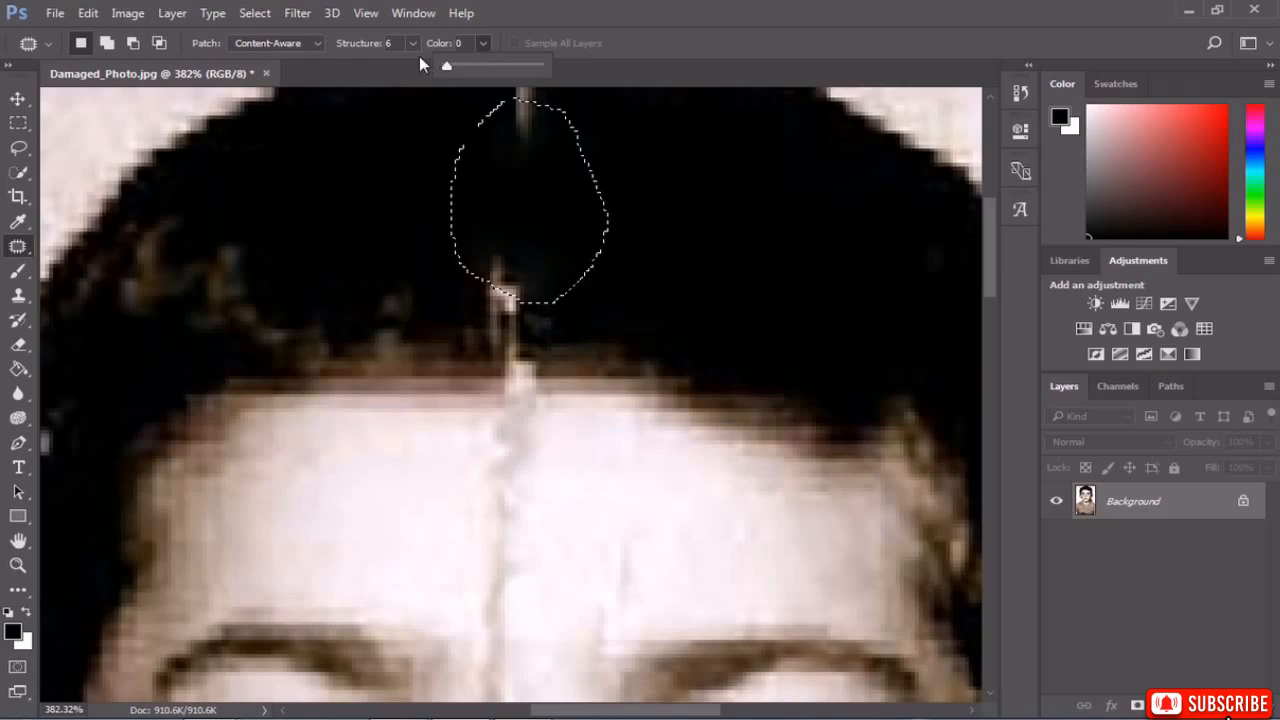
drag(449, 64, 476, 68)
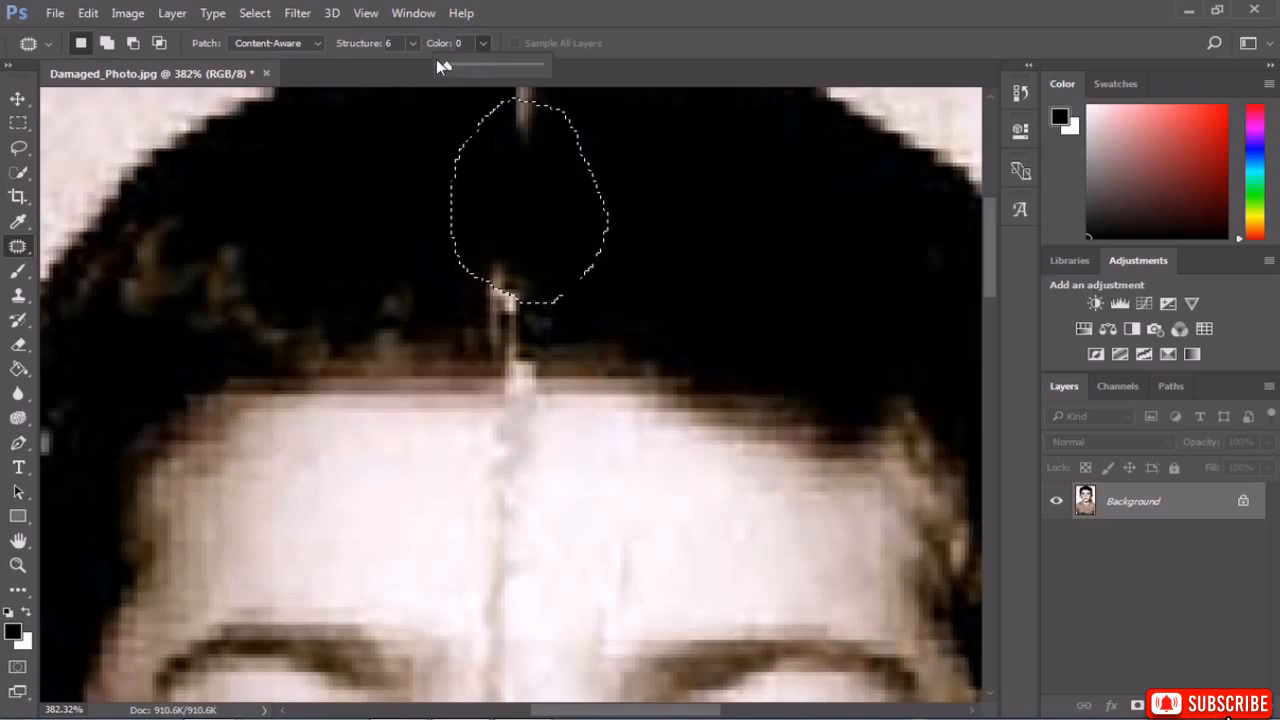
click(431, 160)
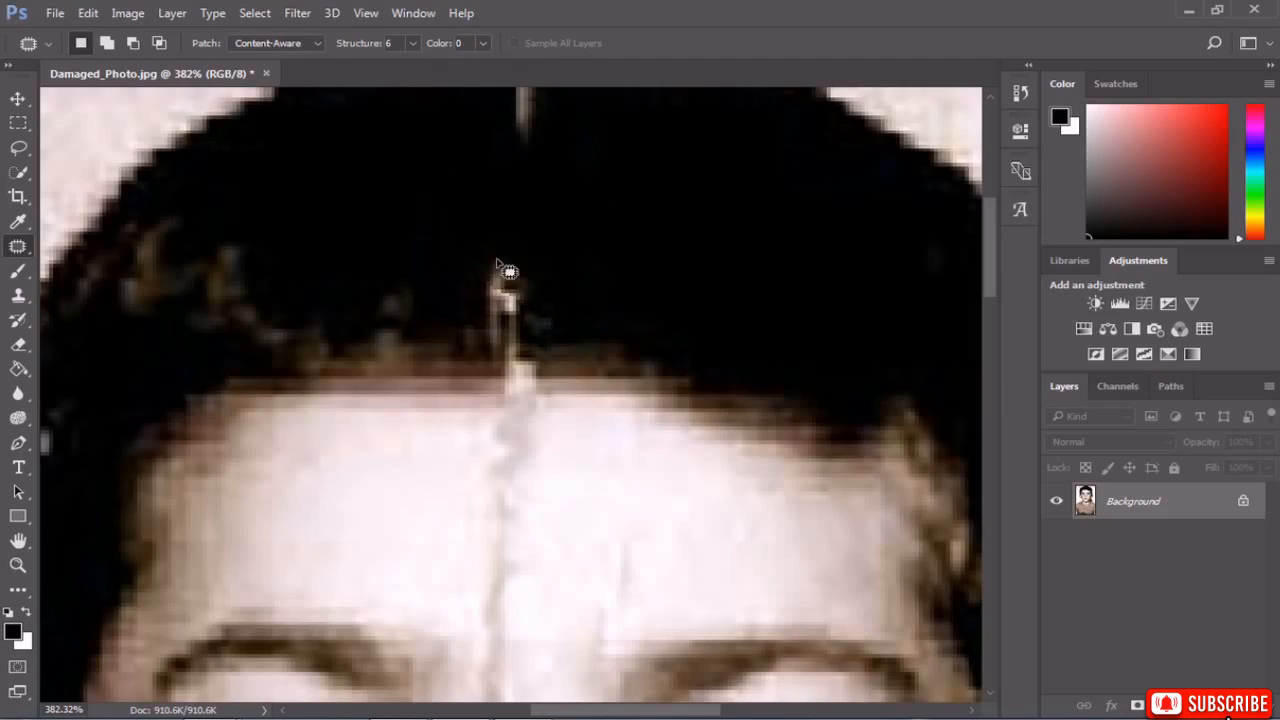
Patch the lower remnant of the crease just above the hairline with clean dark hair beside it.
mouse_move(496, 262)
mouse_down()
mouse_move(488, 312)
mouse_move(537, 266)
mouse_move(496, 262)
mouse_up()
drag(515, 275, 612, 248)
click(455, 216)
Patch the crease remnant at the crown, up to the hair's top edge, using clean black hair.
scroll(529, 206, up, 3)
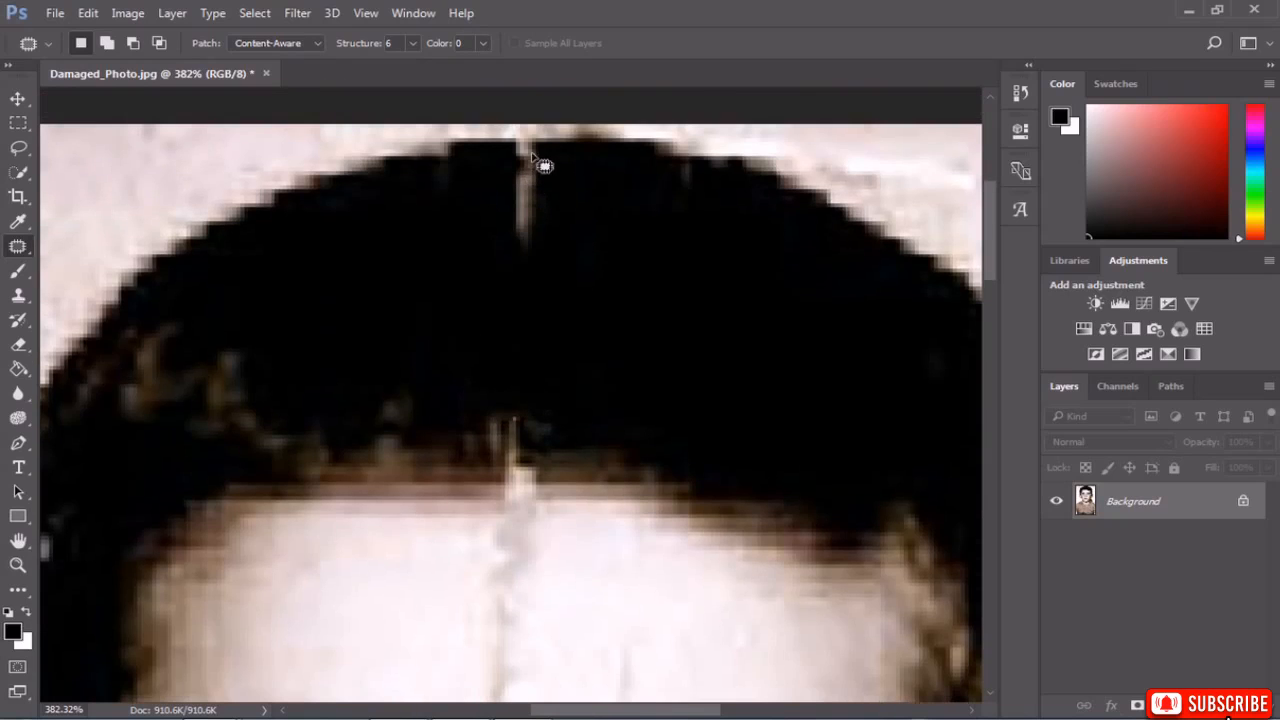
mouse_move(532, 156)
mouse_down()
mouse_move(492, 162)
mouse_move(512, 223)
mouse_move(546, 222)
mouse_move(531, 157)
mouse_up()
drag(540, 206, 637, 246)
mouse_move(496, 206)
mouse_down()
mouse_move(540, 283)
mouse_move(498, 207)
mouse_up()
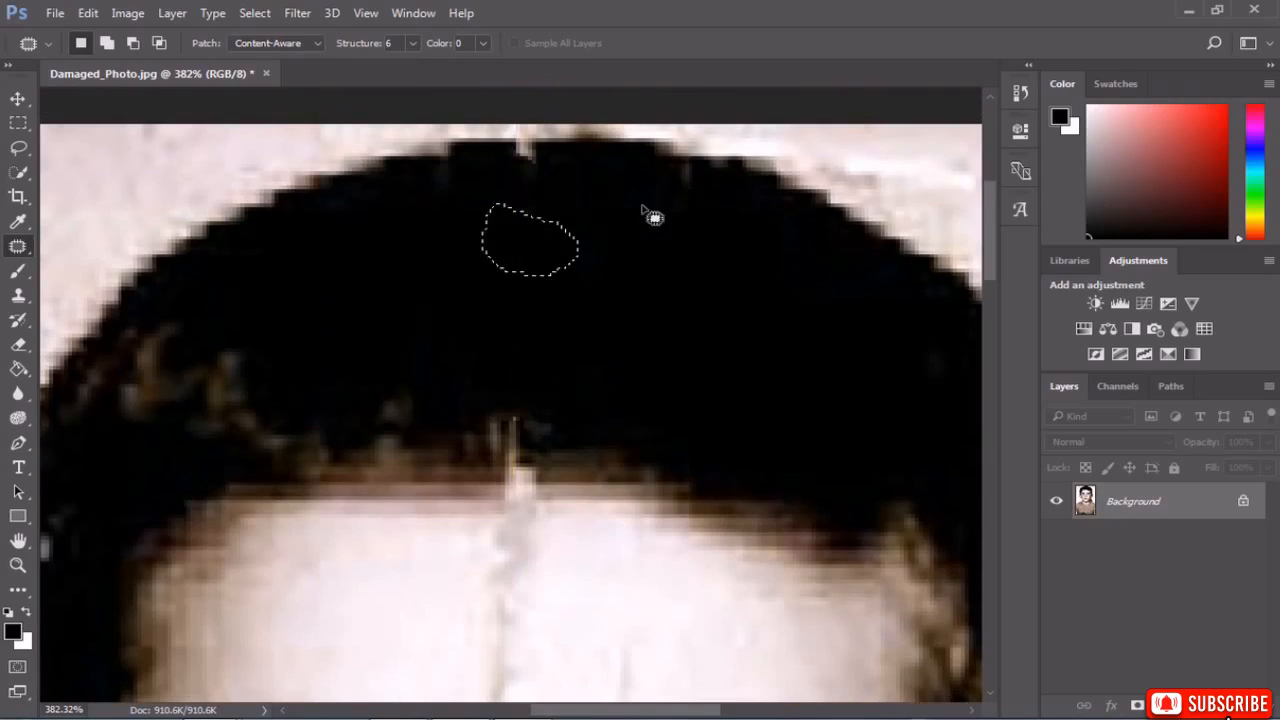
mouse_move(551, 171)
mouse_down()
mouse_move(518, 141)
mouse_move(498, 155)
mouse_move(576, 188)
mouse_up()
mouse_move(534, 174)
mouse_down()
mouse_move(481, 256)
mouse_move(584, 224)
mouse_move(592, 276)
mouse_up()
mouse_move(460, 164)
mouse_down()
mouse_move(420, 200)
mouse_move(443, 194)
mouse_move(617, 260)
mouse_move(661, 260)
mouse_up()
key(ctrl+d)
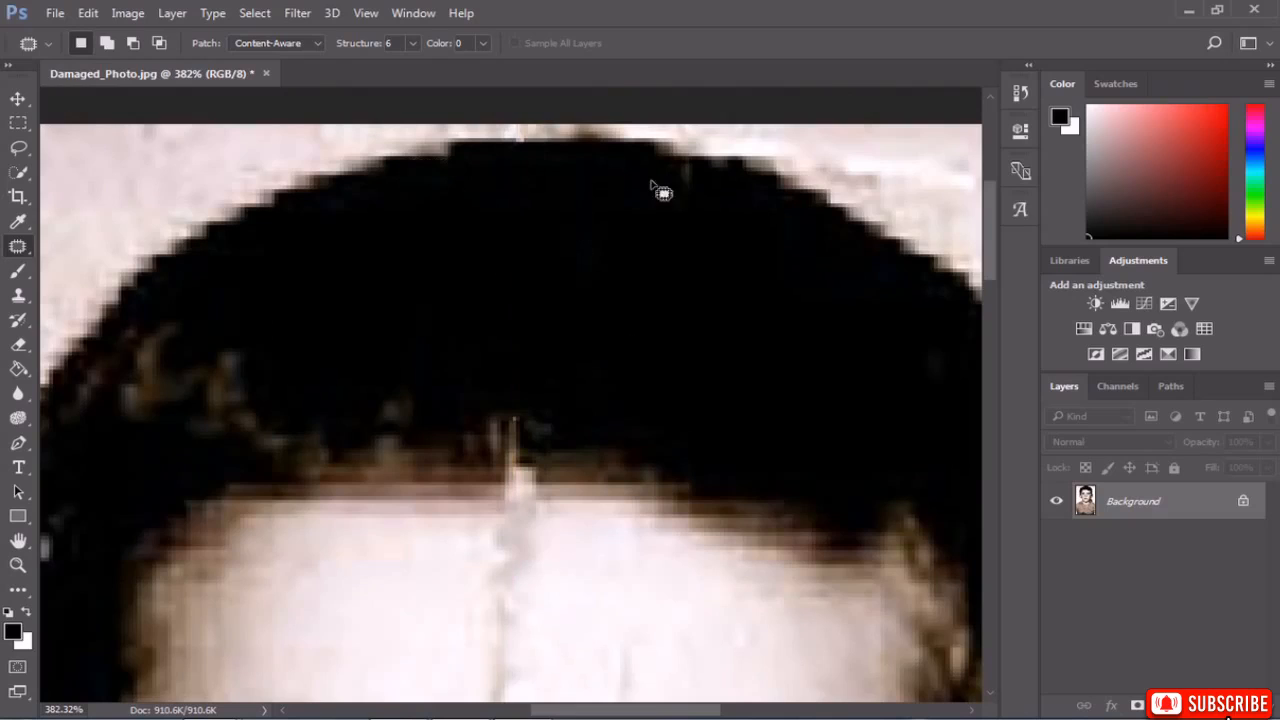
Patch the small light mark on the hair's upper edge, right of the repaired crease, with black hair.
mouse_move(669, 178)
mouse_down()
mouse_move(543, 245)
mouse_move(649, 261)
mouse_up()
mouse_move(612, 232)
mouse_down()
mouse_move(687, 296)
mouse_move(762, 313)
mouse_up()
key(ctrl+d)
Patch the light streak in the hair on the photo's right side and the small pale spot above the temple.
scroll(755, 333, down, 4)
scroll(958, 484, up, 3)
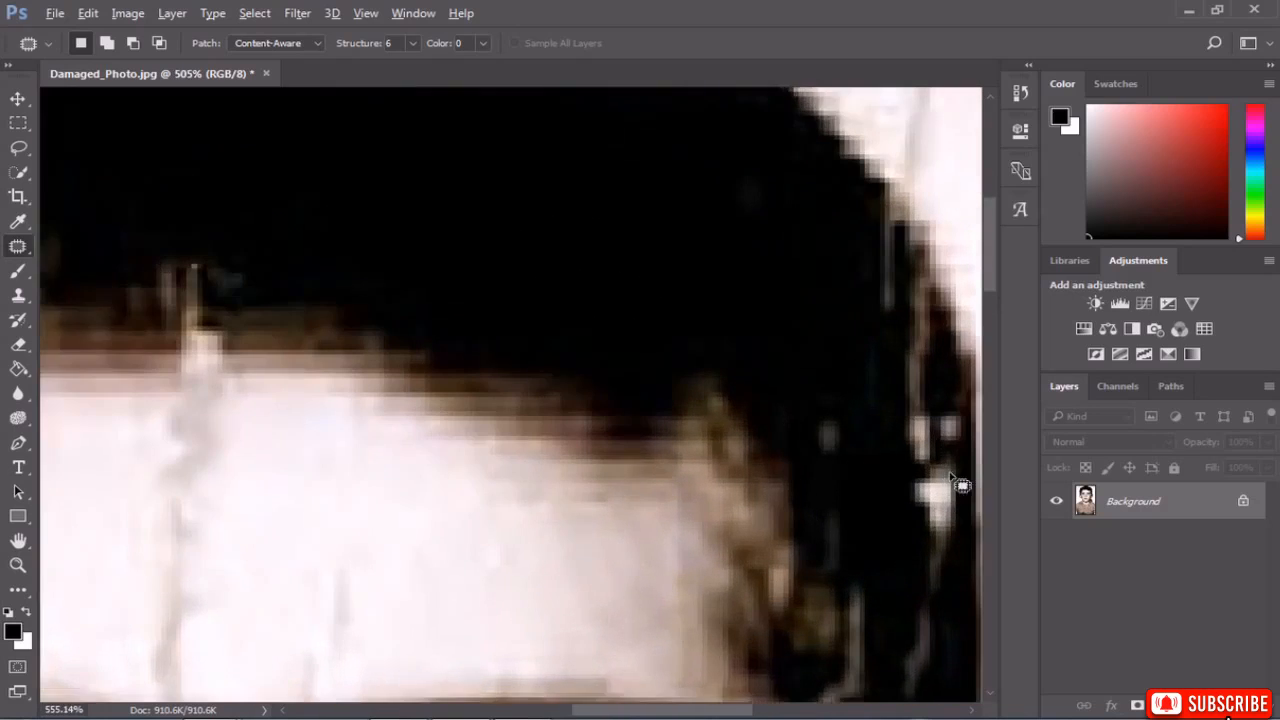
scroll(909, 414, down, 5)
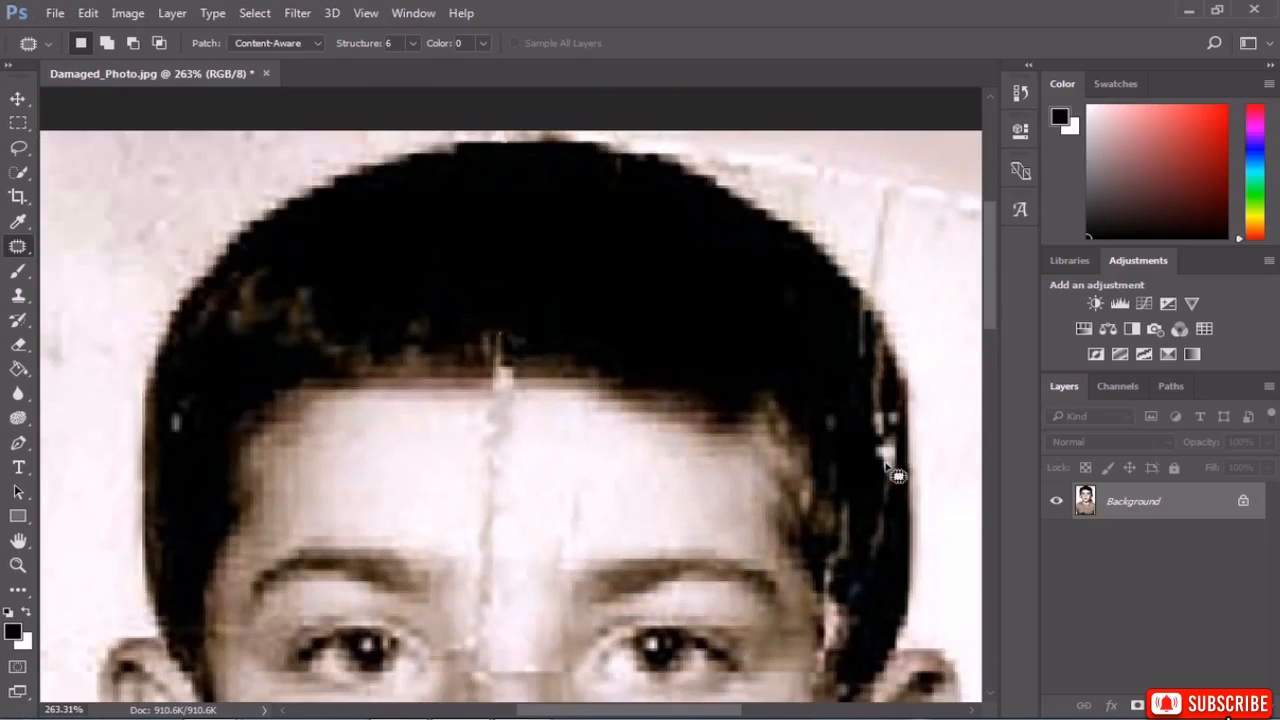
scroll(889, 474, up, 5)
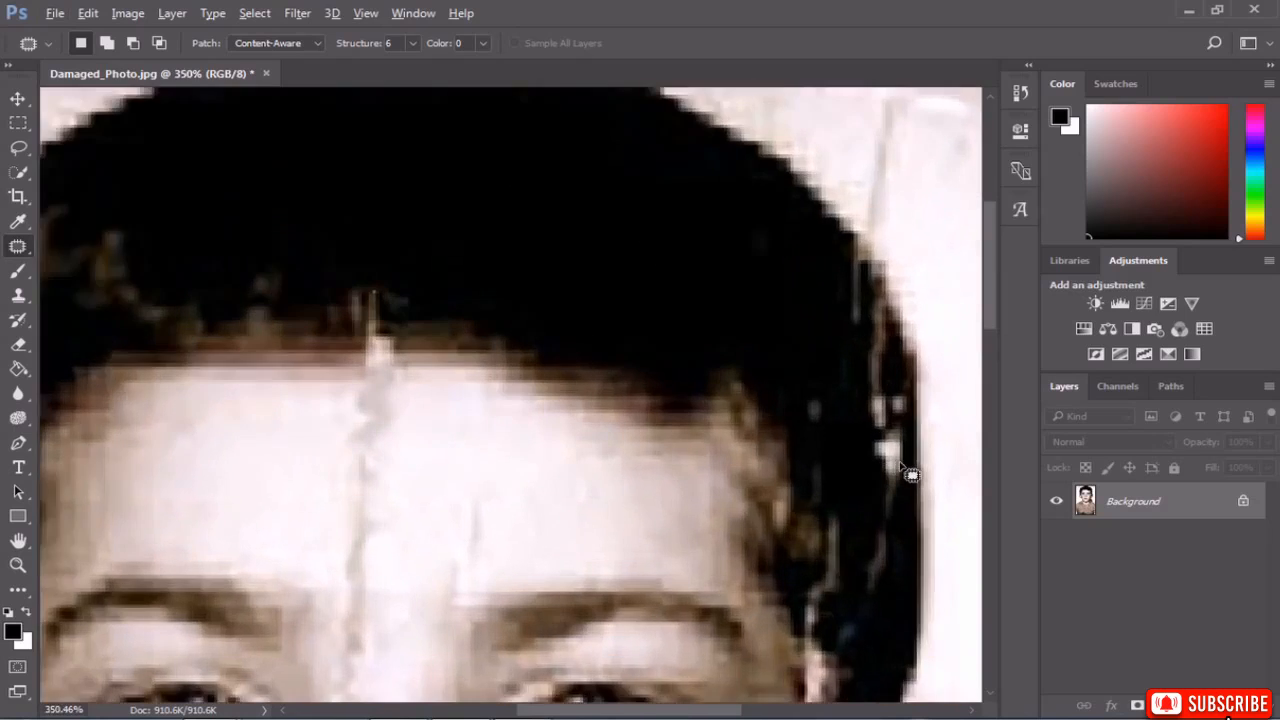
scroll(878, 444, up, 2)
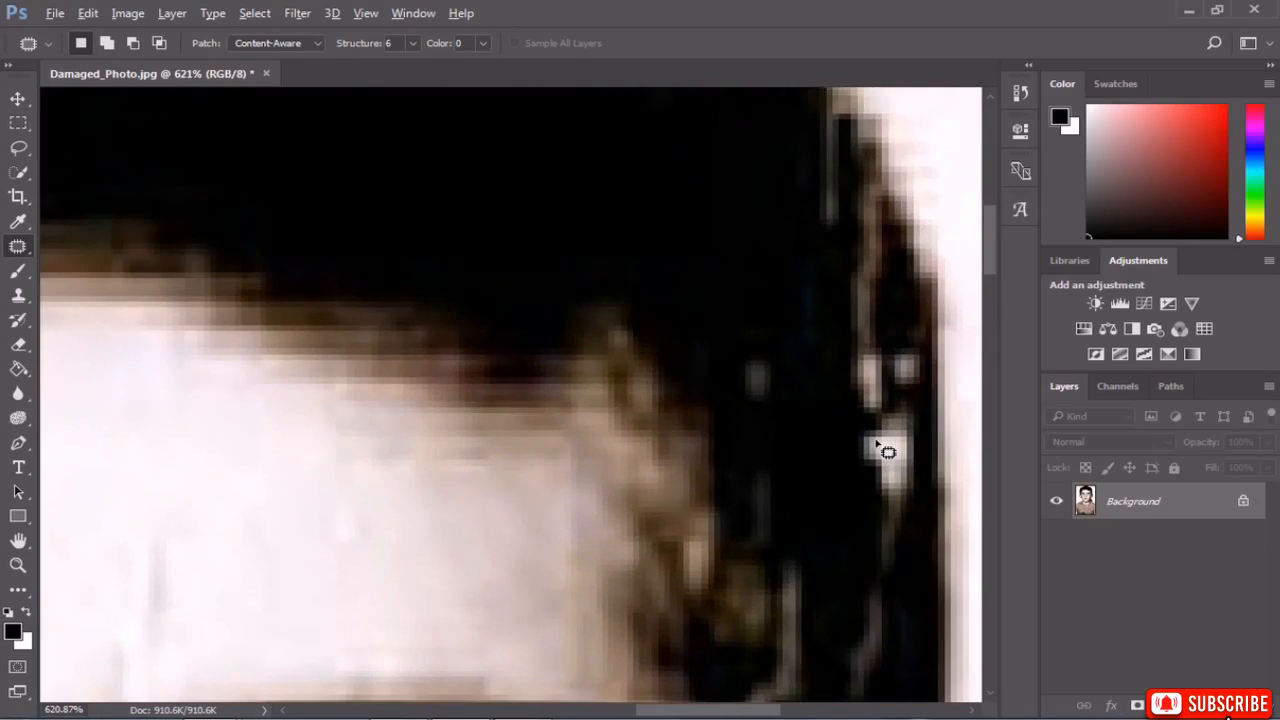
scroll(880, 447, down, 6)
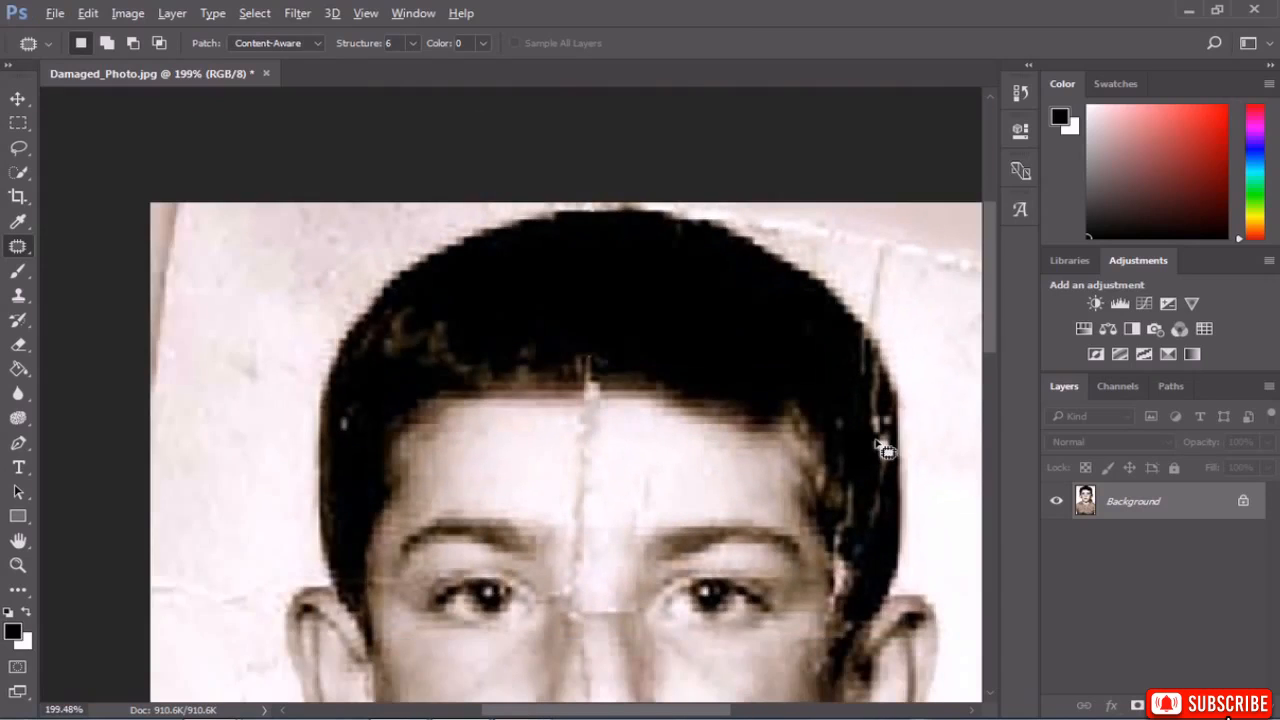
scroll(886, 450, up, 6)
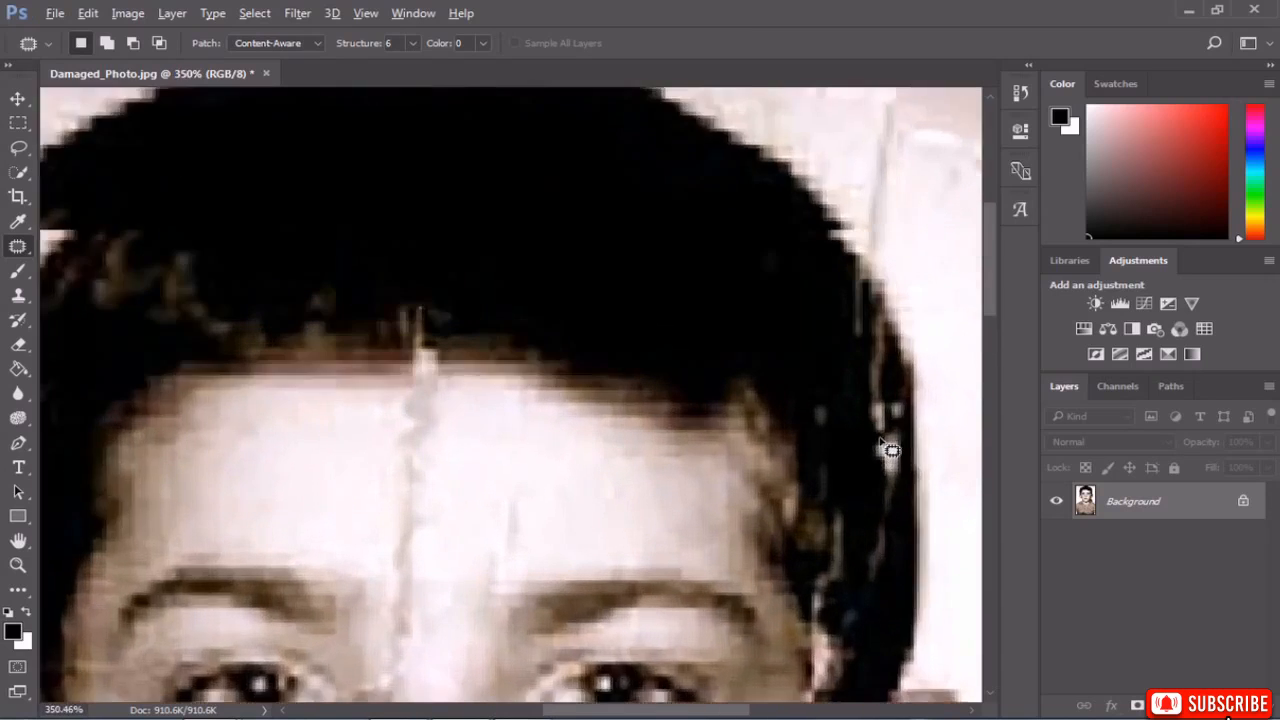
mouse_move(862, 310)
mouse_down()
mouse_move(882, 452)
mouse_move(910, 356)
mouse_move(870, 316)
mouse_up()
drag(874, 386, 745, 298)
mouse_move(742, 350)
mouse_down()
mouse_move(742, 421)
mouse_move(844, 380)
mouse_up()
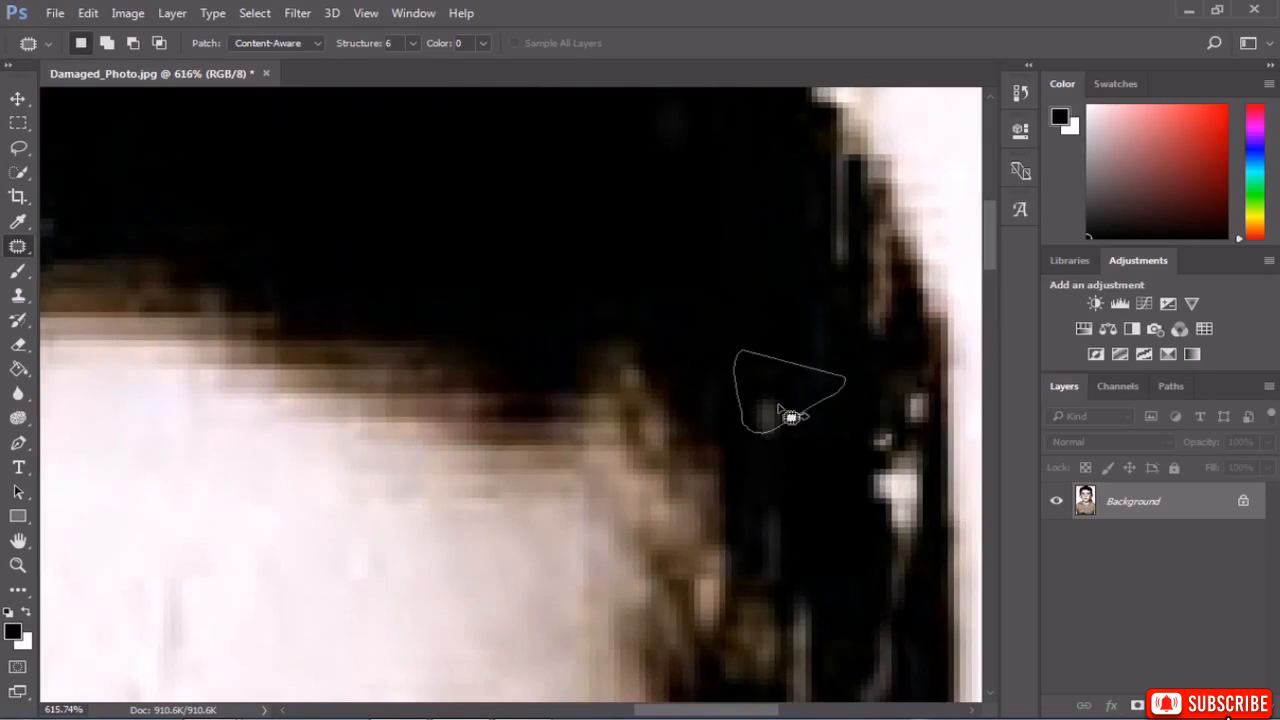
mouse_move(780, 405)
mouse_down()
mouse_move(759, 371)
mouse_move(722, 448)
mouse_move(842, 392)
mouse_up()
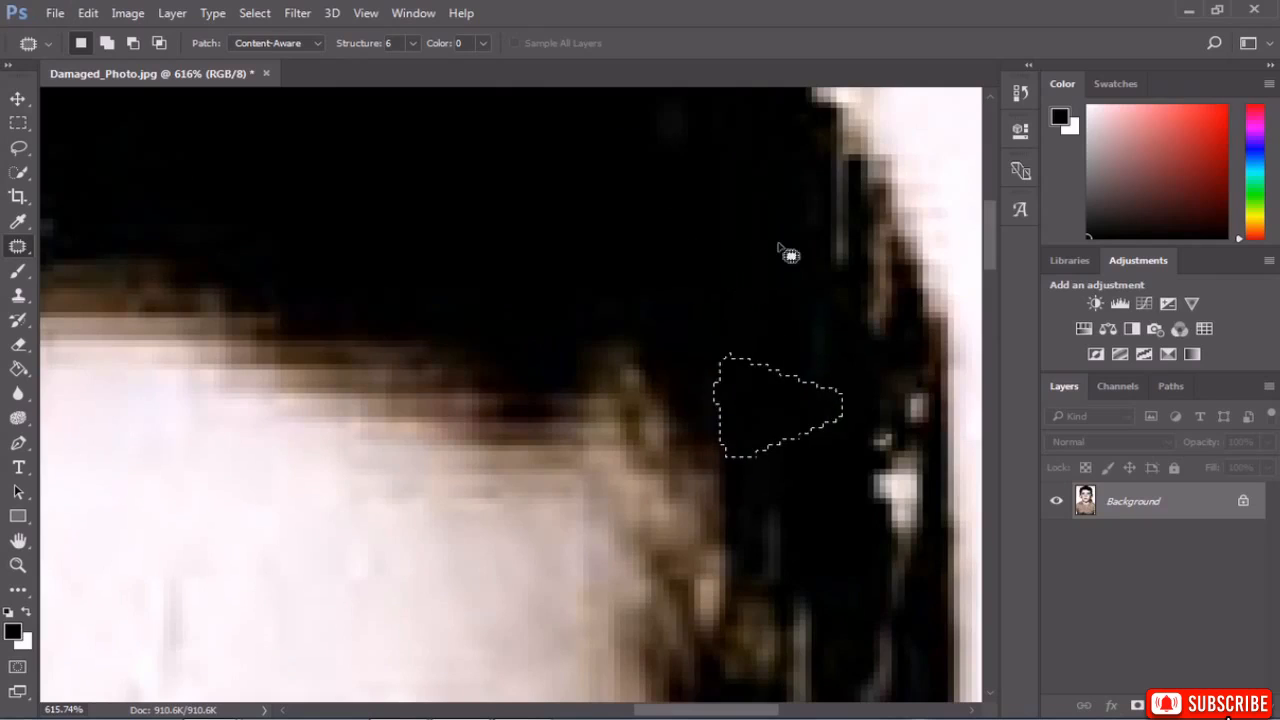
Patch the remaining thin light streaks along the upper right edge of the hair with clean dark hair.
click(823, 206)
mouse_move(815, 172)
mouse_down()
mouse_move(876, 341)
mouse_move(909, 295)
mouse_move(904, 238)
mouse_move(840, 160)
mouse_up()
mouse_move(685, 97)
mouse_down()
mouse_move(624, 152)
mouse_move(698, 152)
mouse_up()
mouse_move(678, 148)
mouse_down()
mouse_move(750, 258)
mouse_move(812, 408)
mouse_move(802, 291)
mouse_up()
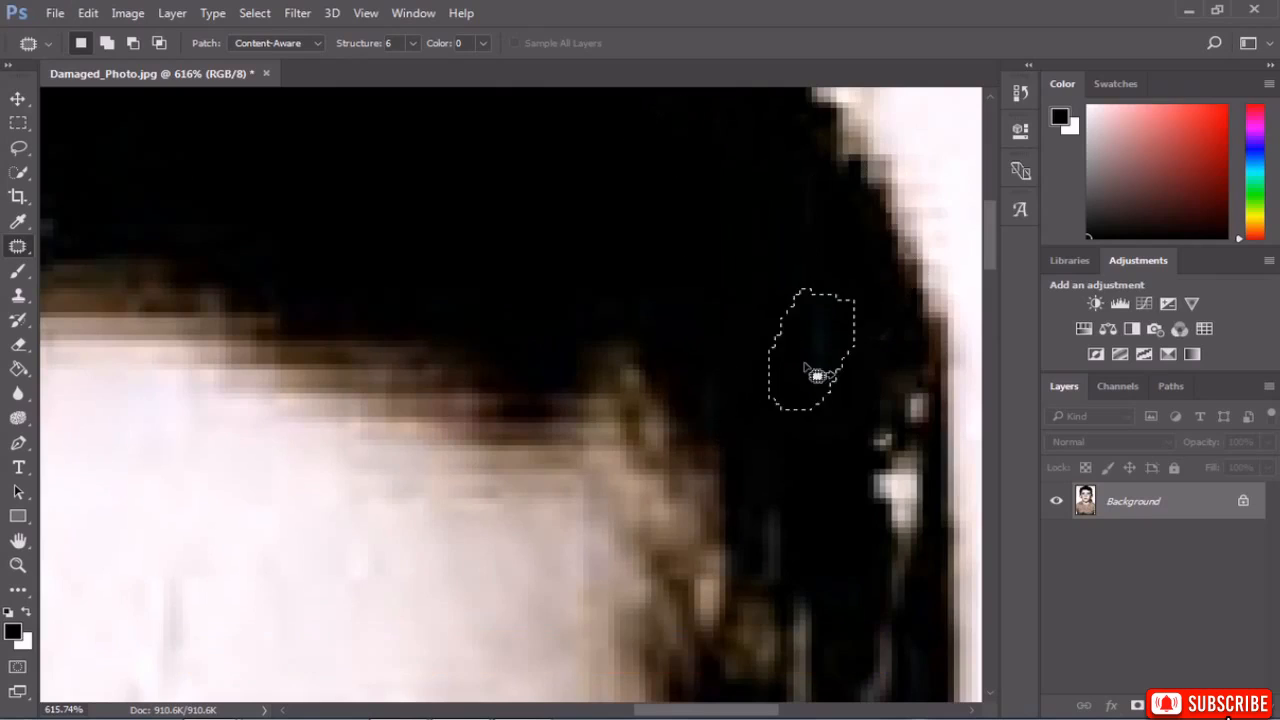
mouse_move(812, 362)
mouse_down()
mouse_move(707, 286)
mouse_move(763, 402)
mouse_up()
click(799, 435)
Patch the bright white spots near the hair's right outer edge with solid black hair.
mouse_move(876, 412)
mouse_down()
mouse_move(848, 492)
mouse_move(870, 574)
mouse_move(908, 568)
mouse_up()
mouse_move(892, 481)
mouse_down()
mouse_move(852, 420)
mouse_move(763, 335)
mouse_up()
drag(868, 352, 888, 432)
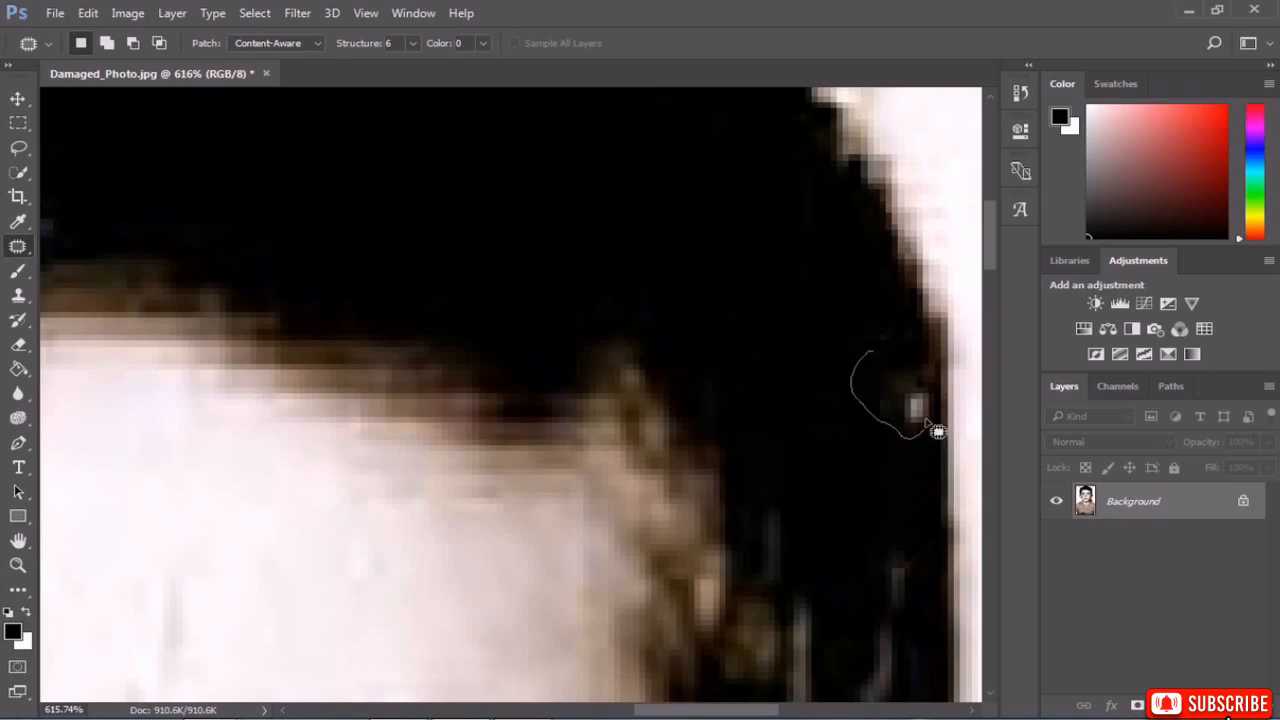
mouse_move(915, 352)
mouse_down()
mouse_move(874, 350)
mouse_move(765, 299)
mouse_up()
click(828, 489)
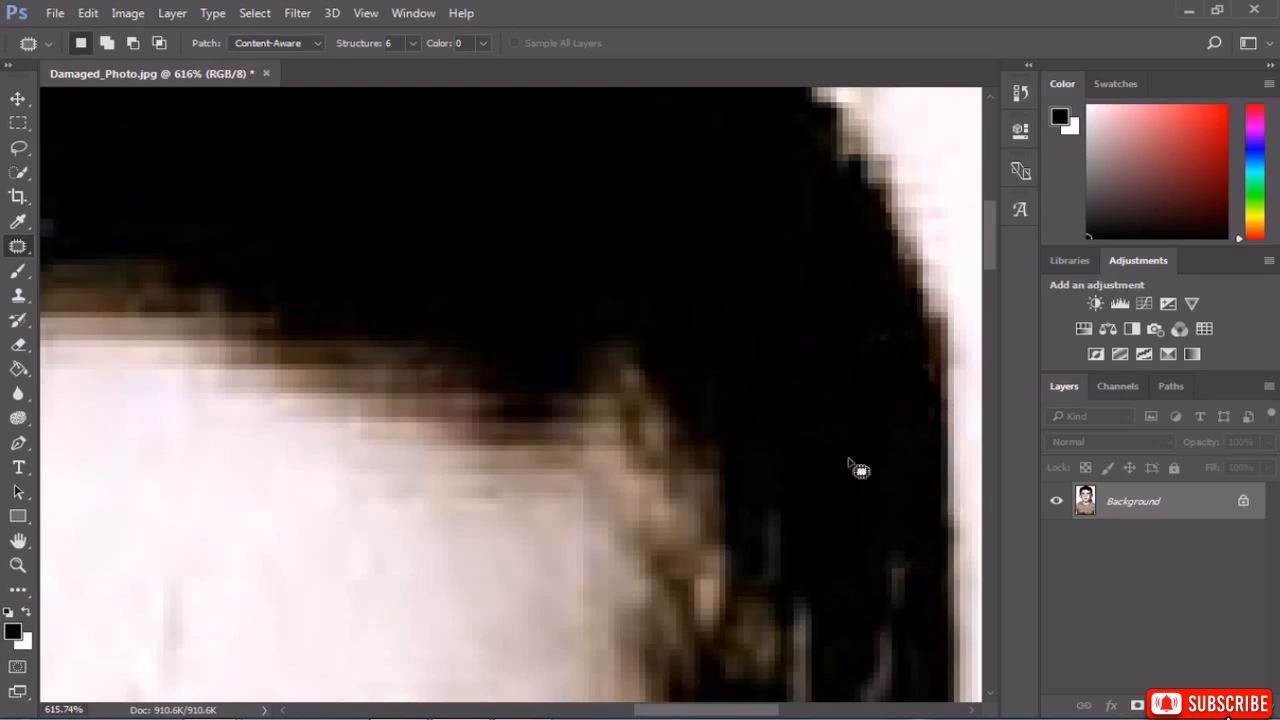
Patch the thin light streak in the hair above the ear using dark hair from higher up.
scroll(824, 427, down, 5)
scroll(845, 475, down, 5)
scroll(878, 515, up, 7)
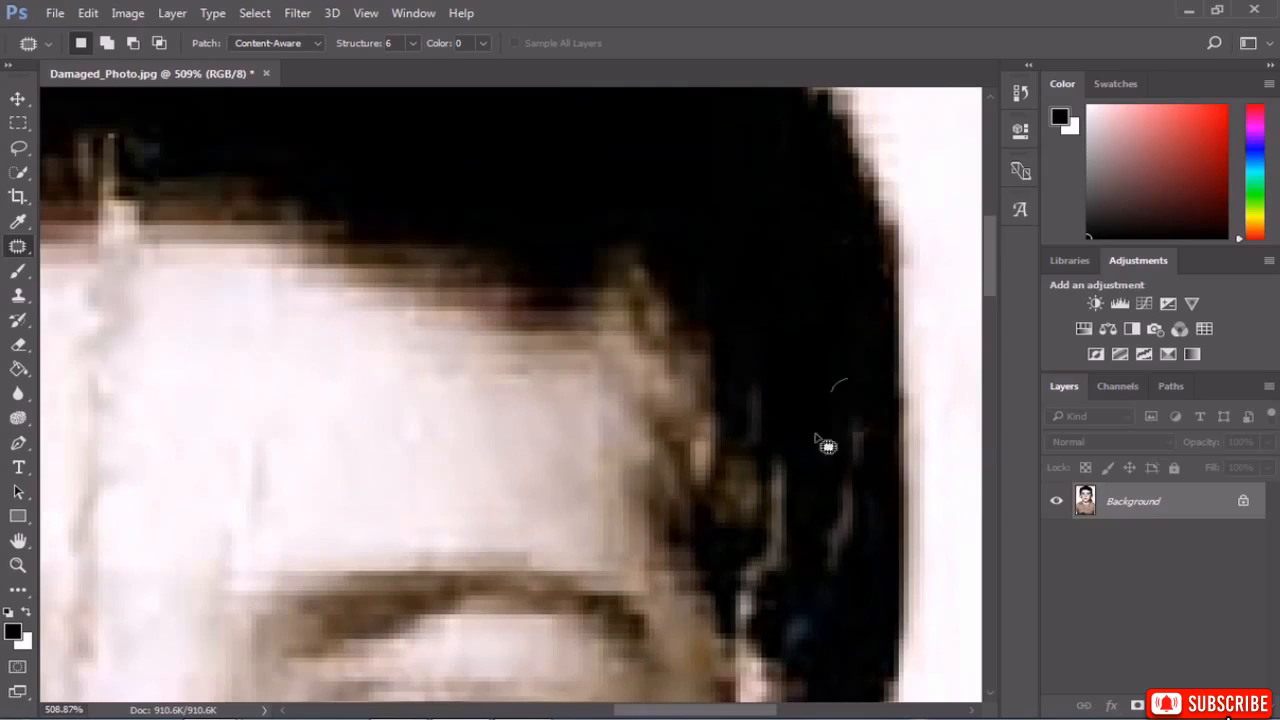
mouse_move(815, 434)
mouse_down()
mouse_move(820, 566)
mouse_move(883, 490)
mouse_move(851, 383)
mouse_up()
drag(852, 482, 820, 331)
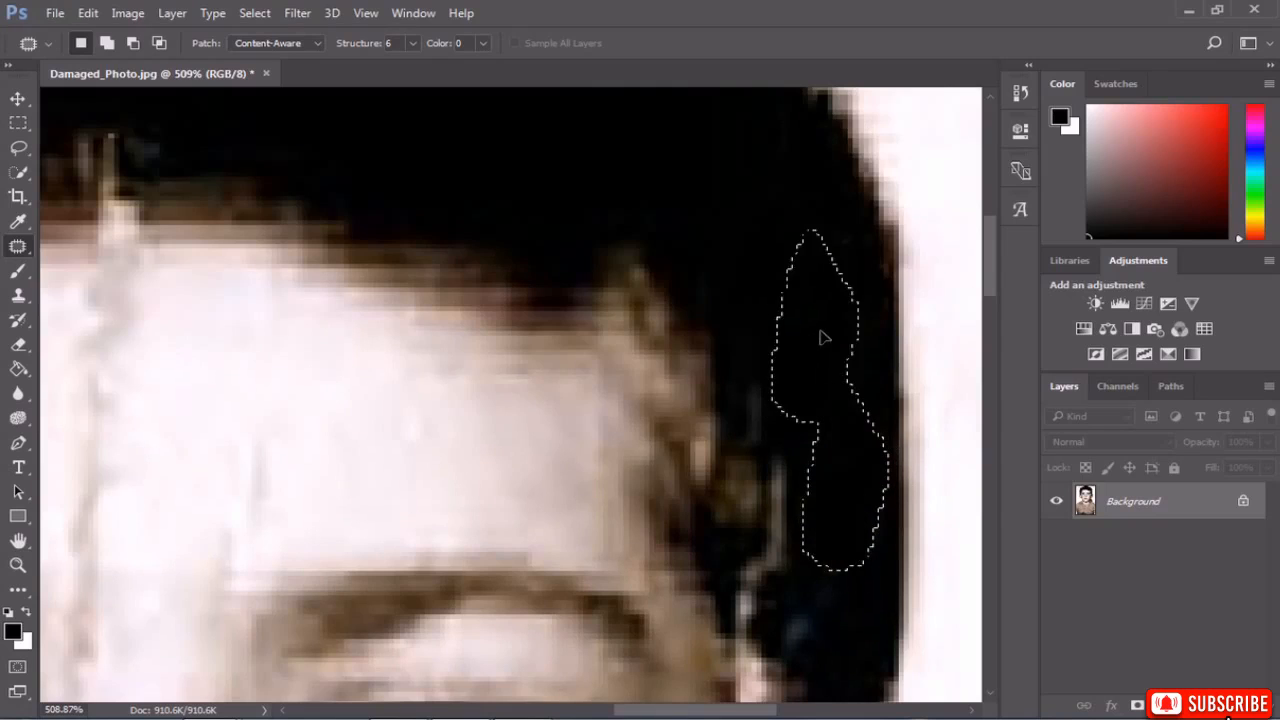
Patch the light streak running down beside the temple hair with dark hair from above it.
mouse_move(762, 451)
mouse_down()
mouse_move(730, 502)
mouse_move(745, 576)
mouse_move(789, 560)
mouse_move(782, 459)
mouse_up()
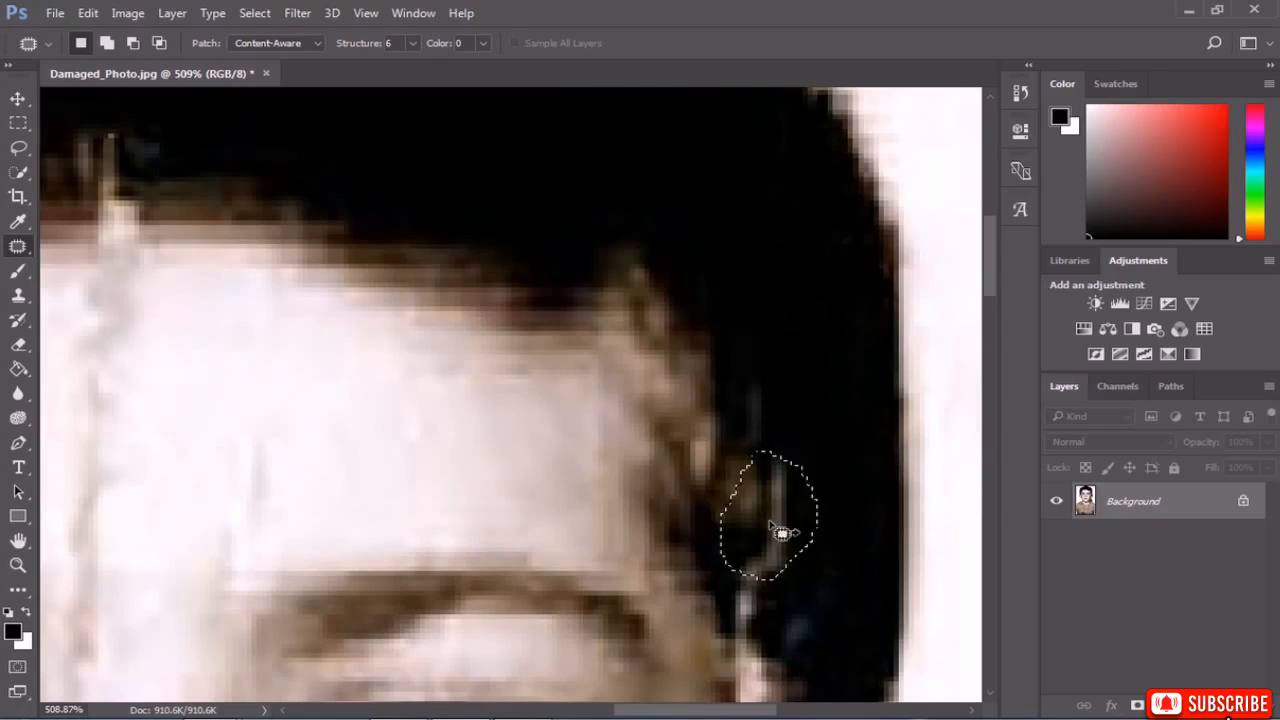
drag(782, 533, 808, 408)
key(ctrl+d)
scroll(774, 489, down, 4)
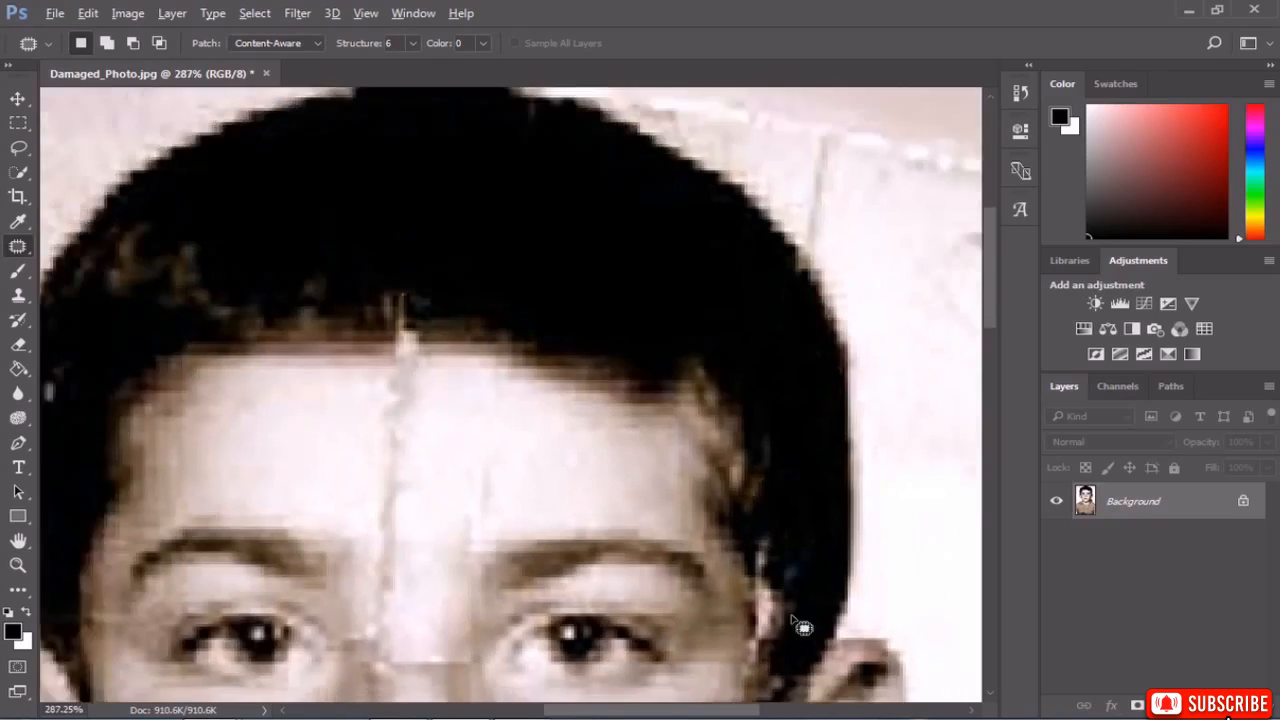
scroll(803, 627, up, 4)
mouse_move(705, 505)
mouse_down()
mouse_move(811, 574)
mouse_move(851, 466)
mouse_move(774, 400)
mouse_up()
key(ctrl+d)
Patch the pale damaged patch in the sideburn in front of the ear with dark hair.
scroll(766, 443, down, 4)
scroll(796, 578, up, 3)
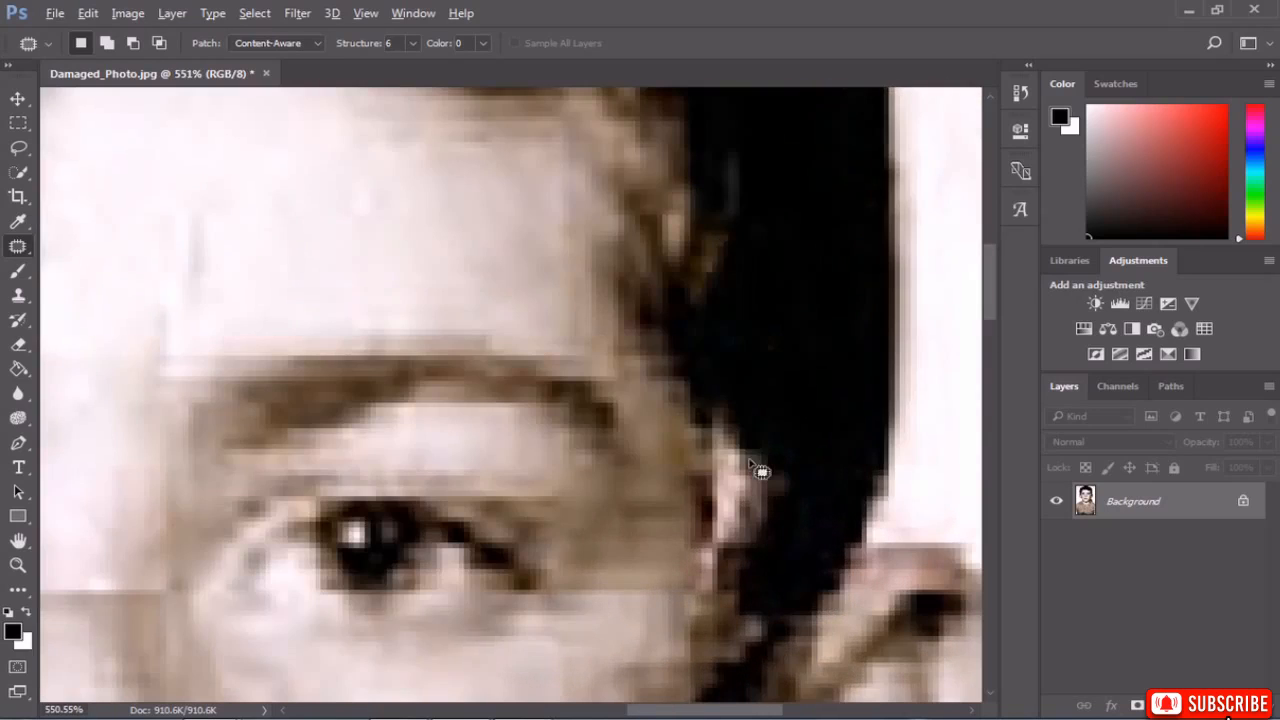
mouse_move(706, 548)
mouse_down()
mouse_move(748, 549)
mouse_move(778, 518)
mouse_up()
drag(787, 433, 788, 432)
drag(788, 432, 815, 330)
key(ctrl+d)
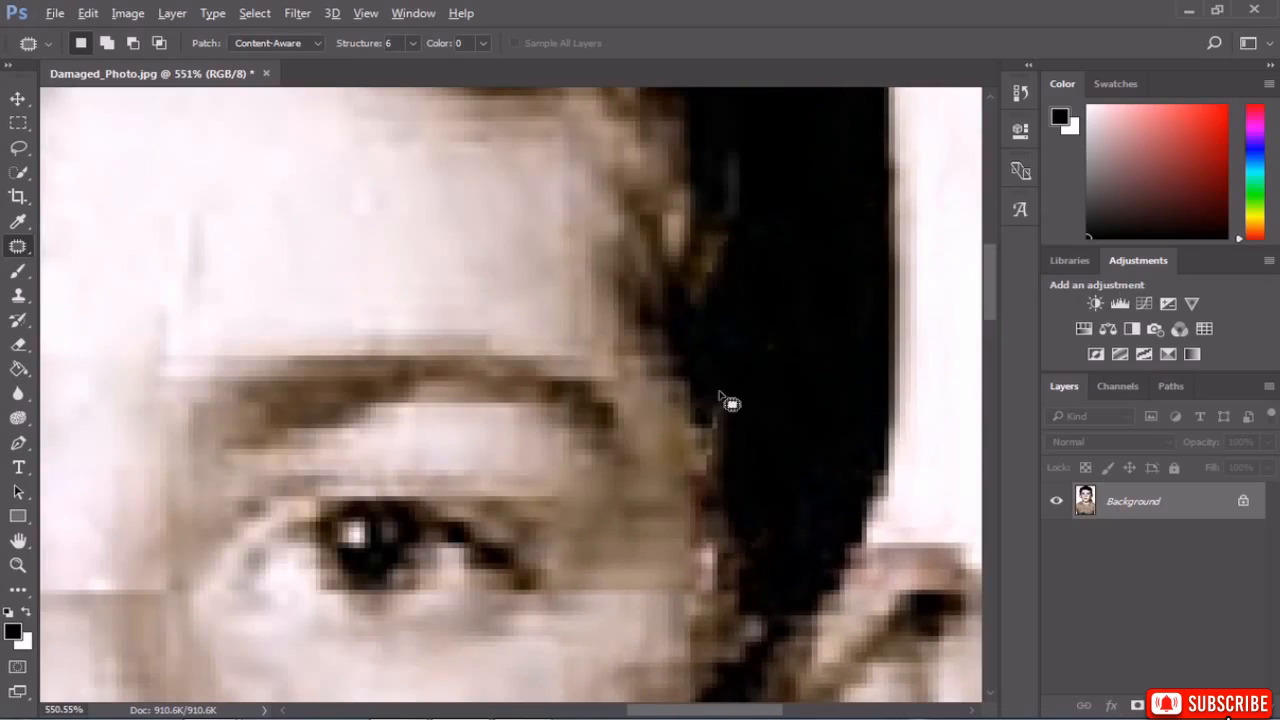
Patch the pinkish crease along the temple edge beside the eye with adjacent clean skin.
scroll(745, 480, down, 3)
scroll(760, 491, up, 5)
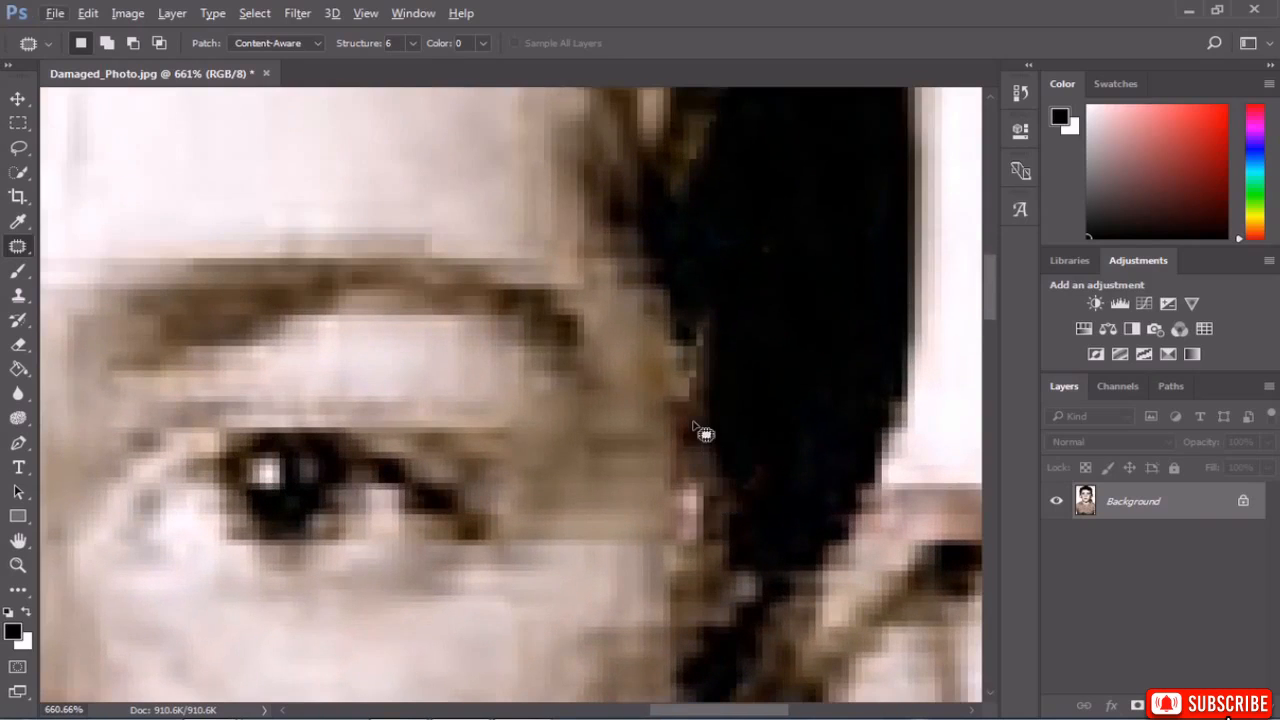
drag(714, 461, 714, 562)
mouse_move(682, 507)
mouse_down()
mouse_move(670, 400)
mouse_move(655, 480)
mouse_up()
drag(706, 360, 686, 366)
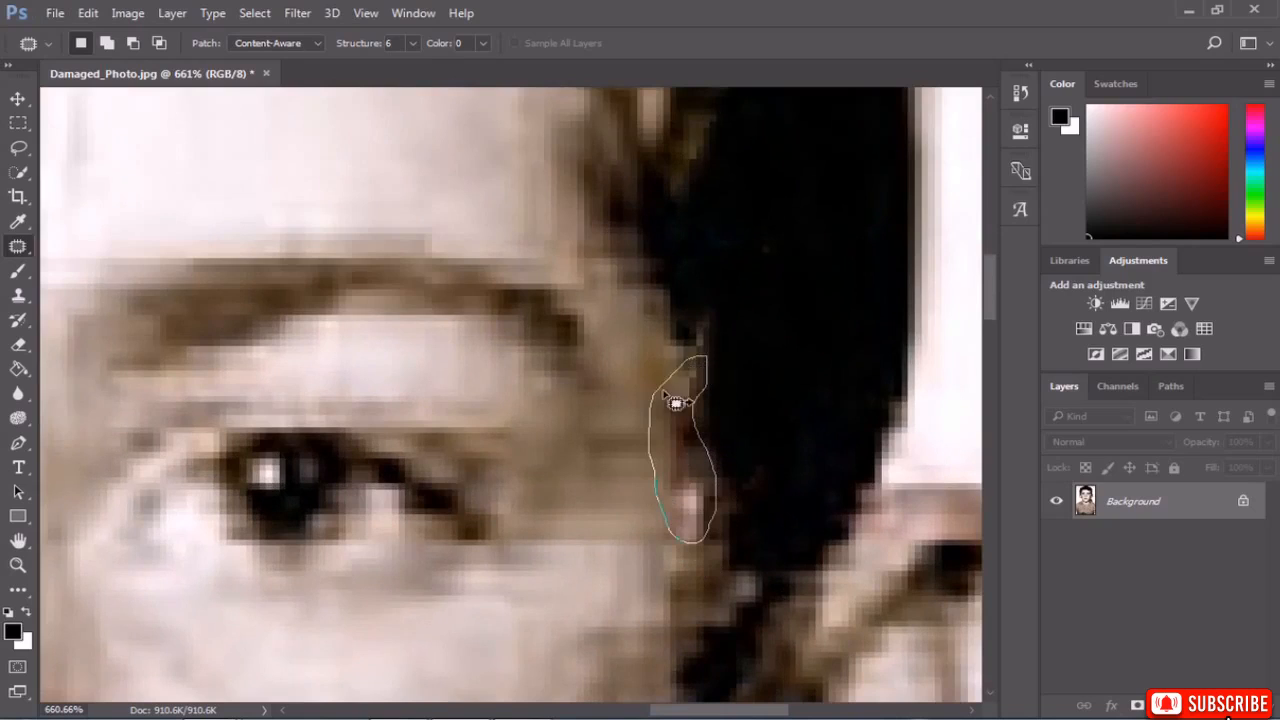
drag(668, 423, 616, 418)
key(ctrl+d)
scroll(620, 490, down, 3)
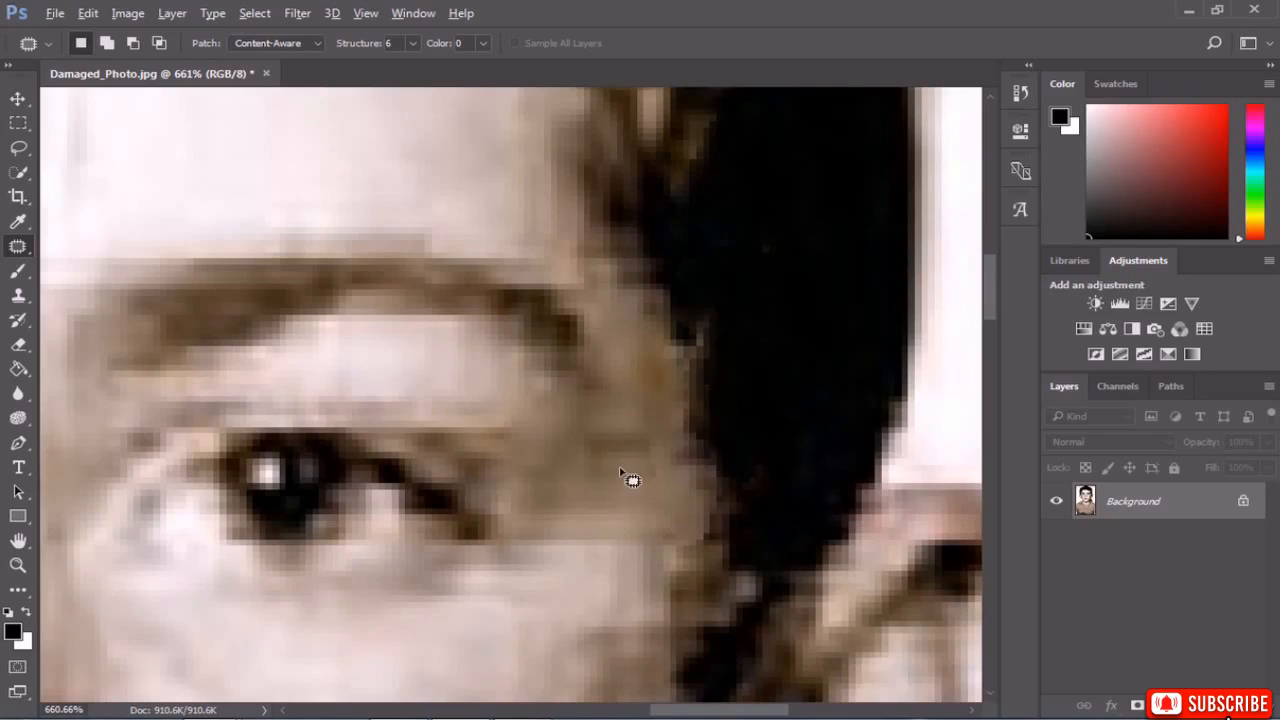
Patch the uneven hairline edge of the temple beside the sideburn with neighbouring skin.
scroll(700, 517, up, 2)
scroll(729, 537, up, 2)
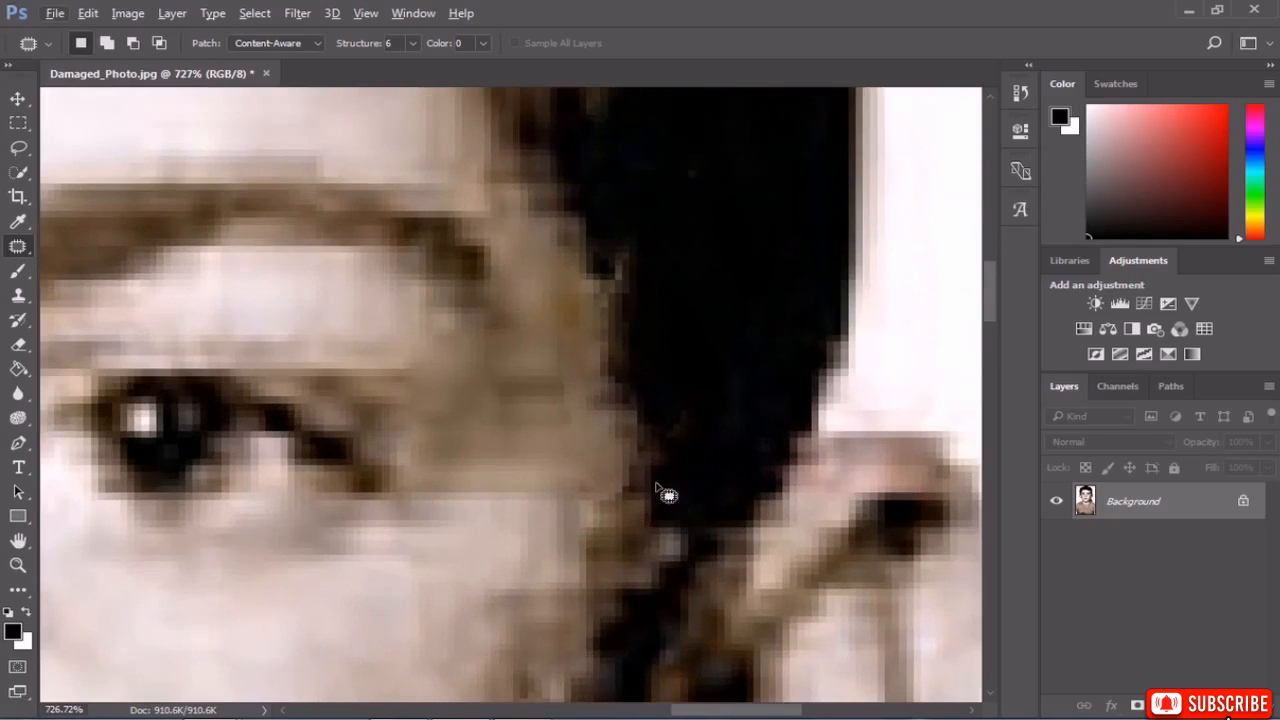
drag(645, 468, 590, 555)
drag(670, 522, 645, 470)
mouse_move(622, 515)
mouse_down()
mouse_move(560, 506)
mouse_move(565, 479)
mouse_up()
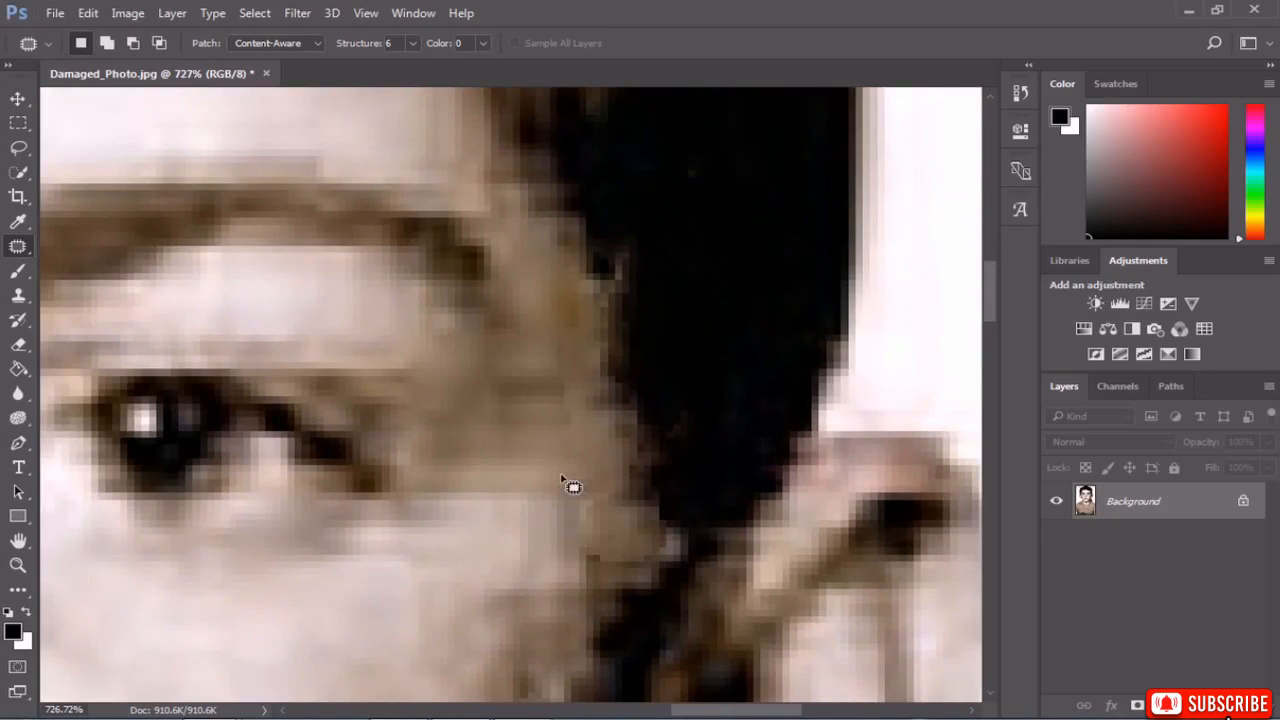
mouse_move(630, 583)
mouse_down()
mouse_move(663, 503)
mouse_move(528, 517)
mouse_move(503, 569)
mouse_up()
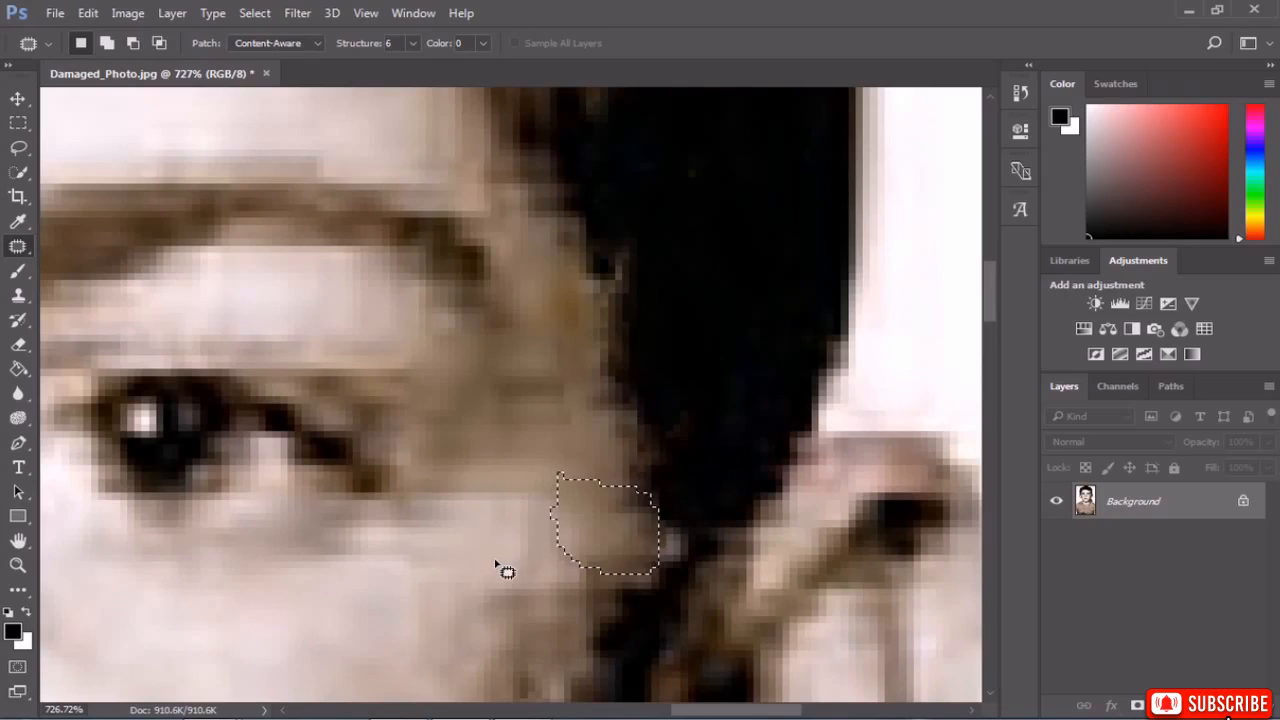
key(ctrl+d)
Patch the pale spot at the bottom of the dark hair in front of the ear with hair from above it.
scroll(609, 540, down, 3)
scroll(666, 557, up, 5)
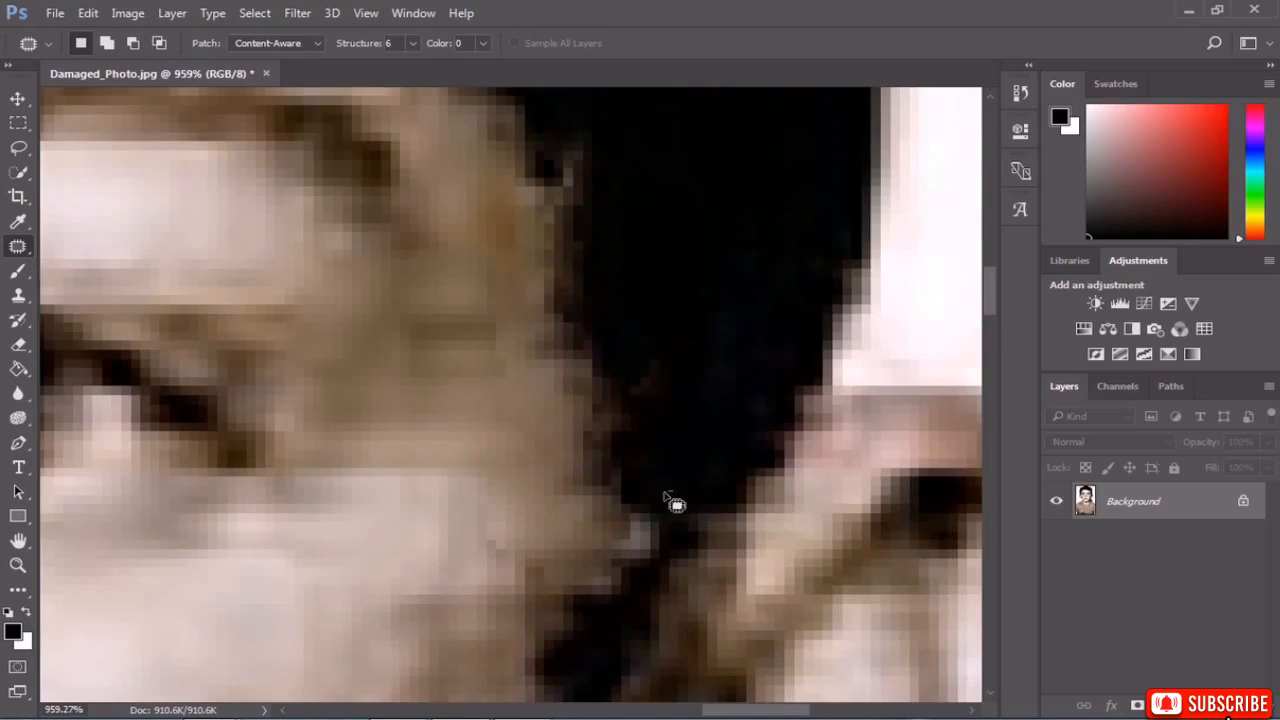
mouse_move(665, 577)
mouse_down()
mouse_move(657, 486)
mouse_move(577, 510)
mouse_up()
drag(668, 510, 650, 470)
mouse_move(620, 515)
mouse_down()
mouse_move(694, 343)
mouse_move(694, 380)
mouse_up()
key(ctrl+d)
Patch the light speck on the cheek beside the lower sideburn with adjacent cheek skin.
scroll(690, 375, down, 4)
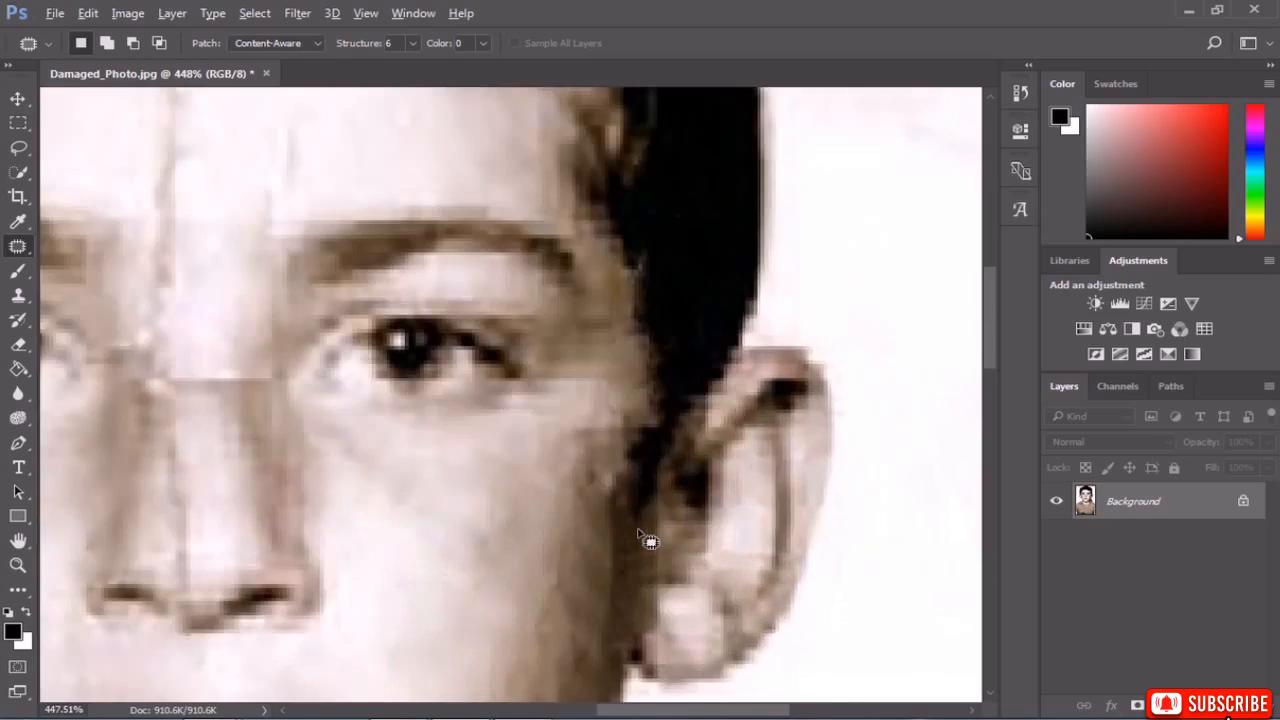
scroll(645, 537, up, 2)
drag(597, 405, 562, 470)
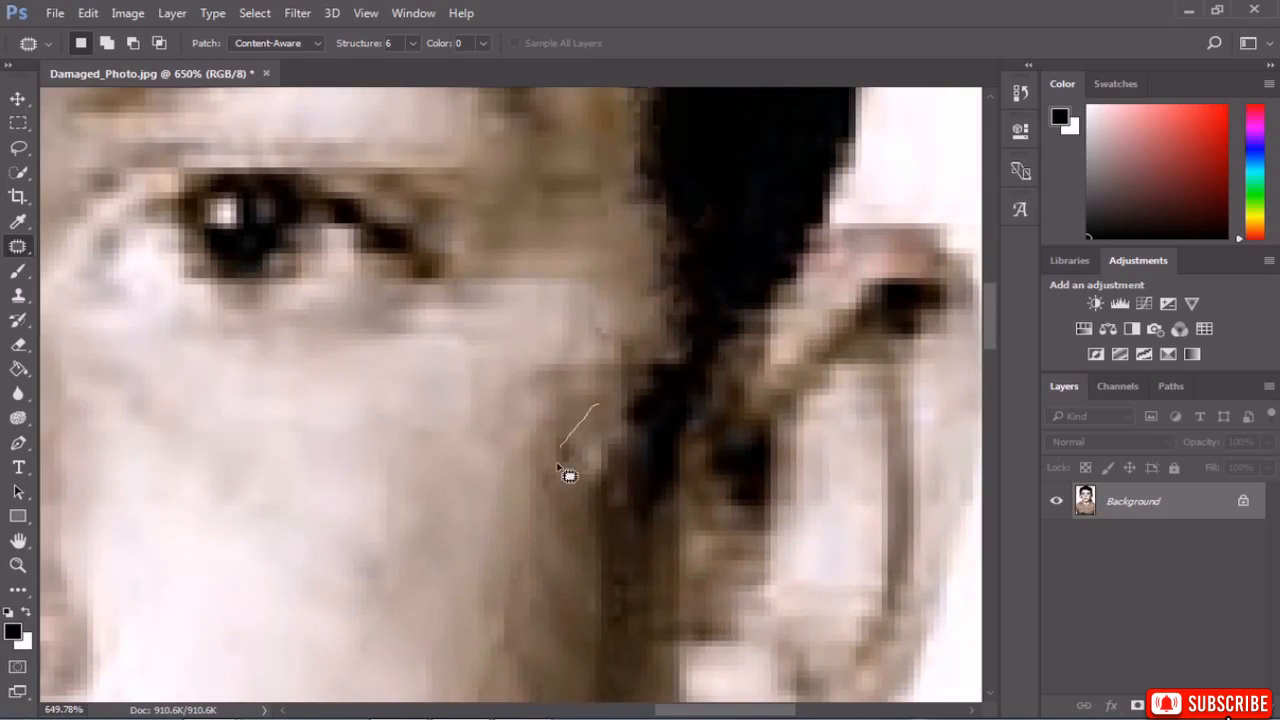
drag(650, 431, 630, 412)
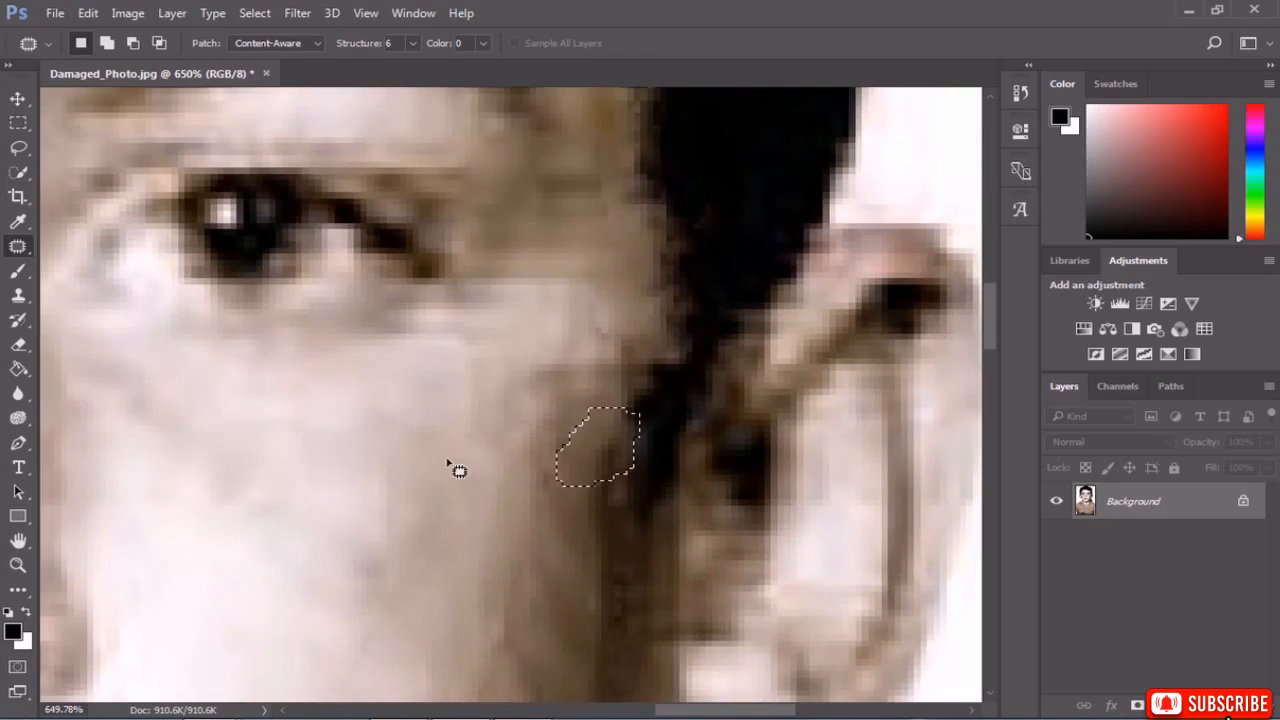
Patch the uneven area on the lower cheek near the mouth corner and jaw with cheek skin from above.
scroll(606, 485, down, 8)
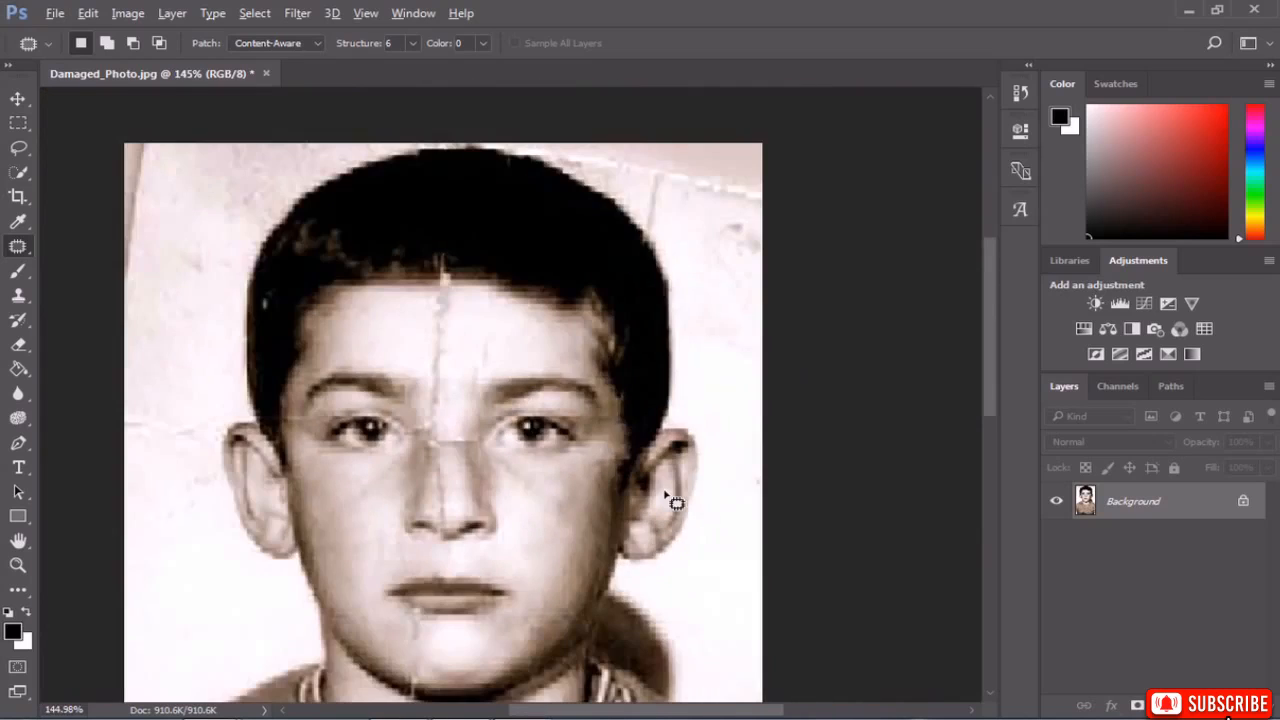
scroll(605, 484, up, 5)
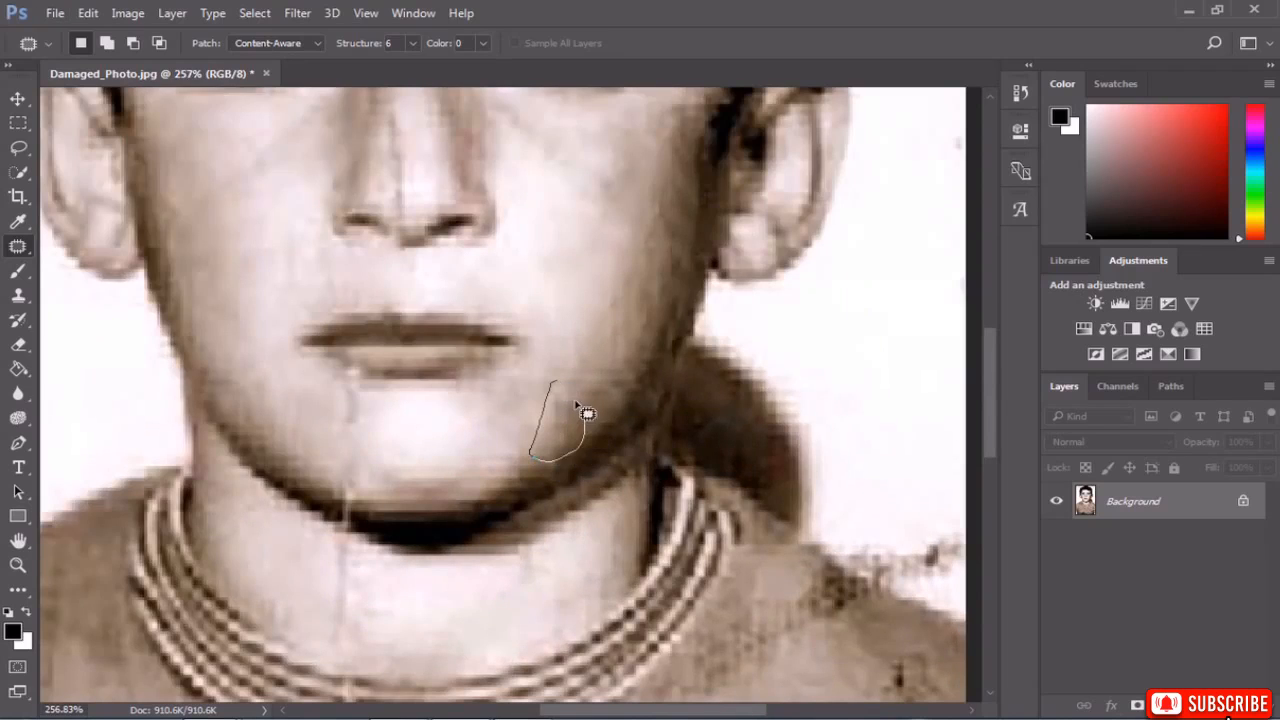
drag(576, 403, 555, 381)
drag(560, 421, 584, 322)
key(ctrl+d)
Patch the upper part of the vertical forehead crease with the clean forehead skin beside it.
scroll(555, 366, down, 3)
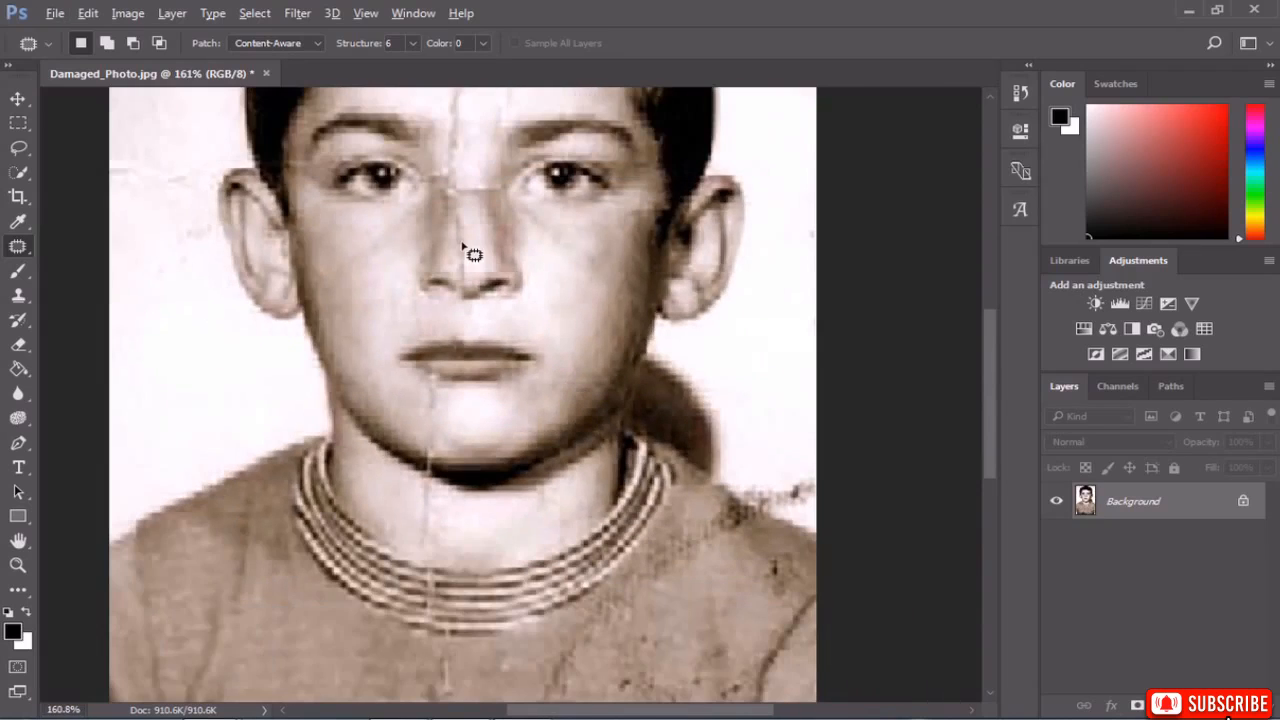
scroll(463, 245, down, 1)
scroll(487, 110, down, 1)
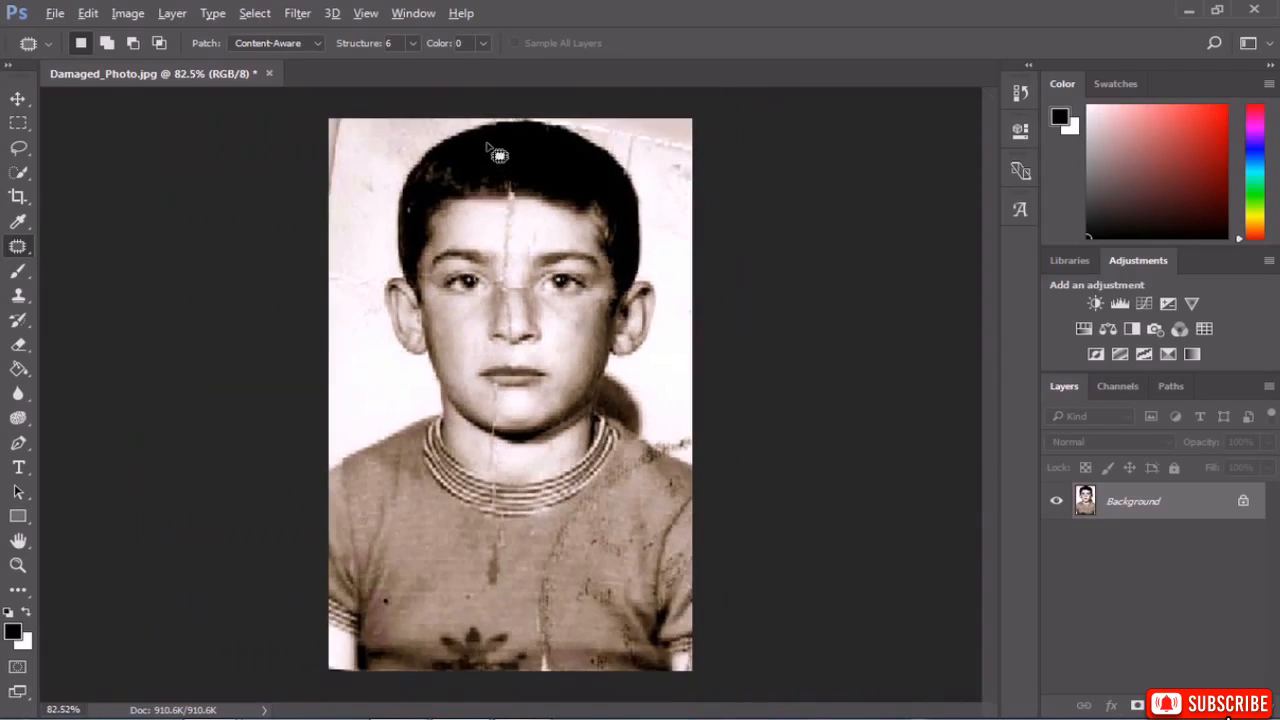
scroll(500, 143, up, 6)
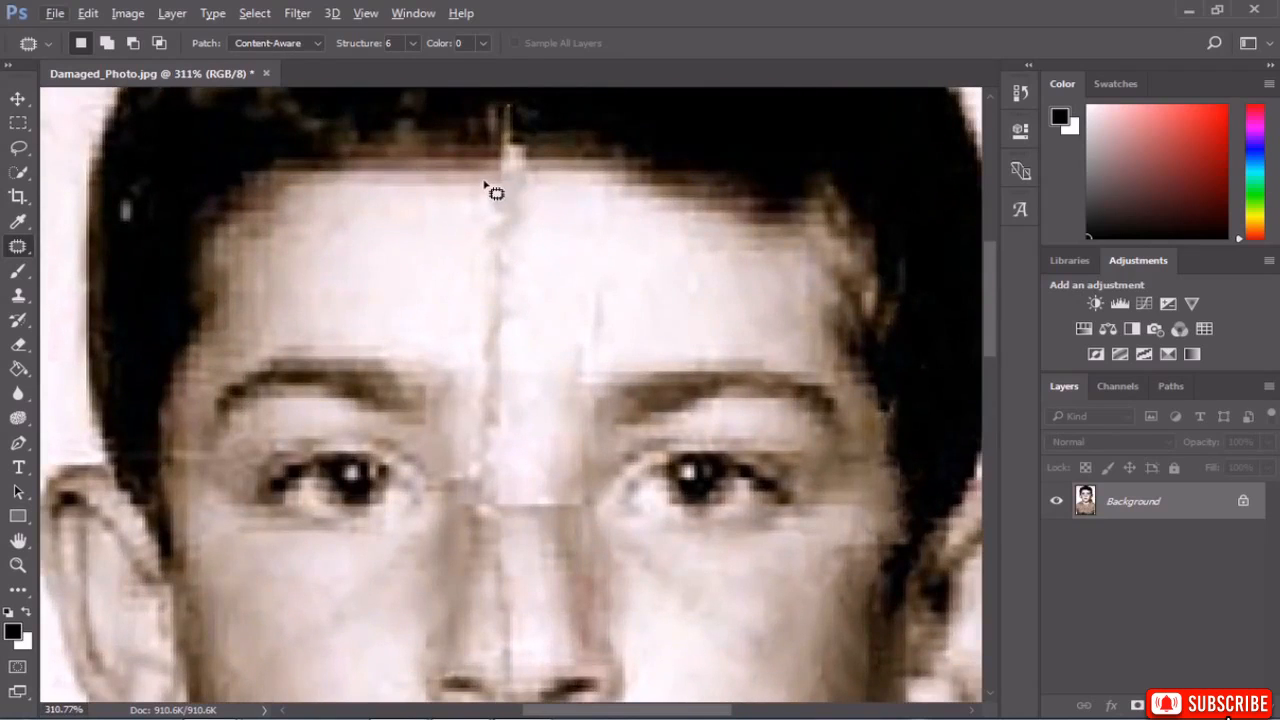
mouse_move(485, 184)
mouse_down()
mouse_move(452, 233)
mouse_move(461, 351)
mouse_up()
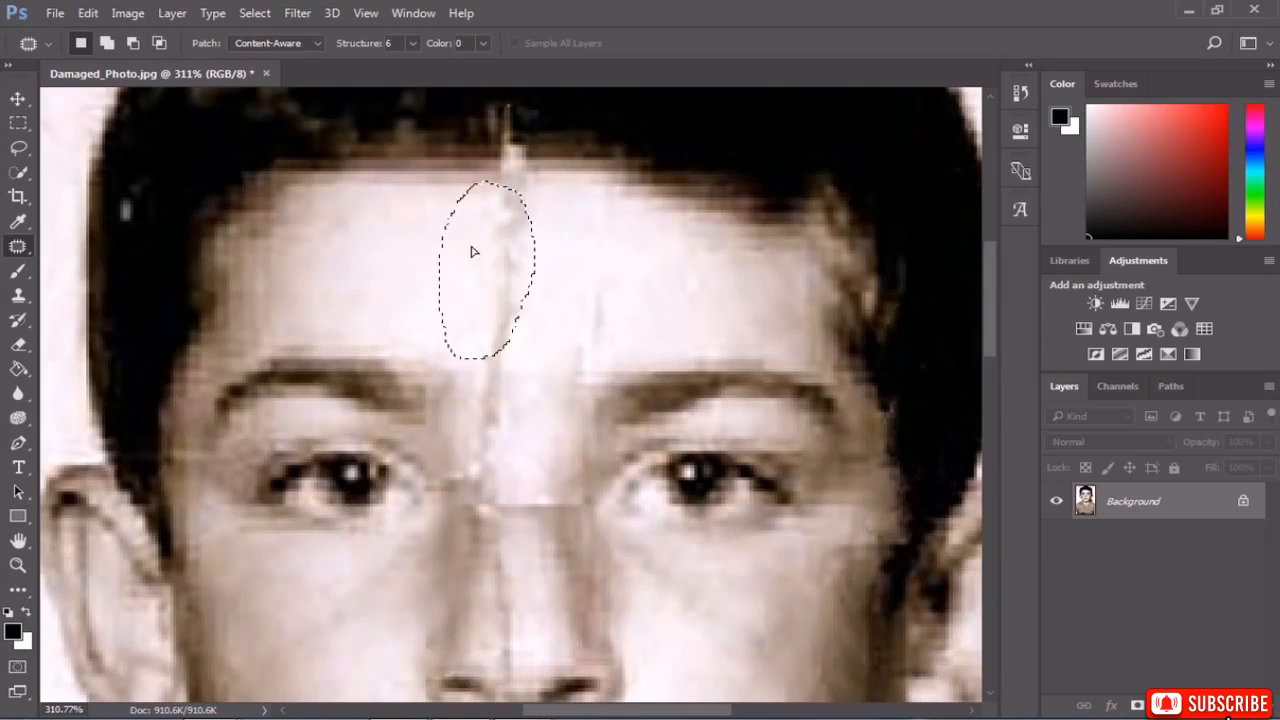
drag(471, 249, 405, 244)
key(ctrl+d)
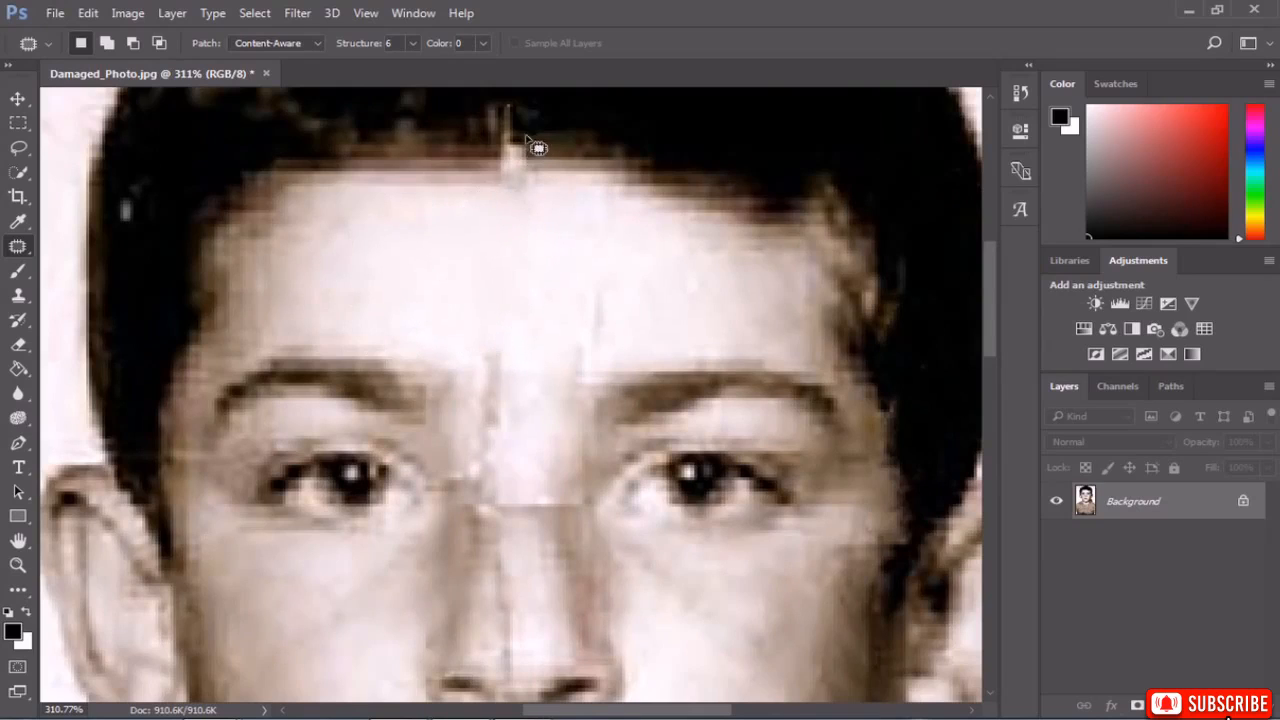
Patch the pale crease mark where the forehead meets the hairline with matching hairline texture.
drag(553, 160, 472, 190)
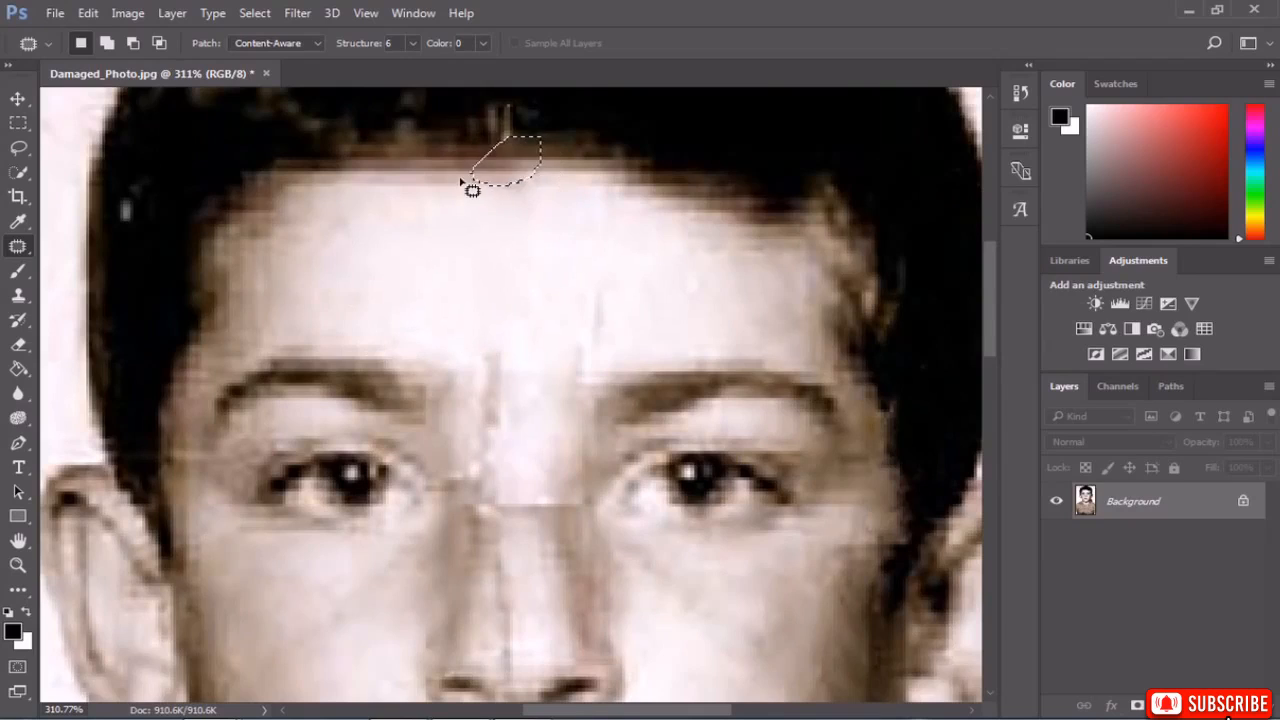
drag(530, 128, 526, 124)
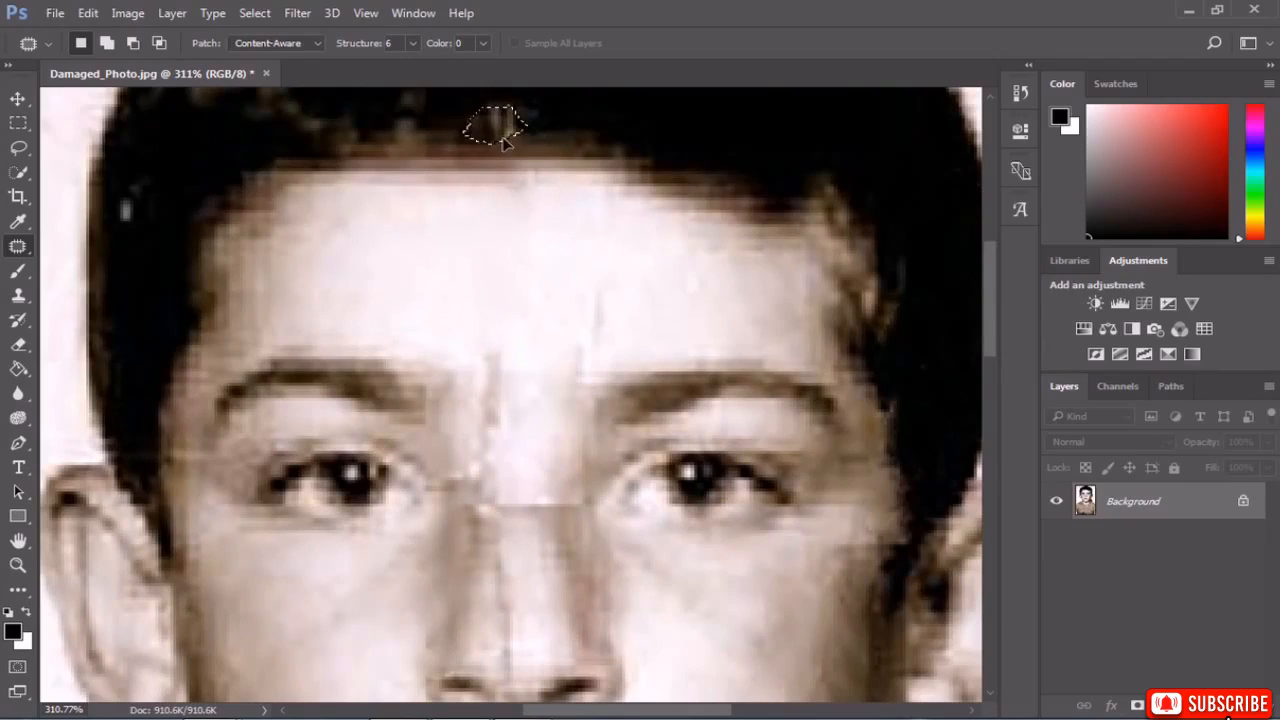
scroll(499, 238, down, 4)
Patch the leftover light streak in the hair just above the middle of the hairline with dark hair.
scroll(523, 165, up, 2)
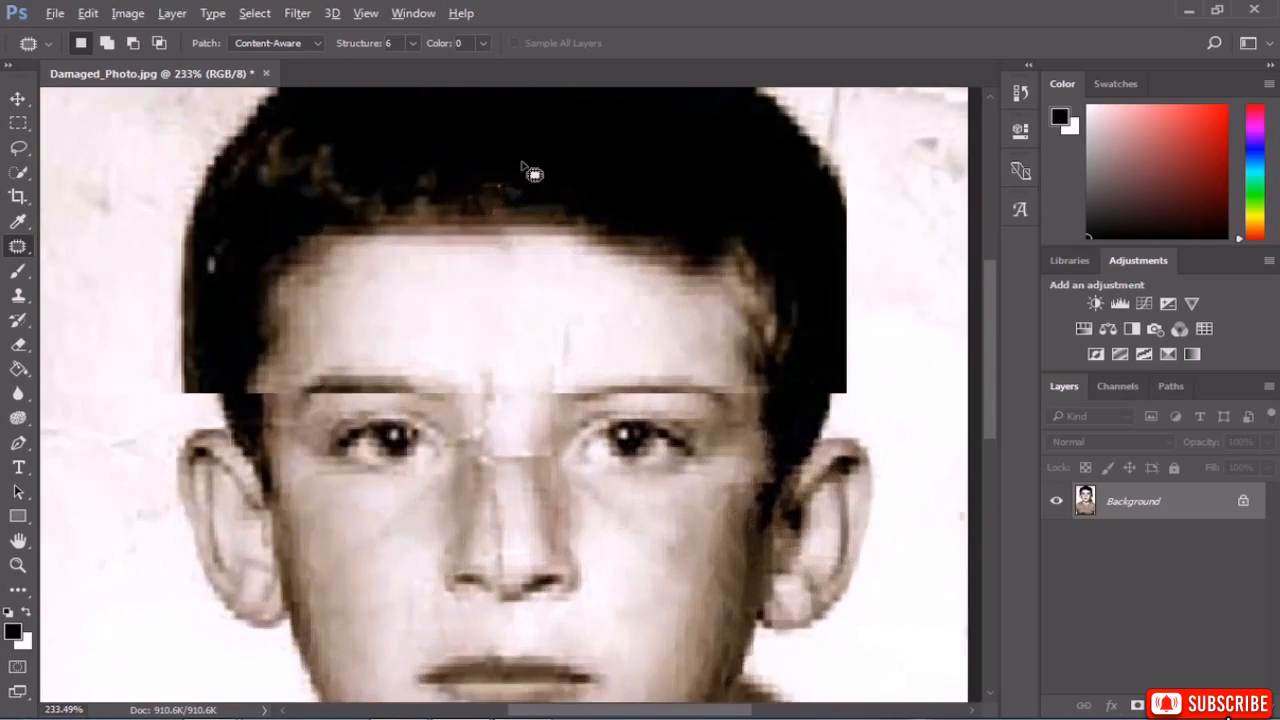
scroll(487, 203, up, 5)
drag(486, 204, 404, 234)
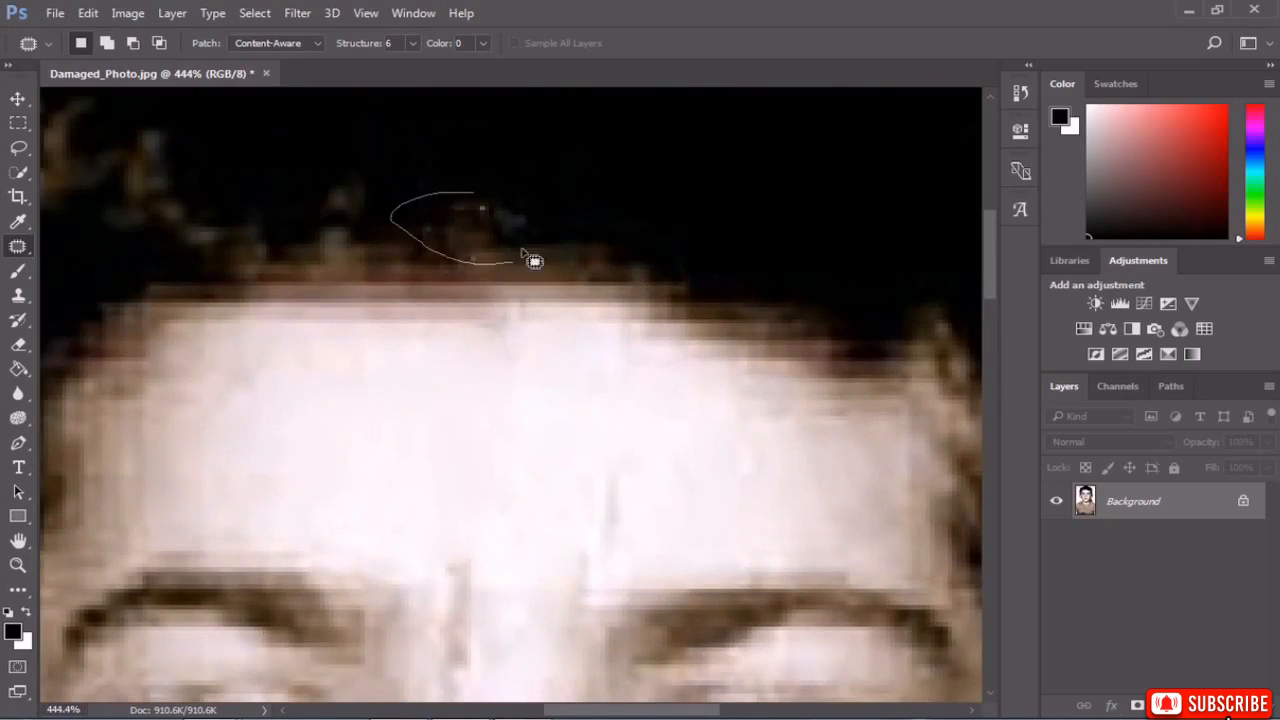
drag(533, 261, 530, 228)
Patch the grey spot in the hair at the side of the head with dark hair from below it.
scroll(603, 248, down, 4)
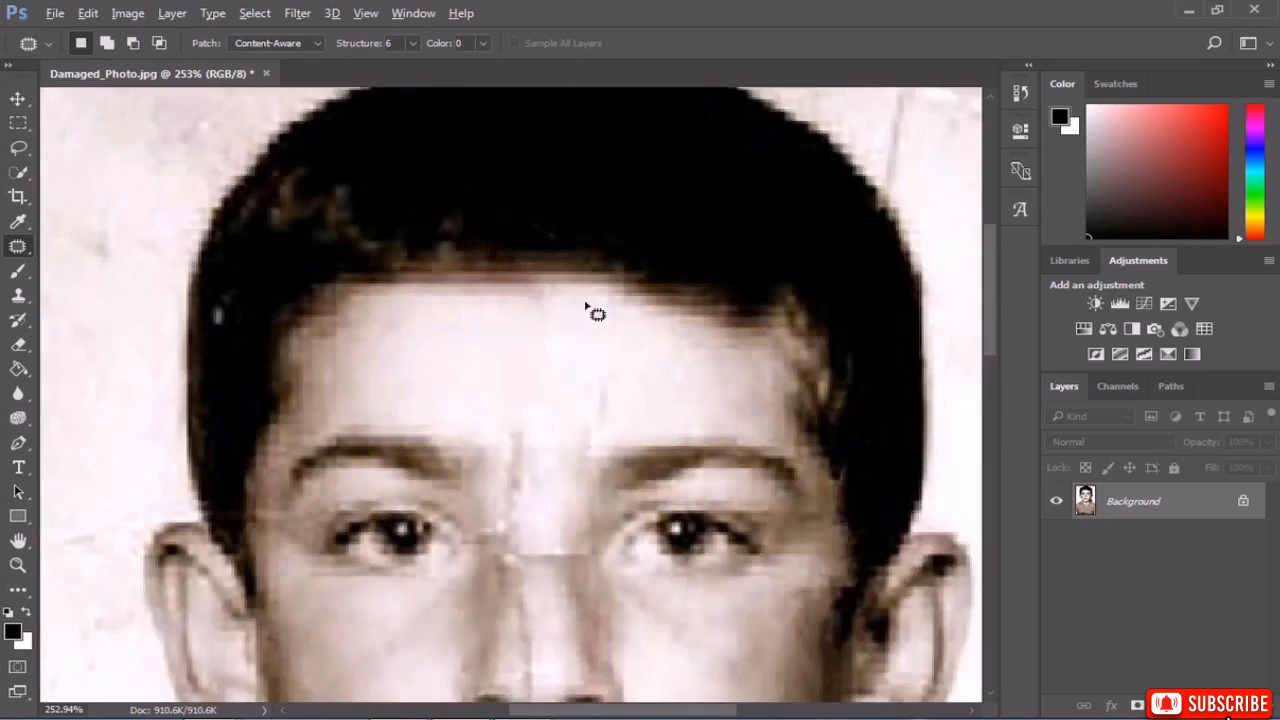
scroll(320, 334, up, 4)
drag(426, 249, 369, 286)
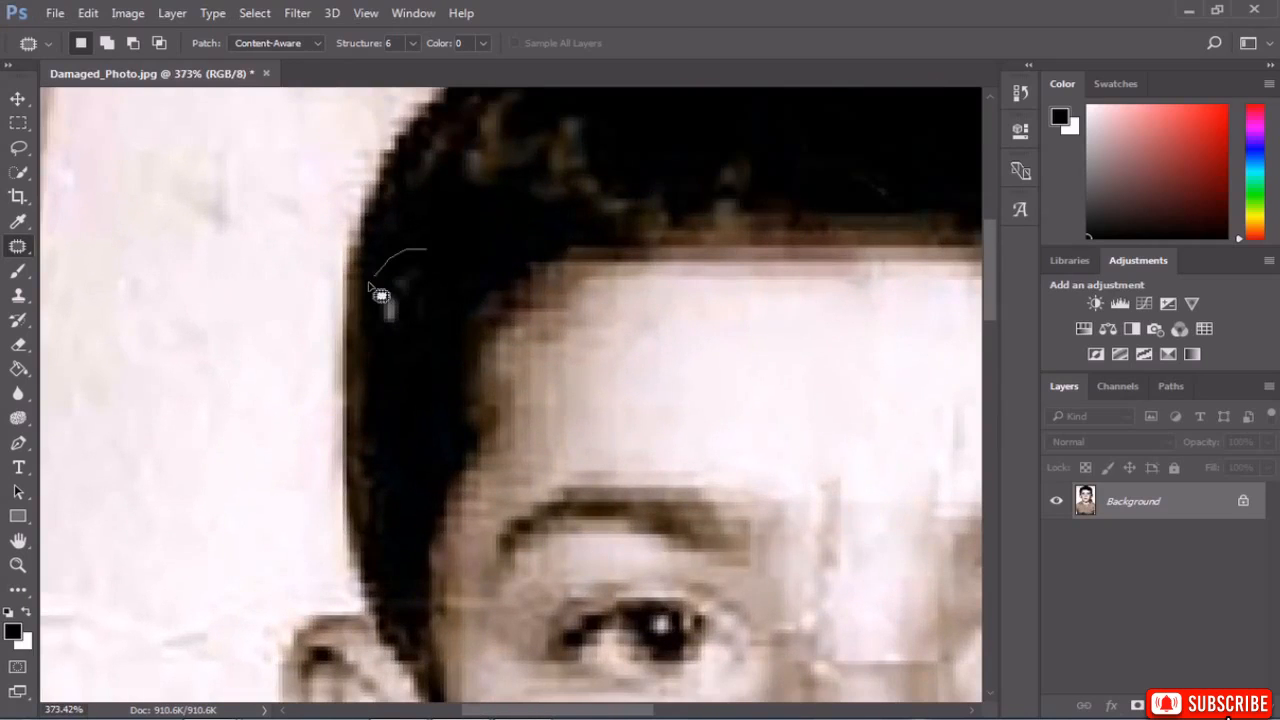
drag(412, 332, 431, 252)
drag(394, 304, 402, 430)
click(386, 402)
Patch the thin vertical line on the forehead above the inner end of the eyebrow with clean forehead skin.
scroll(386, 402, down, 3)
scroll(397, 412, down, 4)
scroll(677, 466, up, 5)
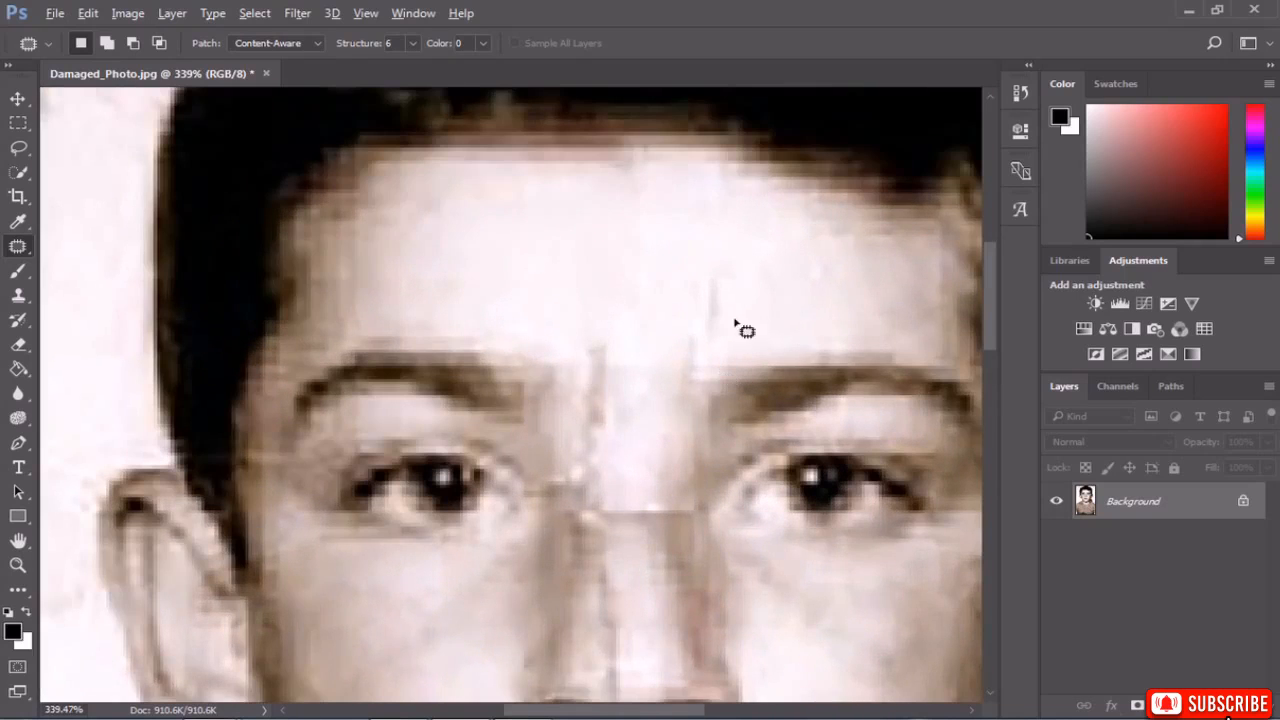
mouse_move(719, 352)
mouse_down()
mouse_move(712, 360)
mouse_move(650, 268)
mouse_up()
click(605, 316)
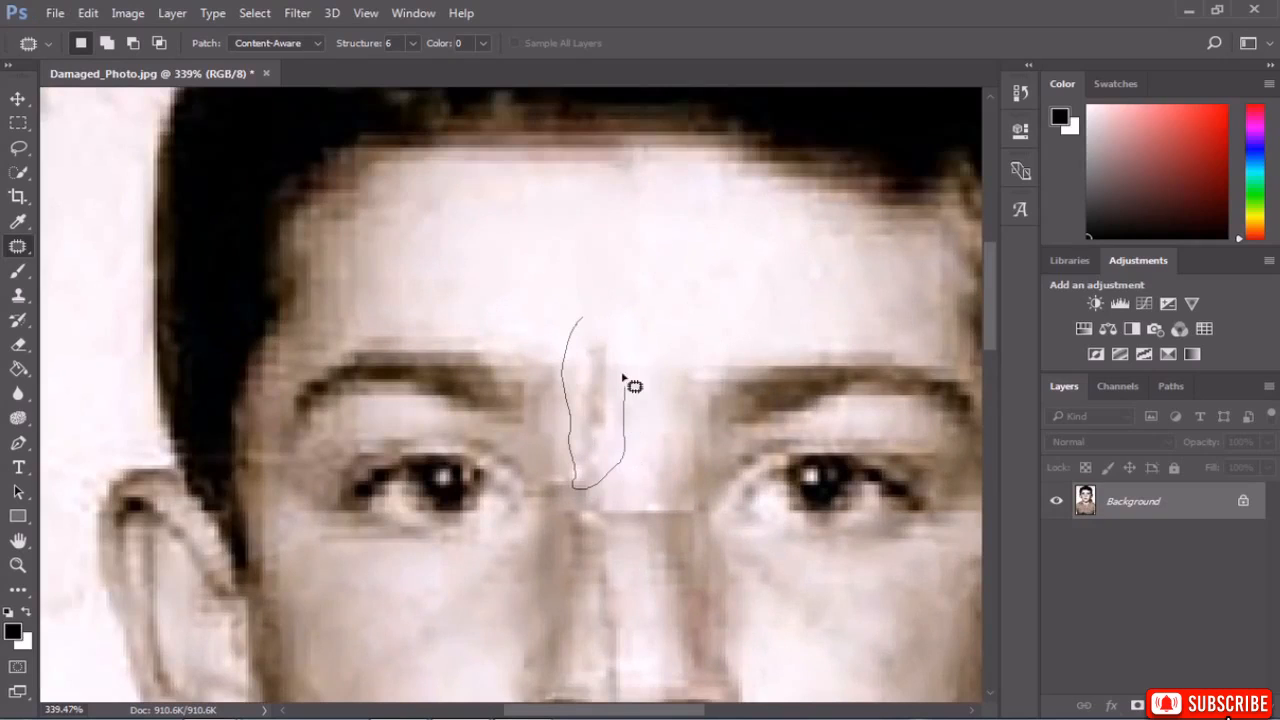
Patch the vertical crease between the eyebrows with the smooth skin next to it.
drag(622, 380, 672, 452)
click(632, 515)
scroll(620, 543, down, 3)
Patch the horizontal crease across the bridge of the nose with skin from just above it.
scroll(620, 550, up, 4)
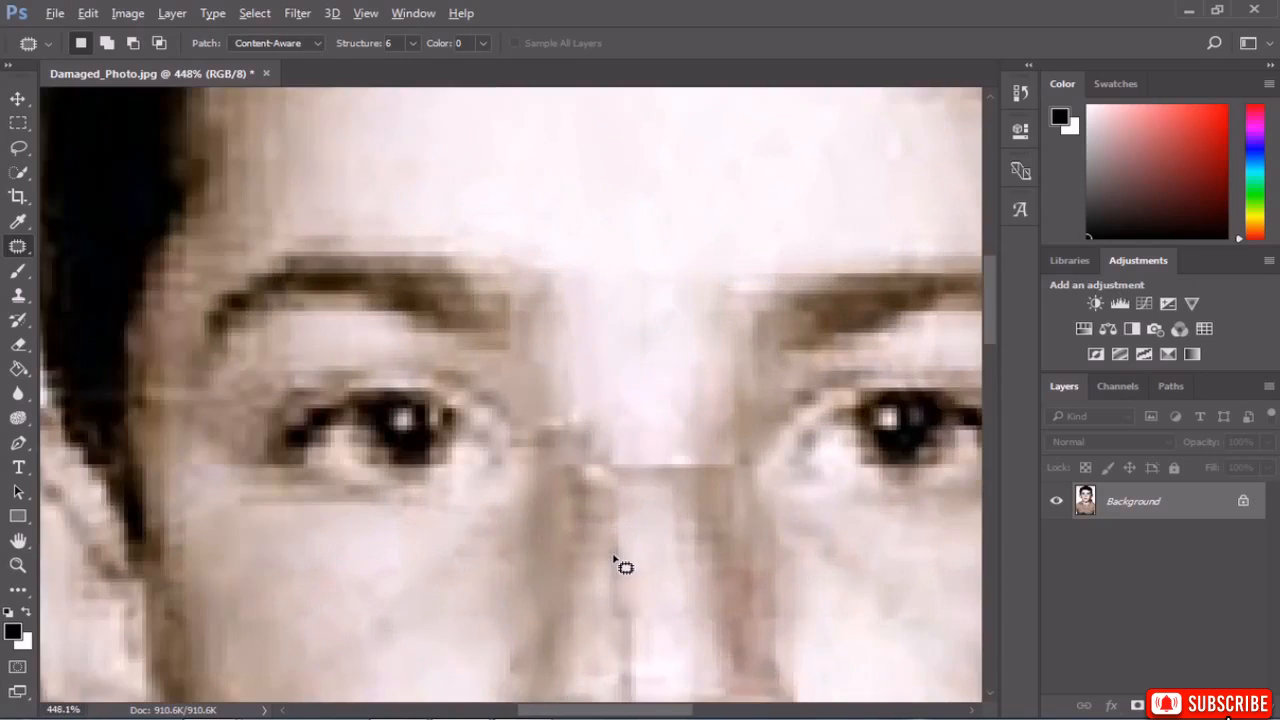
scroll(614, 558, up, 1)
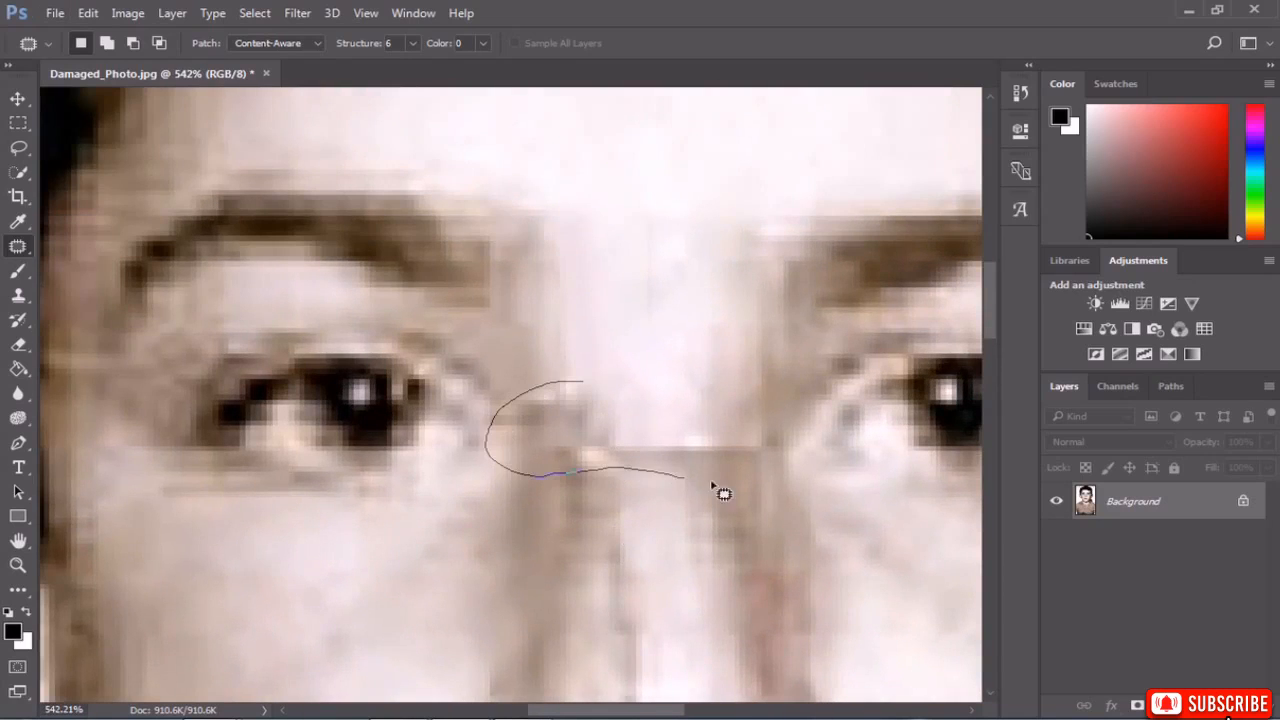
drag(610, 391, 586, 382)
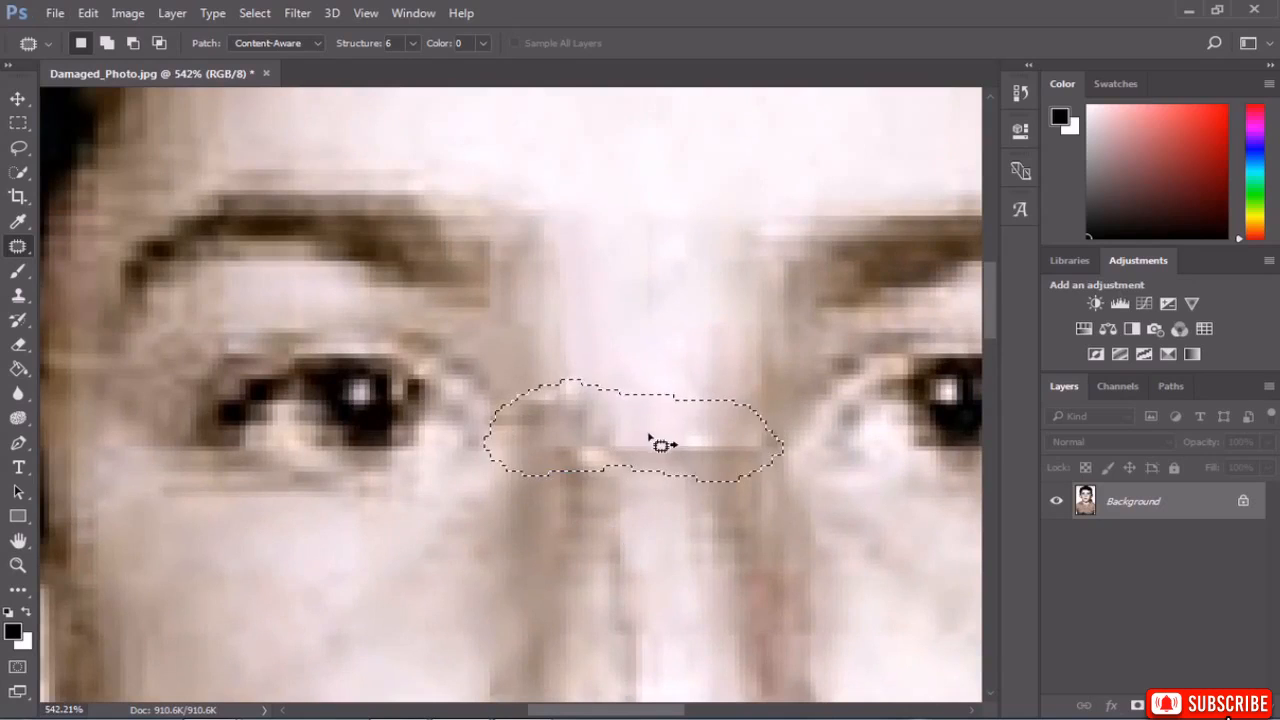
mouse_move(648, 432)
mouse_down()
mouse_move(674, 338)
mouse_move(661, 336)
mouse_up()
click(621, 388)
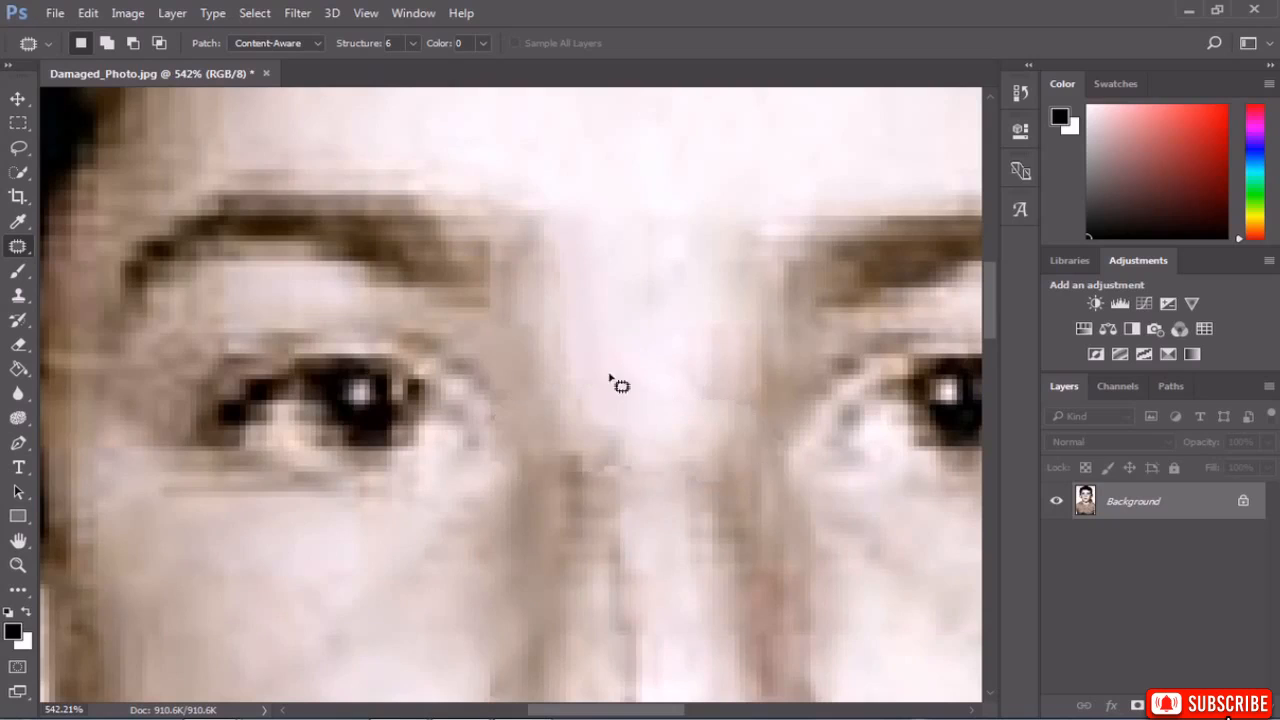
Patch the vertical line running down the ridge of the nose with adjacent nose skin.
scroll(620, 540, down, 2)
scroll(621, 482, up, 1)
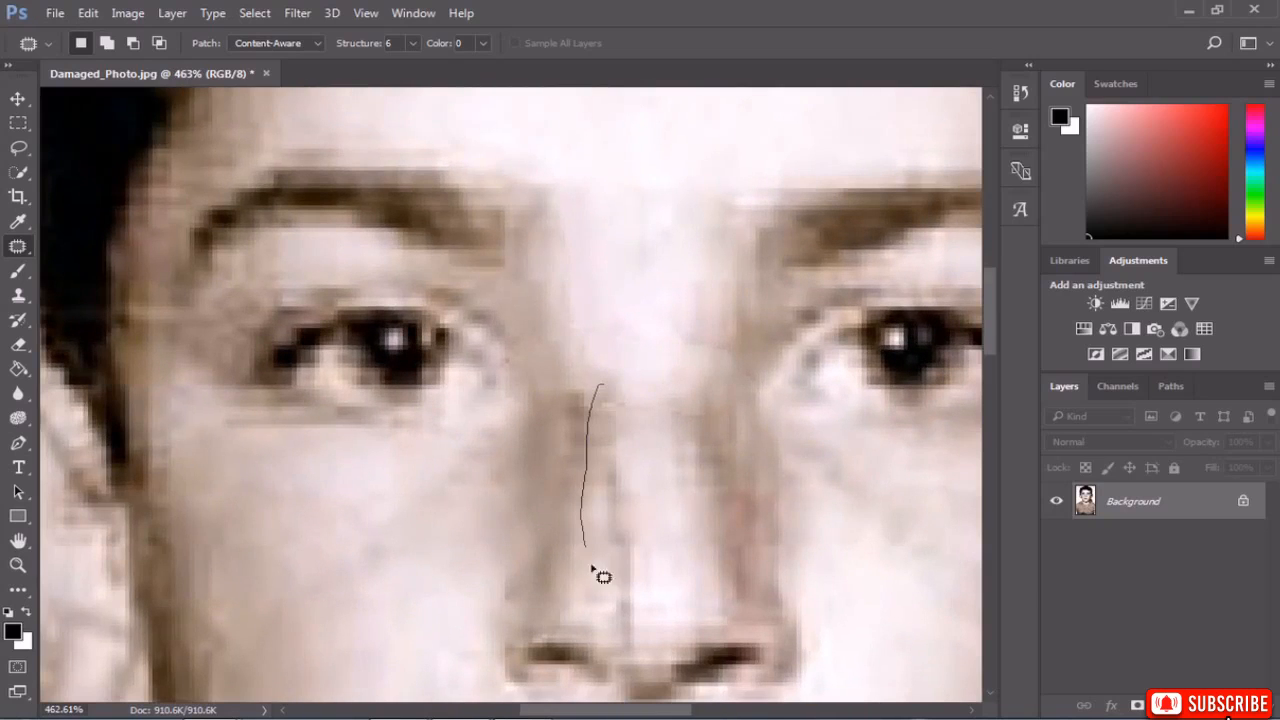
drag(641, 395, 645, 402)
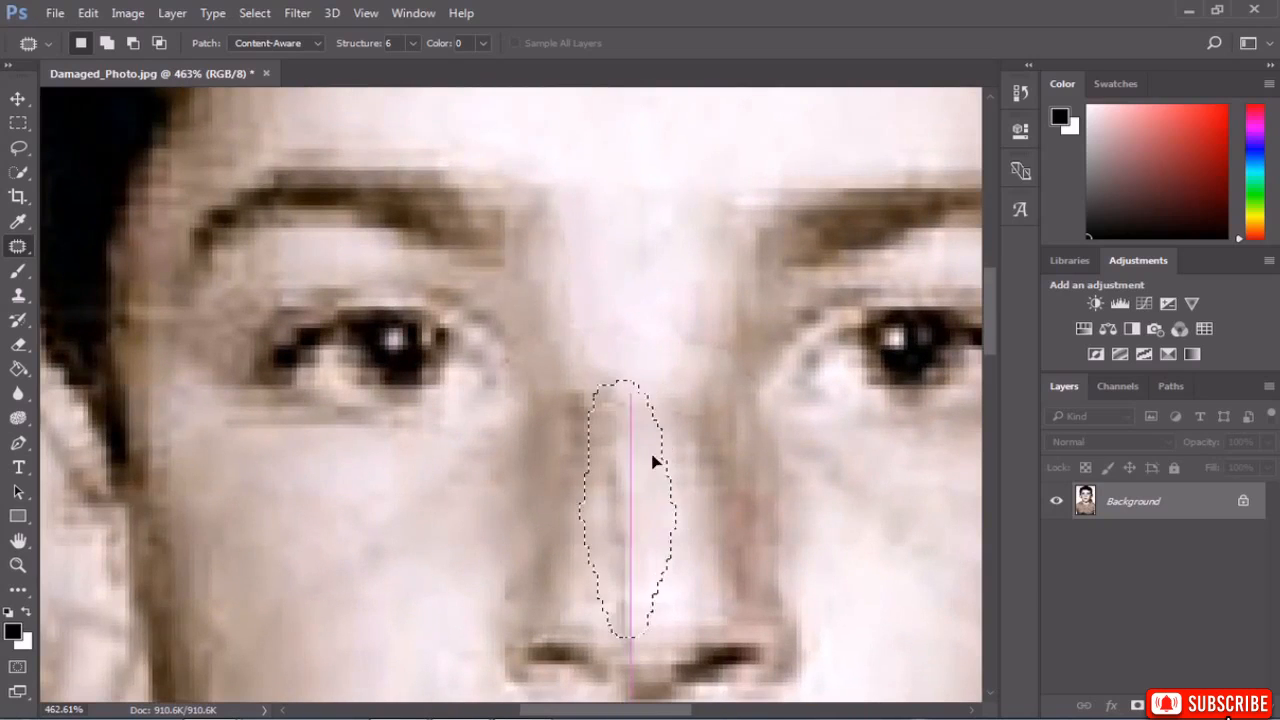
mouse_move(654, 452)
mouse_down()
mouse_move(718, 462)
mouse_move(704, 437)
mouse_up()
click(704, 437)
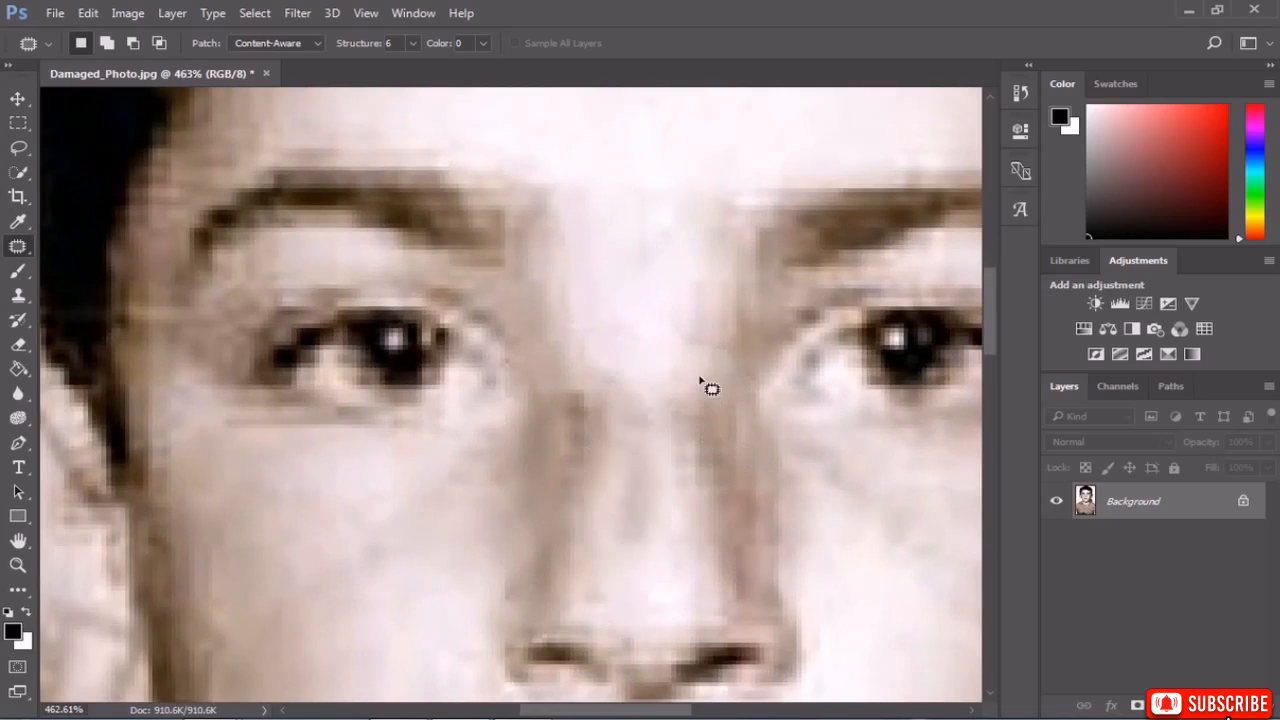
Patch the crease at the tip of the nose between the nostrils with nose skin from above.
scroll(672, 395, down, 3)
scroll(665, 490, up, 4)
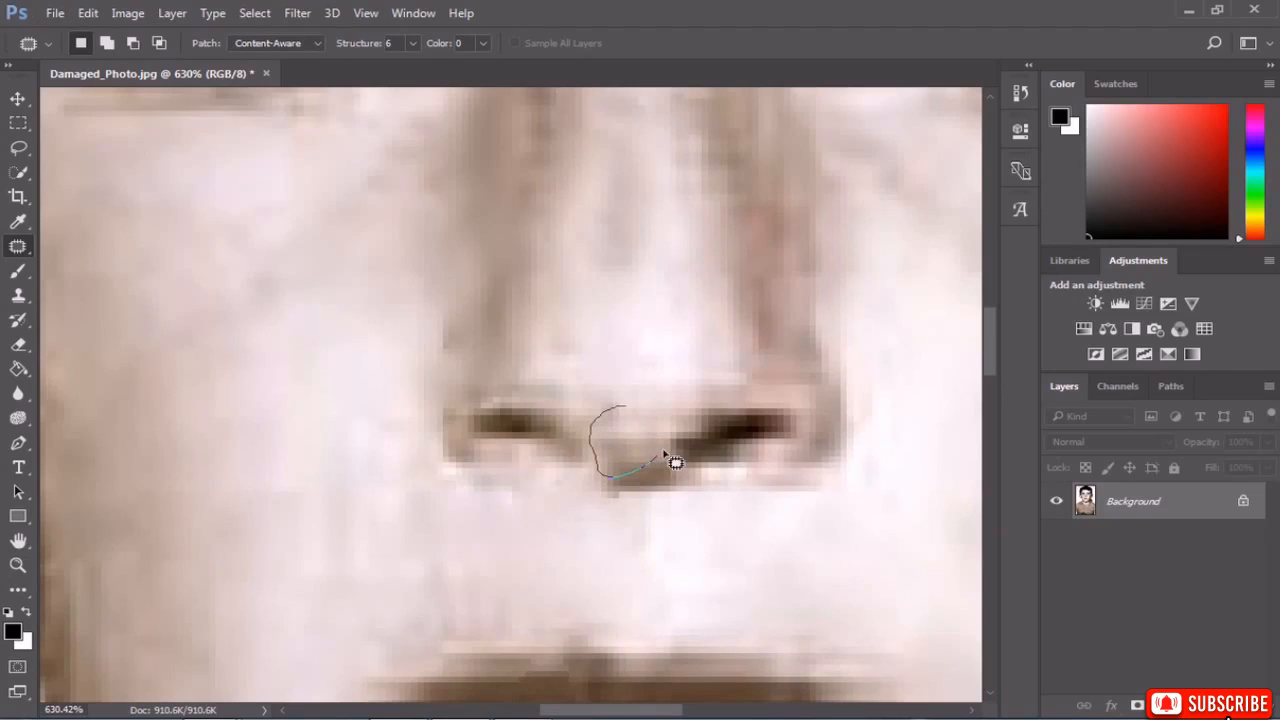
drag(658, 409, 630, 406)
drag(641, 411, 642, 334)
click(682, 298)
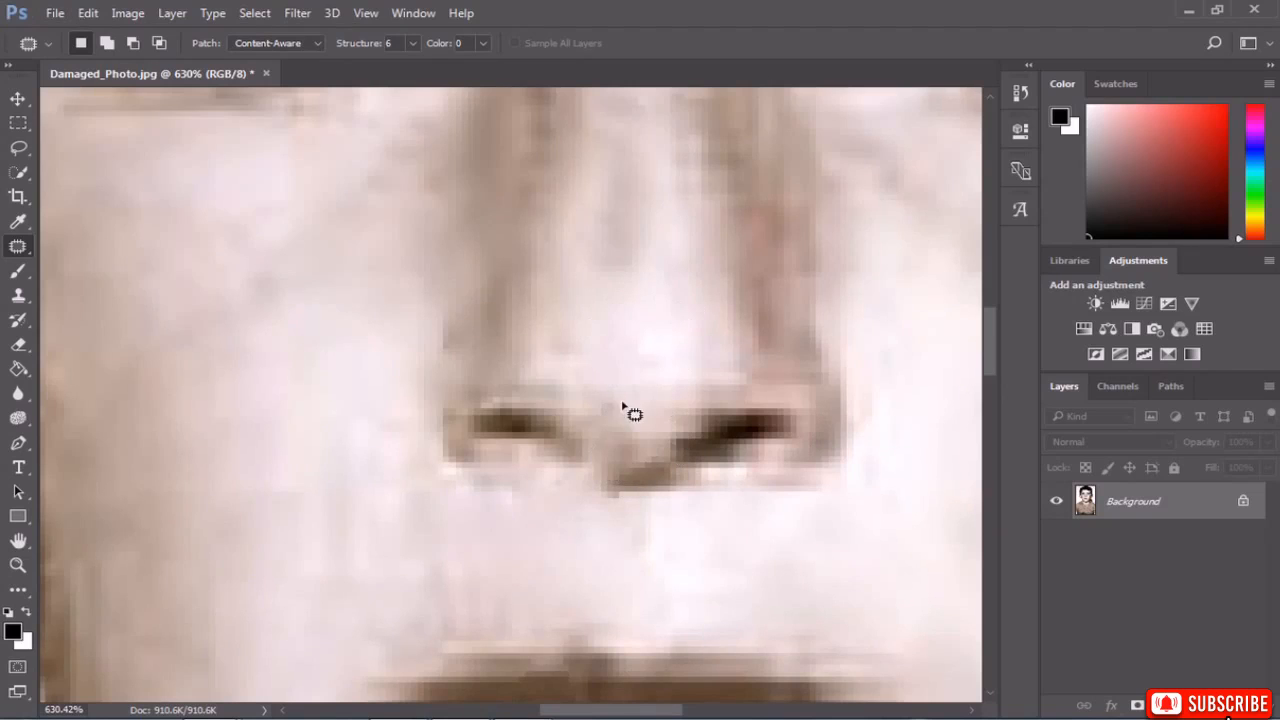
Patch the small dark spot under the nose with clean skin from the upper lip area.
scroll(623, 404, down, 2)
scroll(610, 492, up, 3)
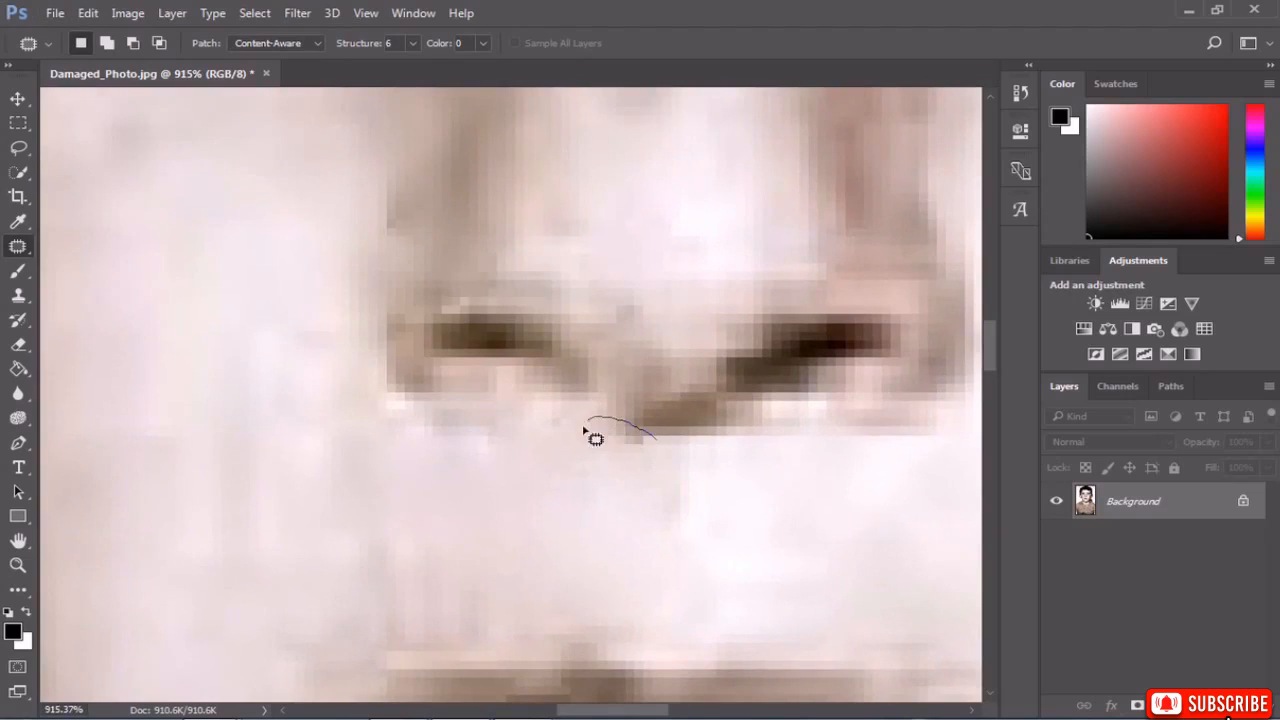
drag(638, 442, 728, 508)
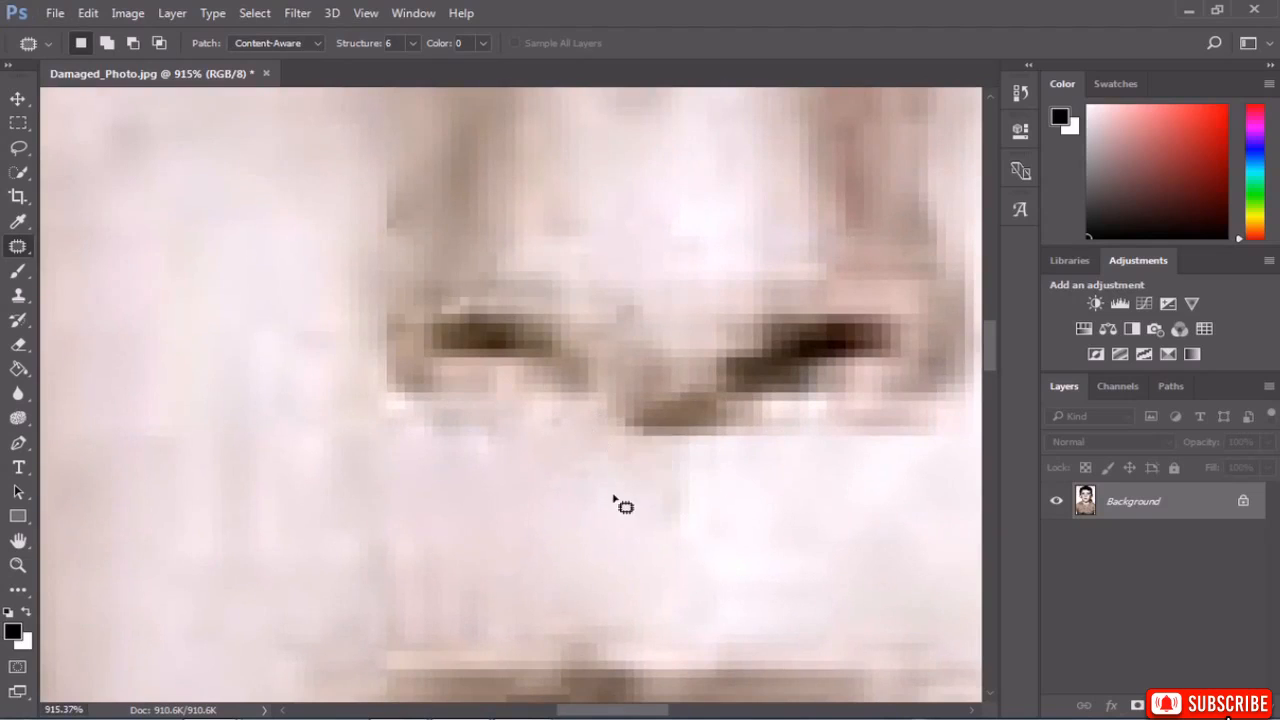
Patch the uneven area along the upper rim of the left nostril with nose skin from just above it.
scroll(614, 500, down, 5)
scroll(603, 449, up, 4)
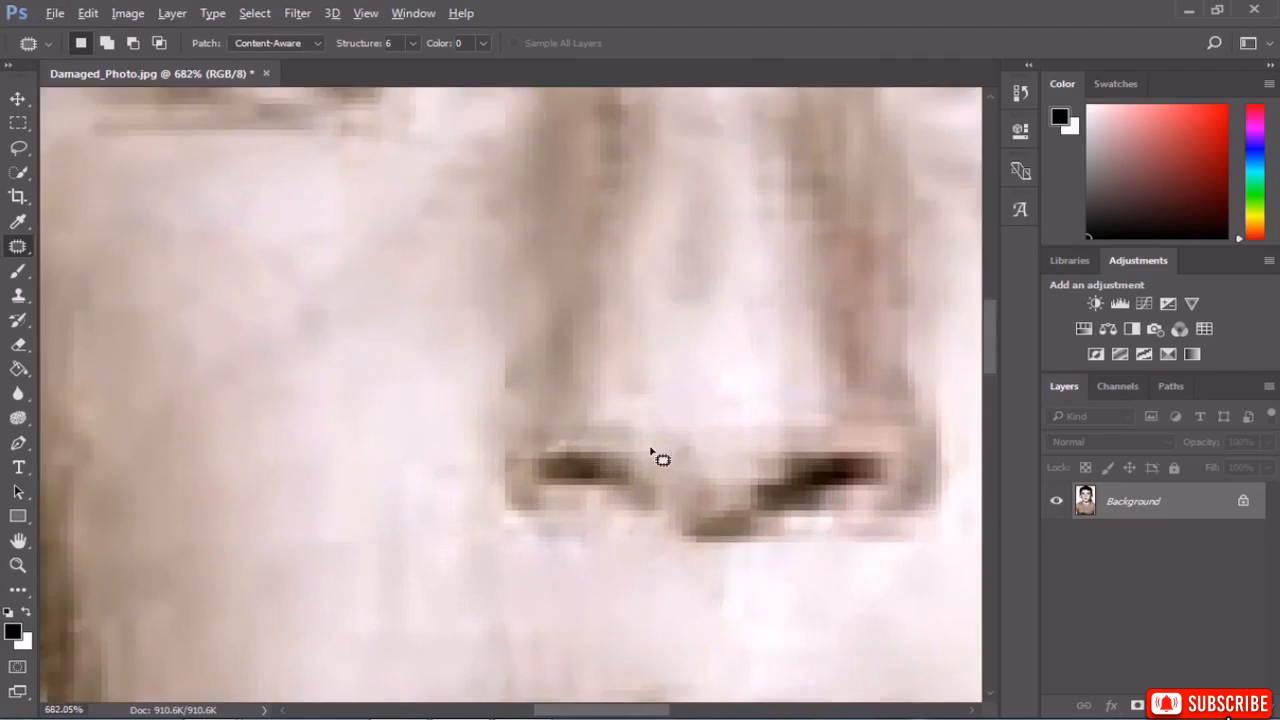
scroll(660, 458, up, 1)
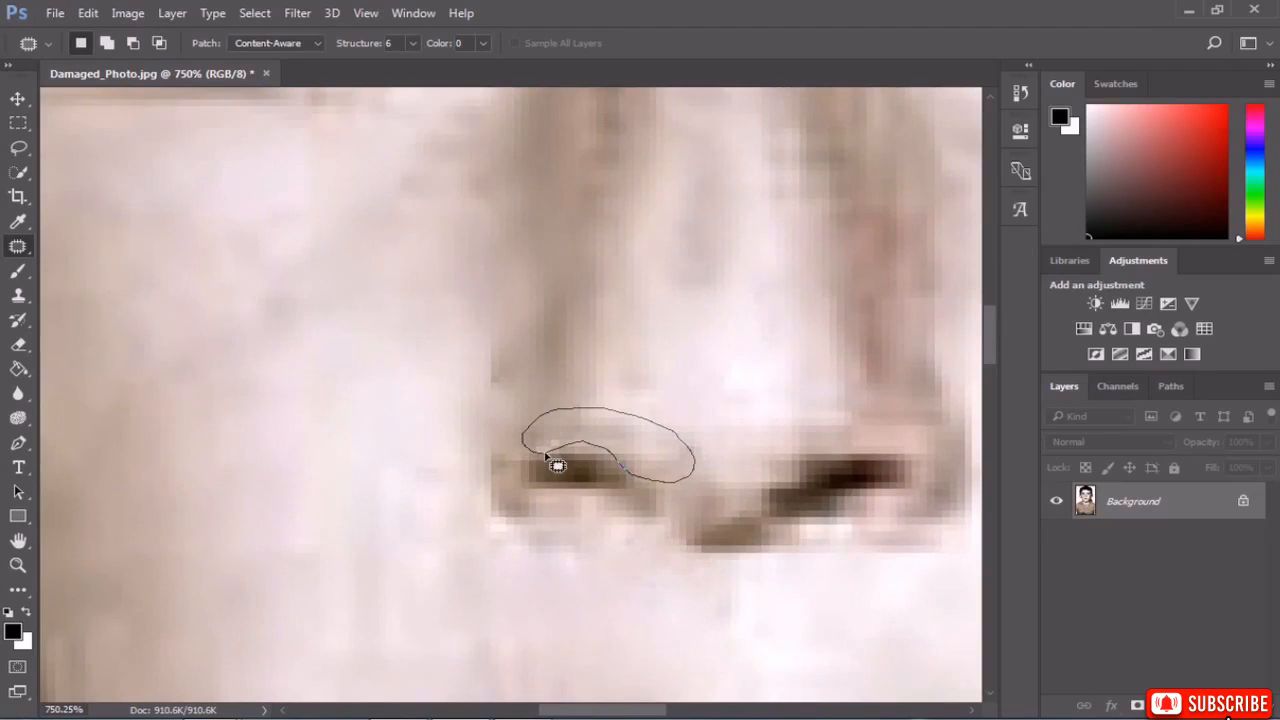
drag(545, 454, 547, 455)
drag(612, 425, 612, 360)
click(557, 377)
Patch the vertical streak below the left part of the lower lip with clean skin from the other side of the chin.
scroll(580, 397, down, 5)
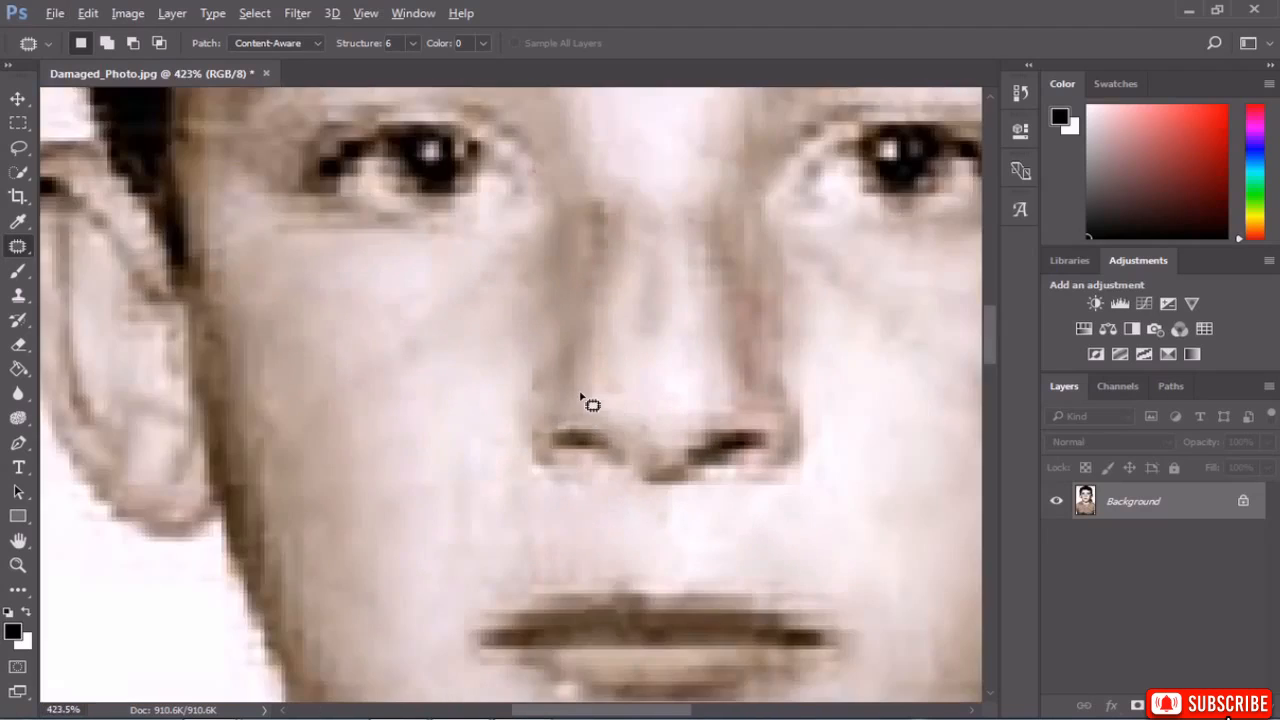
scroll(590, 403, down, 4)
scroll(606, 543, up, 4)
scroll(553, 497, up, 1)
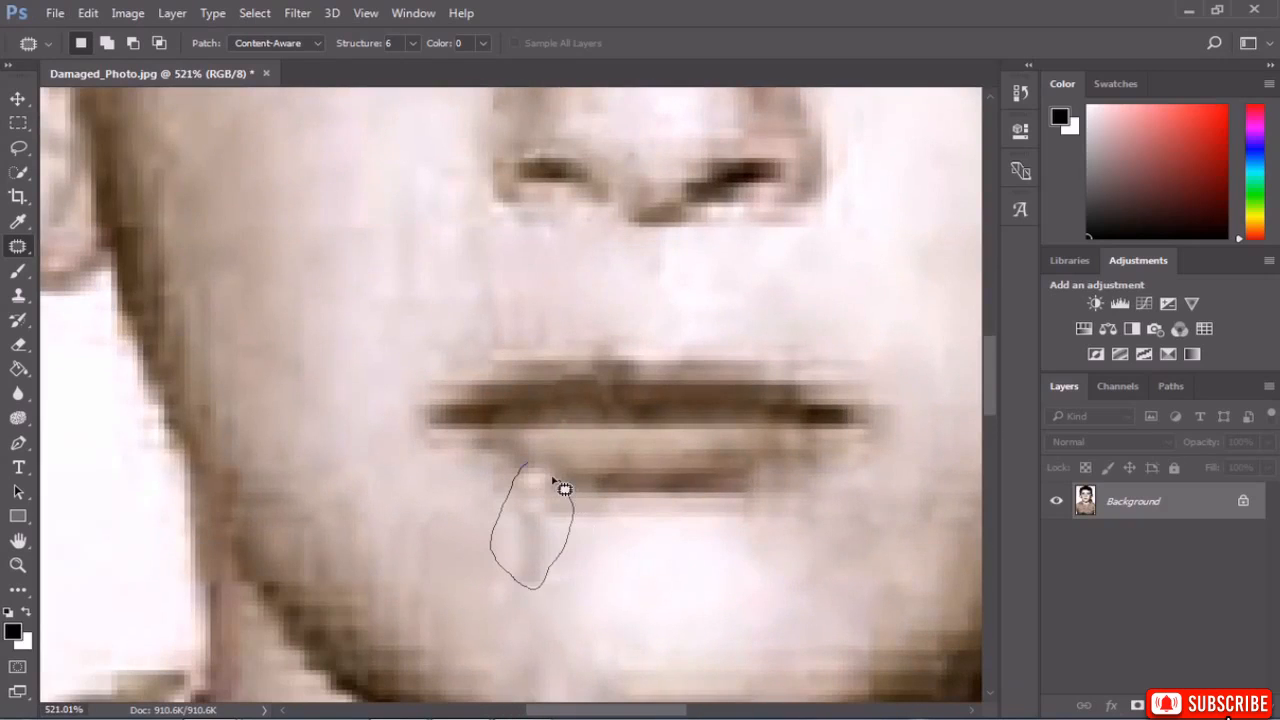
drag(564, 488, 522, 464)
mouse_move(537, 519)
mouse_down()
mouse_move(743, 543)
mouse_move(777, 506)
mouse_move(786, 520)
mouse_up()
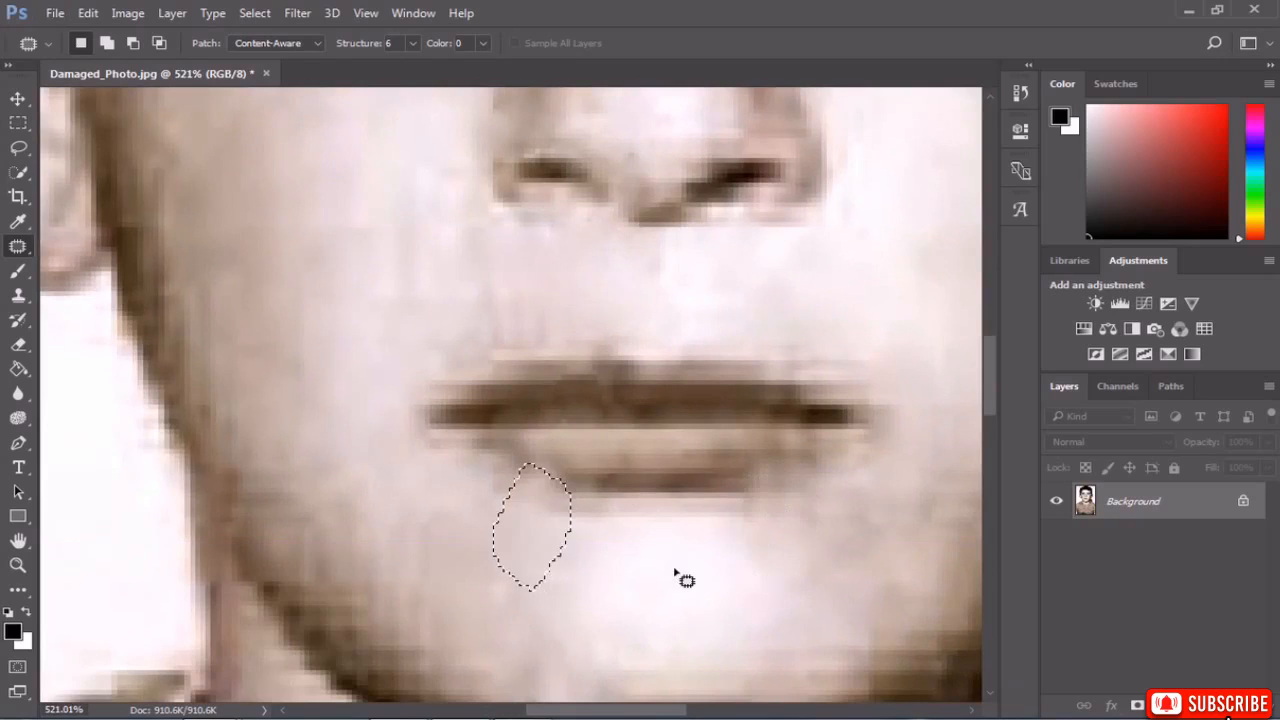
click(676, 573)
Patch the light vertical line crossing the jaw edge beneath the chin with jawline texture from farther right.
scroll(655, 568, down, 5)
scroll(620, 648, up, 5)
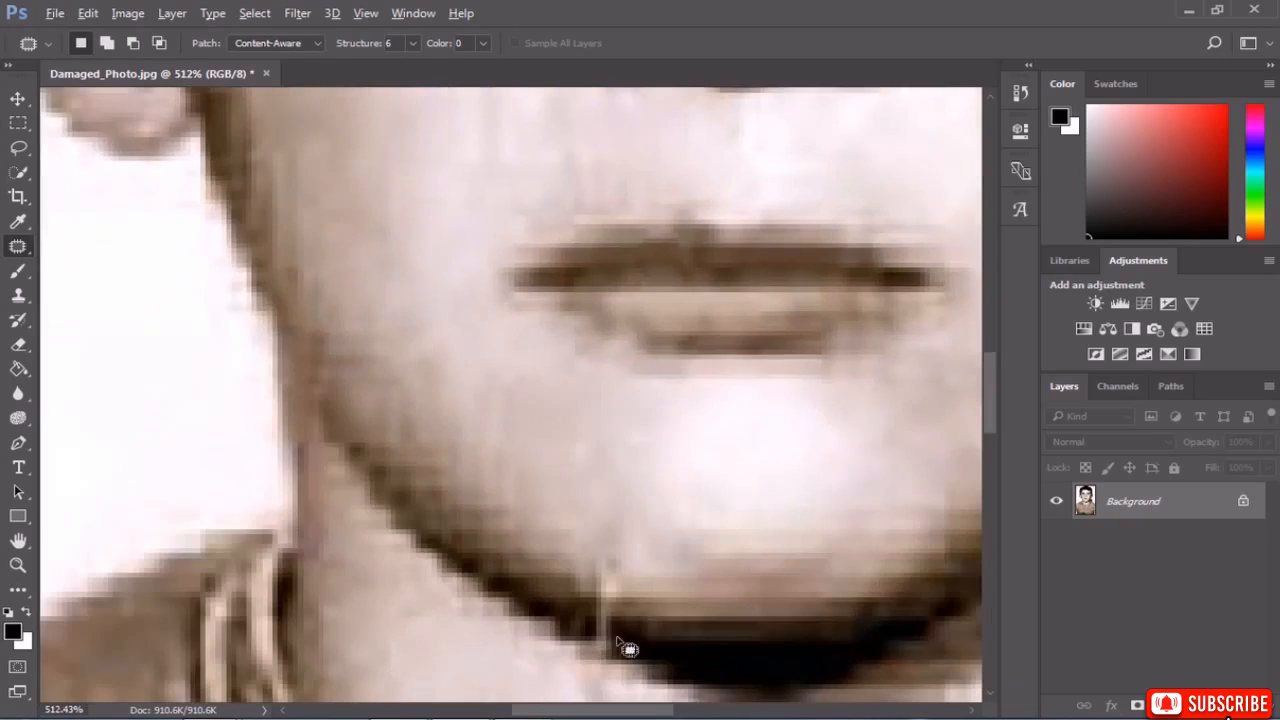
mouse_move(600, 560)
mouse_down()
mouse_move(582, 614)
mouse_move(645, 603)
mouse_up()
mouse_move(620, 615)
mouse_down()
mouse_move(883, 613)
mouse_move(871, 609)
mouse_up()
click(795, 598)
Patch the vertical crease running down the neck below the chin with clean neck skin from its right.
scroll(697, 585, down, 2)
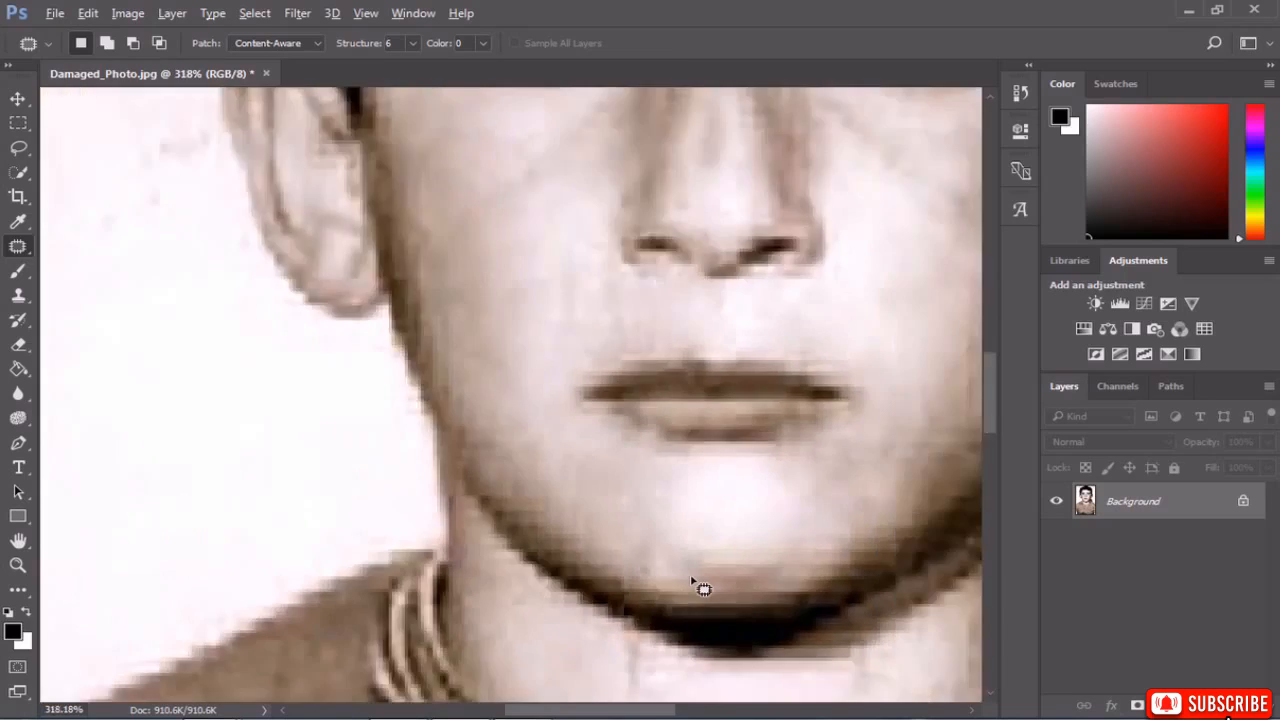
scroll(697, 586, down, 2)
scroll(697, 586, up, 3)
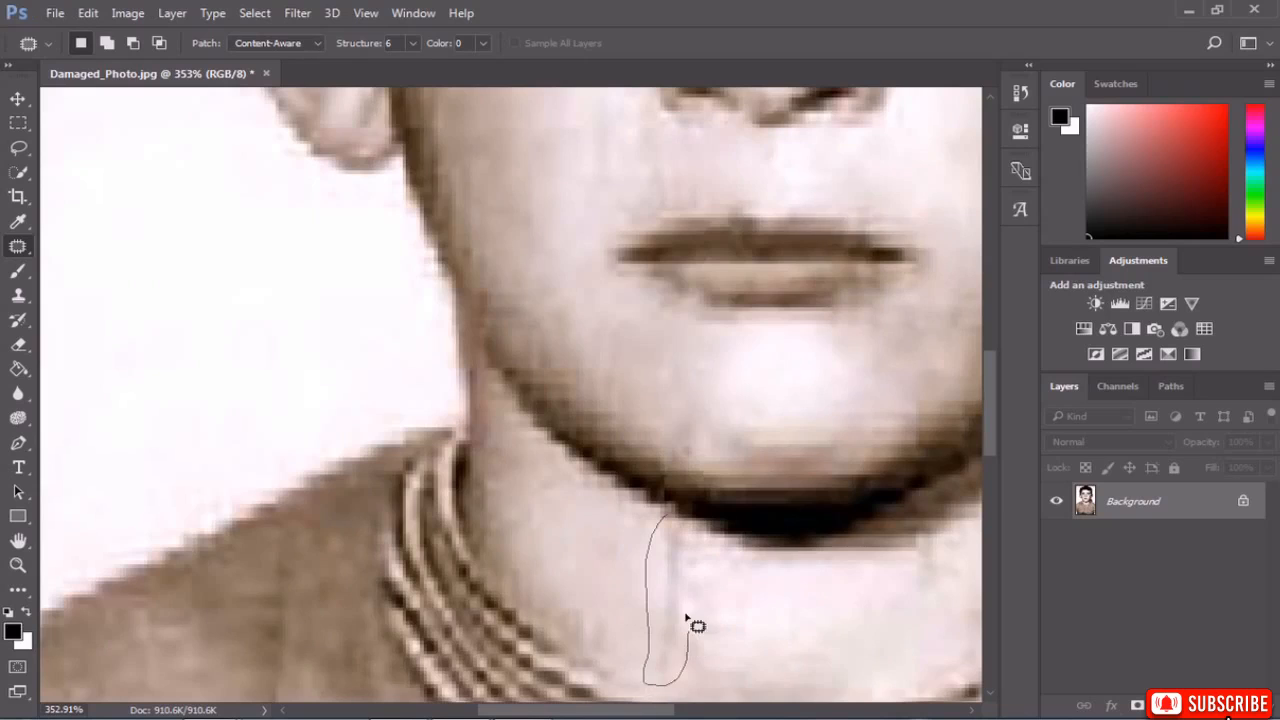
mouse_move(690, 556)
mouse_down()
mouse_move(686, 529)
mouse_move(777, 594)
mouse_move(889, 574)
mouse_move(916, 553)
mouse_up()
click(850, 600)
Patch the broken jawline edge just left of the dark chin shadow with texture from the right side of the chin.
scroll(686, 580, down, 2)
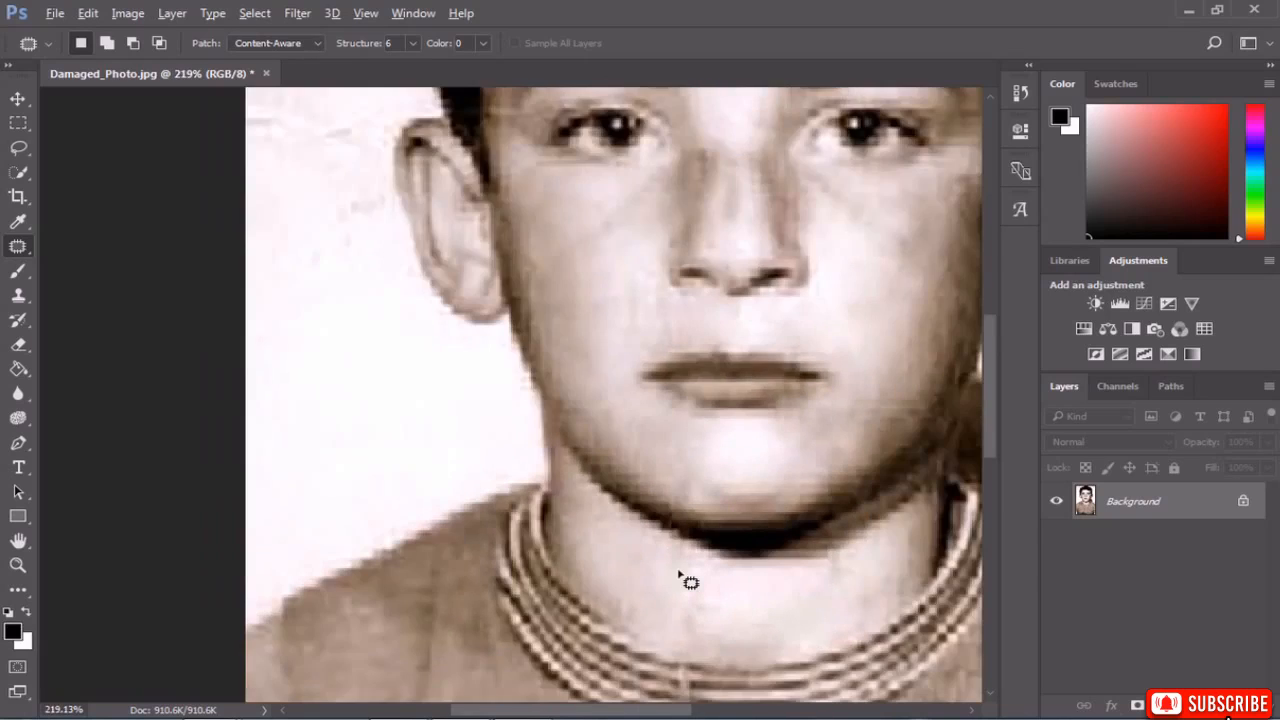
scroll(705, 512, up, 3)
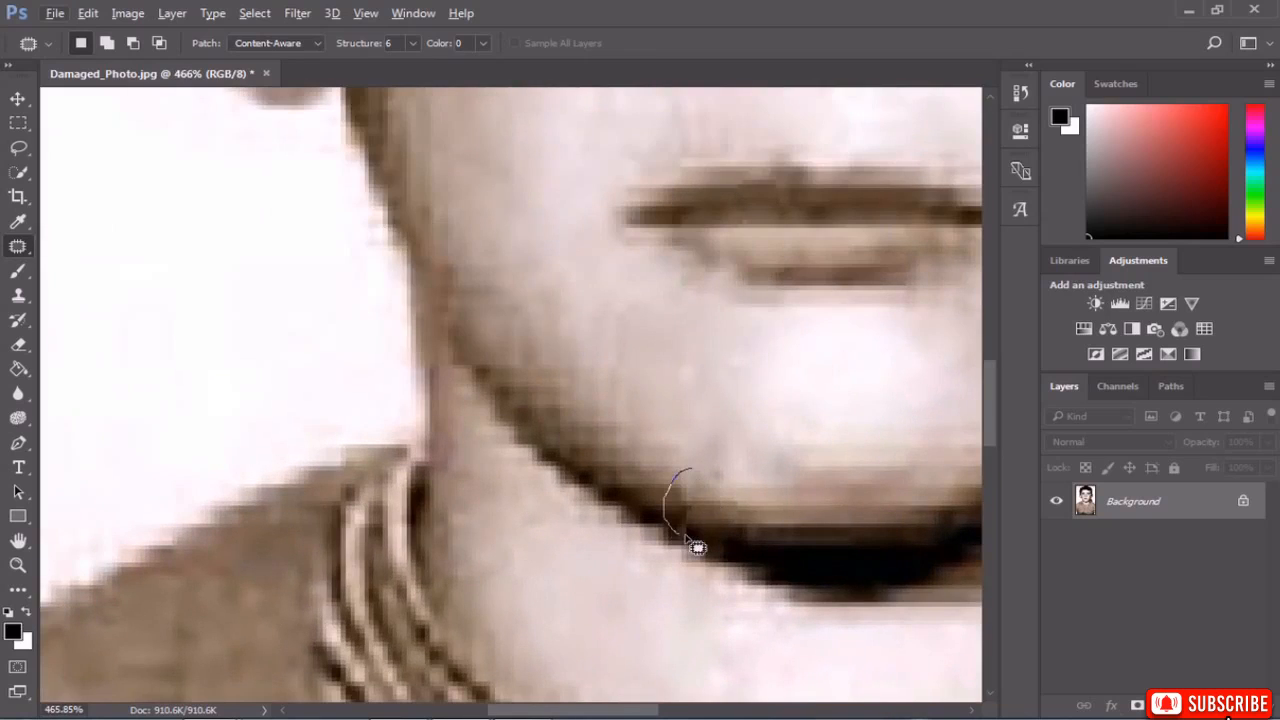
mouse_move(745, 563)
mouse_down()
mouse_move(731, 528)
mouse_move(929, 494)
mouse_move(932, 482)
mouse_up()
click(817, 484)
Patch the rough transition between the left jawline and the chin shadow with chin skin from directly above.
scroll(809, 476, down, 3)
scroll(766, 480, up, 3)
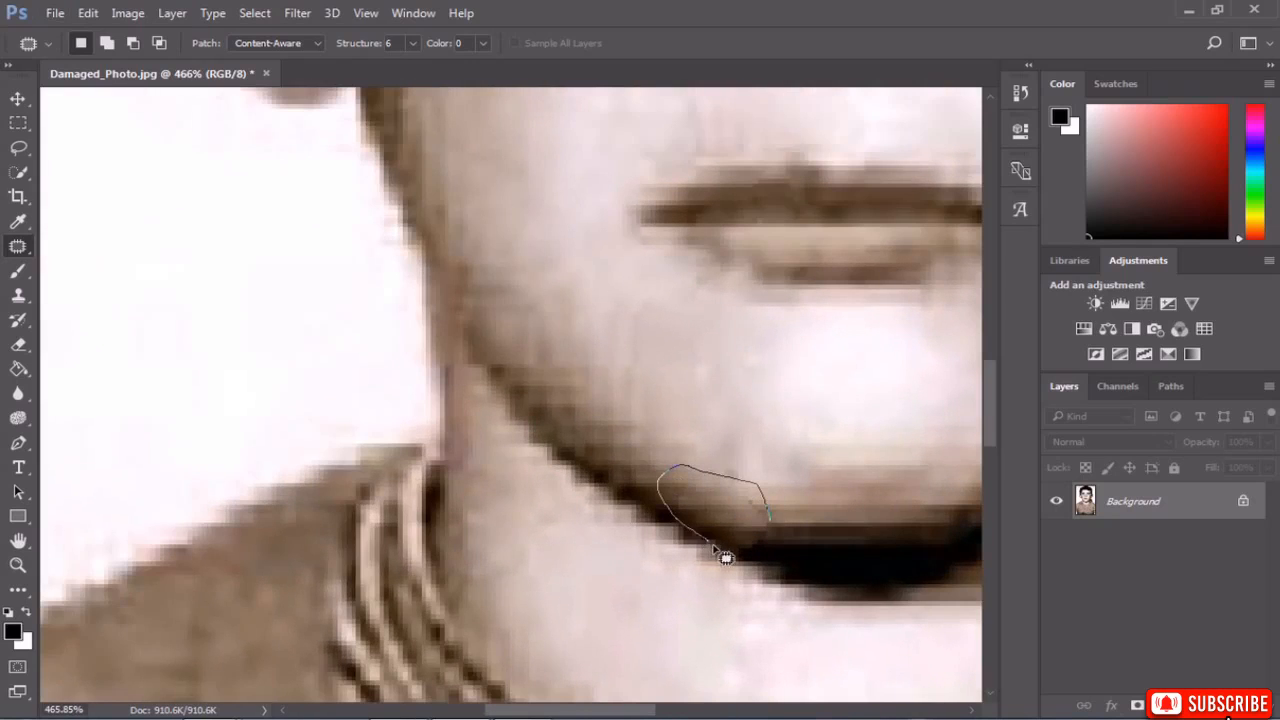
drag(782, 520, 771, 518)
drag(733, 508, 732, 455)
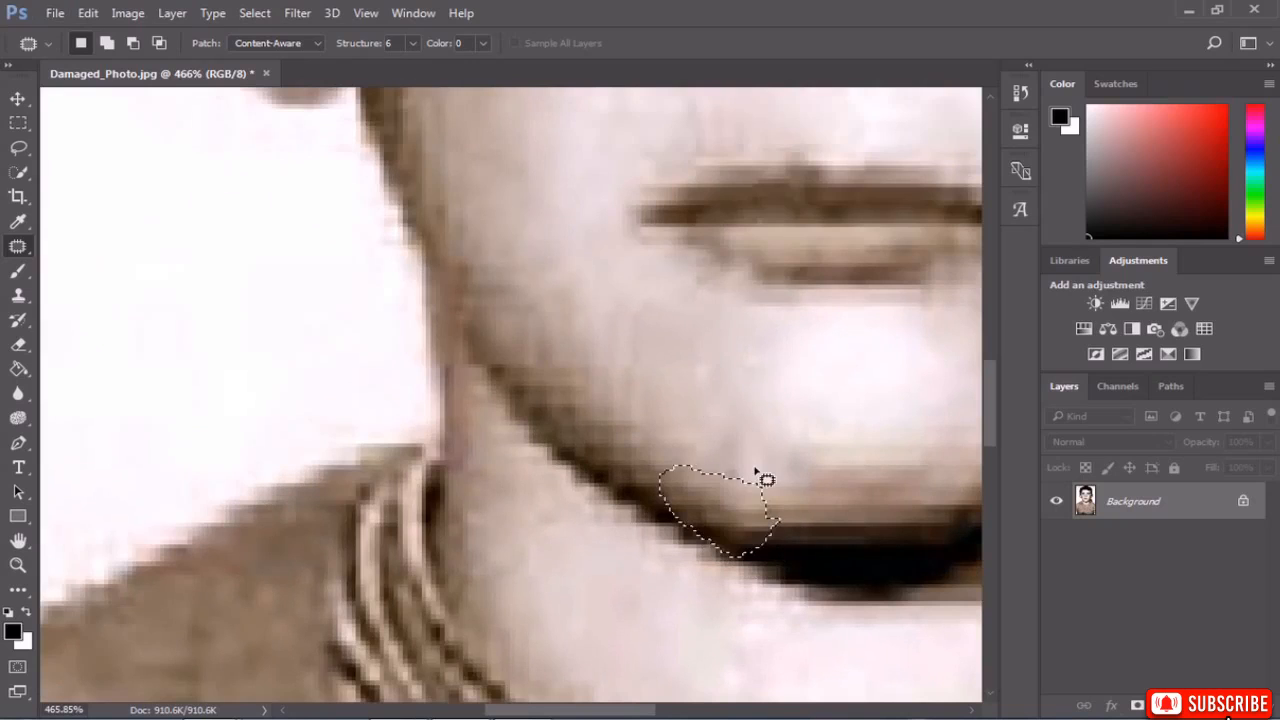
click(757, 463)
Patch the blotchy strip of chin skin just above the jaw shadow with lighter skin from higher on the chin.
scroll(758, 462, down, 3)
scroll(769, 469, up, 3)
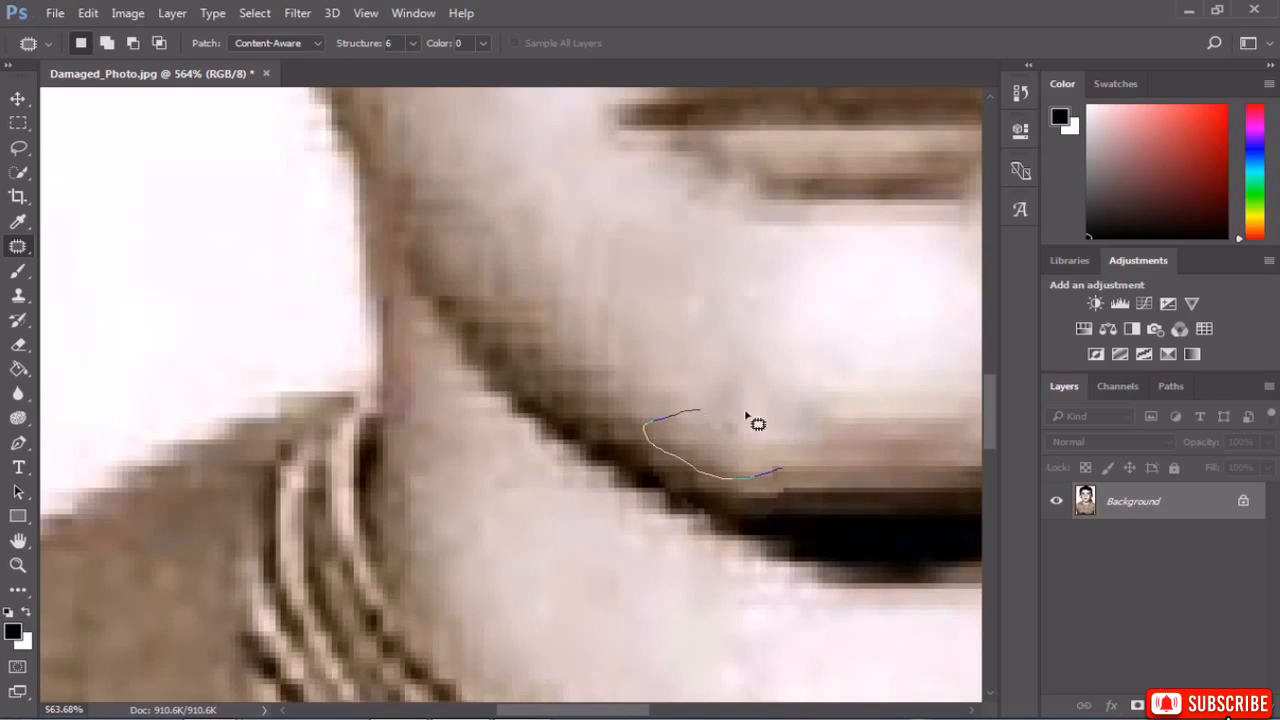
drag(797, 457, 785, 467)
drag(757, 458, 725, 359)
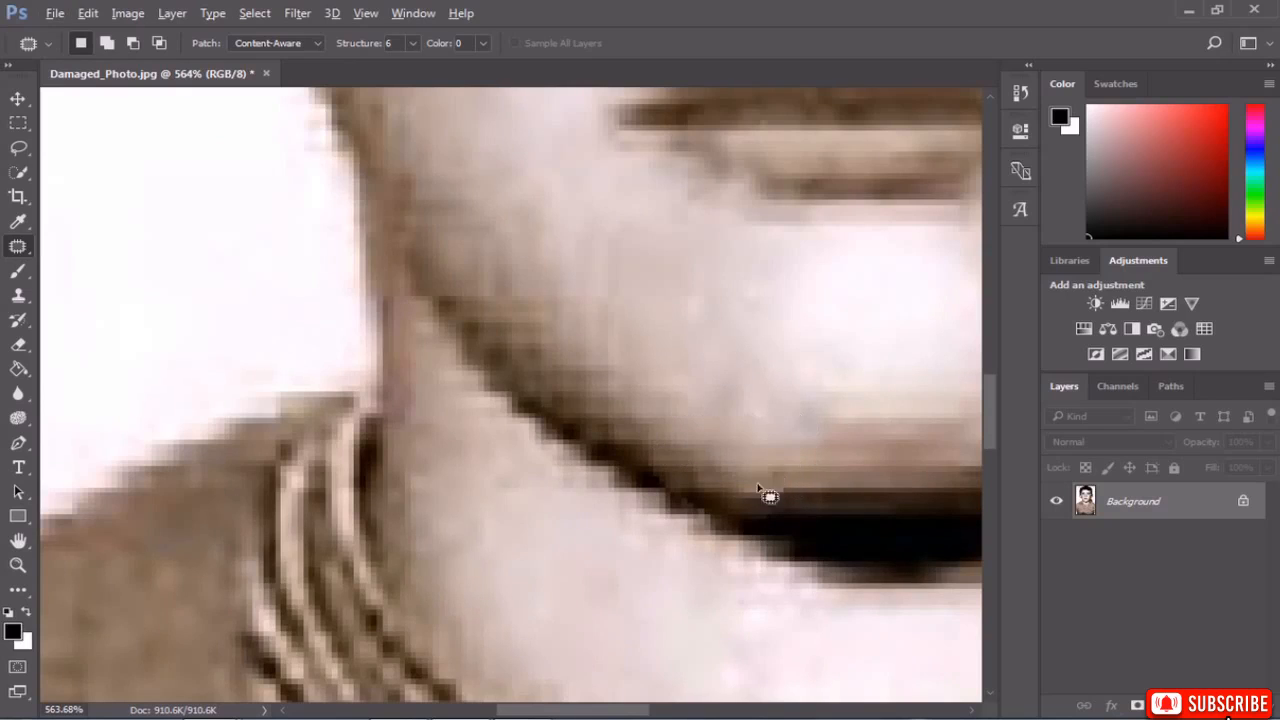
Patch the left end of the dark shadow under the chin with texture from neighbouring parts of the jawline.
scroll(766, 494, up, 2)
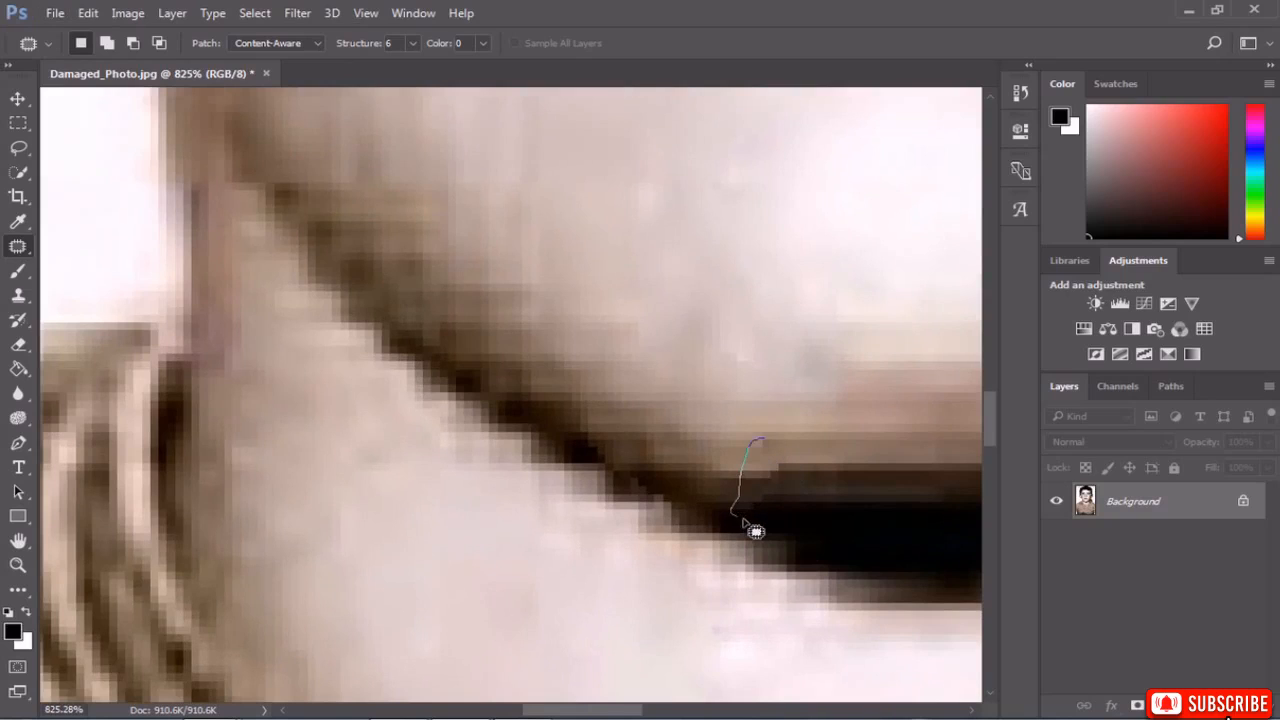
drag(769, 490, 770, 493)
drag(770, 493, 837, 491)
drag(740, 468, 714, 460)
drag(779, 487, 914, 447)
key(ctrl+d)
Patch the remaining jagged spots along the upper edge of the chin shadow with adjoining texture.
scroll(822, 494, down, 5)
scroll(832, 507, up, 5)
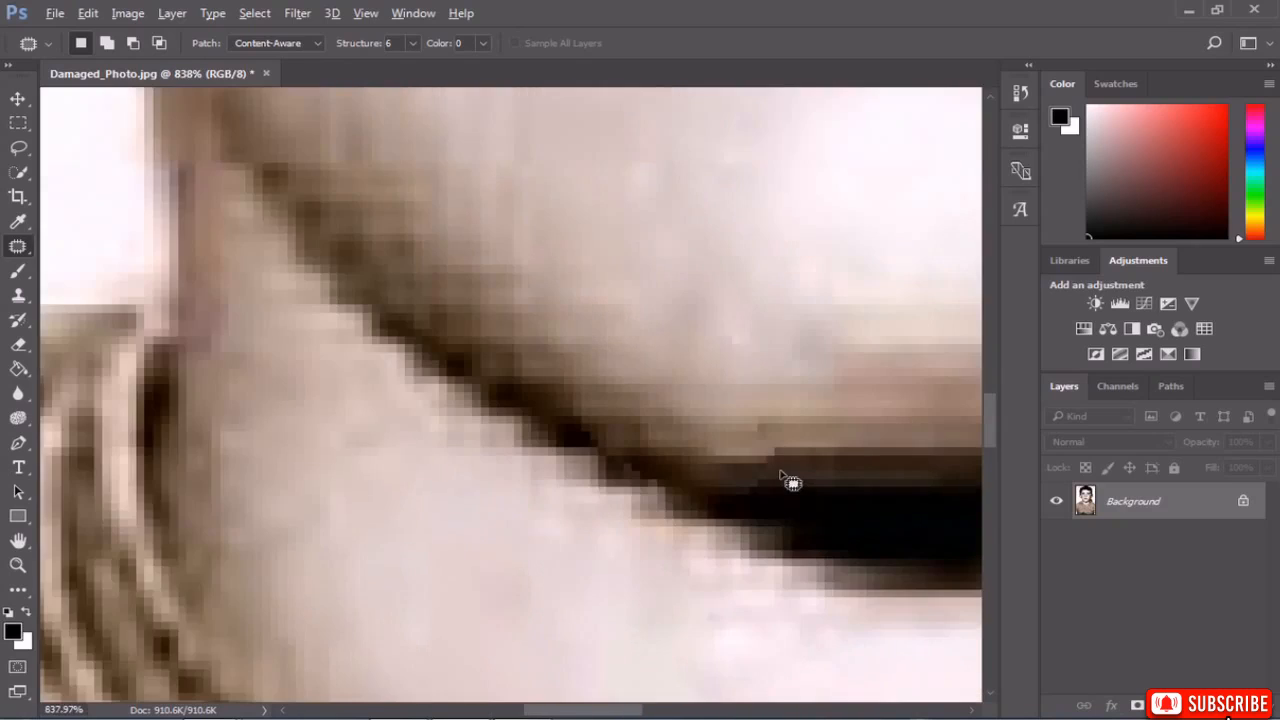
scroll(790, 482, up, 2)
mouse_move(757, 462)
mouse_down()
mouse_move(784, 421)
mouse_move(780, 432)
mouse_move(830, 420)
mouse_up()
click(838, 454)
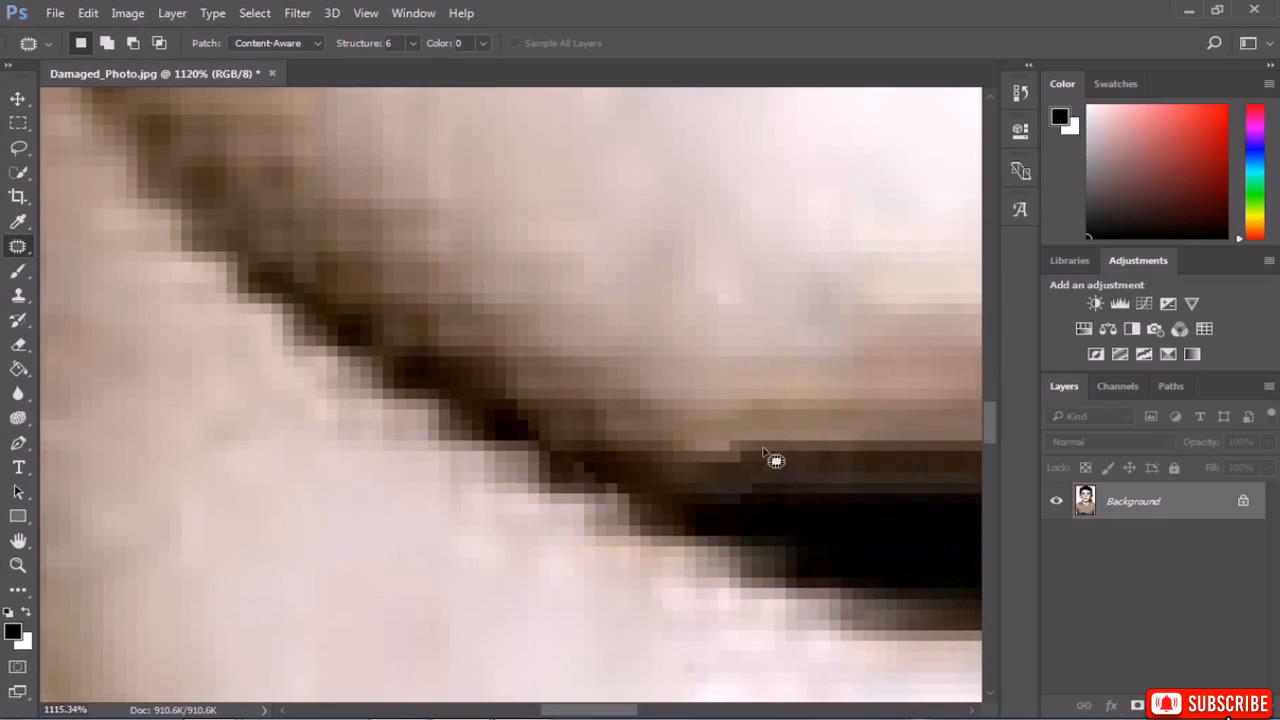
mouse_move(761, 452)
mouse_down()
mouse_move(723, 502)
mouse_move(823, 478)
mouse_up()
click(775, 431)
Patch the small crease at the left temple between the hairline and the eye.
scroll(700, 487, down, 7)
scroll(709, 513, down, 4)
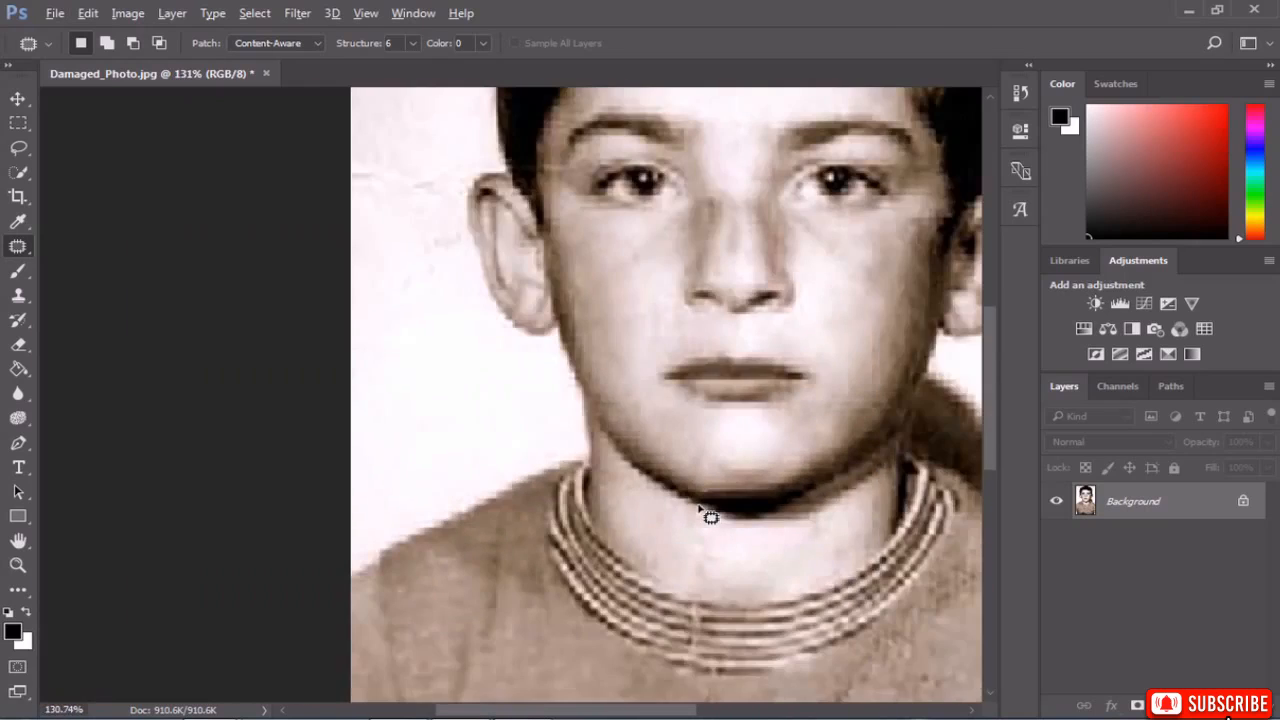
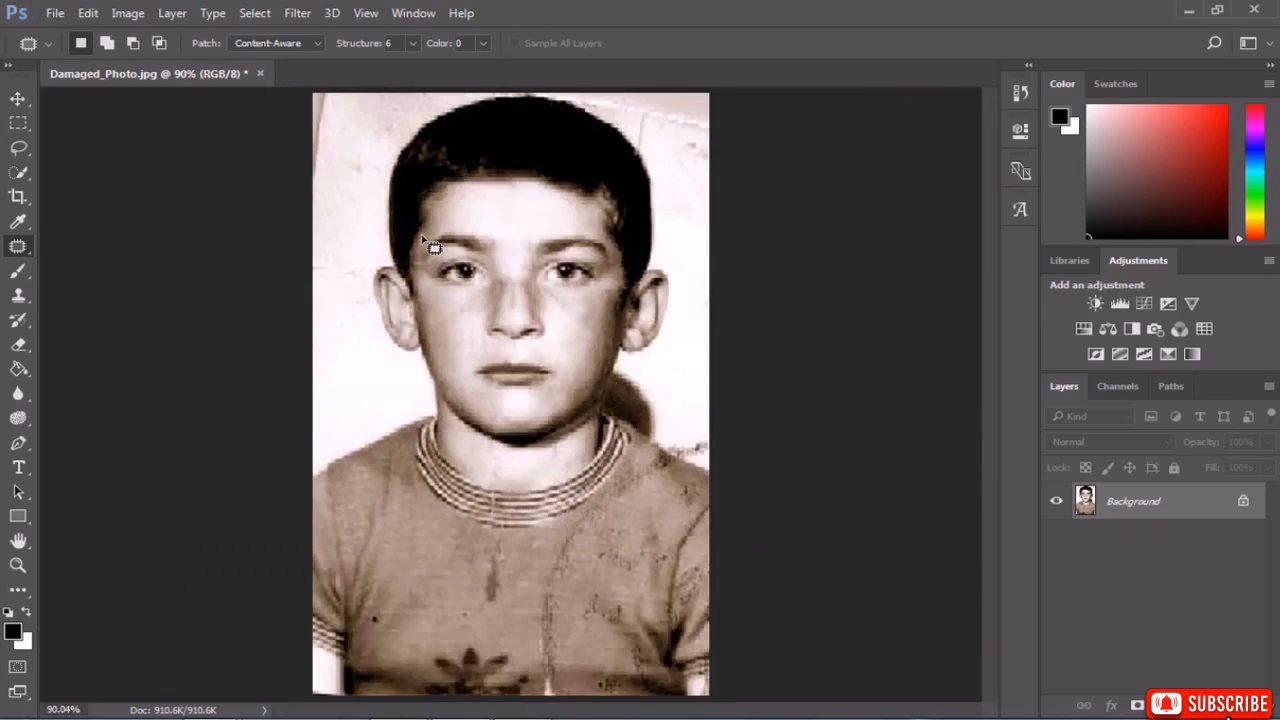
scroll(432, 252, up, 5)
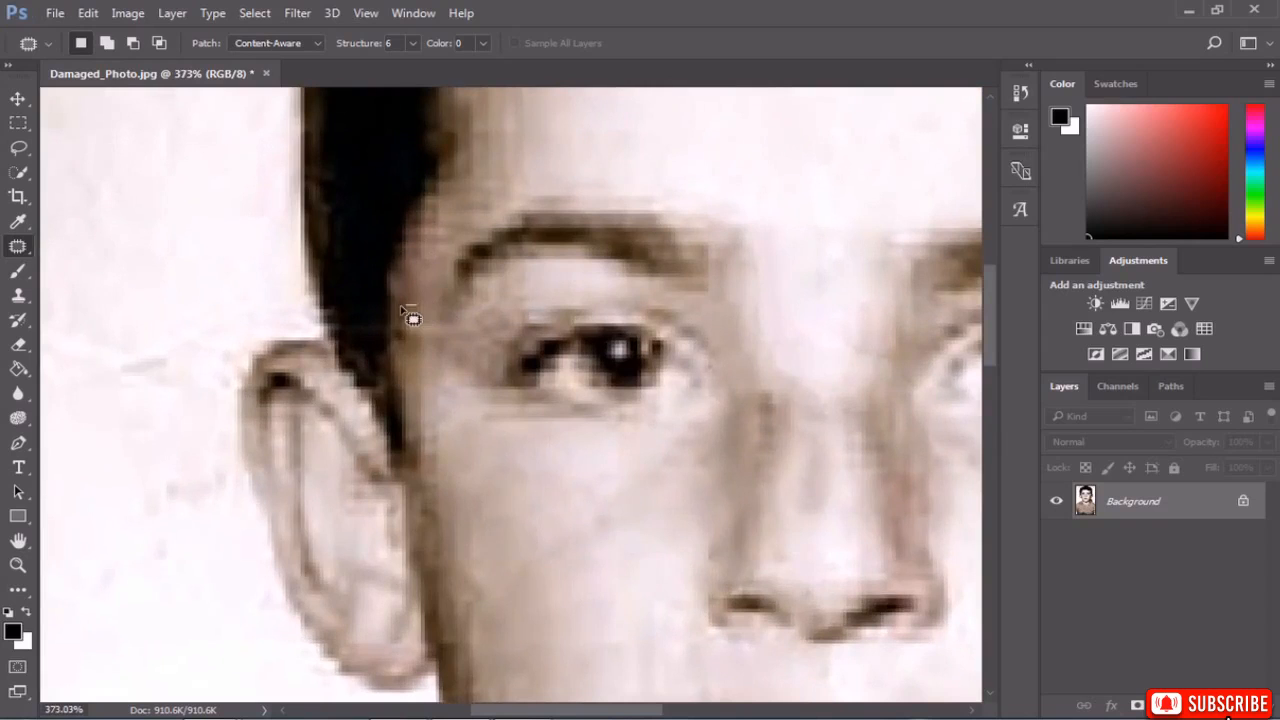
mouse_move(424, 355)
mouse_down()
mouse_move(486, 329)
mouse_move(449, 331)
mouse_up()
Patch the dark streak below the collar and the speckled line down the middle of the shirt with clean fabric.
scroll(461, 432, down, 6)
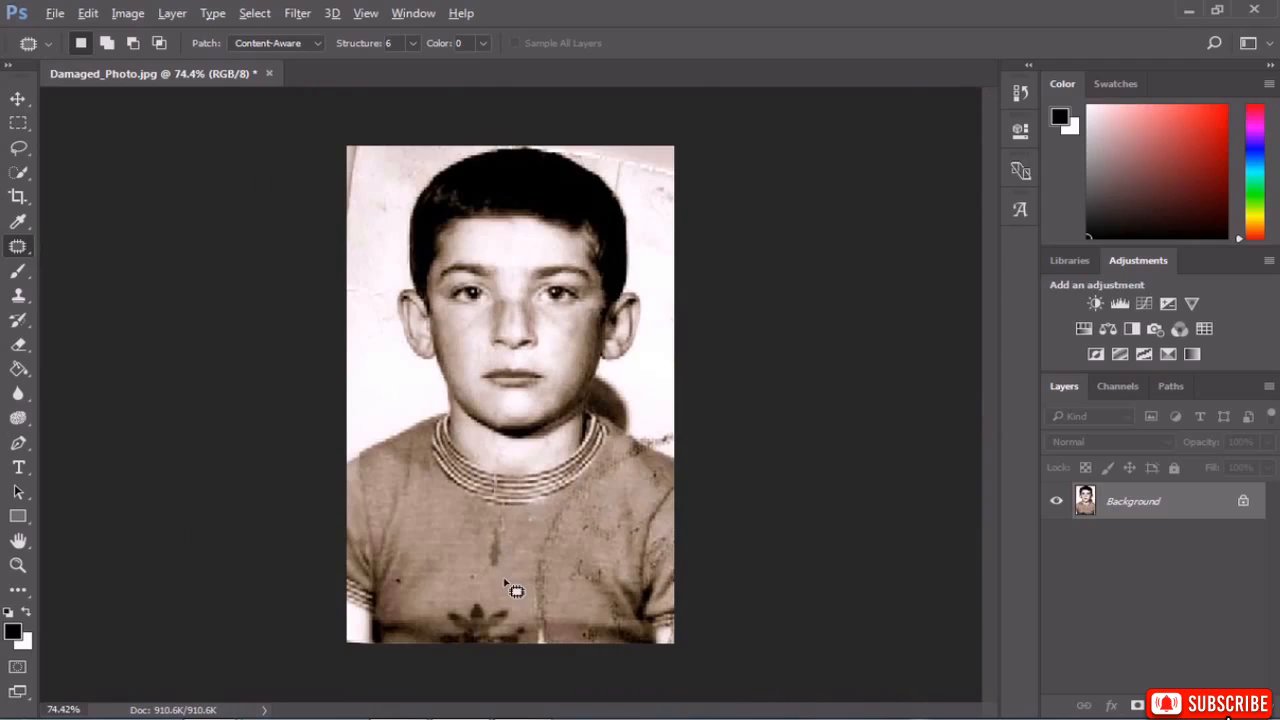
scroll(504, 582, up, 4)
mouse_move(490, 530)
mouse_down()
mouse_move(516, 610)
mouse_move(510, 561)
mouse_move(386, 535)
mouse_up()
key(ctrl+d)
mouse_move(572, 525)
mouse_down()
mouse_move(523, 595)
mouse_move(598, 655)
mouse_move(572, 527)
mouse_up()
drag(586, 600, 389, 577)
key(ctrl+d)
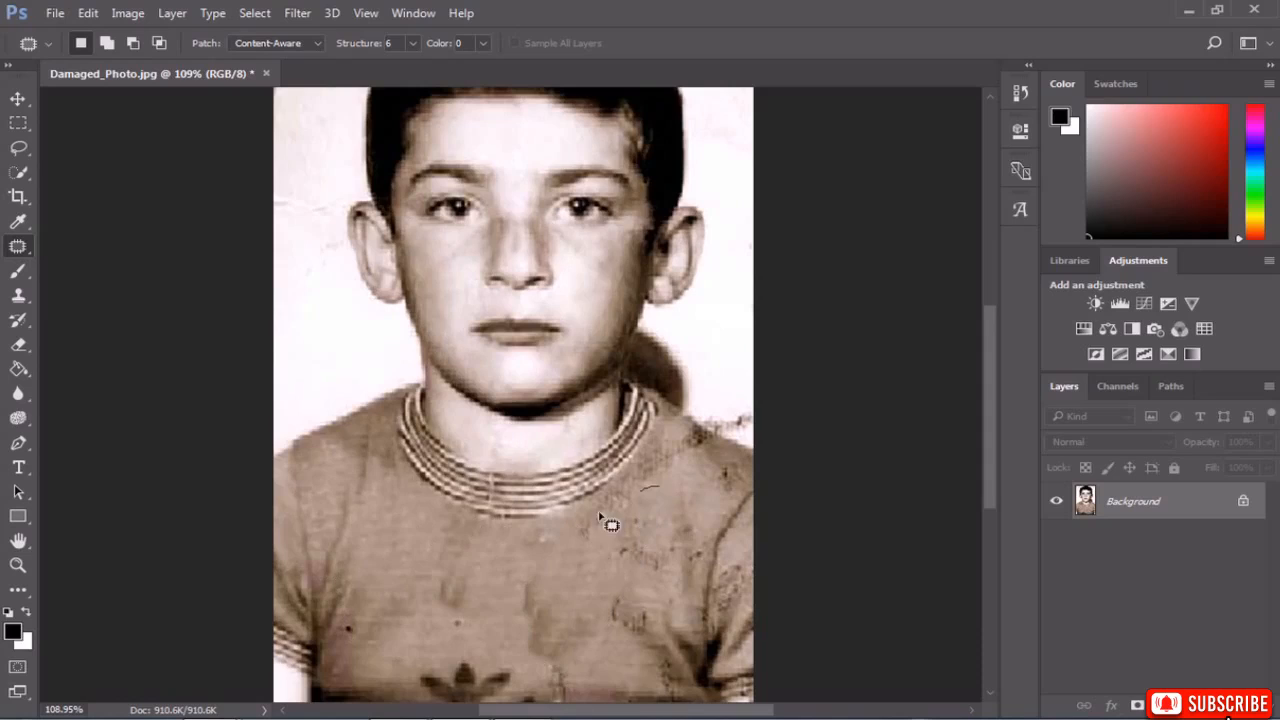
Patch the speckled stains on the right side of the chest and the small dark spots on the left with clean shirt fabric.
mouse_move(601, 518)
mouse_down()
mouse_move(663, 606)
mouse_move(691, 540)
mouse_move(655, 488)
mouse_up()
mouse_move(648, 558)
mouse_down()
mouse_move(418, 587)
mouse_move(433, 599)
mouse_up()
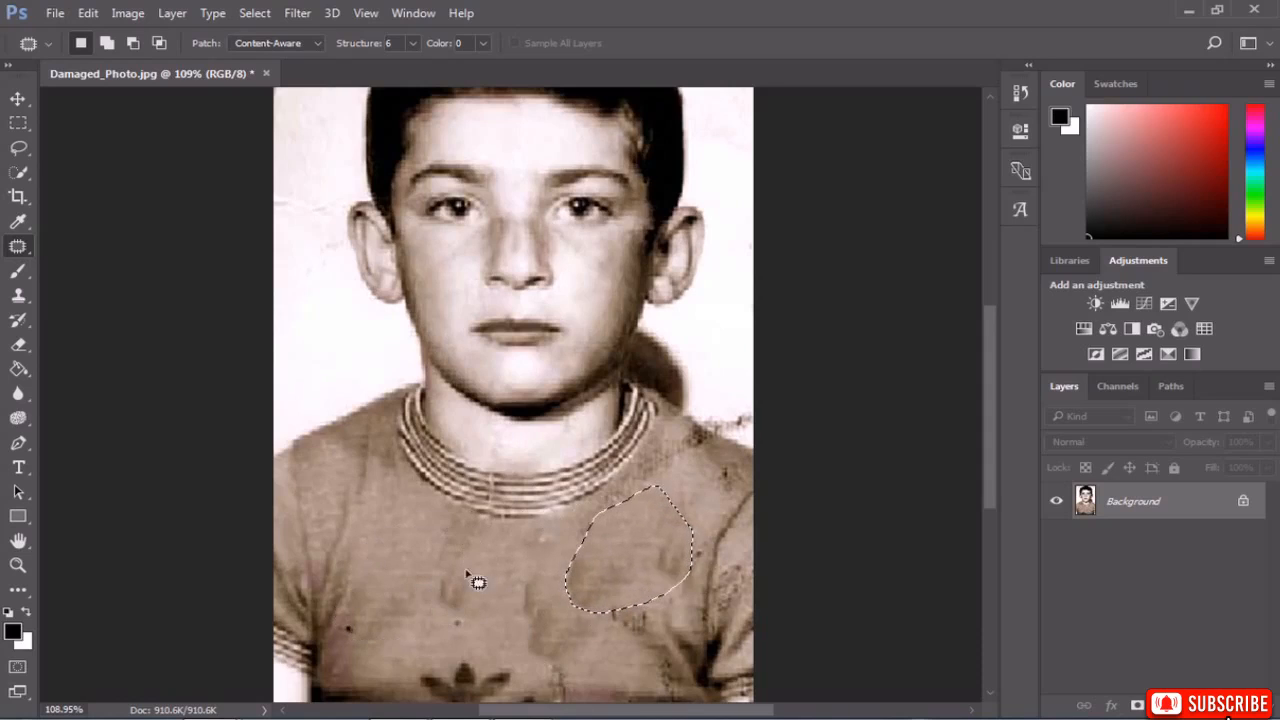
mouse_move(460, 557)
mouse_down()
mouse_move(427, 603)
mouse_move(463, 631)
mouse_move(517, 565)
mouse_up()
drag(446, 593, 397, 557)
key(ctrl+d)
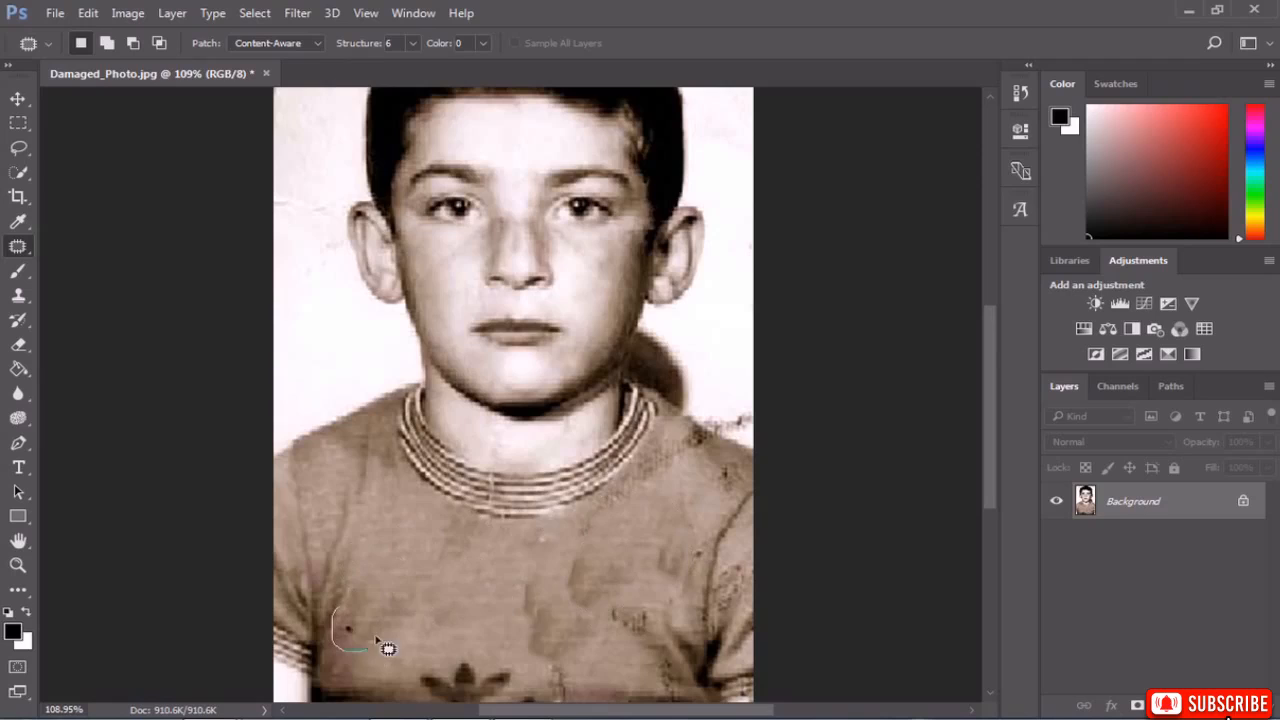
mouse_move(376, 640)
mouse_down()
mouse_move(343, 607)
mouse_move(404, 561)
mouse_up()
Patch the dark streak above and to the right of the leaf emblem with clean fabric from the left side of the chest.
drag(521, 587, 553, 700)
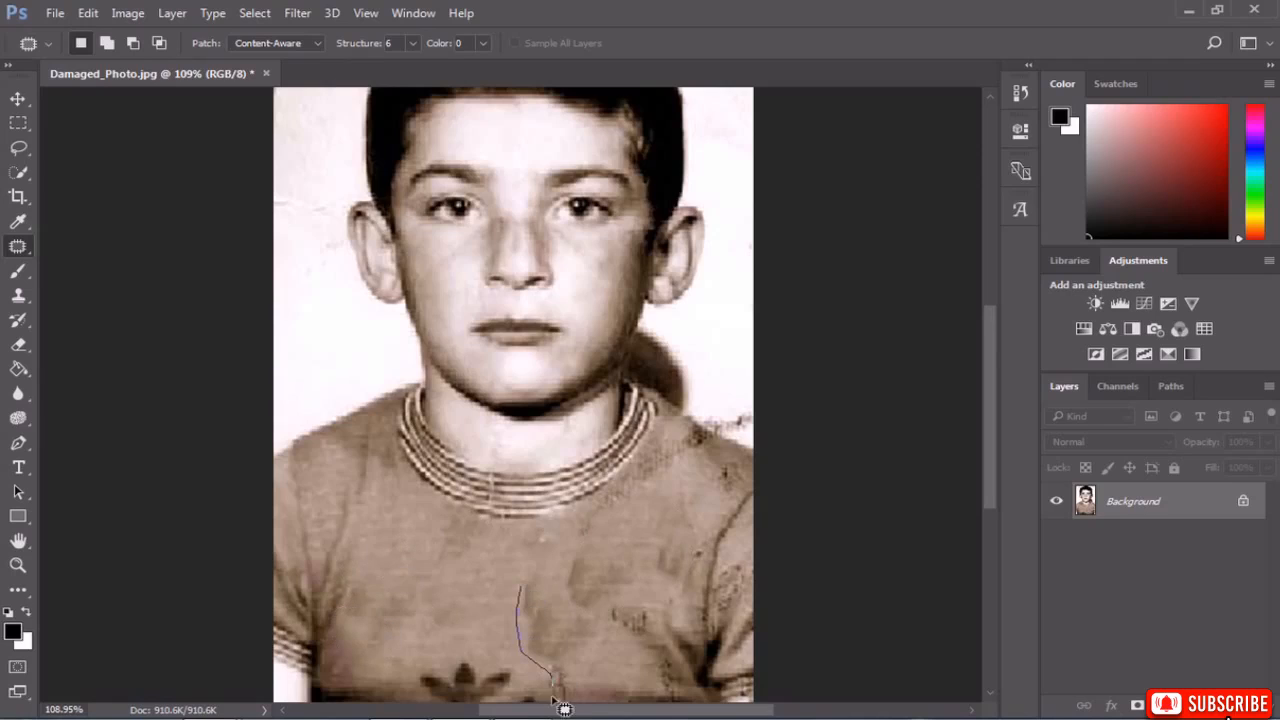
mouse_move(619, 640)
mouse_down()
mouse_move(522, 590)
mouse_move(525, 610)
mouse_move(380, 550)
mouse_up()
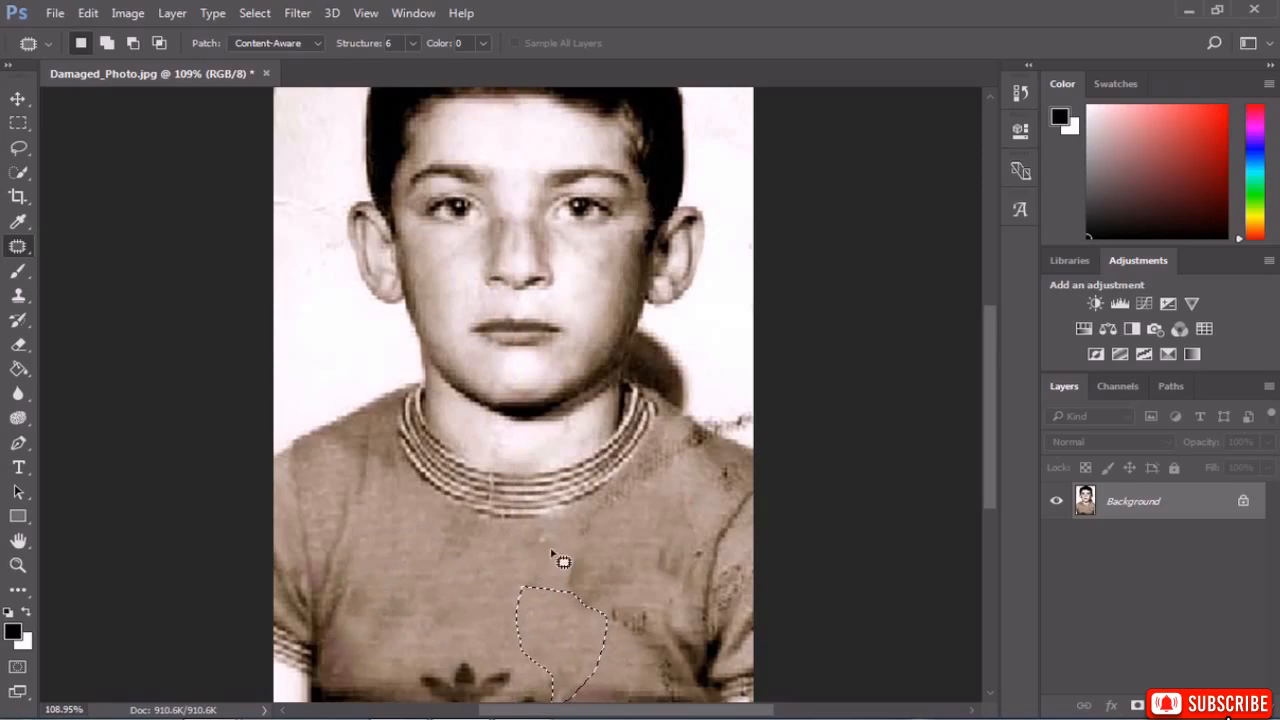
key(ctrl+d)
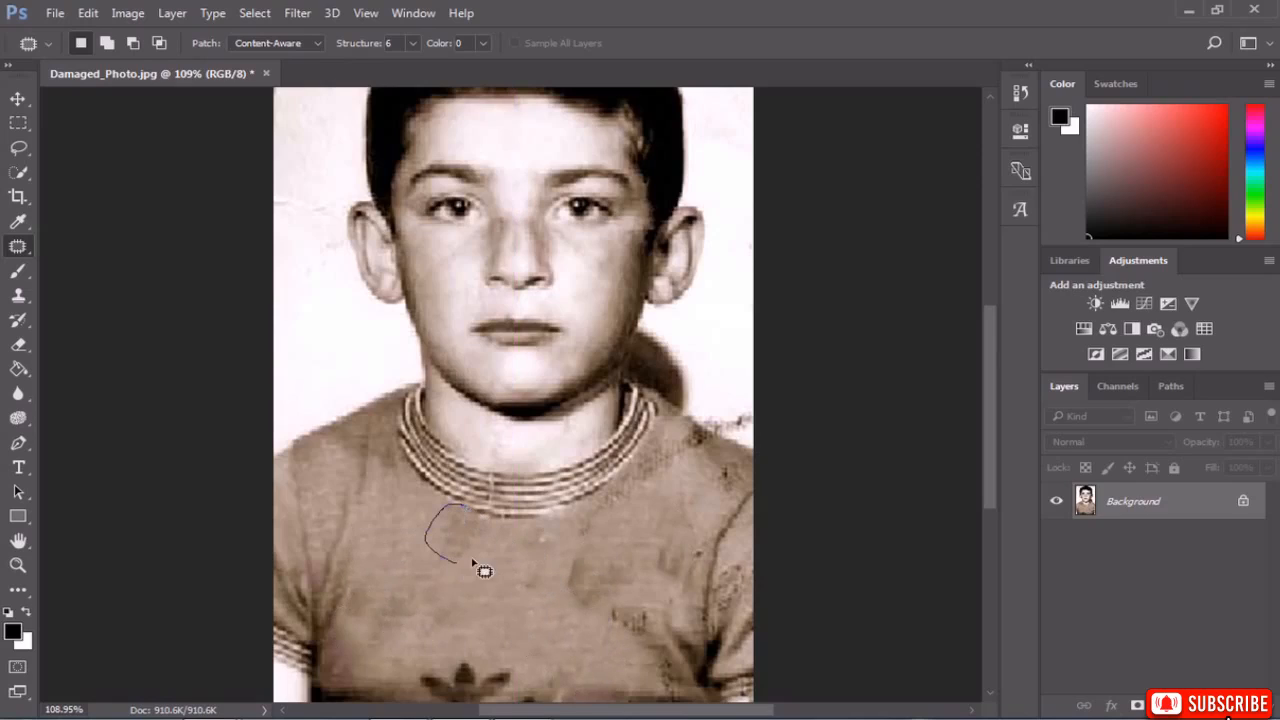
Patch the faint smudges below the left of the collar and at the centre-right of the chest with clean fabric.
drag(502, 542, 492, 536)
mouse_move(607, 518)
mouse_down()
mouse_move(557, 548)
mouse_move(550, 592)
mouse_move(586, 625)
mouse_up()
Patch the stained shirt area beside the right sleeve seam and shoulder with clean fabric from the left chest.
mouse_move(648, 591)
mouse_down()
mouse_move(646, 542)
mouse_move(462, 570)
mouse_move(651, 535)
mouse_move(673, 589)
mouse_up()
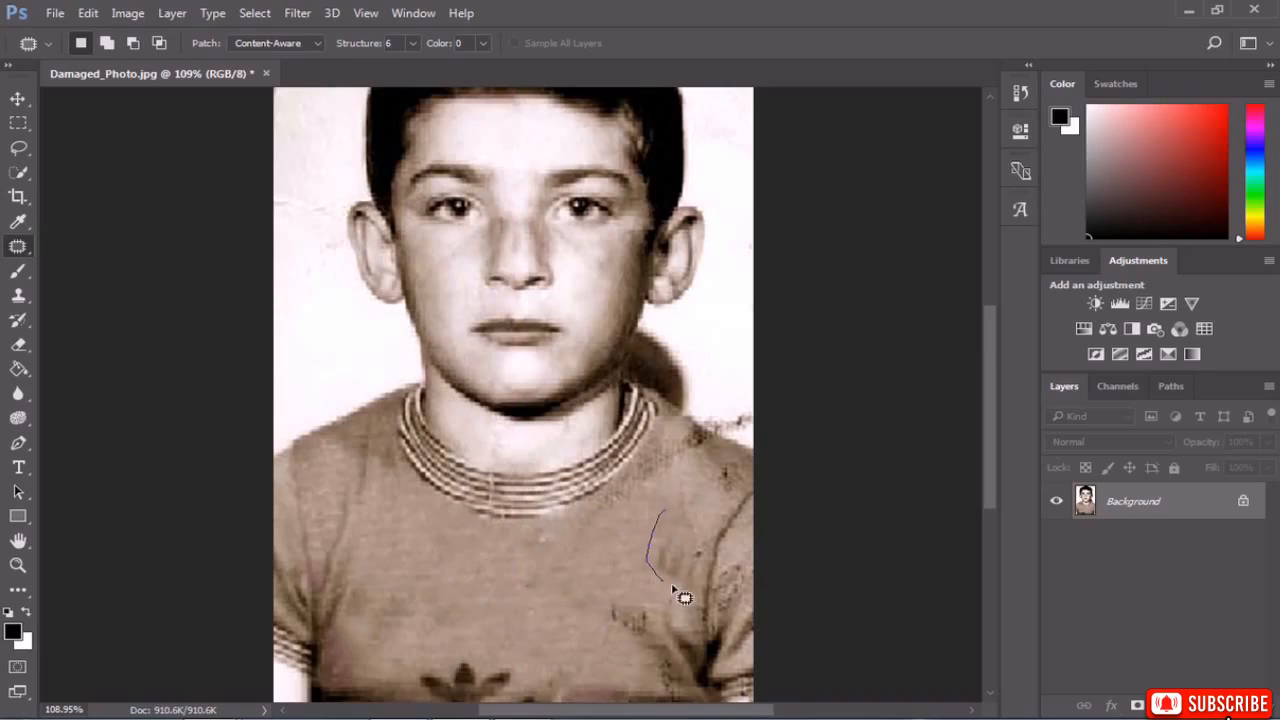
mouse_move(751, 479)
mouse_down()
mouse_move(700, 488)
mouse_move(472, 594)
mouse_move(384, 591)
mouse_up()
key(ctrl+d)
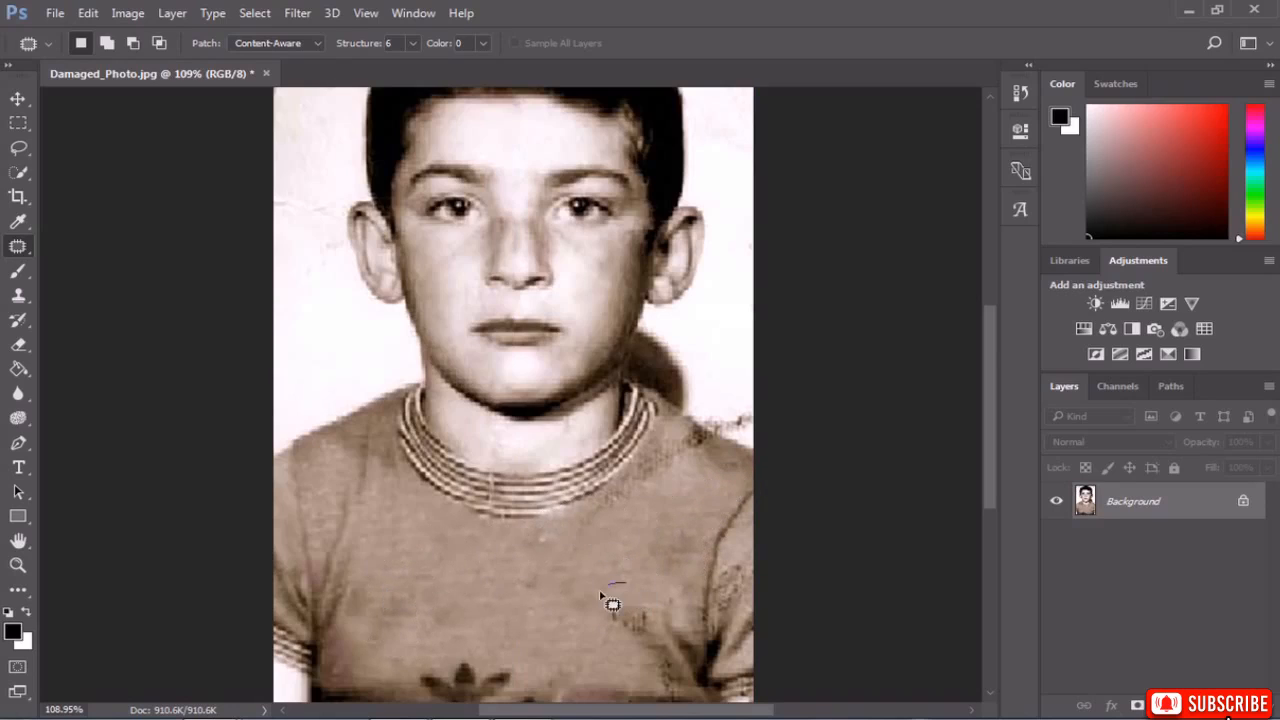
Patch the speckled mark on the lower right chest with adjacent clean fabric.
drag(642, 593, 627, 584)
drag(630, 610, 586, 636)
key(ctrl+d)
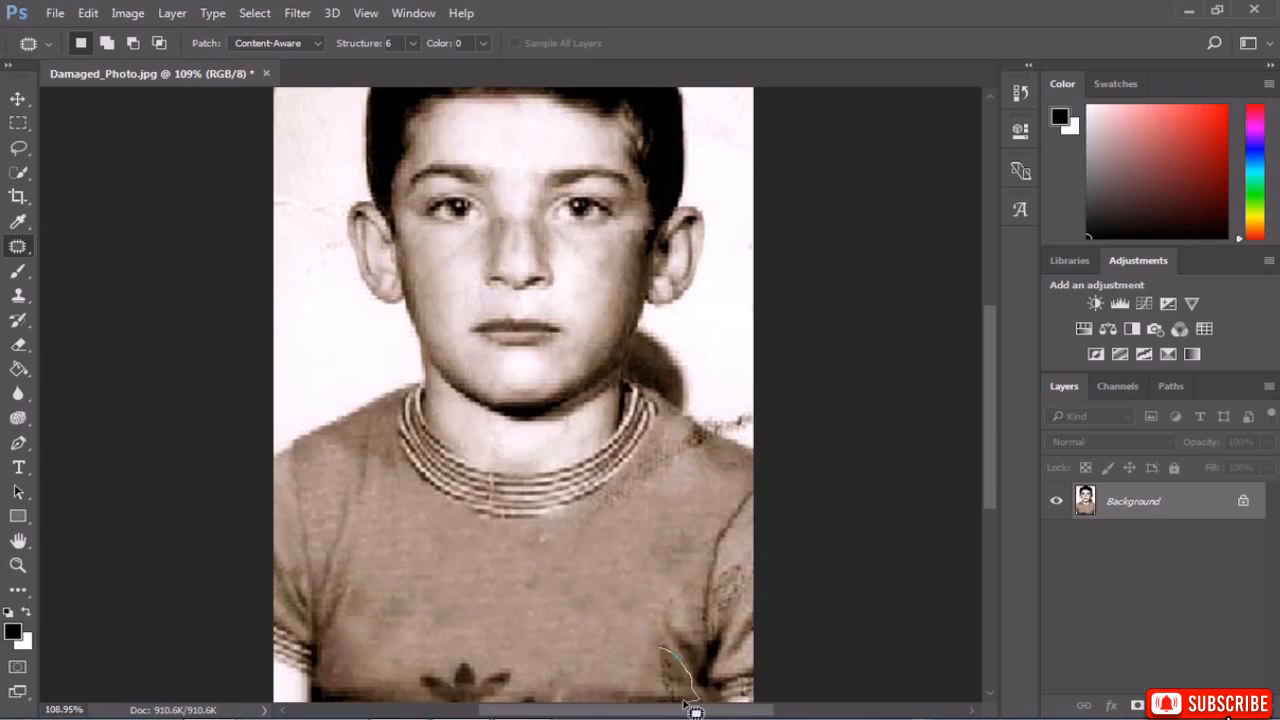
Patch the scratches beside the lower right armpit fold and along the shirt's bottom edge with fabric from above them.
drag(655, 661, 597, 614)
key(ctrl+d)
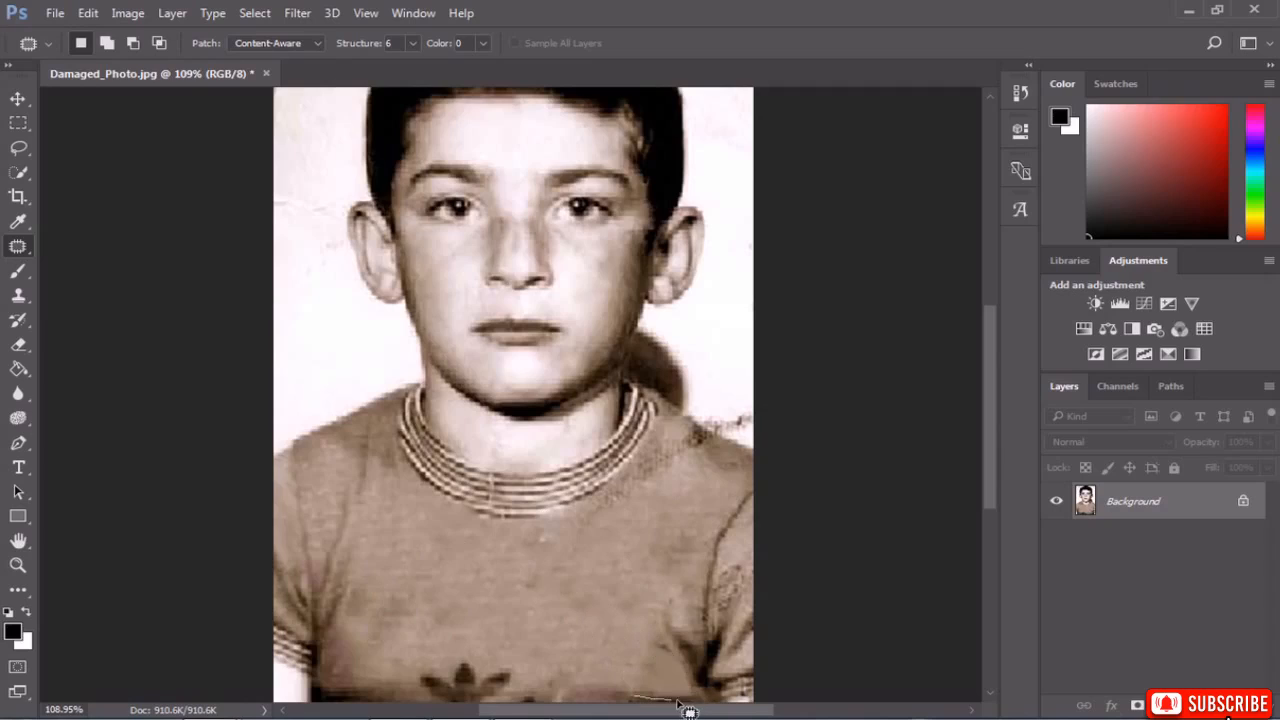
drag(612, 705, 607, 628)
drag(783, 707, 730, 636)
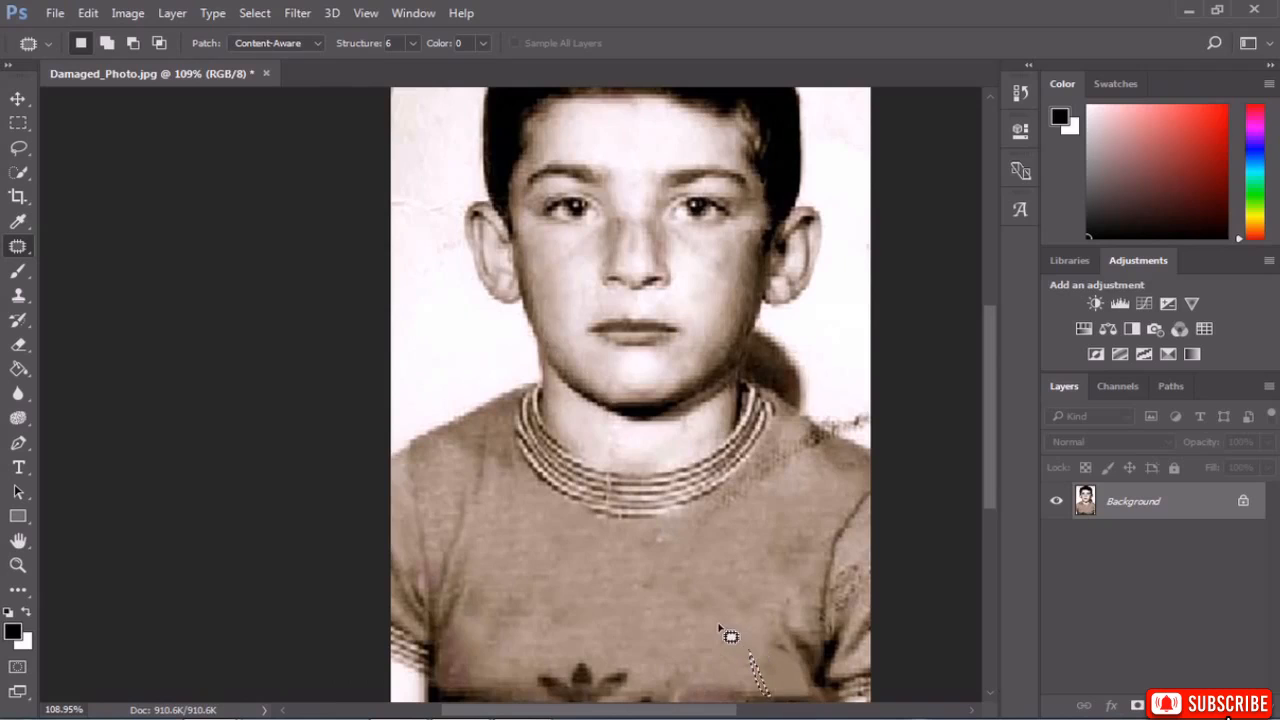
Patch the flat, smeared area left of the right armpit fold with textured shirt fabric from the chest.
scroll(730, 636, down, 2)
scroll(717, 640, up, 5)
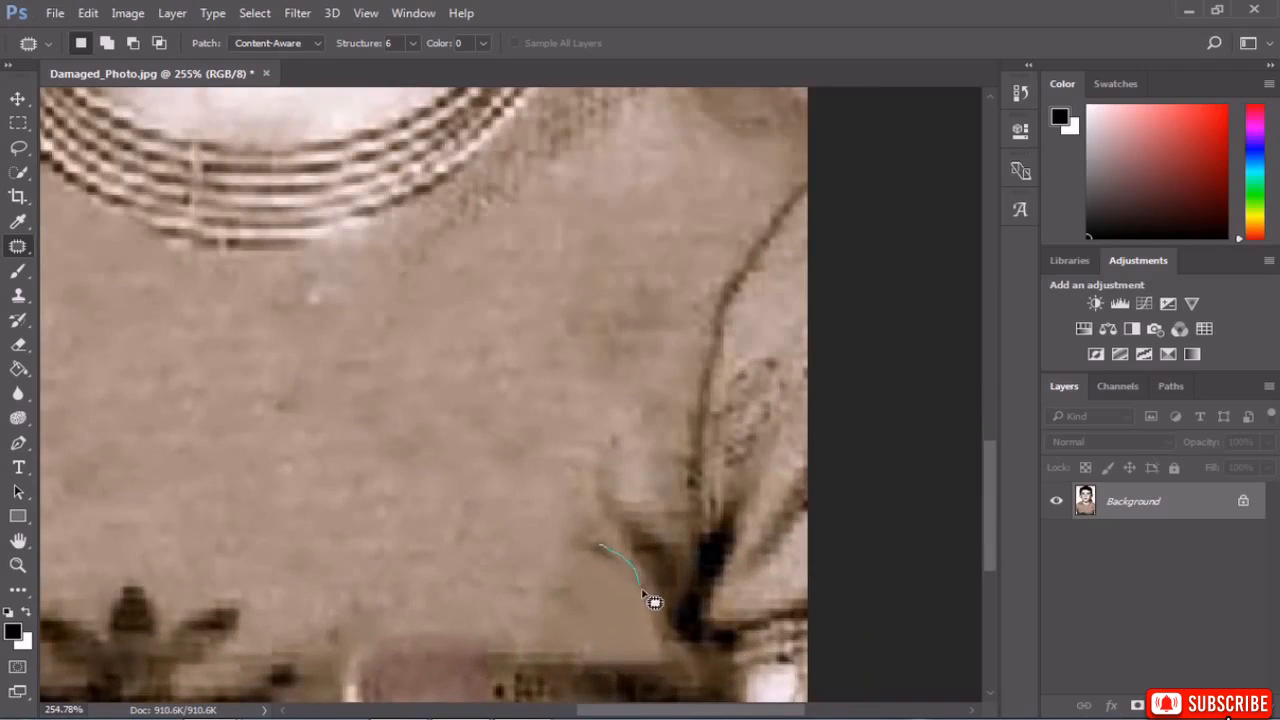
mouse_move(676, 656)
mouse_down()
mouse_move(544, 630)
mouse_move(507, 578)
mouse_move(555, 550)
mouse_up()
Patch the small blemishes in the middle of the chest and just below the right part of the collar.
drag(441, 485, 409, 423)
mouse_move(423, 289)
mouse_down()
mouse_move(467, 300)
mouse_move(458, 290)
mouse_up()
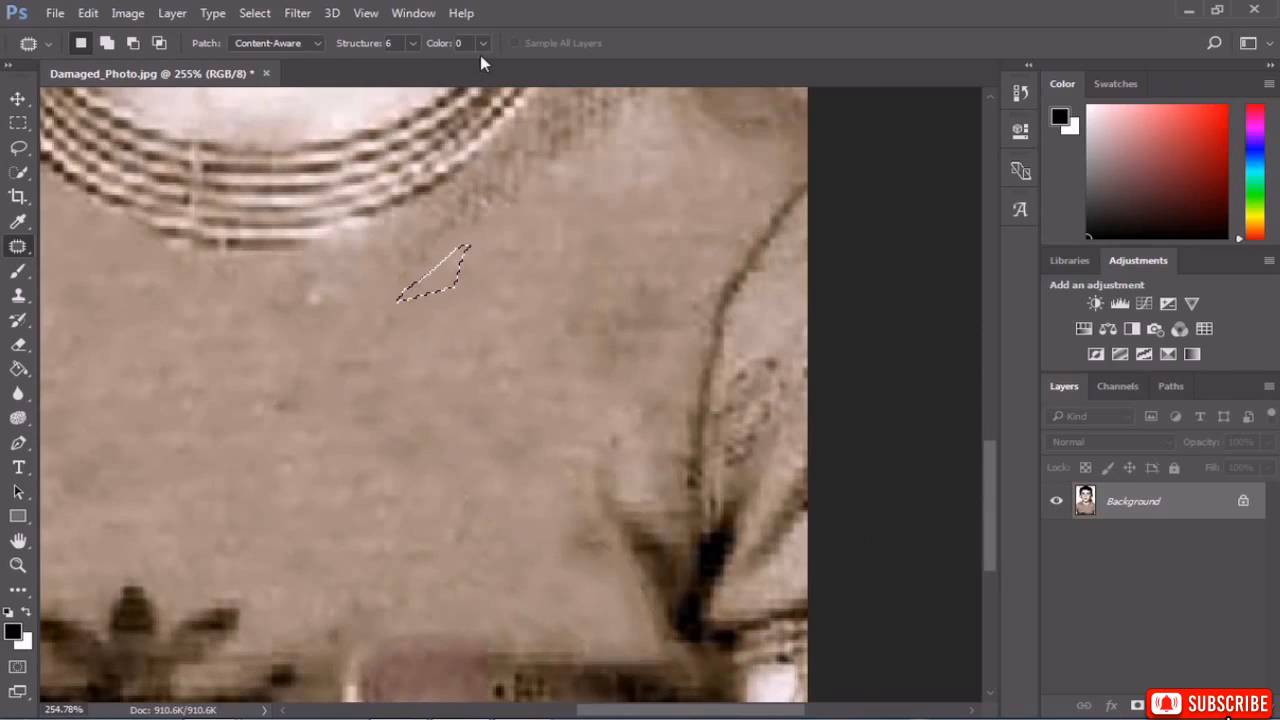
click(519, 322)
Patch the speckled stain on the right sleeve beside the seam with clean fabric from the chest.
scroll(657, 430, down, 3)
scroll(717, 434, up, 3)
mouse_move(722, 364)
mouse_down()
mouse_move(686, 445)
mouse_move(741, 462)
mouse_move(752, 388)
mouse_move(551, 408)
mouse_up()
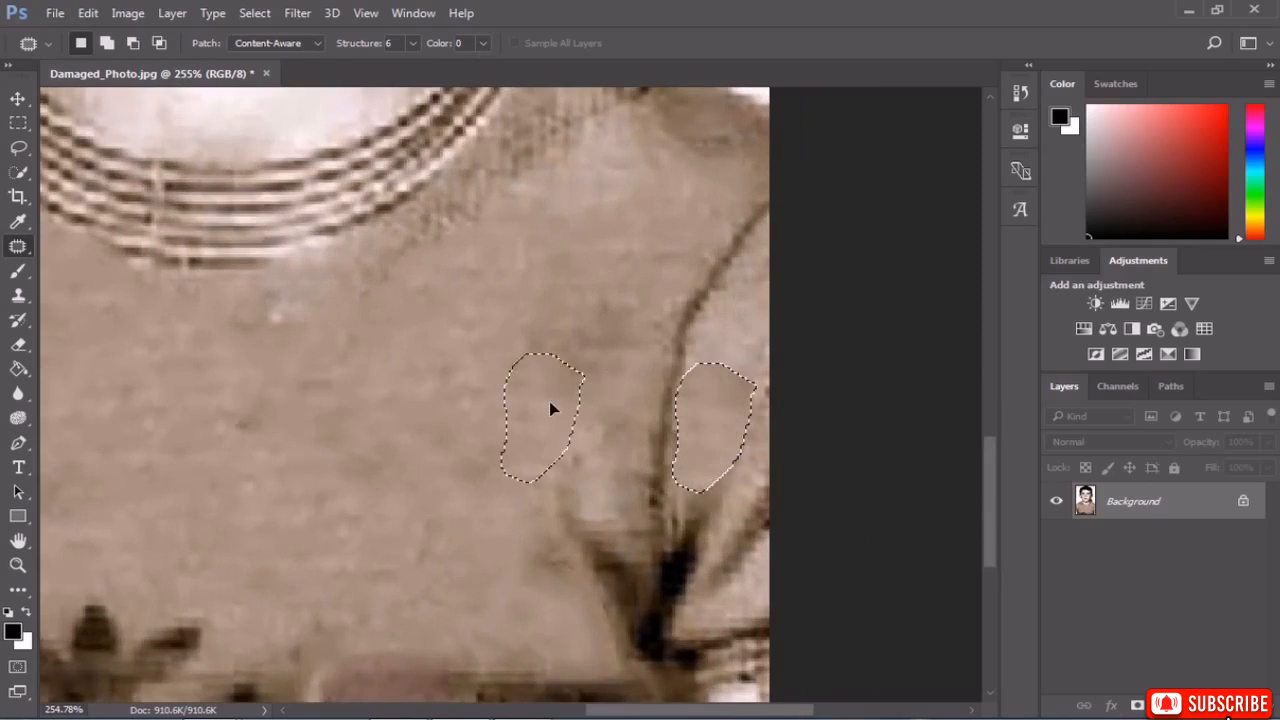
Redo the patch over the speckled stain on the right sleeve with chest fabric, setting its color adaptation to 5.
click(481, 43)
drag(482, 66, 491, 65)
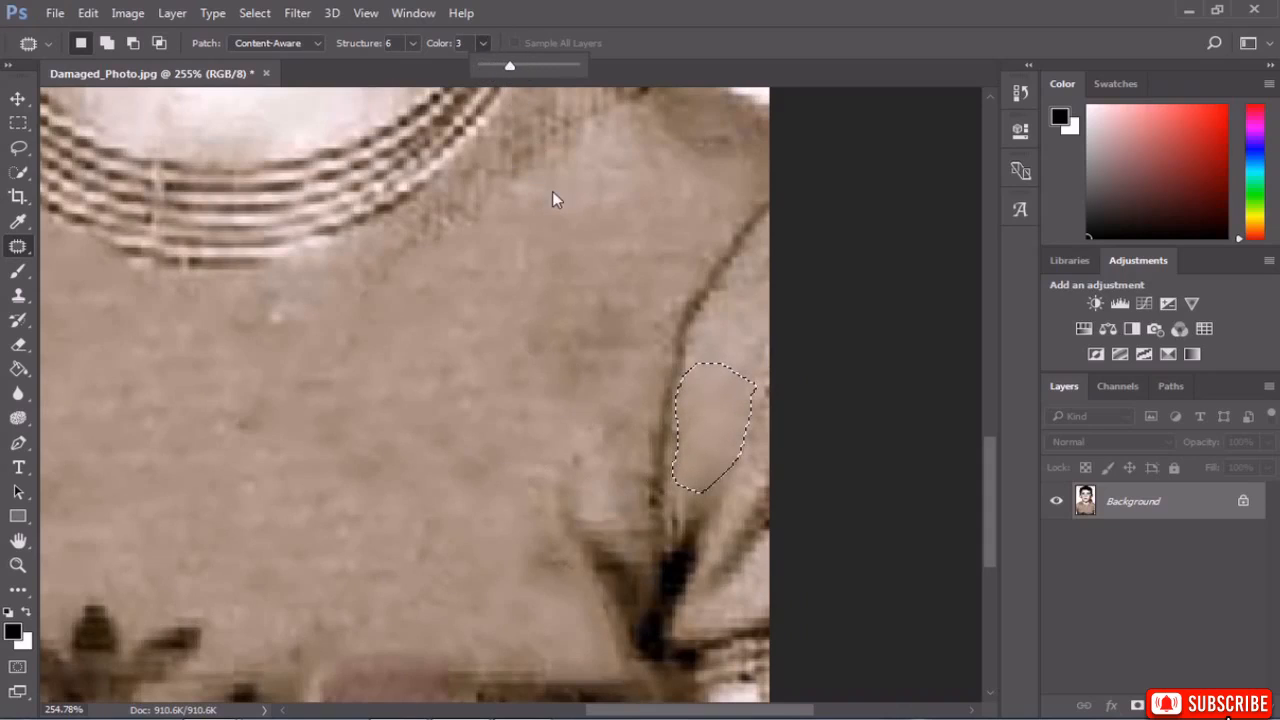
click(652, 383)
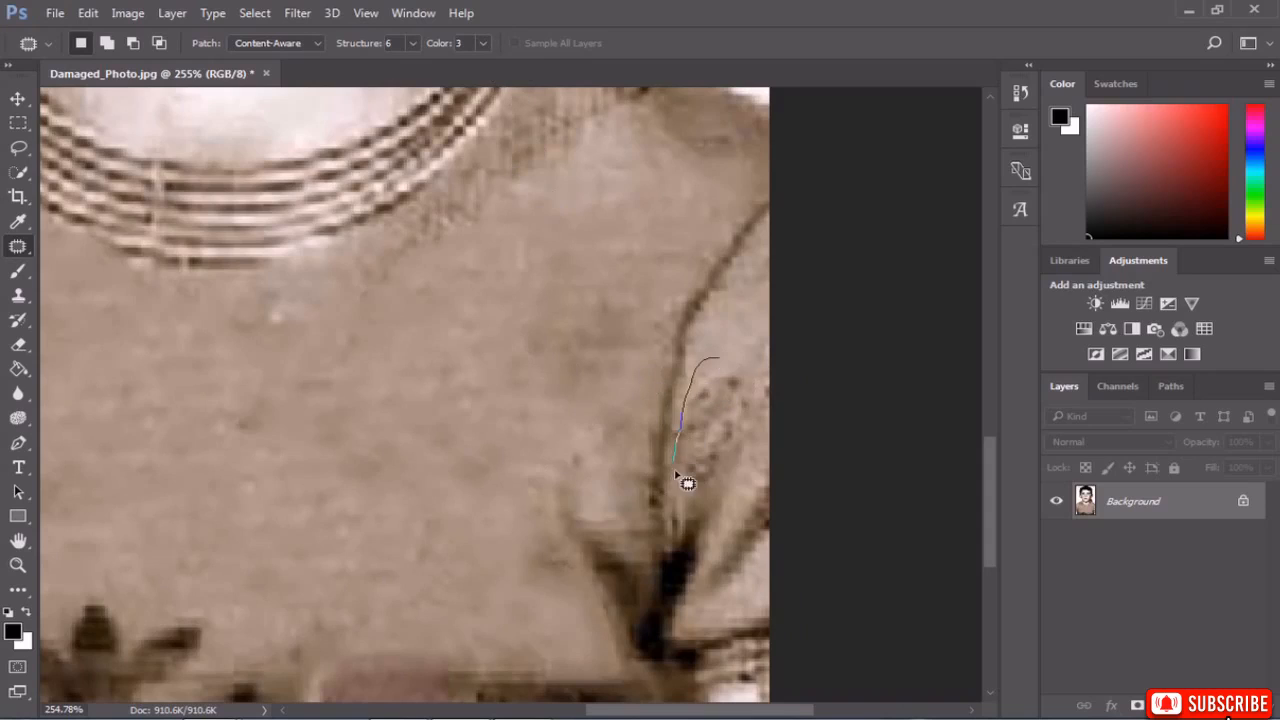
drag(737, 424, 547, 412)
click(484, 44)
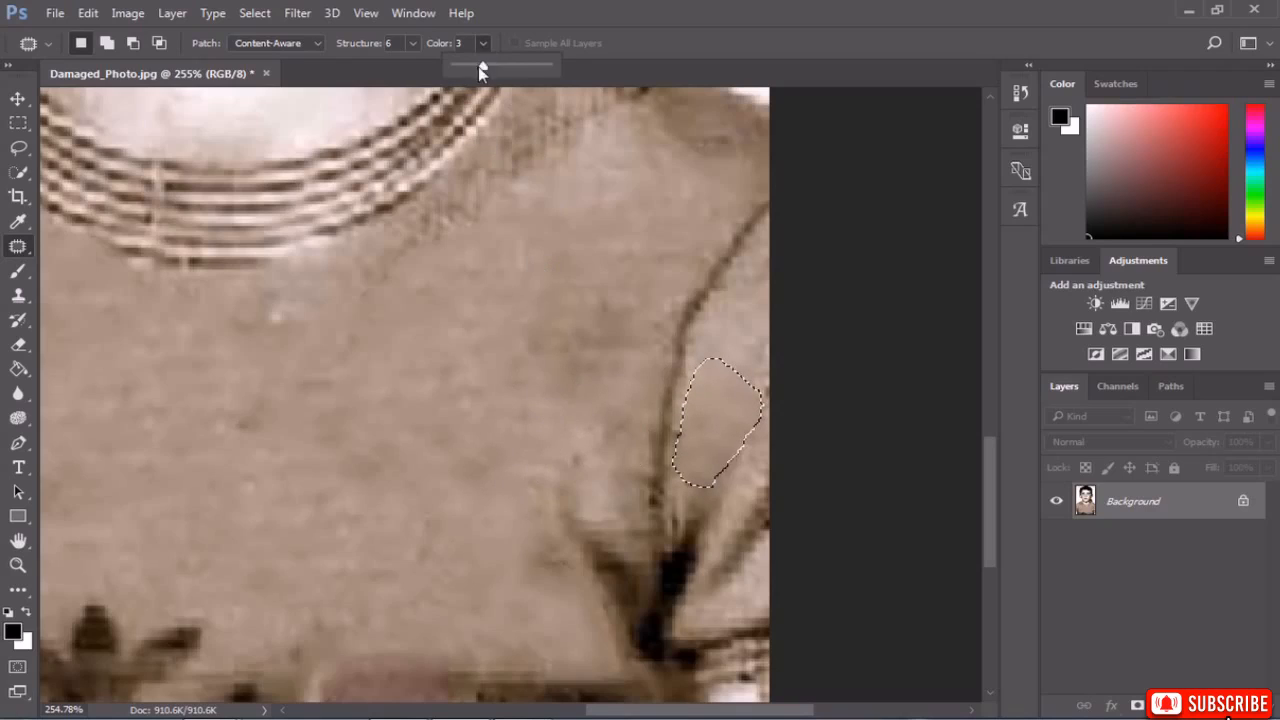
drag(528, 62, 422, 62)
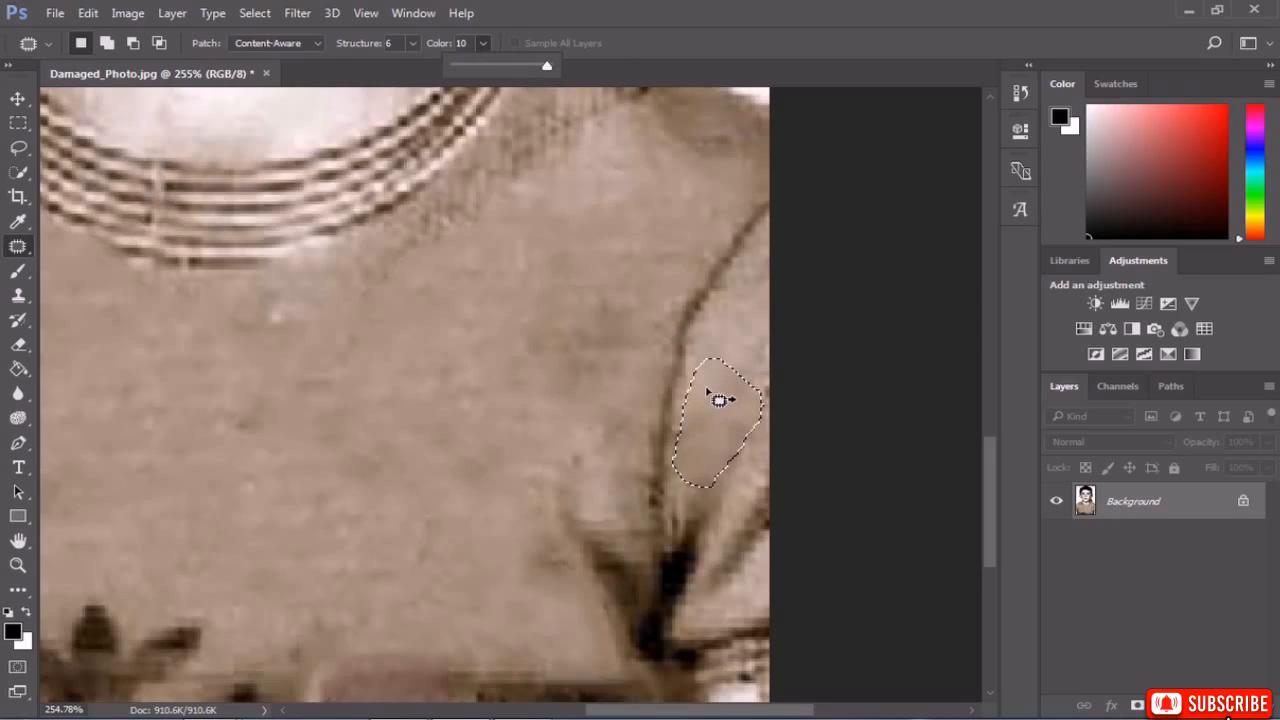
drag(547, 66, 497, 70)
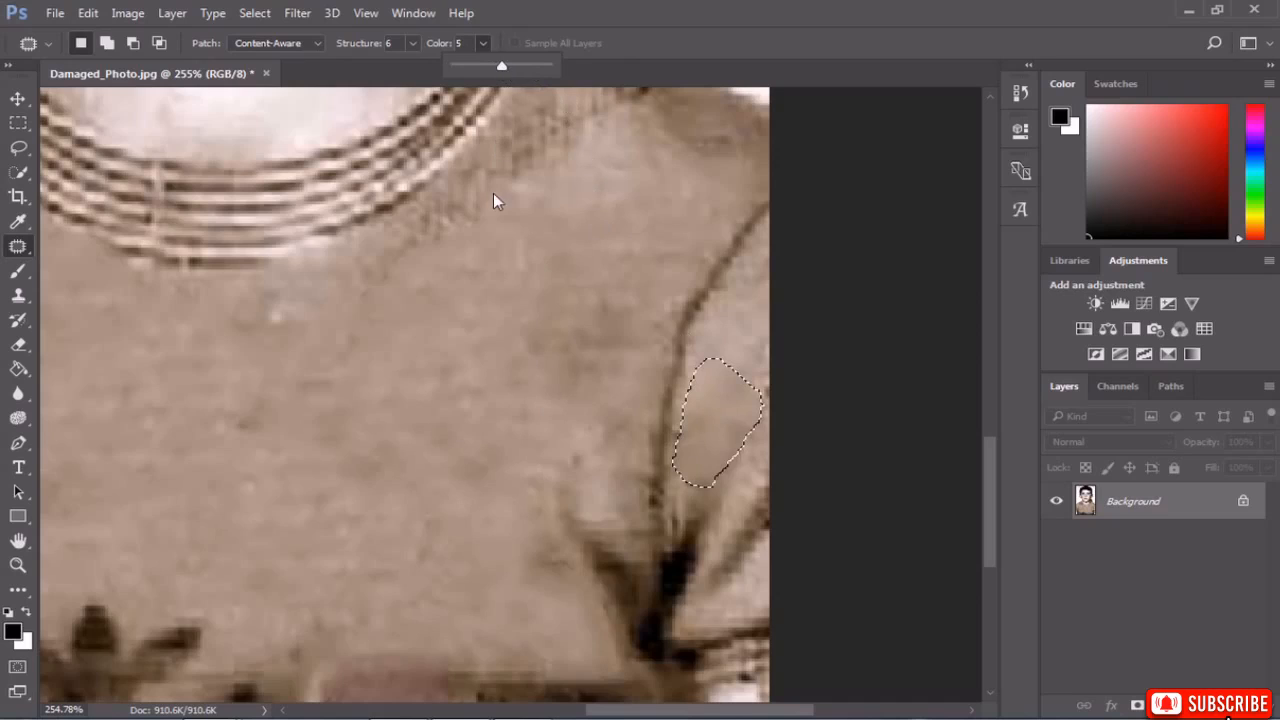
key(ctrl+d)
Patch the speckled strip and the light blemish just below the right part of the collar with clean chest fabric.
scroll(523, 362, down, 4)
scroll(503, 232, up, 2)
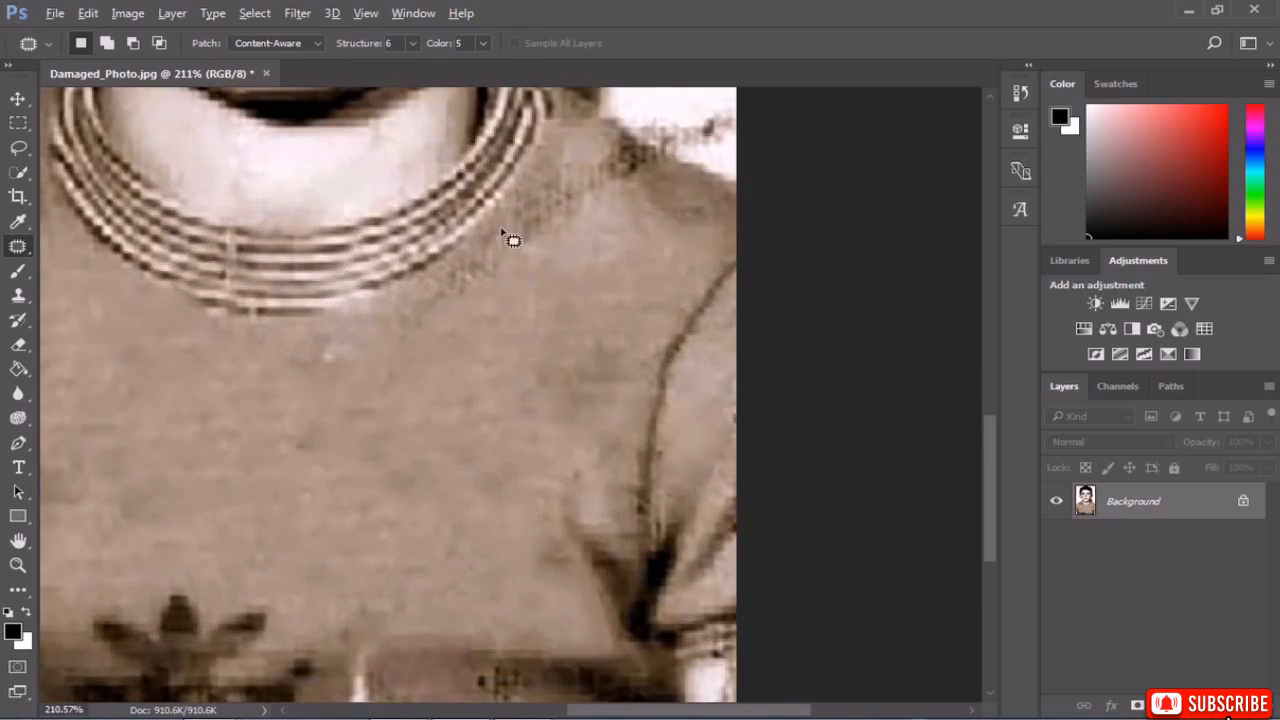
mouse_move(493, 240)
mouse_down()
mouse_move(394, 297)
mouse_move(357, 366)
mouse_move(520, 277)
mouse_move(493, 263)
mouse_move(531, 399)
mouse_up()
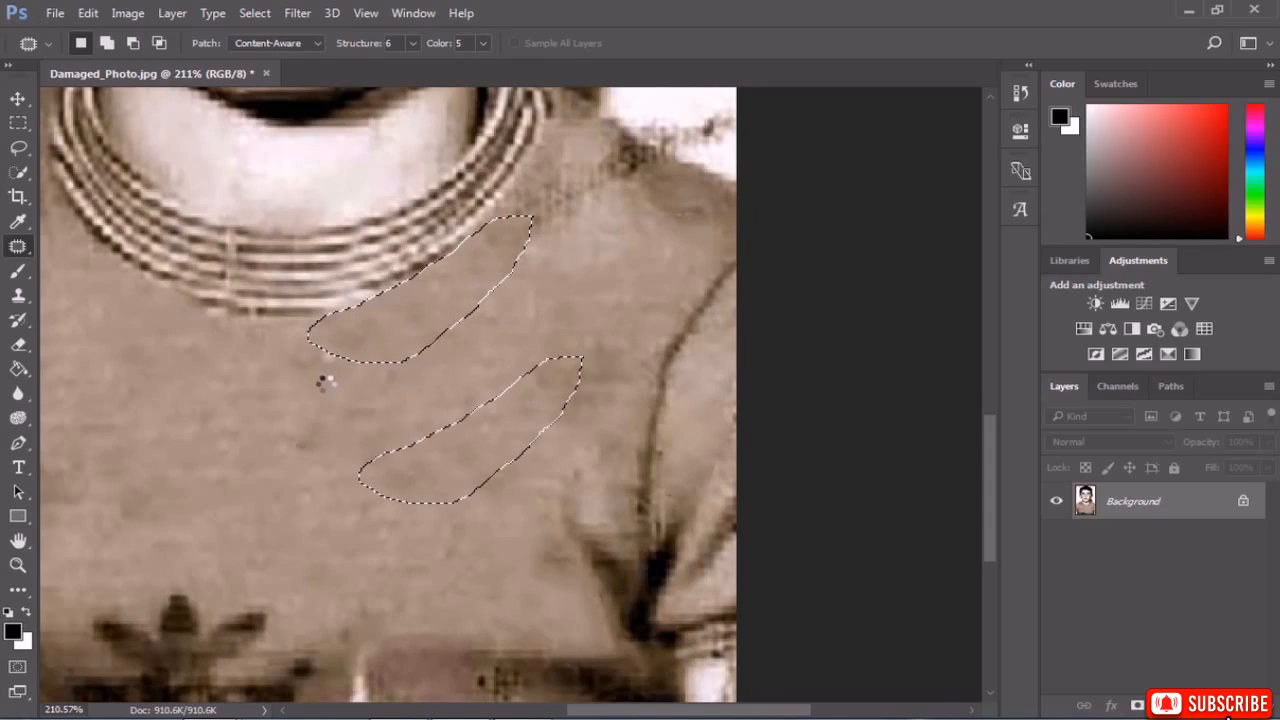
key(ctrl+d)
mouse_move(315, 344)
mouse_down()
mouse_move(374, 414)
mouse_move(378, 390)
mouse_move(337, 489)
mouse_move(366, 560)
mouse_move(418, 558)
mouse_move(378, 523)
mouse_up()
key(ctrl+d)
Patch the pale streak and dark blotches between the flower print and the right armpit at the shirt's bottom edge.
scroll(420, 416, down, 3)
scroll(420, 416, down, 2)
scroll(423, 549, up, 2)
drag(386, 557, 428, 446)
mouse_move(459, 542)
mouse_down()
mouse_move(543, 563)
mouse_move(522, 585)
mouse_move(460, 575)
mouse_move(482, 558)
mouse_move(306, 469)
mouse_move(332, 444)
mouse_up()
click(432, 476)
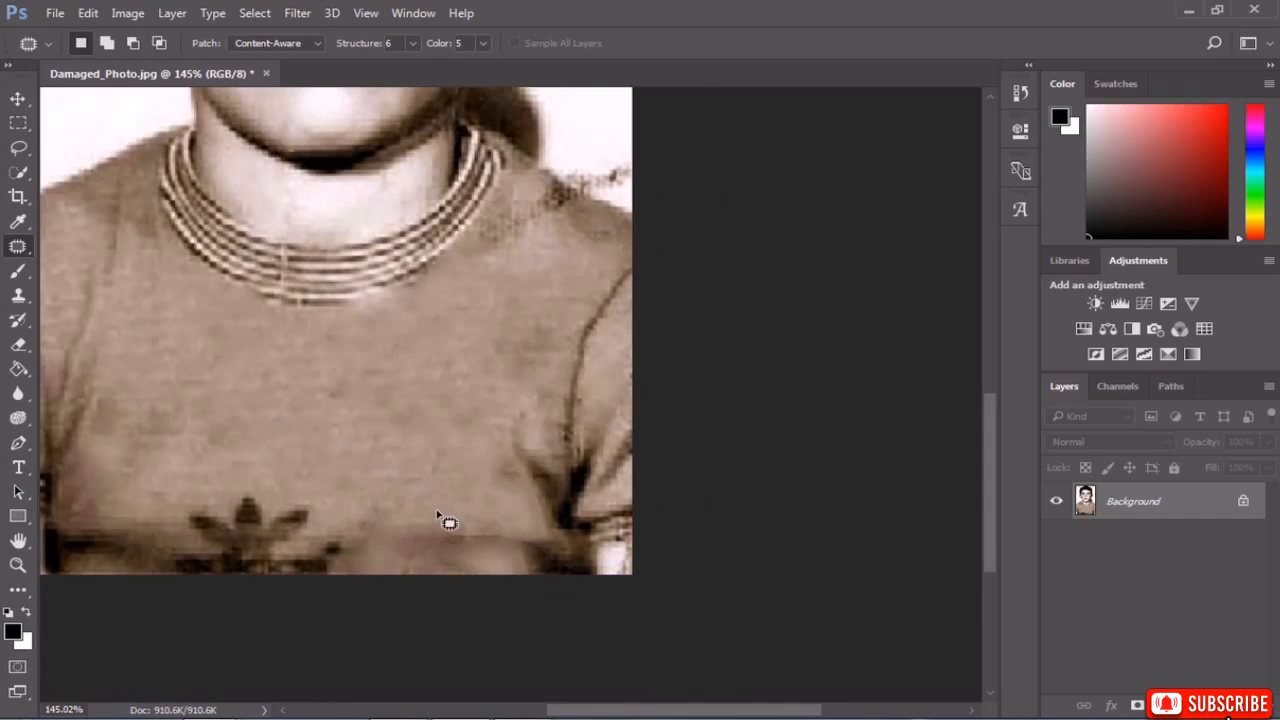
Patch the remaining discolored band along the shirt's bottom edge, right of the flower print, with neighboring fabric.
scroll(472, 568, up, 6)
mouse_move(456, 505)
mouse_down()
mouse_move(434, 517)
mouse_move(510, 535)
mouse_move(458, 504)
mouse_up()
drag(490, 509, 468, 429)
click(428, 477)
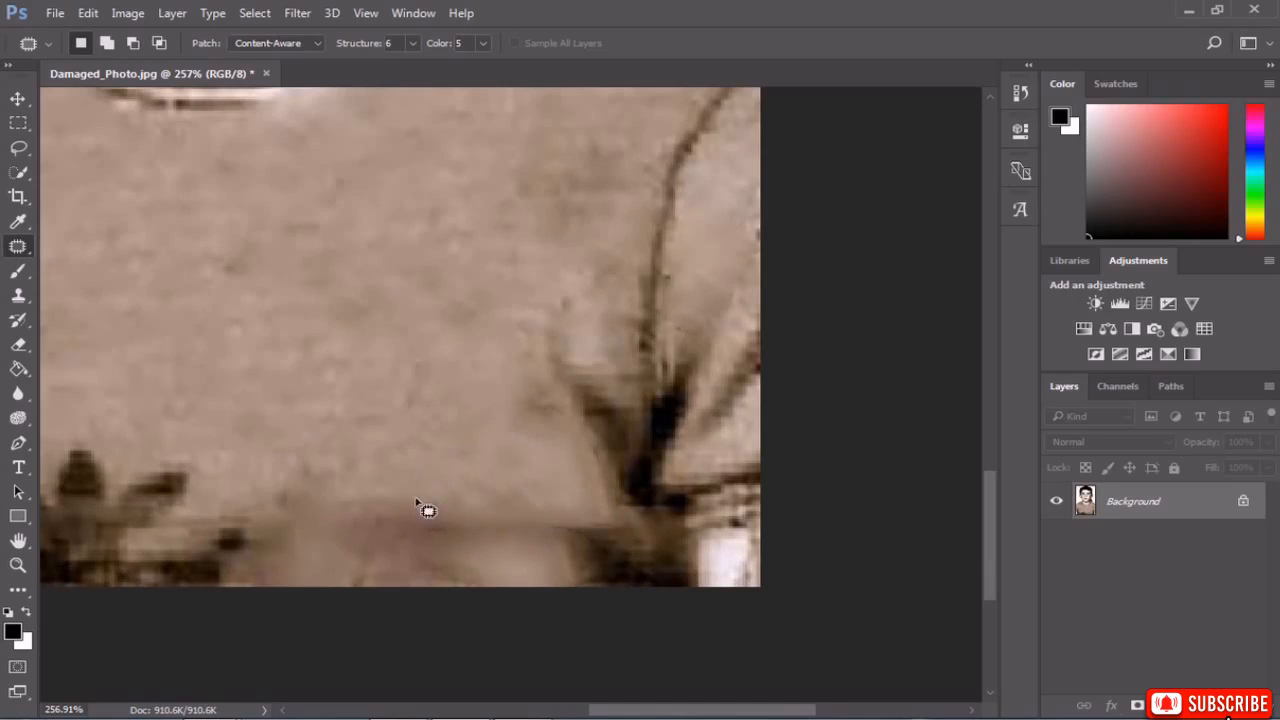
scroll(426, 538, down, 3)
scroll(437, 545, down, 4)
scroll(514, 554, up, 4)
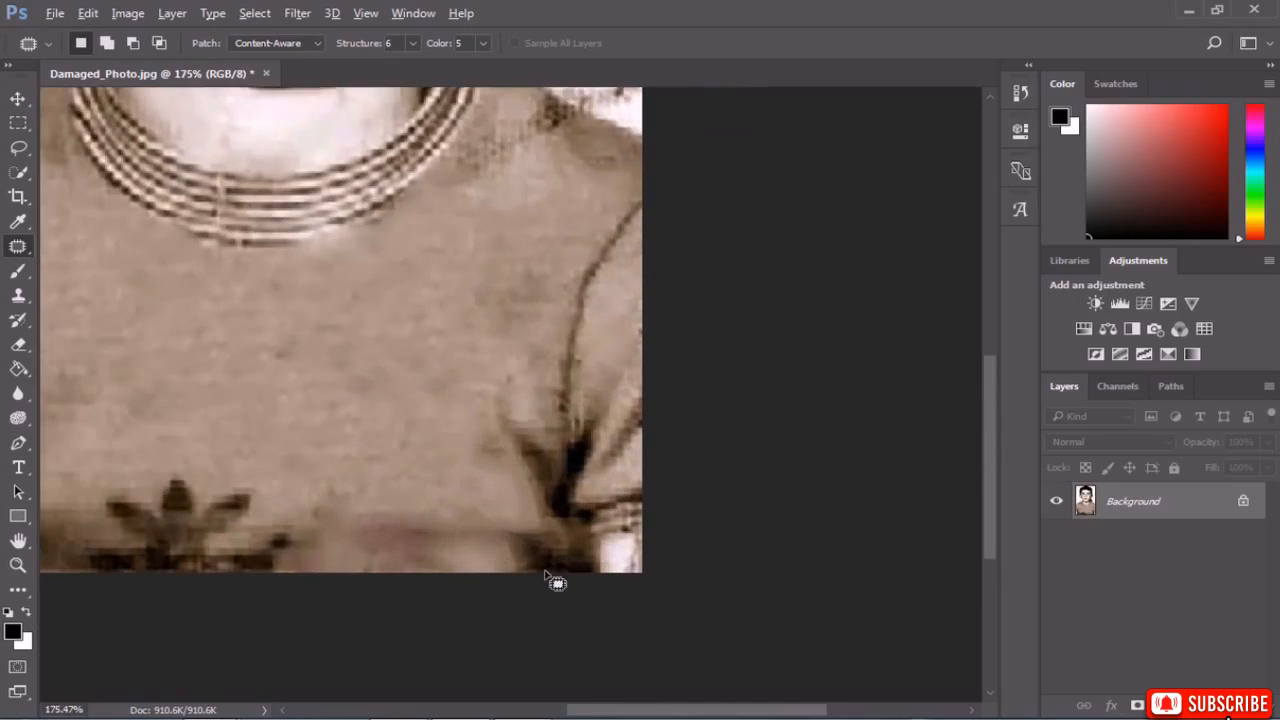
mouse_move(512, 556)
mouse_down()
mouse_move(541, 577)
mouse_move(529, 555)
mouse_move(345, 572)
mouse_up()
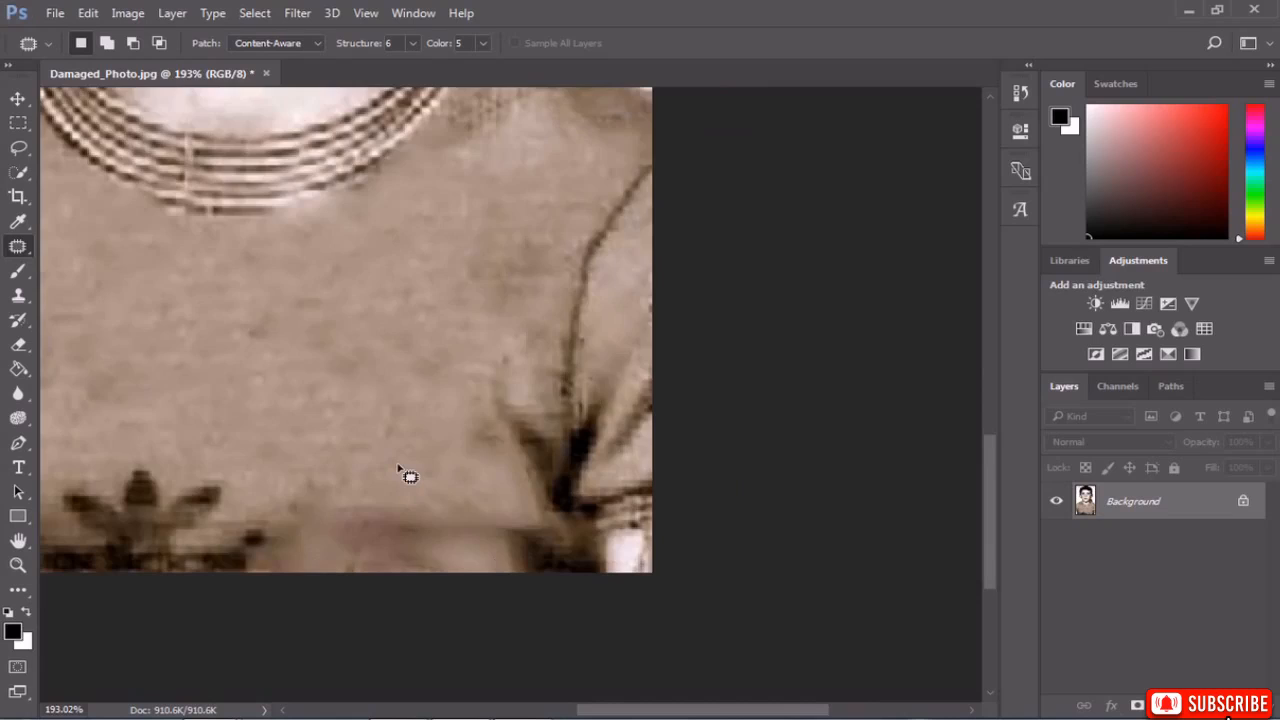
Patch the dark speckled stain on the right shoulder beside the collar with clean fabric from the chest below.
scroll(409, 476, down, 3)
scroll(654, 489, up, 3)
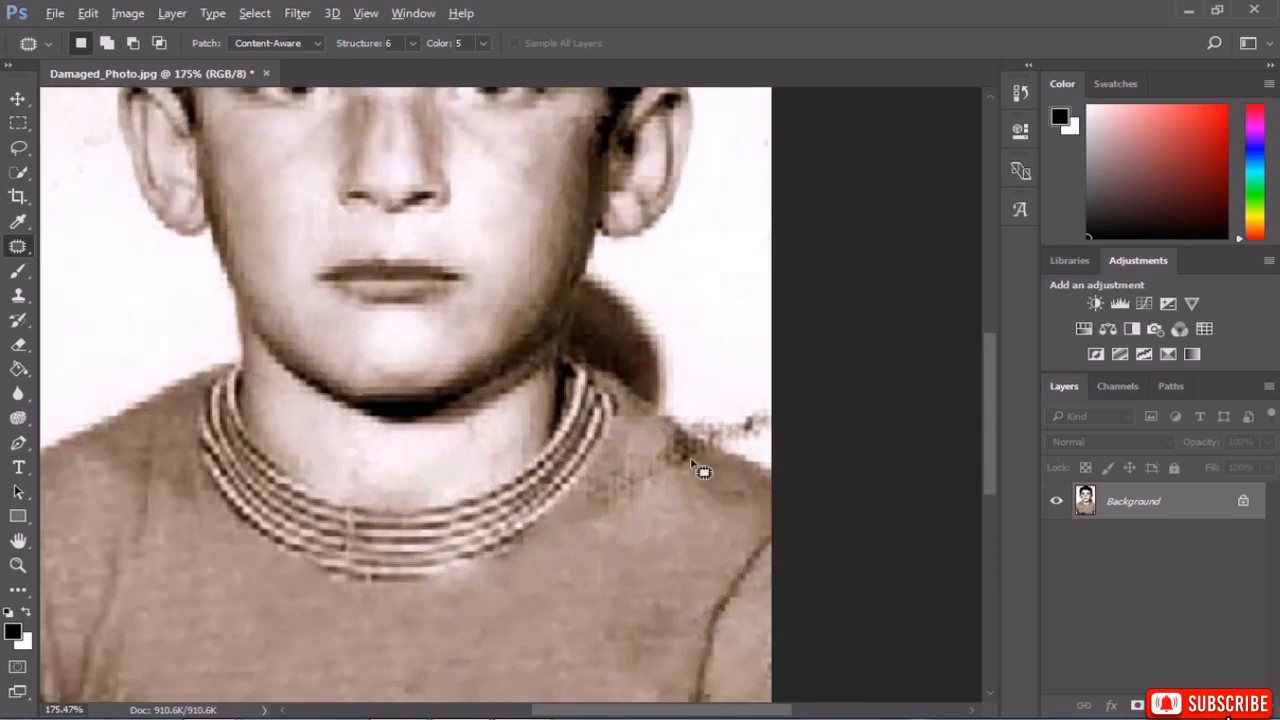
scroll(703, 471, up, 1)
mouse_move(708, 456)
mouse_down()
mouse_move(681, 494)
mouse_move(618, 515)
mouse_up()
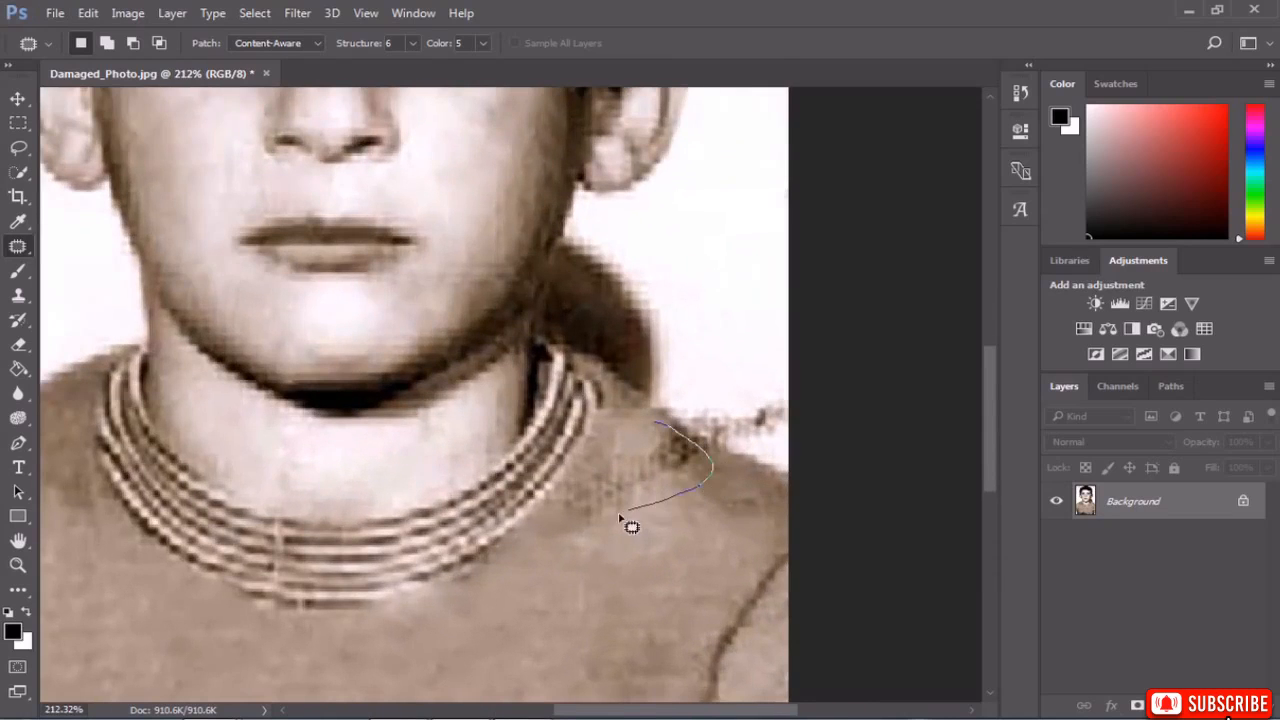
drag(641, 428, 630, 420)
drag(647, 453, 577, 608)
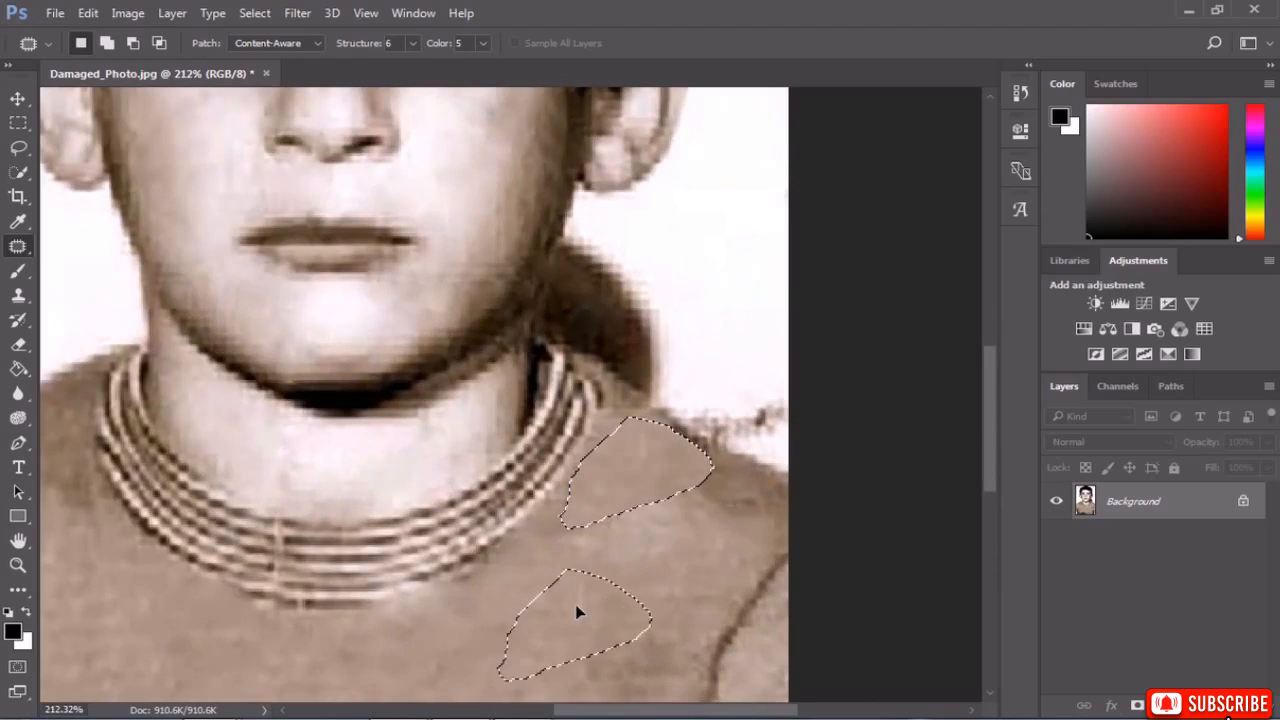
key(ctrl+d)
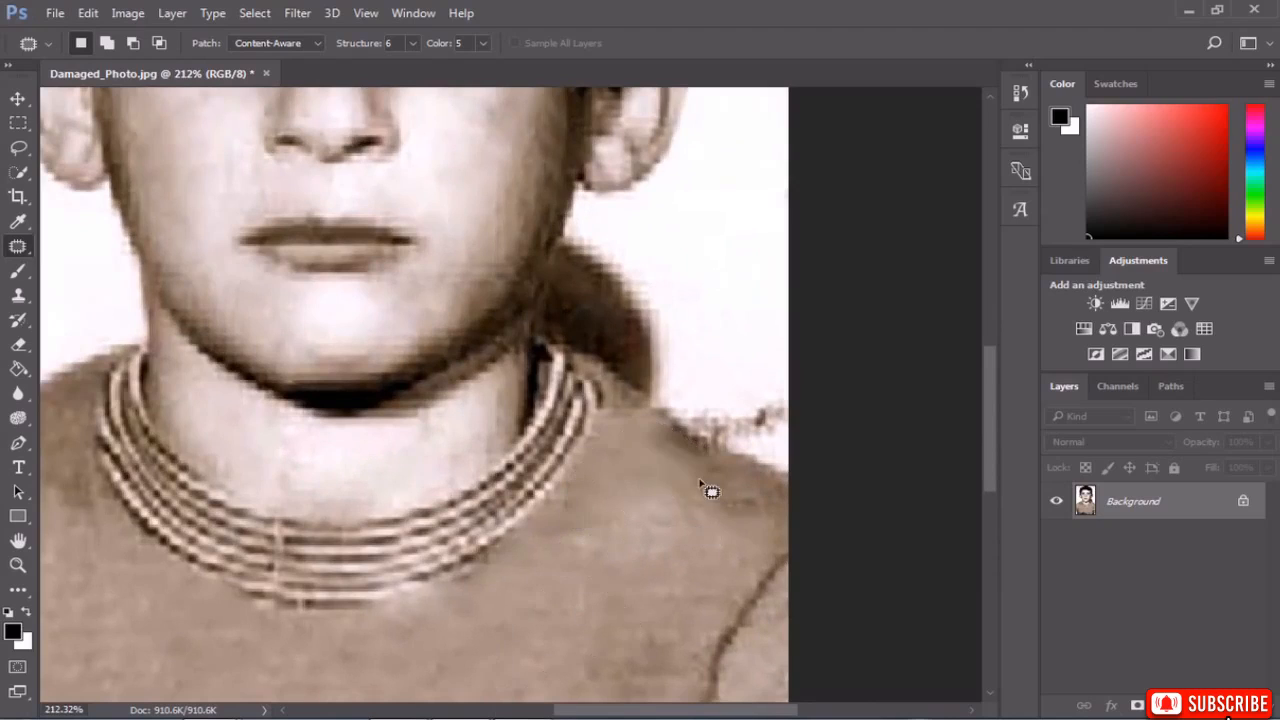
Patch the dark marks along the upper edge of the right shoulder with lighter shirt fabric from below.
scroll(712, 472, up, 3)
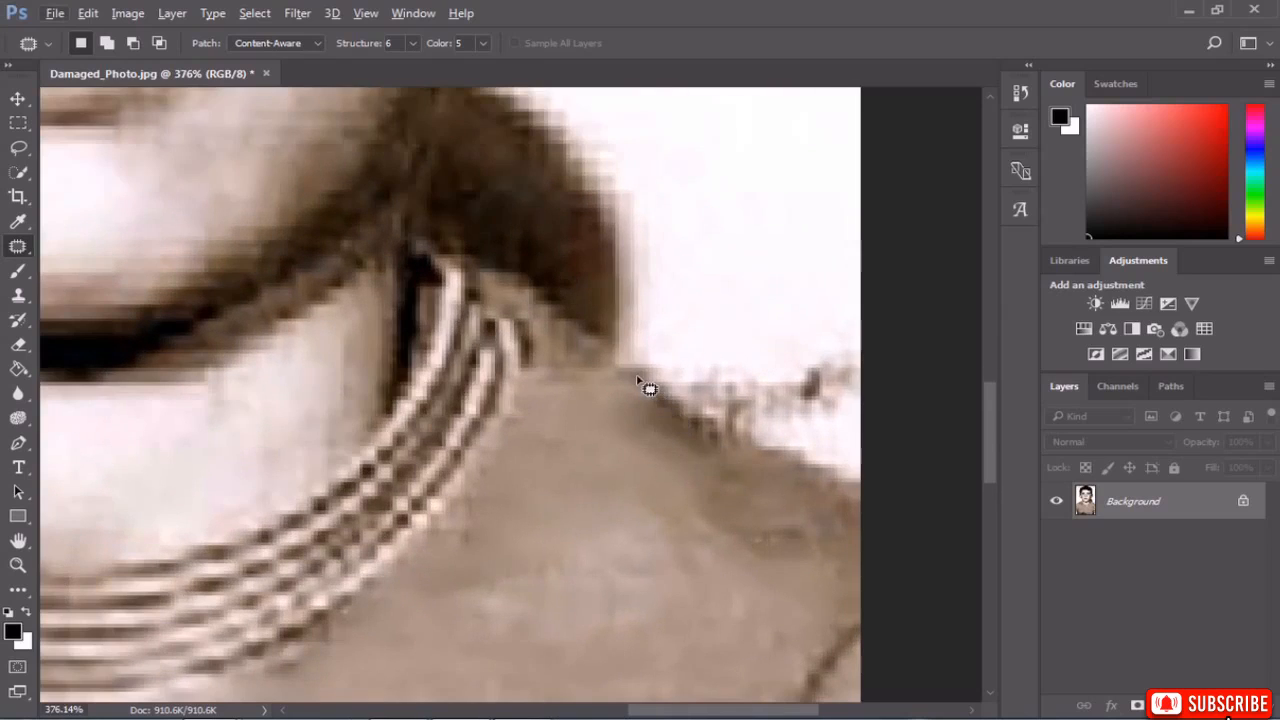
drag(637, 378, 699, 414)
drag(626, 397, 632, 384)
drag(648, 428, 604, 564)
key(ctrl+d)
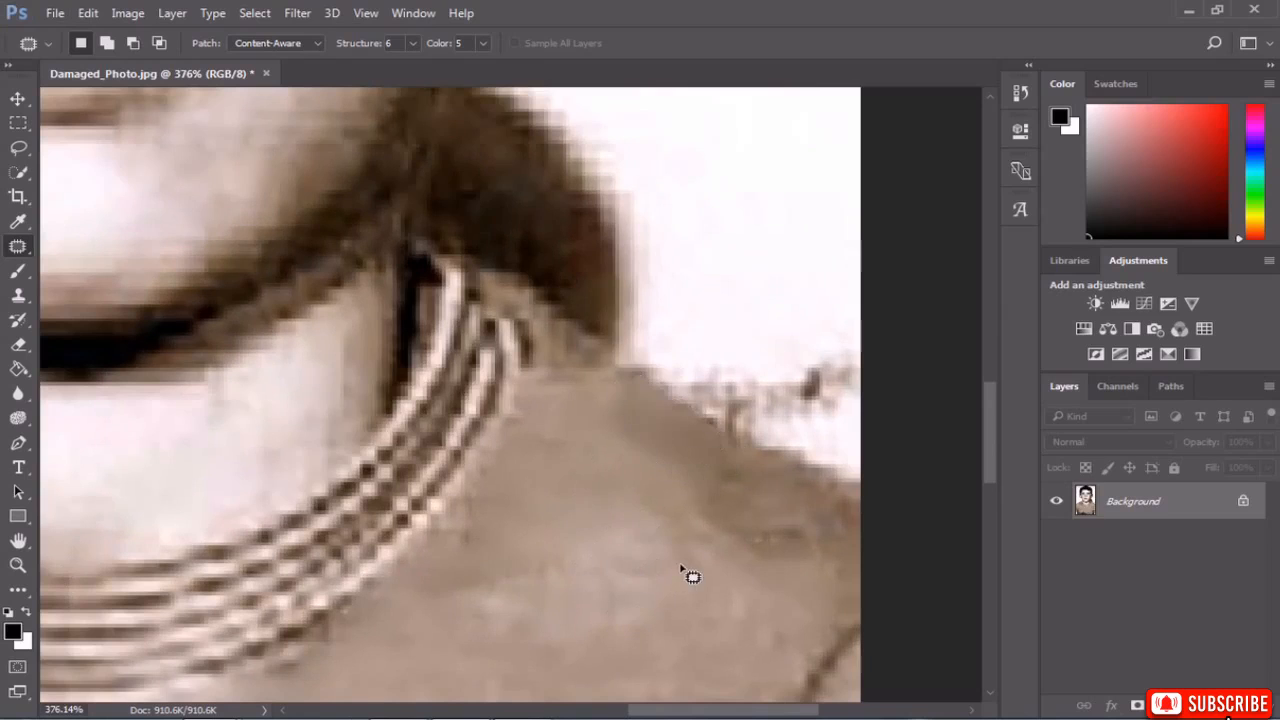
Patch the pale smear directly beneath the collar, right of its center, with shirt fabric from further right.
scroll(680, 577, down, 5)
scroll(497, 494, up, 2)
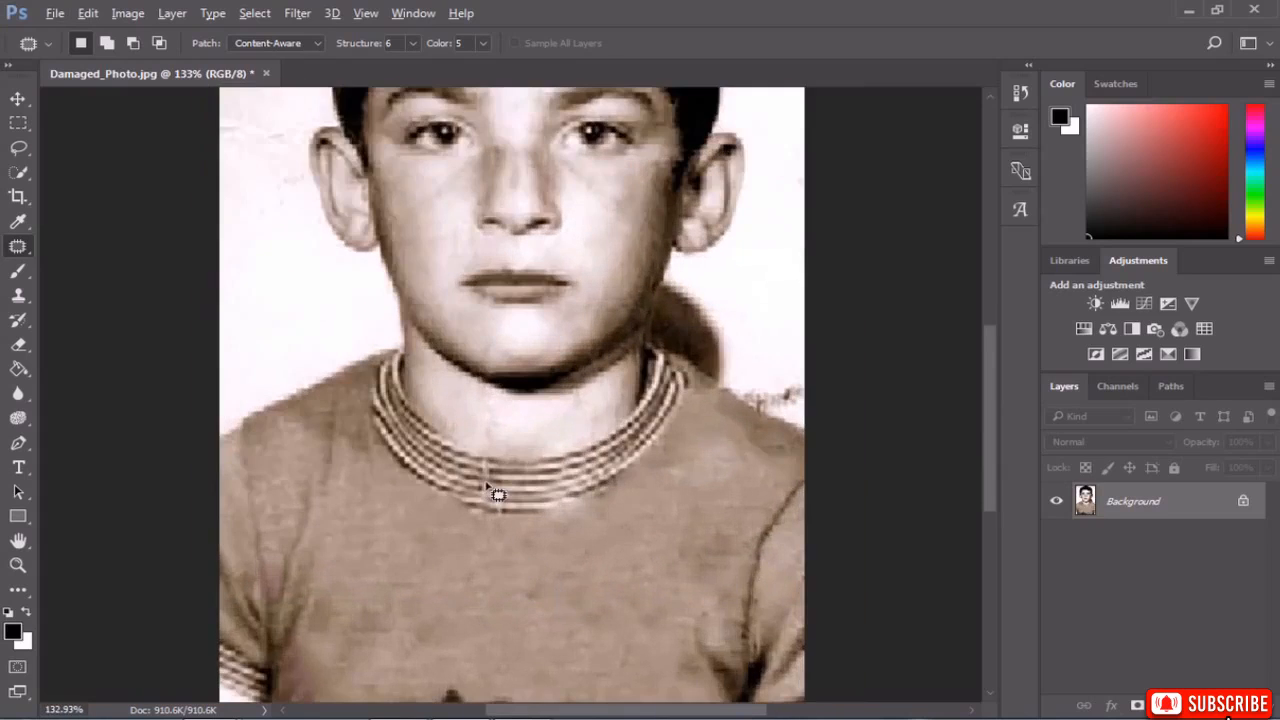
scroll(497, 494, up, 4)
mouse_move(577, 531)
mouse_down()
mouse_move(492, 574)
mouse_move(622, 566)
mouse_up()
mouse_move(587, 557)
mouse_down()
mouse_move(627, 594)
mouse_move(777, 618)
mouse_up()
click(670, 588)
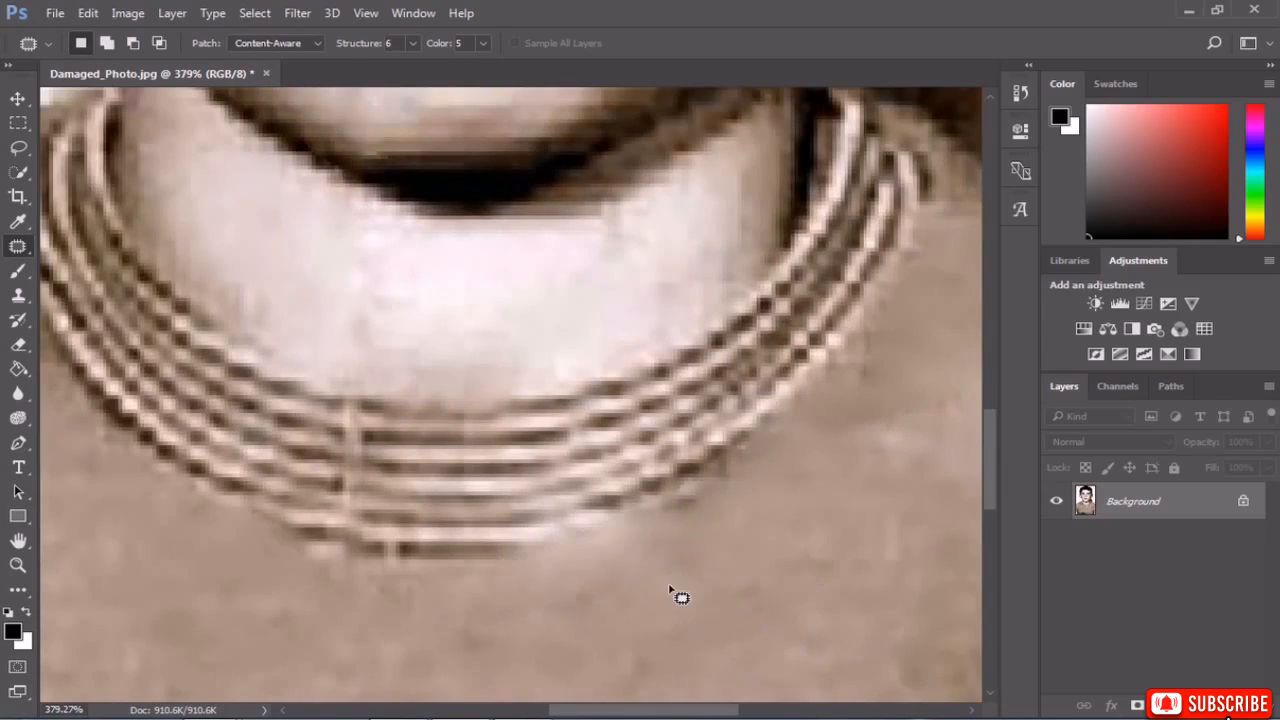
Switch to the Clone Stamp Tool and reduce its brush to size 5 for the collar stripes.
scroll(608, 502, up, 1)
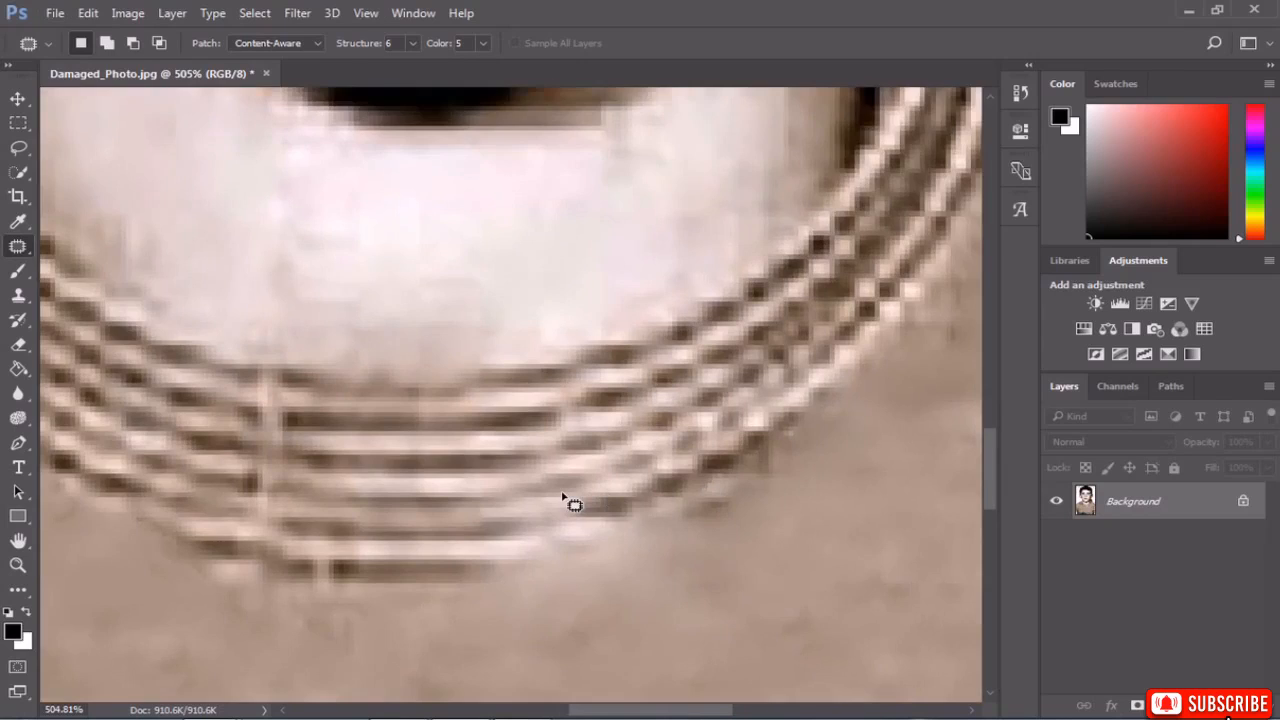
scroll(565, 500, up, 1)
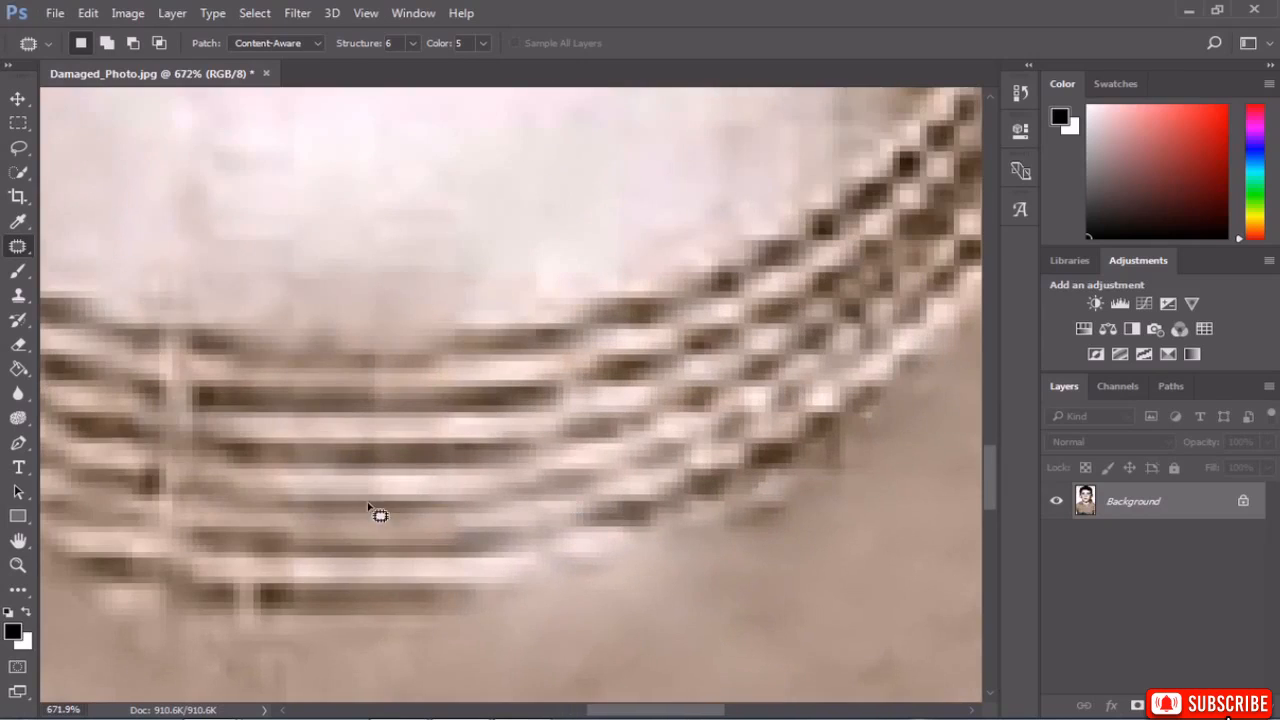
right_click(19, 247)
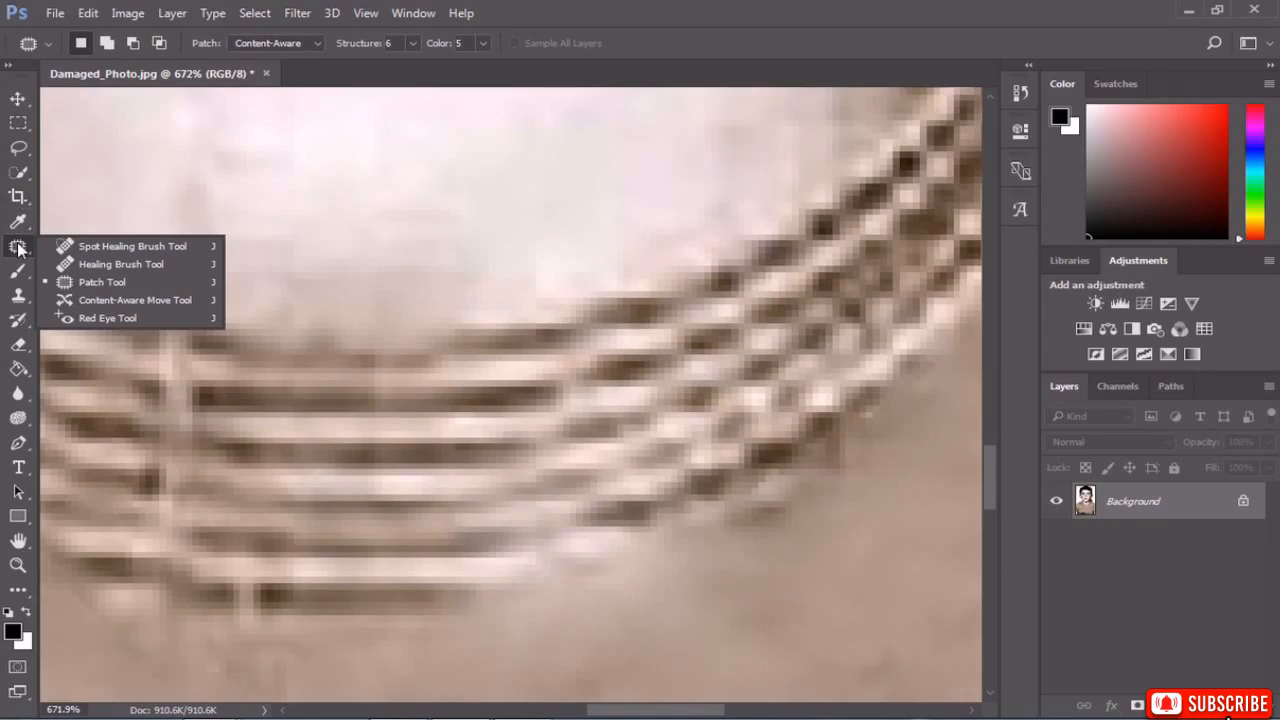
click(22, 302)
right_click(22, 304)
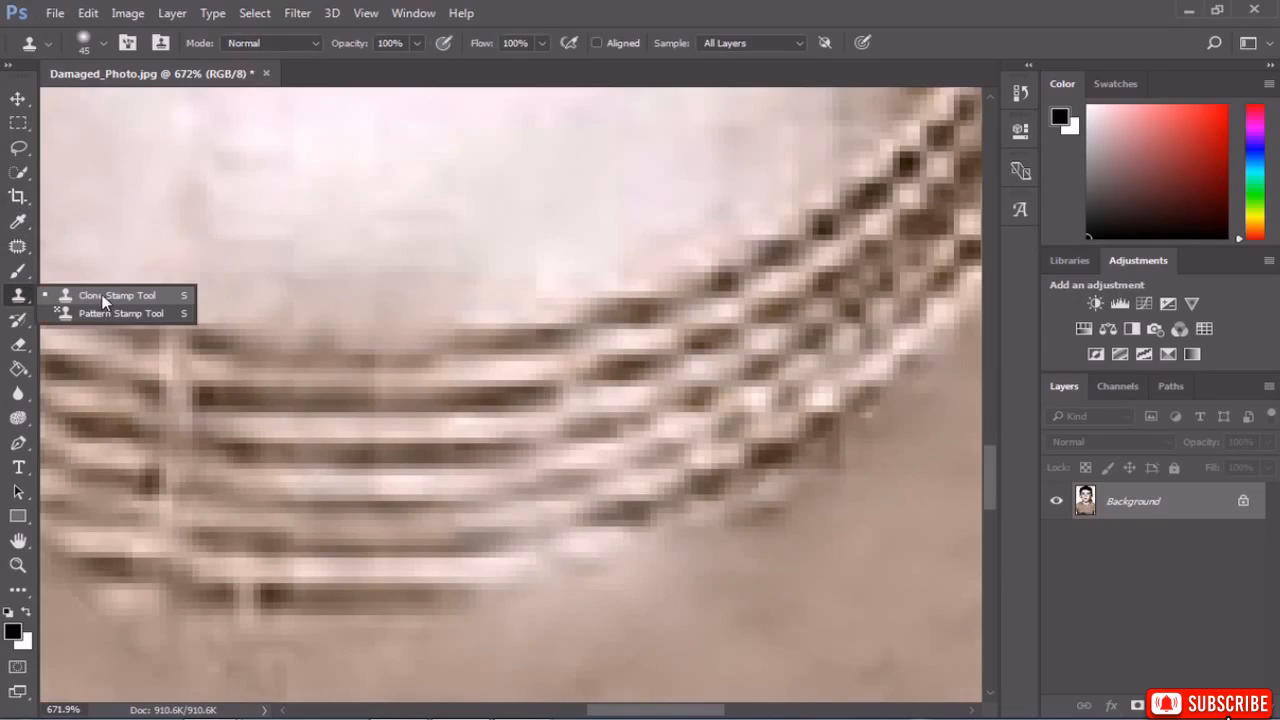
click(103, 298)
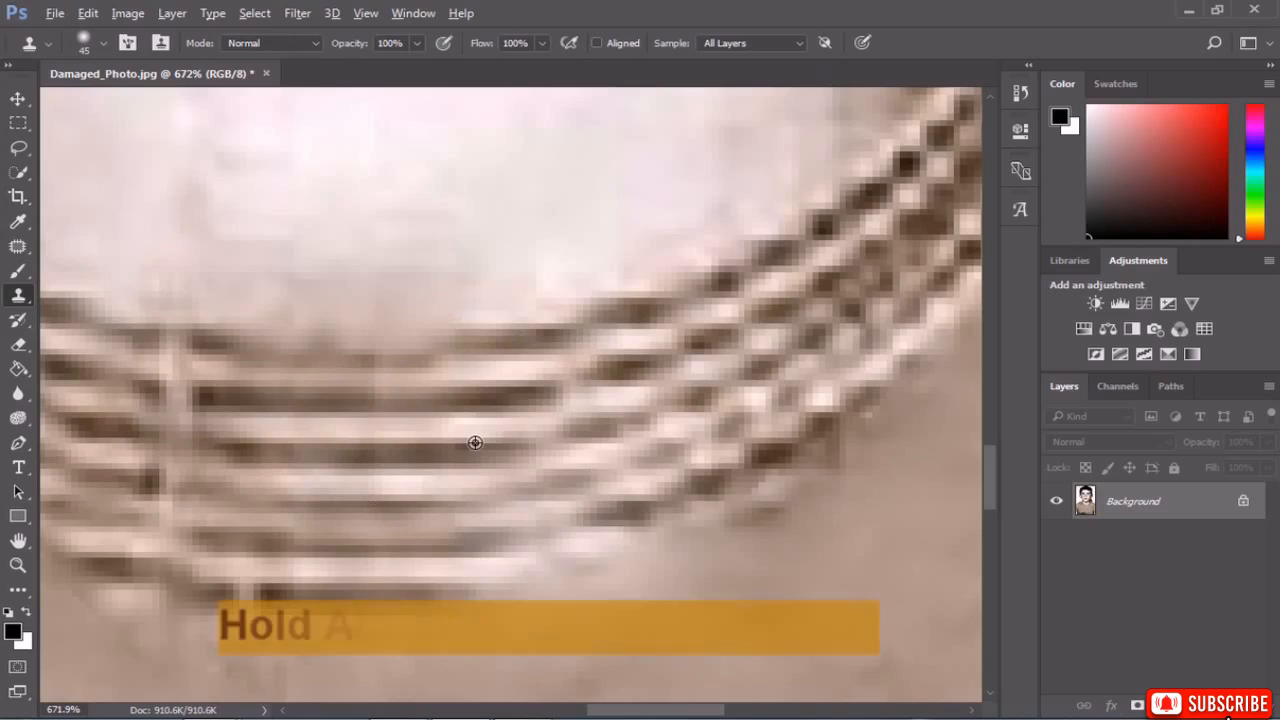
mouse_move(475, 442)
mouse_down()
mouse_move(354, 479)
mouse_move(617, 429)
mouse_move(326, 511)
mouse_up()
scroll(464, 495, up, 2)
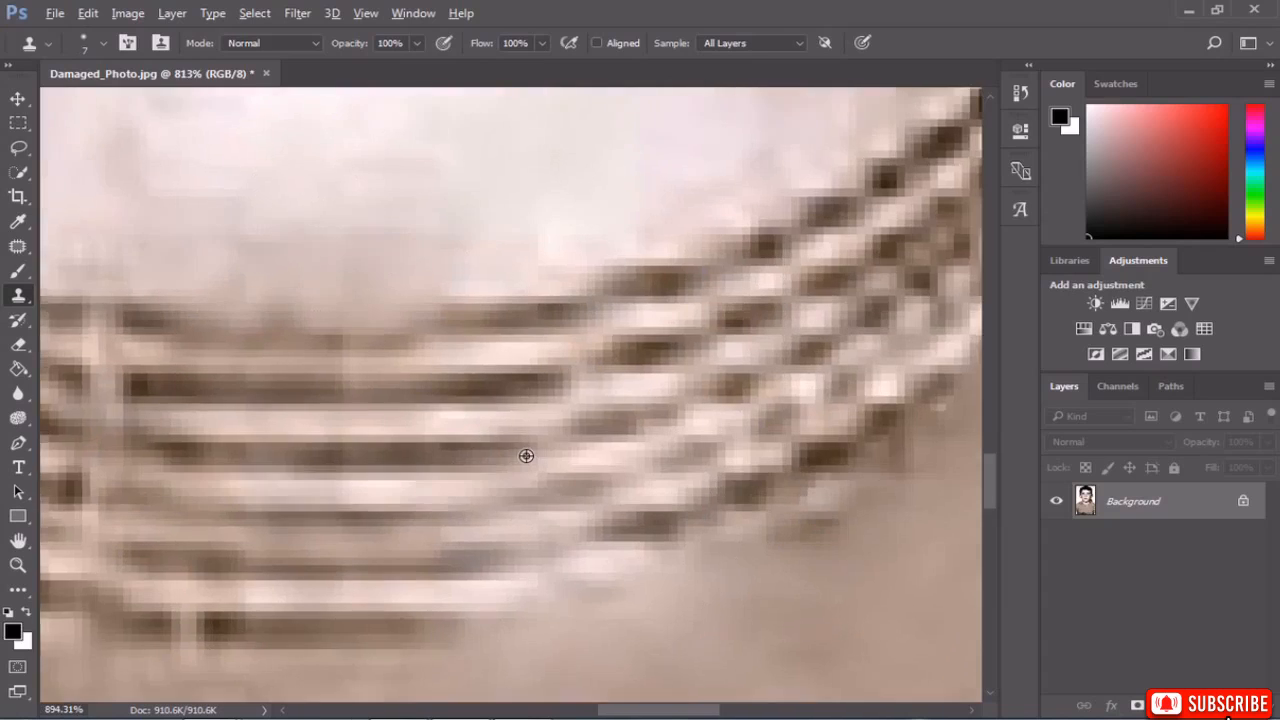
drag(466, 464, 452, 460)
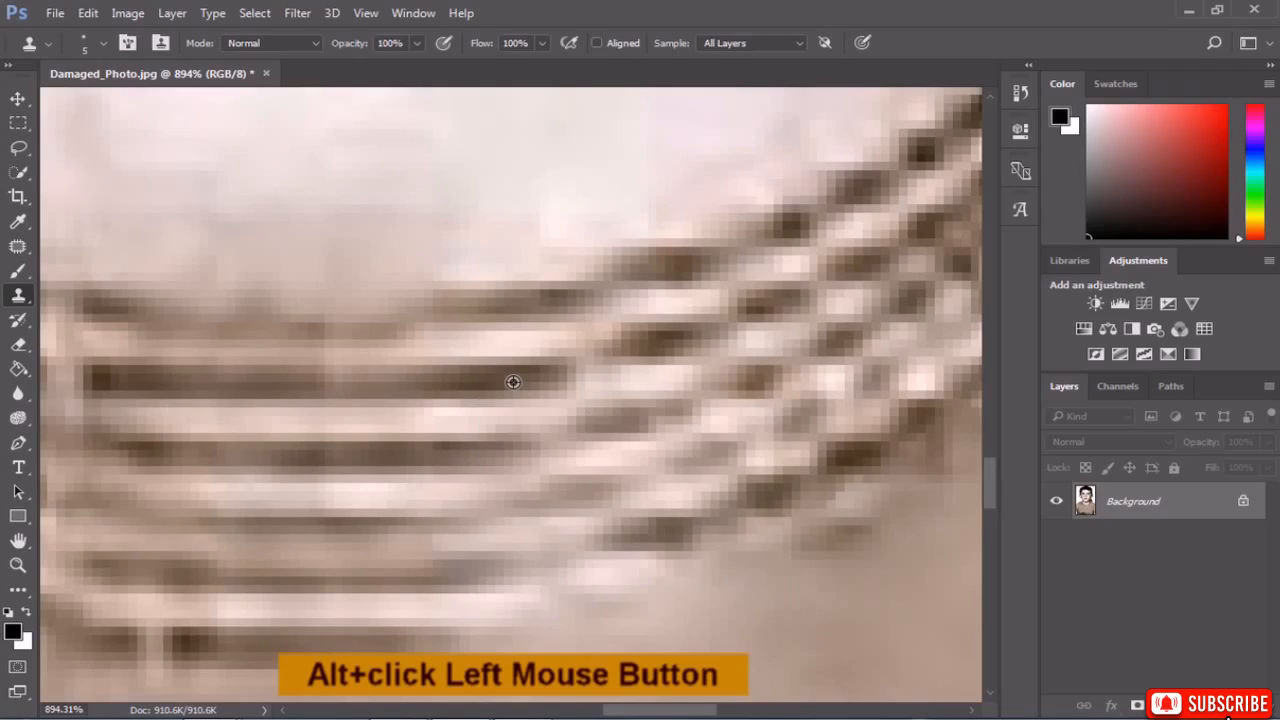
Rebuild the broken third dark collar stripe right of center by cloning dark pixels sampled from the second stripe.
alt+click(512, 382)
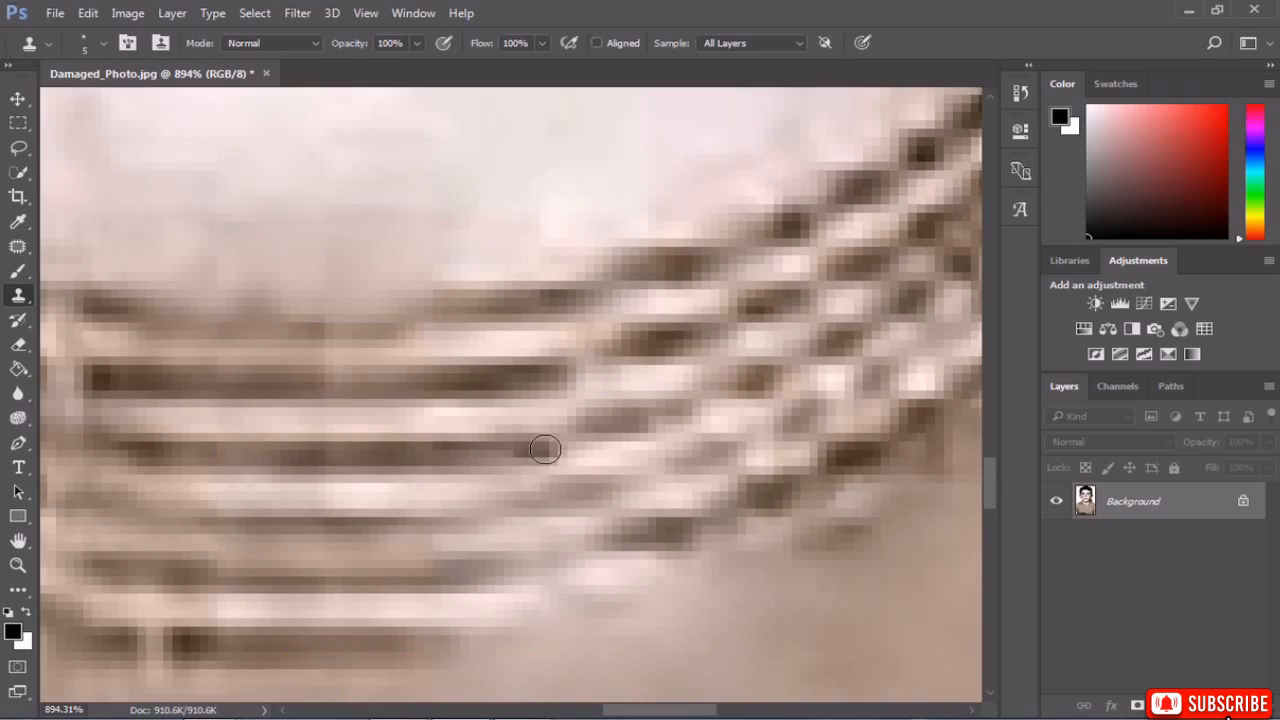
mouse_move(579, 433)
mouse_down()
mouse_move(609, 423)
mouse_move(565, 437)
mouse_move(578, 438)
mouse_move(523, 434)
mouse_move(636, 412)
mouse_move(573, 423)
mouse_up()
alt+click(661, 338)
alt+click(514, 377)
click(545, 441)
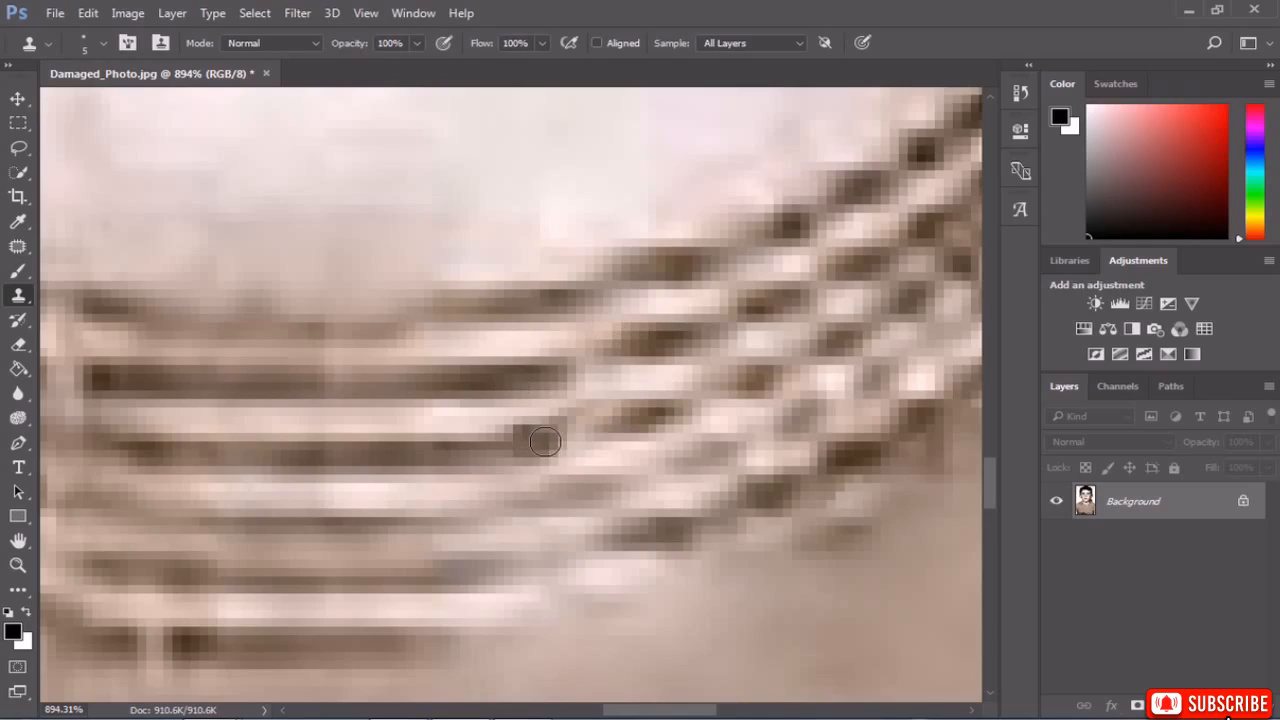
drag(554, 437, 725, 383)
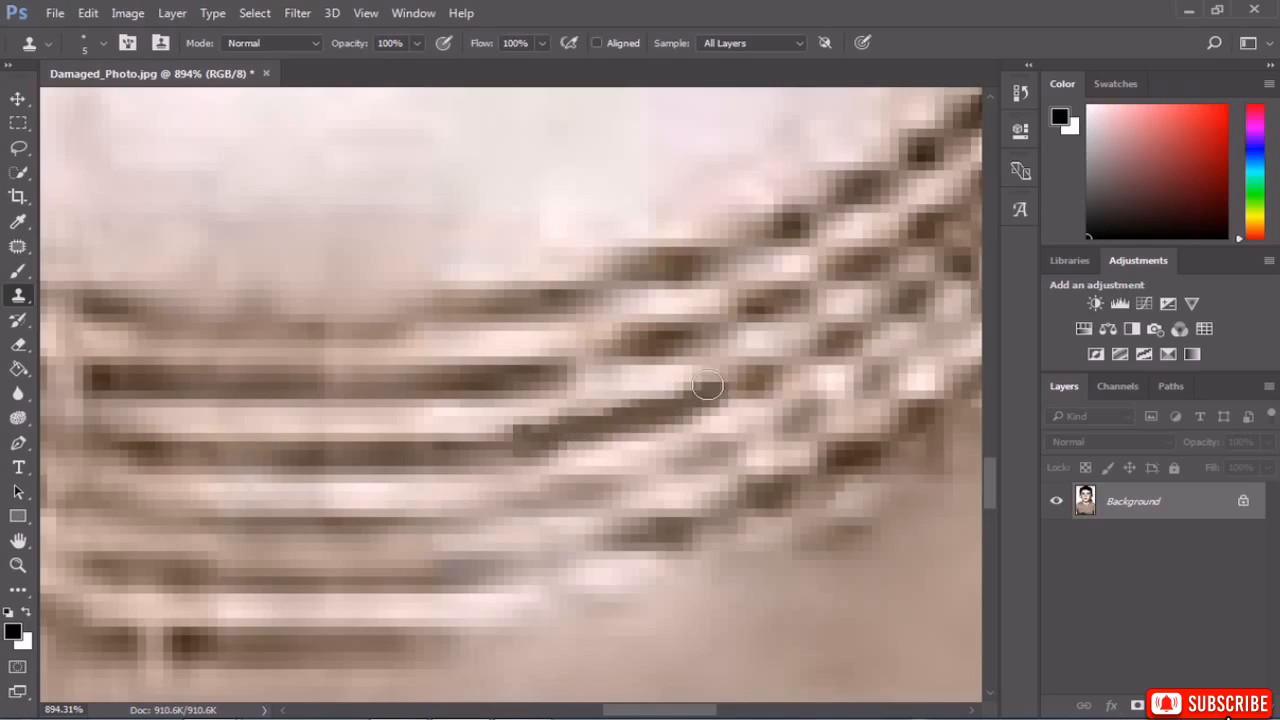
Close the gap in the second dark collar stripe right of center by cloning its intact dark part.
alt+click(662, 334)
drag(660, 337, 572, 371)
scroll(583, 400, down, 4)
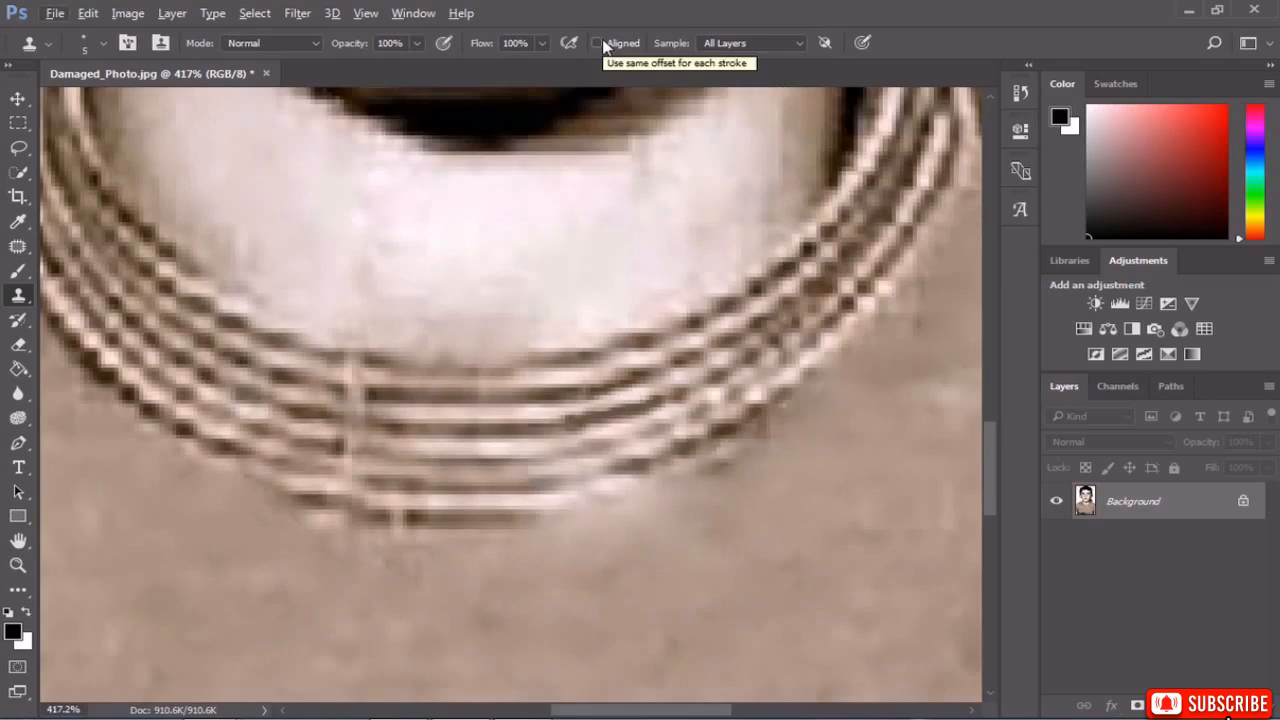
Clone the second dark collar stripe across the light vertical crease left of center to reconnect its two ends.
scroll(410, 400, up, 5)
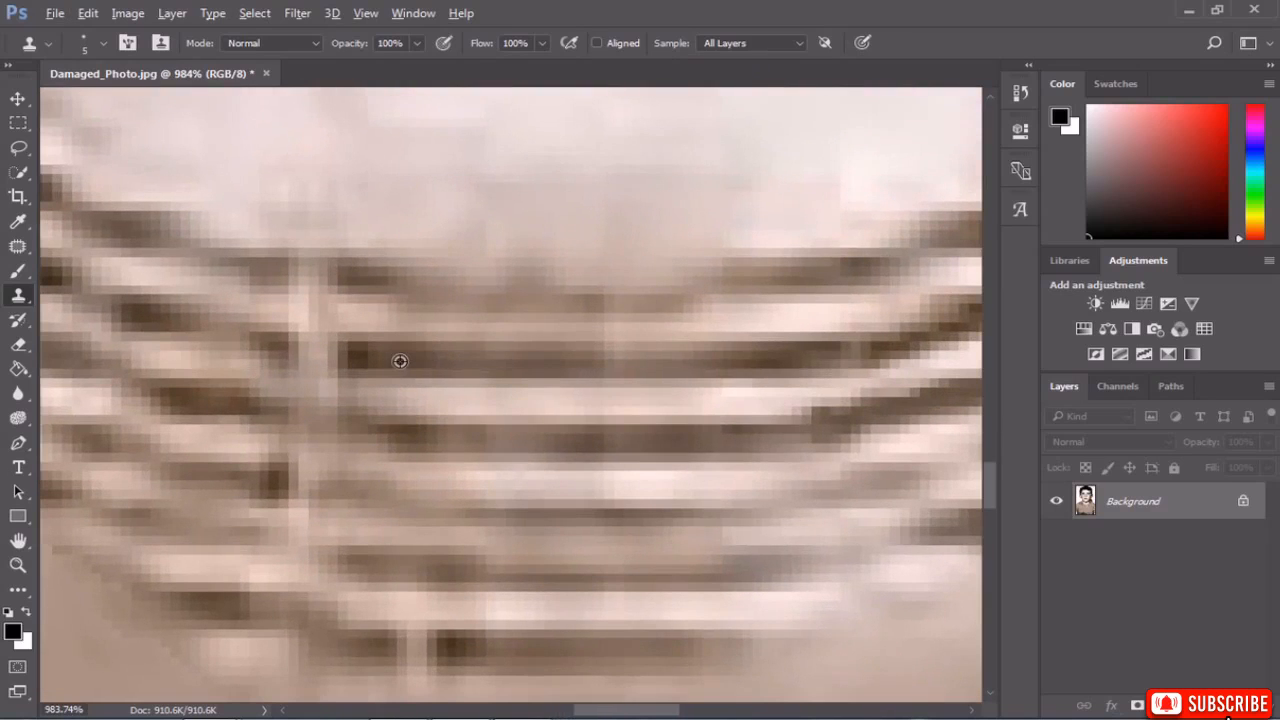
alt+click(400, 361)
drag(352, 353, 274, 348)
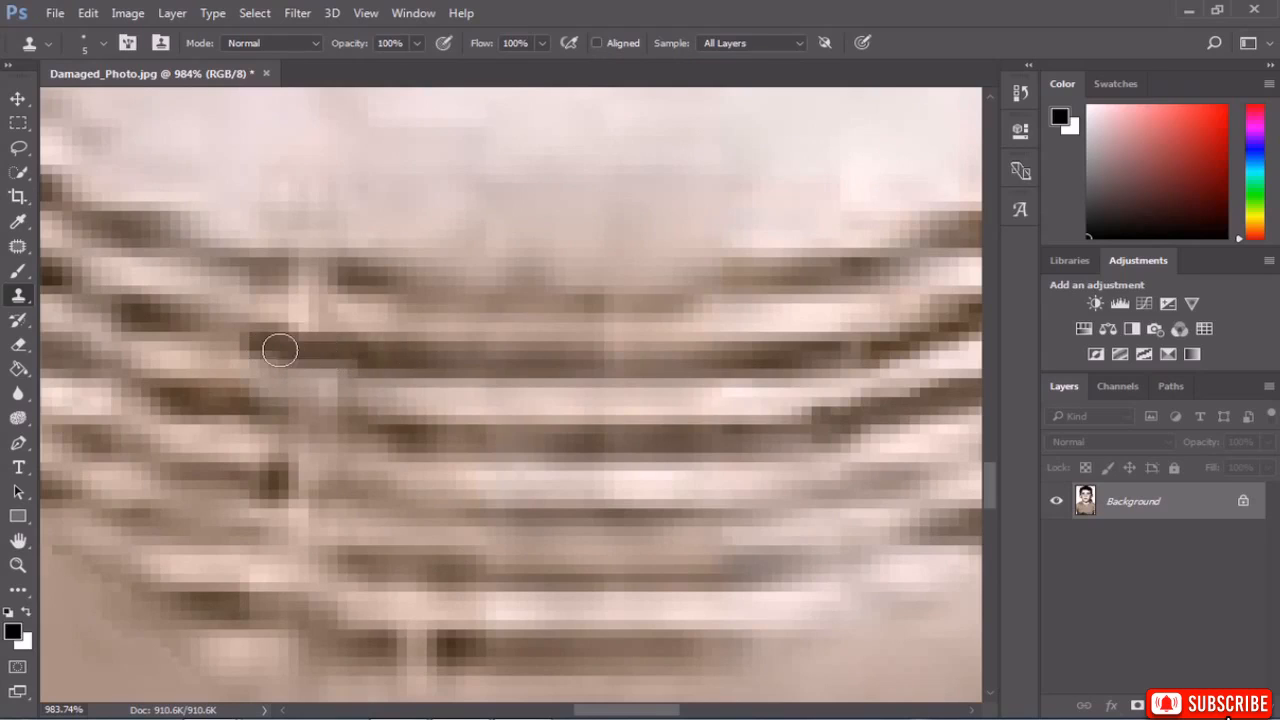
click(236, 341)
click(211, 334)
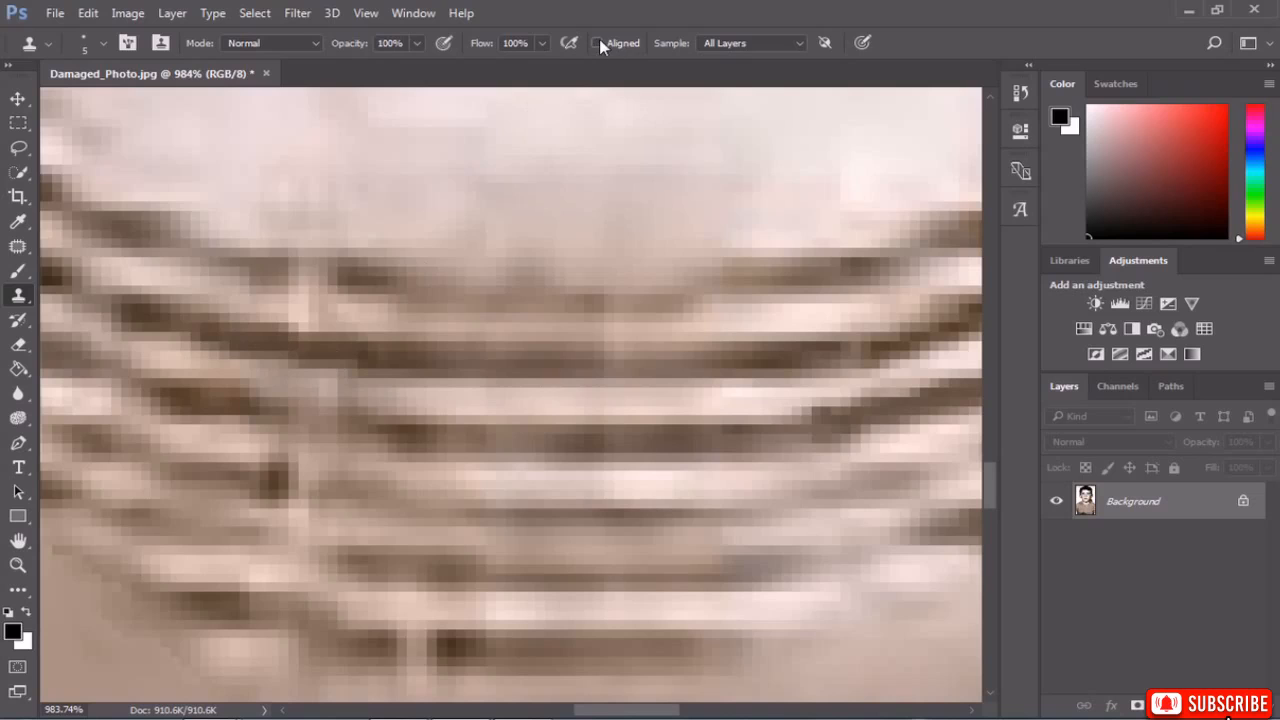
Clone the same dark sample over the light vertical crease to reconnect the topmost collar stripe.
click(353, 288)
click(320, 275)
click(300, 274)
click(272, 274)
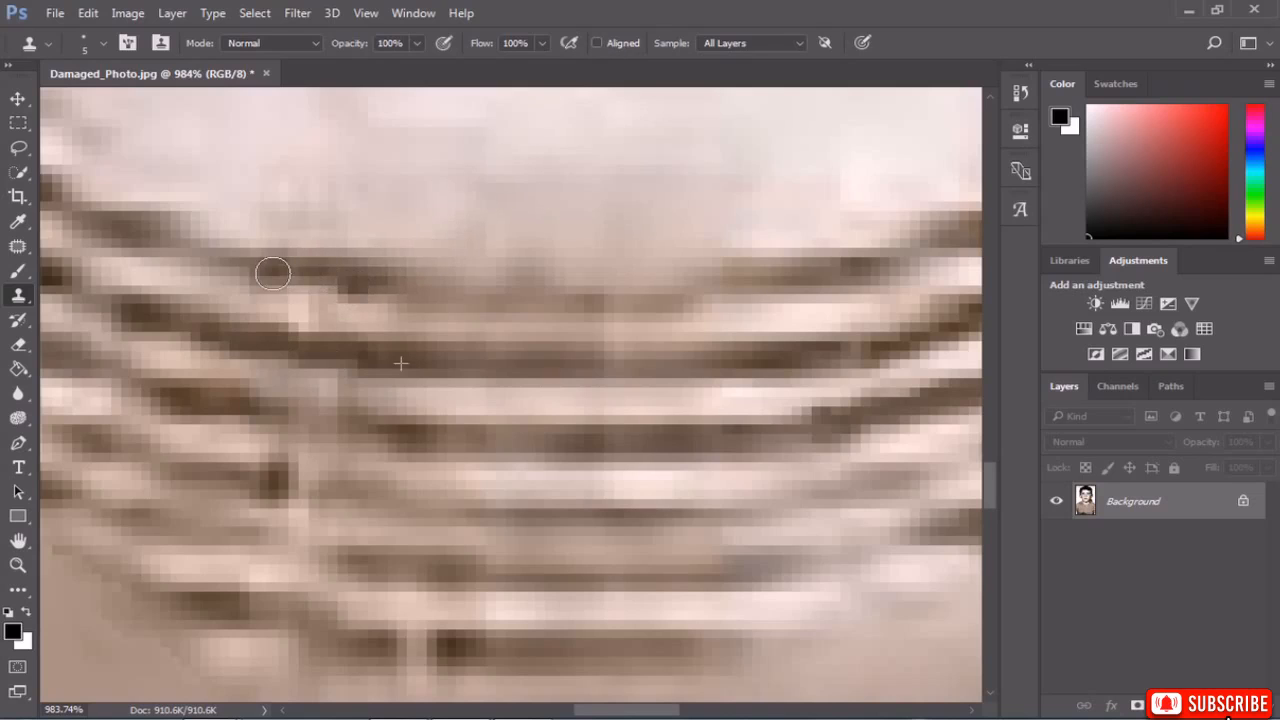
click(266, 270)
scroll(509, 391, down, 5)
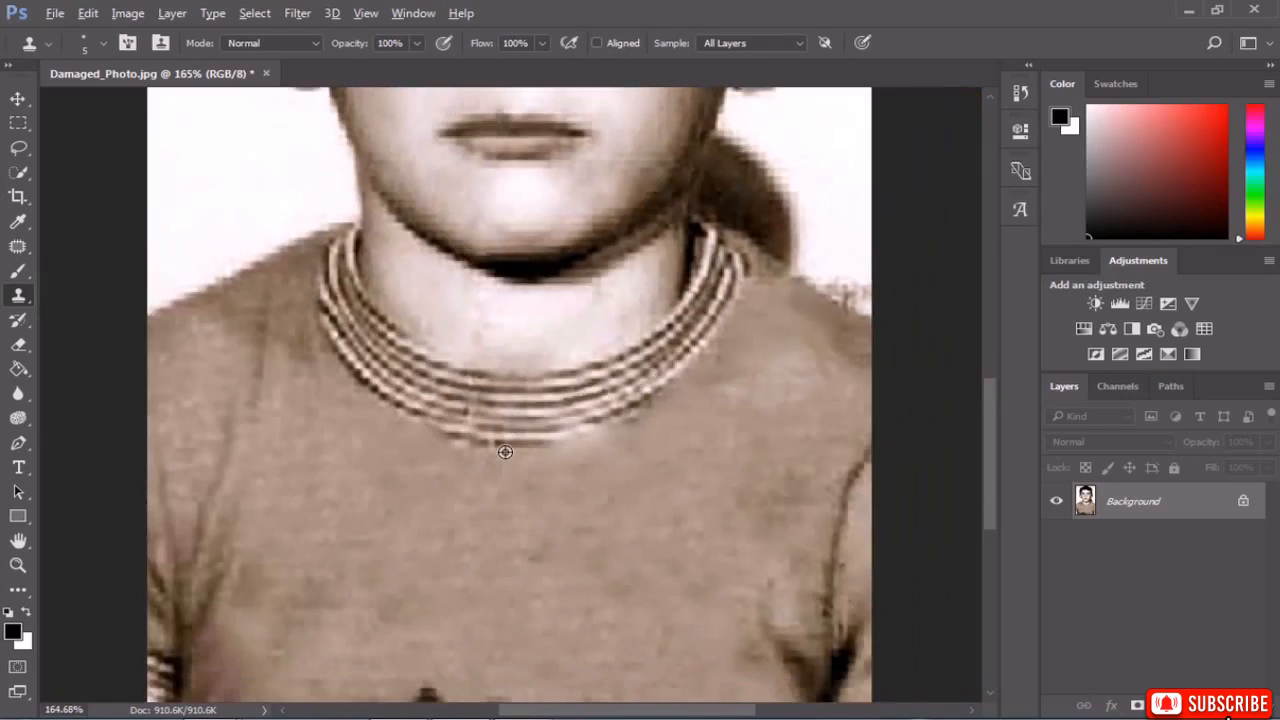
Patch the blotches on the shirt just below the collar's lowest stripes with clean fabric from nearby, using the content-aware Patch Tool.
scroll(491, 466, up, 3)
scroll(493, 470, up, 3)
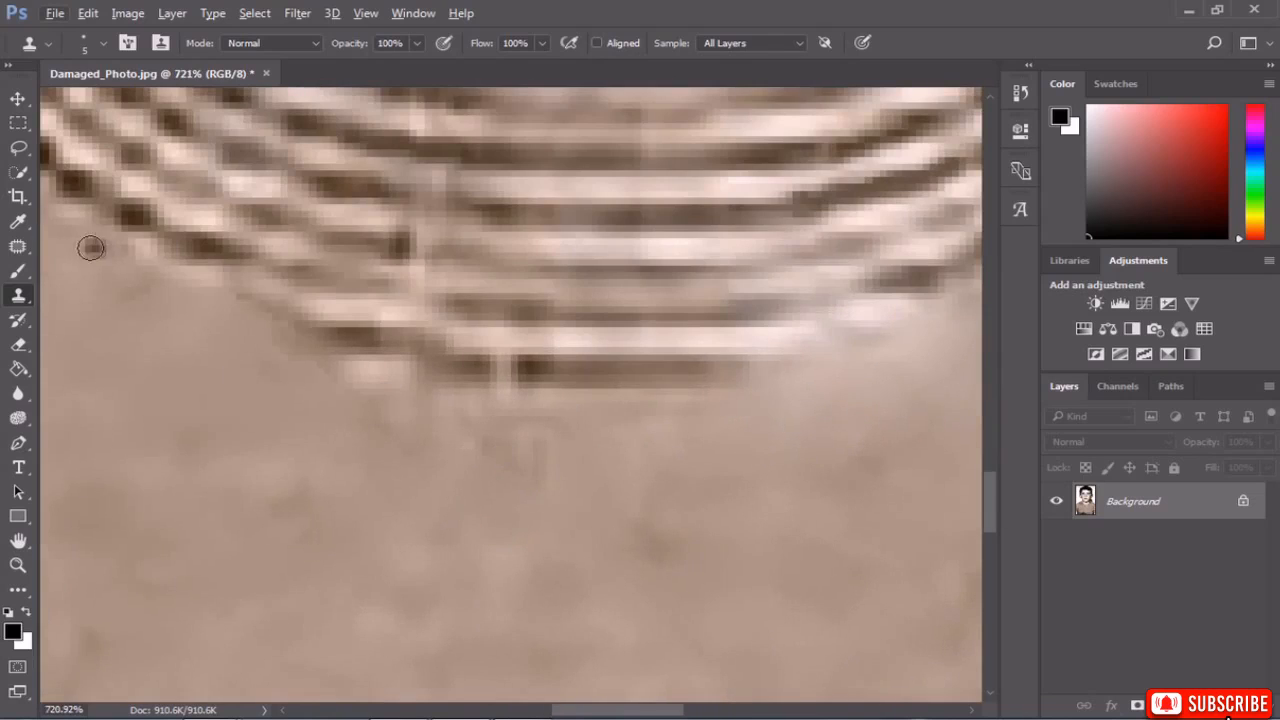
click(18, 171)
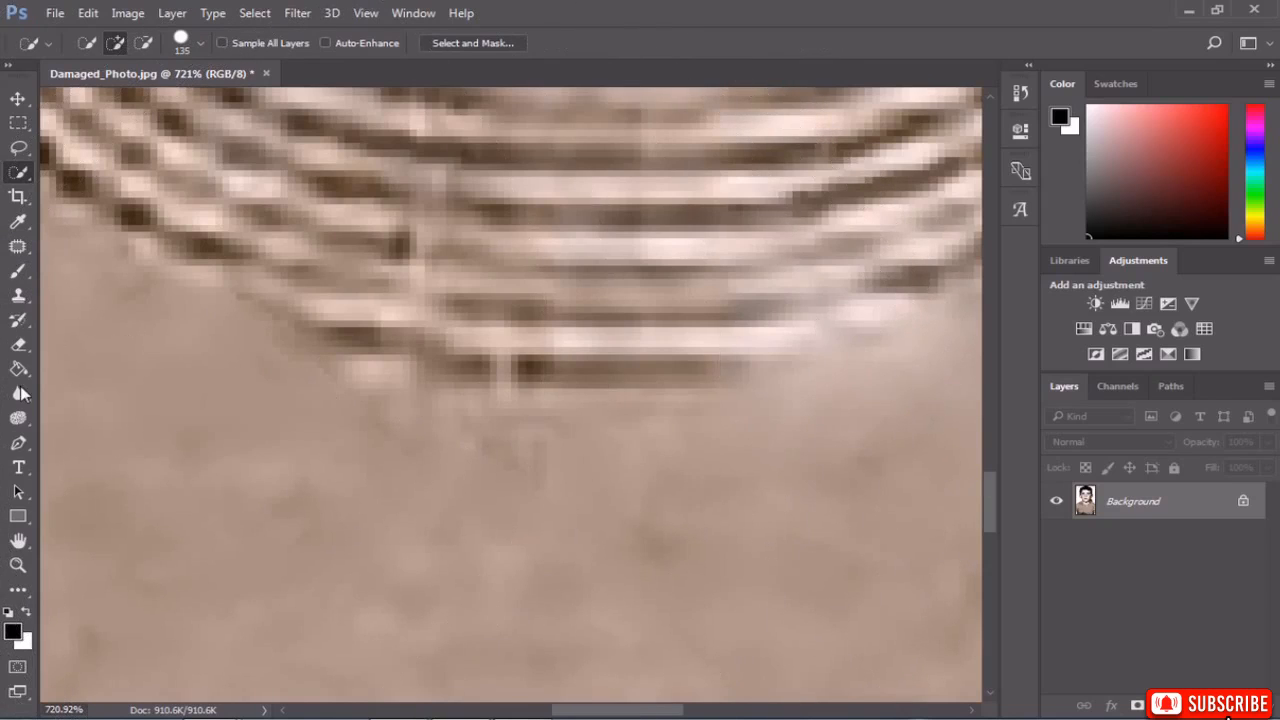
click(18, 246)
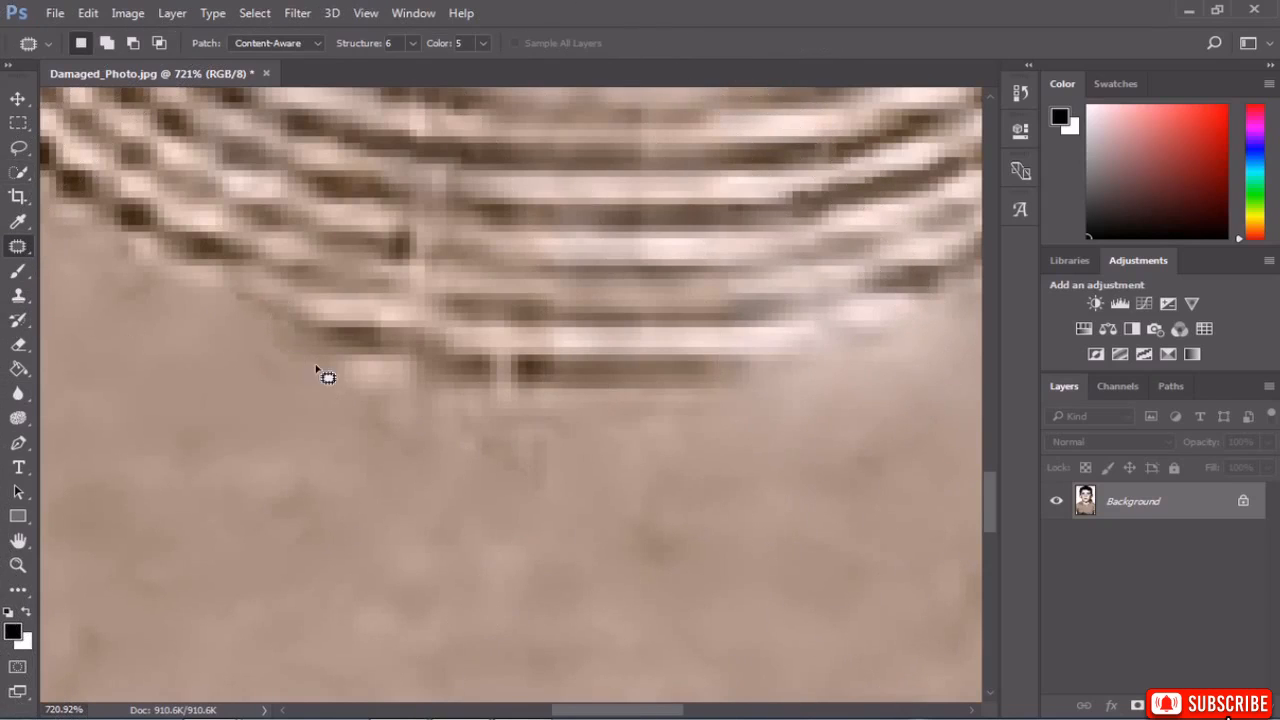
mouse_move(350, 358)
mouse_down()
mouse_move(487, 374)
mouse_move(585, 418)
mouse_up()
mouse_move(430, 497)
mouse_down()
mouse_move(443, 420)
mouse_move(271, 491)
mouse_move(209, 429)
mouse_up()
key(ctrl+d)
scroll(643, 503, down, 5)
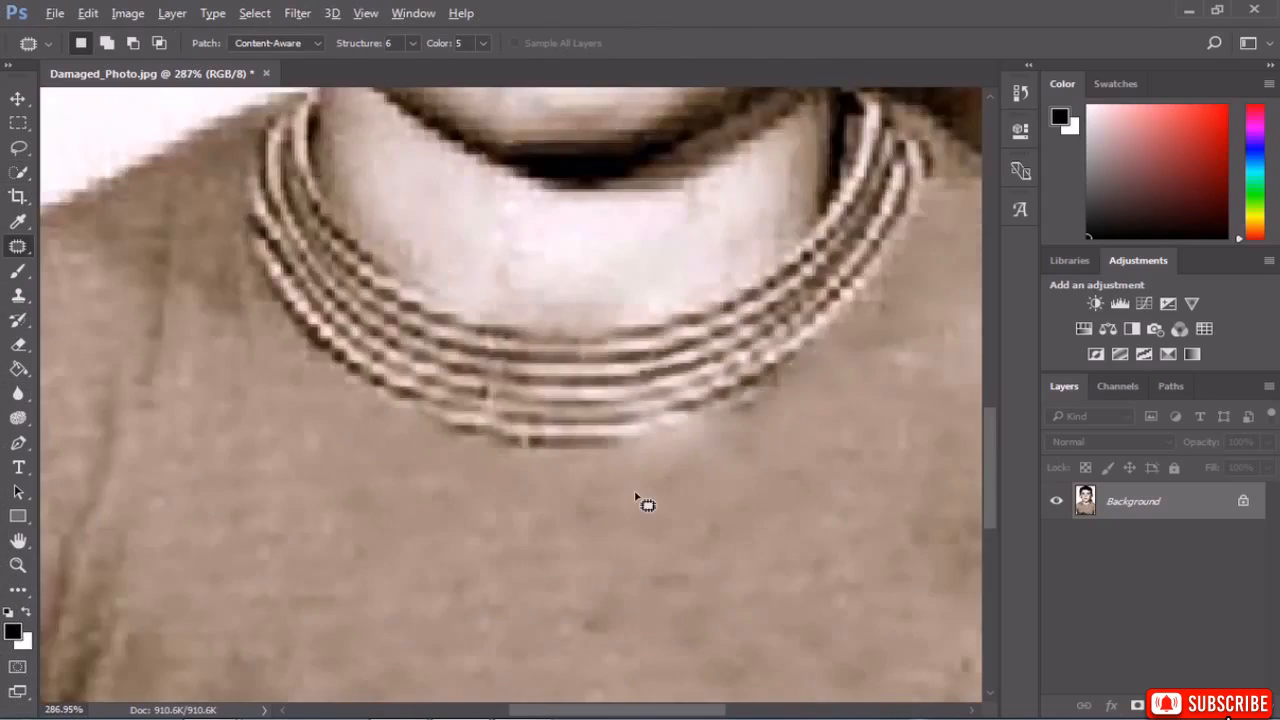
Extend the lowest dark collar stripe over the faded gap right of center with the Clone Stamp.
scroll(697, 457, up, 4)
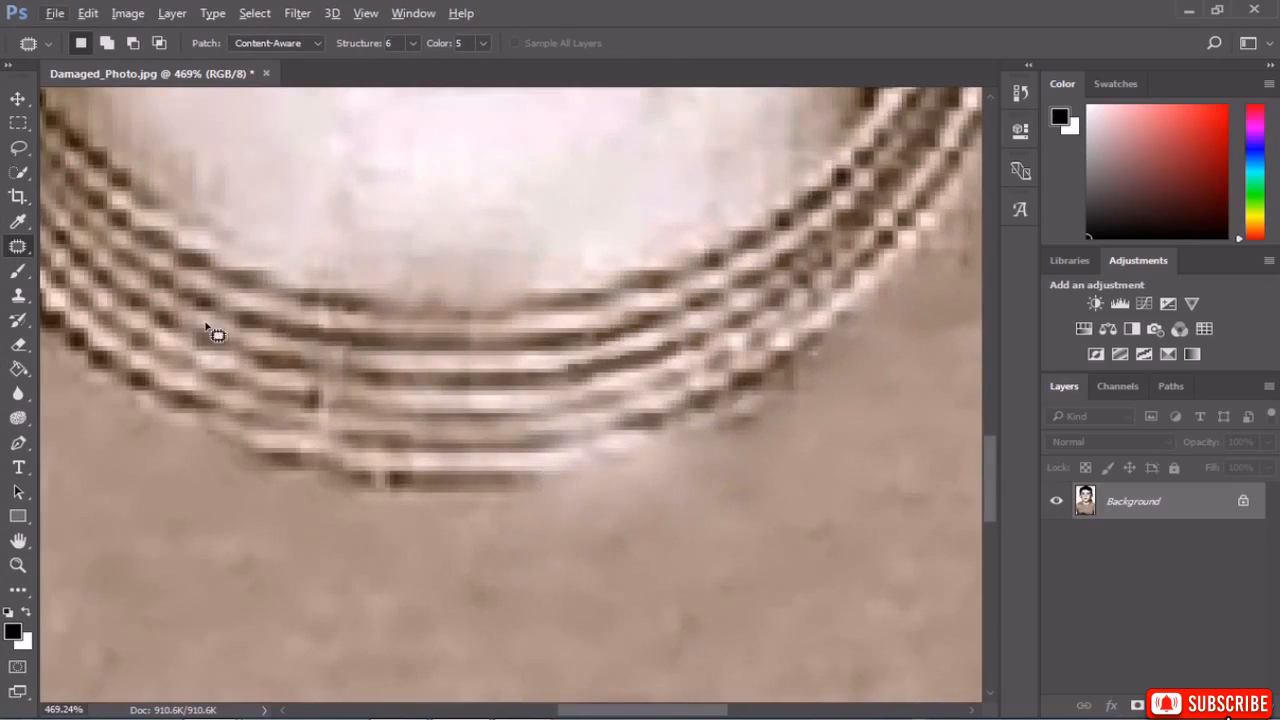
click(18, 295)
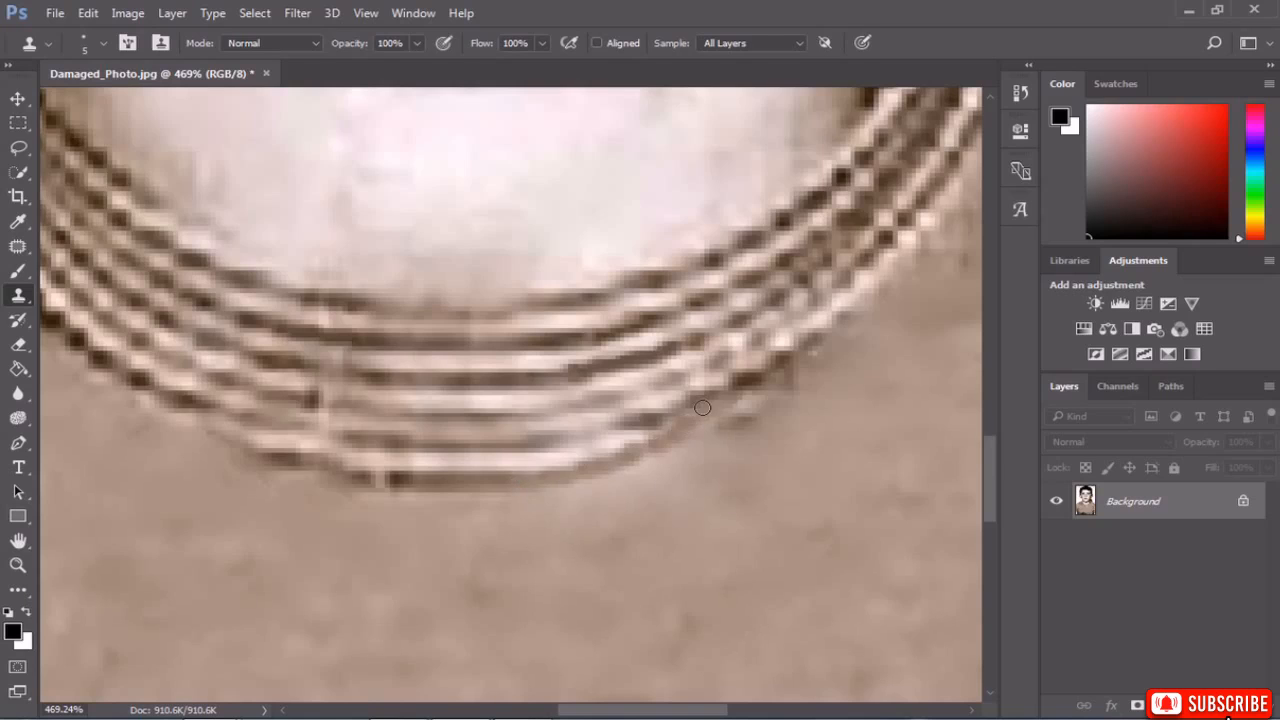
scroll(763, 490, down, 10)
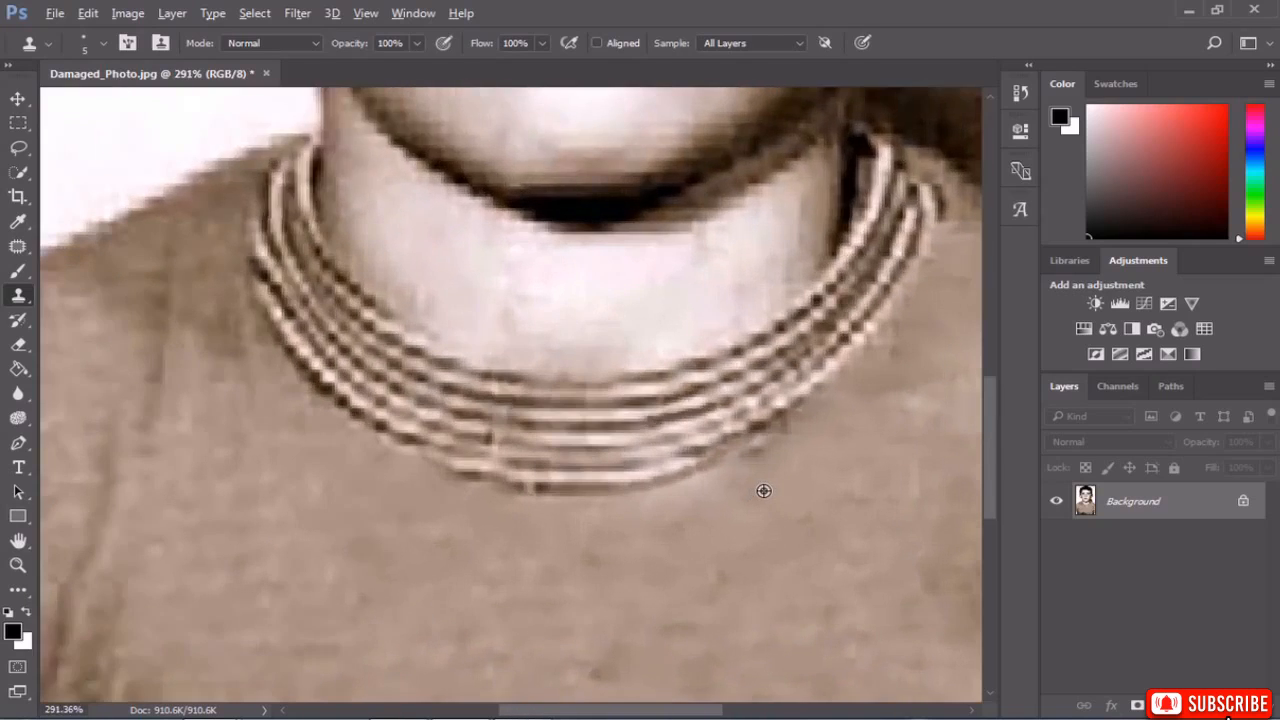
scroll(763, 490, down, 2)
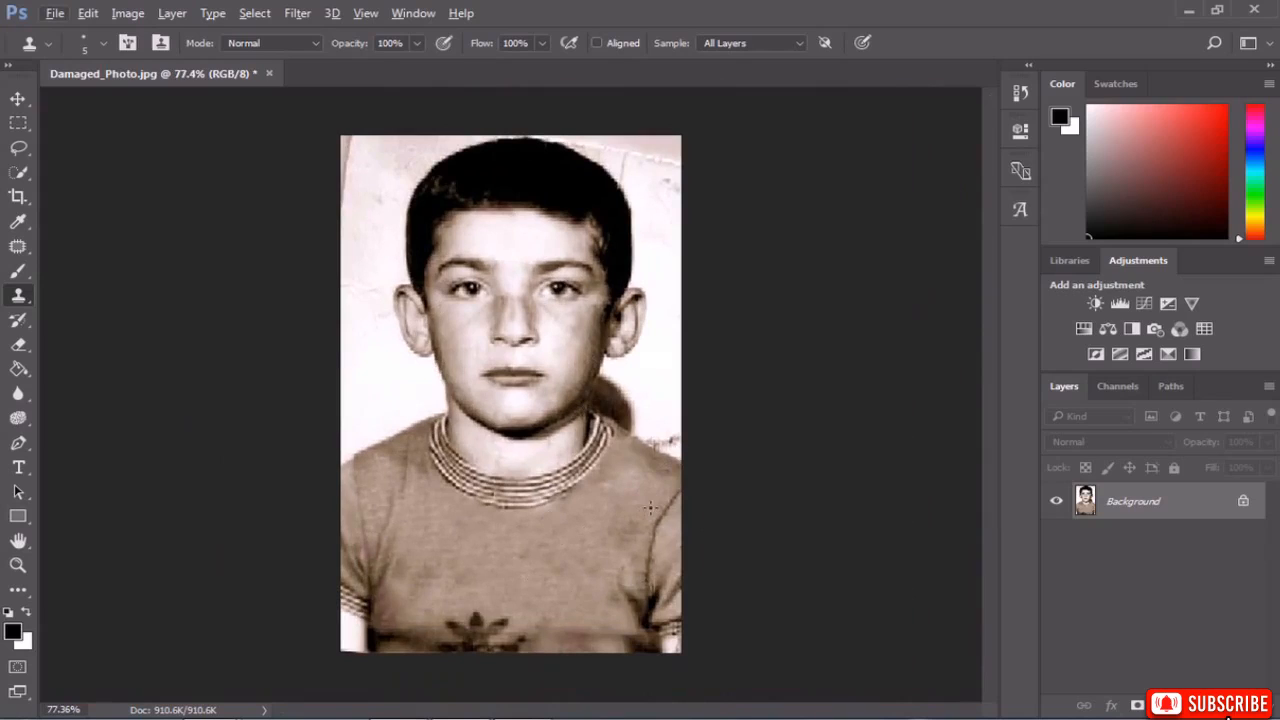
Patch the specks beside the curved sleeve seam above the dark armpit fold with clean sleeve fabric, then deselect.
scroll(695, 653, up, 2)
scroll(672, 594, up, 4)
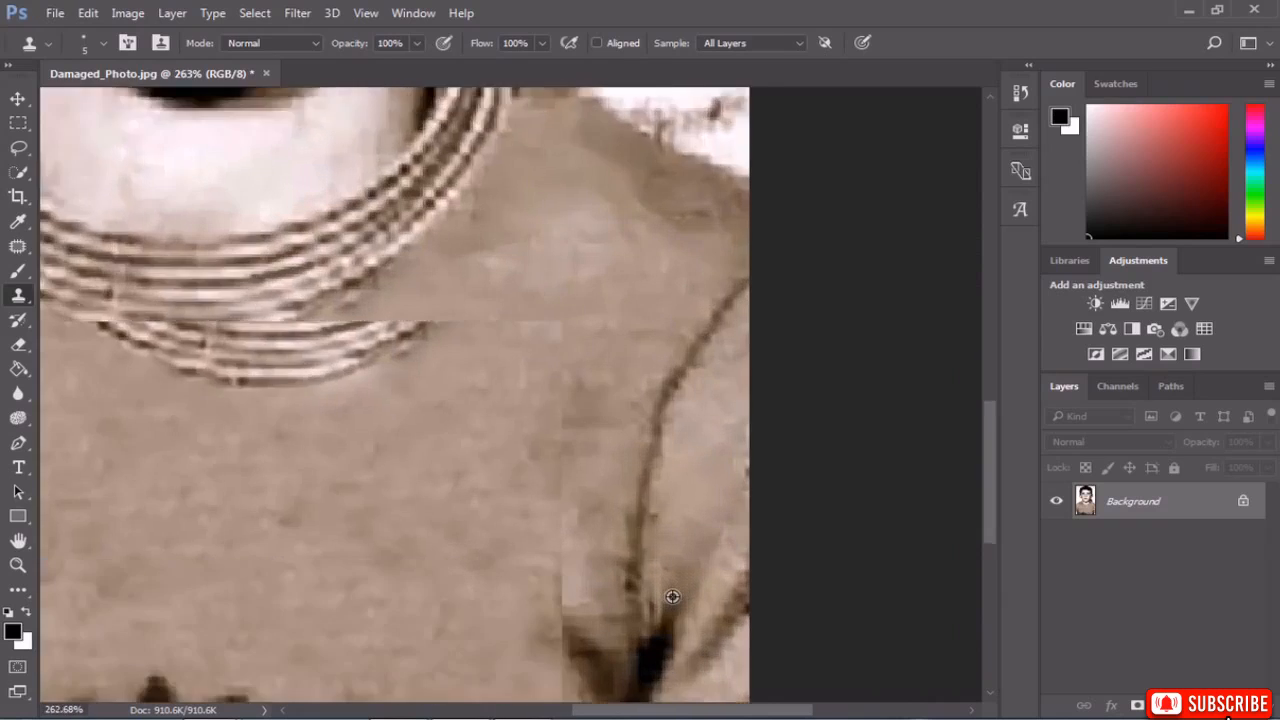
click(18, 246)
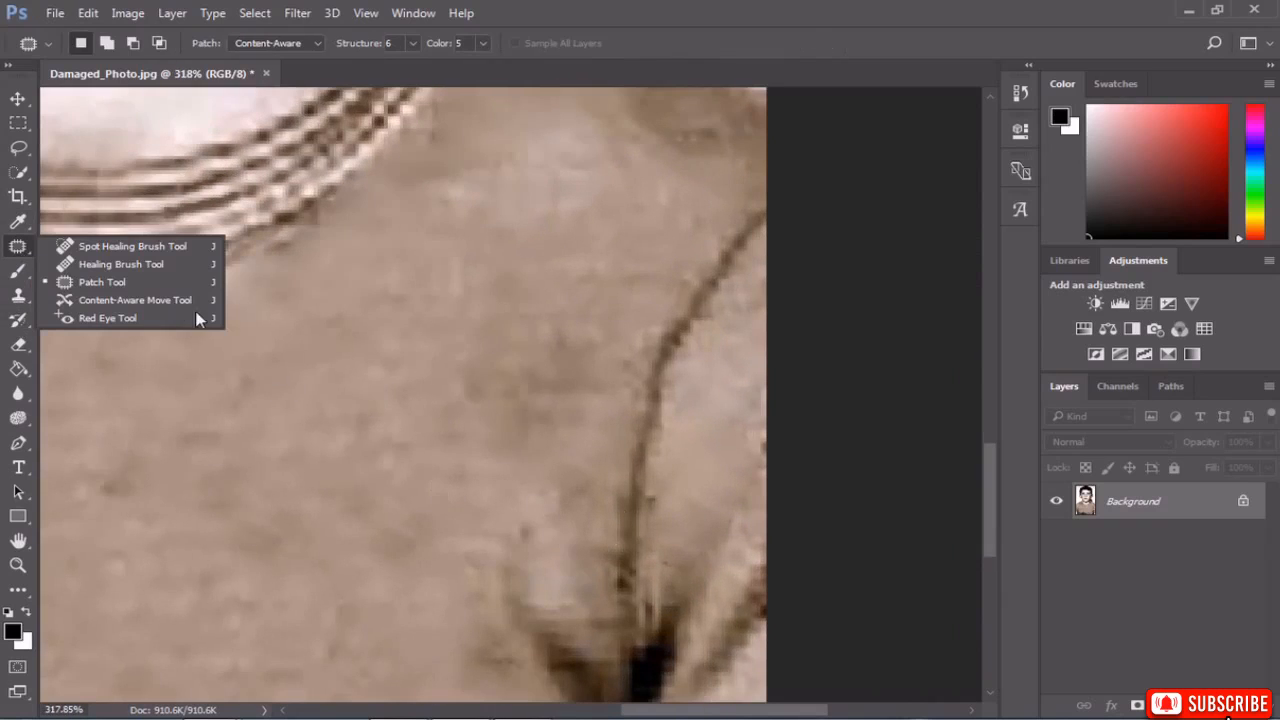
click(133, 282)
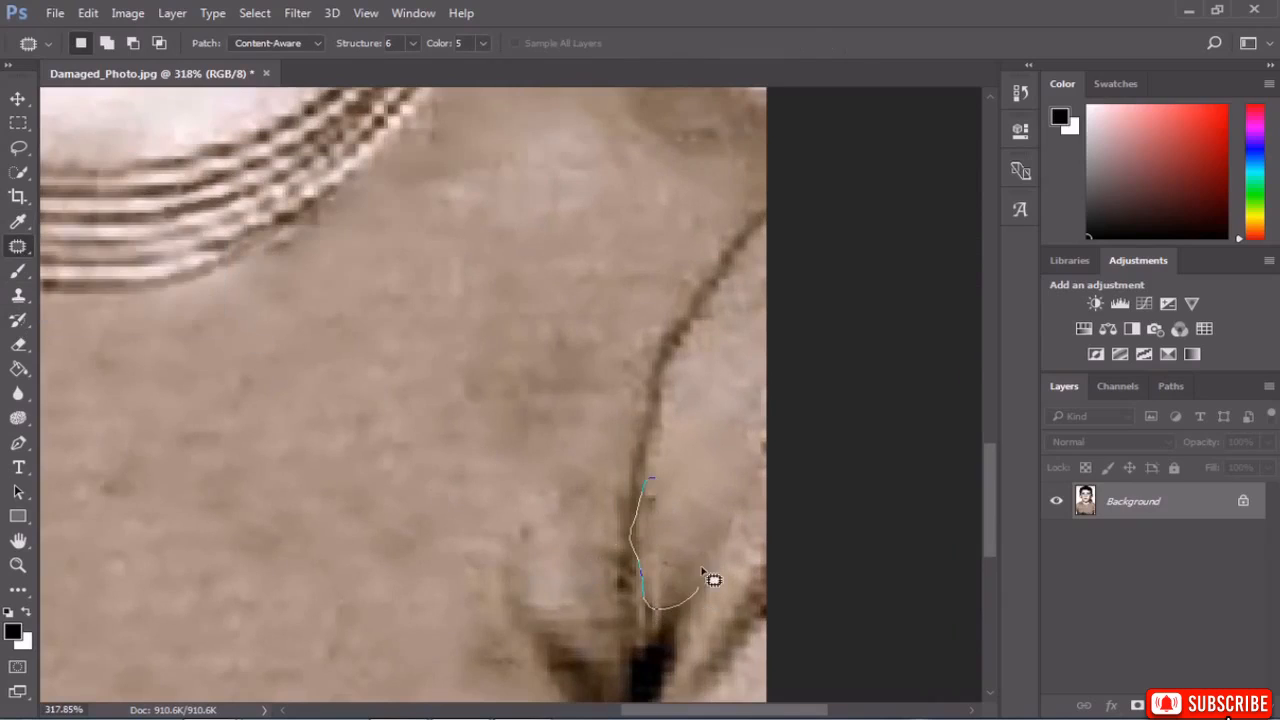
drag(702, 570, 694, 514)
drag(652, 594, 712, 494)
key(ctrl+d)
scroll(705, 494, down, 1)
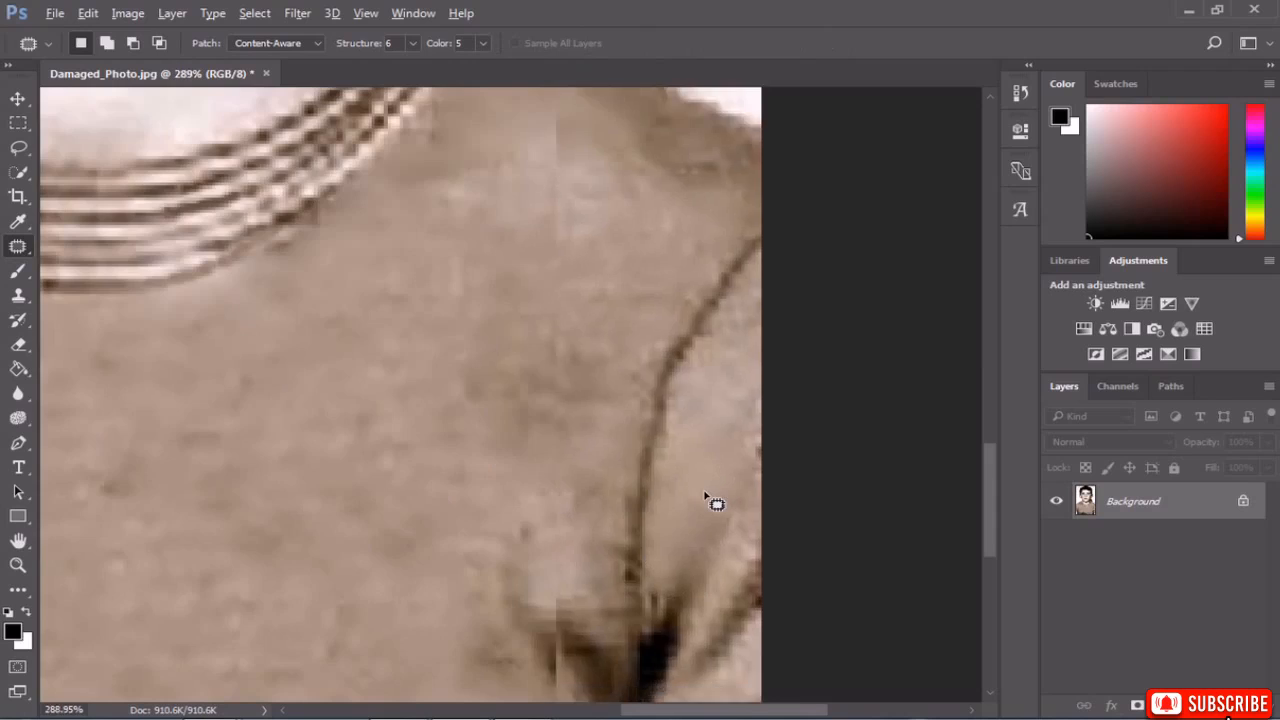
scroll(705, 496, down, 9)
scroll(689, 410, down, 3)
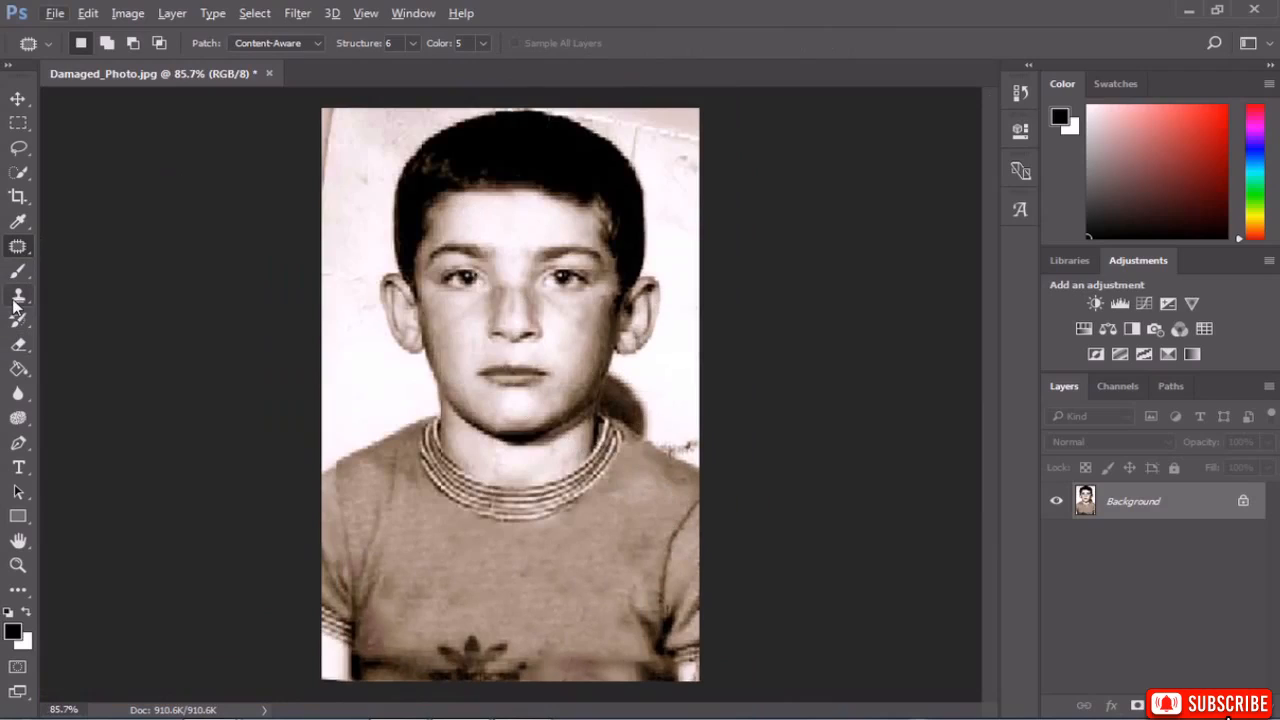
Select the light wall on both sides of the boy with the Quick Selection tool, using a 51 px brush.
click(21, 176)
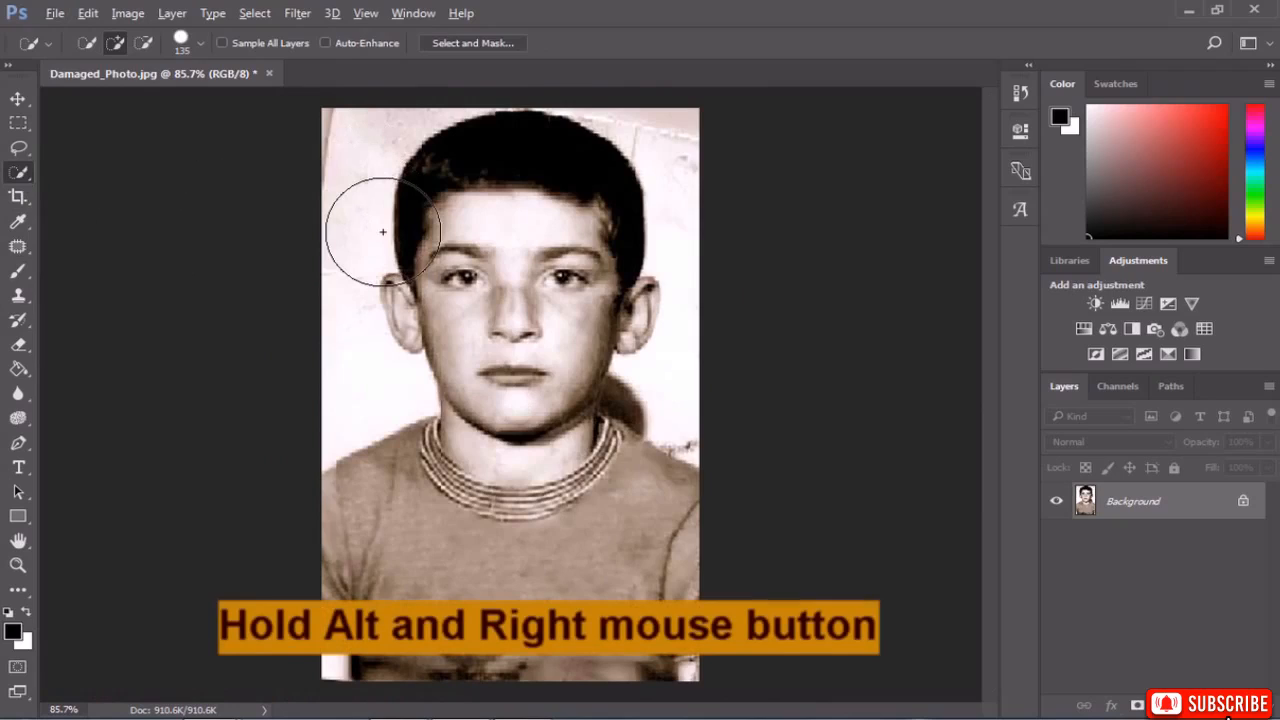
mouse_move(382, 232)
mouse_down()
mouse_move(344, 246)
mouse_move(351, 166)
mouse_move(323, 283)
mouse_move(357, 191)
mouse_move(623, 120)
mouse_move(664, 128)
mouse_move(688, 146)
mouse_move(668, 309)
mouse_up()
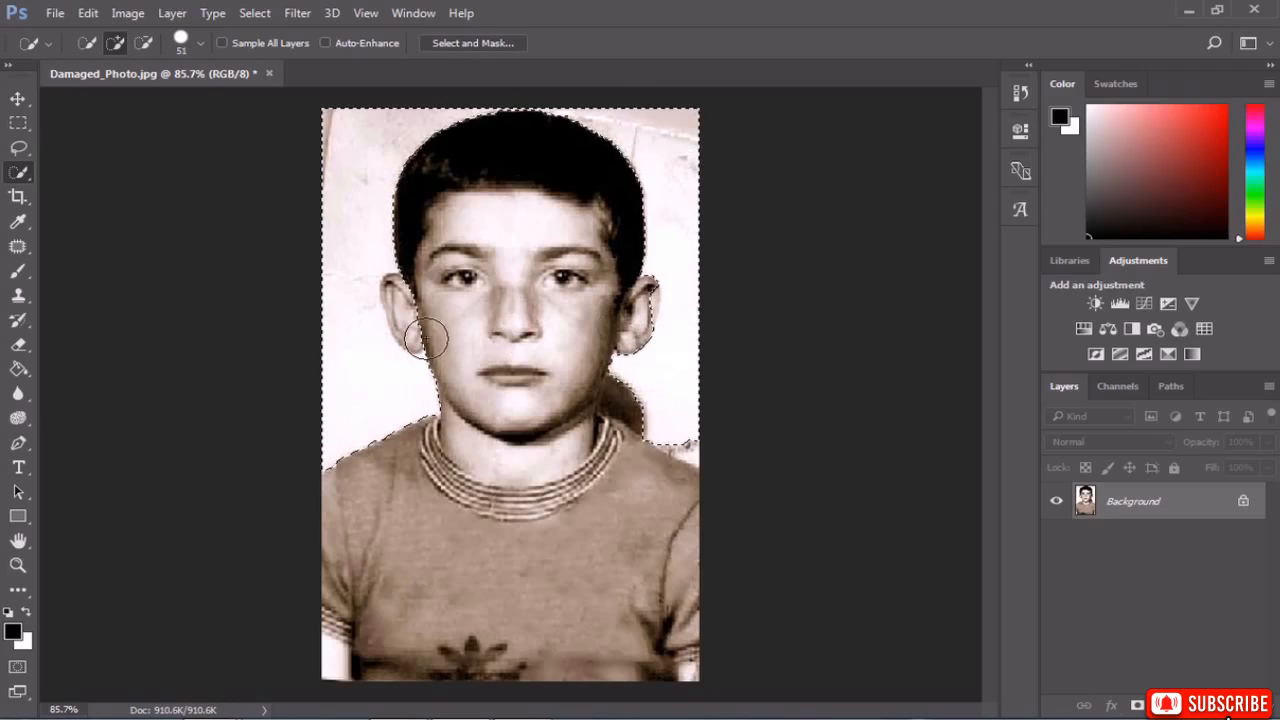
Reduce the selection brush to 26 px and subtract the ears and the adjoining cheek area from the background selection.
scroll(427, 333, up, 13)
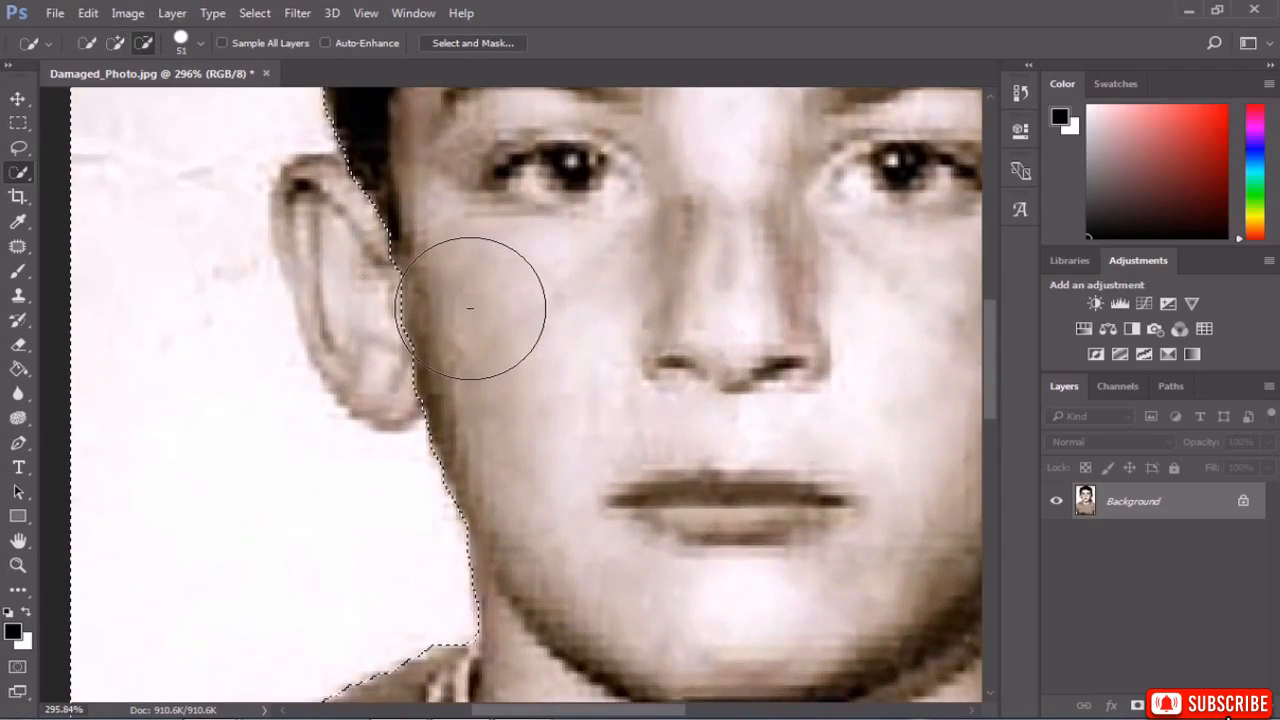
drag(467, 297, 425, 304)
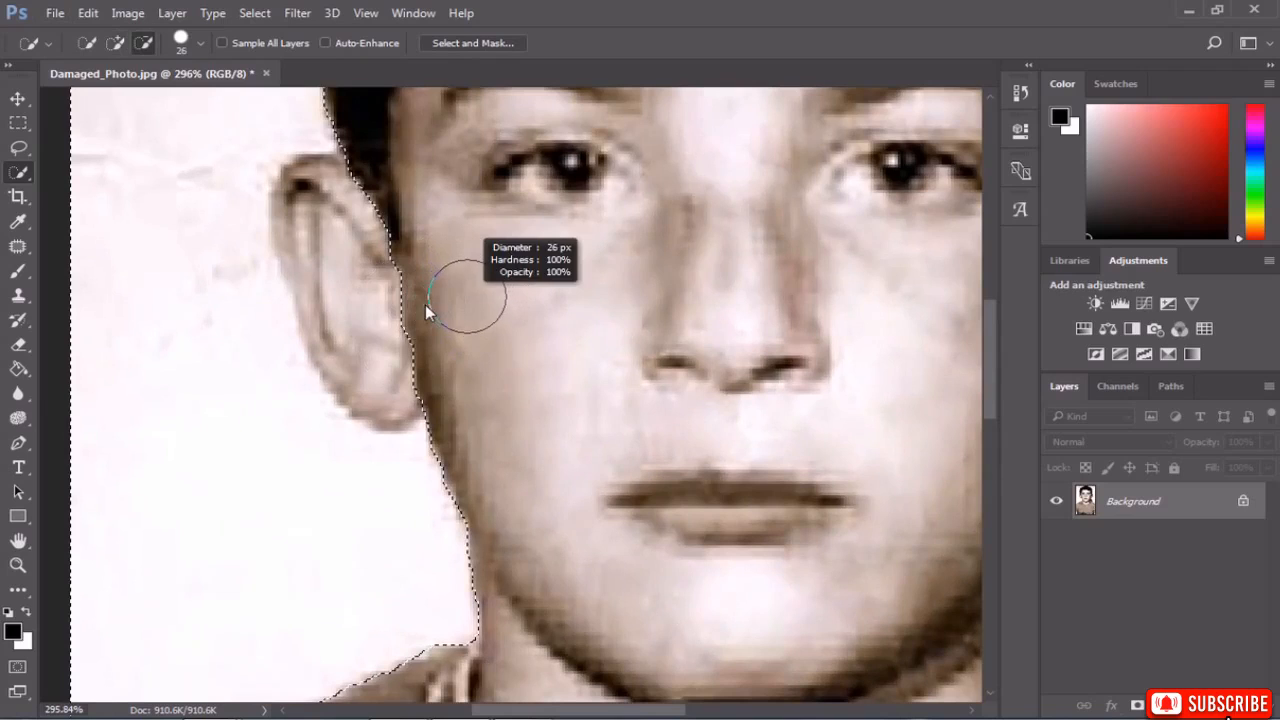
click(414, 303)
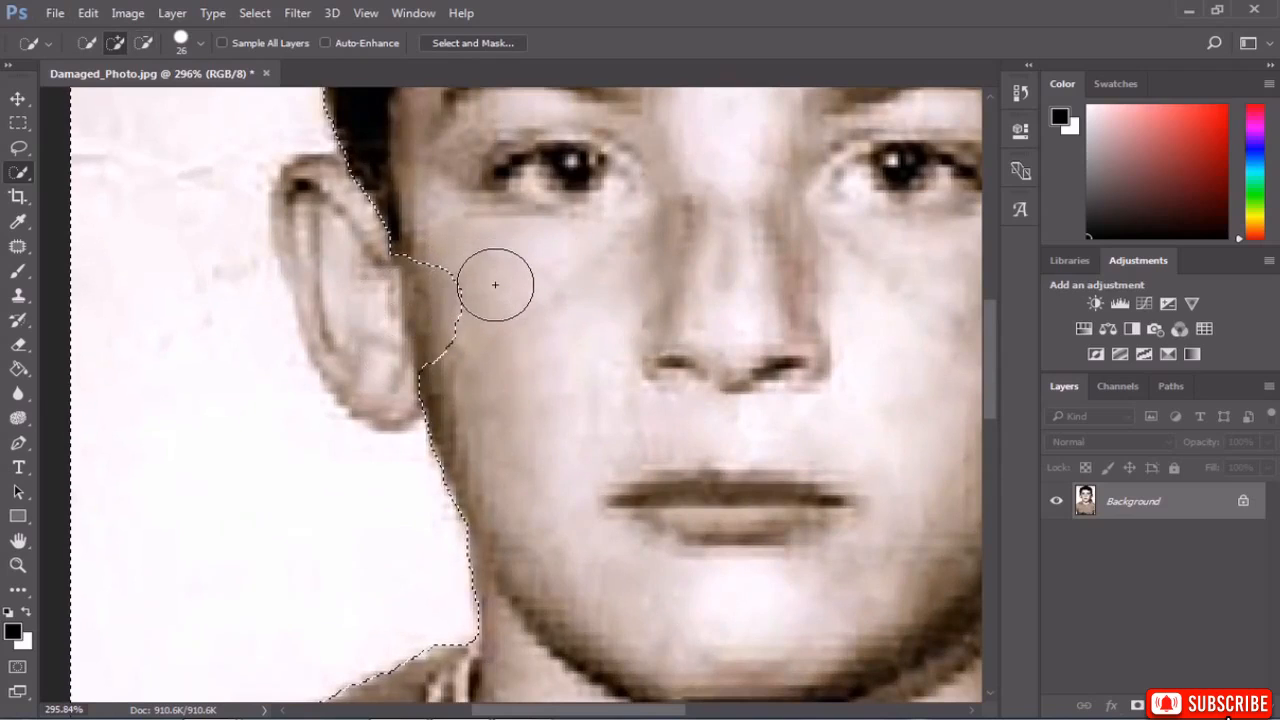
scroll(410, 316, down, 5)
scroll(410, 320, down, 3)
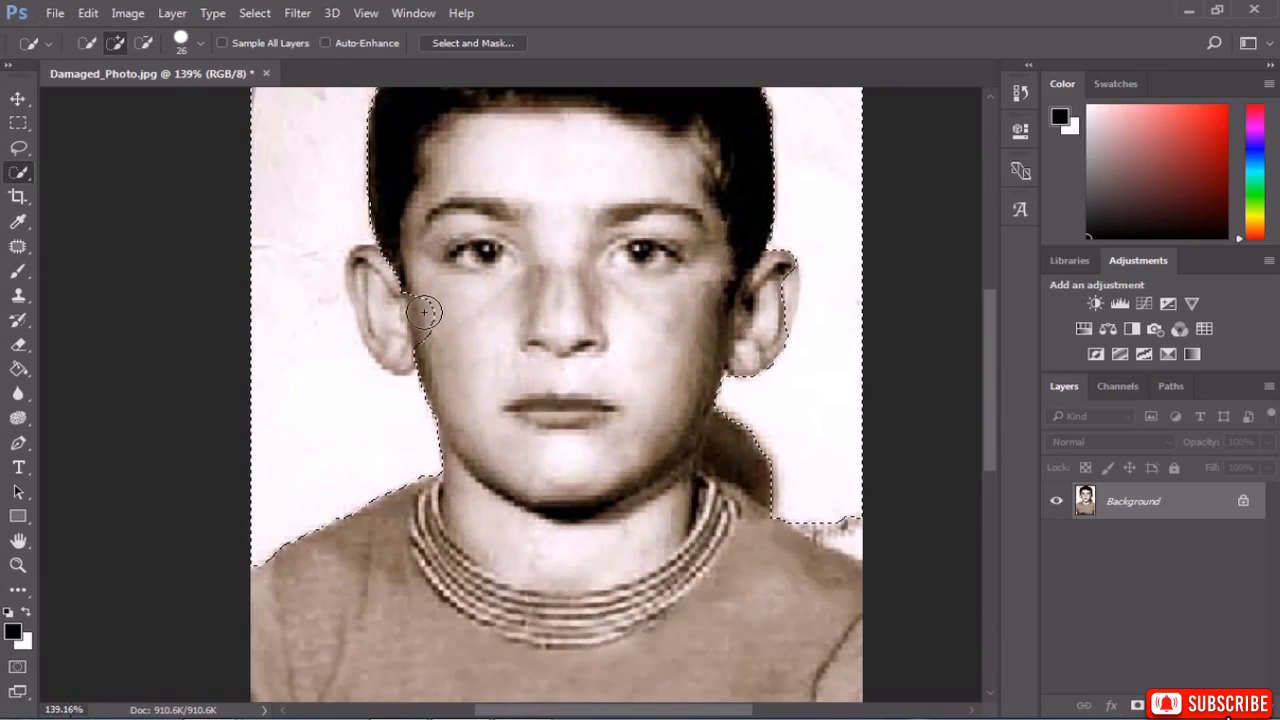
key(alt)
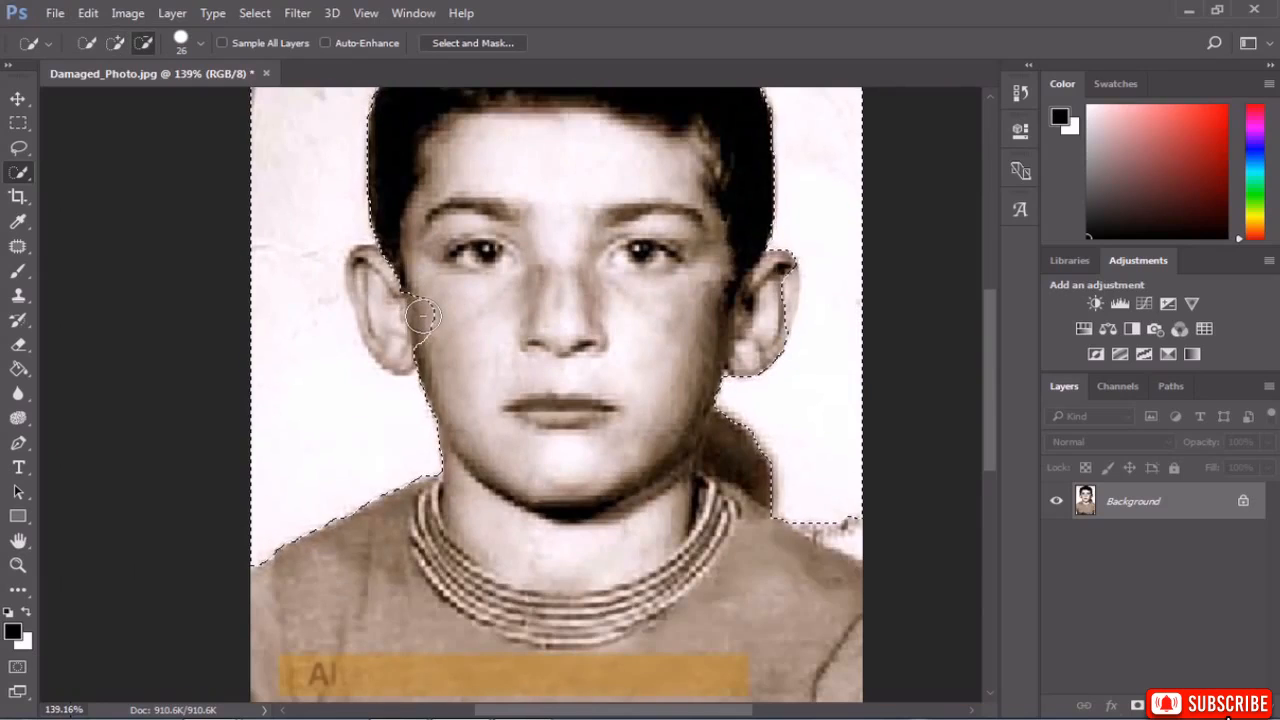
mouse_move(423, 316)
mouse_down()
mouse_move(414, 339)
mouse_move(410, 305)
mouse_move(384, 321)
mouse_move(387, 296)
mouse_up()
drag(777, 298, 779, 312)
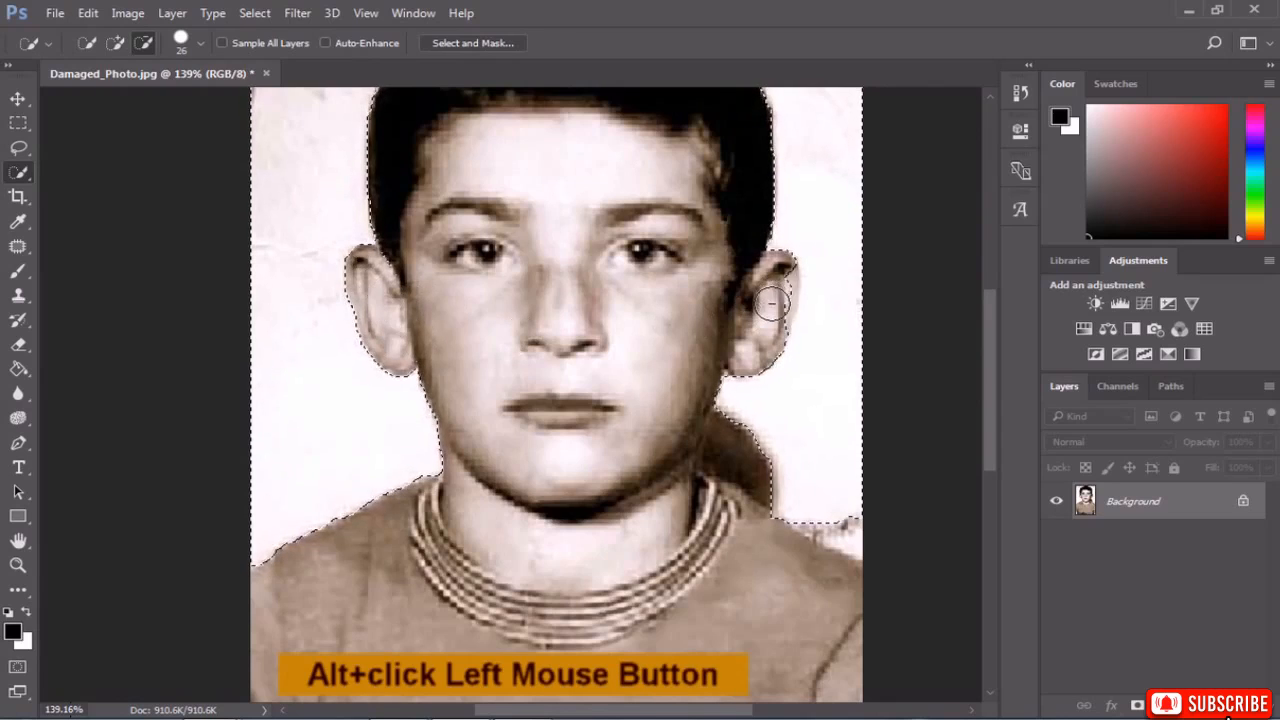
Add the wall area beside the neck shadow, including the stained strip down to the shoulder edge, to the background selection.
scroll(798, 466, down, 1)
scroll(805, 480, down, 4)
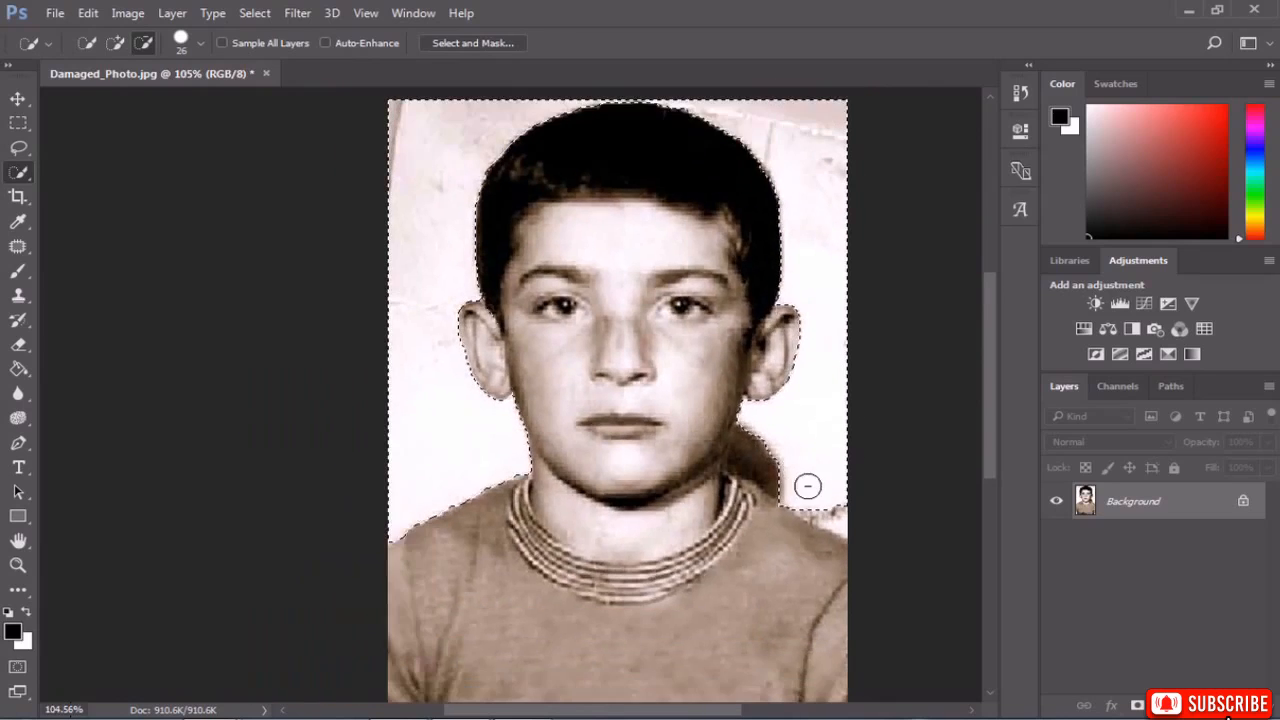
scroll(700, 462, up, 5)
scroll(675, 455, up, 4)
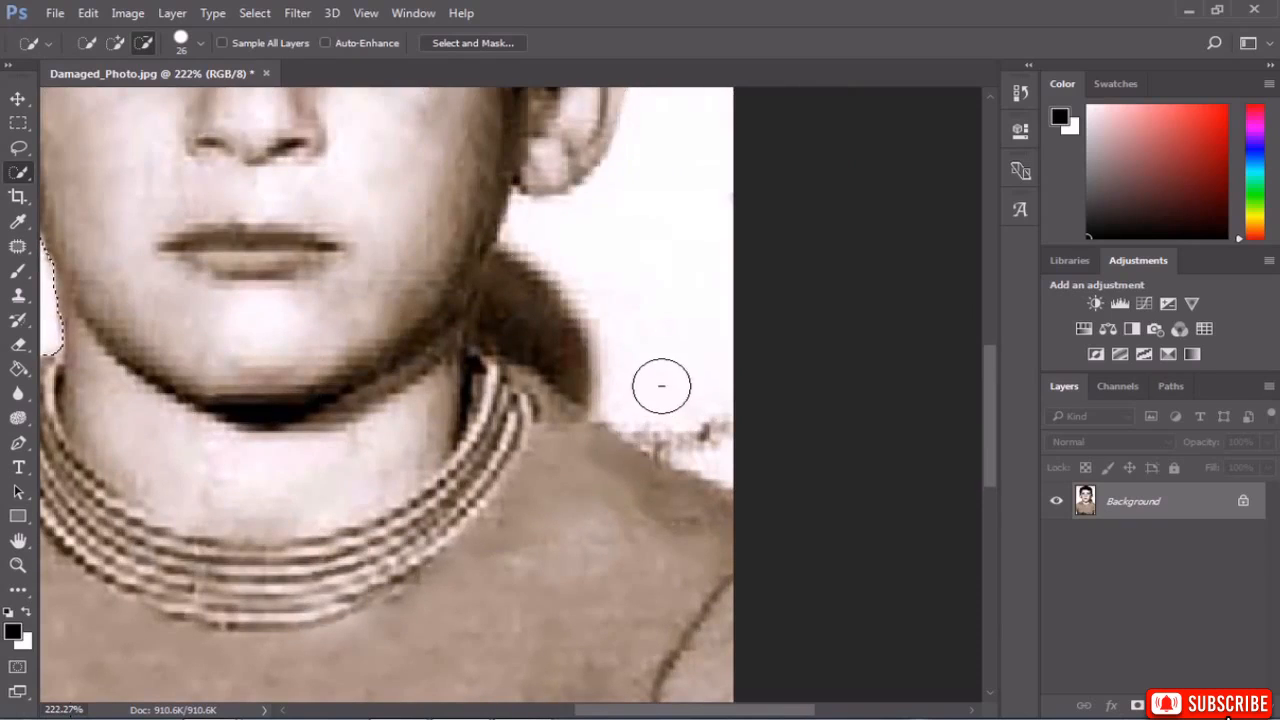
scroll(677, 414, down, 6)
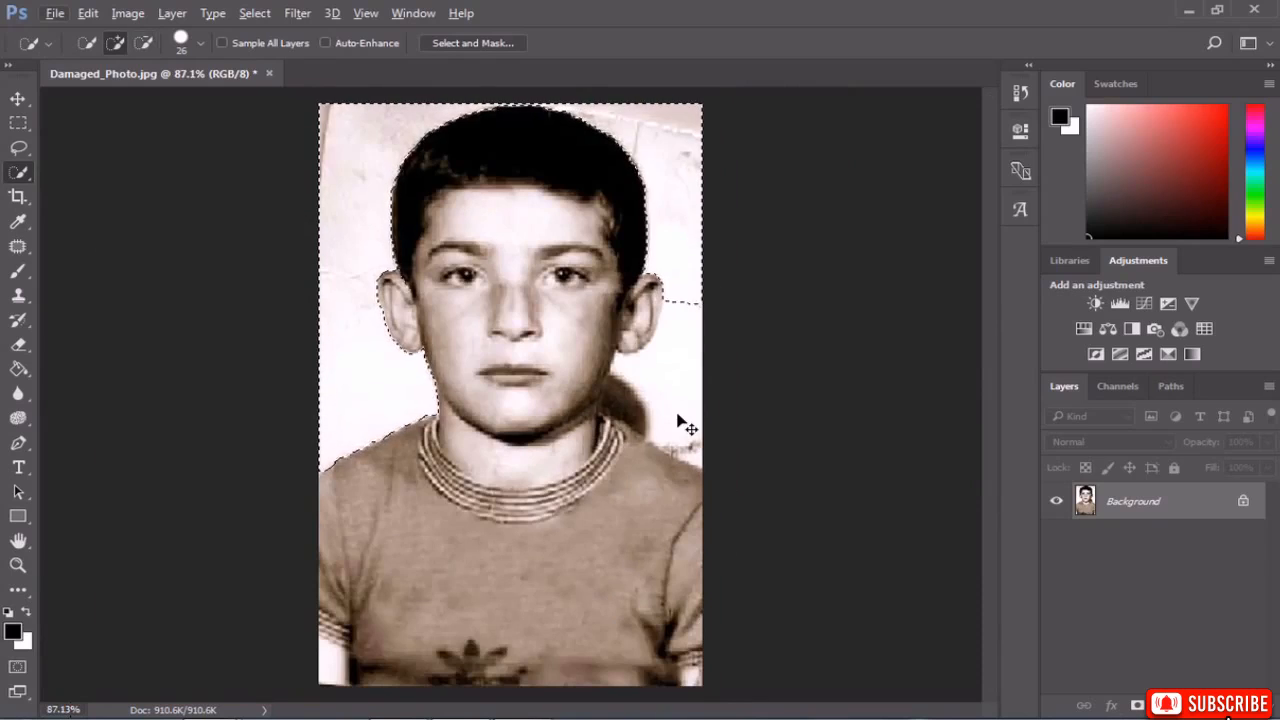
click(677, 419)
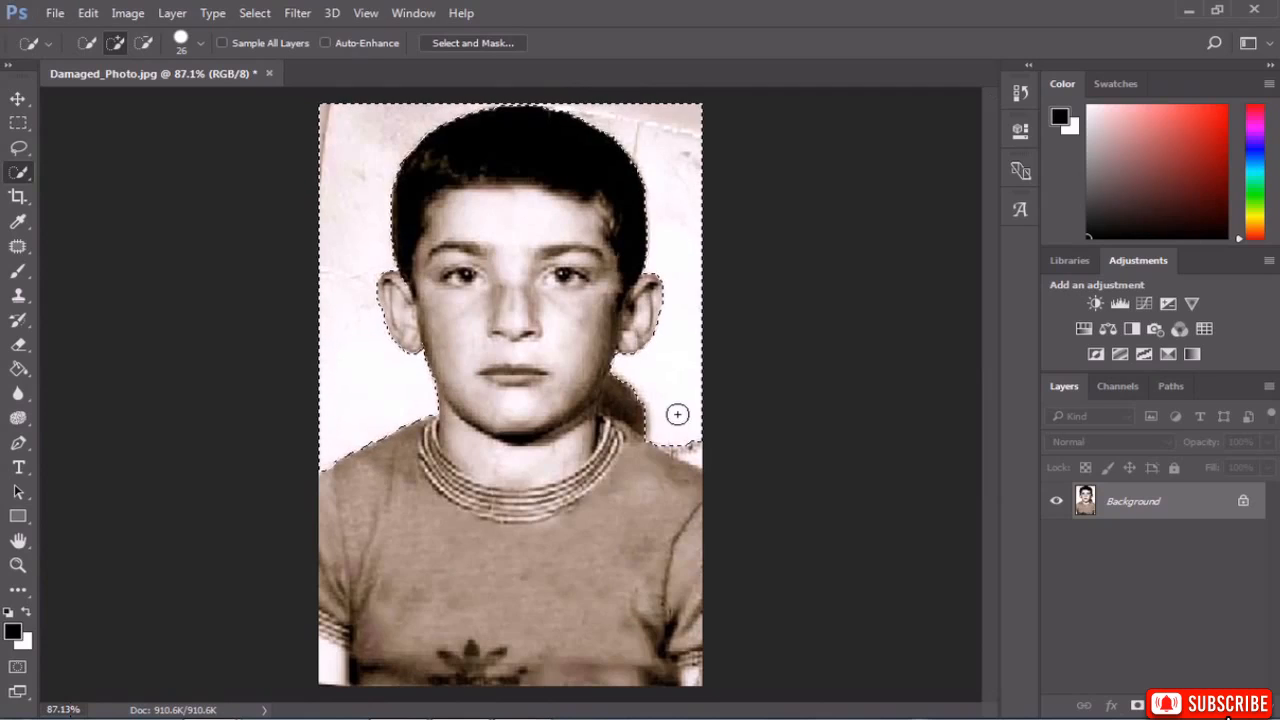
alt+scroll(677, 416, up, 5)
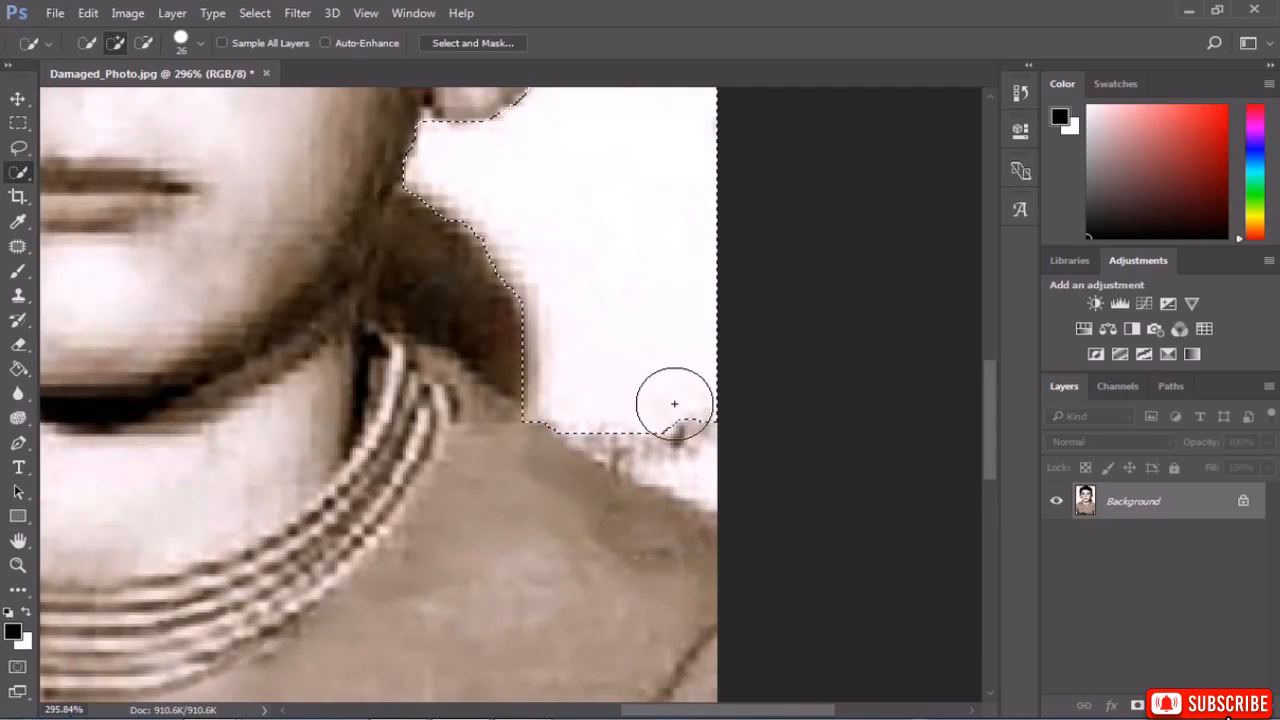
click(673, 411)
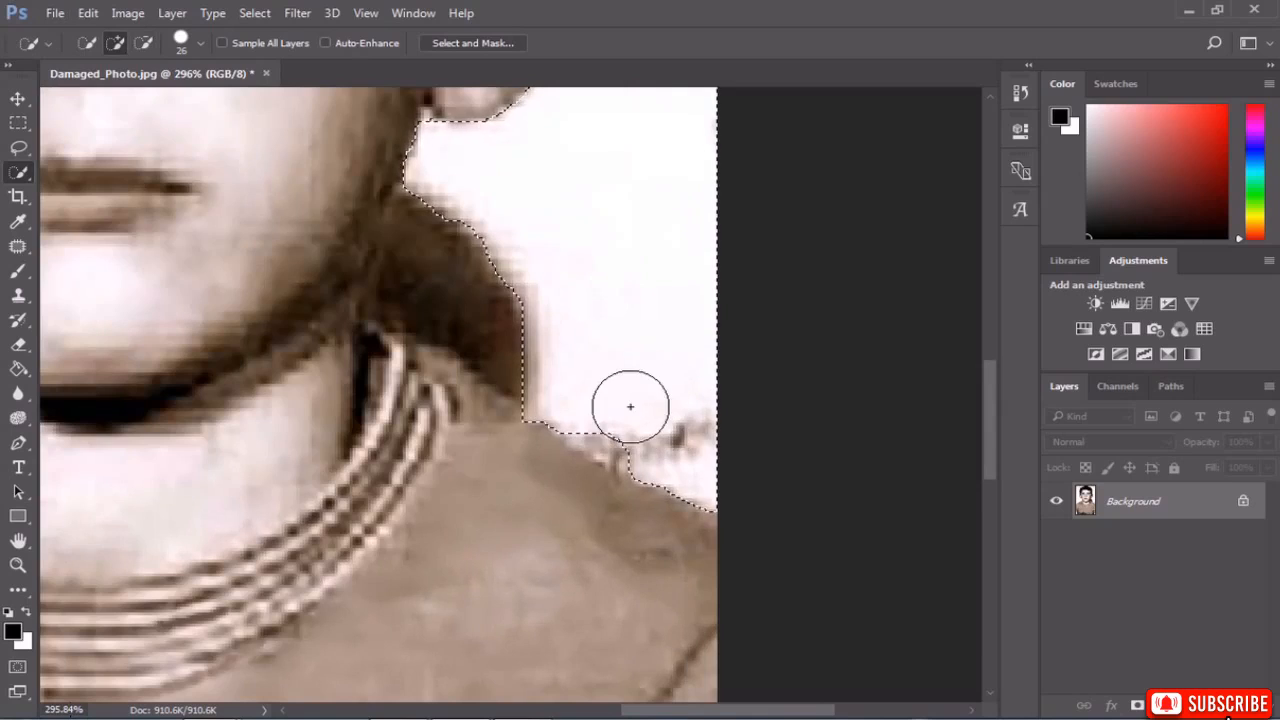
click(614, 434)
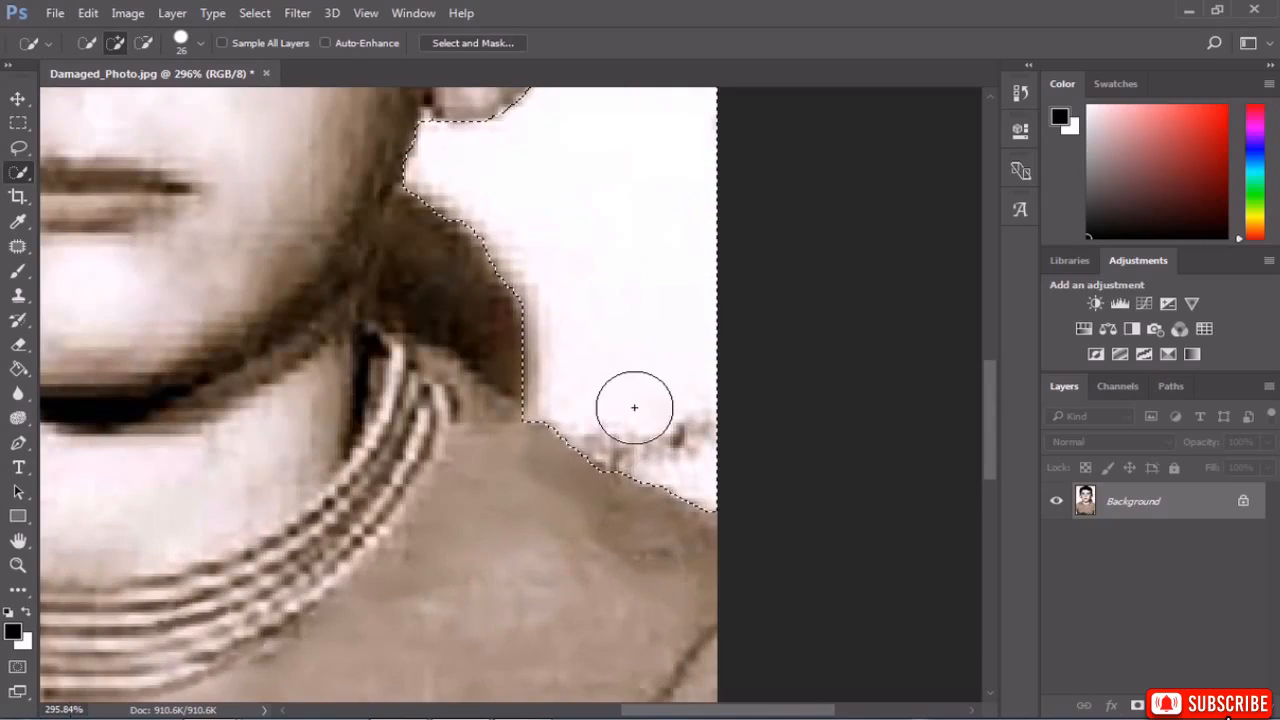
alt+scroll(632, 405, down, 5)
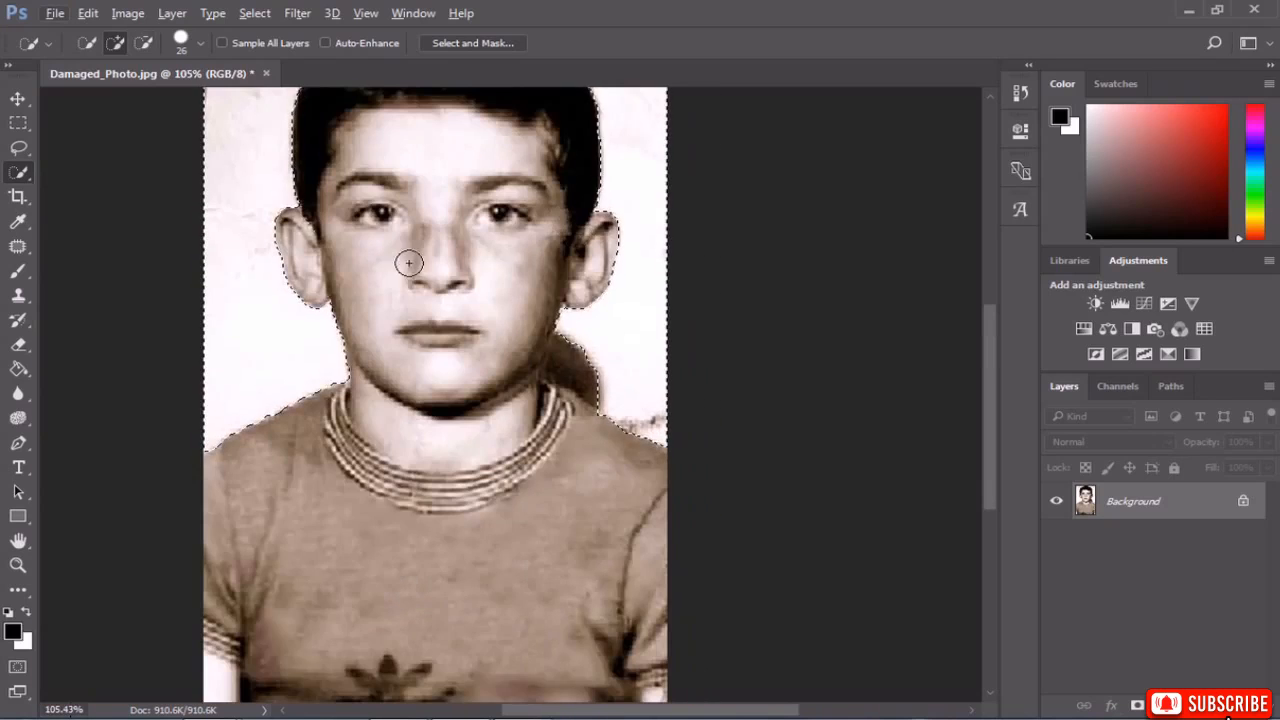
alt+scroll(420, 305, down, 3)
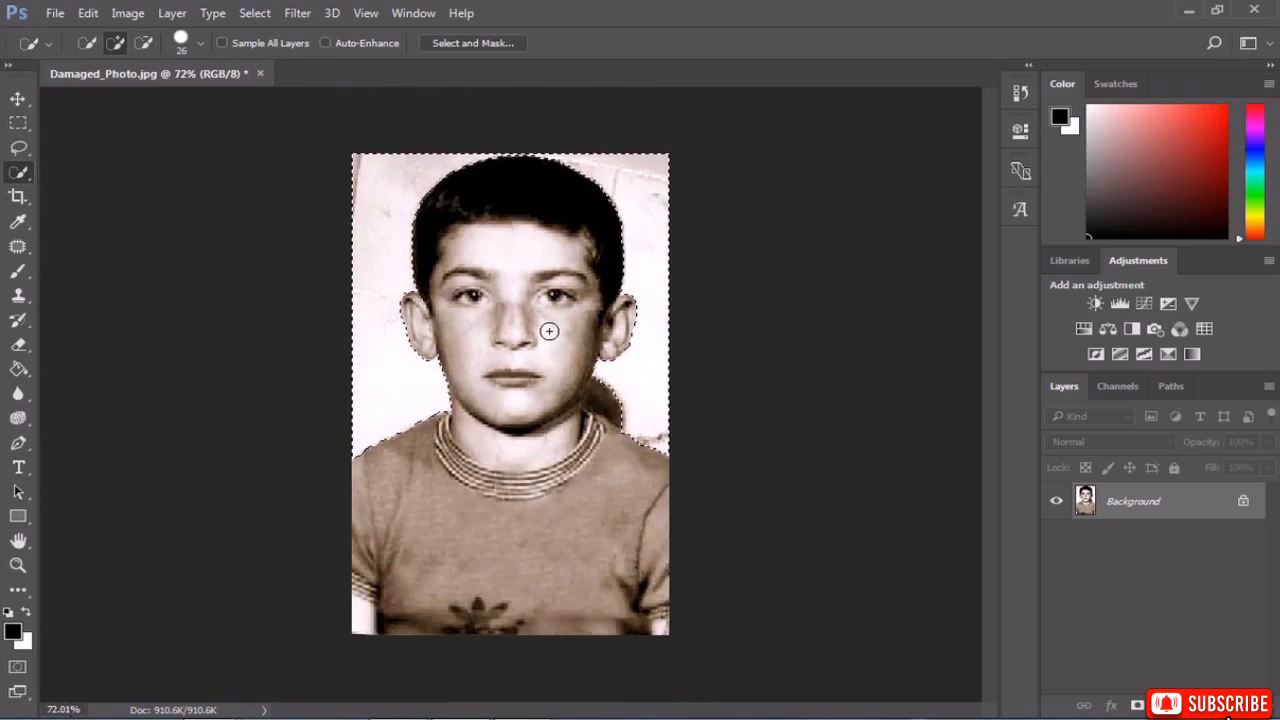
Feather the background selection with a radius of 2 pixels.
right_click(431, 282)
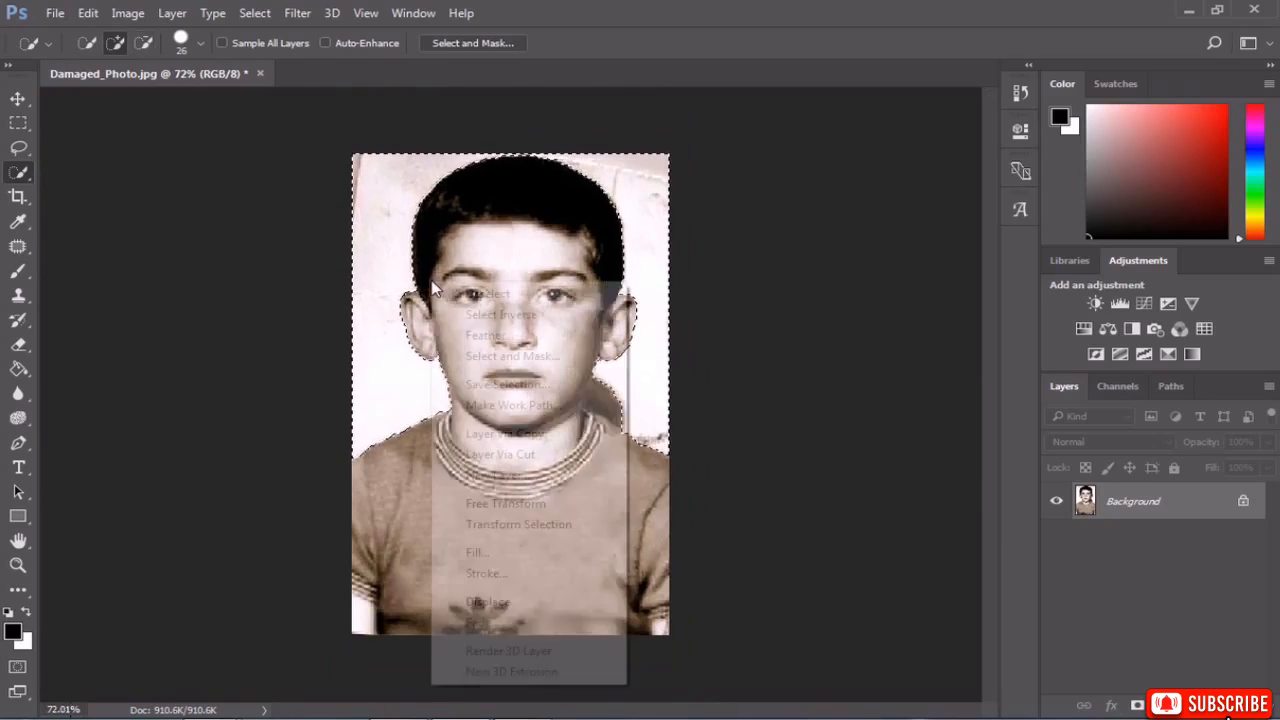
click(490, 335)
text(2)
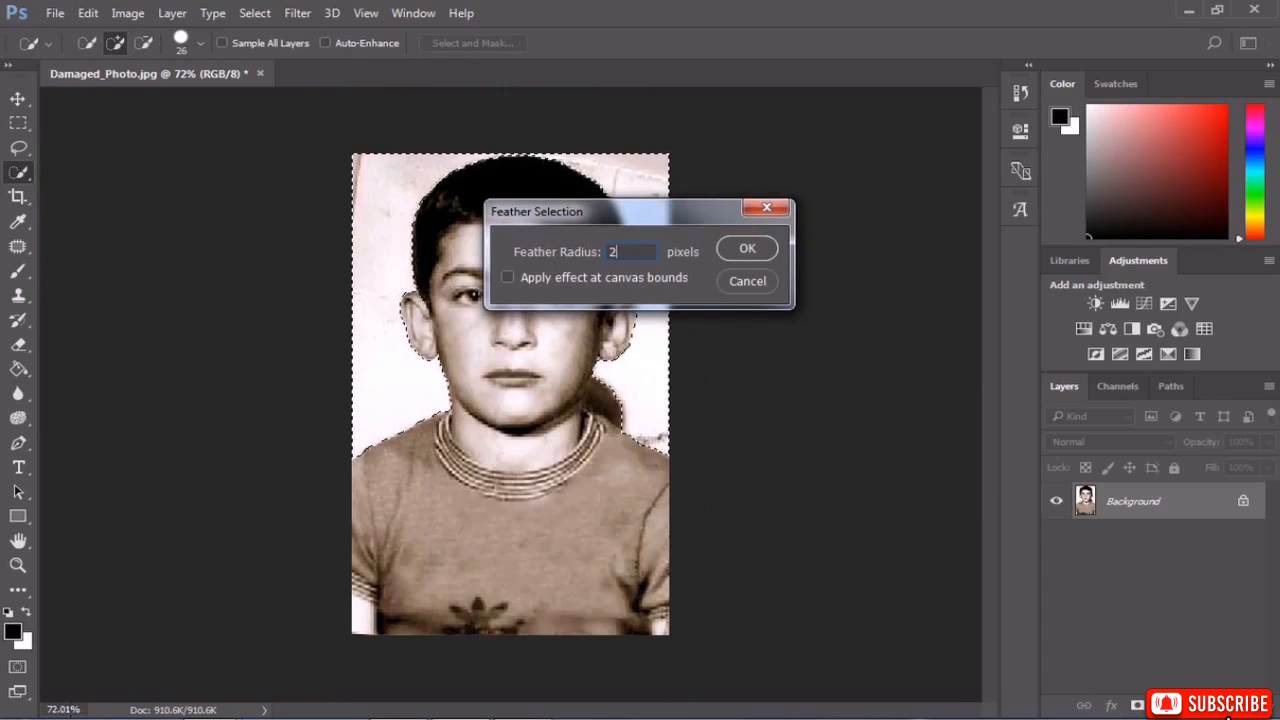
click(748, 251)
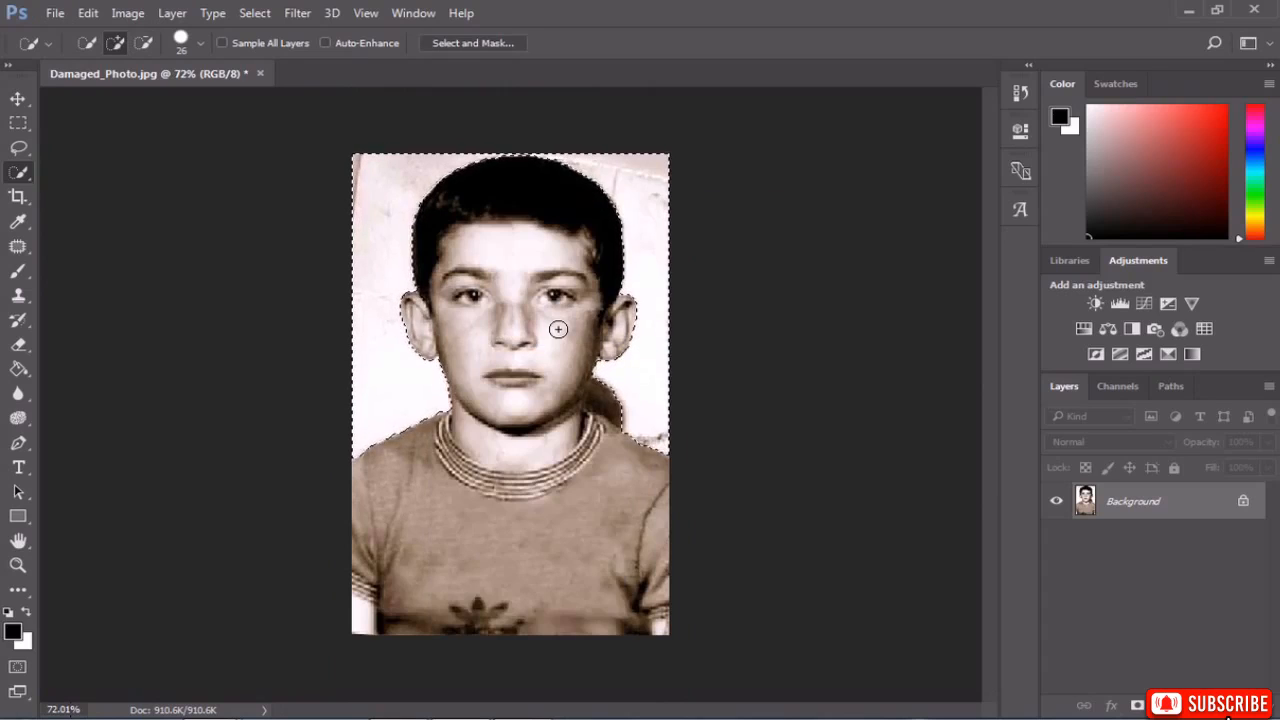
Fill the feathered background selection around the boy with White, using Normal mode at 100% opacity.
click(88, 13)
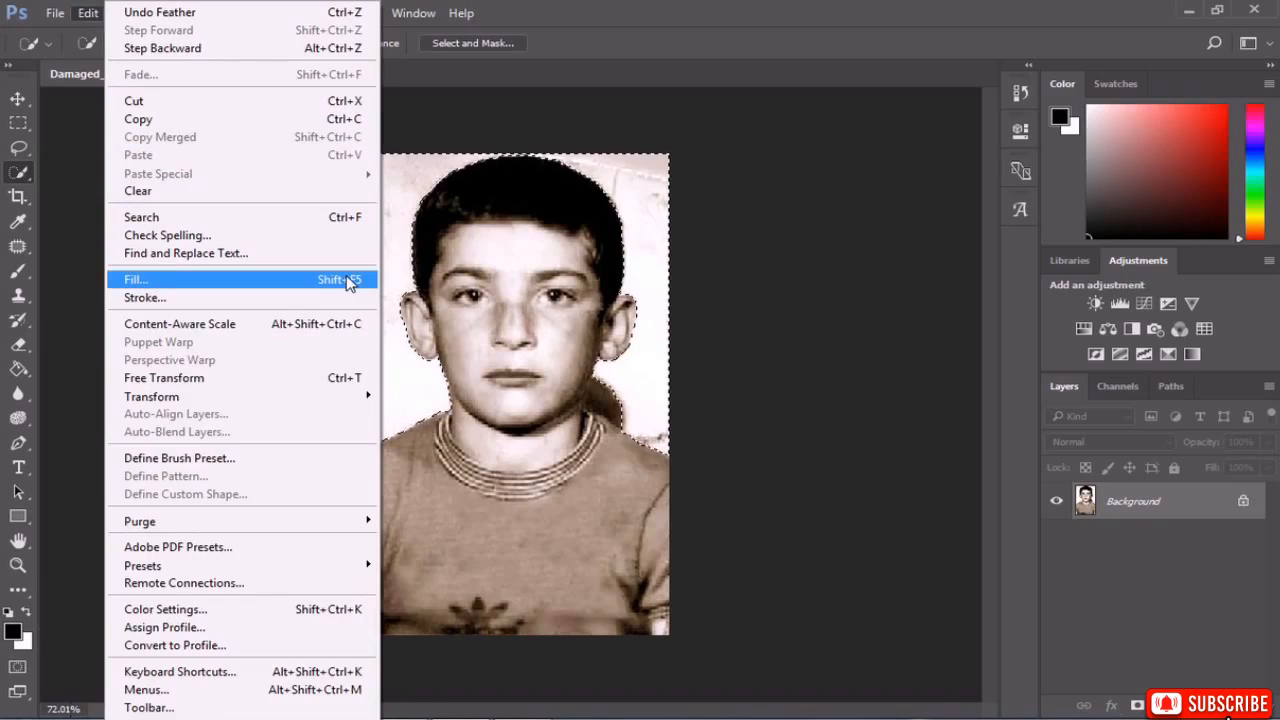
click(411, 217)
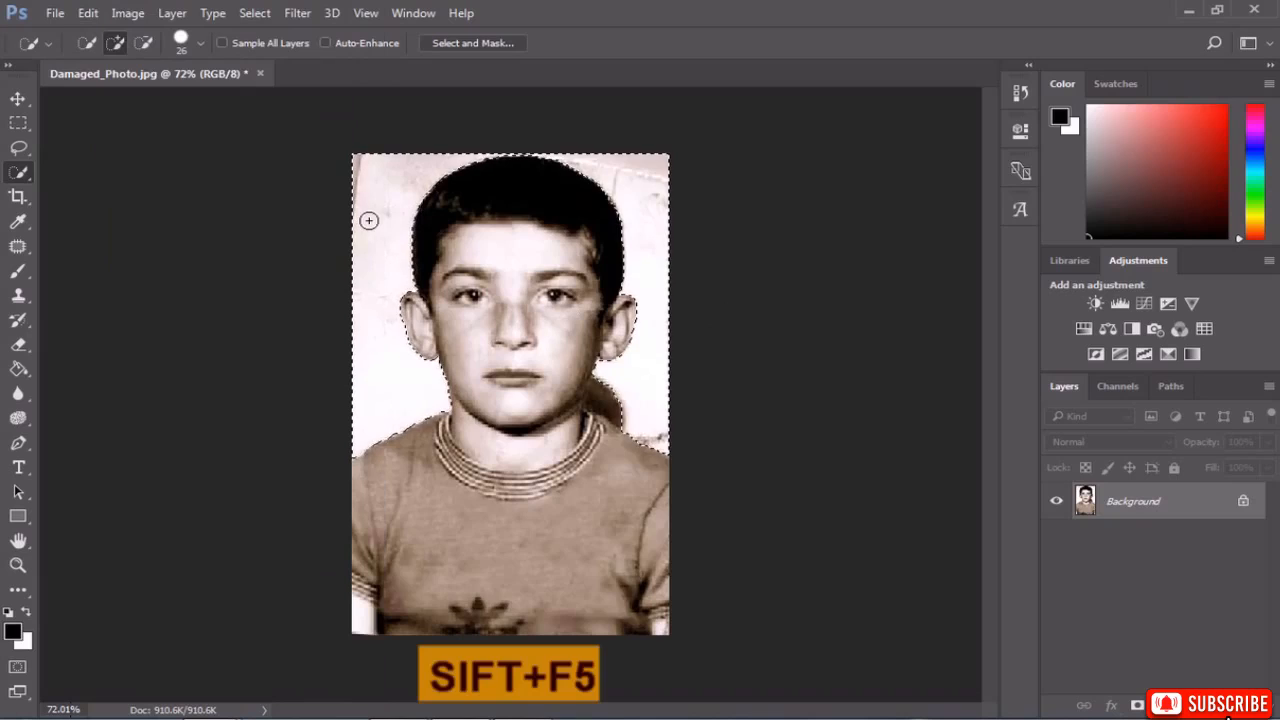
key(shift+F5)
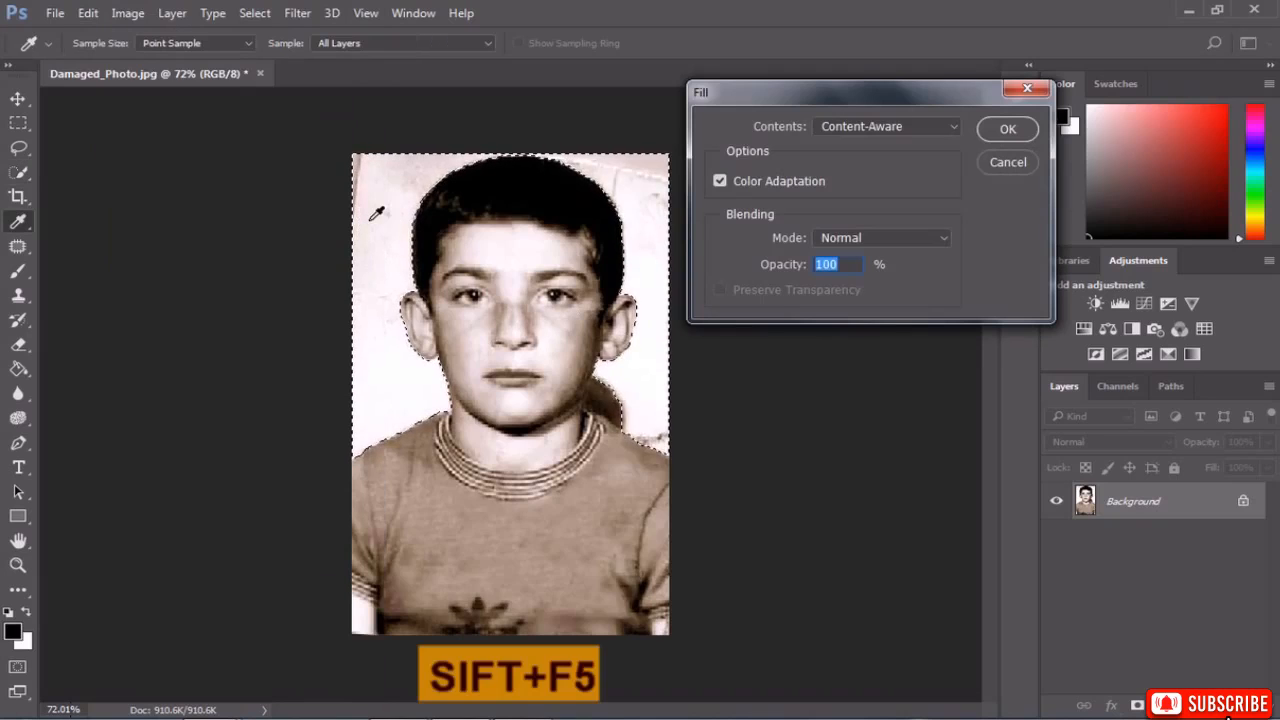
click(945, 126)
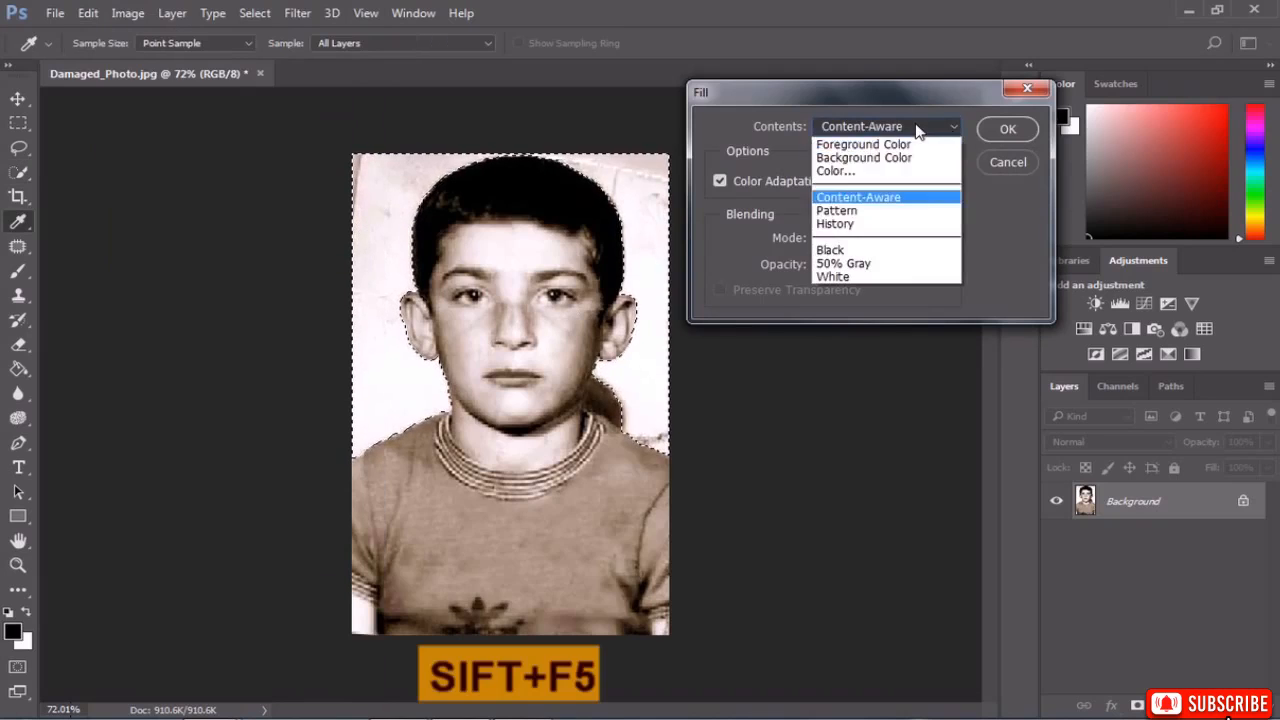
click(867, 274)
click(1005, 130)
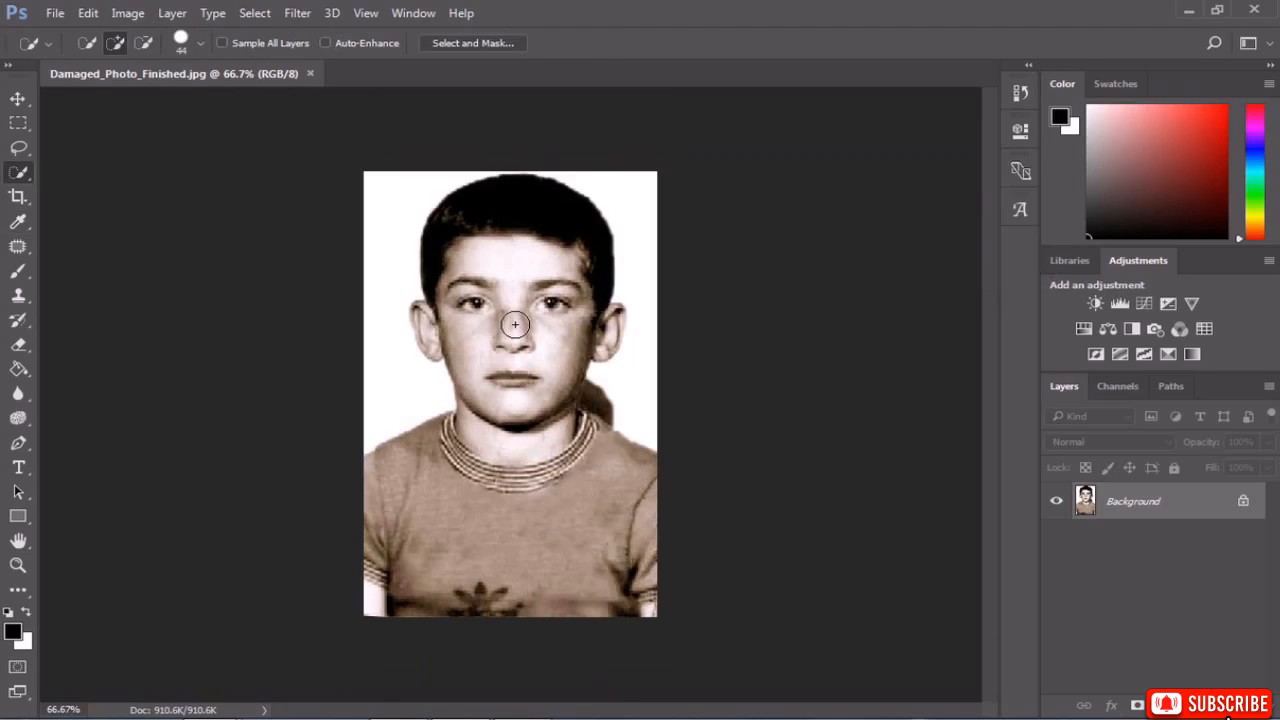
Patch the dark spot on the upper bridge of the nose in Content-Aware mode, with Structure 6 and Color 5.
click(18, 246)
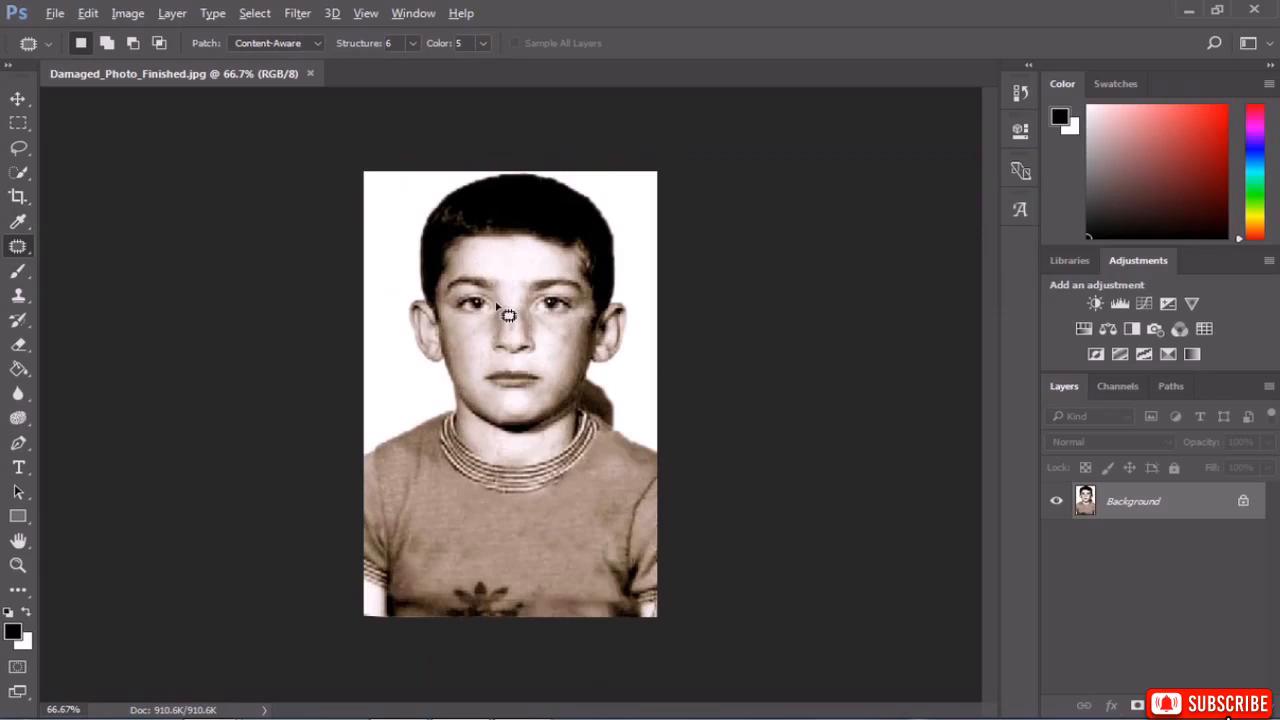
scroll(508, 314, up, 8)
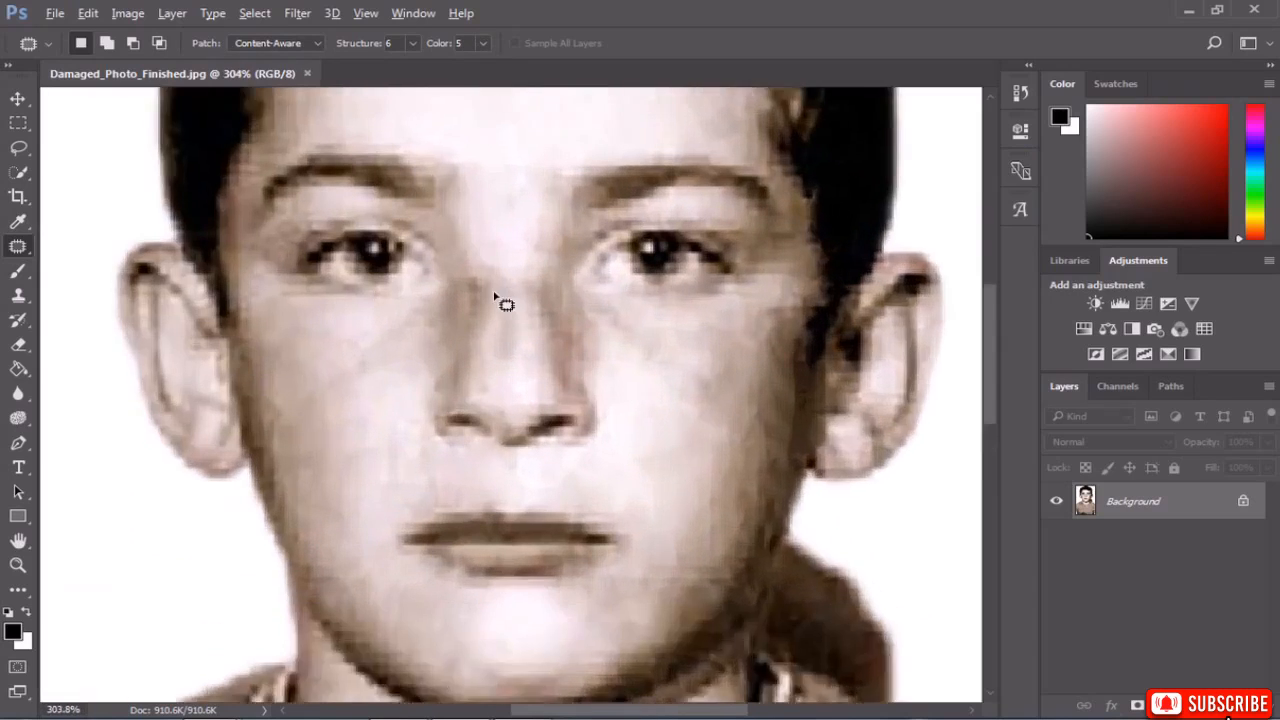
scroll(505, 304, up, 2)
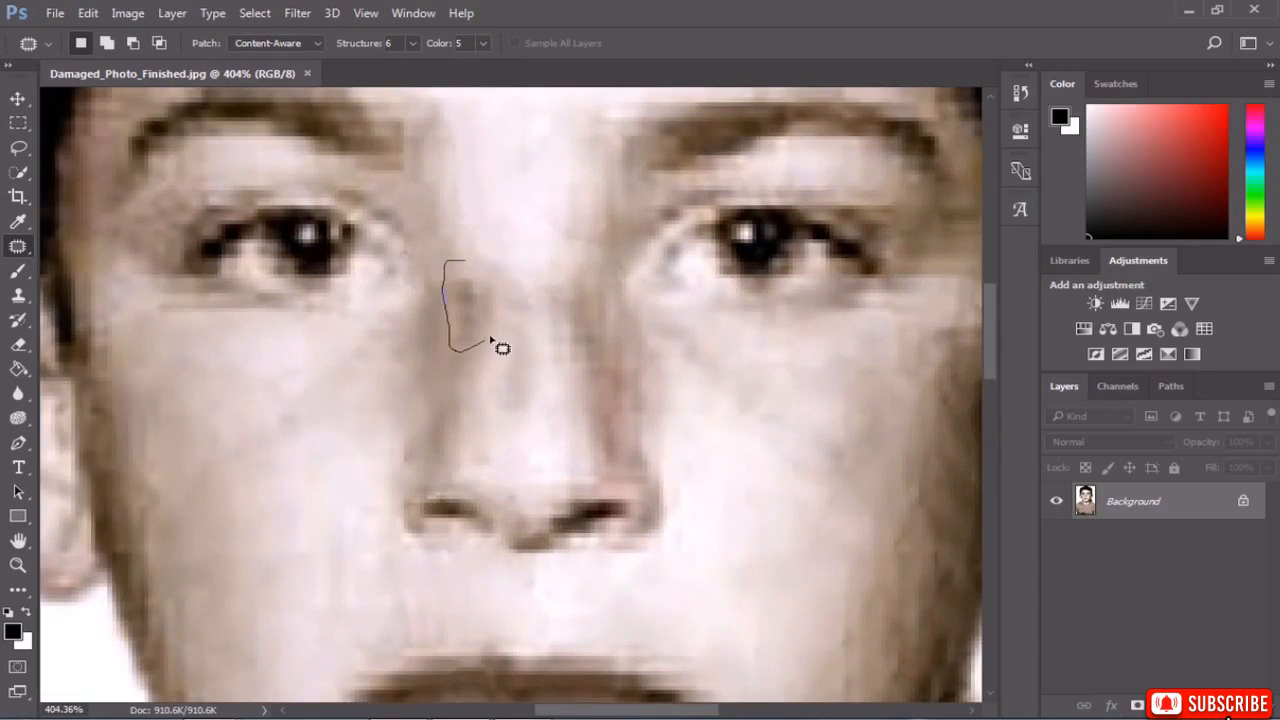
drag(490, 342, 512, 272)
drag(486, 314, 388, 358)
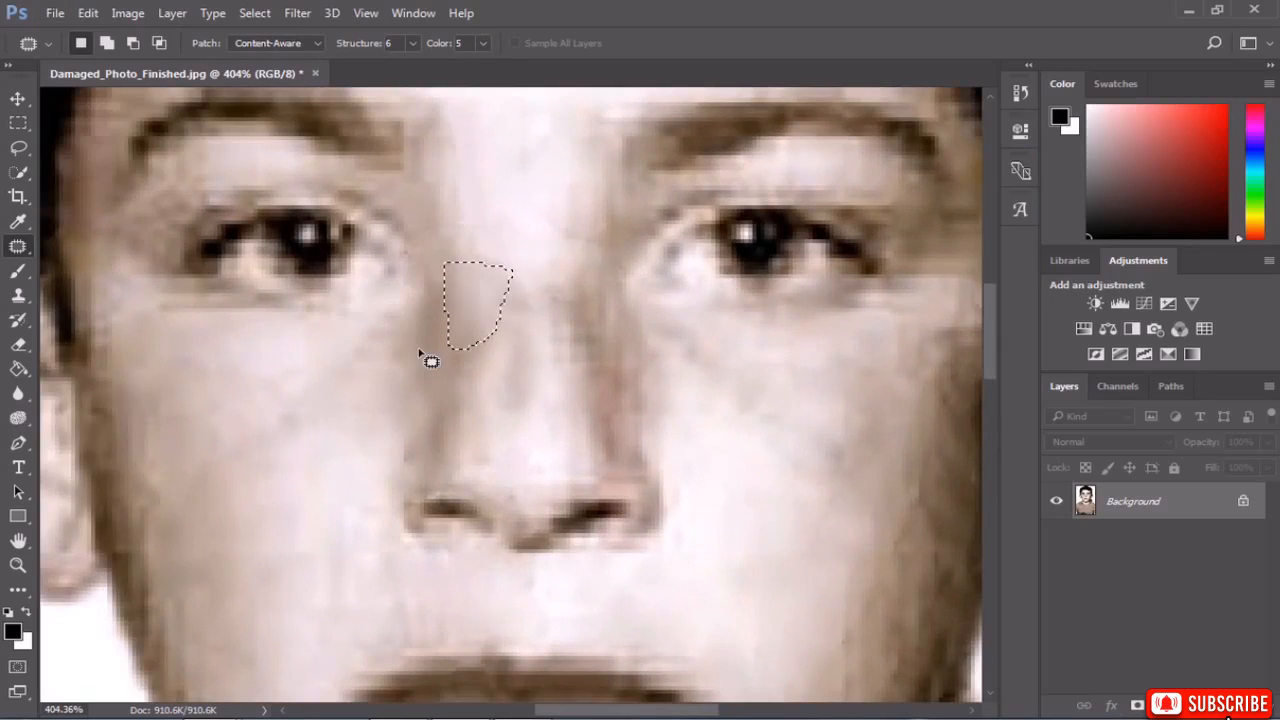
scroll(428, 361, down, 6)
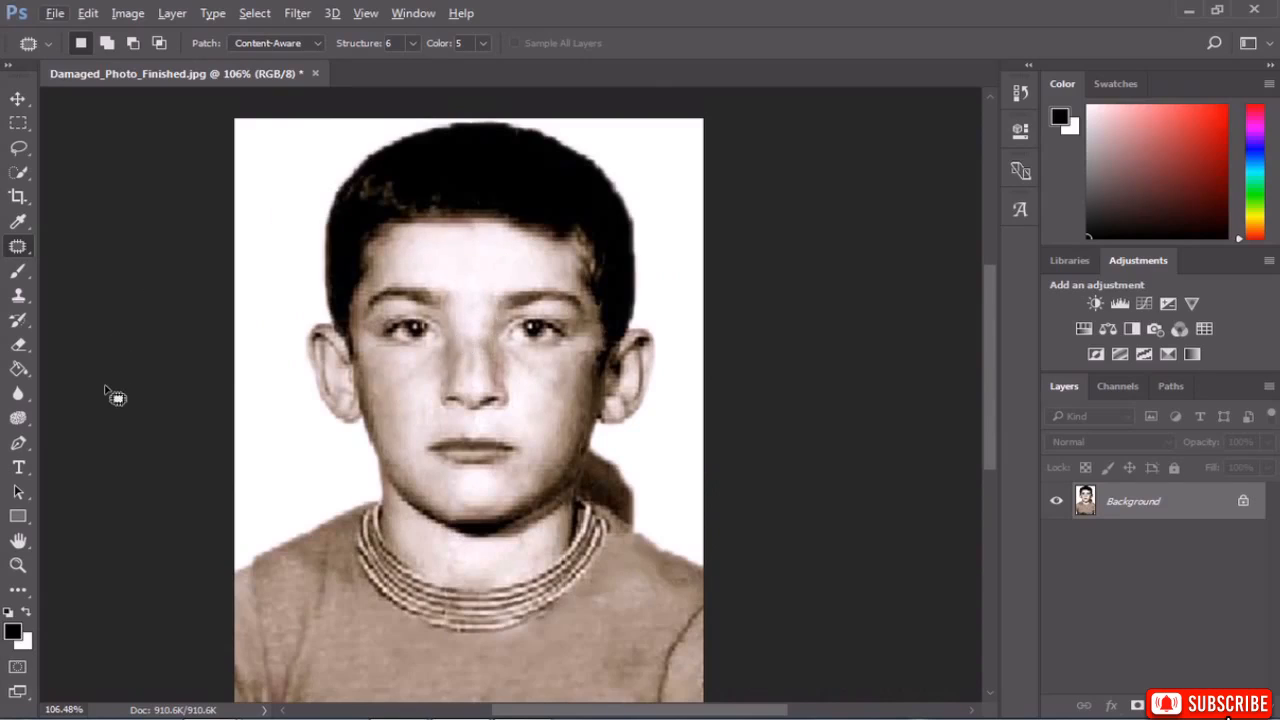
Soften the cheeks and facial skin with the Blur tool at 50% strength, using a 37 px brush with 0% hardness.
drag(18, 393, 84, 404)
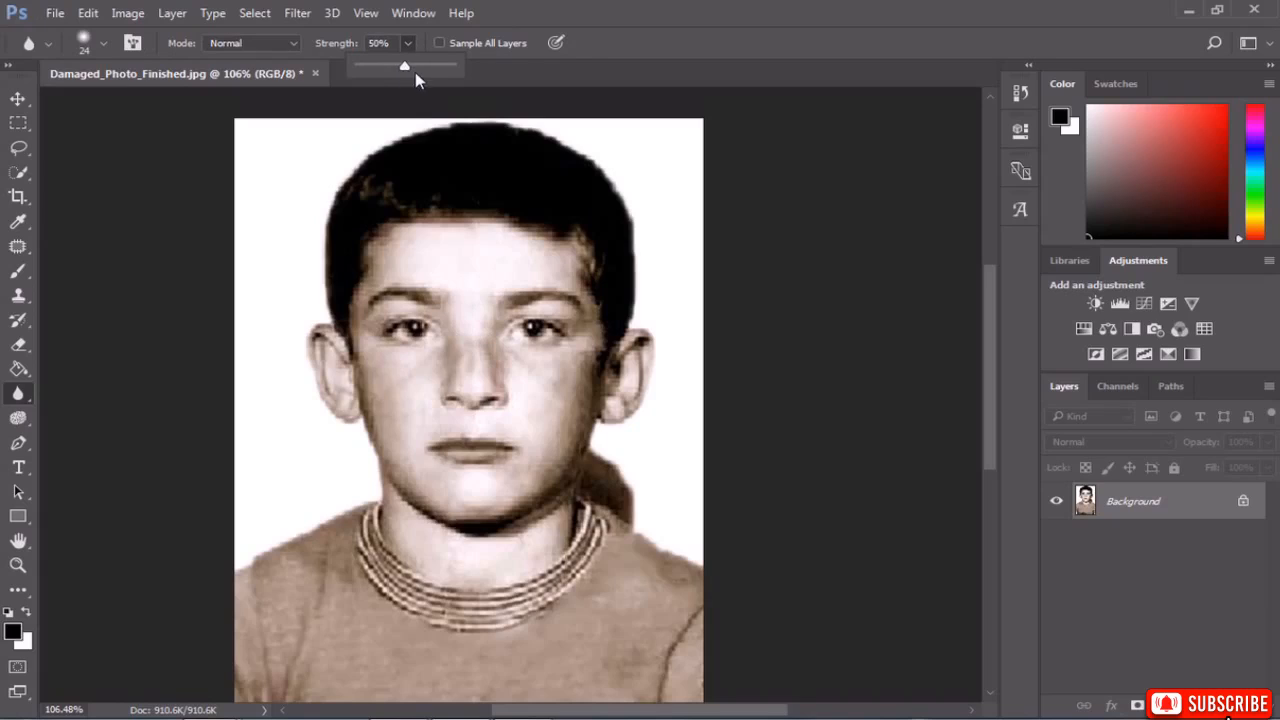
click(550, 24)
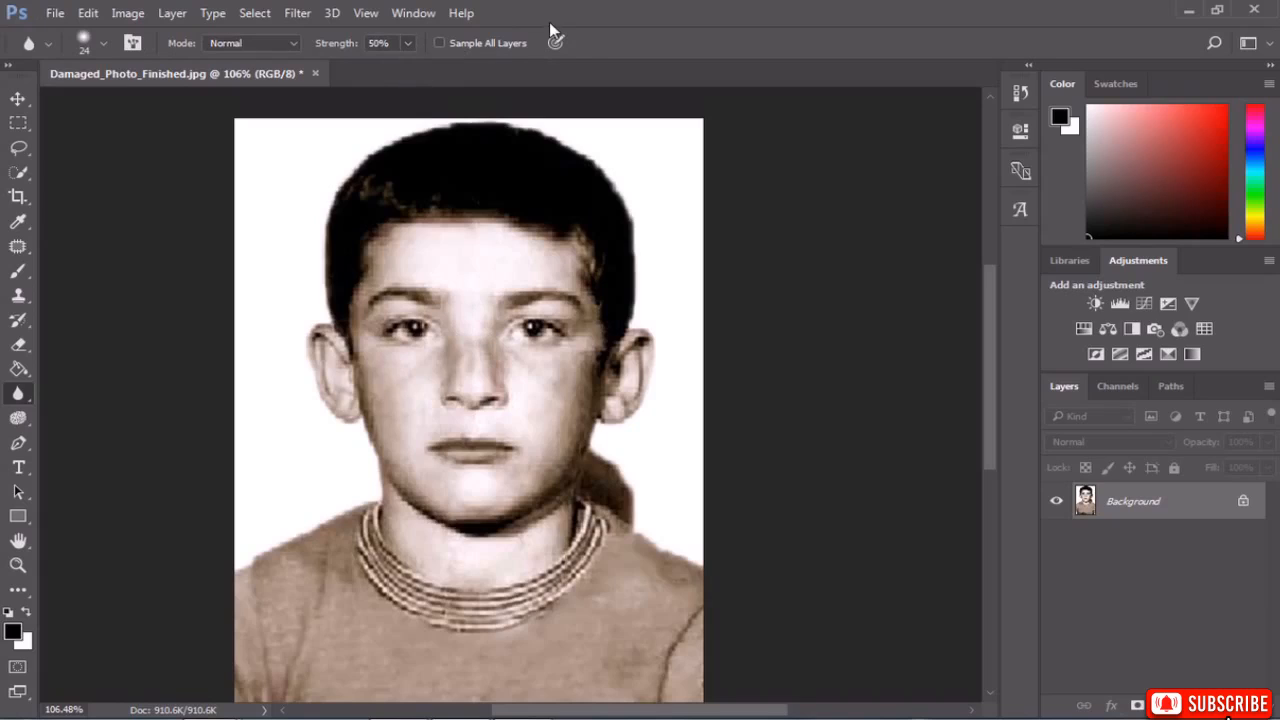
right_click(403, 388)
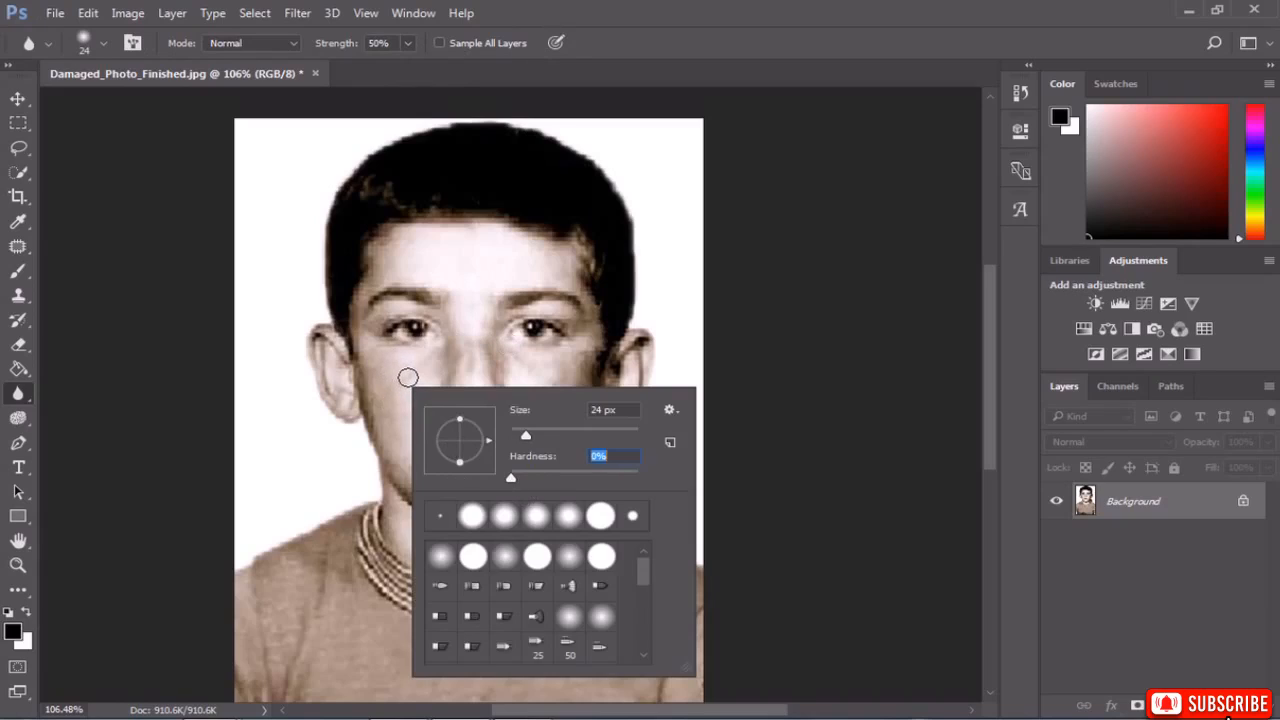
mouse_move(408, 380)
mouse_down()
mouse_move(442, 377)
mouse_move(374, 394)
mouse_move(389, 440)
mouse_move(386, 389)
mouse_move(377, 418)
mouse_move(397, 466)
mouse_move(460, 529)
mouse_move(531, 526)
mouse_move(617, 461)
mouse_move(657, 374)
mouse_move(643, 368)
mouse_move(665, 397)
mouse_move(586, 514)
mouse_move(466, 531)
mouse_move(368, 393)
mouse_move(369, 420)
mouse_move(440, 371)
mouse_move(531, 360)
mouse_move(589, 374)
mouse_move(667, 343)
mouse_move(672, 312)
mouse_move(680, 376)
mouse_move(625, 486)
mouse_move(593, 515)
mouse_move(473, 541)
mouse_move(403, 506)
mouse_move(489, 526)
mouse_move(466, 522)
mouse_up()
scroll(410, 378, up, 3)
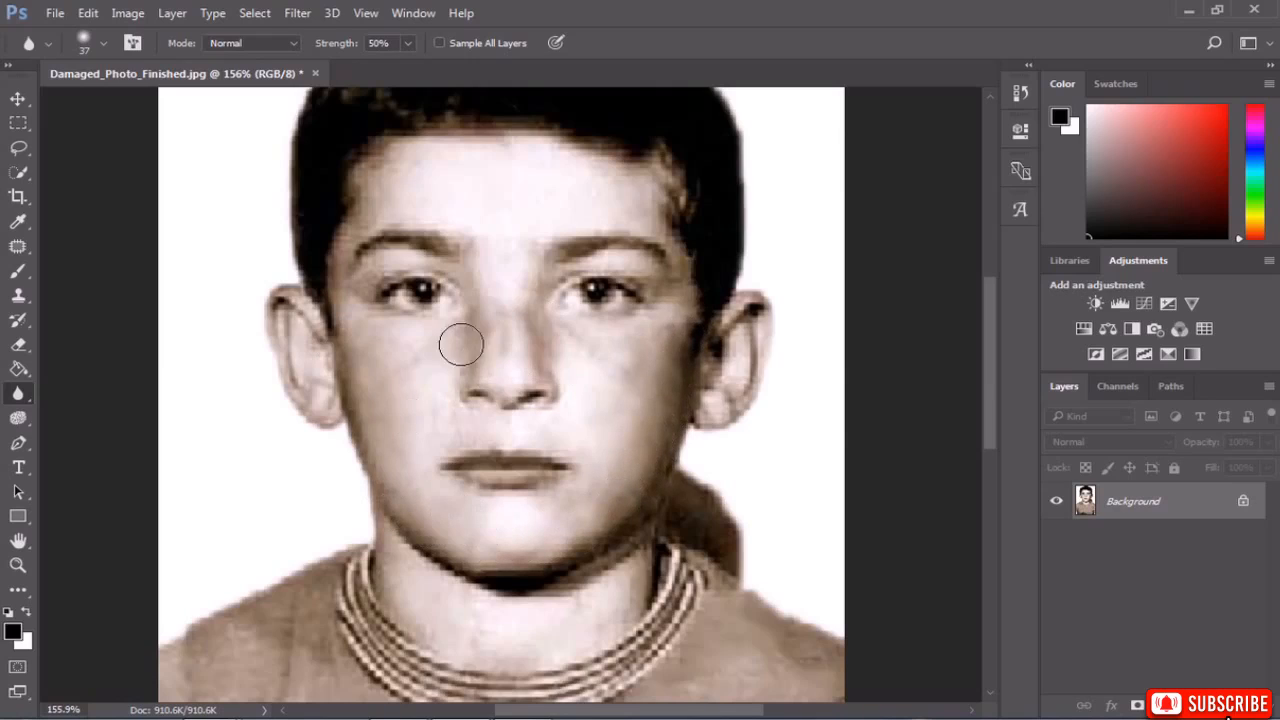
mouse_move(462, 344)
mouse_down()
mouse_move(507, 370)
mouse_move(502, 264)
mouse_move(401, 189)
mouse_move(376, 198)
mouse_move(376, 218)
mouse_move(380, 183)
mouse_move(359, 204)
mouse_move(394, 170)
mouse_move(565, 161)
mouse_move(644, 211)
mouse_move(568, 315)
mouse_move(626, 425)
mouse_move(669, 331)
mouse_move(672, 300)
mouse_move(653, 303)
mouse_move(648, 252)
mouse_up()
Reduce the blur brush to 17 px and soften the temple and forehead edge on the image's right-hand side.
scroll(645, 250, up, 5)
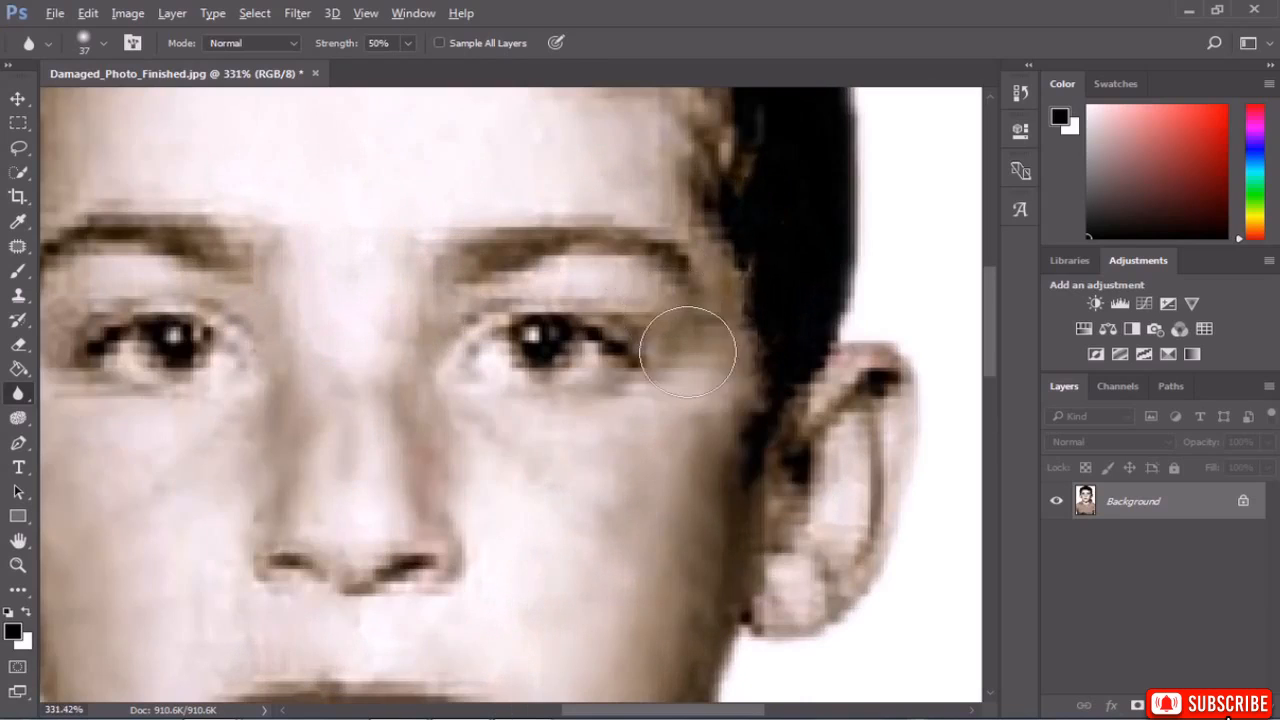
mouse_move(683, 349)
mouse_down()
mouse_move(622, 296)
mouse_move(563, 285)
mouse_move(526, 298)
mouse_move(603, 274)
mouse_move(669, 290)
mouse_move(693, 233)
mouse_up()
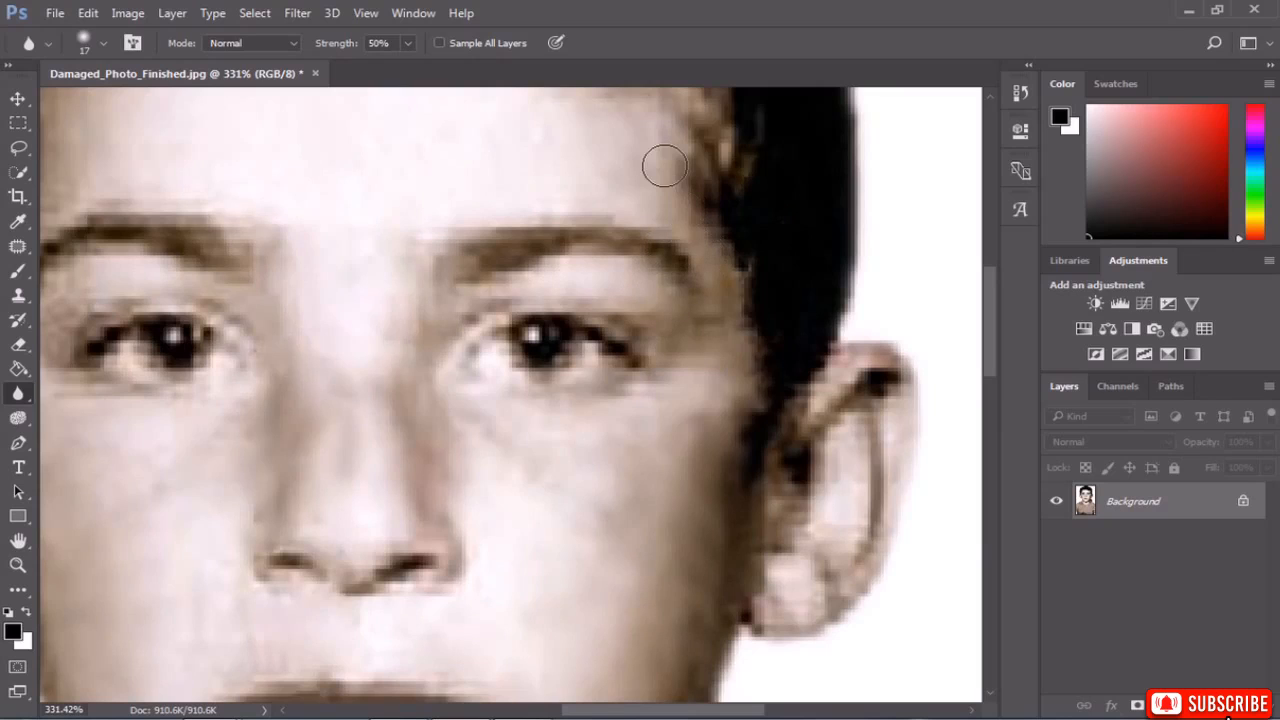
mouse_move(665, 166)
mouse_down()
mouse_move(692, 212)
mouse_move(676, 212)
mouse_up()
scroll(672, 214, down, 3)
Blur the skin around the eyebrow, outer eye corner and cheek on the image's left-hand side with the 17 px brush.
scroll(350, 258, up, 4)
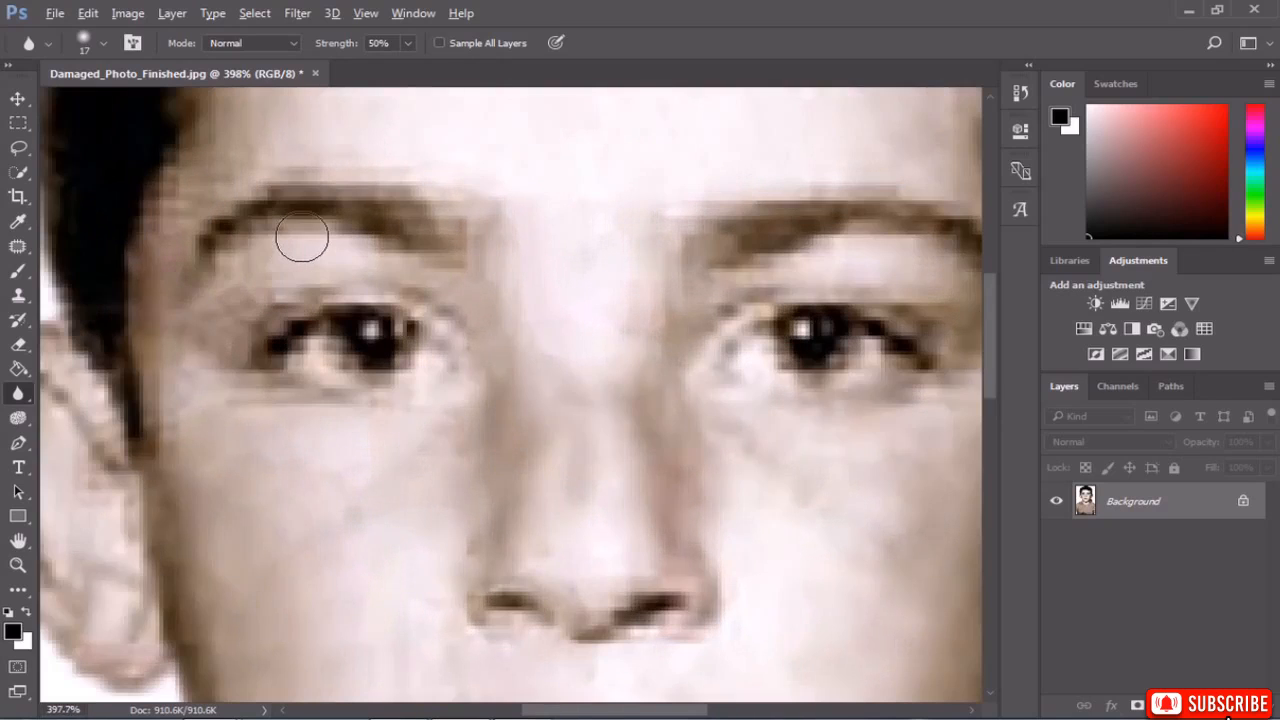
mouse_move(302, 237)
mouse_down()
mouse_move(201, 334)
mouse_move(312, 282)
mouse_move(463, 283)
mouse_move(493, 233)
mouse_up()
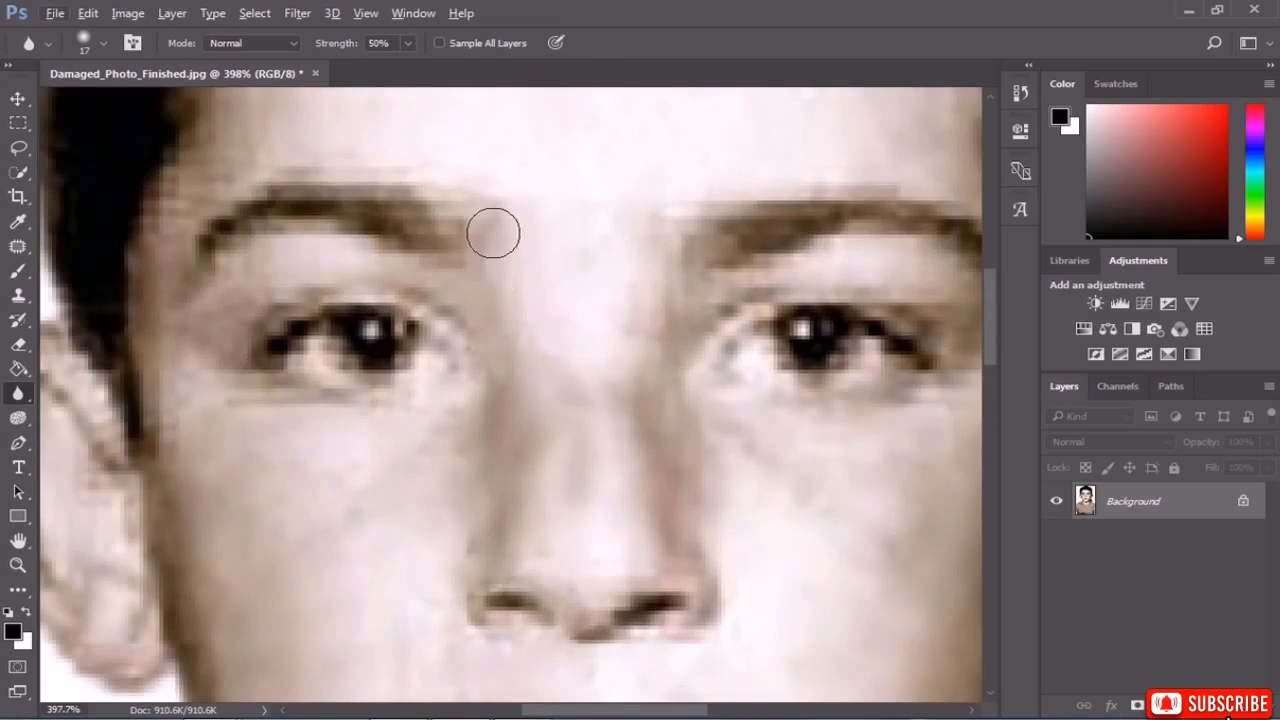
scroll(671, 303, down, 3)
scroll(385, 328, up, 2)
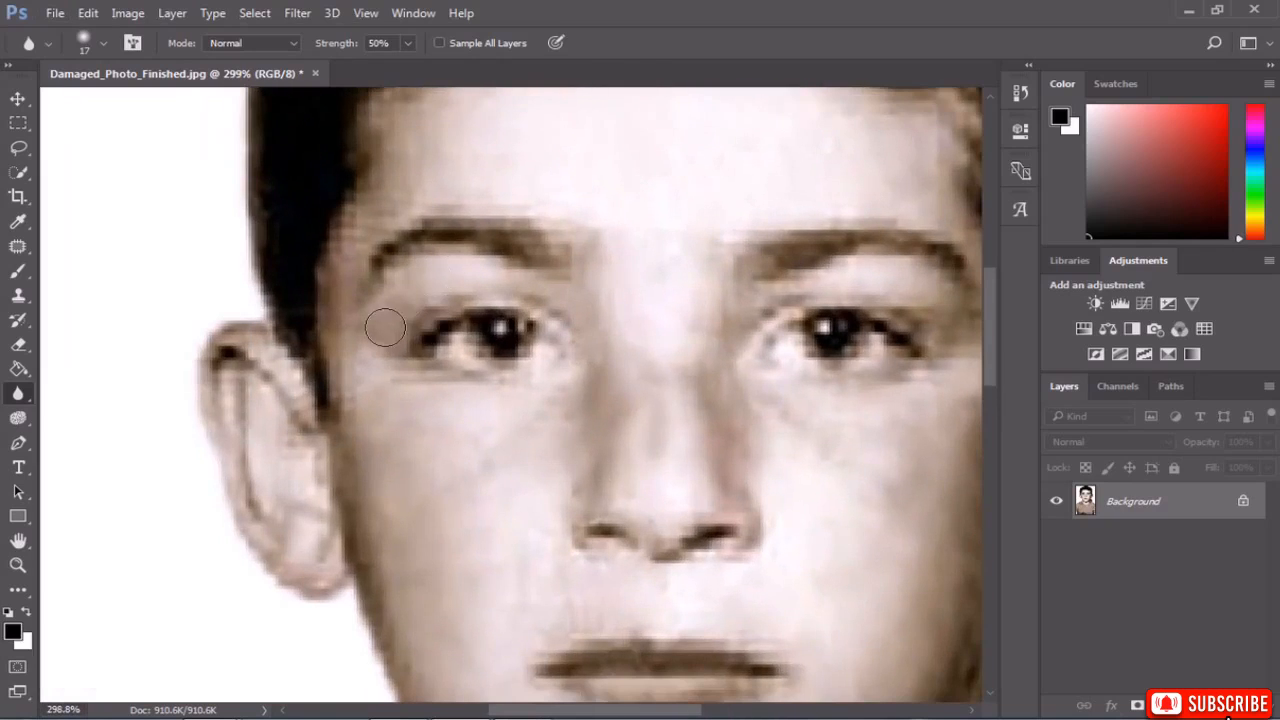
mouse_move(376, 362)
mouse_down()
mouse_move(480, 400)
mouse_move(464, 402)
mouse_move(401, 378)
mouse_move(560, 394)
mouse_move(654, 350)
mouse_move(619, 318)
mouse_move(591, 256)
mouse_move(597, 236)
mouse_move(719, 386)
mouse_move(737, 282)
mouse_move(721, 242)
mouse_move(755, 528)
mouse_move(747, 514)
mouse_move(666, 522)
mouse_move(668, 538)
mouse_move(601, 512)
mouse_up()
scroll(749, 549, down, 3)
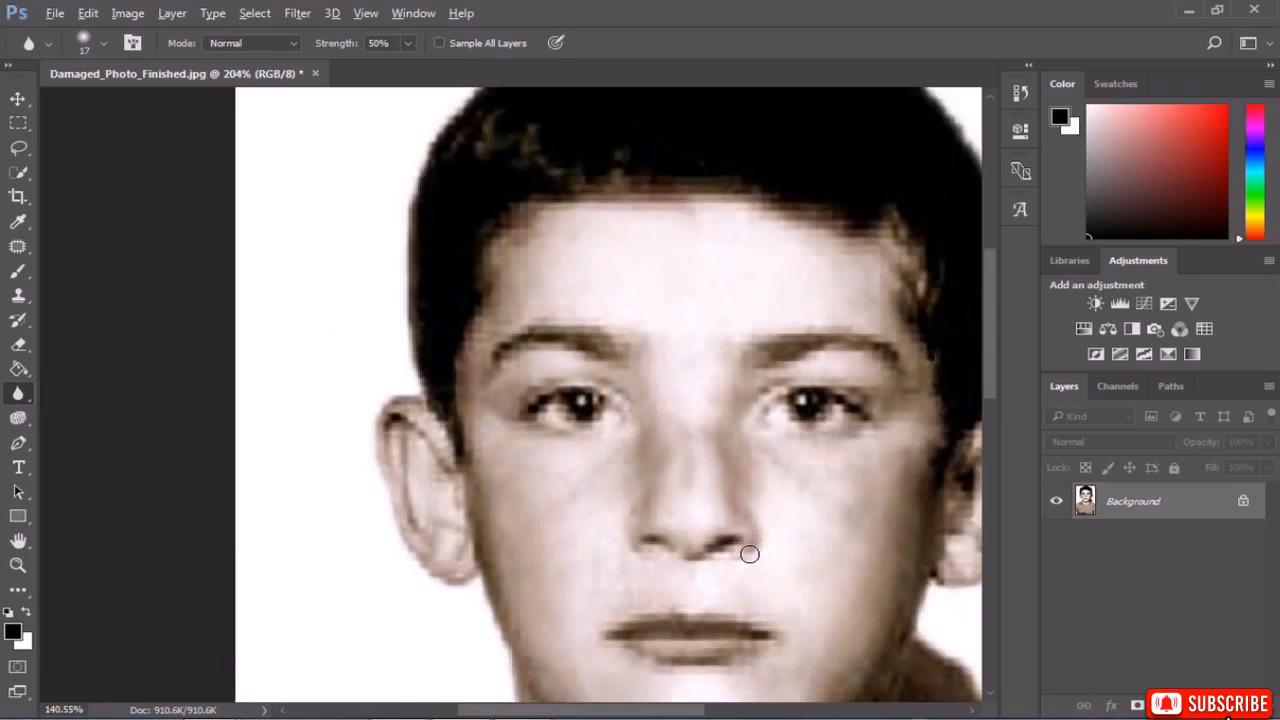
Examine the softened face close up and as a whole, checking the eyes, nose, mouth, cheeks and ears for remaining blemishes.
scroll(740, 558, down, 2)
scroll(706, 570, up, 5)
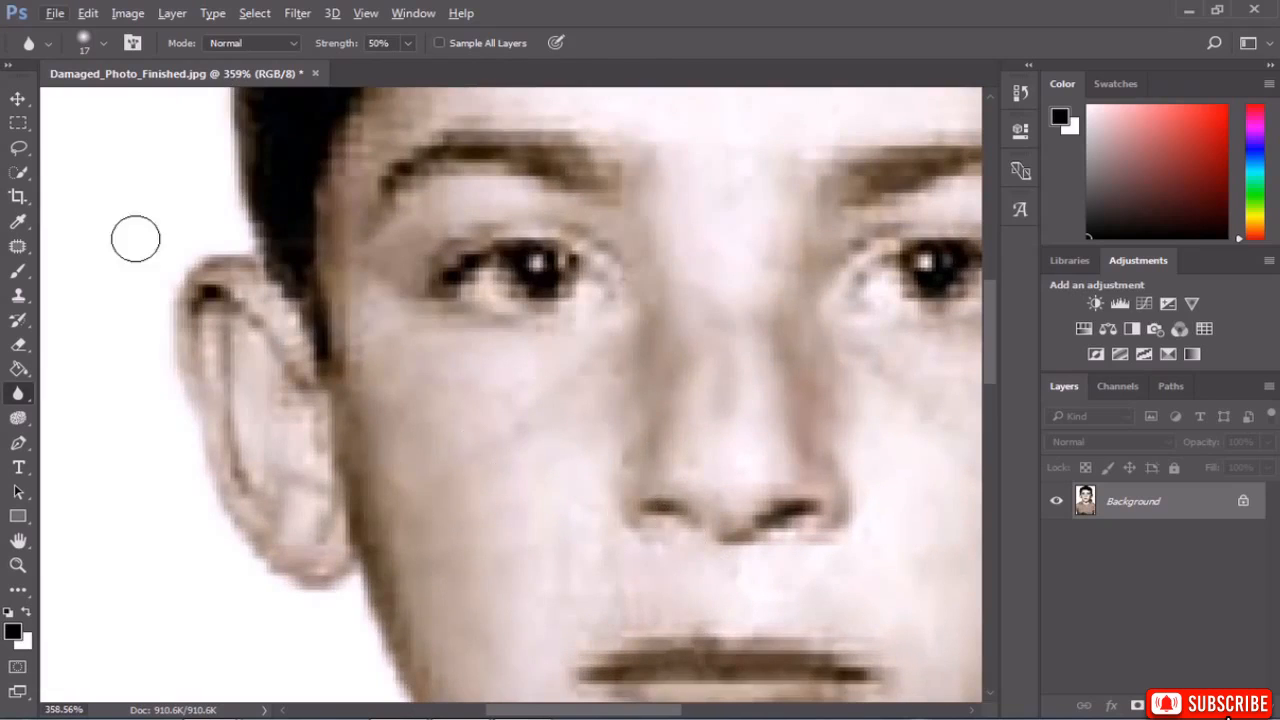
click(18, 319)
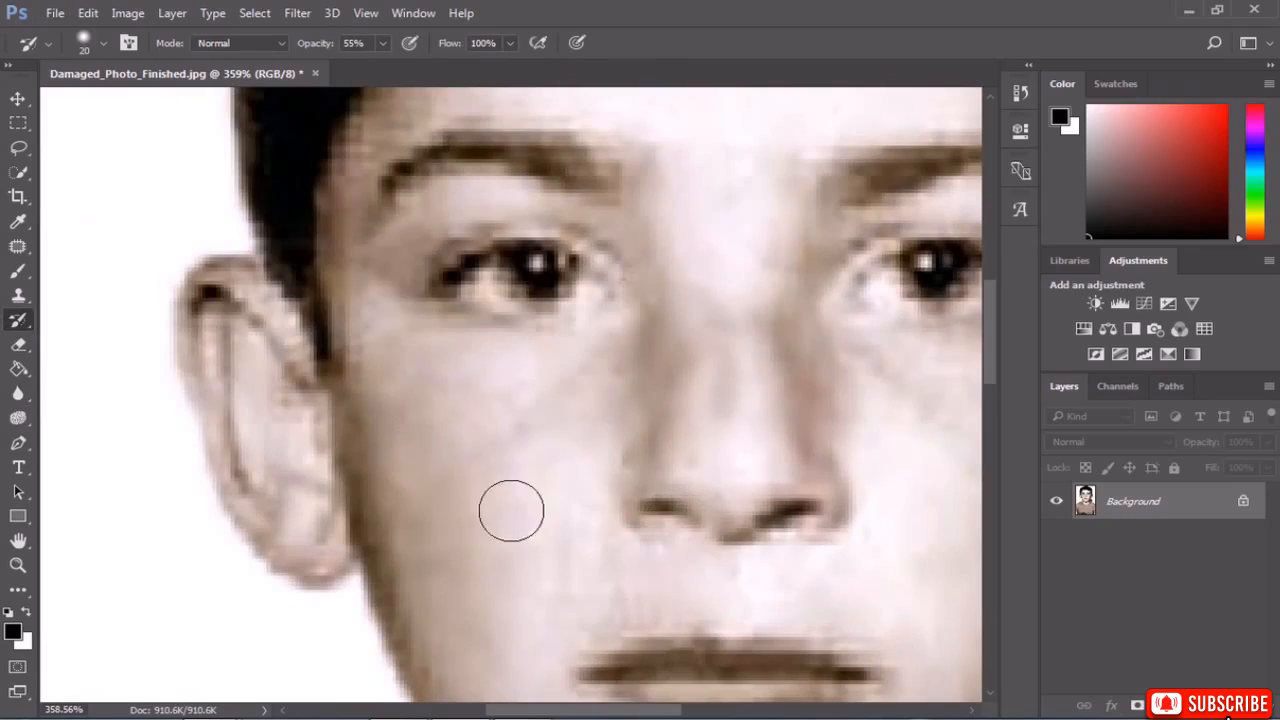
click(18, 394)
scroll(625, 459, down, 1)
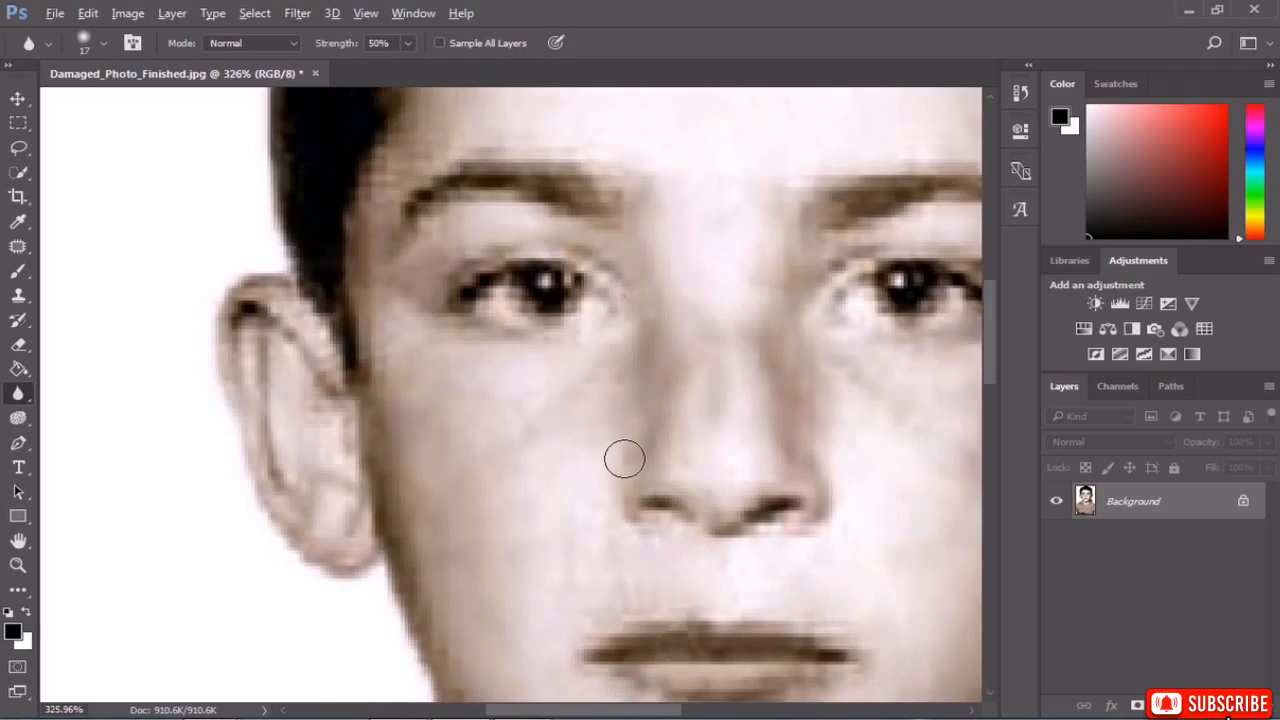
scroll(625, 459, down, 3)
scroll(686, 591, up, 4)
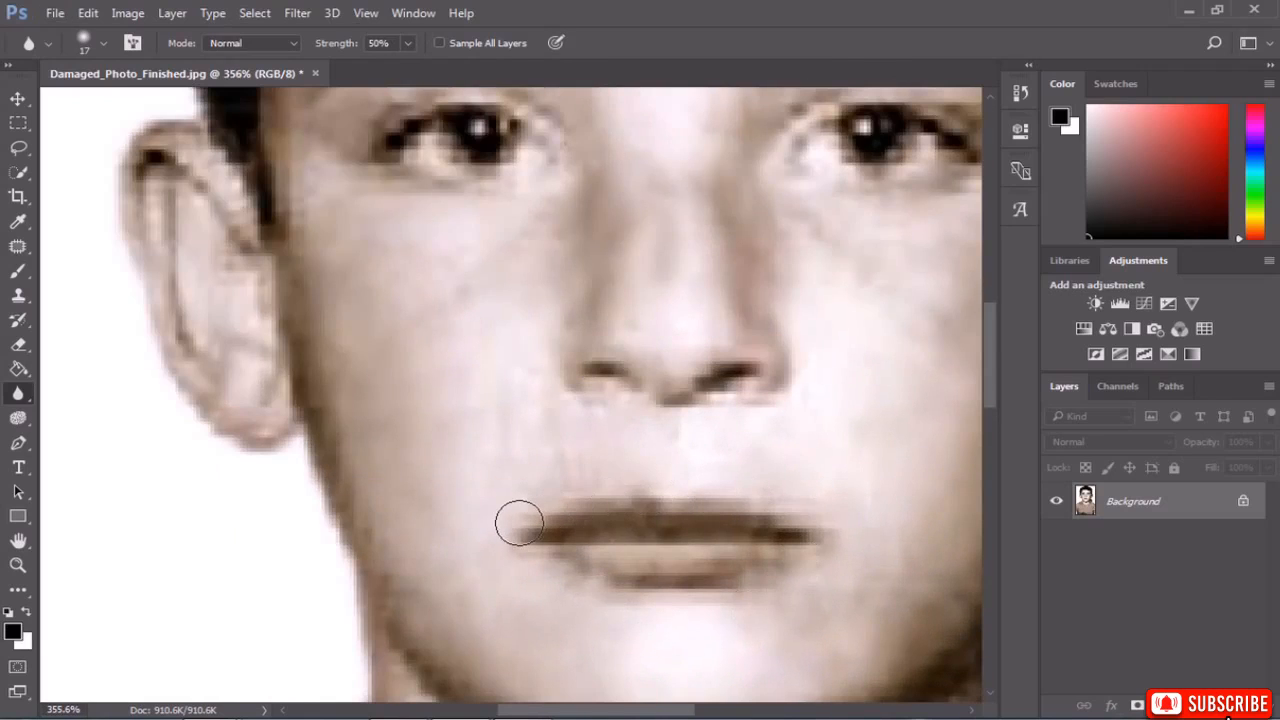
scroll(519, 524, down, 4)
scroll(722, 576, up, 3)
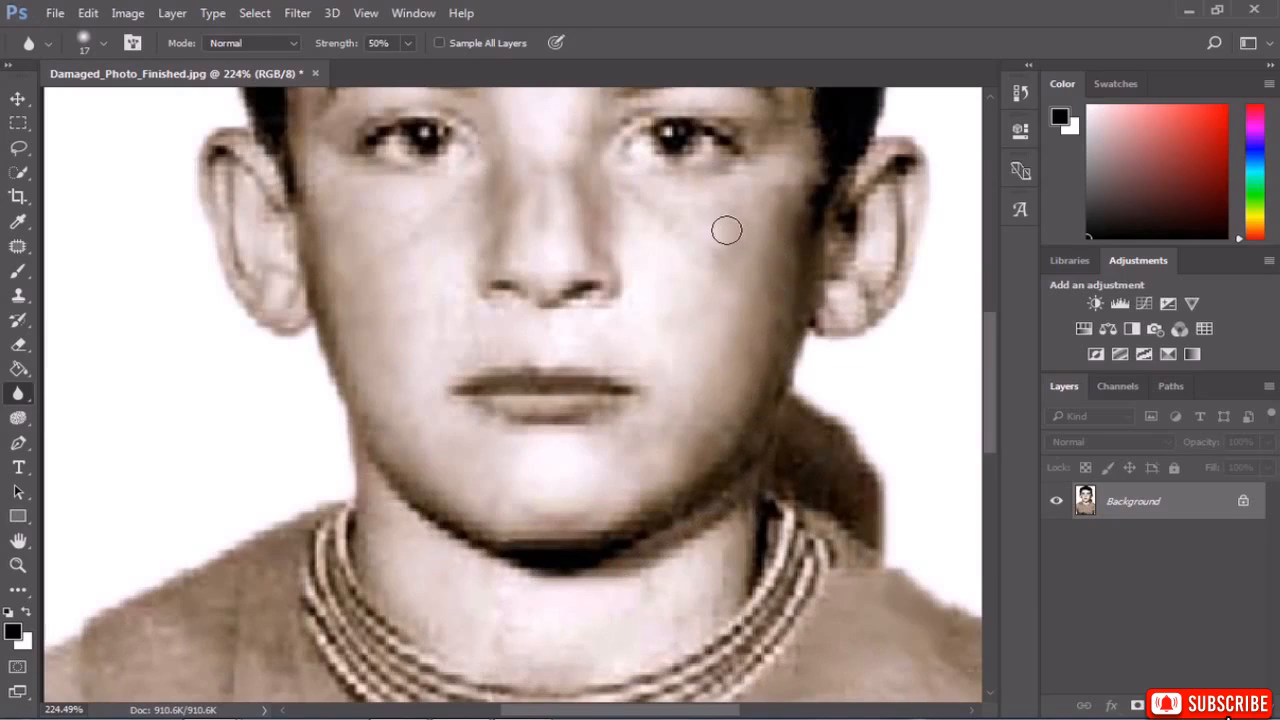
scroll(742, 175, down, 2)
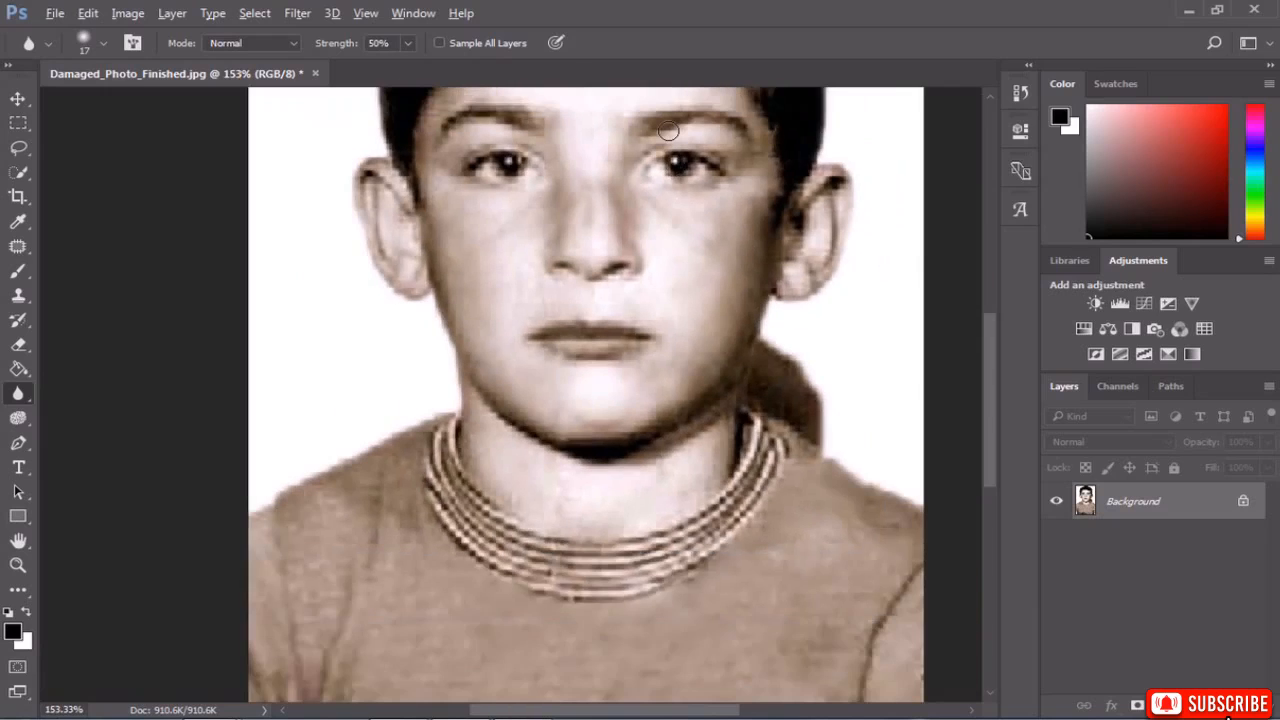
scroll(670, 147, up, 4)
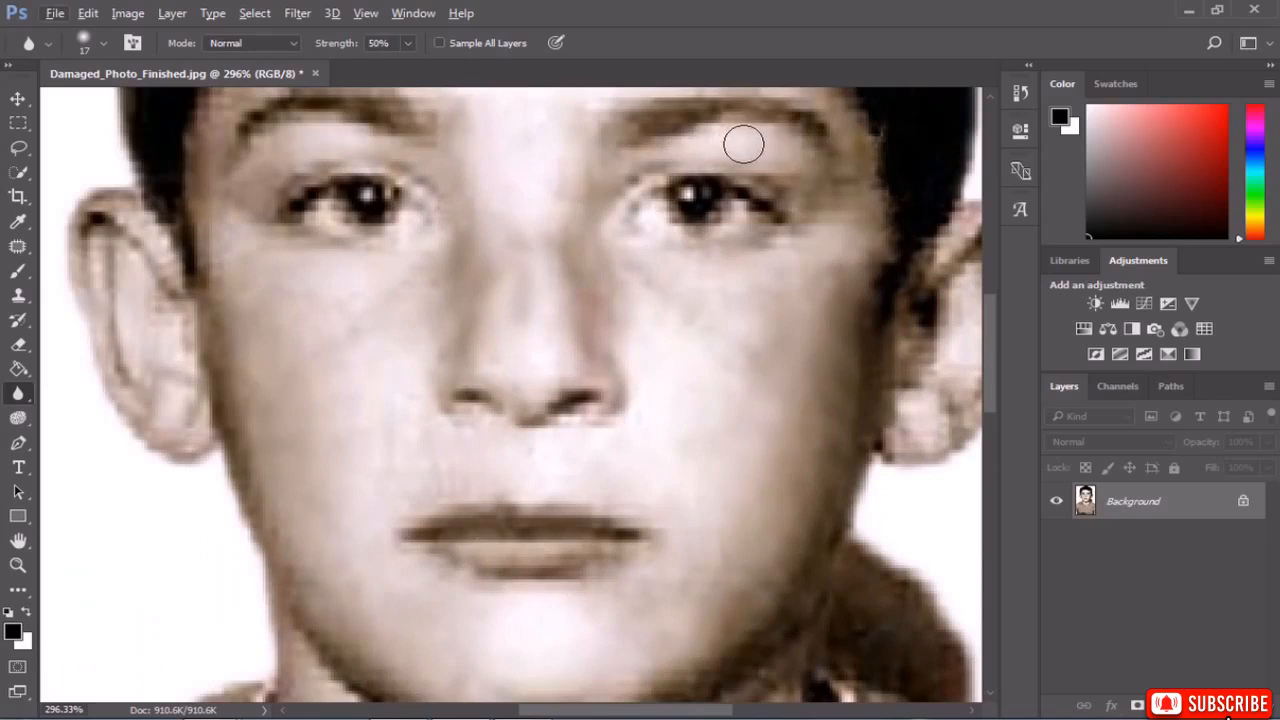
scroll(500, 243, down, 3)
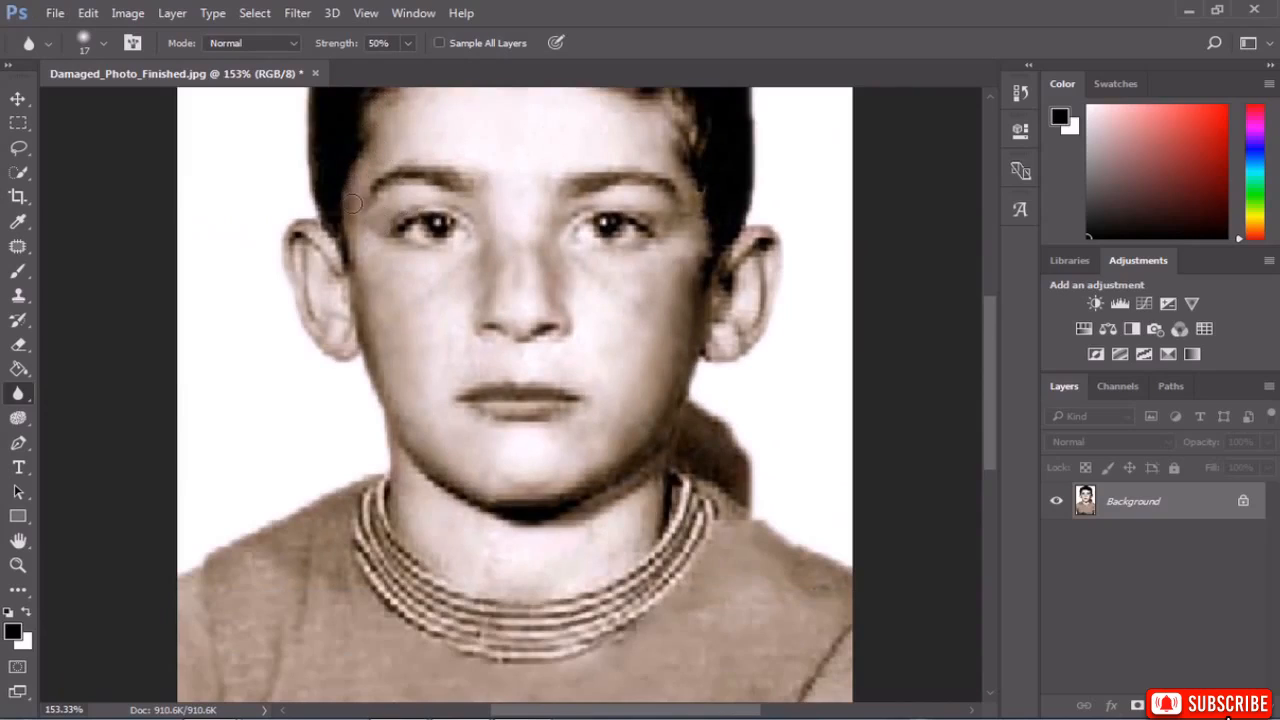
scroll(416, 260, down, 3)
scroll(503, 254, up, 3)
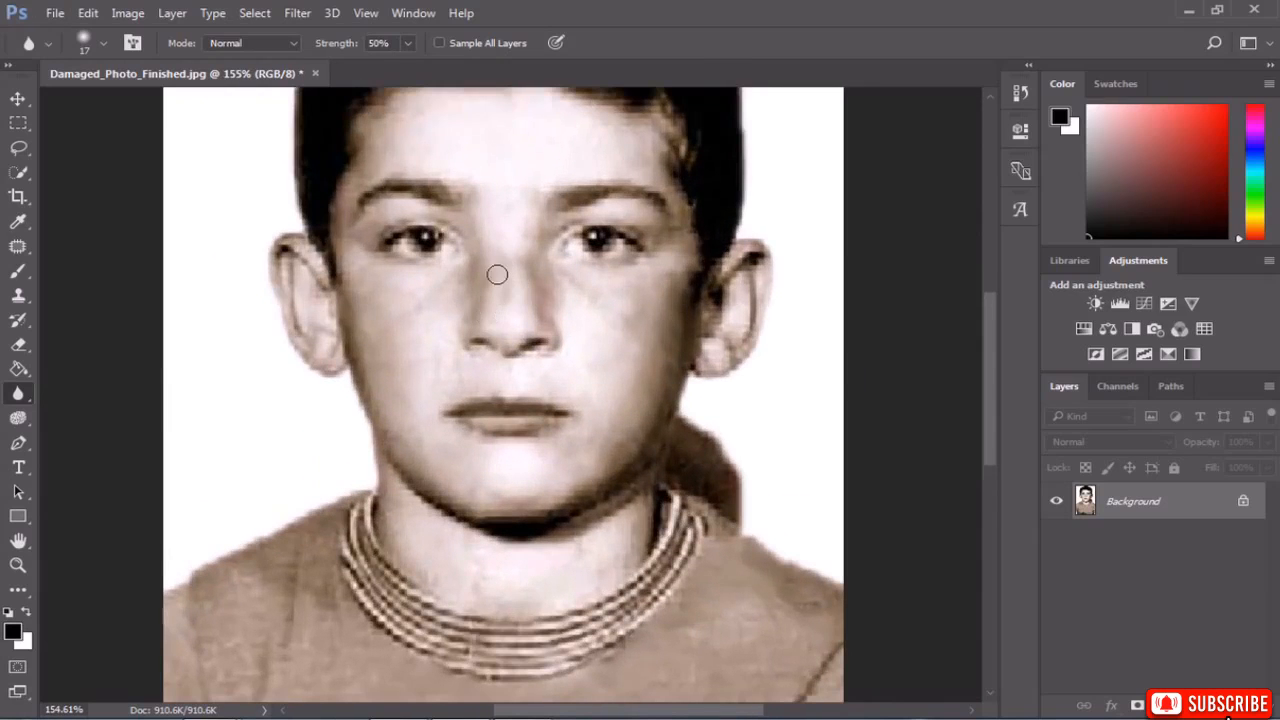
scroll(578, 333, down, 2)
scroll(574, 294, up, 4)
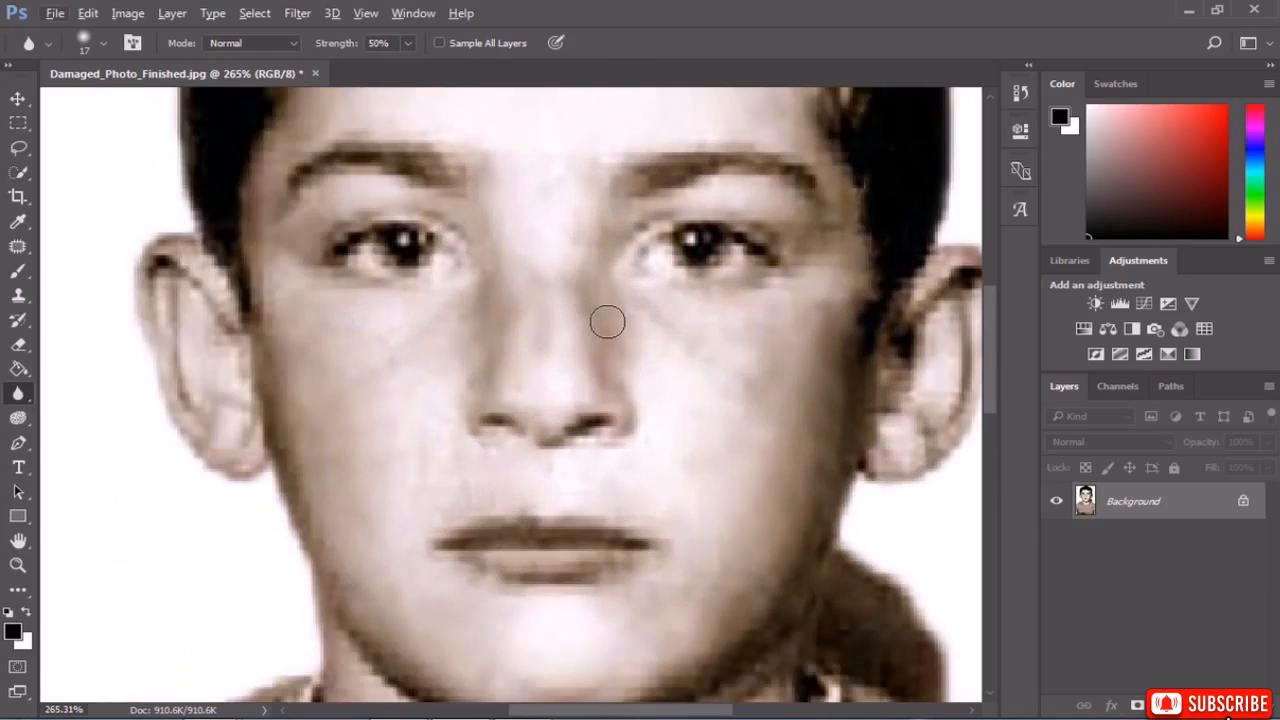
Patch the shaded streak down the ridge of the nose with skin from right beside it, and clear the selection.
click(18, 246)
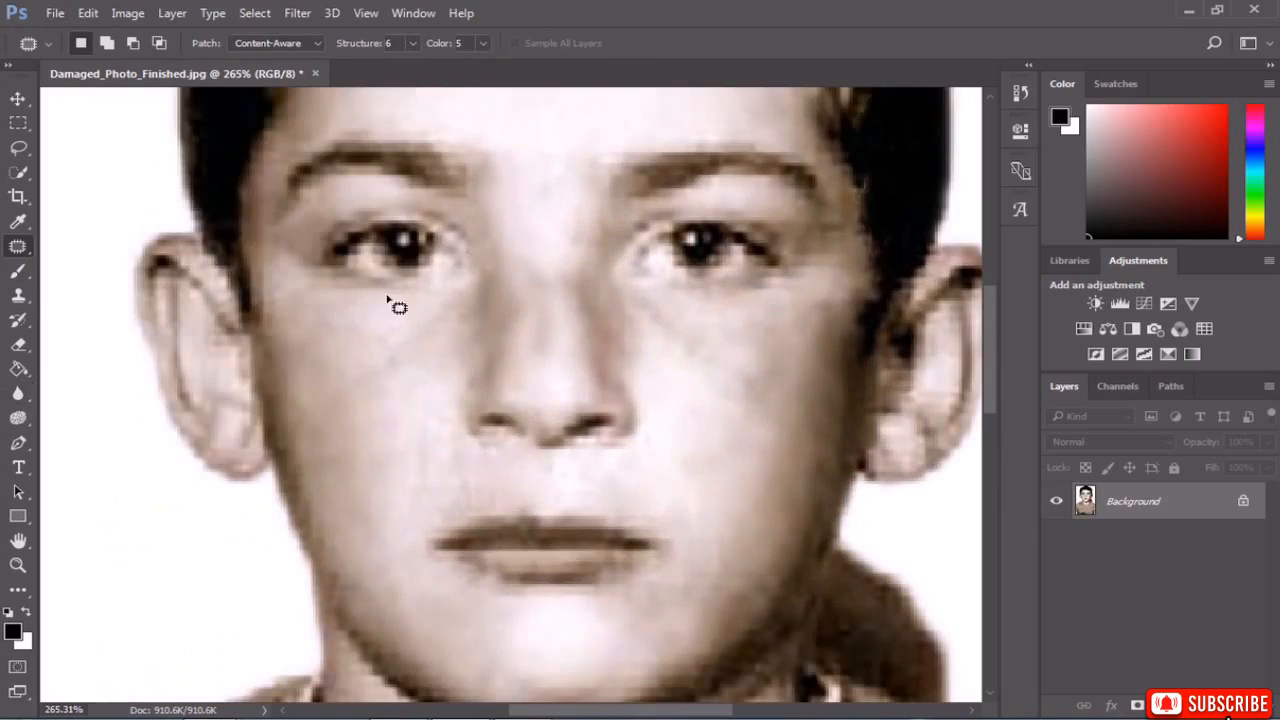
mouse_move(531, 292)
mouse_down()
mouse_move(524, 401)
mouse_move(550, 360)
mouse_up()
drag(543, 290, 535, 290)
mouse_move(516, 338)
mouse_down()
mouse_move(551, 411)
mouse_move(551, 289)
mouse_move(543, 323)
mouse_up()
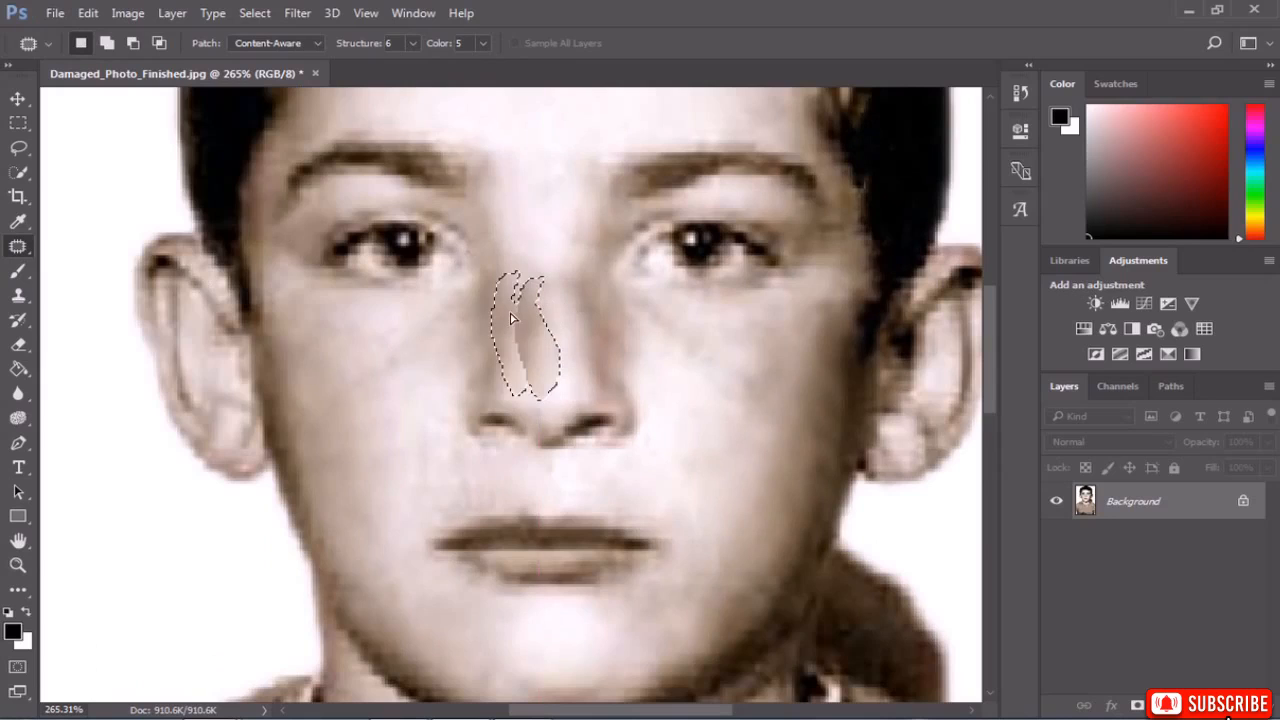
key(ctrl+d)
scroll(611, 349, down, 10)
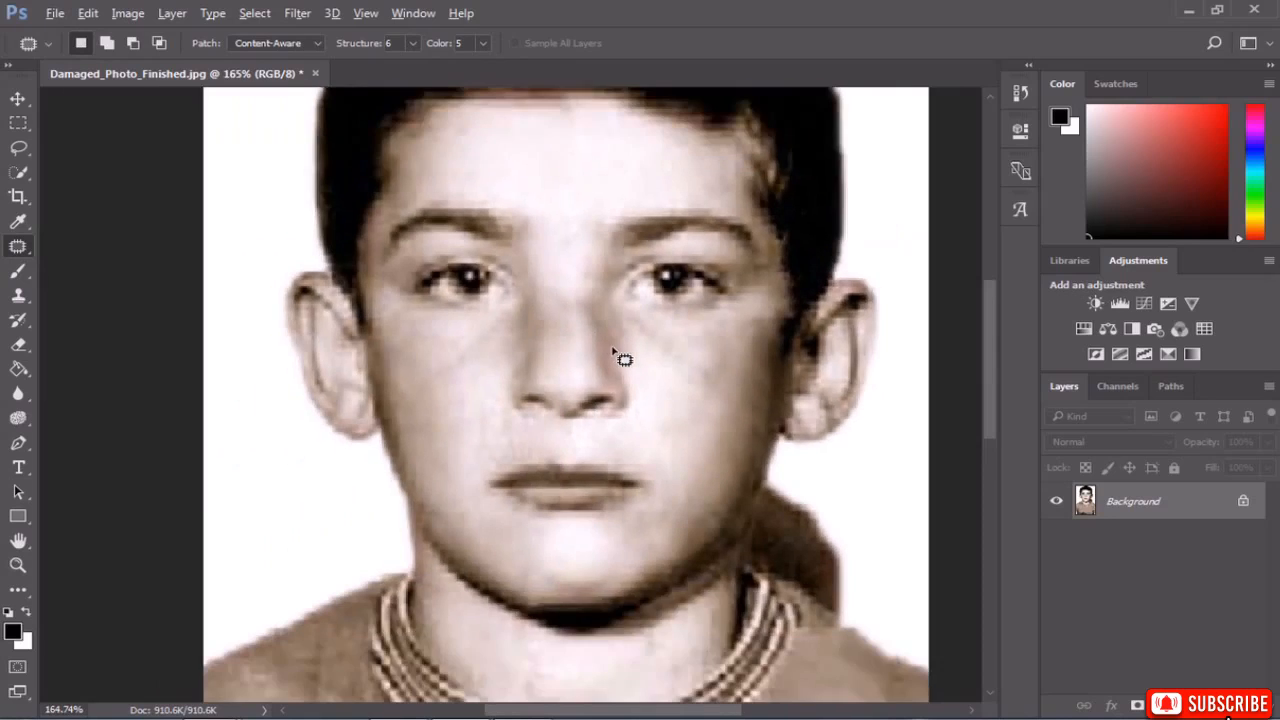
scroll(615, 350, down, 3)
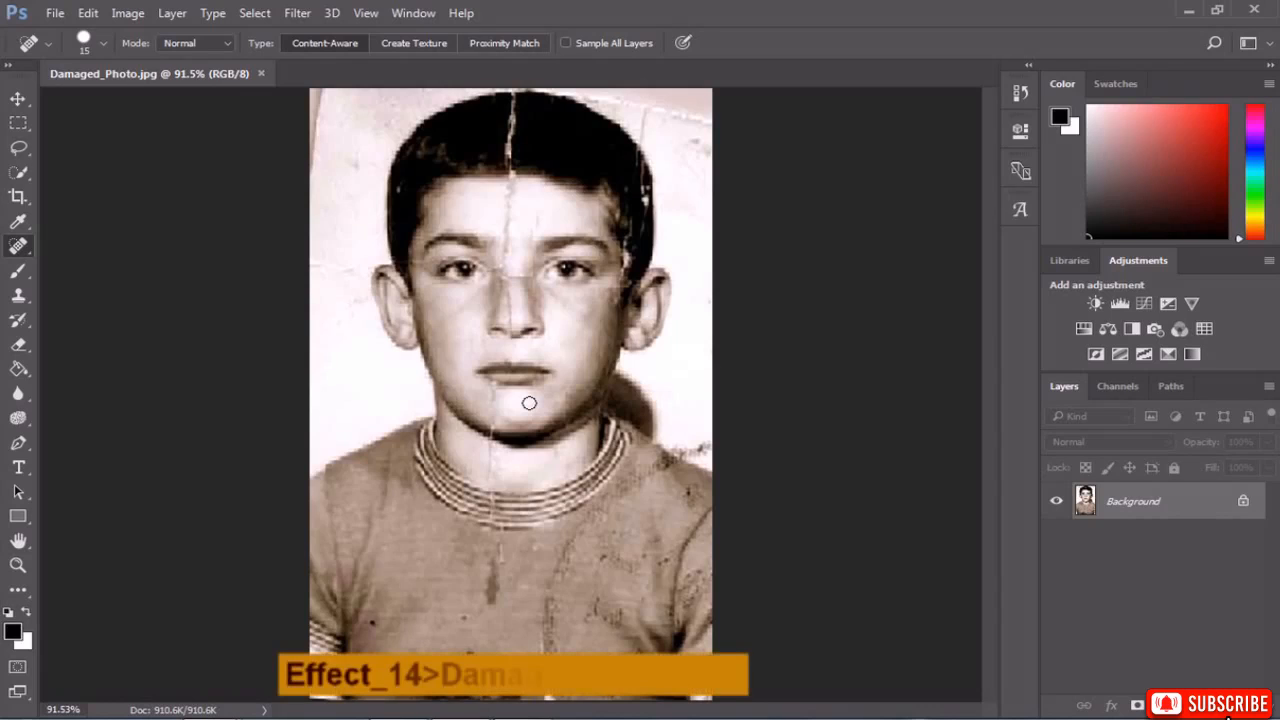
Choose the Patch tool, try its Normal patch mode, and set the mode back to Content-Aware.
right_click(22, 247)
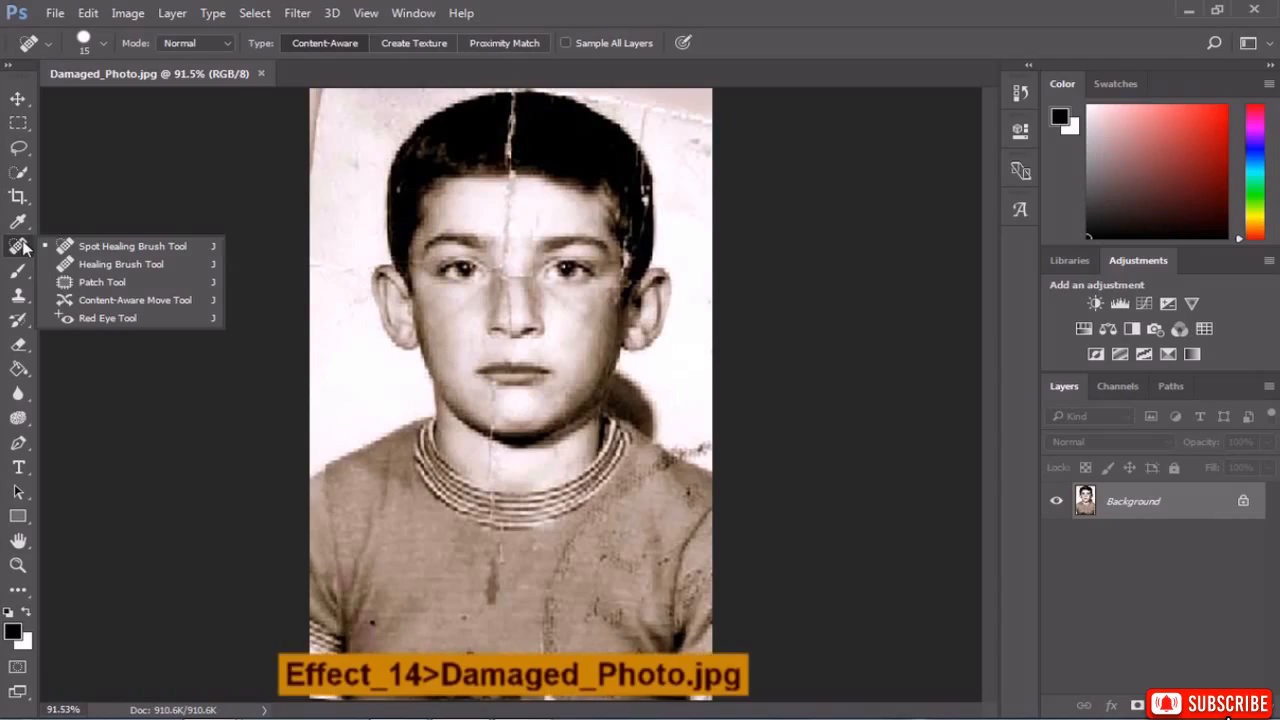
click(106, 285)
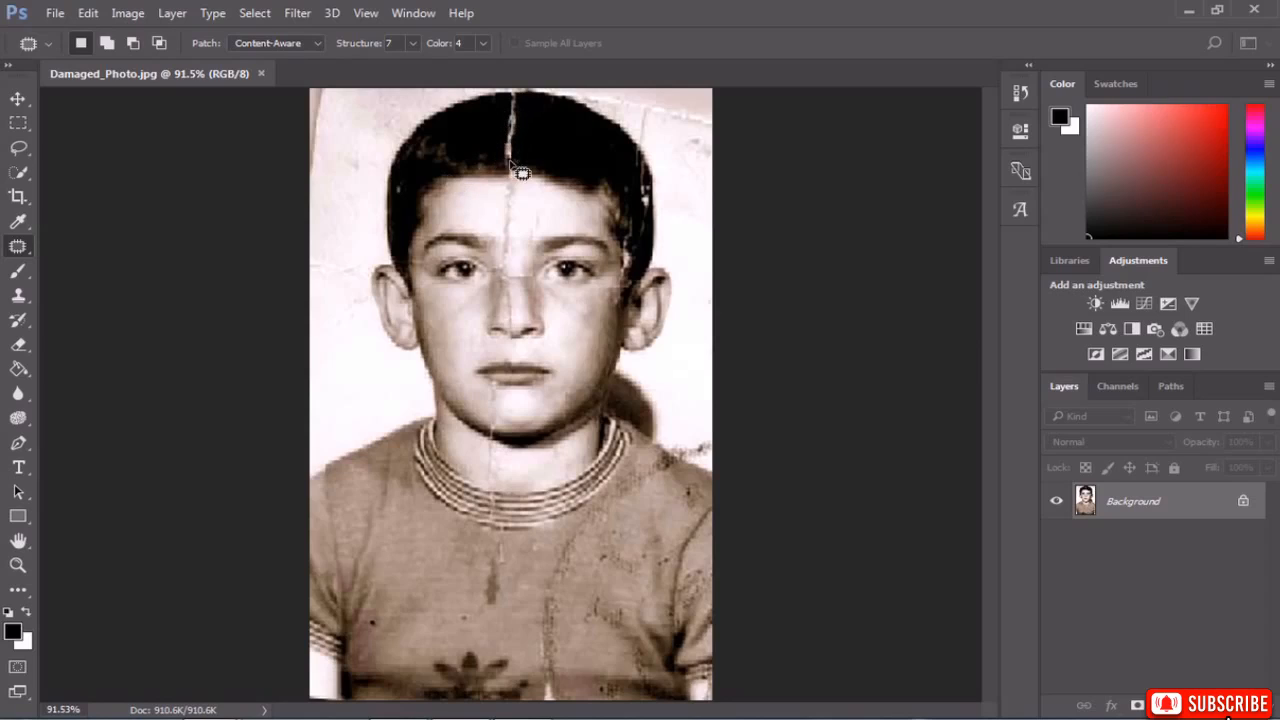
click(285, 48)
click(262, 60)
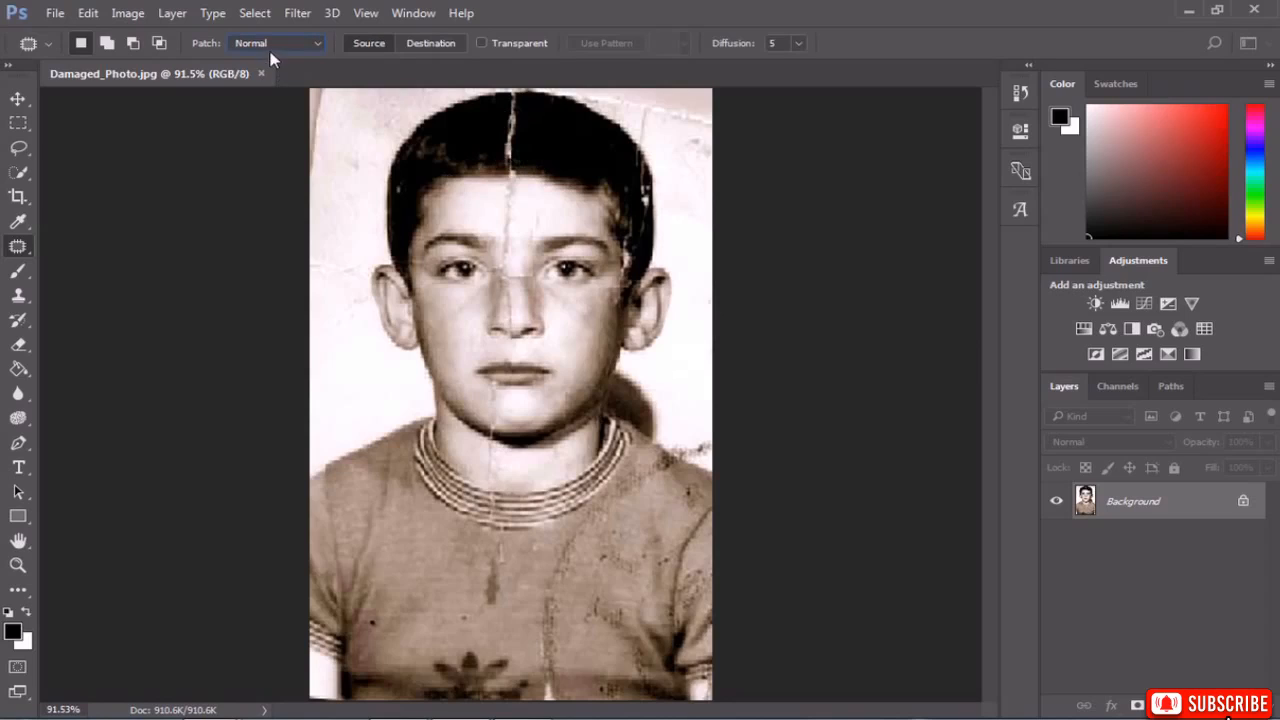
click(268, 44)
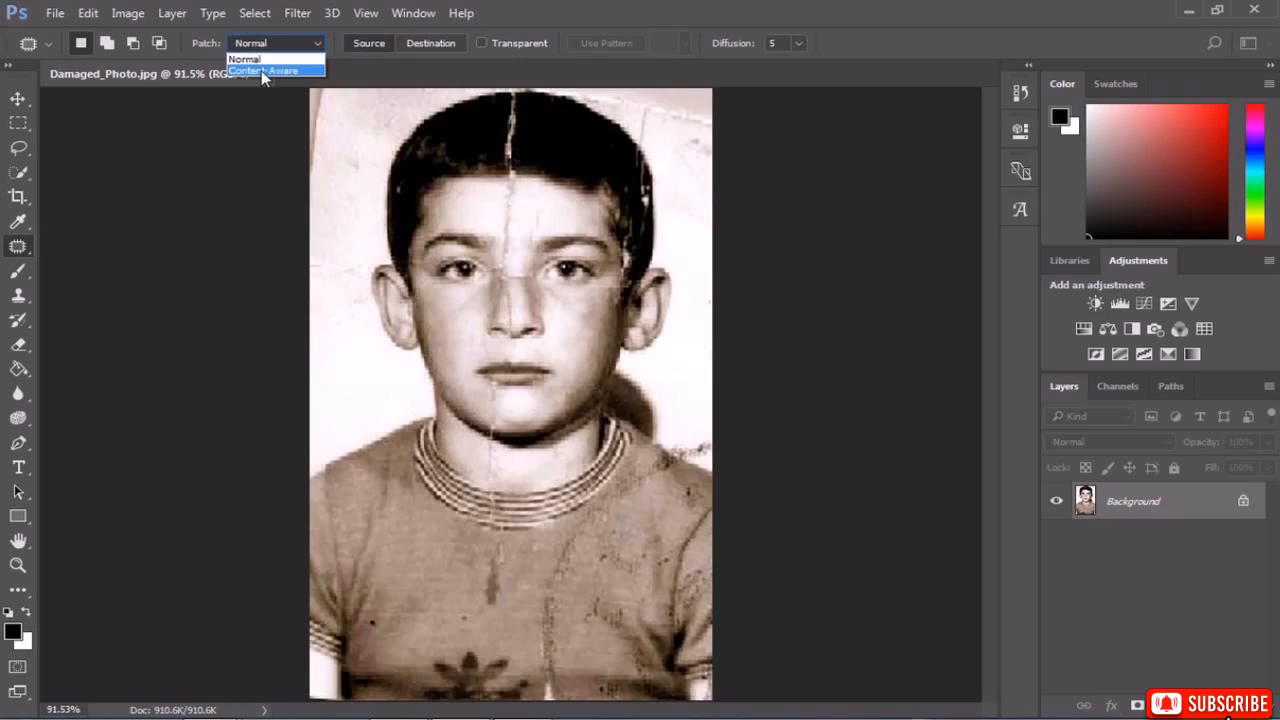
click(262, 71)
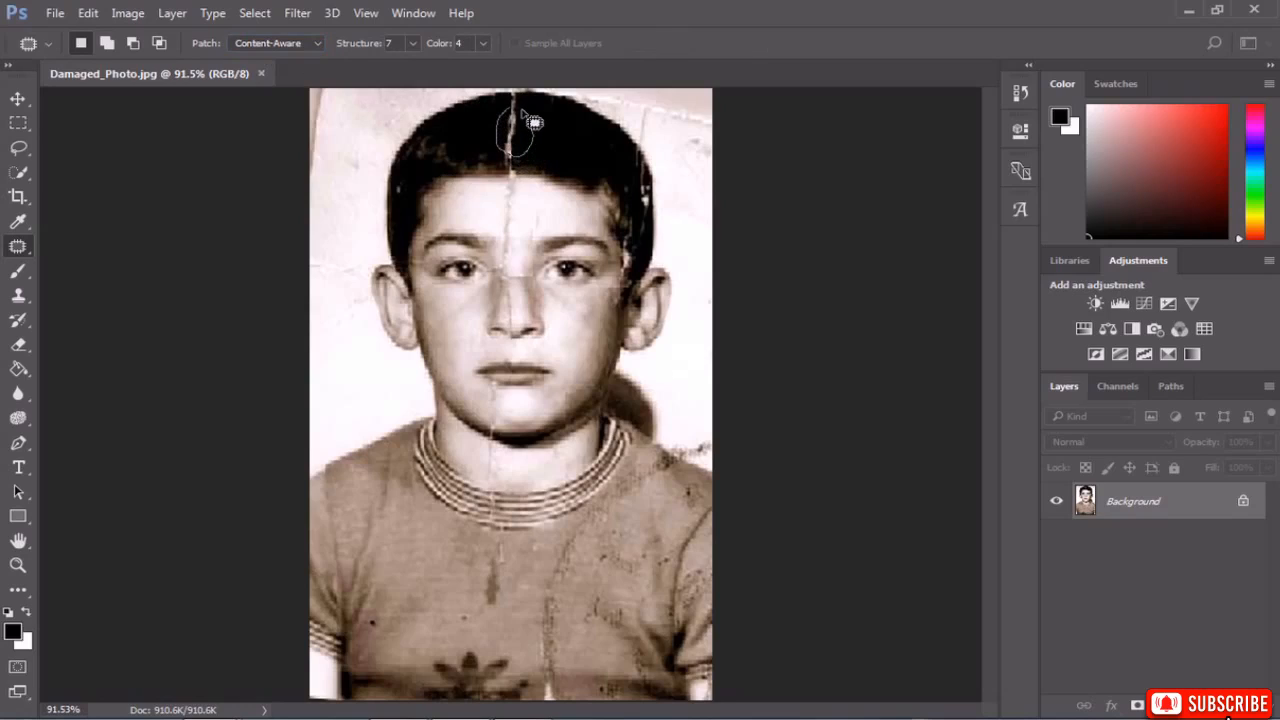
Outline the middle of the white crack in the hair above the forehead and patch it with the dark hair beside it.
drag(521, 111, 519, 114)
key(alt)
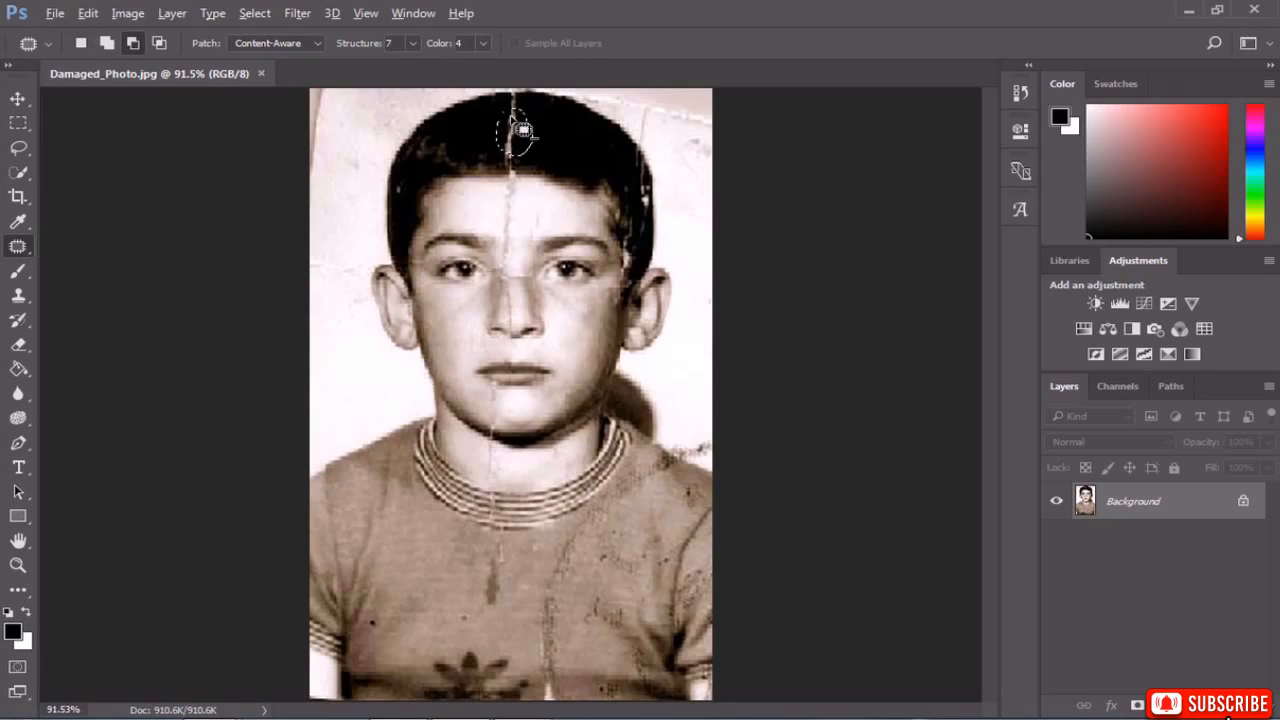
scroll(521, 131, up, 3)
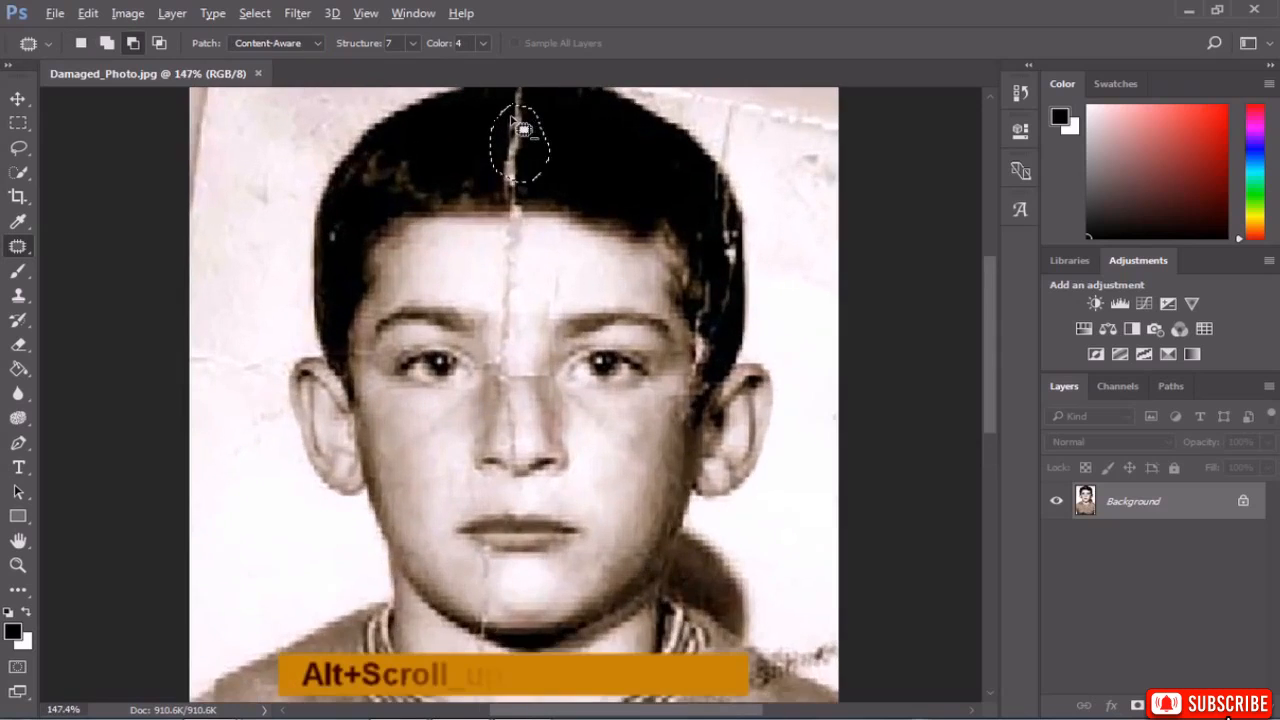
scroll(528, 124, up, 4)
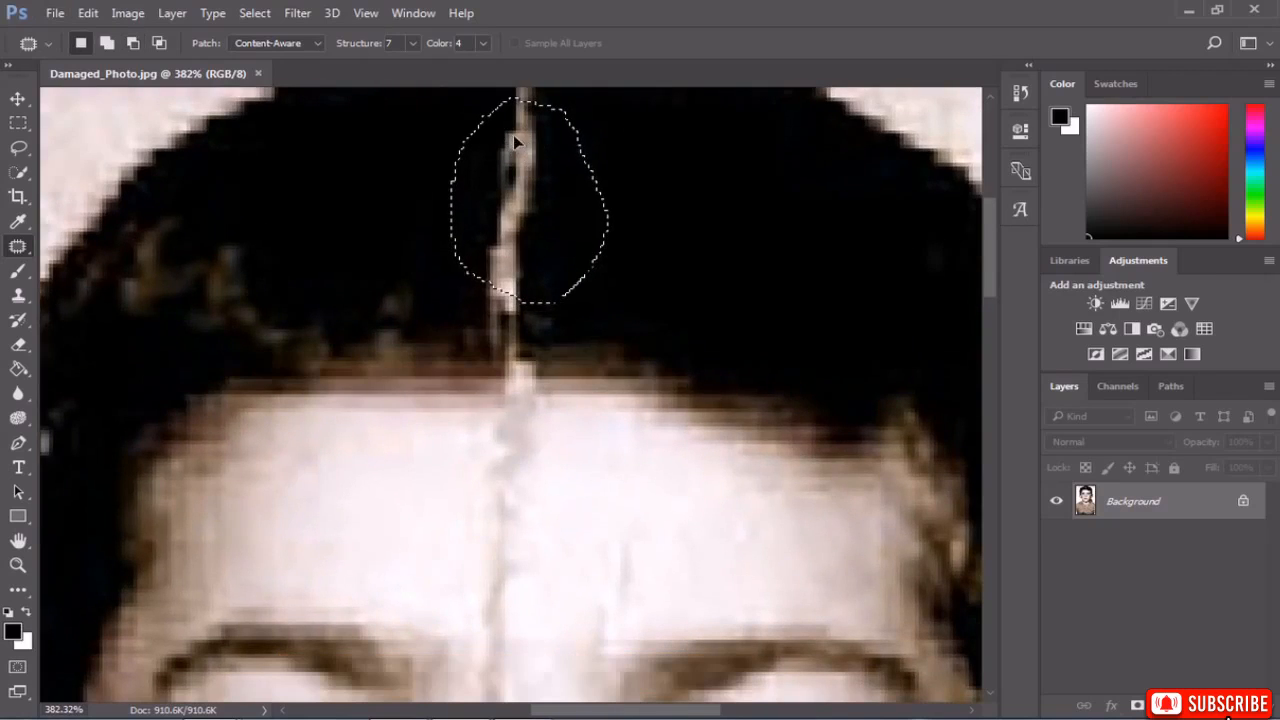
drag(516, 143, 719, 158)
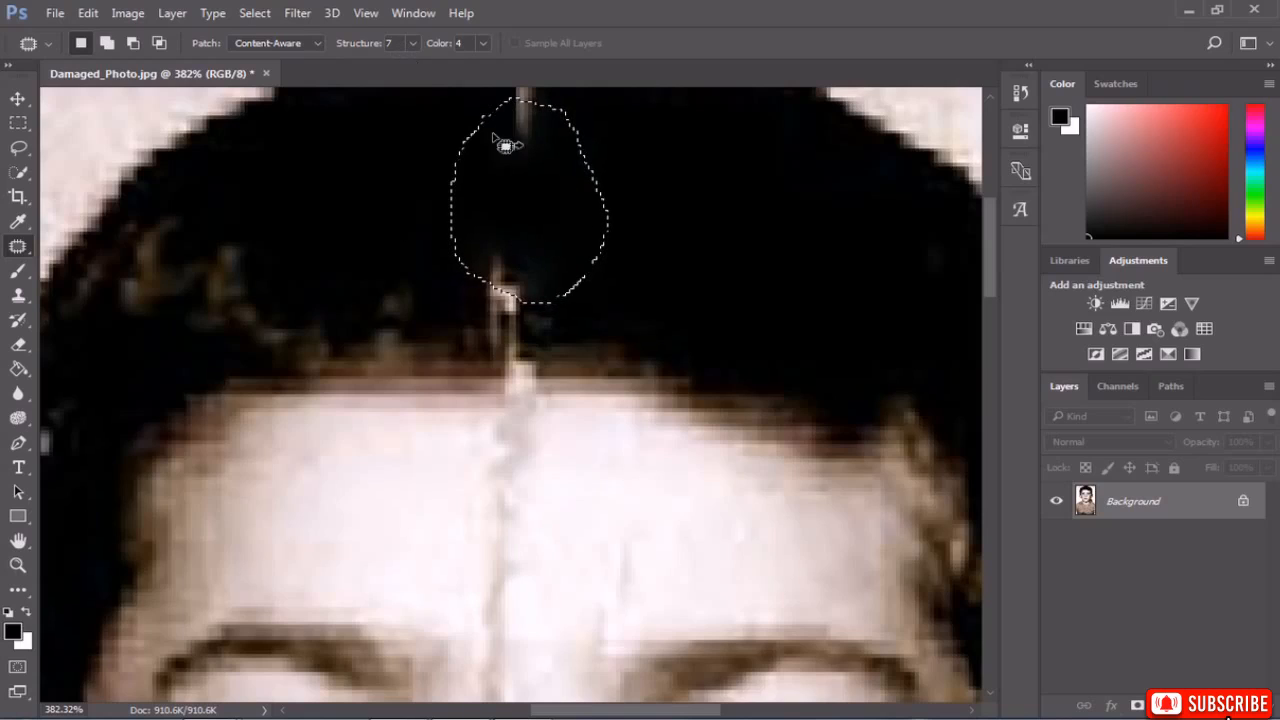
Adjust the hair patch's blending to Structure 6 and Color 0, and clear the selection.
click(411, 50)
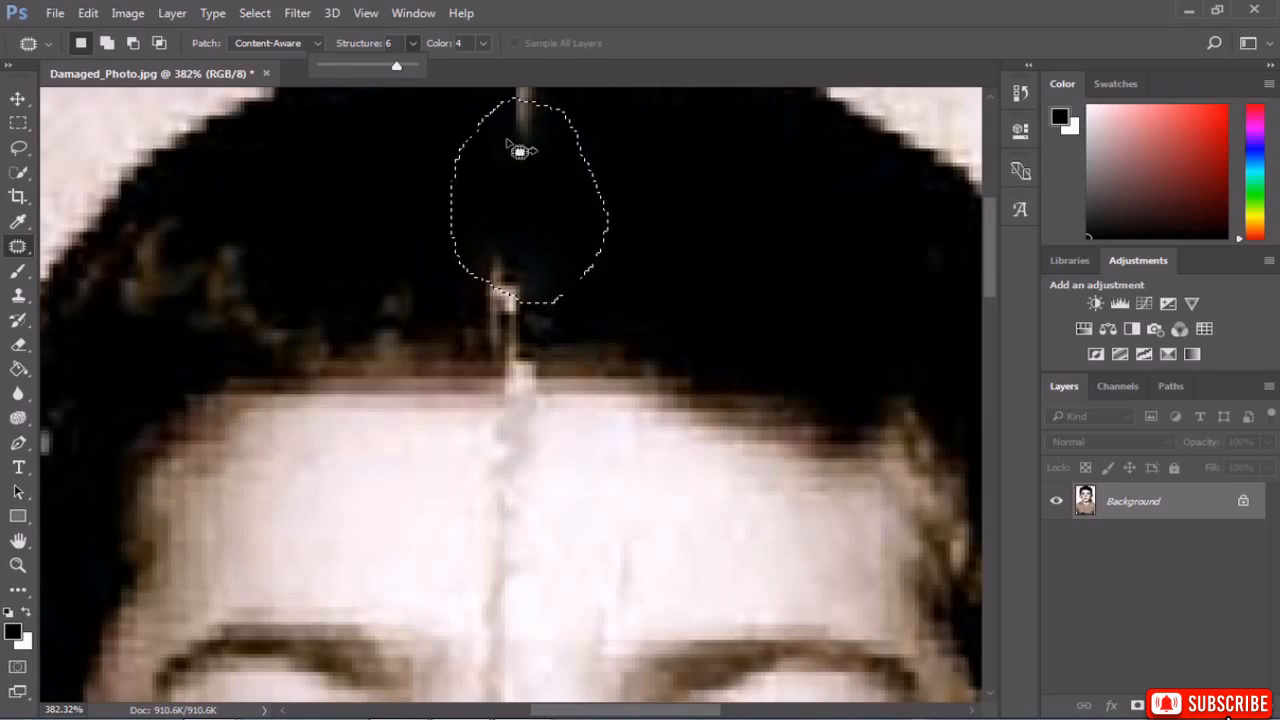
click(483, 45)
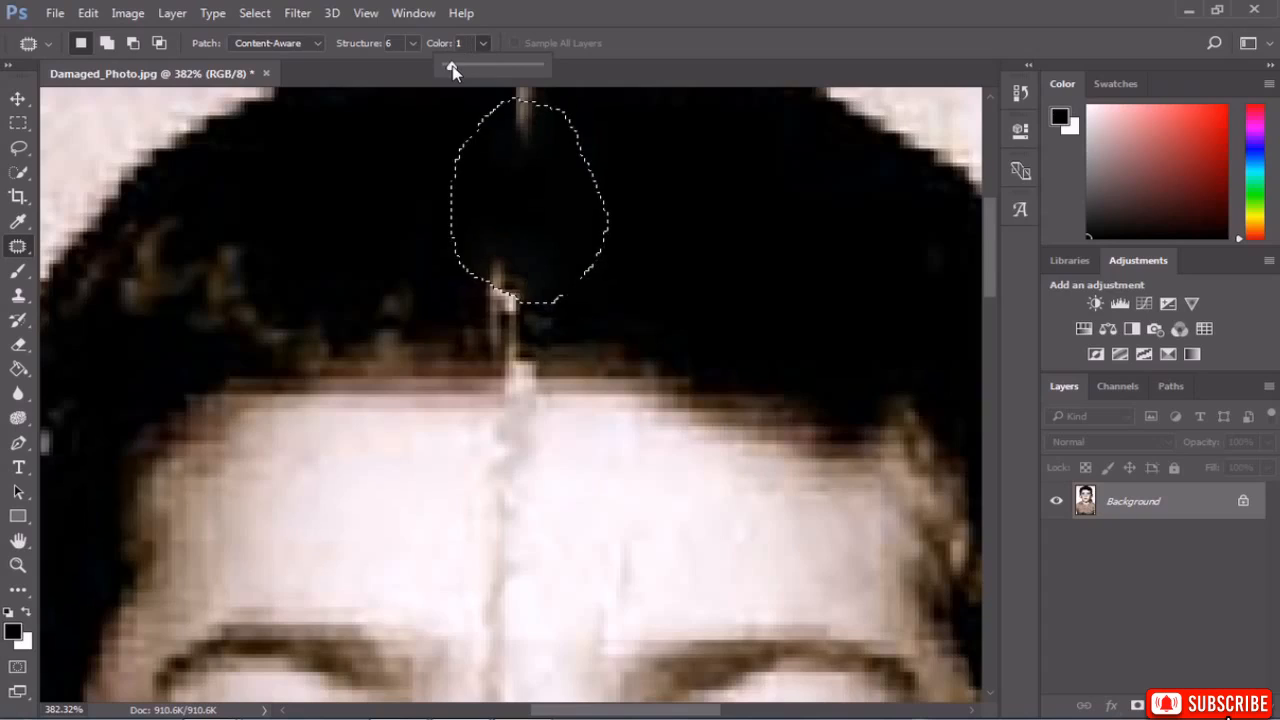
drag(455, 63, 415, 66)
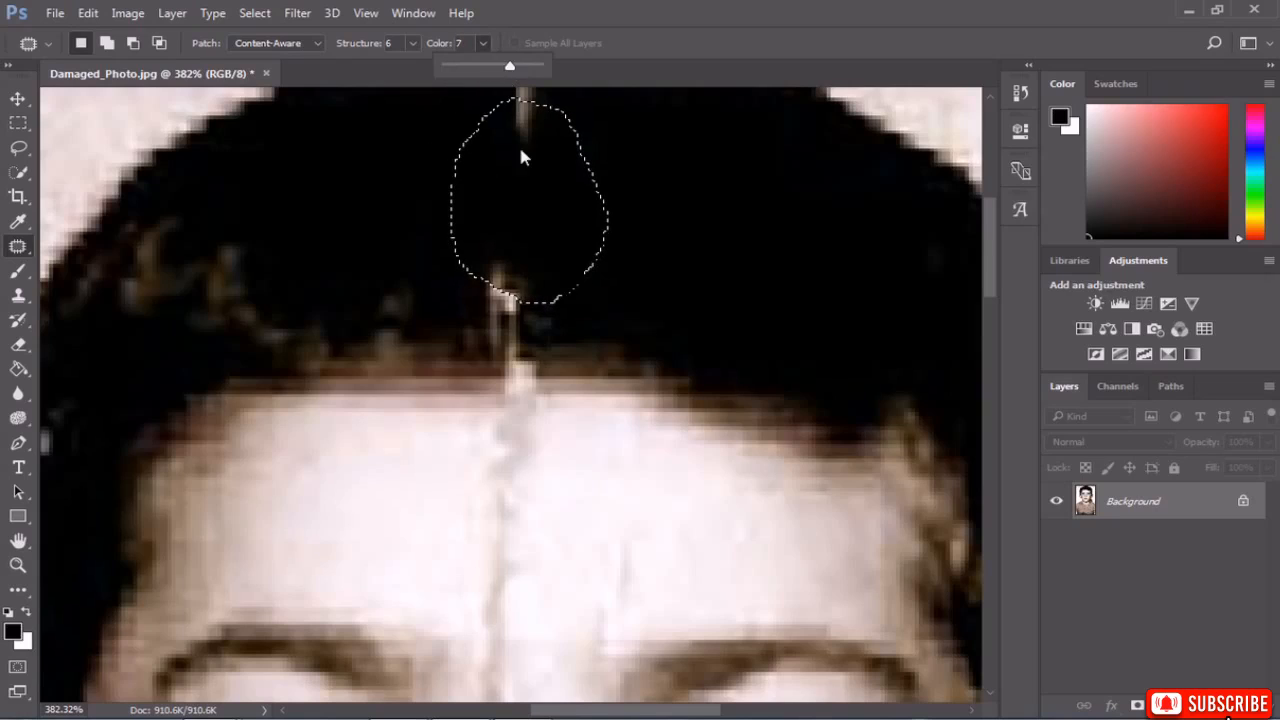
drag(507, 69, 455, 60)
click(432, 160)
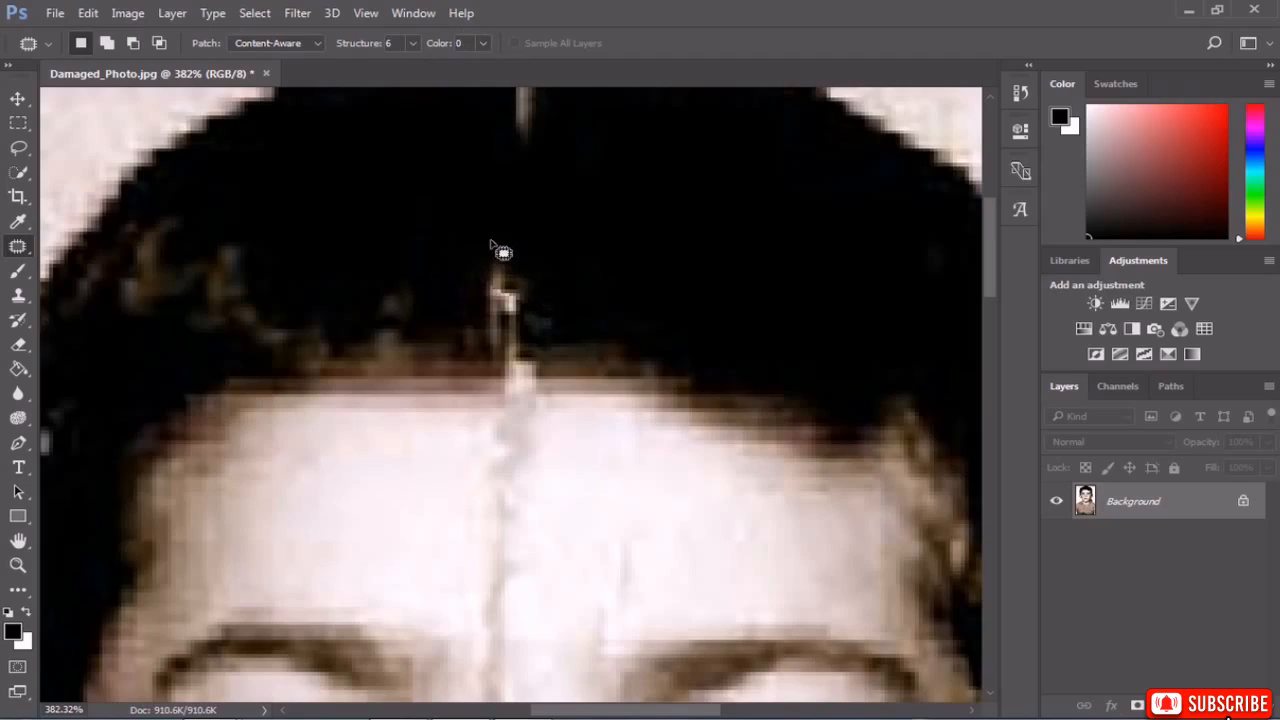
Patch the remaining crack just above the hairline with nearby dark hair and clear the selection.
mouse_move(490, 243)
mouse_down()
mouse_move(543, 320)
mouse_move(490, 243)
mouse_up()
drag(529, 294, 604, 272)
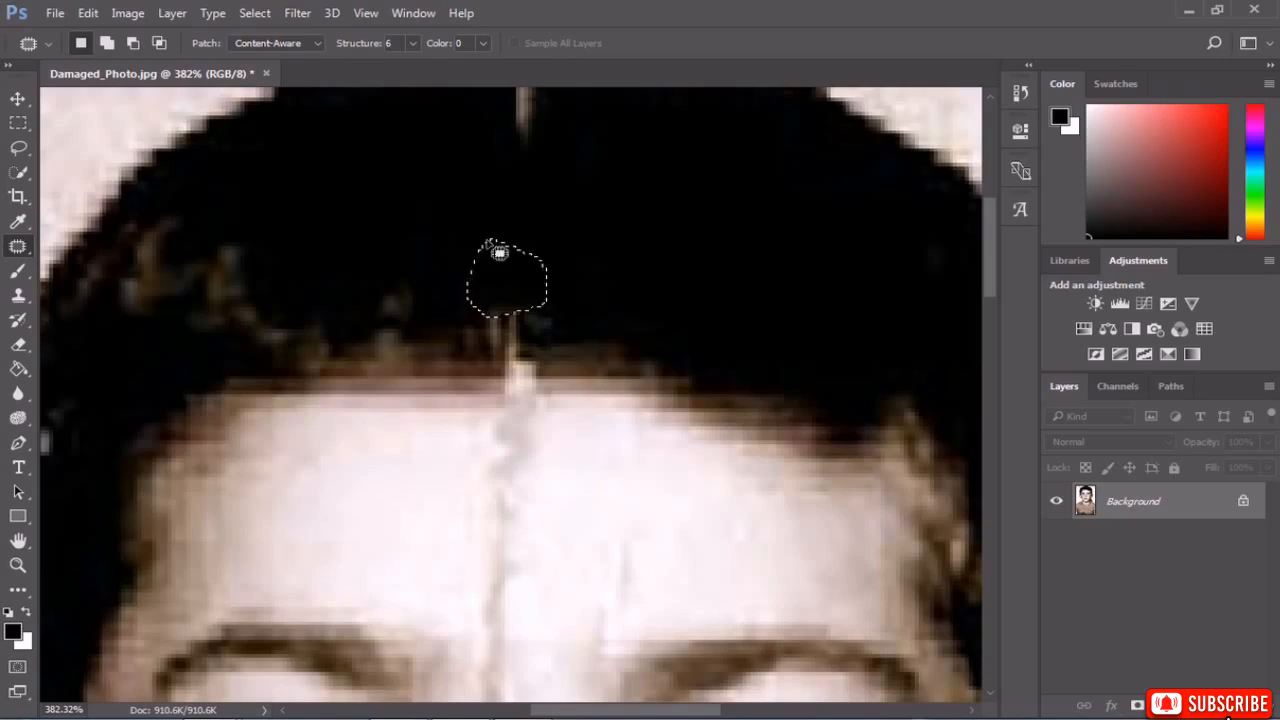
click(474, 214)
Patch the crack remnant near the crown of the head in two overlapping areas, using dark hair from beside it.
scroll(529, 209, up, 3)
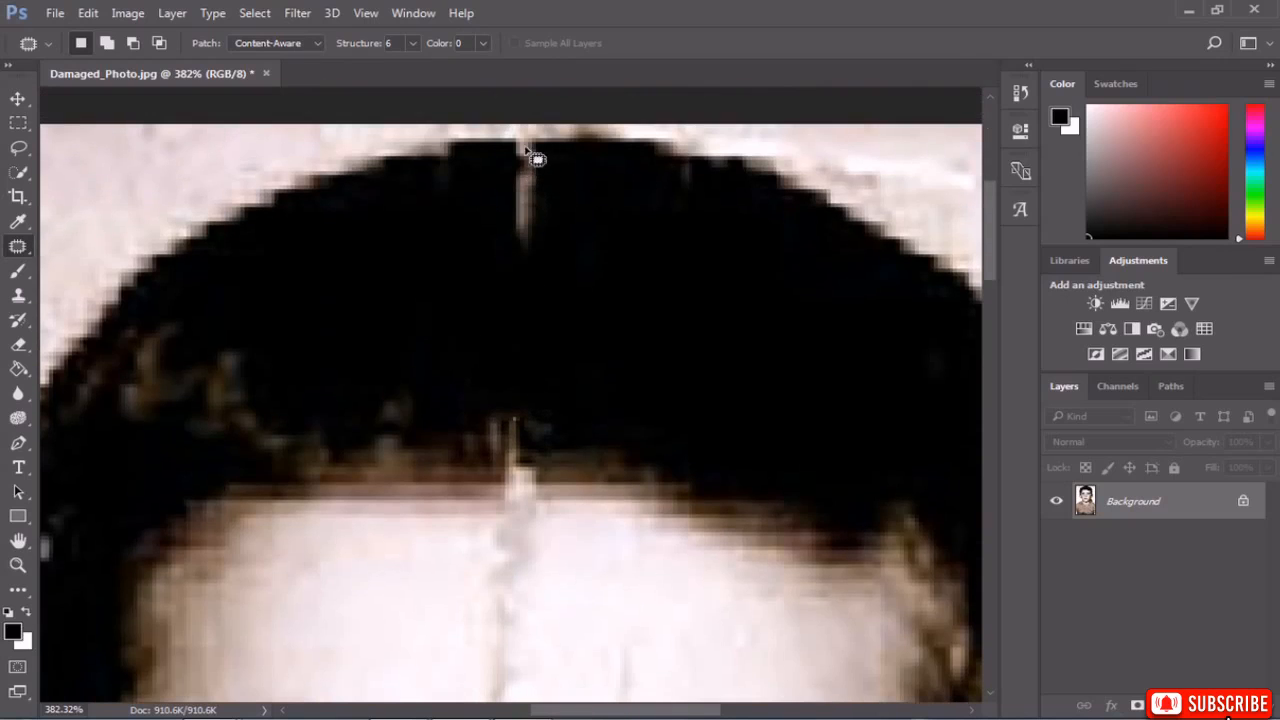
drag(508, 148, 512, 225)
drag(546, 173, 534, 163)
drag(544, 198, 626, 241)
mouse_move(512, 216)
mouse_down()
mouse_move(563, 229)
mouse_move(500, 262)
mouse_up()
drag(530, 240, 652, 278)
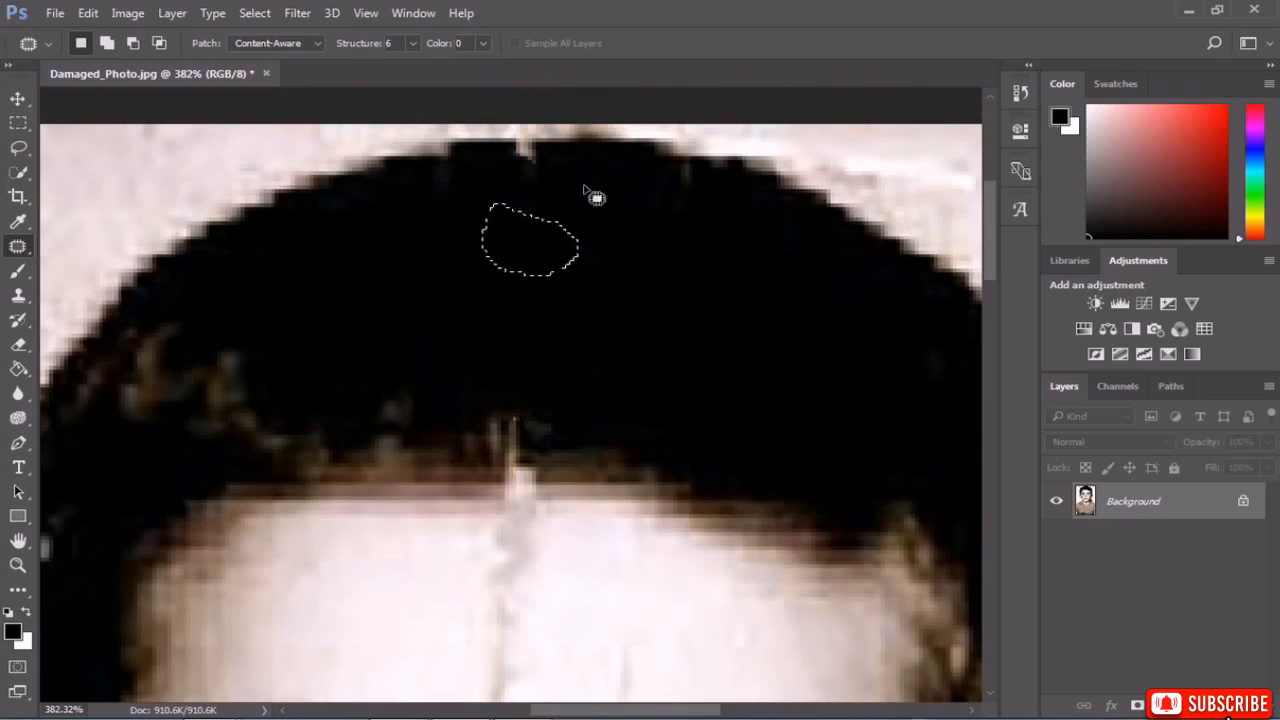
Patch the white crack and faint streaks at the crown of the hair with clean black hair using the Content-Aware Patch tool.
click(555, 167)
drag(564, 193, 543, 166)
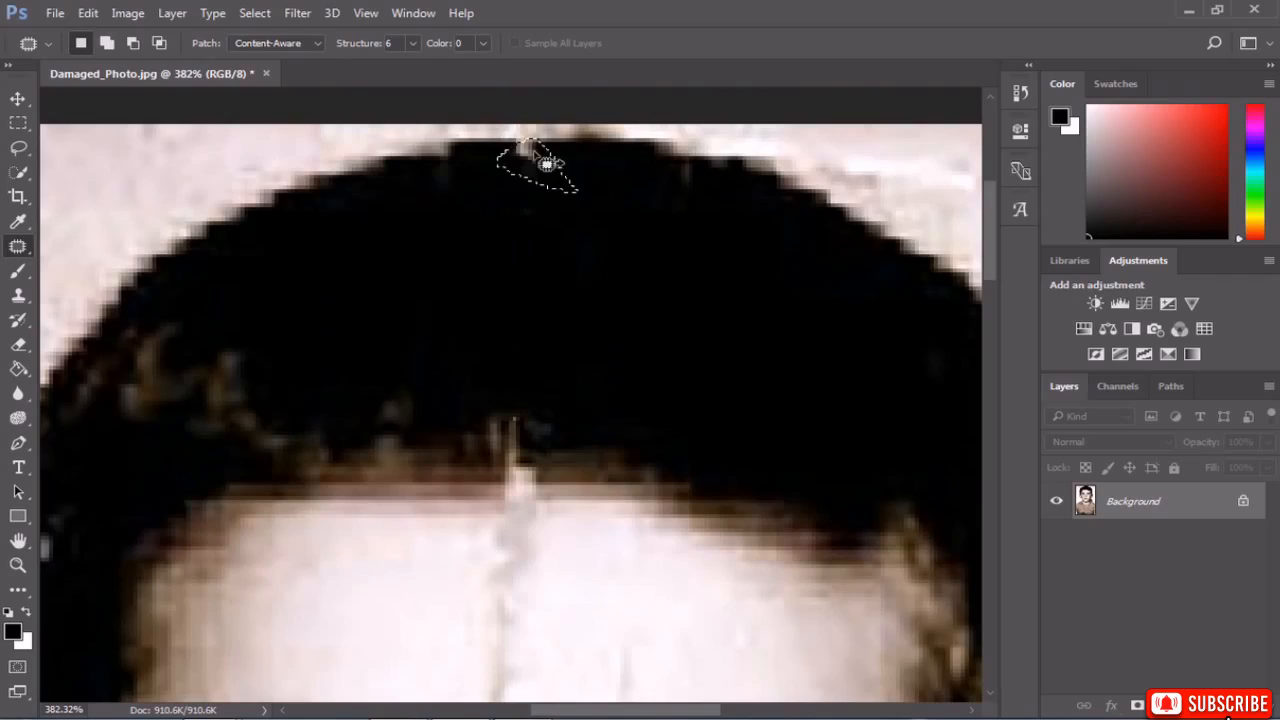
mouse_move(479, 196)
mouse_down()
mouse_move(481, 257)
mouse_move(587, 224)
mouse_up()
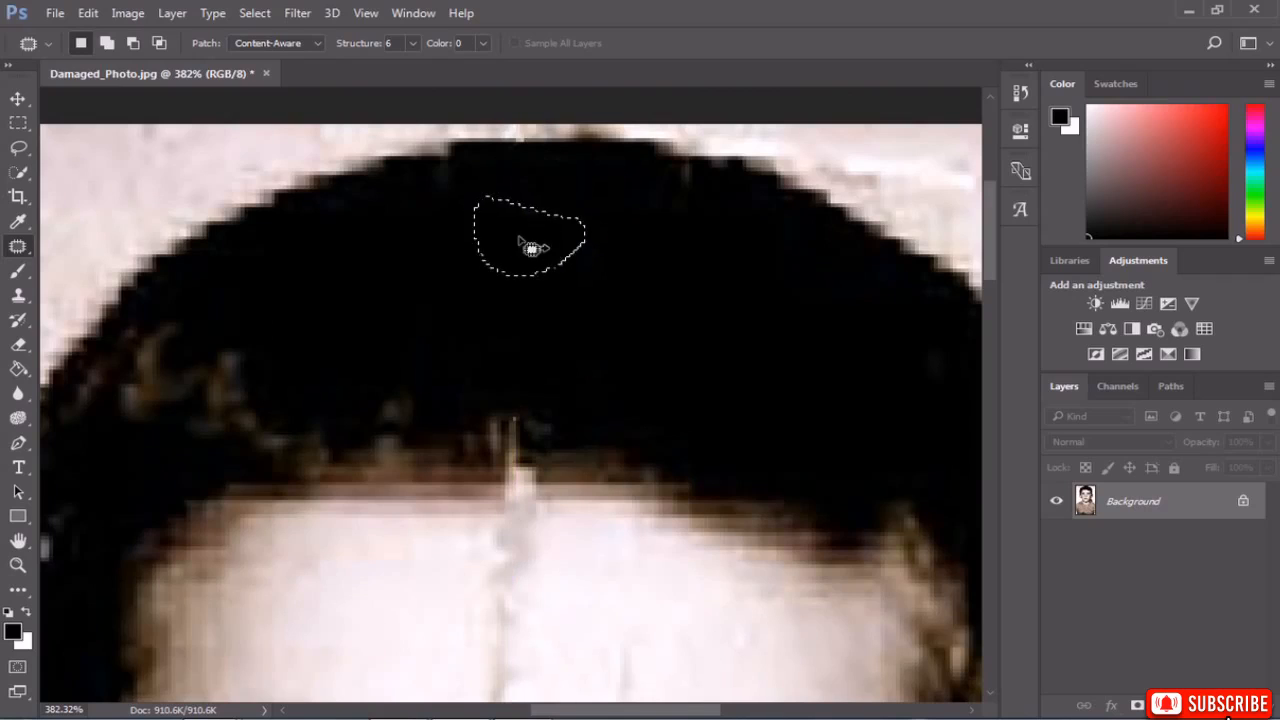
mouse_move(458, 164)
mouse_down()
mouse_move(406, 167)
mouse_move(410, 190)
mouse_move(468, 190)
mouse_up()
click(648, 250)
mouse_move(677, 186)
mouse_down()
mouse_move(543, 246)
mouse_move(655, 270)
mouse_up()
Patch the long light scratch running through the hair on the photo's right side with clean dark hair.
scroll(751, 329, down, 3)
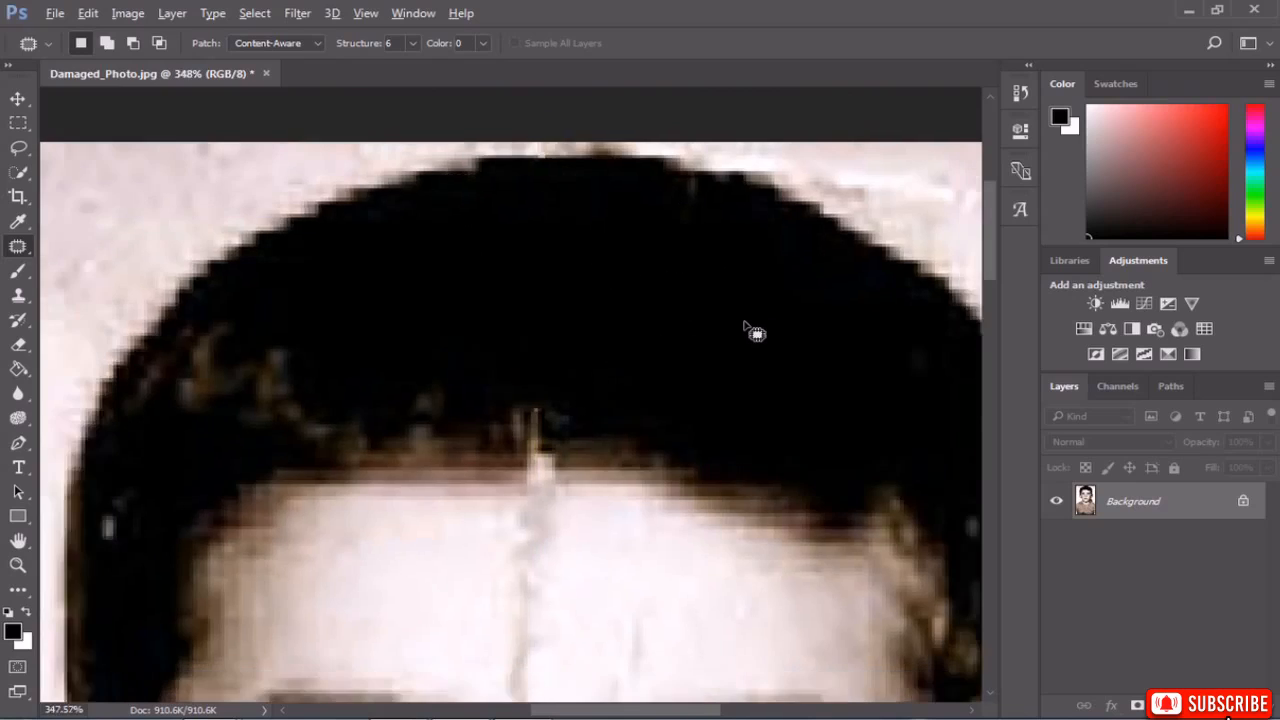
scroll(960, 485, up, 4)
scroll(960, 485, up, 2)
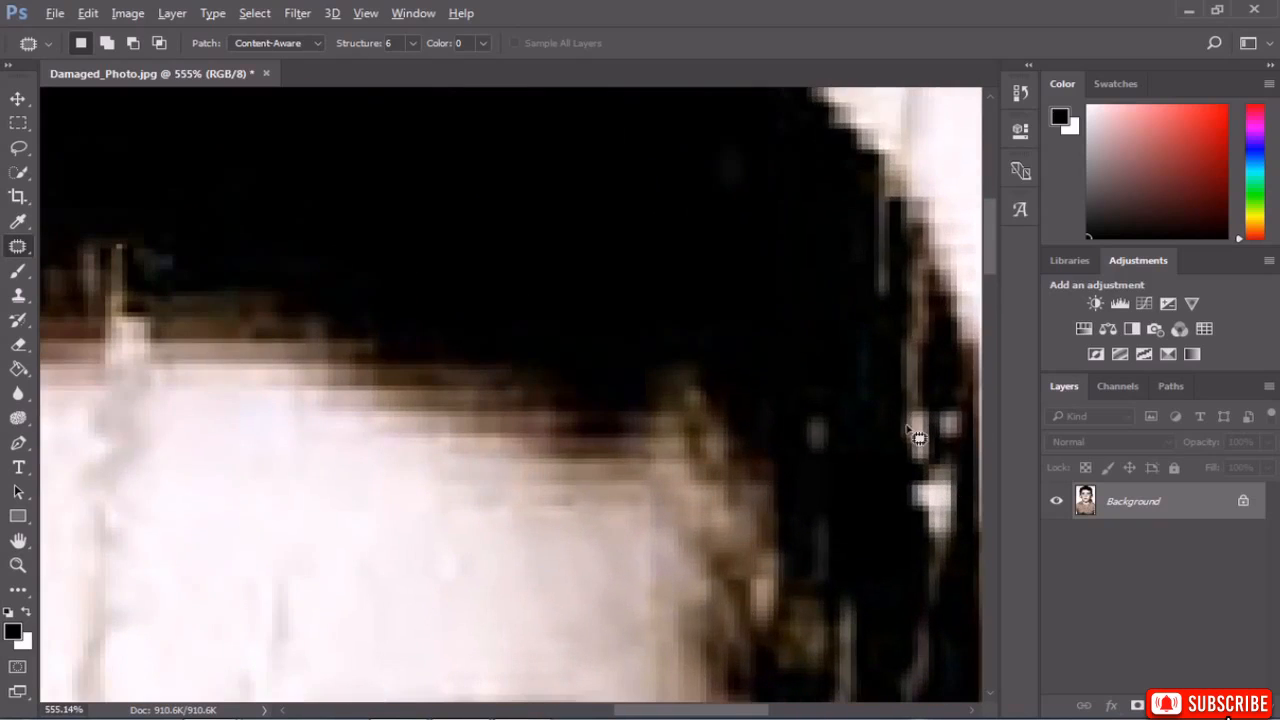
scroll(885, 415, down, 3)
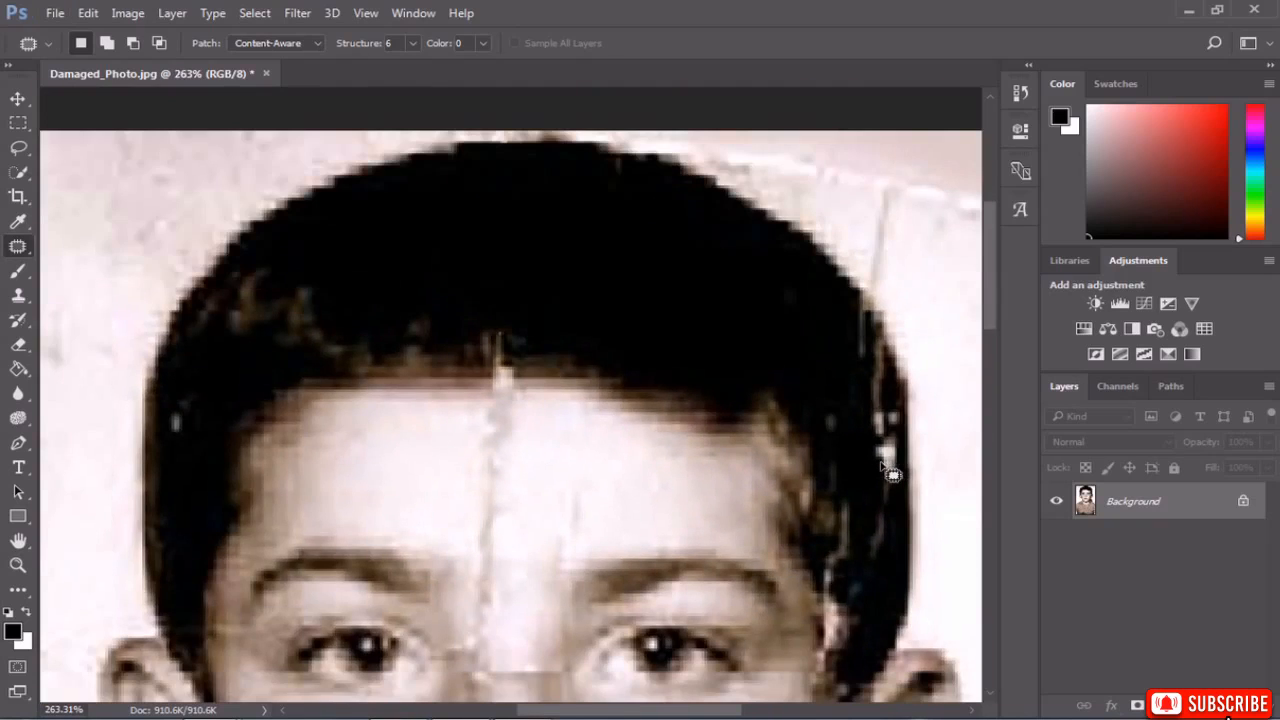
scroll(890, 470, up, 3)
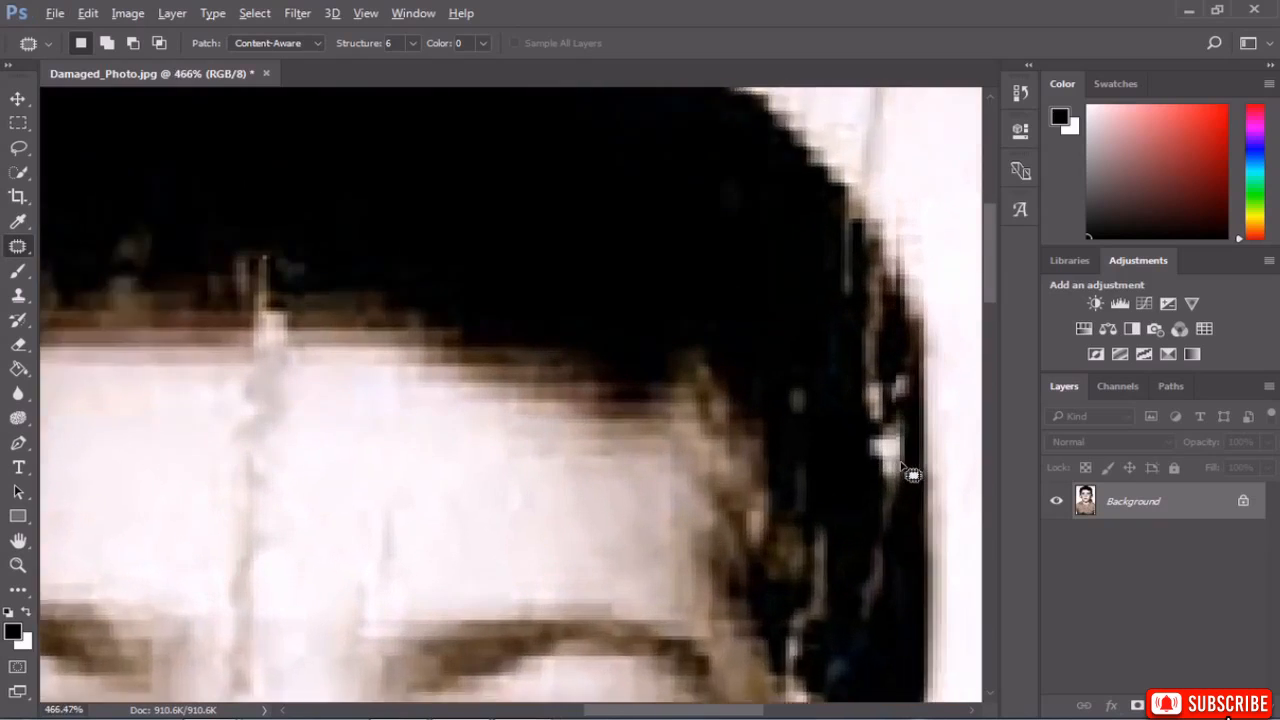
scroll(877, 446, up, 1)
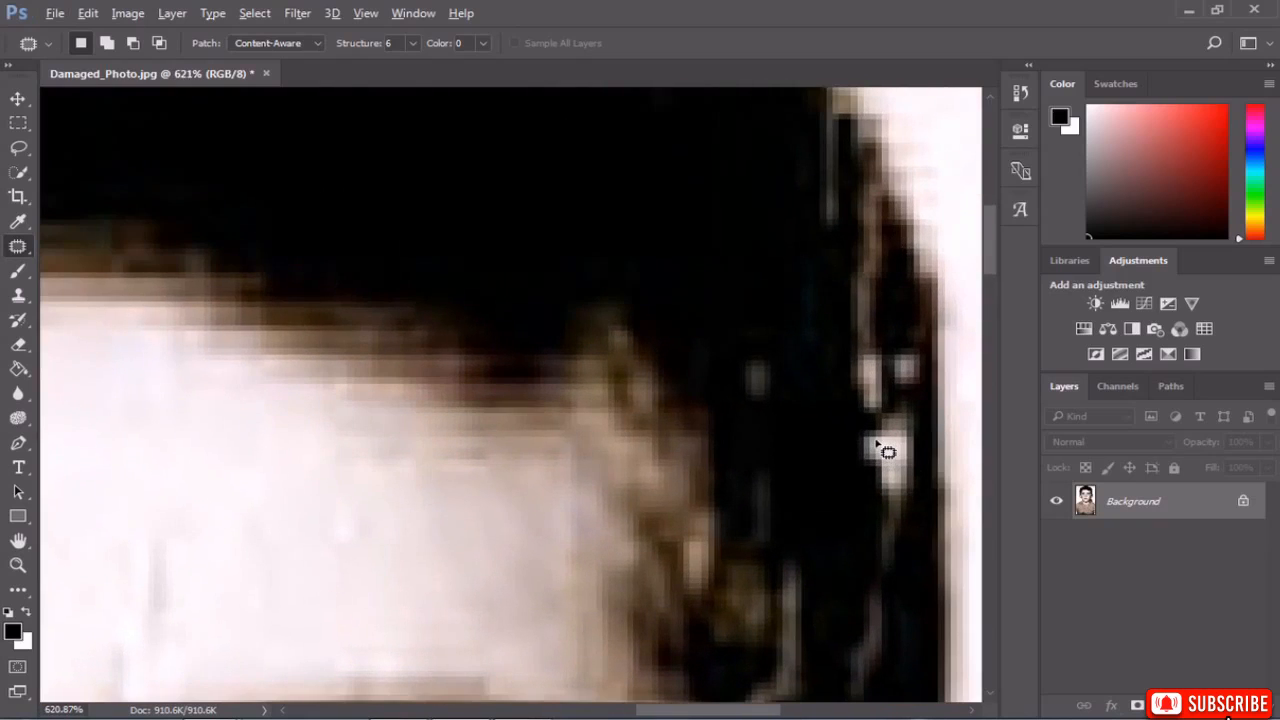
scroll(877, 446, down, 5)
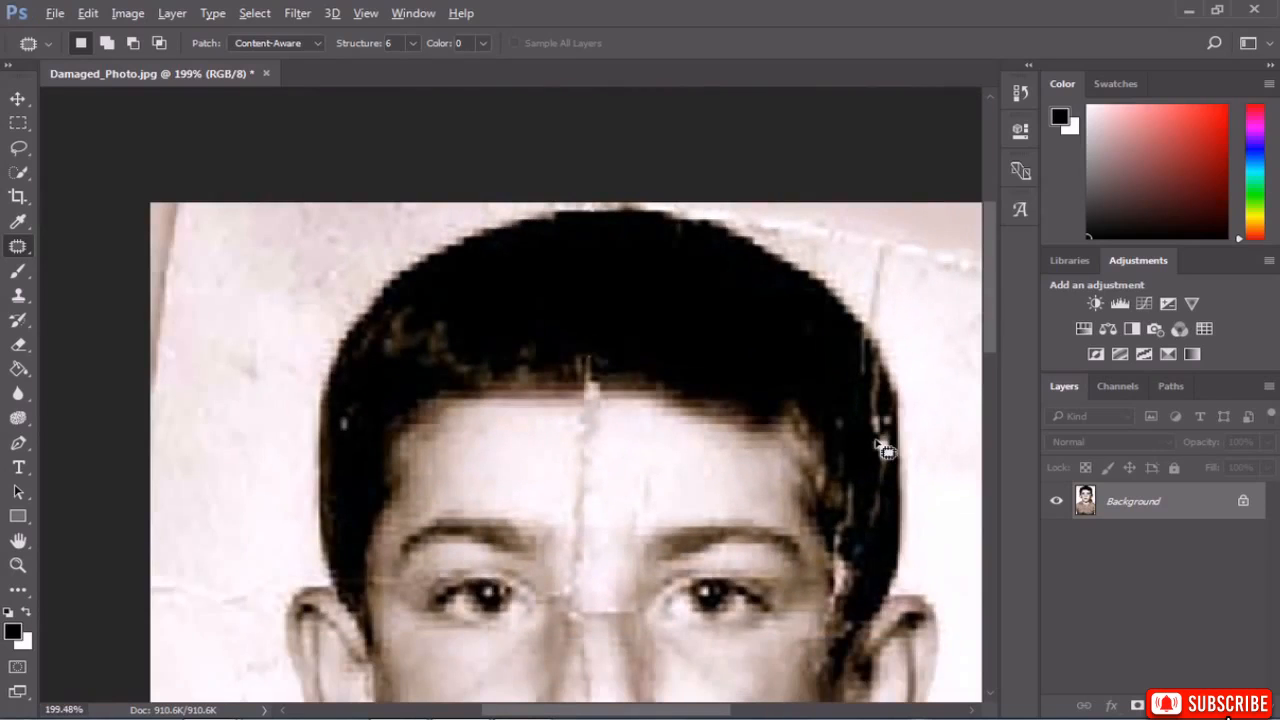
scroll(880, 446, up, 5)
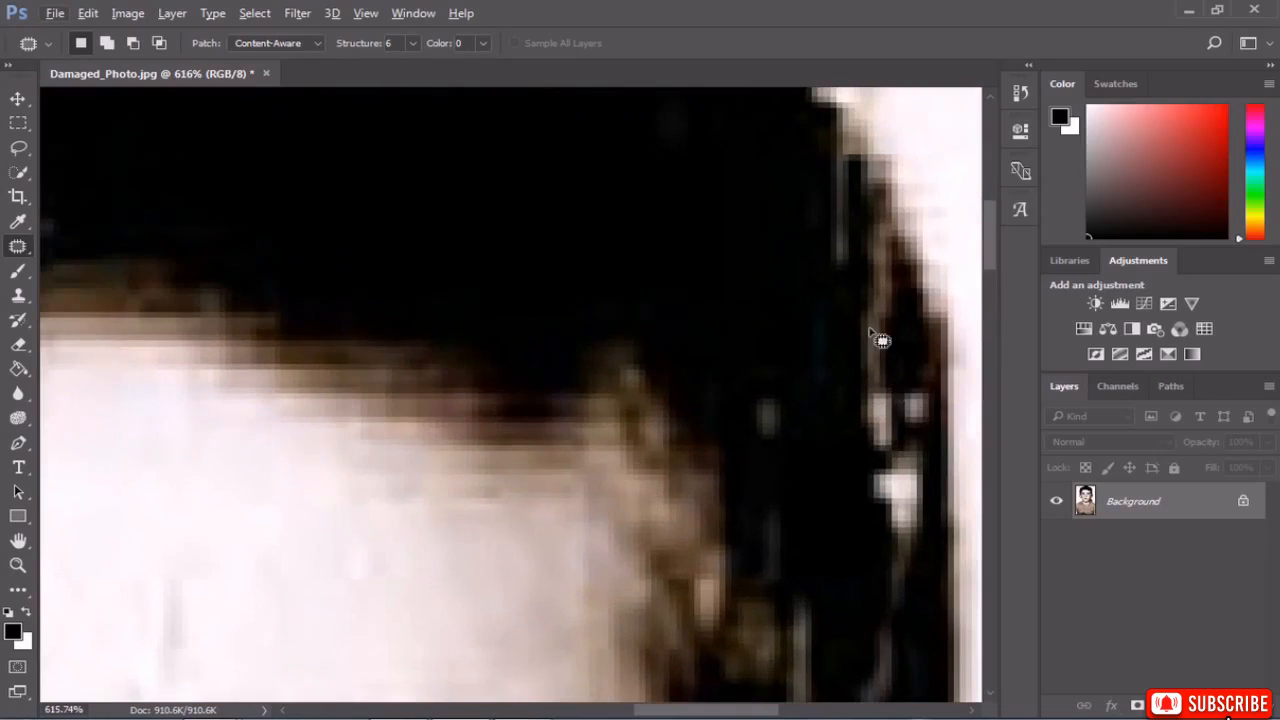
drag(858, 310, 832, 422)
mouse_move(912, 414)
mouse_down()
mouse_move(894, 346)
mouse_move(864, 311)
mouse_up()
drag(882, 382, 746, 300)
Patch the small faint spot in the black hair just inside the long scratch.
mouse_move(742, 350)
mouse_down()
mouse_move(829, 402)
mouse_move(843, 380)
mouse_up()
mouse_move(752, 361)
mouse_down()
mouse_move(750, 300)
mouse_move(840, 388)
mouse_up()
drag(756, 432, 718, 330)
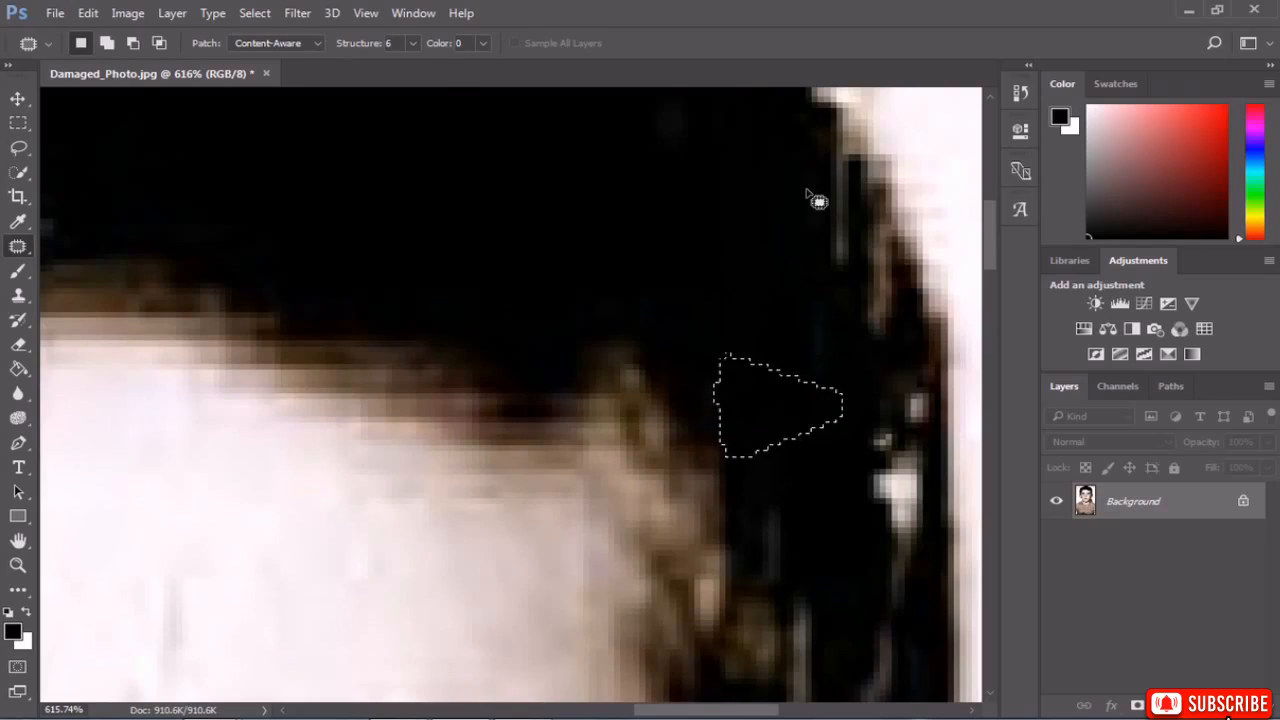
Patch the thin scratches along the upper right hair edge and the faint spot in the black area beside them.
mouse_move(815, 172)
mouse_down()
mouse_move(846, 323)
mouse_move(914, 300)
mouse_move(888, 202)
mouse_move(857, 182)
mouse_move(743, 251)
mouse_up()
mouse_move(684, 96)
mouse_down()
mouse_move(624, 152)
mouse_move(689, 140)
mouse_up()
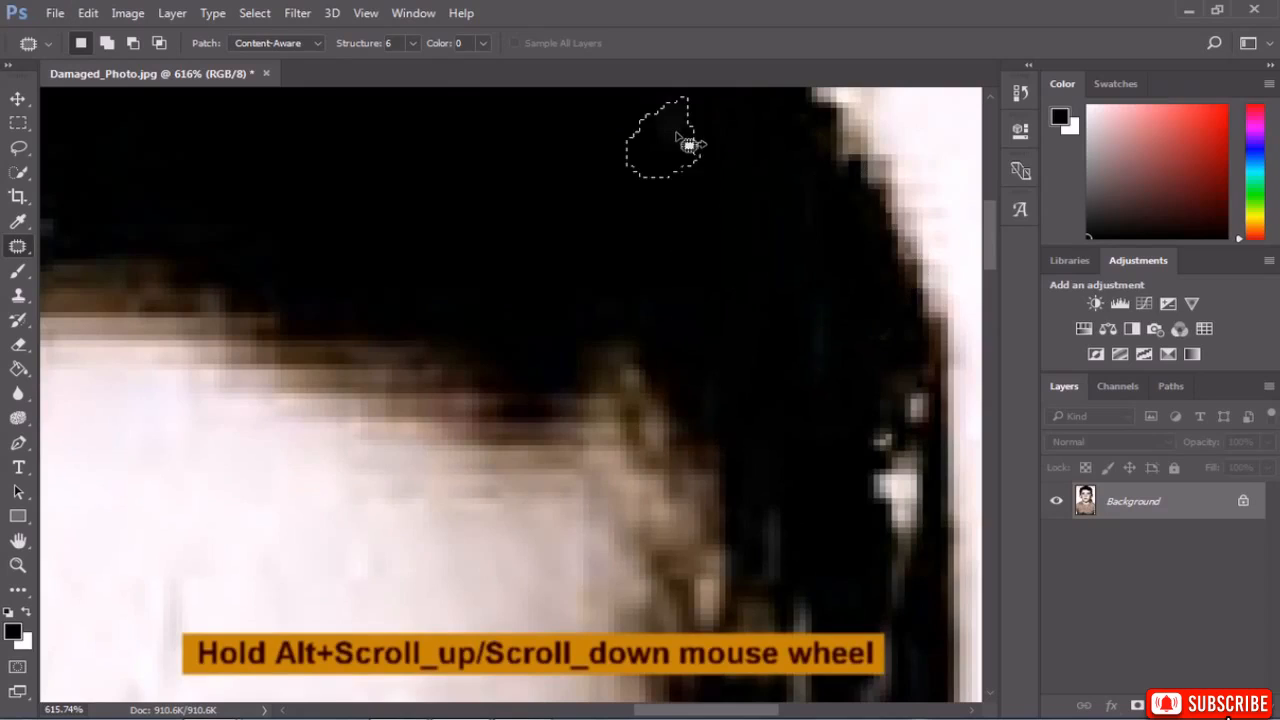
mouse_move(795, 290)
mouse_down()
mouse_move(777, 363)
mouse_move(861, 310)
mouse_move(797, 292)
mouse_up()
drag(772, 357, 706, 286)
Patch the white spots close to the outer right edge of the hair with clean black hair.
mouse_move(877, 413)
mouse_down()
mouse_move(848, 493)
mouse_move(880, 585)
mouse_up()
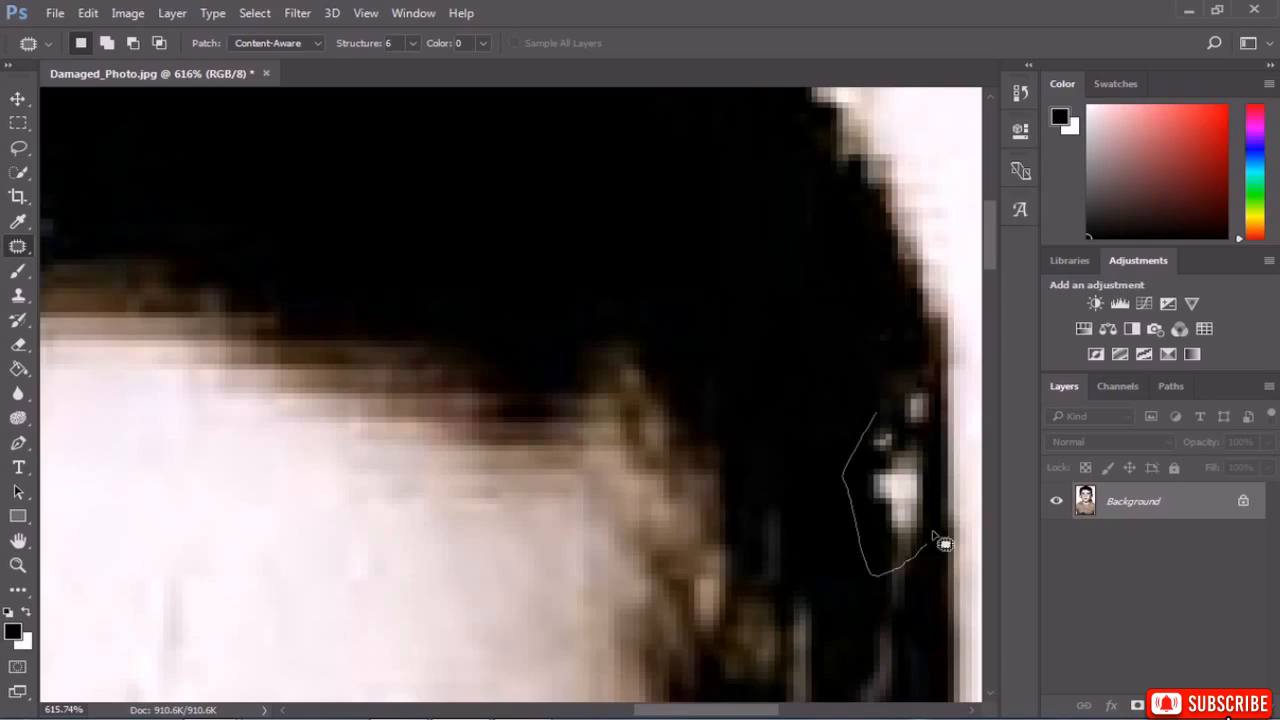
drag(933, 451, 877, 413)
drag(900, 491, 771, 340)
mouse_move(872, 352)
mouse_down()
mouse_move(878, 420)
mouse_move(913, 447)
mouse_up()
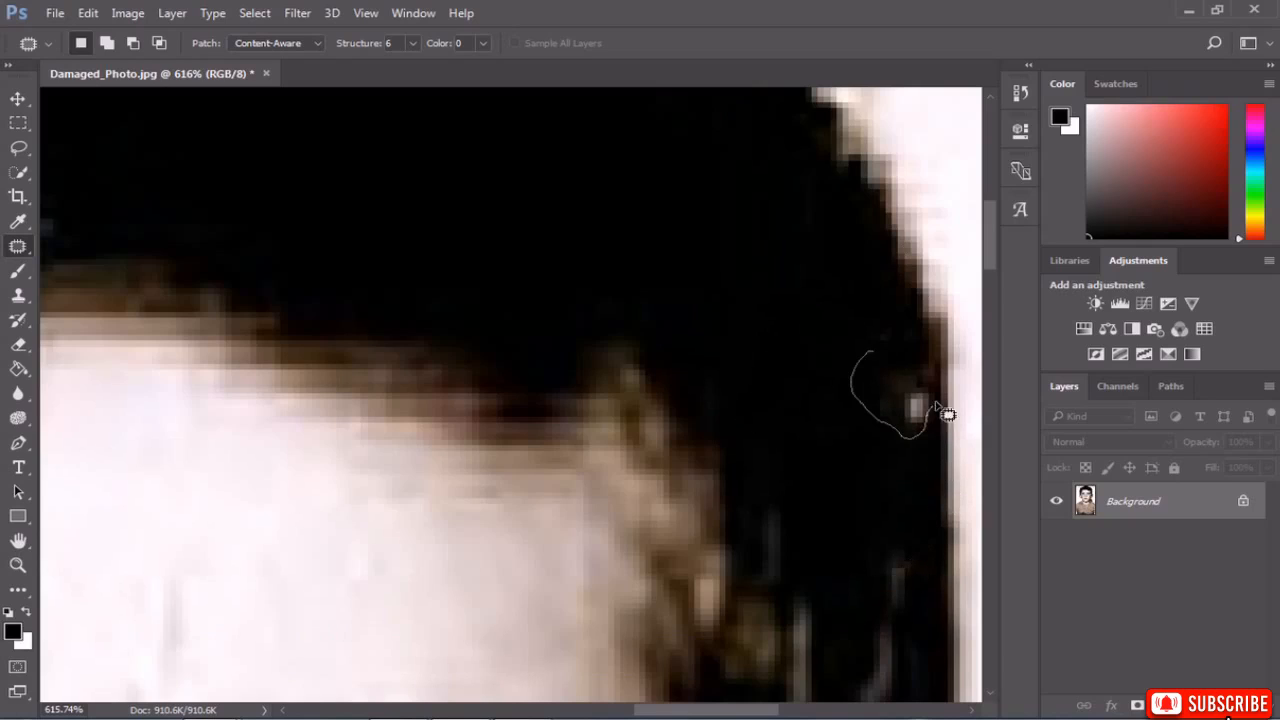
mouse_move(935, 402)
mouse_down()
mouse_move(877, 349)
mouse_move(765, 302)
mouse_up()
click(828, 489)
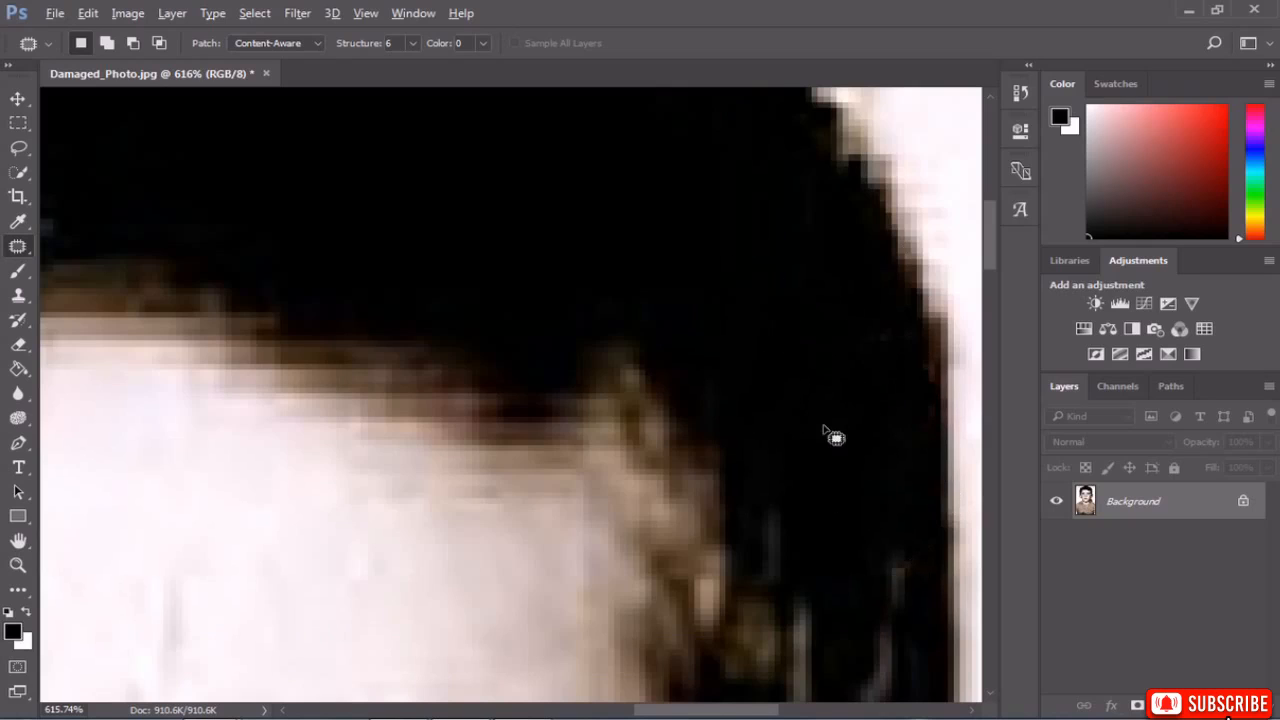
Patch the remaining thin light scratches lower in the right side hair, above the ear.
scroll(826, 430, down, 9)
scroll(862, 553, up, 7)
mouse_move(847, 379)
mouse_down()
mouse_move(804, 537)
mouse_move(862, 568)
mouse_move(886, 442)
mouse_move(845, 382)
mouse_move(771, 457)
mouse_move(757, 586)
mouse_move(814, 480)
mouse_move(784, 376)
mouse_up()
click(834, 465)
Patch the light scratch in the hair beside the right temple with dark hair from above it.
scroll(800, 483, down, 5)
scroll(792, 613, up, 3)
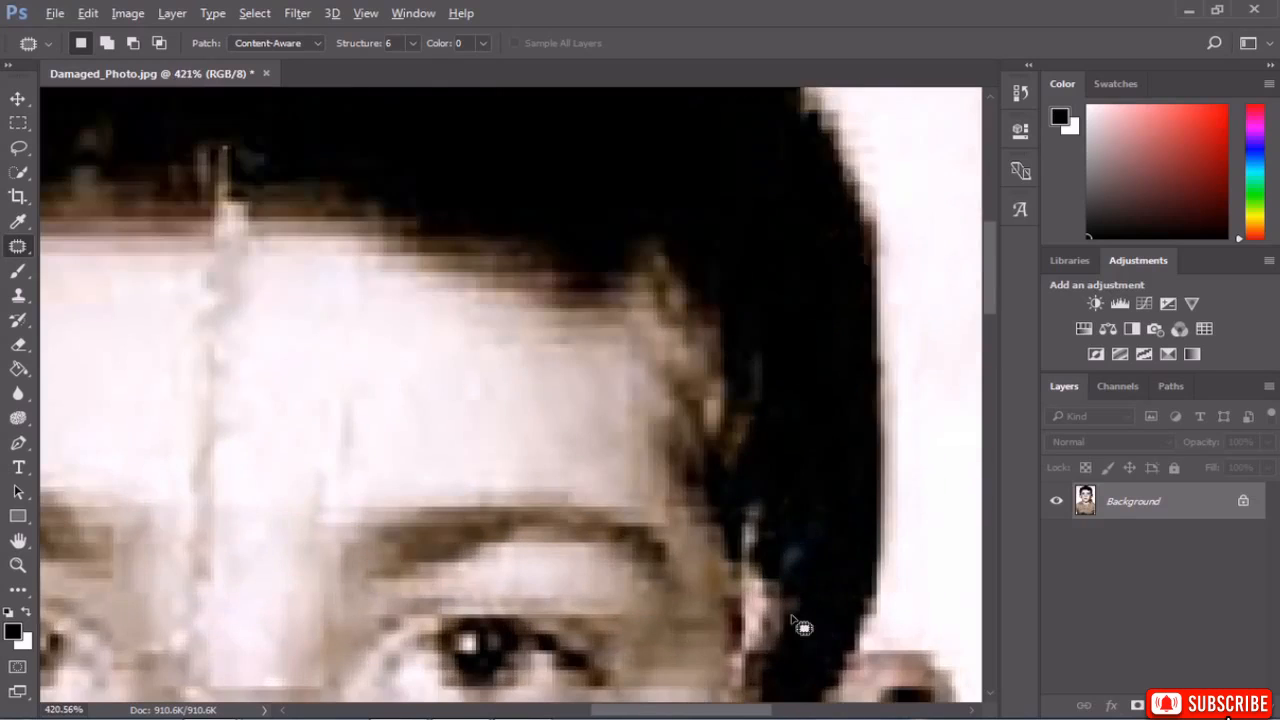
scroll(800, 612, up, 2)
mouse_move(742, 548)
mouse_down()
mouse_move(860, 557)
mouse_move(735, 452)
mouse_up()
drag(820, 523, 834, 378)
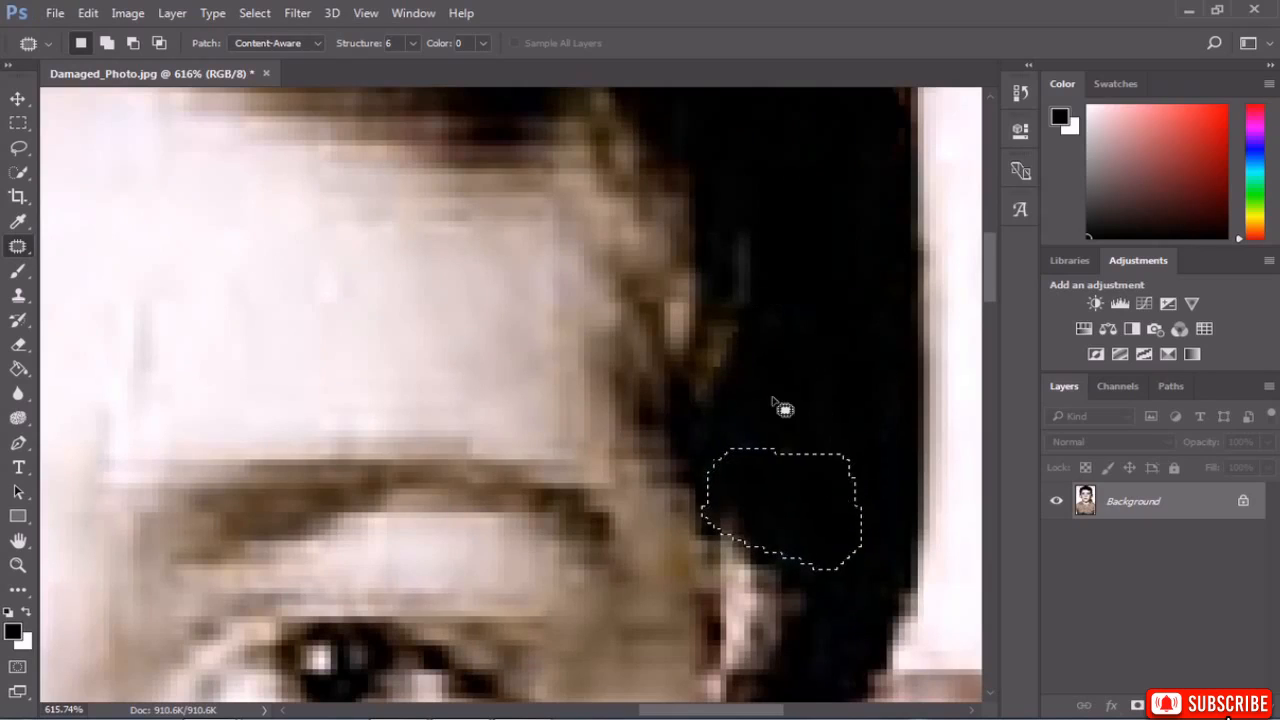
click(783, 410)
Patch the pale torn area between the right temple and the hair above the ear with clean dark hair.
scroll(771, 457, down, 5)
scroll(795, 578, up, 3)
scroll(795, 578, up, 2)
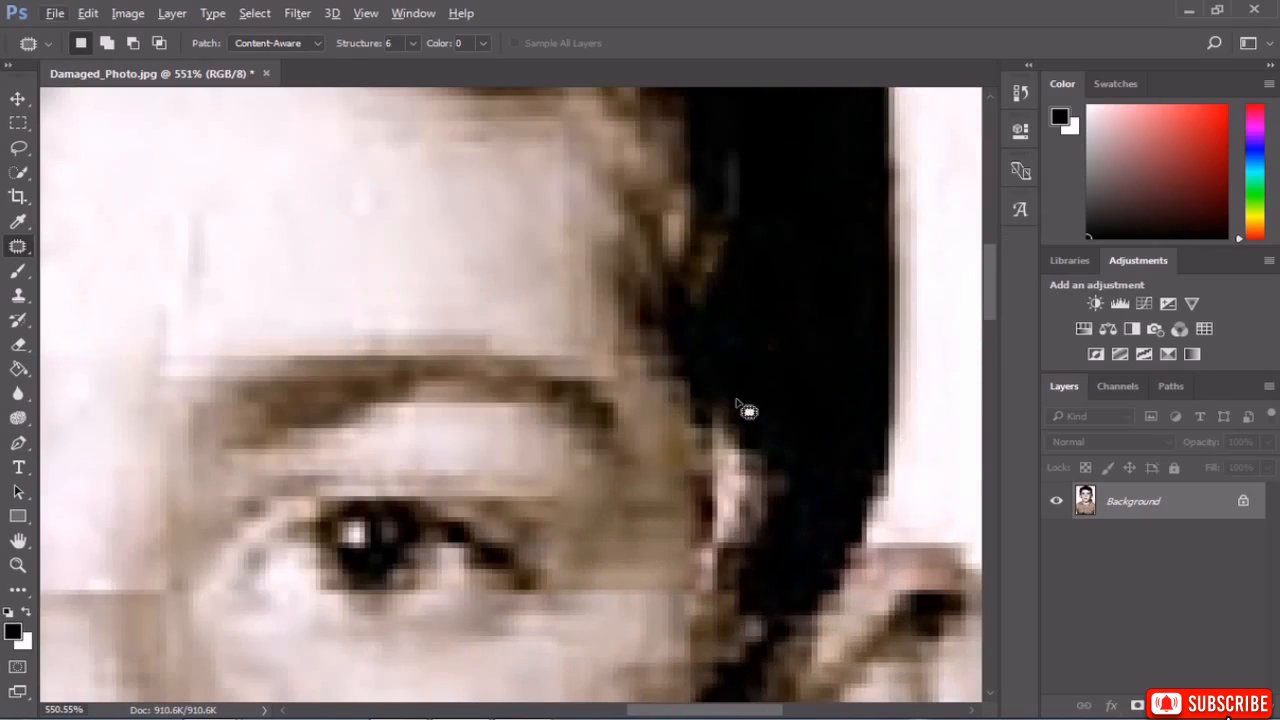
drag(731, 398, 715, 497)
mouse_move(760, 560)
mouse_down()
mouse_move(809, 463)
mouse_move(790, 425)
mouse_up()
drag(766, 491, 814, 330)
click(808, 409)
Patch the pinkish damage along the right temple hairline with nearby skin and clear the selection.
scroll(737, 443, down, 4)
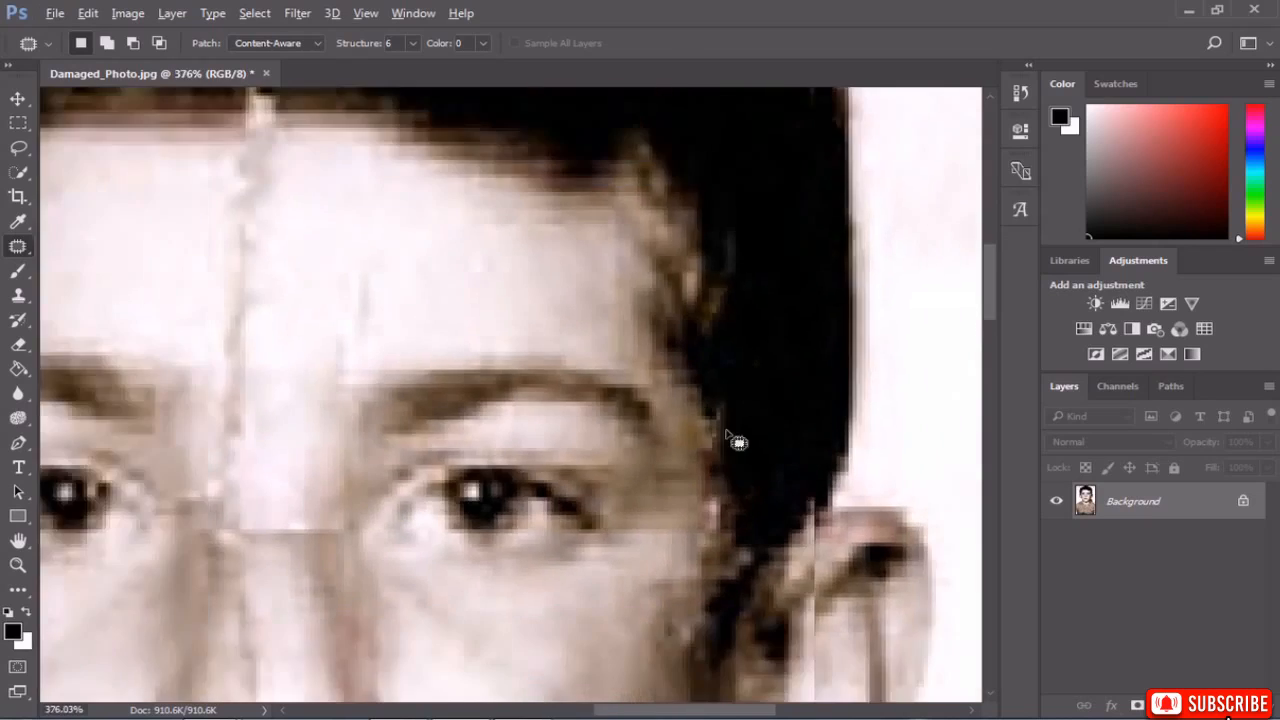
scroll(757, 491, up, 4)
scroll(718, 478, up, 1)
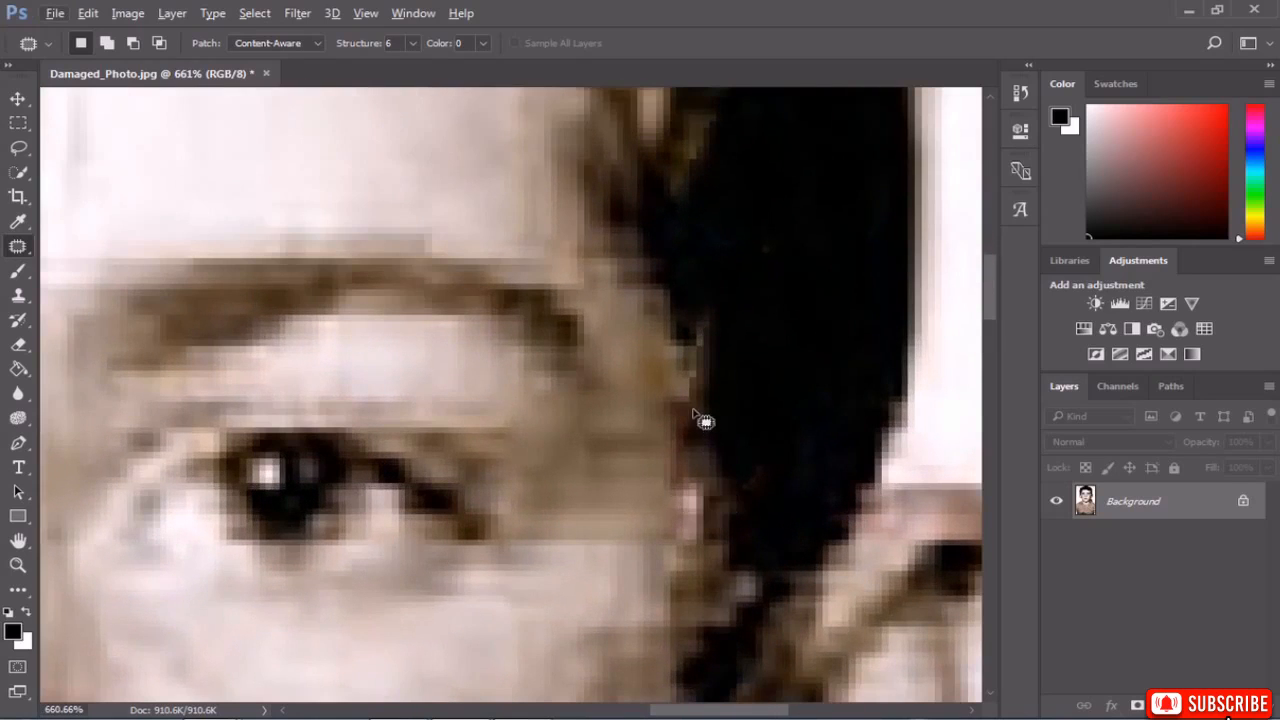
mouse_move(708, 492)
mouse_down()
mouse_move(704, 549)
mouse_move(686, 559)
mouse_move(670, 399)
mouse_move(656, 479)
mouse_move(672, 538)
mouse_up()
drag(705, 370, 700, 362)
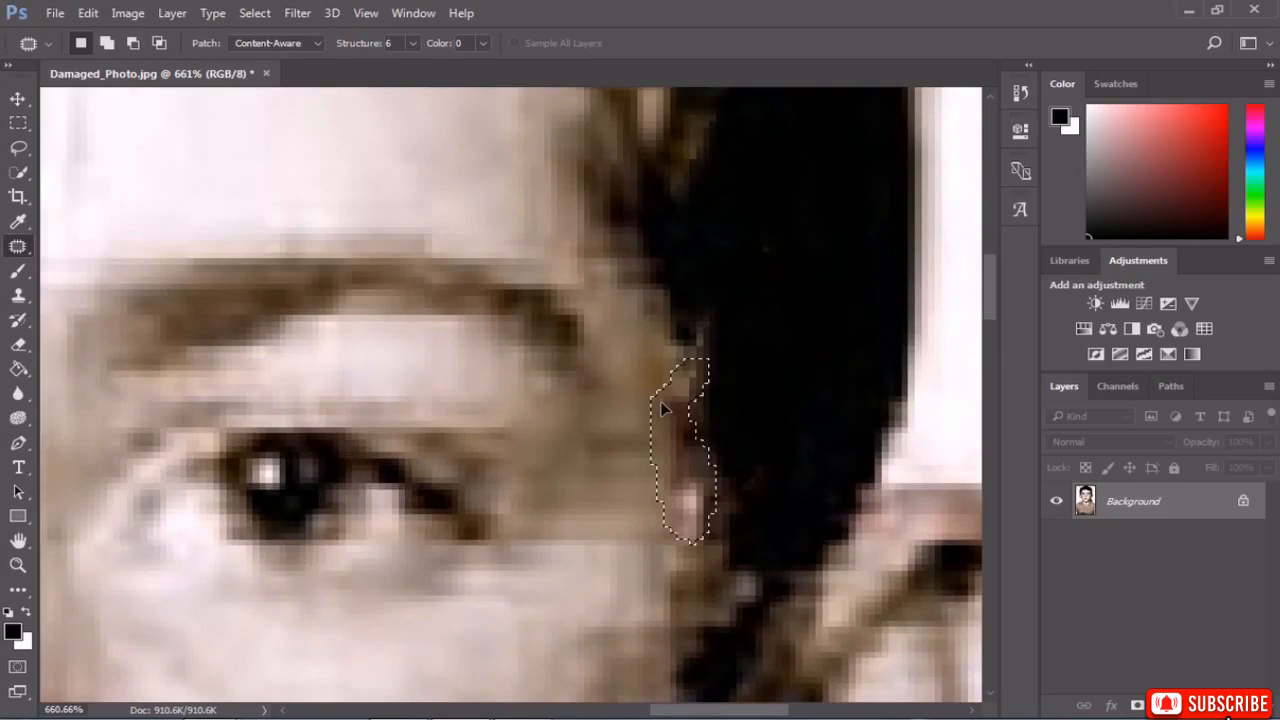
mouse_move(680, 430)
mouse_down()
mouse_move(620, 423)
mouse_move(614, 480)
mouse_up()
key(ctrl+d)
Patch the rough brown edge where the cheek meets the right sideburn with cheek skin, then deselect.
scroll(613, 502, down, 5)
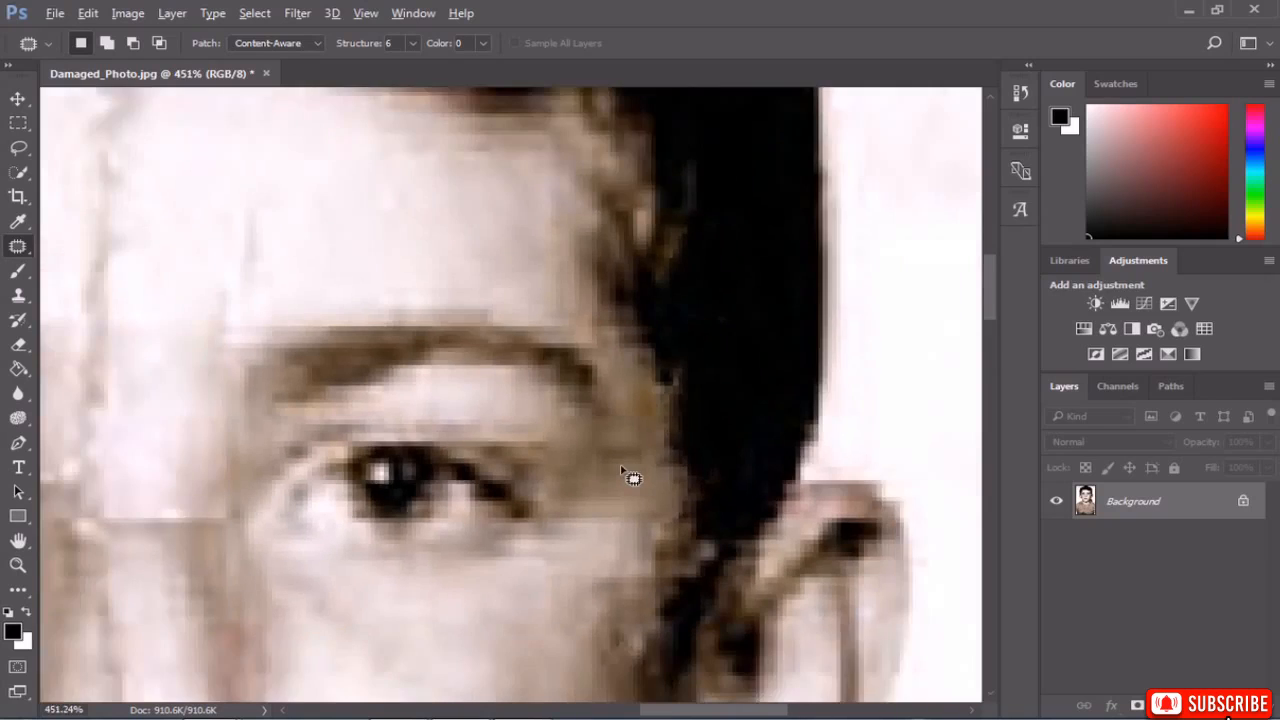
scroll(700, 520, up, 5)
scroll(681, 517, up, 2)
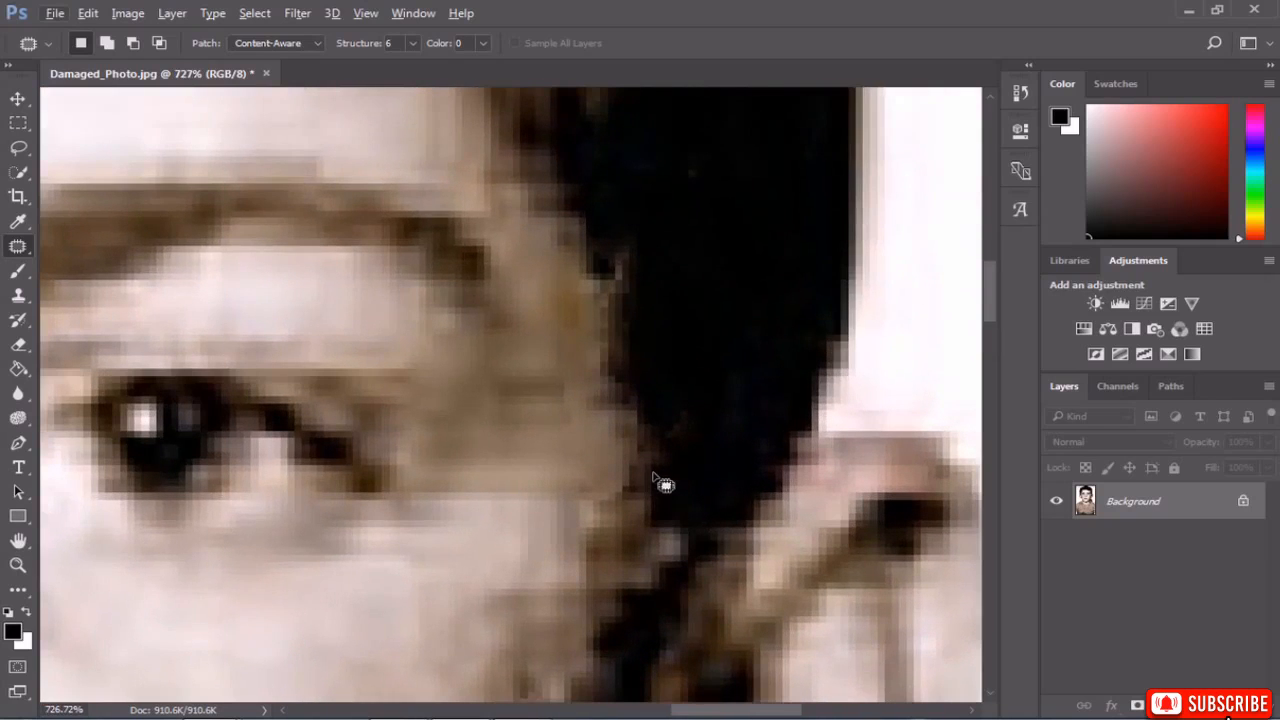
mouse_move(645, 468)
mouse_down()
mouse_move(619, 484)
mouse_move(578, 538)
mouse_up()
mouse_move(658, 558)
mouse_down()
mouse_move(663, 491)
mouse_move(563, 523)
mouse_move(671, 537)
mouse_move(497, 557)
mouse_up()
key(ctrl+d)
key(ctrl+d)
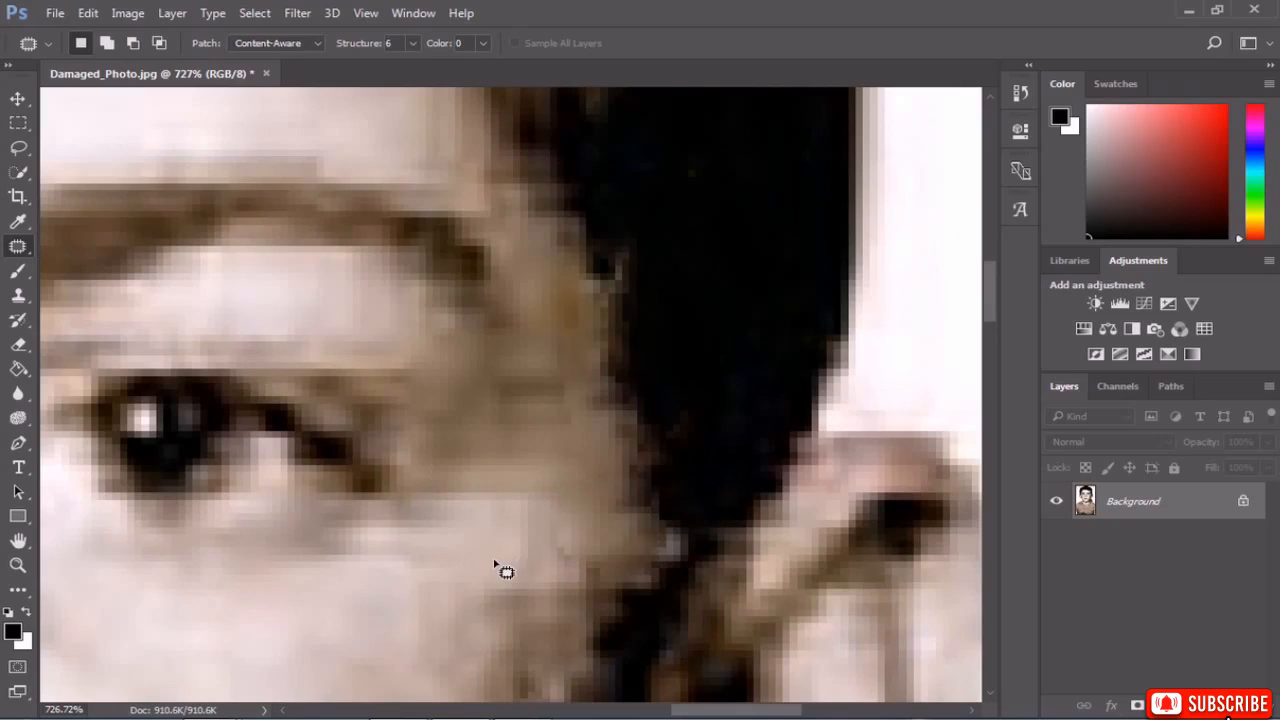
Patch the light spot at the narrow part of the right sideburn with darker hair above it, then deselect.
scroll(603, 534, down, 2)
scroll(668, 558, up, 3)
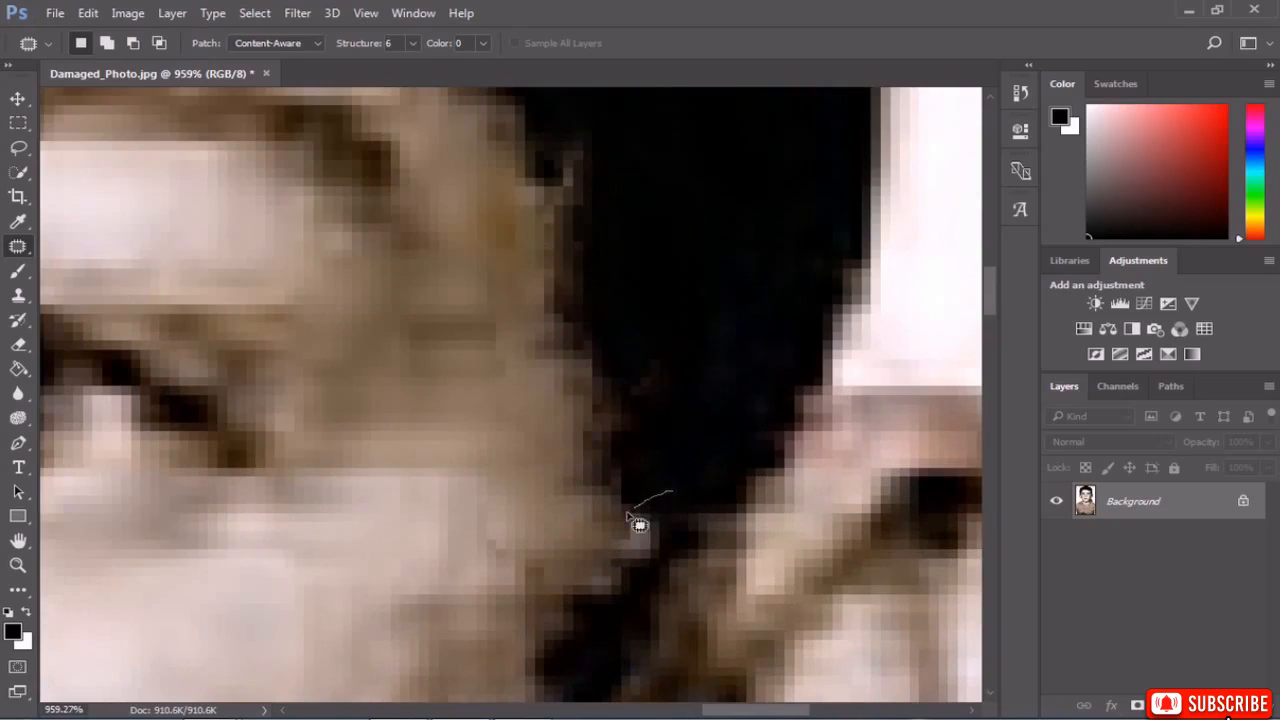
mouse_move(667, 578)
mouse_down()
mouse_move(576, 505)
mouse_move(565, 557)
mouse_move(588, 578)
mouse_move(644, 566)
mouse_move(662, 492)
mouse_up()
drag(620, 549, 694, 406)
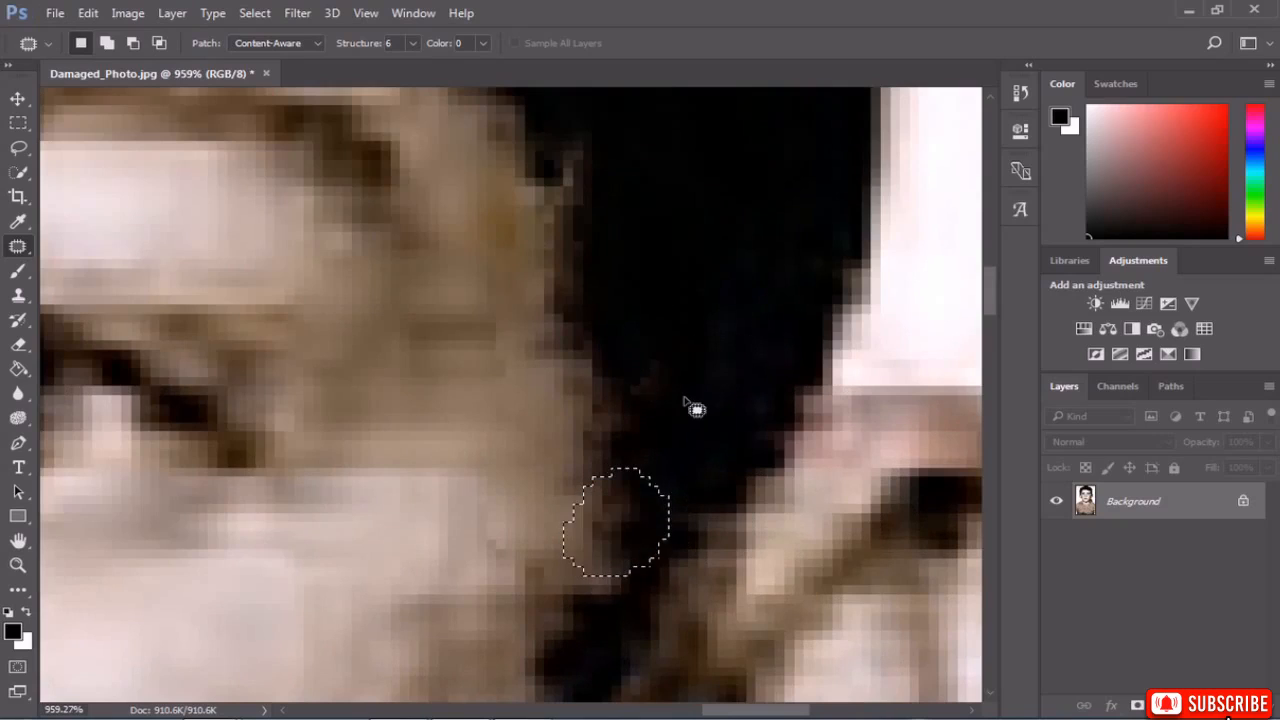
key(ctrl+d)
Patch the light blemish on the cheek beside the lower right sideburn with clean cheek skin.
scroll(670, 400, down, 5)
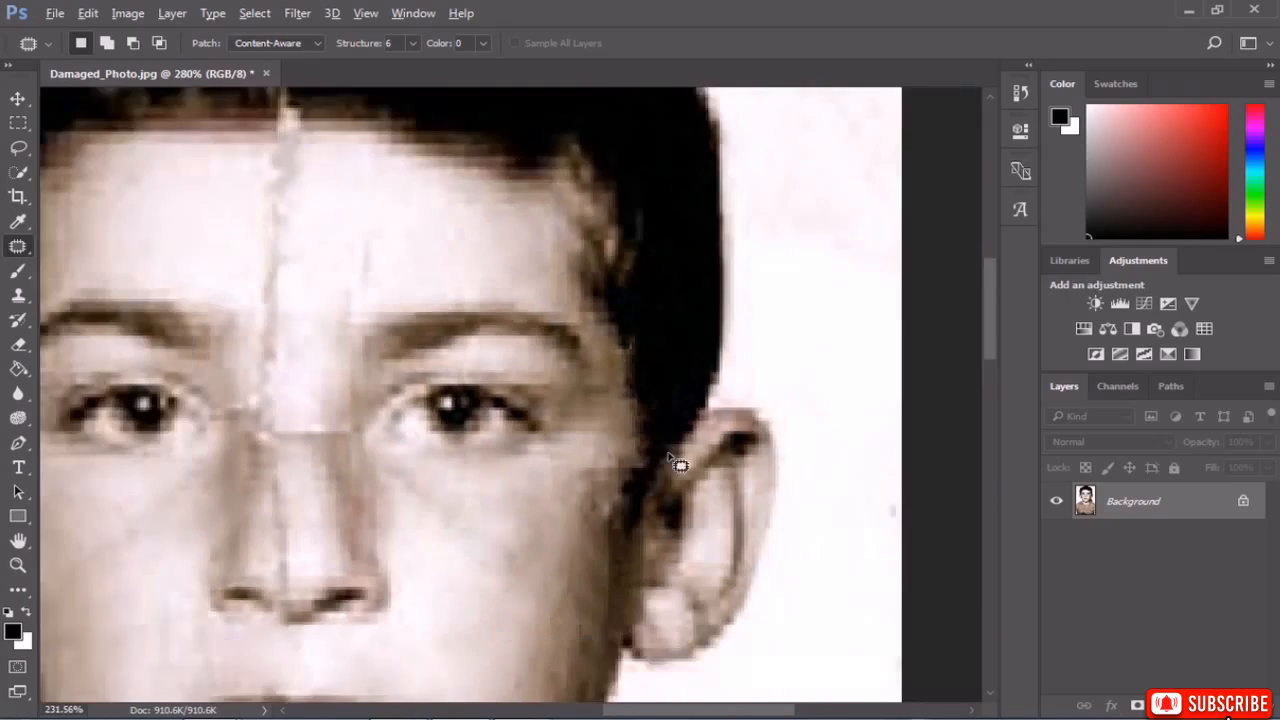
scroll(630, 510, up, 3)
scroll(620, 493, up, 1)
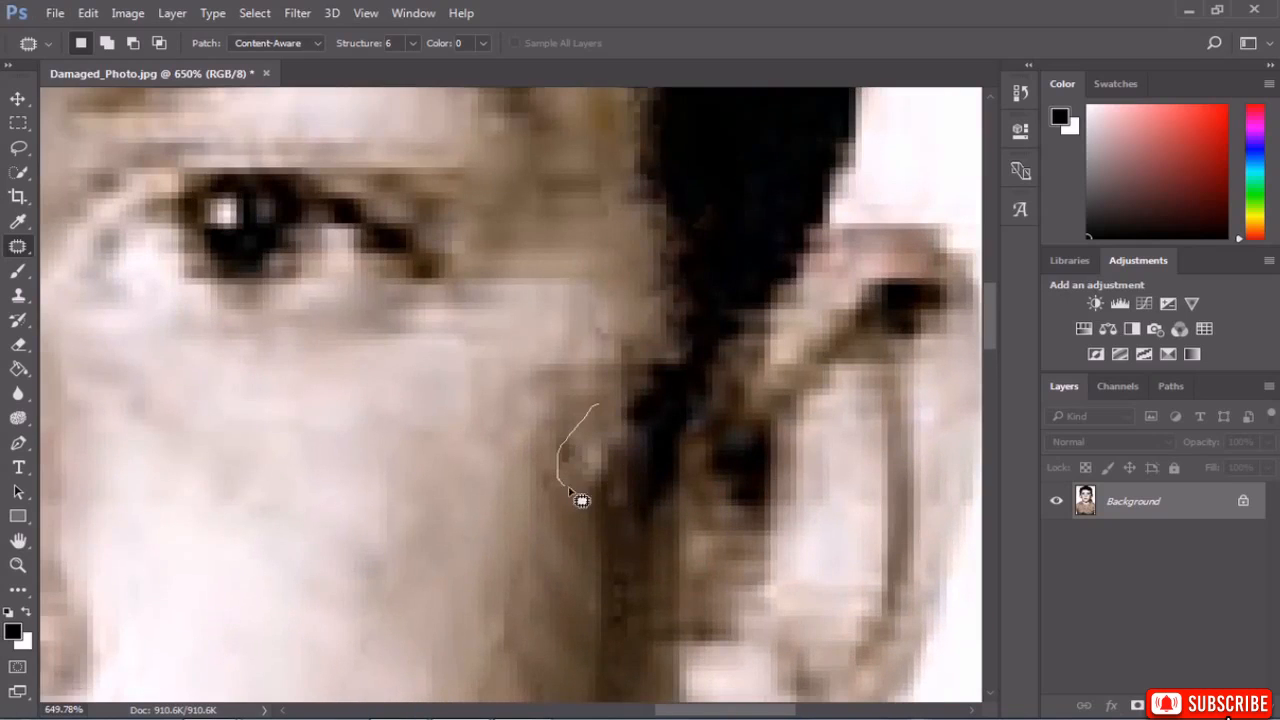
mouse_move(636, 442)
mouse_down()
mouse_move(600, 408)
mouse_move(460, 440)
mouse_up()
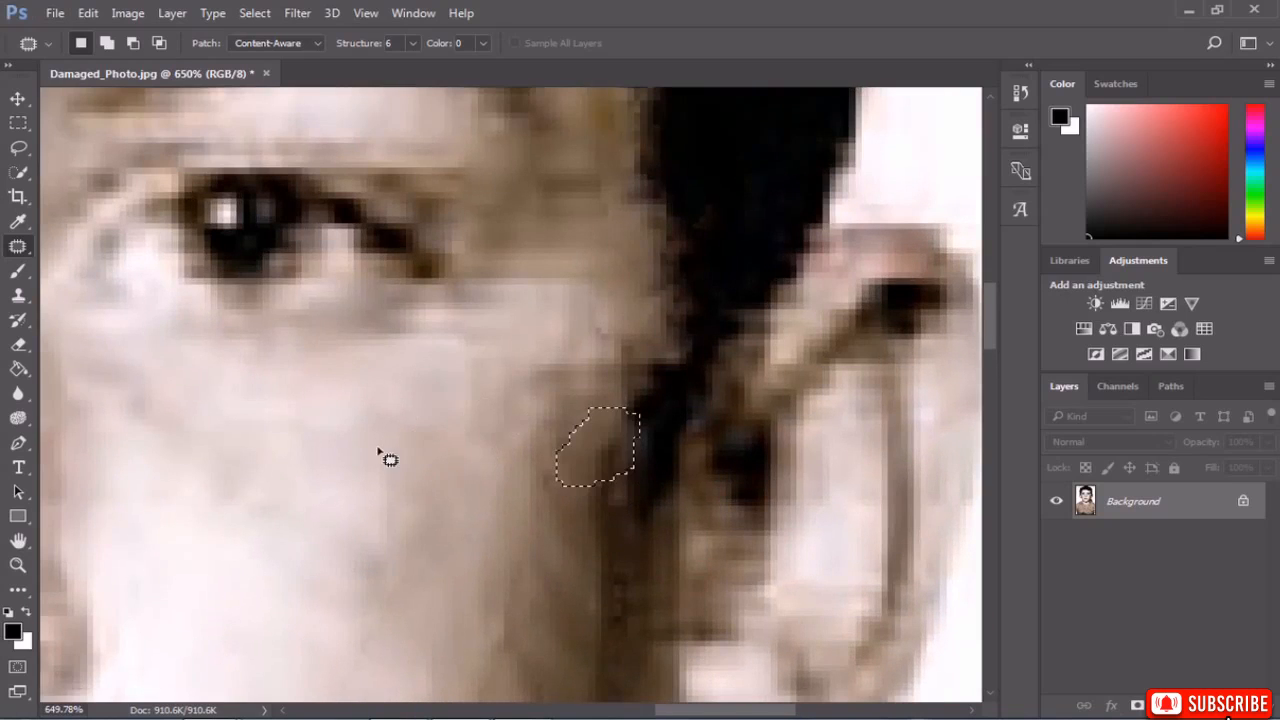
Patch the mark on the lower right cheek near the jawline with skin from above it, then deselect.
scroll(388, 455, down, 8)
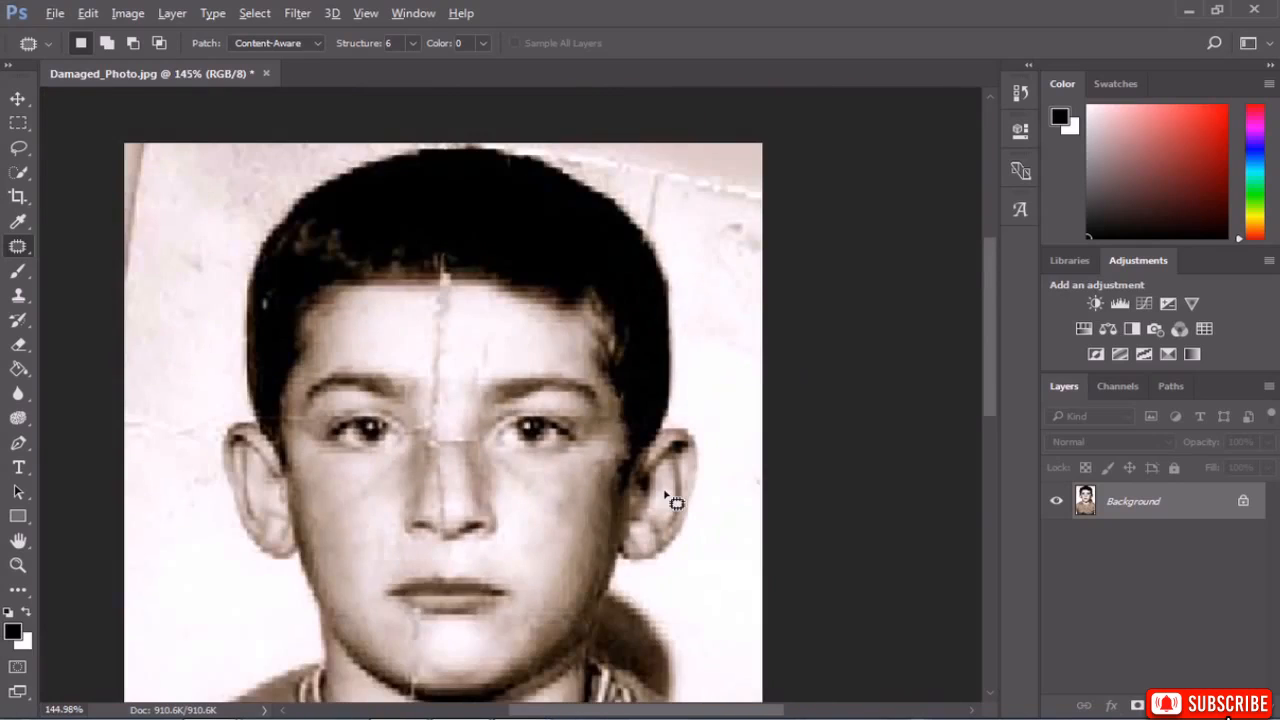
scroll(545, 357, up, 5)
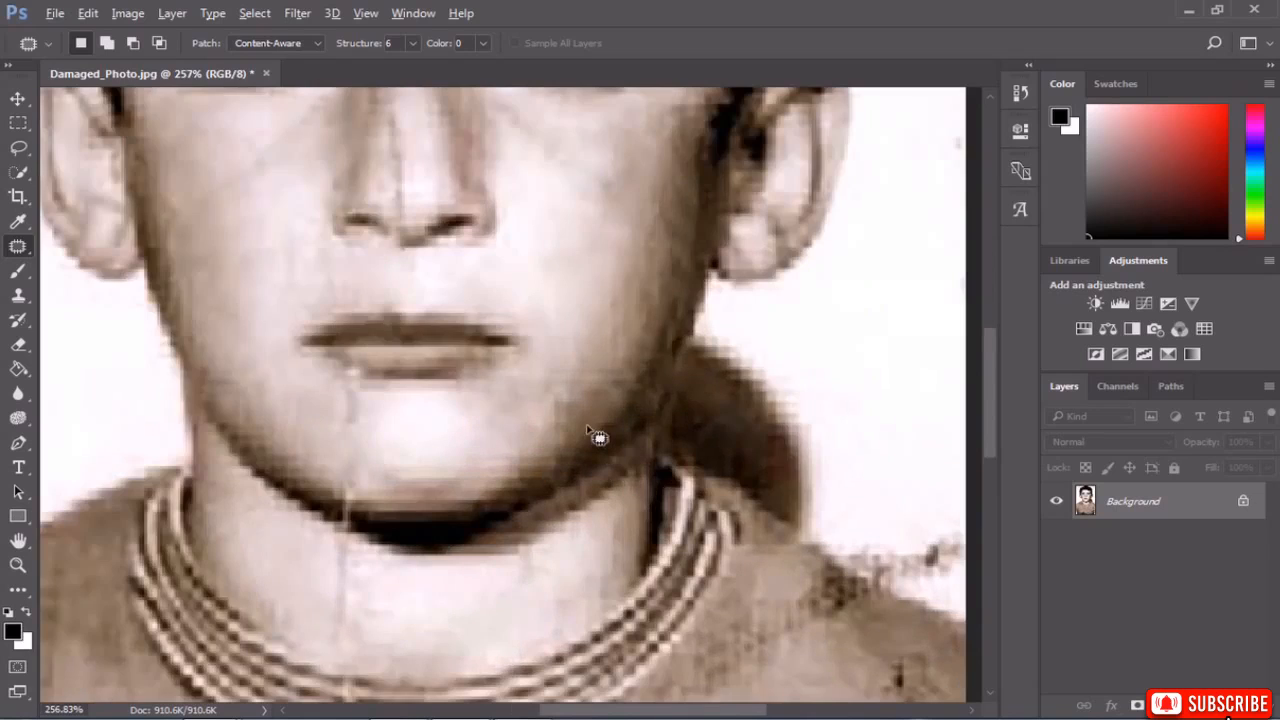
mouse_move(584, 428)
mouse_down()
mouse_move(560, 383)
mouse_move(586, 328)
mouse_up()
key(ctrl+d)
Patch the upper part of the vertical crack on the forehead with clean skin beside it, then deselect.
scroll(567, 391, down, 2)
scroll(575, 398, down, 2)
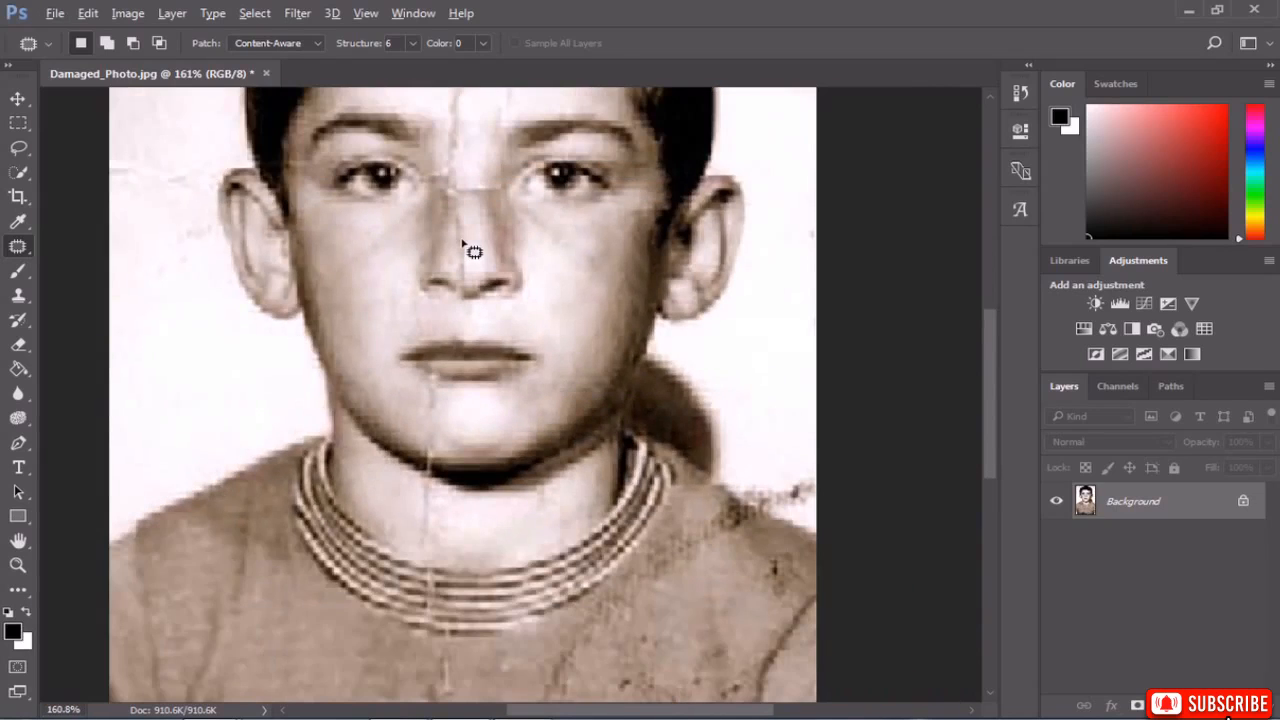
scroll(462, 240, down, 3)
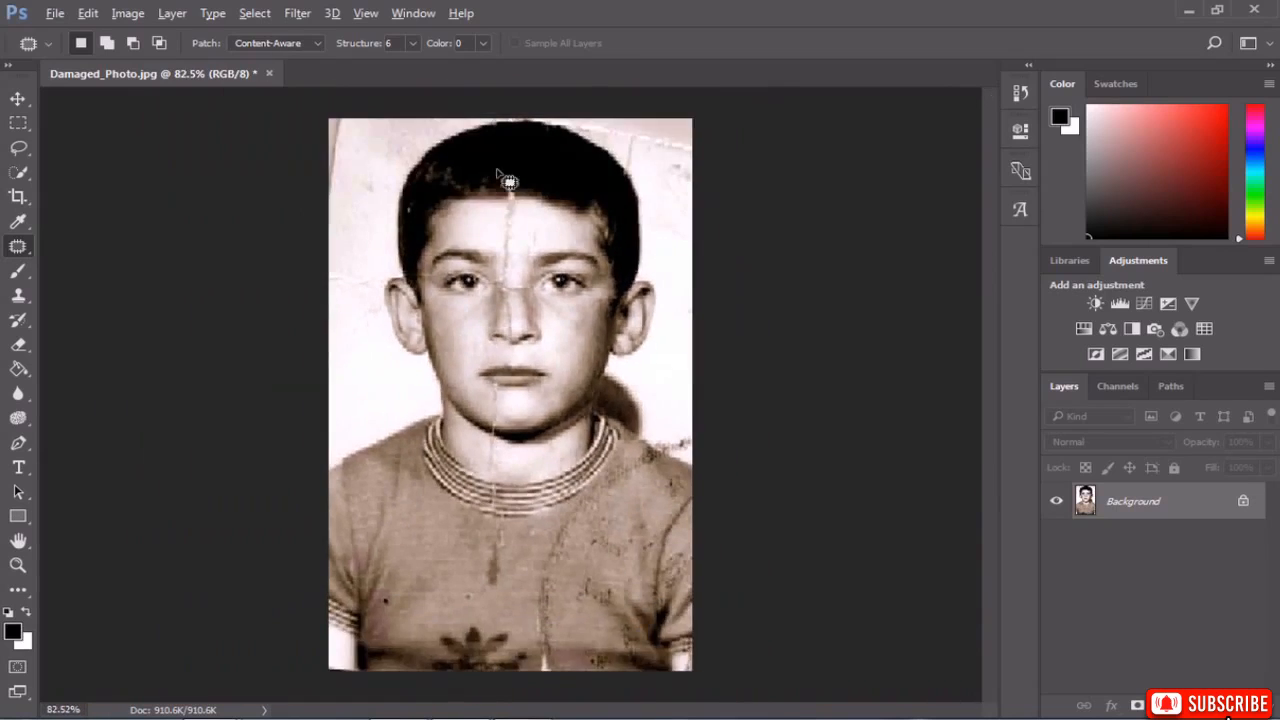
scroll(510, 190, up, 5)
scroll(508, 206, up, 1)
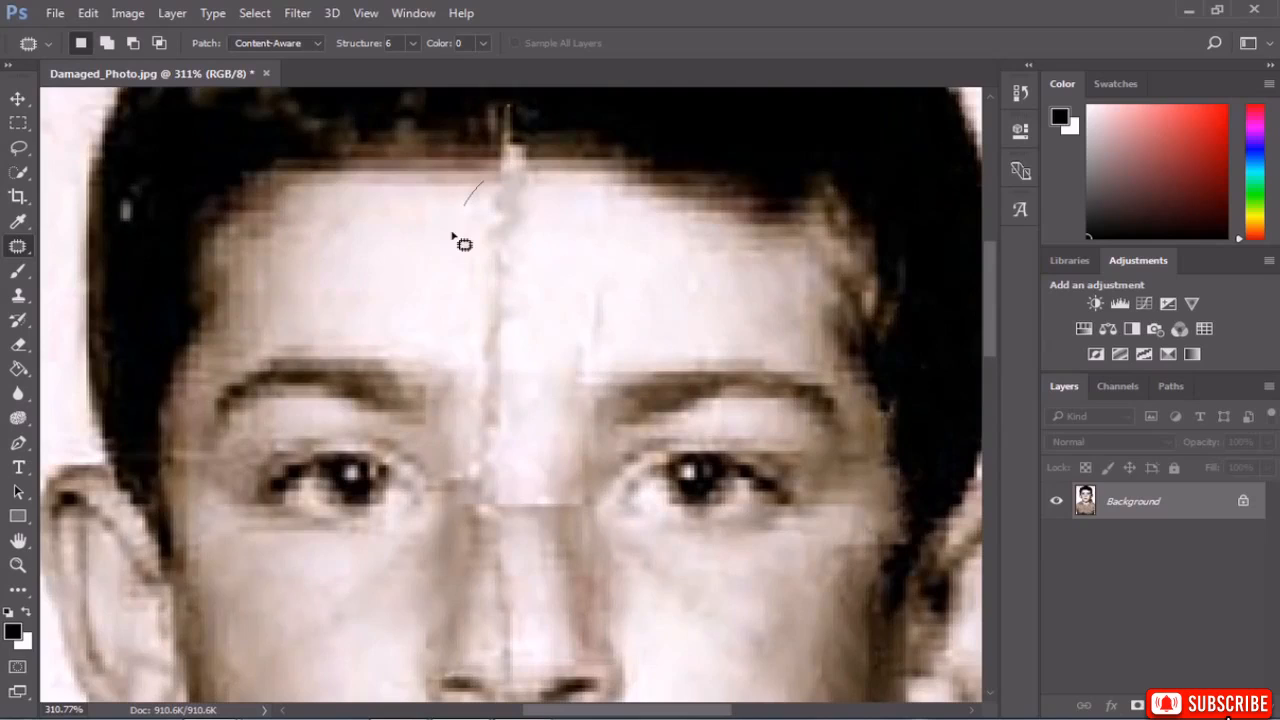
mouse_move(452, 235)
mouse_down()
mouse_move(460, 349)
mouse_move(501, 356)
mouse_up()
drag(537, 243, 406, 246)
key(ctrl+d)
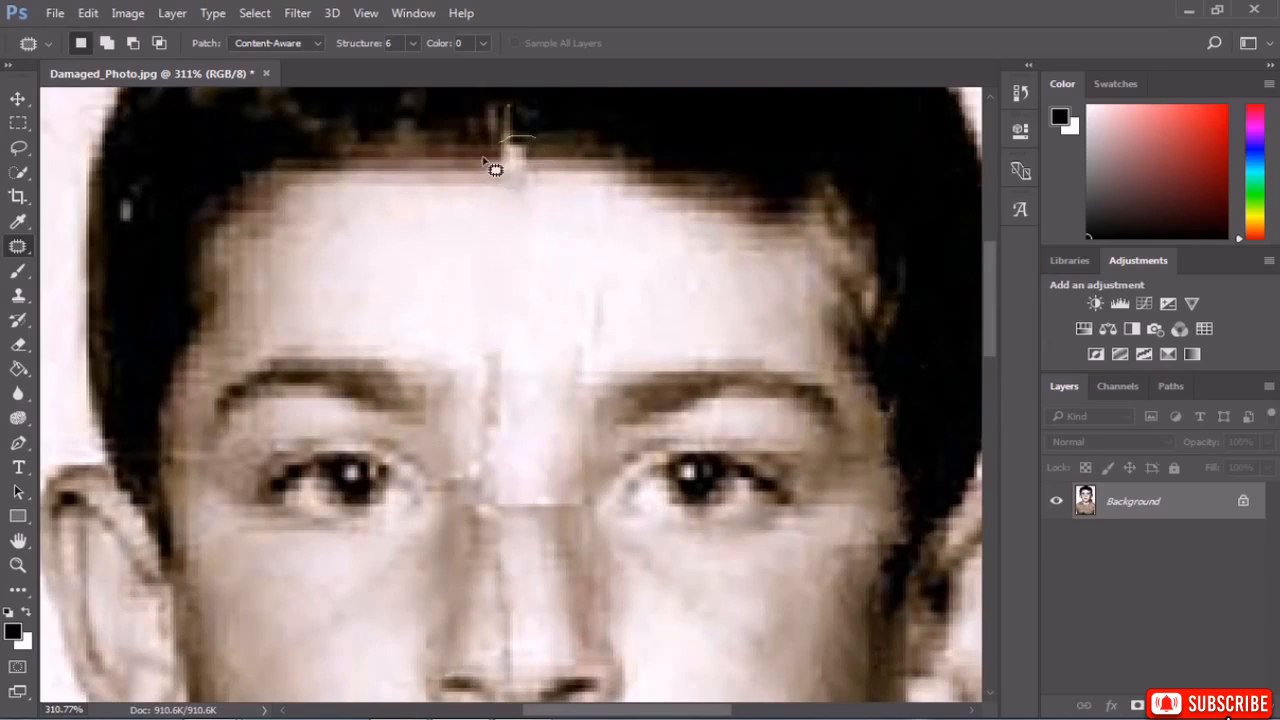
Patch the remaining crack where the middle of the forehead meets the hairline, clearing the selection after each patch.
drag(538, 165, 575, 235)
key(ctrl+d)
mouse_move(500, 150)
mouse_down()
mouse_move(523, 128)
mouse_move(517, 206)
mouse_move(497, 237)
mouse_up()
key(ctrl+d)
scroll(497, 240, down, 5)
scroll(531, 171, up, 7)
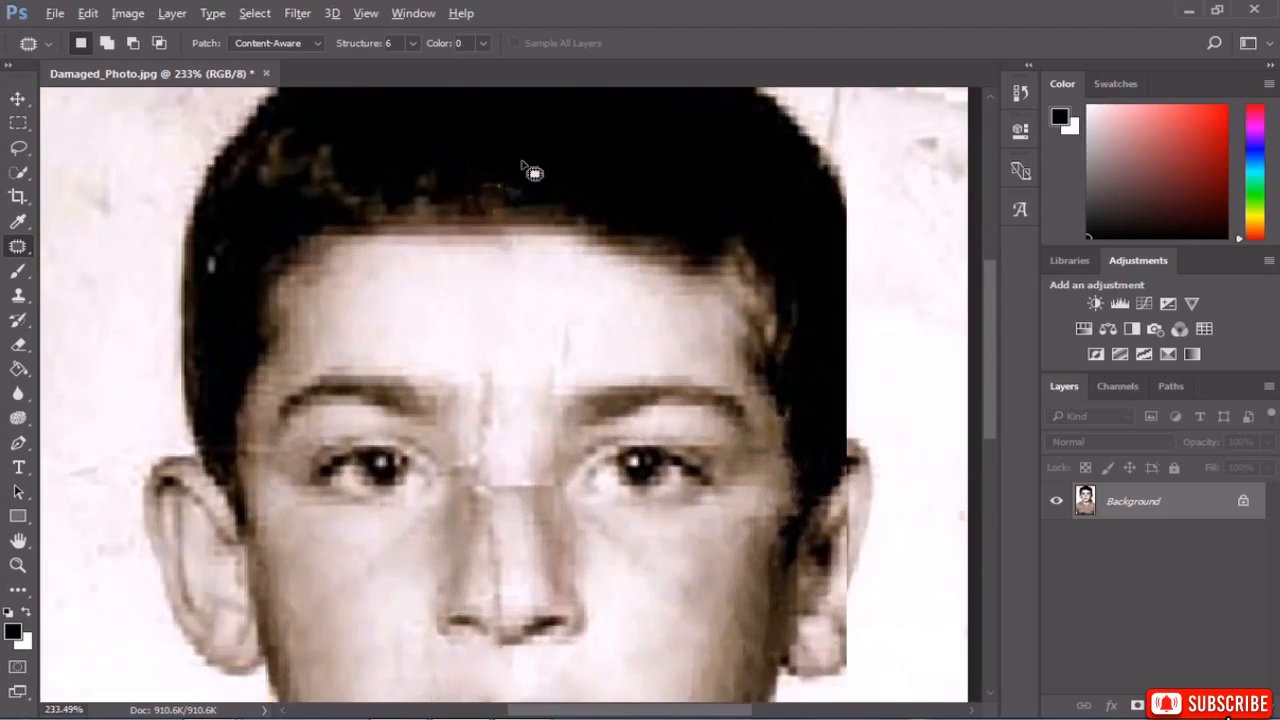
Patch the mark in the hair just above the middle of the hairline with clean dark hair, then deselect.
mouse_move(471, 205)
mouse_down()
mouse_move(480, 271)
mouse_move(537, 240)
mouse_move(575, 175)
mouse_up()
key(ctrl+d)
scroll(580, 300, down, 5)
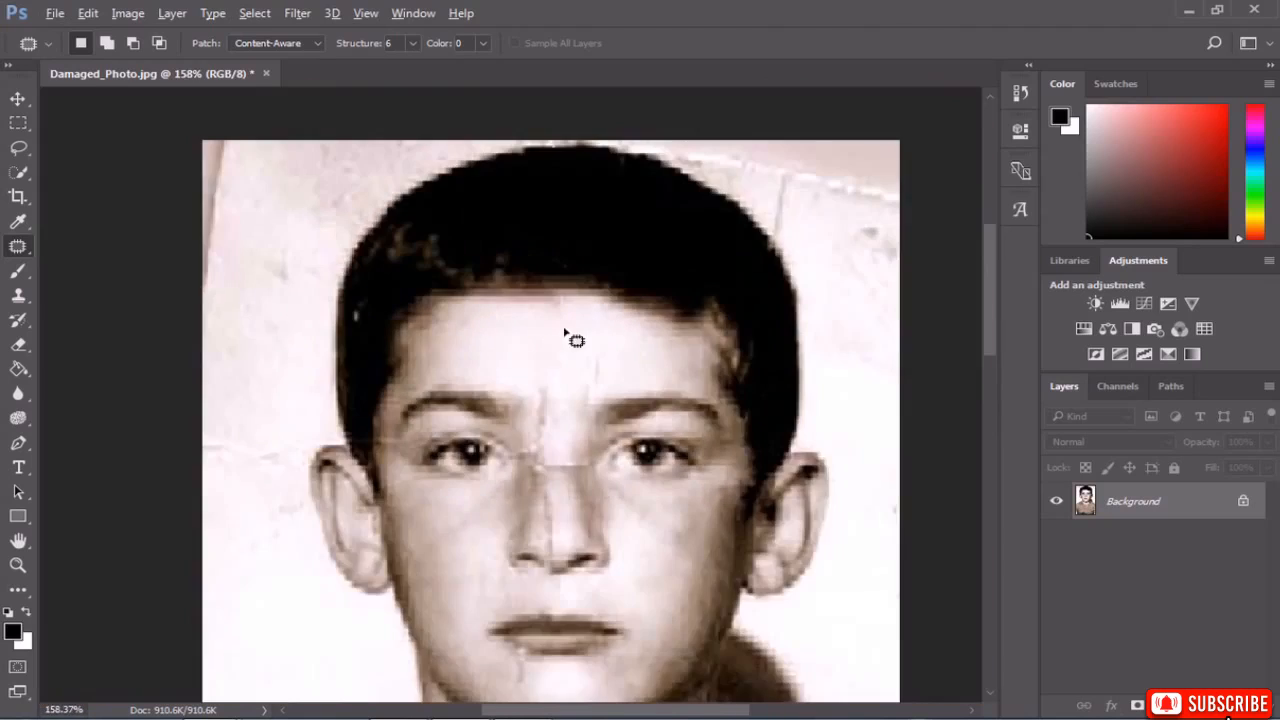
Patch the small light spot in the side hair above the left-hand ear with dark hair below it.
scroll(300, 330, up, 6)
mouse_move(423, 253)
mouse_down()
mouse_move(391, 343)
mouse_move(449, 286)
mouse_move(425, 250)
mouse_up()
mouse_move(400, 300)
mouse_down()
mouse_move(410, 425)
mouse_move(387, 422)
mouse_up()
scroll(389, 415, down, 5)
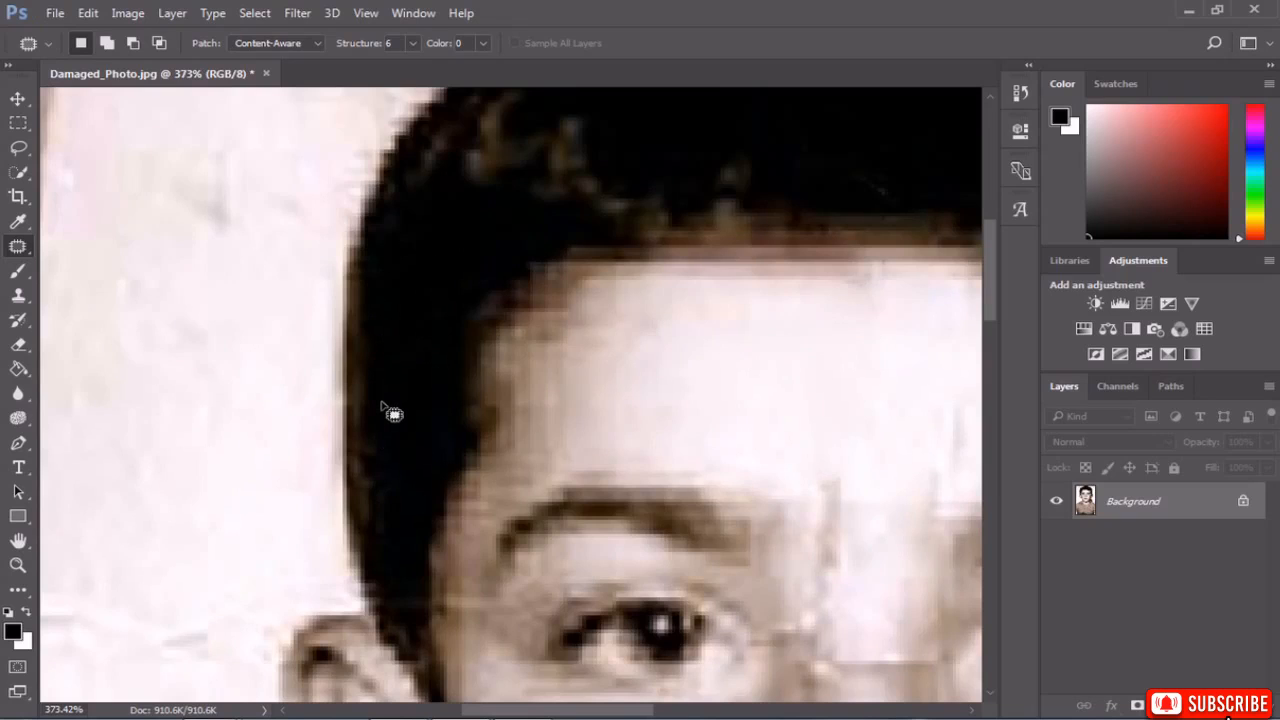
Patch the vertical scratches on the lower forehead and between the eyebrows with clean skin beside them, then deselect.
scroll(640, 470, up, 5)
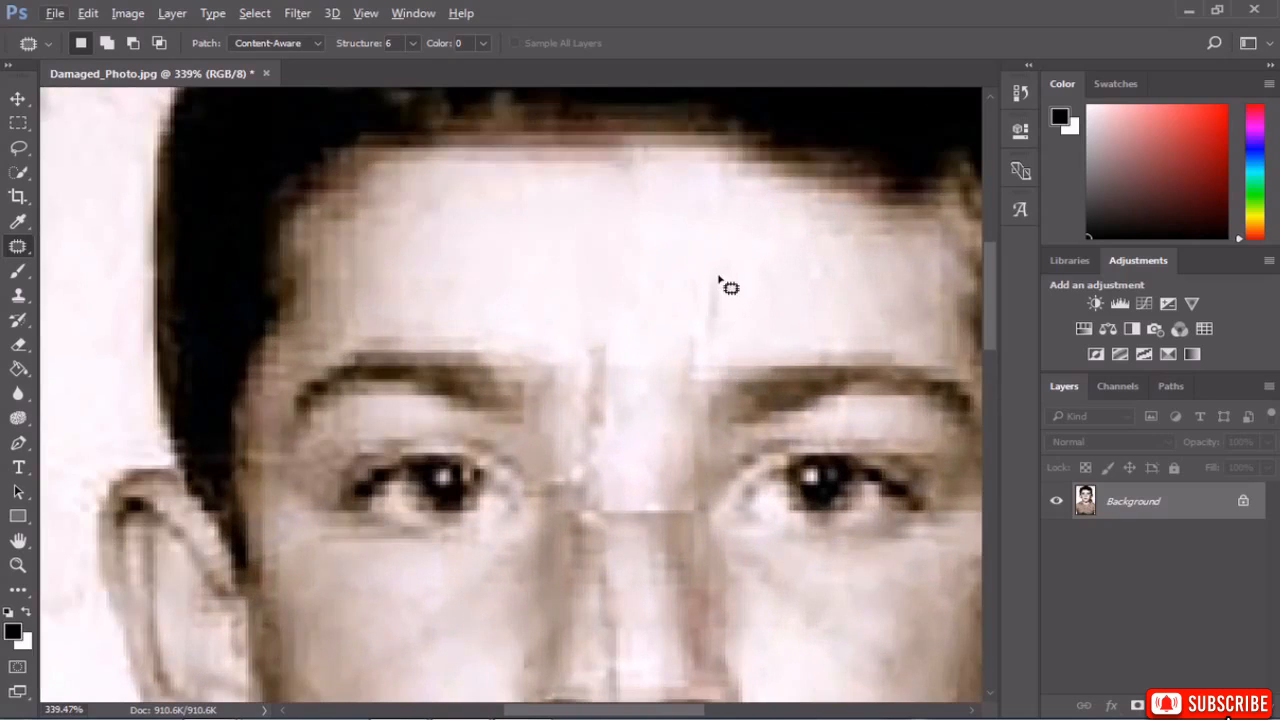
drag(740, 312, 719, 277)
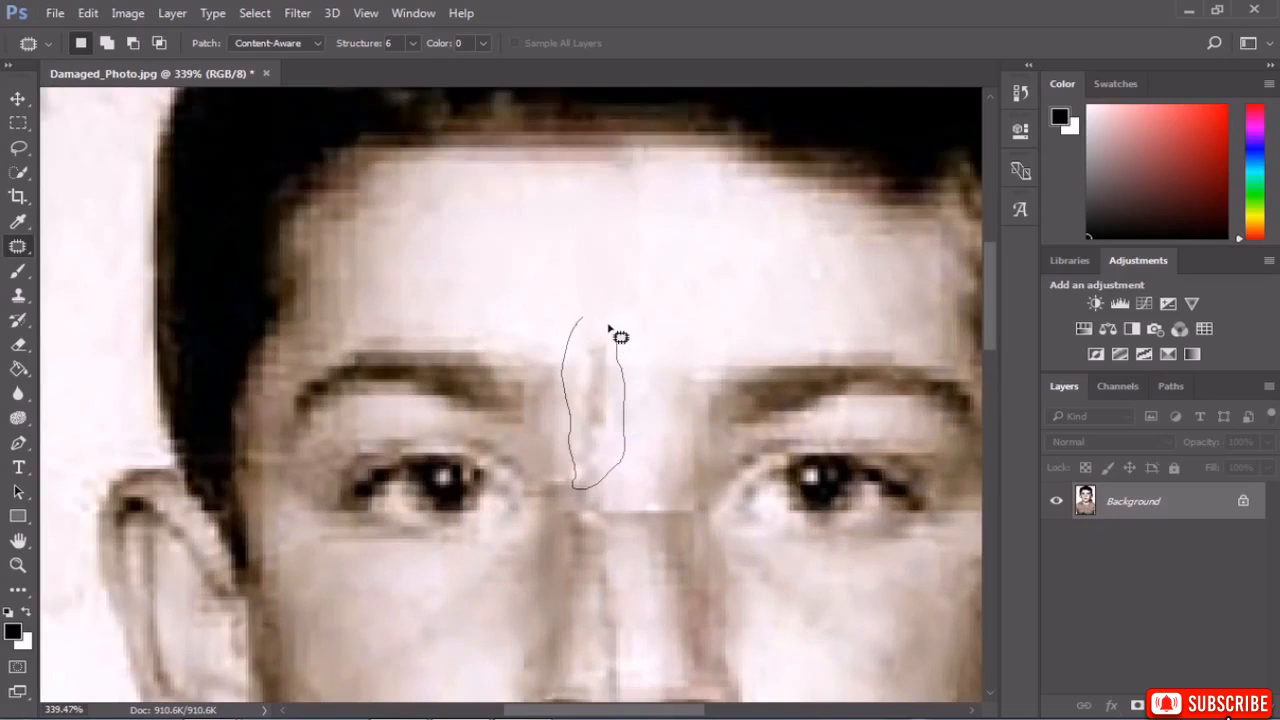
drag(620, 336, 598, 318)
drag(623, 400, 680, 400)
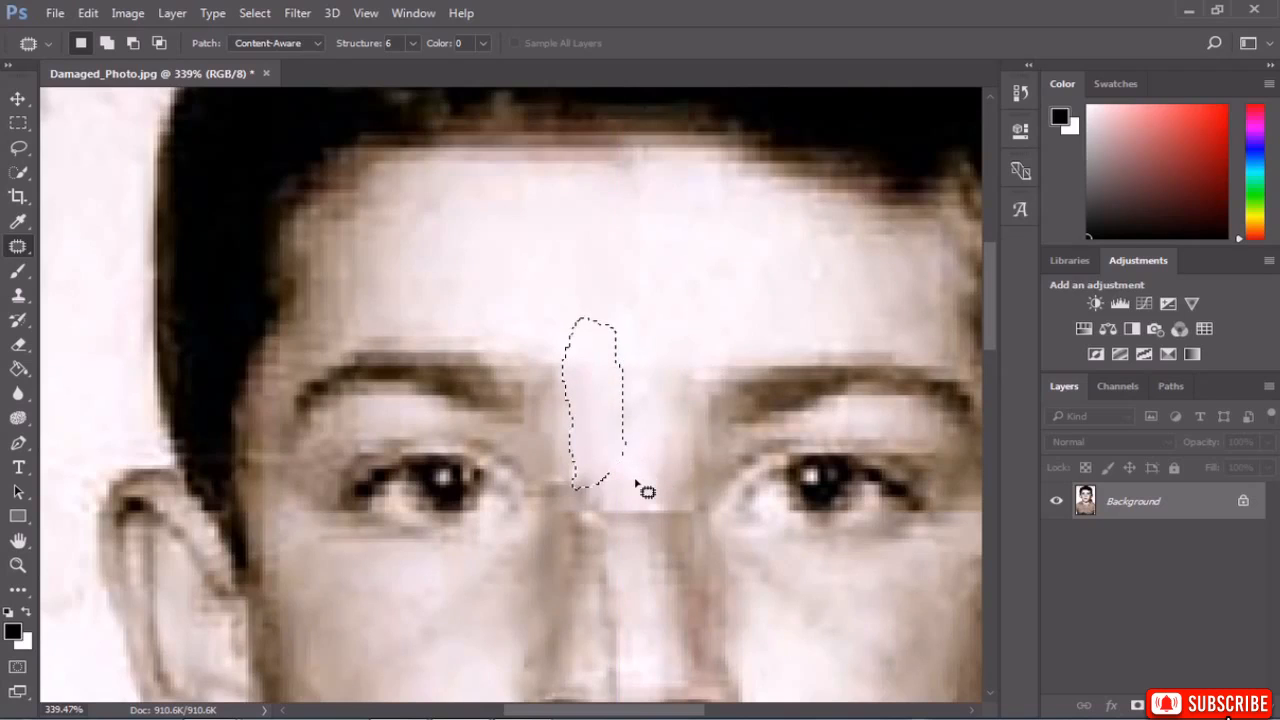
key(ctrl+d)
Patch the horizontal crack across the bridge of the nose with clean skin from above it, then deselect.
scroll(640, 500, down, 2)
scroll(620, 540, up, 4)
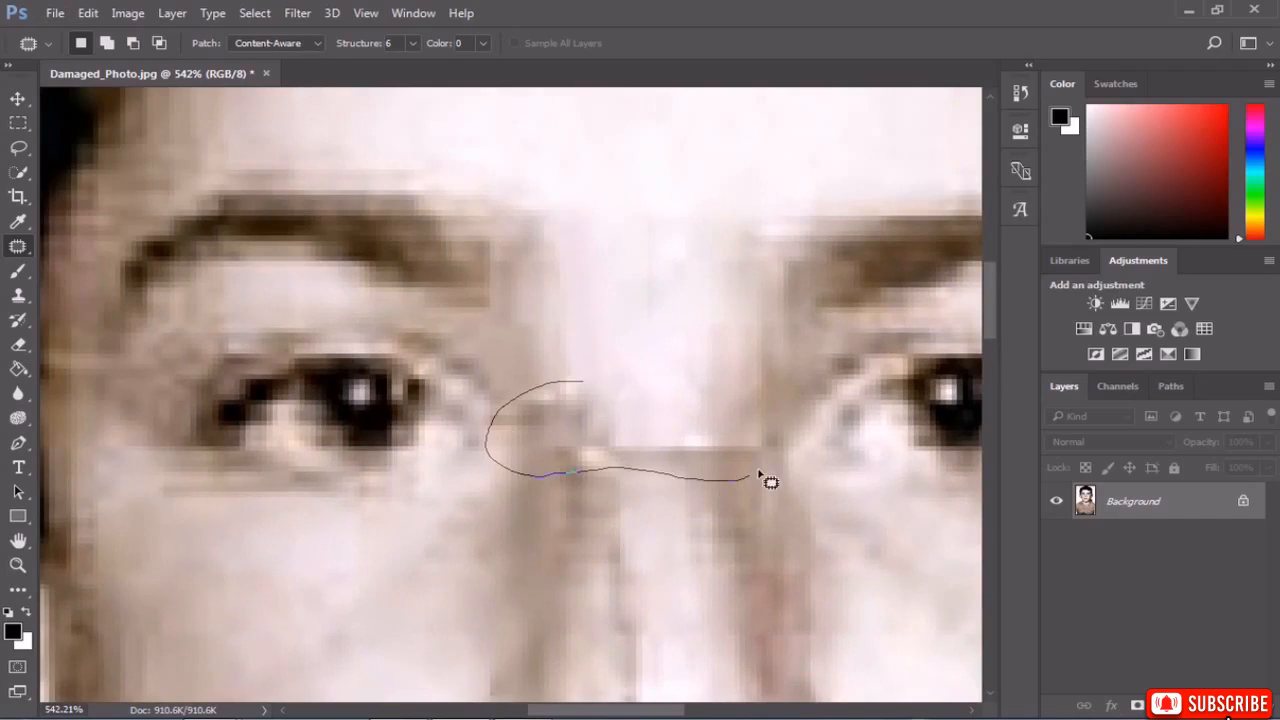
drag(586, 408, 586, 408)
mouse_move(586, 408)
mouse_down()
mouse_move(672, 346)
mouse_move(632, 346)
mouse_up()
key(ctrl+d)
scroll(603, 417, down, 2)
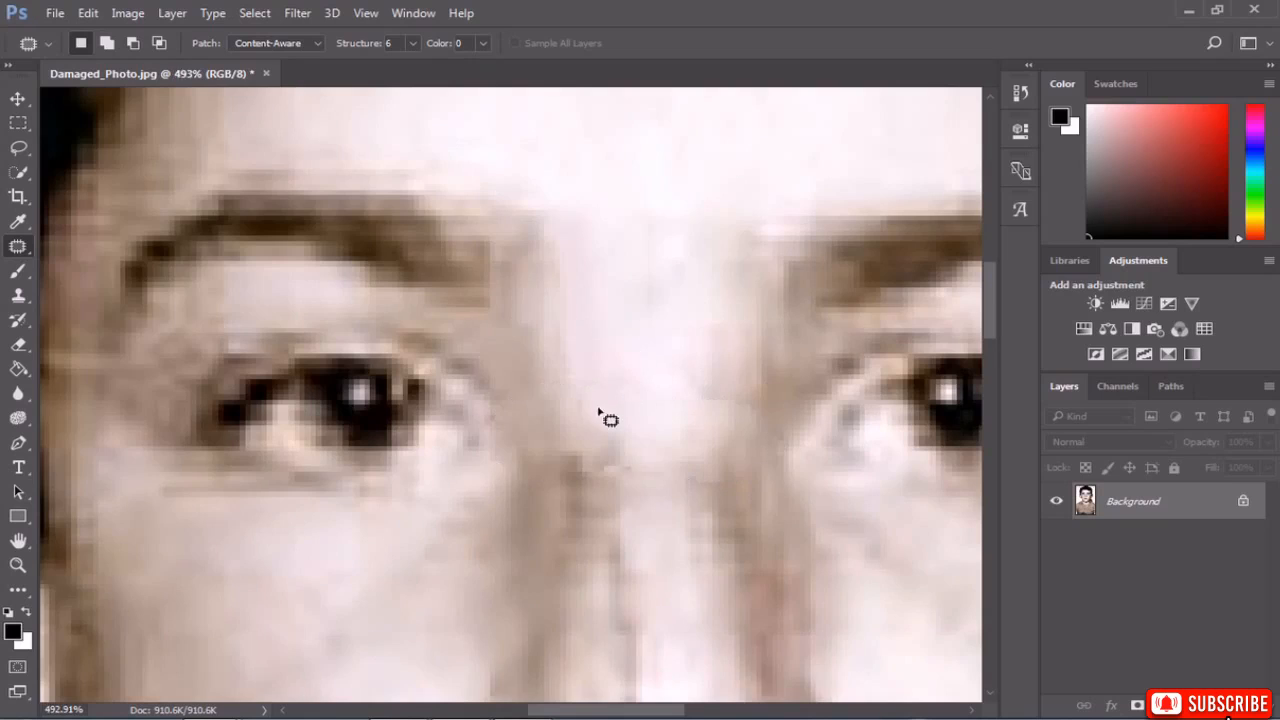
Patch the vertical crack running down the nose with clean nose skin beside it, then deselect.
scroll(614, 543, up, 1)
drag(587, 456, 606, 623)
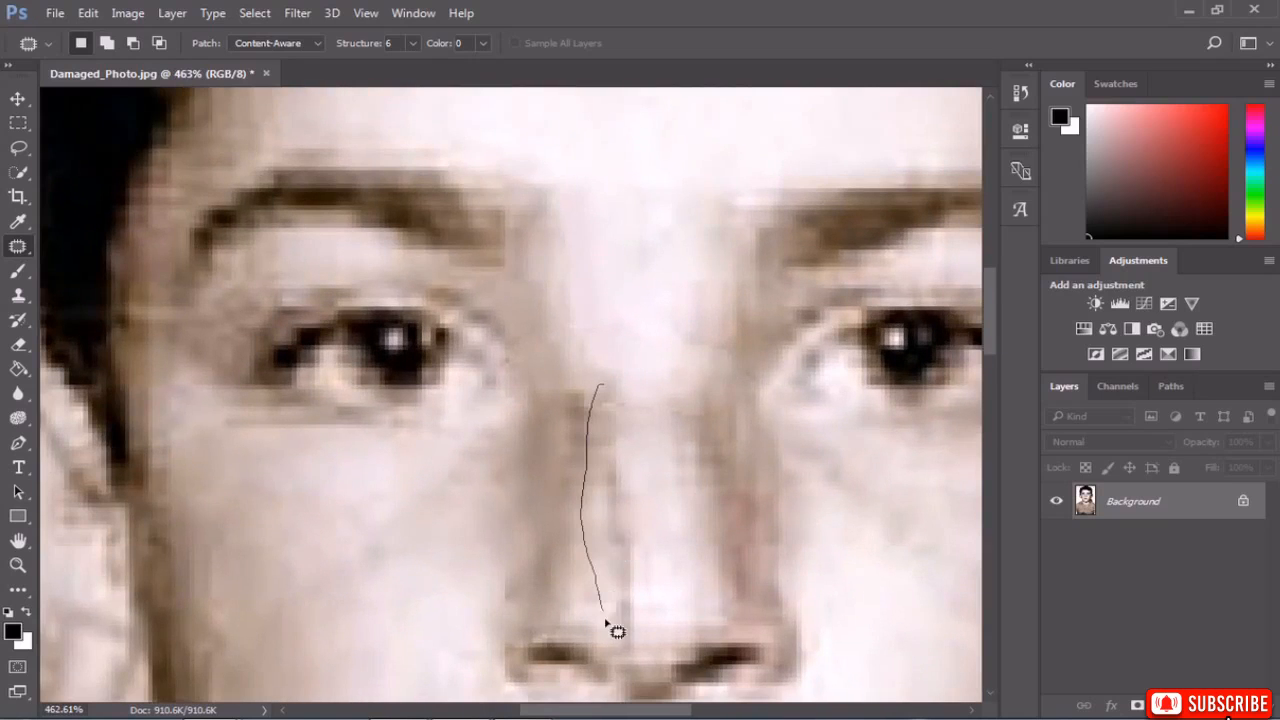
drag(660, 462, 622, 384)
drag(634, 431, 711, 460)
key(ctrl+d)
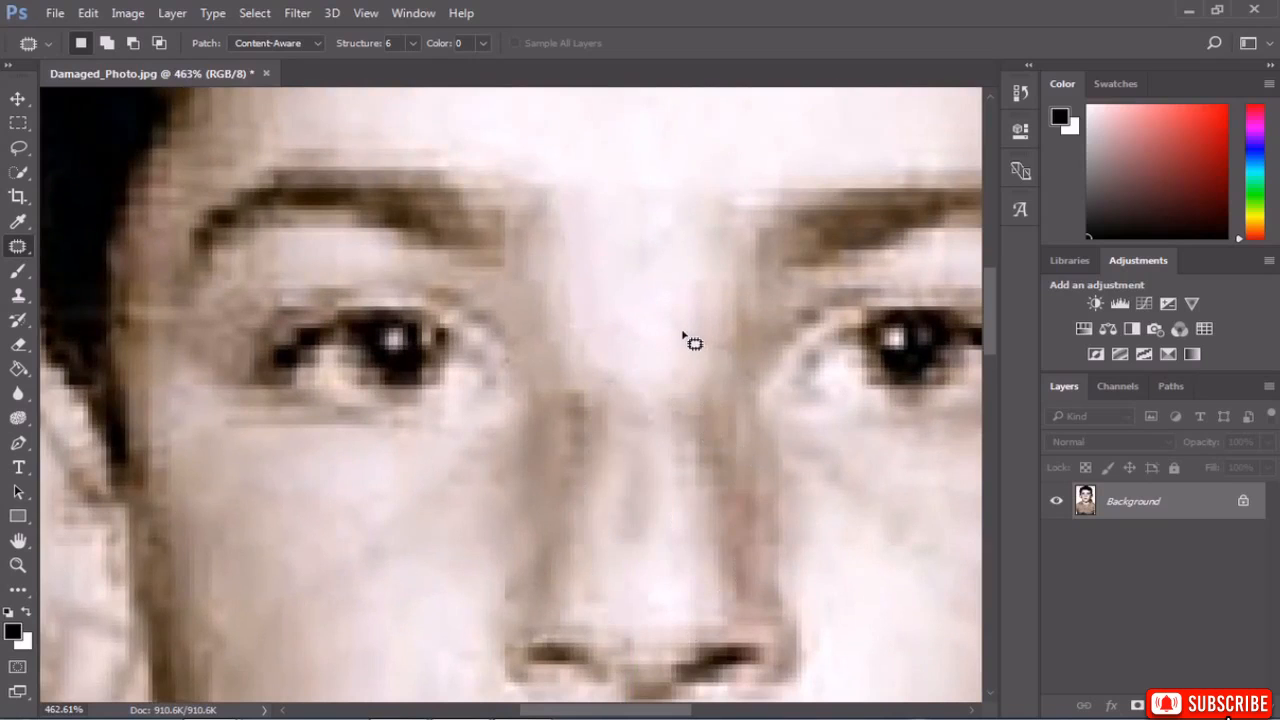
Patch the damaged tip of the nose between the nostrils and the small mark just beneath it.
scroll(670, 370, down, 6)
scroll(650, 480, up, 6)
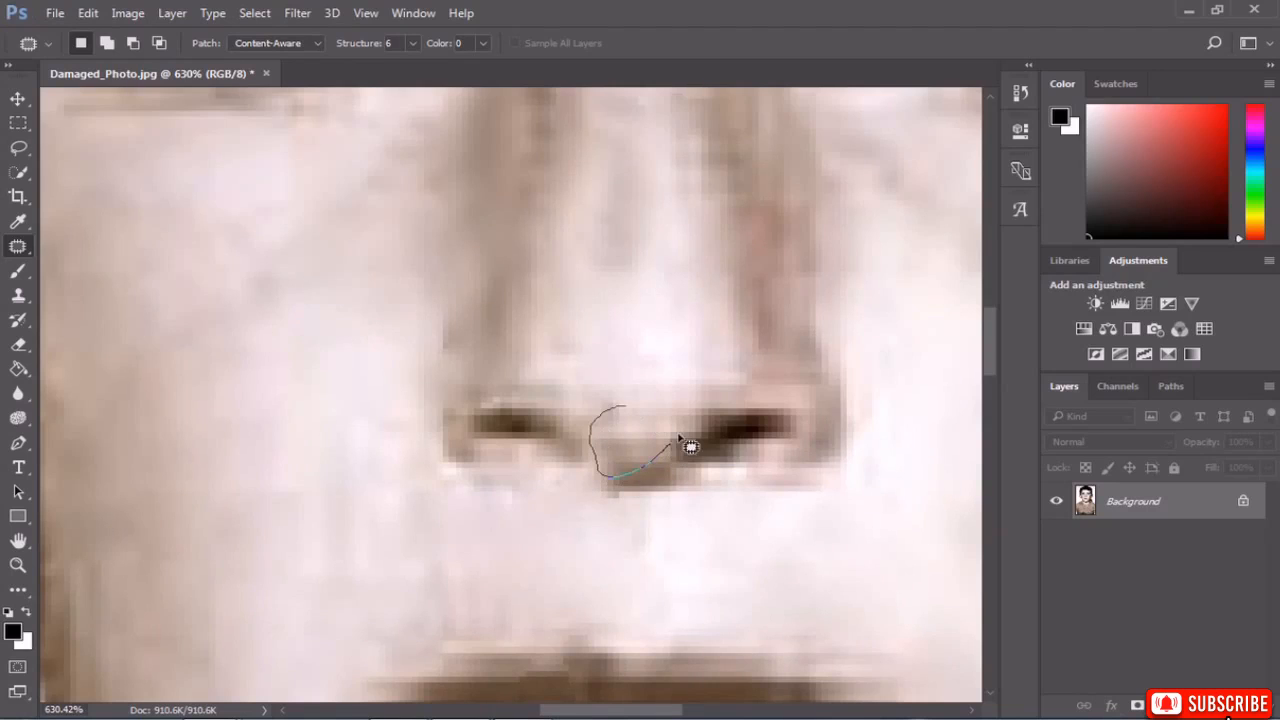
drag(680, 440, 674, 425)
scroll(622, 410, down, 3)
scroll(620, 494, up, 4)
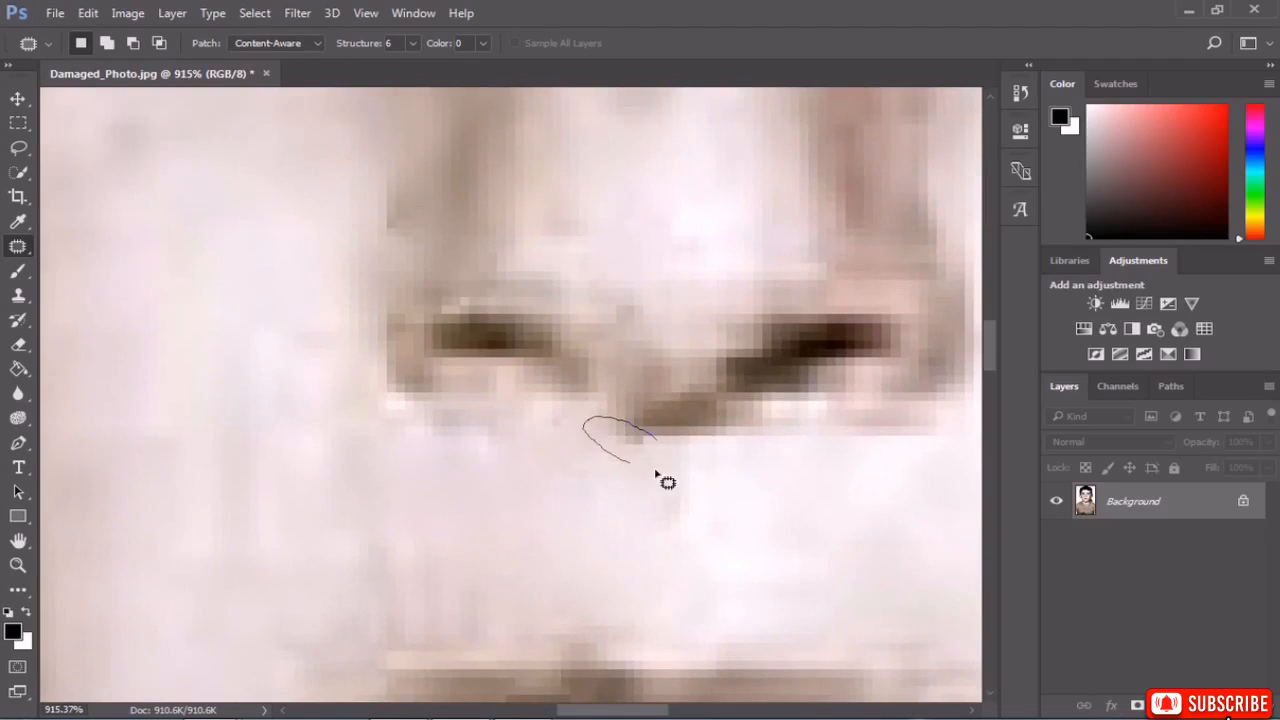
drag(656, 474, 668, 466)
scroll(670, 492, down, 6)
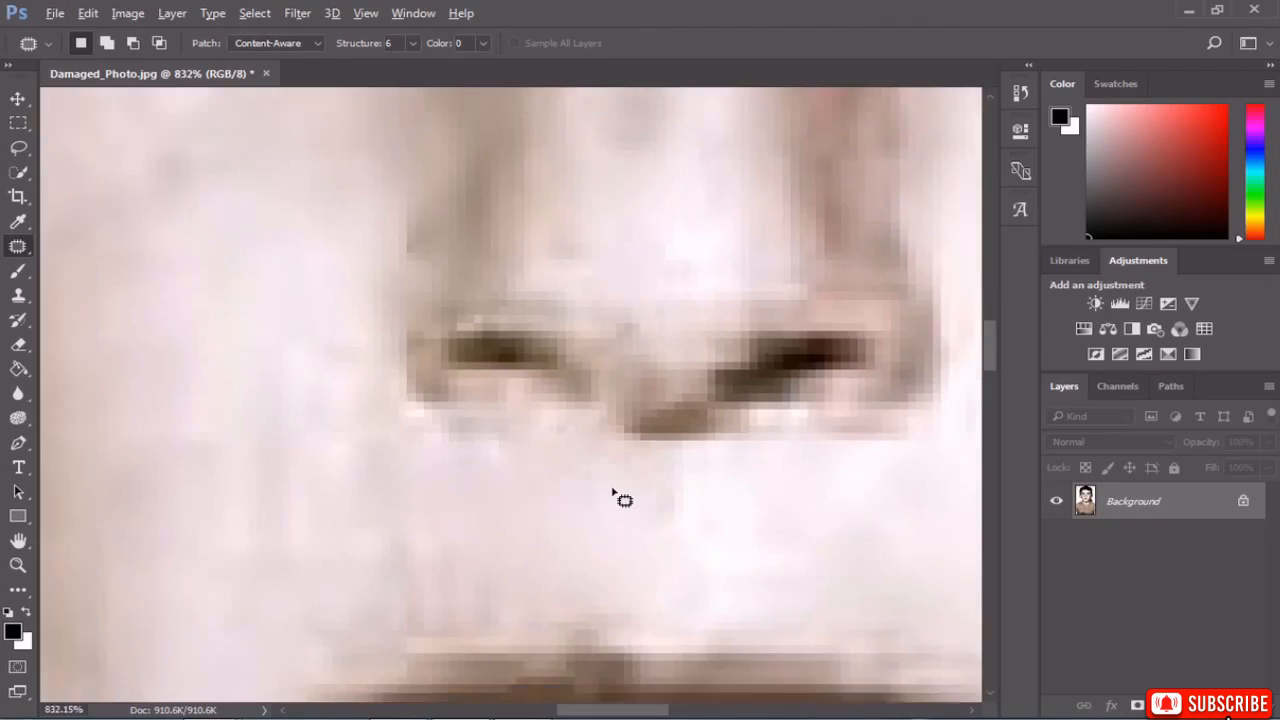
Patch the uneven edge above the left-hand nostril with nose skin from above it, then deselect.
scroll(620, 456, up, 4)
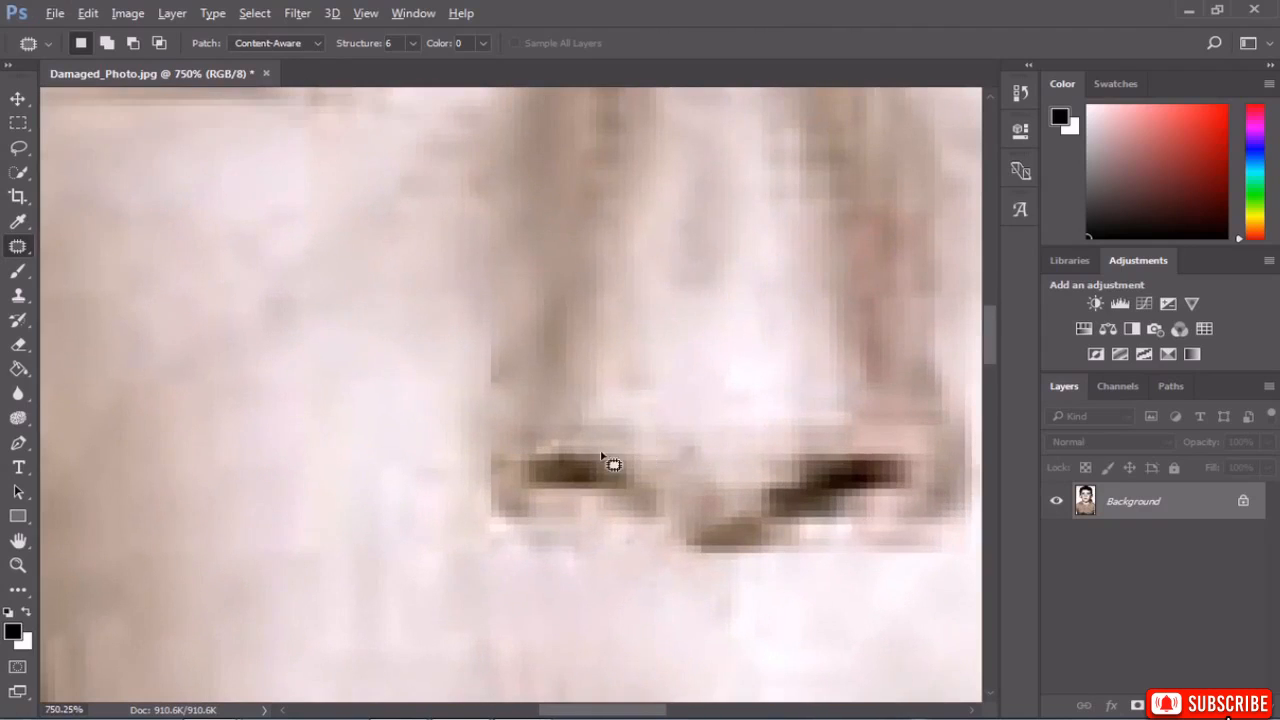
drag(548, 455, 605, 453)
drag(545, 464, 538, 458)
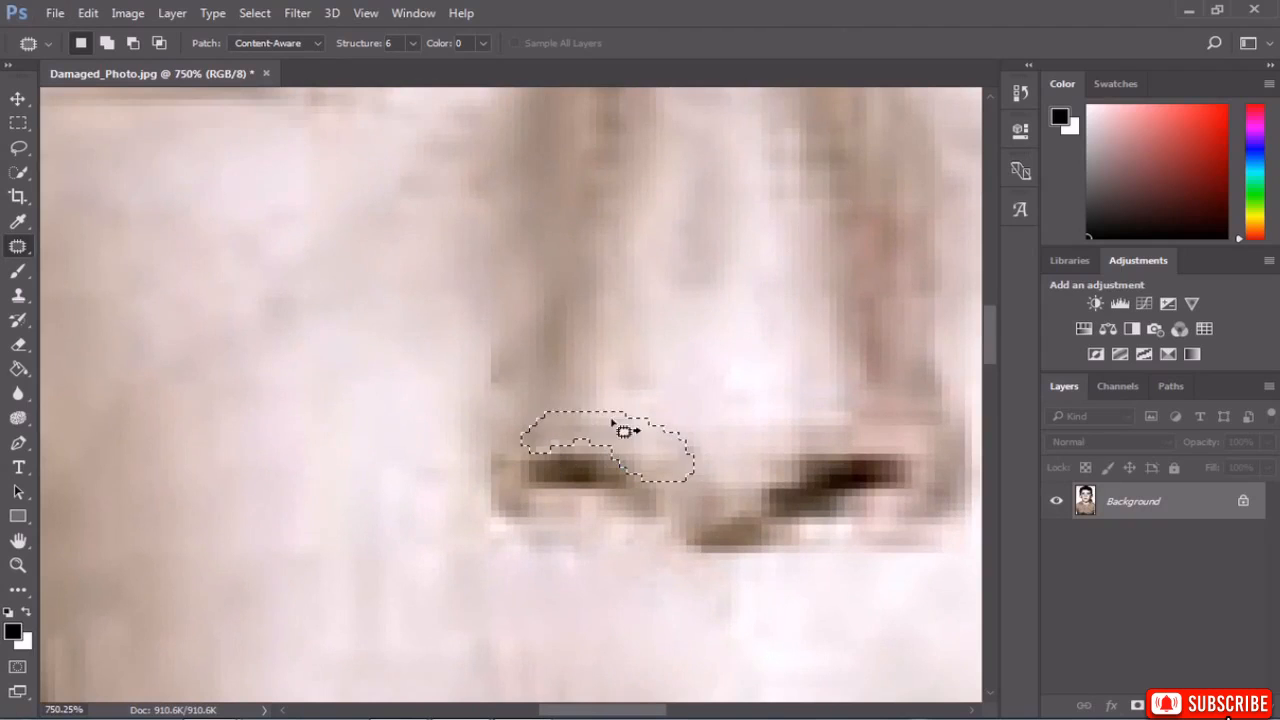
mouse_move(623, 429)
mouse_down()
mouse_move(623, 358)
mouse_move(563, 380)
mouse_up()
key(ctrl+d)
scroll(590, 403, down, 4)
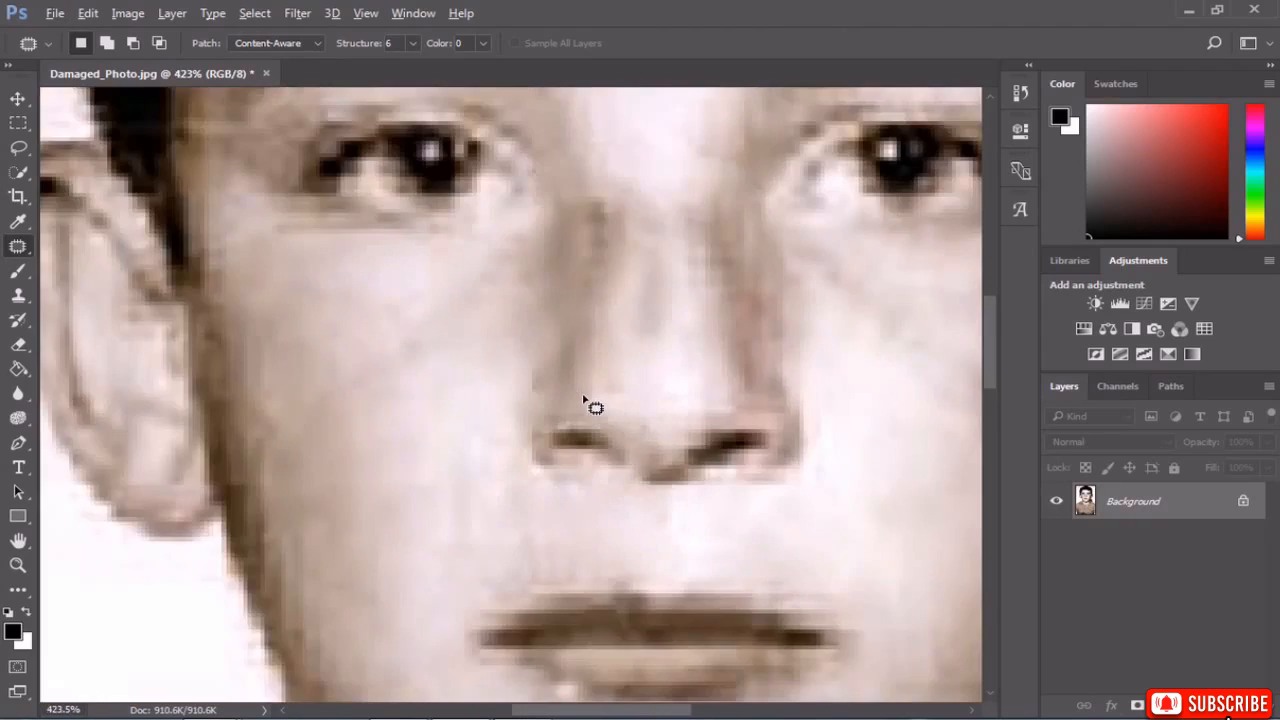
Patch the vertical crack below the left-hand corner of the lips with skin from the opposite side, then deselect.
scroll(654, 529, up, 3)
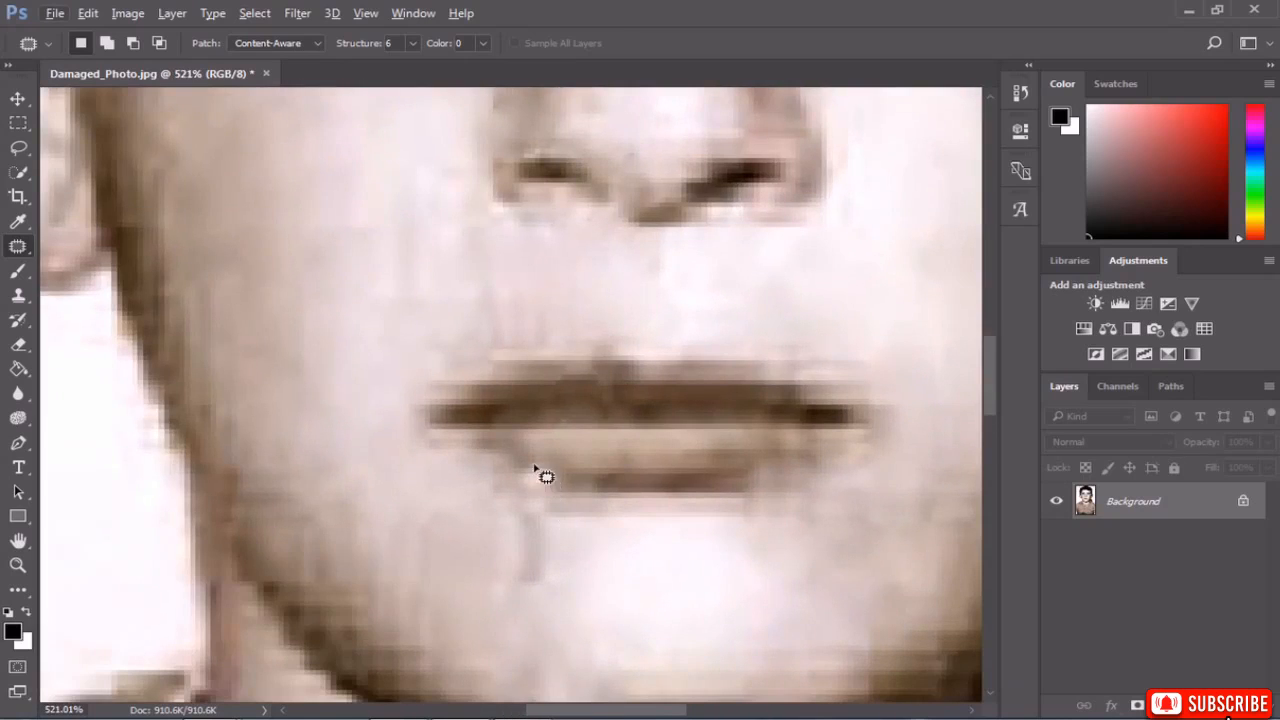
drag(525, 463, 491, 548)
drag(575, 520, 527, 464)
drag(776, 468, 778, 471)
key(ctrl+d)
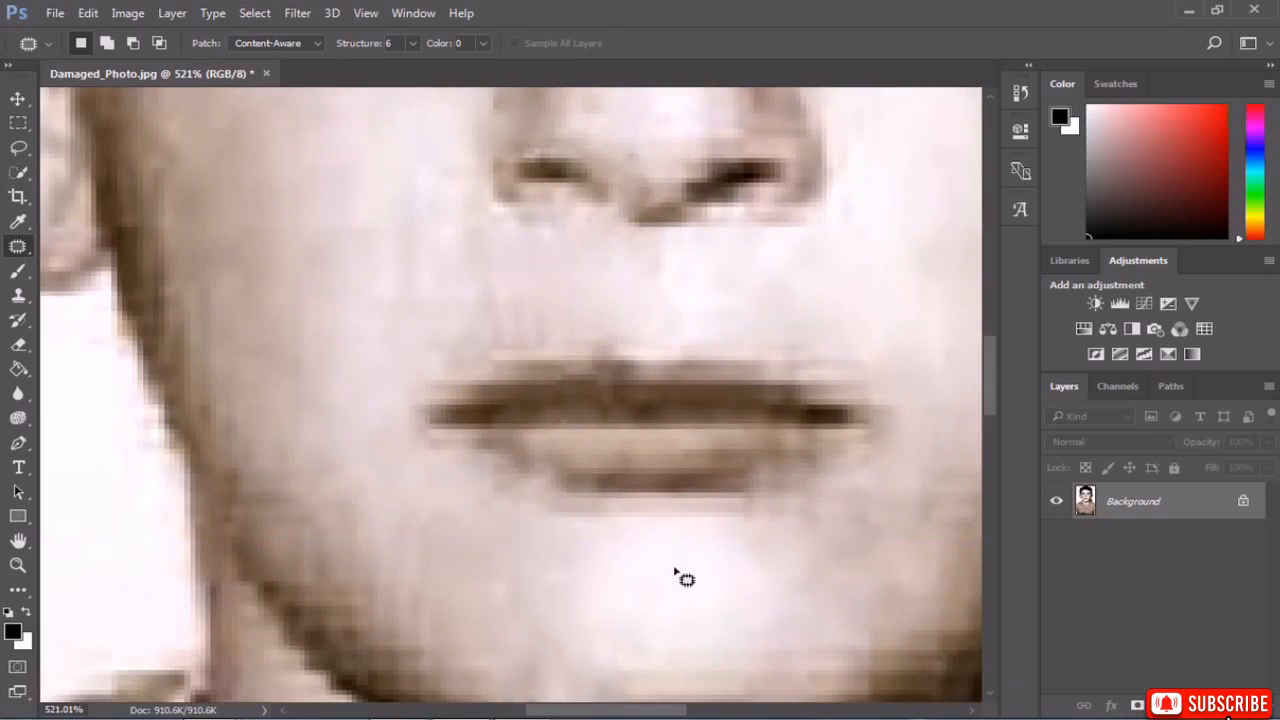
Patch the light vertical line crossing the edge of the chin with clean chin edge from farther along the jaw.
scroll(657, 566, down, 3)
scroll(604, 680, up, 2)
scroll(604, 680, up, 2)
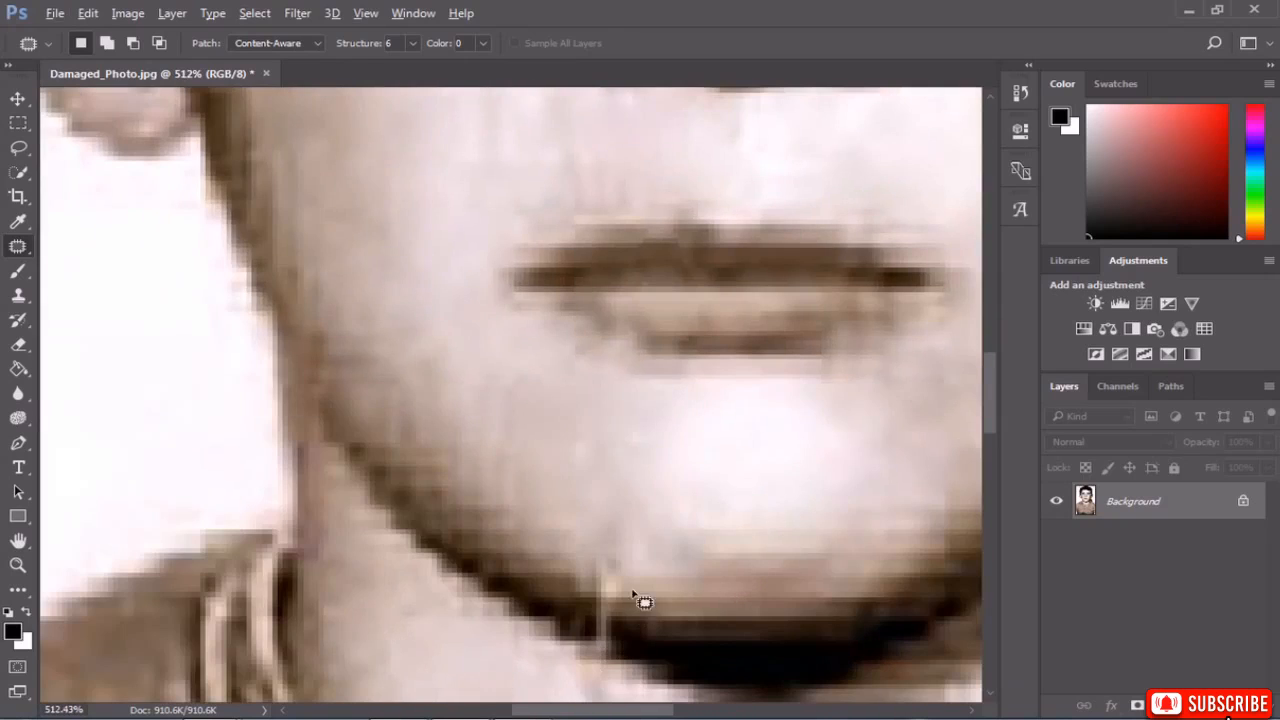
mouse_move(601, 565)
mouse_down()
mouse_move(587, 641)
mouse_move(631, 620)
mouse_move(603, 563)
mouse_up()
mouse_move(619, 611)
mouse_down()
mouse_move(869, 618)
mouse_move(881, 607)
mouse_move(887, 622)
mouse_up()
scroll(700, 588, down, 10)
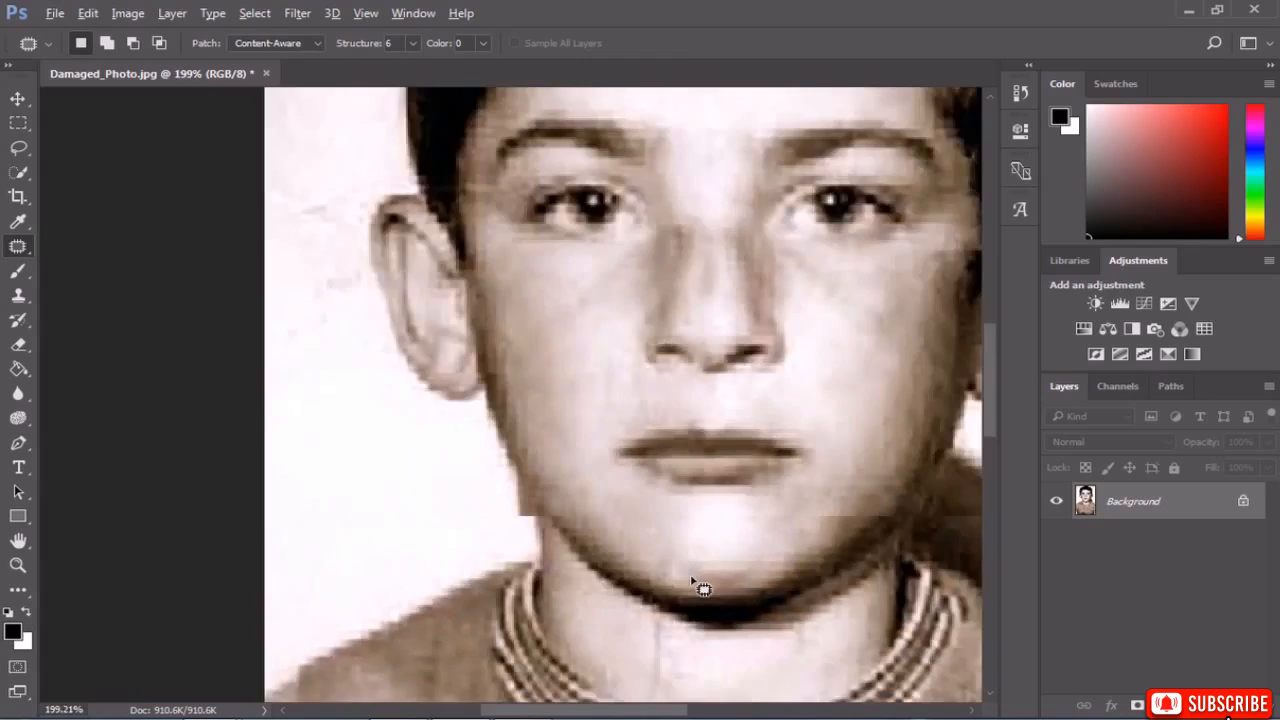
Patch the vertical crack on the neck below the chin with clean neck skin beside it.
scroll(677, 620, up, 8)
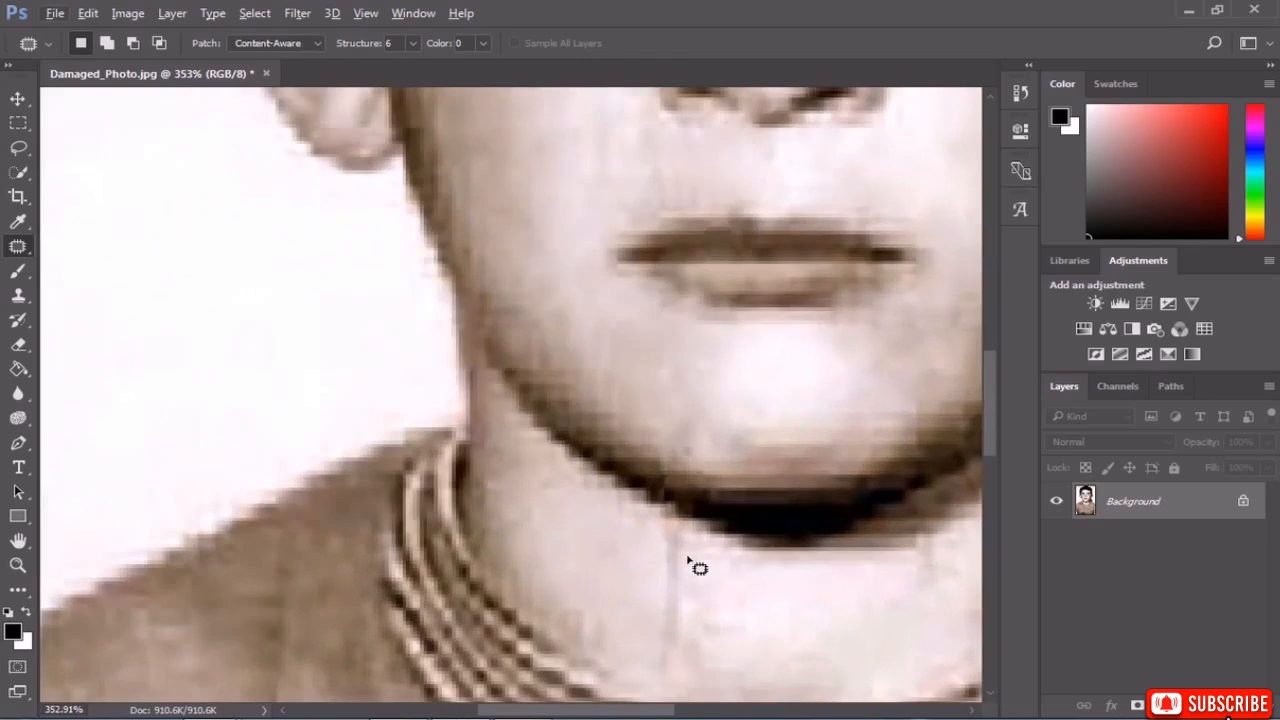
drag(667, 517, 645, 681)
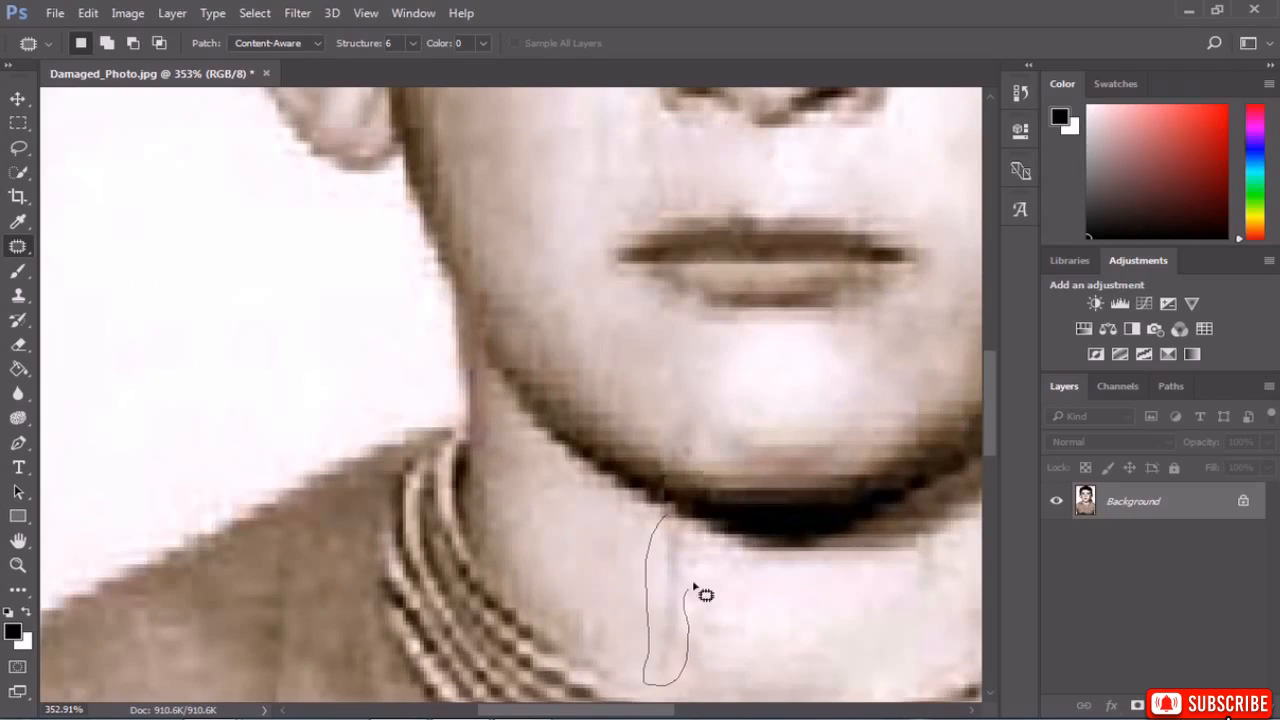
mouse_move(693, 547)
mouse_down()
mouse_move(688, 558)
mouse_move(849, 591)
mouse_move(909, 563)
mouse_move(888, 588)
mouse_up()
Patch the broken spot on the jawline left of the chin with chin edge from the other side, then deselect.
scroll(686, 580, up, 3)
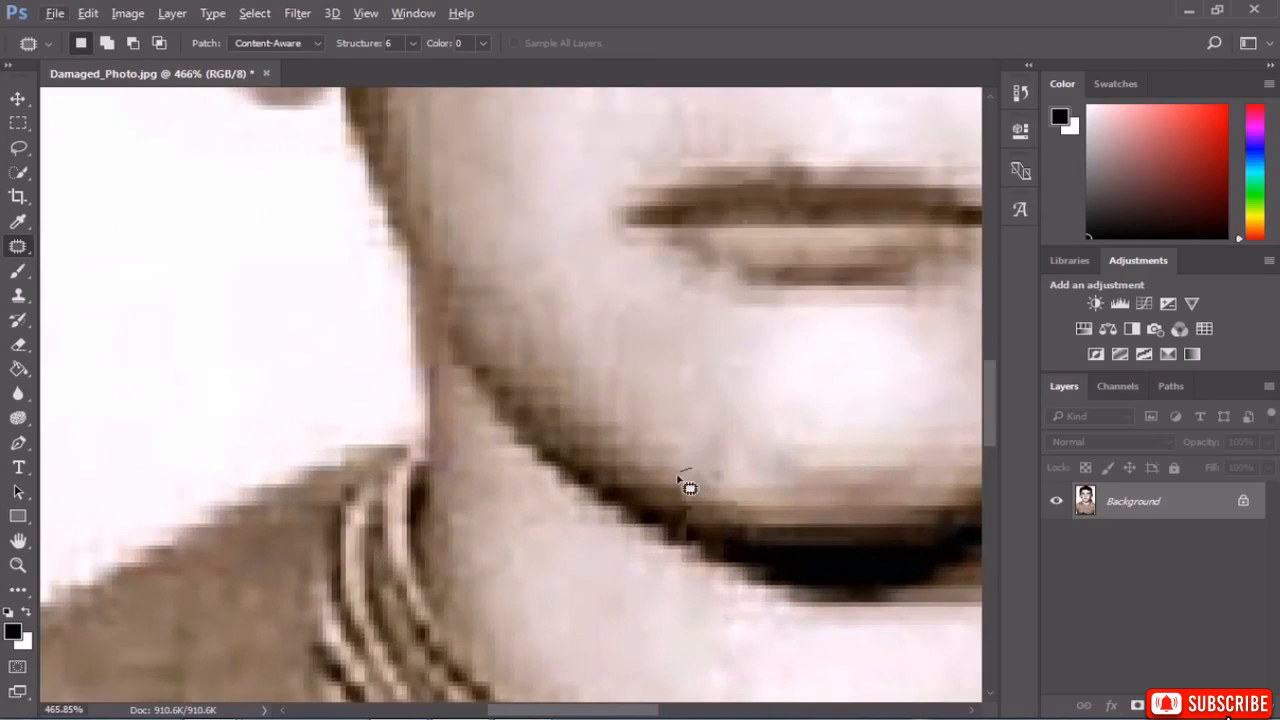
mouse_move(677, 477)
mouse_down()
mouse_move(672, 529)
mouse_move(733, 553)
mouse_move(752, 522)
mouse_up()
drag(732, 513, 940, 495)
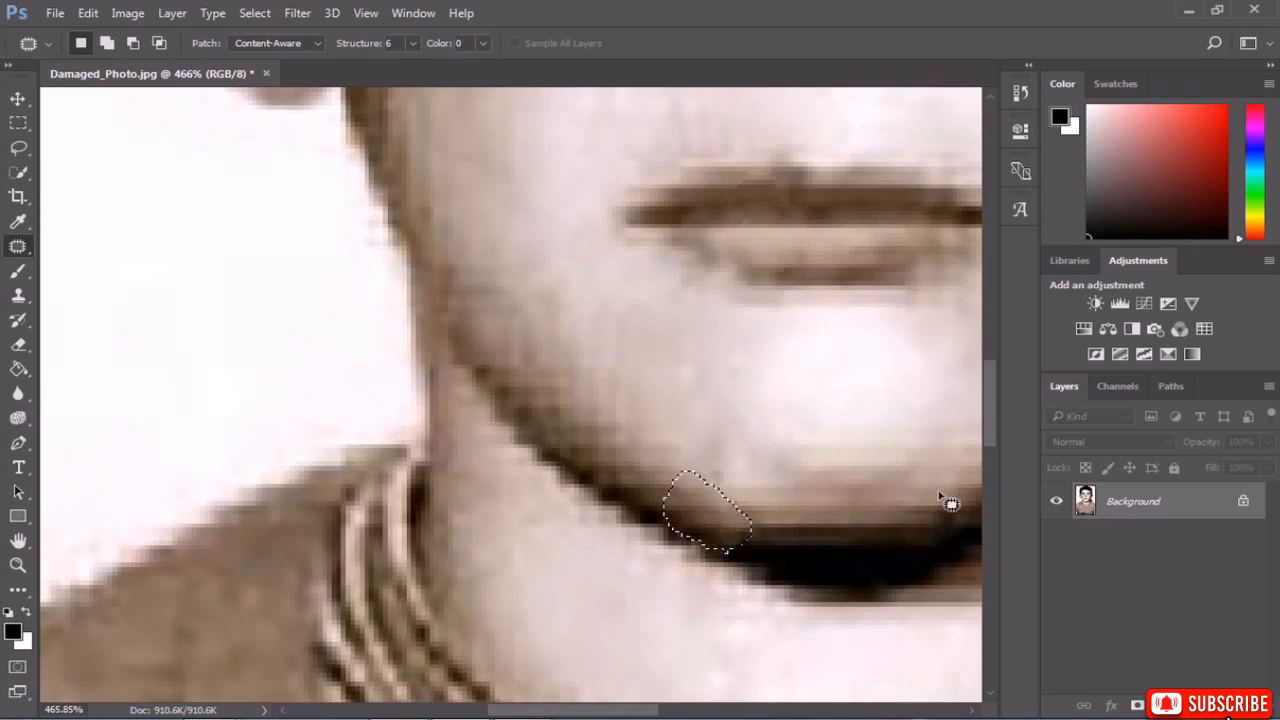
click(805, 467)
Patch a wider stretch of the jawline where it meets the dark chin shadow, then deselect.
scroll(757, 482, down, 3)
scroll(736, 494, up, 3)
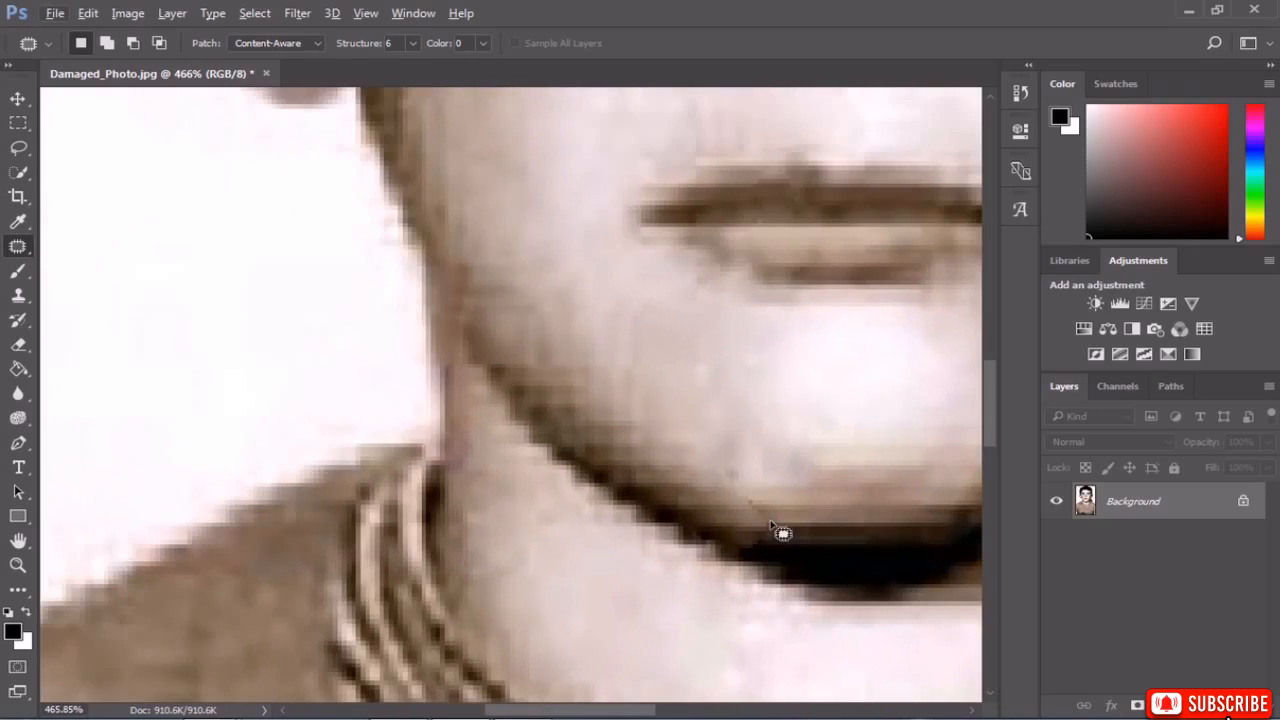
mouse_move(762, 494)
mouse_down()
mouse_move(665, 473)
mouse_move(665, 505)
mouse_move(733, 557)
mouse_move(762, 546)
mouse_move(782, 519)
mouse_move(733, 454)
mouse_move(764, 466)
mouse_up()
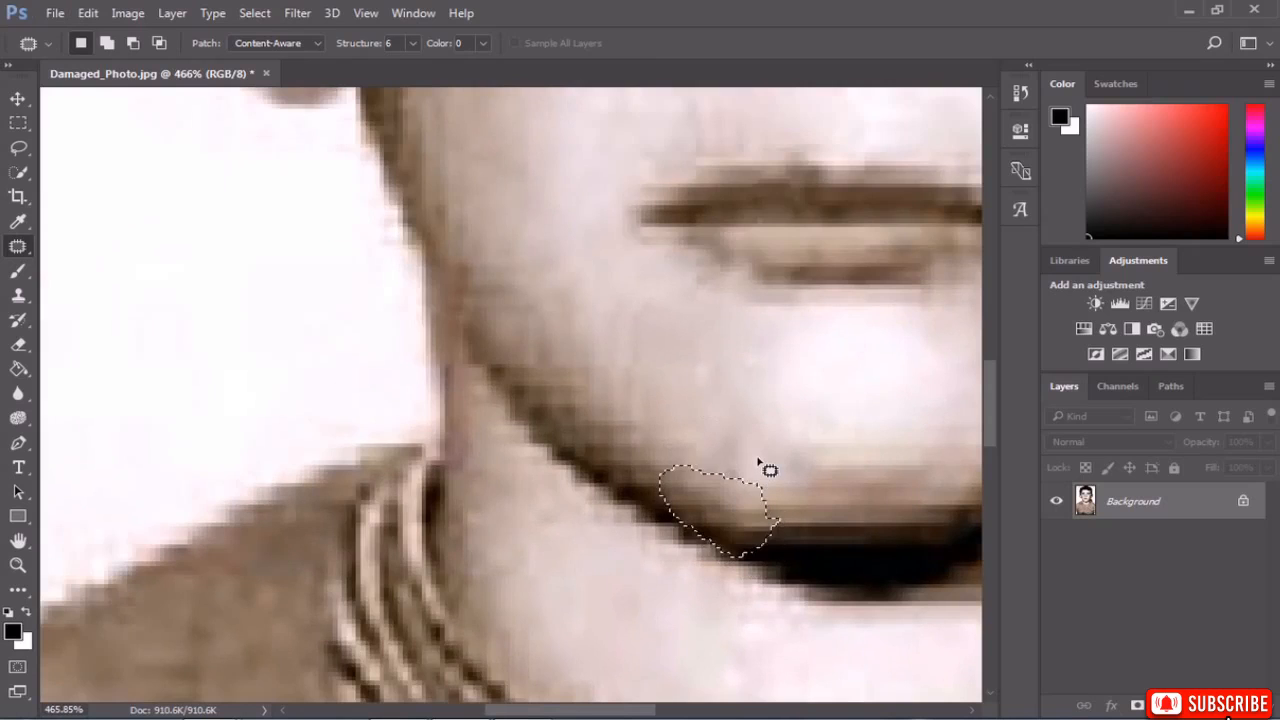
click(766, 468)
Patch the small dark spot on the skin just above the jawline with clean skin above it, then deselect.
scroll(766, 468, down, 3)
scroll(786, 520, up, 4)
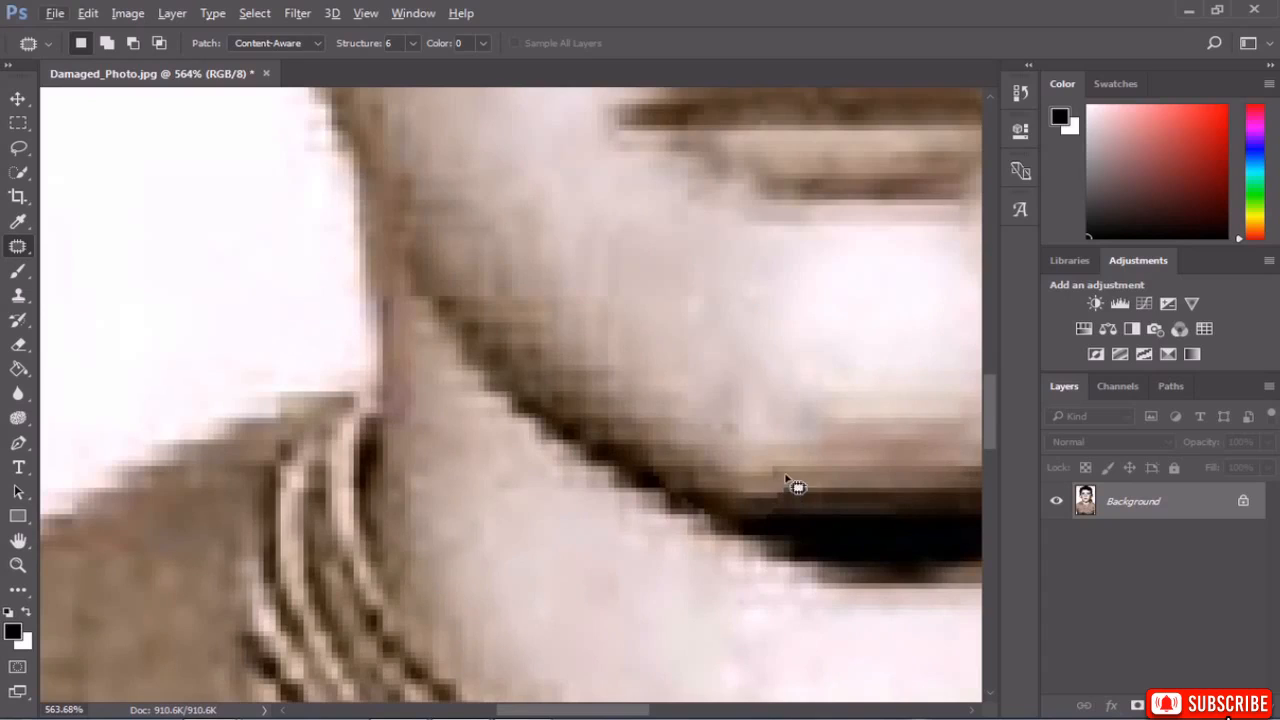
drag(786, 478, 698, 474)
mouse_move(670, 422)
mouse_down()
mouse_move(797, 438)
mouse_move(785, 470)
mouse_move(752, 368)
mouse_up()
click(781, 453)
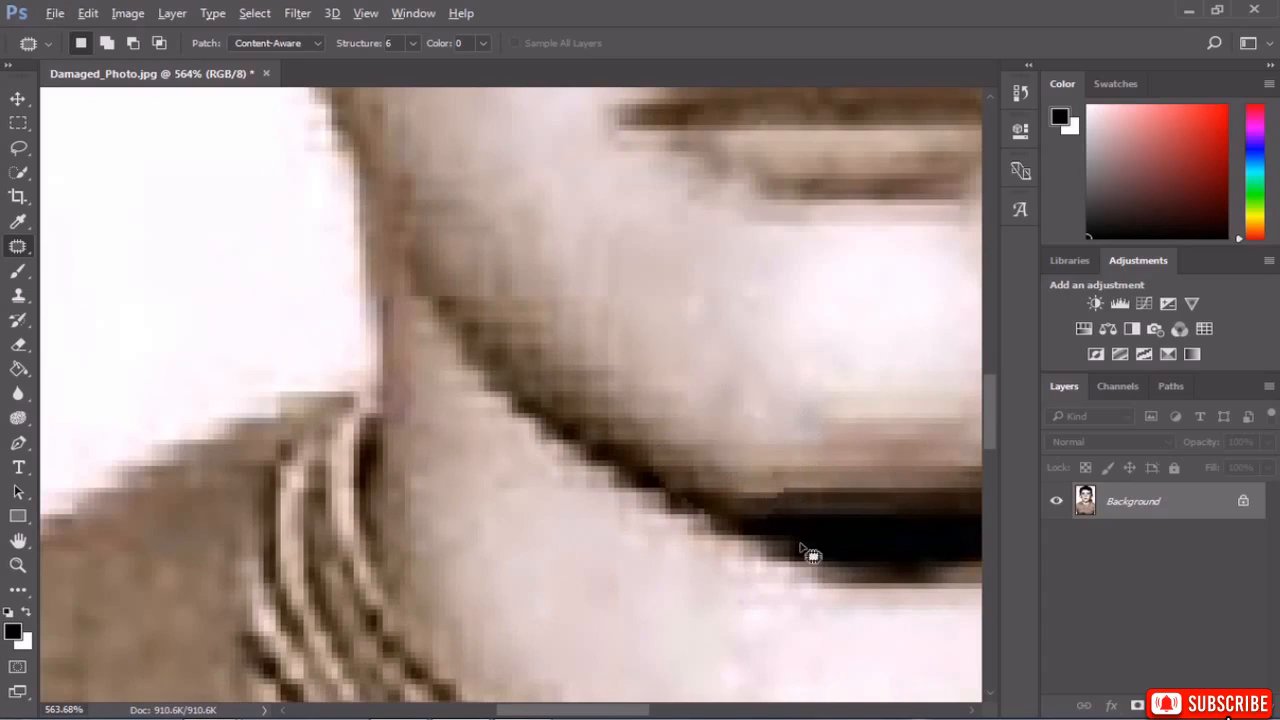
Patch the uneven corner where the jawline joins the dark shadow under the chin with edge areas beside it.
scroll(810, 555, up, 2)
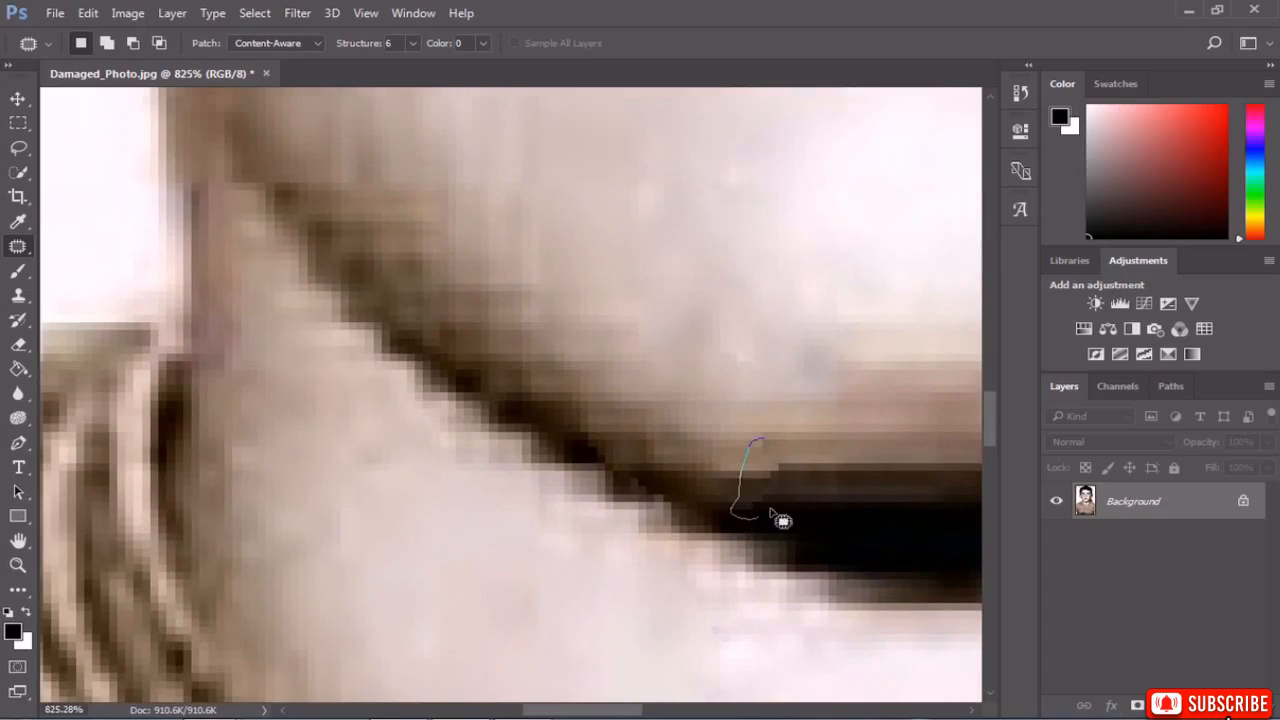
drag(790, 468, 789, 470)
drag(788, 472, 845, 491)
drag(776, 472, 715, 460)
drag(778, 488, 926, 460)
Patch the remaining small irregularities along the upper edge of the chin shadow, clearing the selection between patches.
scroll(831, 477, down, 5)
scroll(838, 515, up, 6)
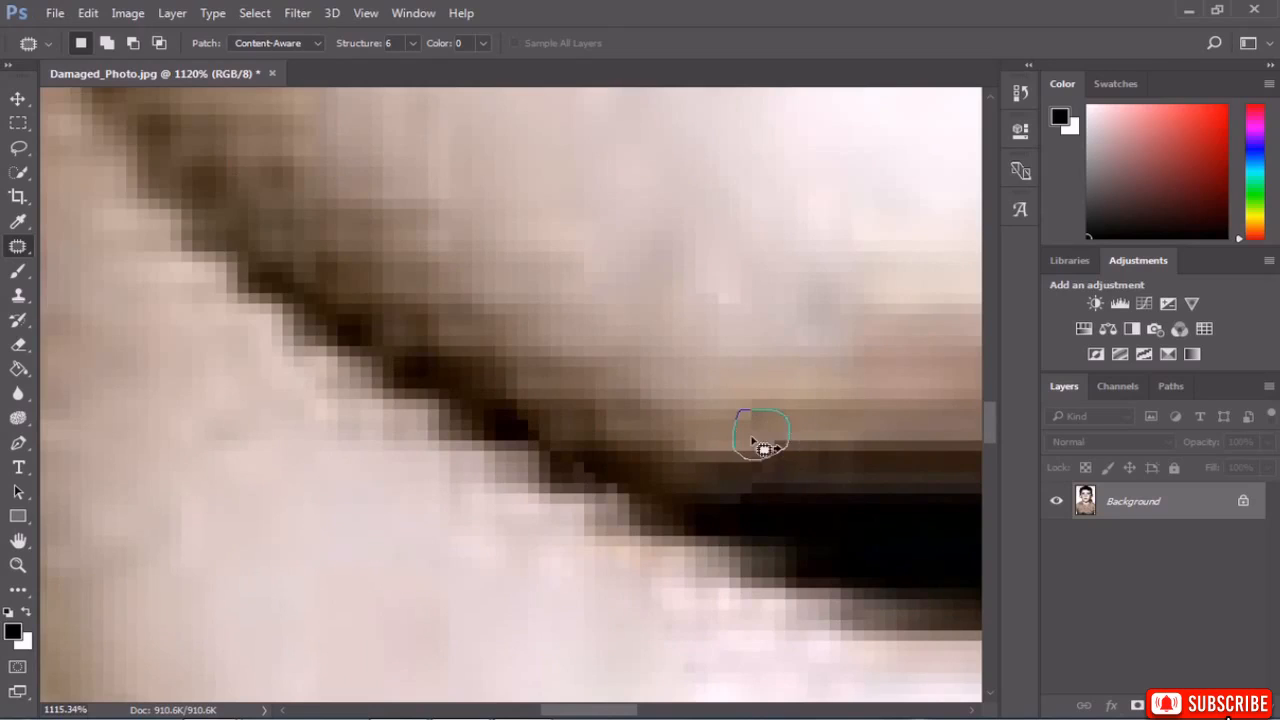
drag(752, 441, 814, 457)
key(ctrl+d)
mouse_move(723, 486)
mouse_down()
mouse_move(766, 503)
mouse_move(760, 455)
mouse_up()
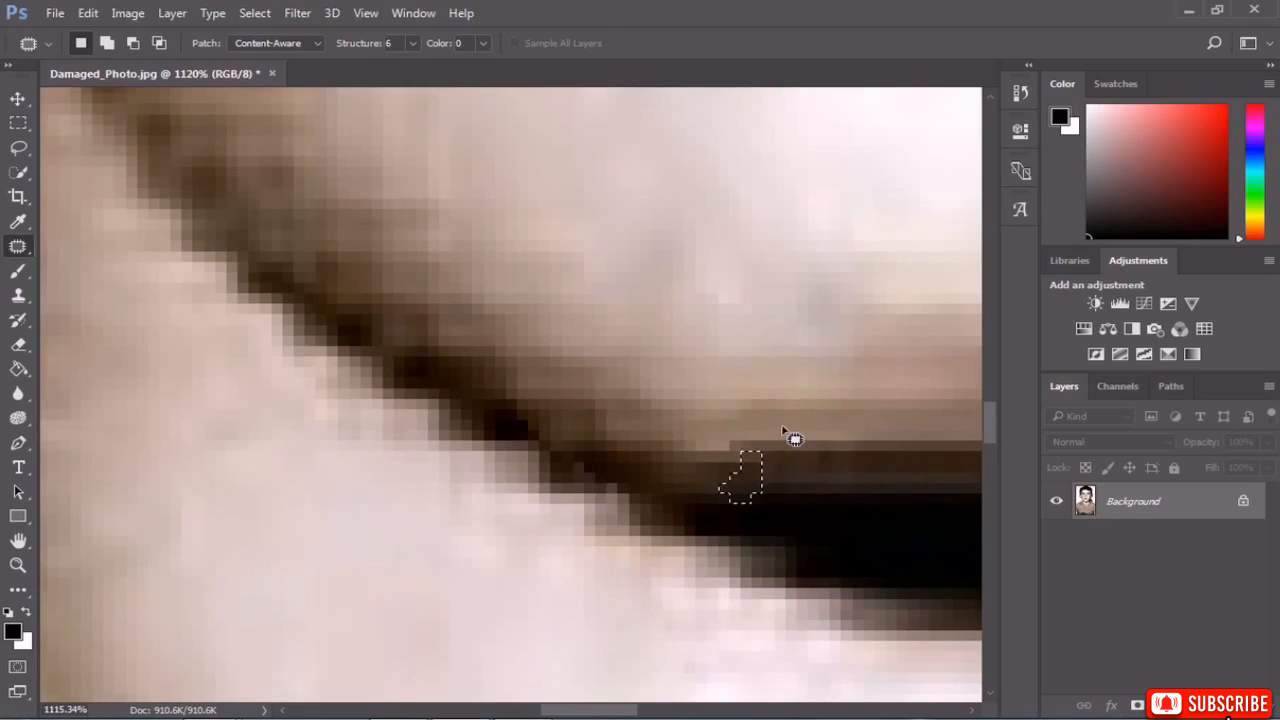
scroll(711, 474, down, 10)
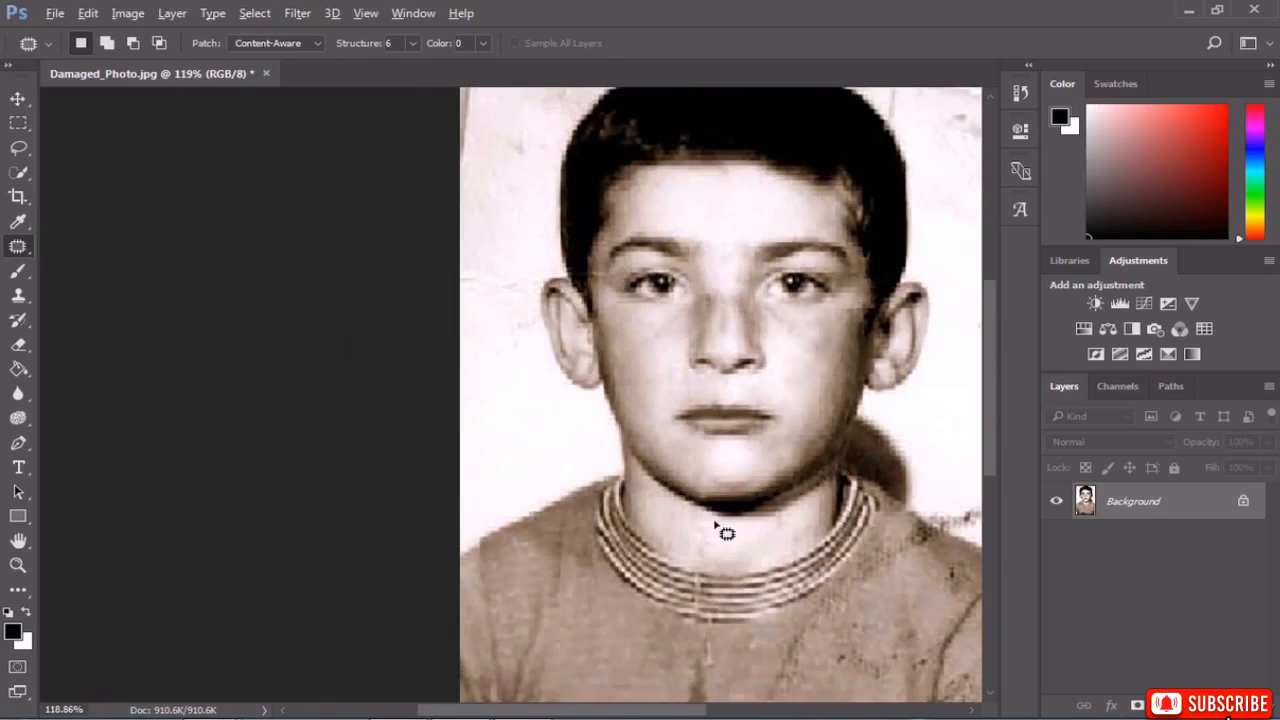
Patch the light horizontal line between the left-hand sideburn and the eye with clean skin below it, then deselect.
scroll(729, 541, down, 2)
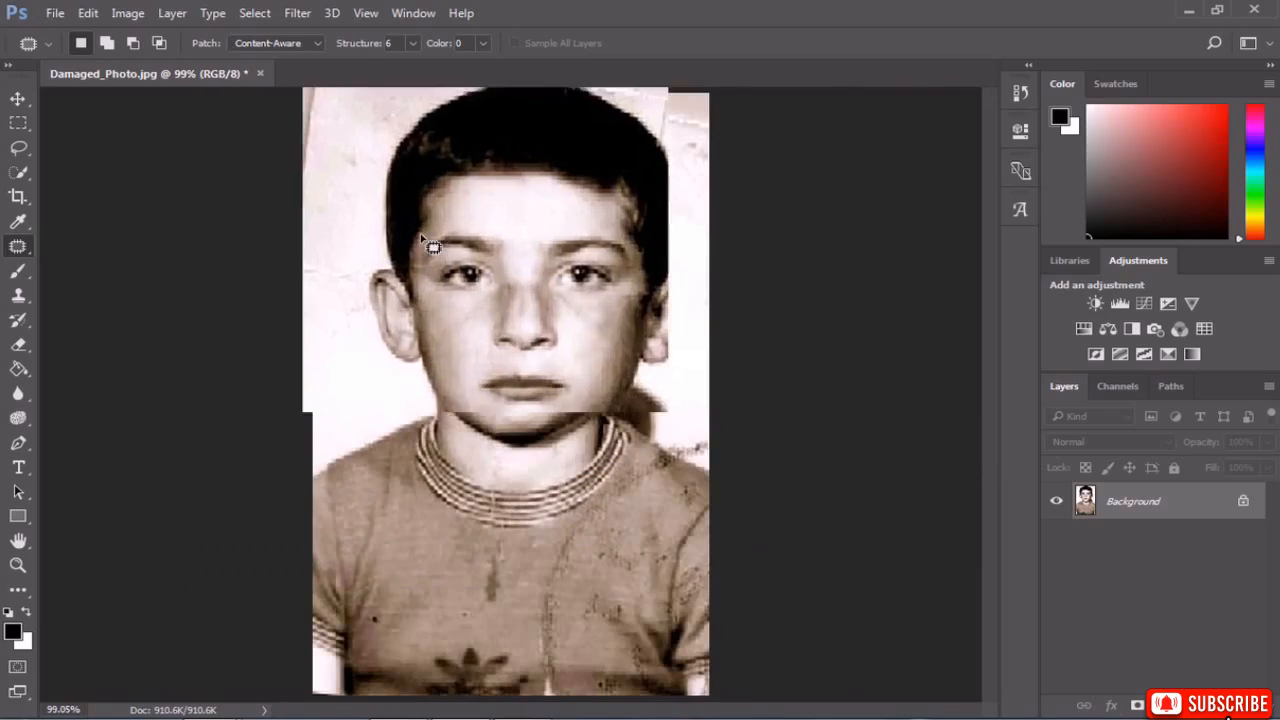
scroll(429, 262, up, 6)
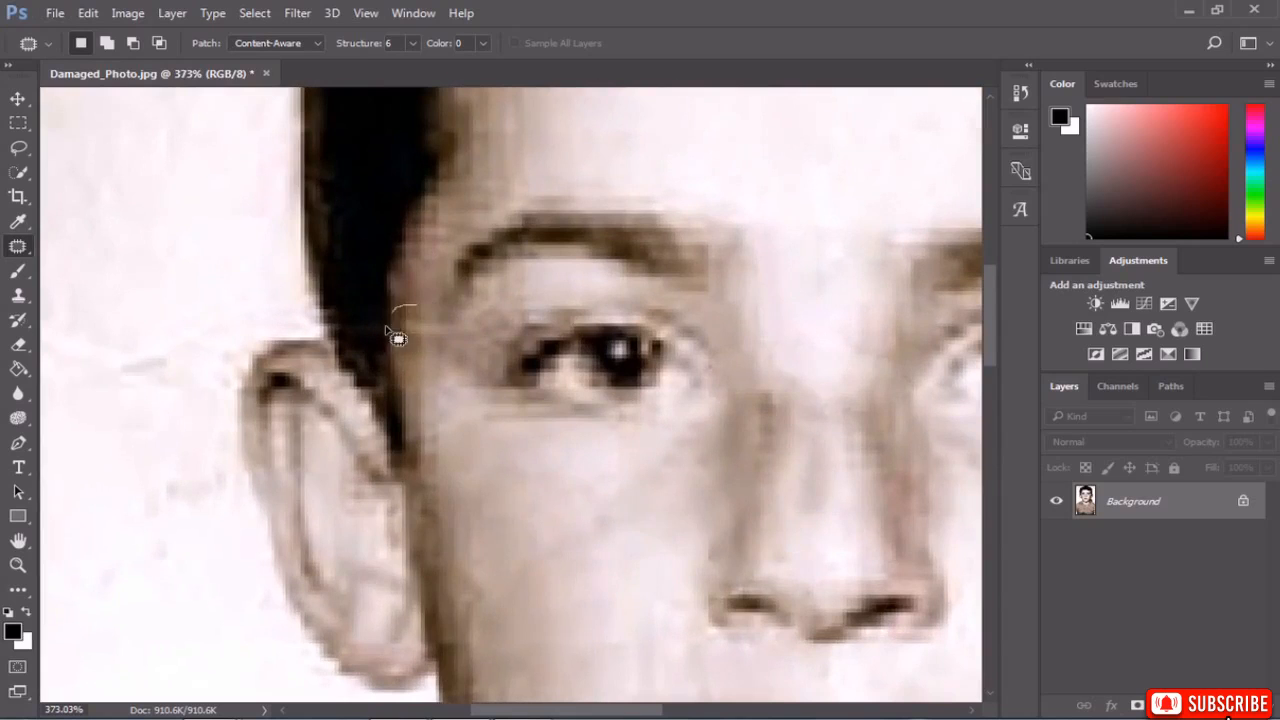
mouse_move(444, 347)
mouse_down()
mouse_move(452, 318)
mouse_move(449, 420)
mouse_up()
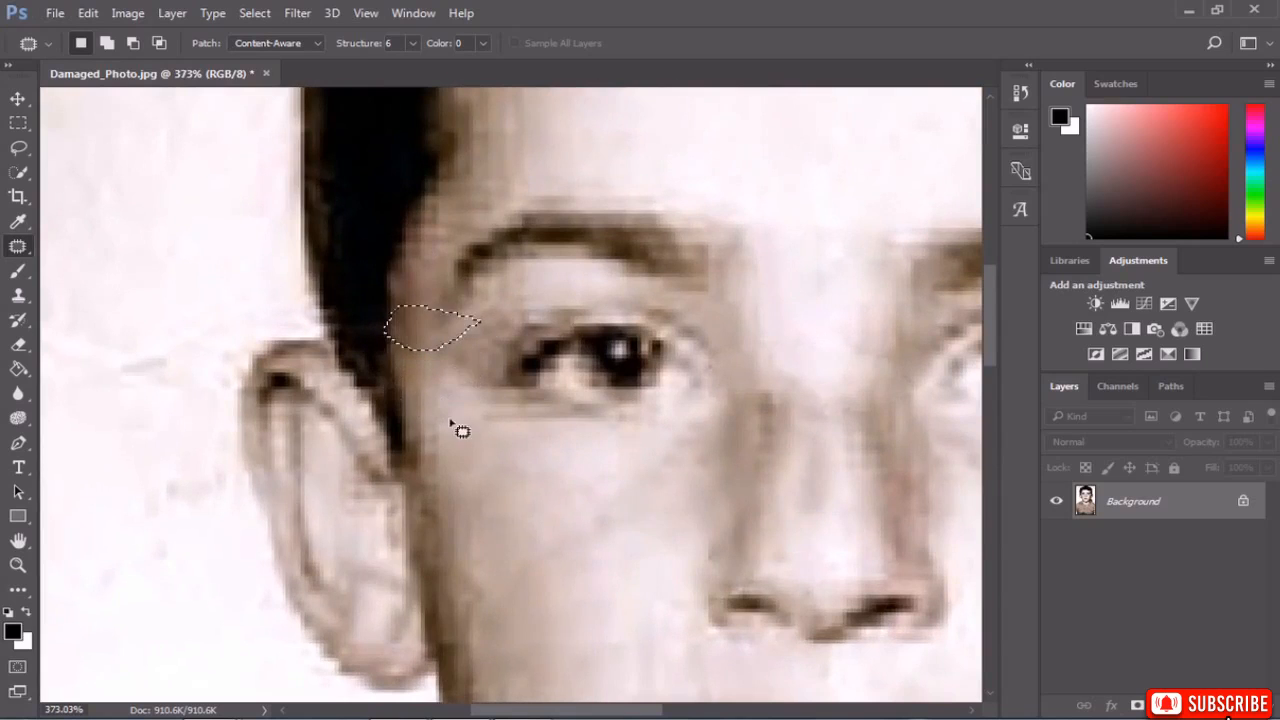
key(ctrl+d)
scroll(458, 427, down, 2)
scroll(458, 437, down, 4)
scroll(516, 590, up, 2)
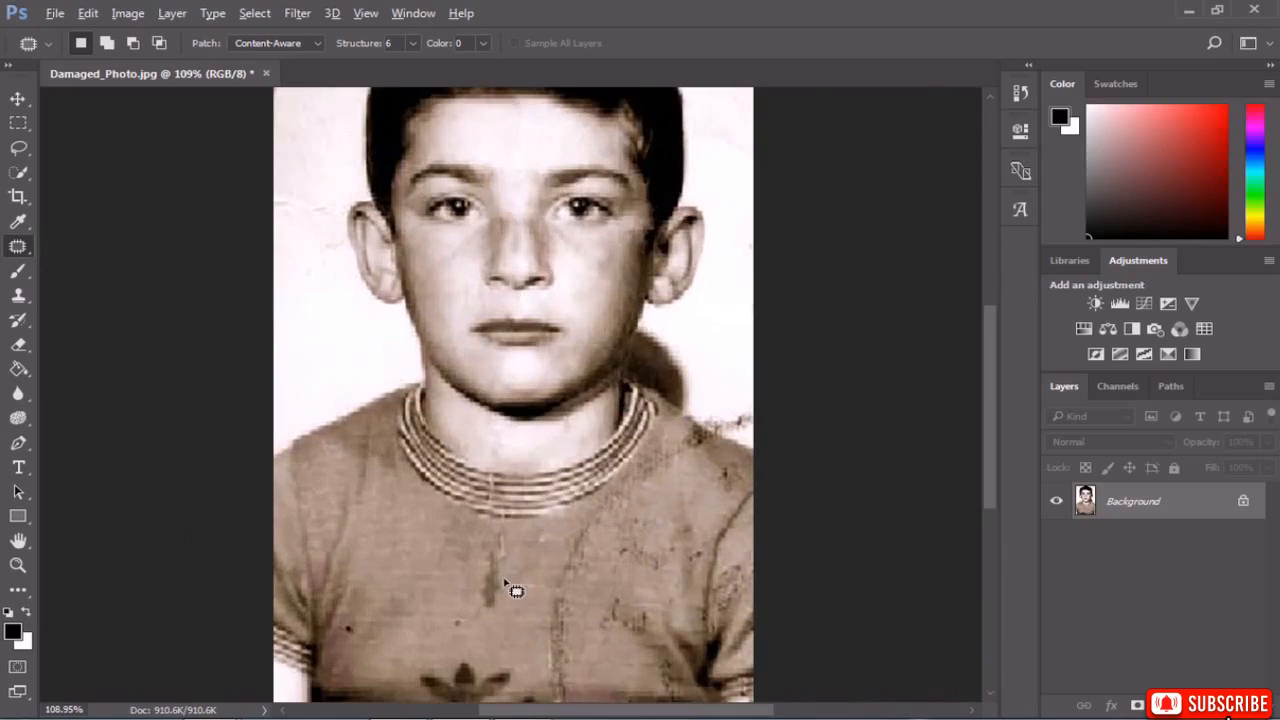
Patch the vertical streak at the centre of the chest and the long crack right of it with clean shirt fabric.
drag(437, 588, 548, 560)
drag(520, 562, 406, 534)
mouse_move(578, 530)
mouse_down()
mouse_move(548, 670)
mouse_move(634, 586)
mouse_move(572, 528)
mouse_up()
drag(549, 600, 387, 576)
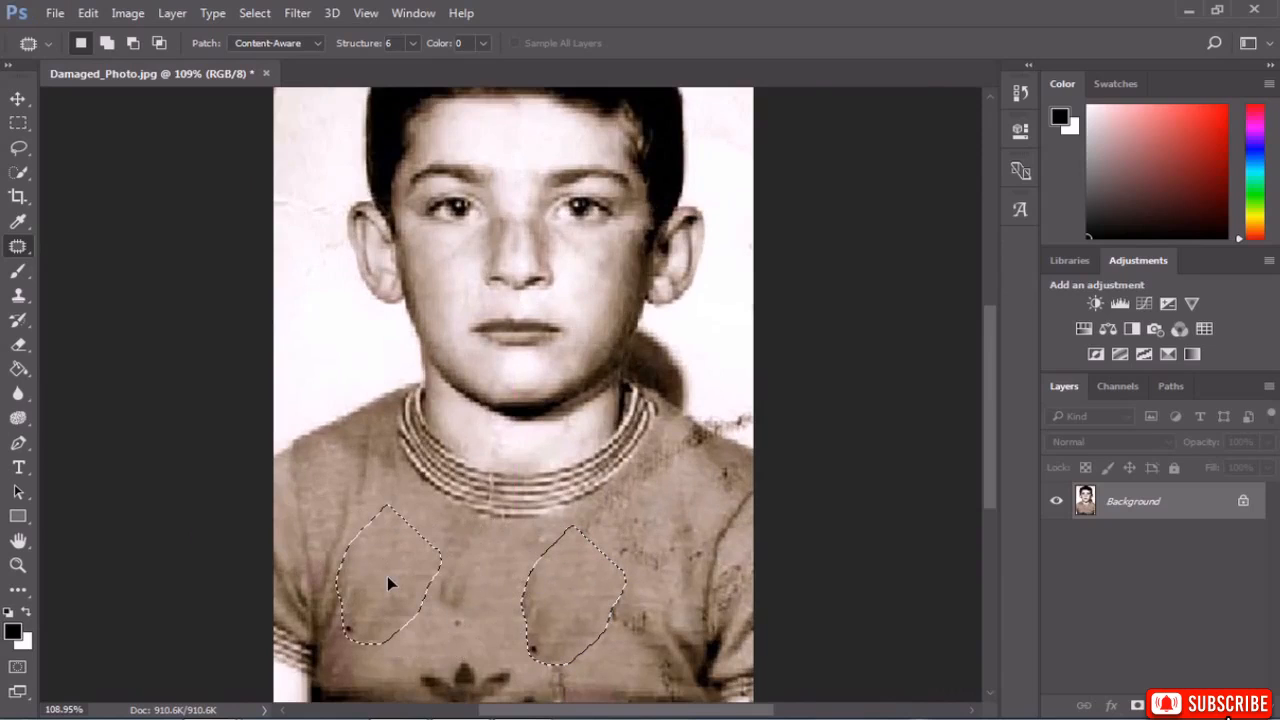
Patch the cracks on the right-hand upper chest and the small dark spot near the shirt's centre with clean fabric beside them.
mouse_move(668, 494)
mouse_down()
mouse_move(577, 608)
mouse_move(700, 563)
mouse_move(660, 488)
mouse_up()
mouse_move(634, 559)
mouse_down()
mouse_move(417, 582)
mouse_move(463, 631)
mouse_move(520, 569)
mouse_move(483, 588)
mouse_move(512, 572)
mouse_up()
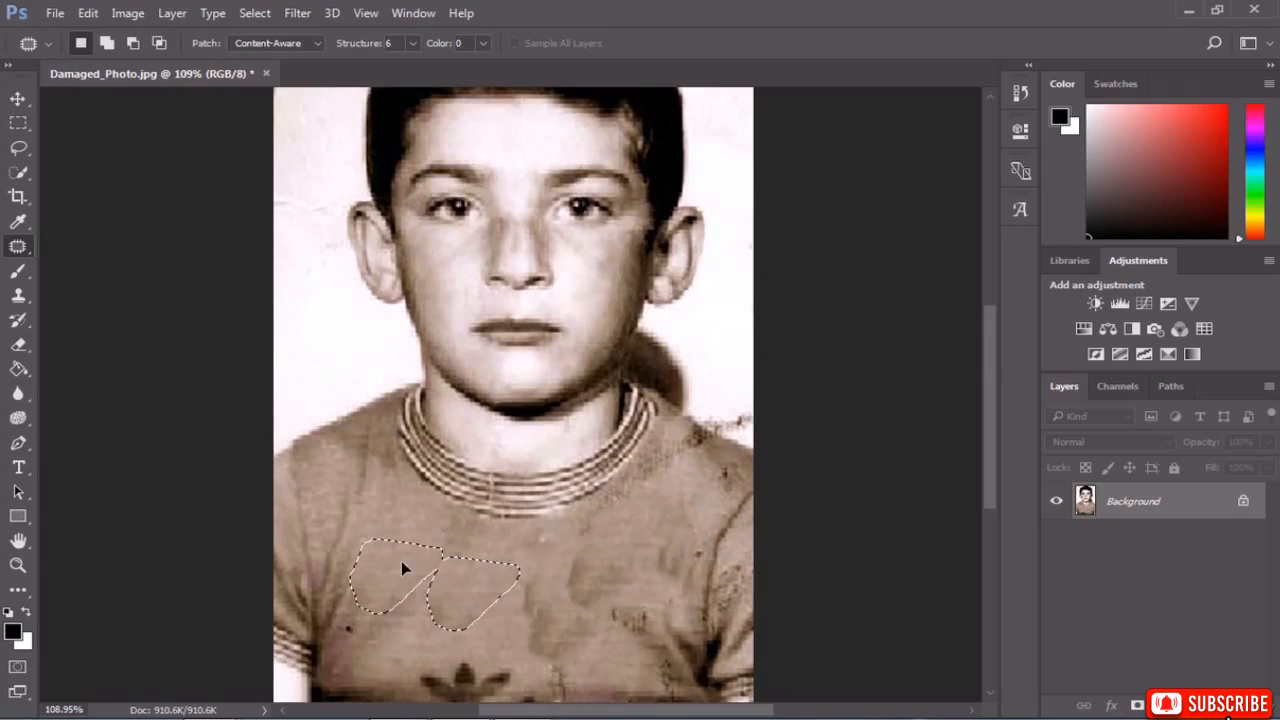
mouse_move(332, 606)
mouse_down()
mouse_move(333, 641)
mouse_move(376, 637)
mouse_move(404, 563)
mouse_up()
Patch the lower part of the crack above the shirt's bottom edge with clean left-hand chest fabric, then deselect.
drag(521, 587, 538, 666)
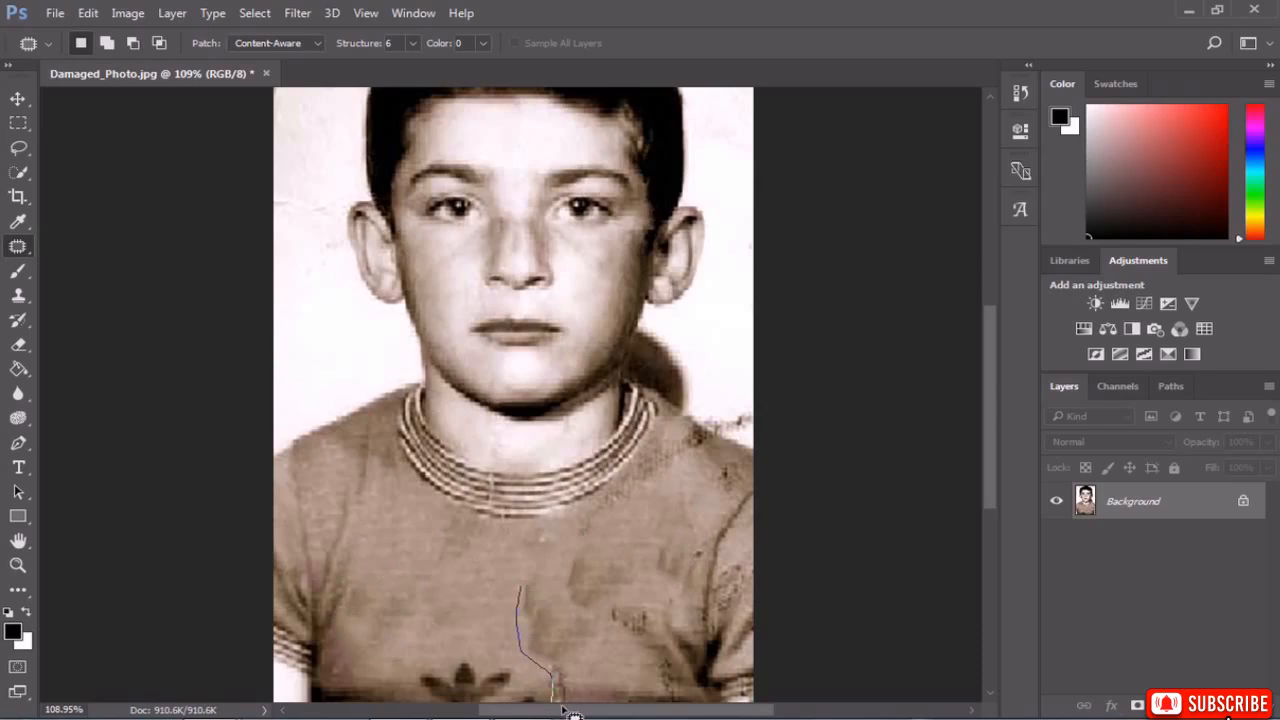
mouse_move(596, 617)
mouse_down()
mouse_move(525, 590)
mouse_move(470, 590)
mouse_move(389, 545)
mouse_move(400, 548)
mouse_up()
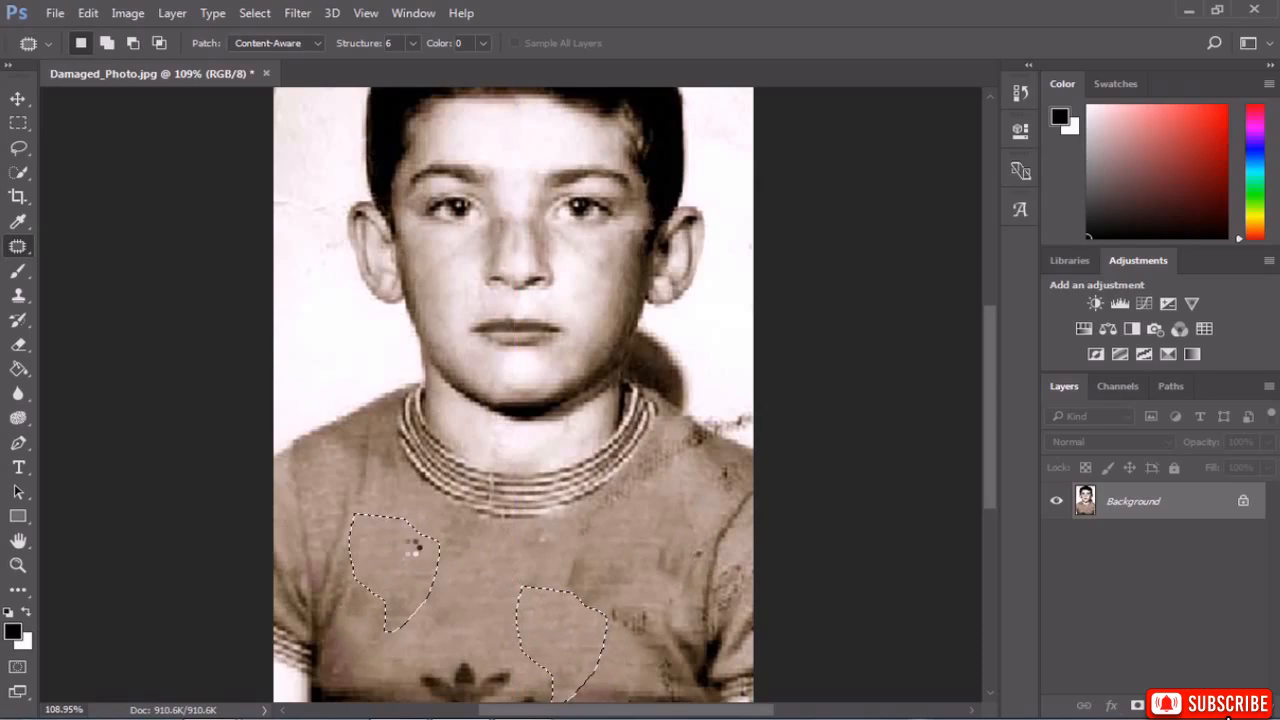
click(524, 543)
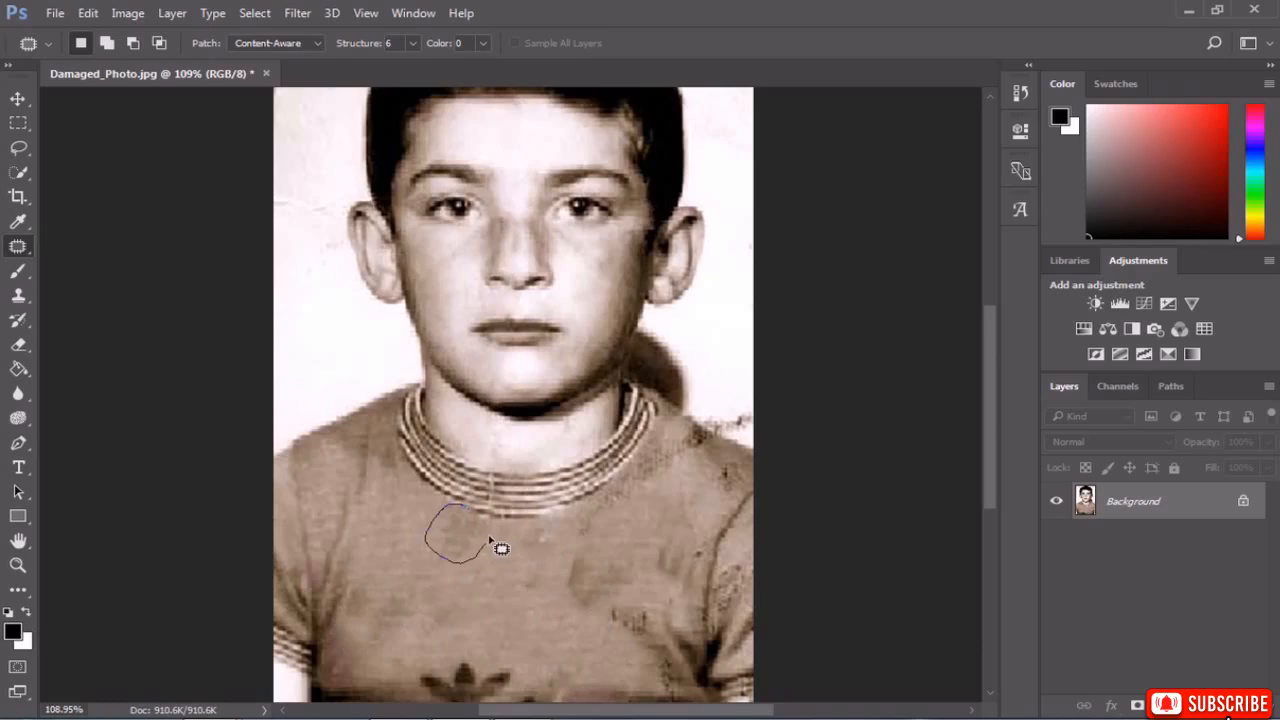
Patch the dark blotch on the right-hand chest and the marks beside the armhole seam with clean fabric, then deselect.
mouse_move(607, 519)
mouse_down()
mouse_move(557, 549)
mouse_move(548, 591)
mouse_up()
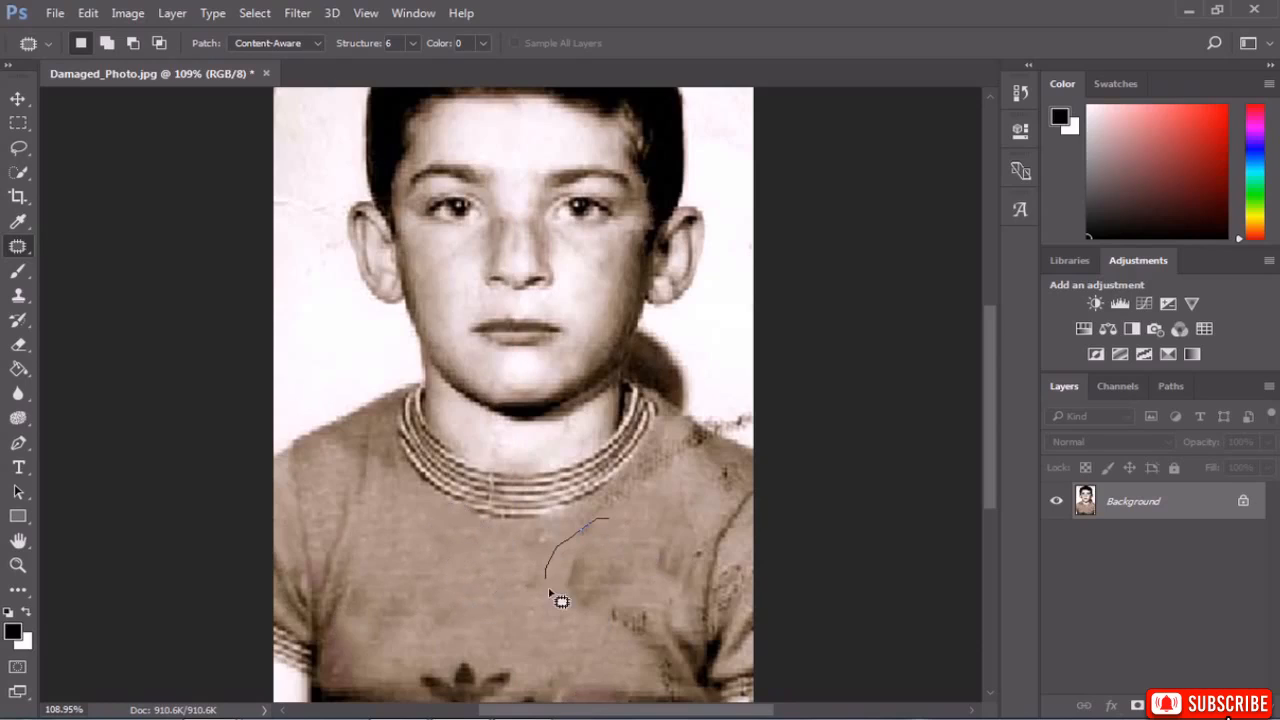
mouse_move(620, 608)
mouse_down()
mouse_move(651, 549)
mouse_move(607, 519)
mouse_up()
drag(588, 563, 453, 572)
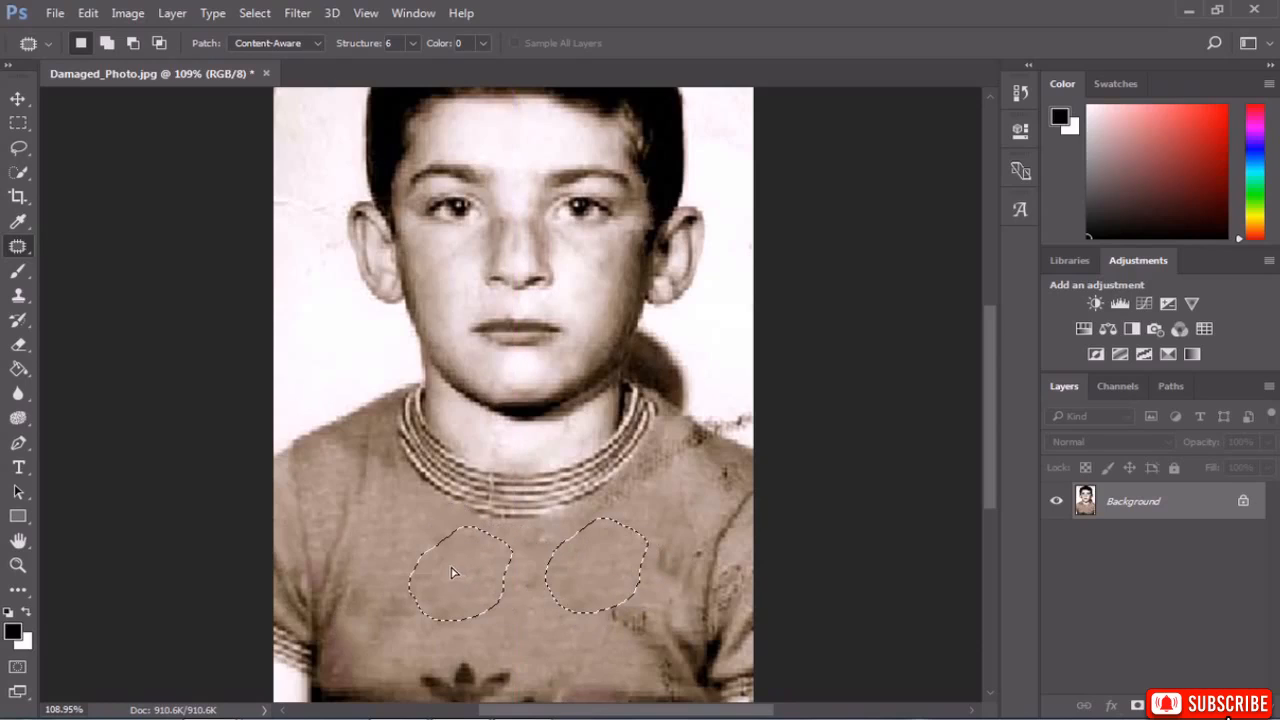
drag(662, 511, 652, 566)
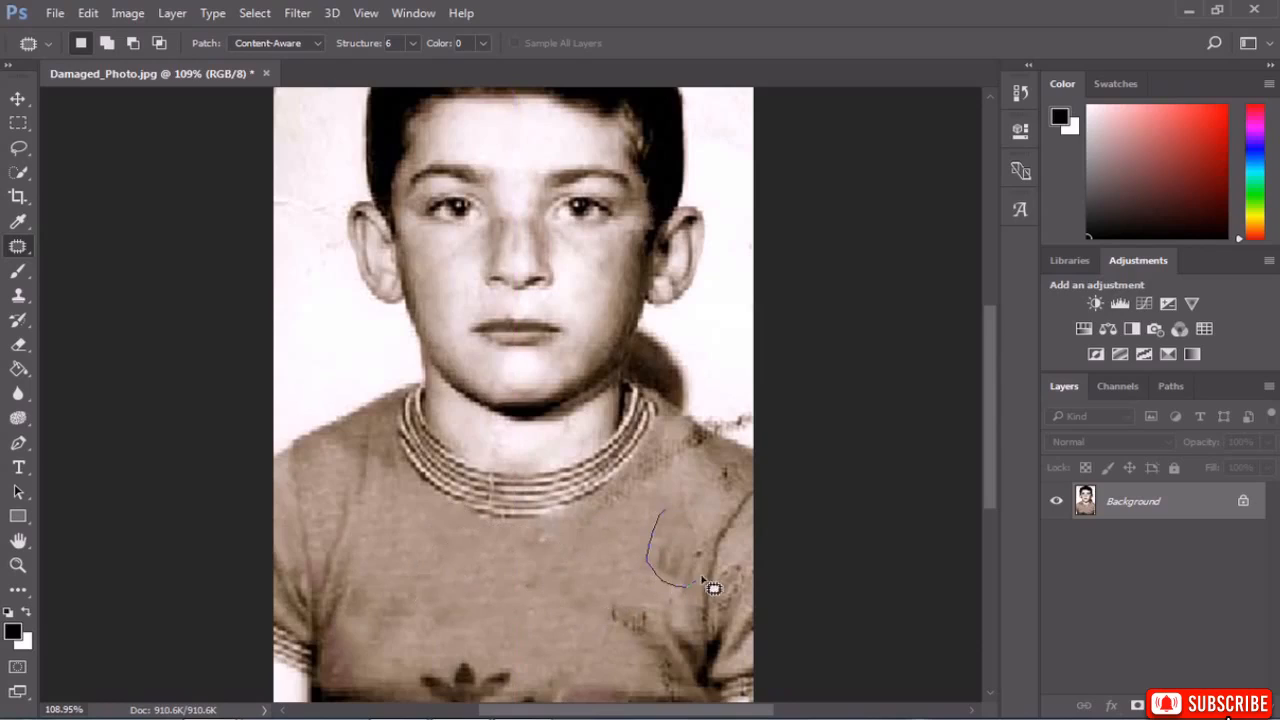
mouse_move(731, 532)
mouse_down()
mouse_move(747, 486)
mouse_move(740, 467)
mouse_move(715, 471)
mouse_move(648, 537)
mouse_move(531, 551)
mouse_move(469, 588)
mouse_move(384, 586)
mouse_up()
key(ctrl+d)
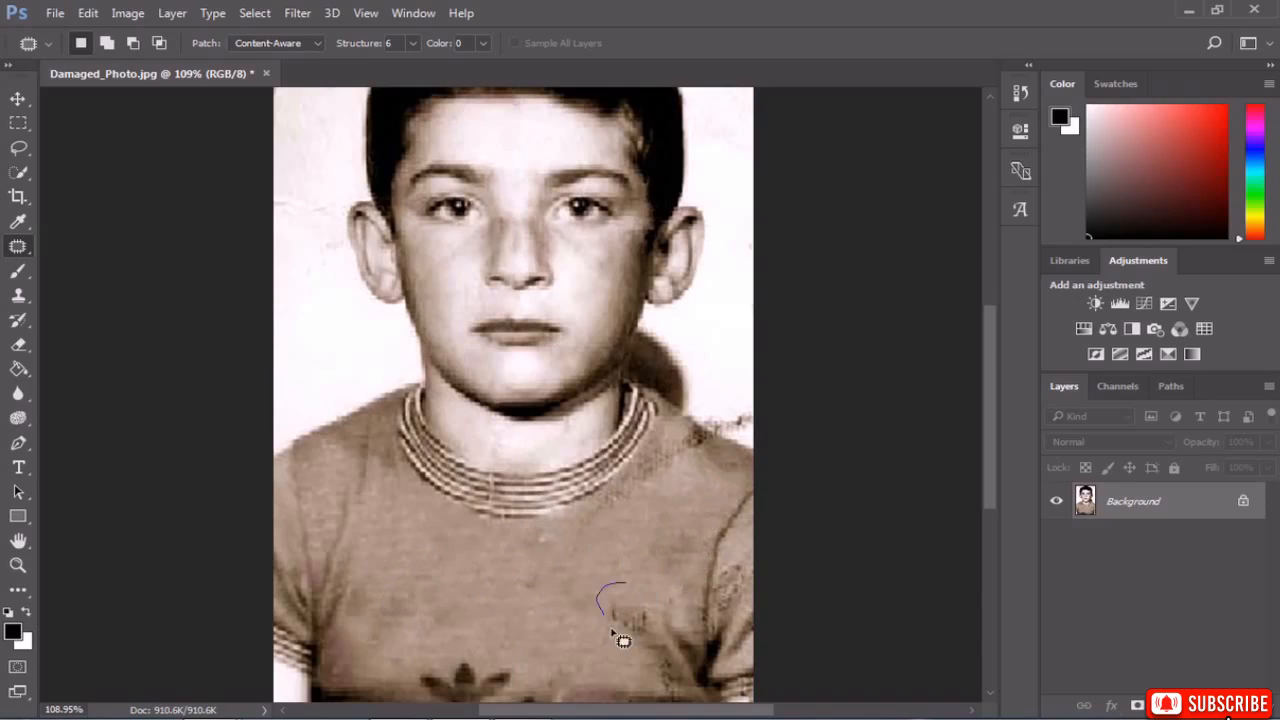
Patch the speckled cracks running from the right-hand lower chest to the underarm fold and bottom edge, clearing the selection between patches.
mouse_move(672, 690)
mouse_down()
mouse_move(657, 623)
mouse_move(623, 607)
mouse_up()
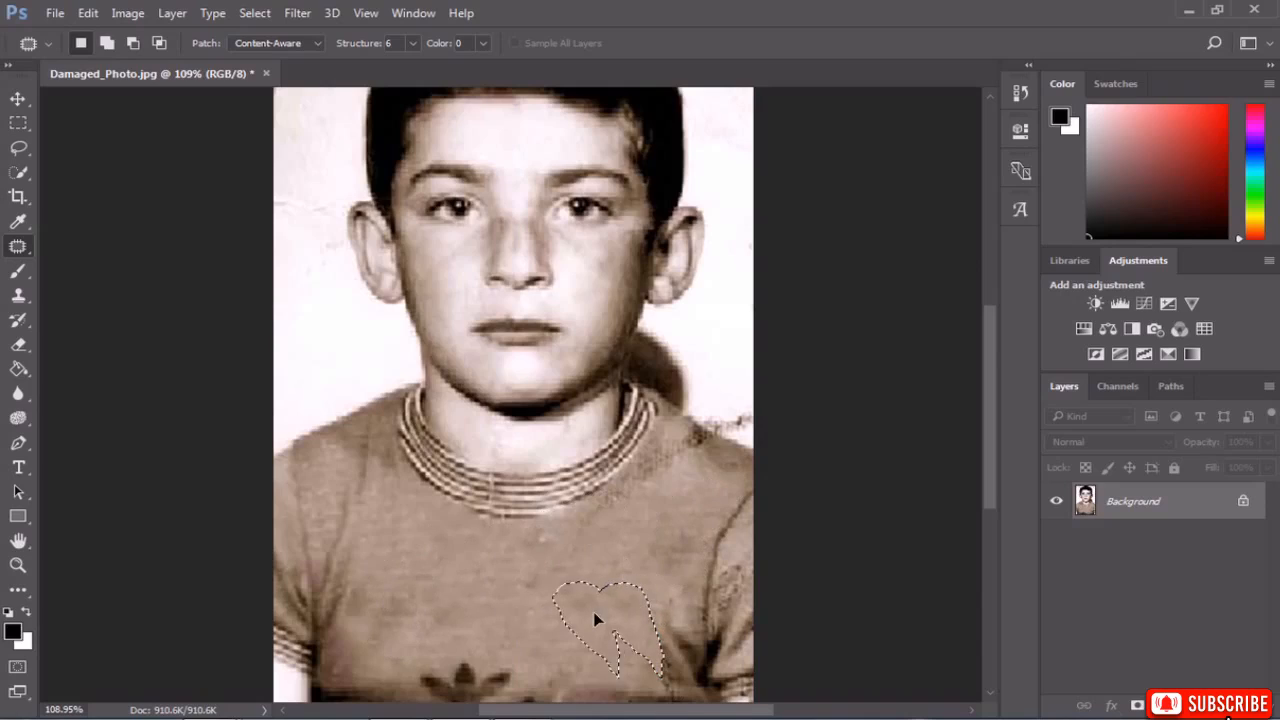
key(ctrl+d)
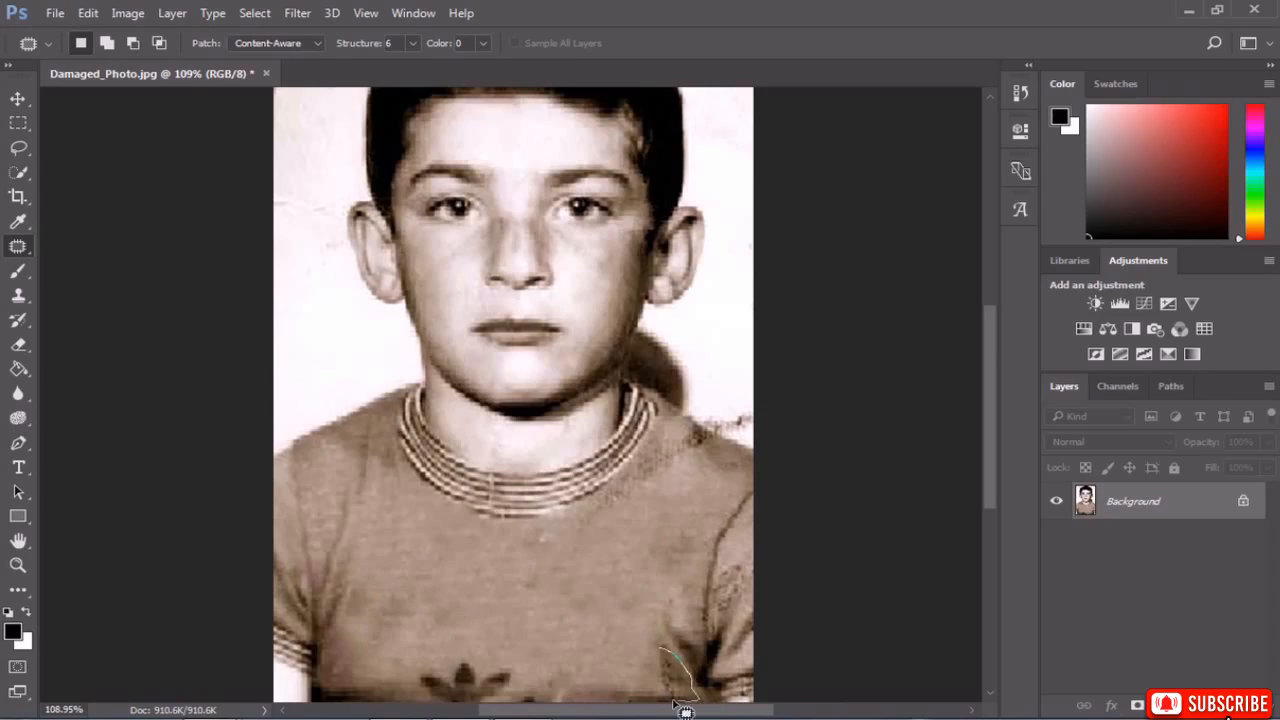
drag(645, 653, 657, 649)
drag(669, 674, 597, 595)
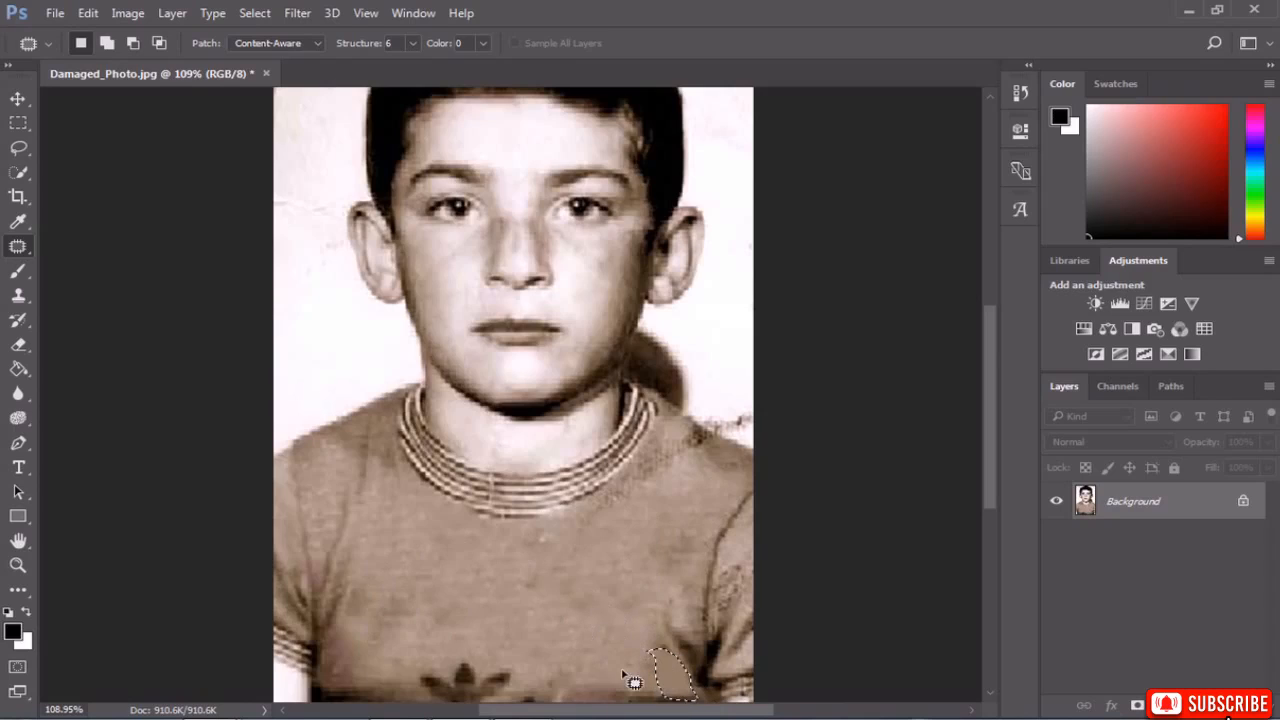
key(ctrl+d)
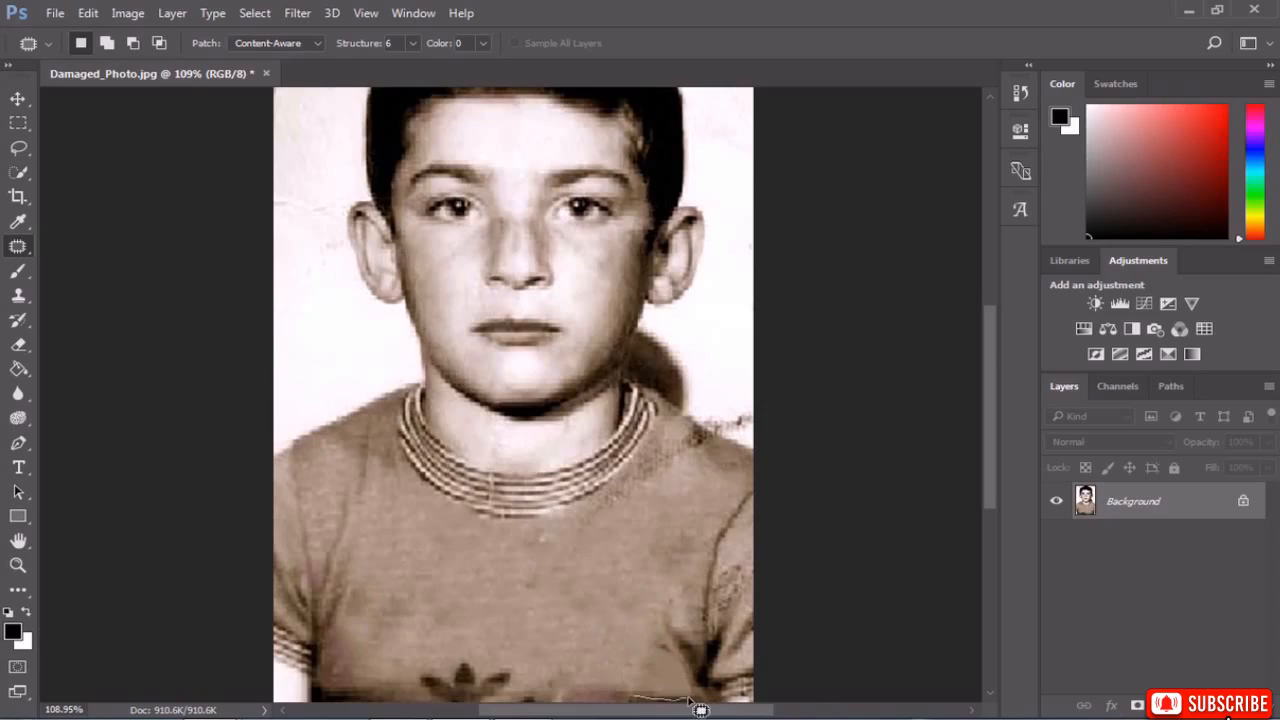
mouse_move(630, 703)
mouse_down()
mouse_move(645, 707)
mouse_move(608, 680)
mouse_up()
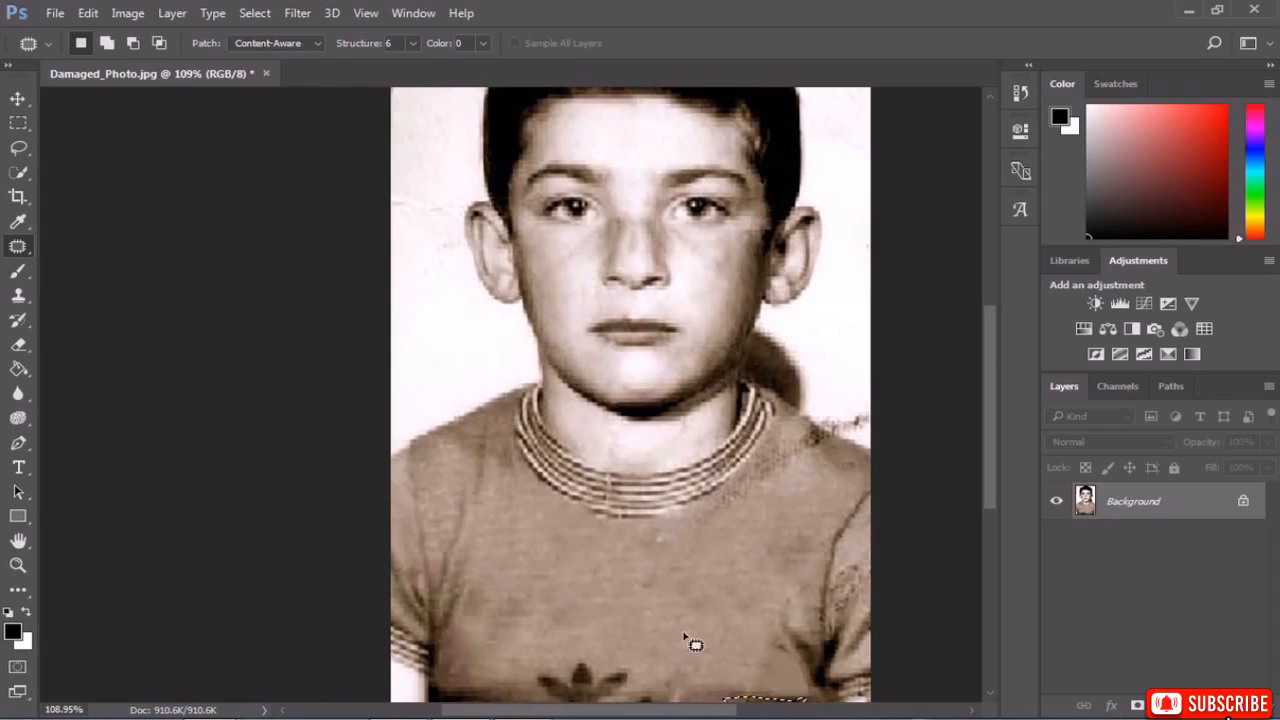
drag(786, 708, 760, 672)
Patch the flat, smeared area beside the right-hand underarm fold with textured chest fabric, then deselect.
scroll(730, 636, down, 3)
scroll(677, 669, up, 6)
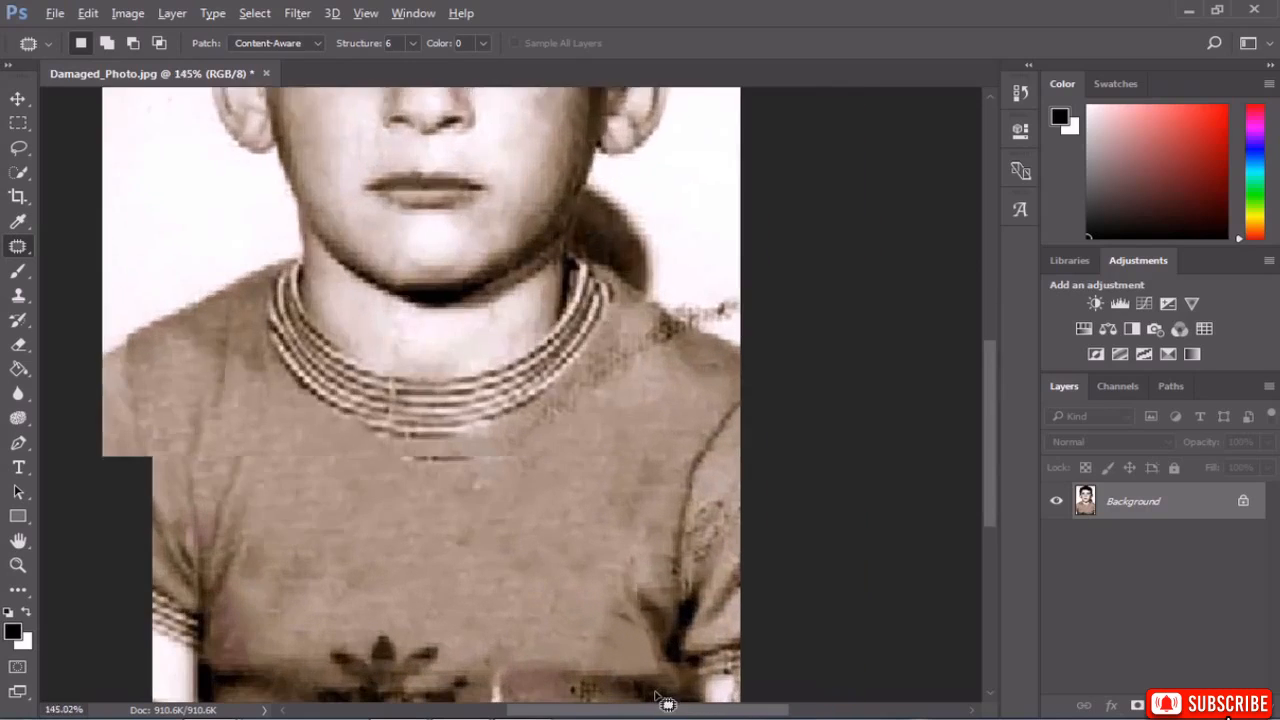
scroll(650, 660, up, 3)
drag(600, 546, 629, 566)
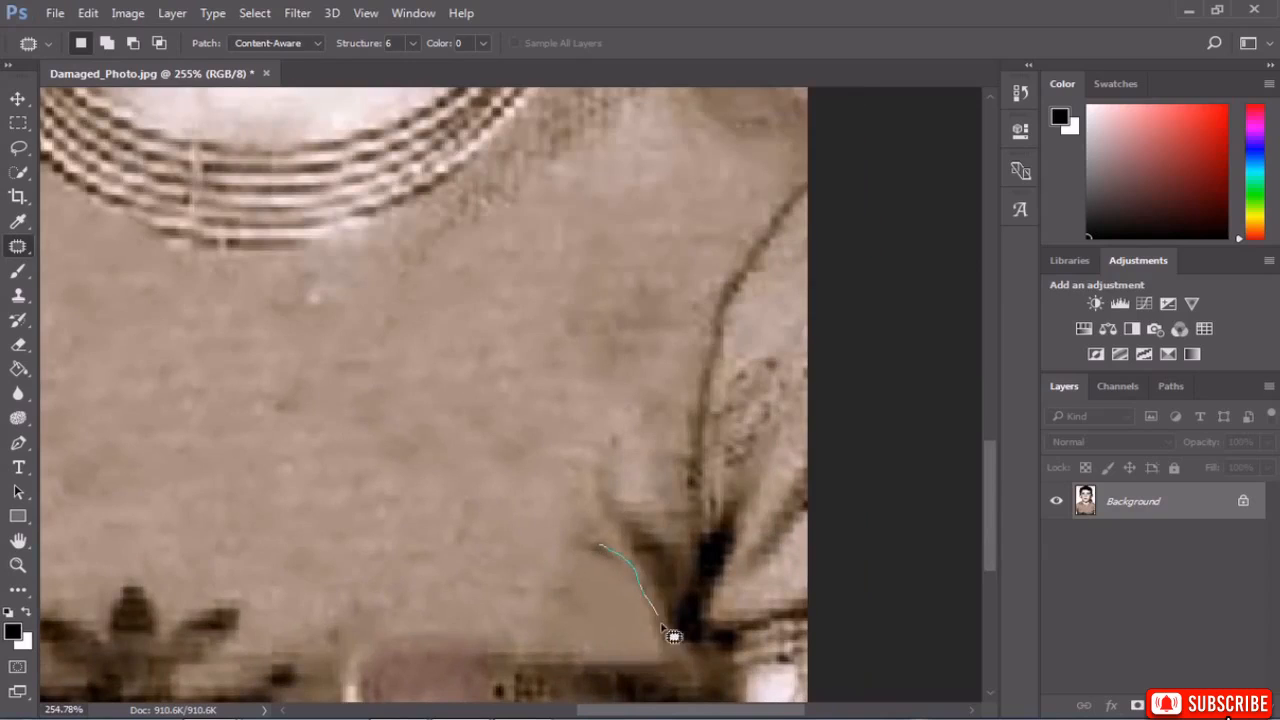
drag(673, 675, 592, 651)
drag(519, 588, 507, 566)
drag(571, 600, 410, 424)
drag(398, 299, 455, 288)
click(524, 331)
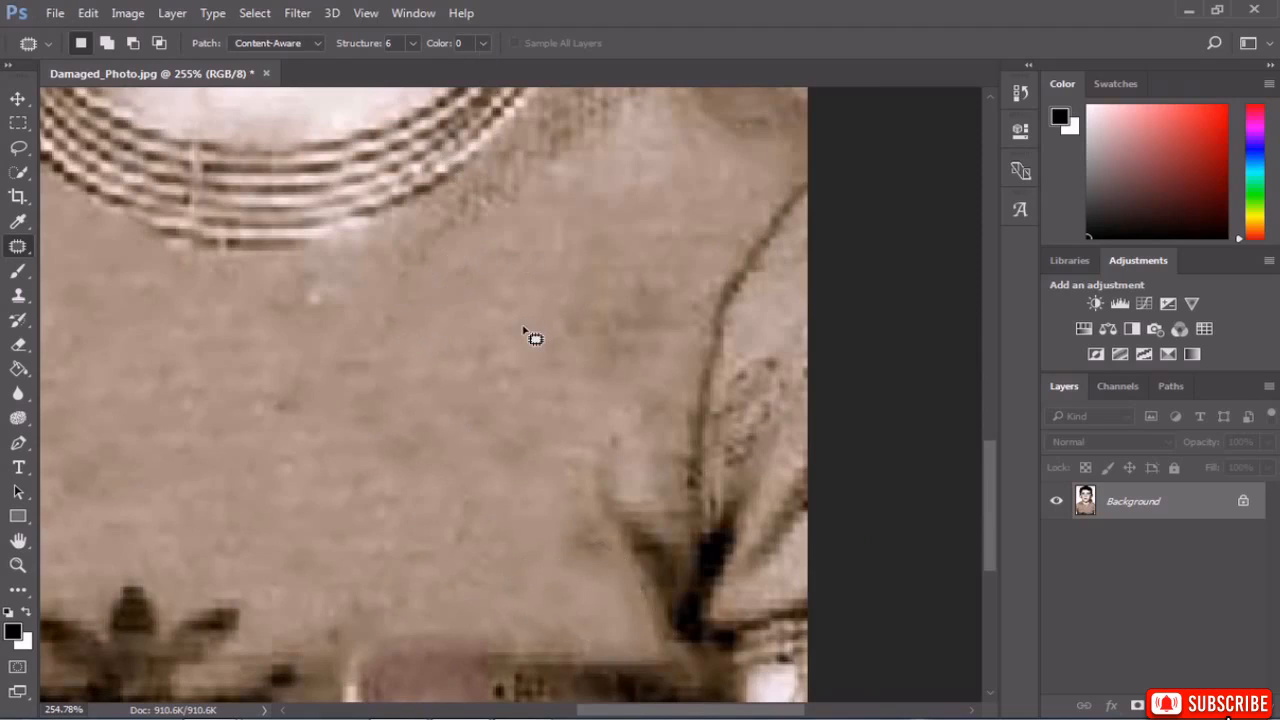
Try patching the speckled area on the right-hand sleeve with chest fabric at Color 3, then undo it.
scroll(657, 440, down, 4)
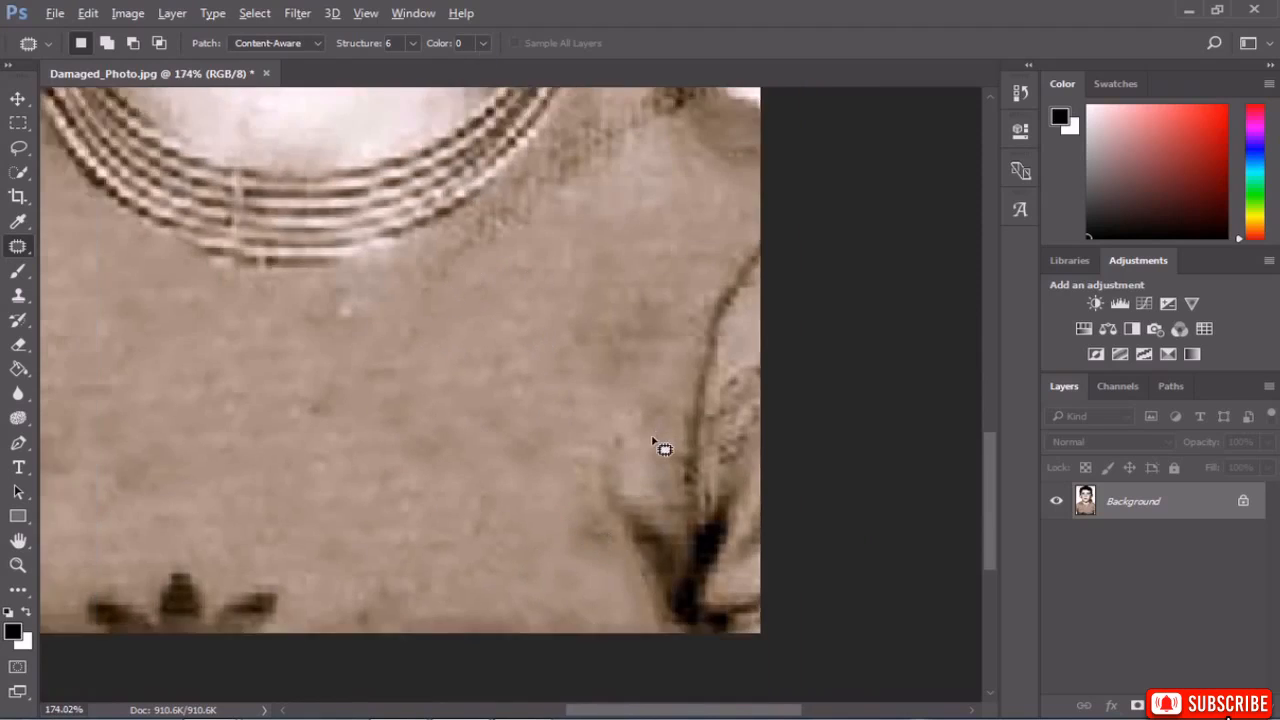
scroll(757, 409, up, 4)
mouse_move(722, 363)
mouse_down()
mouse_move(686, 375)
mouse_move(692, 493)
mouse_move(760, 400)
mouse_move(722, 365)
mouse_up()
mouse_move(721, 418)
mouse_down()
mouse_move(657, 423)
mouse_move(549, 402)
mouse_up()
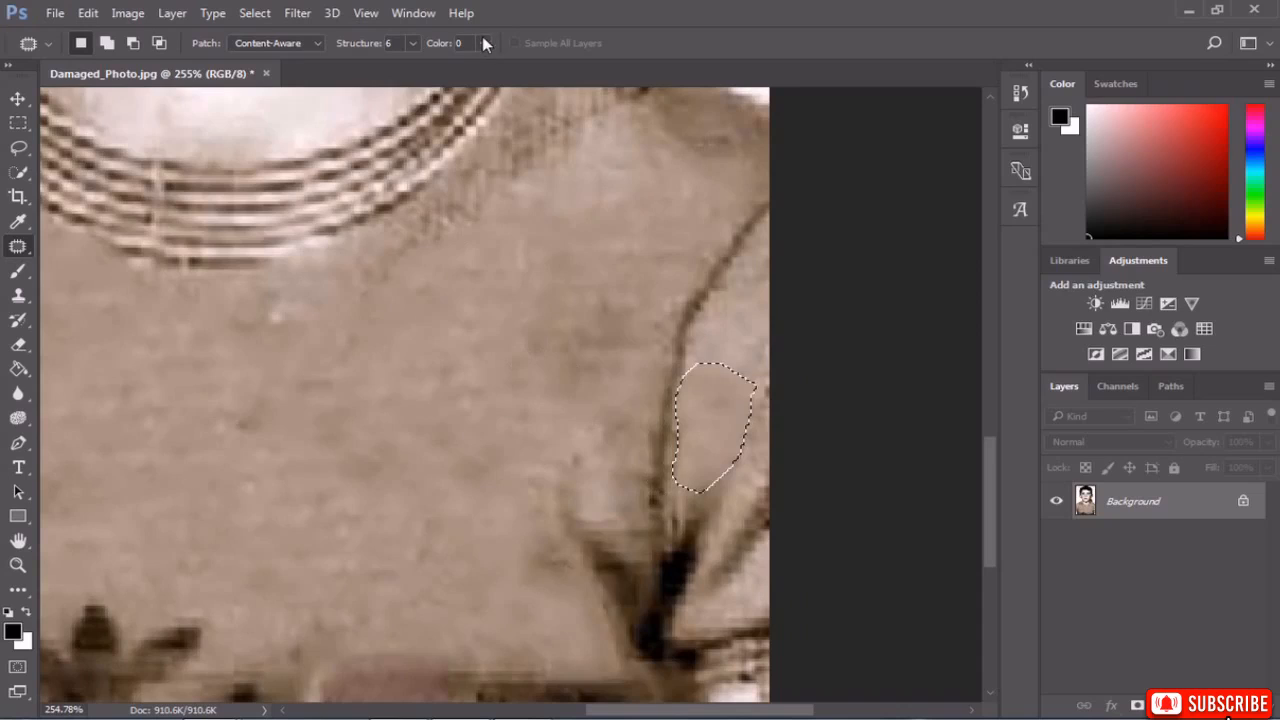
click(482, 43)
mouse_move(527, 64)
mouse_down()
mouse_move(517, 166)
mouse_move(510, 67)
mouse_up()
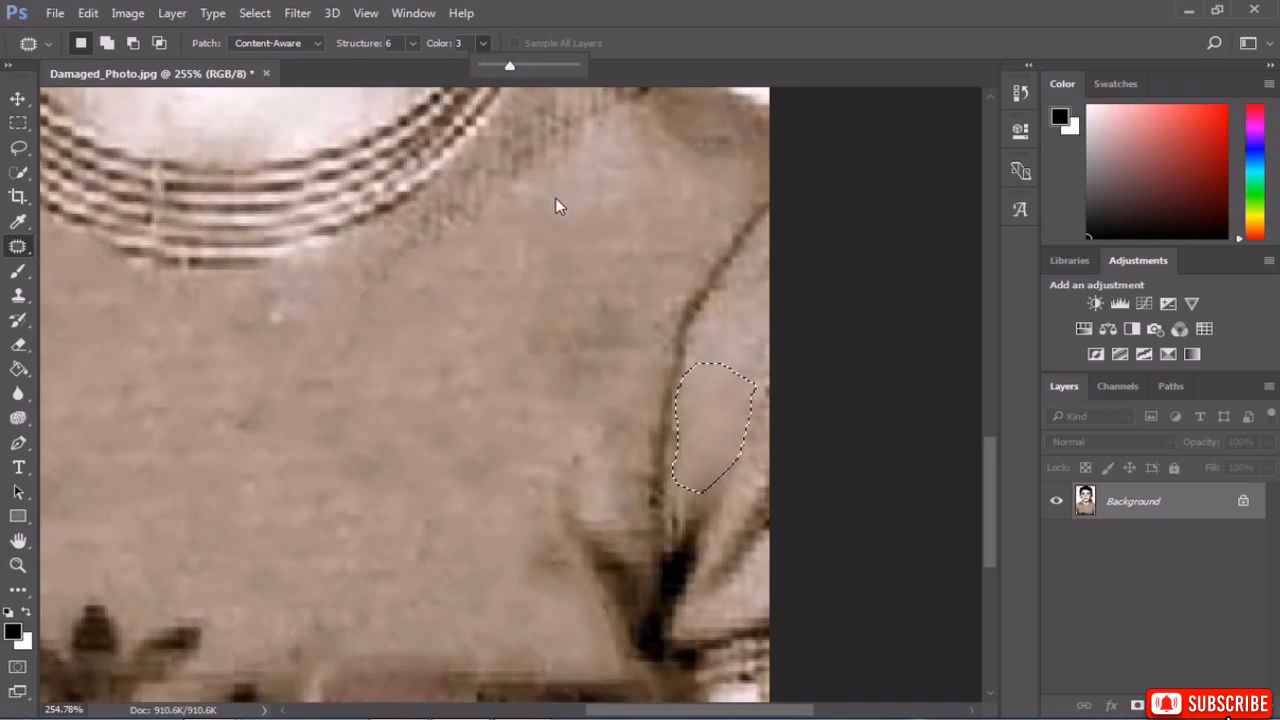
key(ctrl+z)
Patch the speckled area on the right-hand sleeve with chest fabric, set the patch's Color adaptation to 5, and deselect.
drag(721, 363, 680, 437)
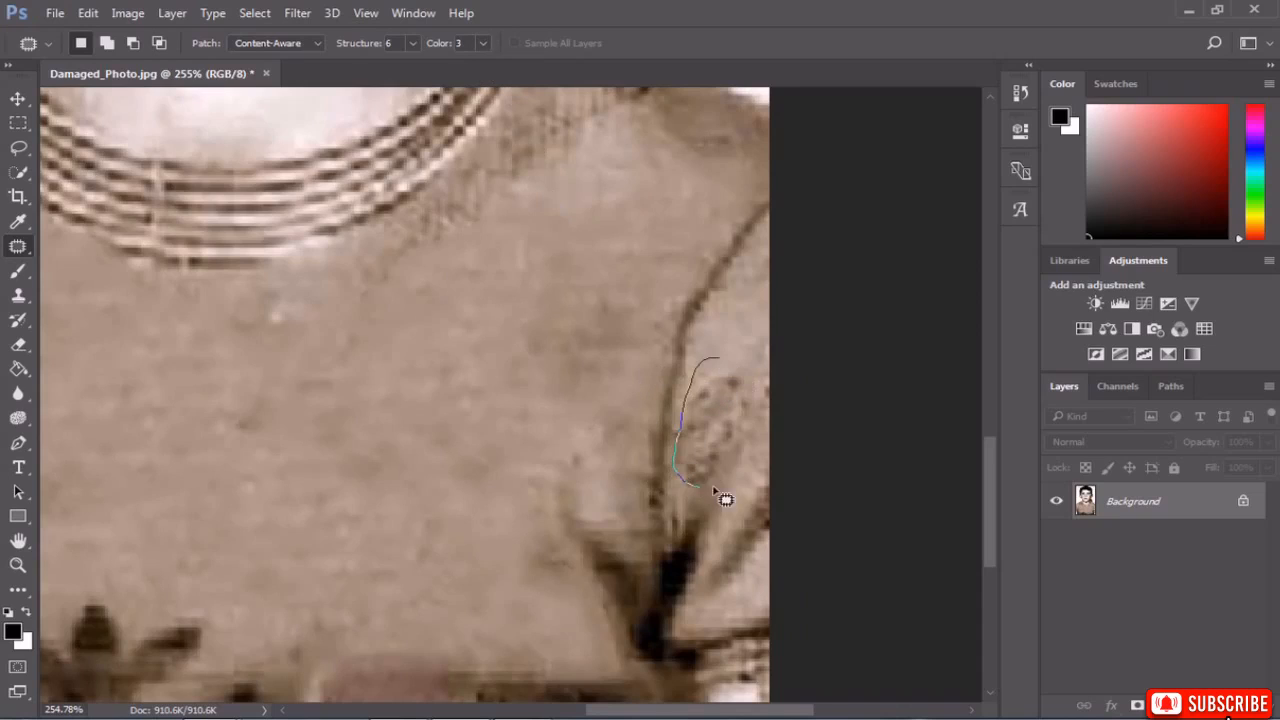
drag(756, 401, 740, 375)
mouse_move(725, 417)
mouse_down()
mouse_move(594, 429)
mouse_move(548, 415)
mouse_up()
click(483, 44)
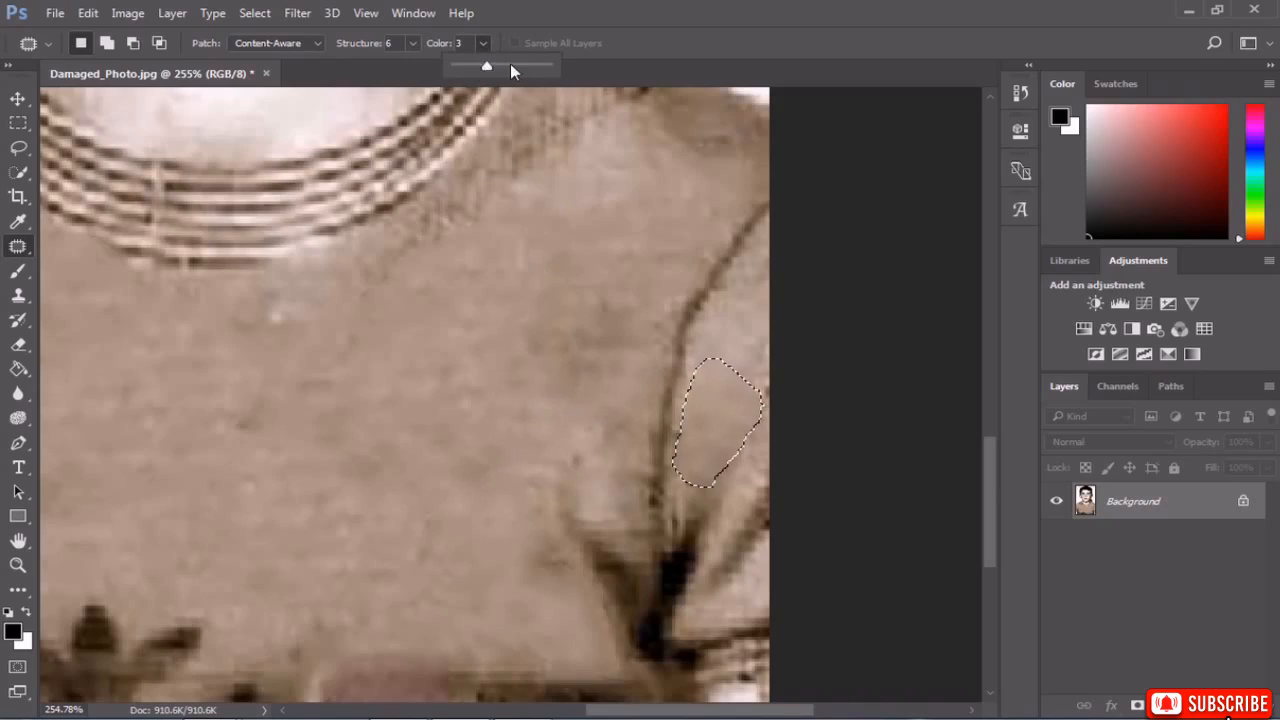
drag(531, 67, 424, 68)
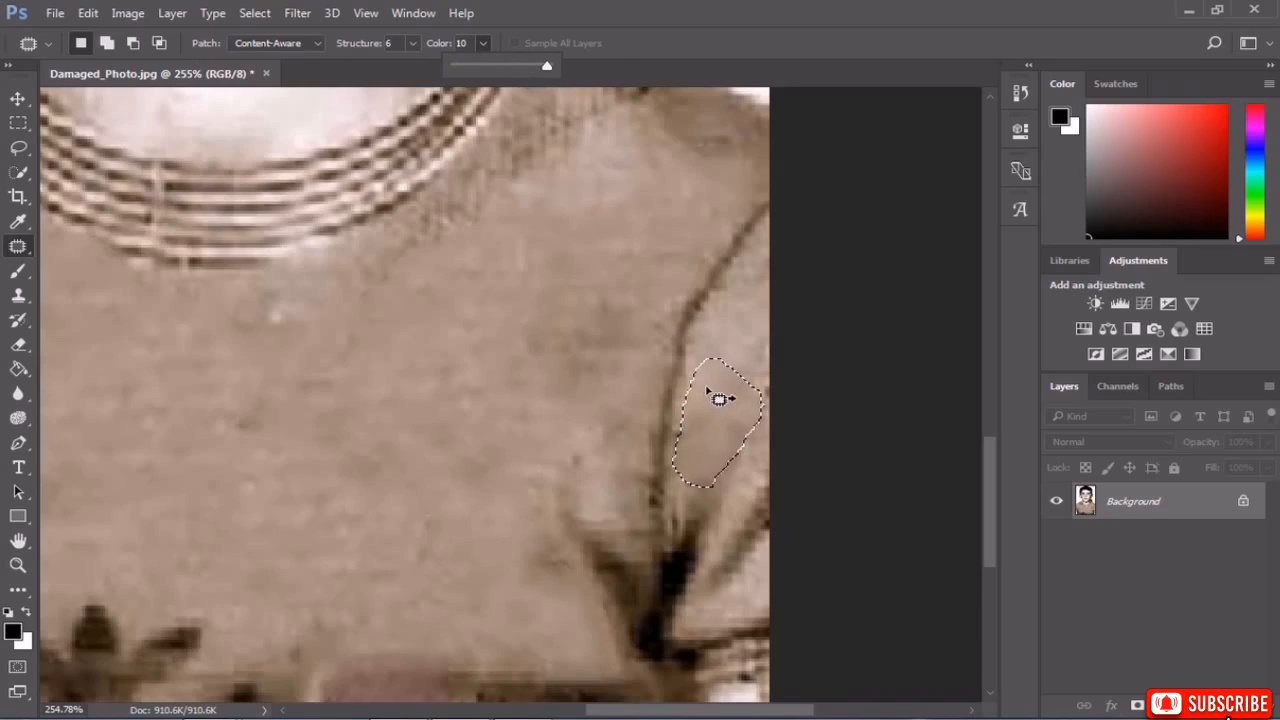
drag(547, 65, 505, 68)
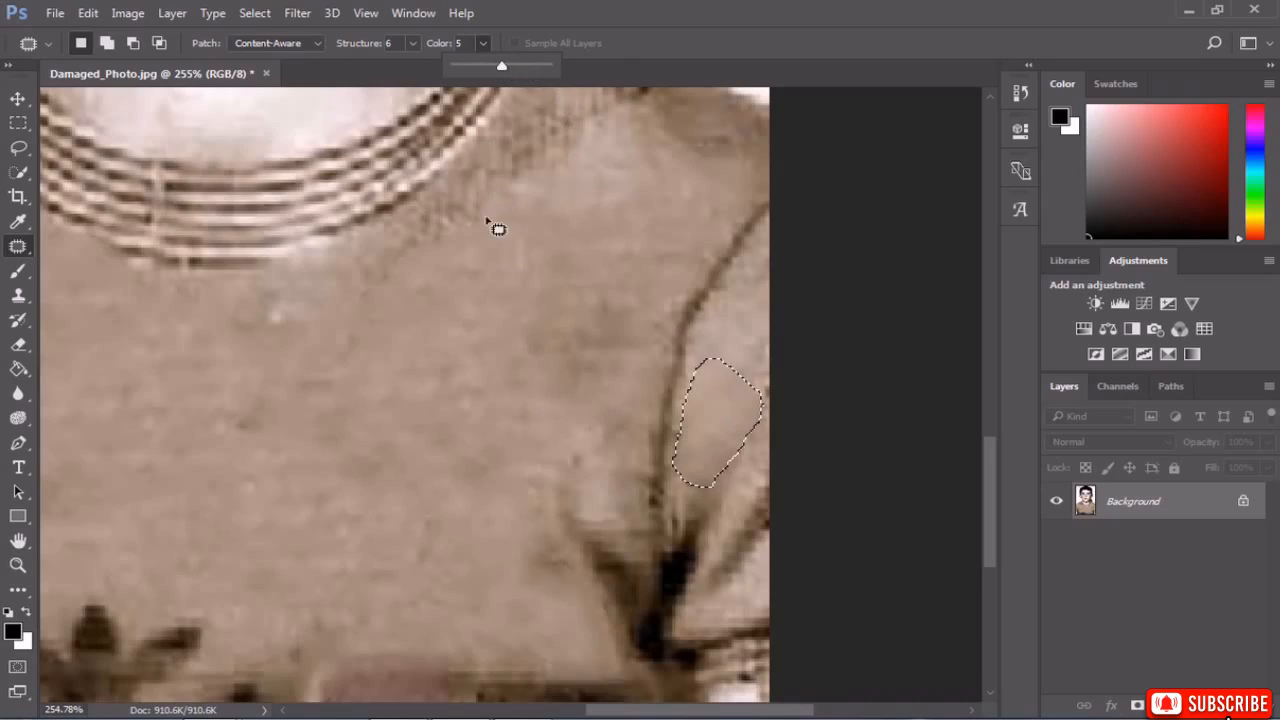
click(531, 338)
Patch the dotted cracks along the lower right-hand edge of the striped collar with clean fabric below, then deselect.
scroll(525, 358, down, 5)
scroll(505, 291, up, 3)
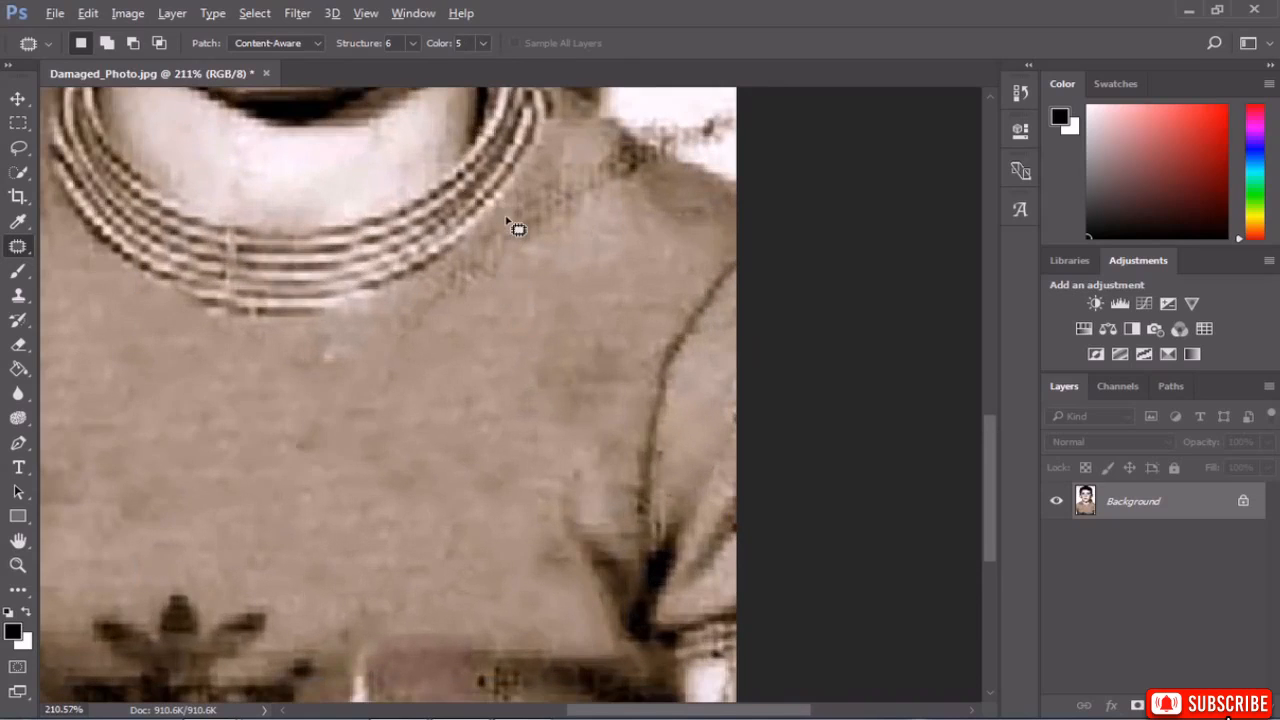
mouse_move(503, 215)
mouse_down()
mouse_move(312, 325)
mouse_move(468, 320)
mouse_move(533, 216)
mouse_up()
drag(474, 264, 524, 405)
click(325, 385)
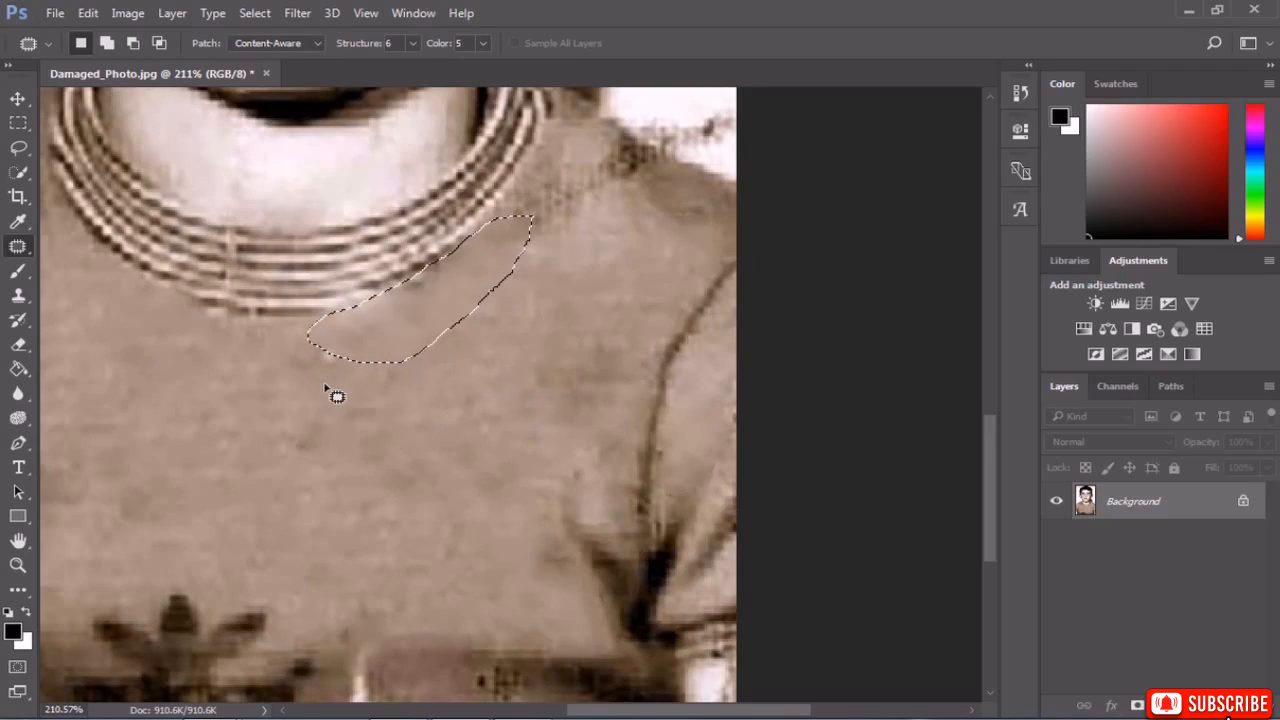
Patch the small light spot just below the collar with clean fabric beneath it, then deselect.
mouse_move(315, 345)
mouse_down()
mouse_move(381, 375)
mouse_move(318, 346)
mouse_up()
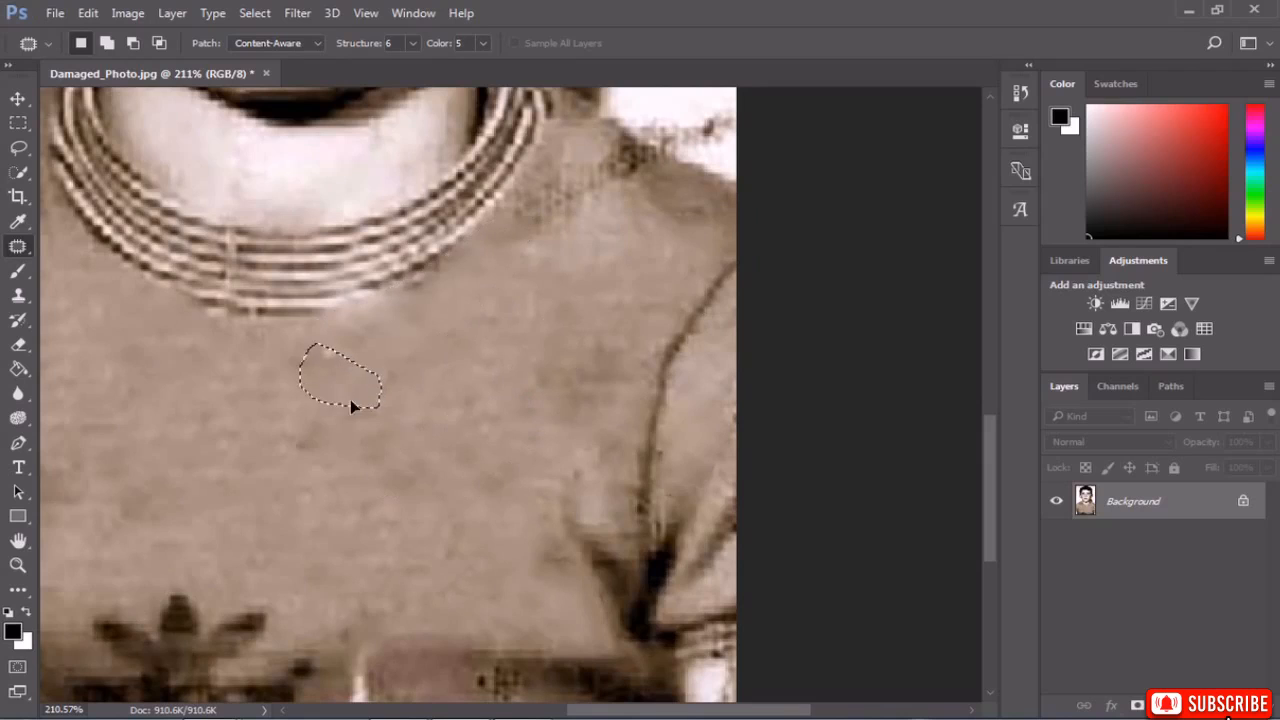
drag(350, 400, 374, 481)
click(332, 481)
scroll(360, 455, down, 5)
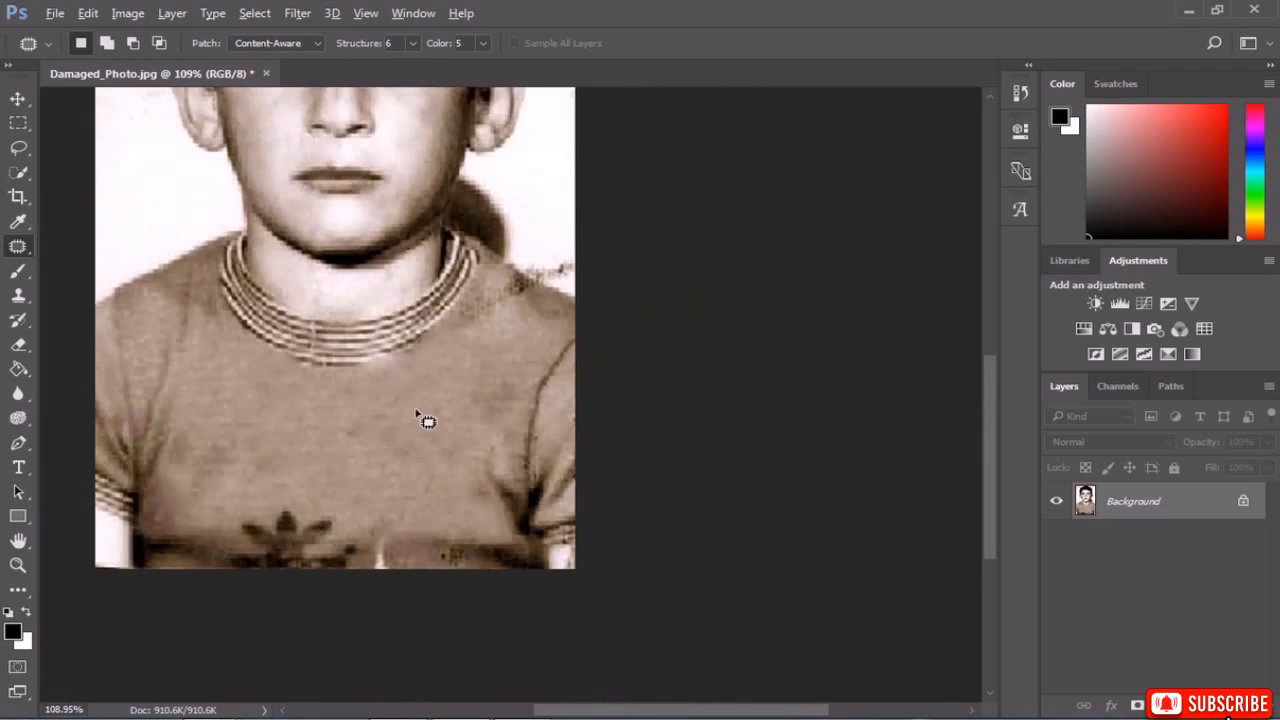
Patch the white crack and dark speckles along the shirt's bottom edge, right of the leaf logo, then deselect.
scroll(418, 563, up, 2)
mouse_move(380, 526)
mouse_down()
mouse_move(383, 597)
mouse_move(366, 577)
mouse_move(405, 465)
mouse_up()
mouse_move(458, 541)
mouse_down()
mouse_move(536, 555)
mouse_move(492, 583)
mouse_move(341, 448)
mouse_up()
click(434, 478)
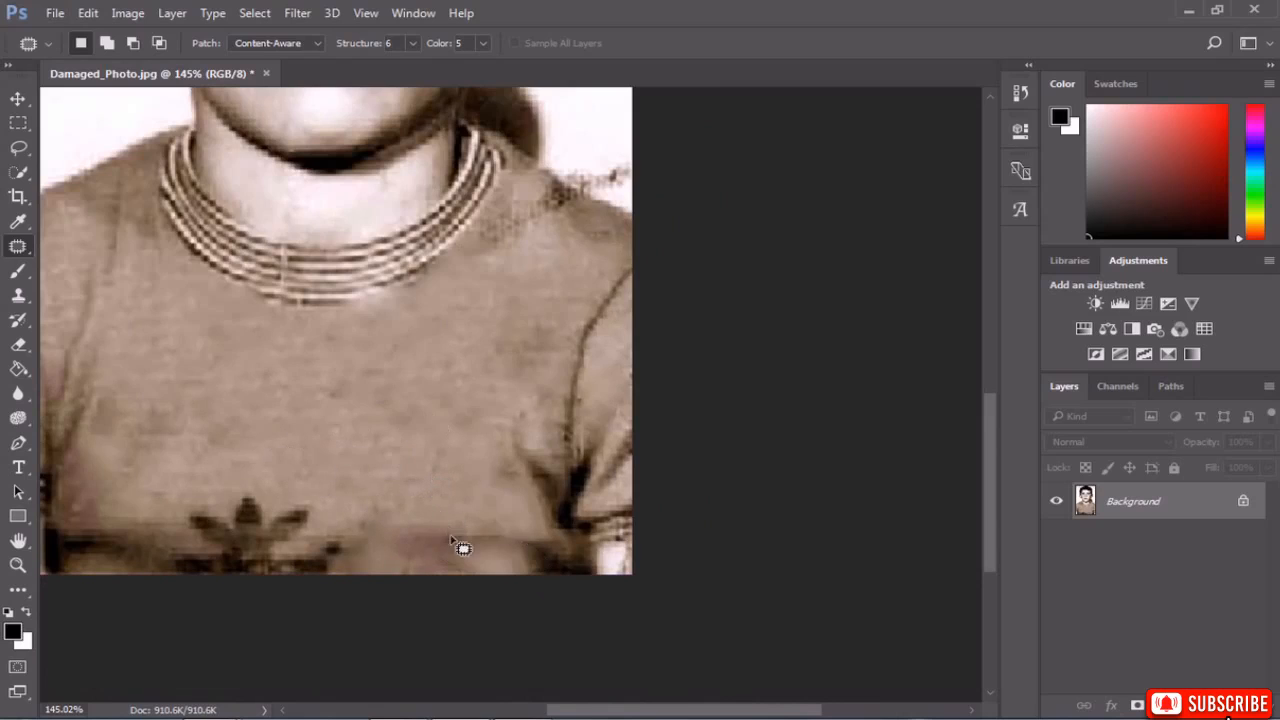
Patch the remaining marks along the photo's bottom edge between the leaf logo and the right-hand underarm.
scroll(458, 541, up, 3)
mouse_move(478, 541)
mouse_down()
mouse_move(543, 531)
mouse_move(418, 522)
mouse_up()
click(429, 487)
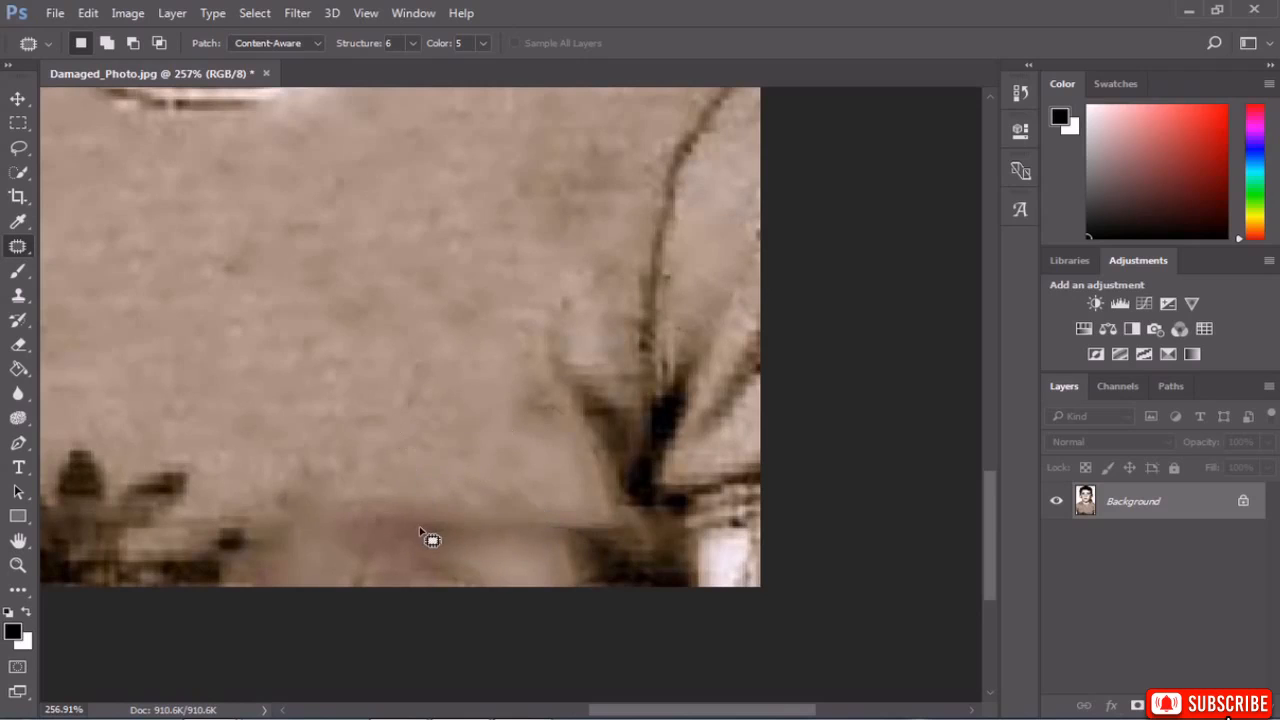
scroll(471, 560, down, 4)
scroll(538, 573, up, 2)
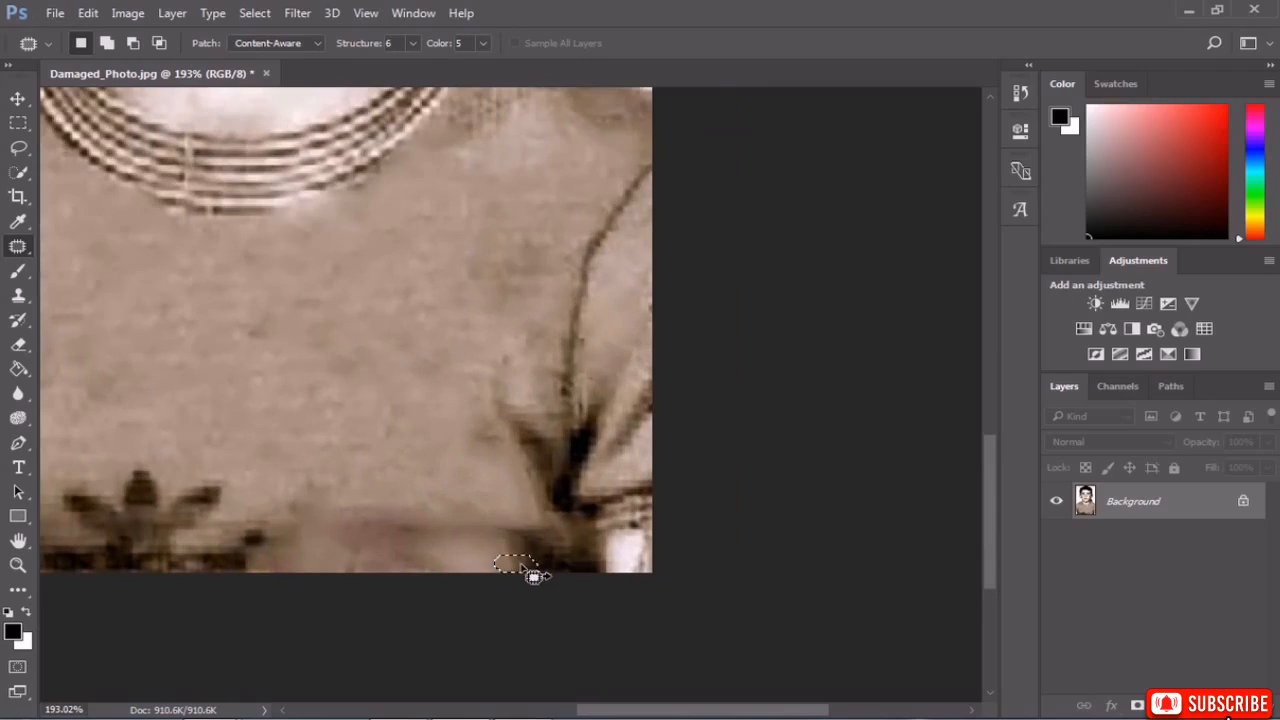
Patch the speckled cracks on the right-hand shoulder beside the collar with clean chest fabric below.
scroll(409, 476, down, 3)
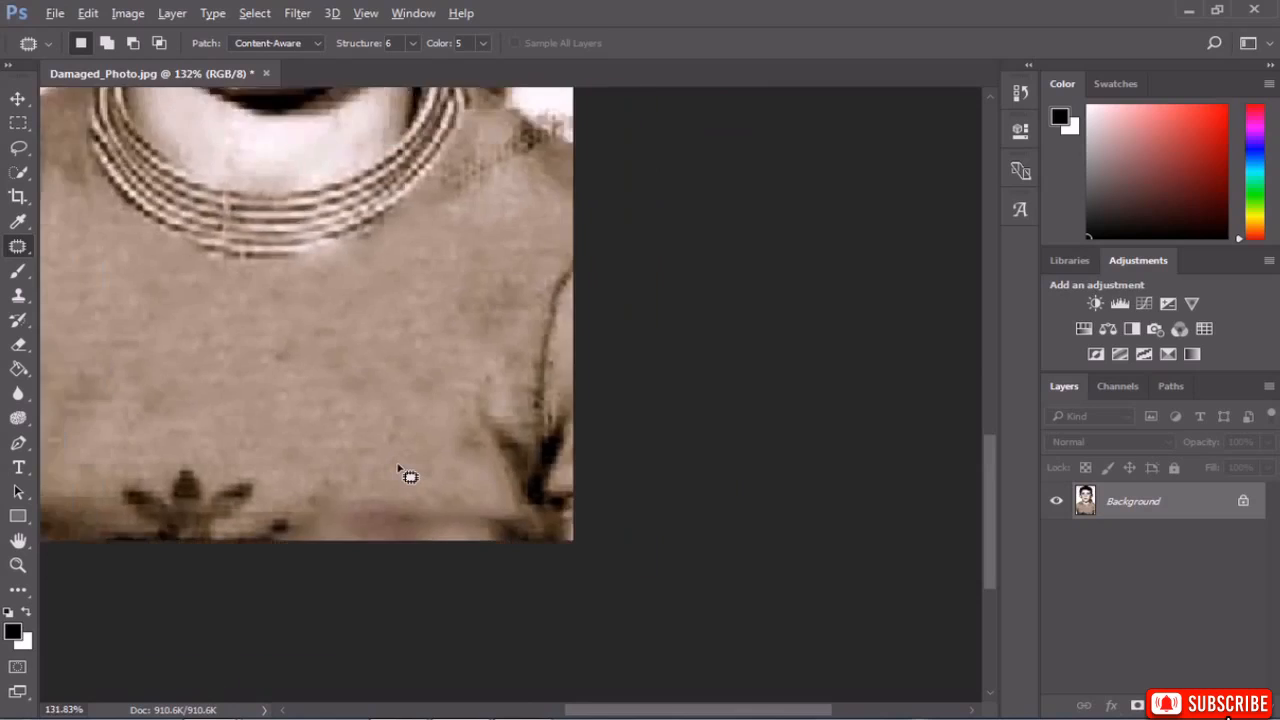
scroll(618, 498, up, 4)
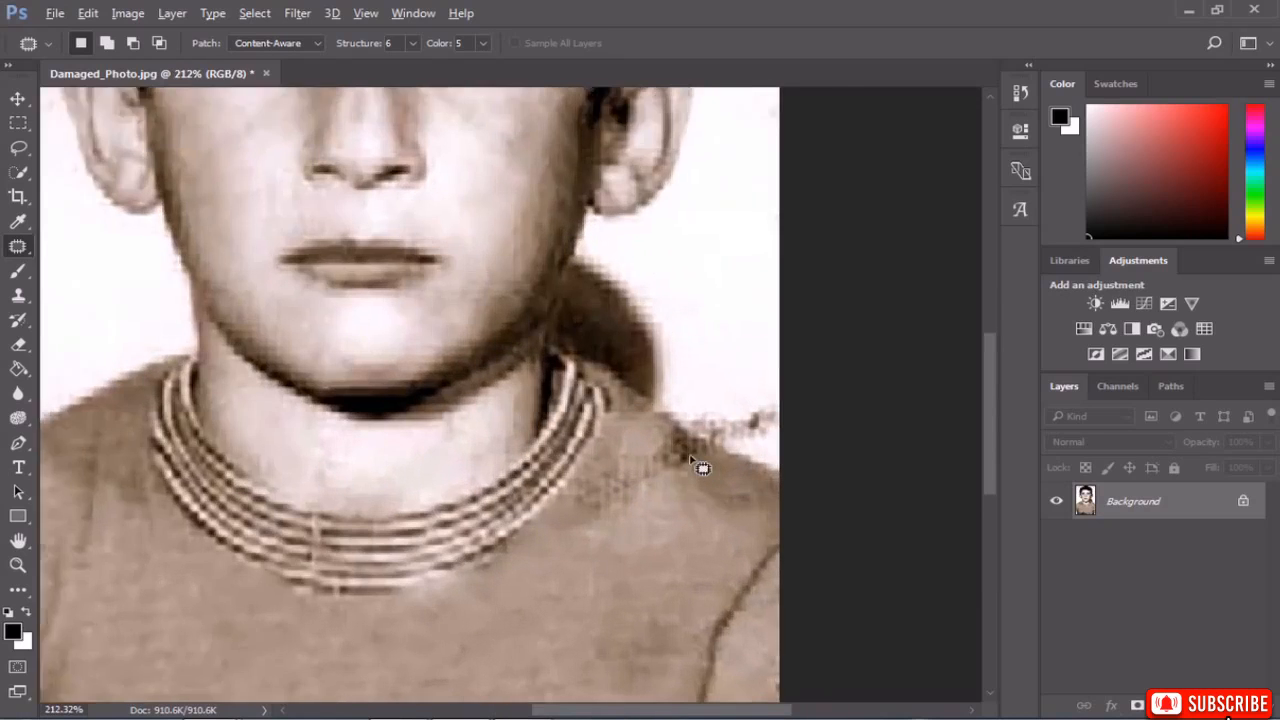
drag(681, 496, 586, 529)
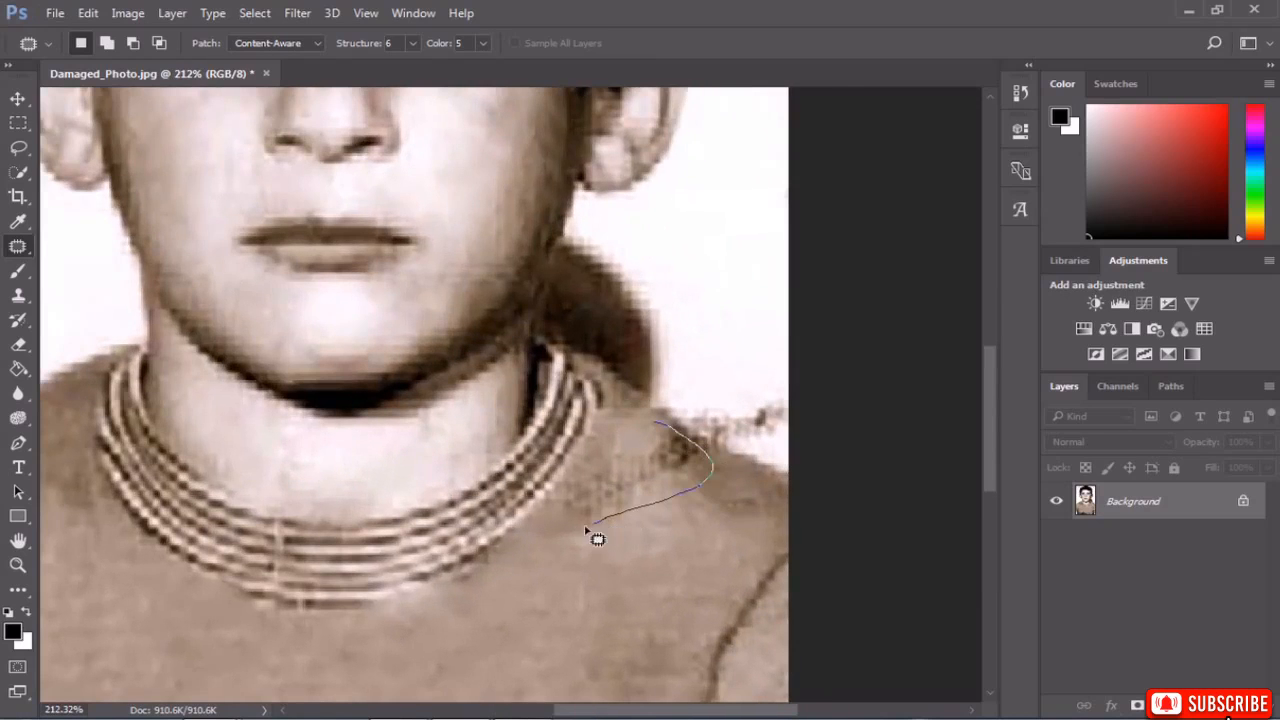
drag(632, 540, 604, 564)
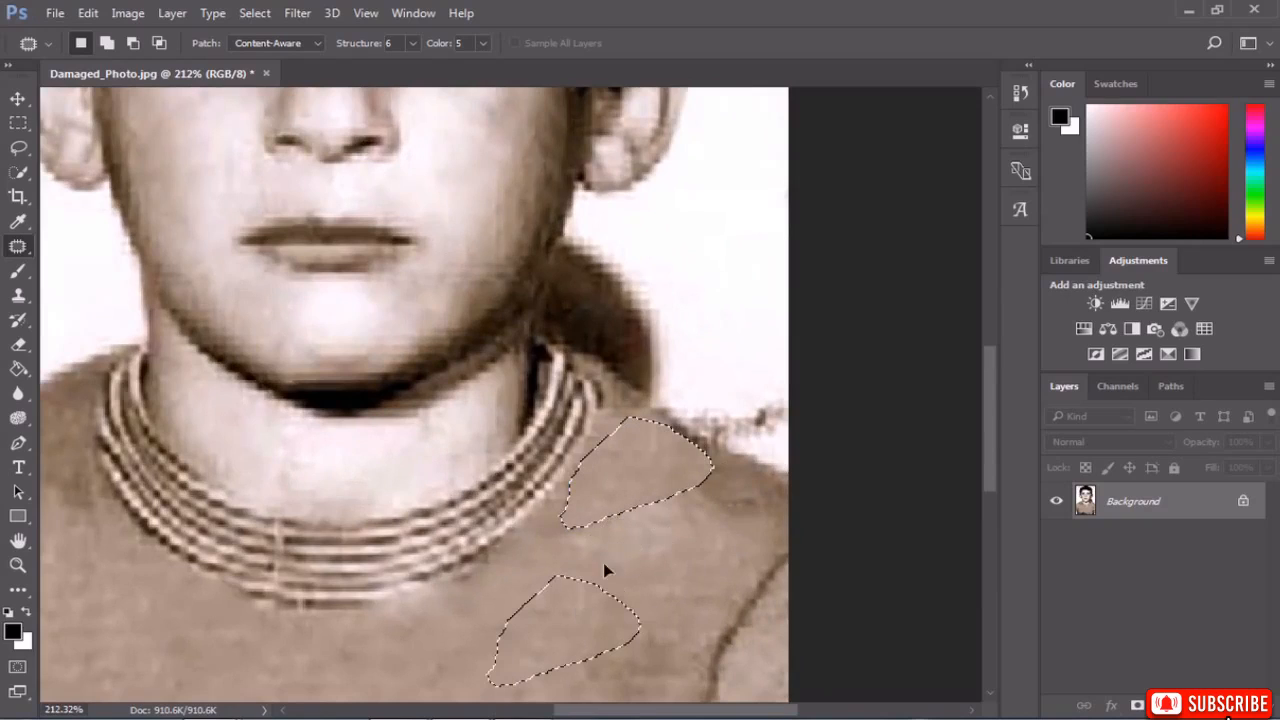
Patch the dark speckled edge of the right-hand shoulder beside the neck shadow with clean fabric below, then deselect.
key(ctrl+d)
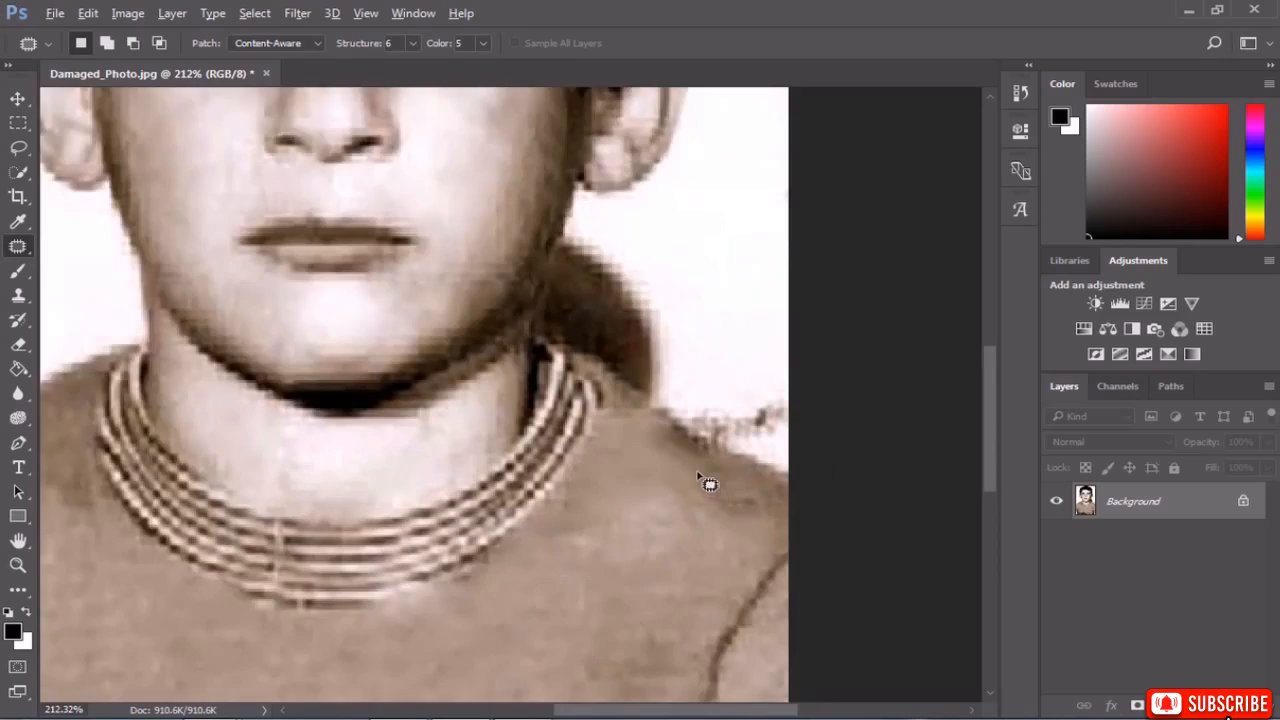
scroll(705, 483, up, 3)
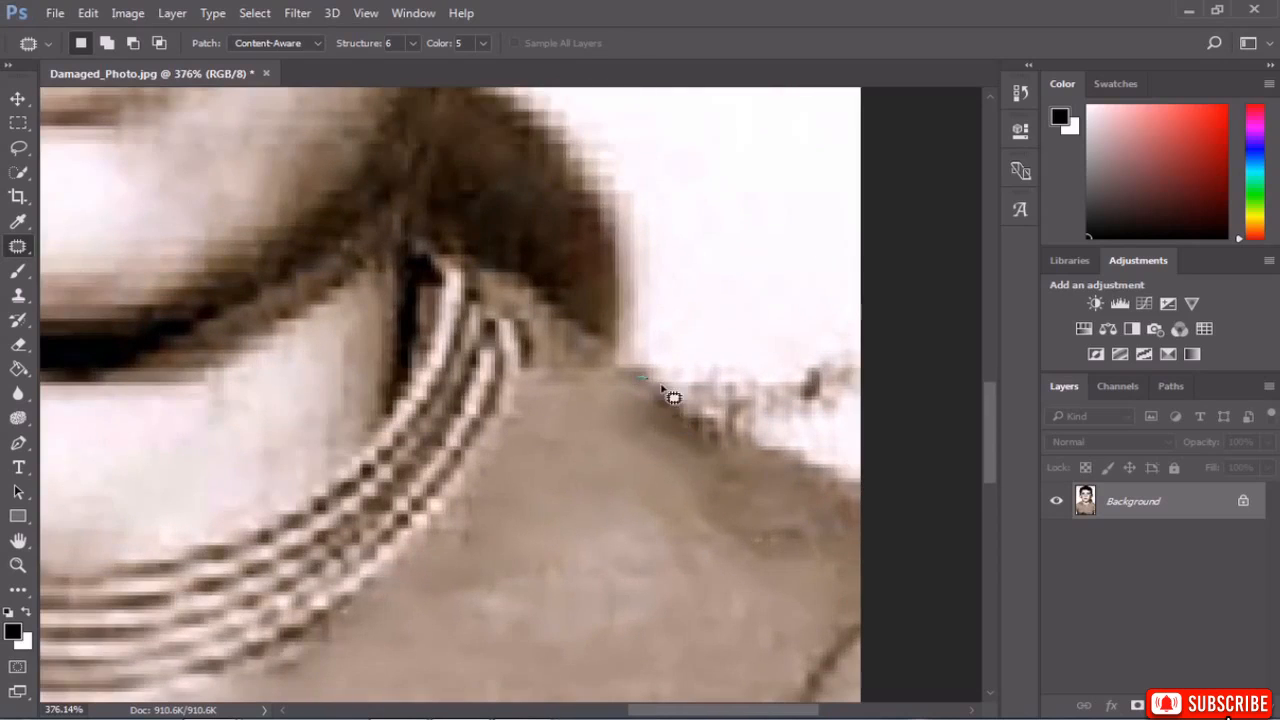
mouse_move(633, 418)
mouse_down()
mouse_move(636, 378)
mouse_move(593, 555)
mouse_move(624, 576)
mouse_up()
key(ctrl+d)
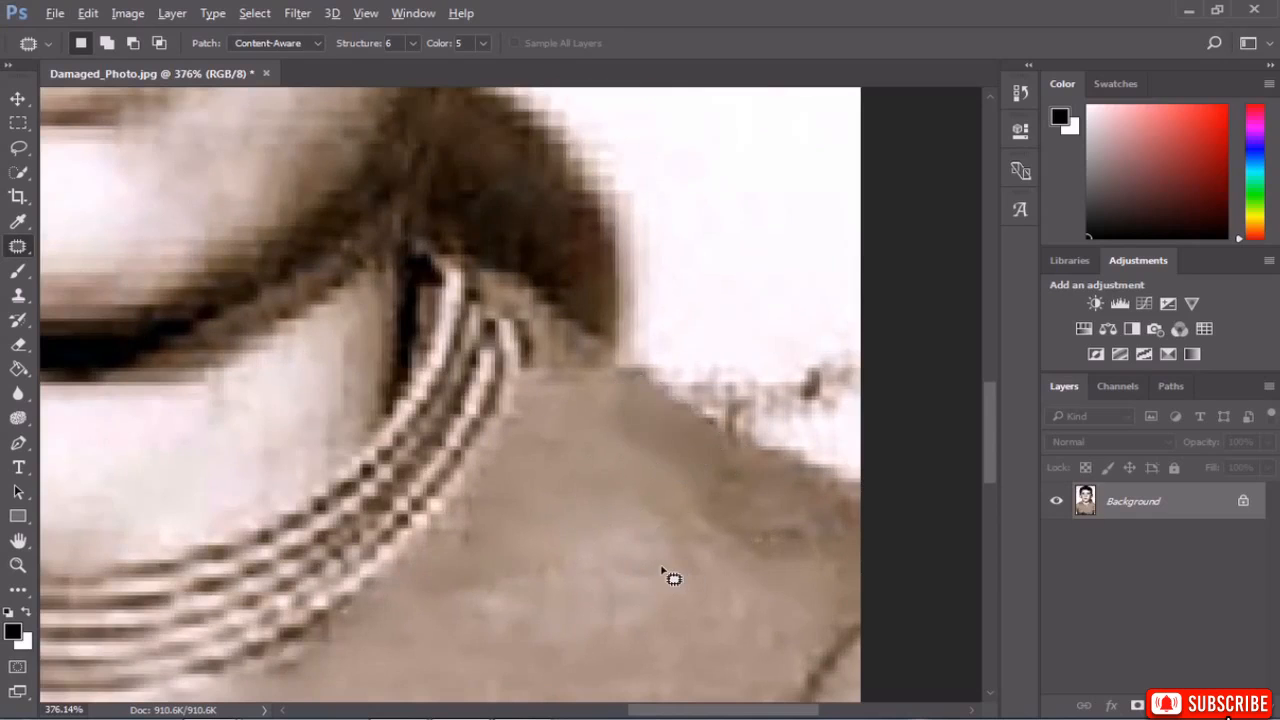
scroll(670, 577, down, 5)
Patch the light smudge just under the collar's front right edge with clean fabric beside it, then deselect.
scroll(494, 491, up, 4)
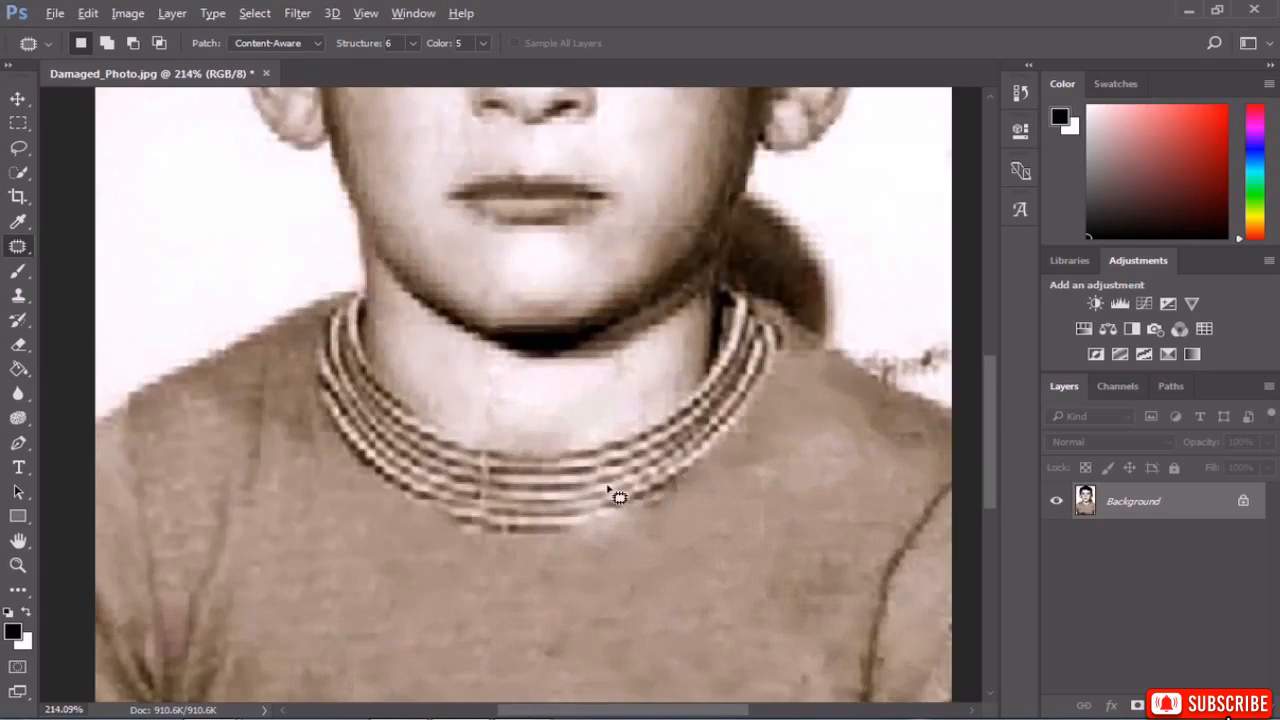
scroll(608, 489, up, 3)
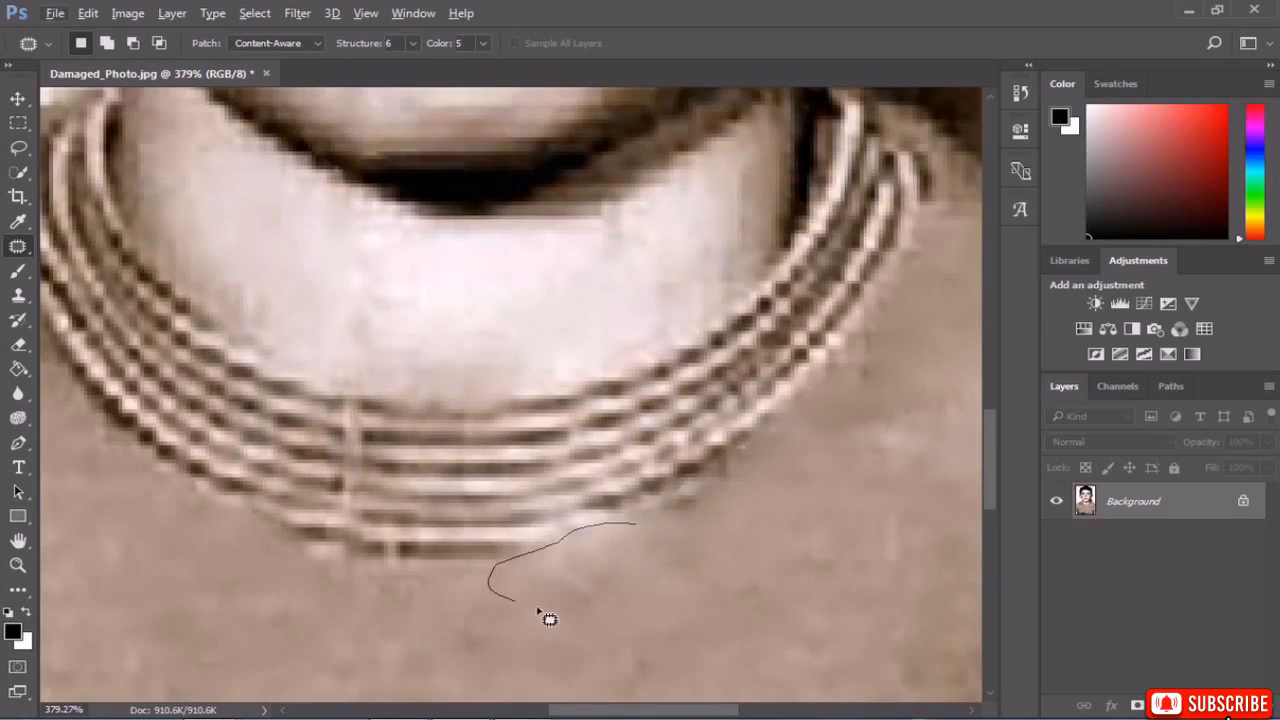
drag(540, 612, 636, 525)
mouse_move(594, 563)
mouse_down()
mouse_move(766, 614)
mouse_move(677, 594)
mouse_up()
key(ctrl+d)
Switch to the Clone Stamp tool and reduce its brush size to 5 for the collar stripes.
scroll(611, 505, up, 2)
scroll(566, 500, up, 2)
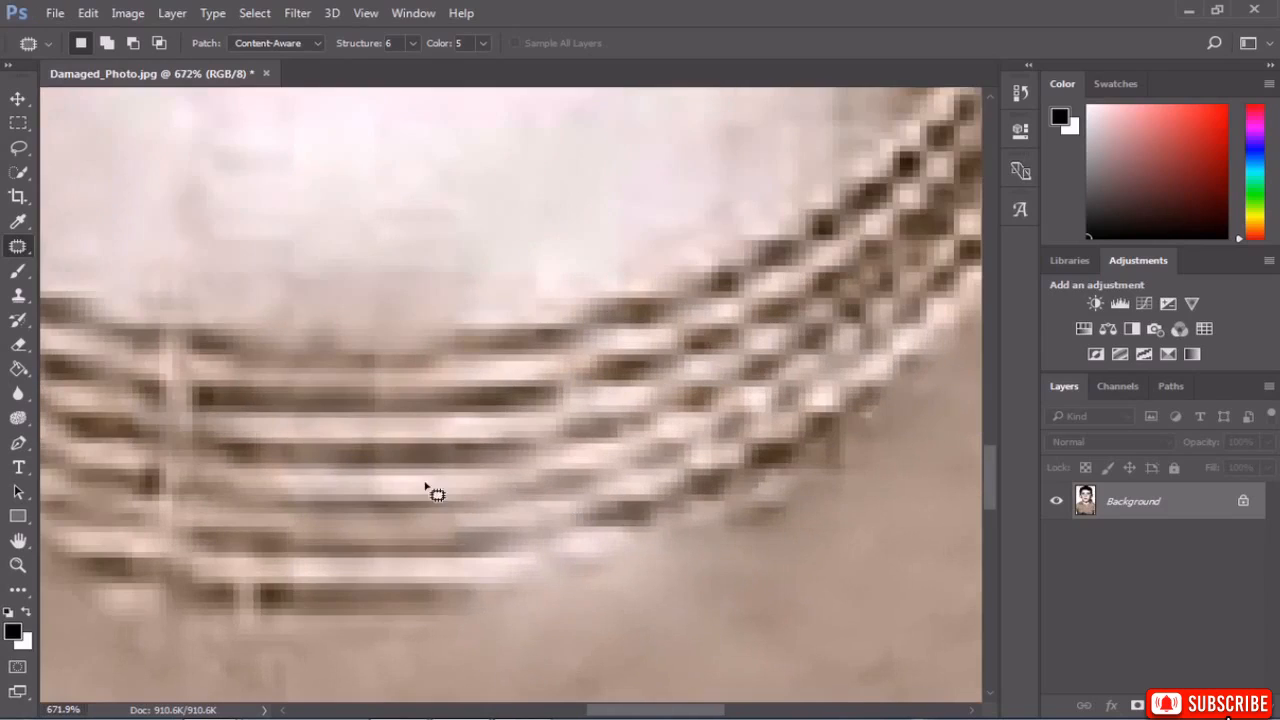
right_click(18, 248)
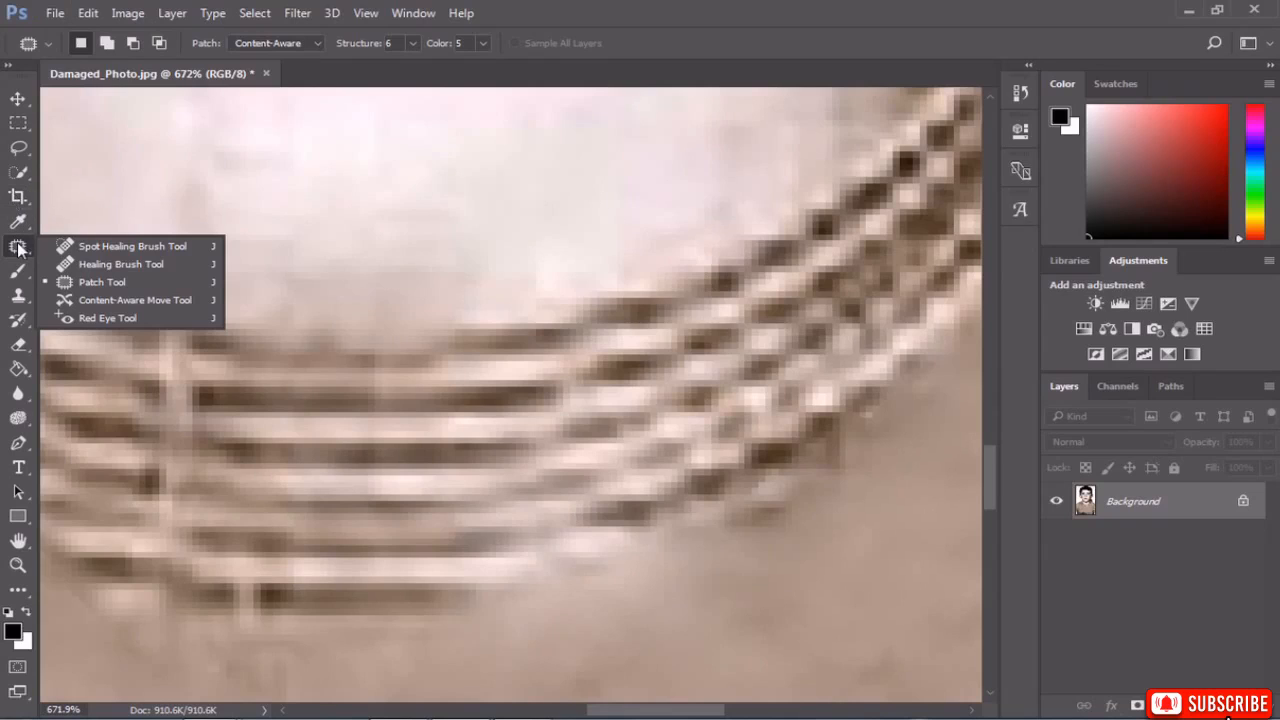
right_click(21, 300)
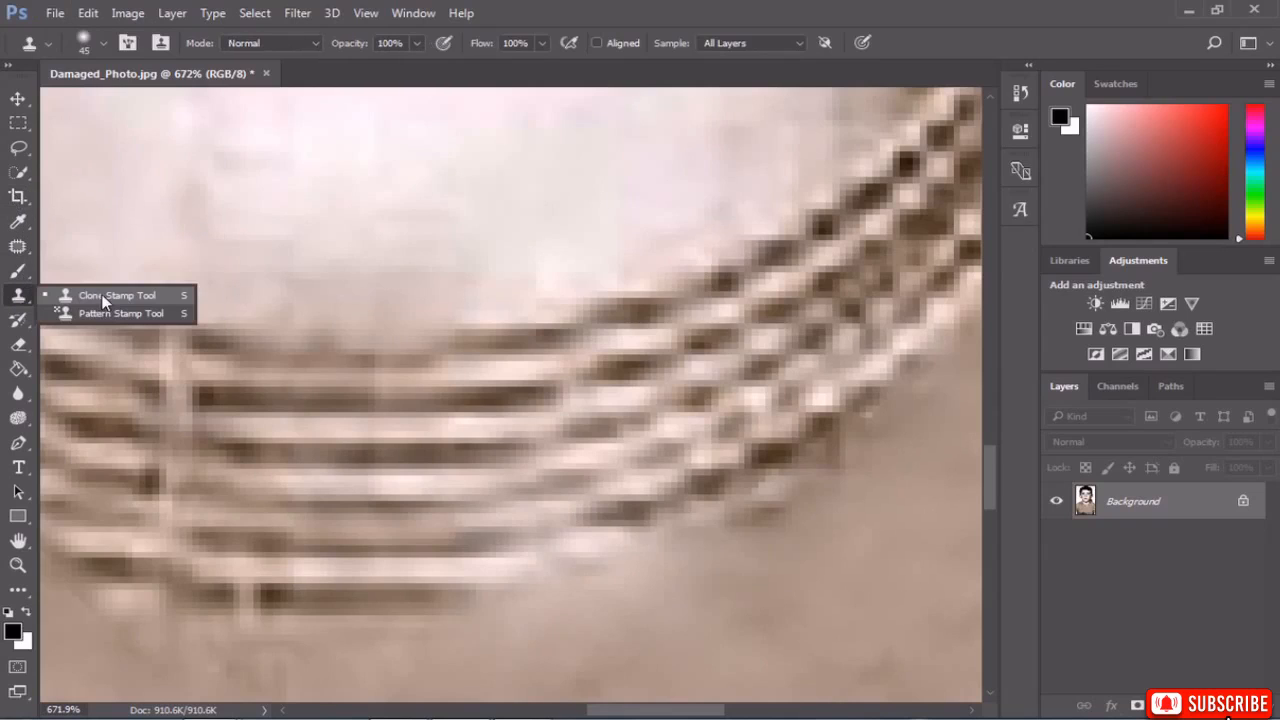
click(103, 297)
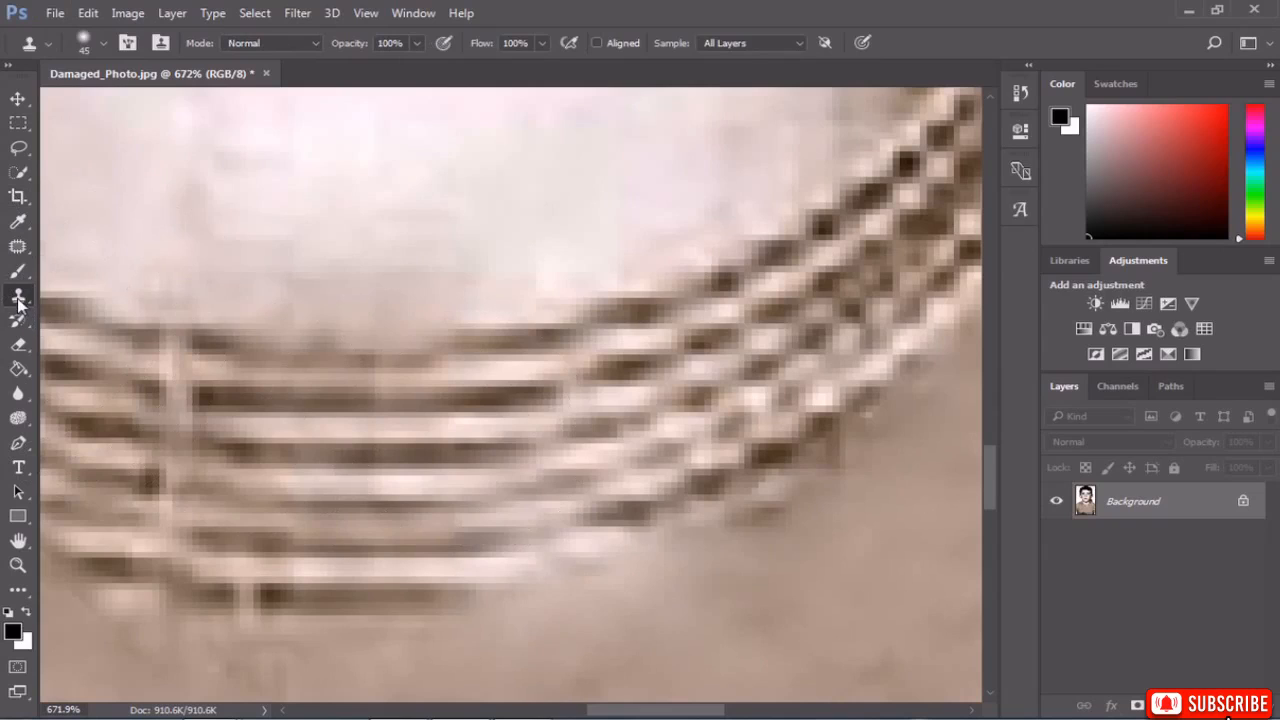
alt+right_click(475, 442)
mouse_move(476, 444)
mouse_down()
mouse_move(354, 479)
mouse_move(616, 423)
mouse_move(323, 506)
mouse_move(334, 507)
mouse_up()
scroll(526, 455, up, 2)
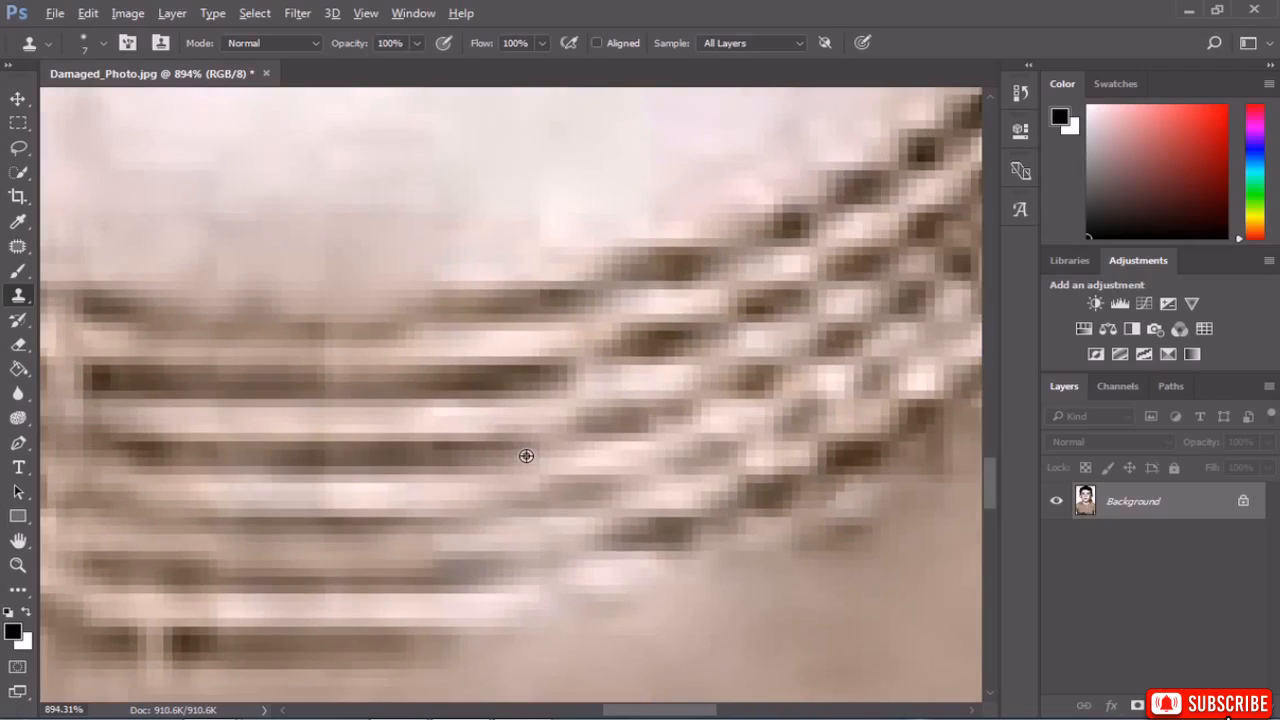
drag(453, 460, 448, 460)
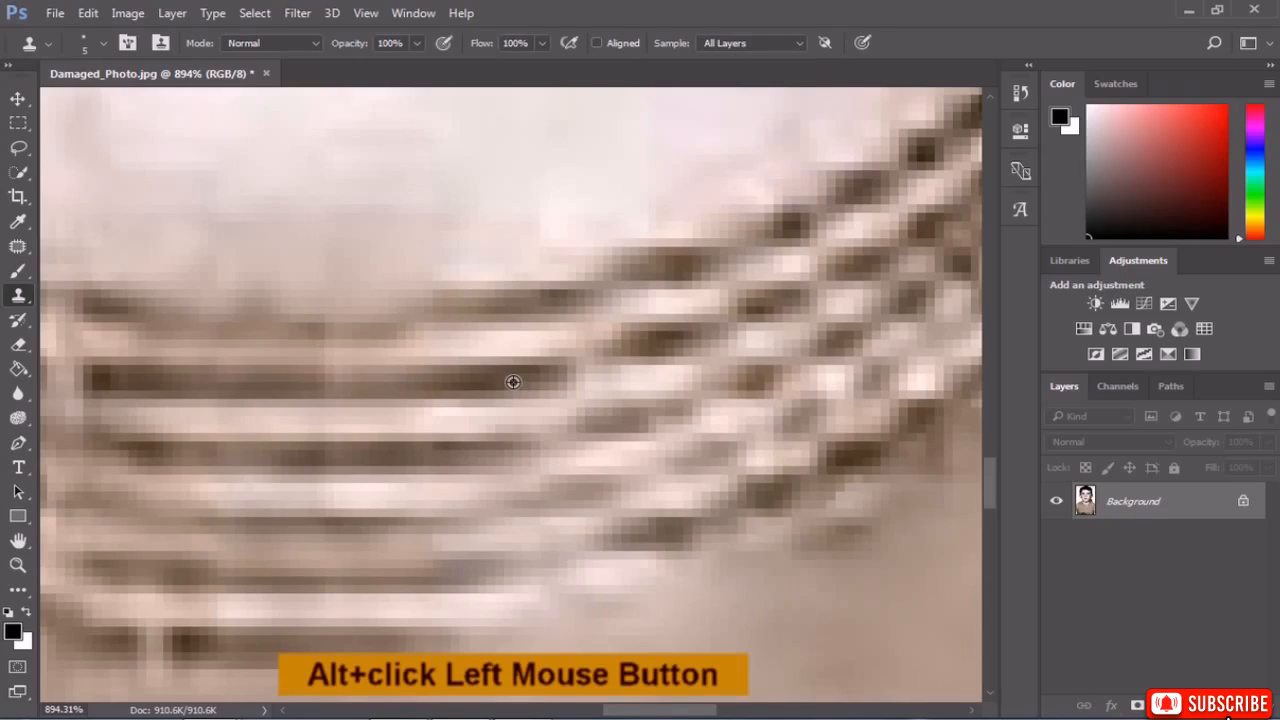
Clone dark stripe samples over the faded gaps in the second and third dark stripes, right of the collar's centre.
alt+click(512, 381)
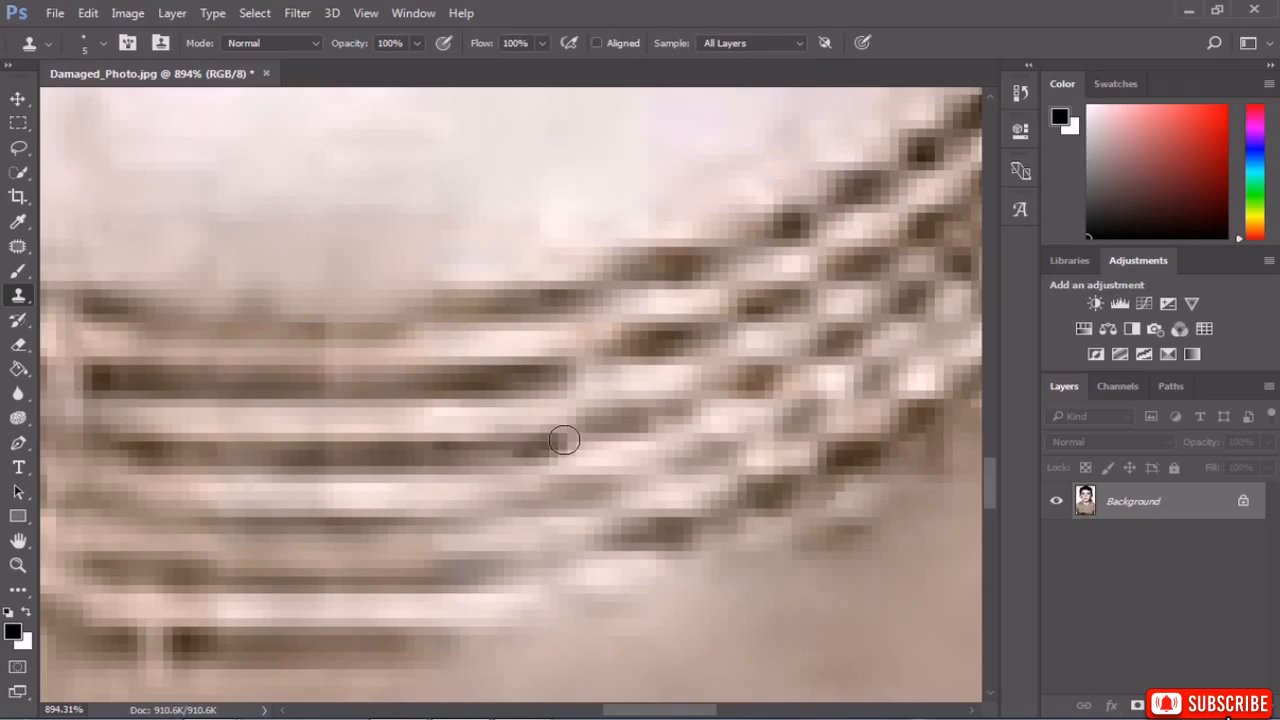
mouse_move(610, 424)
mouse_down()
mouse_move(554, 442)
mouse_move(579, 436)
mouse_move(544, 387)
mouse_move(540, 426)
mouse_move(525, 435)
mouse_move(591, 429)
mouse_up()
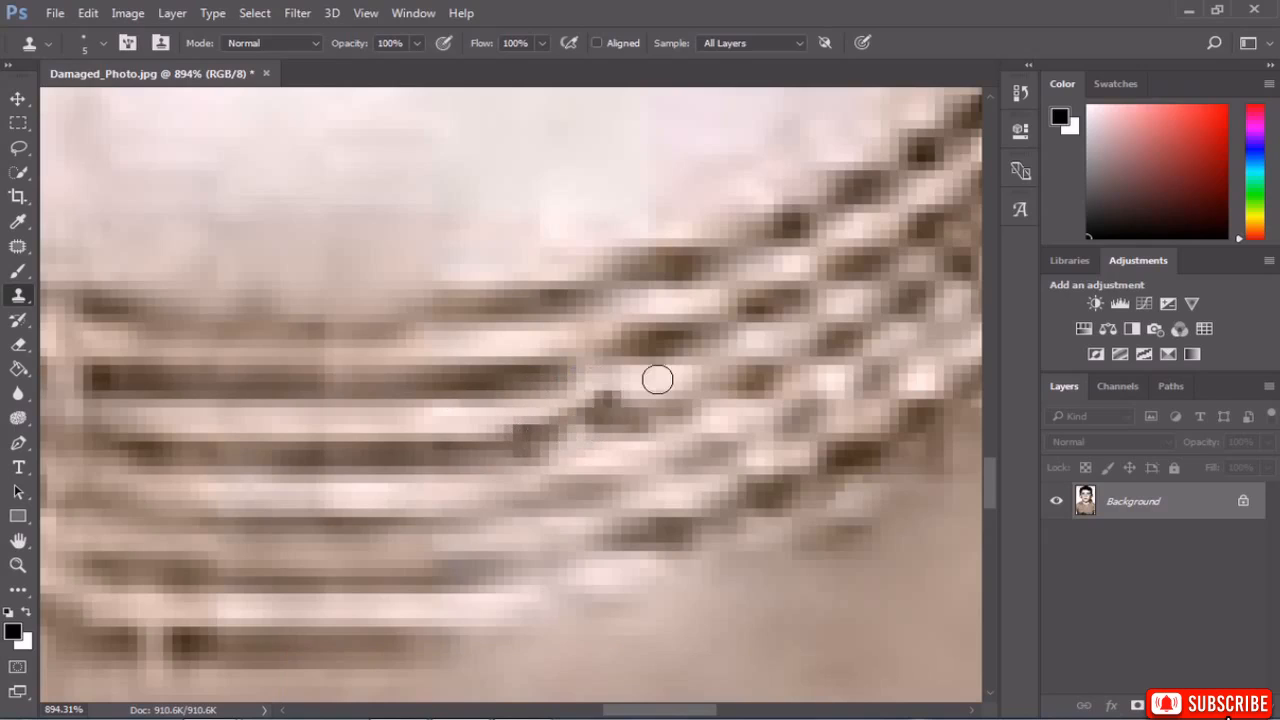
alt+click(661, 337)
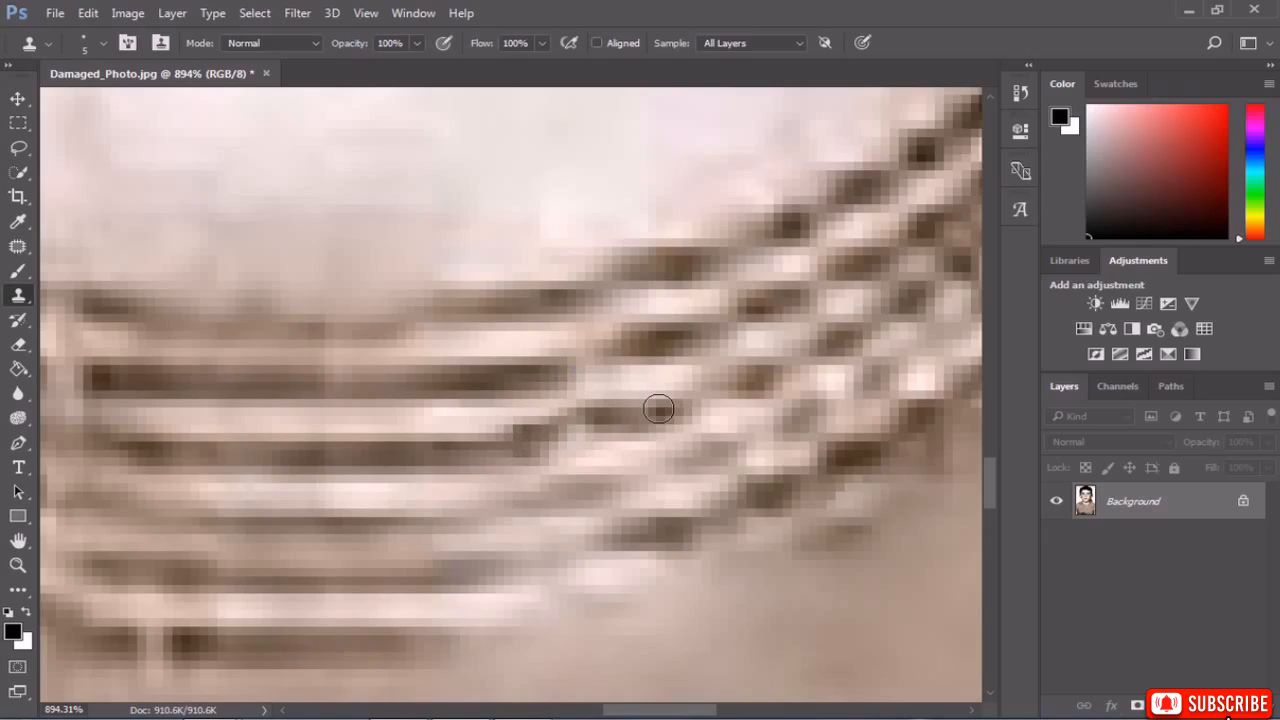
mouse_move(646, 409)
mouse_down()
mouse_move(603, 420)
mouse_move(575, 410)
mouse_move(550, 440)
mouse_move(686, 409)
mouse_move(722, 386)
mouse_up()
key(ctrl+z)
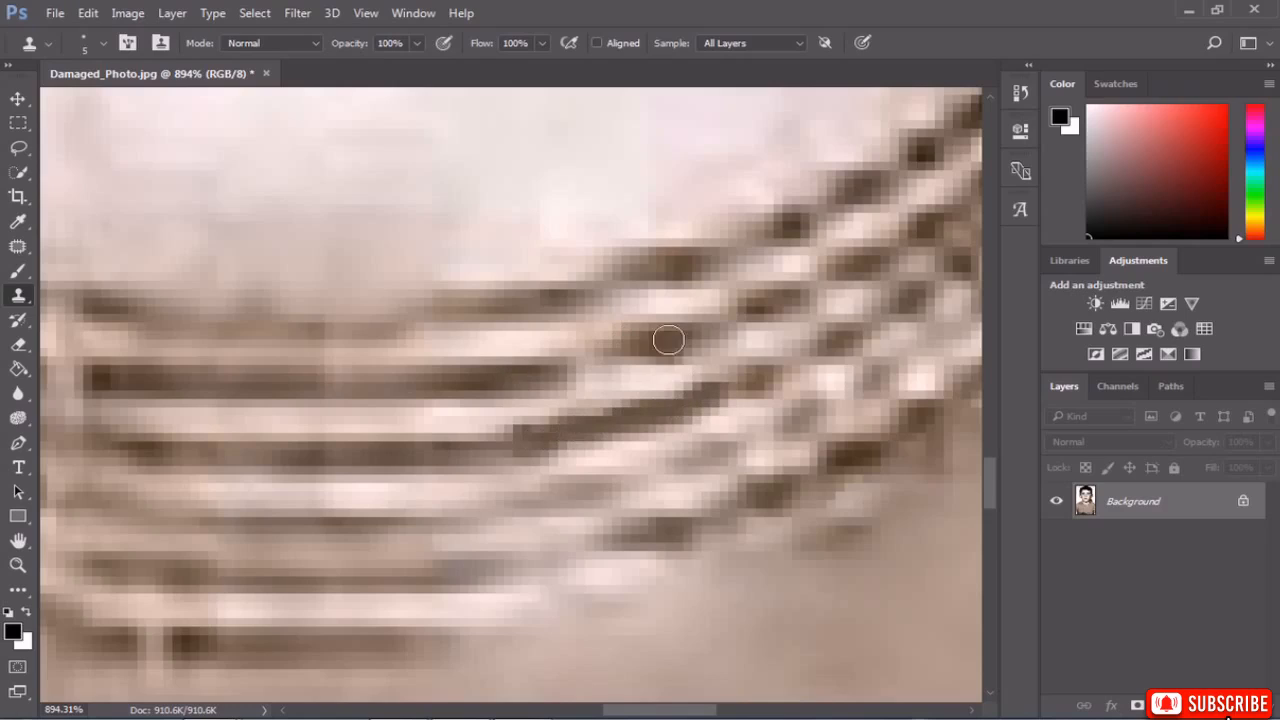
drag(669, 341, 571, 372)
Clone the upper two dark collar stripes across the light vertical crack left of centre, undoing the stray dab on the neck.
scroll(623, 400, down, 4)
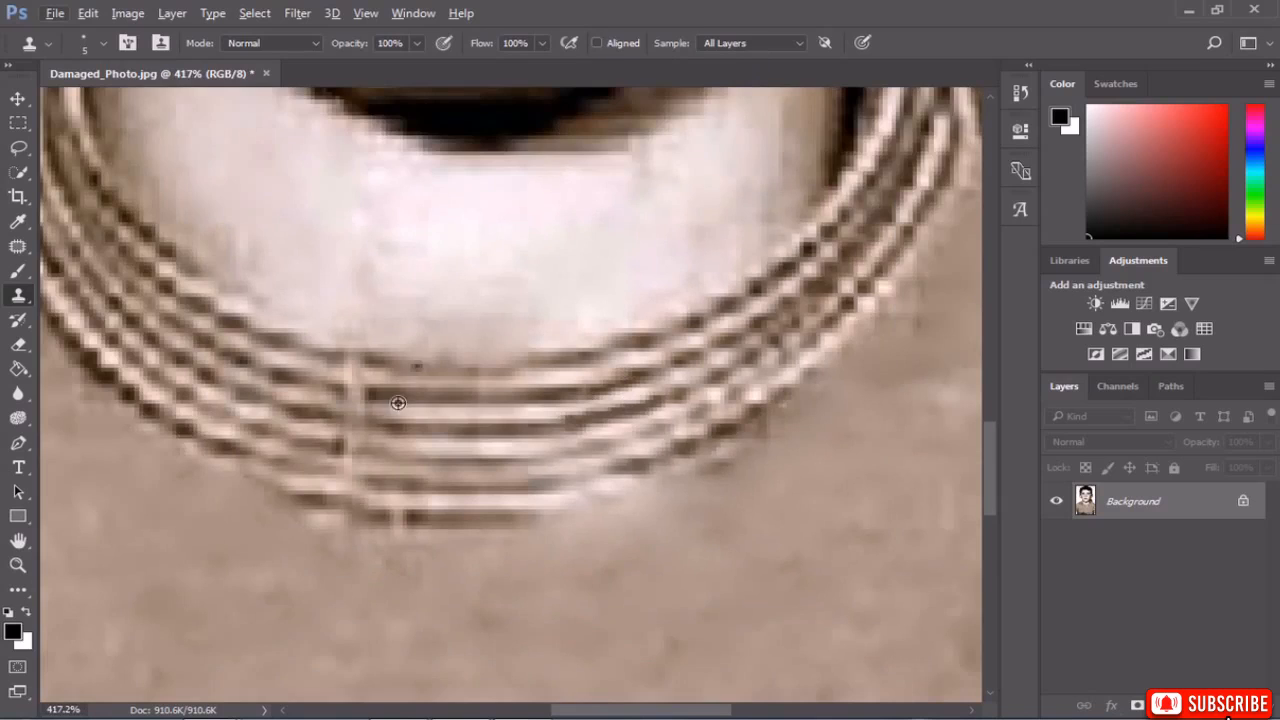
scroll(409, 357, up, 4)
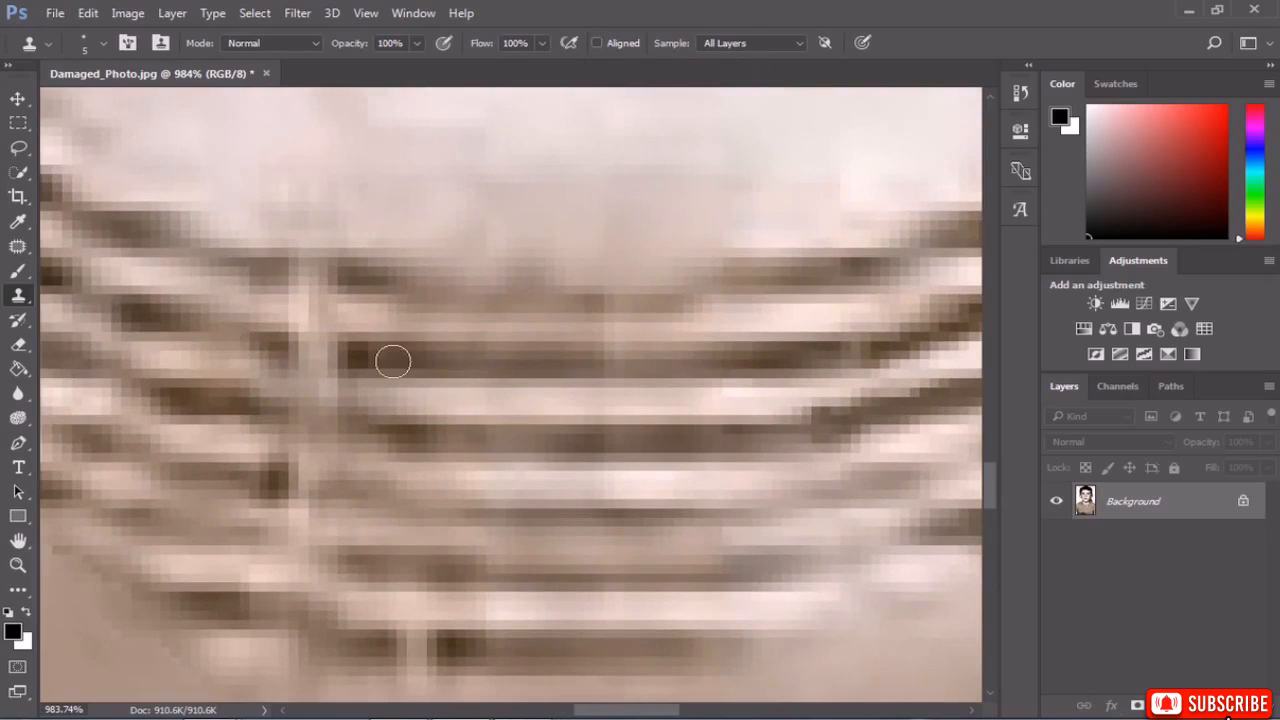
drag(393, 361, 273, 348)
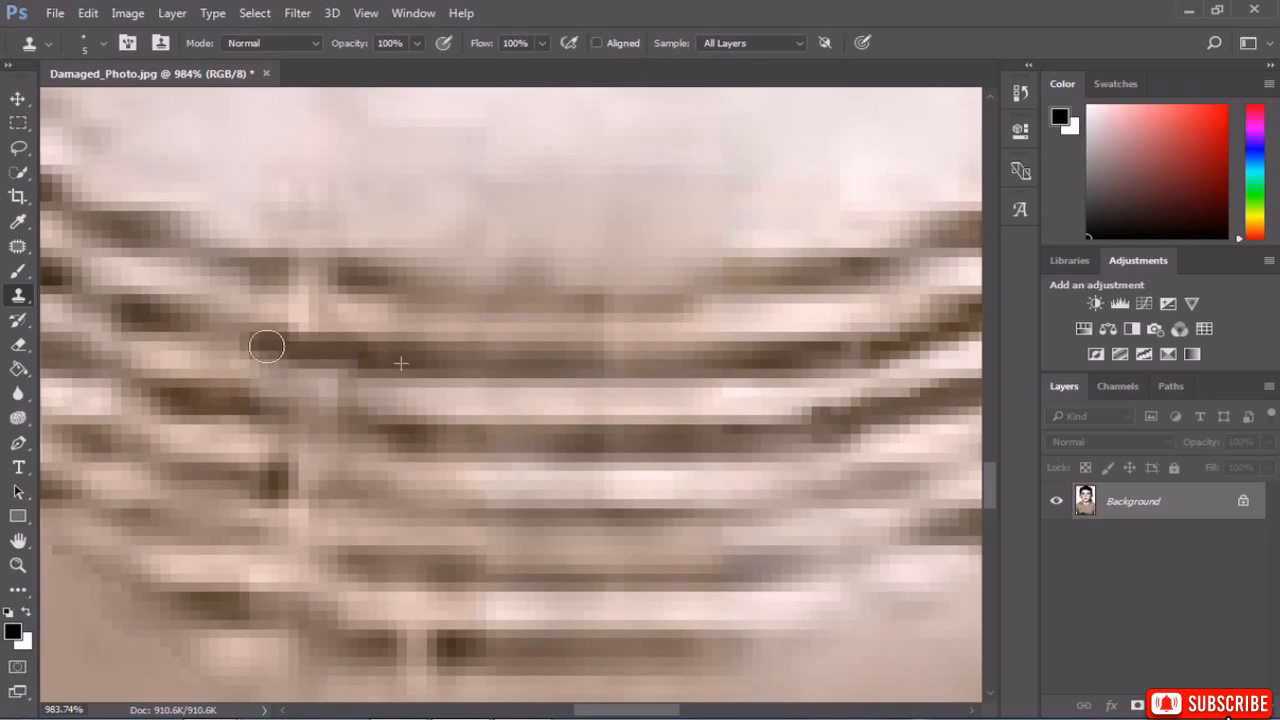
drag(395, 361, 198, 332)
drag(548, 120, 565, 113)
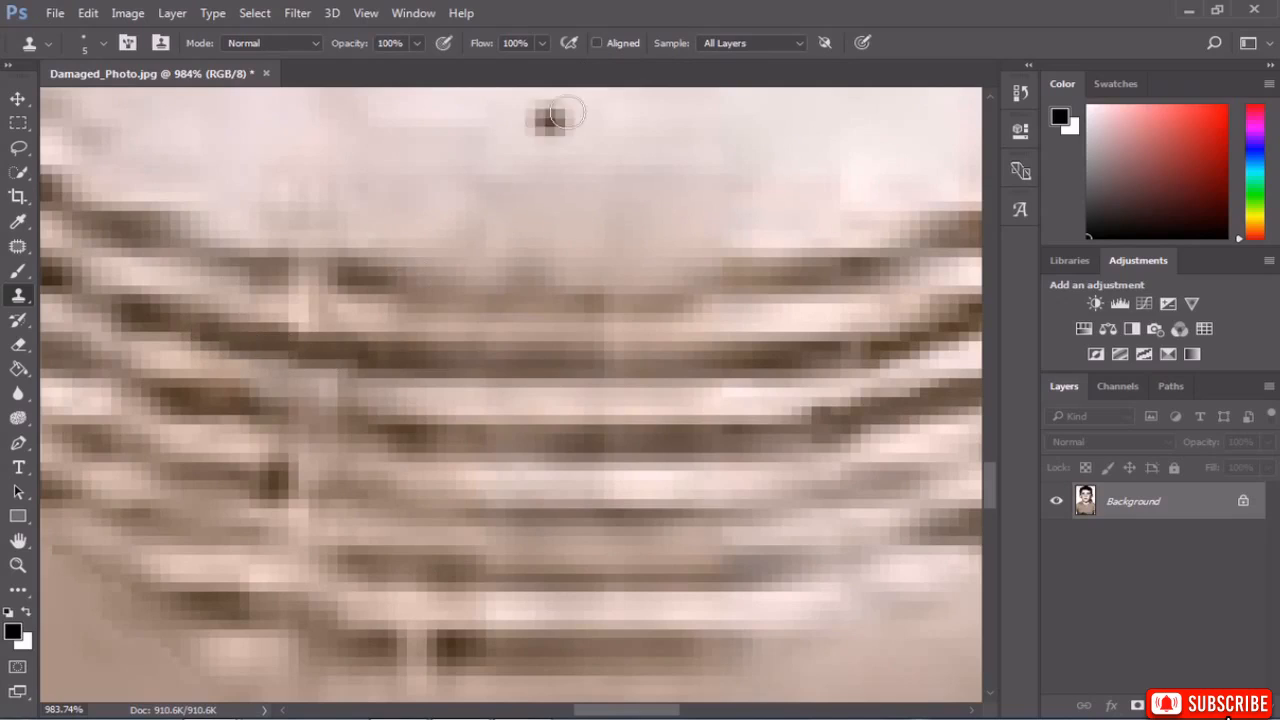
key(ctrl+z)
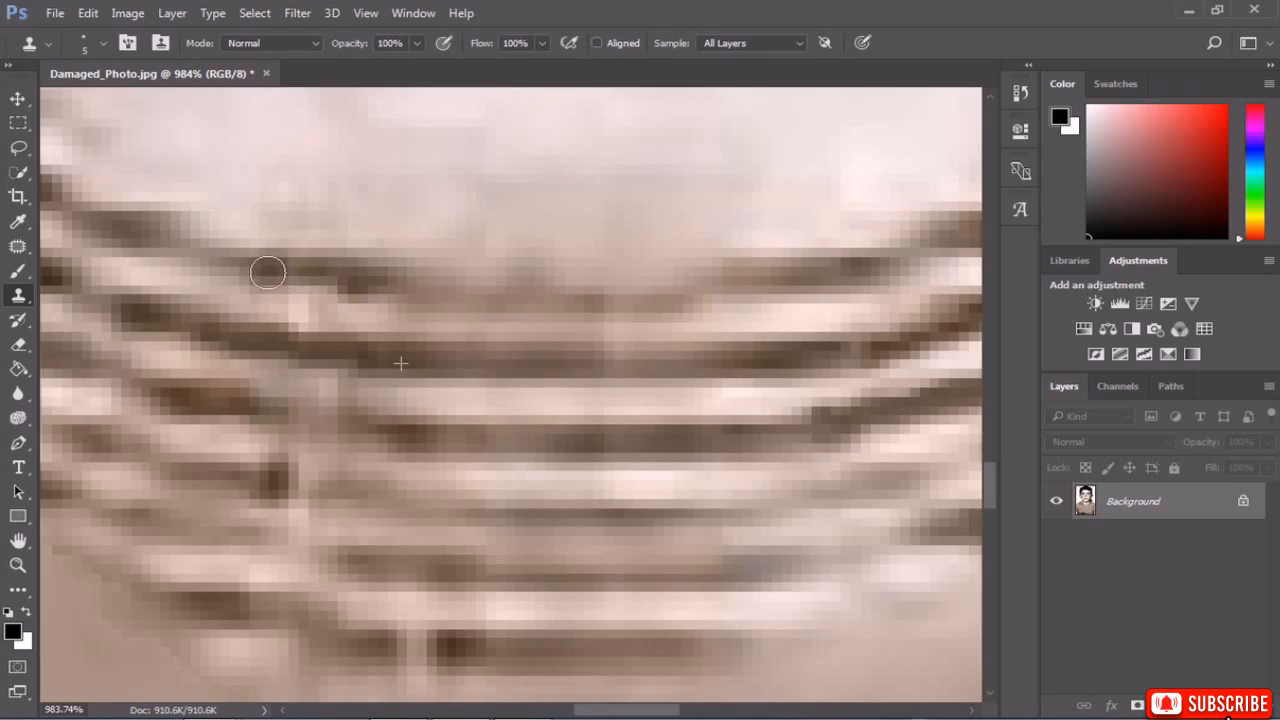
scroll(493, 467, down, 10)
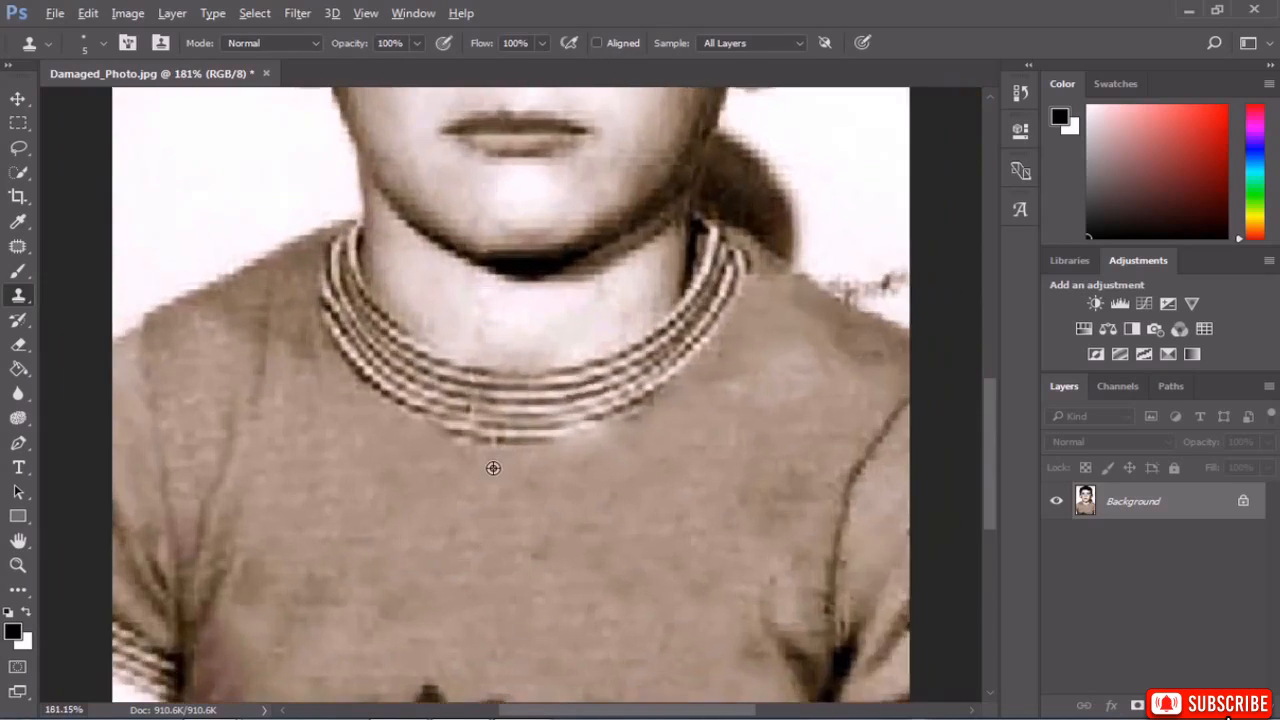
Patch the faint marks just below the collar's lower edge with clean fabric to the left, then deselect.
scroll(493, 467, up, 8)
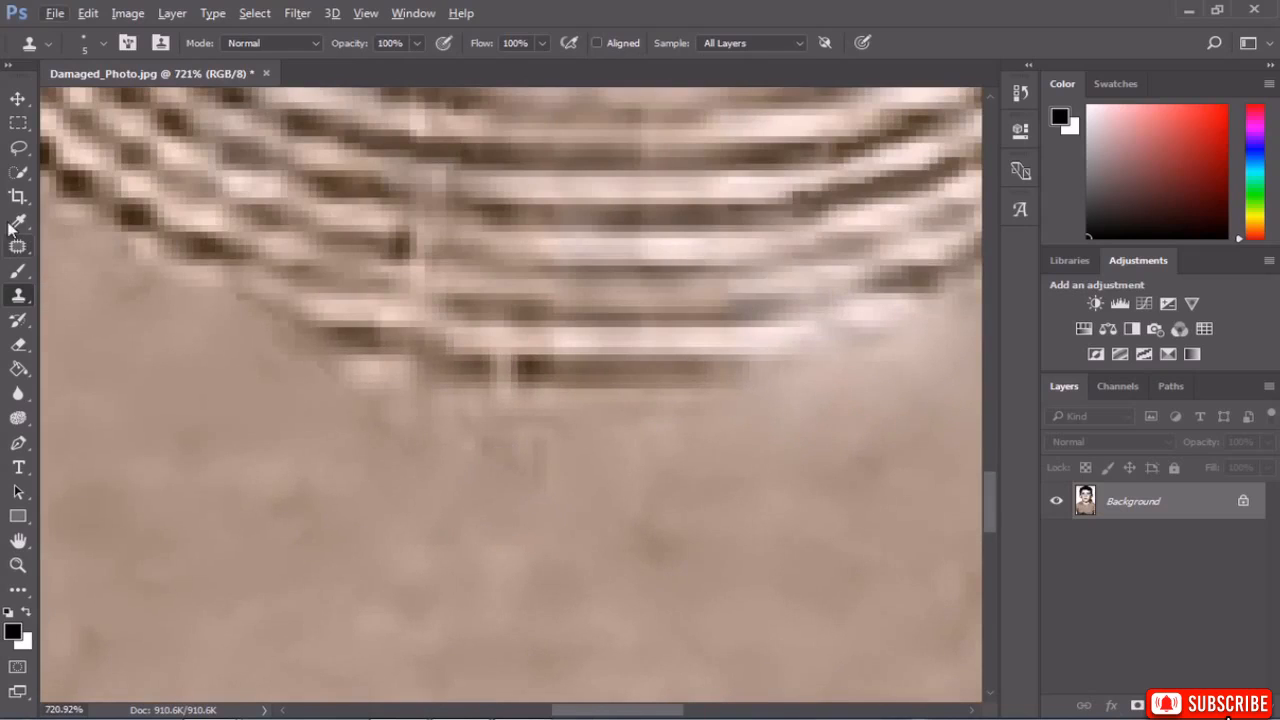
click(18, 172)
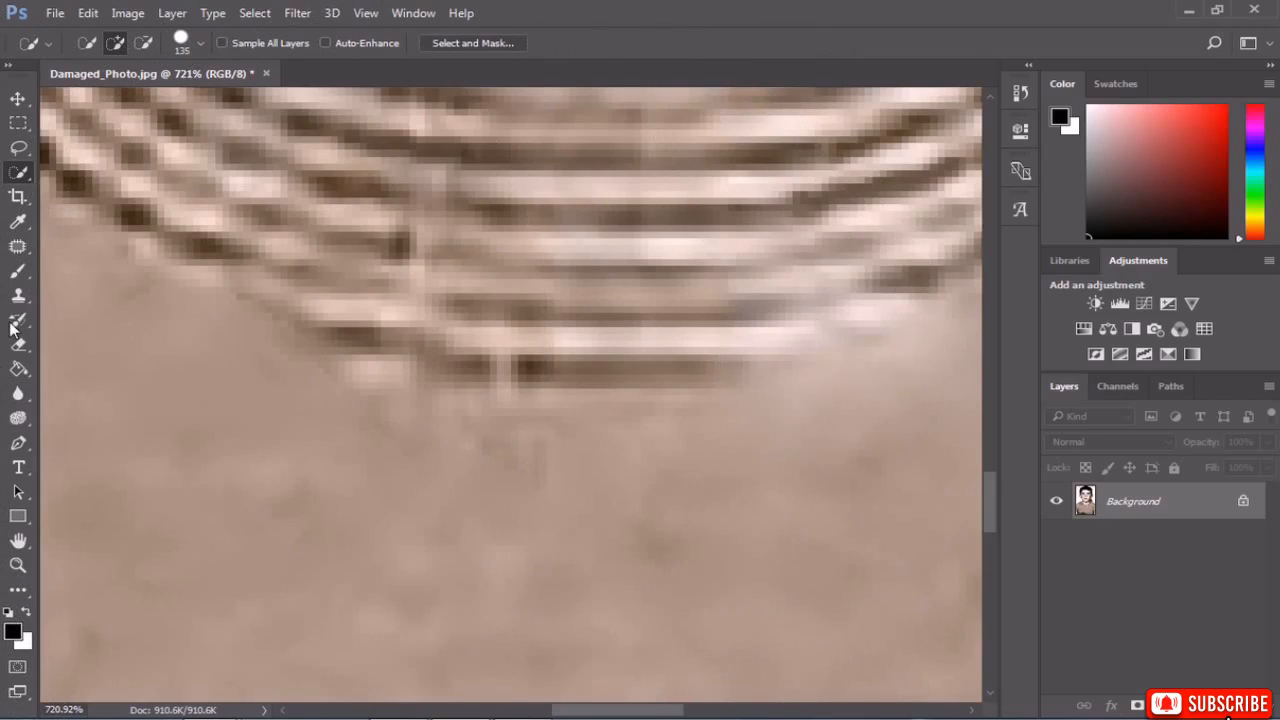
click(18, 247)
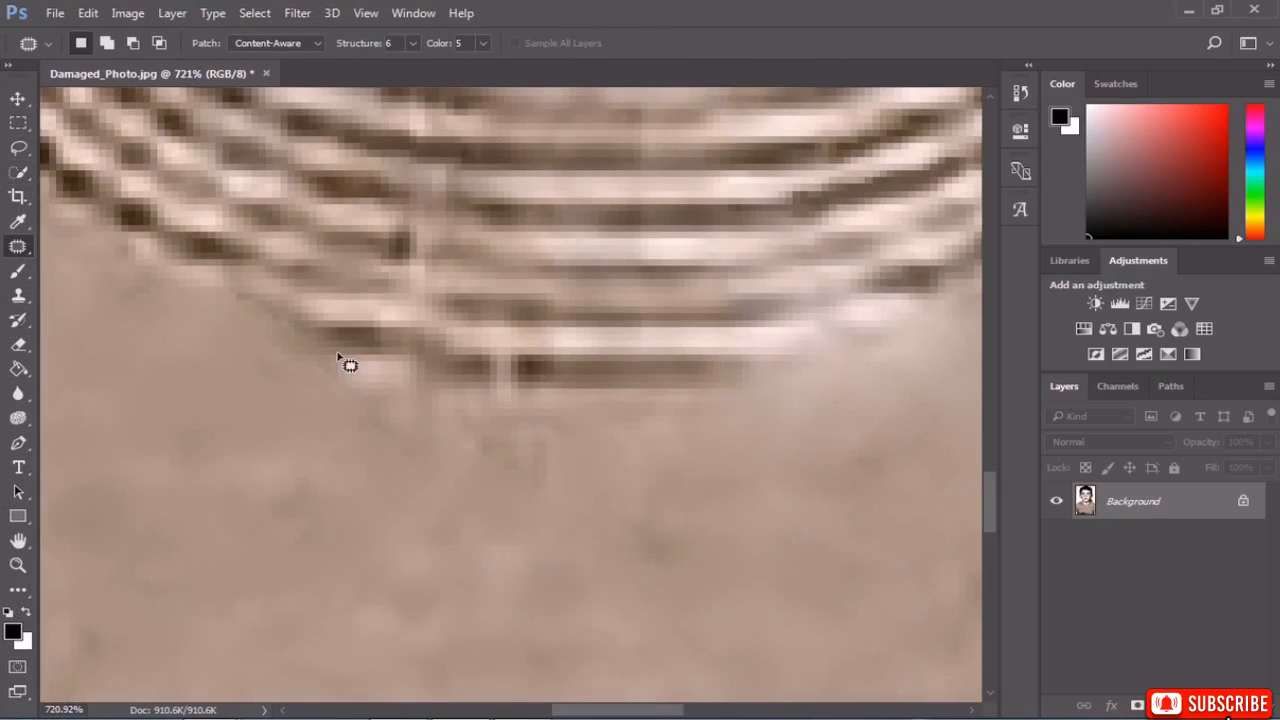
mouse_move(538, 497)
mouse_down()
mouse_move(354, 420)
mouse_move(331, 457)
mouse_move(209, 440)
mouse_move(198, 415)
mouse_up()
key(ctrl+d)
scroll(594, 500, down, 8)
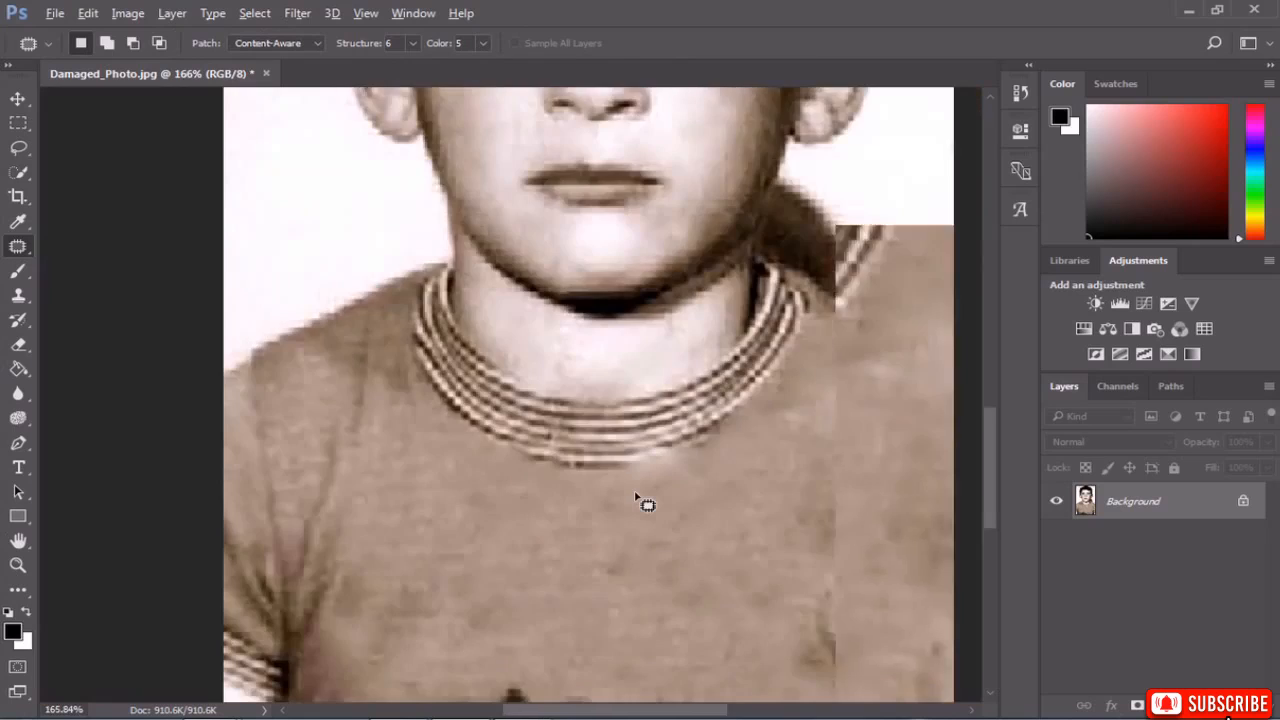
Clone the collar's lowest dark stripe along its faded lower right edge to rebuild the curve.
scroll(686, 455, up, 6)
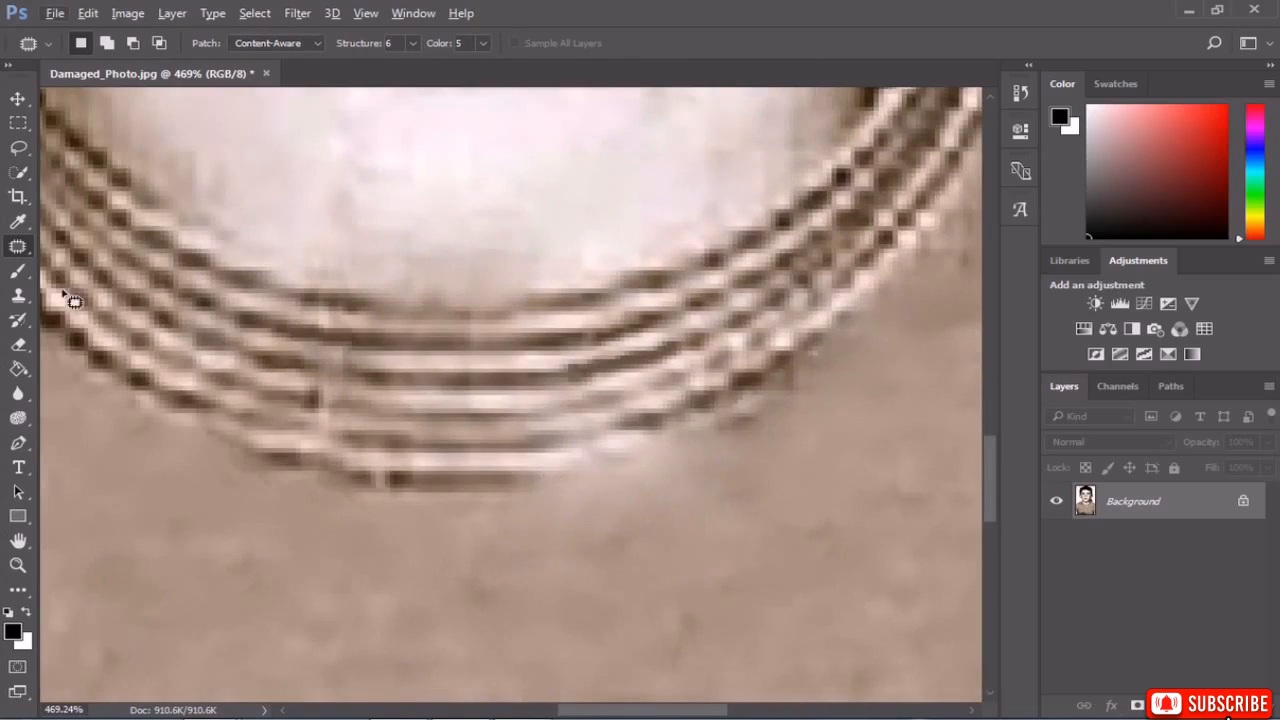
click(18, 295)
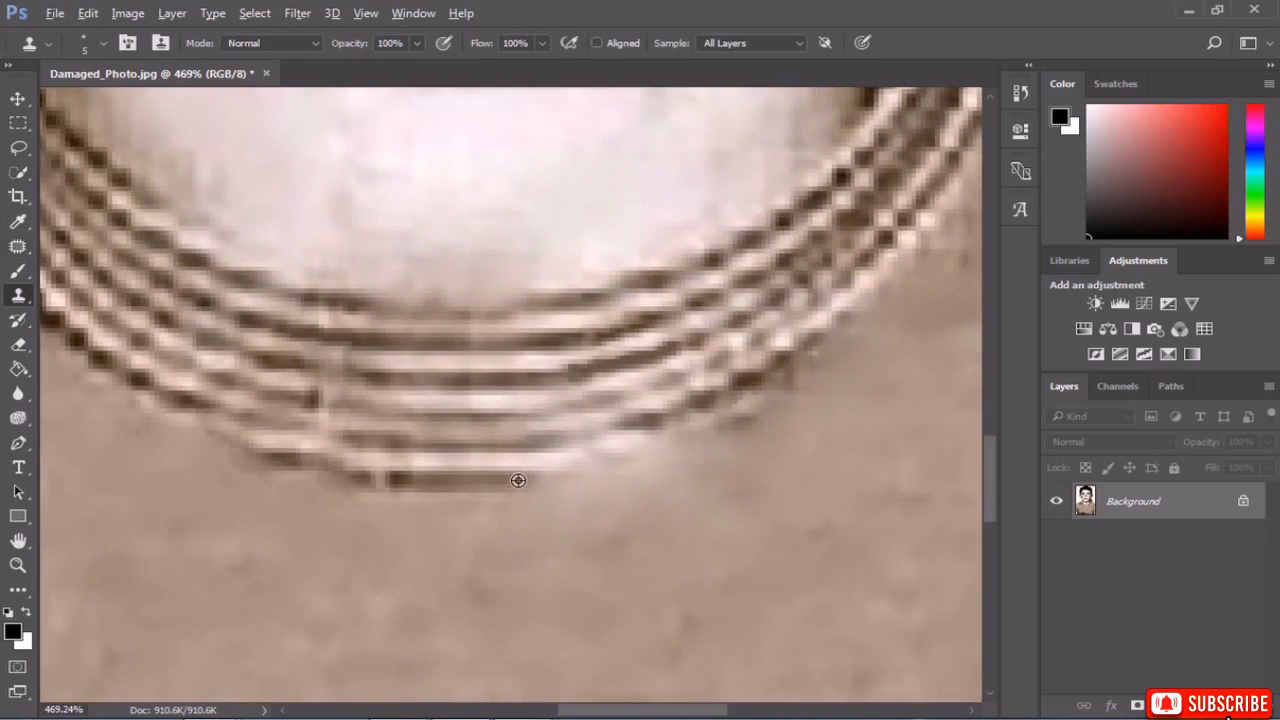
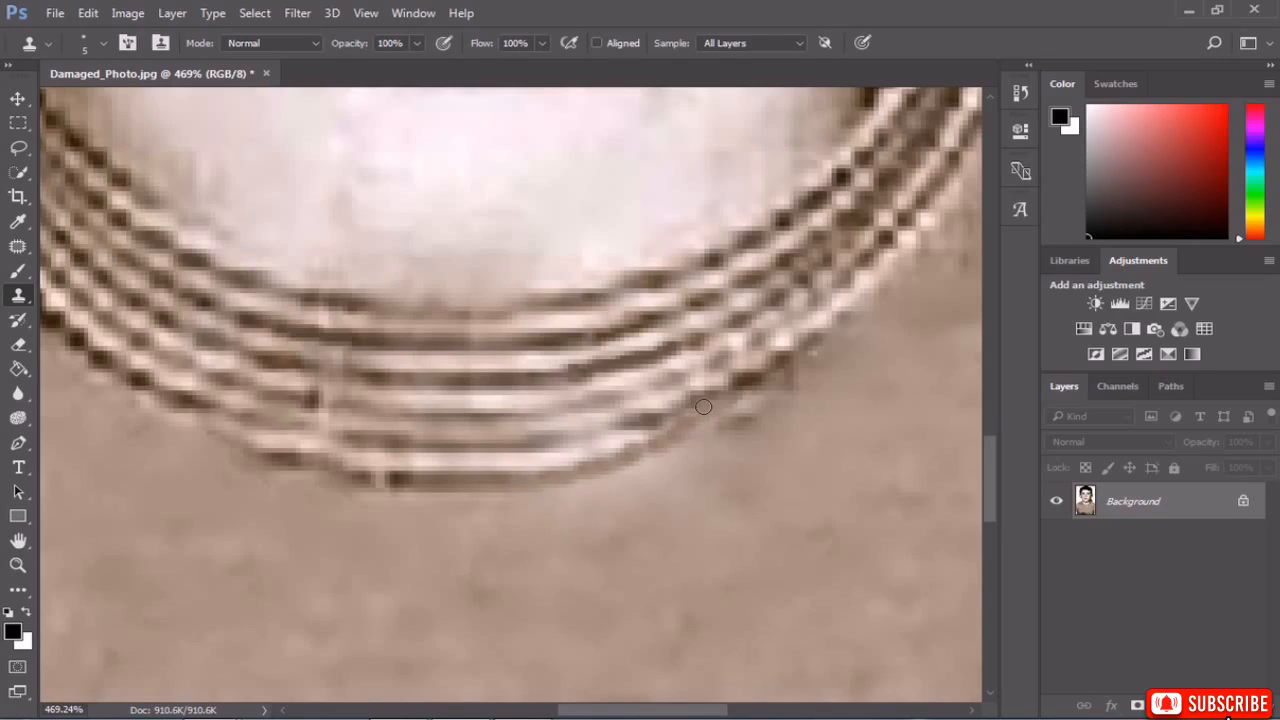
scroll(774, 488, down, 10)
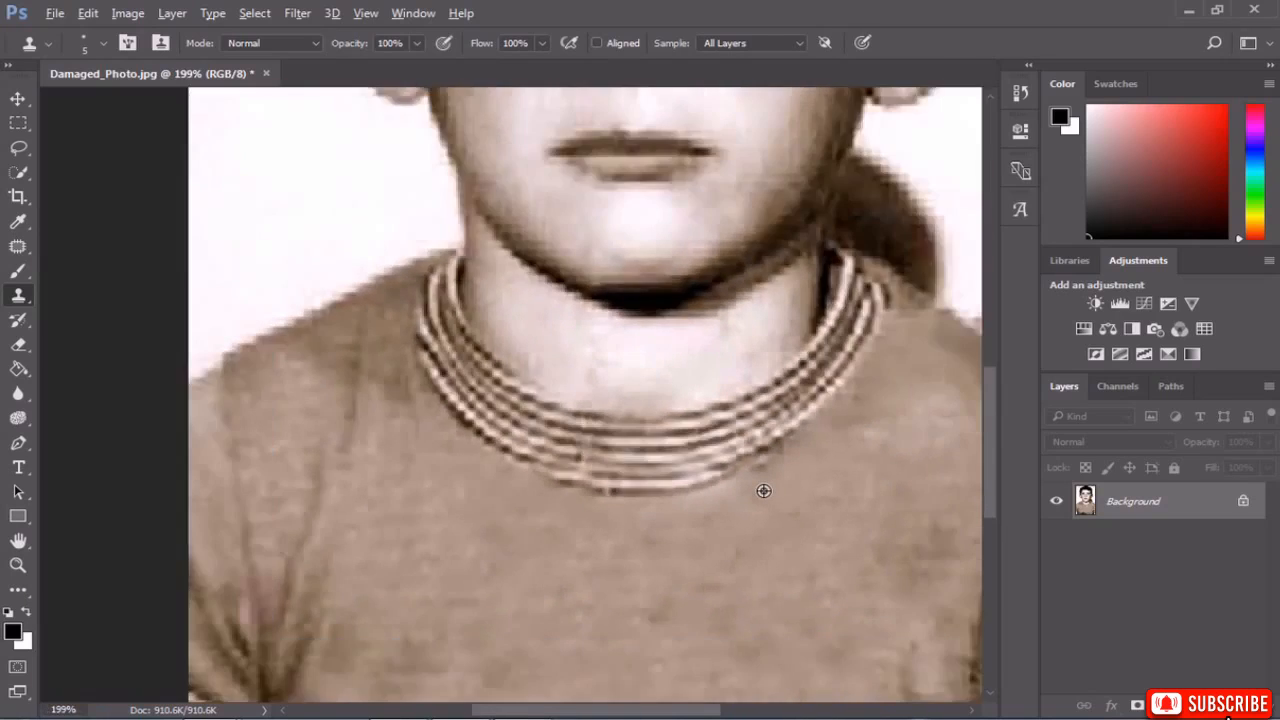
scroll(763, 490, down, 2)
scroll(583, 533, up, 1)
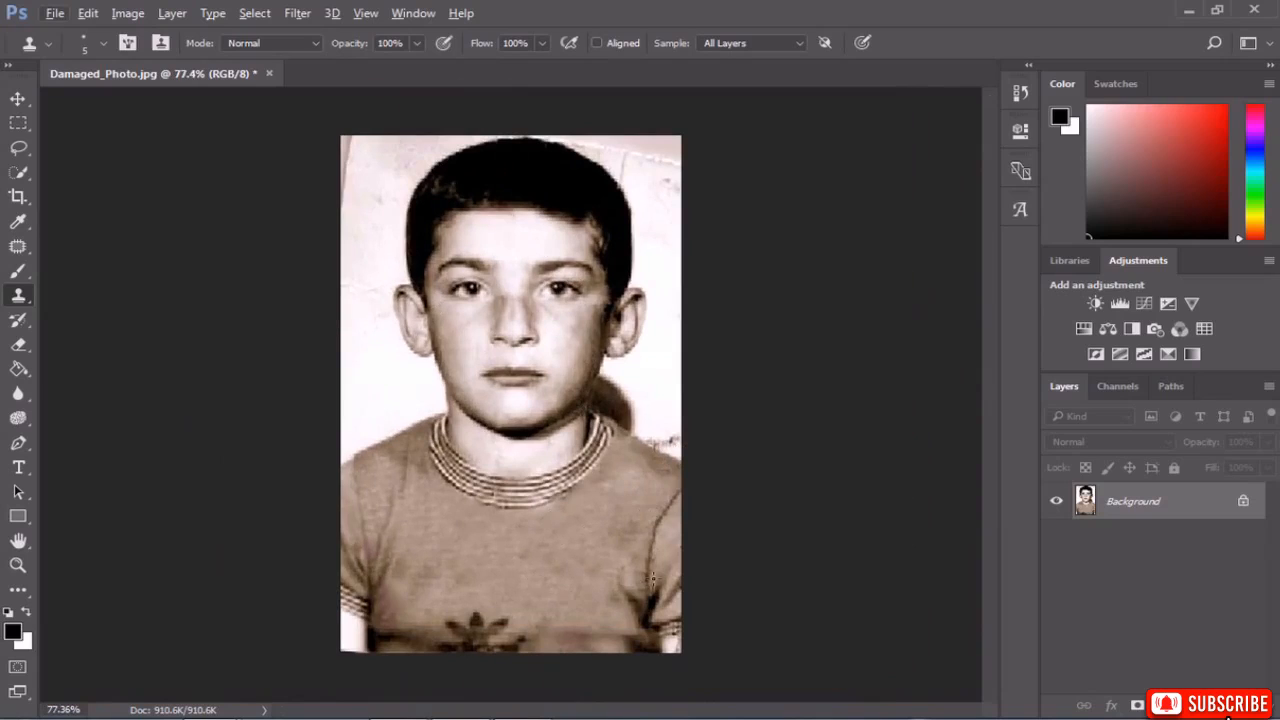
Patch the dark marks beside the right-hand sleeve seam above the underarm with clean sleeve fabric, then deselect.
scroll(694, 655, up, 3)
scroll(672, 594, up, 12)
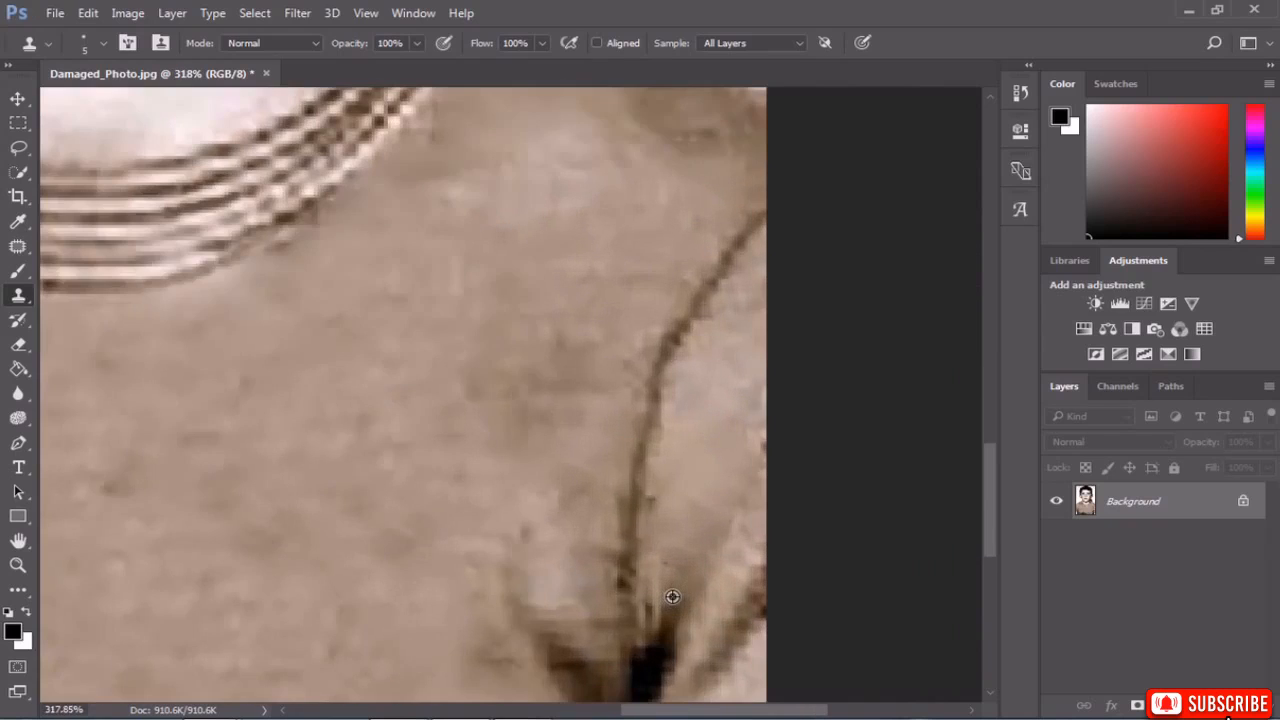
click(18, 246)
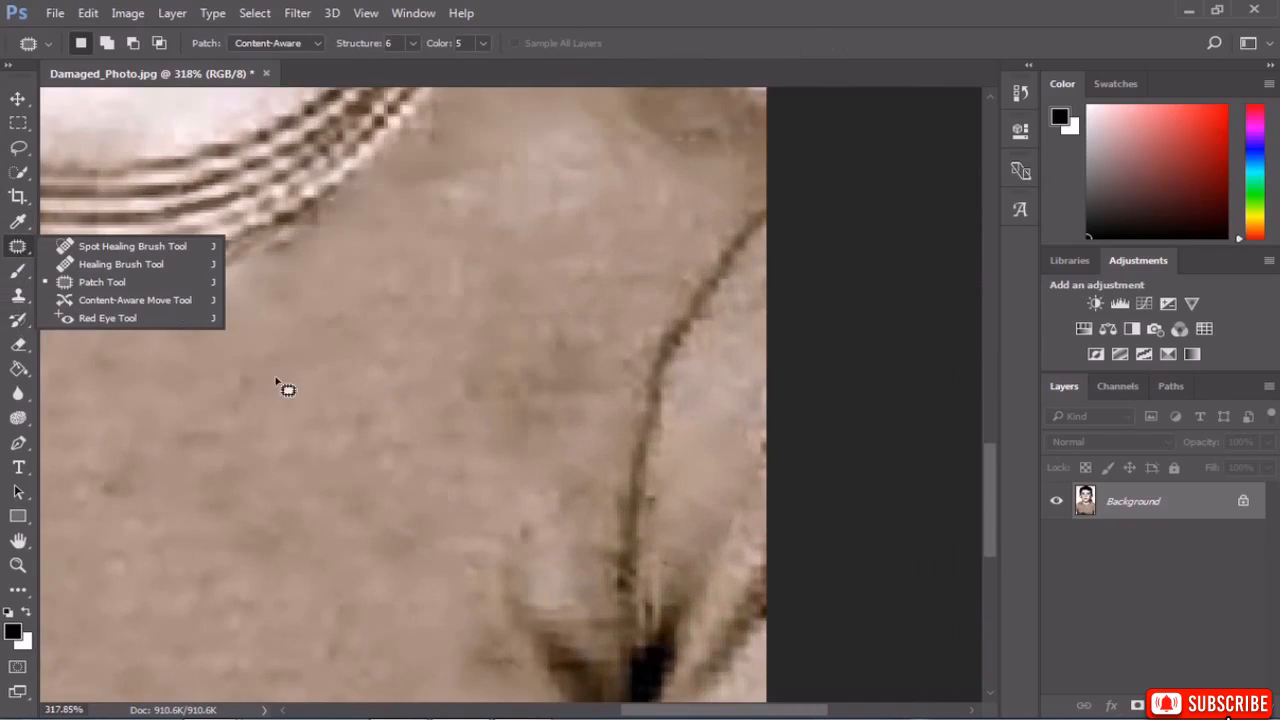
click(133, 281)
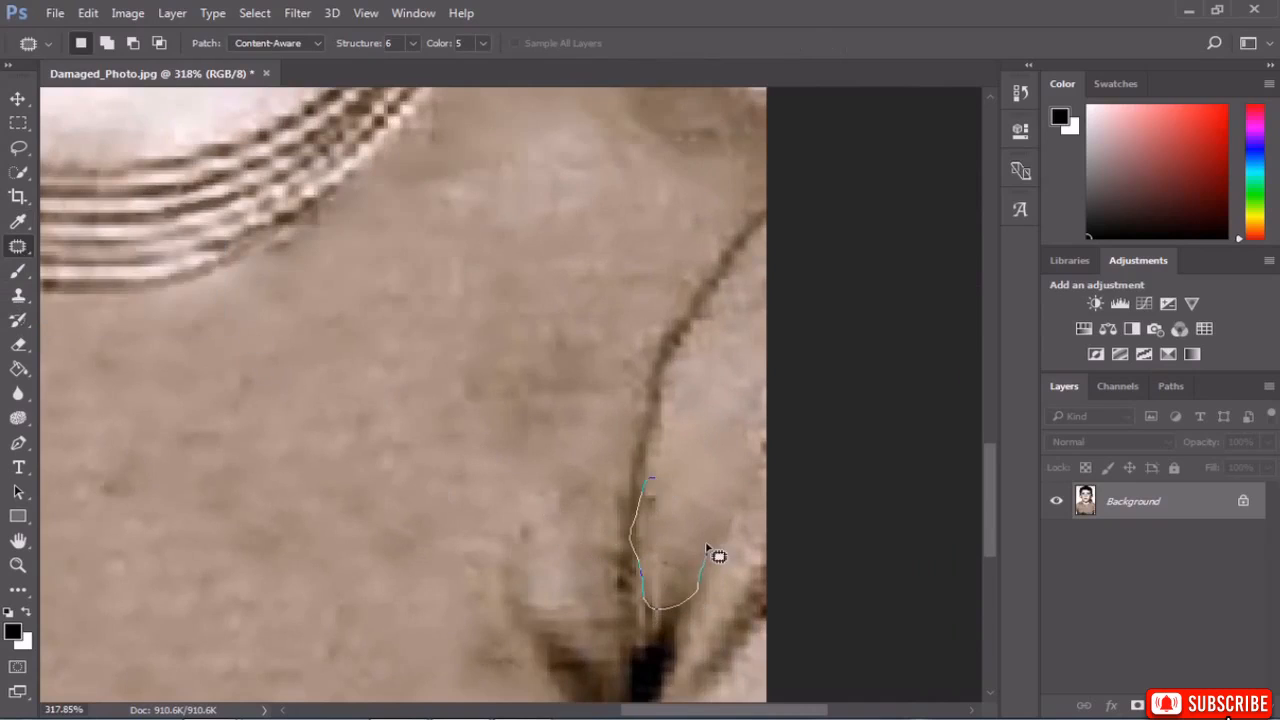
drag(706, 548, 658, 478)
drag(668, 541, 739, 425)
key(ctrl+d)
scroll(706, 493, down, 5)
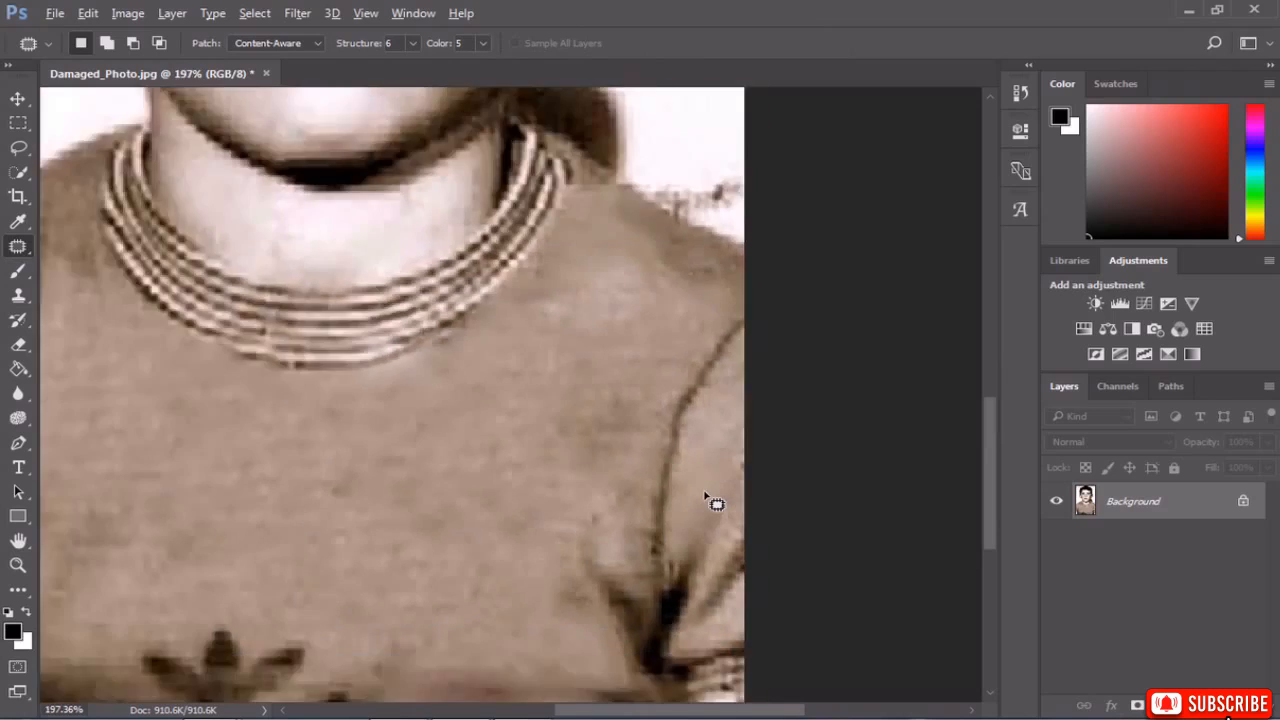
scroll(705, 497, down, 6)
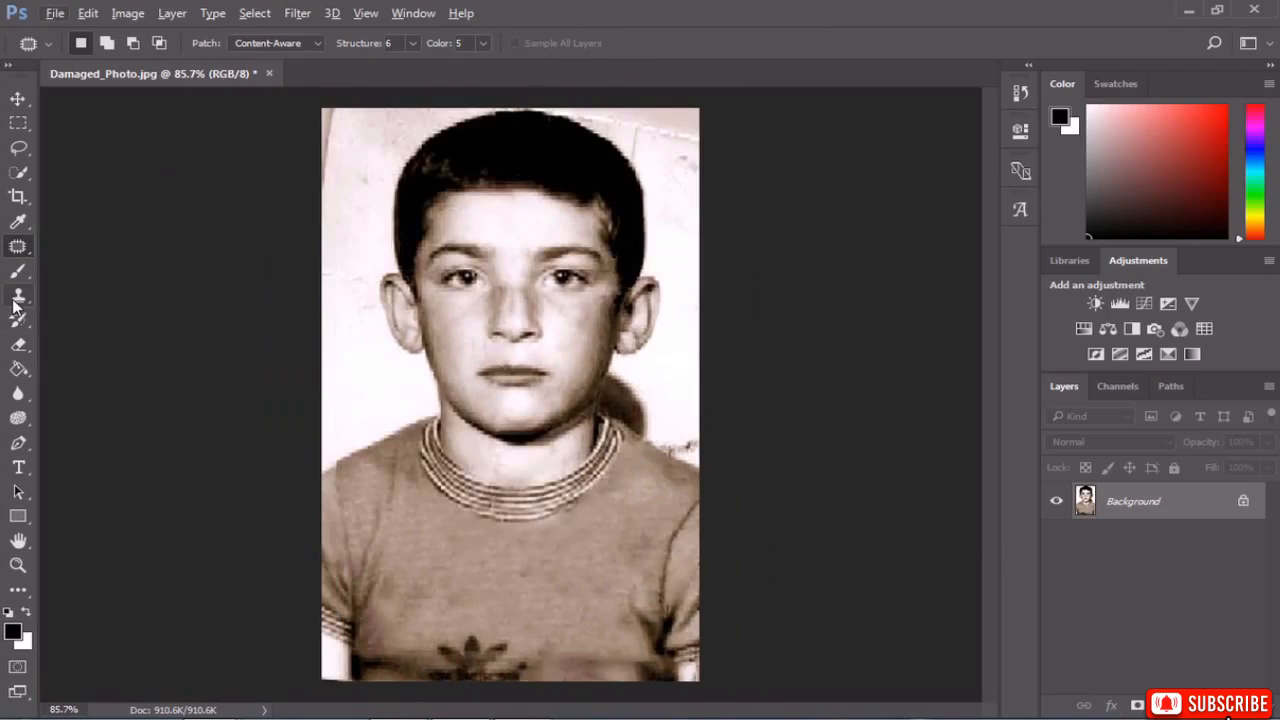
Select the wall around the boy's head and shoulders with the Quick Selection tool, using a brush of about 51 px.
click(18, 172)
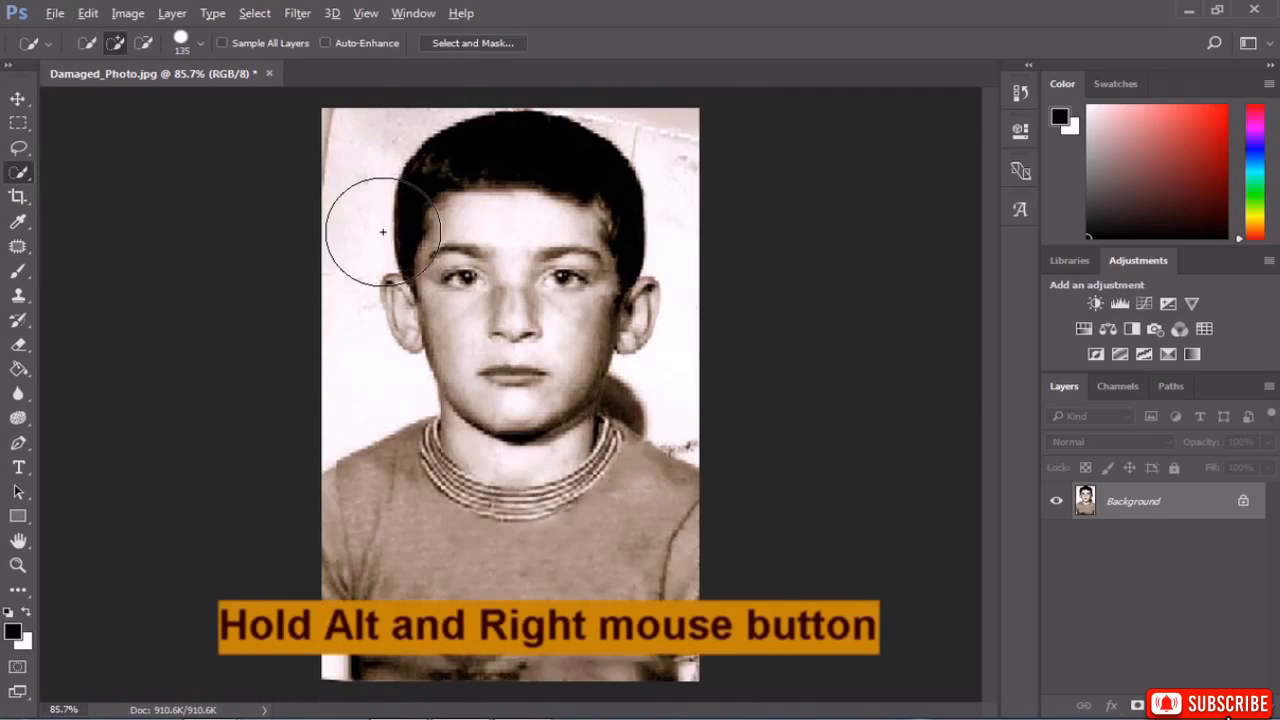
alt+right_click(382, 232)
drag(383, 233, 348, 245)
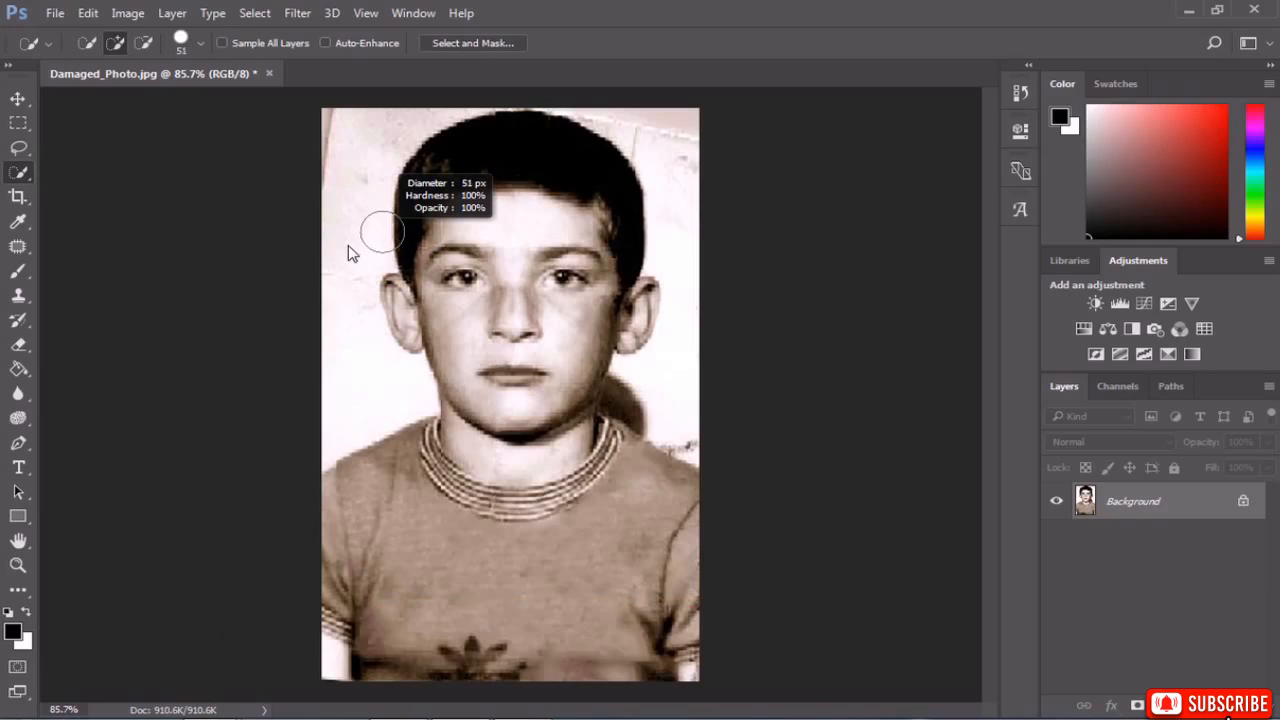
mouse_move(366, 177)
mouse_down()
mouse_move(323, 283)
mouse_move(494, 146)
mouse_move(613, 116)
mouse_move(646, 123)
mouse_move(680, 143)
mouse_move(709, 229)
mouse_move(624, 326)
mouse_up()
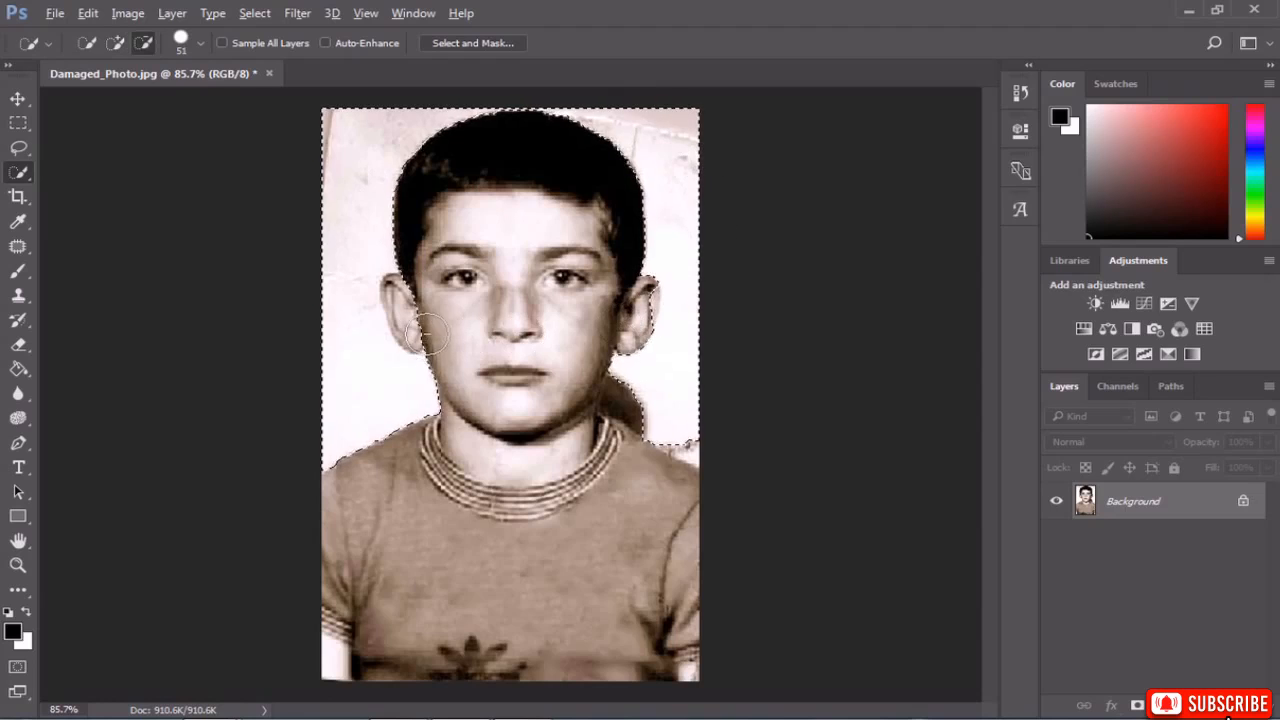
Subtract the boy's left-hand ear and adjoining cheek from the wall selection with a 26 px brush.
scroll(430, 330, up, 5)
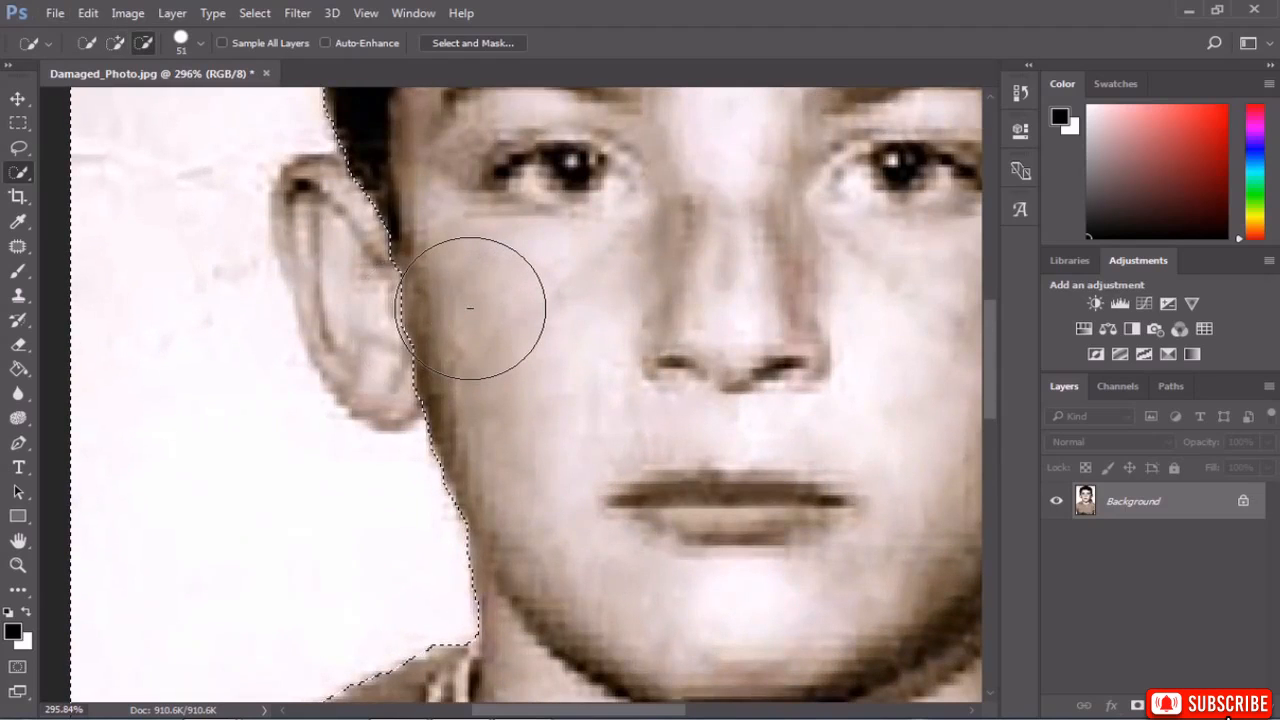
mouse_move(455, 297)
mouse_down()
mouse_move(394, 303)
mouse_move(489, 278)
mouse_up()
scroll(489, 278, down, 2)
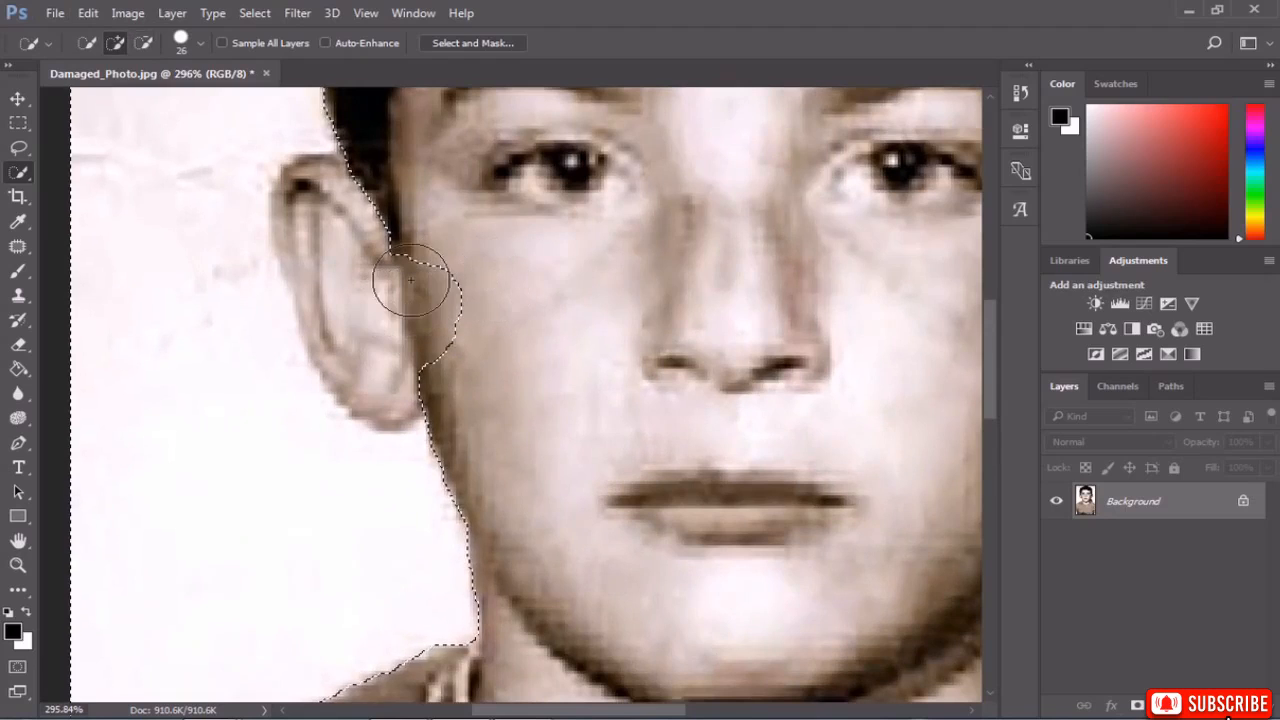
scroll(400, 286, down, 3)
mouse_move(433, 321)
mouse_down()
mouse_move(443, 297)
mouse_move(424, 312)
mouse_up()
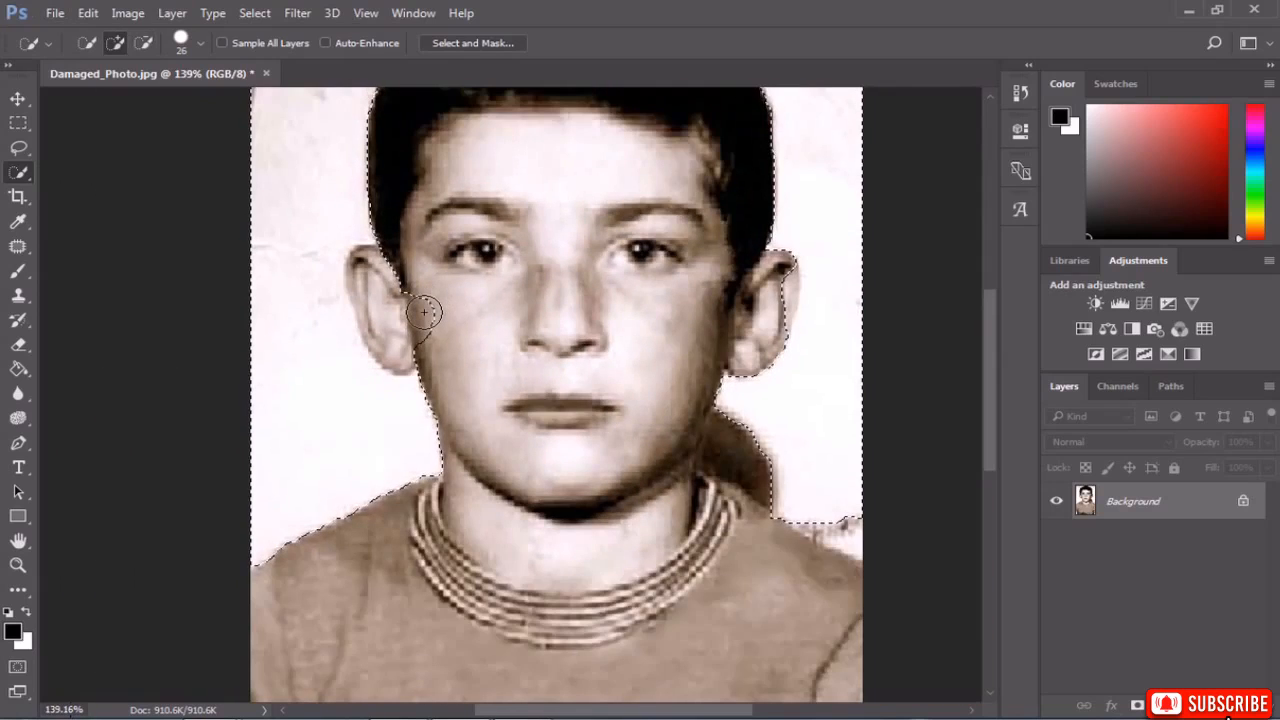
key(alt)
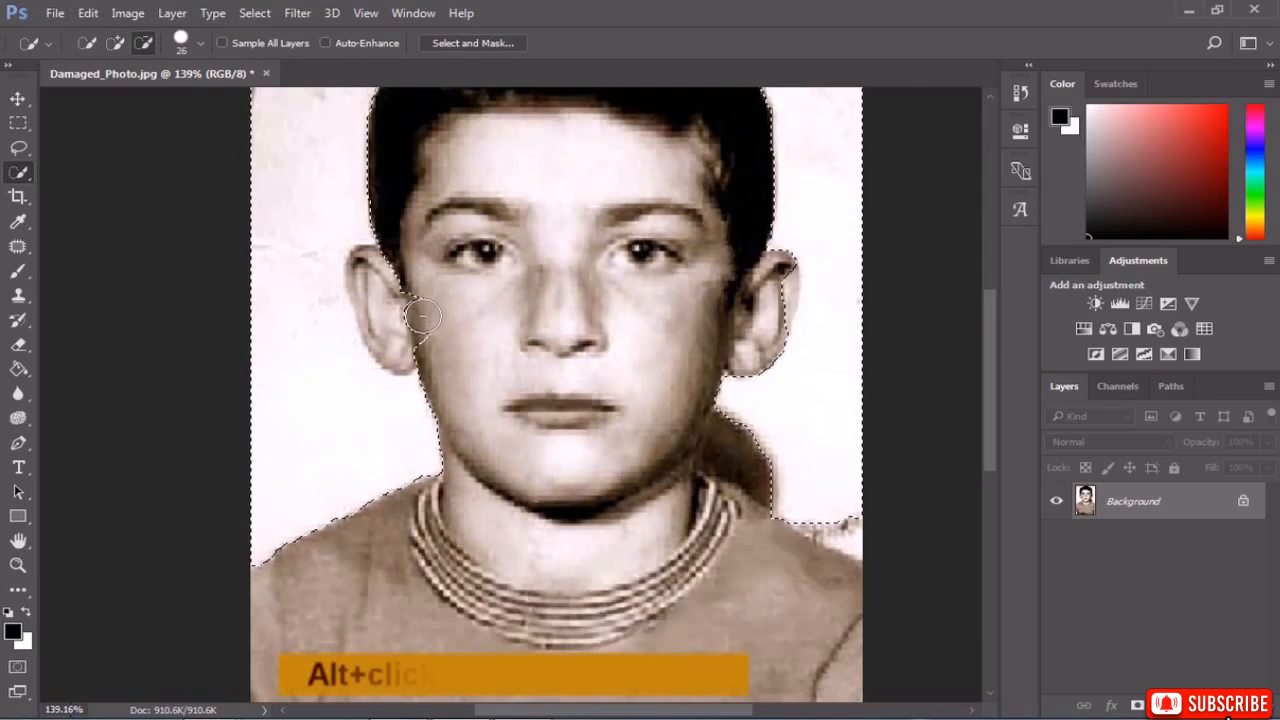
mouse_move(422, 316)
mouse_down()
mouse_move(385, 265)
mouse_move(386, 329)
mouse_up()
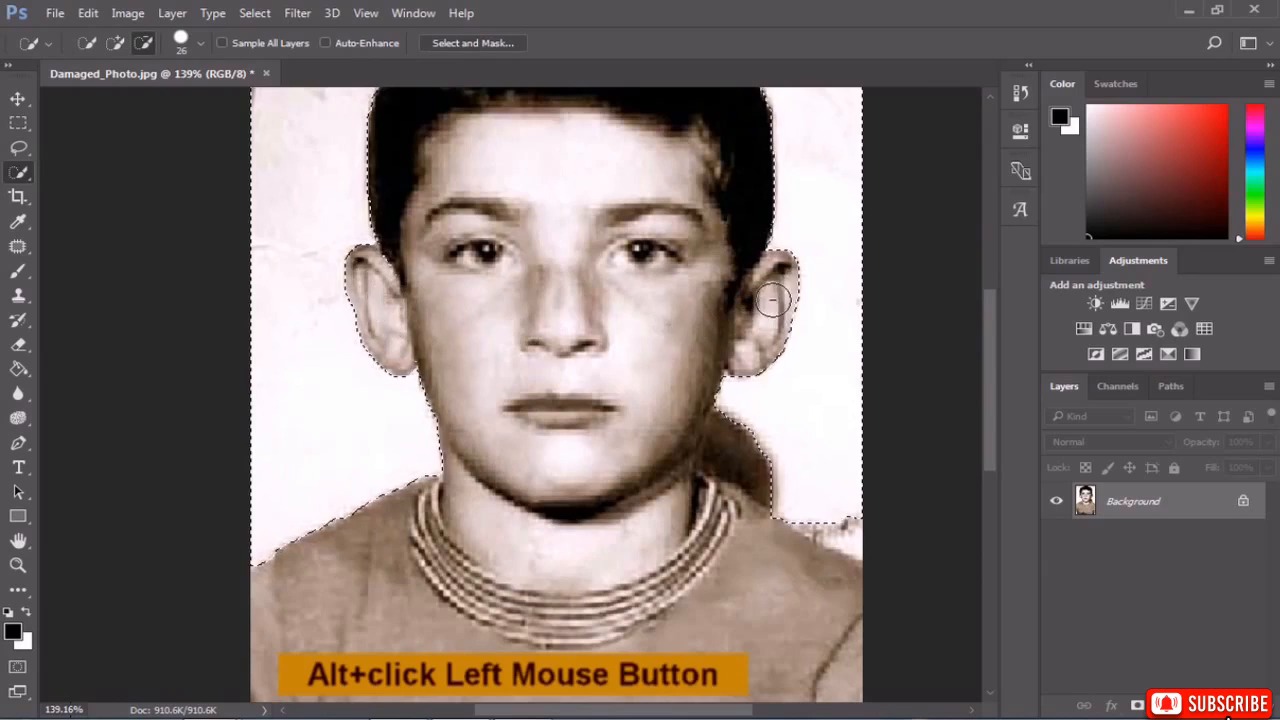
Extend the wall selection down to the right-hand shoulder's edge, taking in the dark blemishes above the shoulder.
scroll(797, 465, down, 2)
scroll(810, 490, down, 3)
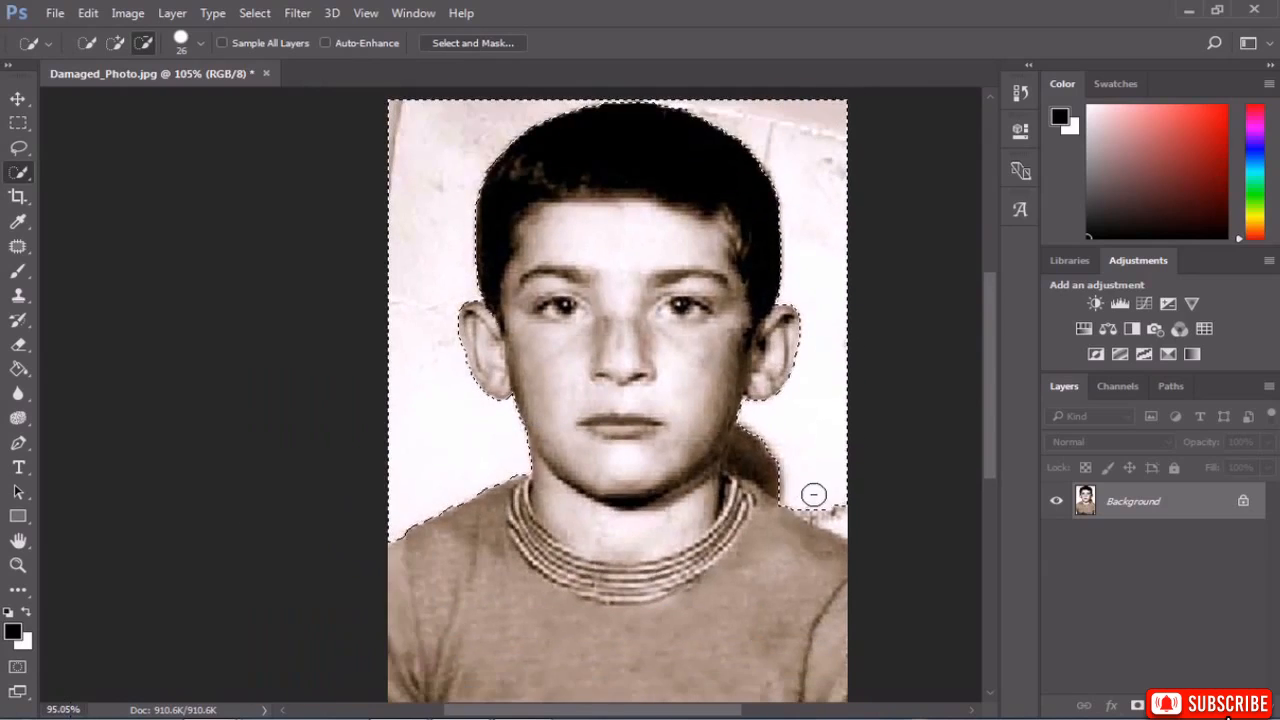
scroll(783, 500, up, 6)
scroll(652, 432, up, 1)
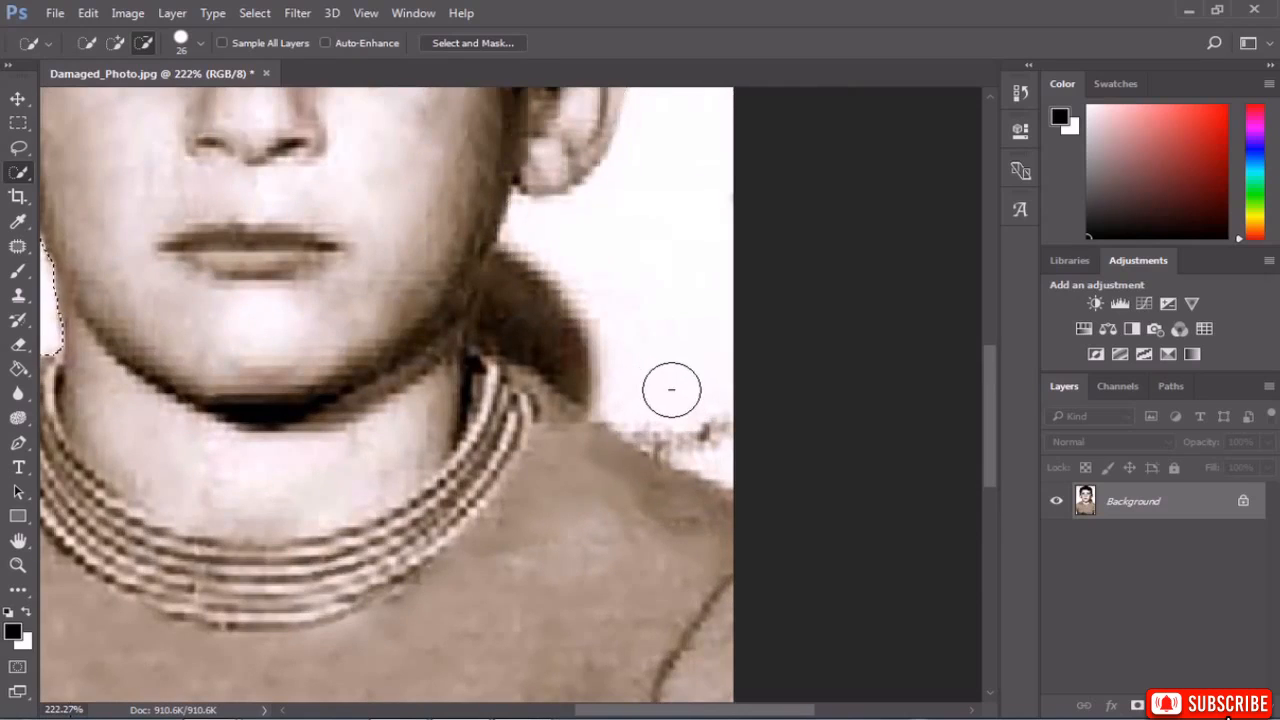
scroll(670, 386, down, 4)
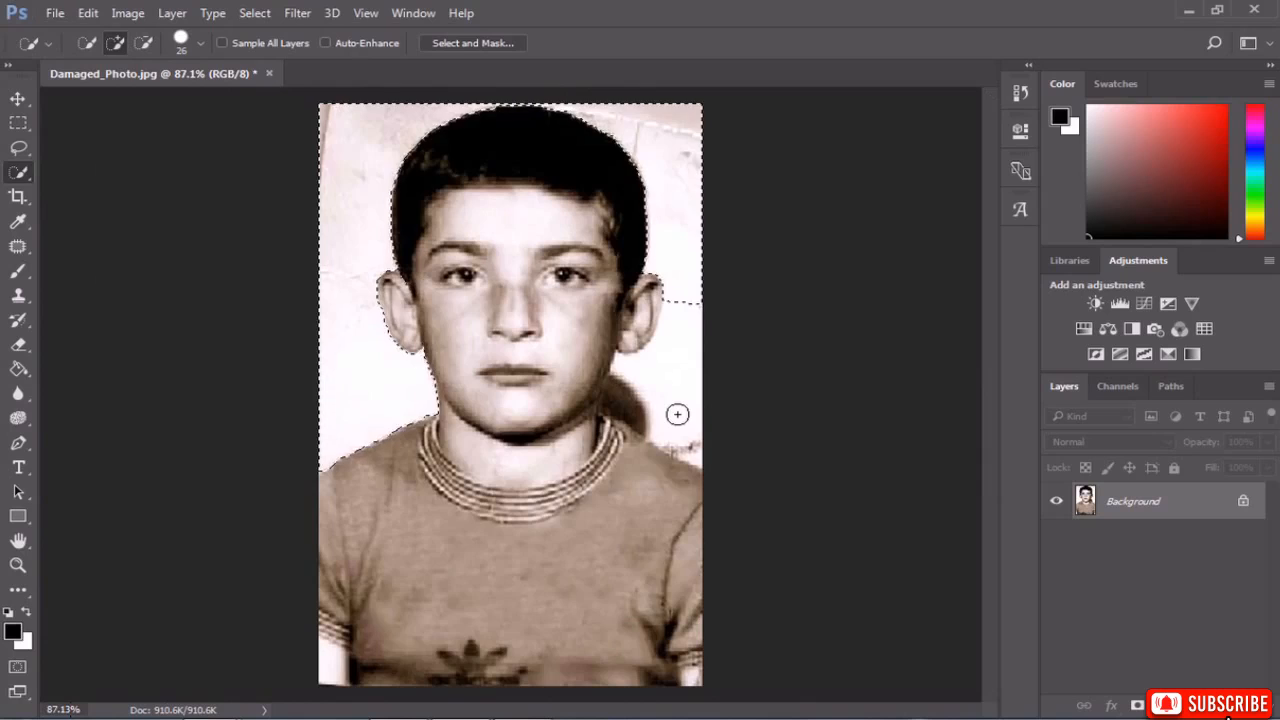
click(677, 414)
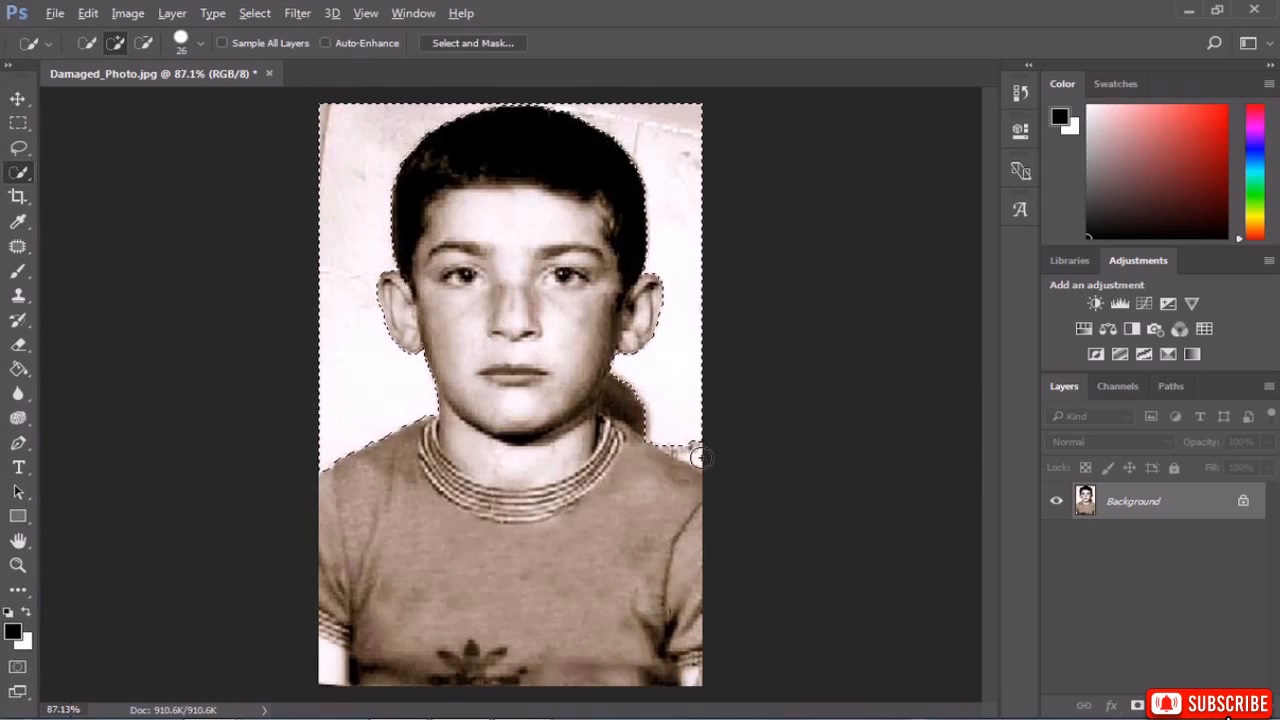
scroll(697, 457, up, 5)
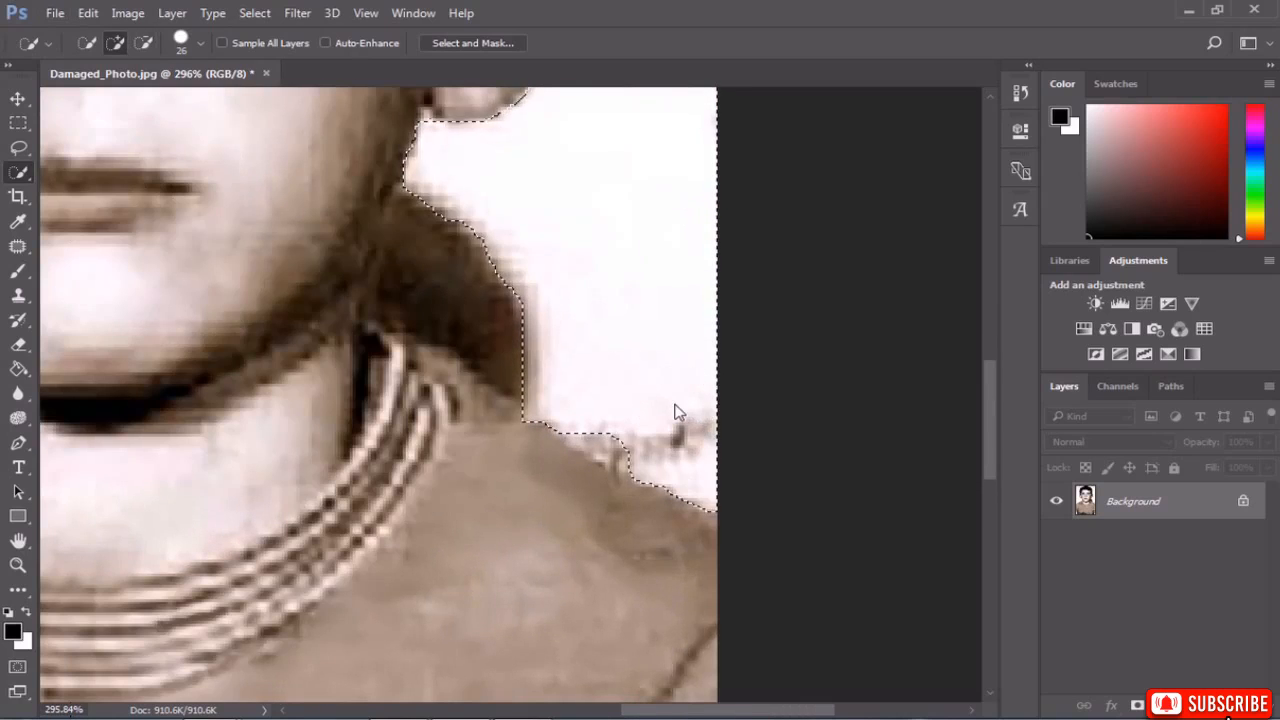
click(616, 430)
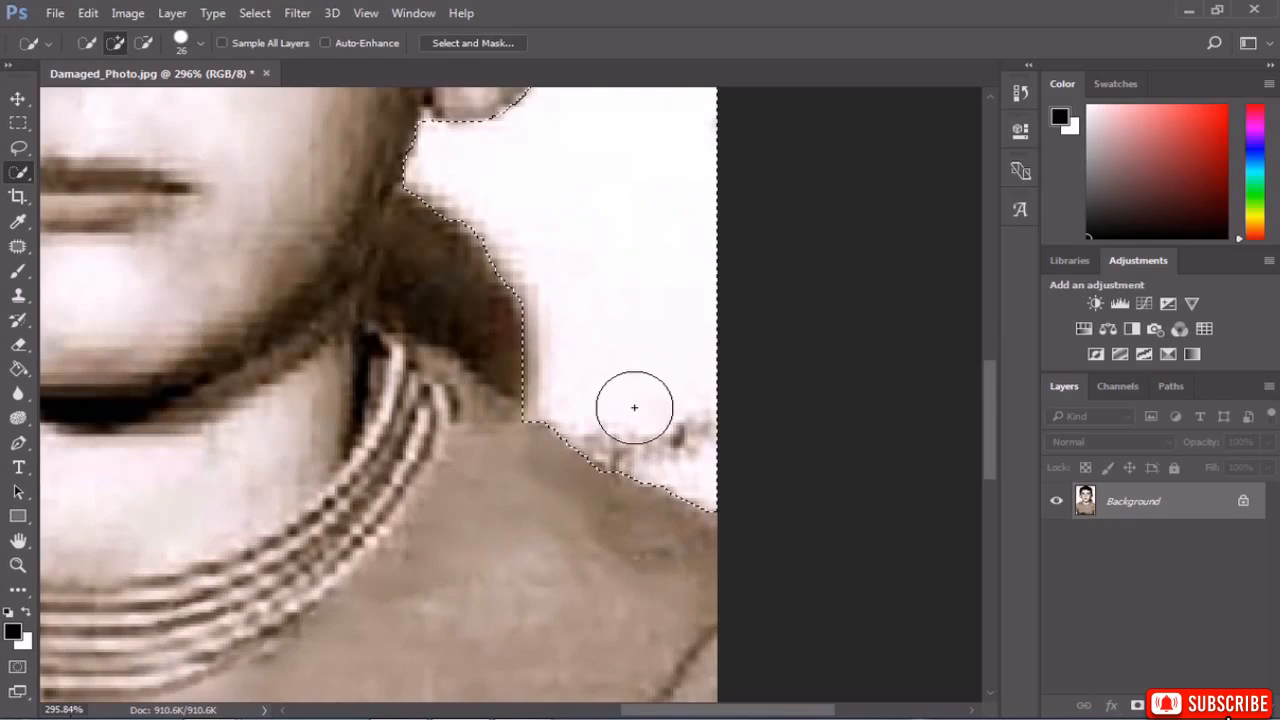
scroll(625, 420, down, 6)
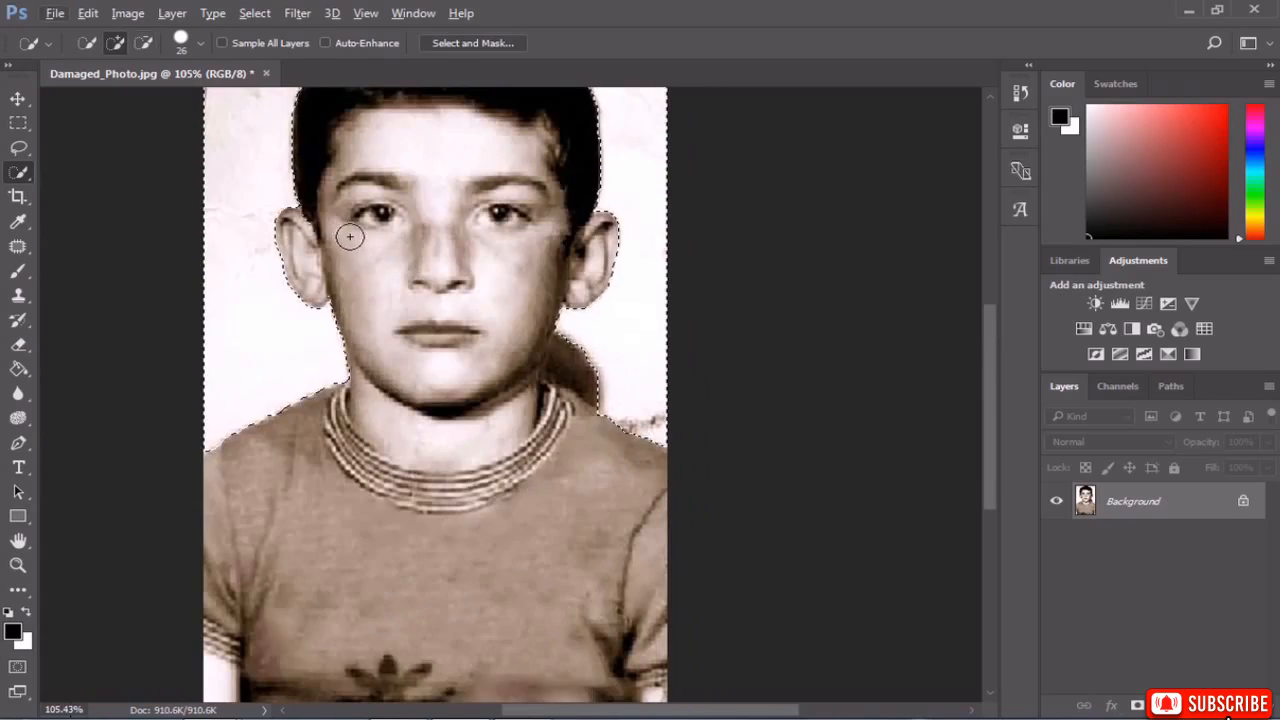
scroll(556, 342, down, 3)
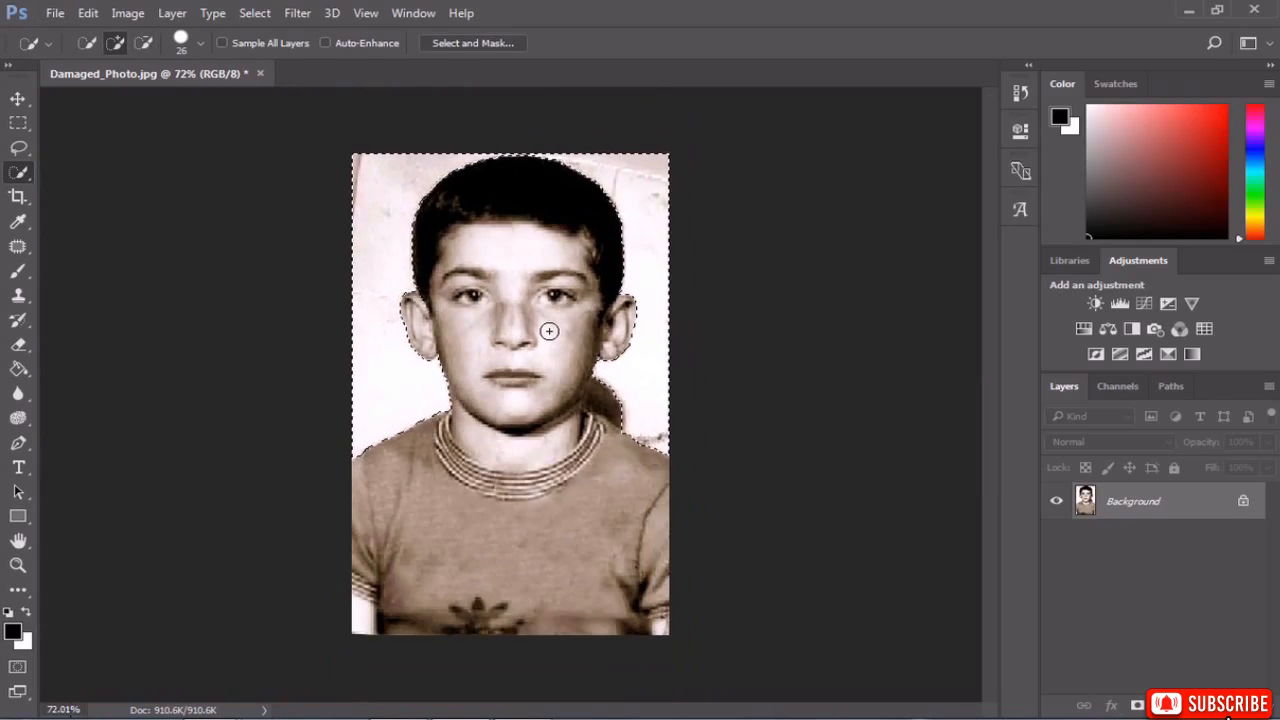
Feather the wall selection by 2 pixels.
right_click(430, 280)
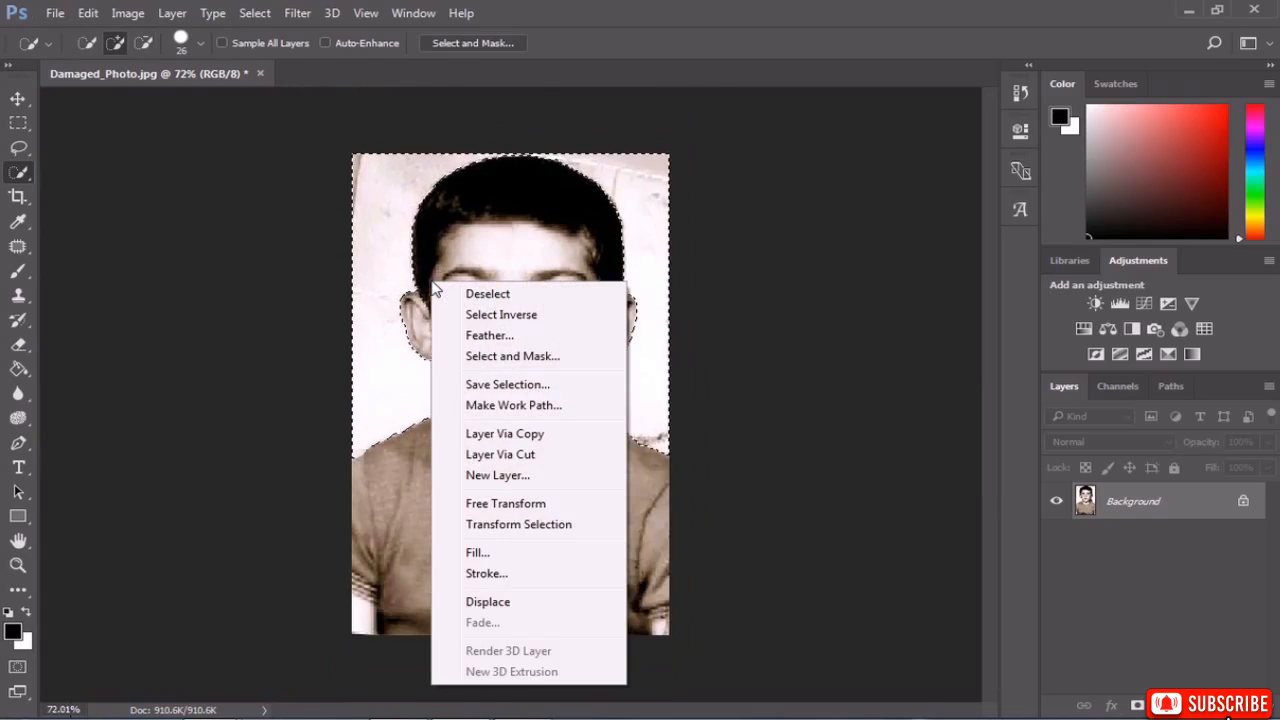
click(490, 337)
text(2)
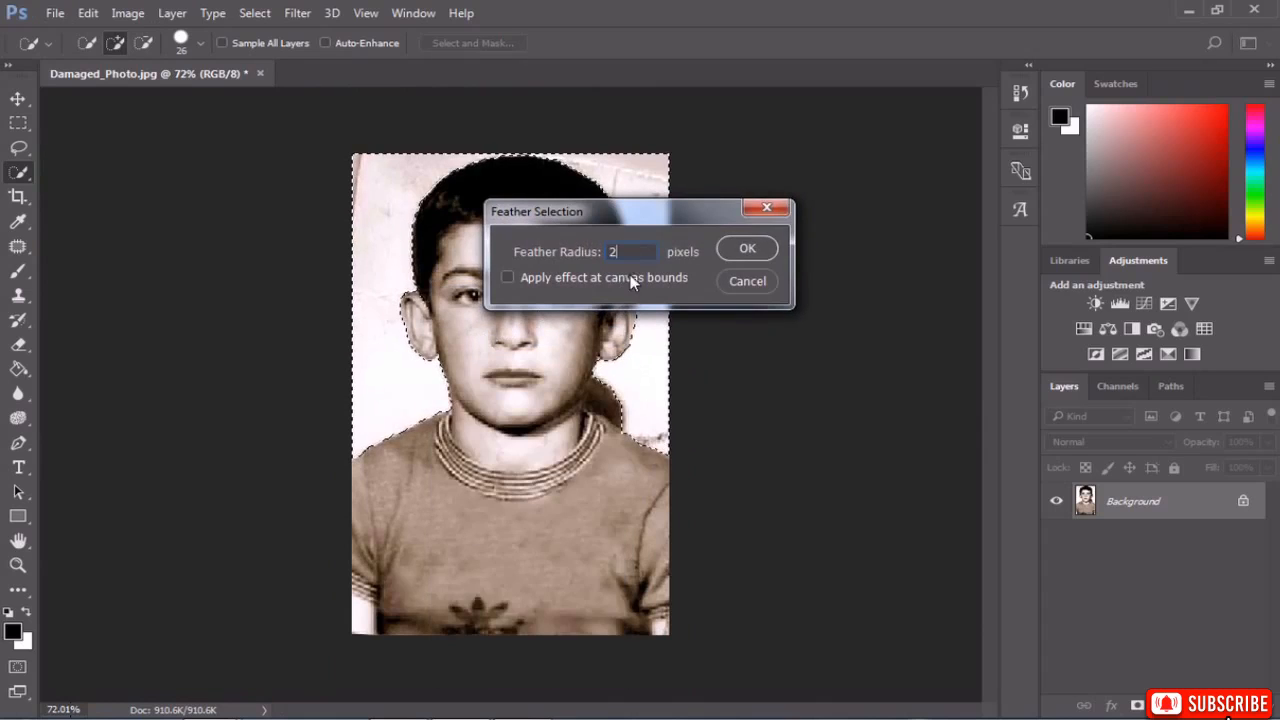
click(746, 250)
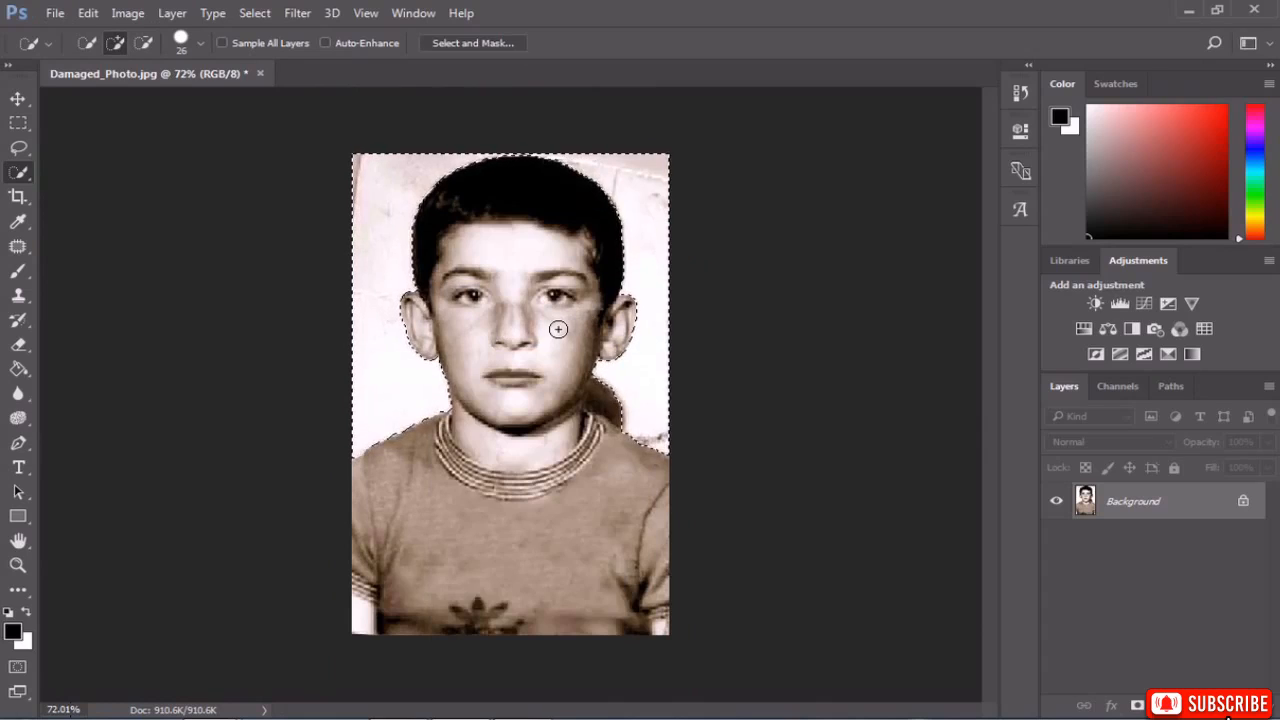
Fill the selected wall area with White in Normal mode at 100% opacity.
click(88, 13)
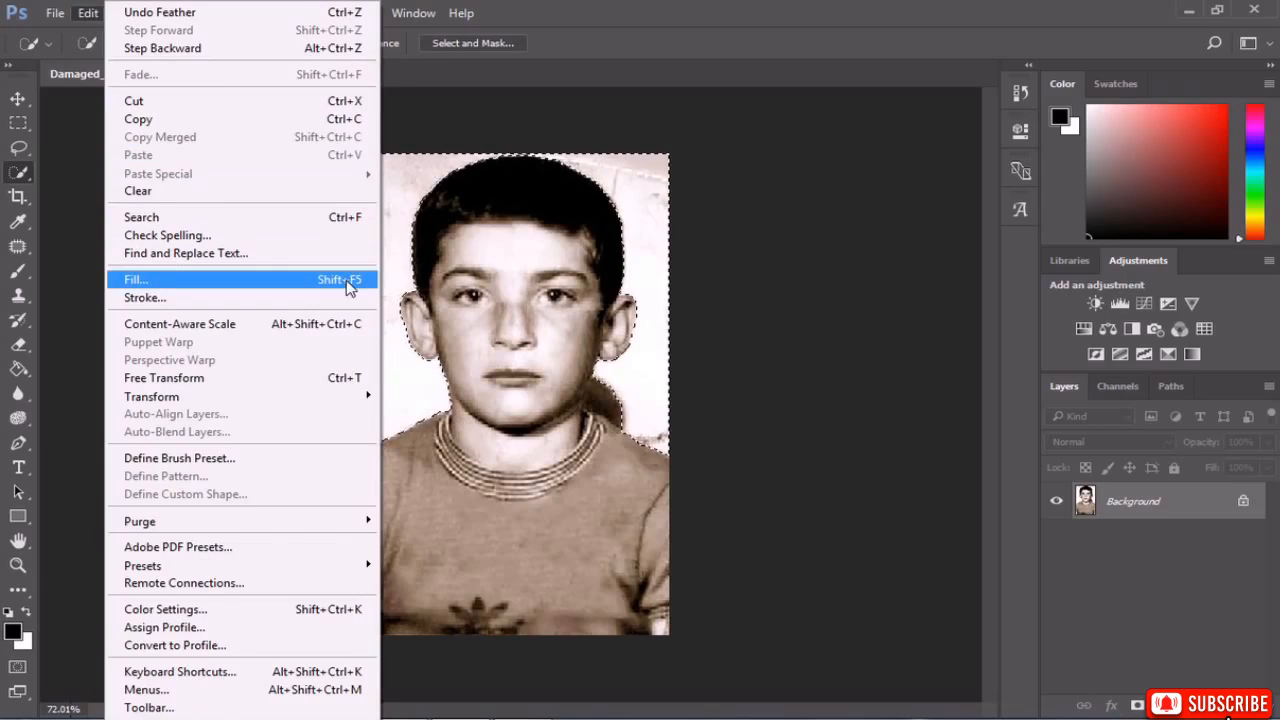
click(398, 246)
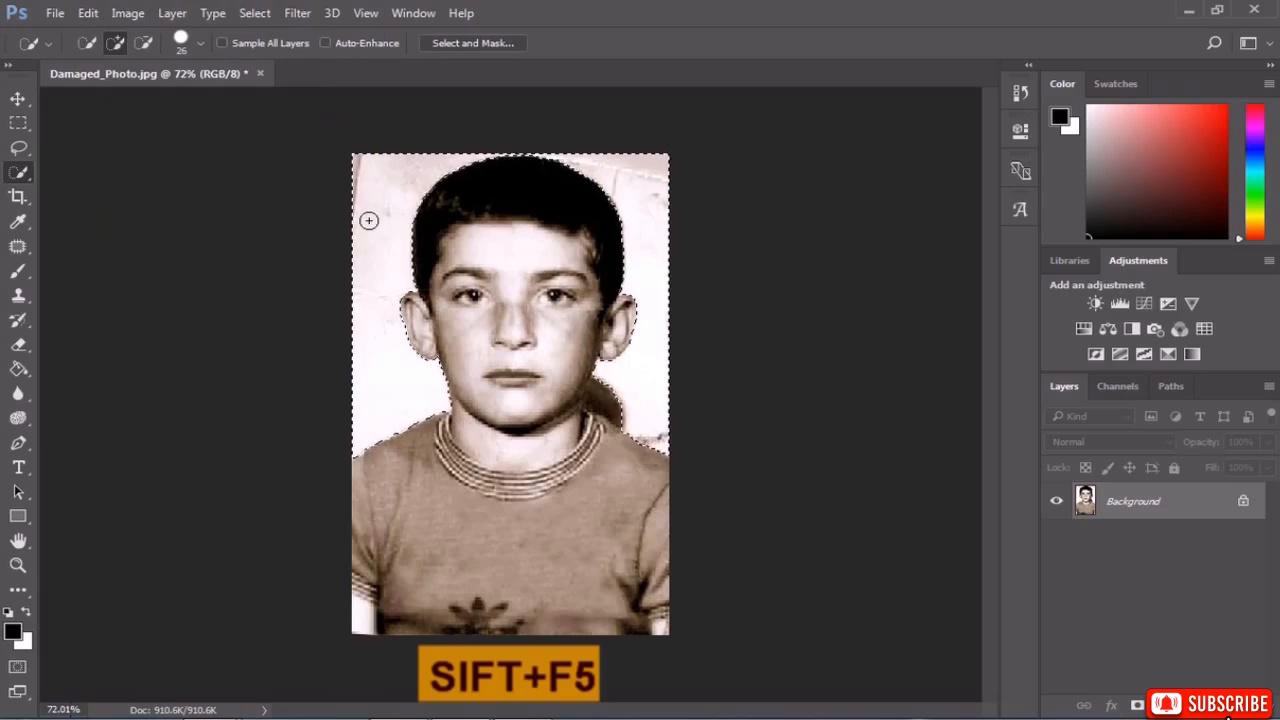
key(shift+F5)
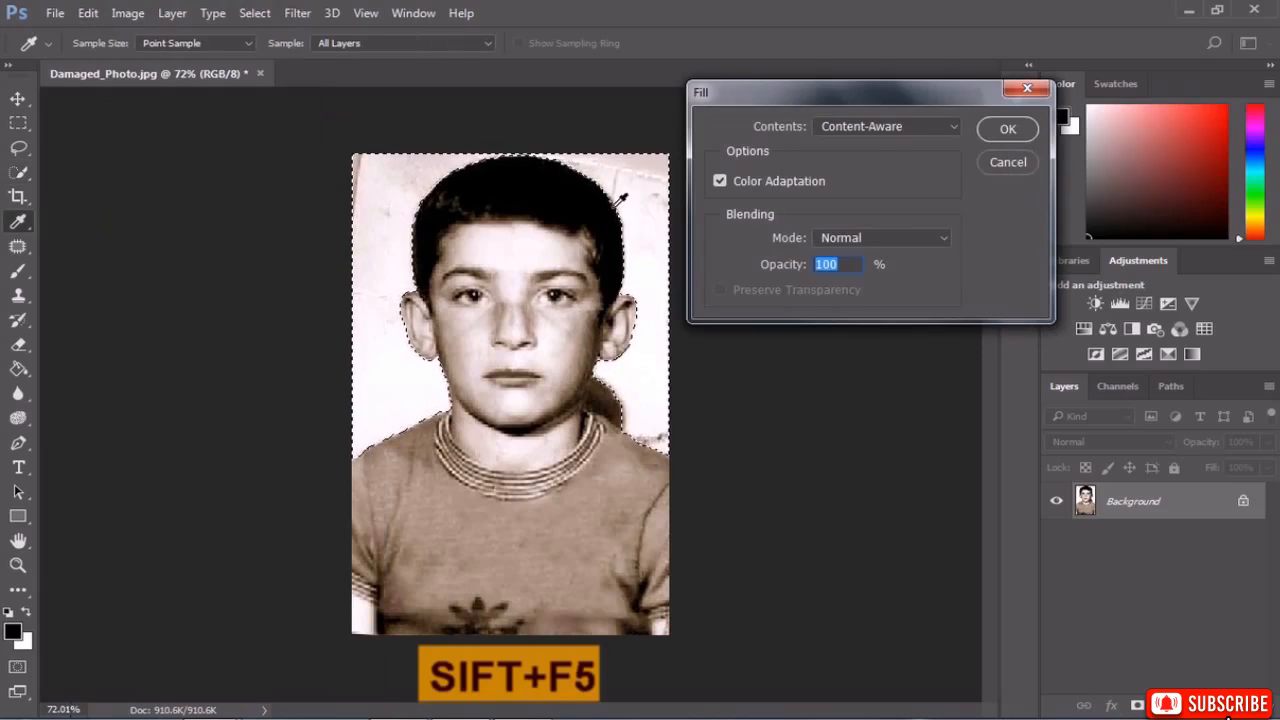
click(915, 125)
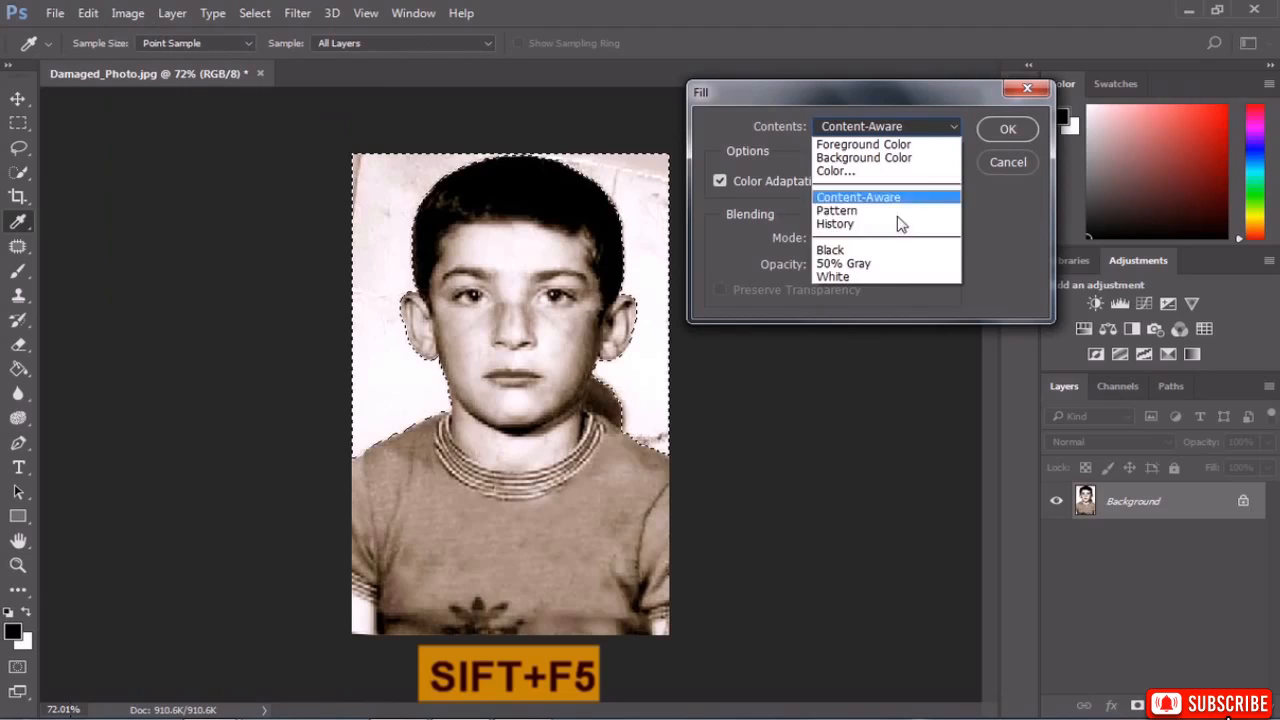
click(867, 274)
click(1006, 129)
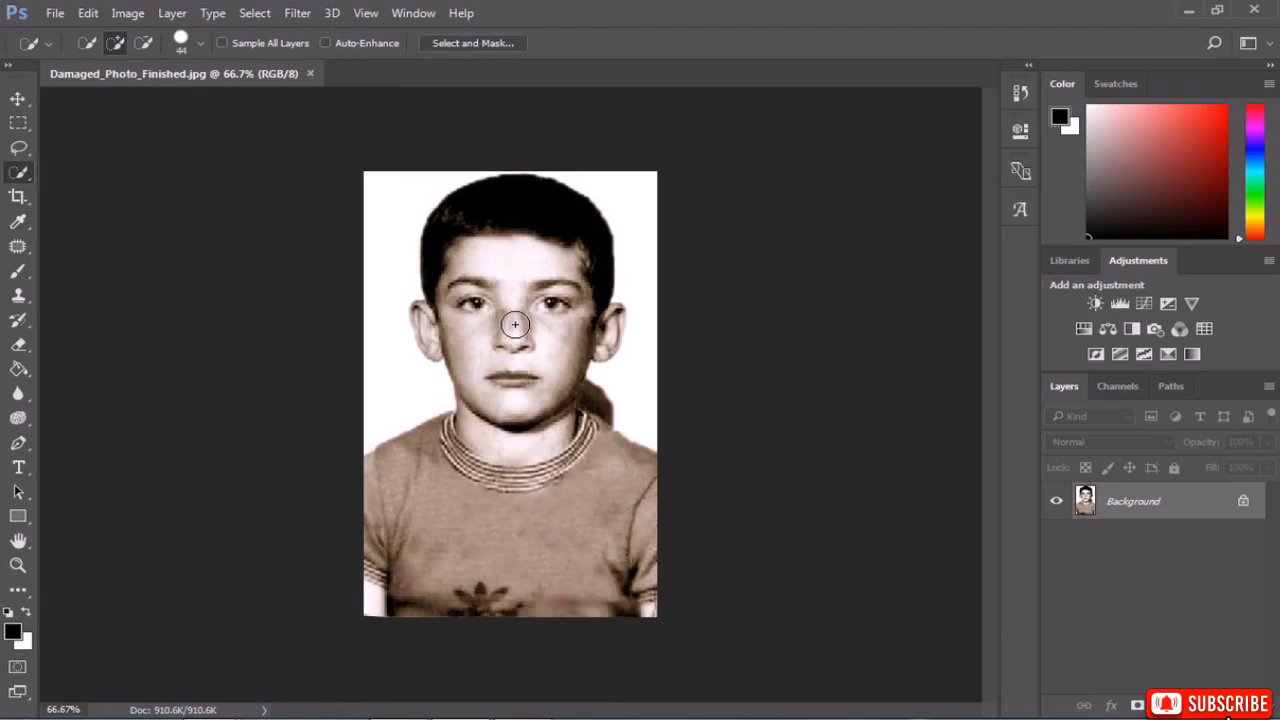
Patch the dark mark on the left side of the nose bridge with skin from the lower left, then deselect.
click(18, 246)
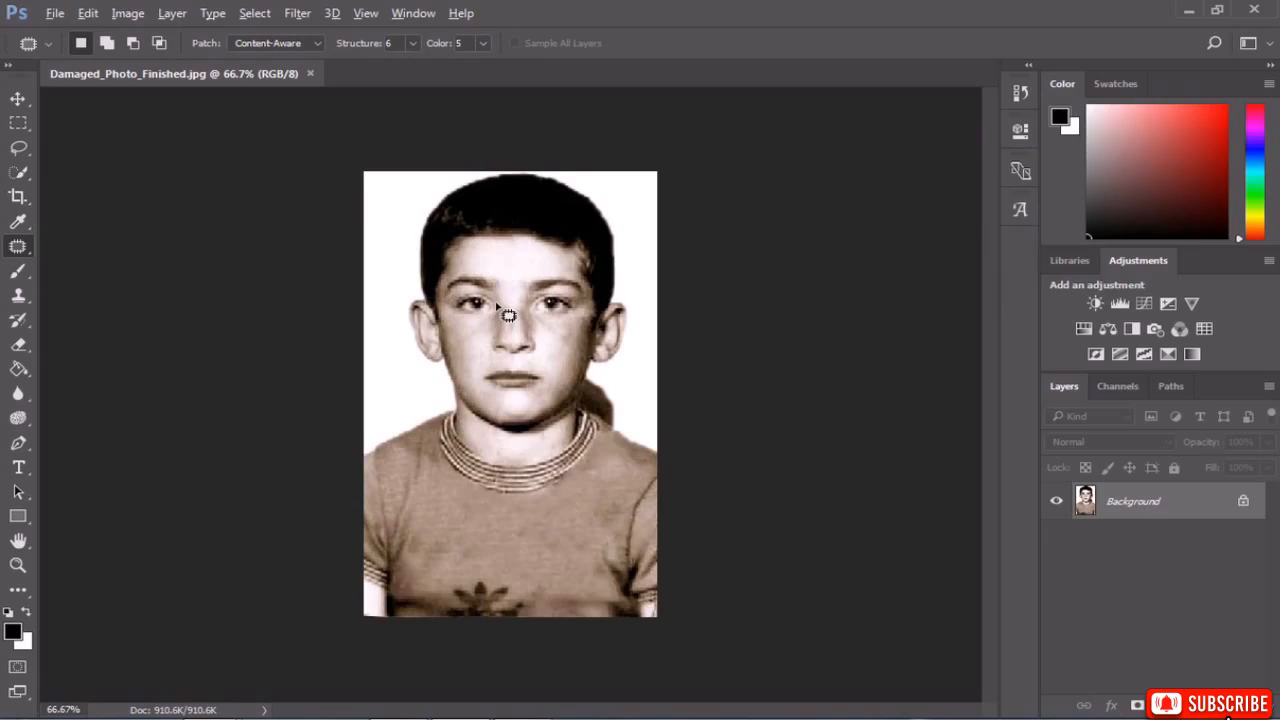
scroll(508, 315, up, 10)
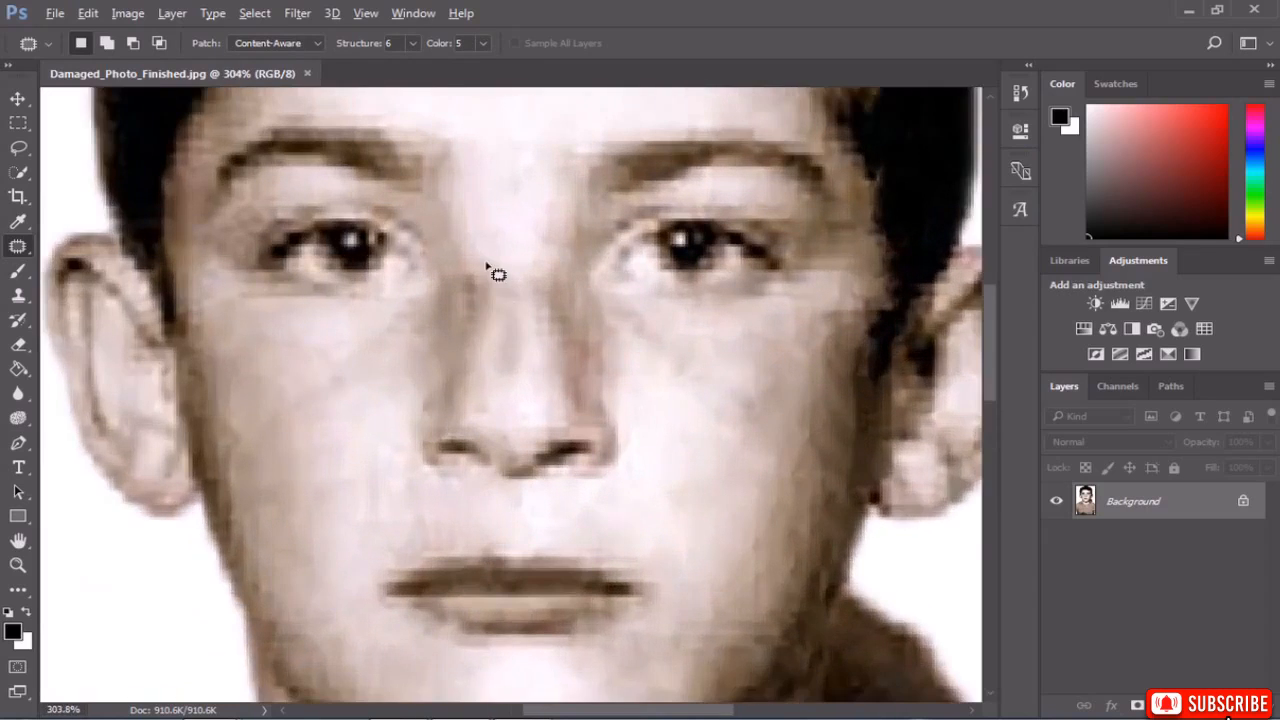
scroll(487, 267, up, 2)
mouse_move(465, 260)
mouse_down()
mouse_move(443, 284)
mouse_move(456, 353)
mouse_up()
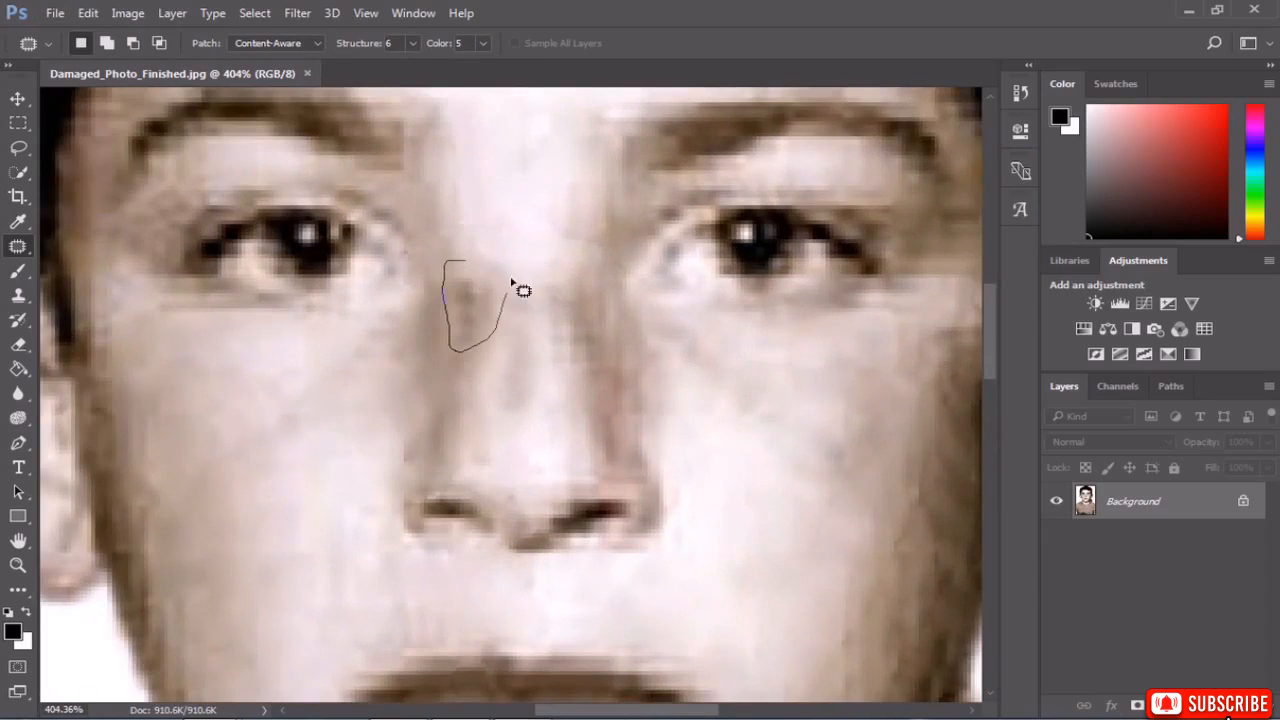
drag(511, 283, 465, 262)
mouse_move(451, 320)
mouse_down()
mouse_move(366, 357)
mouse_move(388, 372)
mouse_up()
key(ctrl+d)
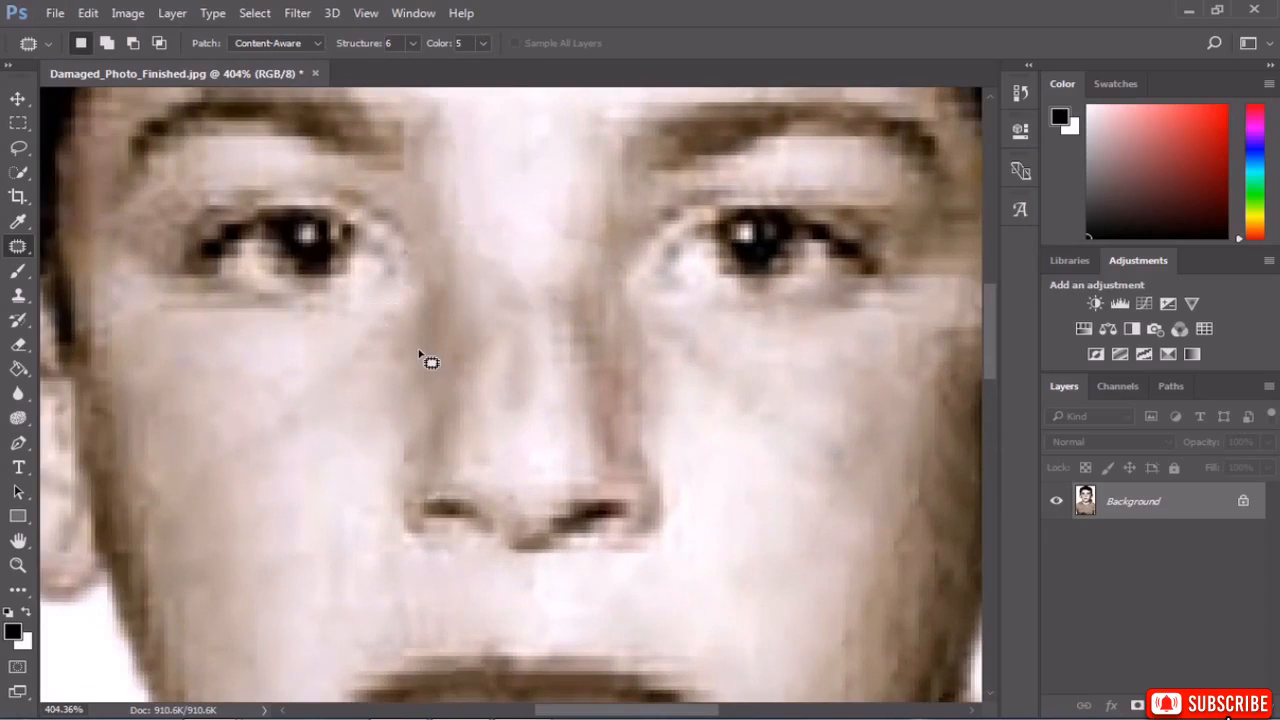
scroll(428, 359, down, 8)
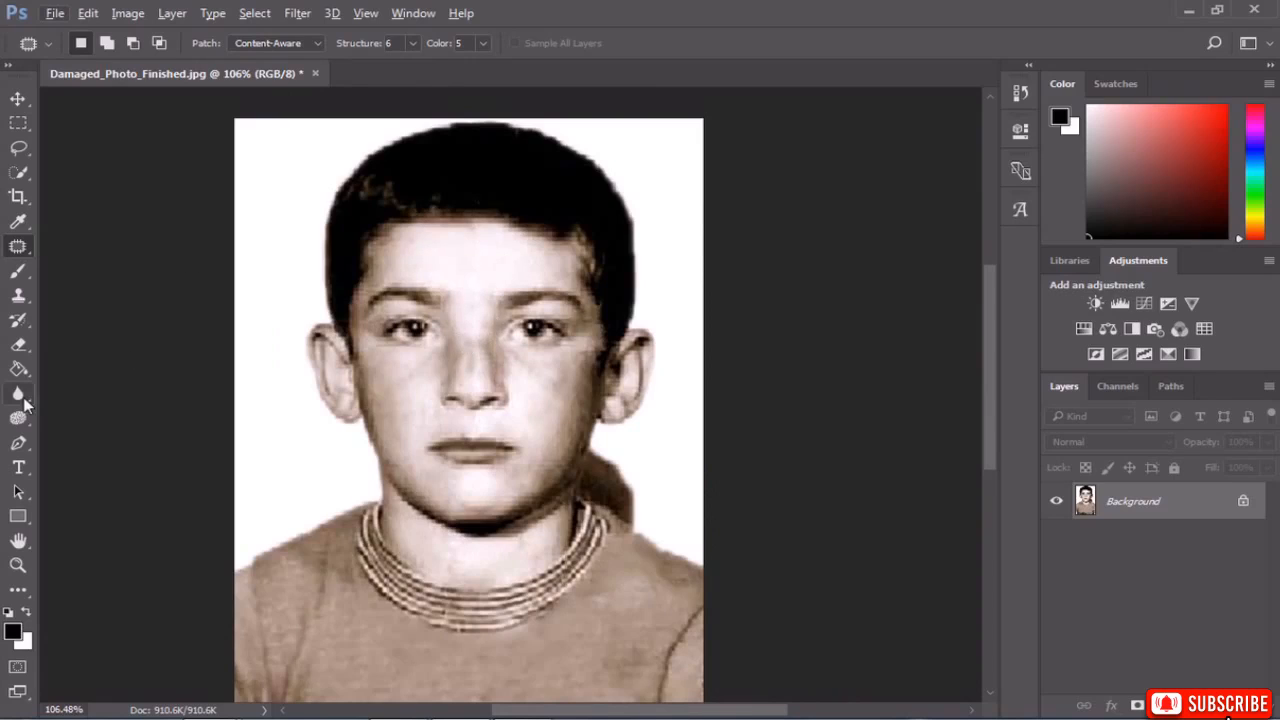
Set up the Blur tool with a strength of 50% in Normal mode.
drag(18, 393, 84, 402)
click(84, 395)
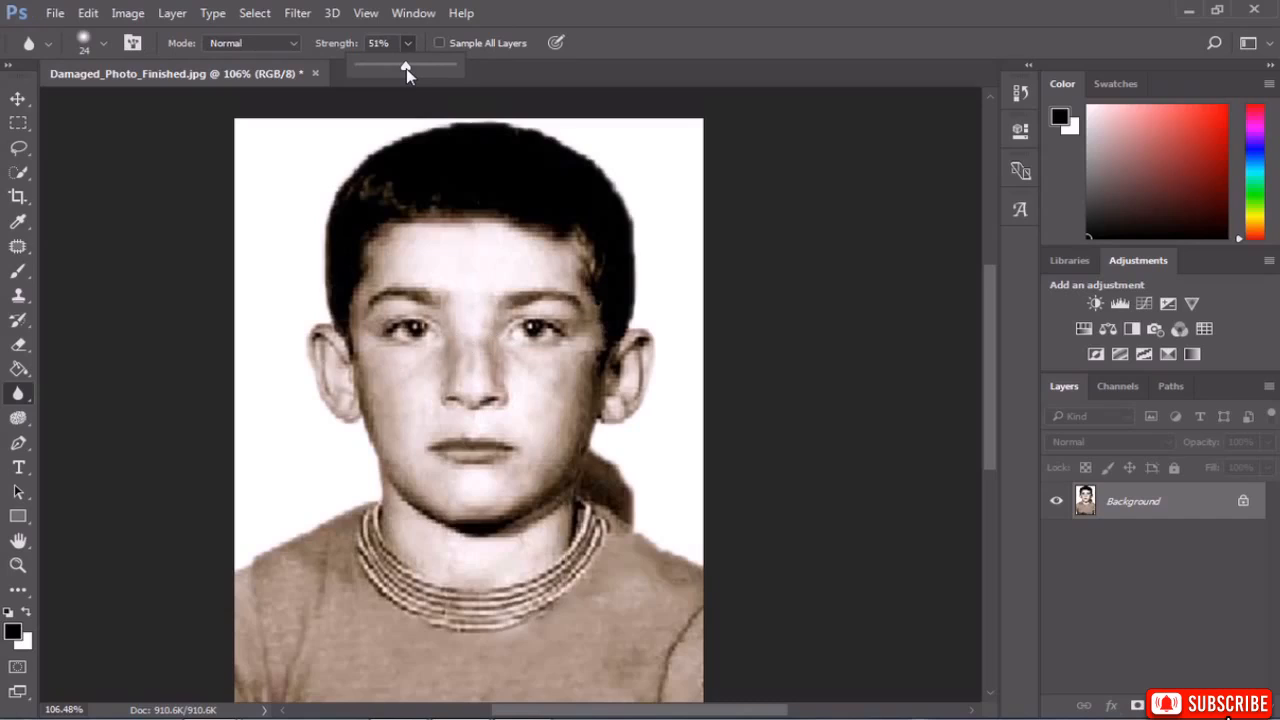
drag(404, 68, 405, 68)
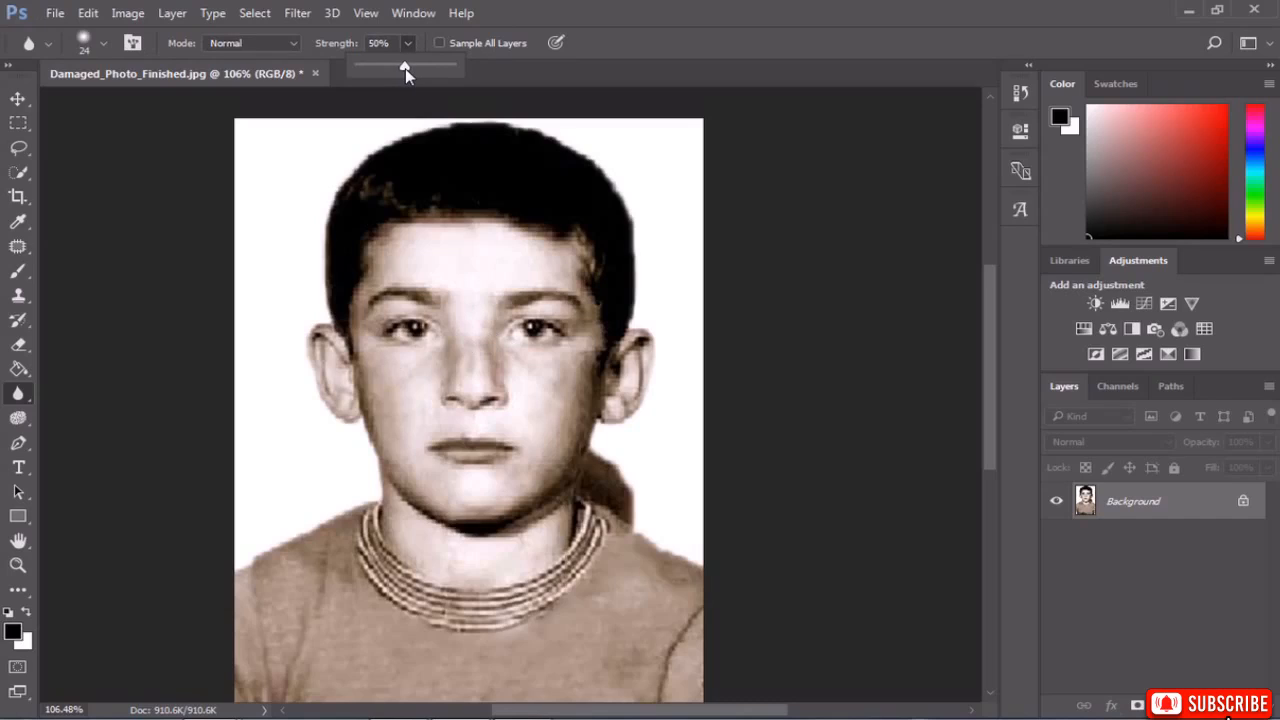
click(548, 28)
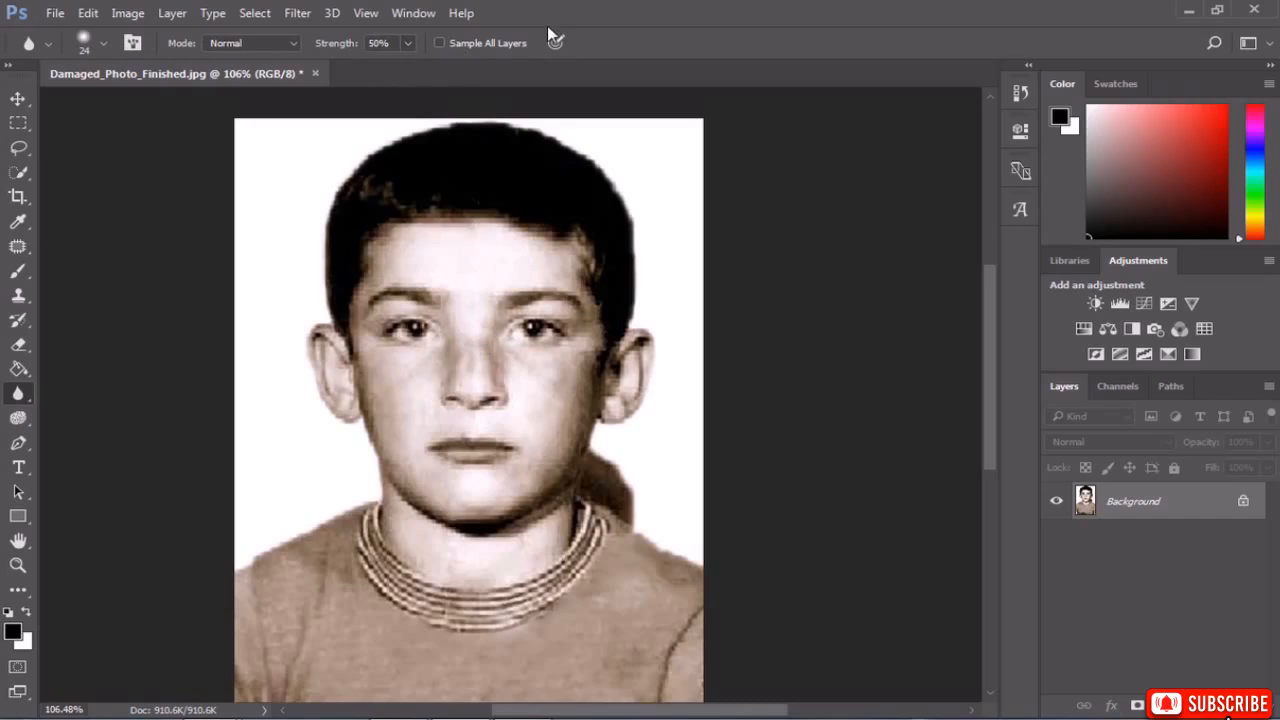
Enlarge the soft Blur brush to about 37 px and smooth the skin across the cheeks.
right_click(403, 389)
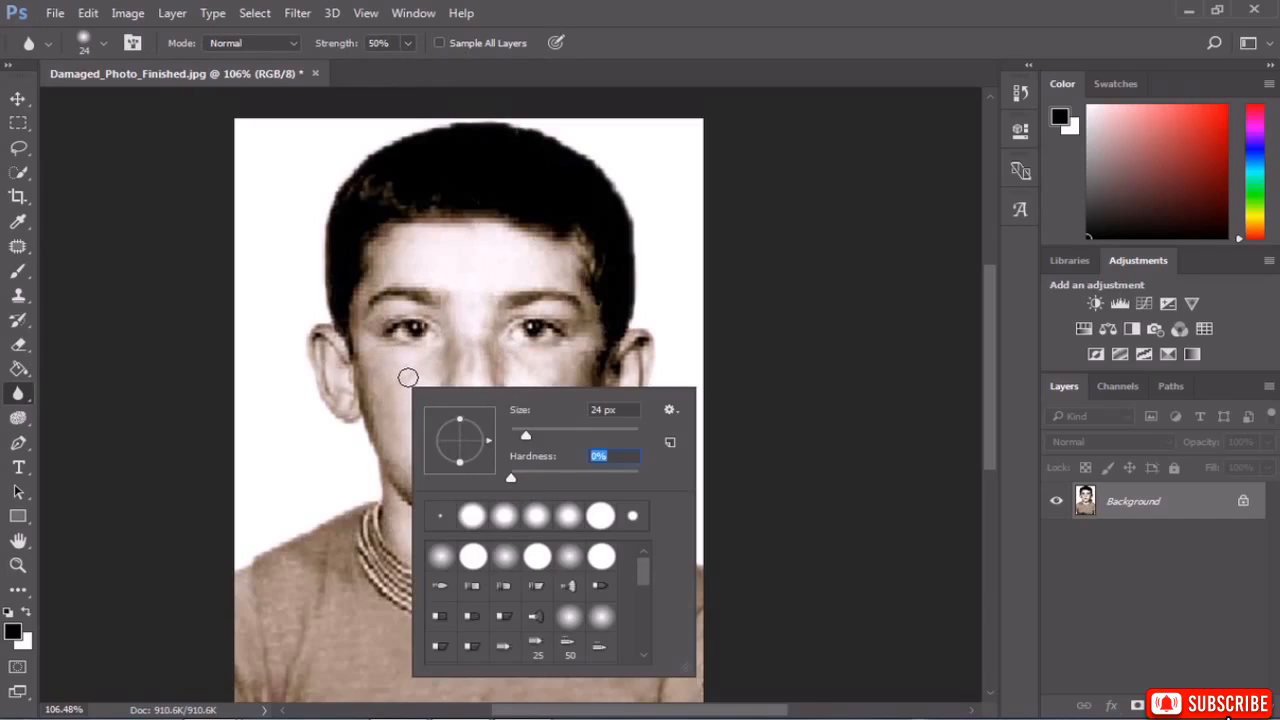
alt+right_click(408, 377)
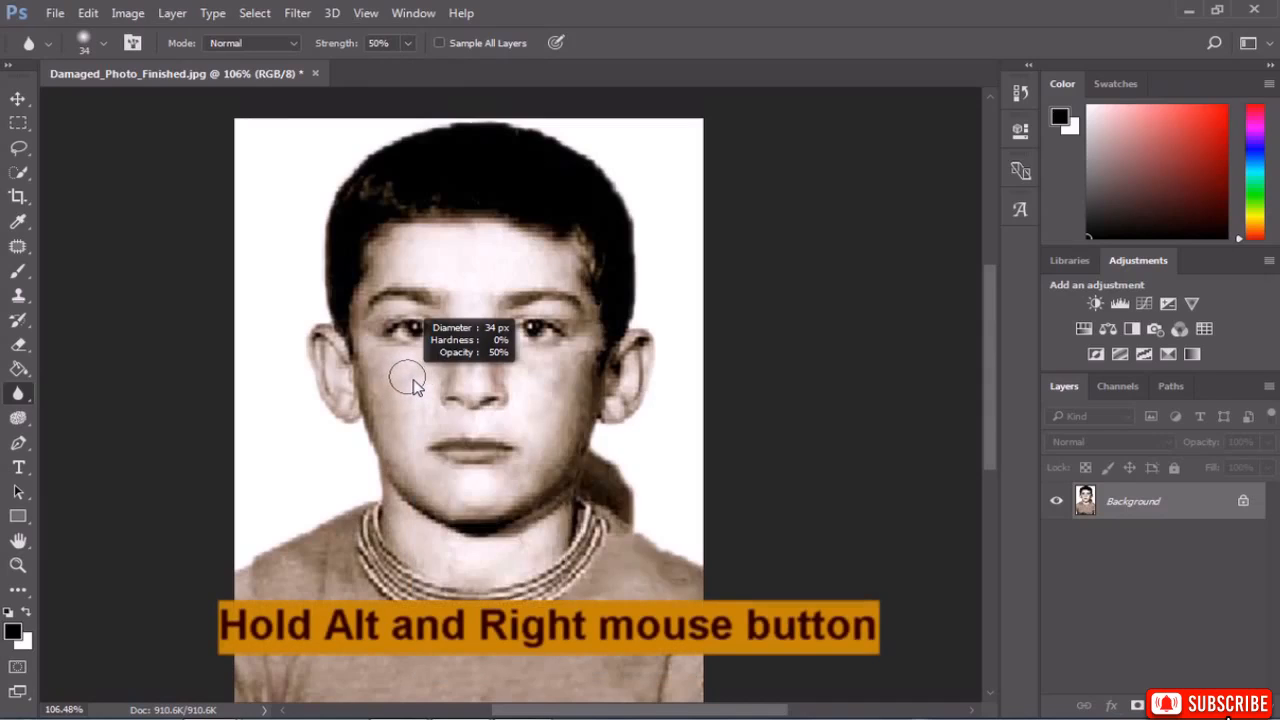
mouse_move(413, 379)
mouse_down()
mouse_move(437, 376)
mouse_move(408, 377)
mouse_move(418, 388)
mouse_move(397, 415)
mouse_move(378, 387)
mouse_move(381, 438)
mouse_move(417, 509)
mouse_move(506, 529)
mouse_move(586, 514)
mouse_move(651, 406)
mouse_move(655, 352)
mouse_move(631, 440)
mouse_move(664, 398)
mouse_move(629, 491)
mouse_move(517, 535)
mouse_move(406, 491)
mouse_move(339, 340)
mouse_move(371, 432)
mouse_move(434, 406)
mouse_move(517, 320)
mouse_move(533, 349)
mouse_move(640, 363)
mouse_move(653, 402)
mouse_move(671, 329)
mouse_move(668, 373)
mouse_up()
scroll(403, 414, up, 4)
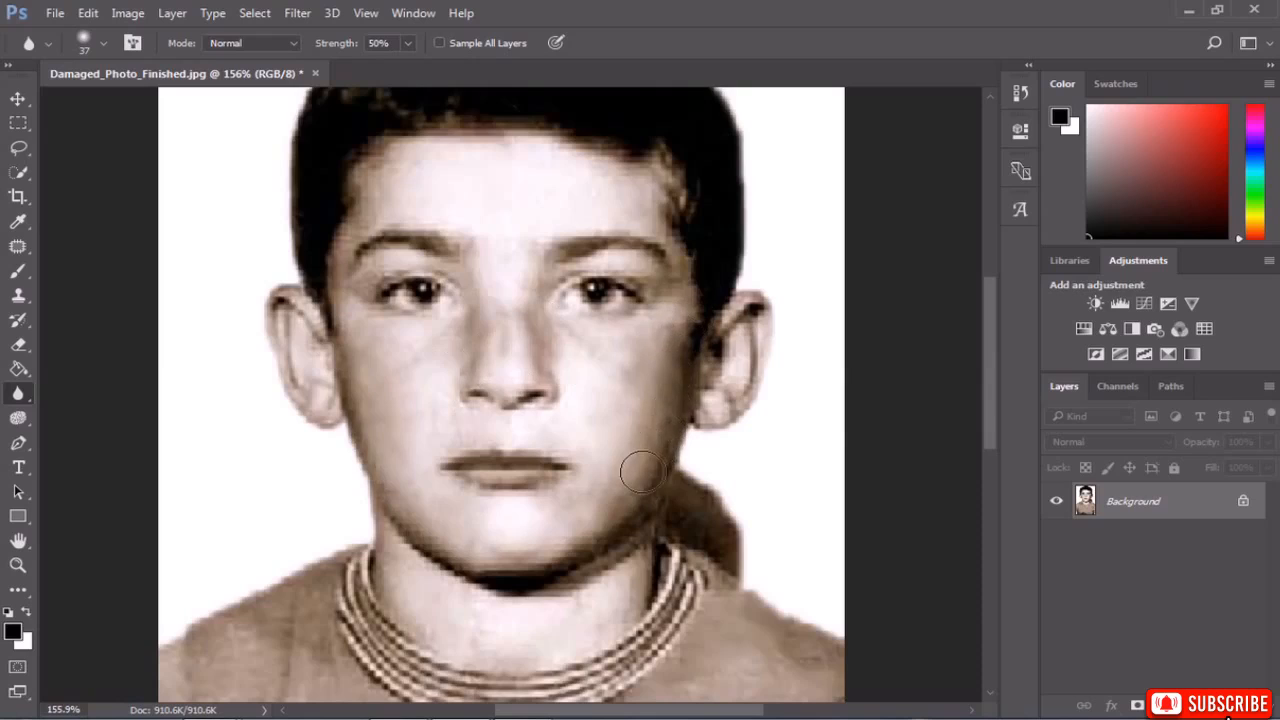
Blur the remaining rough skin on the jaw, chin, nose, forehead and the cheek by the shadowed ear.
drag(654, 428, 616, 497)
mouse_move(512, 547)
mouse_down()
mouse_move(397, 509)
mouse_move(463, 520)
mouse_up()
mouse_move(478, 341)
mouse_down()
mouse_move(500, 330)
mouse_move(503, 265)
mouse_move(477, 258)
mouse_up()
mouse_move(402, 189)
mouse_down()
mouse_move(376, 217)
mouse_move(380, 183)
mouse_move(360, 204)
mouse_move(394, 169)
mouse_move(566, 161)
mouse_move(648, 212)
mouse_up()
drag(627, 425, 668, 328)
Soften the skin around the eyes and eyebrows using the Blur tool with a 17 px brush.
scroll(649, 250, up, 4)
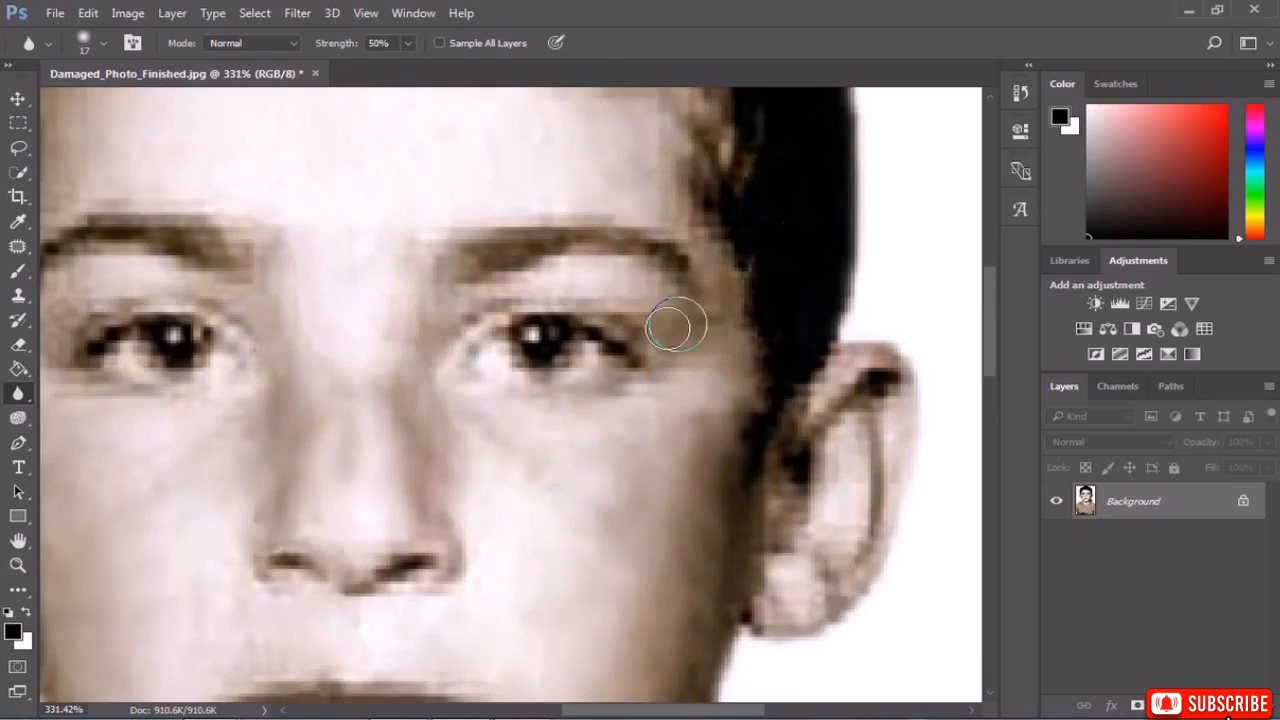
mouse_move(537, 299)
mouse_down()
mouse_move(604, 274)
mouse_move(670, 290)
mouse_move(668, 245)
mouse_up()
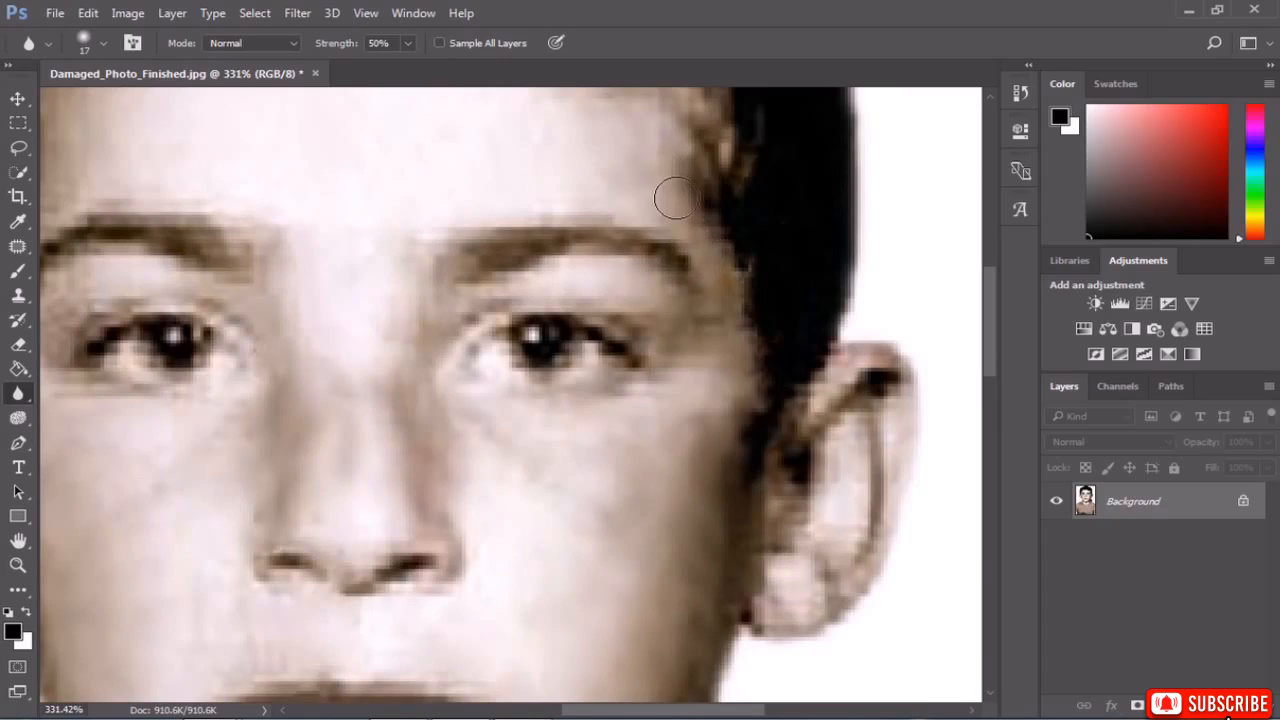
scroll(683, 212, down, 5)
scroll(420, 270, up, 3)
scroll(301, 237, up, 3)
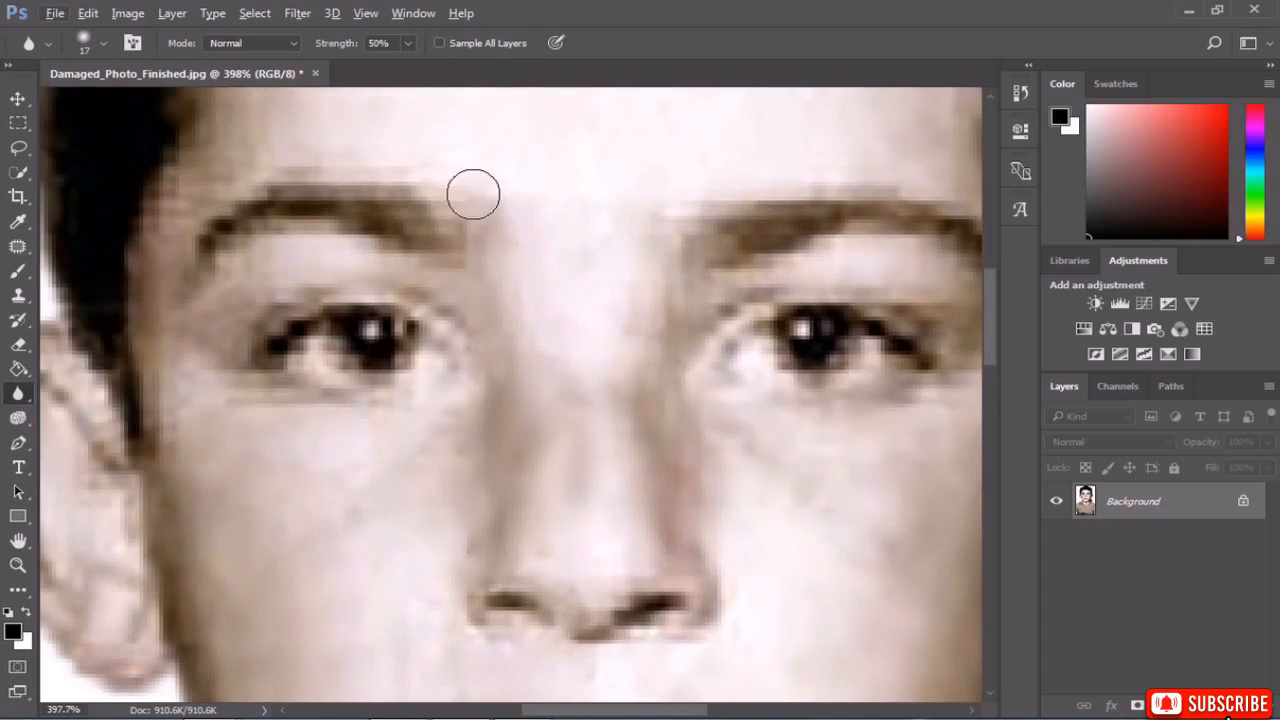
Examine the eyes, nose, cheeks and mouth up close and at full-face view for remaining flaws in the skin.
scroll(671, 300, down, 4)
scroll(441, 274, up, 3)
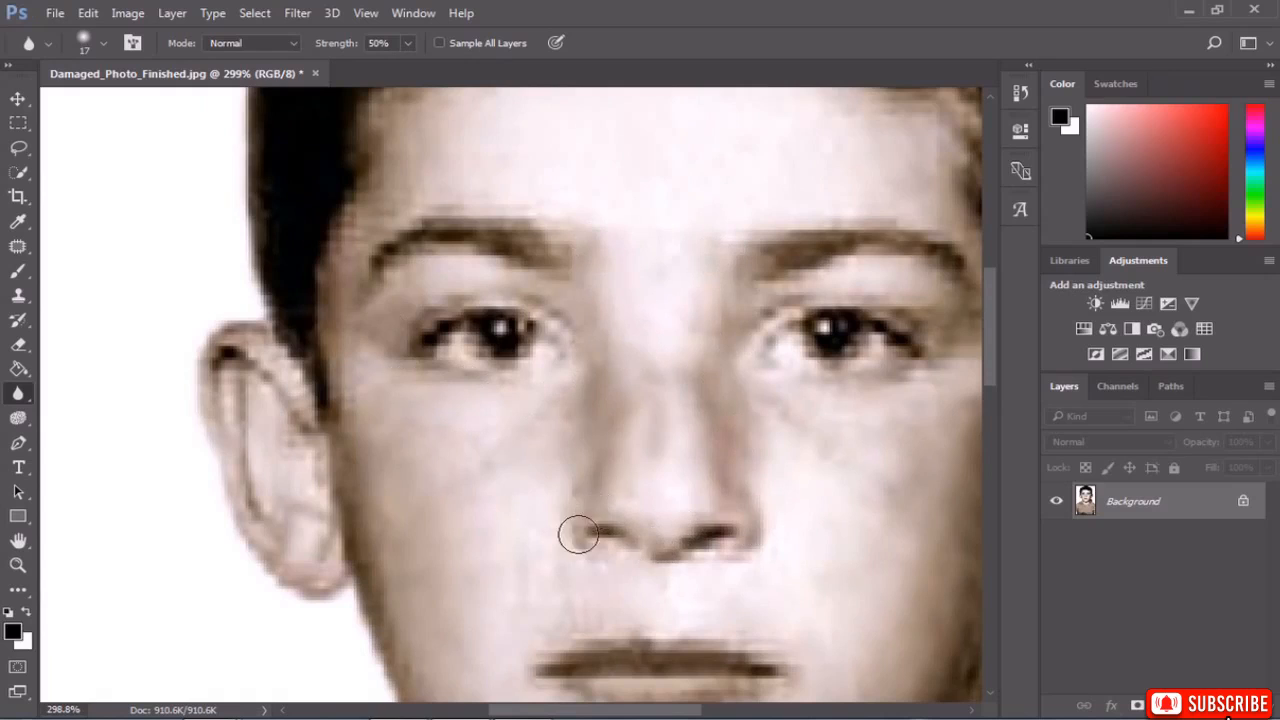
scroll(751, 553, down, 4)
scroll(750, 553, down, 2)
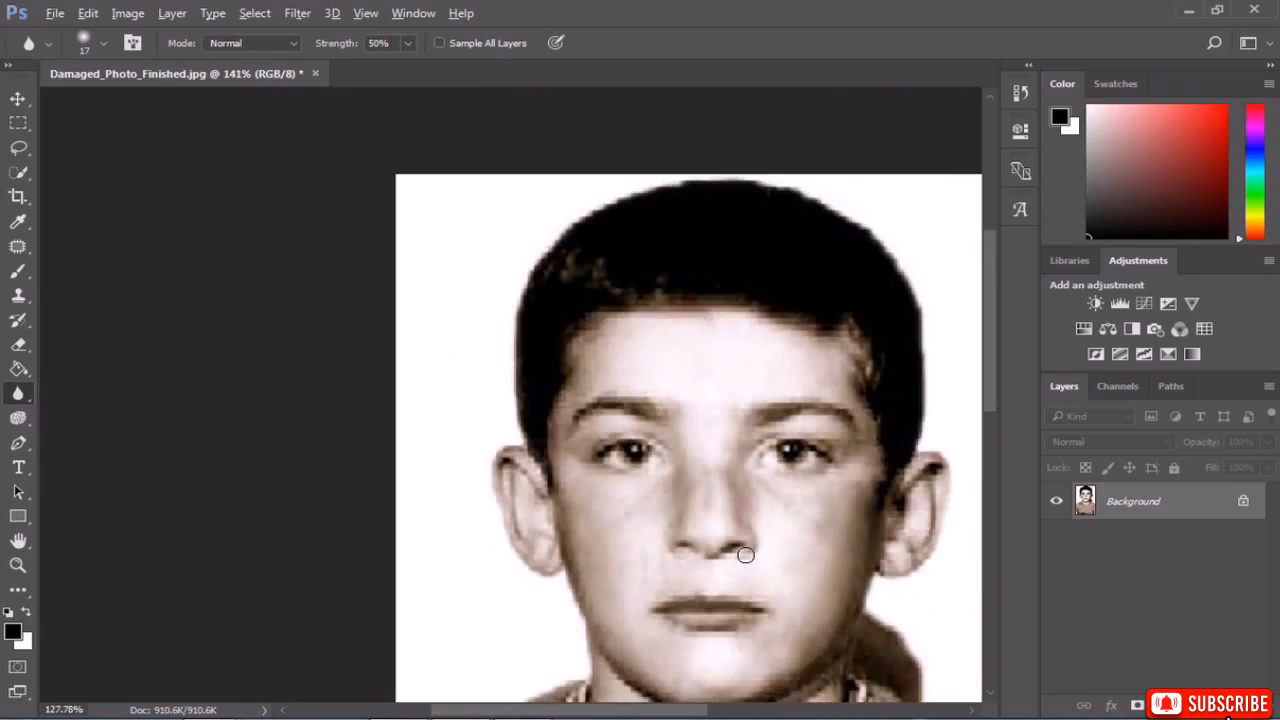
scroll(723, 566, up, 6)
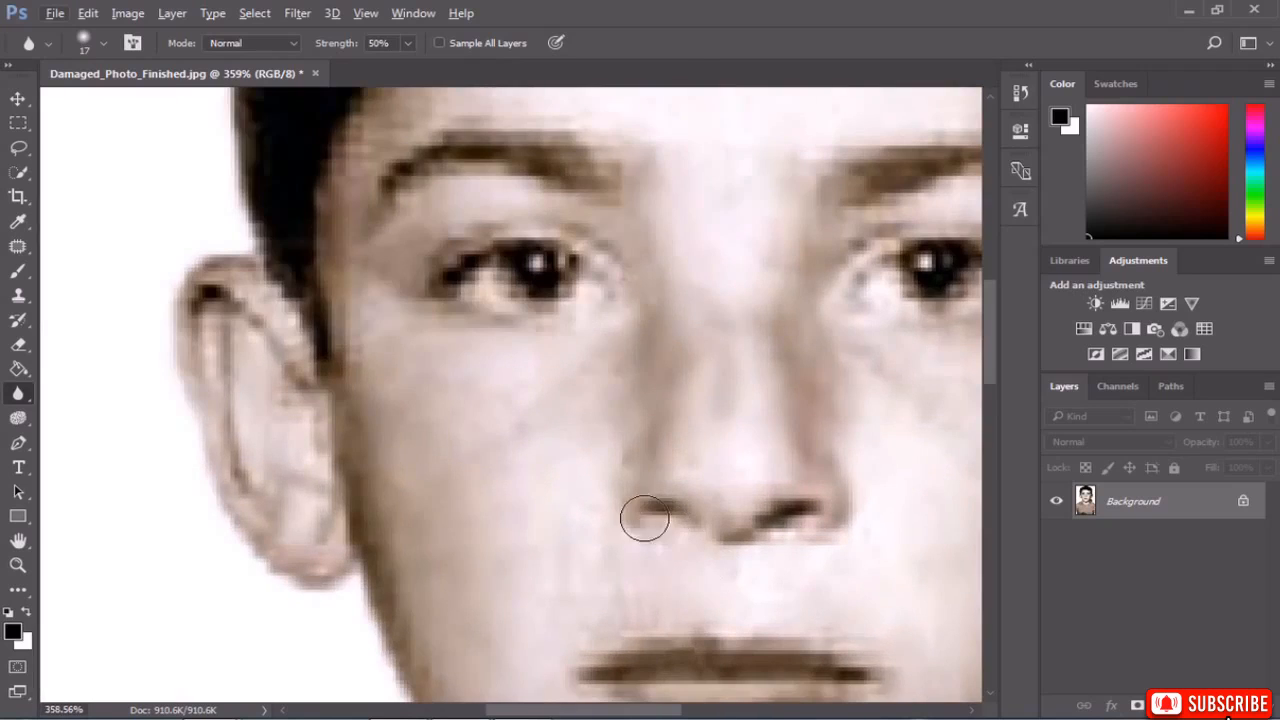
click(14, 320)
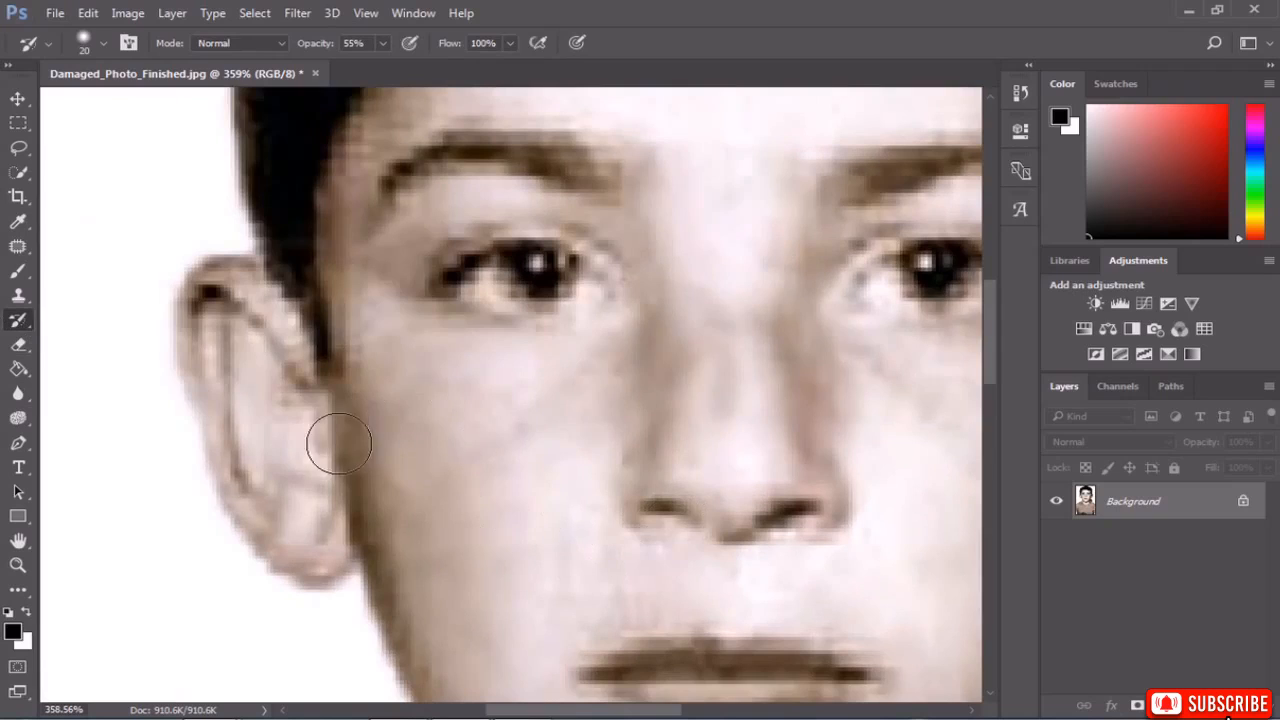
click(18, 394)
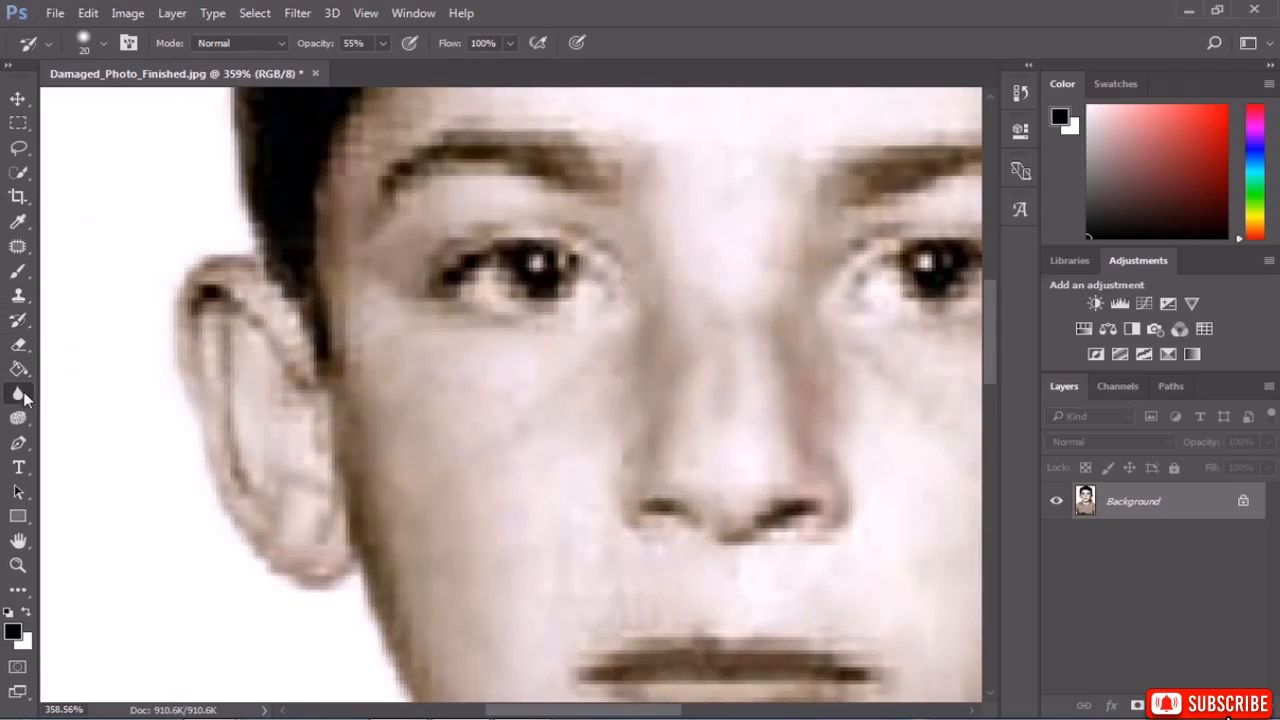
scroll(624, 459, down, 5)
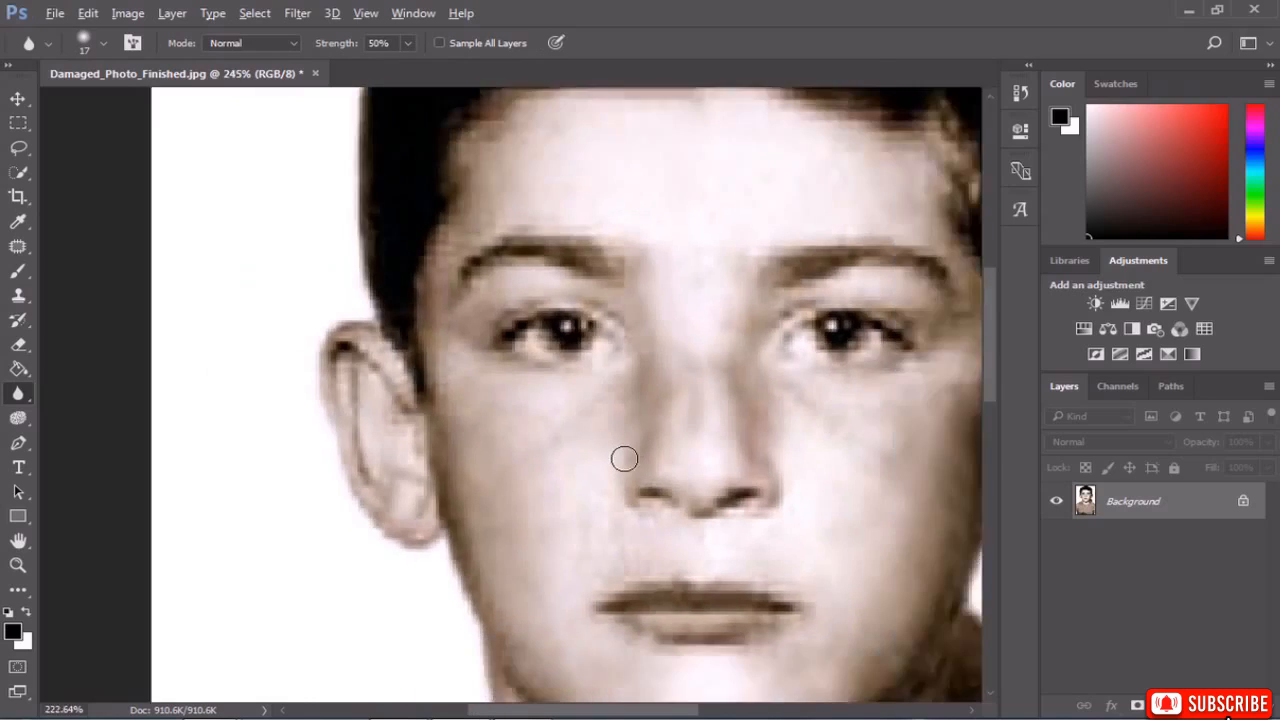
scroll(686, 586, up, 5)
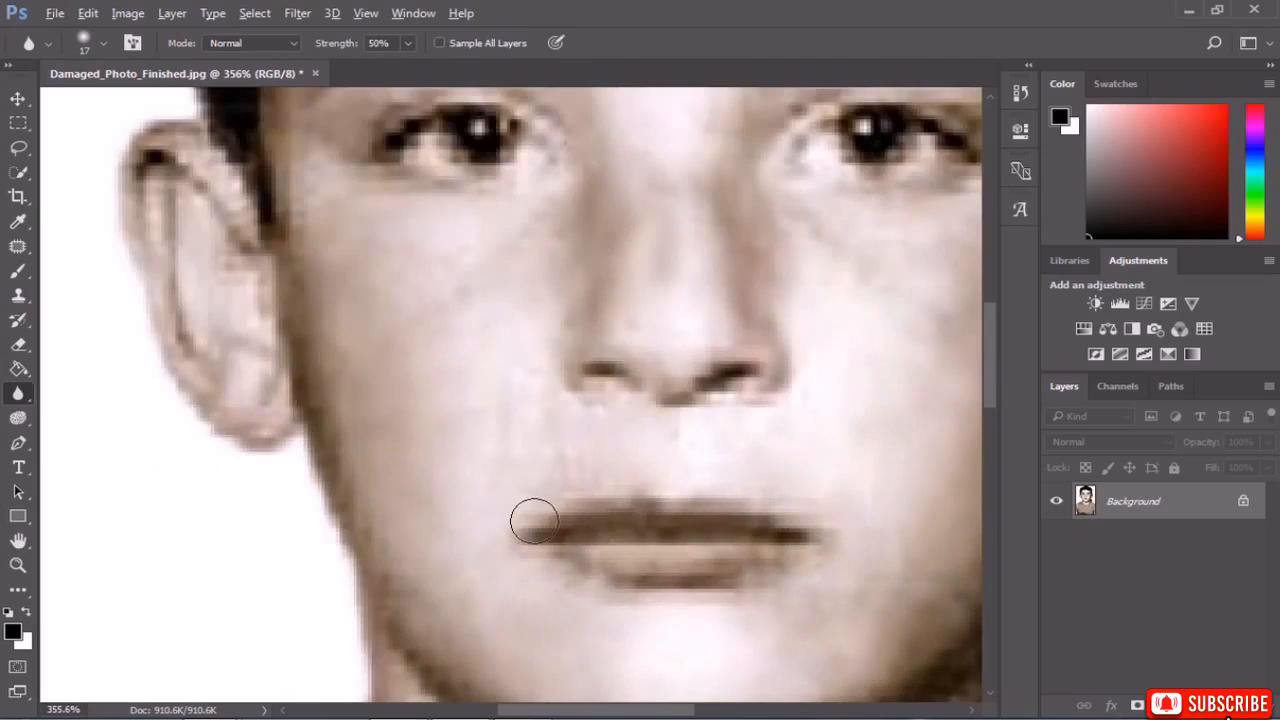
scroll(531, 517, down, 5)
scroll(740, 620, up, 2)
scroll(740, 620, up, 1)
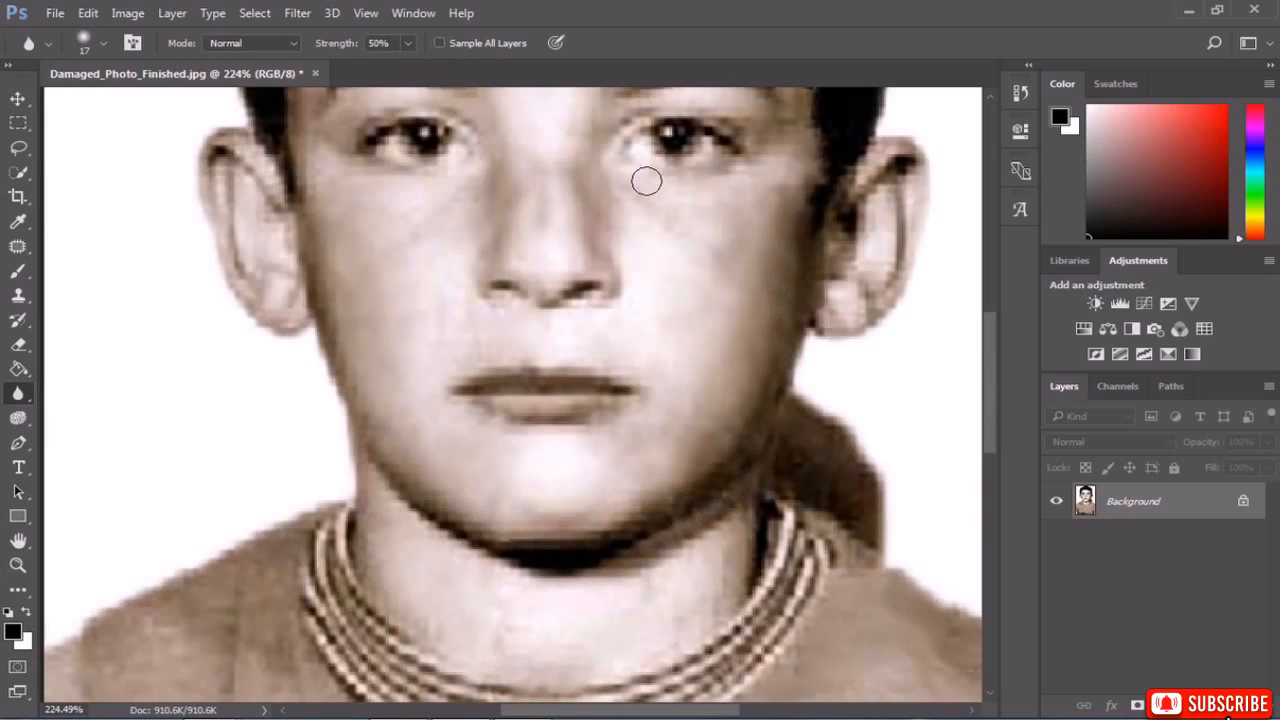
scroll(683, 217, down, 3)
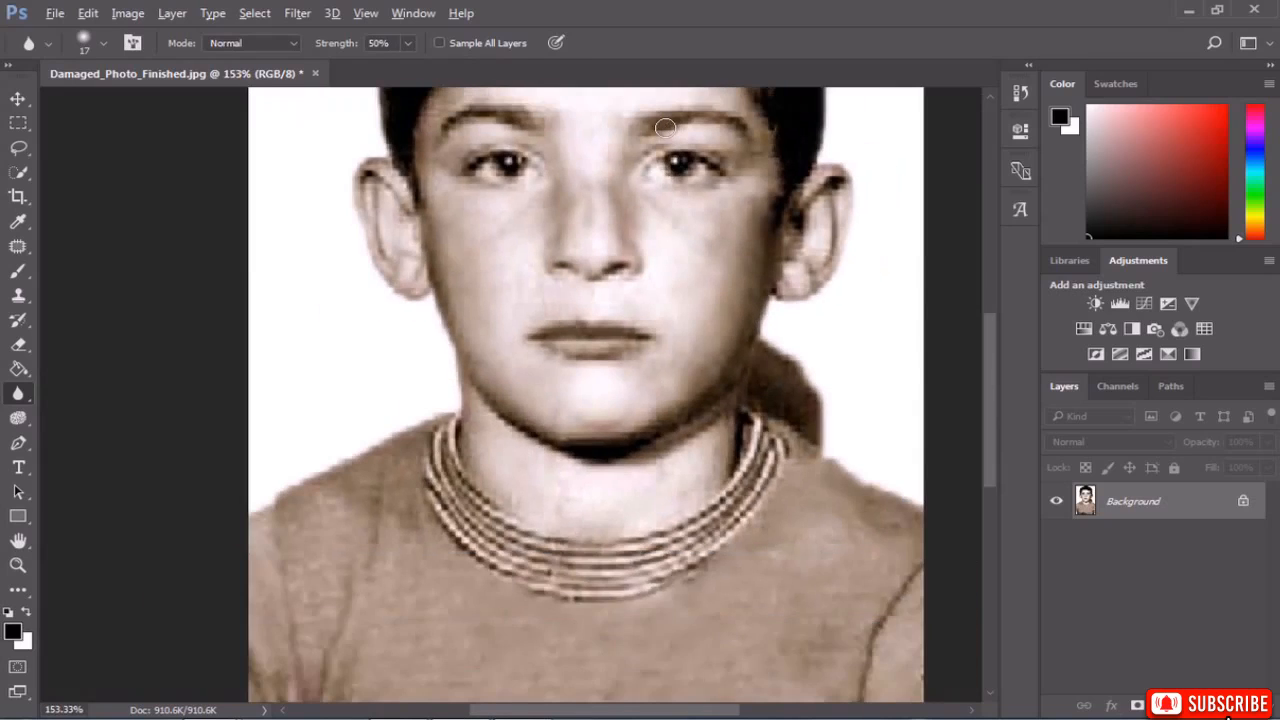
scroll(671, 147, up, 4)
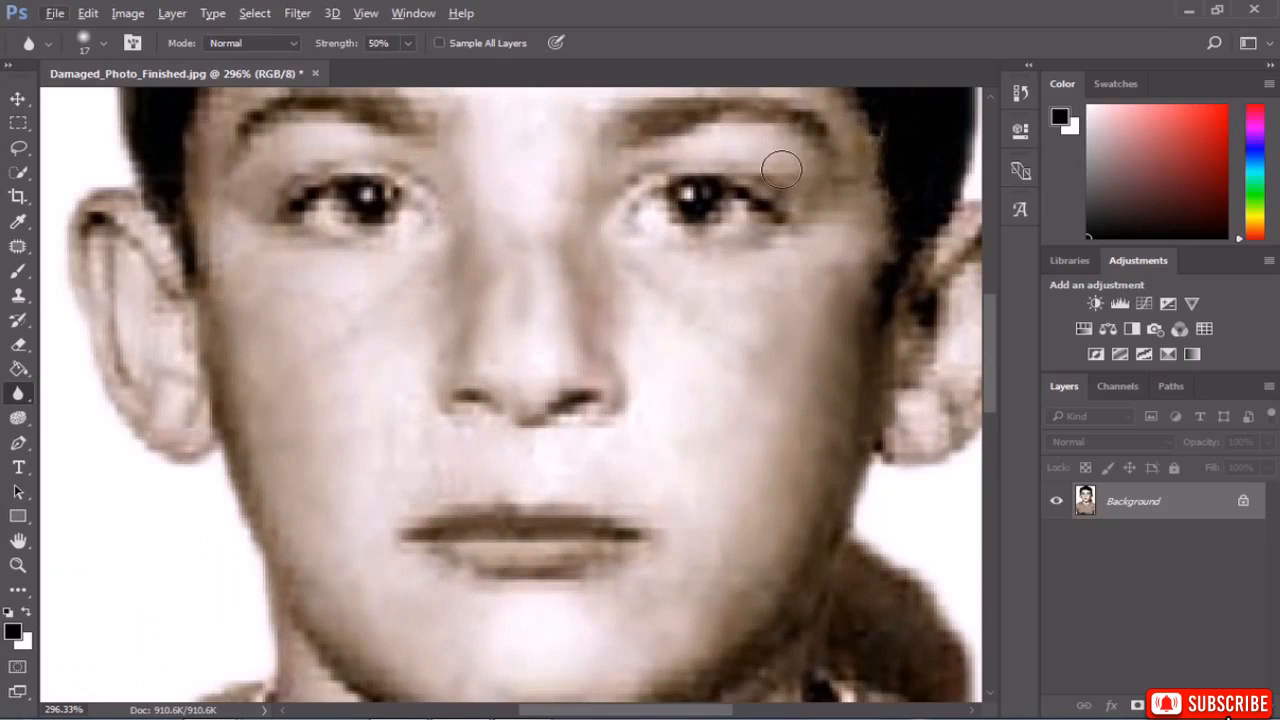
scroll(511, 249, down, 3)
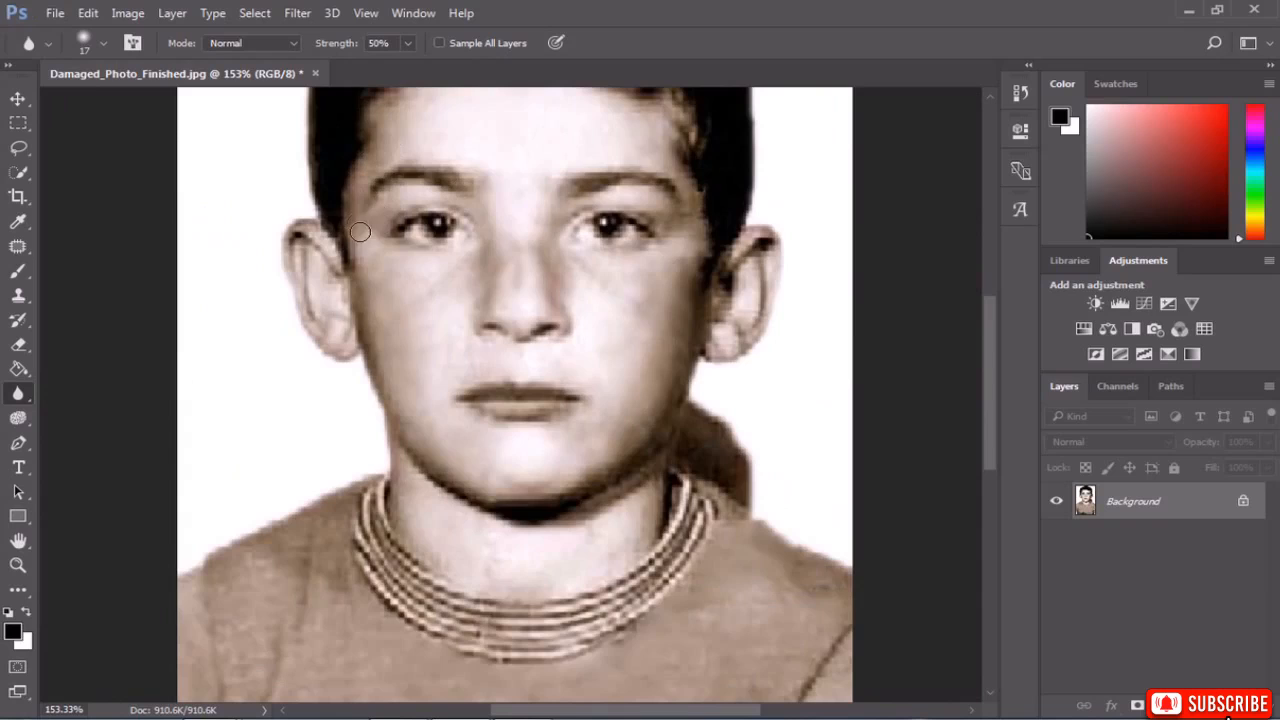
scroll(496, 323, down, 3)
scroll(507, 284, up, 4)
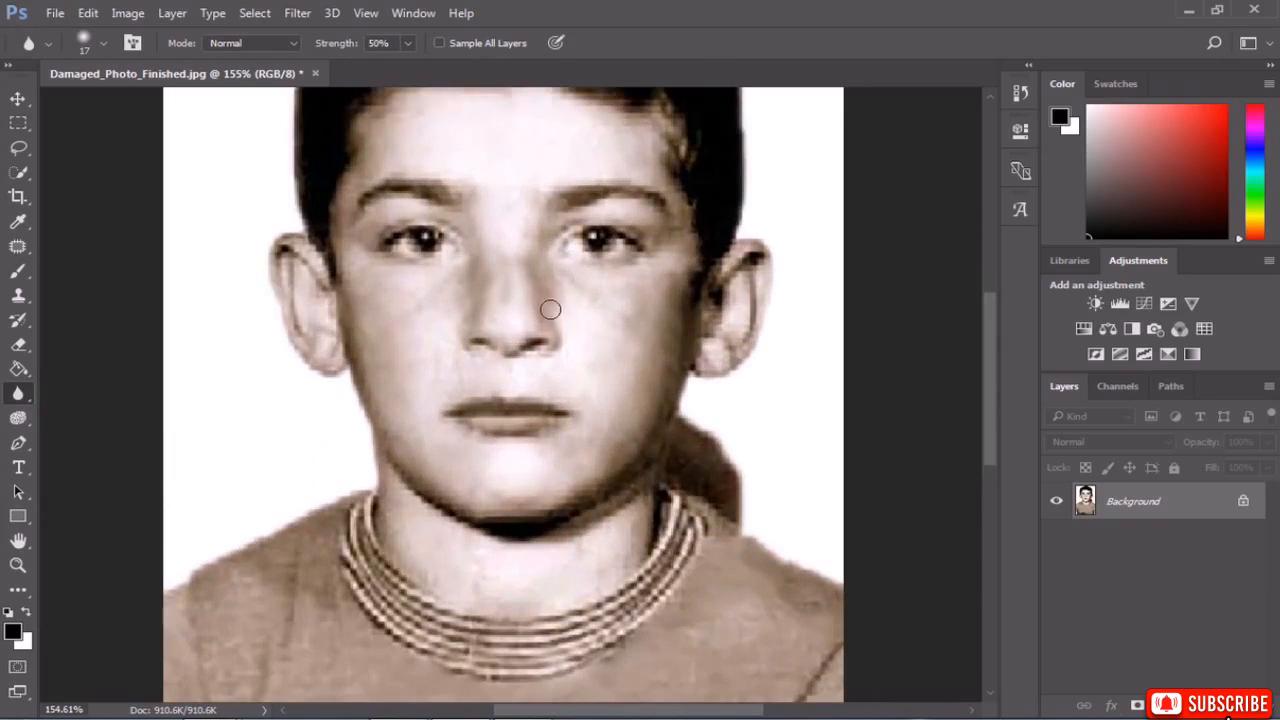
scroll(565, 323, down, 1)
scroll(546, 289, up, 4)
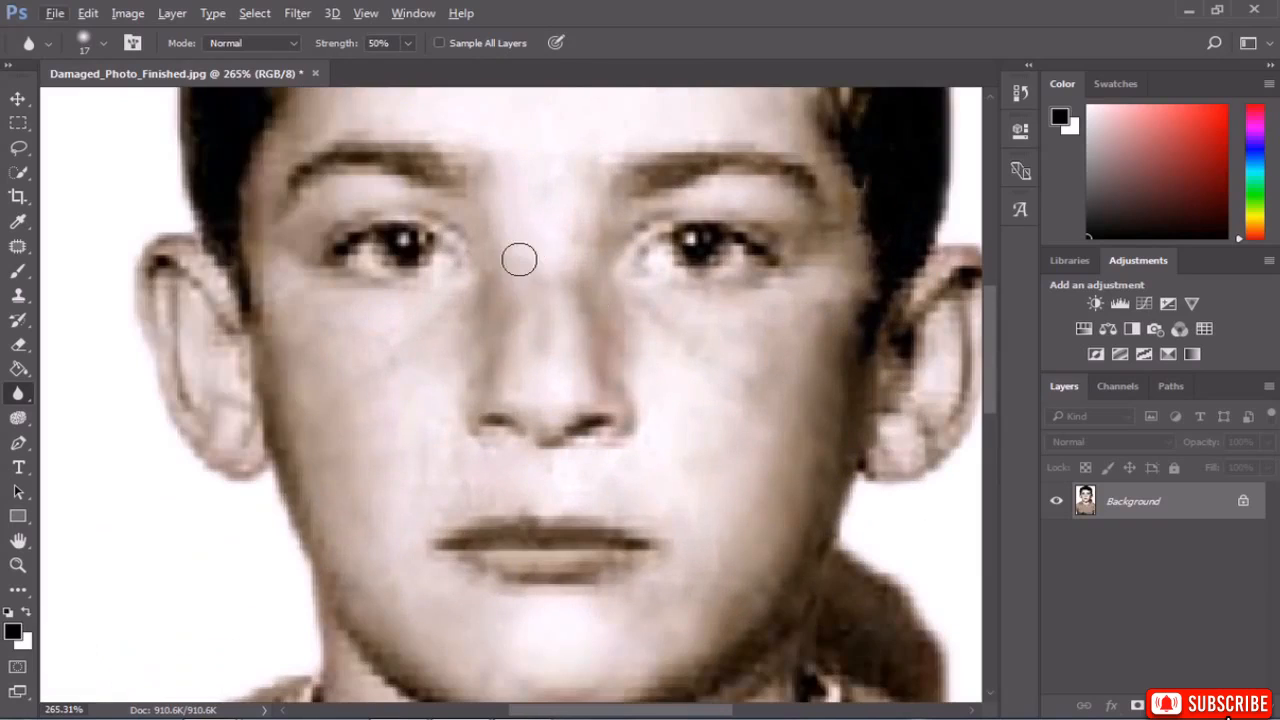
Patch the dark streak along the nose ridge with neighbouring skin in Content-Aware mode, Structure 6, Color 5, and deselect.
click(18, 246)
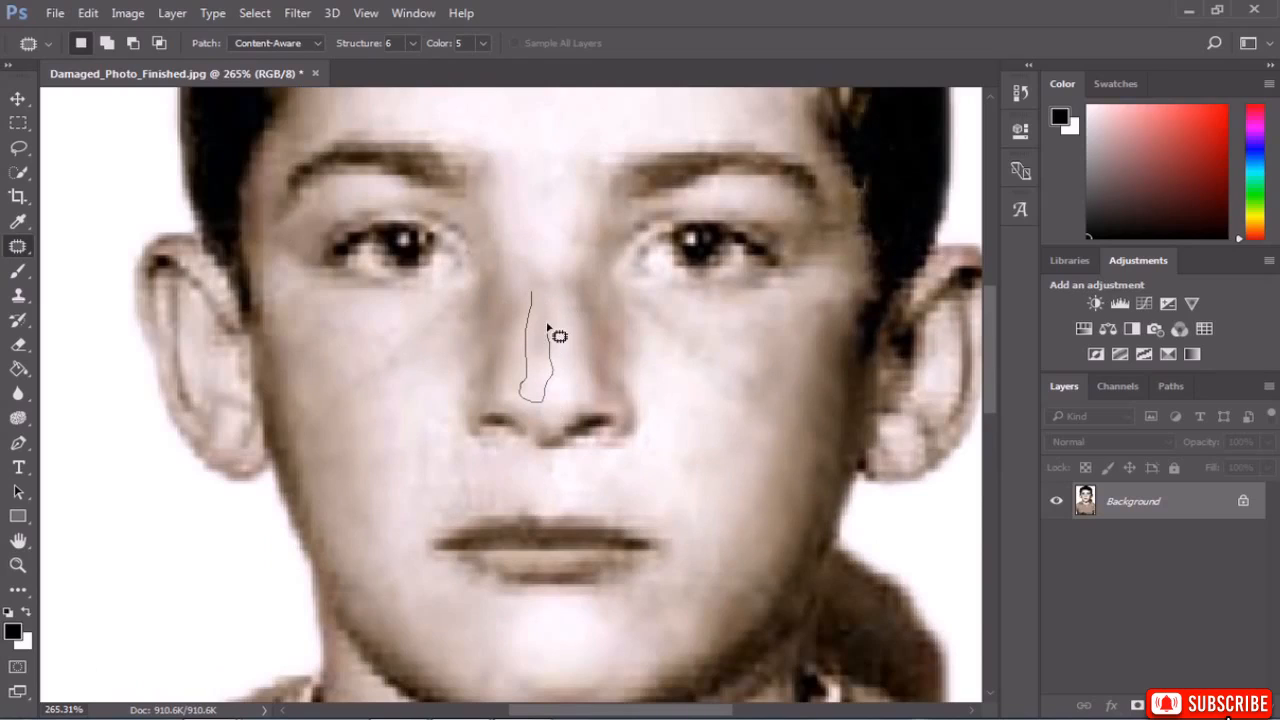
mouse_move(548, 327)
mouse_down()
mouse_move(541, 288)
mouse_move(523, 331)
mouse_up()
drag(528, 387, 548, 329)
drag(546, 278, 526, 280)
drag(534, 314, 511, 312)
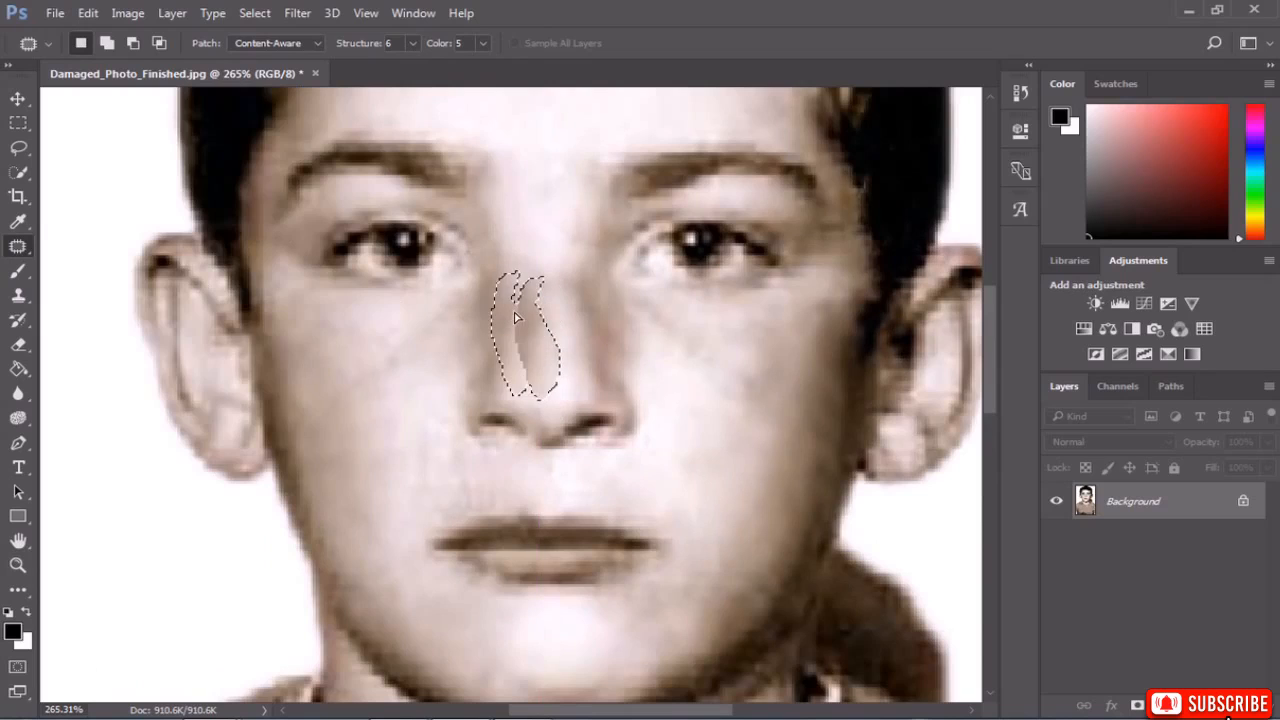
click(566, 314)
scroll(600, 350, down, 8)
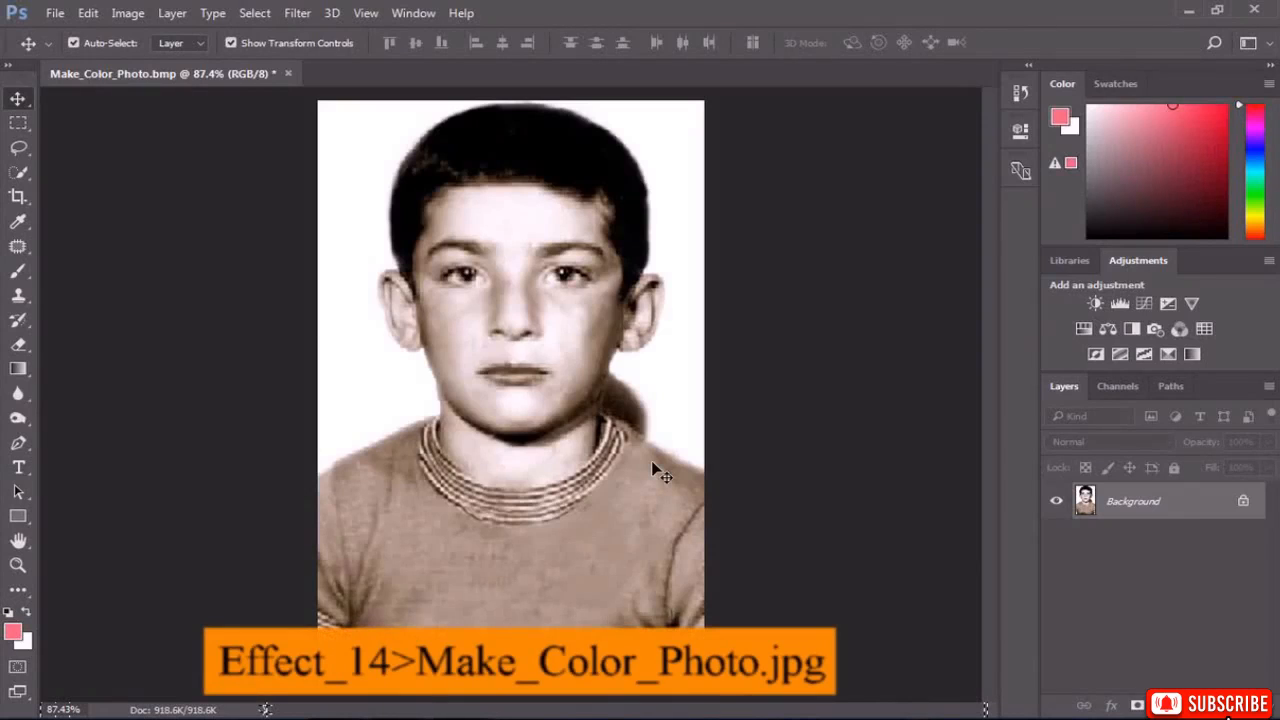
Set up the Brush tool in Color mode at 70% opacity for tinting Make_Color_Photo.bmp.
right_click(22, 270)
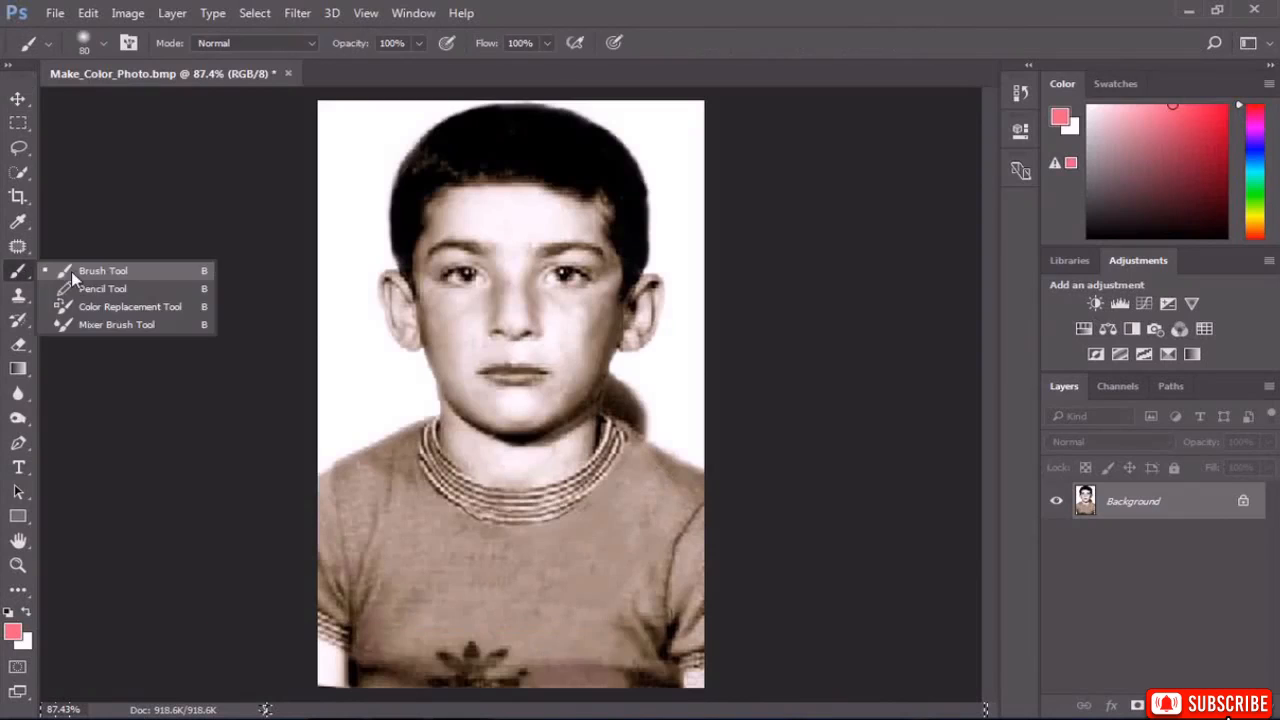
click(77, 272)
click(217, 44)
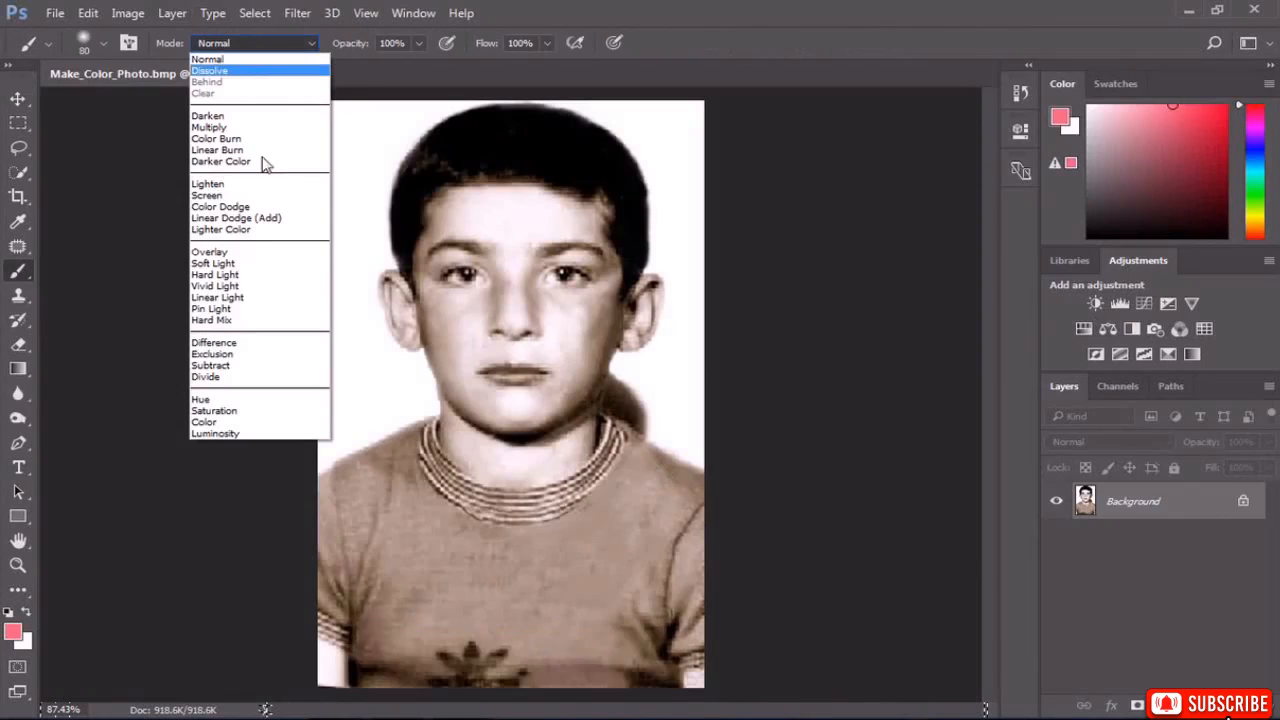
click(229, 422)
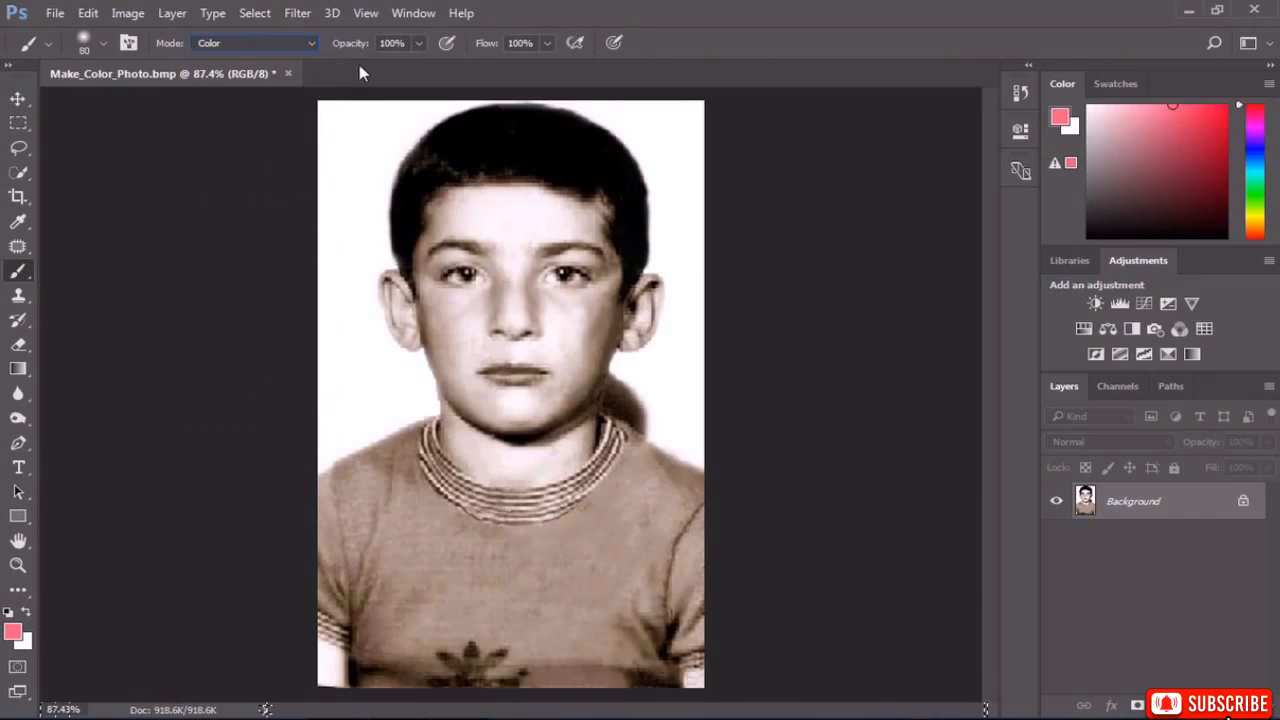
click(418, 45)
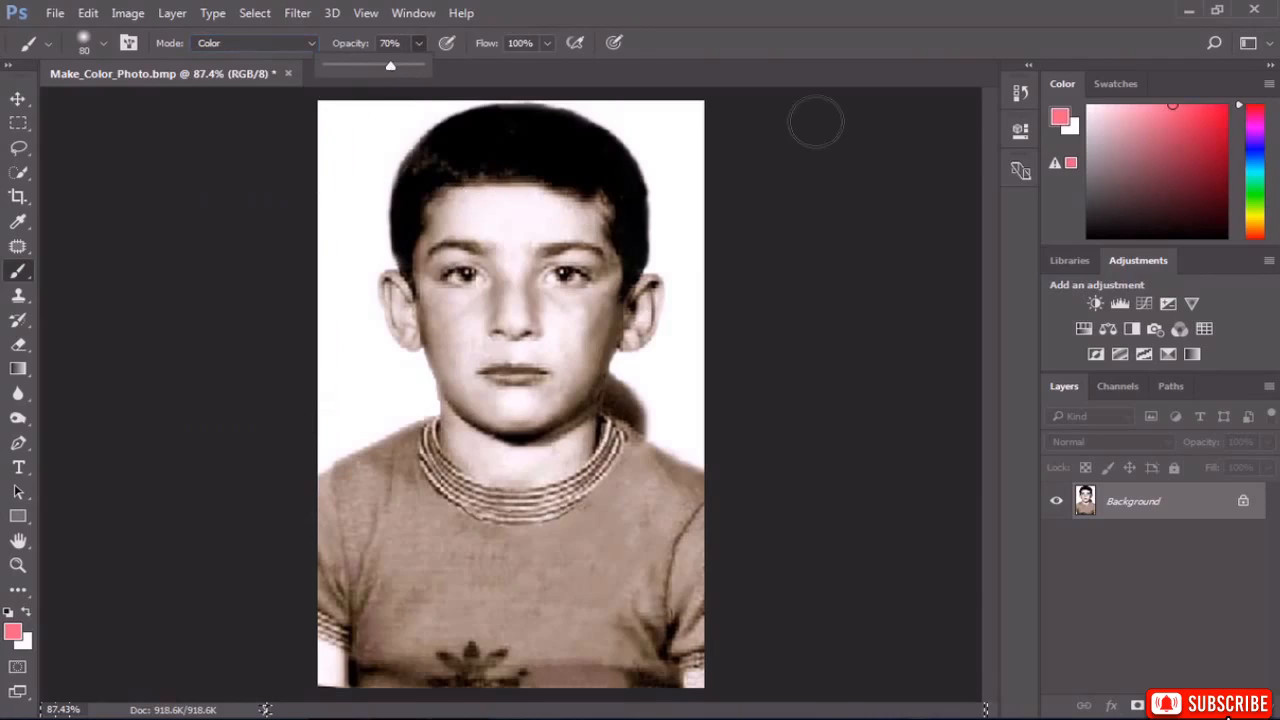
click(1166, 140)
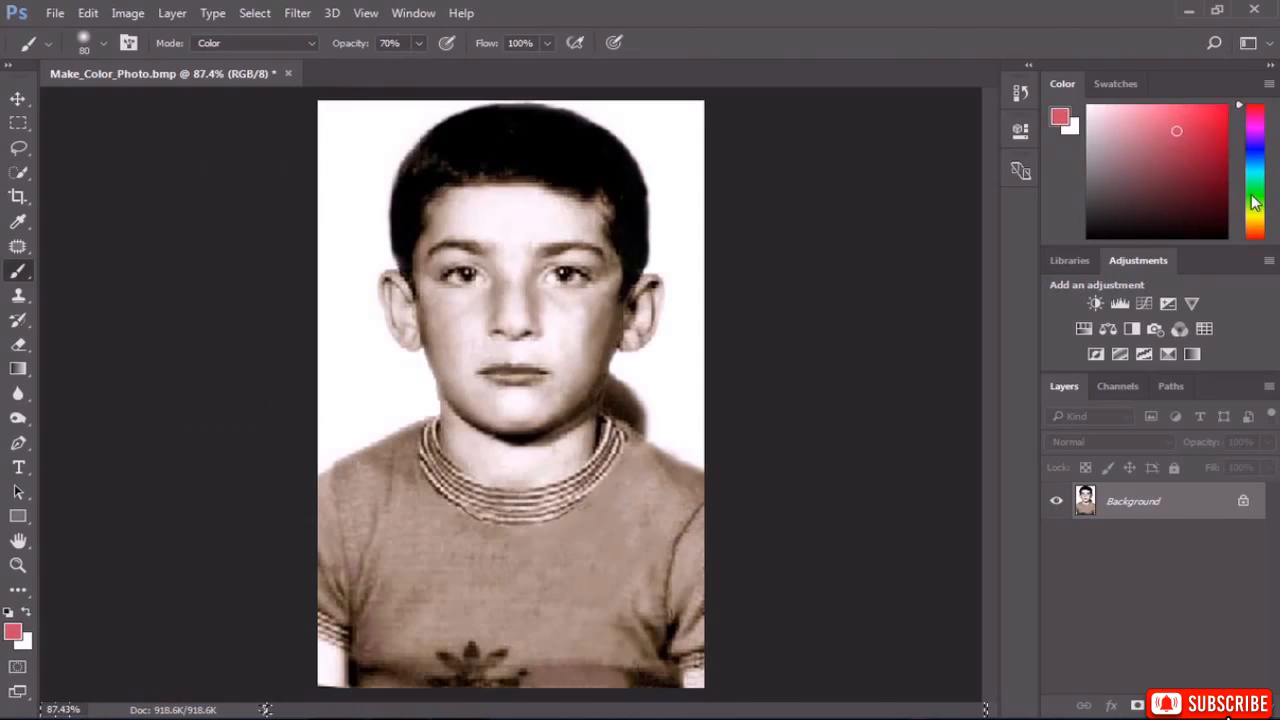
drag(1255, 203, 1254, 220)
click(1202, 176)
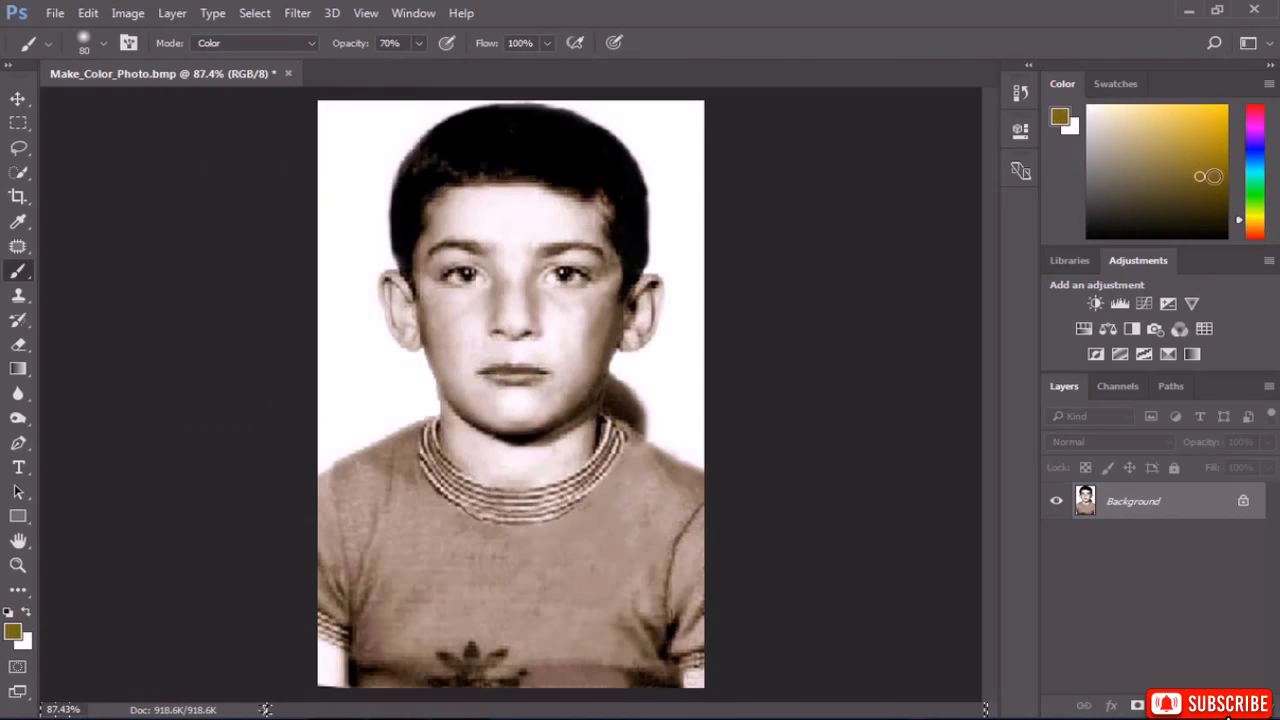
drag(1202, 176, 1192, 131)
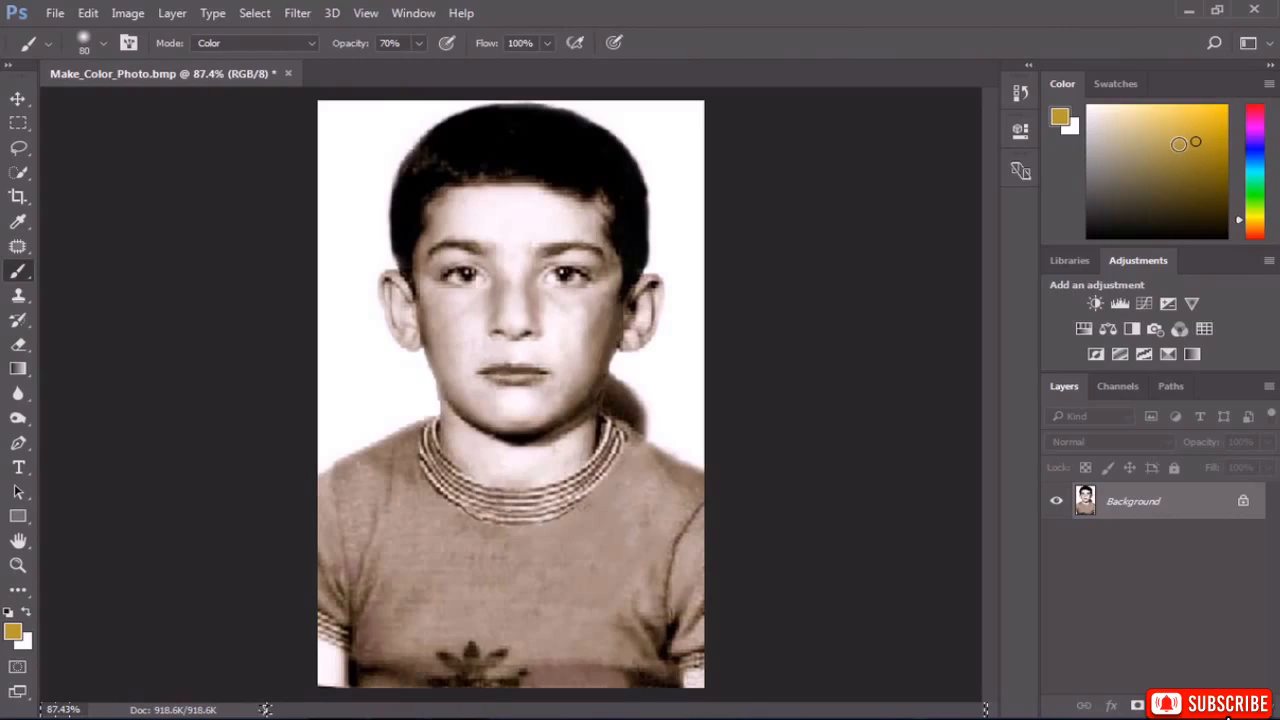
Set the foreground color to the skin tone d39870 and get the Brush tool ready over the face.
click(1062, 120)
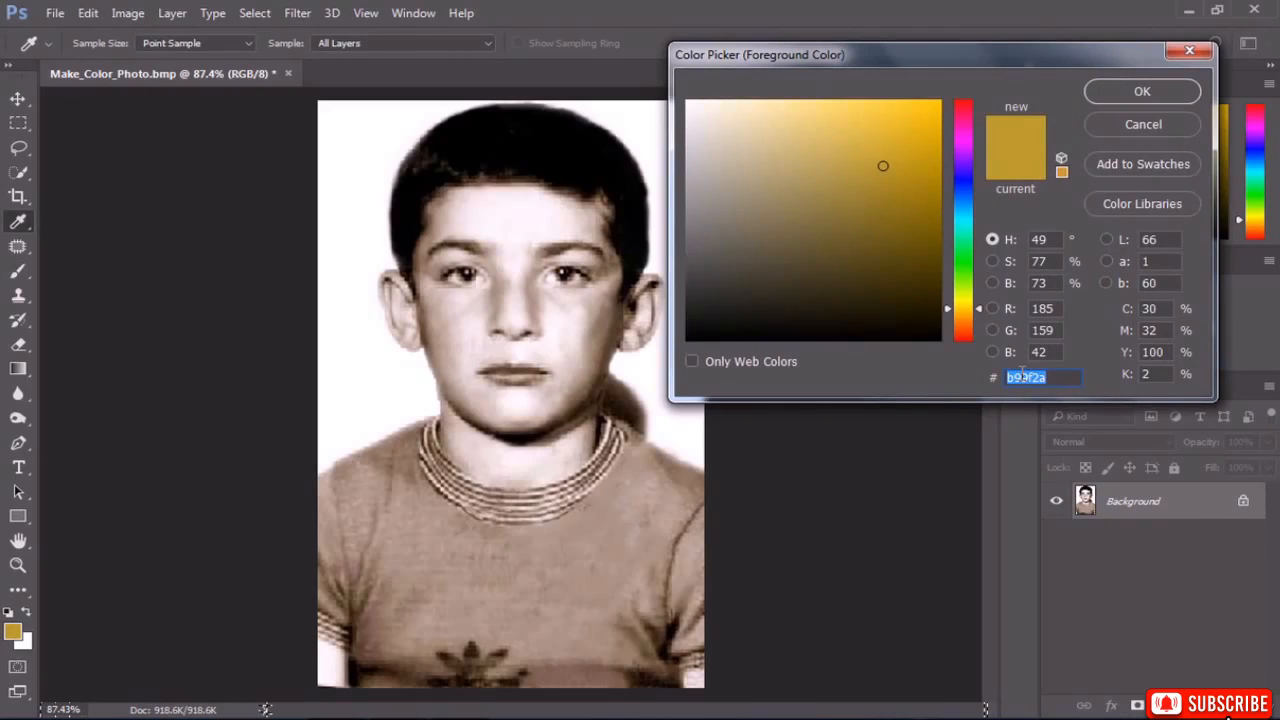
text(d3)
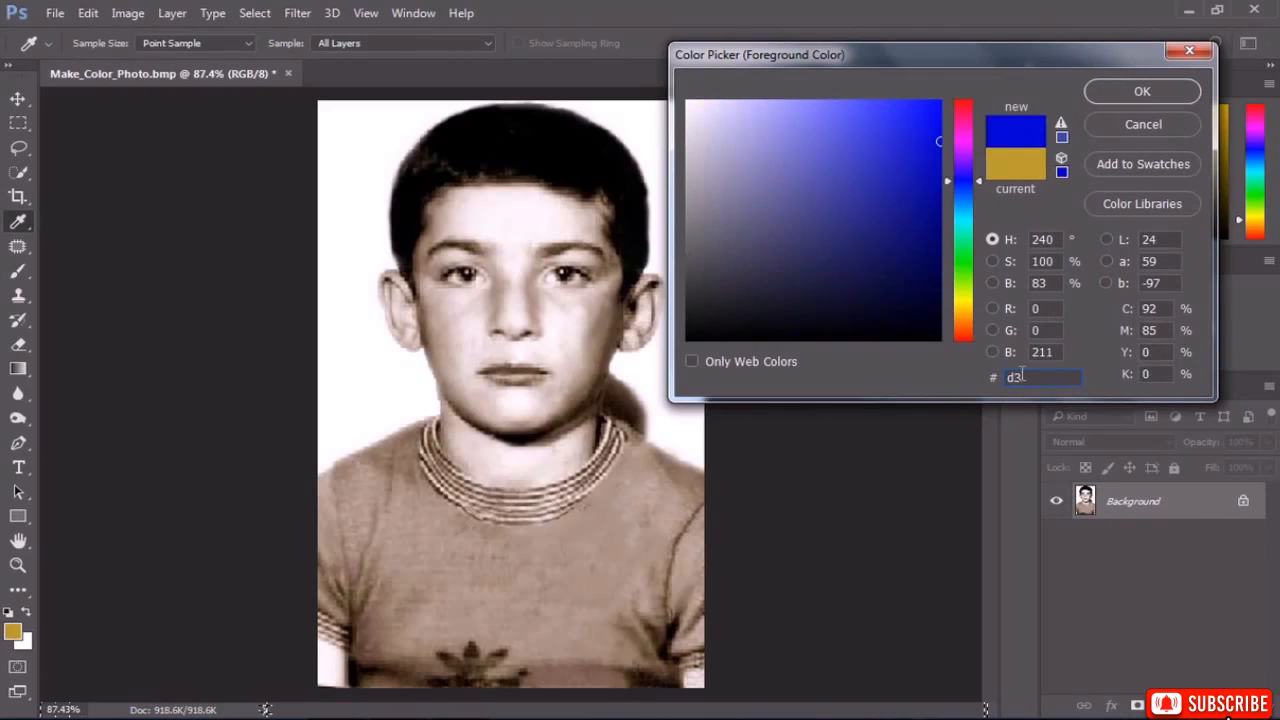
text(98)
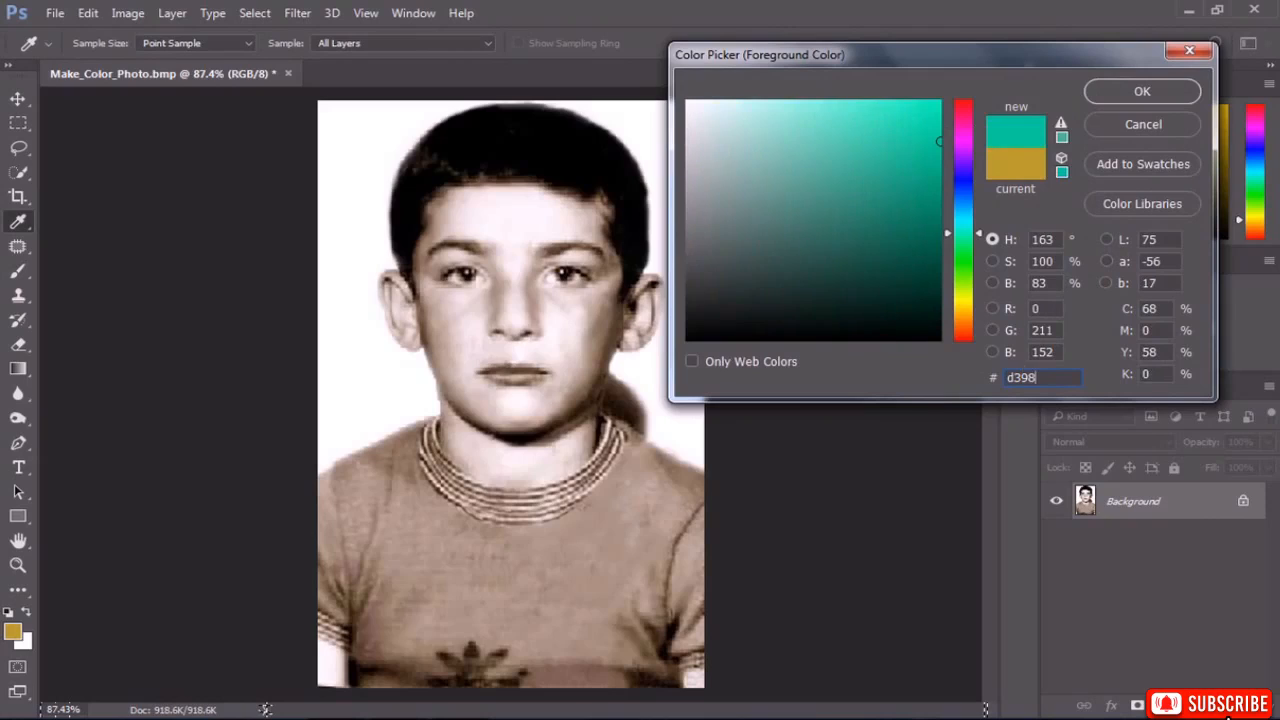
text(70)
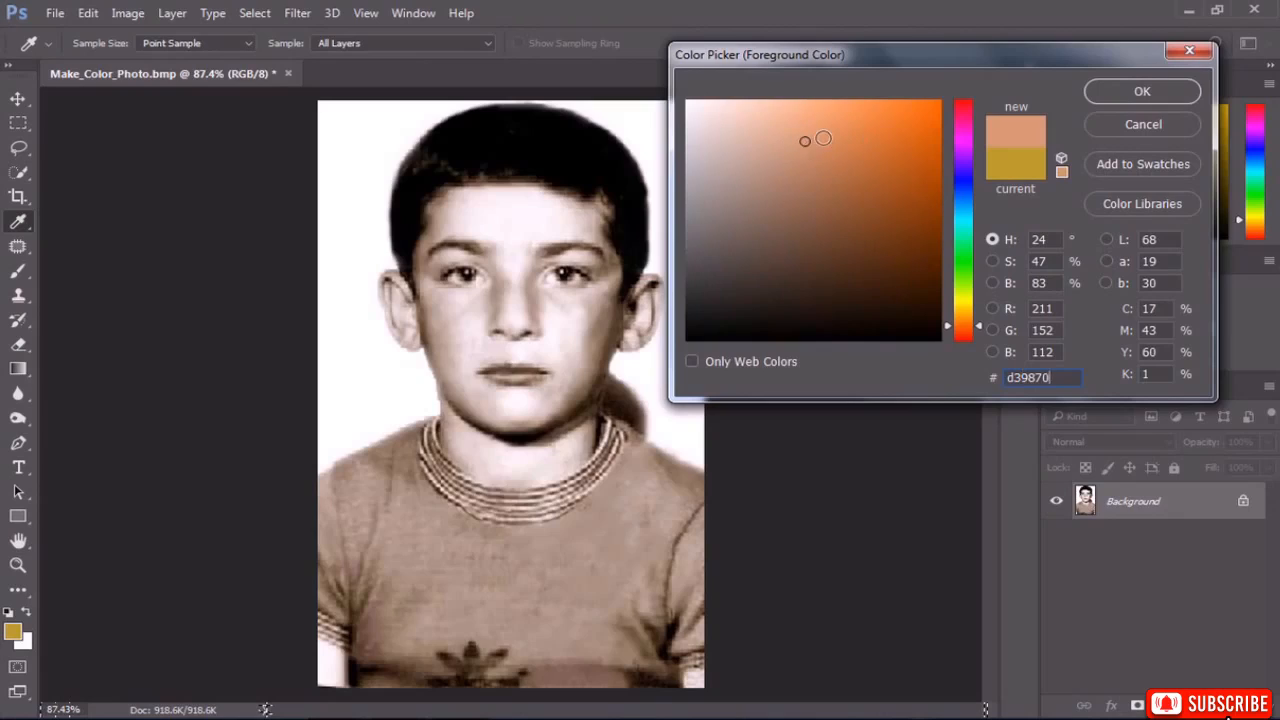
click(1138, 93)
key(b)
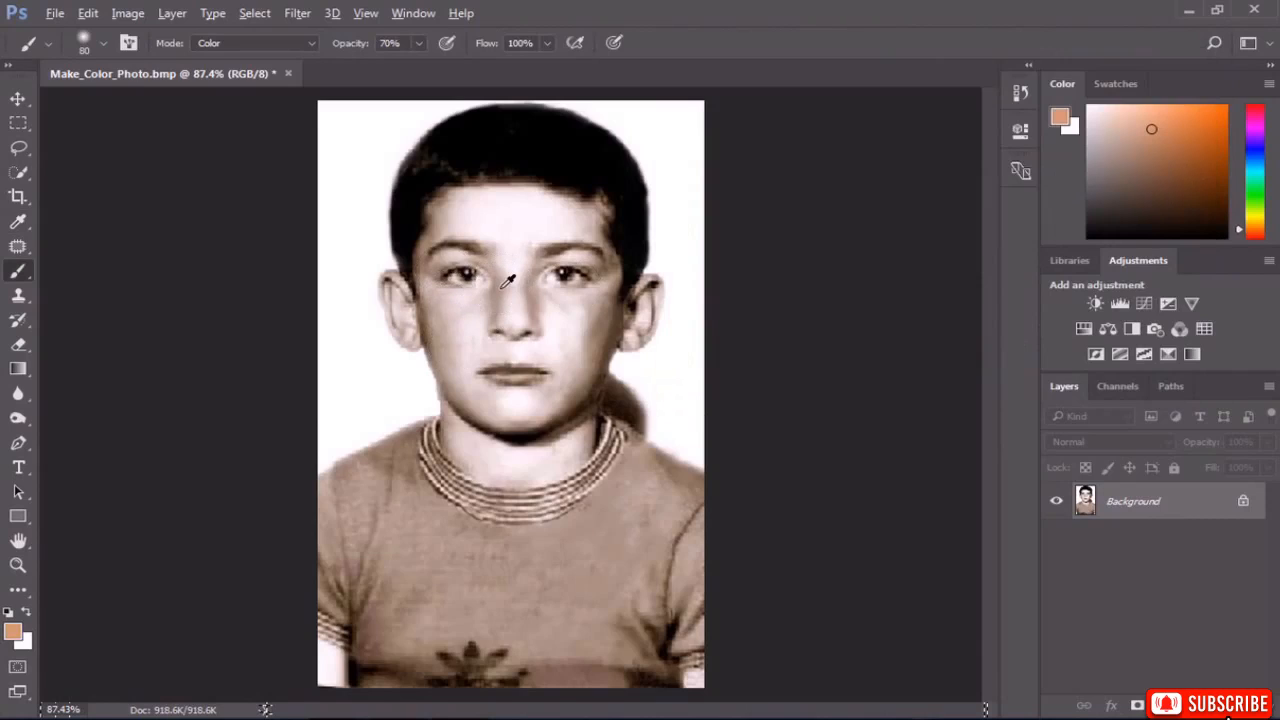
alt+scroll(507, 281, up, 5)
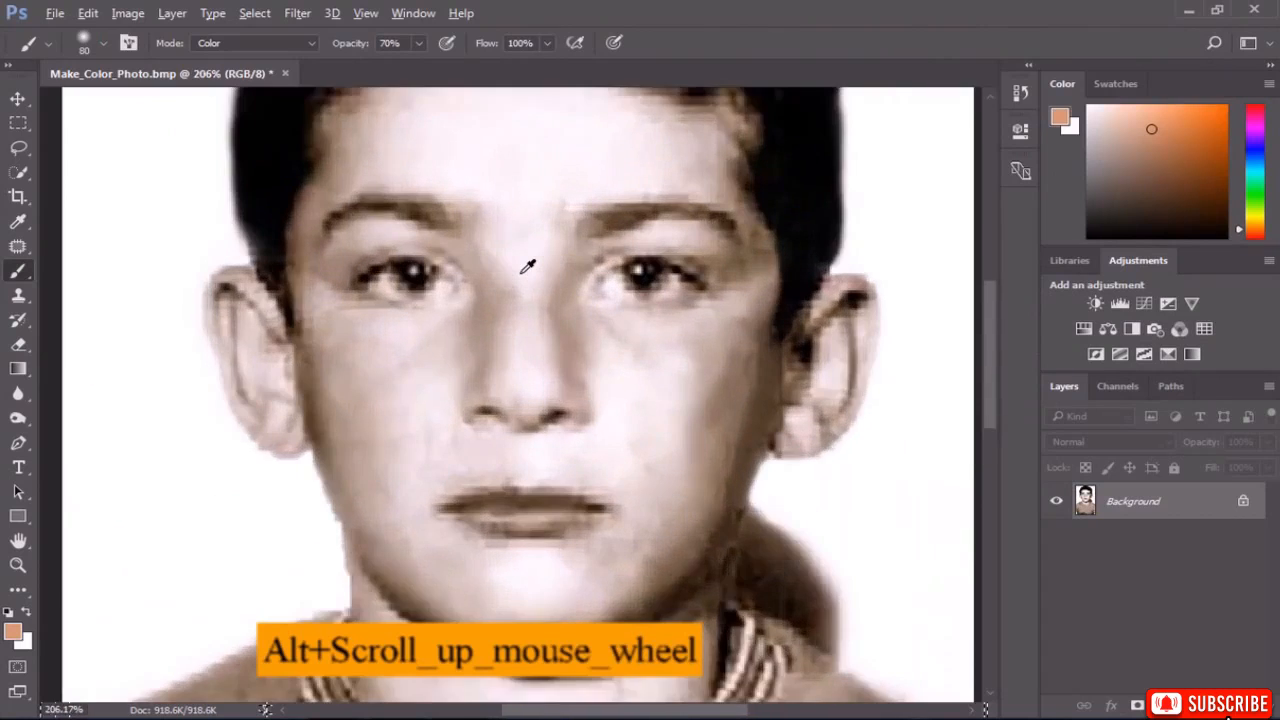
Reduce the brush to 33 px and tint the skin below the eye on the image's left side.
alt+scroll(528, 267, up, 1)
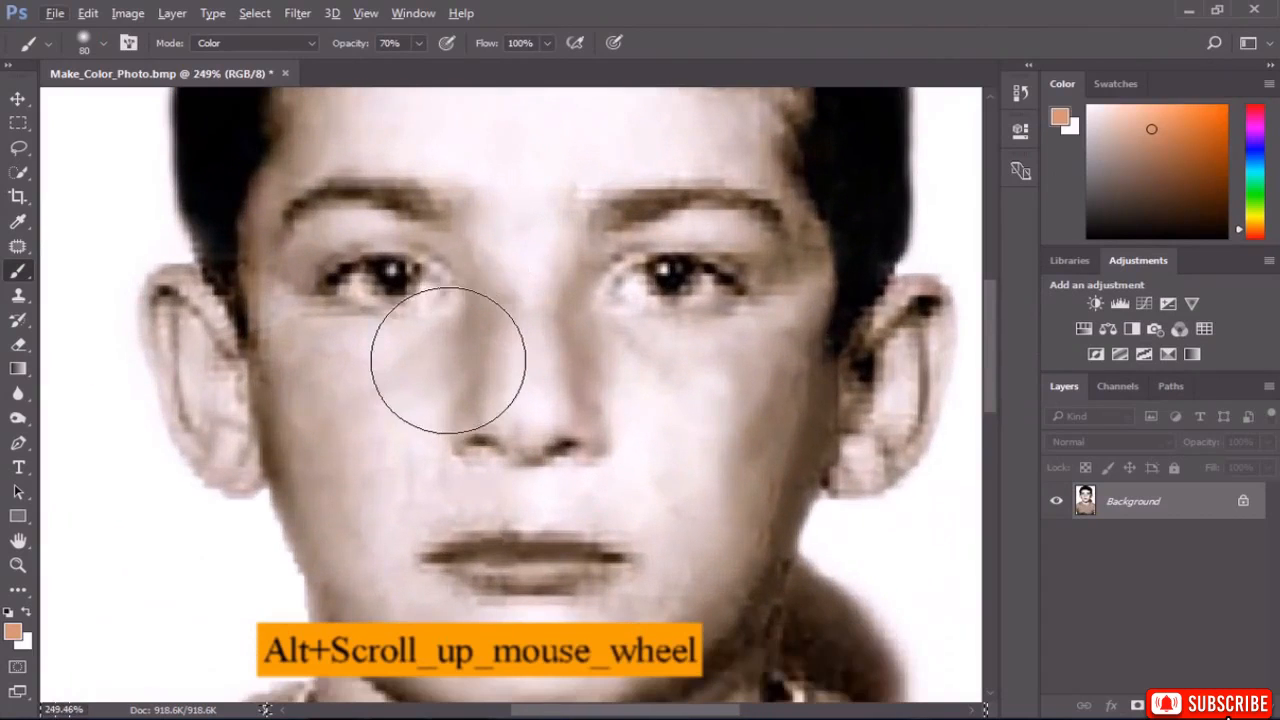
alt+right_click(370, 396)
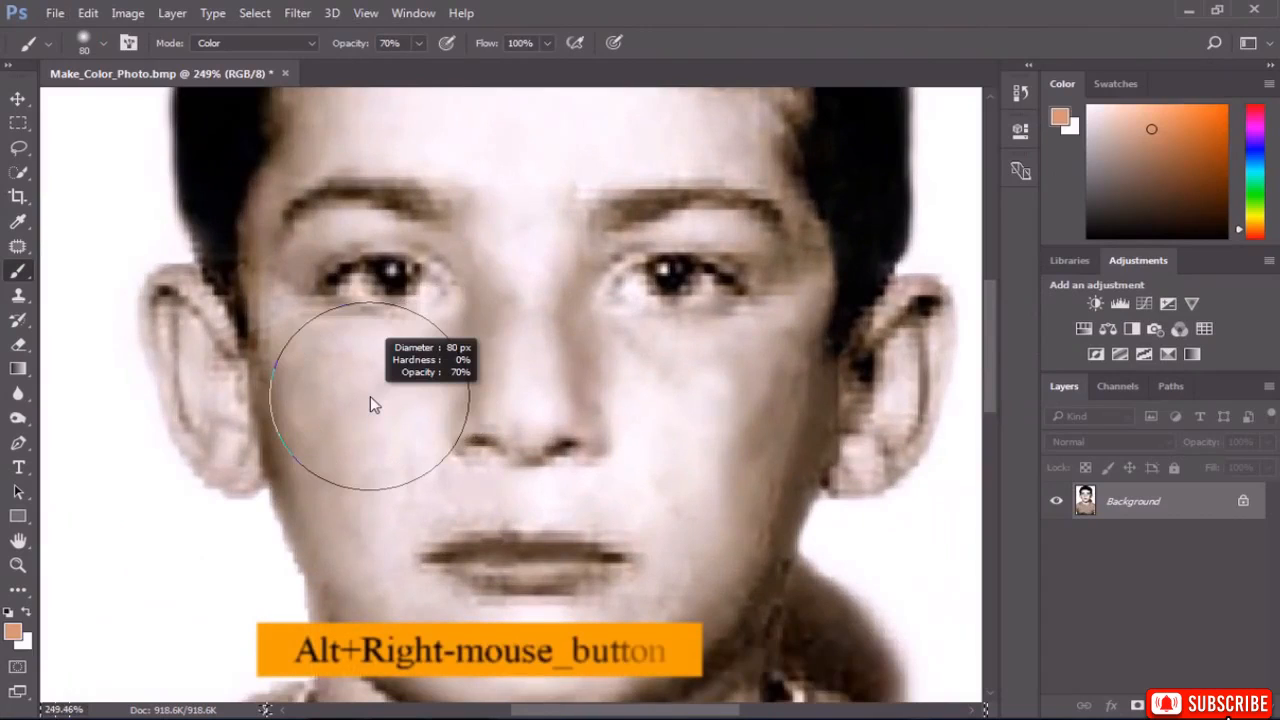
mouse_move(370, 396)
mouse_down()
mouse_move(456, 390)
mouse_move(414, 371)
mouse_move(313, 377)
mouse_move(326, 403)
mouse_move(350, 396)
mouse_move(354, 426)
mouse_move(386, 400)
mouse_move(289, 349)
mouse_move(406, 346)
mouse_move(294, 363)
mouse_move(287, 304)
mouse_up()
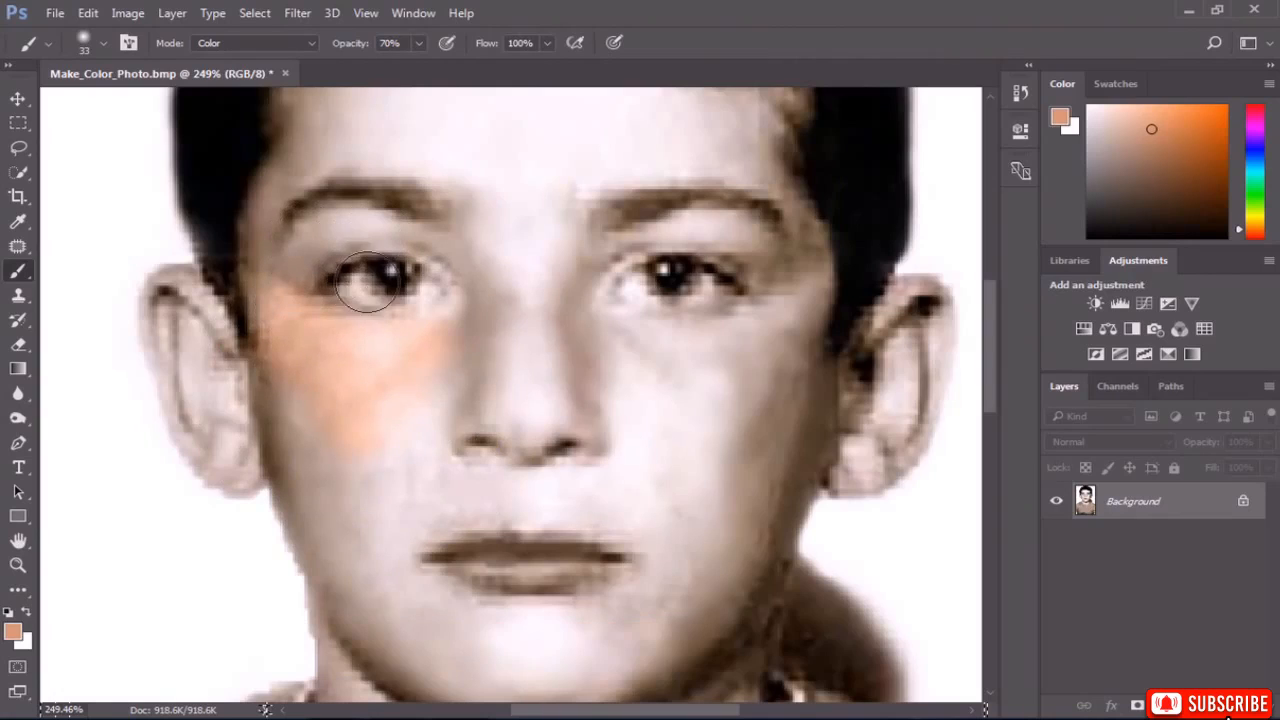
Brush the skin tone over the left-side eye and restore its original color with the History Brush at 20 px.
mouse_move(366, 282)
mouse_down()
mouse_move(410, 281)
mouse_move(362, 285)
mouse_up()
click(18, 320)
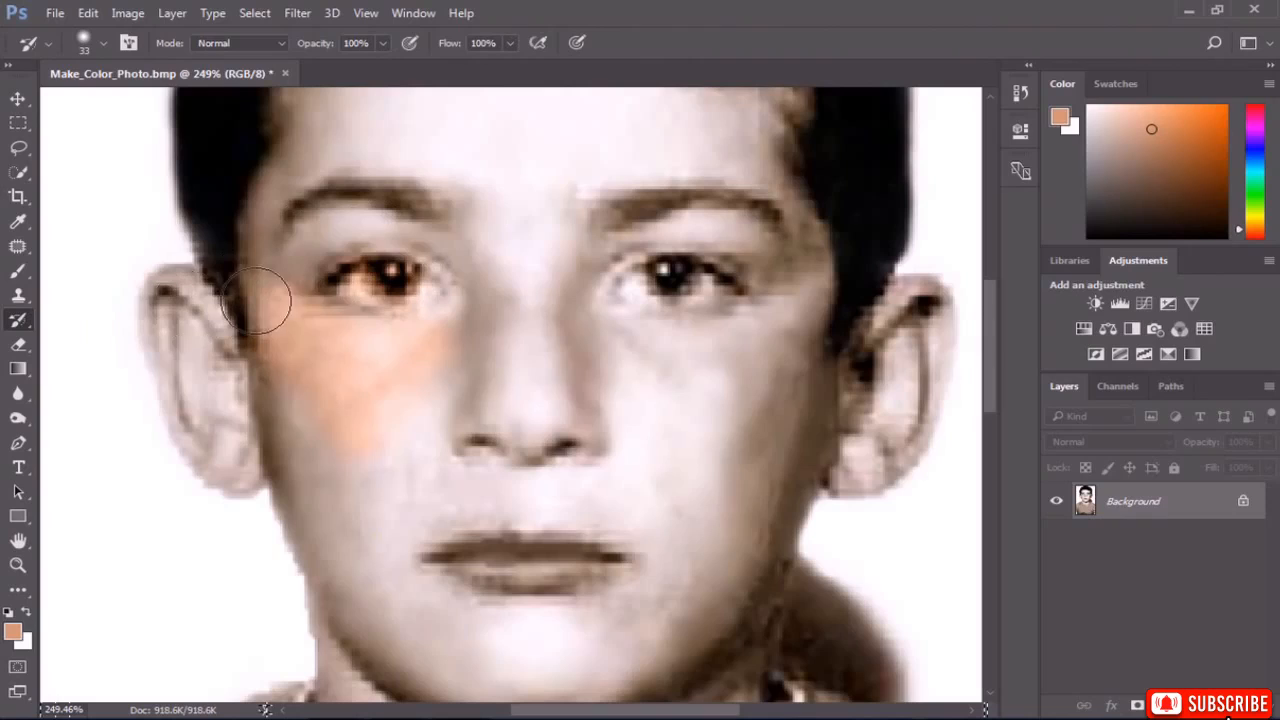
alt+right_click(408, 284)
drag(405, 287, 388, 287)
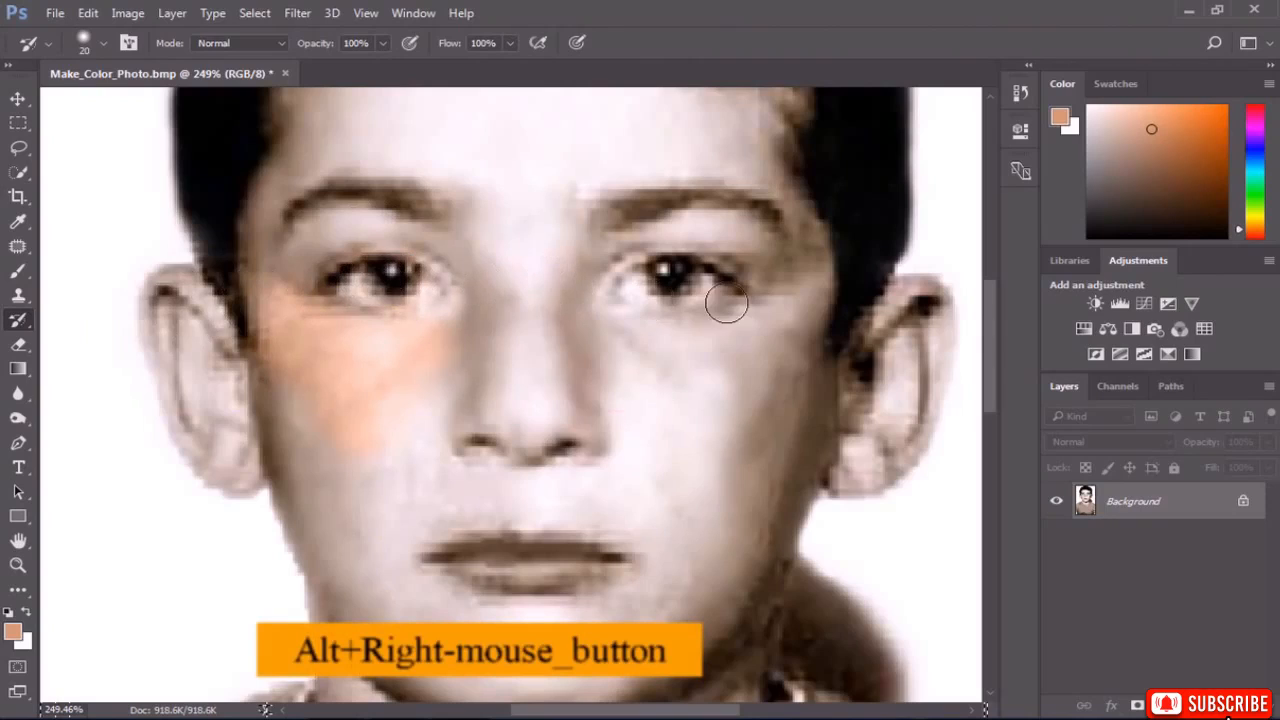
Tint the right-side eyelid, the side and tip of the nose, and the skin above the upper lip with the Brush tool.
key(b)
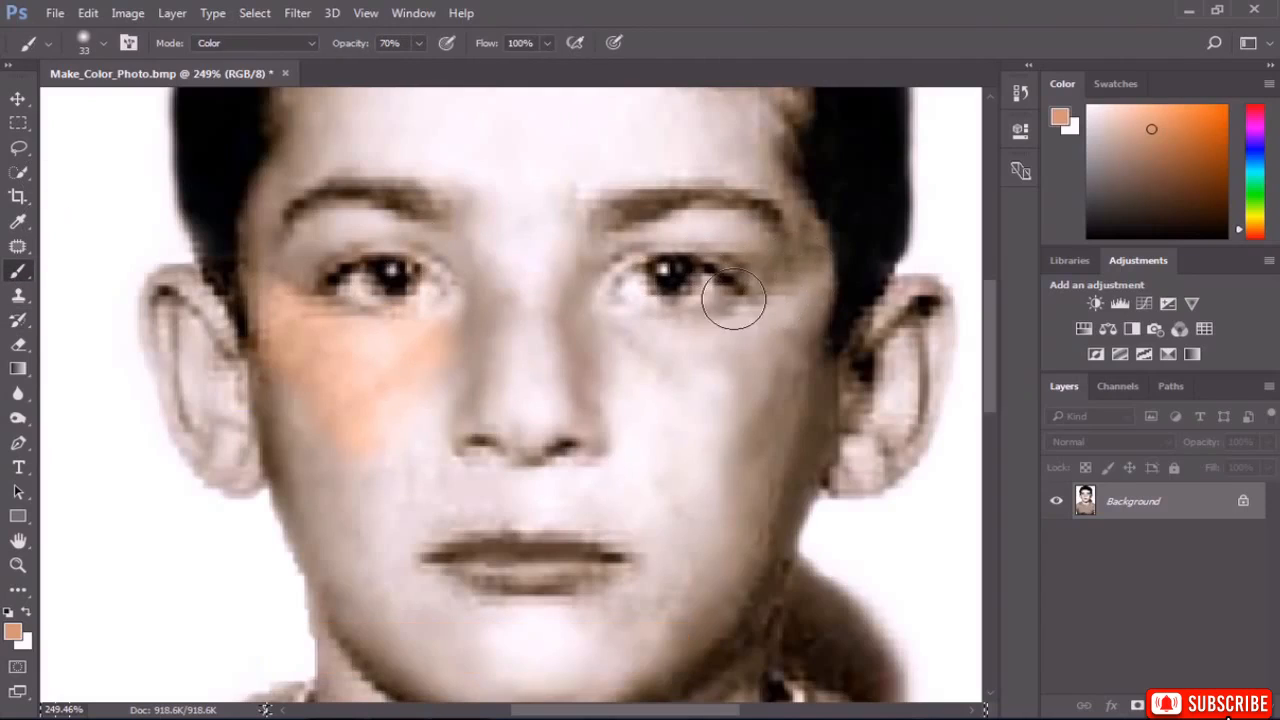
mouse_move(660, 230)
mouse_down()
mouse_move(744, 241)
mouse_move(643, 245)
mouse_up()
mouse_move(547, 284)
mouse_down()
mouse_move(557, 333)
mouse_move(531, 397)
mouse_up()
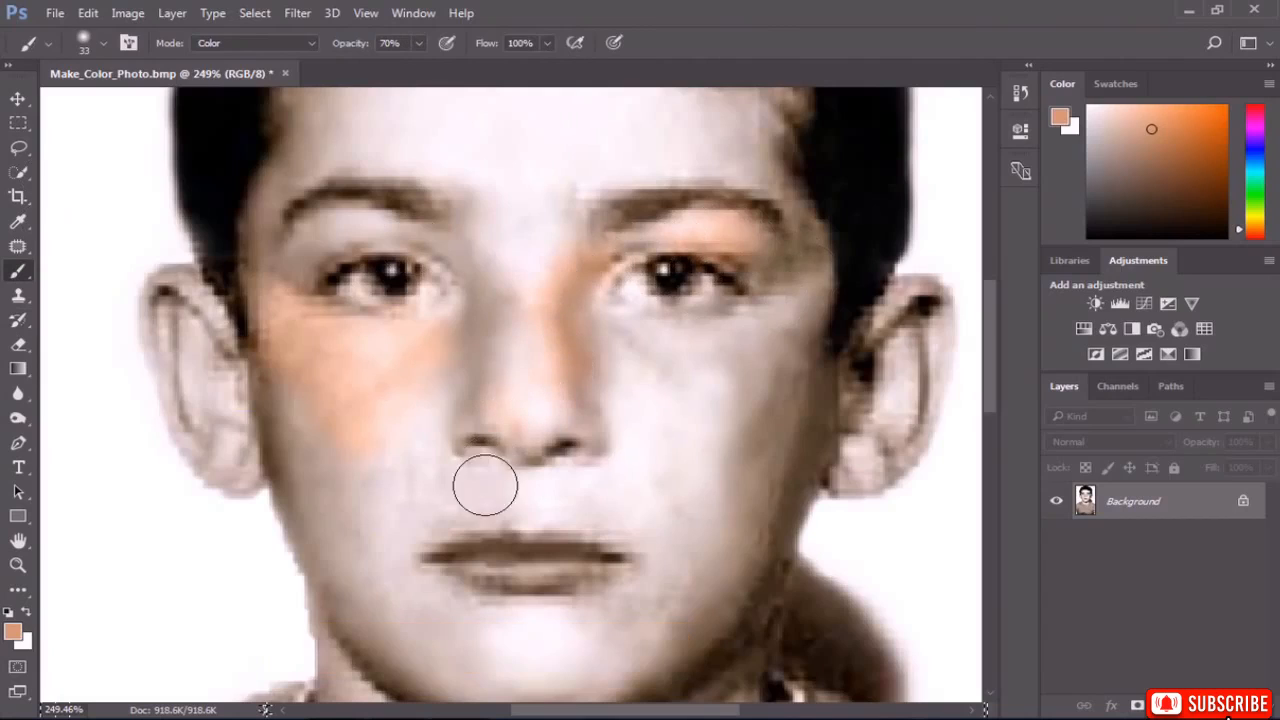
drag(493, 505, 505, 530)
key(y)
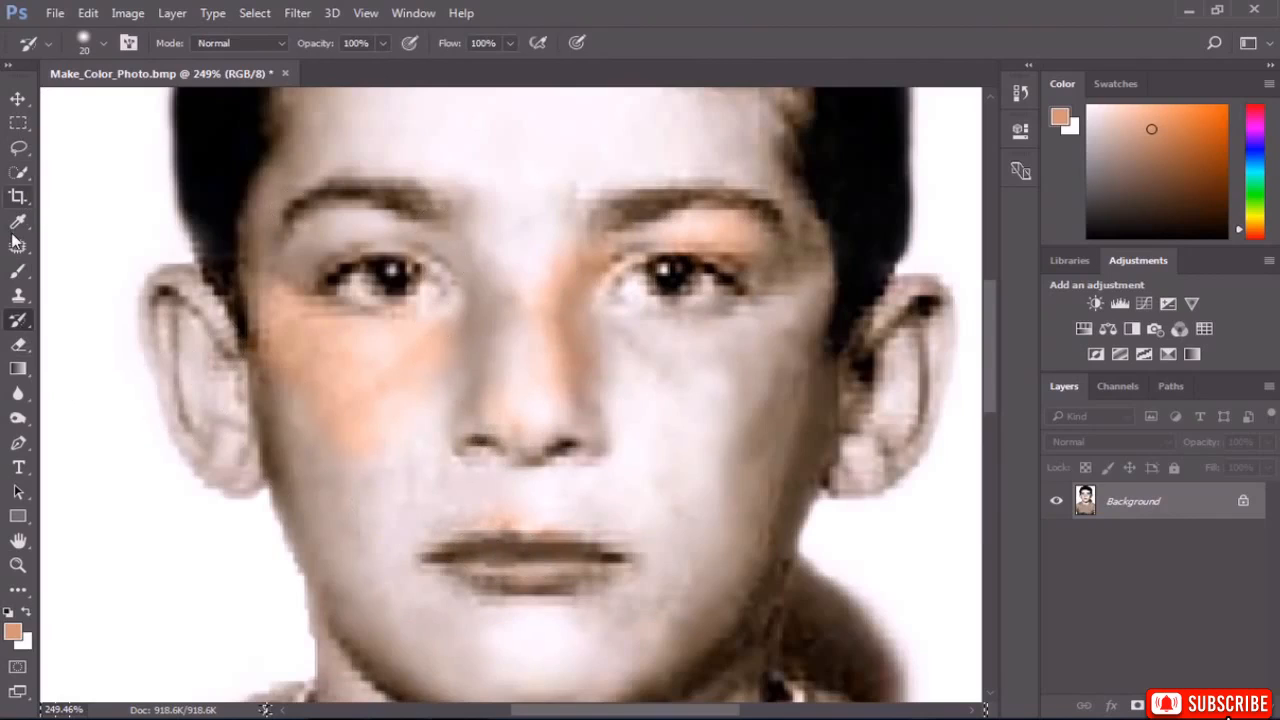
Continue the skin tone across the forehead, temples and upper cheeks with the 33 px brush.
click(18, 270)
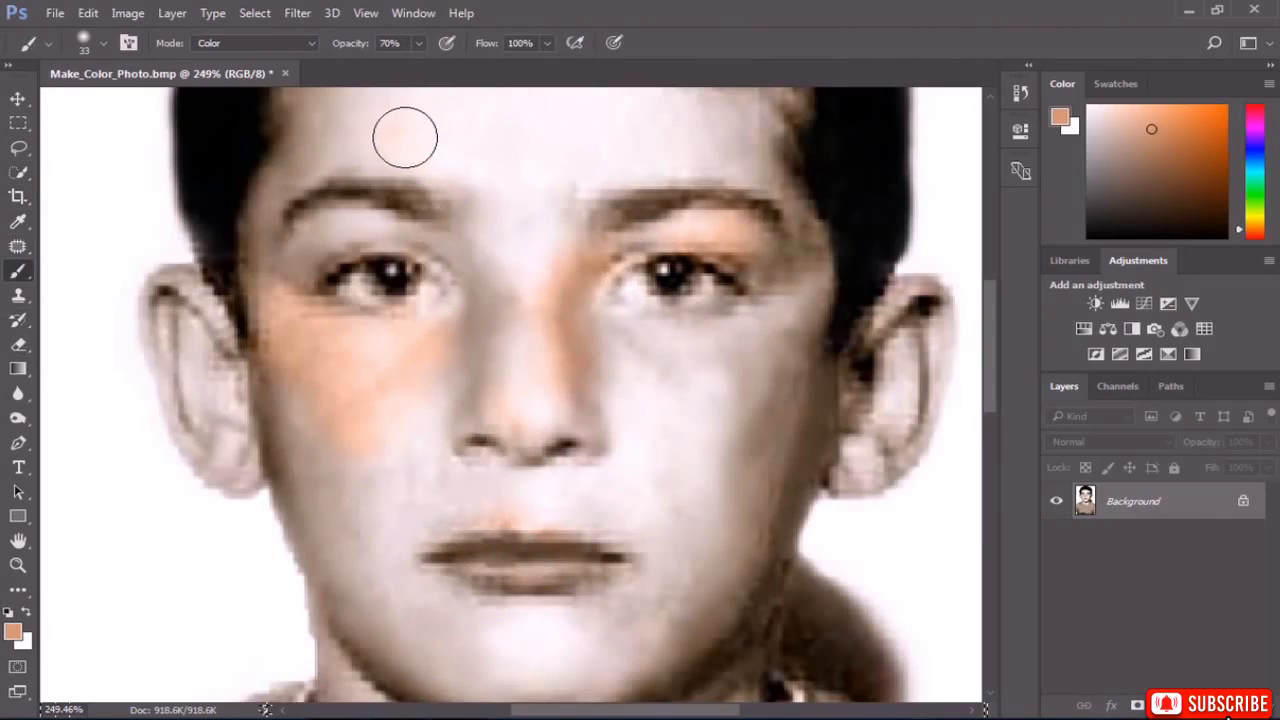
key(space)
drag(463, 140, 491, 184)
mouse_move(431, 116)
mouse_down()
mouse_move(371, 166)
mouse_move(350, 157)
mouse_move(325, 187)
mouse_move(445, 99)
mouse_move(384, 136)
mouse_move(638, 110)
mouse_move(768, 186)
mouse_move(614, 200)
mouse_move(570, 189)
mouse_move(531, 315)
mouse_move(496, 232)
mouse_move(468, 214)
mouse_move(519, 258)
mouse_move(498, 293)
mouse_move(367, 263)
mouse_move(336, 270)
mouse_move(307, 313)
mouse_move(600, 242)
mouse_move(390, 174)
mouse_move(308, 213)
mouse_move(563, 208)
mouse_move(619, 221)
mouse_move(626, 203)
mouse_move(798, 231)
mouse_move(784, 211)
mouse_move(778, 270)
mouse_move(615, 287)
mouse_move(577, 255)
mouse_move(626, 220)
mouse_move(779, 209)
mouse_move(853, 276)
mouse_move(843, 307)
mouse_up()
mouse_move(740, 474)
mouse_down()
mouse_move(544, 390)
mouse_move(571, 433)
mouse_move(484, 410)
mouse_move(434, 547)
mouse_move(614, 537)
mouse_move(433, 492)
mouse_move(370, 568)
mouse_move(365, 491)
mouse_move(329, 432)
mouse_move(304, 477)
mouse_move(242, 410)
mouse_move(236, 452)
mouse_move(212, 382)
mouse_move(217, 337)
mouse_move(197, 379)
mouse_move(263, 493)
mouse_move(241, 479)
mouse_move(213, 417)
mouse_move(246, 474)
mouse_move(238, 424)
mouse_up()
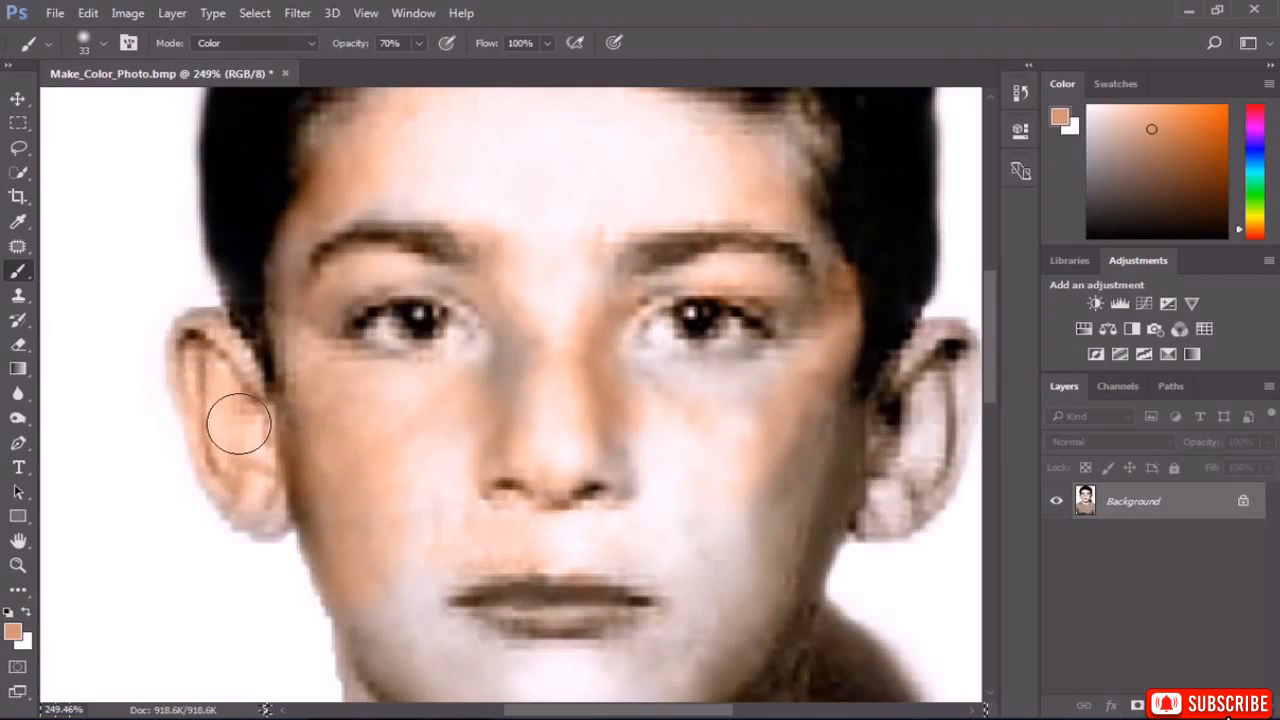
Raise the brush opacity to 98% and tint both ears with the skin tone.
click(418, 45)
drag(418, 63, 446, 68)
click(207, 368)
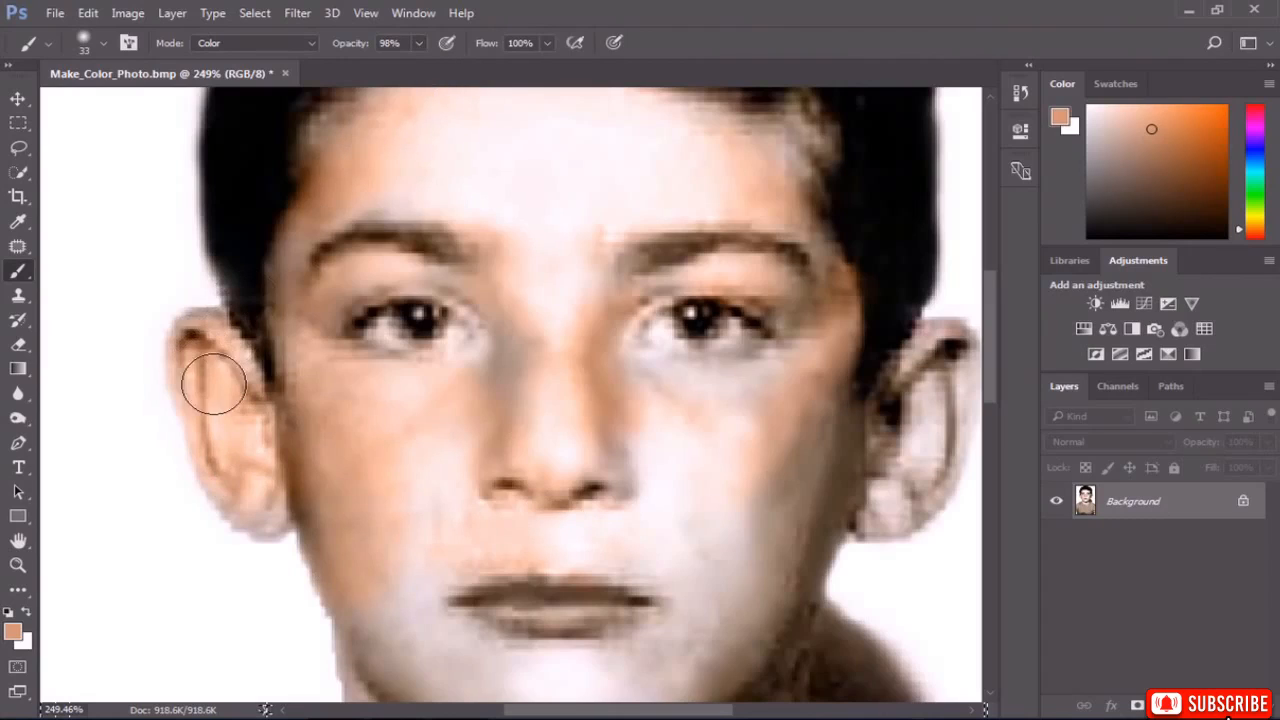
mouse_move(198, 351)
mouse_down()
mouse_move(261, 508)
mouse_move(253, 499)
mouse_up()
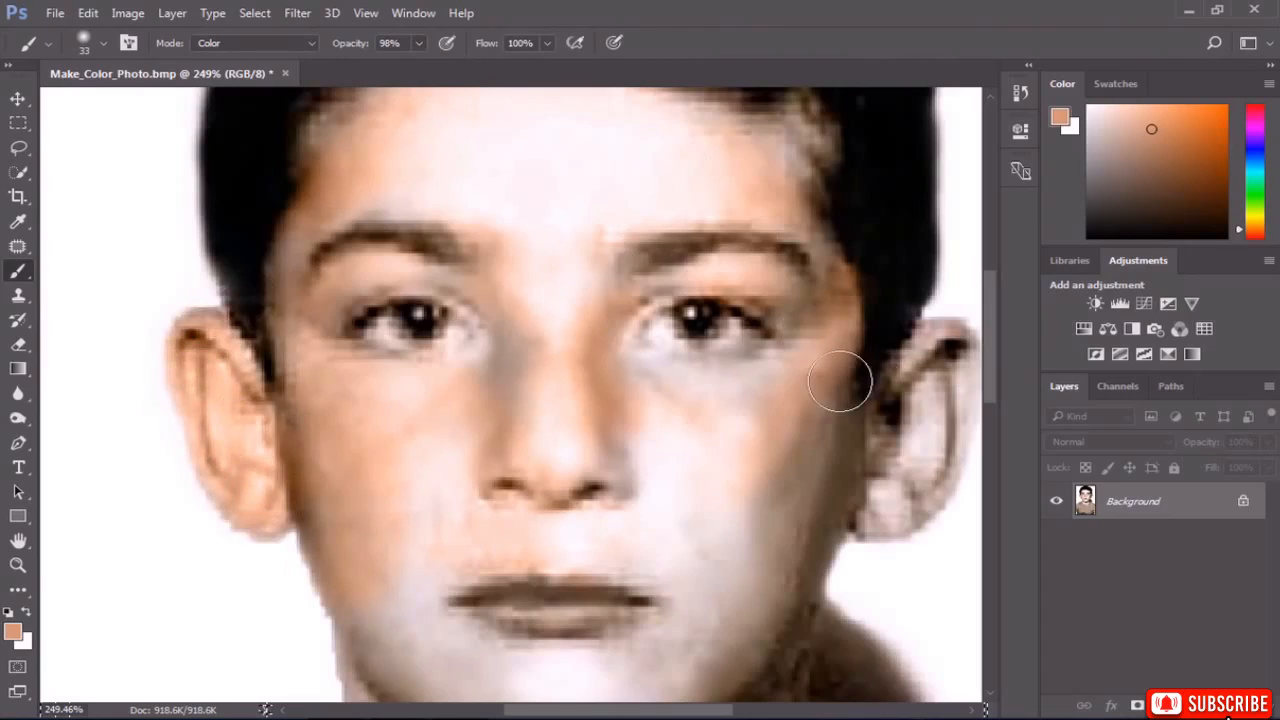
mouse_move(895, 365)
mouse_down()
mouse_move(927, 394)
mouse_move(893, 471)
mouse_move(931, 444)
mouse_up()
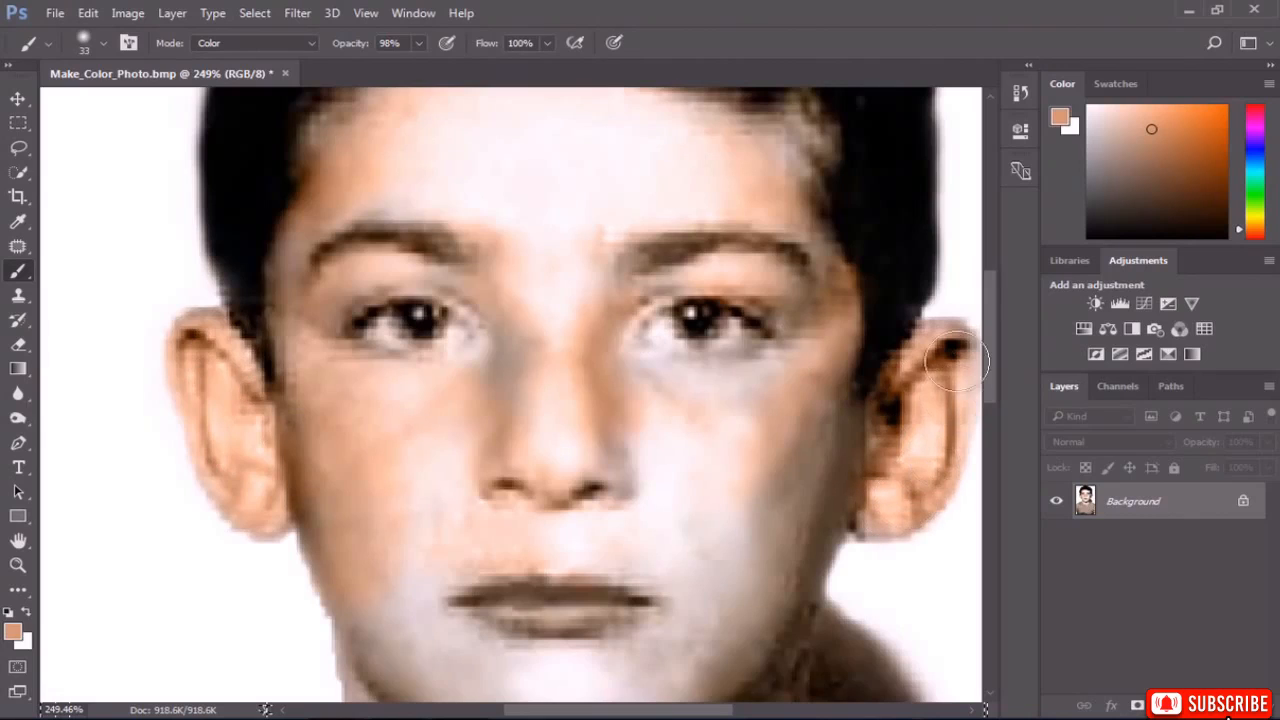
mouse_move(940, 370)
mouse_down()
mouse_move(897, 440)
mouse_move(878, 515)
mouse_up()
Set the brush opacity to 70% and its size to 21 px, and tint the skin close around the eyes.
click(390, 43)
text(70)
key(Return)
drag(345, 287, 327, 287)
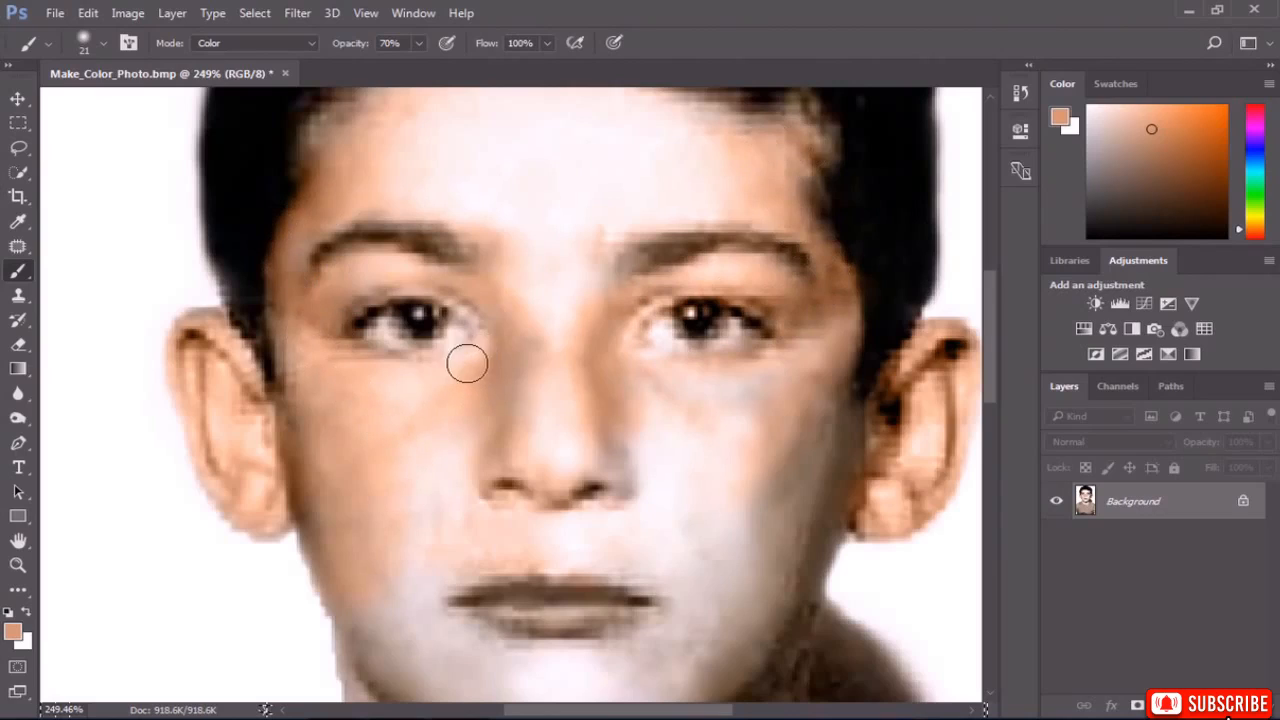
Enlarge the brush to 34 px and tint the lower cheeks and the skin around the mouth.
scroll(470, 360, down, 3)
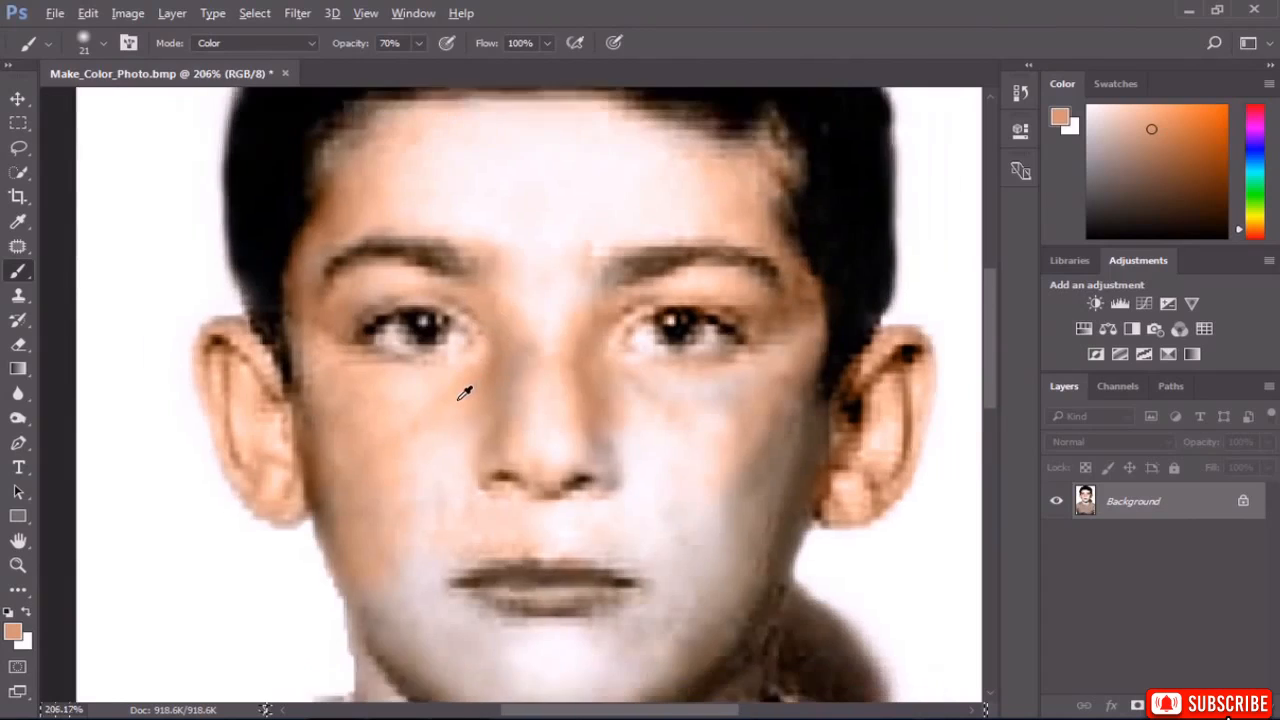
scroll(440, 500, up, 4)
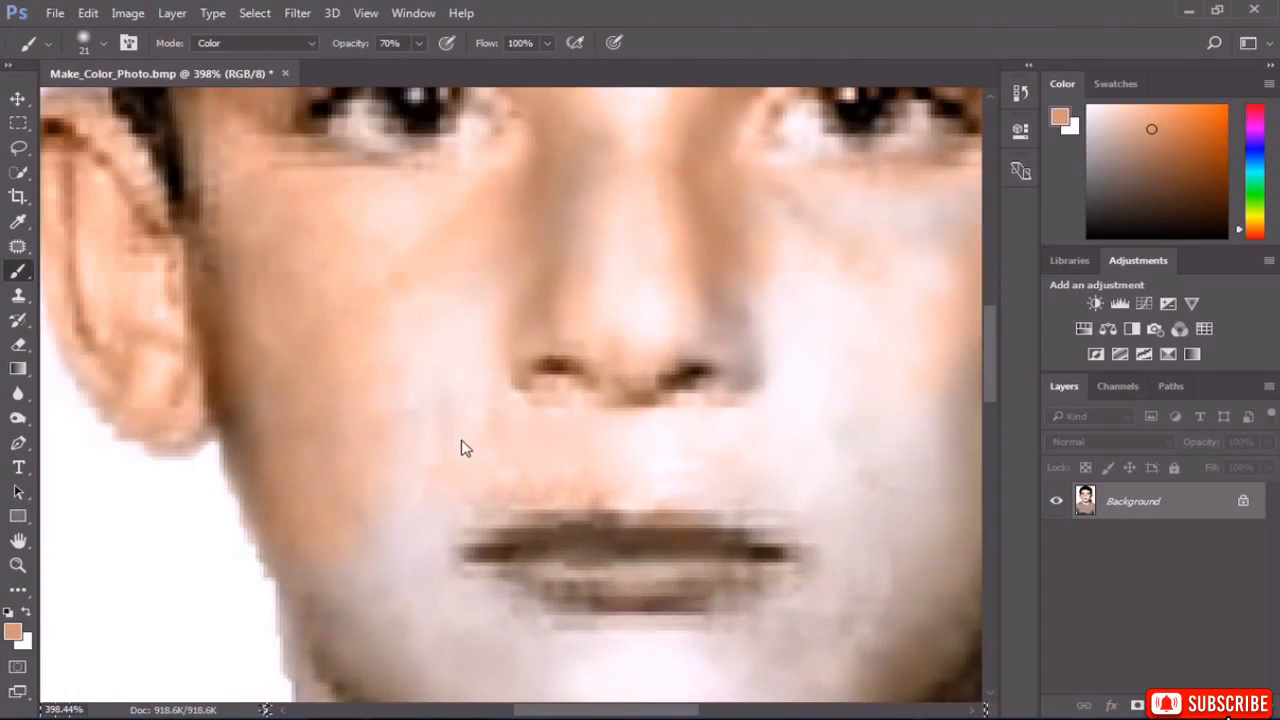
drag(462, 441, 471, 444)
mouse_move(439, 375)
mouse_down()
mouse_move(399, 476)
mouse_move(420, 558)
mouse_move(345, 482)
mouse_move(345, 575)
mouse_move(377, 615)
mouse_up()
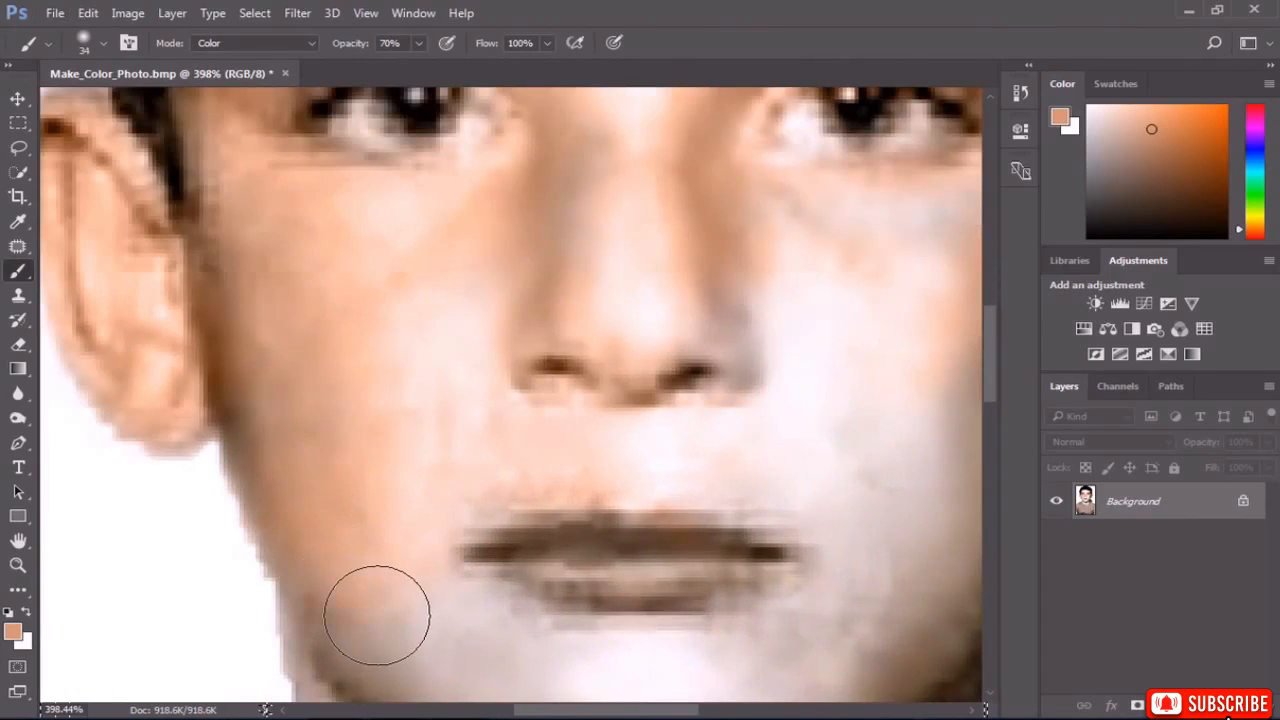
scroll(390, 500, down, 3)
scroll(457, 583, up, 1)
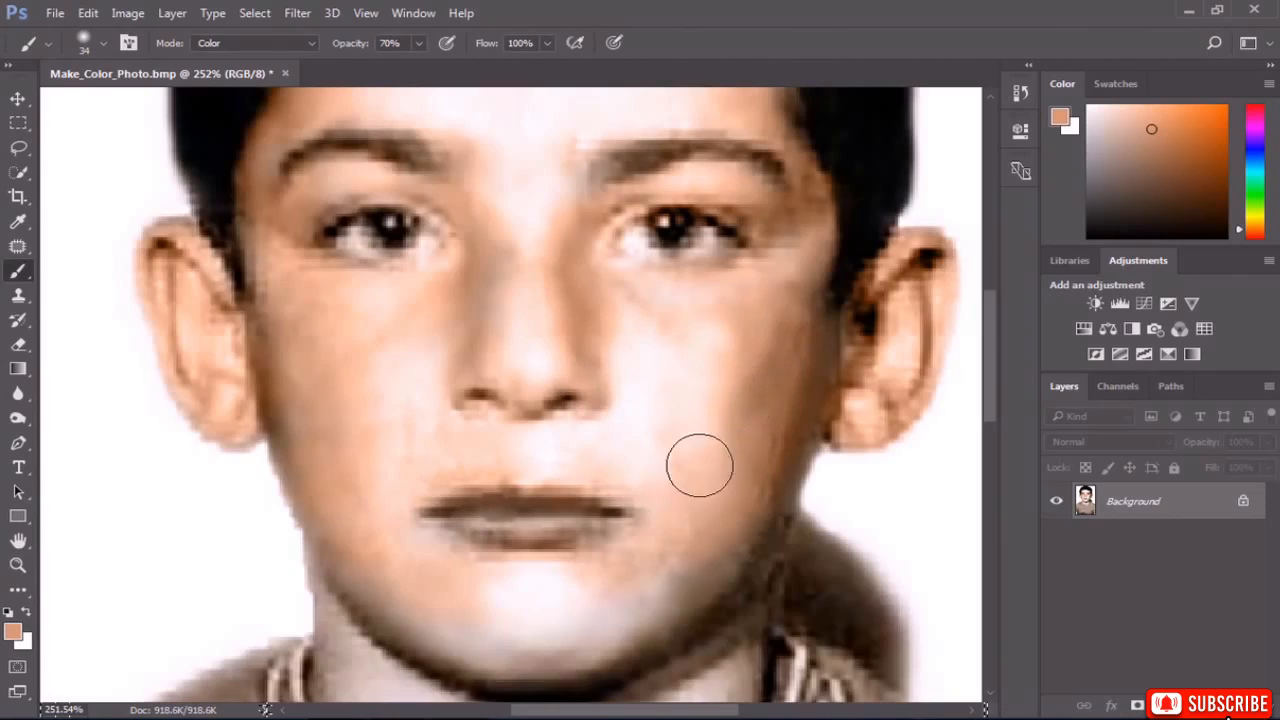
Tint the chin, jawline and neck down to the collar, and clean the collar edge with the History Brush.
scroll(657, 392, down, 1)
scroll(657, 392, down, 8)
scroll(660, 470, up, 8)
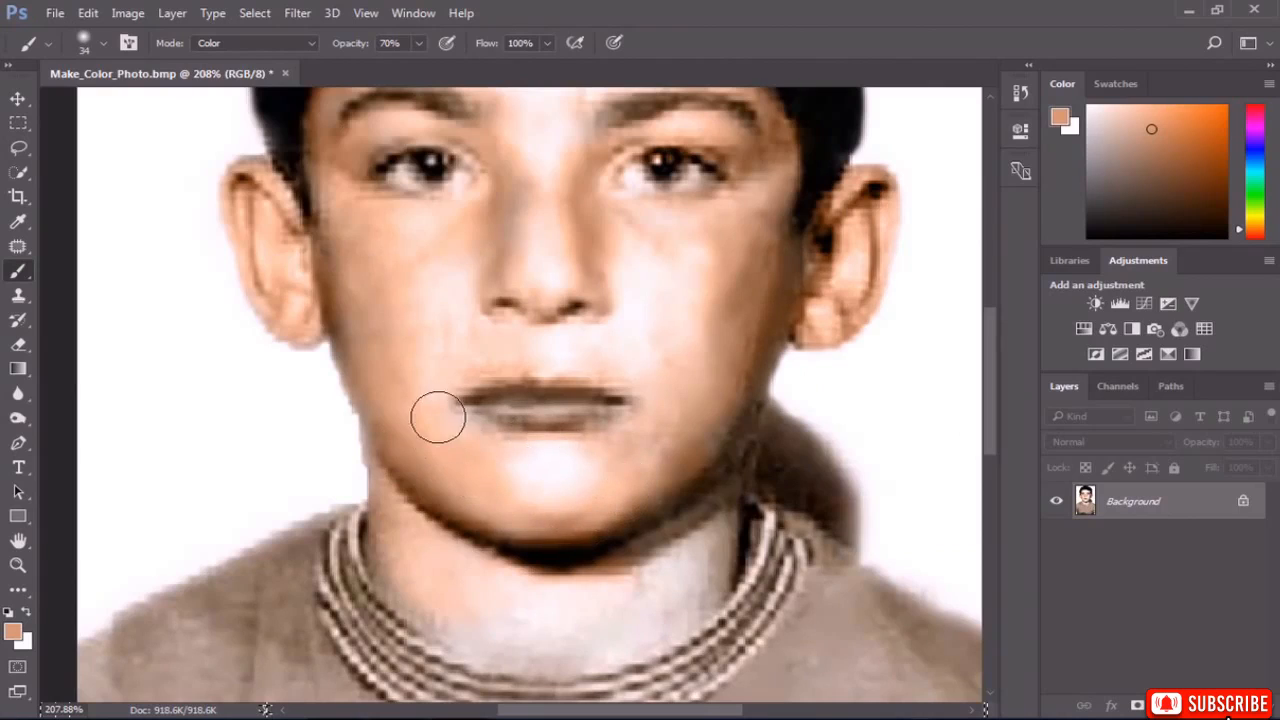
mouse_move(644, 546)
mouse_down()
mouse_move(542, 586)
mouse_move(565, 627)
mouse_move(658, 586)
mouse_move(585, 629)
mouse_move(557, 630)
mouse_move(628, 633)
mouse_move(681, 603)
mouse_move(731, 419)
mouse_move(693, 602)
mouse_move(651, 630)
mouse_move(475, 641)
mouse_move(410, 610)
mouse_move(488, 640)
mouse_move(406, 578)
mouse_up()
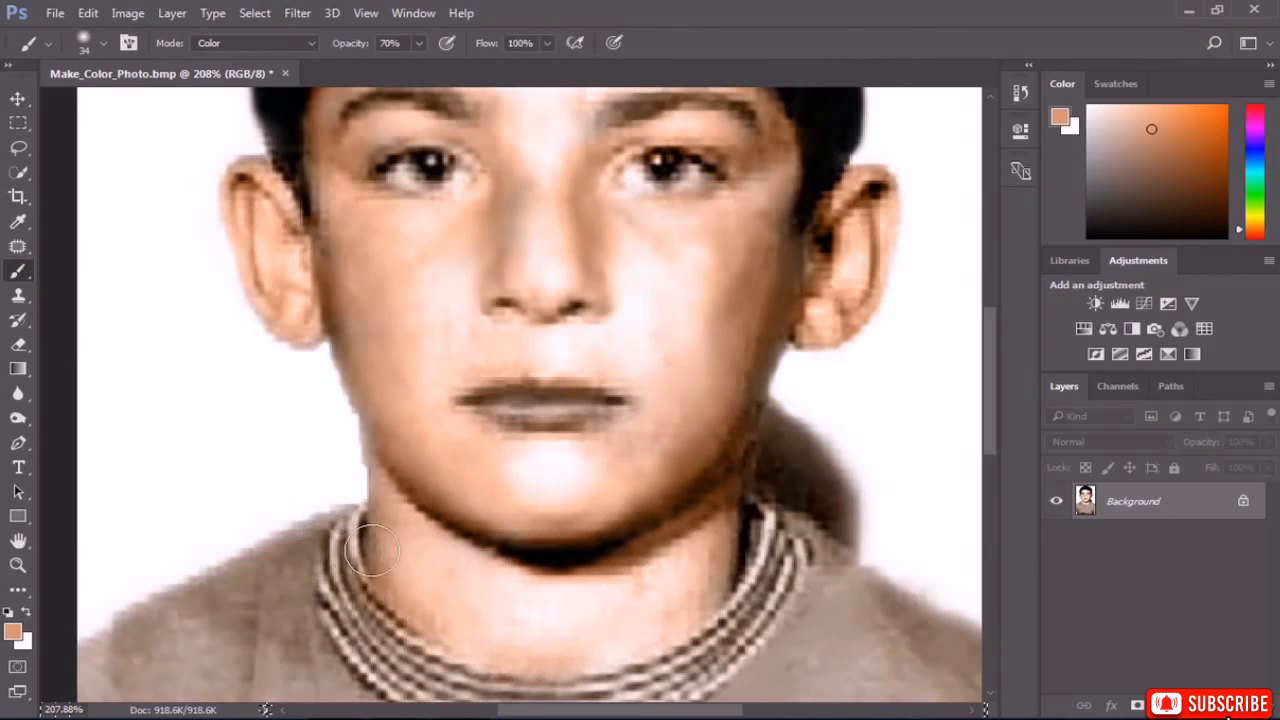
drag(398, 529, 385, 580)
click(18, 320)
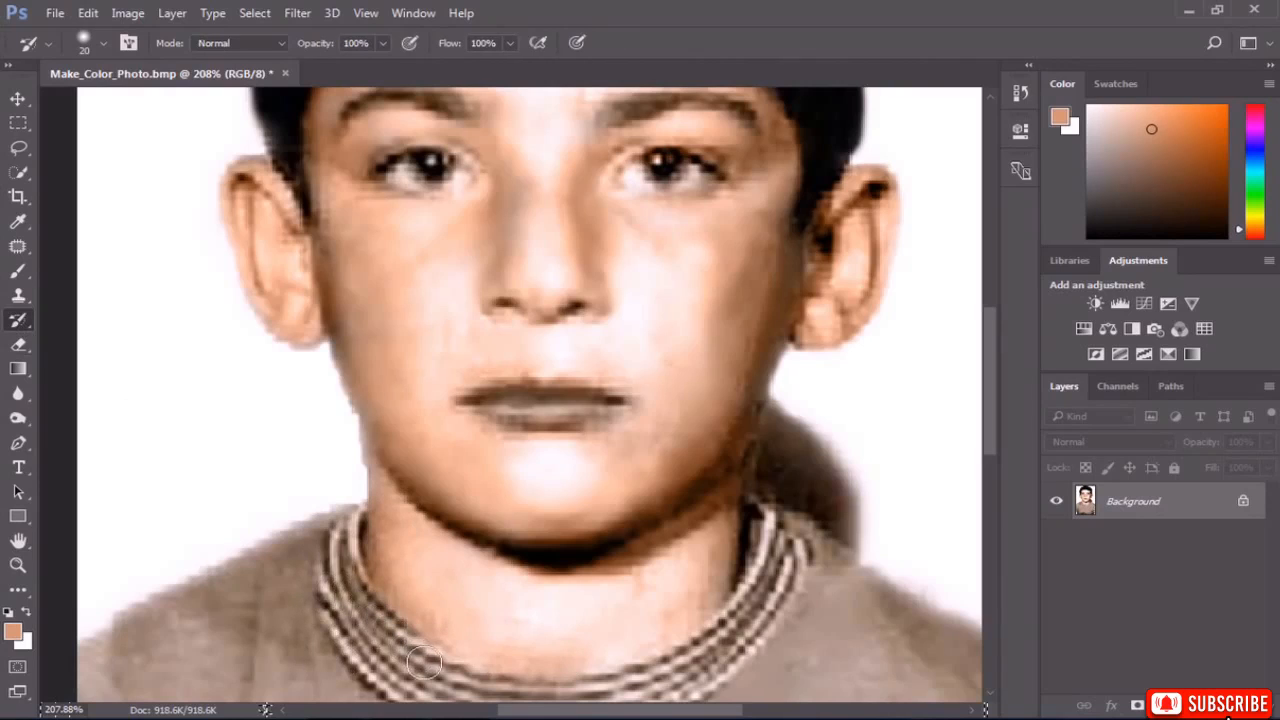
scroll(494, 546, down, 4)
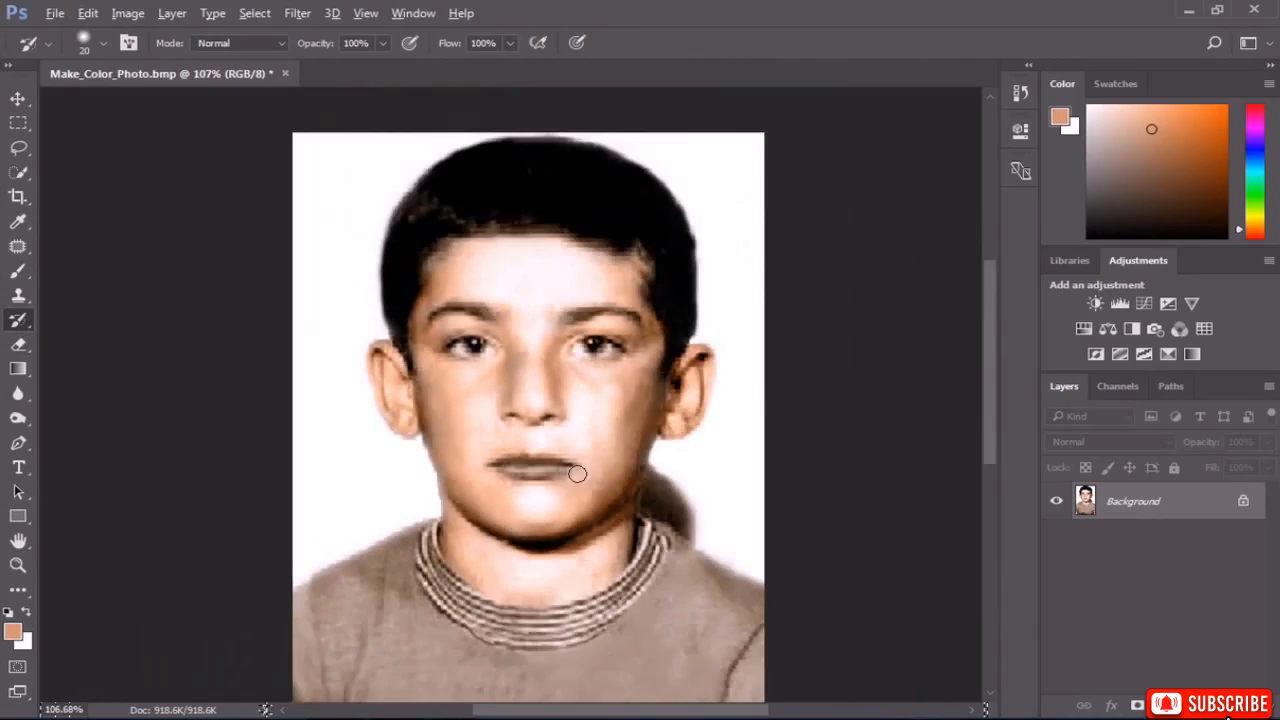
Touch up the skin tone between the eyebrows and along the nose bridge with the Brush tool.
scroll(589, 414, up, 4)
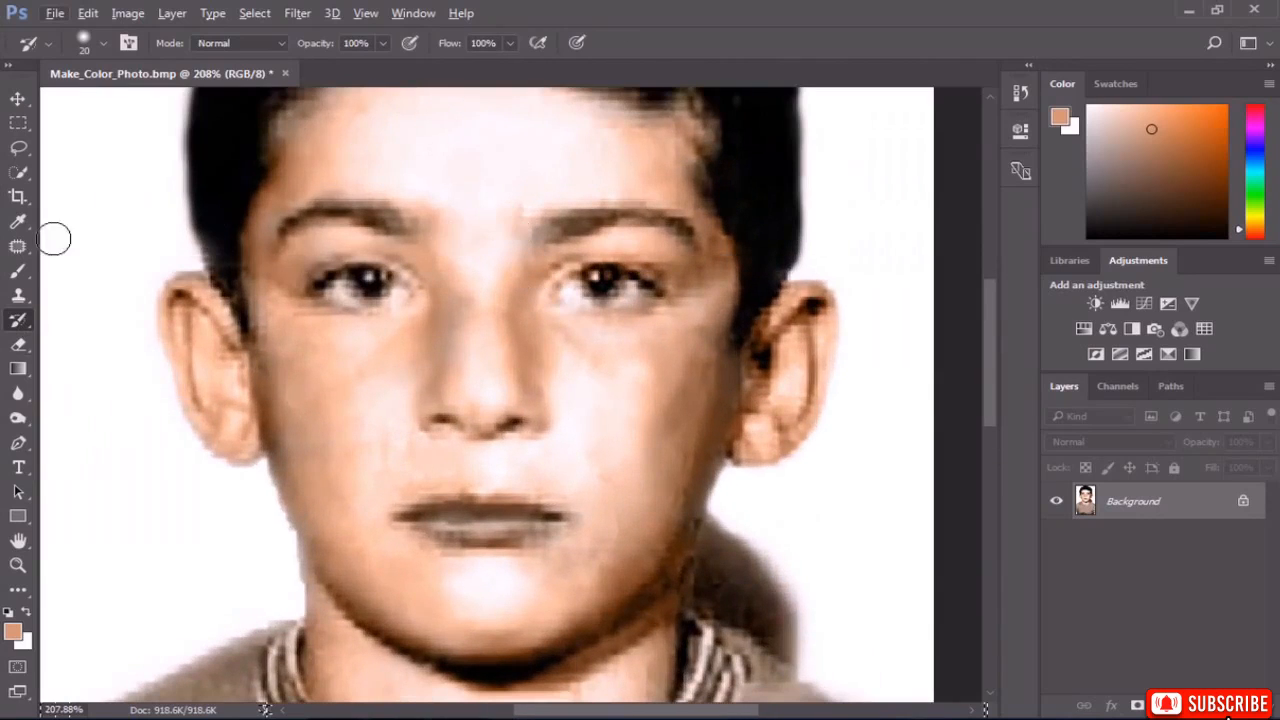
click(18, 270)
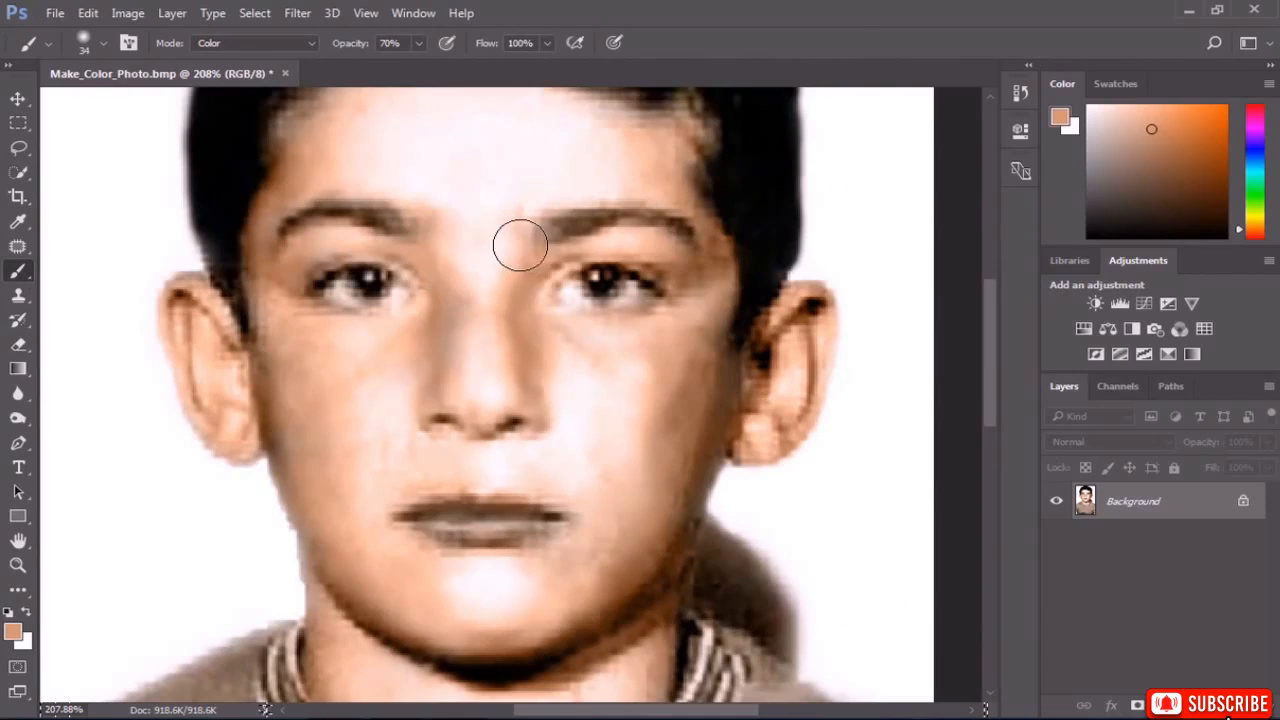
scroll(427, 287, down, 1)
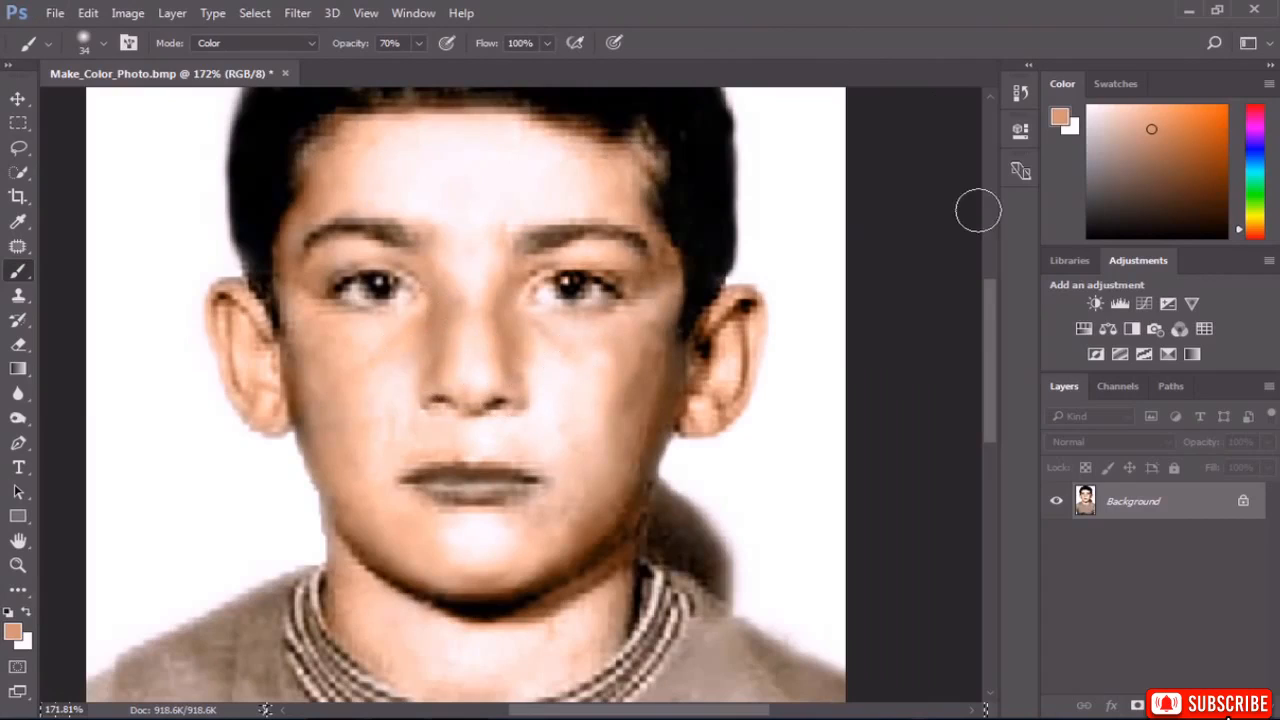
Change the foreground color to a light pink for the cheeks.
drag(1259, 160, 1250, 112)
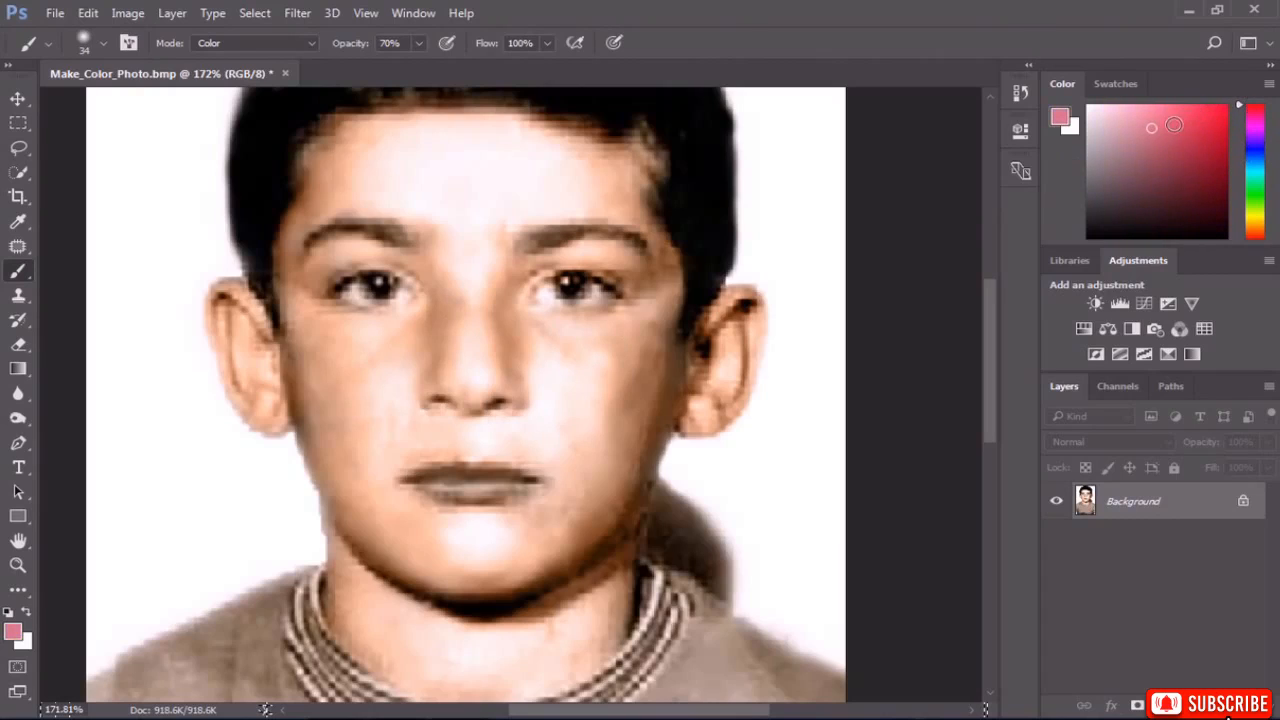
mouse_move(1174, 125)
mouse_down()
mouse_move(1160, 130)
mouse_move(1162, 108)
mouse_move(1172, 122)
mouse_move(1143, 104)
mouse_up()
drag(1141, 105, 1150, 114)
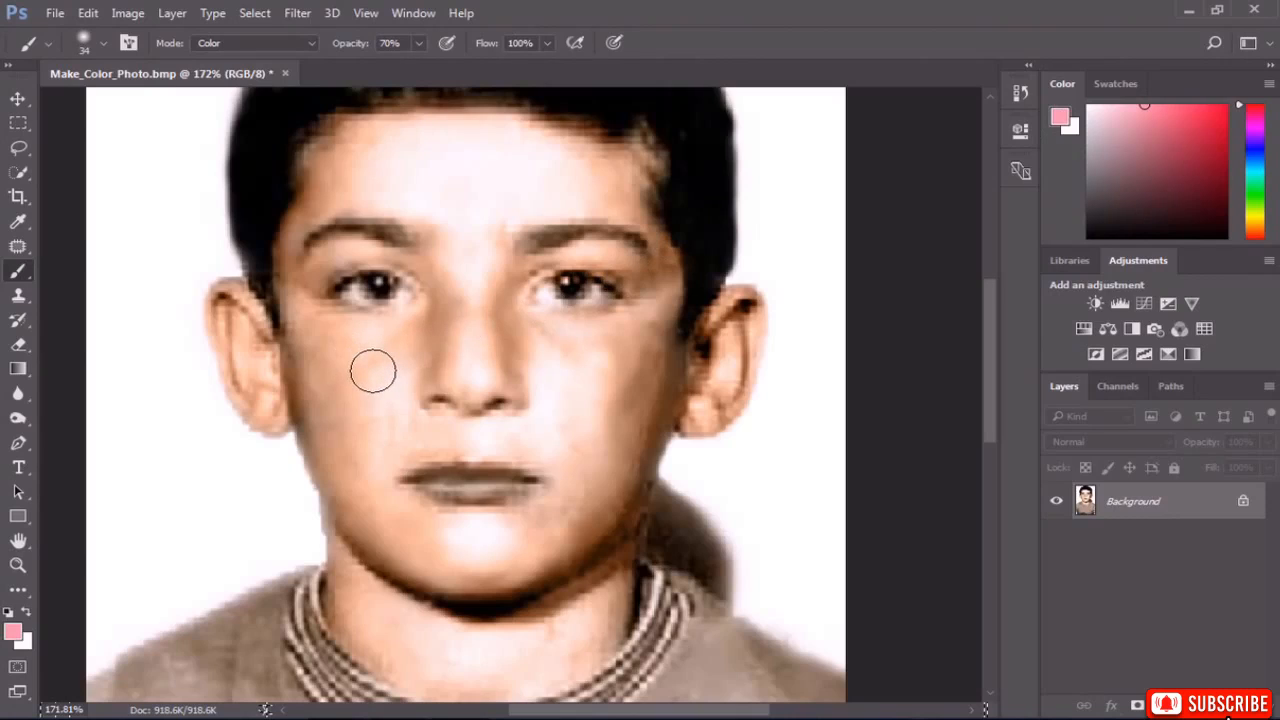
Set the brush opacity to 90%, its size to 84 px, and narrow its tip to a slight ellipse.
click(422, 45)
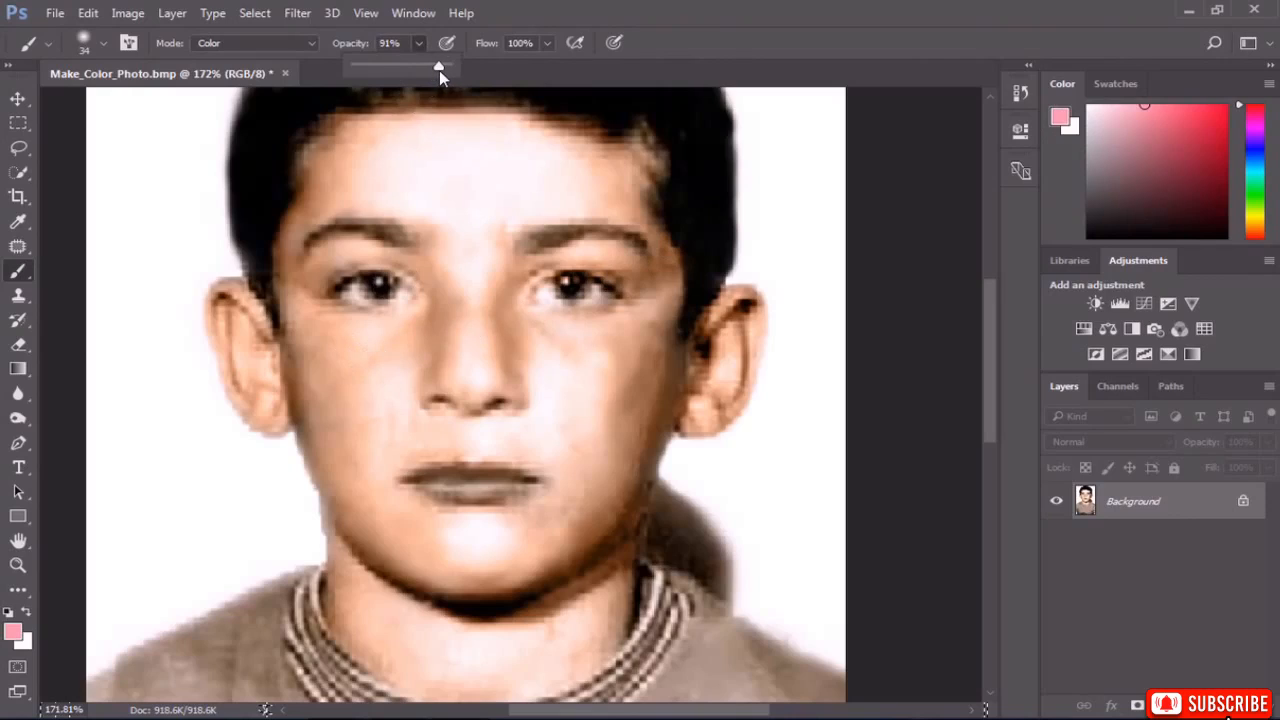
key(9)
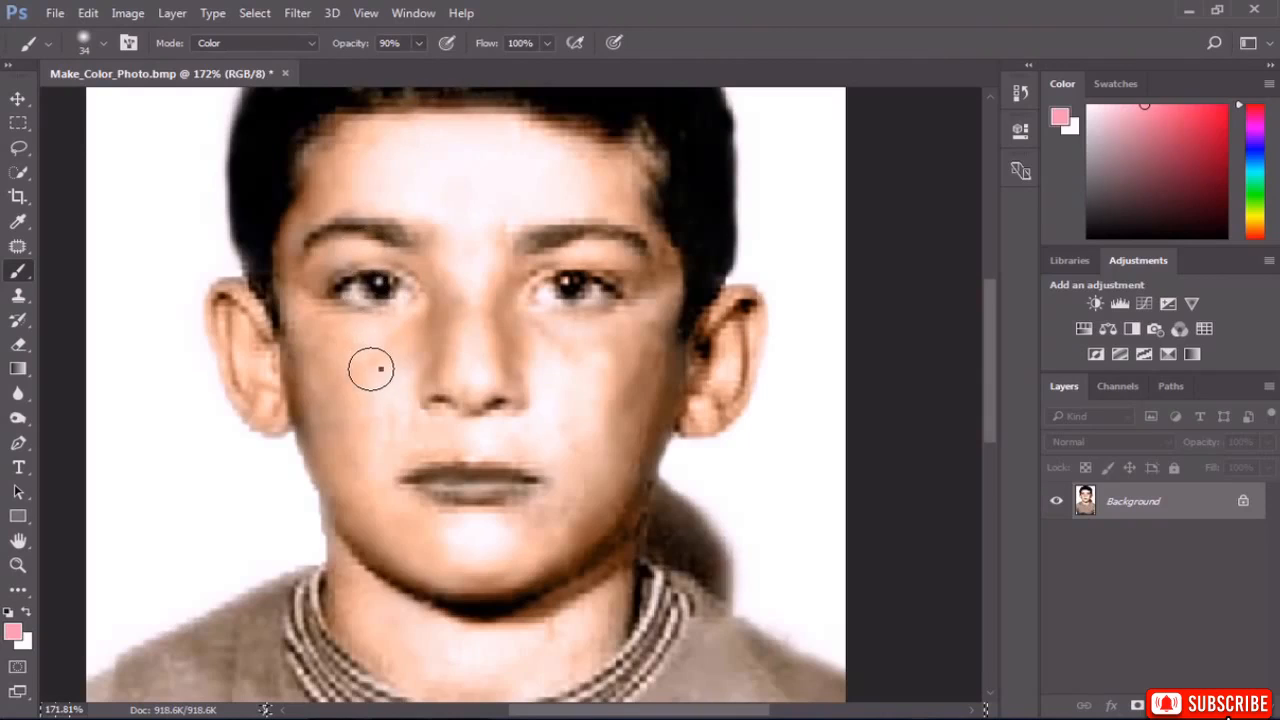
right_click(371, 369)
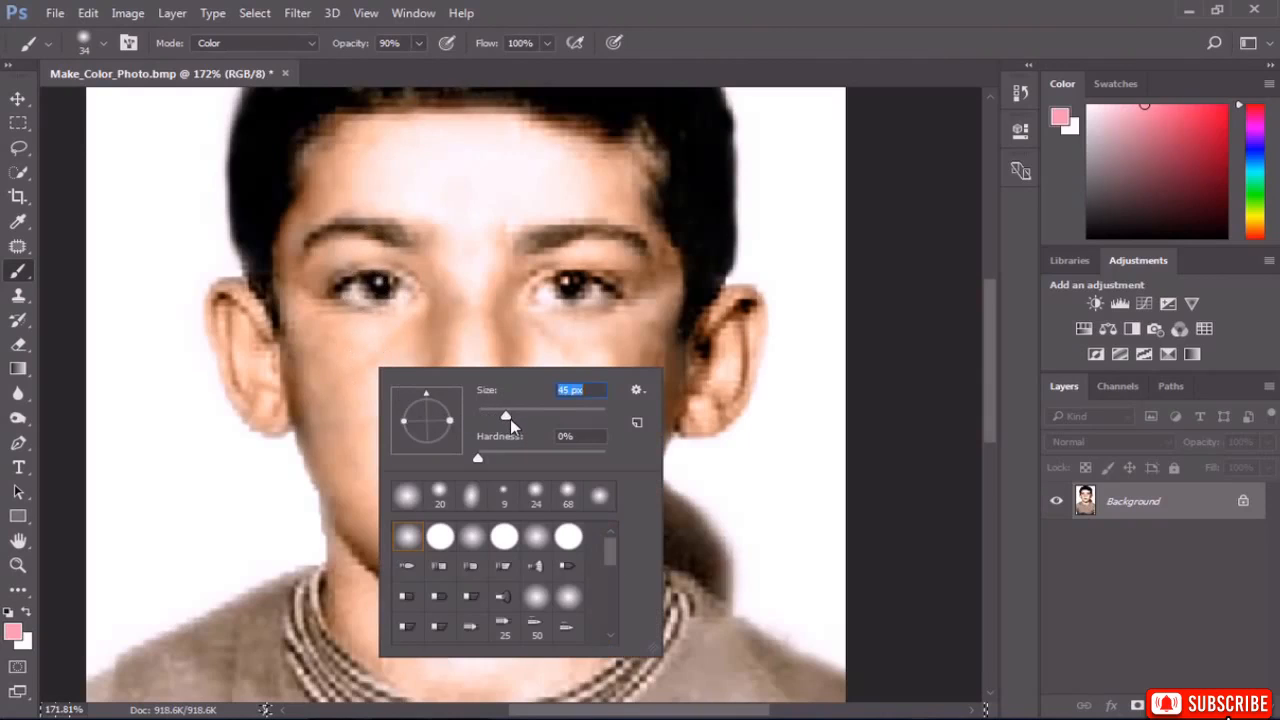
drag(531, 419, 534, 419)
drag(450, 420, 444, 420)
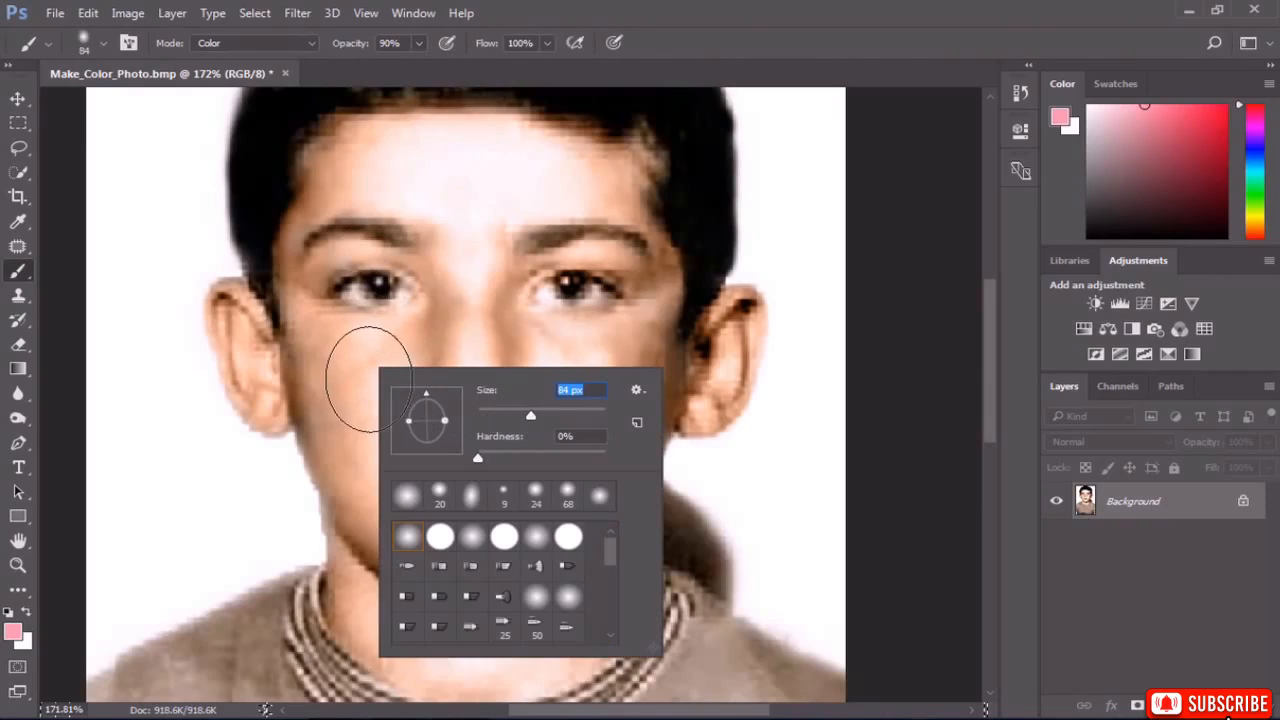
Try pink blush strokes on both cheeks at 90% brush opacity, and undo both strokes.
drag(368, 376, 368, 382)
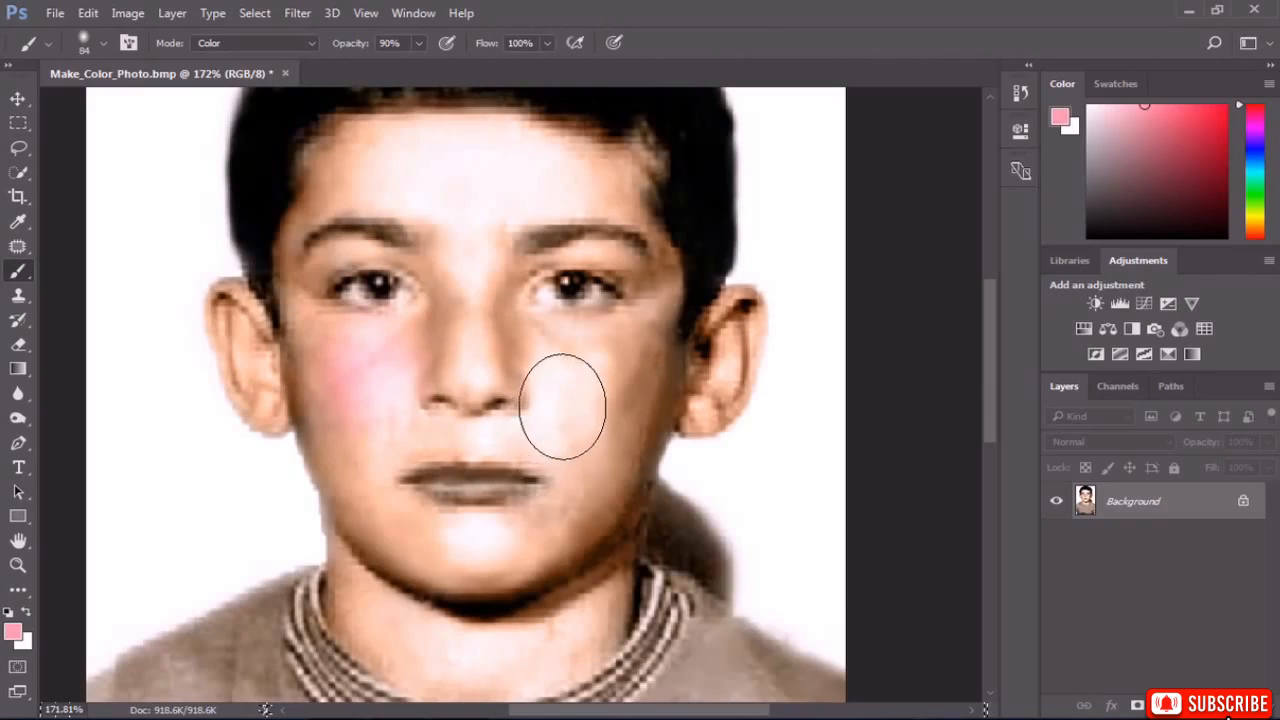
mouse_move(562, 406)
mouse_down()
mouse_move(577, 377)
mouse_move(586, 383)
mouse_up()
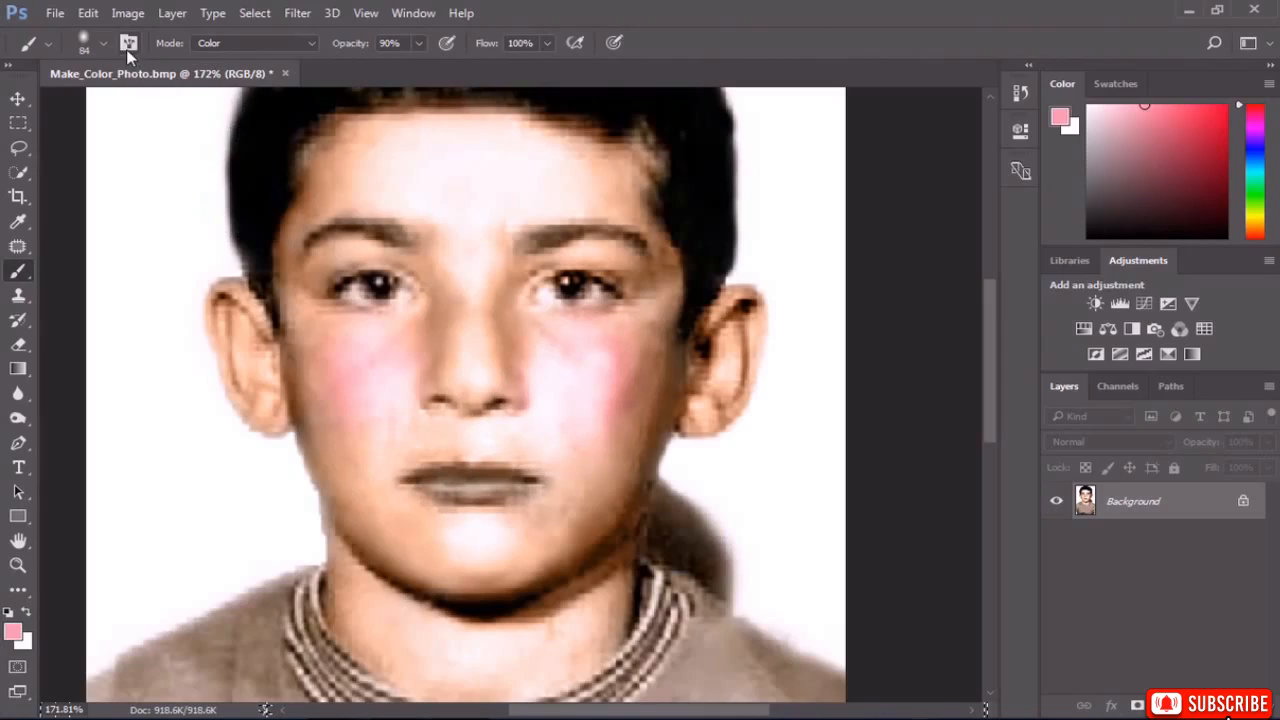
click(89, 13)
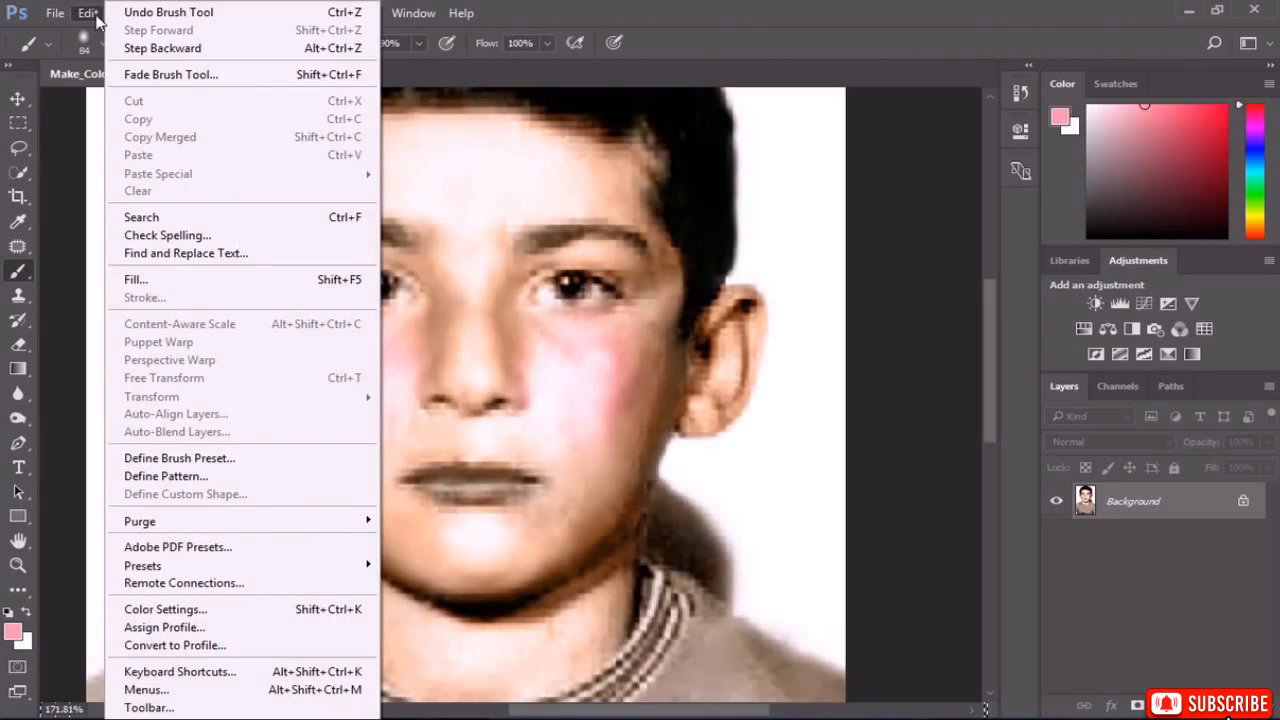
click(152, 48)
click(89, 13)
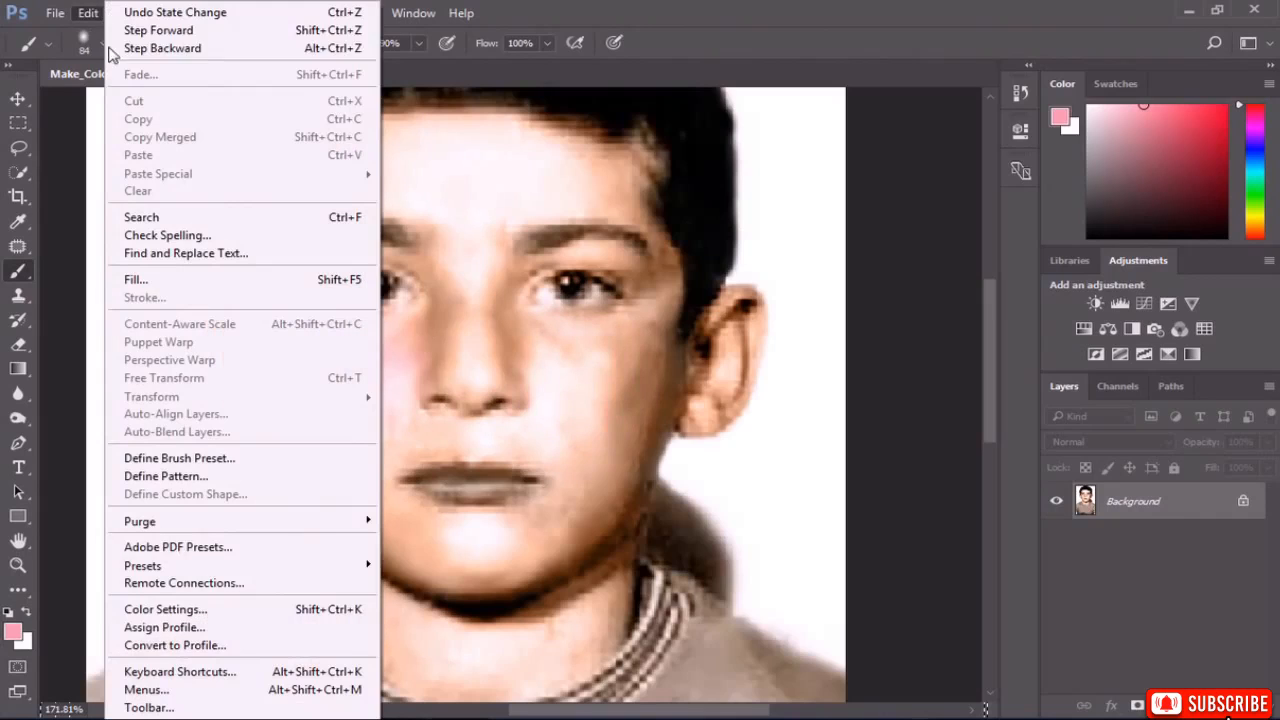
click(128, 48)
Set the brush opacity to 31% and paint light pink blush on both cheeks.
click(418, 43)
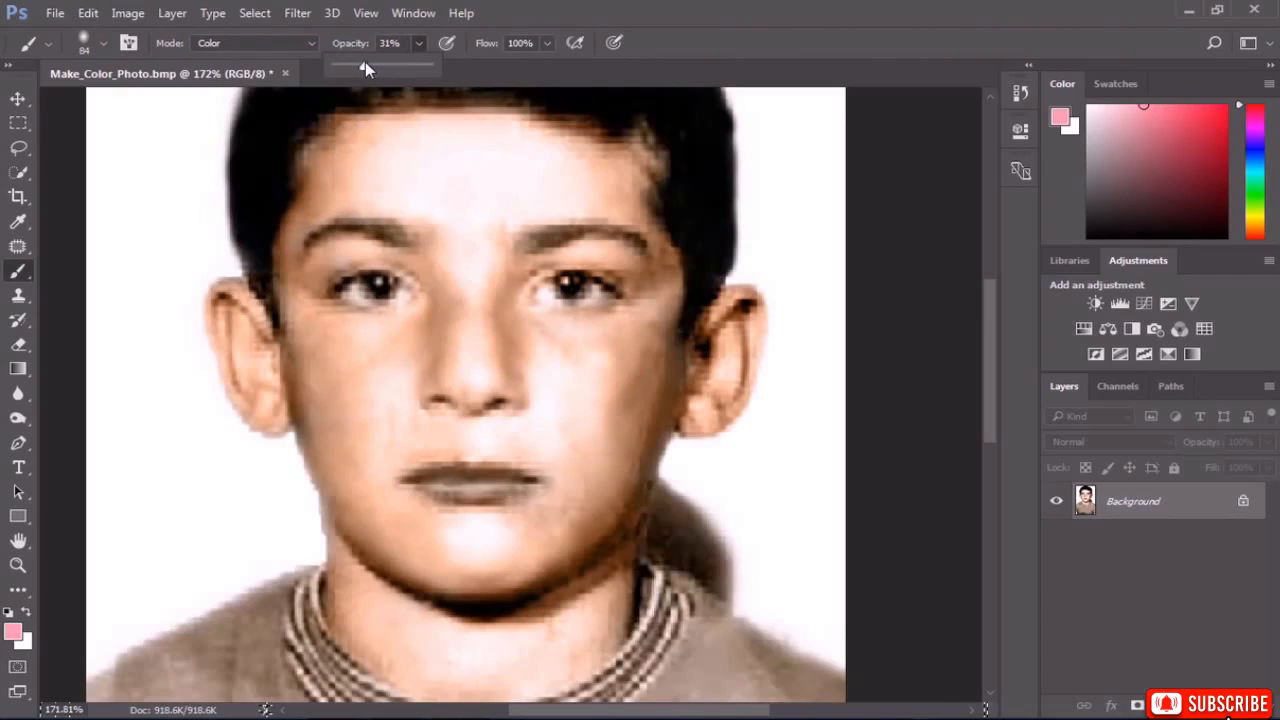
drag(358, 350, 372, 388)
mouse_move(567, 411)
mouse_down()
mouse_move(594, 366)
mouse_move(575, 361)
mouse_move(587, 377)
mouse_up()
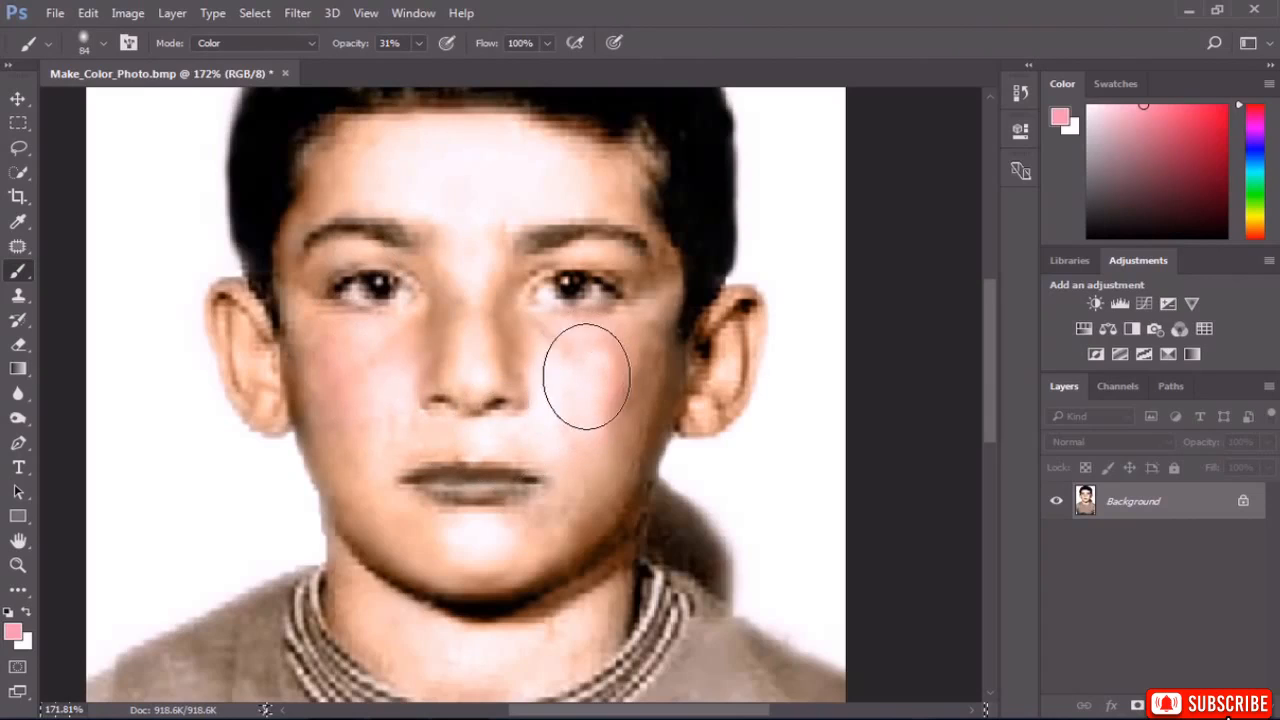
Soften the blushed cheek areas with the Blur tool at 53% strength, enlarging its tip to 24 px.
click(14, 392)
click(118, 395)
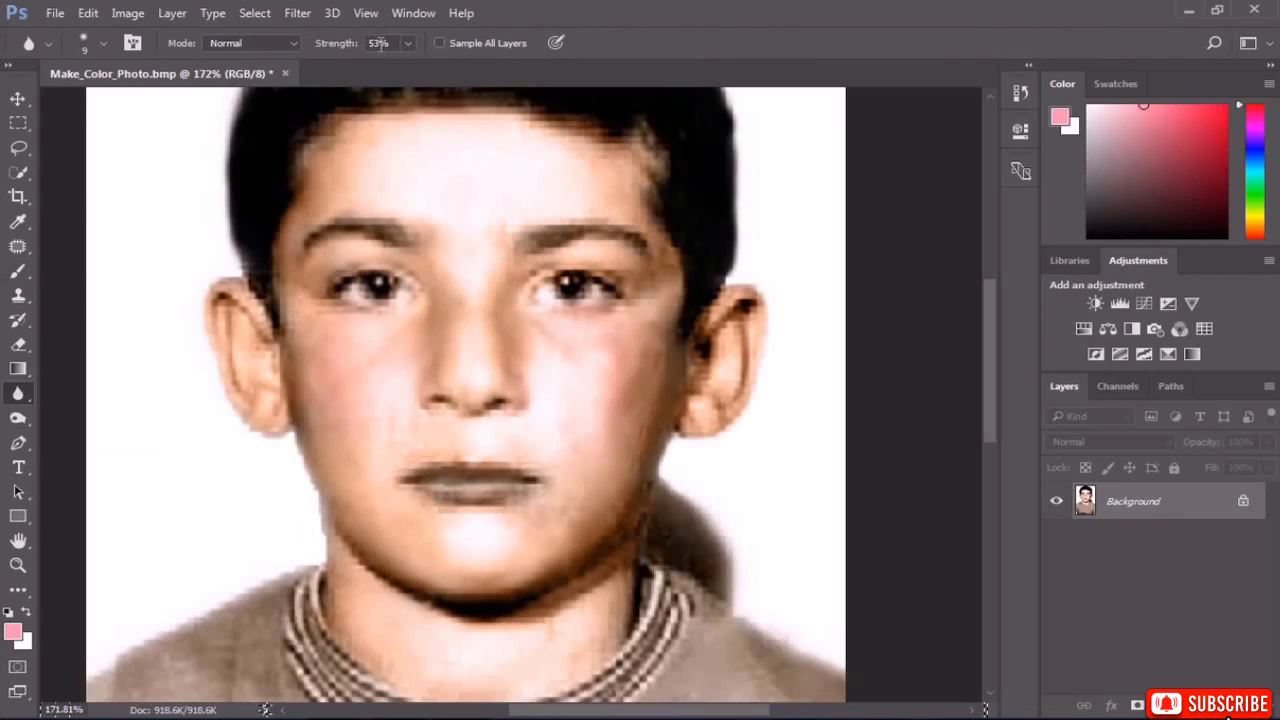
mouse_move(362, 376)
mouse_down()
mouse_move(417, 414)
mouse_move(405, 407)
mouse_up()
alt+right_click(438, 278)
scroll(590, 355, down, 3)
scroll(503, 249, up, 3)
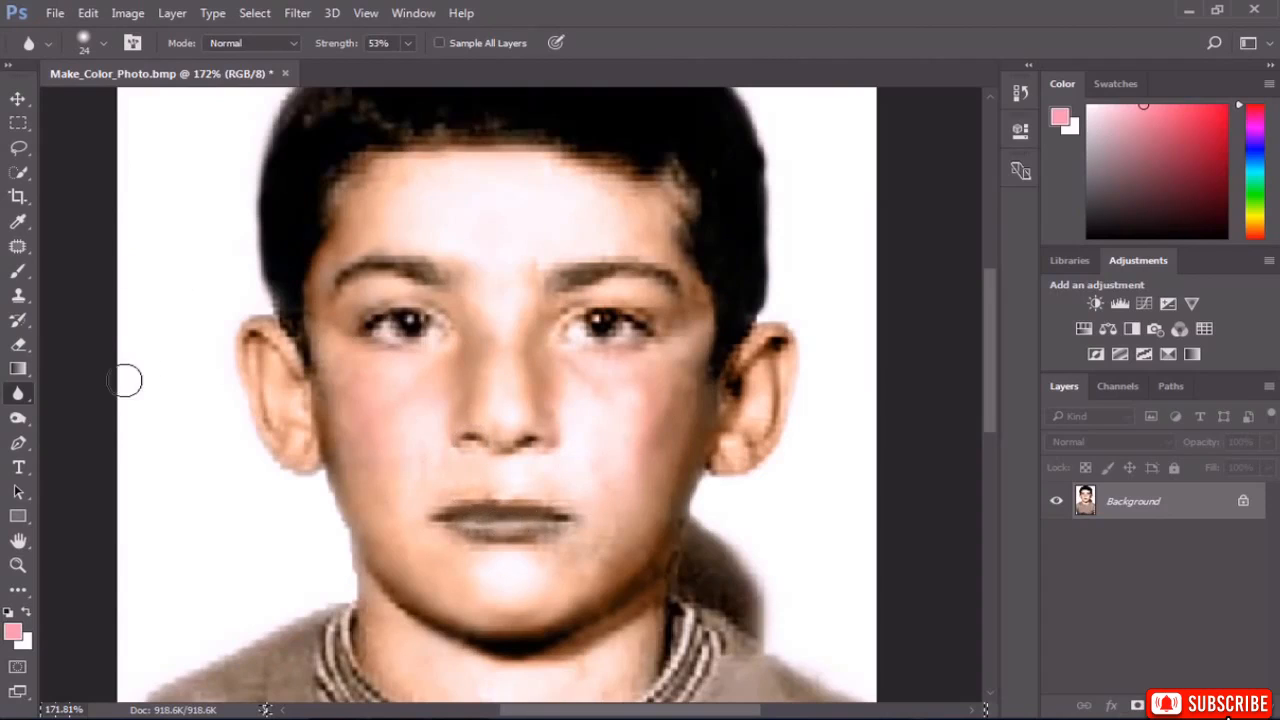
Restore the brush's round tip, reduce it to 20 px, and tint the lips with the light pink at 31% opacity.
click(18, 270)
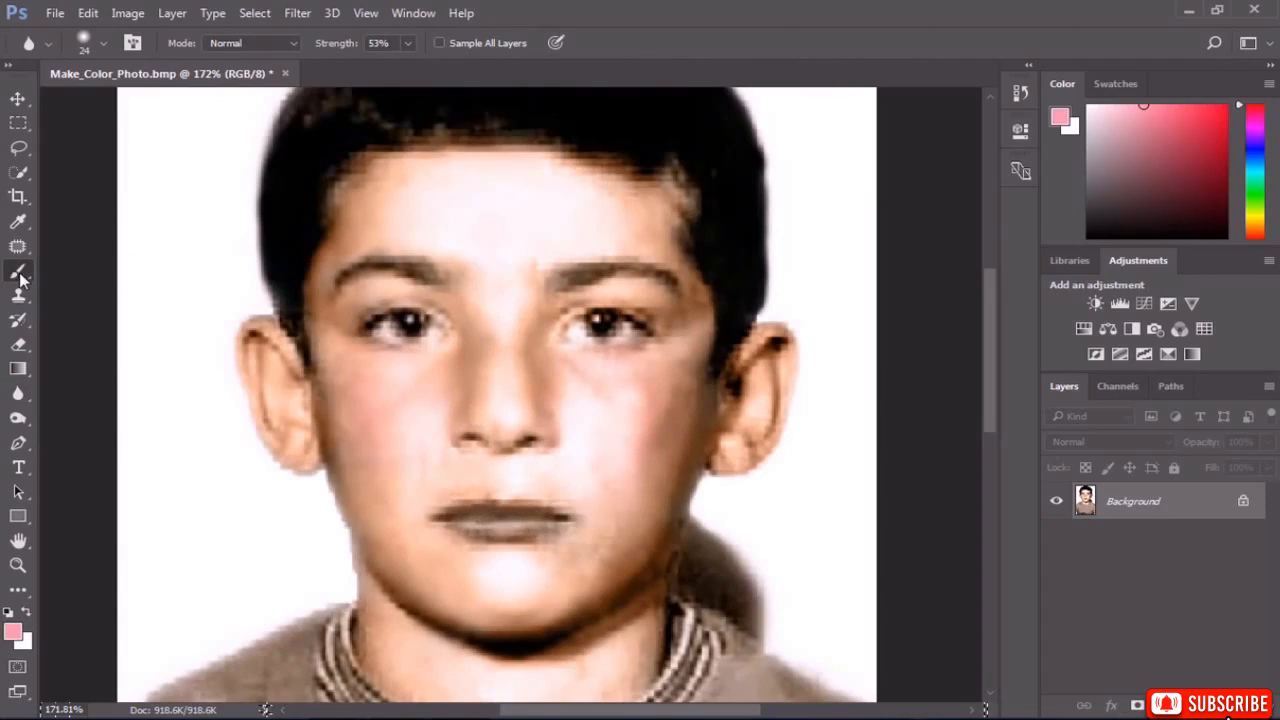
right_click(510, 518)
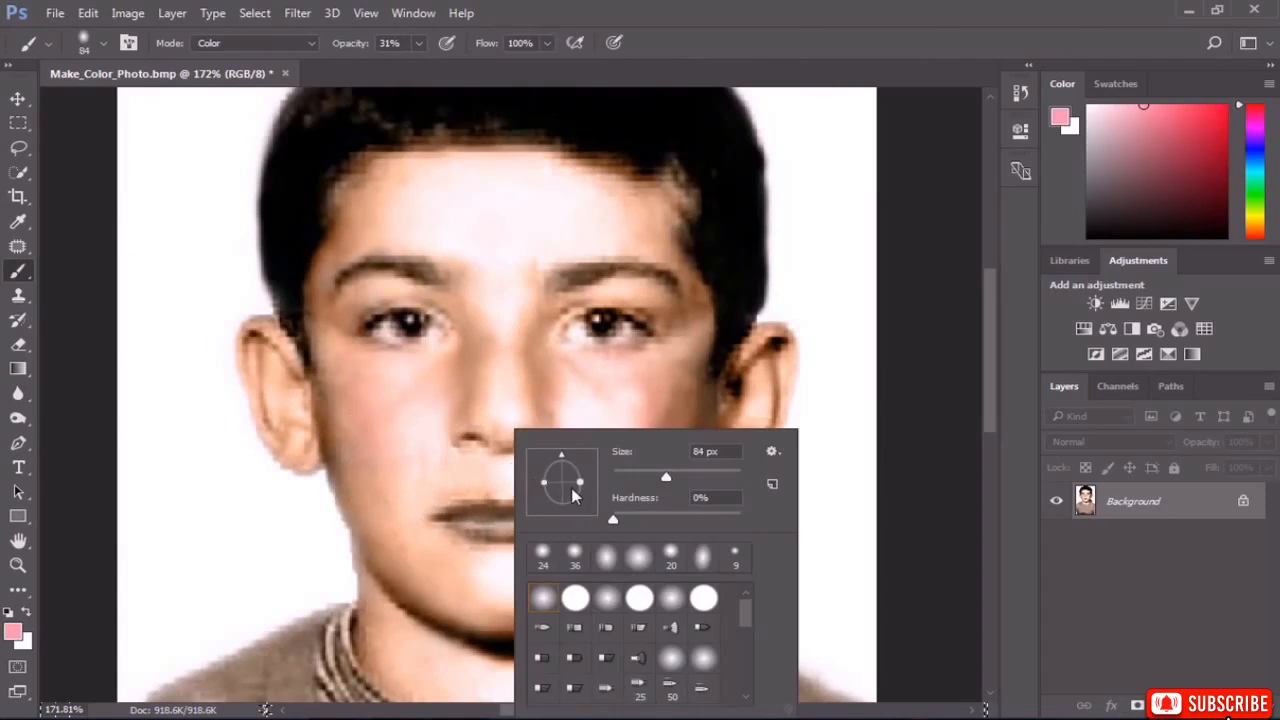
drag(583, 487, 610, 486)
click(210, 75)
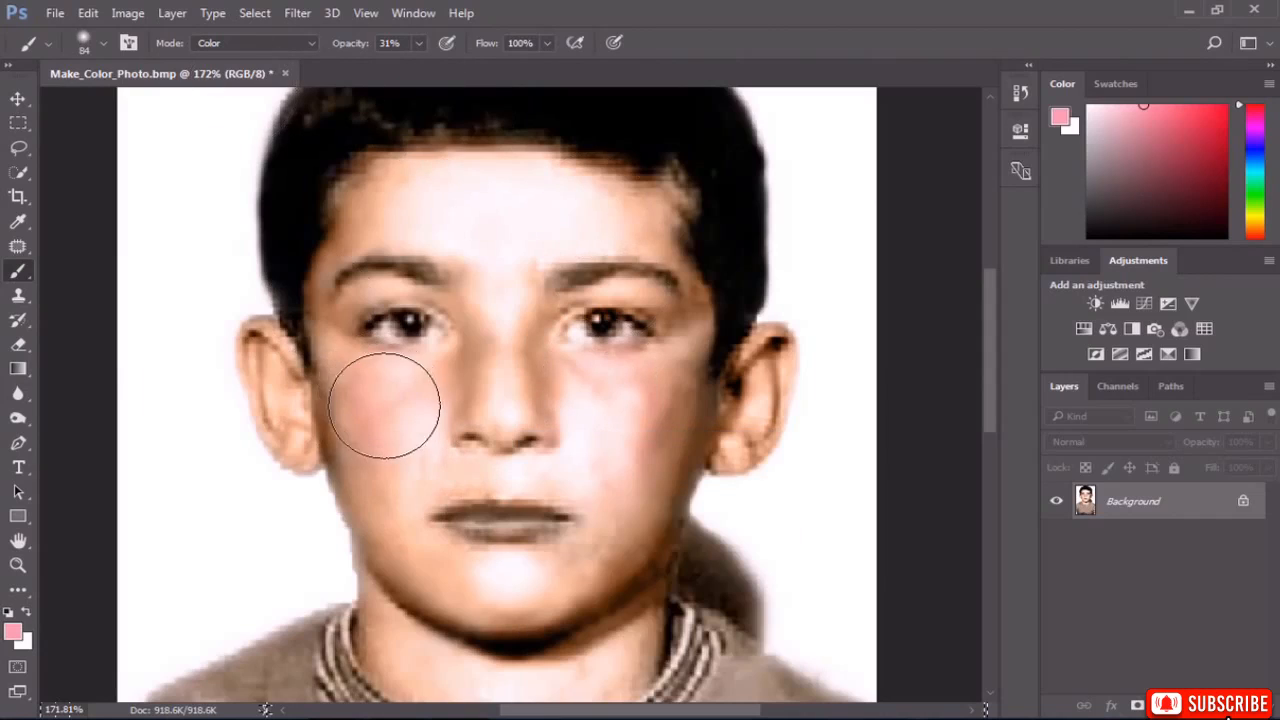
drag(510, 510, 447, 521)
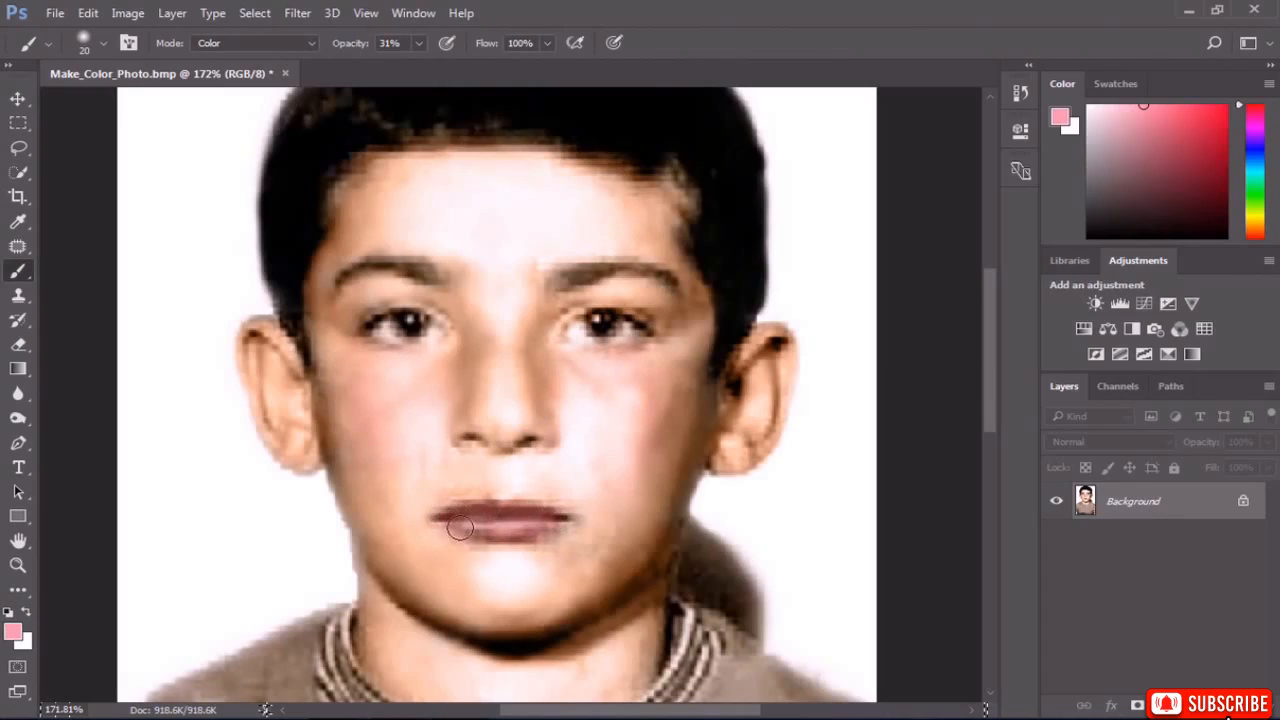
Change the foreground color to bright green and tint the irises of both eyes with the 20 px brush.
scroll(558, 522, down, 3)
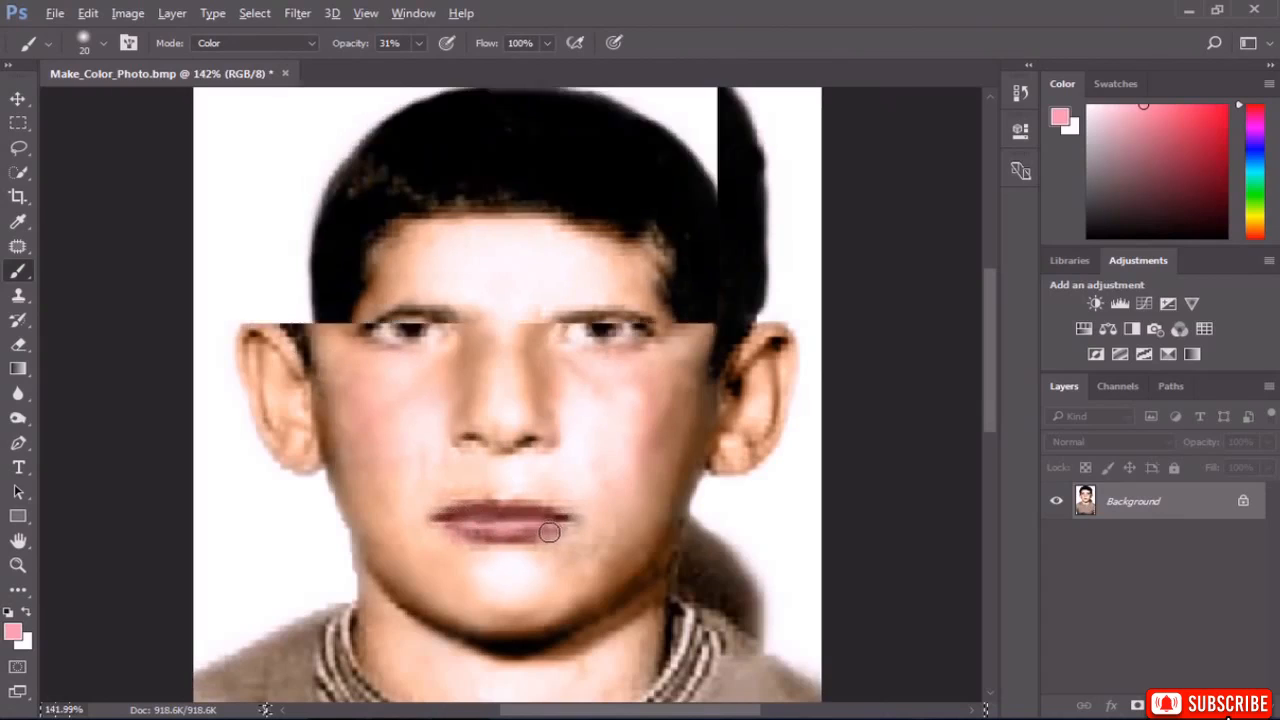
scroll(564, 528, up, 3)
scroll(565, 530, down, 2)
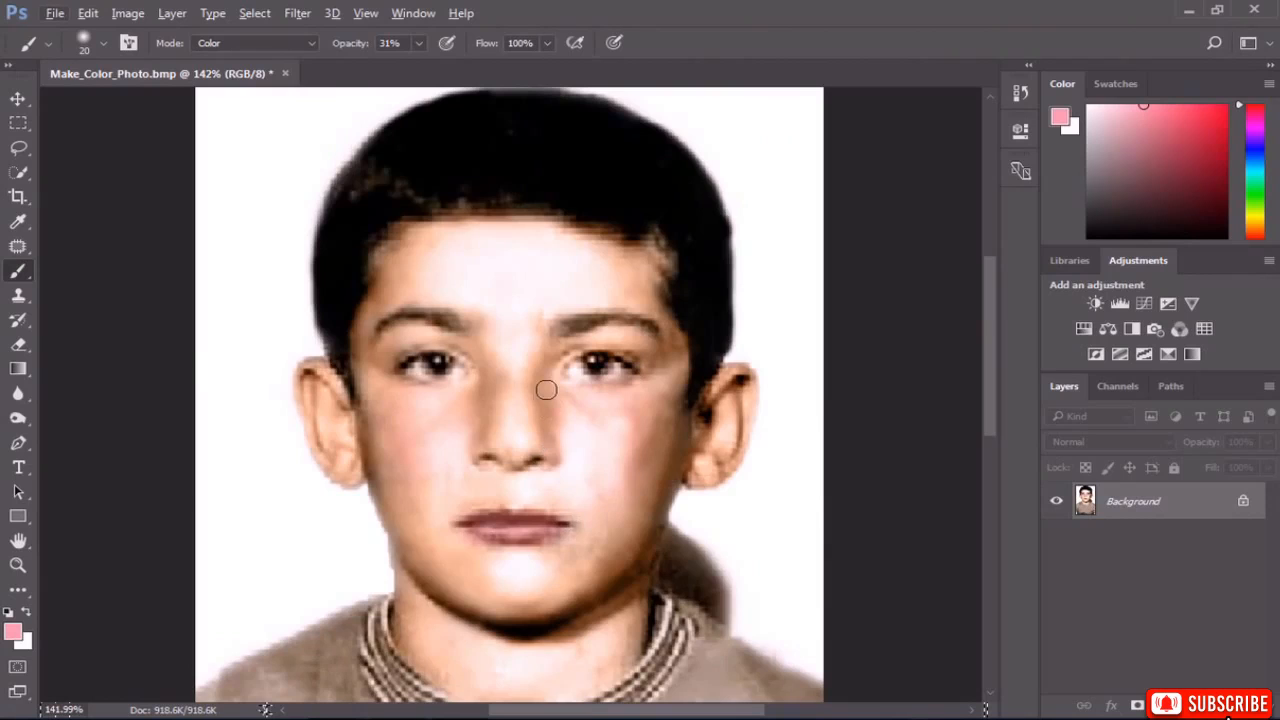
scroll(466, 356, up, 4)
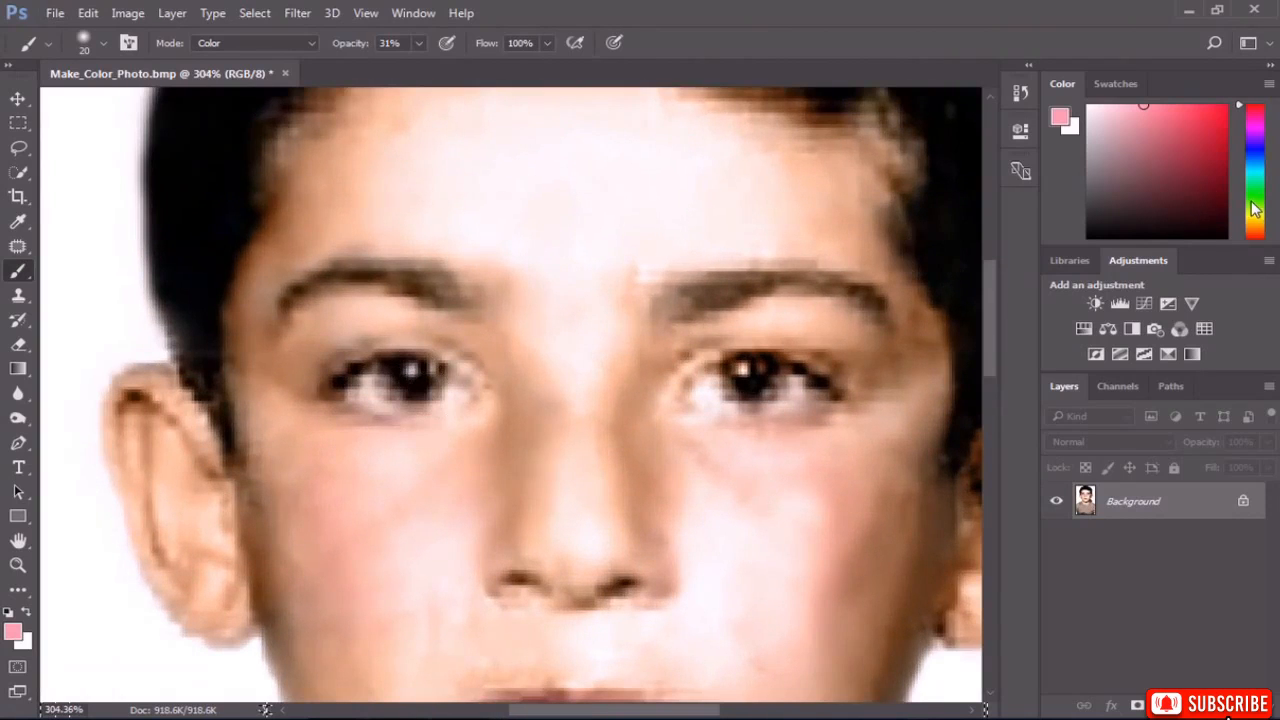
click(1252, 200)
click(1227, 106)
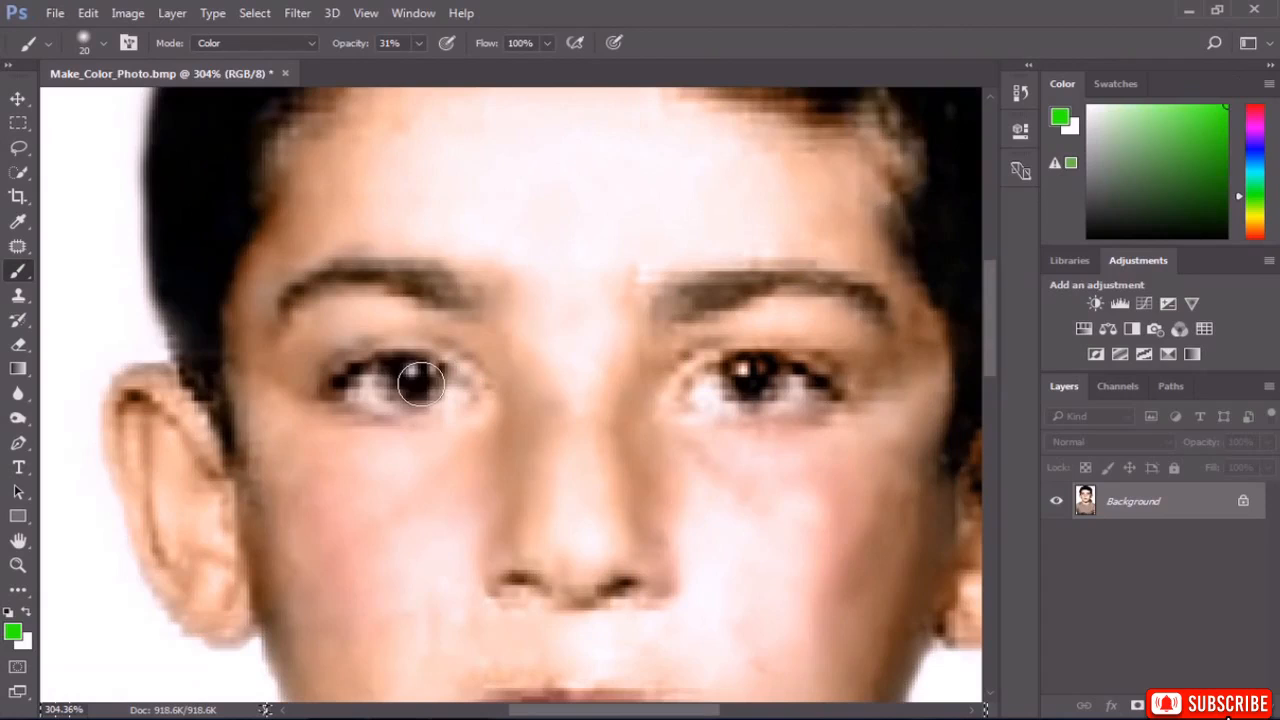
drag(420, 384, 420, 379)
drag(752, 378, 749, 382)
Select the body and sleeves of the T-shirt with the Quick Selection tool, enlarging its brush to 98 px.
scroll(698, 401, down, 4)
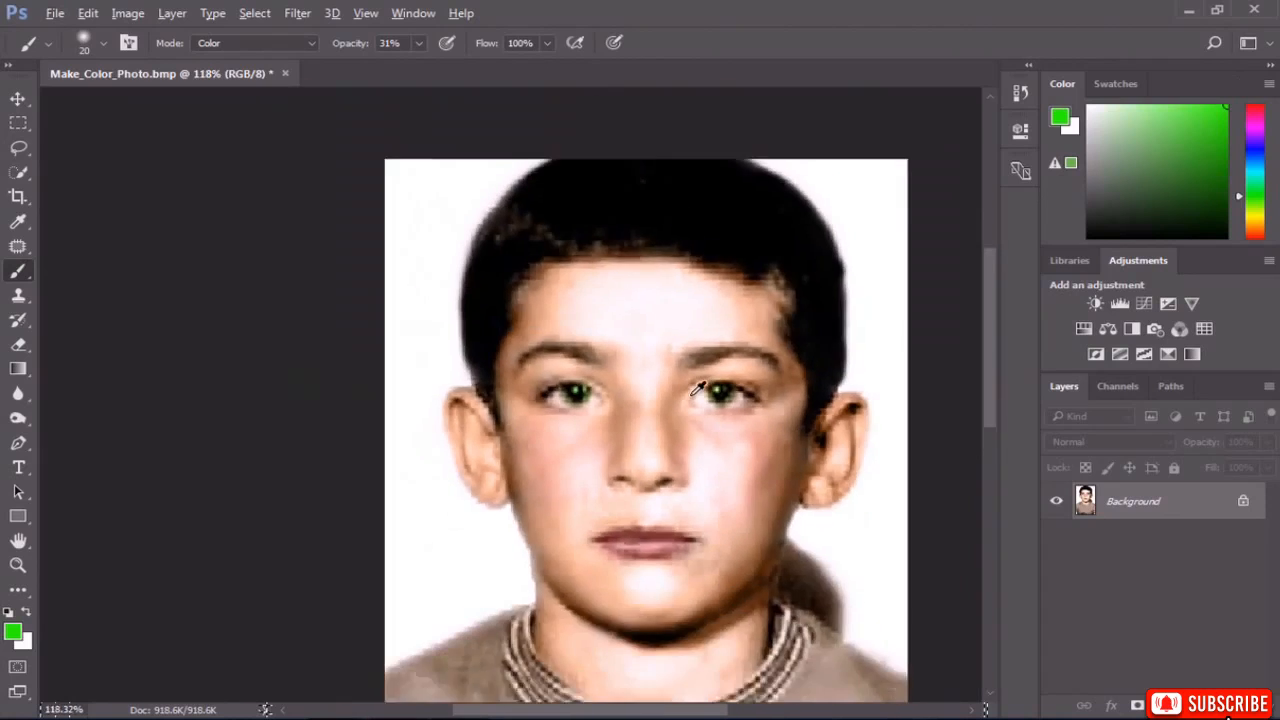
scroll(698, 395, down, 3)
scroll(578, 410, up, 1)
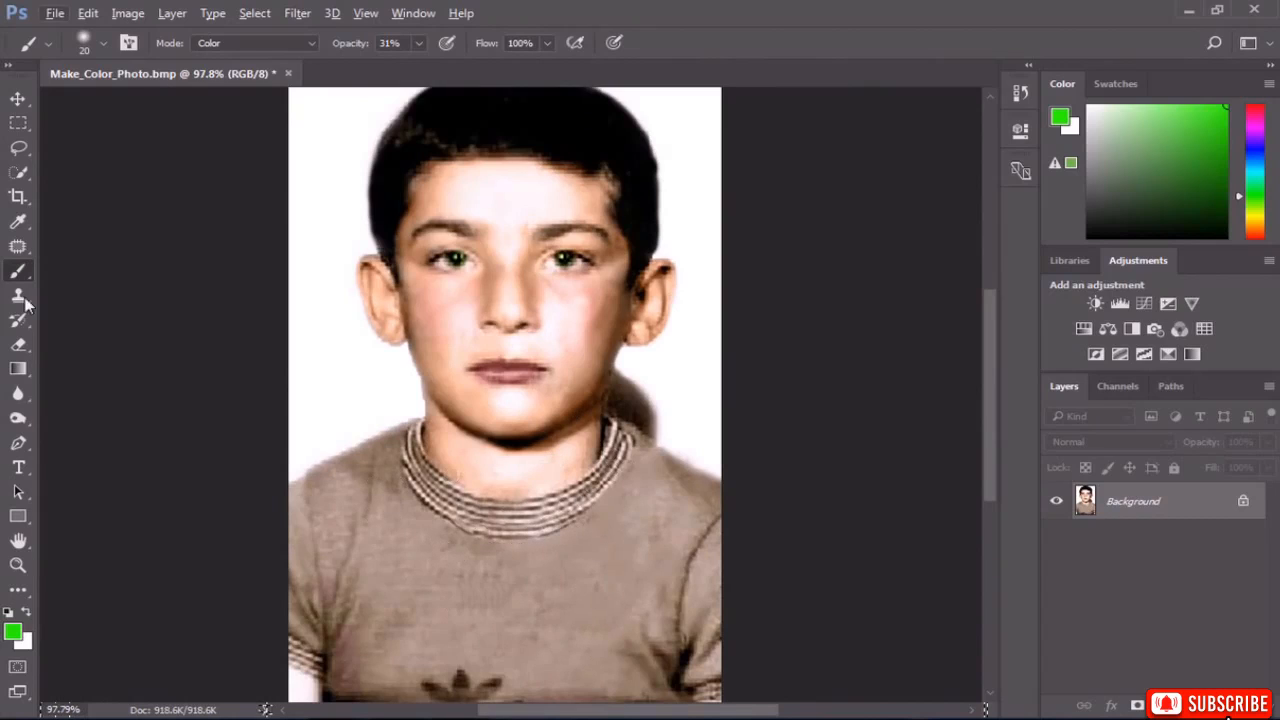
click(18, 172)
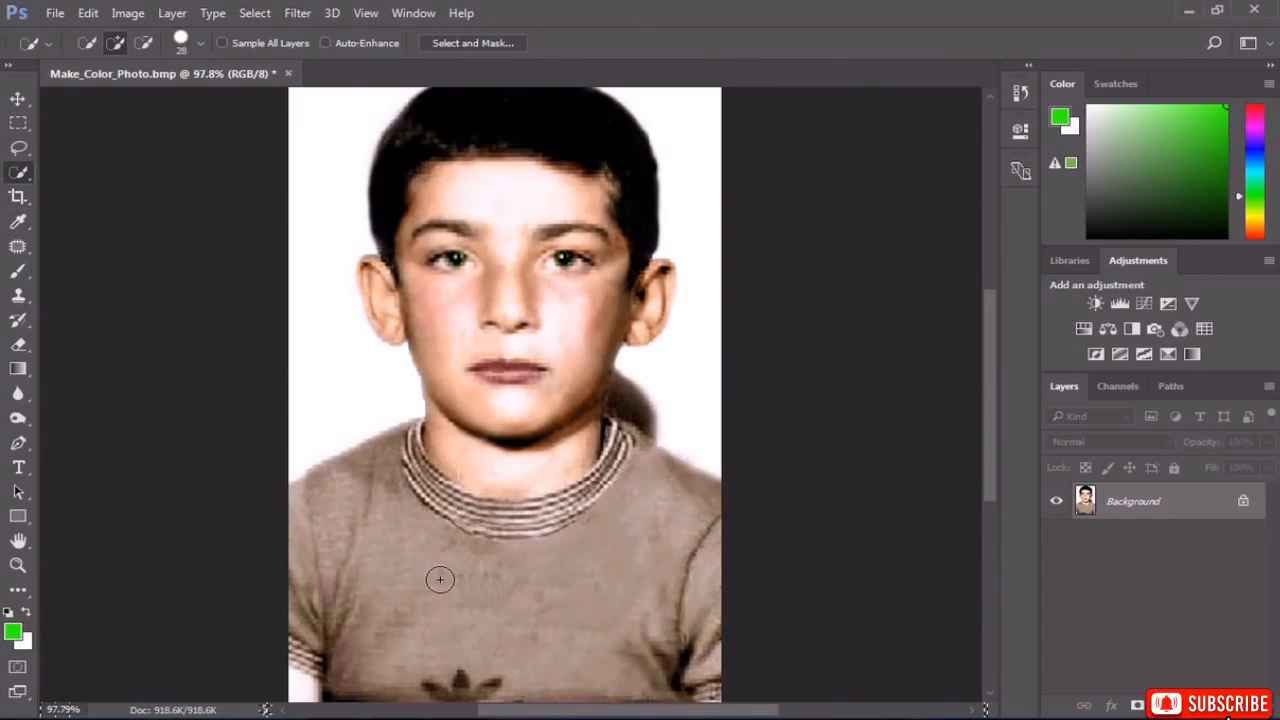
drag(417, 580, 509, 627)
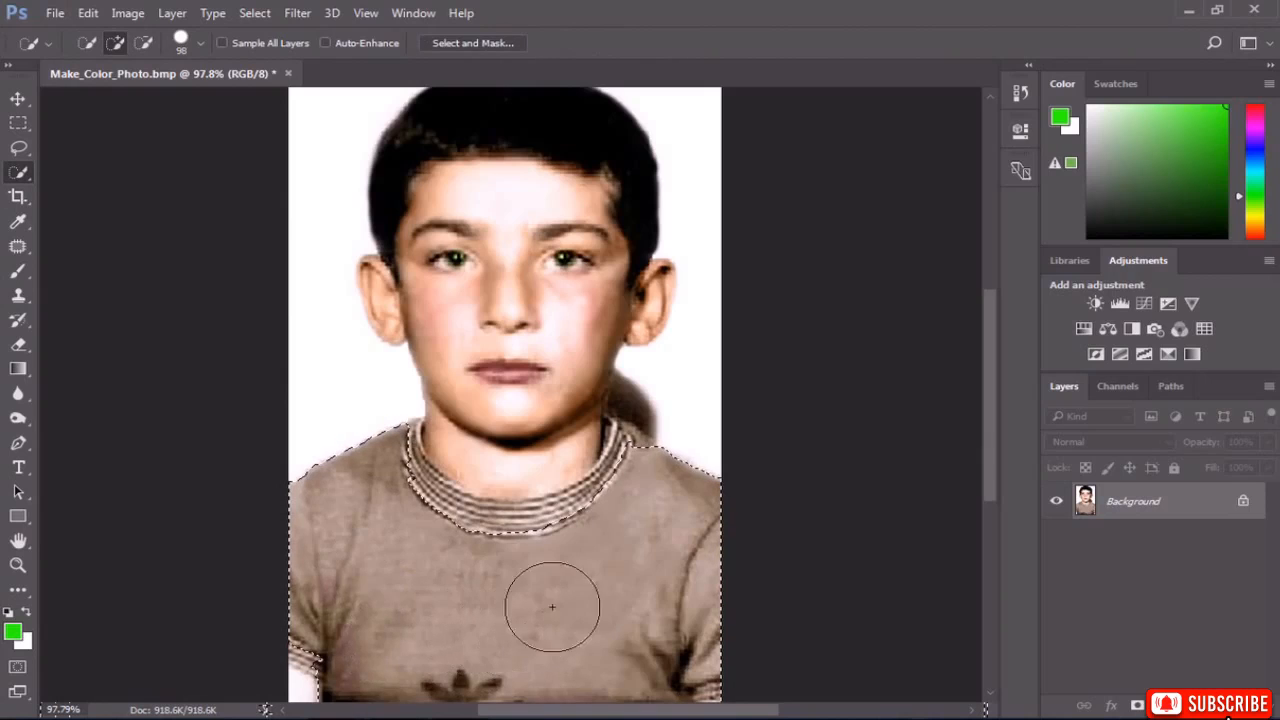
Reduce the Quick Selection brush to 51 px and add the striped collar to the shirt selection.
scroll(684, 625, down, 2)
scroll(696, 628, up, 1)
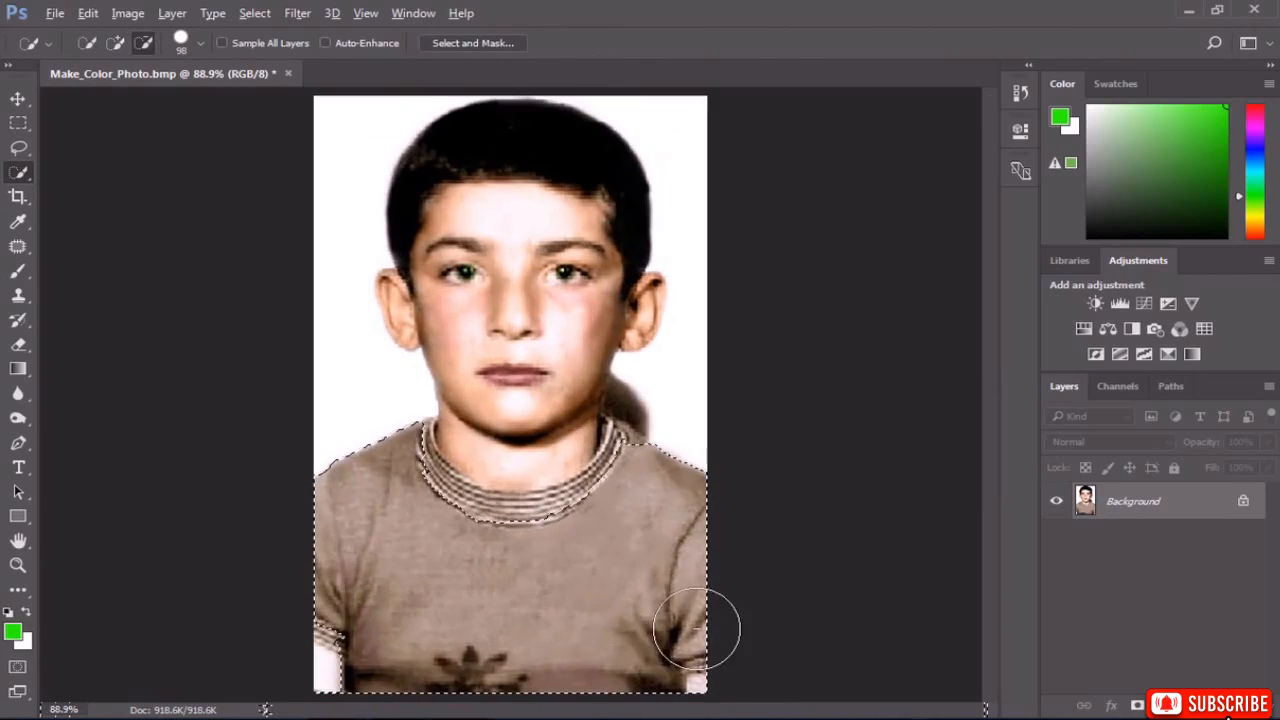
scroll(429, 543, up, 2)
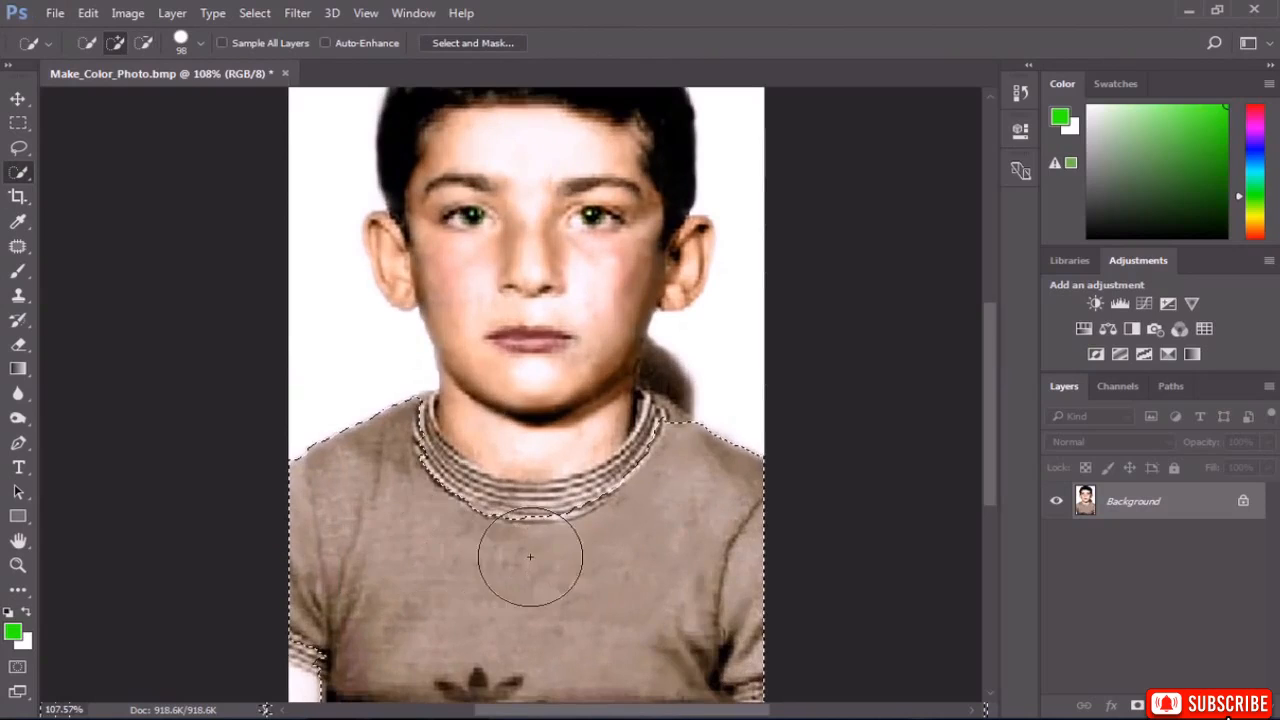
key(alt)
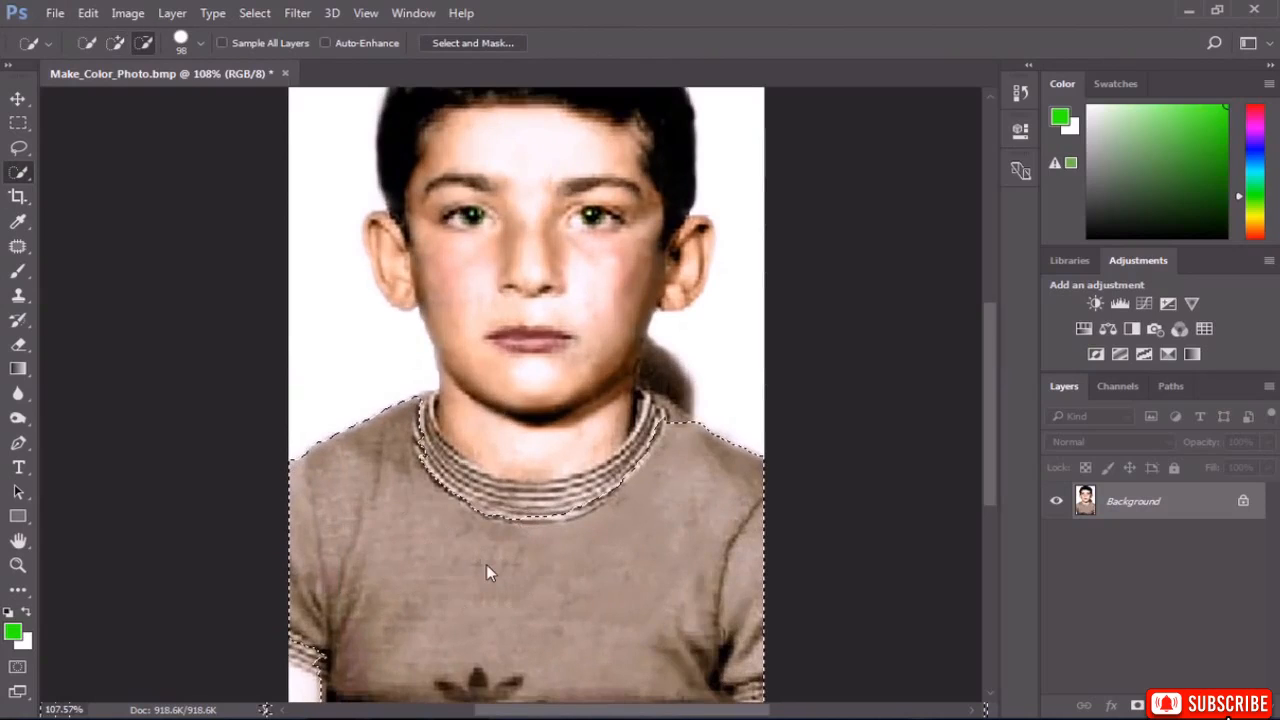
mouse_move(486, 564)
mouse_down()
mouse_move(449, 569)
mouse_move(518, 573)
mouse_move(466, 575)
mouse_up()
mouse_move(467, 580)
mouse_down()
mouse_move(503, 588)
mouse_move(462, 579)
mouse_up()
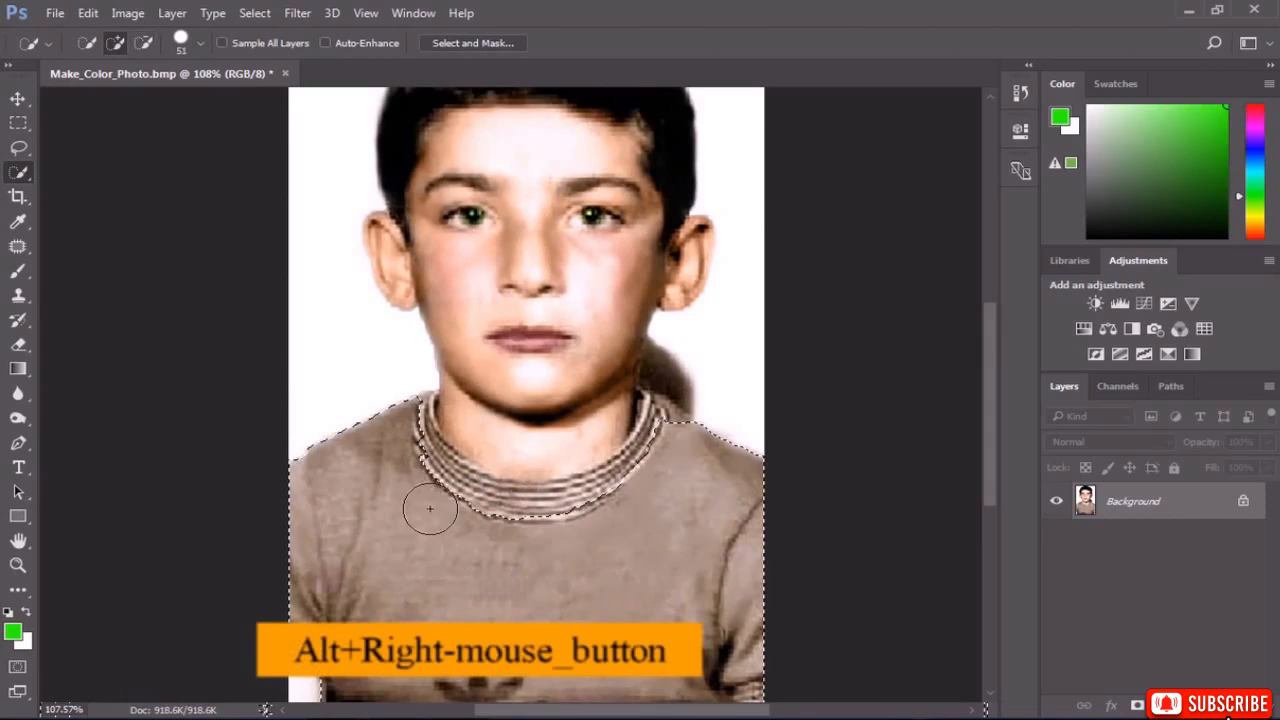
mouse_move(452, 514)
mouse_down()
mouse_move(555, 521)
mouse_move(474, 507)
mouse_move(431, 482)
mouse_up()
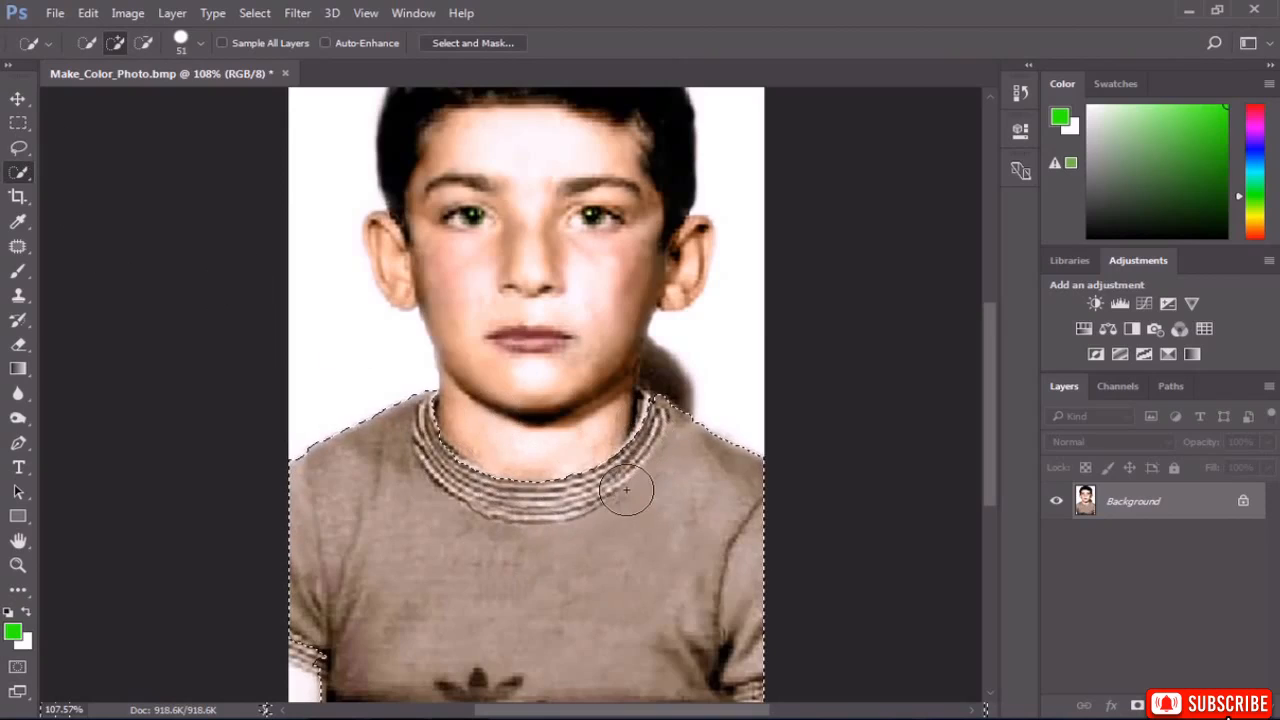
Add the missed collar edge beside the neck, on the shadow side, to the selection with the Lasso tool.
click(18, 148)
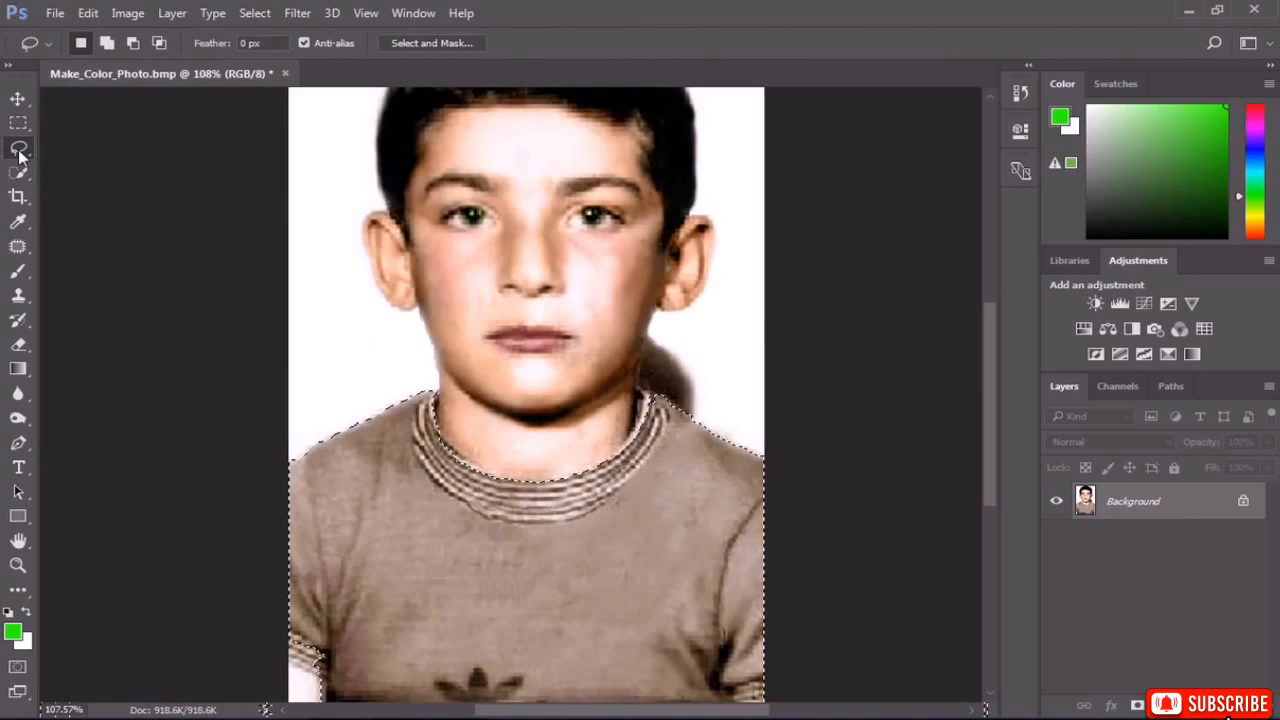
scroll(650, 420, up, 5)
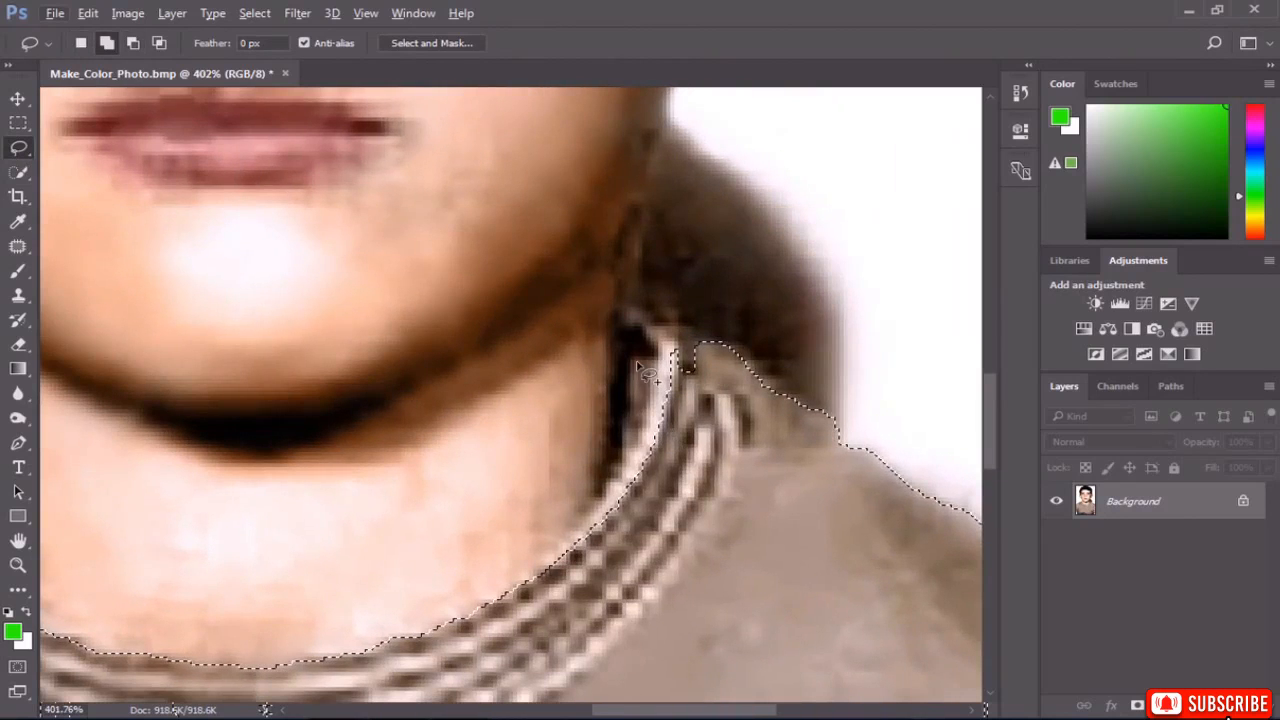
mouse_move(637, 362)
mouse_down()
mouse_move(622, 500)
mouse_move(654, 498)
mouse_up()
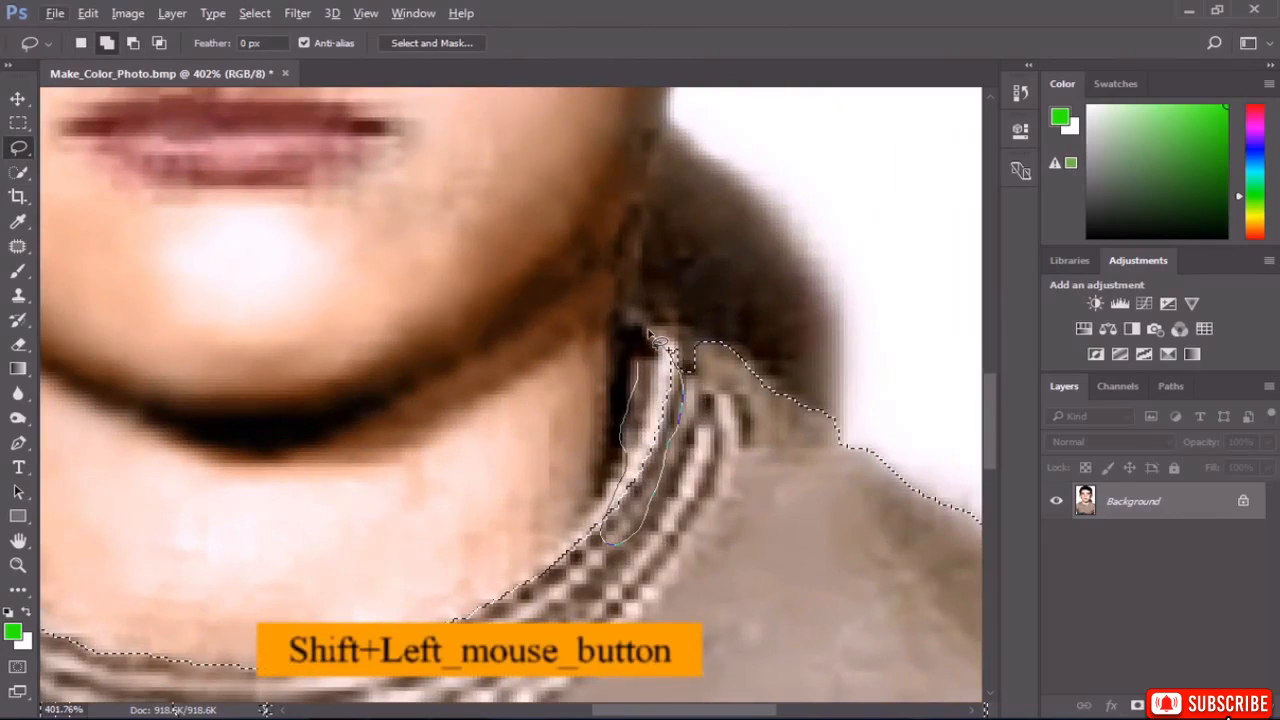
drag(651, 337, 652, 340)
mouse_move(710, 388)
mouse_down()
mouse_move(697, 345)
mouse_move(660, 324)
mouse_up()
key(ctrl+0)
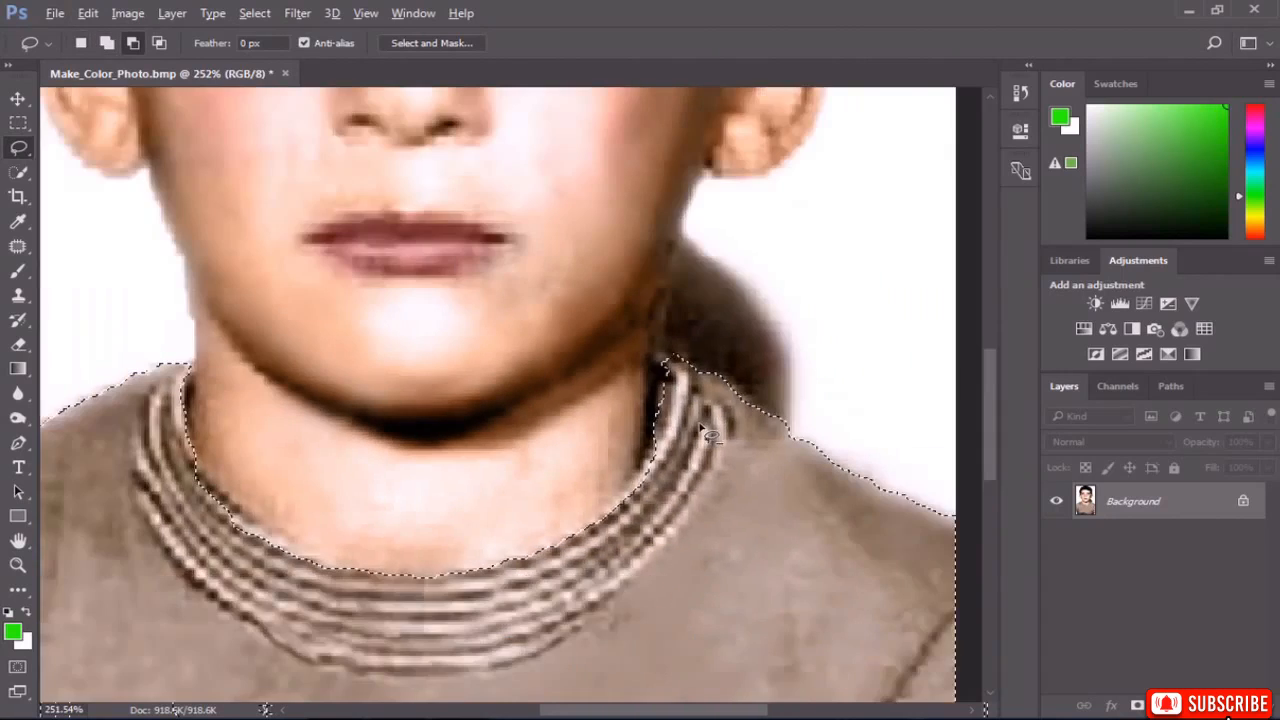
Subtract the bare arm patch below the sleeve in the photo's lower right corner from the selection with the Lasso tool.
scroll(414, 532, up, 2)
scroll(411, 590, down, 10)
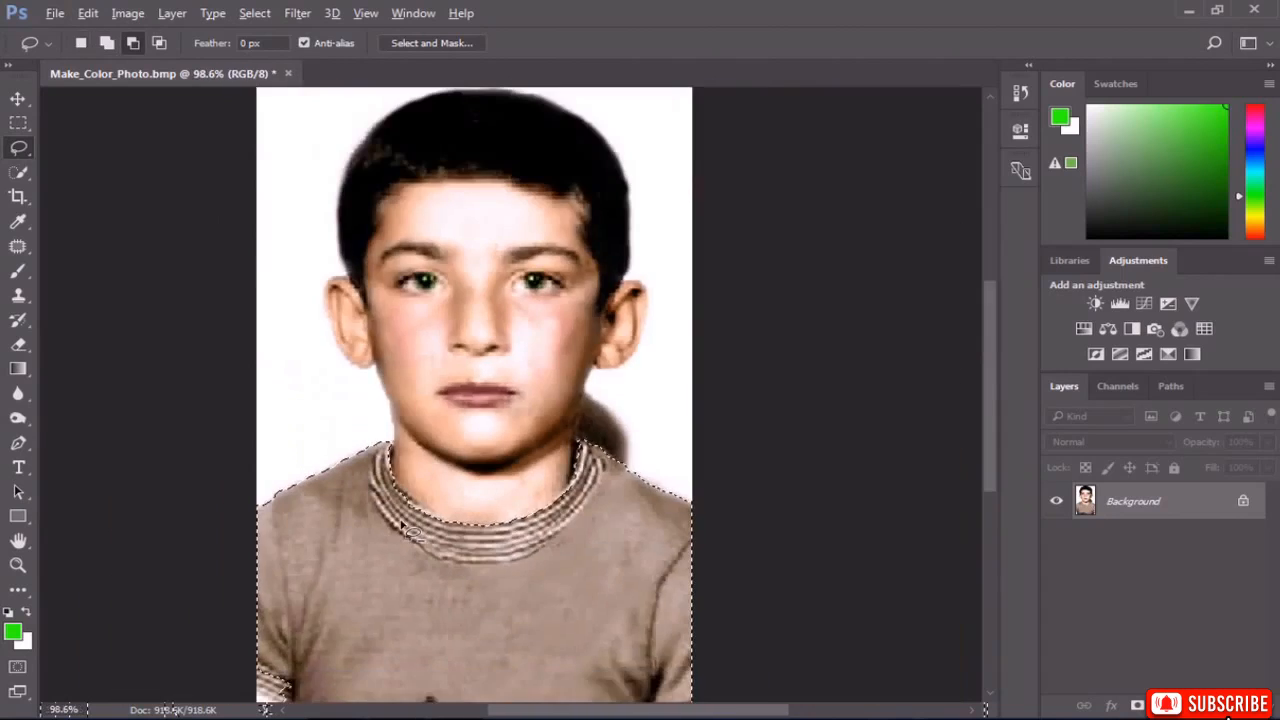
scroll(418, 612, up, 2)
scroll(674, 666, down, 3)
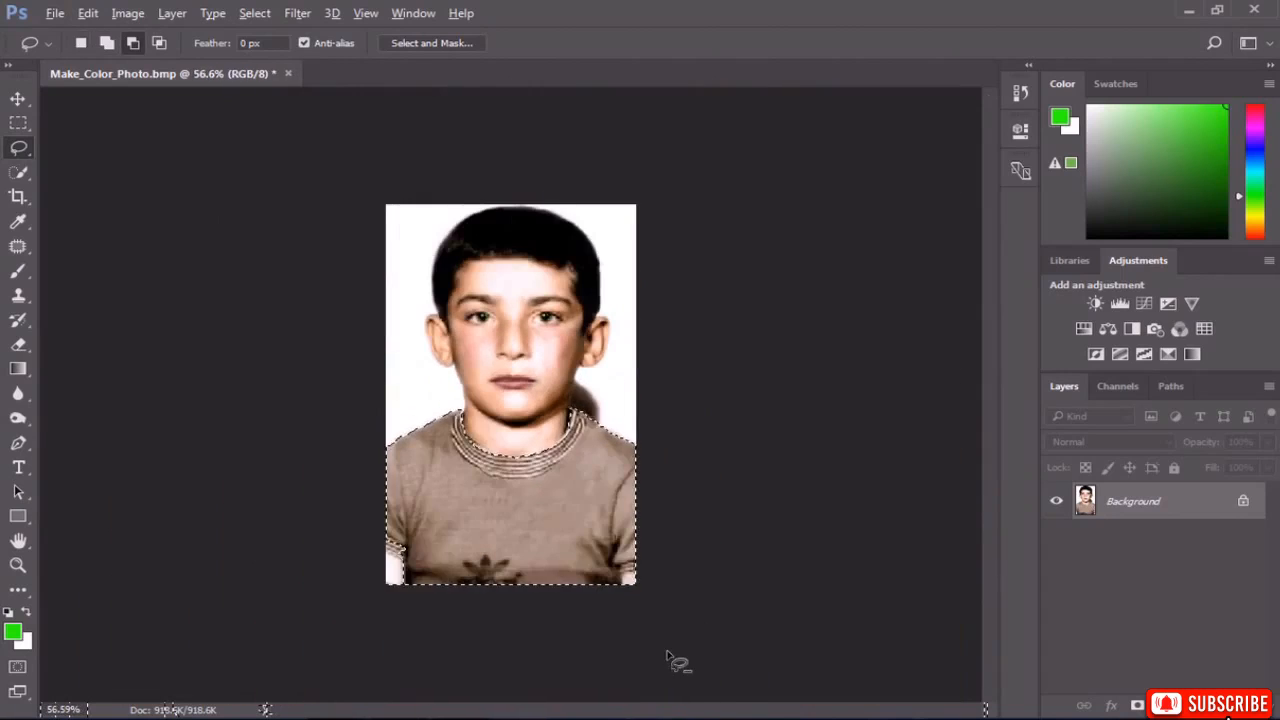
scroll(680, 672, up, 4)
scroll(680, 676, up, 2)
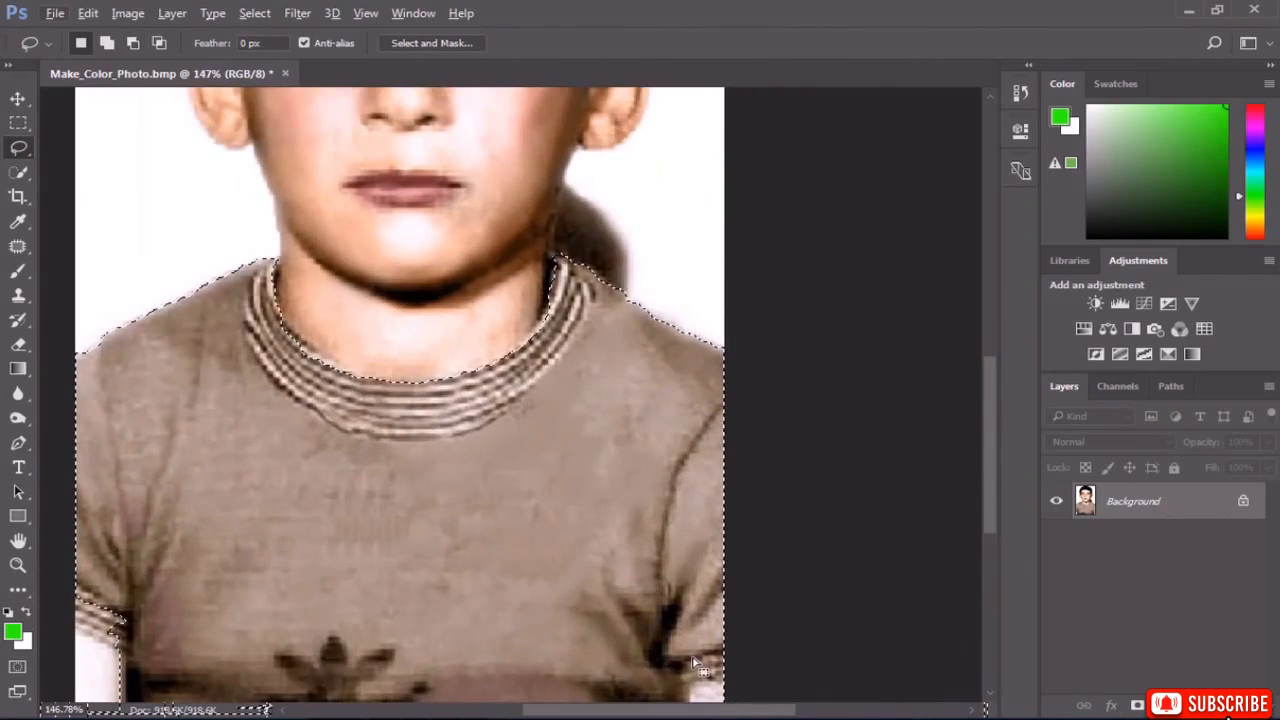
drag(684, 643, 666, 521)
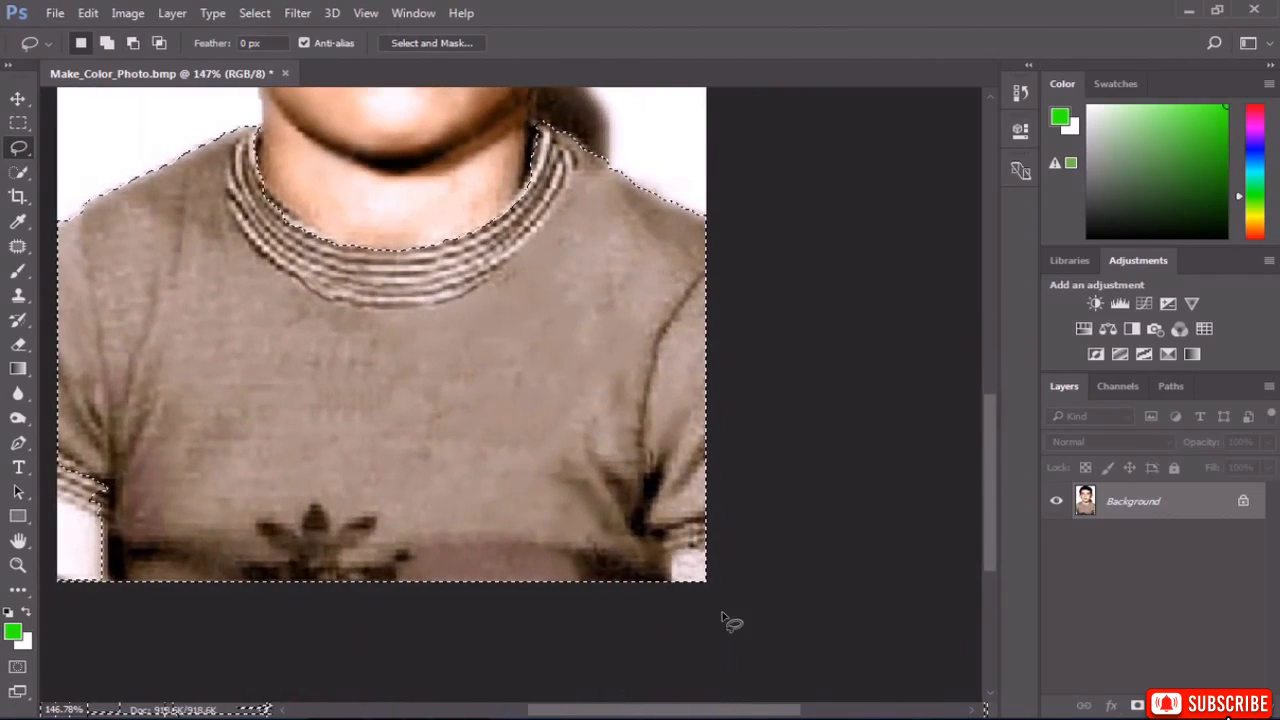
key(alt)
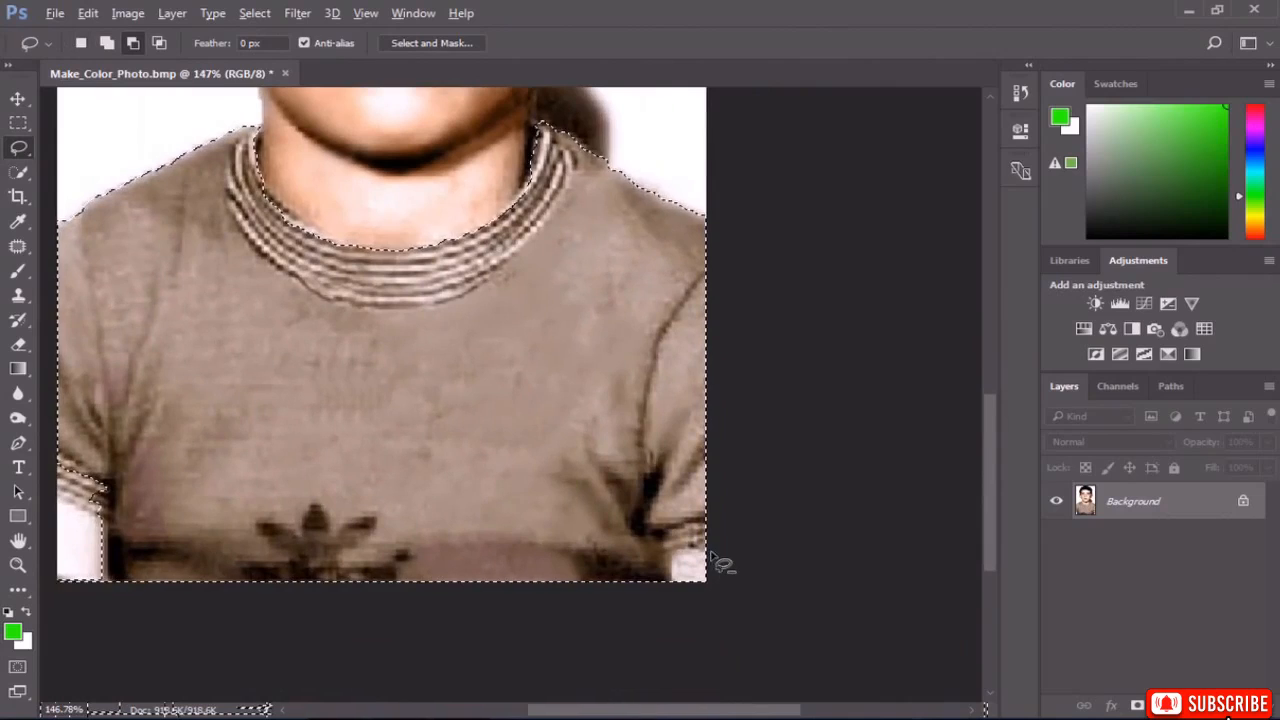
mouse_move(712, 556)
mouse_down()
mouse_move(682, 575)
mouse_move(697, 598)
mouse_up()
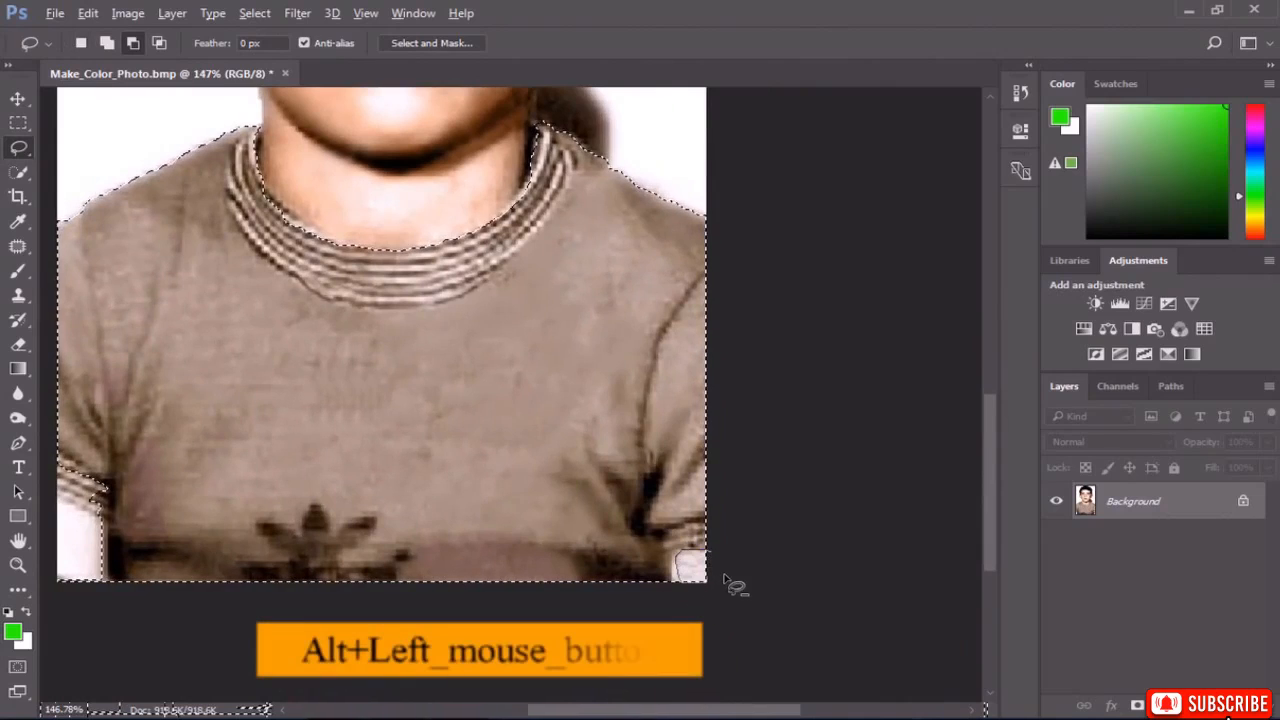
Add the missed striped cuff of the sleeve in the photo's lower left corner to the shirt selection with the Lasso tool.
scroll(661, 597, down, 2)
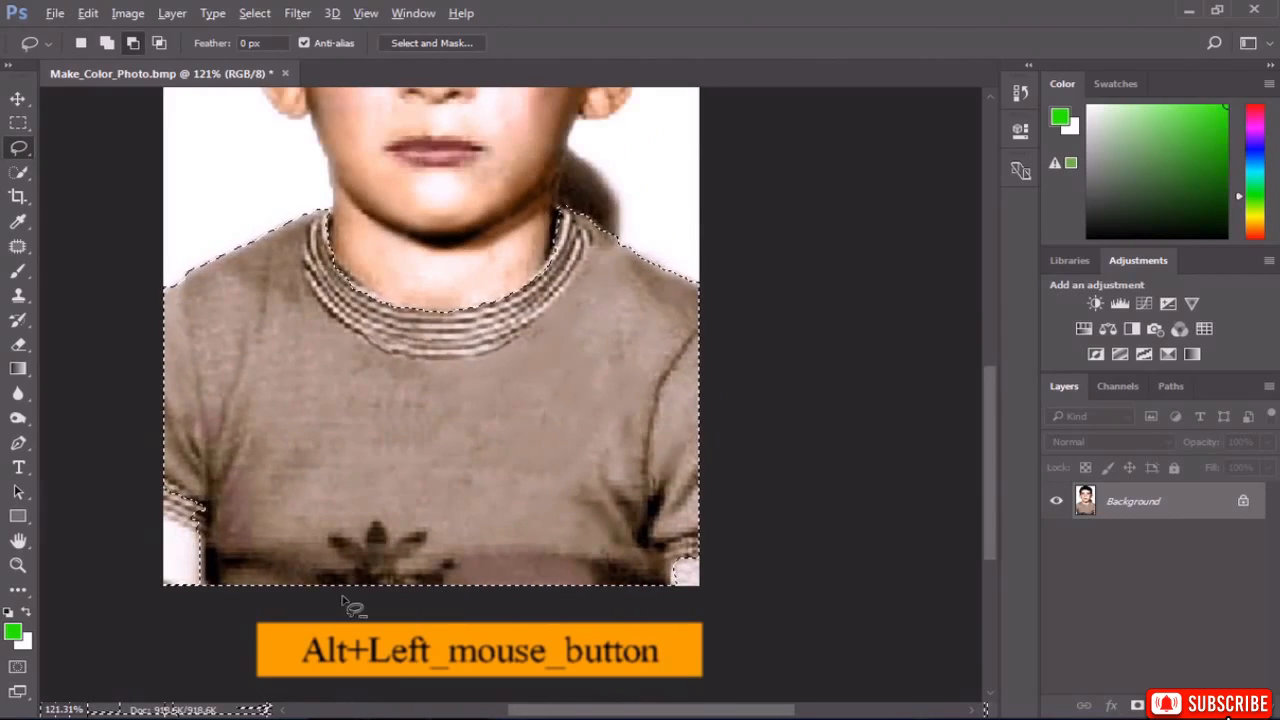
scroll(211, 523, up, 2)
scroll(213, 527, up, 1)
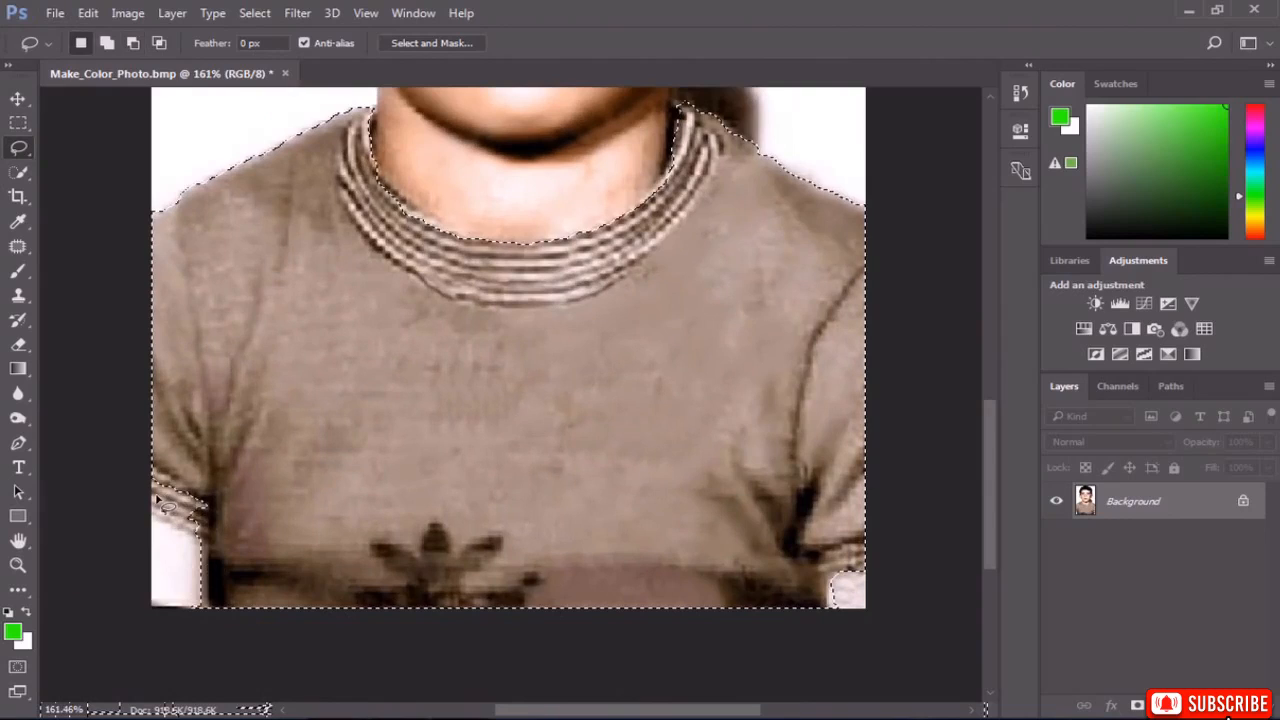
mouse_move(188, 538)
mouse_down()
mouse_move(212, 524)
mouse_move(184, 490)
mouse_move(154, 482)
mouse_up()
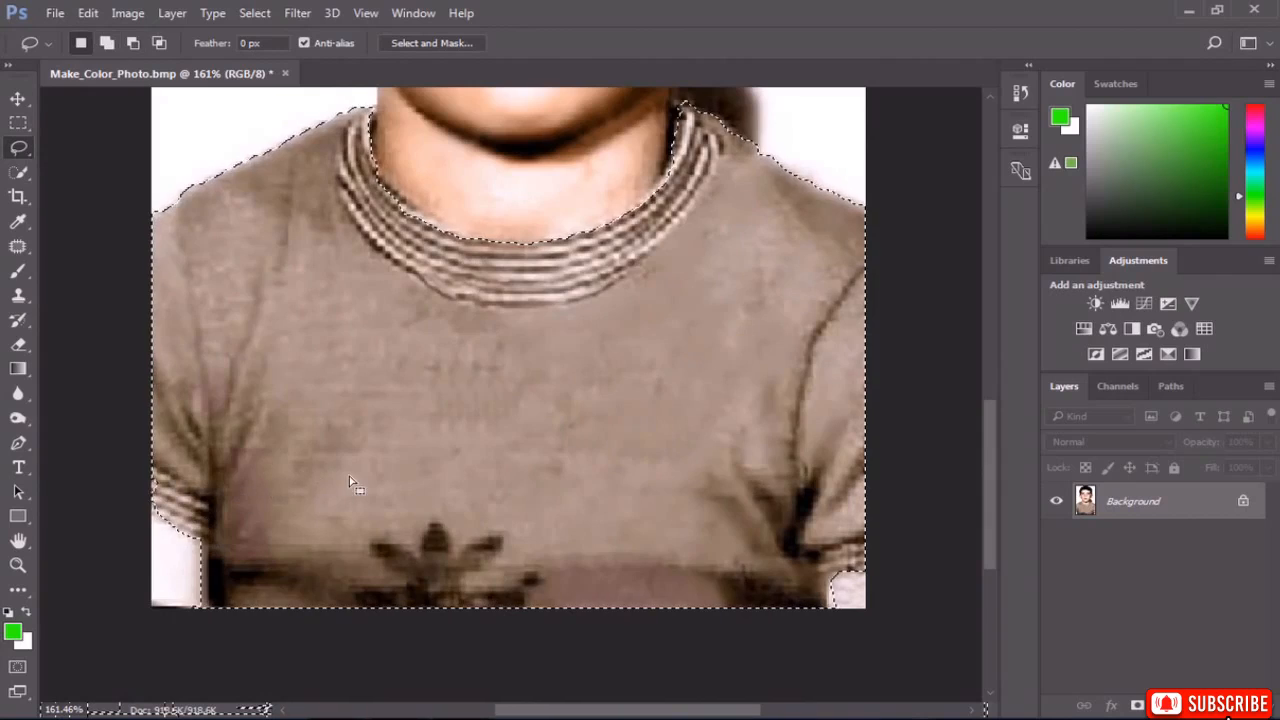
Feather the T-shirt selection by 3 pixels.
scroll(352, 487, down, 5)
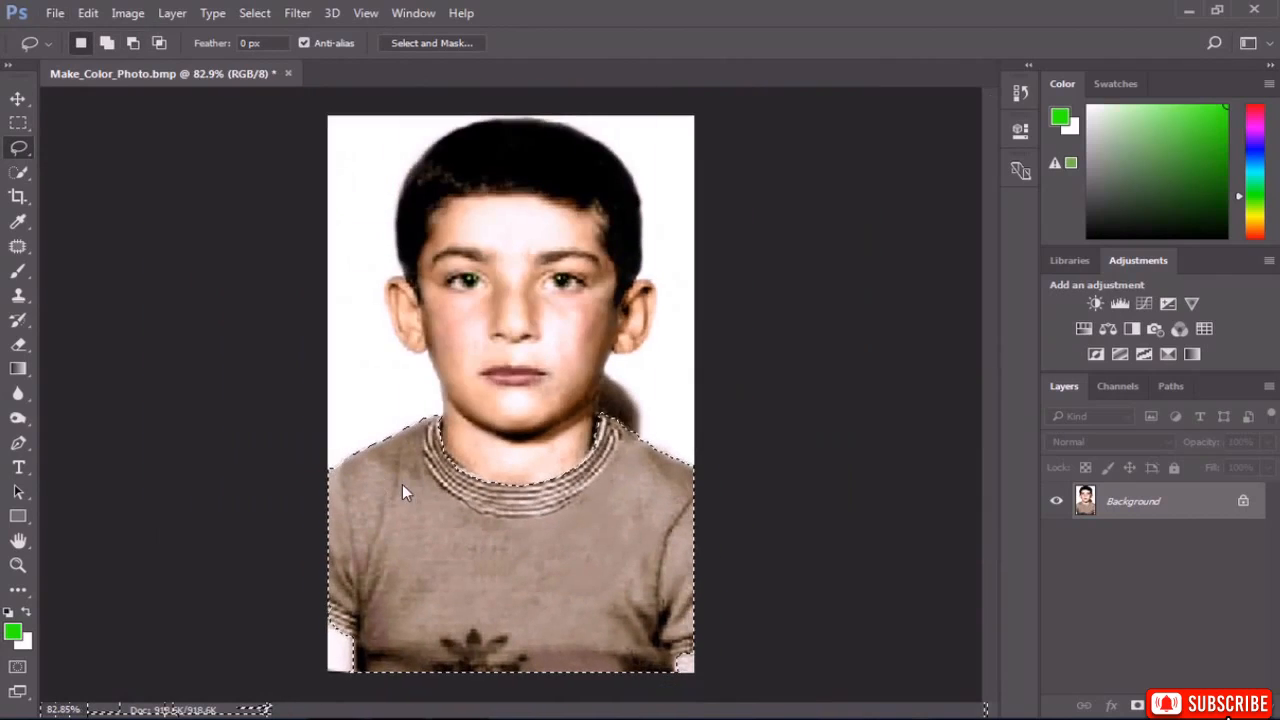
right_click(402, 484)
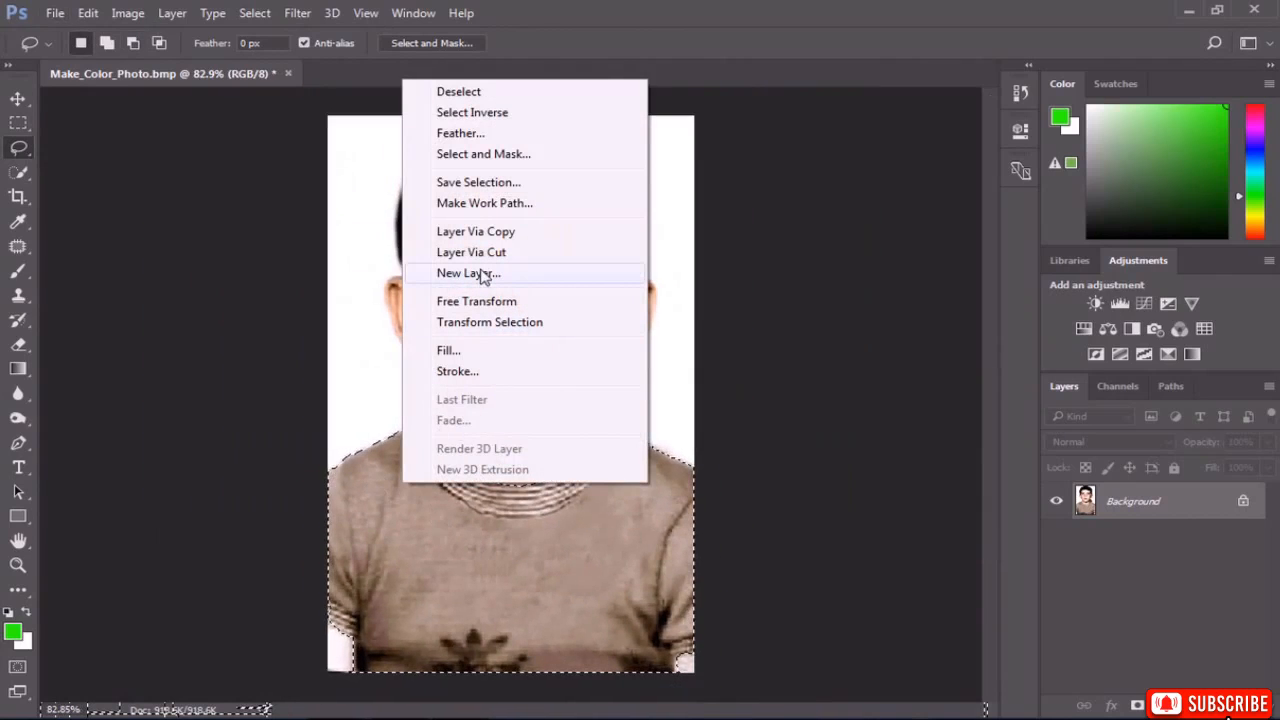
click(483, 133)
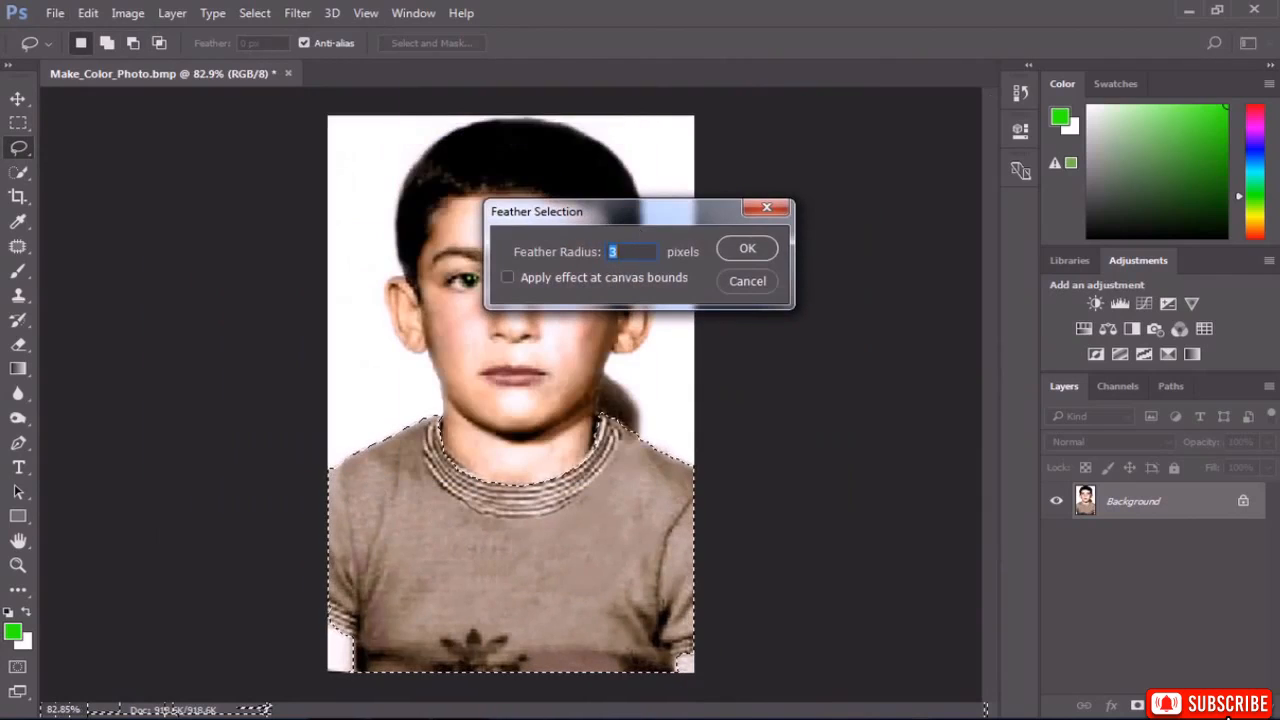
click(742, 249)
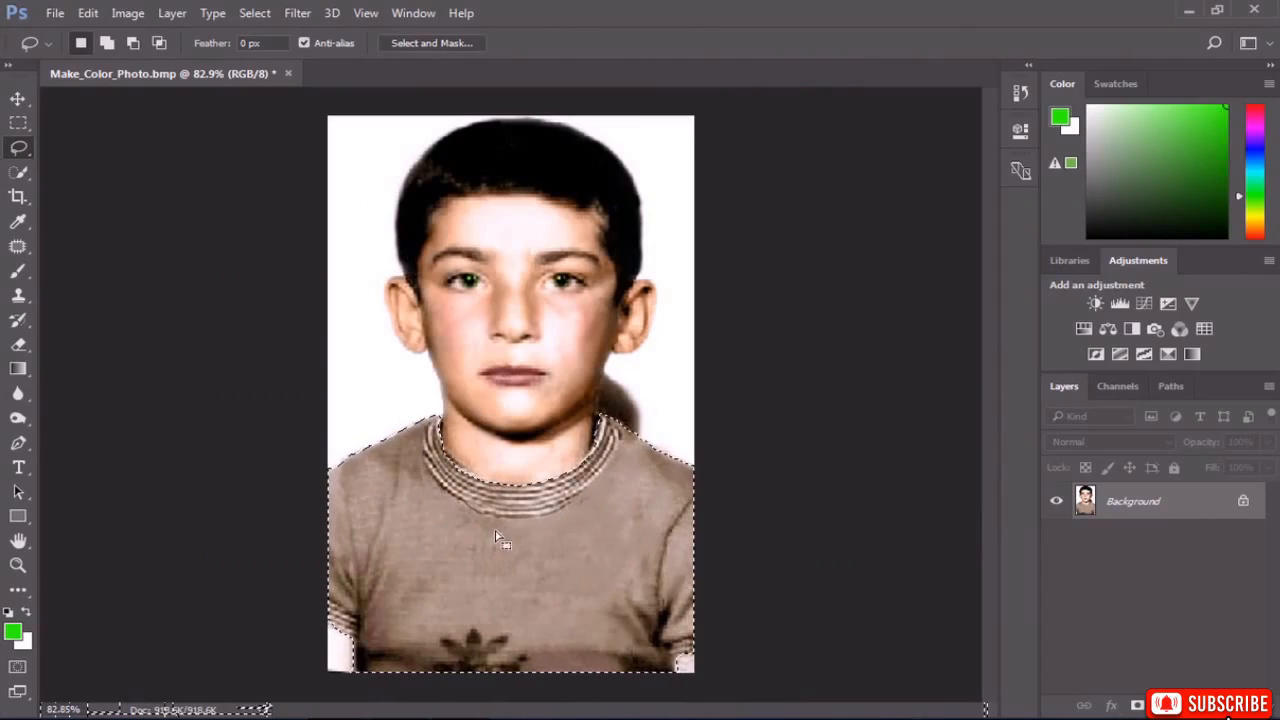
Recolor the selected T-shirt using Hue/Saturation with hue -135 and saturation -32, and deselect it.
click(137, 18)
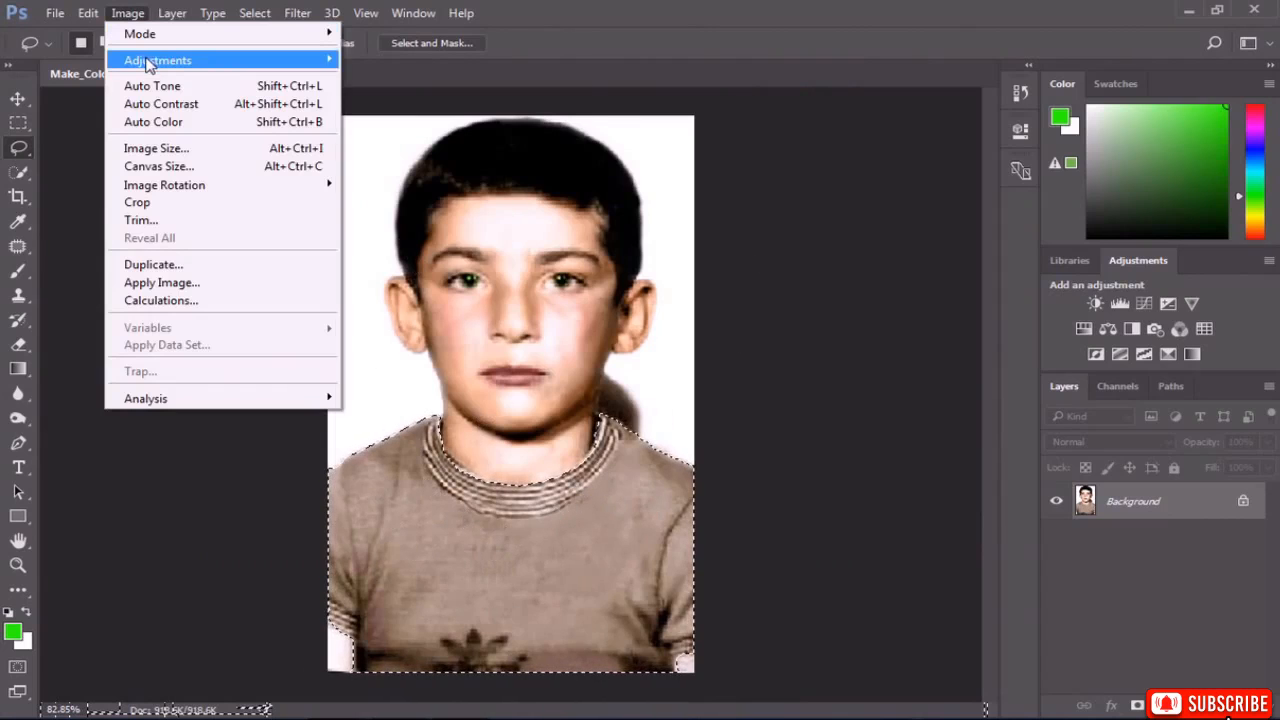
mouse_move(149, 60)
click(400, 157)
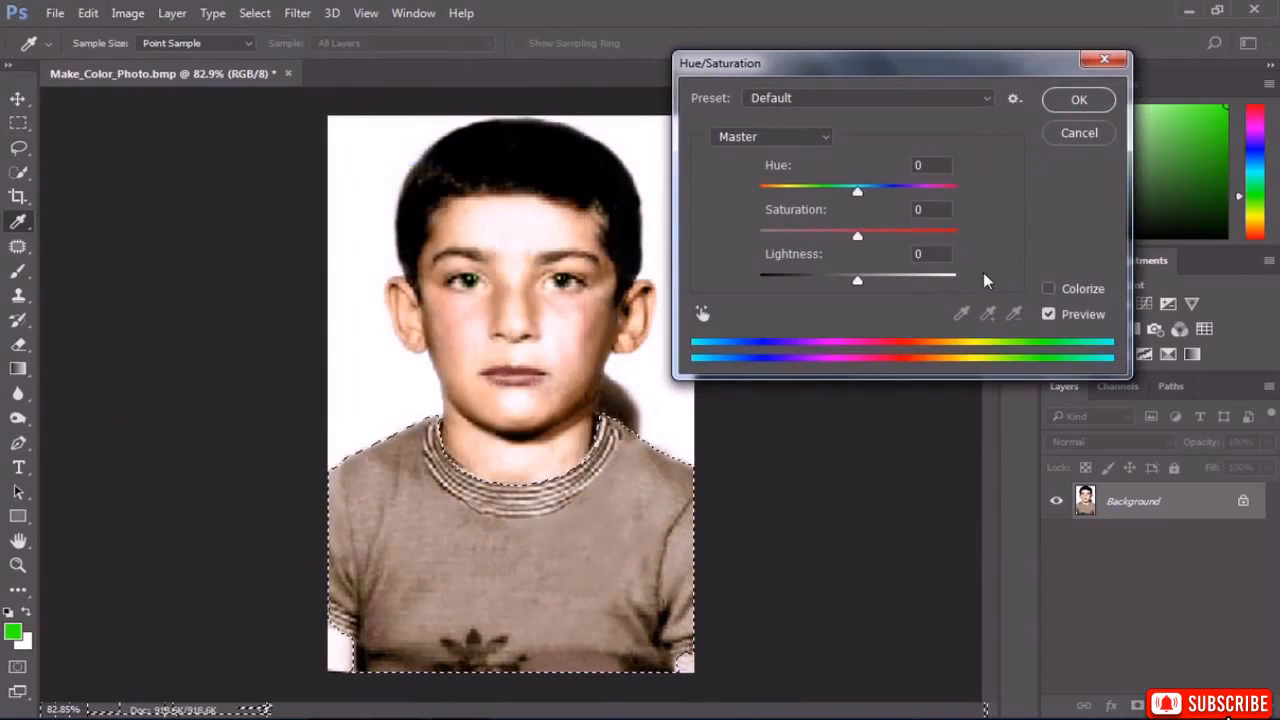
drag(855, 188, 778, 186)
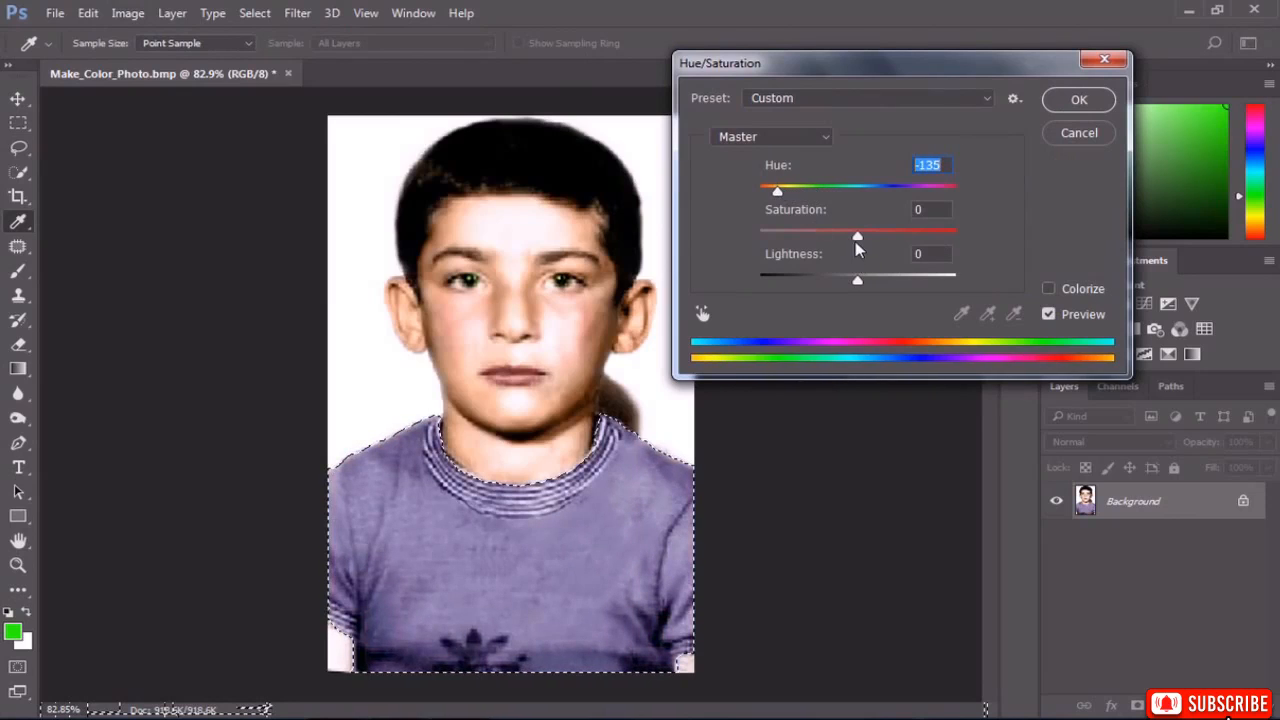
drag(857, 238, 835, 237)
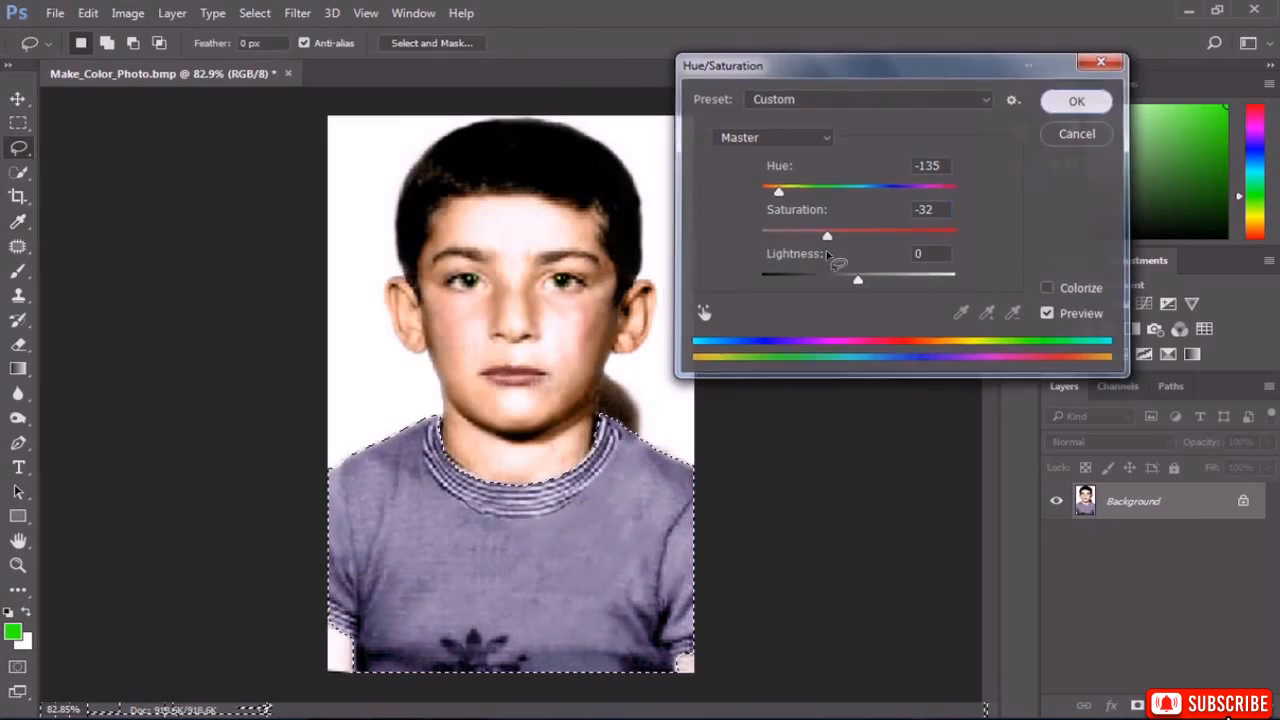
key(Return)
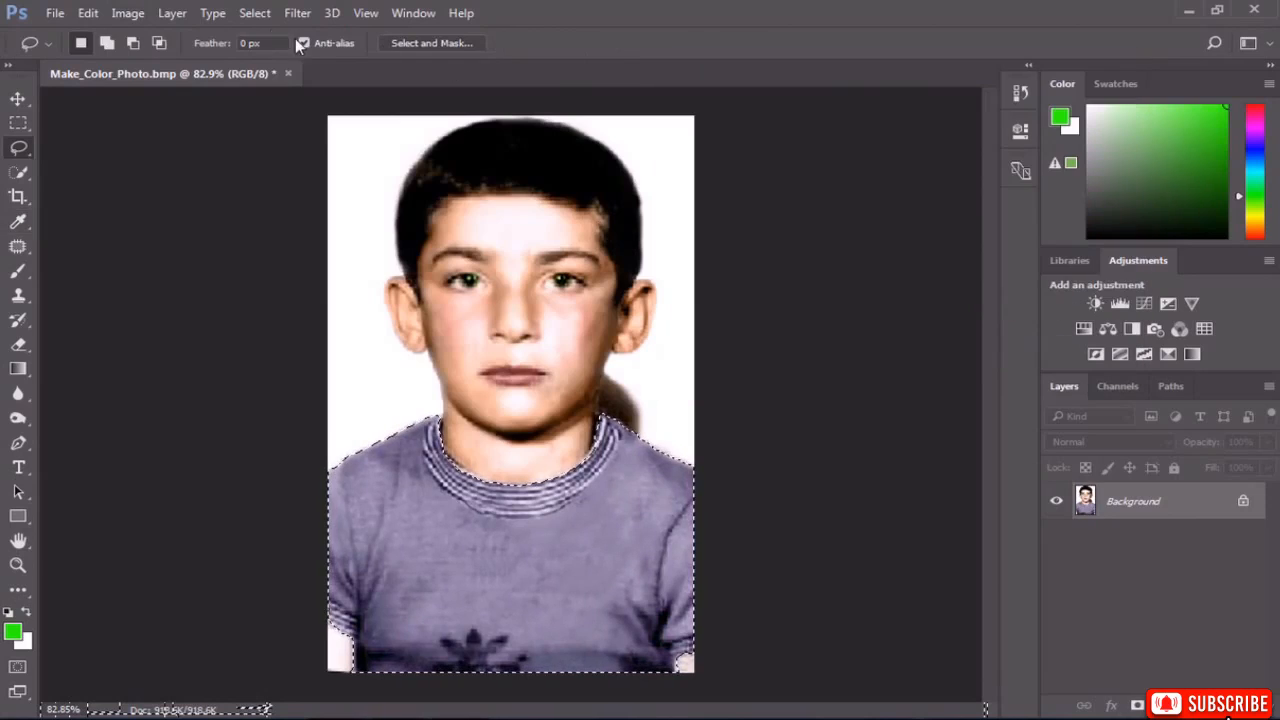
click(262, 18)
click(274, 51)
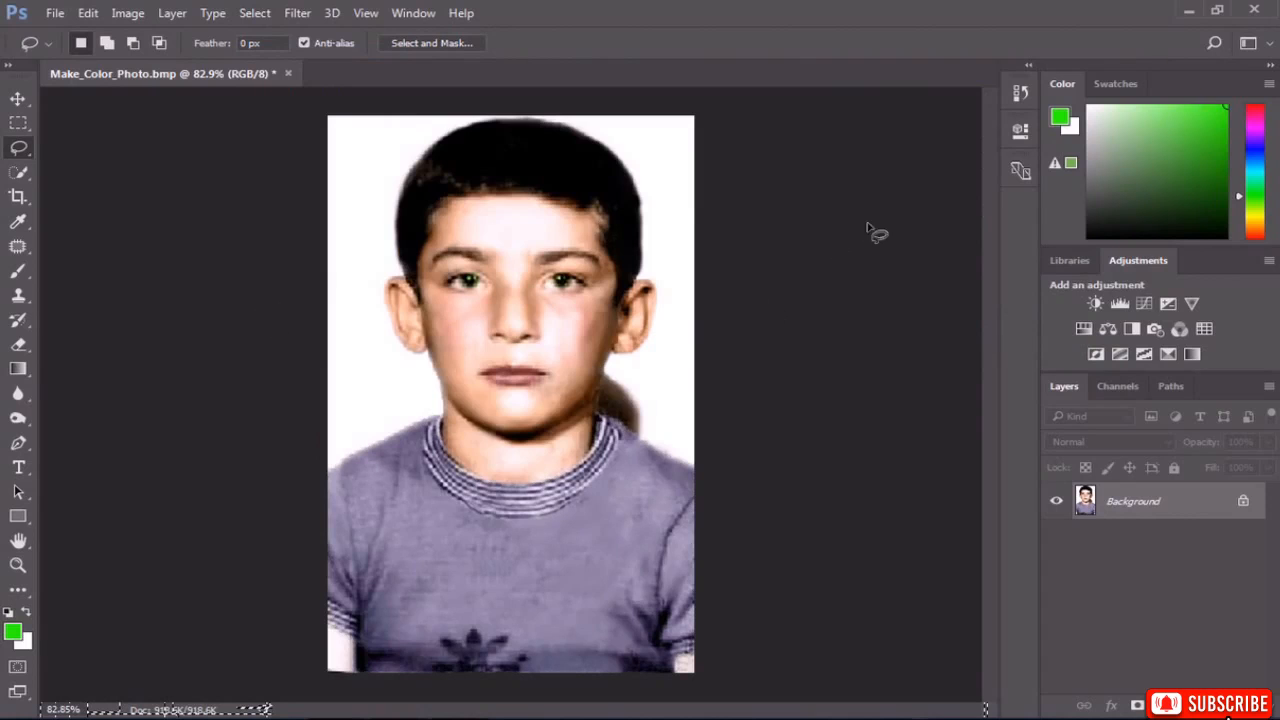
Compare the portrait before and after colorizing by switching to an earlier history state and returning to the latest one.
scroll(600, 285, up, 5)
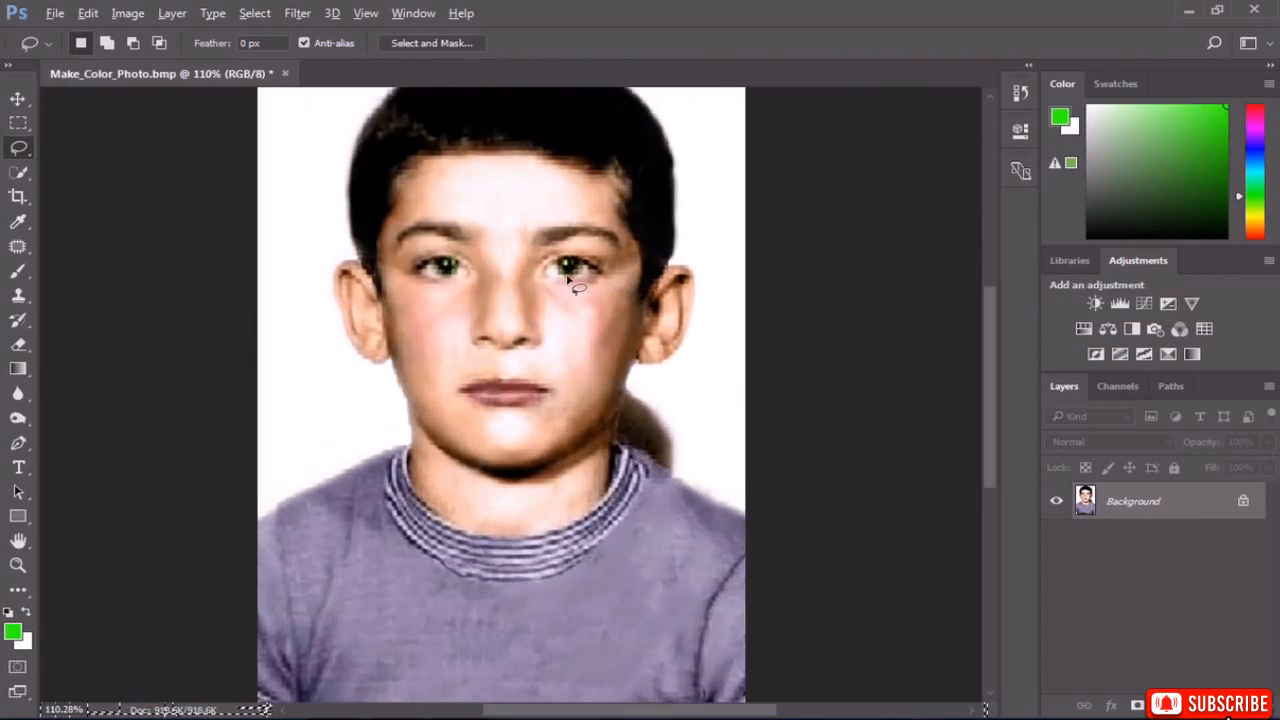
scroll(572, 268, down, 5)
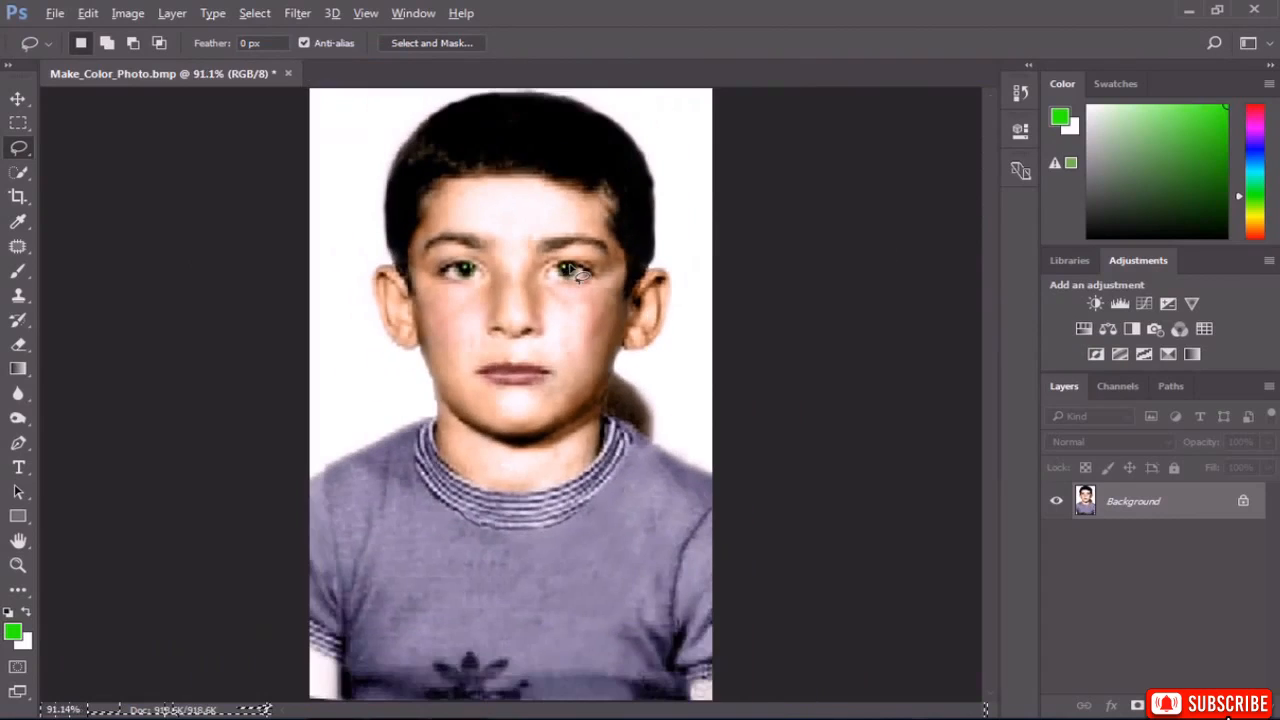
click(1021, 91)
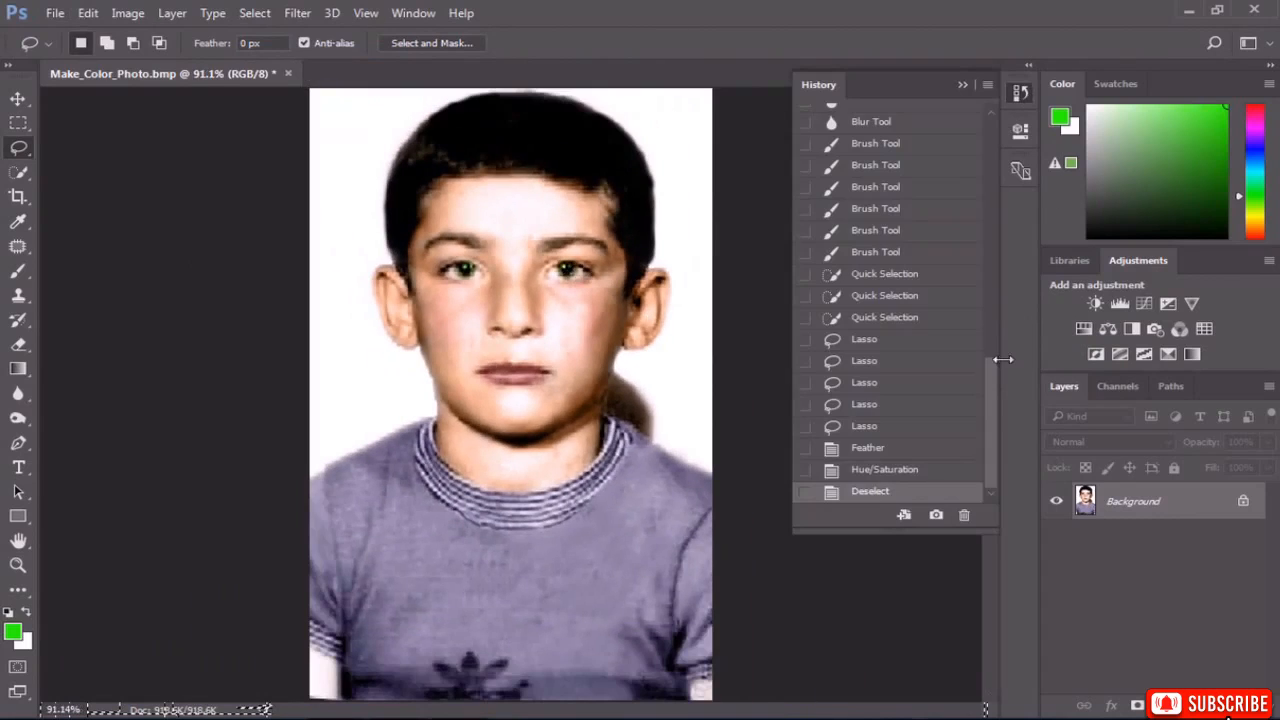
mouse_move(992, 381)
mouse_down()
mouse_move(1010, 109)
mouse_move(978, 170)
mouse_move(975, 390)
mouse_up()
click(931, 120)
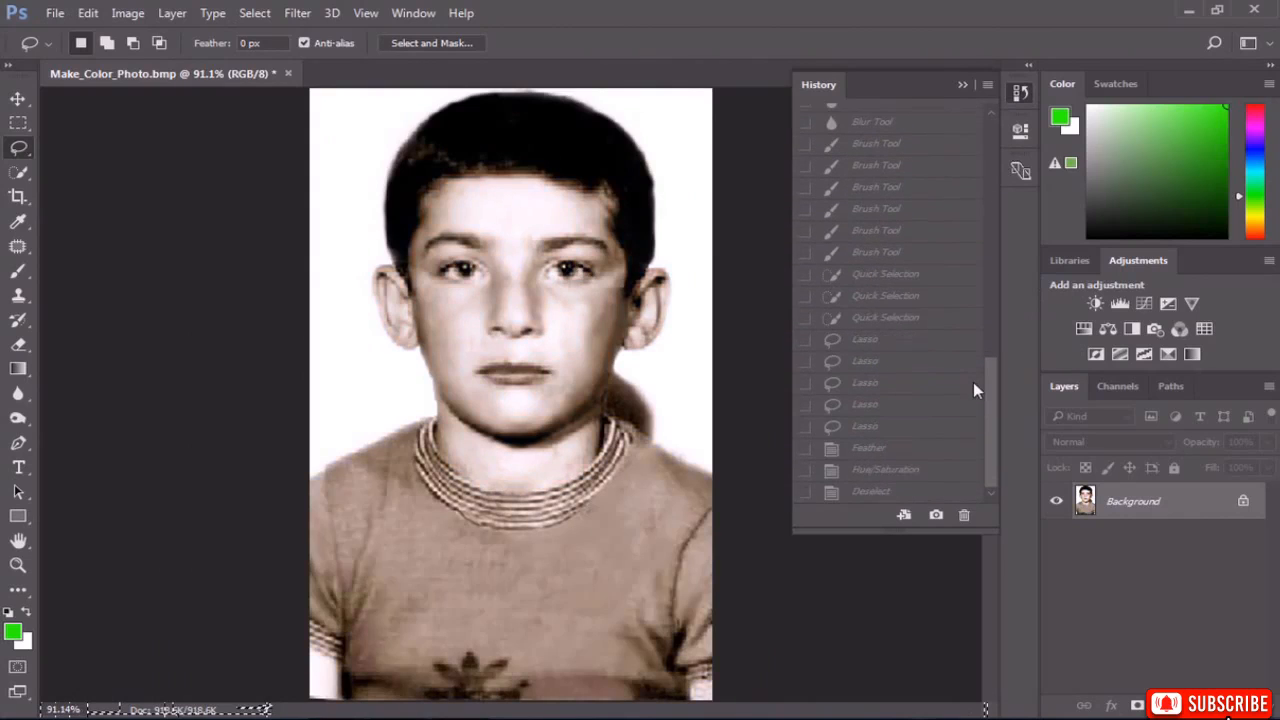
click(893, 492)
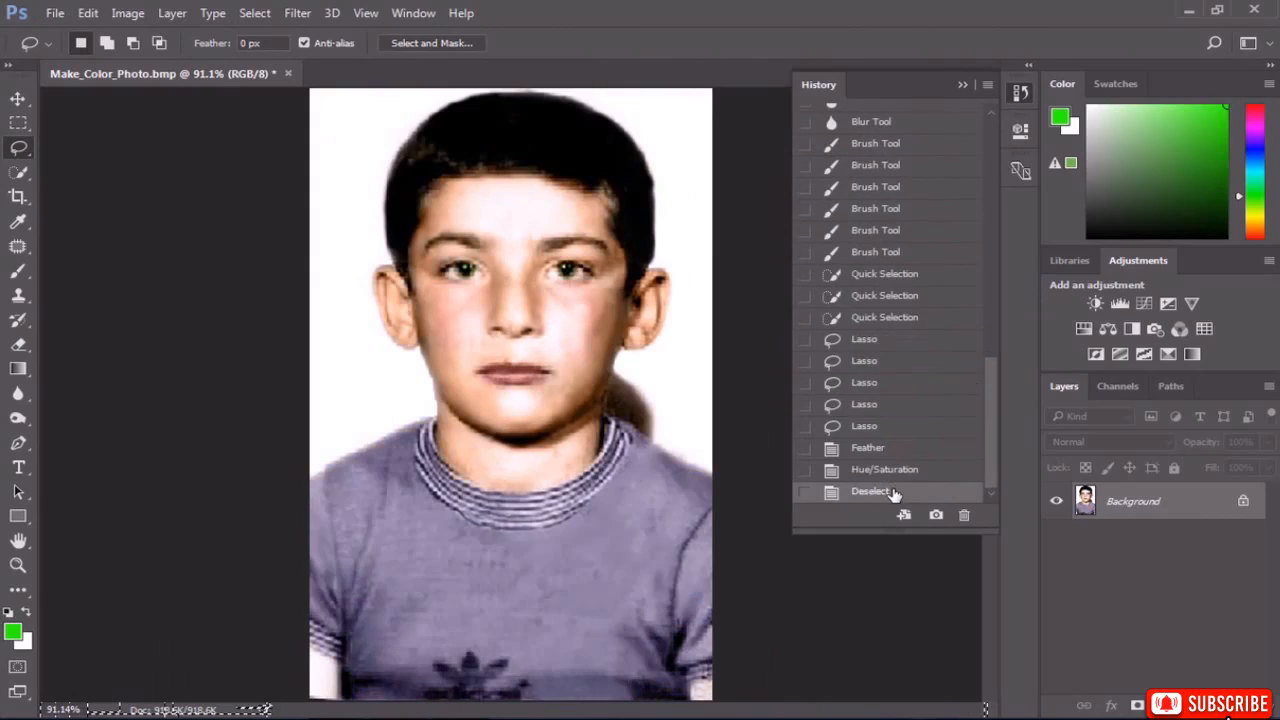
click(966, 85)
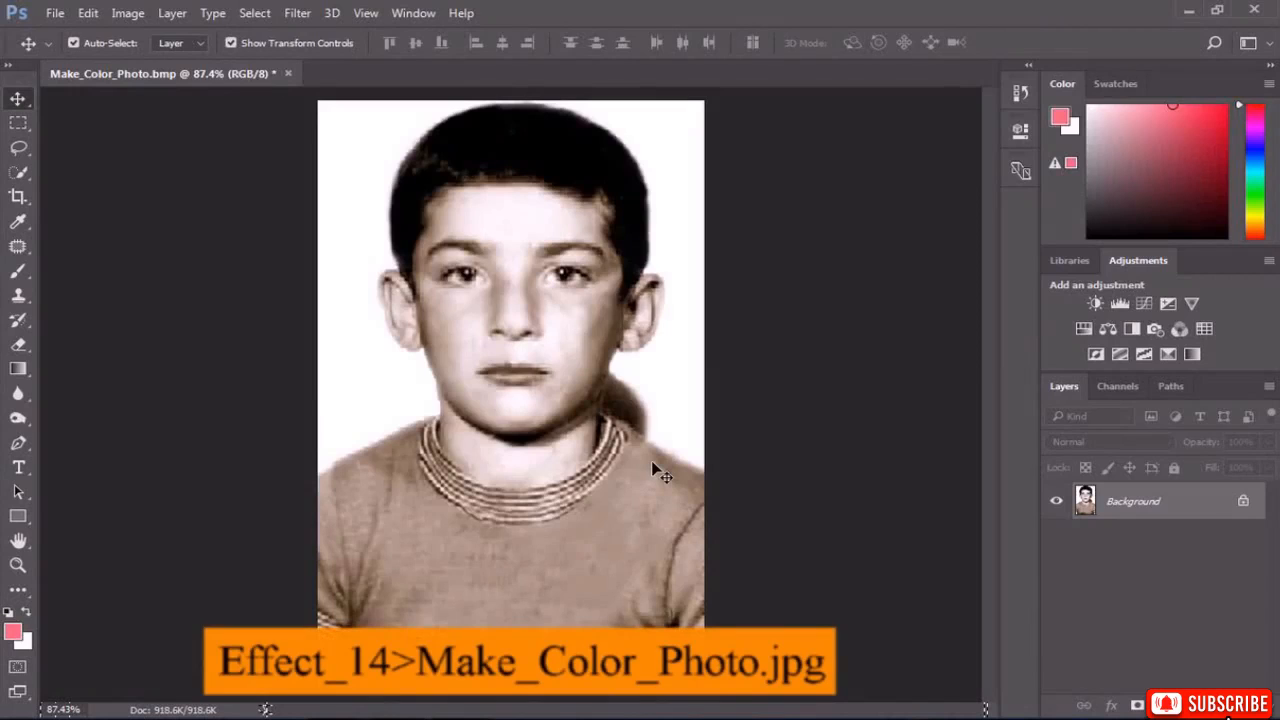
Activate the Brush tool and set its mode to Color and its opacity to 70%.
click(18, 271)
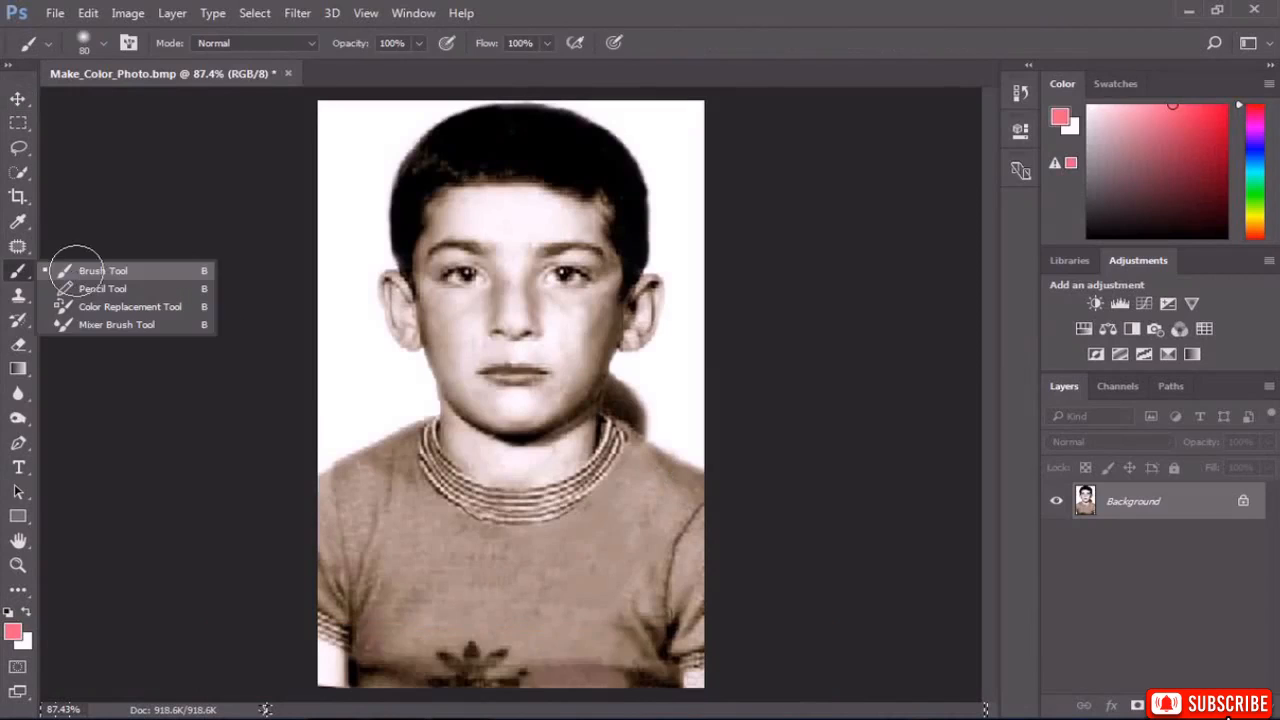
click(80, 266)
click(216, 43)
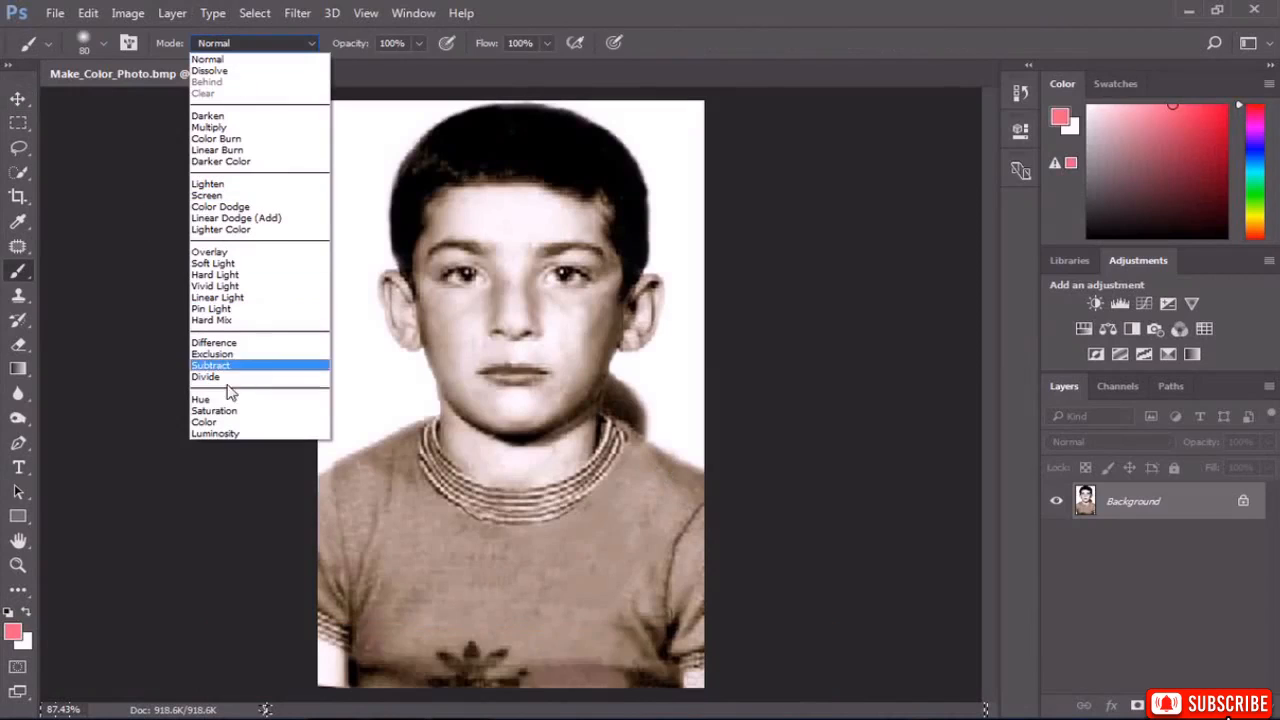
click(228, 432)
click(418, 44)
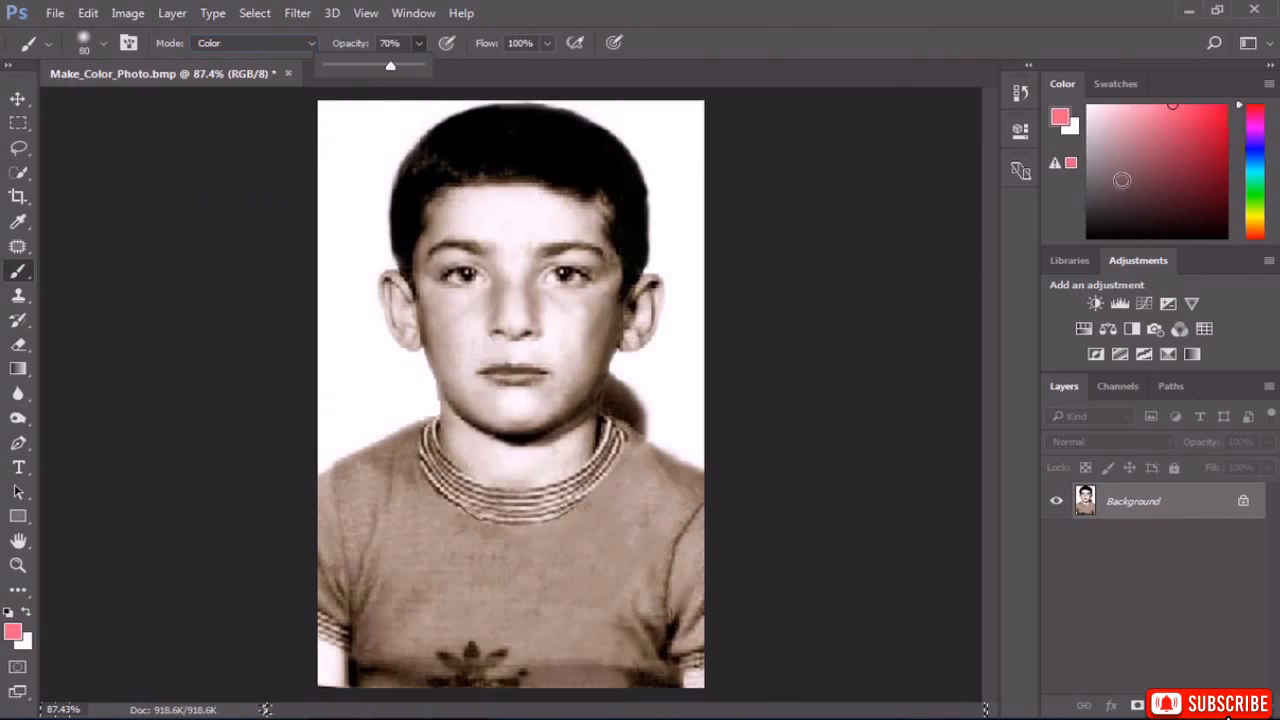
Try out different foreground hues and shades, ending on a golden yellow.
drag(1178, 156, 1176, 132)
drag(1260, 217, 1255, 209)
drag(1190, 151, 1201, 175)
drag(1251, 208, 1253, 219)
drag(1200, 171, 1195, 141)
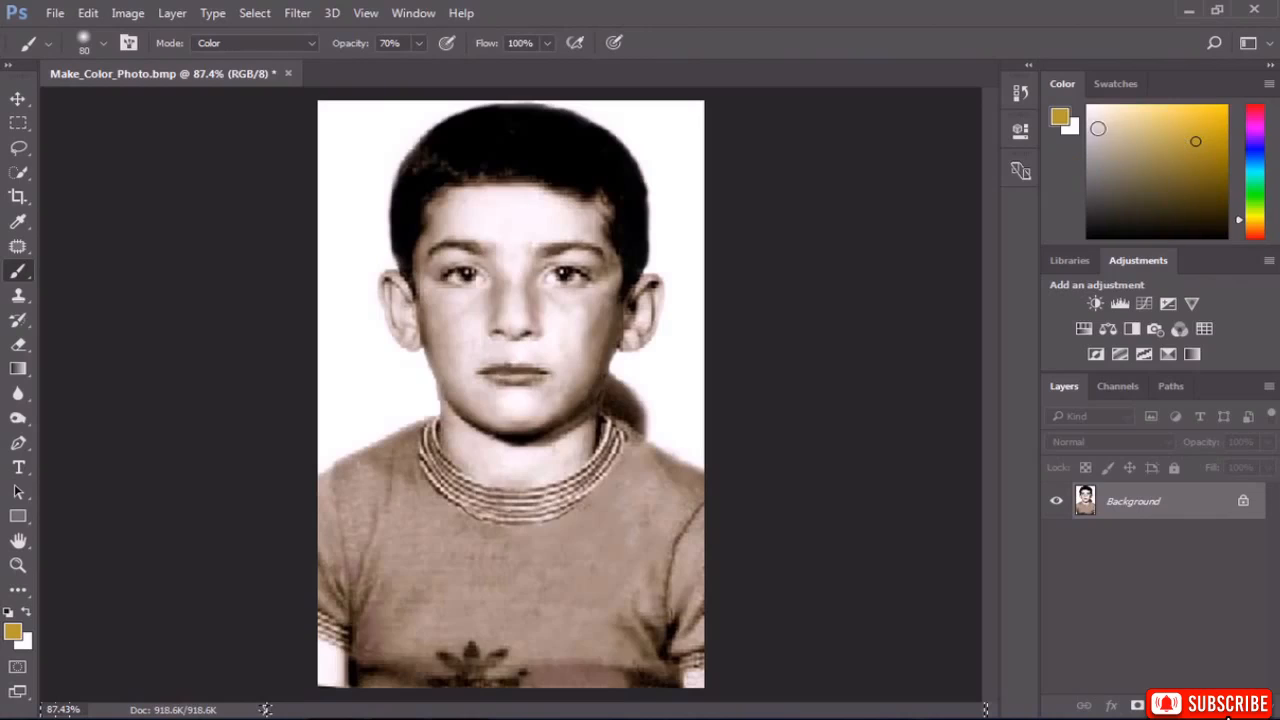
Set the foreground color to the skin tone d39870.
click(1060, 118)
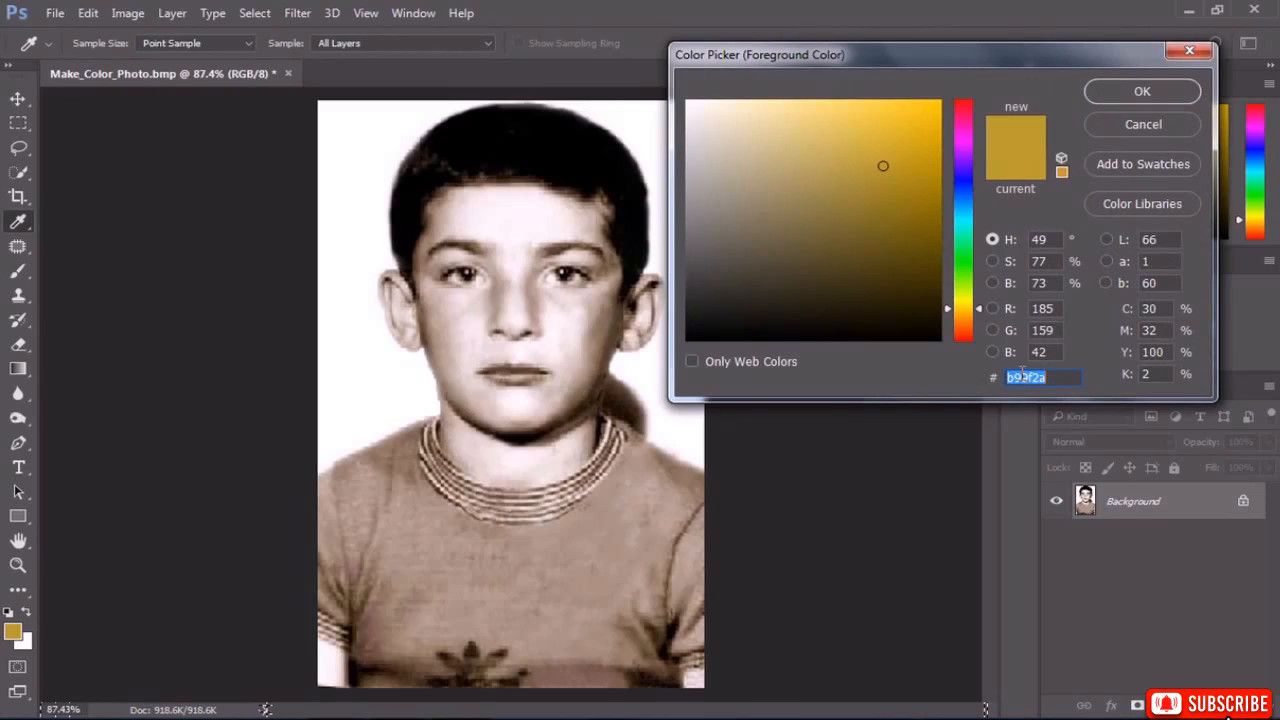
text(d3)
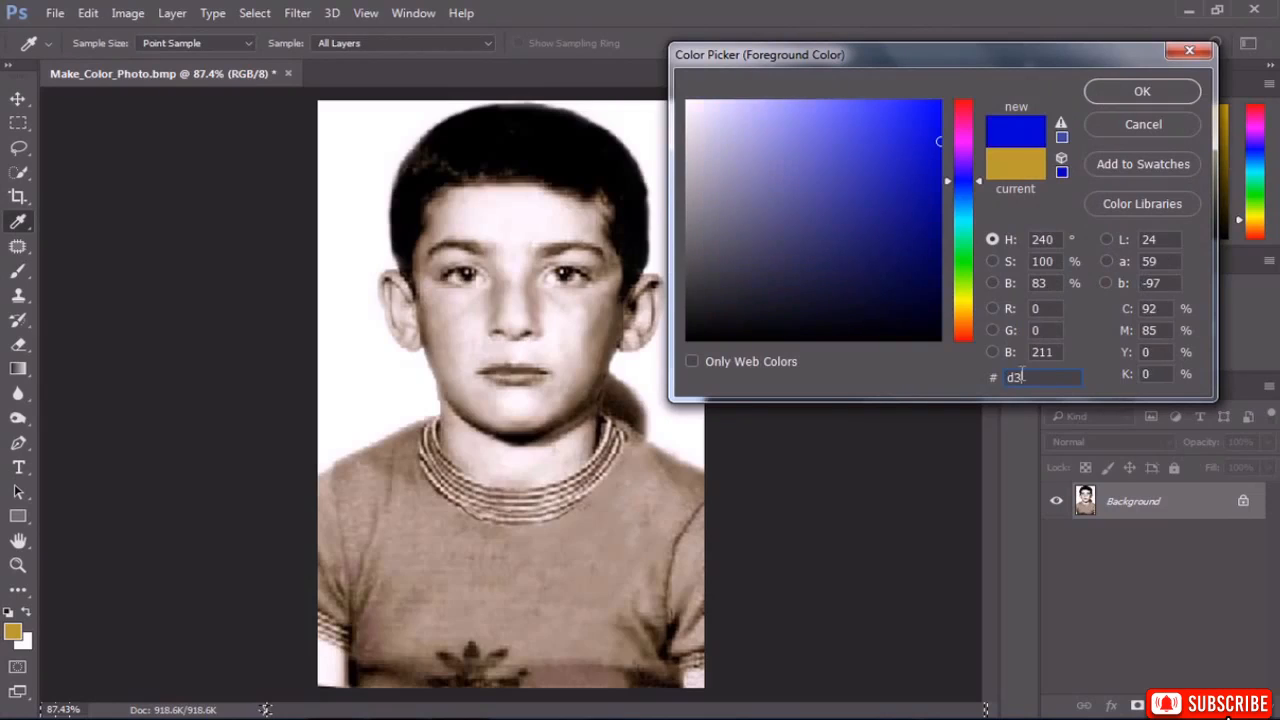
text(987)
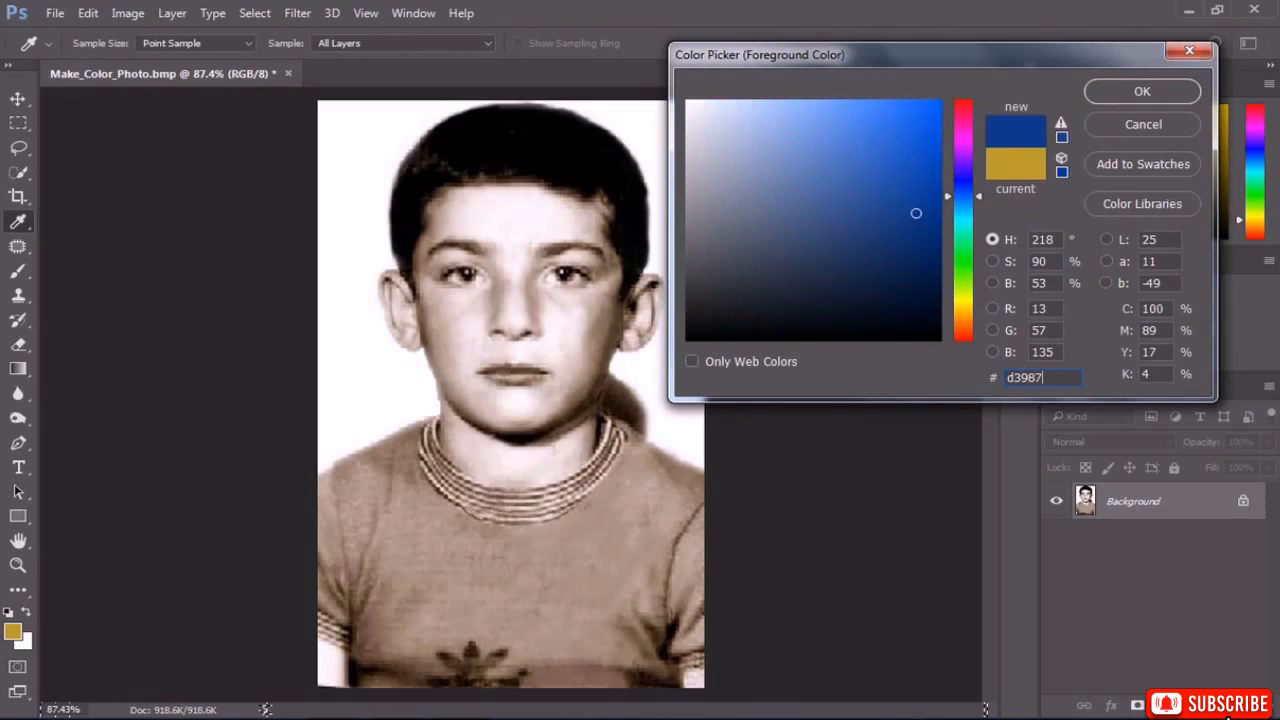
text(0)
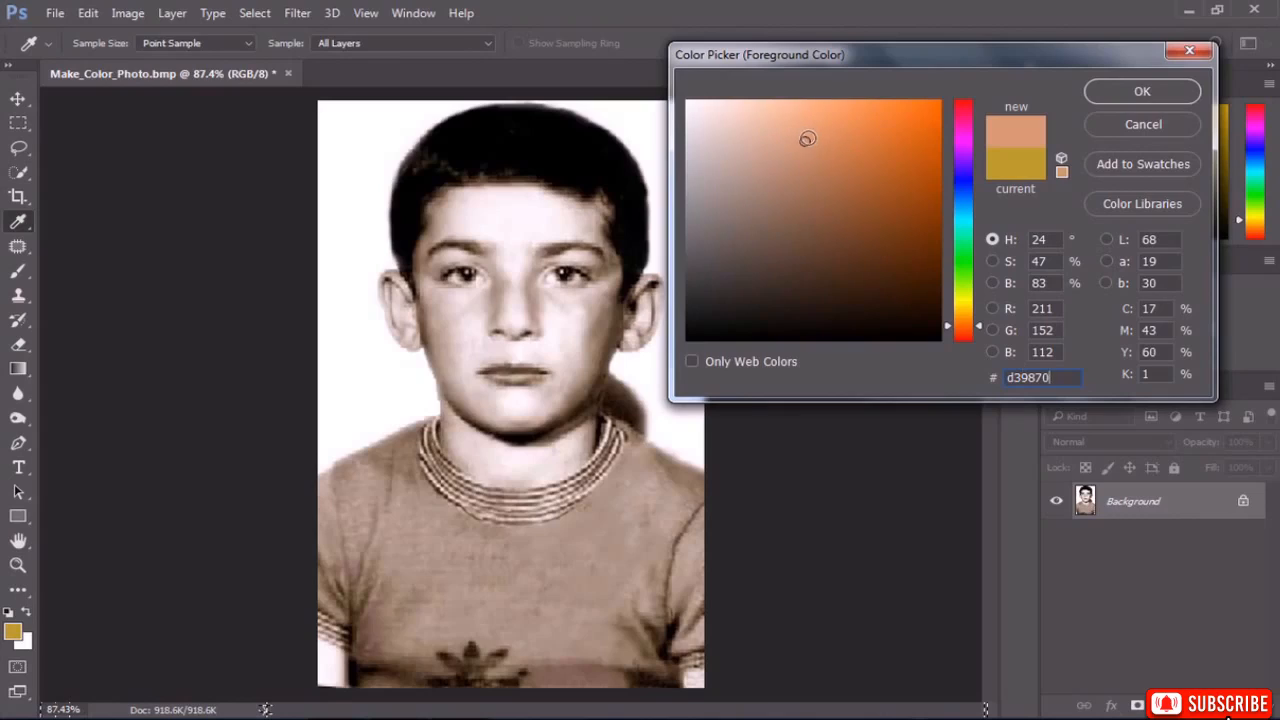
click(1137, 93)
key(b)
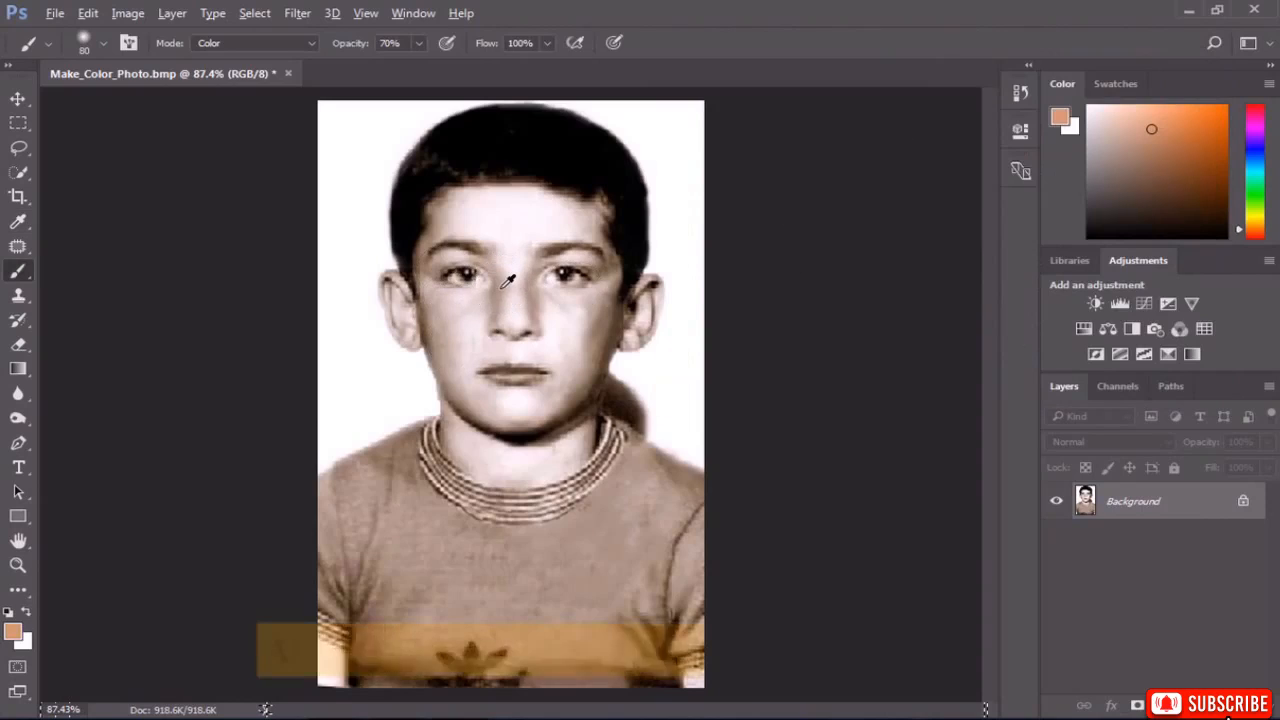
Reduce the brush to 33 px and tint the cheek below the eye in the photo's left half with the skin tone.
scroll(500, 288, up, 4)
scroll(528, 265, up, 1)
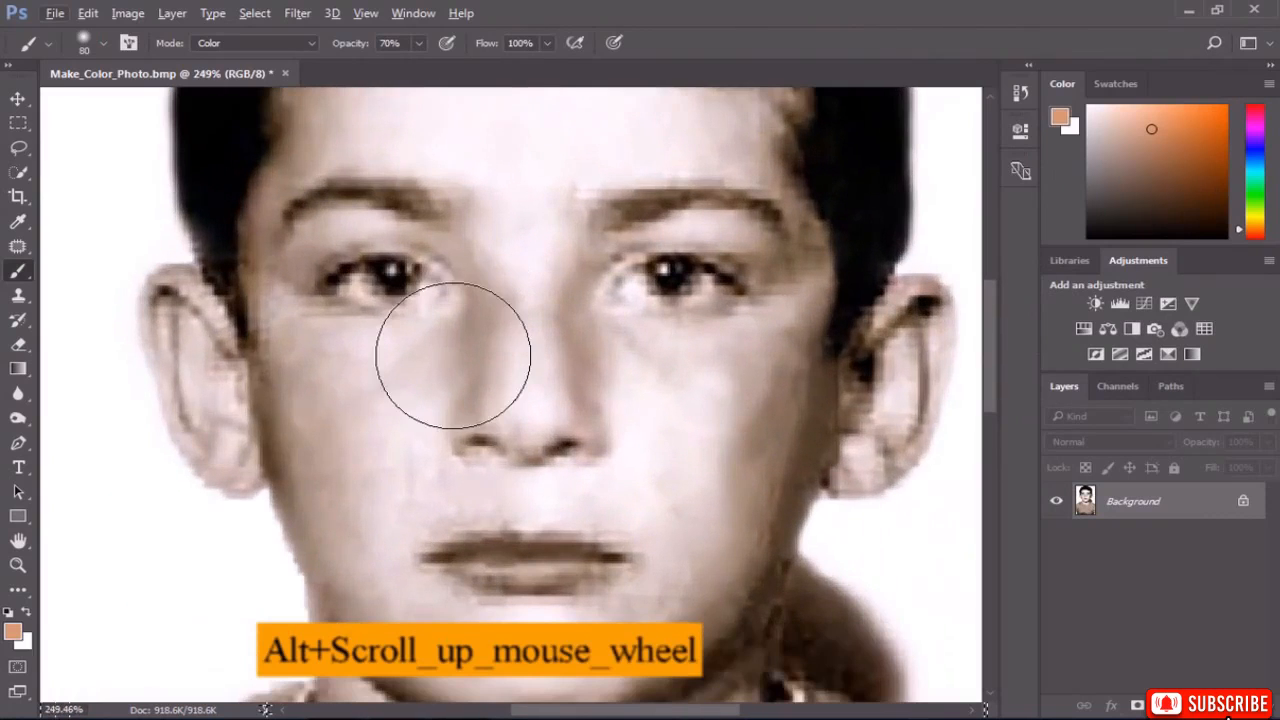
alt+right_click(370, 396)
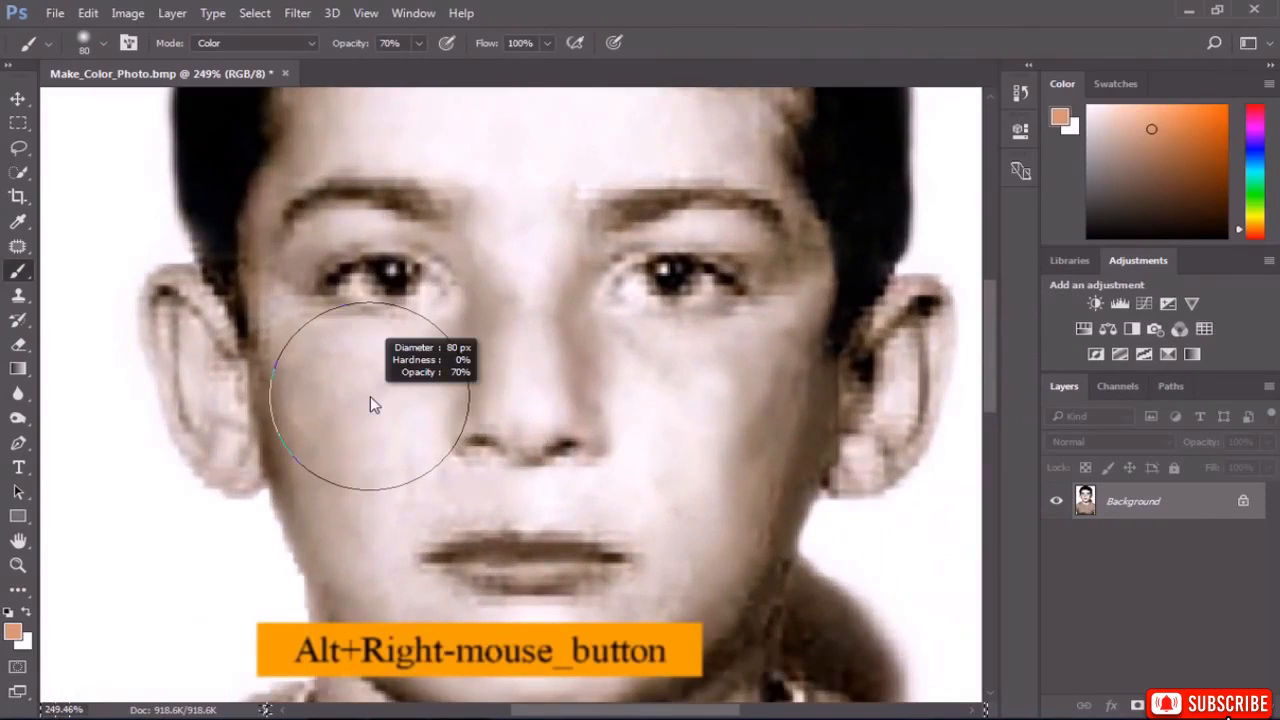
mouse_move(370, 396)
mouse_down()
mouse_move(456, 384)
mouse_move(313, 377)
mouse_move(357, 426)
mouse_move(371, 426)
mouse_move(364, 369)
mouse_move(286, 343)
mouse_move(434, 337)
mouse_move(286, 354)
mouse_move(289, 300)
mouse_up()
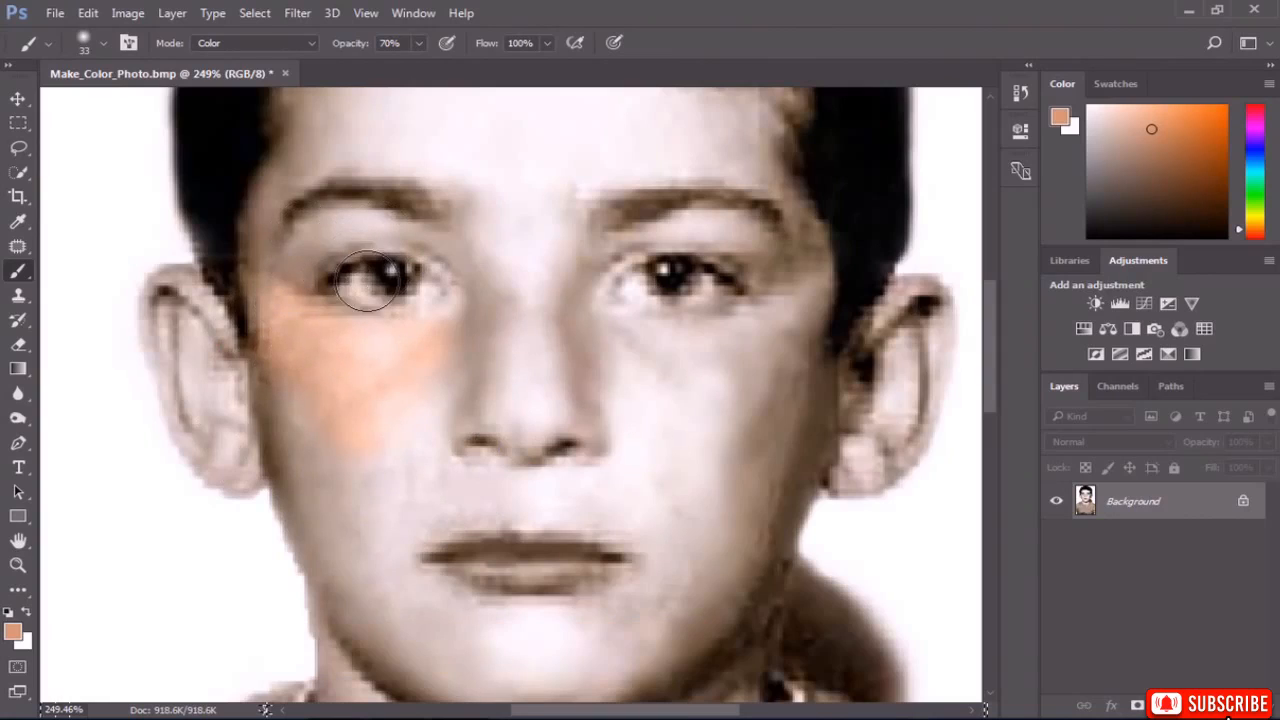
Paint skin tone over the eye above the tinted cheek and restore its original color with a 20 px History Brush.
drag(367, 283, 408, 277)
click(18, 319)
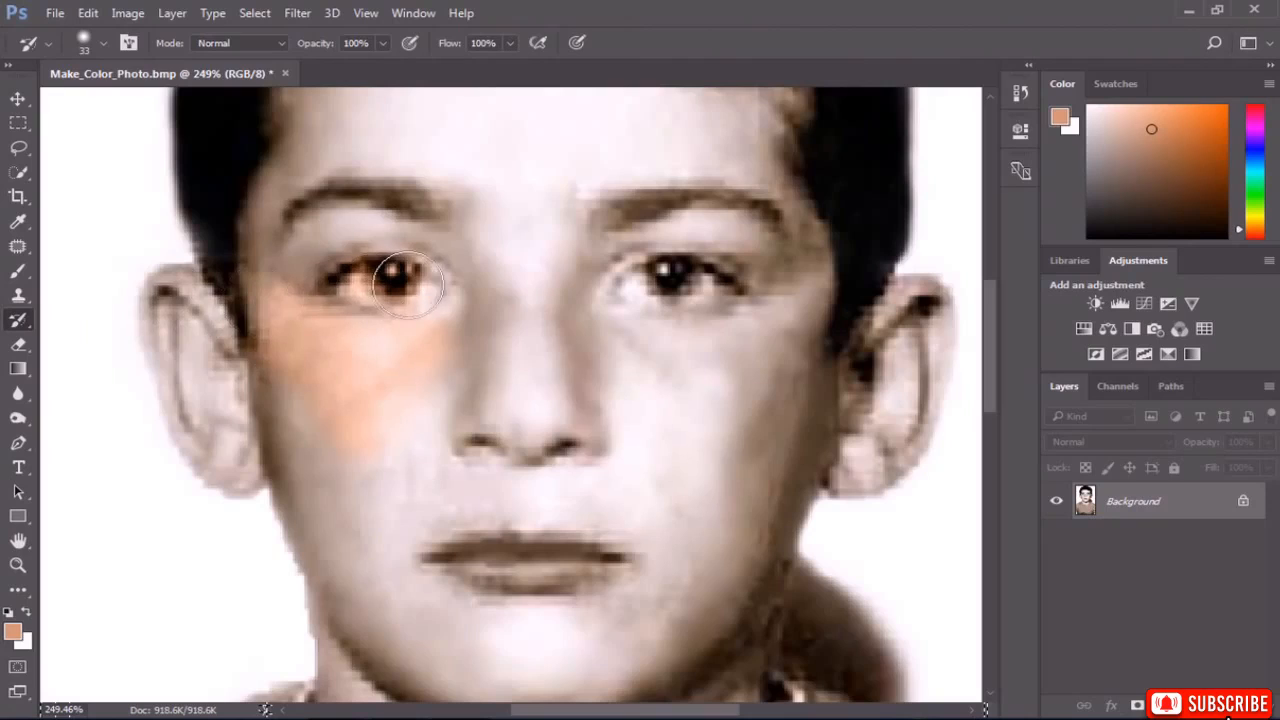
alt+right_click(407, 283)
drag(398, 289, 392, 290)
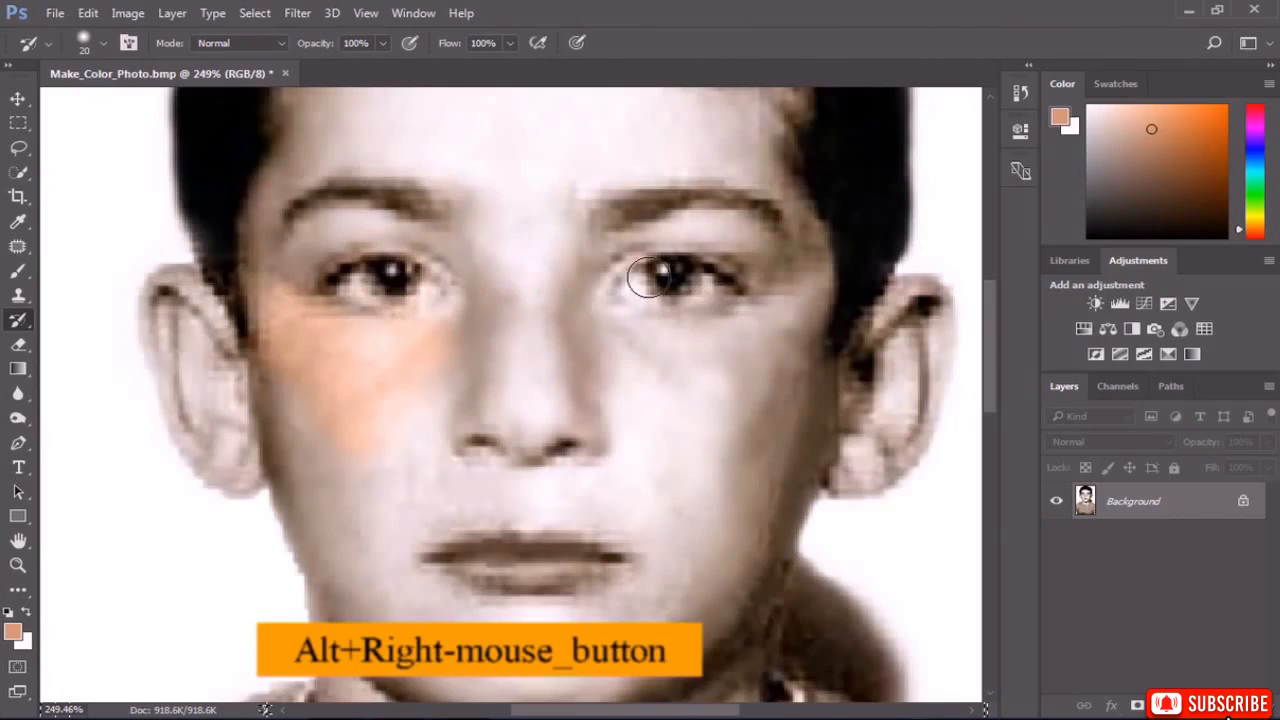
Tint the eyelid and nose side in the photo's right half and the upper lip edge, restoring the lips with the History Brush.
click(18, 270)
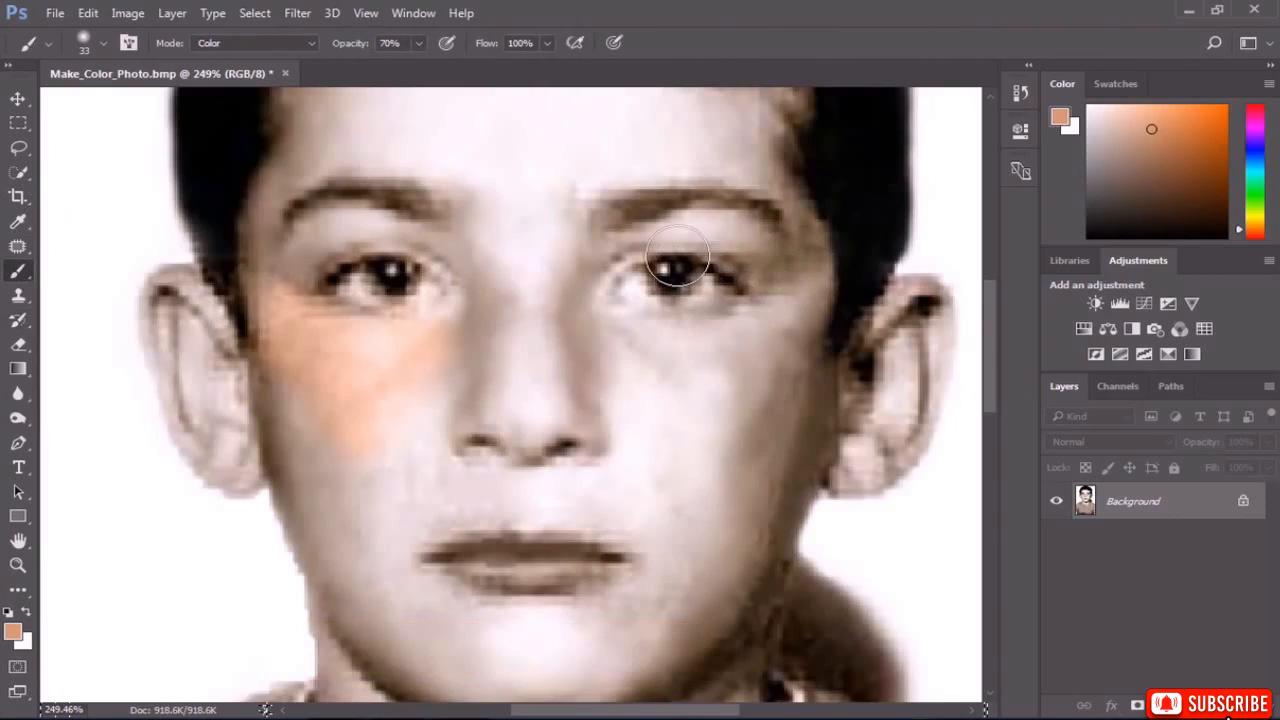
mouse_move(678, 259)
mouse_down()
mouse_move(694, 234)
mouse_move(737, 229)
mouse_move(720, 217)
mouse_move(586, 266)
mouse_move(563, 354)
mouse_move(500, 429)
mouse_up()
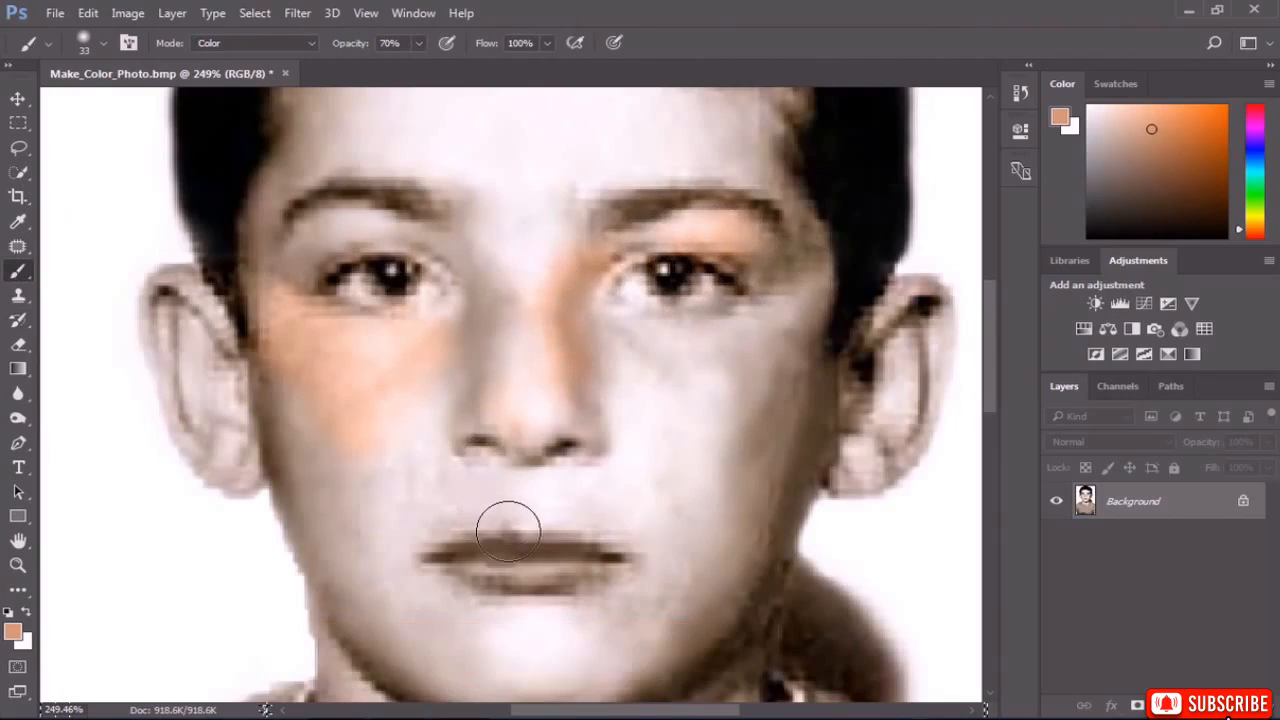
drag(491, 537, 510, 540)
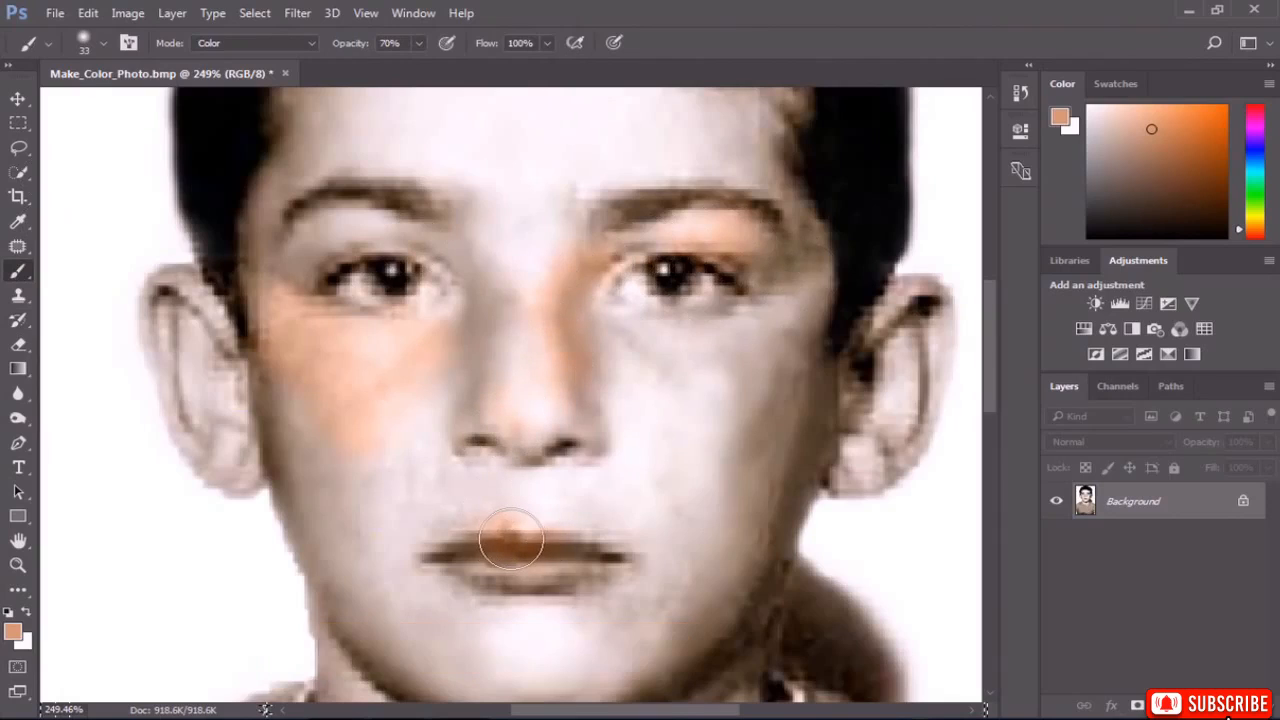
click(18, 319)
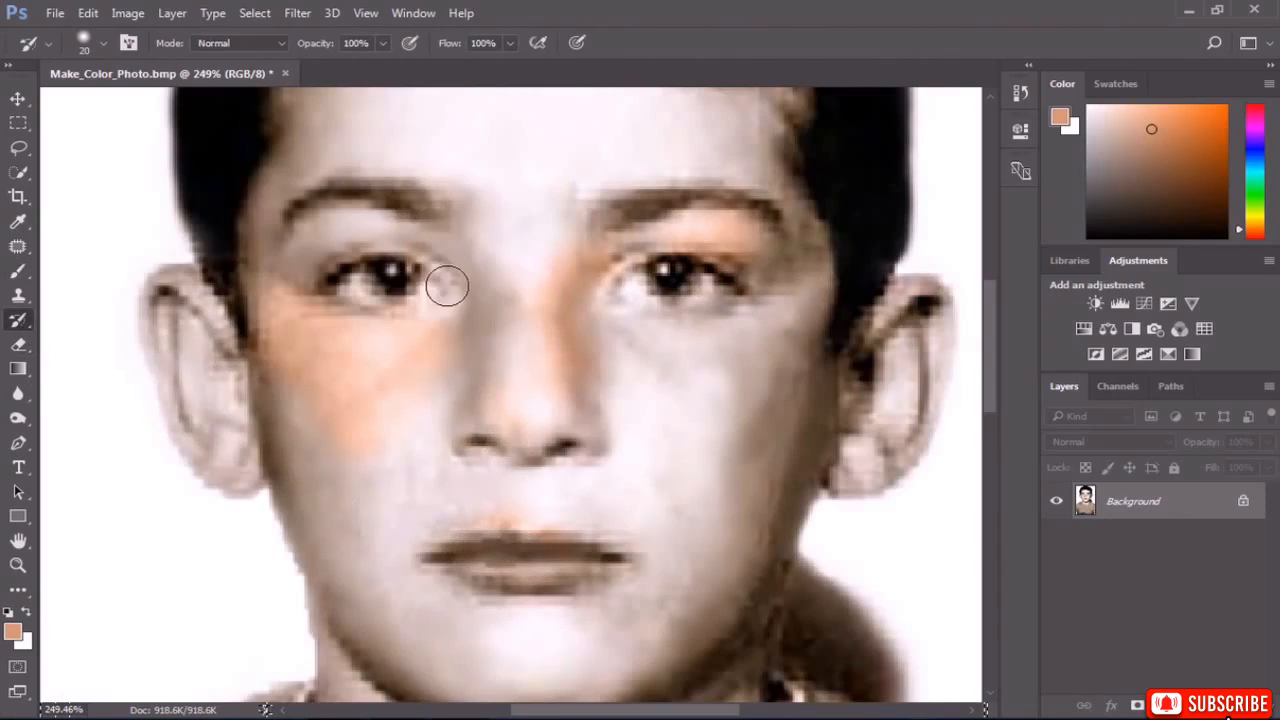
Tint the forehead sides, eyelids, cheeks and the ear in the photo's left half with the skin-tone Color brush.
click(18, 270)
click(406, 138)
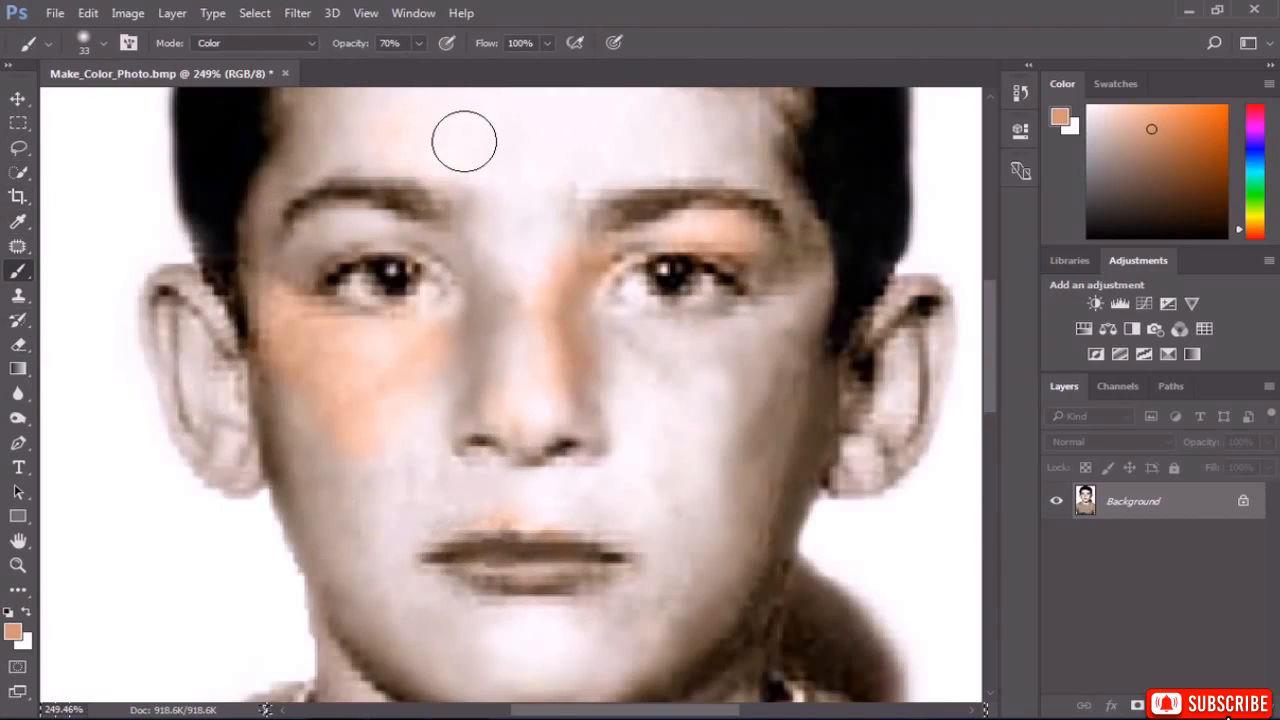
drag(463, 137, 489, 181)
mouse_move(323, 183)
mouse_down()
mouse_move(398, 125)
mouse_move(565, 98)
mouse_move(572, 133)
mouse_move(665, 135)
mouse_move(763, 175)
mouse_move(764, 192)
mouse_move(595, 174)
mouse_move(561, 211)
mouse_move(534, 316)
mouse_move(460, 208)
mouse_move(505, 294)
mouse_move(362, 265)
mouse_move(330, 277)
mouse_move(307, 312)
mouse_move(474, 194)
mouse_move(365, 173)
mouse_move(312, 207)
mouse_move(303, 222)
mouse_move(508, 149)
mouse_move(580, 226)
mouse_move(626, 203)
mouse_move(740, 237)
mouse_move(784, 210)
mouse_move(785, 245)
mouse_move(735, 284)
mouse_move(587, 273)
mouse_move(591, 235)
mouse_move(662, 206)
mouse_move(768, 210)
mouse_move(857, 280)
mouse_move(721, 492)
mouse_move(709, 423)
mouse_move(565, 396)
mouse_move(565, 331)
mouse_move(558, 484)
mouse_move(482, 462)
mouse_move(545, 499)
mouse_move(463, 535)
mouse_move(600, 536)
mouse_move(560, 528)
mouse_move(486, 457)
mouse_move(349, 593)
mouse_move(379, 459)
mouse_move(345, 469)
mouse_move(325, 445)
mouse_move(267, 439)
mouse_move(235, 400)
mouse_move(235, 456)
mouse_move(212, 380)
mouse_move(215, 336)
mouse_move(194, 349)
mouse_move(258, 488)
mouse_move(212, 400)
mouse_move(247, 438)
mouse_up()
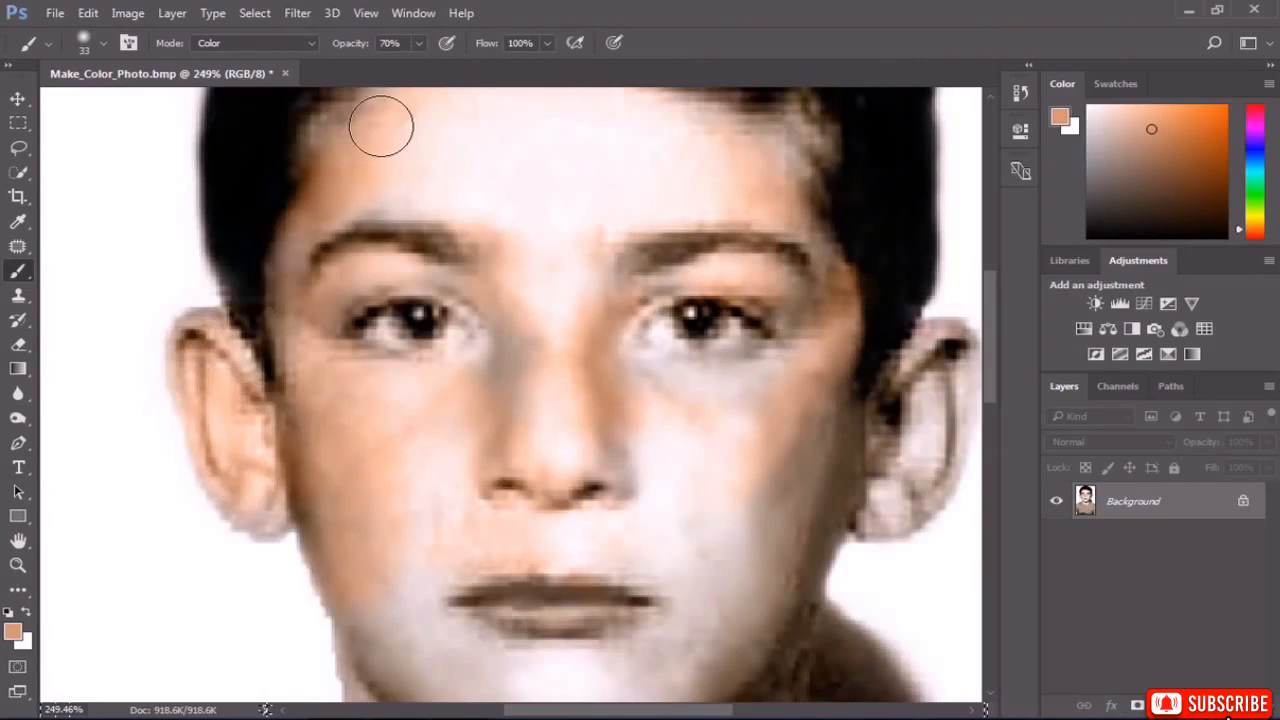
Raise the brush opacity to 98% and tint both ears with the skin tone.
drag(418, 45, 444, 65)
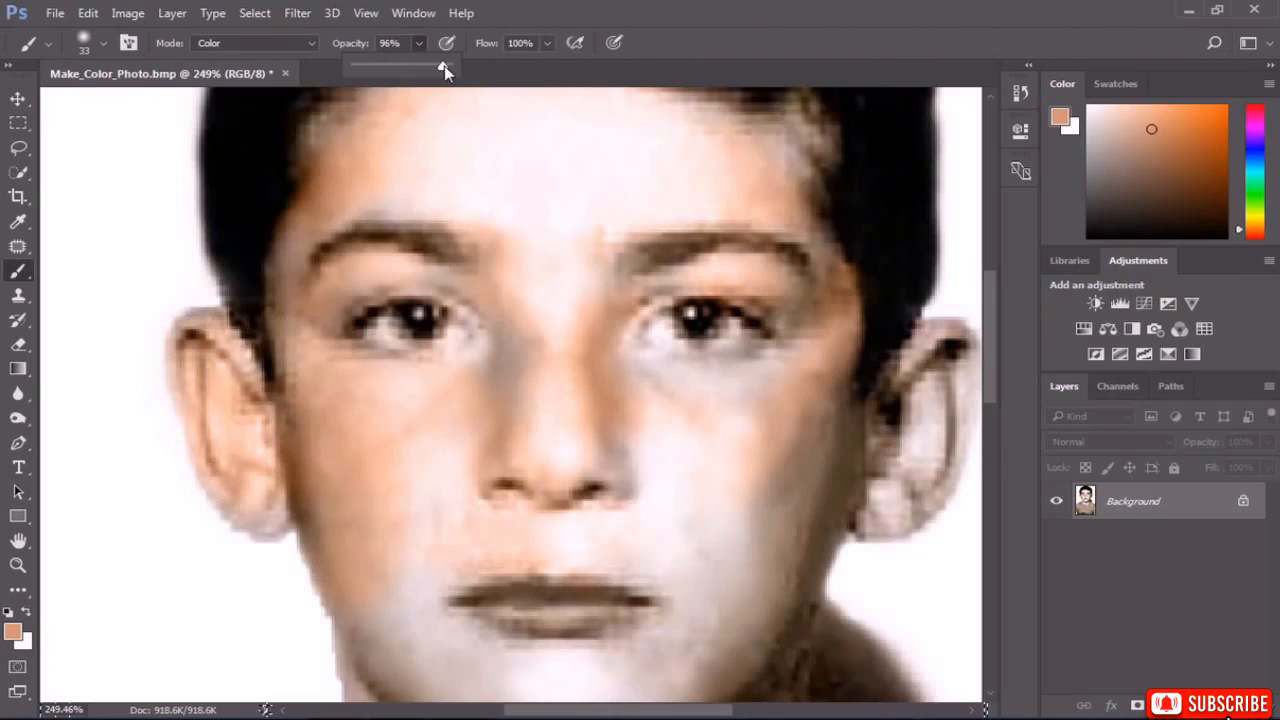
mouse_move(206, 357)
mouse_down()
mouse_move(244, 458)
mouse_move(203, 341)
mouse_move(255, 498)
mouse_up()
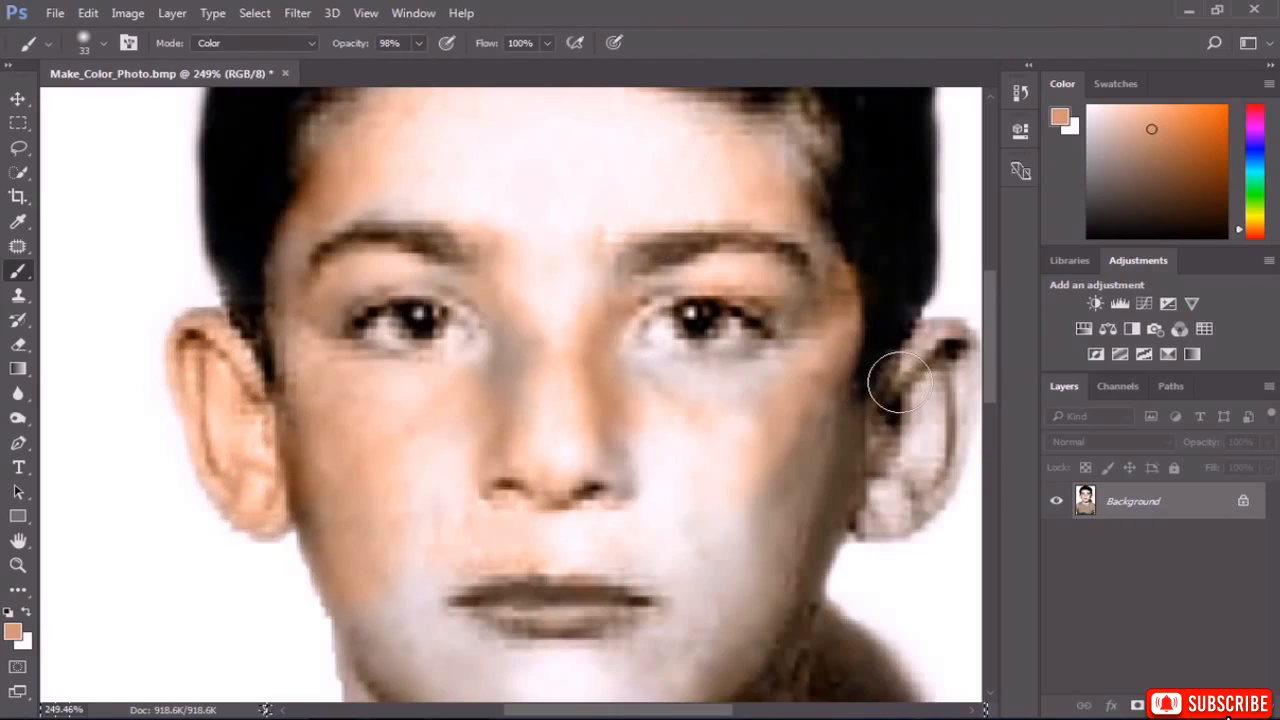
mouse_move(910, 425)
mouse_down()
mouse_move(893, 480)
mouse_move(932, 446)
mouse_up()
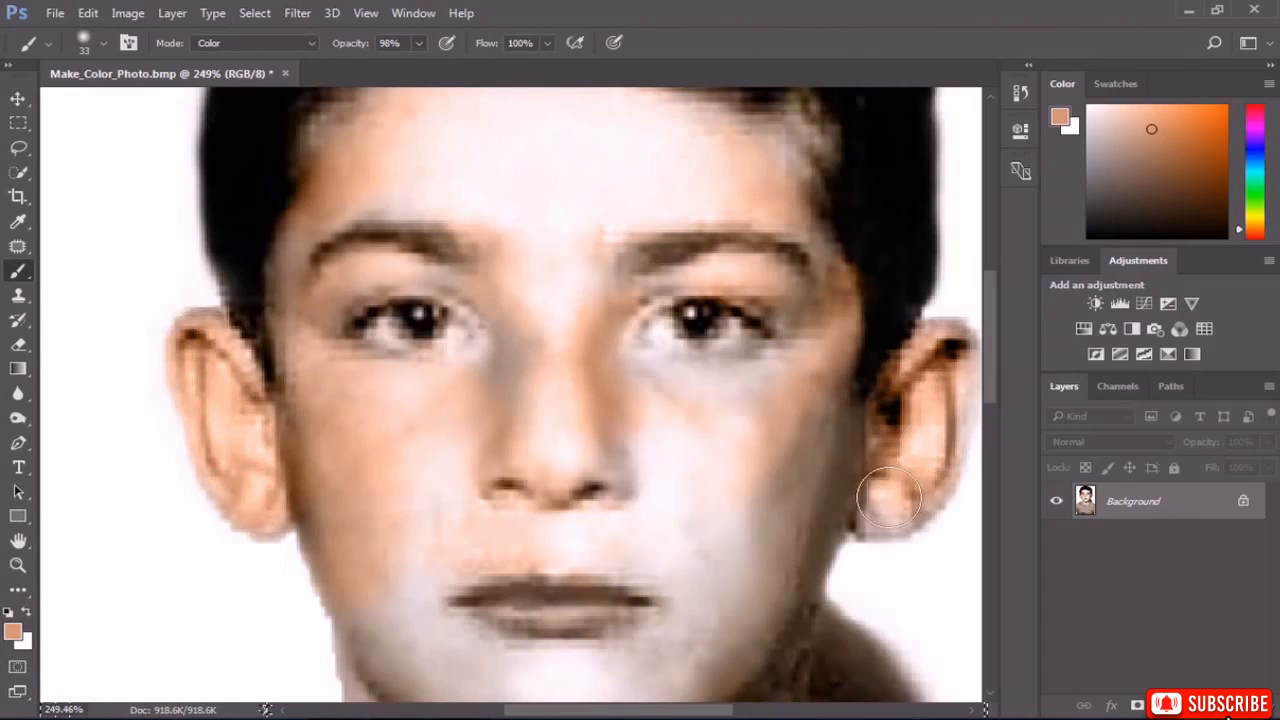
mouse_move(953, 395)
mouse_down()
mouse_move(941, 346)
mouse_move(909, 468)
mouse_move(866, 514)
mouse_up()
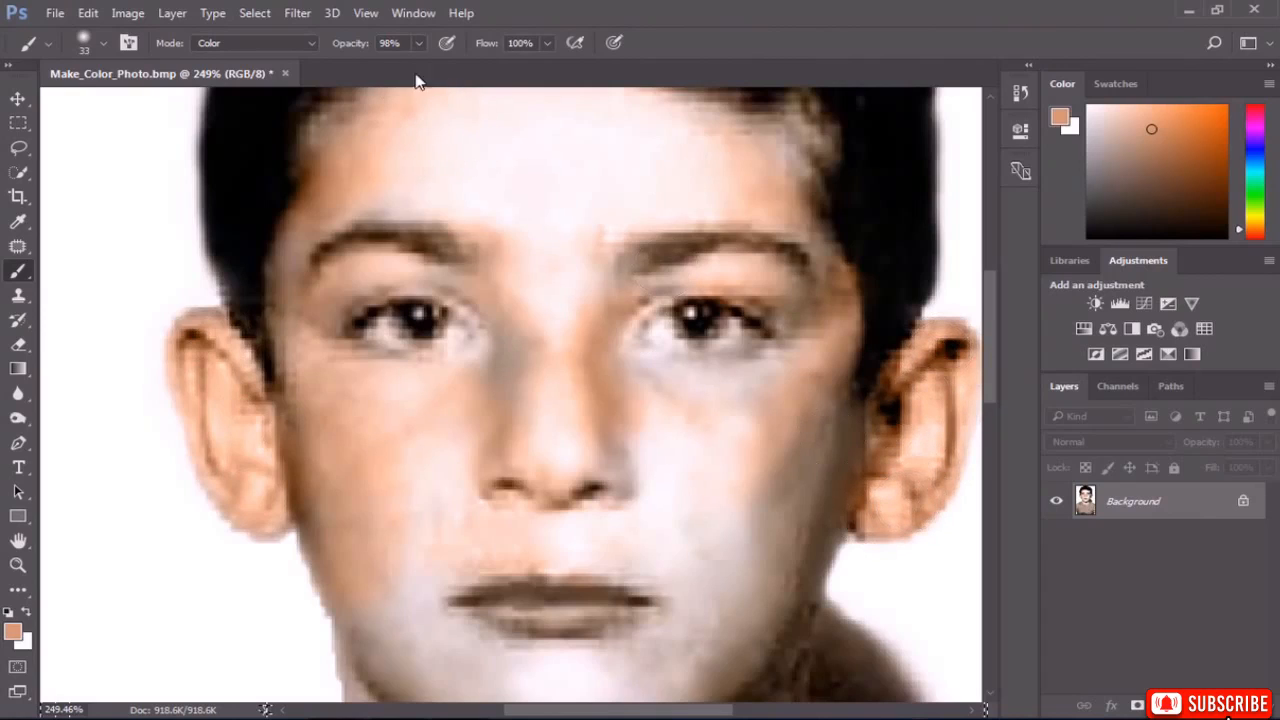
Set the brush opacity to 70%, reduce its size to 21 px and tint the skin around both eyes.
click(390, 43)
text(70)
mouse_move(456, 346)
mouse_down()
mouse_move(504, 341)
mouse_move(479, 378)
mouse_move(413, 392)
mouse_move(322, 345)
mouse_move(311, 300)
mouse_move(439, 283)
mouse_up()
alt+right_click(349, 287)
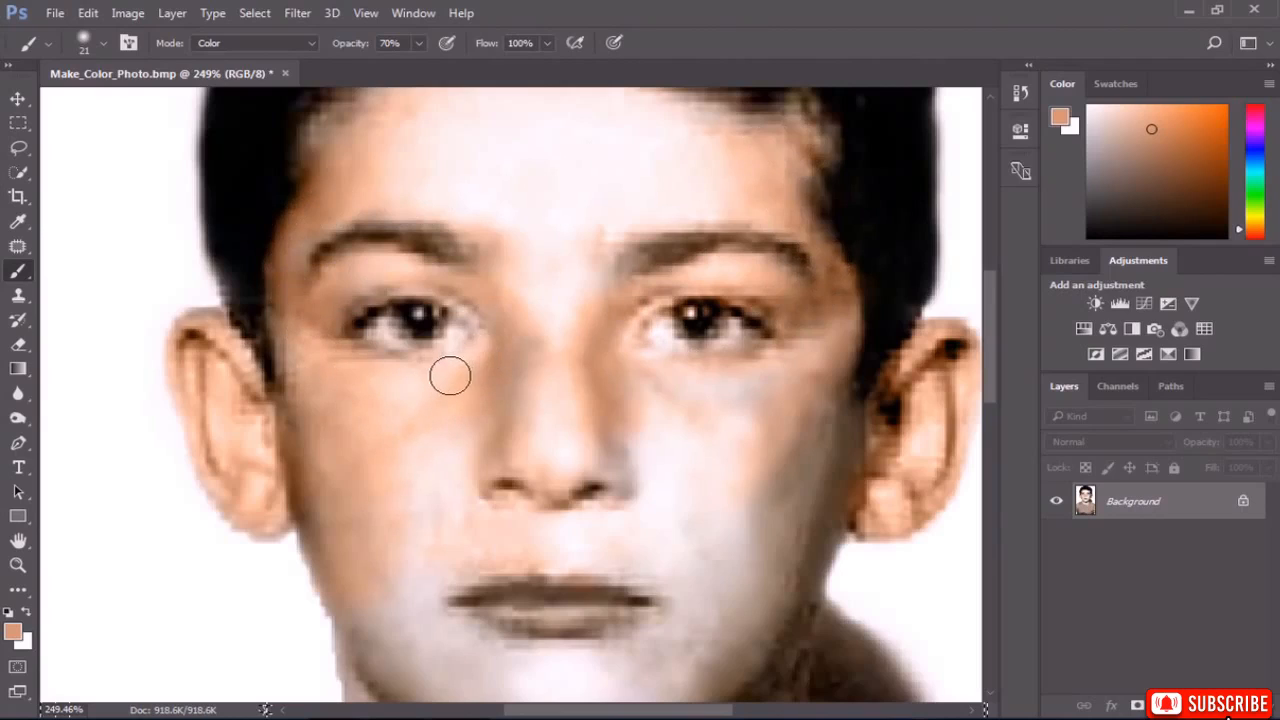
Enlarge the brush to 34 px and tint the lower cheek beside the mouth in the photo's left half.
scroll(466, 389, down, 2)
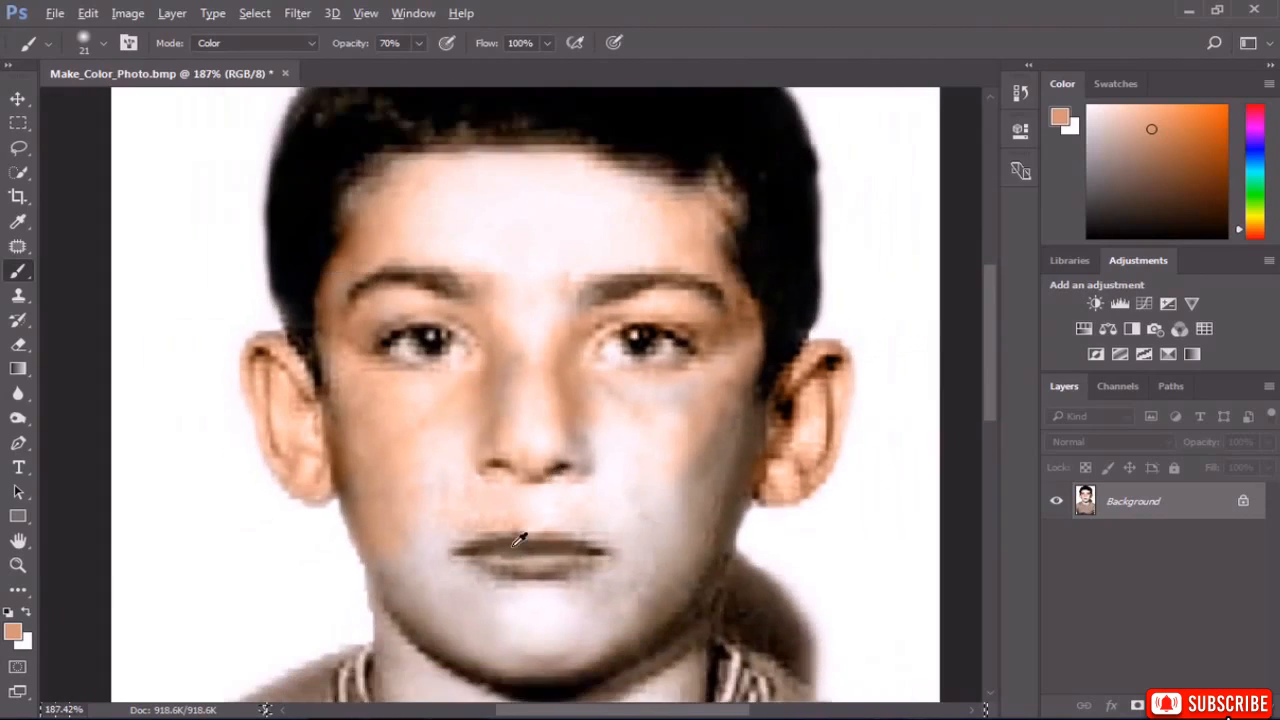
scroll(450, 540, up, 5)
drag(458, 440, 471, 444)
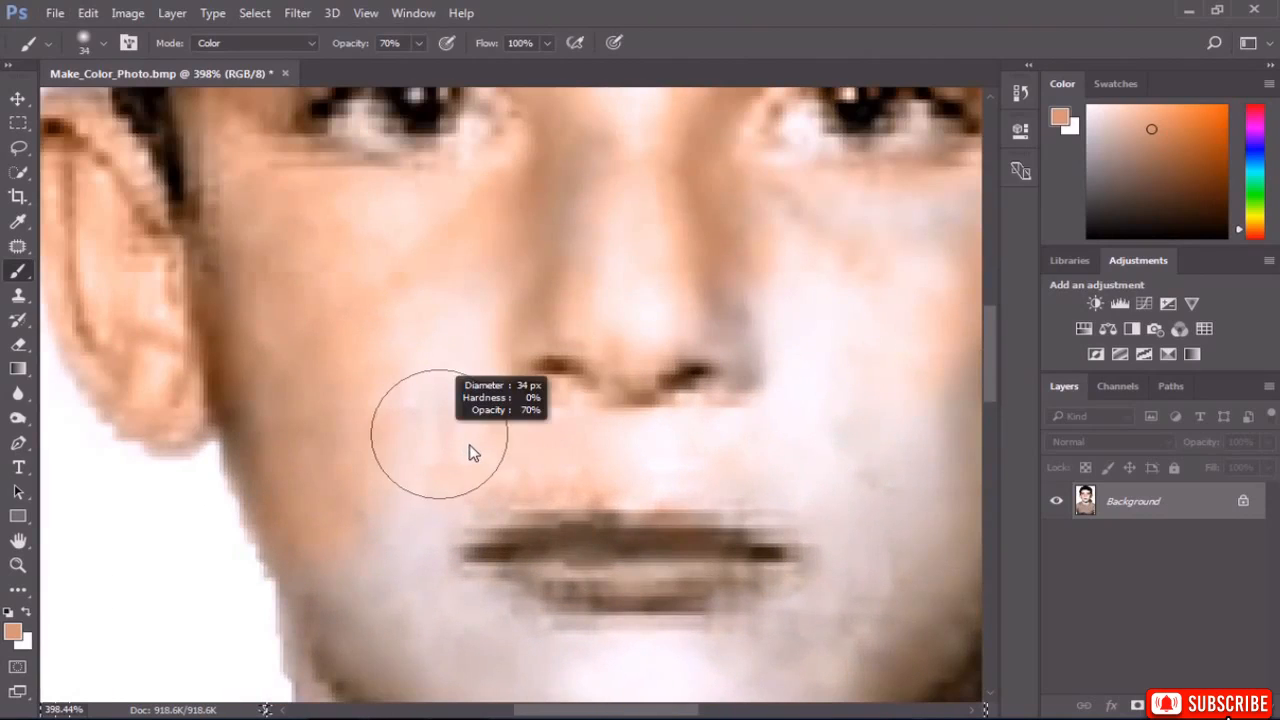
mouse_move(417, 409)
mouse_down()
mouse_move(402, 500)
mouse_move(381, 536)
mouse_move(345, 469)
mouse_move(376, 615)
mouse_move(366, 503)
mouse_up()
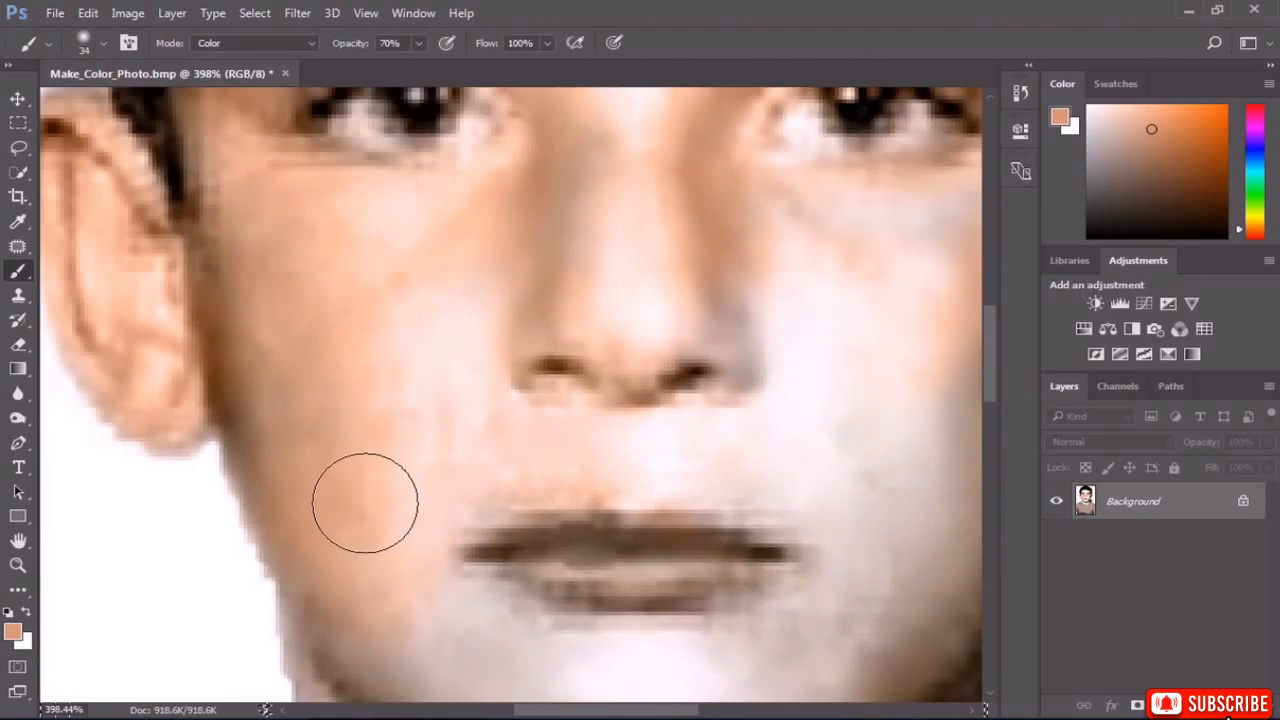
Tint the remaining cheek, jaw, chin and the whole neck down to the collar with the skin tone.
scroll(423, 500, down, 4)
scroll(443, 562, up, 2)
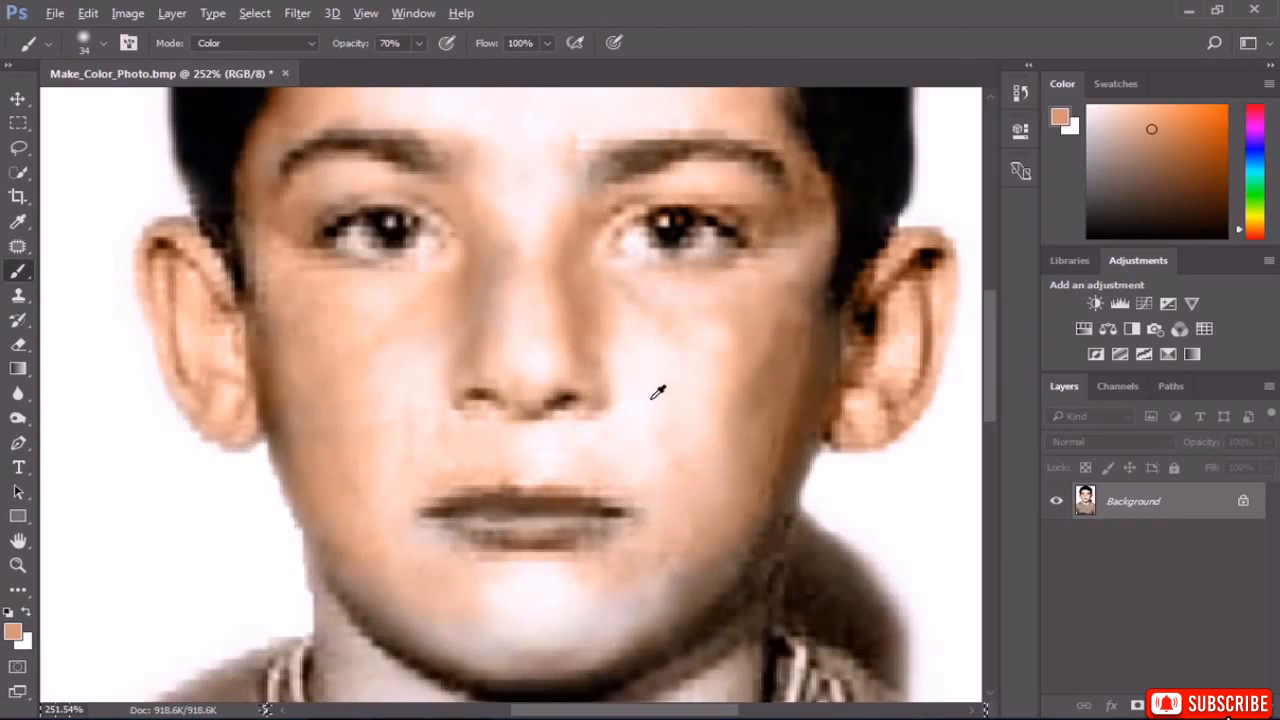
scroll(657, 395, down, 3)
scroll(669, 499, up, 3)
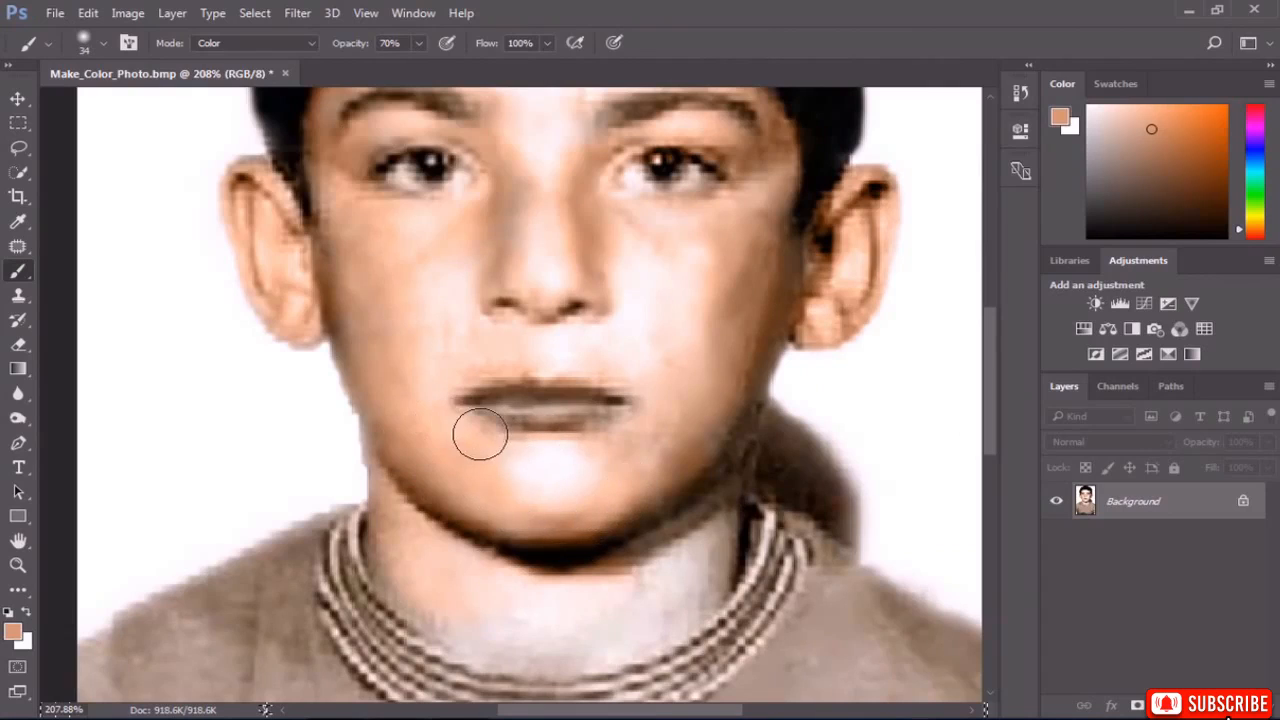
mouse_move(616, 578)
mouse_down()
mouse_move(532, 590)
mouse_move(585, 620)
mouse_move(662, 584)
mouse_move(558, 628)
mouse_move(574, 639)
mouse_move(668, 621)
mouse_move(705, 527)
mouse_move(701, 502)
mouse_move(700, 557)
mouse_move(731, 418)
mouse_move(687, 619)
mouse_move(483, 643)
mouse_move(411, 610)
mouse_move(566, 651)
mouse_move(508, 654)
mouse_move(373, 572)
mouse_move(414, 555)
mouse_move(387, 584)
mouse_move(326, 605)
mouse_move(383, 629)
mouse_move(317, 530)
mouse_move(360, 558)
mouse_move(359, 540)
mouse_move(387, 554)
mouse_move(391, 513)
mouse_up()
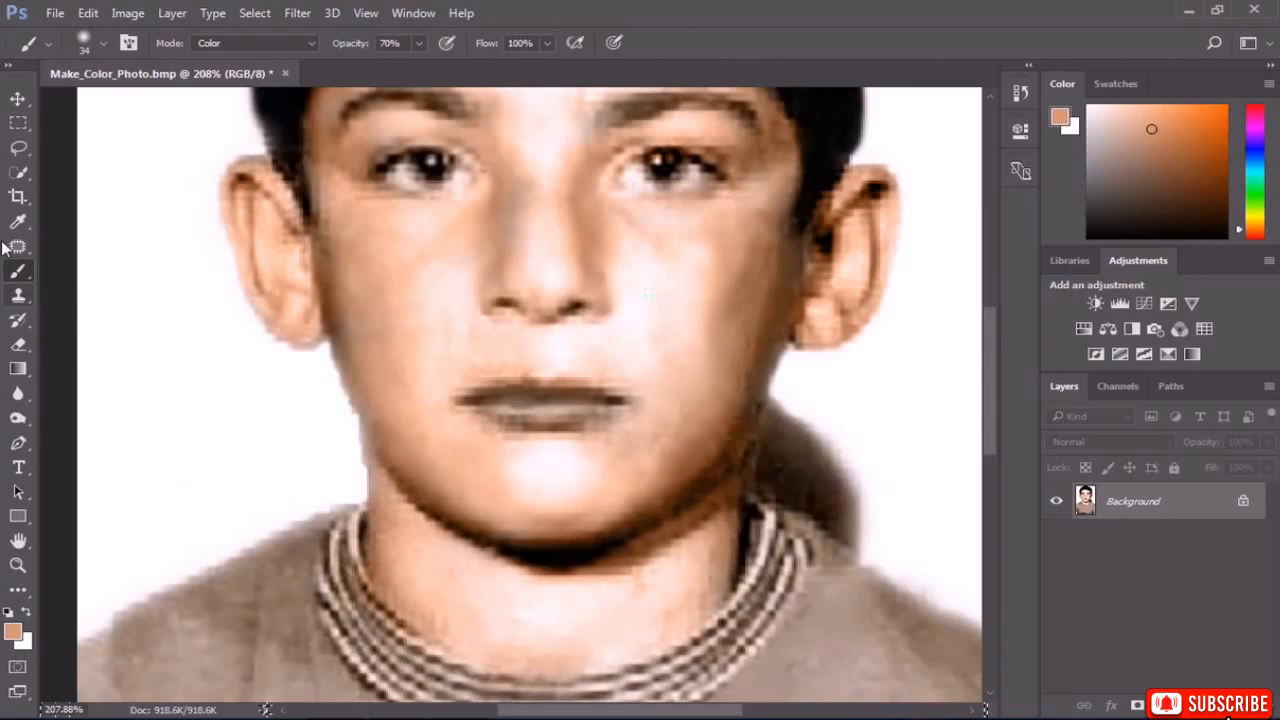
Clean up the collar edge with the History Brush and tint the remaining gray skin along the nose bridge with the Brush.
click(18, 319)
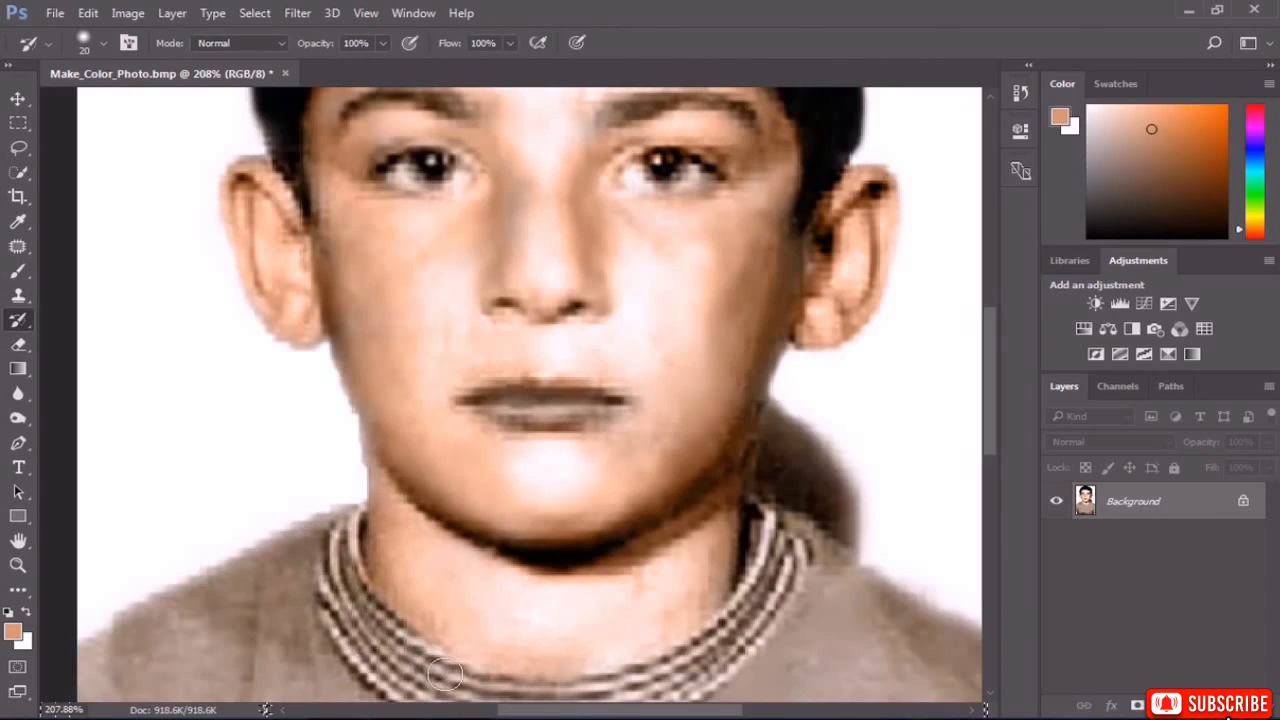
scroll(494, 542, down, 6)
scroll(592, 414, up, 6)
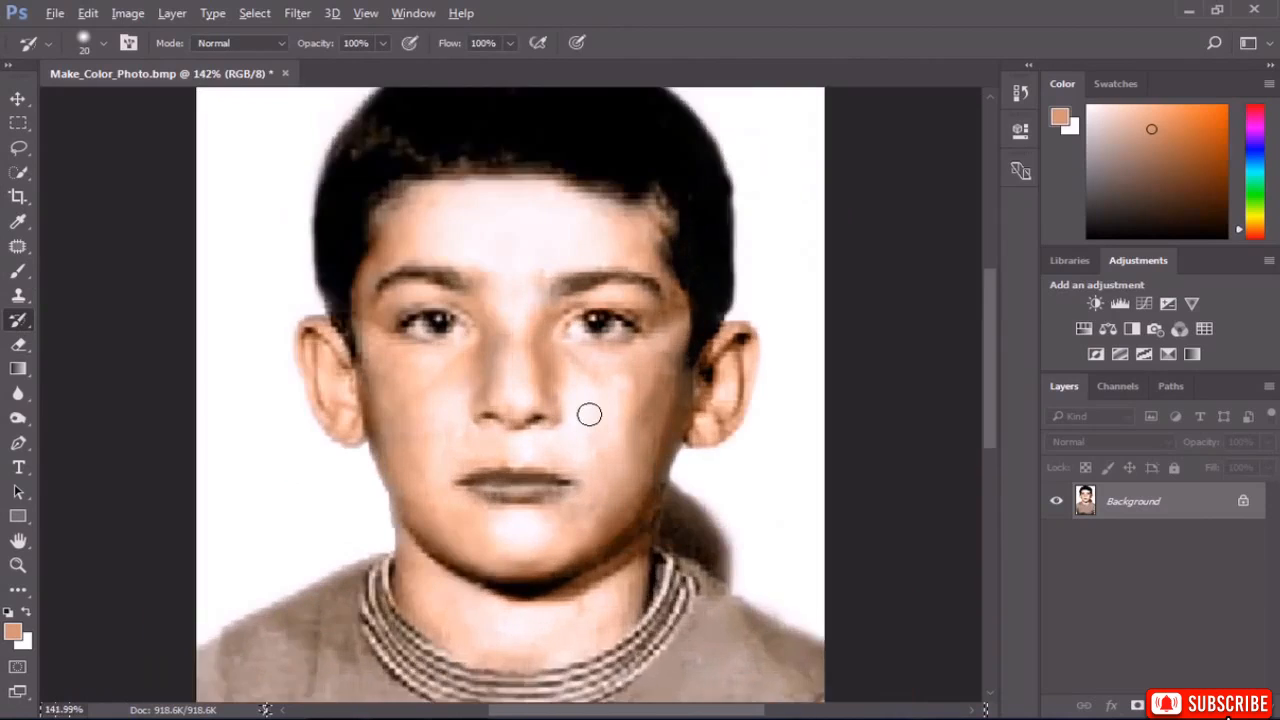
click(19, 272)
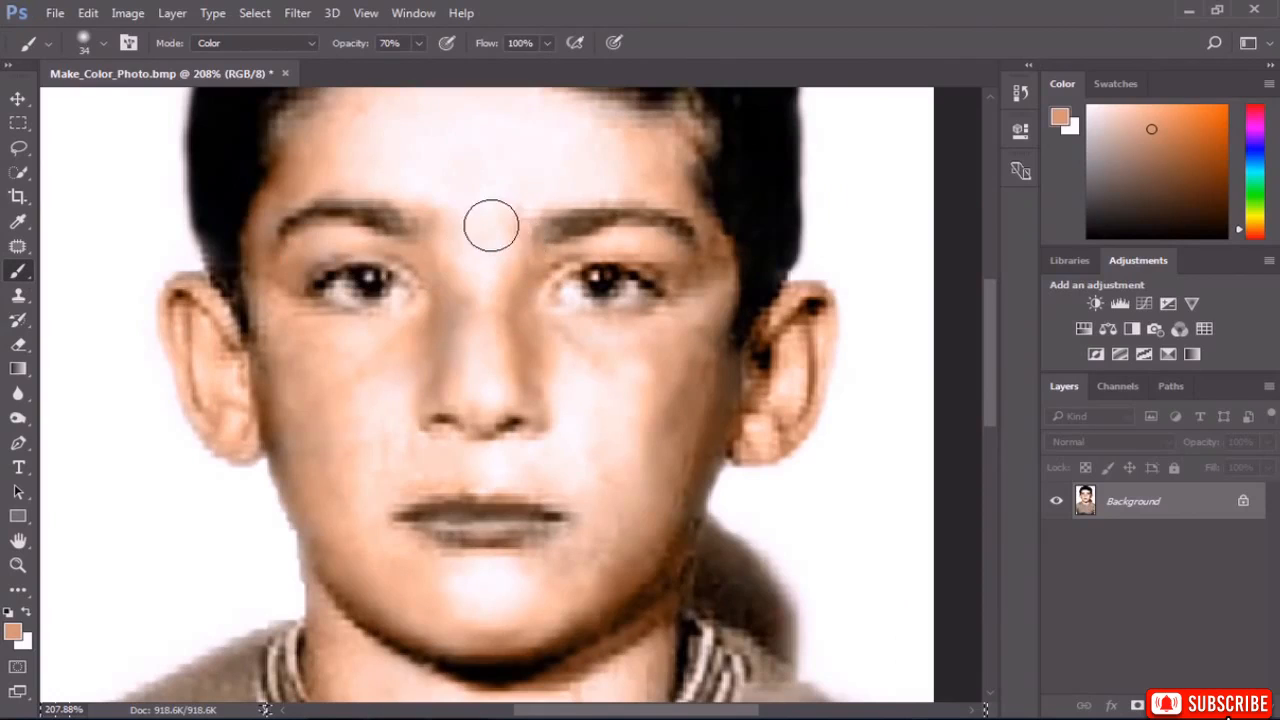
scroll(426, 278, down, 3)
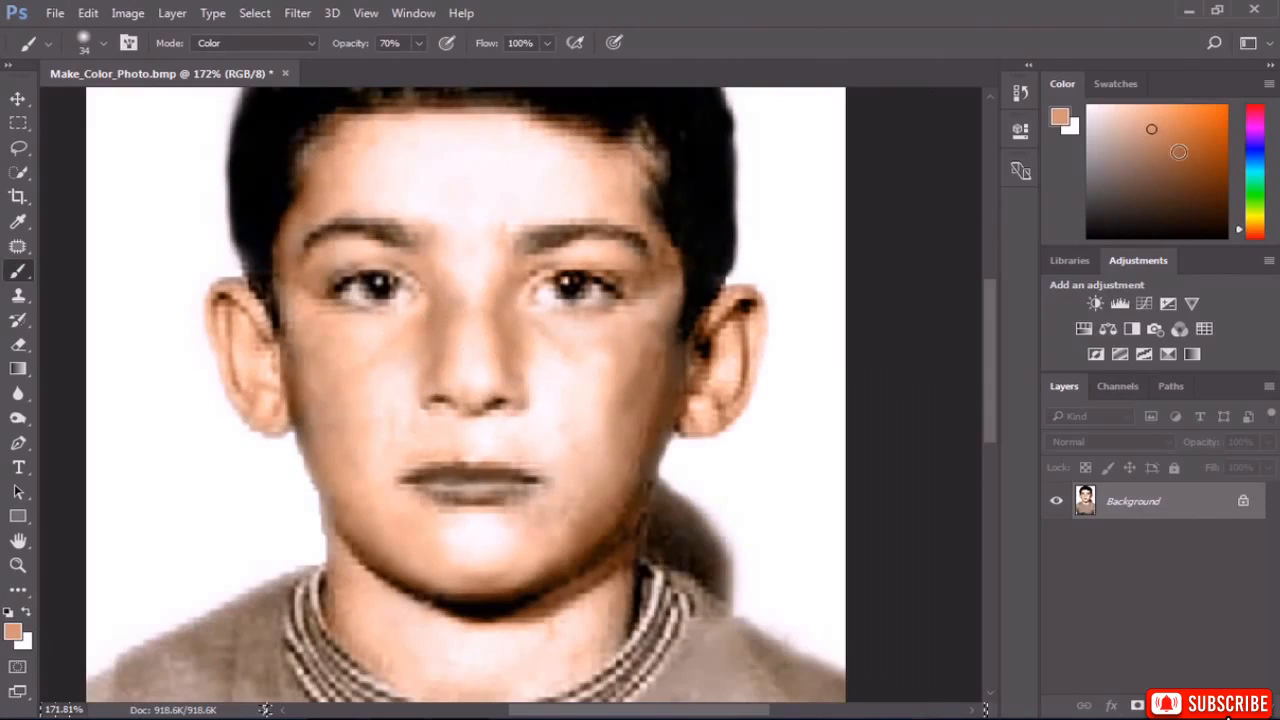
Pick a light pink foreground color and set the brush to 90% opacity and 84 px.
drag(1256, 160, 1250, 113)
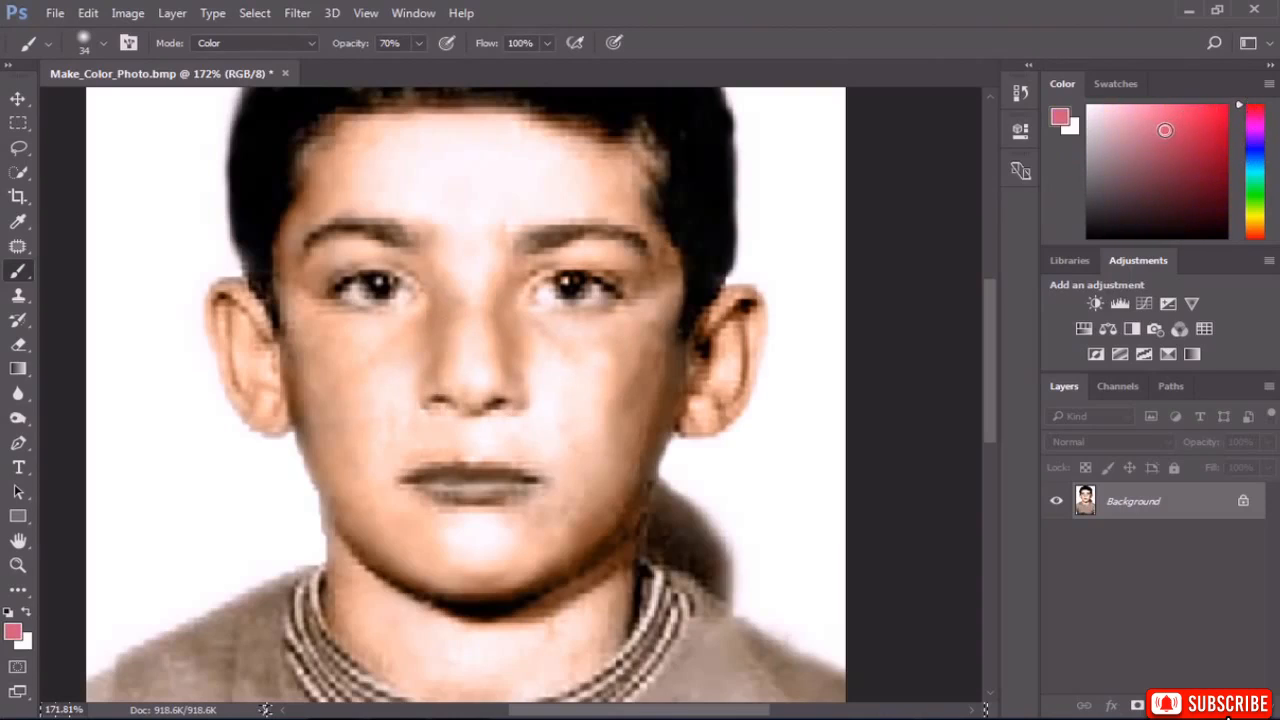
mouse_move(1159, 126)
mouse_down()
mouse_move(1163, 114)
mouse_move(1175, 125)
mouse_move(1152, 100)
mouse_move(1151, 117)
mouse_up()
click(419, 43)
drag(424, 65, 430, 68)
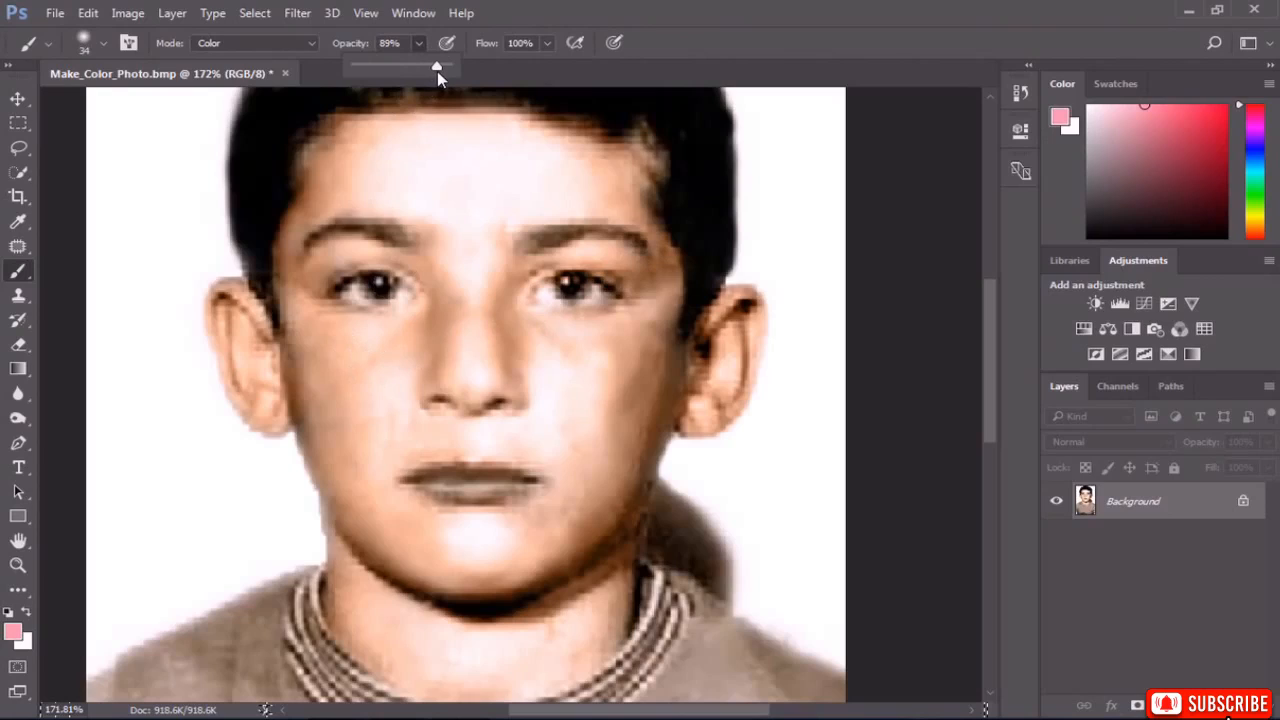
drag(440, 71, 439, 70)
right_click(378, 367)
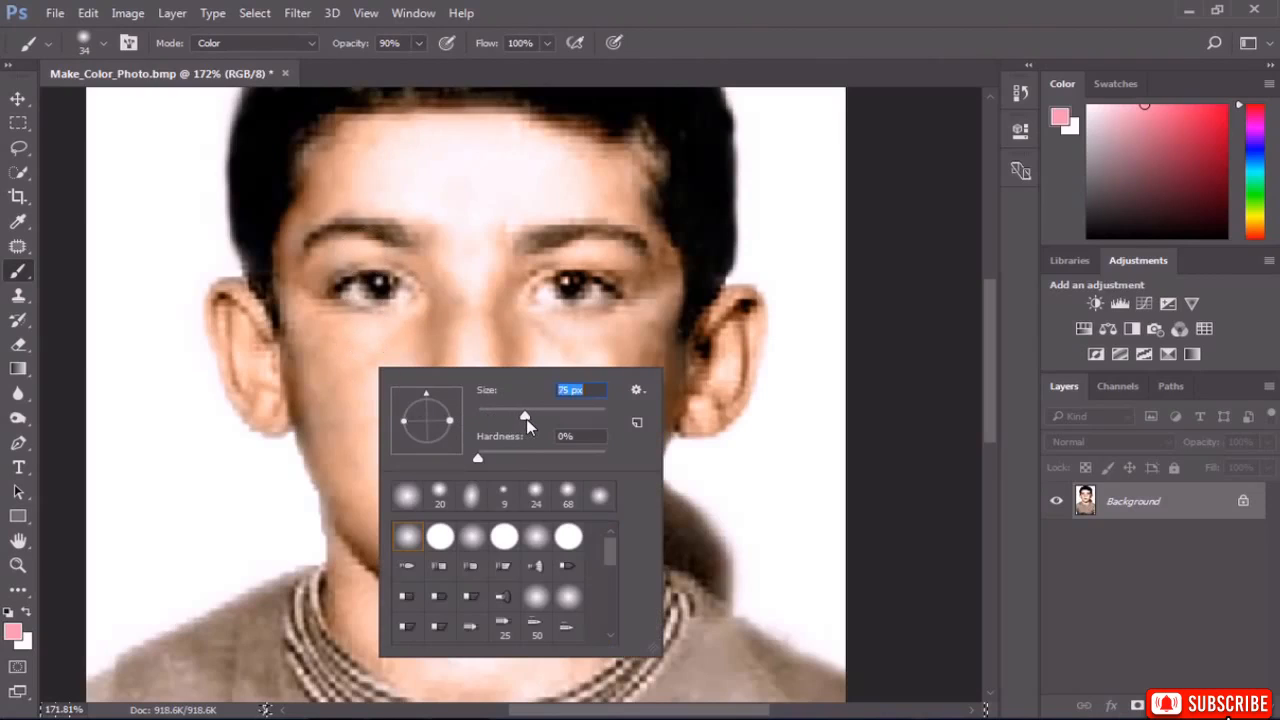
drag(526, 419, 532, 417)
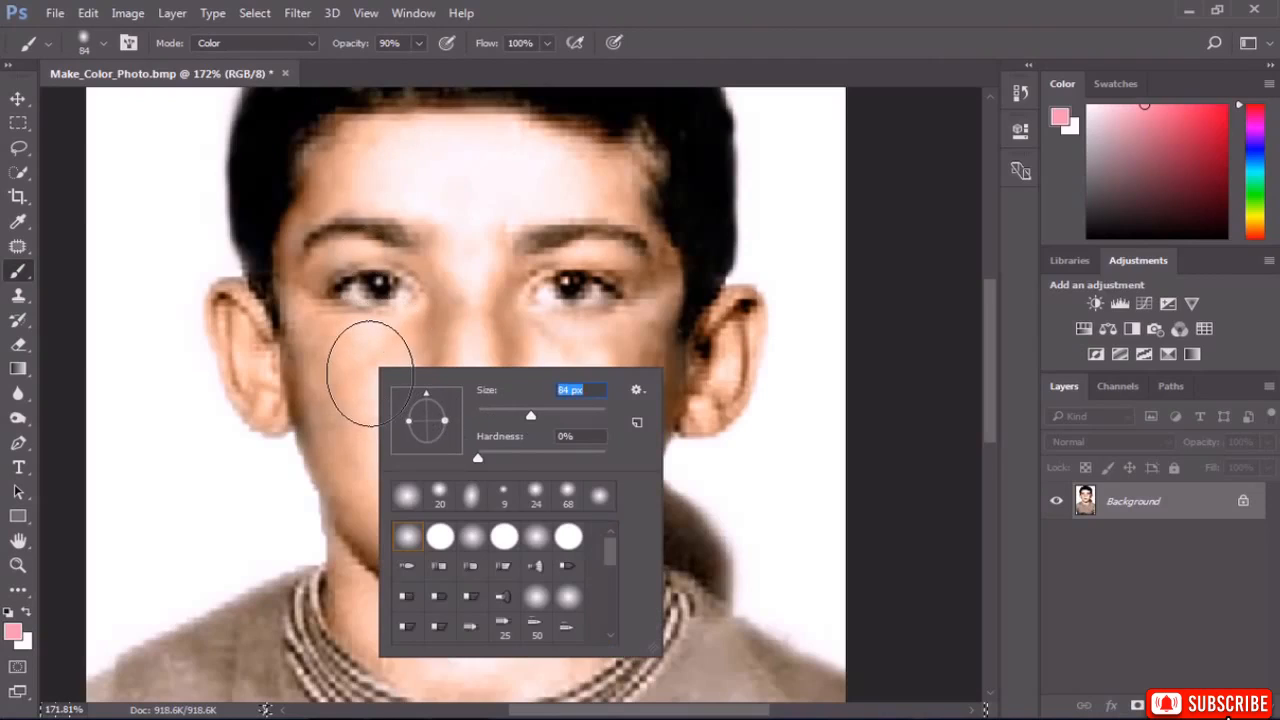
Try painting pink blush on both cheeks at 90% opacity, and undo both strokes.
drag(366, 366, 377, 400)
mouse_move(560, 412)
mouse_down()
mouse_move(569, 386)
mouse_move(590, 385)
mouse_up()
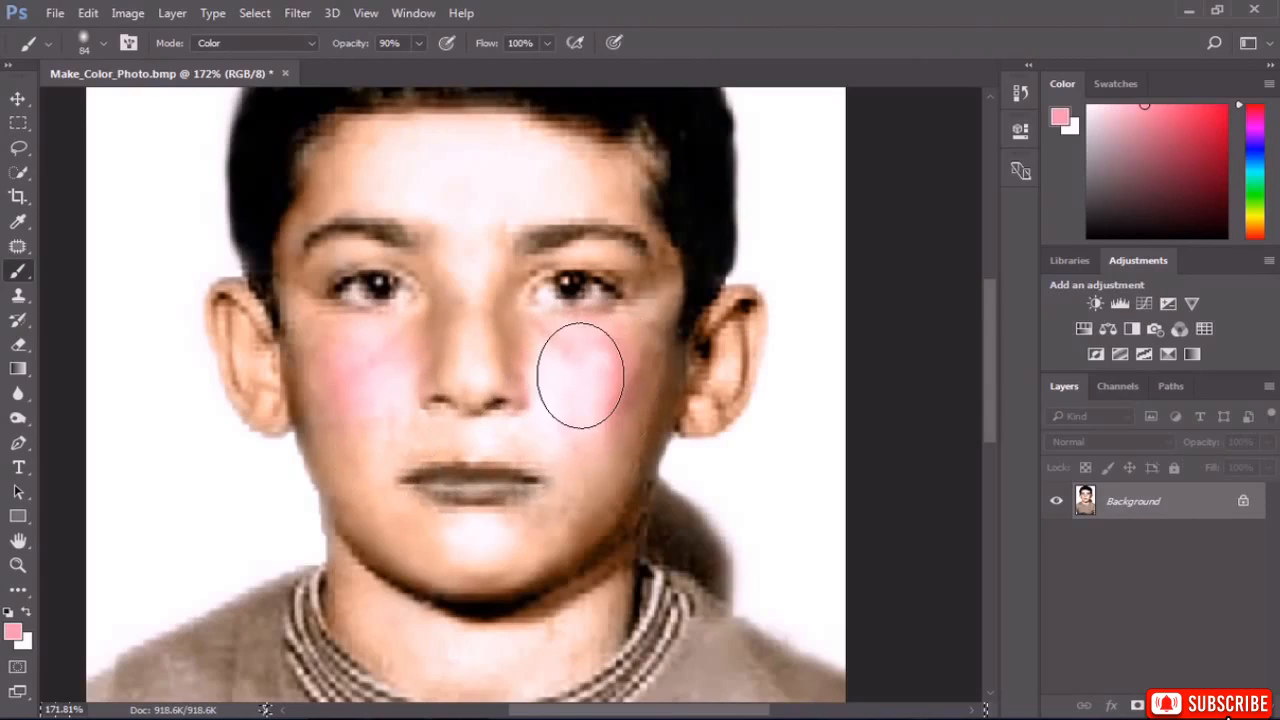
click(89, 13)
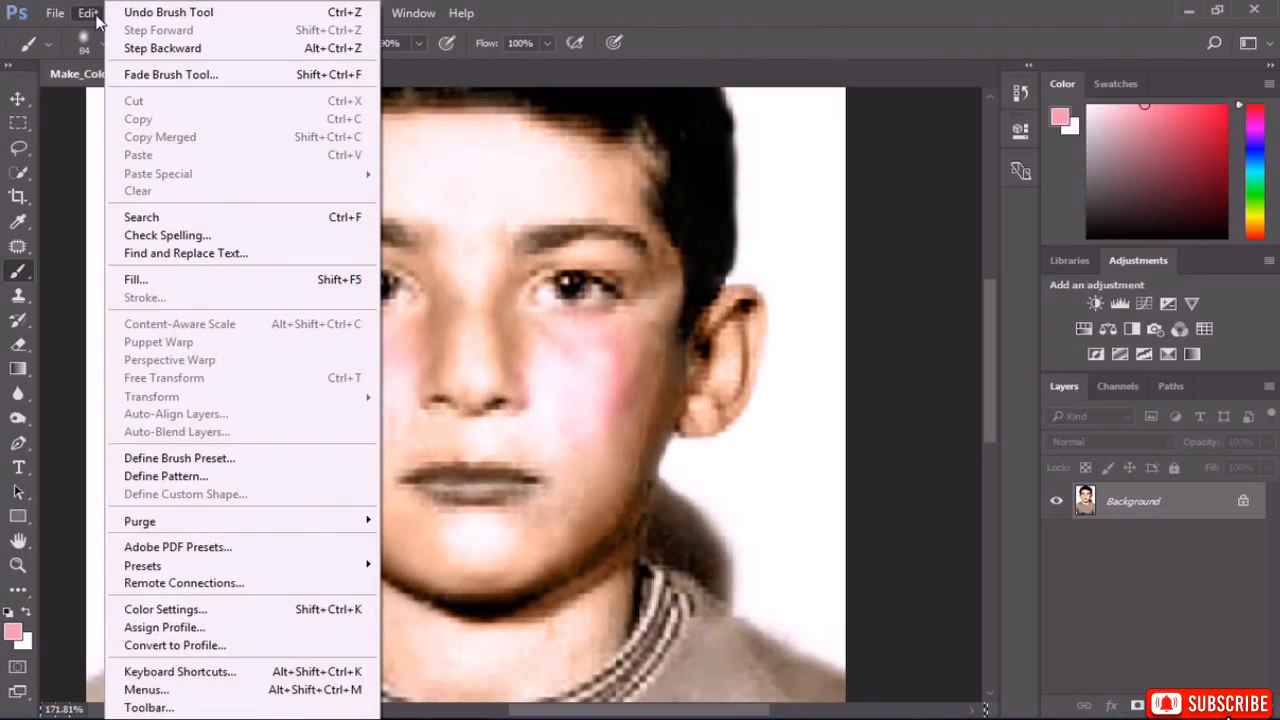
click(152, 48)
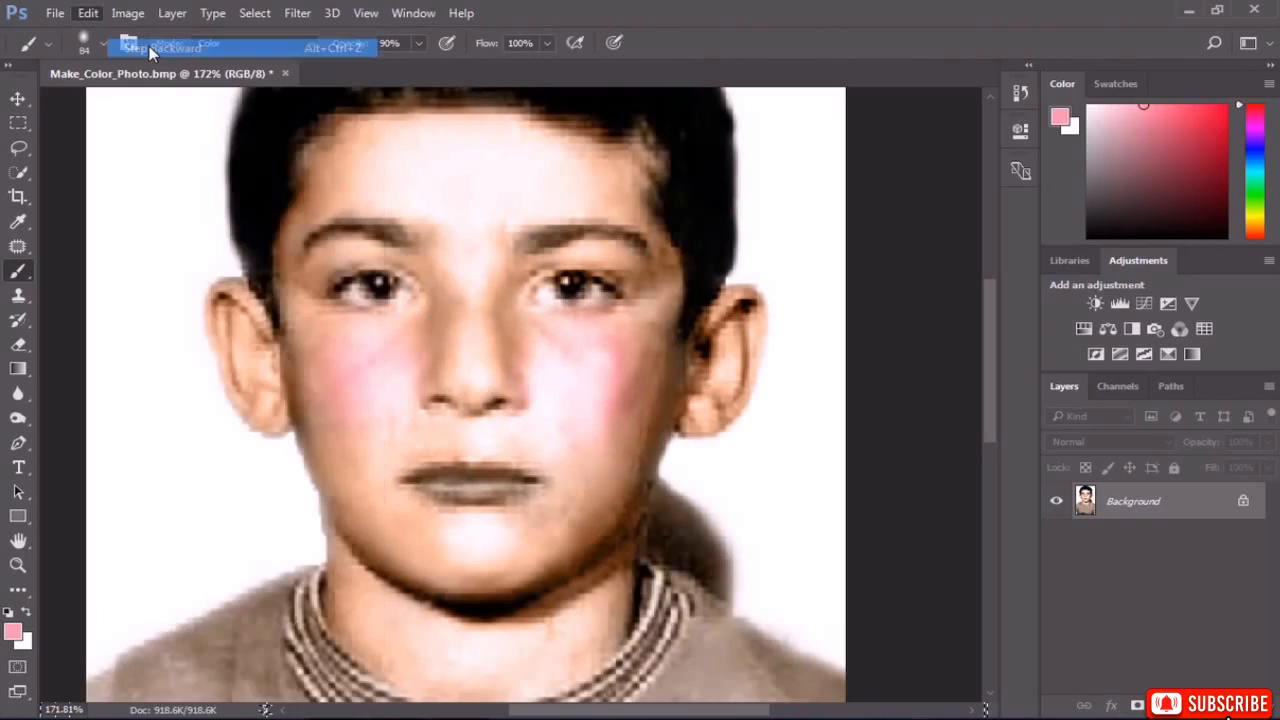
click(88, 12)
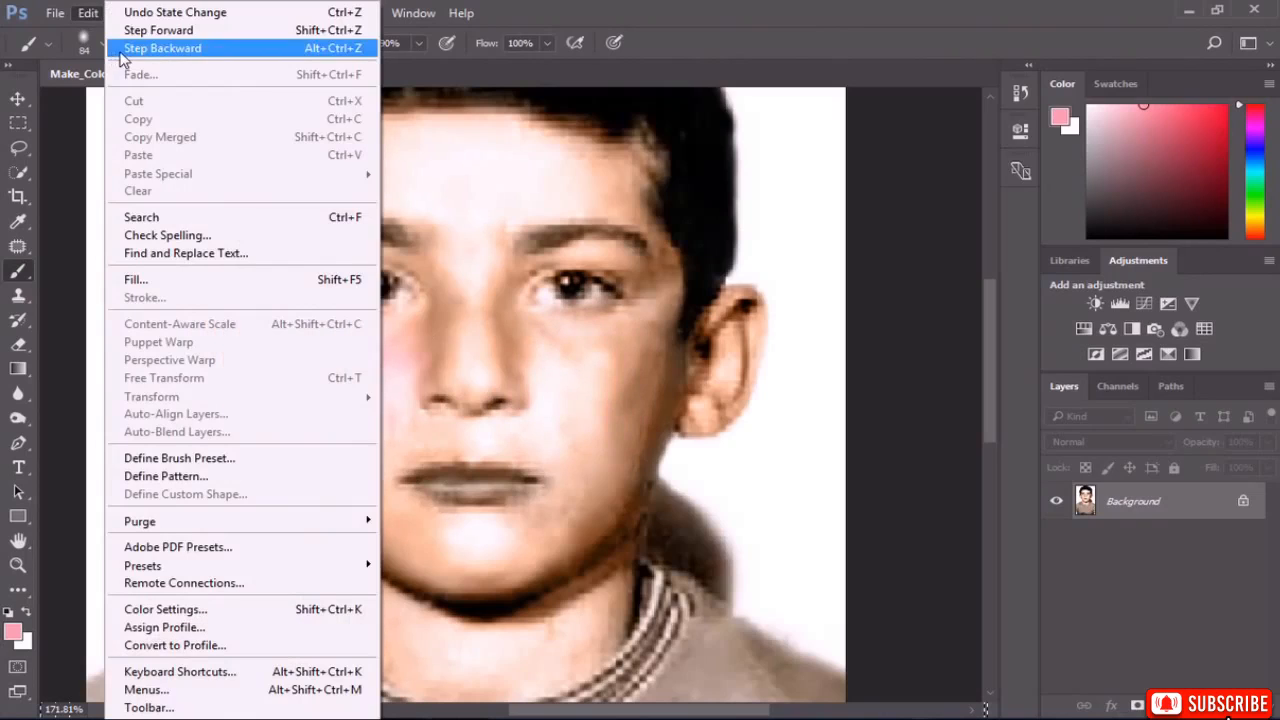
click(122, 48)
Lower the brush opacity to 31% and paint a soft pink blush on both cheeks.
click(418, 44)
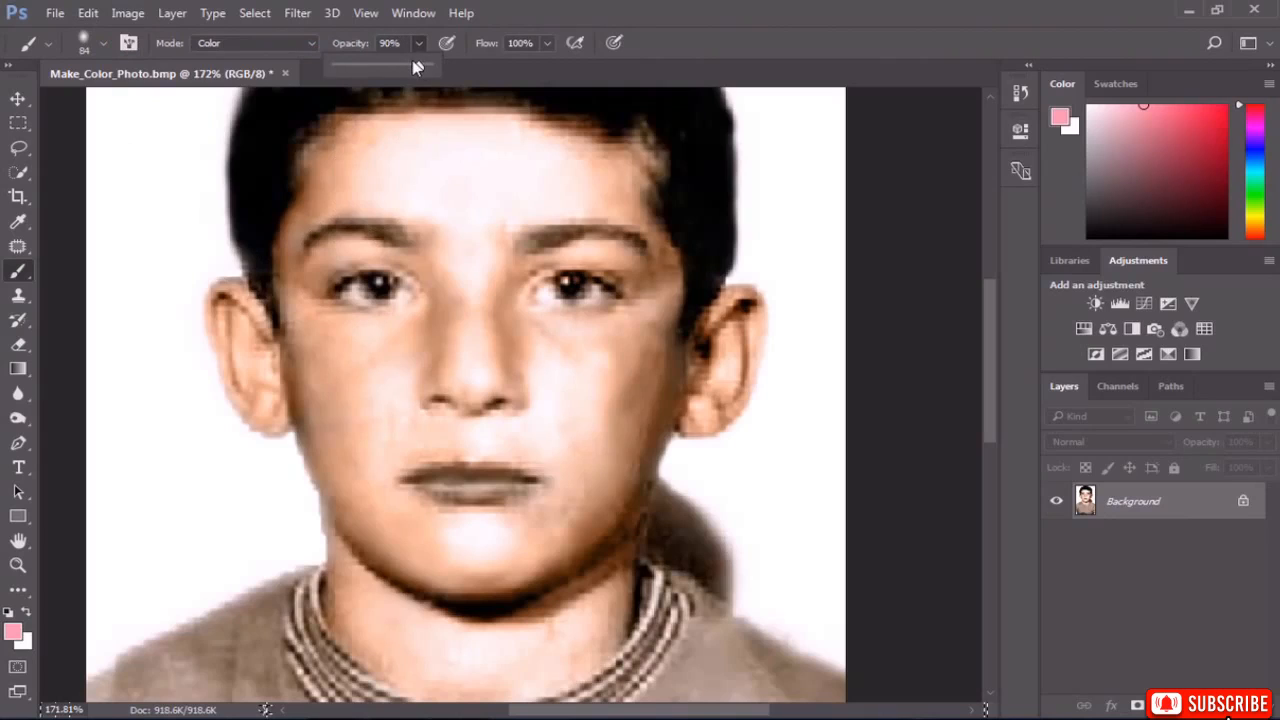
drag(396, 68, 363, 68)
mouse_move(361, 350)
mouse_down()
mouse_move(381, 397)
mouse_move(370, 391)
mouse_up()
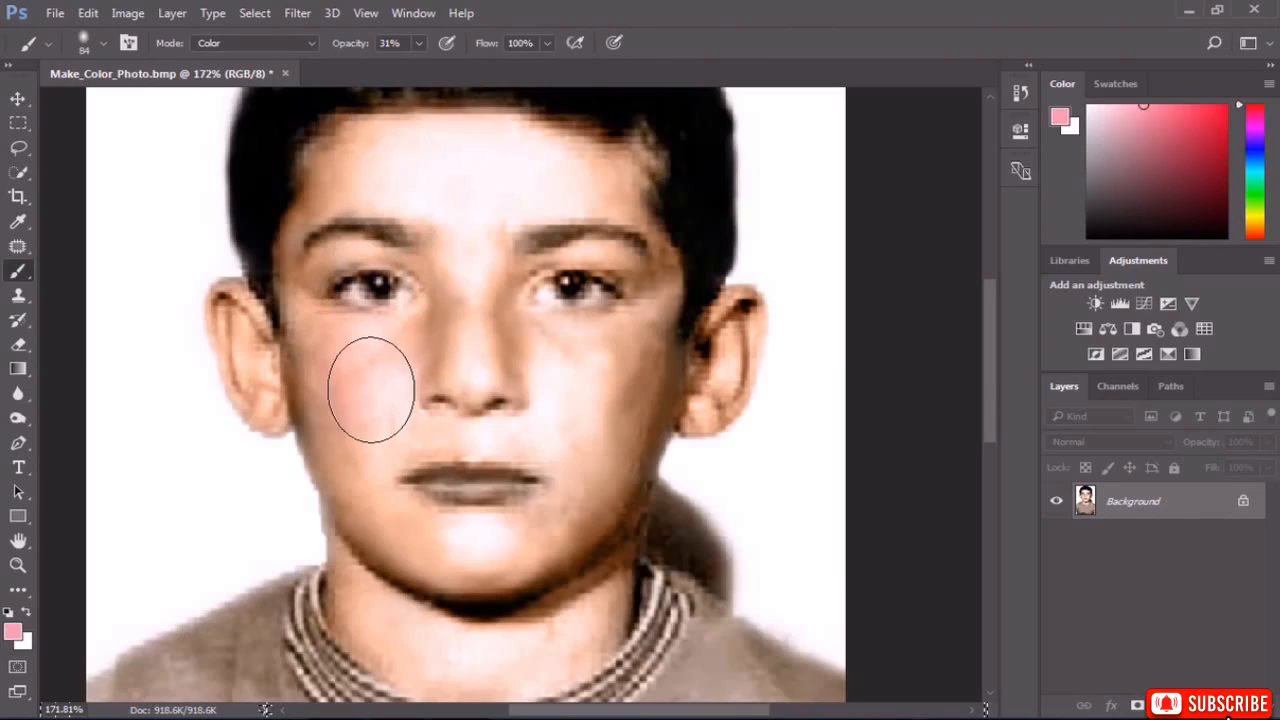
mouse_move(596, 364)
mouse_down()
mouse_move(570, 406)
mouse_move(577, 366)
mouse_move(571, 399)
mouse_move(580, 392)
mouse_move(603, 453)
mouse_up()
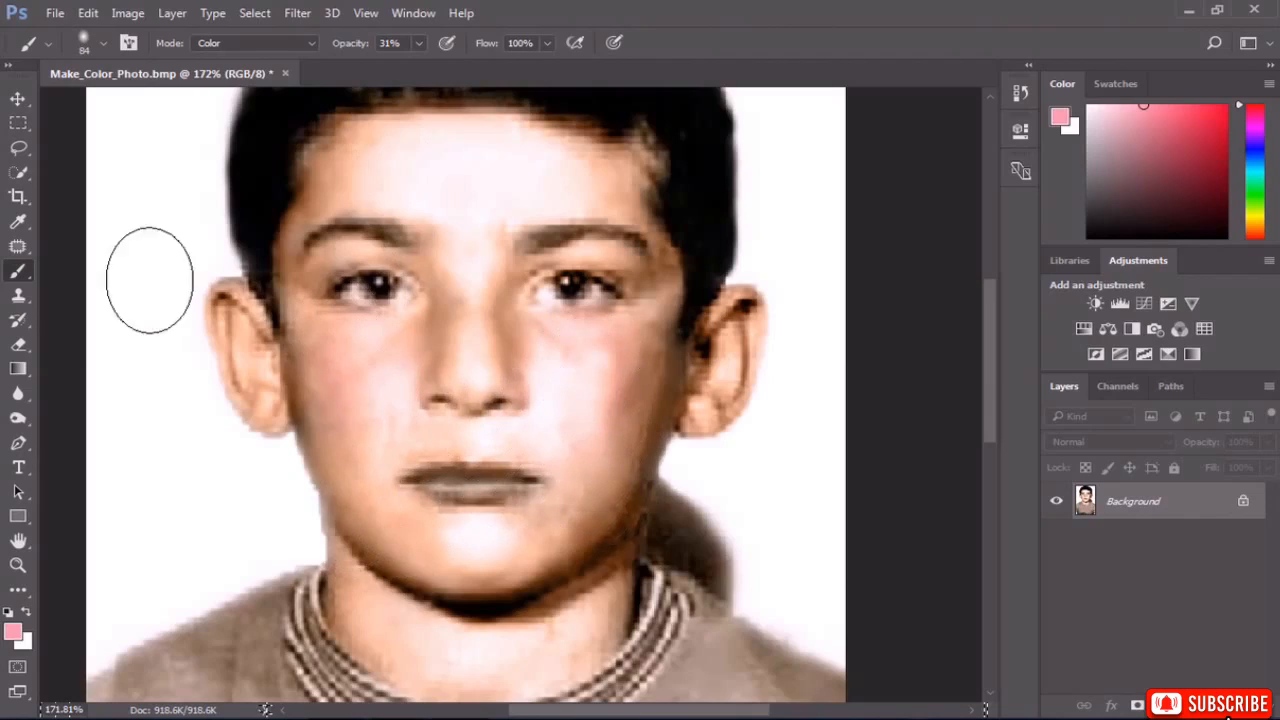
Soften the rough areas of the face using the Blur tool at 53% strength, enlarged to 24 px.
click(18, 393)
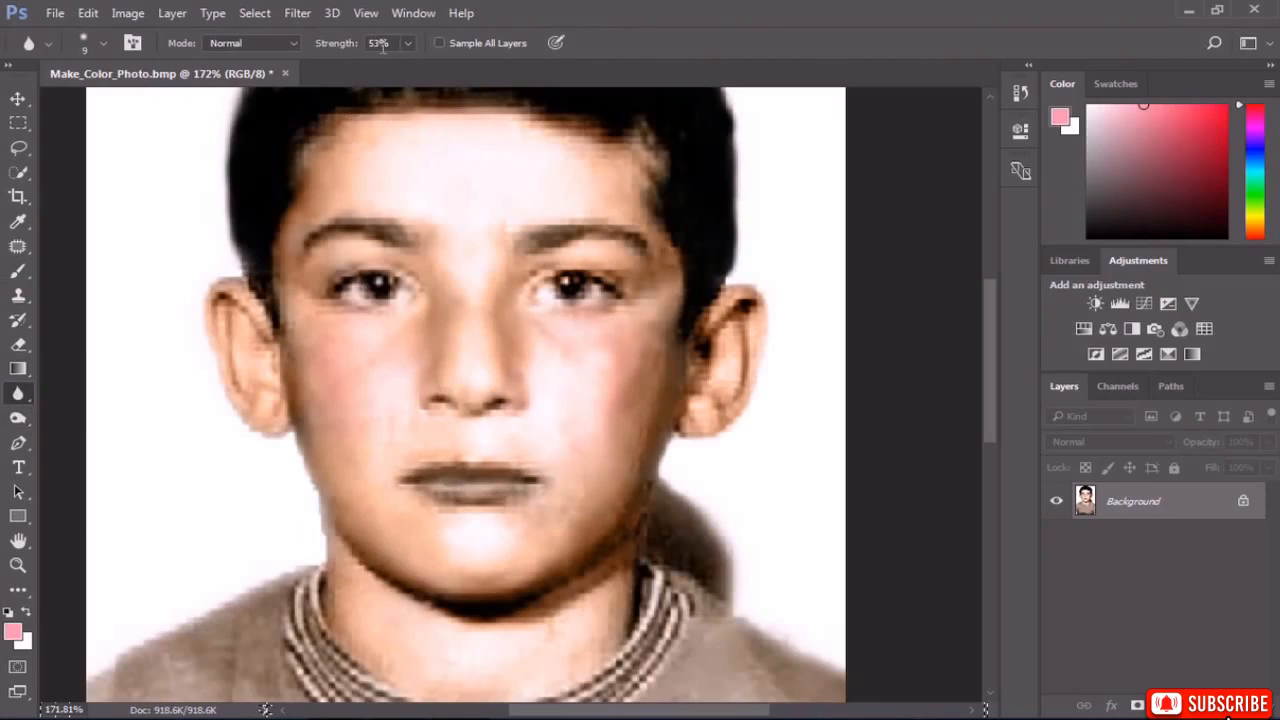
mouse_move(367, 387)
mouse_down()
mouse_move(414, 414)
mouse_move(405, 407)
mouse_up()
drag(432, 275, 420, 279)
scroll(582, 364, down, 2)
scroll(503, 251, up, 2)
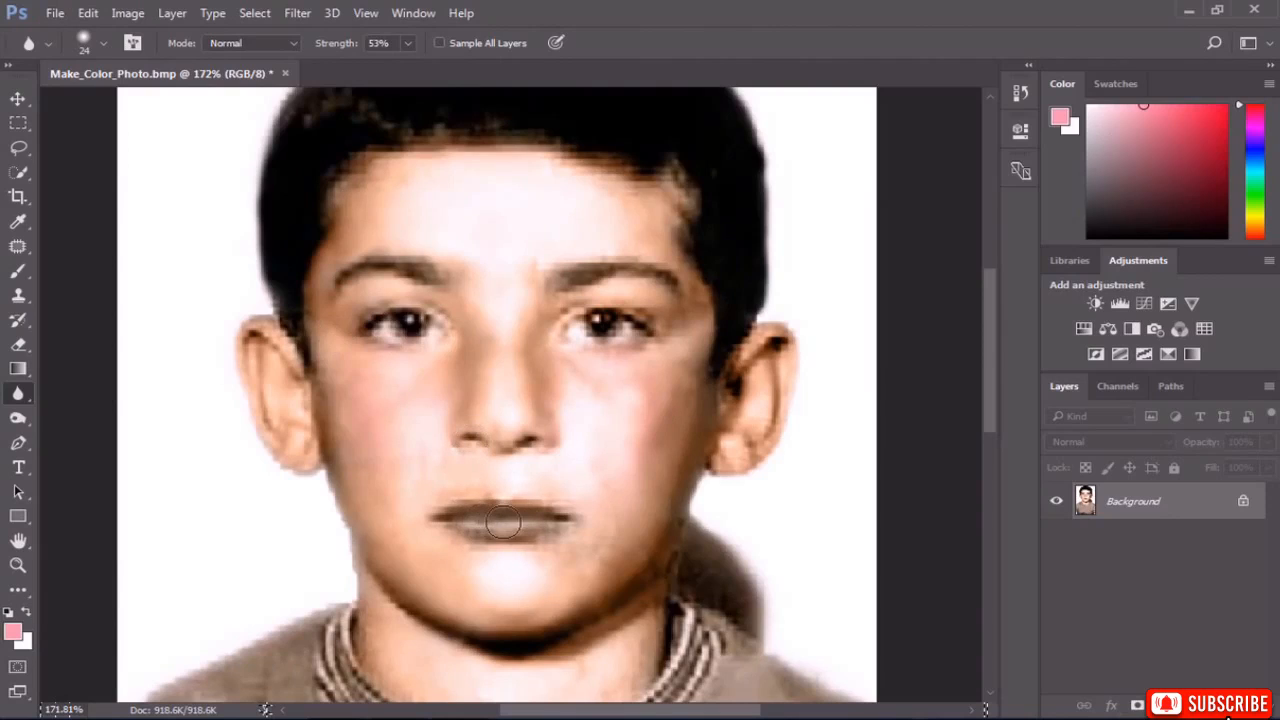
Make the Color-mode brush tip round, reduce it to 20 px, and tint the lips pink at 31% opacity.
click(18, 271)
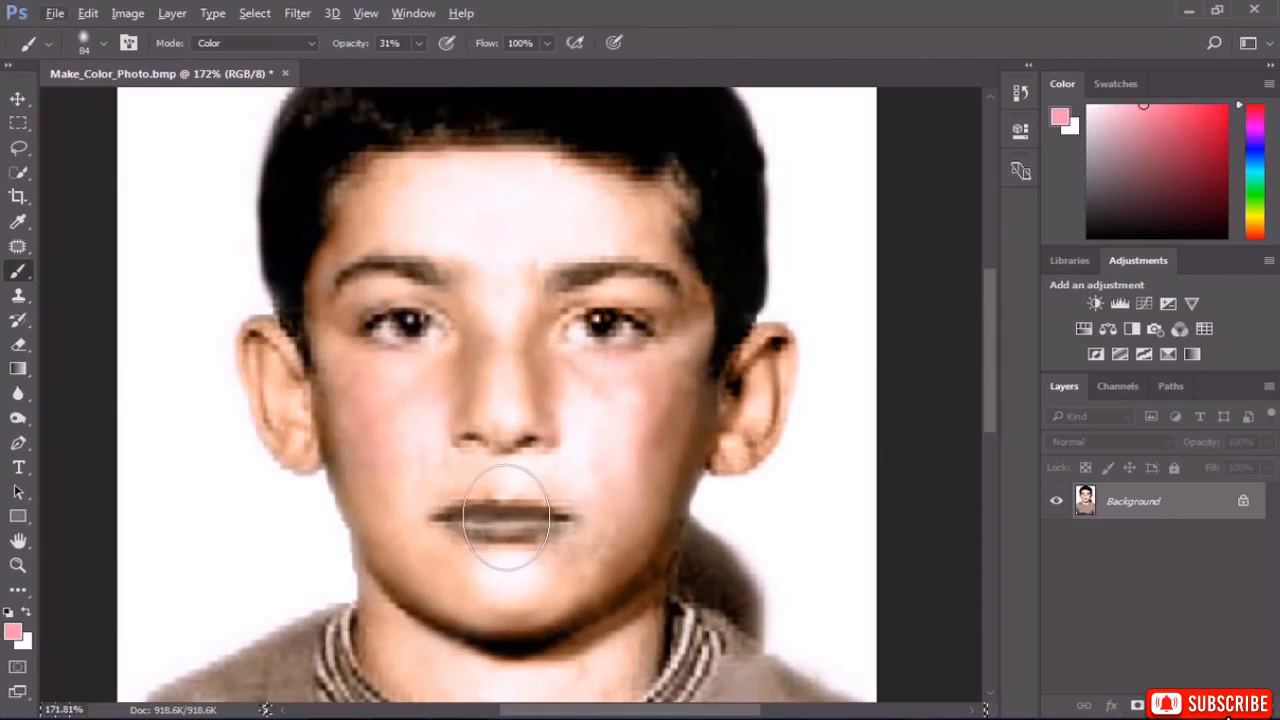
right_click(552, 530)
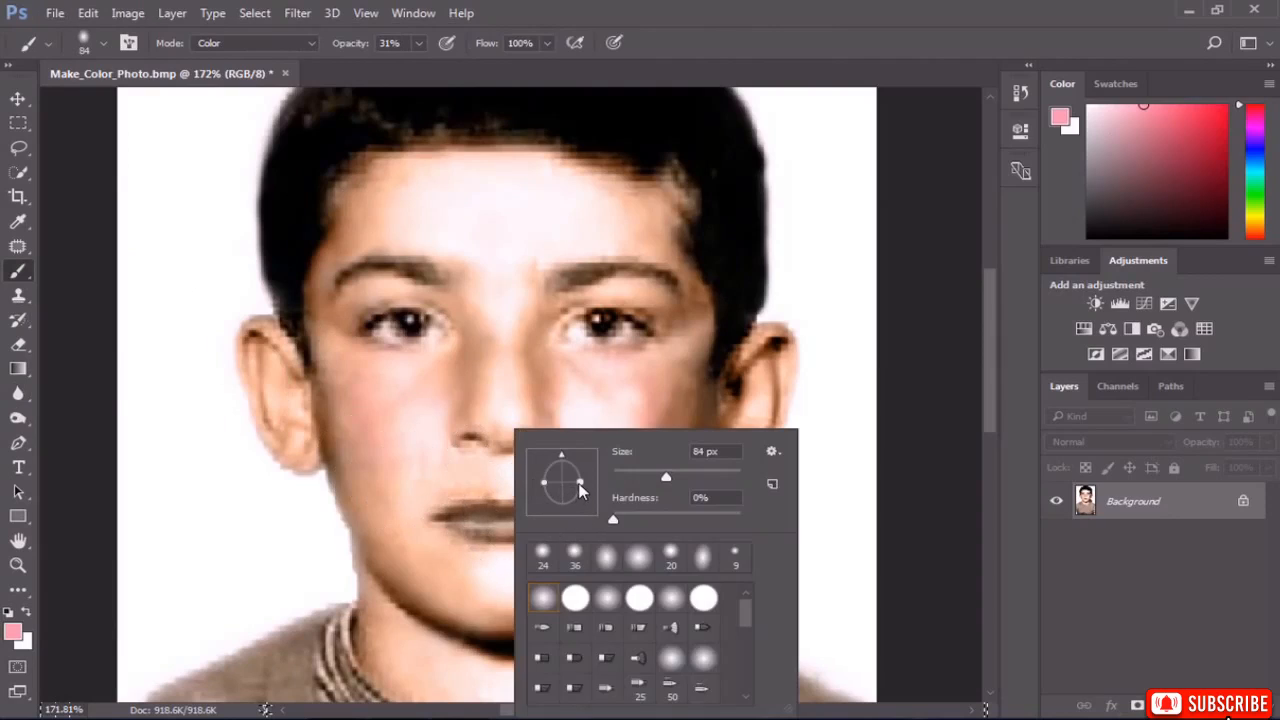
drag(582, 487, 610, 487)
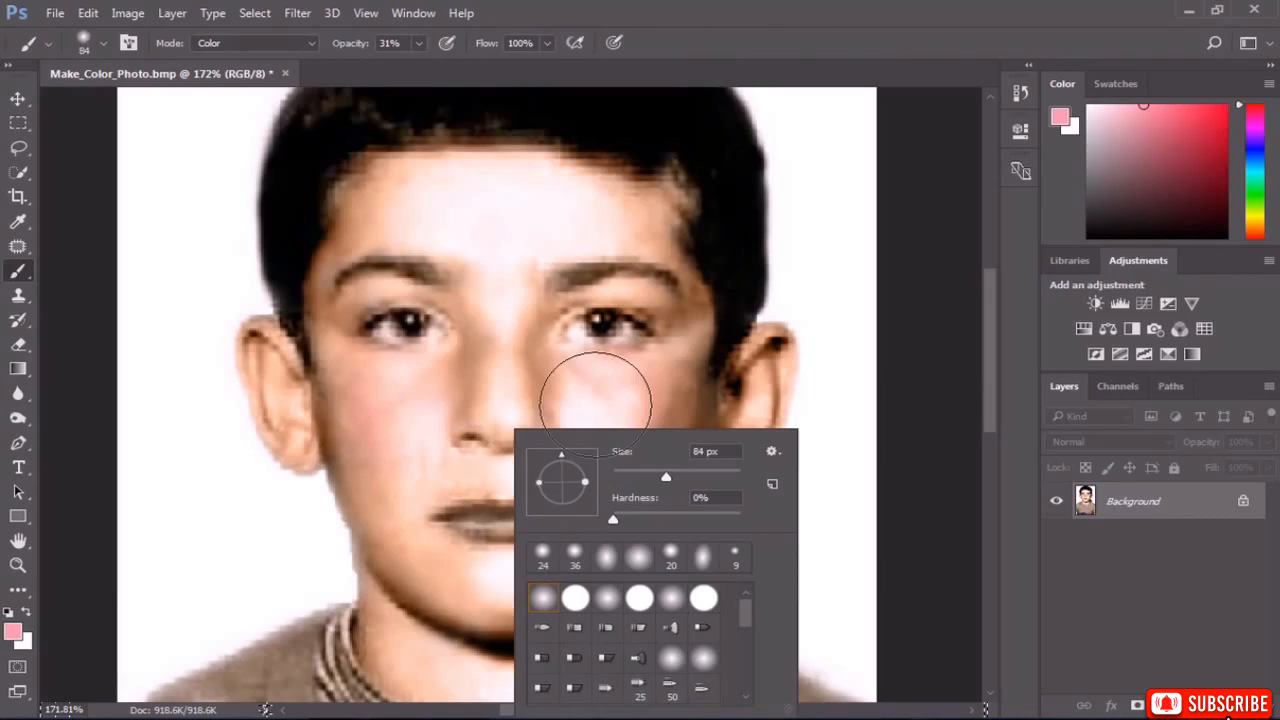
click(211, 73)
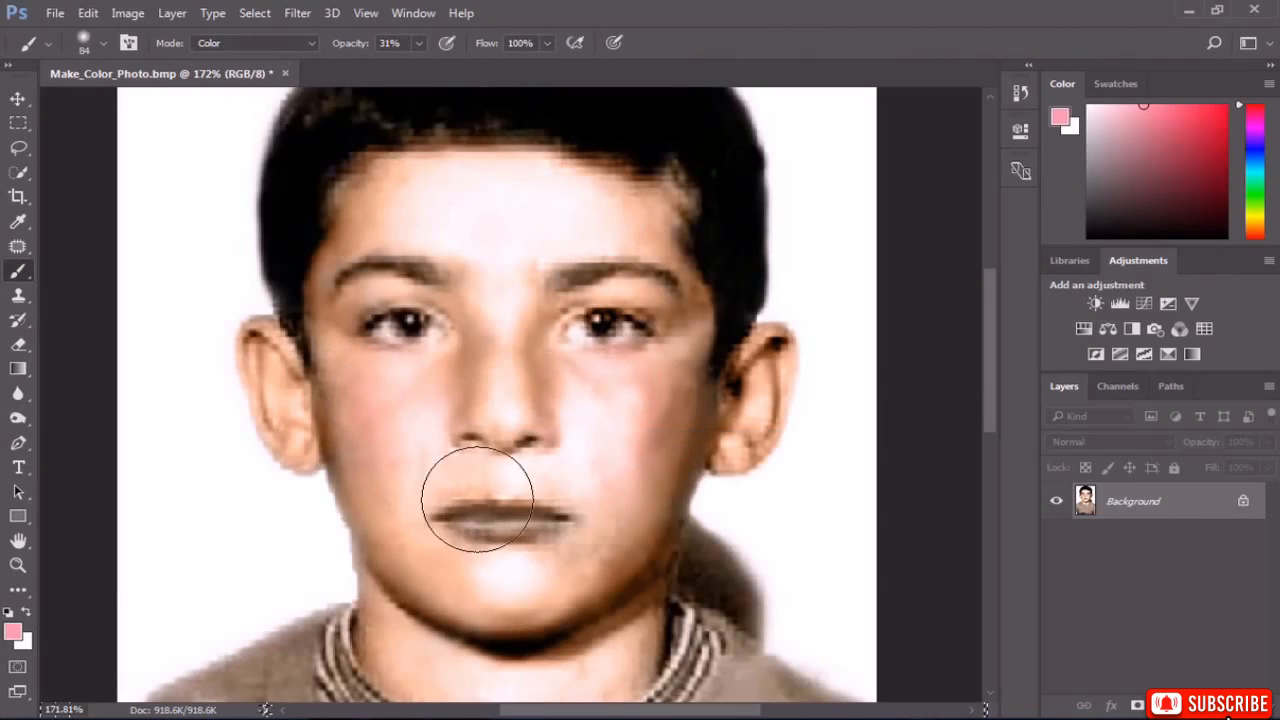
drag(511, 510, 466, 518)
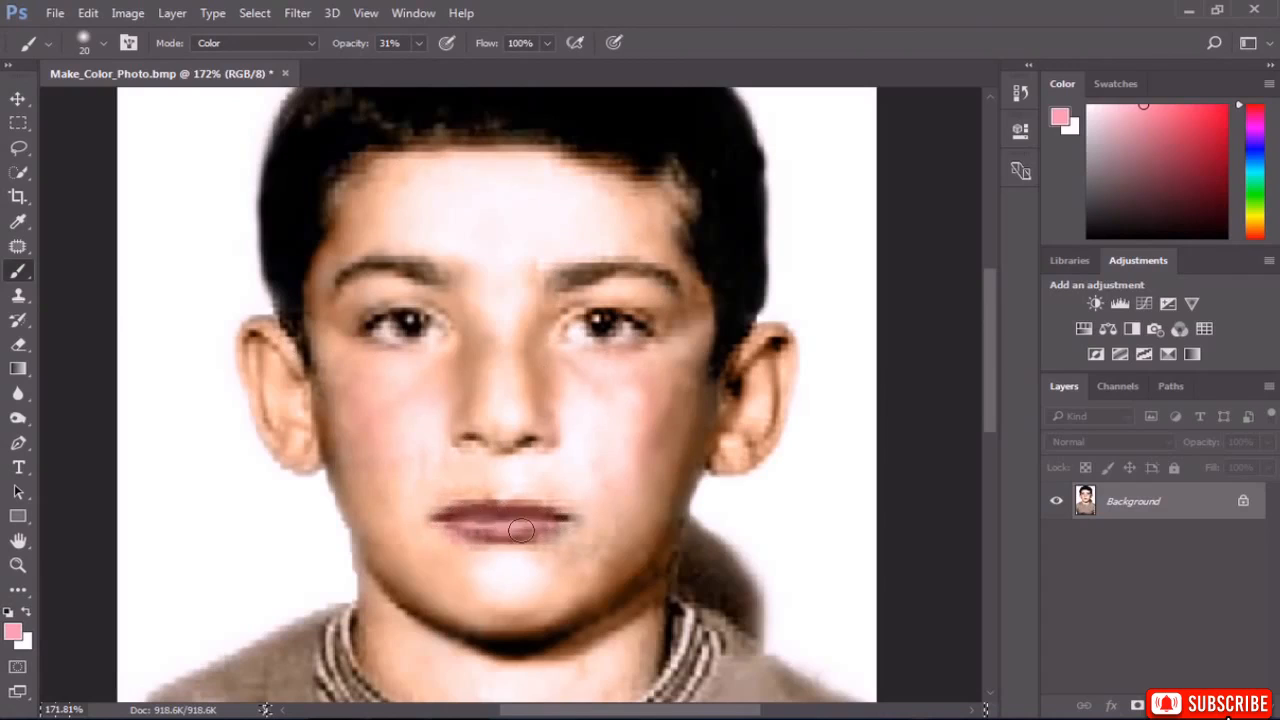
Pick a bright green foreground color and tint the irises of both eyes with the 20 px brush.
scroll(549, 532, down, 2)
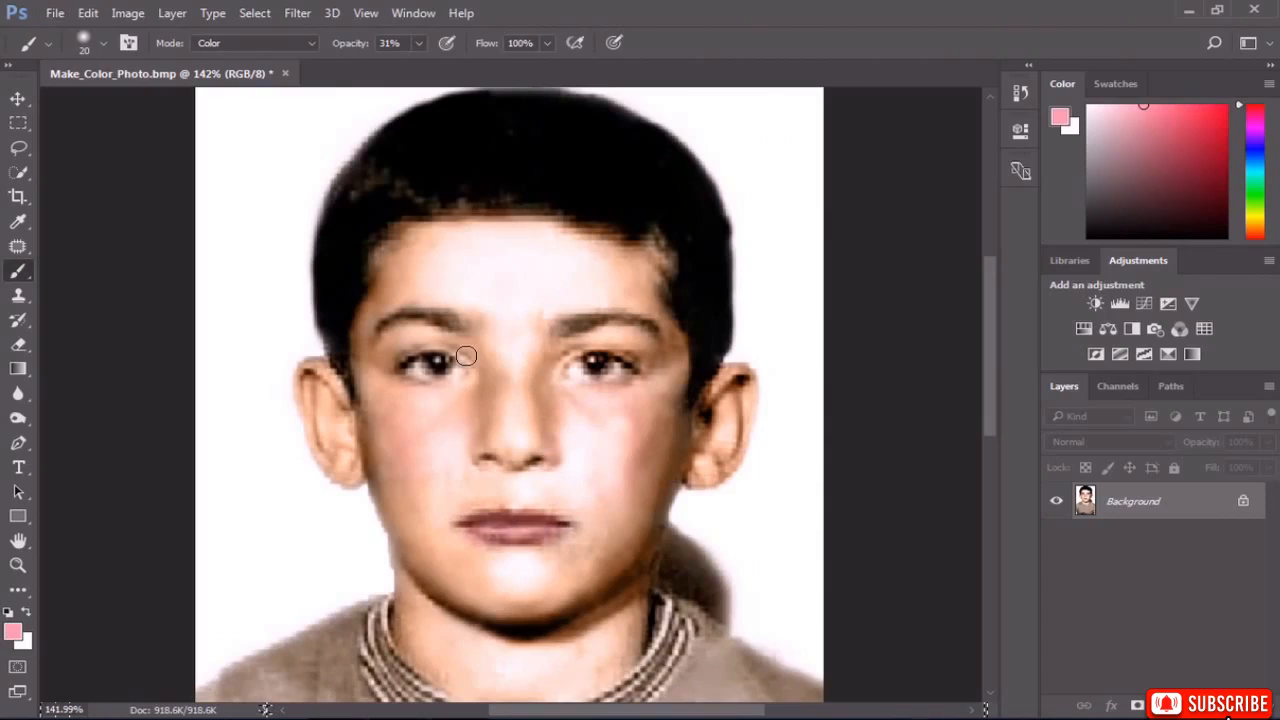
scroll(466, 356, up, 4)
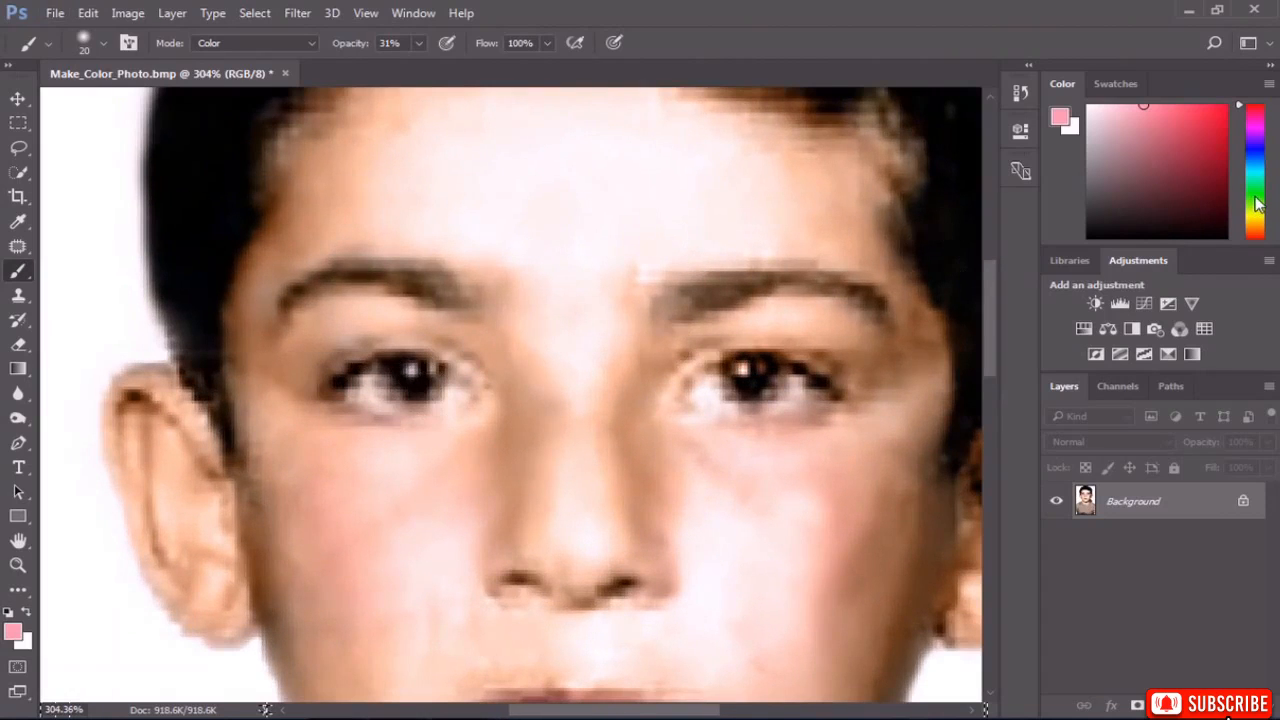
click(1256, 197)
drag(1217, 166, 1238, 87)
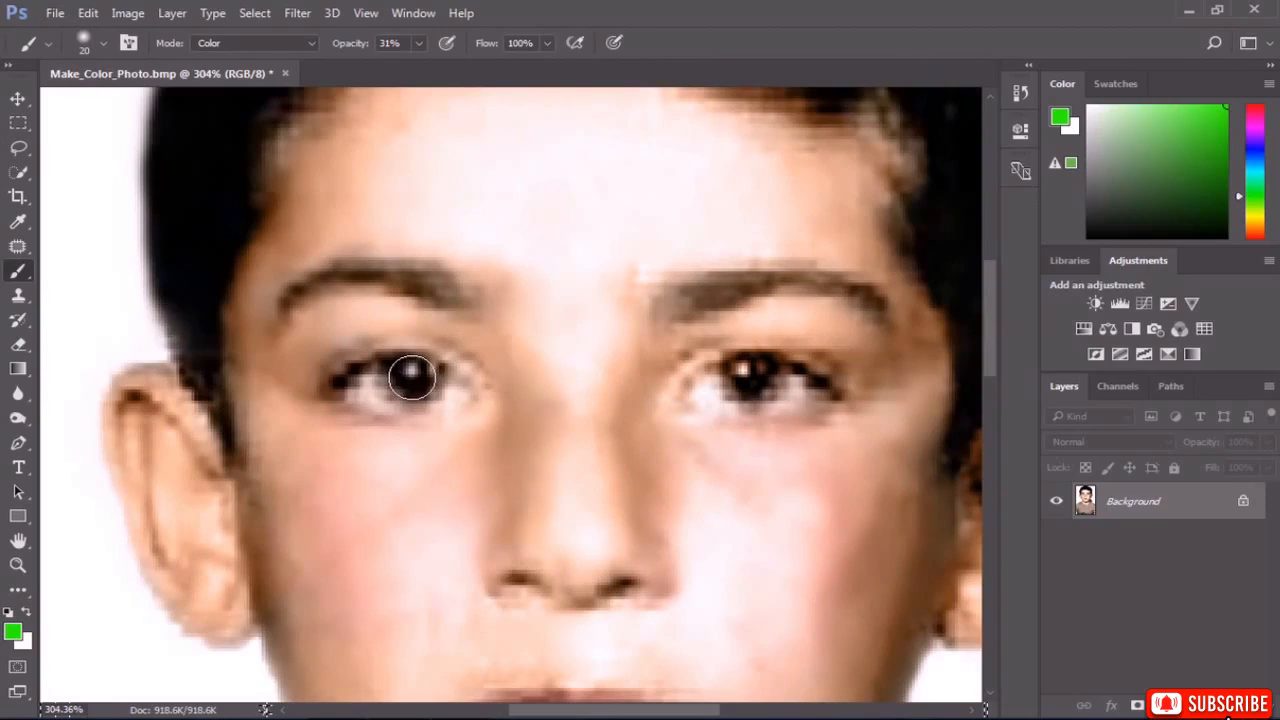
drag(412, 377, 417, 380)
drag(751, 377, 750, 378)
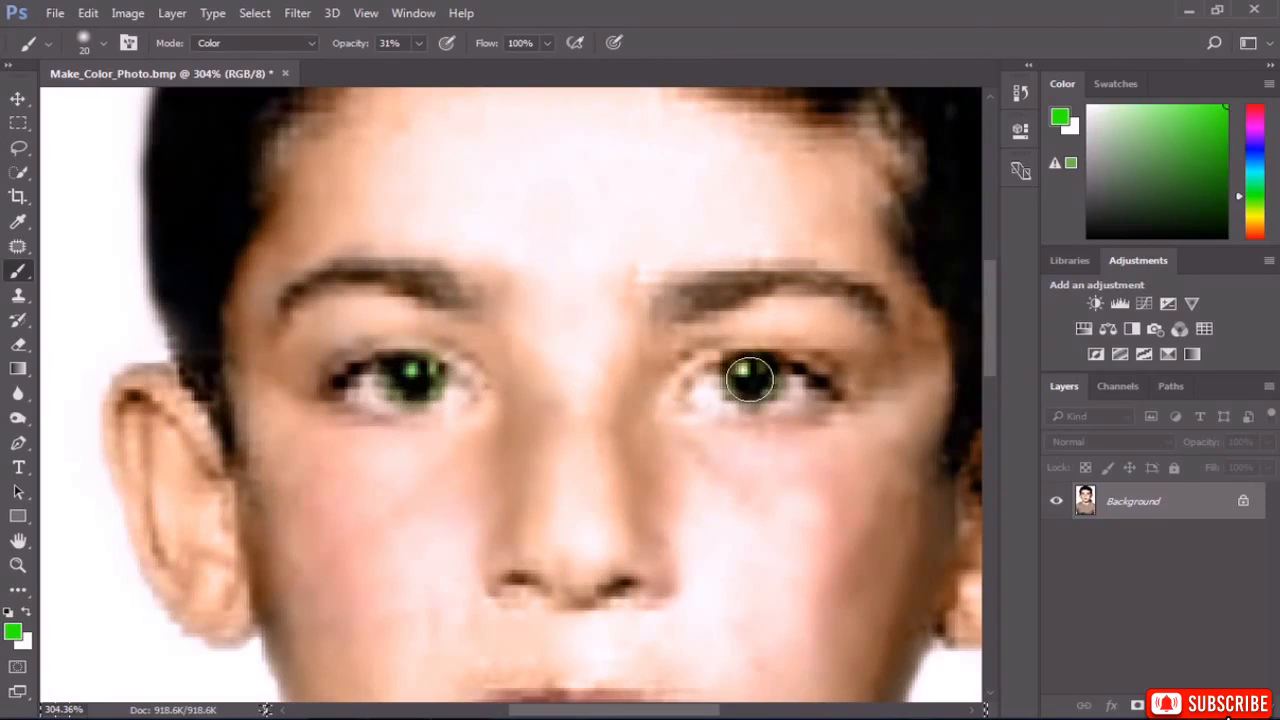
Select the boy's brown shirt below the collar with the Quick Selection tool at 98 px.
scroll(700, 400, down, 5)
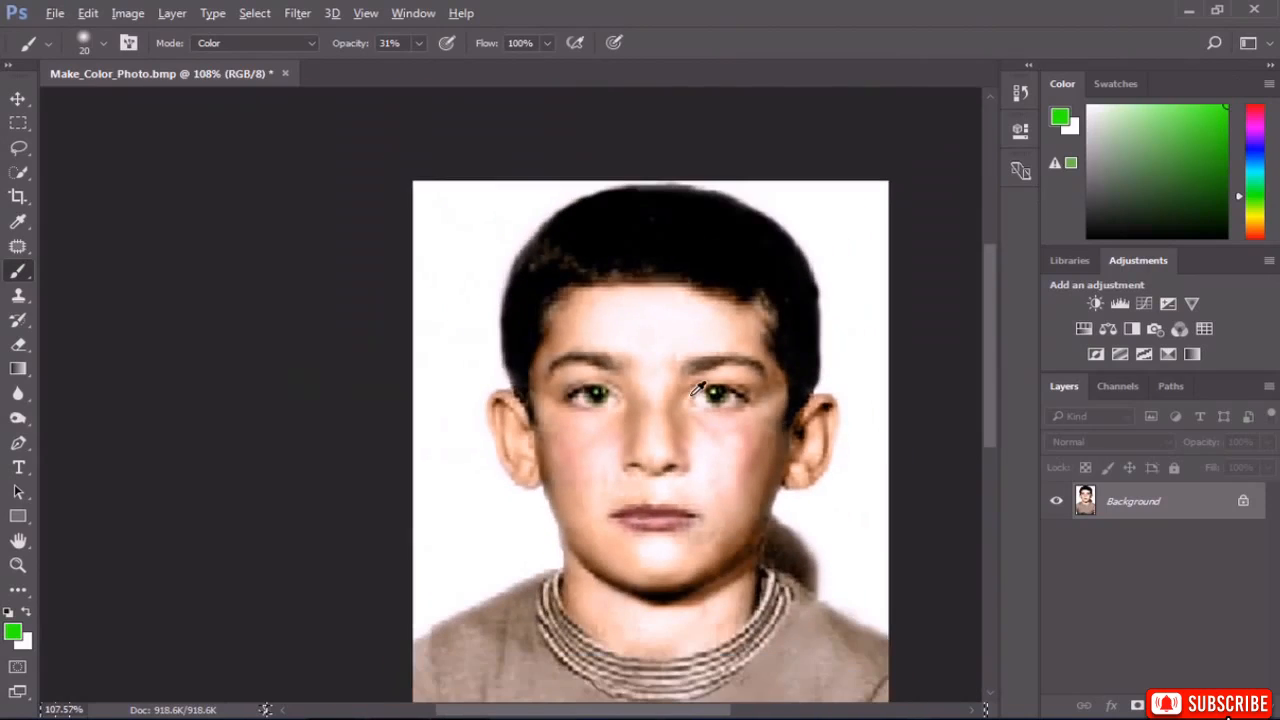
scroll(580, 410, up, 2)
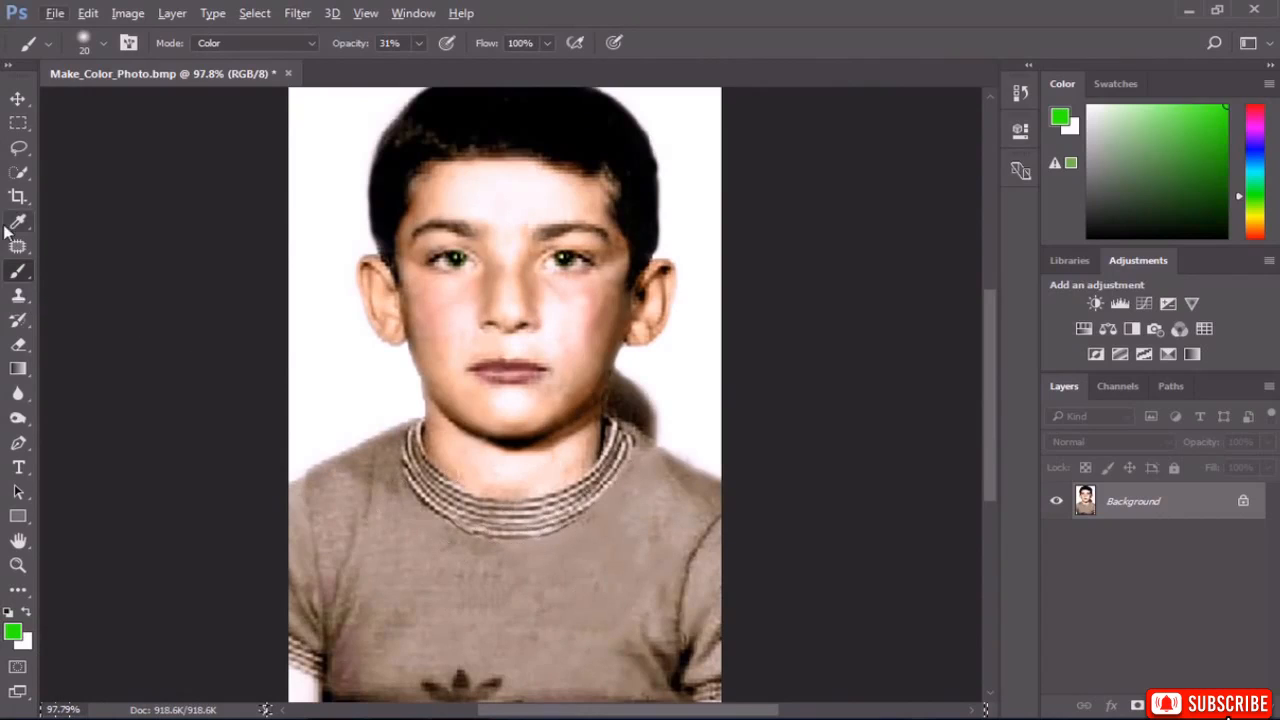
click(18, 172)
alt+right_click(440, 579)
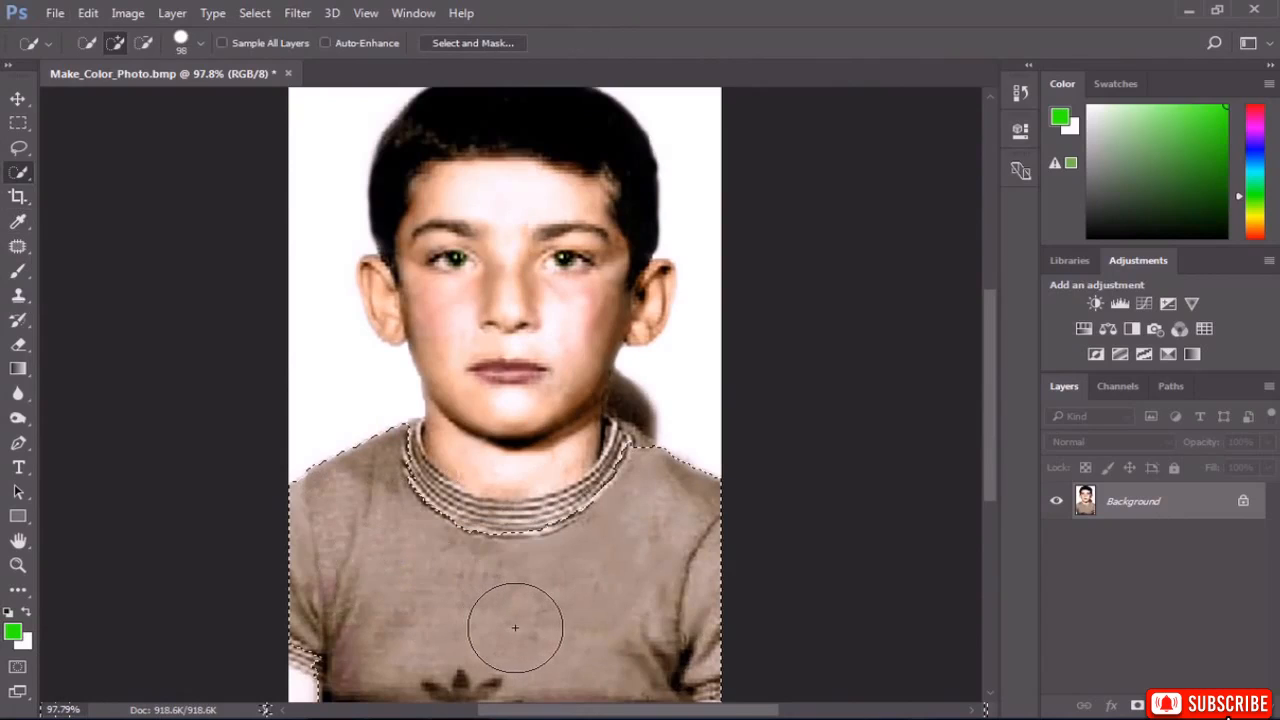
drag(506, 620, 443, 653)
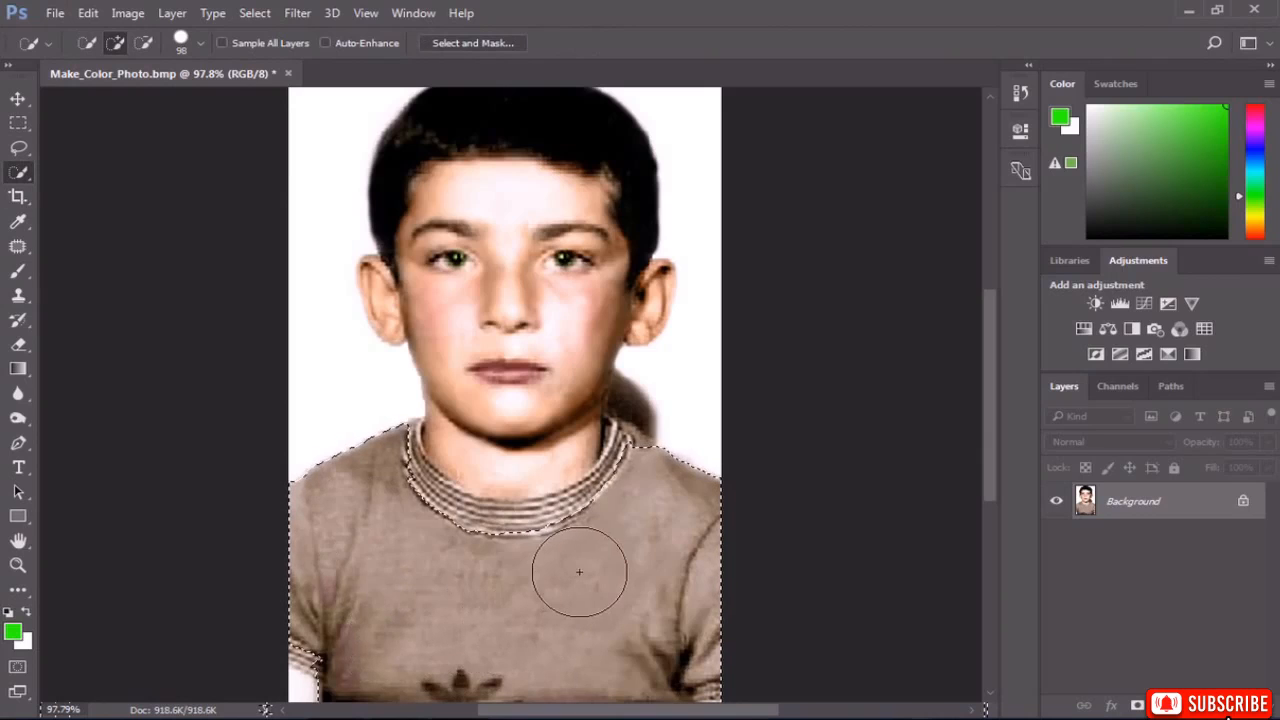
alt+scroll(677, 592, down, 2)
alt+scroll(675, 588, up, 1)
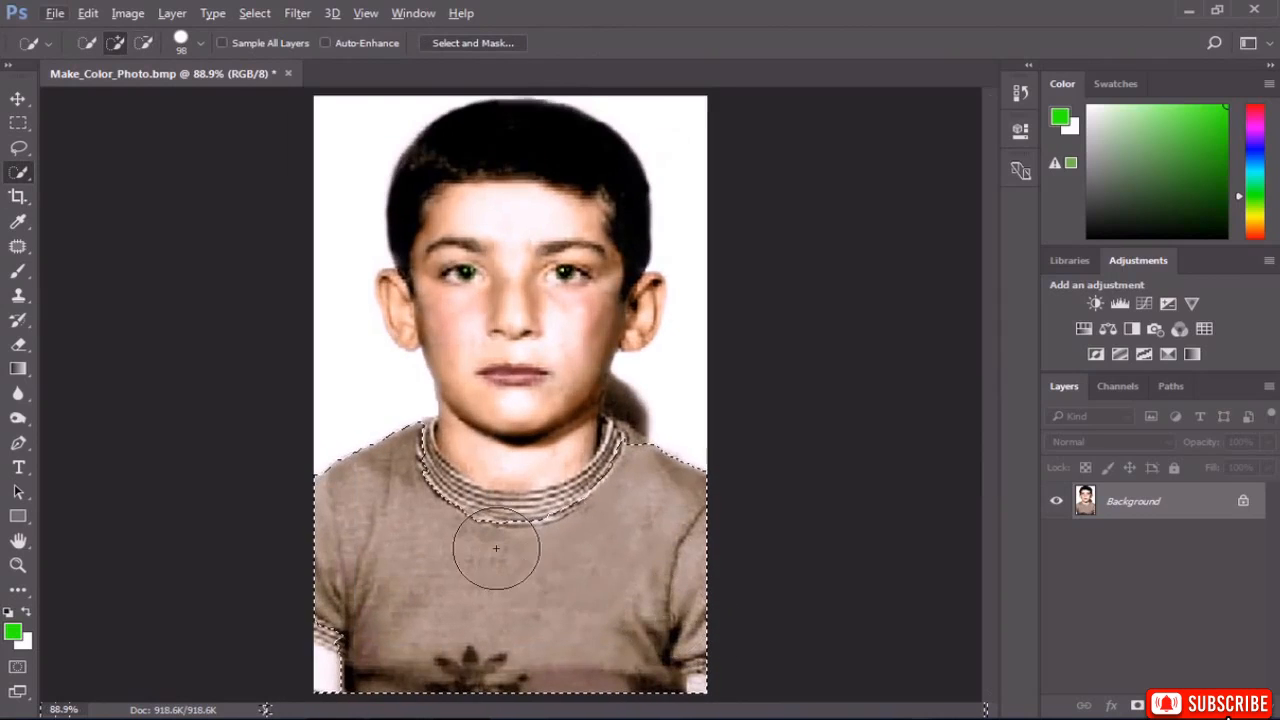
alt+scroll(436, 549, up, 2)
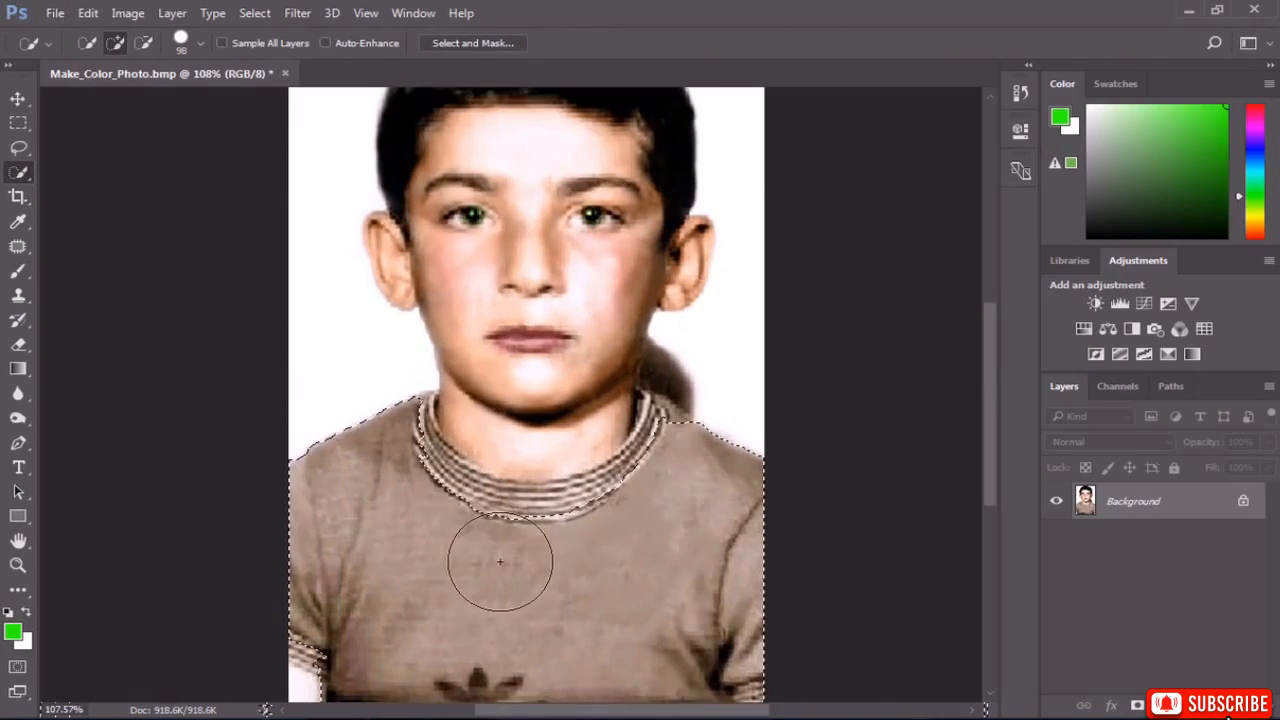
Reduce the Quick Selection brush to 51 px and add the striped collar to the shirt selection.
mouse_move(486, 563)
alt+mouse_down()
mouse_move(518, 576)
mouse_move(464, 583)
alt+mouse_up()
mouse_move(432, 513)
mouse_down()
mouse_move(569, 515)
mouse_move(505, 514)
mouse_move(421, 470)
mouse_up()
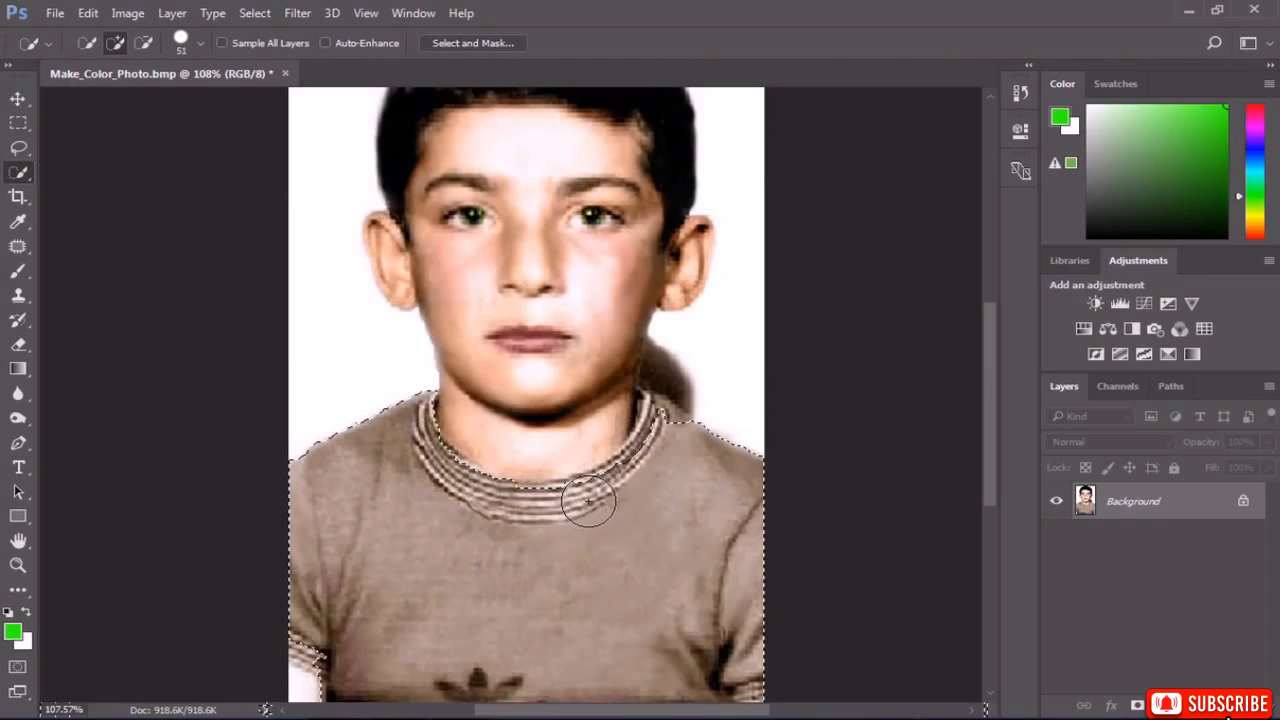
mouse_move(589, 502)
mouse_down()
mouse_move(614, 503)
mouse_move(657, 457)
mouse_up()
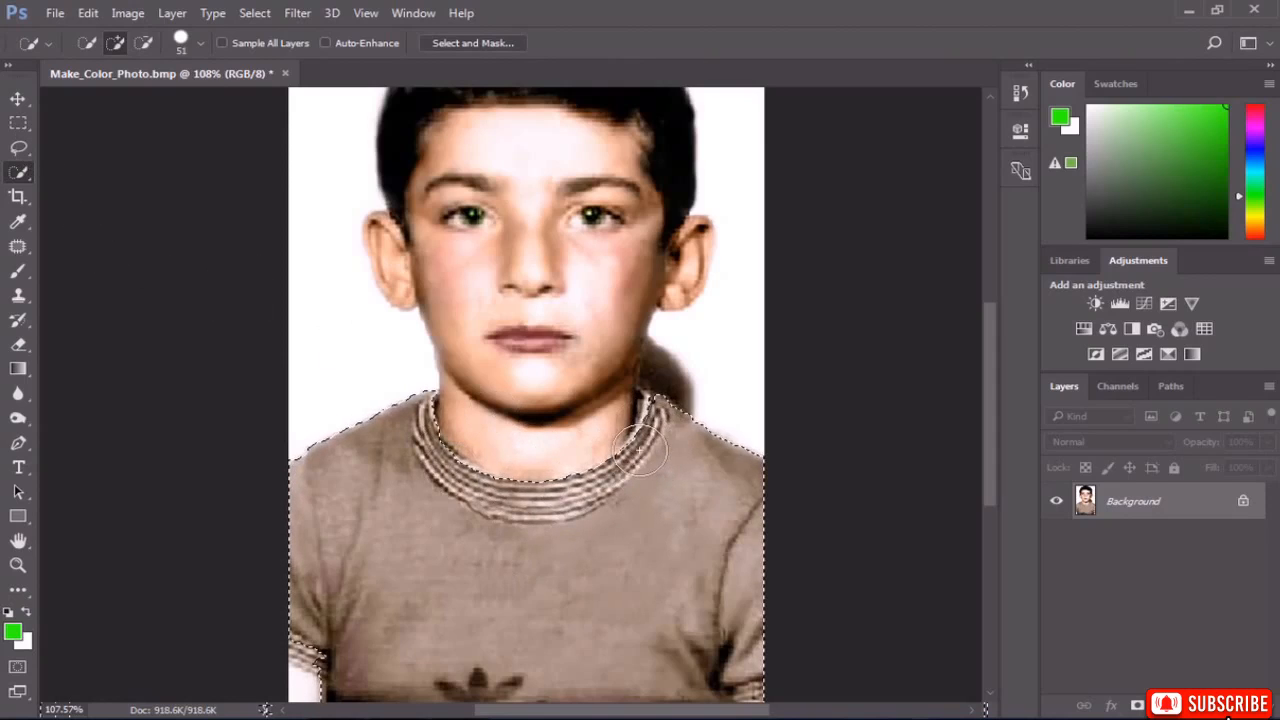
Refine the selection edge where the striped collar meets the neck and shoulder using the Lasso tool.
click(18, 147)
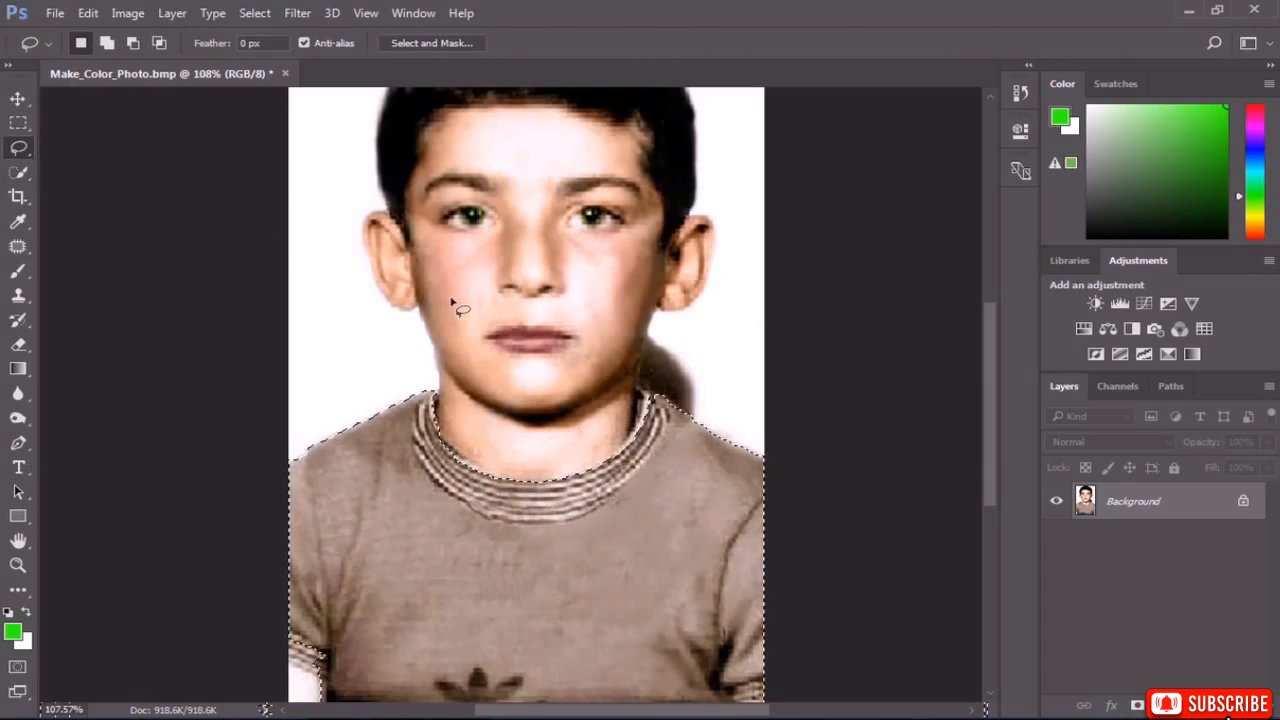
scroll(645, 415, up, 5)
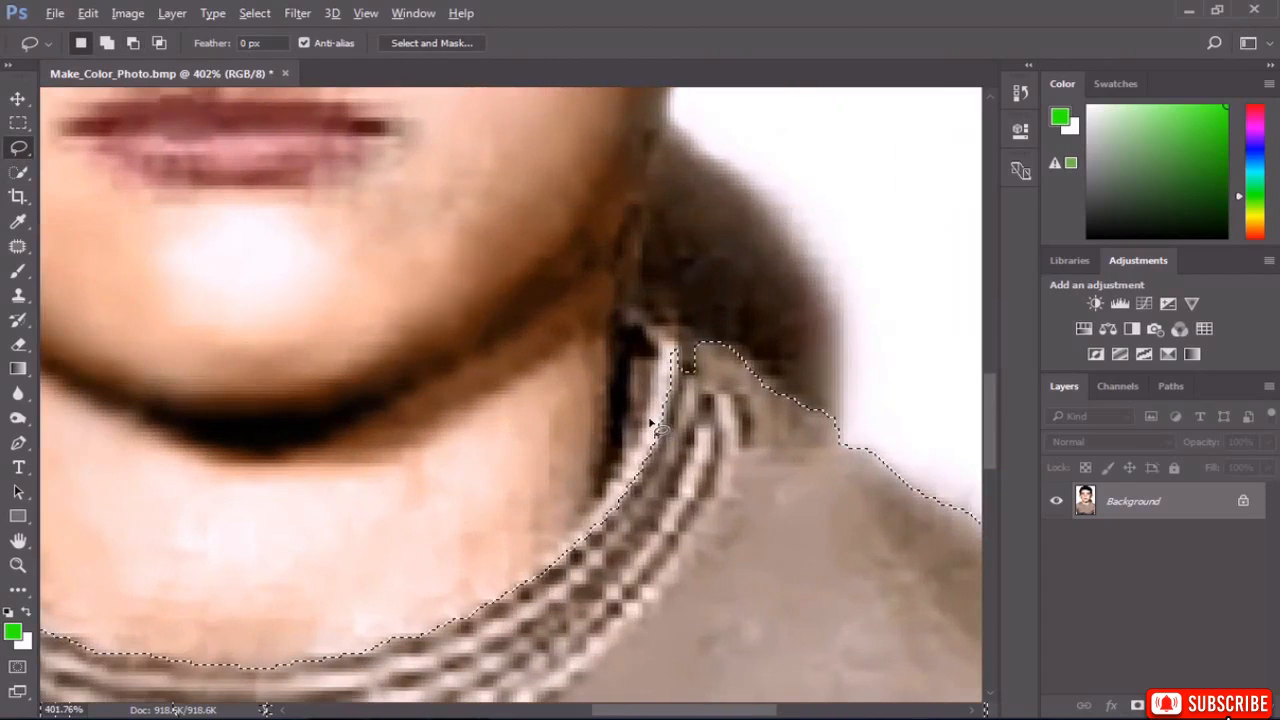
Add the missed strip of striped collar beside the right side of the neck to the shirt selection with the Lasso.
mouse_move(637, 362)
mouse_down()
mouse_move(610, 540)
mouse_move(684, 413)
mouse_up()
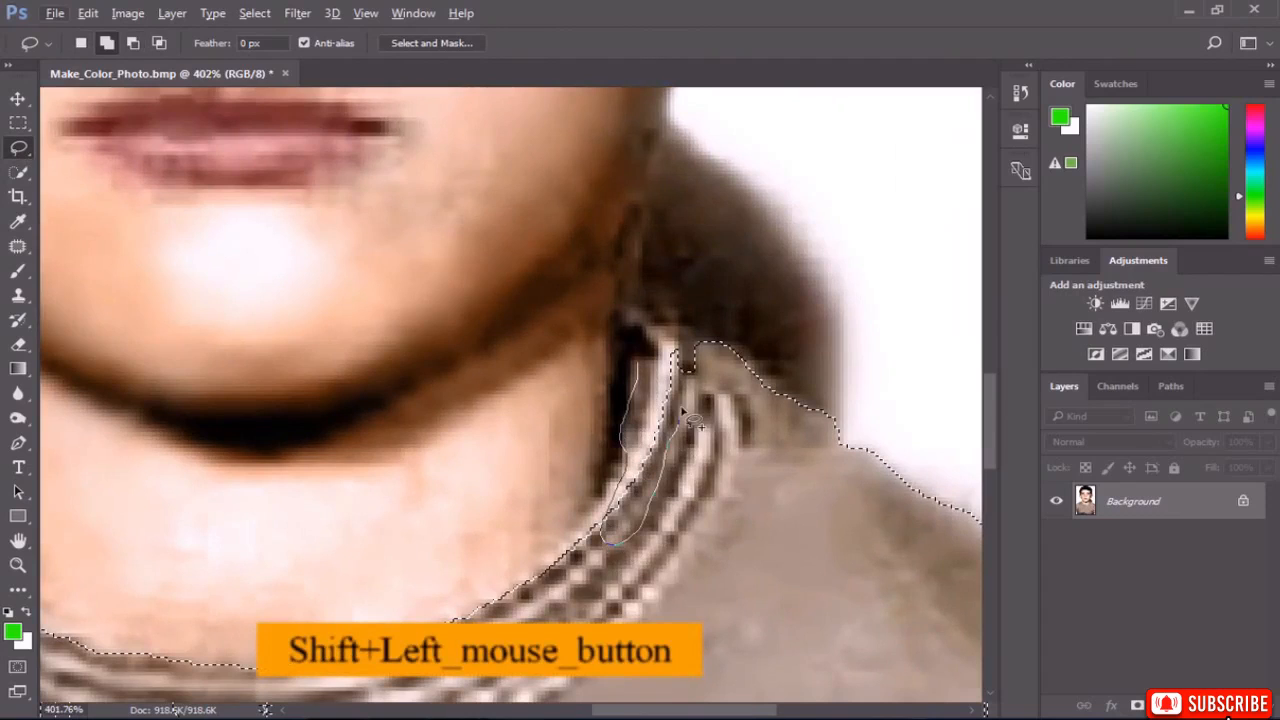
mouse_move(648, 331)
mouse_down()
mouse_move(673, 383)
mouse_move(698, 383)
mouse_move(692, 340)
mouse_move(645, 332)
mouse_up()
scroll(702, 428, down, 3)
scroll(706, 436, down, 3)
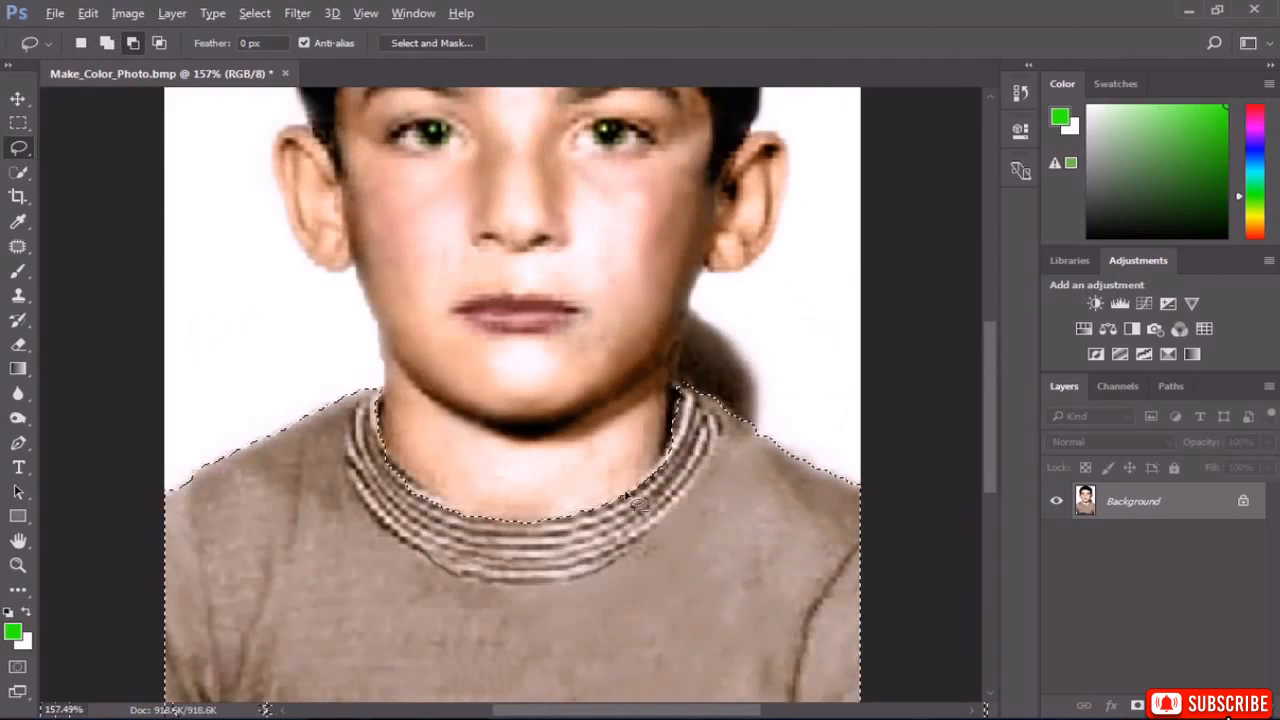
Subtract the bare arm below the sleeve in the photo's lower-right corner from the shirt selection with the Lasso.
scroll(410, 530, down, 2)
scroll(410, 530, down, 2)
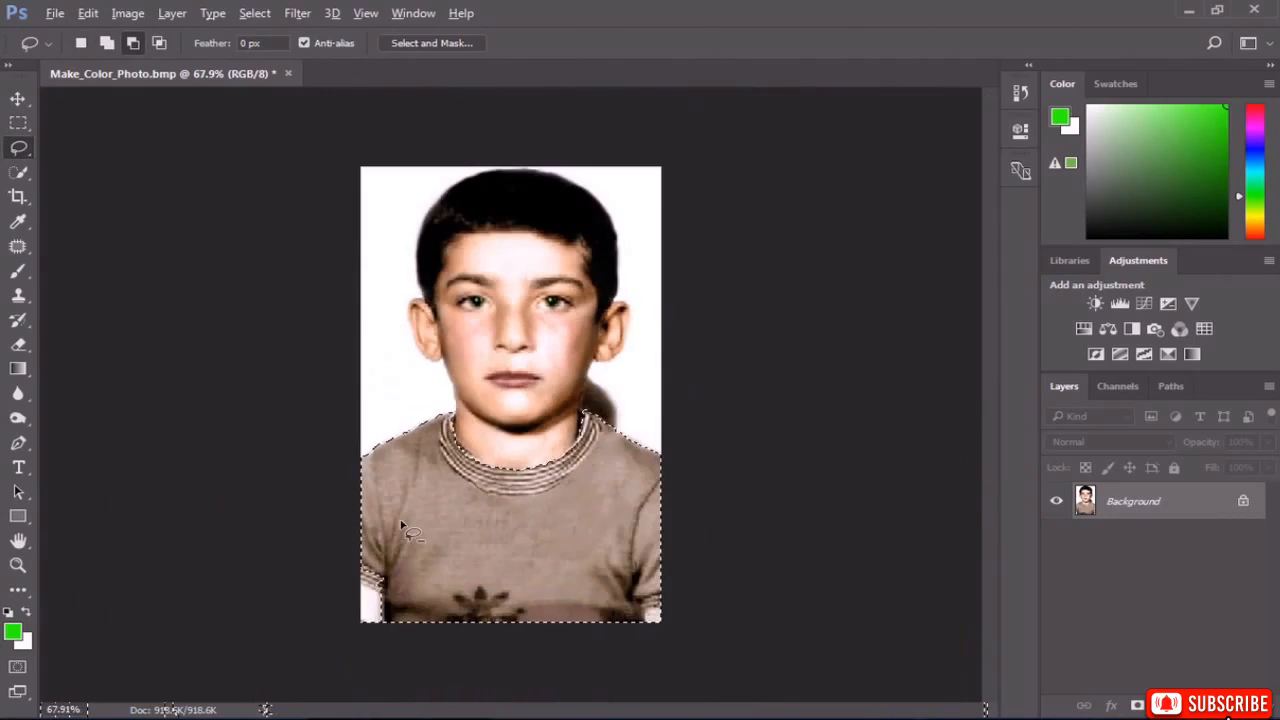
scroll(670, 658, up, 1)
scroll(676, 655, down, 2)
scroll(676, 655, up, 2)
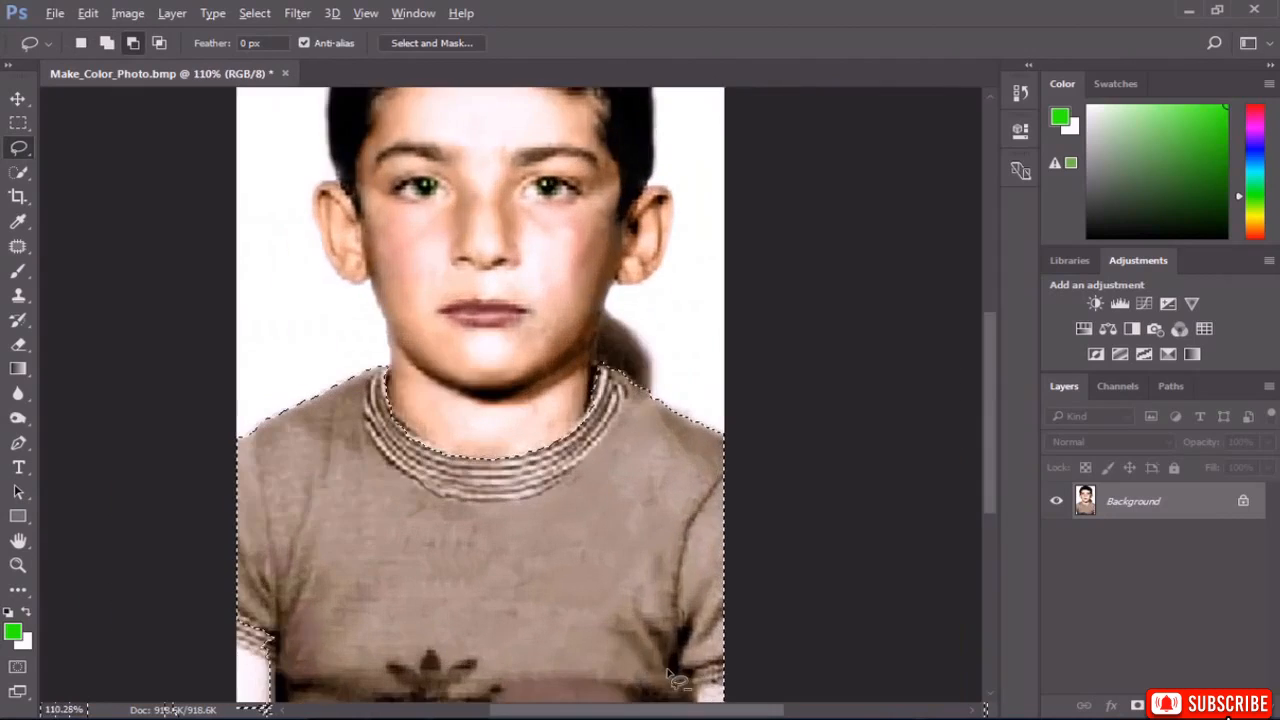
scroll(690, 662, up, 1)
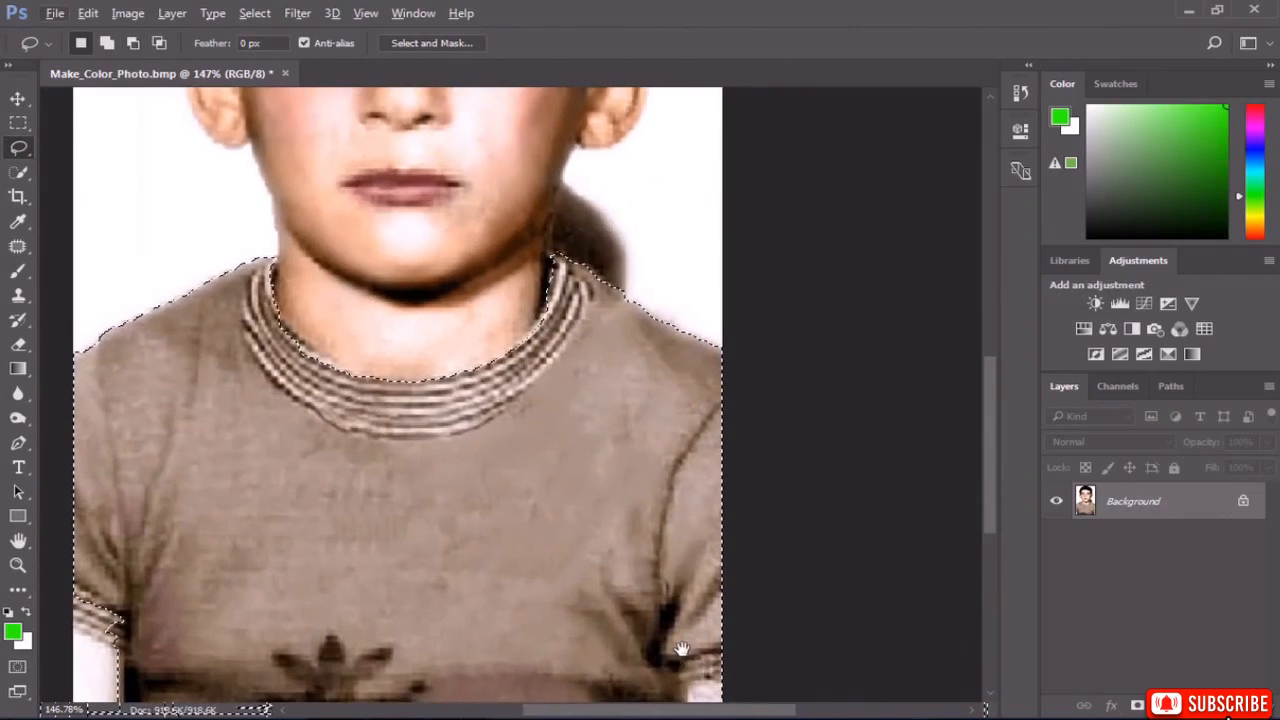
drag(696, 664, 666, 523)
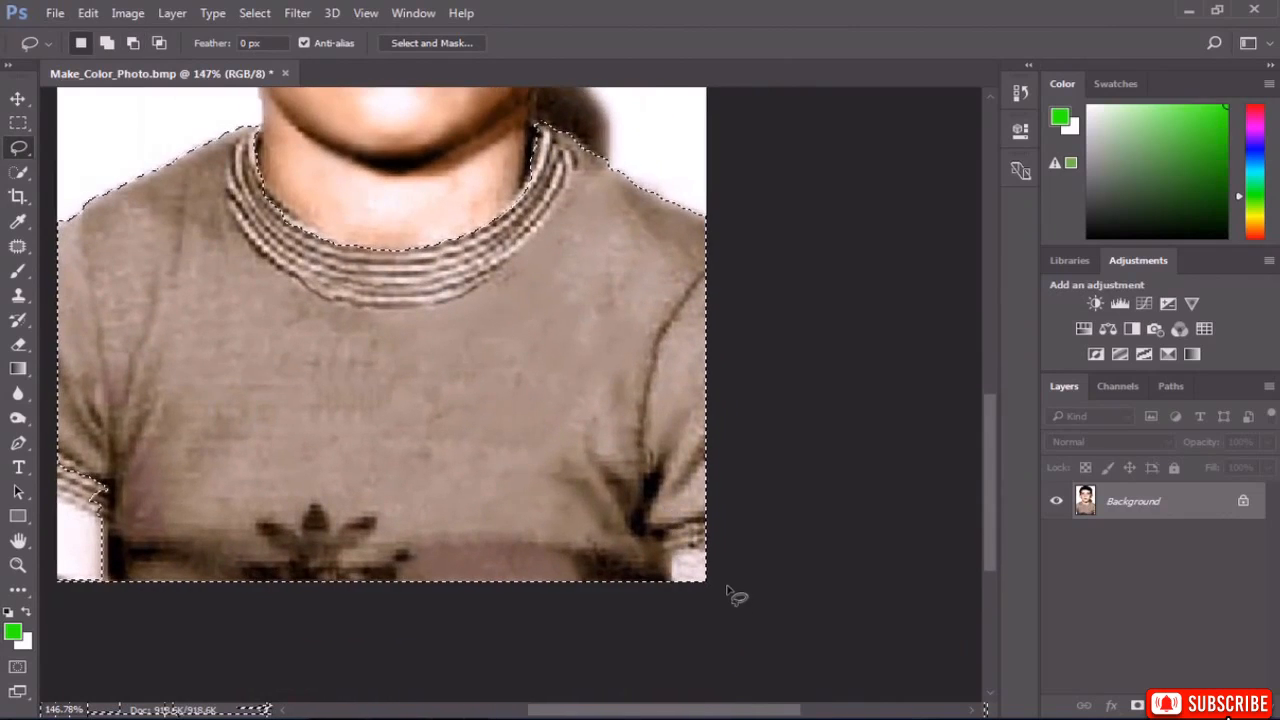
key(alt)
mouse_move(710, 551)
mouse_down()
mouse_move(683, 550)
mouse_move(677, 573)
mouse_move(712, 593)
mouse_up()
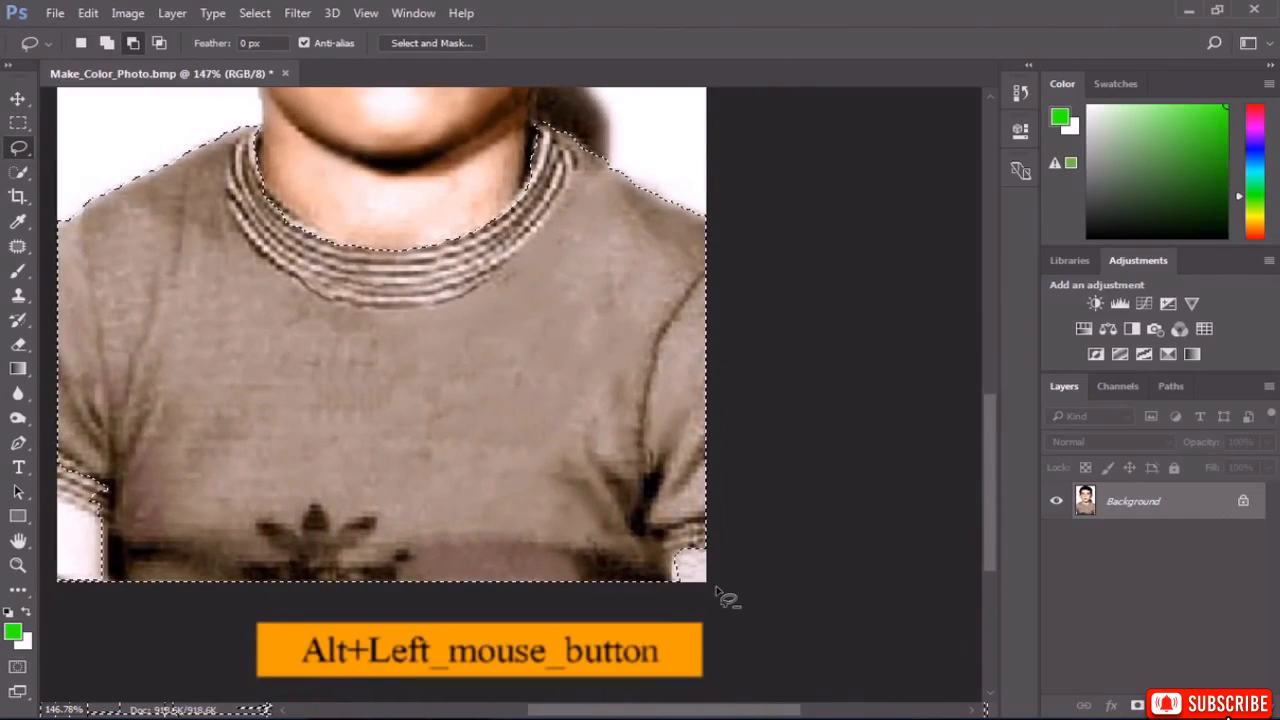
Refine the shirt selection at the sleeve on the photo's left, excluding the bare arm and including the striped cuff.
scroll(663, 606, down, 2)
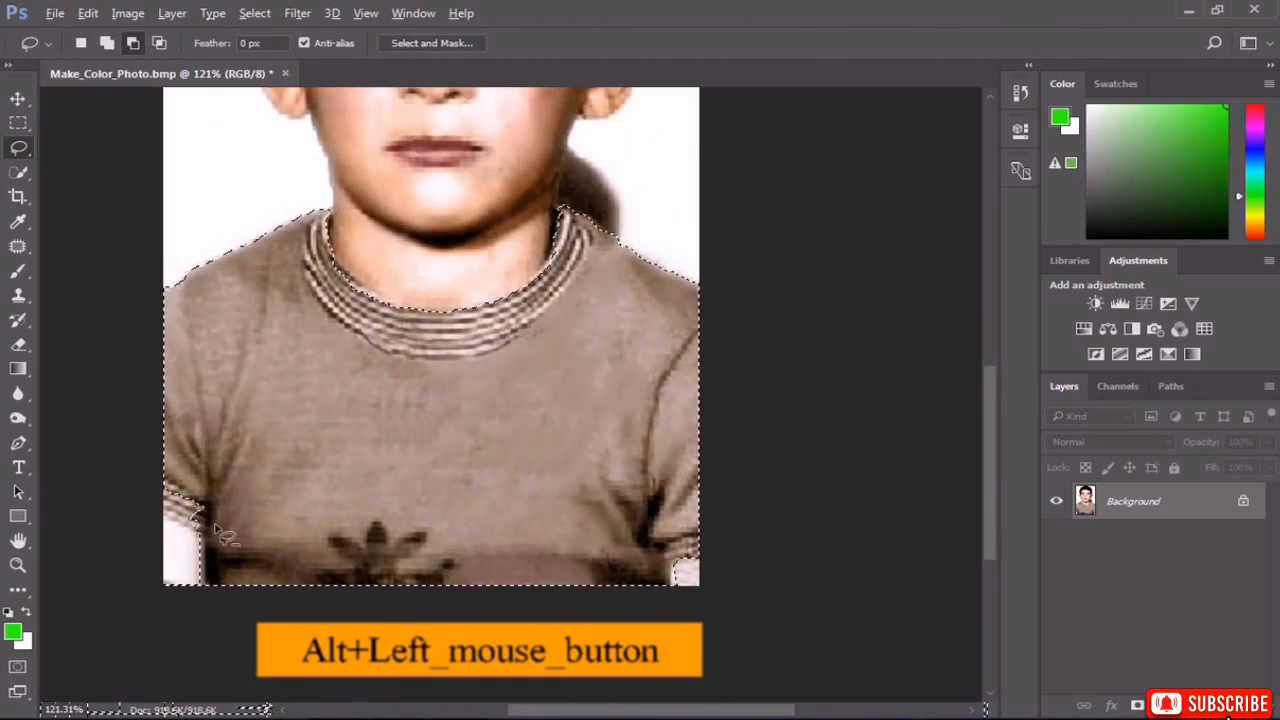
scroll(205, 605, up, 2)
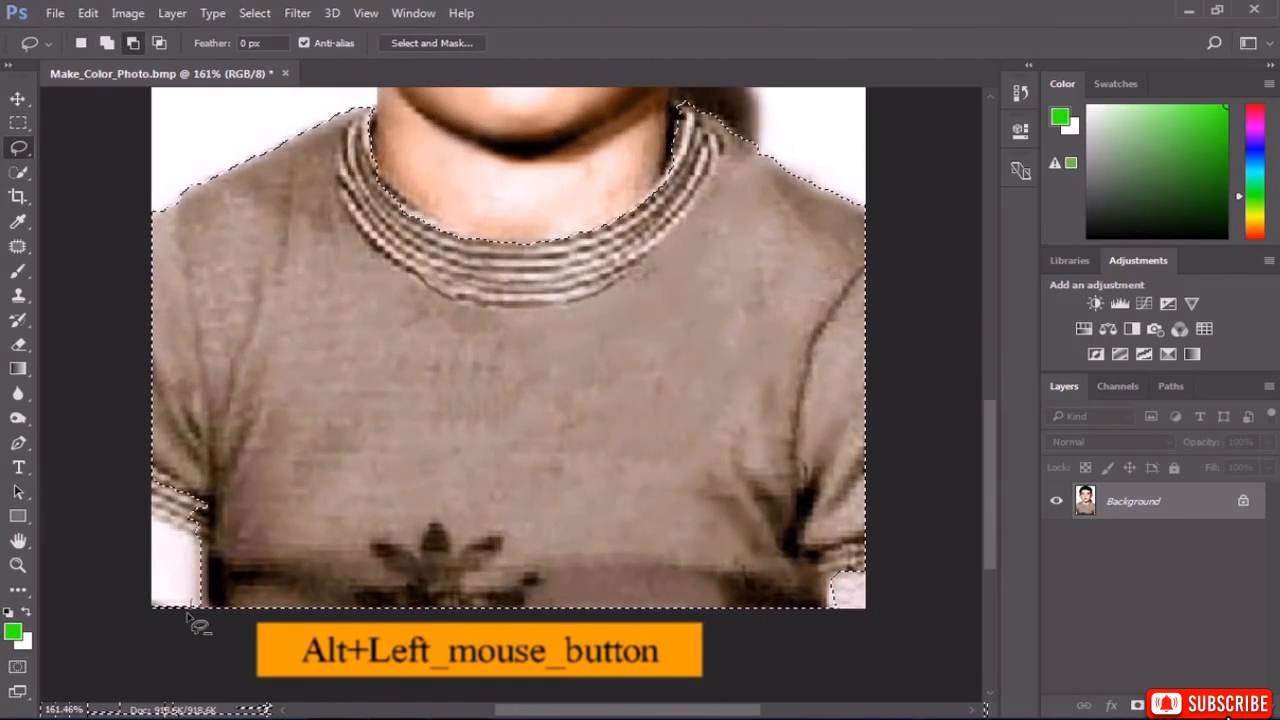
mouse_move(188, 608)
mouse_down()
mouse_move(160, 586)
mouse_move(192, 585)
mouse_up()
key(shift)
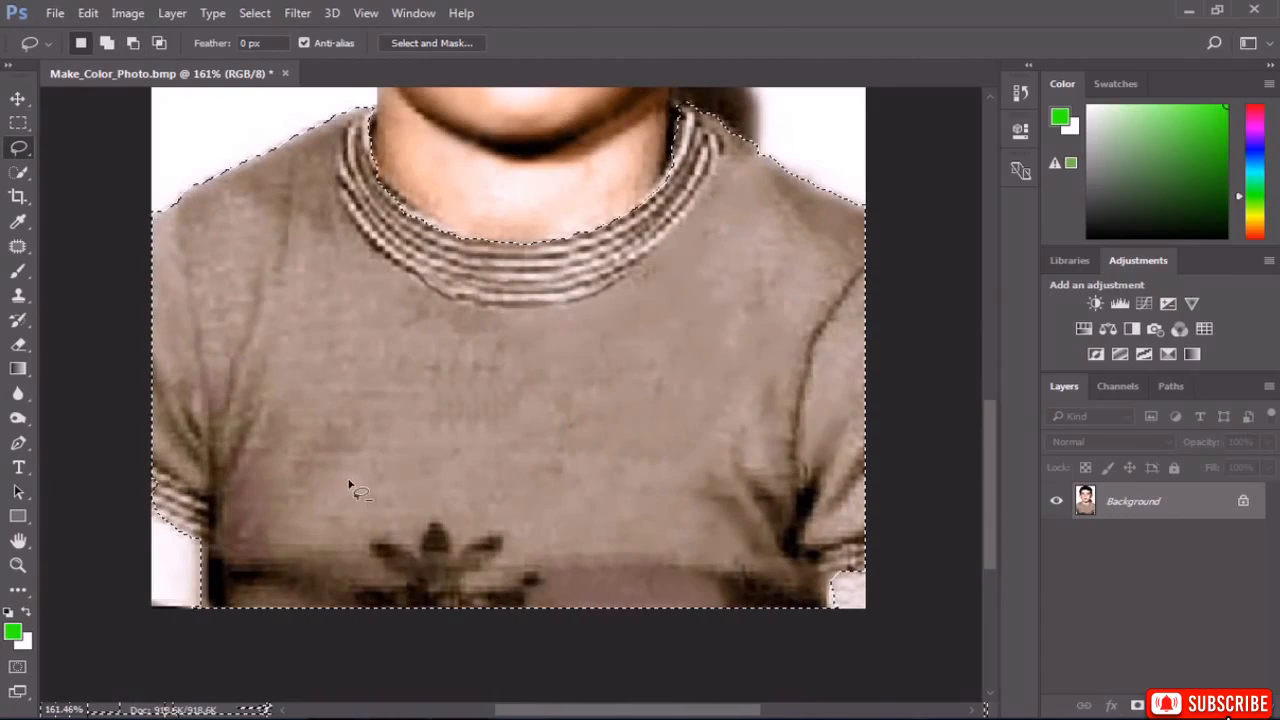
Feather the shirt selection by 3 pixels.
scroll(362, 484, down, 3)
scroll(367, 487, down, 2)
right_click(402, 484)
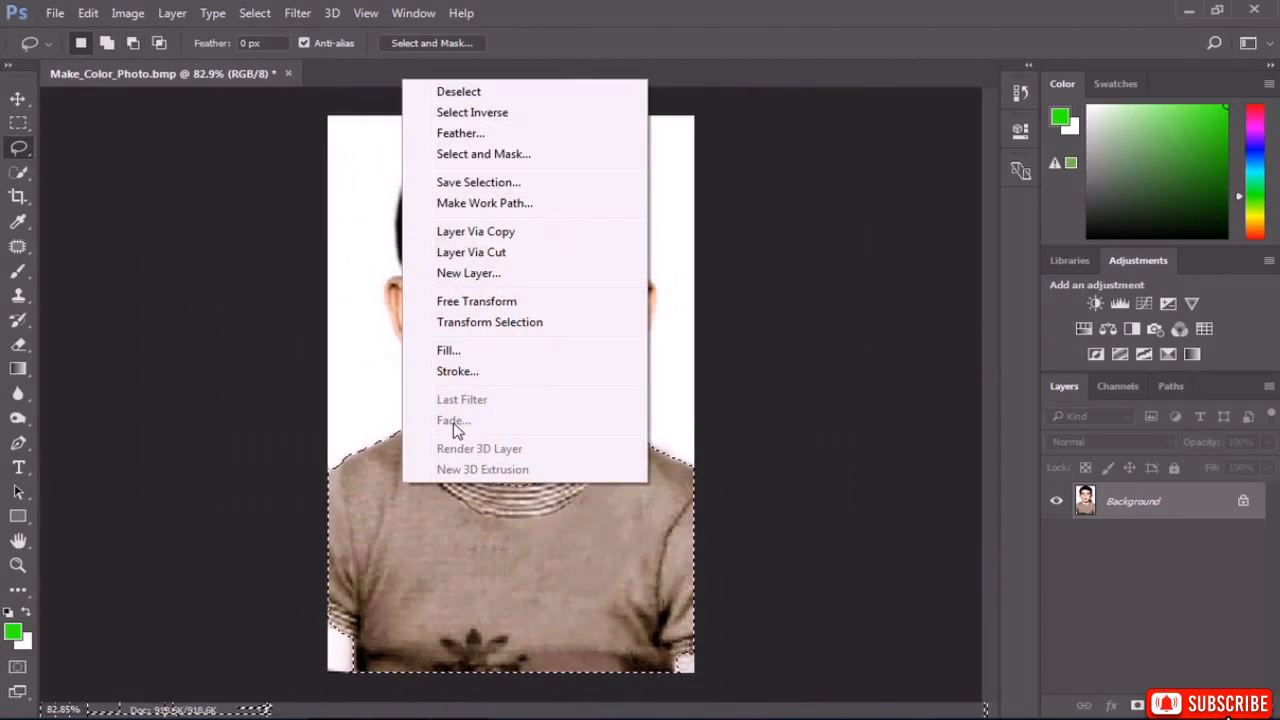
click(478, 133)
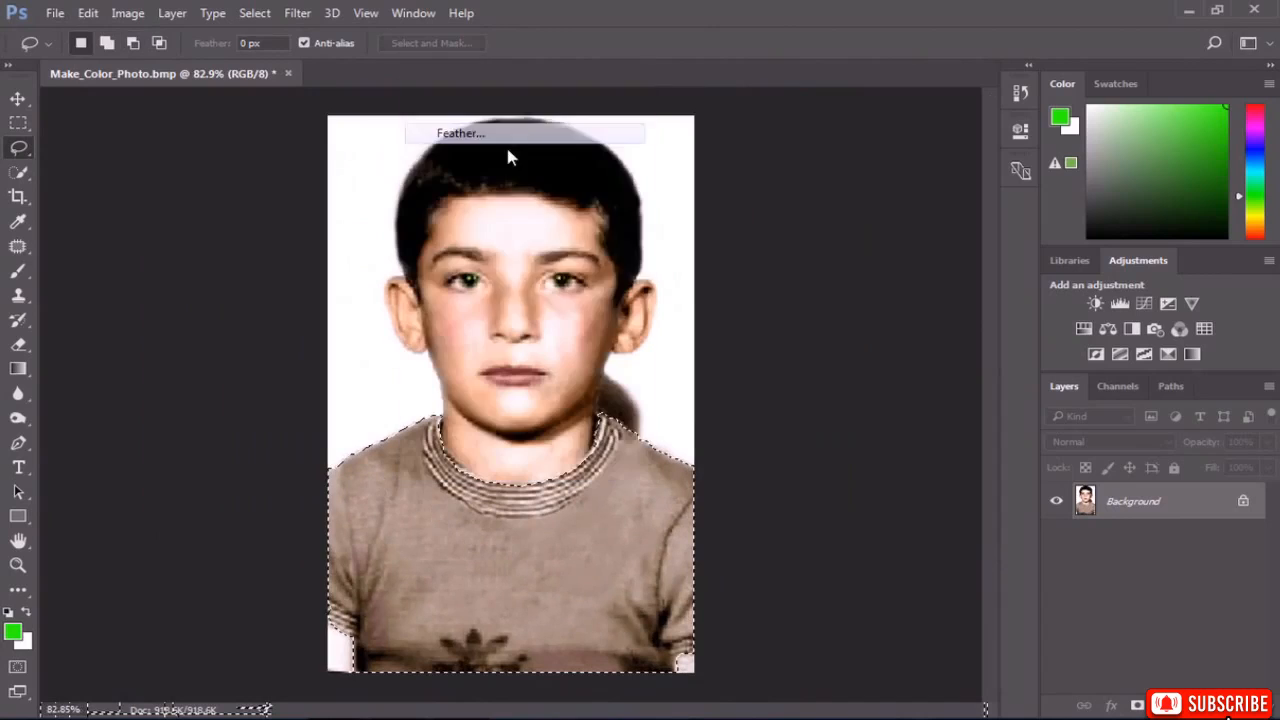
text(3)
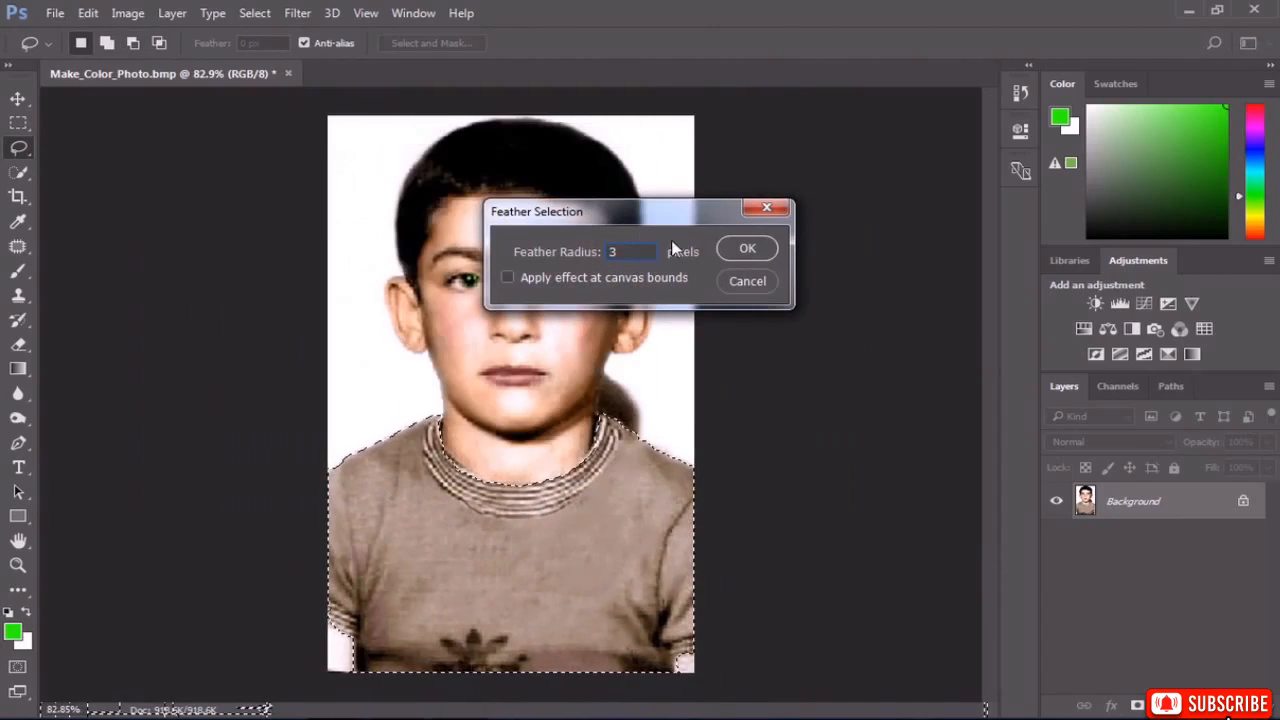
click(746, 250)
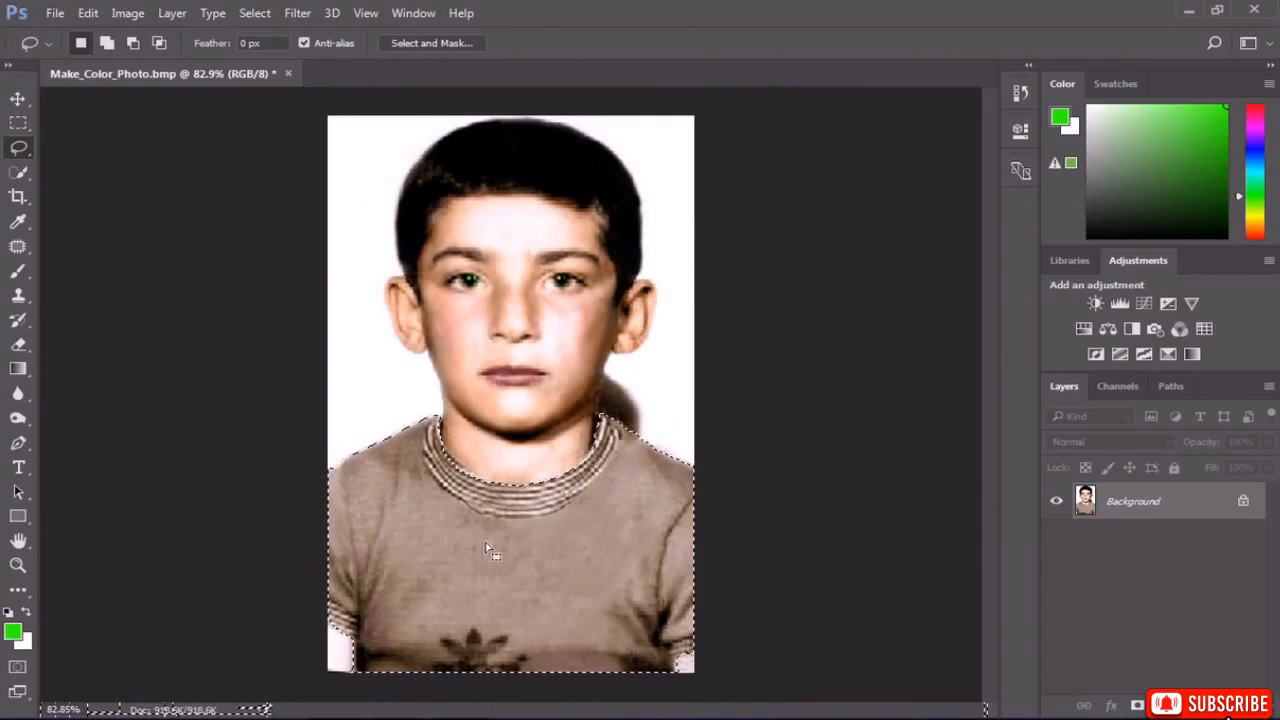
Recolor the selected shirt using Hue/Saturation with Hue -135 and Saturation -32, and deselect it.
click(128, 13)
mouse_move(148, 62)
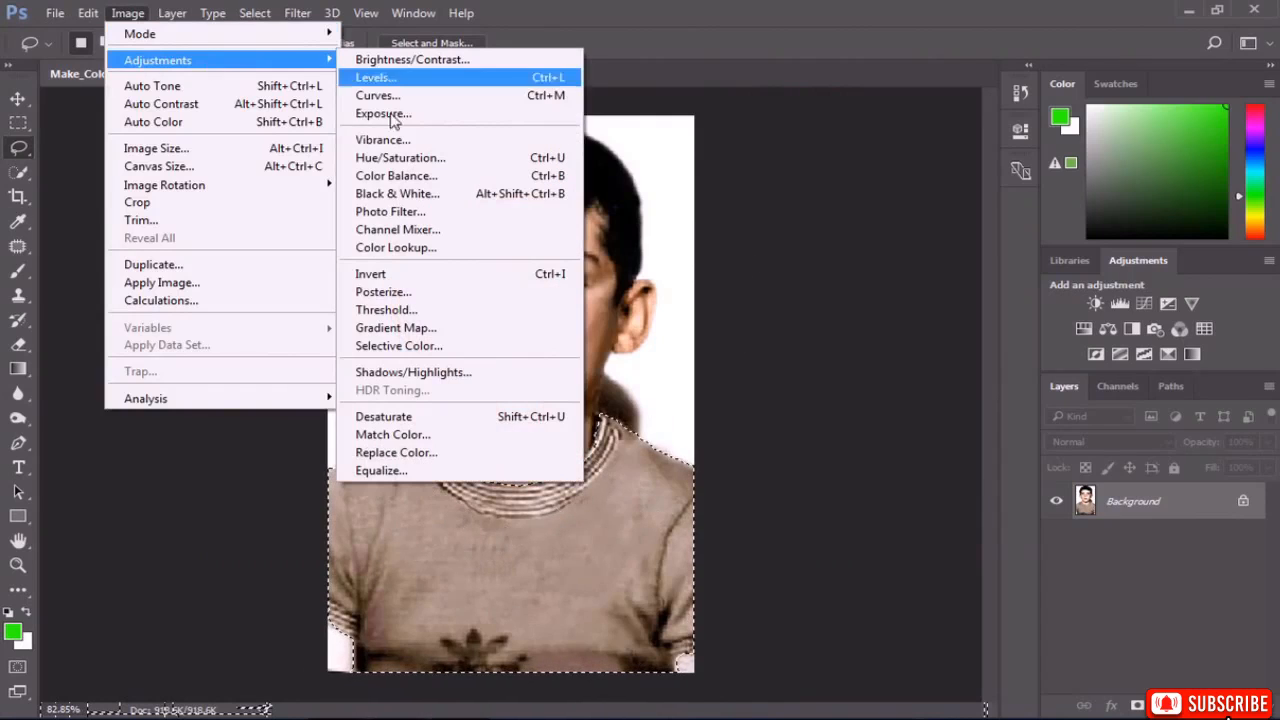
click(402, 154)
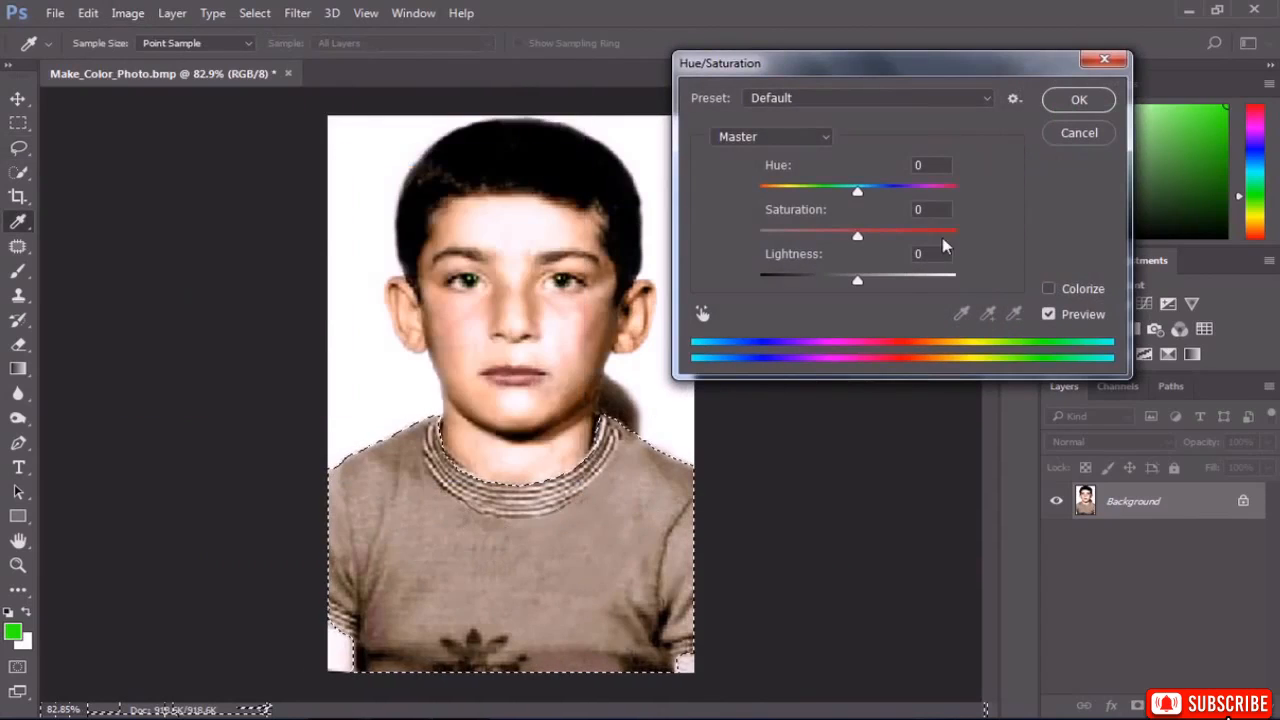
drag(857, 191, 778, 186)
drag(856, 237, 836, 239)
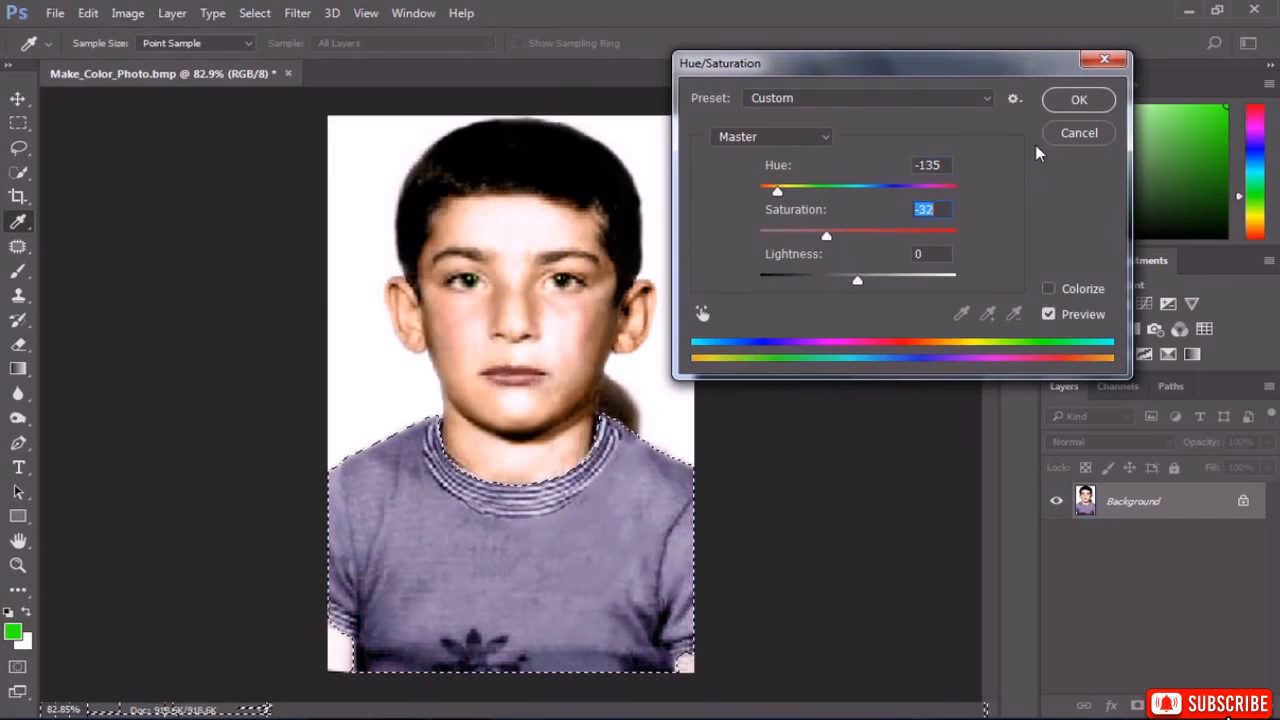
click(1070, 102)
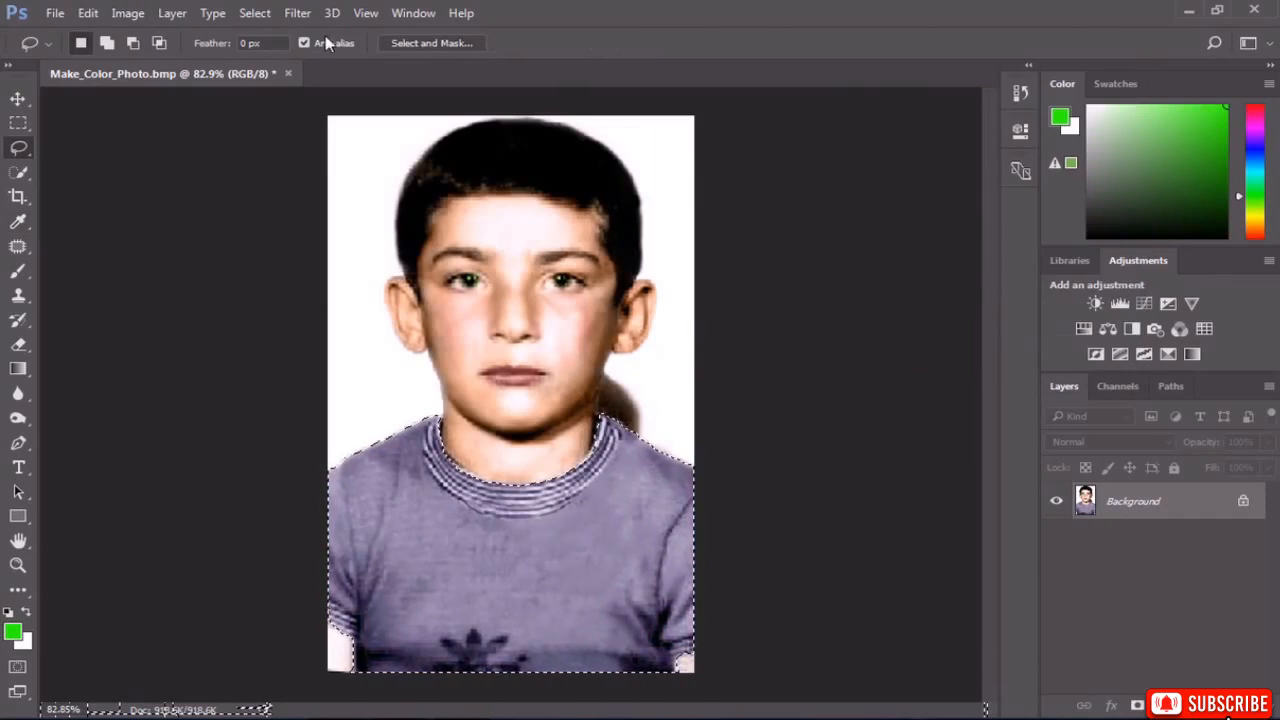
click(265, 20)
click(276, 48)
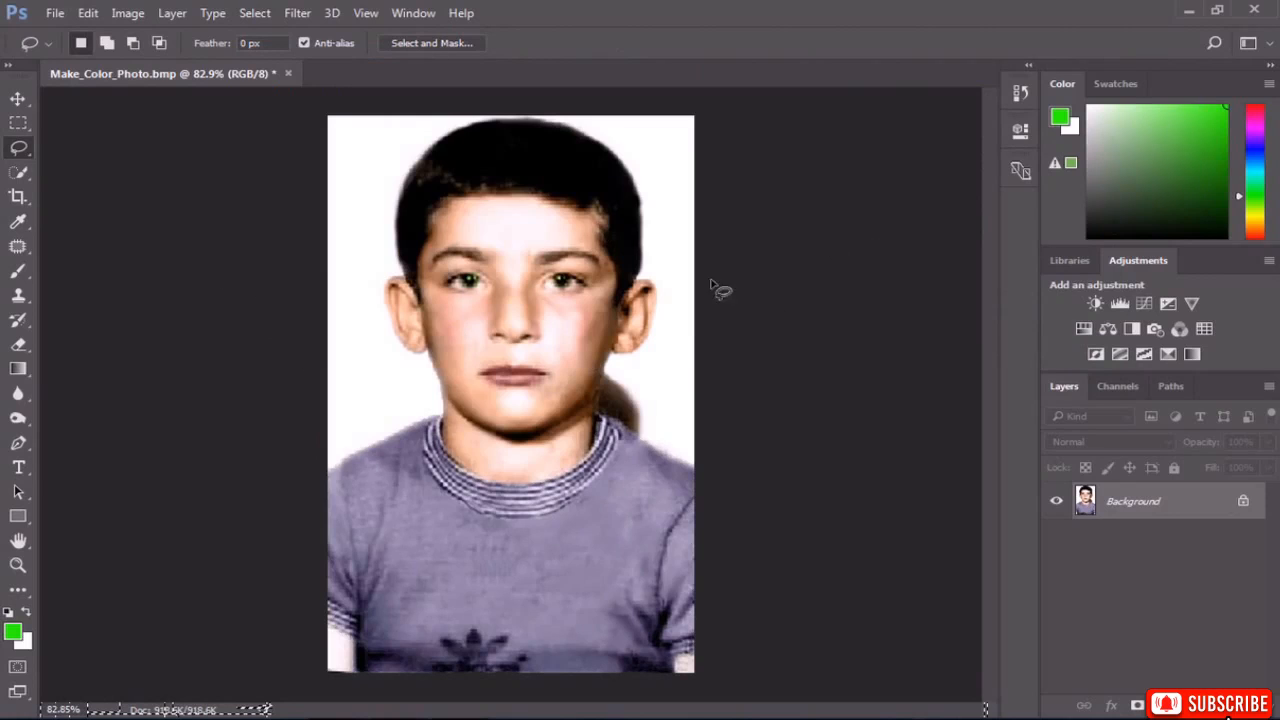
Inspect the colored portrait and compare it with its uncolored state in the History, returning to the latest Deselect state.
scroll(563, 287, up, 5)
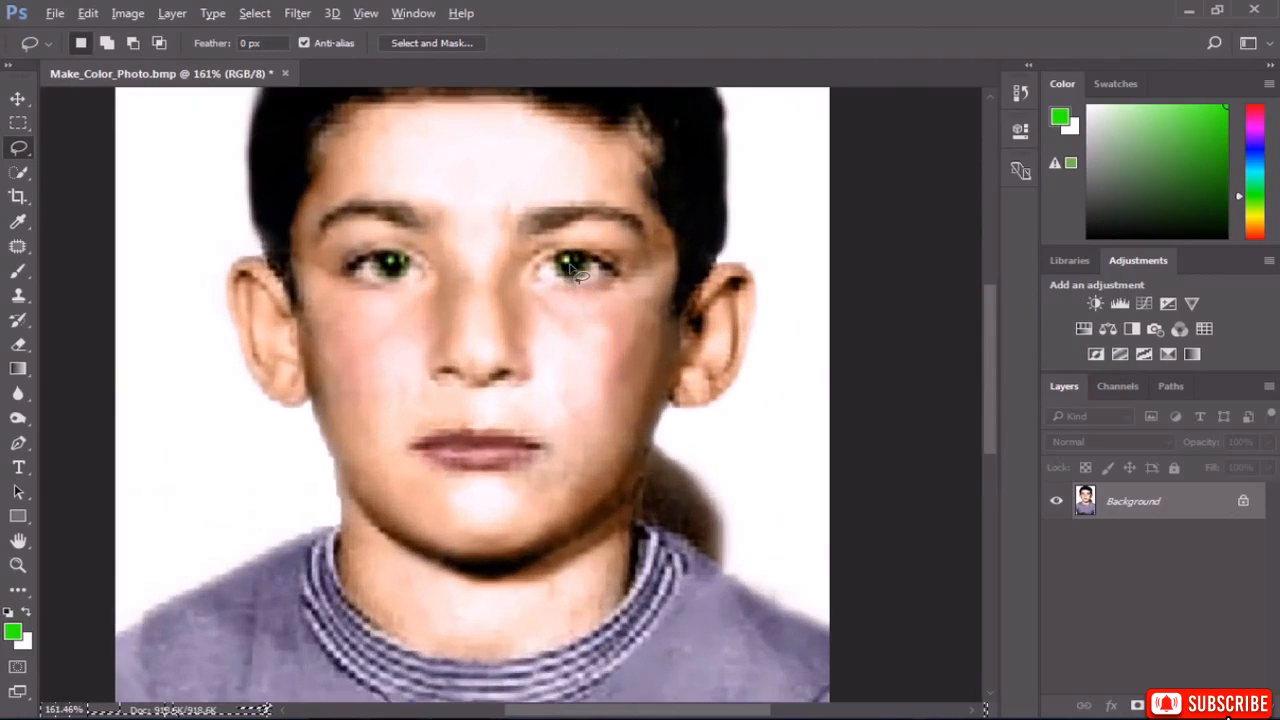
scroll(572, 268, down, 3)
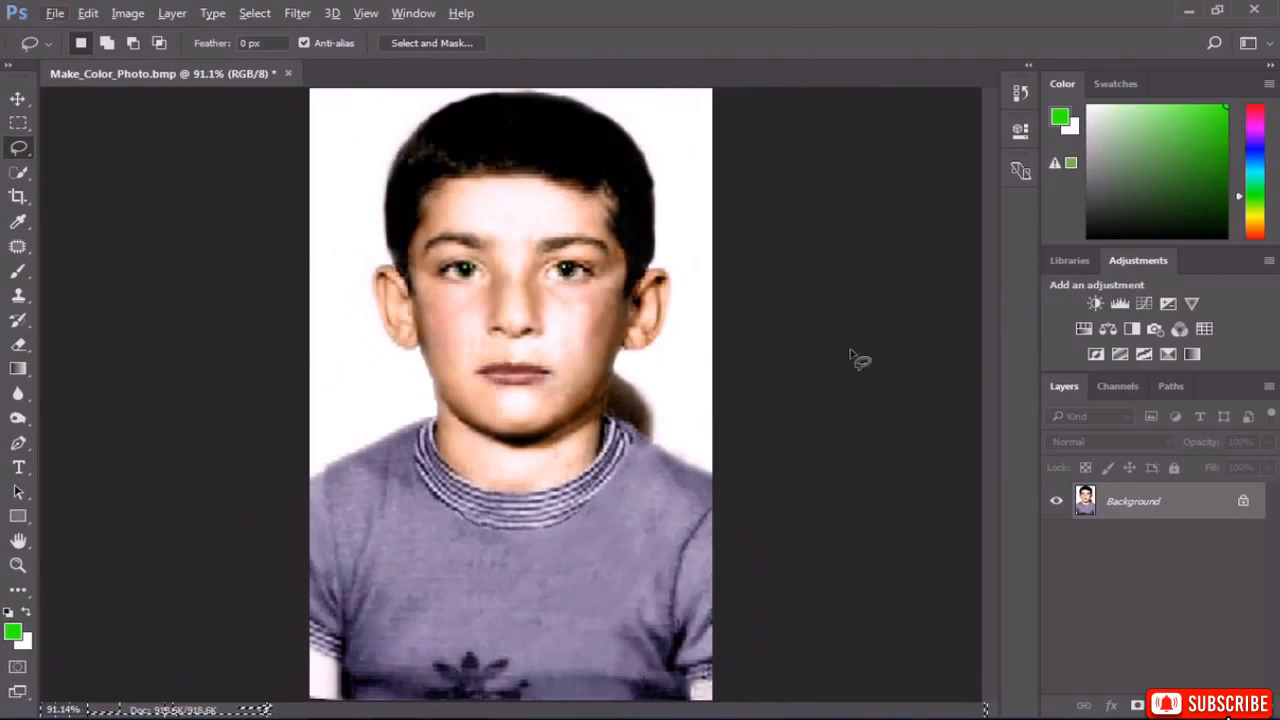
click(1021, 91)
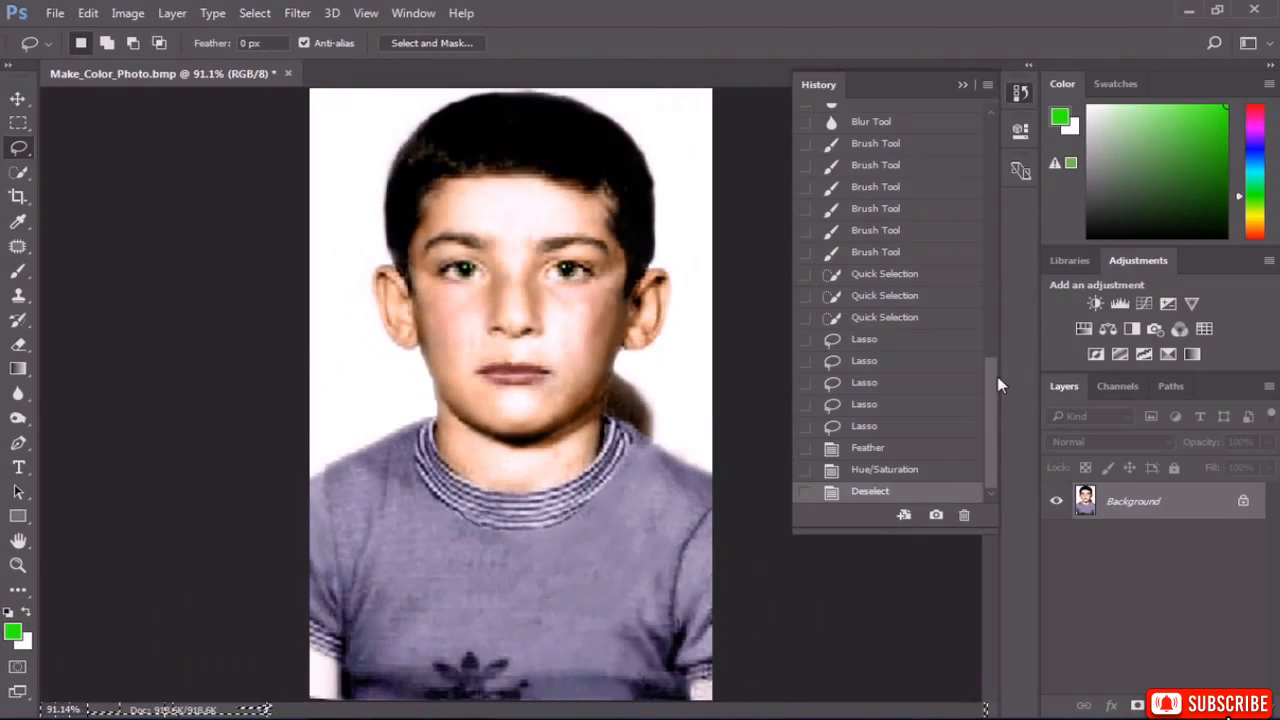
mouse_move(997, 386)
mouse_down()
mouse_move(1007, 126)
mouse_move(974, 391)
mouse_up()
click(930, 120)
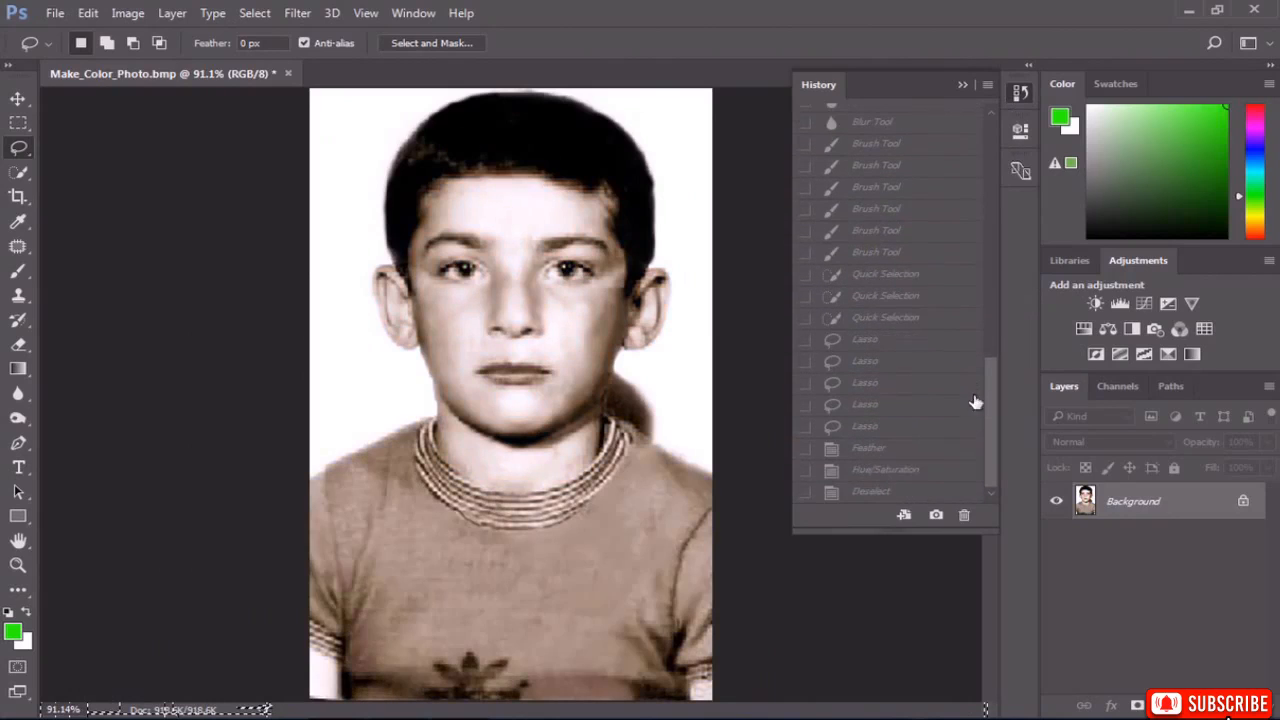
click(893, 490)
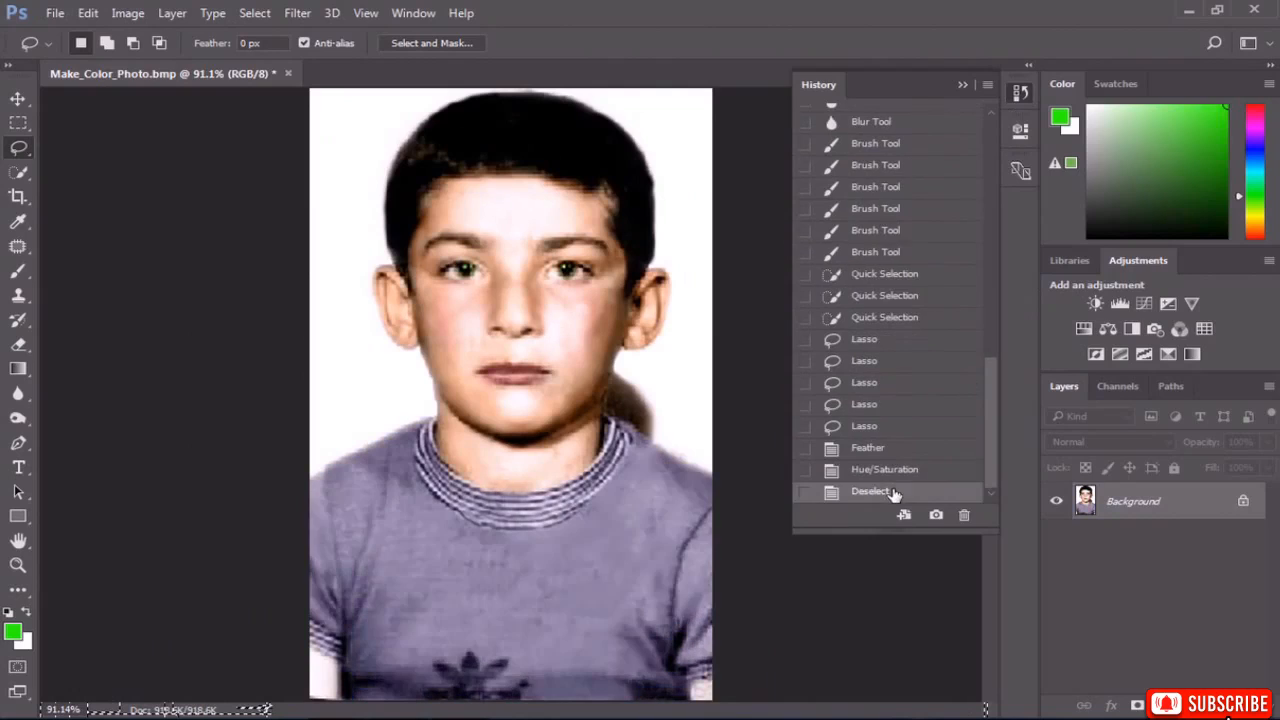
click(963, 85)
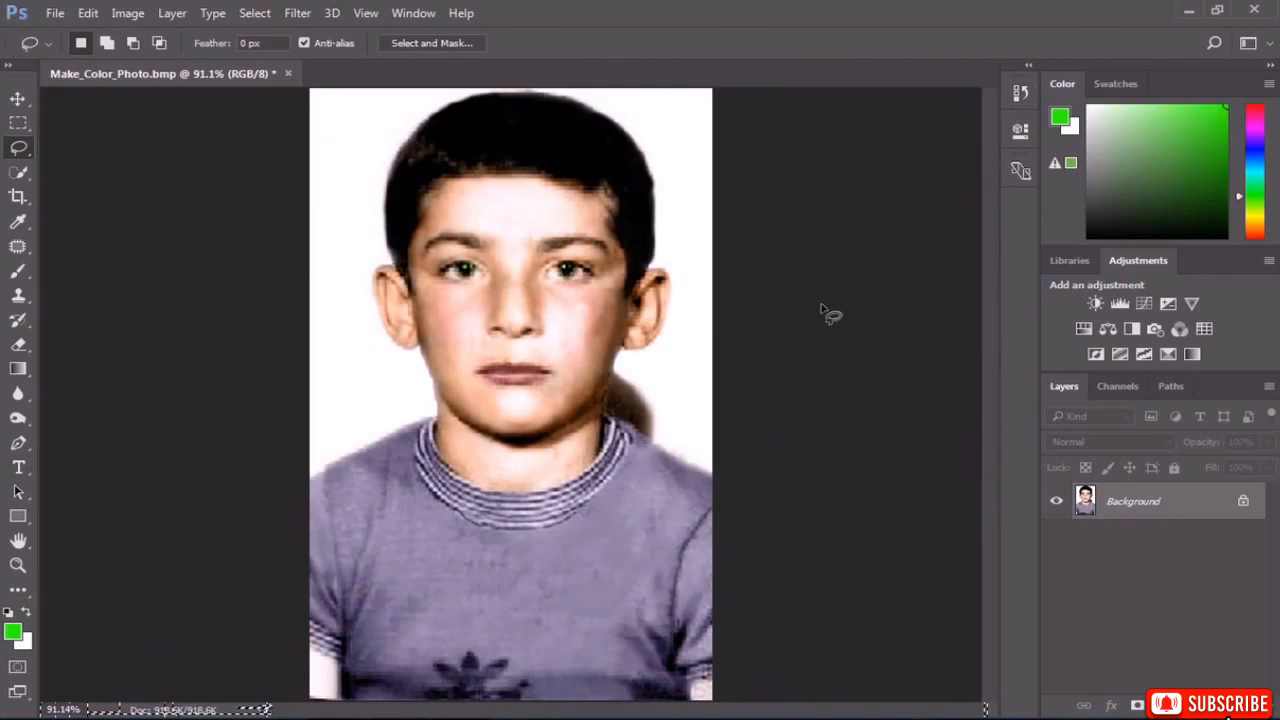
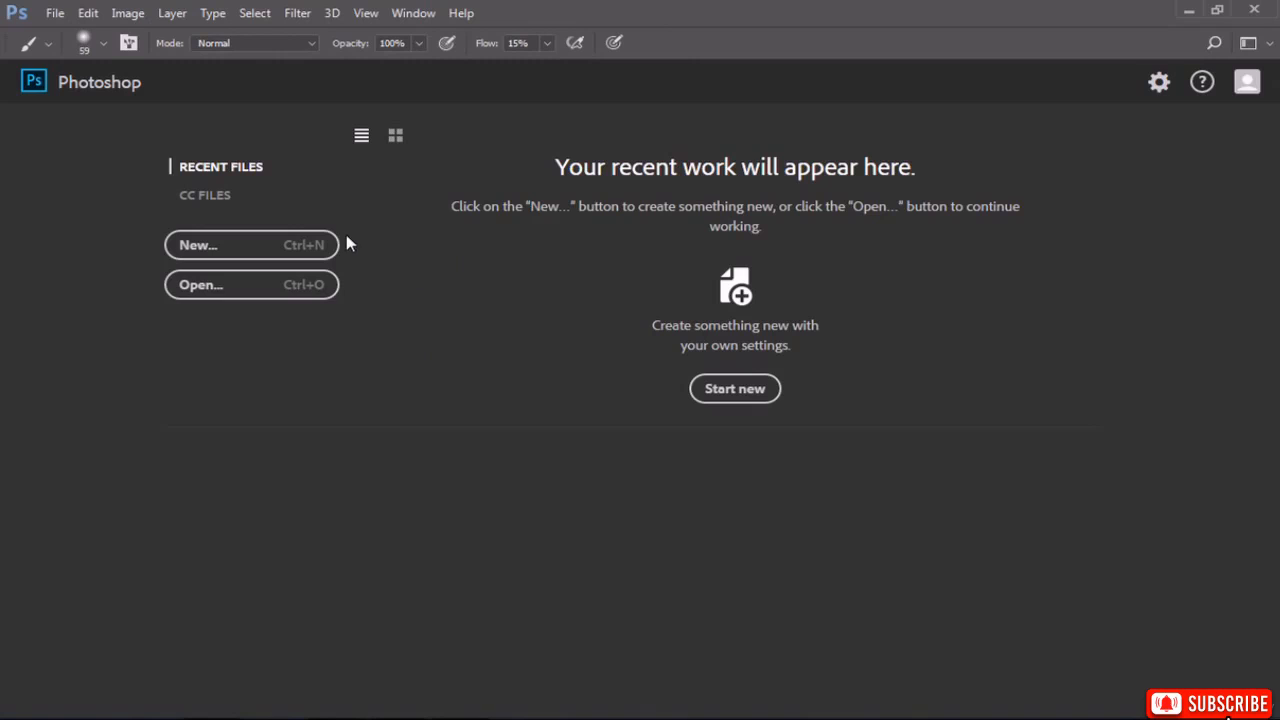
Create a new Art & Illustration document 500 pixels wide and 500 pixels high at 300 pixels/inch.
click(296, 253)
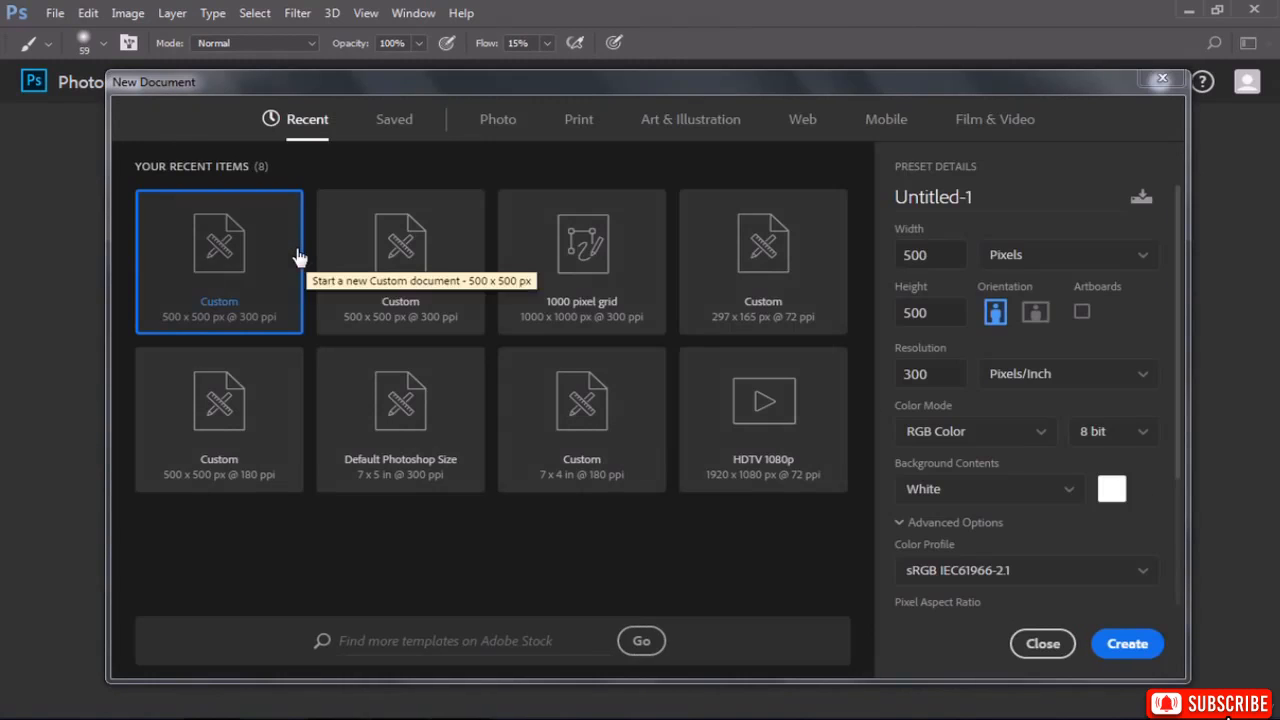
click(700, 122)
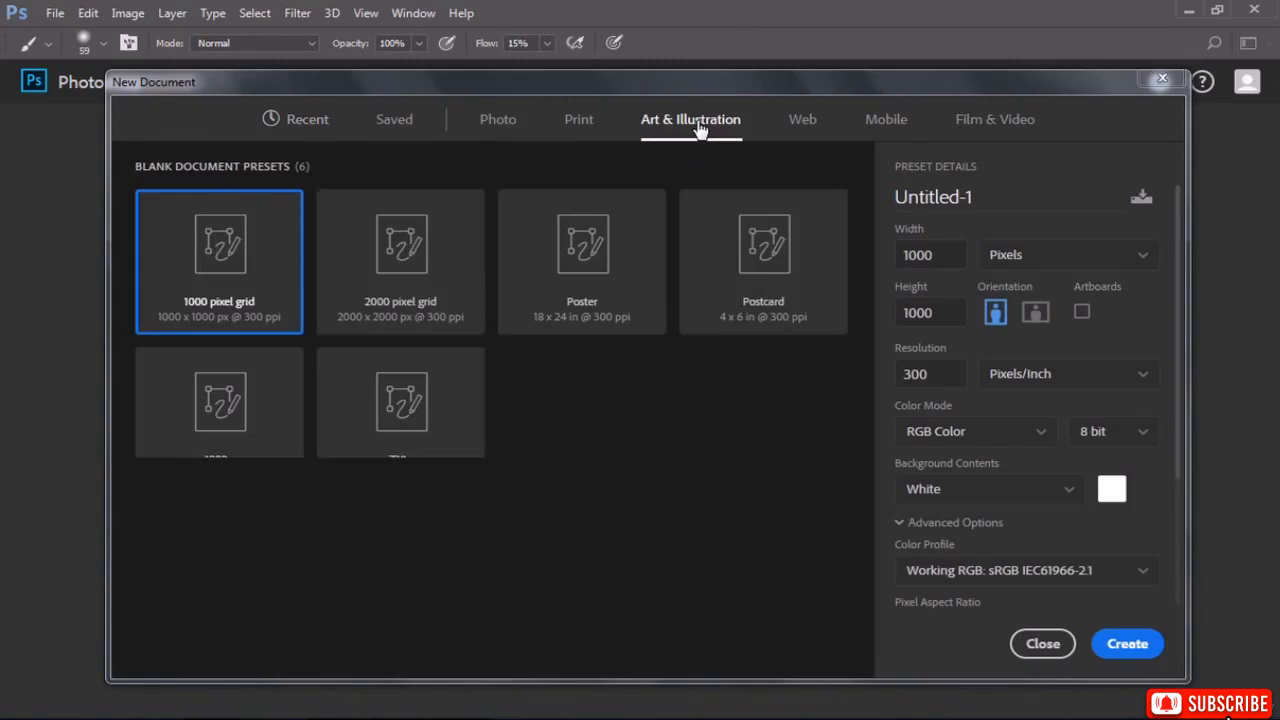
drag(936, 255, 874, 260)
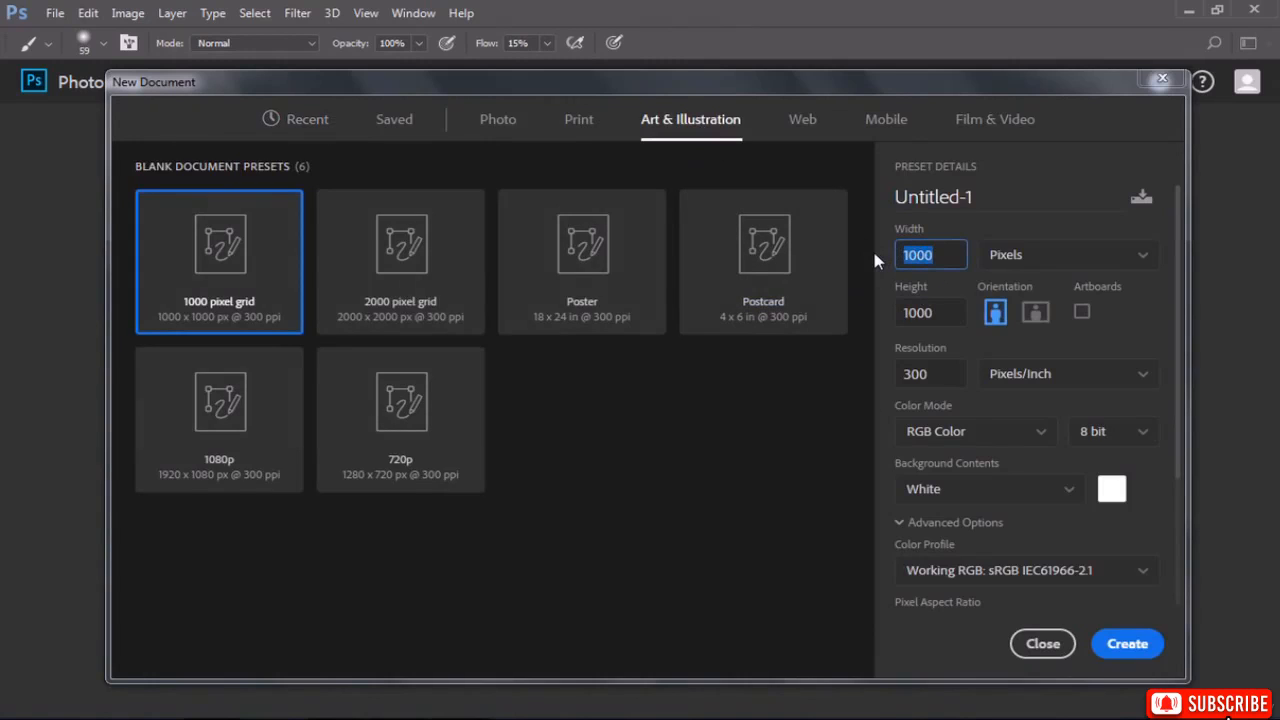
text(500)
drag(945, 312, 855, 305)
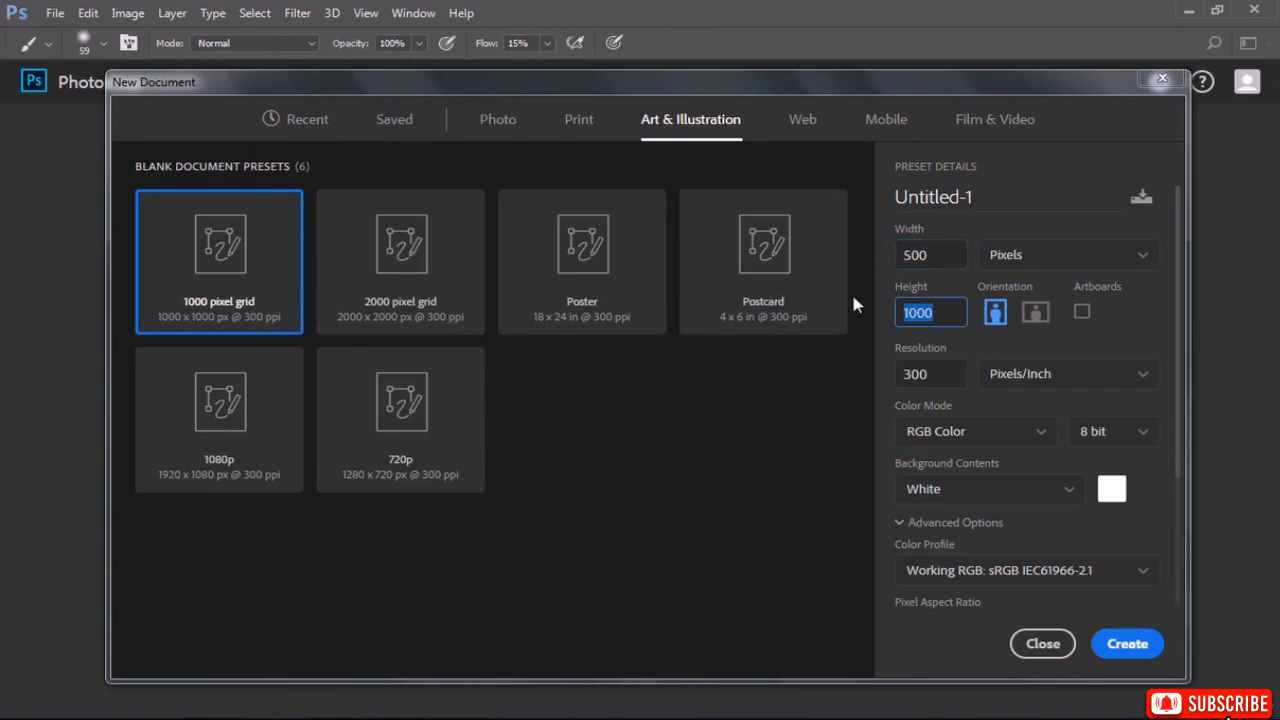
text(500)
click(1125, 645)
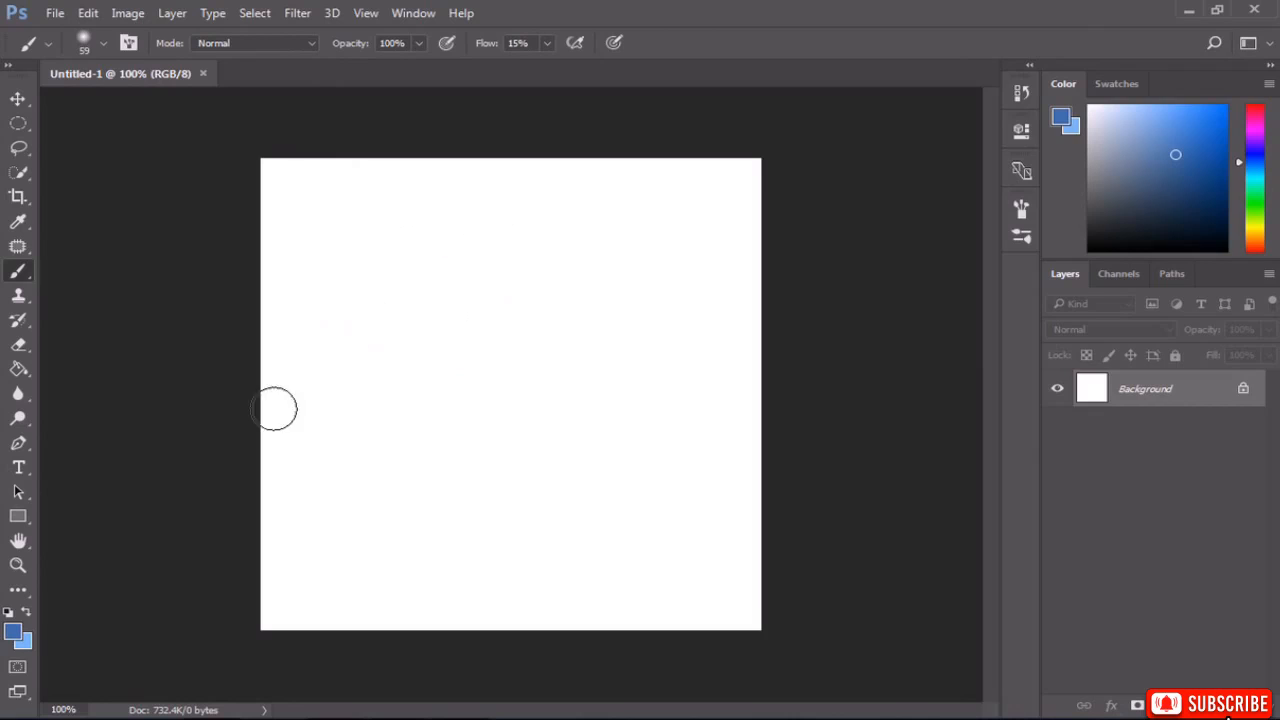
Try a medium green, 40a84a, as the foreground color in the Color Picker.
click(12, 636)
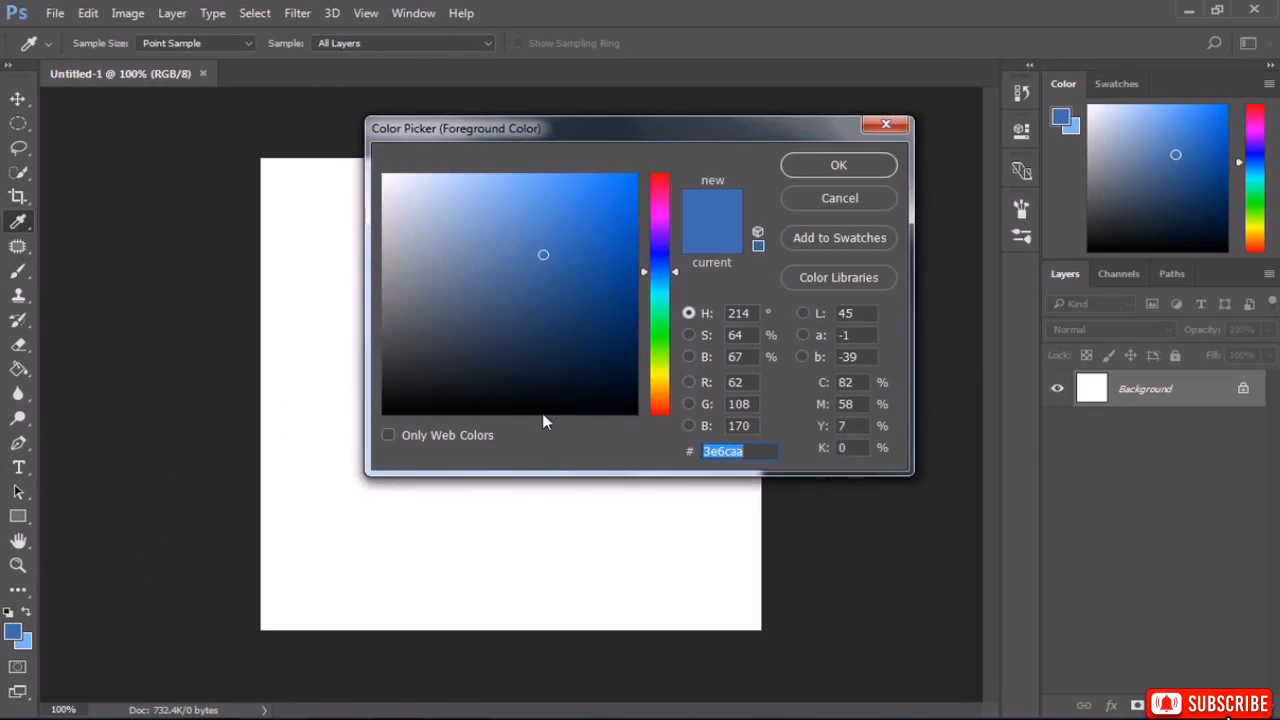
drag(525, 244, 585, 246)
drag(655, 272, 657, 331)
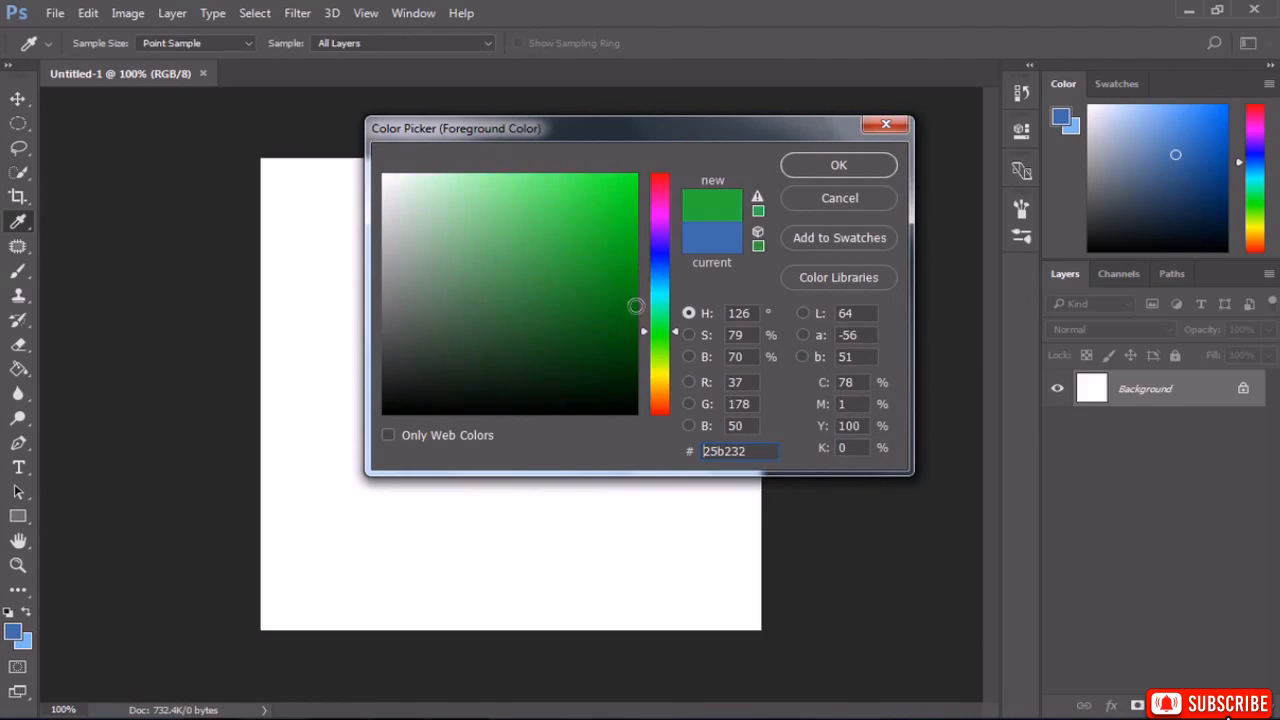
mouse_move(588, 269)
mouse_down()
mouse_move(636, 198)
mouse_move(520, 189)
mouse_move(544, 256)
mouse_up()
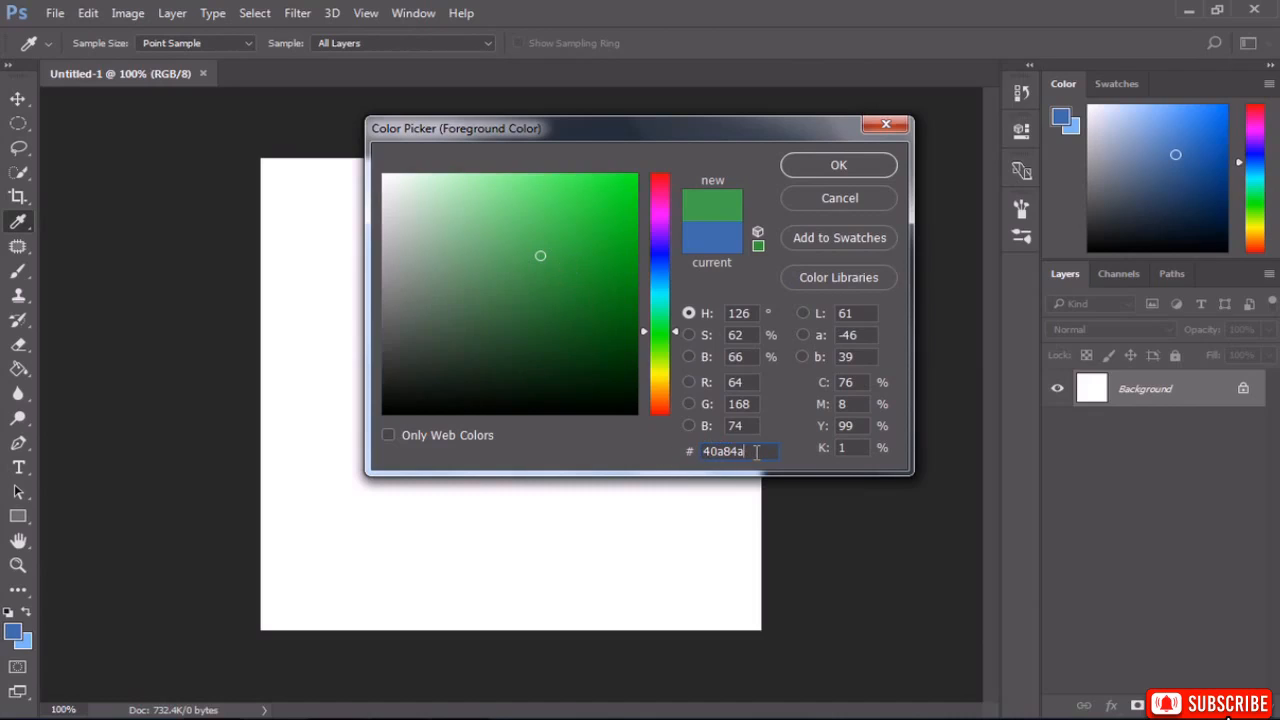
Replace the hex value of the foreground color with the blue 3e6caa and accept it.
key(BackSpace)
key(BackSpace)
key(BackSpace)
key(BackSpace)
key(BackSpace)
key(BackSpace)
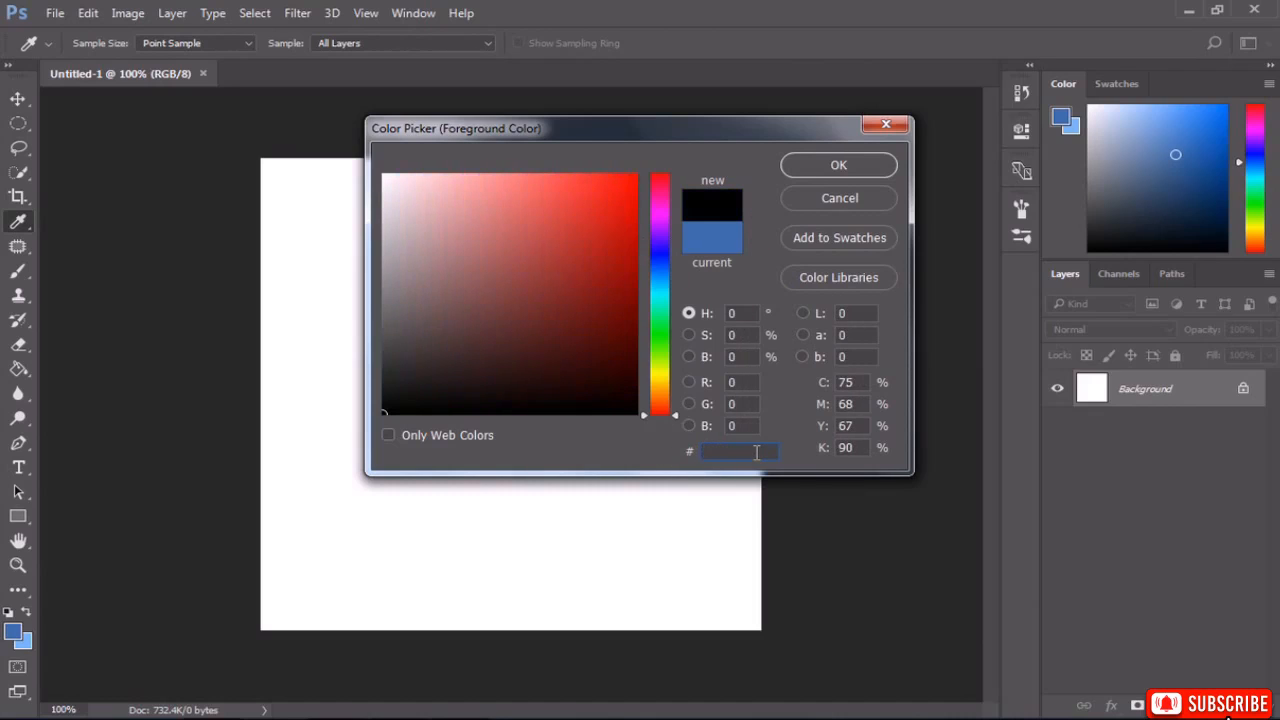
text(3)
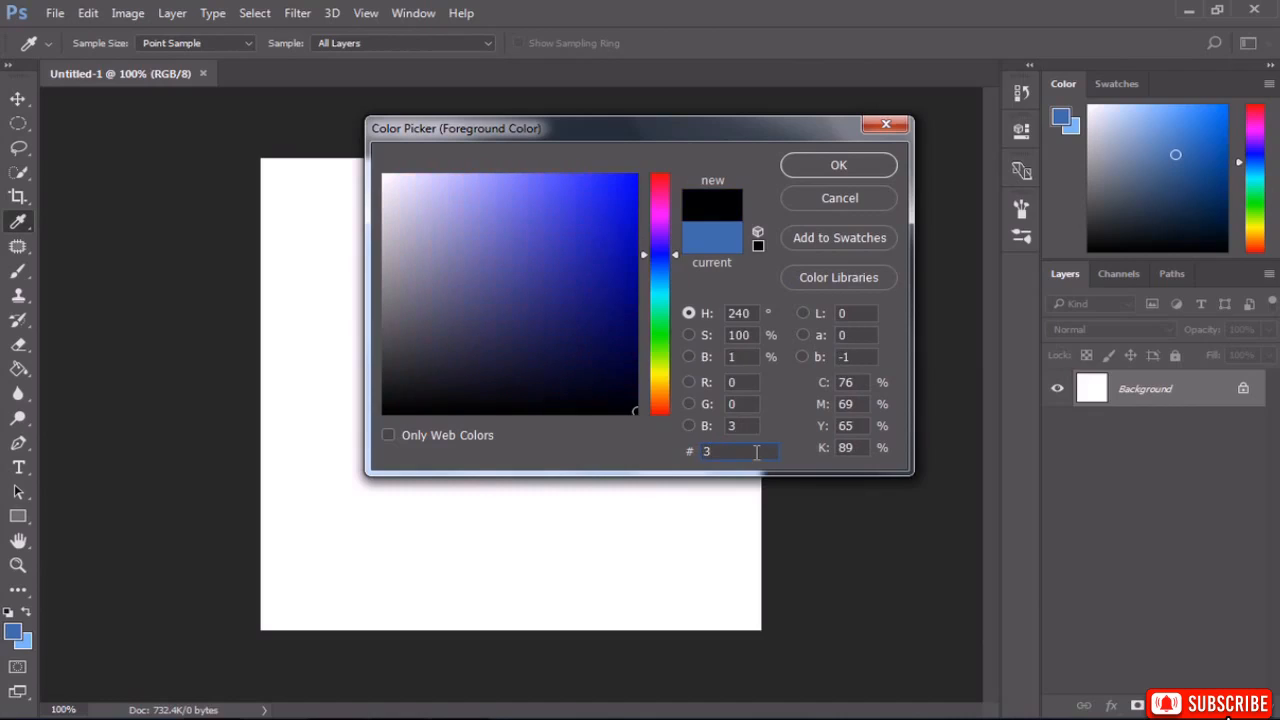
text(e6caa)
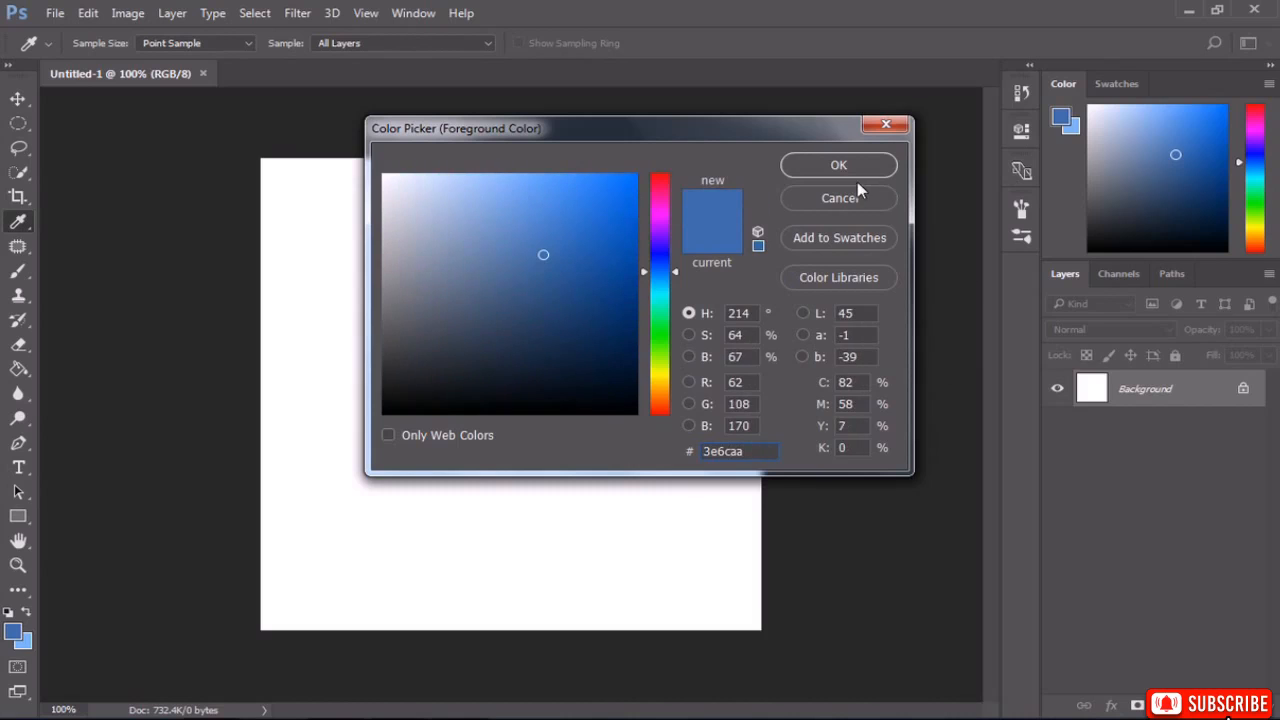
click(838, 165)
Try a soft cyan-blue, 66bdd6, as the background color in the Color Picker.
click(24, 642)
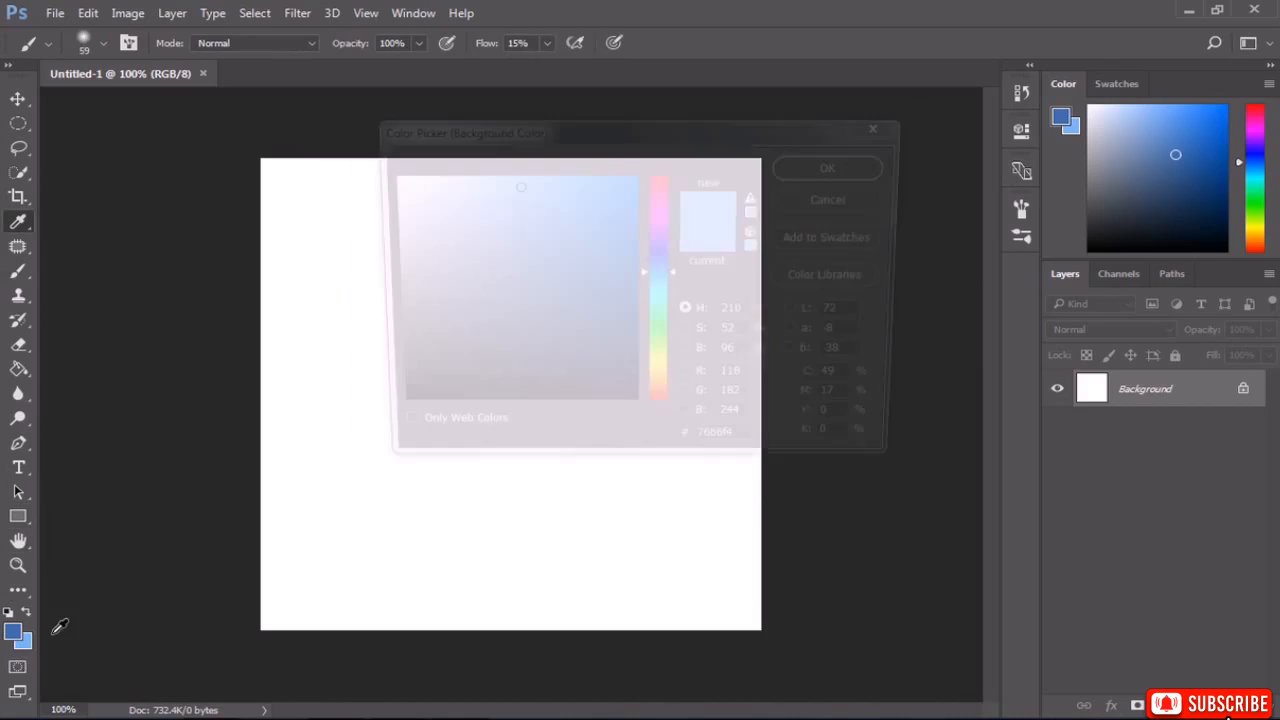
drag(673, 276, 672, 292)
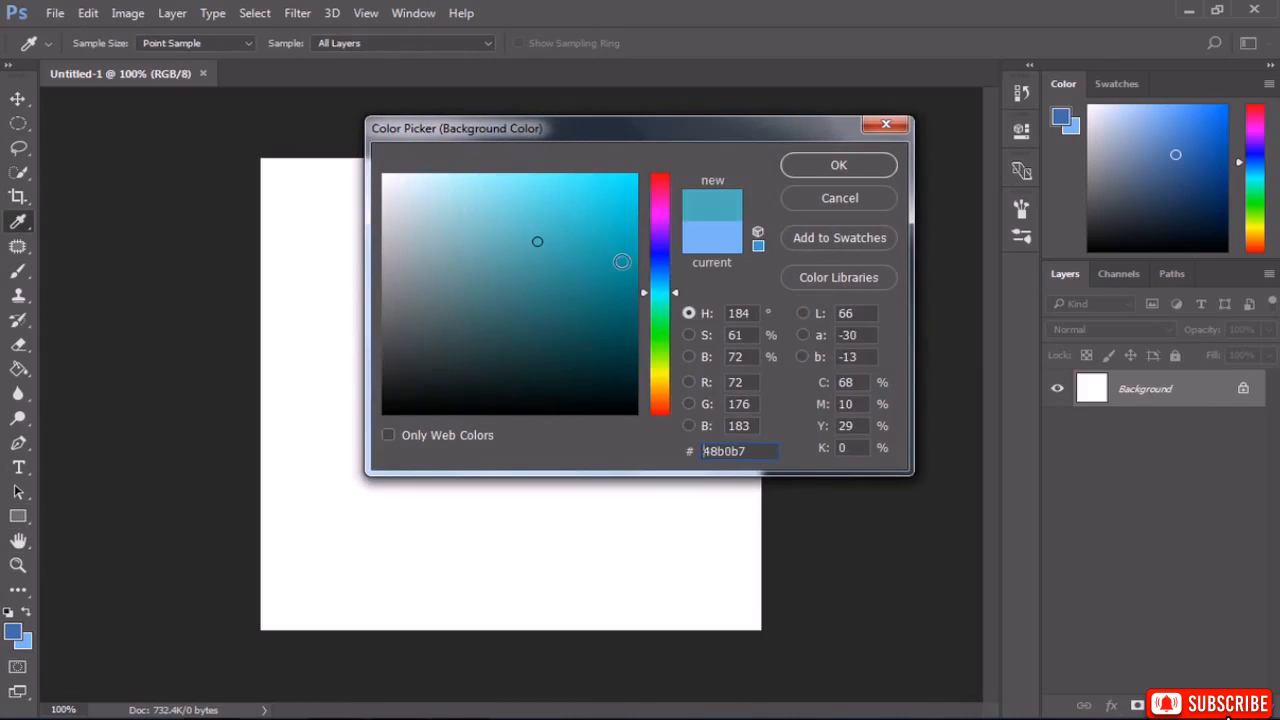
mouse_move(564, 214)
mouse_down()
mouse_move(566, 202)
mouse_move(541, 214)
mouse_up()
mouse_move(655, 278)
mouse_down()
mouse_move(660, 303)
mouse_move(662, 286)
mouse_up()
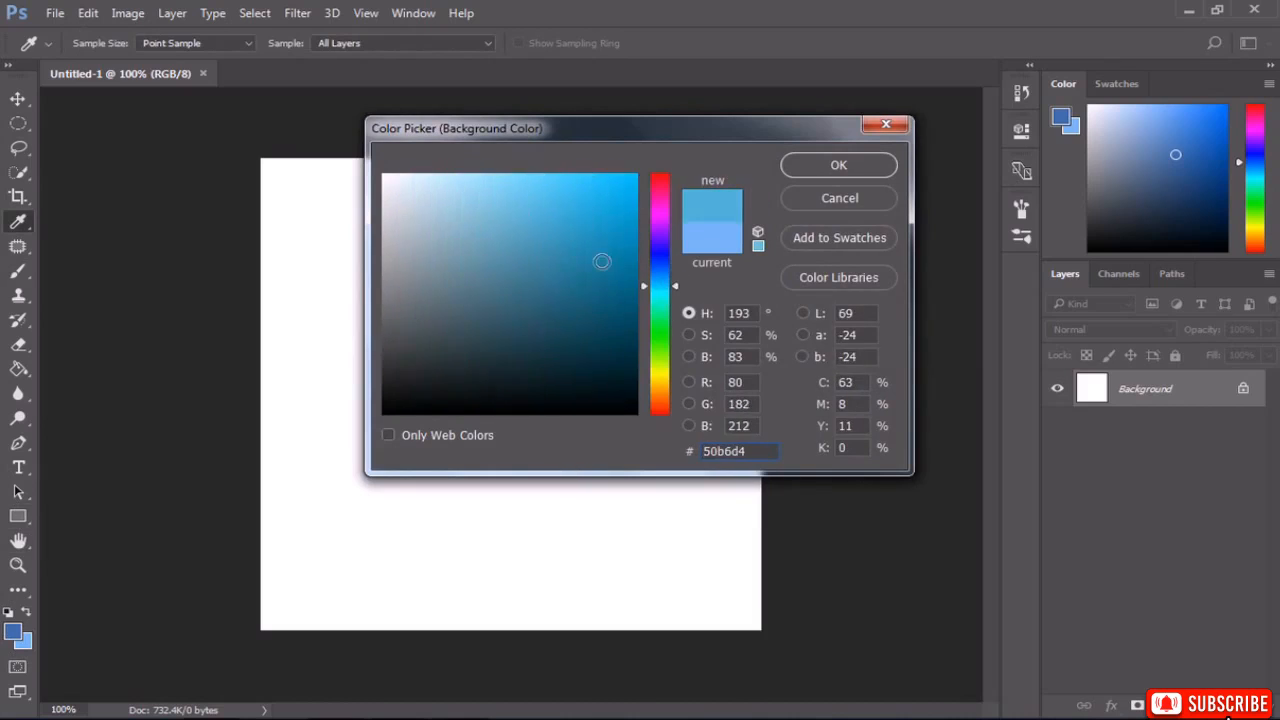
mouse_move(516, 213)
mouse_down()
mouse_move(530, 223)
mouse_move(466, 211)
mouse_move(516, 212)
mouse_up()
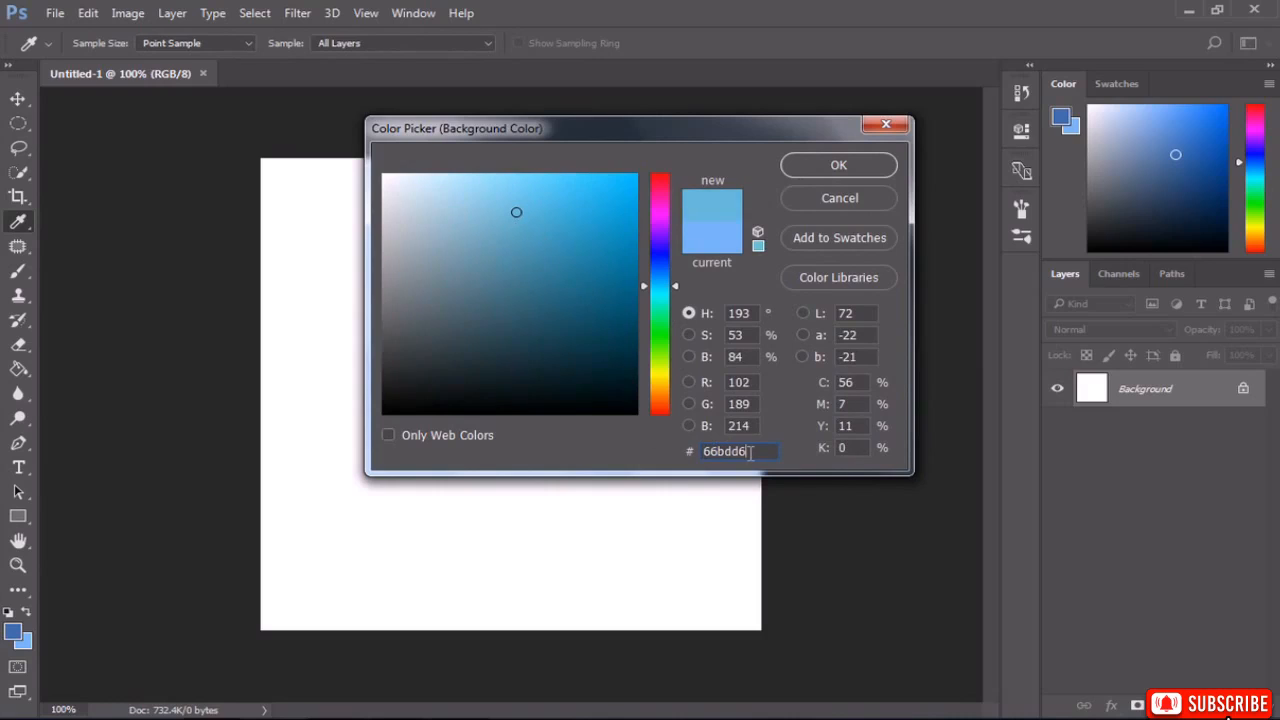
Set the background color to the light blue 76b6f4, accept it, and return to the Brush tool.
key(BackSpace)
key(BackSpace)
key(BackSpace)
key(BackSpace)
key(BackSpace)
key(BackSpace)
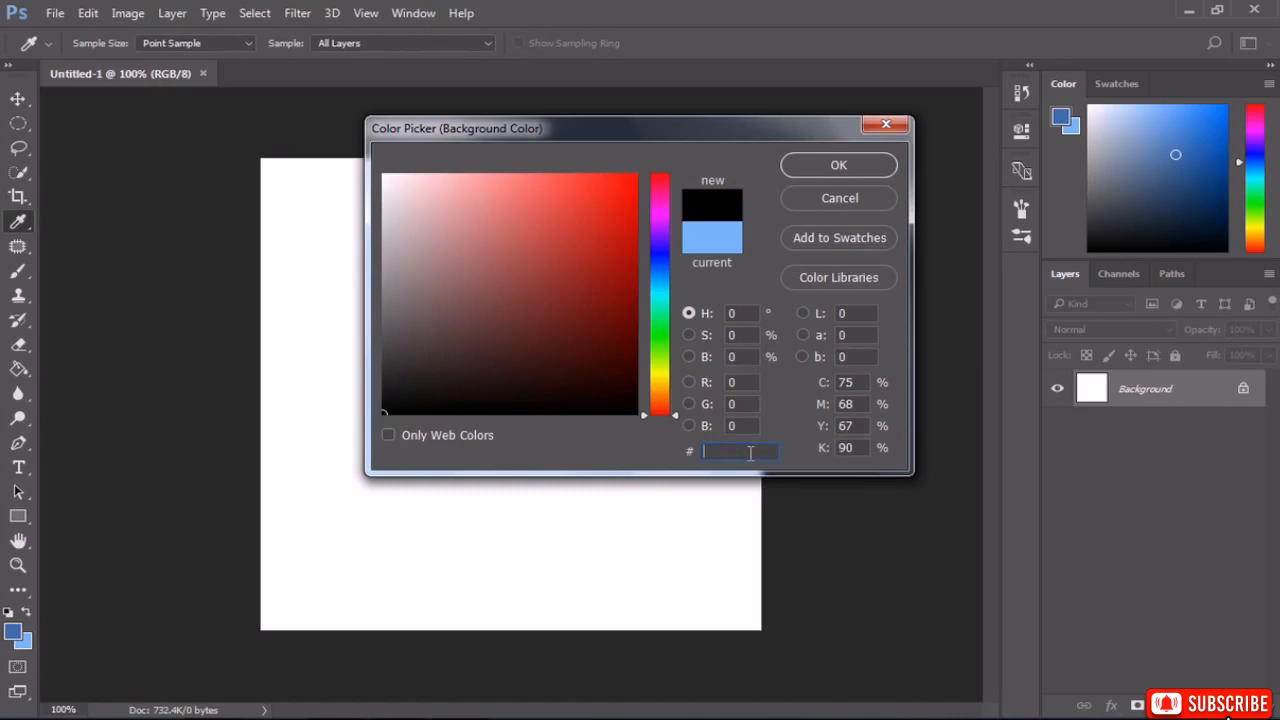
text(76)
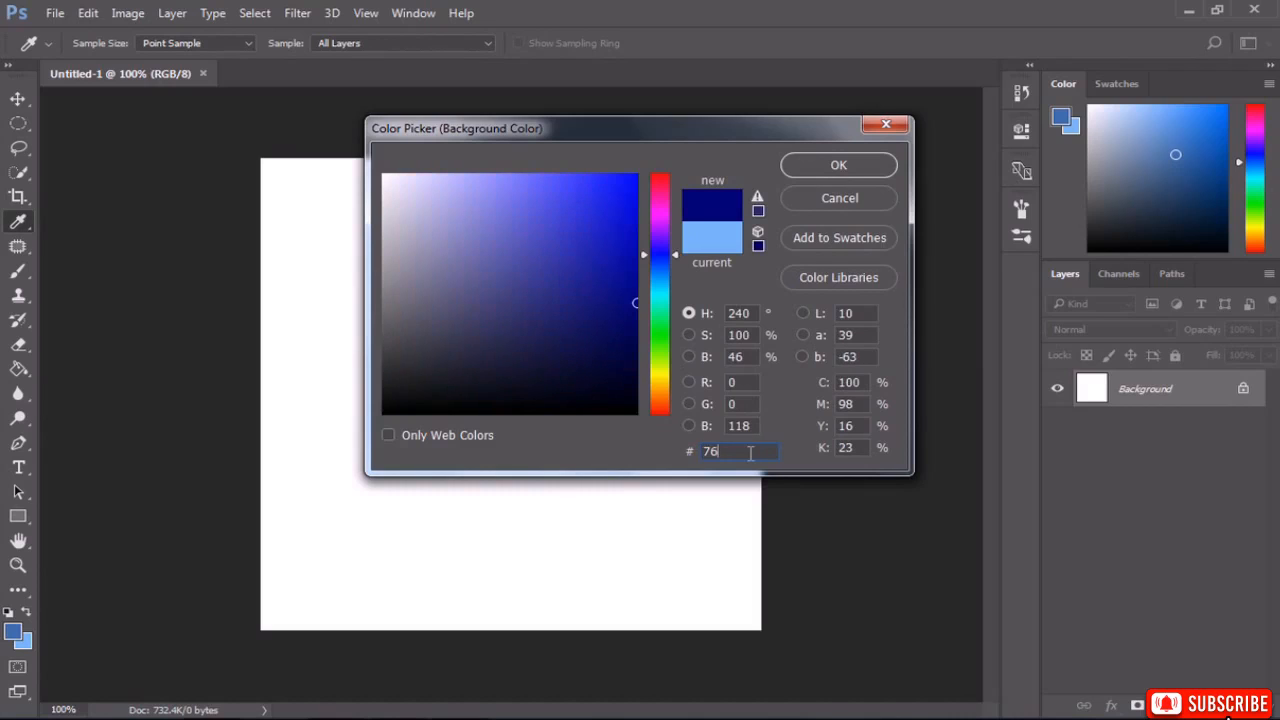
text(b6)
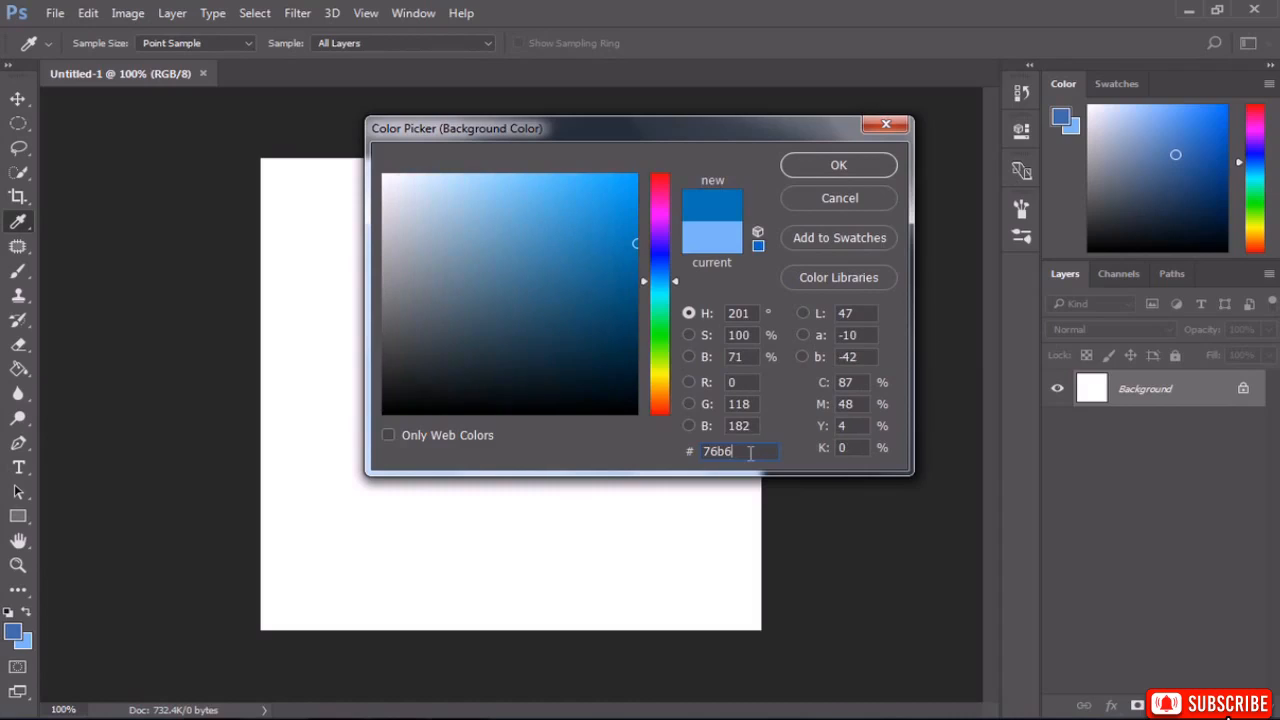
text(f4)
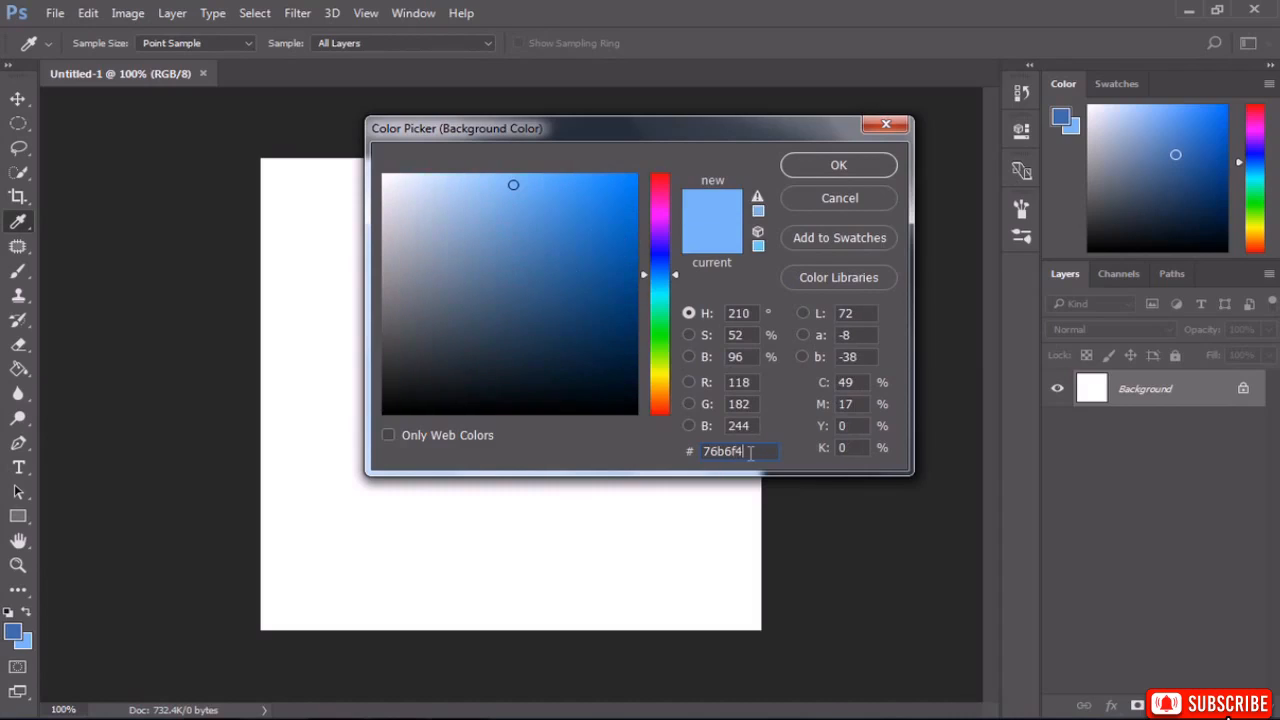
click(805, 158)
key(b)
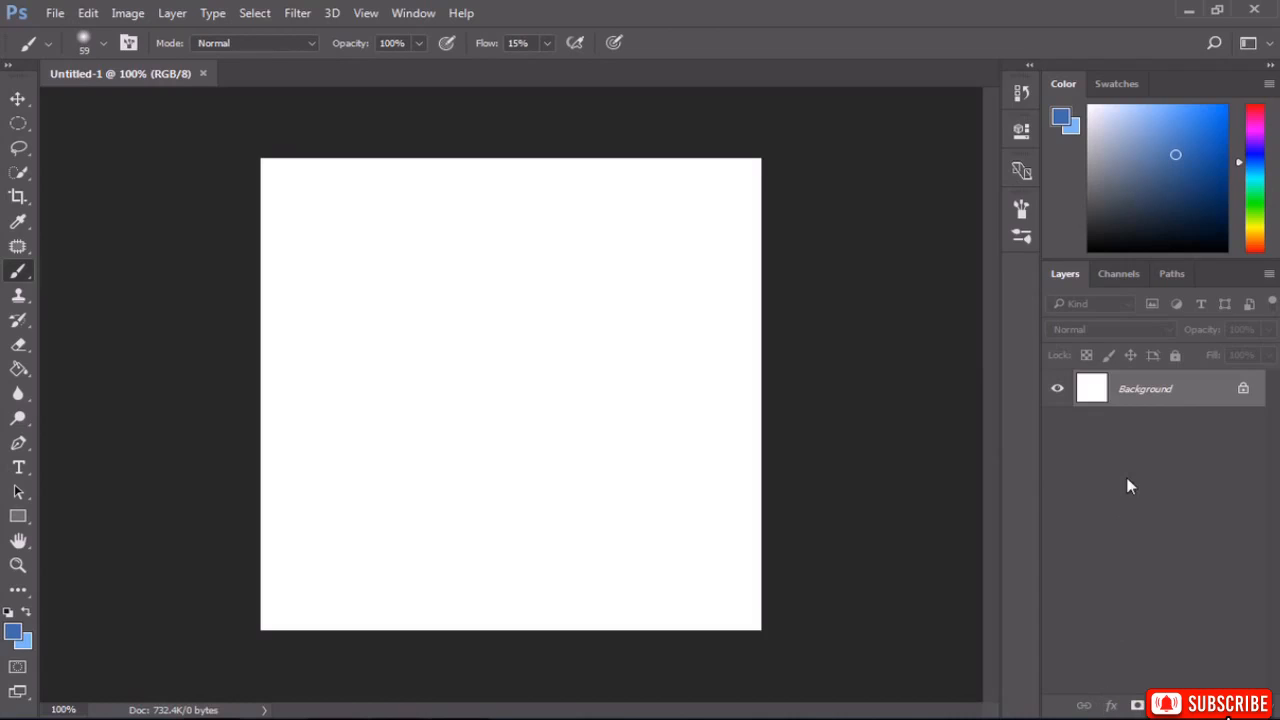
Convert the locked Background into a regular editable layer with the default layer settings.
right_click(1131, 392)
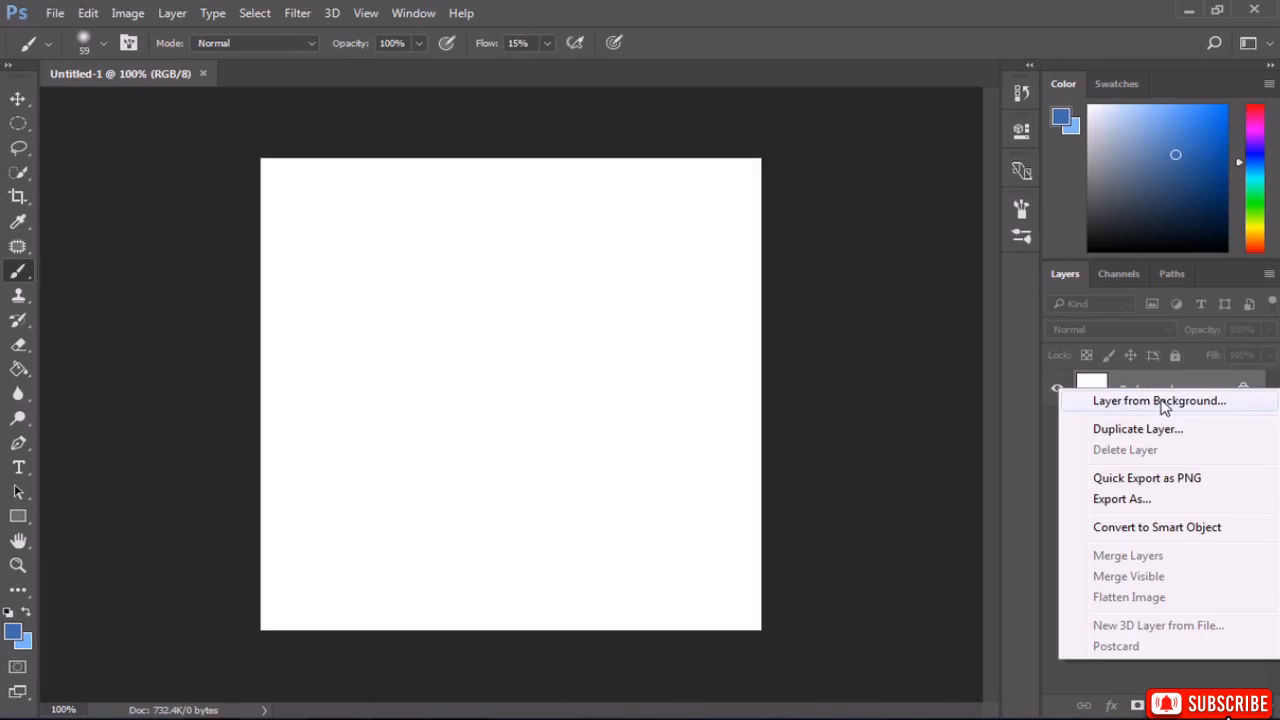
click(1160, 401)
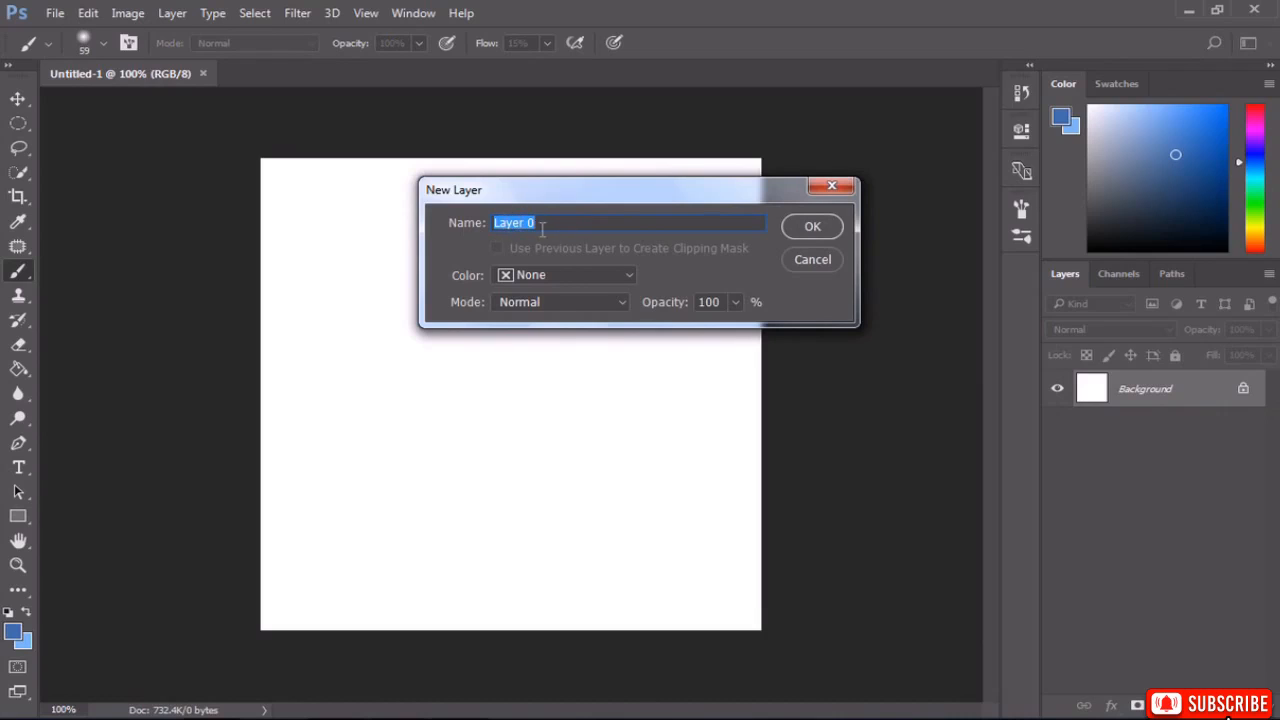
click(817, 227)
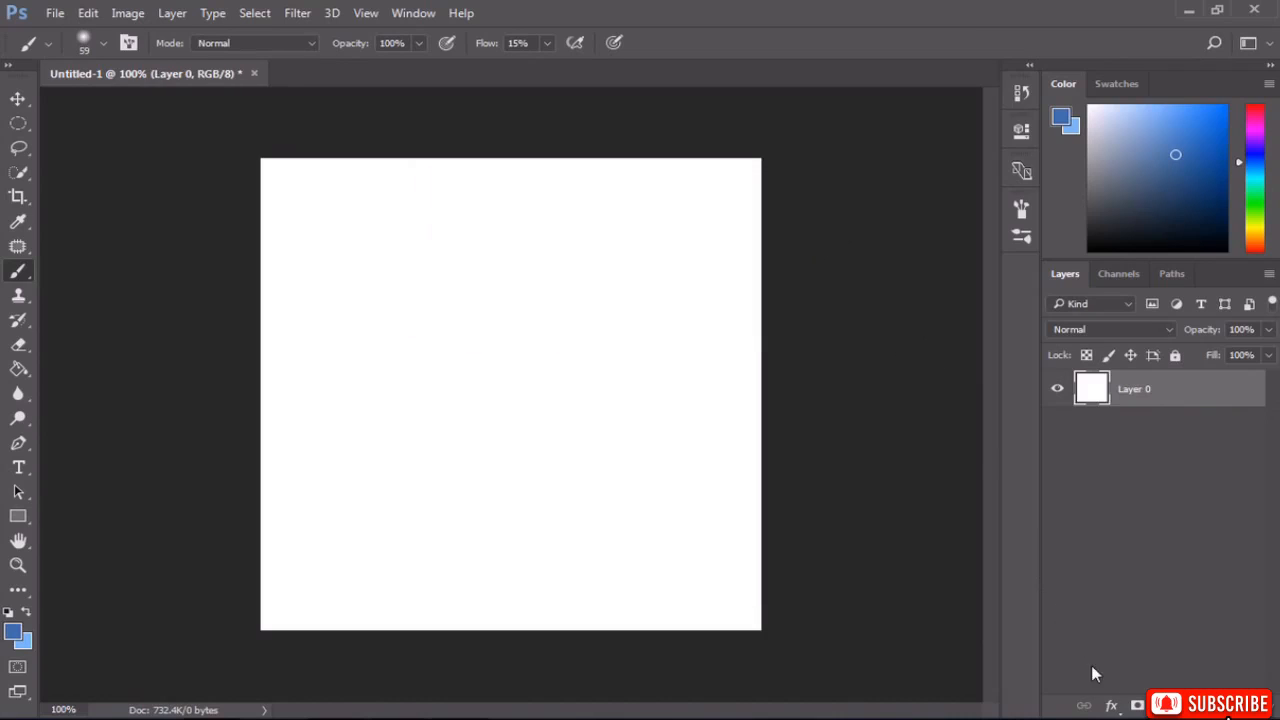
Add a reversed linear Gradient Overlay at 90° to the white layer, using the foreground-to-background blue gradient at 100% opacity.
click(1111, 706)
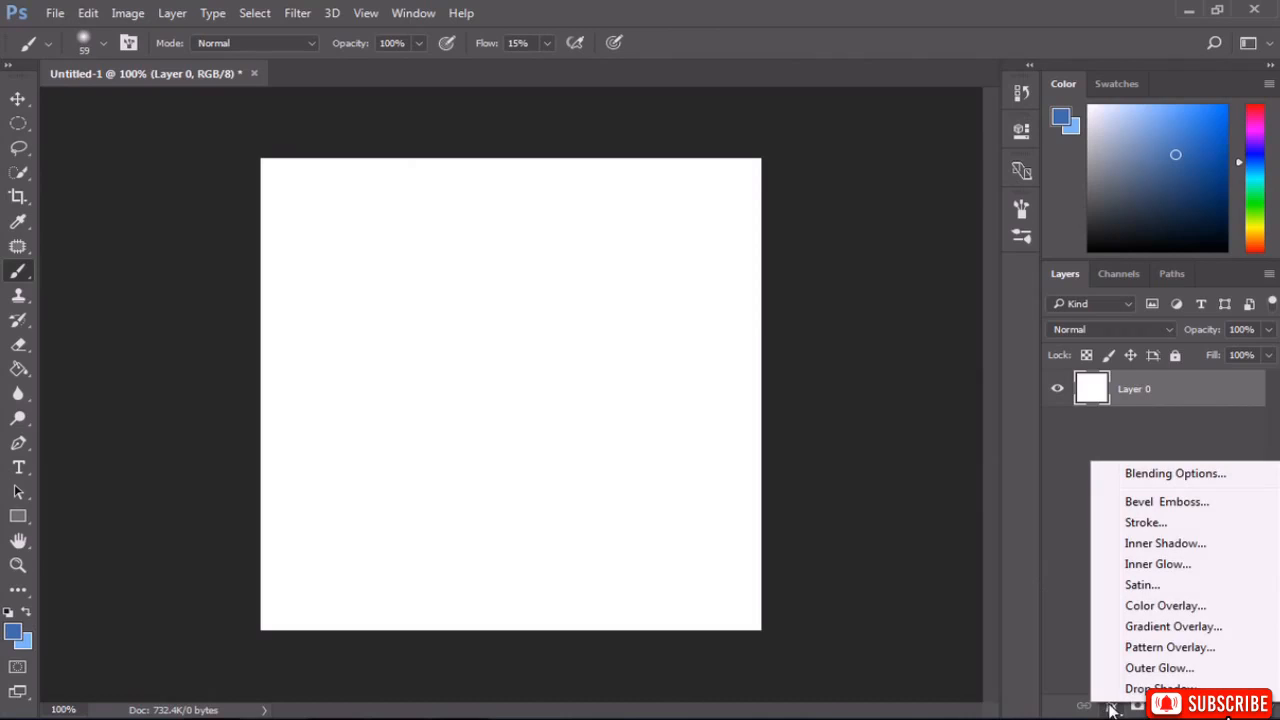
click(1171, 627)
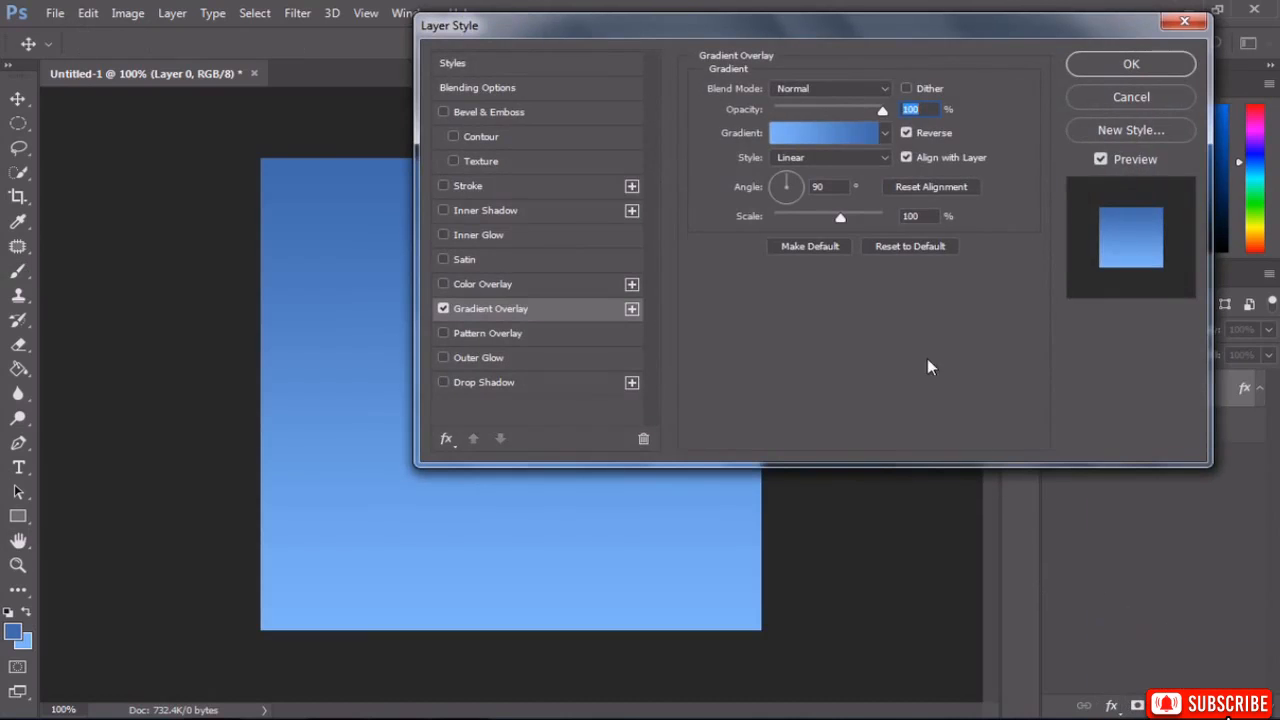
click(885, 135)
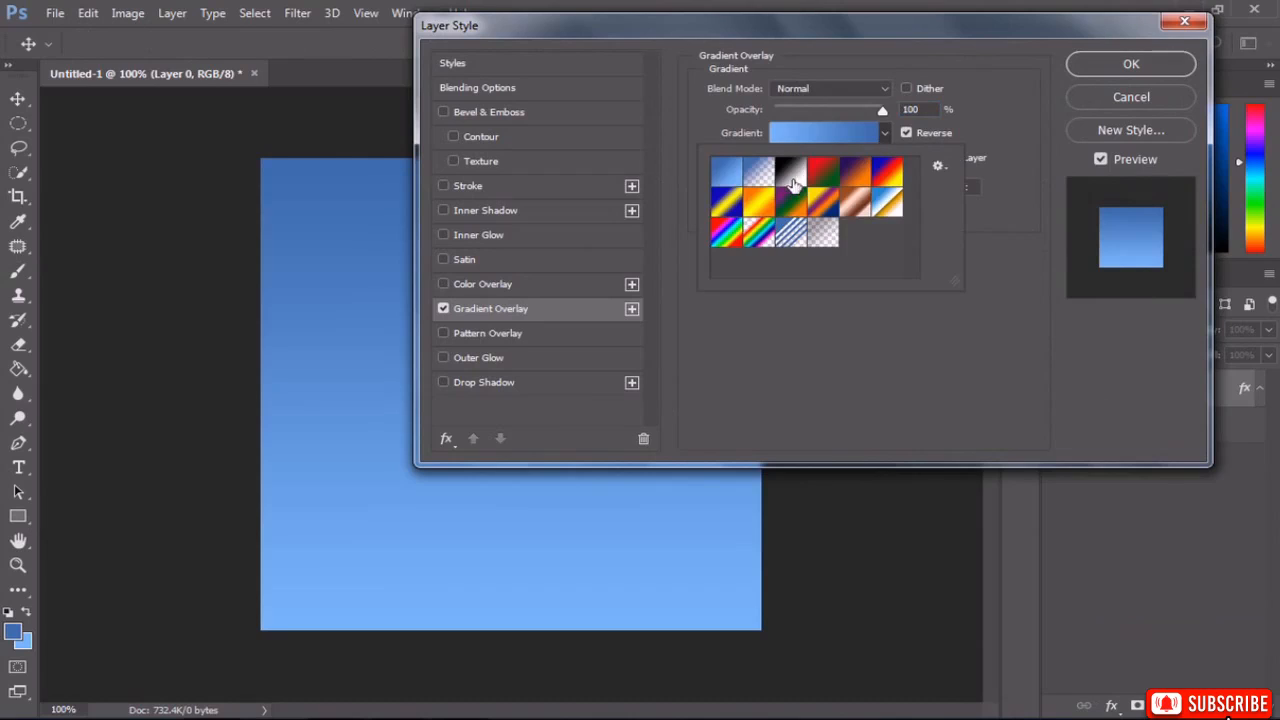
click(885, 133)
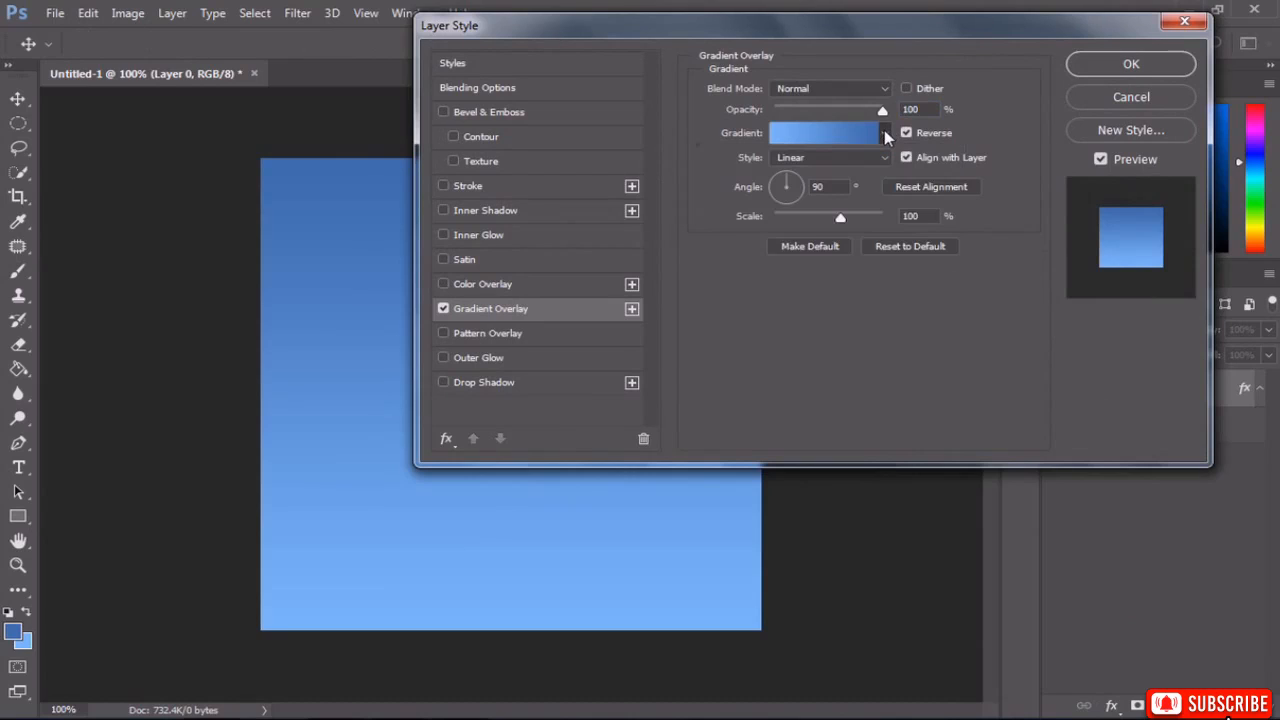
click(722, 138)
click(906, 132)
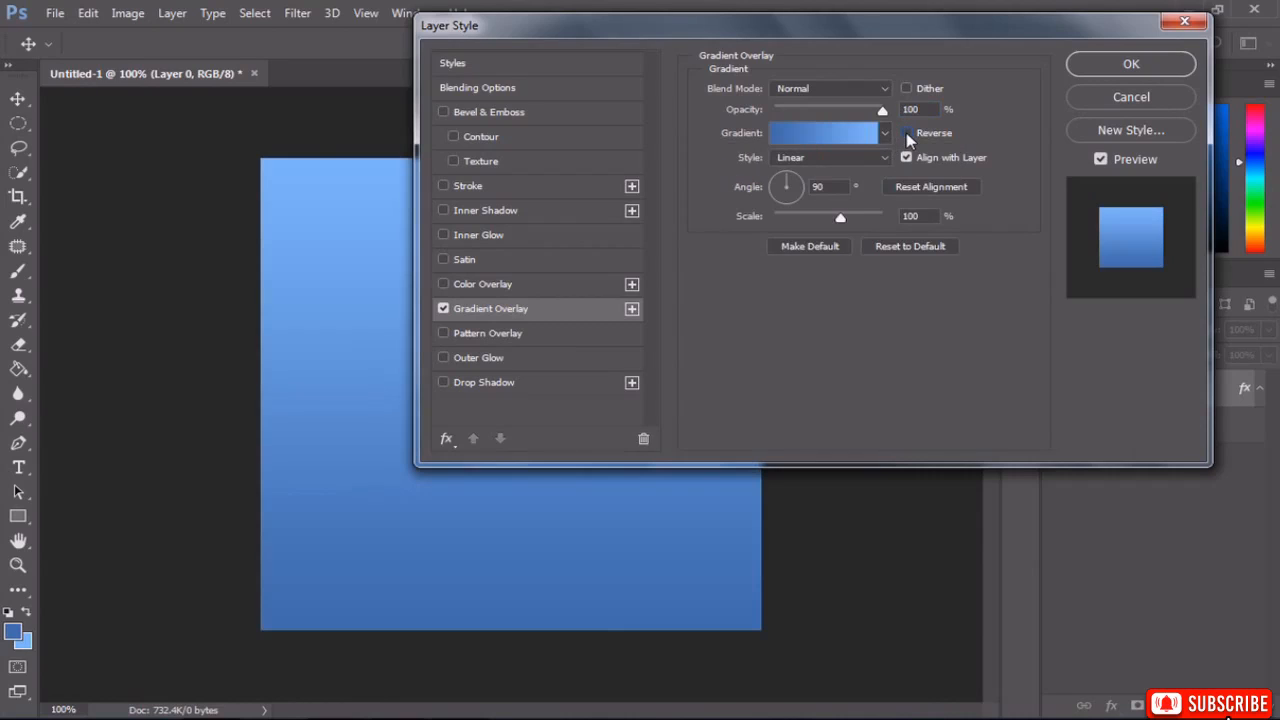
click(906, 132)
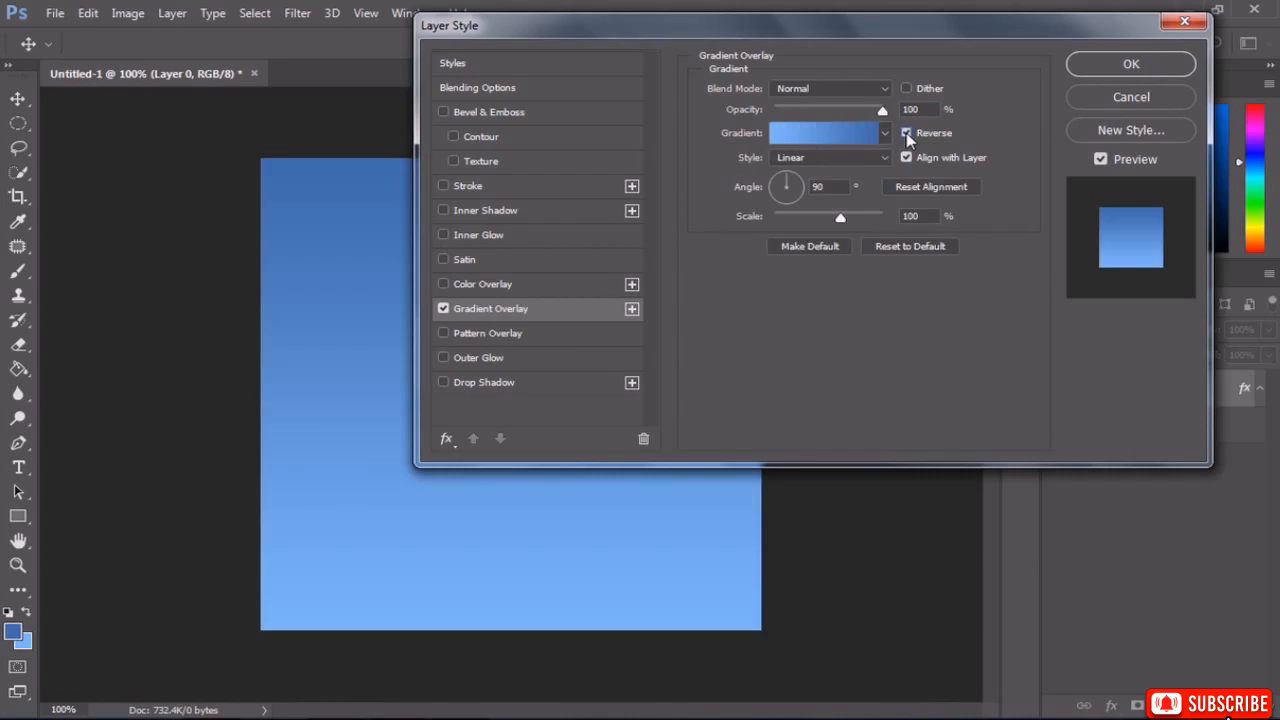
click(1130, 65)
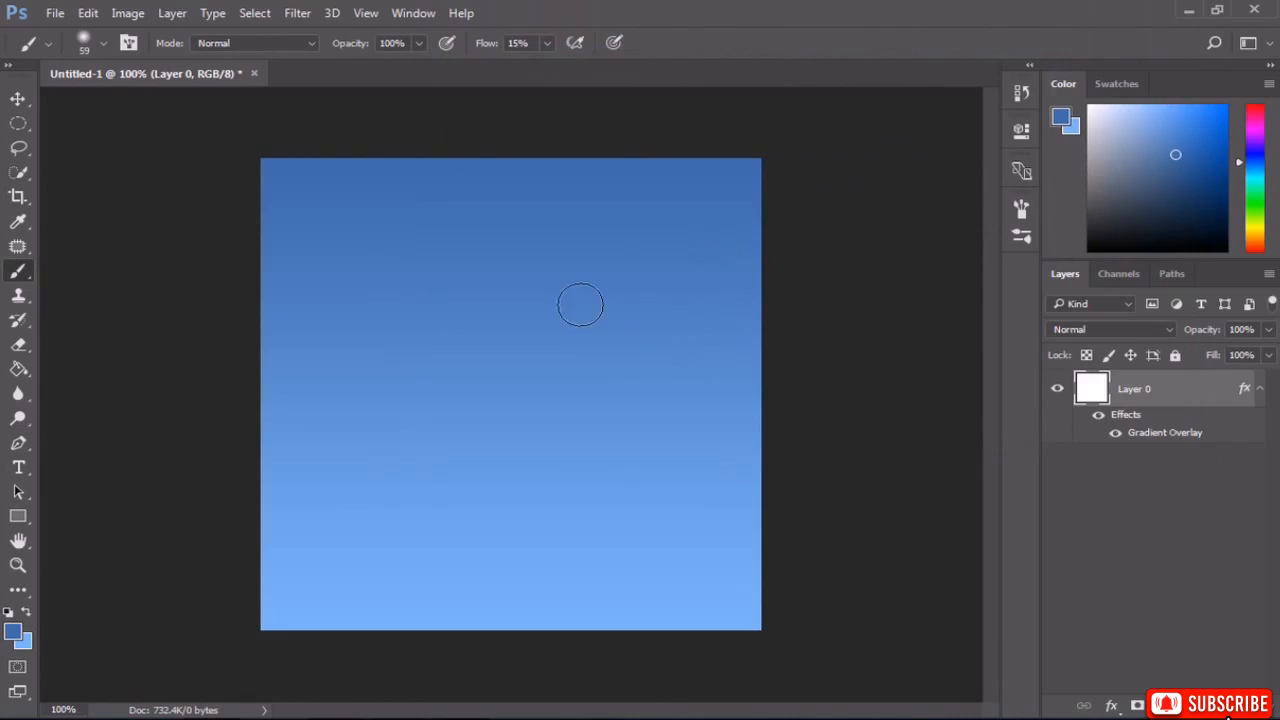
Create a new layer named clouds1 above the gradient layer.
click(168, 14)
mouse_move(223, 13)
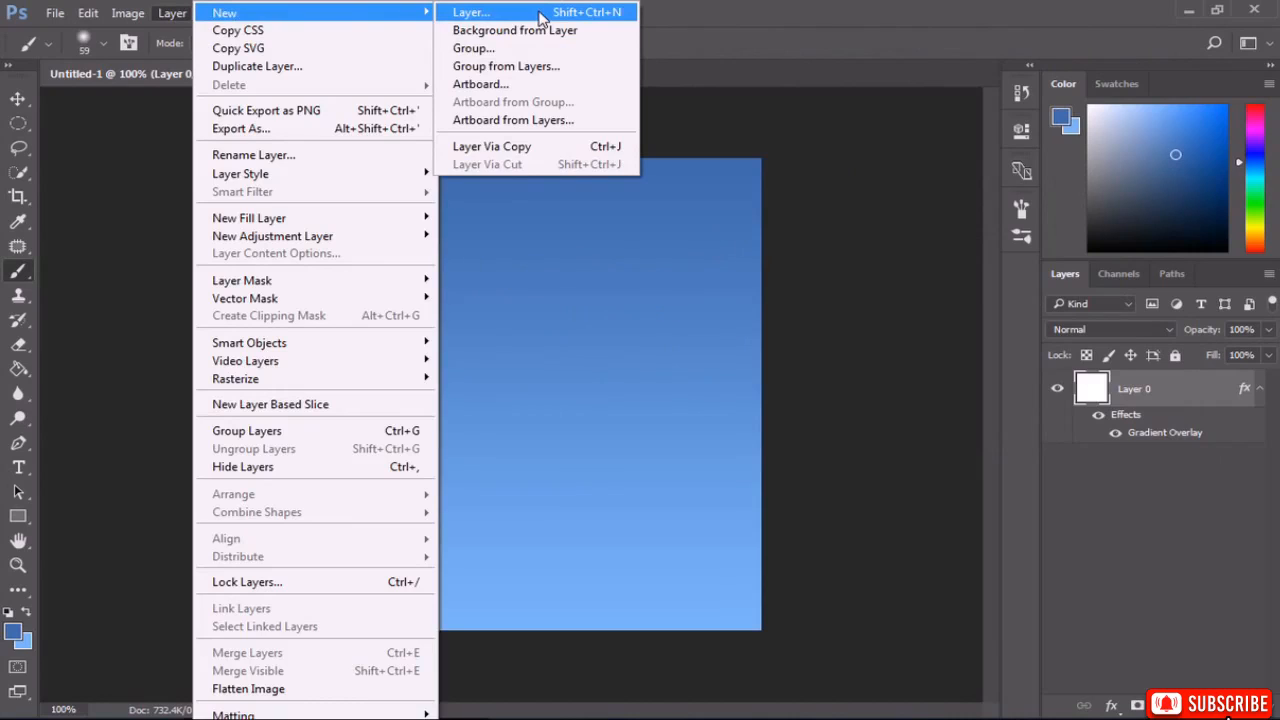
click(540, 13)
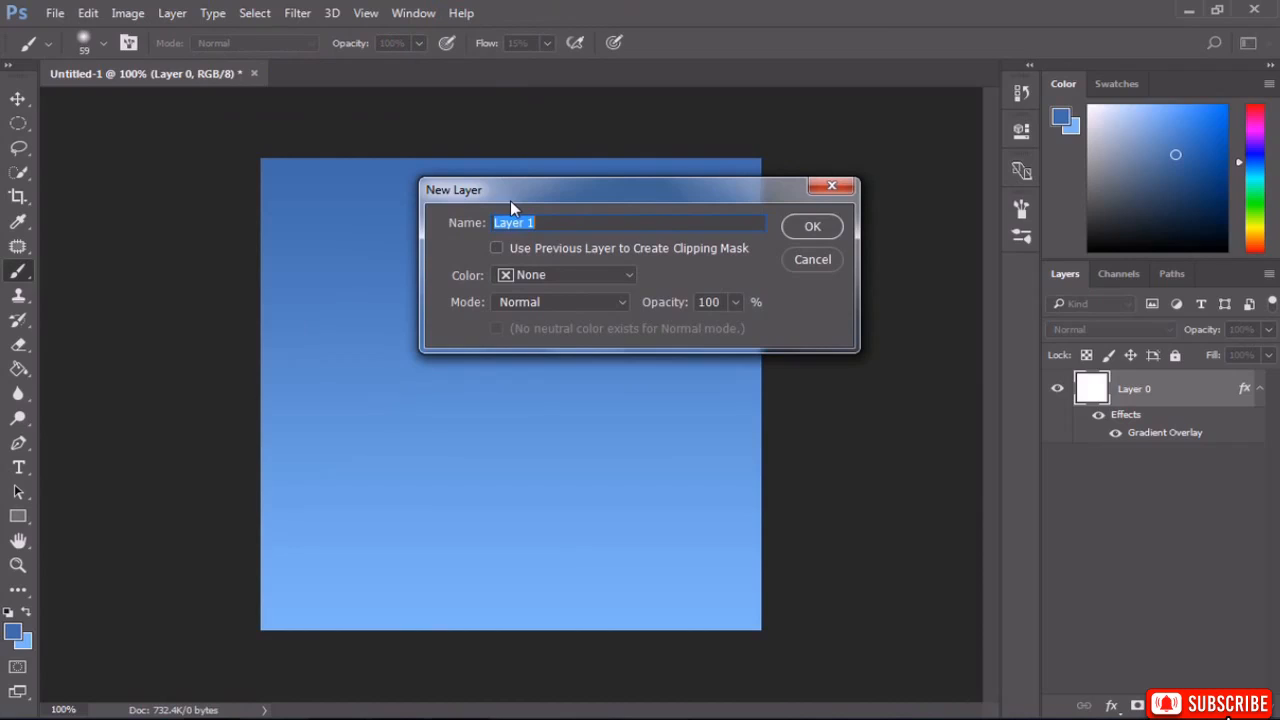
text(clouds1)
click(816, 228)
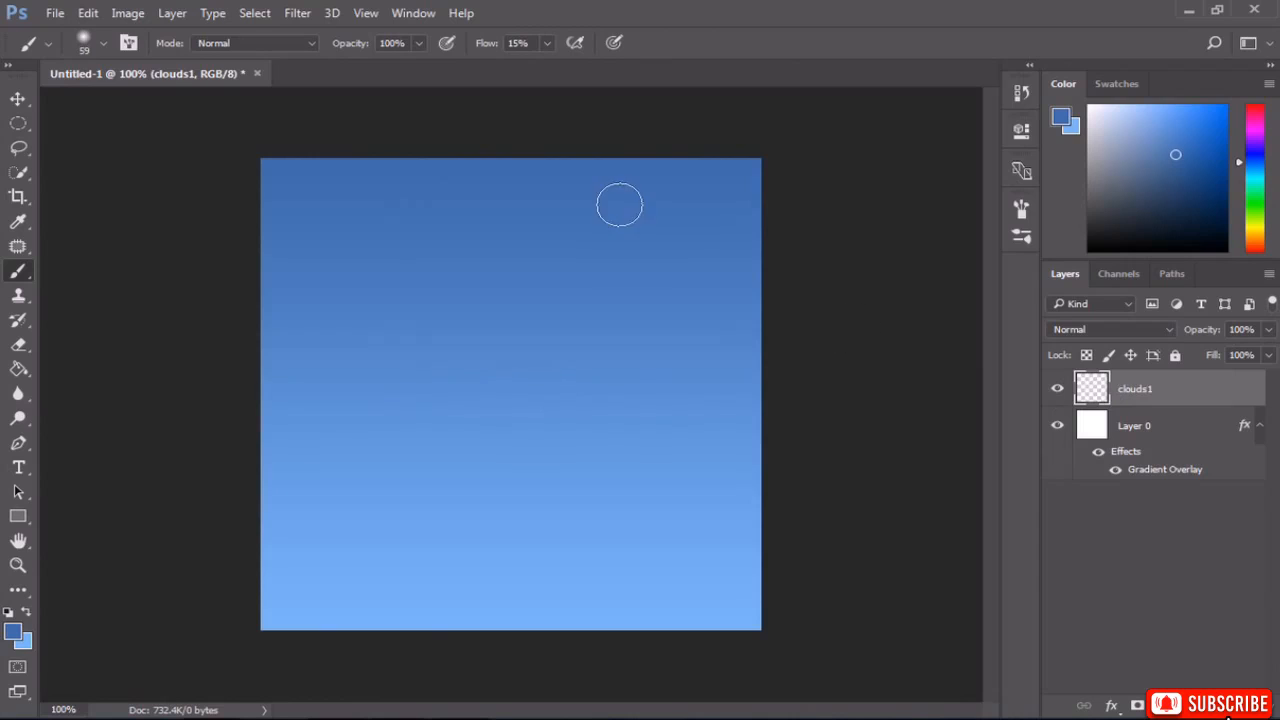
Render the Clouds filter on the clouds1 layer.
click(297, 14)
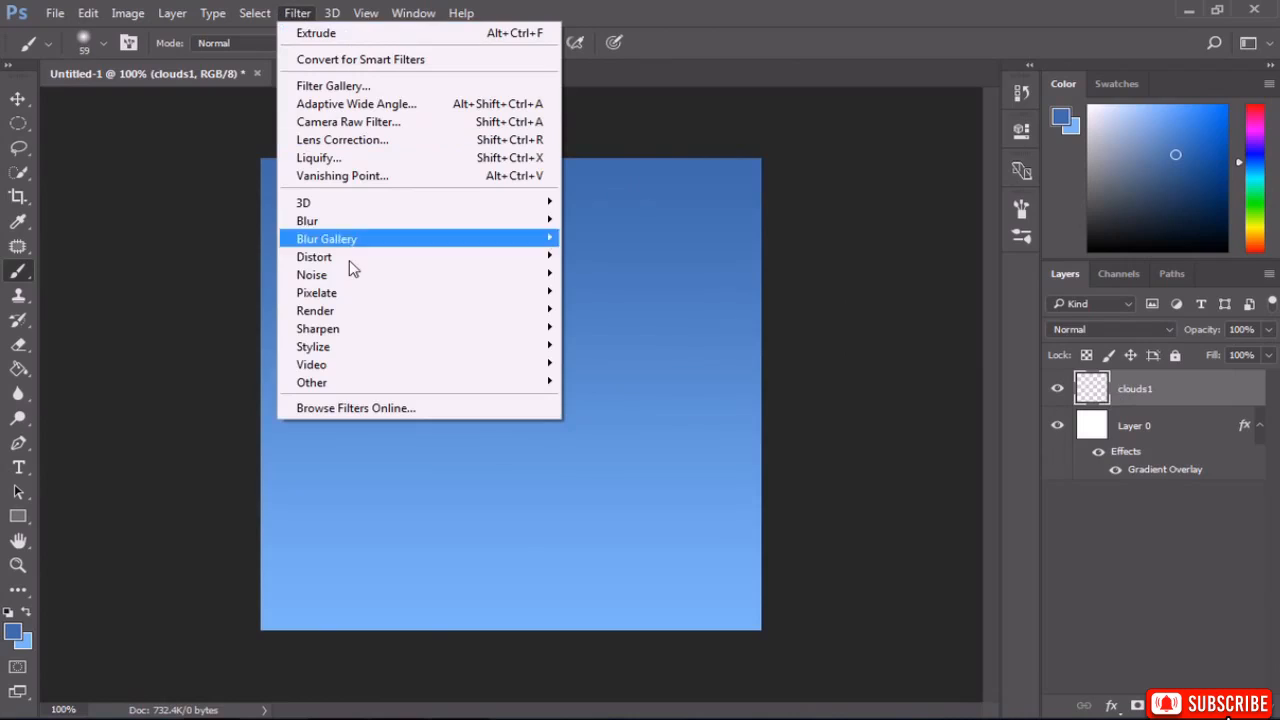
mouse_move(349, 311)
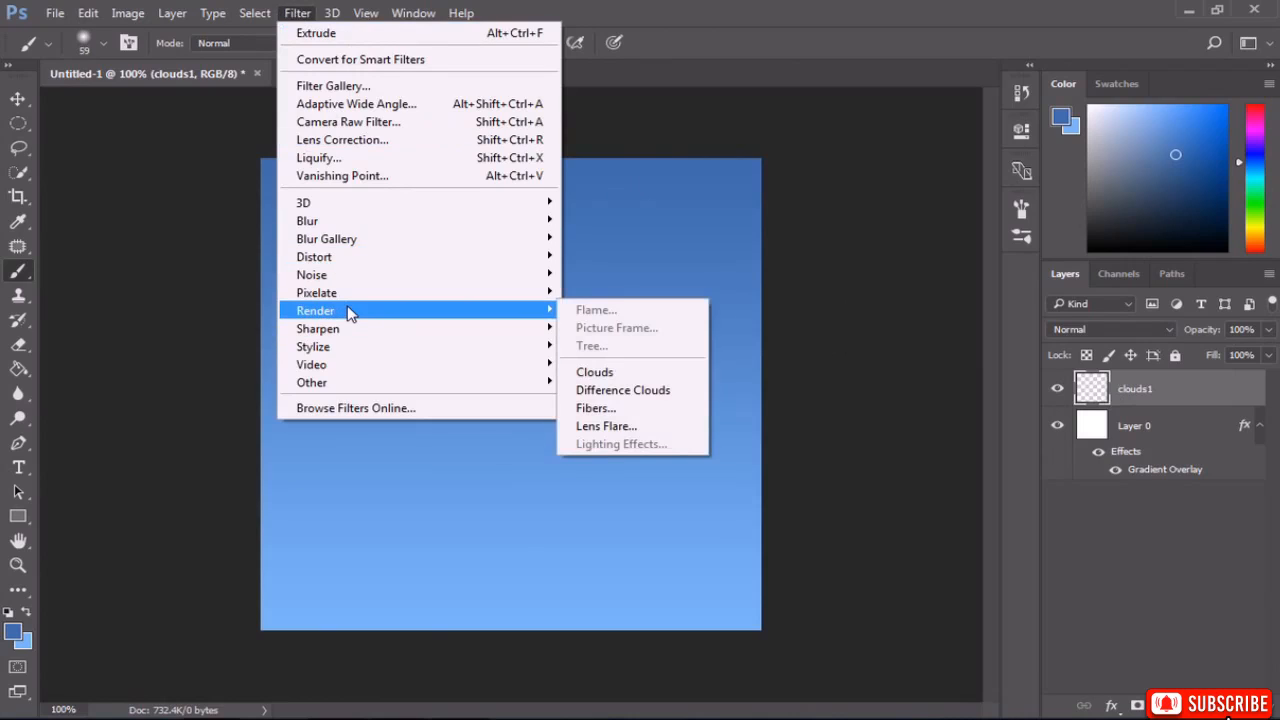
click(628, 373)
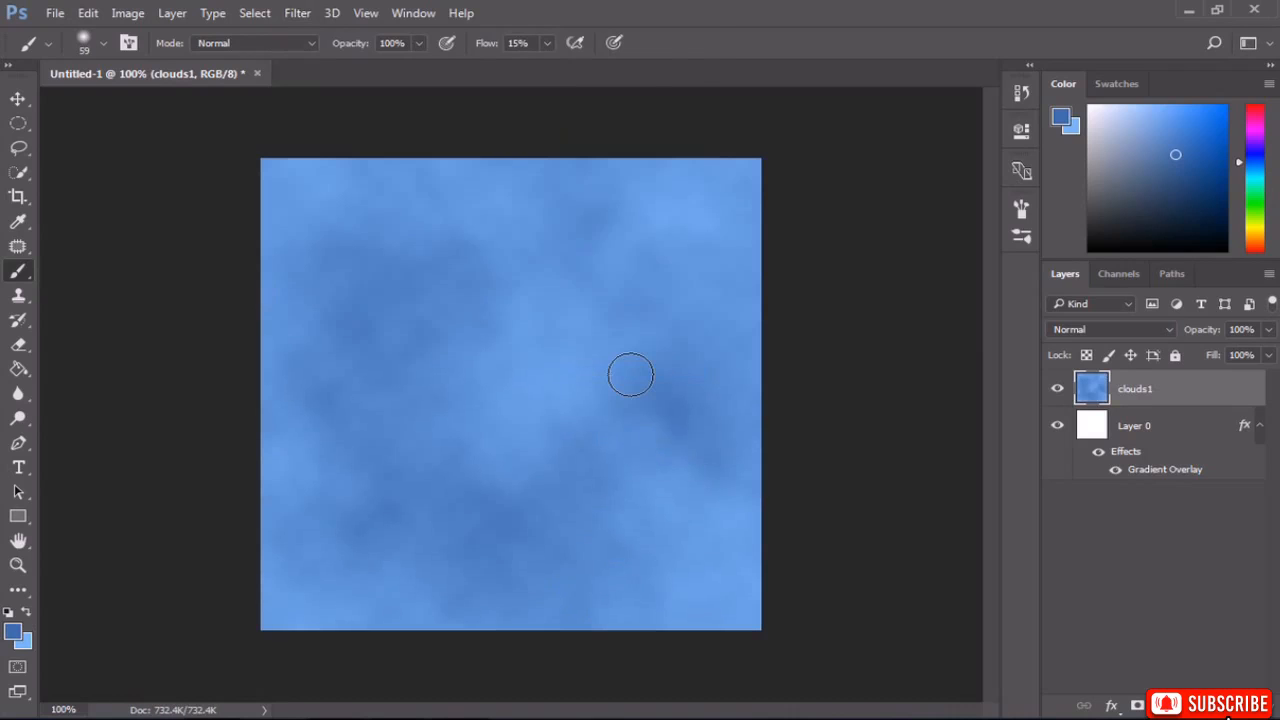
Apply the Difference Clouds filter to the clouds1 layer three times.
click(298, 13)
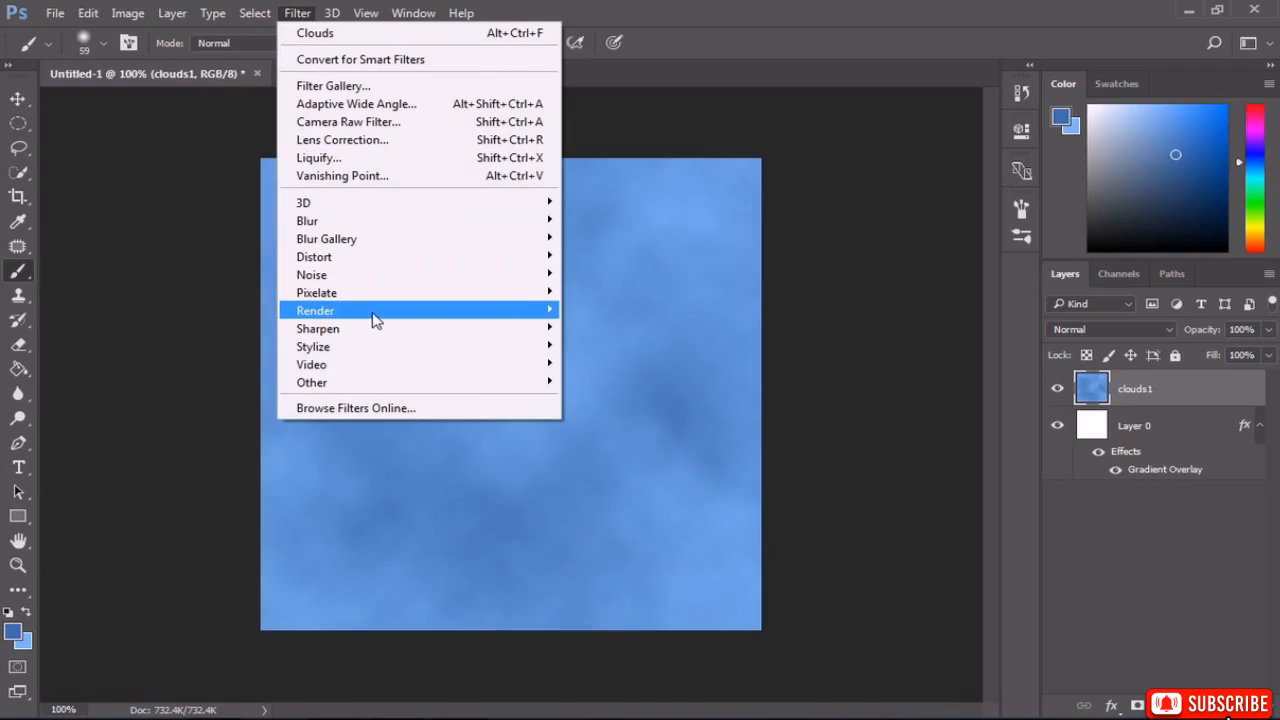
mouse_move(375, 313)
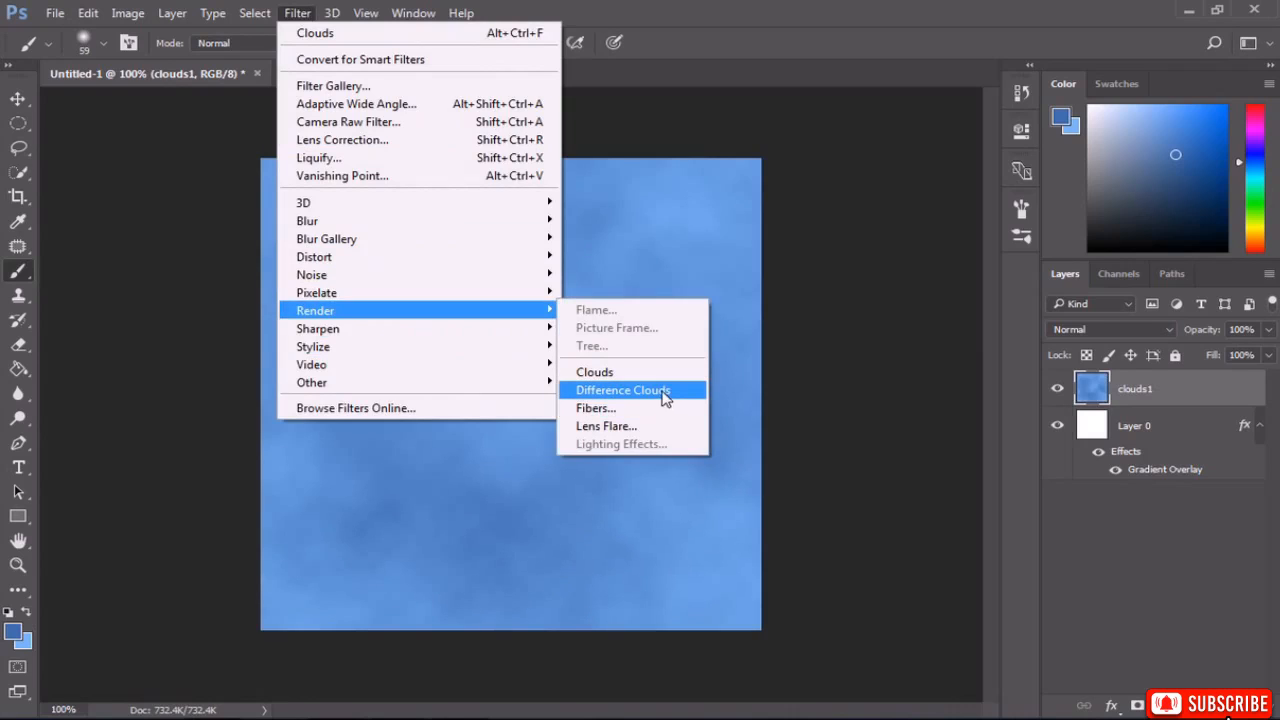
click(664, 396)
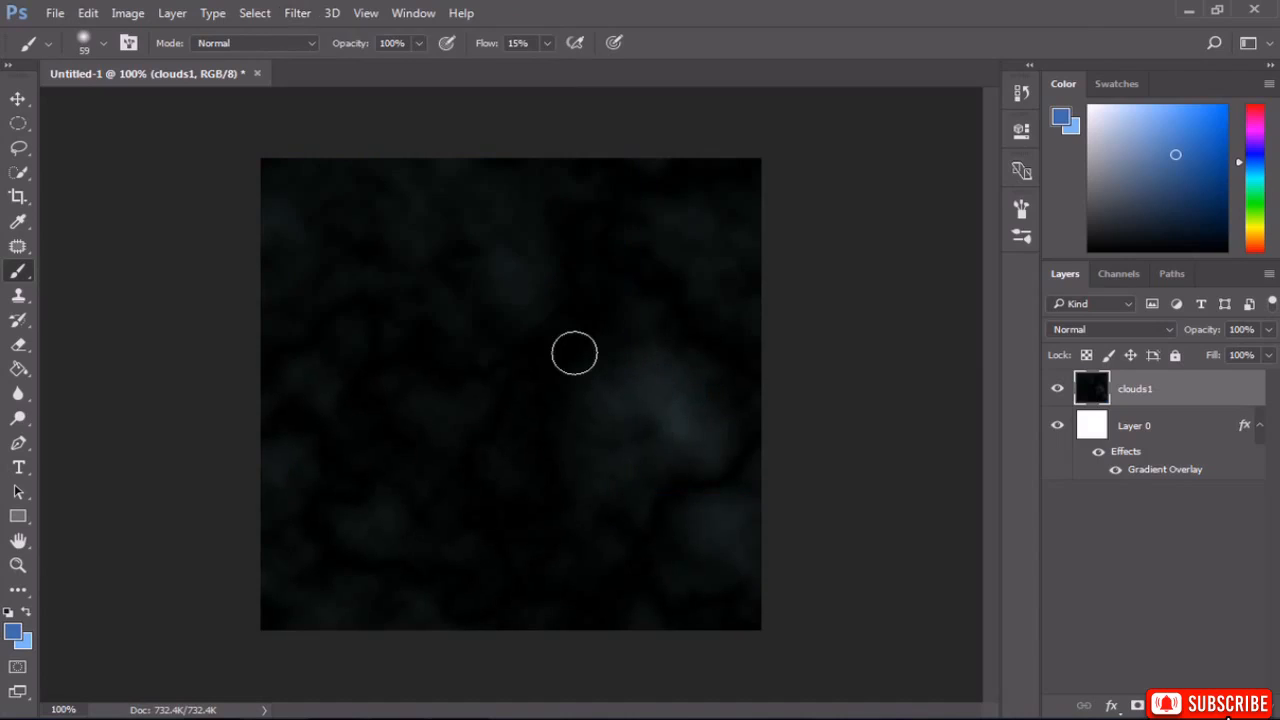
click(297, 14)
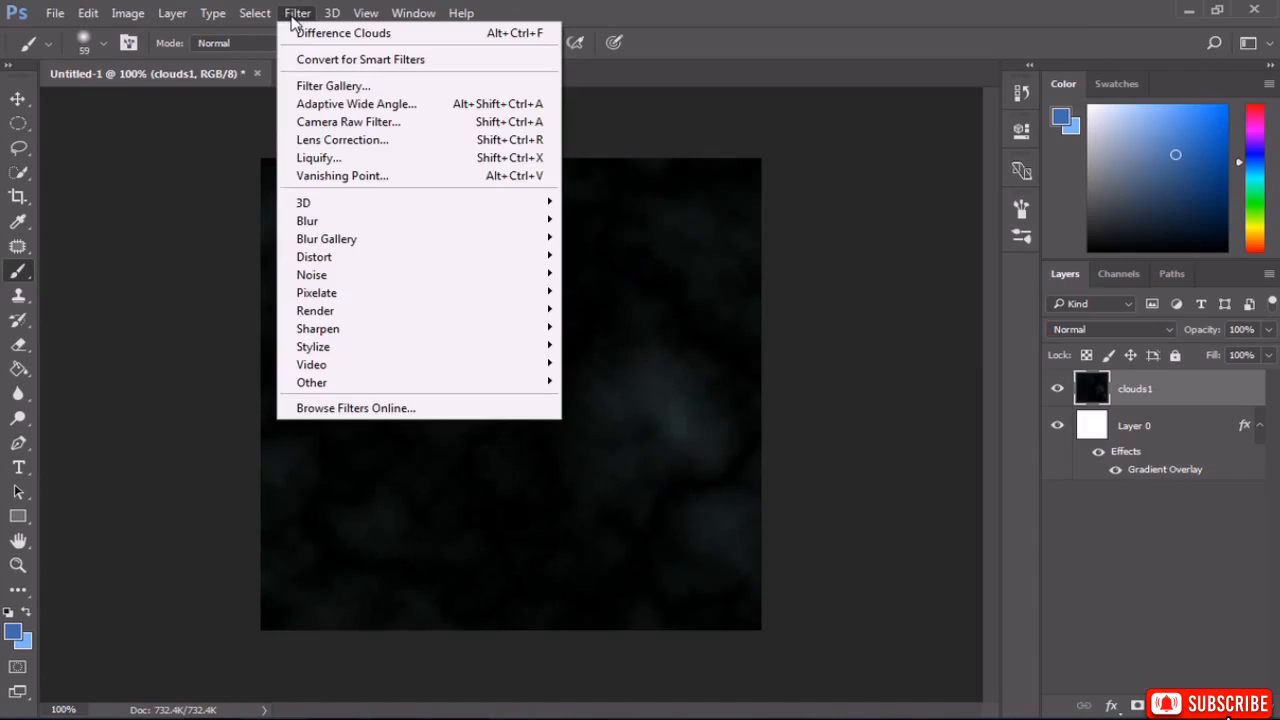
click(343, 33)
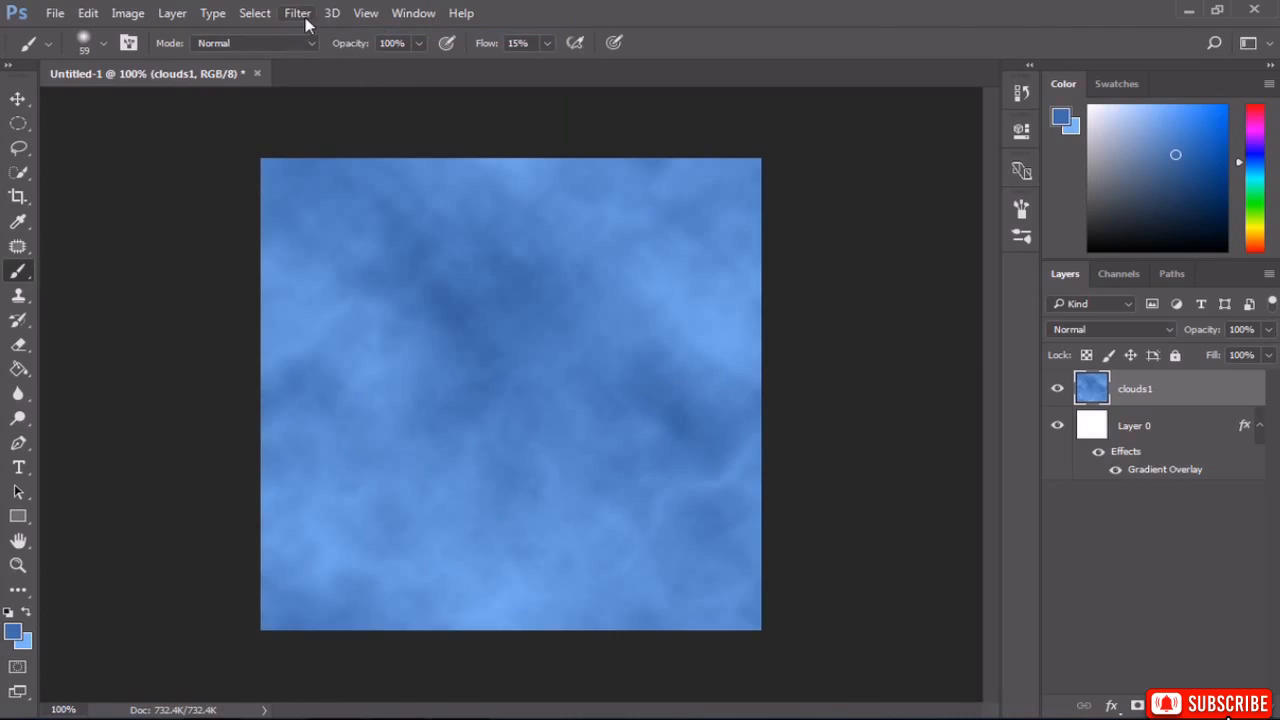
click(297, 13)
click(342, 34)
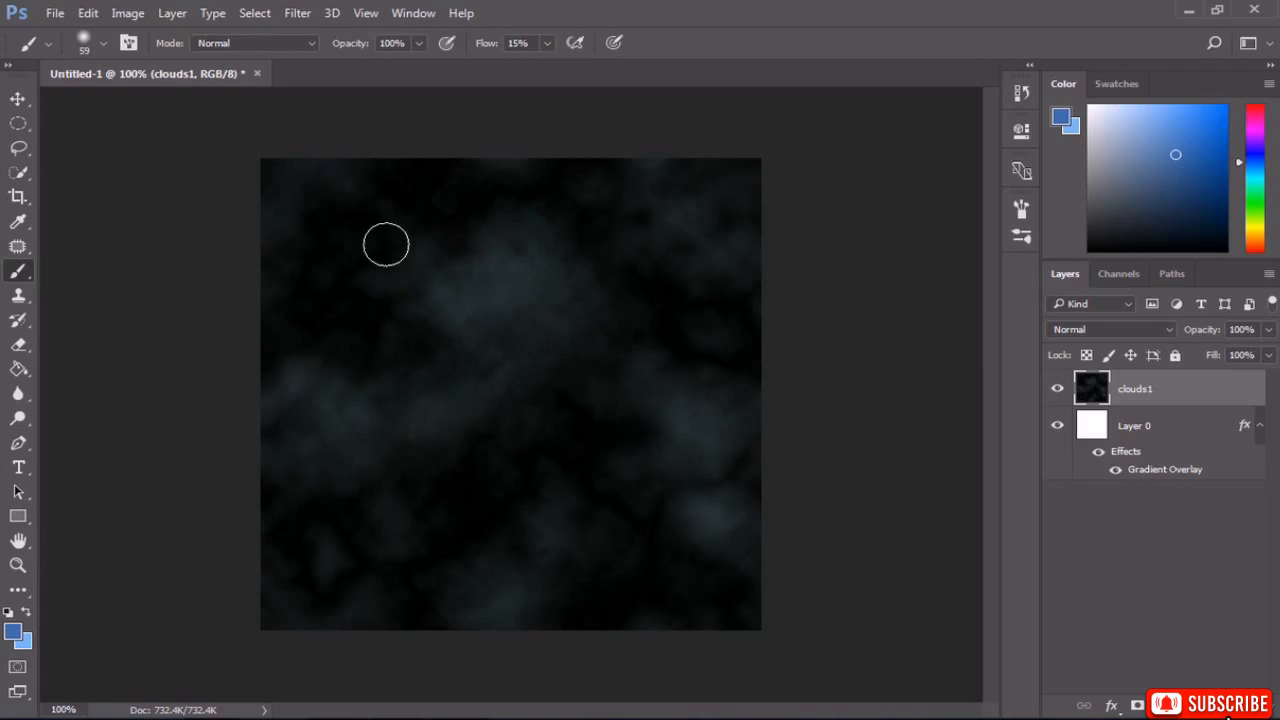
Apply a Levels adjustment to the clouds1 layer with RGB input levels of 12, 0.63 and 45.
click(132, 15)
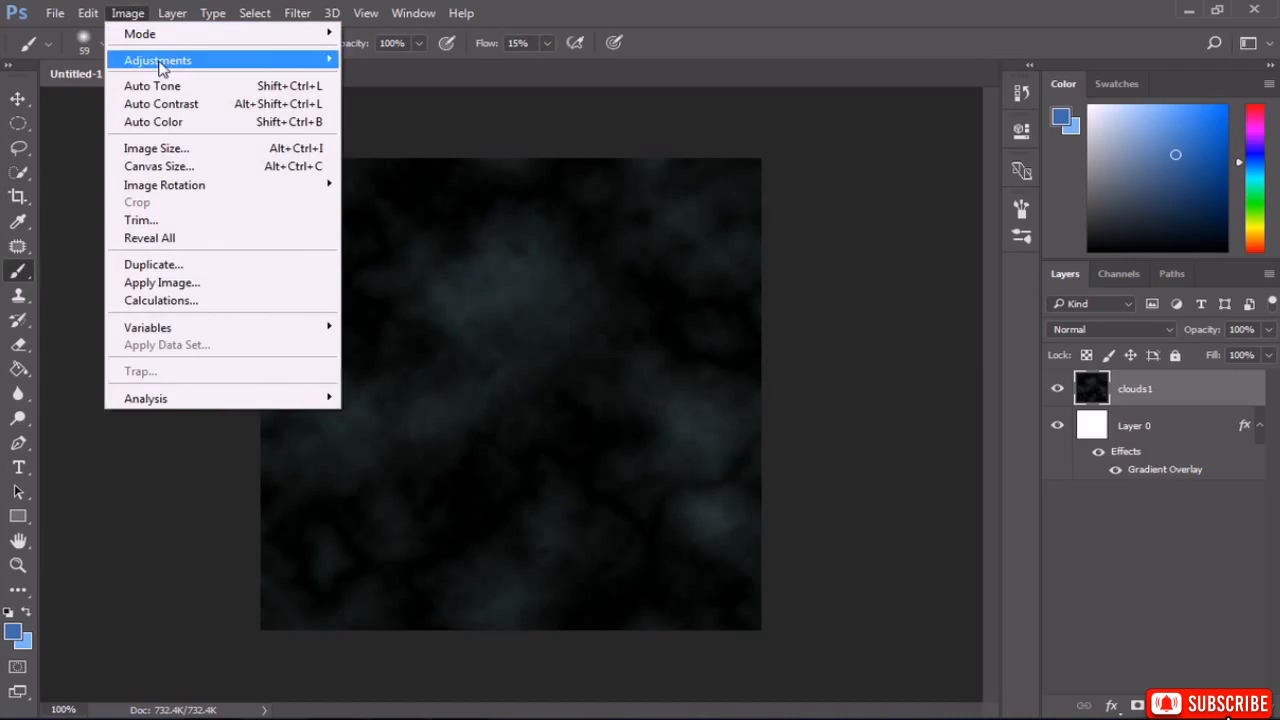
mouse_move(163, 62)
click(443, 80)
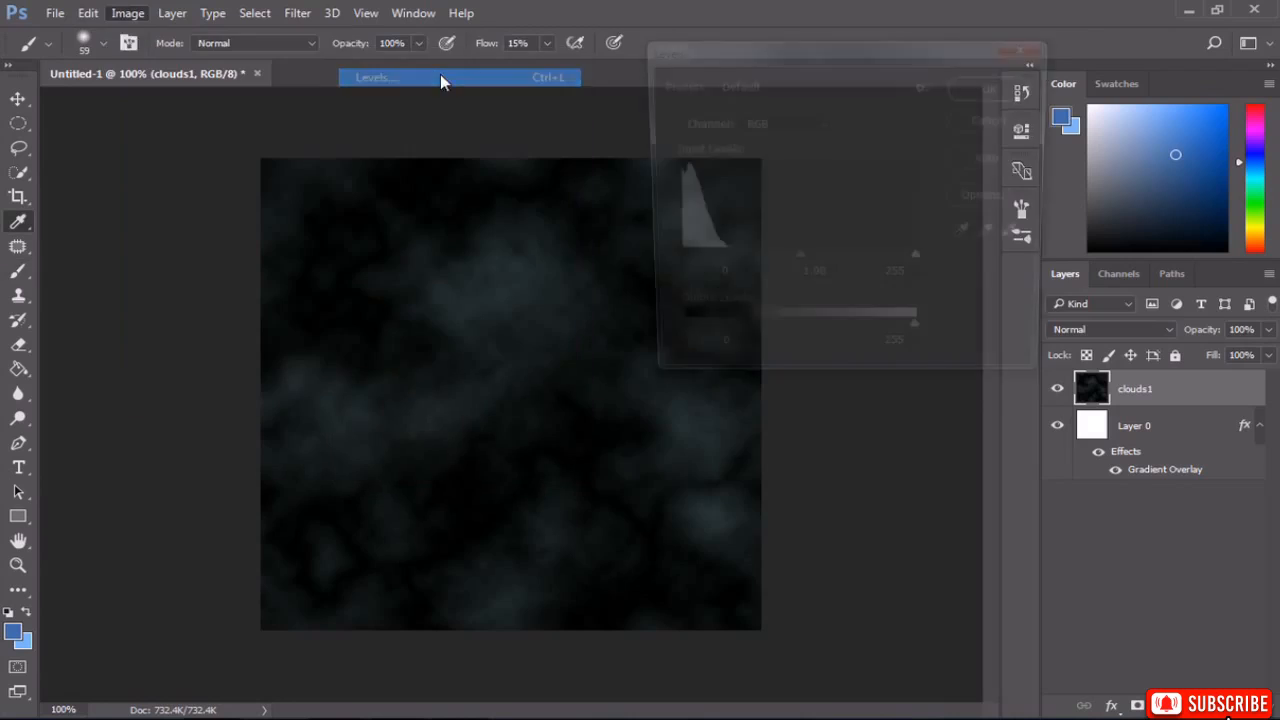
drag(669, 265, 693, 268)
drag(798, 263, 790, 264)
drag(921, 263, 702, 265)
click(673, 262)
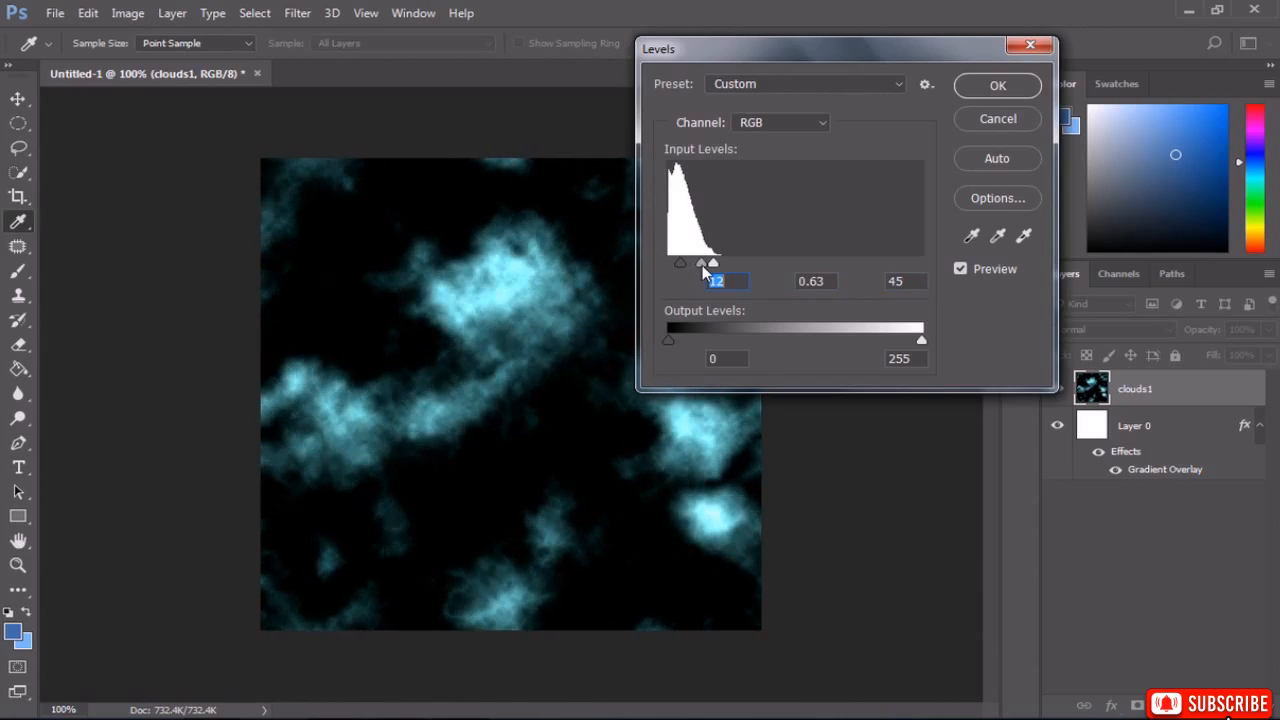
key(Tab)
click(973, 86)
key(b)
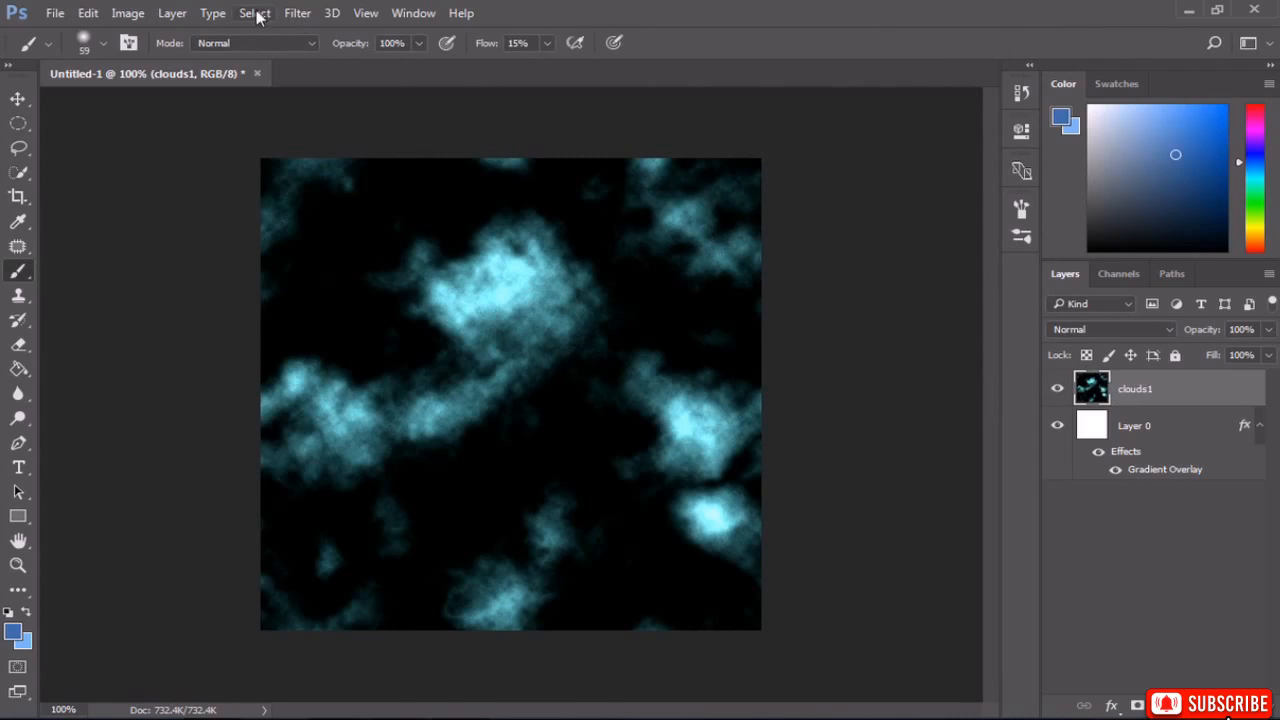
Duplicate the clouds1 layer as clouds2.
click(174, 14)
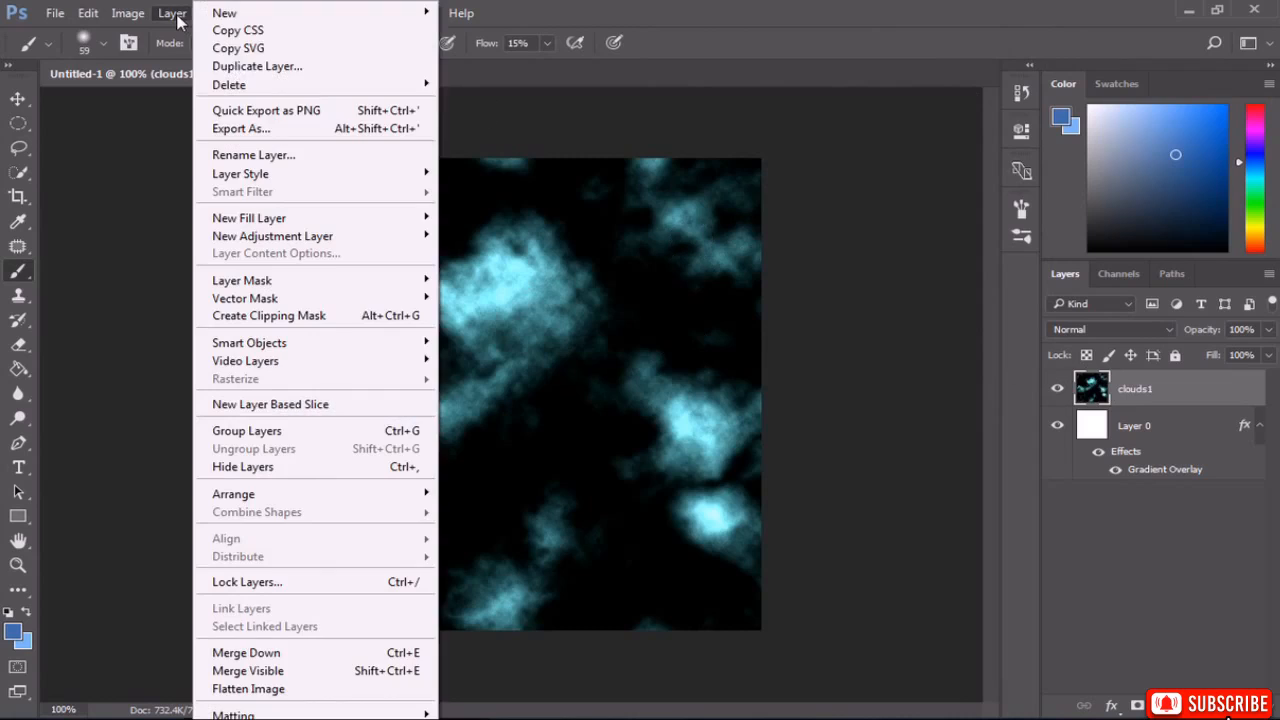
click(257, 66)
text(c)
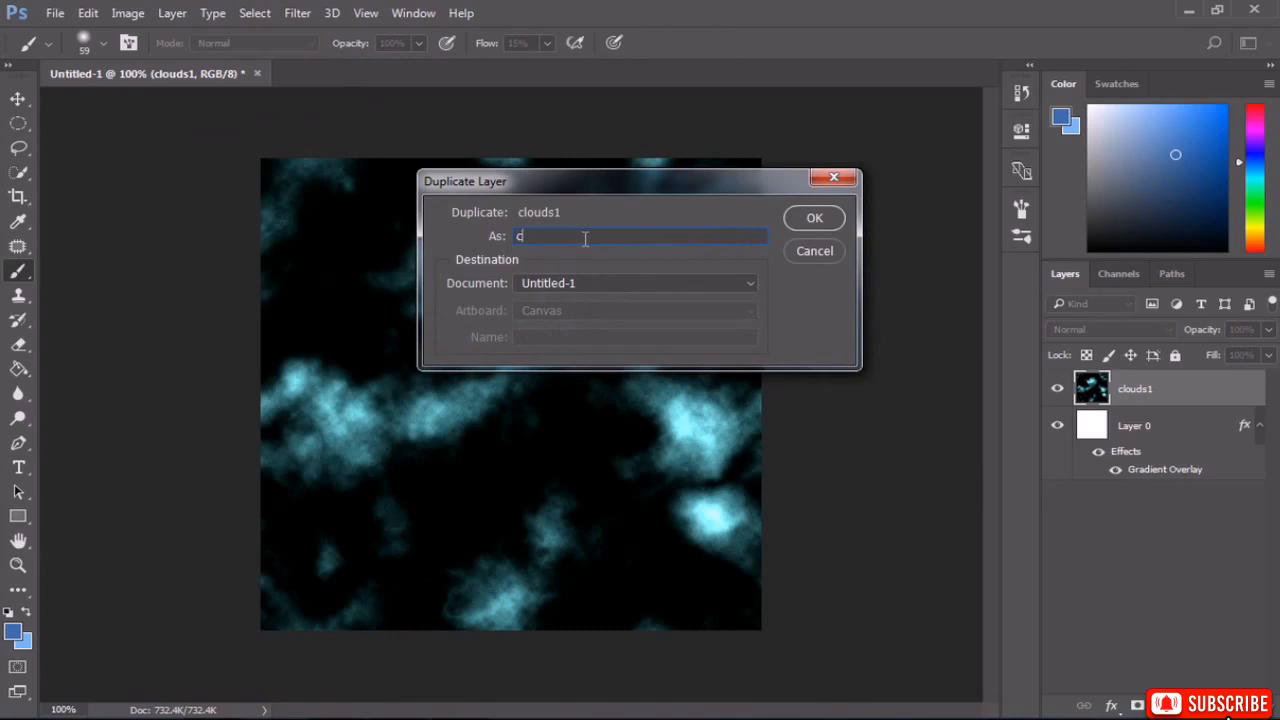
text(louds2)
click(812, 218)
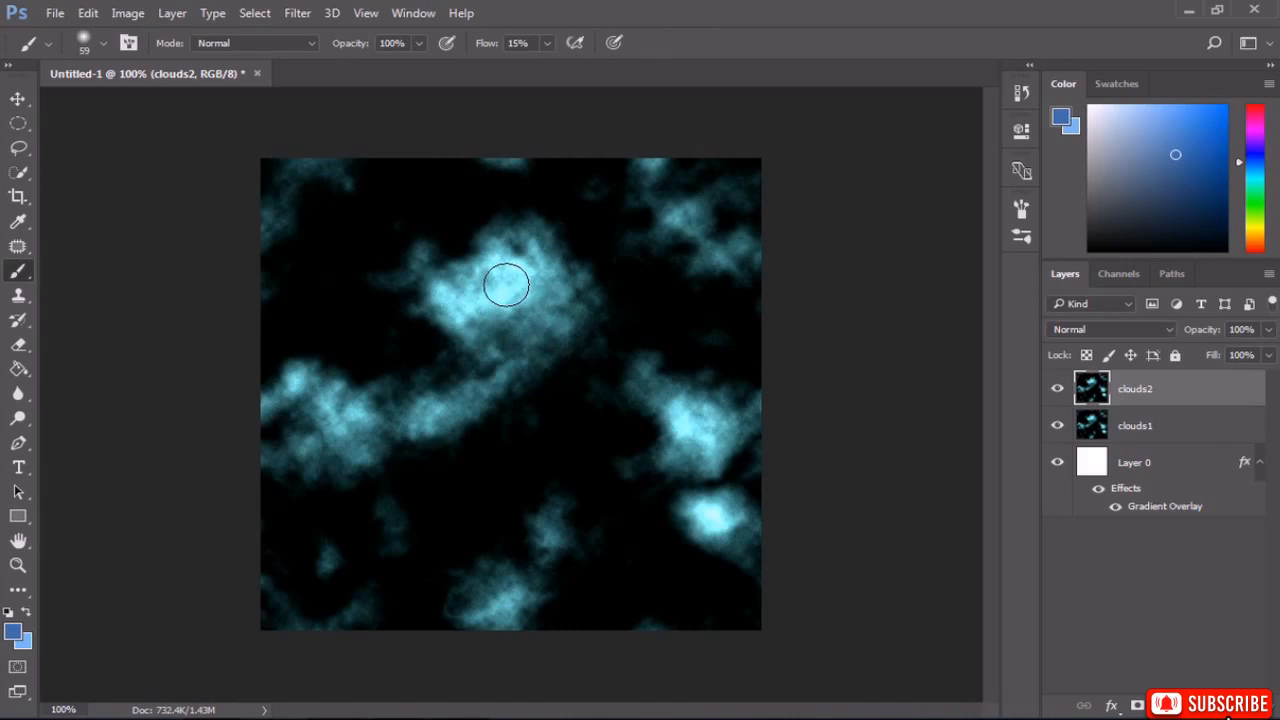
drag(506, 286, 535, 293)
Apply the Extrude filter to the clouds2 layer with Blocks, a size of 2 pixels and a level-based depth of 30.
click(298, 14)
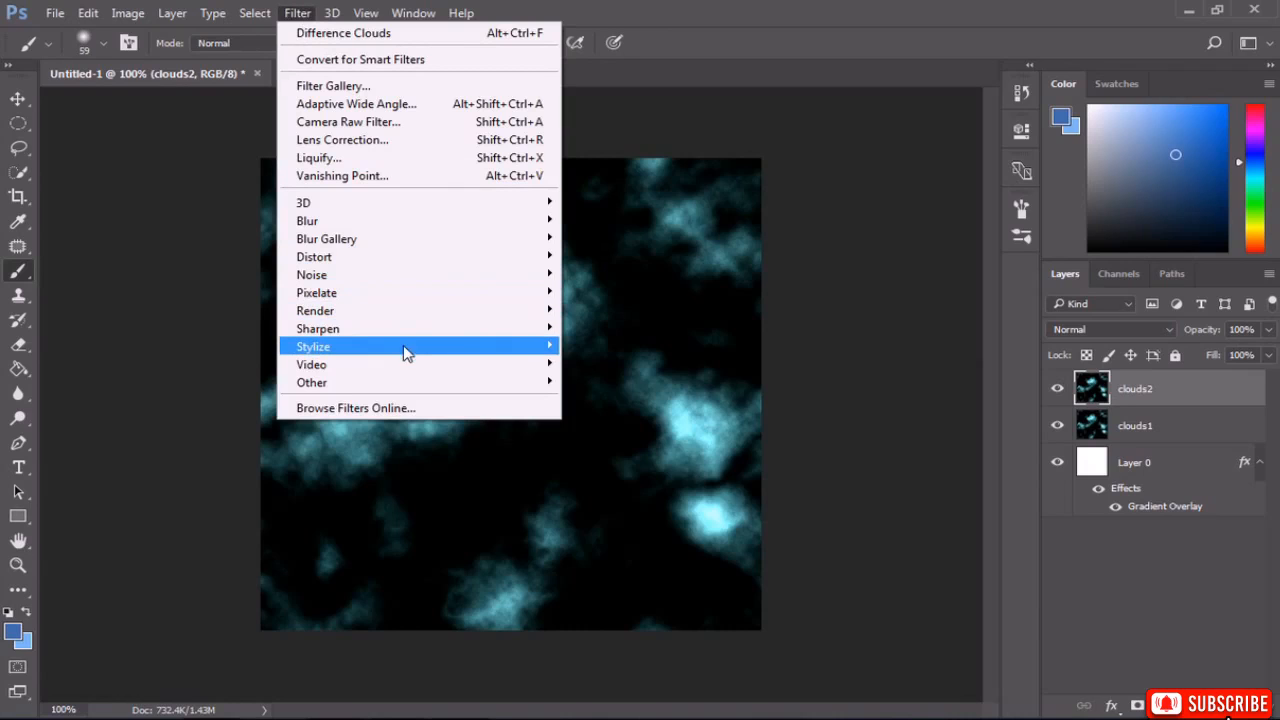
mouse_move(404, 347)
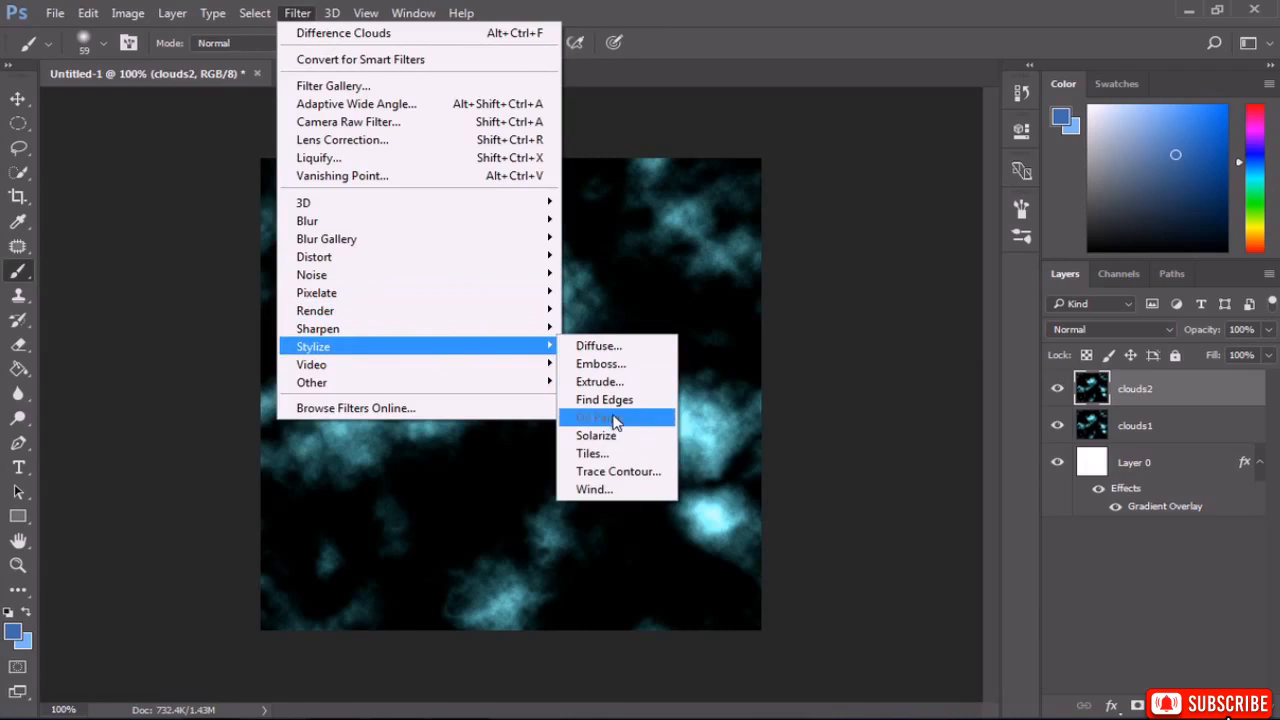
click(622, 383)
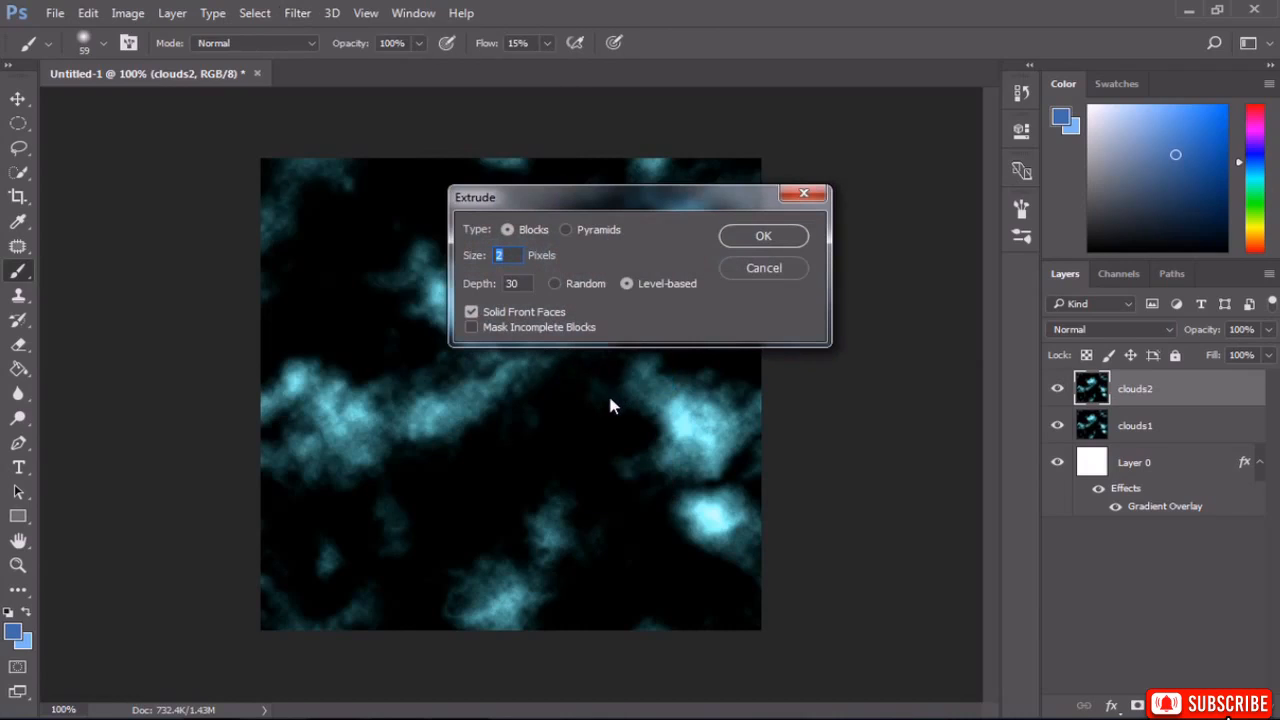
click(567, 230)
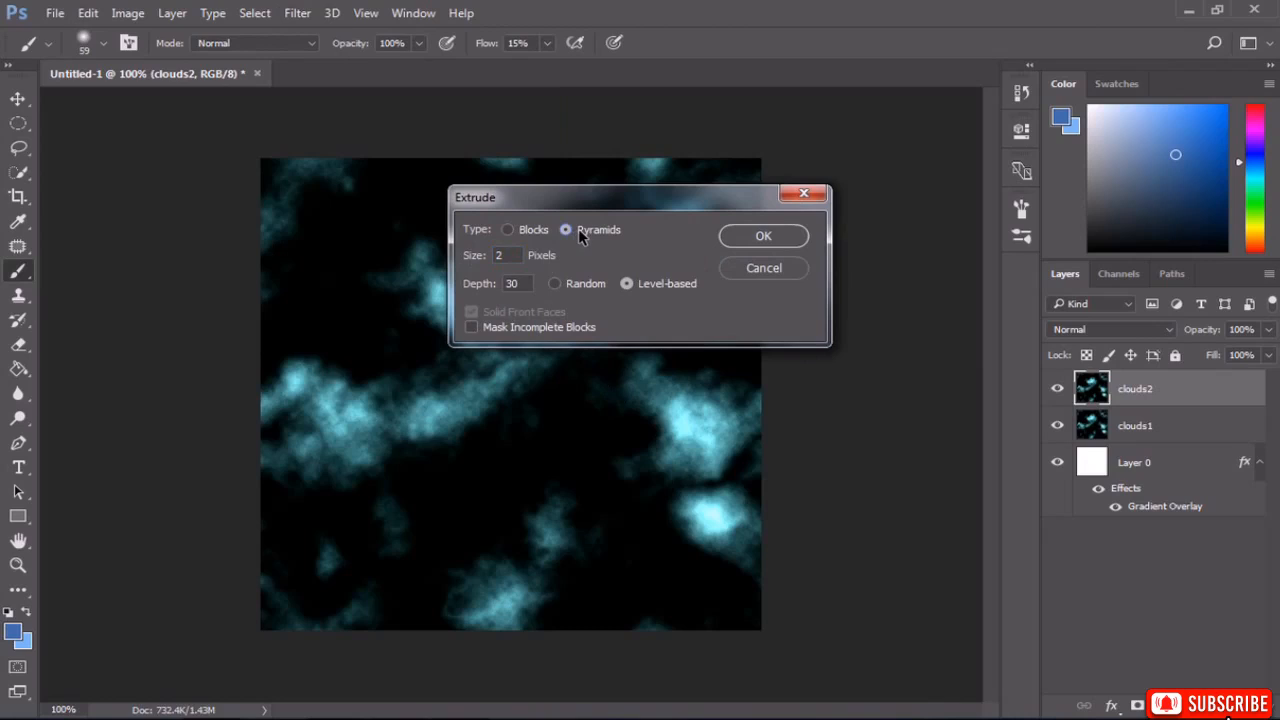
click(515, 229)
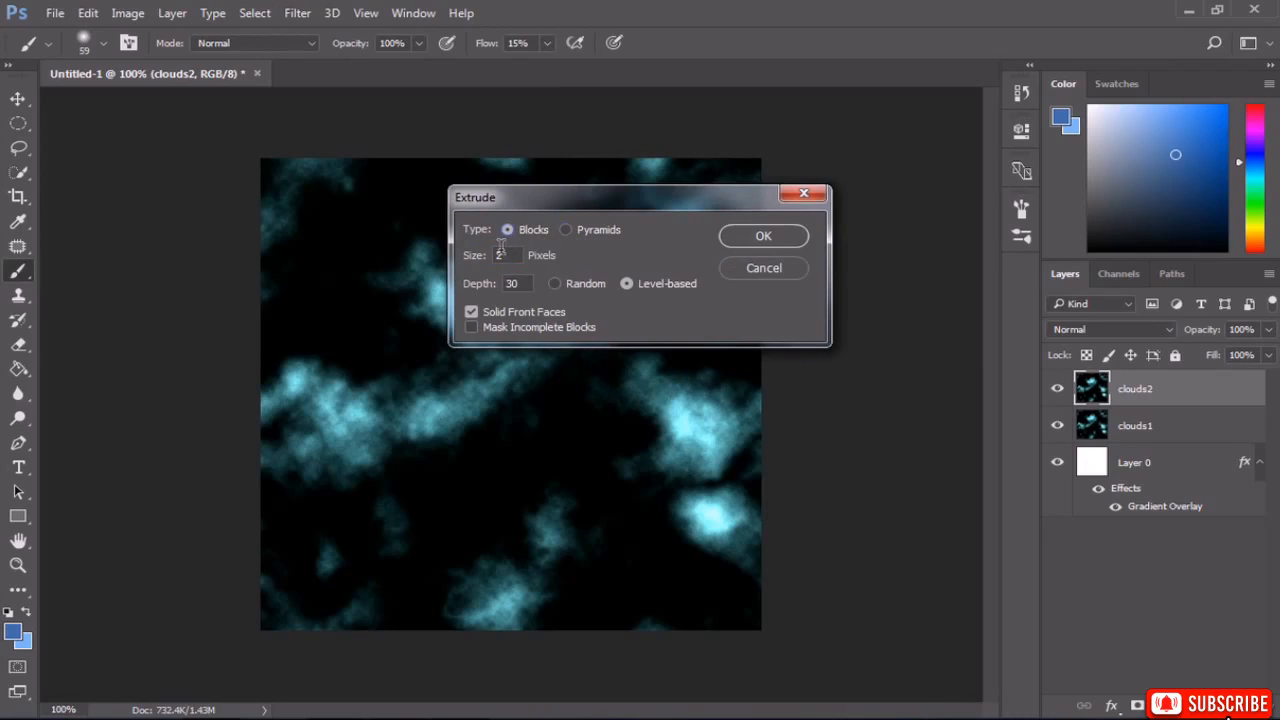
drag(511, 255, 502, 283)
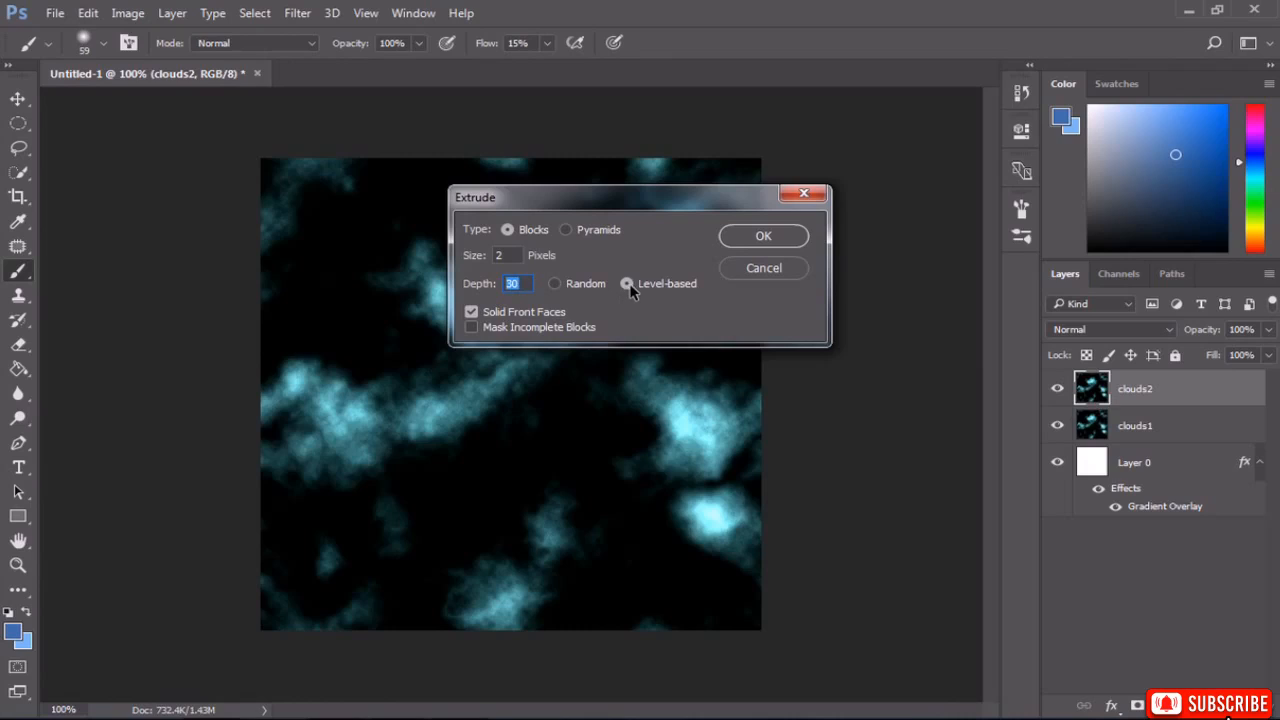
click(471, 313)
click(733, 237)
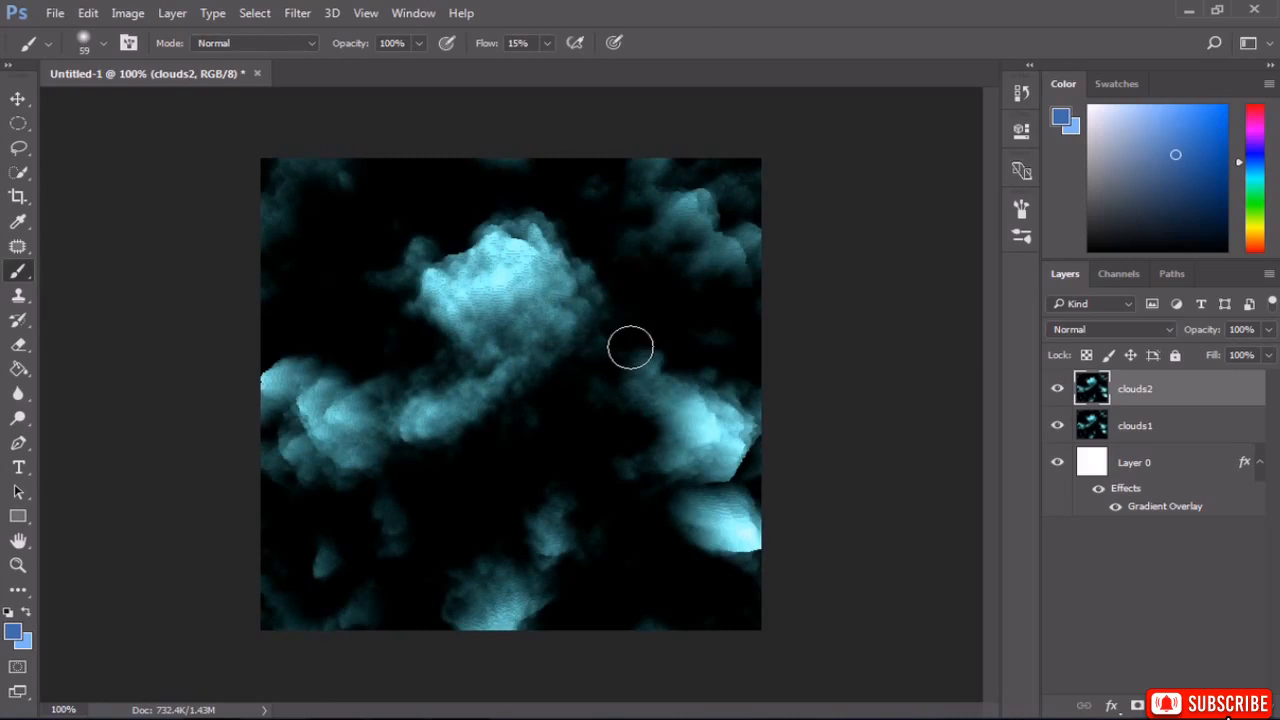
Apply a Gaussian Blur with a 1.6 pixel radius to the clouds2 layer.
click(299, 13)
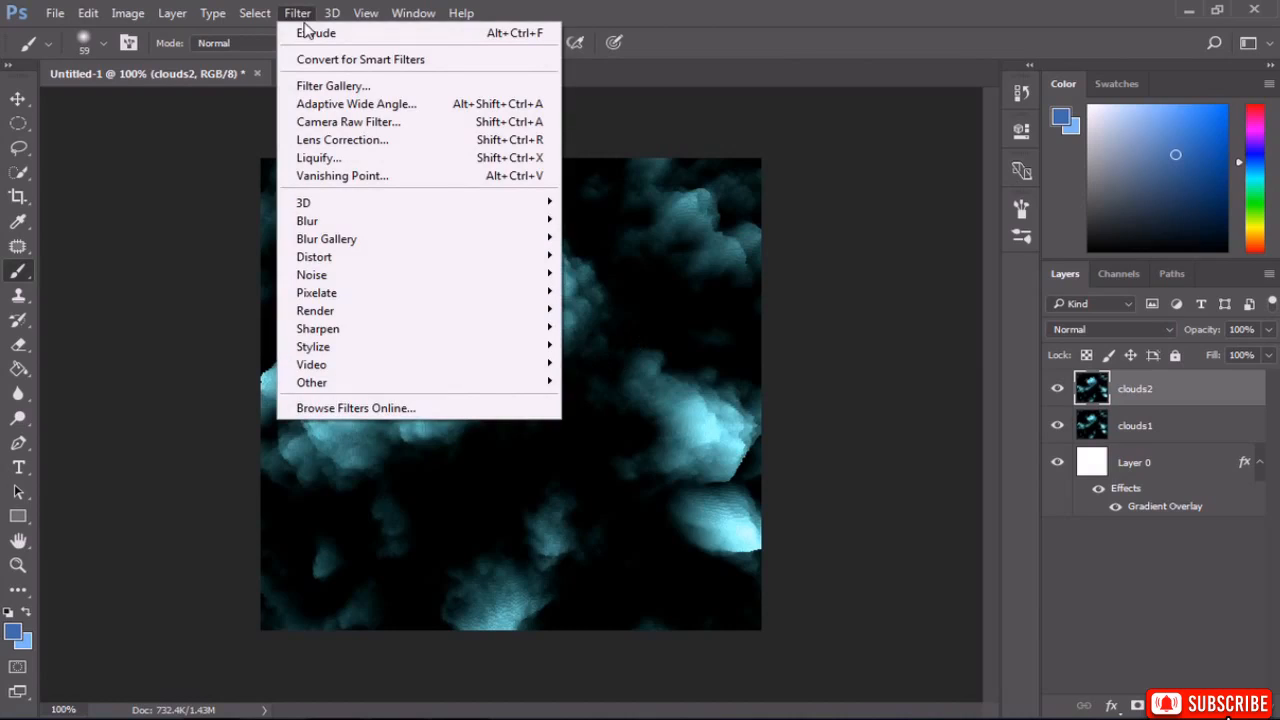
mouse_move(343, 221)
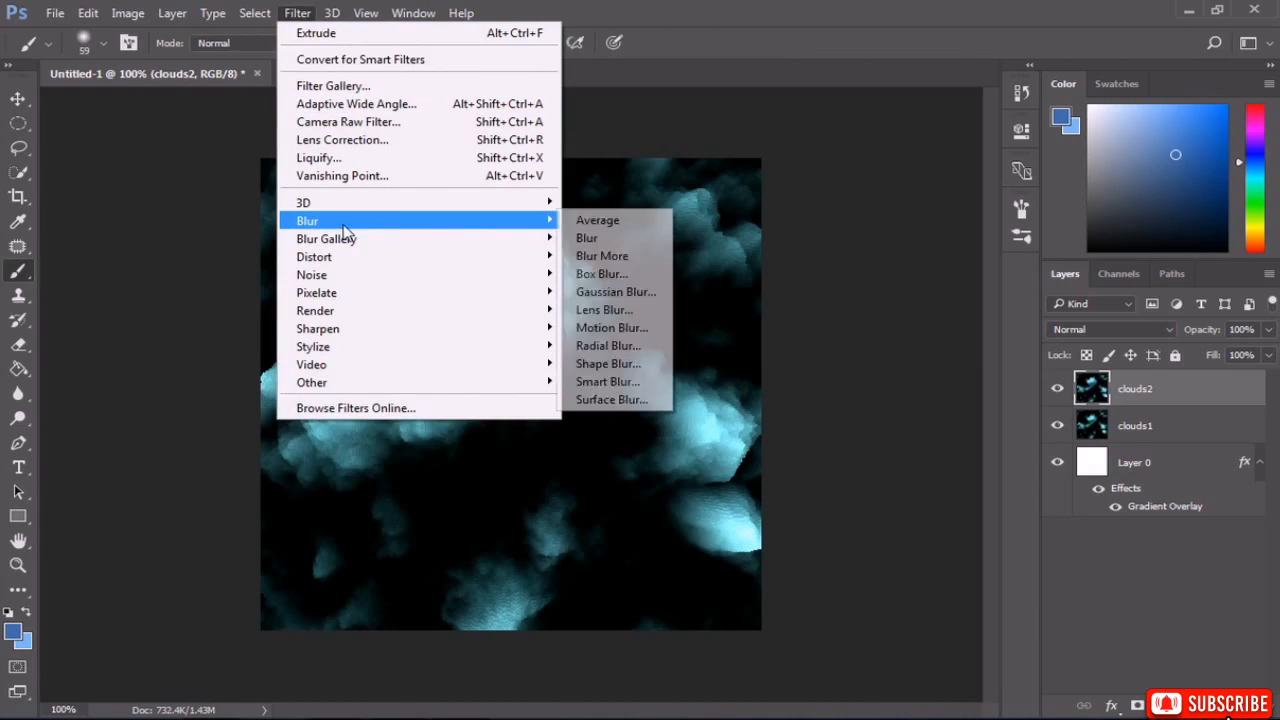
click(640, 291)
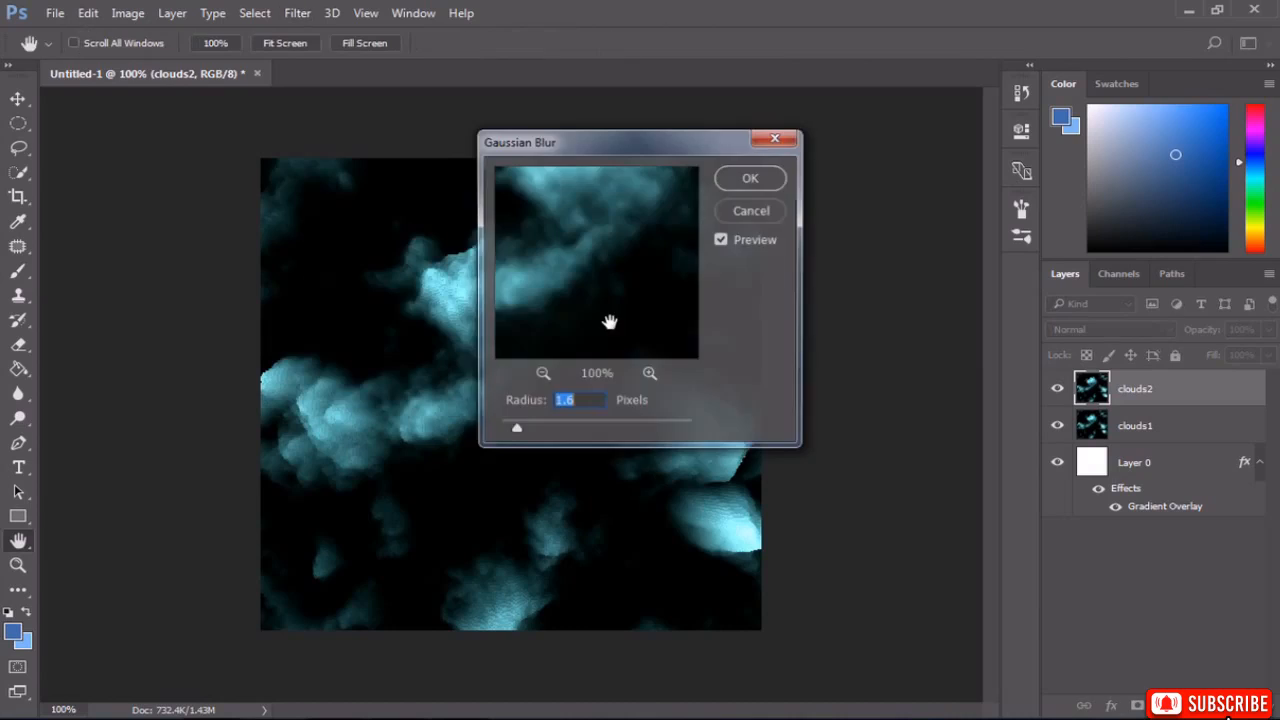
click(575, 403)
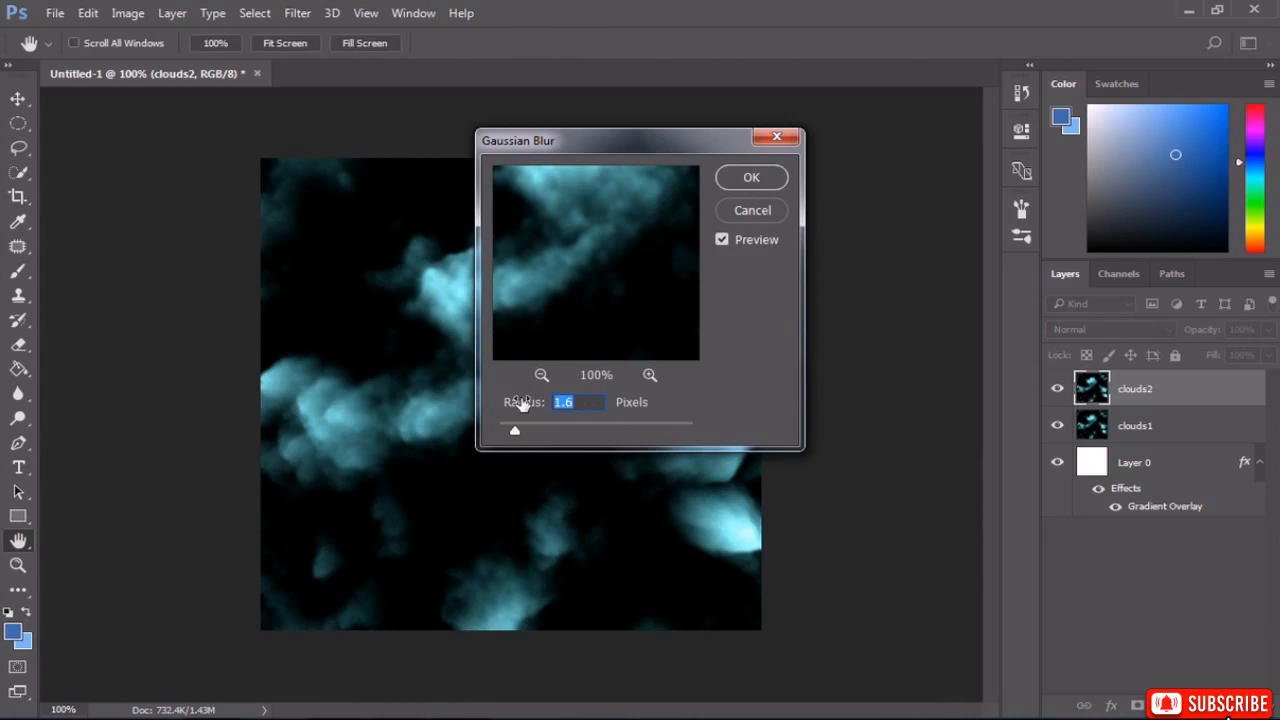
key(BackSpace)
text(6)
click(740, 181)
key(b)
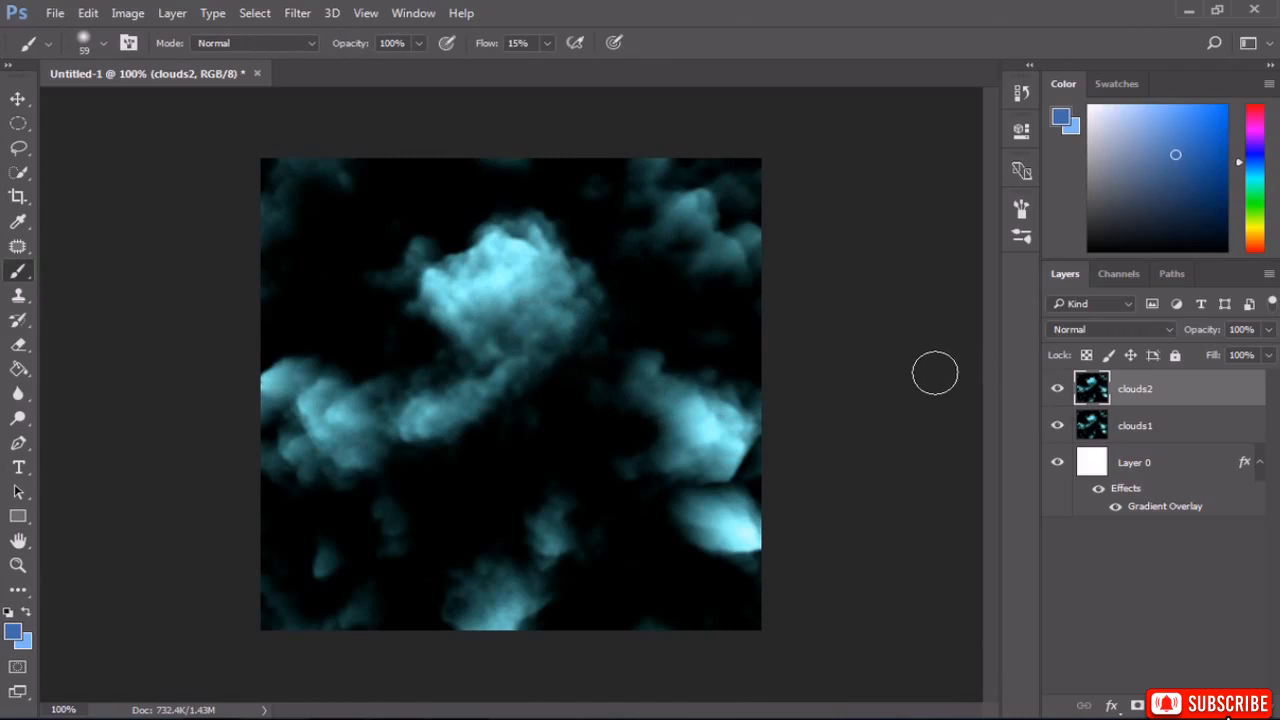
Set the blend mode of the clouds2 layer to Screen.
click(1091, 333)
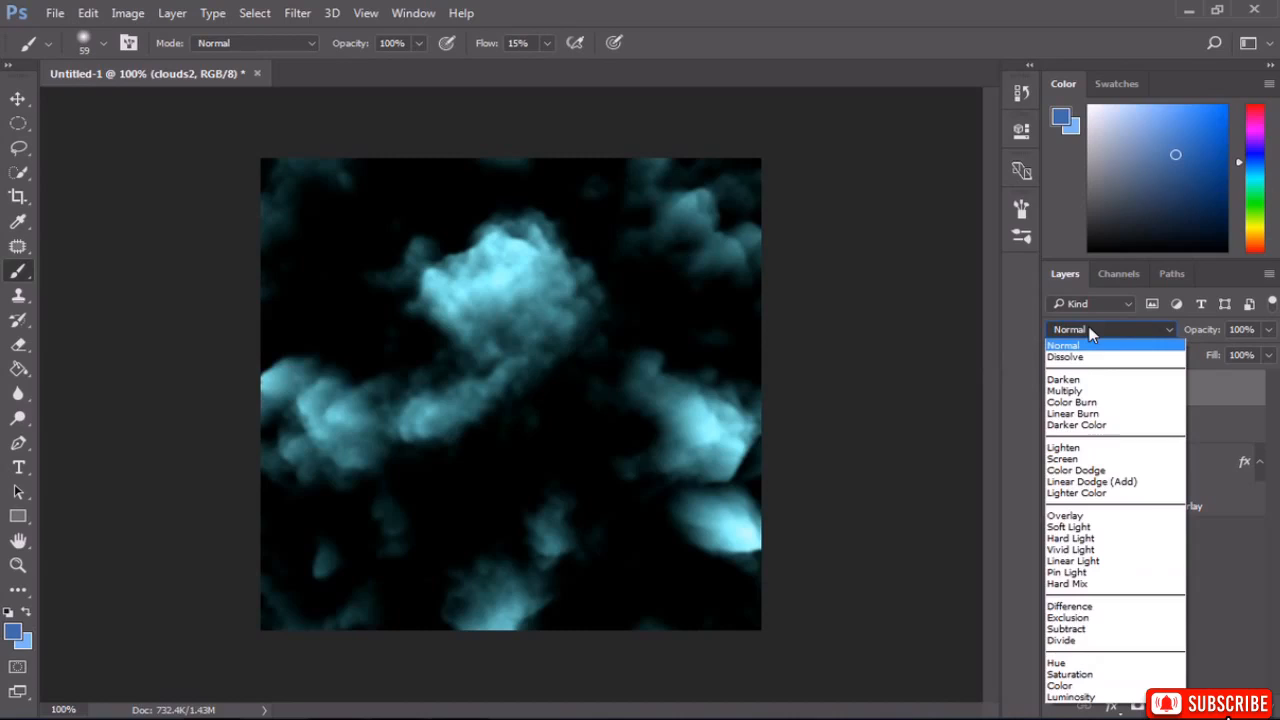
click(1091, 333)
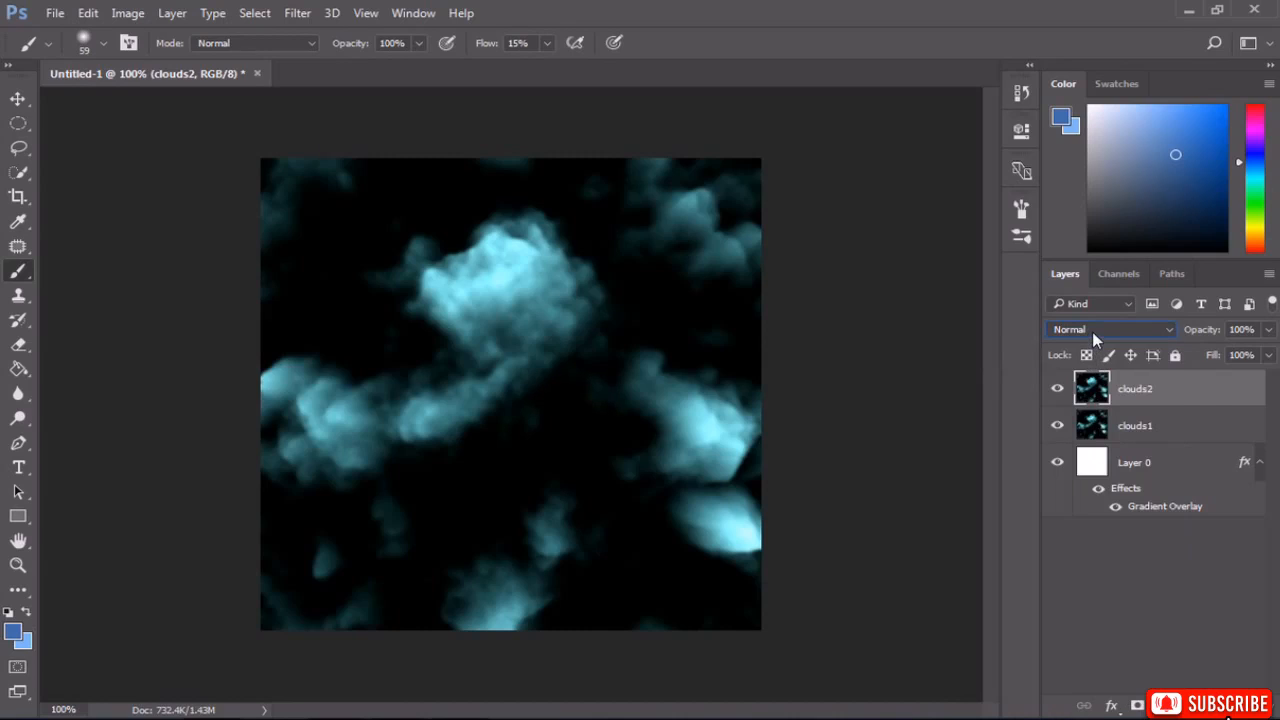
click(1093, 333)
click(1093, 334)
click(1093, 334)
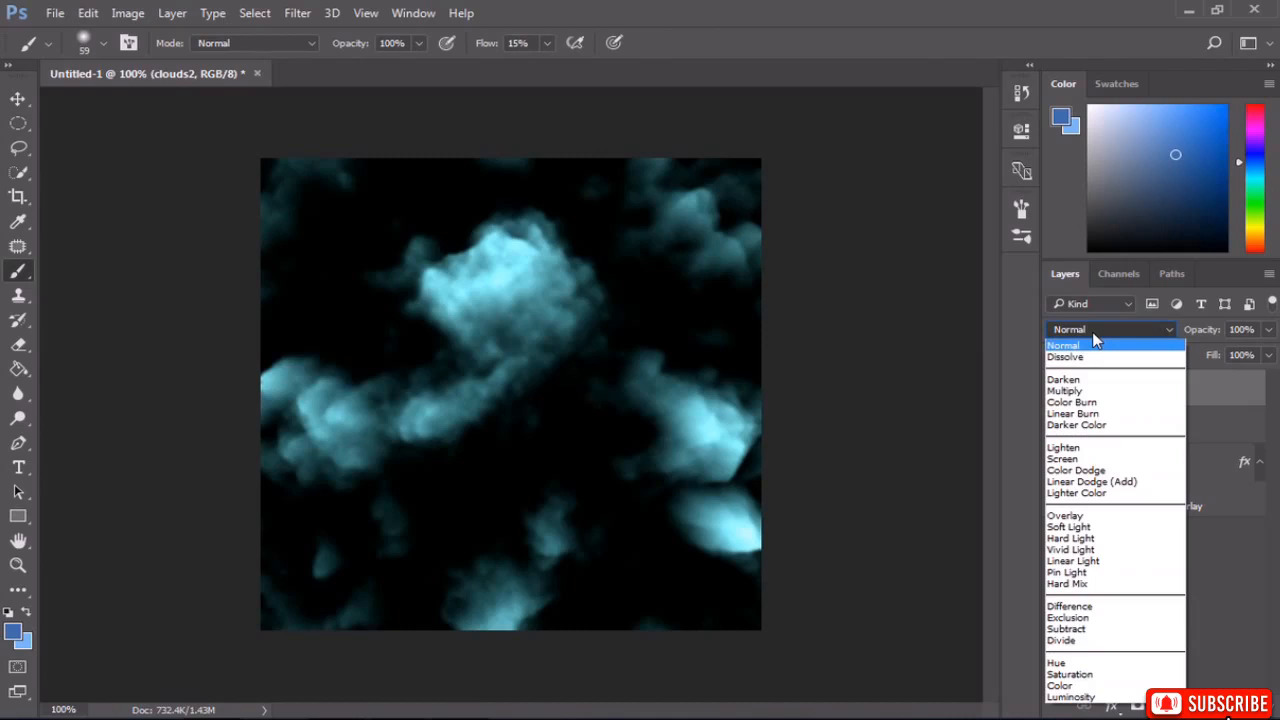
click(1120, 458)
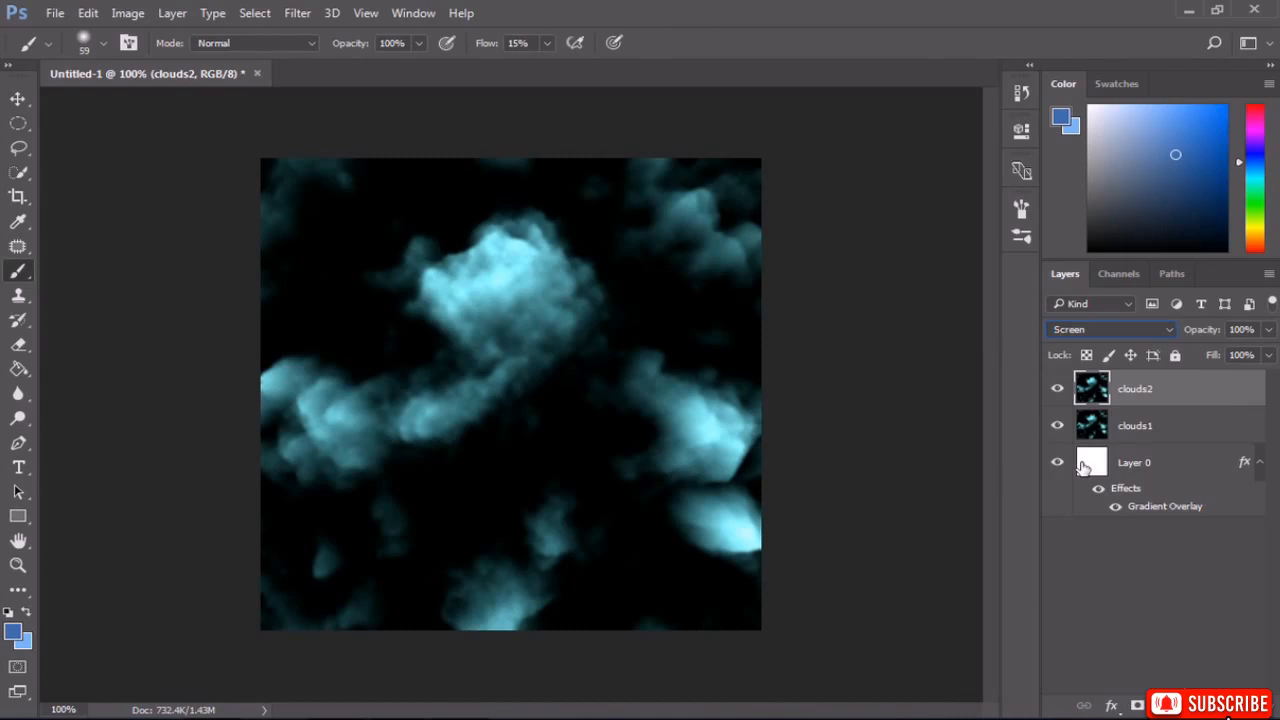
Set the blend mode of the clouds1 layer to Screen.
click(1128, 430)
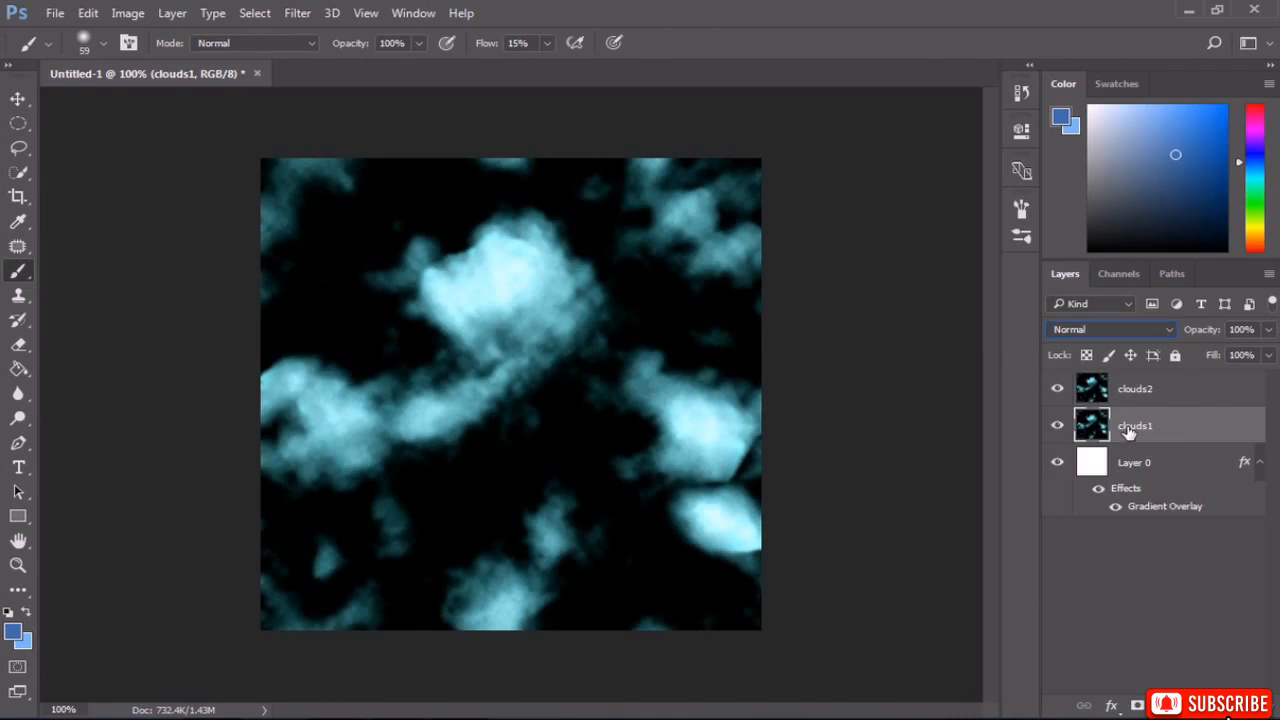
click(1100, 333)
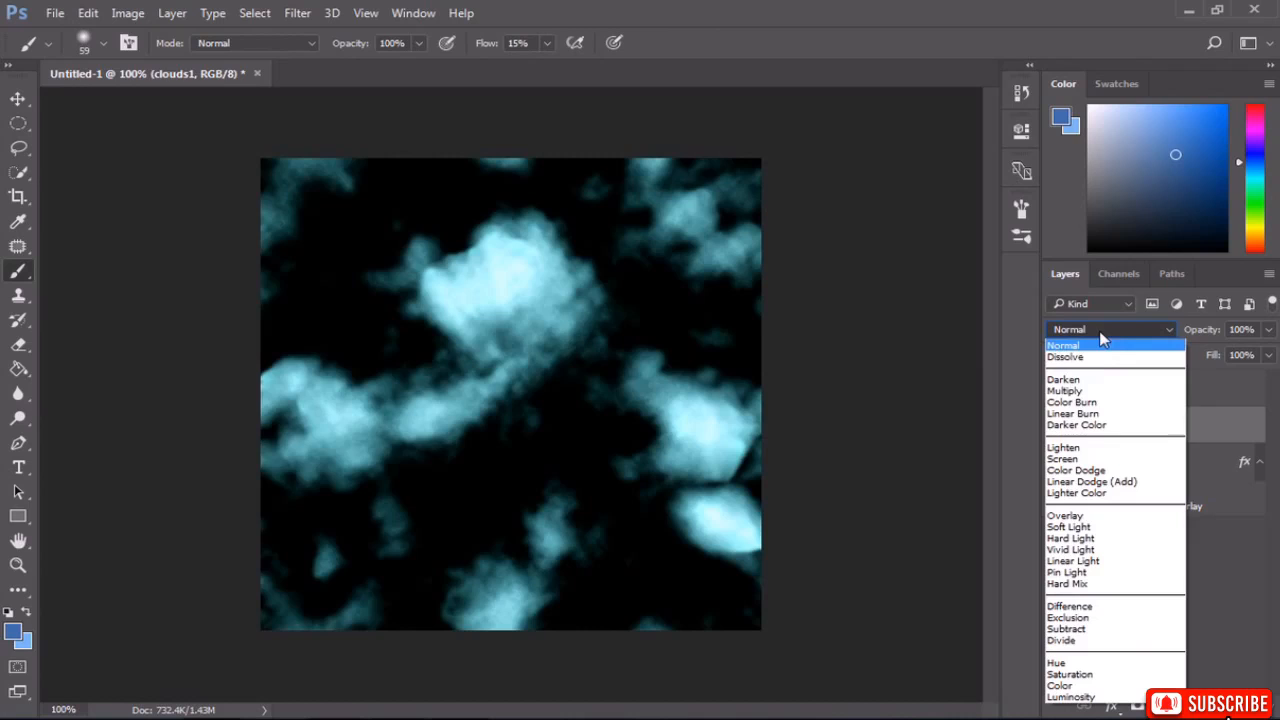
click(1070, 459)
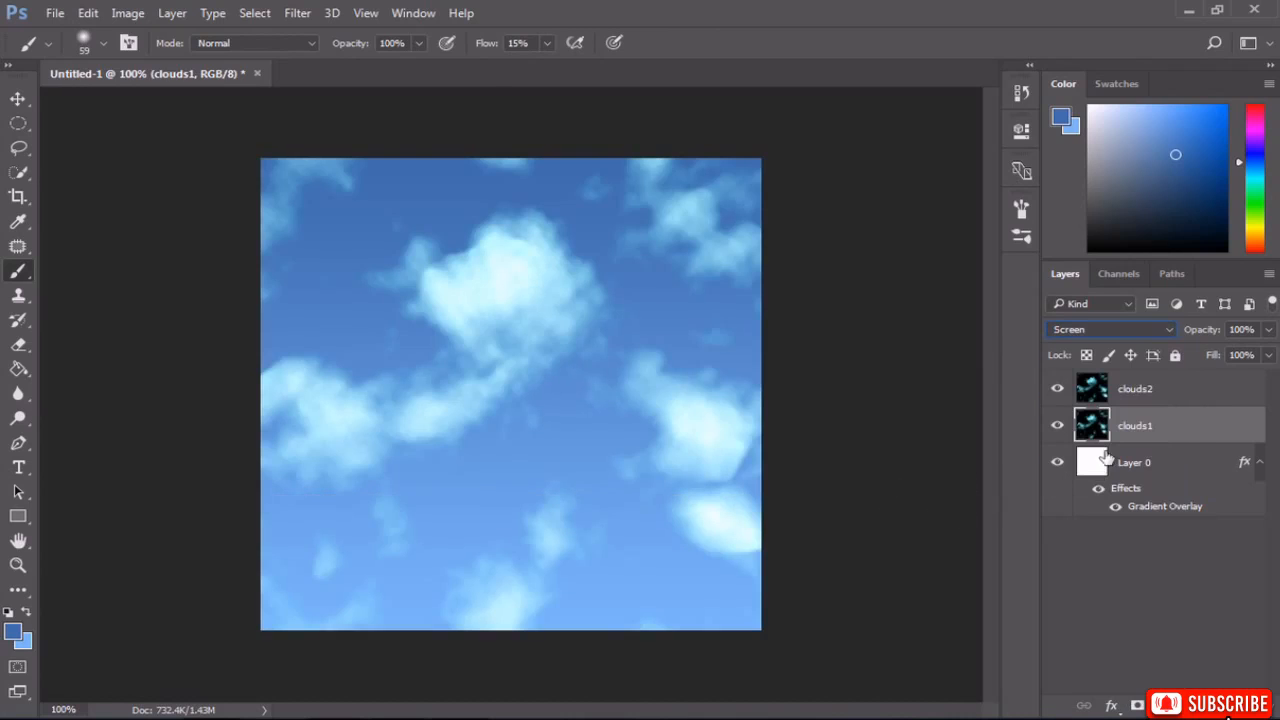
Create a new layer named shadow above the clouds2 layer.
click(1145, 392)
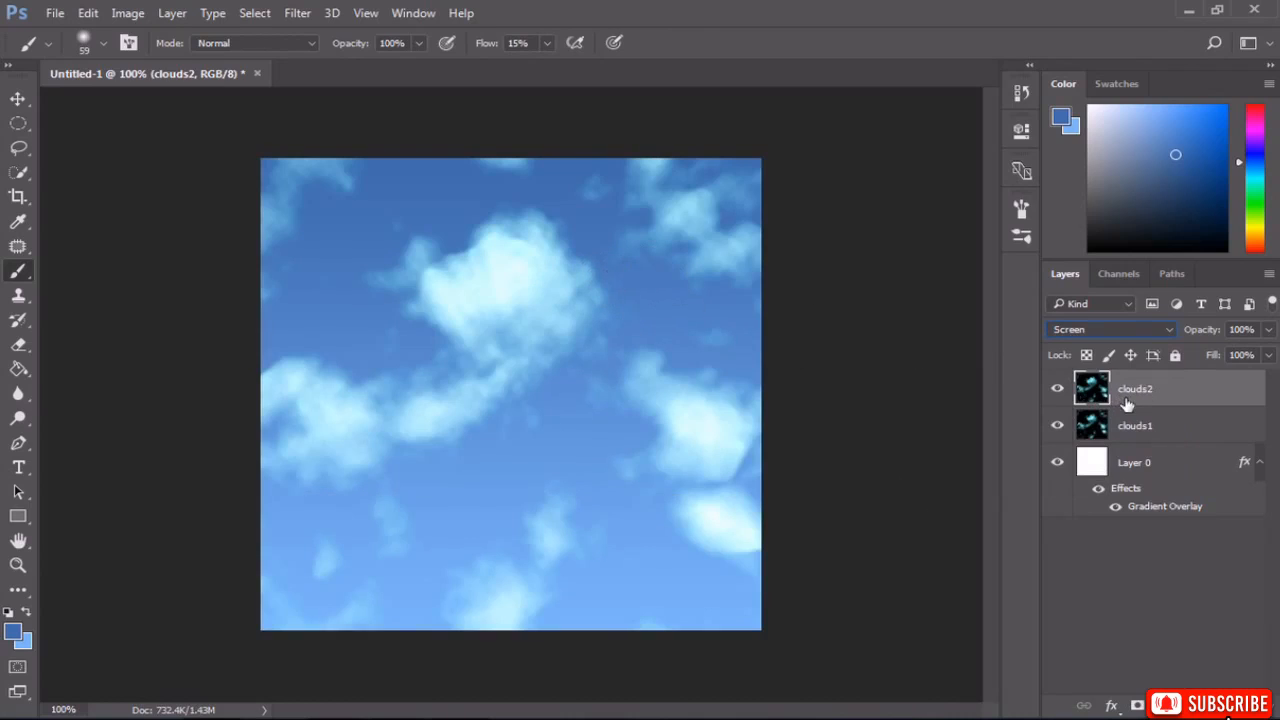
click(172, 13)
mouse_move(240, 14)
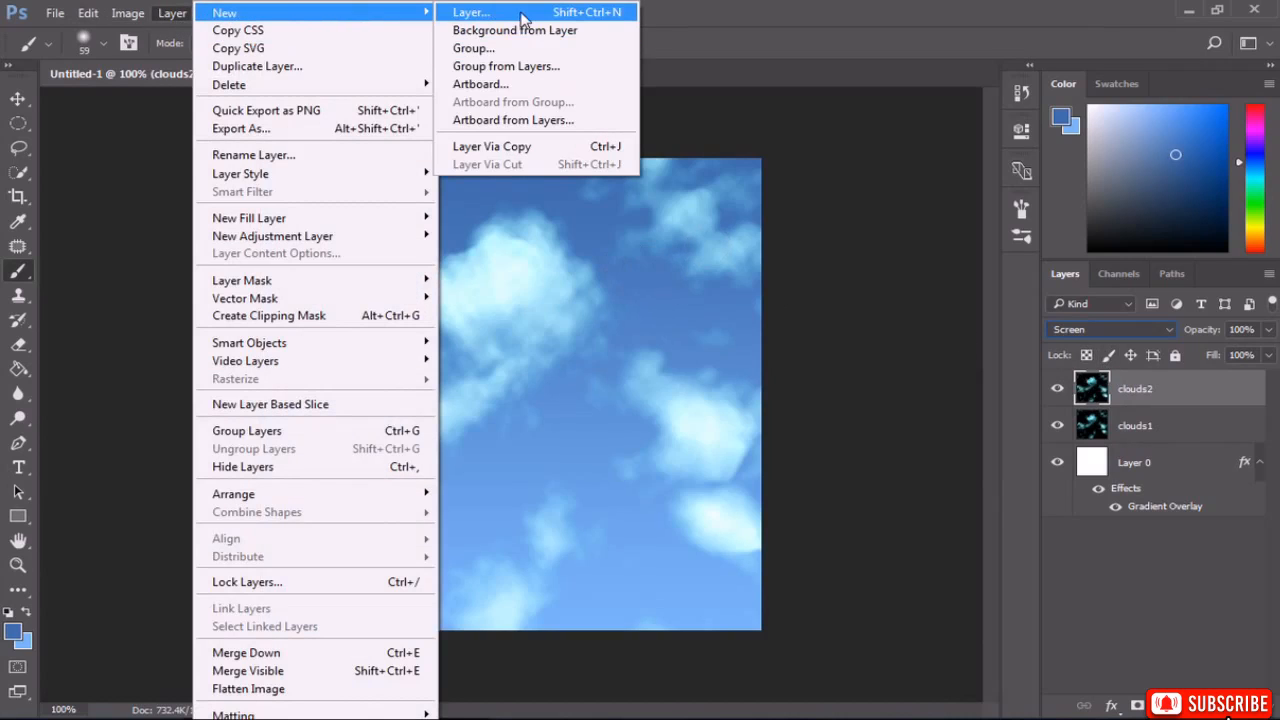
click(521, 15)
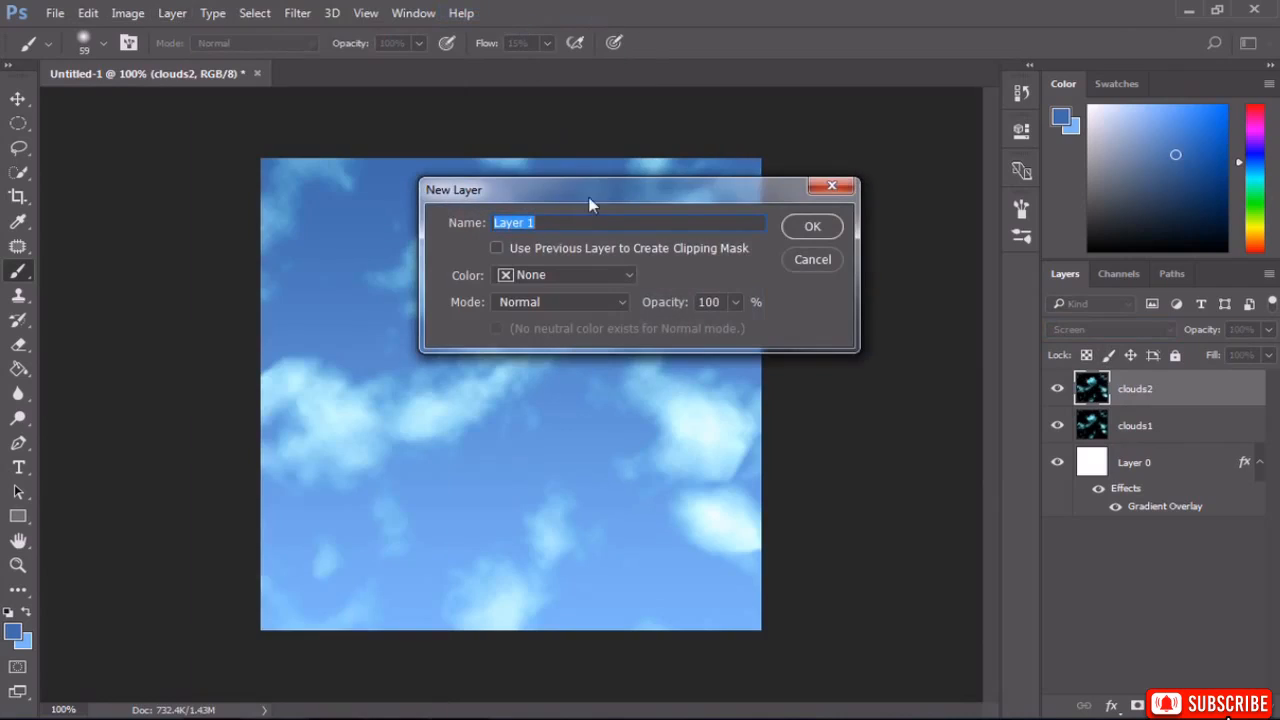
text(shadow)
click(812, 226)
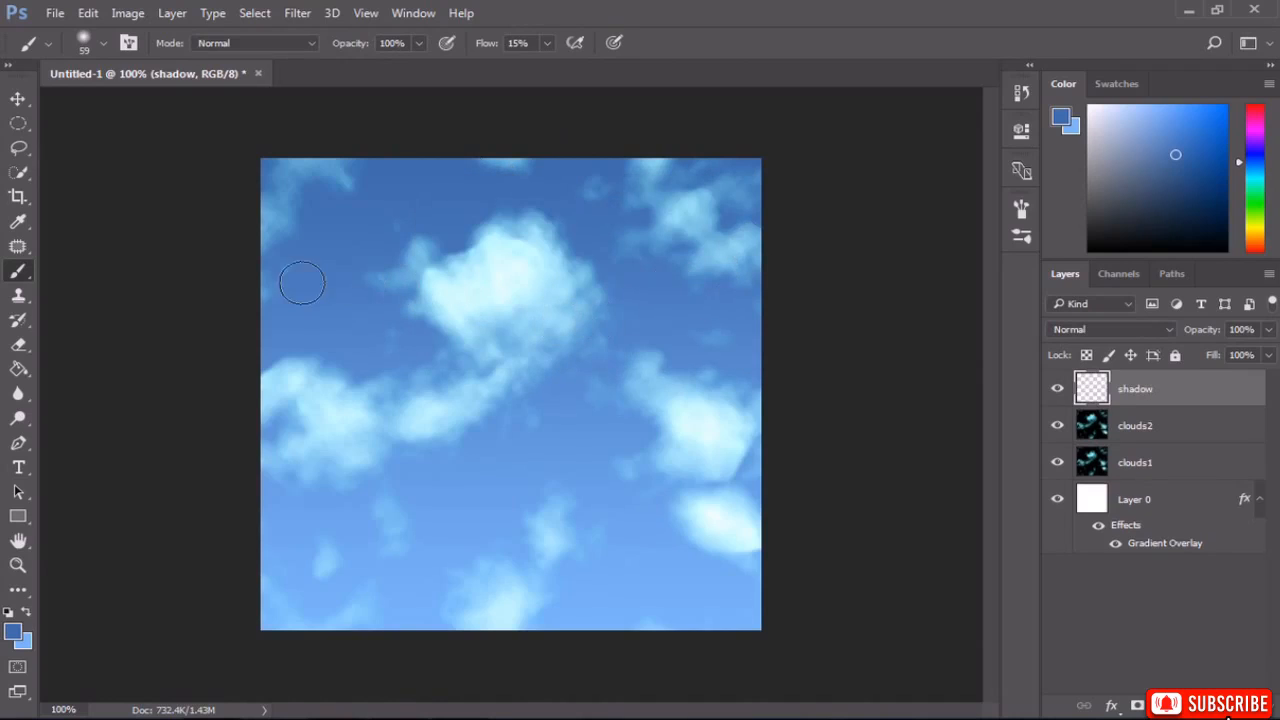
Set up a soft round Brush with a size of 58 px, 0% hardness and 15% flow.
right_click(20, 271)
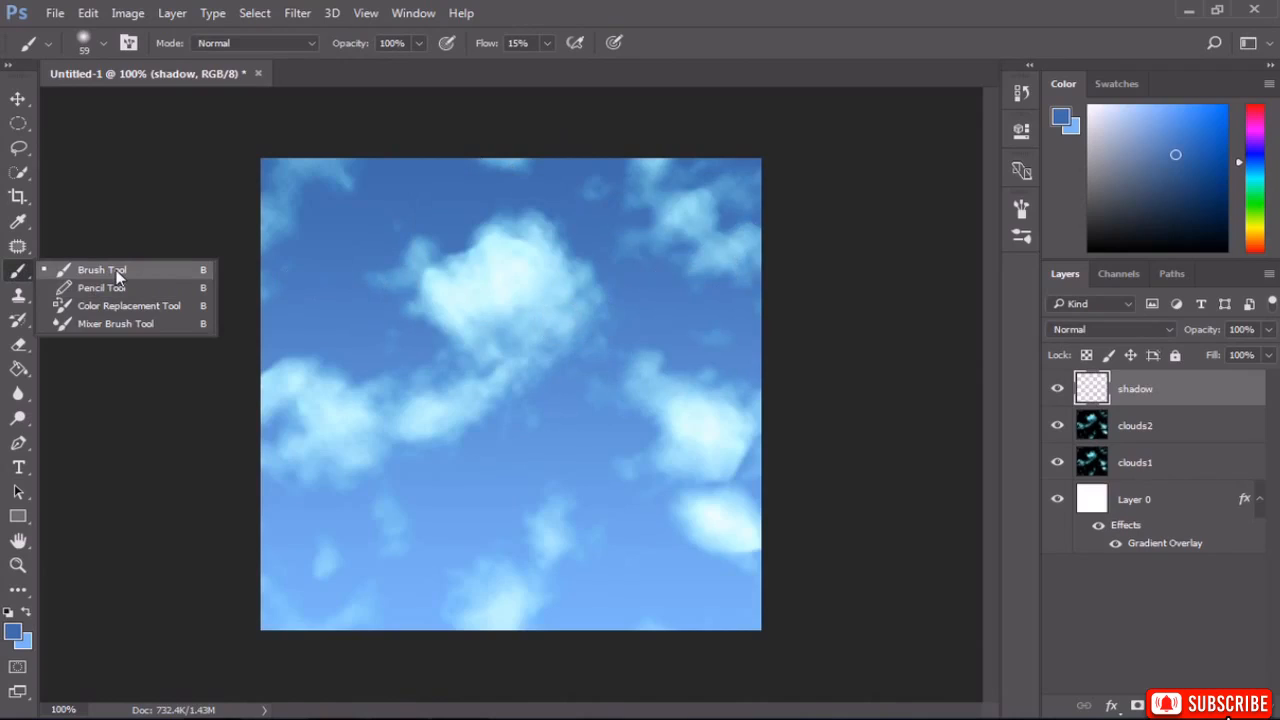
click(102, 270)
right_click(462, 233)
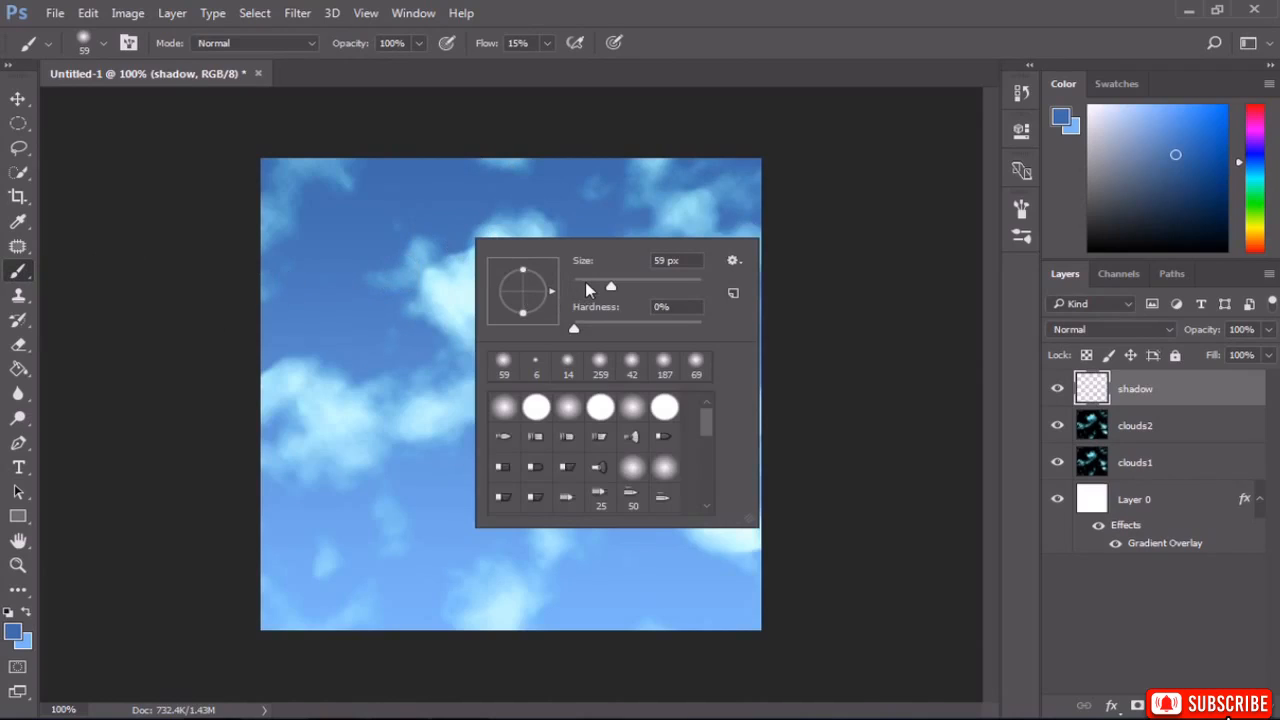
click(611, 284)
mouse_move(591, 330)
mouse_down()
mouse_move(603, 329)
mouse_move(574, 332)
mouse_up()
click(546, 45)
mouse_move(549, 64)
mouse_down()
mouse_move(584, 70)
mouse_move(573, 72)
mouse_up()
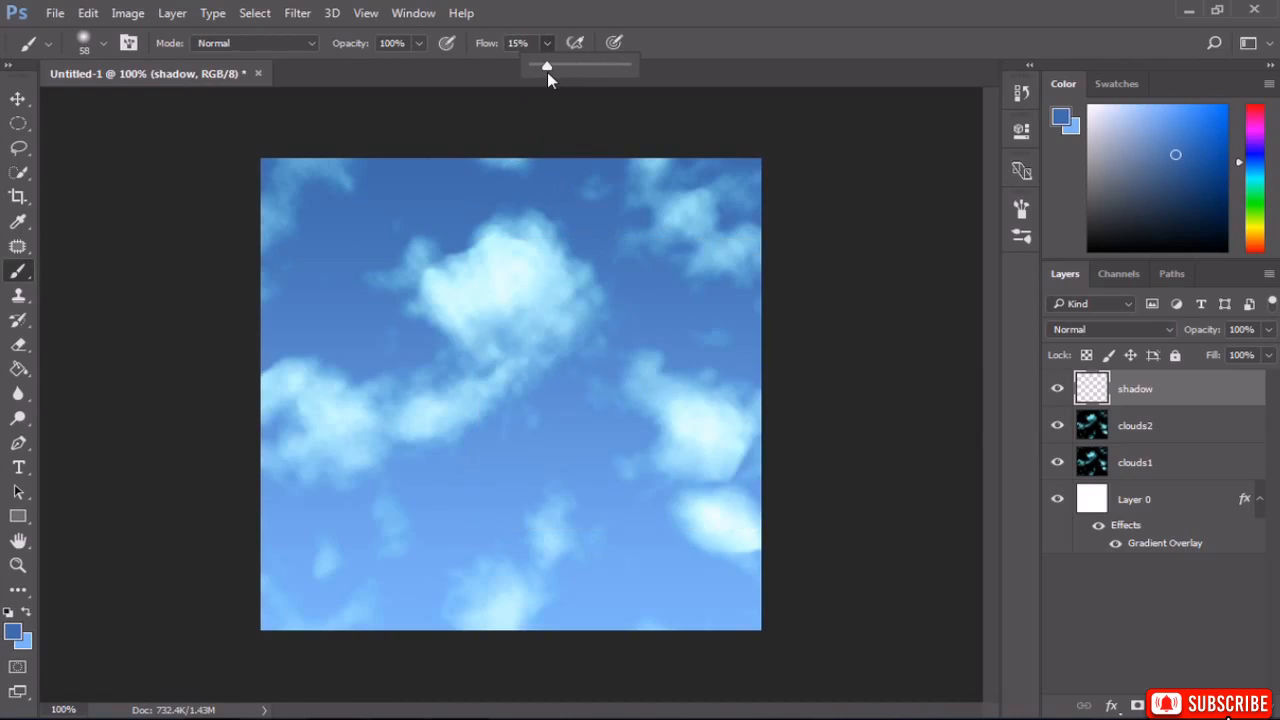
Paint soft shading over the clouds and their edges on the shadow layer.
click(503, 228)
mouse_move(503, 228)
mouse_down()
mouse_move(465, 246)
mouse_move(468, 208)
mouse_move(435, 217)
mouse_move(477, 239)
mouse_move(431, 275)
mouse_move(434, 301)
mouse_move(483, 350)
mouse_move(538, 326)
mouse_move(564, 290)
mouse_move(557, 269)
mouse_move(563, 327)
mouse_move(547, 386)
mouse_move(438, 429)
mouse_move(407, 401)
mouse_move(443, 380)
mouse_move(449, 359)
mouse_move(388, 416)
mouse_move(291, 342)
mouse_move(254, 375)
mouse_move(281, 440)
mouse_move(377, 459)
mouse_move(574, 456)
mouse_move(630, 445)
mouse_move(624, 378)
mouse_move(695, 372)
mouse_move(722, 386)
mouse_move(741, 444)
mouse_move(726, 462)
mouse_move(683, 466)
mouse_move(638, 424)
mouse_move(723, 284)
mouse_move(682, 265)
mouse_move(619, 176)
mouse_move(686, 186)
mouse_move(732, 219)
mouse_move(764, 448)
mouse_move(756, 497)
mouse_move(710, 494)
mouse_move(699, 510)
mouse_move(717, 540)
mouse_move(734, 539)
mouse_move(546, 596)
mouse_move(464, 577)
mouse_move(438, 613)
mouse_move(303, 559)
mouse_move(308, 519)
mouse_move(256, 291)
mouse_move(288, 200)
mouse_move(337, 191)
mouse_move(362, 166)
mouse_move(438, 166)
mouse_move(551, 223)
mouse_move(471, 259)
mouse_move(544, 254)
mouse_move(581, 301)
mouse_move(469, 409)
mouse_move(374, 426)
mouse_move(311, 377)
mouse_move(306, 347)
mouse_move(409, 366)
mouse_move(380, 294)
mouse_move(511, 226)
mouse_move(640, 340)
mouse_move(743, 380)
mouse_move(750, 488)
mouse_move(643, 426)
mouse_move(714, 414)
mouse_move(688, 362)
mouse_up()
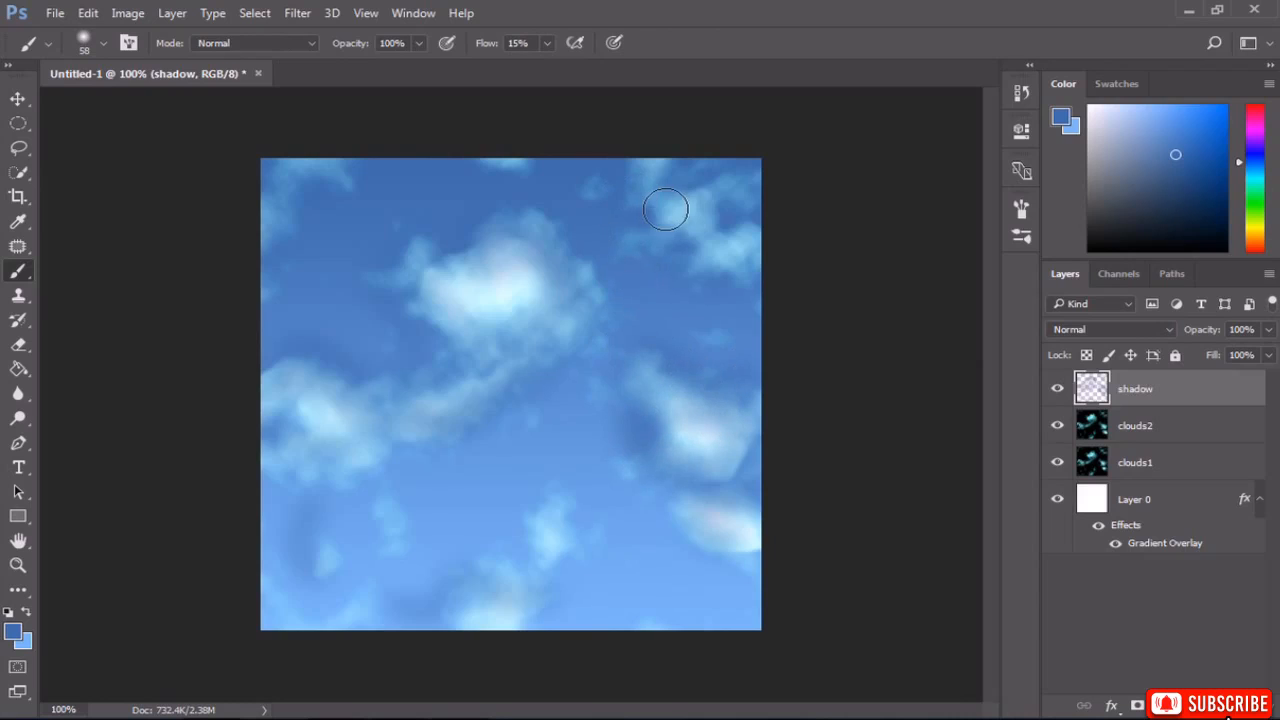
mouse_move(394, 383)
mouse_down()
mouse_move(361, 425)
mouse_move(294, 388)
mouse_move(348, 395)
mouse_move(326, 363)
mouse_up()
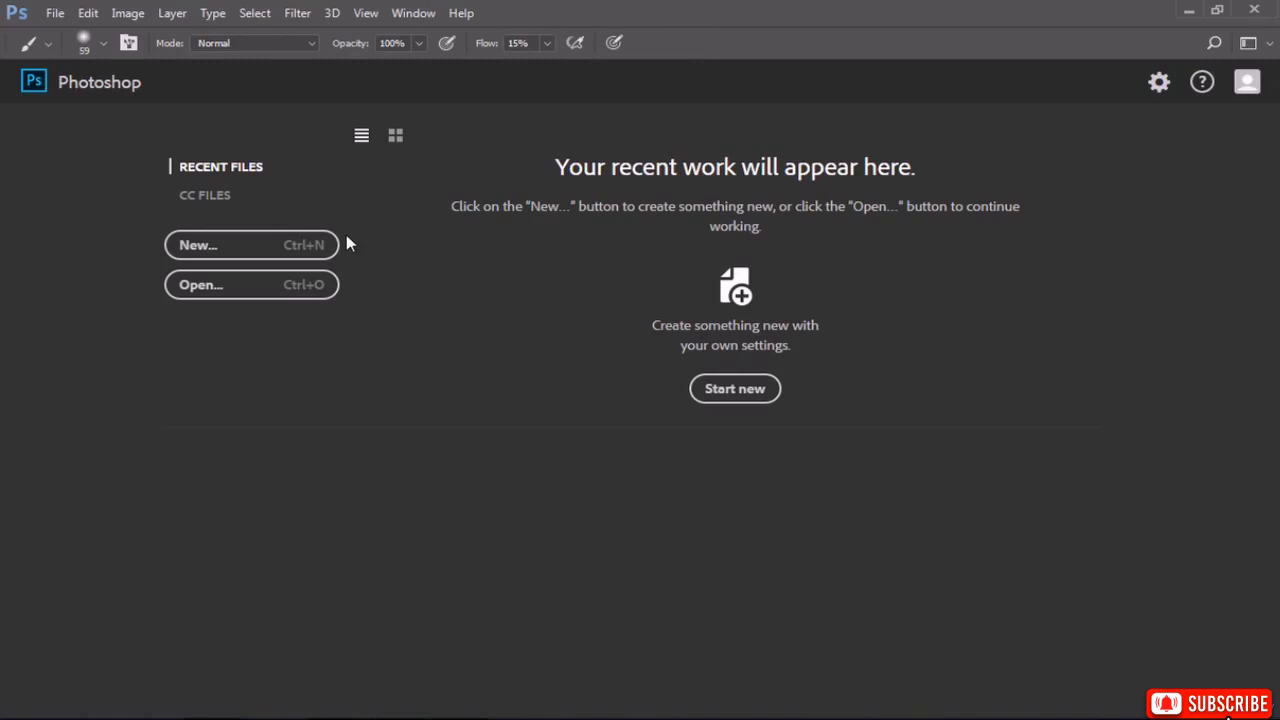
Create a new document from the Art & Illustration presets with a width and height of 500 pixels.
click(299, 254)
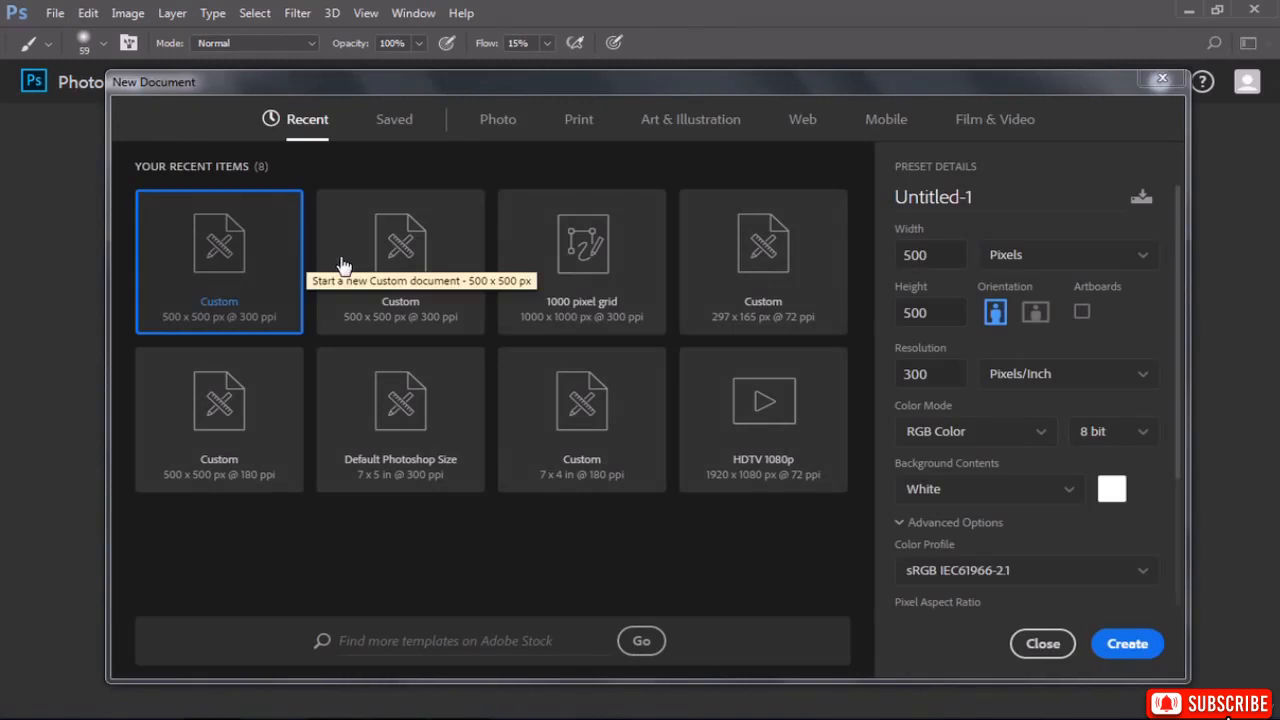
click(700, 131)
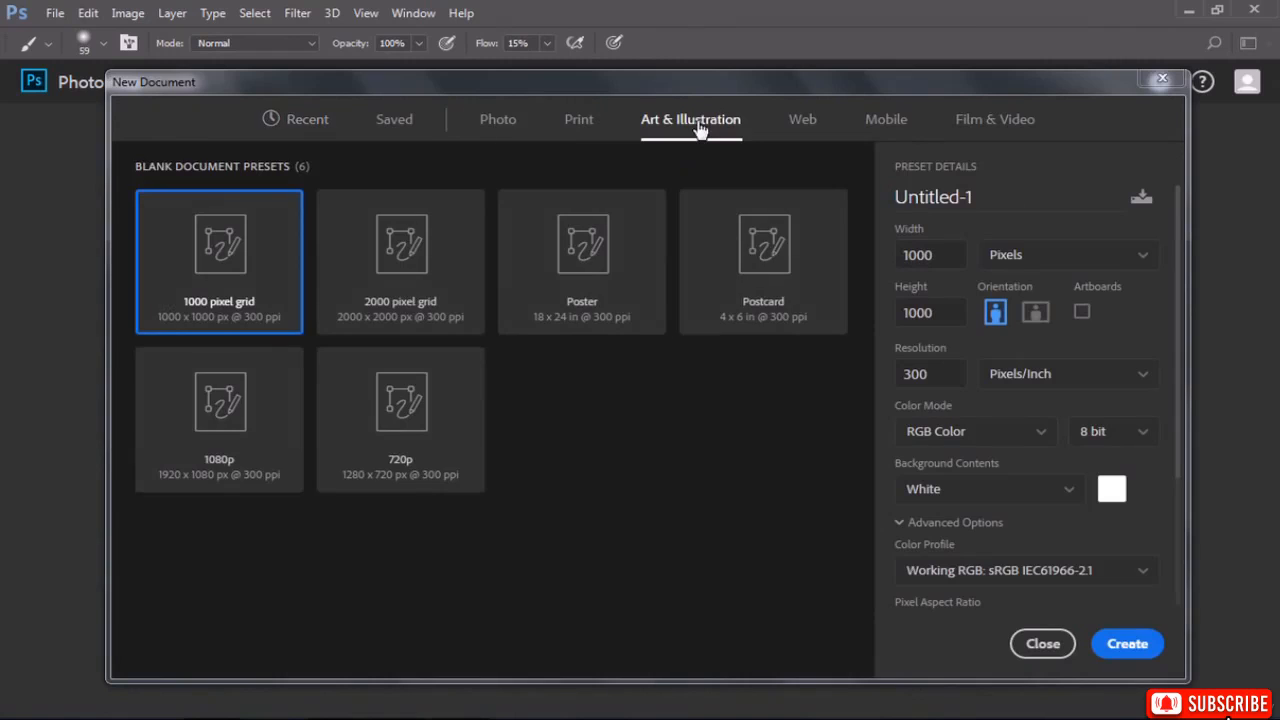
double_click(934, 254)
text(500)
double_click(941, 312)
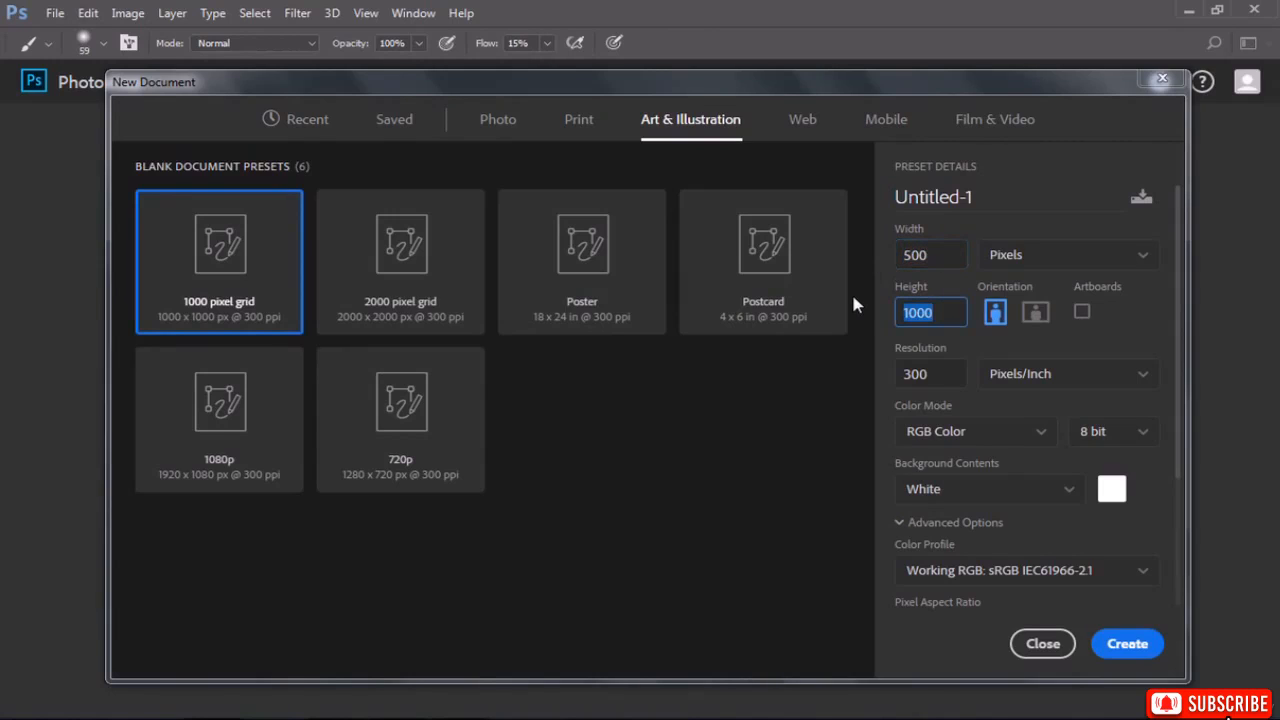
text(500)
click(1137, 648)
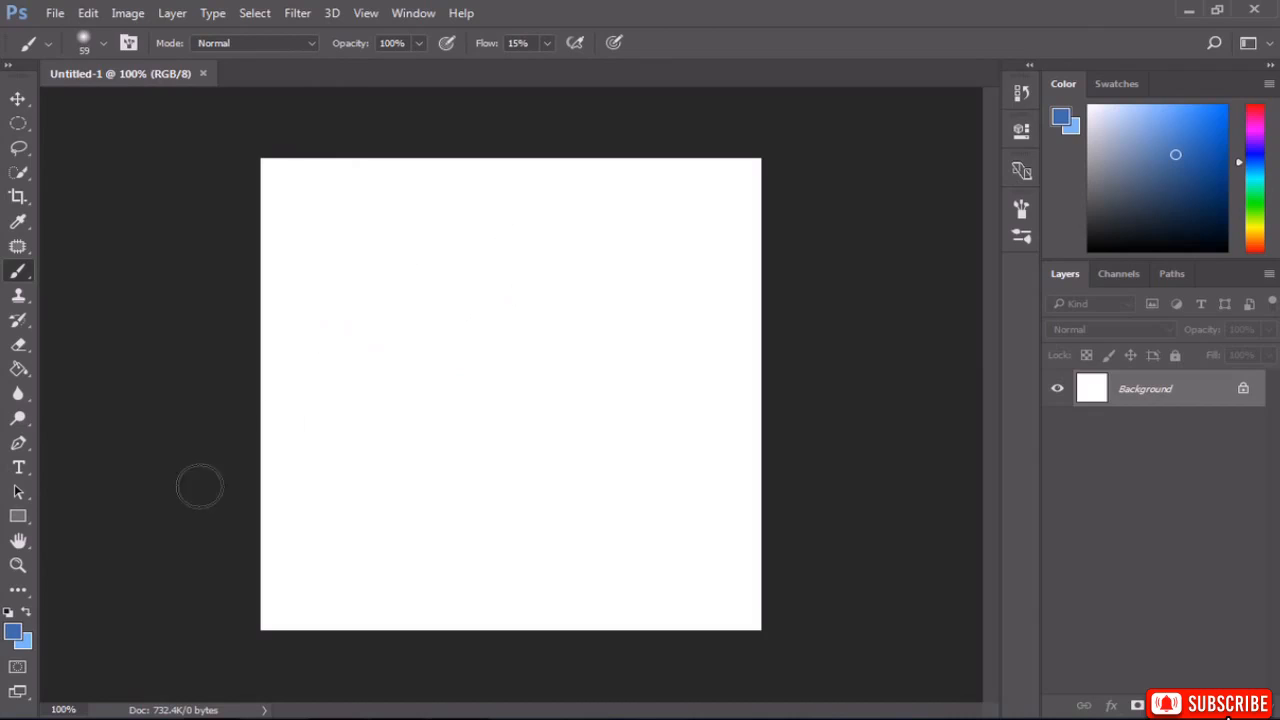
Try a muted green, #40a84a, as the foreground color.
click(13, 638)
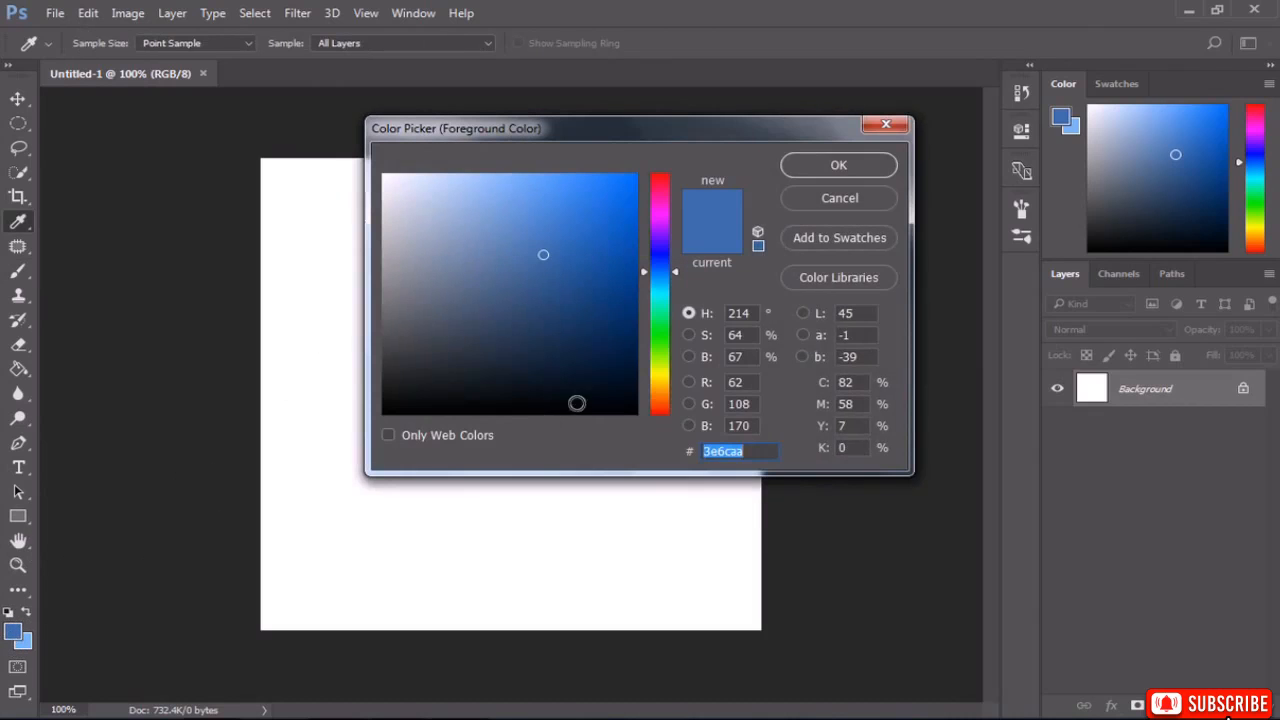
drag(560, 290, 583, 246)
drag(657, 272, 658, 331)
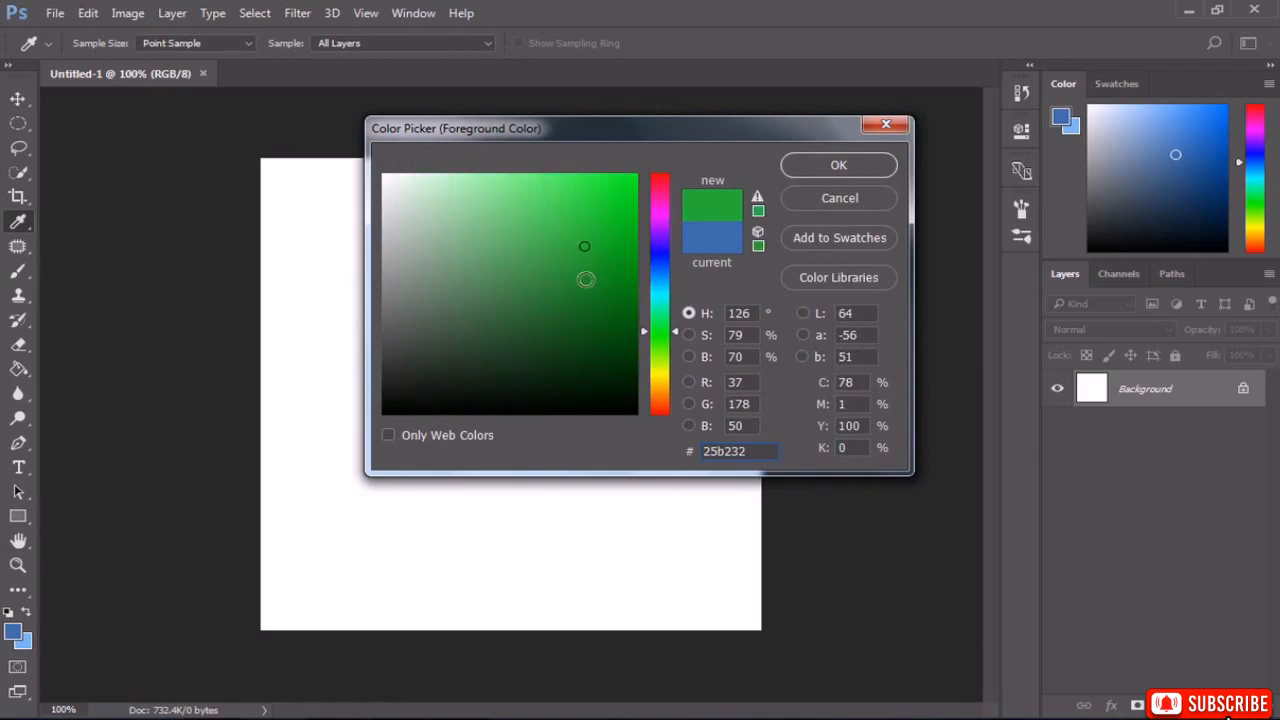
mouse_move(586, 280)
mouse_down()
mouse_move(635, 197)
mouse_move(524, 186)
mouse_move(544, 256)
mouse_up()
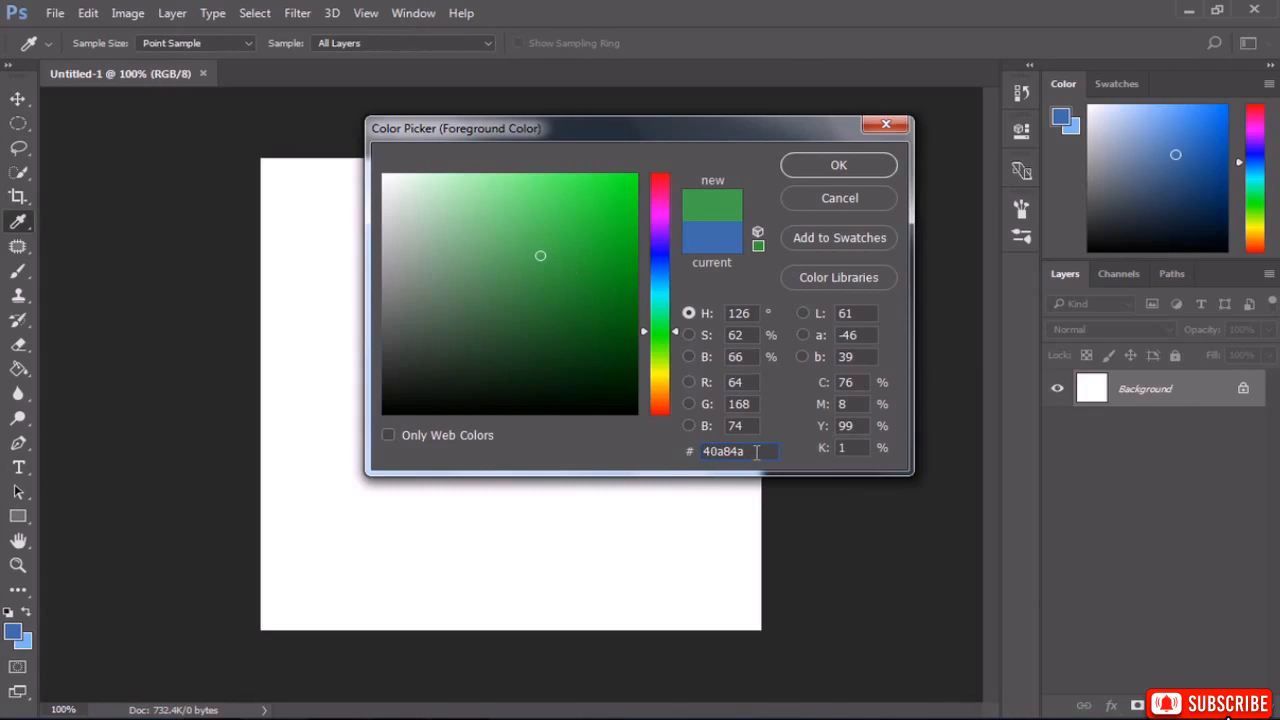
Set the foreground color to hex 3e6caa and return to the Brush tool.
key(BackSpace)
key(BackSpace)
key(BackSpace)
key(BackSpace)
key(BackSpace)
key(BackSpace)
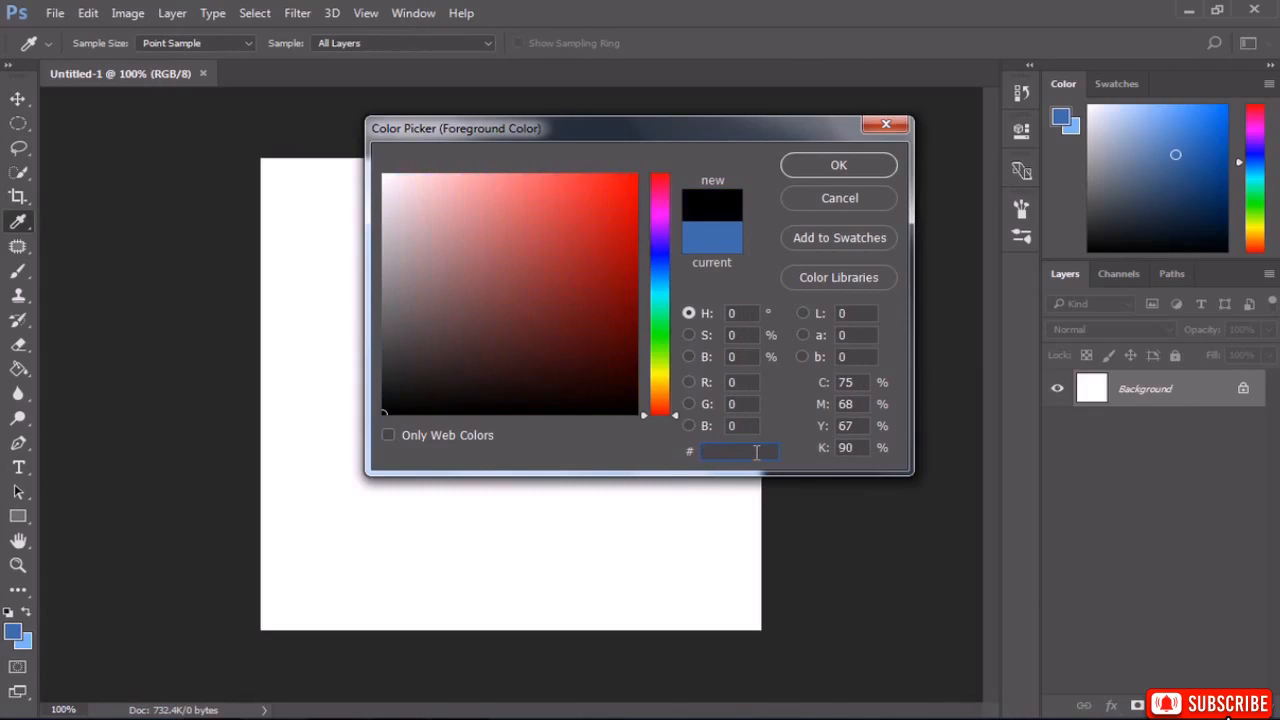
text(3)
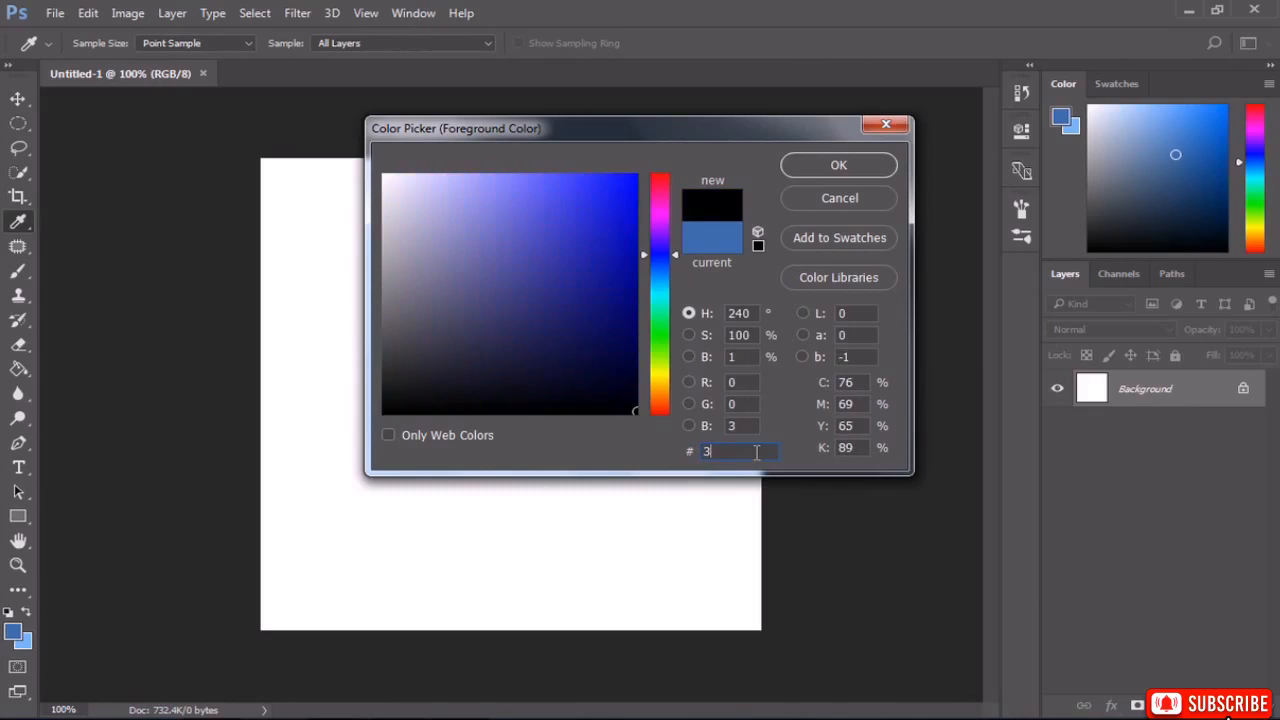
text(e6caa)
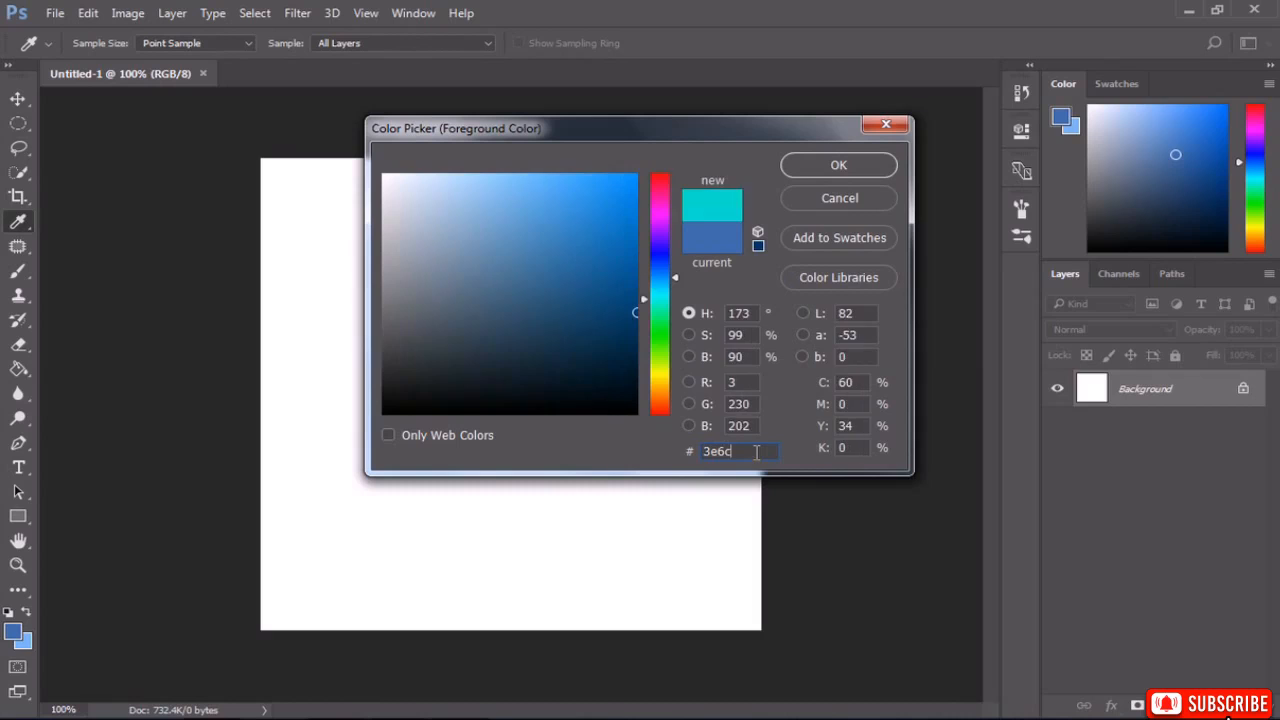
click(836, 166)
key(b)
Try a light cyan blue, #66bdd6, as the background color.
click(22, 645)
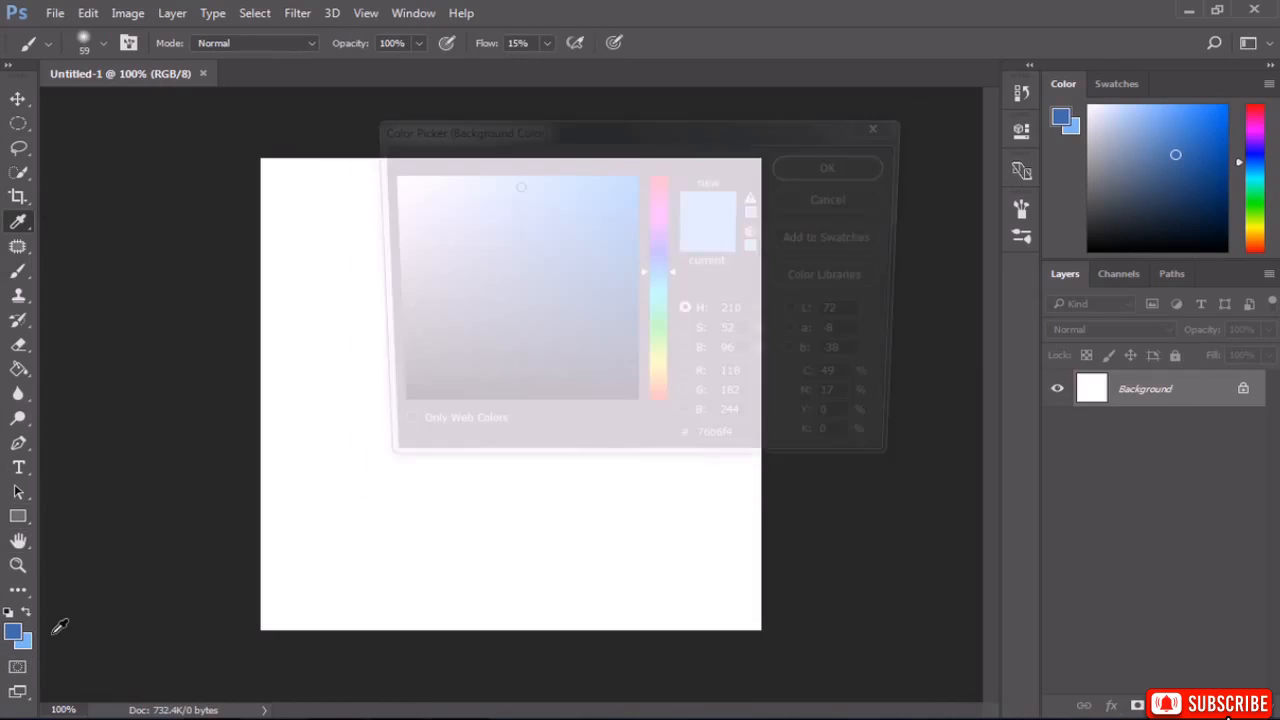
click(665, 291)
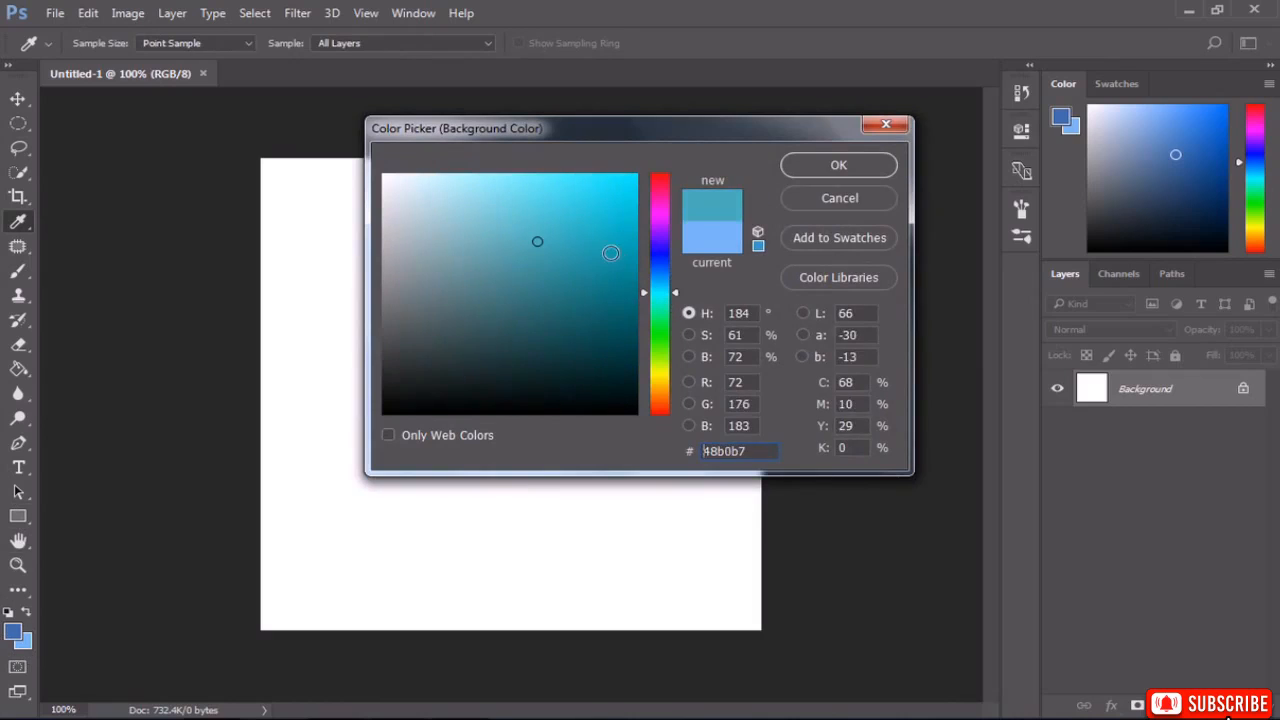
drag(607, 179, 541, 214)
mouse_move(660, 290)
mouse_down()
mouse_move(660, 301)
mouse_move(660, 285)
mouse_up()
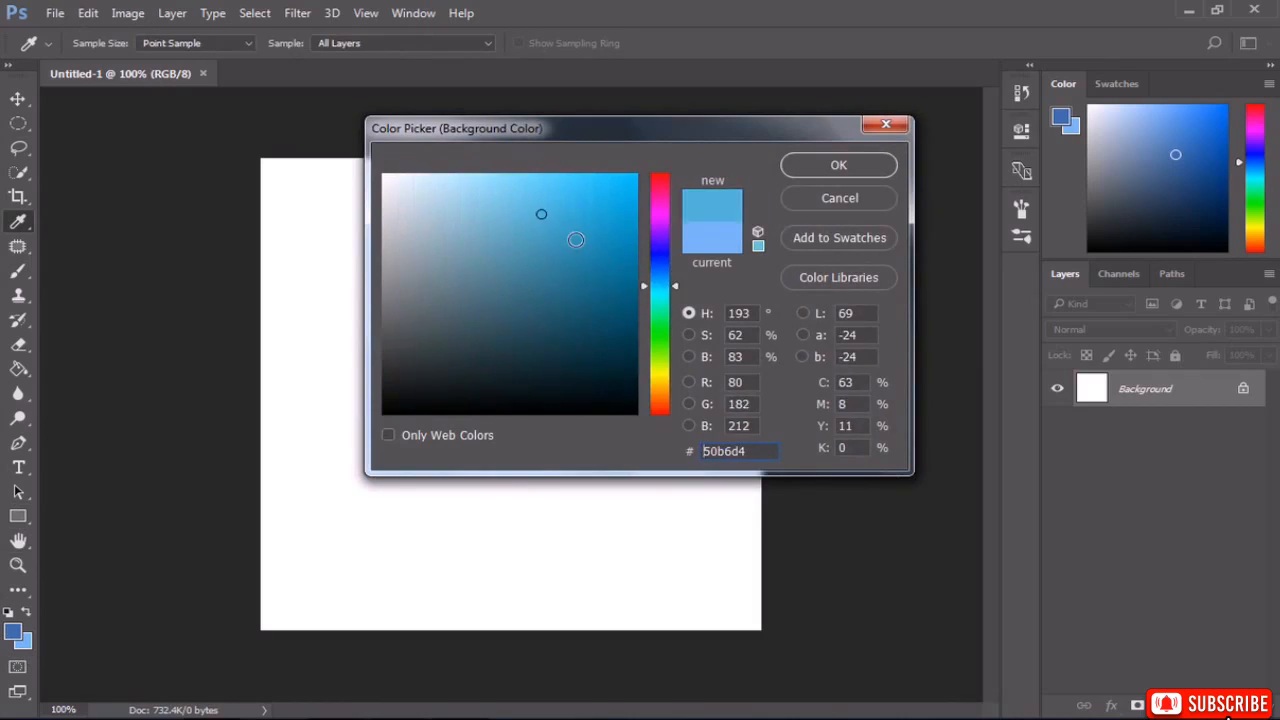
mouse_move(574, 240)
mouse_down()
mouse_move(514, 211)
mouse_move(529, 214)
mouse_move(466, 211)
mouse_move(516, 212)
mouse_up()
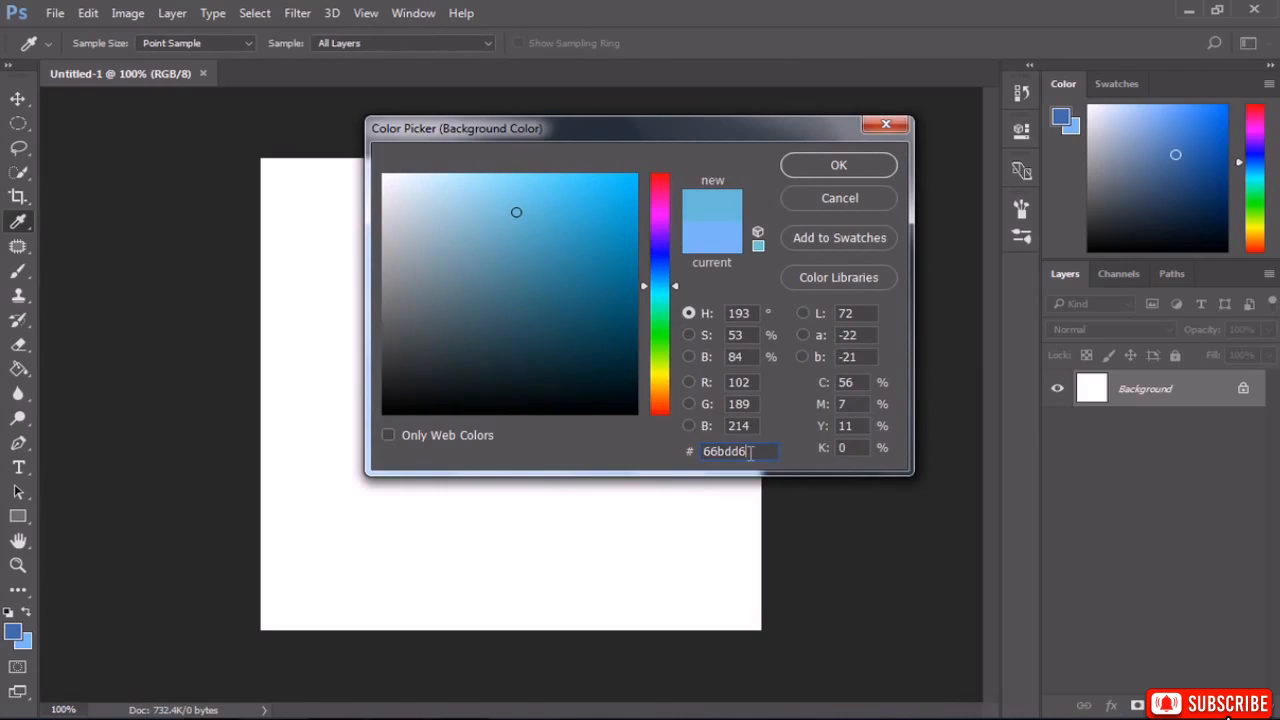
Set the background color to hex 76b6f4 and return to the Brush tool.
key(BackSpace)
key(BackSpace)
key(BackSpace)
key(BackSpace)
key(BackSpace)
key(BackSpace)
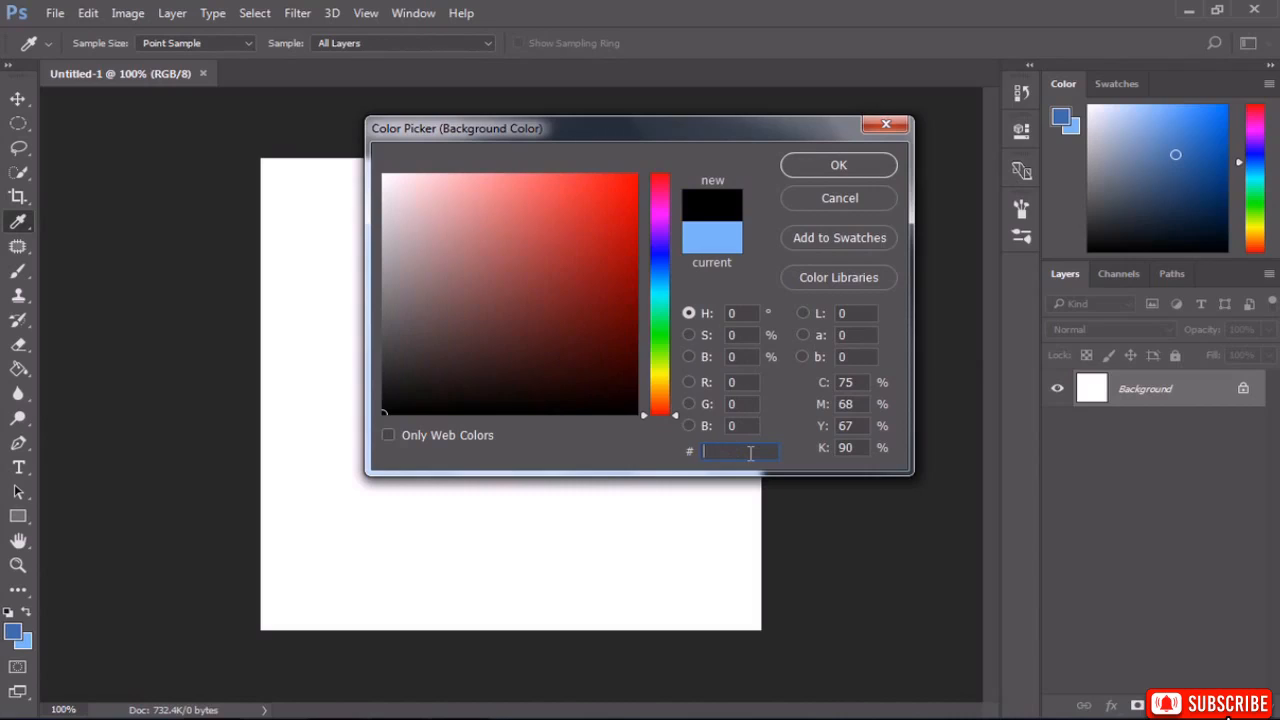
text(76)
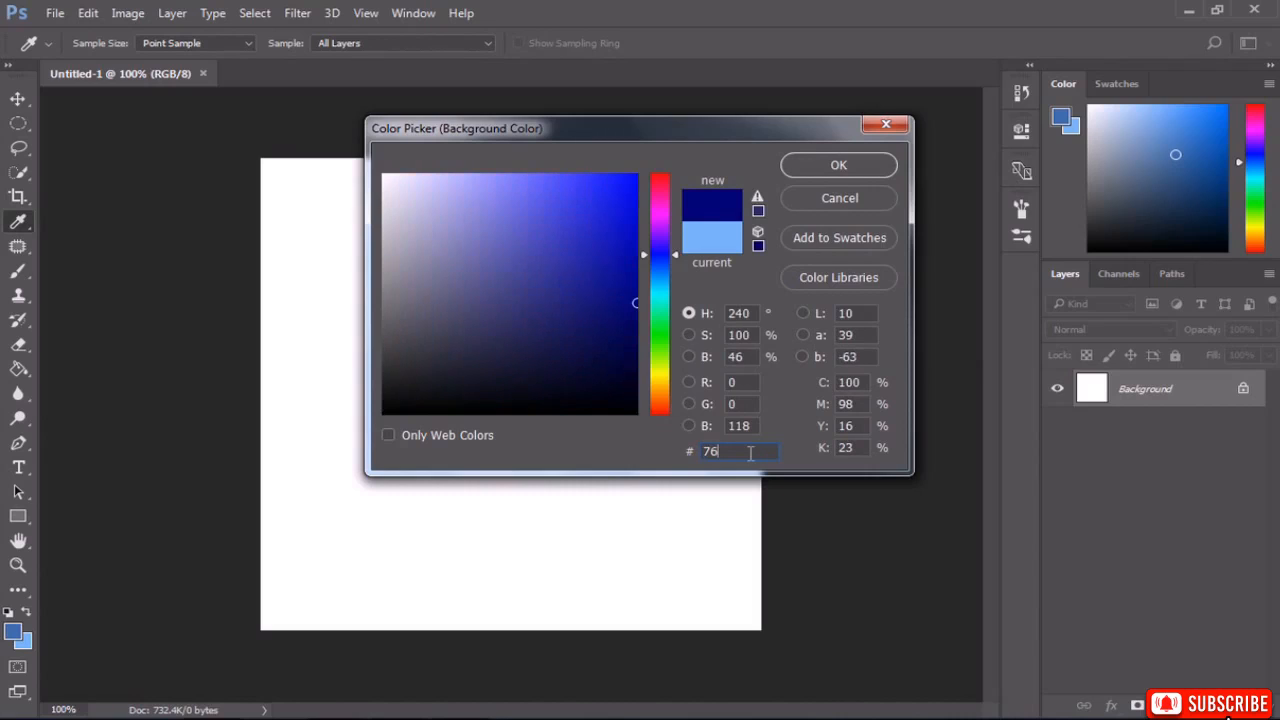
text(b6)
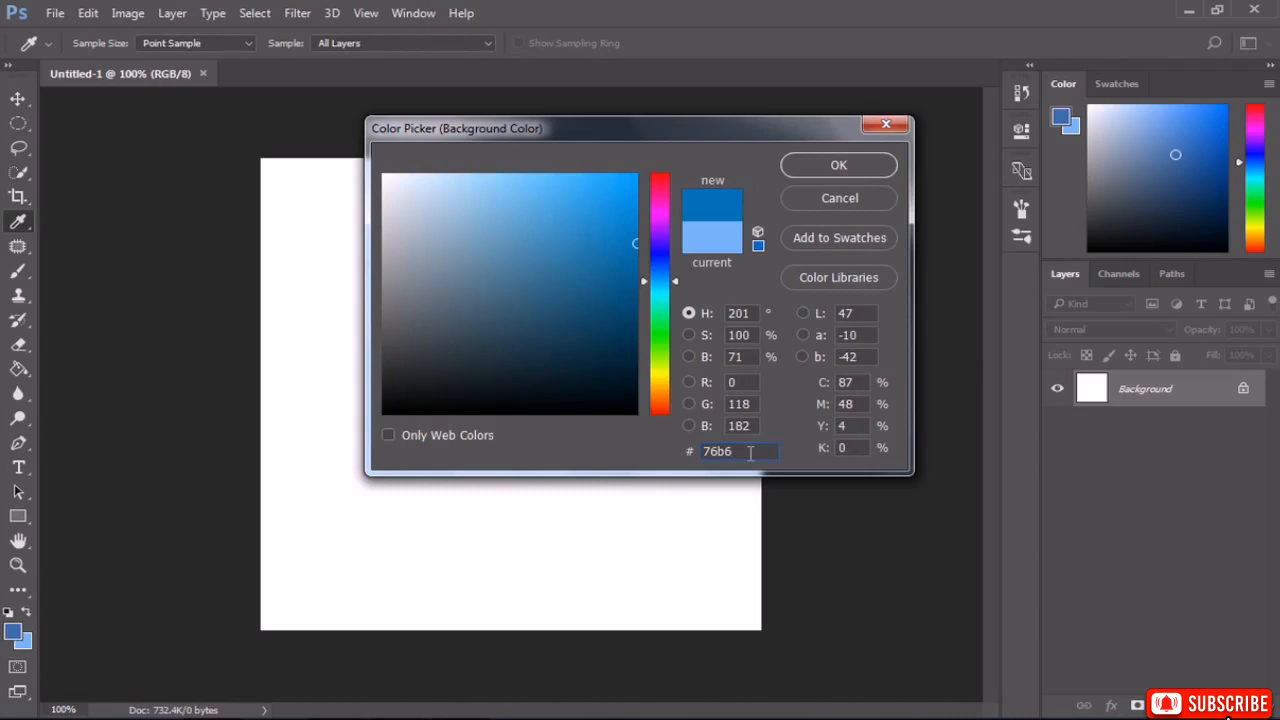
text(f4)
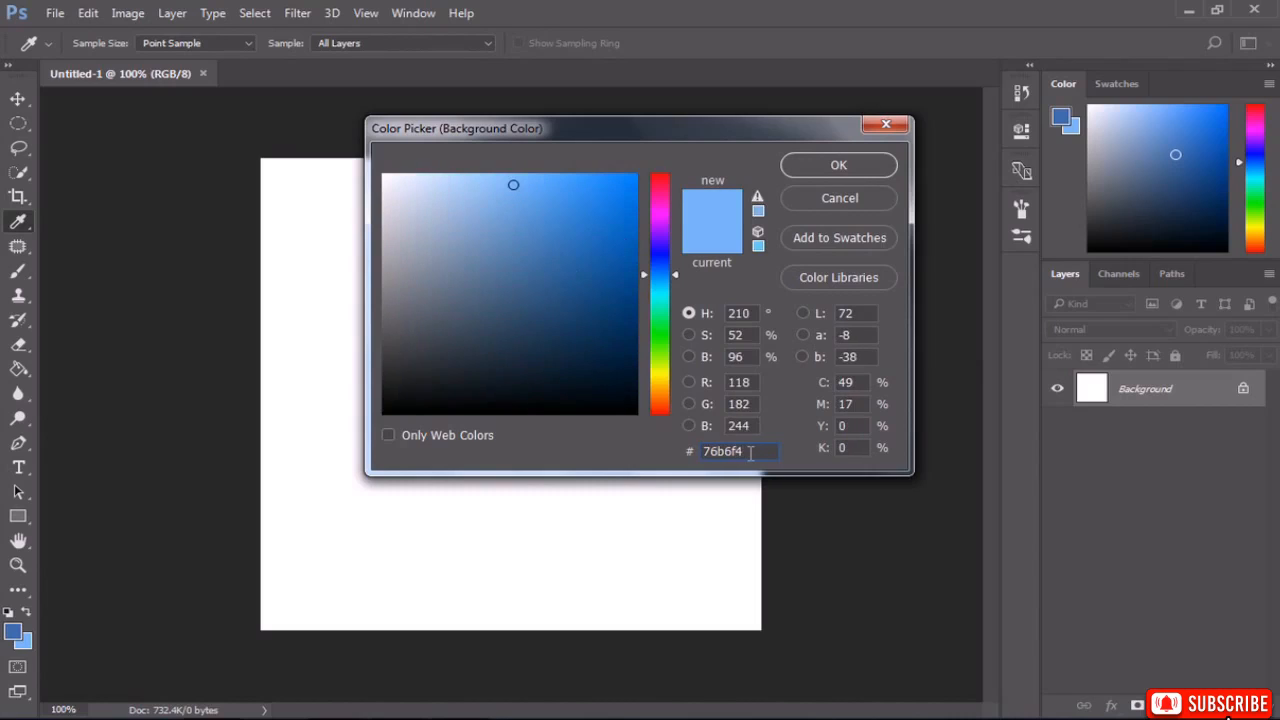
click(805, 164)
key(b)
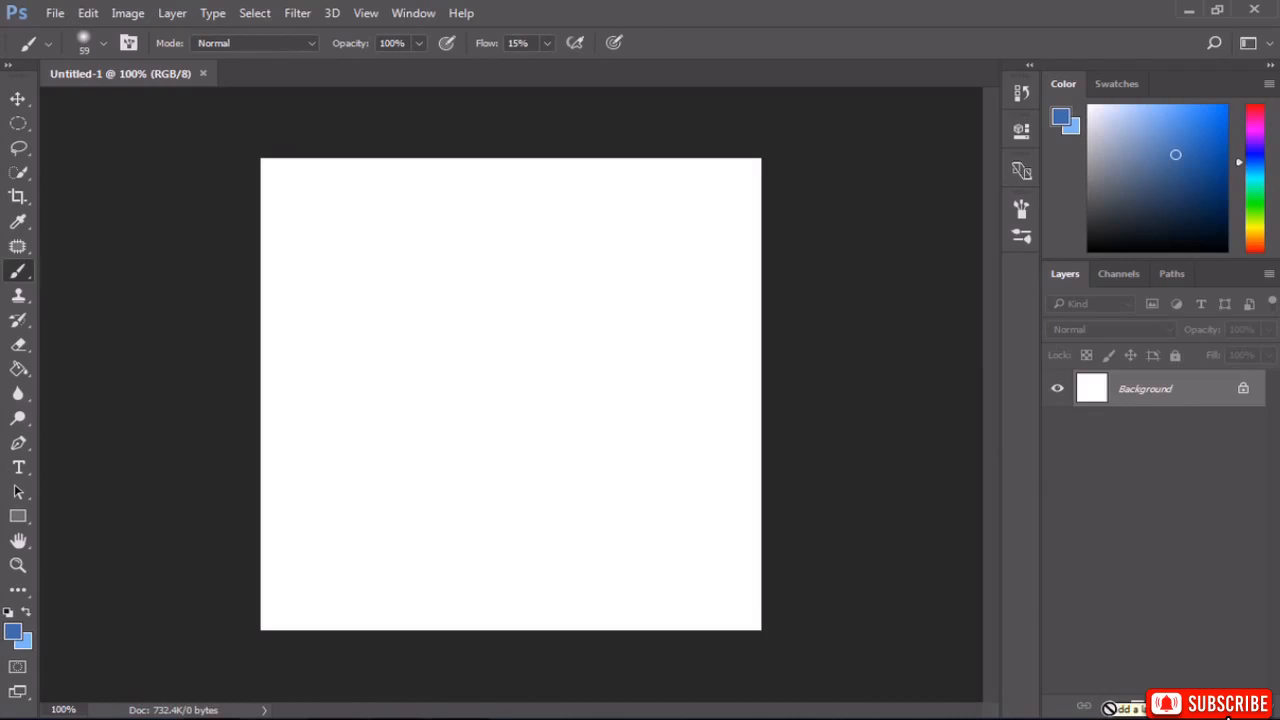
Convert the locked Background into a regular layer named Layer 0.
right_click(1131, 392)
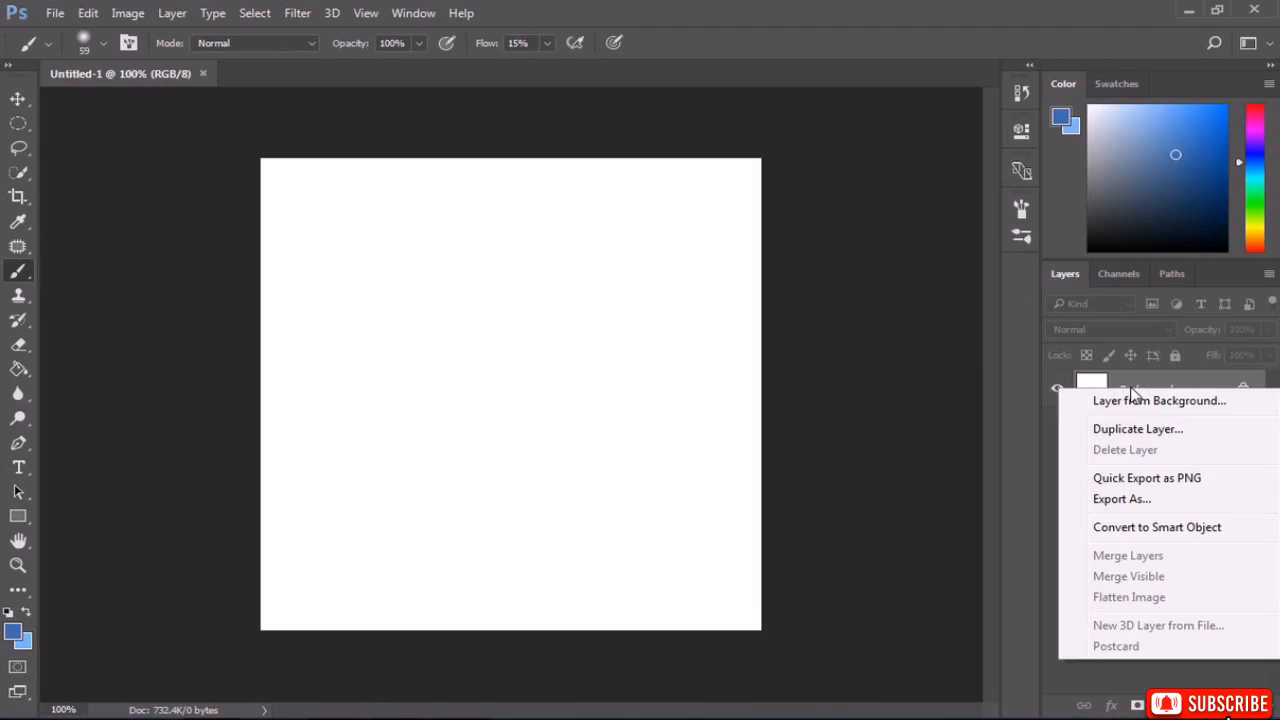
click(1163, 402)
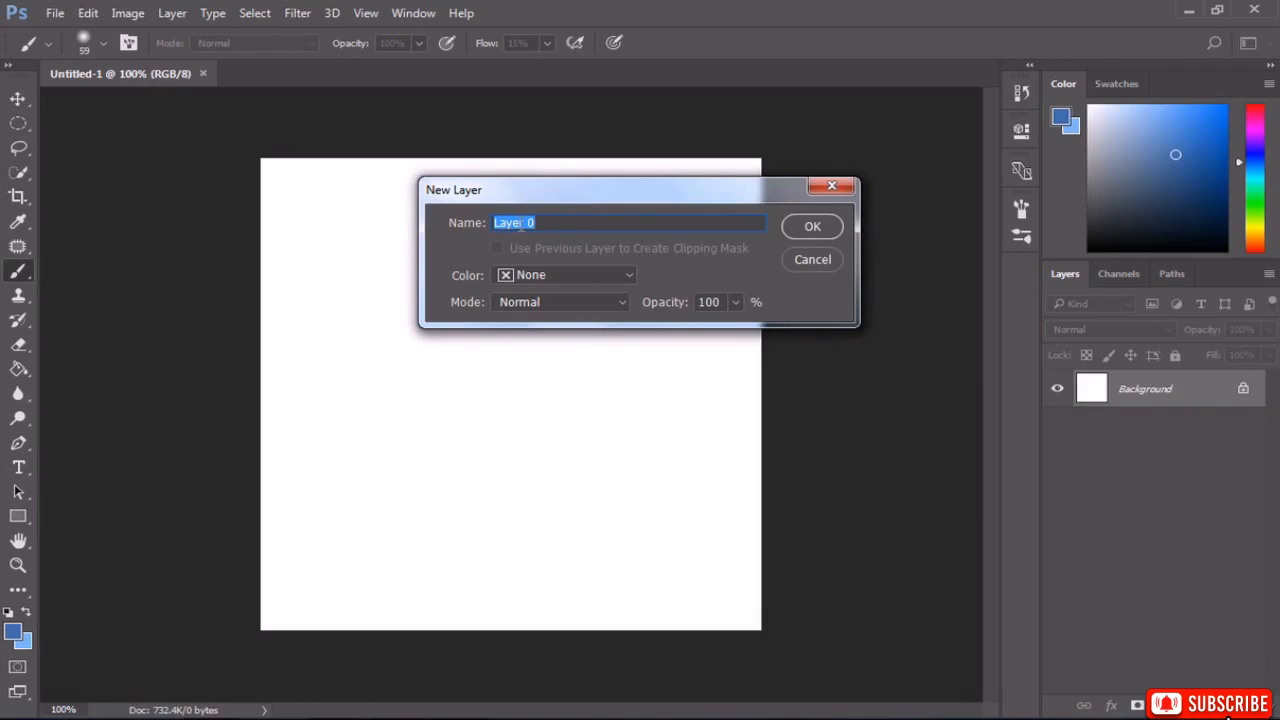
click(822, 228)
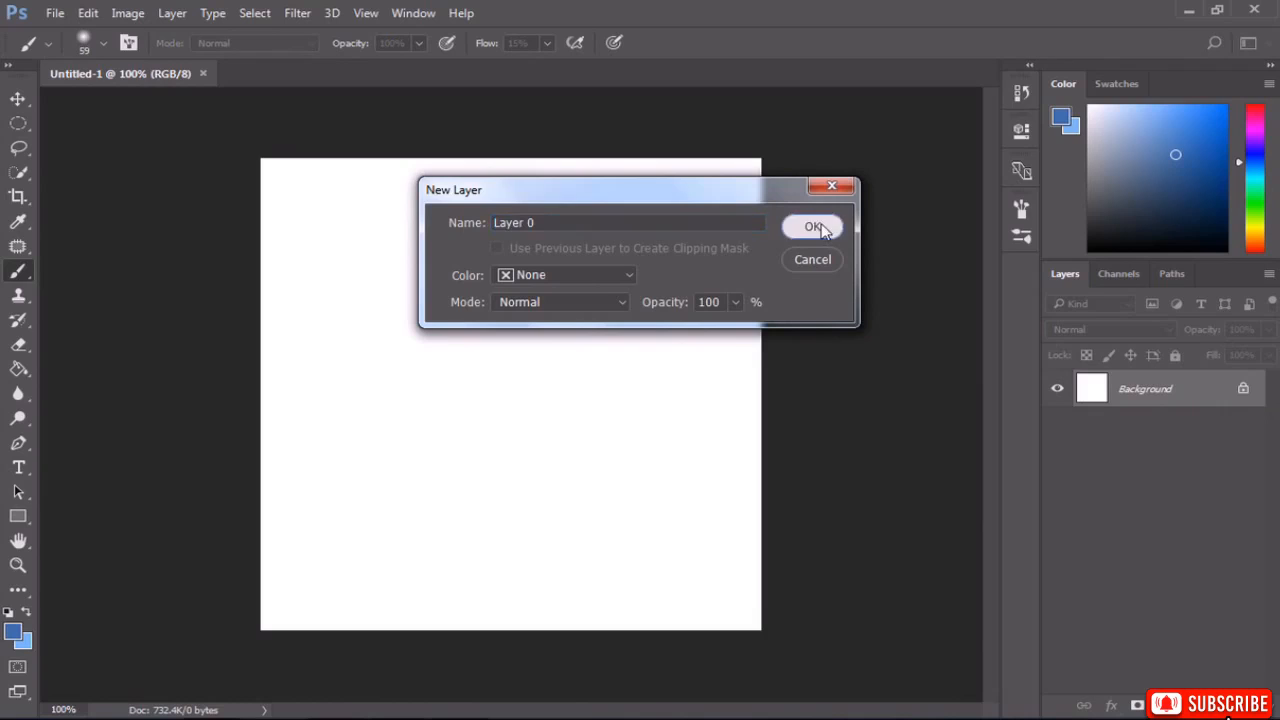
Add a reversed linear Gradient Overlay at 90° to Layer 0, using the foreground and background blues.
click(1111, 706)
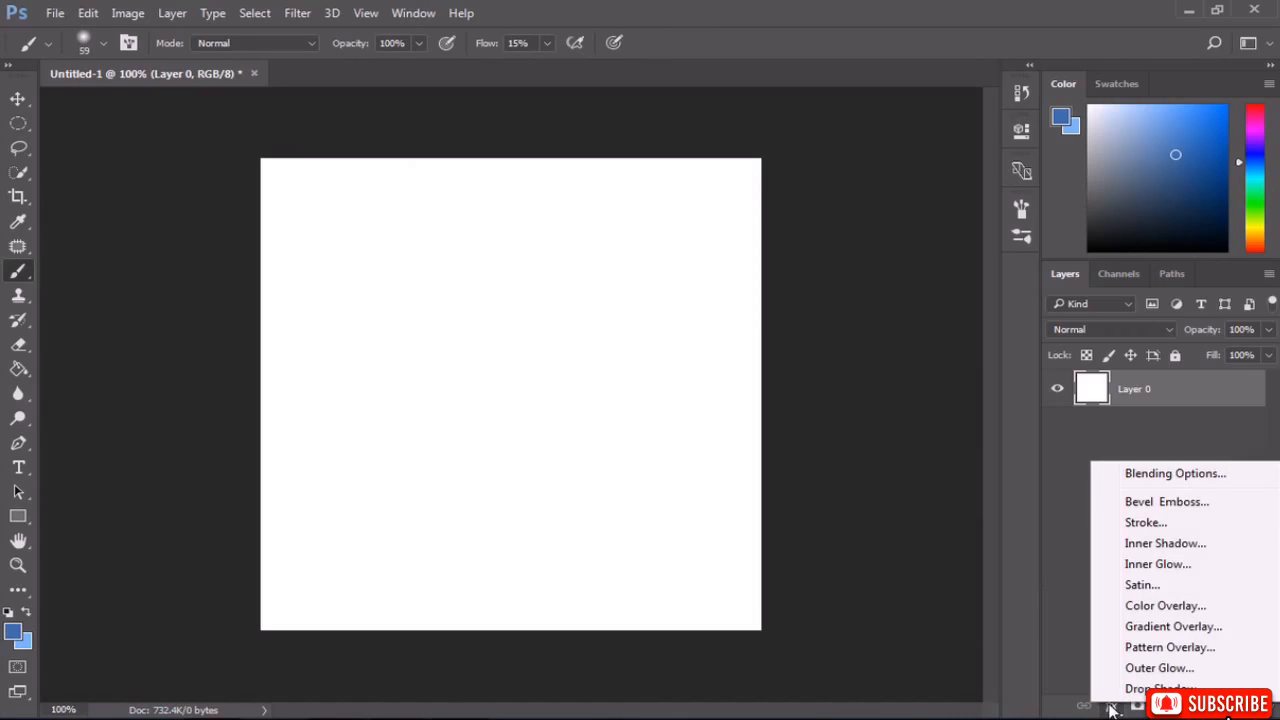
click(1173, 627)
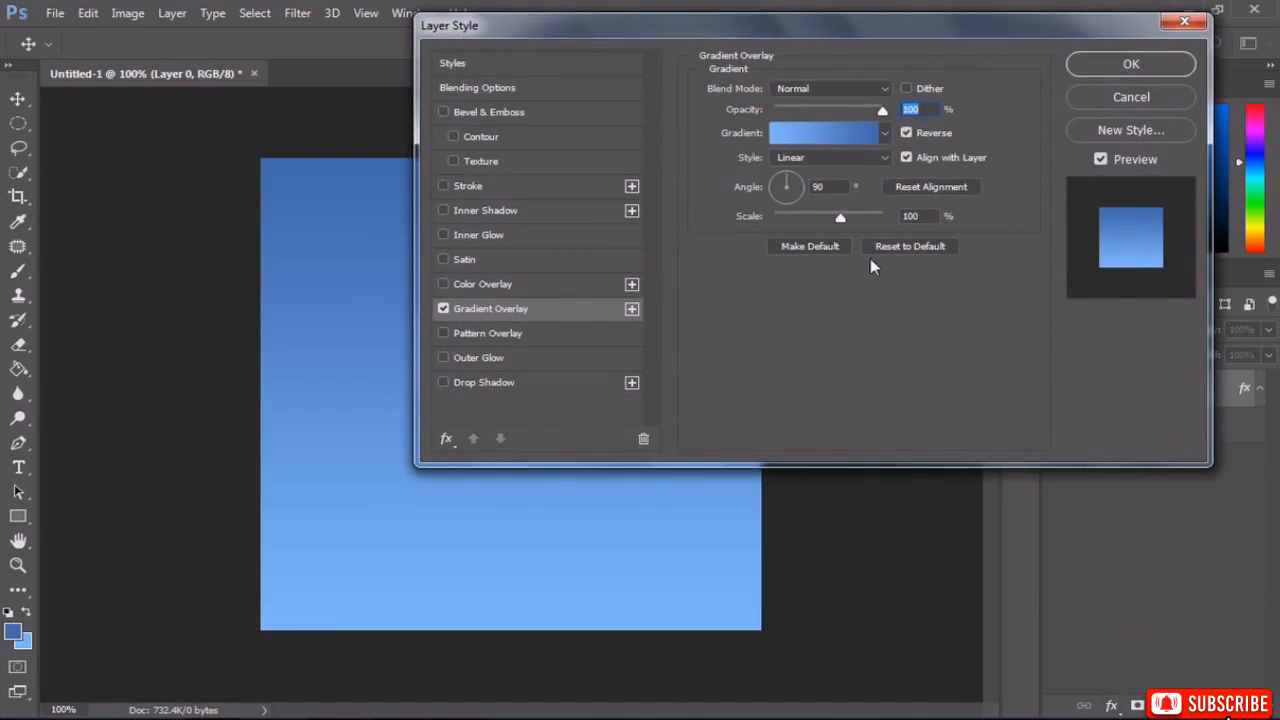
click(885, 133)
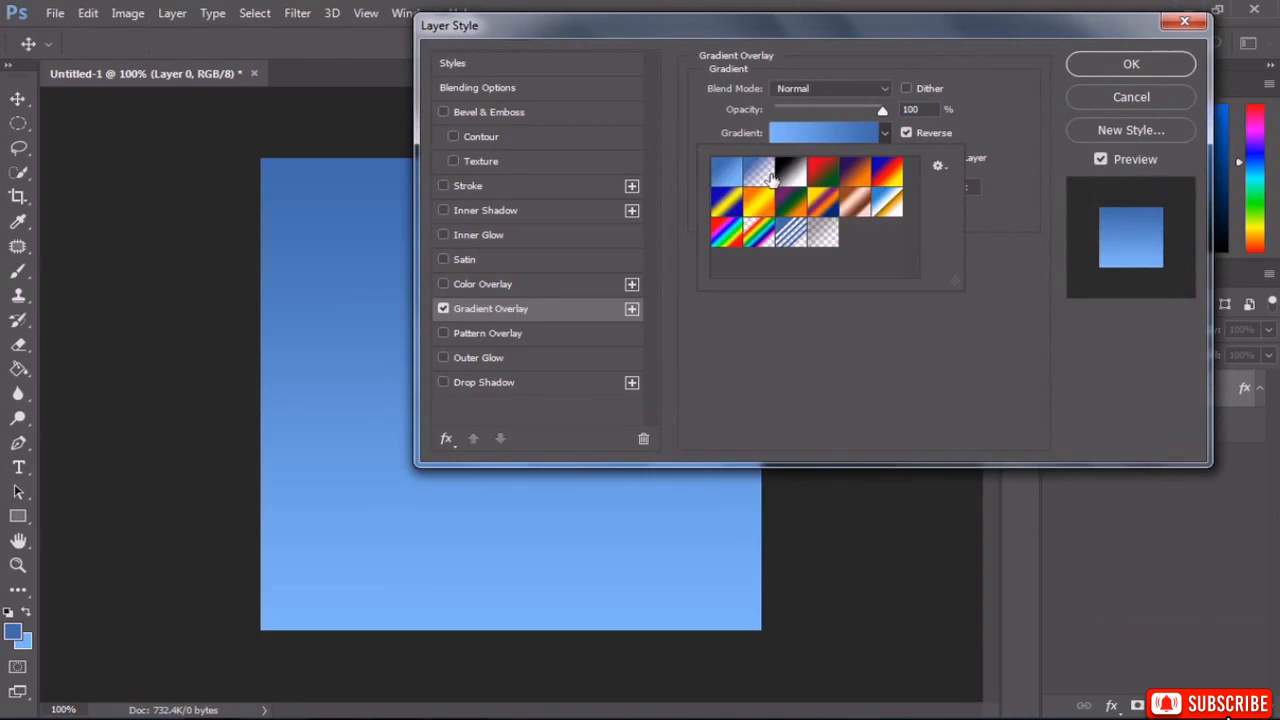
click(885, 133)
click(885, 133)
click(722, 138)
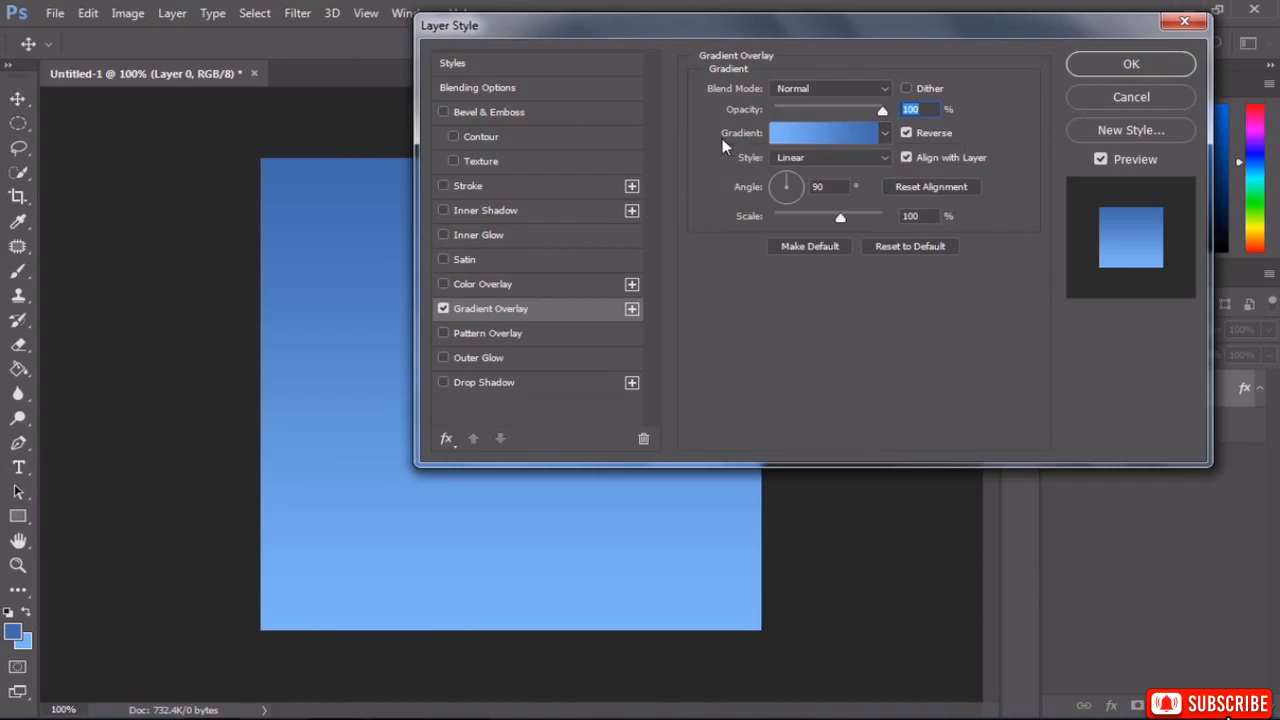
click(905, 132)
click(905, 132)
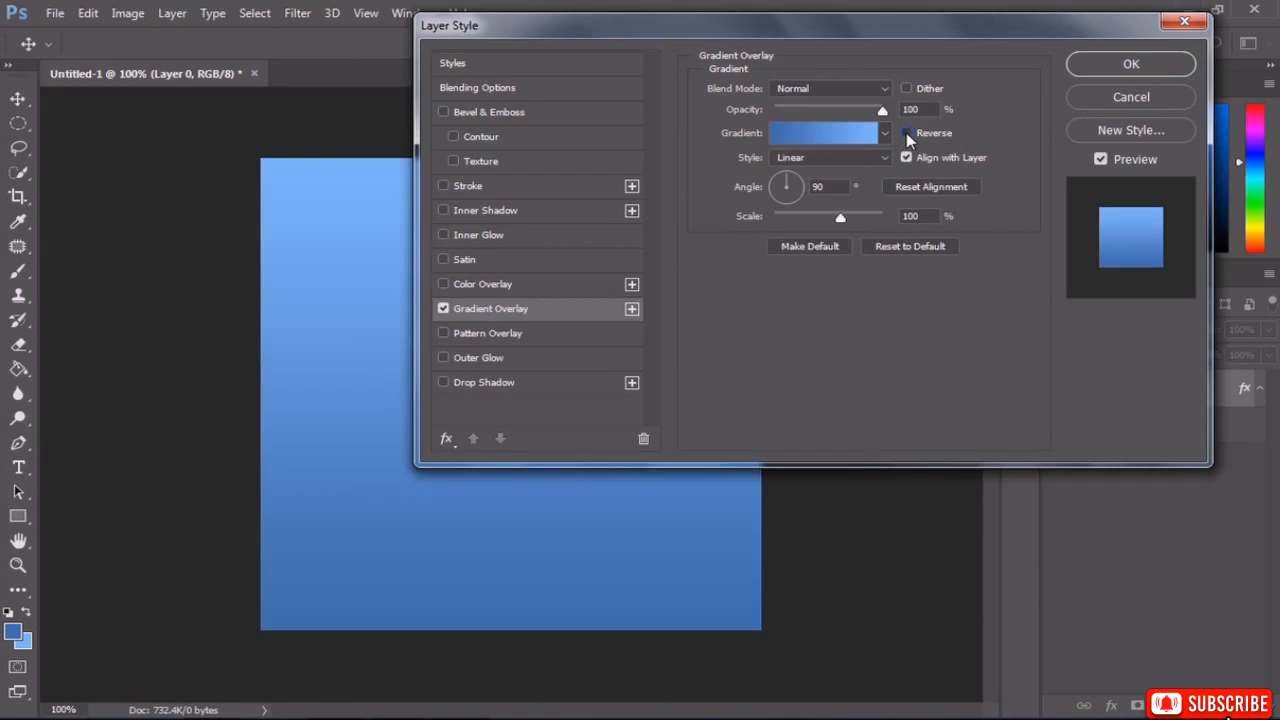
click(1130, 65)
key(b)
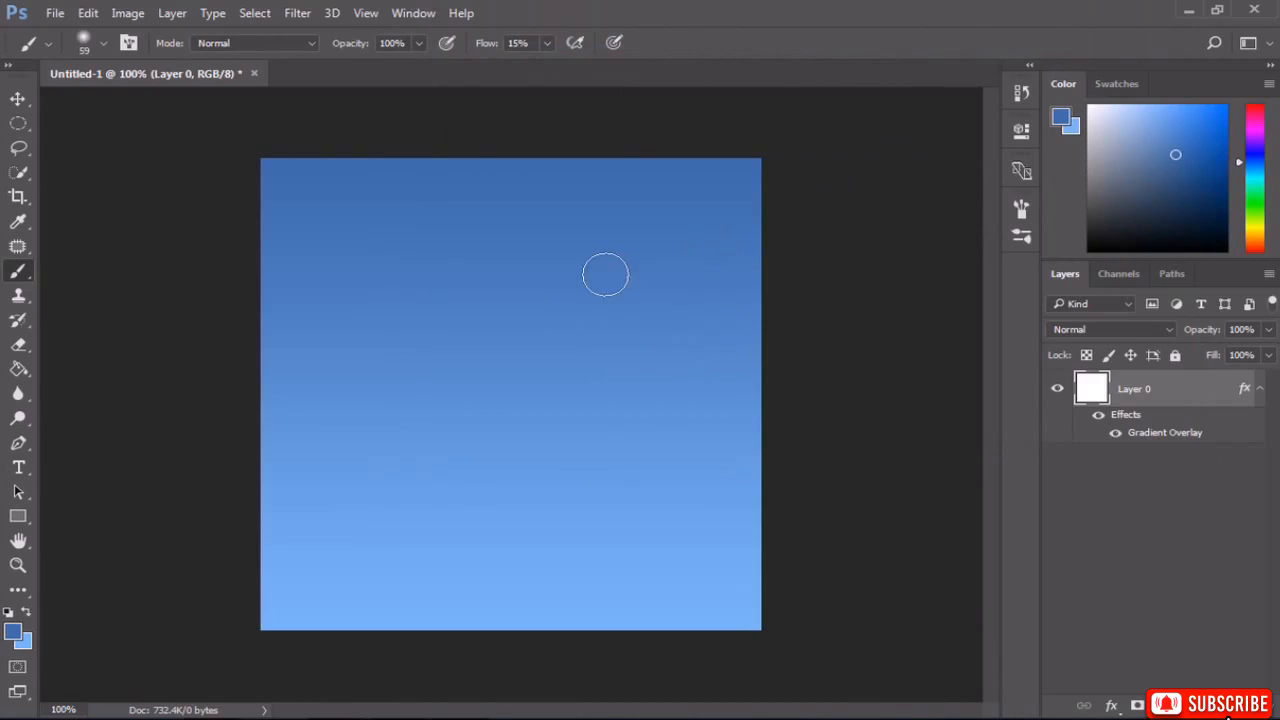
Create a new layer named clouds1 above Layer 0.
click(171, 14)
mouse_move(235, 14)
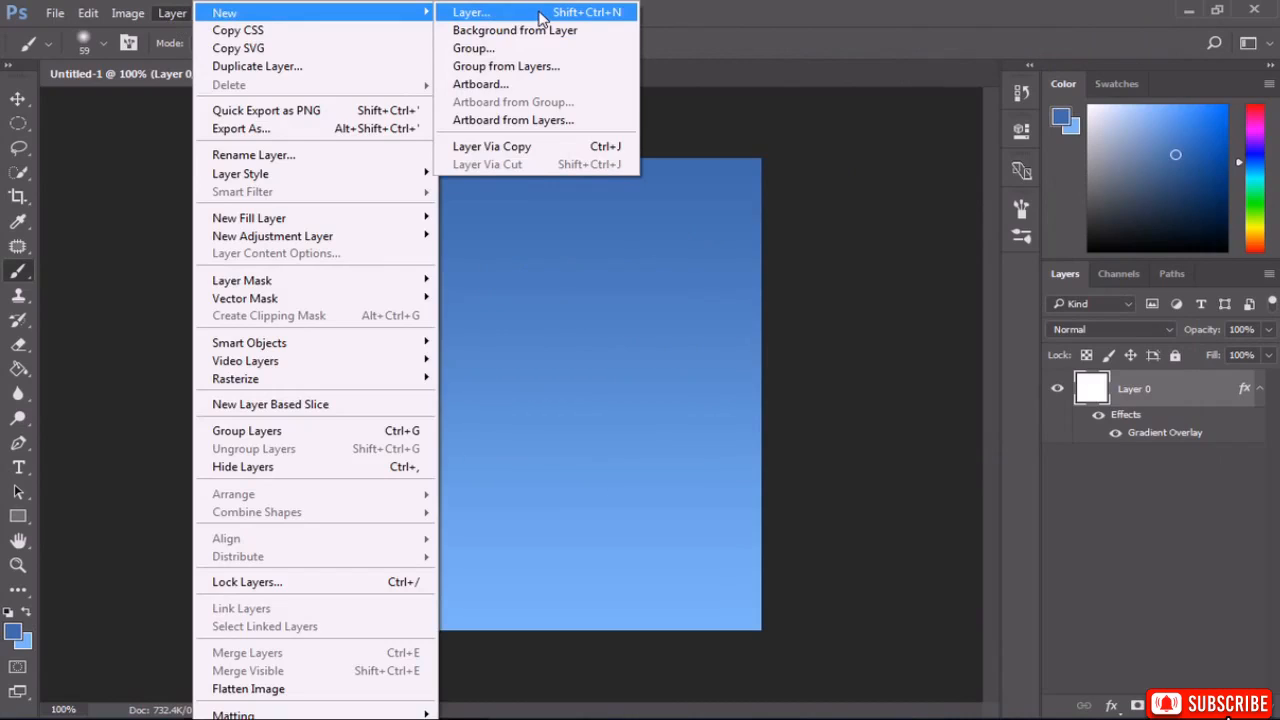
click(470, 12)
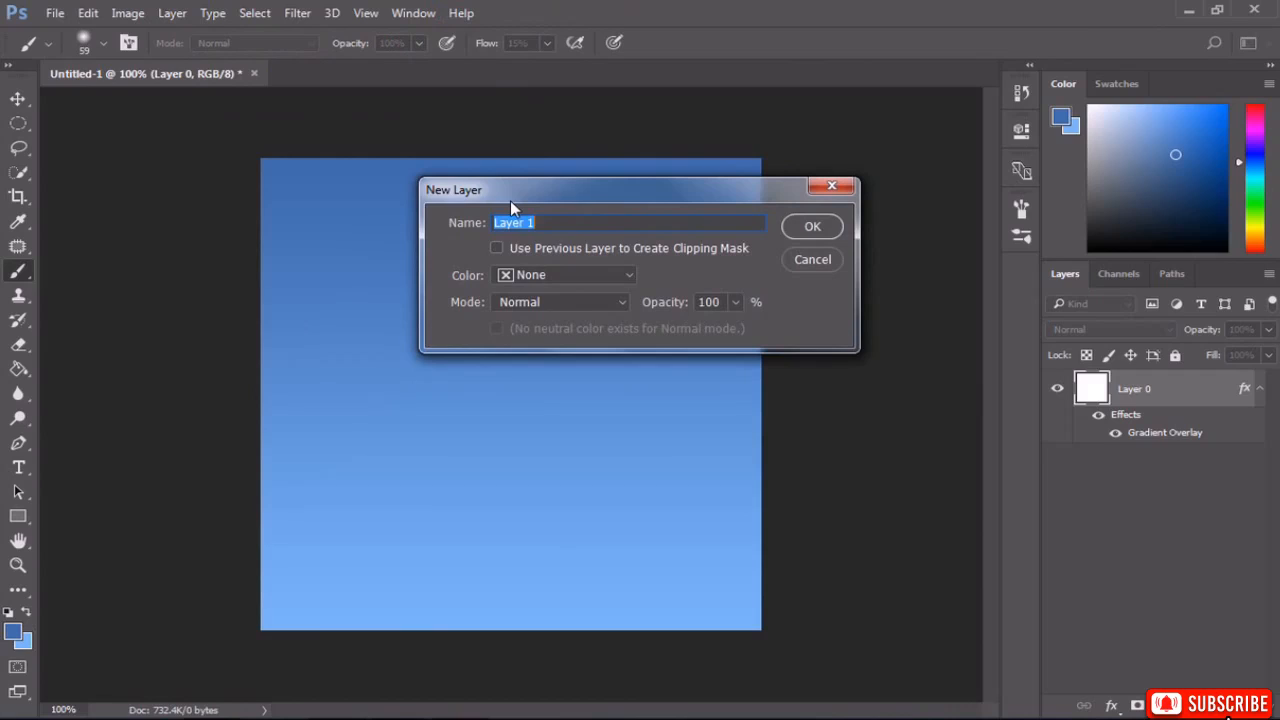
text(clouds1)
click(811, 227)
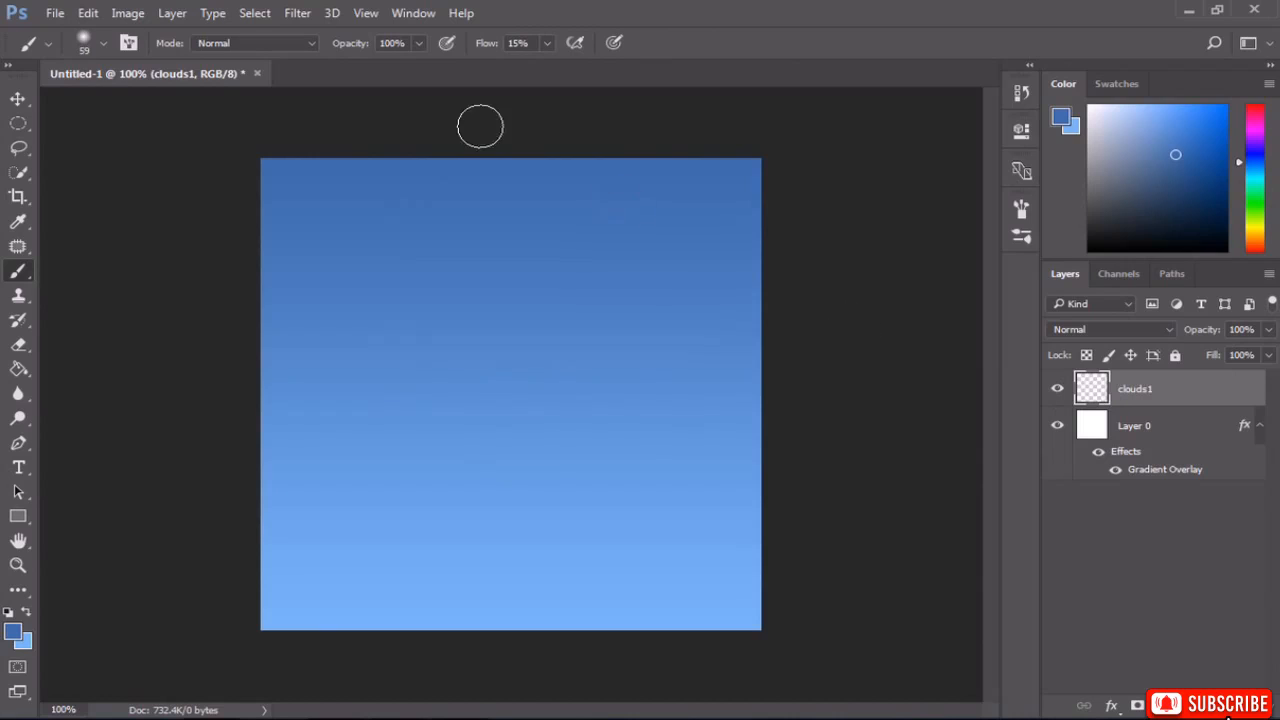
Fill the clouds1 layer with the Clouds render filter.
click(298, 15)
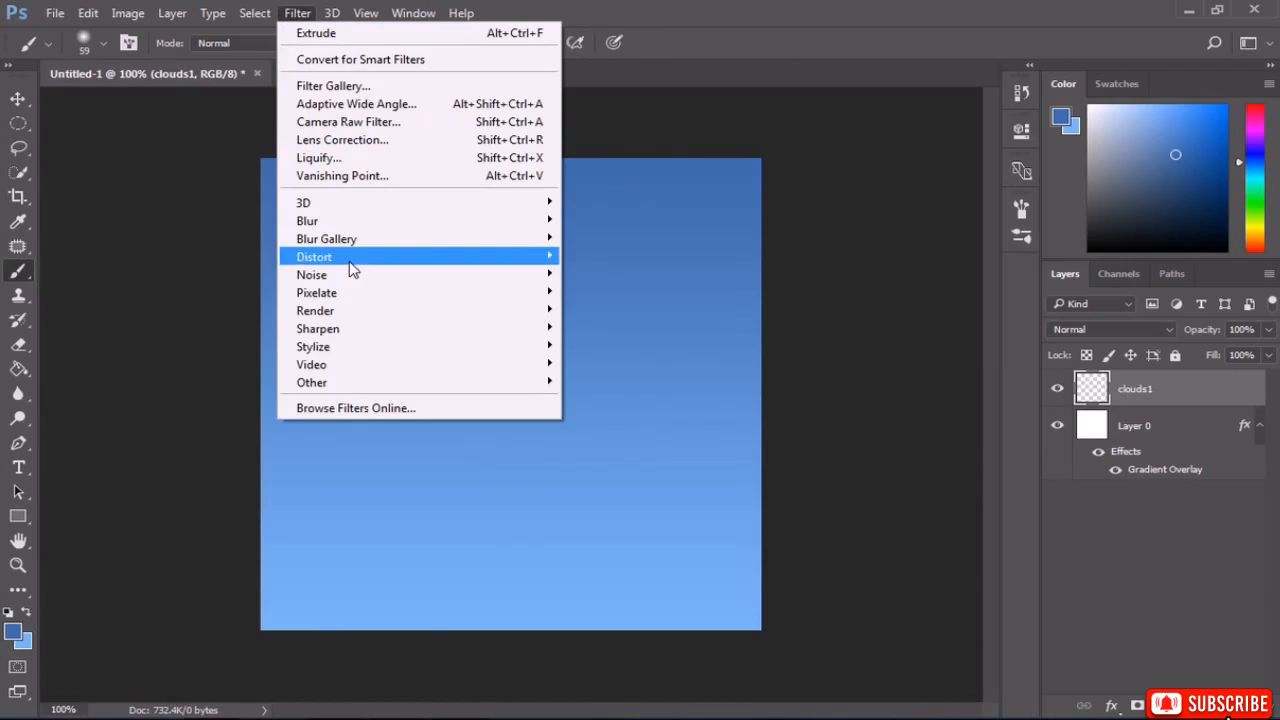
mouse_move(350, 313)
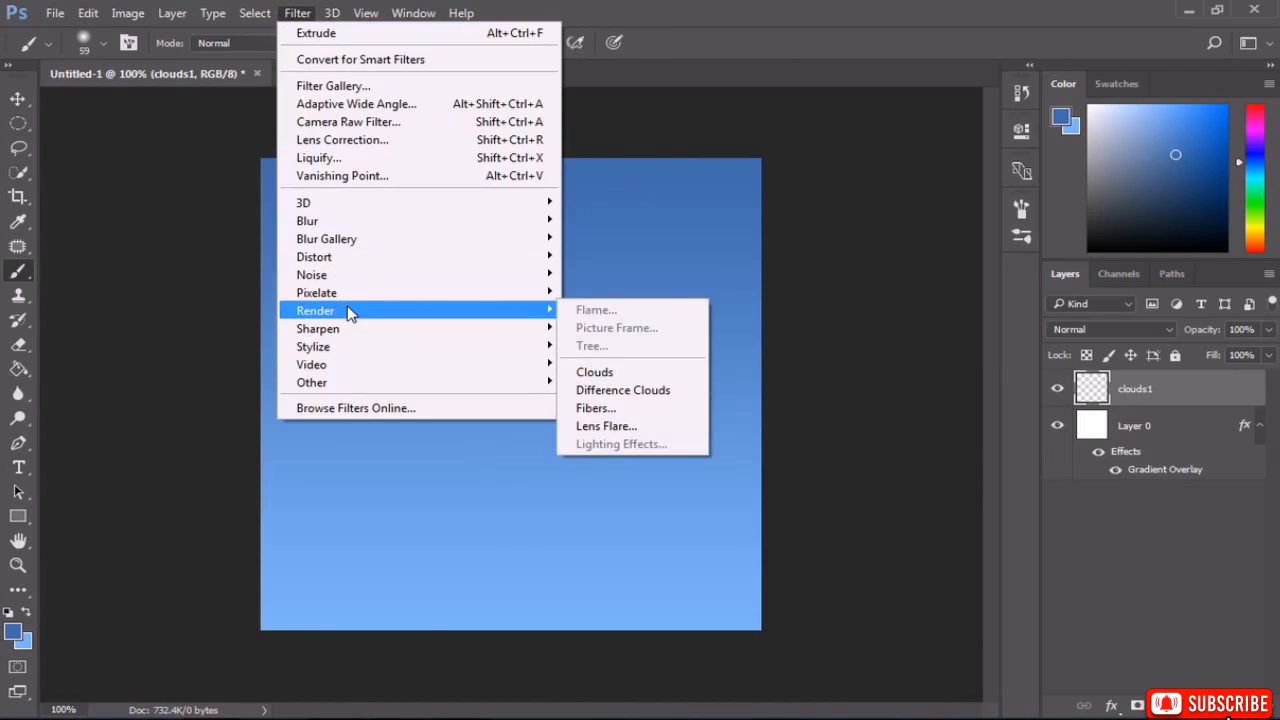
click(620, 372)
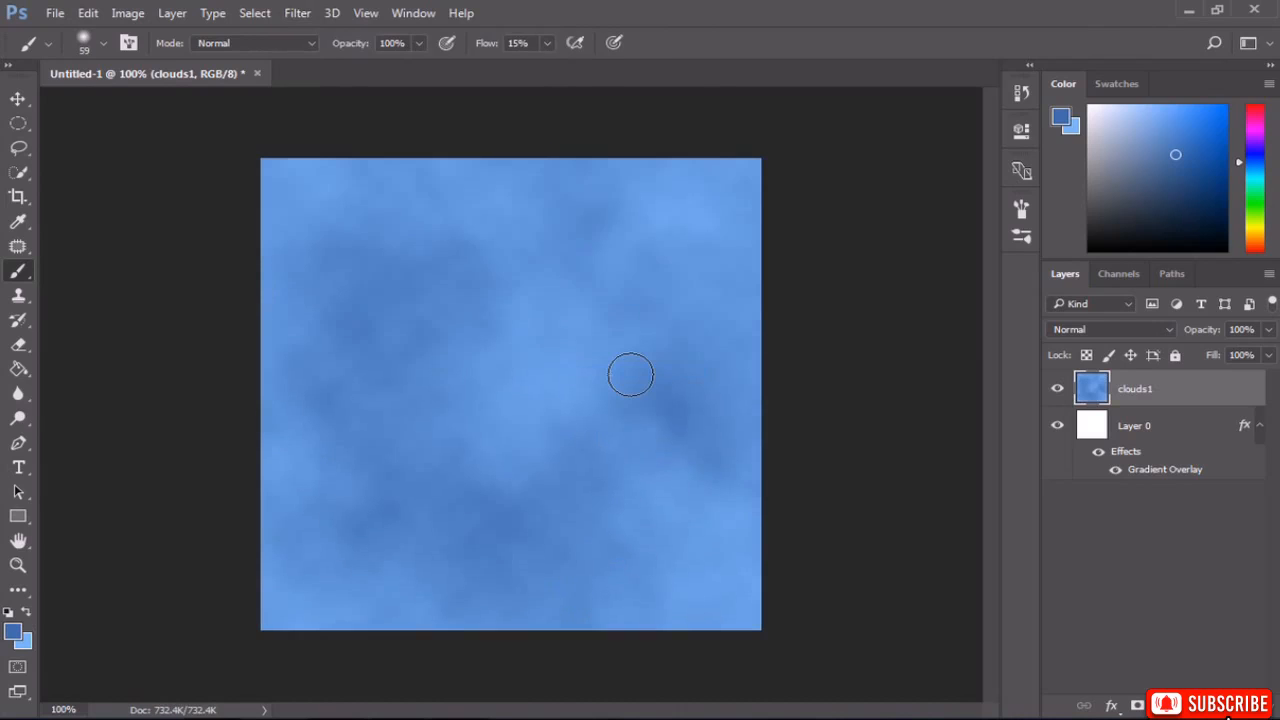
Apply the Difference Clouds render filter to the clouds1 layer three times.
click(300, 15)
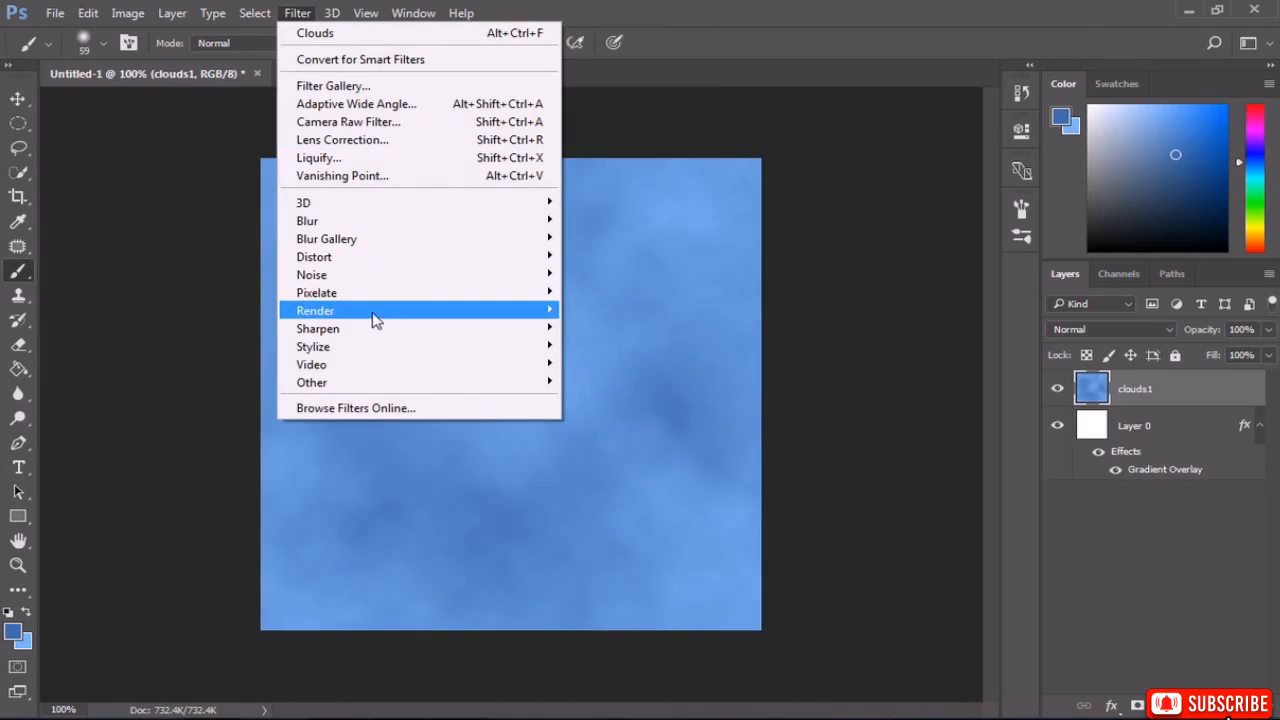
mouse_move(376, 315)
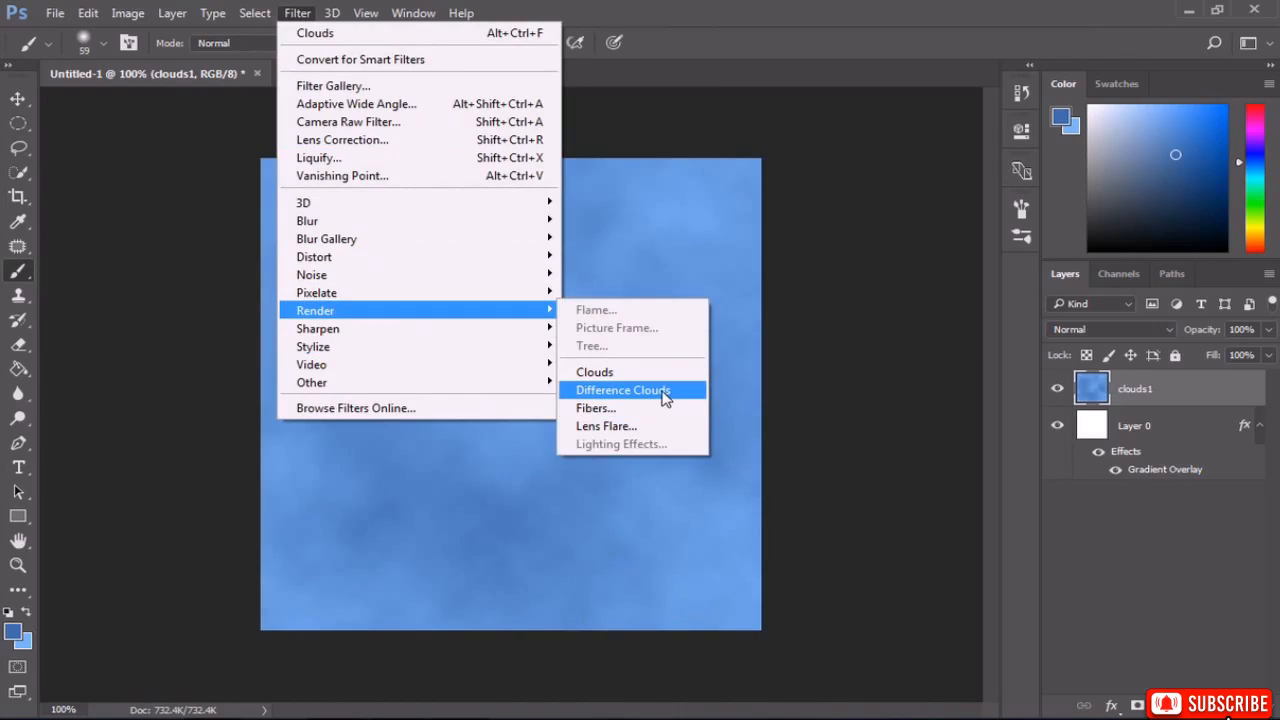
click(662, 391)
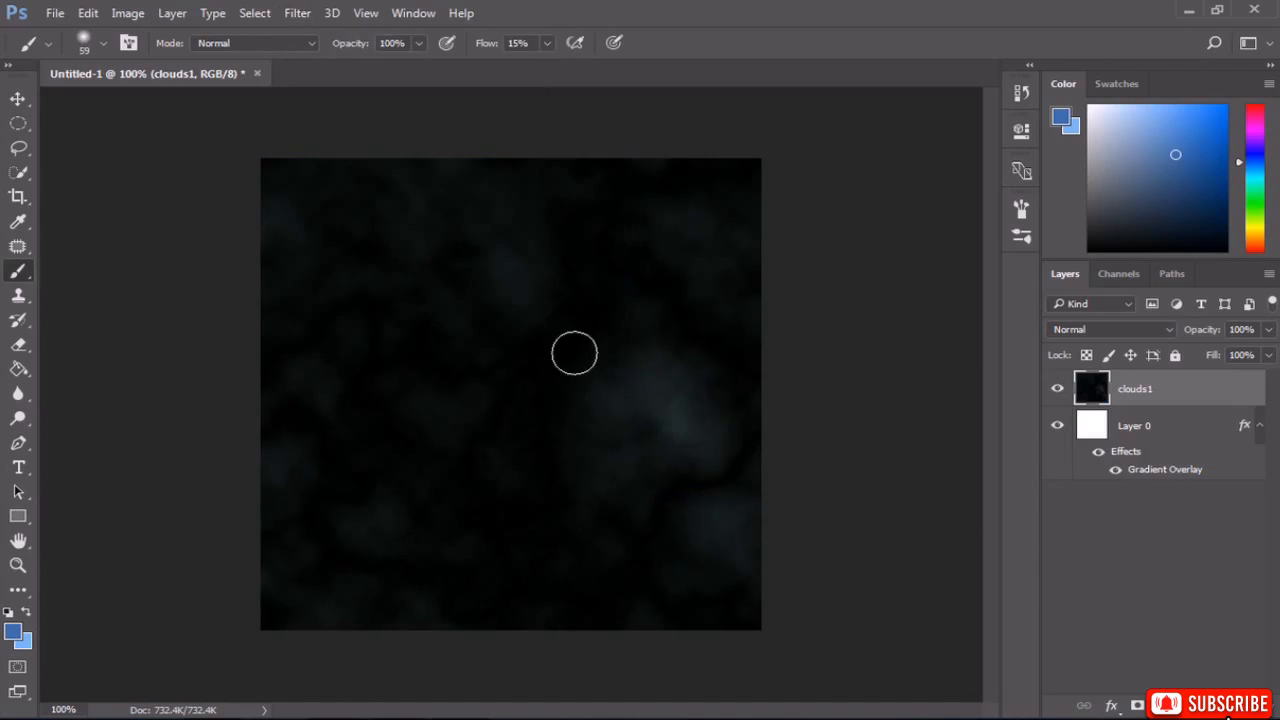
click(297, 13)
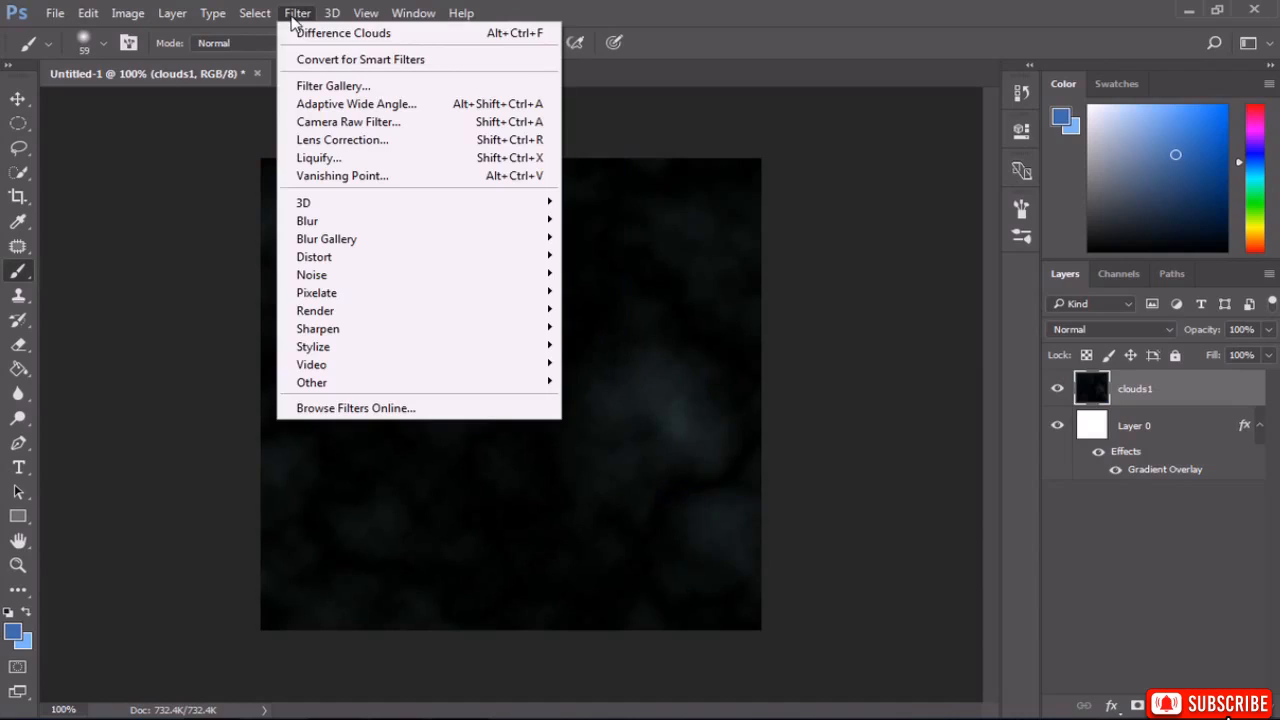
click(343, 33)
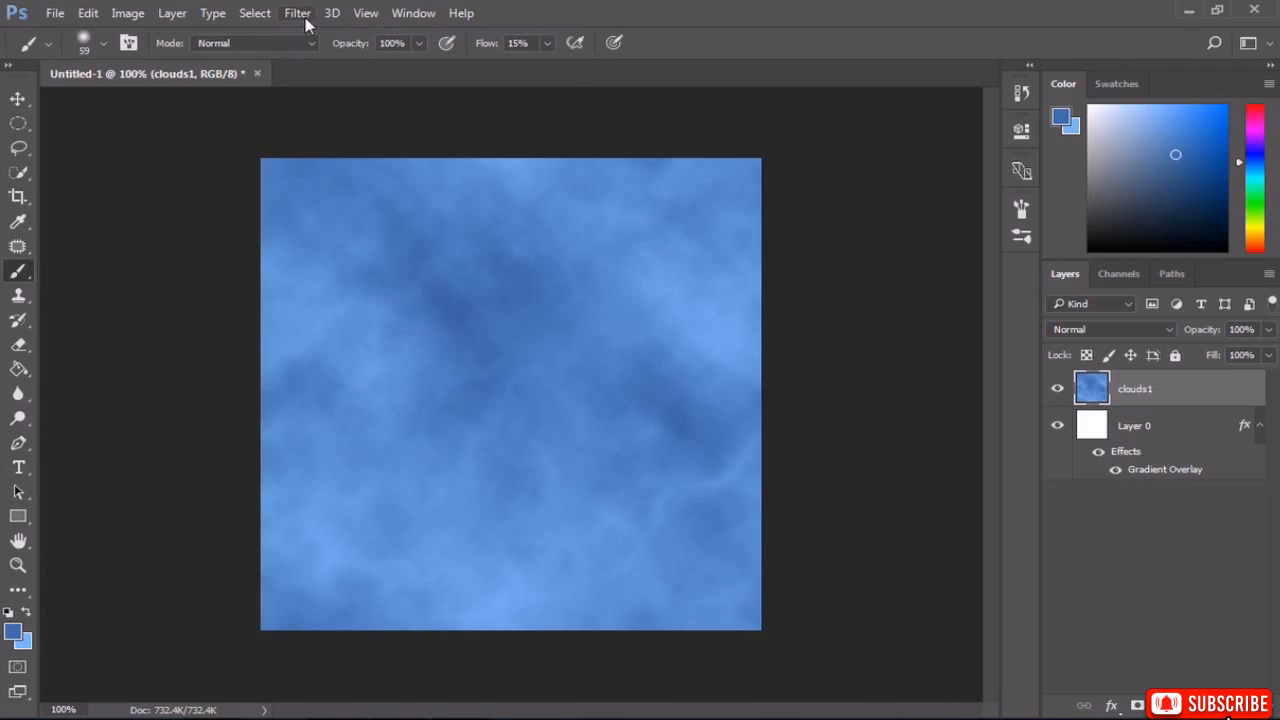
click(305, 17)
click(343, 34)
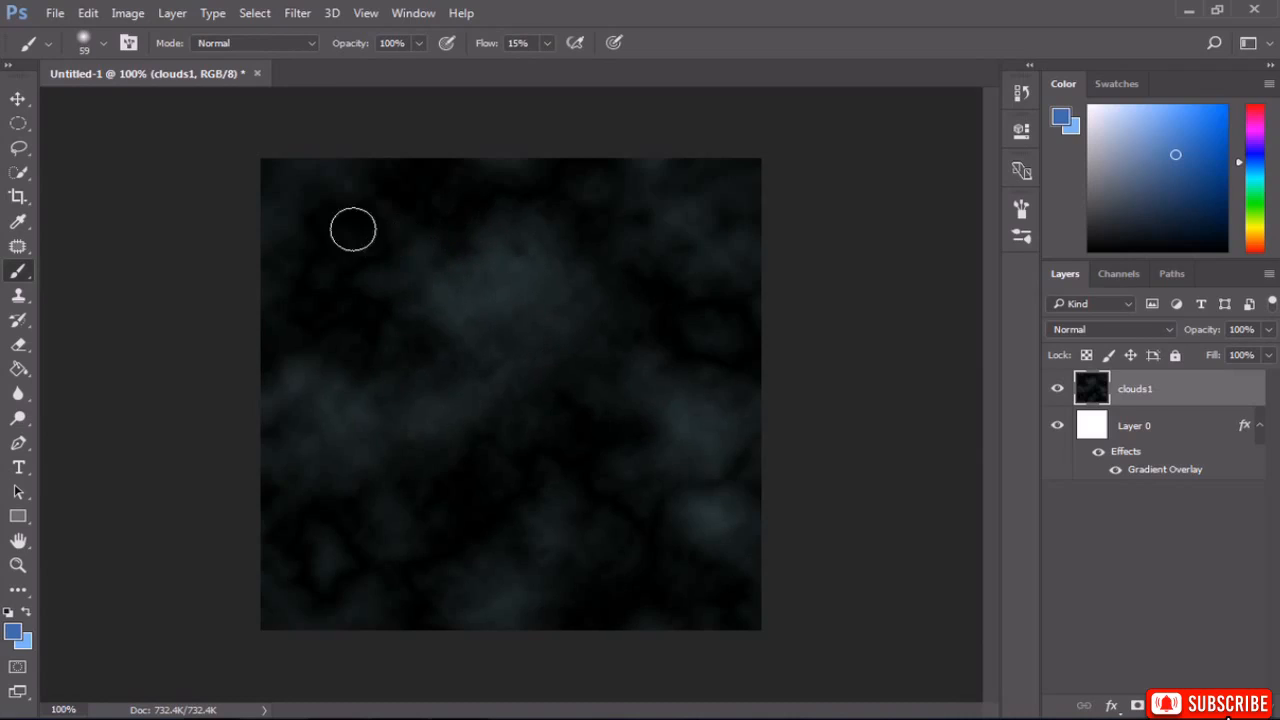
Adjust the Levels of the clouds1 layer to RGB input values of 12, 0.63 and 45.
click(128, 13)
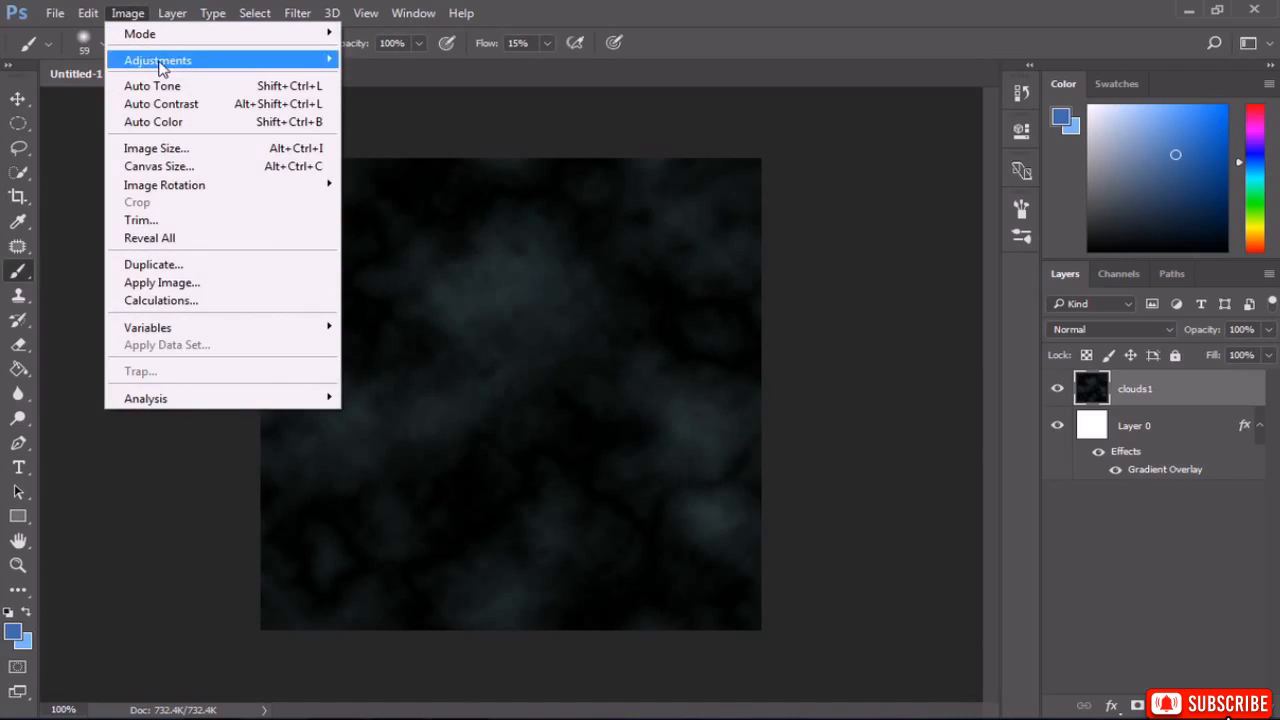
mouse_move(160, 62)
click(444, 80)
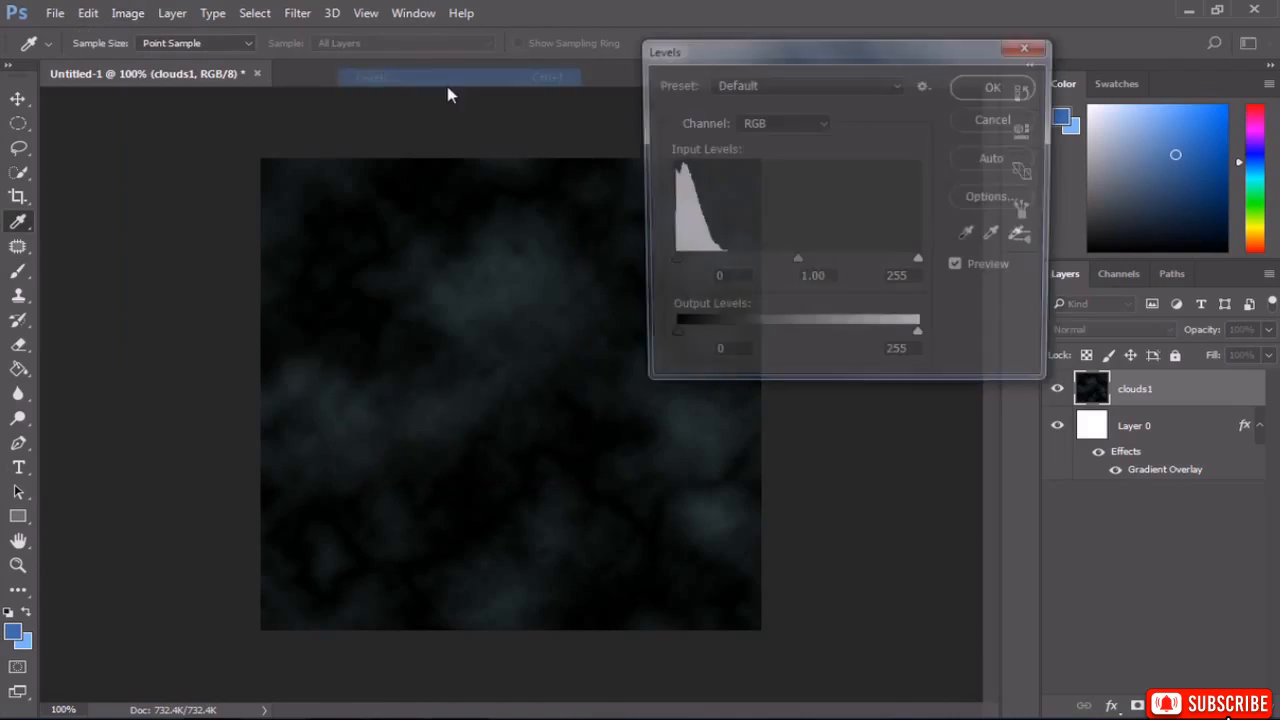
drag(670, 263, 694, 265)
mouse_move(798, 264)
mouse_down()
mouse_move(770, 263)
mouse_move(783, 263)
mouse_up()
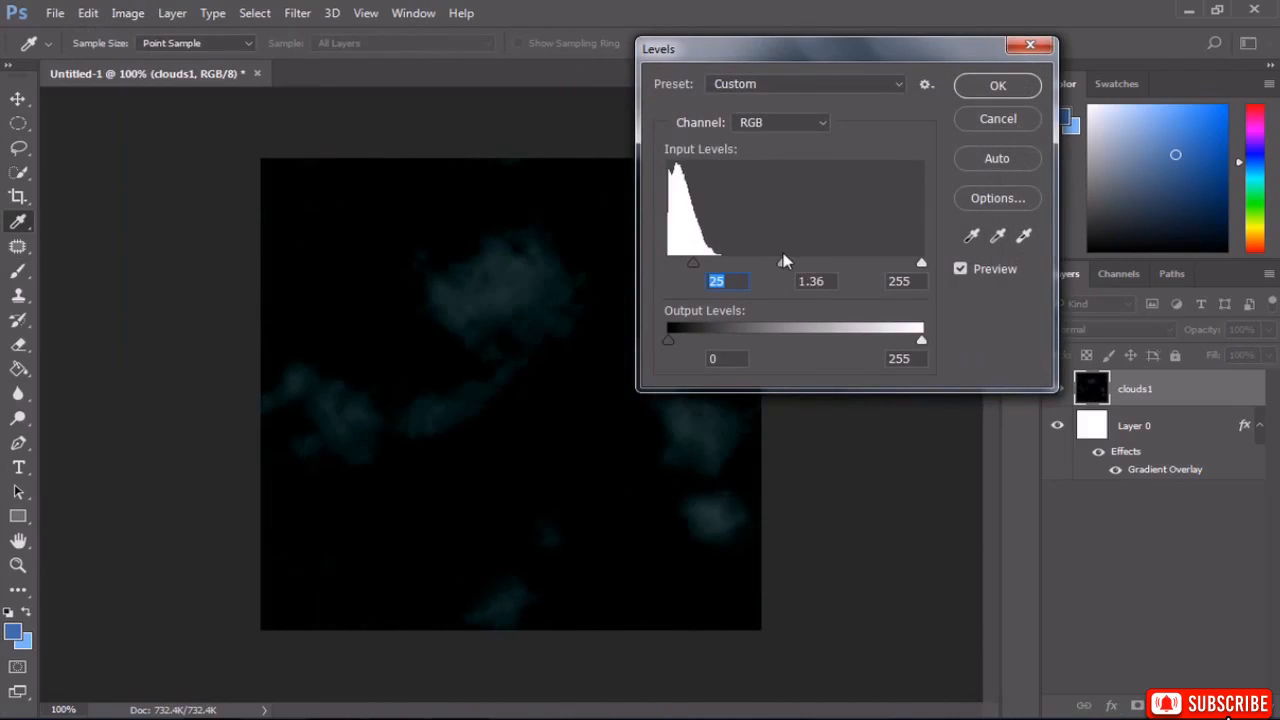
drag(921, 263, 692, 263)
mouse_move(704, 264)
mouse_down()
mouse_move(676, 263)
mouse_move(702, 265)
mouse_up()
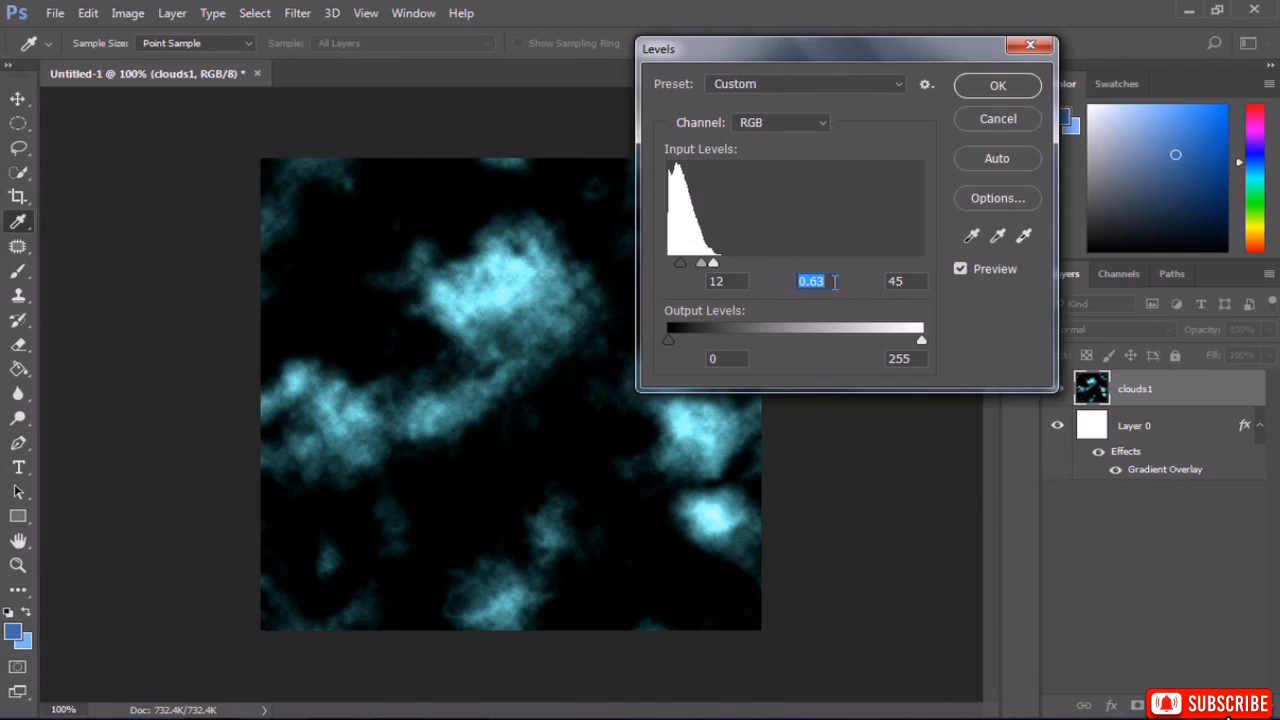
click(975, 86)
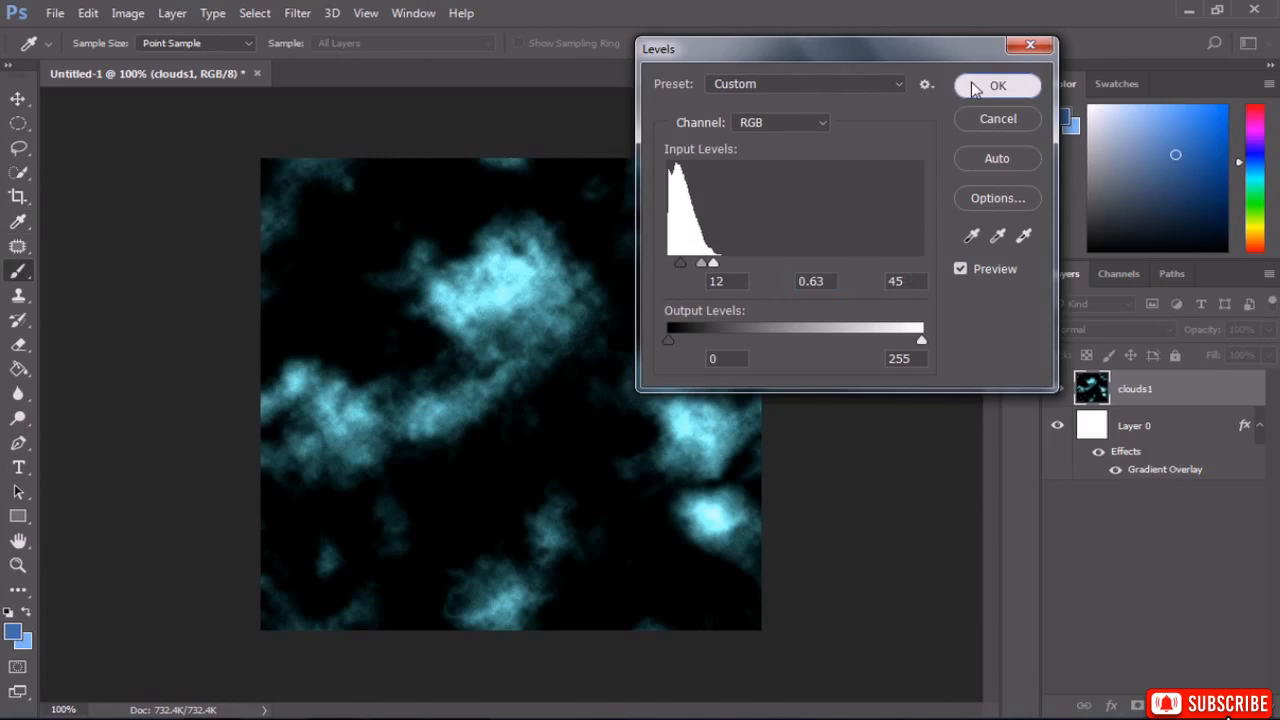
key(b)
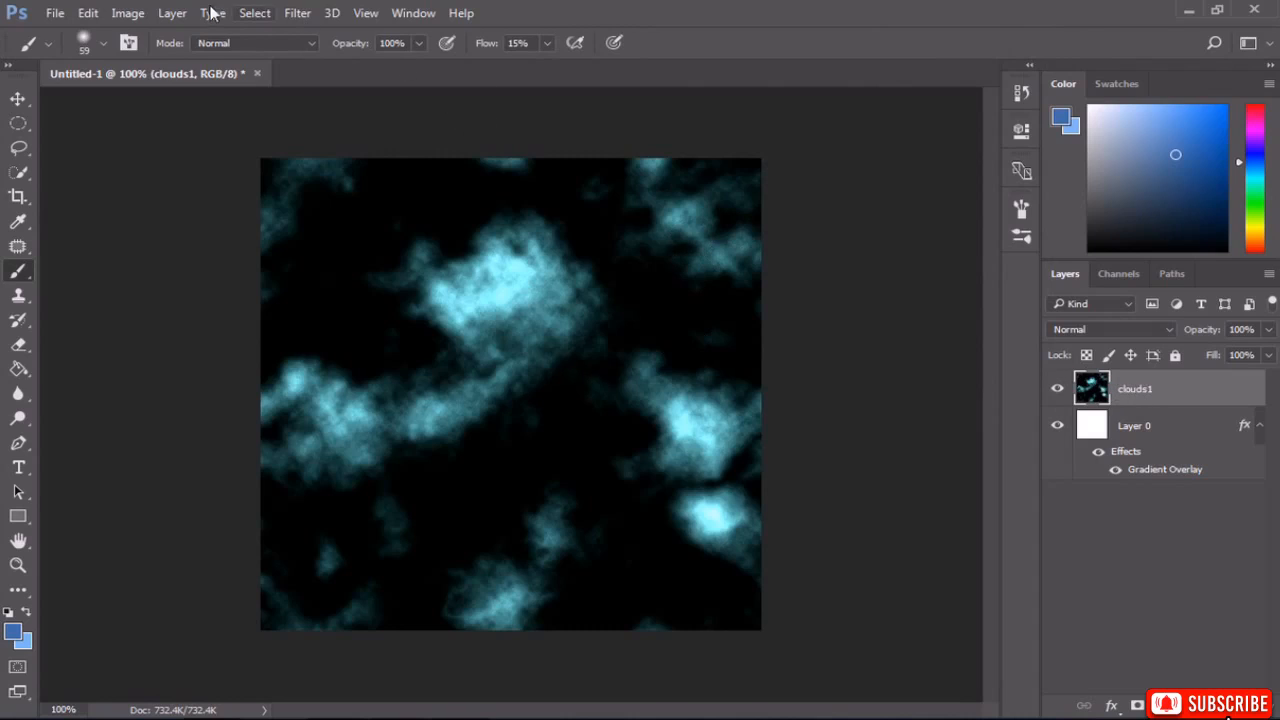
Duplicate the clouds1 layer within the same document as clouds2.
click(174, 13)
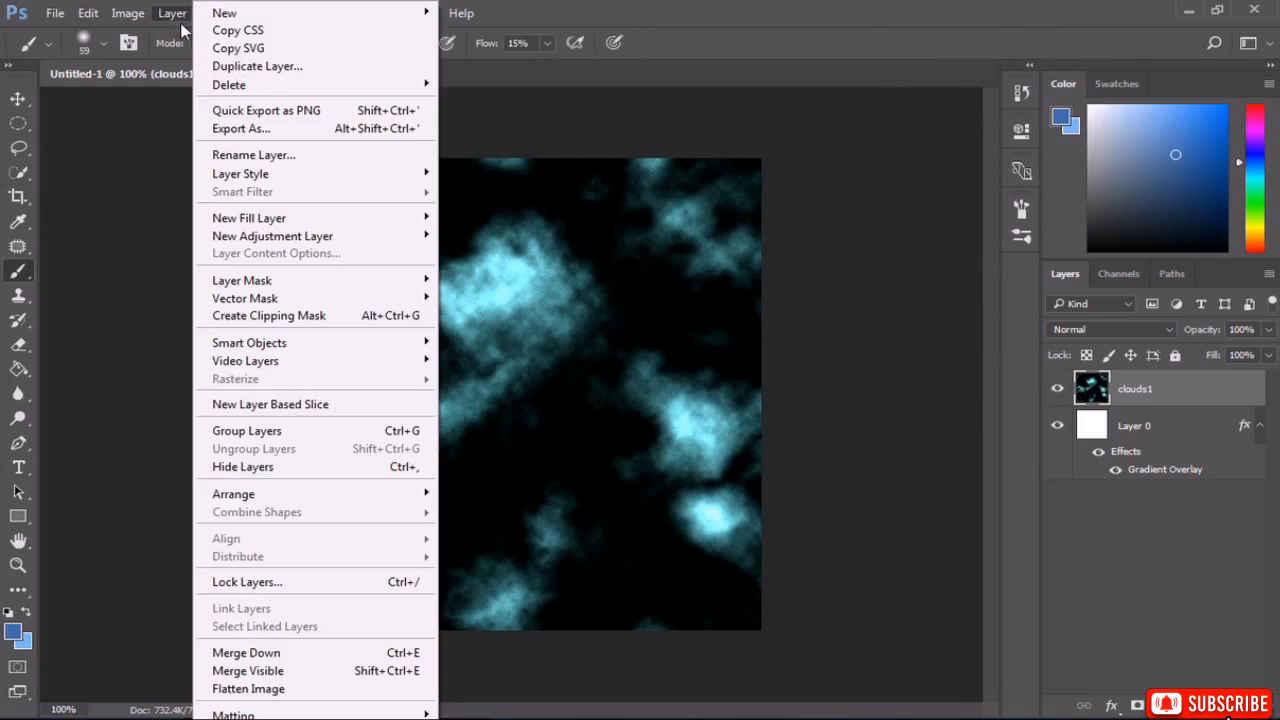
click(250, 66)
text(clouds2)
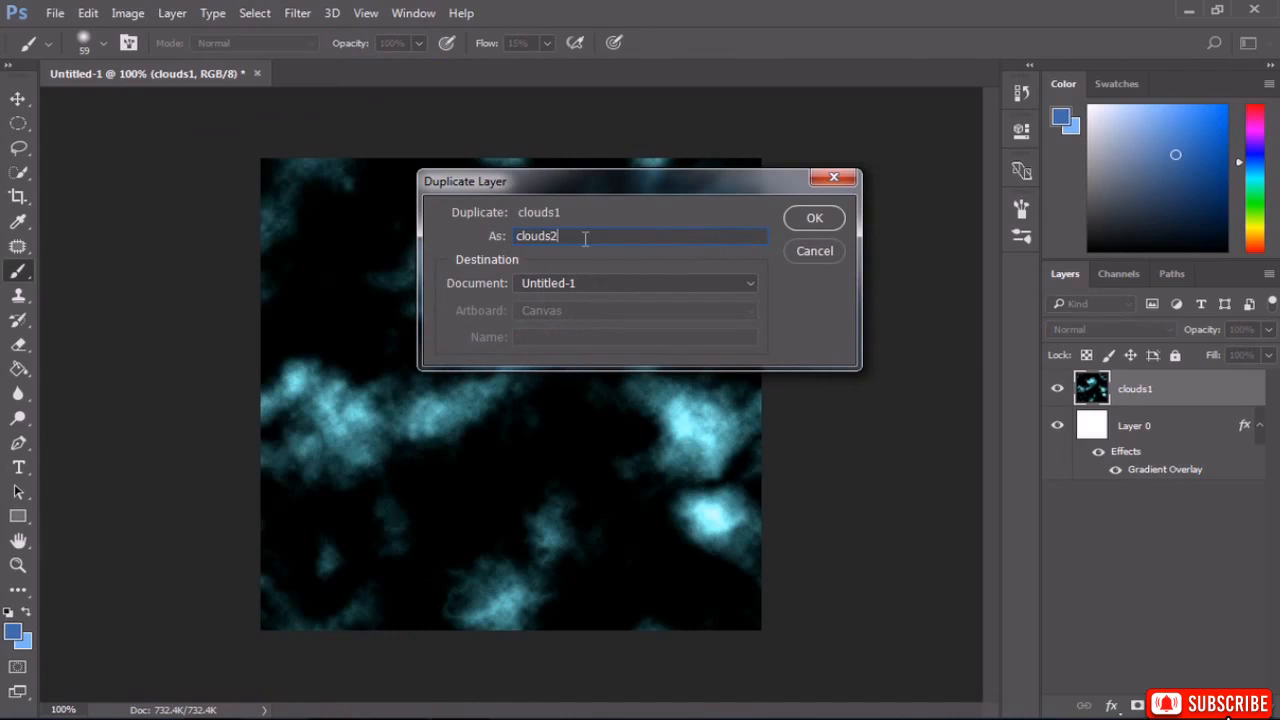
click(805, 218)
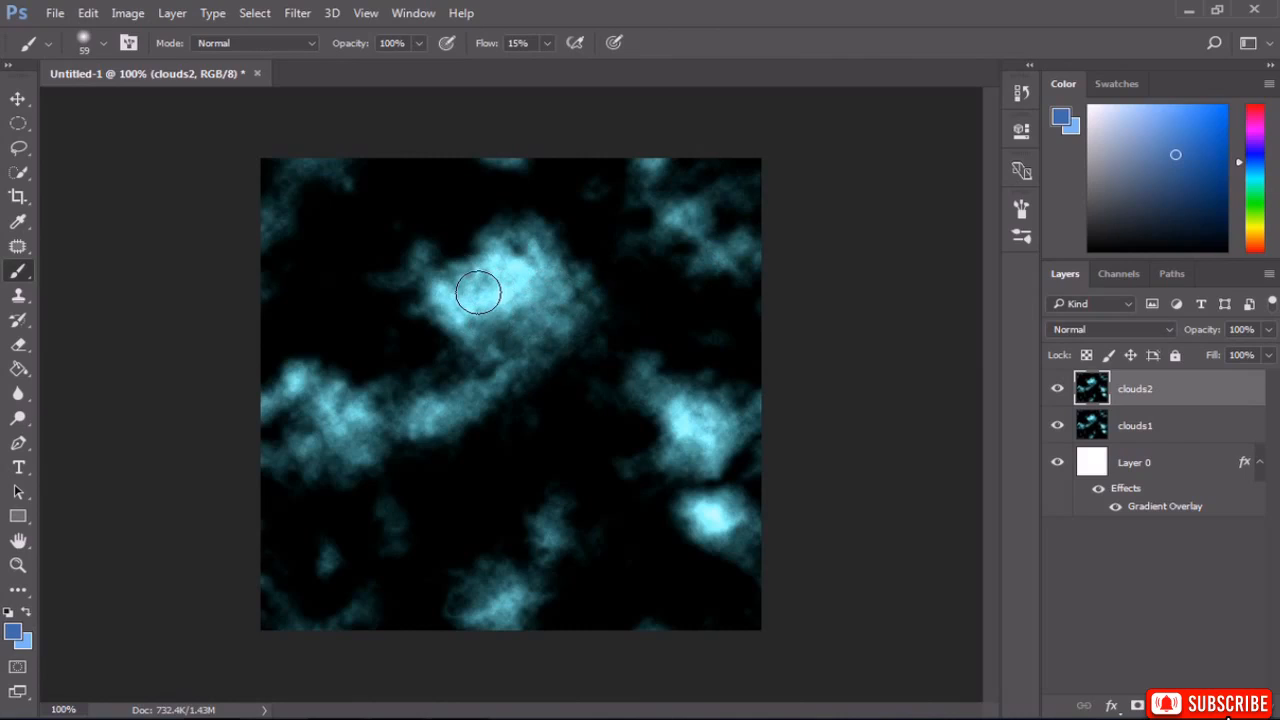
Apply the Extrude filter to clouds2 with 2-pixel Blocks, depth 30, Level-based, and Solid Front Faces enabled.
click(298, 14)
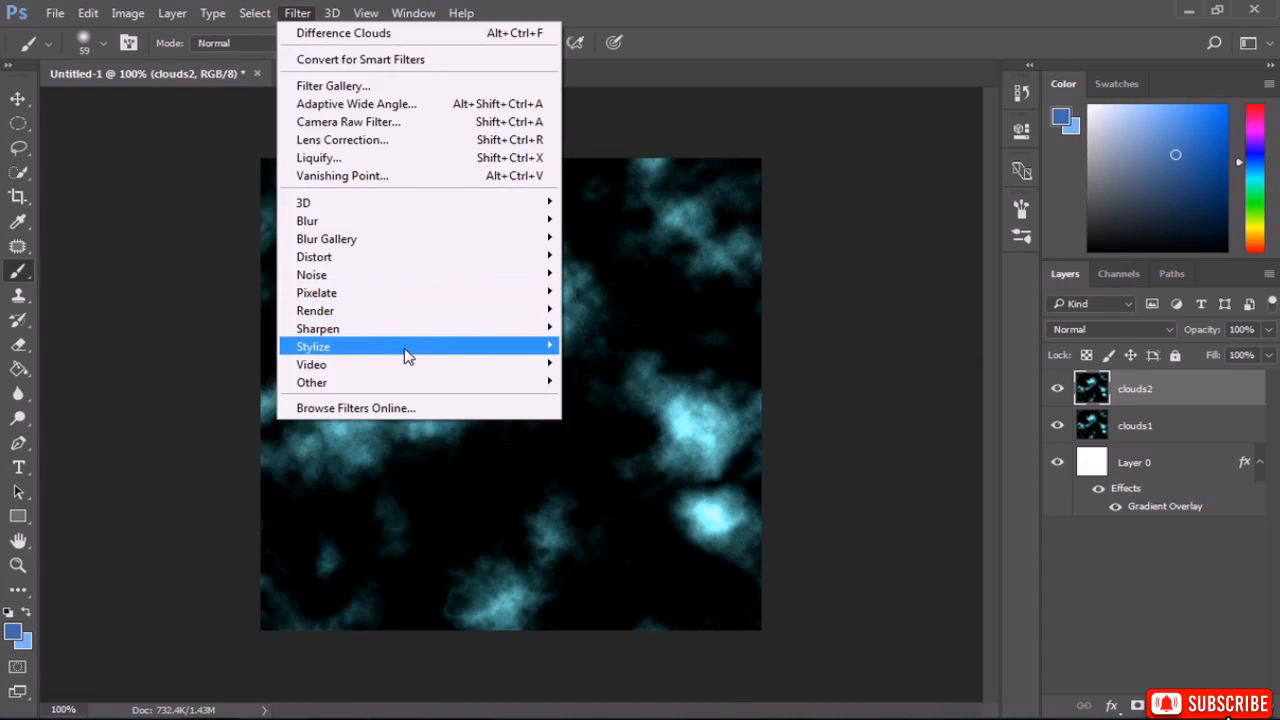
mouse_move(406, 348)
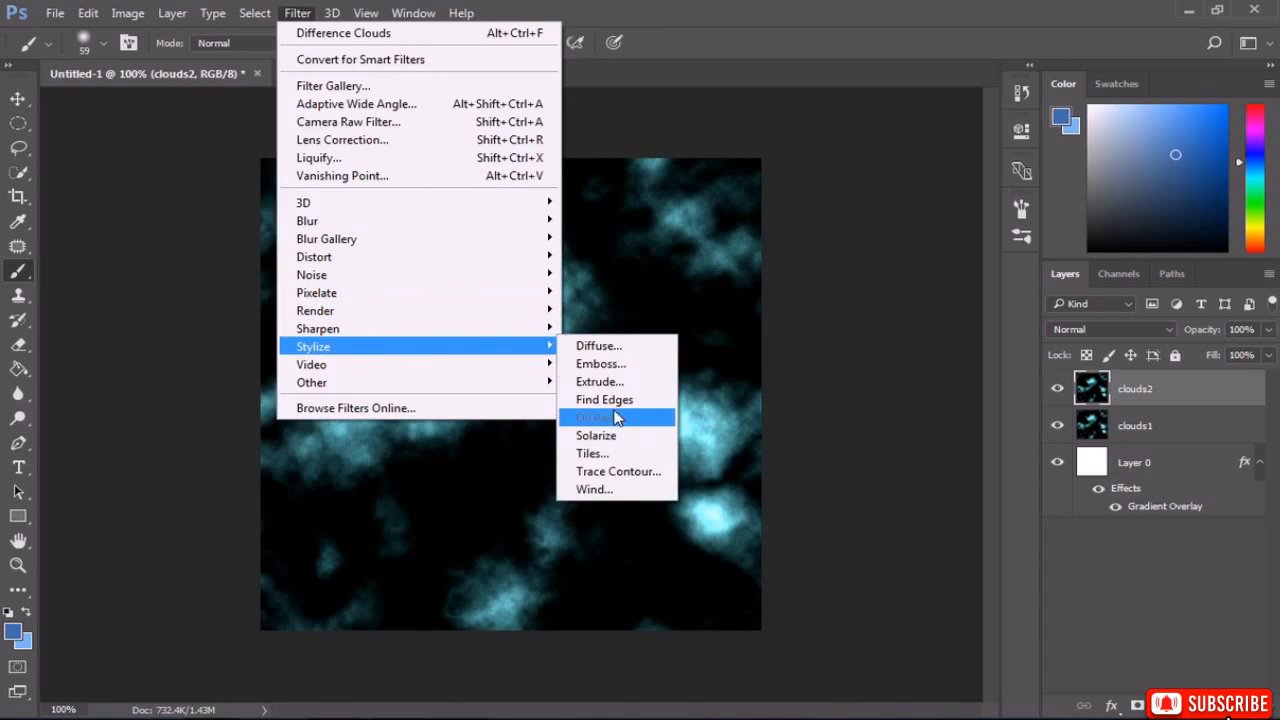
click(612, 382)
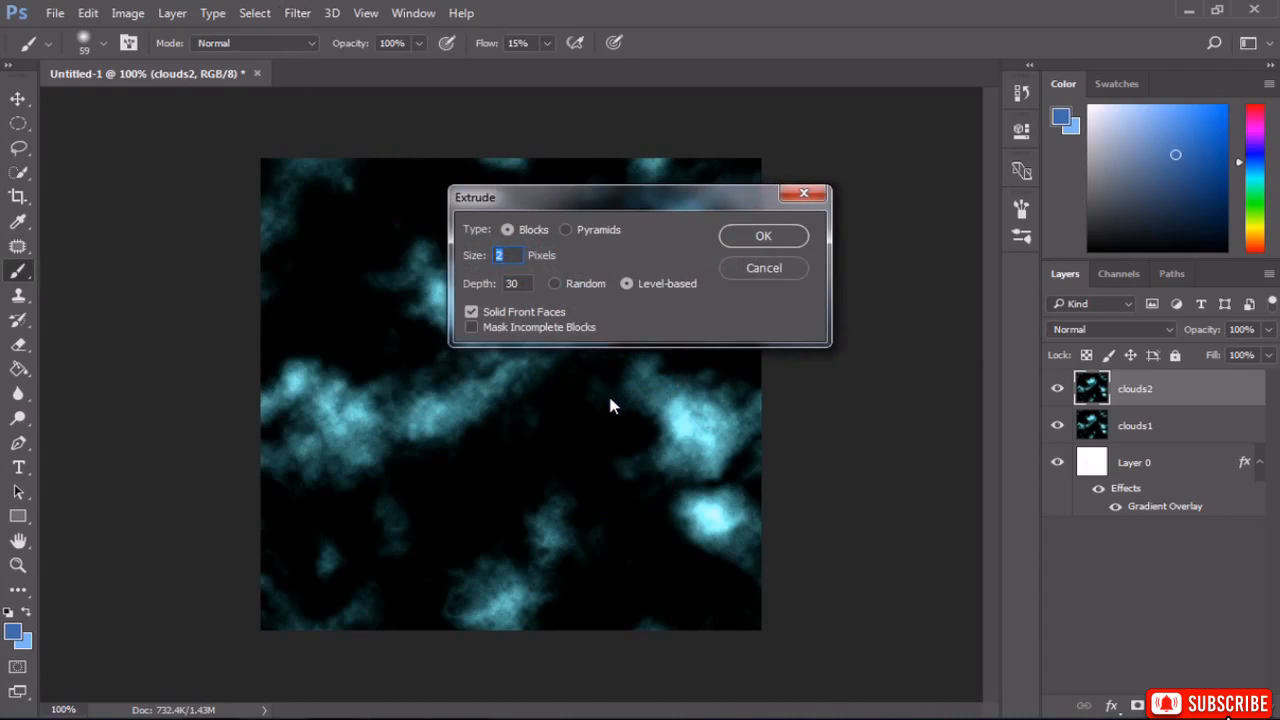
click(567, 230)
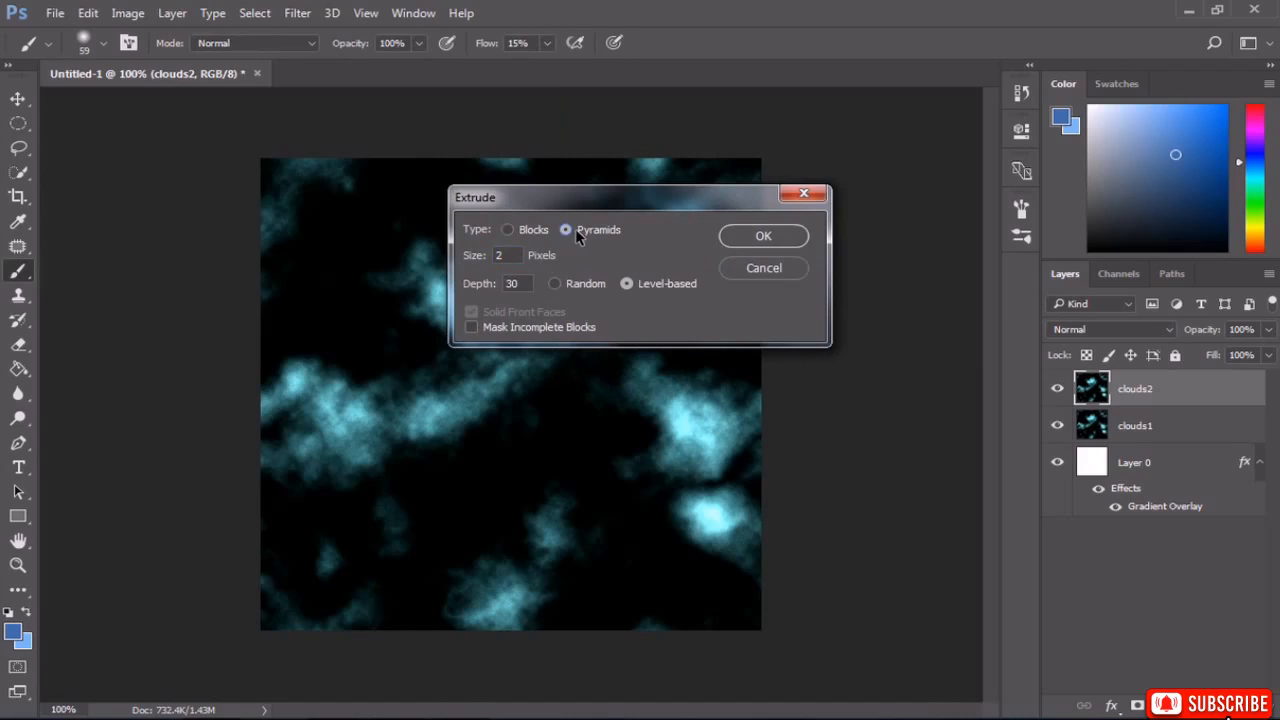
click(515, 226)
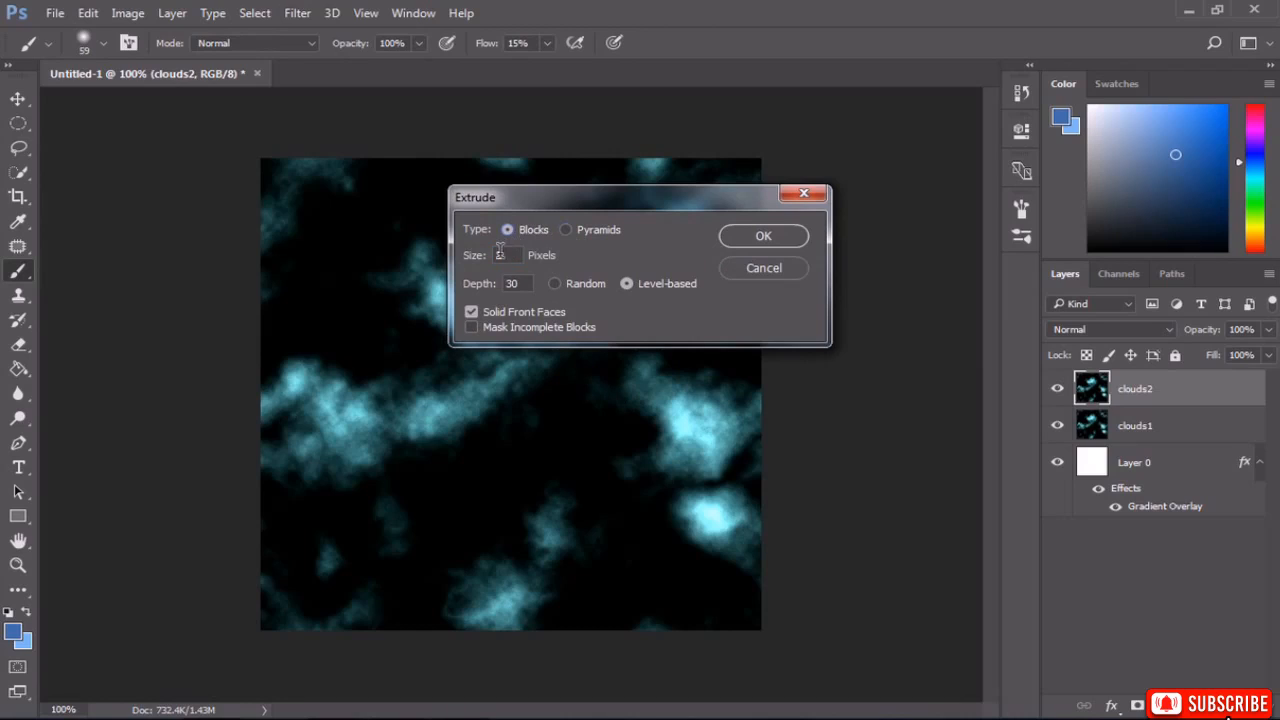
double_click(499, 255)
double_click(511, 283)
click(471, 313)
click(472, 312)
click(765, 236)
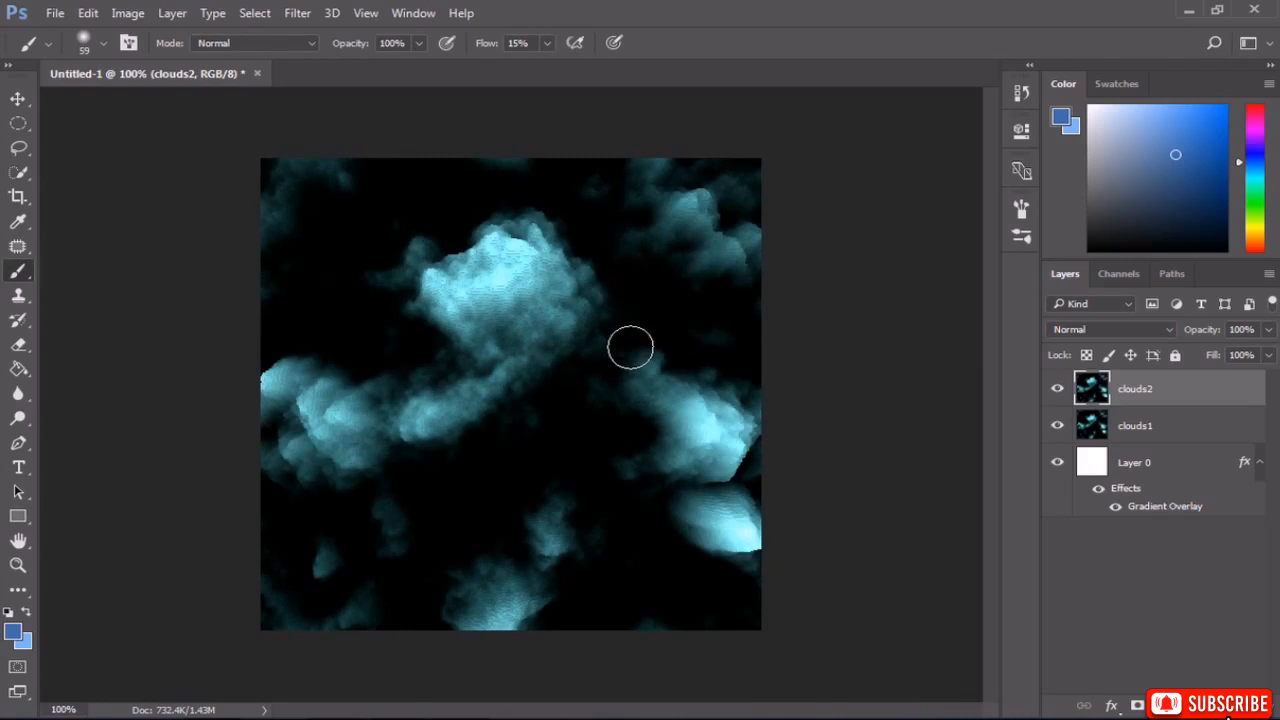
Soften the clouds2 layer with a Gaussian Blur of 1.6 pixels radius.
click(298, 13)
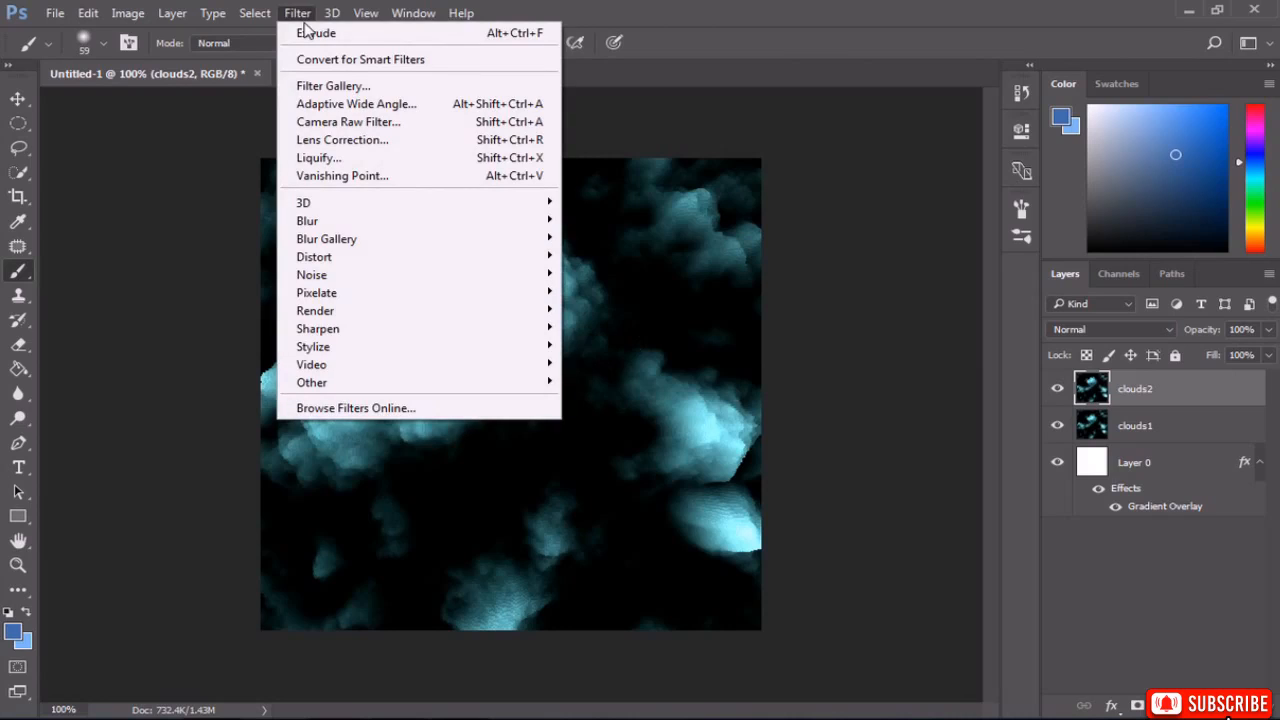
mouse_move(350, 222)
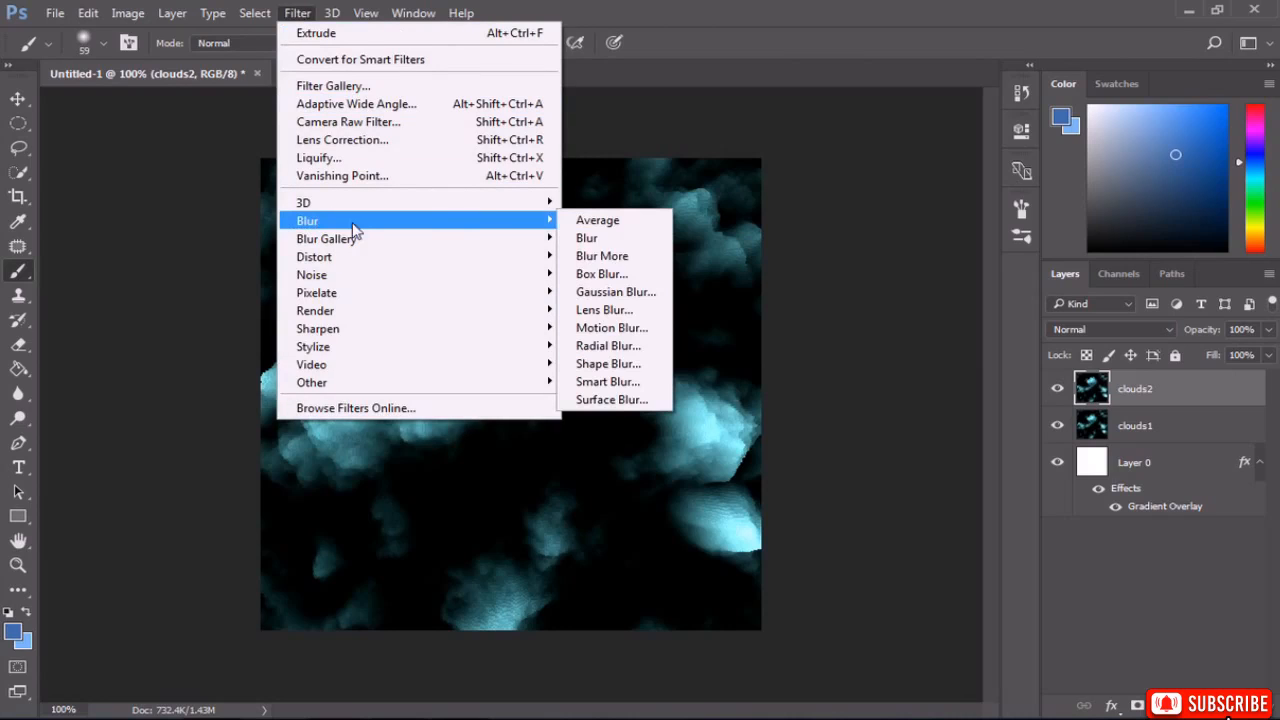
click(612, 292)
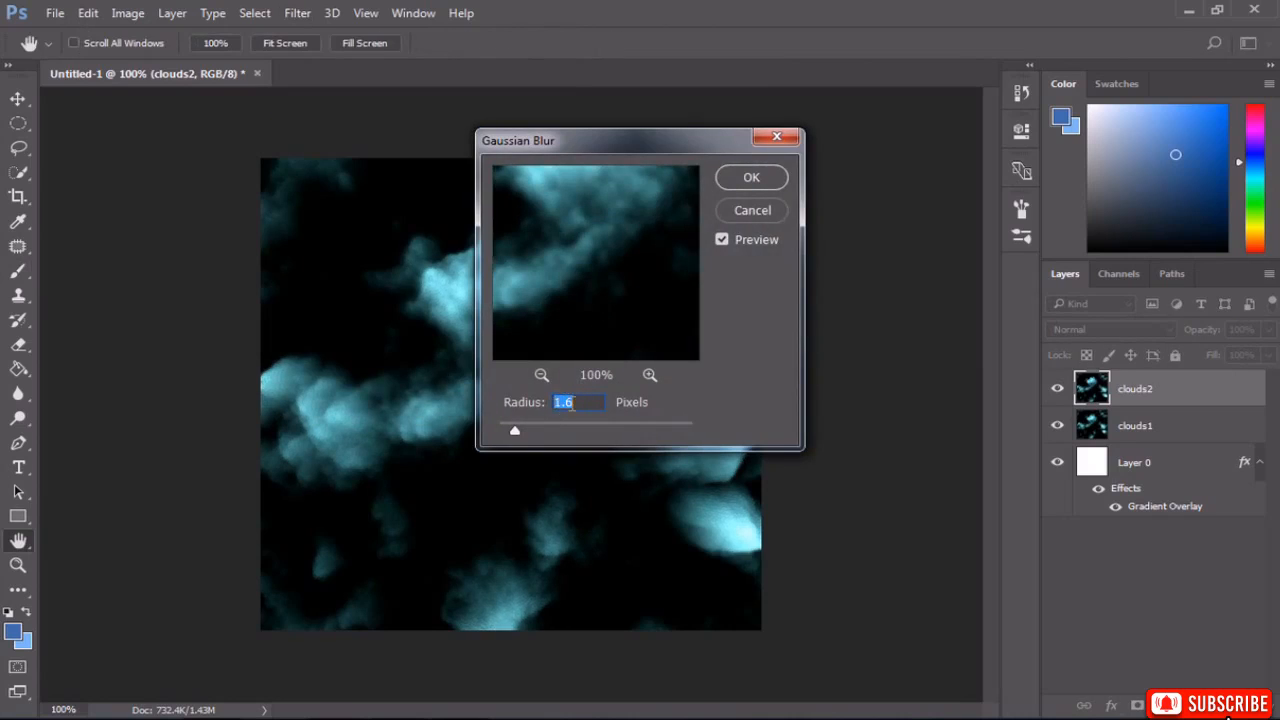
click(573, 403)
click(521, 402)
key(BackSpace)
text(1.6)
click(740, 184)
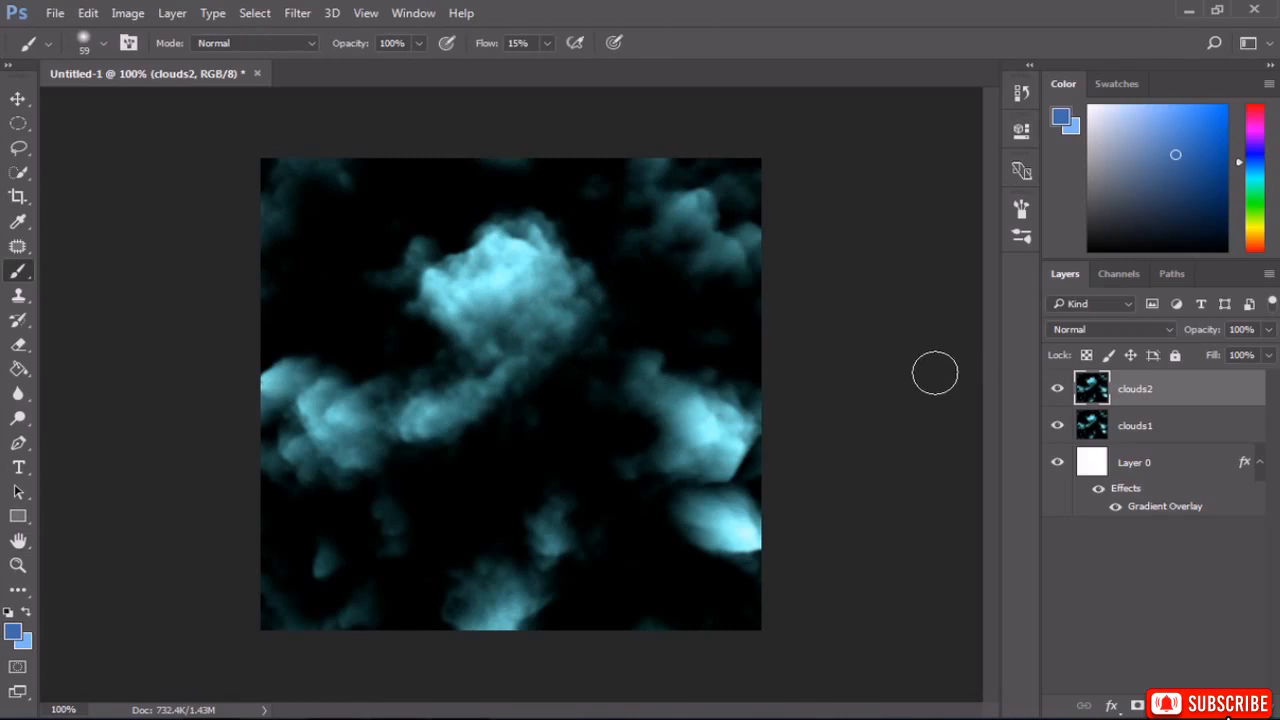
Set the blend mode of the clouds2 layer to Screen.
click(1092, 332)
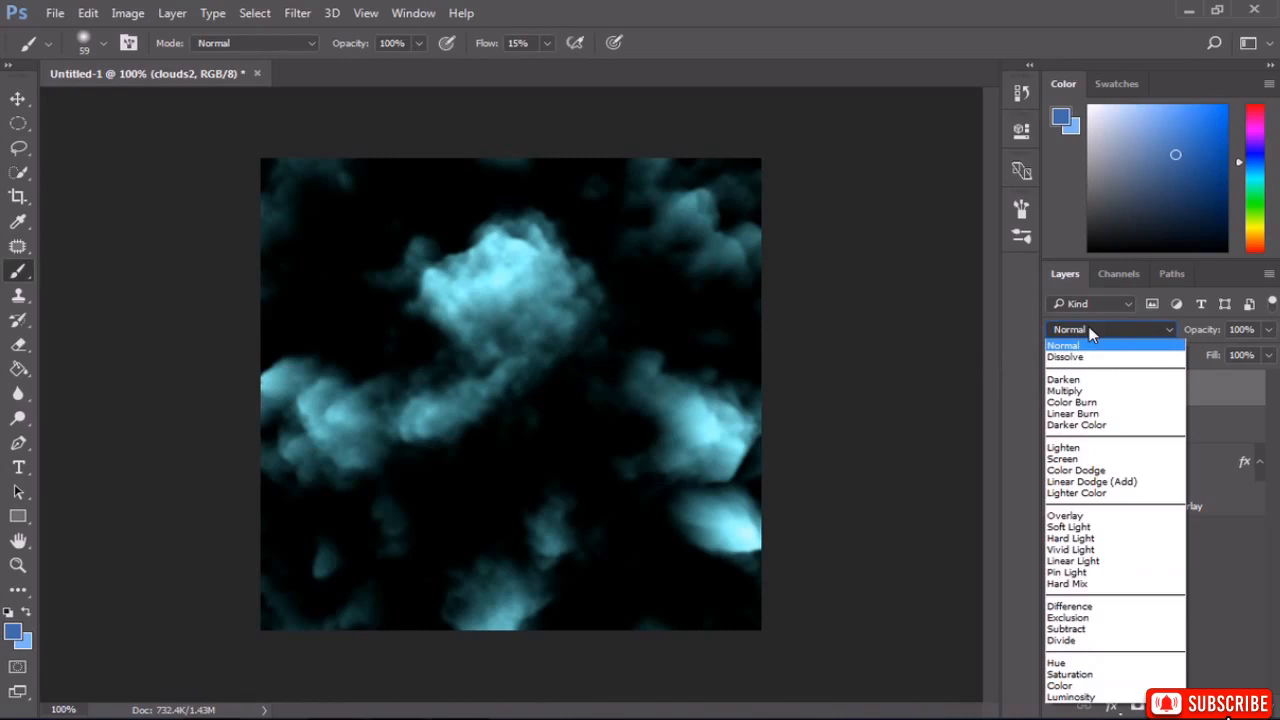
click(1090, 333)
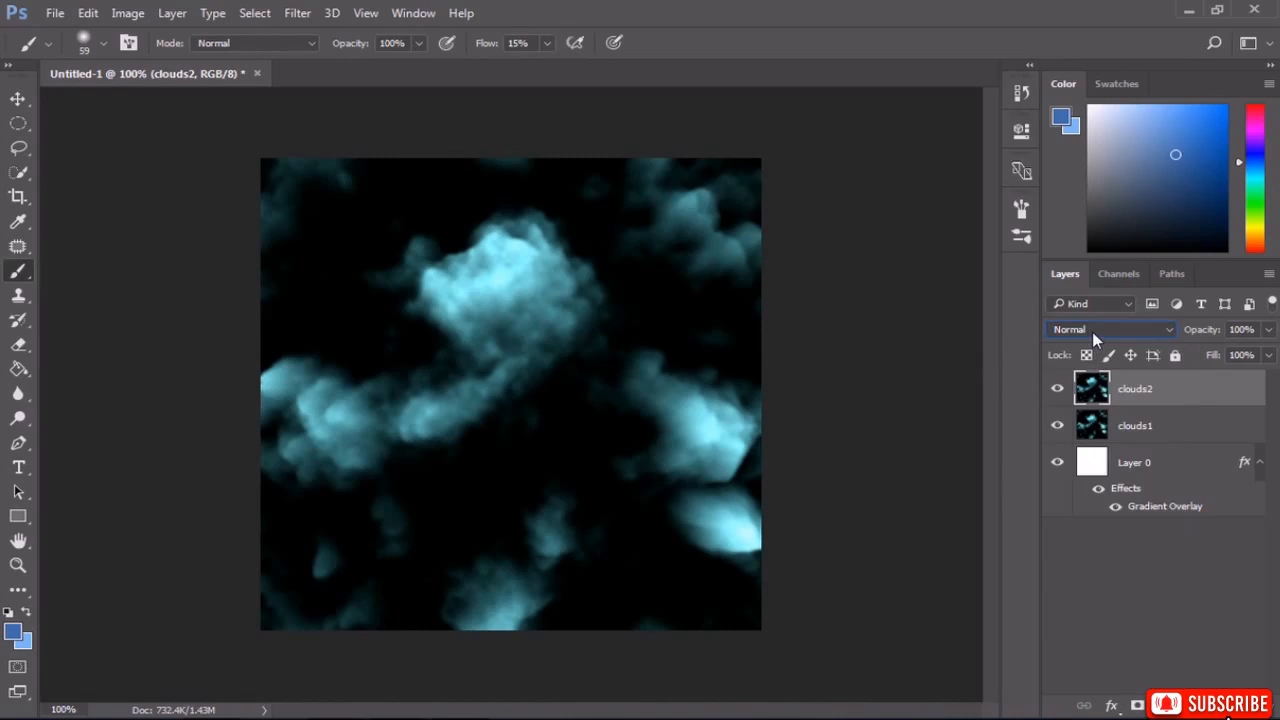
click(1093, 333)
click(1093, 334)
click(1093, 334)
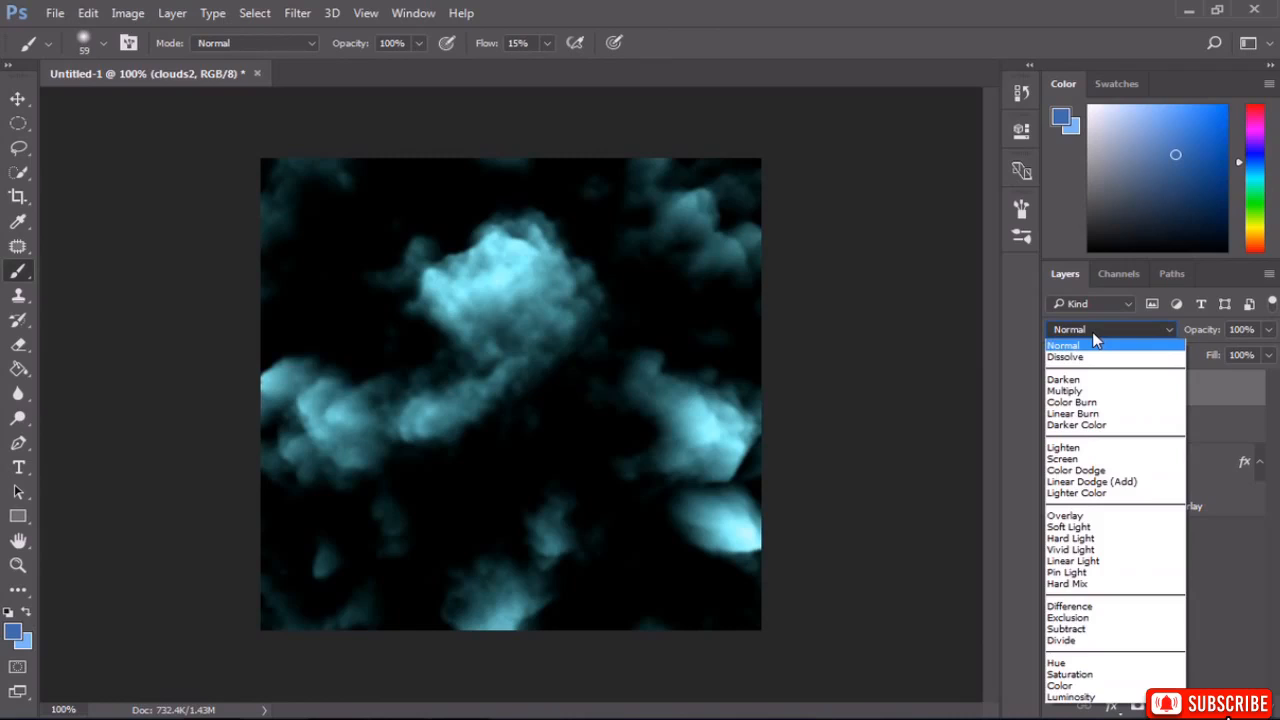
click(1070, 459)
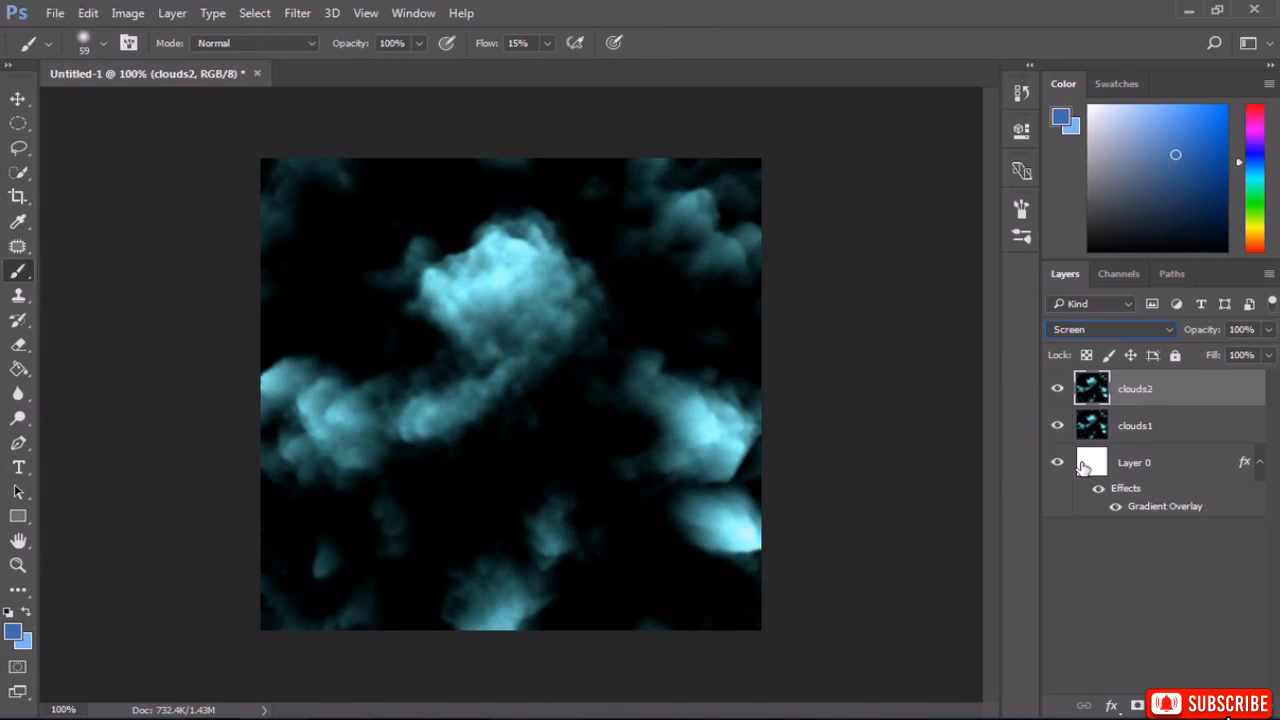
Set the blend mode of the clouds1 layer to Screen so the blue gradient shows through.
click(1129, 431)
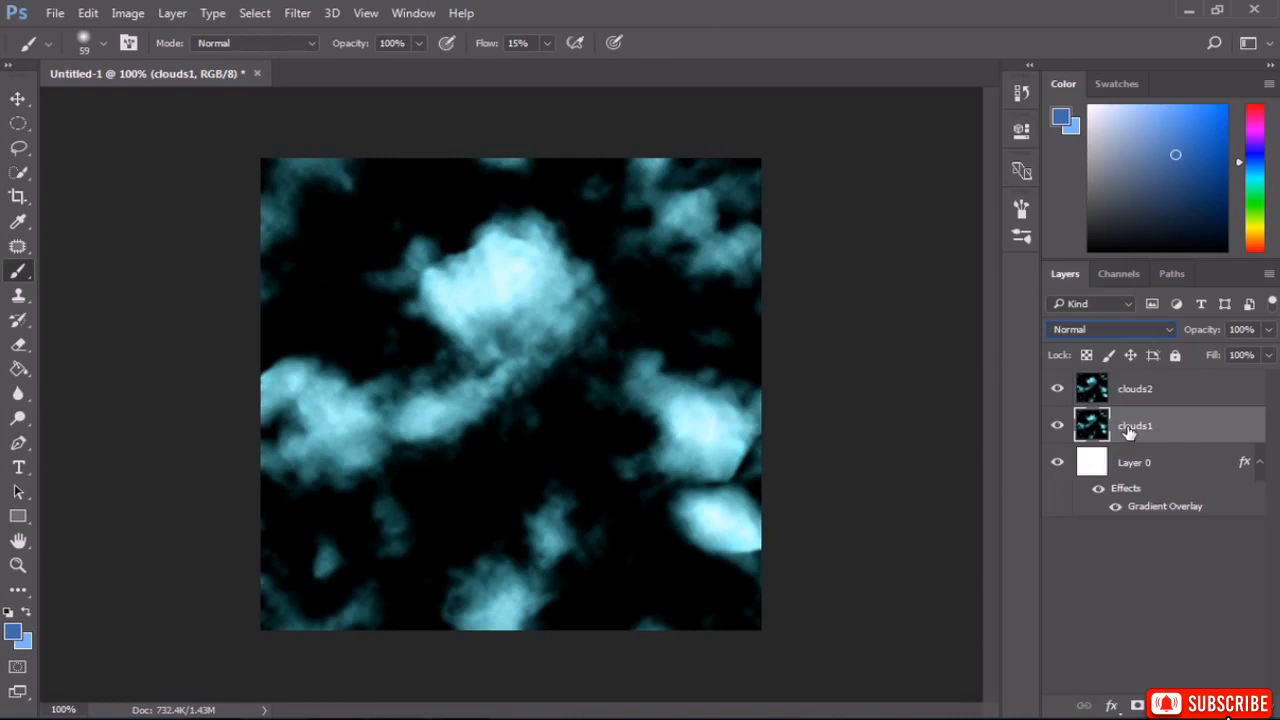
click(1100, 331)
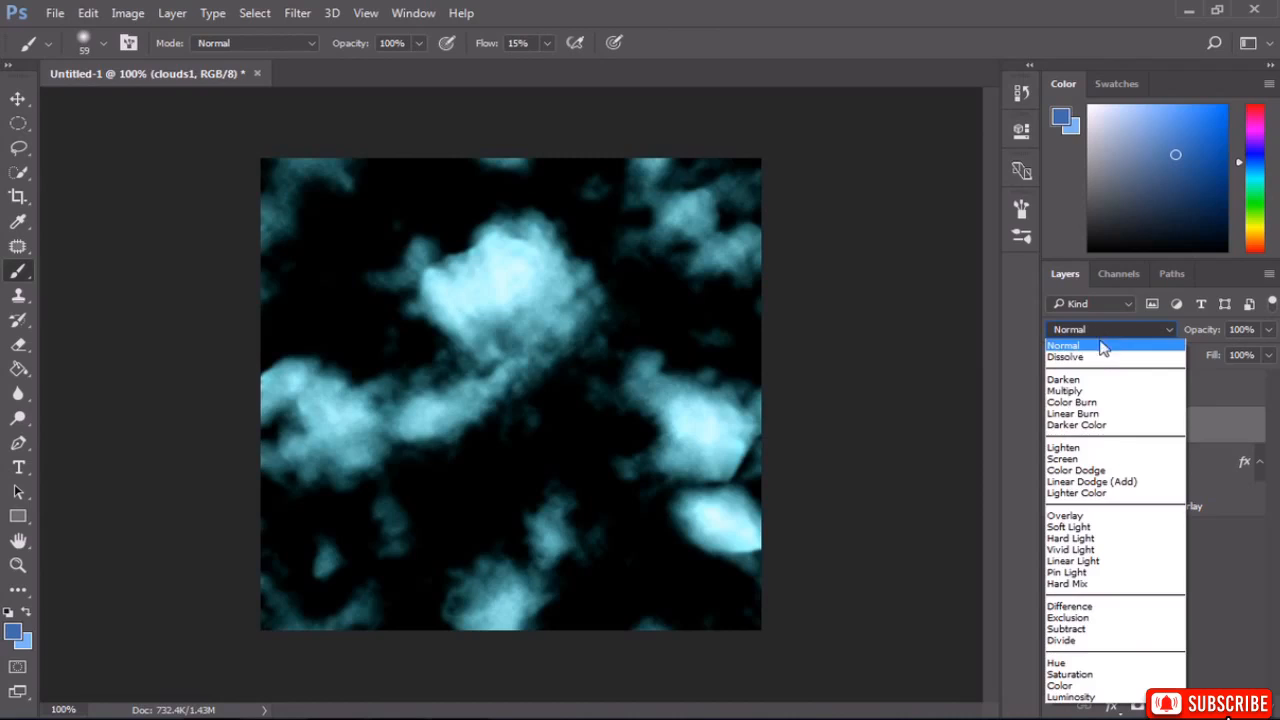
click(1100, 460)
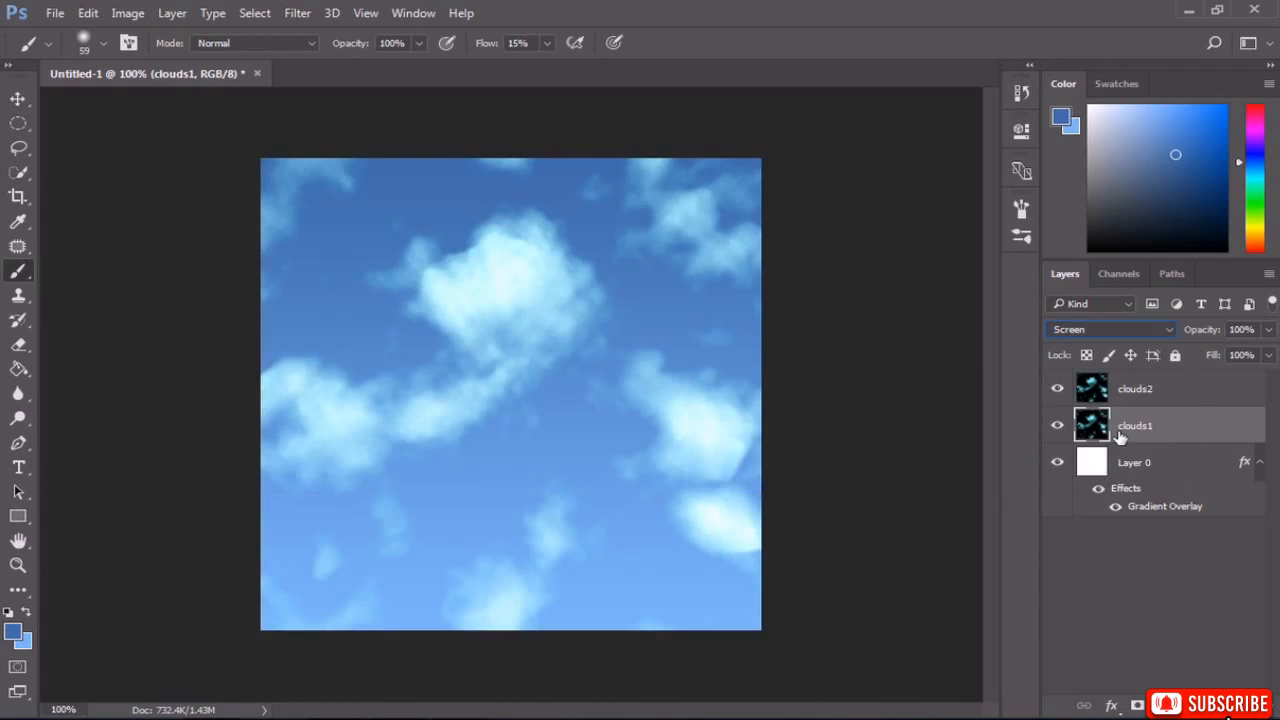
Create a new layer named shadow above the clouds2 layer.
click(1138, 390)
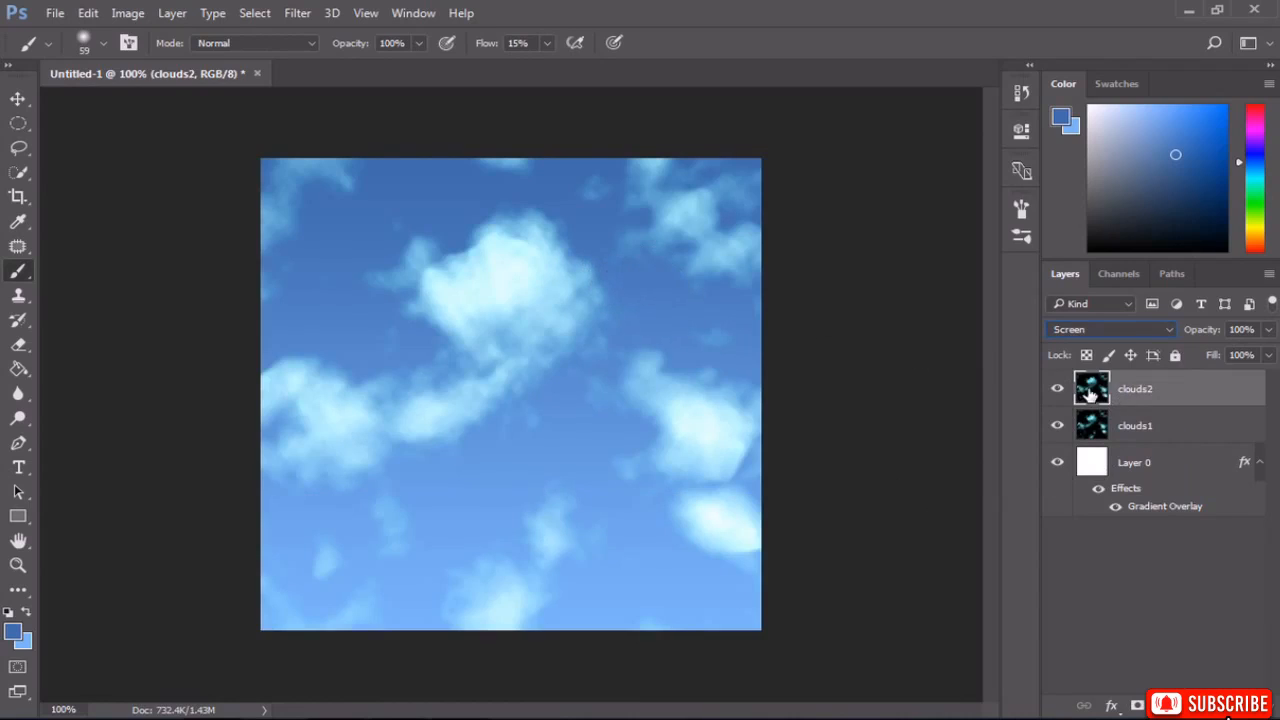
click(173, 14)
mouse_move(224, 13)
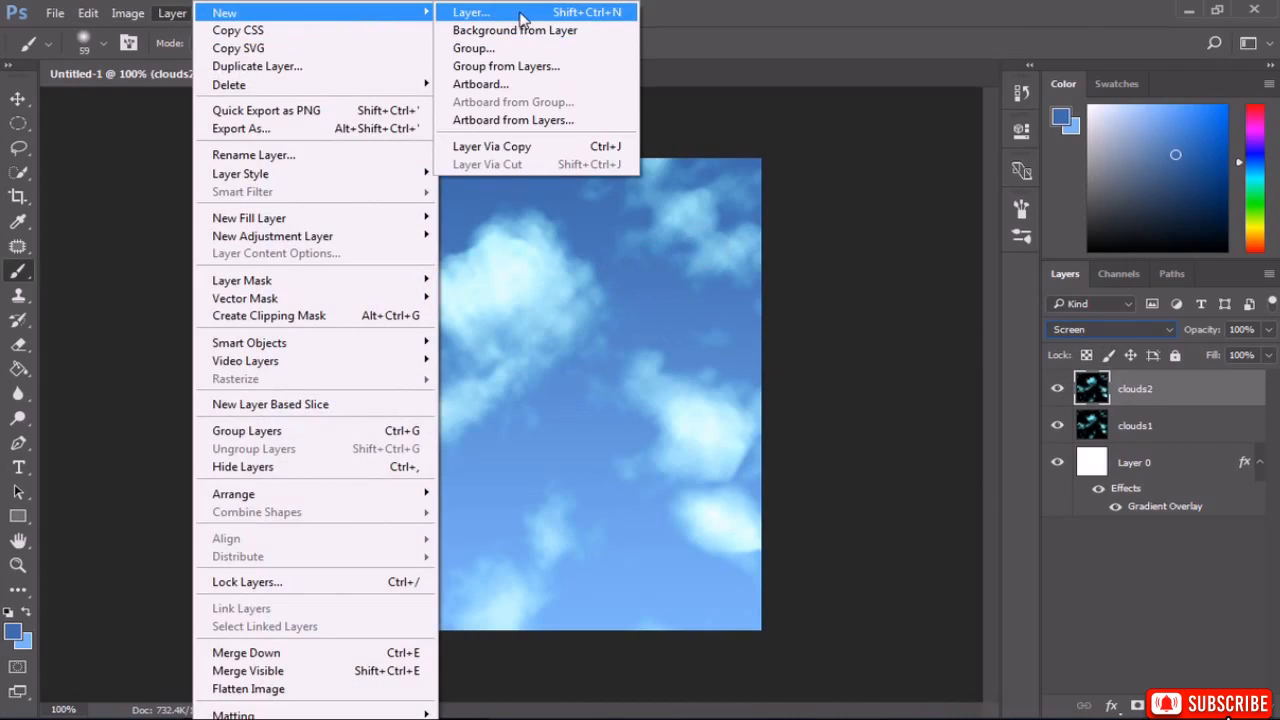
click(521, 13)
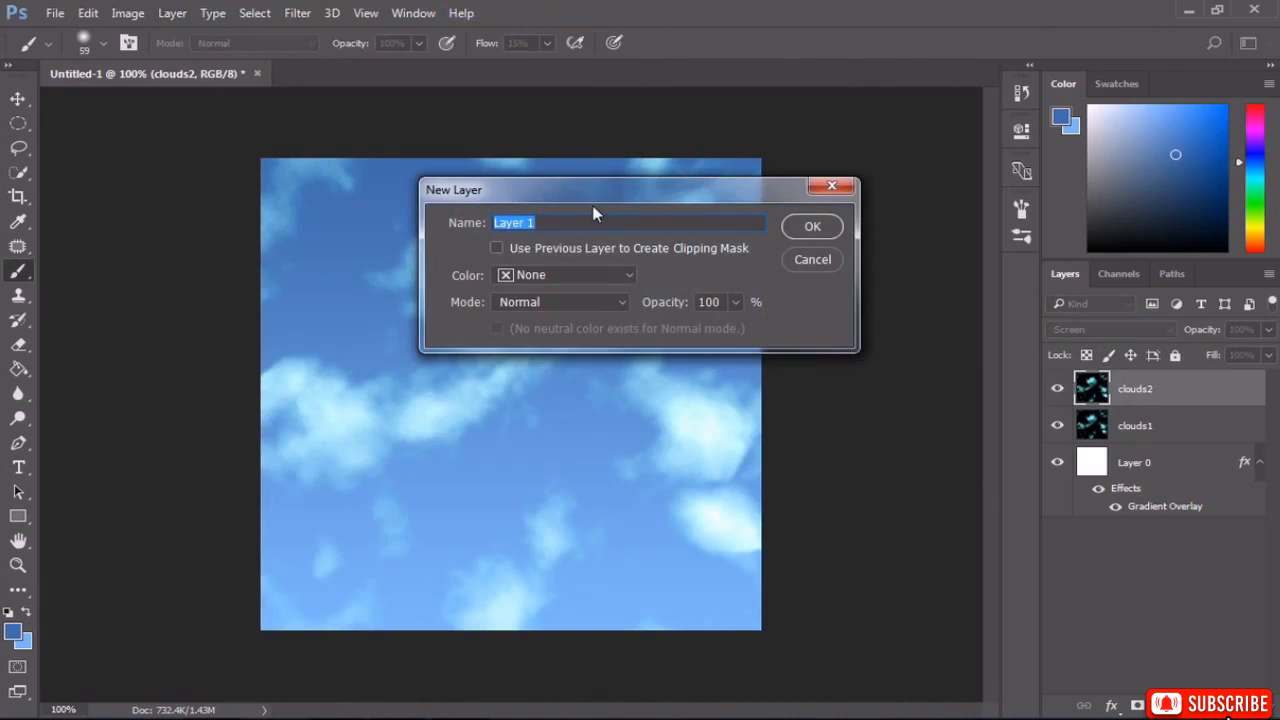
text(shadow)
click(812, 226)
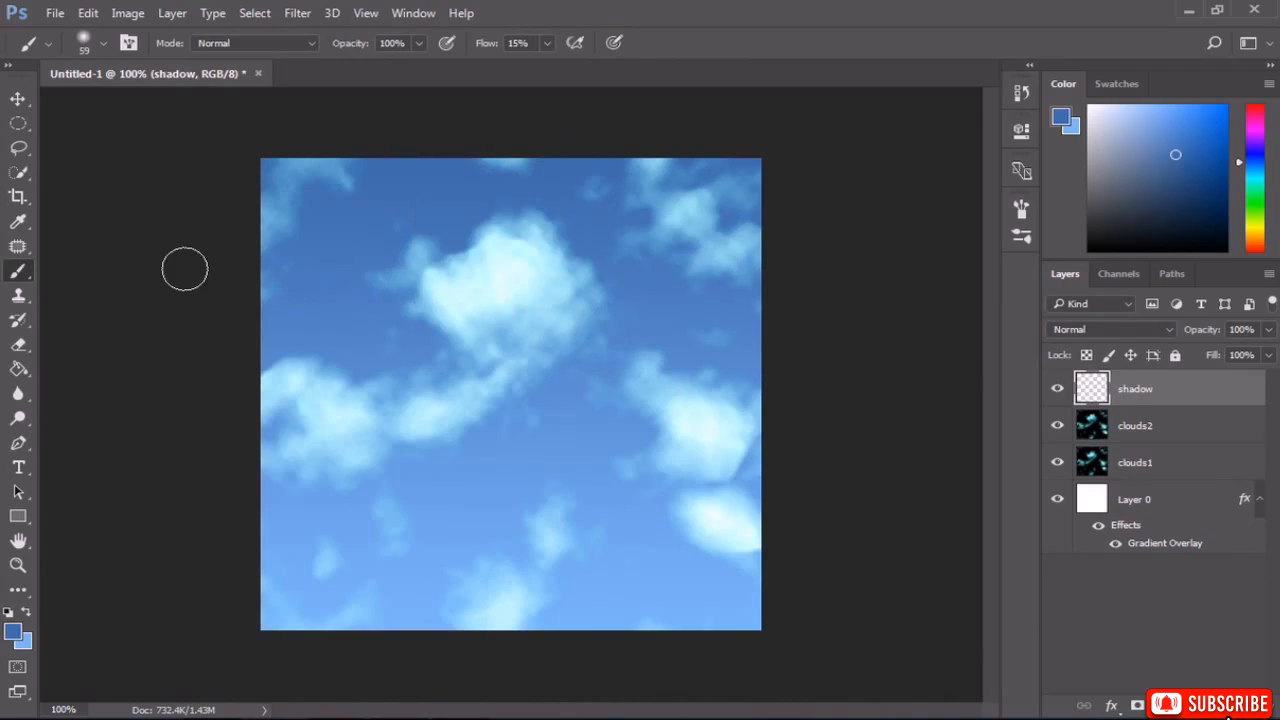
Set up a soft Brush for shading with a size of 58 px, 0% hardness and 15% flow.
right_click(15, 274)
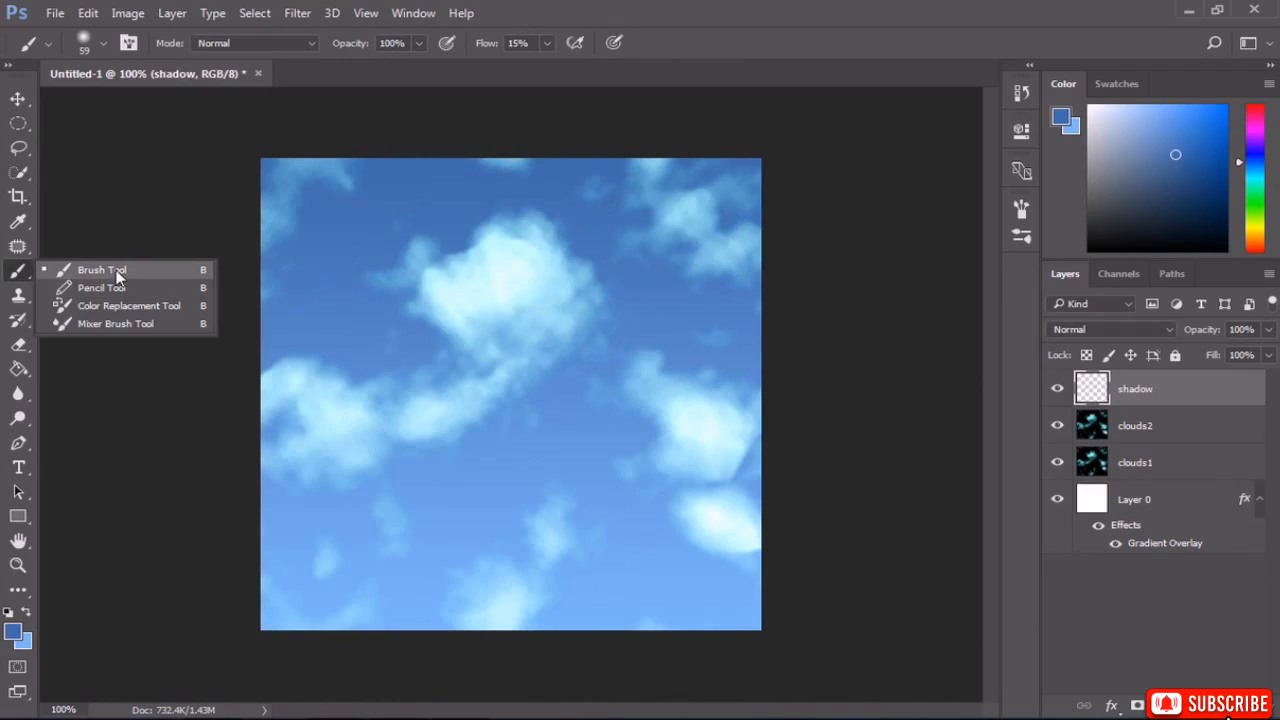
click(106, 268)
right_click(468, 236)
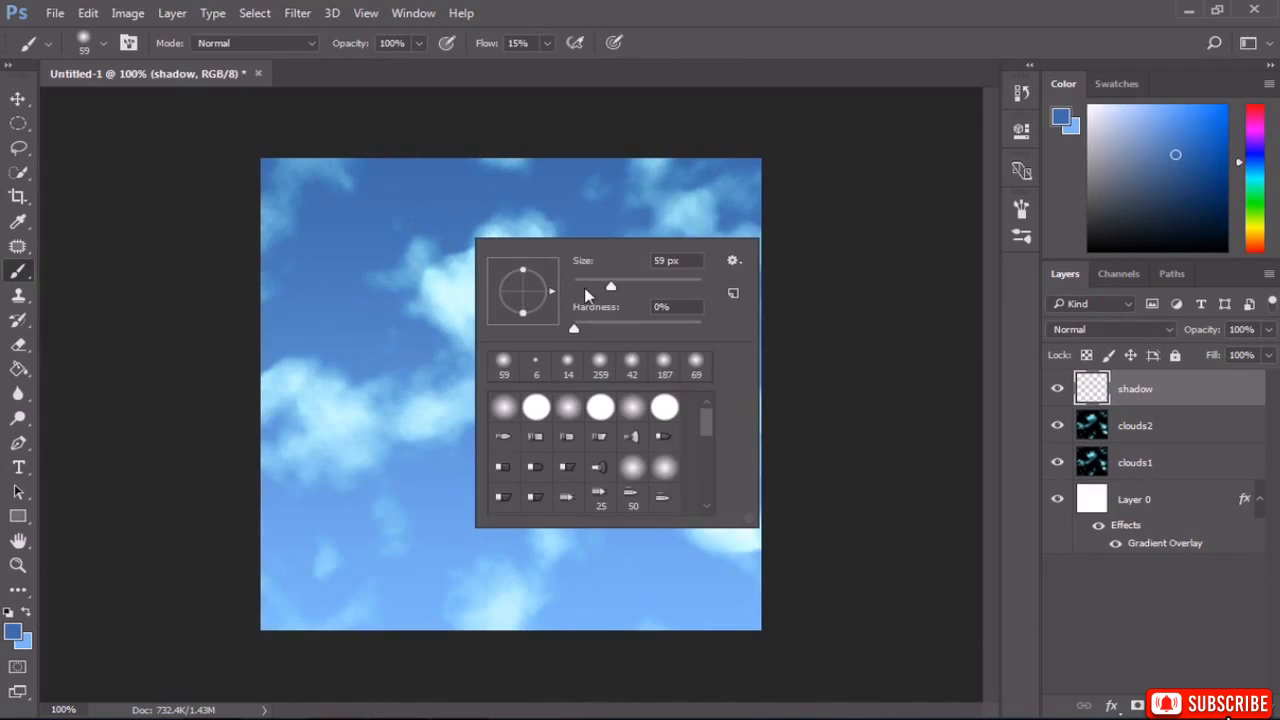
click(611, 284)
key(Tab)
click(546, 44)
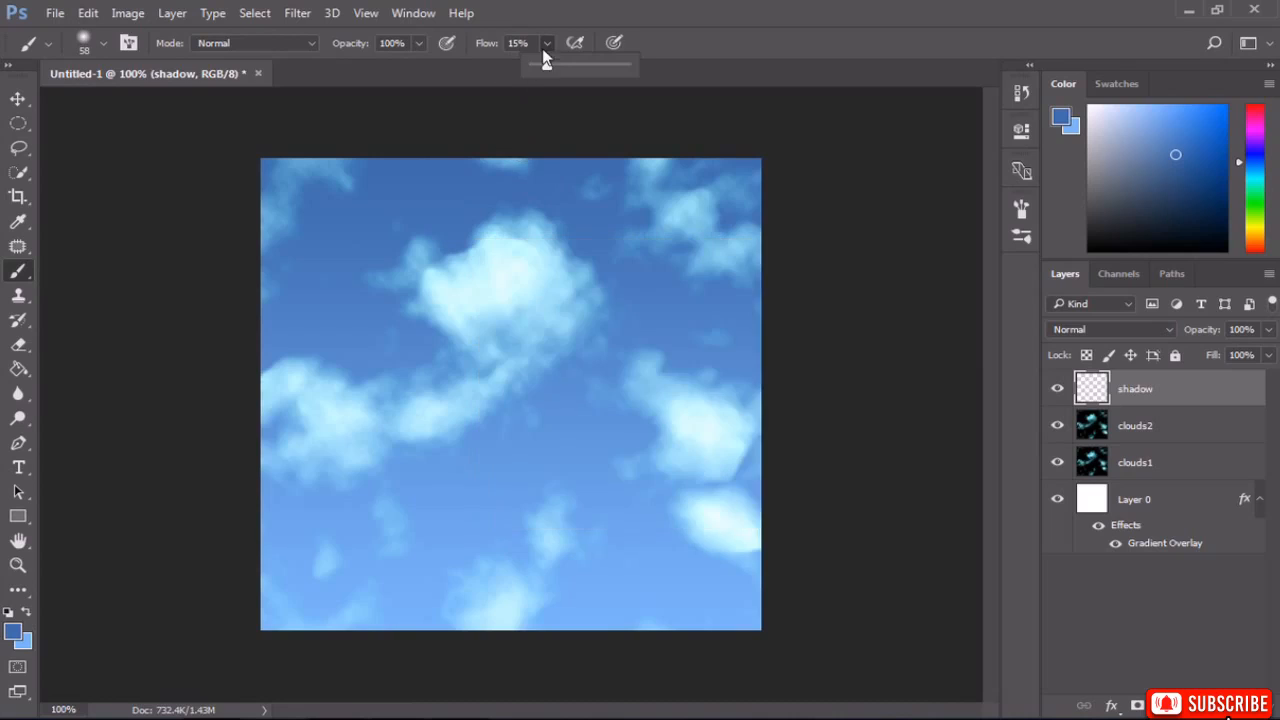
mouse_move(553, 72)
mouse_down()
mouse_move(594, 70)
mouse_move(568, 77)
mouse_up()
Paint soft blue shading over the lower and inner parts of the clouds on the shadow layer.
mouse_move(503, 227)
mouse_down()
mouse_move(437, 261)
mouse_move(427, 297)
mouse_move(506, 355)
mouse_move(556, 319)
mouse_move(563, 281)
mouse_move(545, 238)
mouse_move(559, 386)
mouse_move(530, 381)
mouse_move(451, 426)
mouse_move(423, 414)
mouse_move(433, 381)
mouse_move(459, 361)
mouse_move(408, 409)
mouse_move(330, 361)
mouse_move(263, 361)
mouse_move(249, 392)
mouse_move(305, 446)
mouse_up()
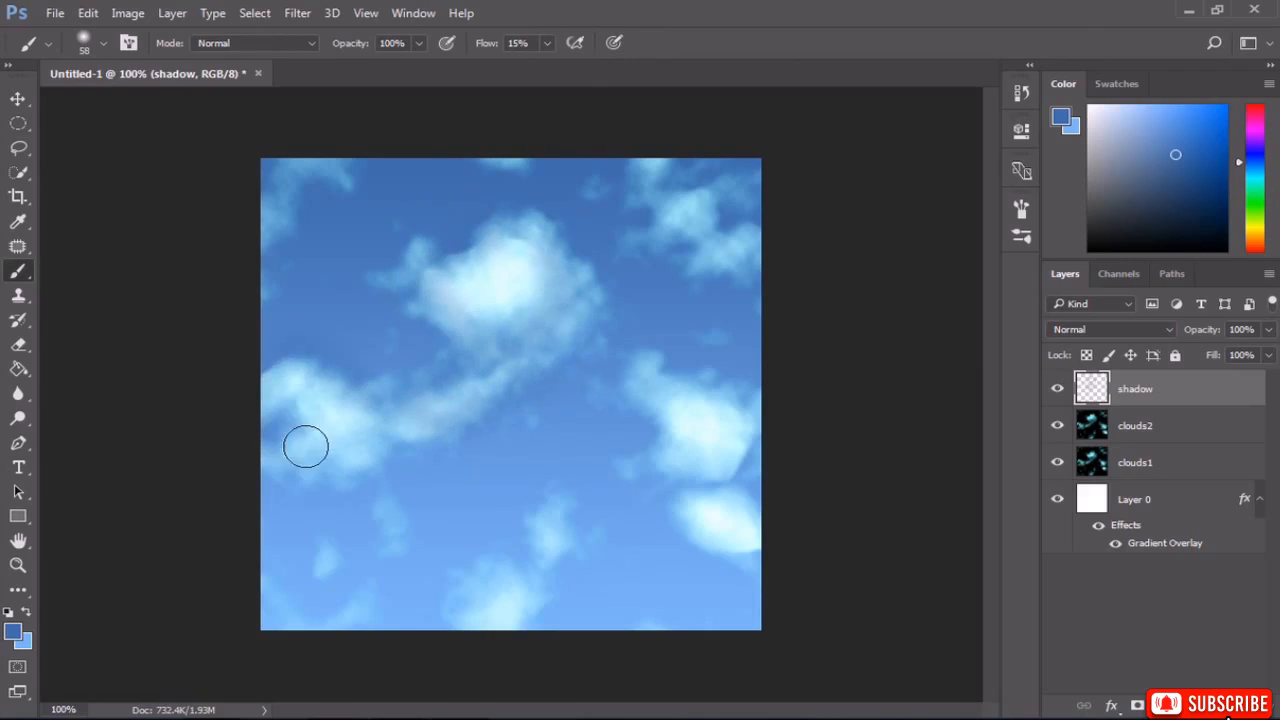
mouse_move(605, 445)
mouse_down()
mouse_move(650, 357)
mouse_move(716, 381)
mouse_move(740, 453)
mouse_move(702, 470)
mouse_move(657, 453)
mouse_move(660, 386)
mouse_up()
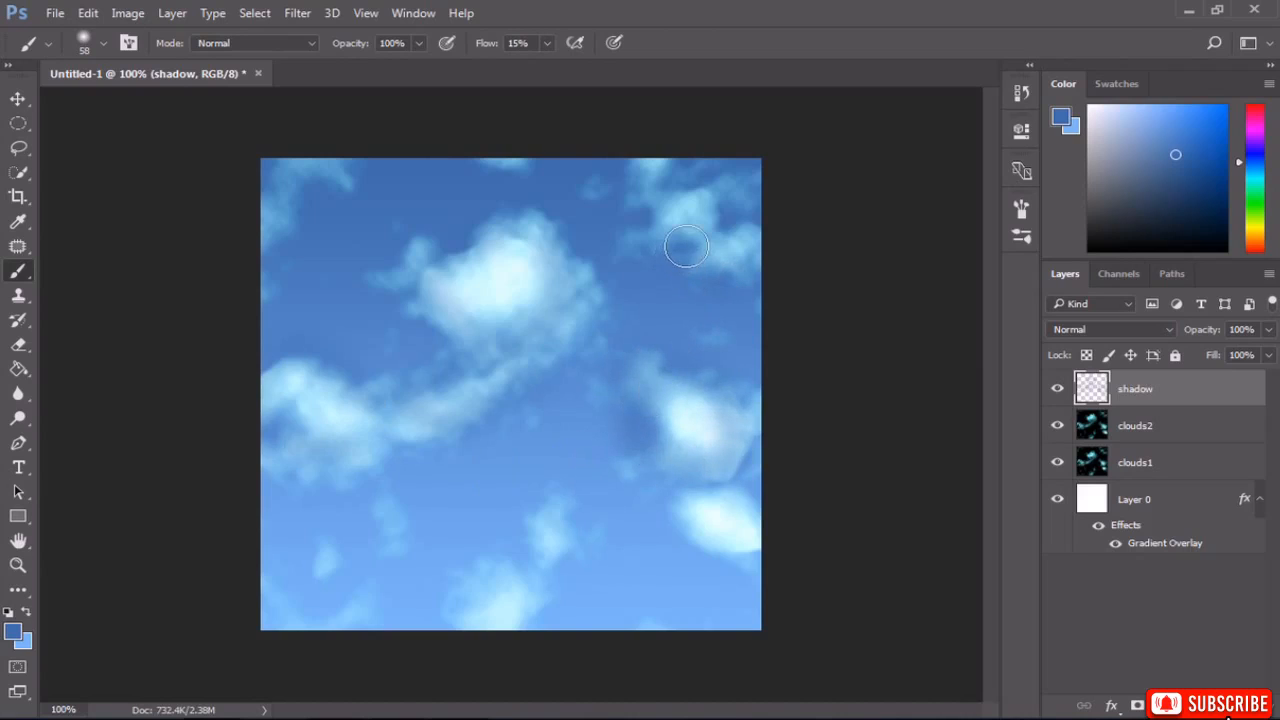
mouse_move(686, 246)
mouse_down()
mouse_move(635, 161)
mouse_move(745, 238)
mouse_up()
mouse_move(760, 475)
mouse_down()
mouse_move(705, 495)
mouse_move(702, 530)
mouse_move(734, 539)
mouse_move(577, 595)
mouse_move(517, 599)
mouse_move(482, 582)
mouse_move(422, 615)
mouse_move(319, 576)
mouse_move(314, 506)
mouse_up()
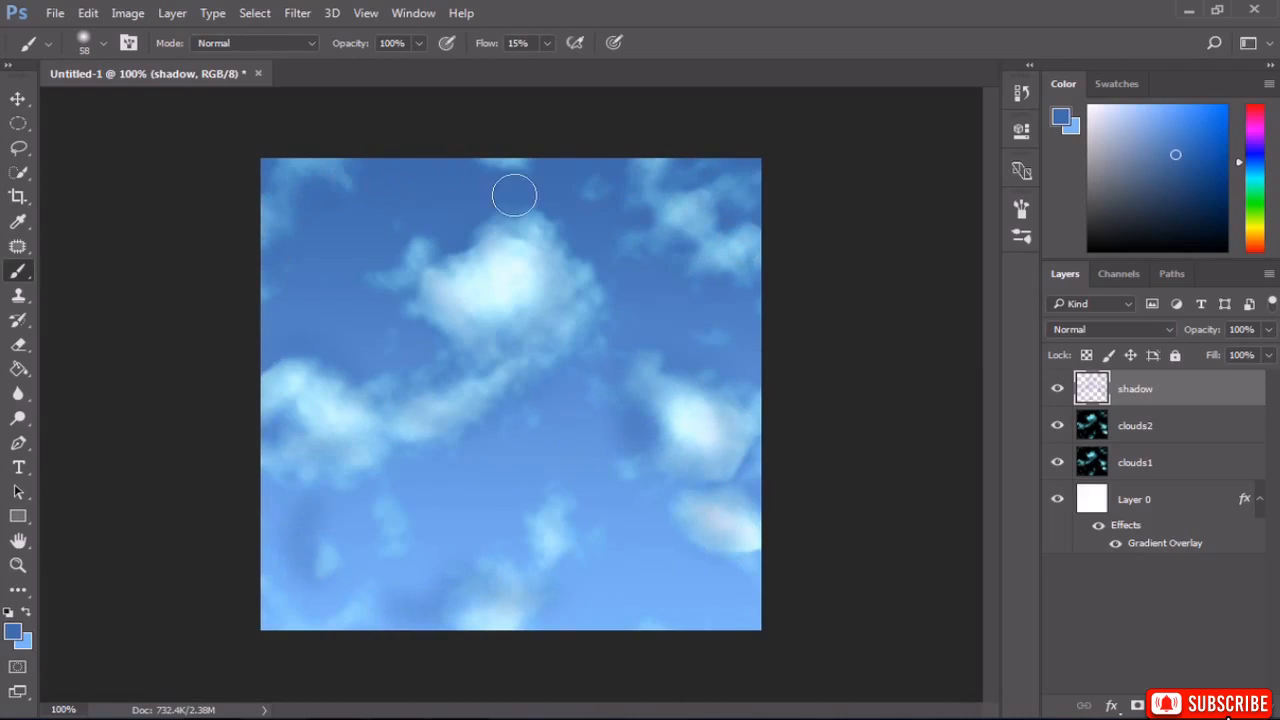
mouse_move(514, 197)
mouse_down()
mouse_move(551, 224)
mouse_move(501, 231)
mouse_move(473, 266)
mouse_move(553, 262)
mouse_move(583, 308)
mouse_move(572, 338)
mouse_move(460, 417)
mouse_move(376, 427)
mouse_move(339, 395)
mouse_move(285, 386)
mouse_move(307, 347)
mouse_move(363, 372)
mouse_move(414, 365)
mouse_move(379, 282)
mouse_move(434, 238)
mouse_move(529, 234)
mouse_move(626, 357)
mouse_move(711, 387)
mouse_move(744, 369)
mouse_move(757, 482)
mouse_move(704, 492)
mouse_move(643, 457)
mouse_move(654, 423)
mouse_move(714, 406)
mouse_up()
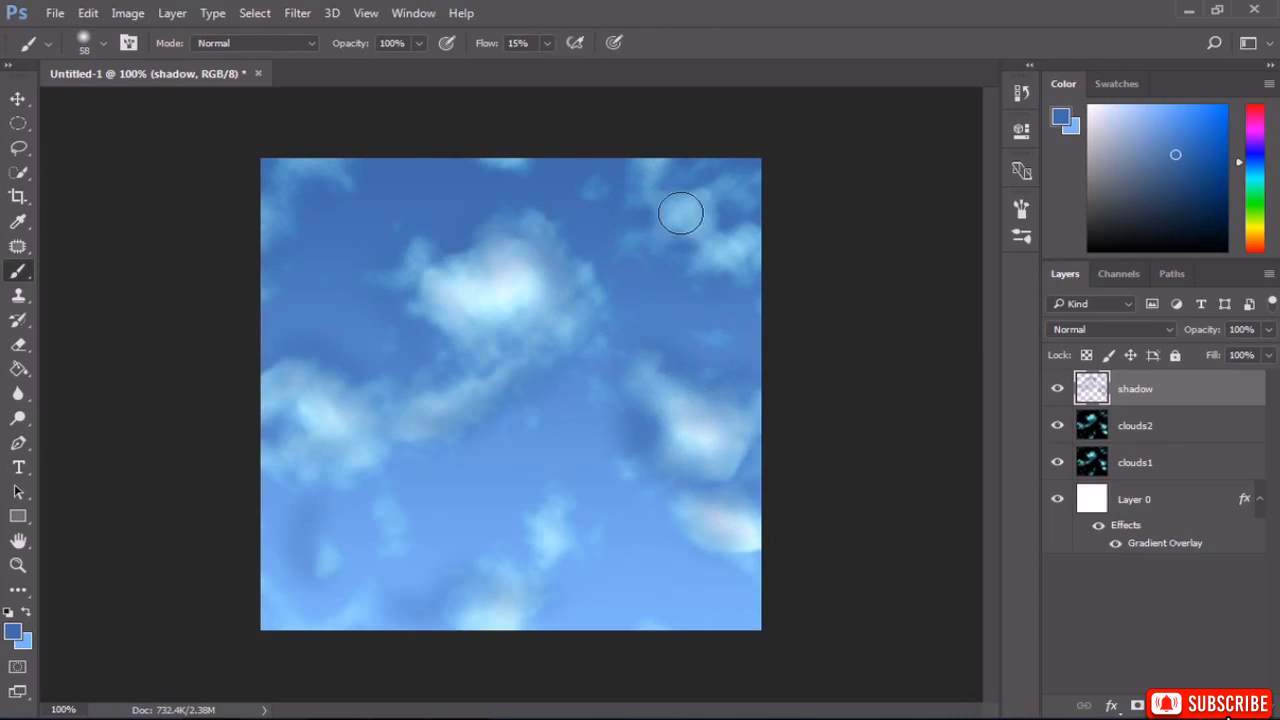
drag(340, 427, 303, 394)
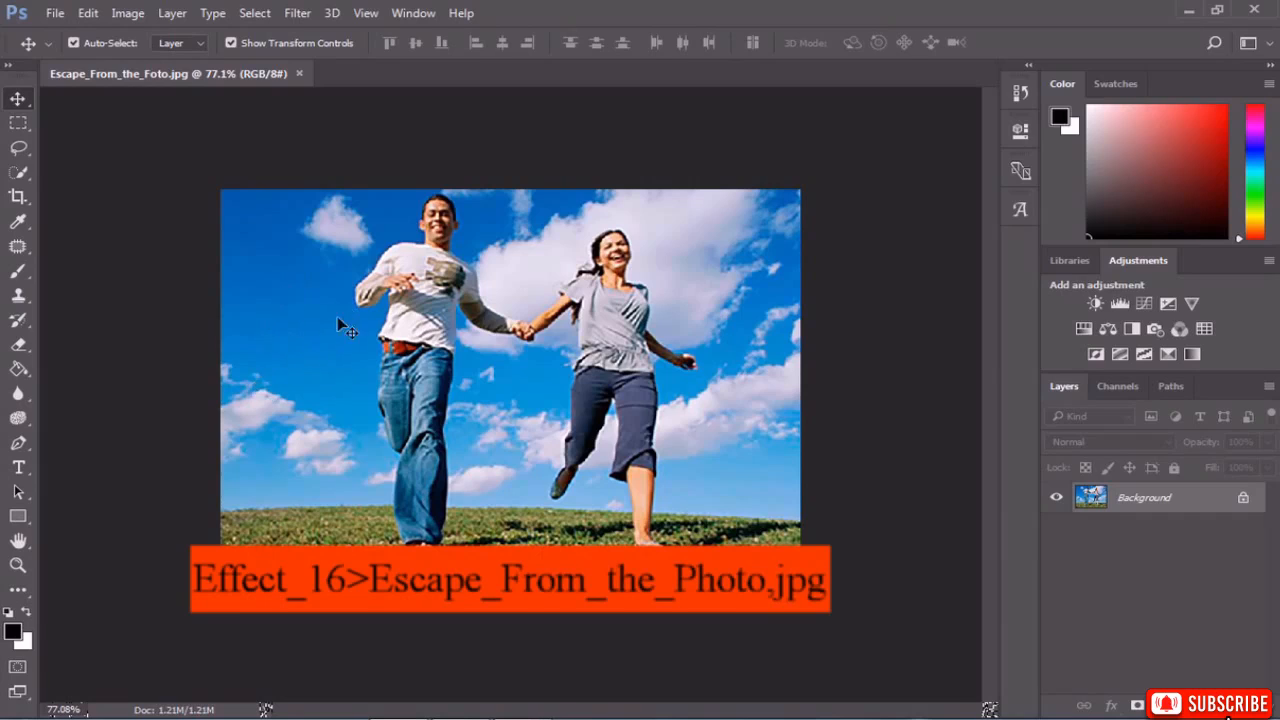
Select the man and woman together in Escape_From_the_Foto.jpg by tracing their outer outline with the Magnetic Lasso tool.
key(ctrl)
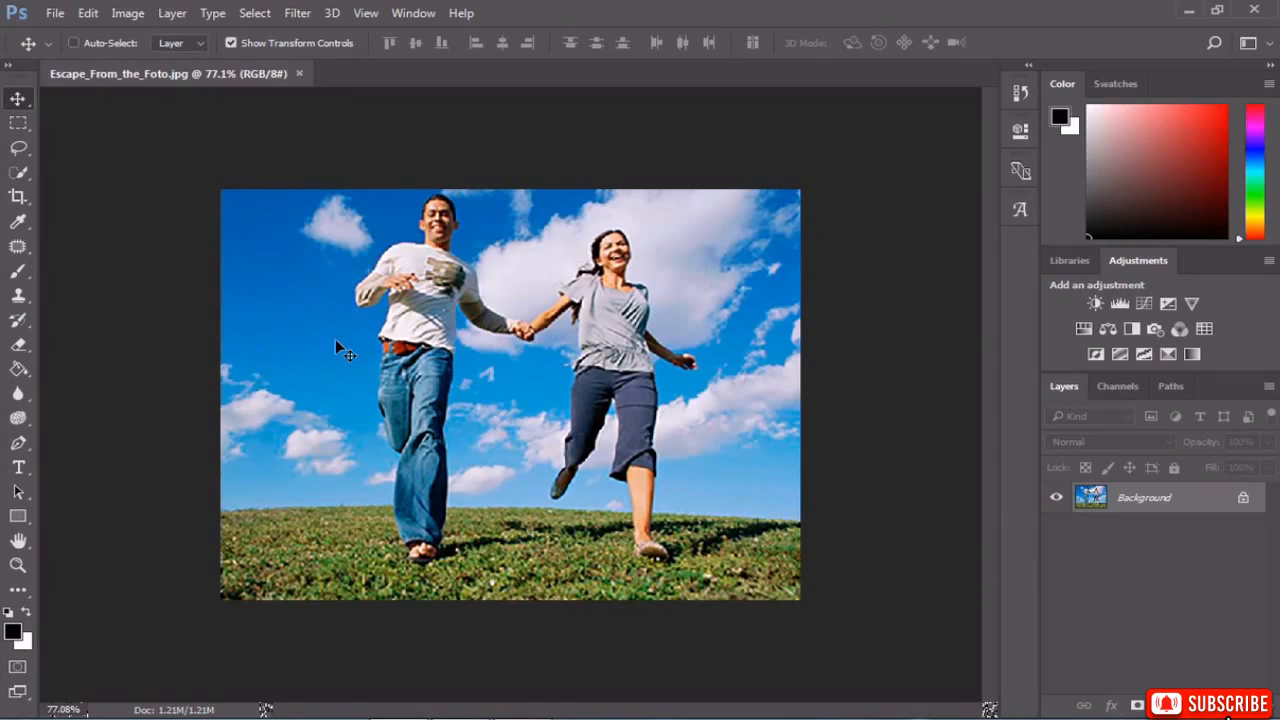
key(ctrl+0)
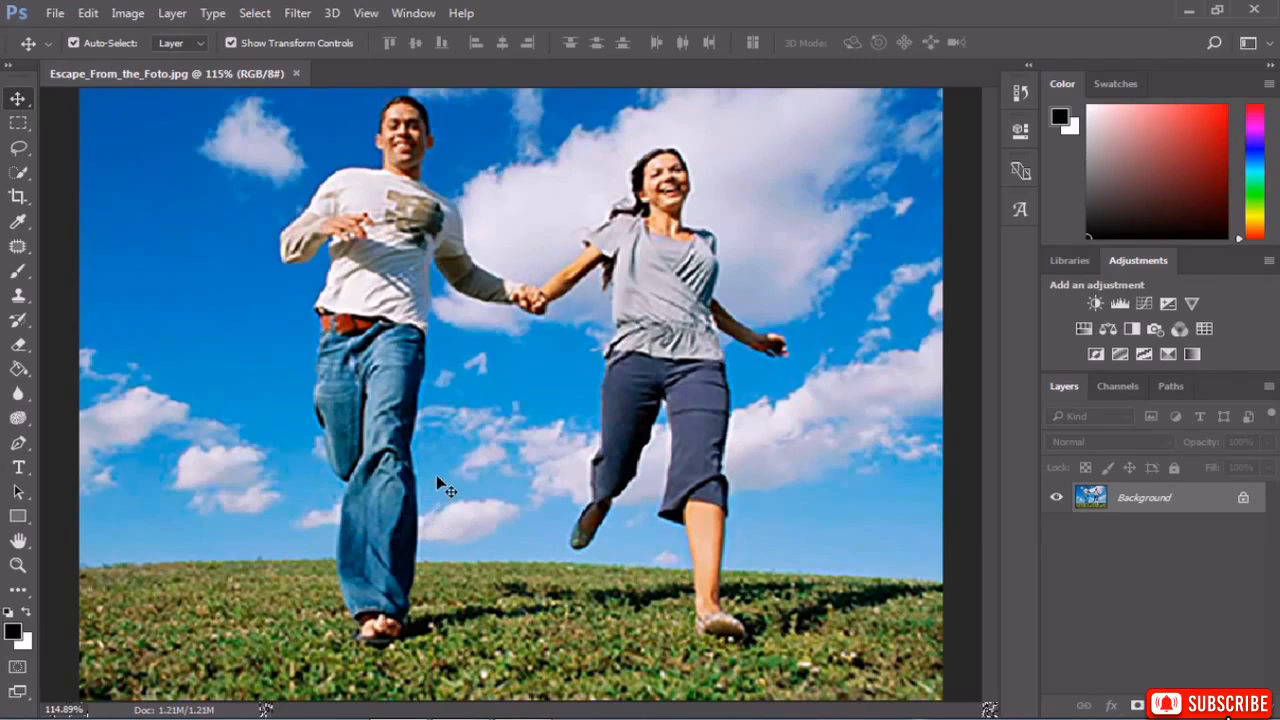
click(19, 148)
right_click(19, 148)
click(113, 185)
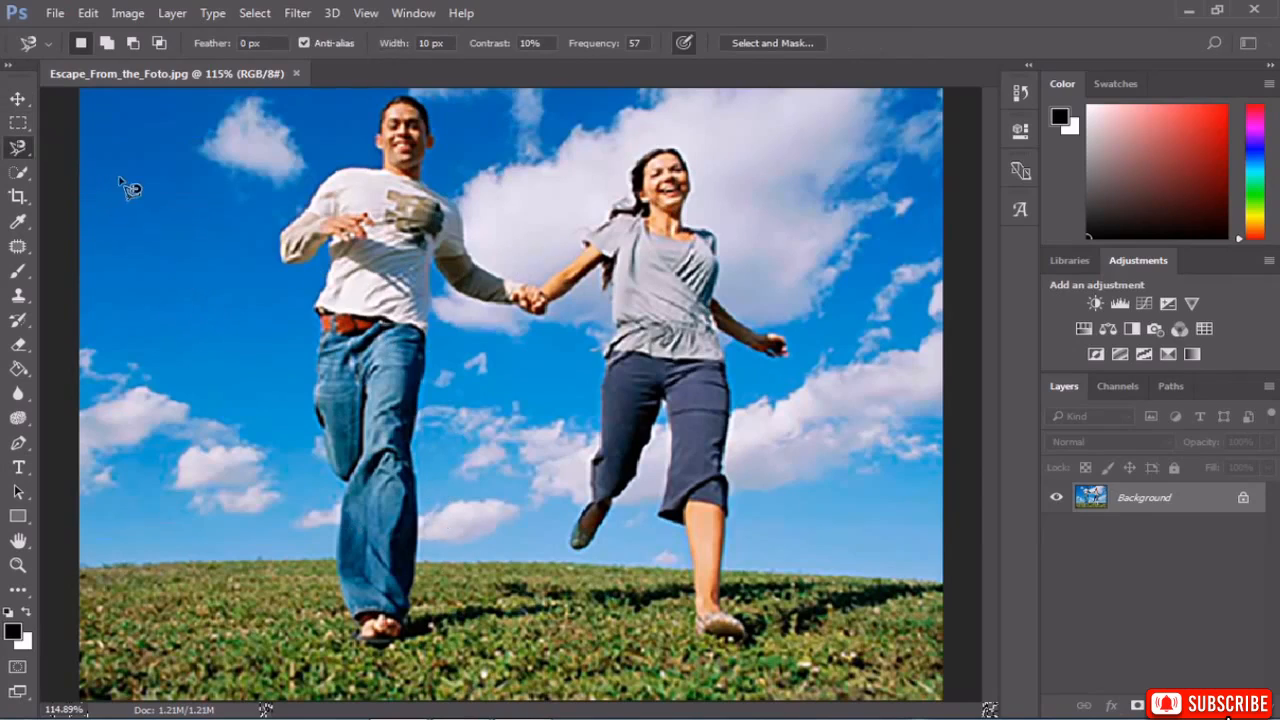
click(19, 172)
right_click(19, 172)
click(30, 147)
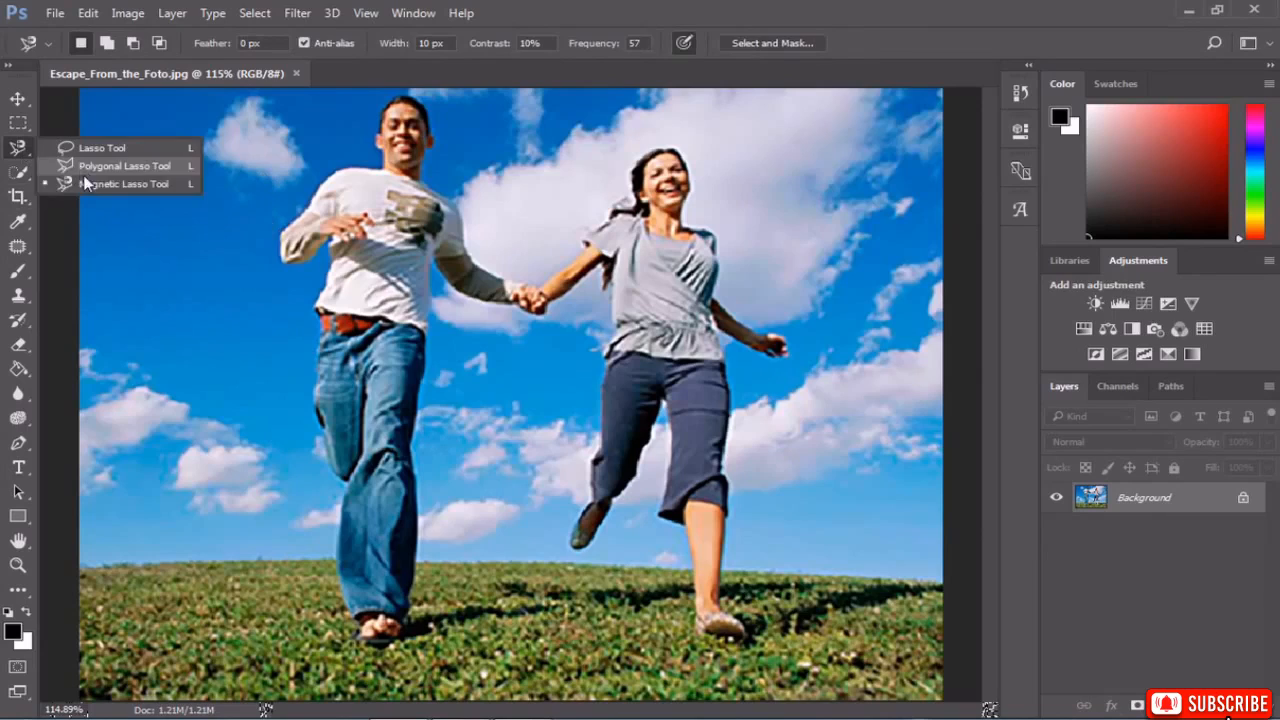
click(120, 184)
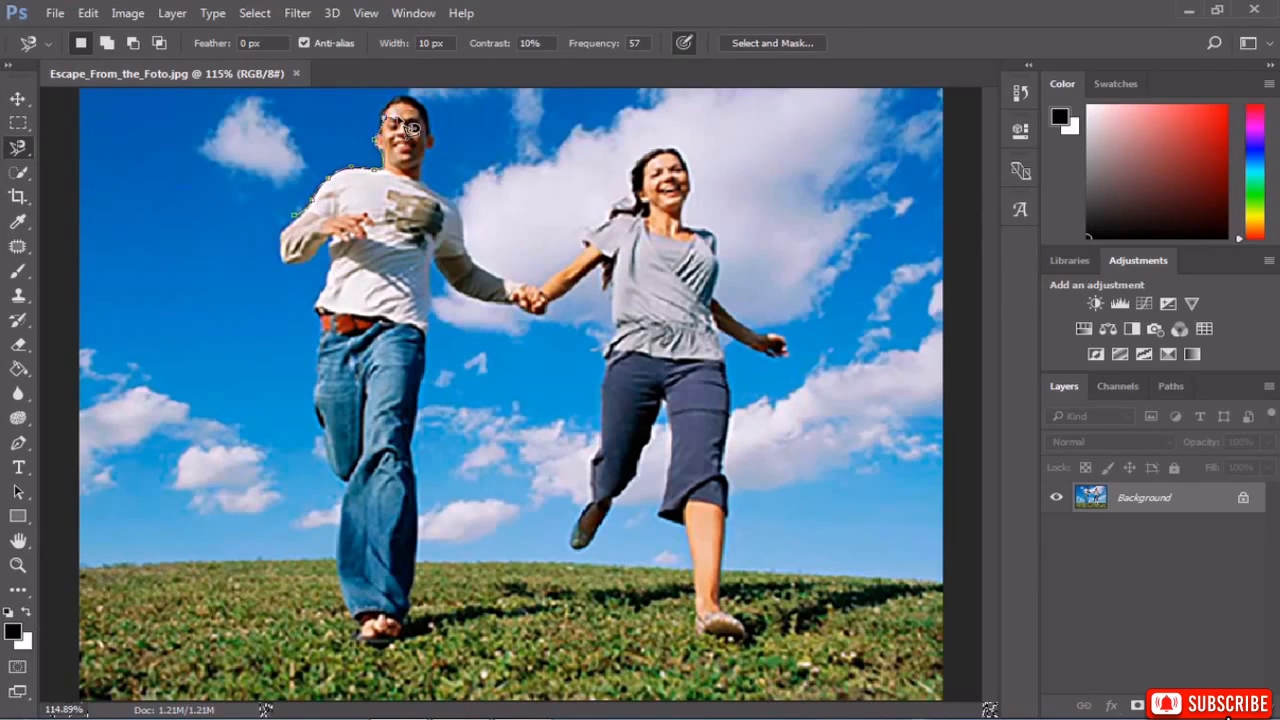
key(BackSpace)
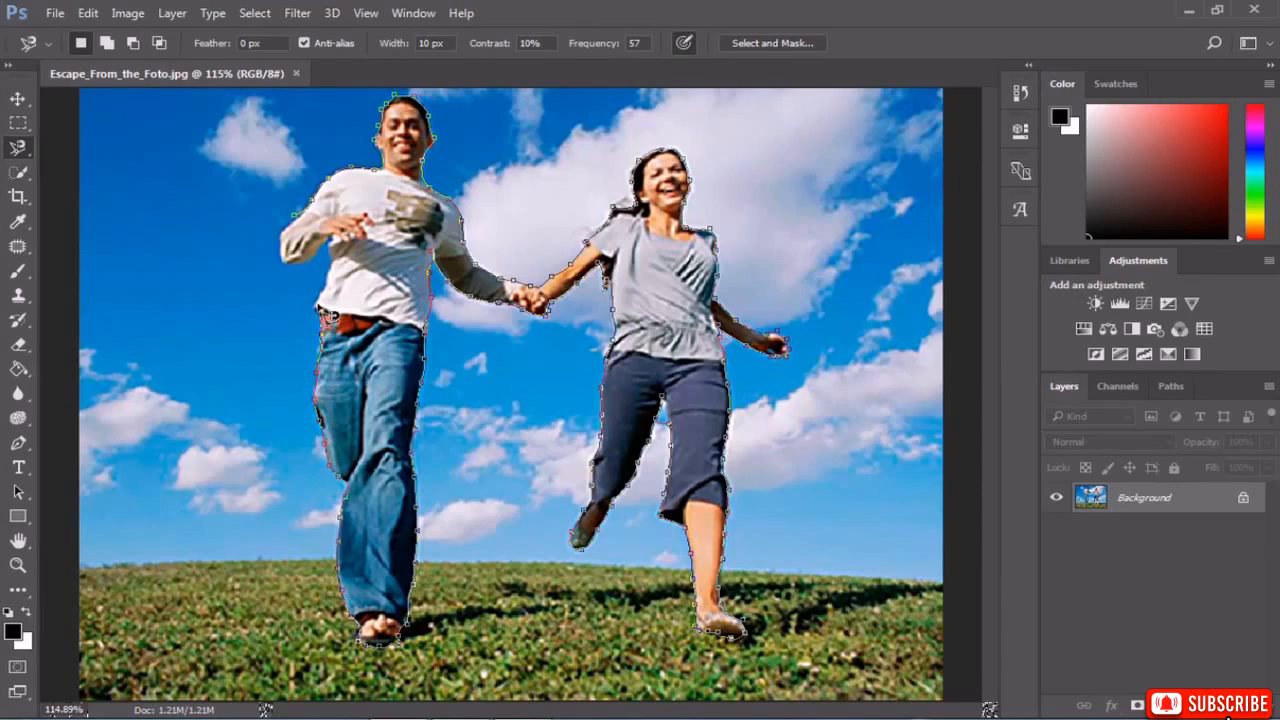
click(305, 225)
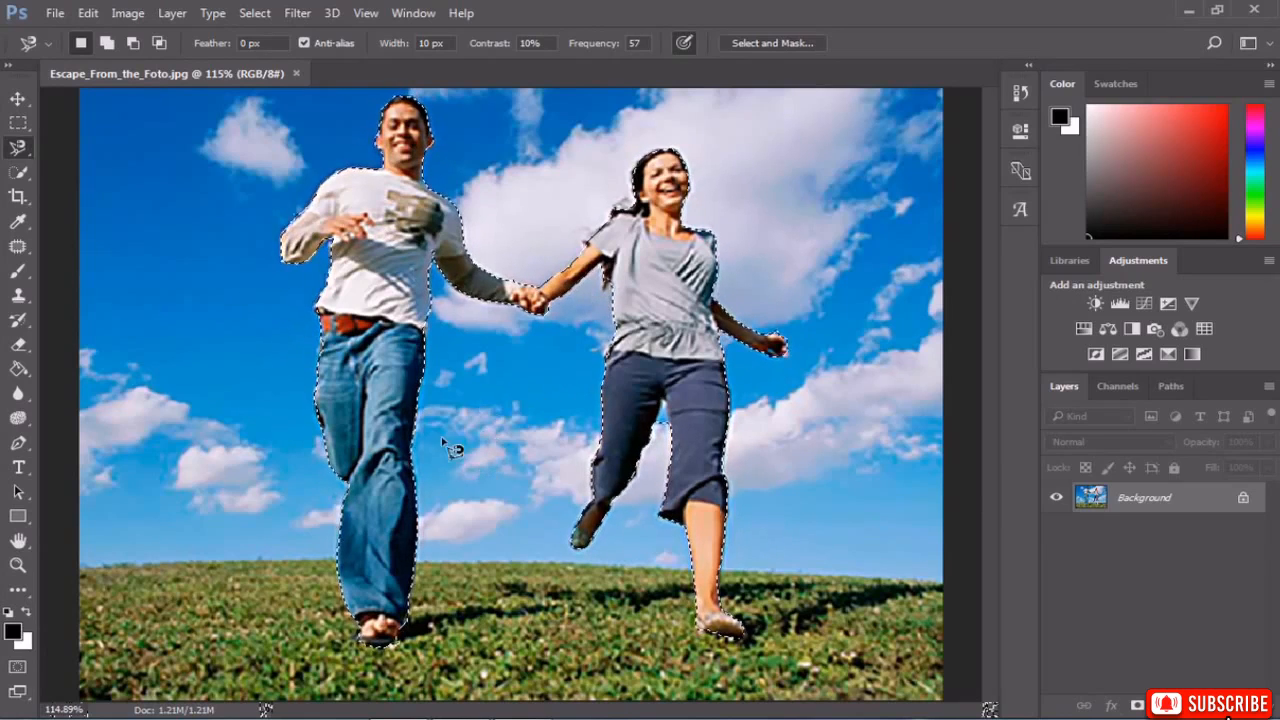
Subtract the stray bit of sky beside the man's raised sleeve from the selection with the Lasso tool.
right_click(18, 147)
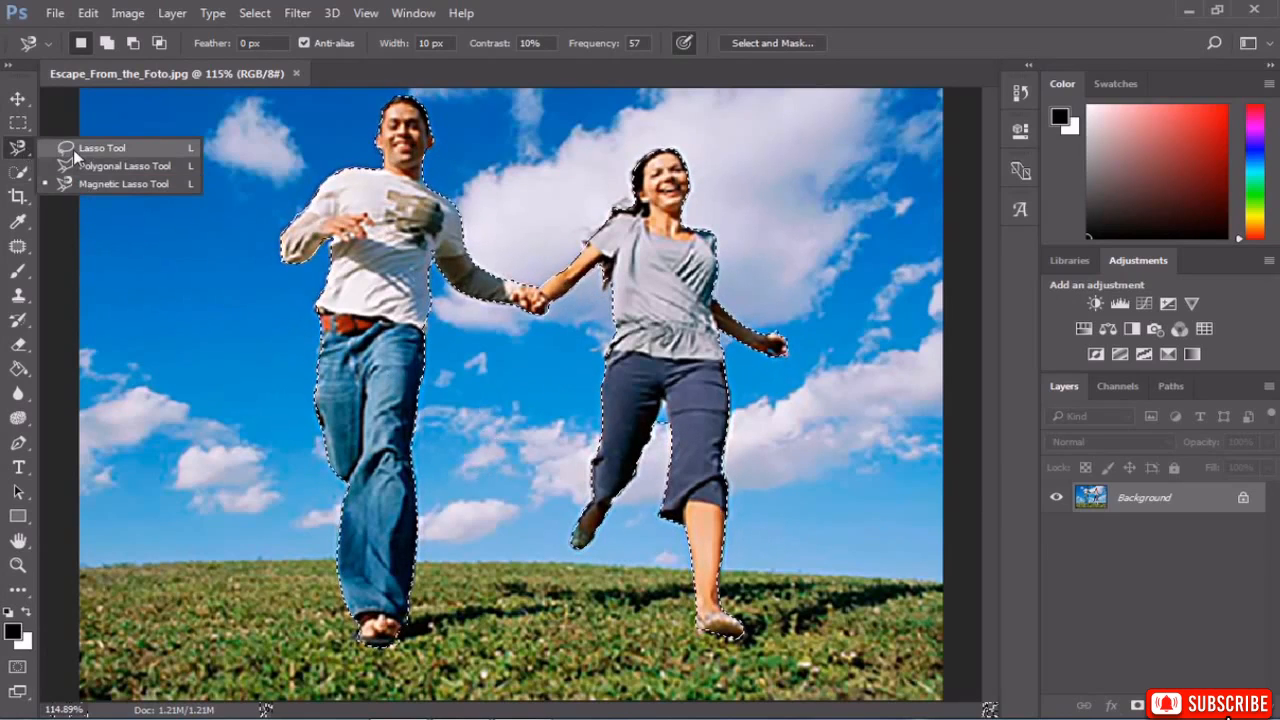
click(73, 149)
scroll(288, 195, up, 4)
scroll(315, 213, down, 3)
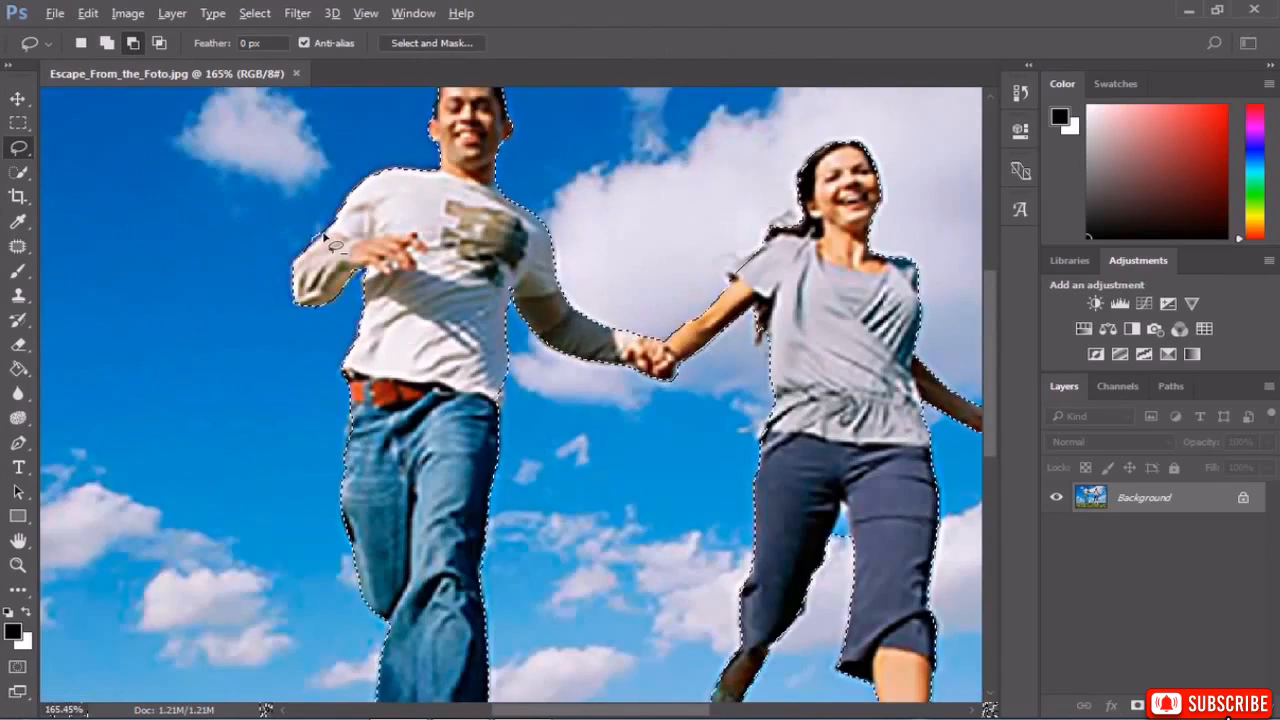
scroll(318, 228, up, 10)
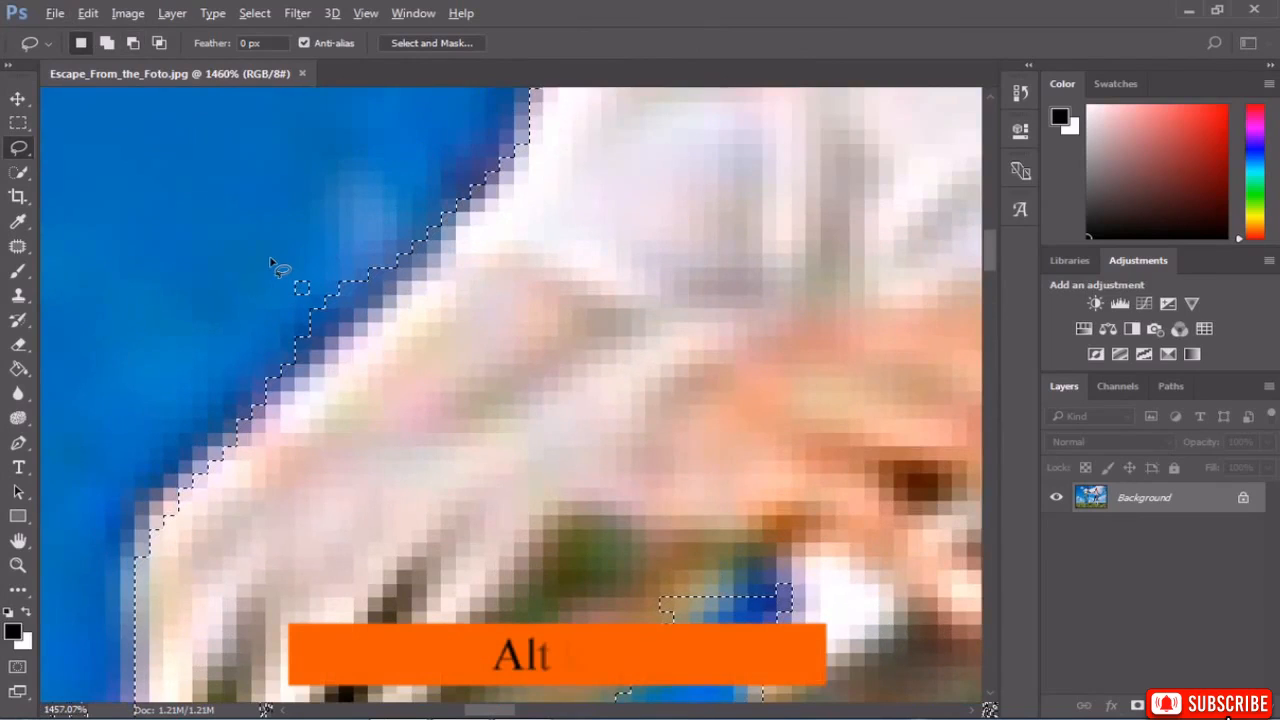
mouse_move(269, 263)
mouse_down()
mouse_move(287, 318)
mouse_move(335, 340)
mouse_move(372, 290)
mouse_move(298, 282)
mouse_move(285, 305)
mouse_up()
scroll(251, 325, down, 10)
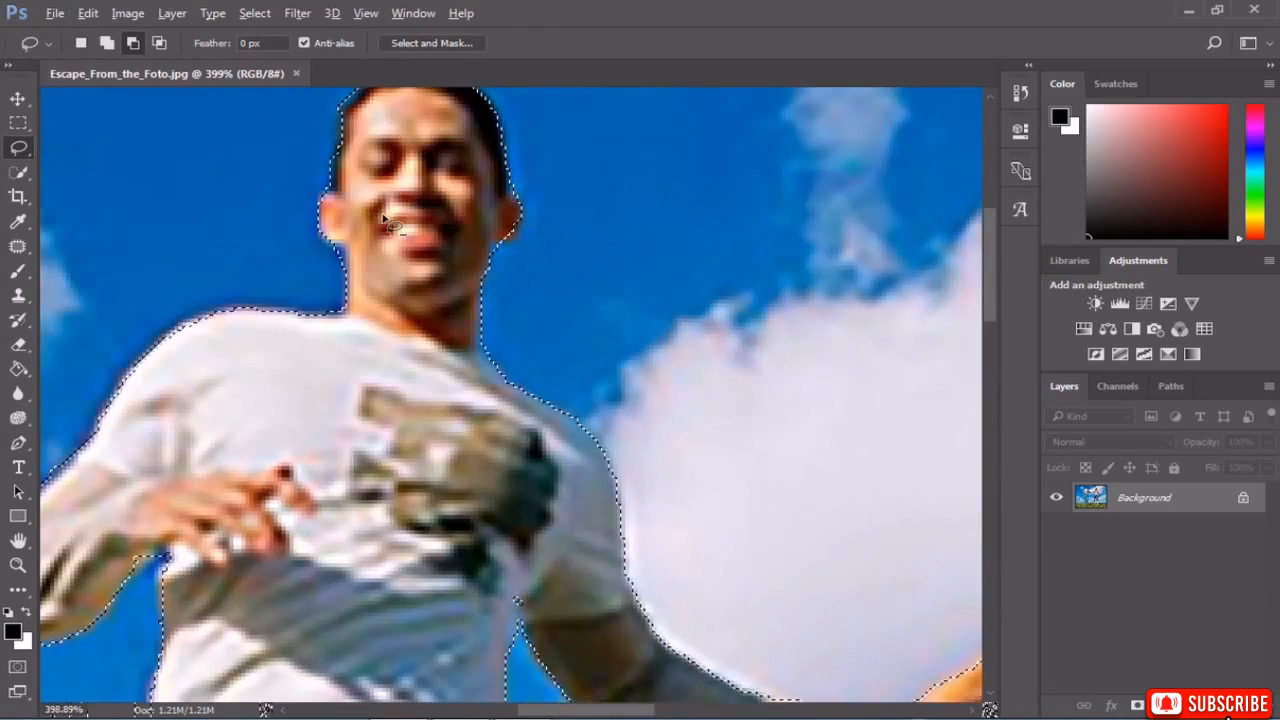
Add the missed strip of hair beside the man's temple to the selection with the Lasso tool.
scroll(384, 214, down, 3)
scroll(366, 143, up, 5)
scroll(366, 143, up, 5)
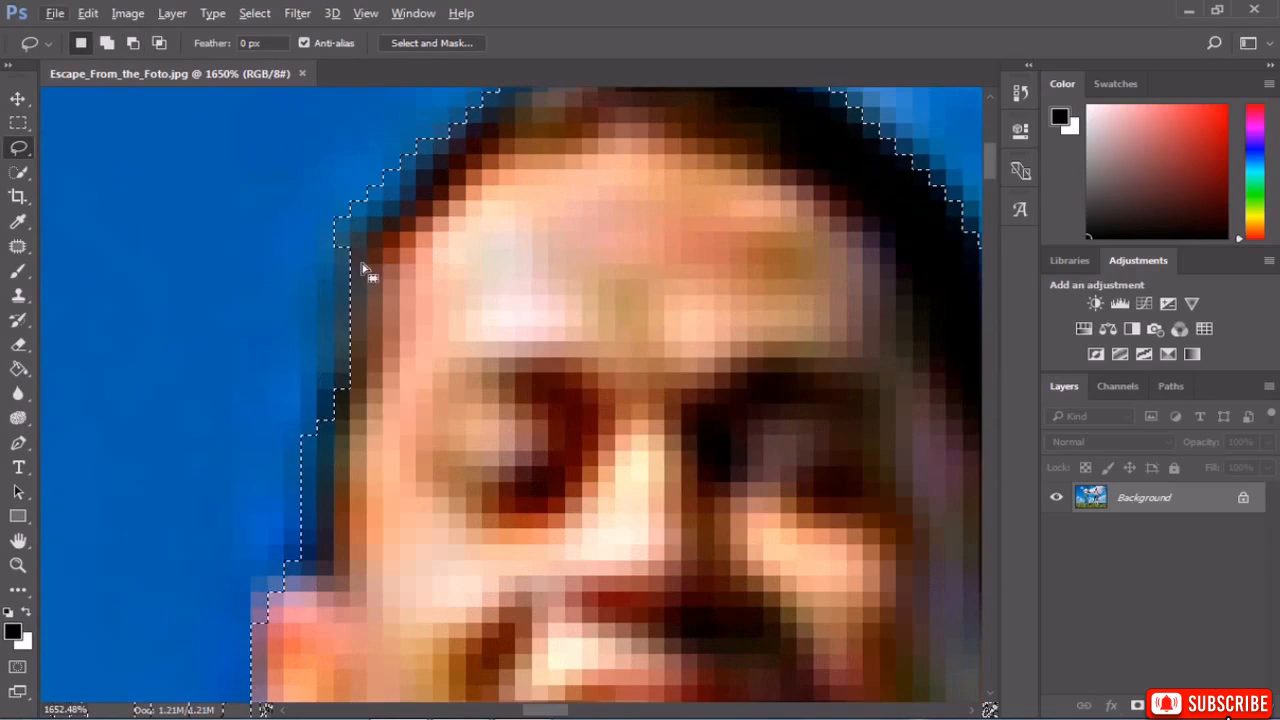
key(shift)
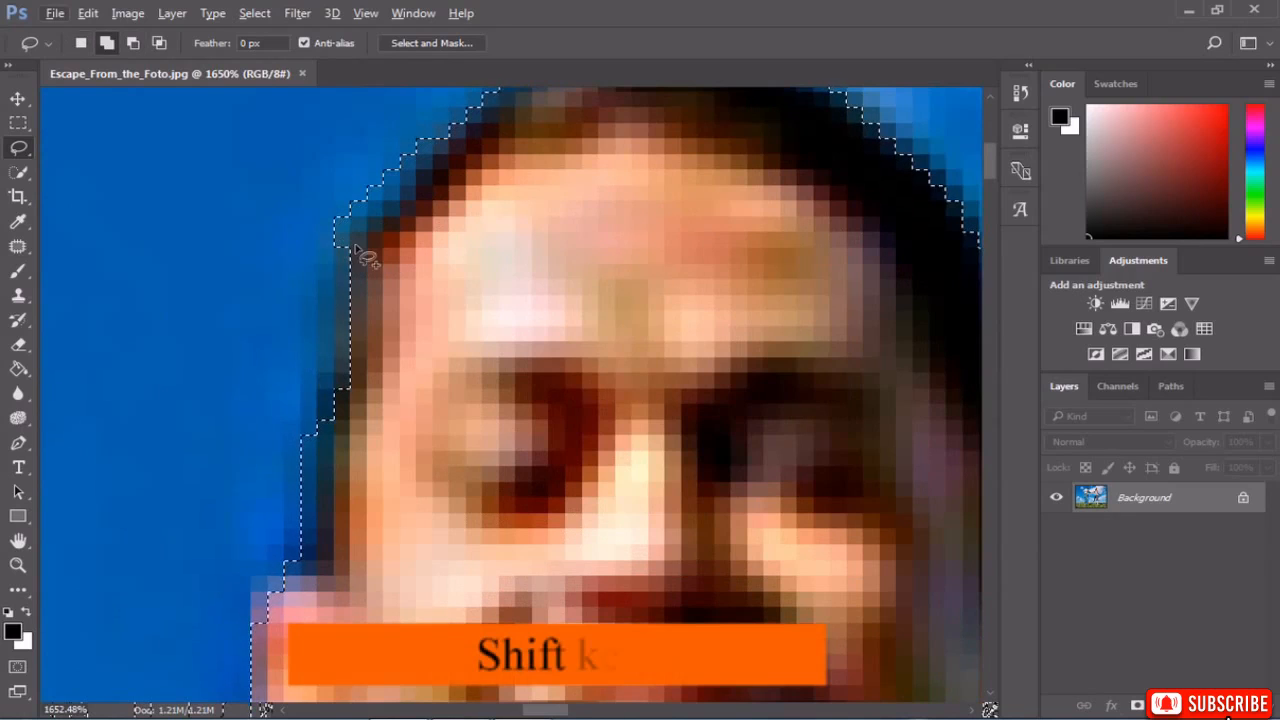
drag(350, 242, 318, 288)
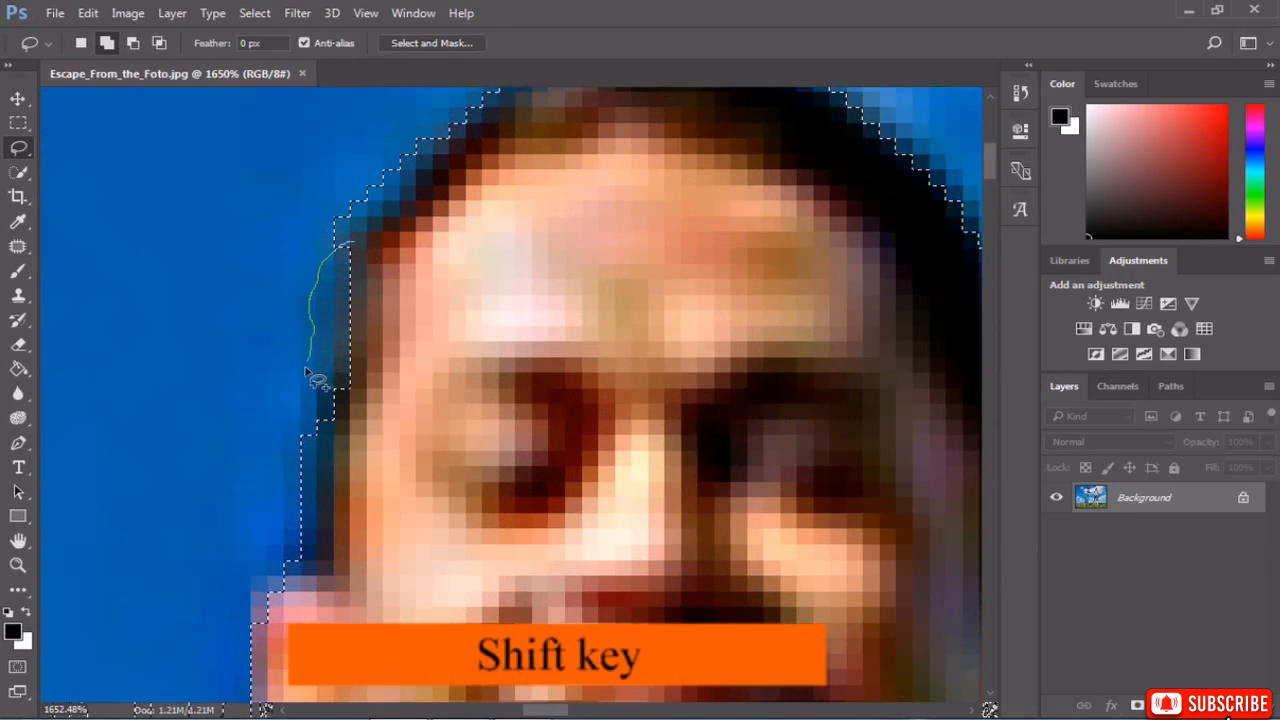
drag(307, 370, 319, 416)
drag(368, 290, 372, 292)
scroll(400, 290, down, 8)
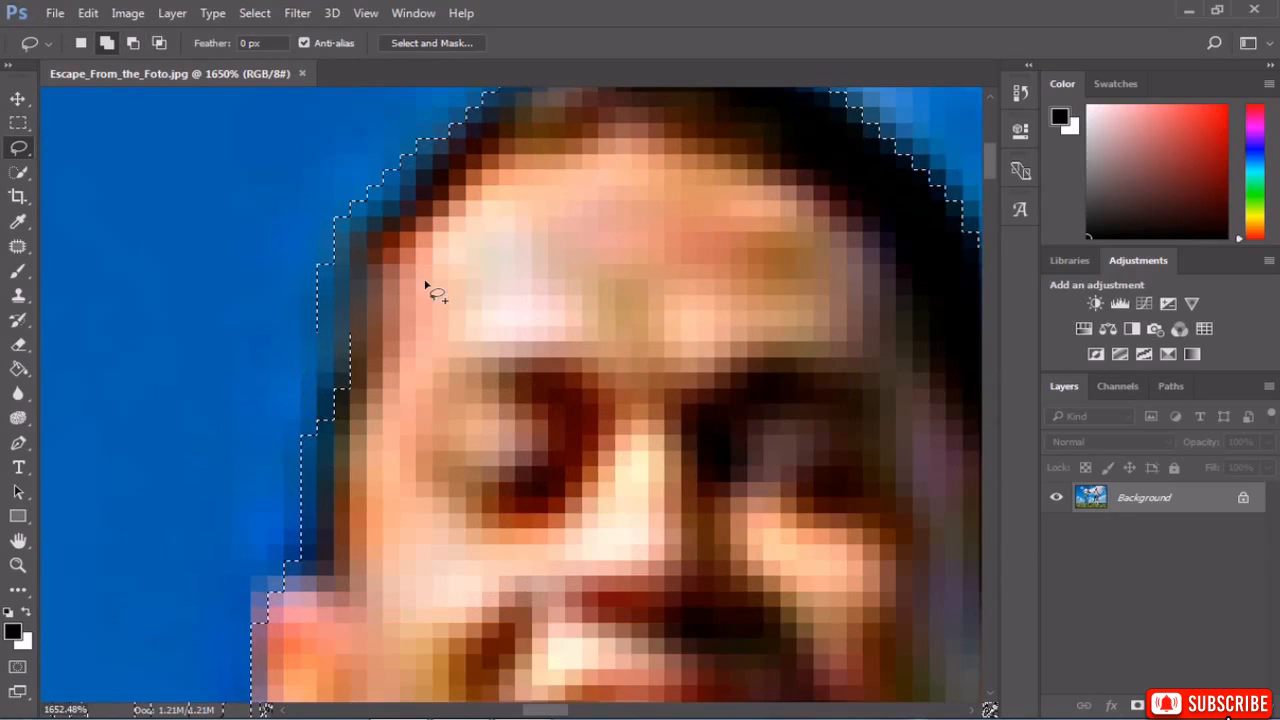
scroll(455, 289, down, 2)
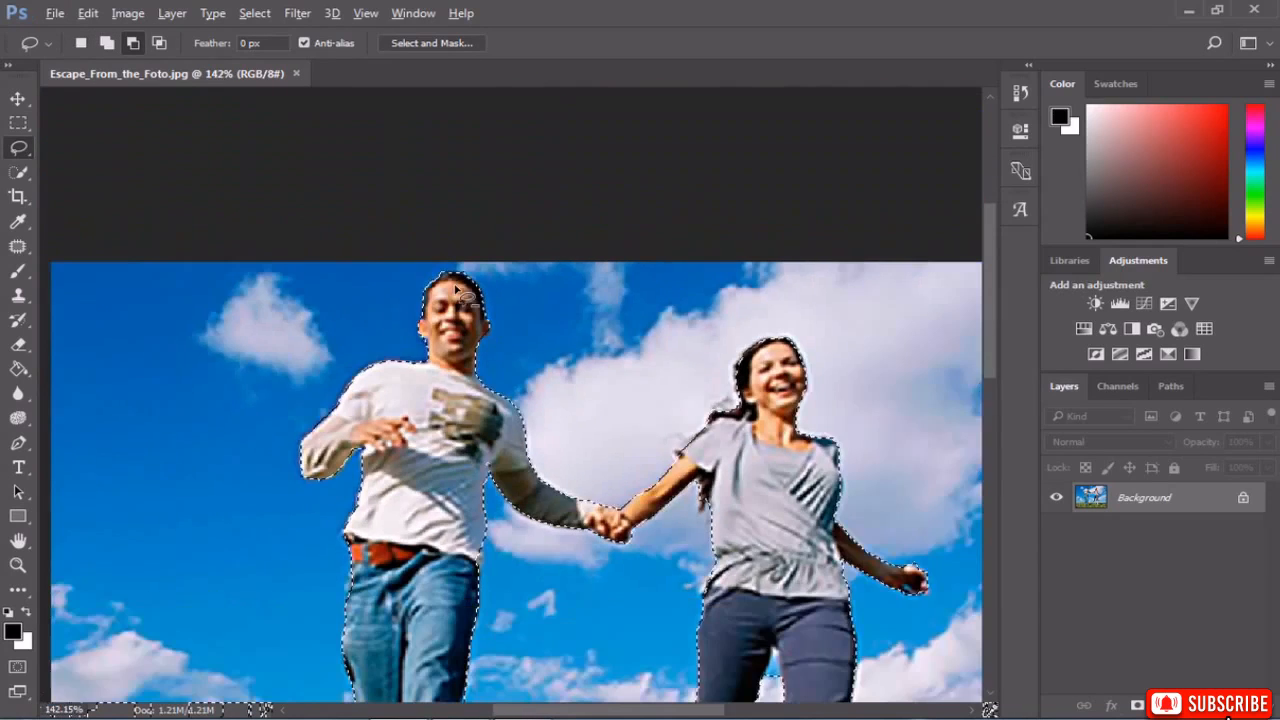
Correct the selection edge along the back of the woman's head with the Lasso tool so it follows her hair.
scroll(765, 395, up, 5)
scroll(720, 345, up, 3)
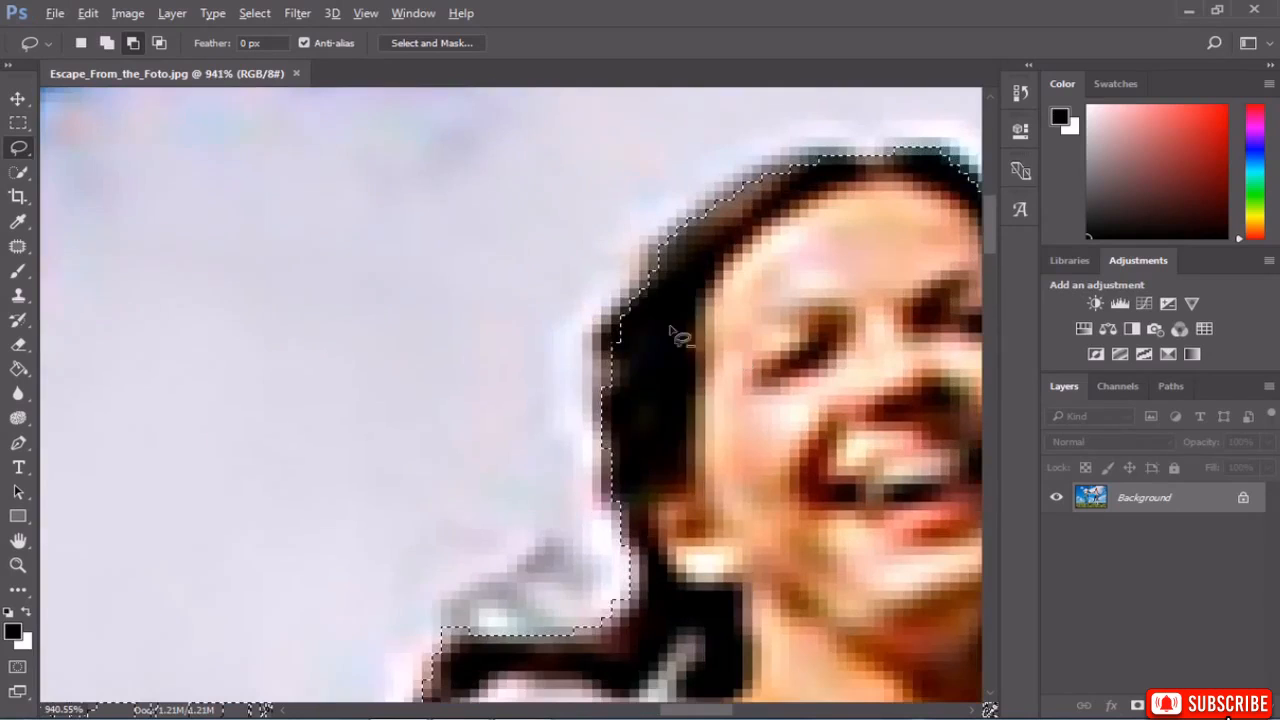
scroll(668, 290, up, 1)
drag(660, 245, 651, 274)
mouse_move(622, 332)
mouse_down()
mouse_move(595, 380)
mouse_move(610, 415)
mouse_move(652, 339)
mouse_move(668, 255)
mouse_up()
scroll(600, 314, down, 3)
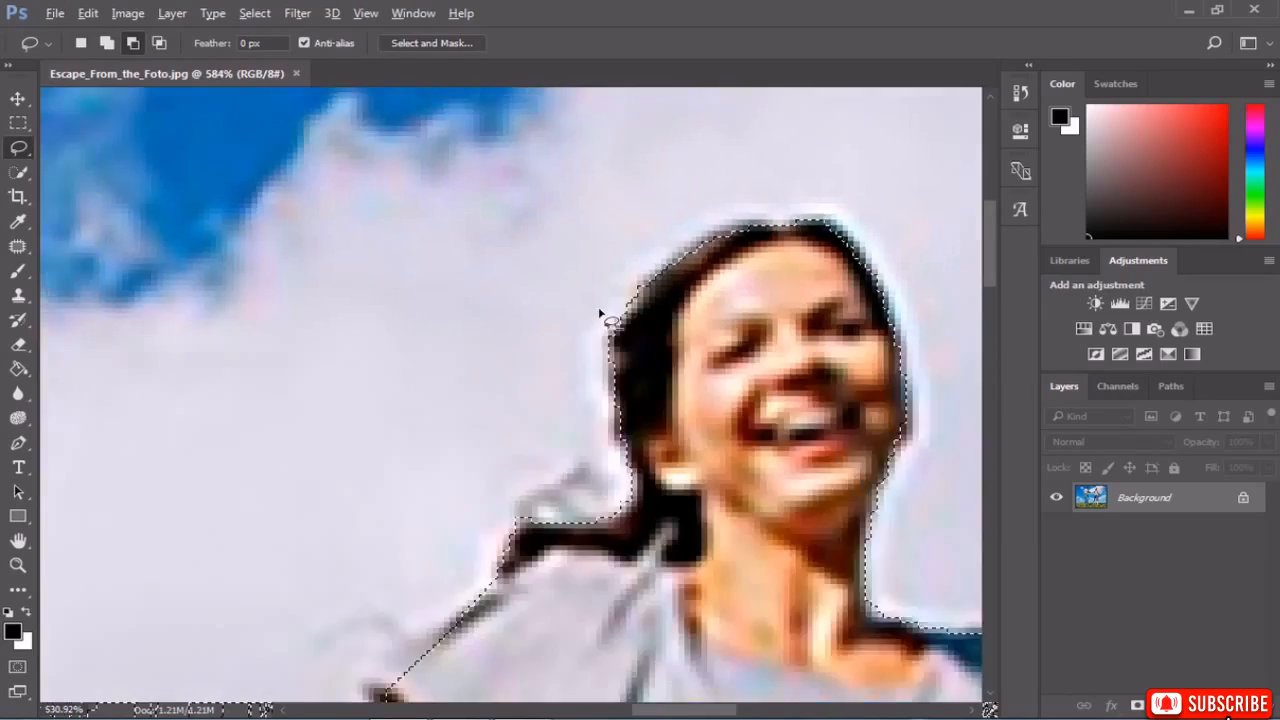
Add the missed dark edge of the woman's grey shirt, just below her shoulder, to the selection.
scroll(600, 314, down, 8)
scroll(616, 388, up, 5)
scroll(636, 410, down, 8)
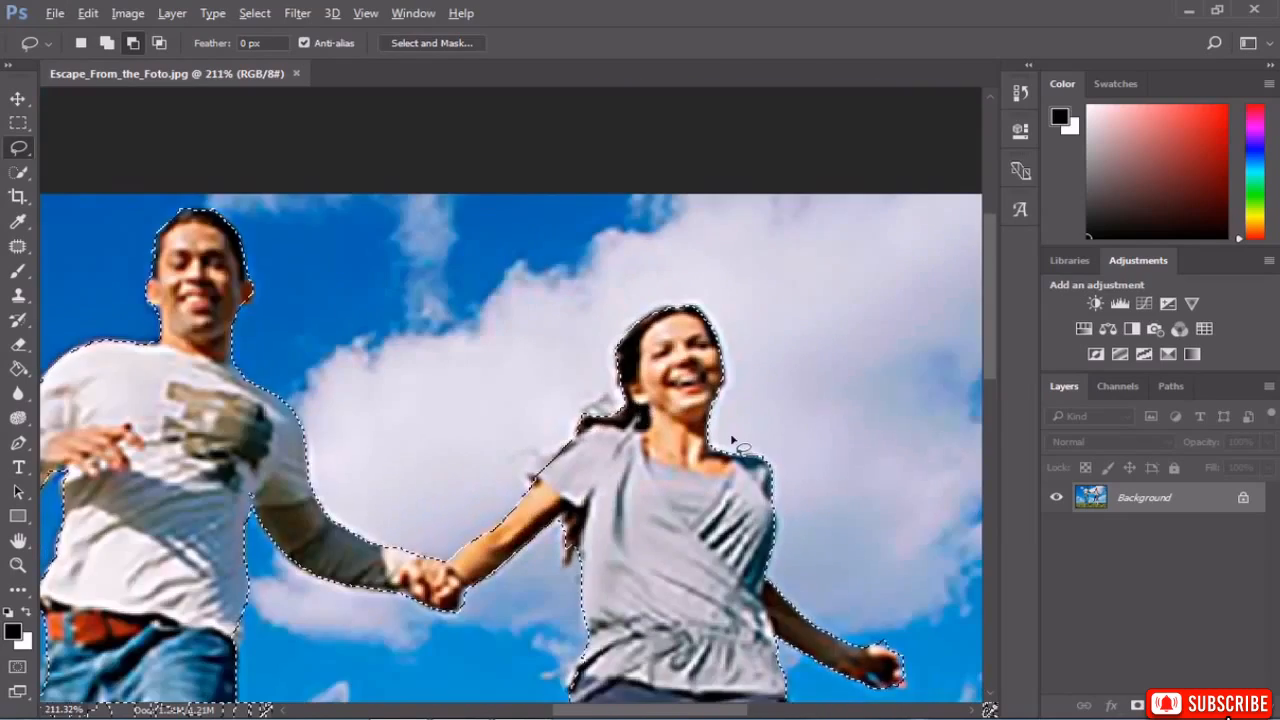
scroll(735, 443, down, 4)
scroll(781, 517, up, 7)
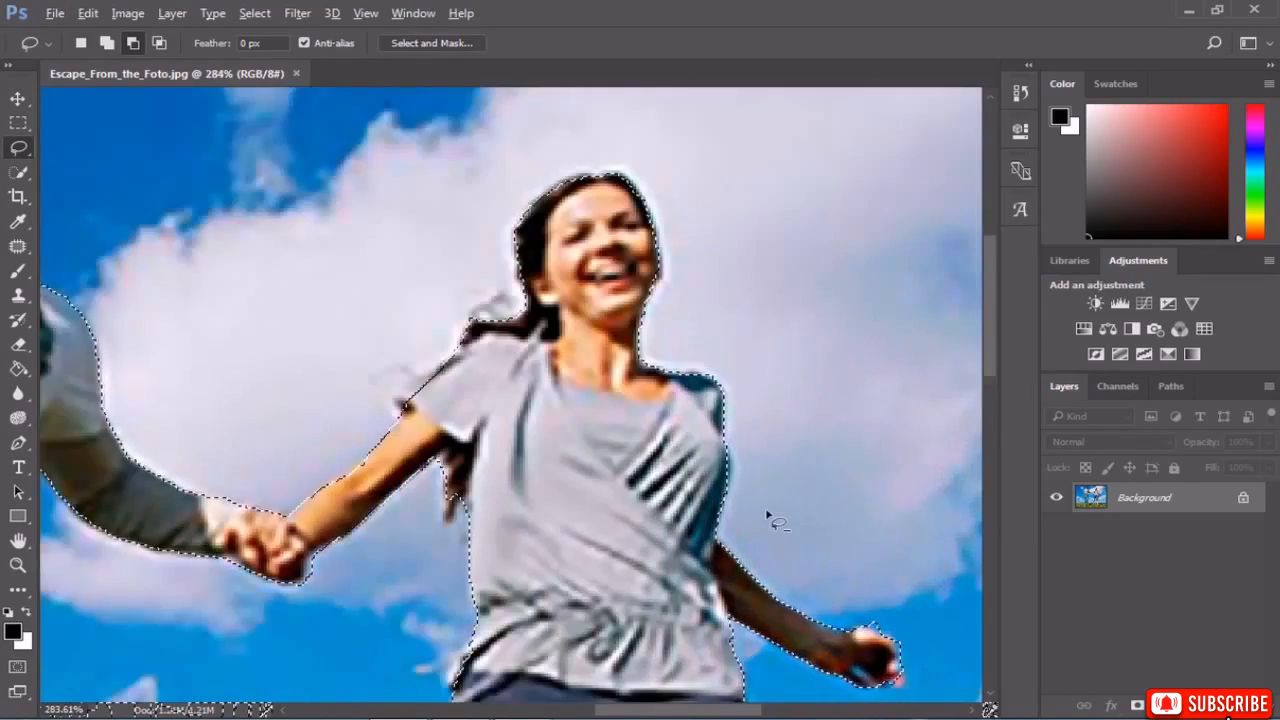
scroll(765, 515, up, 7)
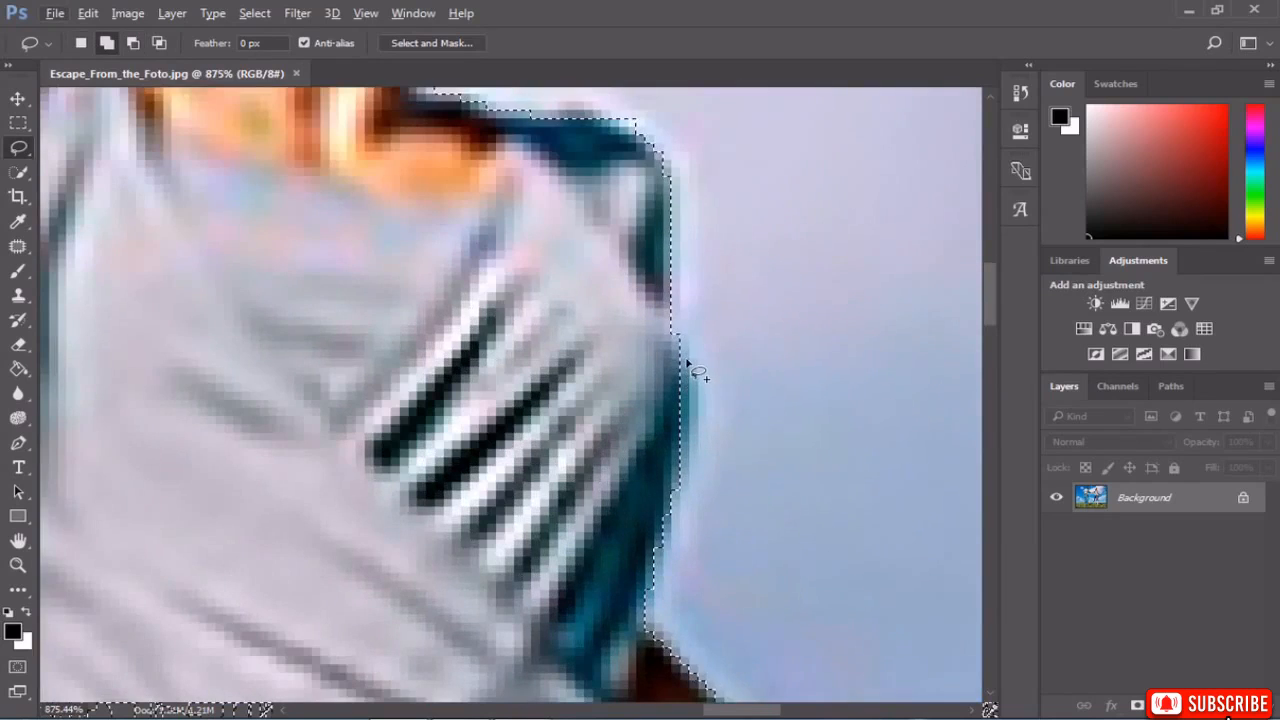
drag(684, 357, 689, 384)
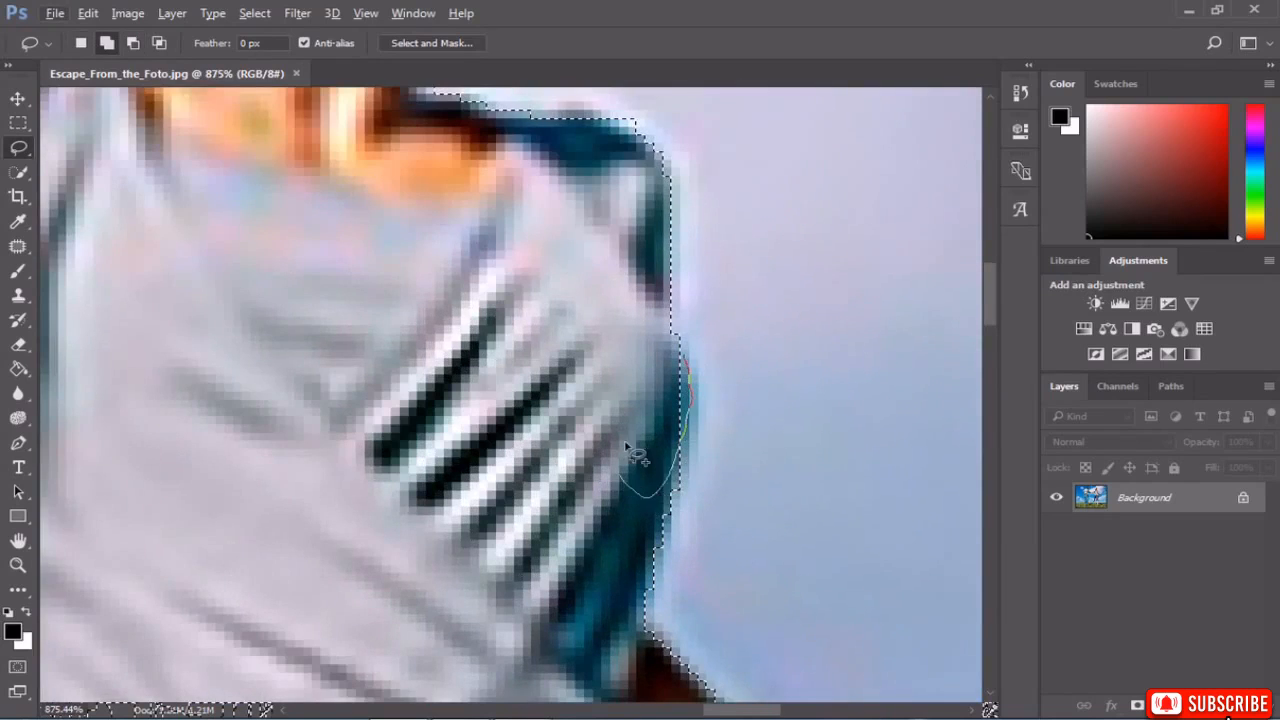
drag(628, 447, 632, 445)
scroll(650, 405, down, 10)
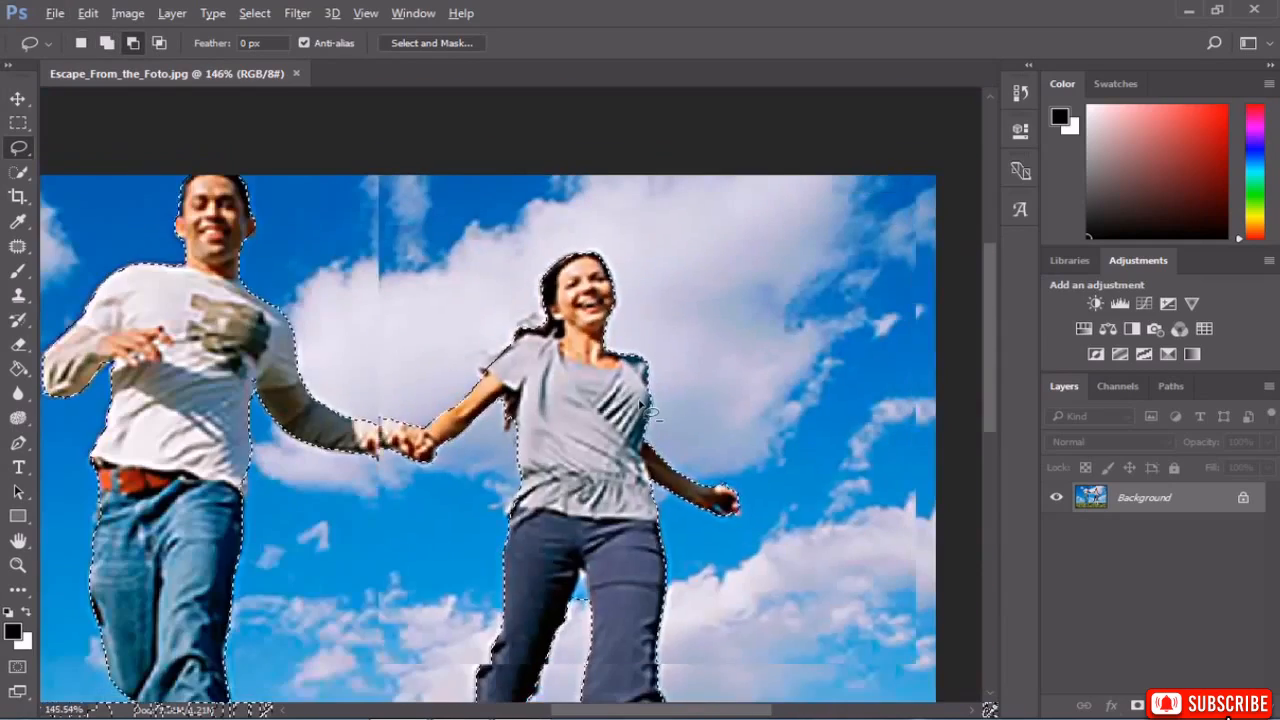
Subtract the triangle of sky between the woman's upper thighs from the selection with the Lasso tool.
scroll(641, 404, down, 3)
scroll(660, 398, up, 7)
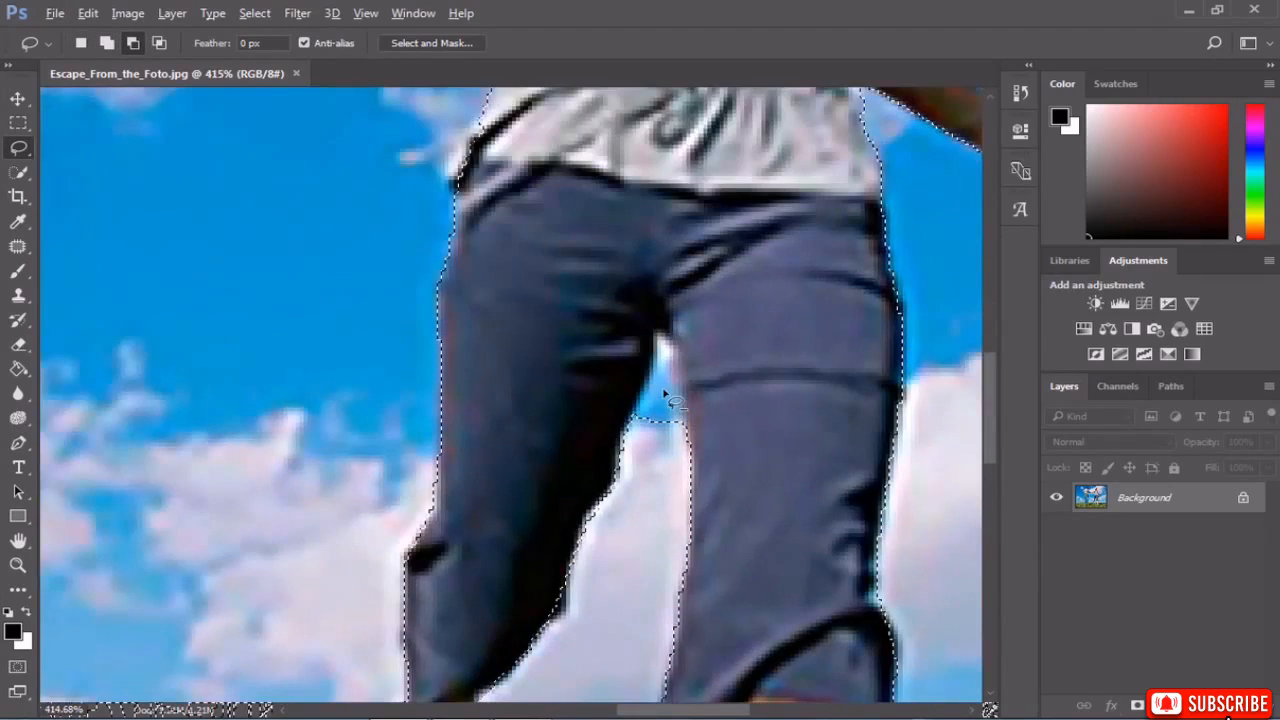
scroll(664, 392, up, 3)
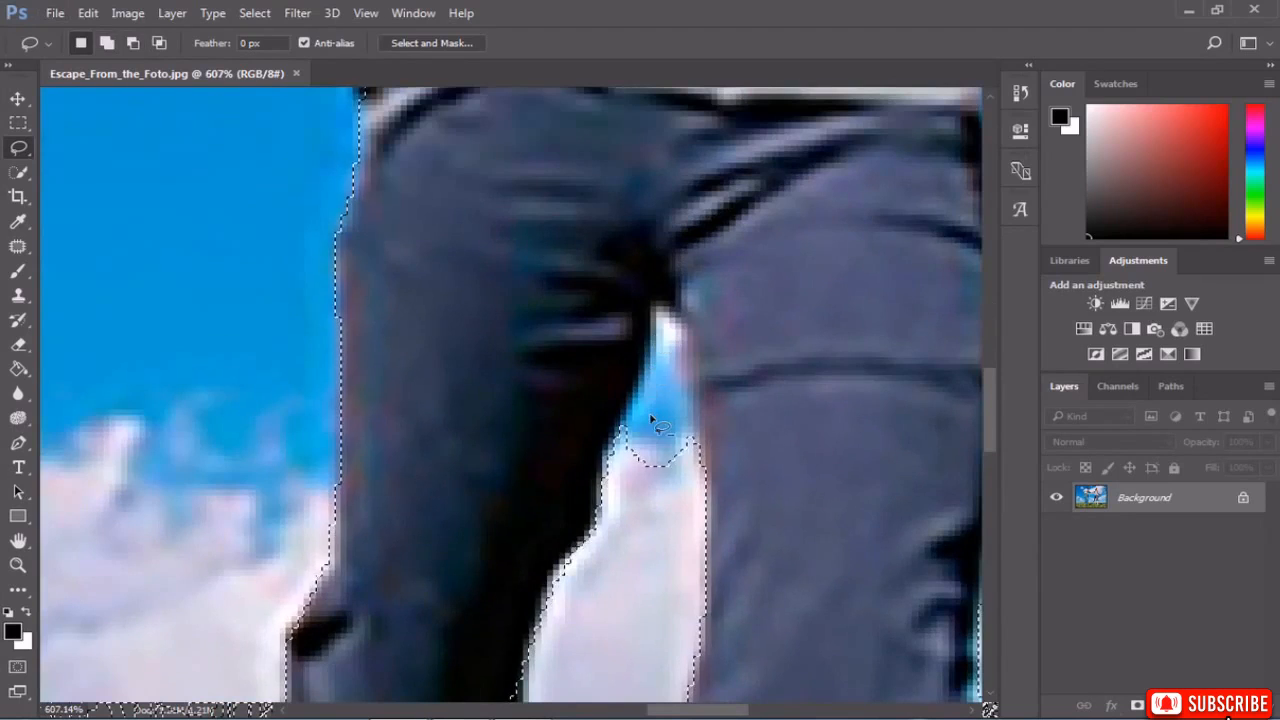
scroll(650, 420, down, 5)
scroll(655, 445, up, 7)
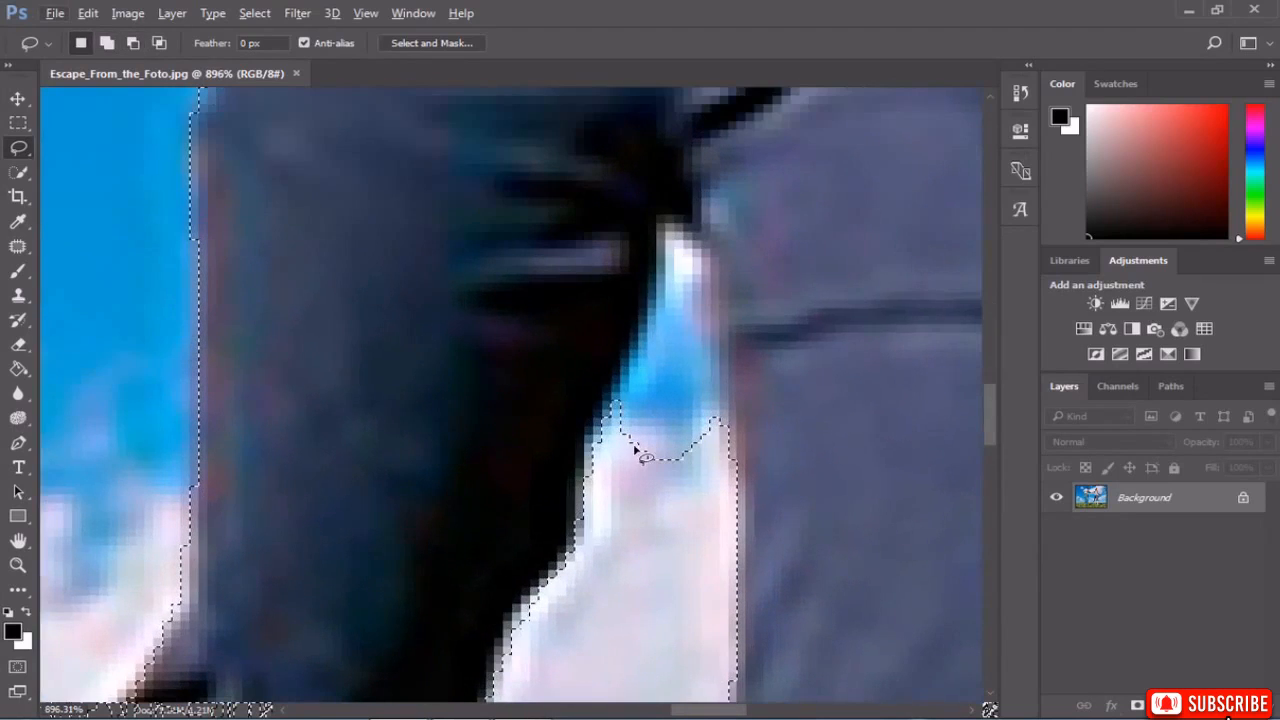
key(shift)
drag(618, 402, 612, 440)
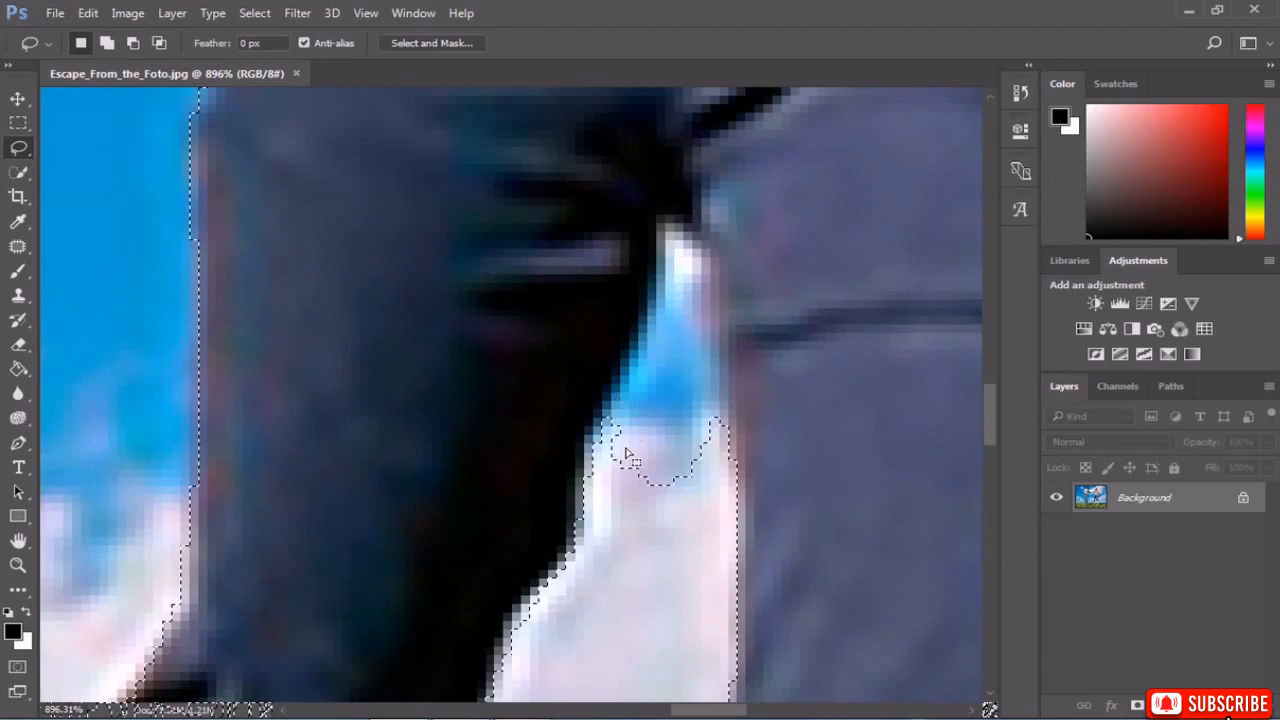
key(alt)
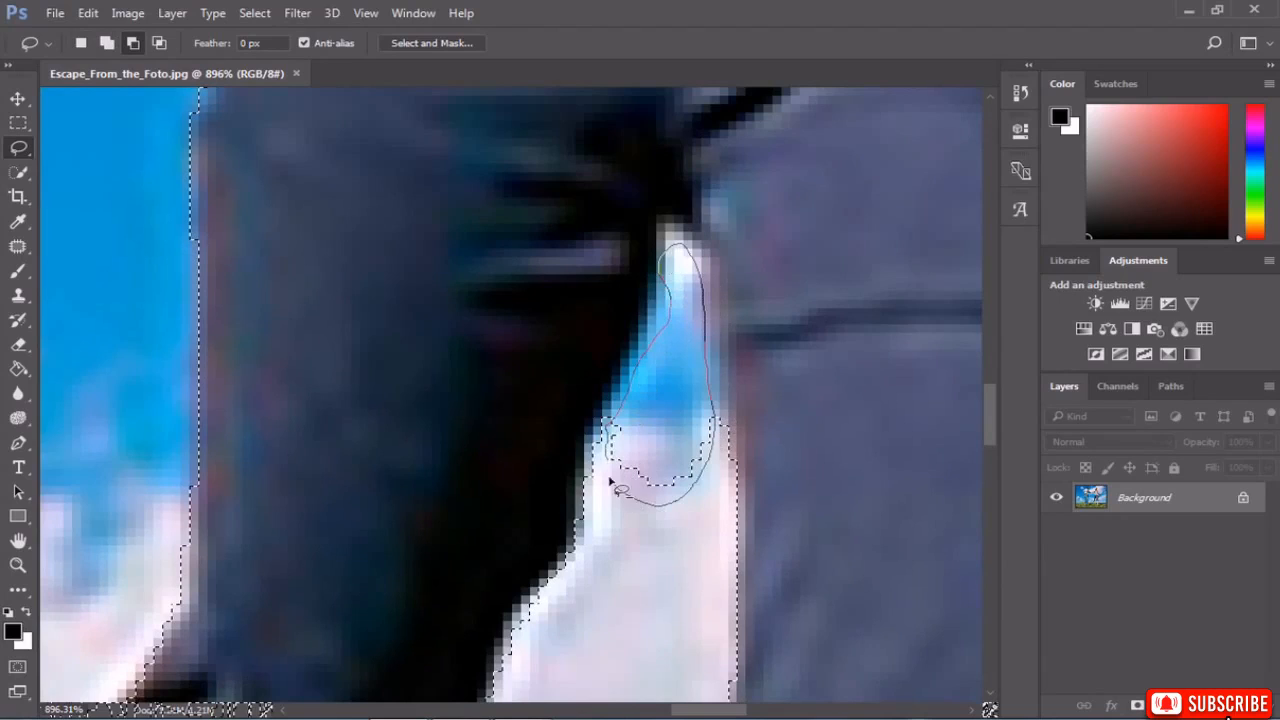
drag(612, 483, 609, 443)
Trim the leftover sliver of blue sky along the woman's inner thigh from the selection.
scroll(678, 300, up, 3)
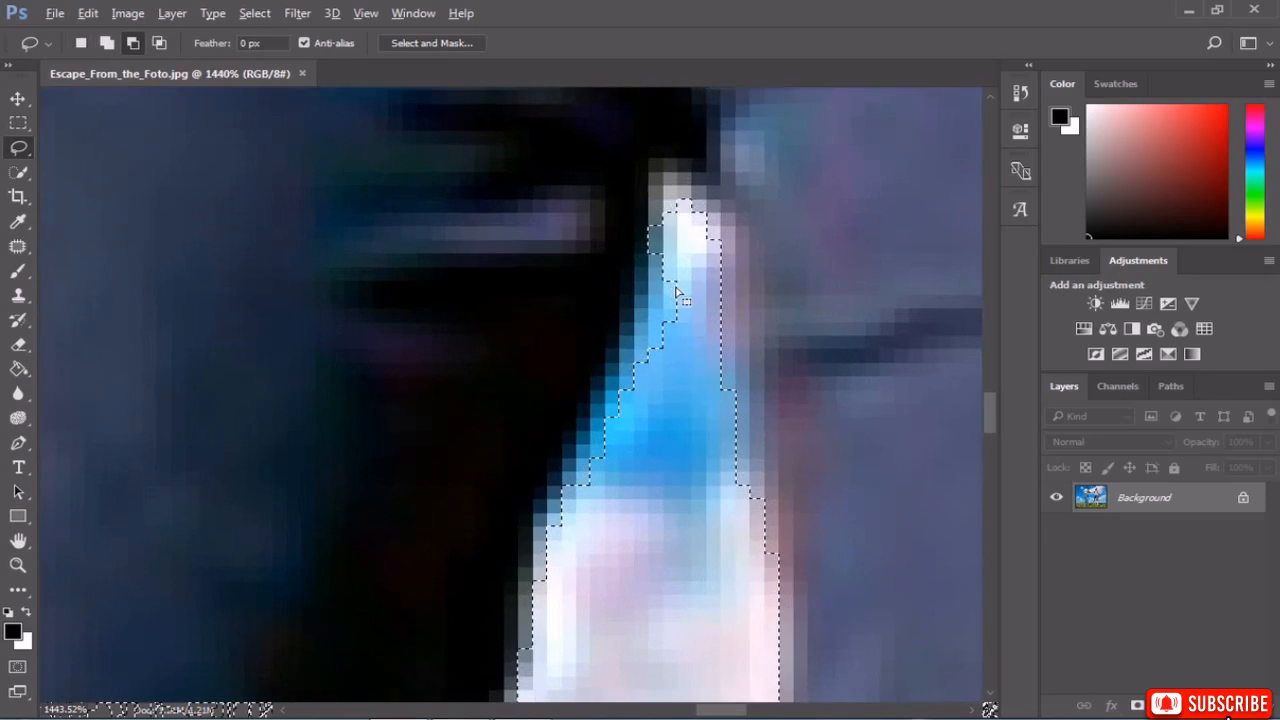
key(alt)
drag(677, 277, 660, 340)
scroll(663, 366, down, 10)
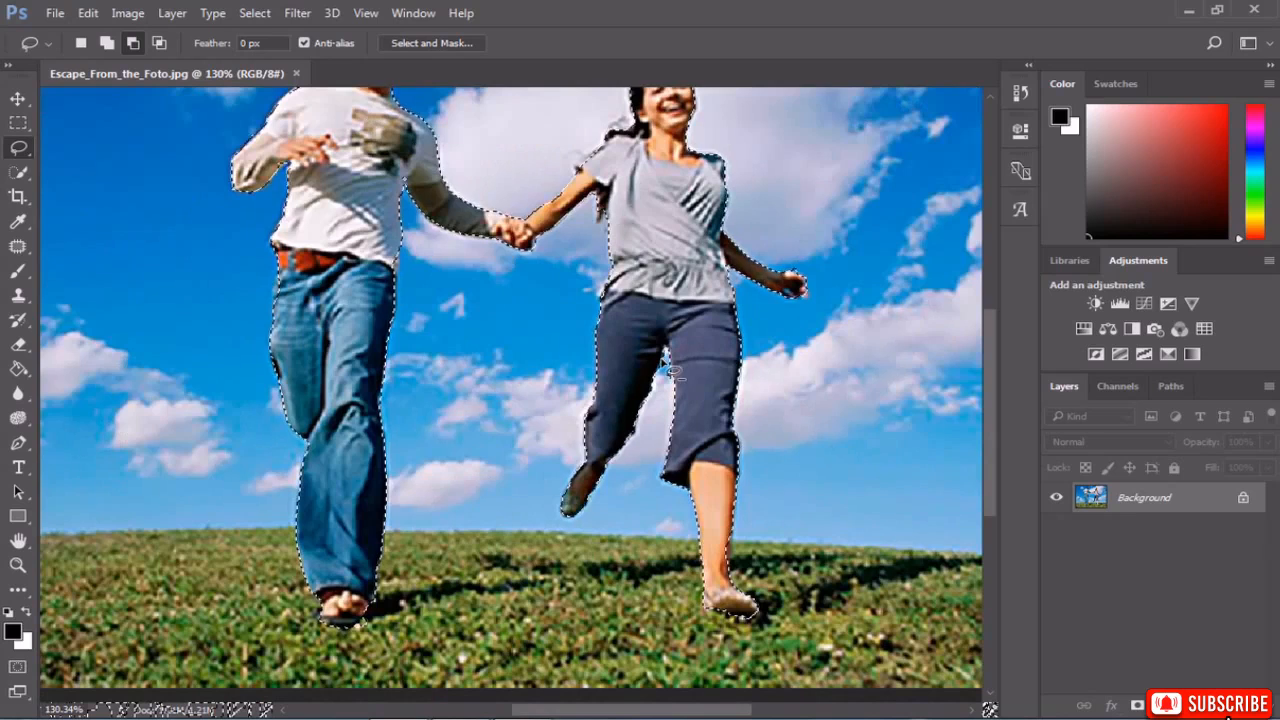
Add the missed dark hem of the woman's grey shirt at her waist to the selection with the Lasso tool.
scroll(676, 371, down, 2)
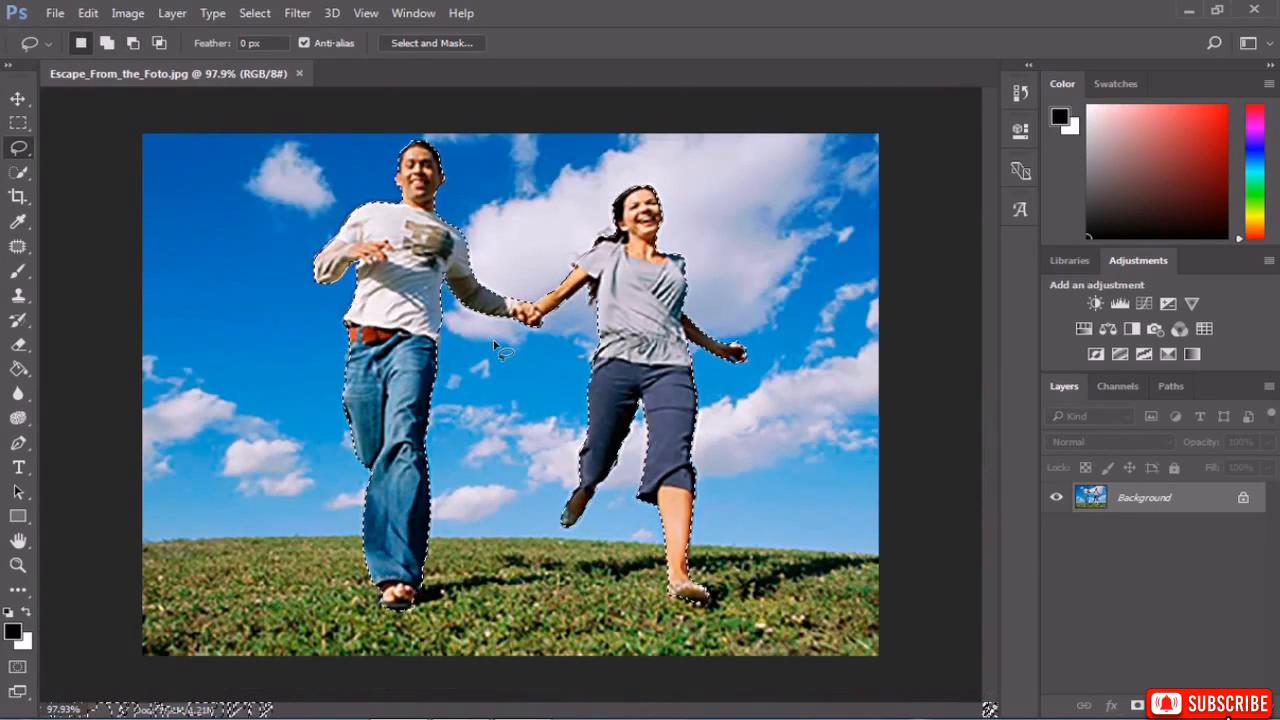
scroll(495, 345, up, 10)
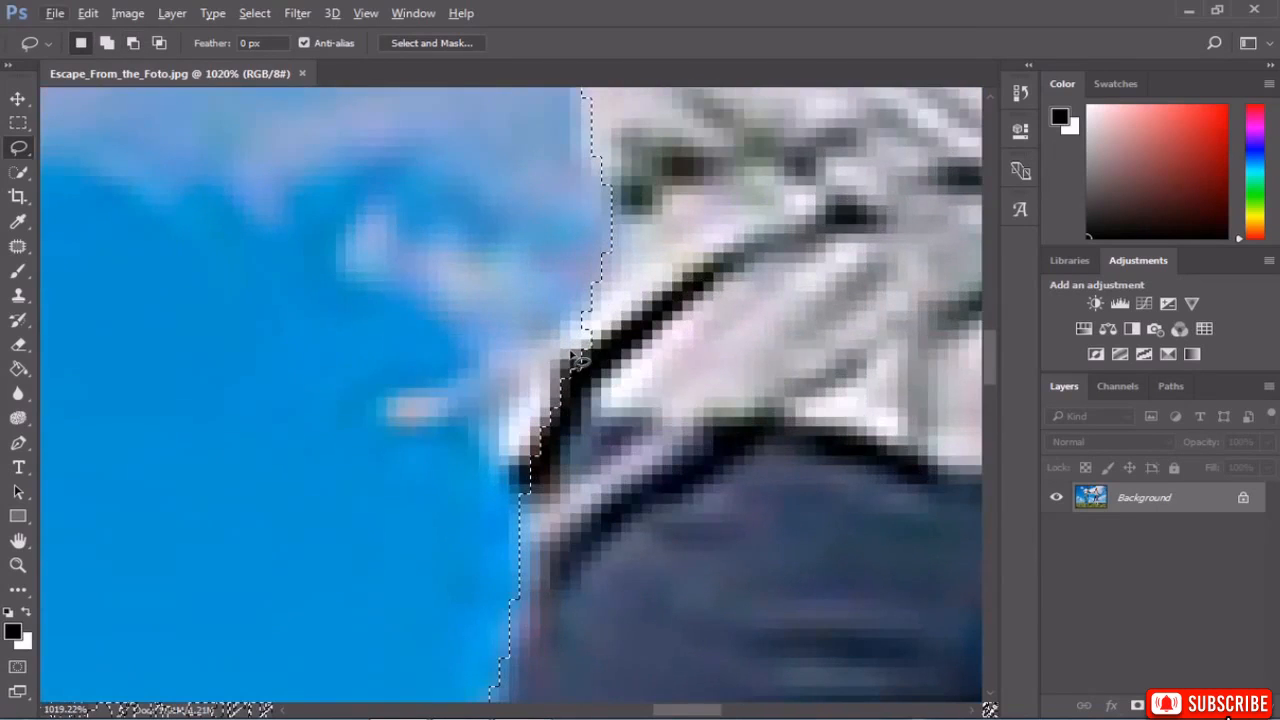
drag(574, 334, 550, 367)
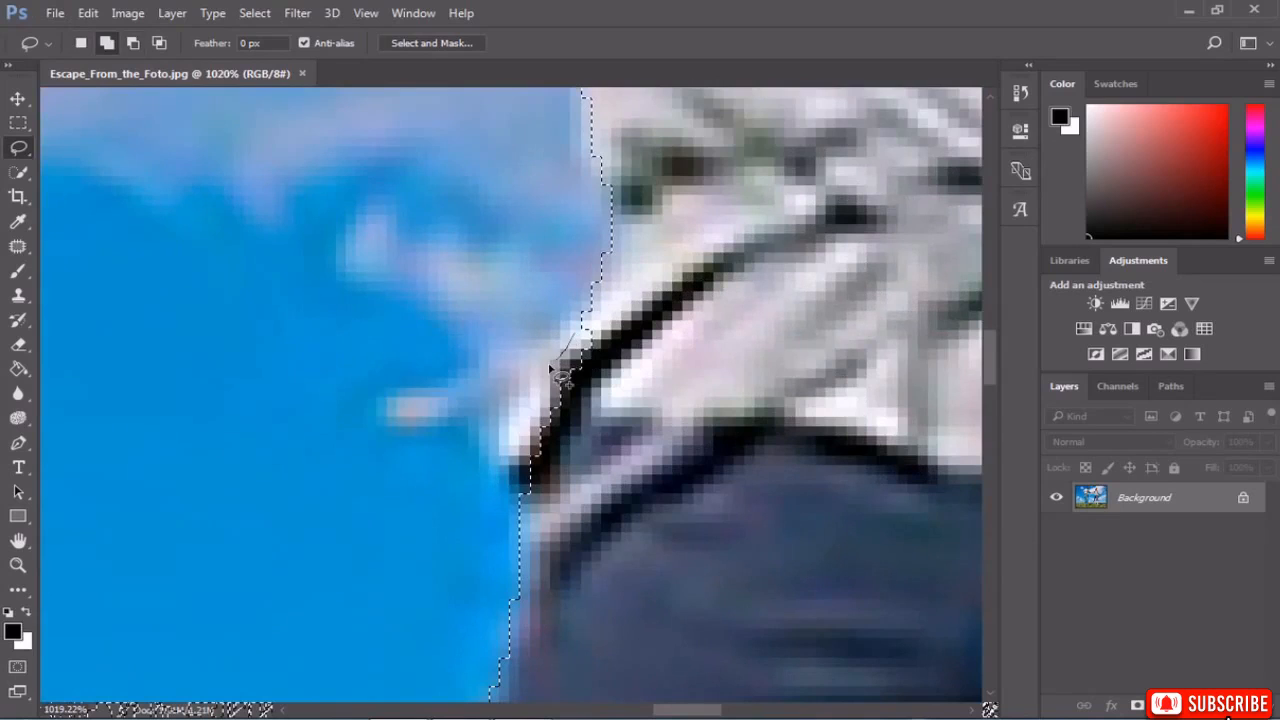
mouse_move(502, 494)
mouse_down()
mouse_move(578, 449)
mouse_move(635, 324)
mouse_move(618, 289)
mouse_move(586, 321)
mouse_up()
scroll(603, 400, down, 10)
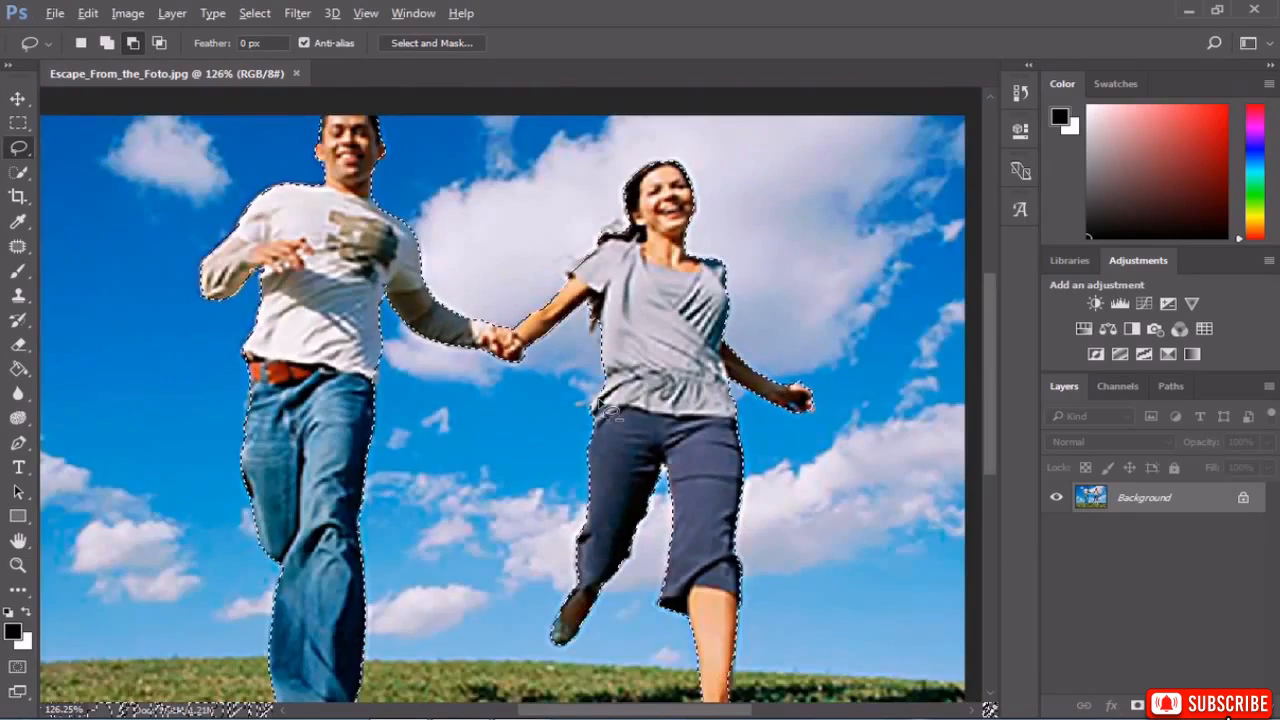
scroll(606, 408, down, 1)
Copy the selected couple and expand the selection by 7 pixels.
key(ctrl+c)
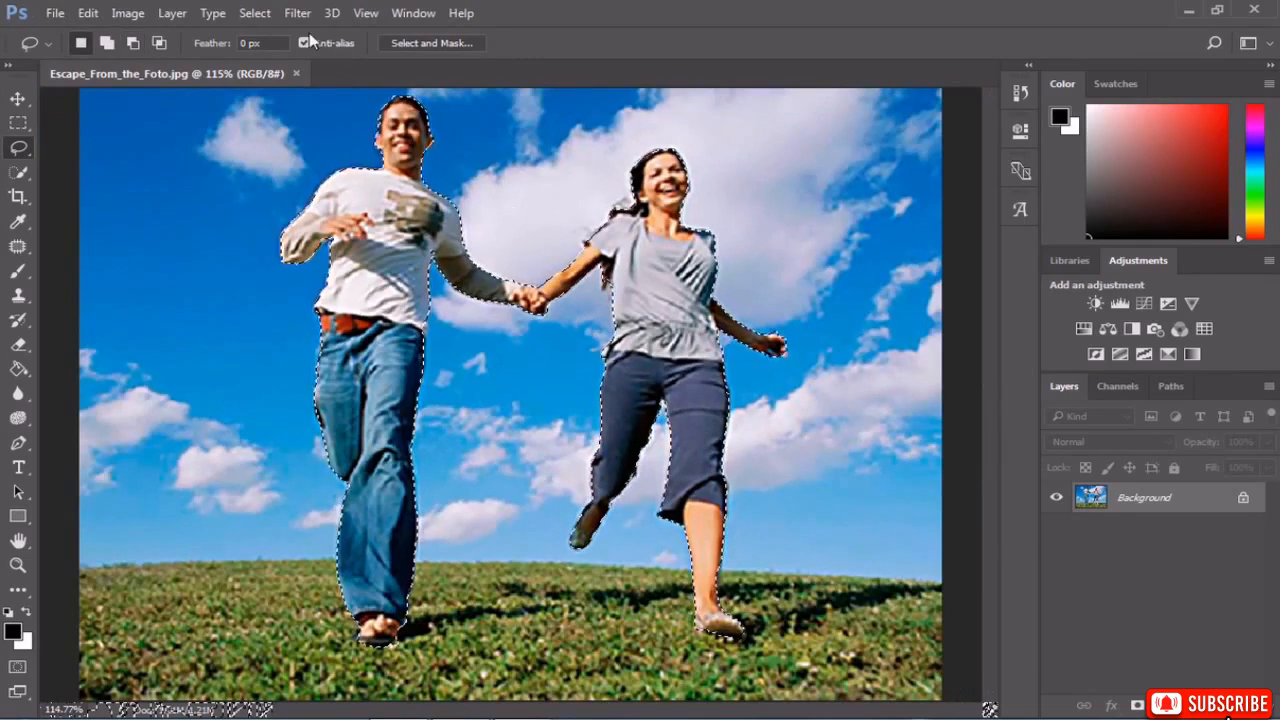
click(254, 13)
mouse_move(420, 256)
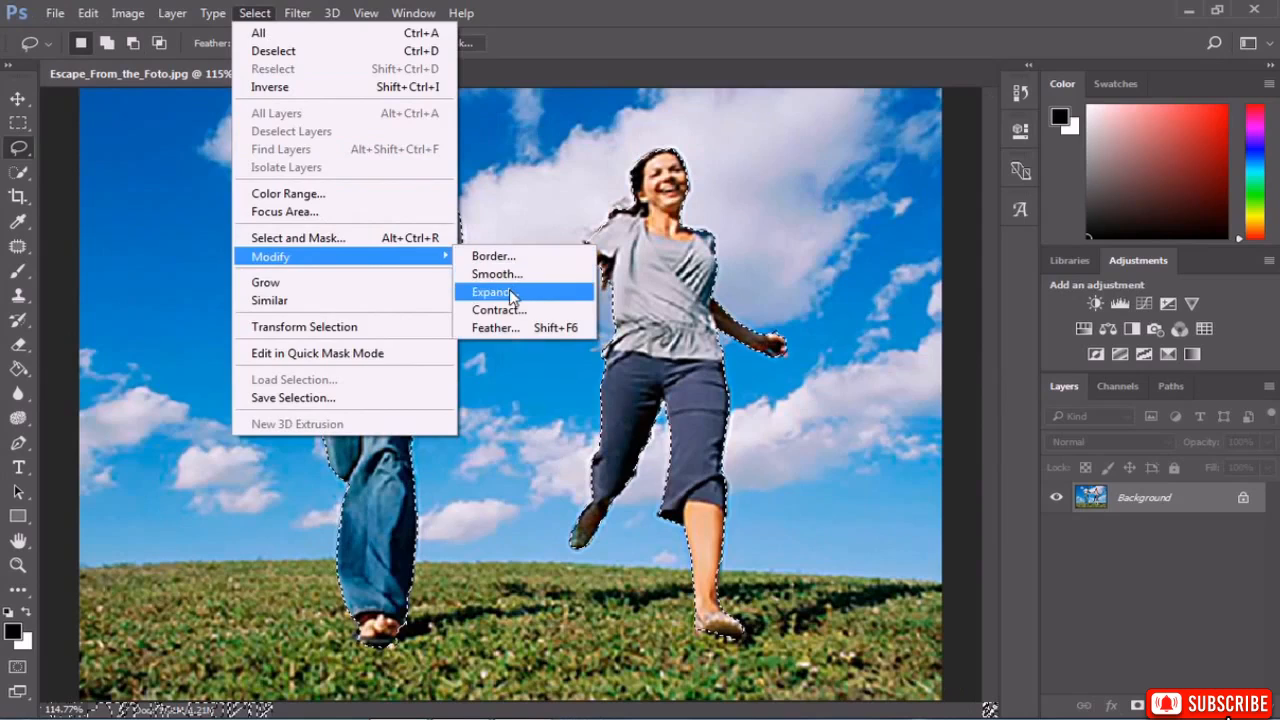
click(510, 292)
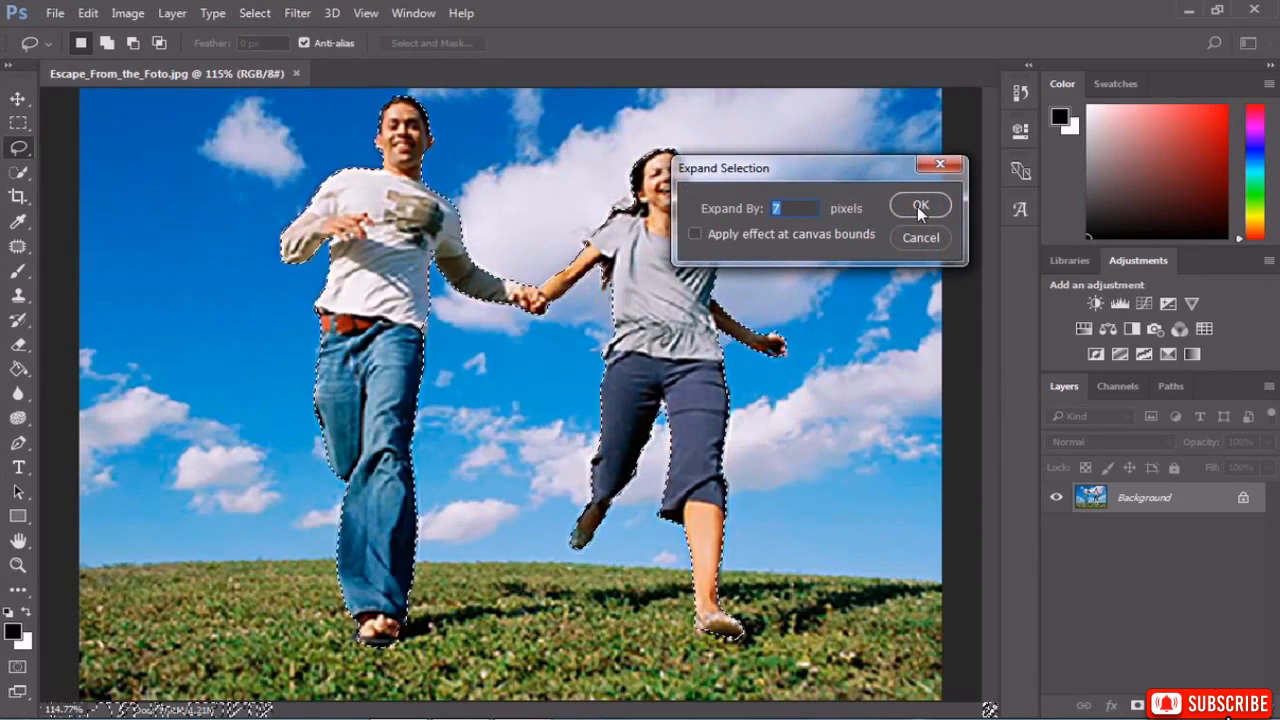
text(7)
click(902, 205)
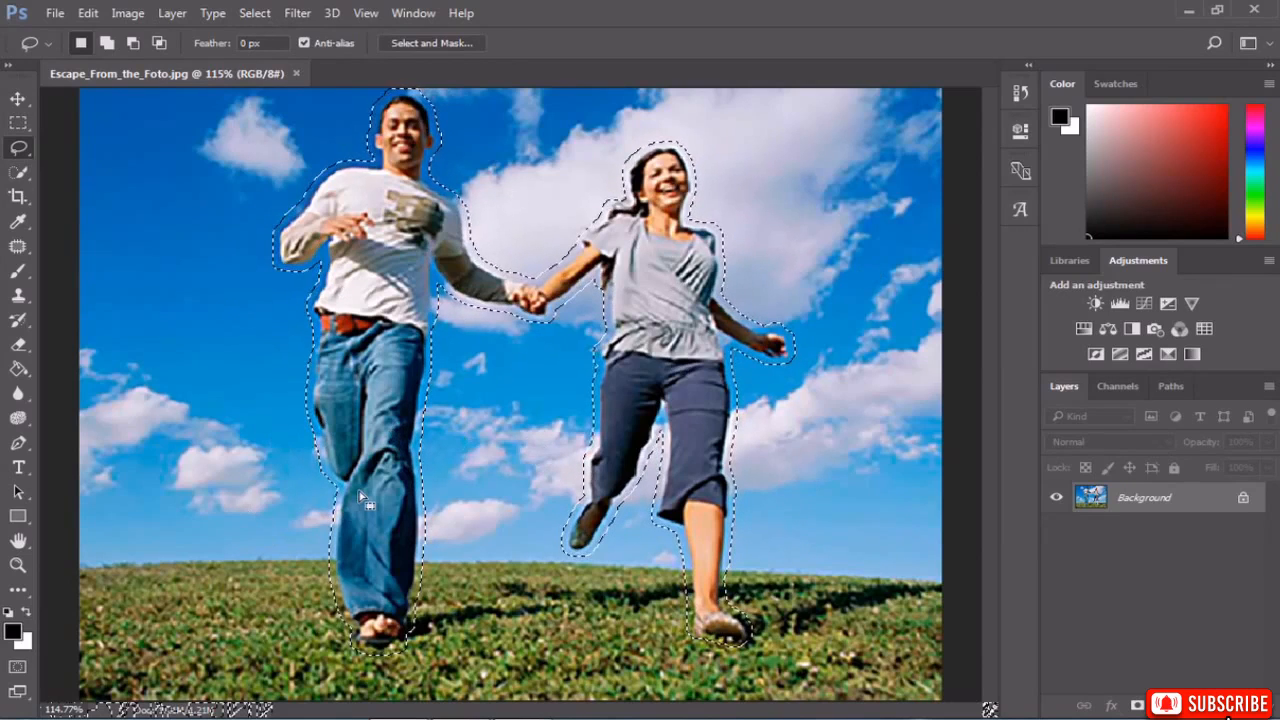
Fill the expanded selection using Content-Aware with Color Adaptation, Normal mode and 100% opacity, and deselect it.
key(shift)
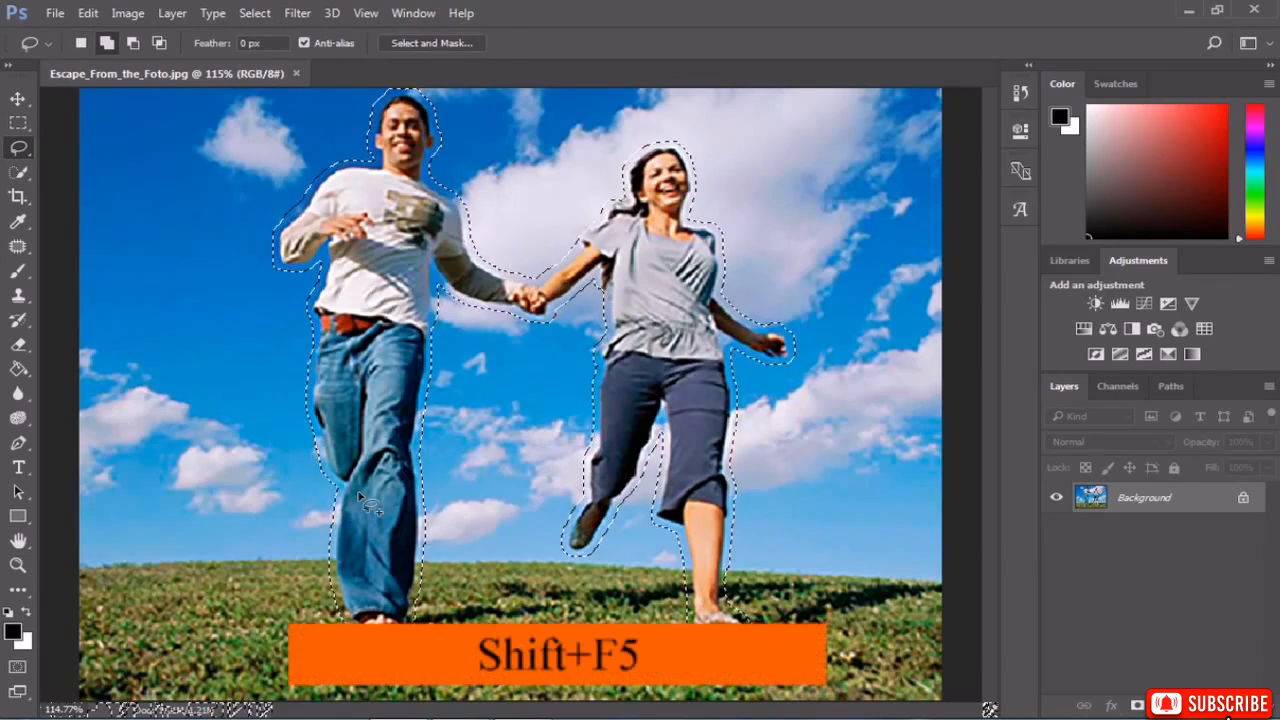
key(shift+F5)
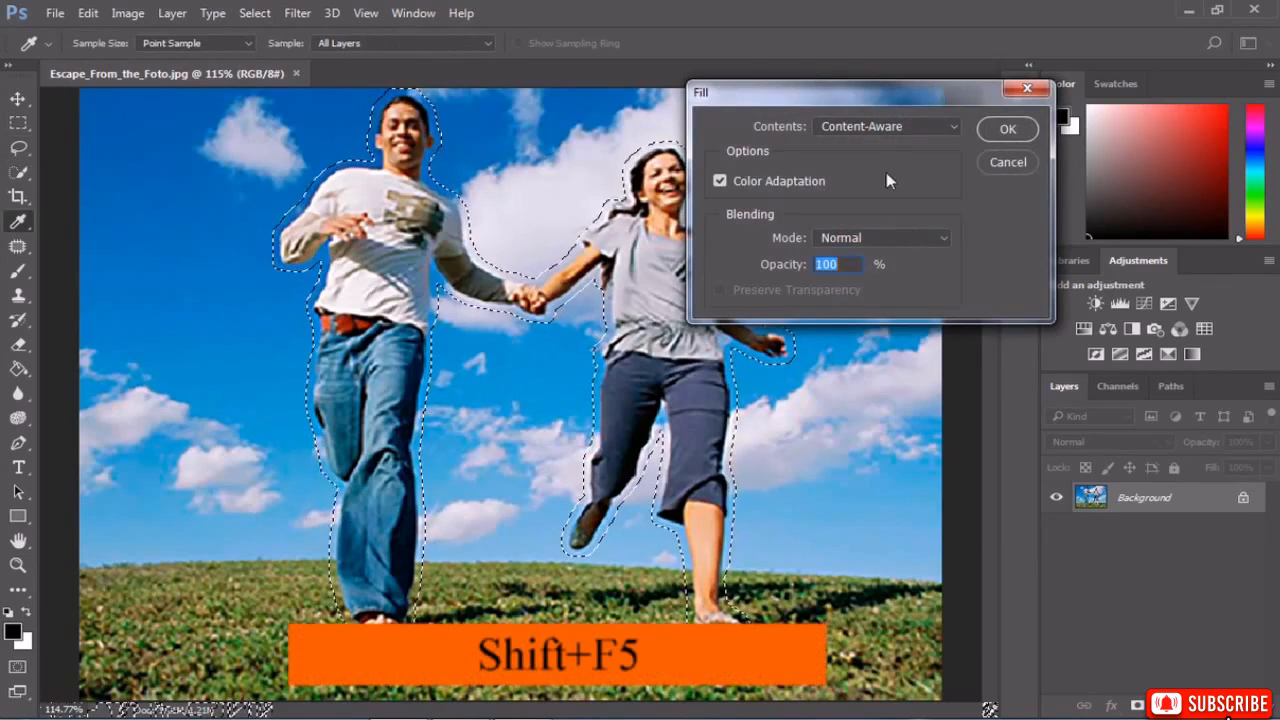
click(880, 127)
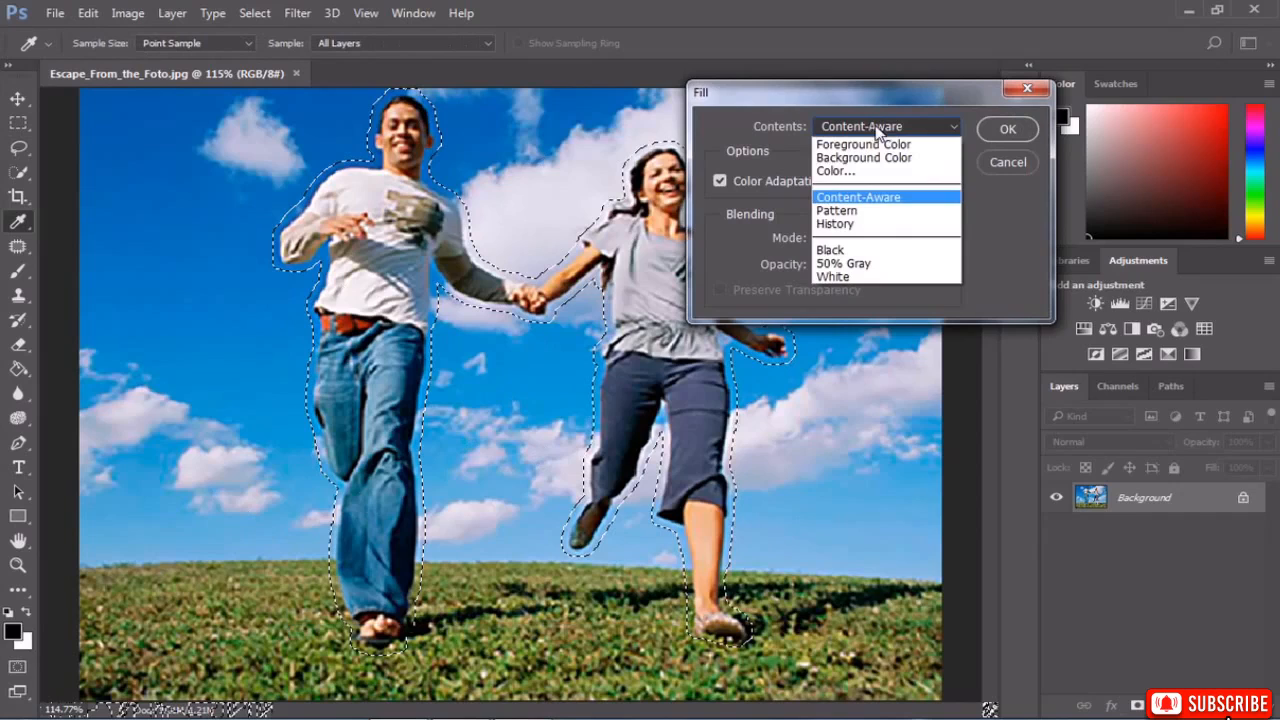
click(868, 197)
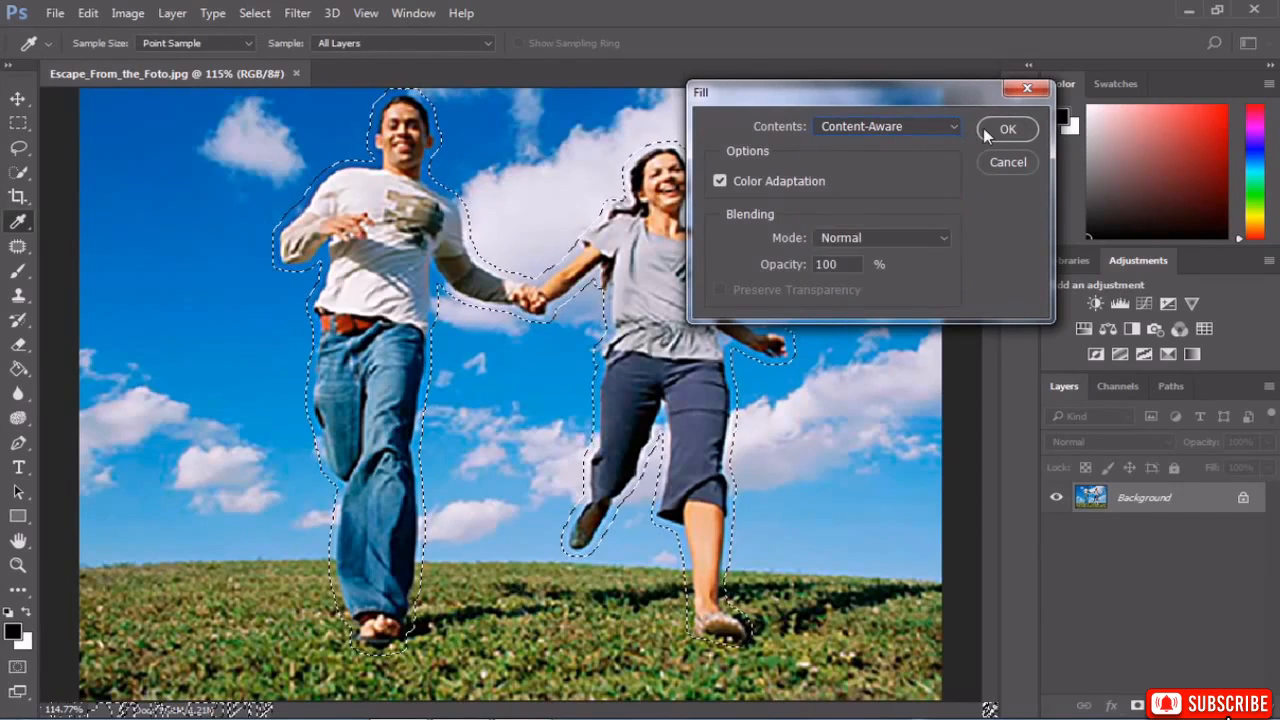
click(1003, 129)
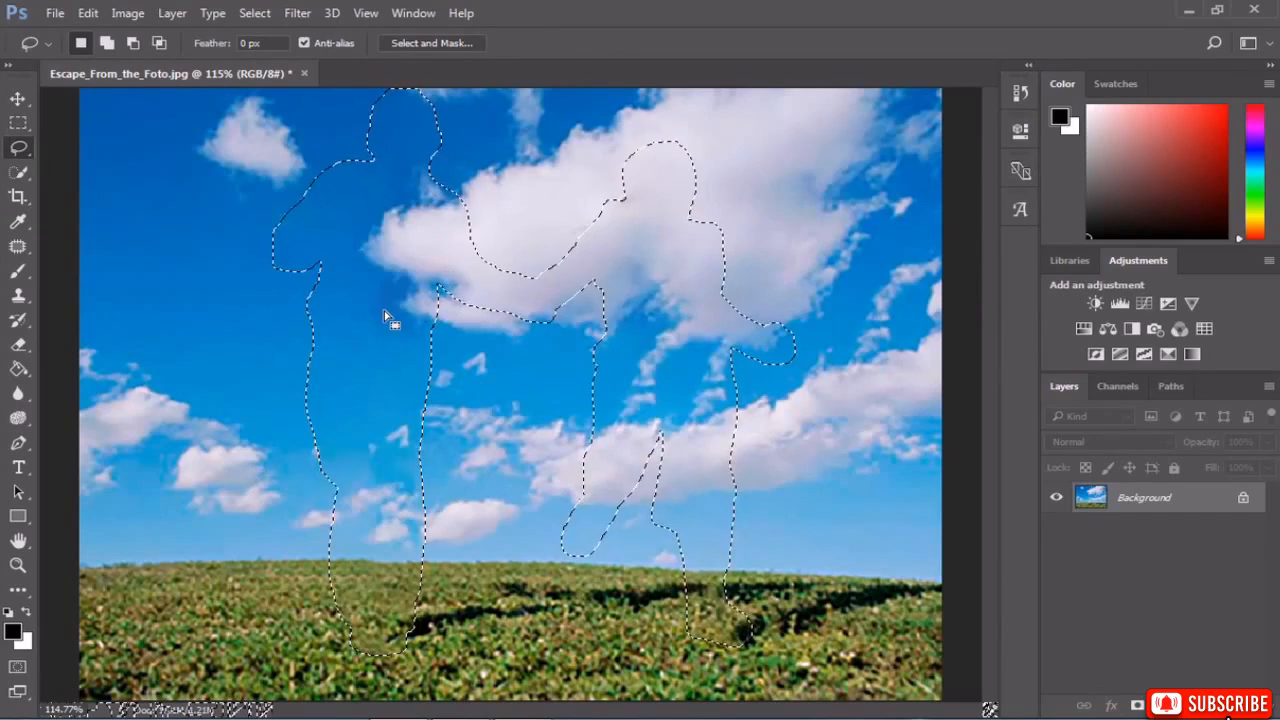
click(255, 13)
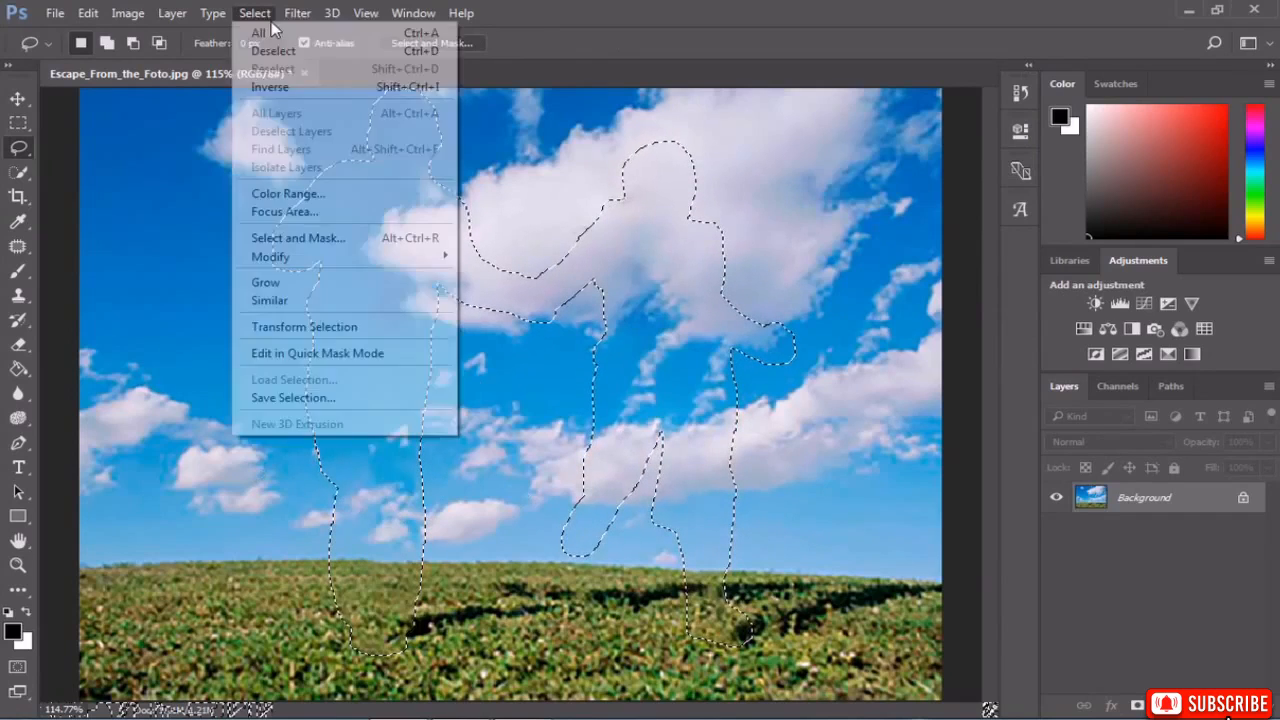
click(285, 52)
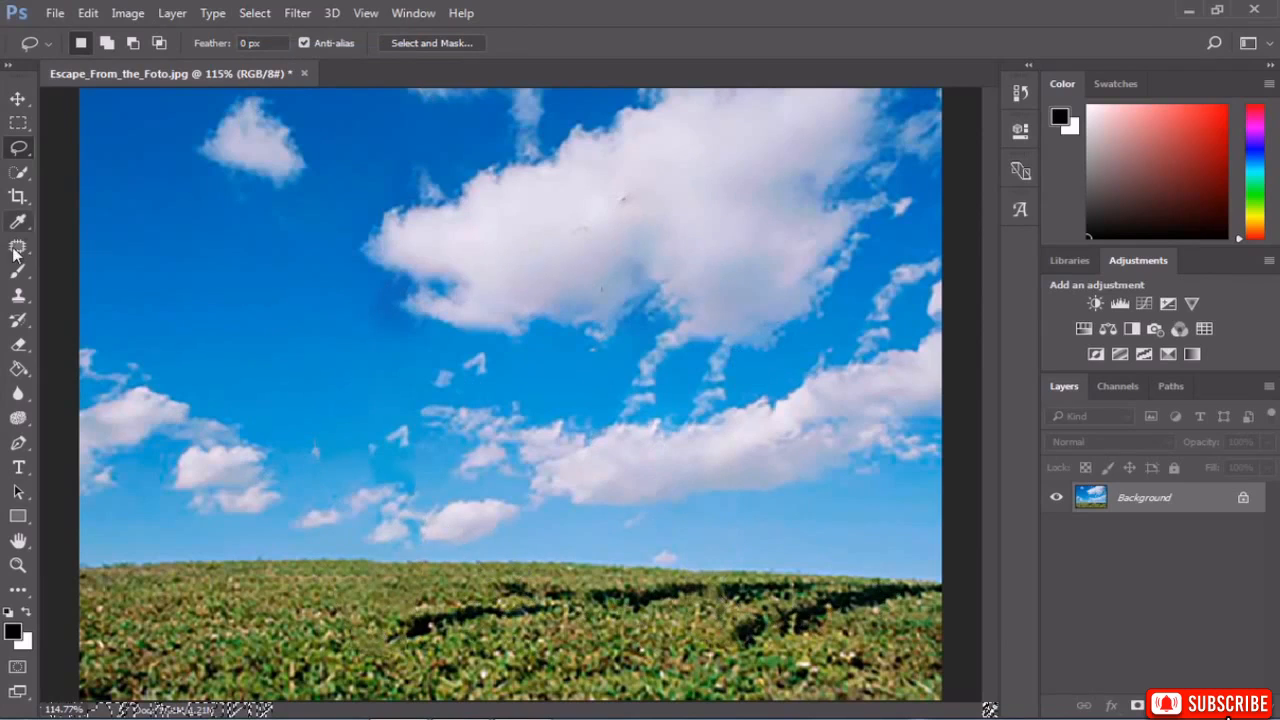
Activate the Patch tool in Content-Aware mode with Structure 6 and Color 0.
drag(18, 246, 97, 250)
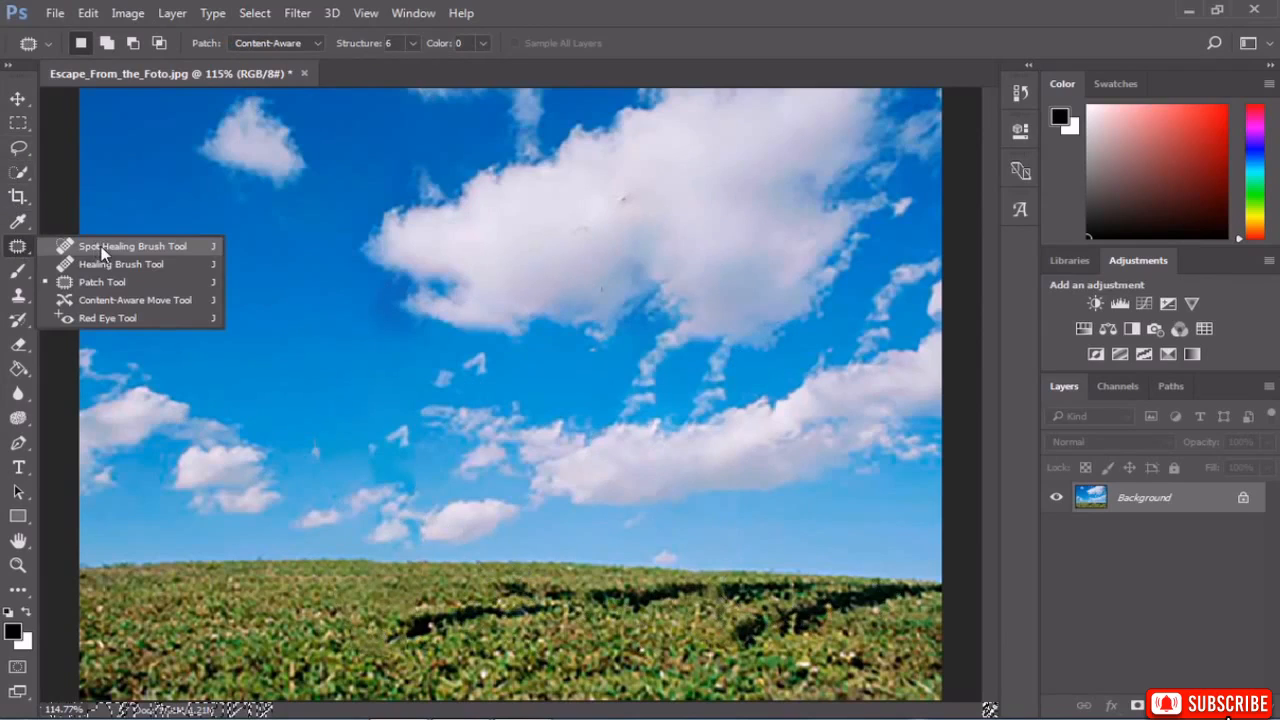
click(106, 285)
click(271, 43)
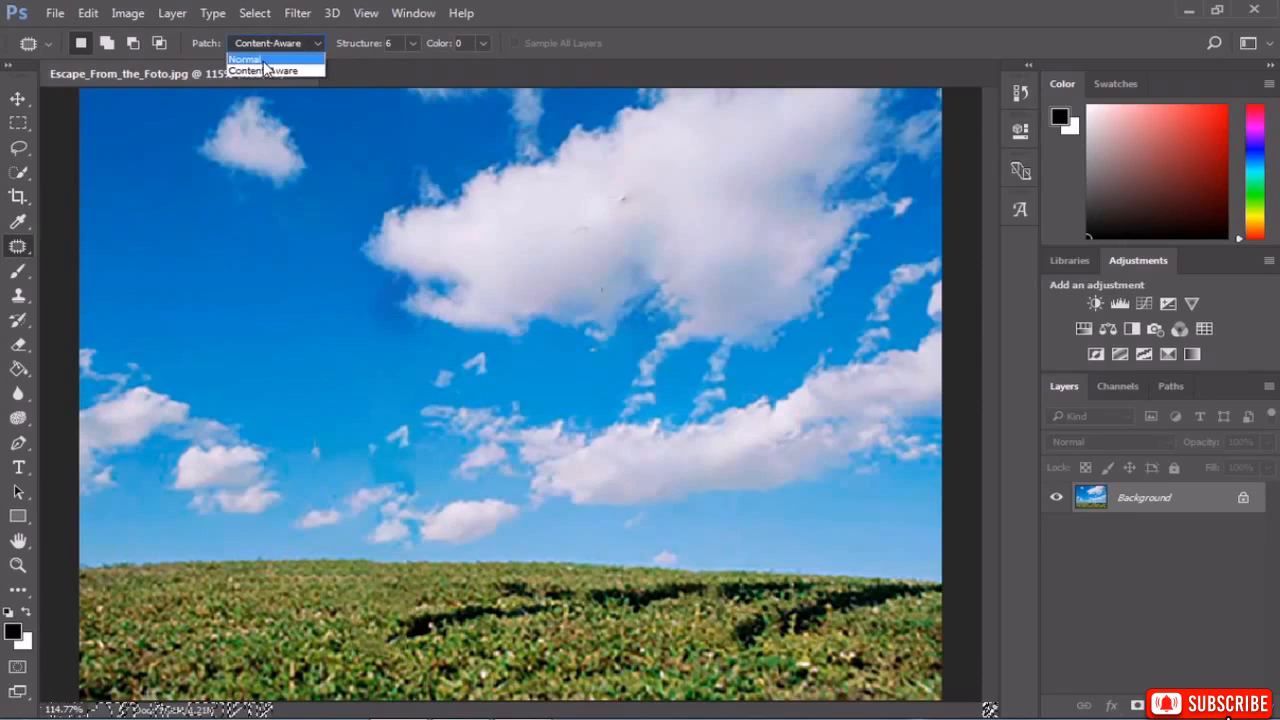
click(245, 59)
click(271, 43)
click(256, 71)
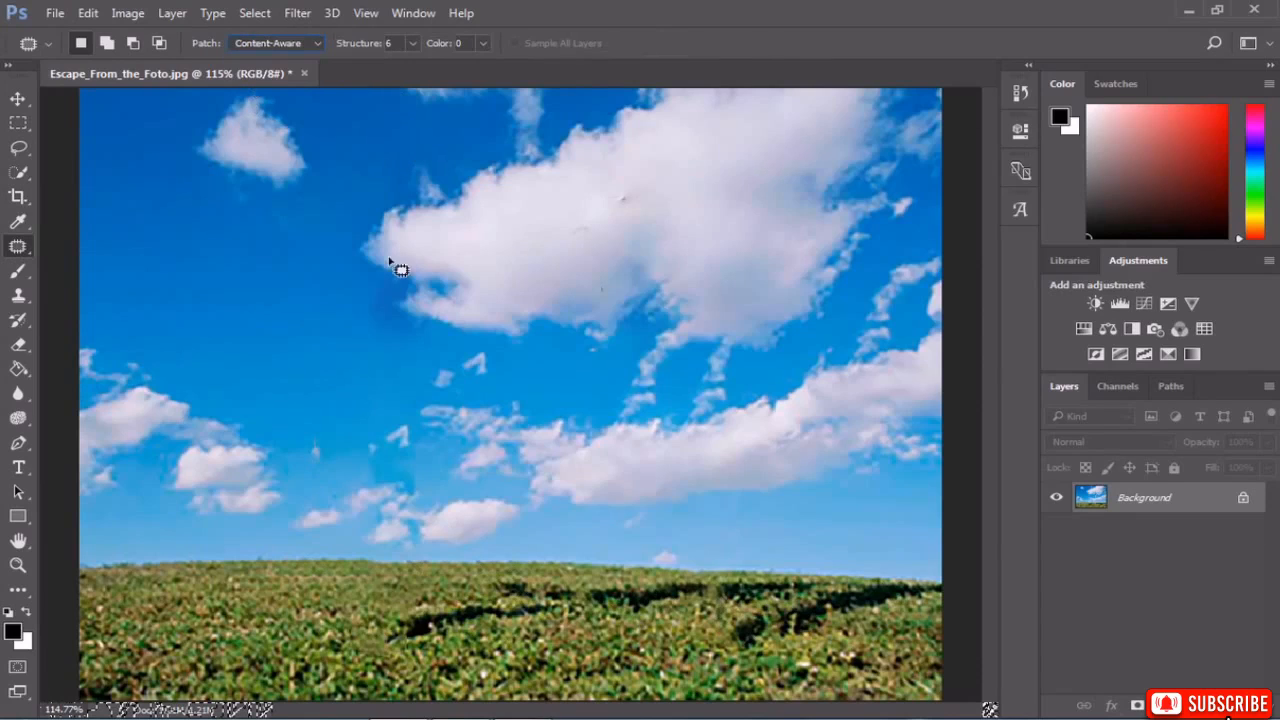
click(482, 43)
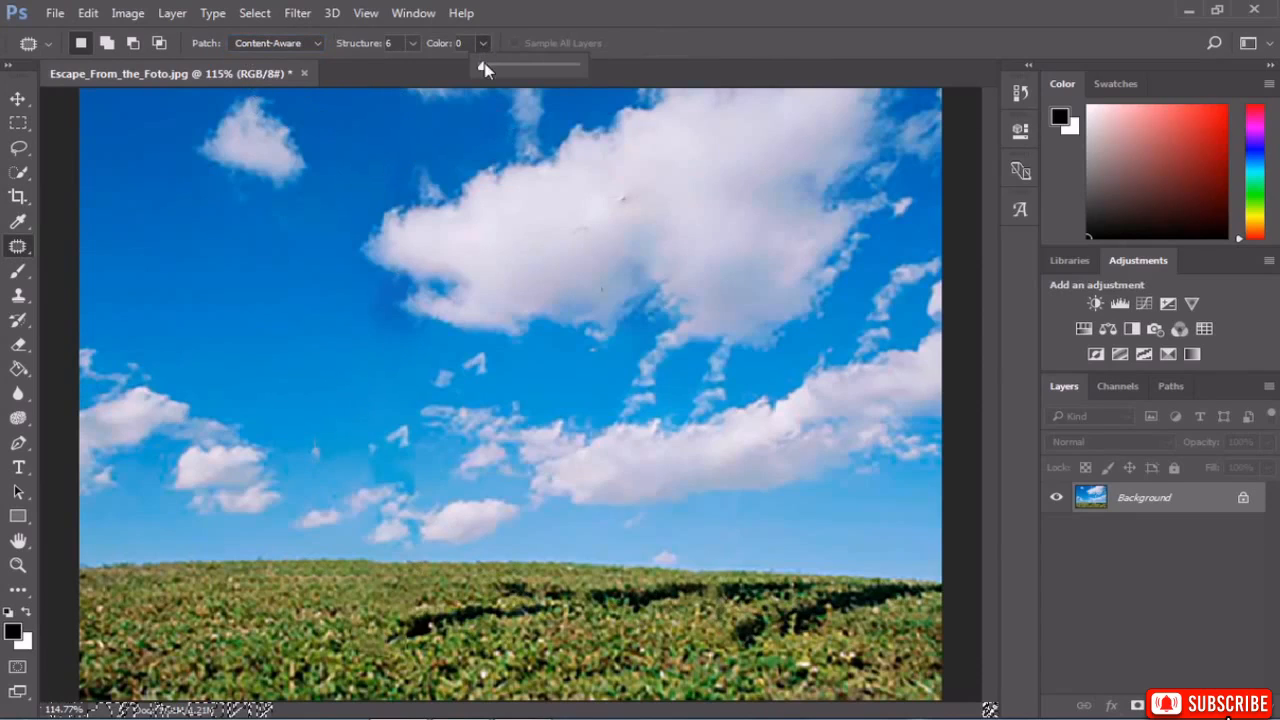
Try to patch the man's leftover shadow on the hill with grass from the lower foreground.
mouse_move(410, 585)
mouse_down()
mouse_move(537, 551)
mouse_move(566, 580)
mouse_up()
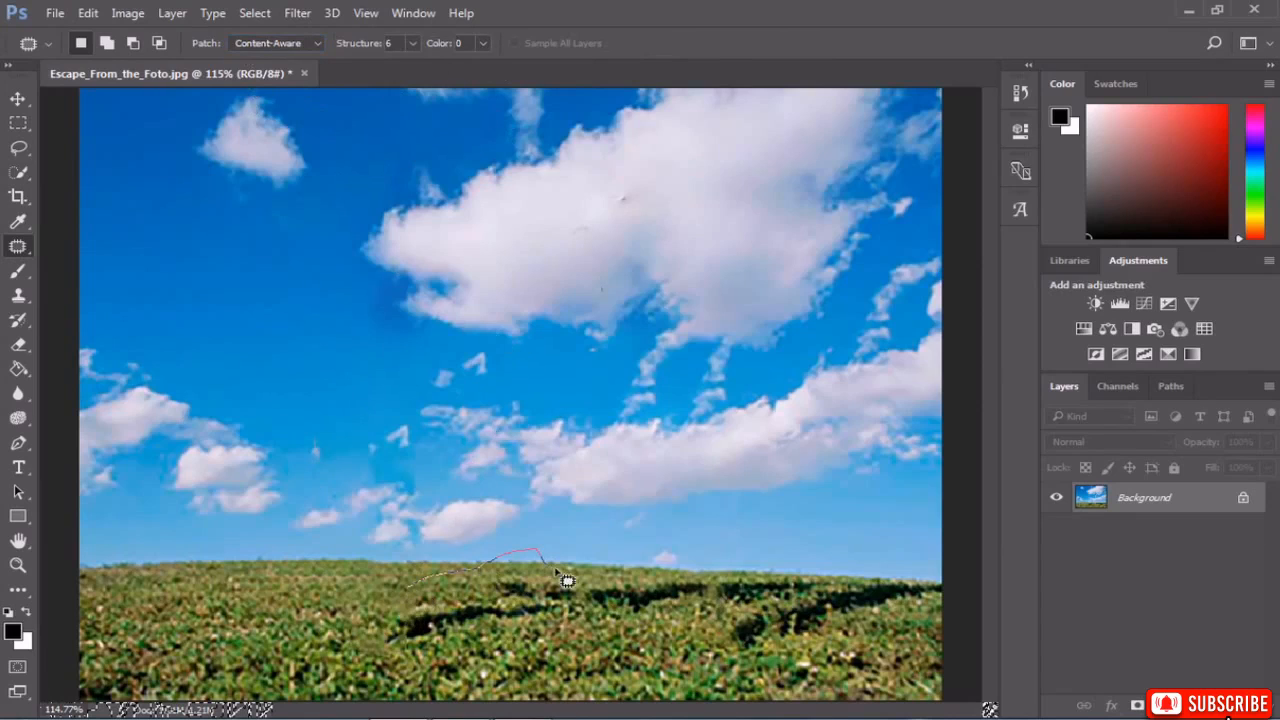
drag(553, 626, 412, 646)
drag(489, 611, 317, 684)
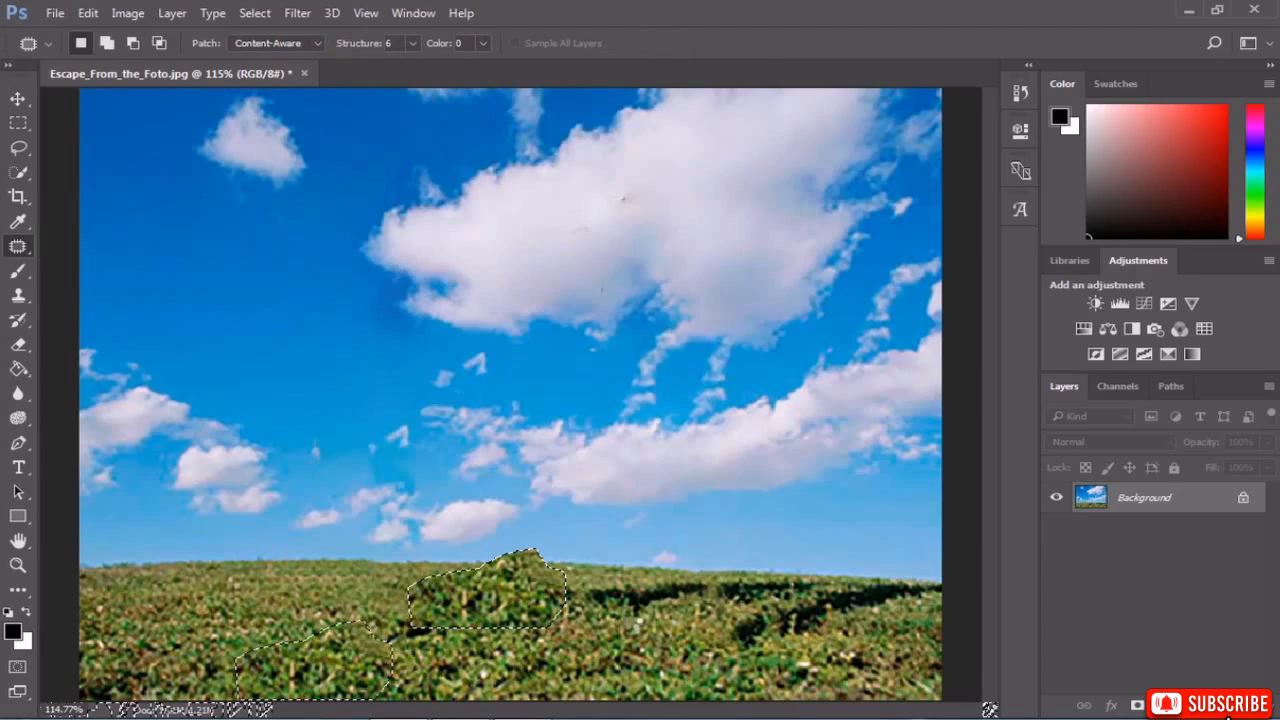
click(631, 623)
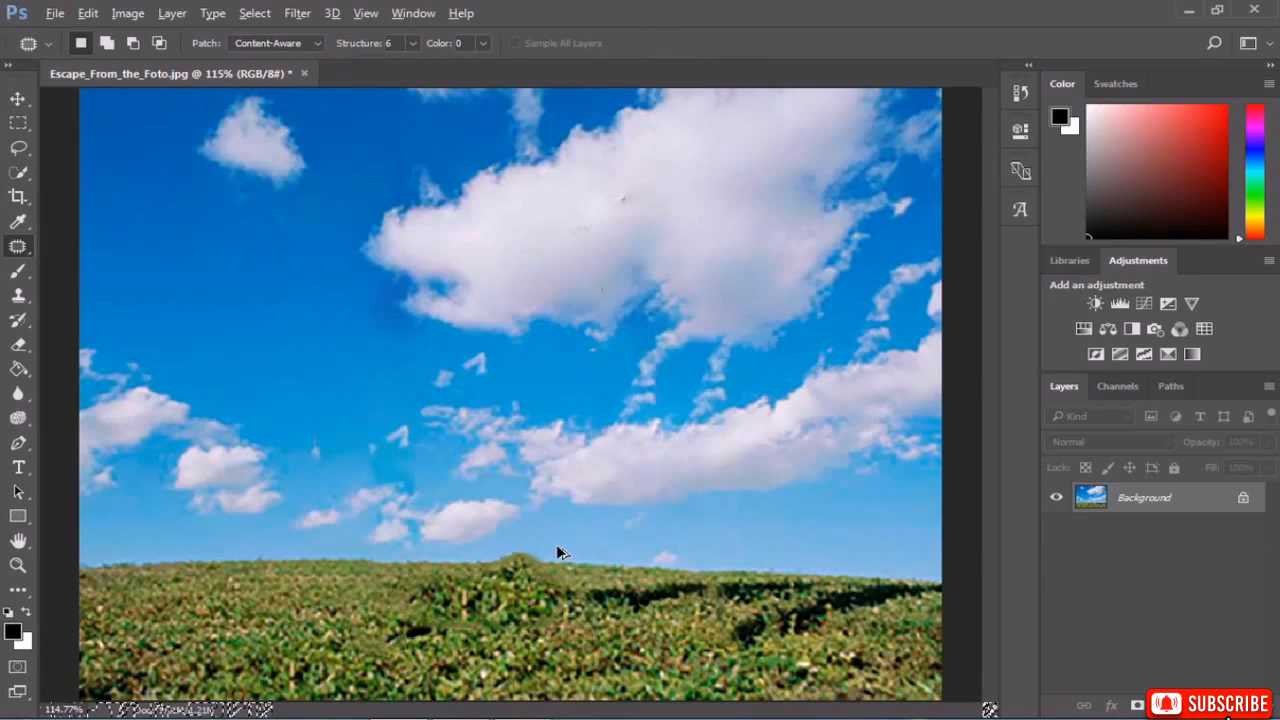
key(ctrl+alt+z)
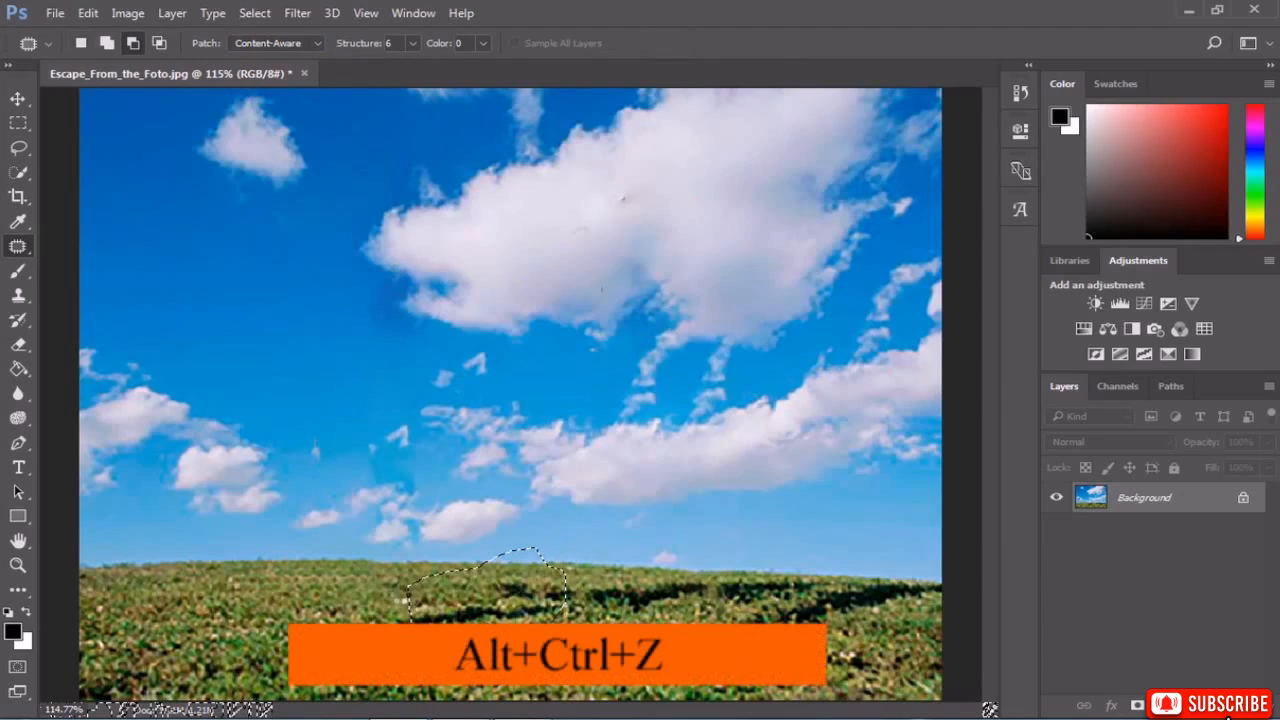
click(355, 600)
Patch the long dark shadow across the middle of the hill with grass from just below it, and deselect.
drag(379, 588, 492, 566)
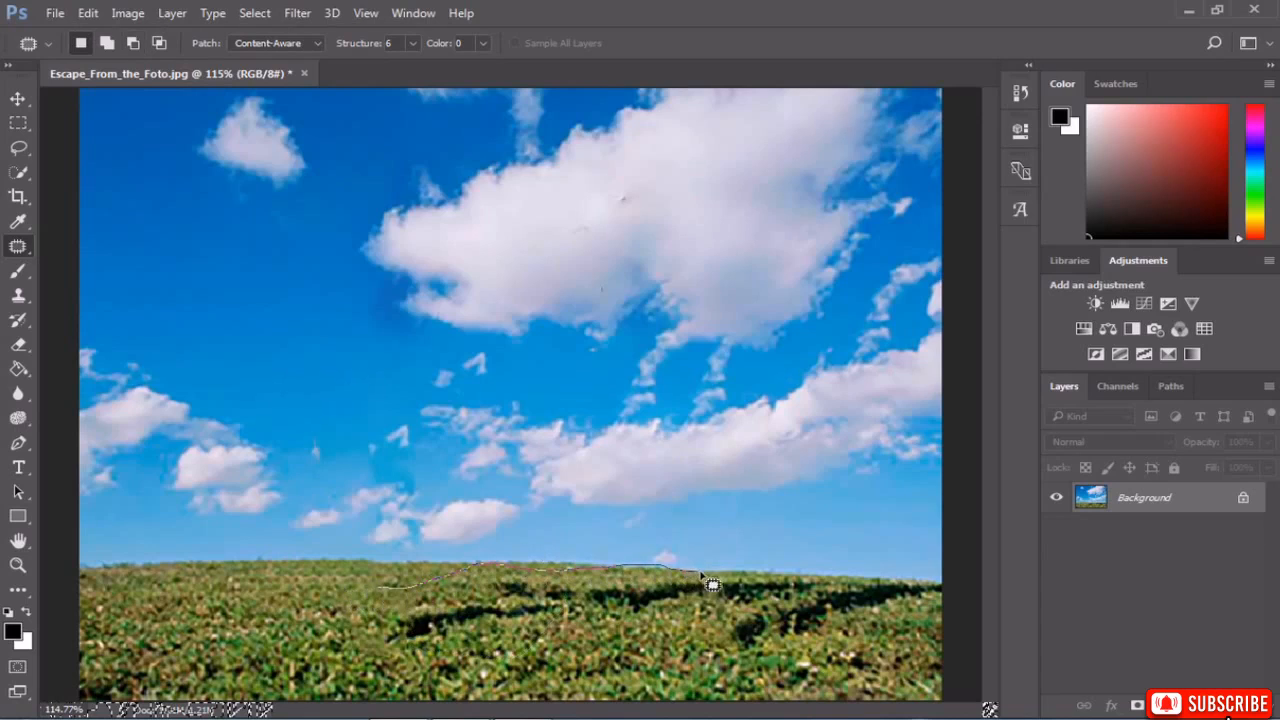
mouse_move(728, 598)
mouse_down()
mouse_move(580, 677)
mouse_move(474, 679)
mouse_move(399, 653)
mouse_move(383, 596)
mouse_up()
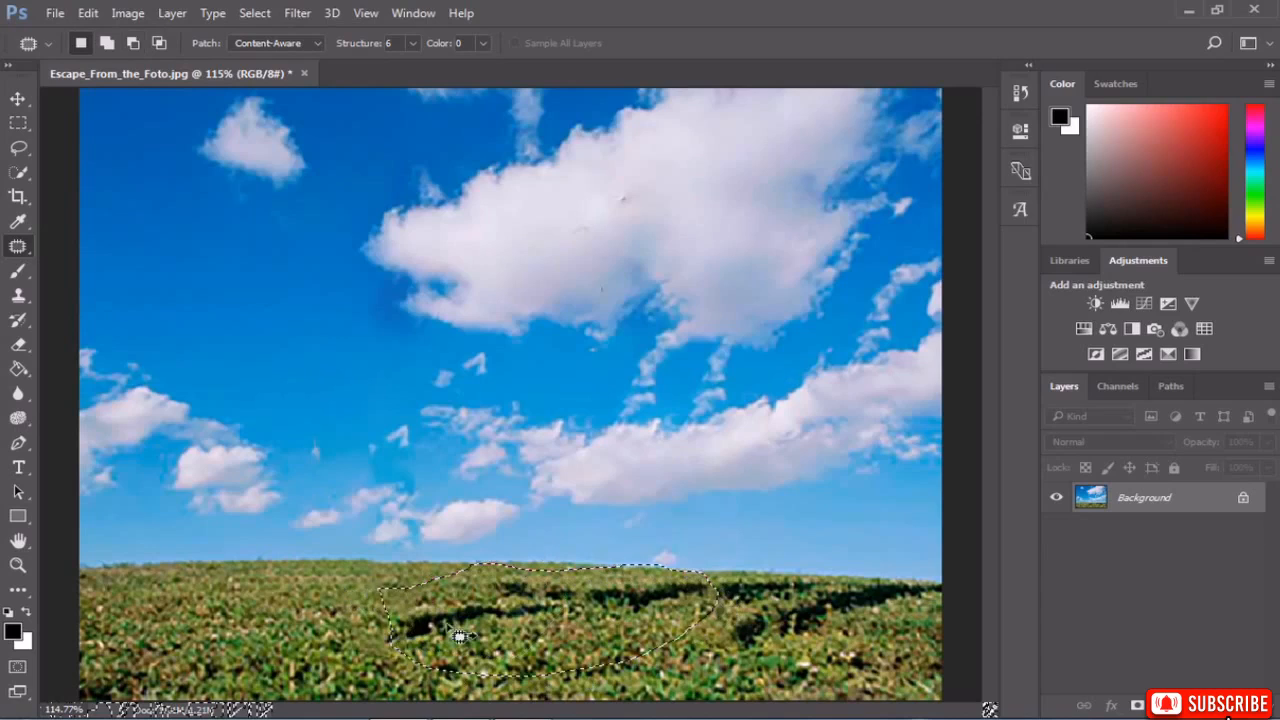
drag(484, 669, 482, 679)
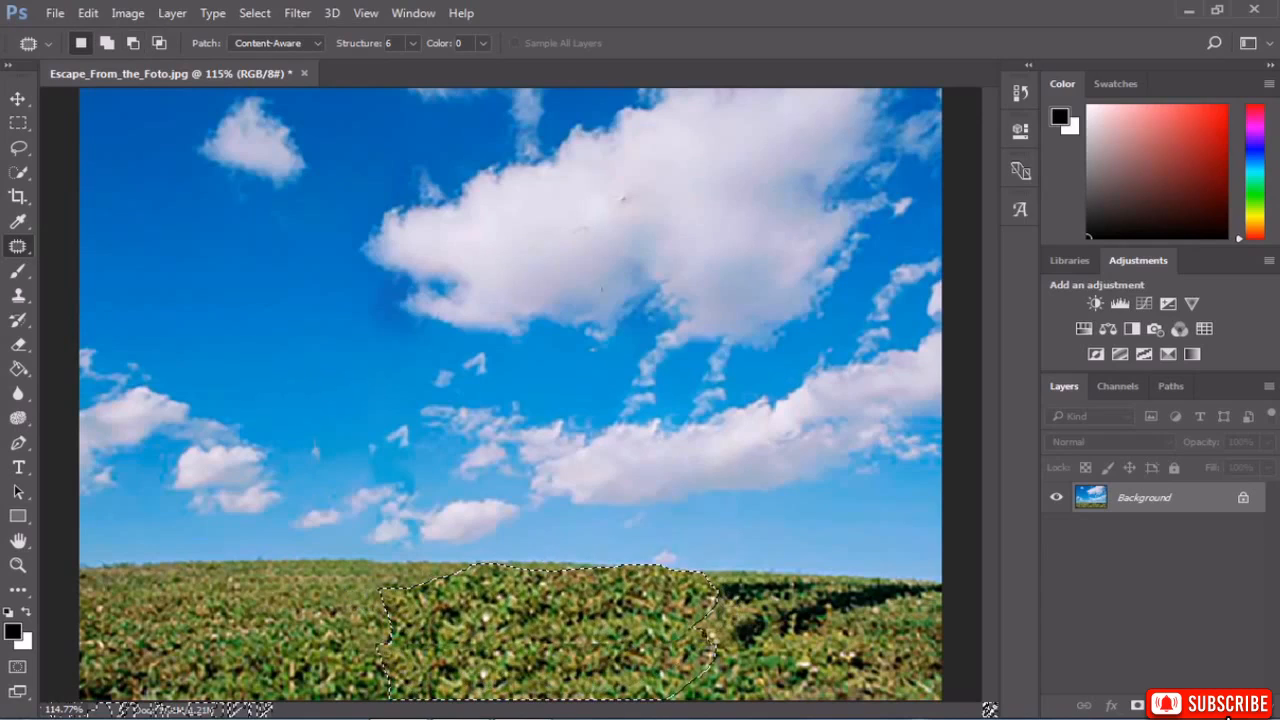
click(734, 628)
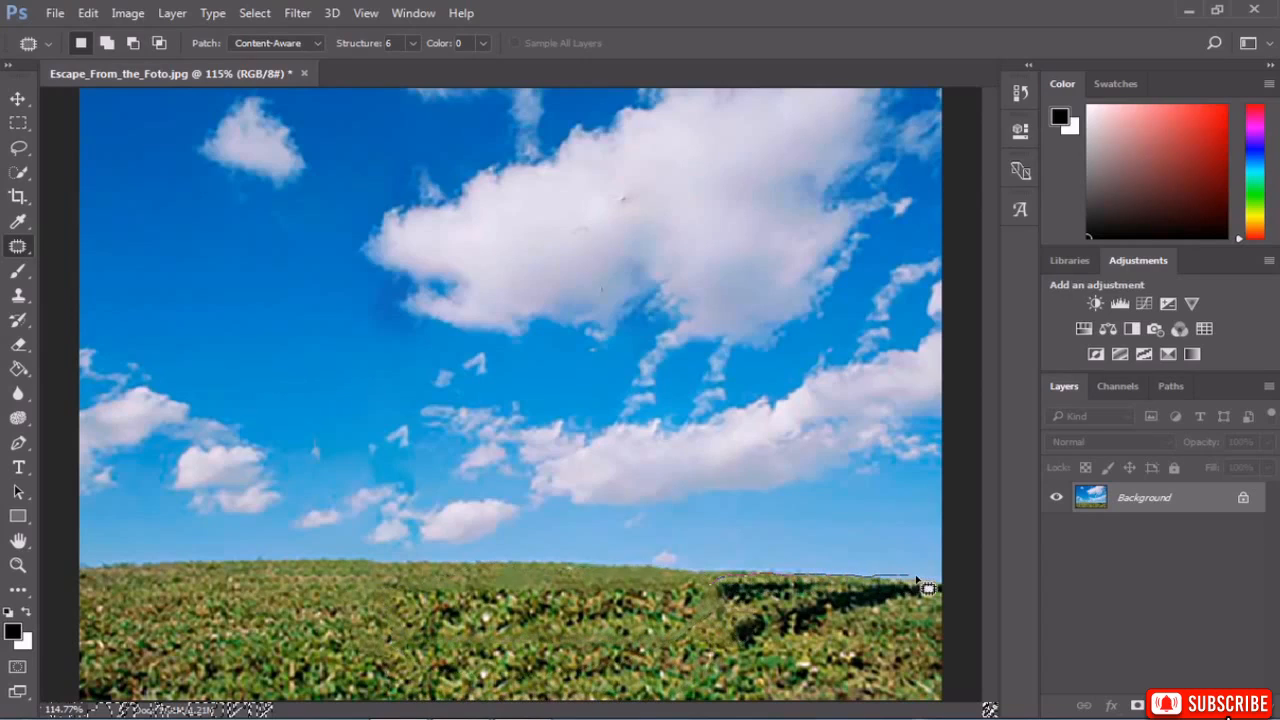
Patch the woman's leftover dark shadow near the hill's right edge with nearby grass, and deselect.
drag(944, 598, 705, 678)
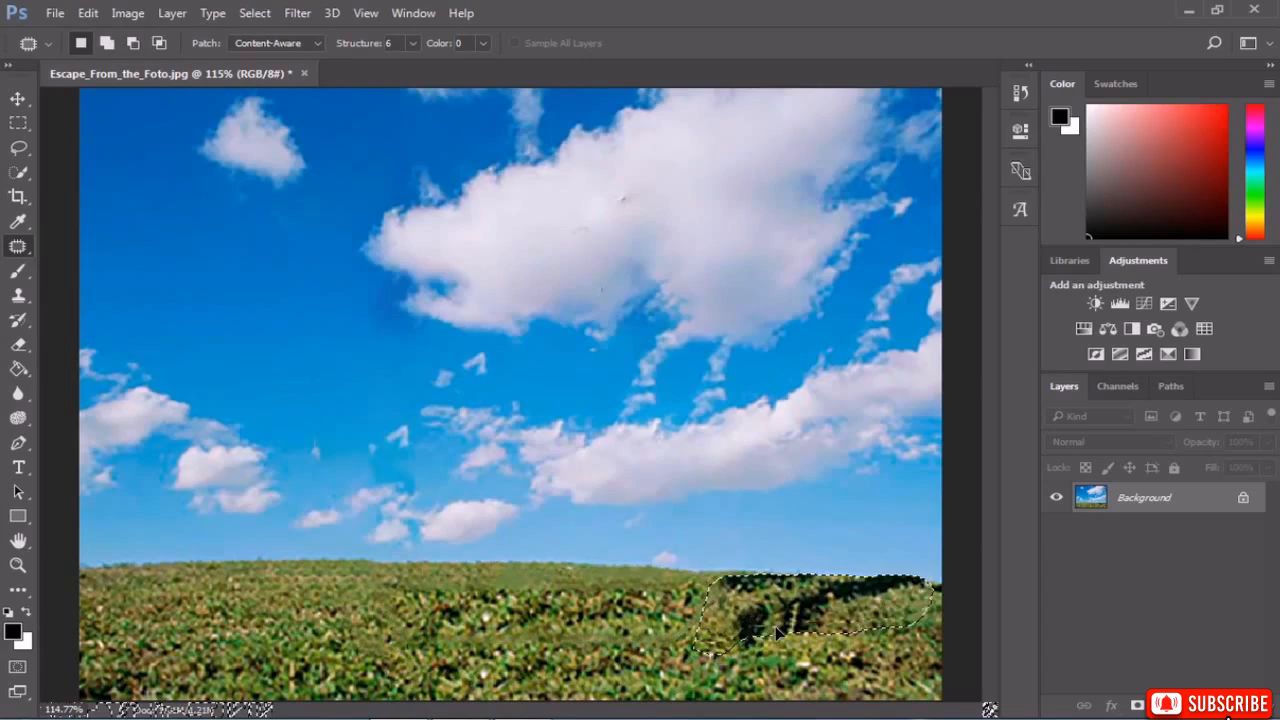
click(671, 620)
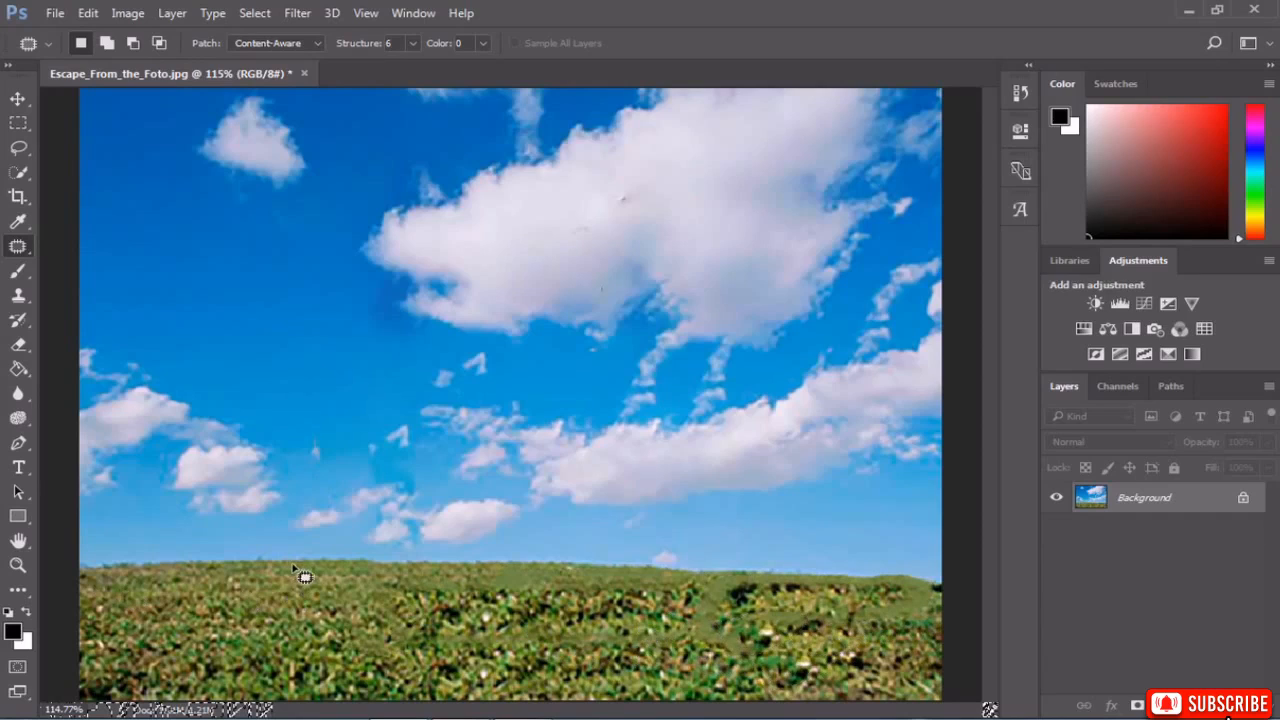
scroll(364, 507, down, 4)
scroll(366, 505, up, 2)
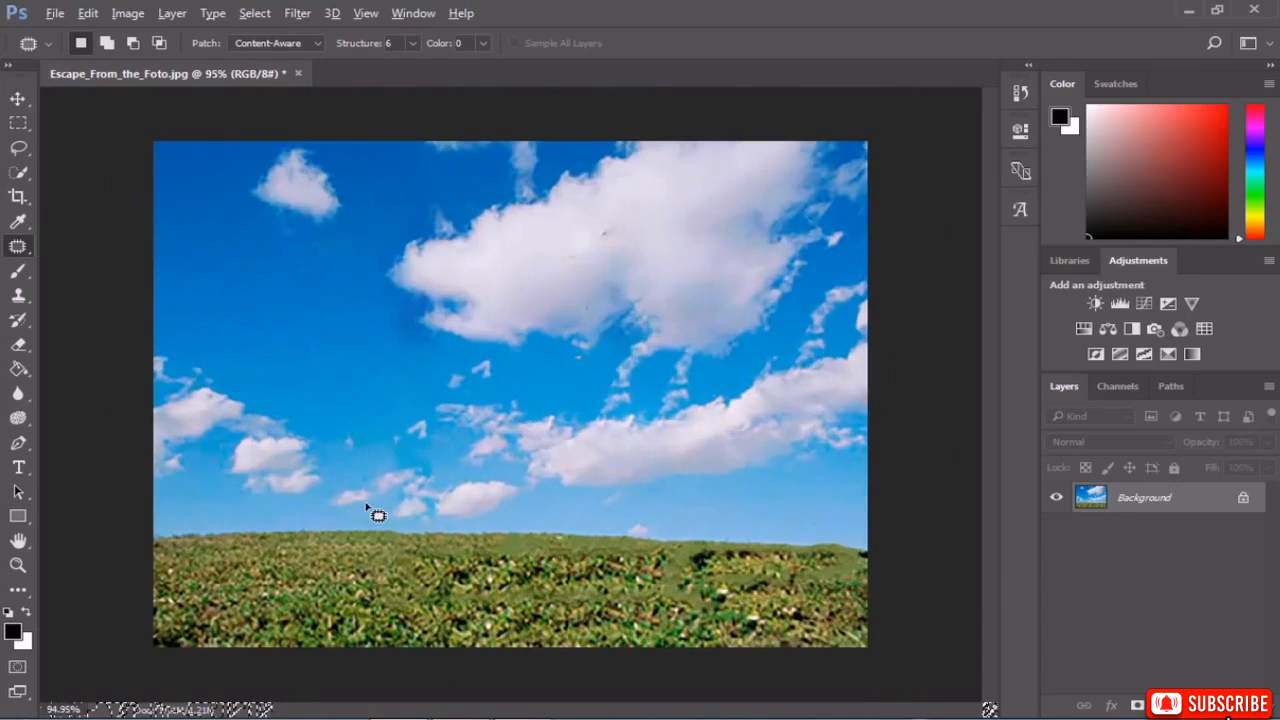
scroll(370, 512, down, 1)
scroll(370, 512, up, 1)
Extend the canvas by 0.7 inches in width and height, relative to its current size, using light gray cbcbcb as extension color.
key(ctrl+alt+c)
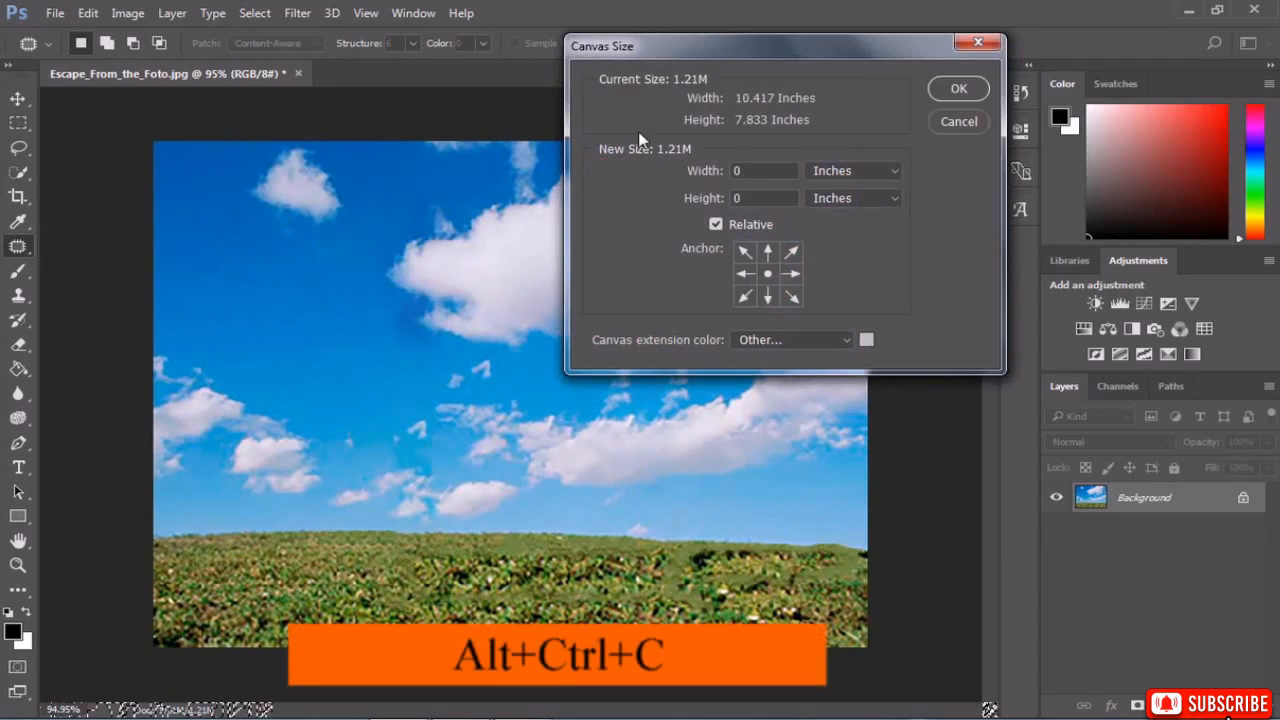
click(742, 170)
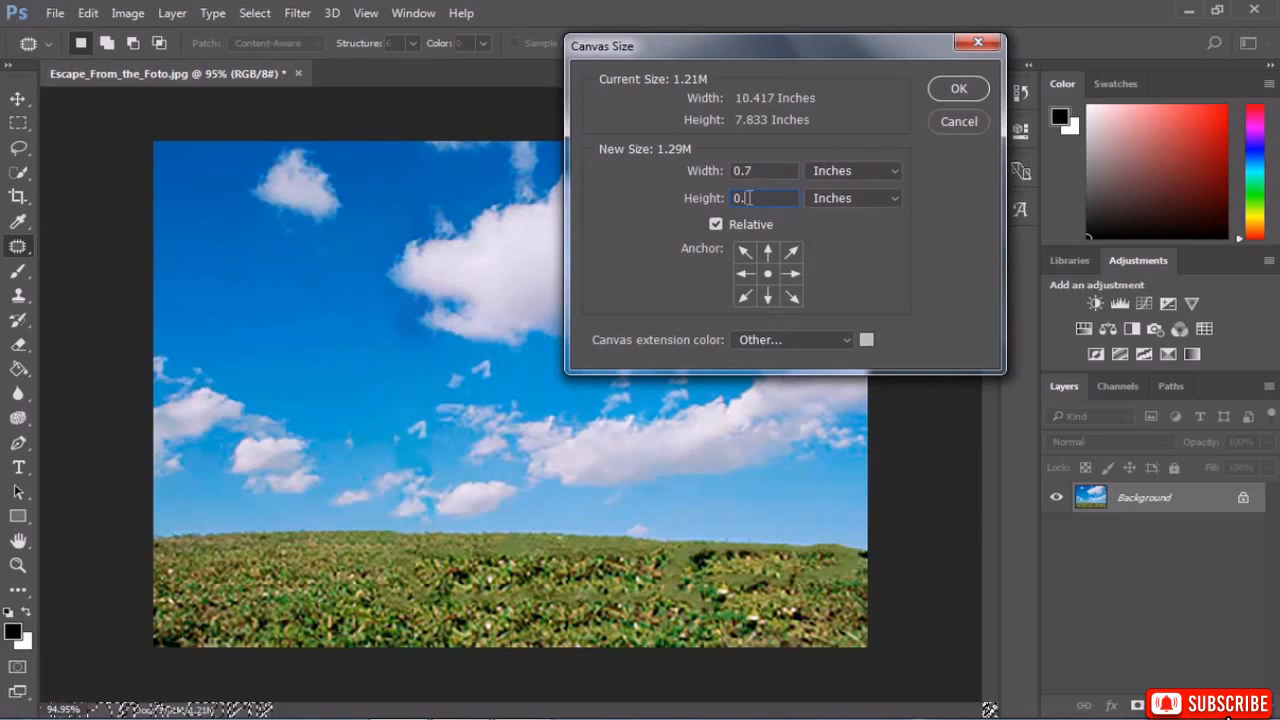
click(866, 342)
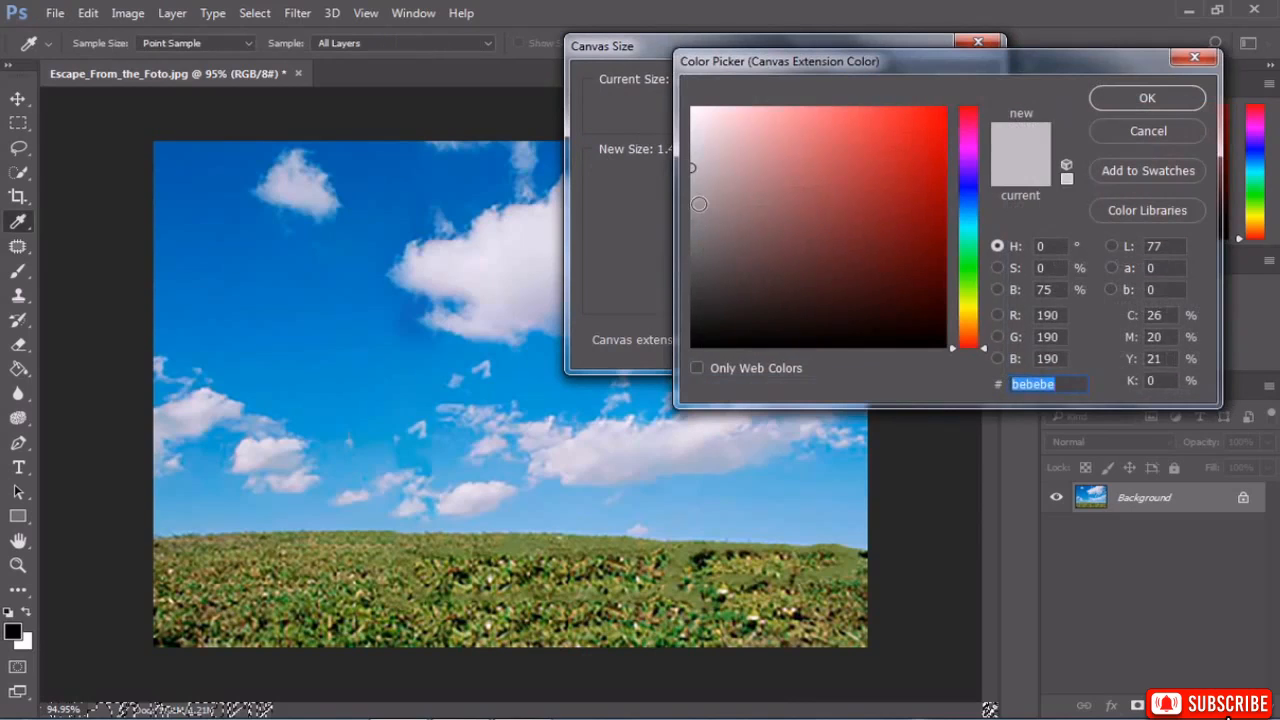
text(ffffff)
drag(700, 138, 688, 155)
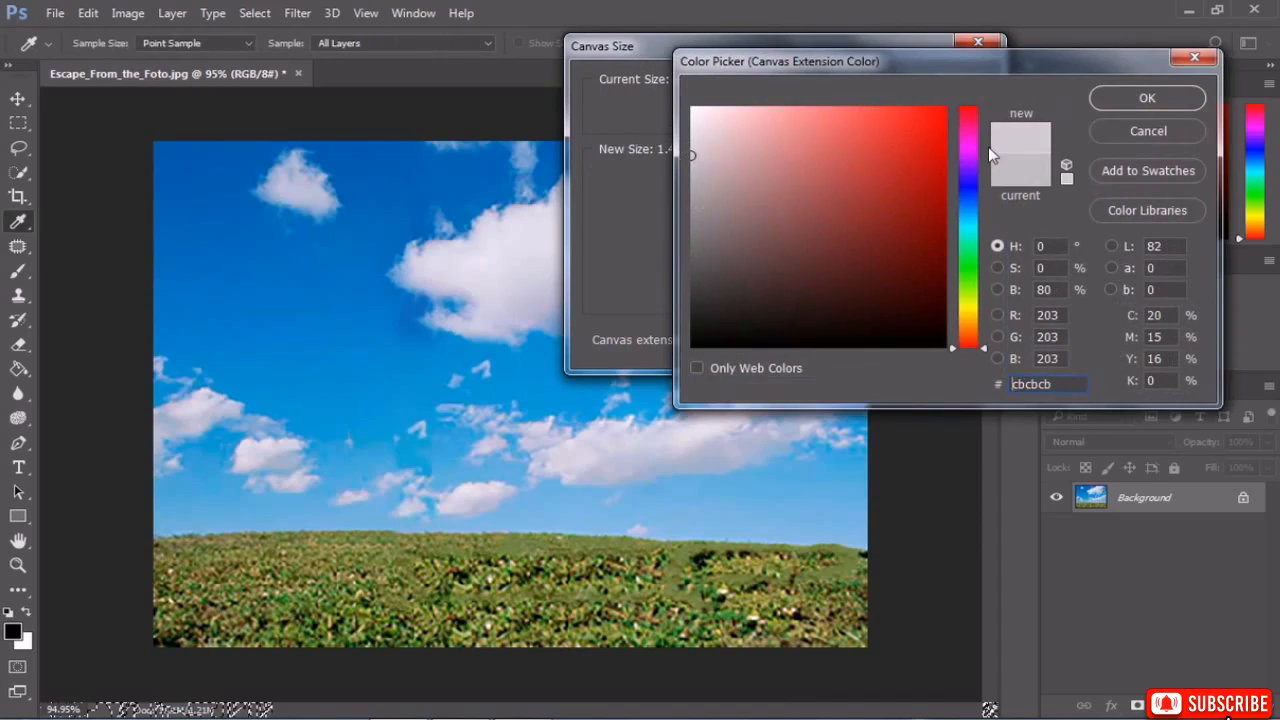
click(1147, 100)
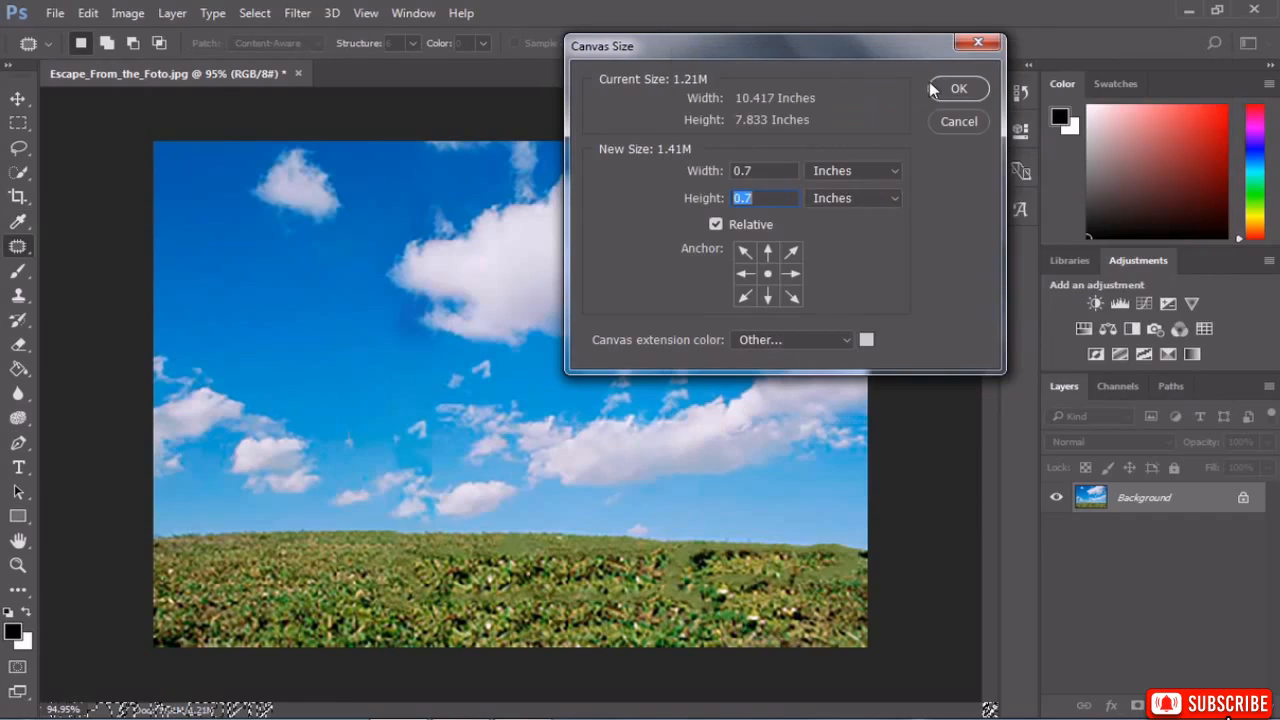
click(940, 89)
Select the whole canvas including the gray border and cut it to a new layer.
key(j)
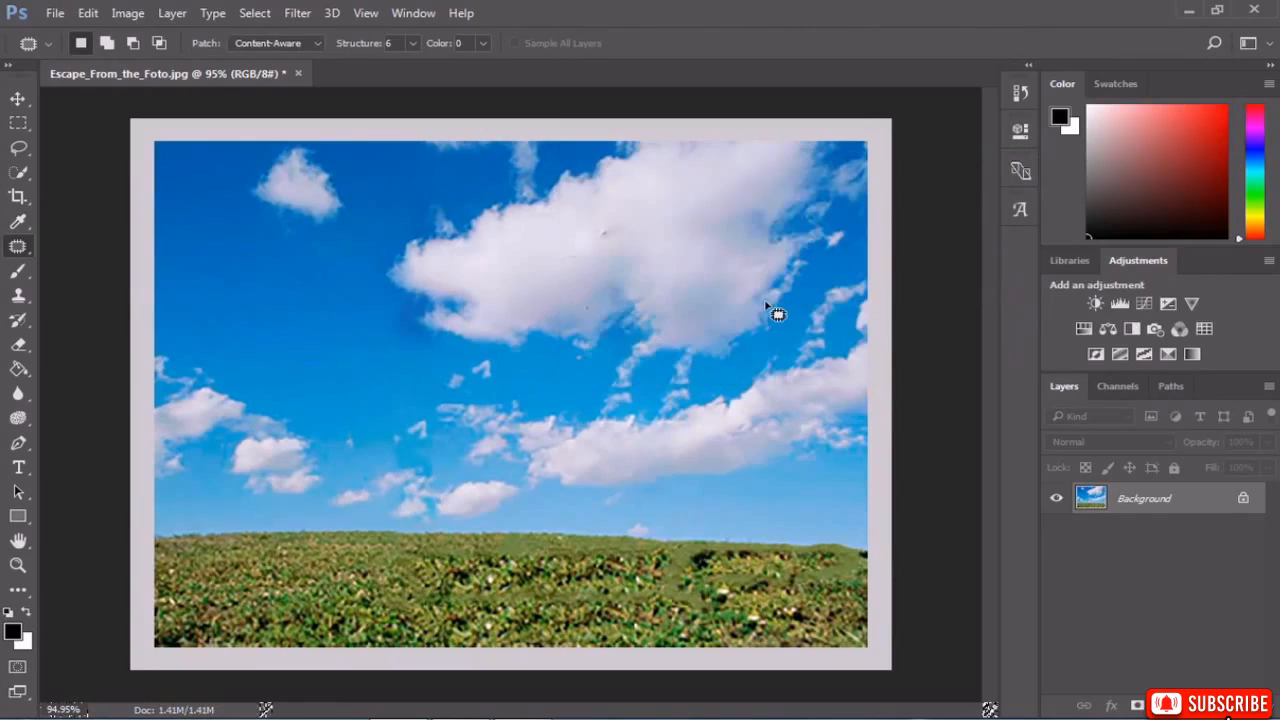
key(ctrl+a)
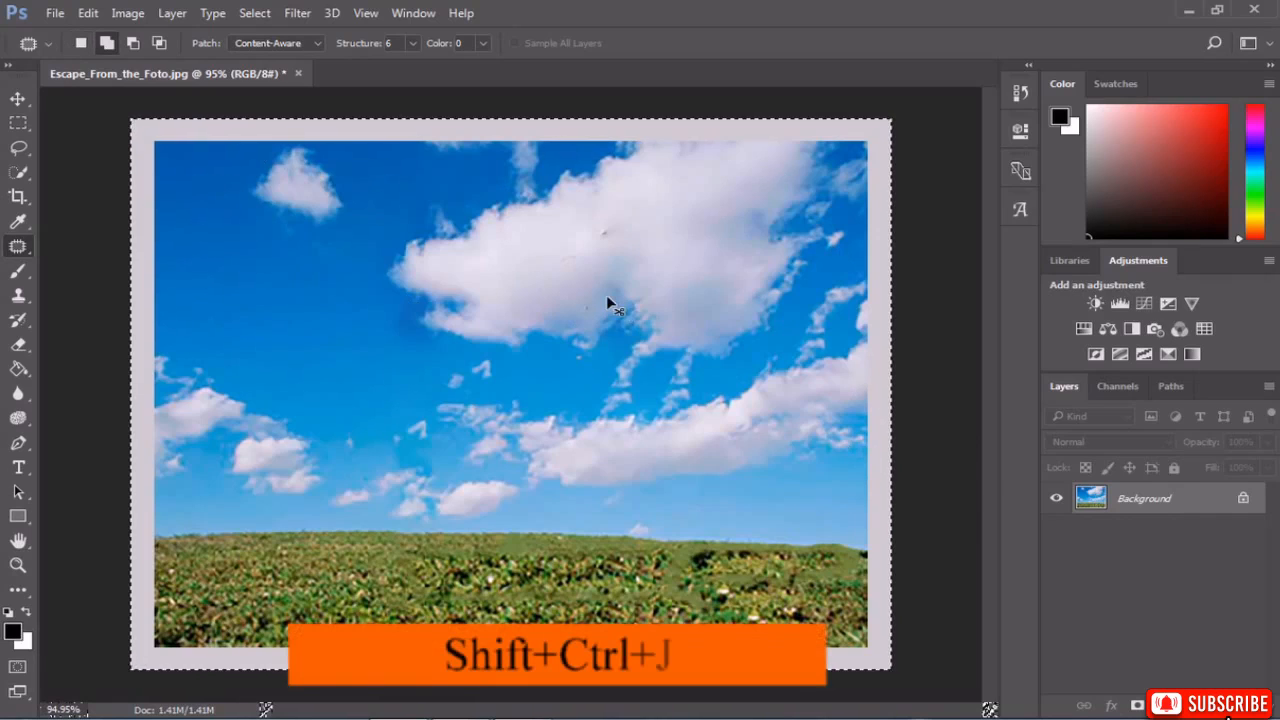
key(shift+ctrl+j)
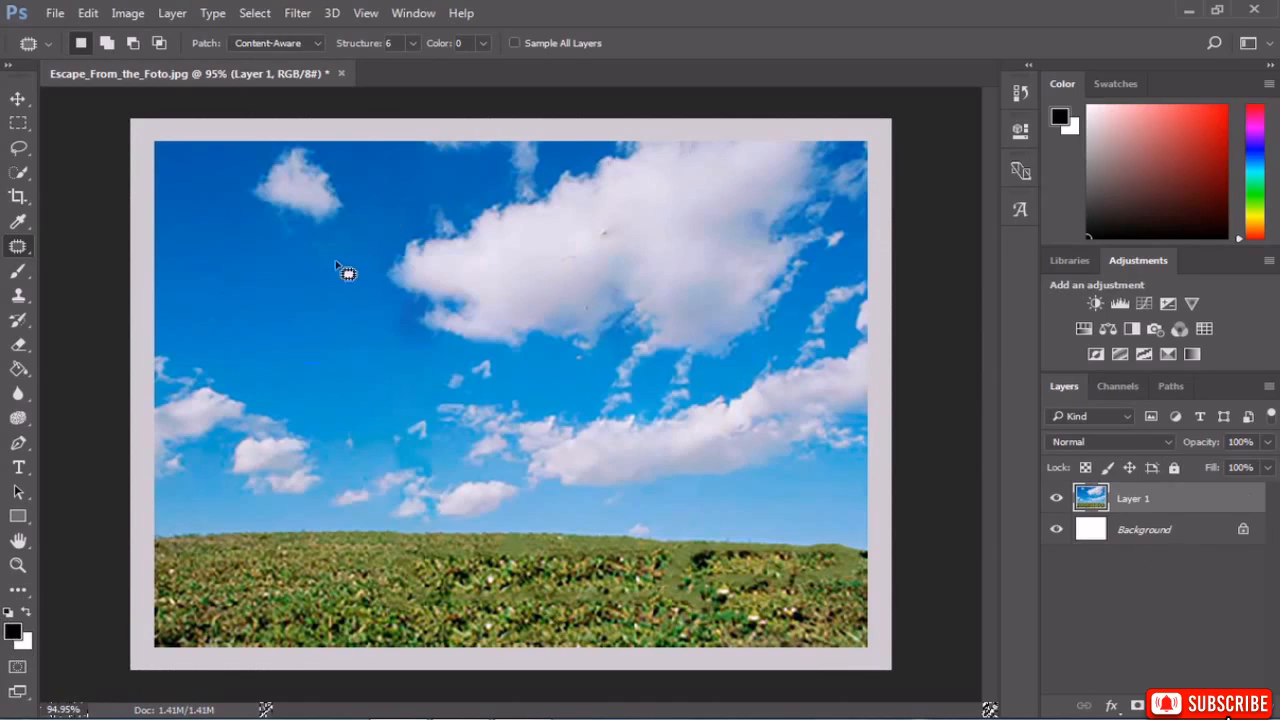
Scale the framed photo to about 78%, place it slightly above the canvas center, and paste the copied couple on top.
key(ctrl+t)
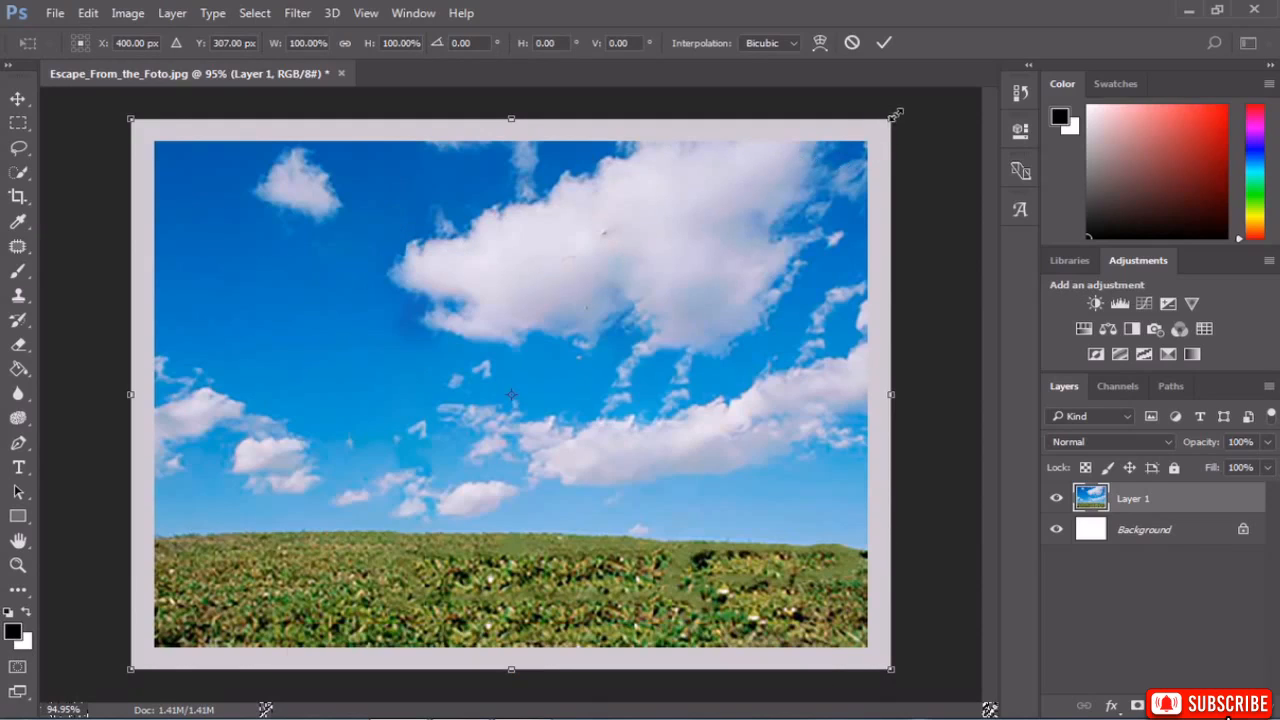
drag(897, 114, 815, 180)
drag(674, 317, 676, 283)
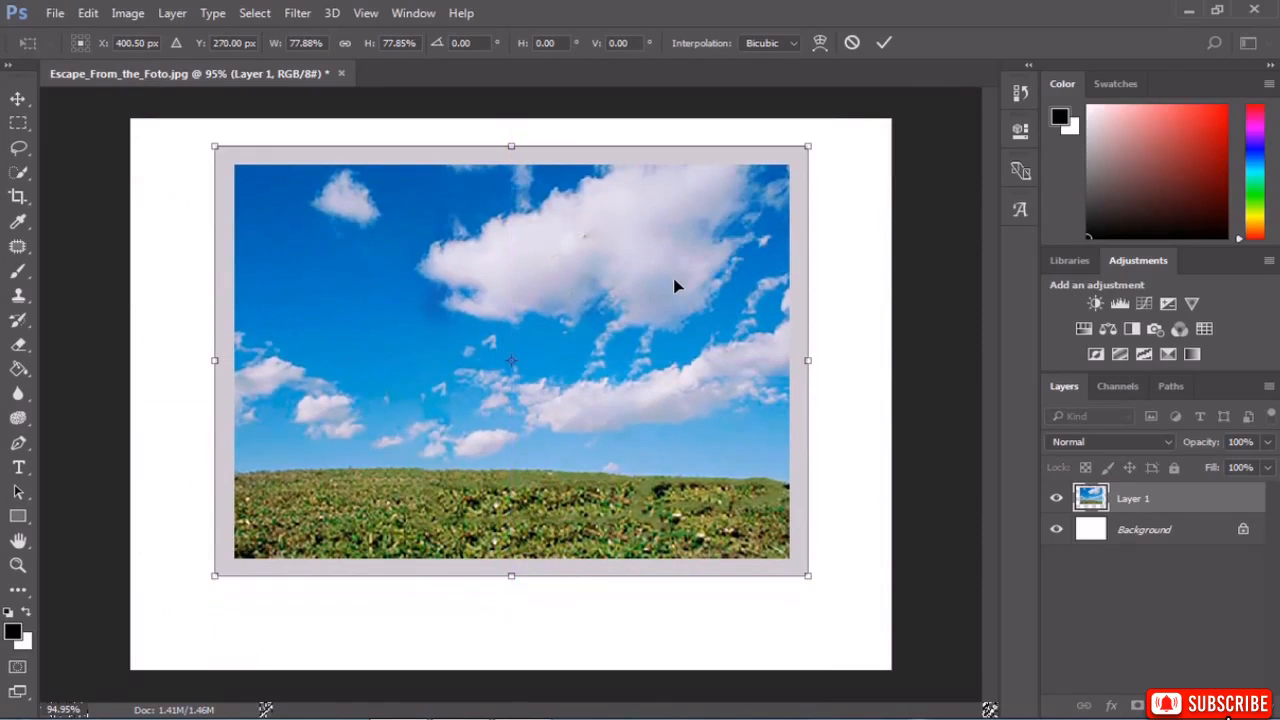
key(Return)
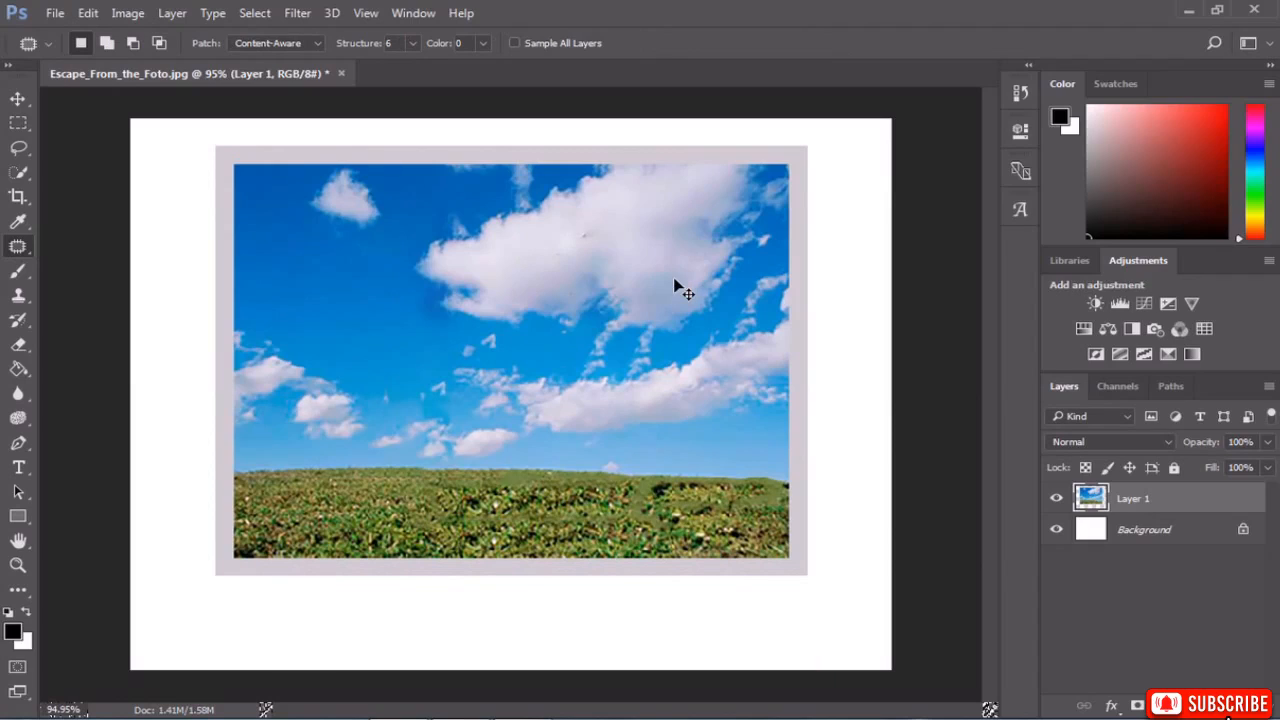
key(ctrl+v)
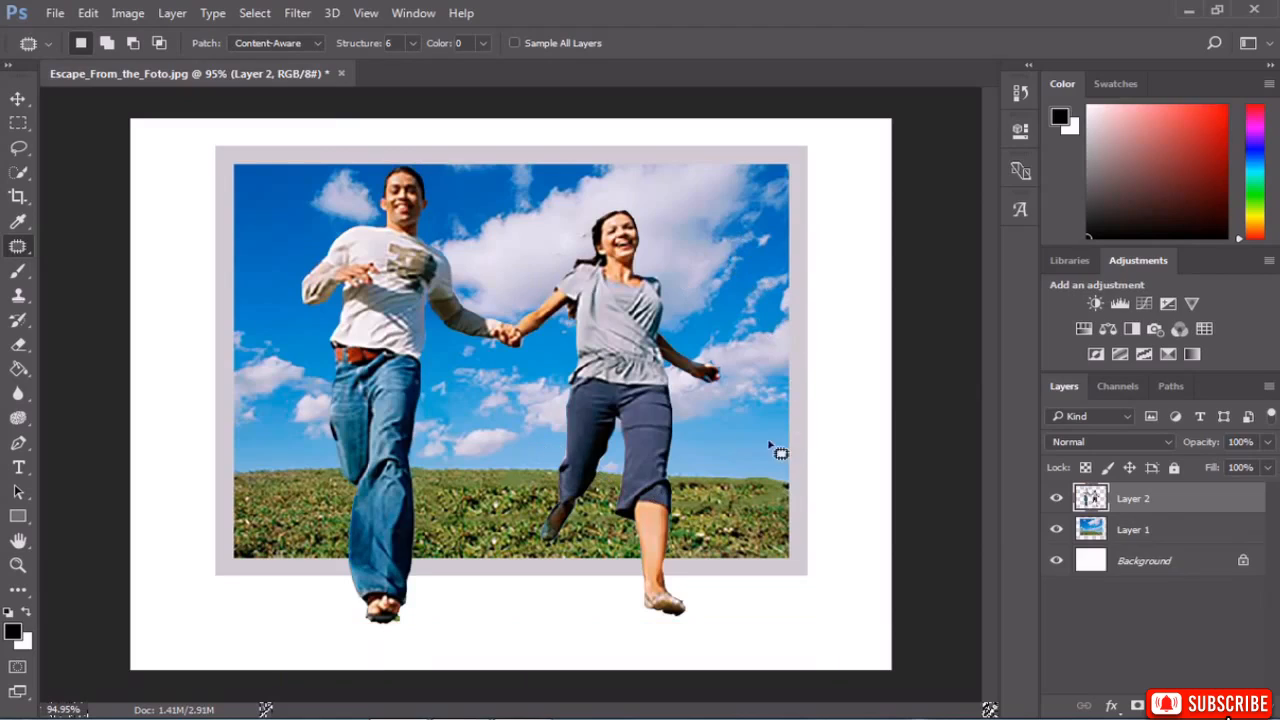
Add a Drop Shadow to the framed photo on Layer 1 with angle 111°, distance 5 px and size 29 px.
click(1131, 533)
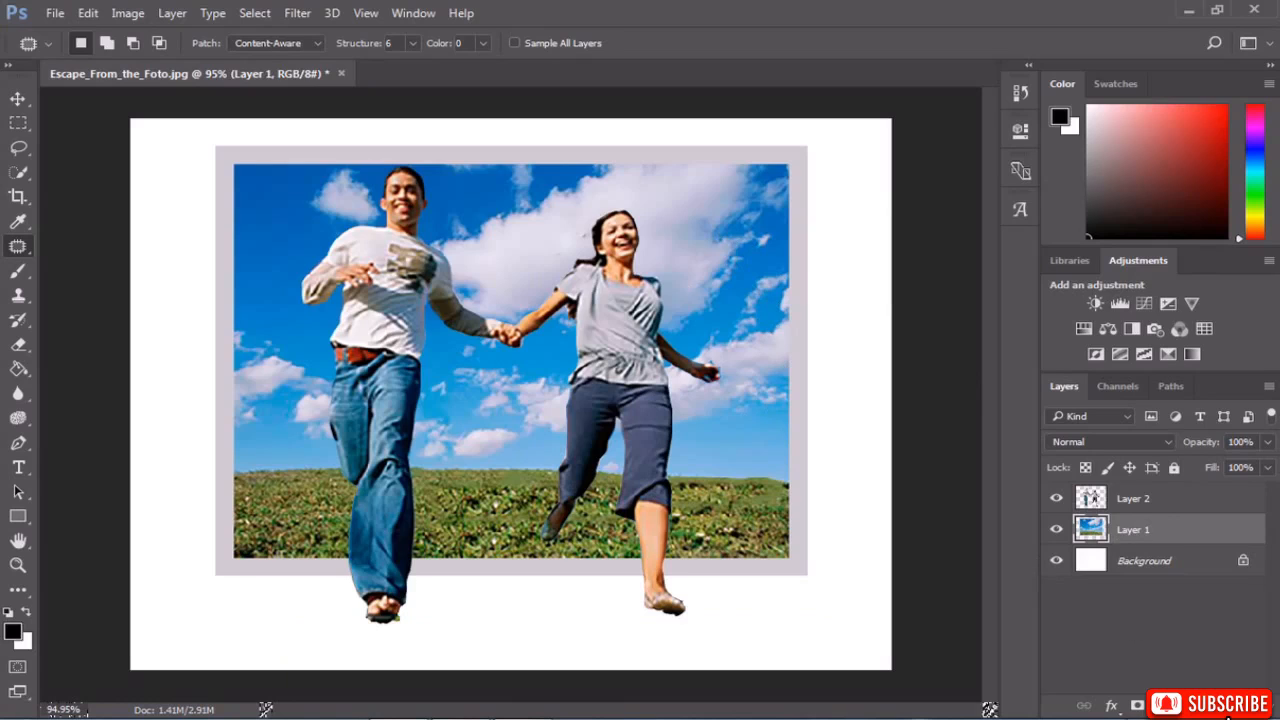
click(1110, 706)
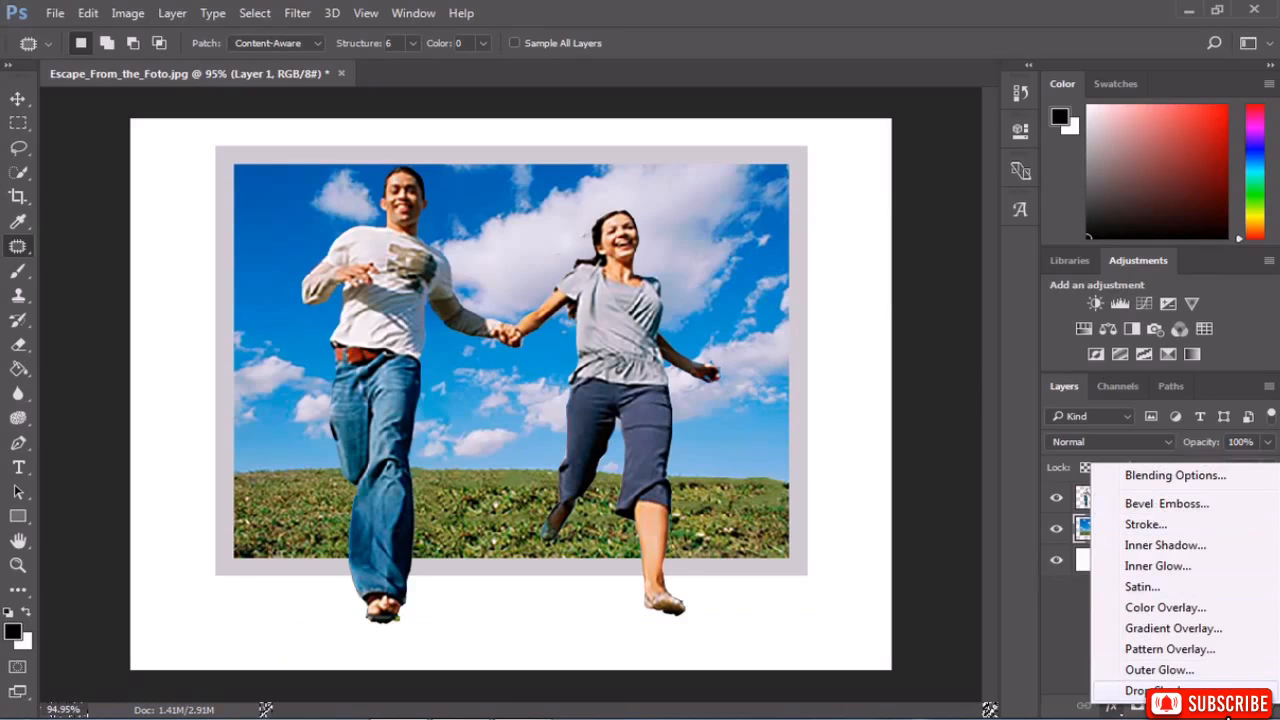
click(1140, 690)
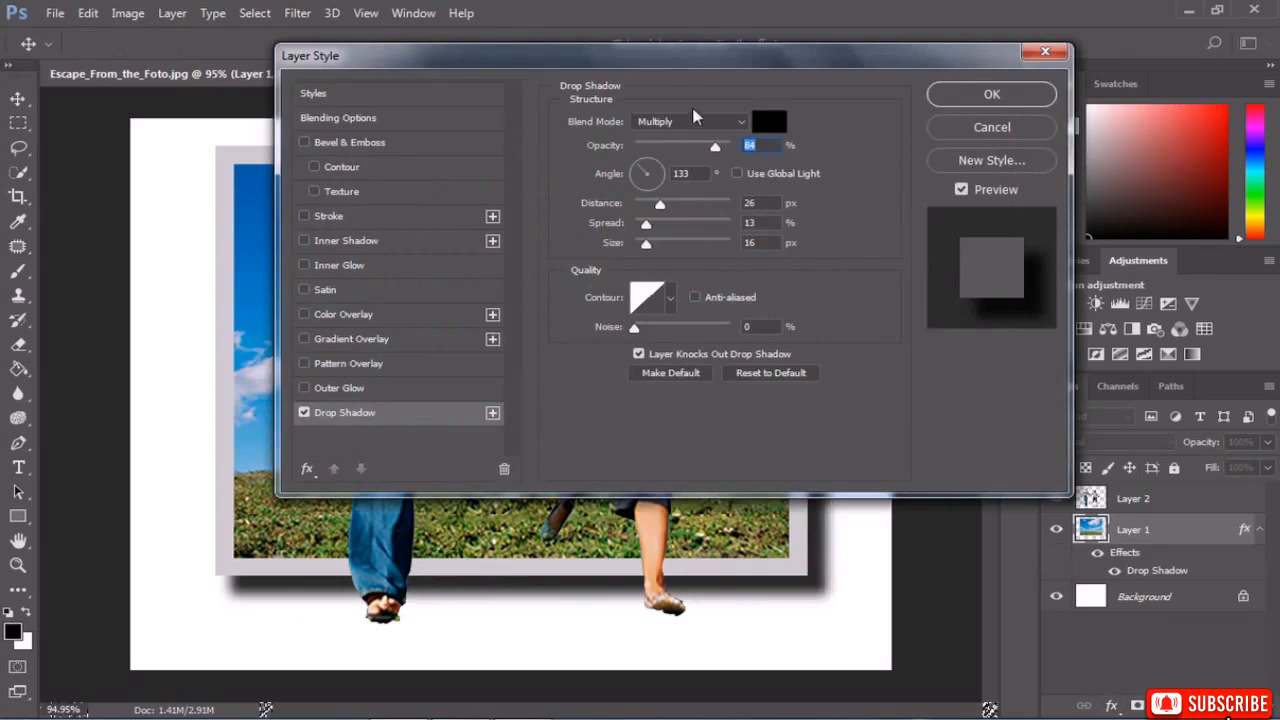
drag(706, 58, 860, 21)
mouse_move(548, 543)
mouse_down()
mouse_move(527, 531)
mouse_move(530, 543)
mouse_up()
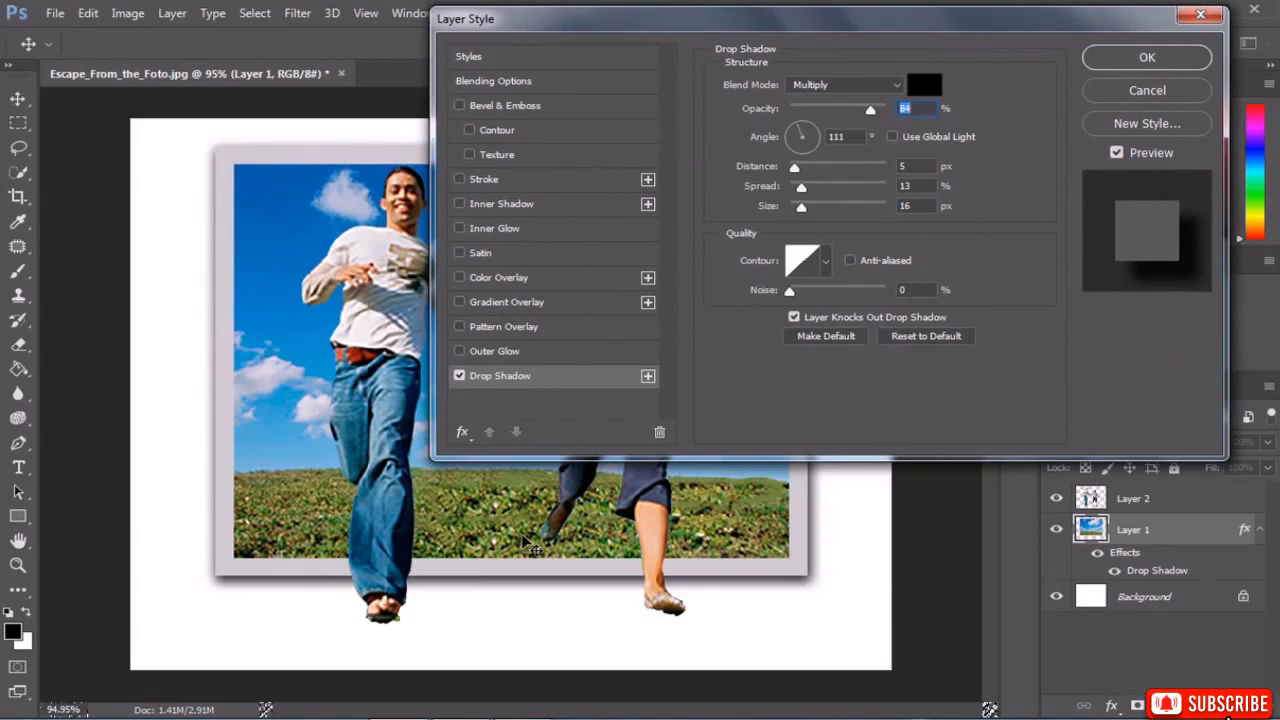
drag(801, 208, 807, 210)
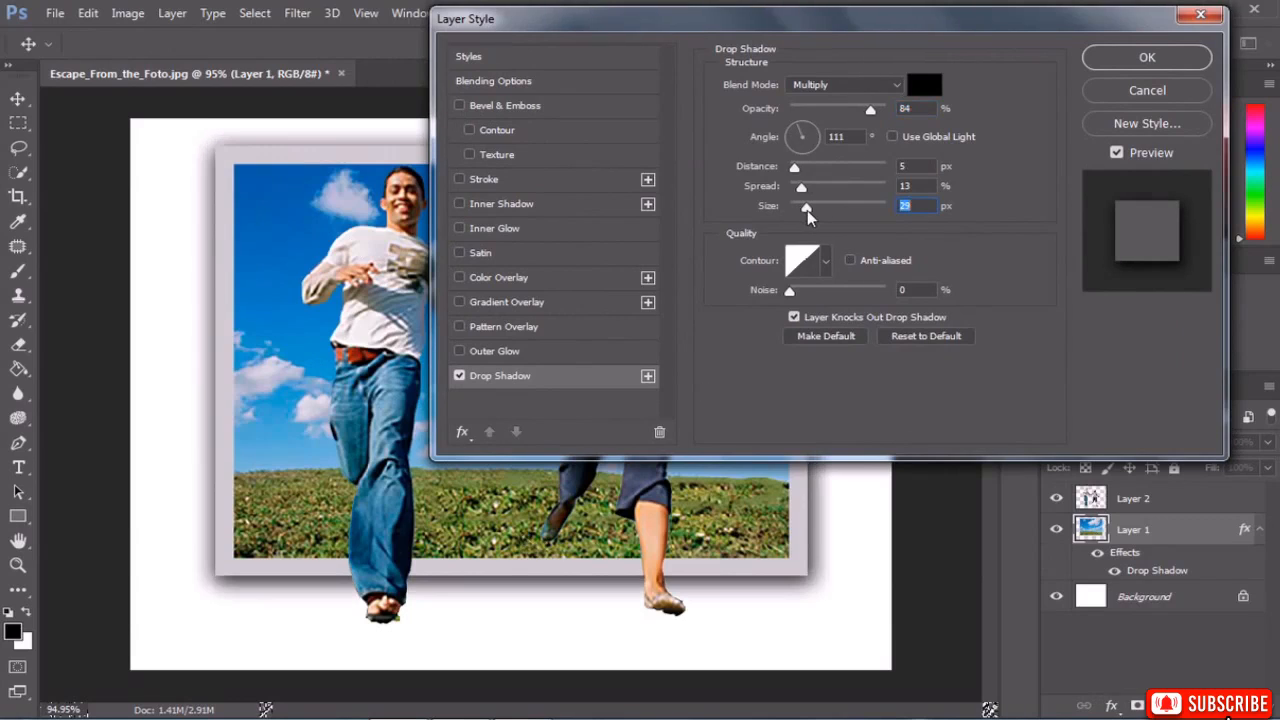
click(1160, 60)
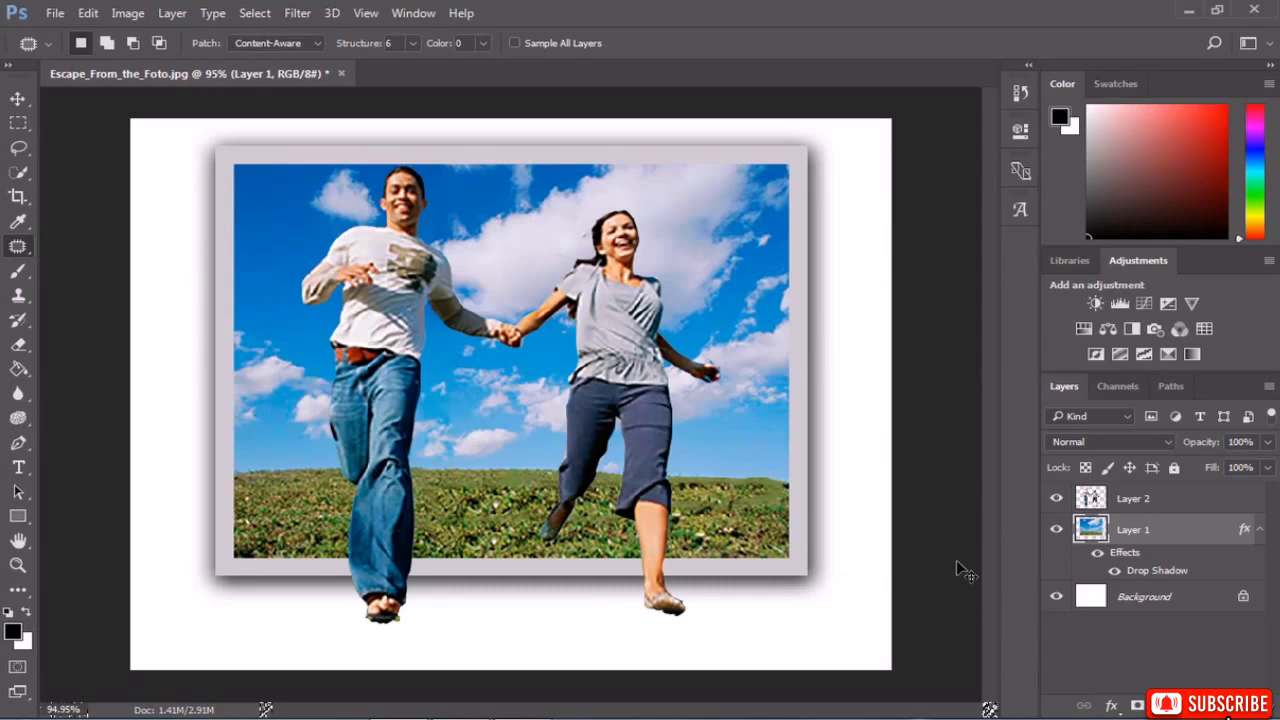
Create a new layer in Normal mode at 100% opacity between the framed photo and the couple.
key(ctrl+shift+n)
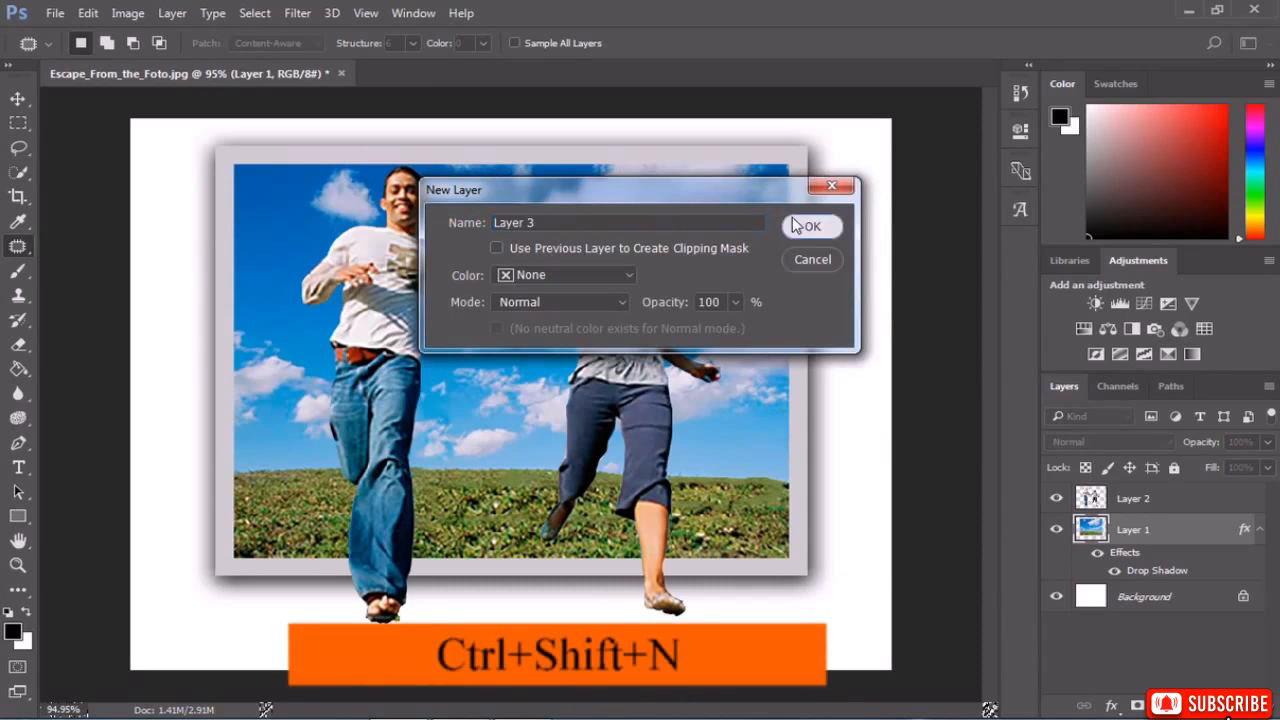
click(805, 226)
mouse_move(1130, 532)
mouse_down()
mouse_move(1128, 489)
mouse_move(1143, 532)
mouse_up()
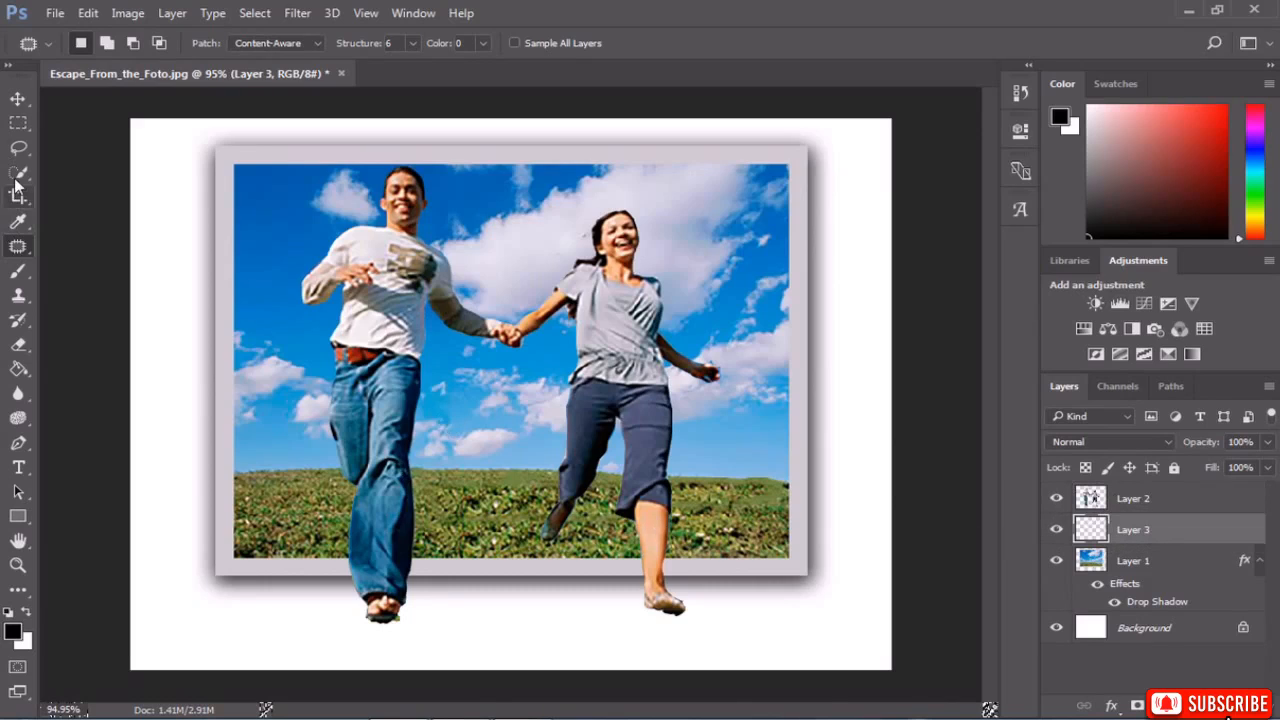
Paint black shadows beneath the woman's front foot and the man's foot with a soft 49 px brush at 0% hardness.
click(18, 270)
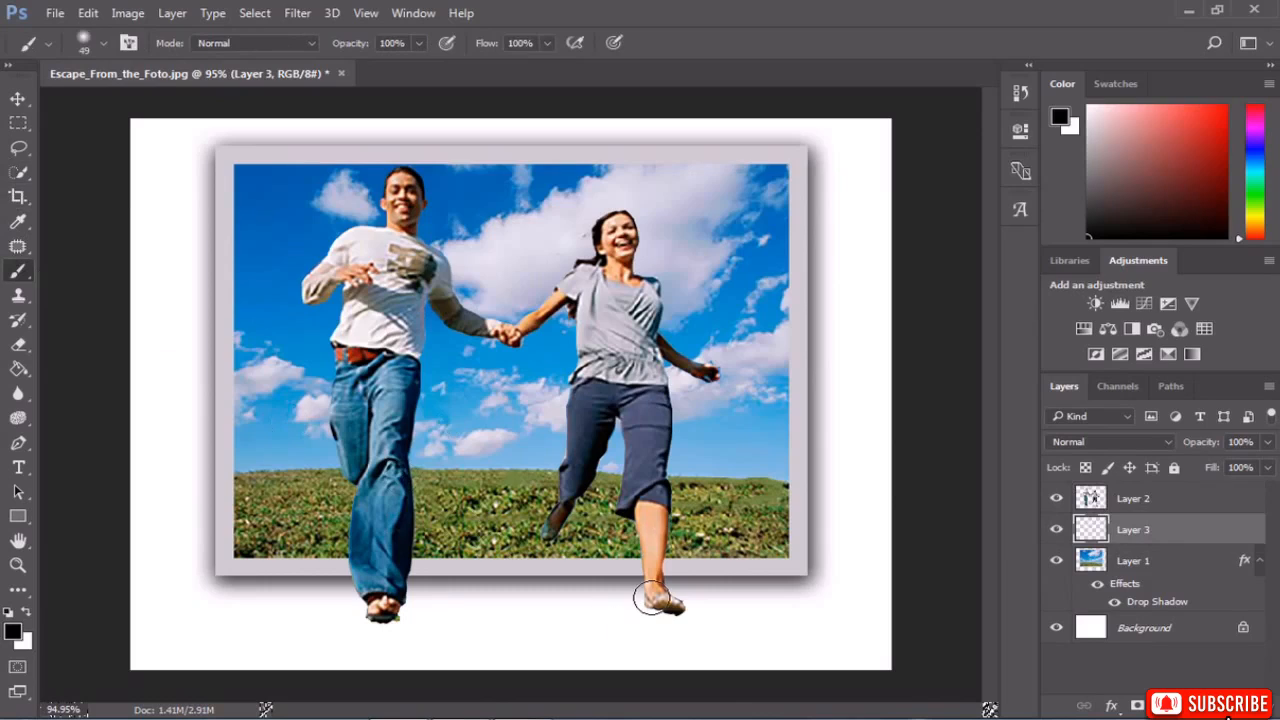
right_click(658, 598)
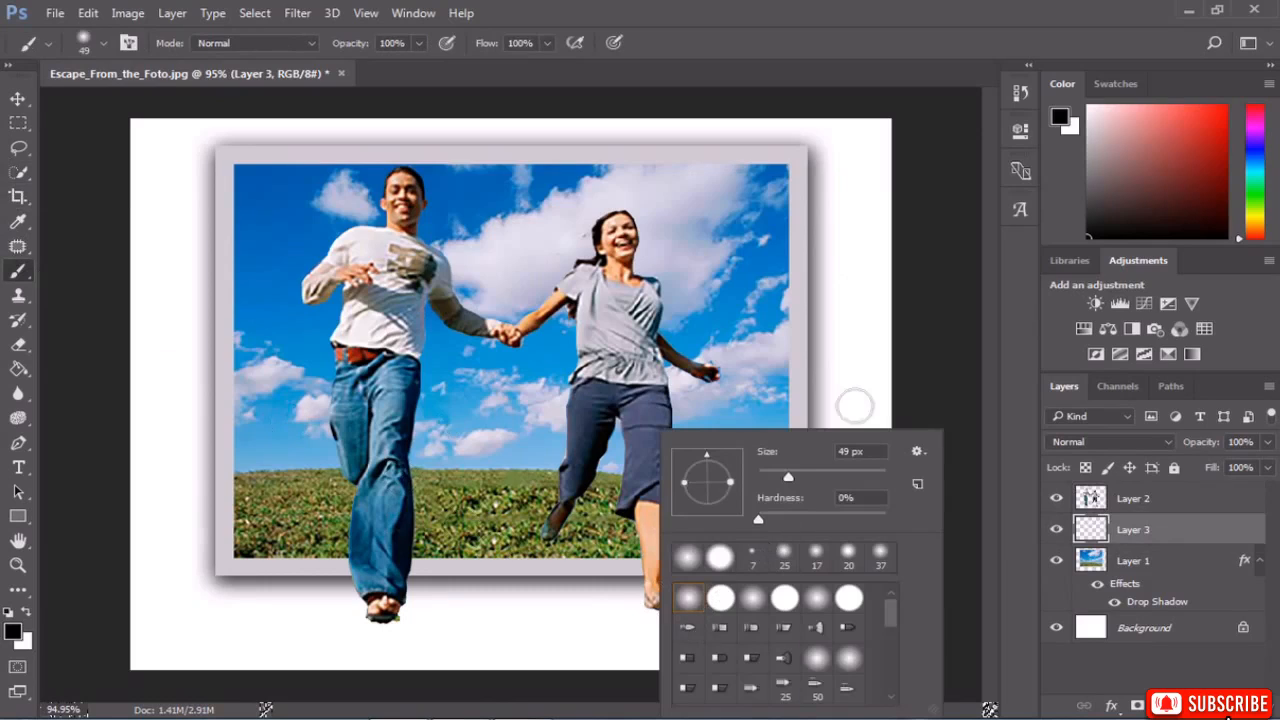
click(917, 341)
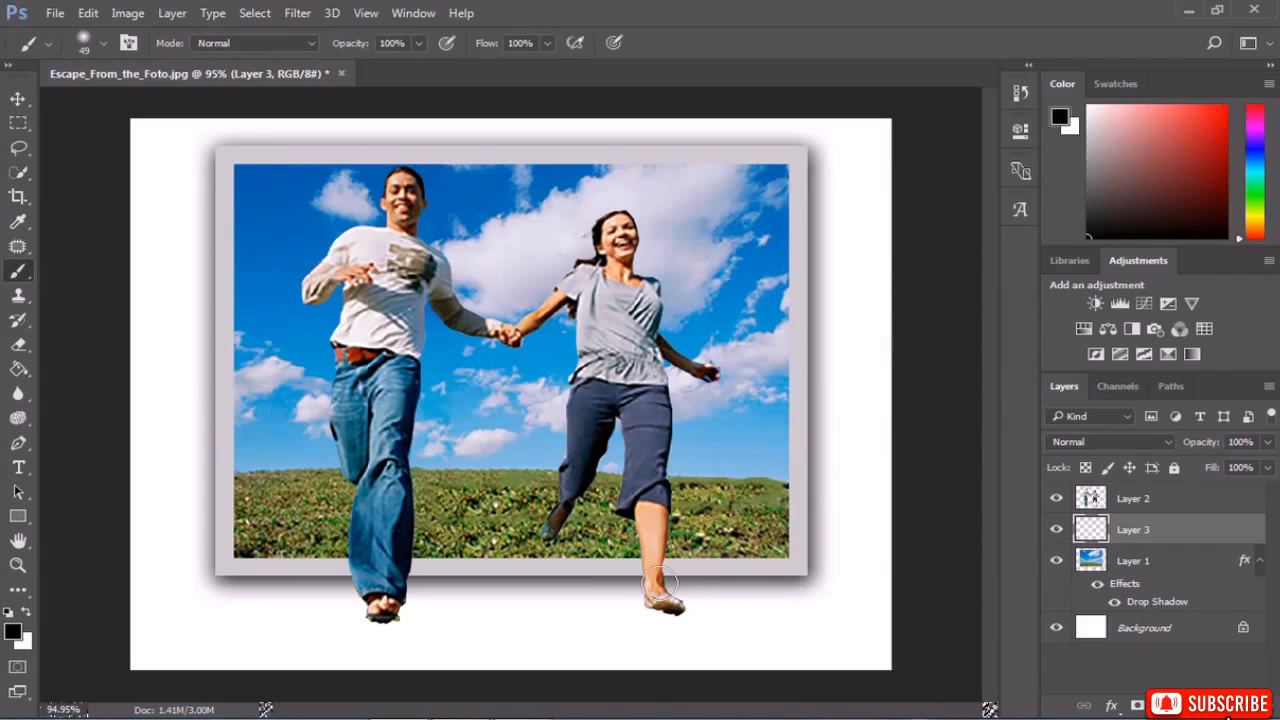
drag(658, 592, 663, 606)
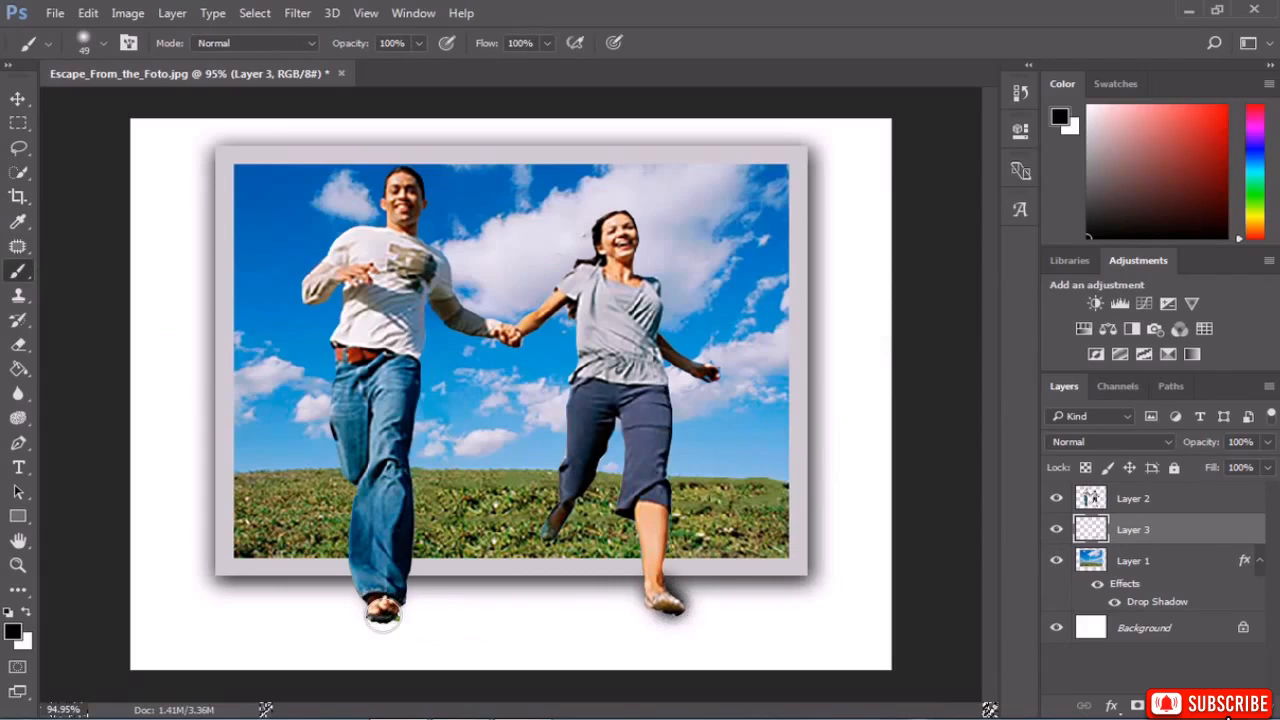
click(383, 619)
click(392, 614)
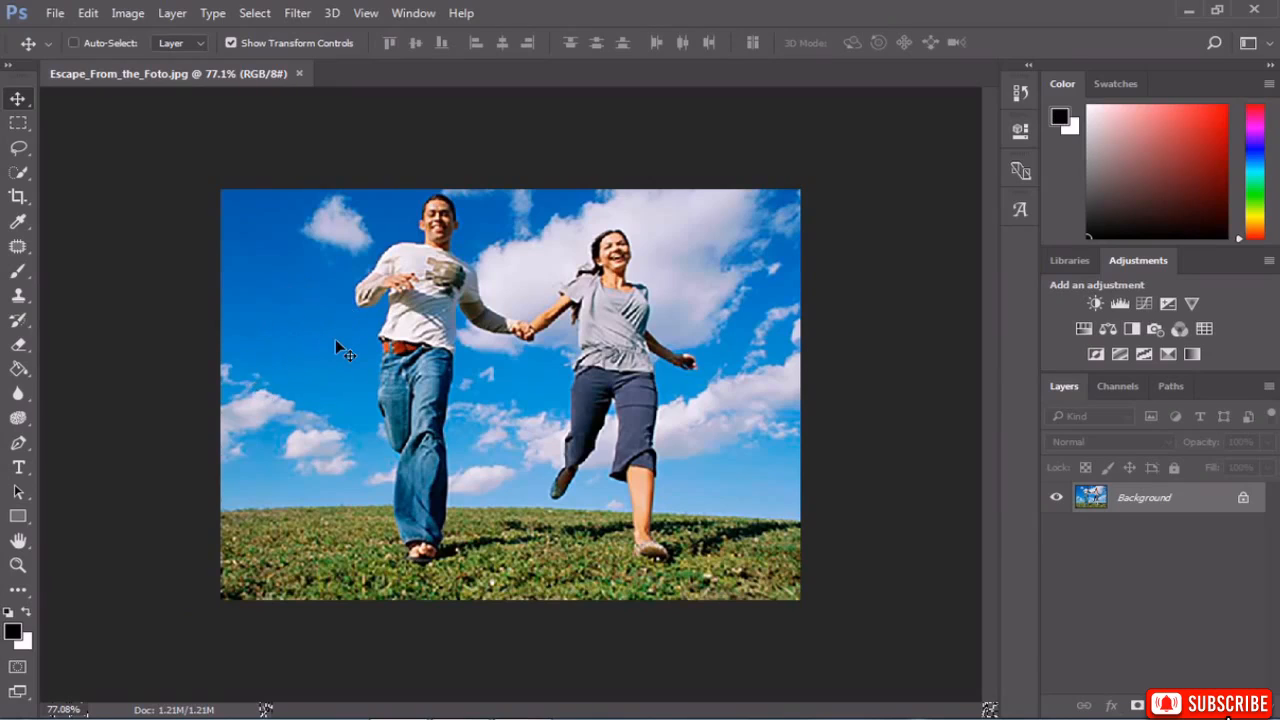
Select the running couple by tracing a closed outline around both figures with the Magnetic Lasso, starting at the man's bent arm.
key(ctrl+0)
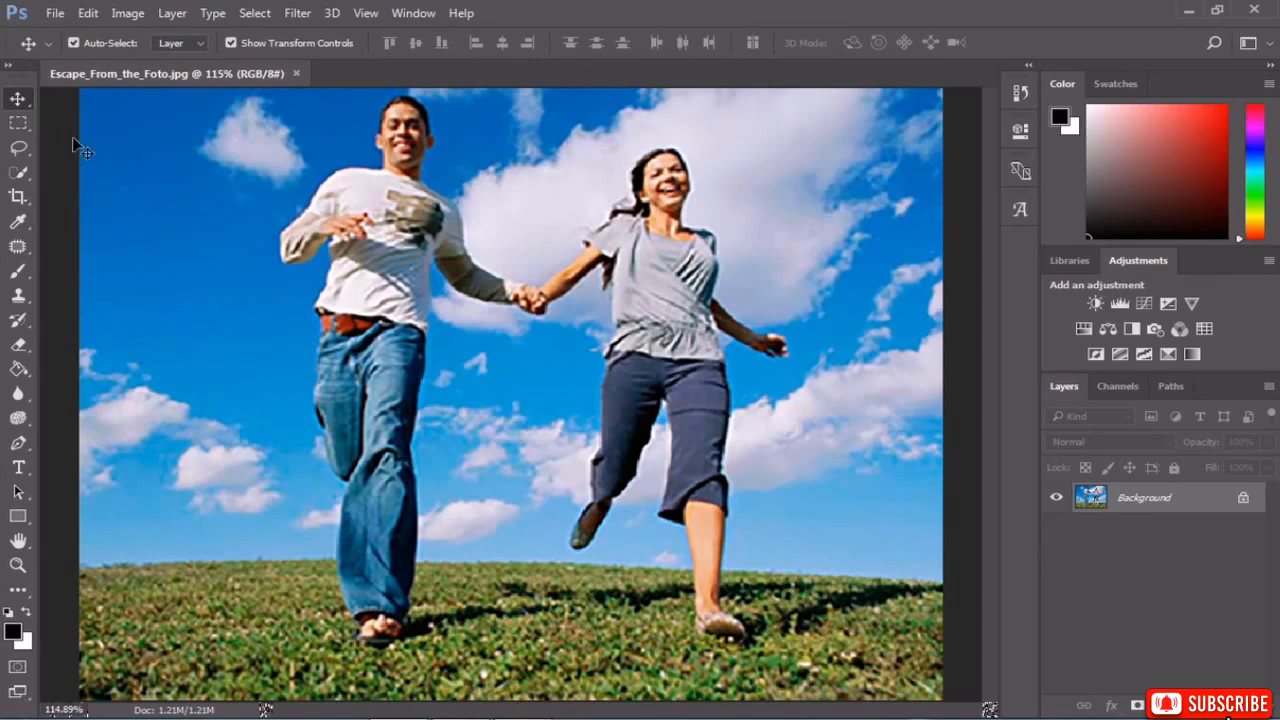
click(18, 147)
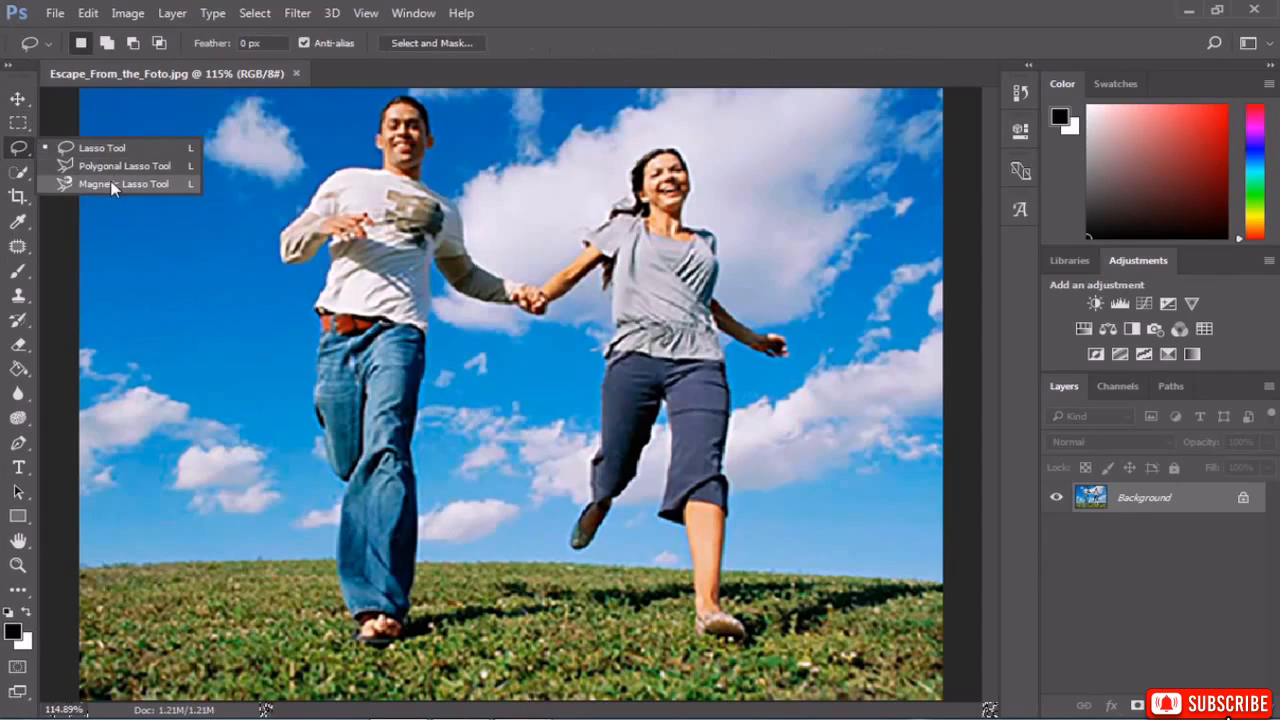
click(112, 186)
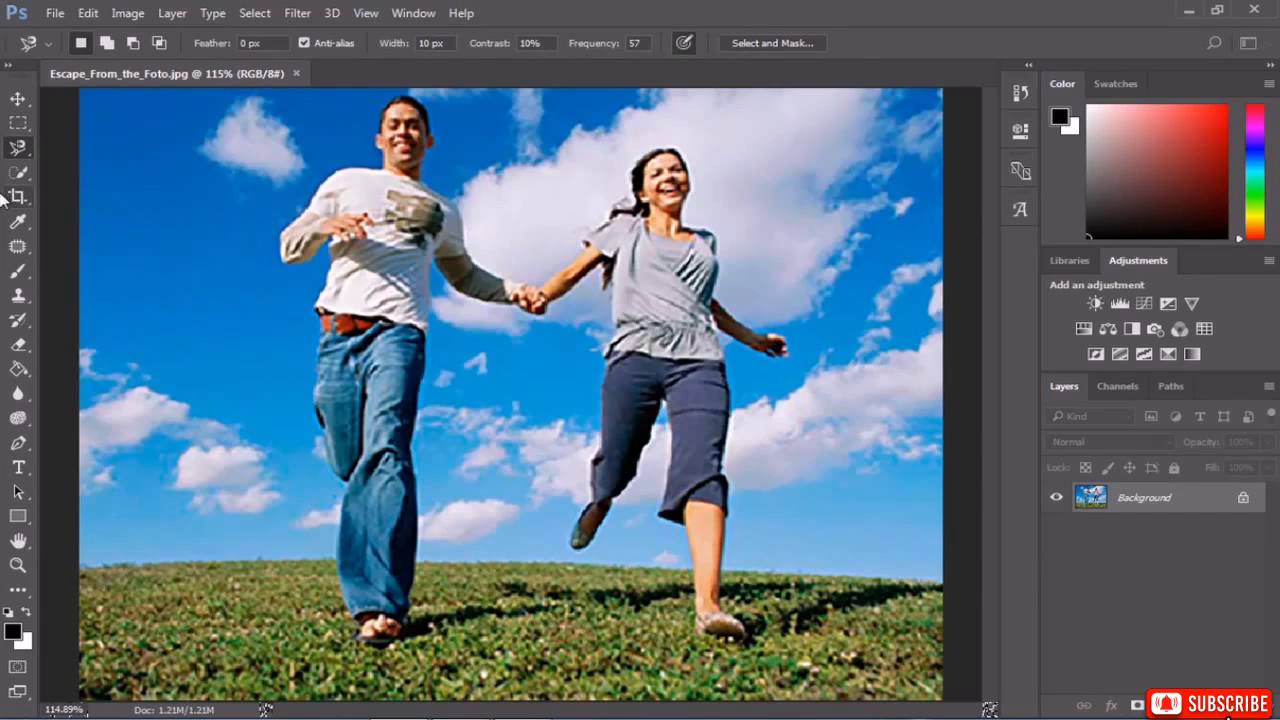
click(18, 172)
click(113, 175)
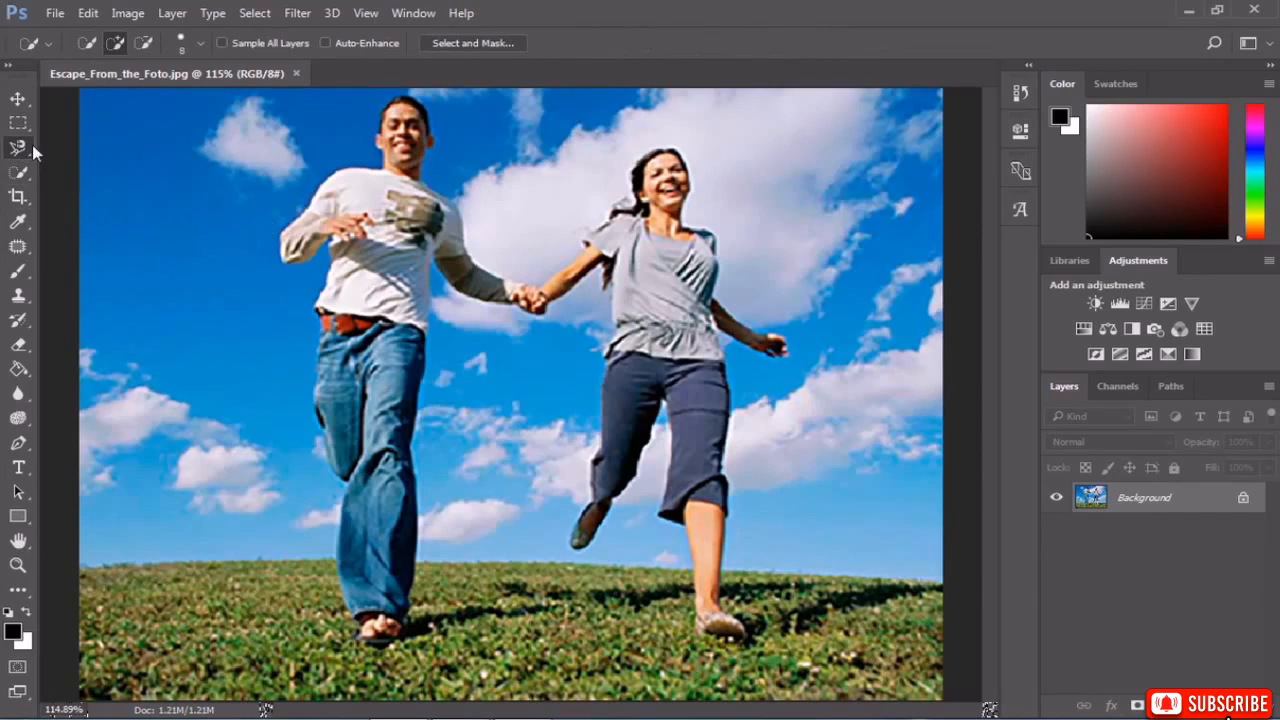
click(28, 147)
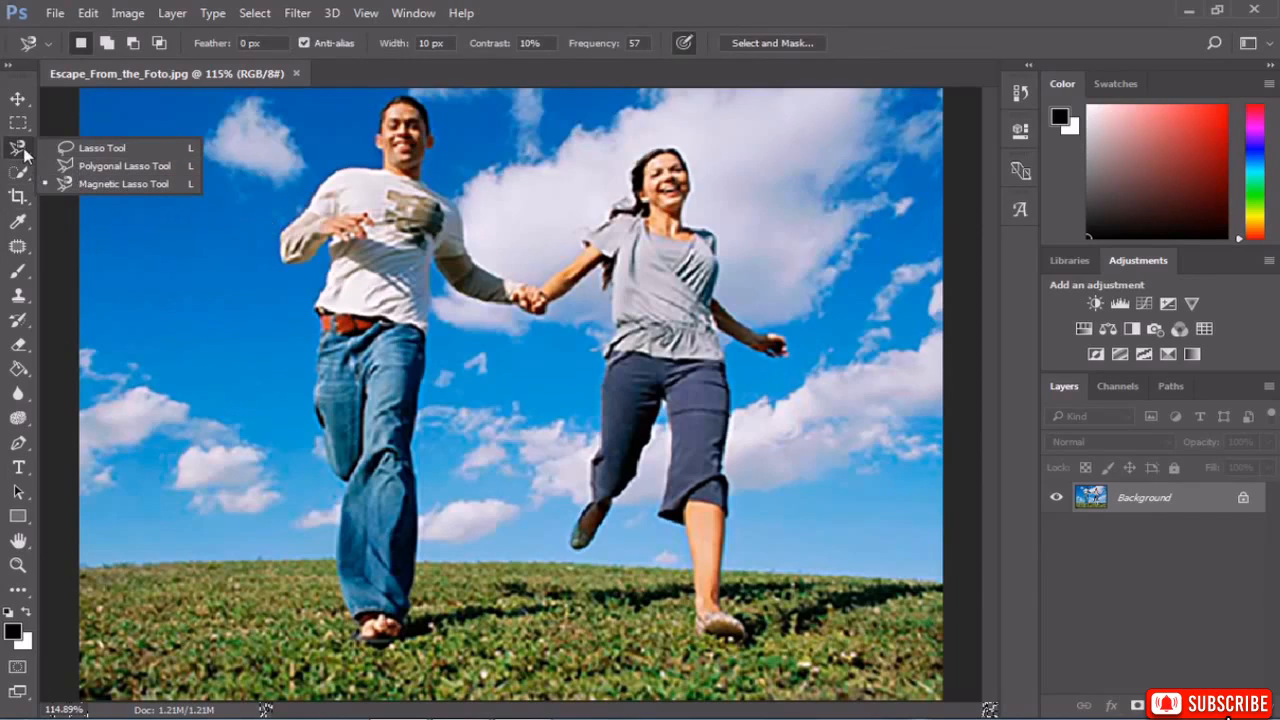
click(112, 184)
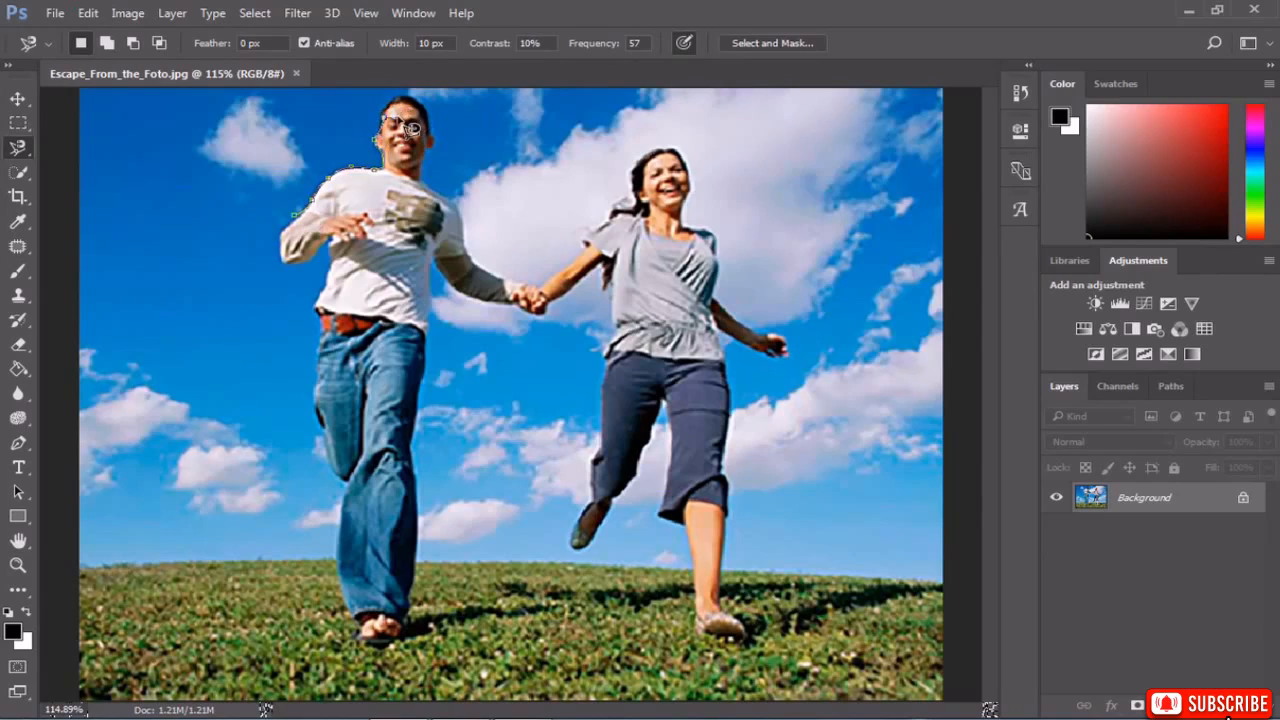
key(BackSpace)
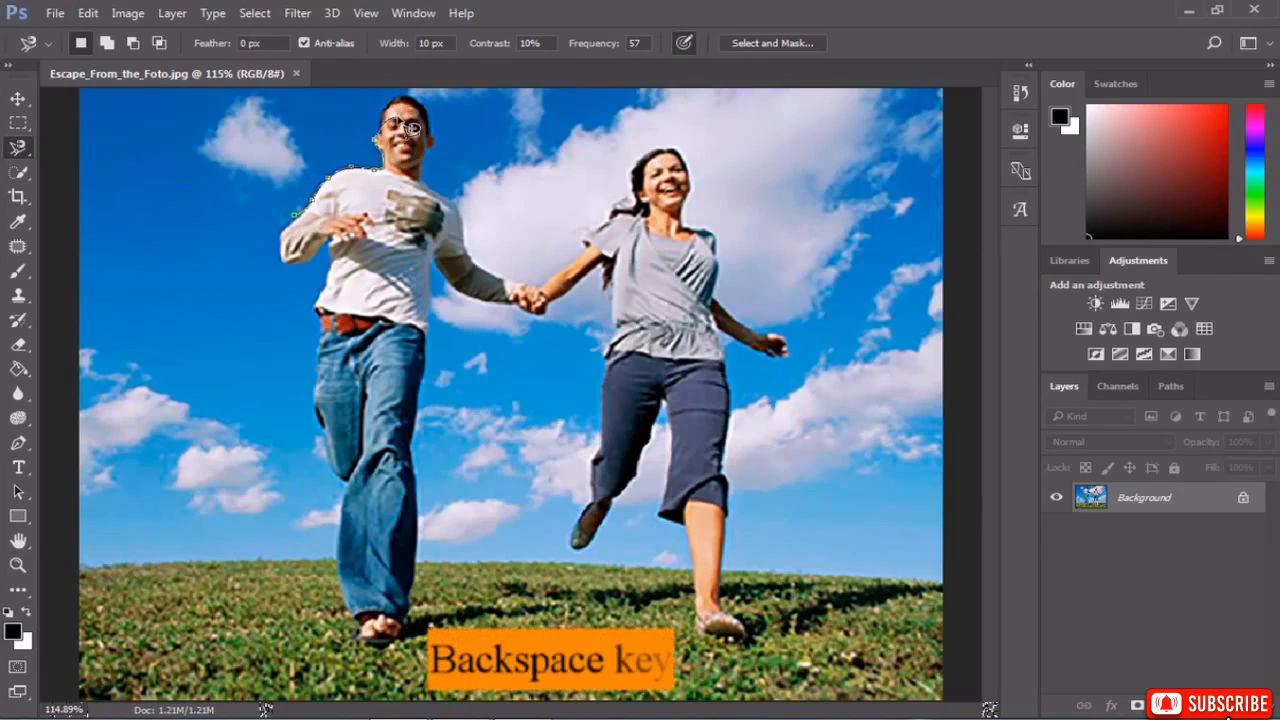
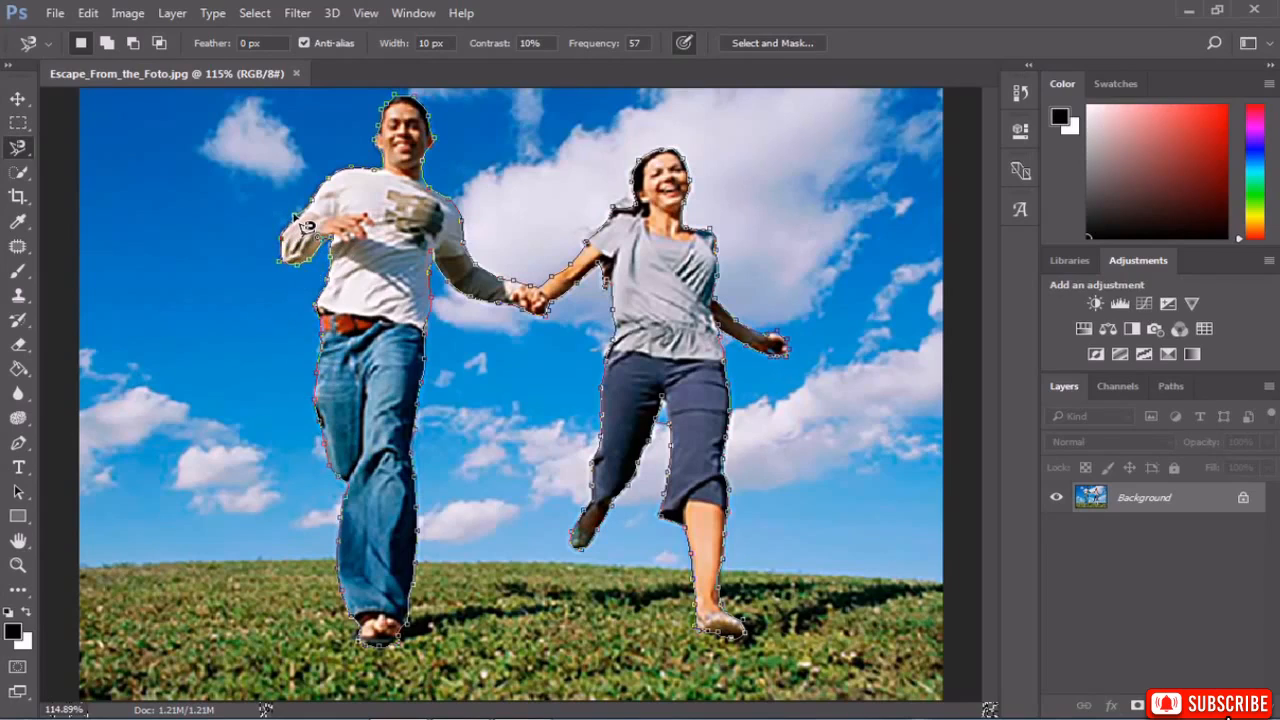
click(307, 224)
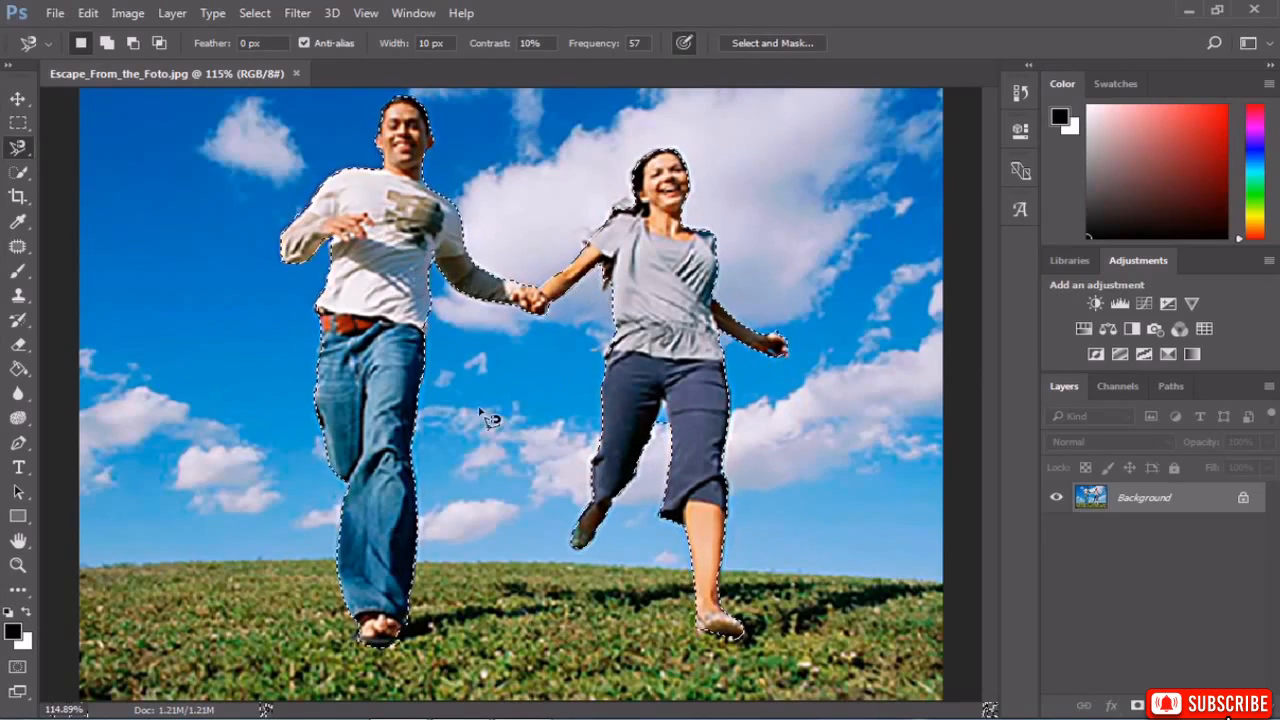
Subtract the stray patch of sky beside the man's bent-arm sleeve from the selection with the Lasso tool.
right_click(18, 147)
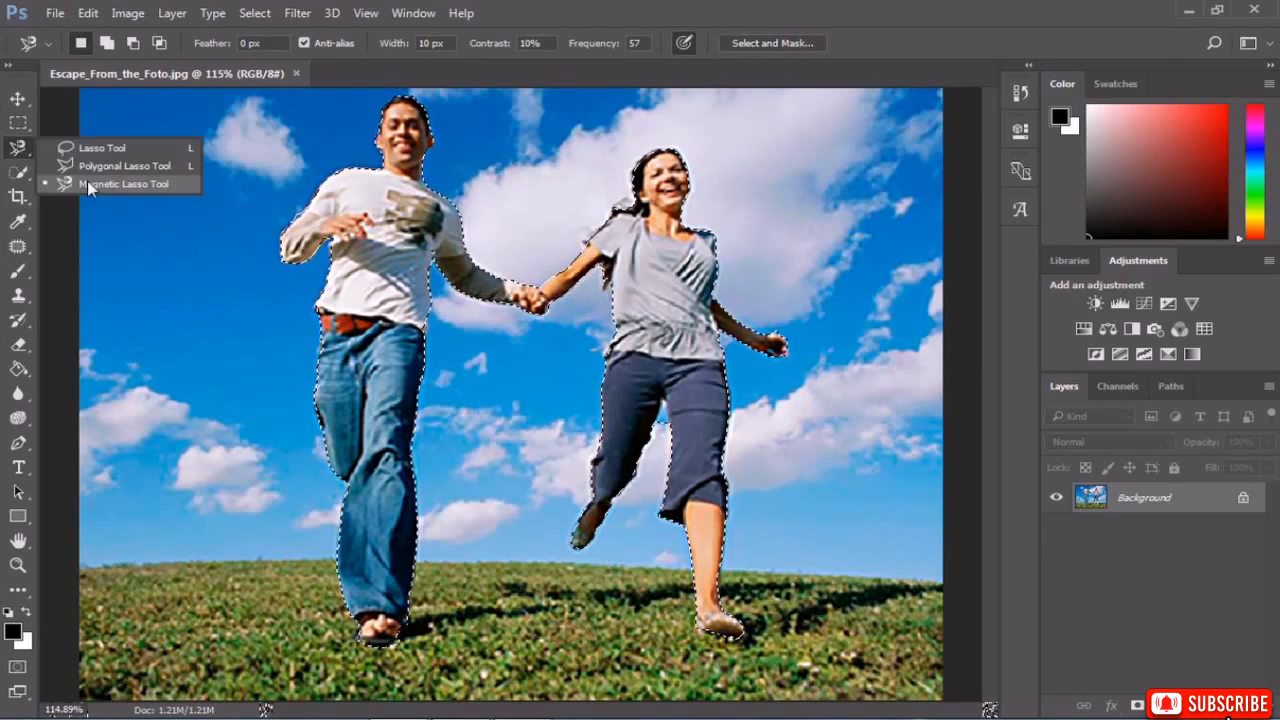
click(73, 149)
scroll(313, 212, up, 5)
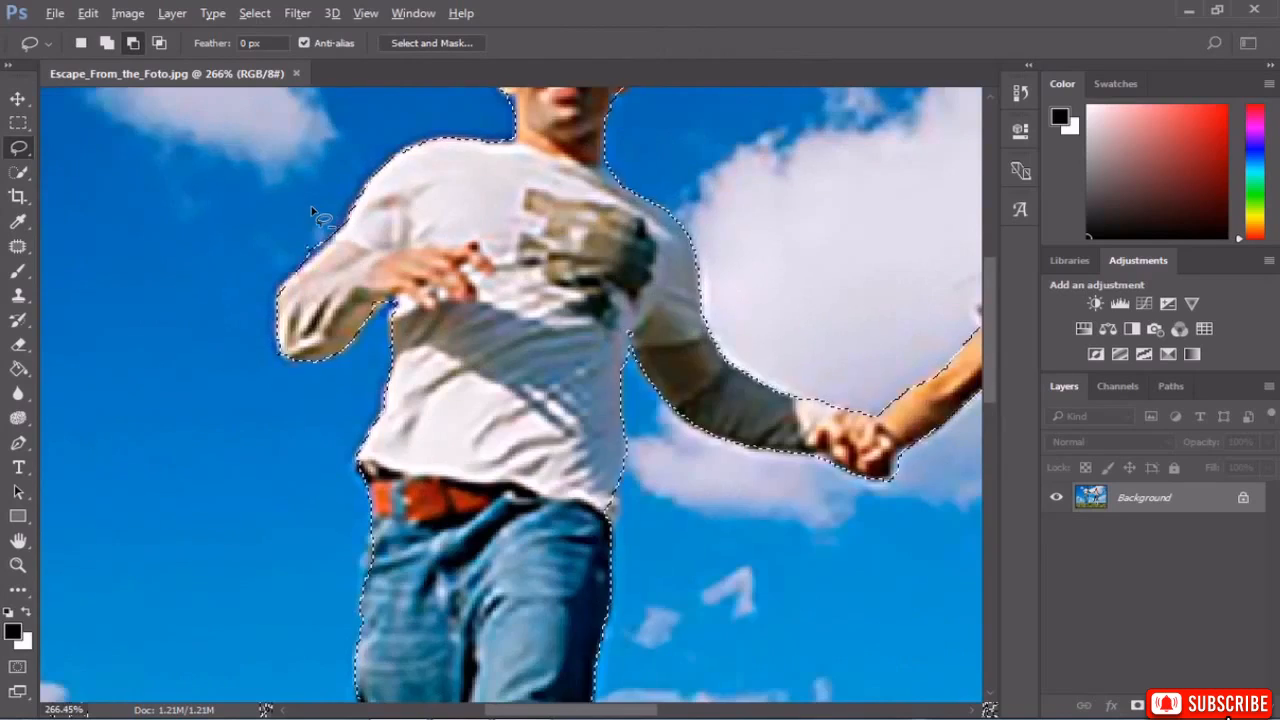
scroll(313, 212, down, 3)
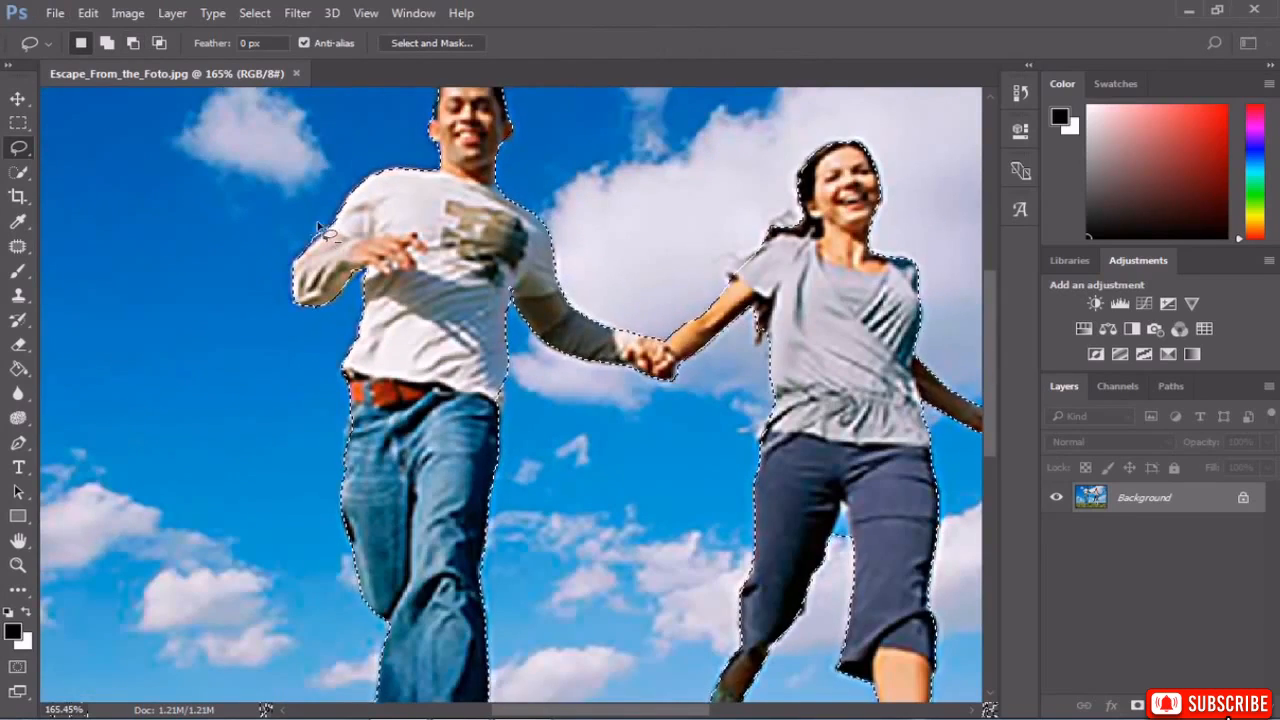
scroll(318, 226, up, 12)
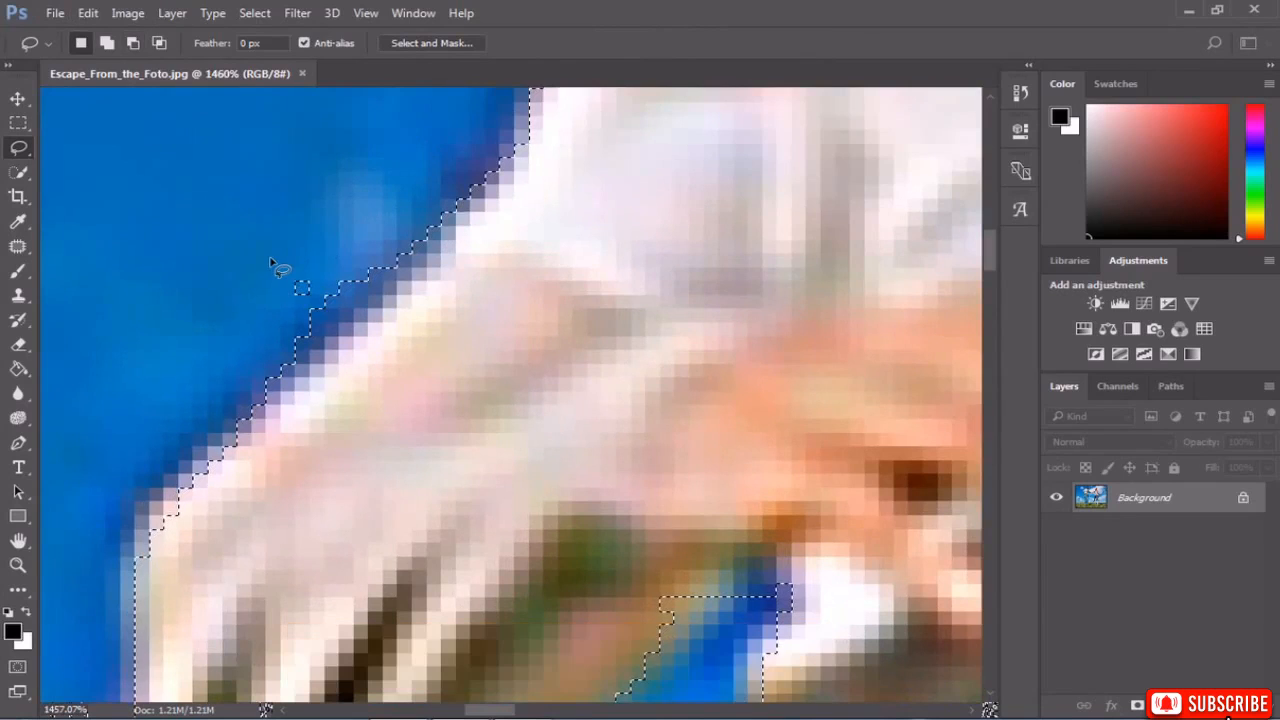
key(alt)
mouse_move(269, 262)
mouse_down()
mouse_move(288, 322)
mouse_move(335, 348)
mouse_move(372, 290)
mouse_move(290, 282)
mouse_move(270, 265)
mouse_up()
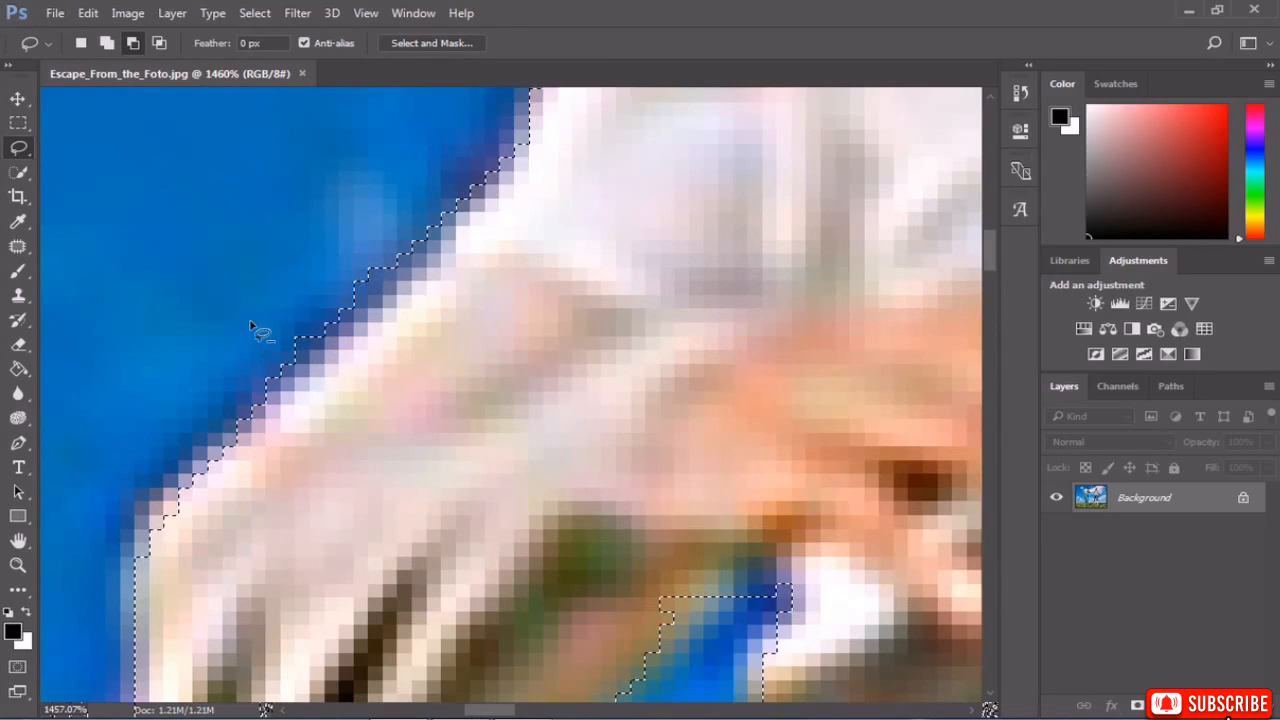
Add the missing edge of hair at the man's right temple to the selection with the Lasso tool.
scroll(252, 328, down, 7)
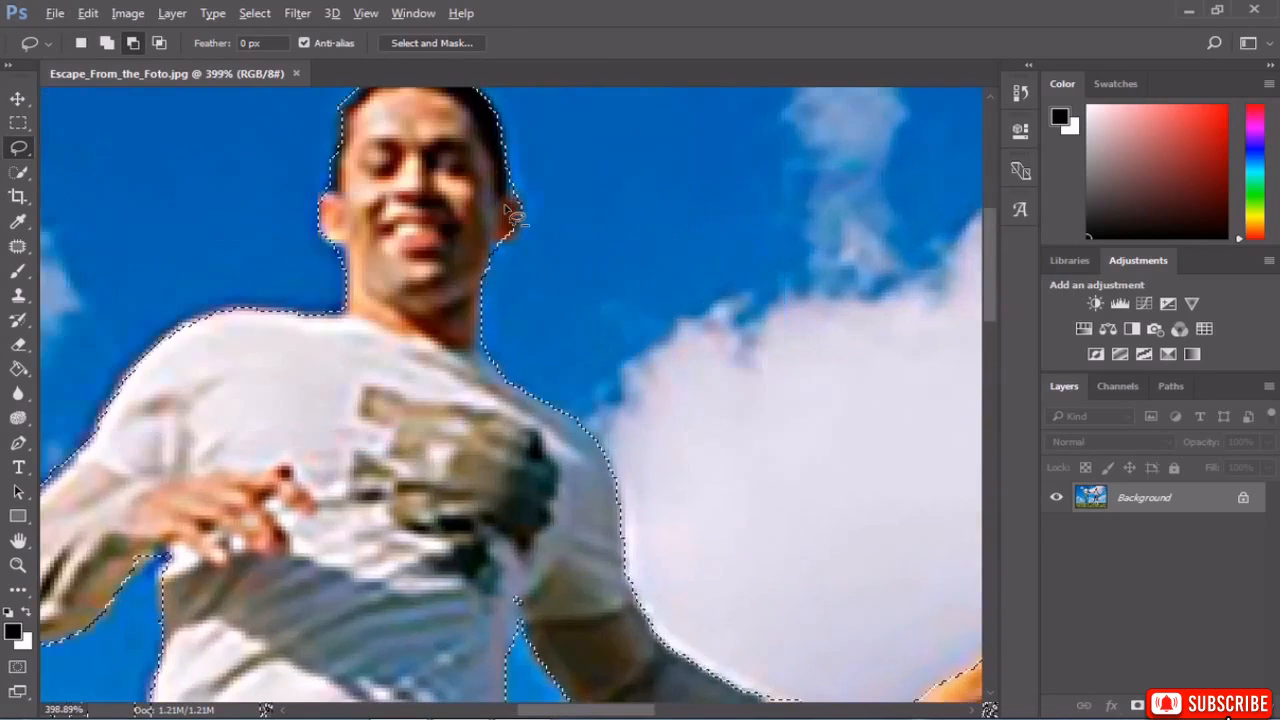
scroll(450, 190, down, 4)
scroll(368, 150, up, 6)
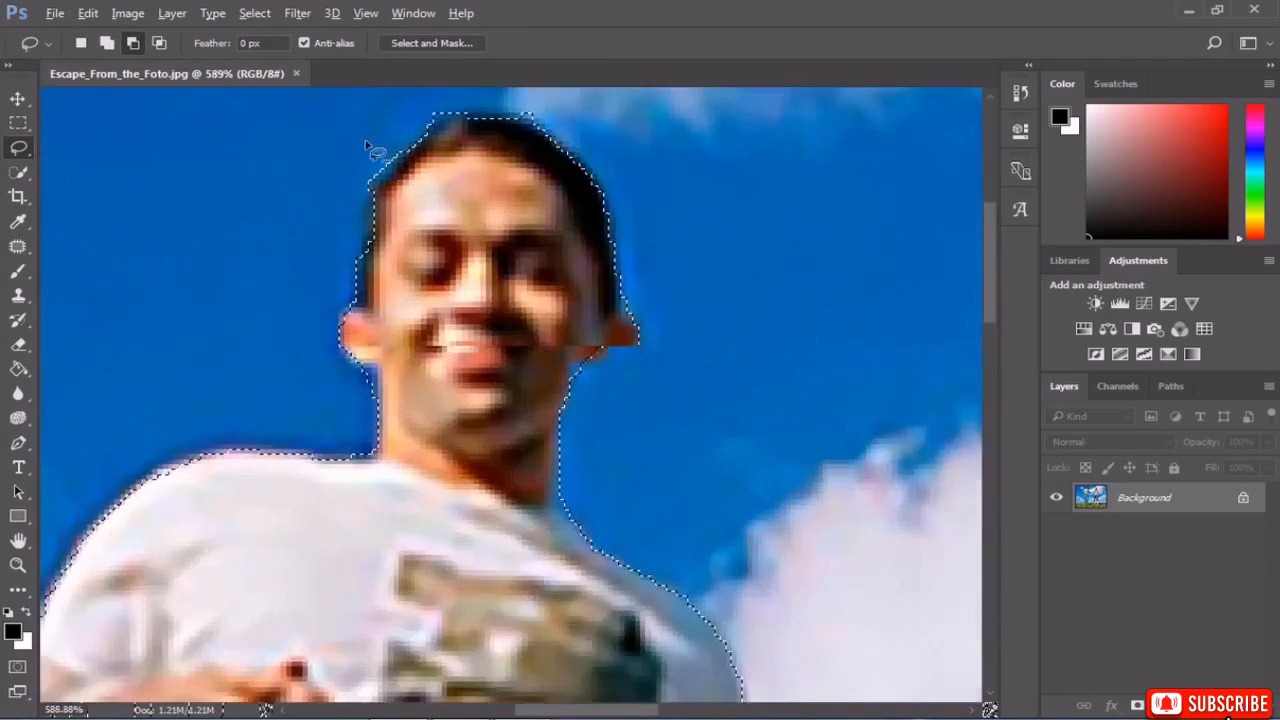
scroll(368, 150, up, 4)
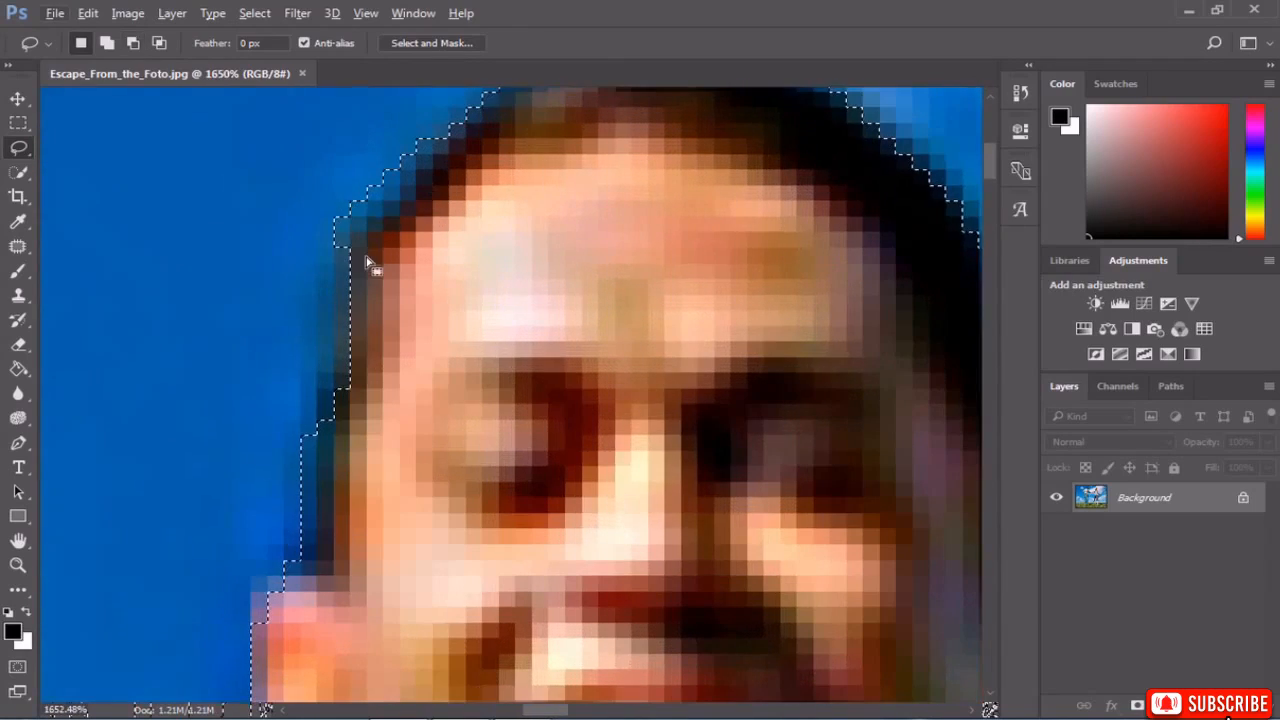
key(shift)
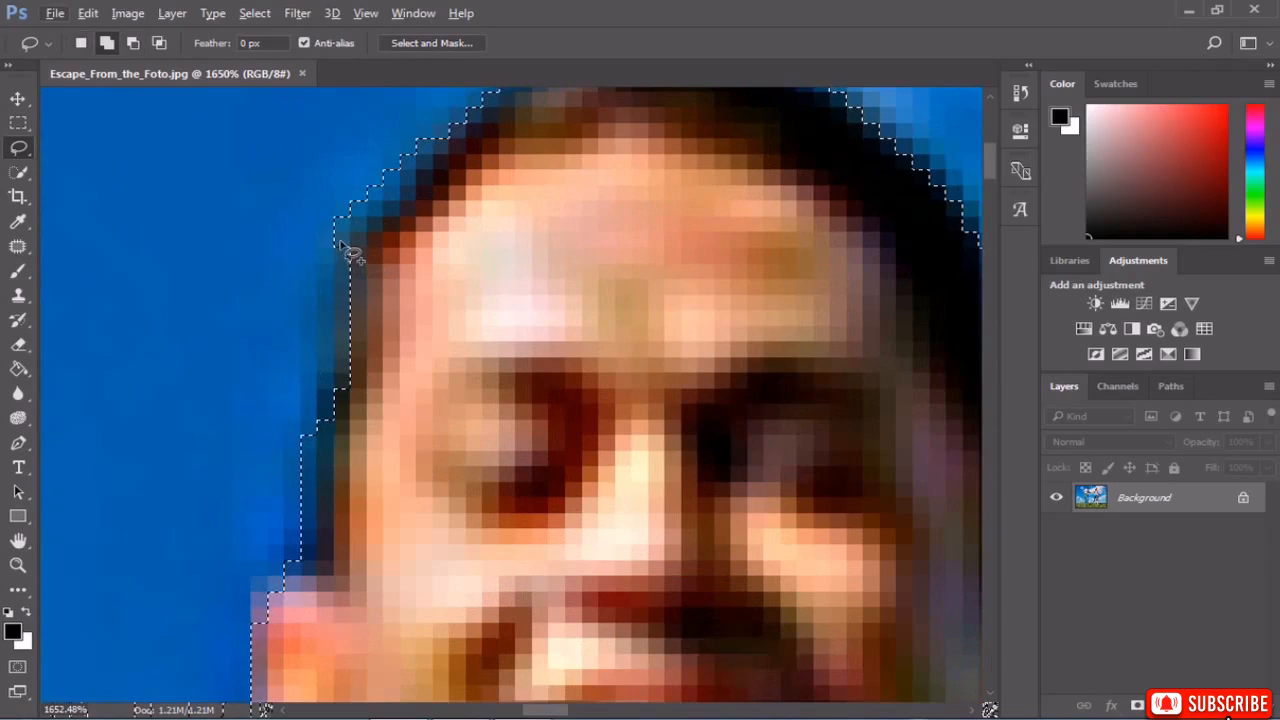
mouse_move(350, 243)
mouse_down()
mouse_move(310, 298)
mouse_move(302, 382)
mouse_move(331, 421)
mouse_move(362, 368)
mouse_move(364, 284)
mouse_up()
Add the cut-off edge of dark hair on the right side of the woman's head to the selection.
scroll(455, 288, down, 8)
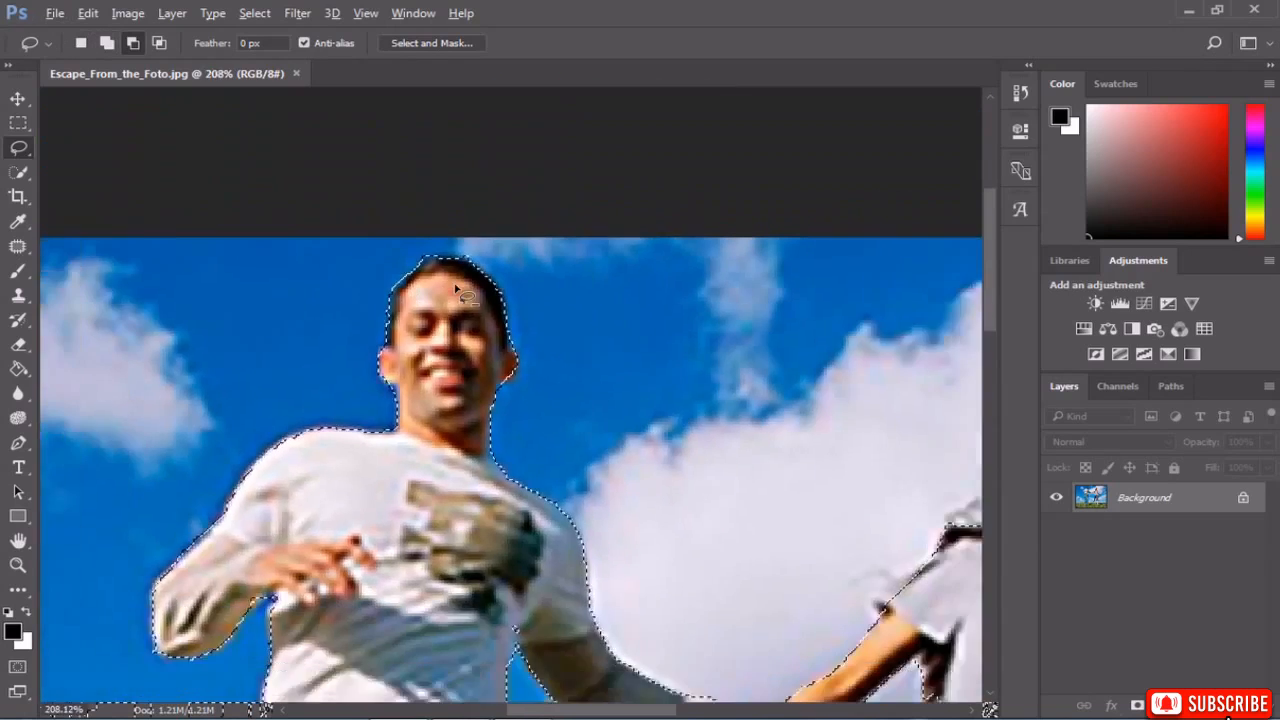
scroll(455, 288, down, 3)
scroll(760, 360, up, 8)
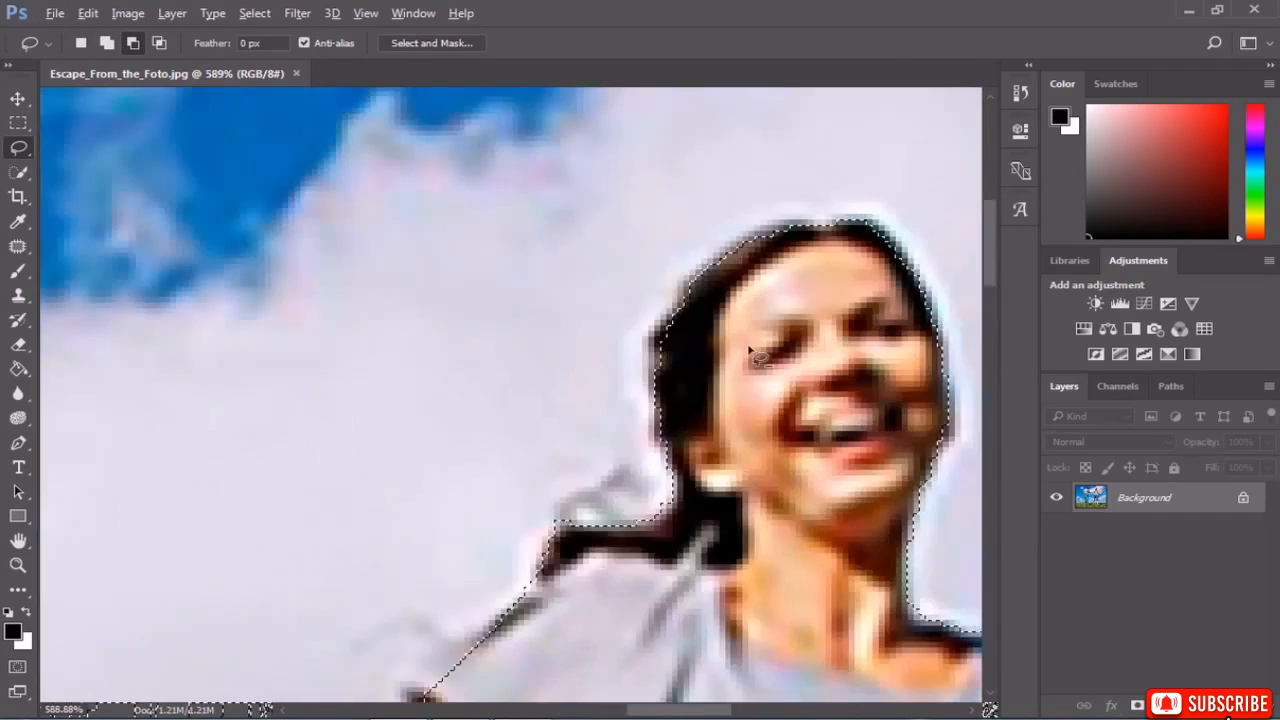
scroll(749, 350, up, 3)
scroll(654, 271, up, 1)
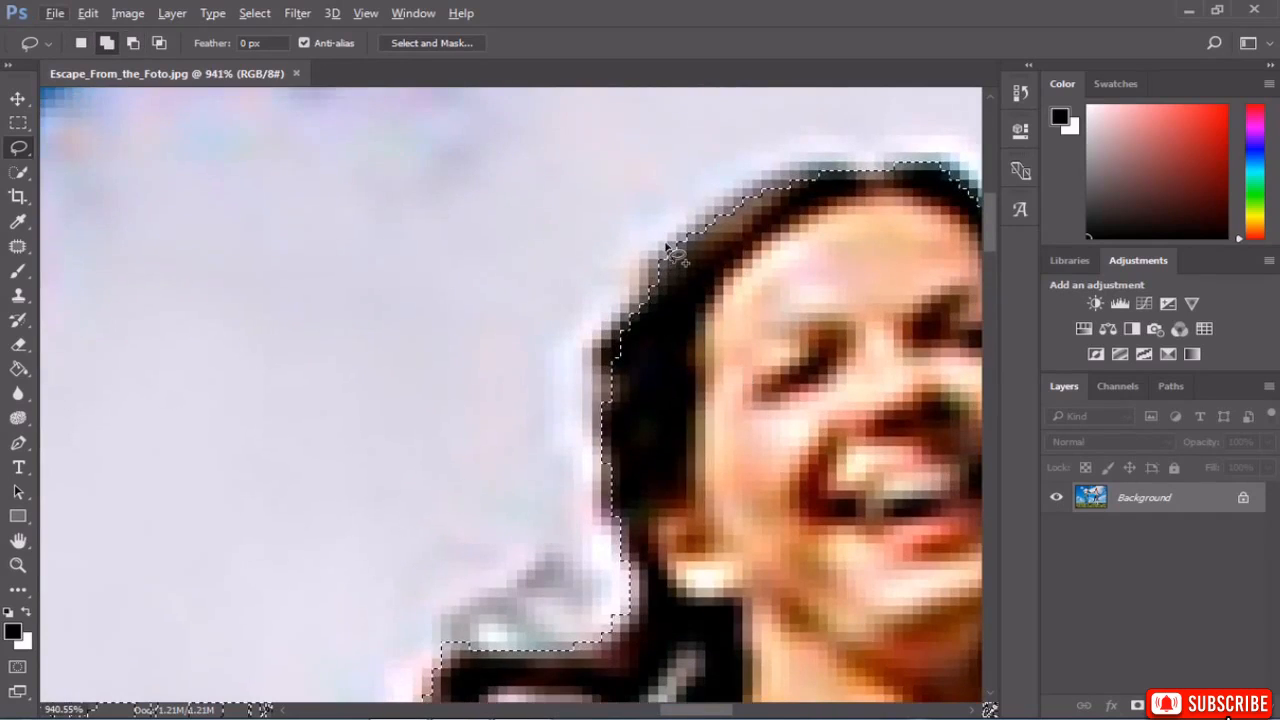
mouse_move(668, 245)
mouse_down()
mouse_move(598, 353)
mouse_move(607, 410)
mouse_move(651, 335)
mouse_move(664, 256)
mouse_up()
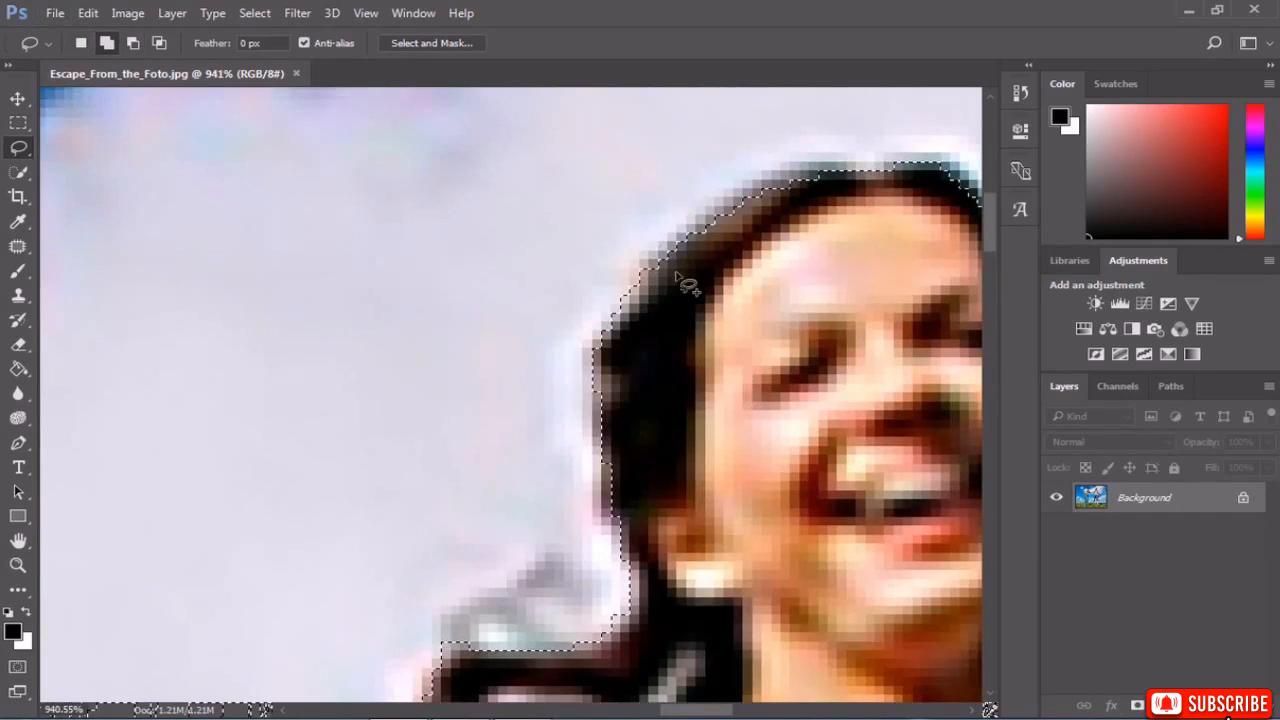
Add the missing dark edge of the woman's shirt below her left shoulder to the selection.
scroll(687, 285, down, 6)
scroll(620, 380, up, 3)
scroll(640, 415, down, 1)
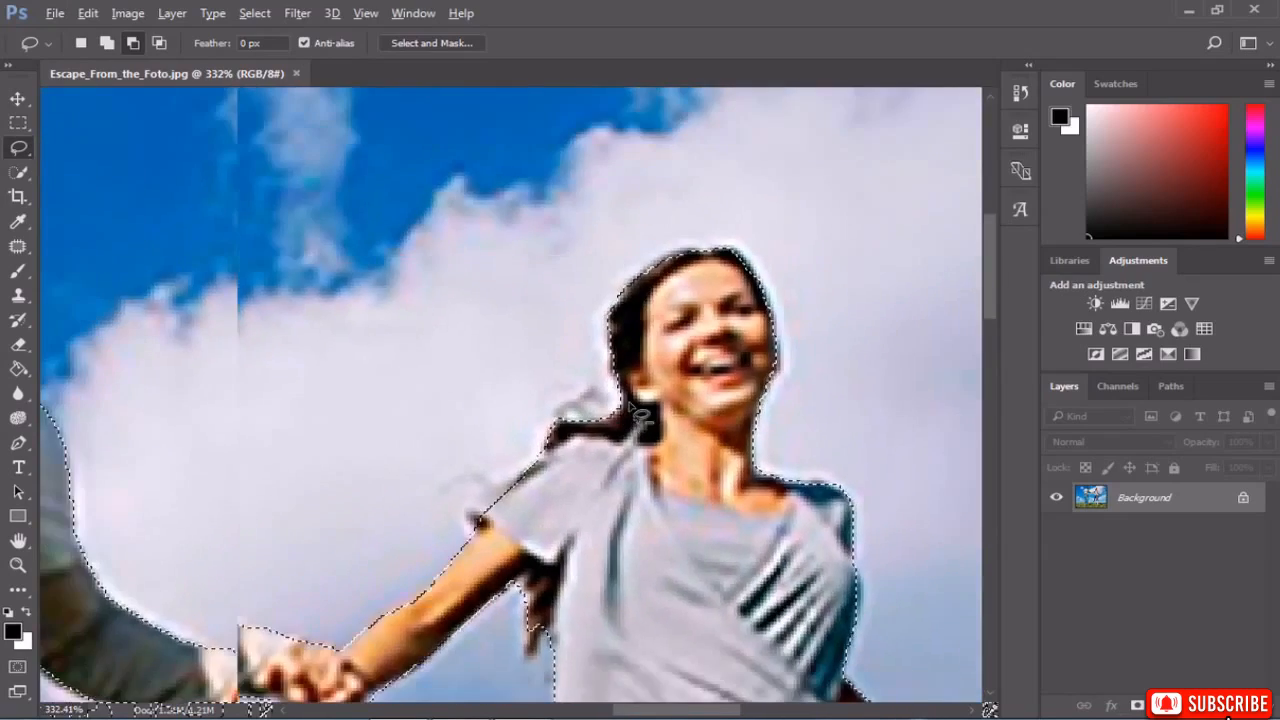
scroll(638, 413, down, 4)
scroll(783, 522, up, 2)
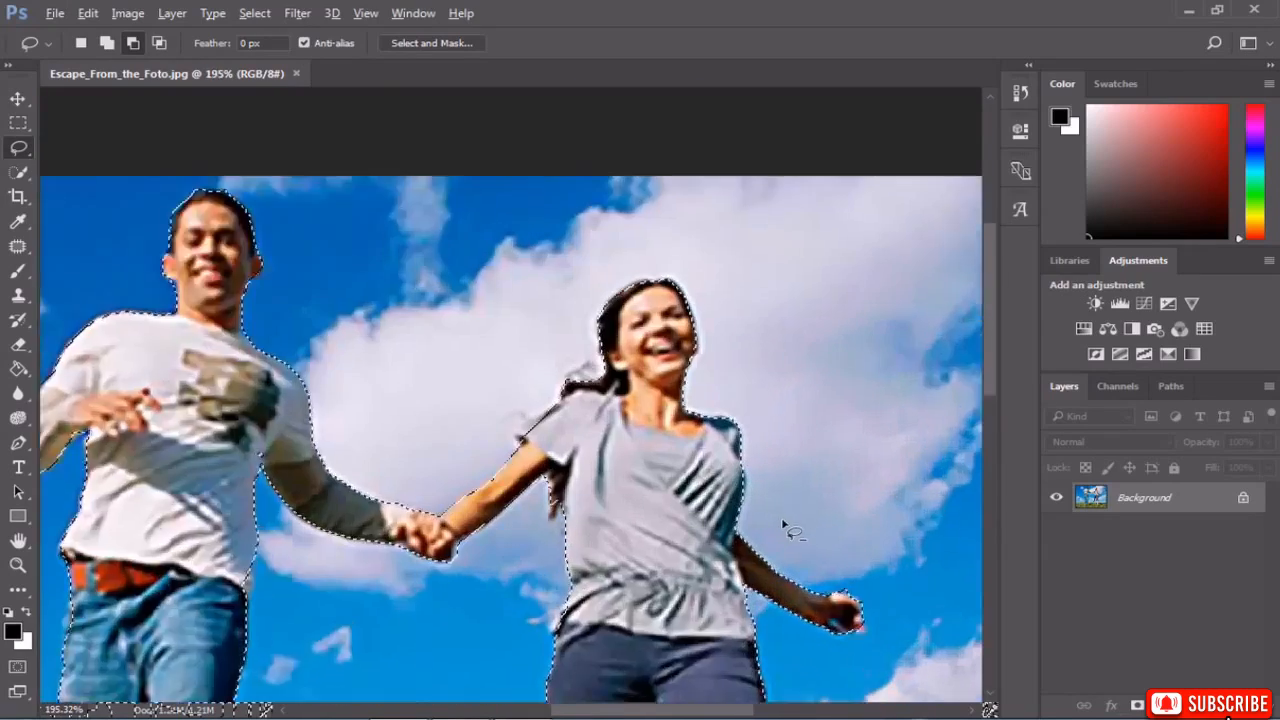
scroll(783, 527, up, 6)
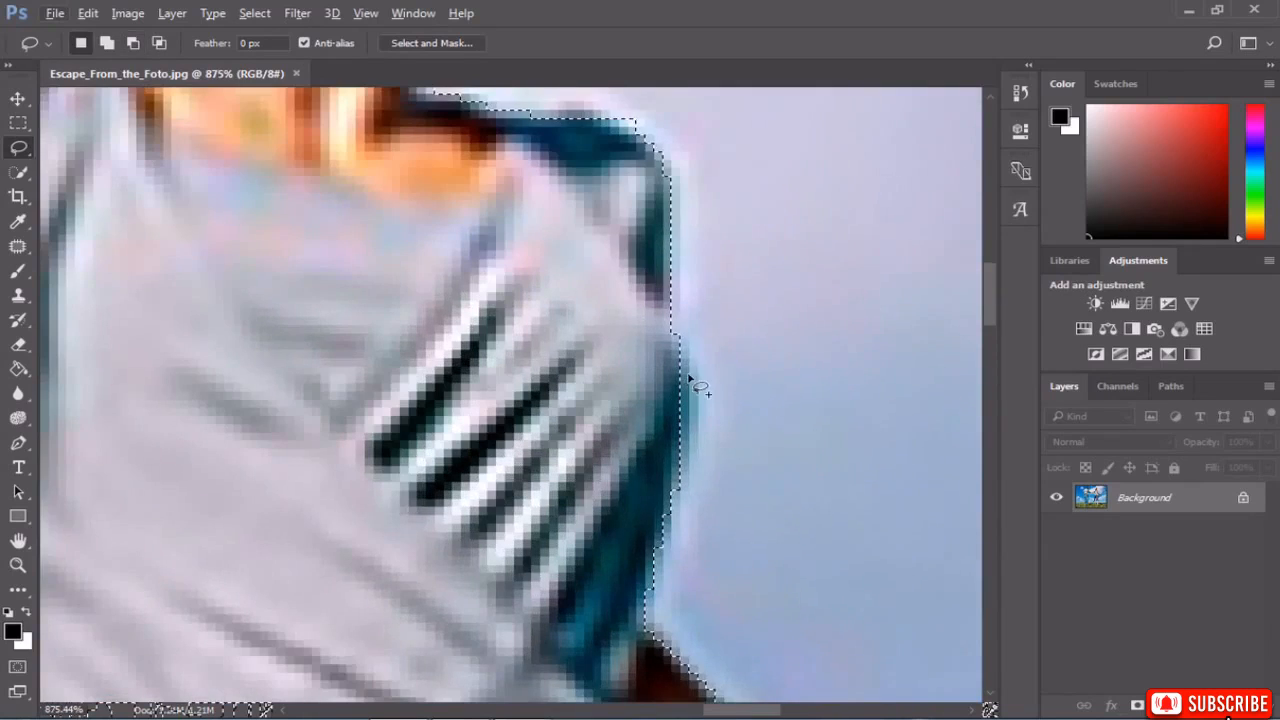
key(shift)
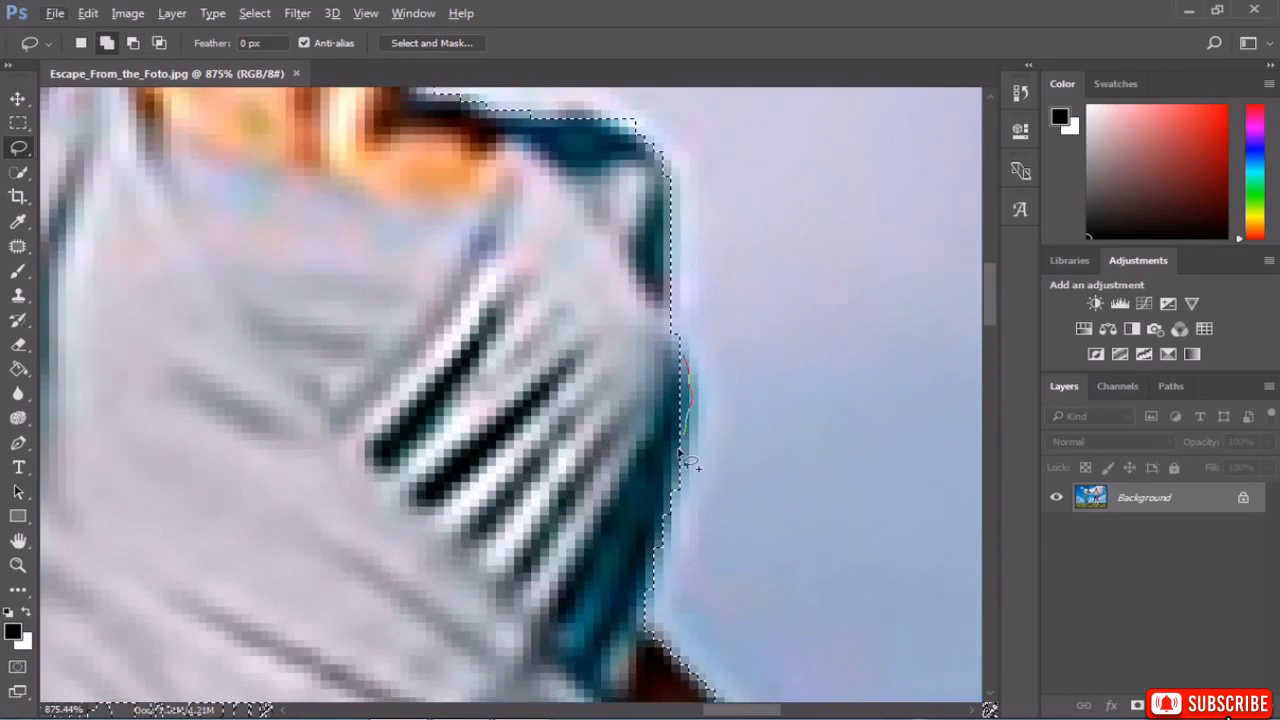
mouse_move(679, 450)
mouse_down()
mouse_move(626, 443)
mouse_move(660, 383)
mouse_up()
Subtract the remaining wedge of sky between the woman's thighs from the selection, following the inner edges of her trousers.
scroll(639, 401, down, 3)
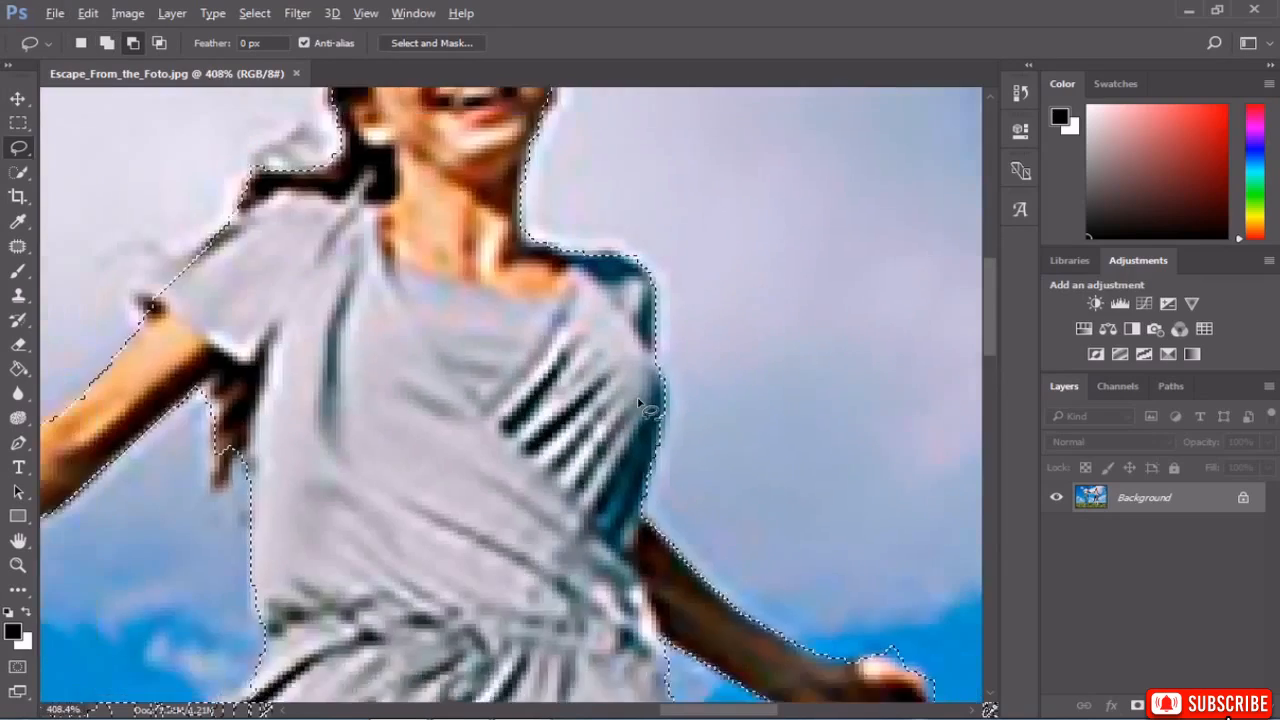
scroll(639, 401, down, 4)
scroll(664, 392, up, 4)
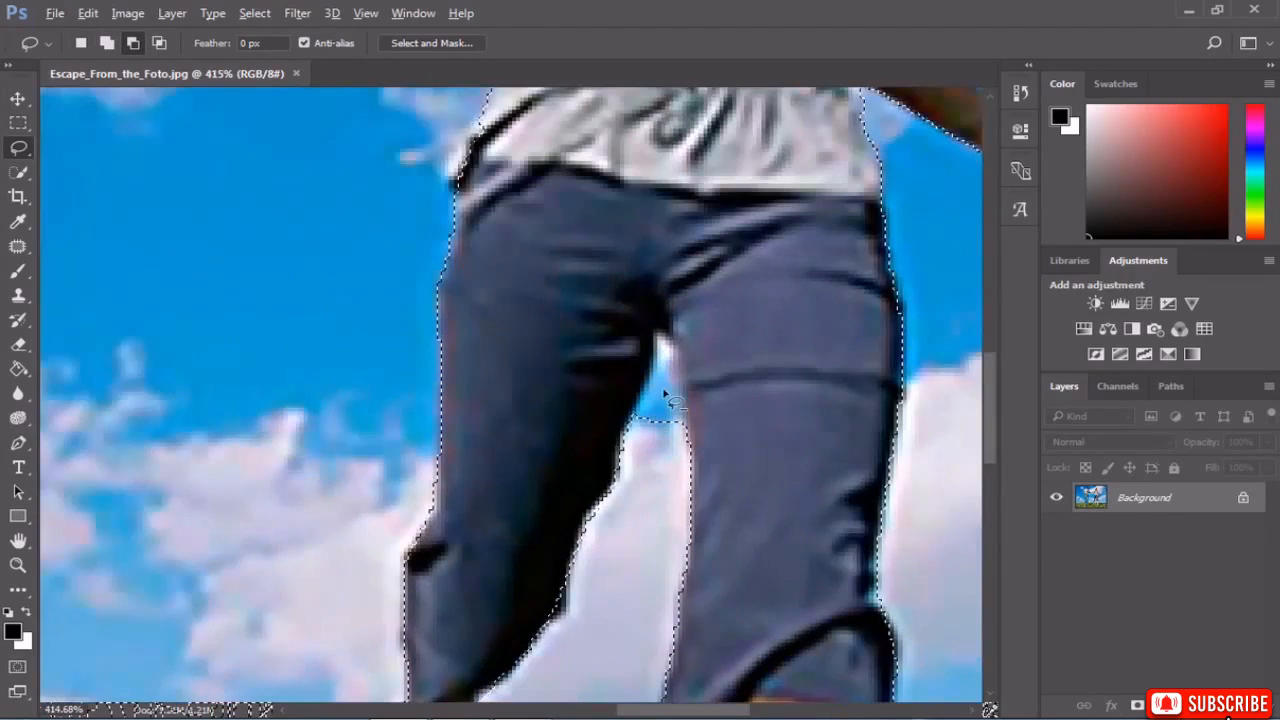
scroll(664, 393, up, 3)
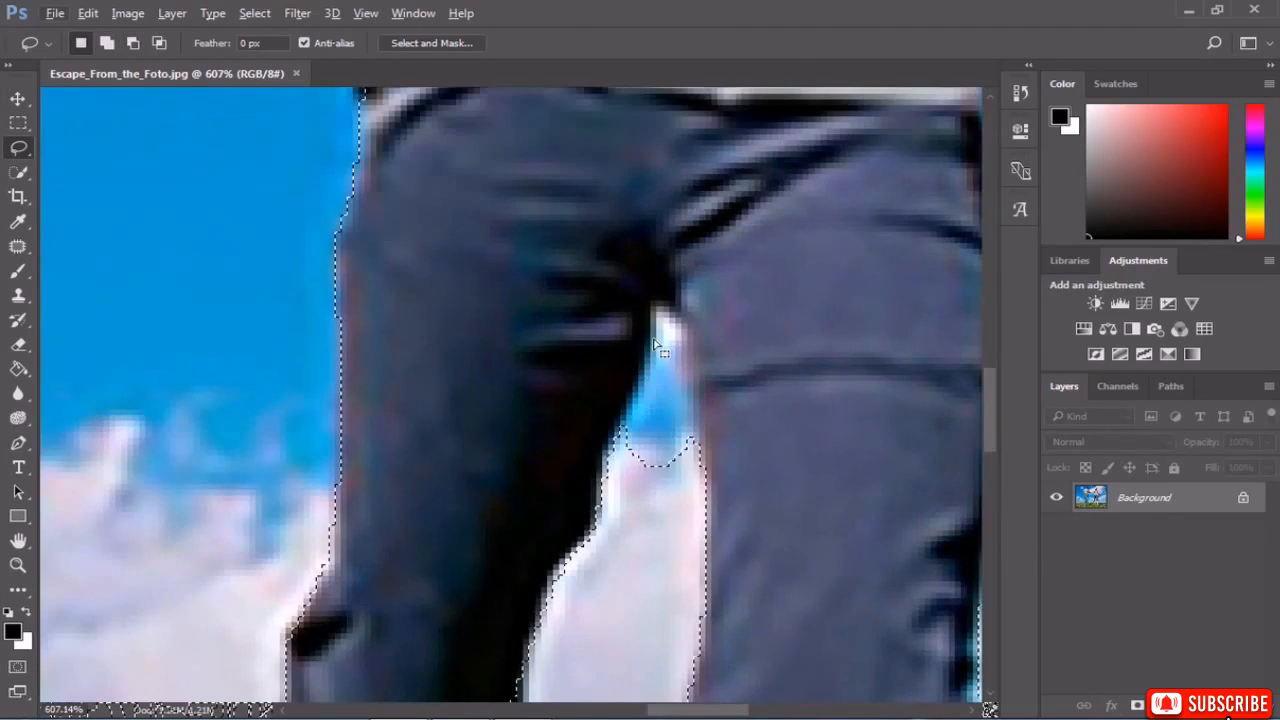
scroll(648, 440, down, 2)
scroll(642, 452, up, 4)
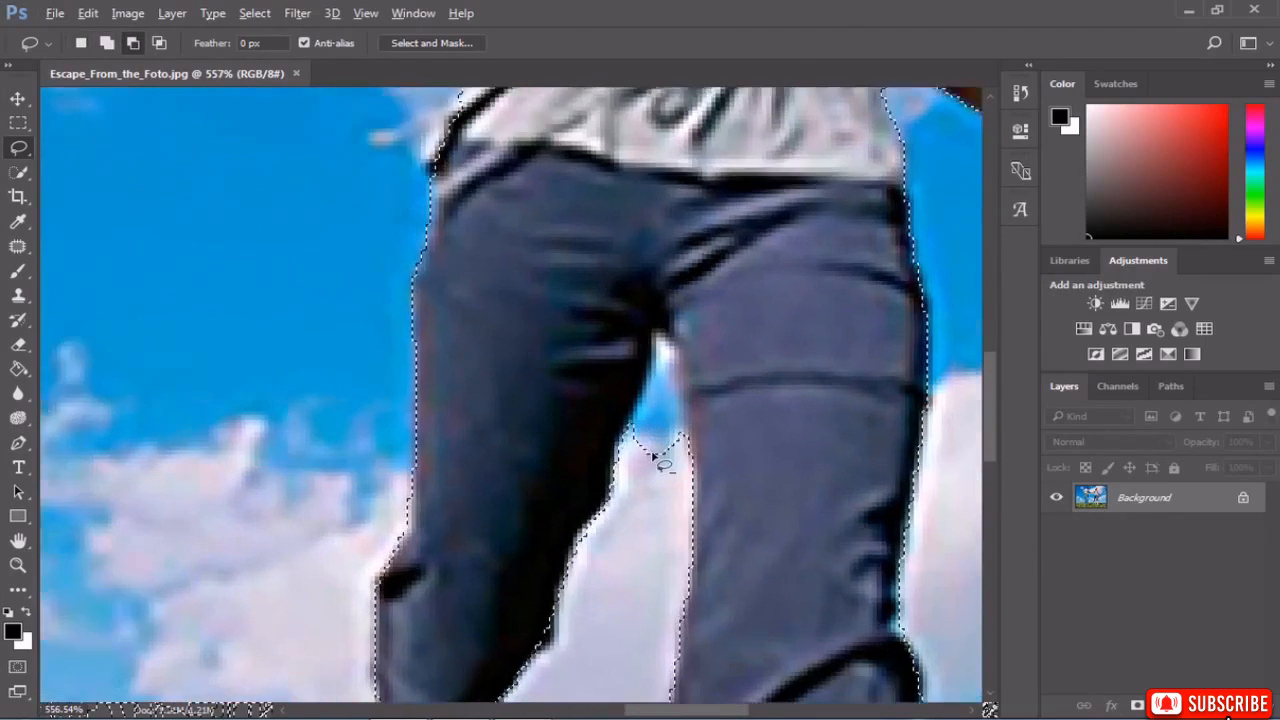
mouse_move(612, 456)
mouse_down()
mouse_move(616, 404)
mouse_move(627, 453)
mouse_up()
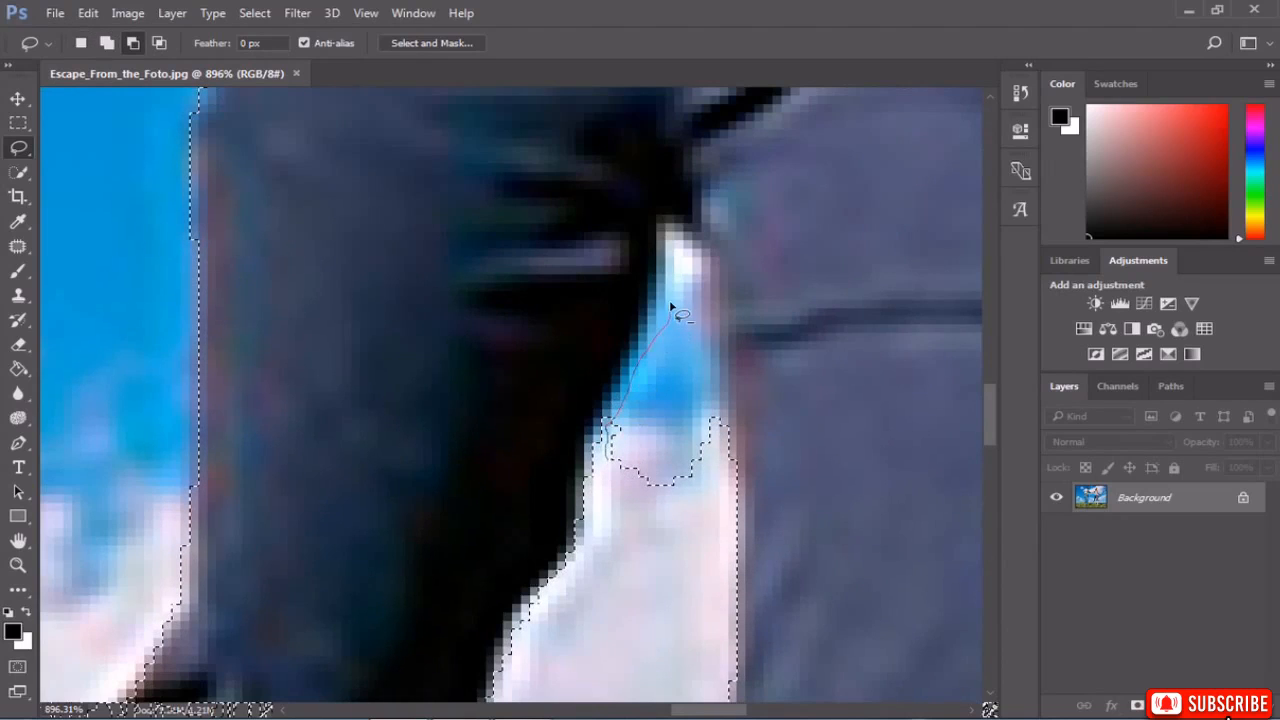
mouse_move(684, 248)
mouse_down()
mouse_move(703, 295)
mouse_move(716, 420)
mouse_move(702, 479)
mouse_up()
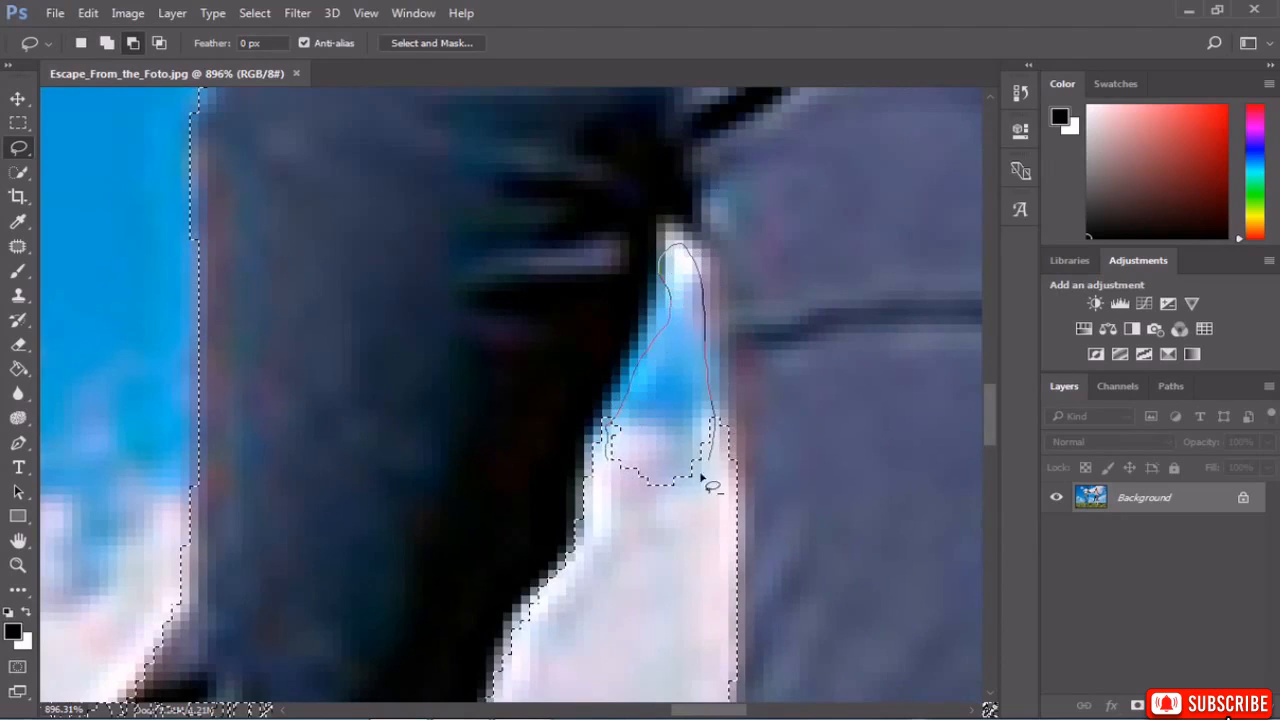
drag(628, 500, 609, 449)
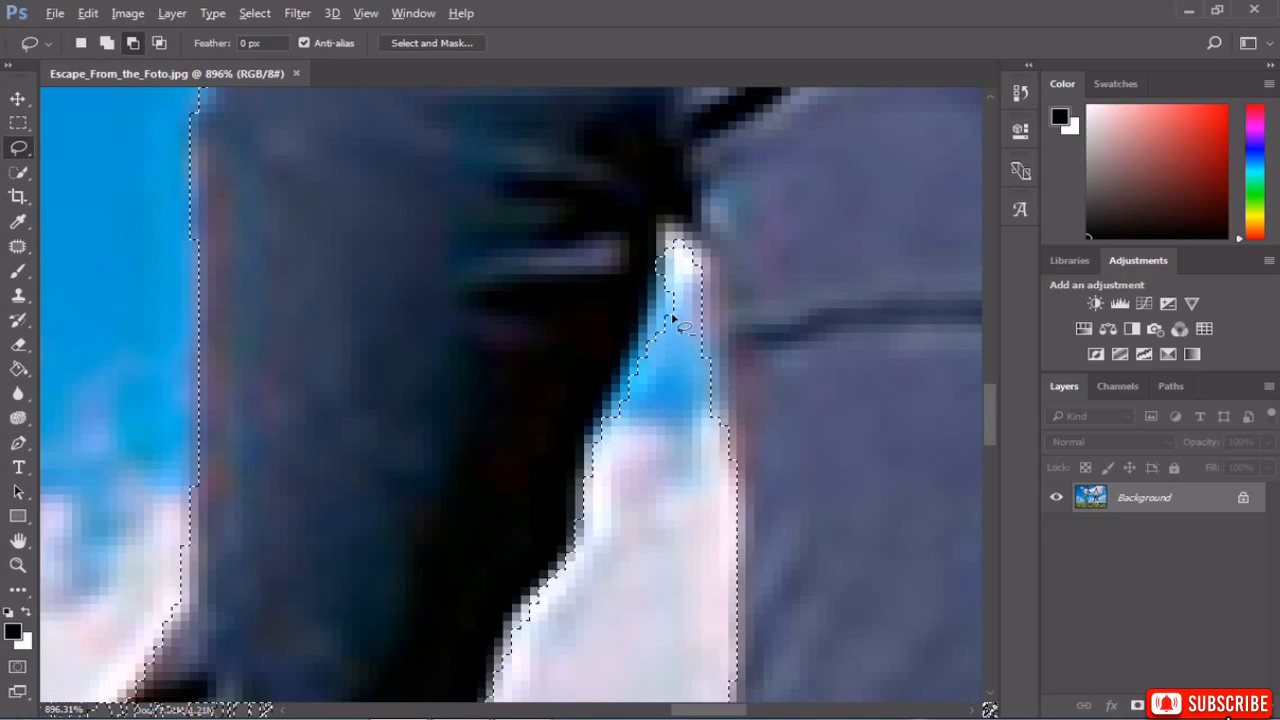
scroll(676, 313, up, 3)
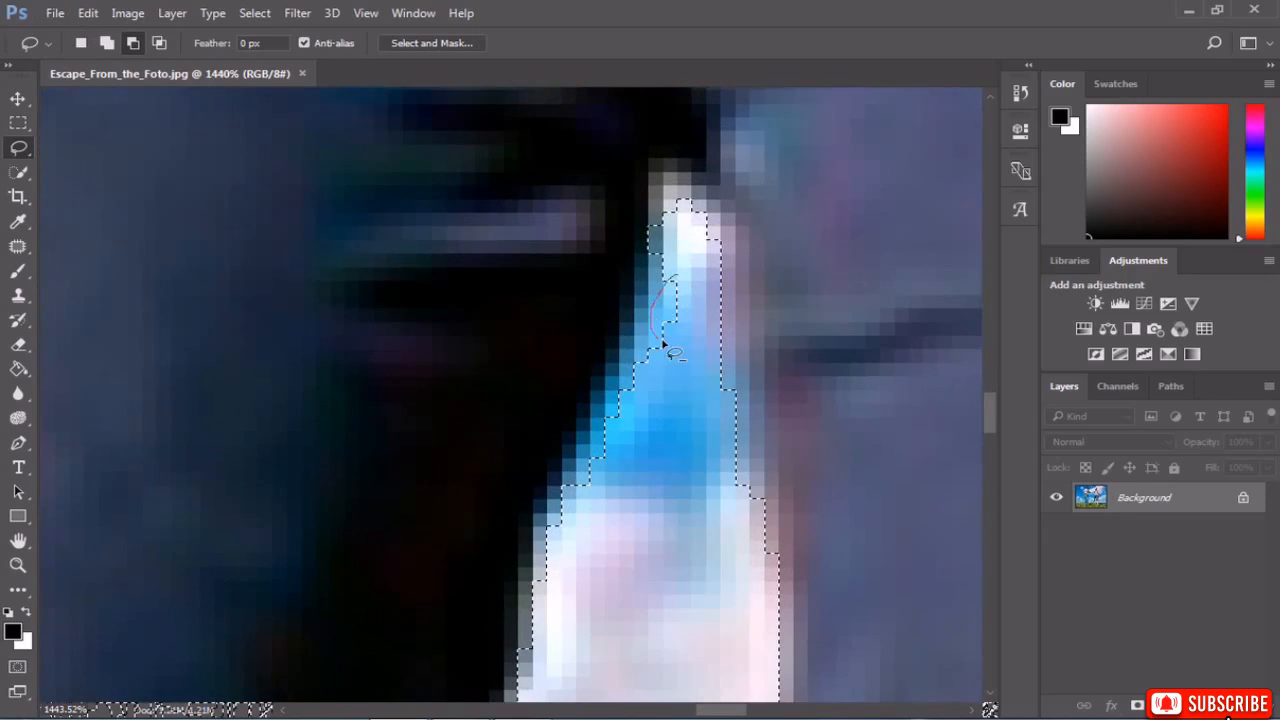
drag(690, 298, 663, 349)
scroll(663, 355, down, 10)
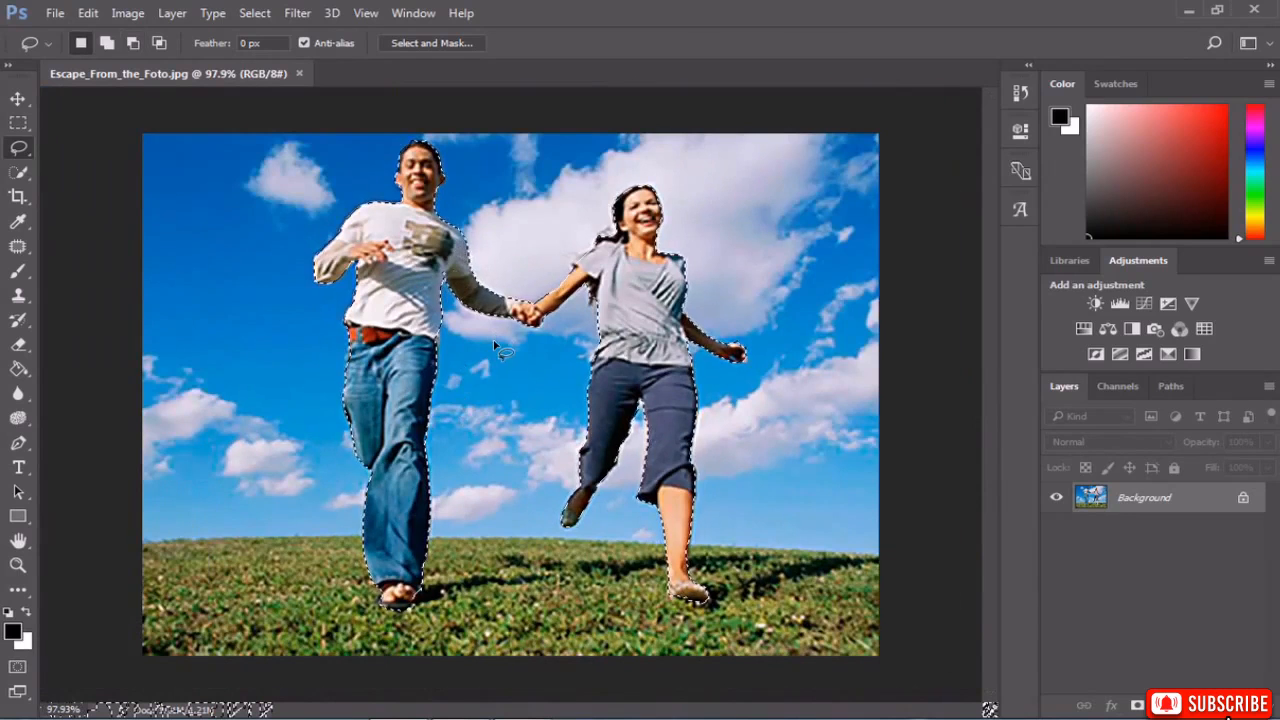
Add the cut-off edge of the woman's shirt hem at her waist, just above the trousers, to the selection.
scroll(607, 370, up, 2)
scroll(609, 371, up, 8)
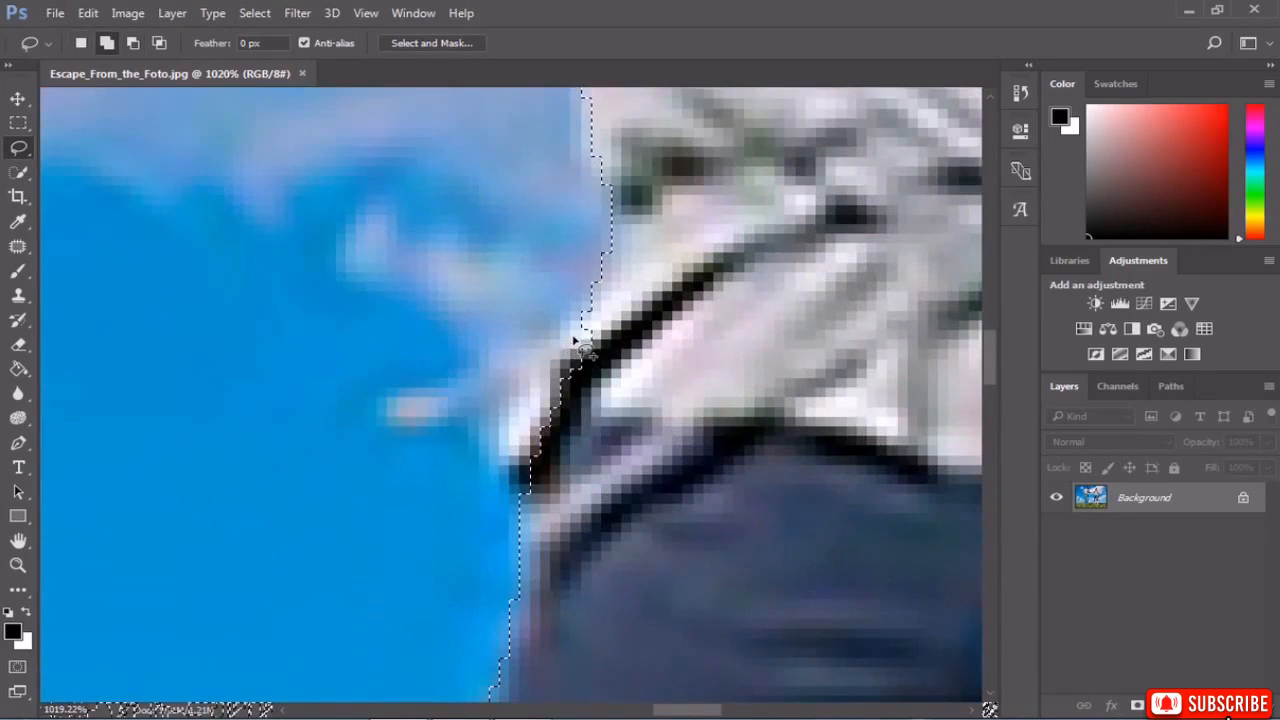
drag(574, 334, 549, 366)
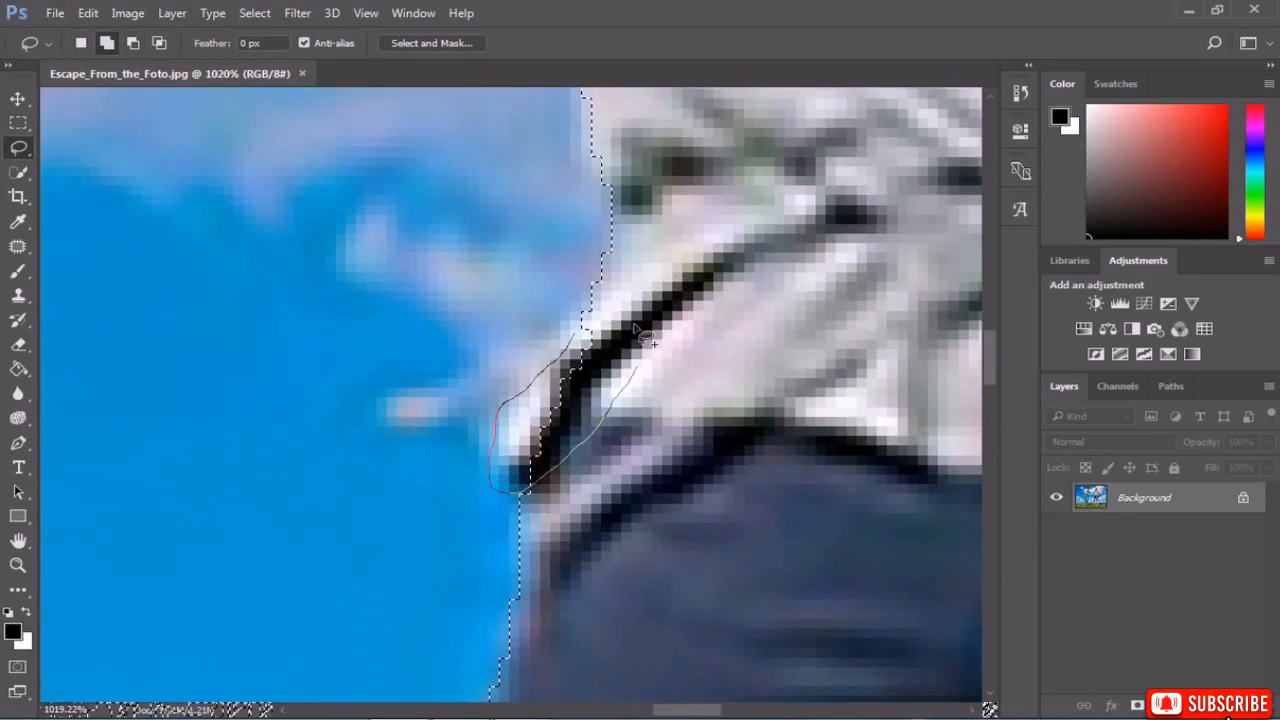
mouse_move(633, 326)
mouse_down()
mouse_move(617, 288)
mouse_move(577, 334)
mouse_up()
scroll(604, 395, down, 4)
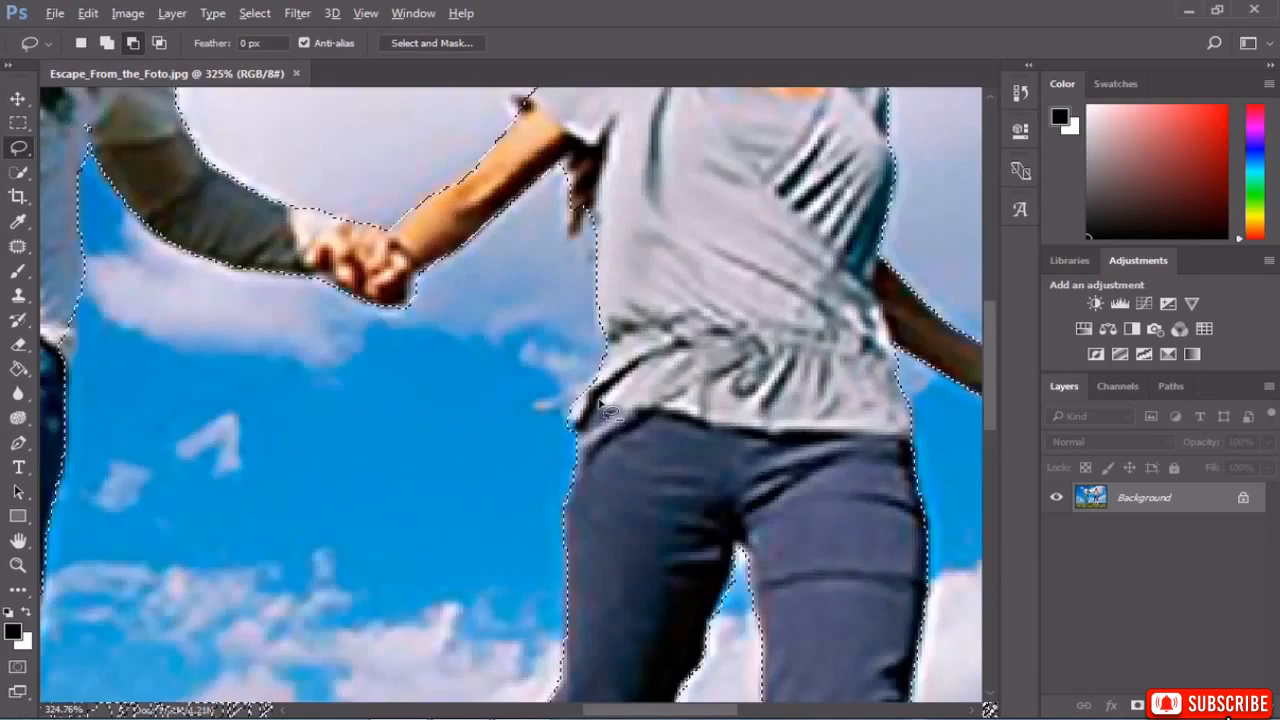
scroll(609, 410, down, 3)
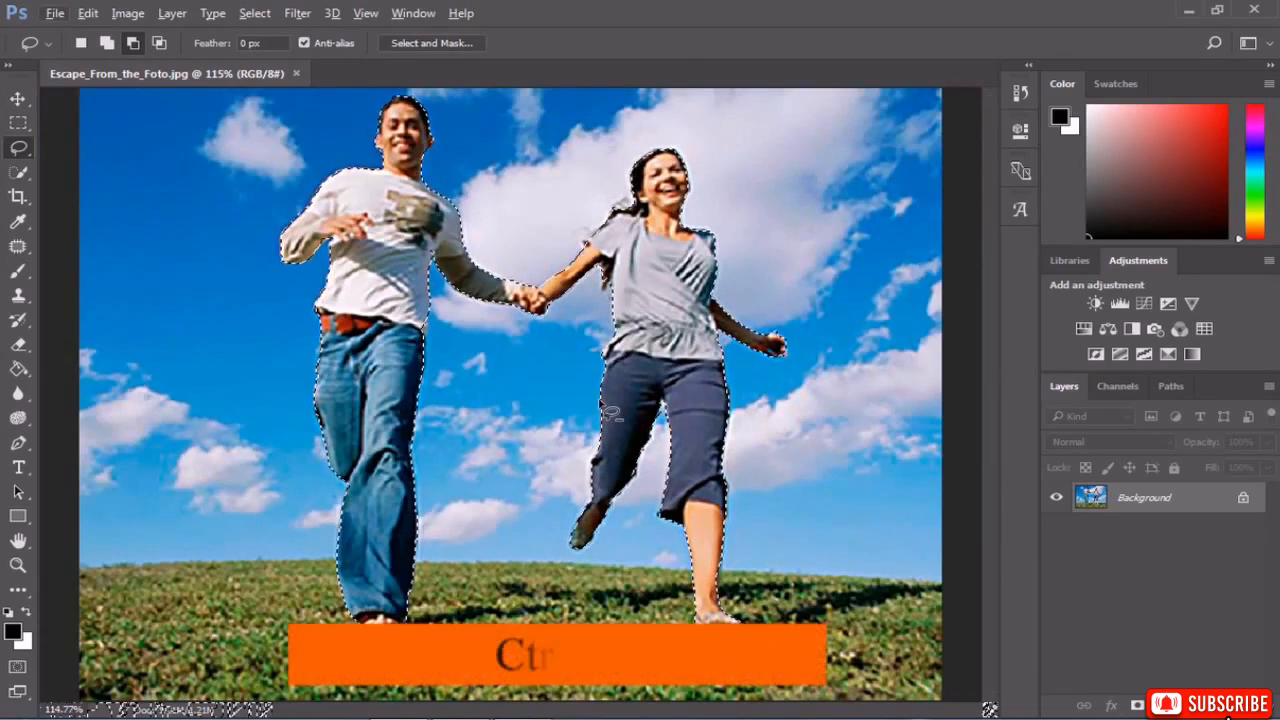
Copy the selected couple and expand the selection around them by 7 pixels.
key(ctrl+c)
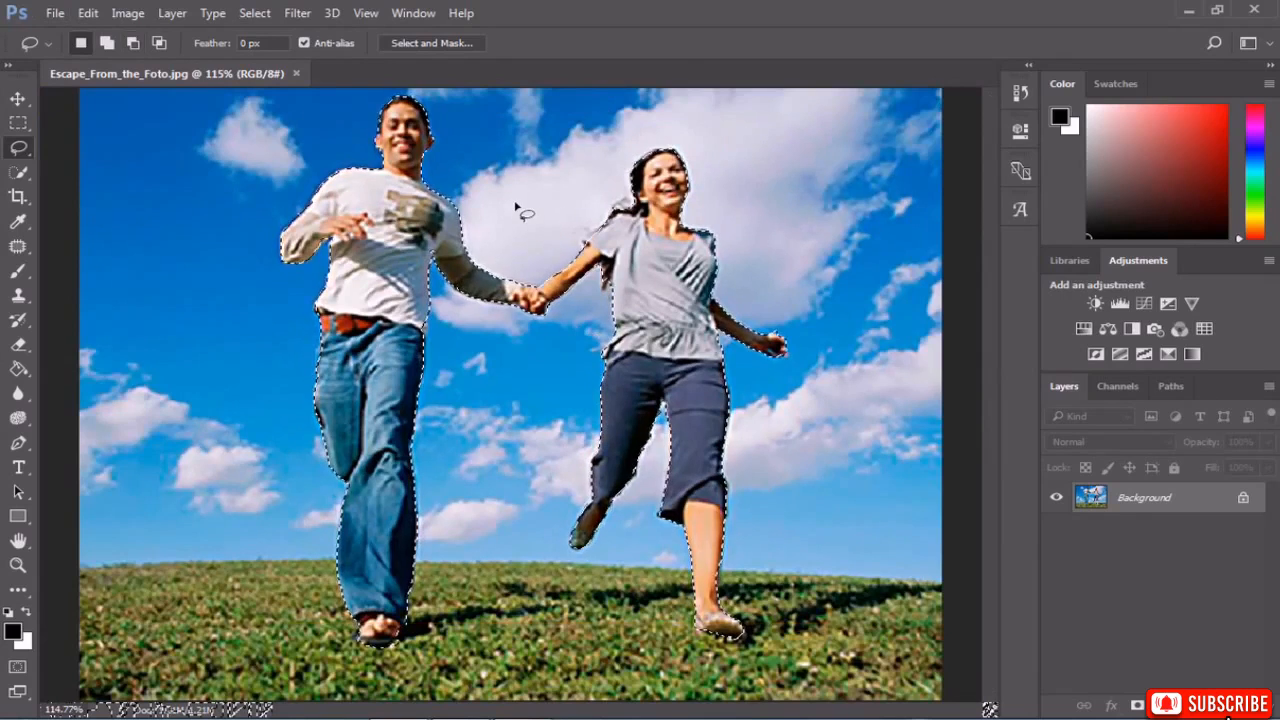
click(254, 13)
mouse_move(378, 263)
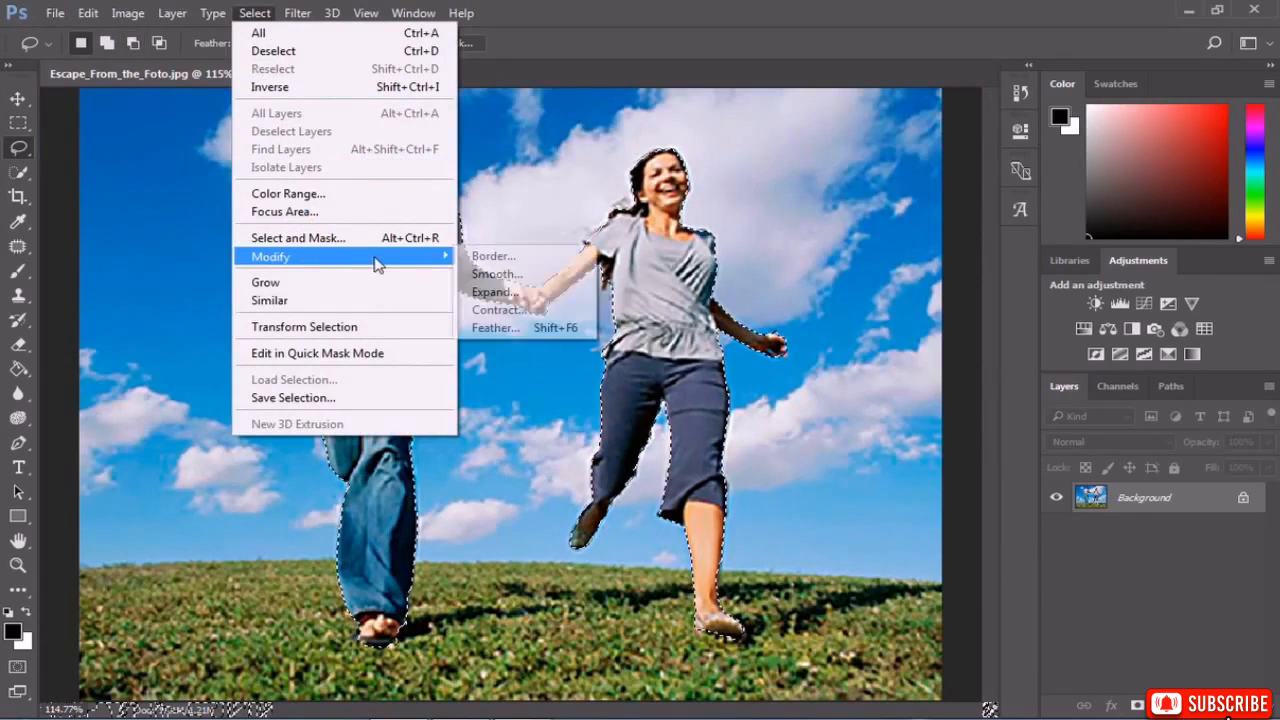
click(495, 291)
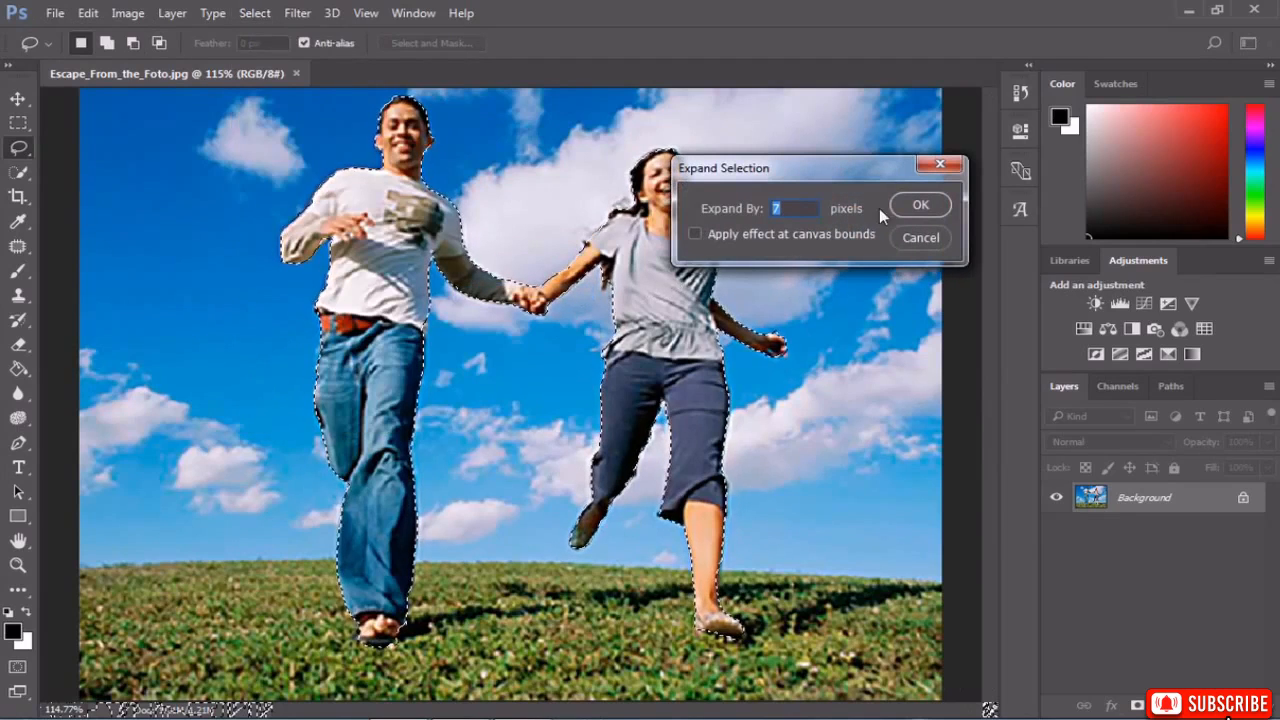
click(807, 209)
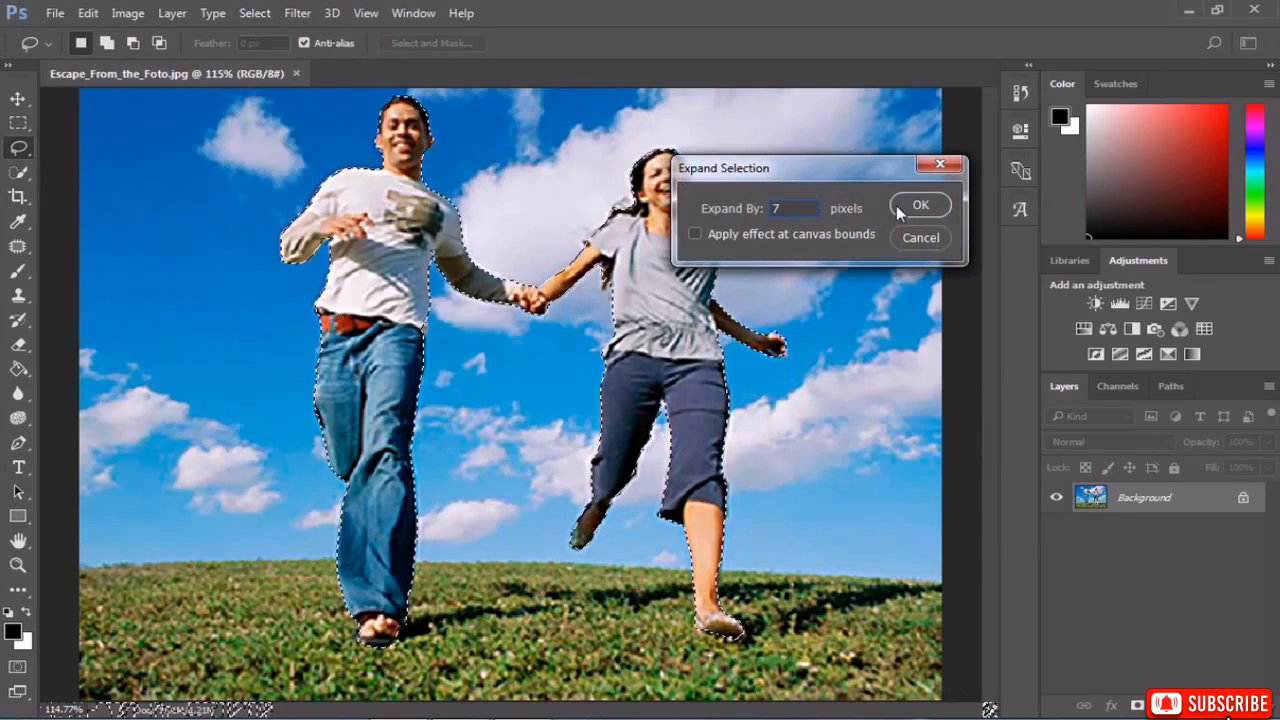
click(915, 206)
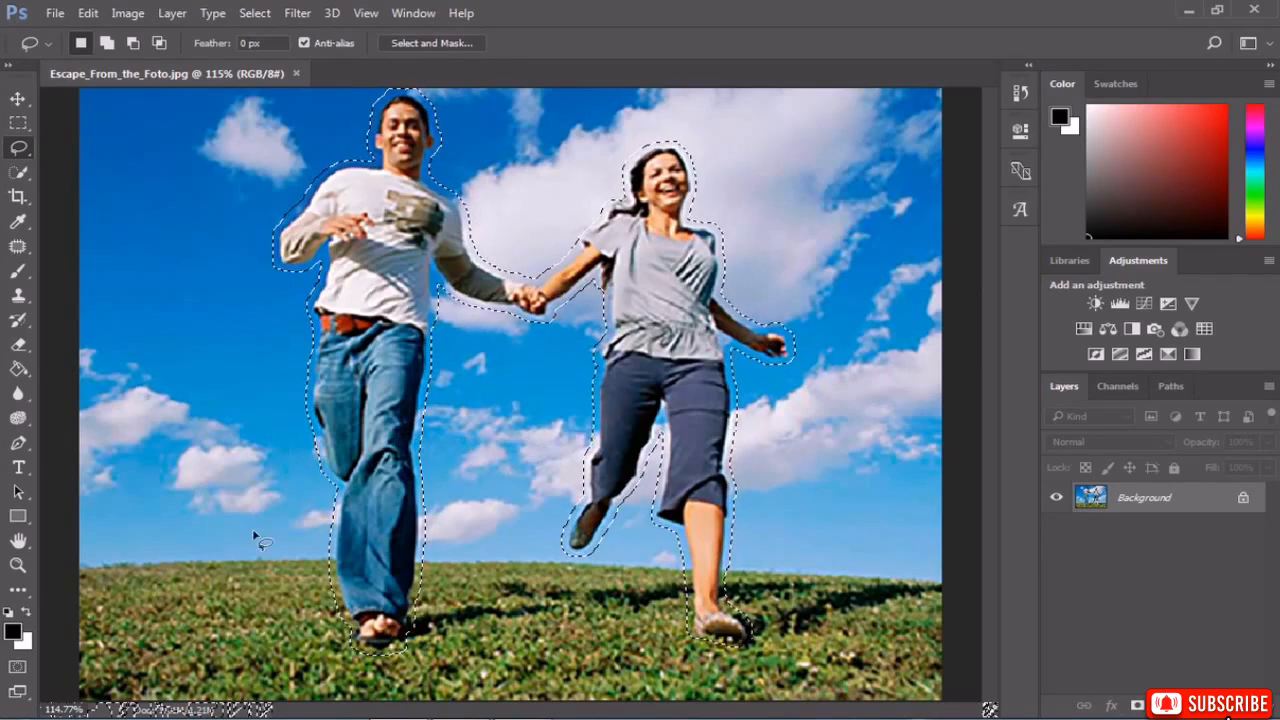
Replace the couple with a Content-Aware fill in Normal mode at 100% opacity, and deselect.
key(shift+F5)
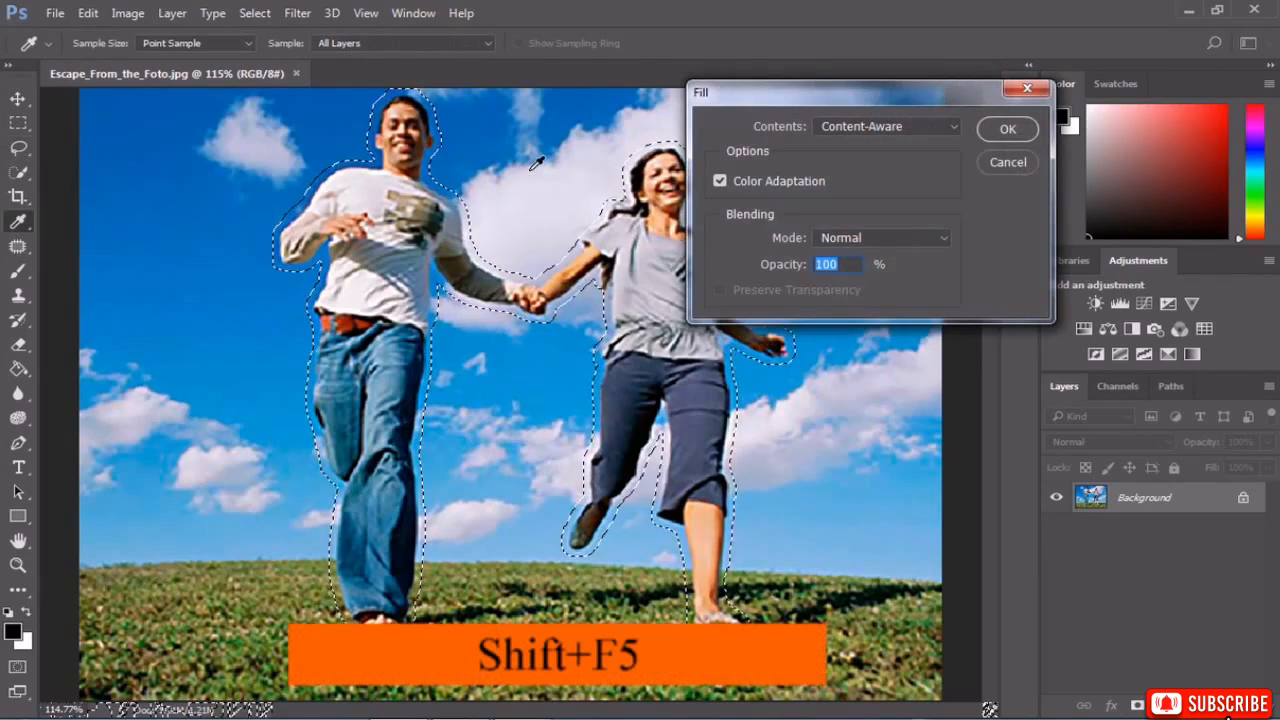
click(887, 126)
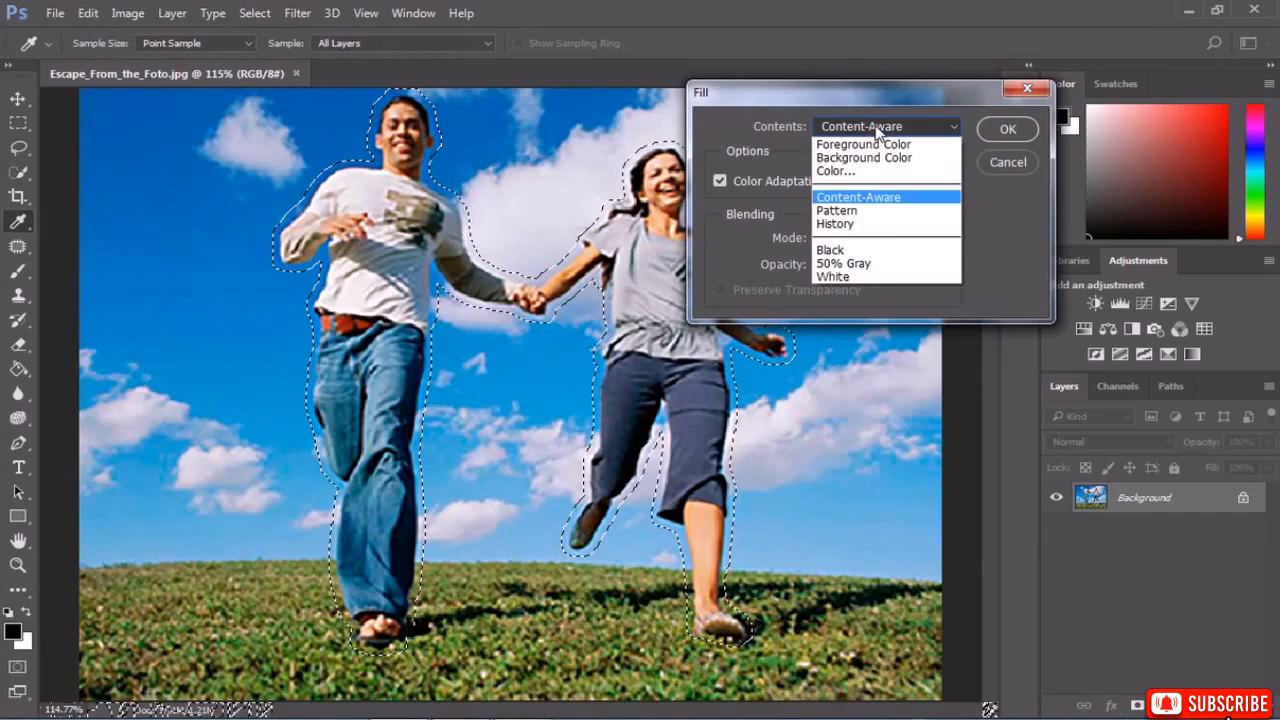
click(890, 198)
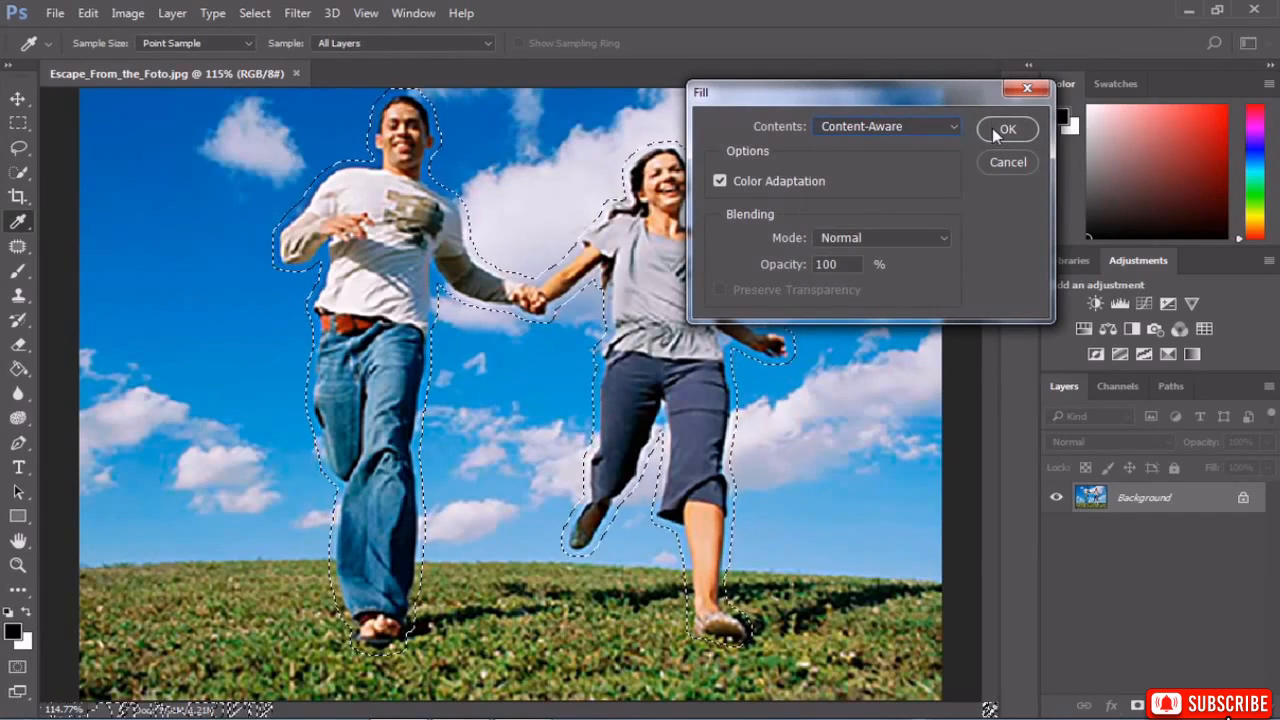
click(995, 130)
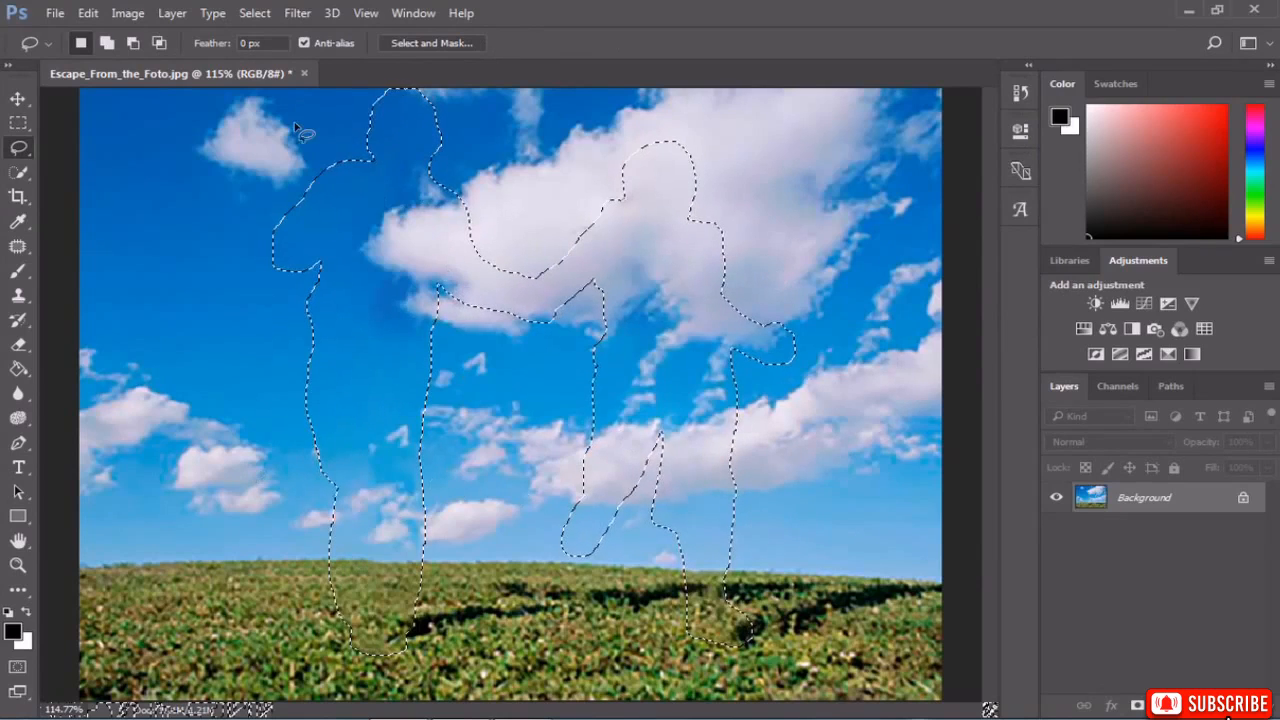
click(262, 13)
click(288, 58)
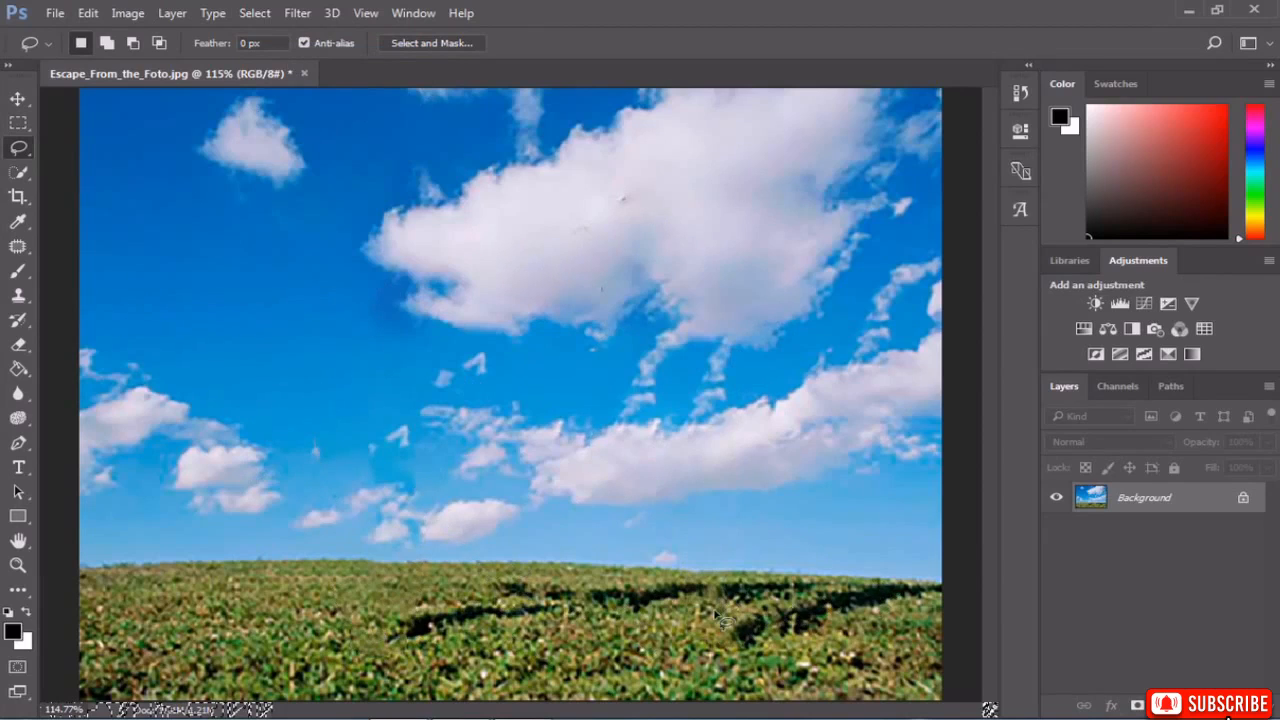
Activate the Patch tool with Patch set to Content-Aware, Structure 6 and Color 0.
click(16, 250)
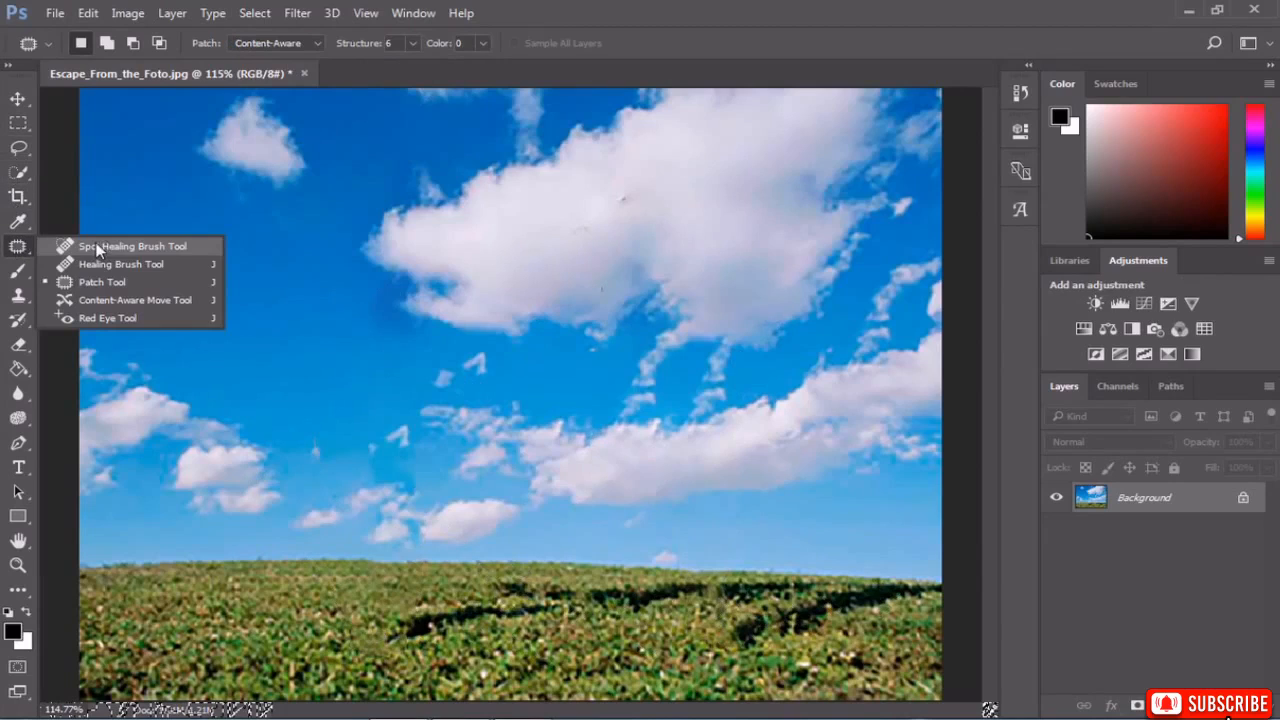
click(104, 282)
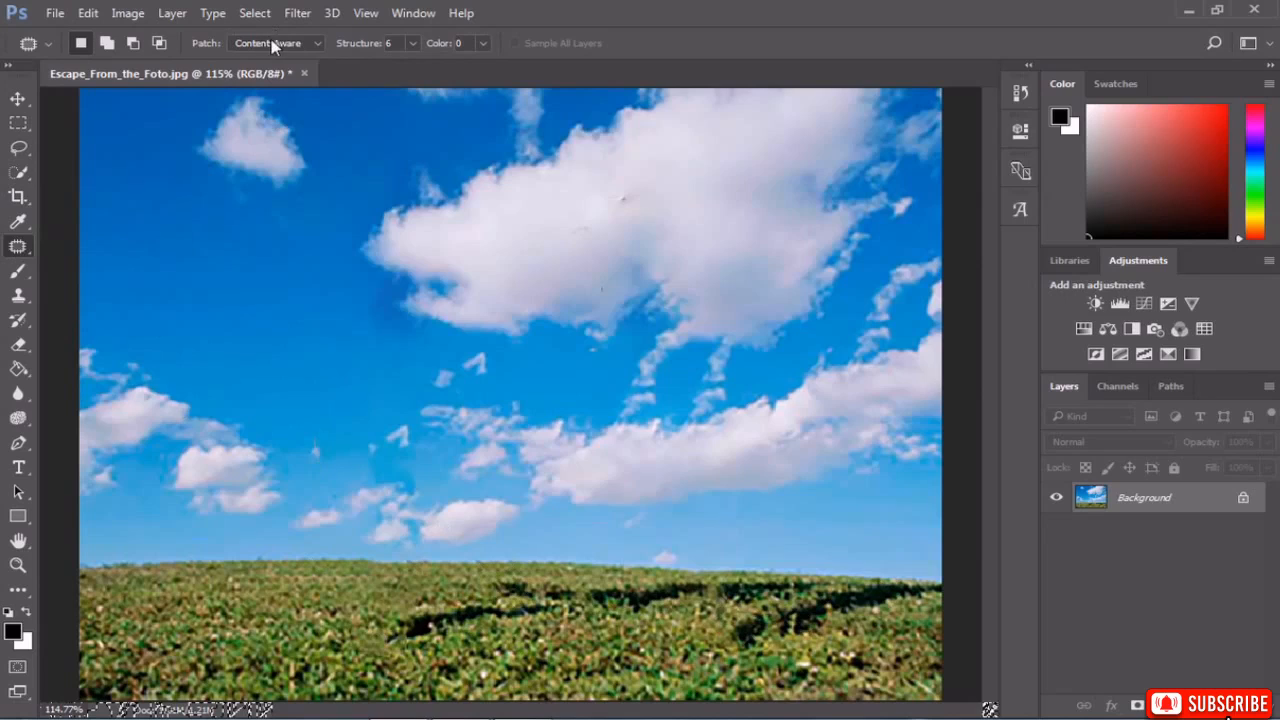
click(271, 43)
click(250, 59)
click(272, 46)
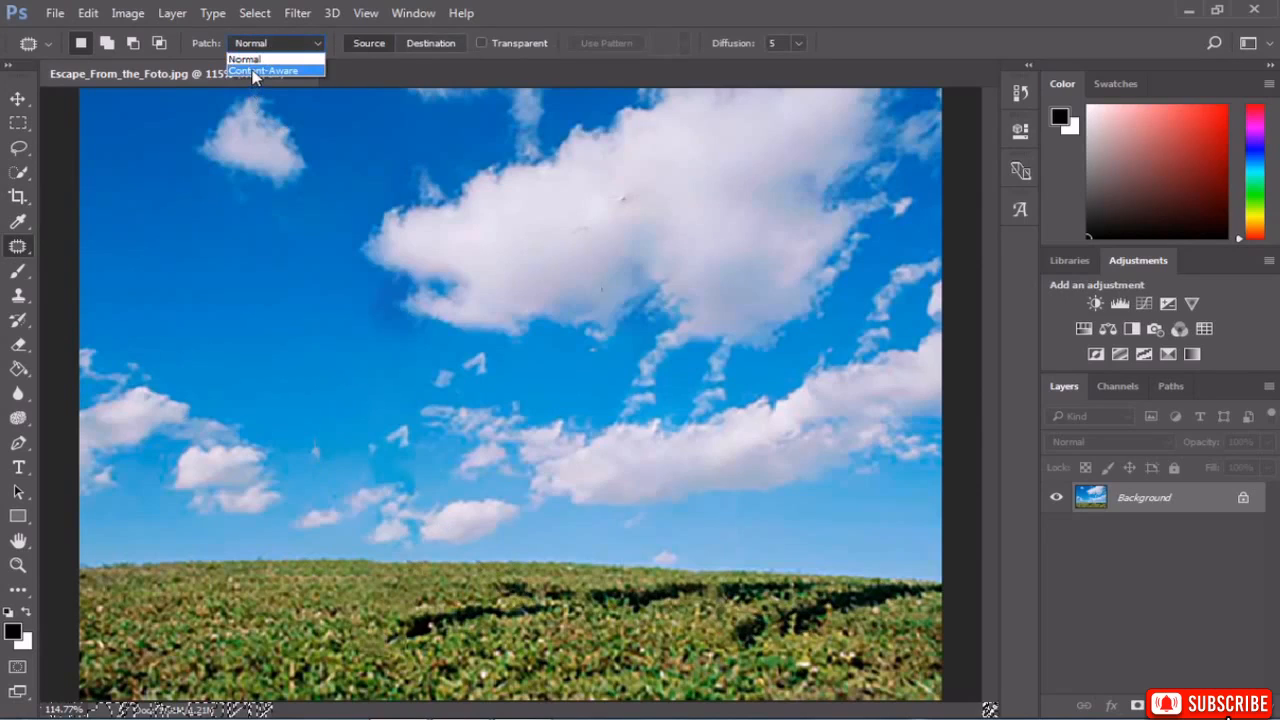
click(254, 71)
click(482, 44)
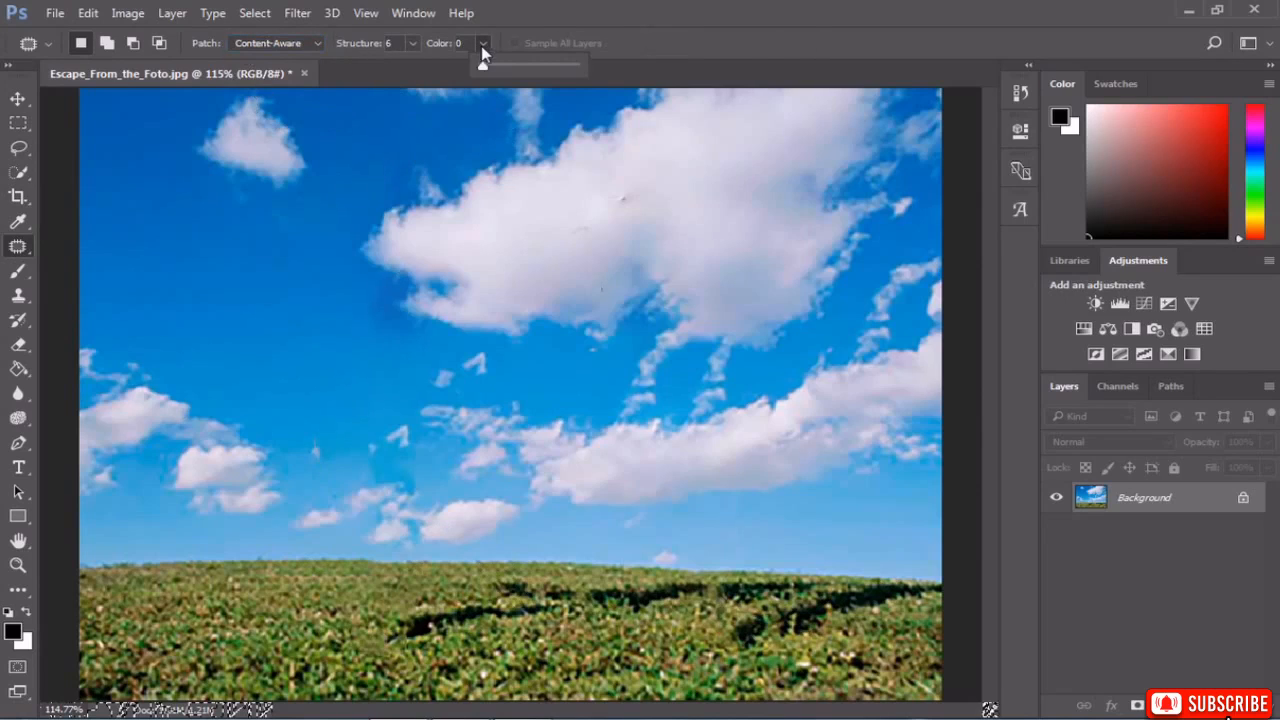
Try to patch the left part of the shadow on the hill with nearby grass, and undo the patch.
mouse_move(425, 600)
mouse_down()
mouse_move(491, 580)
mouse_move(563, 583)
mouse_move(563, 634)
mouse_move(418, 605)
mouse_up()
drag(494, 617, 322, 677)
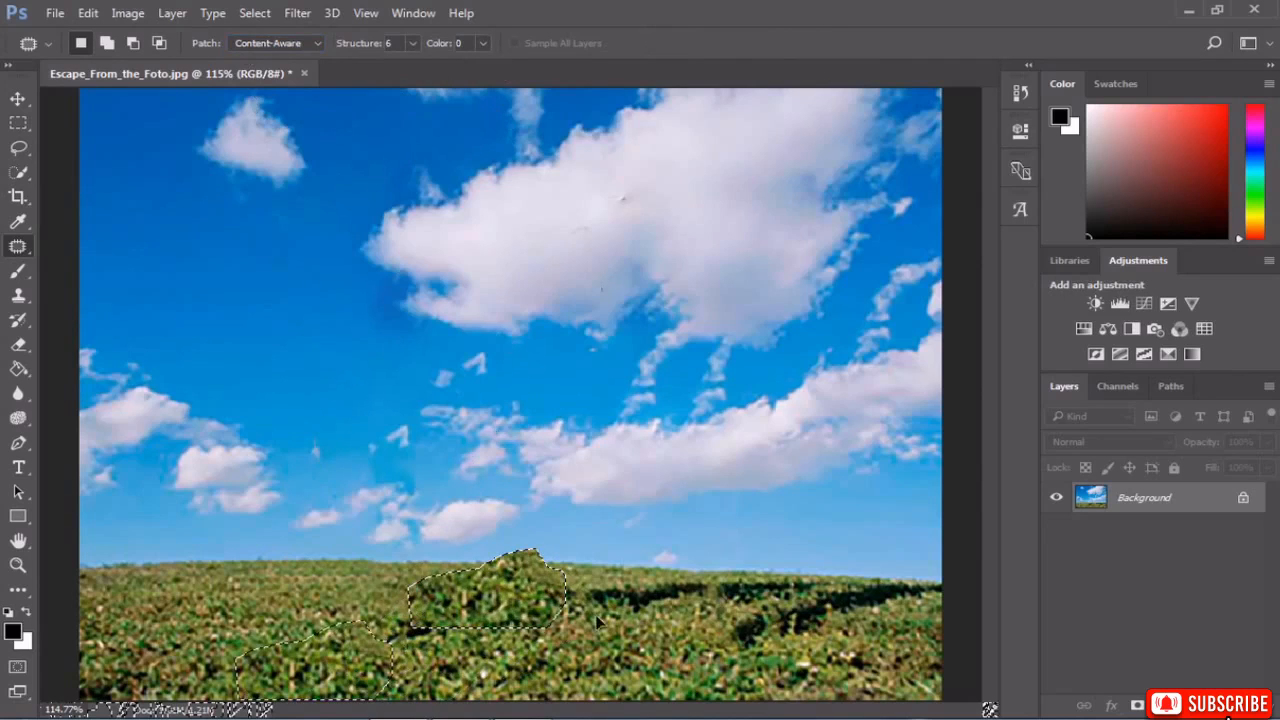
key(ctrl+d)
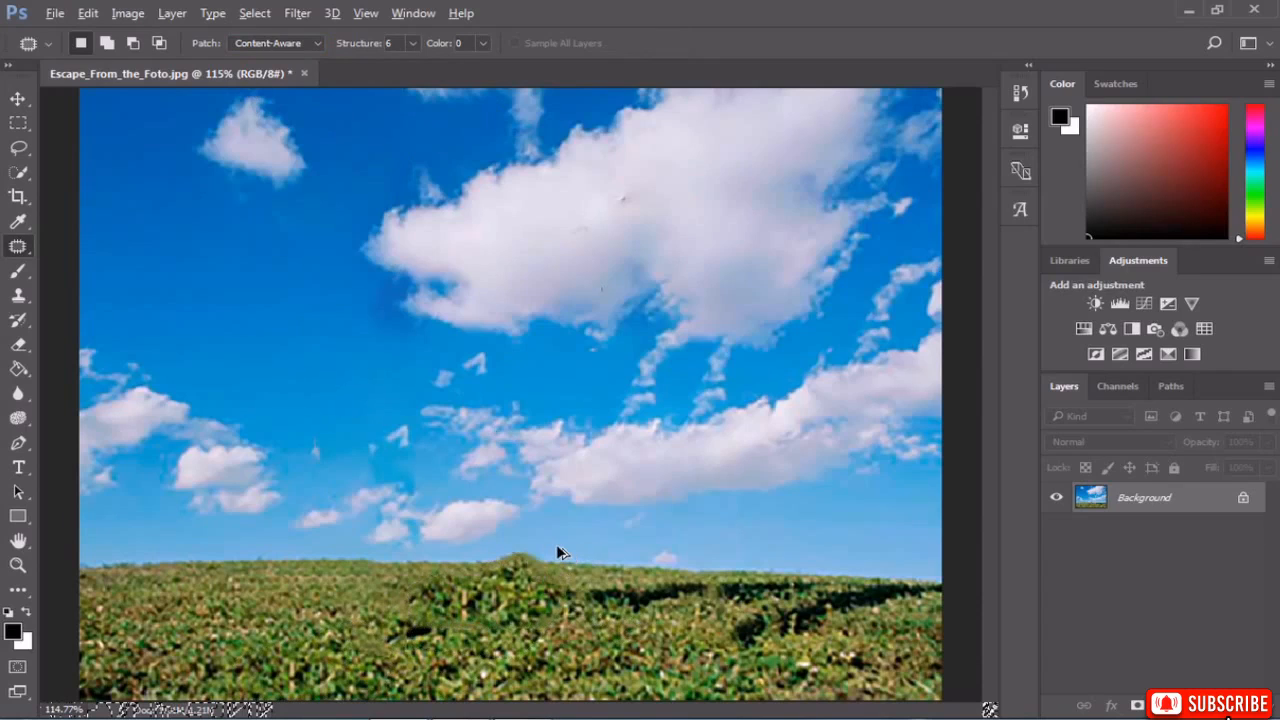
key(ctrl+alt+z)
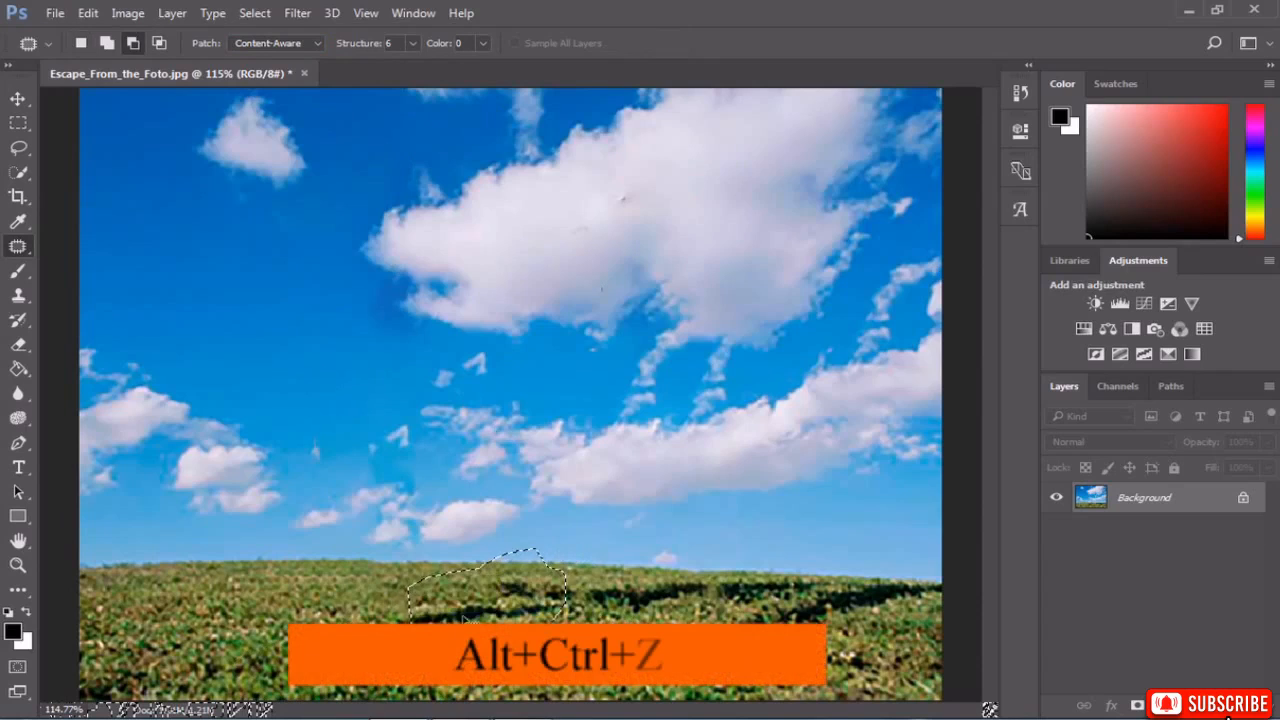
key(ctrl+alt+z)
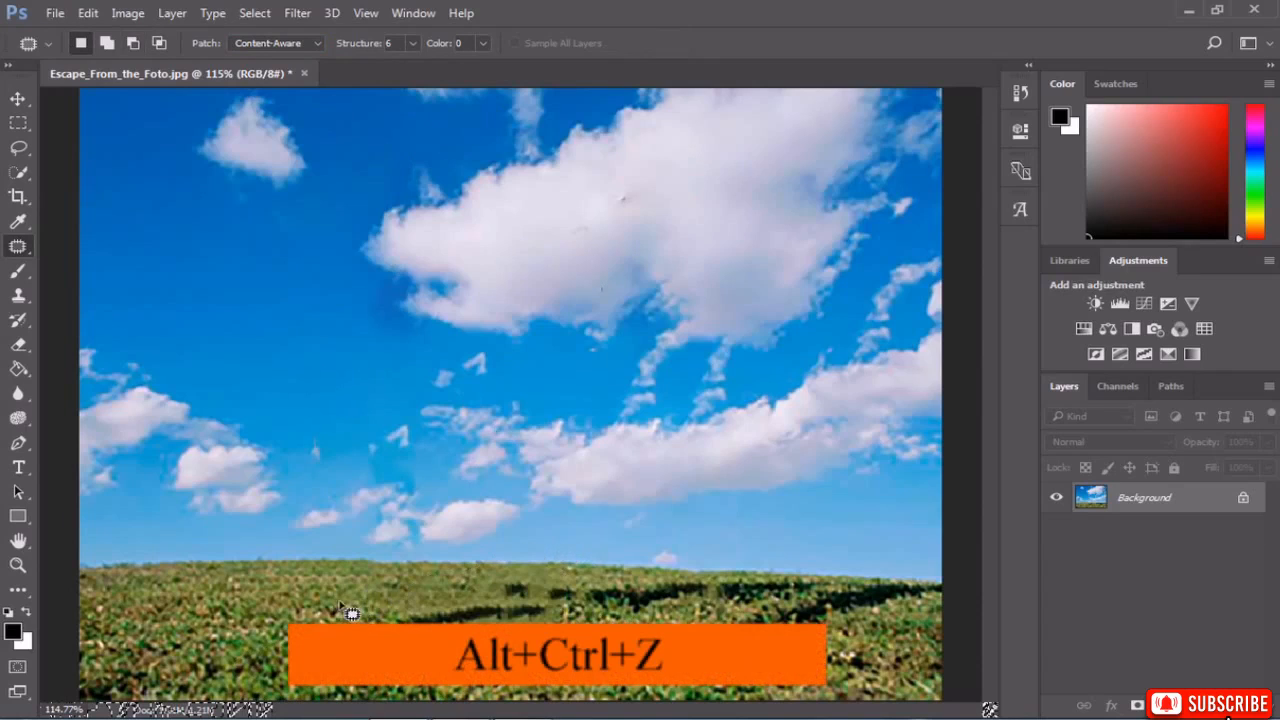
key(ctrl+alt+z)
key(ctrl+alt+z)
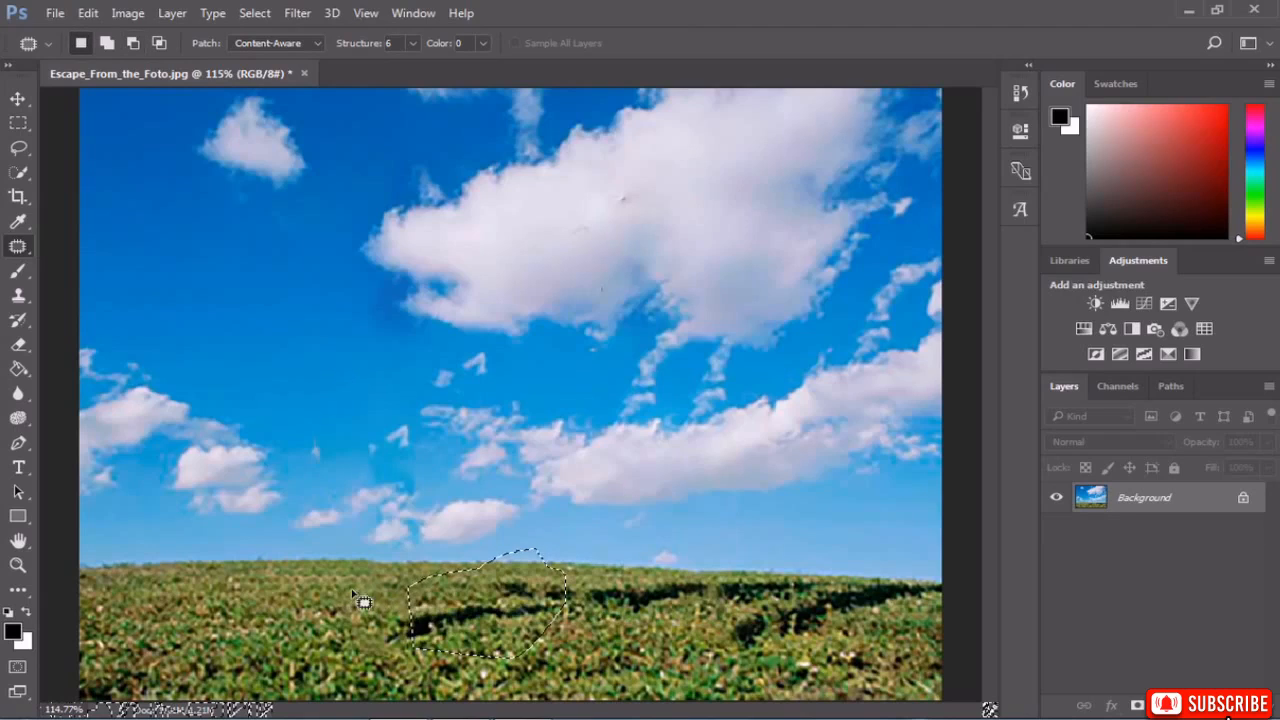
Patch the couple's leftover shadows with clean grass, covering the middle of the hill and the dark patches towards its right edge.
mouse_move(378, 587)
mouse_down()
mouse_move(476, 564)
mouse_move(657, 568)
mouse_move(700, 578)
mouse_move(718, 605)
mouse_move(642, 662)
mouse_move(426, 677)
mouse_move(380, 590)
mouse_up()
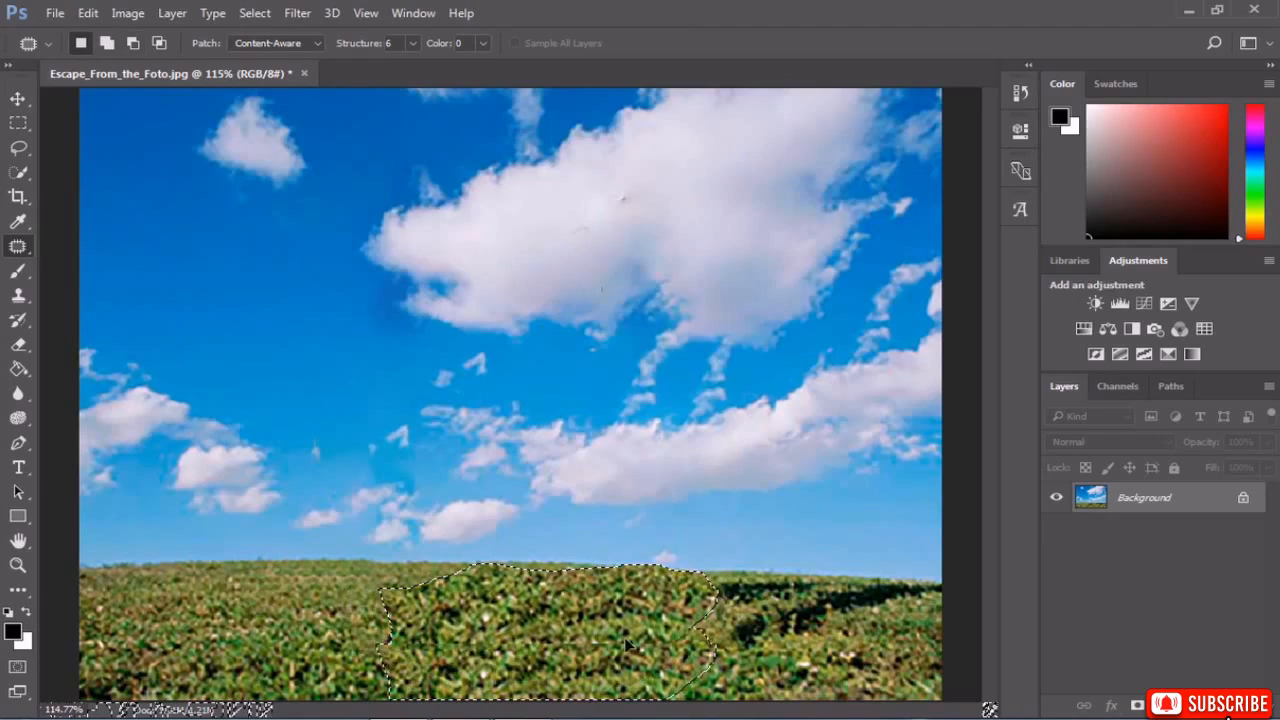
click(729, 625)
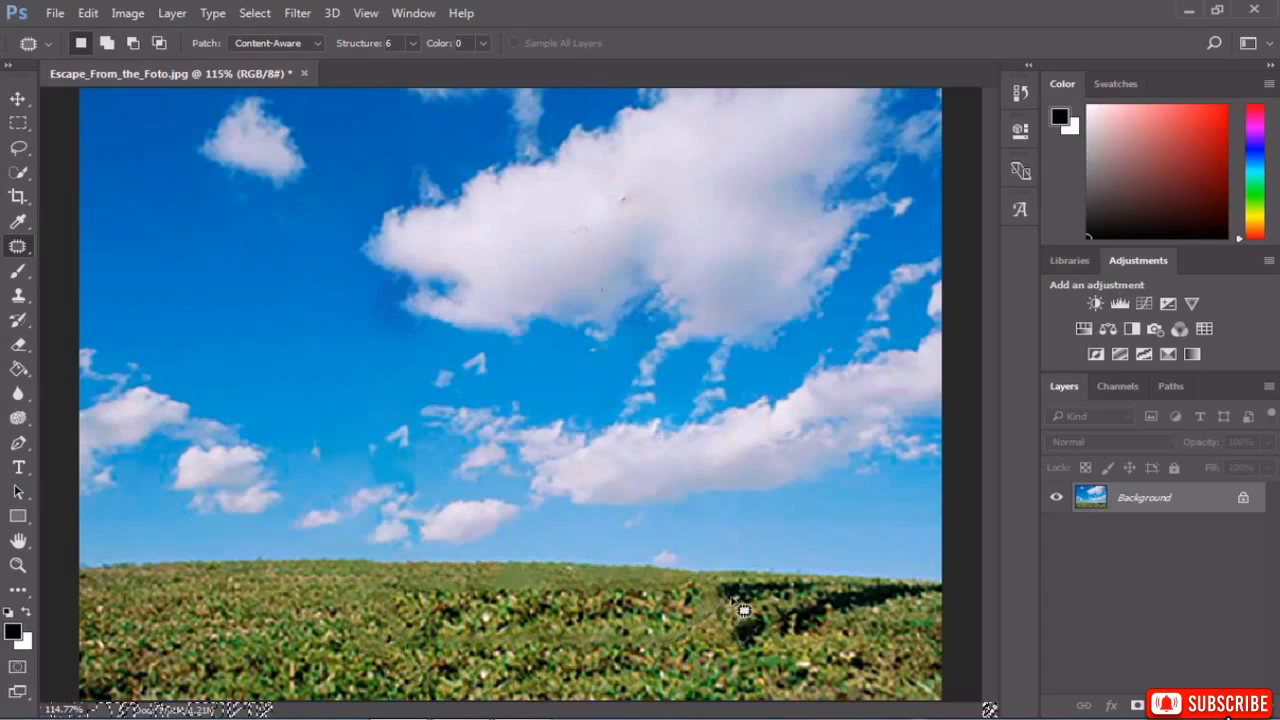
mouse_move(753, 578)
mouse_down()
mouse_move(932, 589)
mouse_move(926, 607)
mouse_move(709, 646)
mouse_move(748, 624)
mouse_move(777, 627)
mouse_move(780, 649)
mouse_move(802, 617)
mouse_move(802, 632)
mouse_move(722, 624)
mouse_up()
click(670, 614)
drag(752, 633, 782, 664)
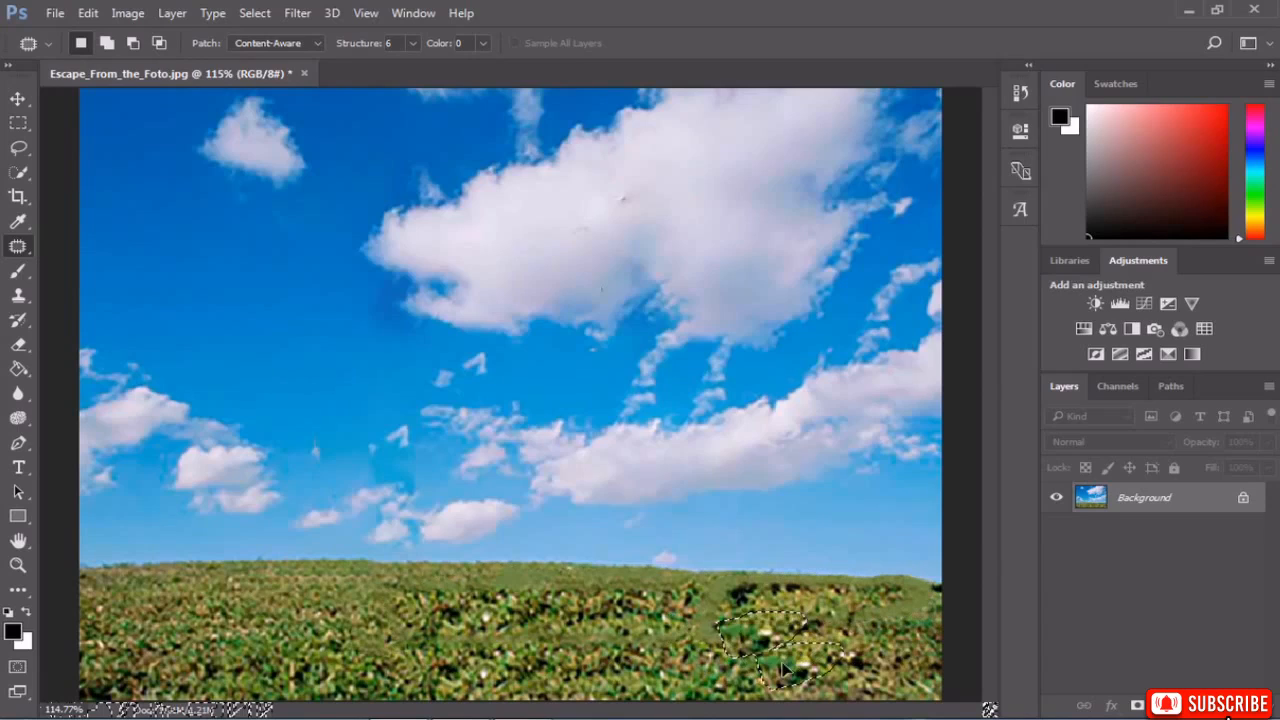
click(857, 626)
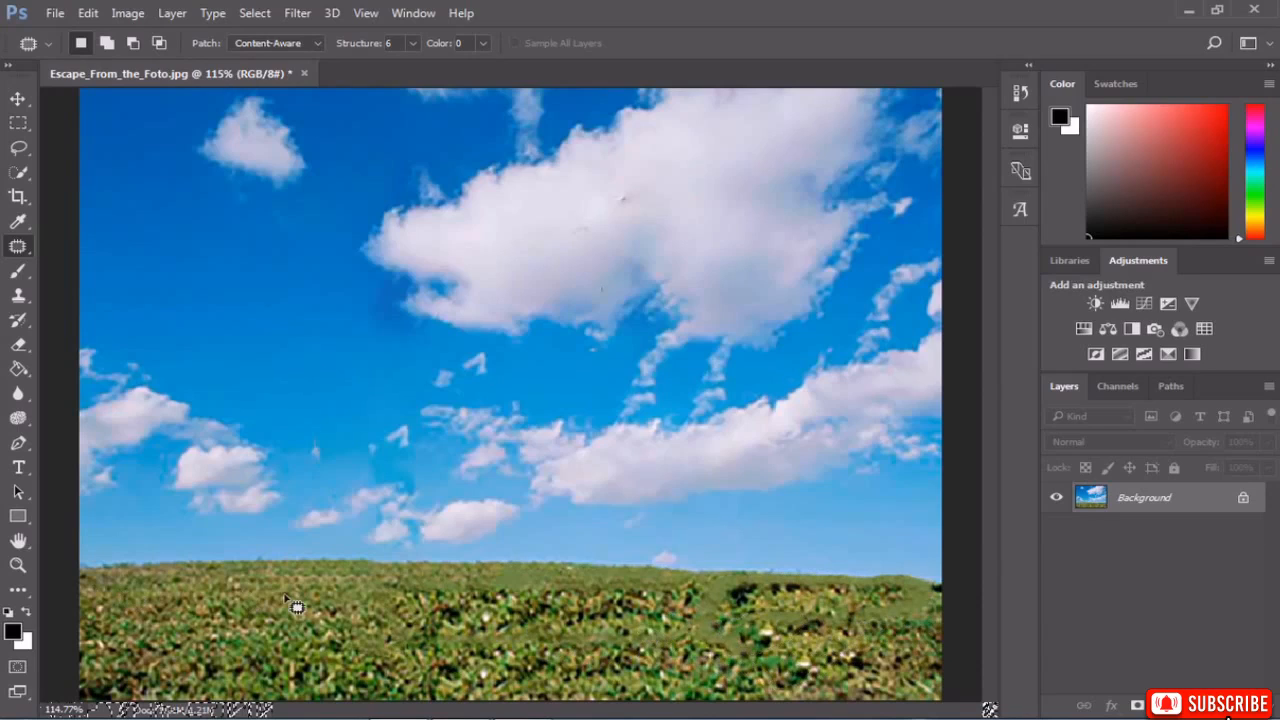
Set the canvas to extend relatively by 0.7 inches in both width and height.
scroll(372, 513, down, 3)
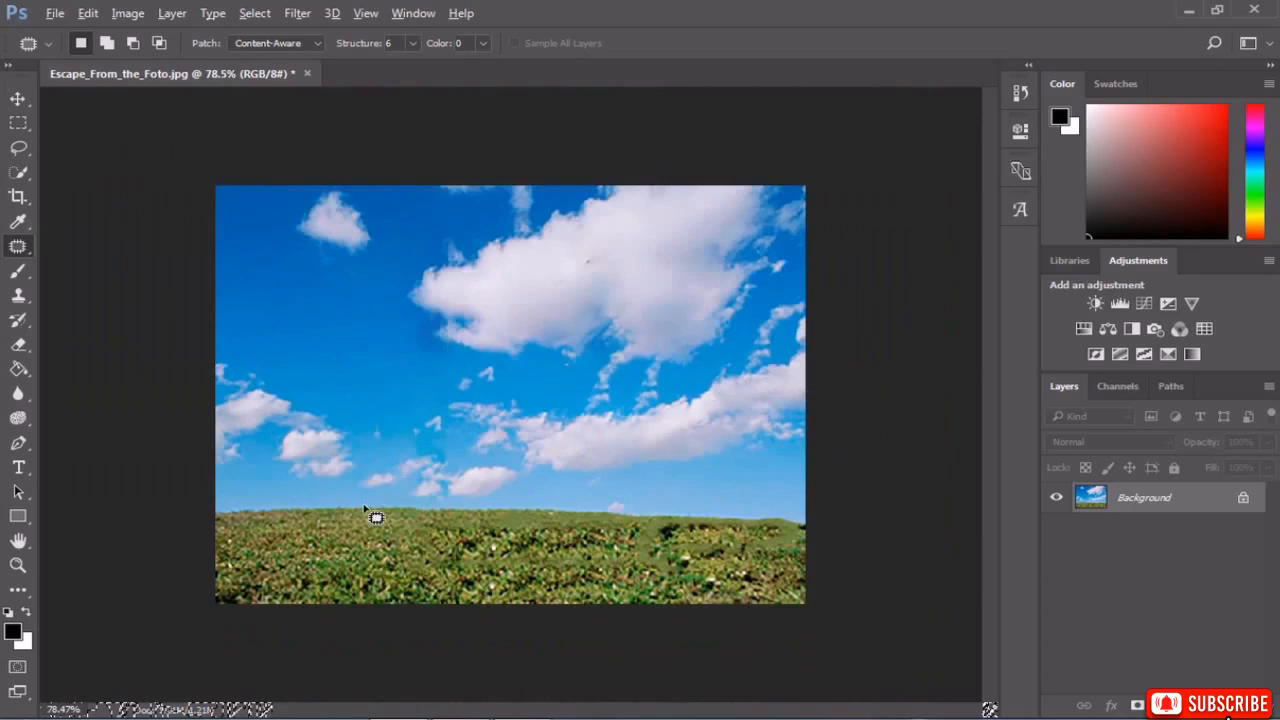
scroll(372, 513, up, 2)
scroll(368, 508, down, 1)
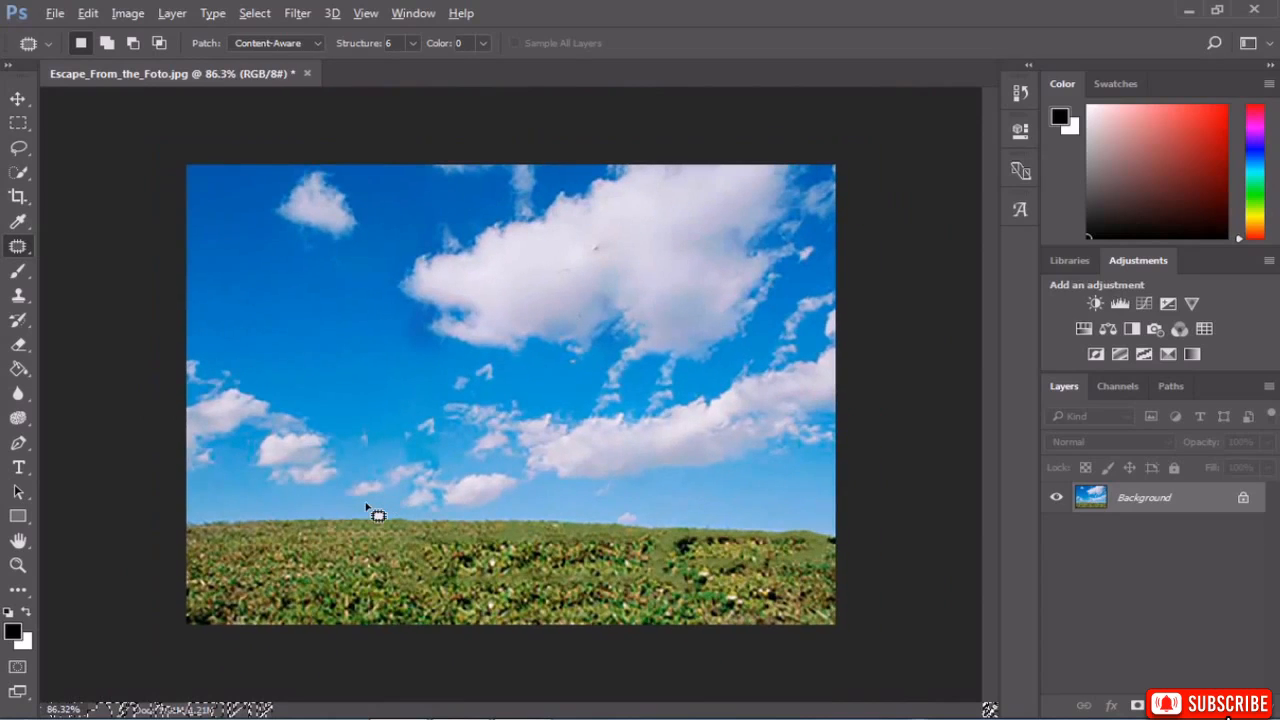
scroll(368, 508, up, 1)
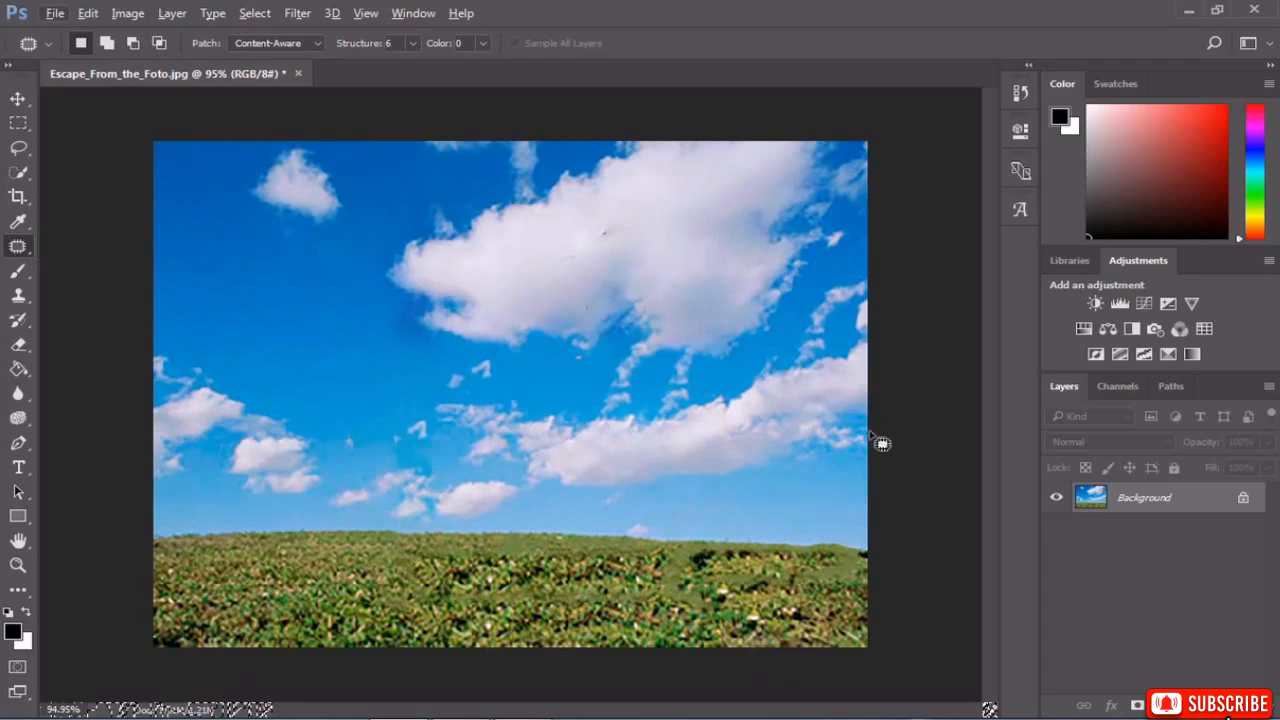
key(ctrl+alt+c)
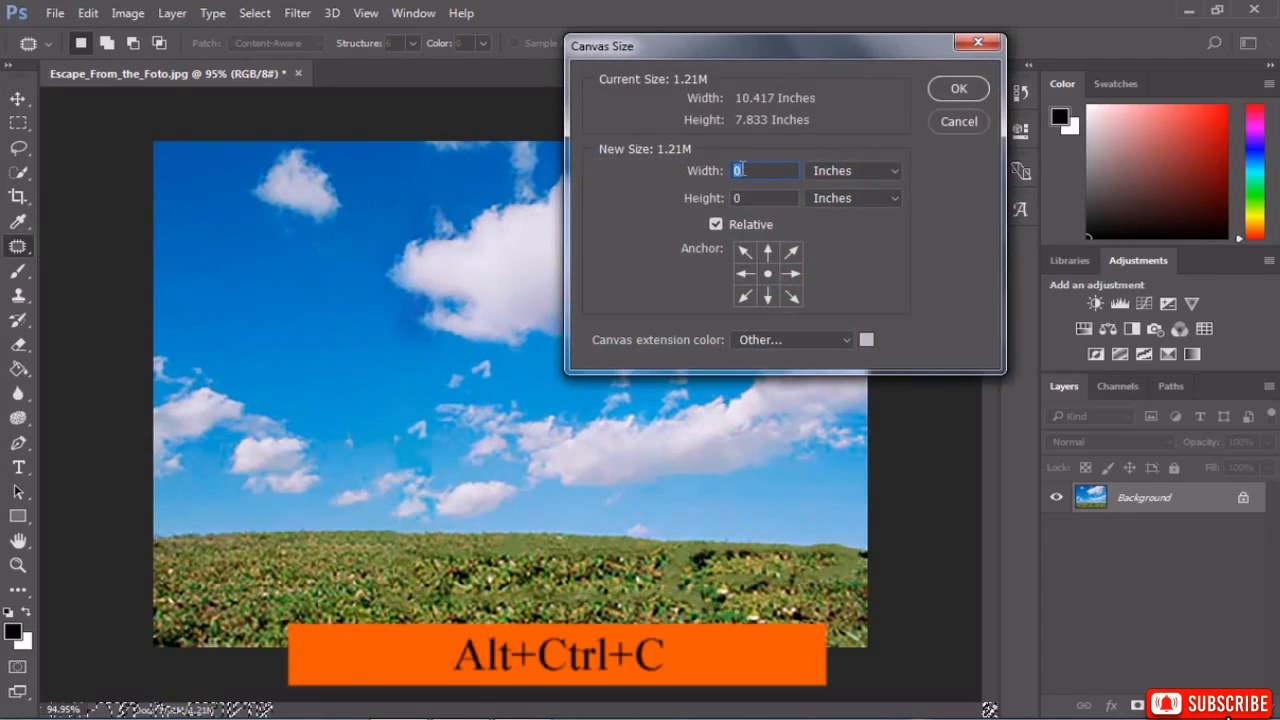
click(741, 170)
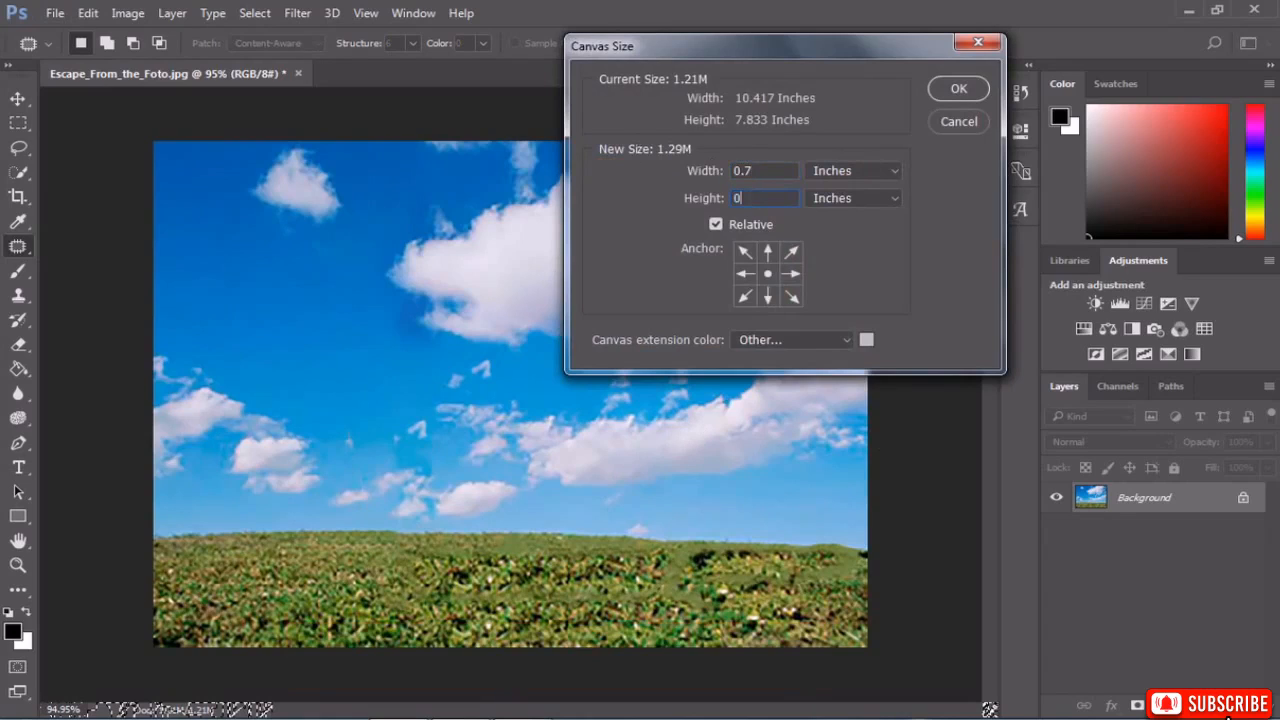
Choose light grey cbcbcb as the canvas extension color and apply the enlarged canvas as a border around the picture.
click(866, 342)
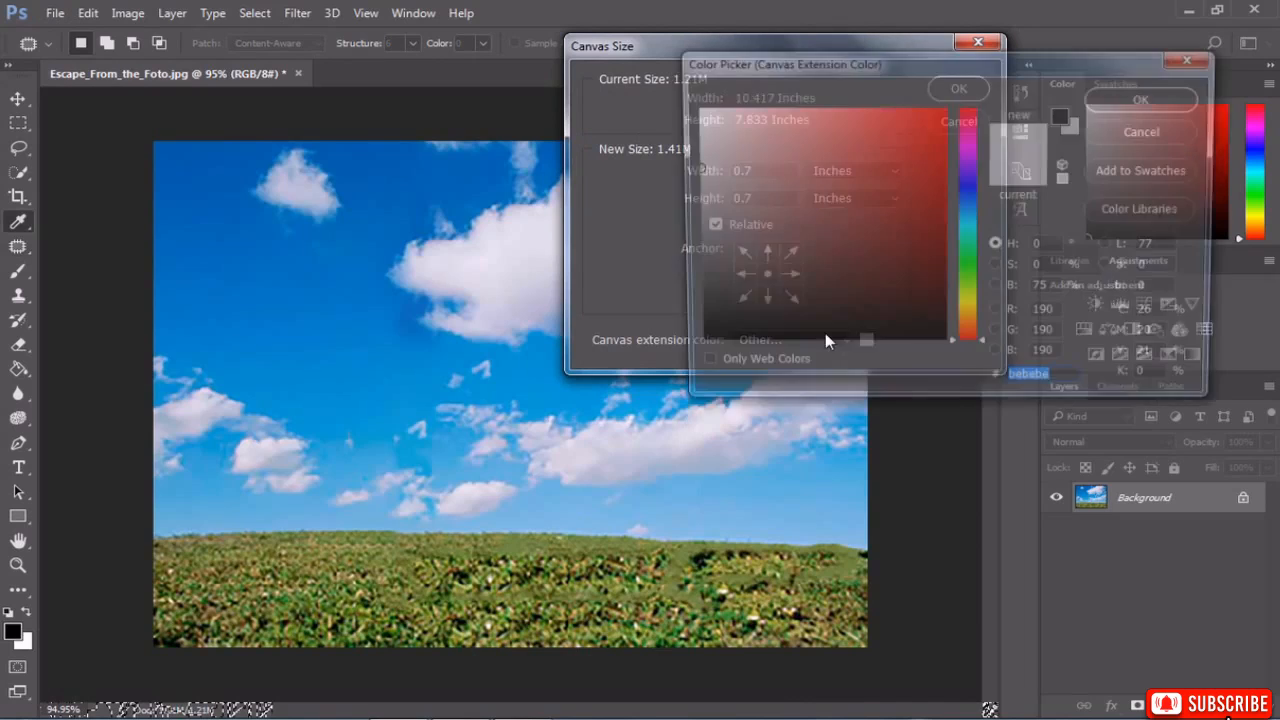
text(ffffff)
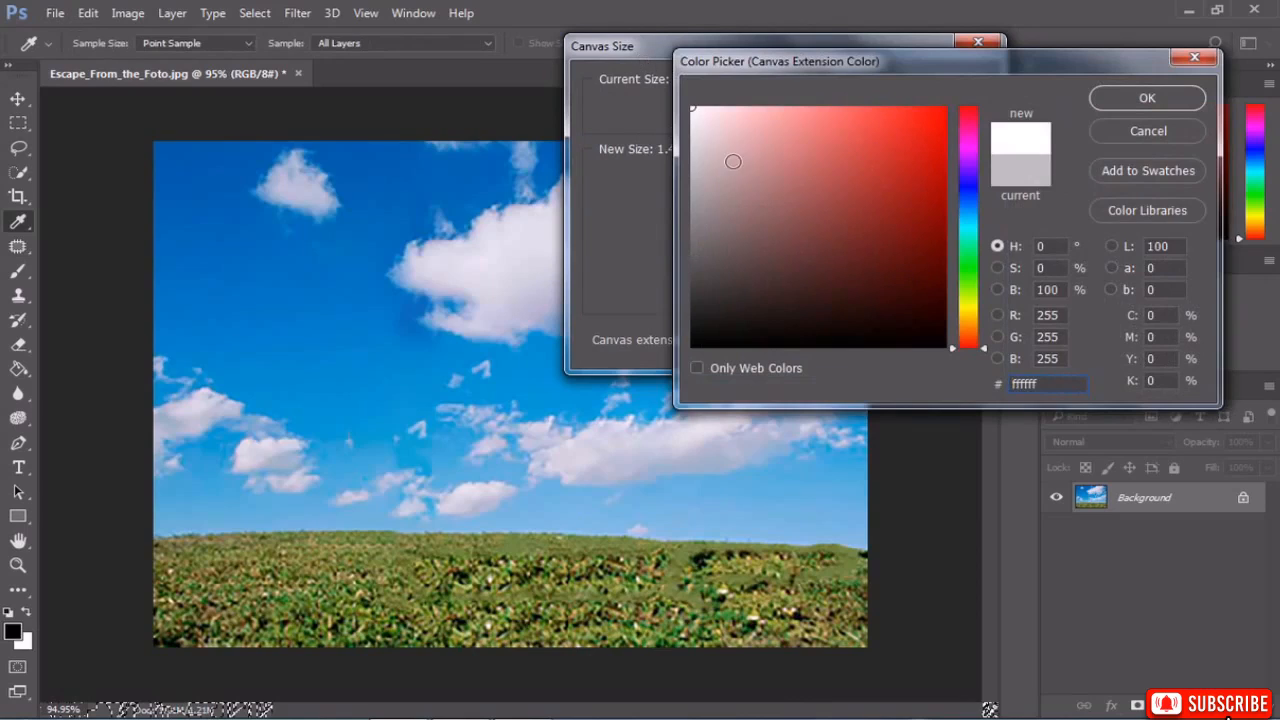
drag(703, 140, 687, 155)
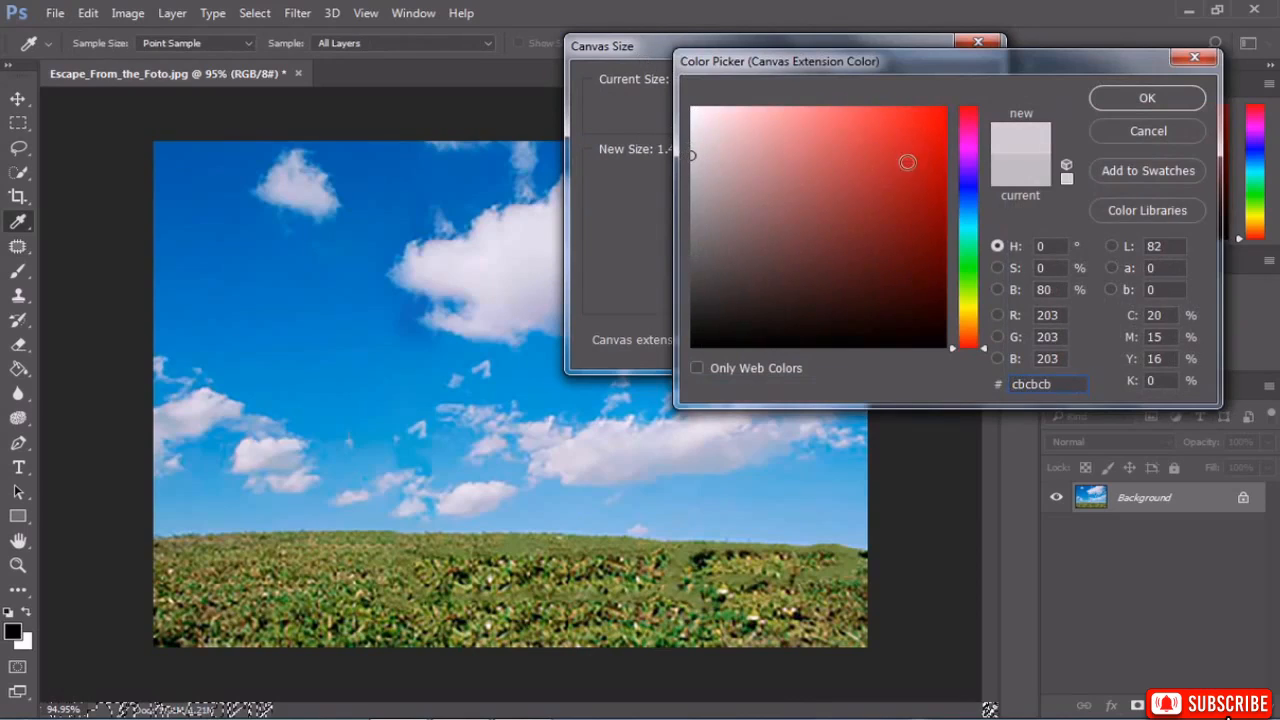
click(1147, 100)
click(945, 89)
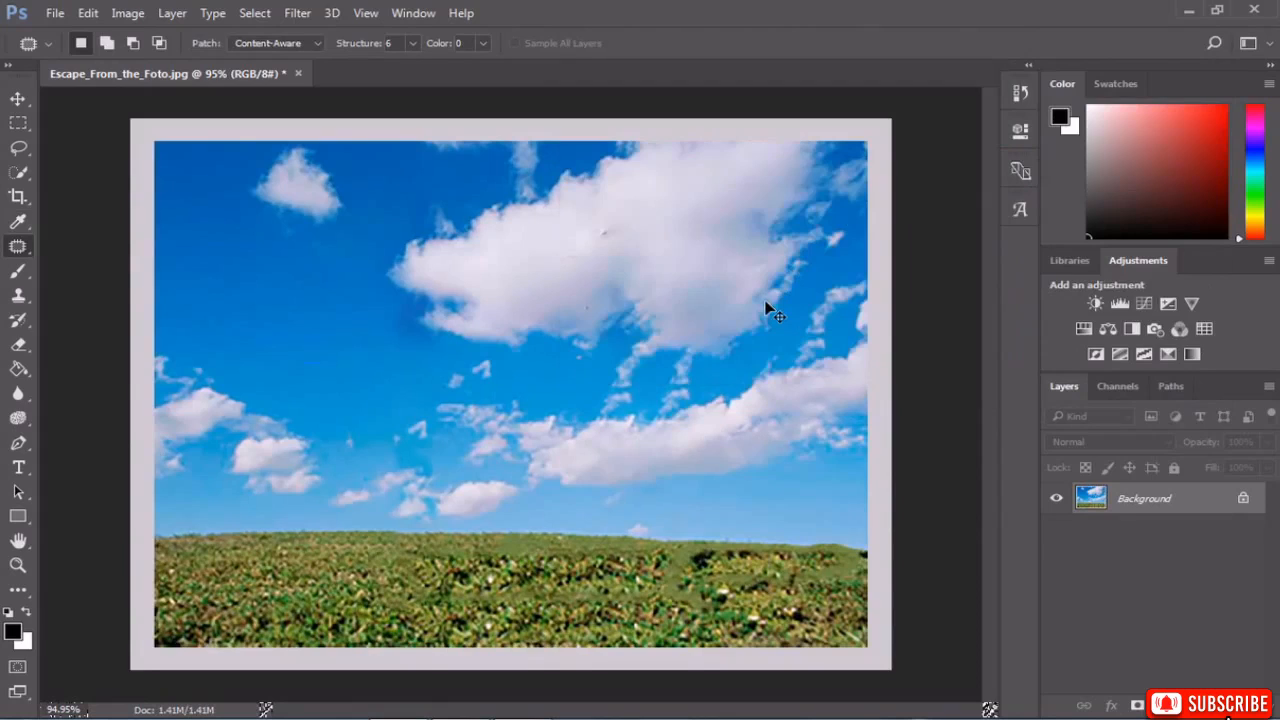
Cut the entire bordered picture onto its own layer and shrink it to about 78%, placed slightly above the canvas centre.
key(ctrl+a)
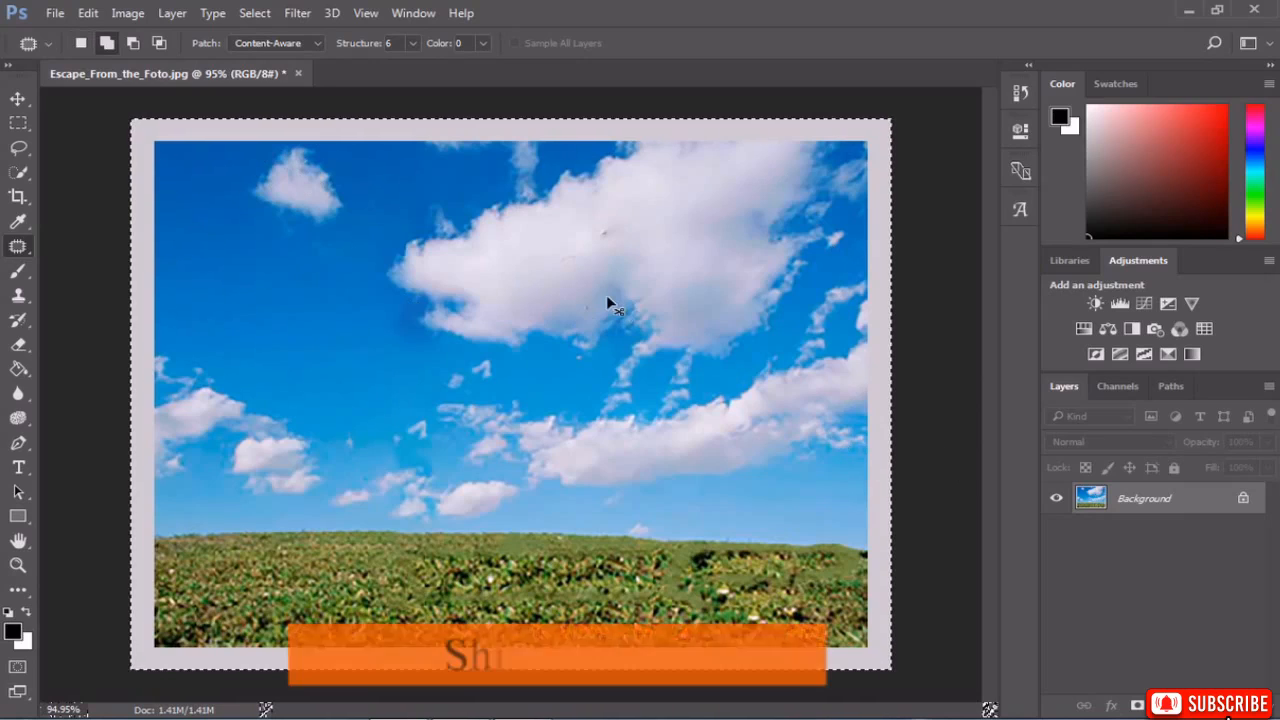
key(shift+ctrl+j)
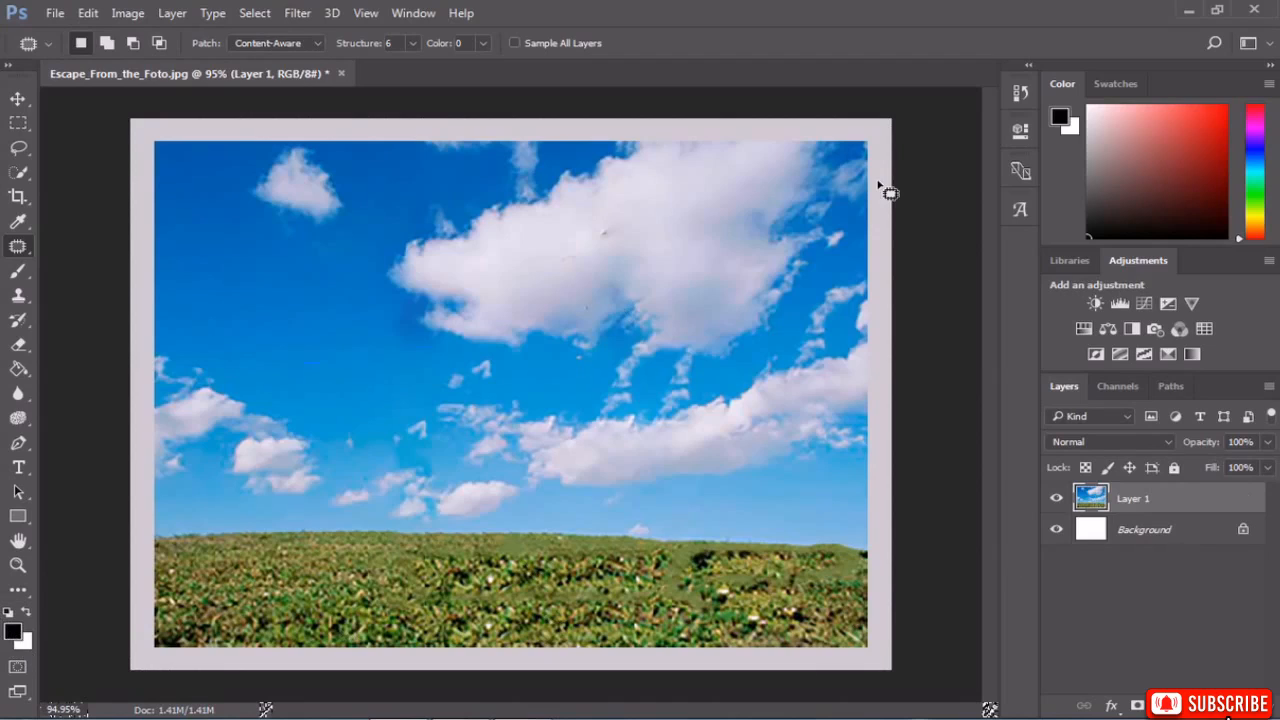
key(ctrl+t)
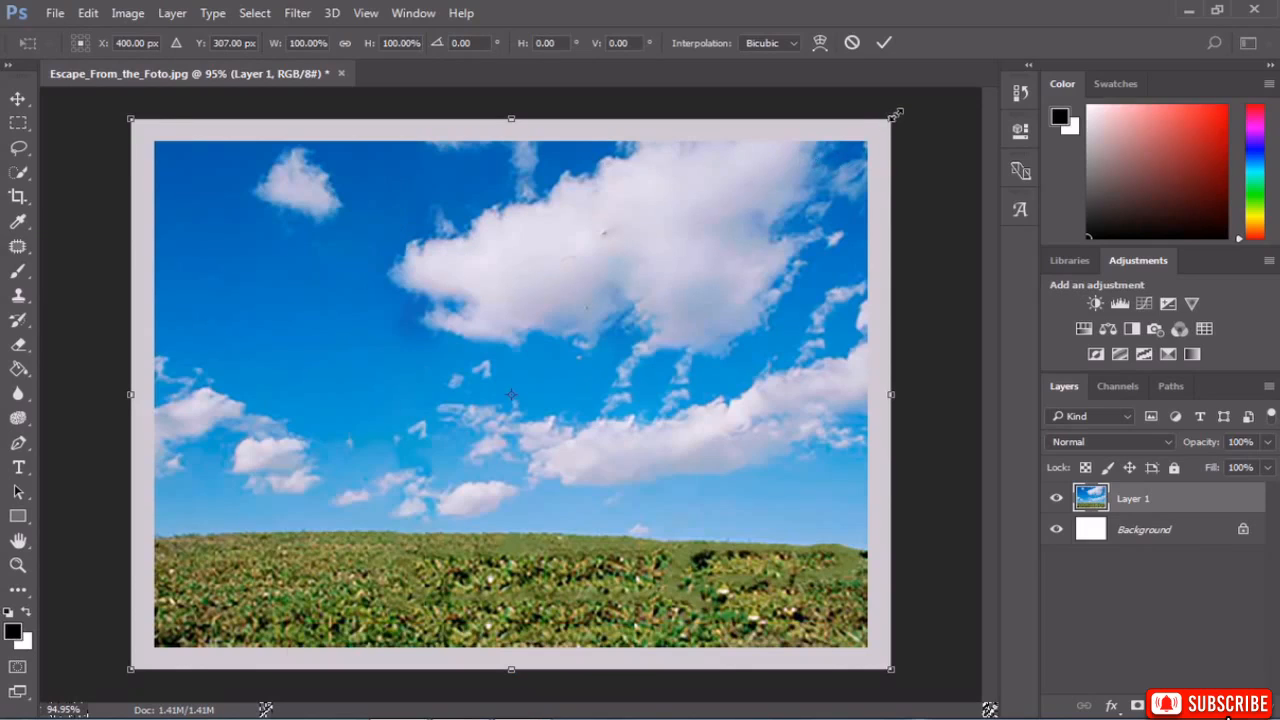
drag(897, 114, 815, 181)
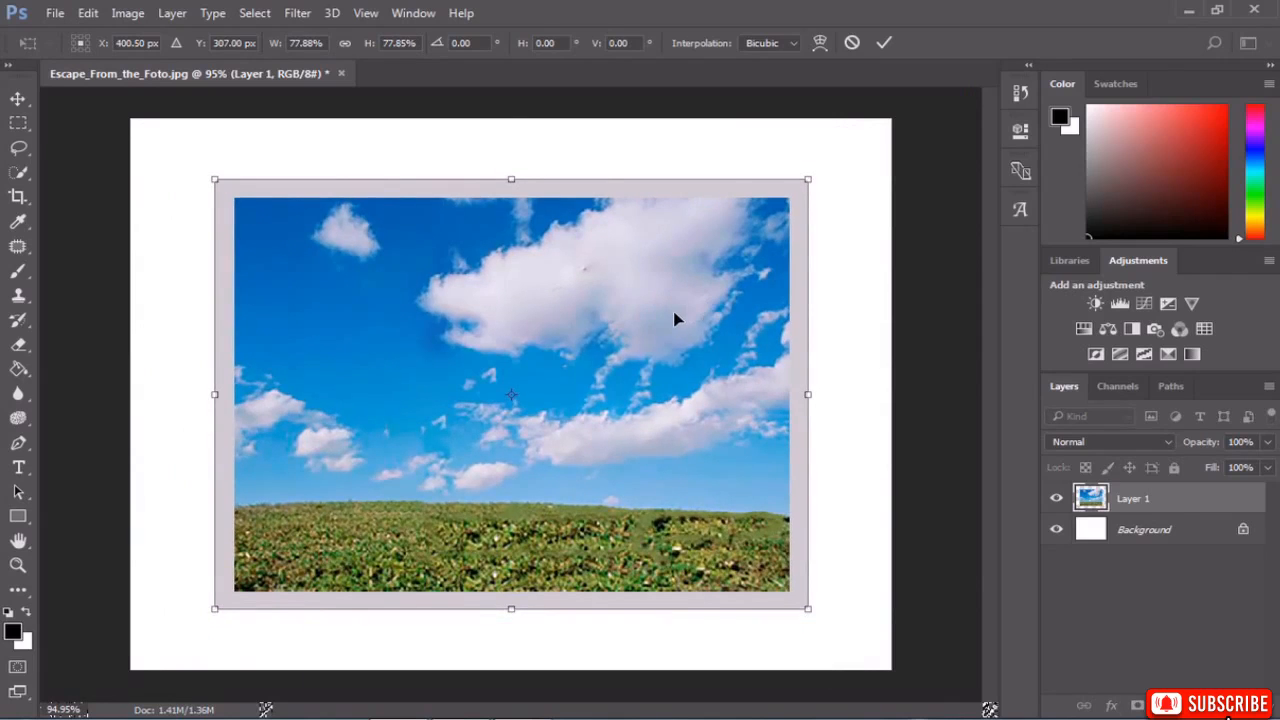
drag(675, 318, 675, 285)
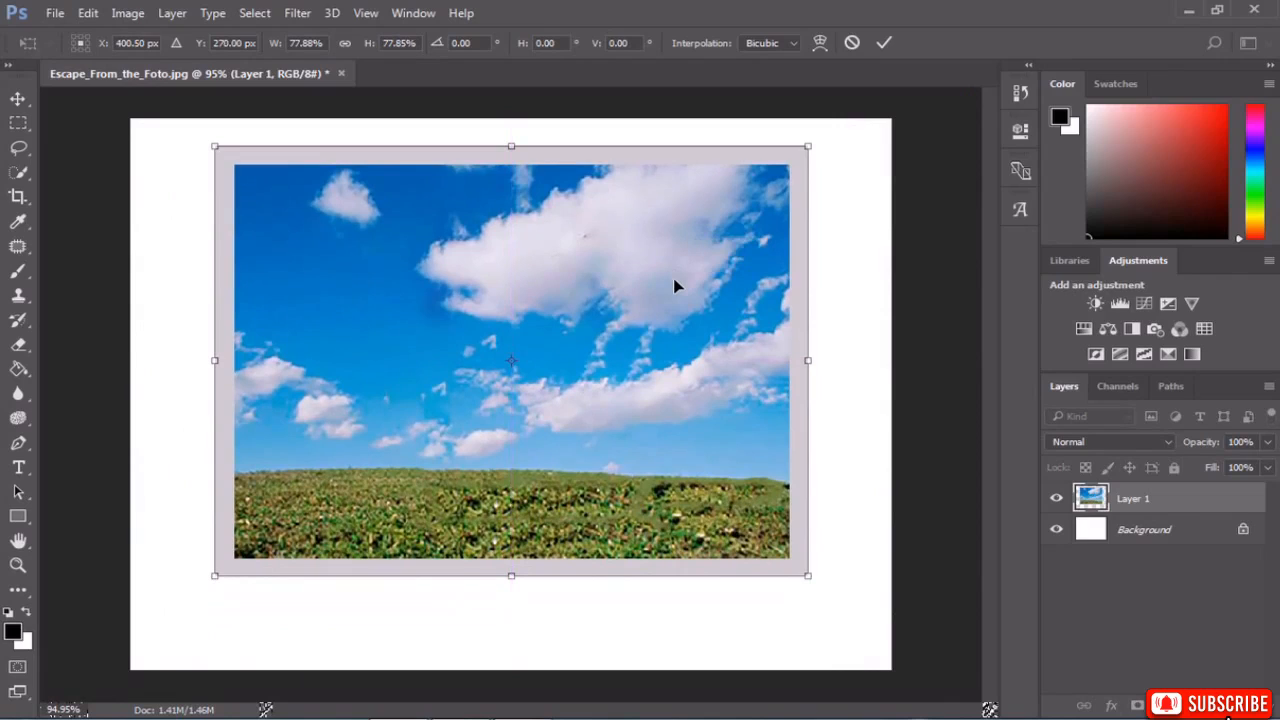
key(Return)
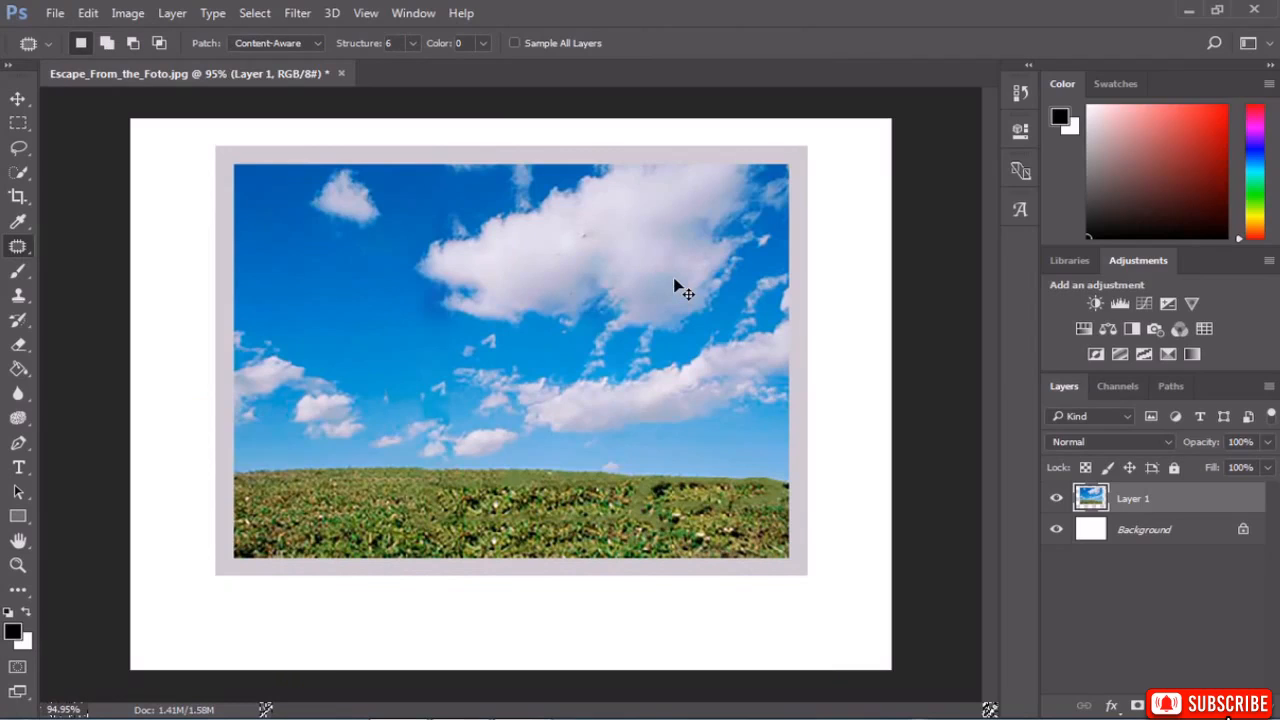
Paste the copied couple above the framed picture and add a Drop Shadow effect to the picture's layer.
key(ctrl+v)
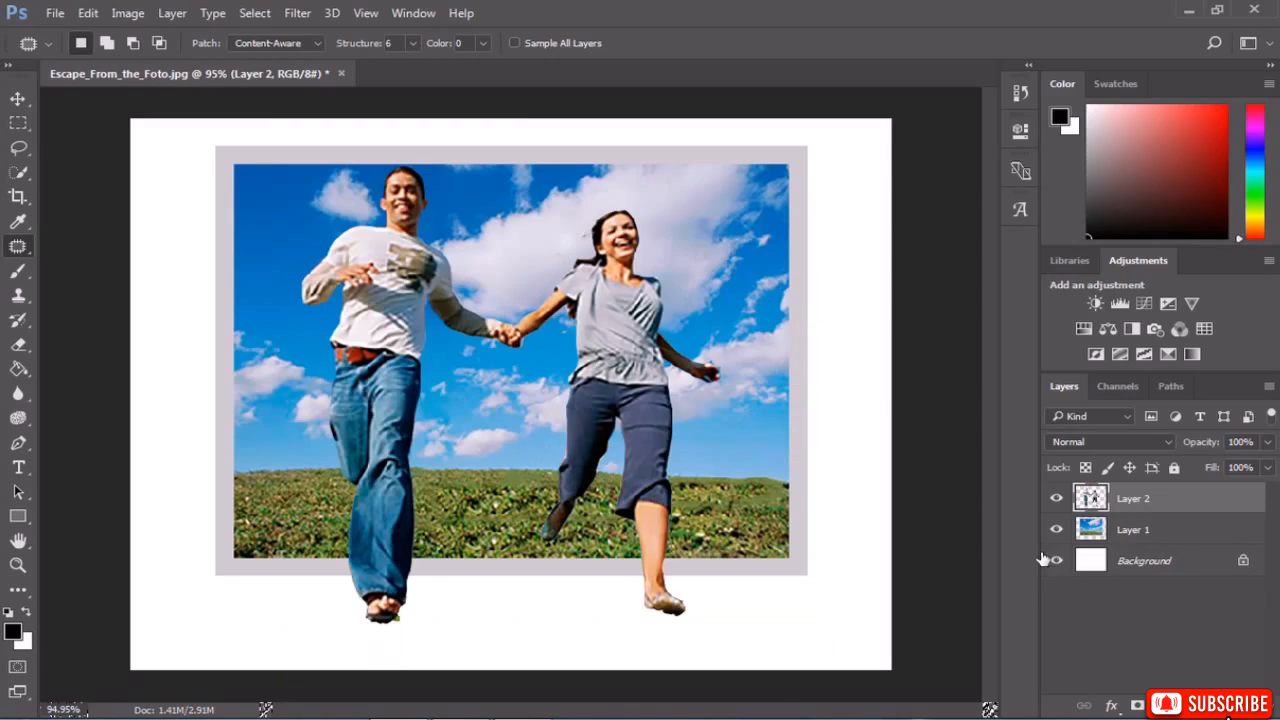
click(1130, 531)
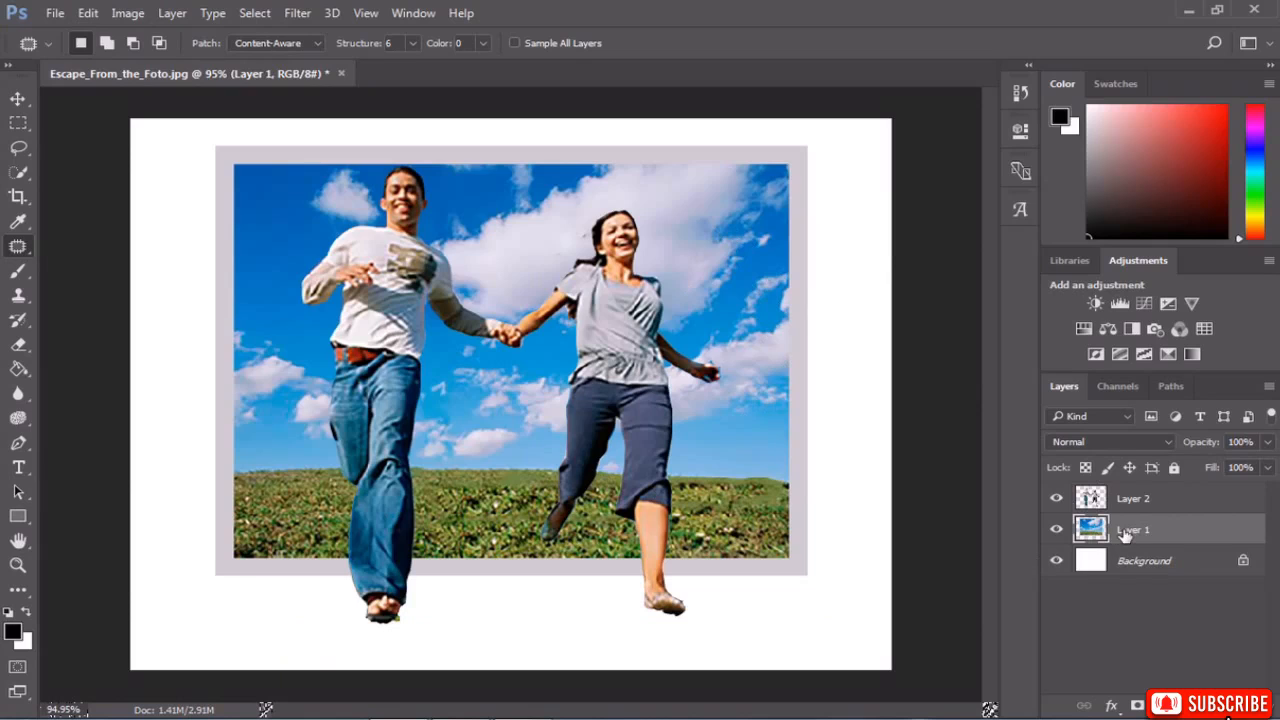
click(1113, 706)
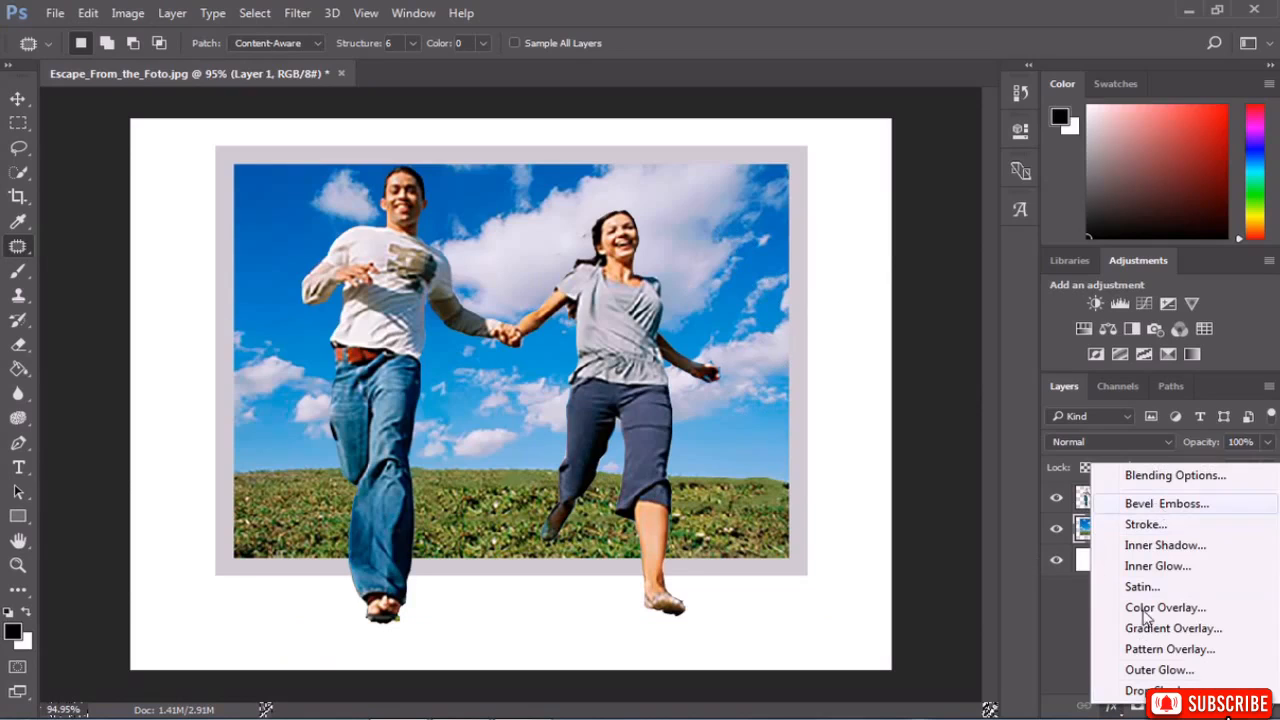
click(1150, 691)
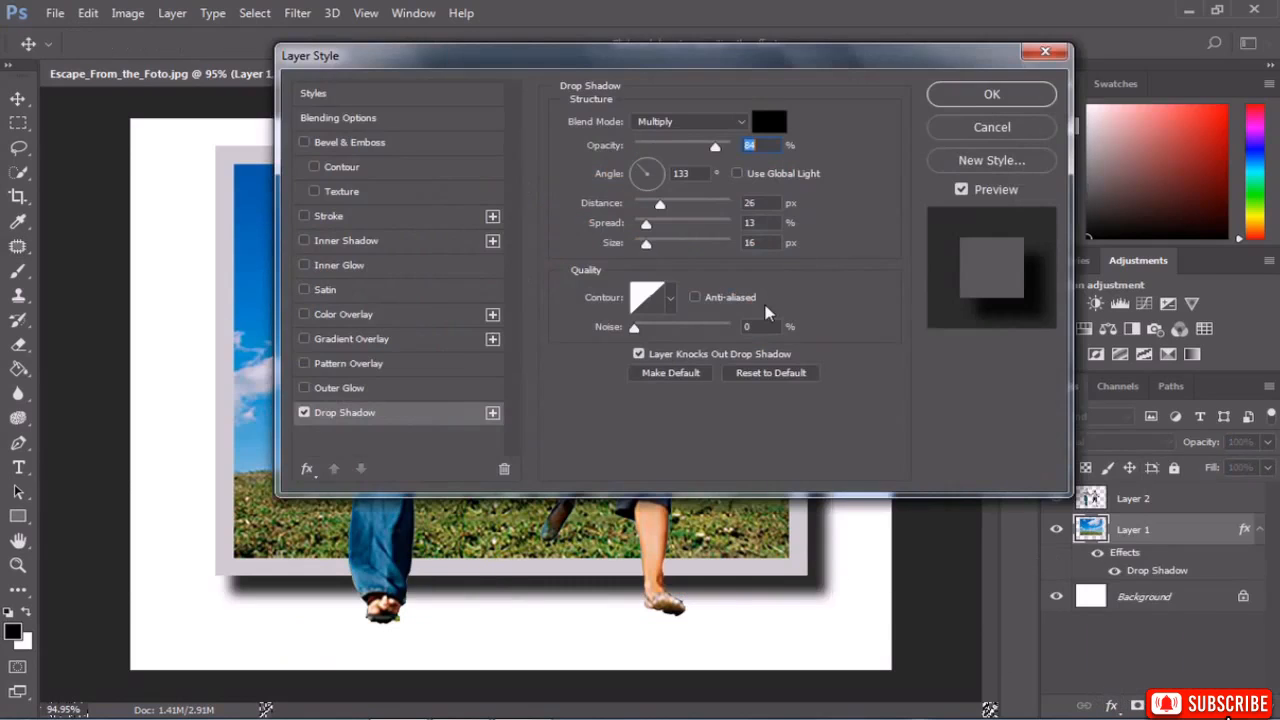
Set the framed picture's drop shadow to angle 111°, distance 5 px and size 29 px, and apply it.
drag(706, 62, 850, 33)
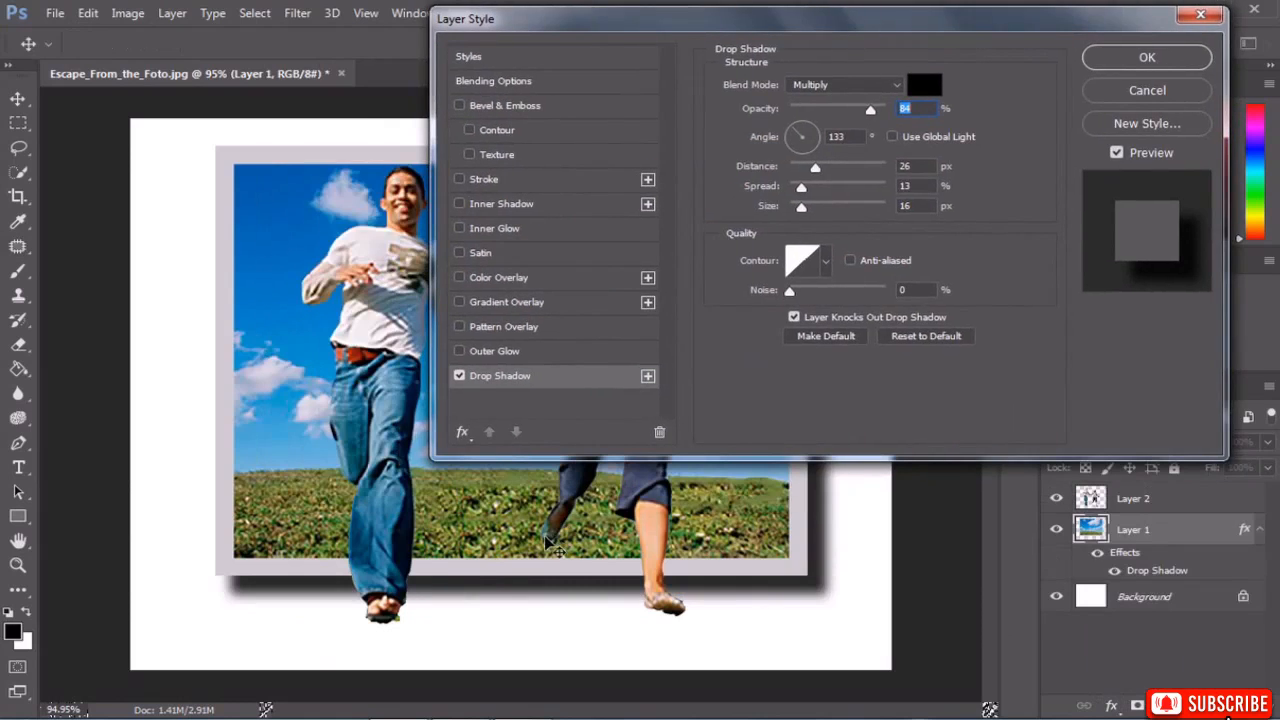
drag(552, 550, 525, 543)
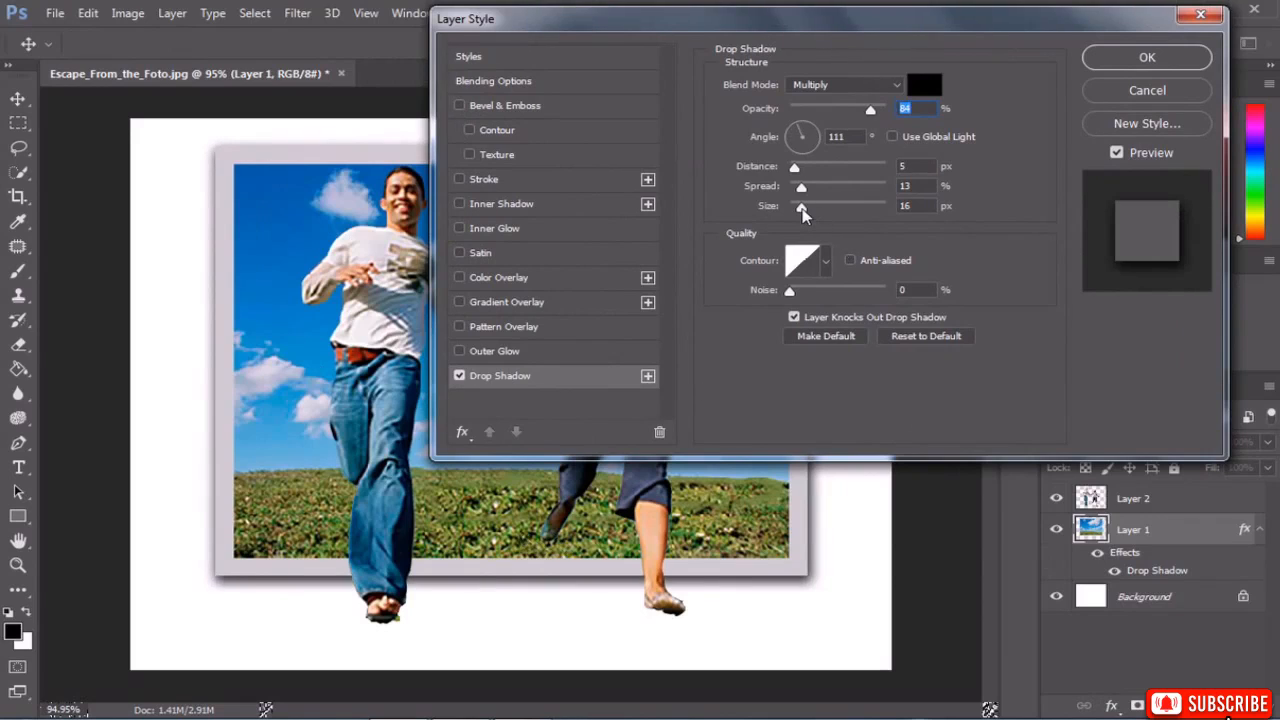
drag(802, 209, 807, 210)
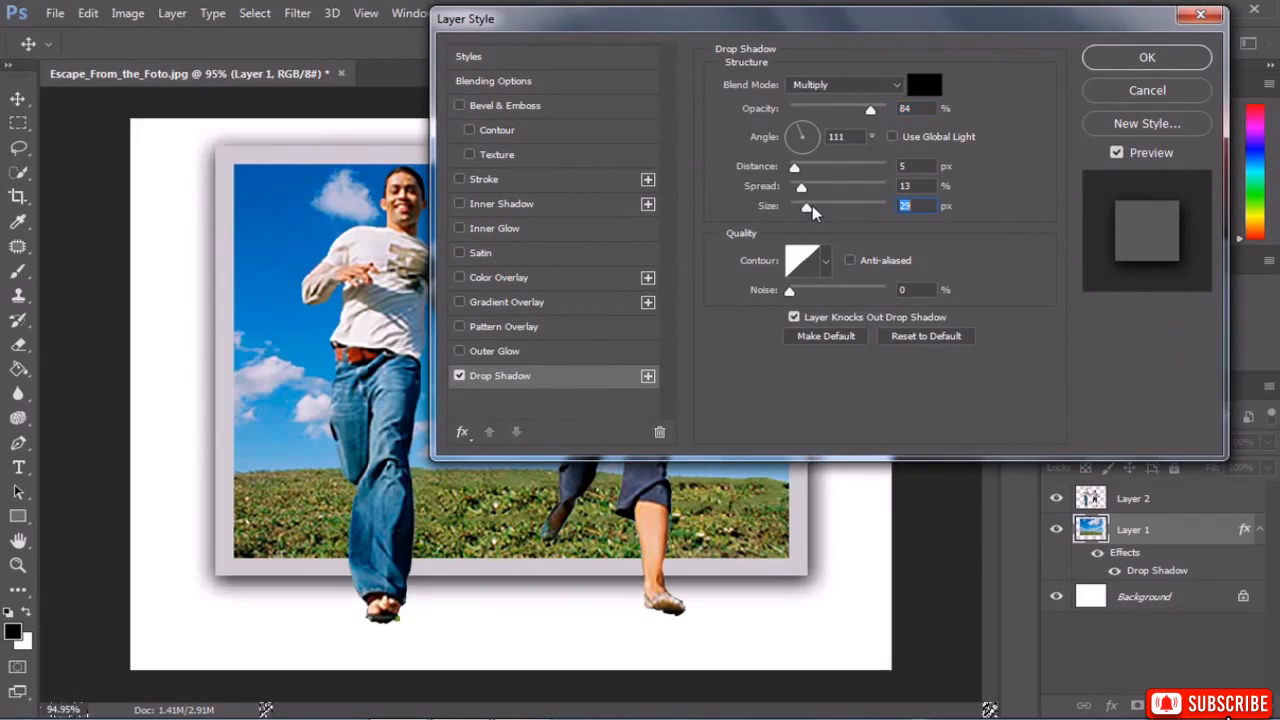
click(1163, 64)
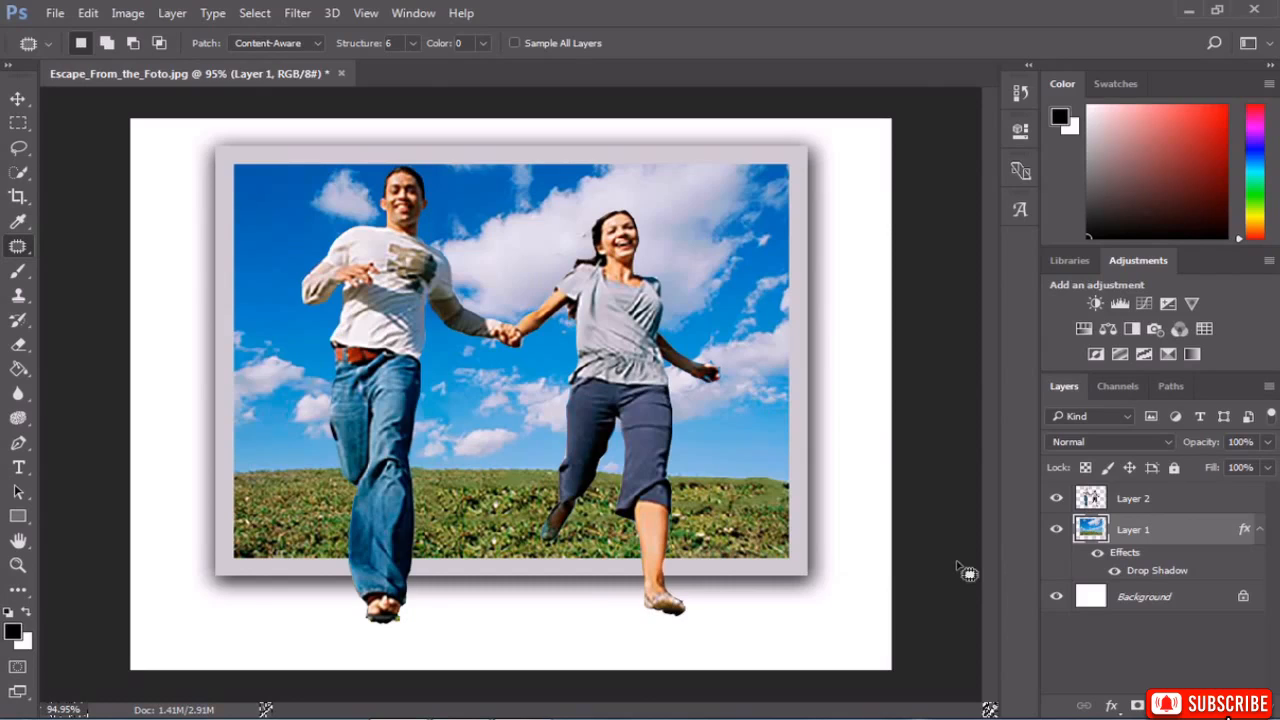
Create a blank layer in Normal mode at 100% opacity between the framed picture and the couple.
key(ctrl+shift+n)
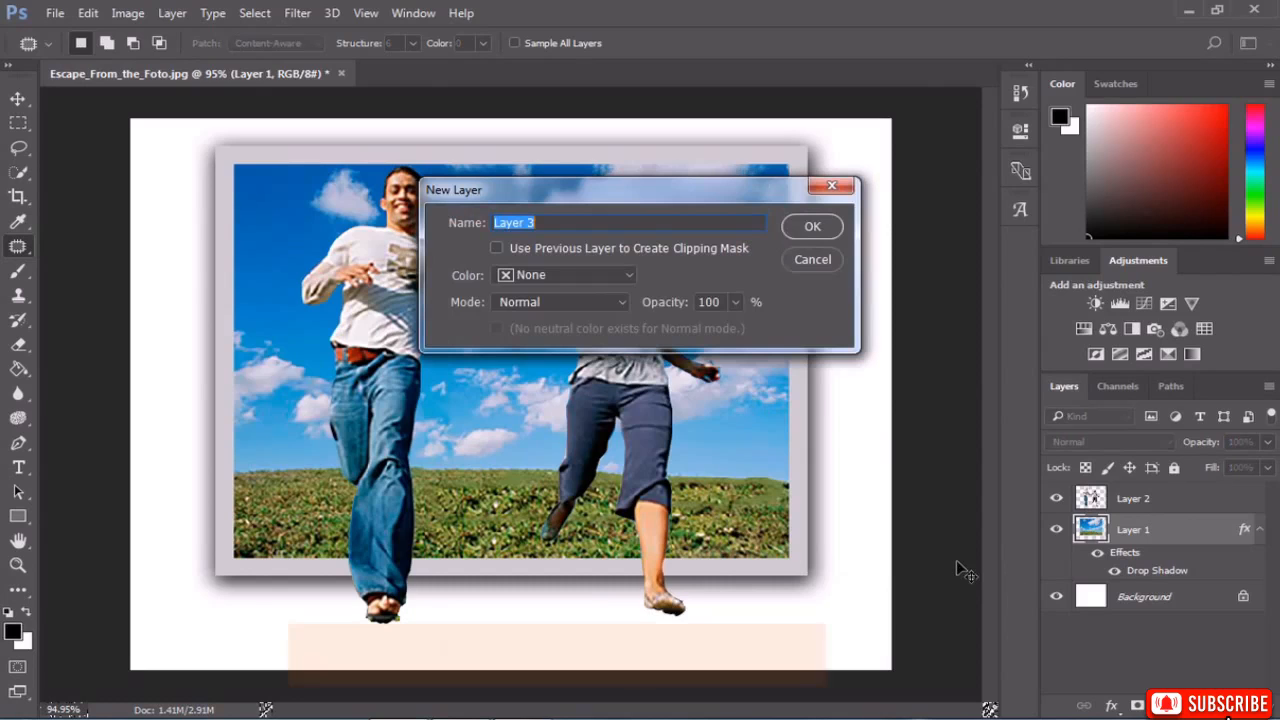
click(803, 226)
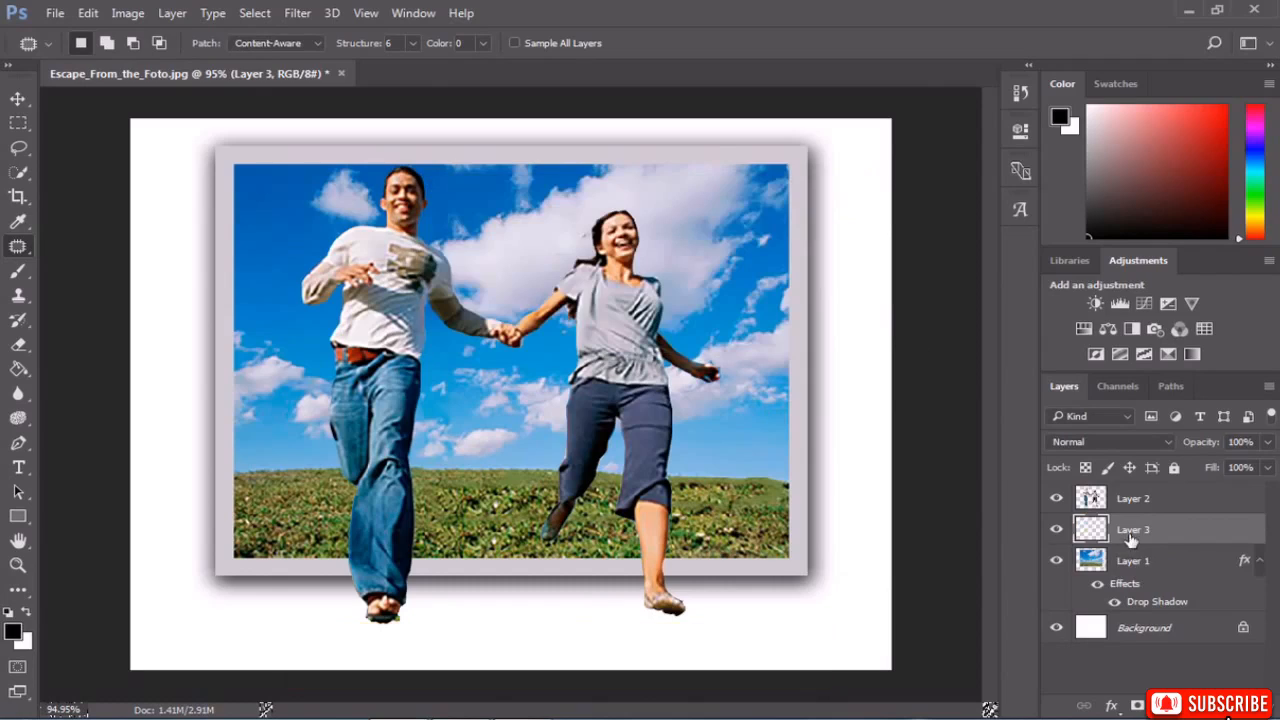
mouse_move(1131, 536)
mouse_down()
mouse_move(1128, 490)
mouse_move(1138, 535)
mouse_up()
Paint soft black shadows beneath the woman's and the man's front feet with a 49 px Brush at 0% hardness.
click(18, 270)
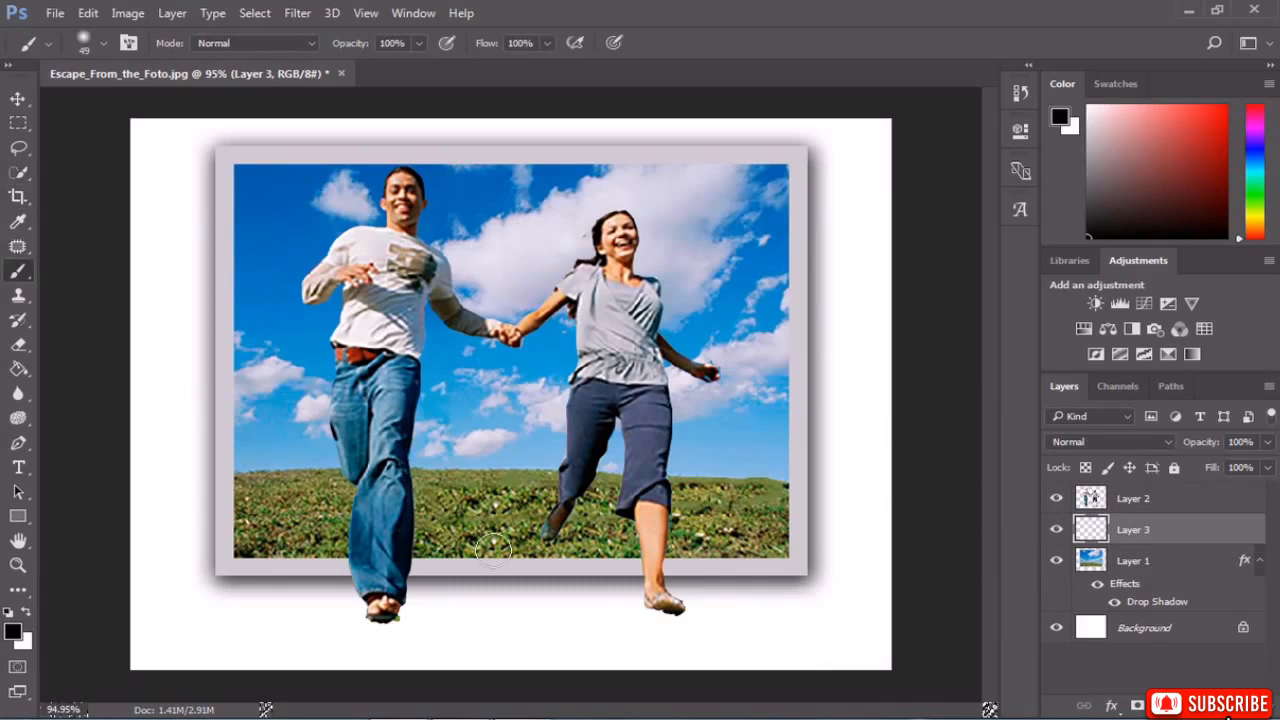
right_click(652, 598)
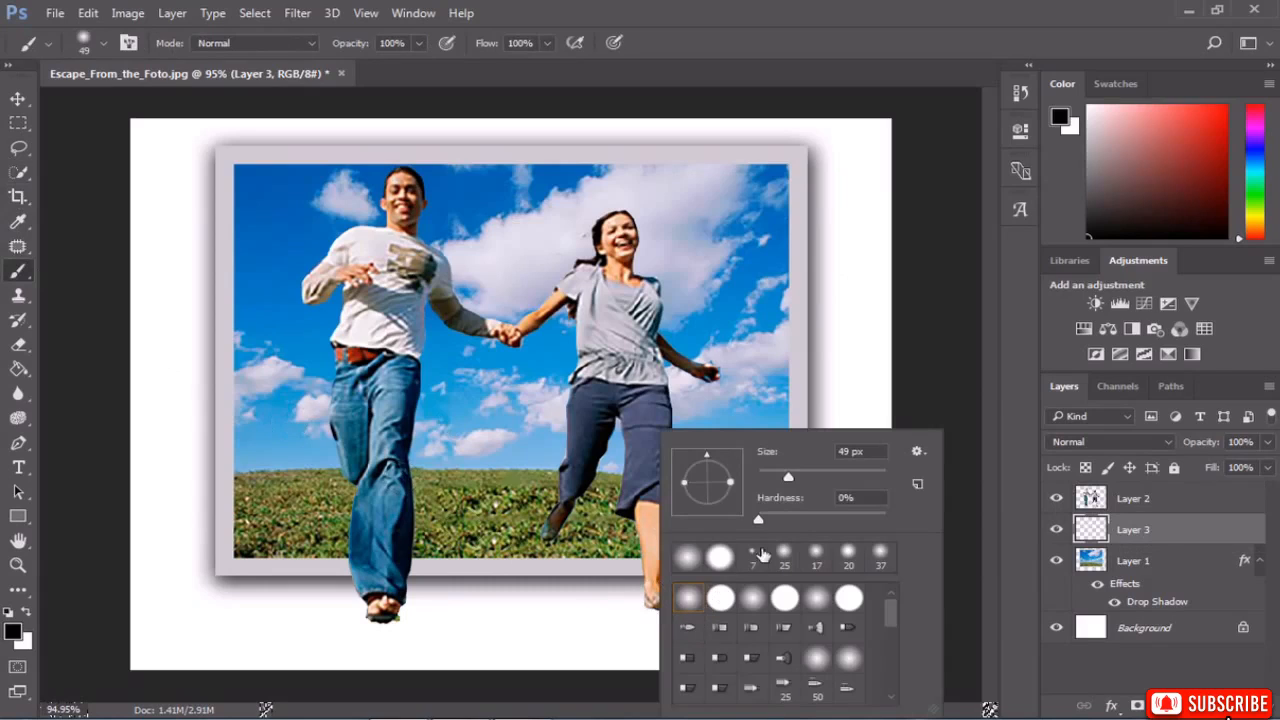
click(917, 341)
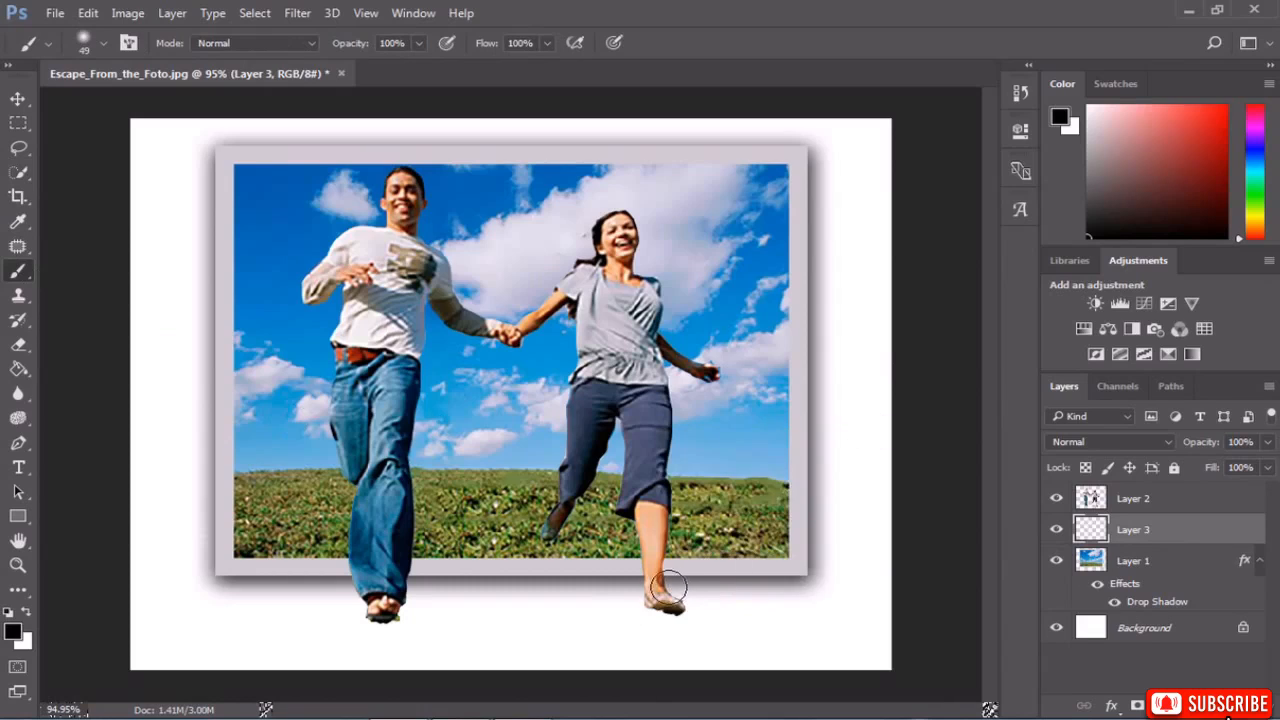
drag(659, 592, 666, 603)
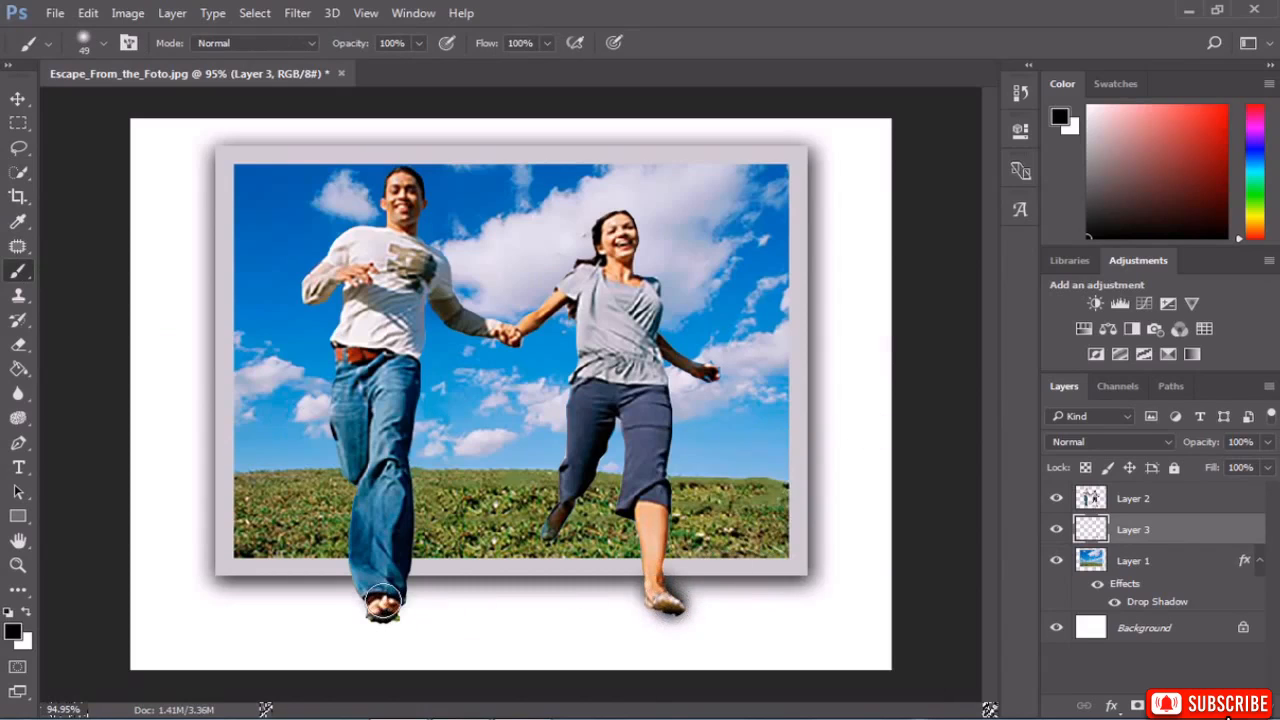
mouse_move(385, 601)
mouse_down()
mouse_move(511, 614)
mouse_move(382, 607)
mouse_up()
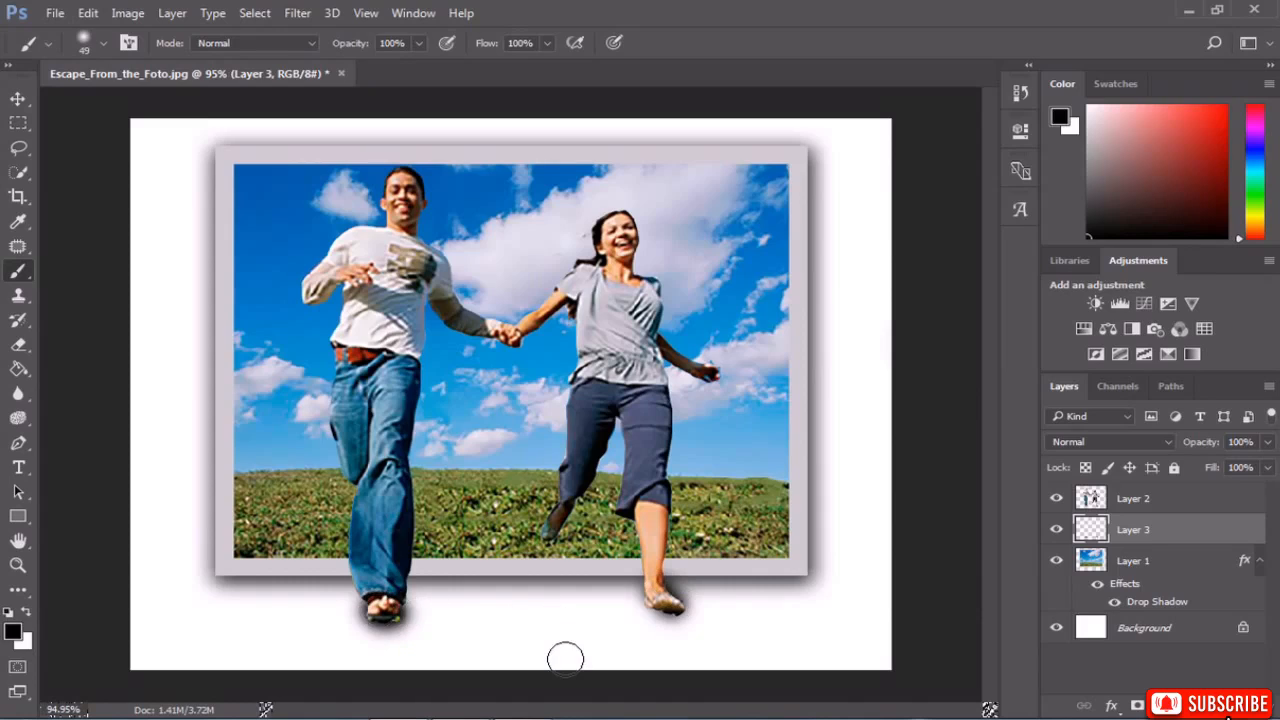